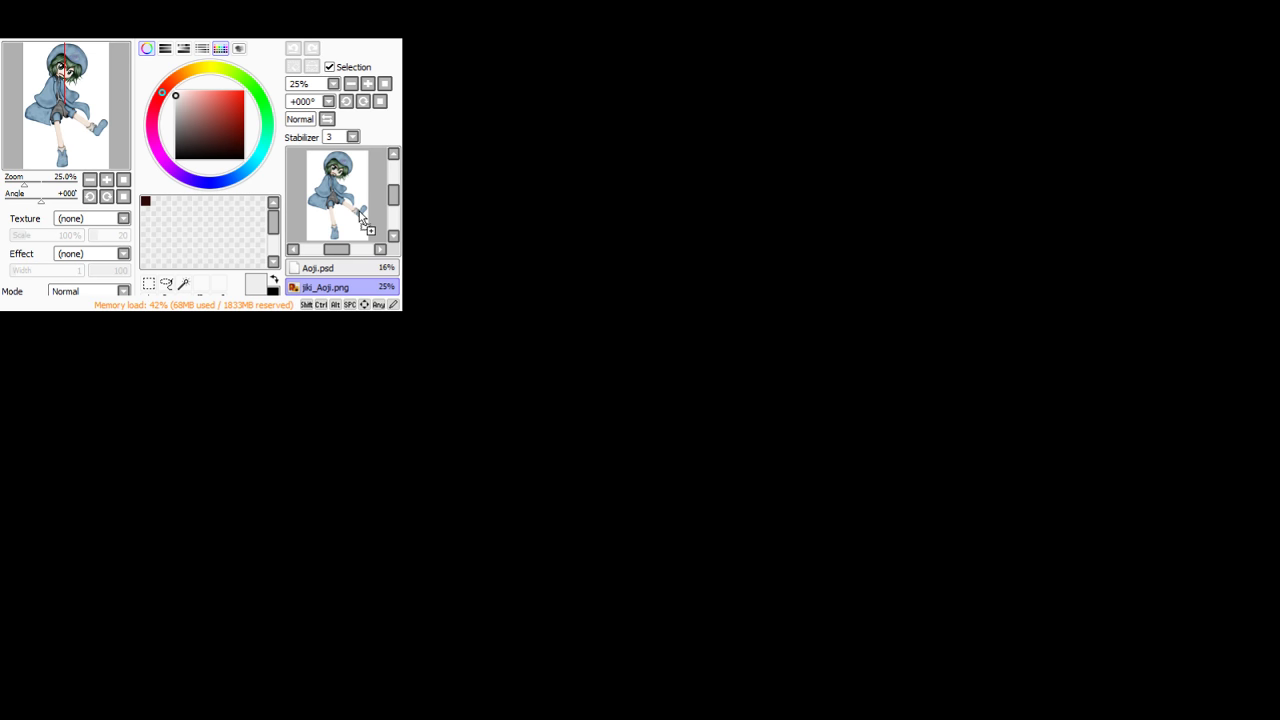
Step: Open the reference image talk_2_01.png alongside the drawing and view the character enlarged
left_click_drag(360, 217, 360, 217)
left_click(338, 12)
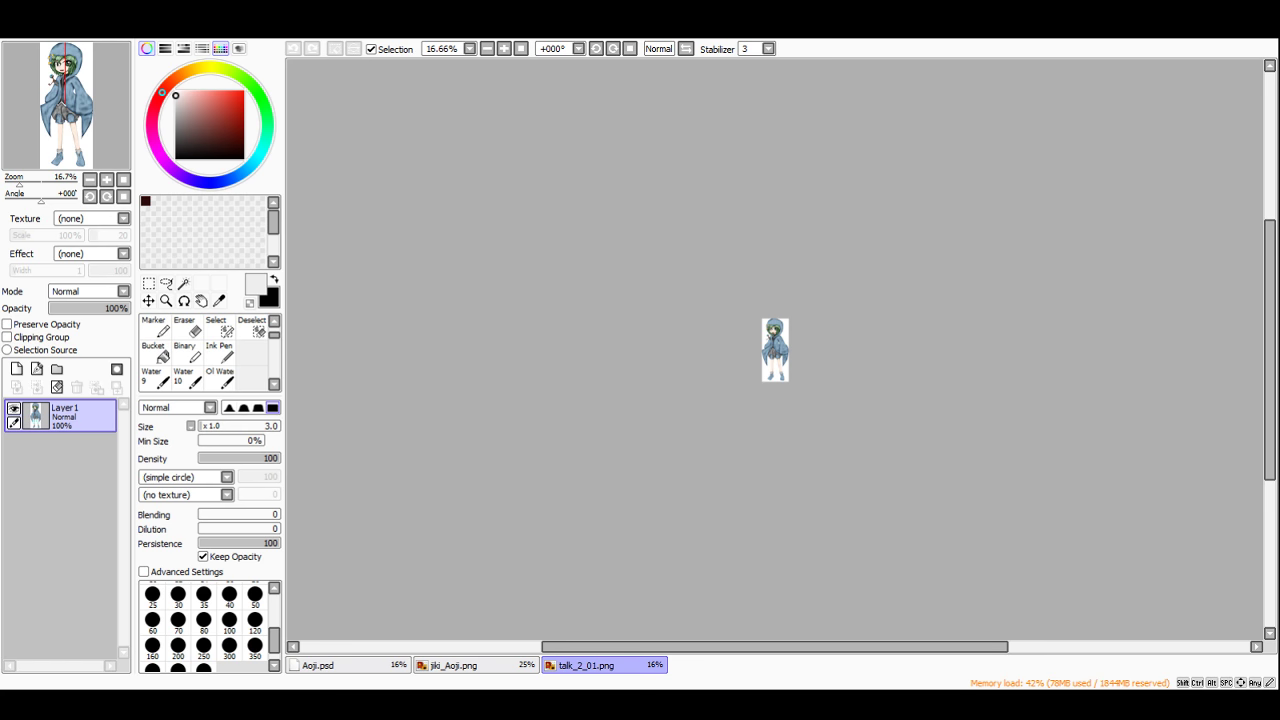
scroll(821, 366, "up", 7)
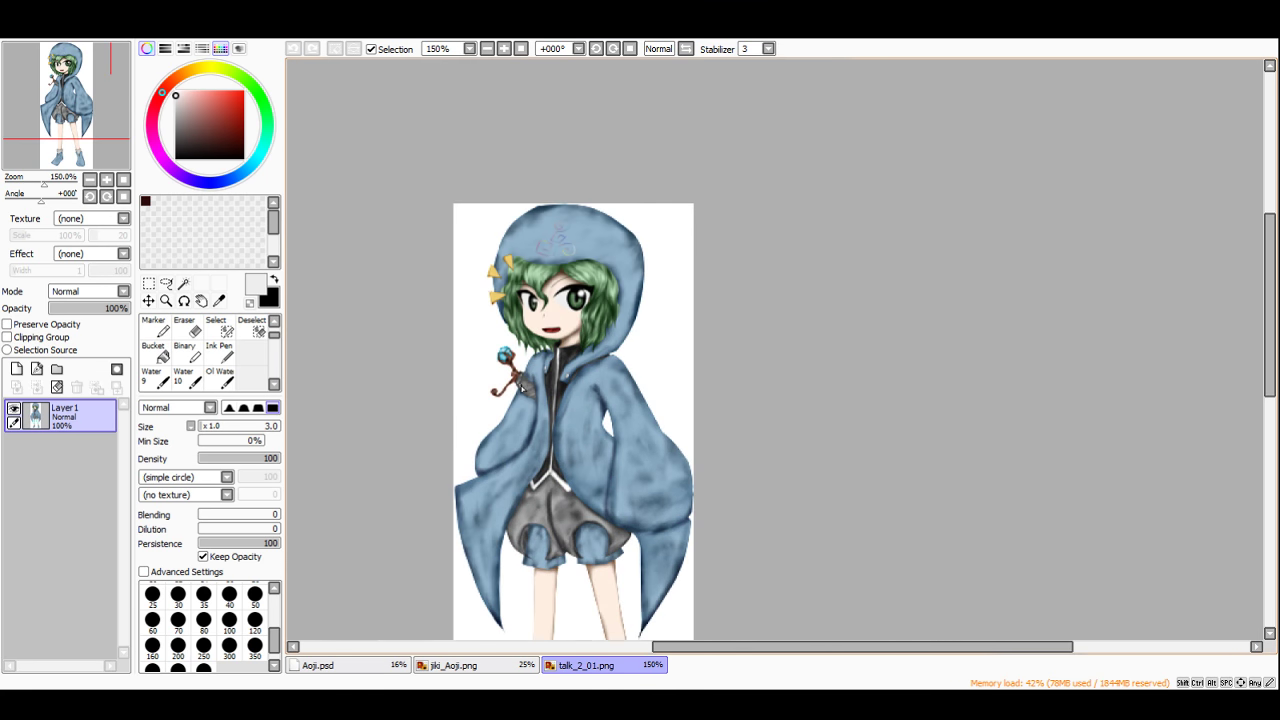
Step: In Aoji.psd, hide the face and eff layers and add a new layer beneath the liner layer
left_click(368, 663)
scroll(757, 349, "up", 7)
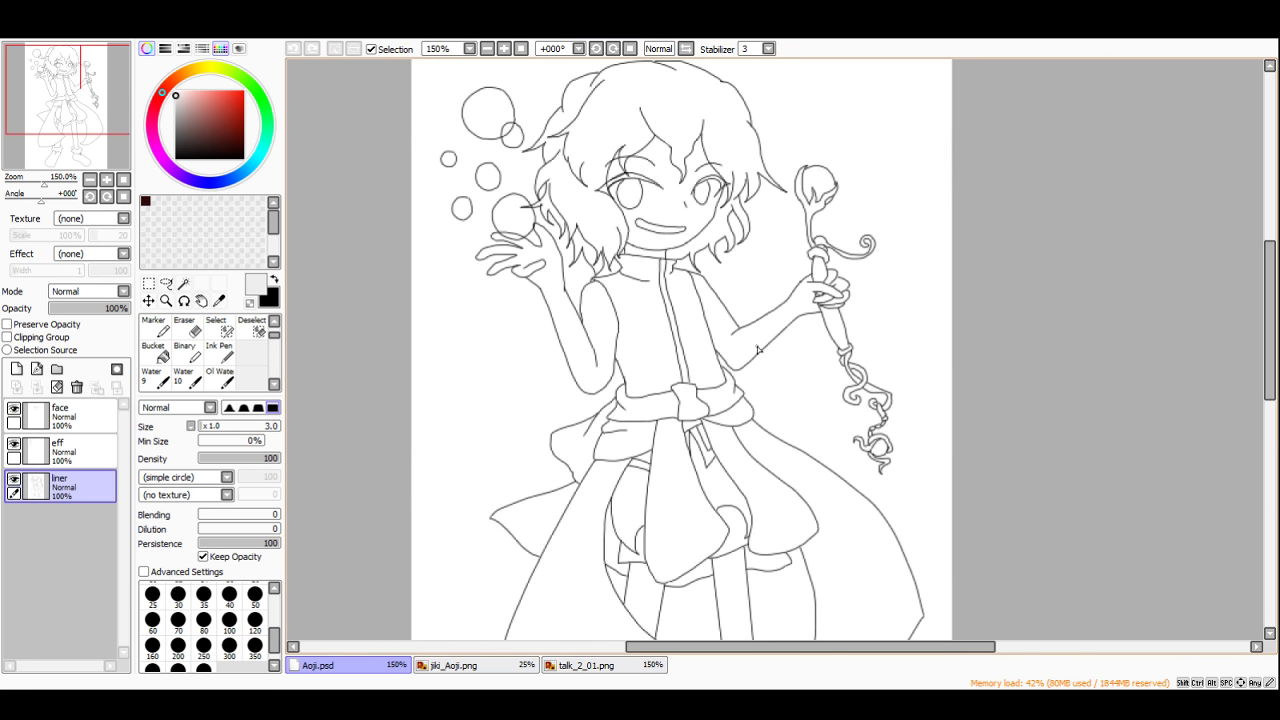
left_click(13, 409)
left_click(14, 444)
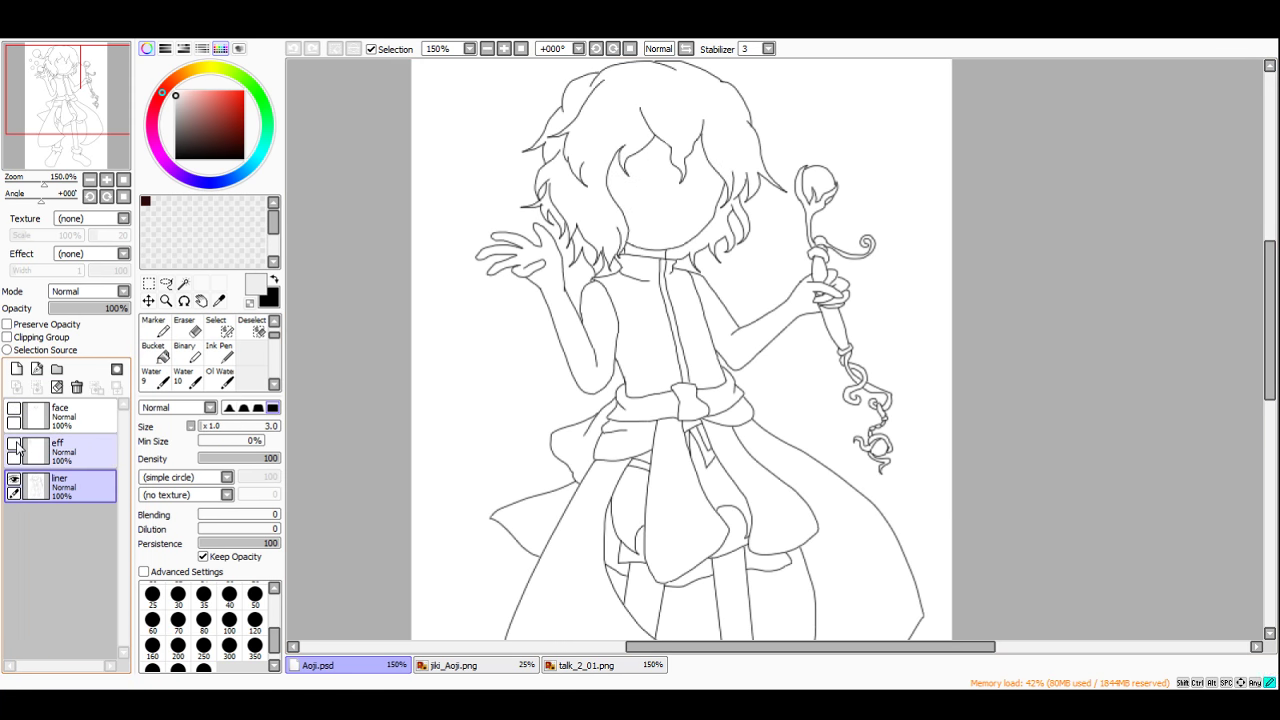
left_click(16, 369)
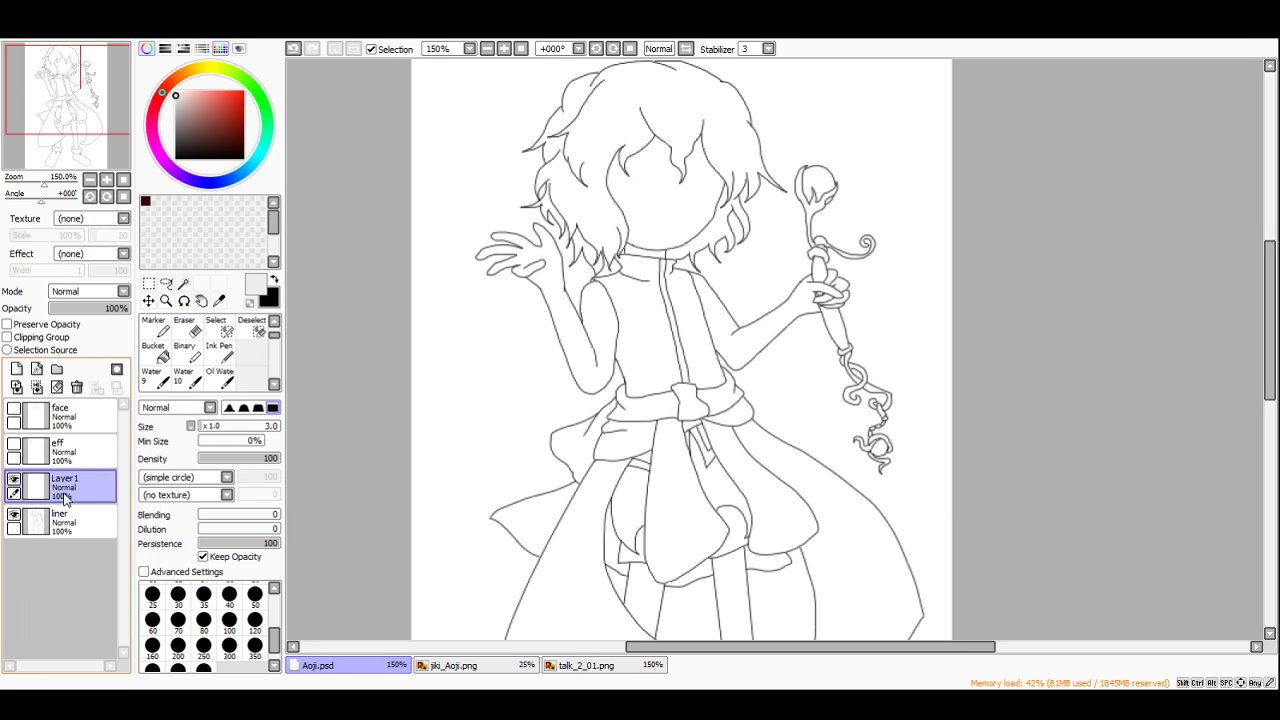
left_click_drag(64, 495, 63, 538)
Step: Pick the light skin tone from the character's face in jiki_Aoji.png as the drawing color
left_click(472, 665)
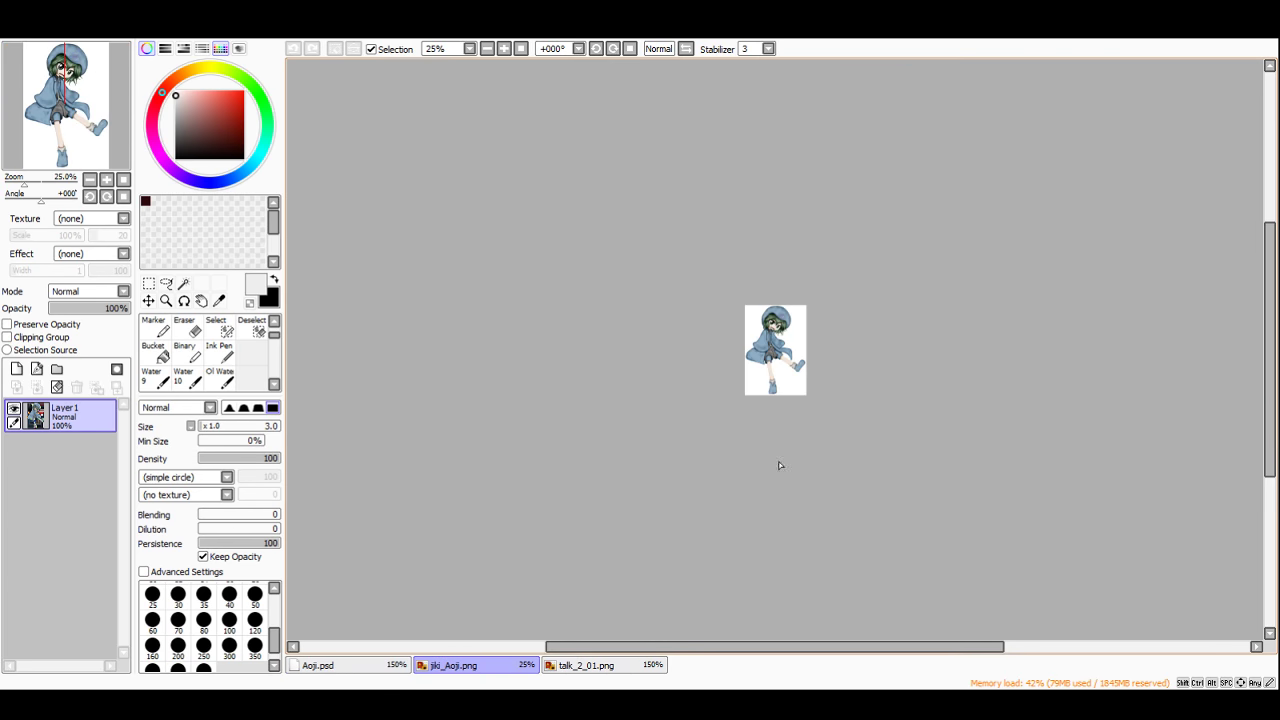
scroll(676, 360, "up", 10)
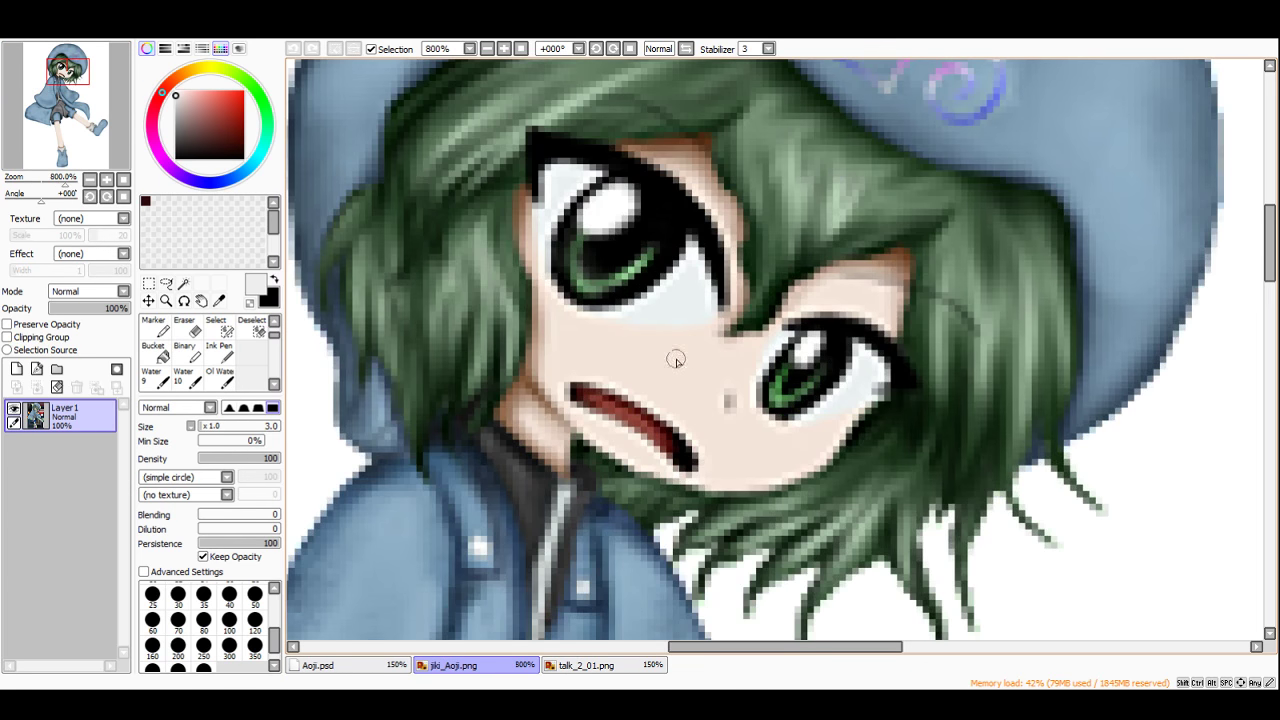
left_click(676, 360, "alt")
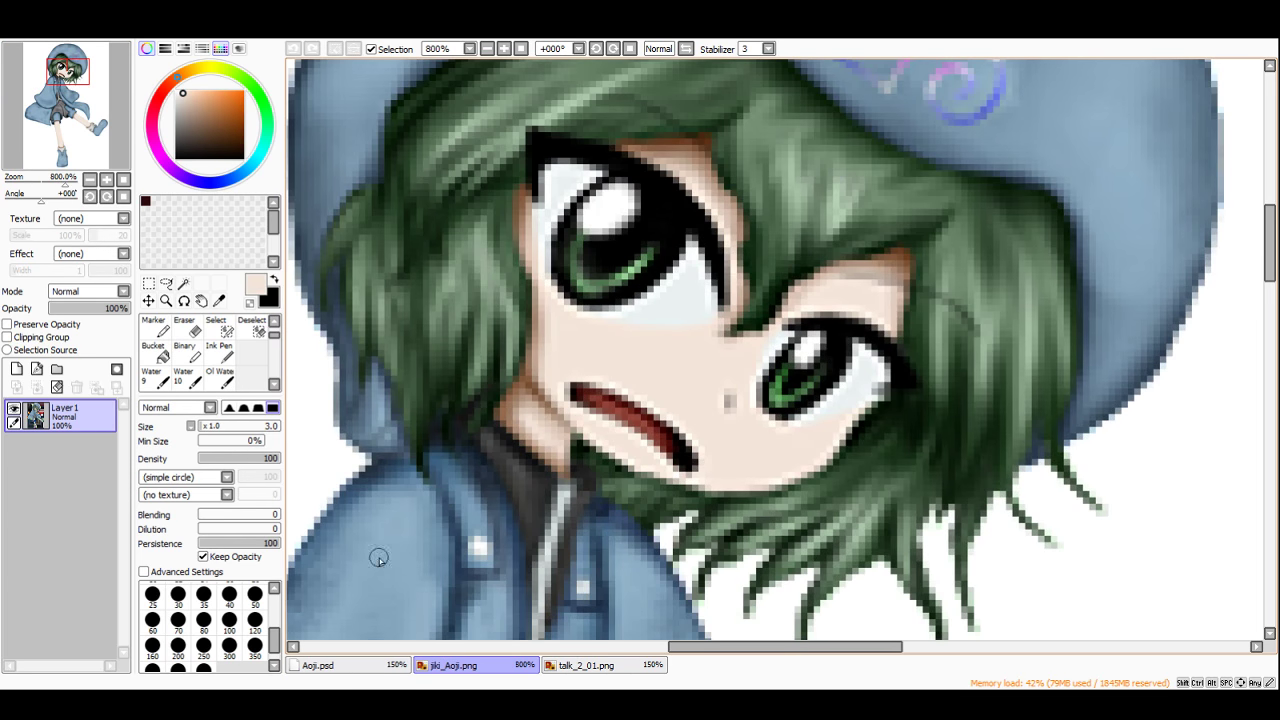
Step: Bucket-fill the face area in Aoji.psd with the skin tone on the layer below the line art
left_click(330, 665)
scroll(225, 355, "up", 1)
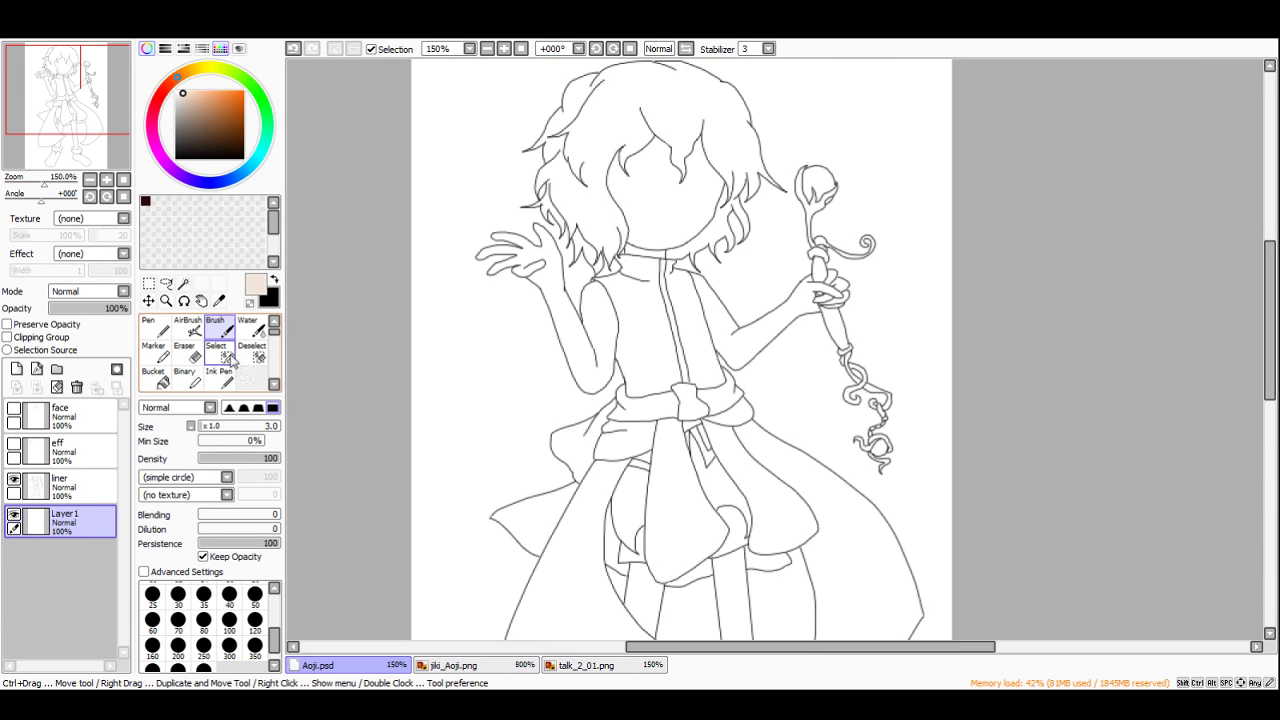
left_click(182, 378)
left_click(153, 378)
scroll(740, 165, "up", 4)
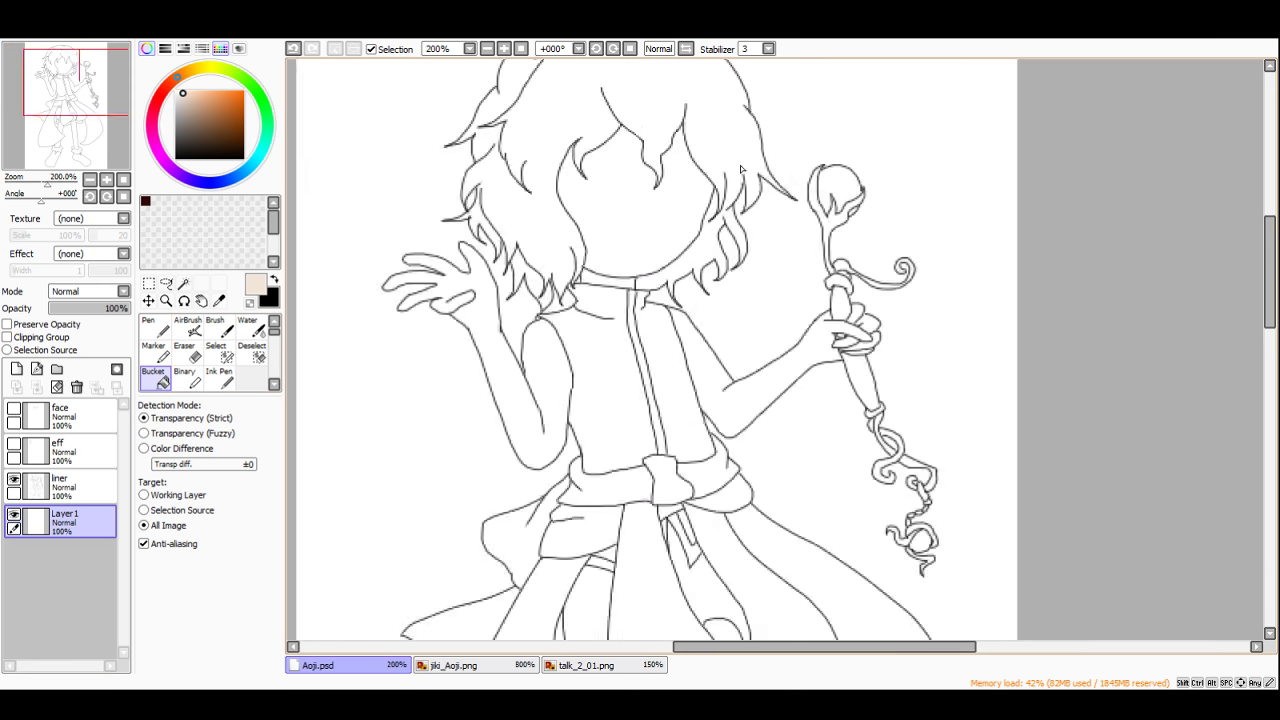
left_click(637, 231)
scroll(620, 172, "down", 1)
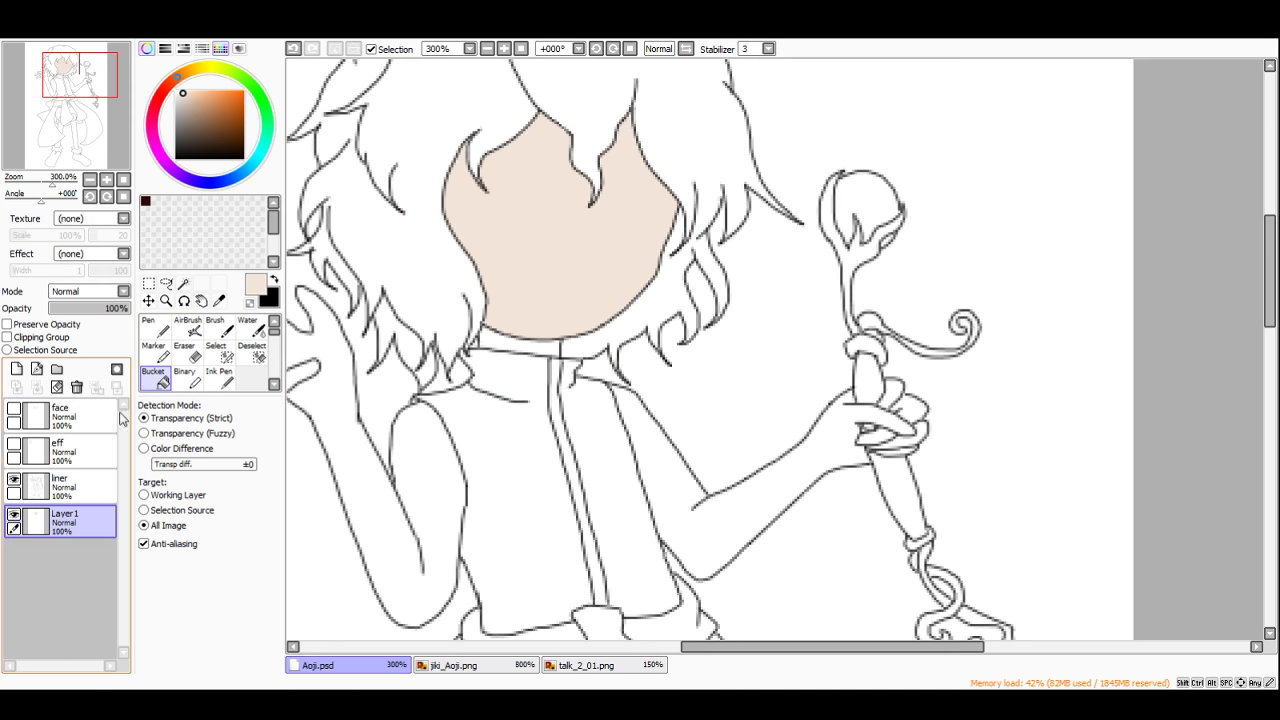
Step: Show the face and eff layers again and set the eff layer's opacity to 50%
left_click(85, 450)
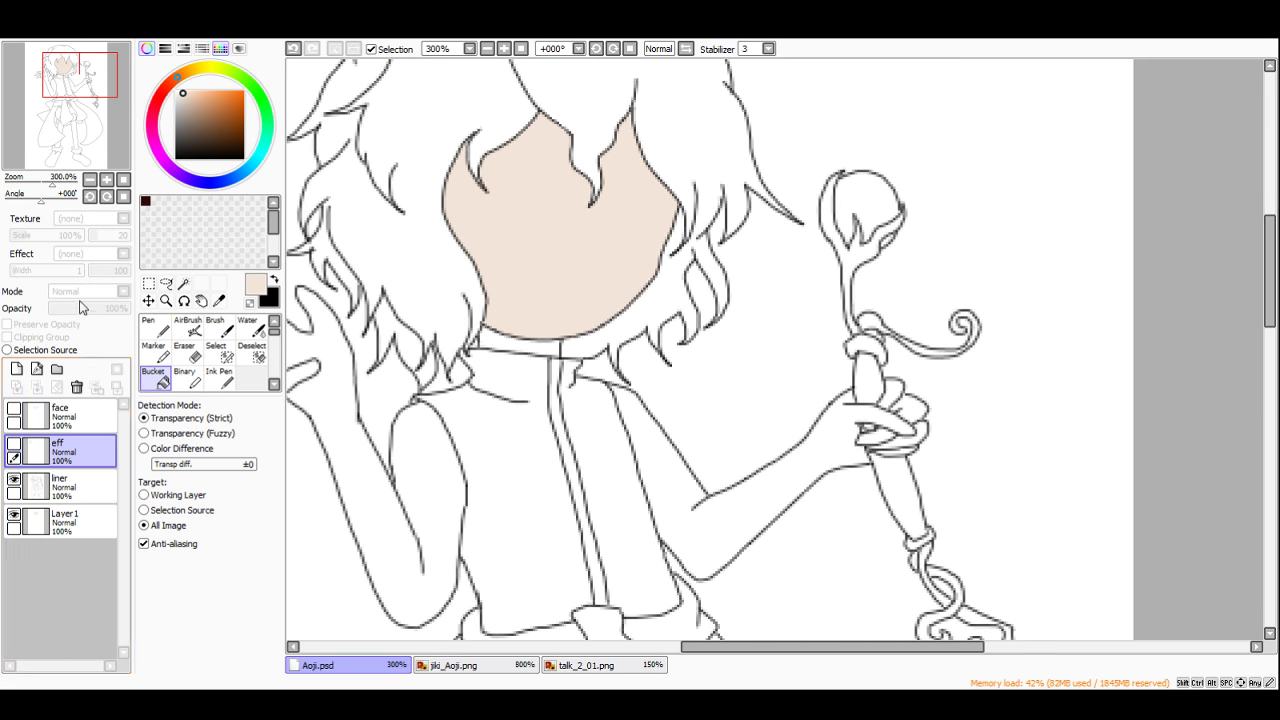
left_click(13, 445)
left_click(13, 409)
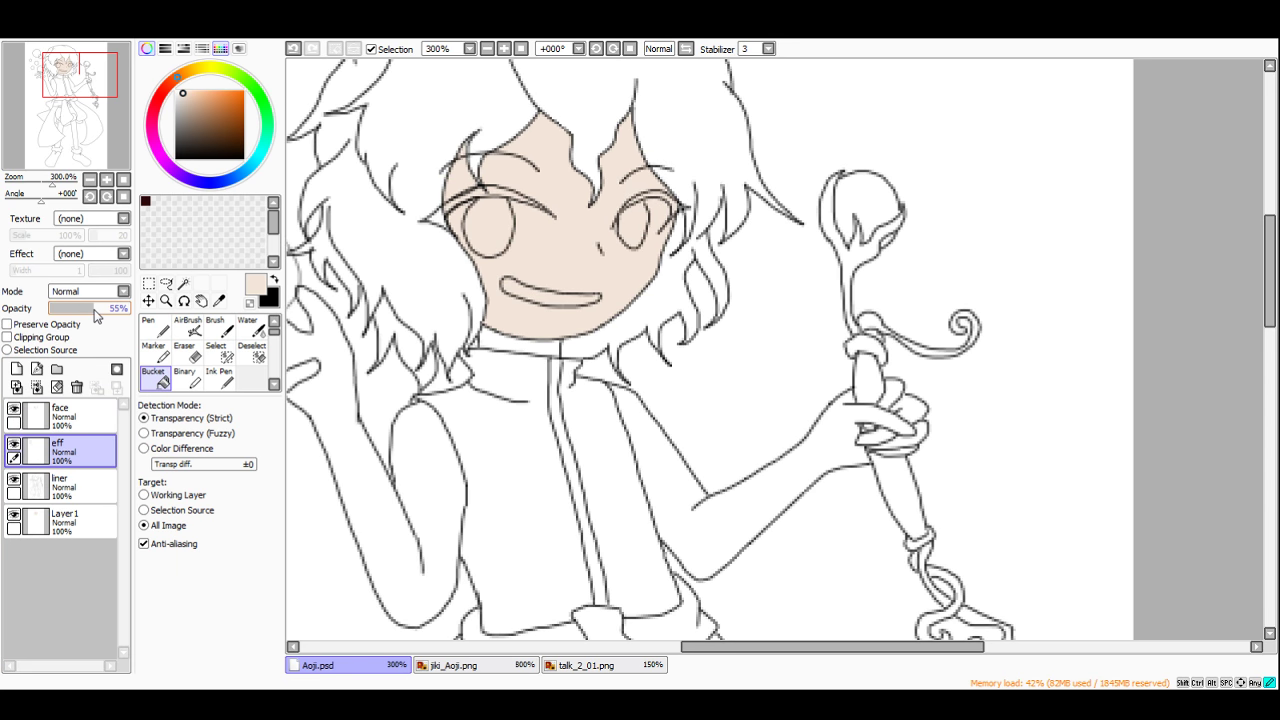
Step: Set the liner layer's opacity to 50%
left_click(85, 487)
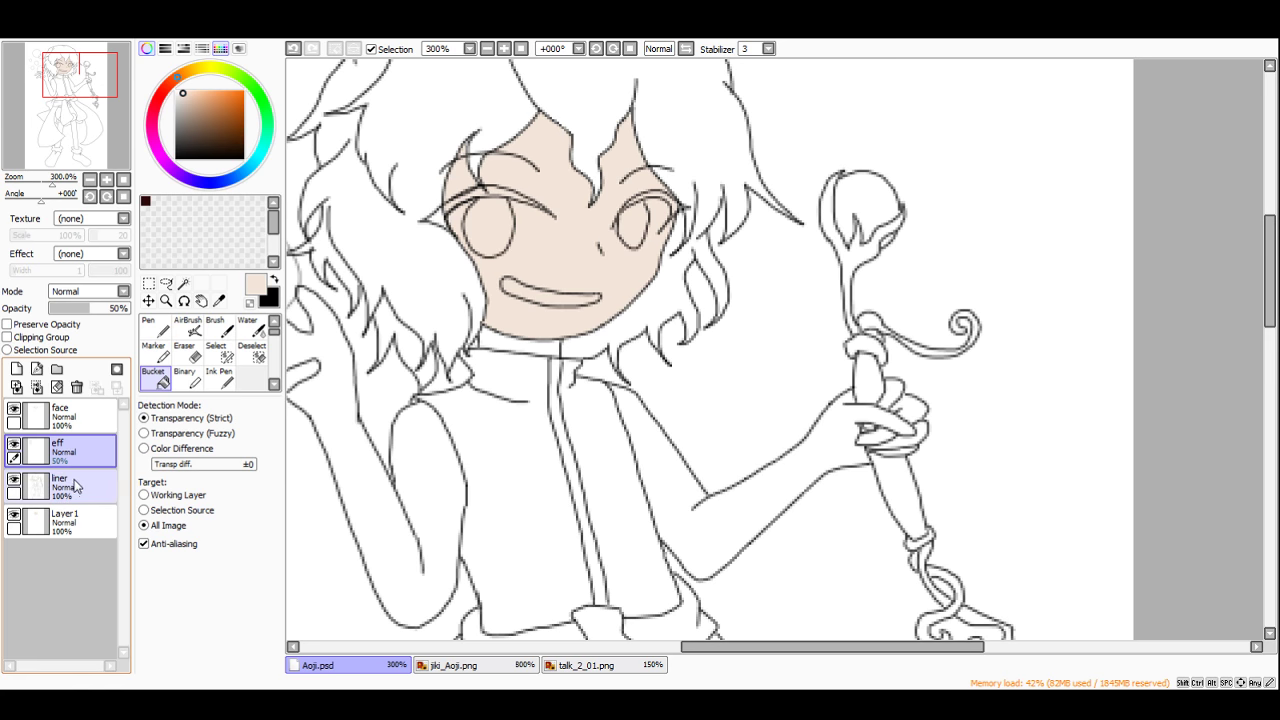
left_click(94, 309)
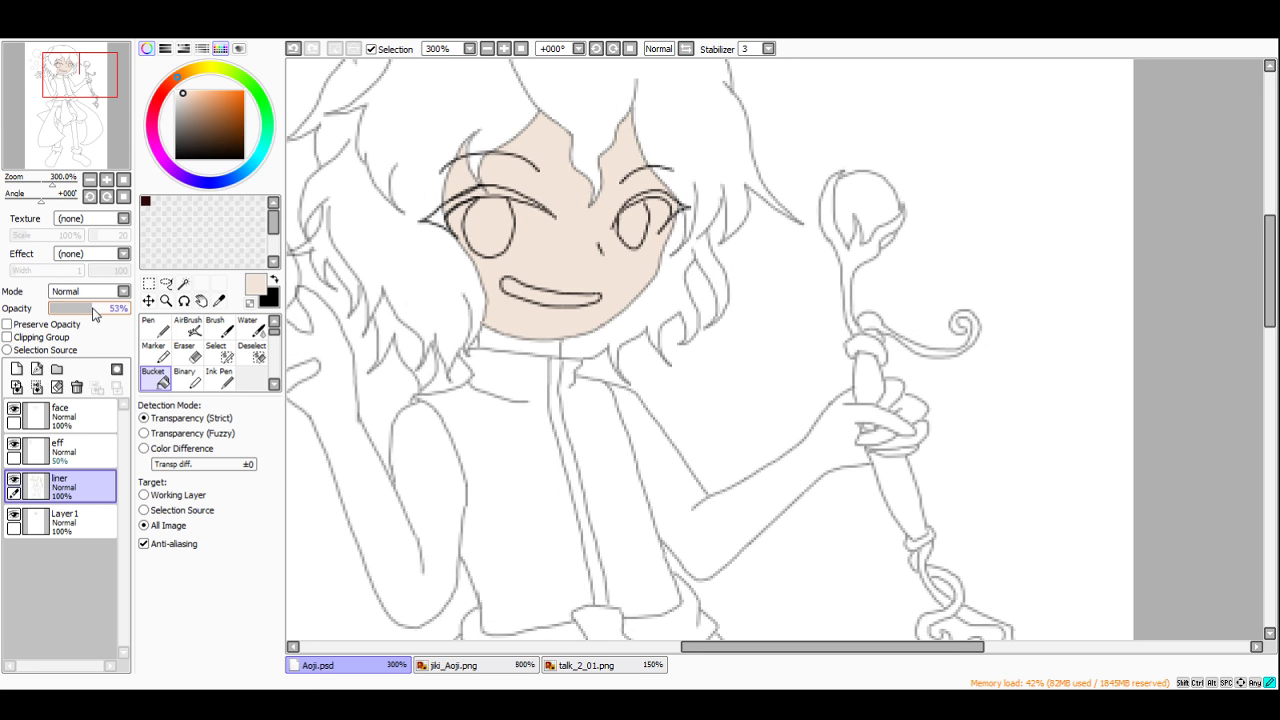
left_click_drag(89, 314, 91, 314)
scroll(440, 313, "down", 4)
scroll(432, 313, "up", 3)
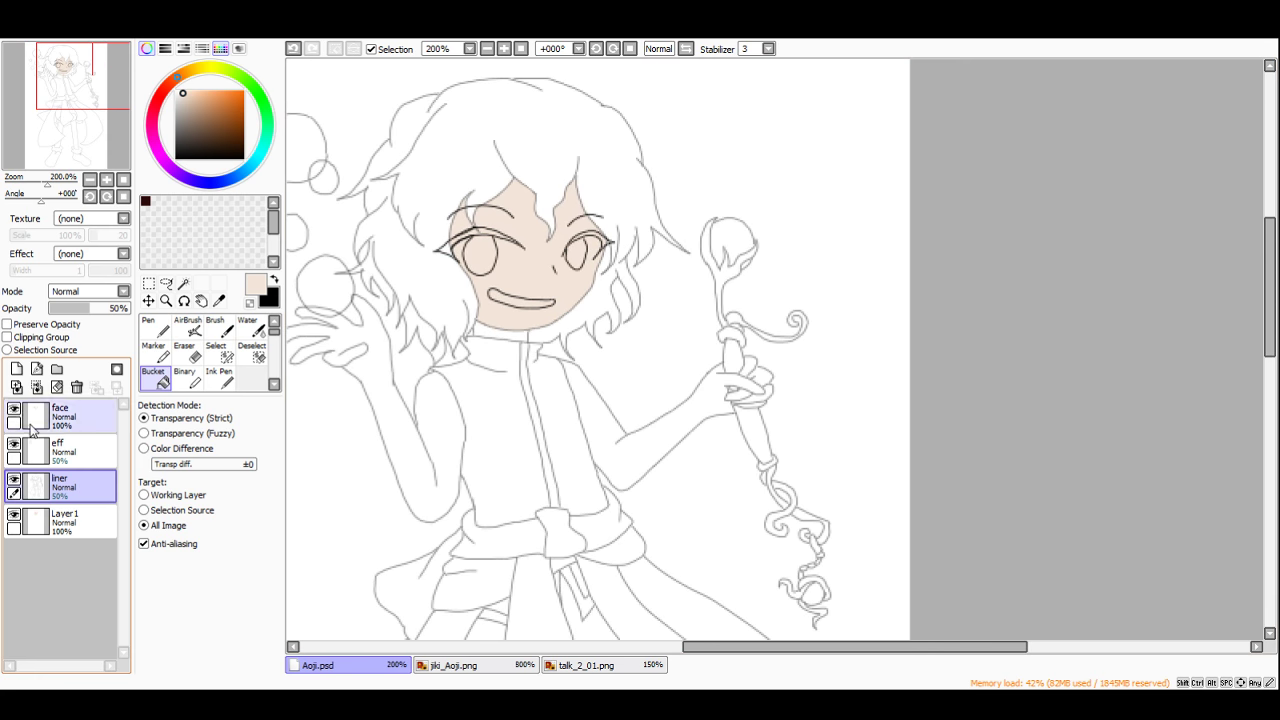
Step: Fill the neck and the raised arm with the skin tone on Layer1
left_click(80, 522)
scroll(500, 333, "up", 1)
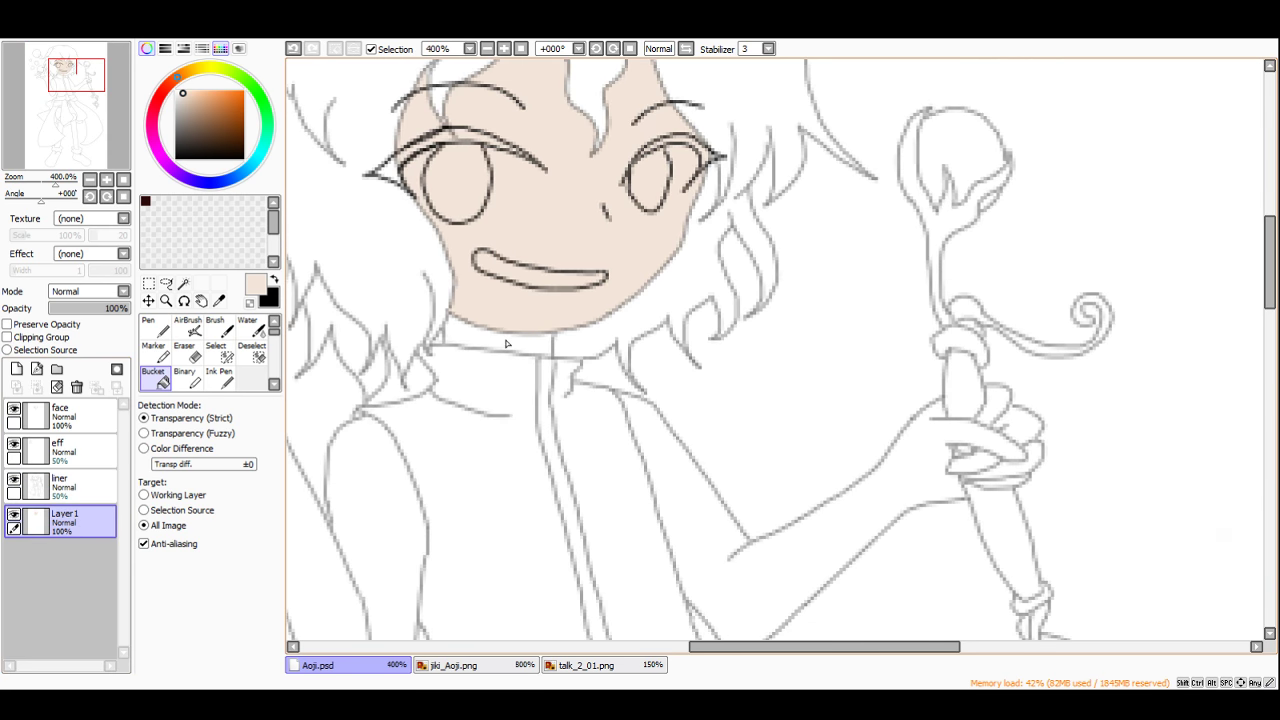
left_click(508, 342)
scroll(576, 301, "down", 1)
scroll(527, 358, "up", 1)
left_click(527, 358)
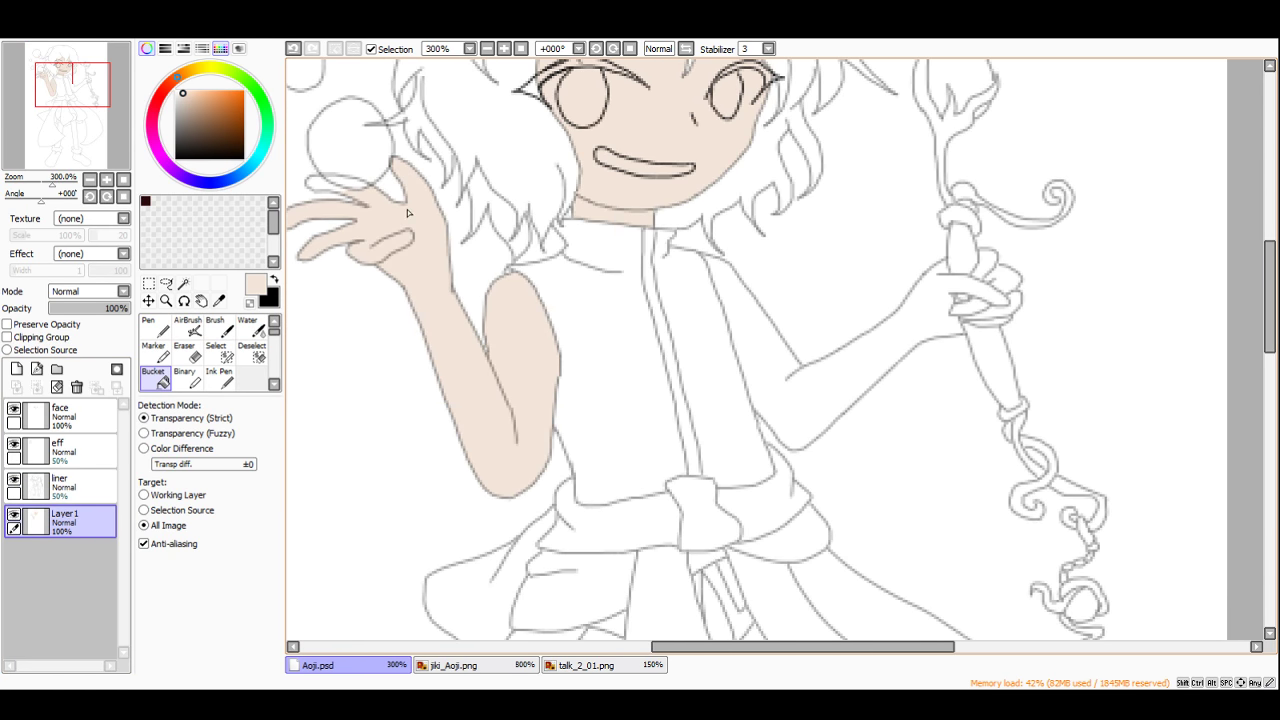
Step: Hide the eff layer and fill the remaining finger areas of the raised hand with the skin tone
scroll(380, 197, "up", 2)
left_click(12, 444)
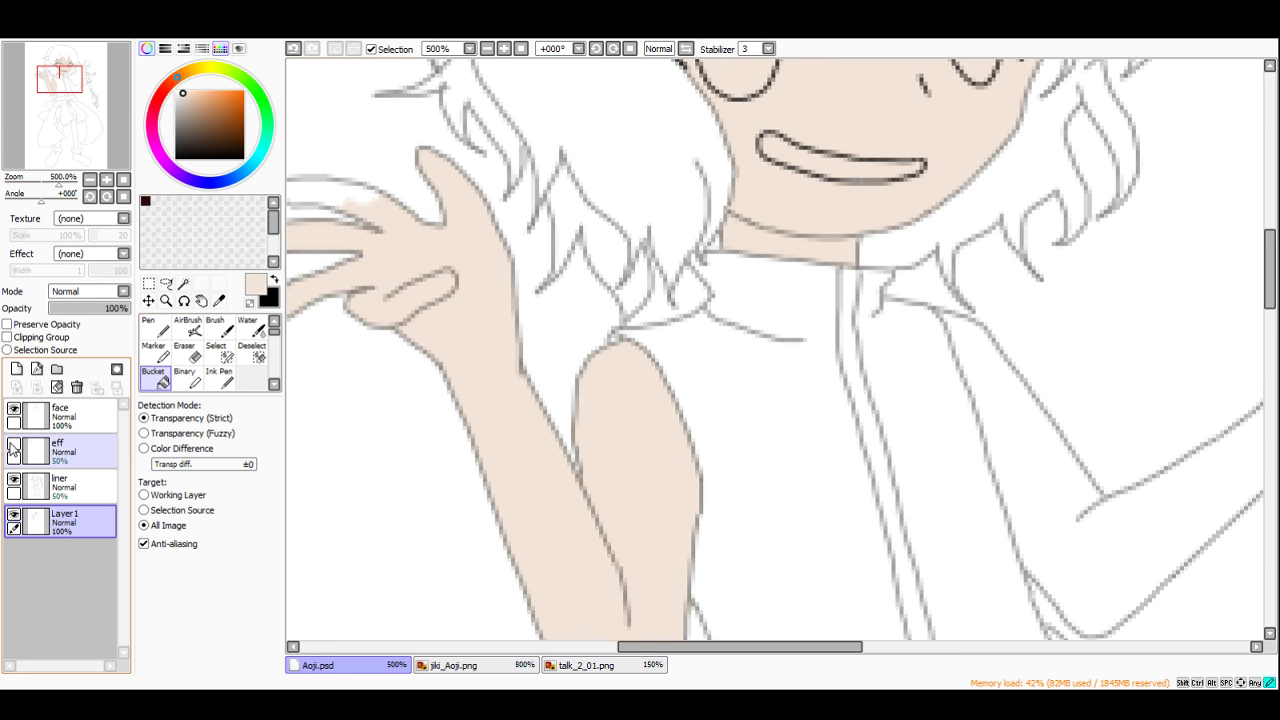
scroll(421, 235, "down", 4)
Step: Fill the arm holding the staff and each of its finger areas with the skin tone
scroll(676, 283, "up", 4)
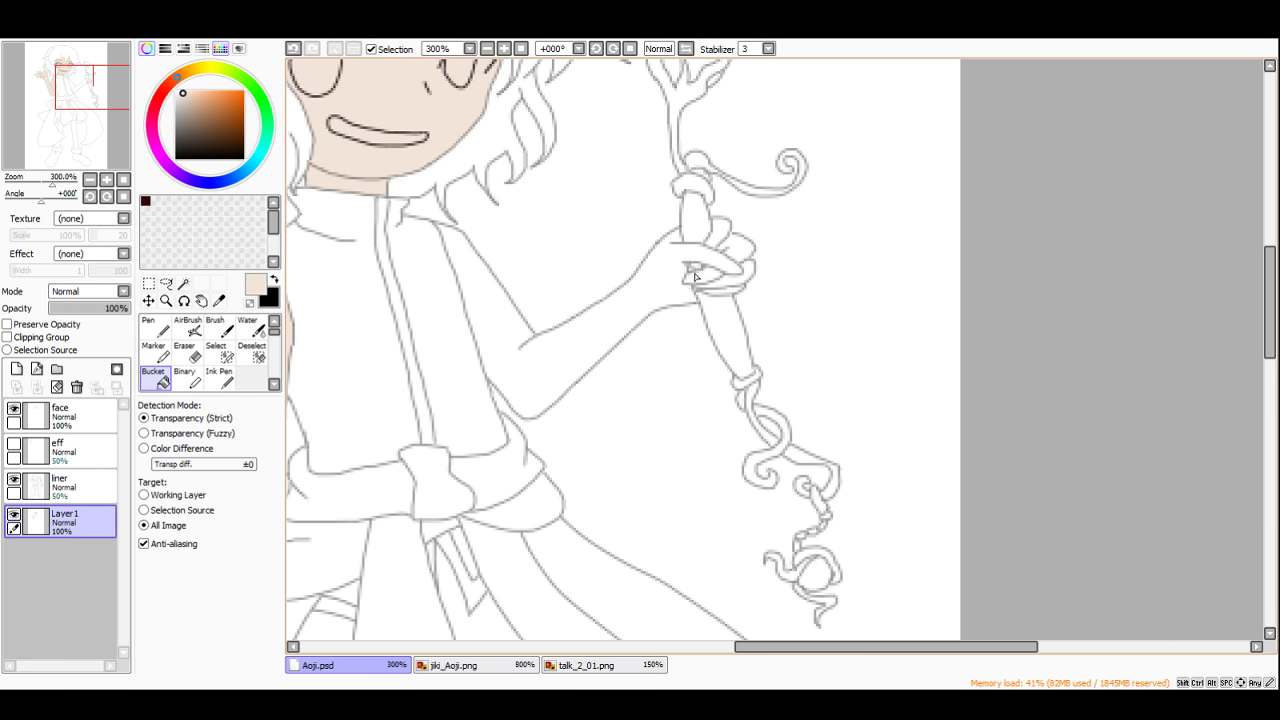
left_click(676, 283)
scroll(676, 283, "up", 1)
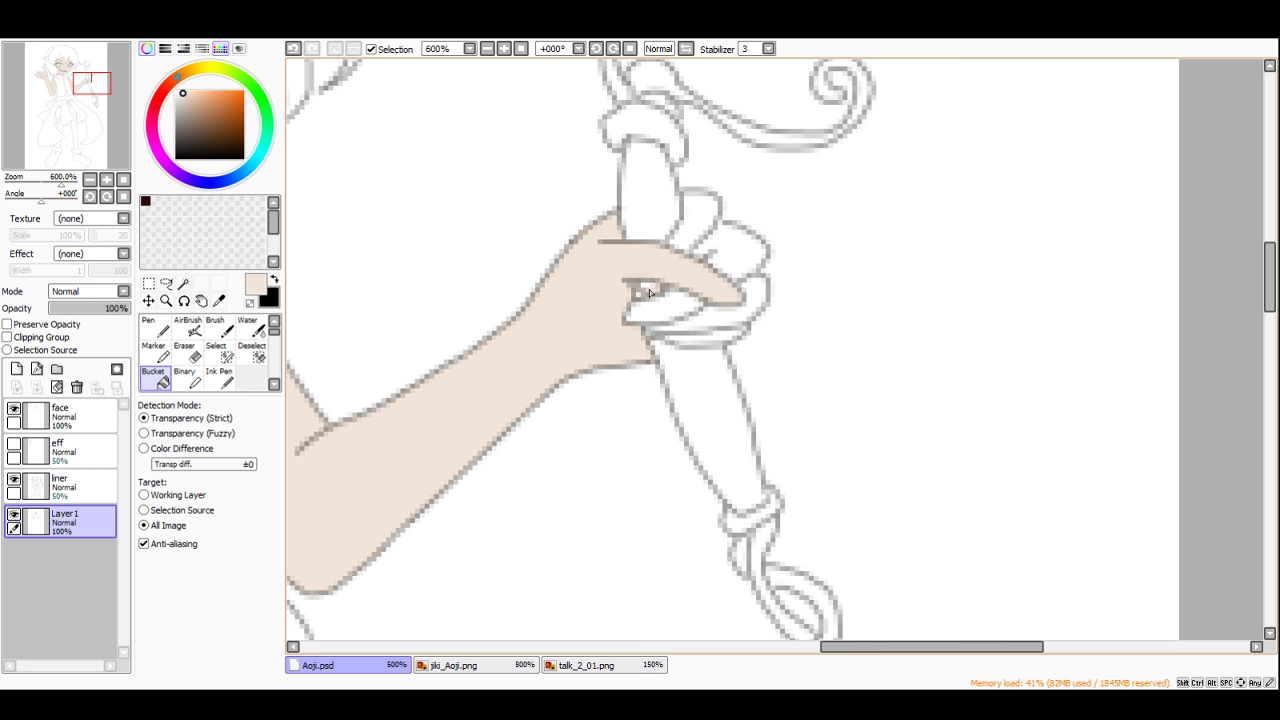
left_click(661, 296)
left_click(719, 255)
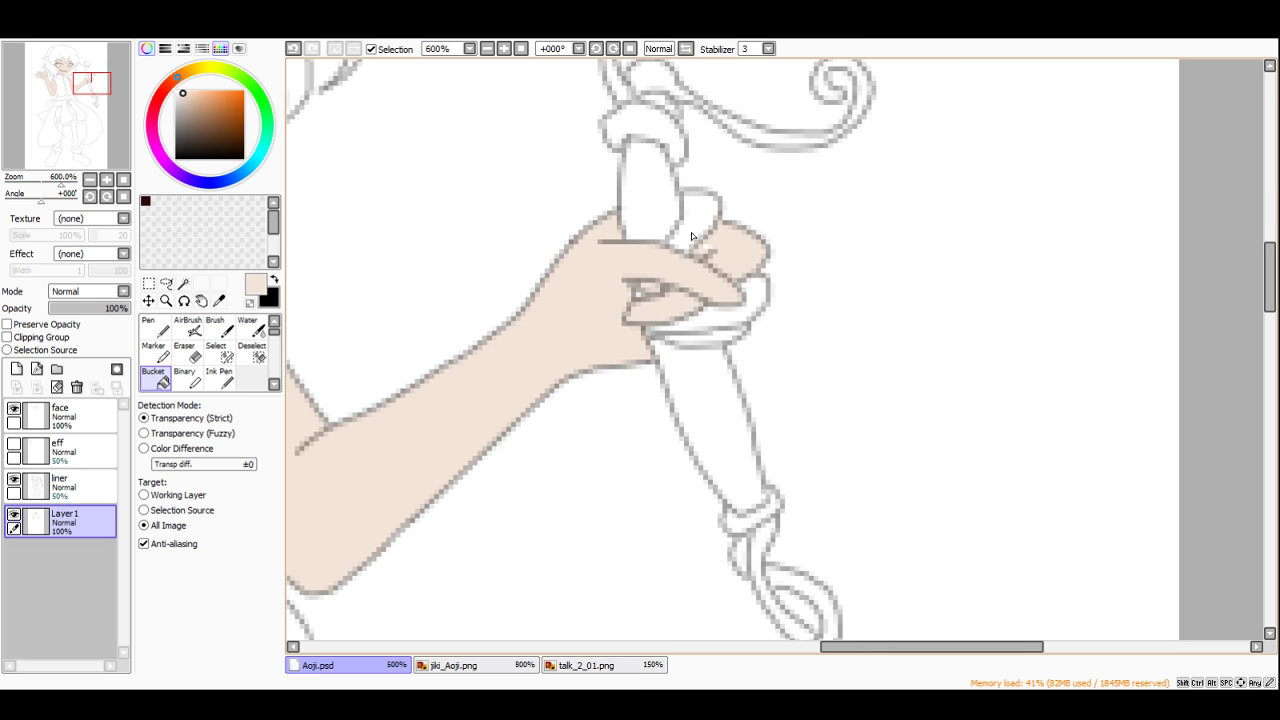
left_click(720, 316)
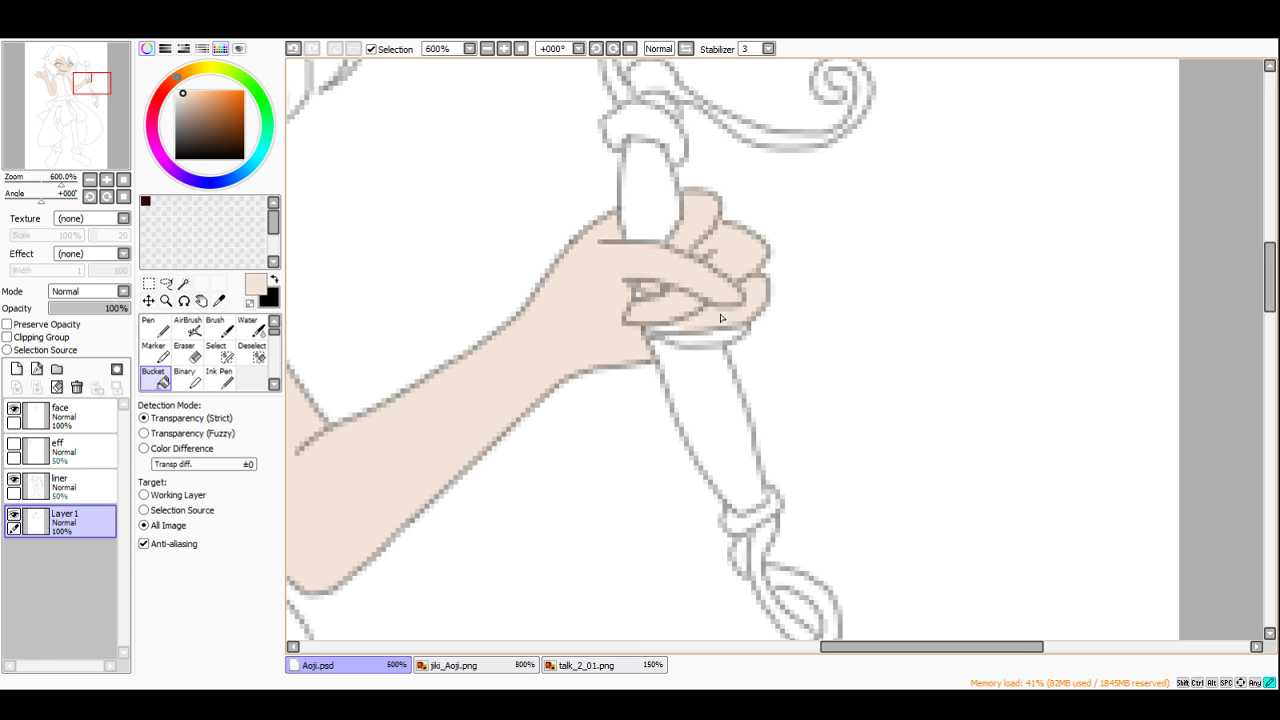
left_click(696, 343)
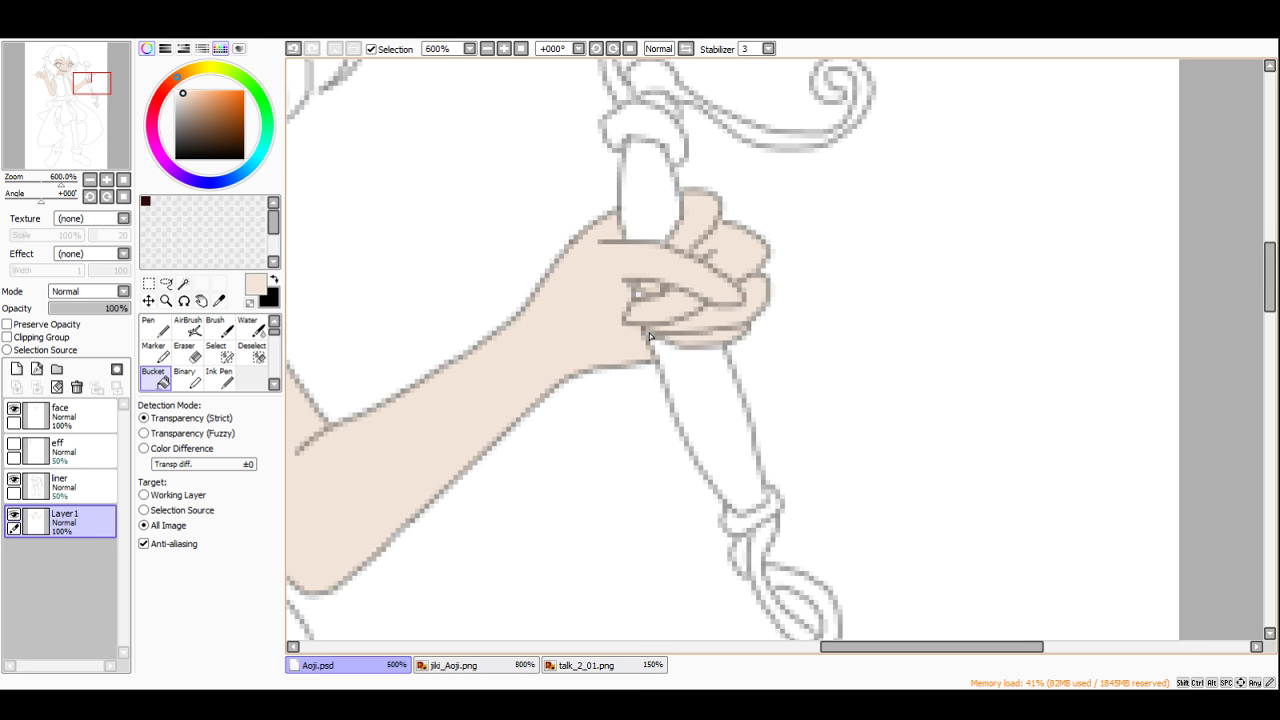
Step: Fill both legs with the skin tone, including the separate sections above and below the coat tail
scroll(650, 335, "down", 7)
scroll(634, 309, "up", 2)
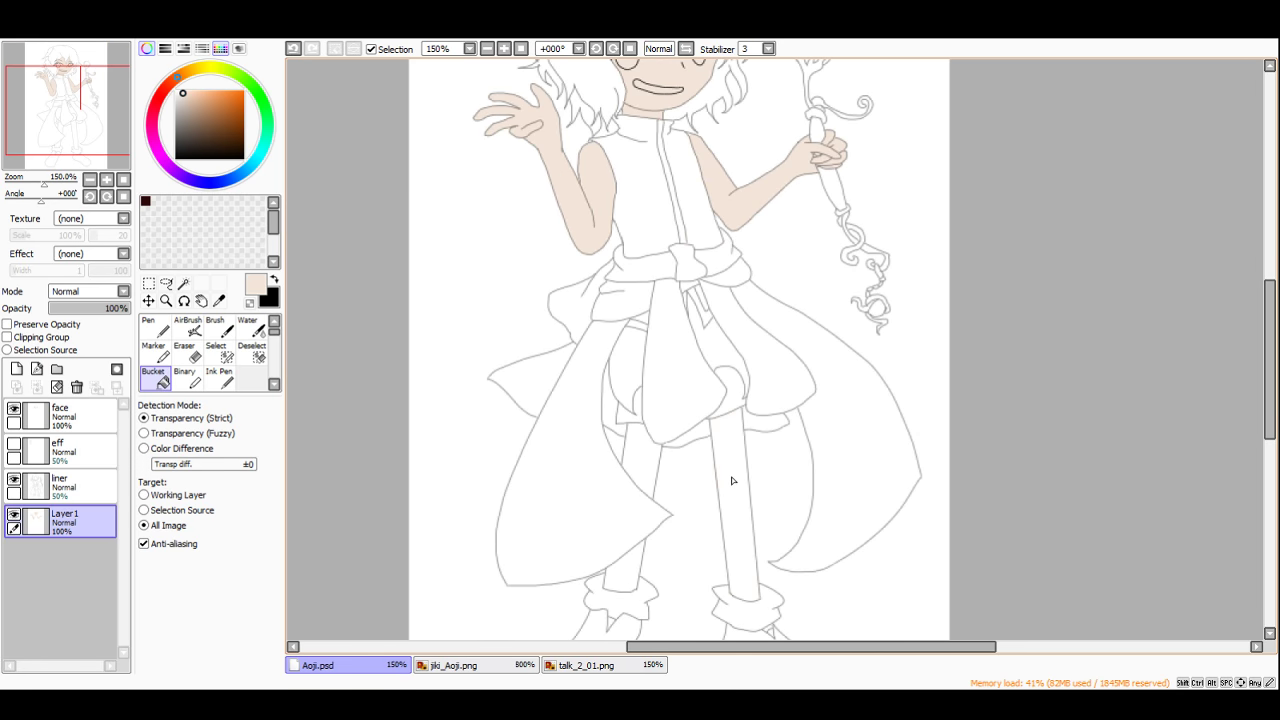
left_click(732, 481)
scroll(789, 599, "up", 4)
scroll(691, 546, "down", 3)
scroll(686, 586, "up", 2)
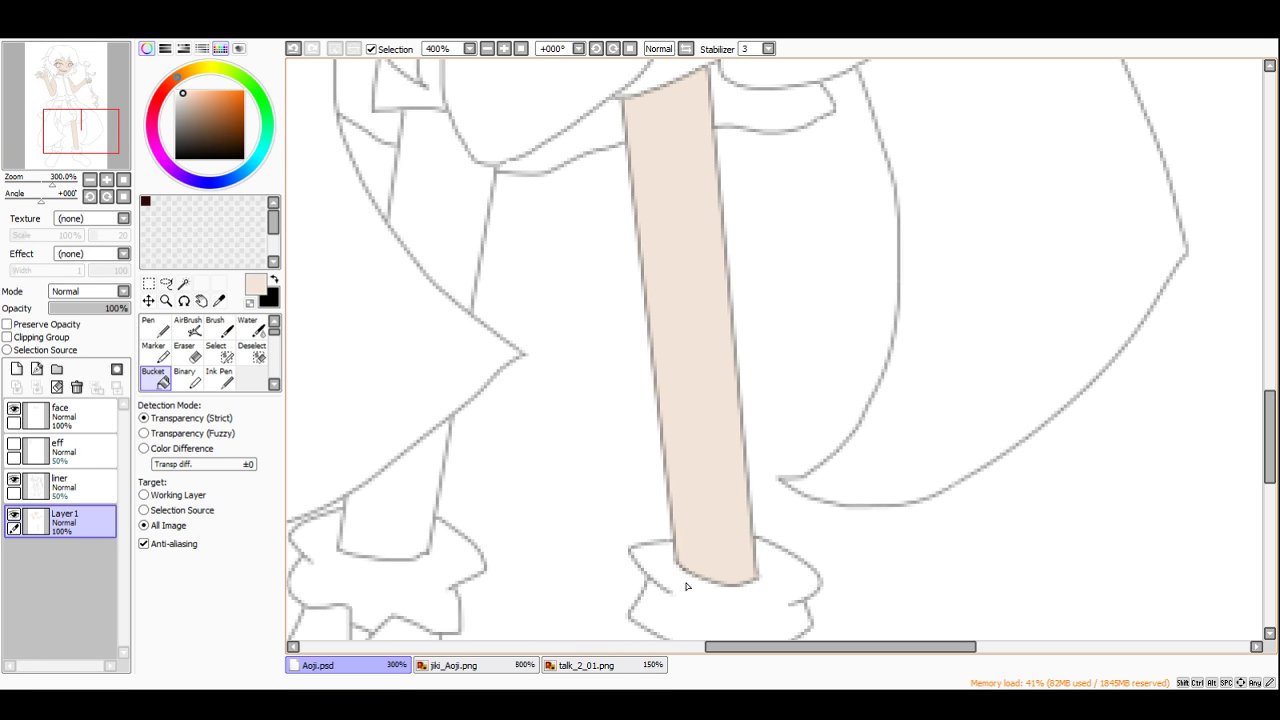
left_click(402, 518)
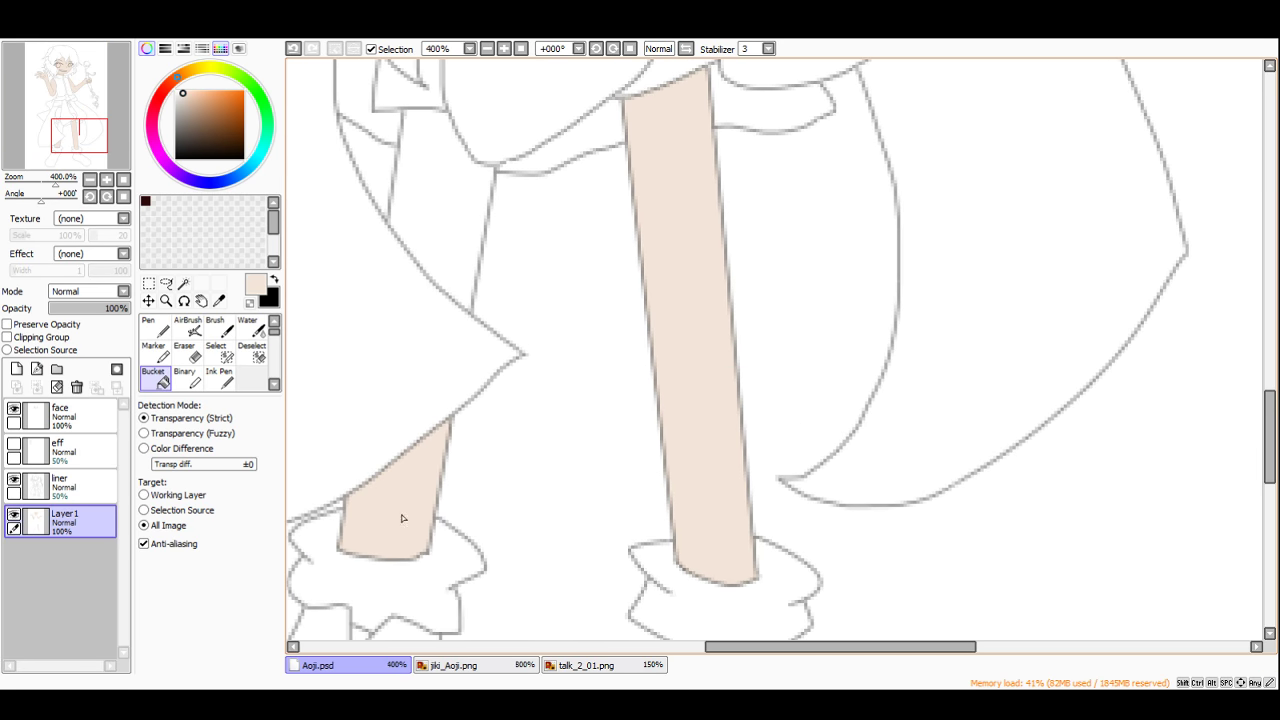
left_click(450, 216)
scroll(453, 240, "down", 5)
scroll(452, 279, "up", 2)
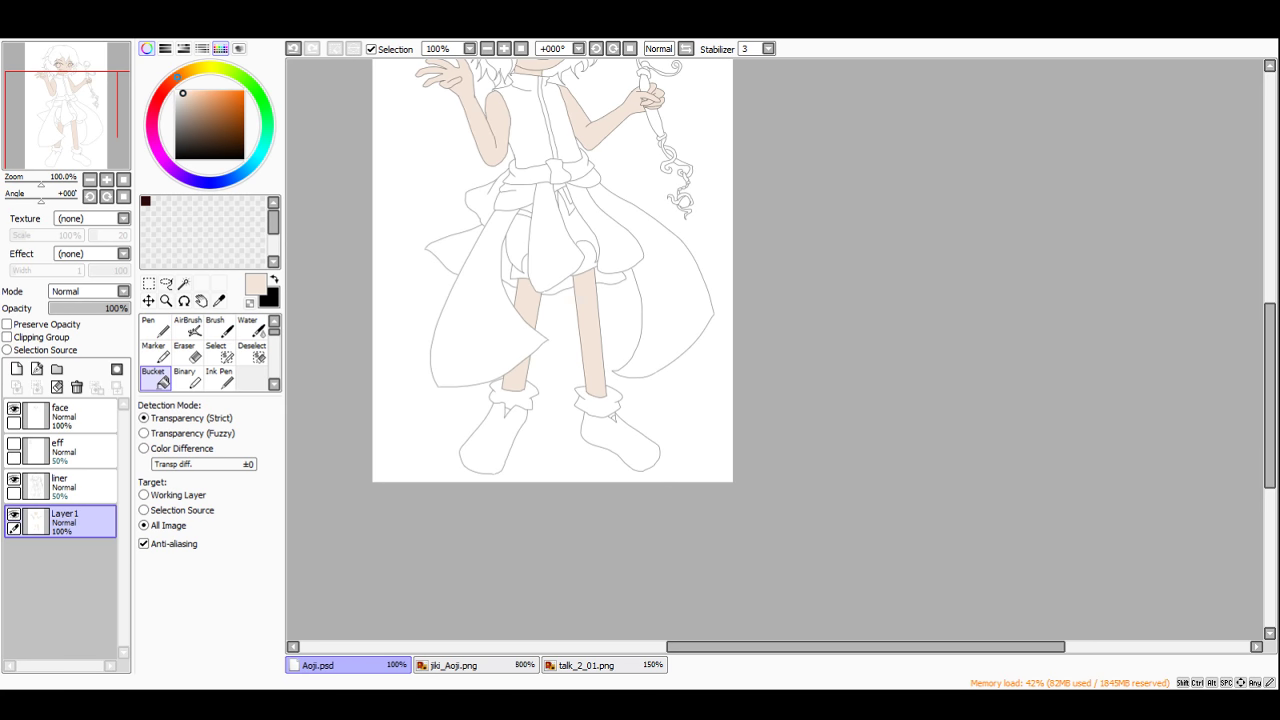
scroll(461, 365, "down", 3)
scroll(399, 245, "up", 3)
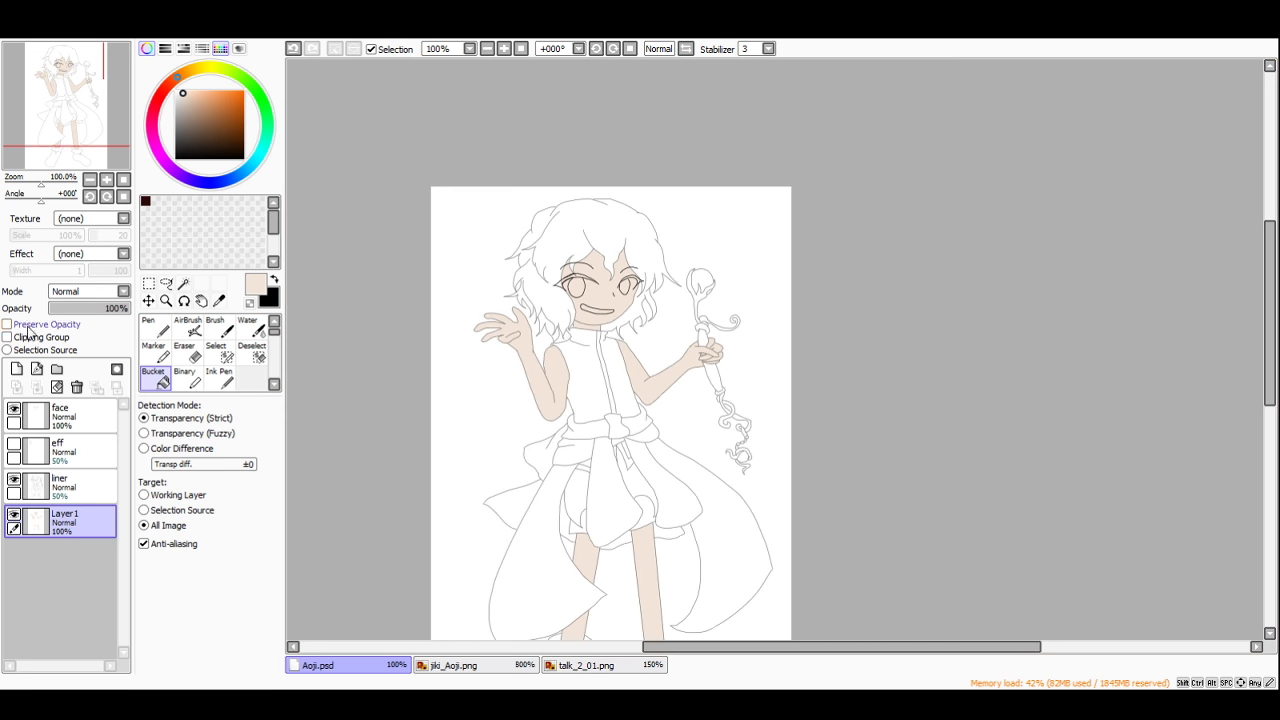
Step: Pick a dark brown skin-shadow color from the character in jiki_Aoji.png
left_click(450, 665)
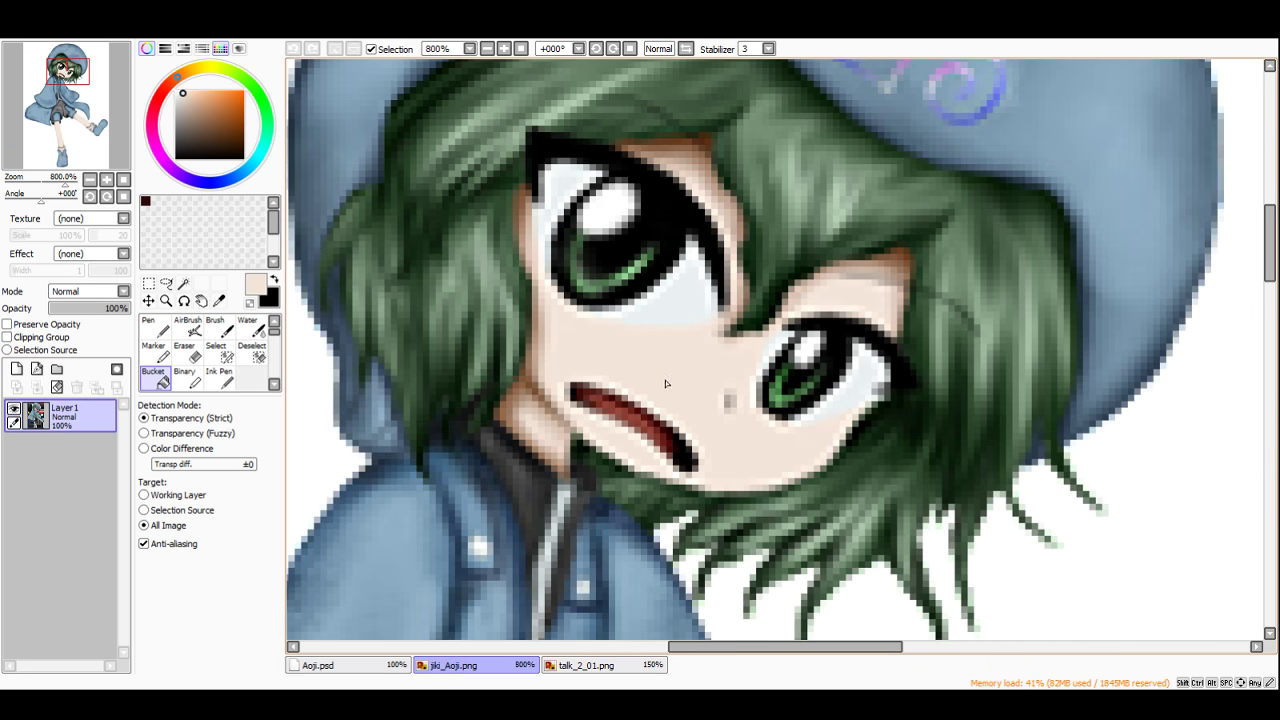
scroll(700, 110, "up", 1)
scroll(712, 148, "down", 3)
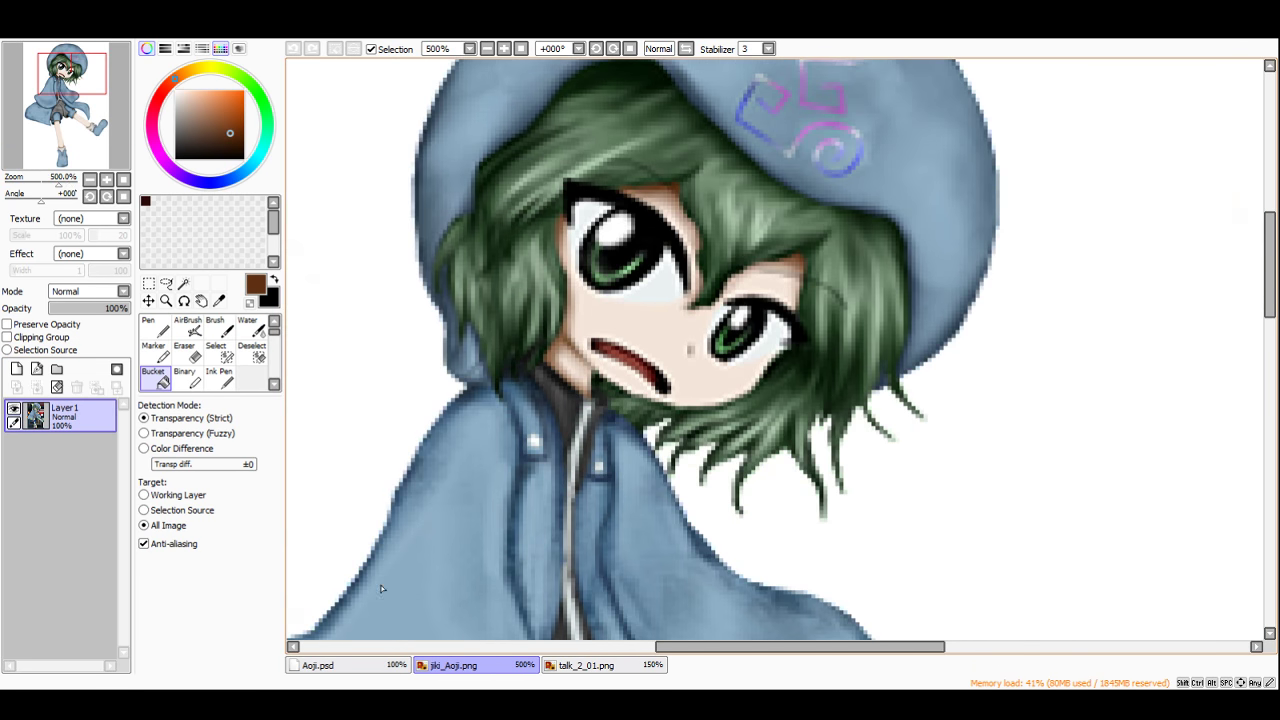
Step: In Aoji.psd, hide the face layer and select the filled skin areas of Layer1
left_click(340, 665)
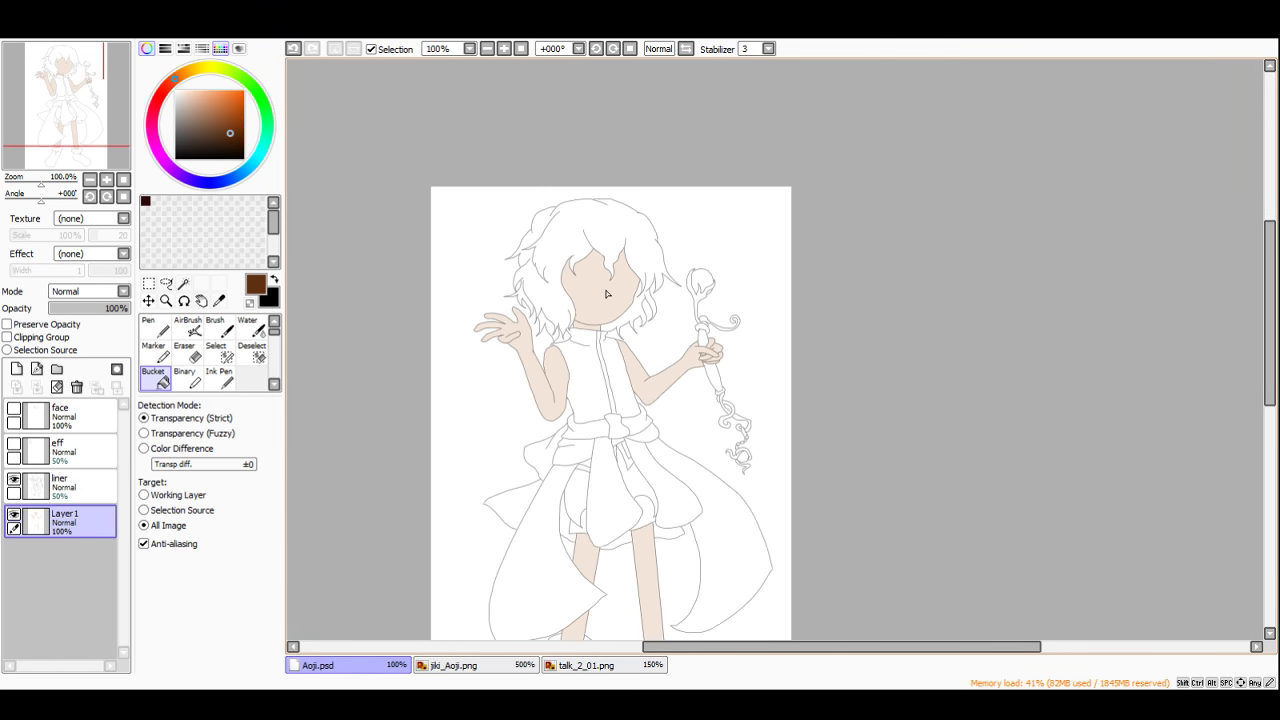
scroll(607, 294, "up", 2)
left_click(58, 516, "ctrl")
scroll(588, 246, "up", 2)
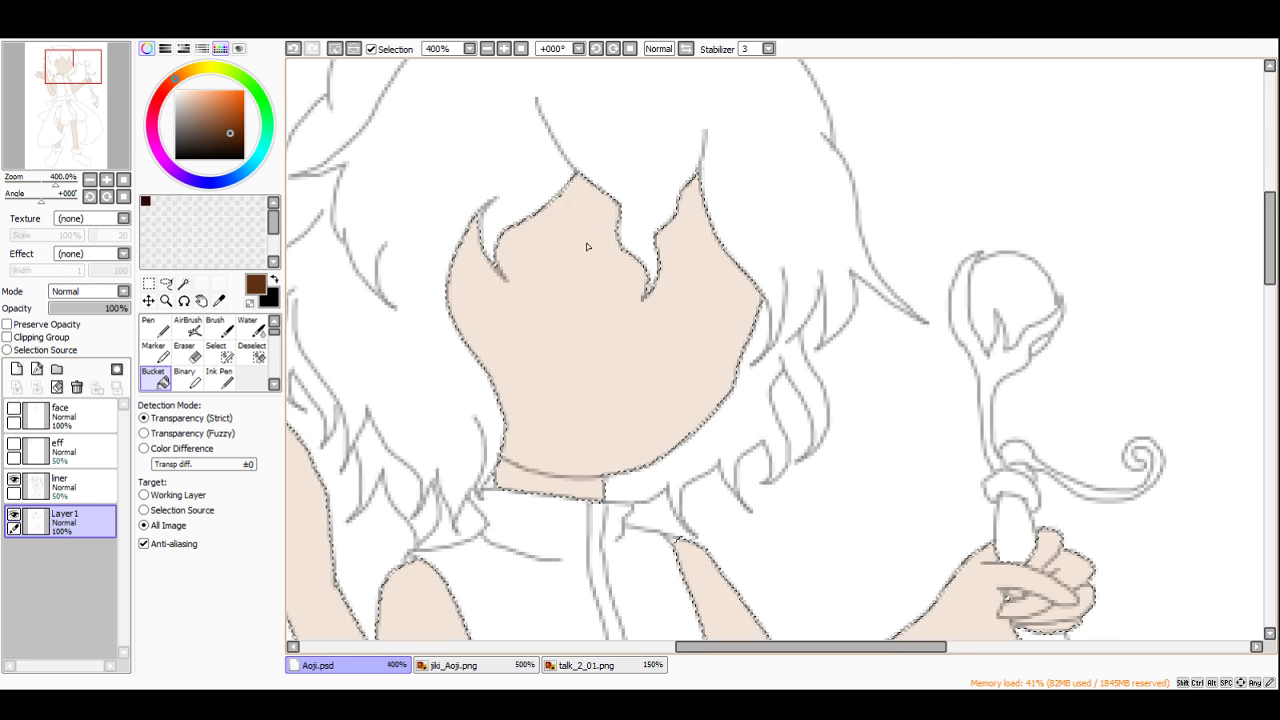
Step: Switch to the Brush tool and set its density to 31
left_click(220, 327)
scroll(693, 198, "up", 2)
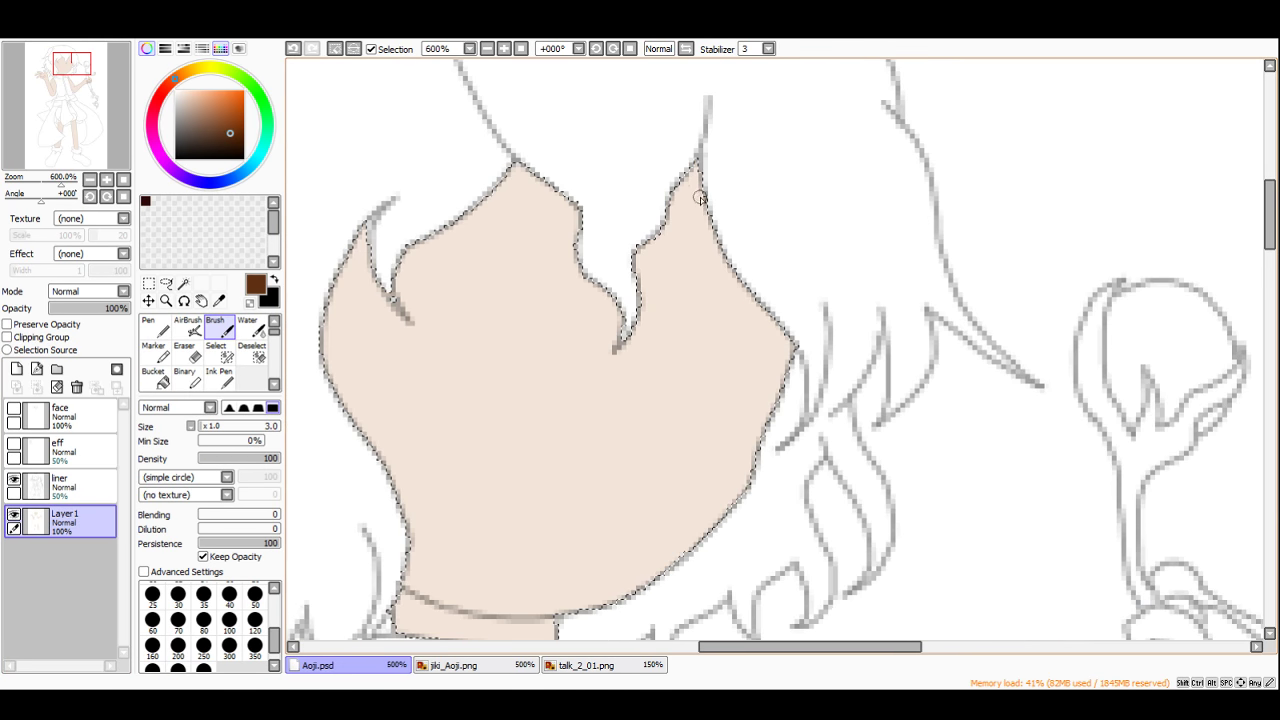
left_click(224, 461)
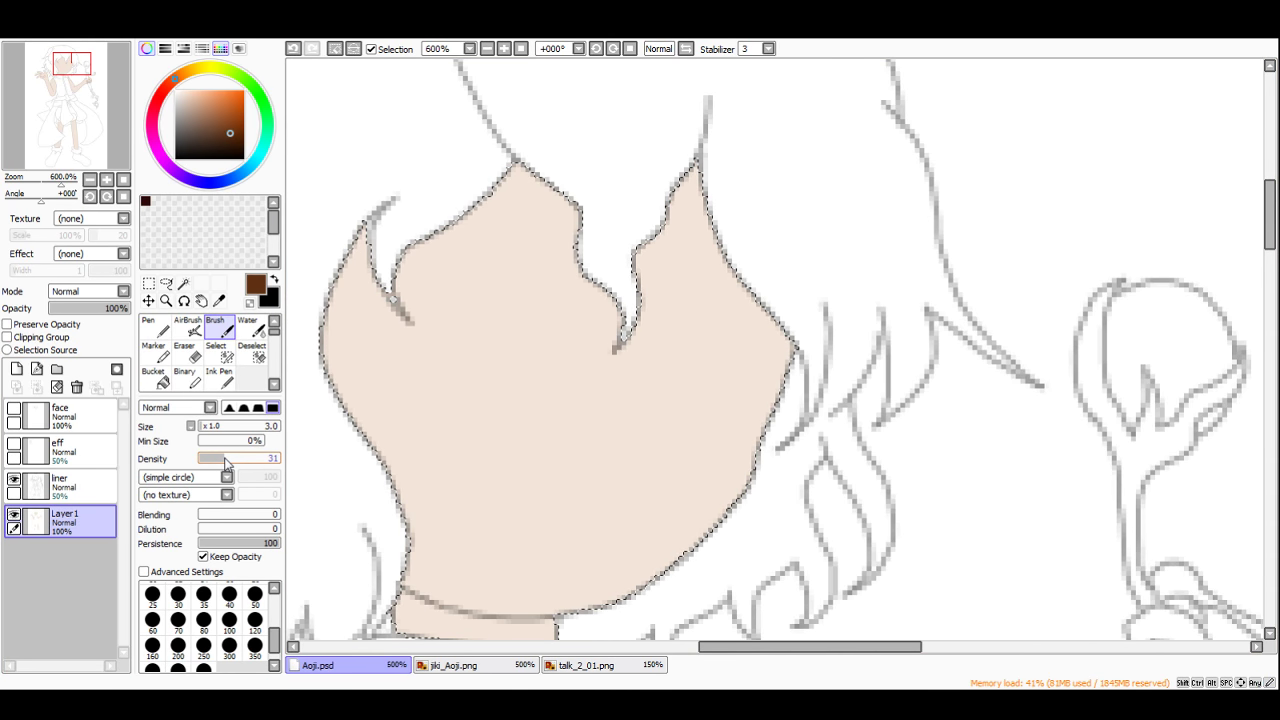
Step: Give the brush the softest edge shape and size 16, and shade the face along the bangs and both cheeks
left_click(229, 407)
left_click(214, 427)
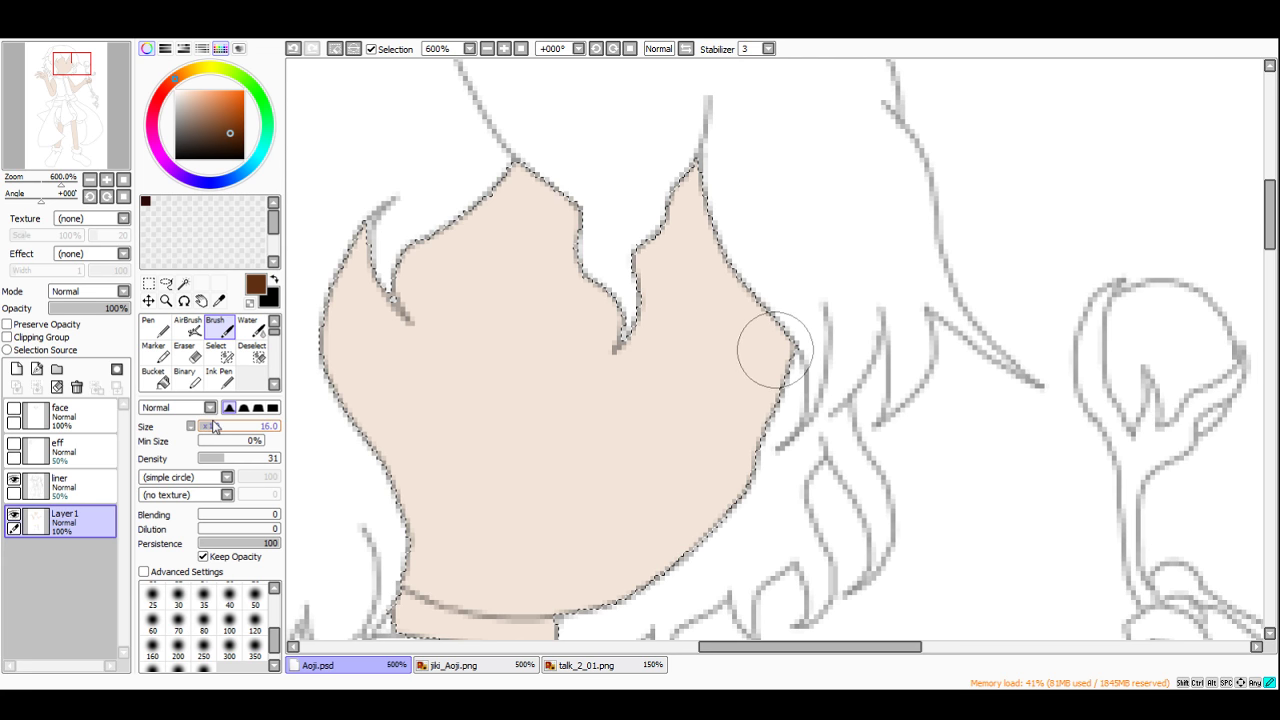
mouse_move(698, 178)
left_mouse_down()
mouse_move(686, 209)
mouse_move(637, 217)
mouse_move(766, 265)
mouse_move(806, 445)
mouse_move(778, 434)
mouse_move(784, 450)
mouse_move(677, 163)
mouse_move(614, 229)
mouse_move(640, 277)
mouse_move(620, 342)
mouse_move(574, 177)
mouse_move(503, 129)
mouse_move(577, 208)
mouse_move(449, 214)
mouse_move(434, 194)
mouse_move(517, 134)
mouse_move(439, 212)
mouse_move(409, 309)
mouse_move(371, 286)
mouse_move(349, 223)
mouse_move(317, 288)
mouse_move(343, 429)
mouse_move(395, 570)
mouse_move(337, 400)
mouse_move(332, 295)
left_mouse_up()
scroll(515, 210, "down", 4)
scroll(460, 288, "up", 2)
mouse_move(457, 295)
left_mouse_down()
mouse_move(474, 389)
mouse_move(499, 366)
mouse_move(489, 423)
mouse_move(481, 399)
mouse_move(516, 441)
mouse_move(474, 384)
mouse_move(536, 436)
mouse_move(594, 423)
left_mouse_up()
scroll(594, 423, "up", 2)
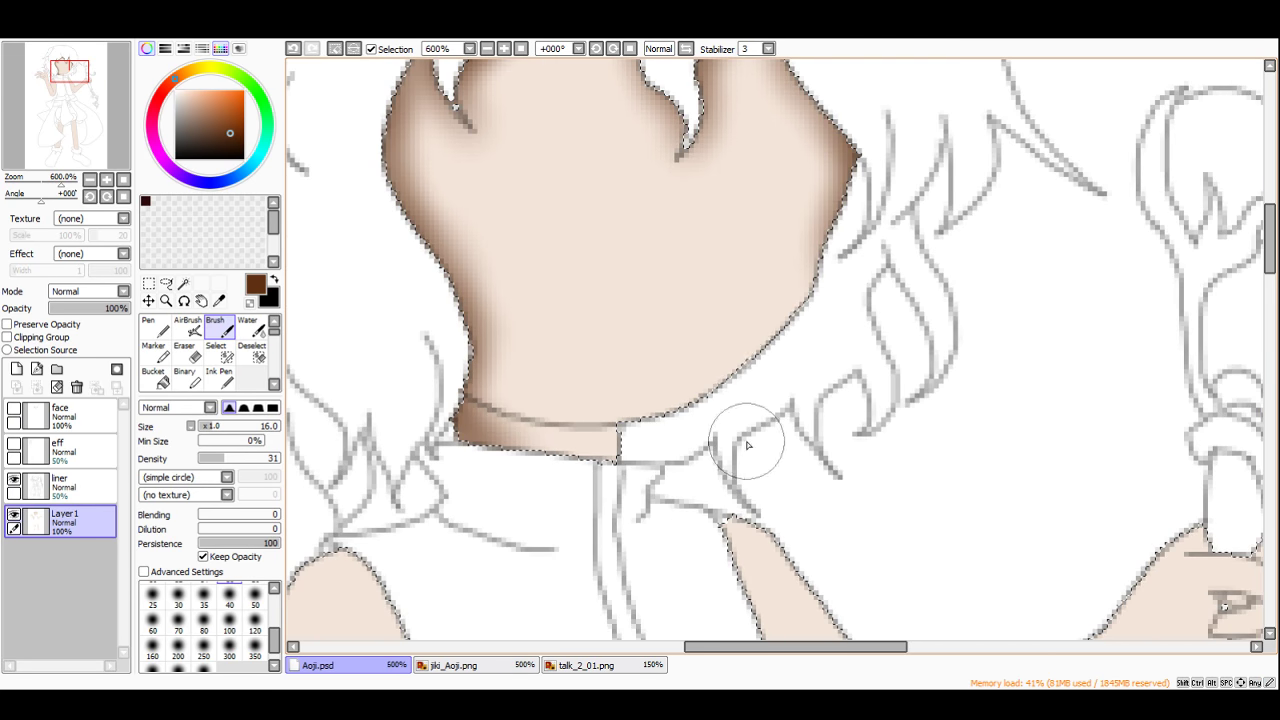
Step: Try shading the neck just under the chin line with a size 3 brush
left_click(206, 427)
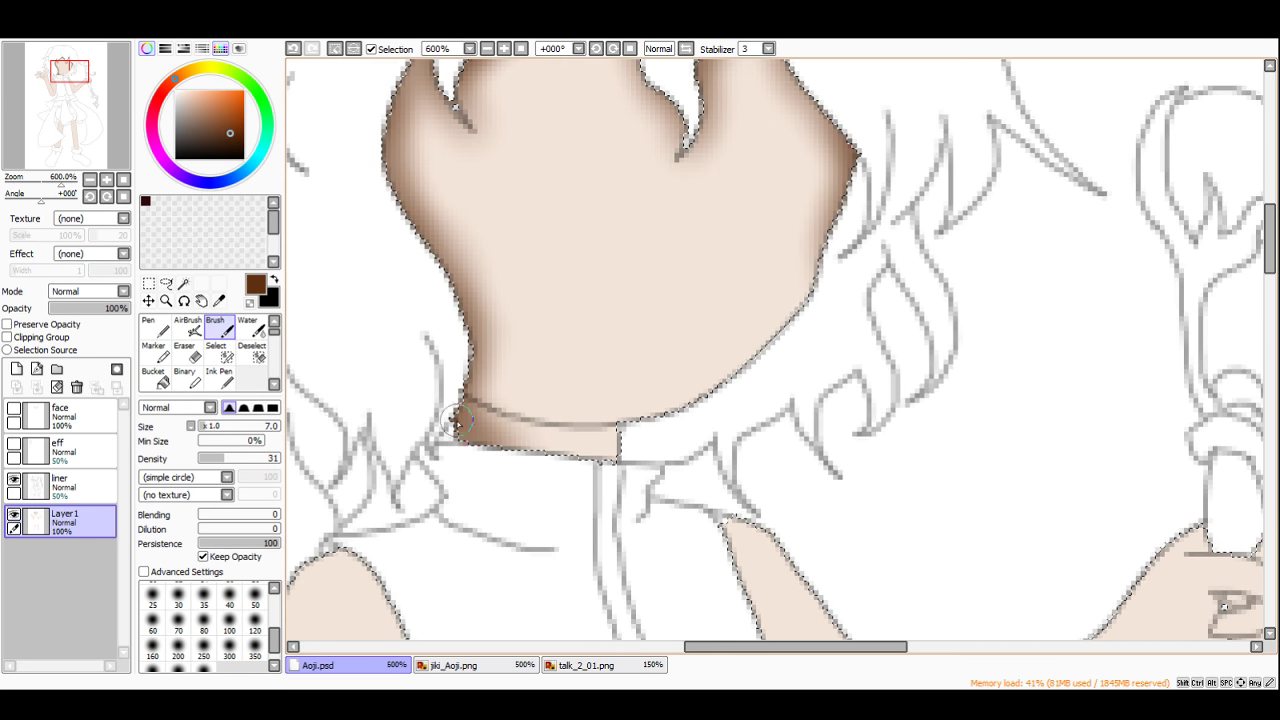
scroll(456, 420, "up", 3)
key("bracketleft")
key("bracketleft")
key("bracketleft")
key("bracketleft")
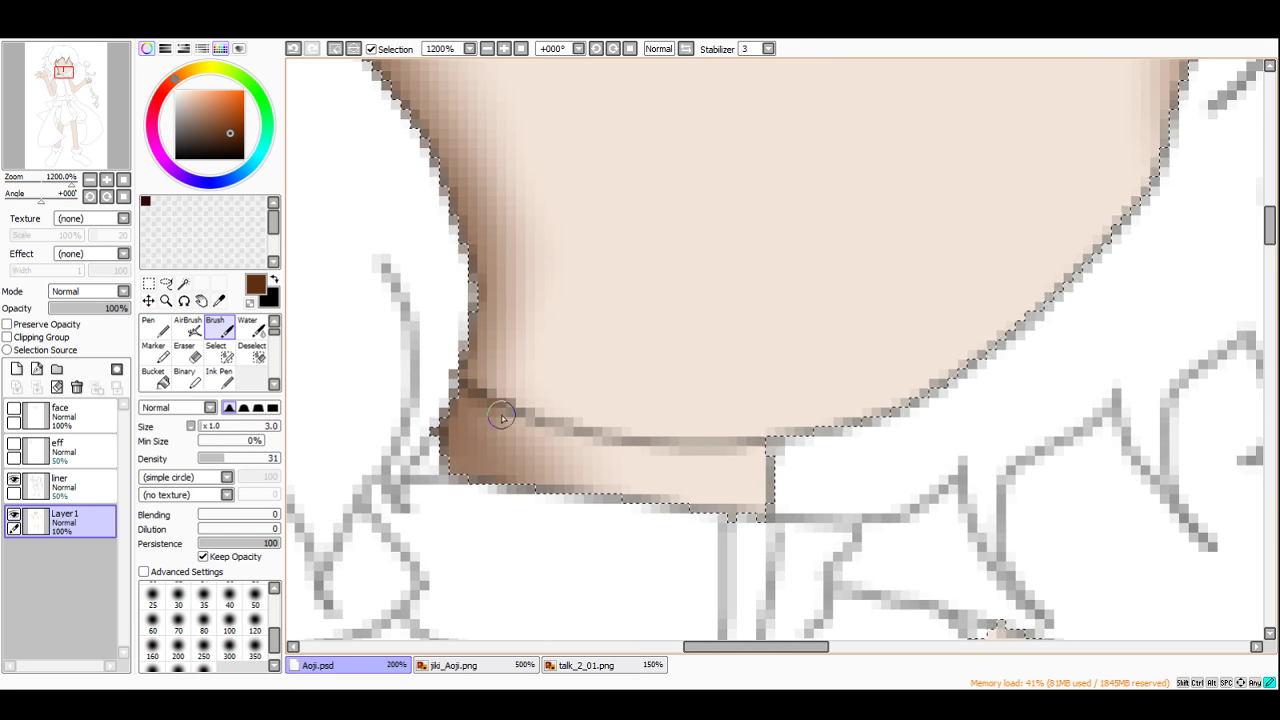
mouse_move(501, 417)
left_mouse_down()
mouse_move(626, 449)
mouse_move(663, 434)
left_mouse_up()
scroll(658, 423, "down", 3)
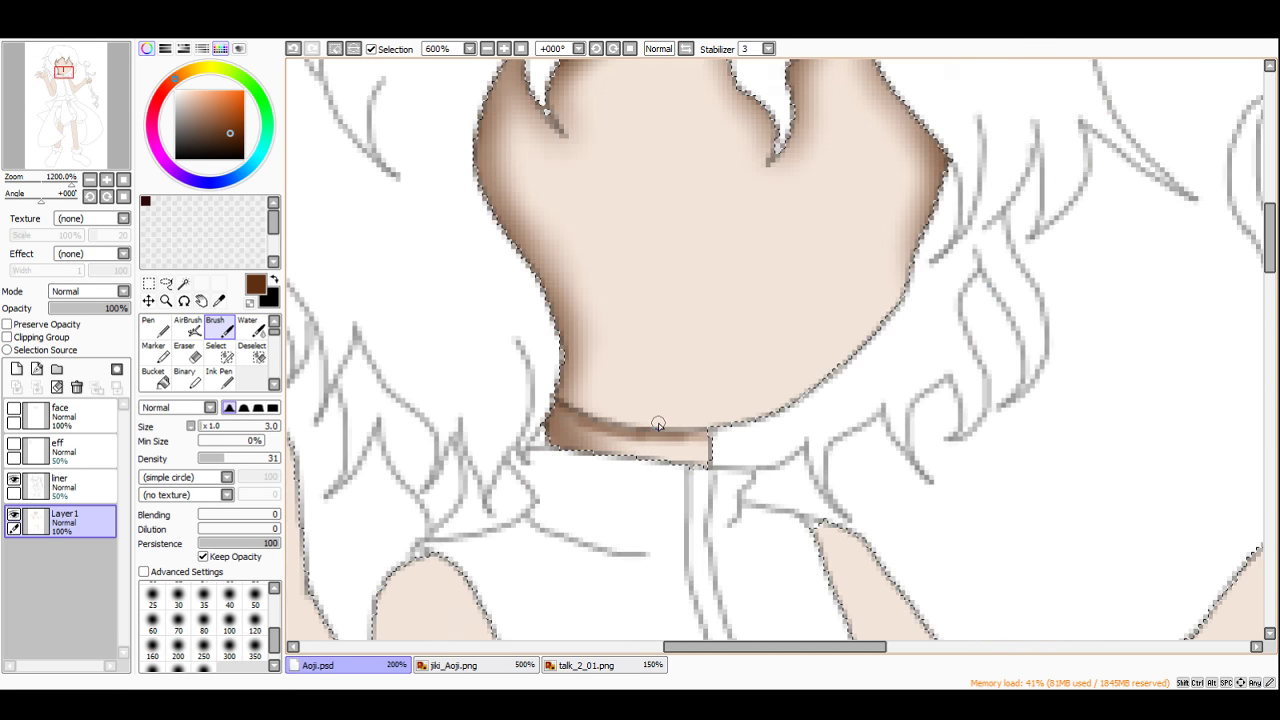
scroll(660, 422, "down", 3)
scroll(661, 422, "up", 1)
key("ctrl+z")
key("ctrl+z")
Step: Shade the neck and the jaw area around the chin line with a size 9 brush
scroll(640, 440, "up", 4)
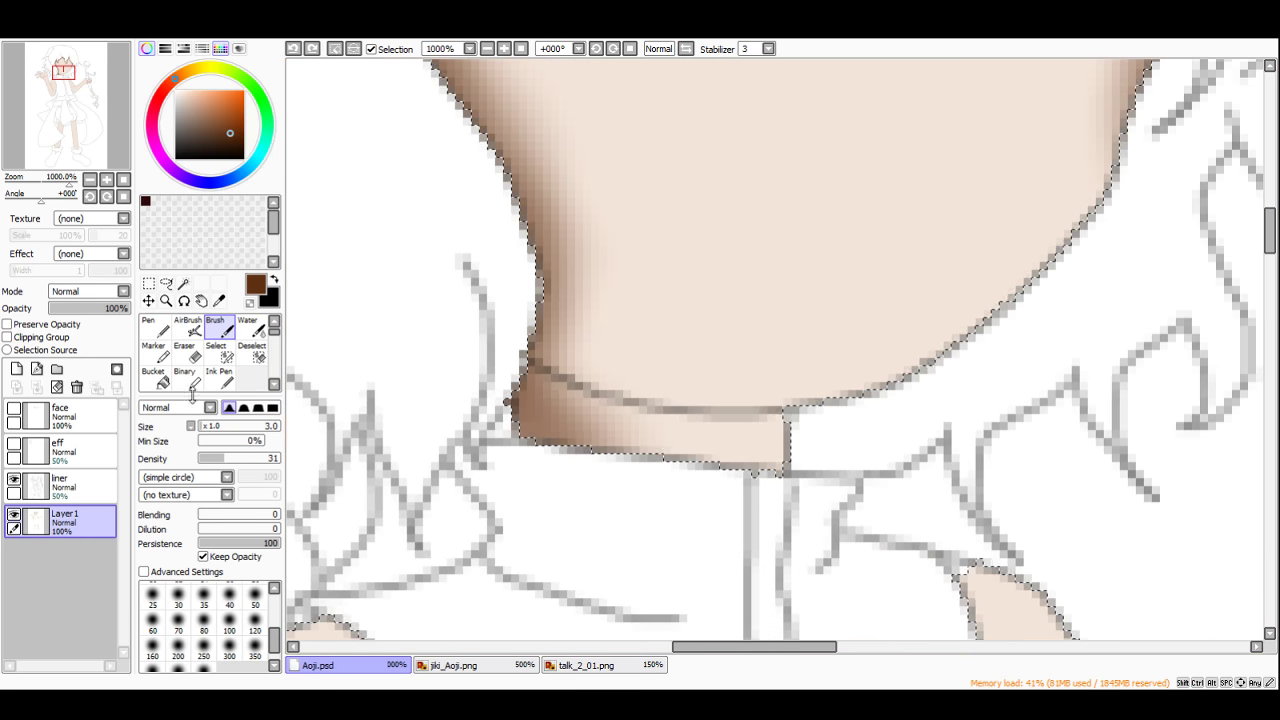
key("bracketright")
key("bracketright")
key("bracketright")
key("bracketright")
key("bracketright")
key("bracketright")
mouse_move(527, 362)
left_mouse_down()
mouse_move(641, 406)
mouse_move(592, 390)
mouse_move(818, 419)
mouse_move(764, 424)
mouse_move(824, 434)
mouse_move(794, 466)
mouse_move(823, 469)
mouse_move(488, 427)
mouse_move(552, 396)
mouse_move(619, 407)
mouse_move(588, 387)
mouse_move(943, 429)
left_mouse_up()
scroll(625, 329, "down", 4)
scroll(670, 403, "up", 3)
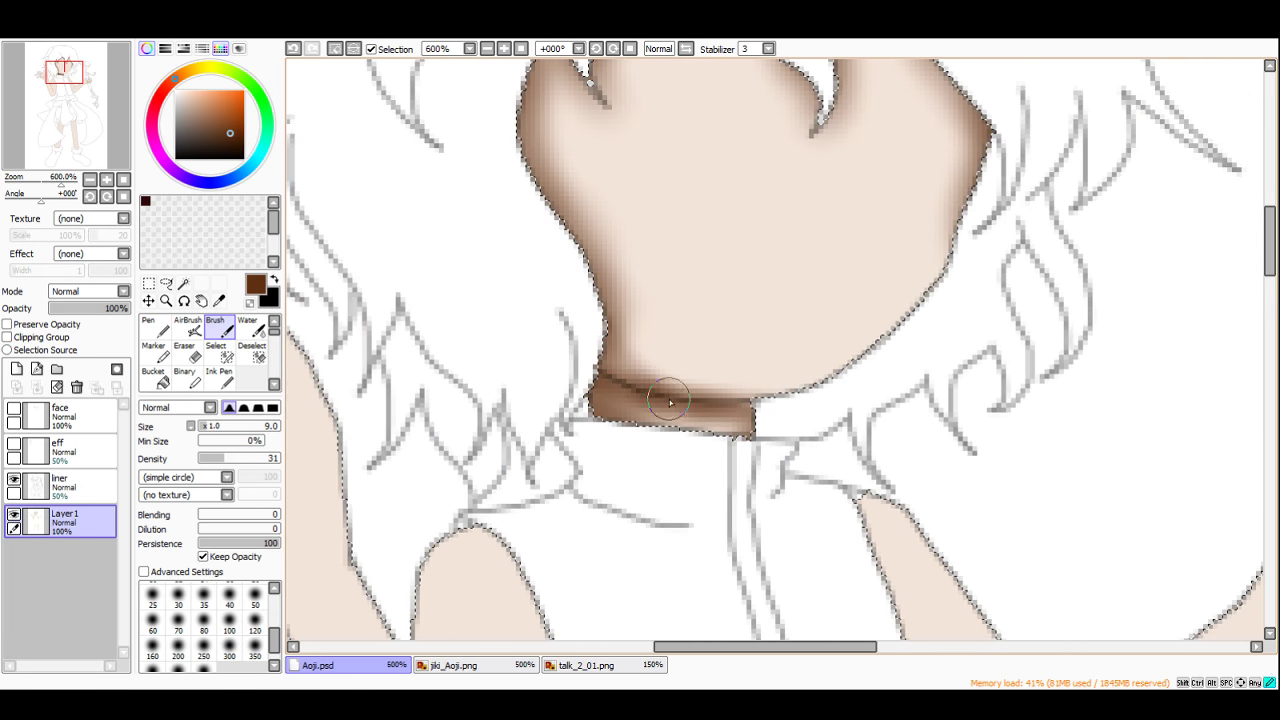
left_click_drag(670, 403, 725, 395)
scroll(725, 395, "down", 4)
scroll(630, 330, "up", 3)
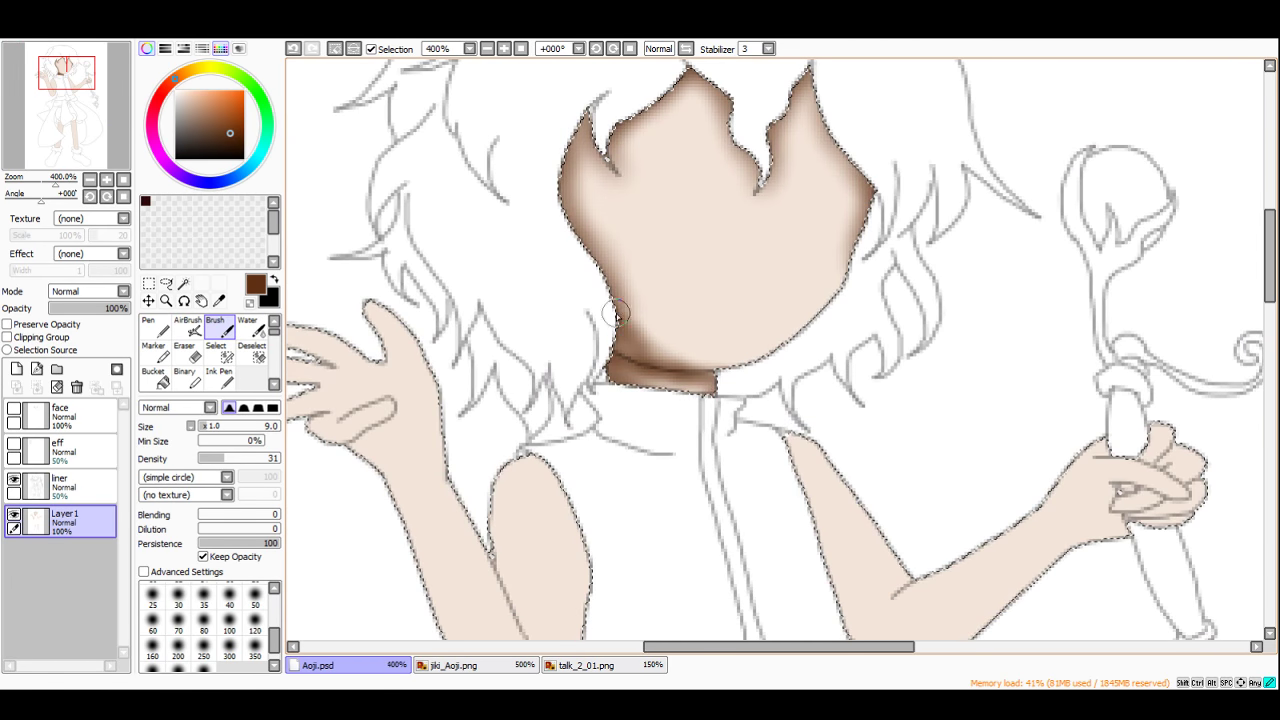
Step: Shade the shoulder and torso-side edge of the upper arm on the side holding the staff
scroll(617, 315, "down", 4)
scroll(645, 345, "up", 4)
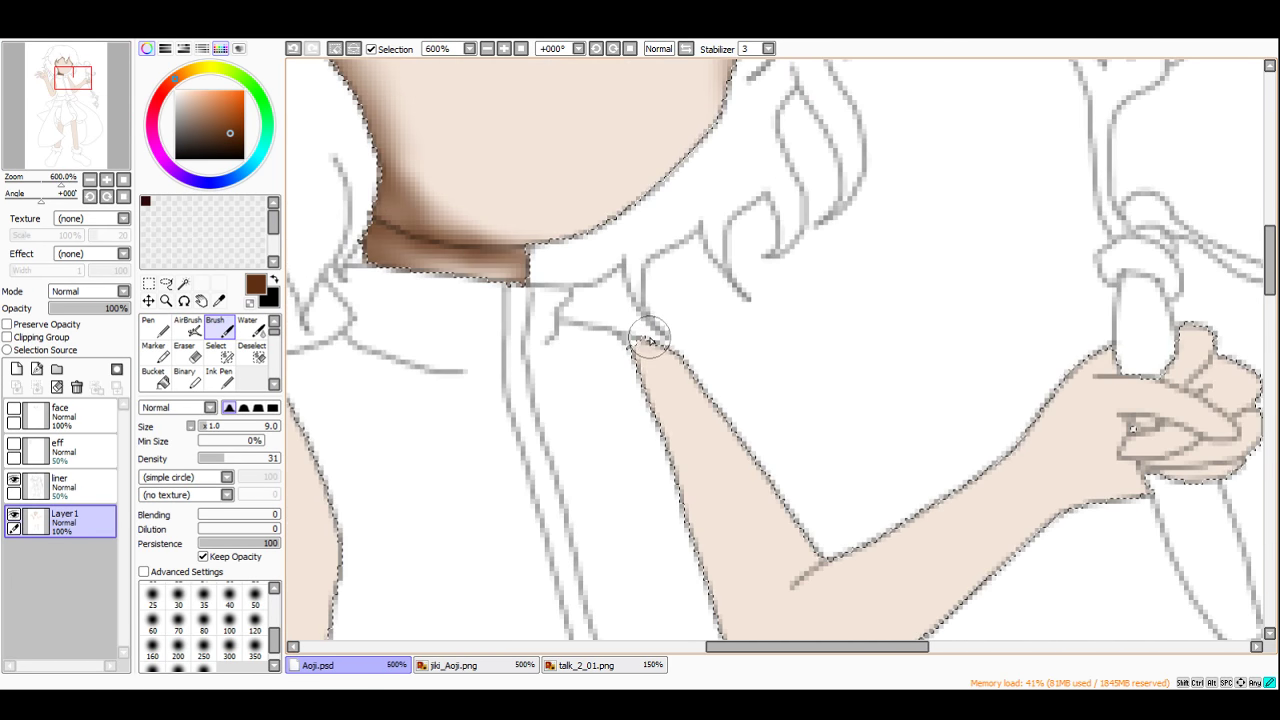
mouse_move(648, 340)
left_mouse_down()
mouse_move(694, 466)
mouse_move(641, 361)
mouse_move(678, 562)
mouse_move(657, 446)
left_mouse_up()
scroll(648, 403, "down", 2)
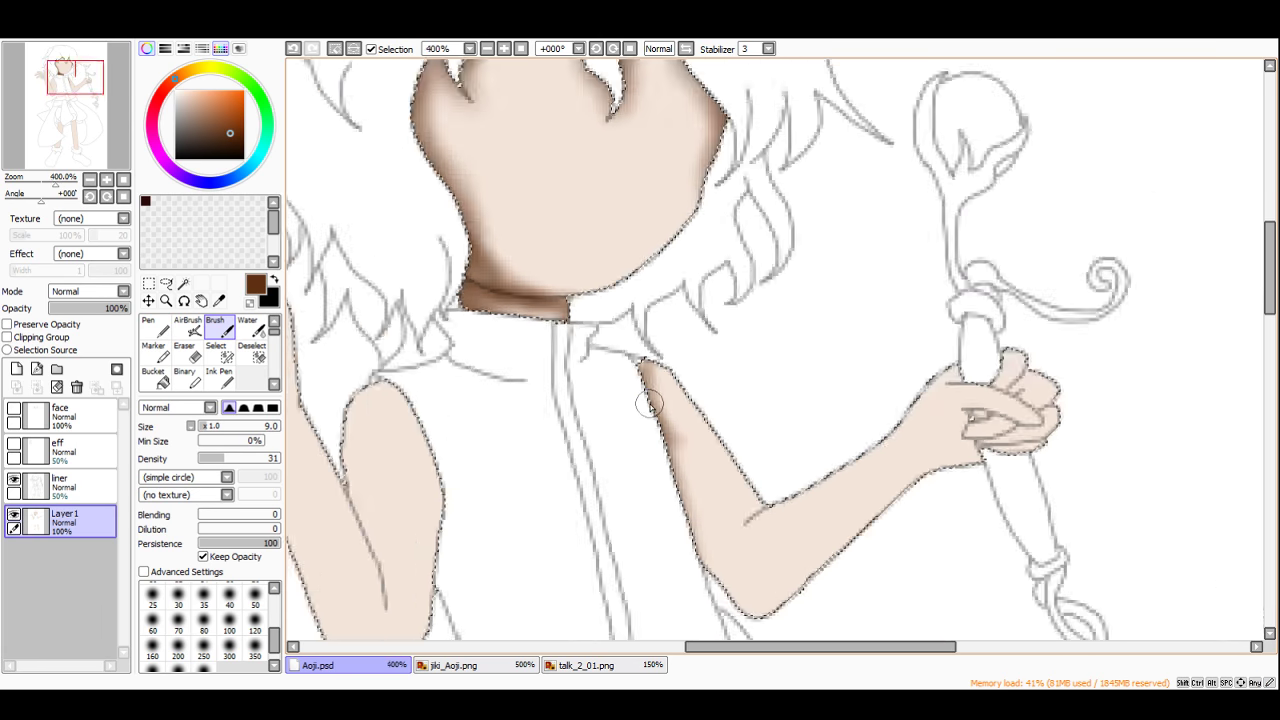
scroll(648, 403, "down", 2)
scroll(660, 440, "down", 2)
scroll(645, 415, "up", 4)
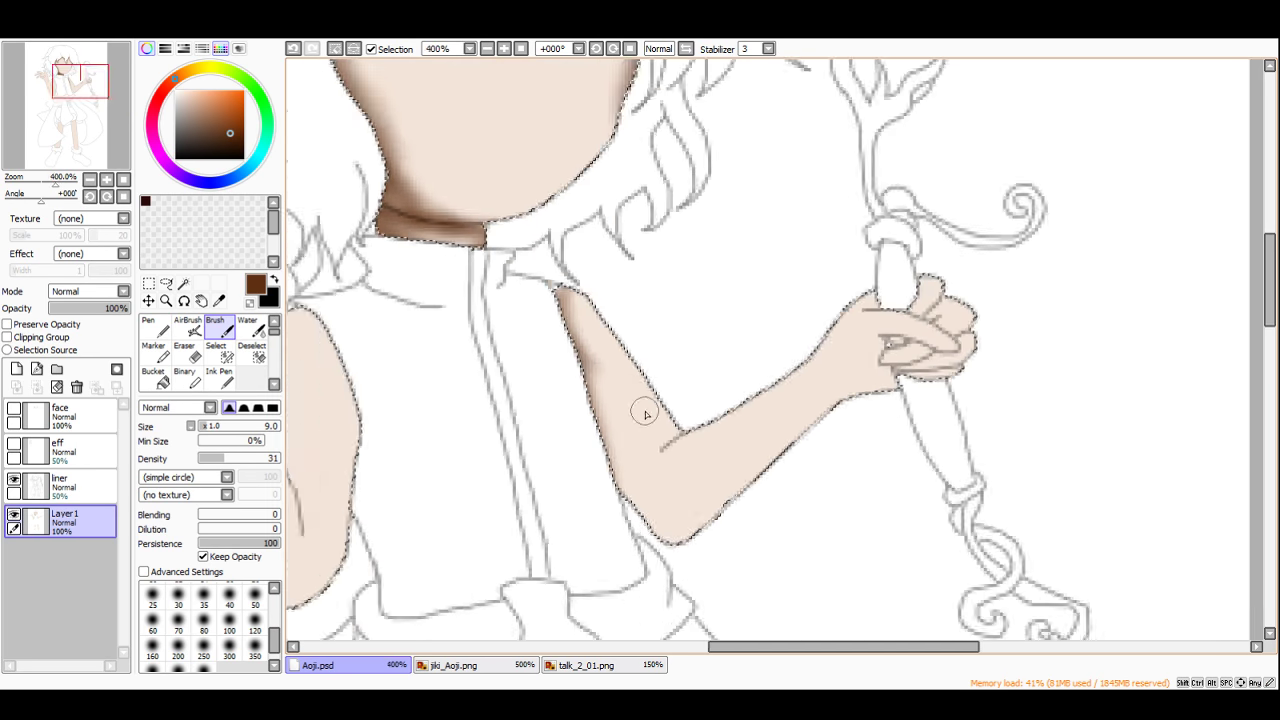
scroll(645, 415, "up", 2)
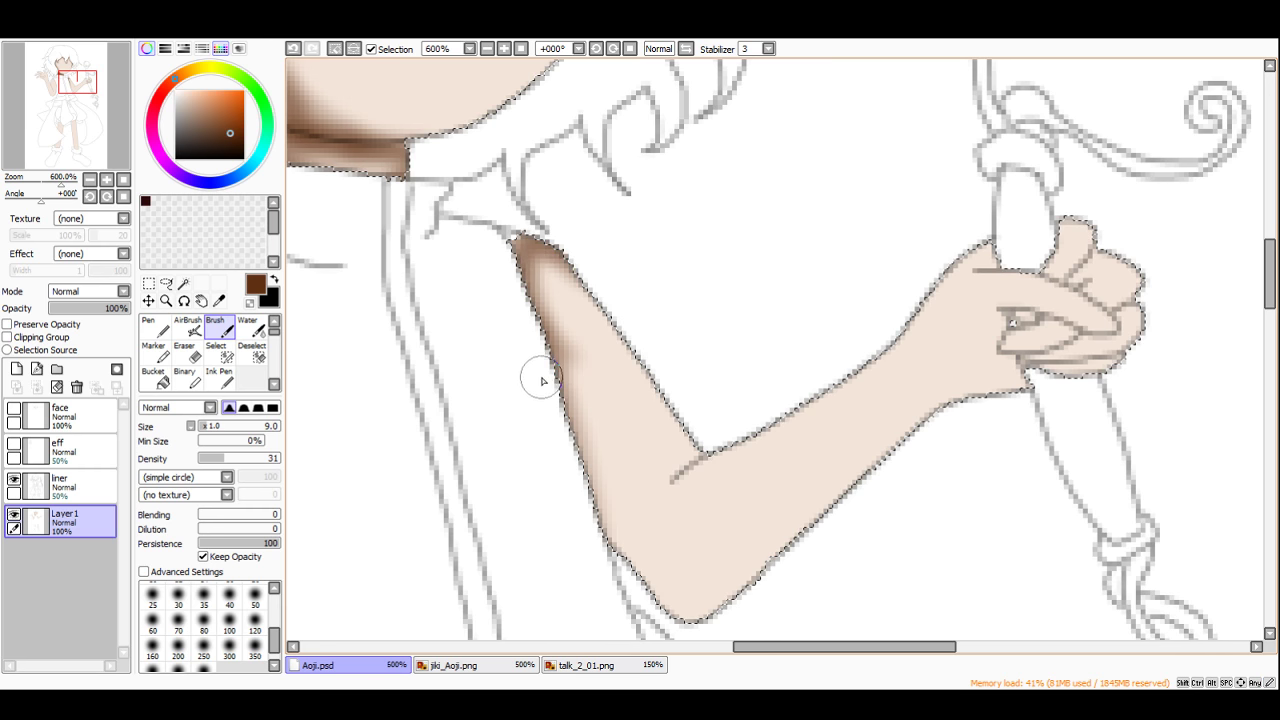
left_click_drag(542, 381, 632, 560)
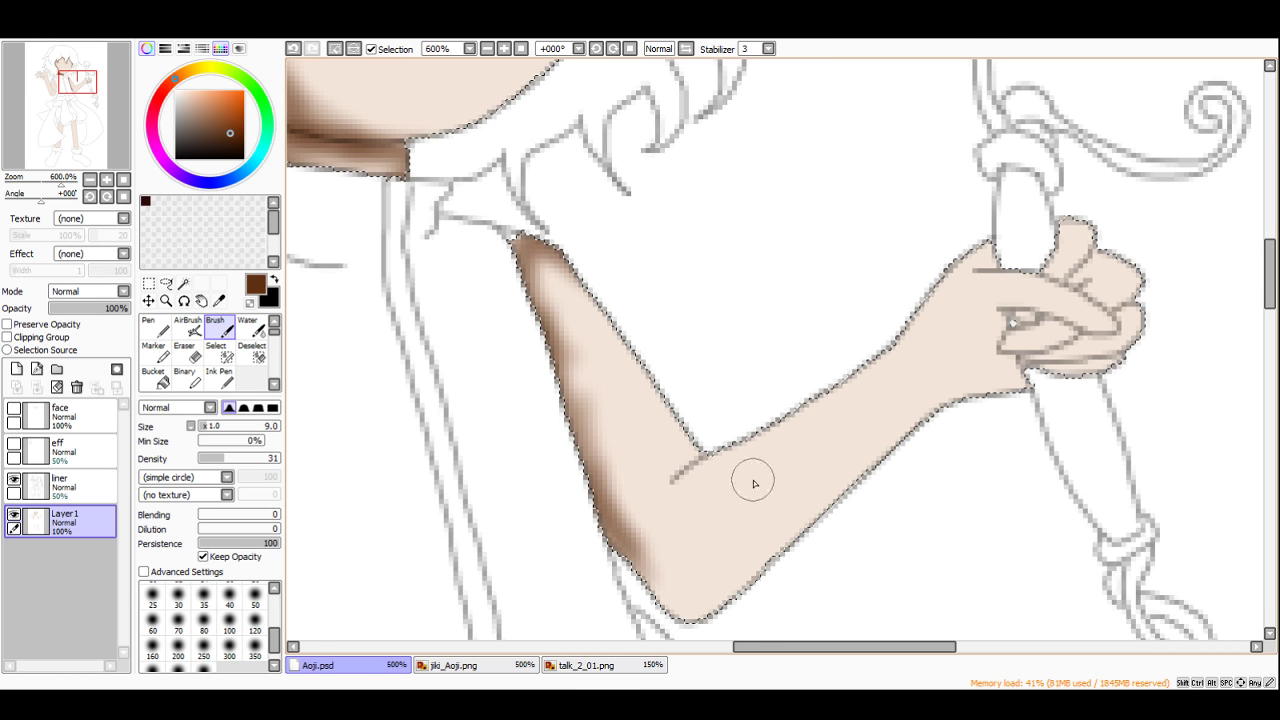
Step: Shade the elbow crease and the forearm edges of the arm holding the staff
left_click_drag(698, 457, 673, 486)
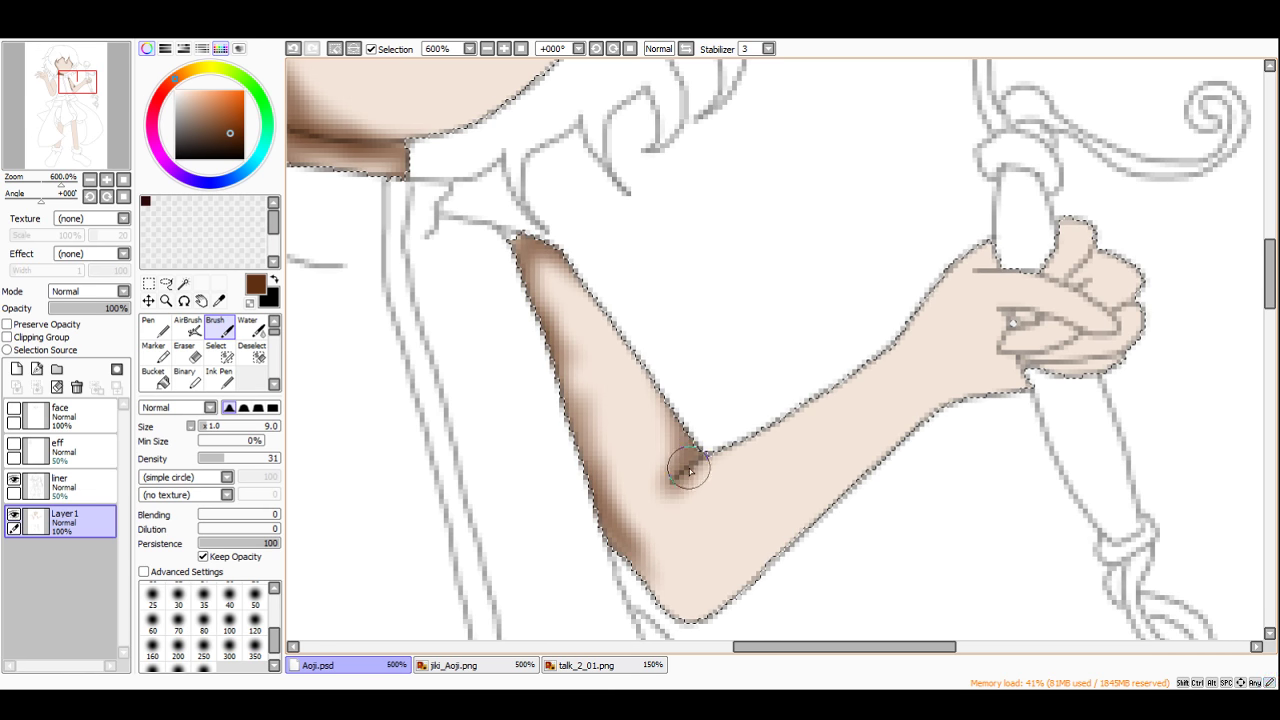
mouse_move(632, 545)
left_mouse_down()
mouse_move(691, 603)
mouse_move(651, 598)
mouse_move(737, 586)
mouse_move(932, 414)
mouse_move(1025, 398)
mouse_move(991, 391)
mouse_move(1012, 345)
mouse_move(998, 312)
mouse_move(1050, 322)
mouse_move(998, 280)
mouse_move(965, 277)
mouse_move(1020, 229)
mouse_move(966, 243)
mouse_move(864, 379)
mouse_move(820, 377)
mouse_move(697, 466)
mouse_move(790, 410)
left_mouse_up()
scroll(915, 301, "down", 5)
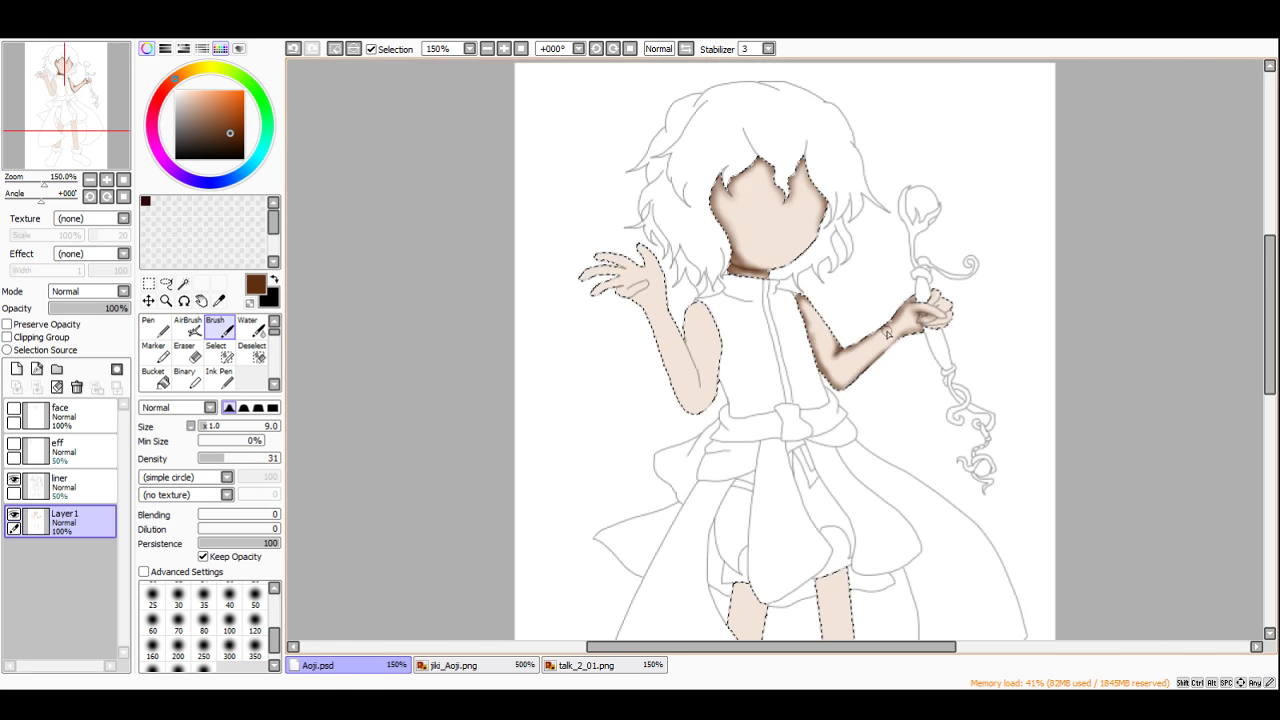
Step: Compare the finished coloring in jiki_Aoji.png and talk_2_01.png, and return to Aoji.psd
left_click(476, 667)
scroll(597, 480, "down", 3)
left_click(579, 668)
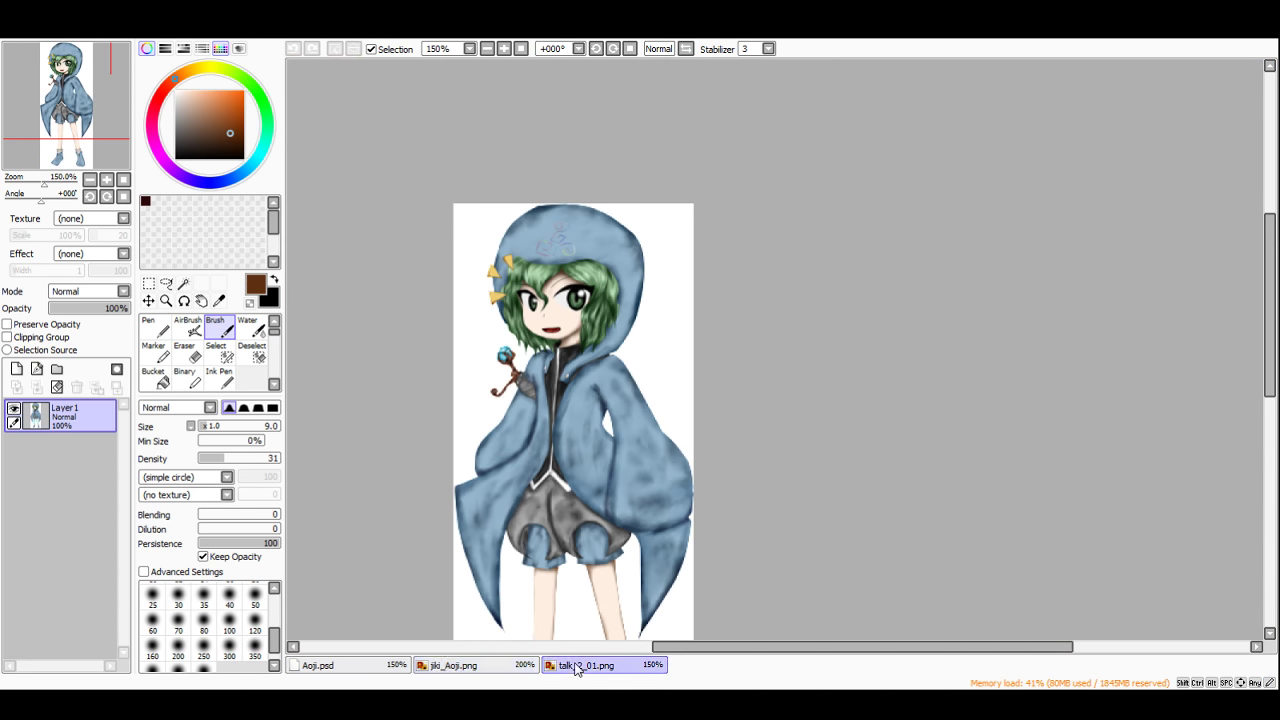
left_click(424, 668)
left_click(370, 666)
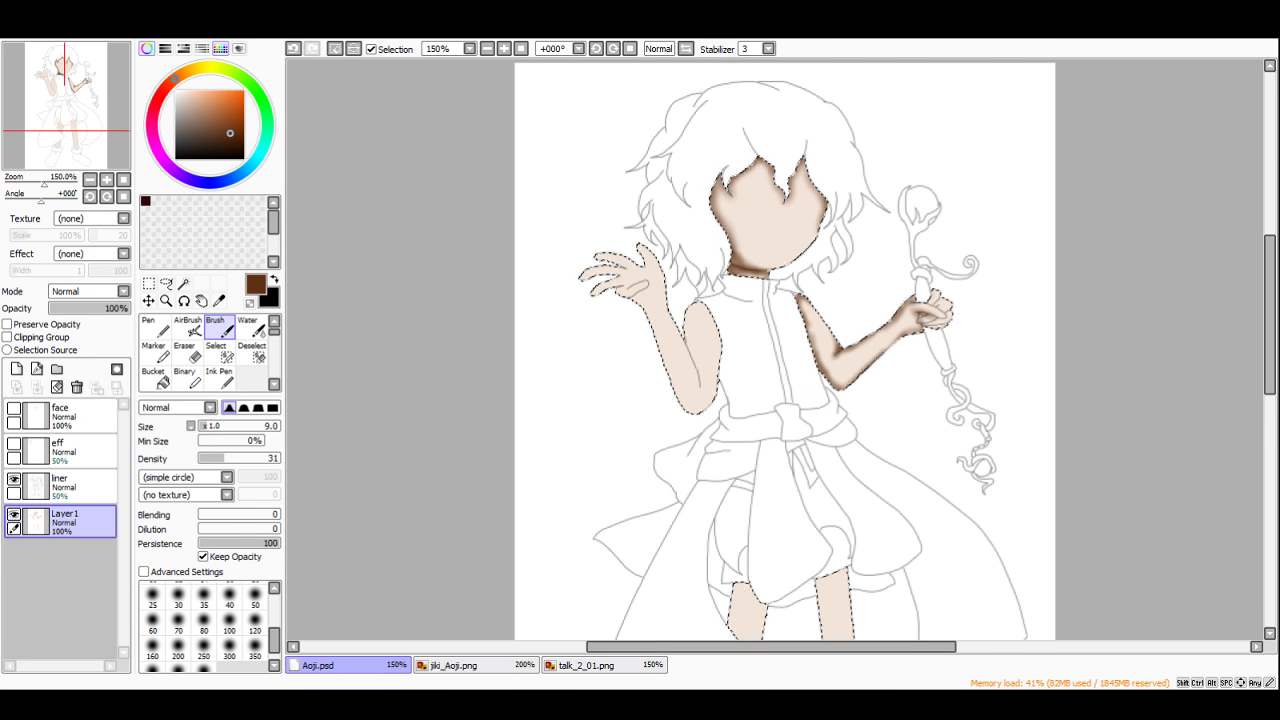
Step: Shade the fingers and creases of the hand gripping the staff with a size 6 brush
scroll(958, 368, "up", 2)
scroll(700, 286, "up", 3)
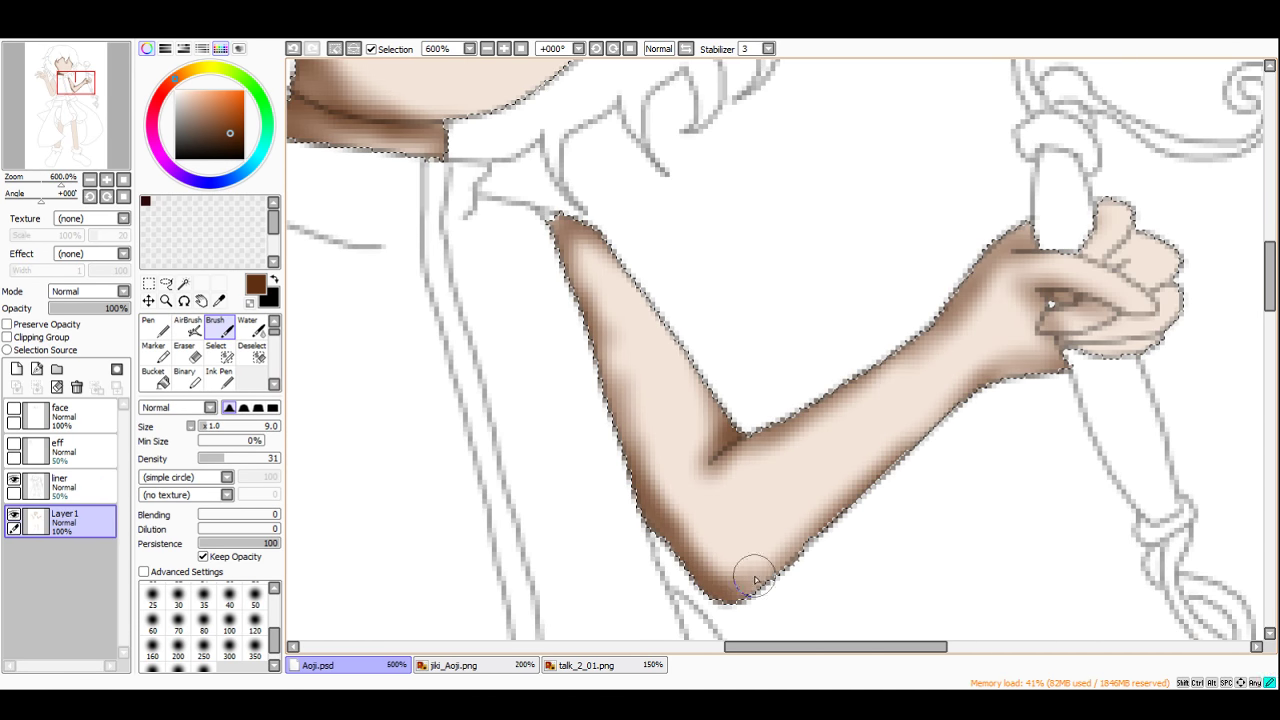
scroll(1180, 210, "up", 1)
scroll(1180, 210, "up", 1)
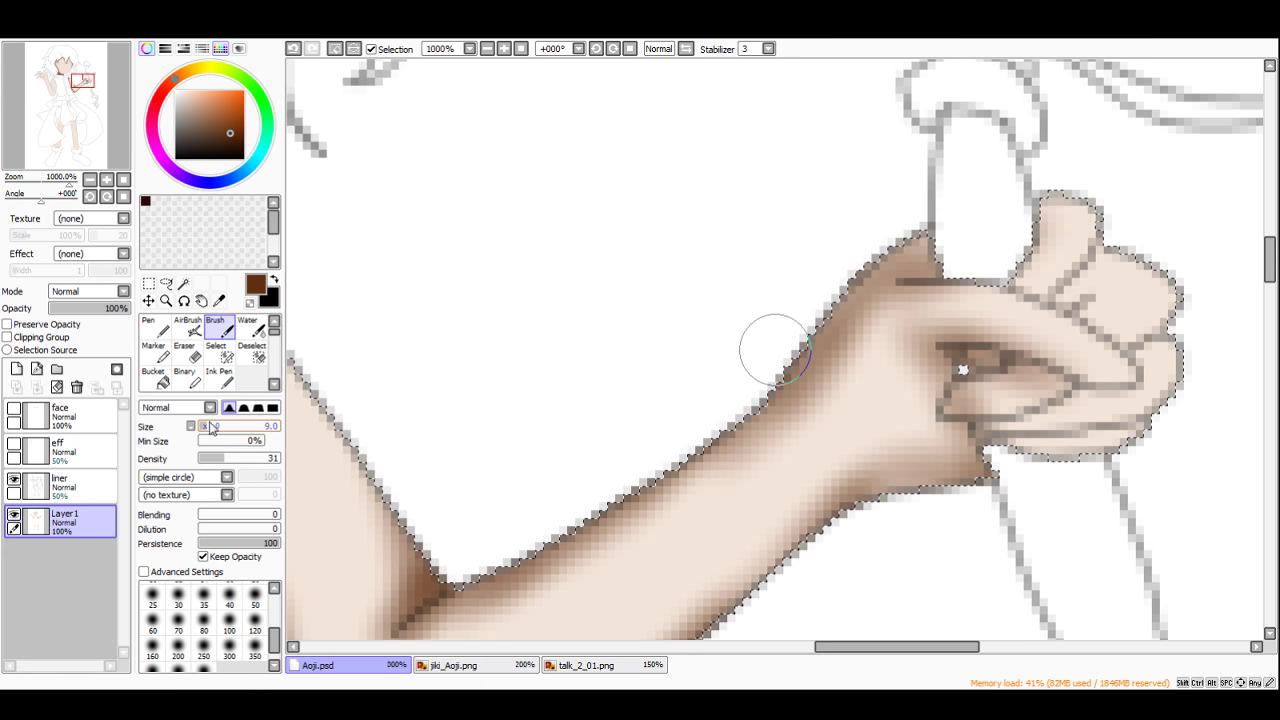
key("bracketleft")
key("bracketleft")
key("bracketleft")
mouse_move(1047, 213)
left_mouse_down()
mouse_move(1100, 211)
mouse_move(1065, 292)
mouse_move(1023, 319)
mouse_move(1081, 266)
mouse_move(1191, 310)
mouse_move(1176, 293)
mouse_move(1146, 337)
mouse_move(1113, 347)
mouse_move(1128, 319)
mouse_move(1083, 295)
mouse_move(1104, 356)
mouse_move(972, 377)
mouse_move(1036, 408)
mouse_move(1068, 400)
mouse_move(1008, 416)
mouse_move(1110, 383)
mouse_move(1152, 353)
mouse_move(1207, 350)
mouse_move(1084, 433)
left_mouse_up()
scroll(1134, 426, "down", 1)
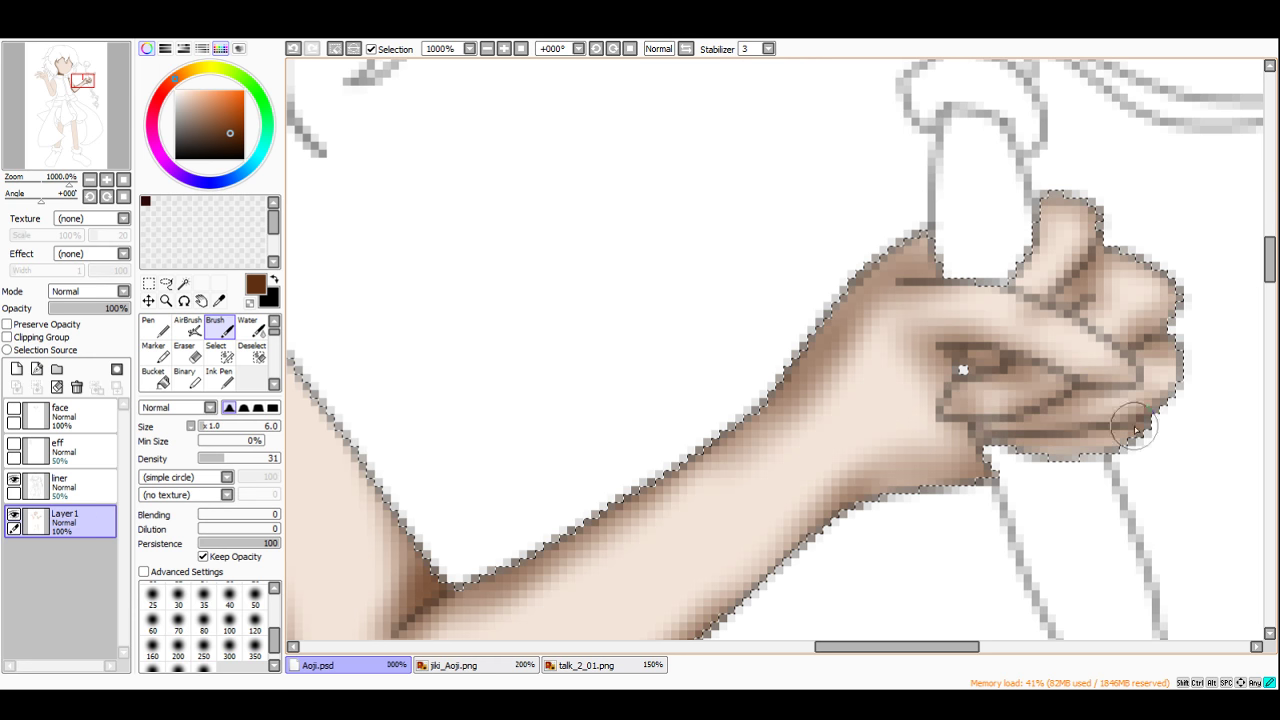
scroll(1050, 245, "down", 1)
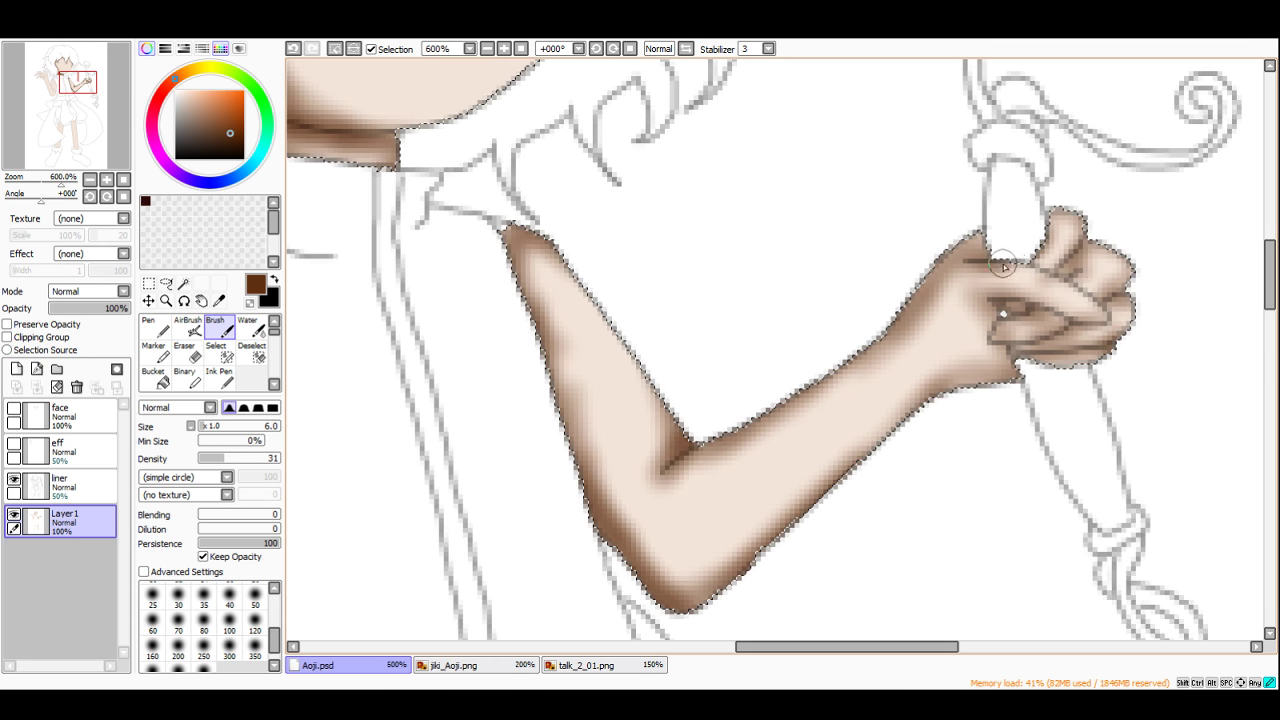
Step: Shade the raised arm's inner forearm edge, elbow fold and upper-arm edges with a size 11 brush
scroll(1004, 265, "down", 3)
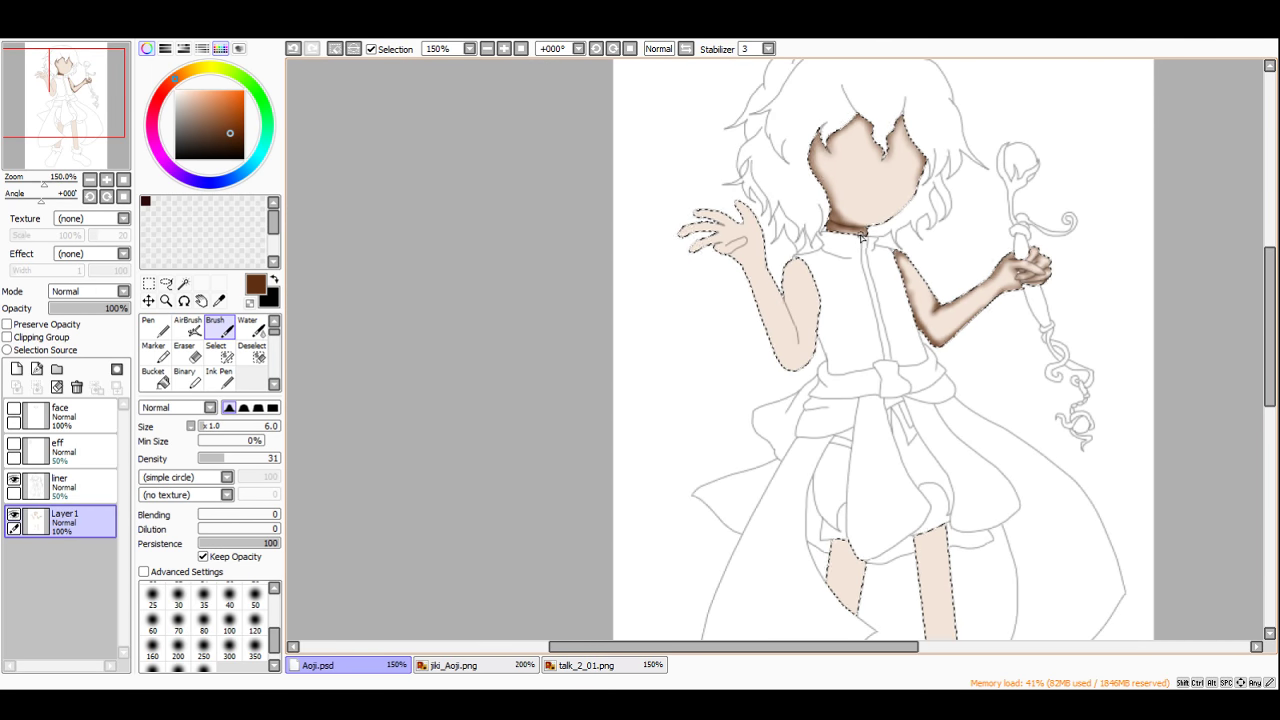
scroll(862, 236, "down", 1)
scroll(840, 158, "up", 5)
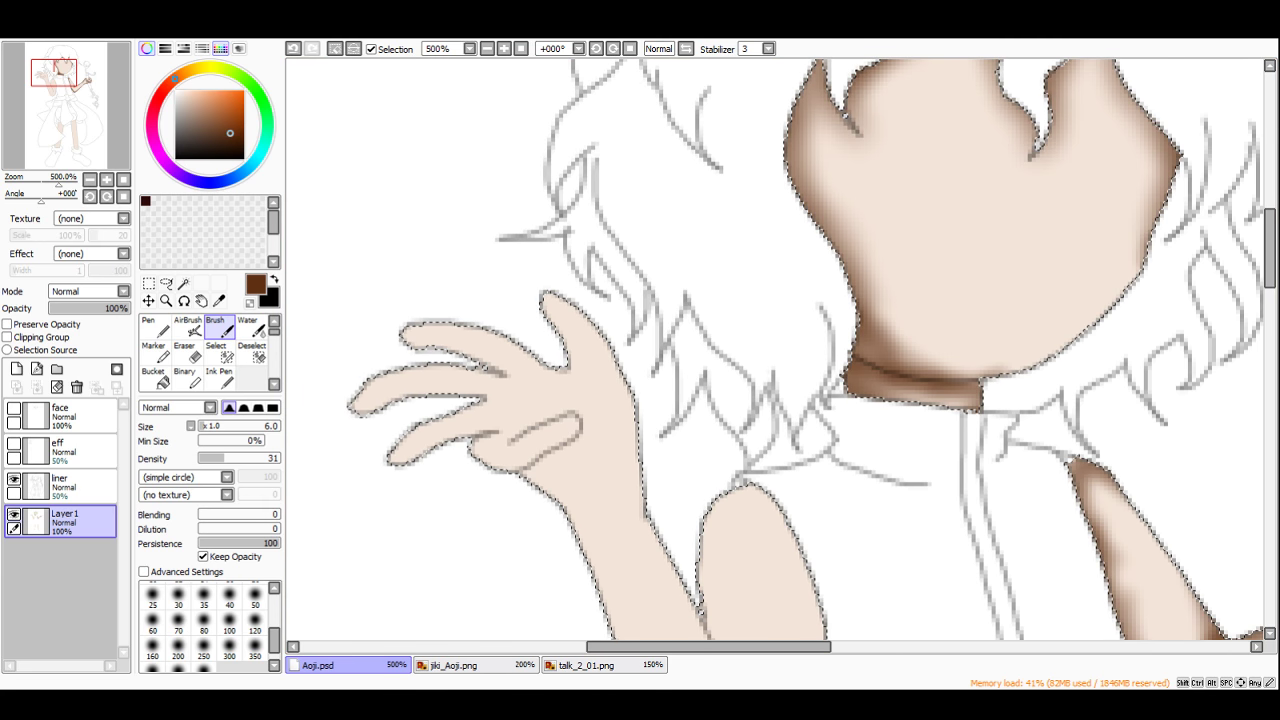
scroll(690, 283, "down", 3)
scroll(694, 397, "up", 4)
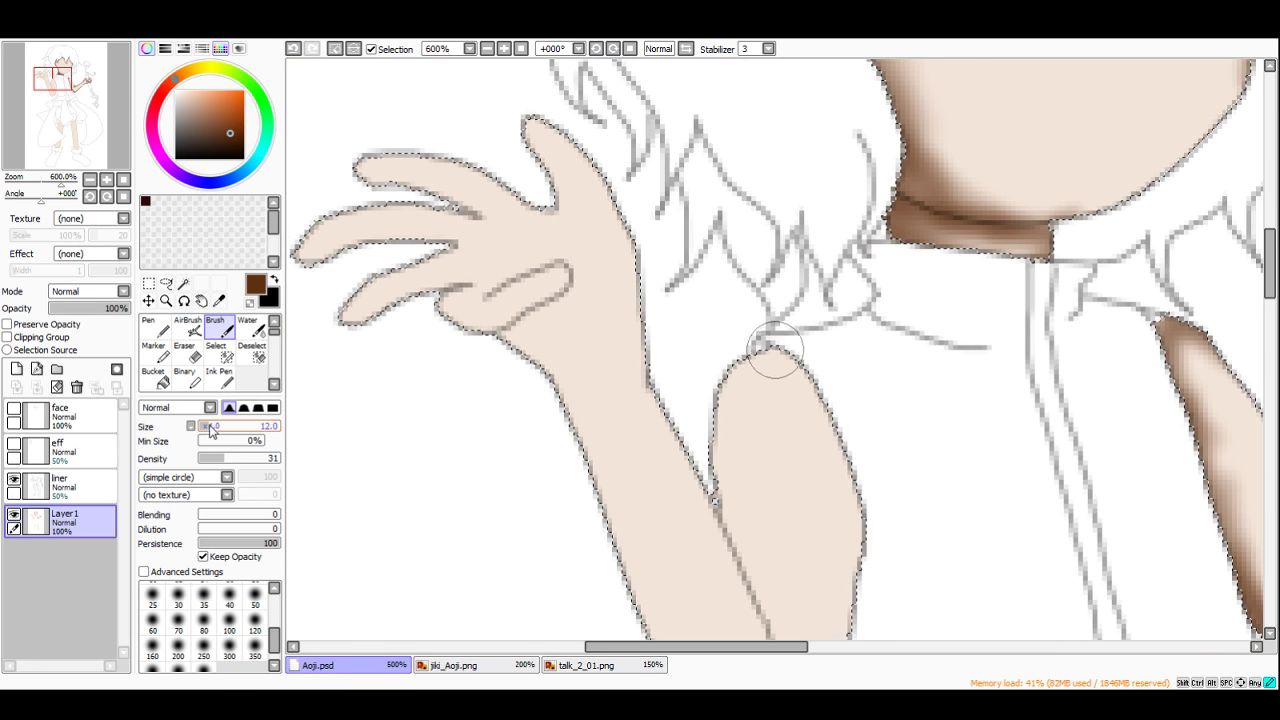
scroll(640, 200, "up", 1)
left_click_drag(632, 208, 640, 444)
mouse_move(650, 340)
left_mouse_down()
mouse_move(668, 455)
mouse_move(702, 542)
left_mouse_up()
scroll(663, 357, "down", 3)
mouse_move(691, 443)
left_mouse_down()
mouse_move(731, 515)
mouse_move(732, 581)
mouse_move(730, 488)
mouse_move(687, 366)
mouse_move(710, 478)
mouse_move(680, 305)
mouse_move(703, 390)
mouse_move(714, 268)
left_mouse_up()
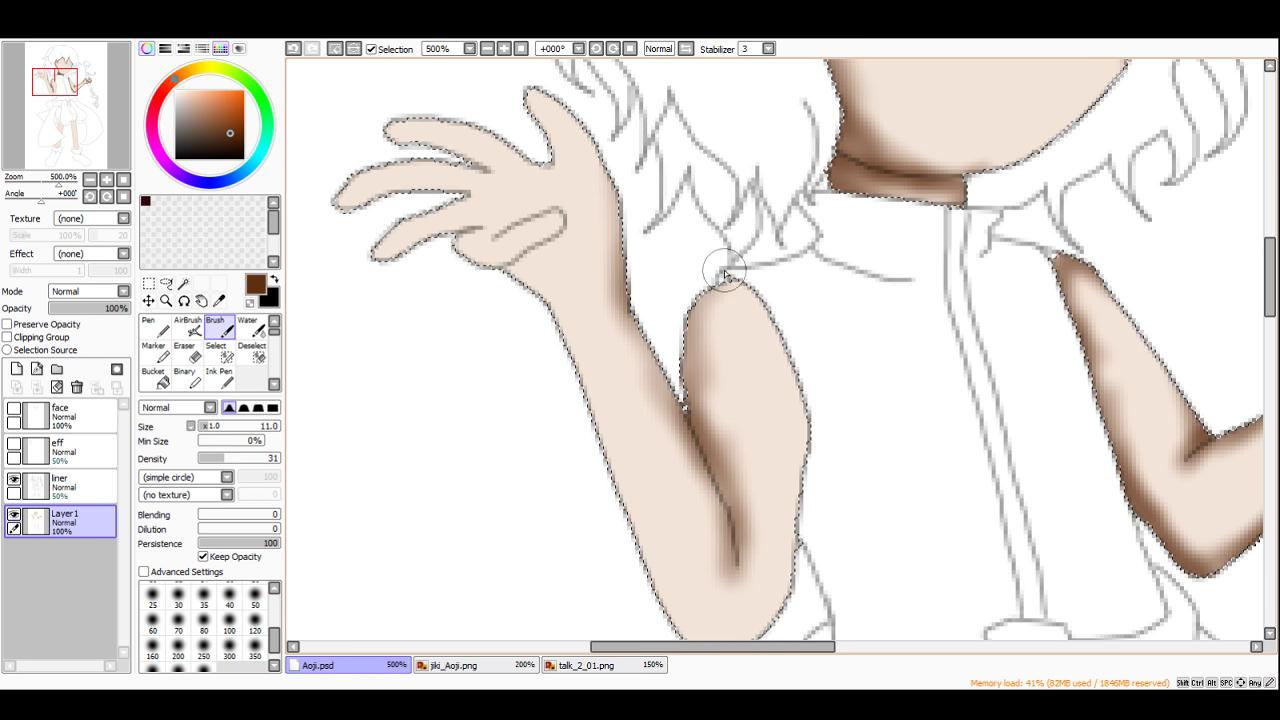
mouse_move(787, 310)
left_mouse_down()
mouse_move(754, 303)
mouse_move(811, 469)
mouse_move(809, 380)
mouse_move(802, 525)
mouse_move(769, 329)
mouse_move(736, 266)
mouse_move(777, 366)
left_mouse_up()
scroll(777, 366, "down", 2)
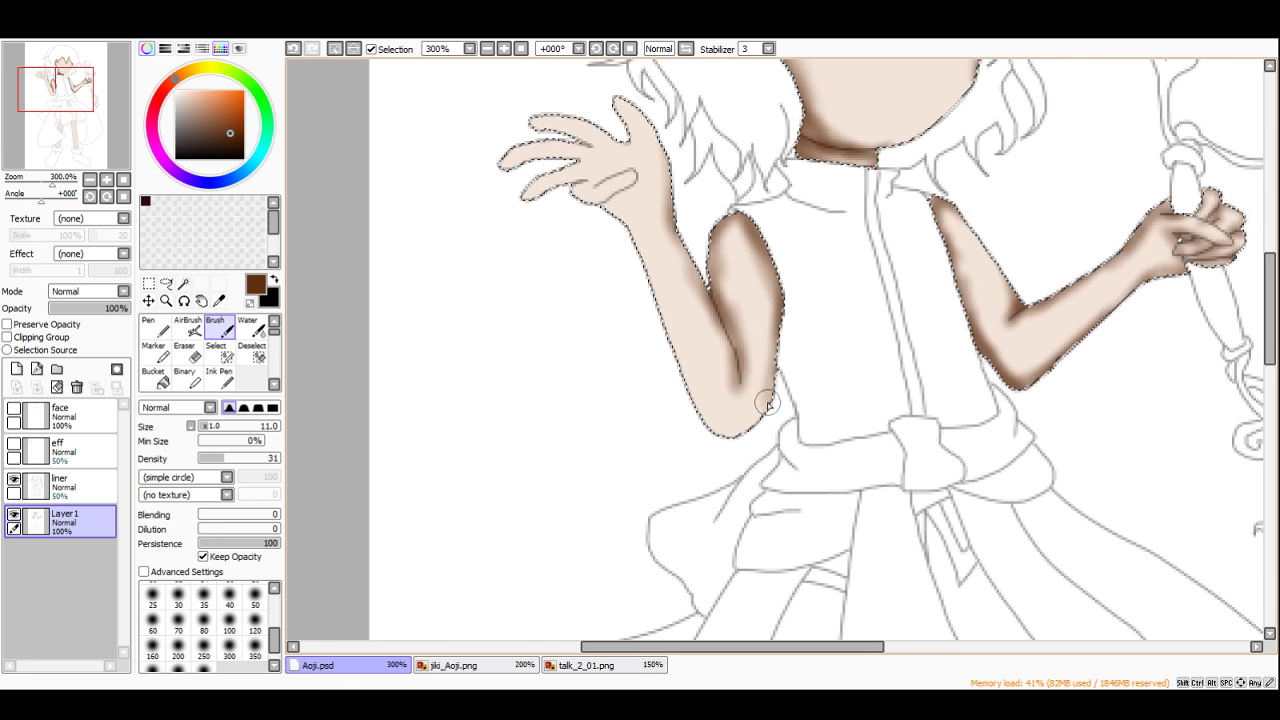
Step: Shade around the underside of the raised arm's elbow and along its outer forearm edge
mouse_move(767, 427)
left_mouse_down()
mouse_move(686, 436)
mouse_move(720, 440)
mouse_move(631, 247)
mouse_move(691, 424)
left_mouse_up()
scroll(599, 179, "up", 4)
mouse_move(651, 274)
left_mouse_down()
mouse_move(629, 286)
mouse_move(673, 332)
left_mouse_up()
Step: Shade the fingers, thumb and palm creases of the raised open hand with a size 7 brush
scroll(690, 280, "up", 3)
mouse_move(708, 228)
left_mouse_down()
mouse_move(703, 172)
mouse_move(735, 206)
mouse_move(634, 181)
mouse_move(710, 306)
mouse_move(630, 249)
mouse_move(680, 300)
mouse_move(589, 222)
mouse_move(619, 242)
mouse_move(550, 206)
mouse_move(419, 210)
mouse_move(412, 238)
mouse_move(474, 263)
mouse_move(204, 426)
mouse_move(537, 268)
mouse_move(455, 228)
mouse_move(576, 278)
mouse_move(553, 272)
mouse_move(586, 307)
mouse_move(434, 282)
mouse_move(337, 320)
left_mouse_up()
left_click(203, 427)
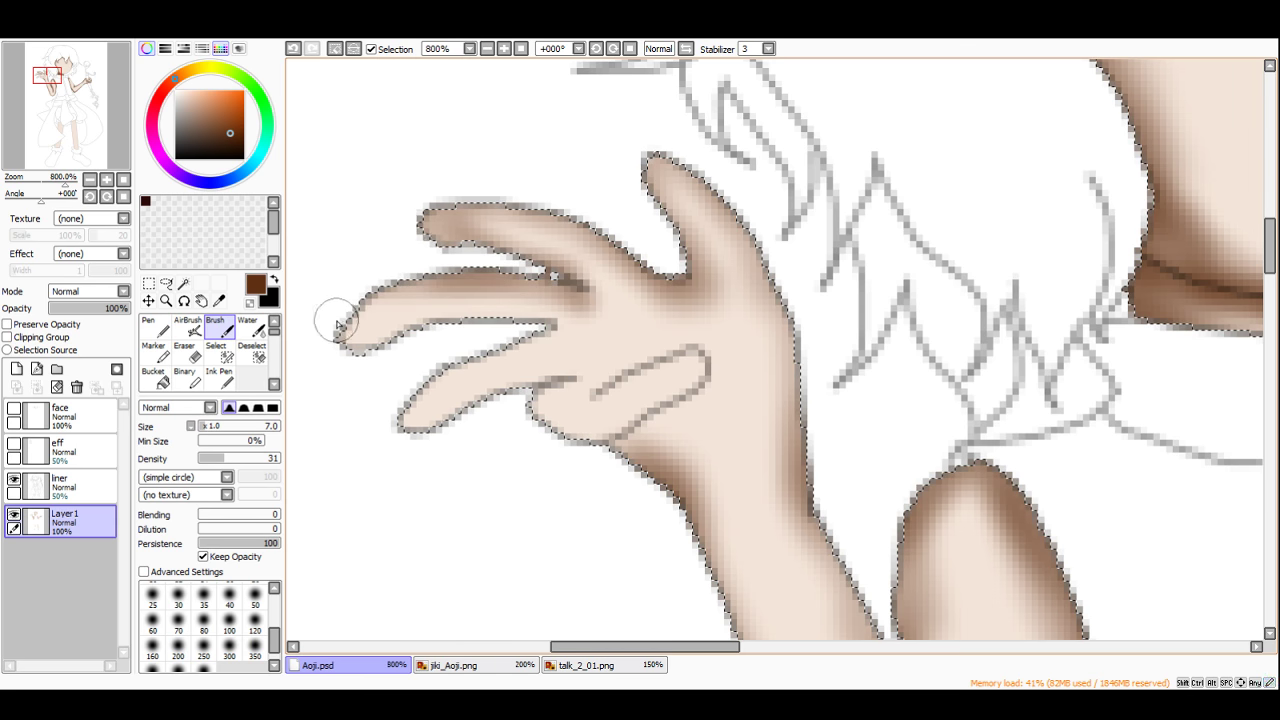
mouse_move(571, 277)
left_mouse_down()
mouse_move(337, 335)
mouse_move(384, 343)
mouse_move(517, 319)
mouse_move(572, 335)
mouse_move(401, 411)
mouse_move(416, 445)
mouse_move(482, 405)
mouse_move(585, 380)
mouse_move(550, 385)
mouse_move(527, 410)
mouse_move(620, 398)
mouse_move(578, 402)
mouse_move(679, 353)
mouse_move(718, 374)
mouse_move(651, 457)
left_mouse_up()
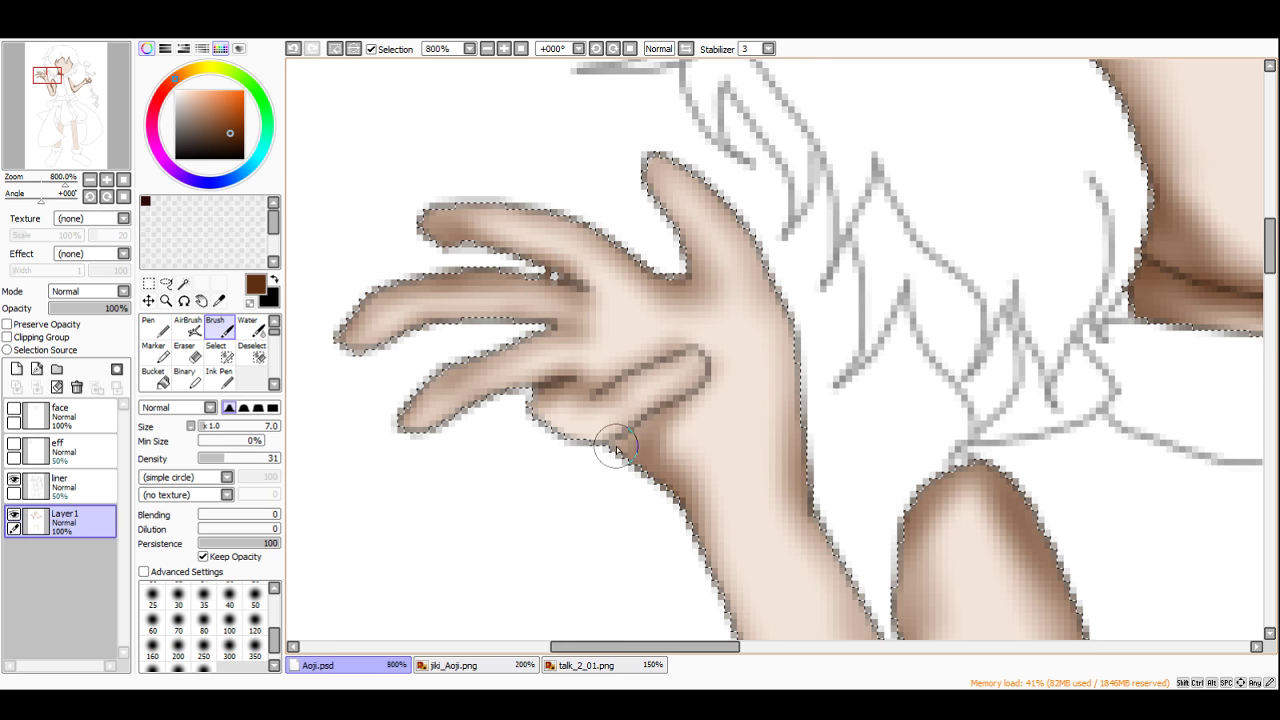
scroll(615, 450, "down", 9)
scroll(630, 287, "up", 8)
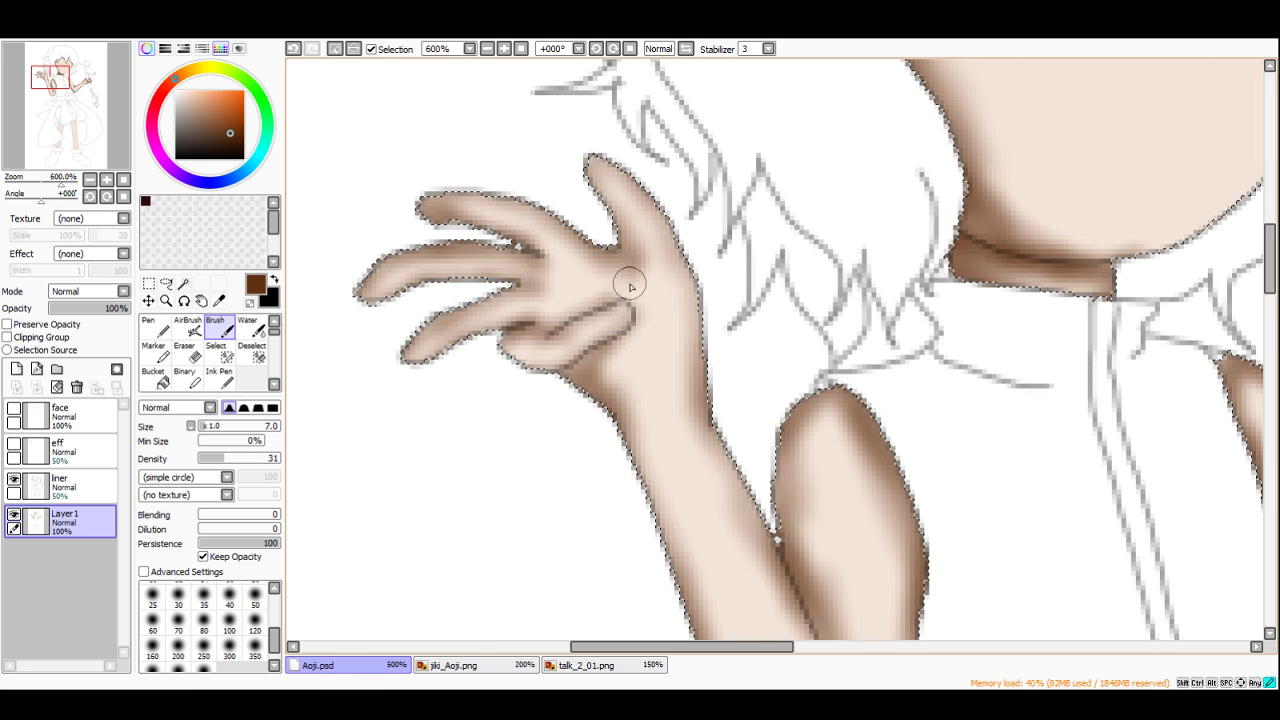
scroll(632, 300, "down", 8)
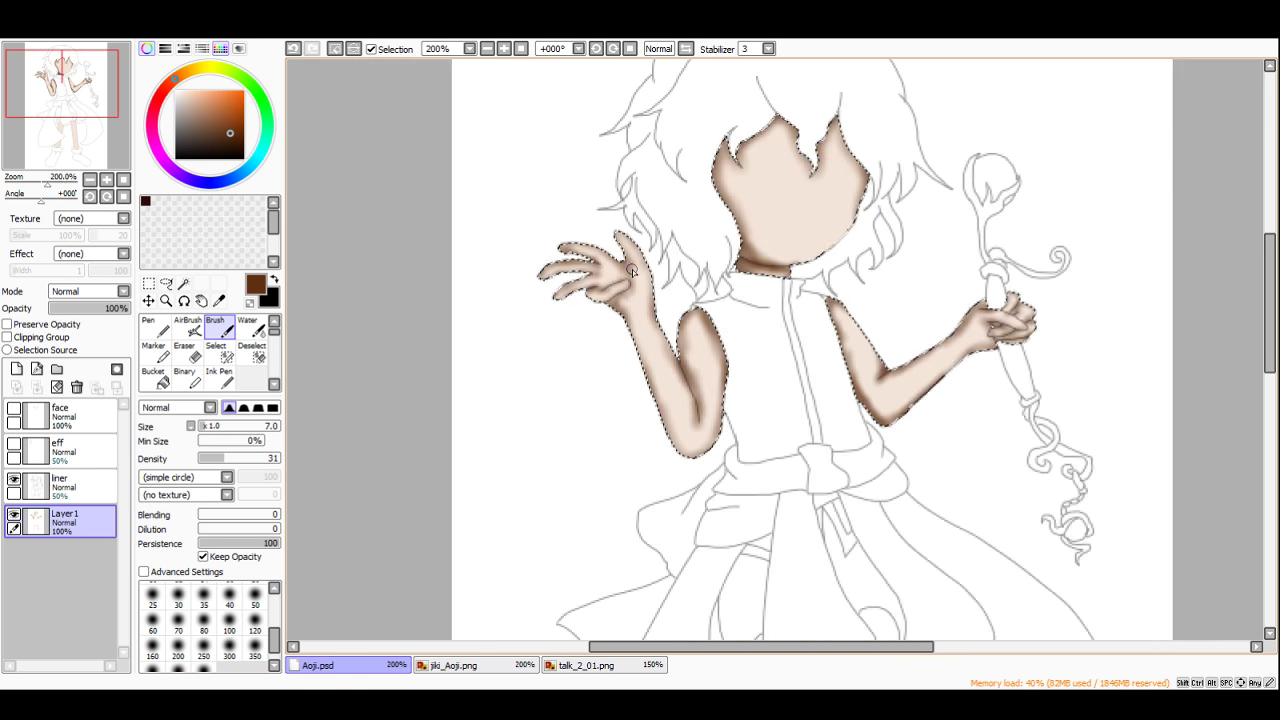
scroll(625, 275, "up", 6)
scroll(622, 278, "down", 4)
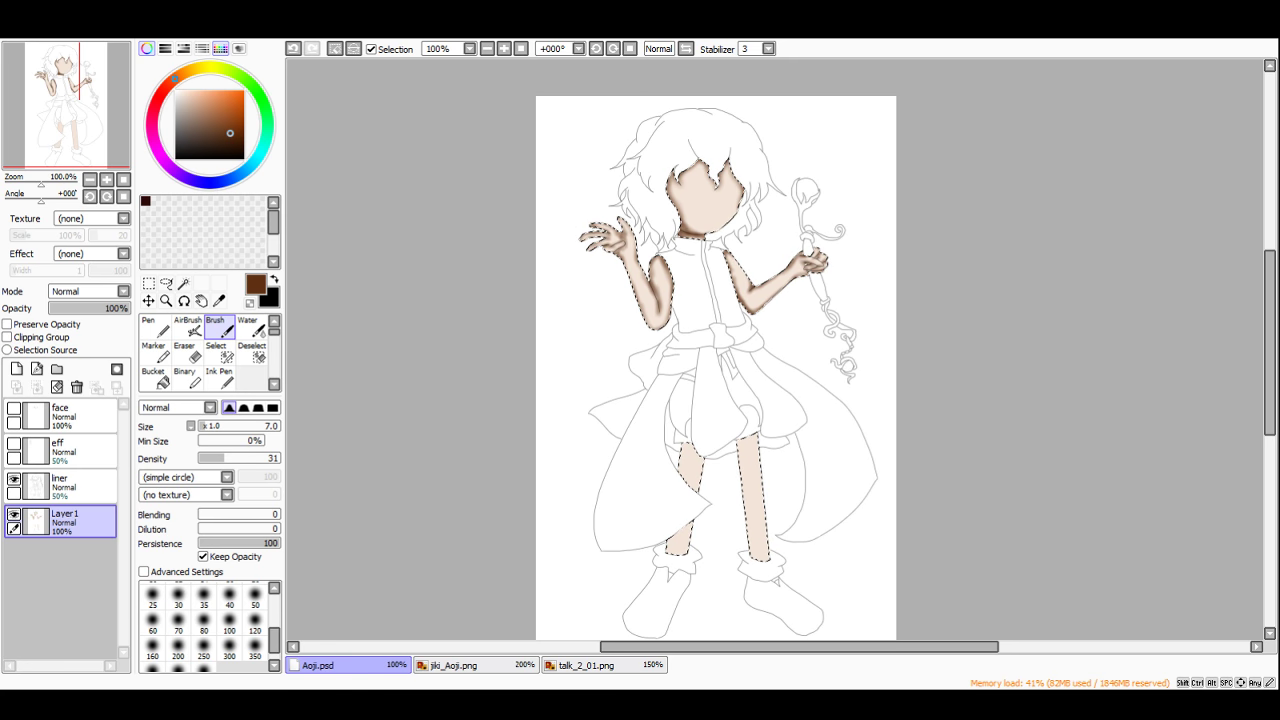
scroll(509, 357, "up", 5)
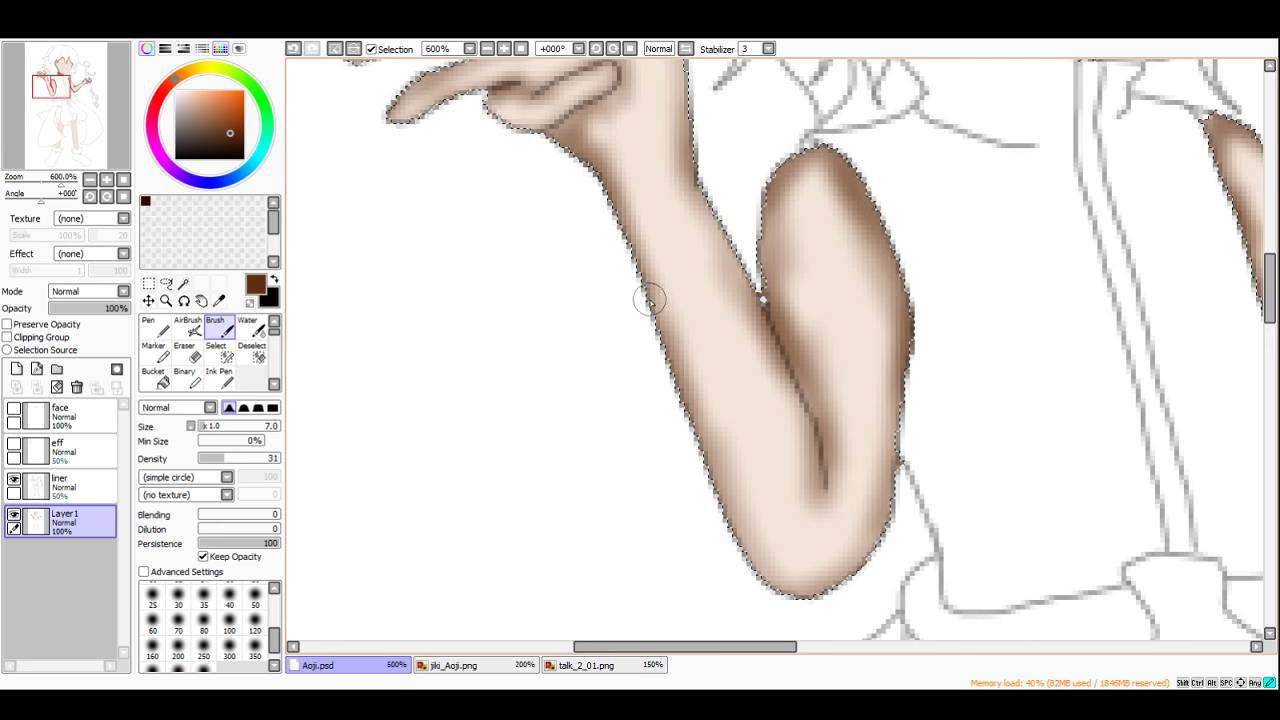
scroll(757, 549, "down", 10)
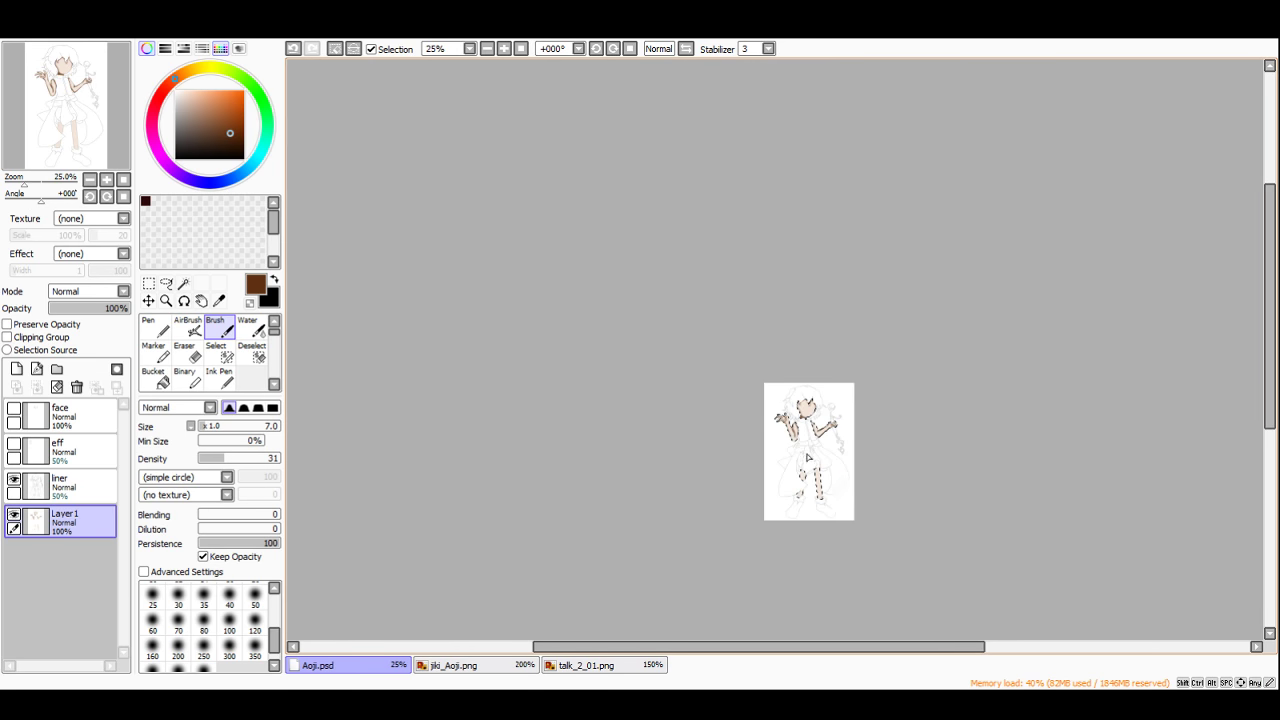
Step: Shade the edges of both visible parts of the leg partly hidden by the coat tail with a size 11 brush
scroll(808, 458, "up", 6)
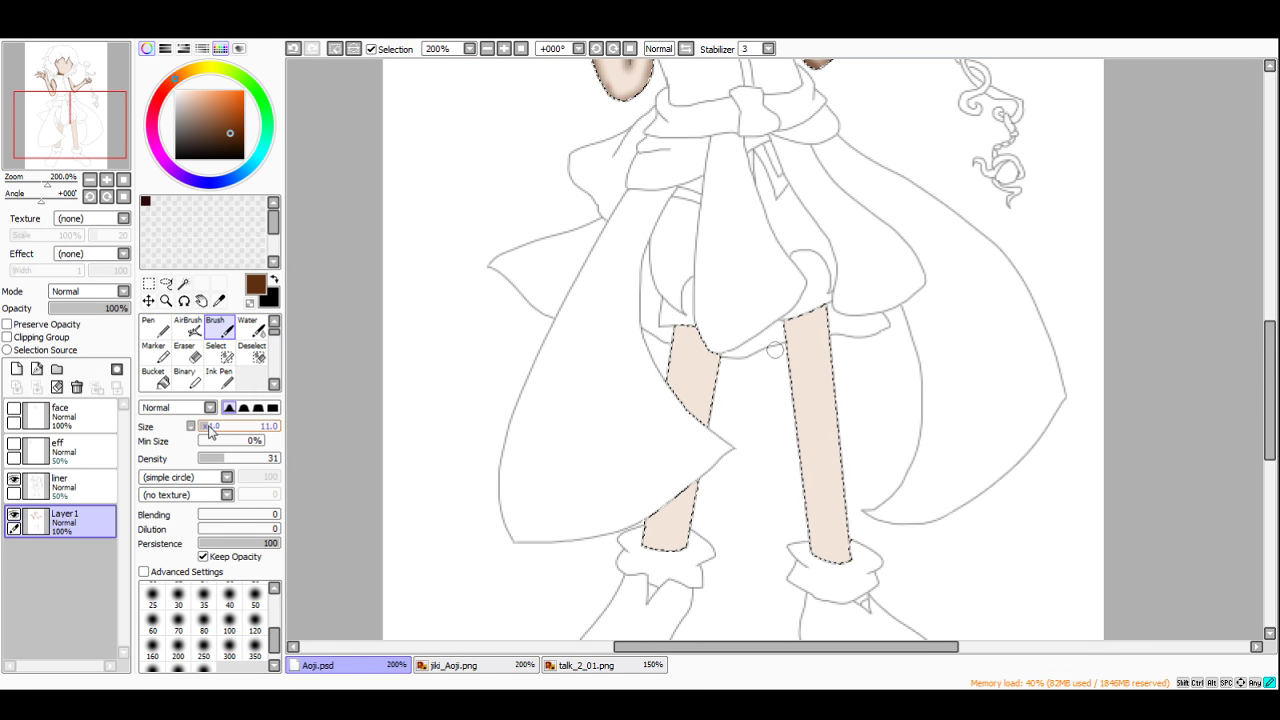
scroll(686, 371, "up", 4)
mouse_move(808, 341)
left_mouse_down()
mouse_move(742, 255)
mouse_move(834, 355)
mouse_move(815, 369)
mouse_move(830, 356)
mouse_move(801, 604)
mouse_move(801, 500)
mouse_move(787, 589)
mouse_move(802, 296)
left_mouse_up()
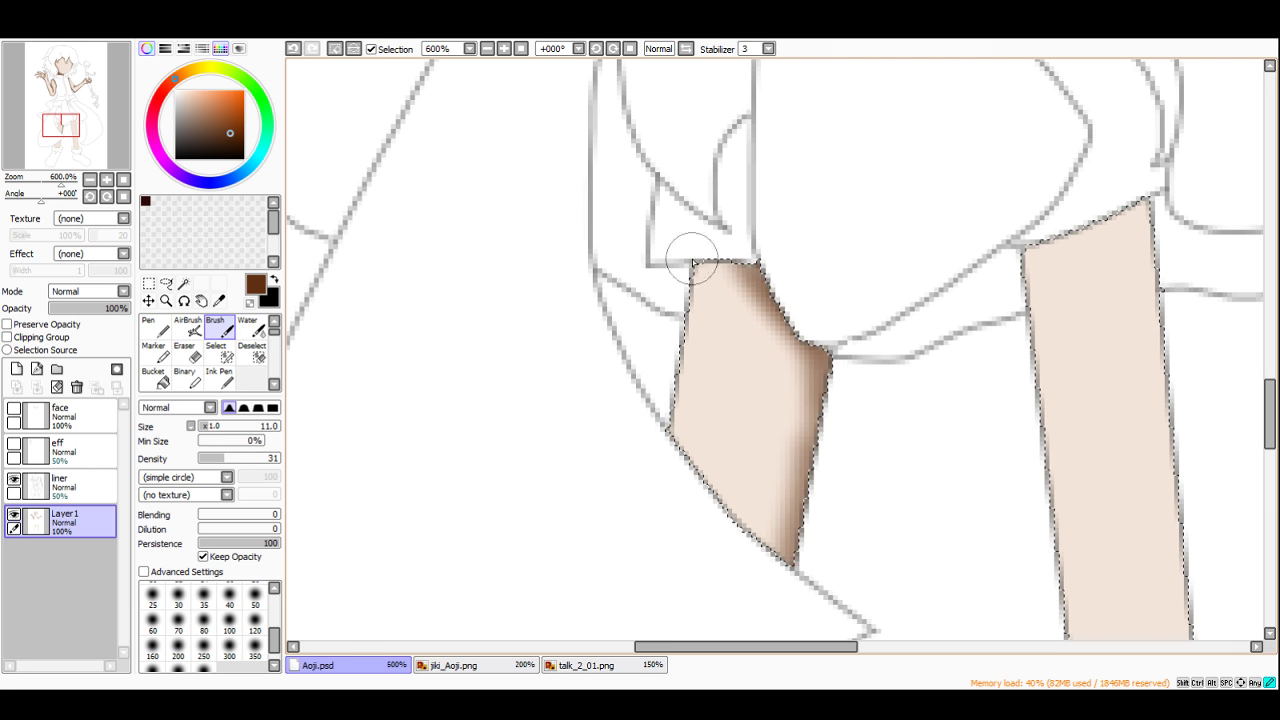
mouse_move(692, 262)
left_mouse_down()
mouse_move(722, 260)
mouse_move(703, 263)
mouse_move(662, 432)
mouse_move(667, 504)
mouse_move(674, 387)
mouse_move(792, 602)
mouse_move(705, 486)
mouse_move(825, 599)
mouse_move(714, 512)
mouse_move(675, 257)
mouse_move(666, 430)
mouse_move(704, 254)
mouse_move(737, 266)
left_mouse_up()
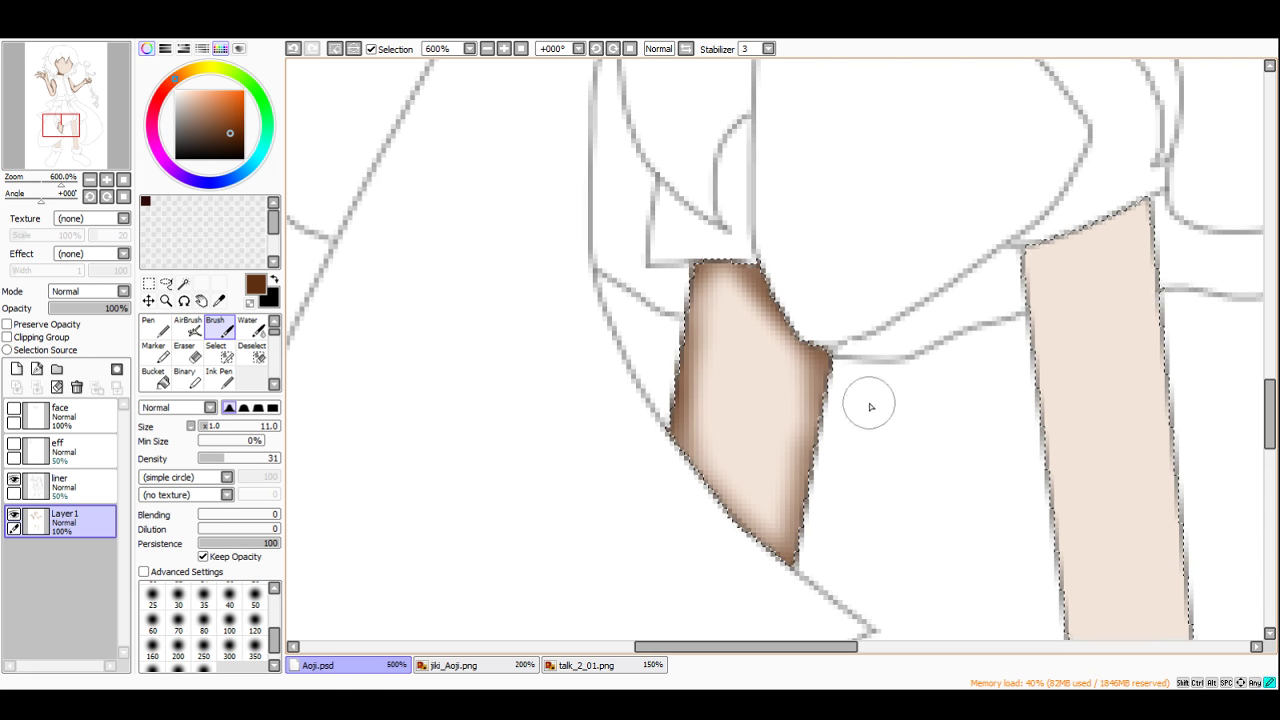
scroll(870, 406, "down", 5)
scroll(737, 314, "up", 6)
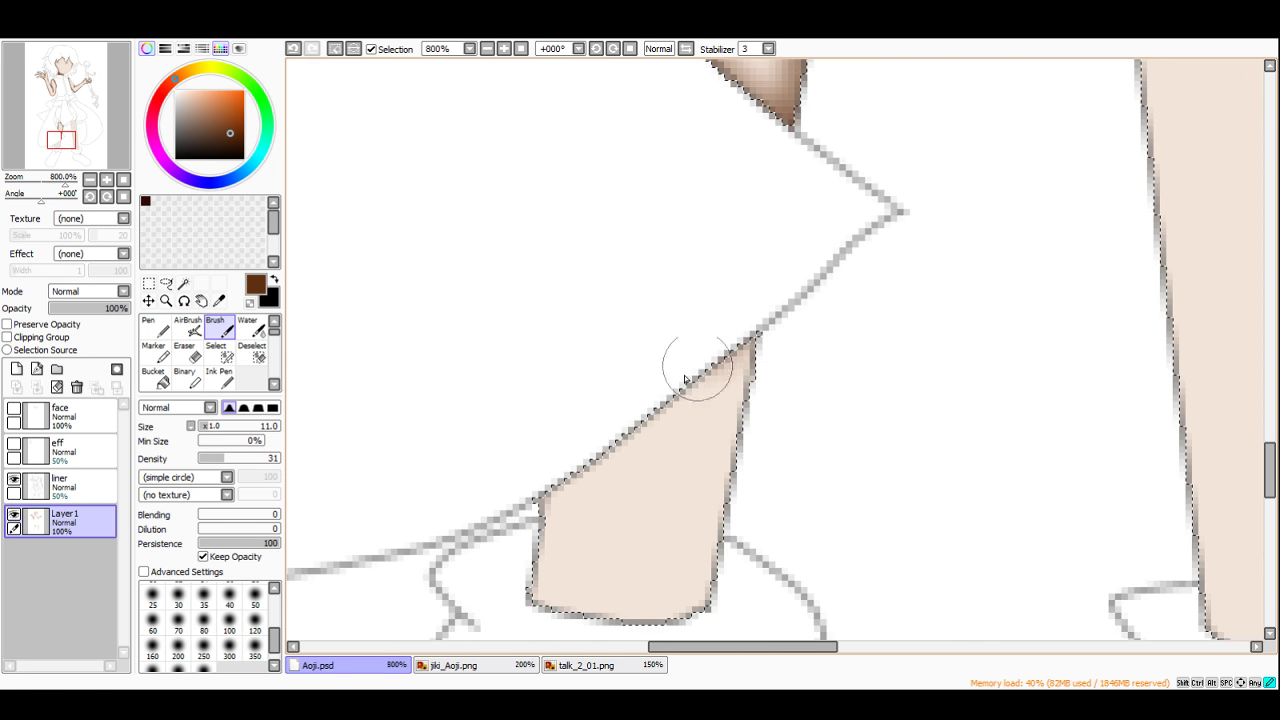
mouse_move(684, 378)
left_mouse_down()
mouse_move(559, 497)
mouse_move(772, 302)
mouse_move(714, 554)
mouse_move(754, 413)
mouse_move(737, 443)
mouse_move(745, 366)
mouse_move(702, 598)
mouse_move(663, 659)
mouse_move(683, 623)
mouse_move(670, 614)
mouse_move(523, 609)
mouse_move(557, 408)
left_mouse_up()
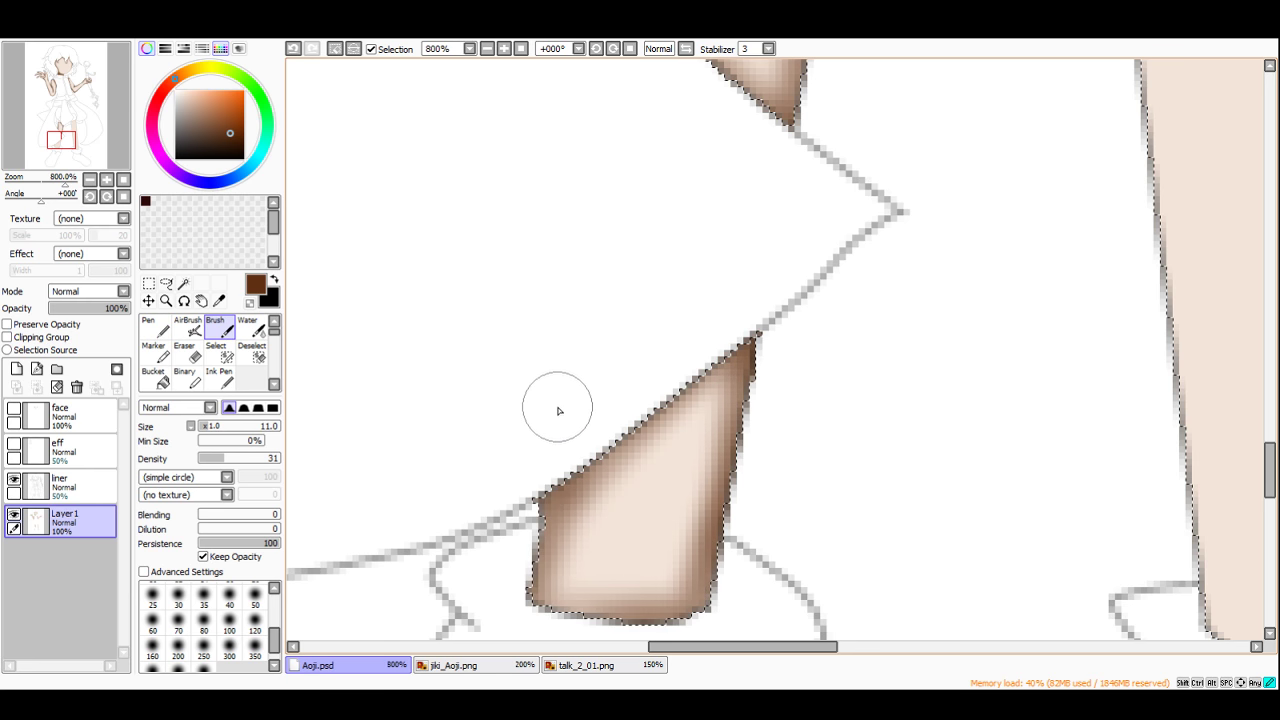
Step: Shade the fully visible leg along its upper hem, both sides and the ankle above the cuff with the size 11 brush
scroll(630, 300, "down", 5)
scroll(872, 177, "up", 4)
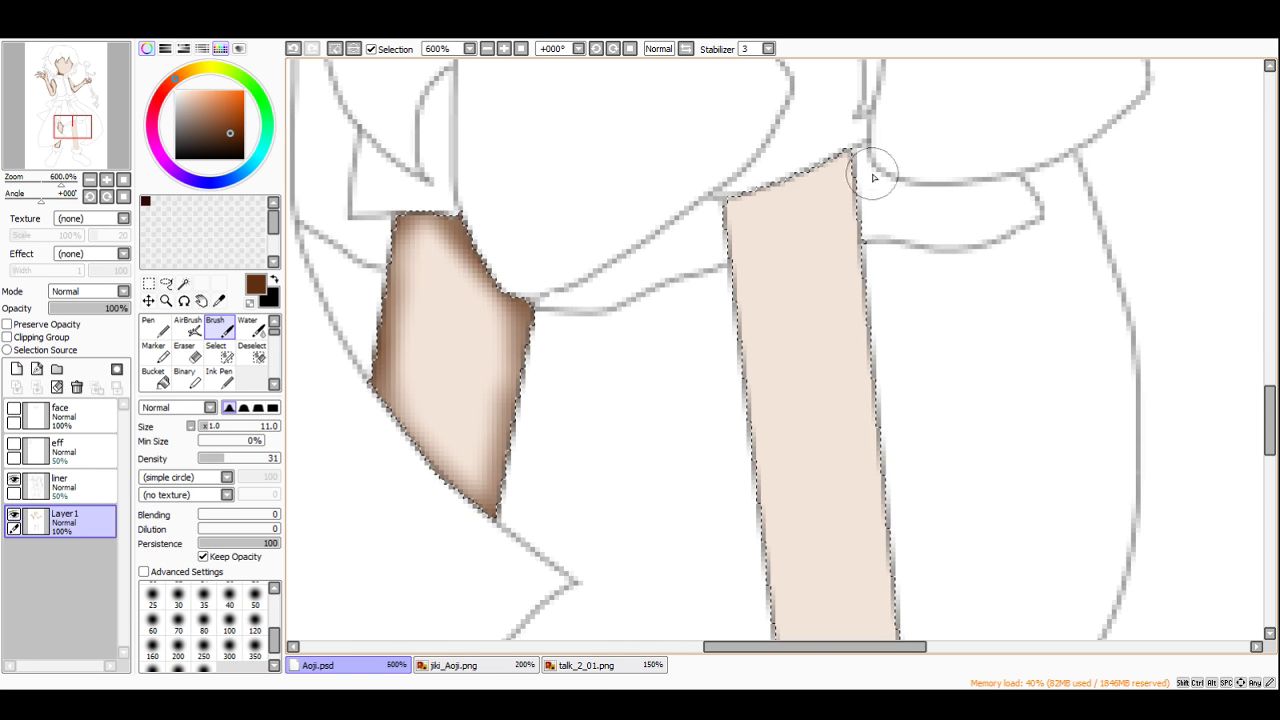
mouse_move(735, 205)
left_mouse_down()
mouse_move(749, 409)
mouse_move(754, 208)
mouse_move(814, 157)
mouse_move(866, 149)
mouse_move(846, 172)
mouse_move(868, 212)
left_mouse_up()
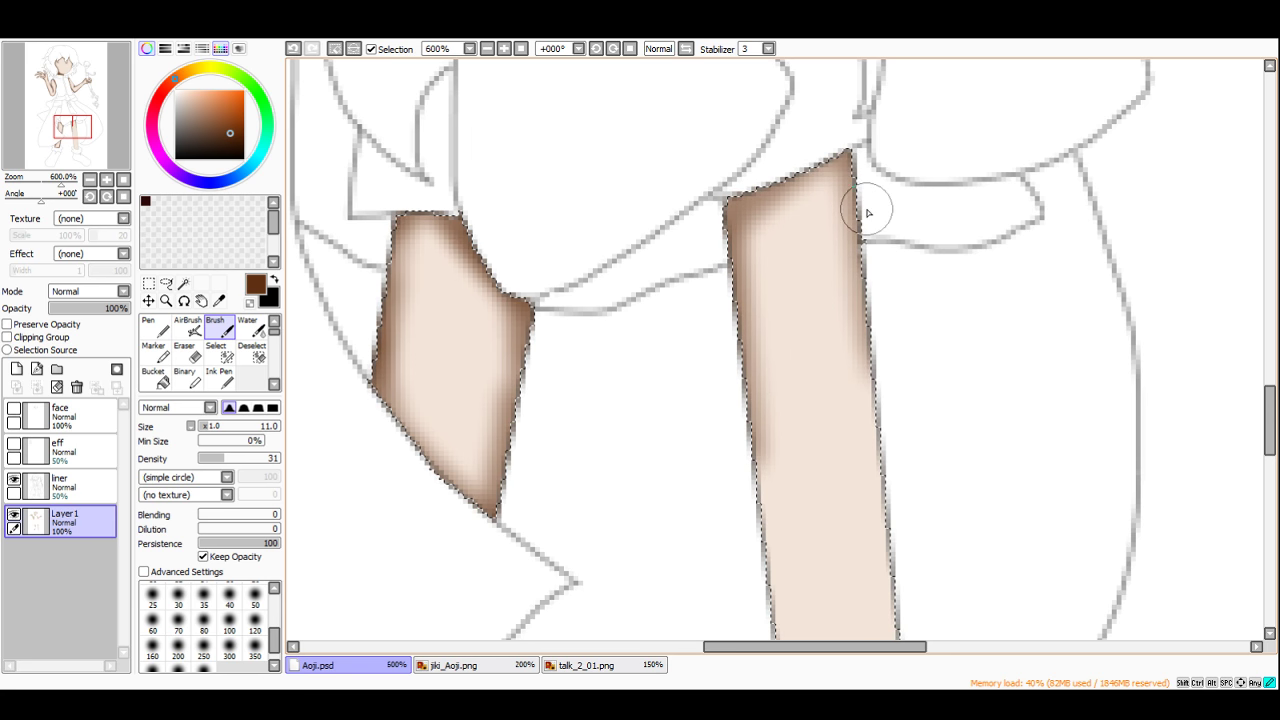
scroll(845, 130, "down", 3)
scroll(790, 200, "up", 2)
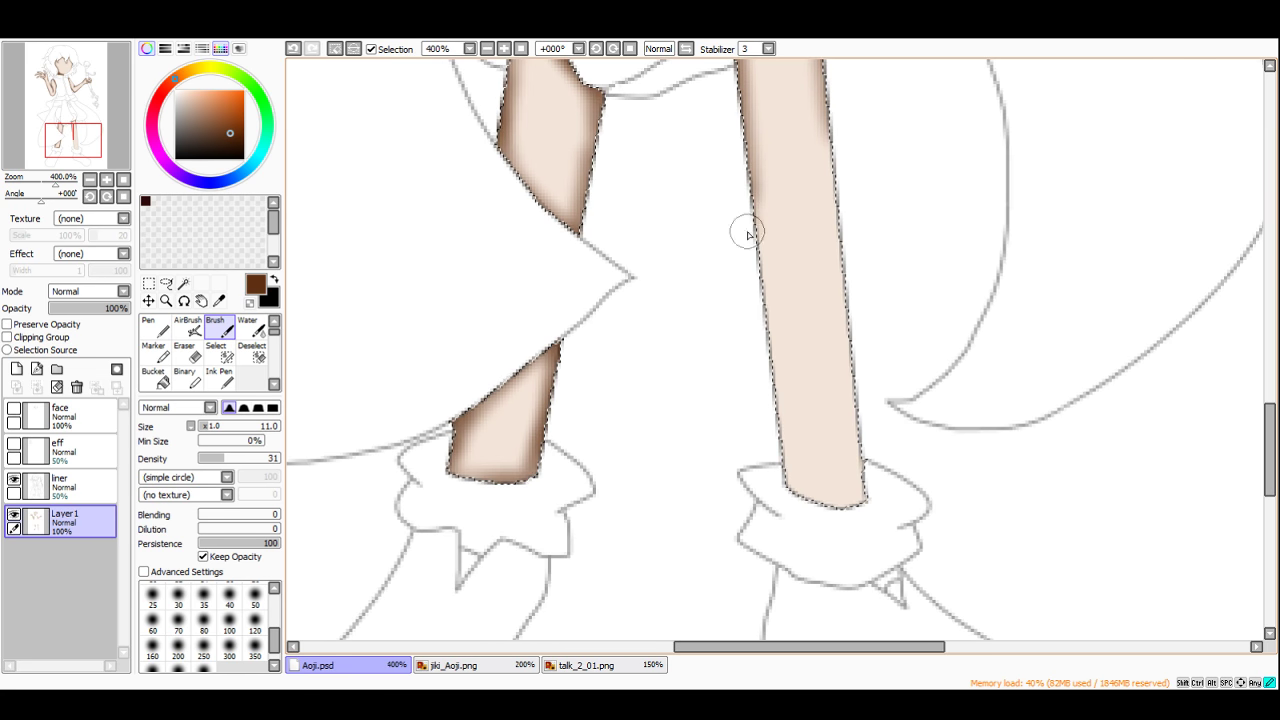
mouse_move(756, 284)
left_mouse_down()
mouse_move(776, 431)
mouse_move(764, 394)
mouse_move(800, 509)
mouse_move(764, 400)
mouse_move(815, 503)
mouse_move(885, 514)
mouse_move(741, 404)
left_mouse_up()
left_click_drag(872, 507, 869, 494)
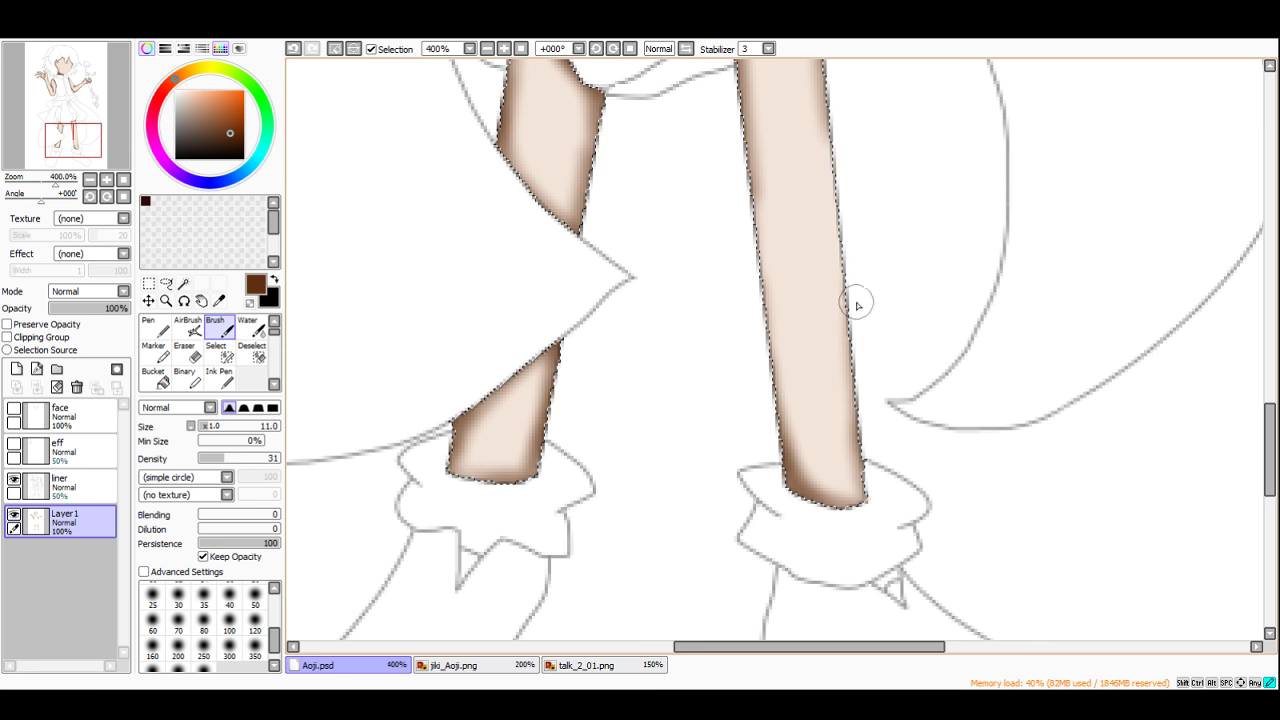
Step: Touch up the brown shading on the upper arm and elbow of the arm holding the staff with the size 11 brush
scroll(820, 462, "down", 5)
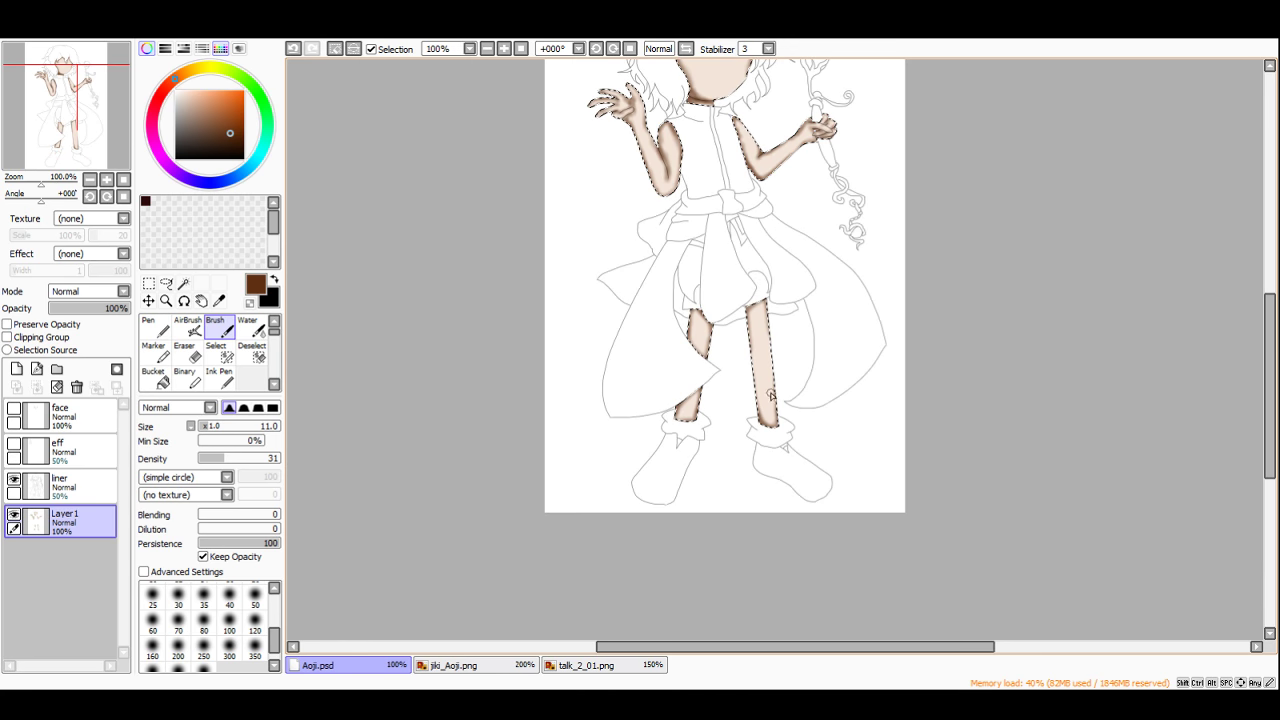
scroll(753, 350, "up", 5)
mouse_move(737, 166)
left_mouse_down()
mouse_move(674, 184)
mouse_move(729, 127)
mouse_move(764, 117)
left_mouse_up()
scroll(764, 117, "down", 5)
scroll(676, 133, "up", 5)
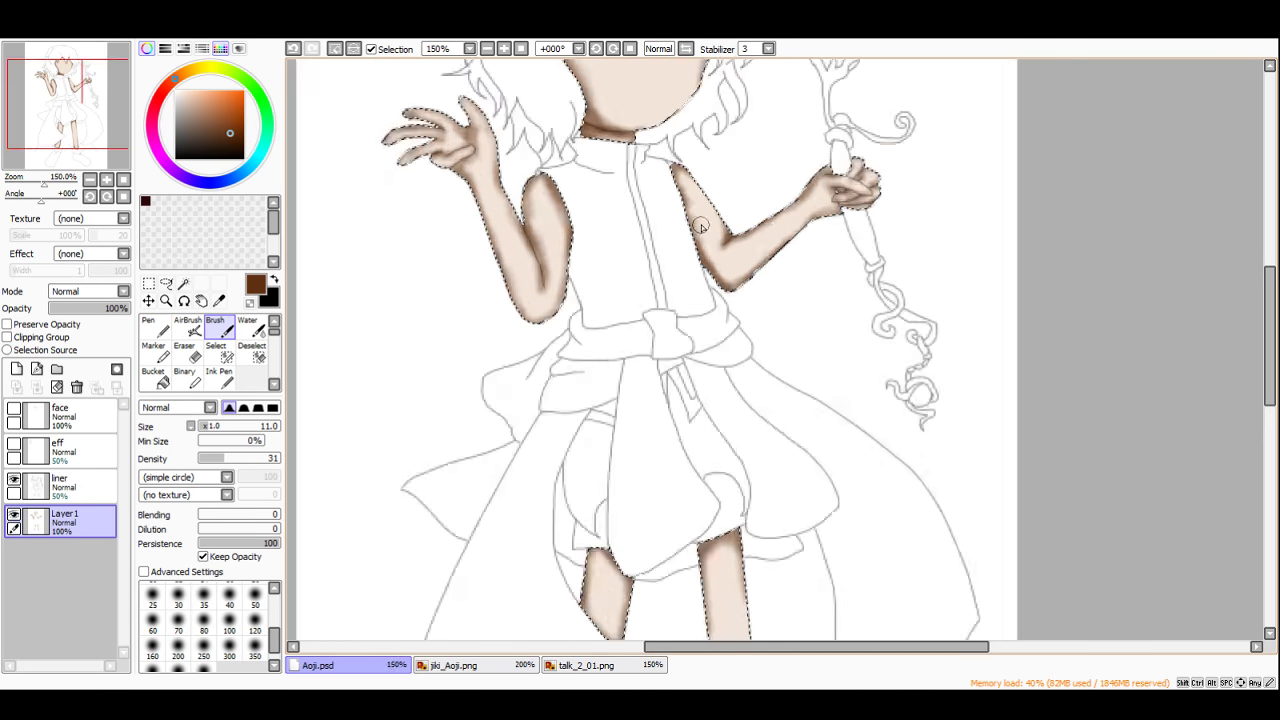
mouse_move(676, 133)
left_mouse_down()
mouse_move(690, 240)
mouse_move(727, 342)
mouse_move(772, 374)
mouse_move(872, 317)
mouse_move(956, 225)
left_mouse_up()
scroll(956, 225, "down", 3)
scroll(663, 214, "up", 2)
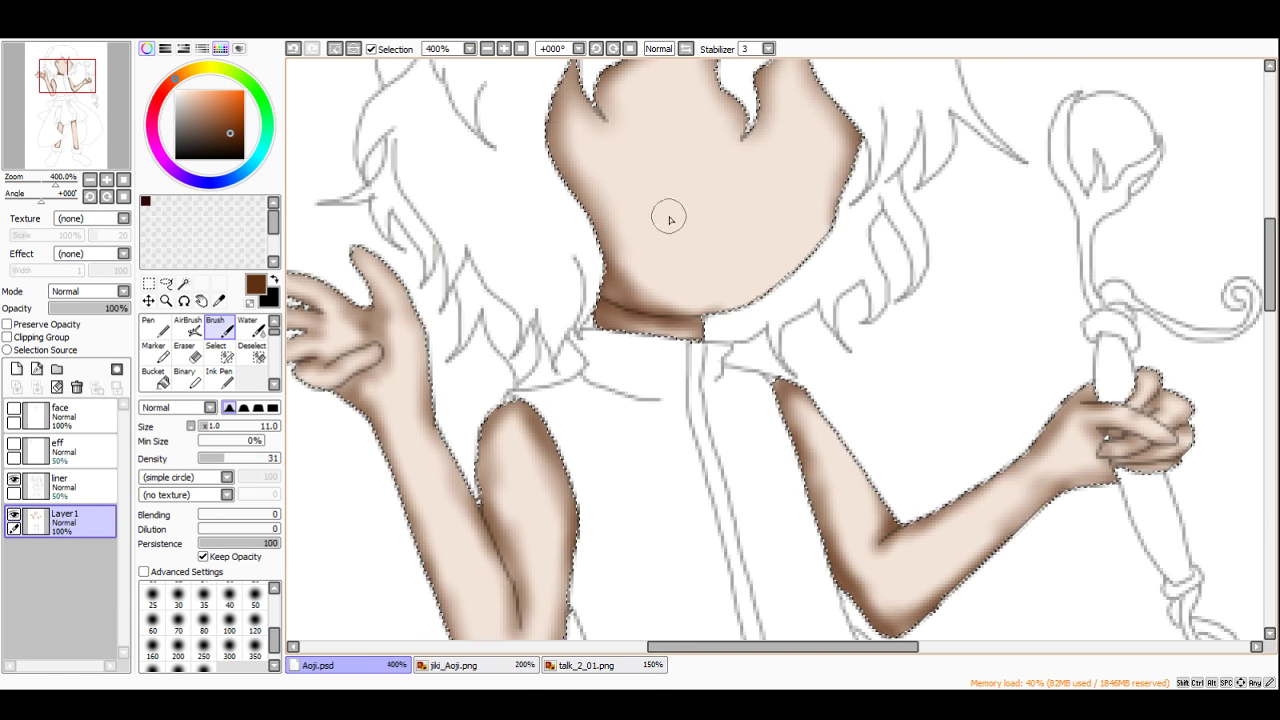
Step: Clear the selection and fill the unpainted skin tips beside the face and at the staff arm's shoulder with a size 1 pen
scroll(663, 222, "down", 1)
scroll(630, 135, "up", 3)
left_click(149, 284)
left_click(346, 206)
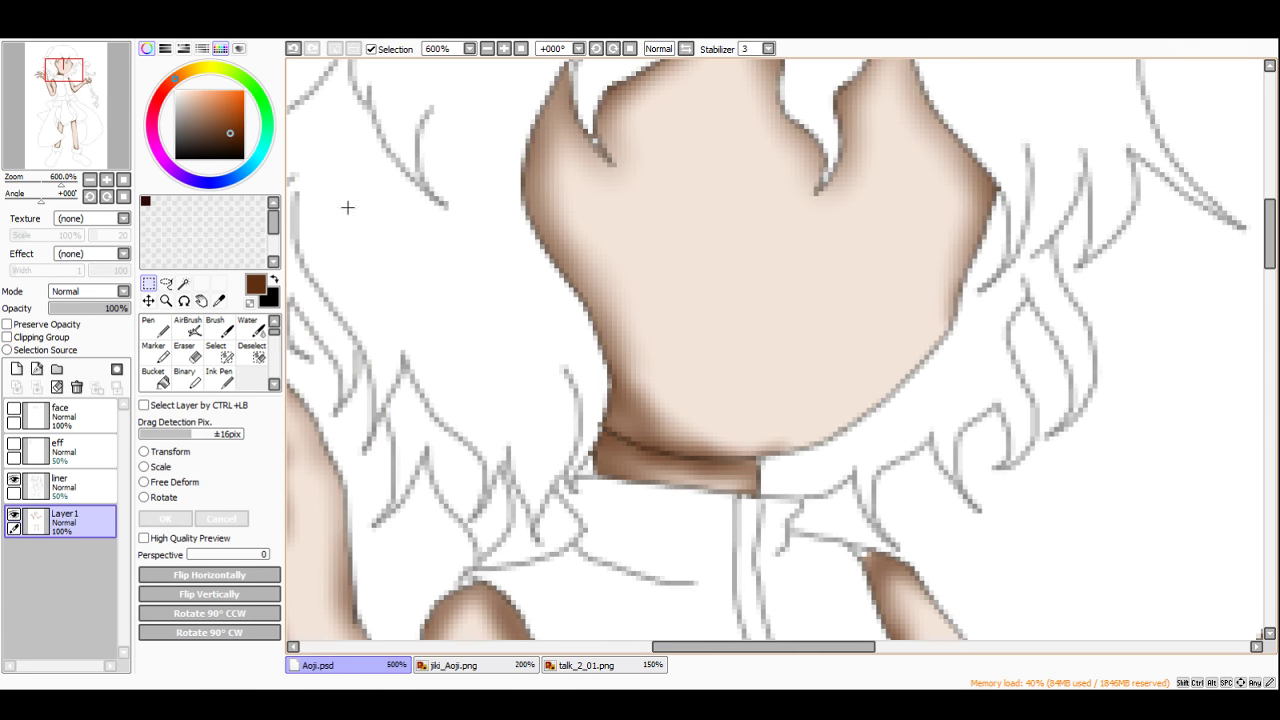
scroll(550, 285, "down", 2)
scroll(577, 172, "up", 4)
key("n")
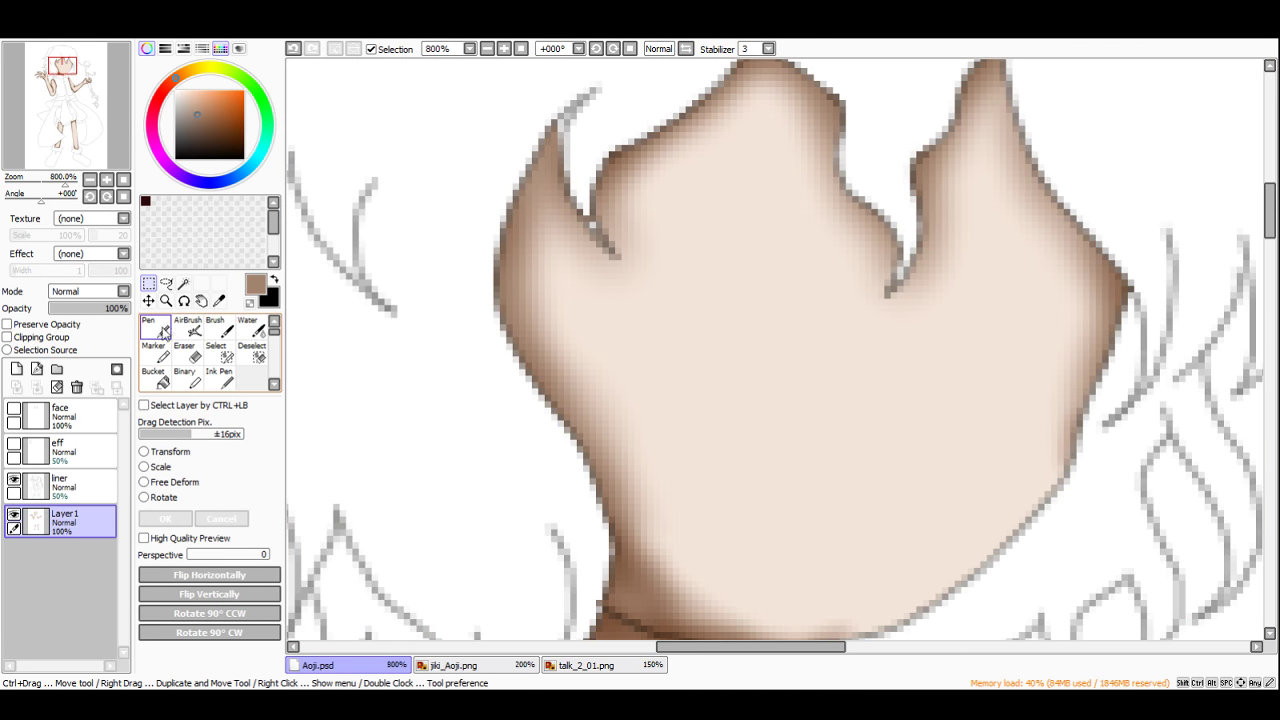
scroll(549, 137, "up", 1)
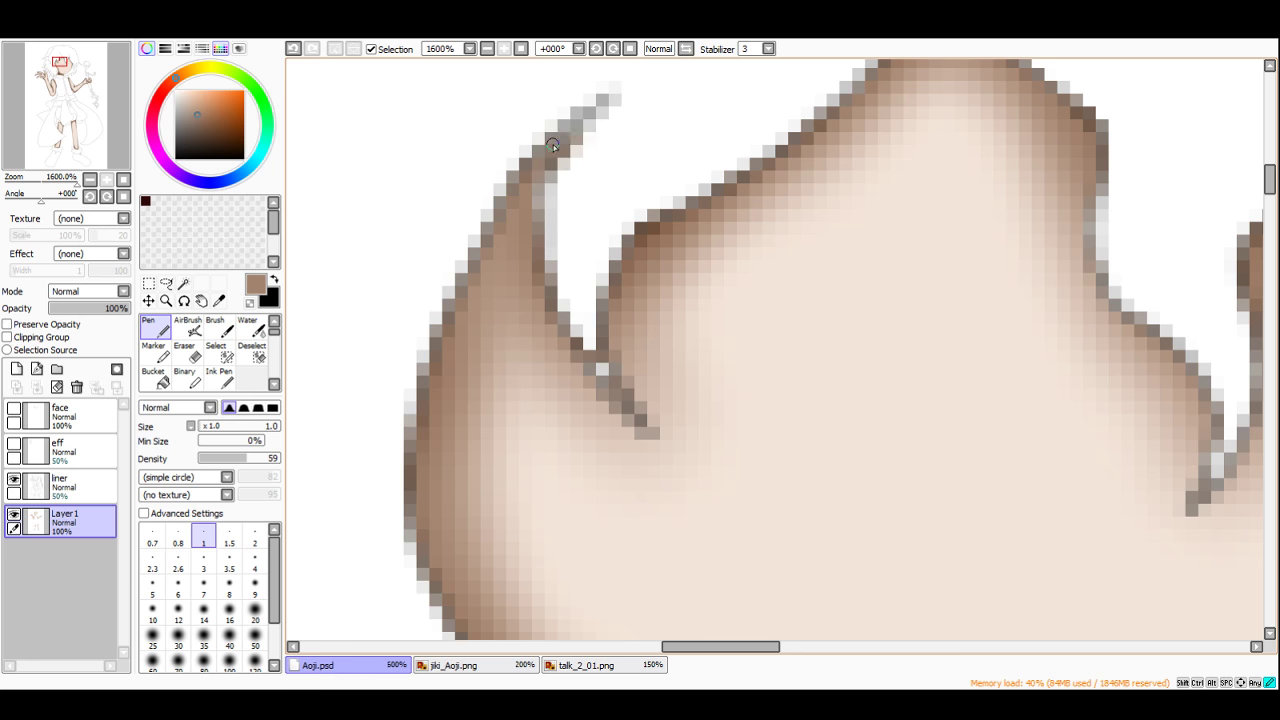
scroll(535, 221, "down", 5)
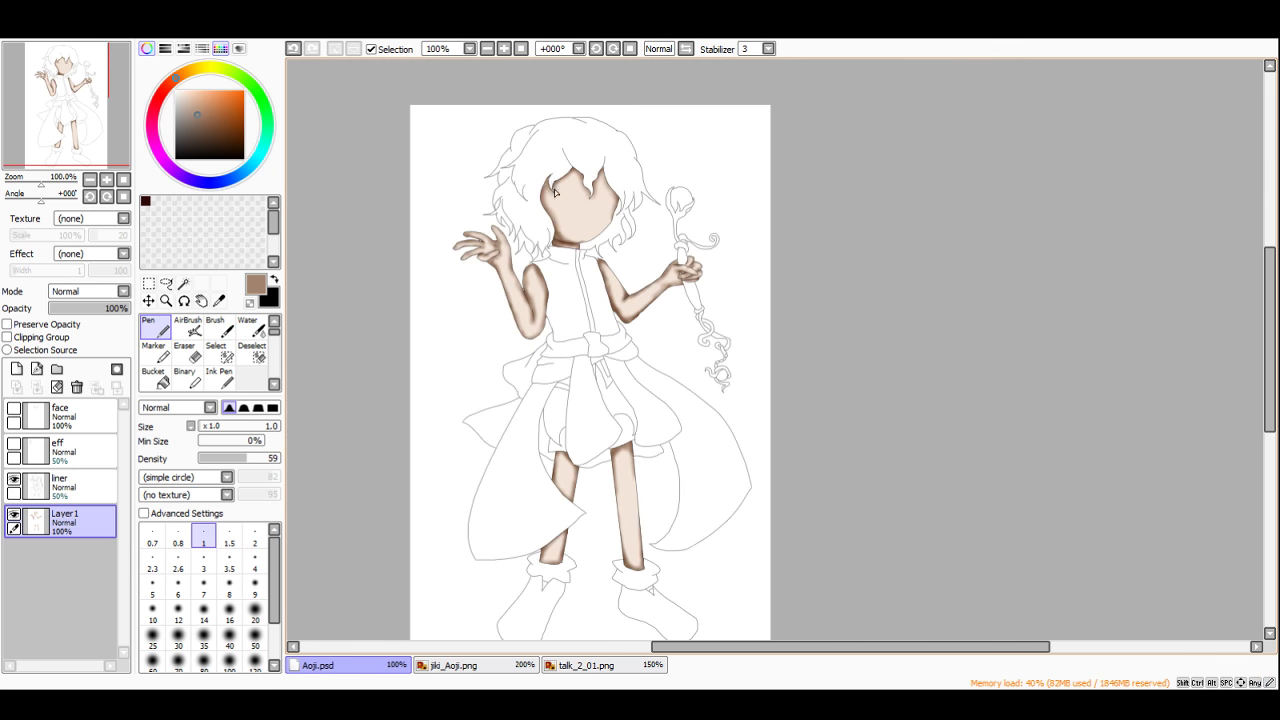
scroll(616, 251, "up", 5)
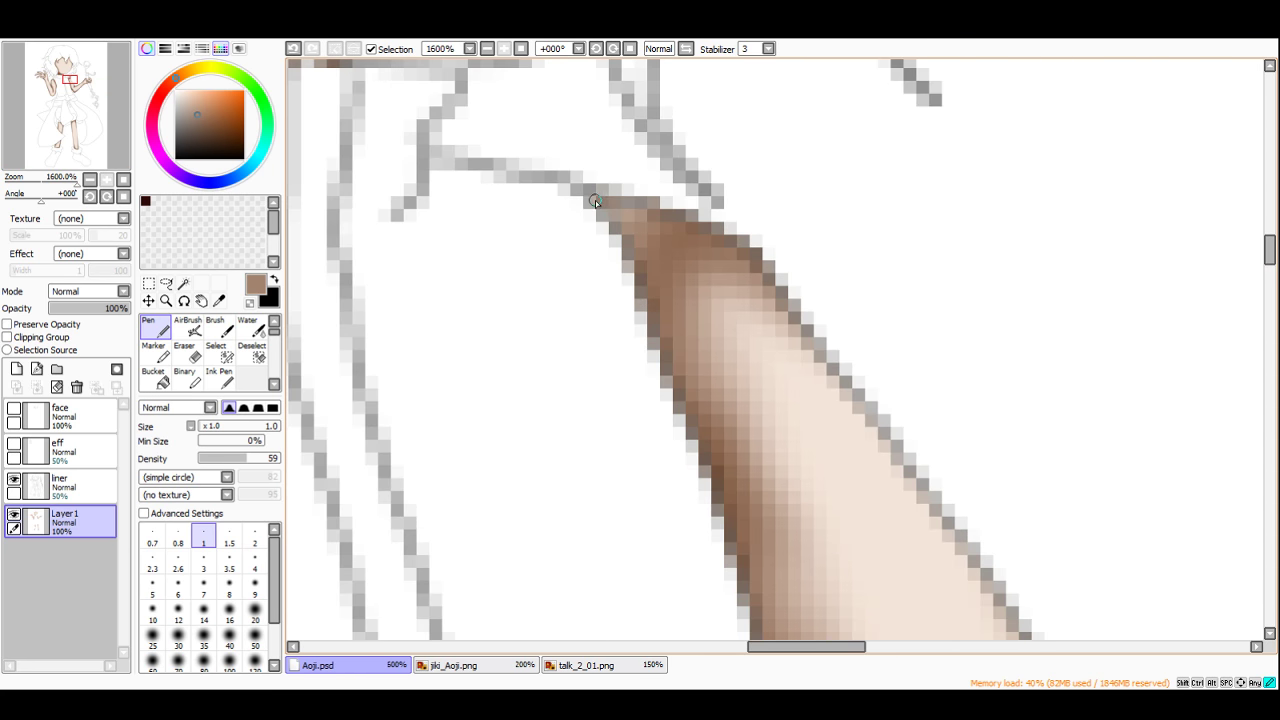
scroll(633, 234, "down", 5)
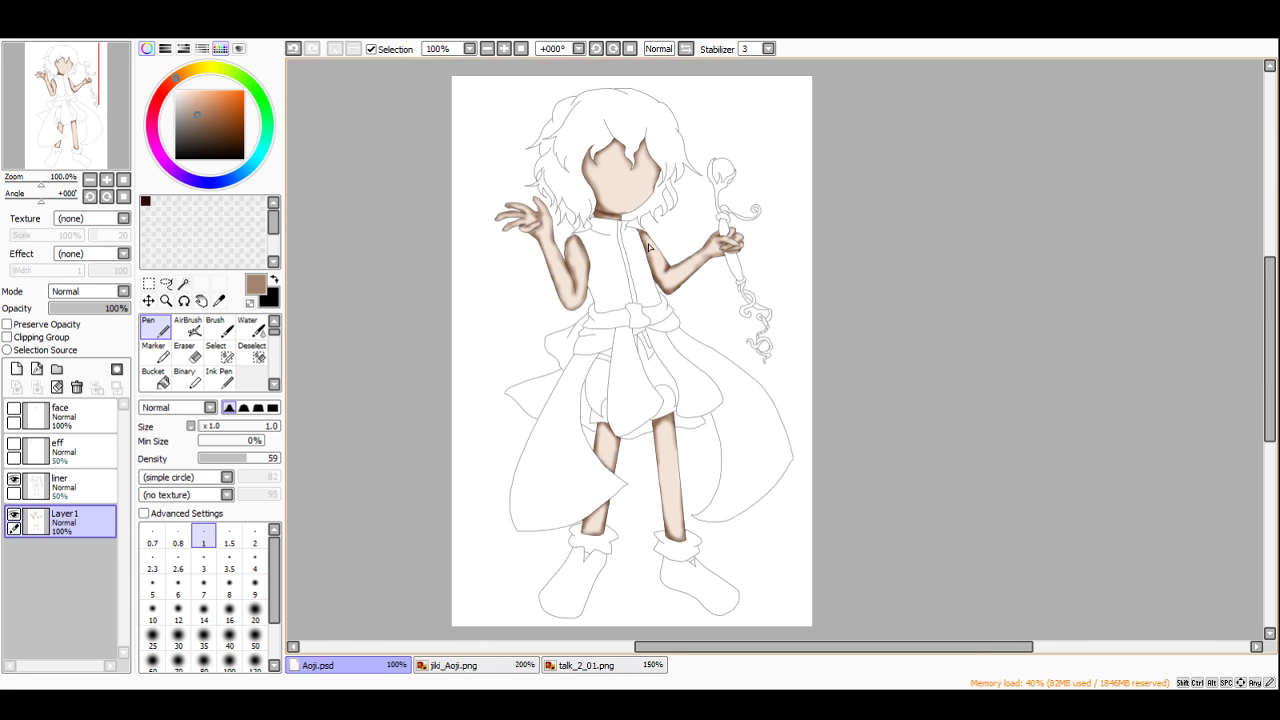
Step: Erase stray skin color between the raised hand's fingers with a size 2 eraser and touch up the gaps with a size 1 pen
scroll(648, 246, "up", 1)
scroll(584, 205, "up", 1)
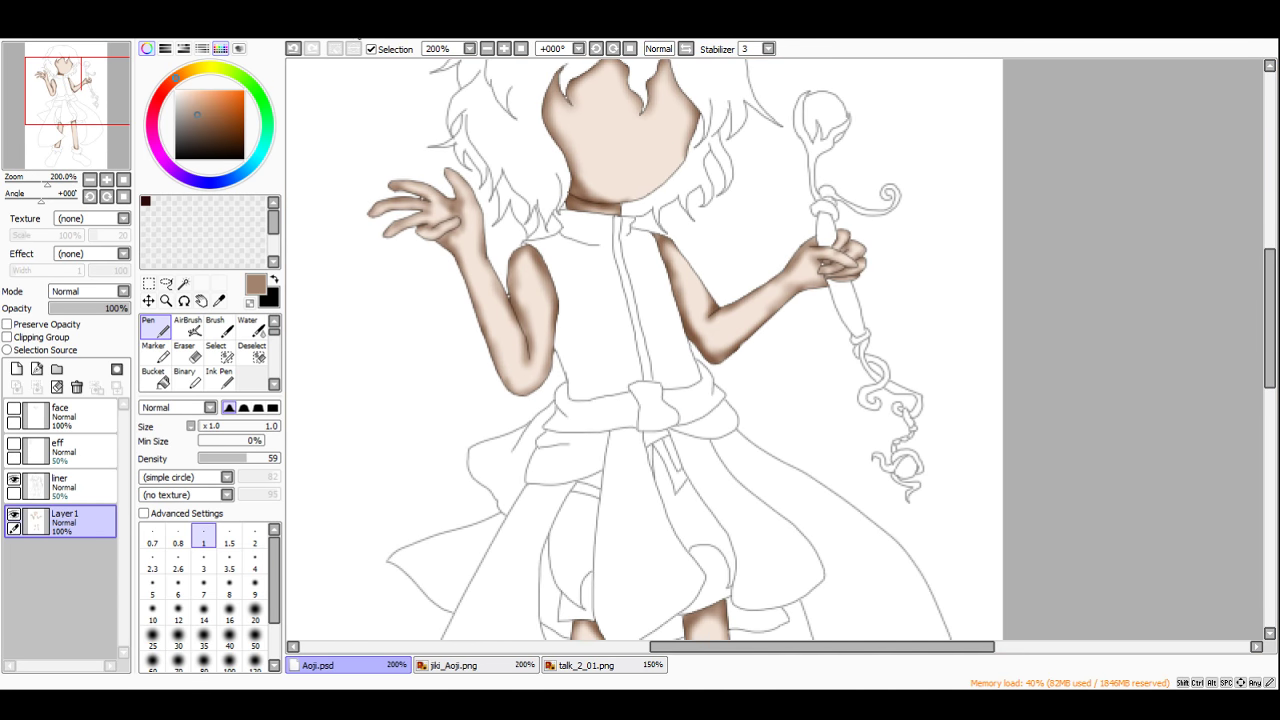
left_click(193, 355)
scroll(343, 189, "up", 3)
left_click(204, 430)
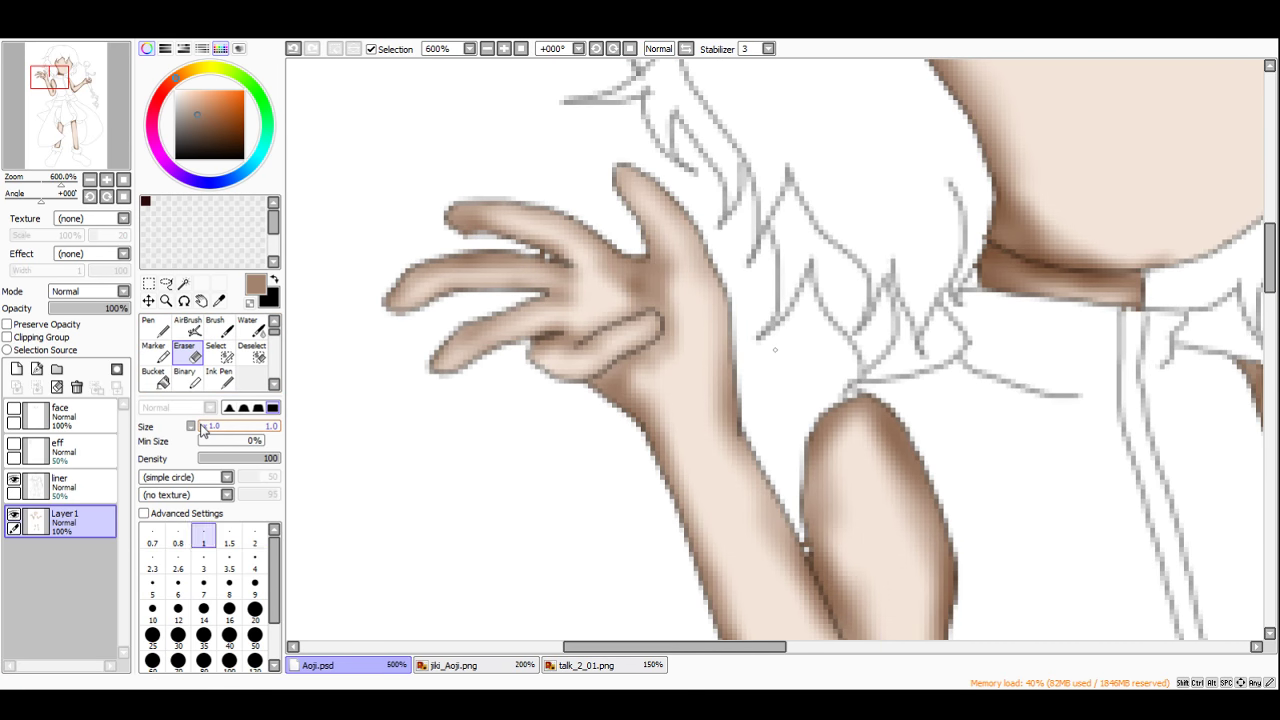
scroll(585, 230, "up", 1)
scroll(512, 285, "down", 1)
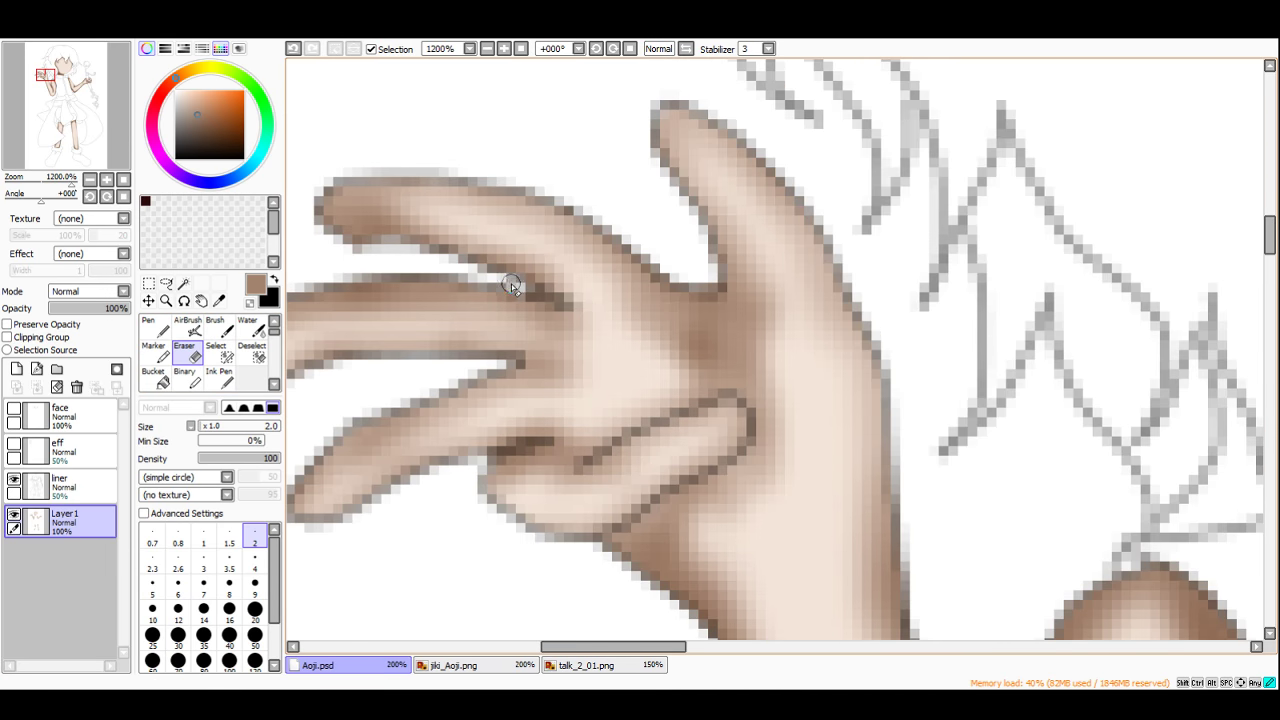
scroll(540, 226, "down", 2)
scroll(545, 224, "up", 2)
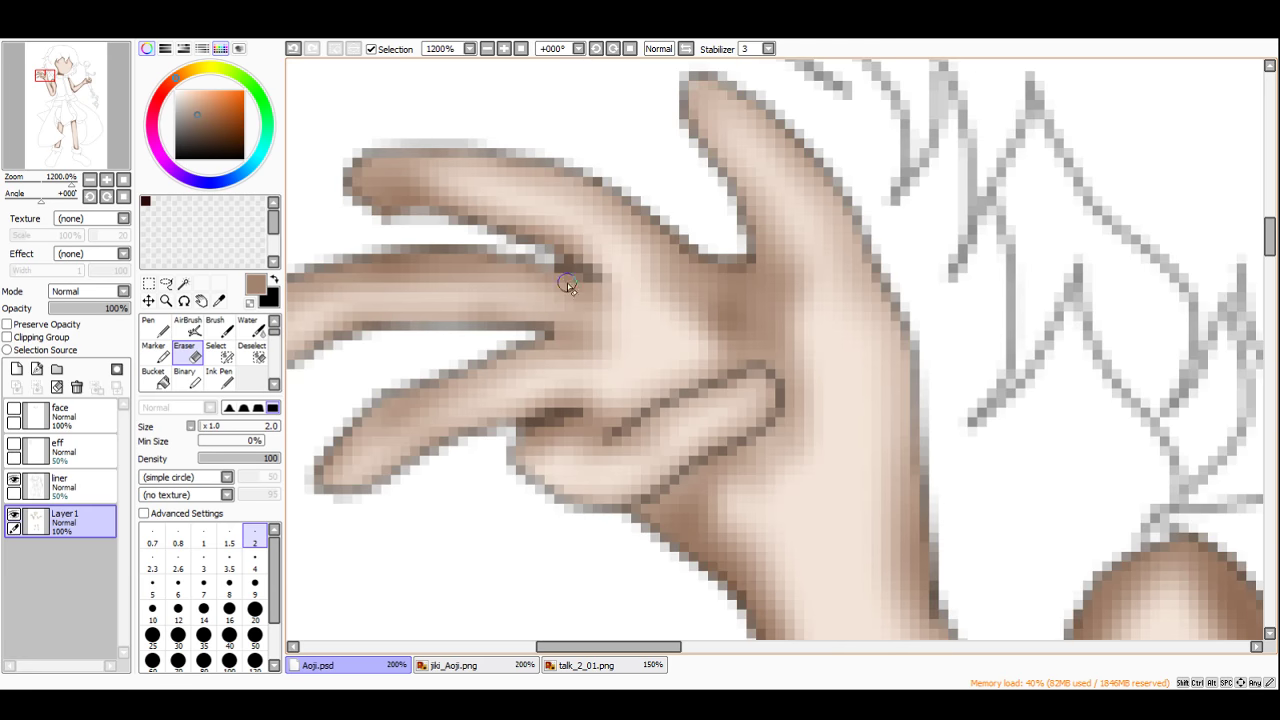
key("n")
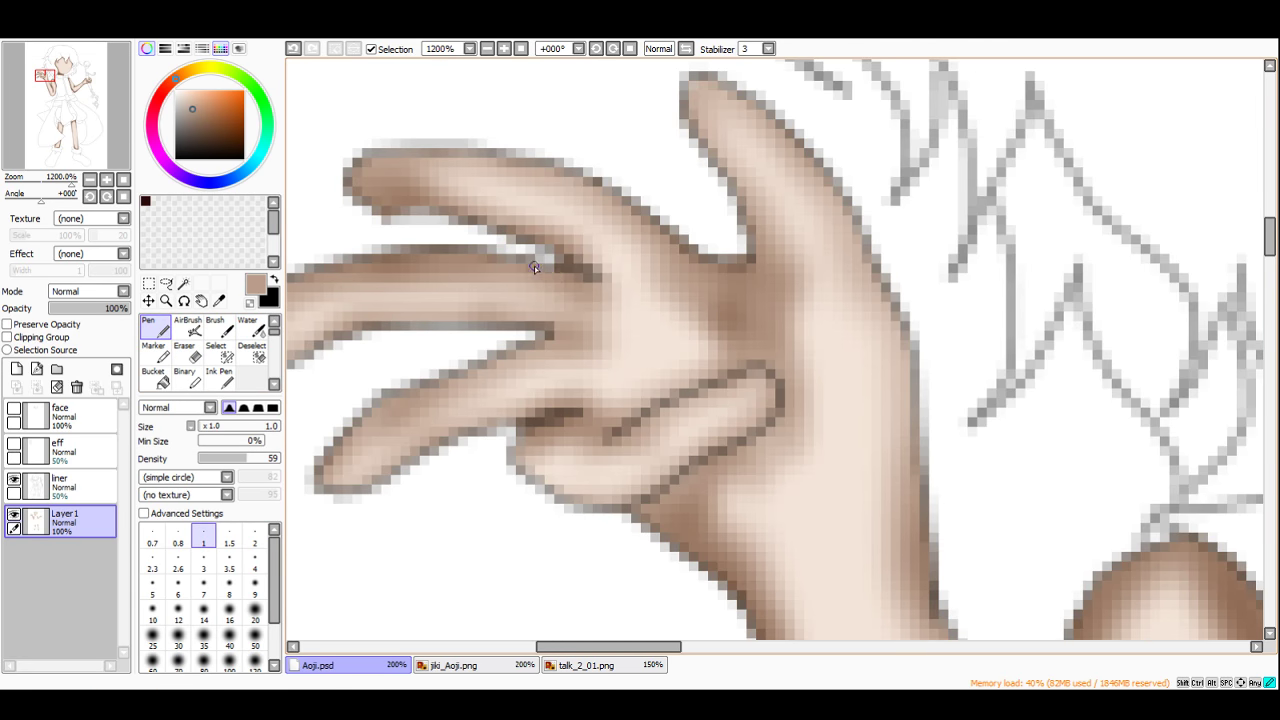
scroll(562, 258, "down", 8)
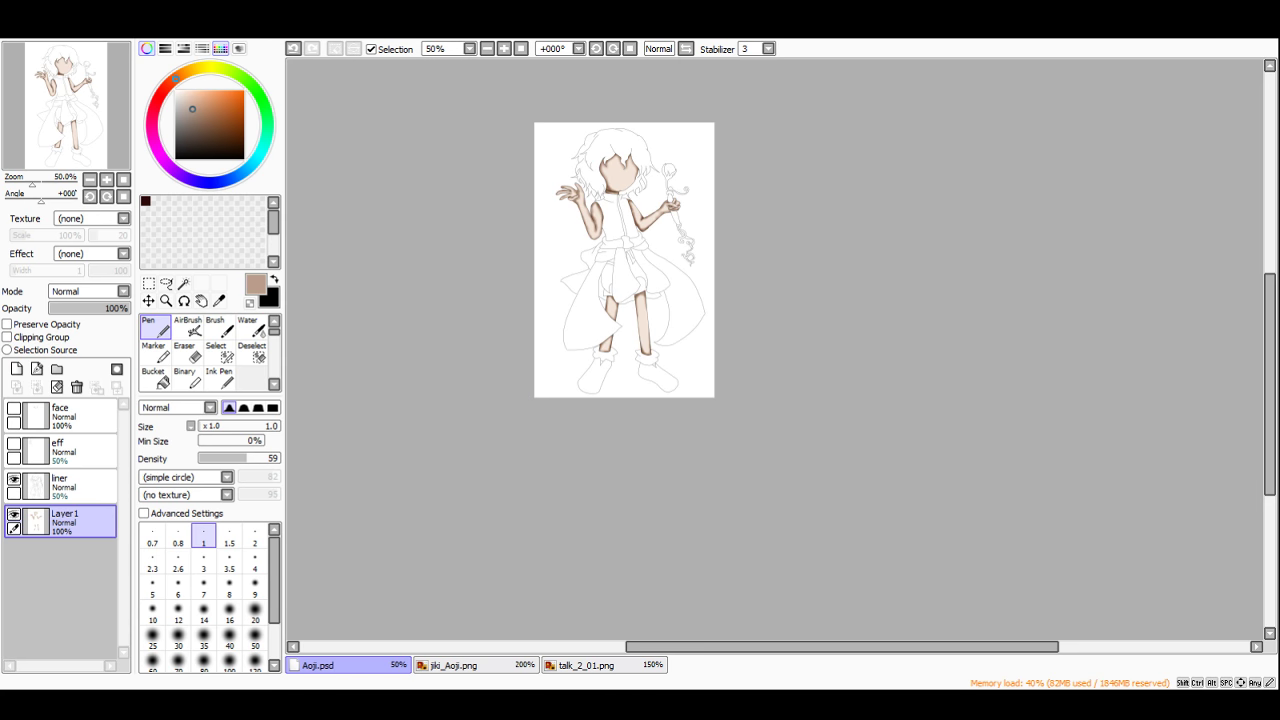
Step: Erase the skin color spilling over the small hair strand at the side of the face with the size 2 eraser
scroll(652, 231, "up", 10)
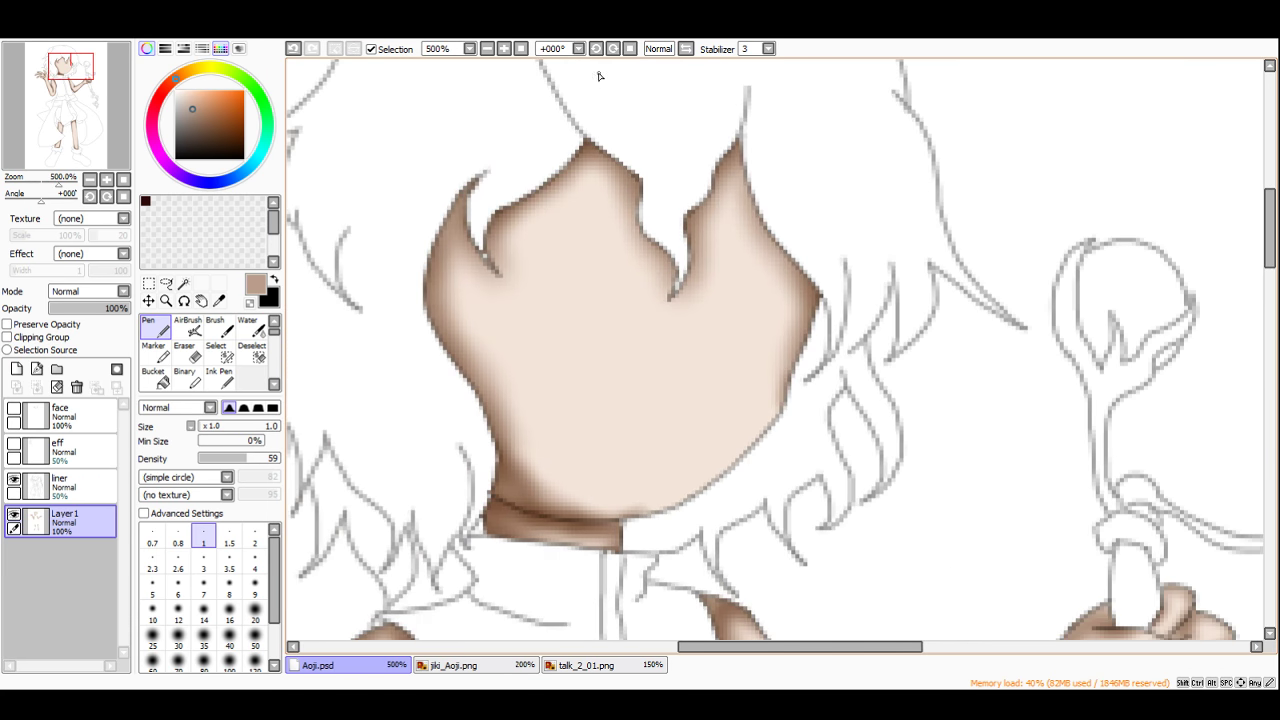
key("e")
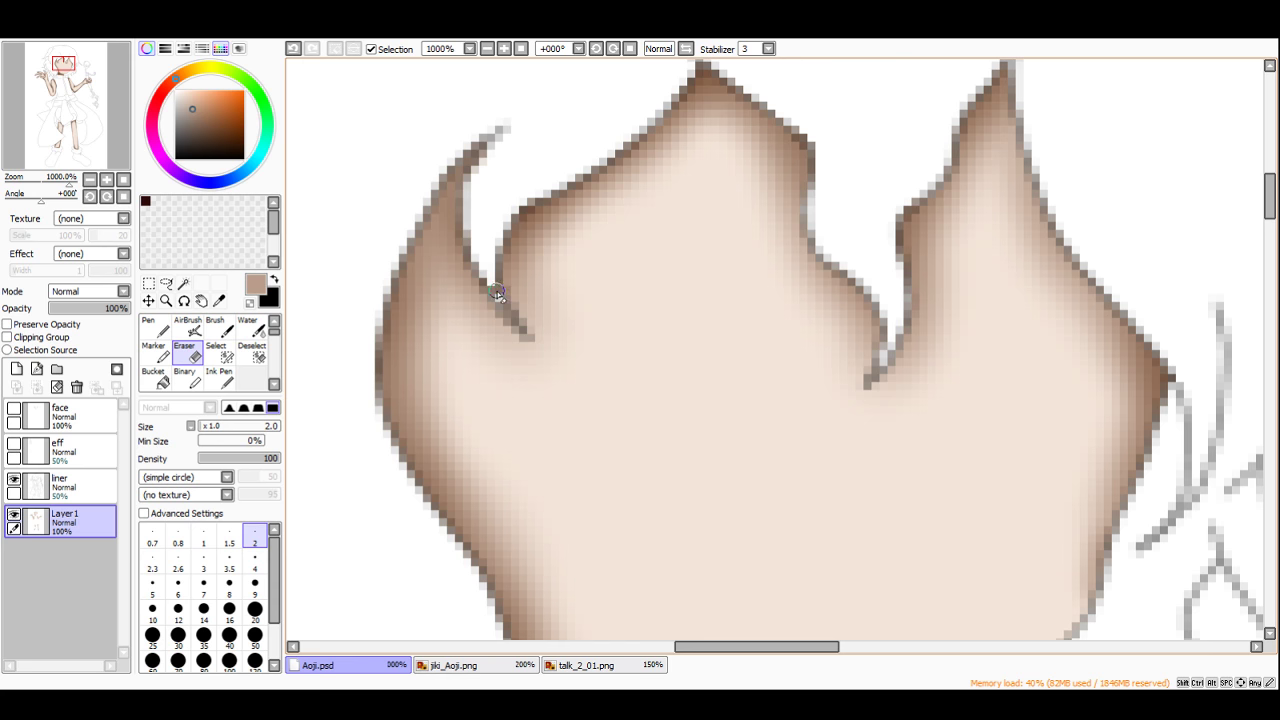
scroll(555, 140, "down", 6)
Step: Select the painted skin area of Layer1 and soften the face shading with the light skin tone using a size 27 brush
scroll(555, 140, "up", 3)
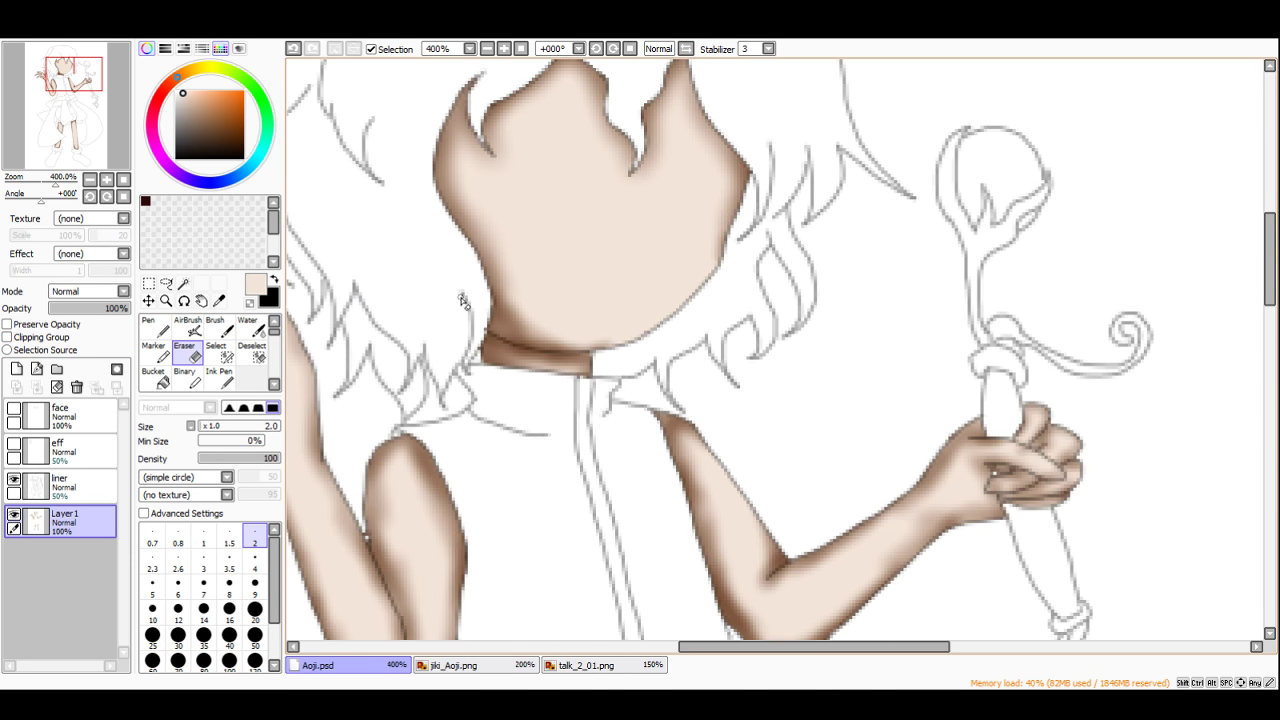
left_click(219, 326)
left_click(52, 520, "ctrl")
left_click(223, 429)
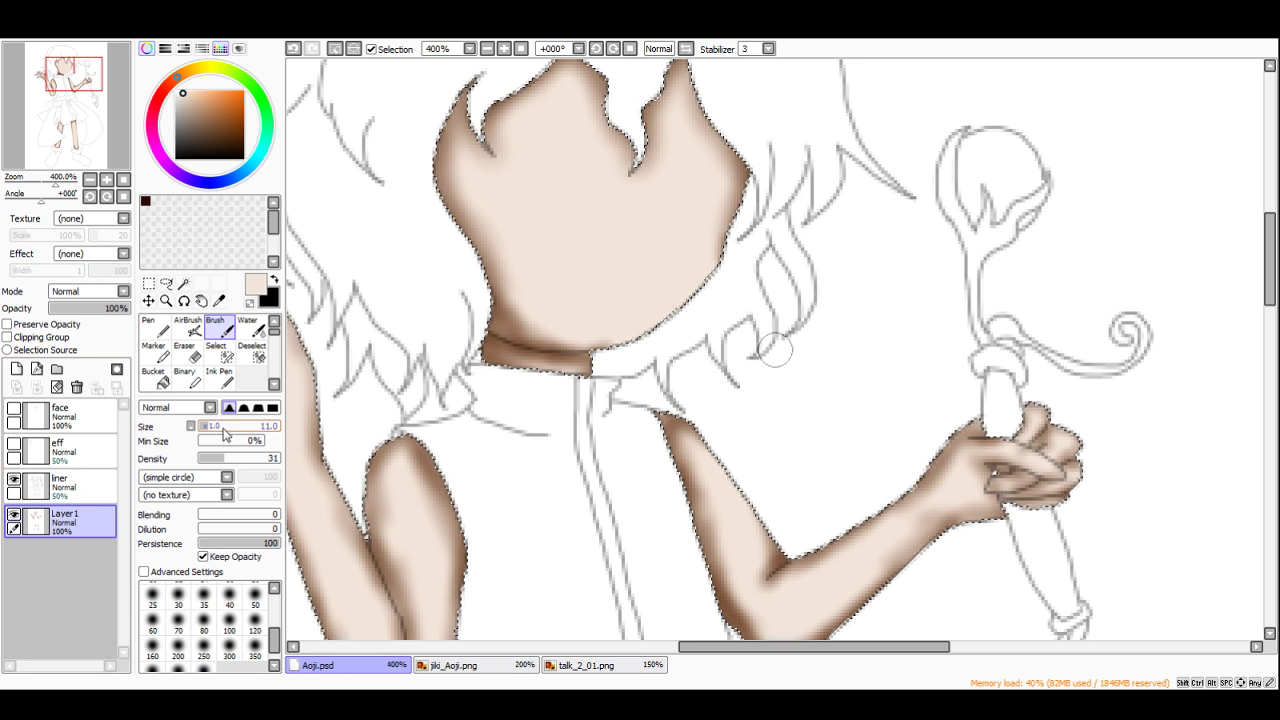
left_click(223, 430)
scroll(684, 94, "up", 1)
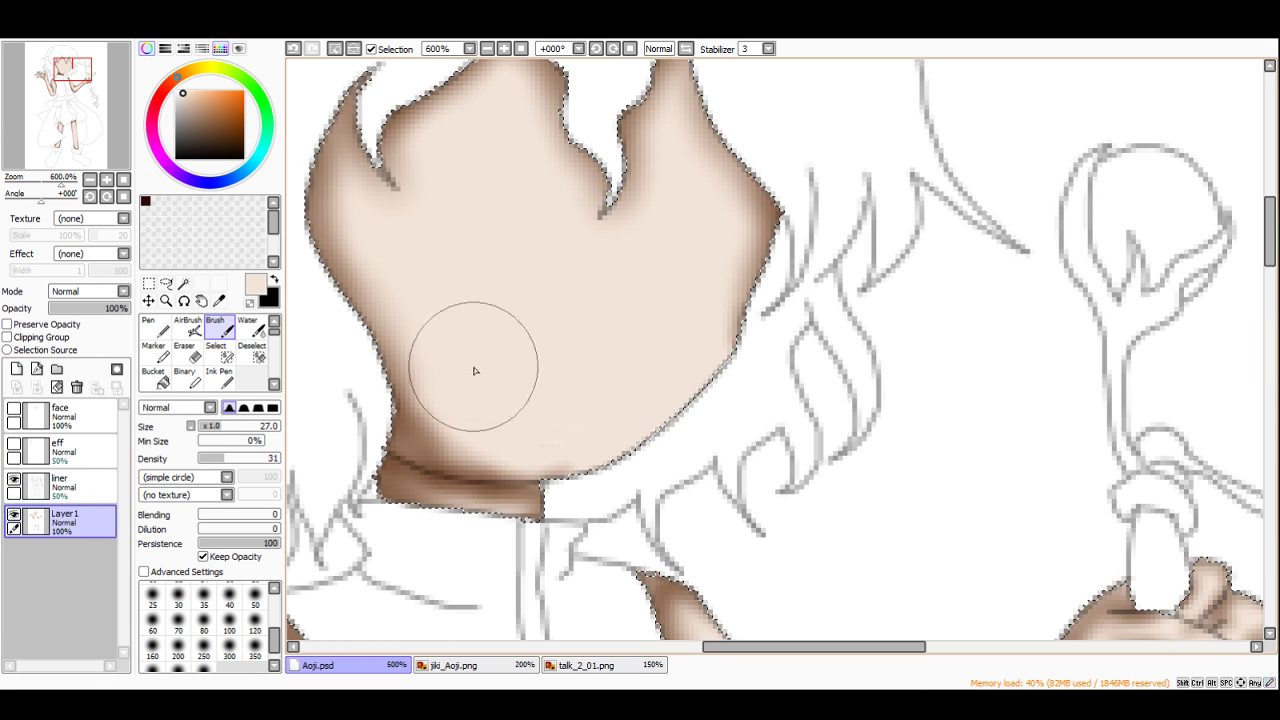
mouse_move(474, 370)
left_mouse_down()
mouse_move(523, 434)
mouse_move(545, 424)
mouse_move(503, 407)
mouse_move(523, 443)
left_mouse_up()
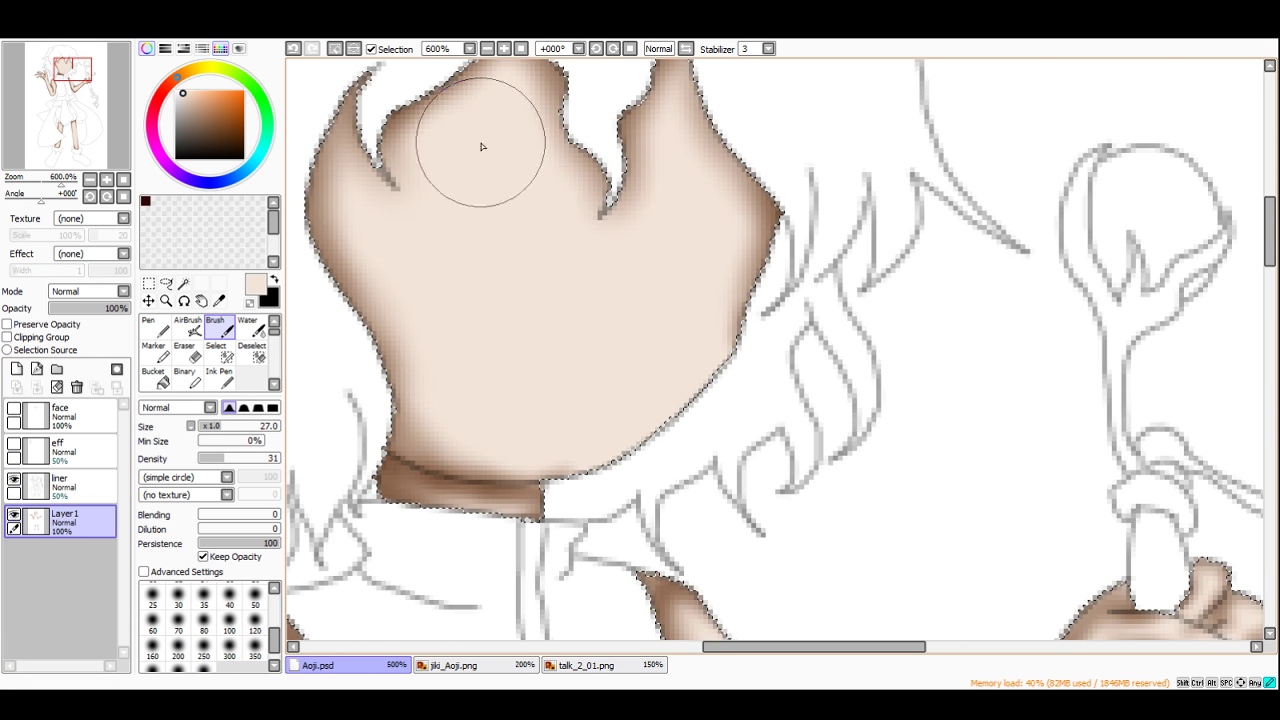
mouse_move(482, 146)
left_mouse_down()
mouse_move(540, 128)
mouse_move(605, 140)
left_mouse_up()
Step: Lighten the upper arm and elbow of the staff-holding arm with the light skin tone, reducing the brush size to 12
scroll(668, 133, "down", 3)
scroll(752, 337, "up", 3)
mouse_move(567, 360)
left_mouse_down()
mouse_move(546, 242)
mouse_move(566, 329)
mouse_move(623, 449)
mouse_move(689, 449)
mouse_move(740, 420)
left_mouse_up()
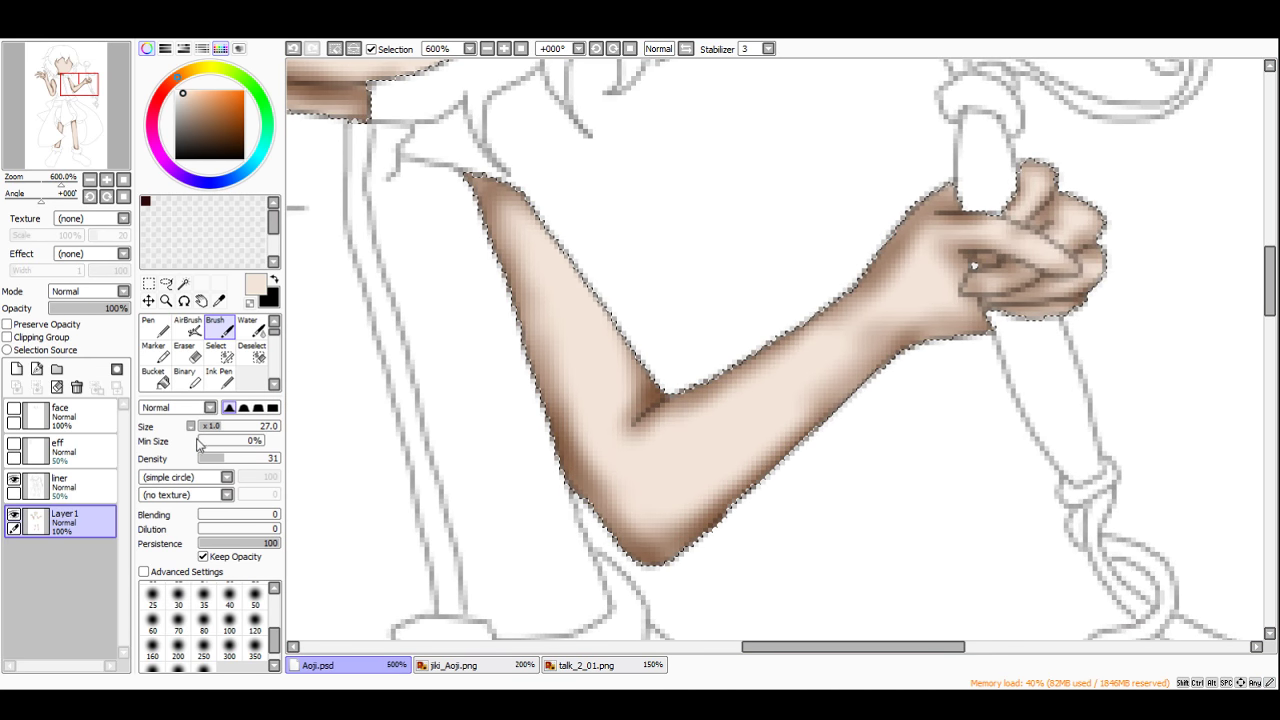
left_click_drag(218, 427, 207, 427)
mouse_move(562, 418)
left_mouse_down()
mouse_move(563, 366)
mouse_move(611, 489)
left_mouse_up()
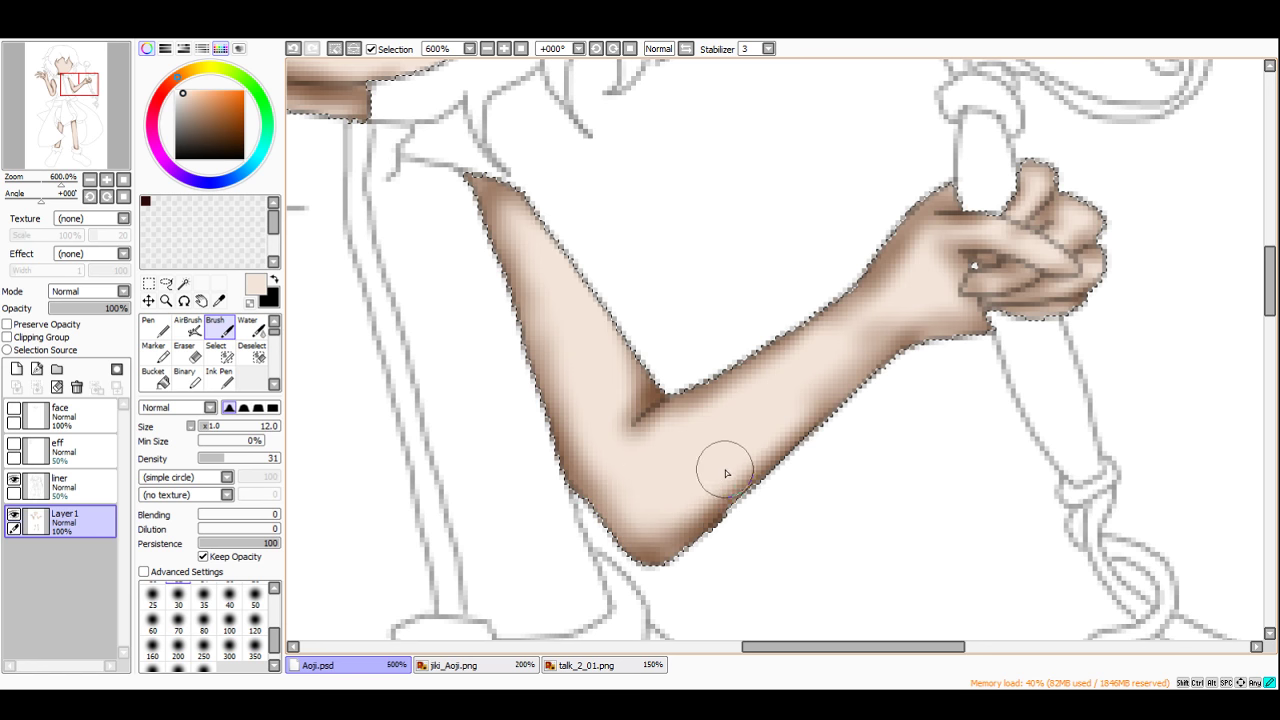
Step: Soften the shading along the staff arm's forearm, elbow fold and wrist with the light skin tone and size 12 brush
left_click_drag(727, 474, 763, 443)
mouse_move(717, 491)
left_mouse_down()
mouse_move(831, 297)
mouse_move(793, 345)
left_mouse_up()
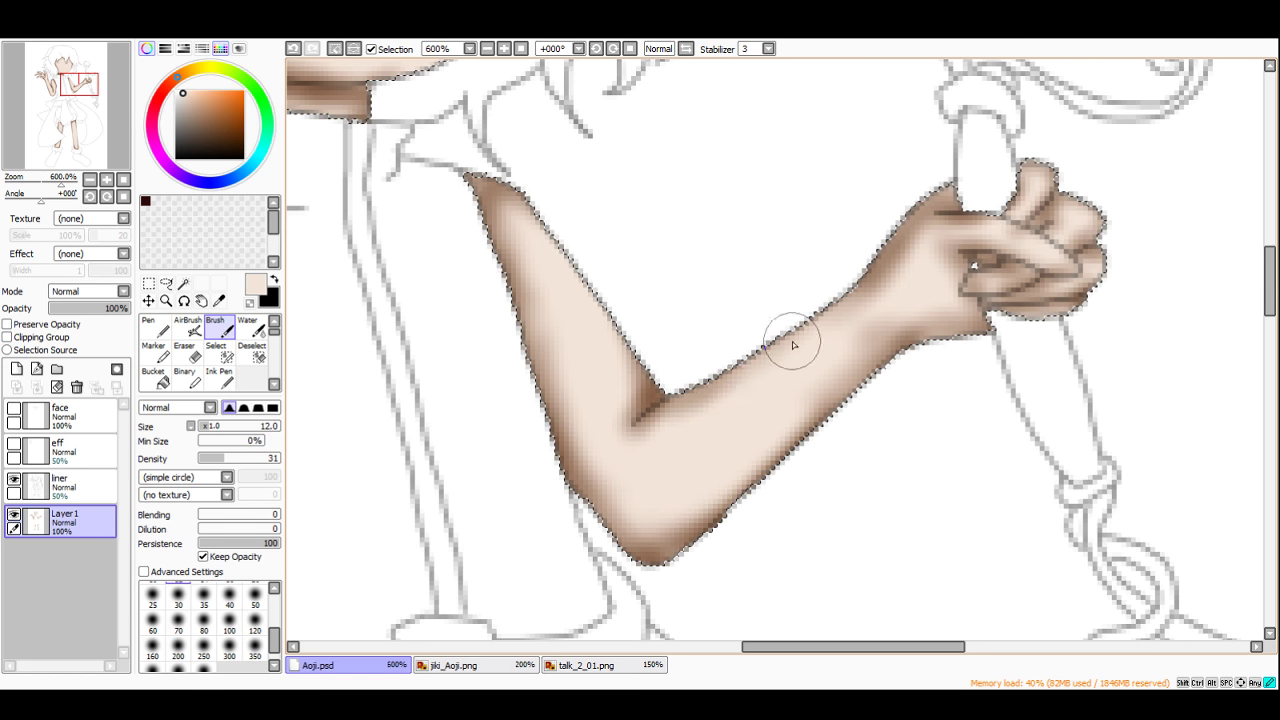
left_click_drag(682, 429, 626, 360)
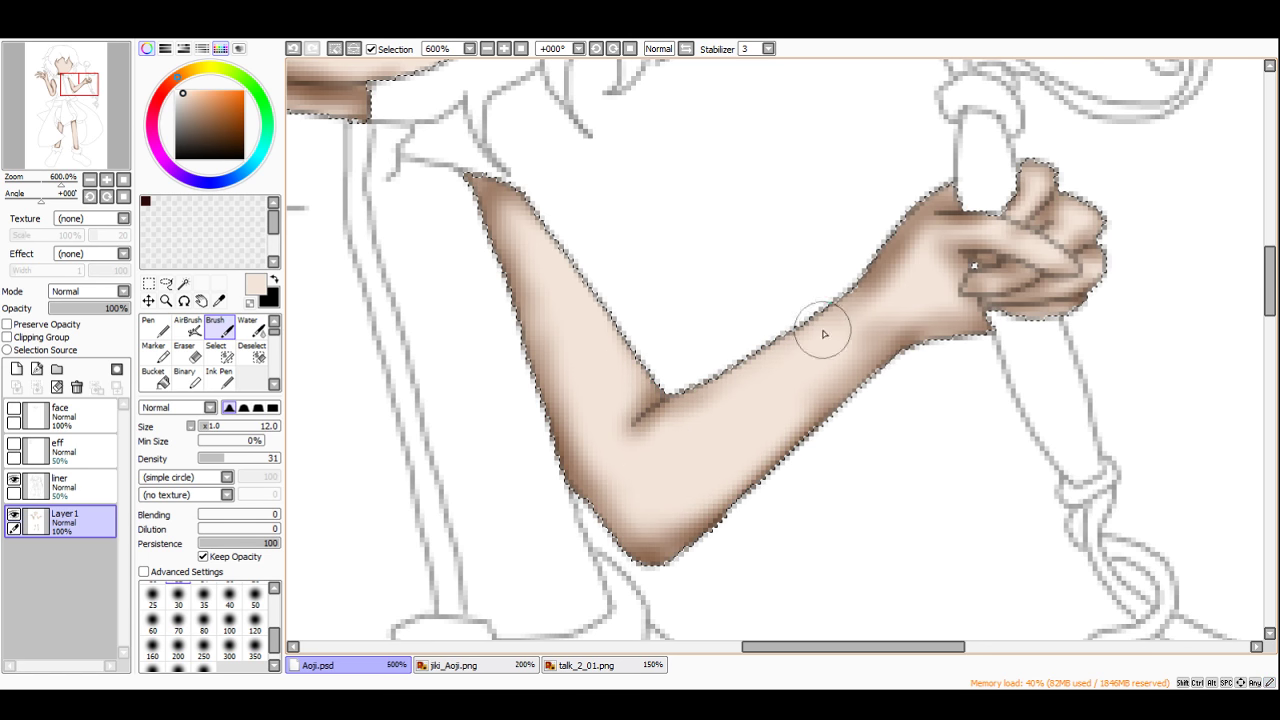
scroll(860, 305, "up", 1)
mouse_move(719, 455)
left_mouse_down()
mouse_move(847, 345)
mouse_move(887, 334)
mouse_move(874, 316)
mouse_move(880, 284)
left_mouse_up()
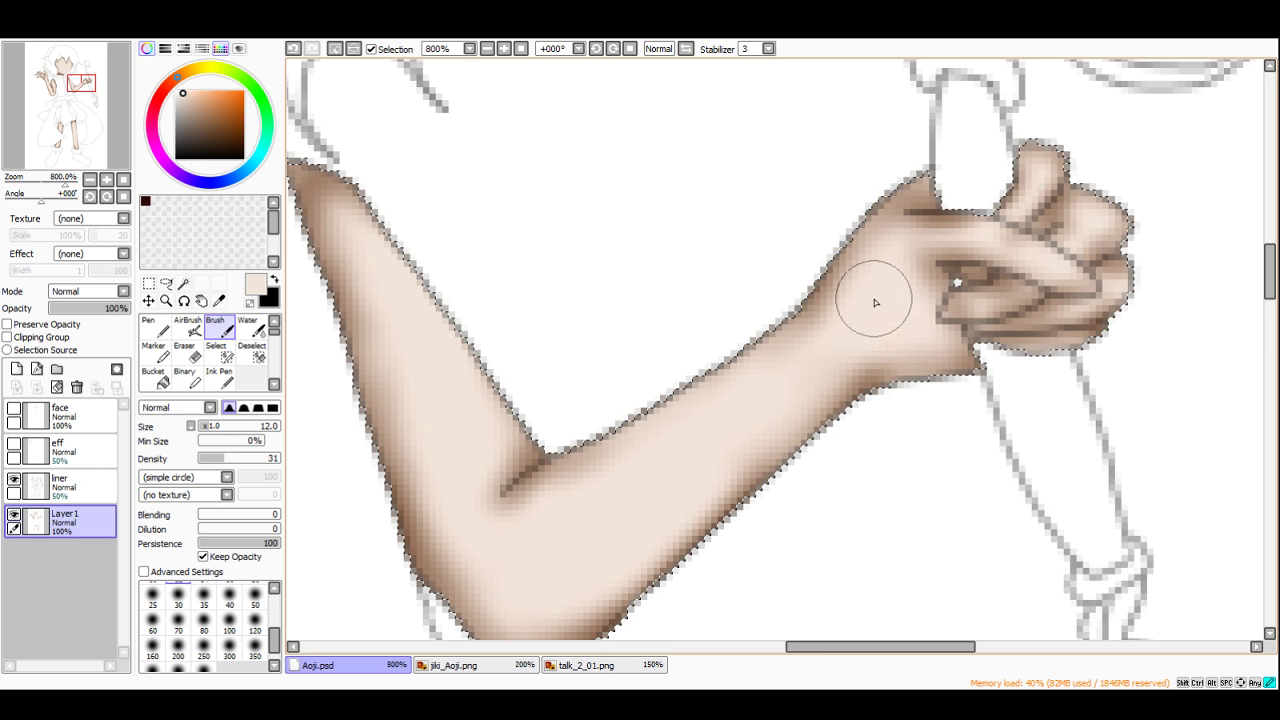
Step: Lighten the upper arm and elbow of the raised arm with the light skin tone and size 12 brush
scroll(875, 302, "down", 6)
scroll(797, 278, "up", 5)
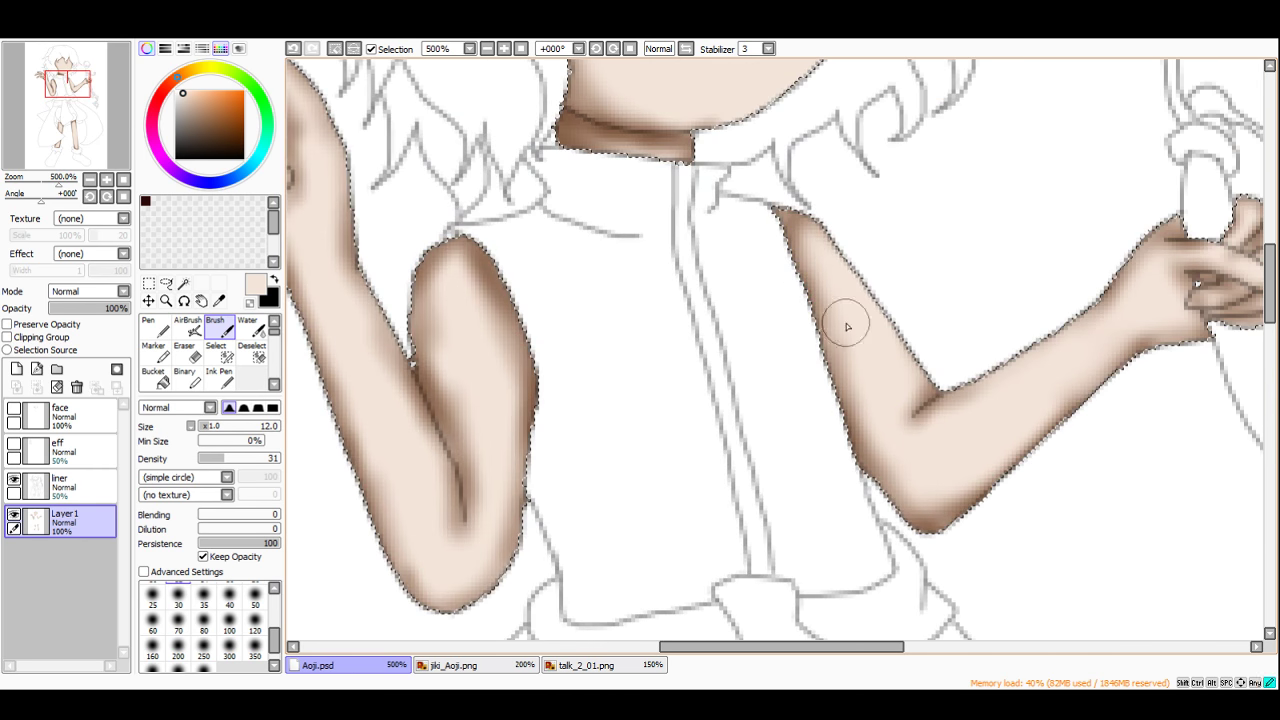
left_click_drag(429, 277, 450, 352)
mouse_move(473, 483)
left_mouse_down()
mouse_move(483, 517)
mouse_move(455, 567)
left_mouse_up()
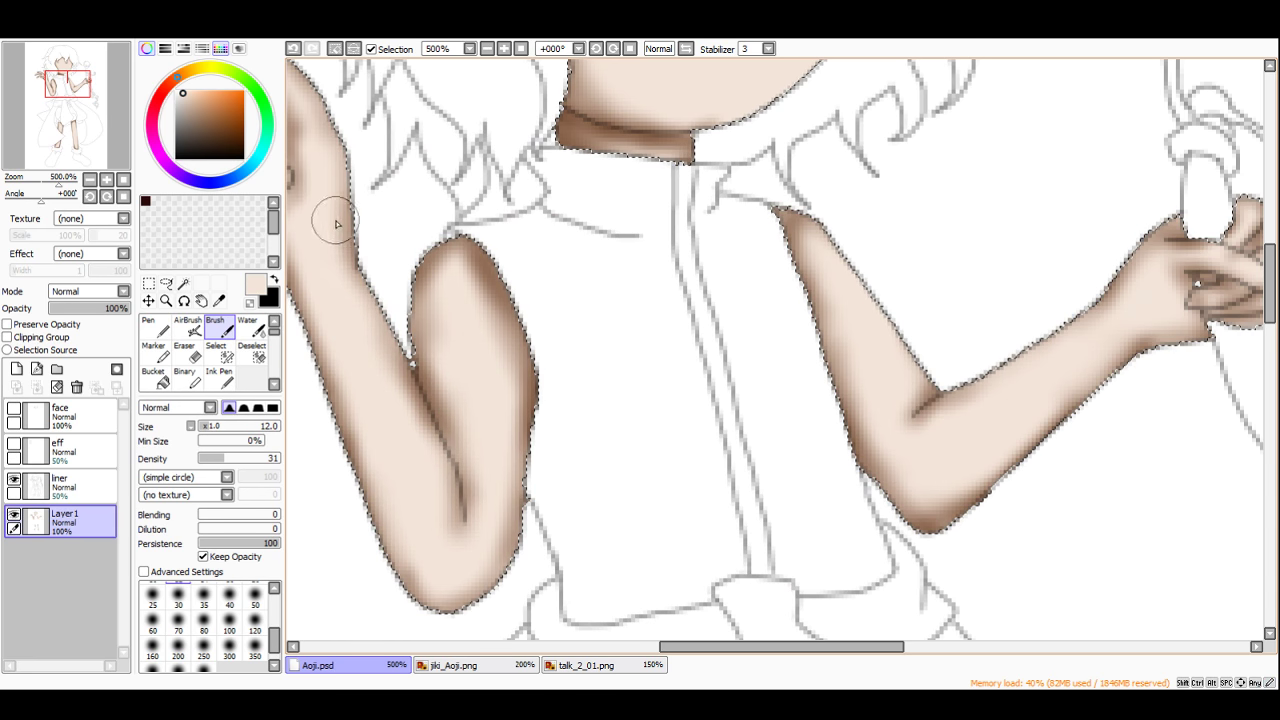
Step: Soften the shading on the raised hand's palm and wrist and along the upper arm fold with the light skin tone
scroll(337, 224, "down", 3)
scroll(337, 277, "up", 4)
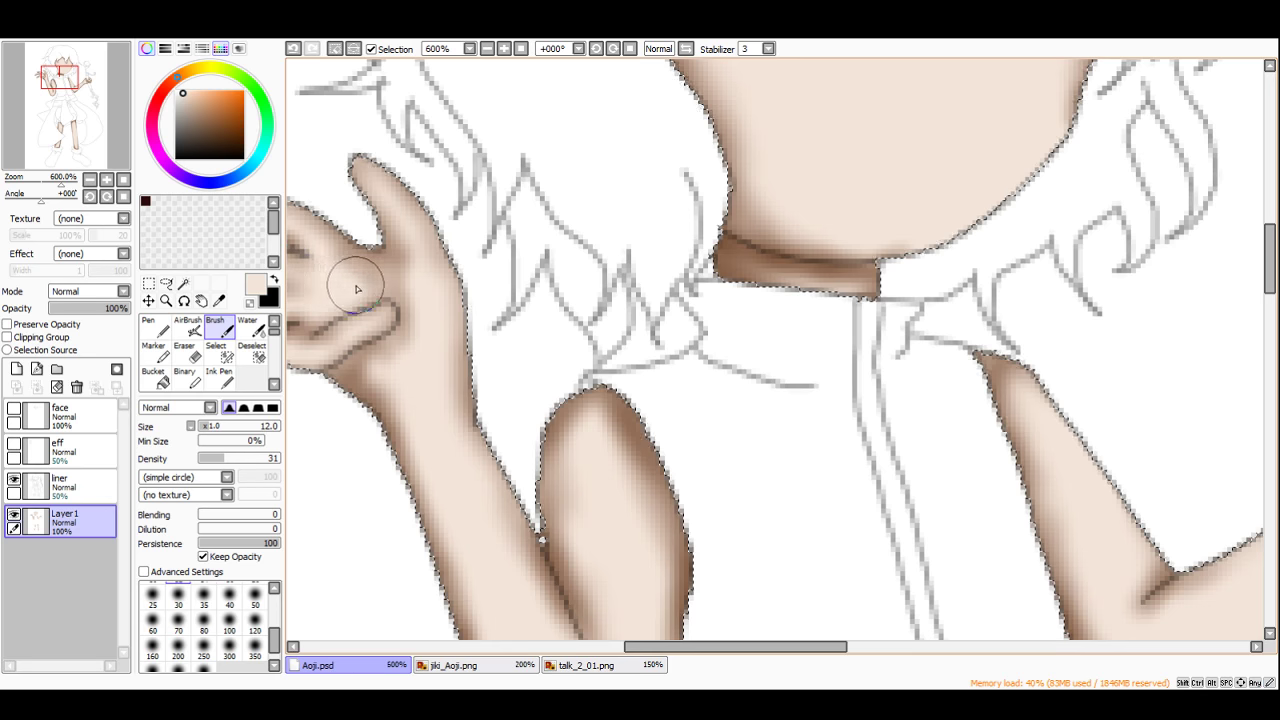
scroll(356, 289, "down", 1)
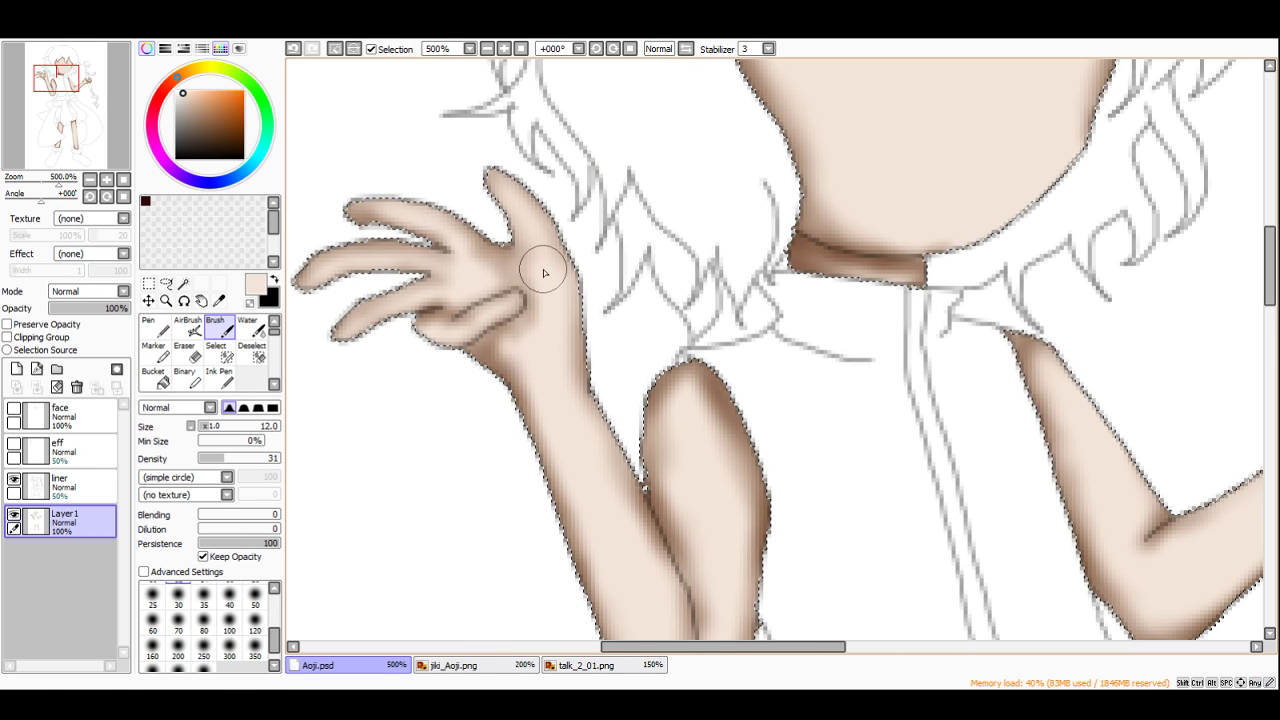
scroll(545, 270, "down", 5)
scroll(545, 269, "up", 2)
scroll(616, 339, "up", 3)
left_click_drag(617, 325, 568, 267)
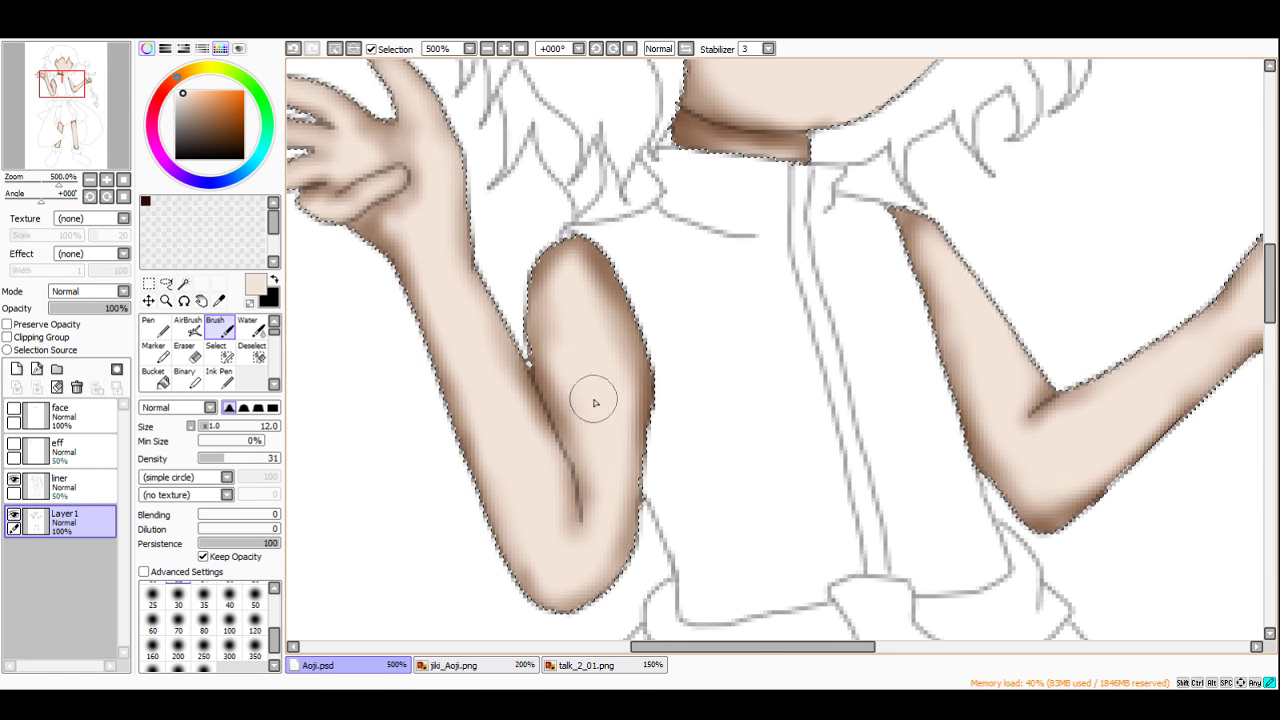
Step: Blend the light skin tone into the brown edges of the leg partly hidden by the coat tail
scroll(540, 330, "down", 8)
scroll(519, 382, "up", 8)
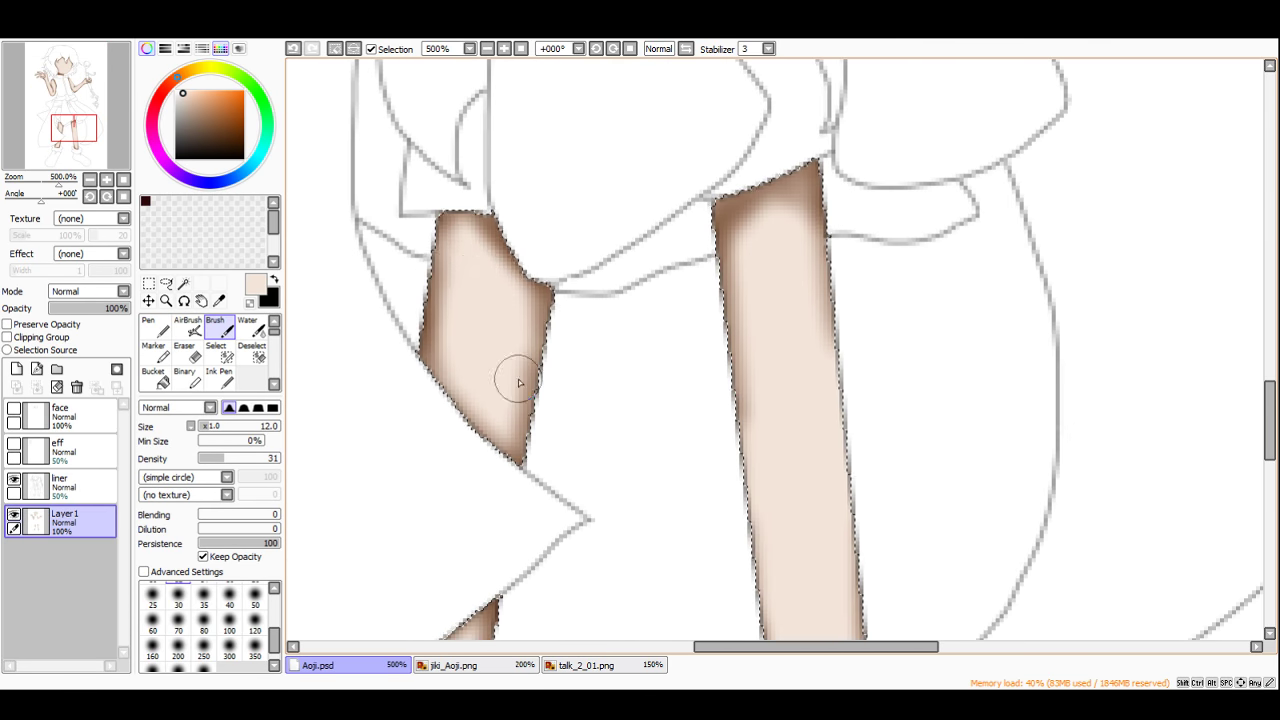
mouse_move(475, 273)
left_mouse_down()
mouse_move(451, 301)
mouse_move(480, 402)
mouse_move(523, 386)
mouse_move(471, 363)
mouse_move(369, 383)
mouse_move(420, 373)
left_mouse_up()
scroll(520, 271, "down", 3)
scroll(520, 268, "up", 4)
scroll(691, 120, "down", 4)
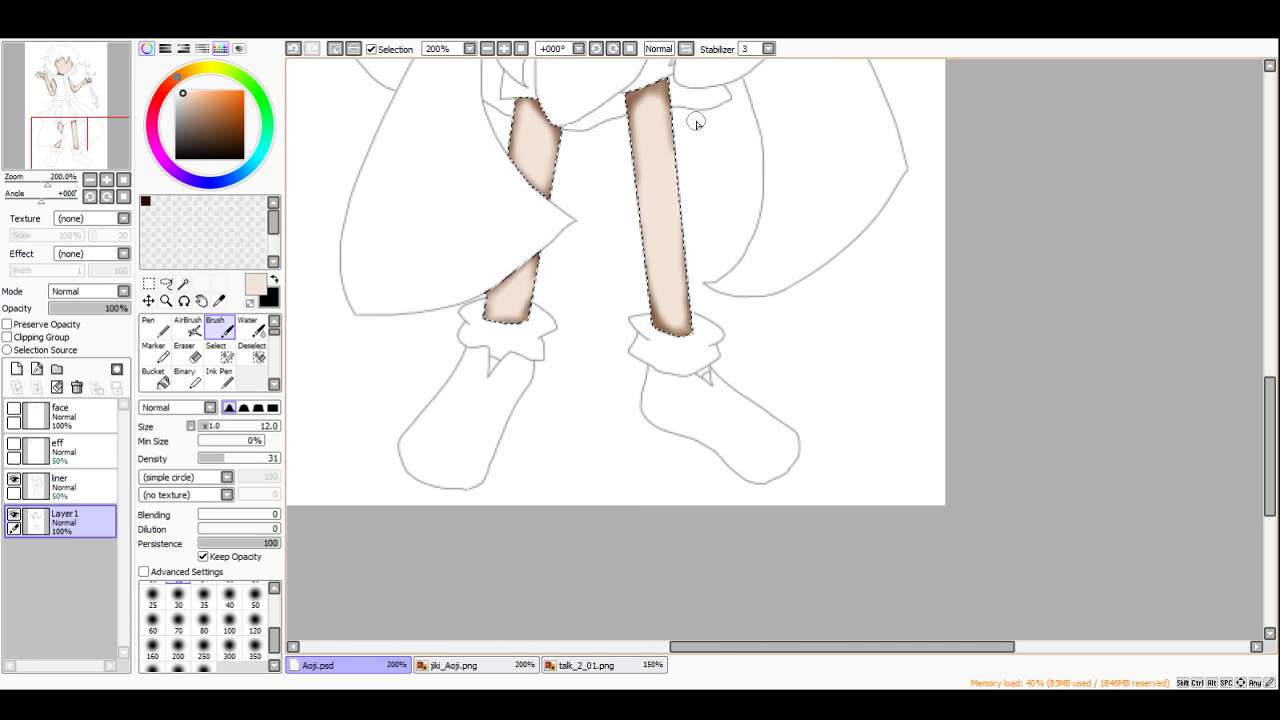
Step: Soften the shading of the fully visible leg from below the shorts to the ankle with the size 12 brush
scroll(657, 114, "up", 3)
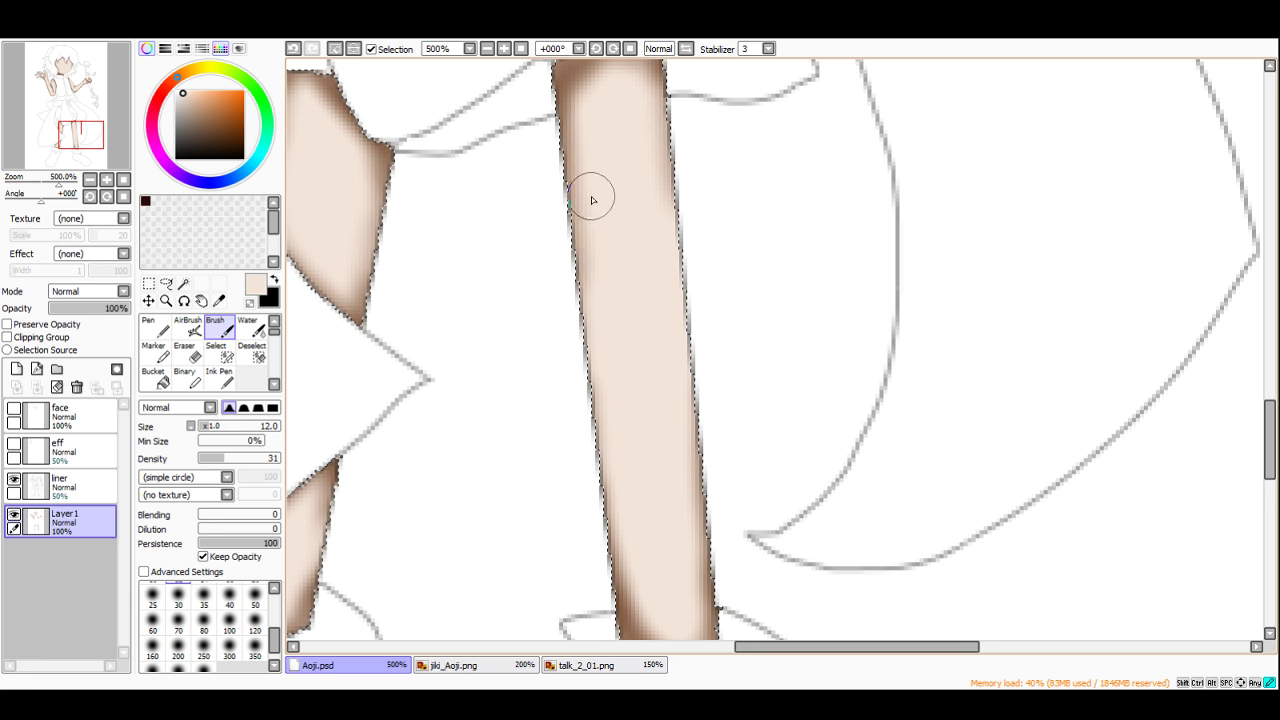
left_click_drag(577, 121, 597, 73)
scroll(652, 240, "down", 2)
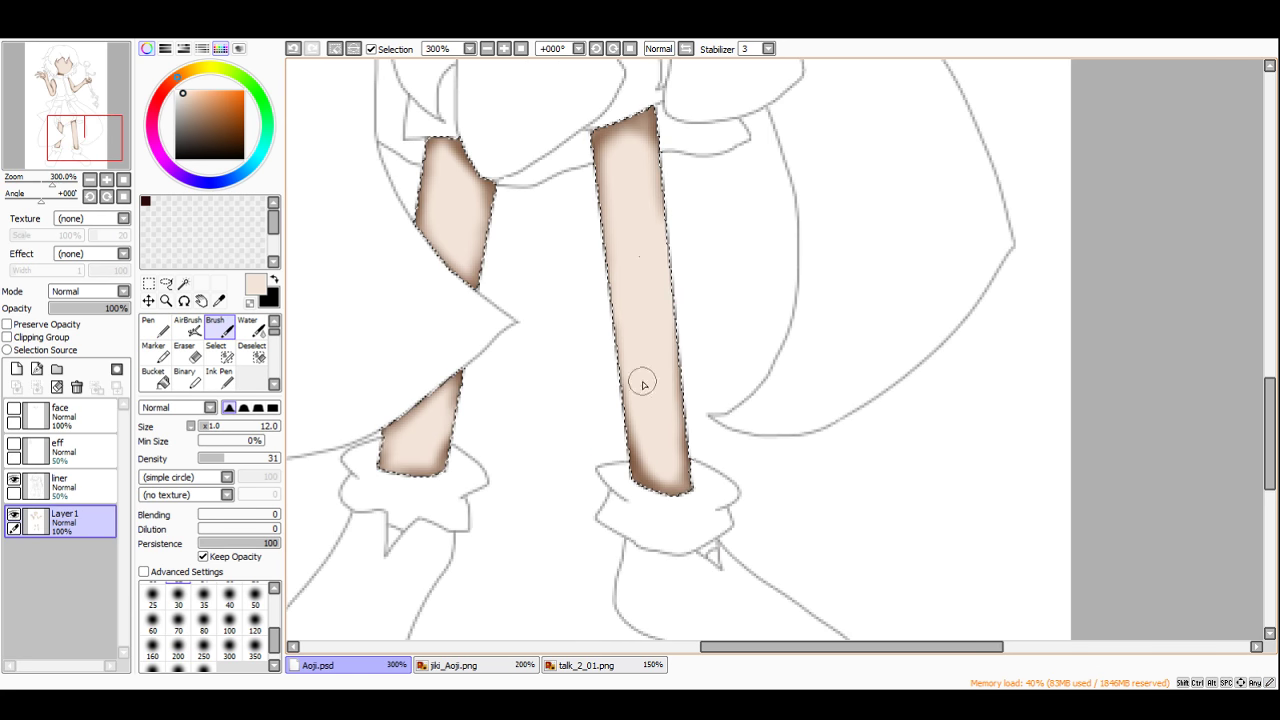
scroll(643, 390, "up", 3)
left_click_drag(641, 533, 709, 543)
scroll(706, 463, "down", 4)
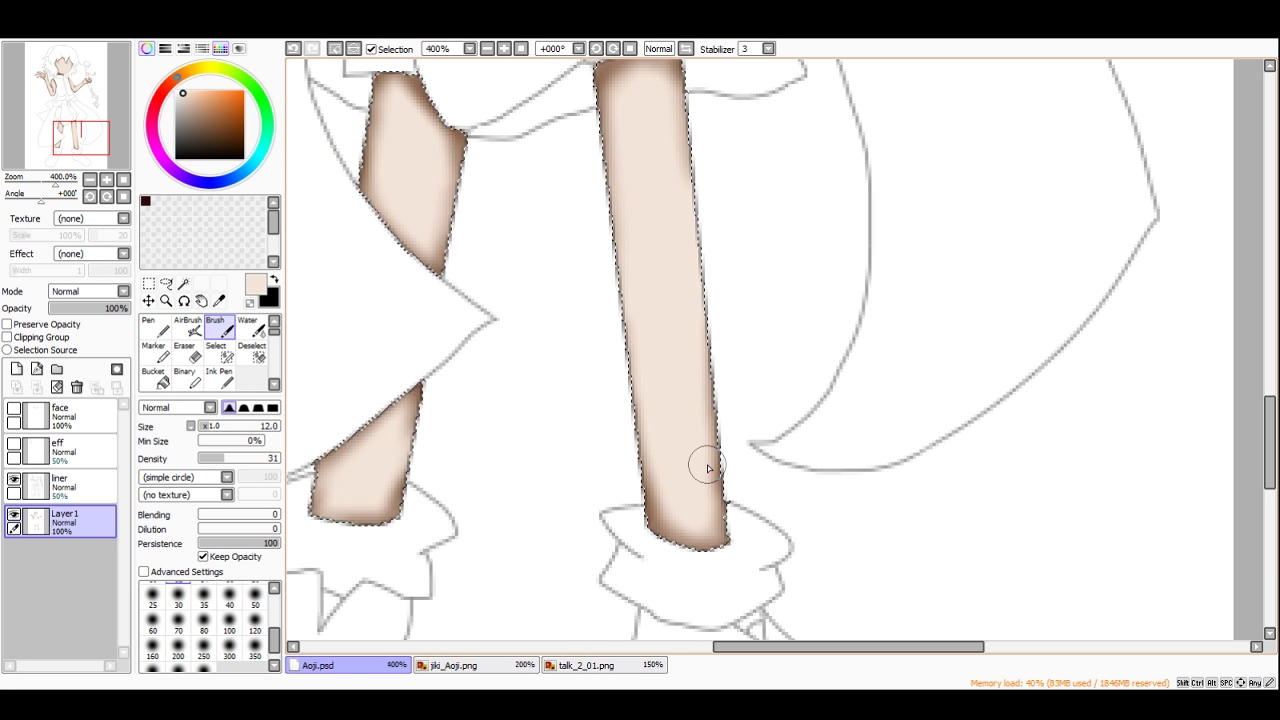
scroll(706, 465, "down", 1)
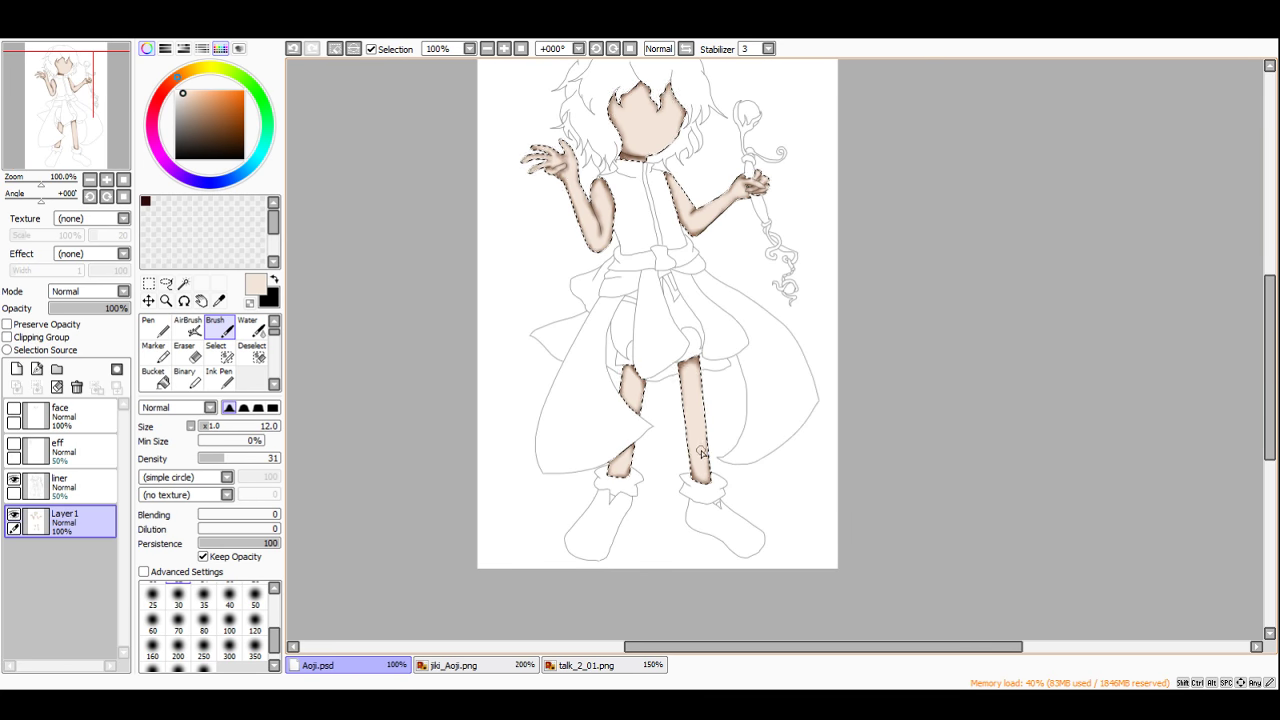
Step: Lighten the neck's shading below the chin with the light skin tone and size 12 brush
scroll(657, 285, "up", 4)
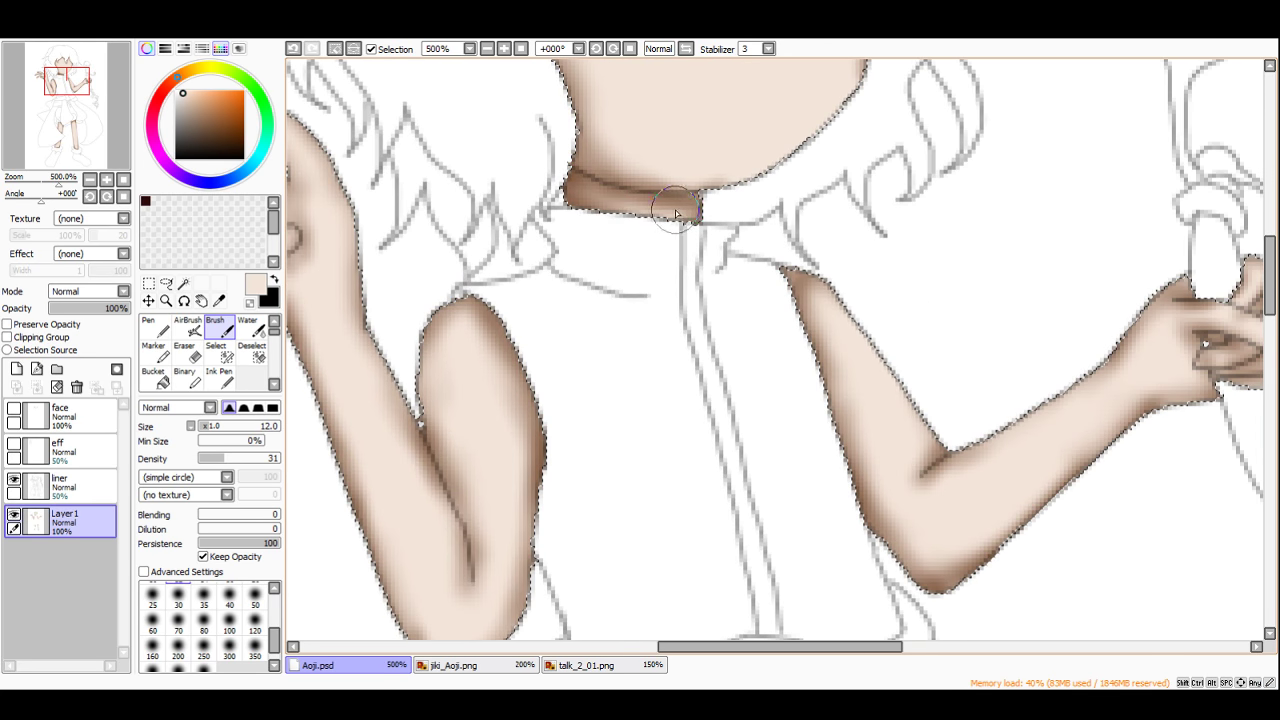
scroll(733, 360, "down", 4)
scroll(745, 330, "up", 3)
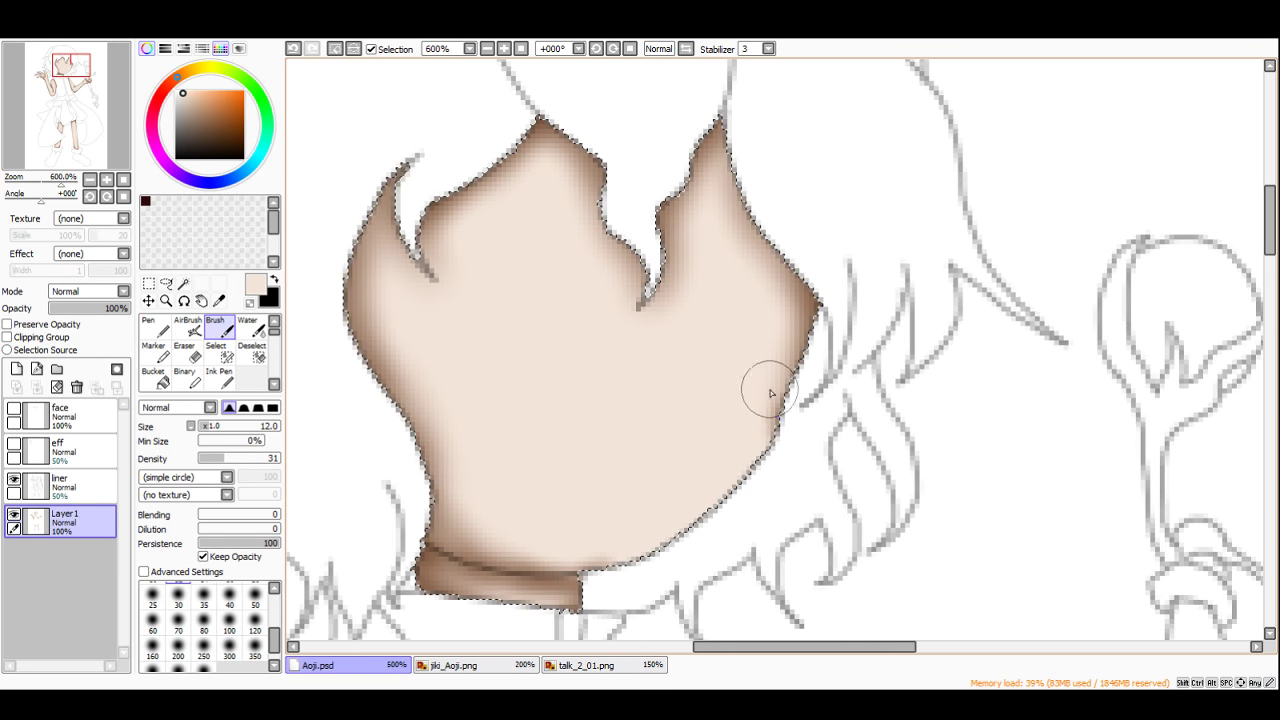
Step: Reduce the brush size to 10 and lighten the fingers, thumb and back of the hand gripping the staff
scroll(600, 300, "down", 2)
scroll(578, 205, "down", 1)
scroll(765, 340, "up", 3)
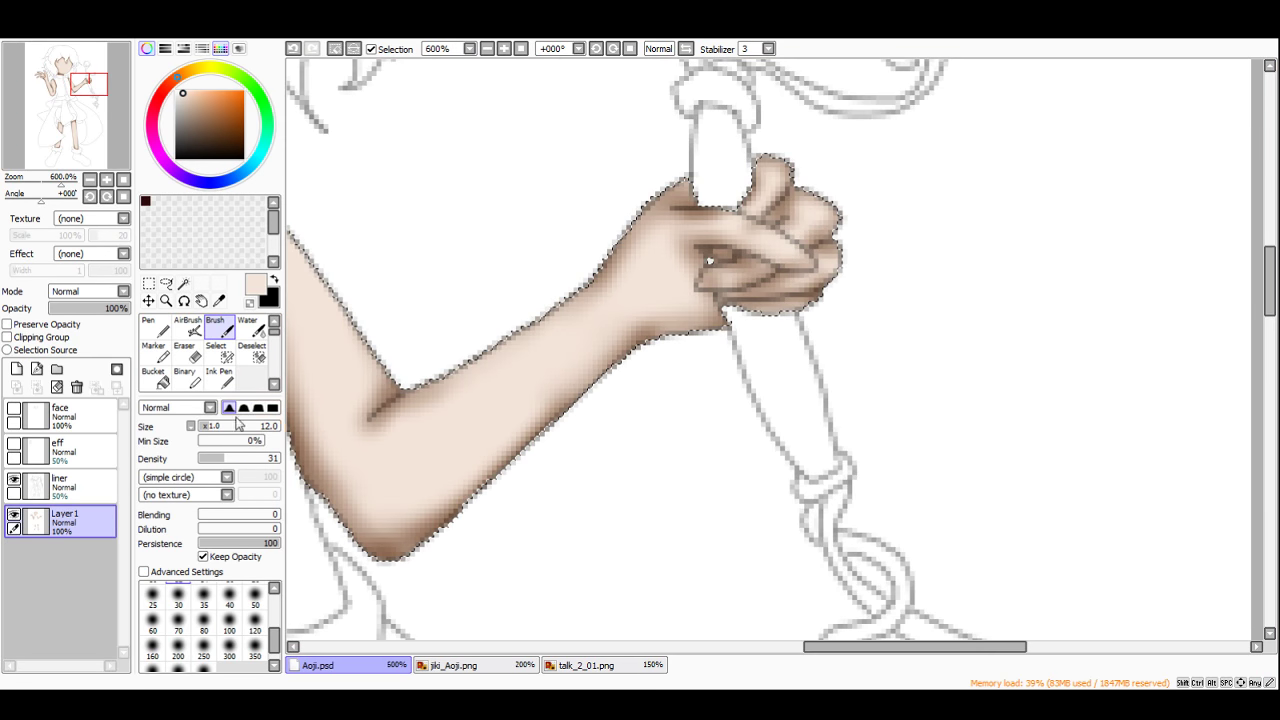
left_click(207, 430)
scroll(746, 237, "up", 1)
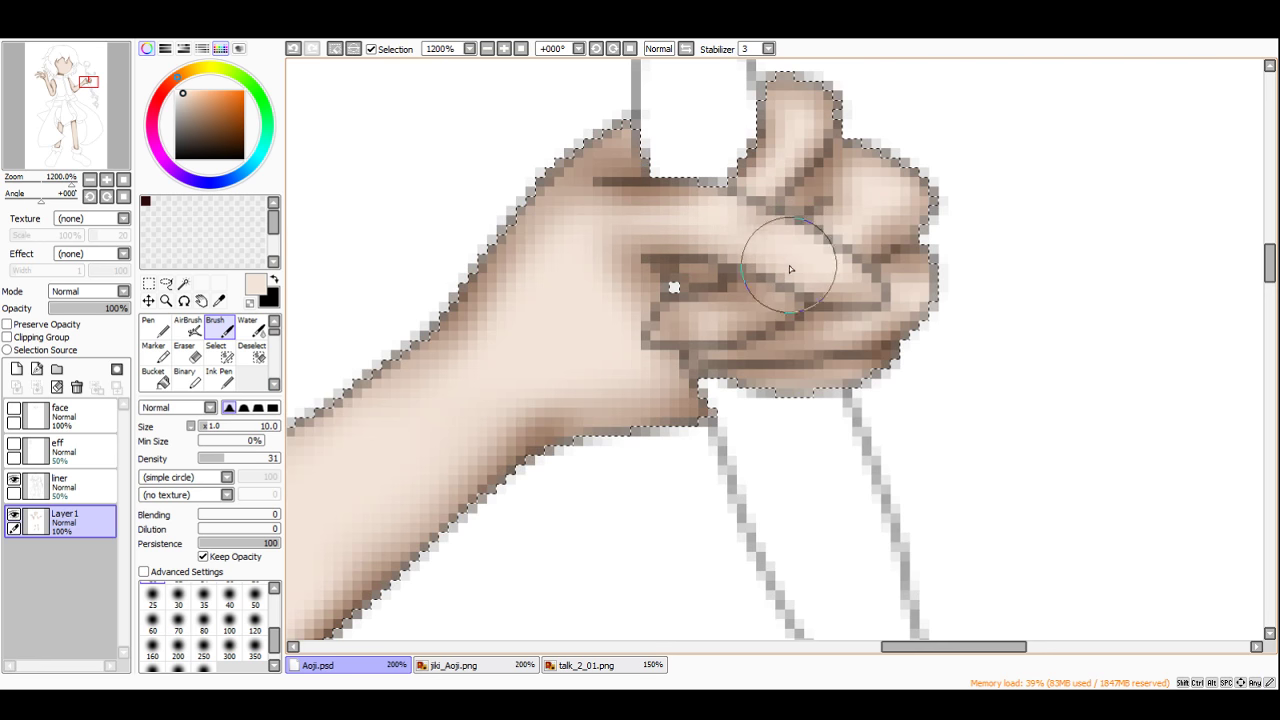
left_click_drag(866, 213, 878, 208)
left_click_drag(734, 290, 706, 312)
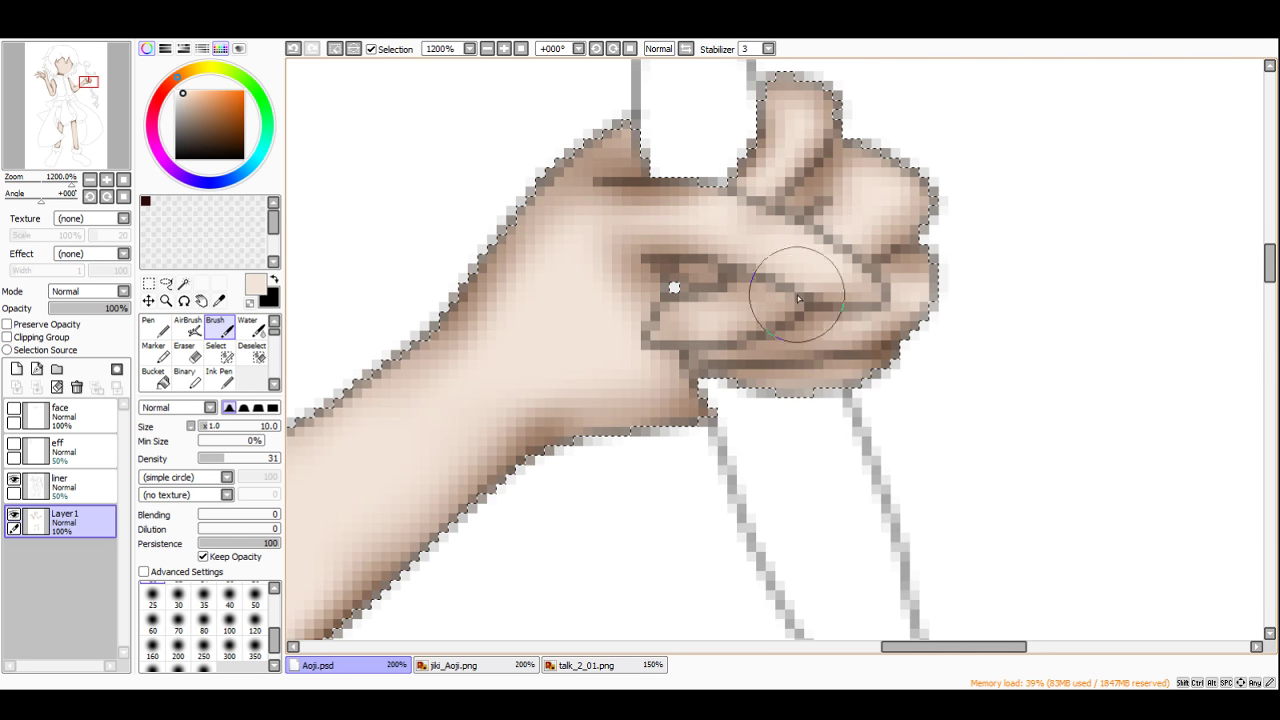
left_click_drag(906, 315, 856, 328)
left_click_drag(788, 82, 785, 163)
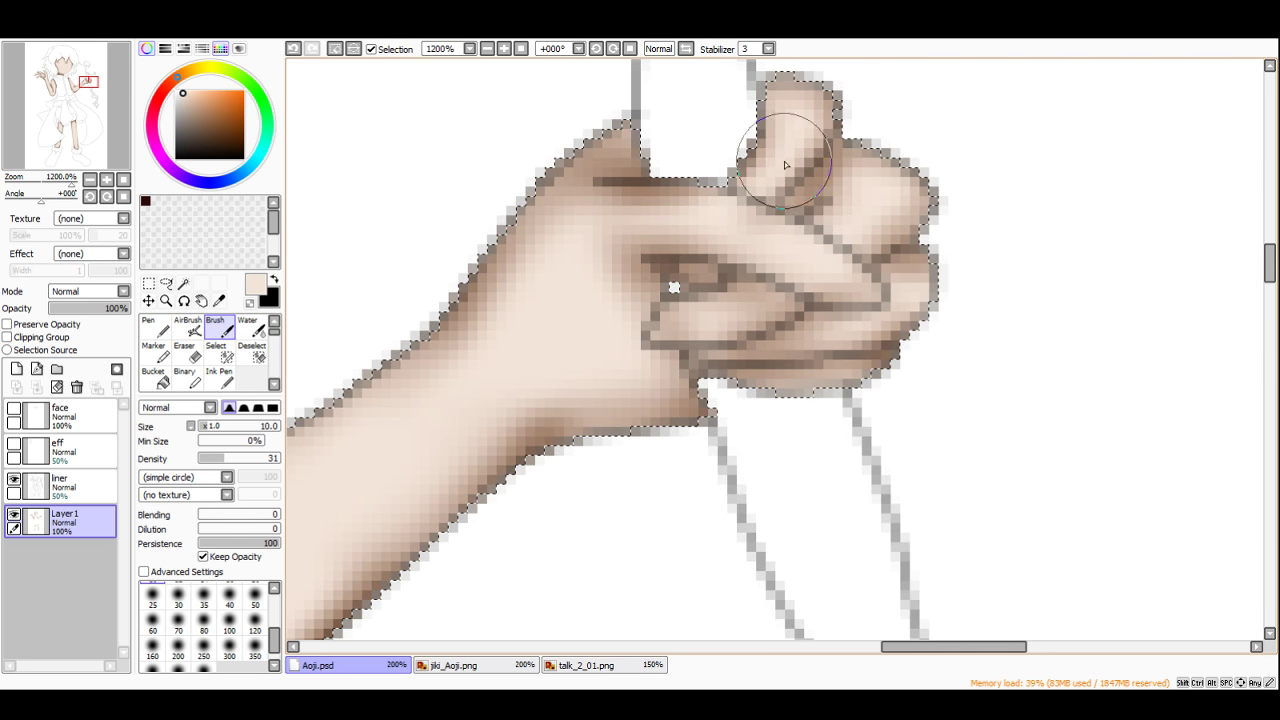
mouse_move(669, 206)
left_mouse_down()
mouse_move(560, 209)
mouse_move(583, 180)
mouse_move(566, 234)
left_mouse_up()
Step: Soften the lower edge of the staff arm's forearm and the elbow with the size 10 brush
scroll(630, 241, "down", 6)
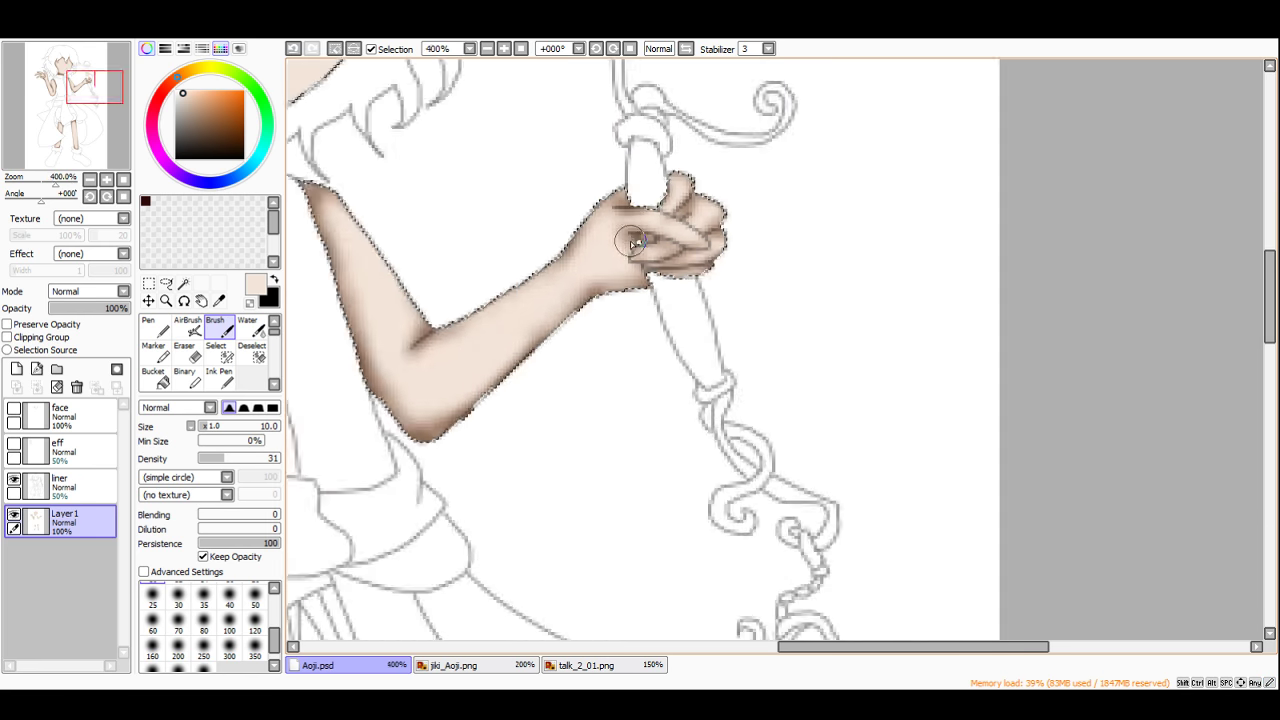
scroll(579, 278, "up", 5)
mouse_move(800, 248)
left_mouse_down()
mouse_move(856, 245)
mouse_move(796, 354)
mouse_move(929, 223)
mouse_move(874, 286)
mouse_move(918, 238)
mouse_move(885, 299)
left_mouse_up()
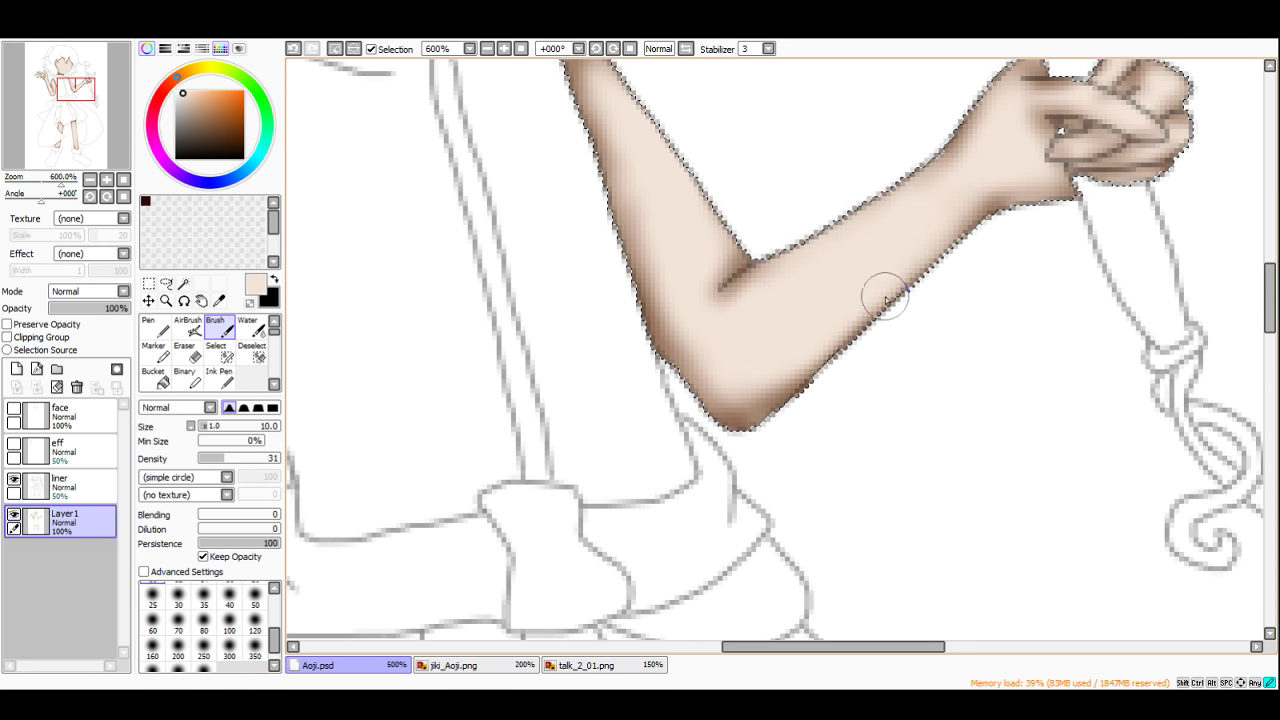
scroll(838, 235, "down", 2)
scroll(663, 320, "up", 1)
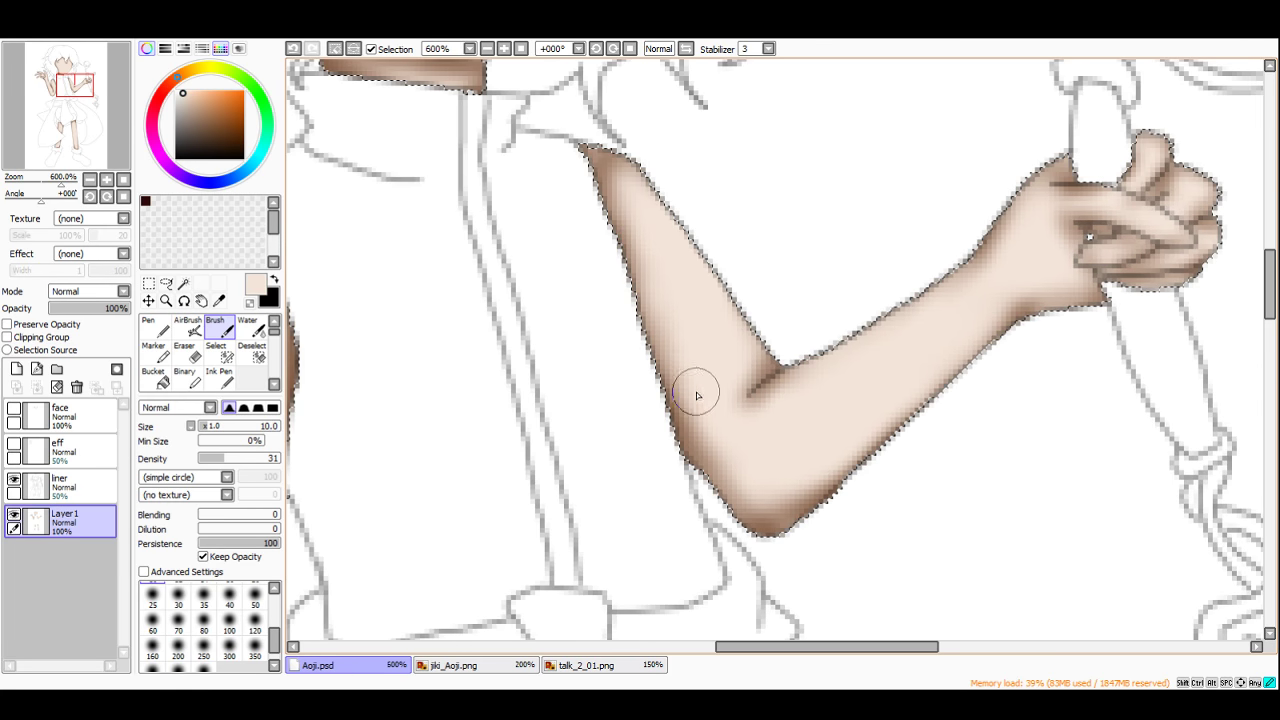
Step: Apply a color adjustment to the selected skin on Layer1, shifting it to a lighter, creamier tone
scroll(694, 391, "down", 1)
scroll(633, 178, "down", 3)
scroll(620, 150, "up", 2)
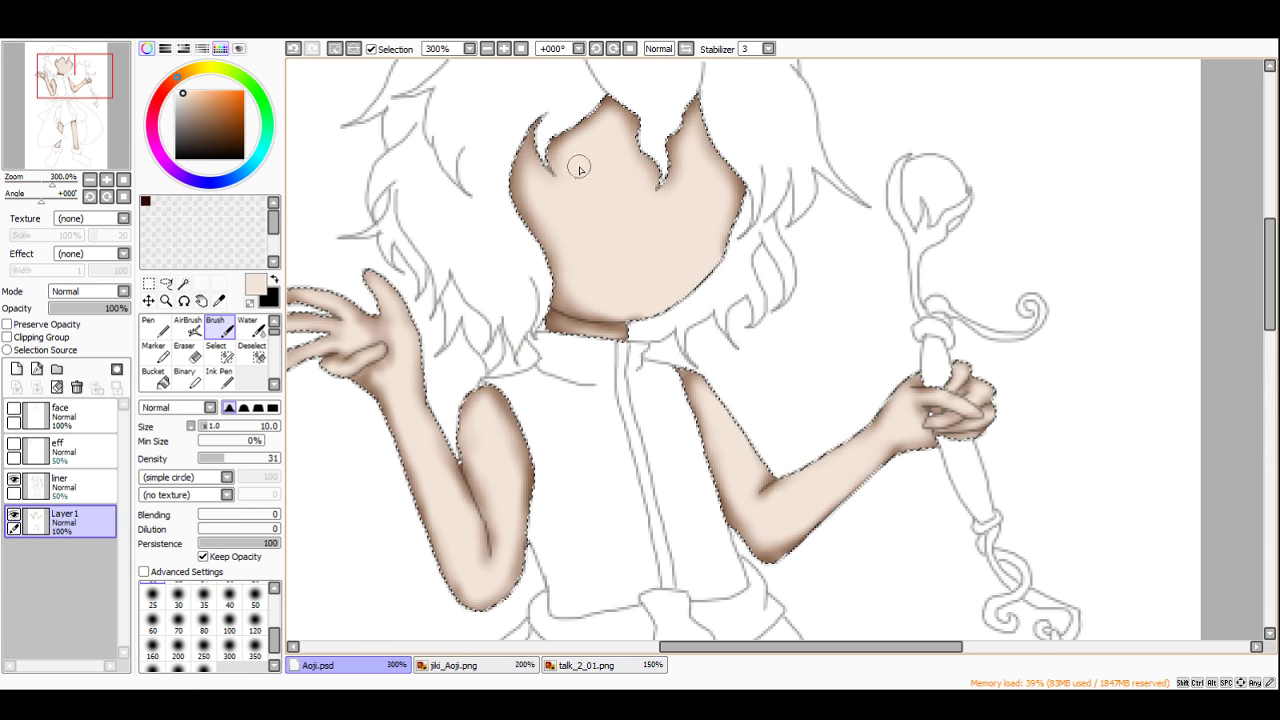
left_click(322, 65)
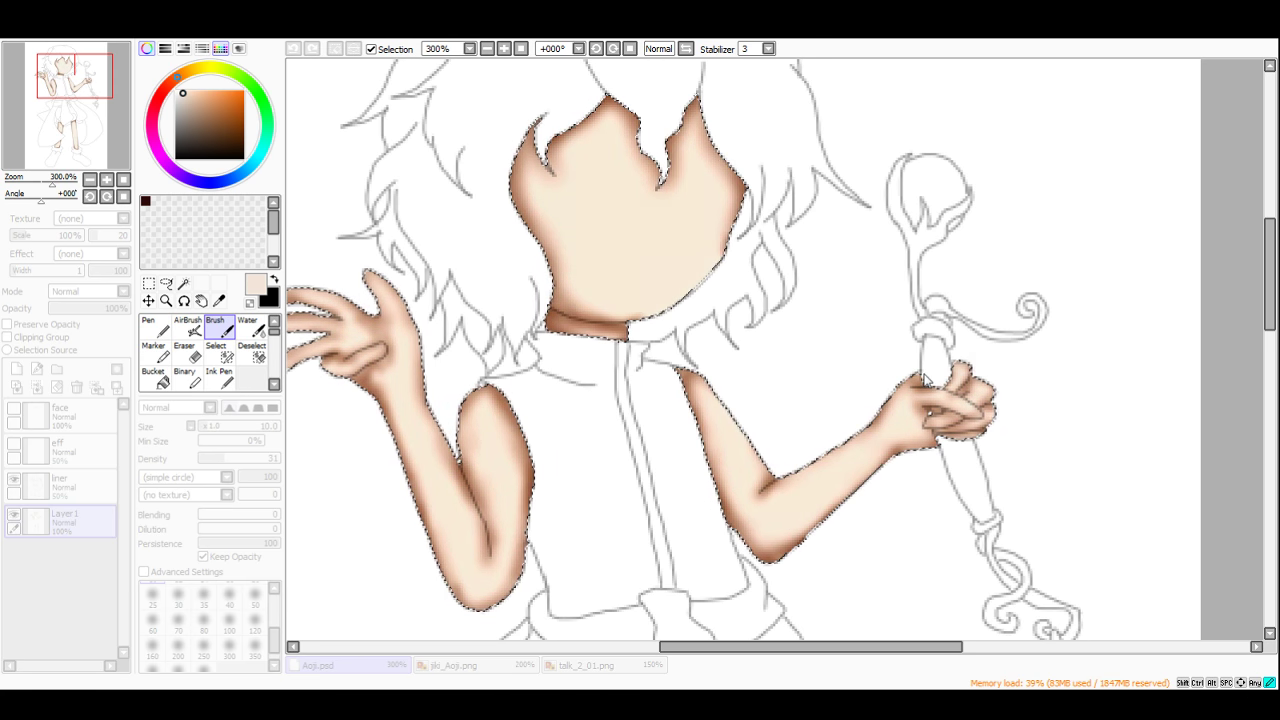
left_click(889, 397)
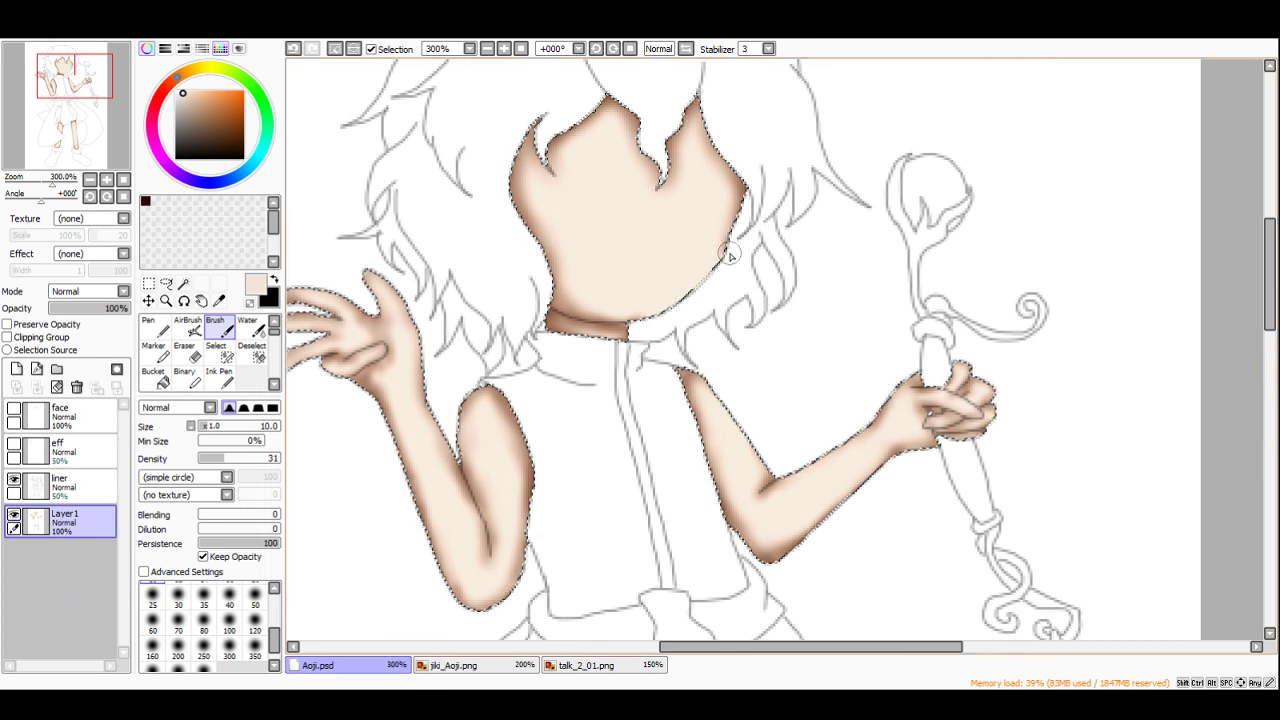
Step: Apply two further color adjustments to the selected skin, fine-tuning it to a pale peach-cream tone
scroll(640, 176, "down", 5)
scroll(602, 156, "up", 2)
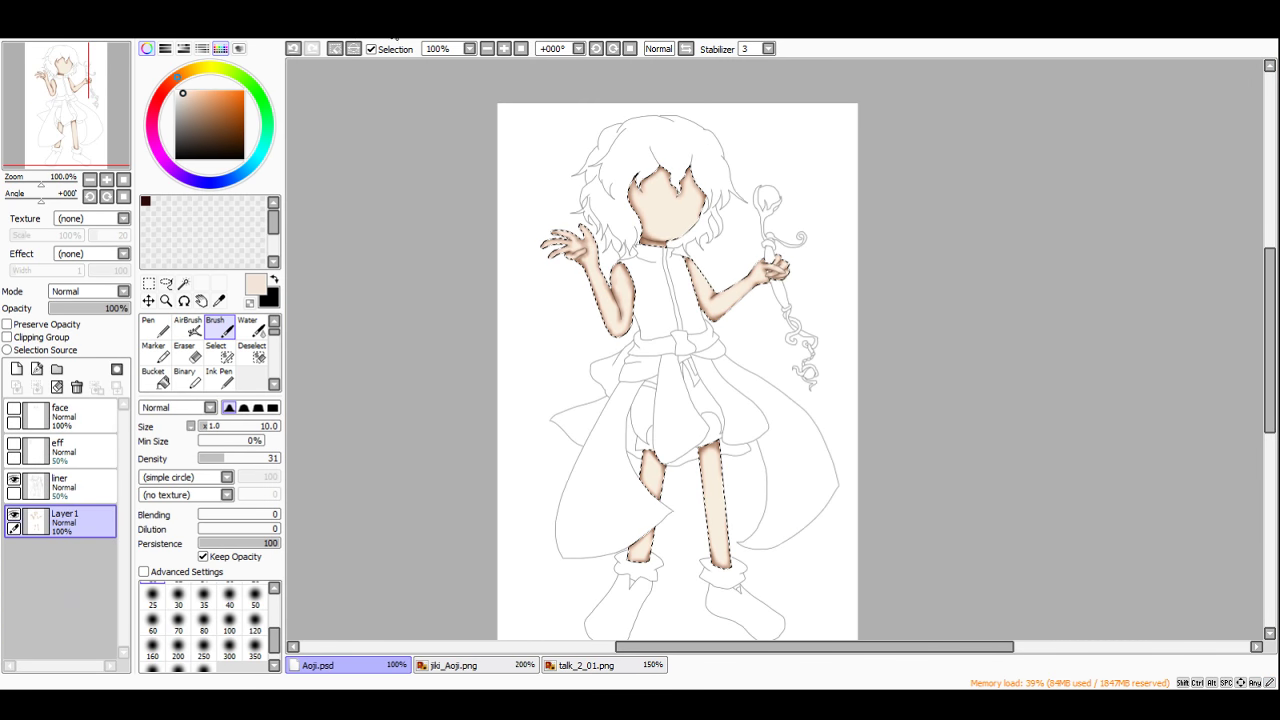
left_click(318, 63)
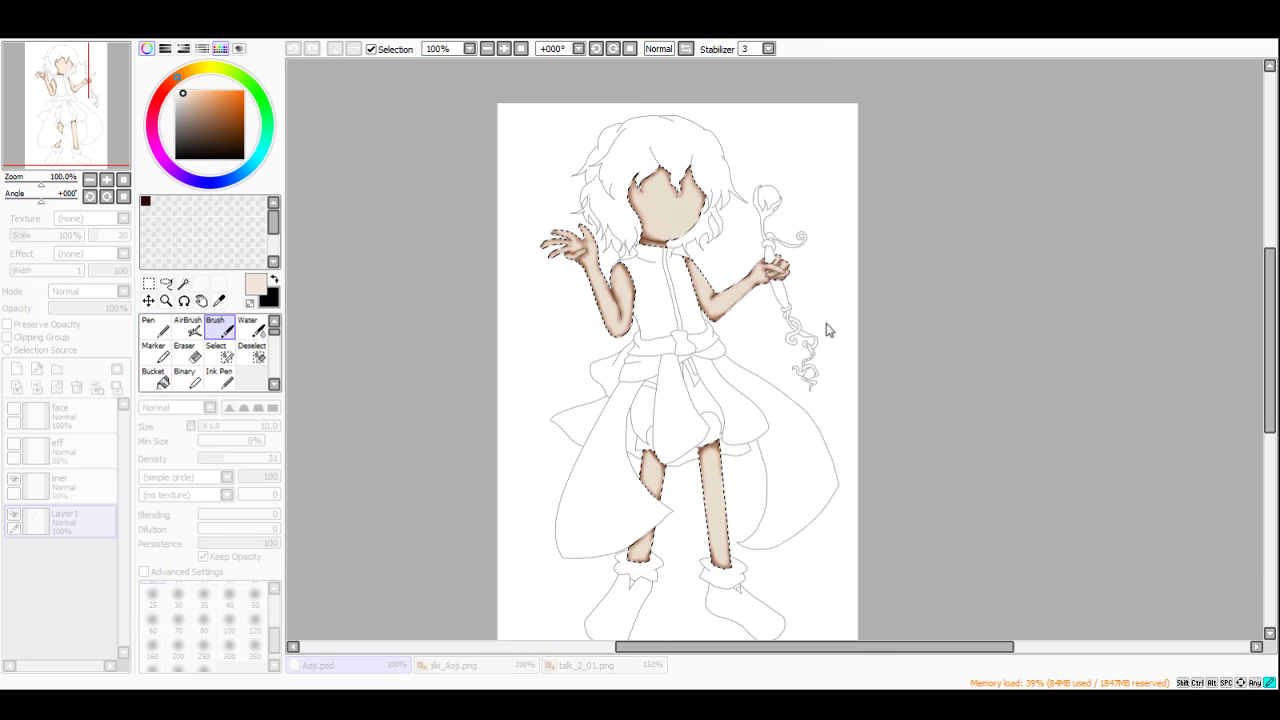
left_click_drag(822, 323, 873, 346)
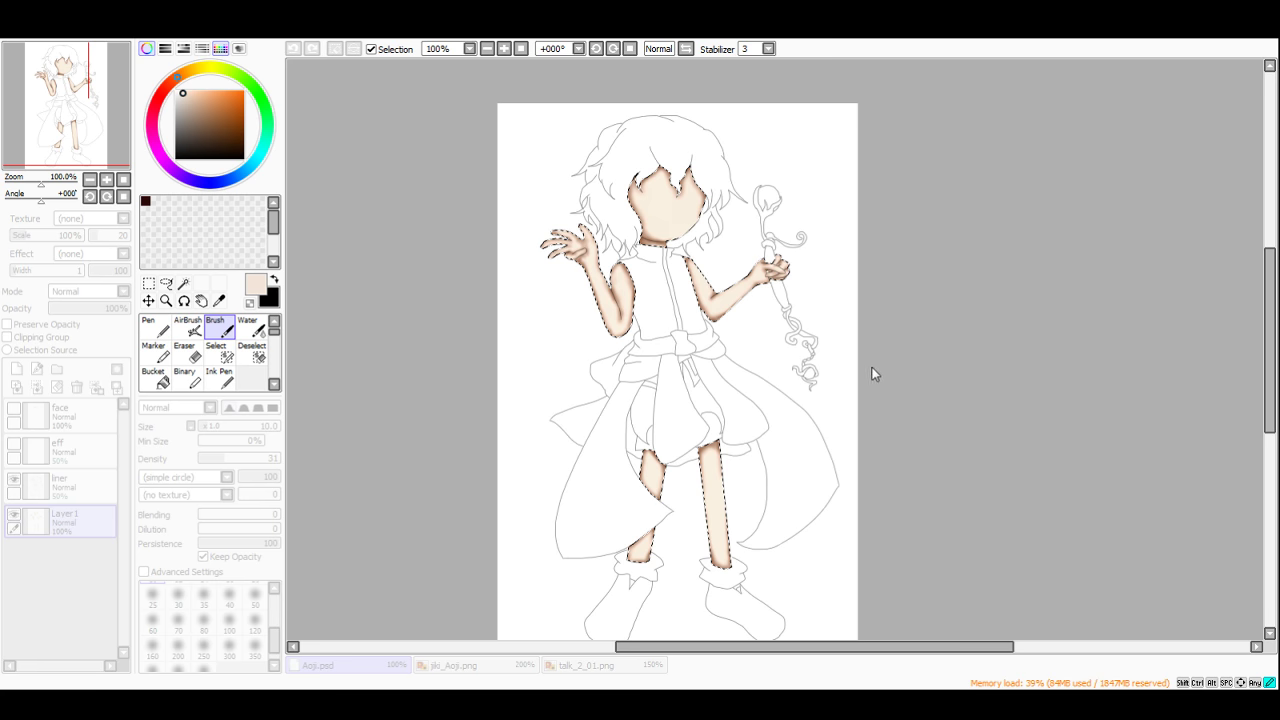
left_click(878, 401)
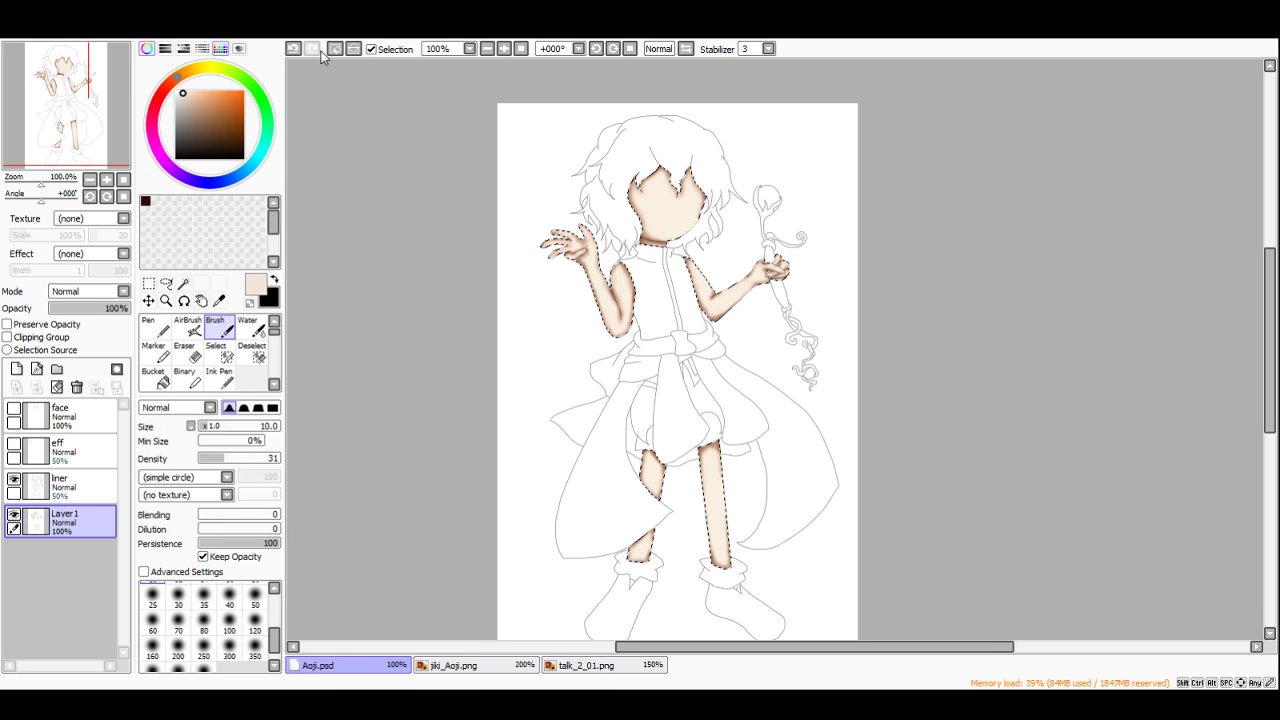
left_click(322, 56)
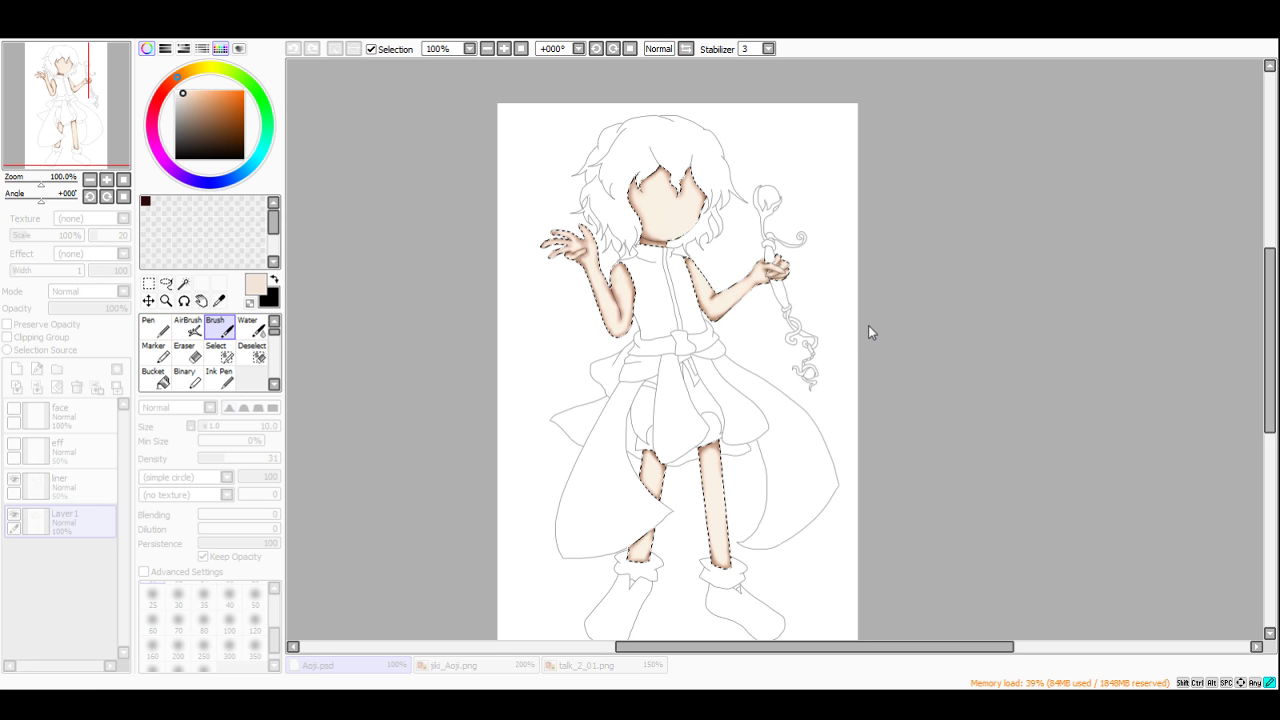
left_click(880, 357)
Step: Sample the new cream skin tone from the raised forearm and blend it over the raised arm and hand at size 10
scroll(556, 244, "up", 4)
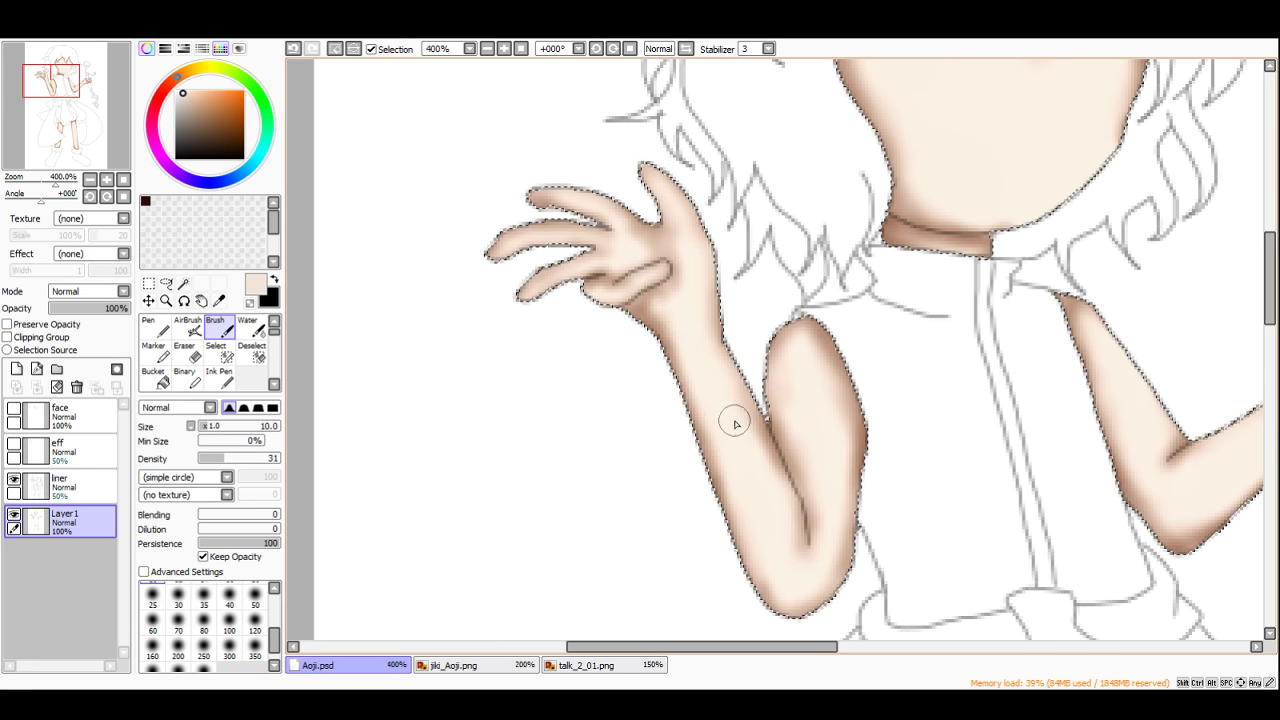
right_click(731, 437)
scroll(706, 410, "up", 2)
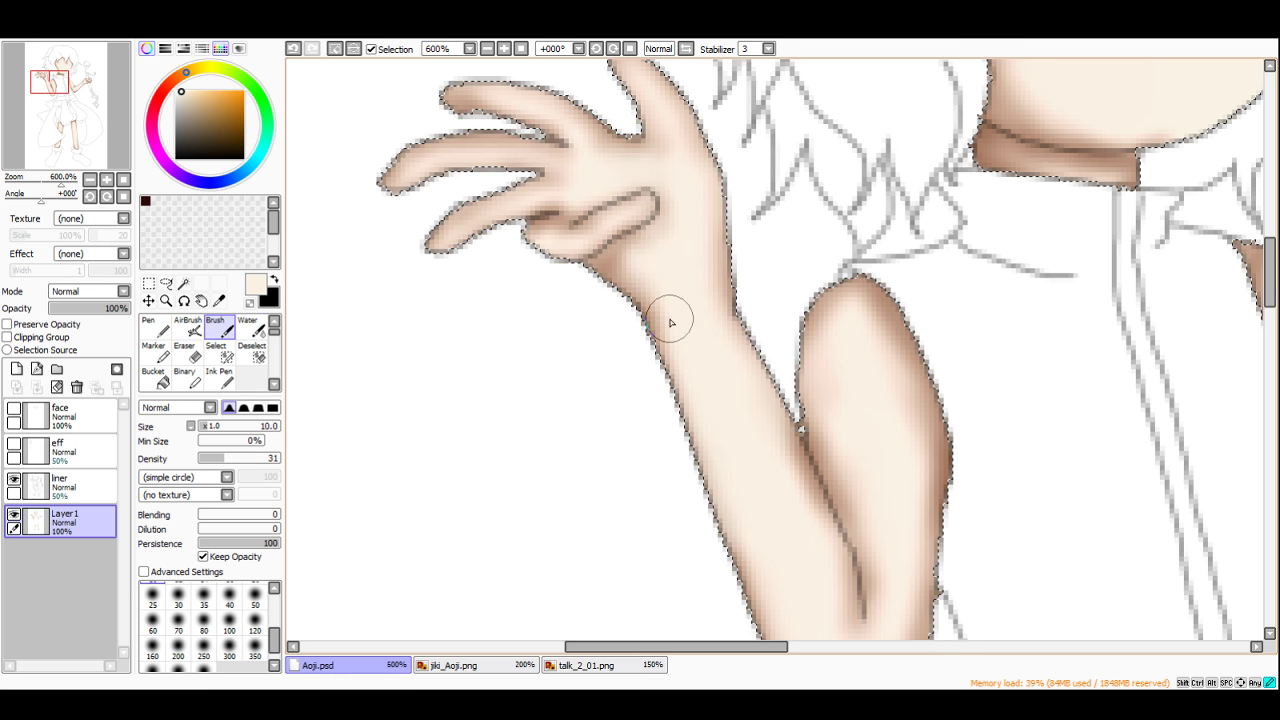
scroll(672, 323, "down", 8)
scroll(687, 237, "up", 3)
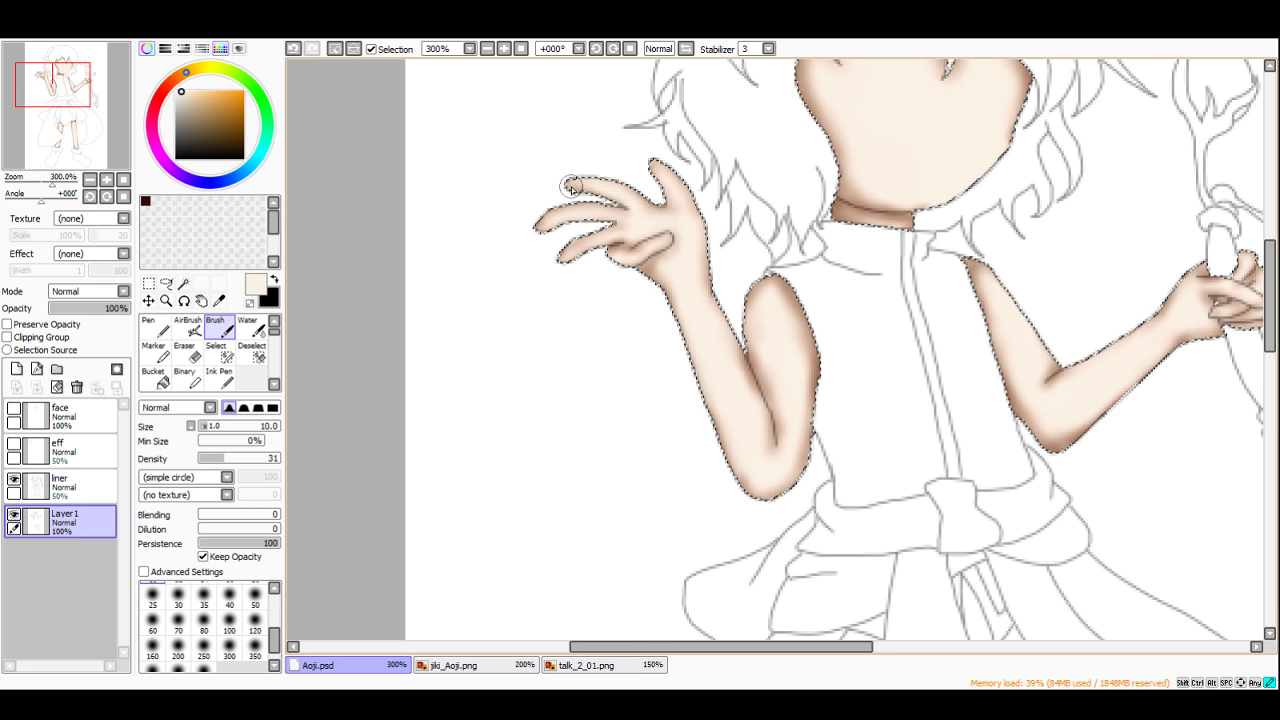
scroll(570, 187, "down", 4)
scroll(640, 260, "up", 5)
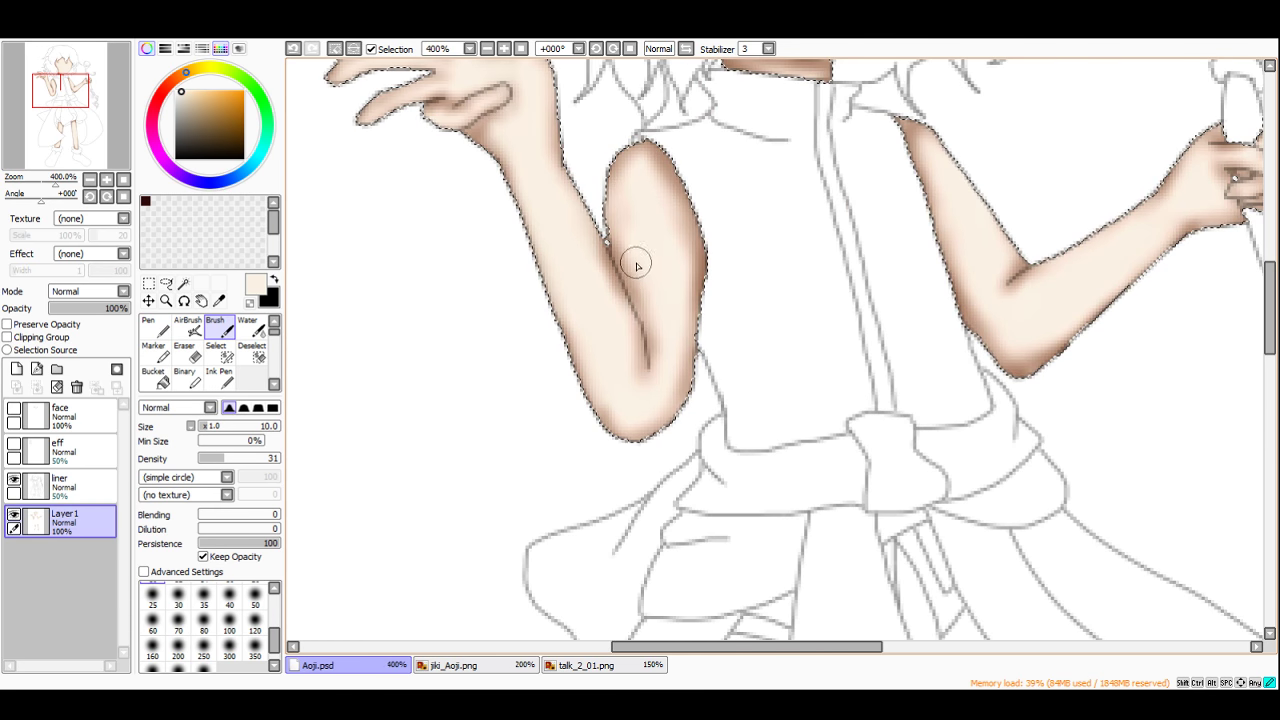
Step: Paint the sampled cream tone over the upper part of the leg partly hidden by the coat tail
scroll(667, 207, "down", 4)
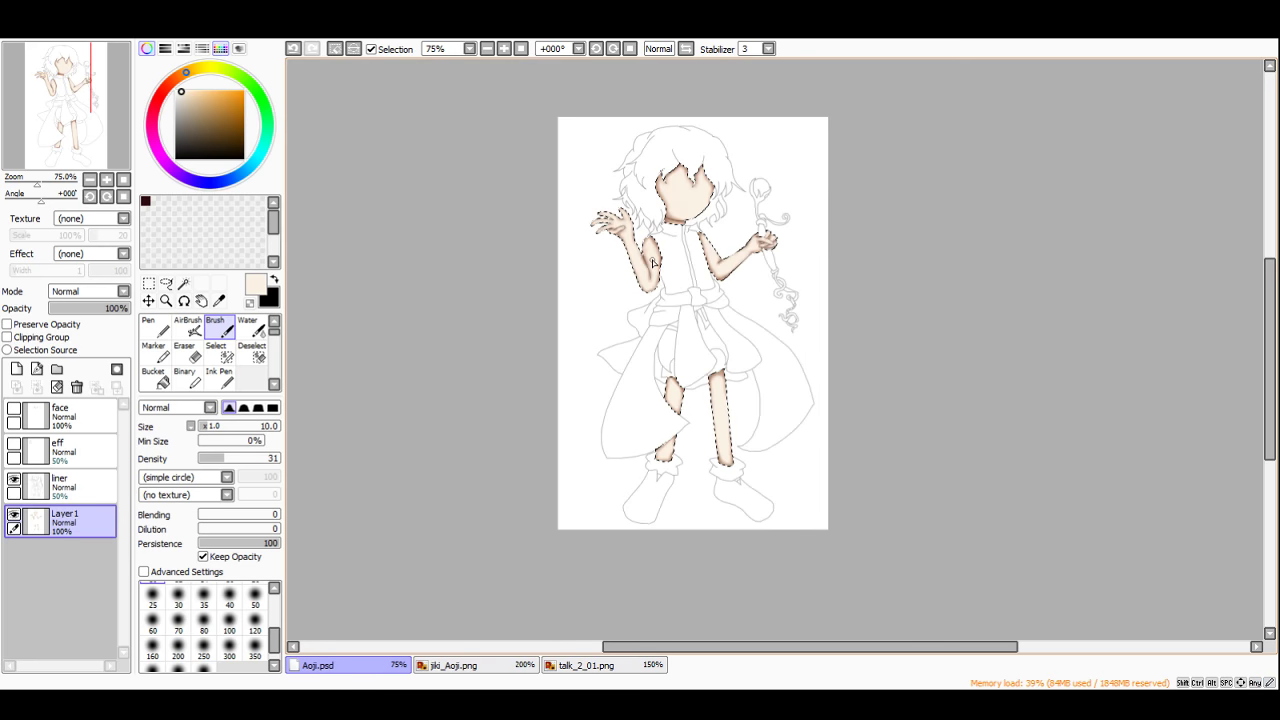
scroll(640, 390, "up", 5)
left_click_drag(524, 322, 530, 383)
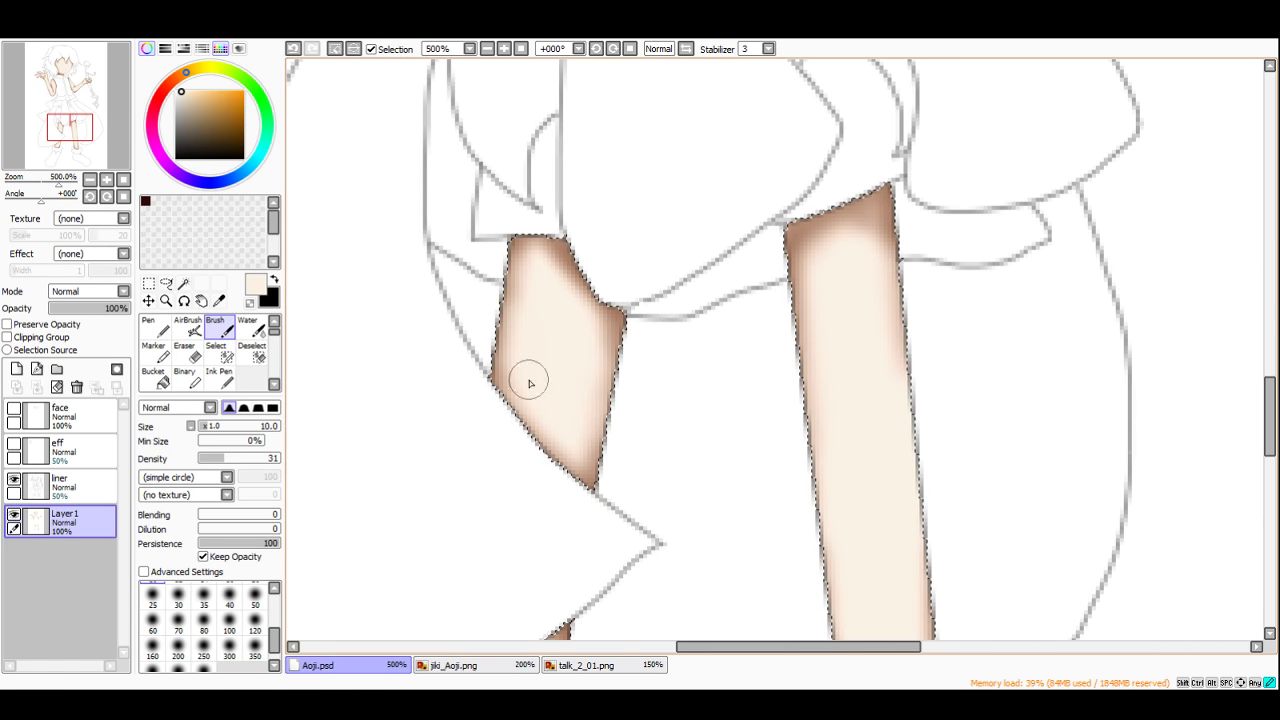
Step: Sample the brown skin-shadow color from the neck in jiki_Aoji.png and return to Aoji.psd
left_click(497, 664)
scroll(511, 580, "up", 4)
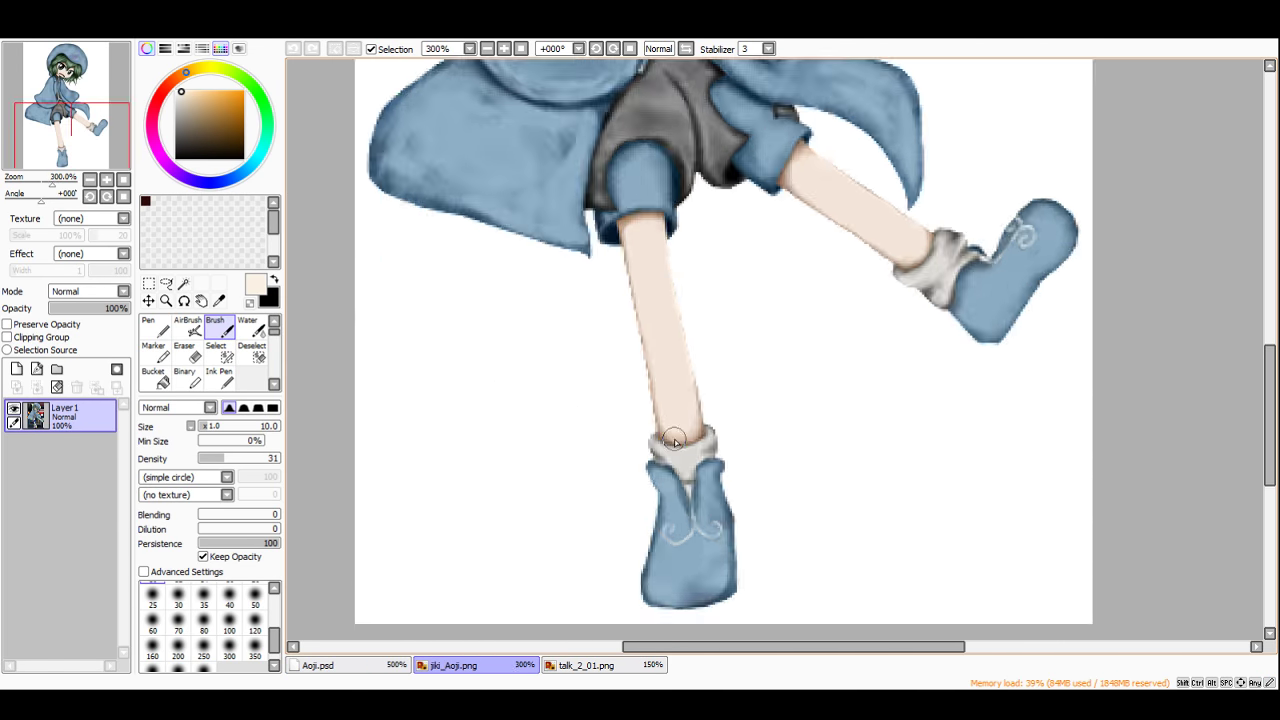
scroll(733, 455, "down", 5)
scroll(669, 519, "up", 4)
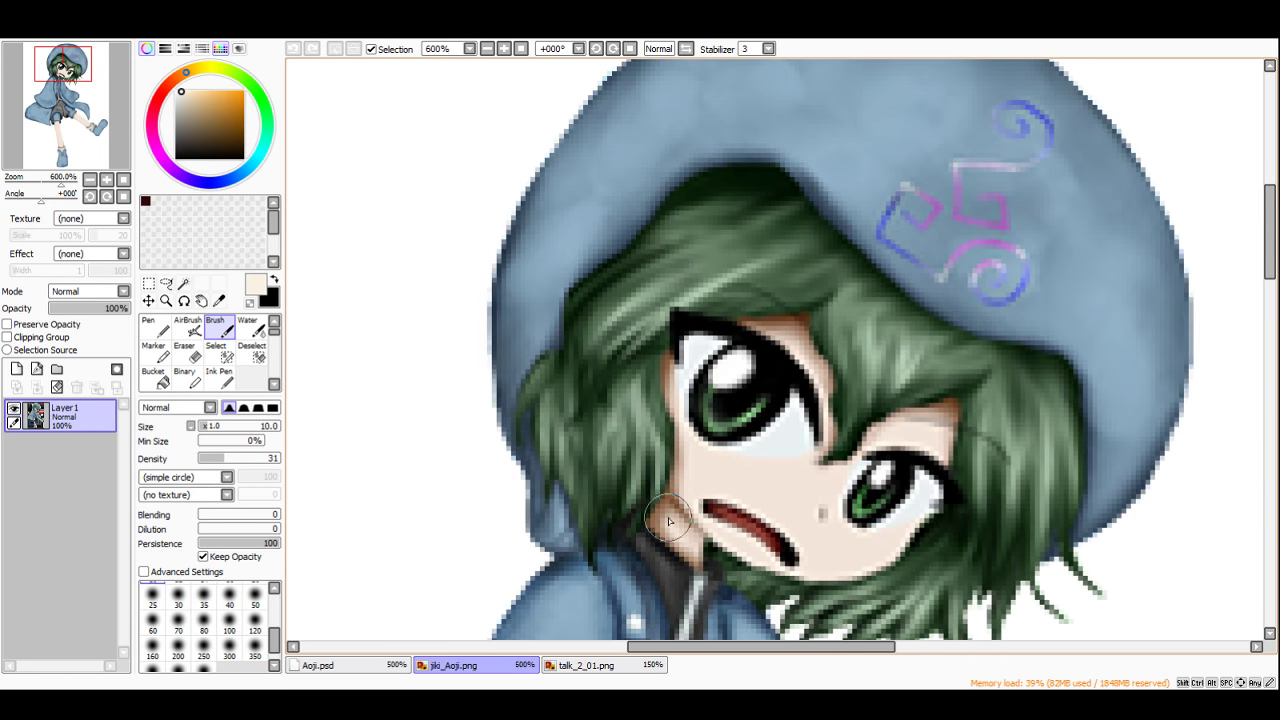
left_click(670, 500, "alt")
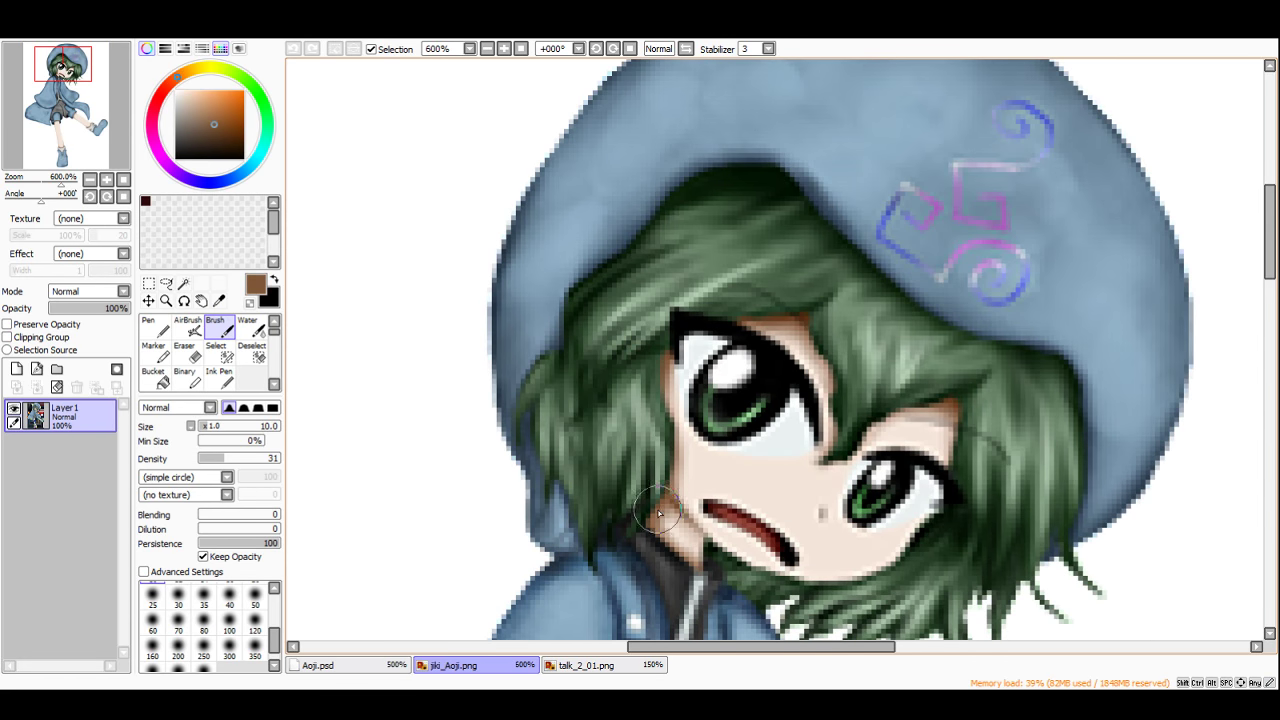
left_click(368, 663)
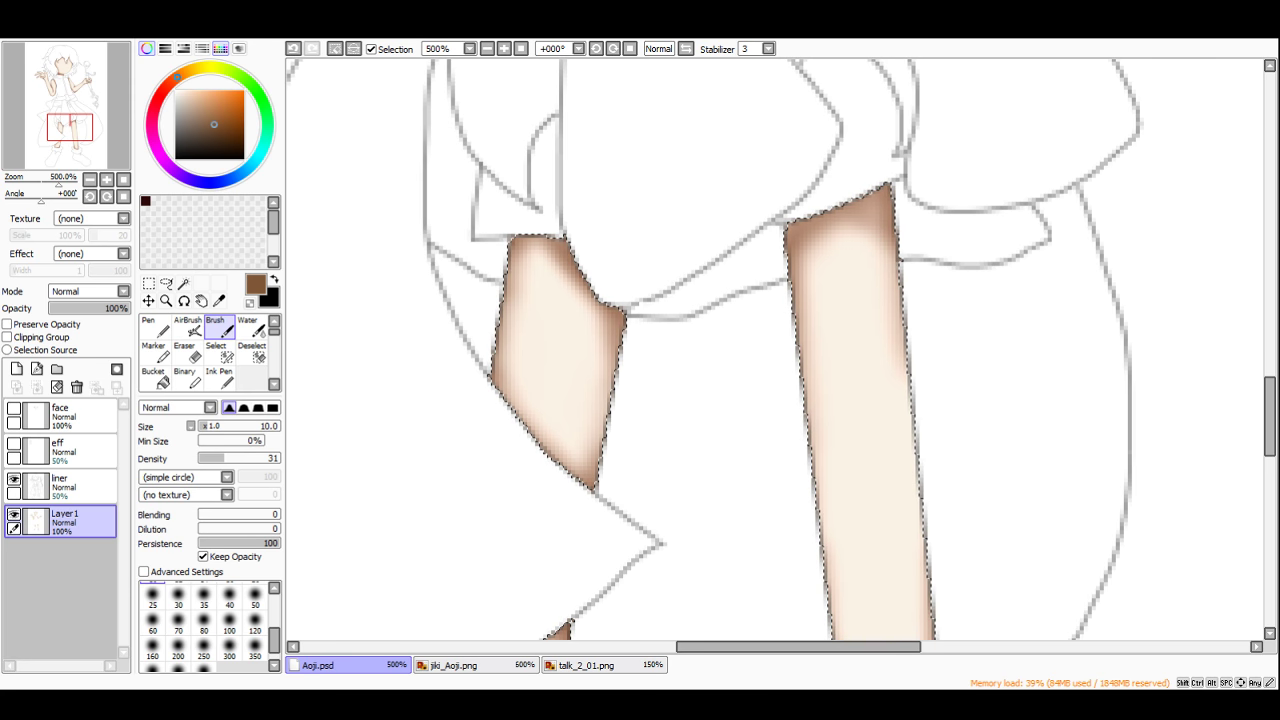
Step: Darken the face's edges with the sampled brown along the hairline and down both cheeks, using brush size 10
scroll(628, 283, "down", 4)
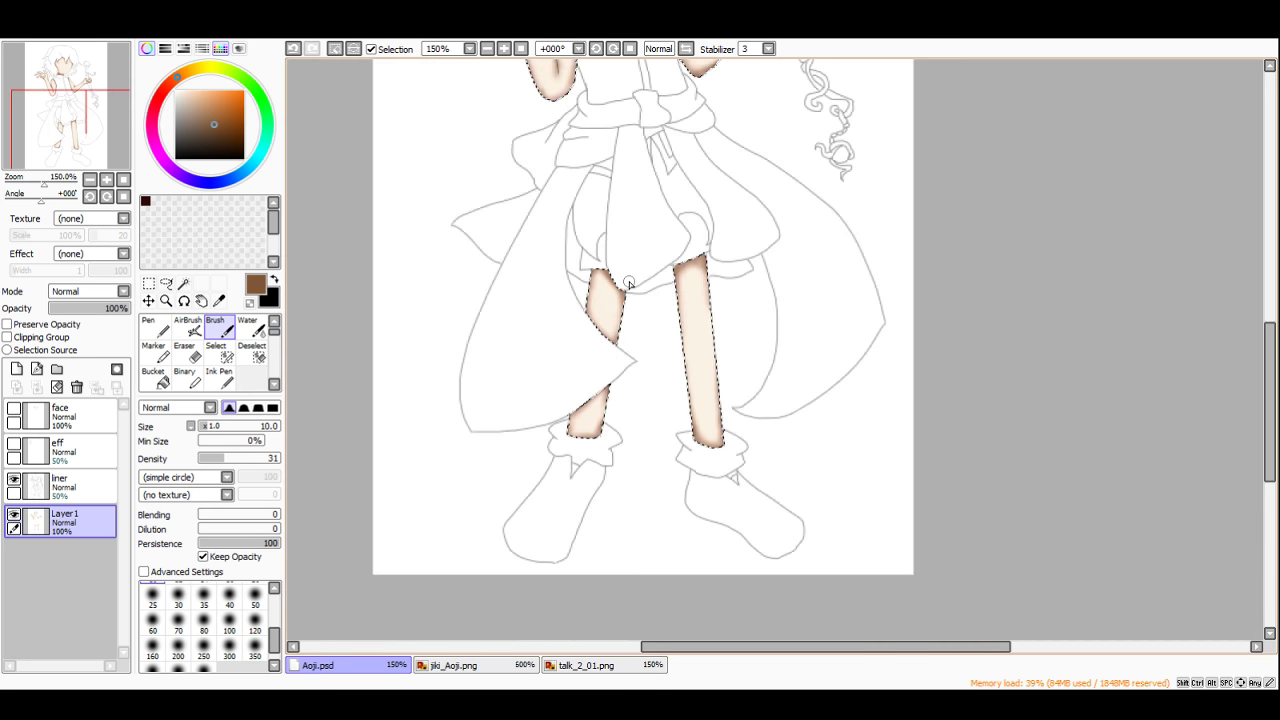
scroll(554, 298, "down", 3)
scroll(575, 203, "up", 5)
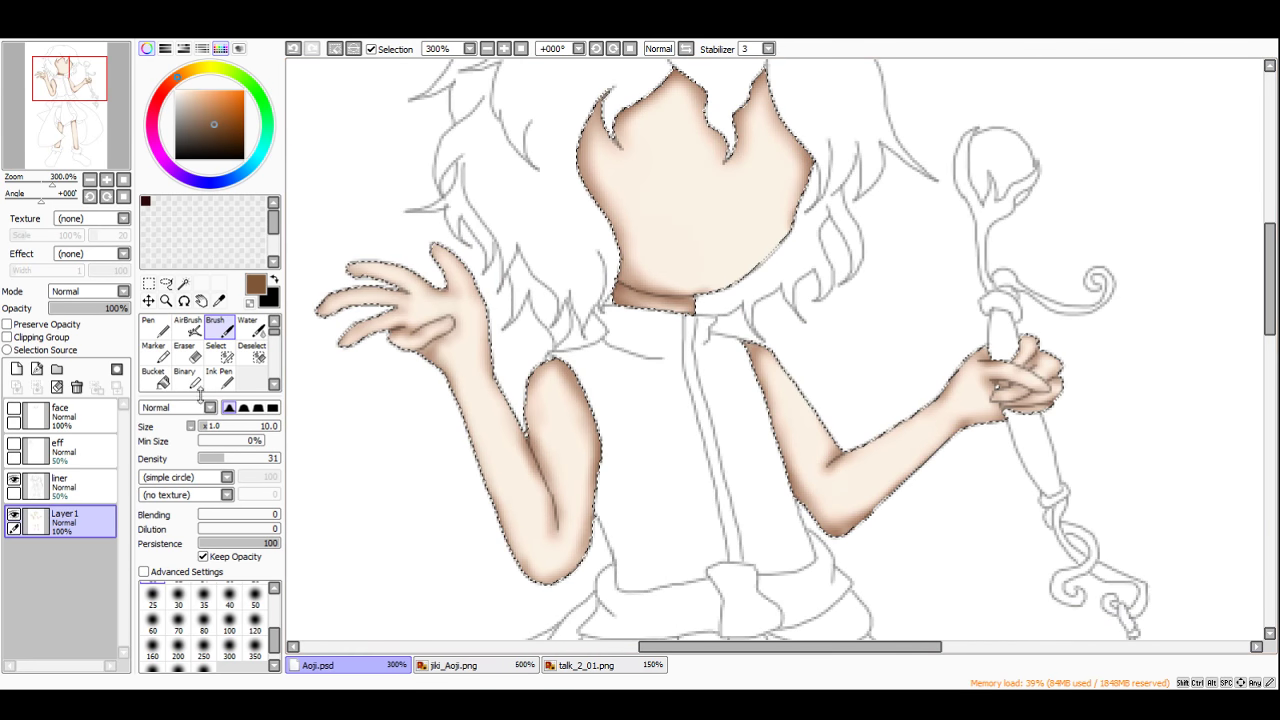
scroll(599, 117, "down", 3)
scroll(629, 314, "up", 5)
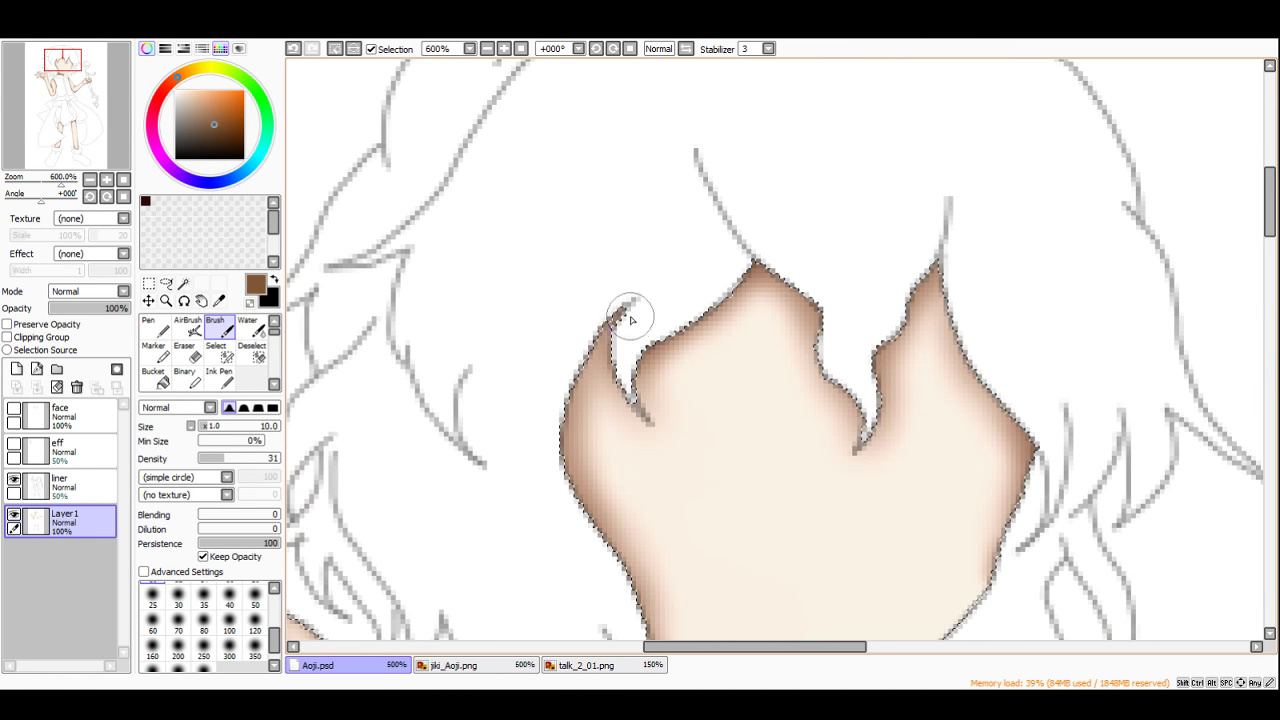
mouse_move(578, 408)
left_mouse_down()
mouse_move(628, 337)
mouse_move(617, 400)
mouse_move(661, 363)
mouse_move(722, 284)
mouse_move(809, 315)
mouse_move(791, 281)
mouse_move(815, 326)
left_mouse_up()
mouse_move(865, 457)
left_mouse_down()
mouse_move(895, 306)
mouse_move(948, 251)
mouse_move(984, 380)
left_mouse_up()
mouse_move(1005, 415)
left_mouse_down()
mouse_move(1040, 489)
mouse_move(1000, 570)
left_mouse_up()
scroll(811, 290, "down", 5)
scroll(808, 288, "up", 4)
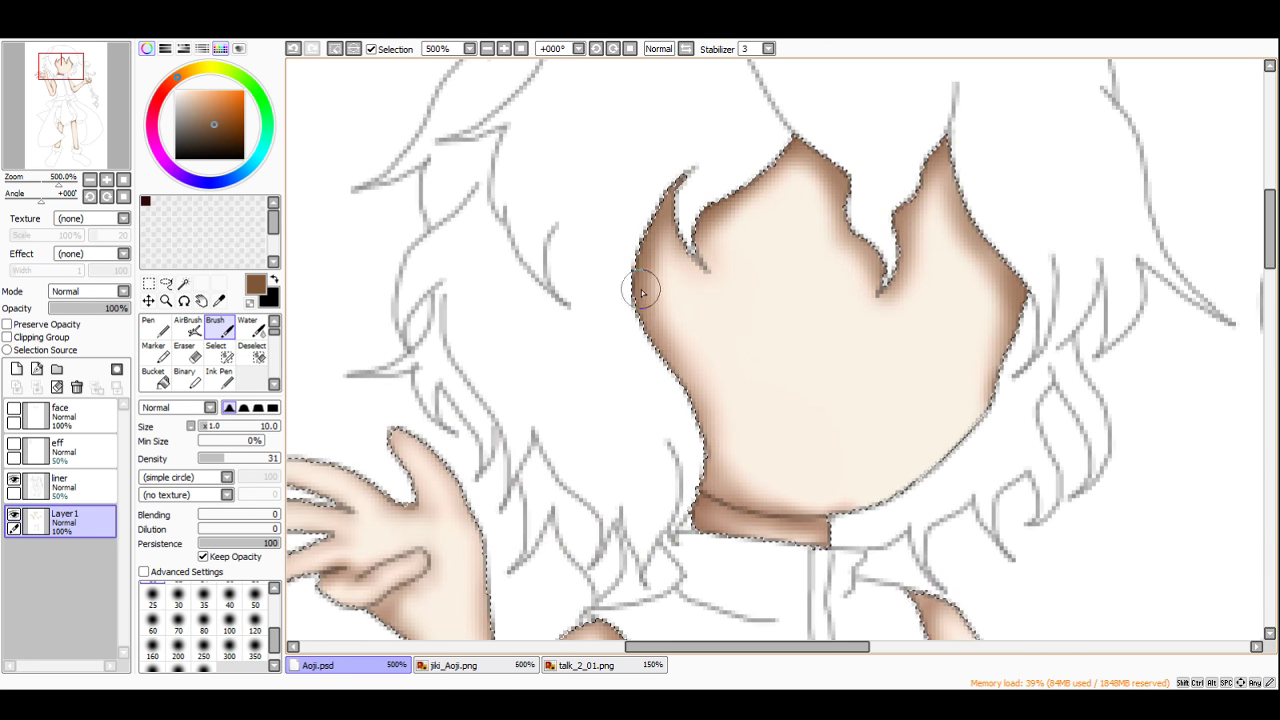
left_click_drag(642, 292, 721, 510)
Step: Deepen the brown shading along the edges of the raised upper arm and forearm
scroll(657, 271, "down", 6)
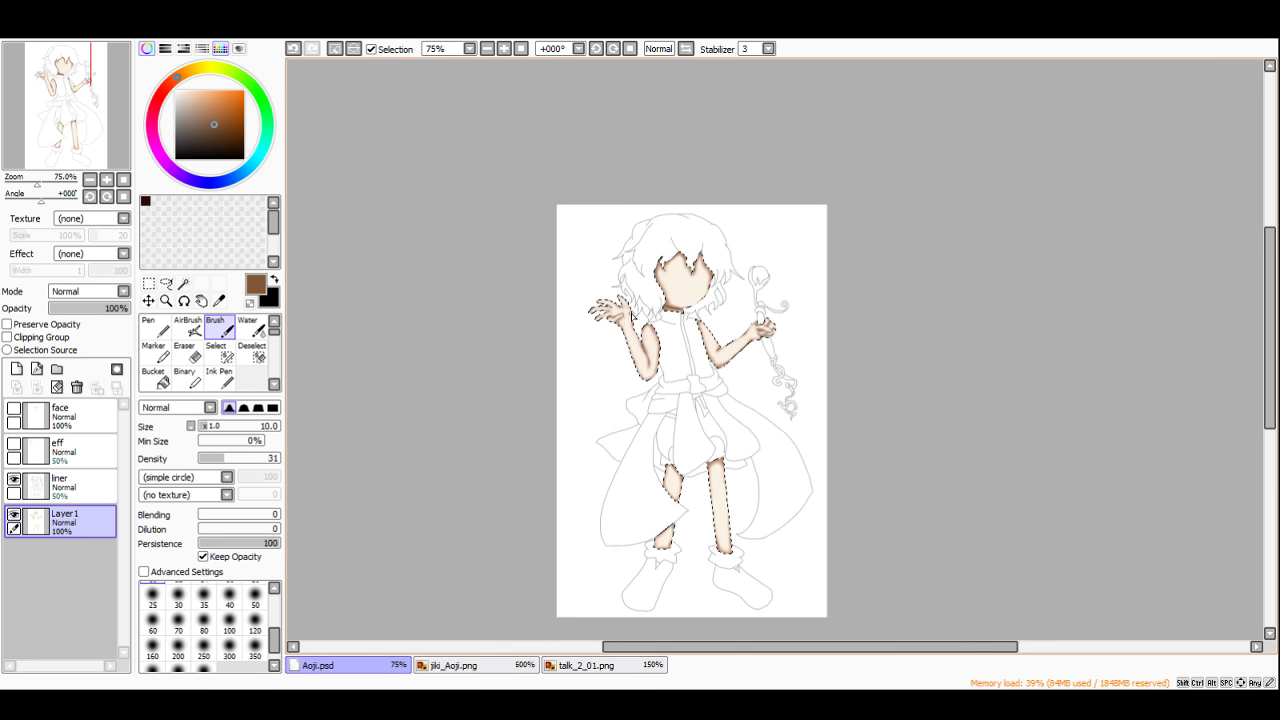
scroll(632, 316, "up", 5)
mouse_move(700, 178)
left_mouse_down()
mouse_move(709, 209)
mouse_move(737, 194)
mouse_move(766, 223)
mouse_move(785, 410)
mouse_move(785, 375)
left_mouse_up()
scroll(660, 252, "down", 2)
scroll(625, 205, "up", 3)
left_click_drag(580, 174, 630, 284)
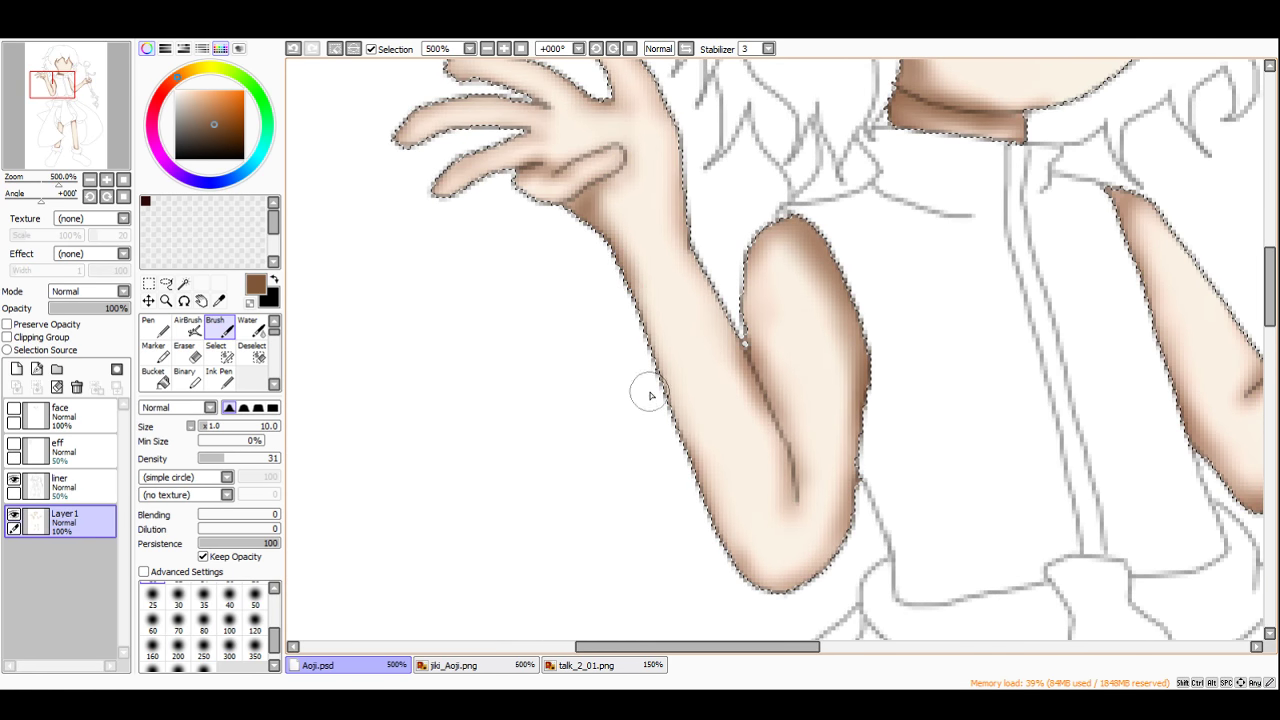
Step: Shade the edges of the staff-holding arm and hand with the same dark brown
scroll(650, 396, "down", 6)
scroll(737, 214, "up", 5)
mouse_move(718, 200)
left_mouse_down()
mouse_move(737, 297)
mouse_move(812, 410)
mouse_move(891, 366)
mouse_move(990, 280)
left_mouse_up()
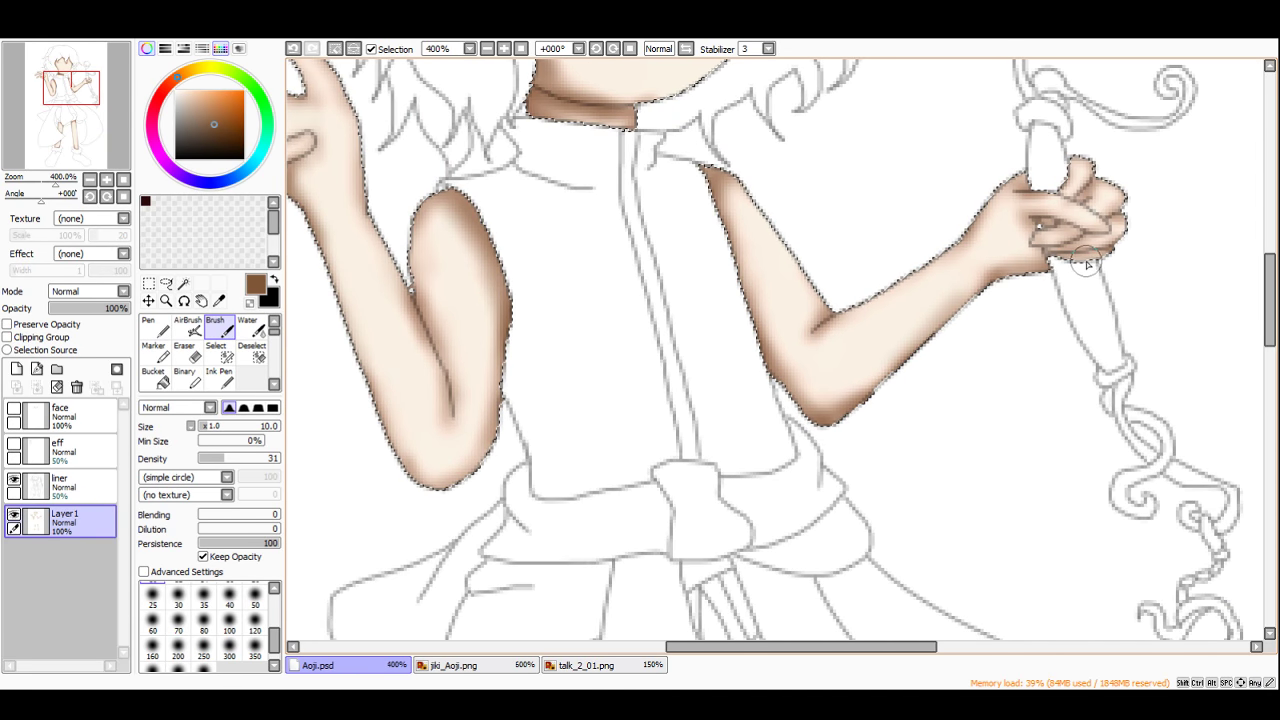
scroll(1085, 235, "down", 6)
scroll(808, 167, "up", 2)
scroll(790, 400, "up", 3)
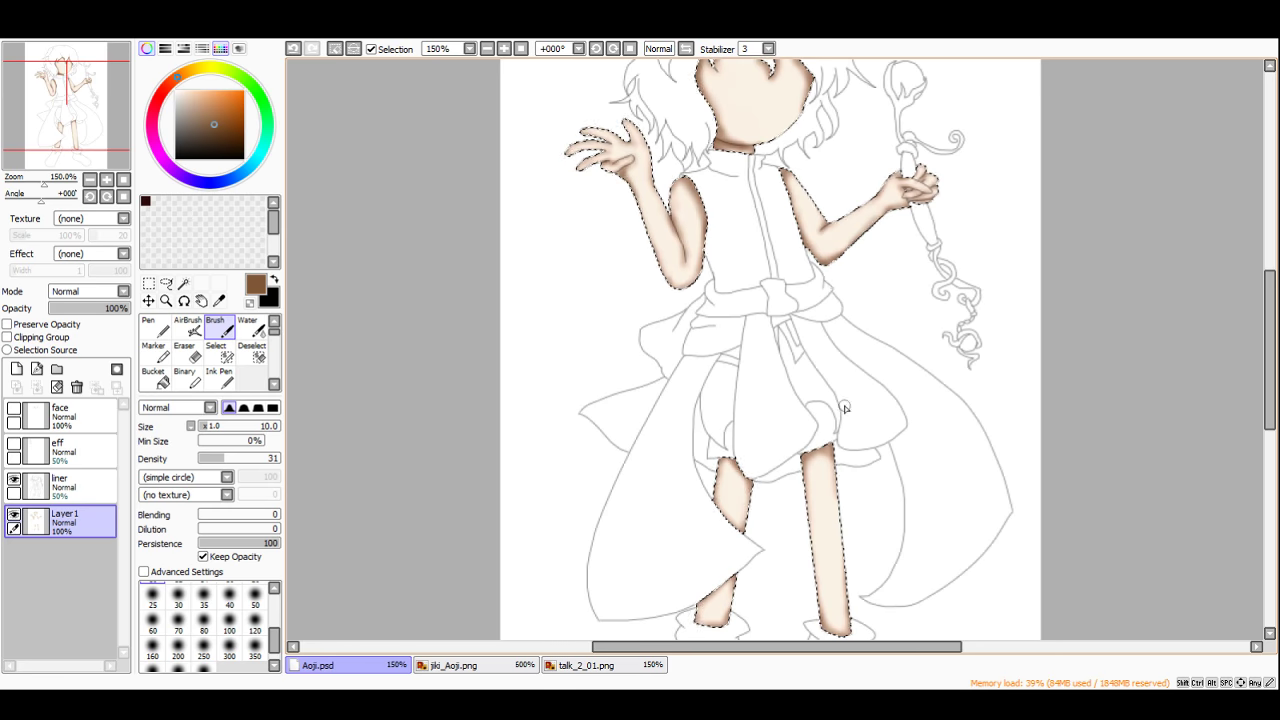
Step: Sample the cream skin tone from the face and soften the brown shading along the cheek, jaw and hairline
scroll(783, 414, "down", 3)
scroll(760, 252, "up", 4)
left_click(760, 252, "alt")
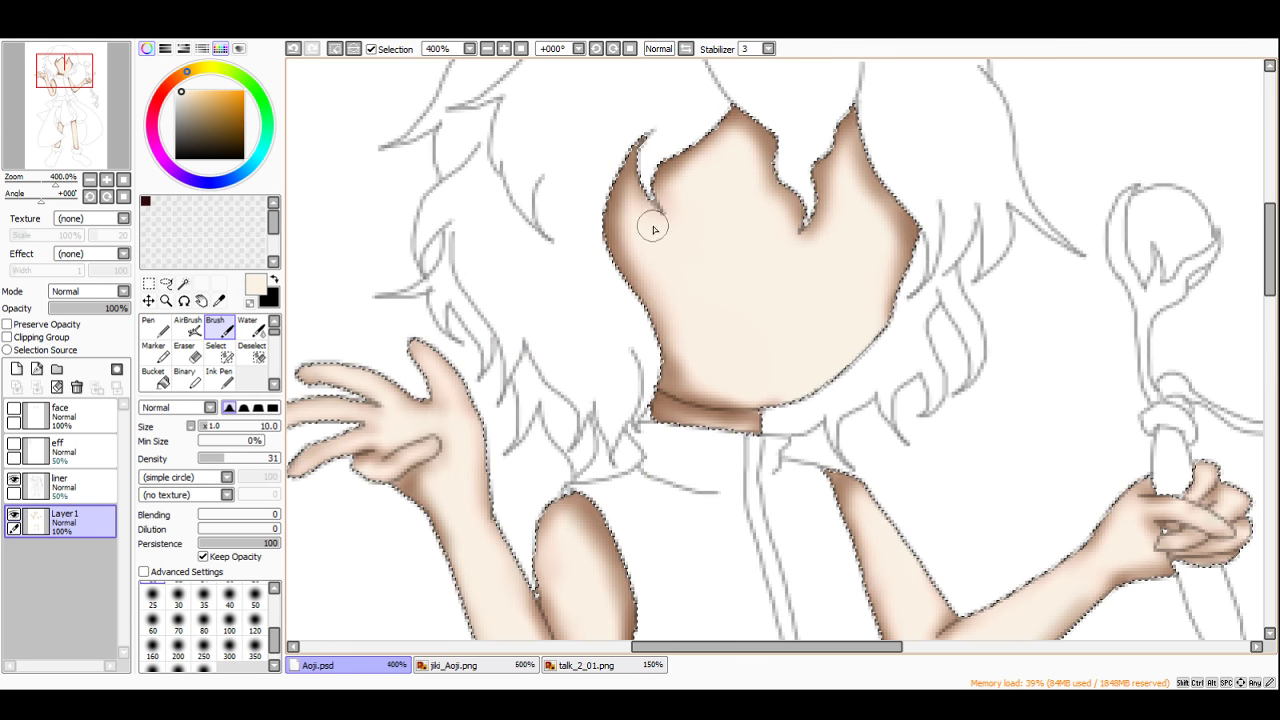
mouse_move(651, 214)
left_mouse_down()
mouse_move(626, 238)
mouse_move(657, 281)
left_mouse_up()
left_click_drag(683, 388, 690, 384)
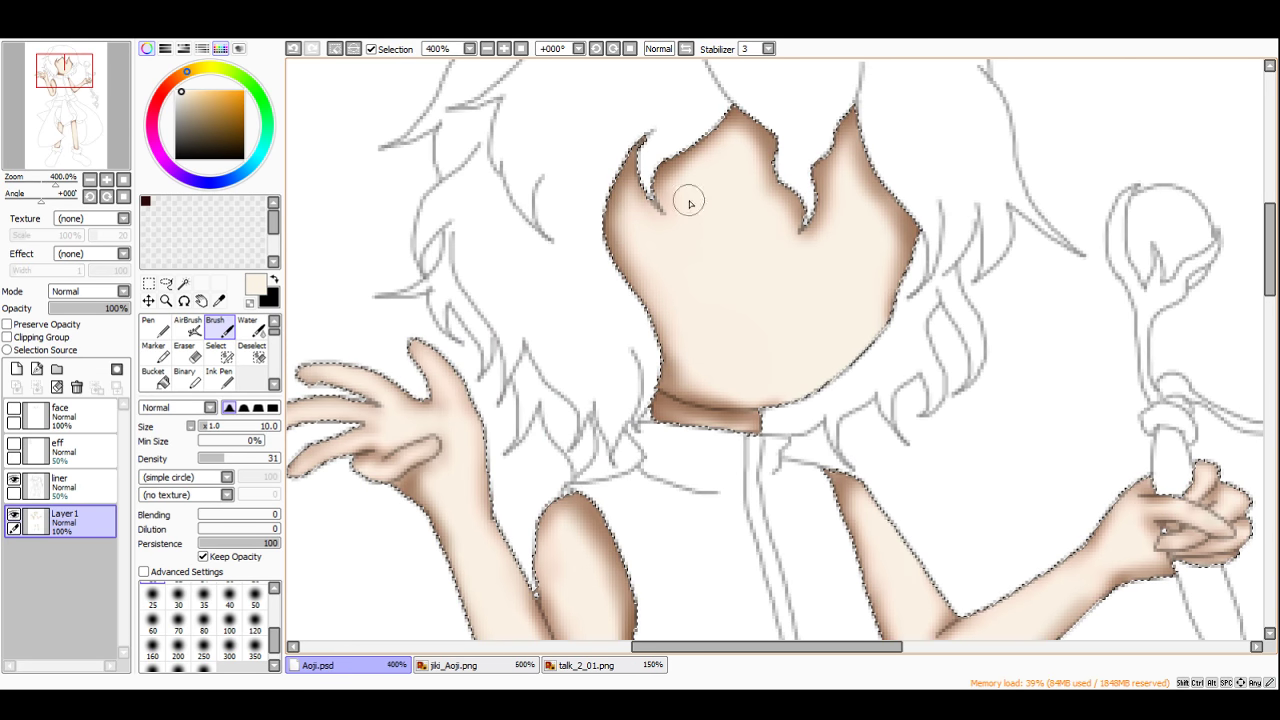
left_click_drag(657, 187, 740, 137)
scroll(815, 312, "down", 3)
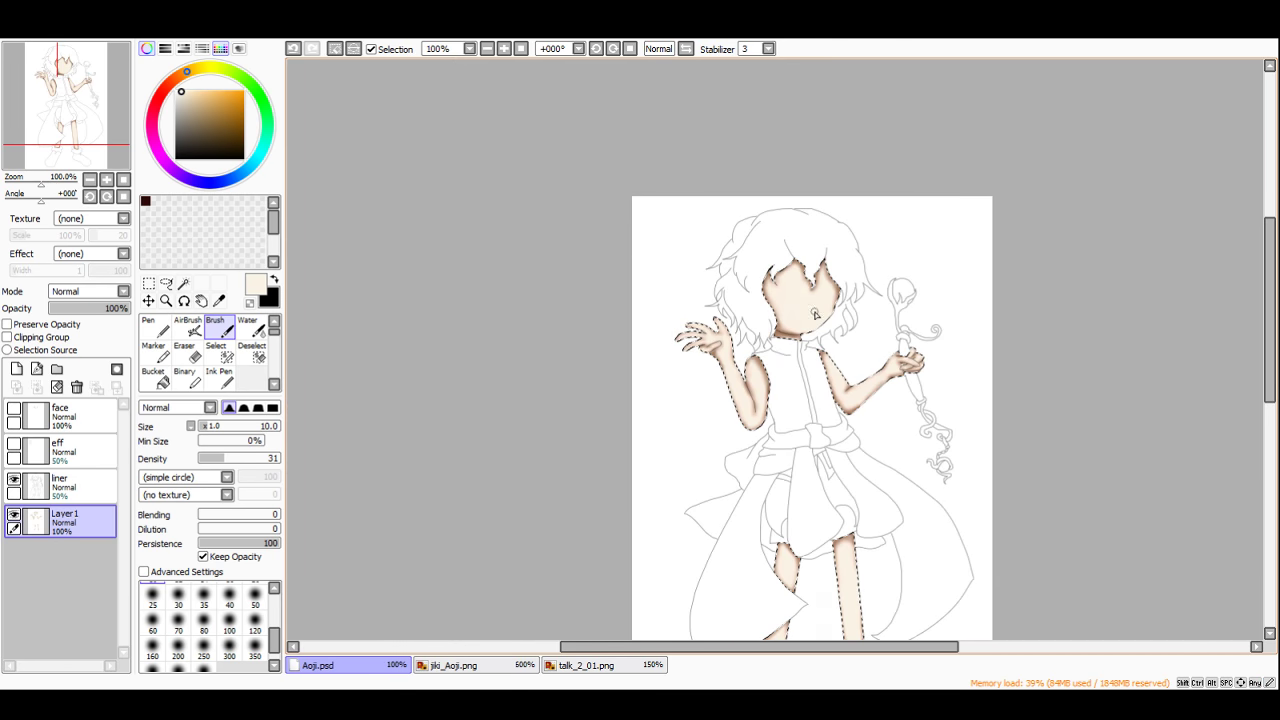
scroll(837, 332, "down", 1)
scroll(826, 329, "up", 1)
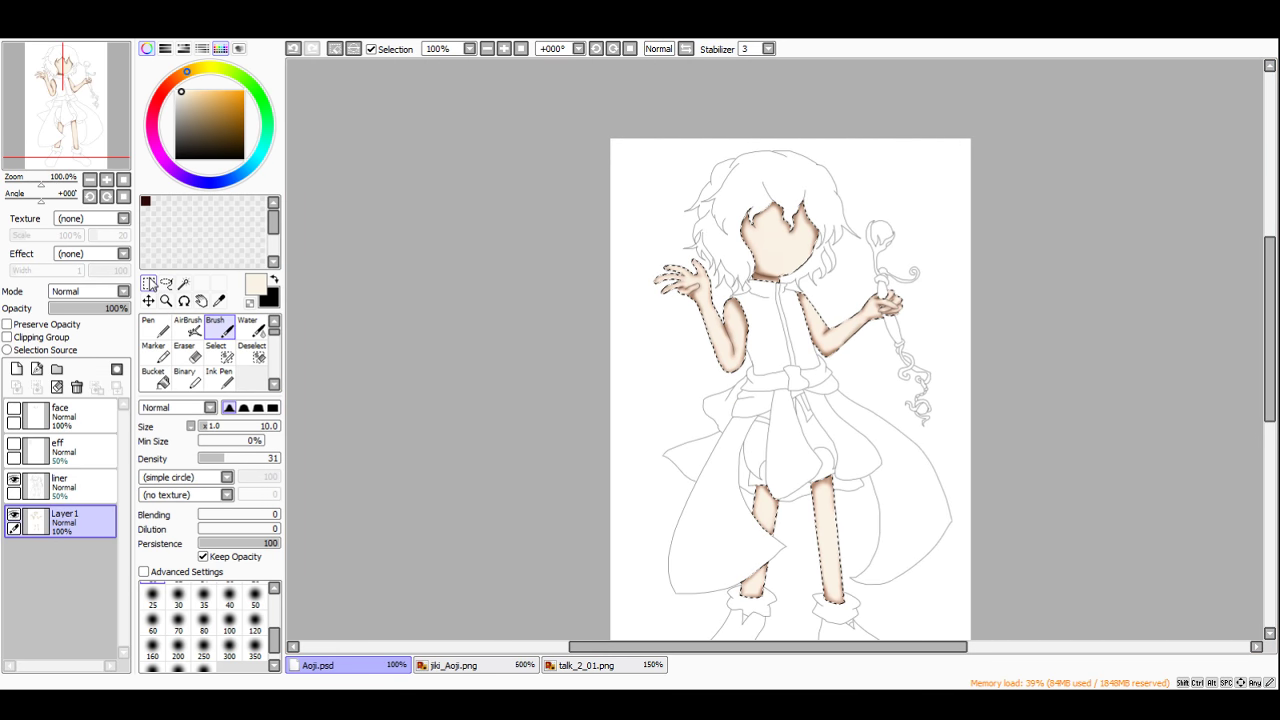
Step: Sample a medium brown from the neck shading and broaden the soft shadows on the face and arms at brush size 21
scroll(760, 258, "up", 5)
left_click(756, 350, "alt")
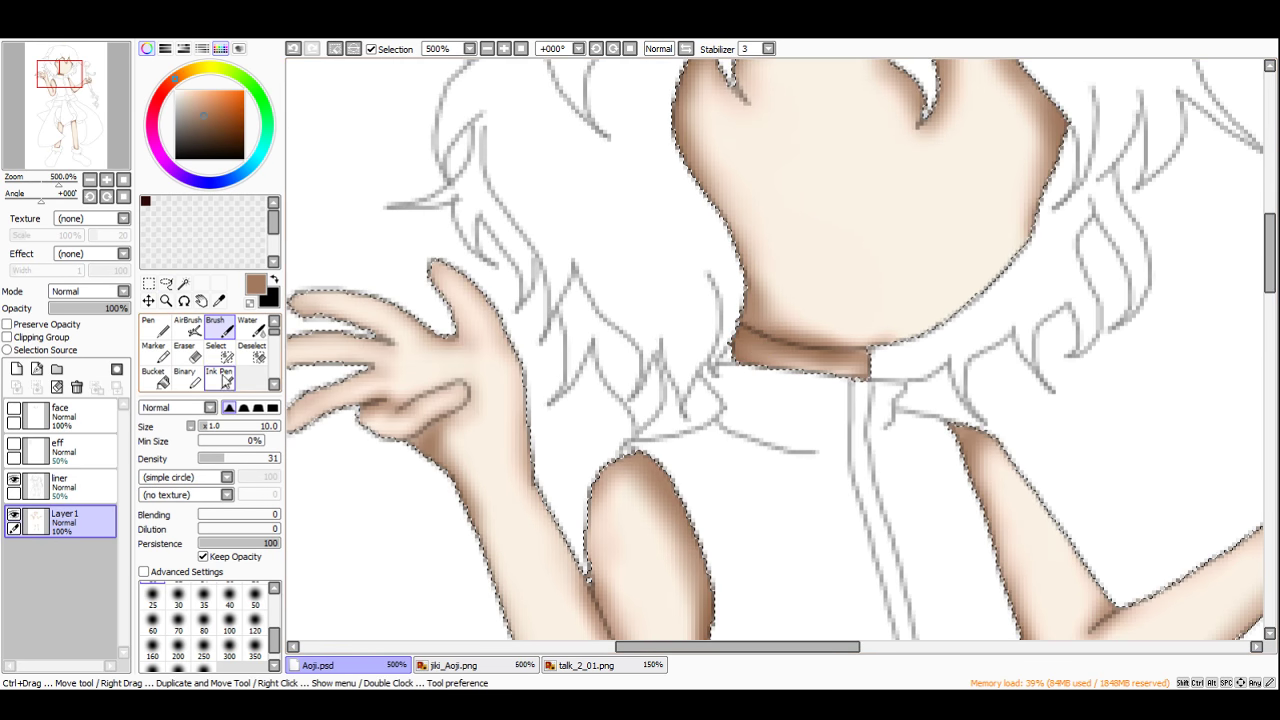
left_click(217, 427)
scroll(572, 409, "down", 3)
scroll(612, 254, "up", 3)
mouse_move(646, 265)
left_mouse_down()
mouse_move(645, 386)
mouse_move(608, 328)
mouse_move(670, 331)
mouse_move(780, 235)
mouse_move(769, 233)
mouse_move(842, 358)
mouse_move(837, 294)
mouse_move(865, 366)
mouse_move(942, 237)
mouse_move(968, 302)
mouse_move(981, 416)
mouse_move(957, 548)
left_mouse_up()
scroll(856, 64, "down", 5)
scroll(806, 150, "up", 4)
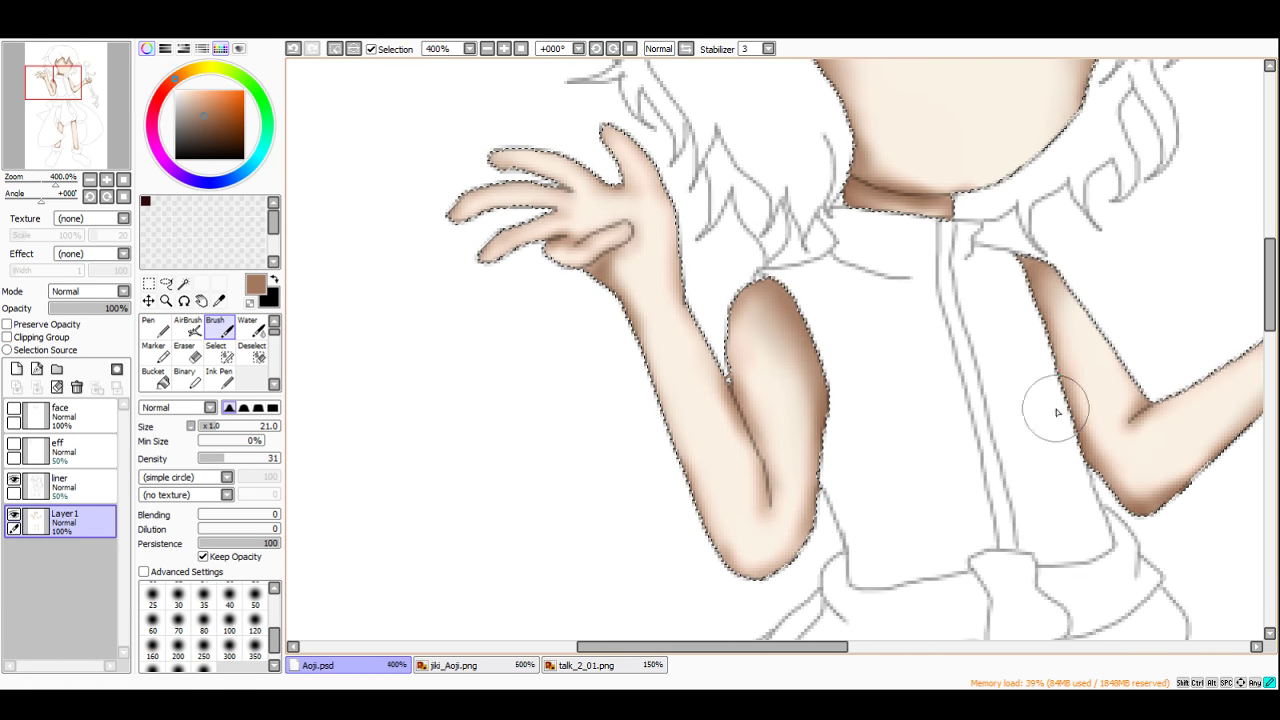
Step: Add soft brown shading over the raised palm and the tops of the legs at brush size 21
scroll(1056, 412, "down", 3)
scroll(780, 230, "up", 3)
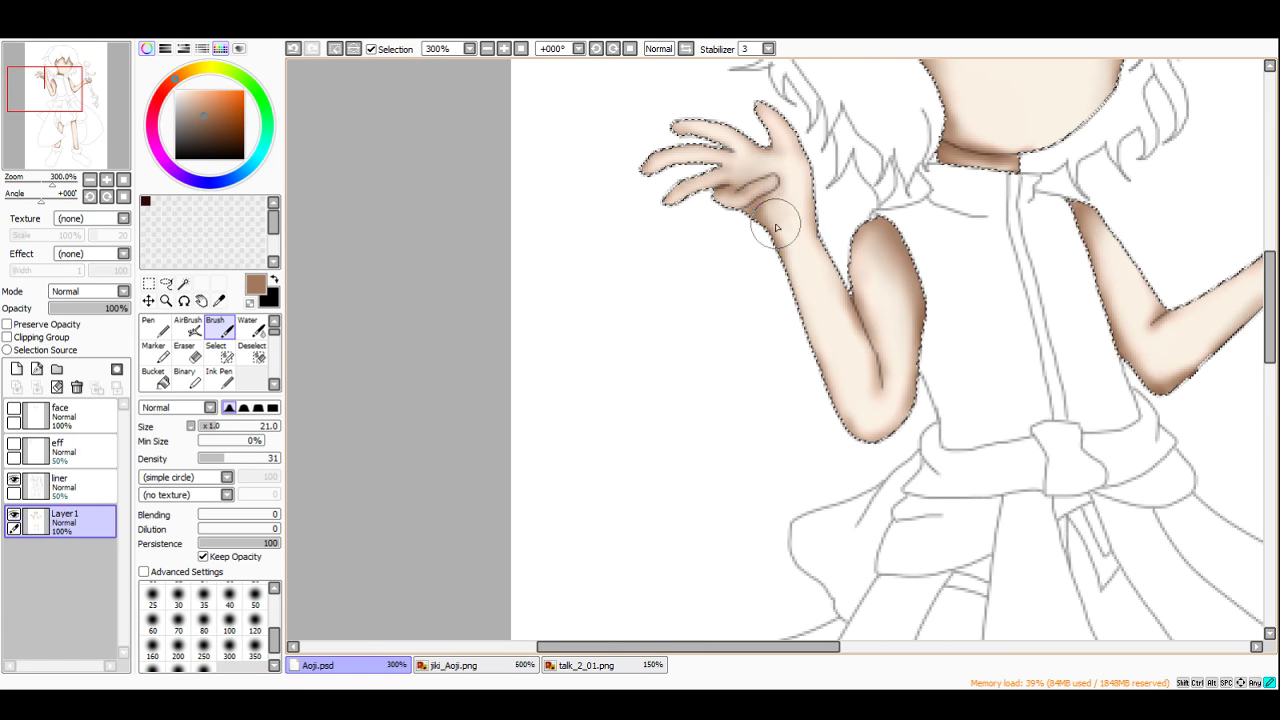
scroll(777, 228, "down", 3)
scroll(820, 338, "up", 2)
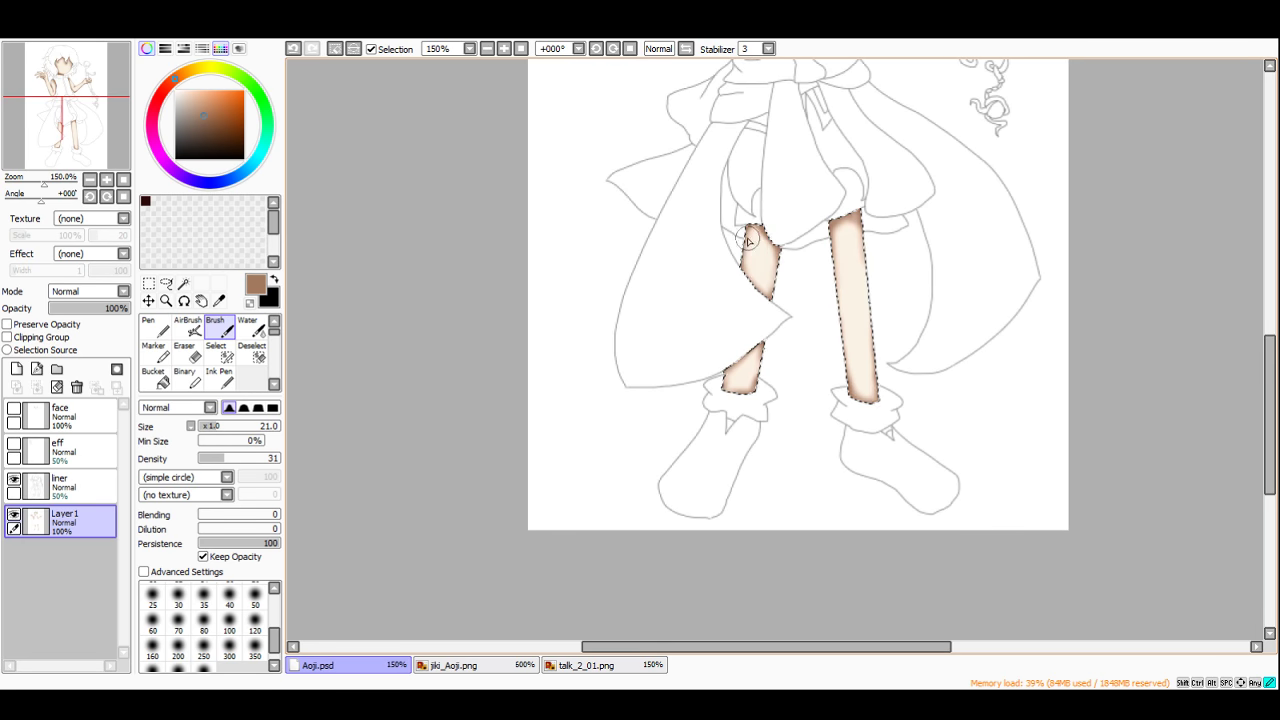
scroll(849, 265, "down", 2)
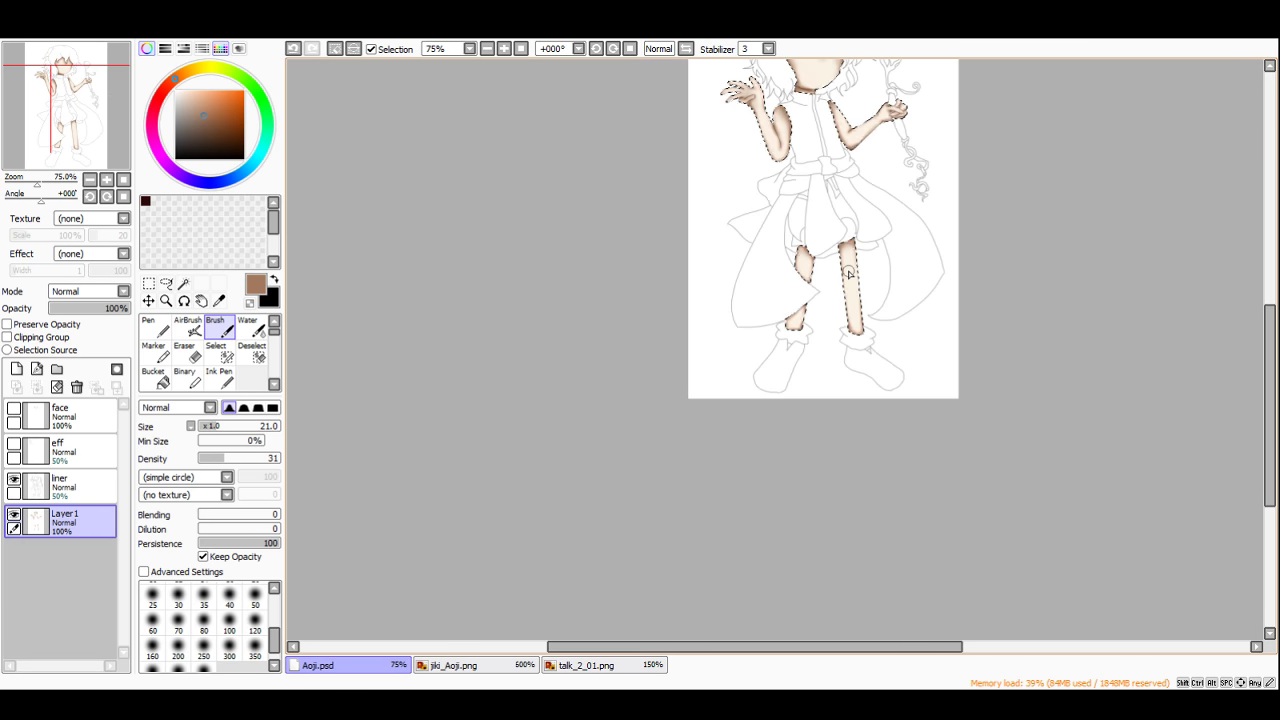
Step: Try to lighten the raised hand's folded finger with the sampled cream tone at brush size 8
right_click(849, 269)
scroll(727, 124, "up", 3)
scroll(759, 267, "down", 3)
scroll(762, 190, "up", 6)
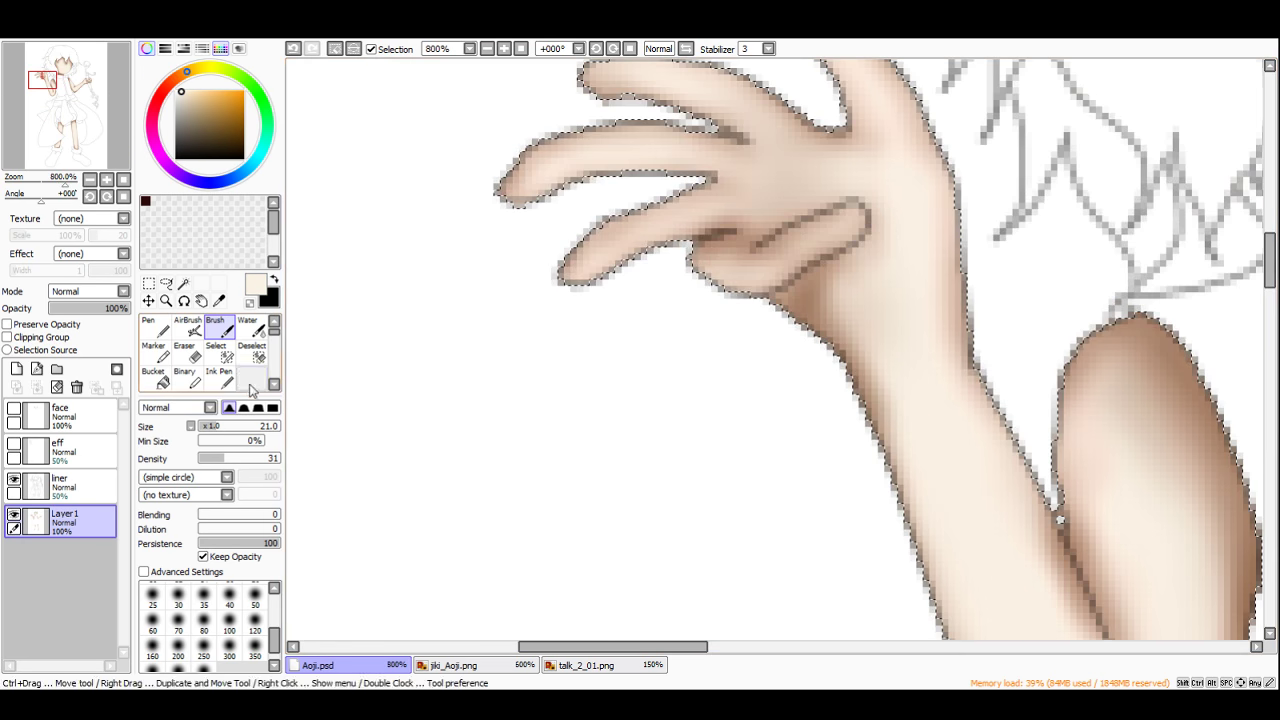
left_click_drag(213, 428, 204, 429)
mouse_move(818, 240)
left_mouse_down()
mouse_move(751, 281)
mouse_move(866, 226)
mouse_move(723, 269)
mouse_move(805, 246)
left_mouse_up()
scroll(789, 260, "down", 6)
scroll(799, 260, "up", 3)
key("ctrl+z")
scroll(799, 260, "up", 1)
scroll(806, 246, "down", 6)
scroll(841, 241, "up", 4)
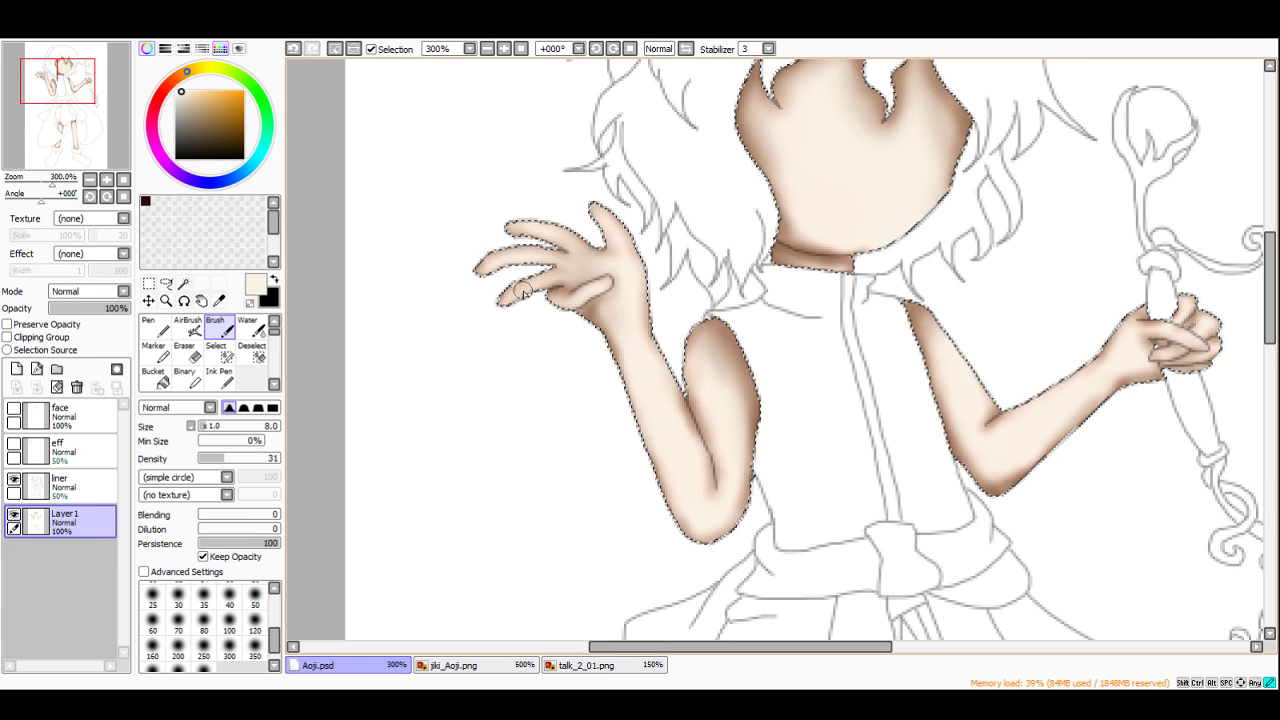
Step: Clear the skin selection, hide Layer1 and create a new layer above it
scroll(896, 264, "down", 2)
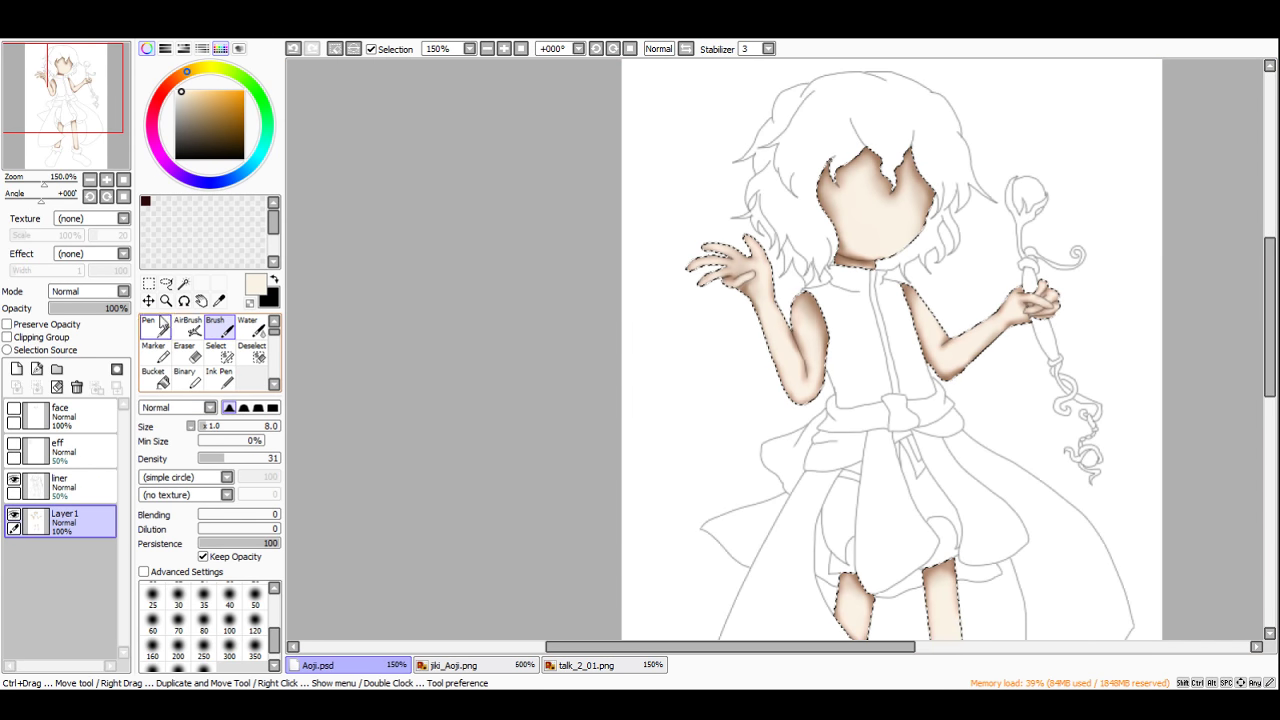
left_click(149, 284)
key("ctrl+d")
scroll(603, 260, "down", 2)
scroll(900, 294, "up", 1)
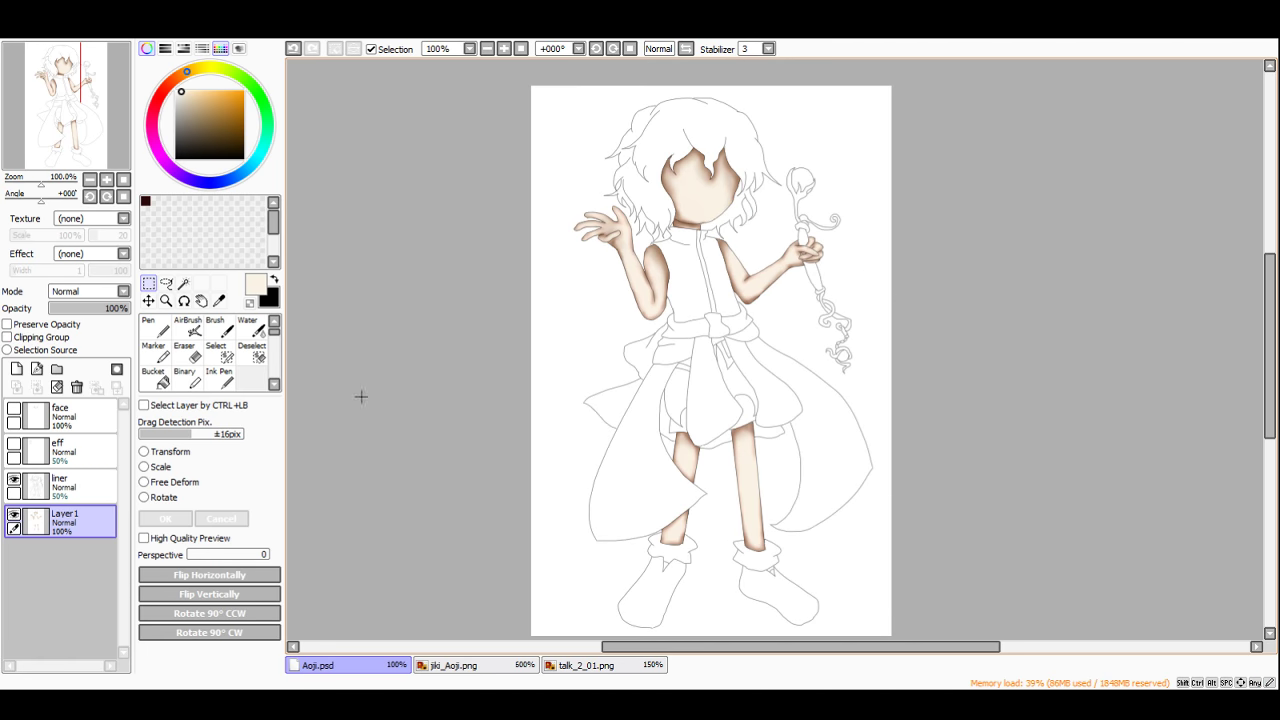
left_click(13, 514)
left_click(18, 369)
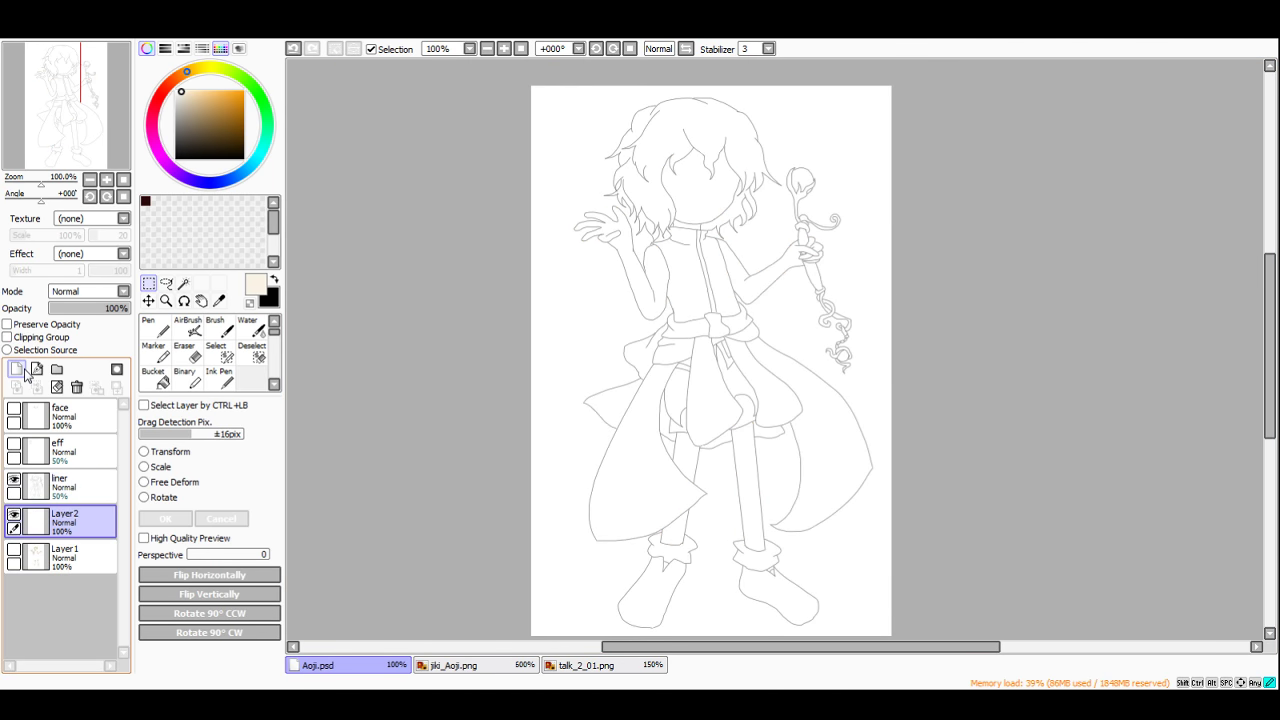
Step: Sample the light blue from the coat sleeve in jiki_Aoji.png and return to Aoji.psd
left_click(507, 665)
scroll(620, 449, "down", 5)
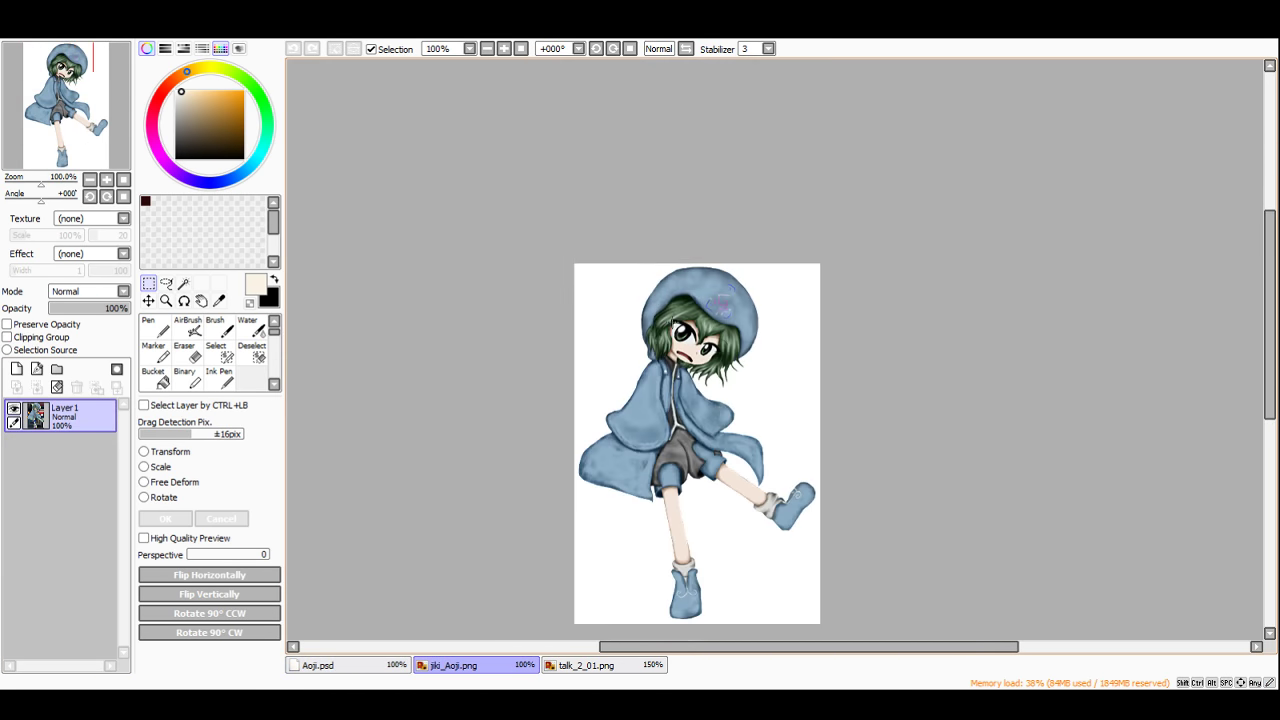
scroll(674, 323, "up", 5)
left_click(522, 348, "alt")
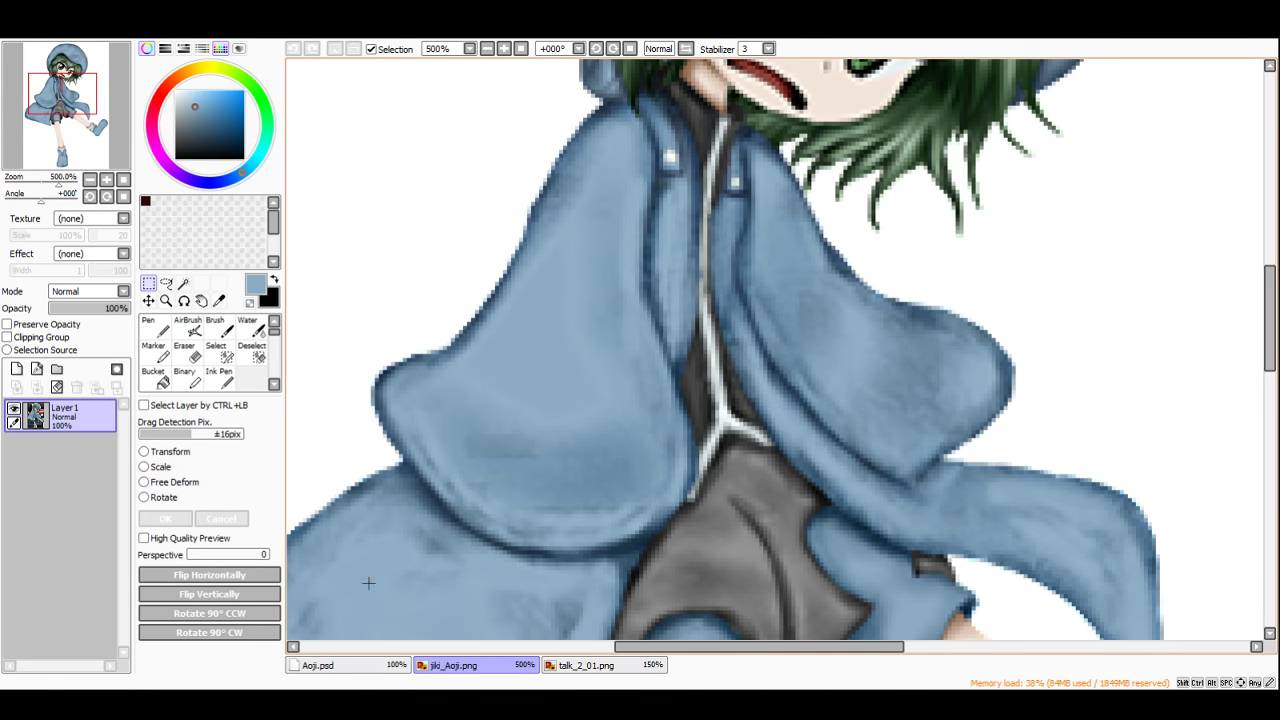
left_click(340, 665)
Step: Fill the waist sash, its knot and both hanging sash tails with the sampled blue on Layer2 using the Bucket tool
left_click(156, 378)
scroll(711, 371, "up", 2)
left_click(711, 371)
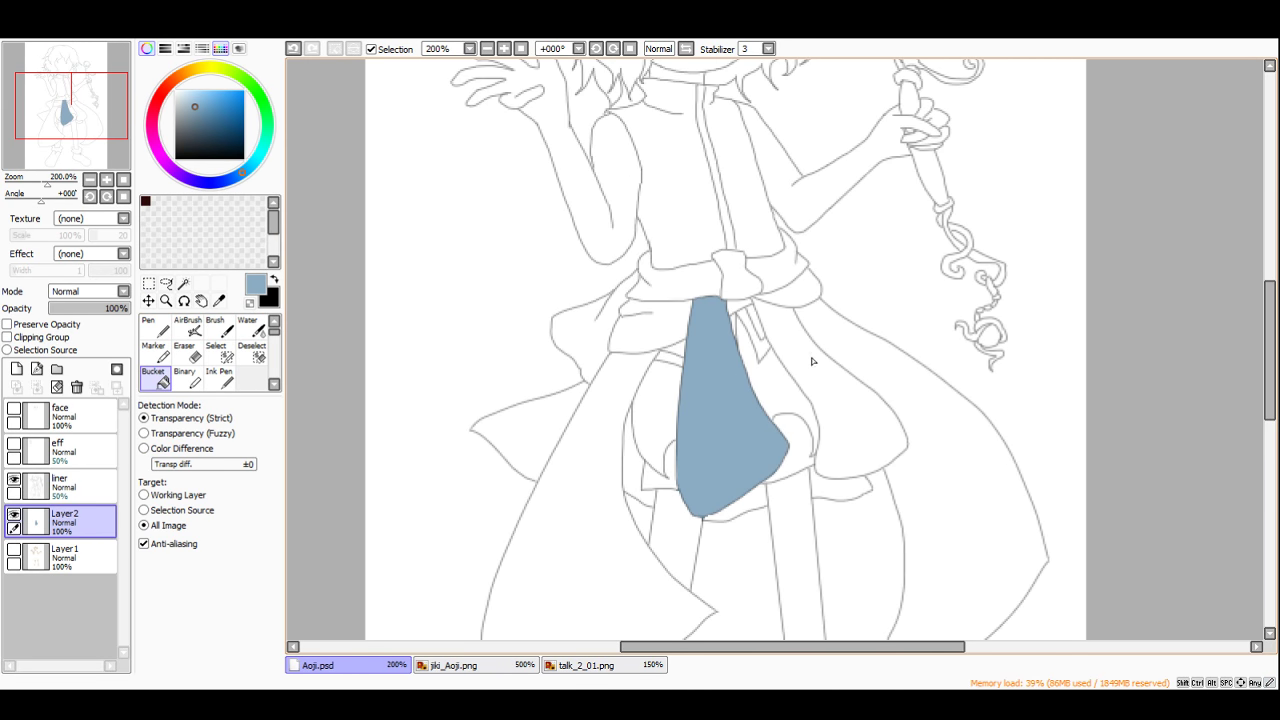
left_click(814, 360)
left_click(782, 286)
left_click(681, 286)
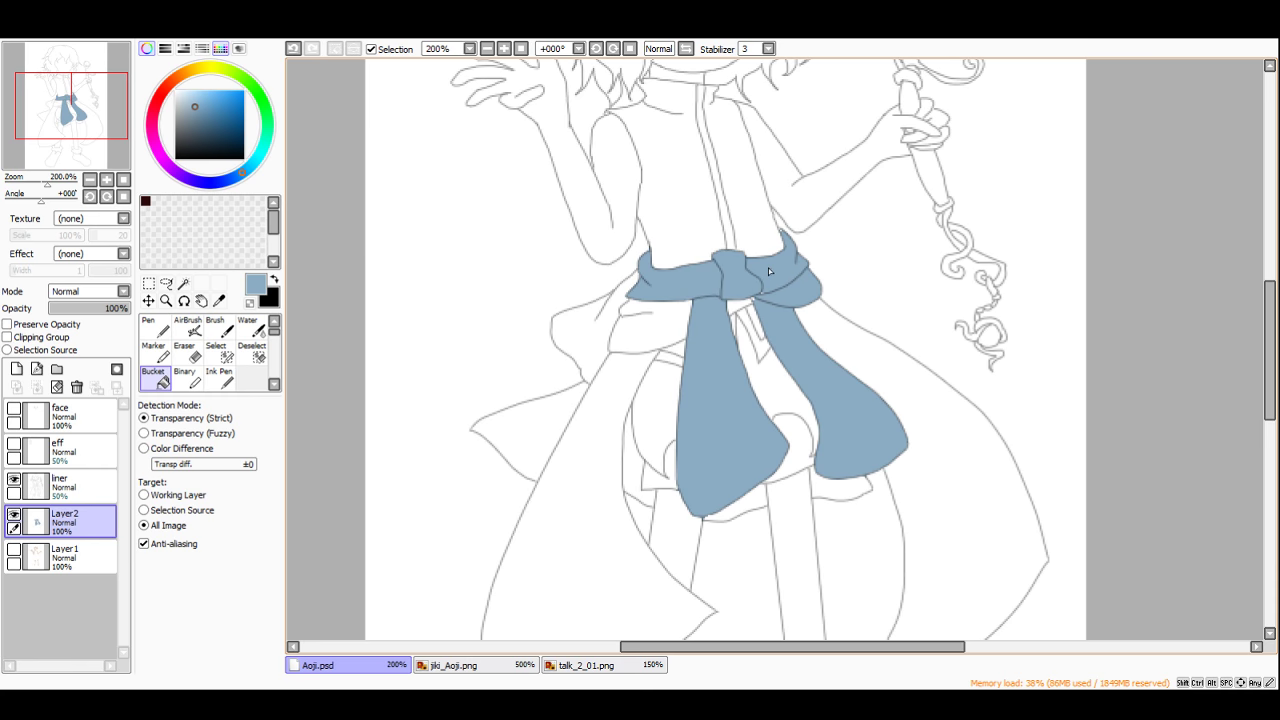
Step: Fill the small gap beneath the sash knot and the cloth fold below the sash with the same blue
scroll(768, 267, "up", 3)
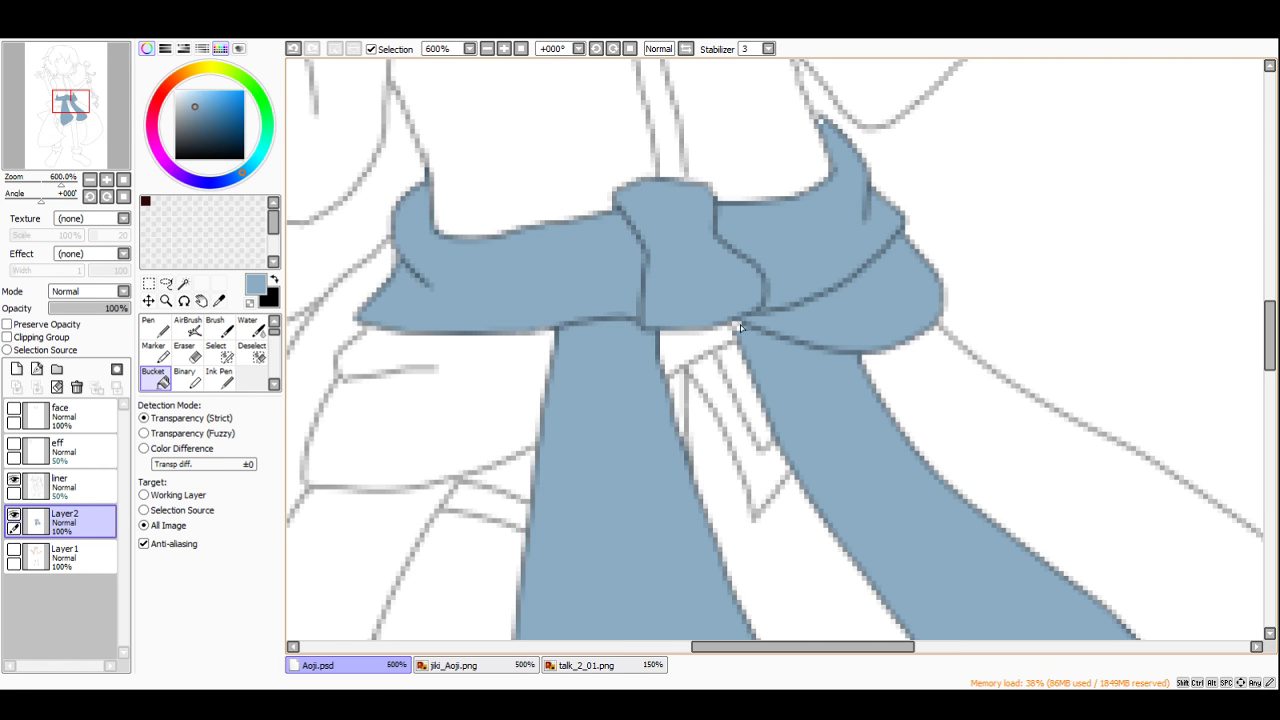
left_click(739, 328)
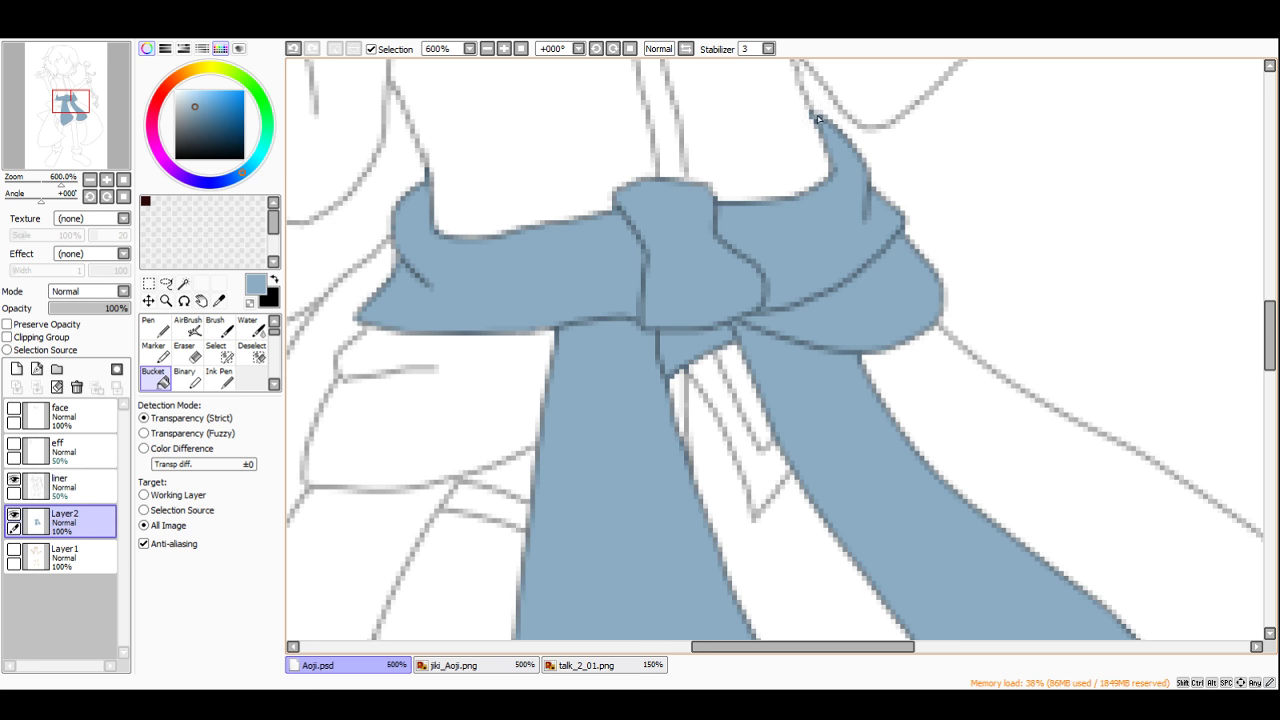
scroll(816, 117, "down", 3)
scroll(587, 288, "up", 1)
left_click(587, 288)
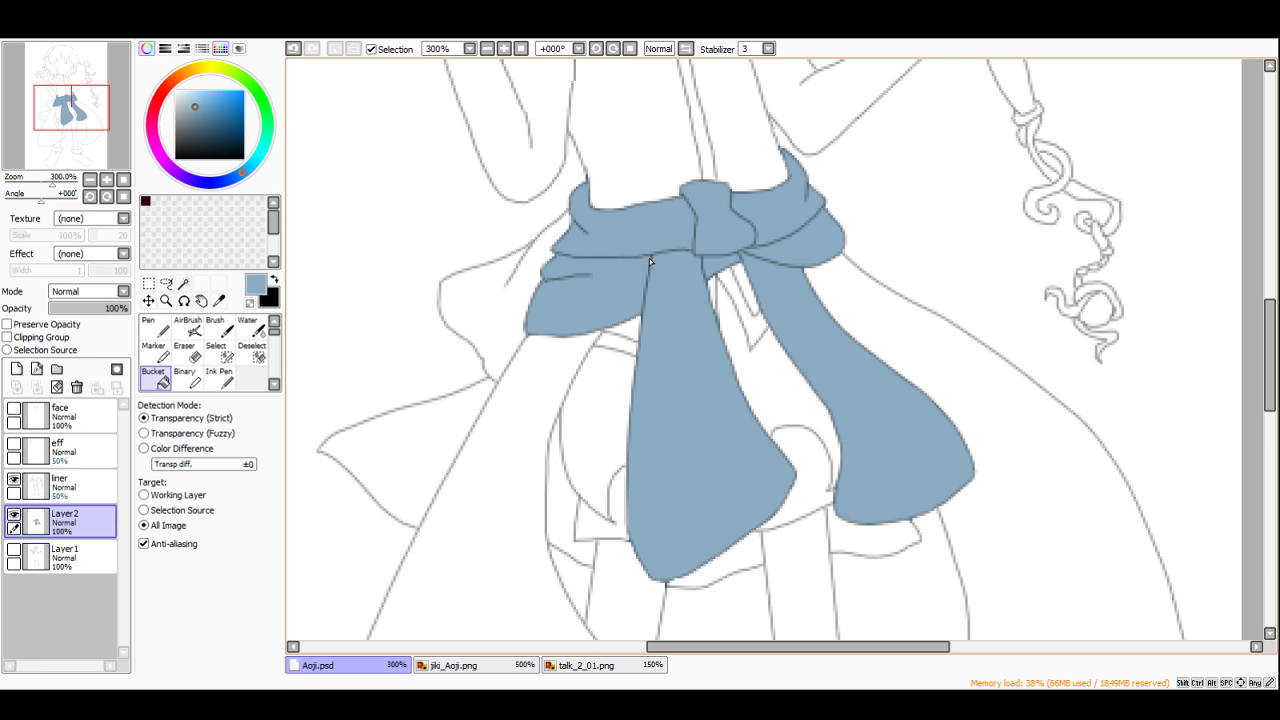
Step: Fill the large coat panel on the character's right-hand side of the picture with the light blue on Layer2
left_click(884, 320)
scroll(797, 280, "down", 5)
scroll(842, 345, "up", 5)
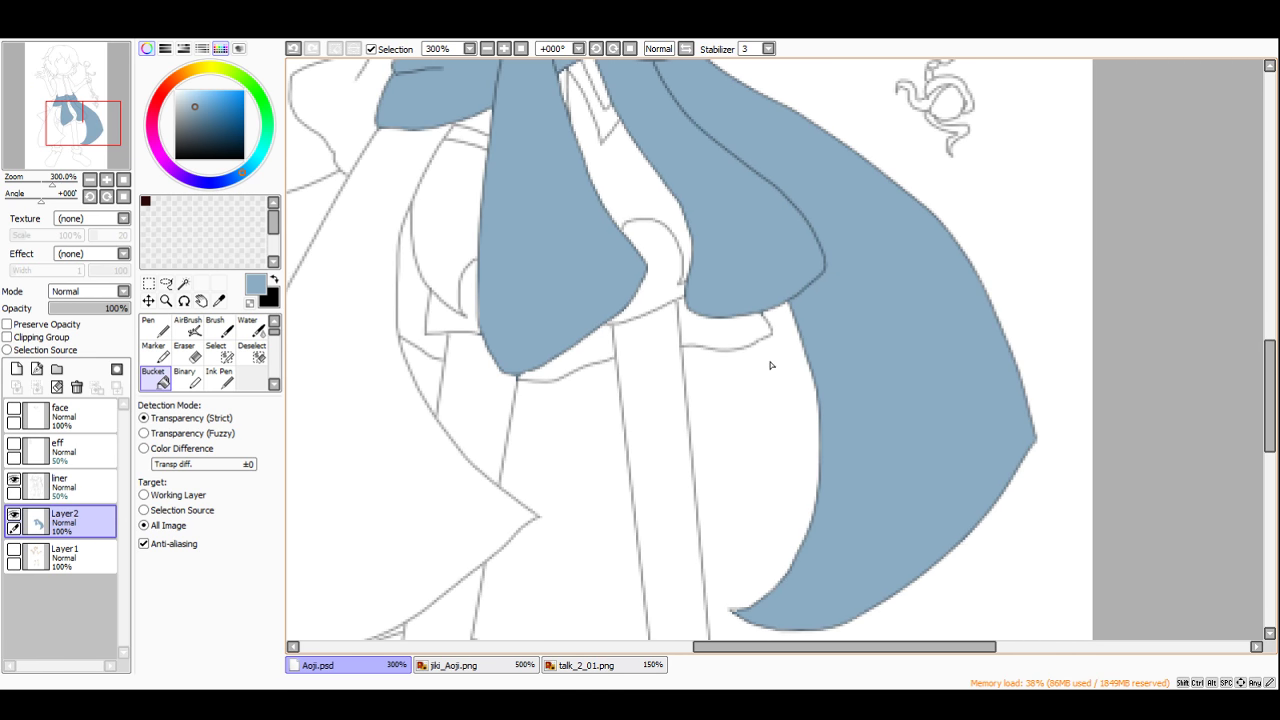
Step: Examine the edges of the filled coat panel and sash tails up close, with the Eraser ready, for spill or gaps
scroll(756, 620, "up", 3)
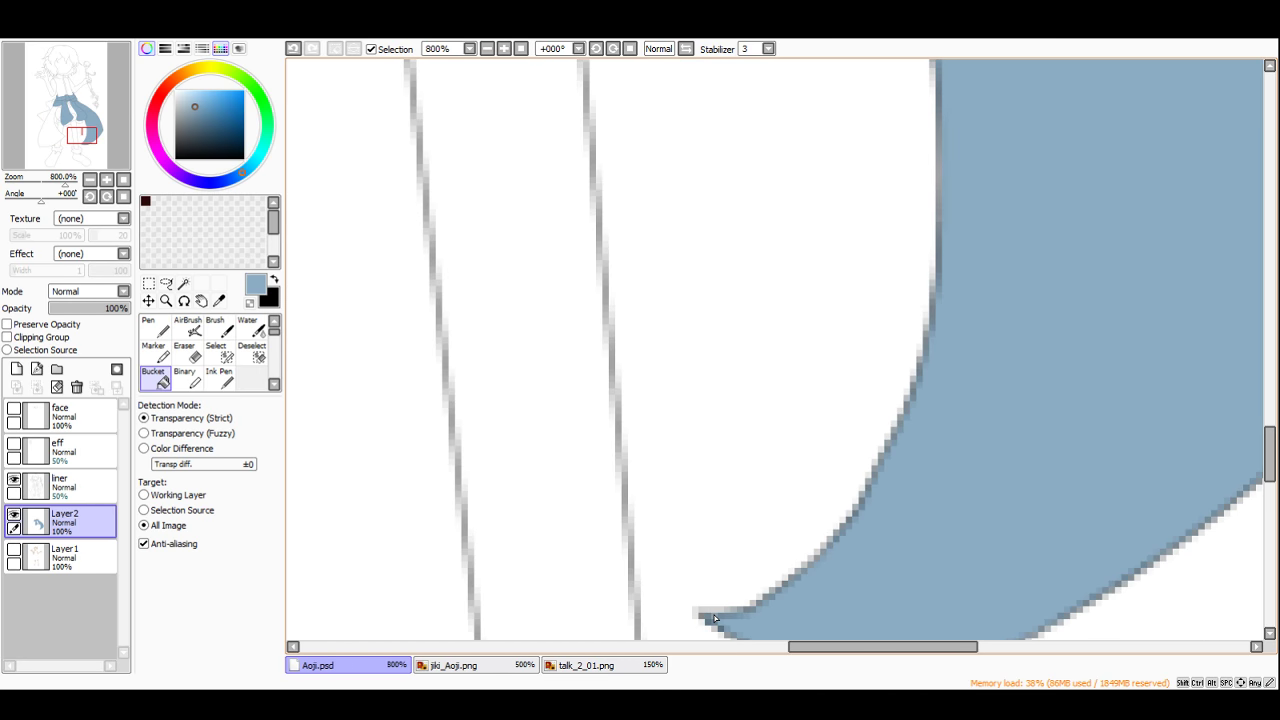
scroll(714, 618, "down", 2)
key("e")
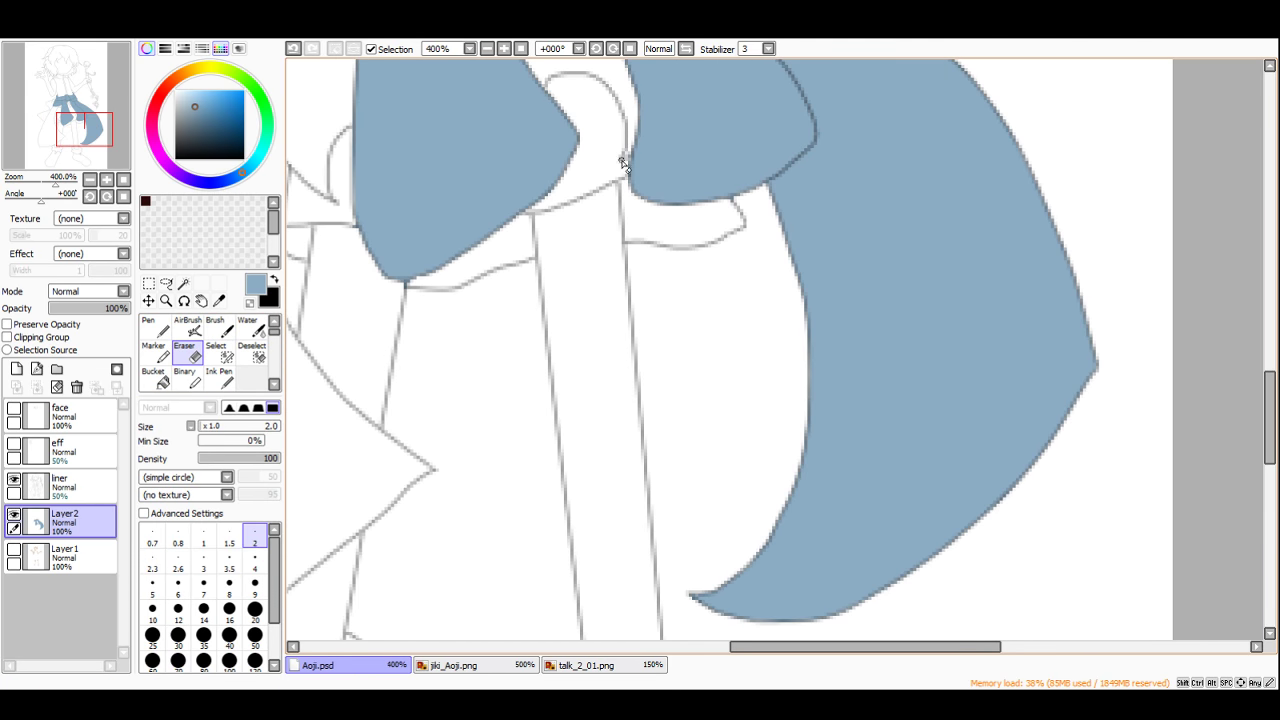
scroll(621, 162, "down", 2)
scroll(595, 101, "up", 1)
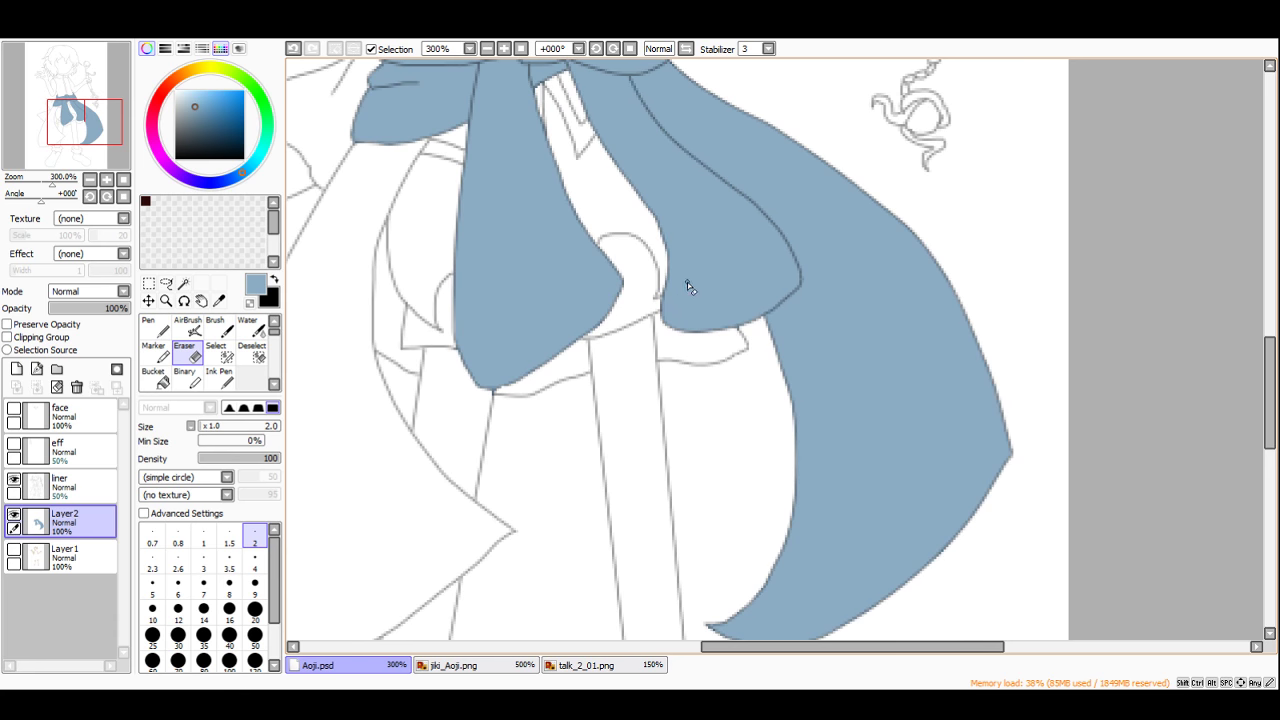
scroll(720, 346, "up", 2)
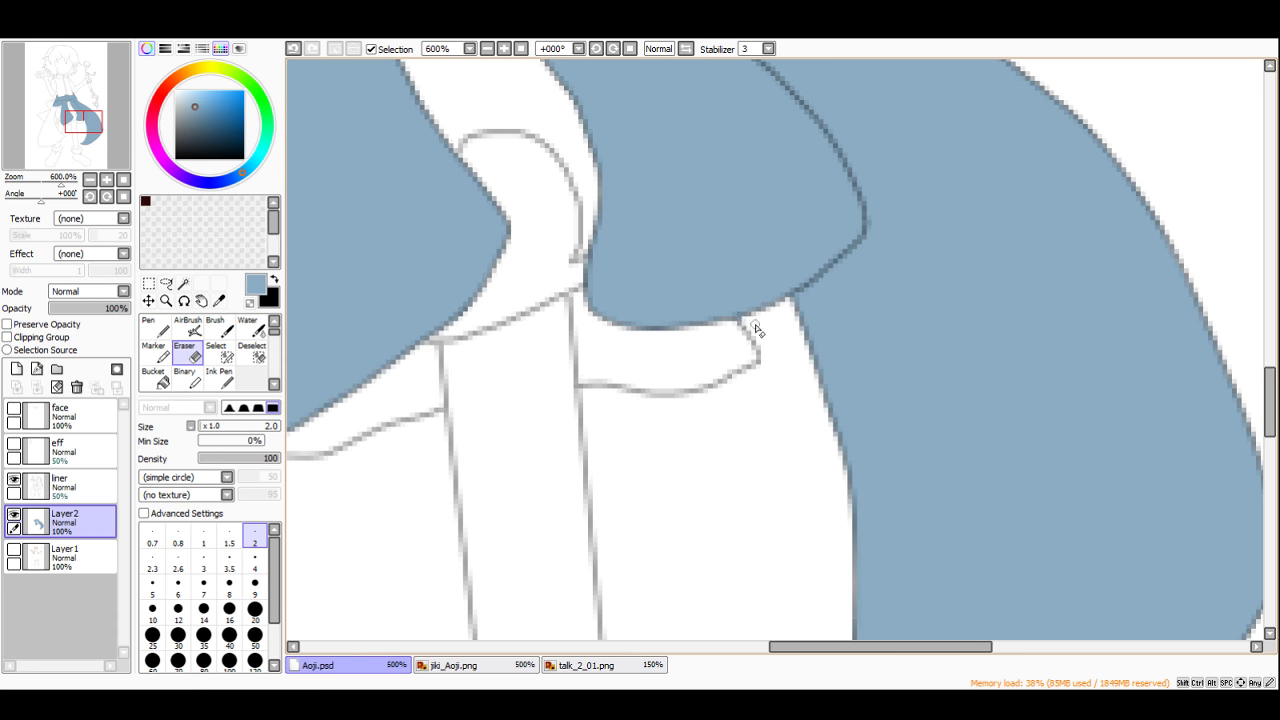
scroll(631, 331, "down", 3)
scroll(665, 380, "up", 2)
scroll(675, 387, "up", 1)
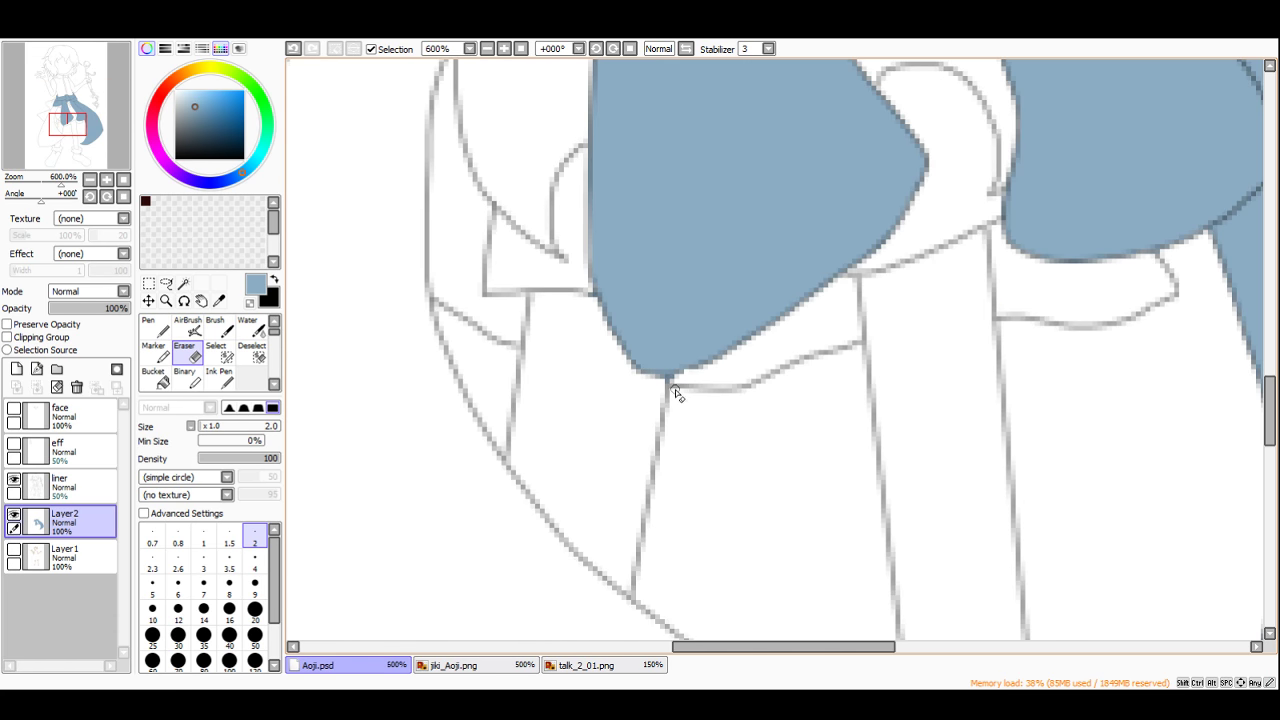
scroll(537, 333, "down", 4)
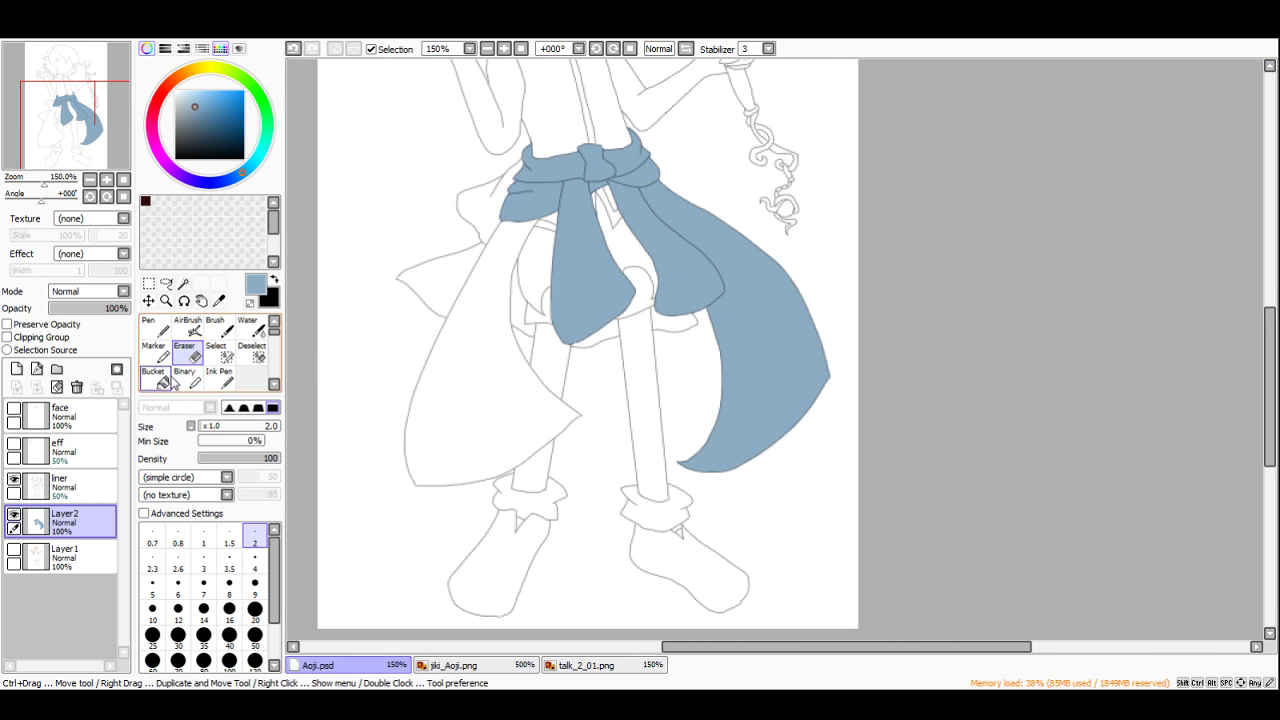
Step: Fill the opposite large coat panel, the bunched fold behind the sash and the pointed flap below it with the same blue using the Bucket
left_click(162, 381)
left_click(447, 377)
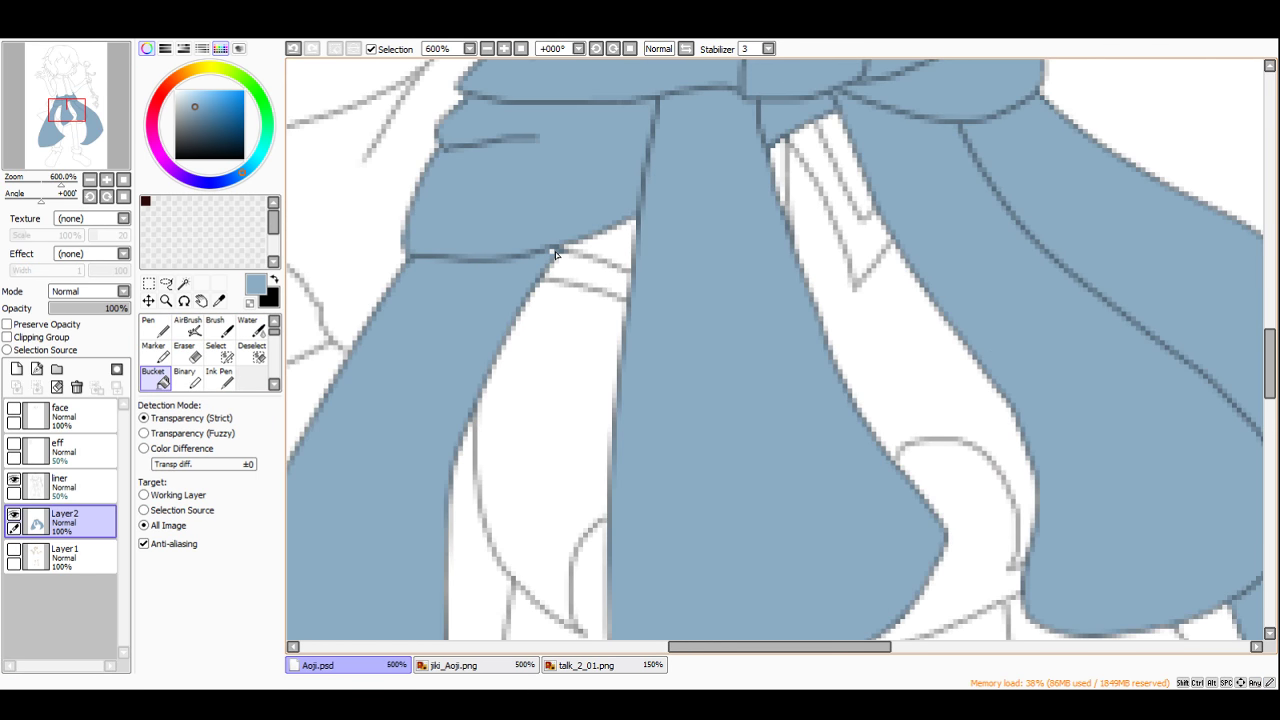
scroll(553, 255, "down", 5)
scroll(600, 280, "up", 4)
left_click(678, 242)
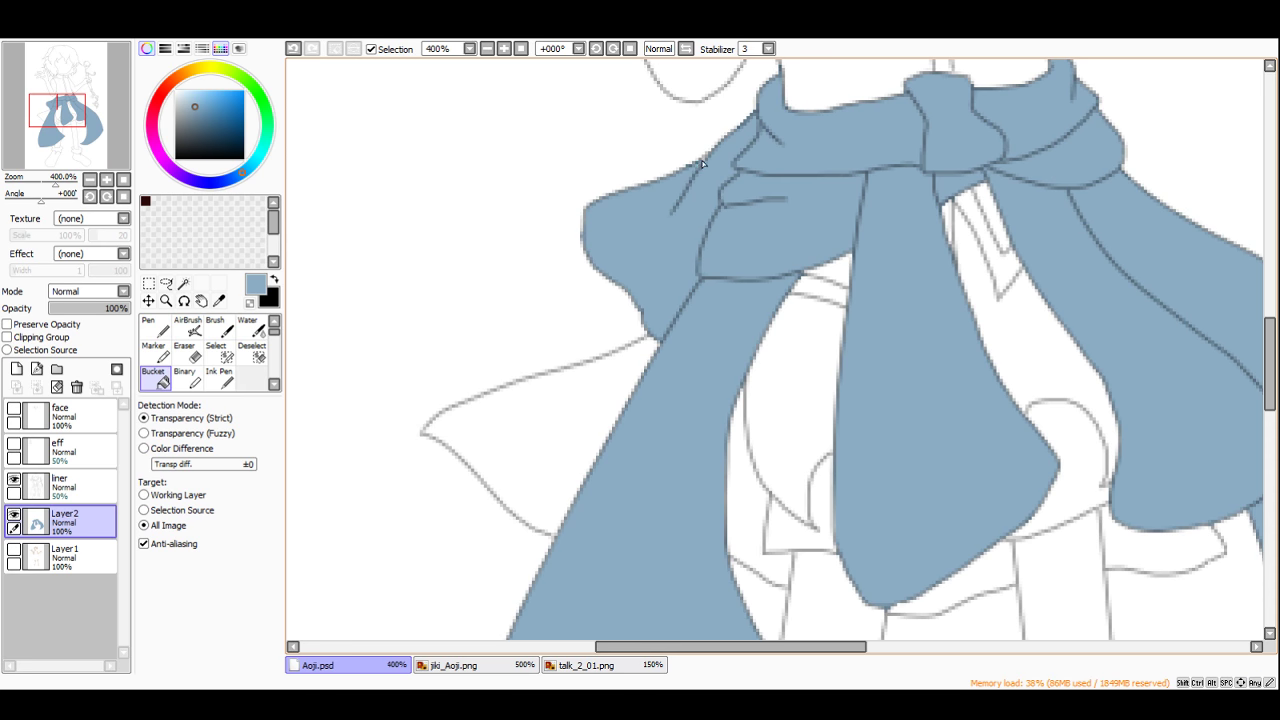
left_click(600, 364)
scroll(665, 337, "down", 4)
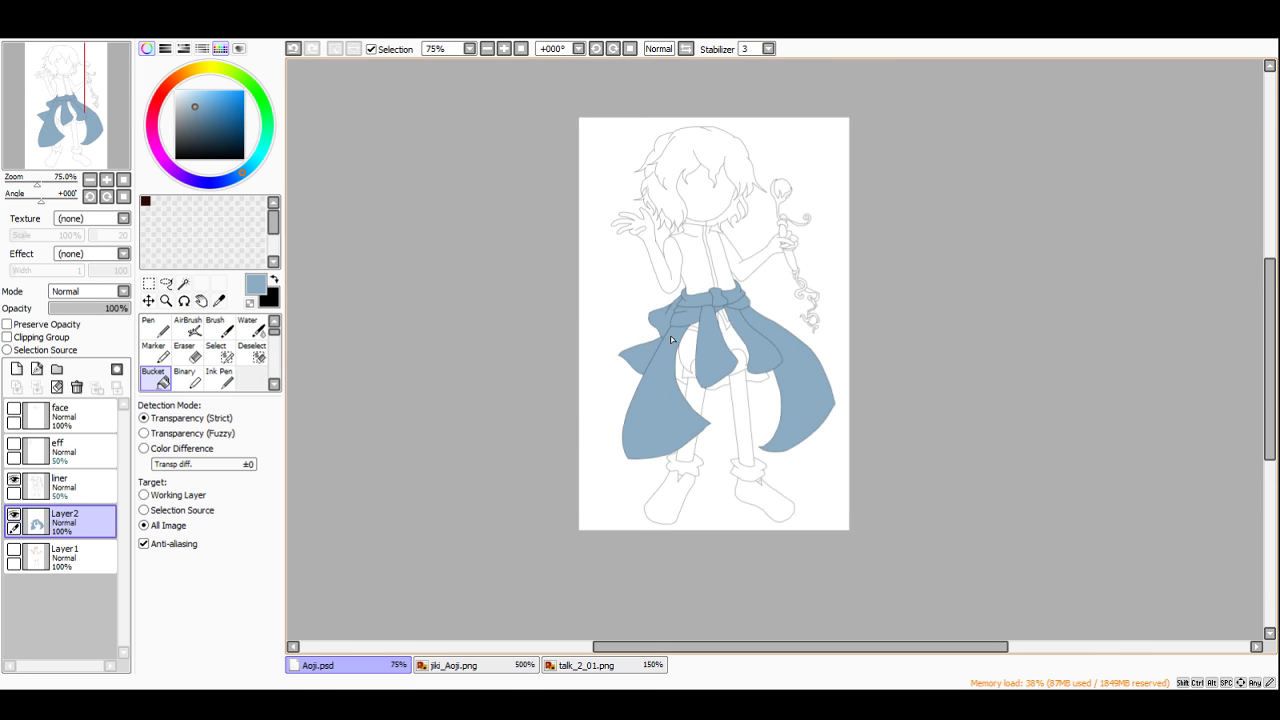
Step: Fill the remaining hem pieces beneath the sash tails and around the tops of the legs with the same light blue
scroll(730, 377, "up", 3)
scroll(660, 424, "up", 3)
left_click(760, 400)
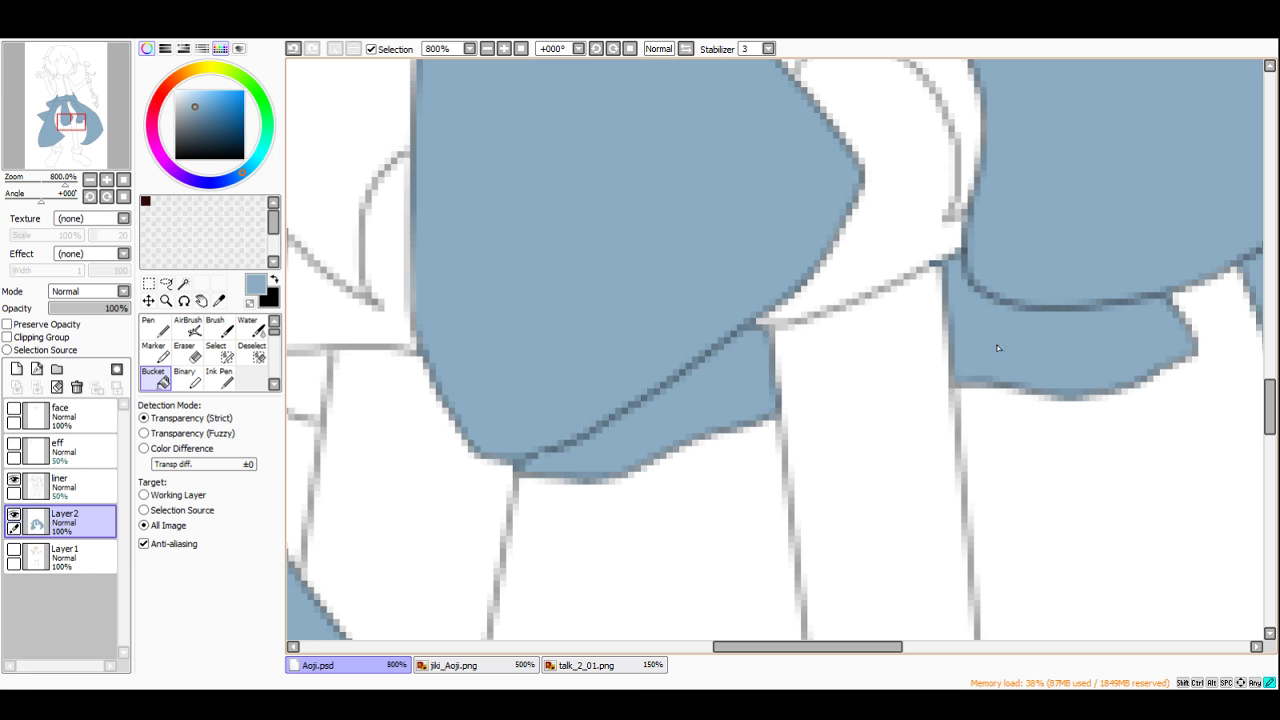
scroll(592, 363, "down", 3)
left_click(476, 352)
scroll(480, 346, "down", 3)
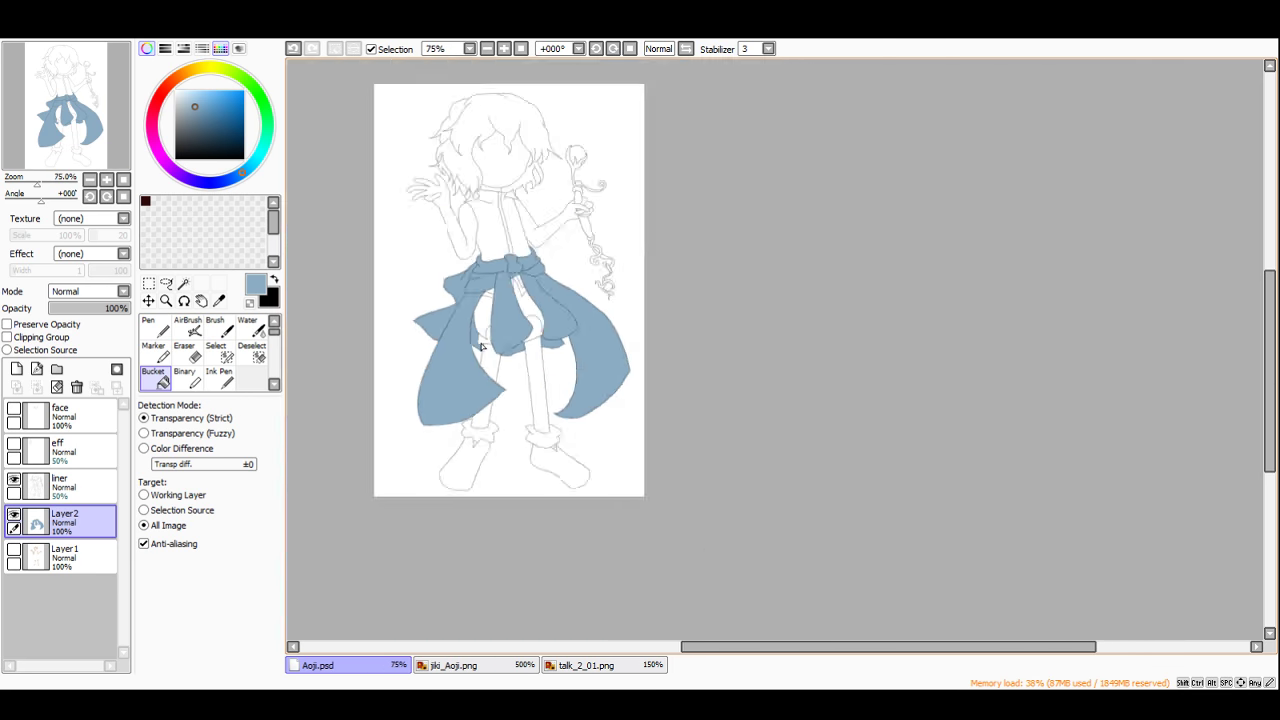
scroll(467, 314, "up", 4)
scroll(530, 333, "down", 3)
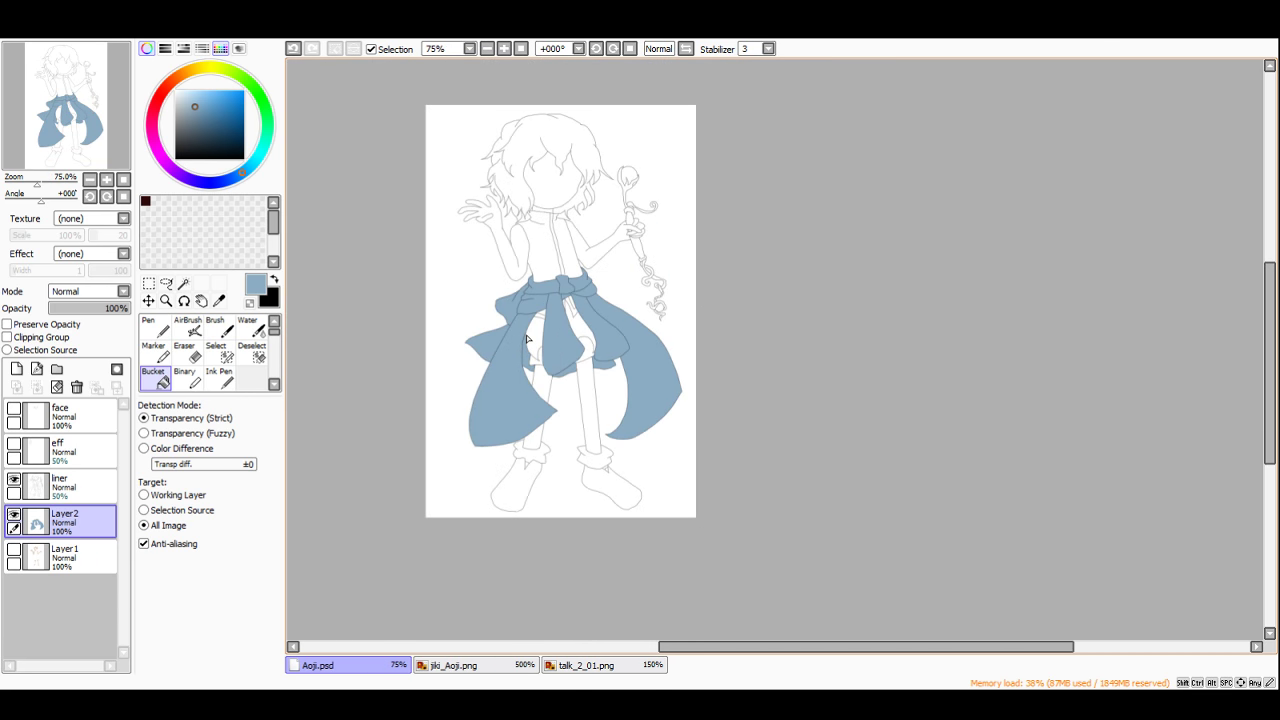
scroll(580, 225, "up", 2)
scroll(586, 263, "down", 2)
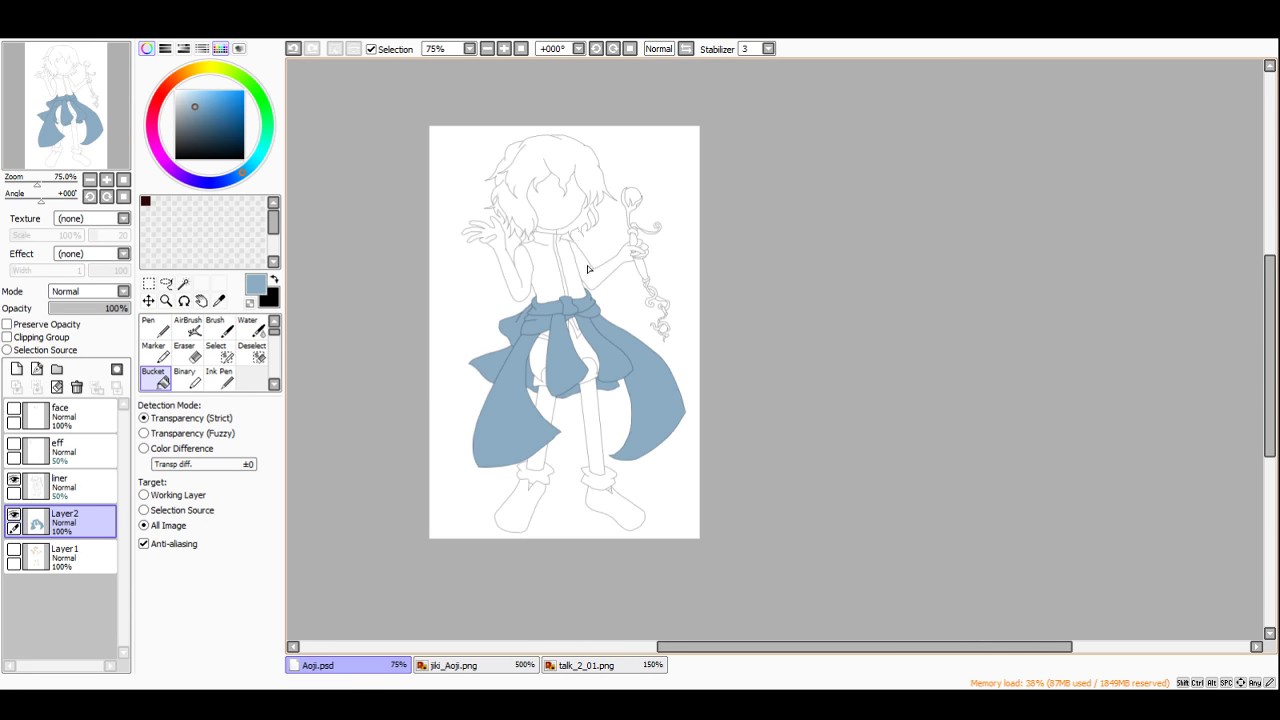
Step: Fill both shoes with the same light blue, leaving the cuffs uncolored
scroll(526, 562, "up", 1)
scroll(526, 486, "up", 1)
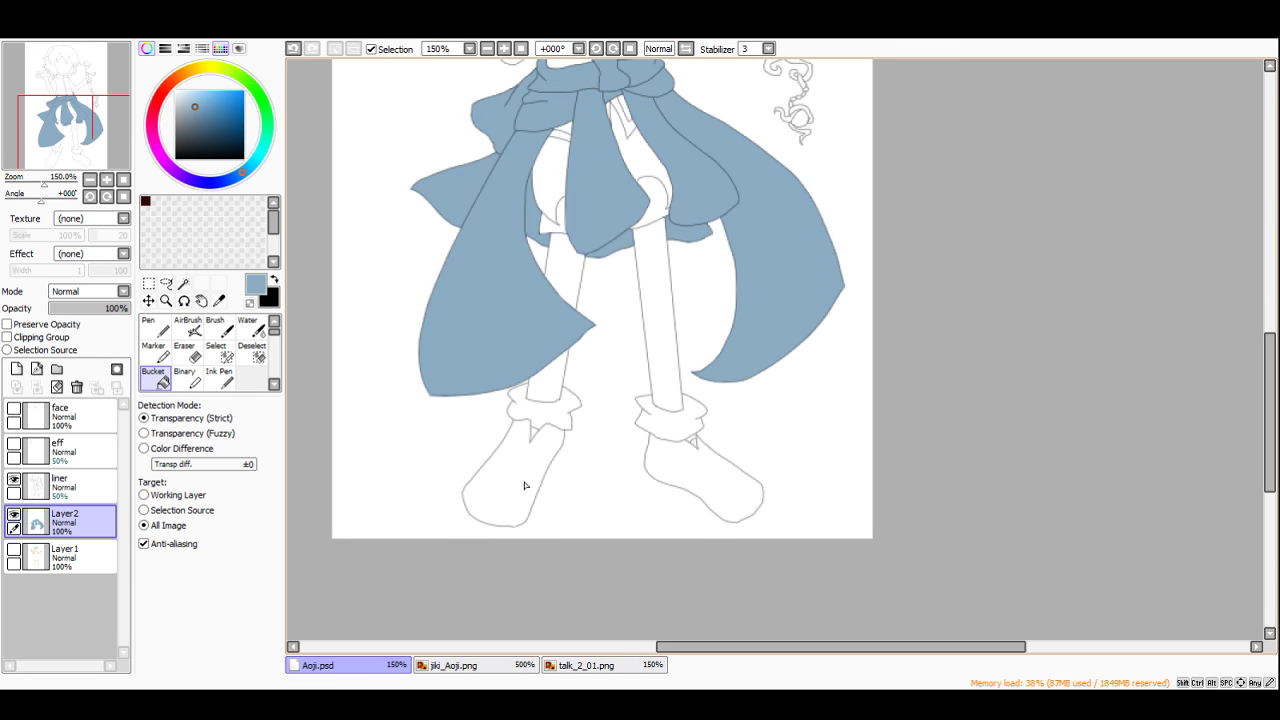
left_click(526, 486)
scroll(720, 480, "up", 2)
left_click(715, 485)
scroll(715, 485, "down", 4)
scroll(525, 396, "up", 4)
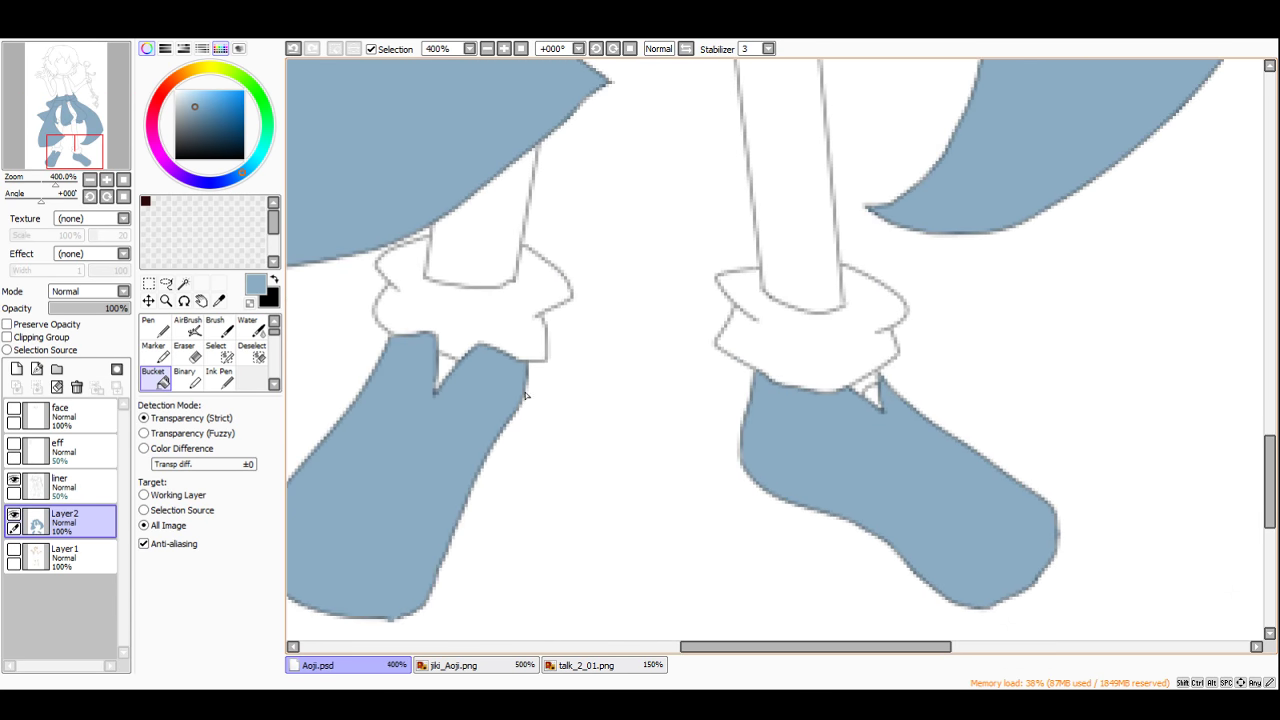
scroll(873, 377, "down", 5)
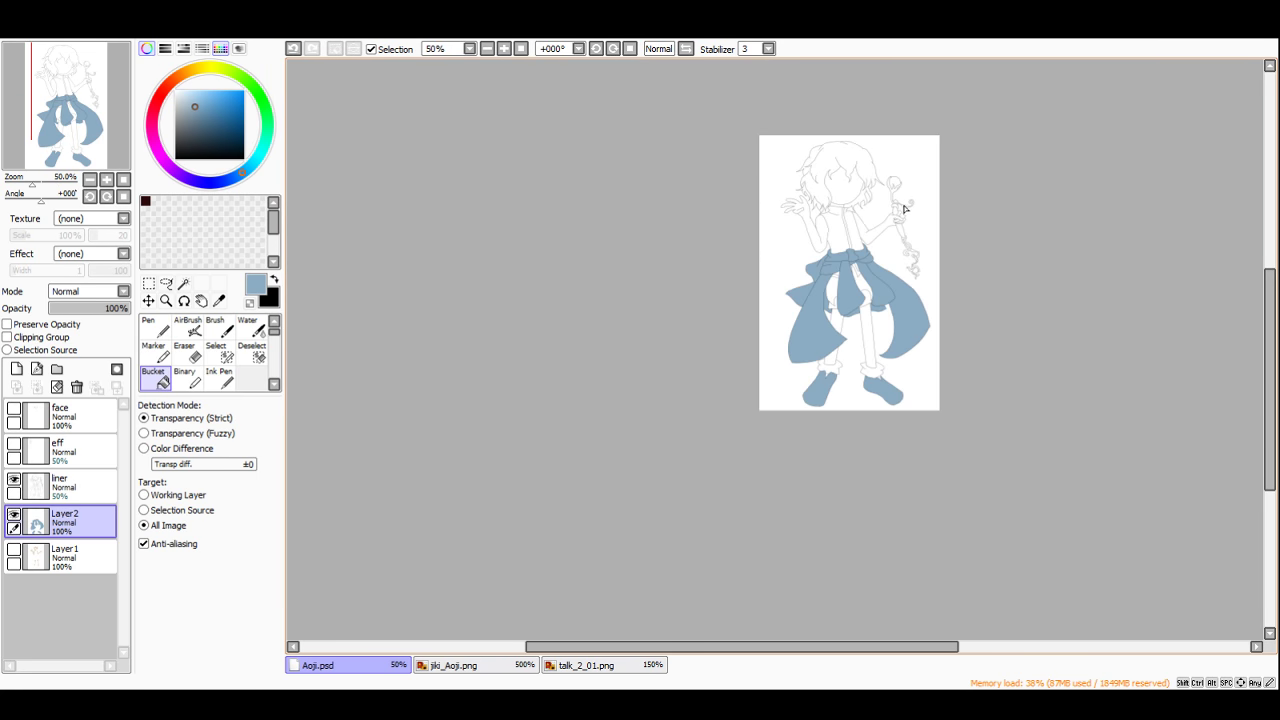
Step: Pick a dark navy shading color using the blue clothing in jiki_Aoji.png as reference, and return to Aoji.psd
scroll(903, 208, "up", 2)
left_click(450, 666)
scroll(586, 397, "down", 4)
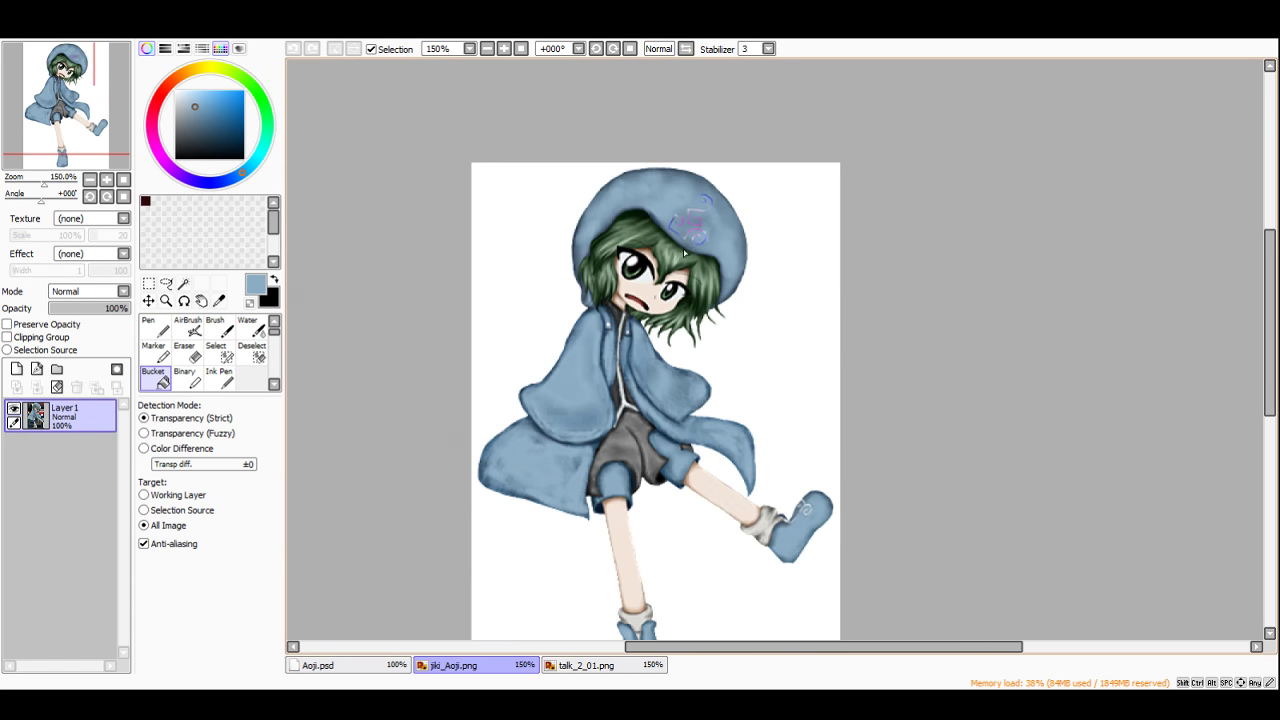
scroll(670, 162, "up", 3)
scroll(632, 192, "up", 1)
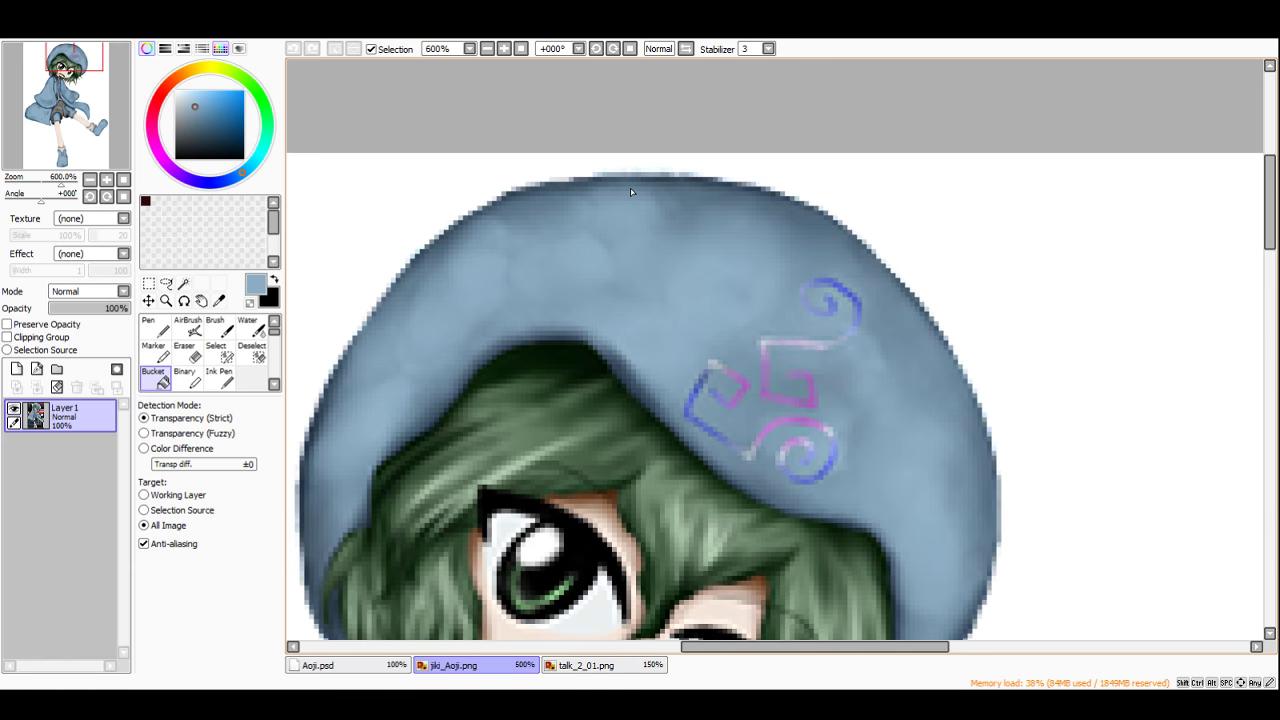
scroll(632, 192, "down", 1)
scroll(605, 197, "up", 1)
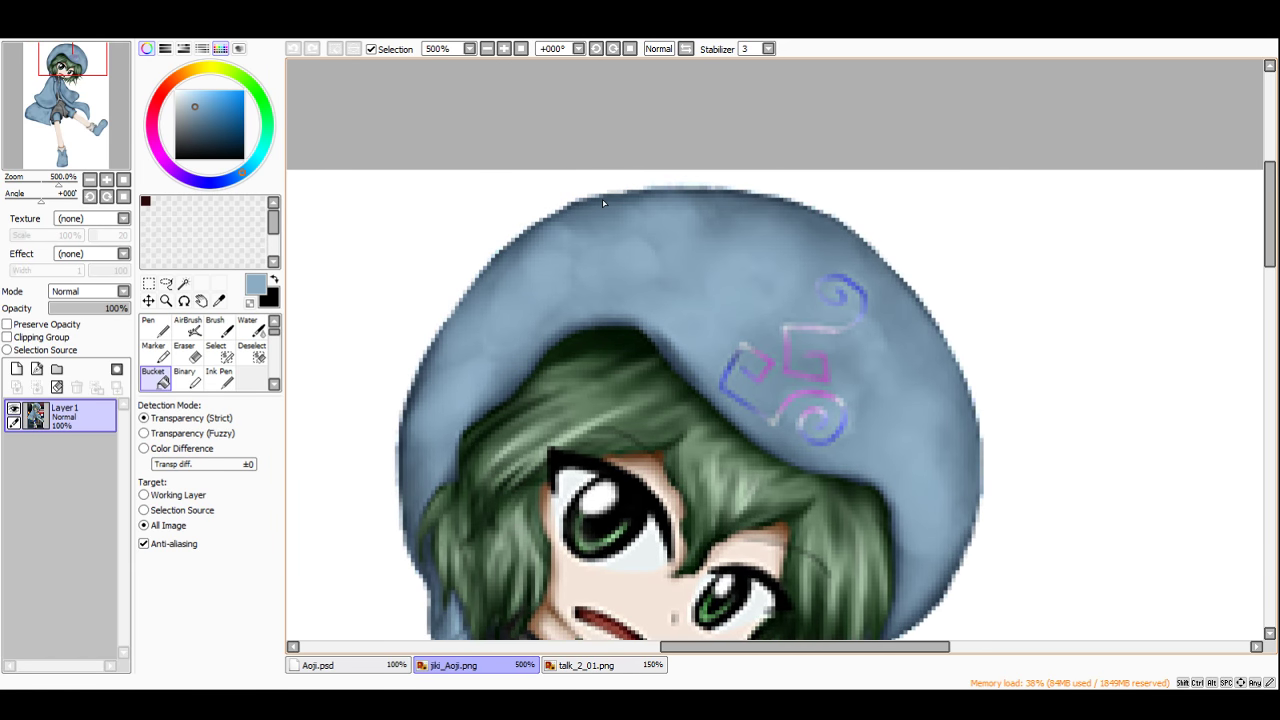
scroll(603, 203, "down", 4)
scroll(600, 393, "up", 5)
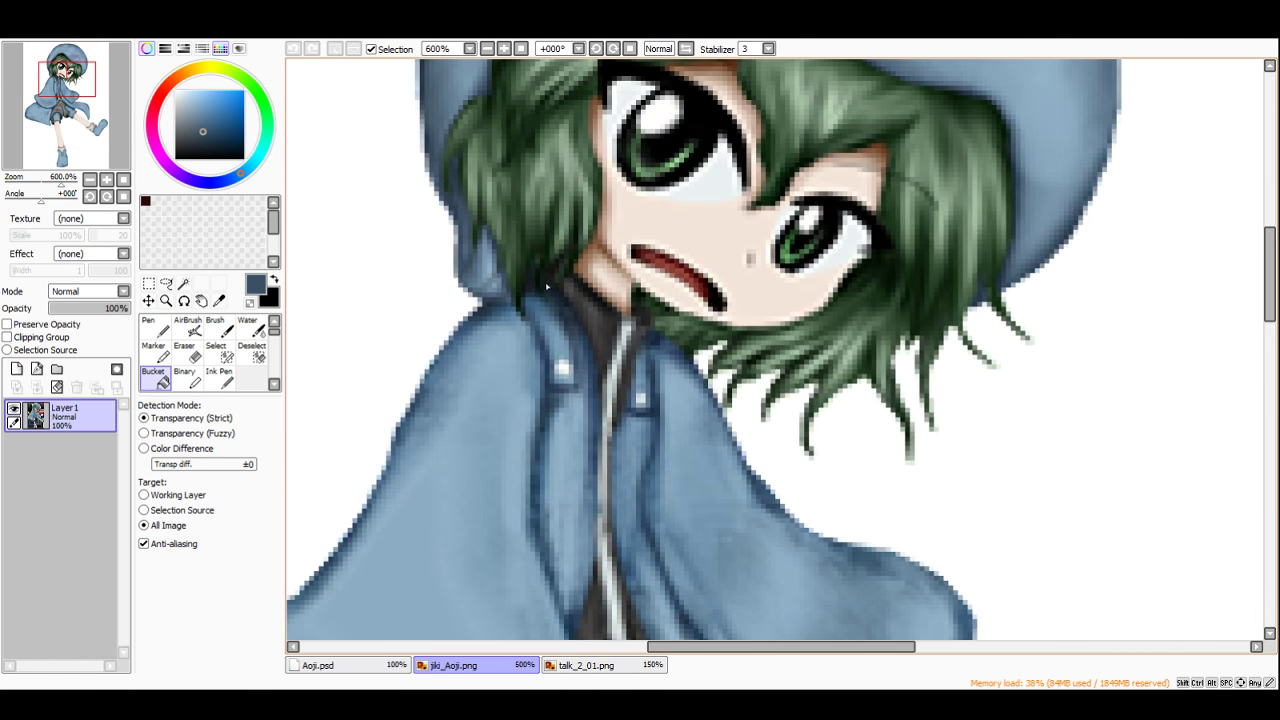
left_click(330, 665)
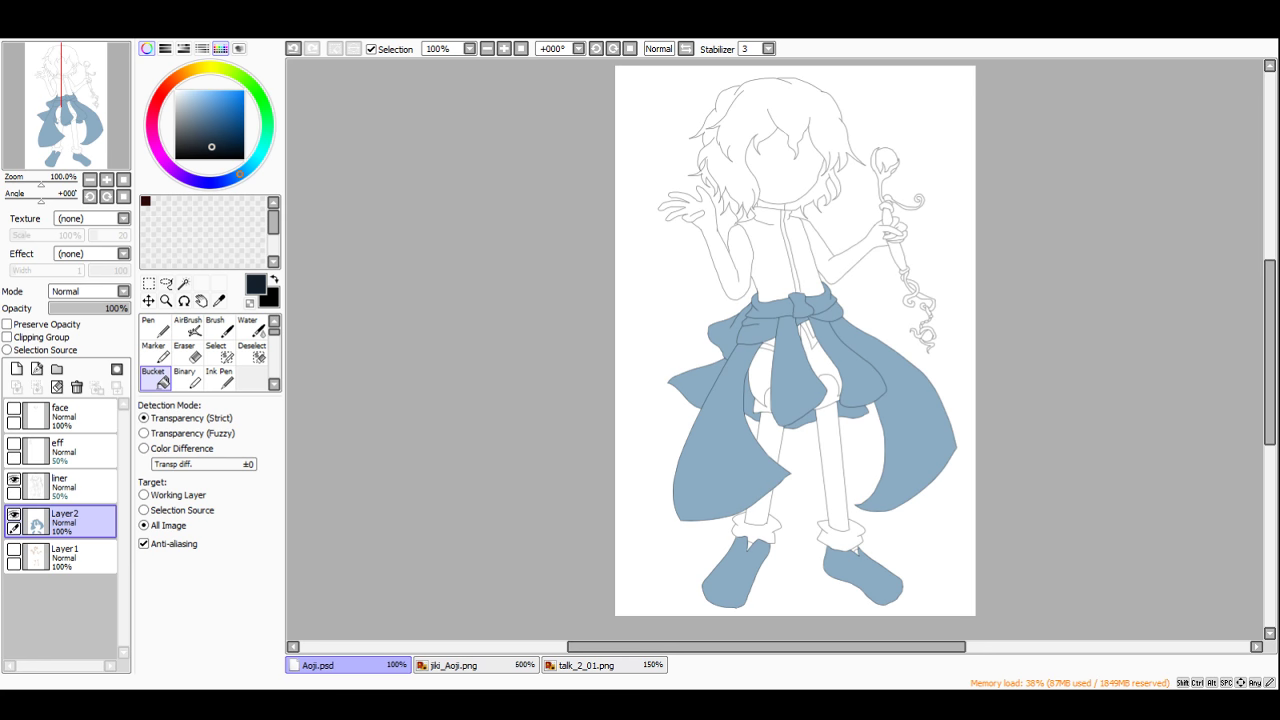
Step: Select all filled blue areas of Layer2 and switch to the Brush tool for shading
scroll(498, 375, "down", 1)
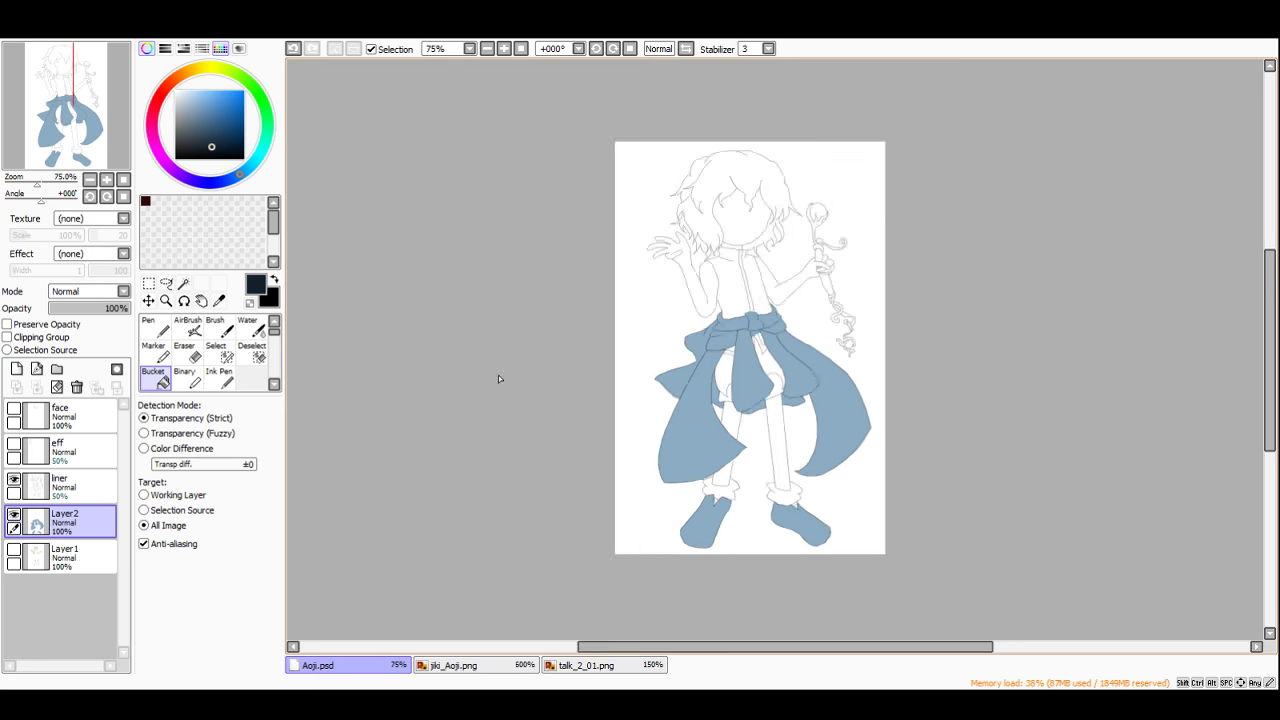
scroll(498, 375, "up", 3)
left_click(74, 521, "ctrl")
left_click(213, 332)
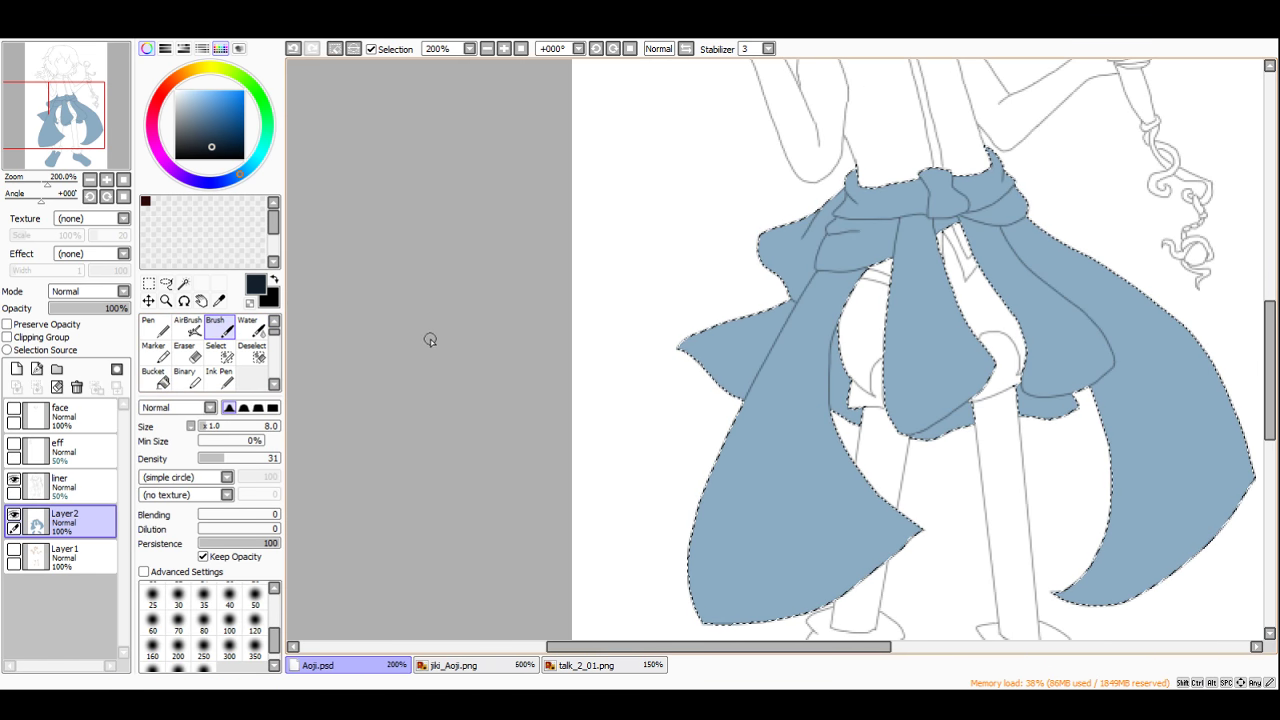
scroll(800, 366, "up", 3)
left_click_drag(843, 297, 793, 441)
key("ctrl+z")
scroll(733, 388, "down", 1)
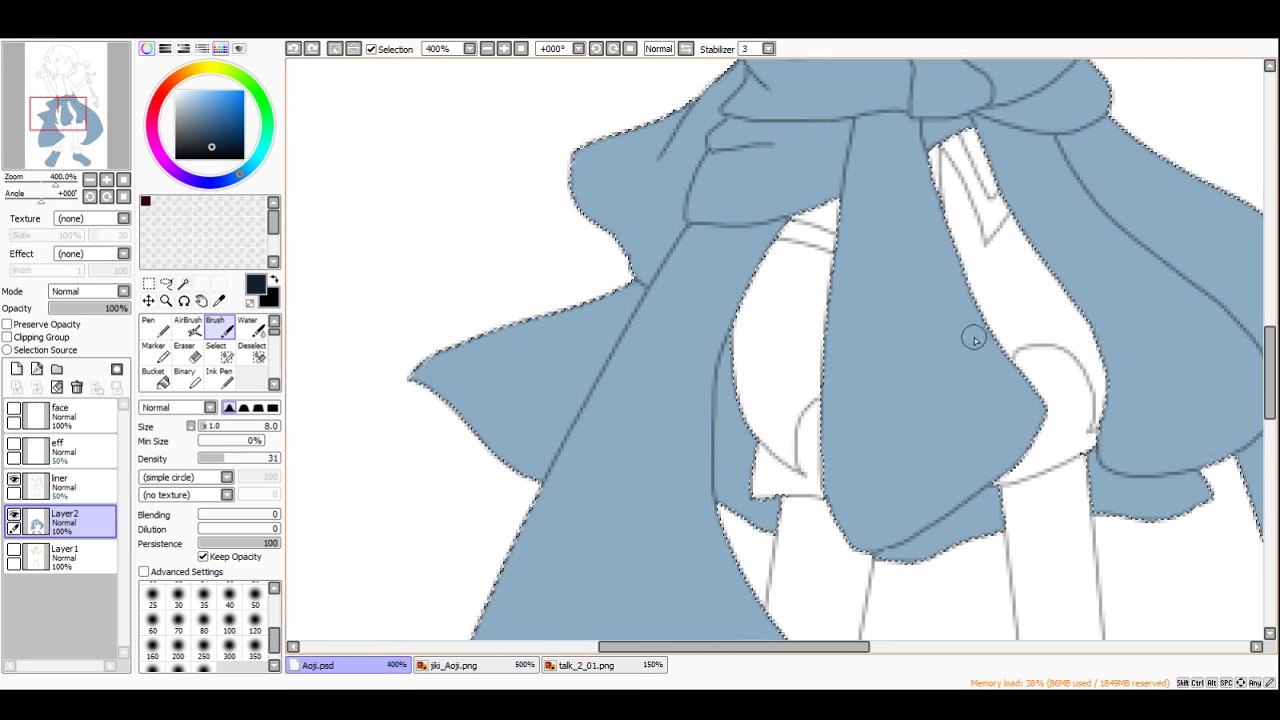
Step: Set the brush density to 40 and size to 16, and paint dark shading along the near edge of the sash knot
left_click(231, 458)
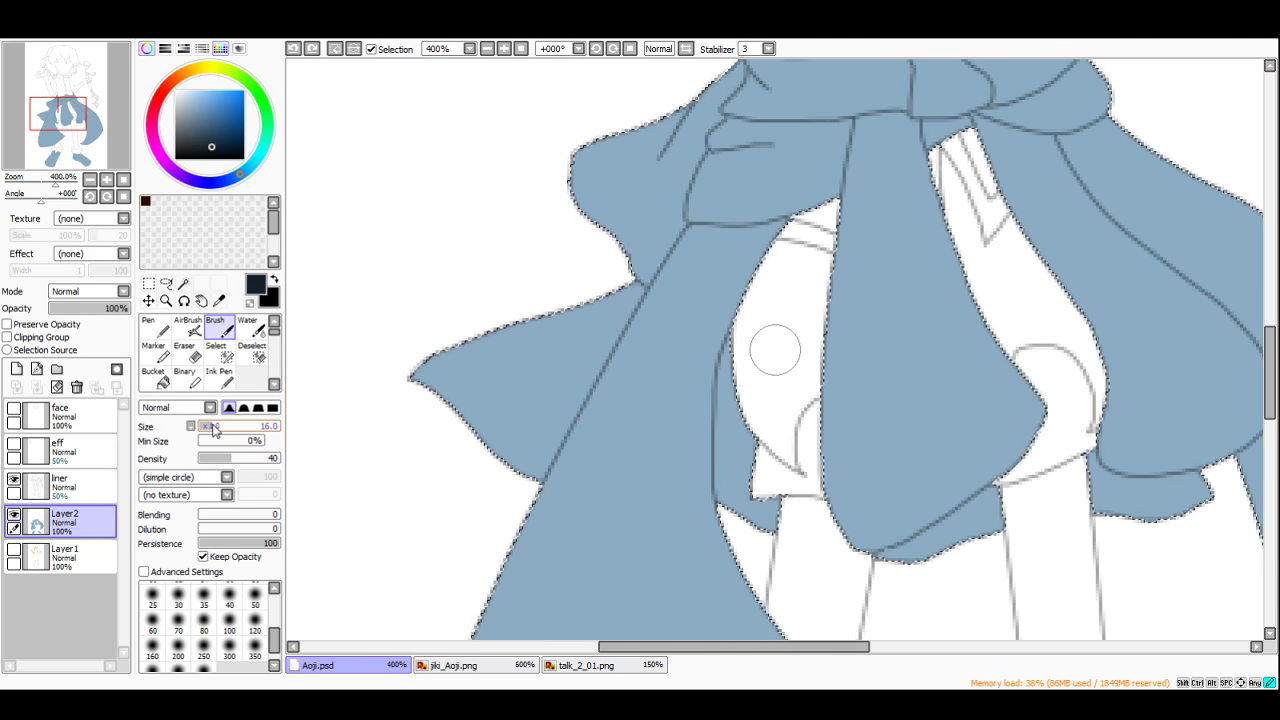
scroll(551, 323, "down", 2)
scroll(763, 180, "up", 5)
left_click_drag(680, 135, 703, 211)
left_click_drag(685, 157, 682, 258)
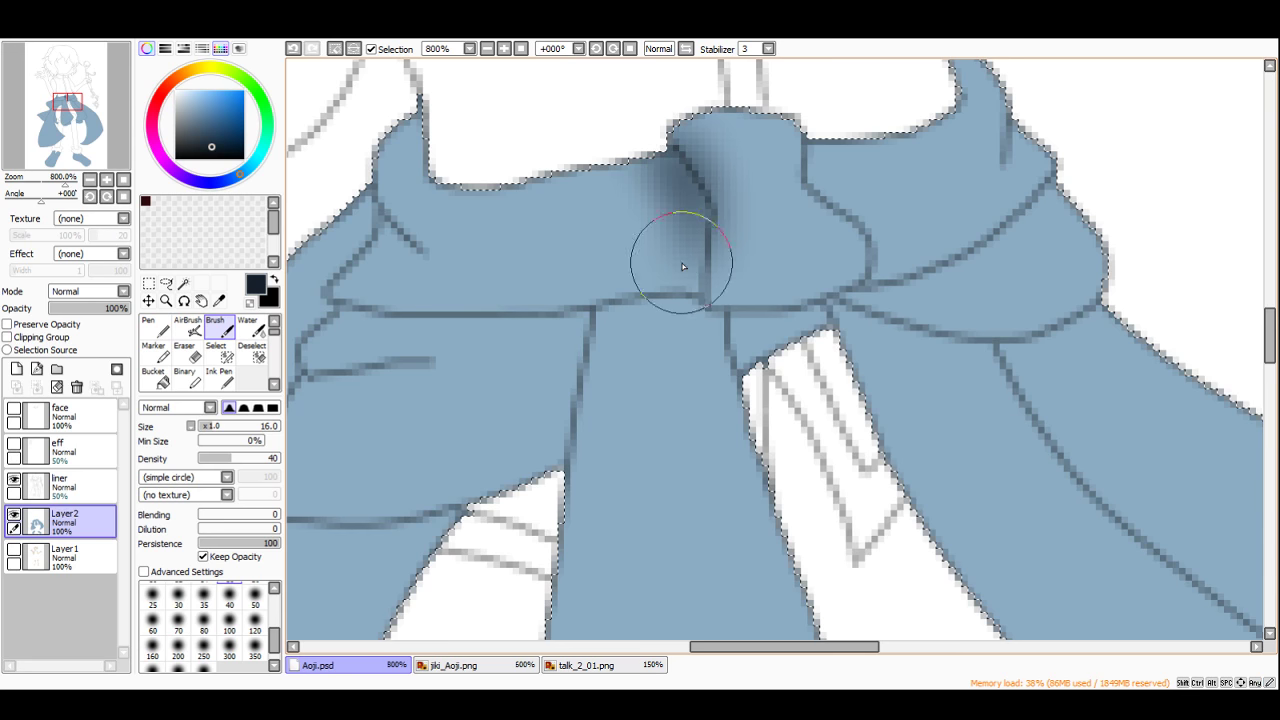
Step: Reduce the brush size to 8 and shade the sash knot's outline, inner creases and the gap beneath it
left_click_drag(222, 427, 215, 430)
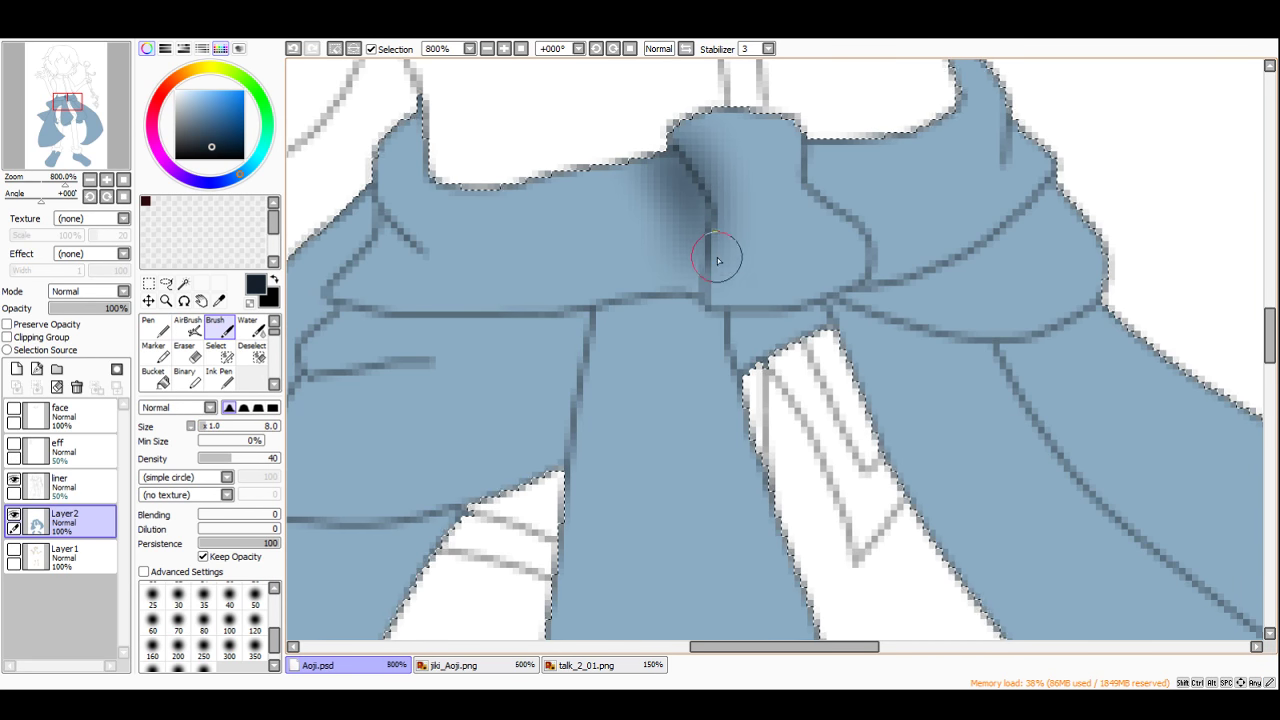
mouse_move(717, 260)
left_mouse_down()
mouse_move(737, 333)
mouse_move(880, 270)
mouse_move(814, 195)
mouse_move(837, 200)
mouse_move(811, 133)
mouse_move(809, 153)
mouse_move(670, 146)
mouse_move(760, 150)
mouse_move(786, 170)
mouse_move(768, 223)
mouse_move(813, 197)
mouse_move(870, 238)
left_mouse_up()
left_click_drag(768, 212, 728, 243)
scroll(811, 306, "down", 4)
scroll(876, 220, "up", 4)
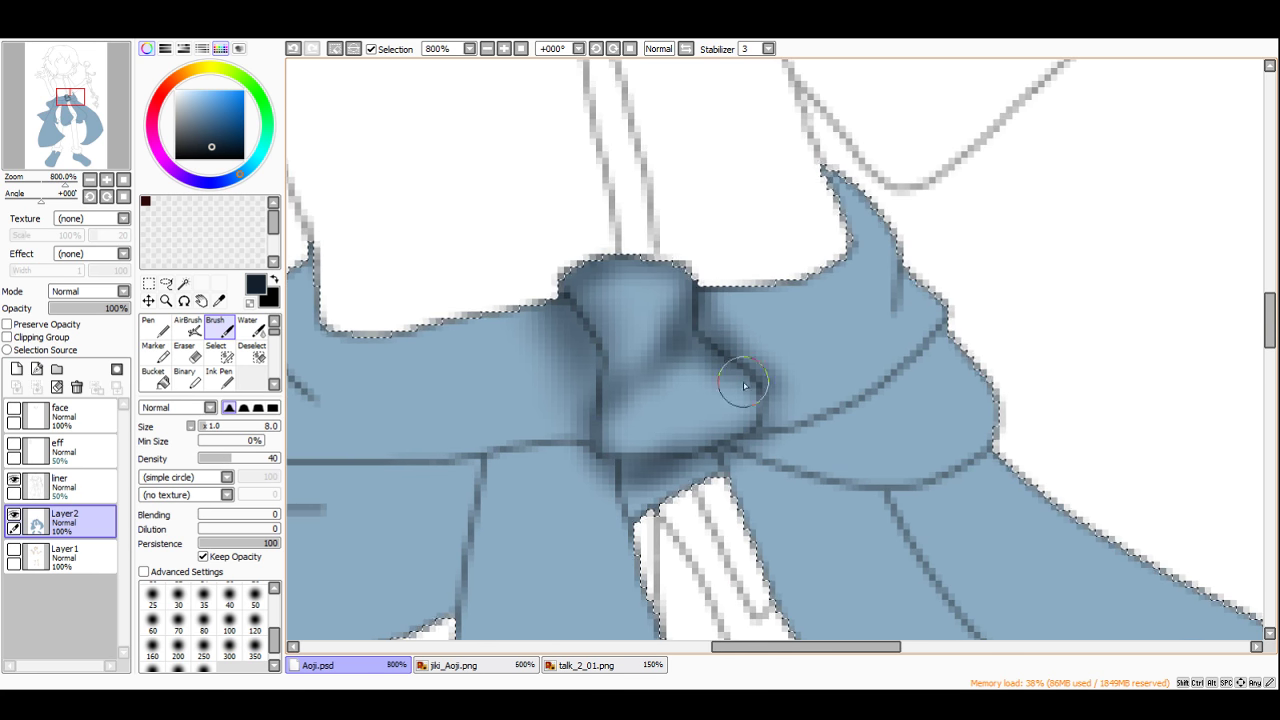
Step: Shade the folds and edges of the shorter sash section between the knot and the hip beside the staff
mouse_move(743, 386)
left_mouse_down()
mouse_move(665, 465)
mouse_move(722, 469)
mouse_move(636, 541)
mouse_move(715, 478)
mouse_move(674, 462)
mouse_move(731, 444)
mouse_move(863, 486)
mouse_move(780, 461)
mouse_move(974, 486)
mouse_move(961, 482)
mouse_move(994, 440)
mouse_move(961, 333)
mouse_move(763, 445)
mouse_move(961, 333)
mouse_move(995, 390)
mouse_move(927, 384)
mouse_move(1001, 395)
mouse_move(841, 420)
mouse_move(952, 315)
mouse_move(936, 313)
mouse_move(916, 246)
mouse_move(882, 324)
mouse_move(851, 354)
mouse_move(874, 207)
mouse_move(897, 288)
mouse_move(859, 205)
mouse_move(815, 185)
mouse_move(815, 296)
mouse_move(816, 281)
mouse_move(761, 317)
mouse_move(706, 286)
left_mouse_up()
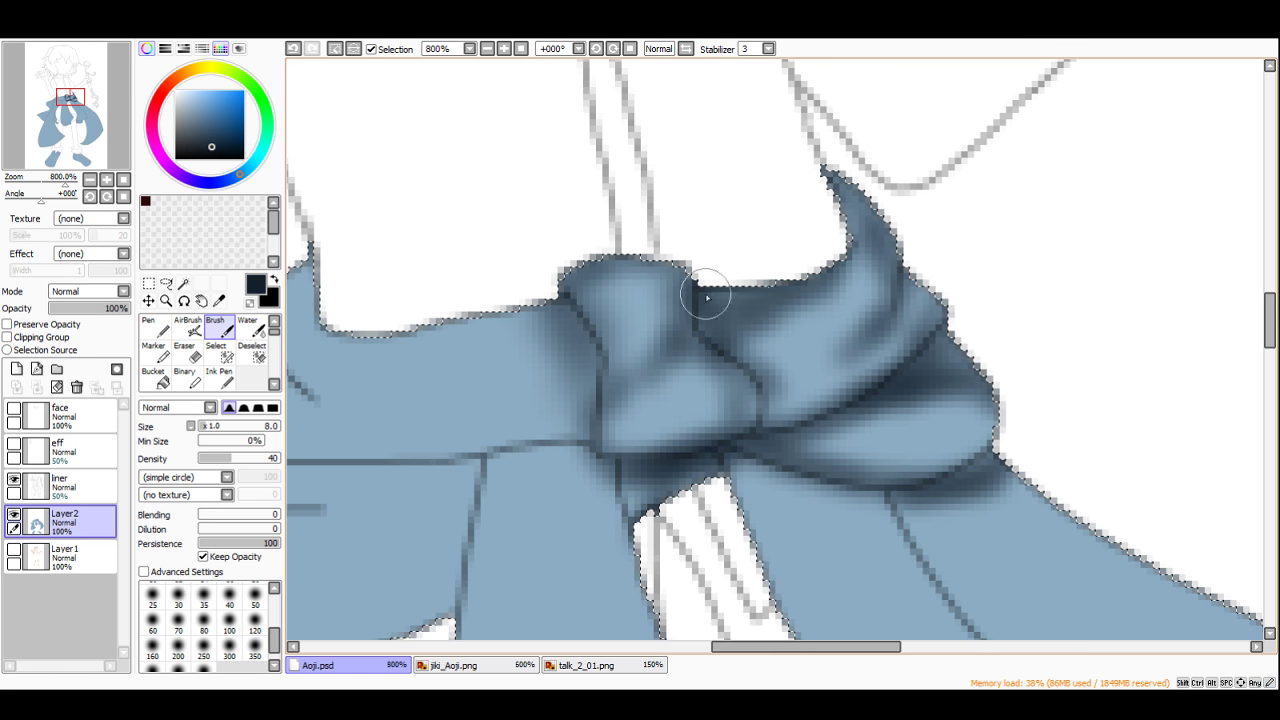
scroll(706, 286, "down", 3)
scroll(789, 292, "up", 2)
left_click_drag(789, 292, 886, 286)
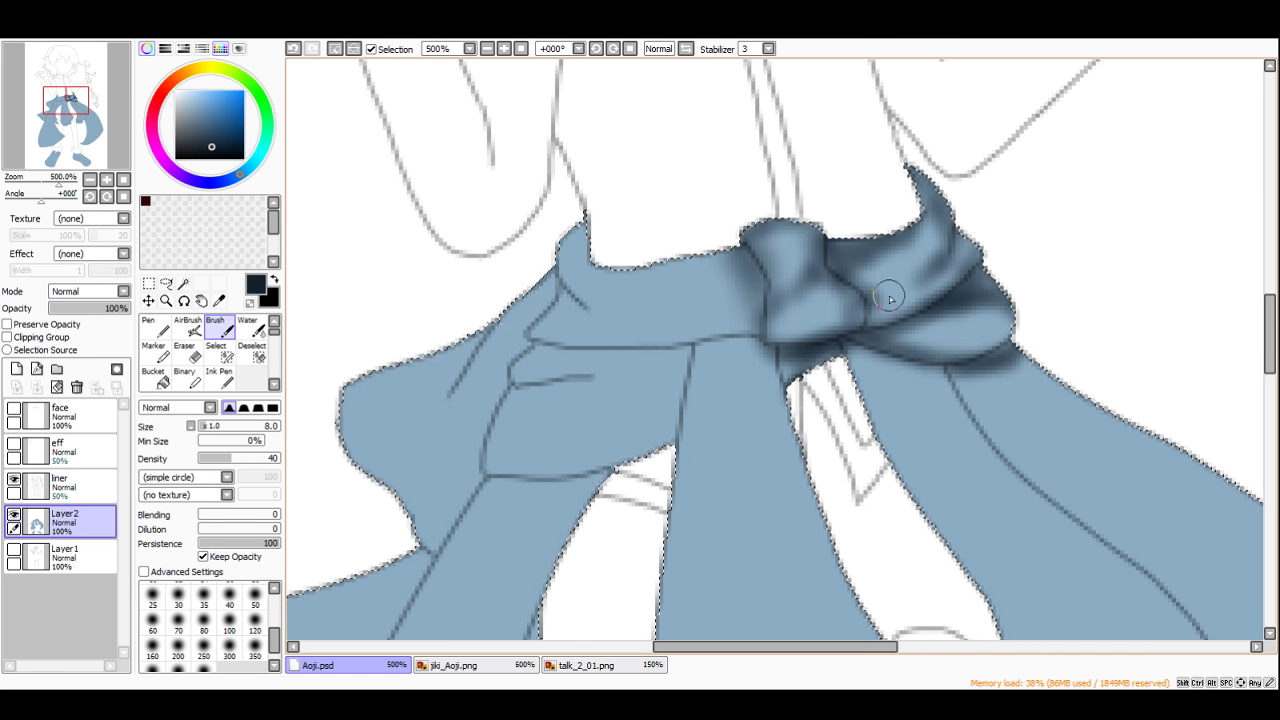
Step: Shade the creases and edges of the longer sash section on the other side of the knot
scroll(720, 271, "up", 1)
mouse_move(720, 271)
left_mouse_down()
mouse_move(689, 261)
mouse_move(584, 272)
mouse_move(572, 232)
mouse_move(615, 264)
mouse_move(536, 238)
mouse_move(567, 241)
mouse_move(595, 328)
mouse_move(549, 295)
mouse_move(500, 344)
mouse_move(514, 356)
mouse_move(715, 344)
mouse_move(779, 309)
mouse_move(686, 310)
mouse_move(760, 284)
mouse_move(738, 278)
mouse_move(622, 325)
mouse_move(654, 337)
mouse_move(674, 317)
mouse_move(590, 320)
left_mouse_up()
scroll(728, 268, "down", 4)
scroll(755, 241, "down", 2)
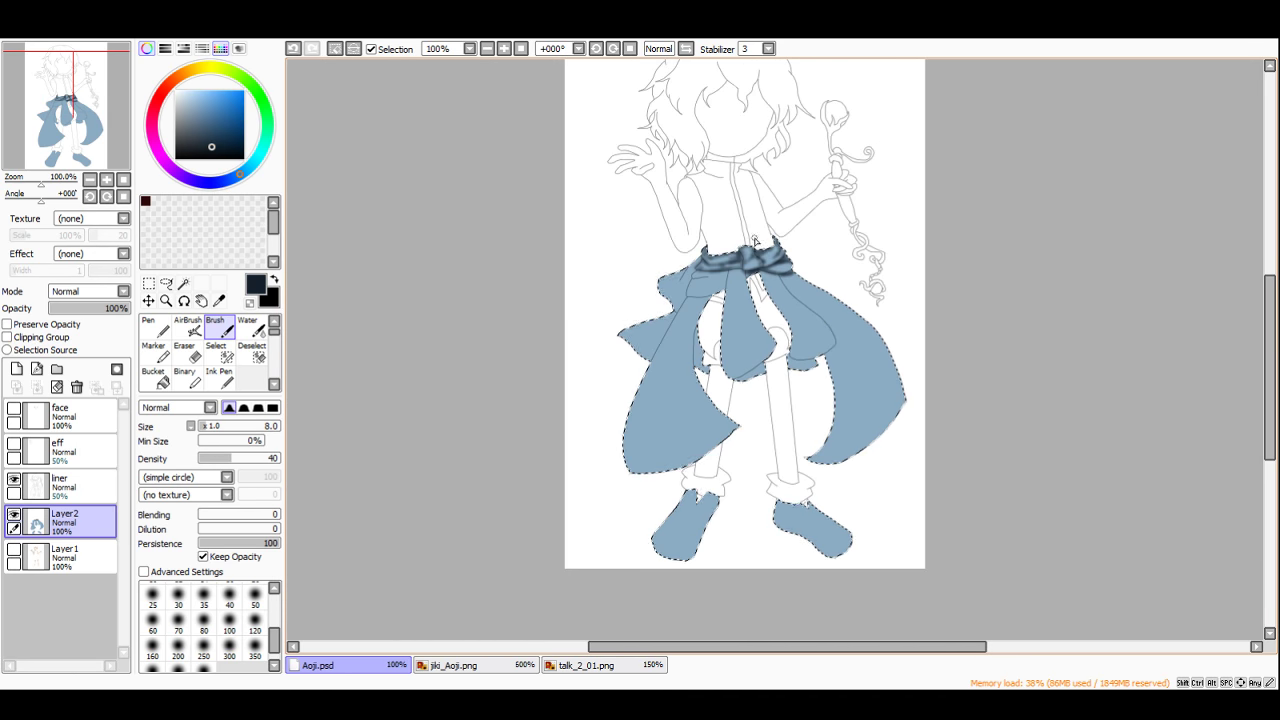
Step: Shade the creases of the cloth fold below the sash and the outline of the bunched fold behind it
scroll(681, 262, "up", 4)
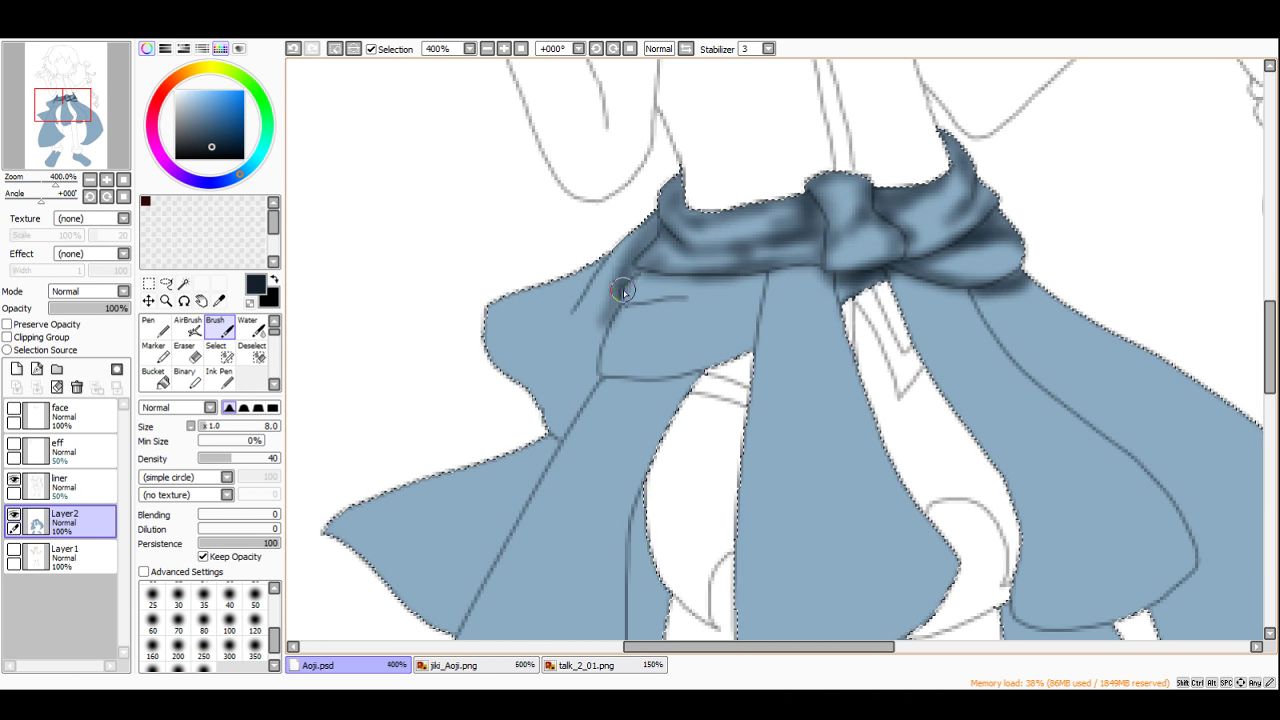
mouse_move(622, 291)
left_mouse_down()
mouse_move(694, 302)
mouse_move(632, 303)
mouse_move(664, 274)
mouse_move(619, 299)
mouse_move(645, 240)
mouse_move(593, 273)
left_mouse_up()
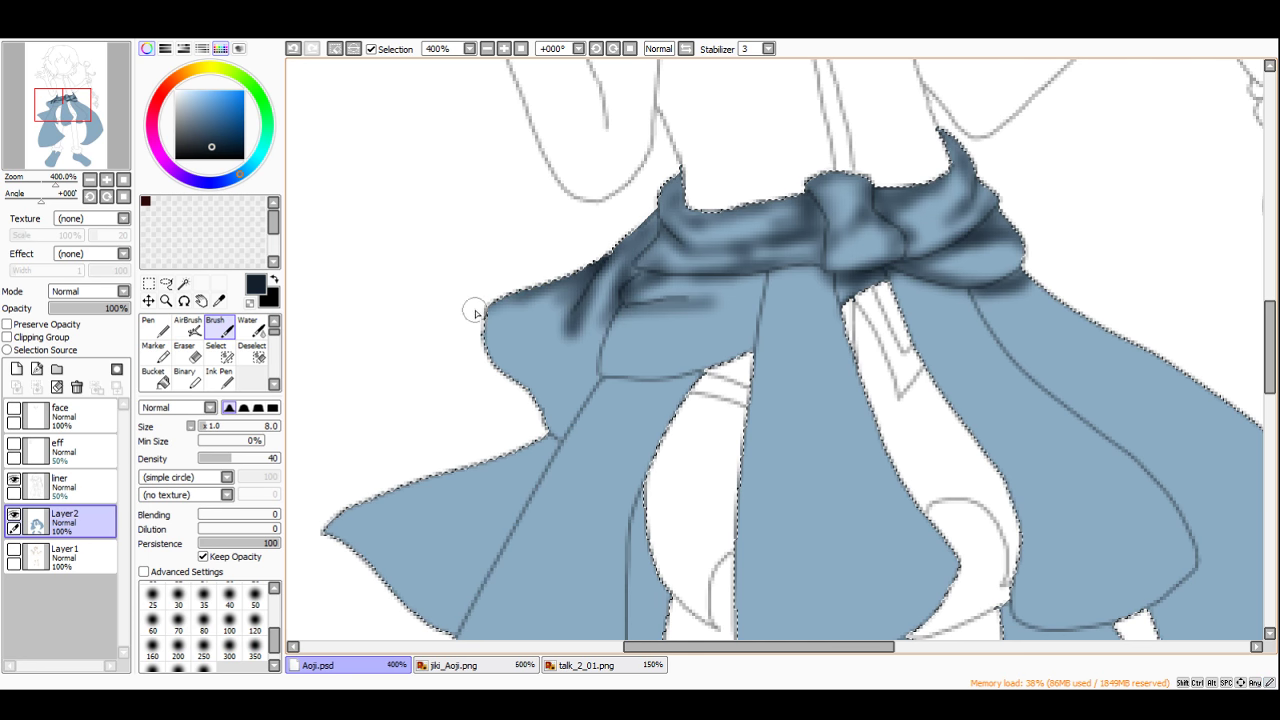
left_click_drag(476, 313, 500, 369)
mouse_move(506, 290)
left_mouse_down()
mouse_move(496, 371)
mouse_move(593, 345)
mouse_move(606, 323)
mouse_move(555, 438)
mouse_move(543, 392)
mouse_move(510, 380)
mouse_move(552, 437)
left_mouse_up()
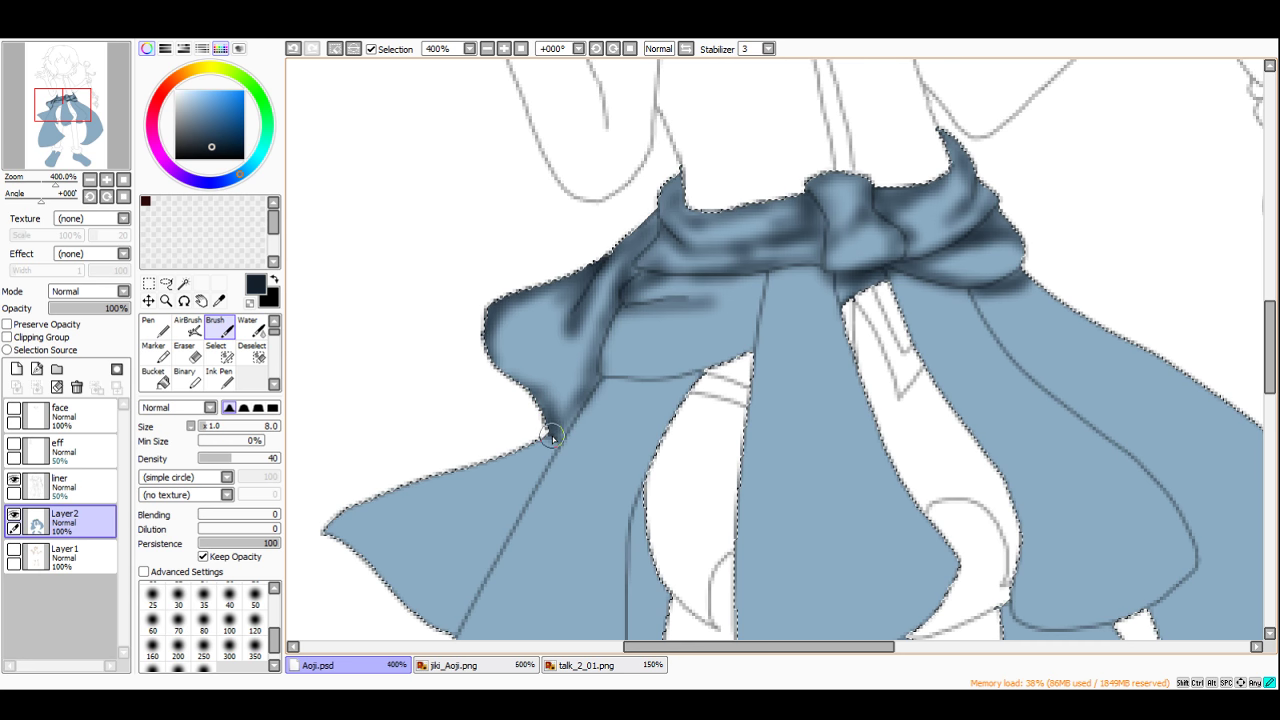
Step: Shade the tip of the bunched fold and the side and lower edges of the cloth fold below the sash
left_click_drag(591, 388, 557, 432)
scroll(617, 331, "down", 1)
scroll(608, 345, "up", 1)
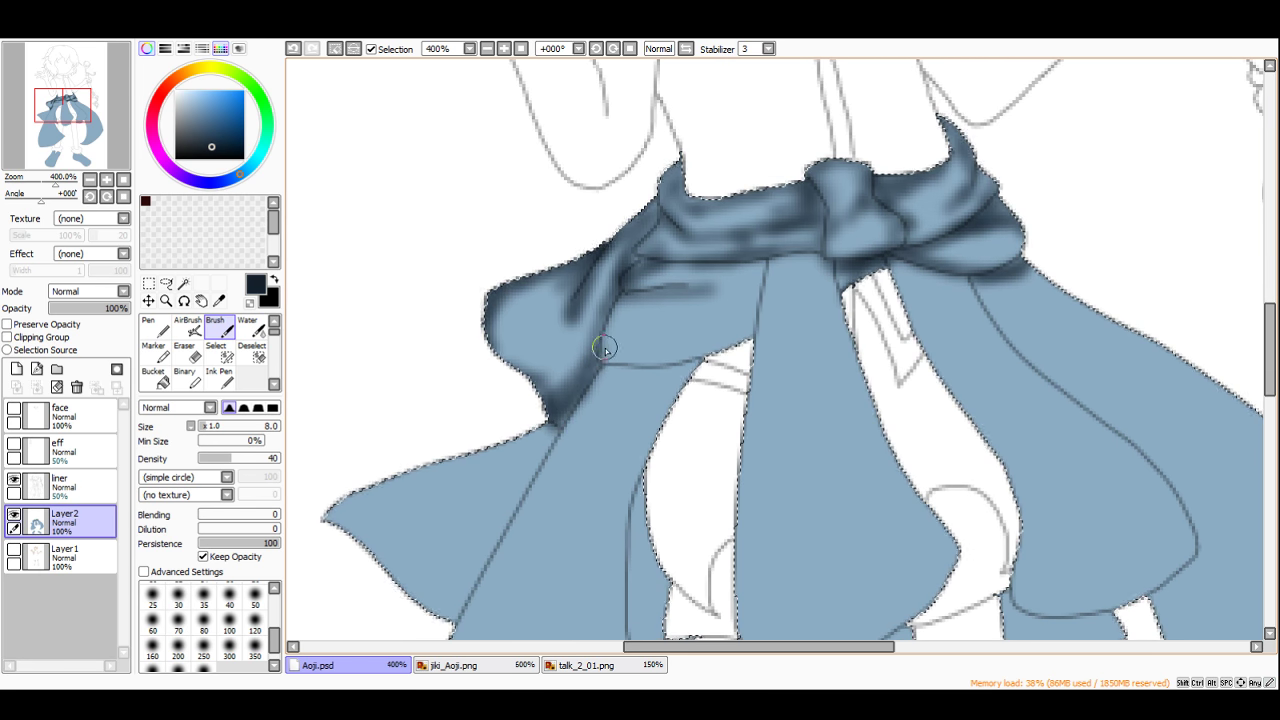
left_click_drag(605, 348, 582, 398)
left_click_drag(624, 301, 615, 322)
left_click_drag(700, 352, 620, 365)
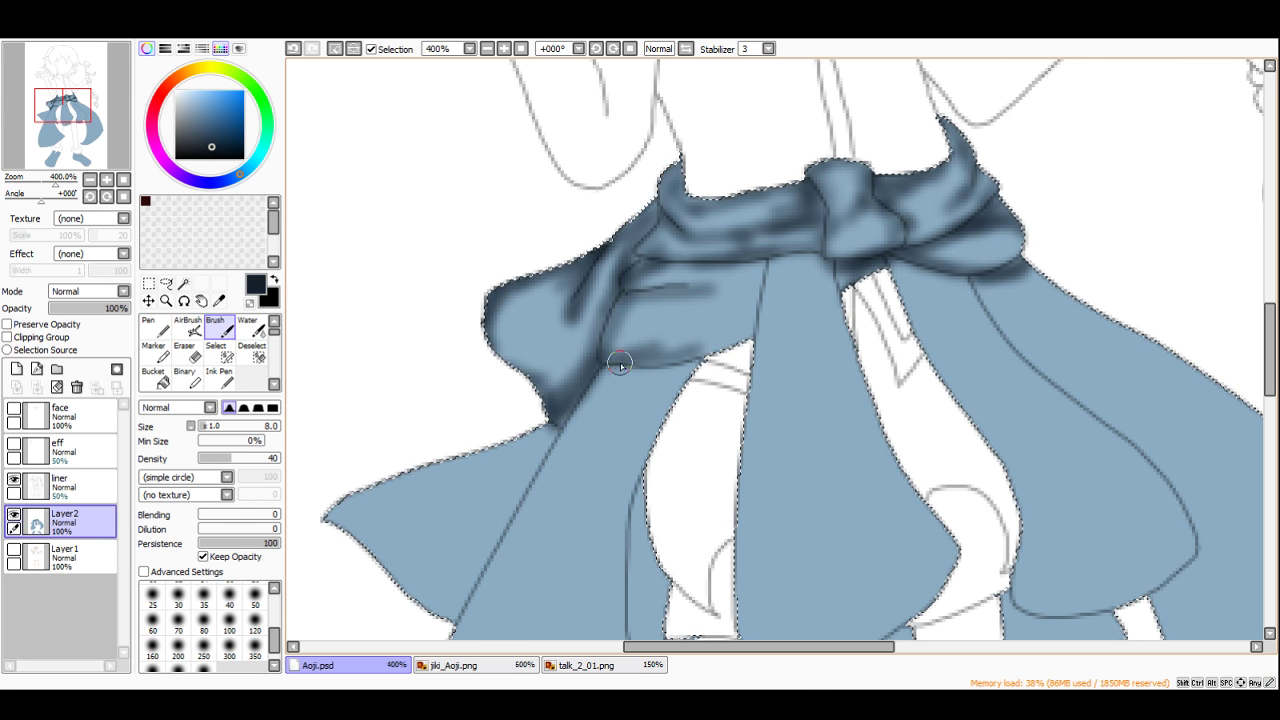
mouse_move(707, 362)
left_mouse_down()
mouse_move(756, 311)
mouse_move(742, 336)
mouse_move(774, 251)
mouse_move(693, 270)
mouse_move(746, 286)
mouse_move(751, 325)
mouse_move(758, 262)
mouse_move(749, 333)
left_mouse_up()
scroll(660, 370, "down", 4)
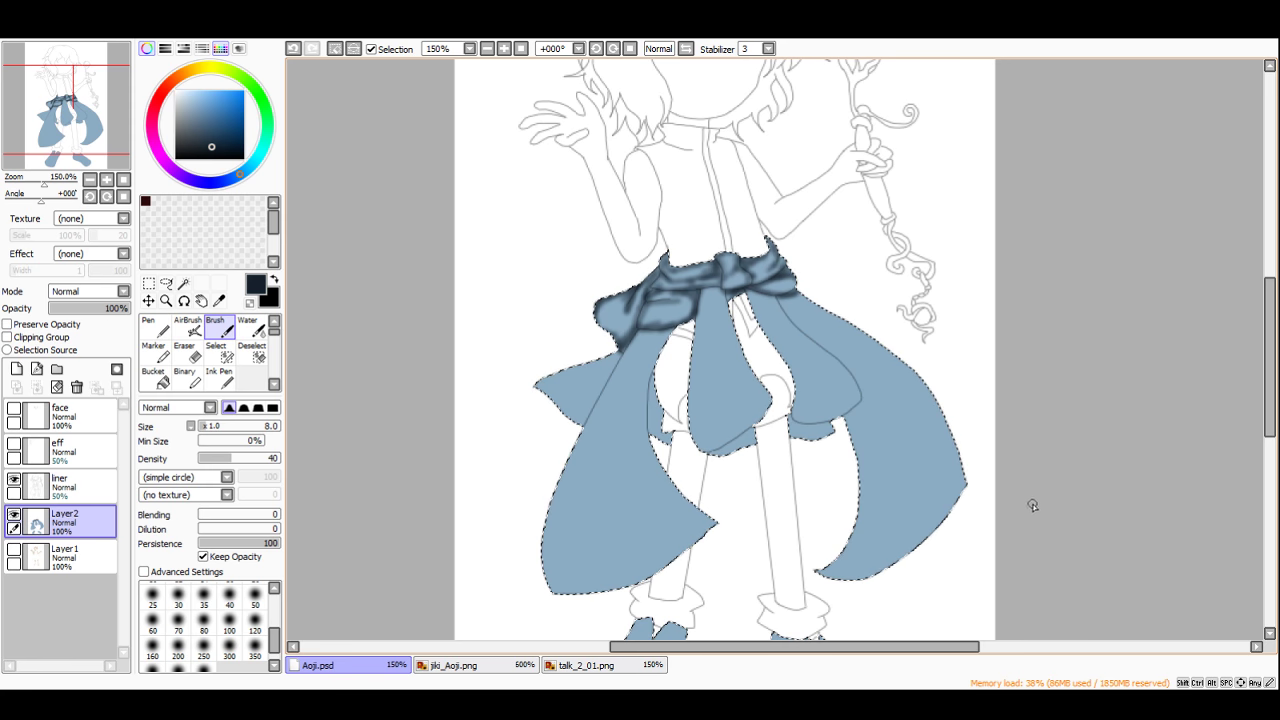
Step: Shade the inner edge of the short cloth panel on the staff side, from the sash down past the thigh
scroll(770, 335, "up", 6)
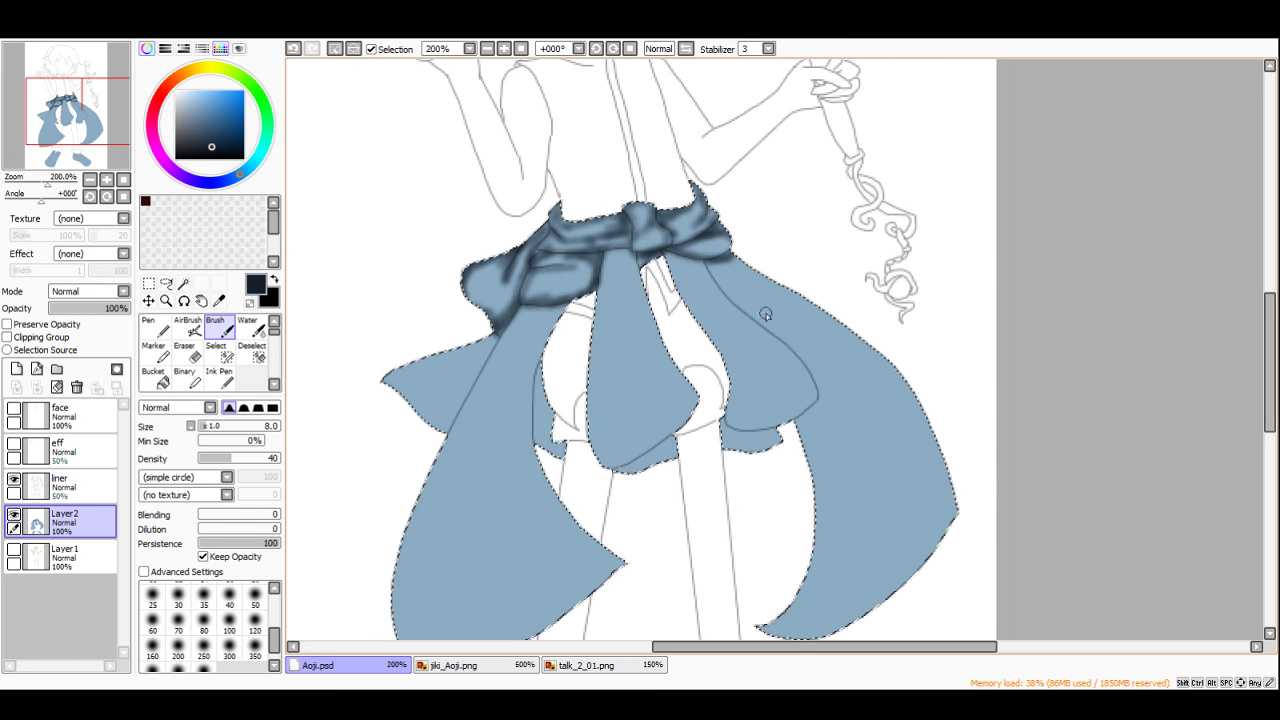
left_click_drag(716, 387, 780, 470)
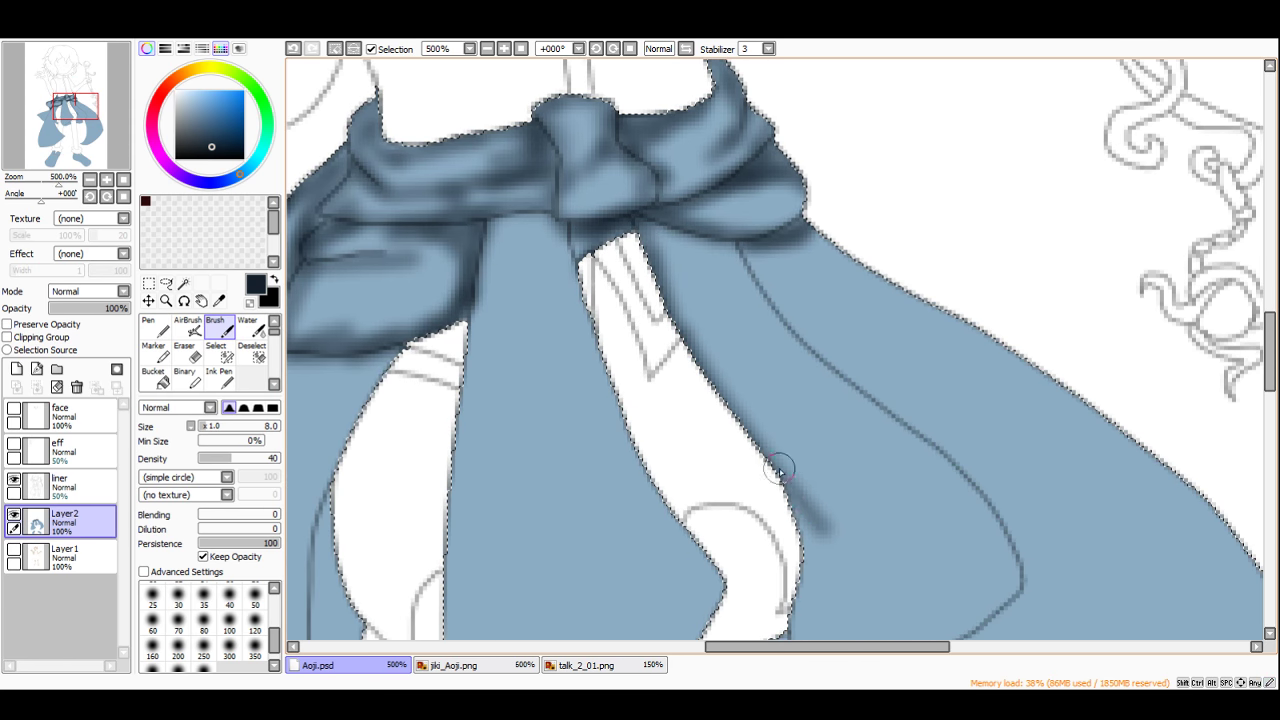
mouse_move(804, 522)
left_mouse_down()
mouse_move(811, 556)
mouse_move(749, 434)
left_mouse_up()
Step: Darken the outer line, rounded corner and hem of the short staff-side panel, extending its inner edge shading to the hem
scroll(760, 440, "down", 3)
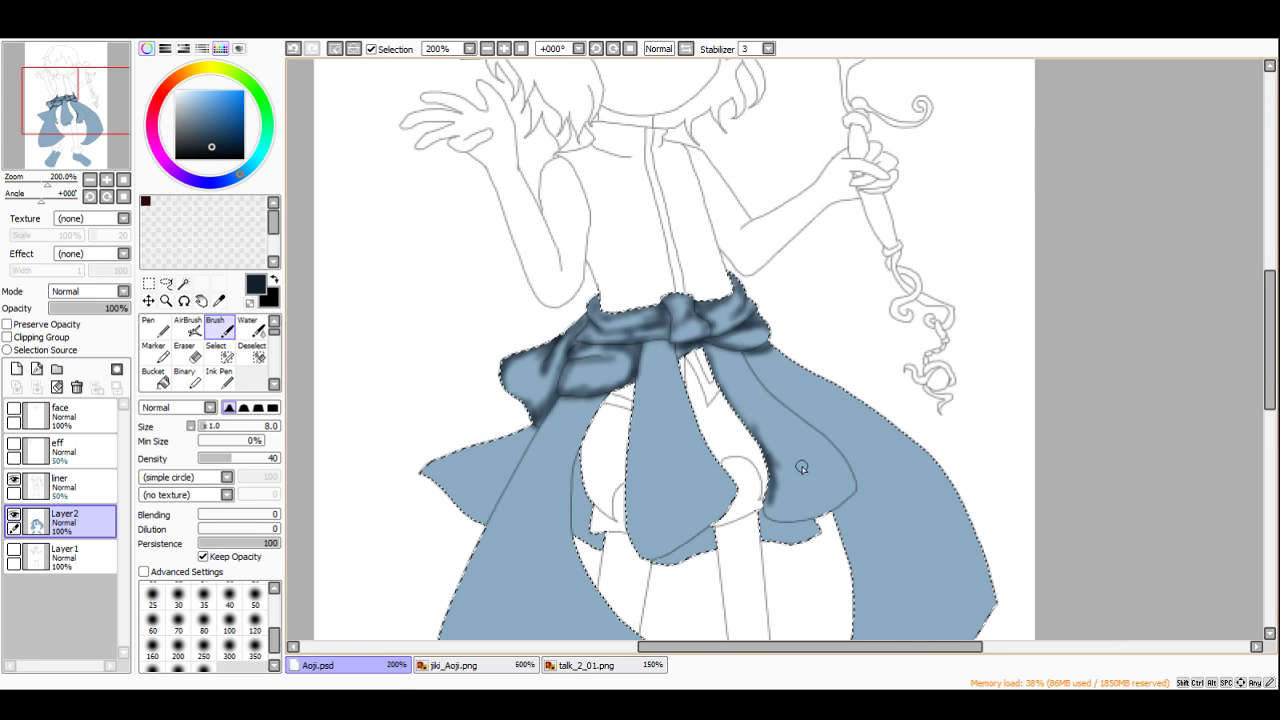
scroll(820, 470, "up", 2)
scroll(672, 333, "up", 1)
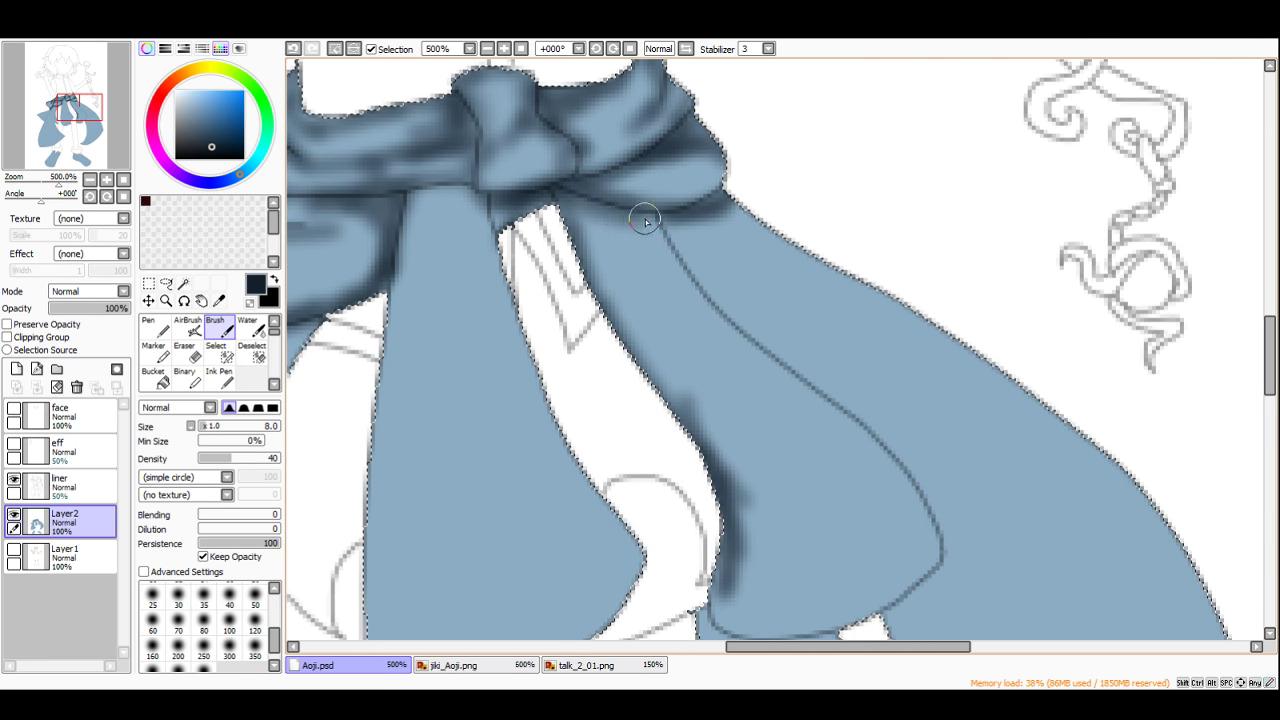
mouse_move(652, 224)
left_mouse_down()
mouse_move(746, 340)
mouse_move(670, 264)
mouse_move(592, 220)
mouse_move(823, 406)
mouse_move(769, 374)
mouse_move(921, 471)
mouse_move(837, 424)
mouse_move(701, 311)
mouse_move(731, 325)
mouse_move(650, 243)
mouse_move(577, 213)
mouse_move(565, 231)
mouse_move(613, 320)
mouse_move(589, 241)
mouse_move(677, 434)
mouse_move(665, 368)
mouse_move(722, 541)
mouse_move(724, 497)
mouse_move(720, 600)
left_mouse_up()
scroll(719, 455, "down", 2)
scroll(750, 547, "up", 5)
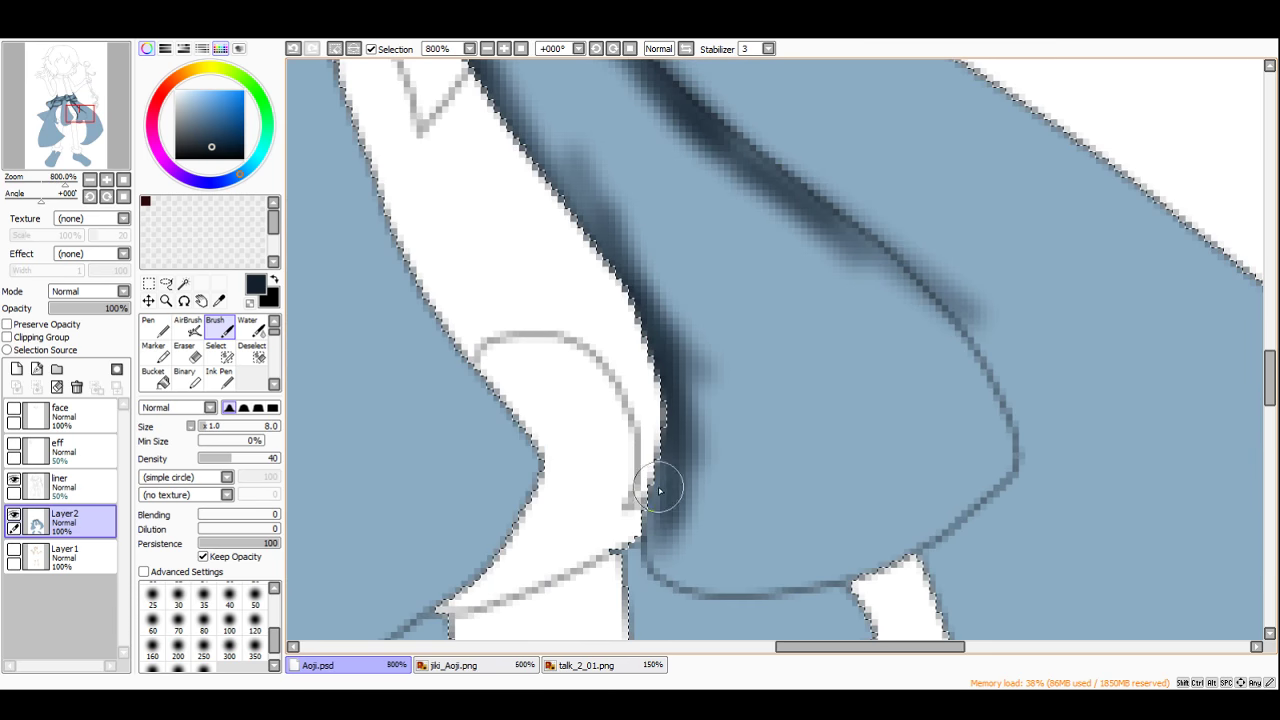
left_click_drag(661, 489, 652, 572)
mouse_move(750, 571)
left_mouse_down()
mouse_move(659, 565)
mouse_move(711, 586)
mouse_move(908, 566)
mouse_move(923, 534)
mouse_move(898, 289)
mouse_move(974, 354)
mouse_move(826, 234)
mouse_move(1000, 400)
mouse_move(988, 463)
left_mouse_up()
scroll(988, 463, "down", 4)
scroll(988, 463, "down", 3)
scroll(990, 440, "up", 6)
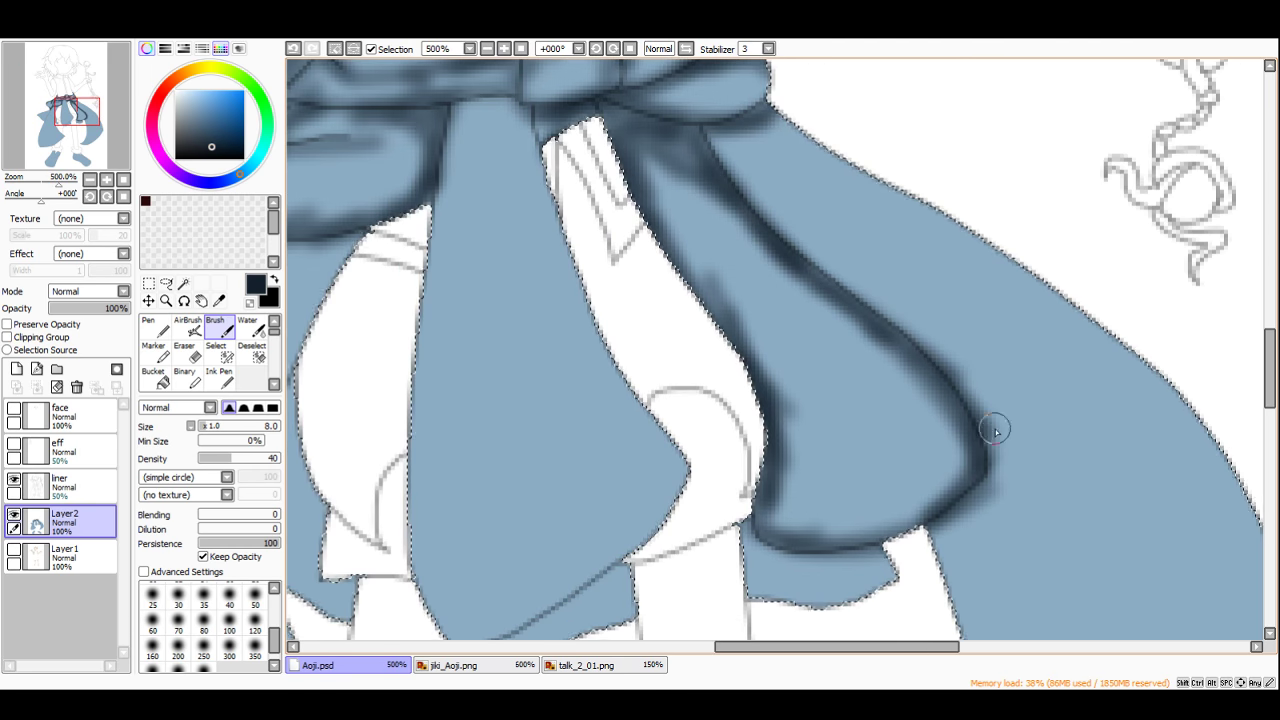
Step: Shade the small strip of cloth showing beneath the short staff-side panel's hem
scroll(810, 552, "up", 1)
mouse_move(757, 491)
left_mouse_down()
mouse_move(749, 592)
mouse_move(760, 531)
mouse_move(774, 547)
mouse_move(893, 553)
left_mouse_up()
mouse_move(776, 543)
left_mouse_down()
mouse_move(915, 540)
mouse_move(915, 581)
mouse_move(902, 575)
mouse_move(872, 606)
mouse_move(737, 580)
left_mouse_up()
scroll(737, 580, "down", 6)
scroll(802, 487, "up", 4)
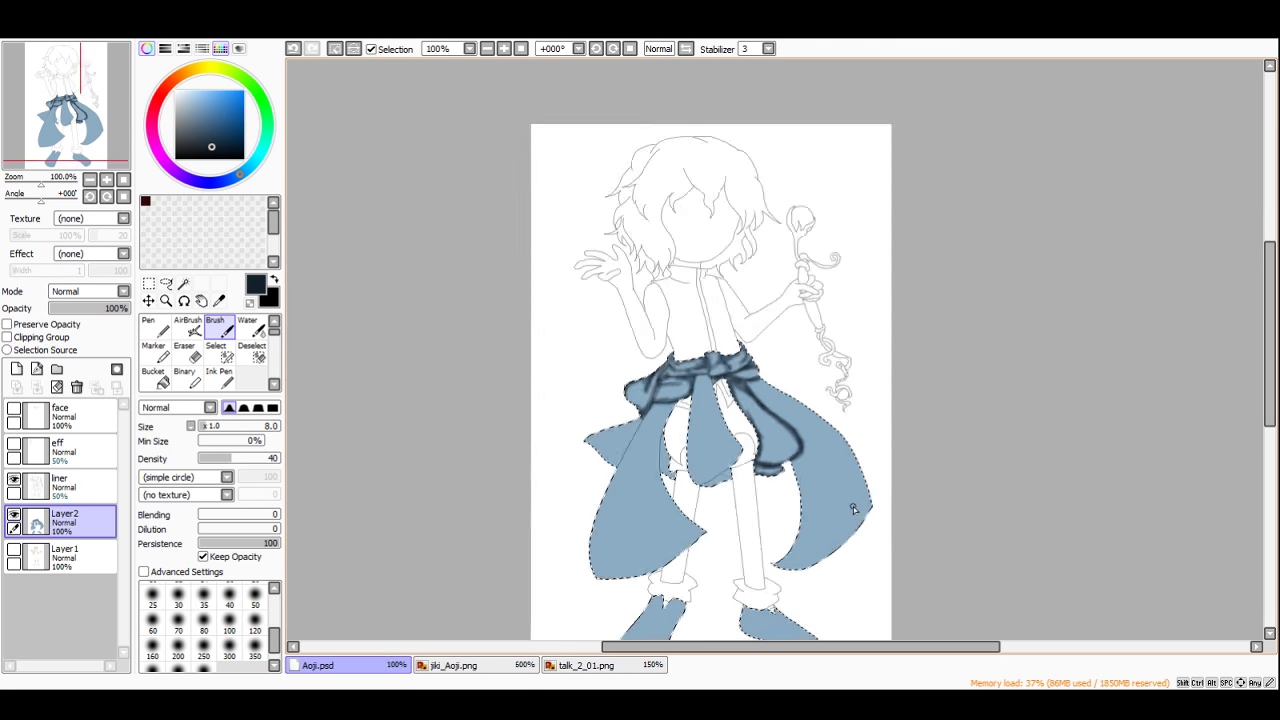
Step: Set the brush size to 11 and shade both sides and the lower edge of the central hanging panel
left_click(202, 427)
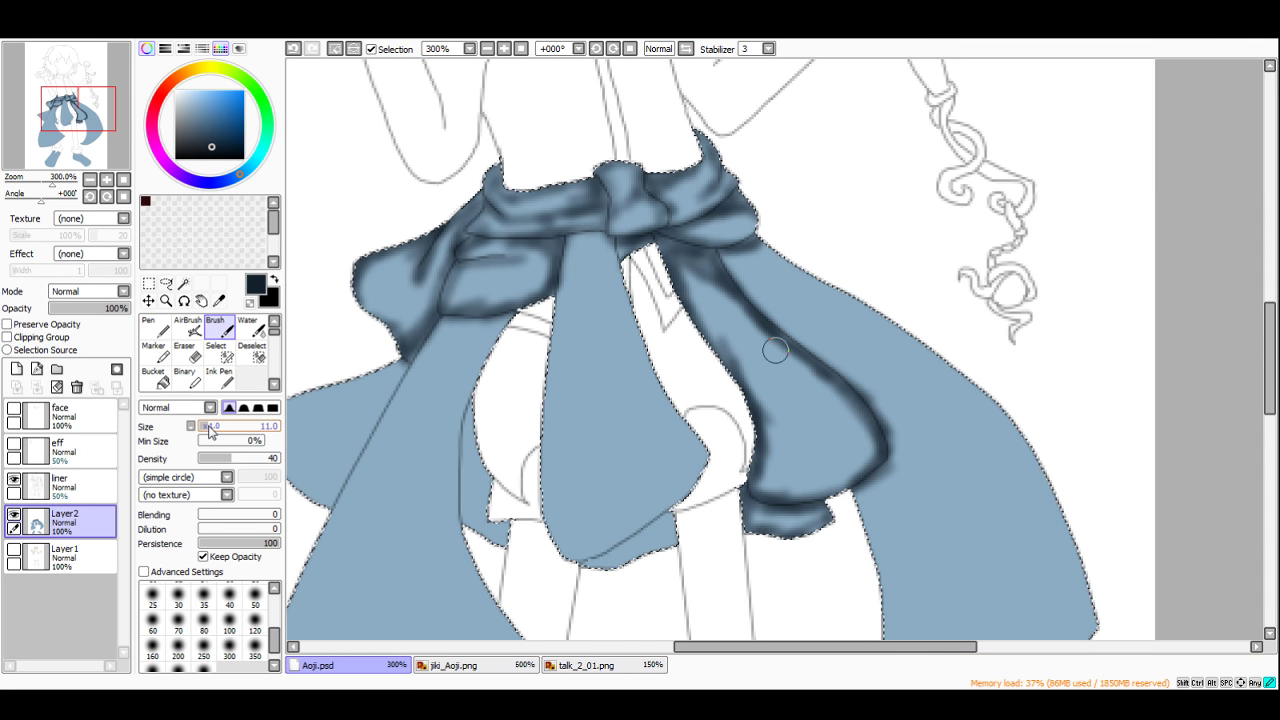
scroll(652, 321, "up", 1)
mouse_move(603, 215)
left_mouse_down()
mouse_move(530, 245)
mouse_move(558, 209)
mouse_move(546, 216)
mouse_move(517, 338)
mouse_move(540, 237)
mouse_move(588, 203)
mouse_move(607, 305)
mouse_move(606, 250)
mouse_move(661, 404)
mouse_move(645, 406)
mouse_move(627, 305)
mouse_move(694, 487)
mouse_move(710, 478)
mouse_move(689, 446)
mouse_move(710, 492)
mouse_move(683, 560)
mouse_move(611, 598)
left_mouse_up()
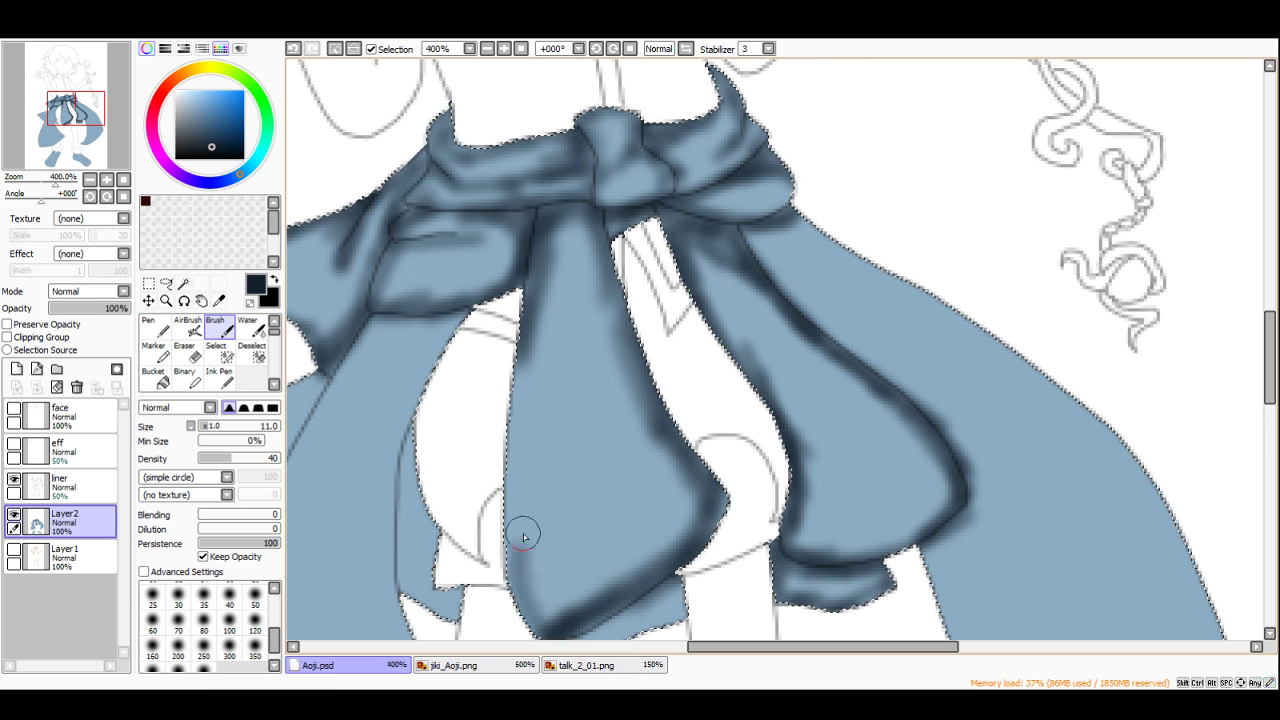
mouse_move(523, 600)
left_mouse_down()
mouse_move(505, 520)
mouse_move(527, 346)
mouse_move(527, 622)
left_mouse_up()
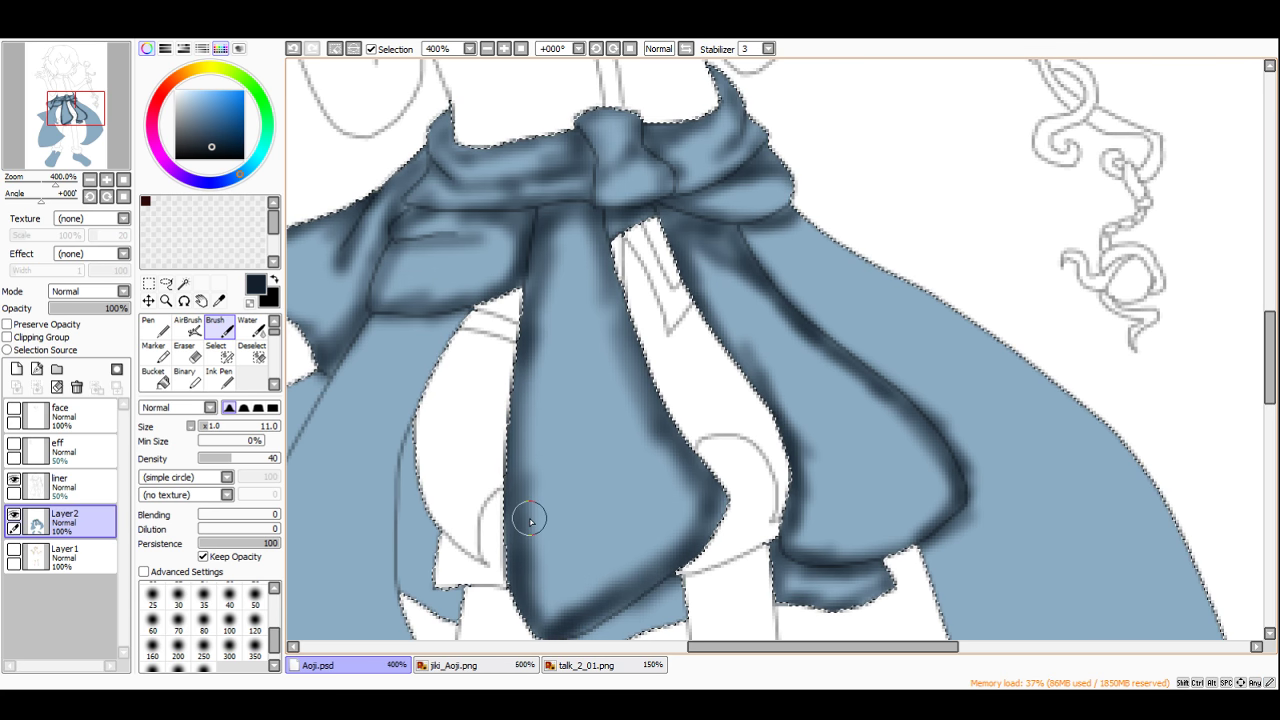
scroll(530, 520, "down", 4)
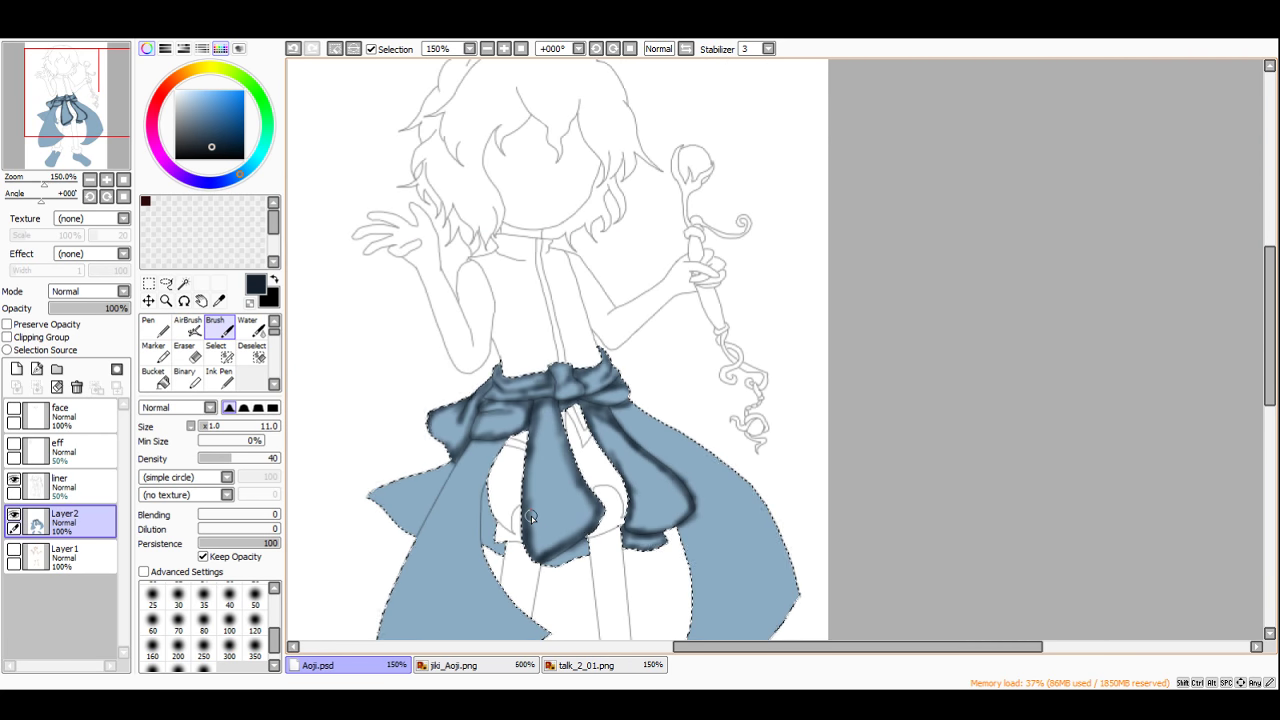
Step: Shade the small piece of cloth peeking out below the central panel
scroll(530, 516, "down", 4)
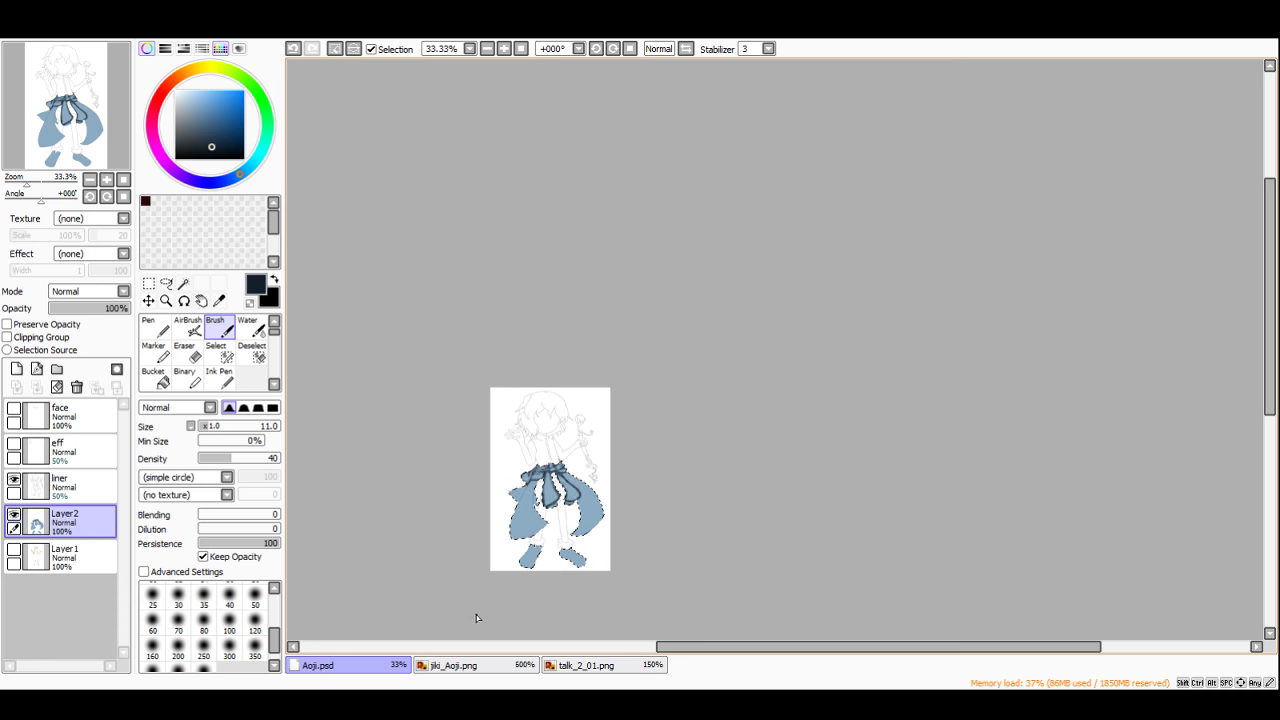
scroll(560, 500, "up", 8)
mouse_move(567, 498)
left_mouse_down()
mouse_move(612, 438)
mouse_move(757, 370)
left_mouse_up()
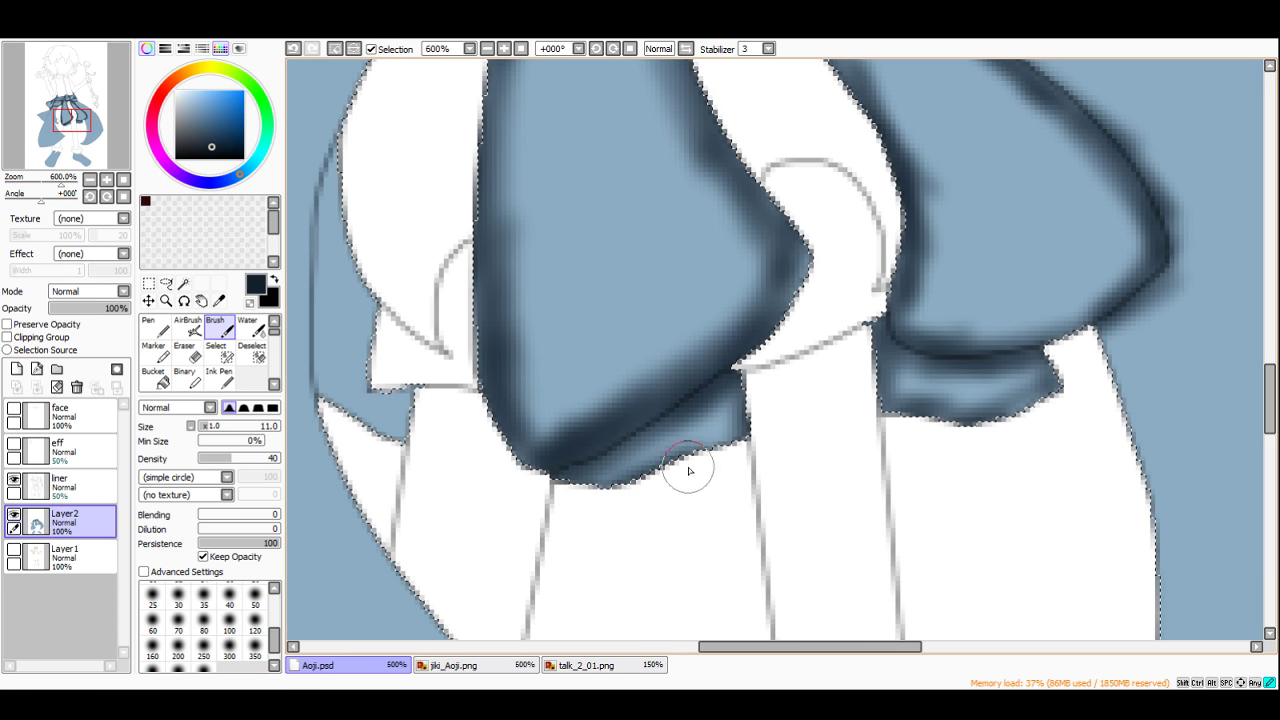
left_click_drag(706, 440, 746, 428)
Step: Shade the narrow cloth strip beside the thigh opposite the staff, including its lower corner and dividing line
scroll(766, 428, "down", 4)
scroll(600, 403, "up", 3)
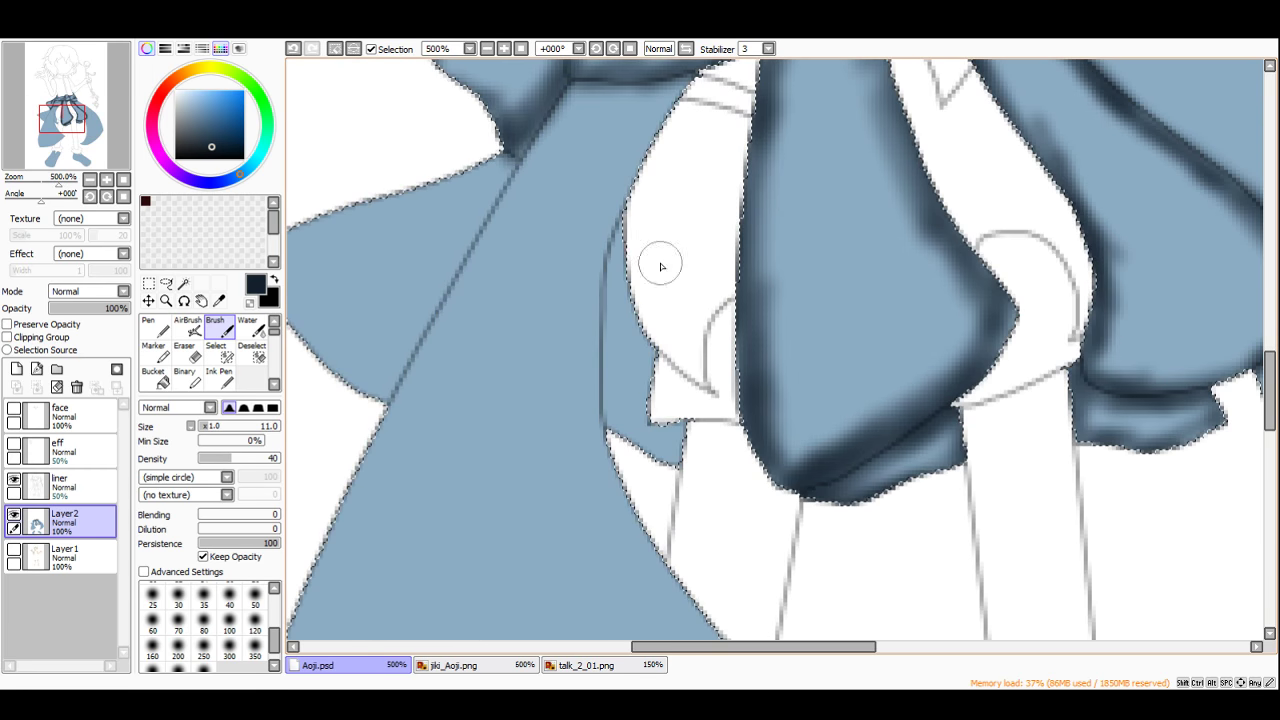
left_click_drag(639, 202, 631, 310)
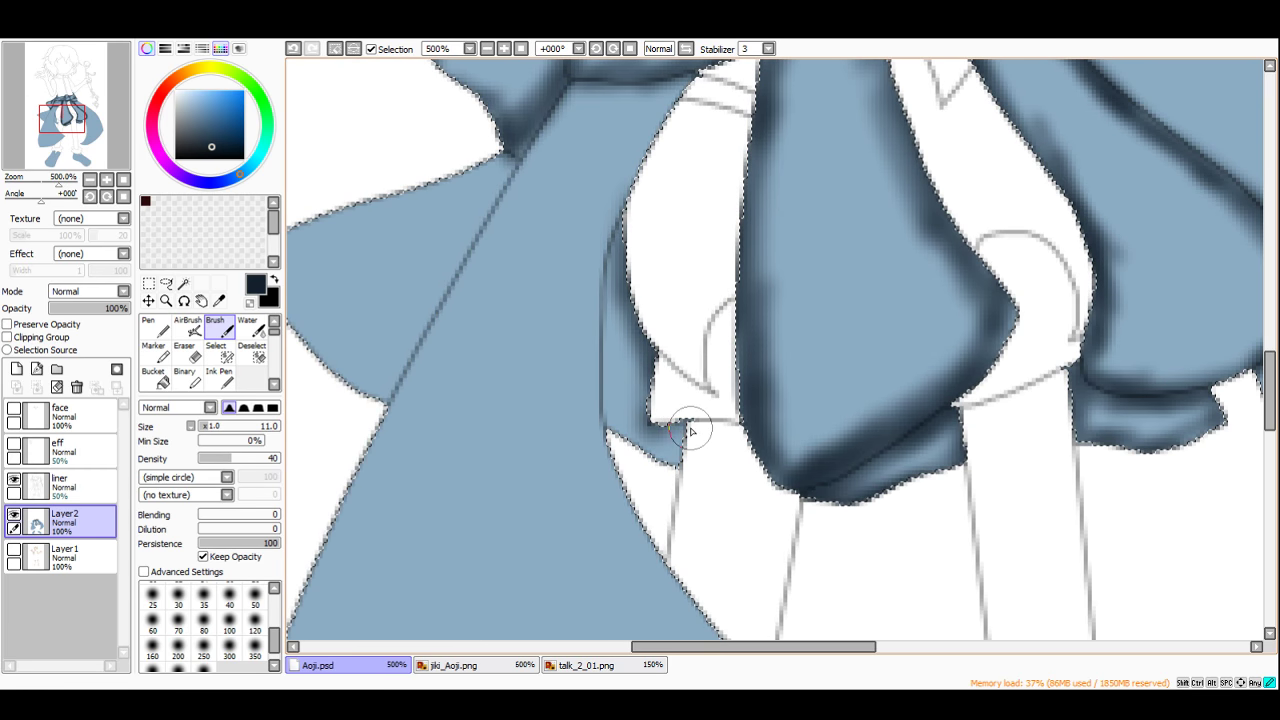
mouse_move(608, 433)
left_mouse_down()
mouse_move(605, 238)
mouse_move(601, 403)
mouse_move(604, 349)
mouse_move(613, 448)
mouse_move(604, 245)
mouse_move(606, 405)
left_mouse_up()
scroll(606, 405, "down", 3)
scroll(641, 402, "up", 3)
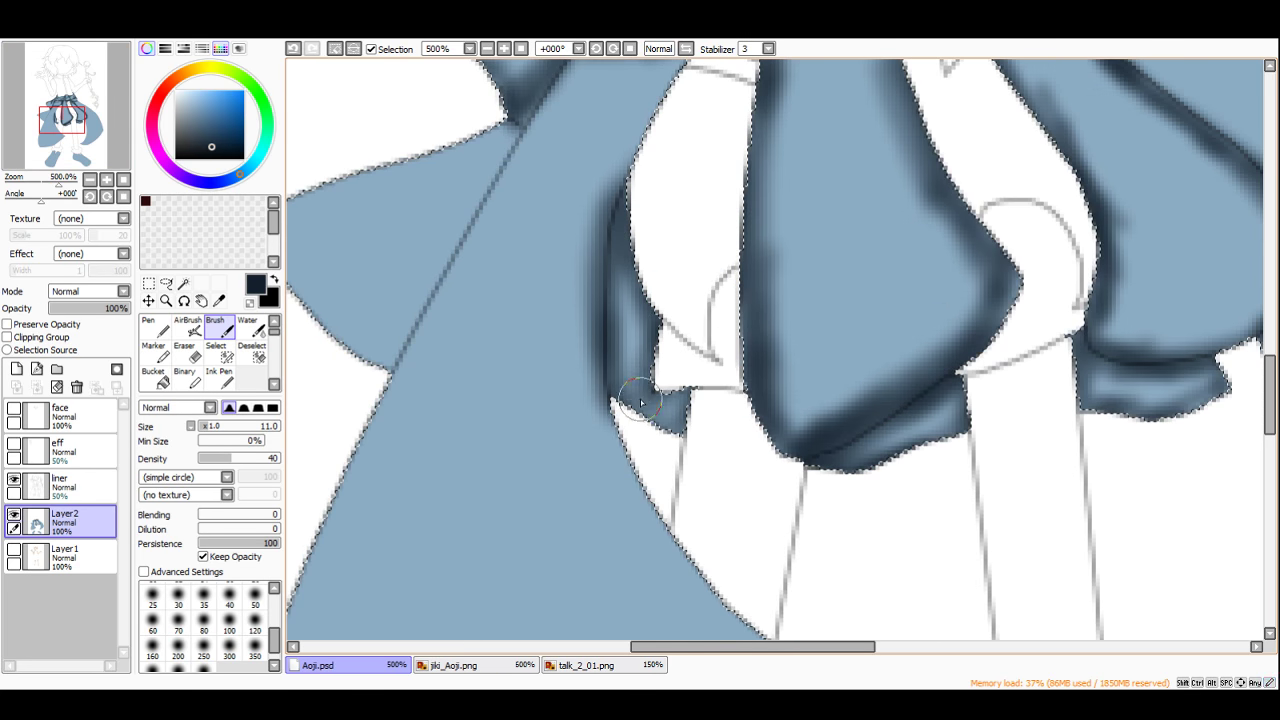
Step: Deepen the shadow where the central panel meets the cloth fold under the sash
scroll(679, 432, "down", 3)
scroll(672, 428, "up", 3)
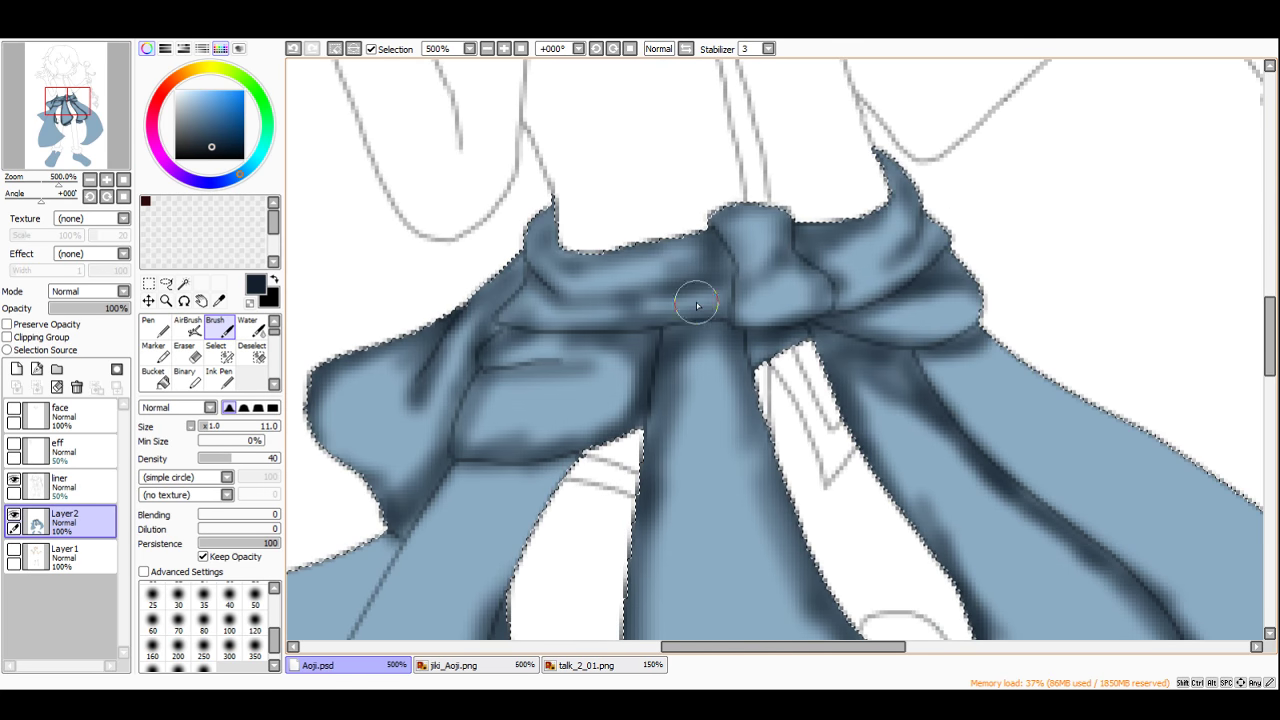
left_click_drag(662, 350, 640, 363)
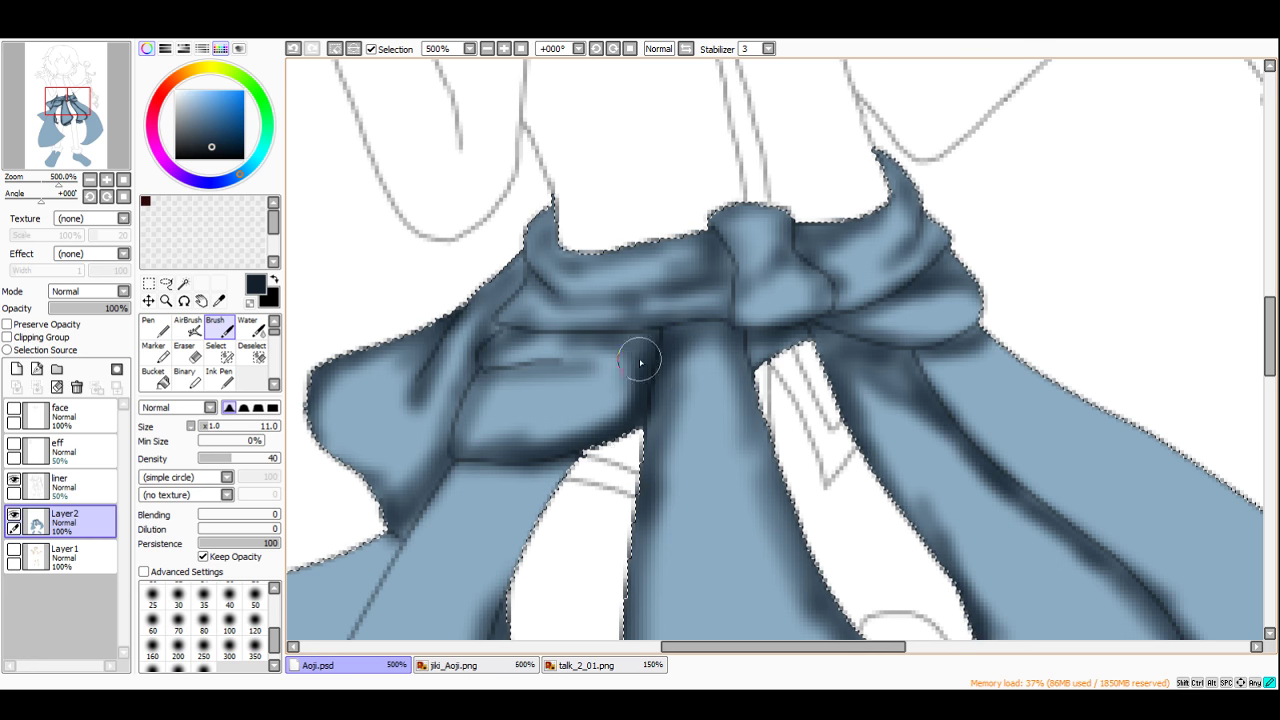
scroll(841, 328, "down", 3)
Step: Shade the long staff-side panel where it emerges behind the short panel and along its outer edge
scroll(949, 391, "up", 1)
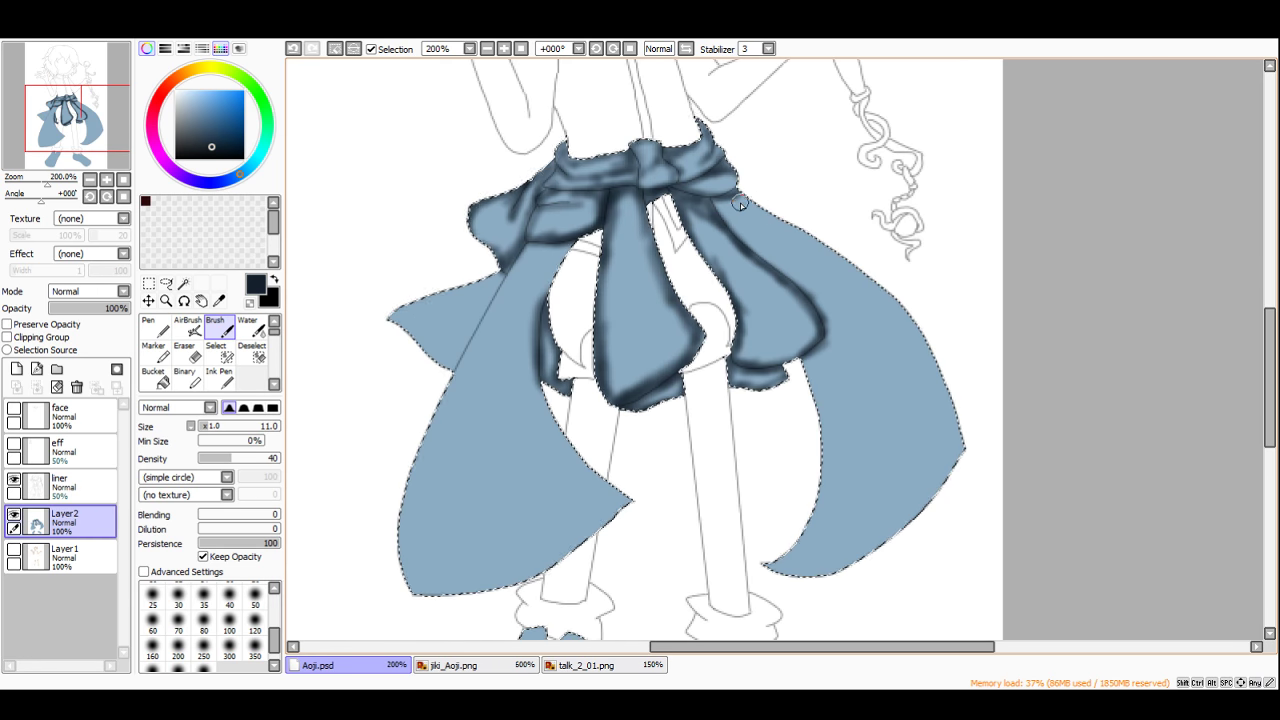
left_click_drag(718, 215, 720, 193)
left_click_drag(763, 258, 802, 287)
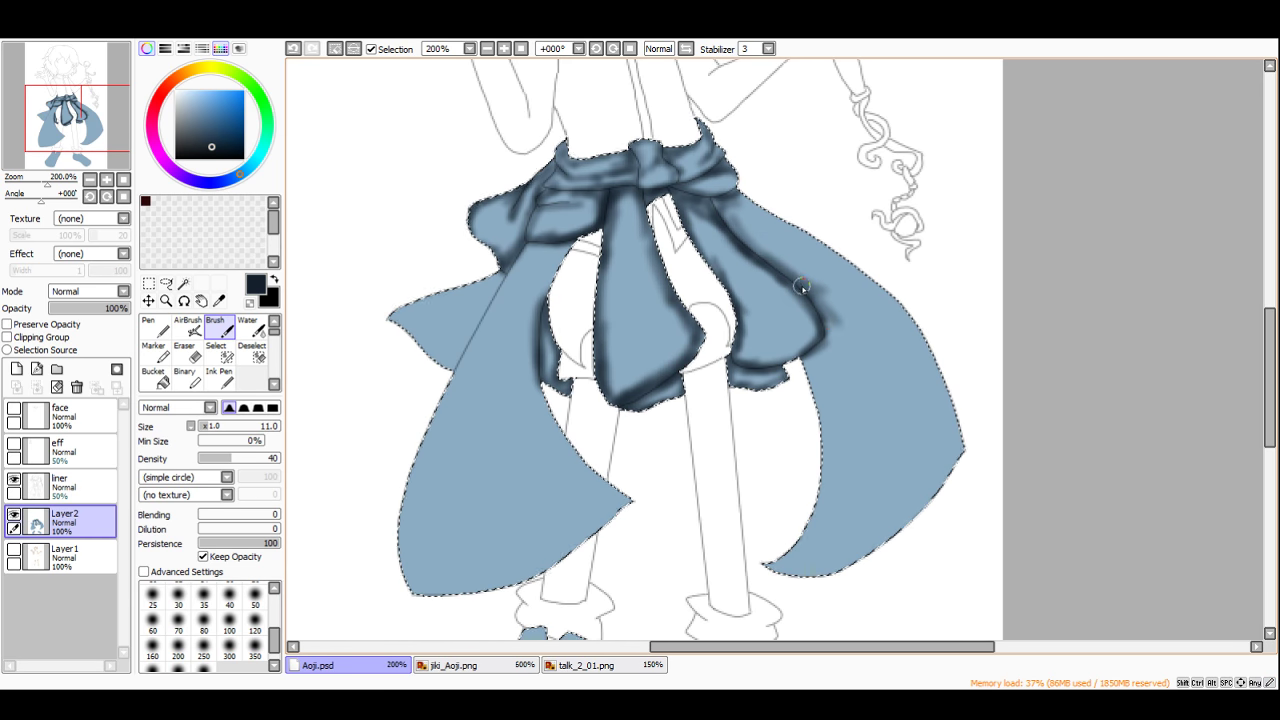
left_click_drag(828, 349, 808, 384)
mouse_move(727, 190)
left_mouse_down()
mouse_move(770, 212)
mouse_move(704, 197)
mouse_move(809, 244)
mouse_move(929, 341)
mouse_move(785, 224)
mouse_move(896, 322)
mouse_move(877, 286)
mouse_move(901, 297)
mouse_move(968, 456)
left_mouse_up()
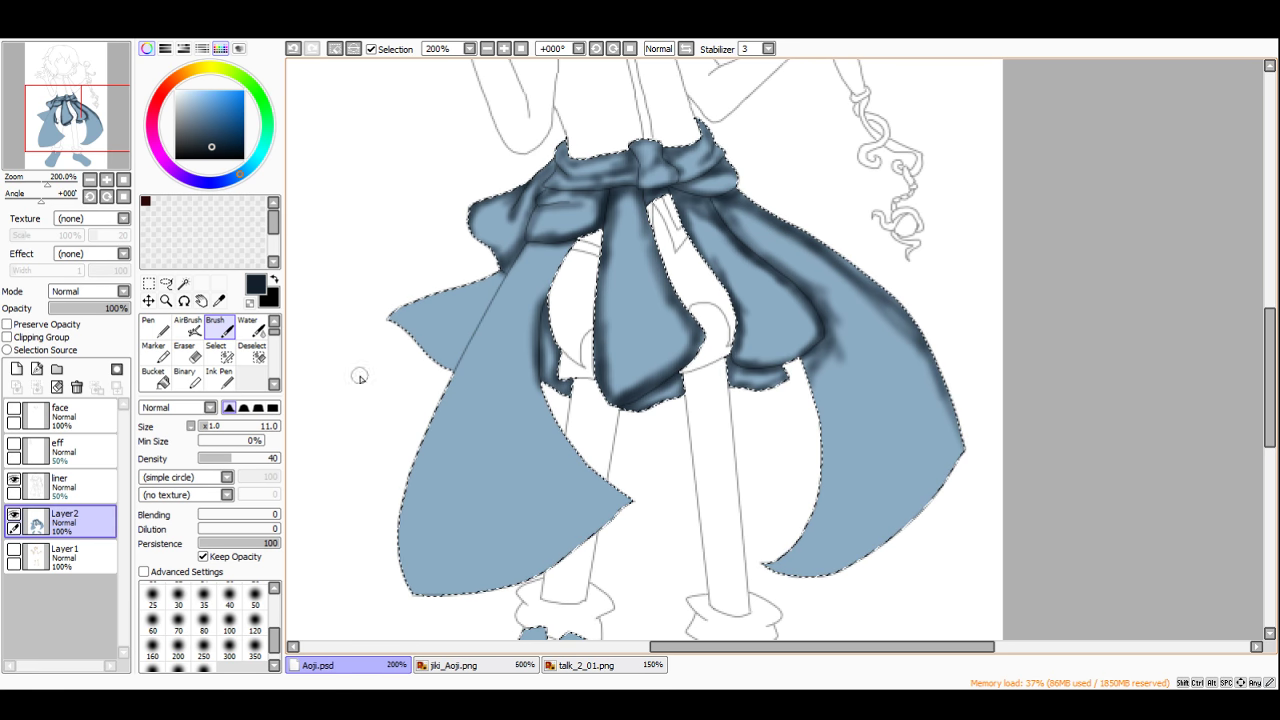
Step: Increase the brush size to 29 and deepen the shadow along the long staff-side panel's outer edge to its corner
left_click(225, 426)
scroll(832, 290, "up", 1)
mouse_move(857, 277)
left_mouse_down()
mouse_move(940, 336)
mouse_move(976, 333)
mouse_move(993, 493)
mouse_move(1048, 487)
mouse_move(1000, 590)
left_mouse_up()
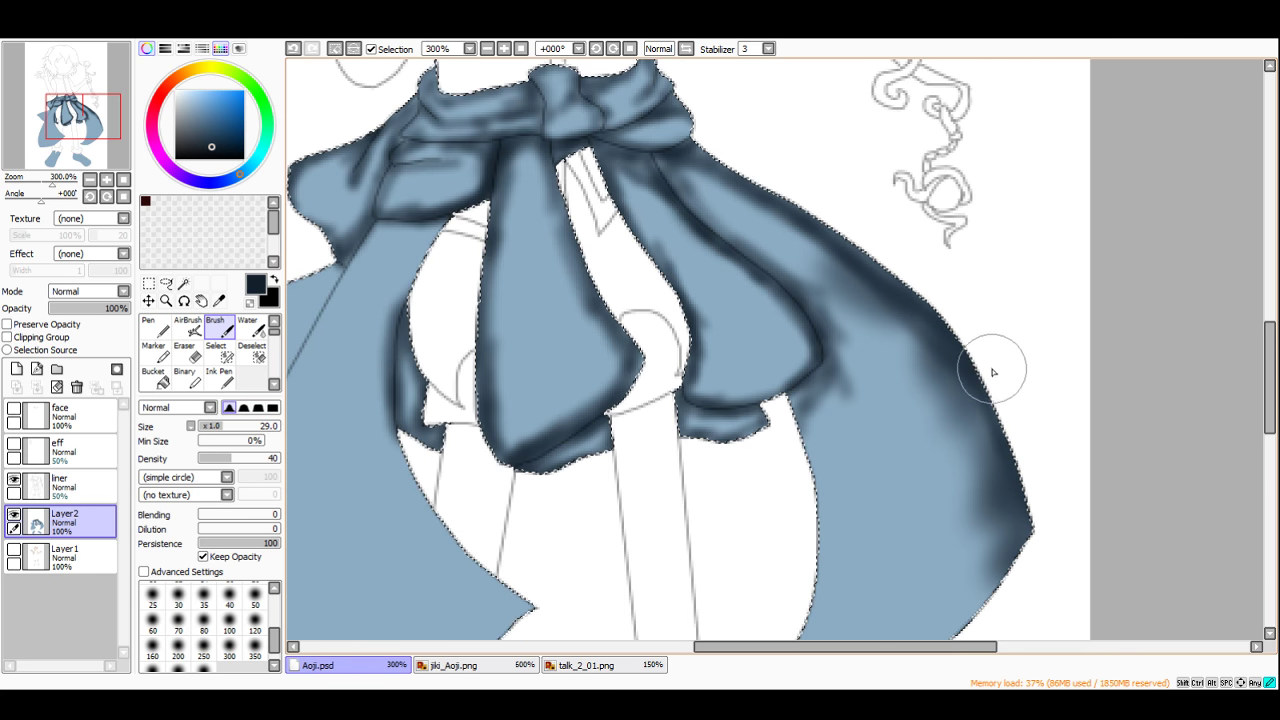
left_click_drag(1034, 463, 1014, 569)
Step: Shade the inner edge, lower tip and interior folds of the long staff-side panel, leaving lighter patches between them
scroll(982, 400, "down", 2)
scroll(940, 270, "up", 2)
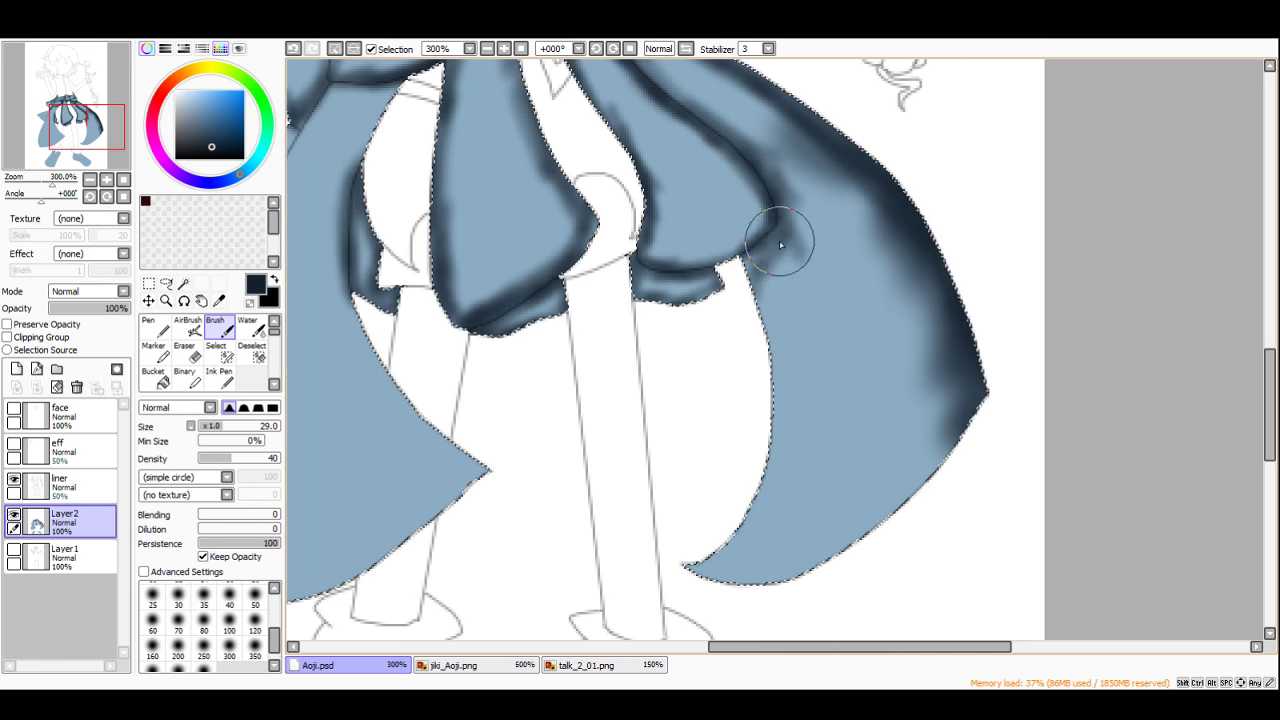
mouse_move(783, 246)
left_mouse_down()
mouse_move(741, 319)
mouse_move(789, 391)
mouse_move(777, 486)
mouse_move(742, 515)
mouse_move(894, 443)
mouse_move(706, 594)
mouse_move(955, 469)
mouse_move(1000, 349)
mouse_move(929, 163)
left_mouse_up()
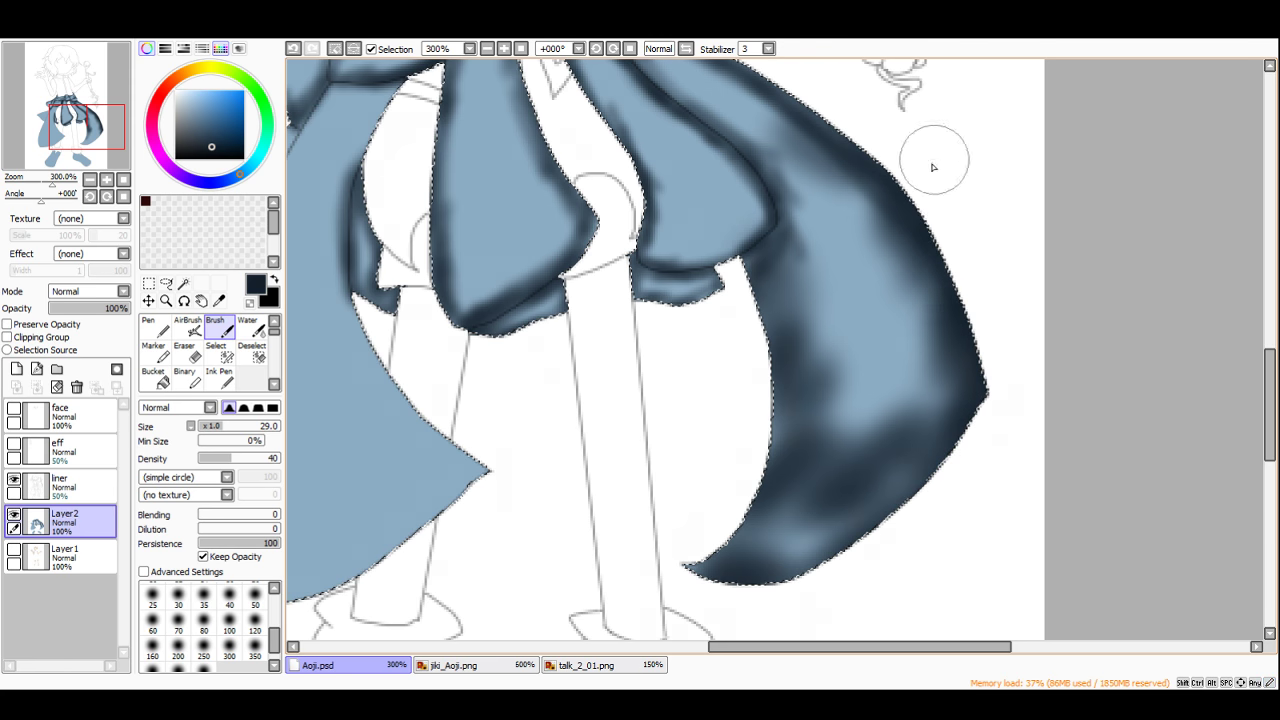
scroll(927, 245, "down", 5)
scroll(927, 245, "up", 6)
mouse_move(923, 220)
left_mouse_down()
mouse_move(960, 281)
mouse_move(969, 378)
mouse_move(1035, 368)
left_mouse_up()
scroll(1035, 368, "down", 3)
scroll(1143, 371, "up", 2)
left_click_drag(1143, 371, 1124, 283)
left_click_drag(1087, 334, 1063, 395)
scroll(1063, 395, "down", 3)
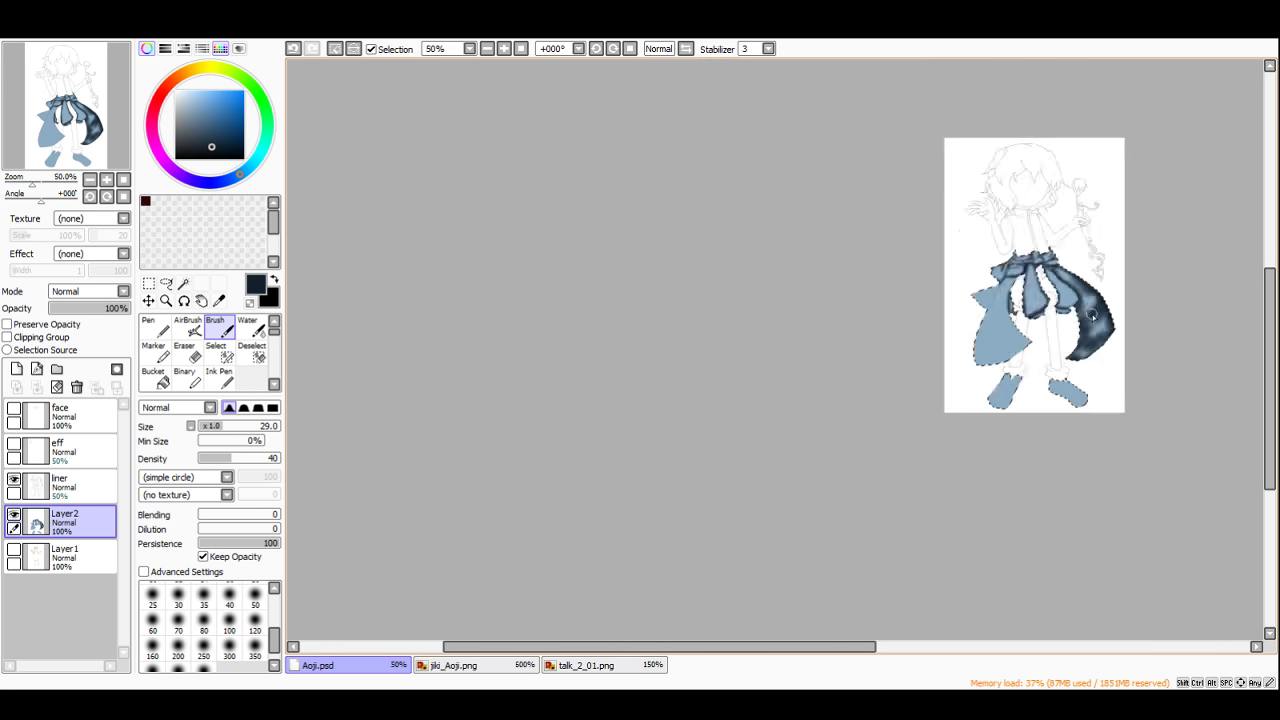
Step: Shade the upper part of the opposite long panel along its dividing line and below the sash fold
scroll(965, 245, "up", 3)
scroll(689, 251, "up", 1)
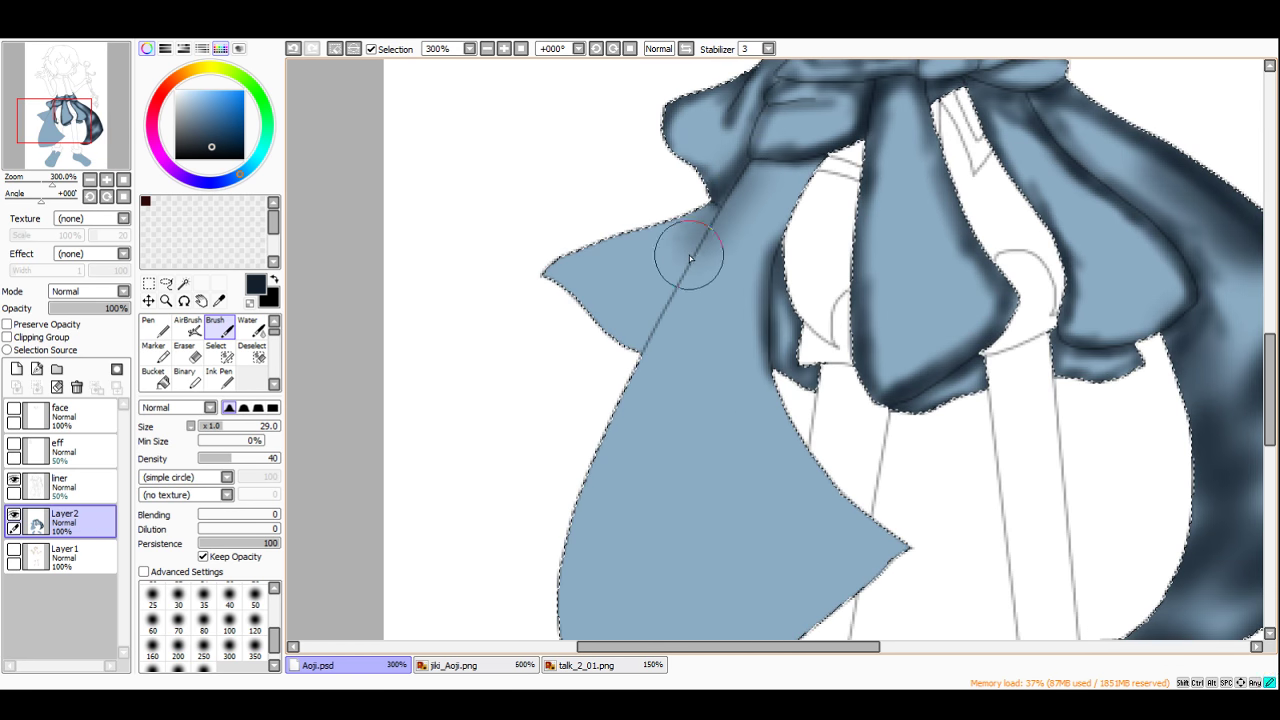
left_click_drag(689, 251, 733, 204)
left_click_drag(751, 195, 786, 180)
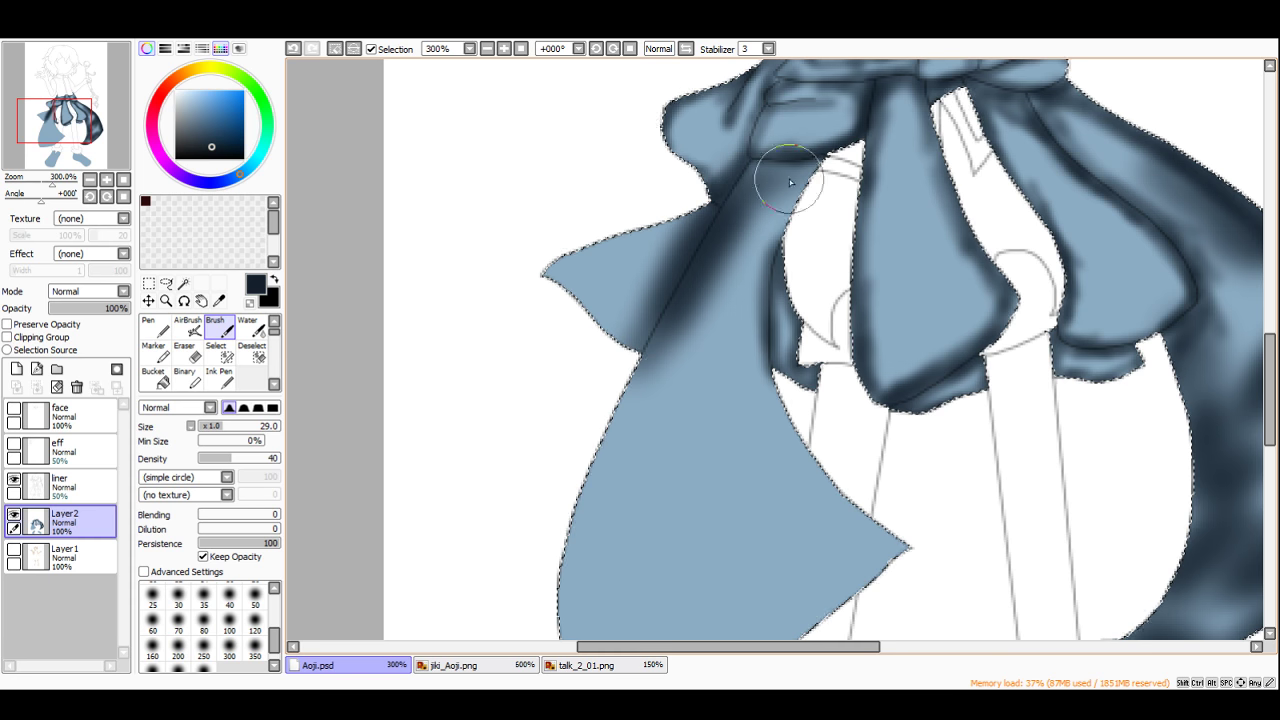
Step: Reduce the brush size to 19 and shade that long panel's top, inner edge and pointed corner
left_click_drag(219, 427, 213, 427)
mouse_move(755, 193)
left_mouse_down()
mouse_move(814, 158)
mouse_move(778, 236)
left_mouse_up()
left_click_drag(815, 193, 768, 253)
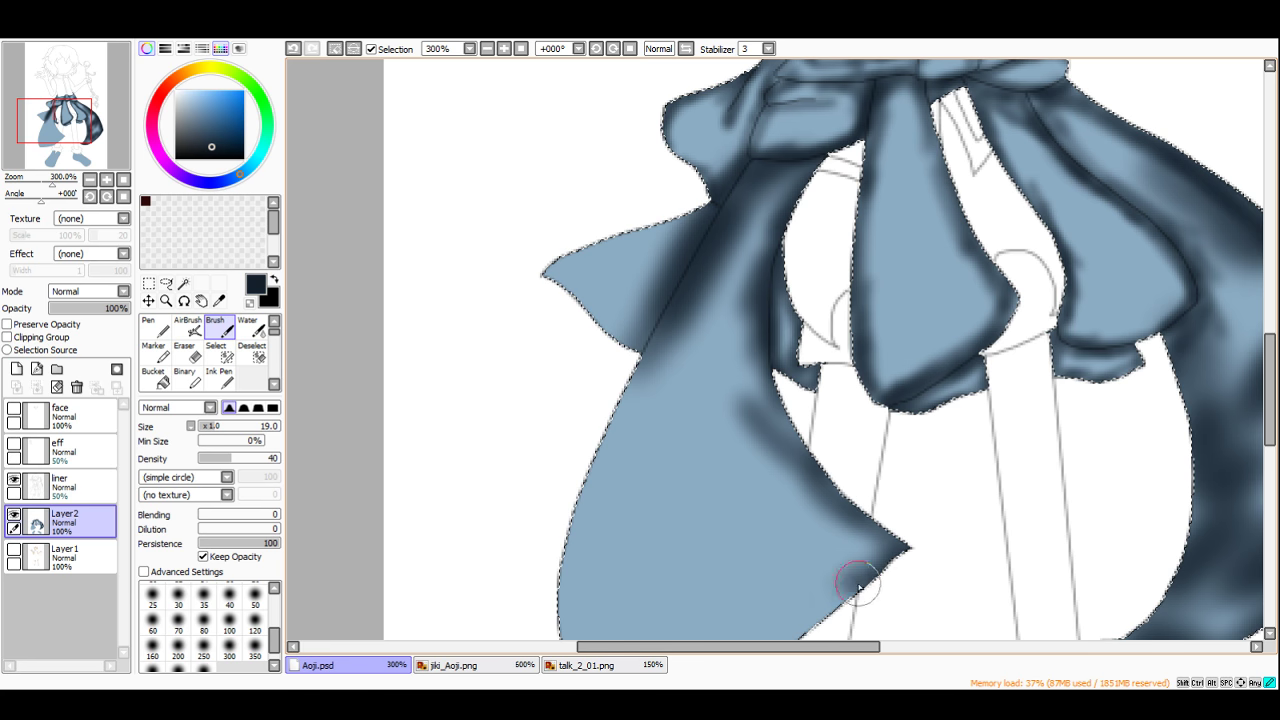
left_click_drag(858, 587, 801, 604)
Step: Shade the outer curved edge of the long panel opposite the staff
scroll(810, 482, "down", 3)
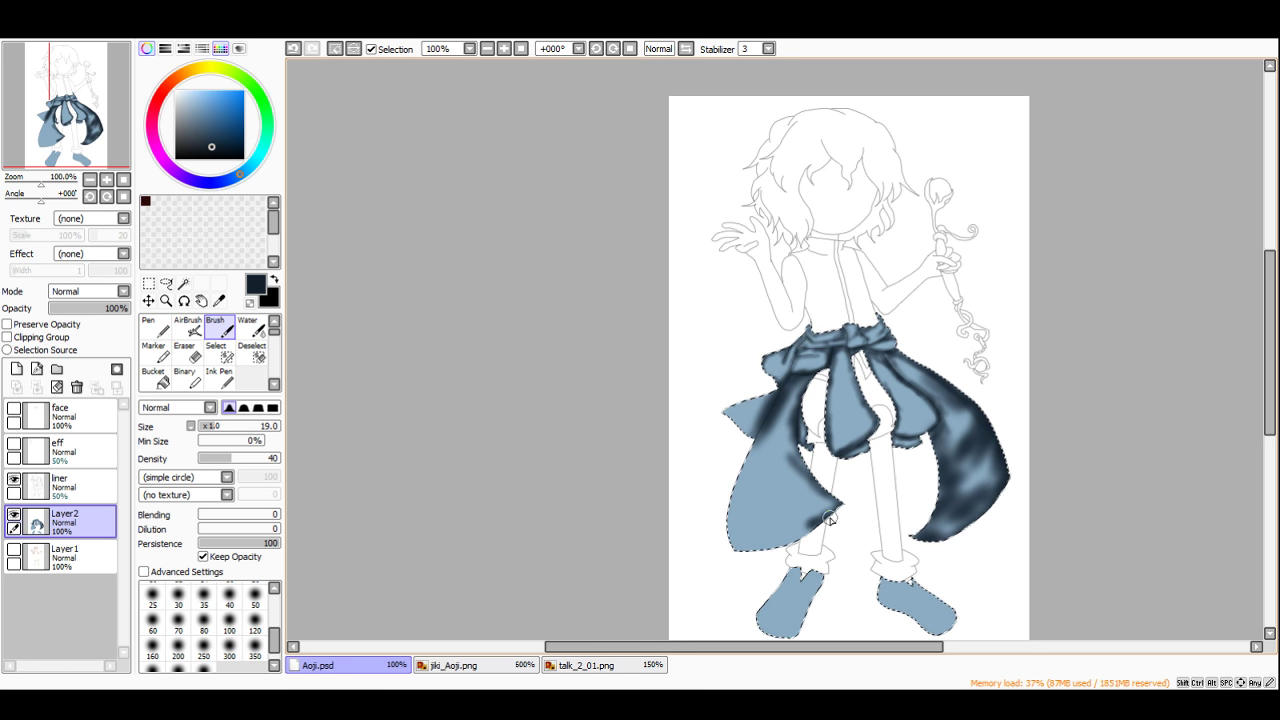
scroll(827, 438, "down", 2)
scroll(819, 446, "up", 6)
mouse_move(618, 328)
left_mouse_down()
mouse_move(566, 406)
mouse_move(520, 560)
left_mouse_up()
scroll(563, 314, "down", 3)
scroll(543, 405, "up", 4)
left_click_drag(535, 475, 543, 618)
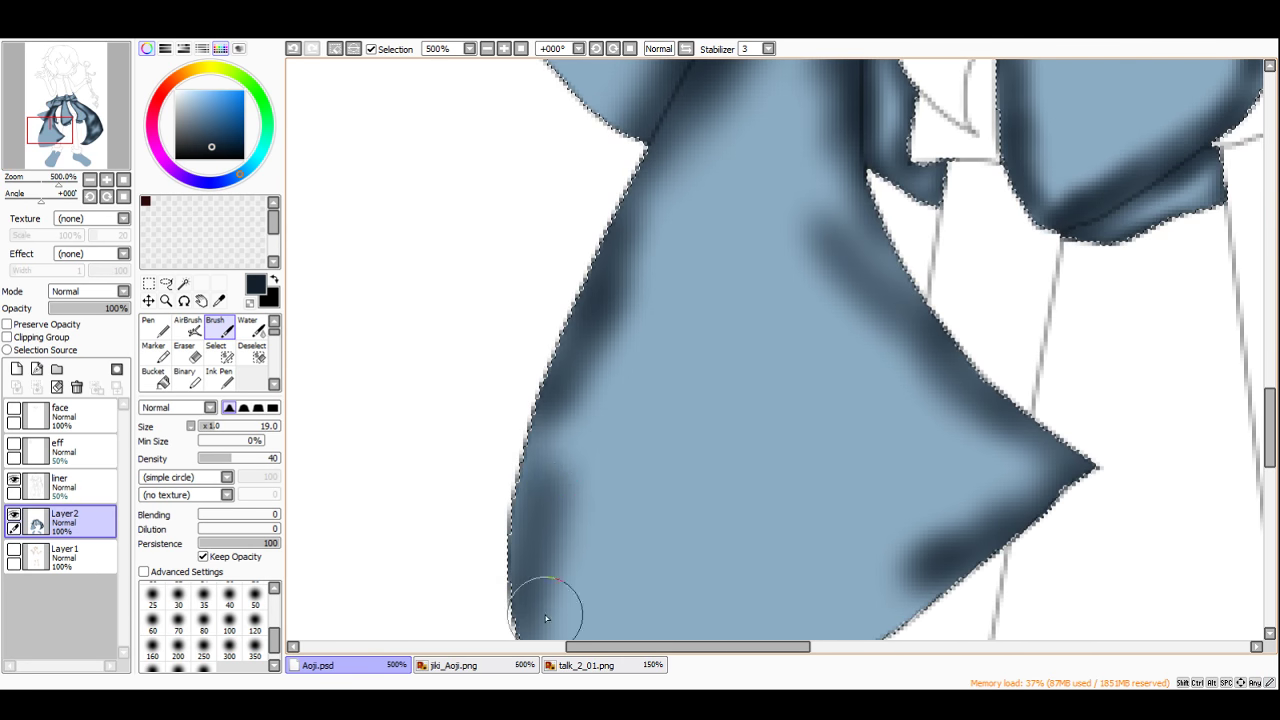
Step: Shade the bottom hem and the folds running down the middle of the long panel opposite the staff
scroll(546, 580, "down", 4)
scroll(552, 560, "up", 4)
mouse_move(560, 469)
left_mouse_down()
mouse_move(654, 506)
mouse_move(766, 523)
mouse_move(929, 434)
mouse_move(809, 464)
mouse_move(729, 166)
mouse_move(795, 436)
mouse_move(857, 314)
mouse_move(737, 263)
mouse_move(705, 378)
mouse_move(734, 374)
mouse_move(737, 409)
mouse_move(705, 547)
mouse_move(628, 671)
left_mouse_up()
scroll(745, 275, "down", 2)
scroll(692, 428, "down", 2)
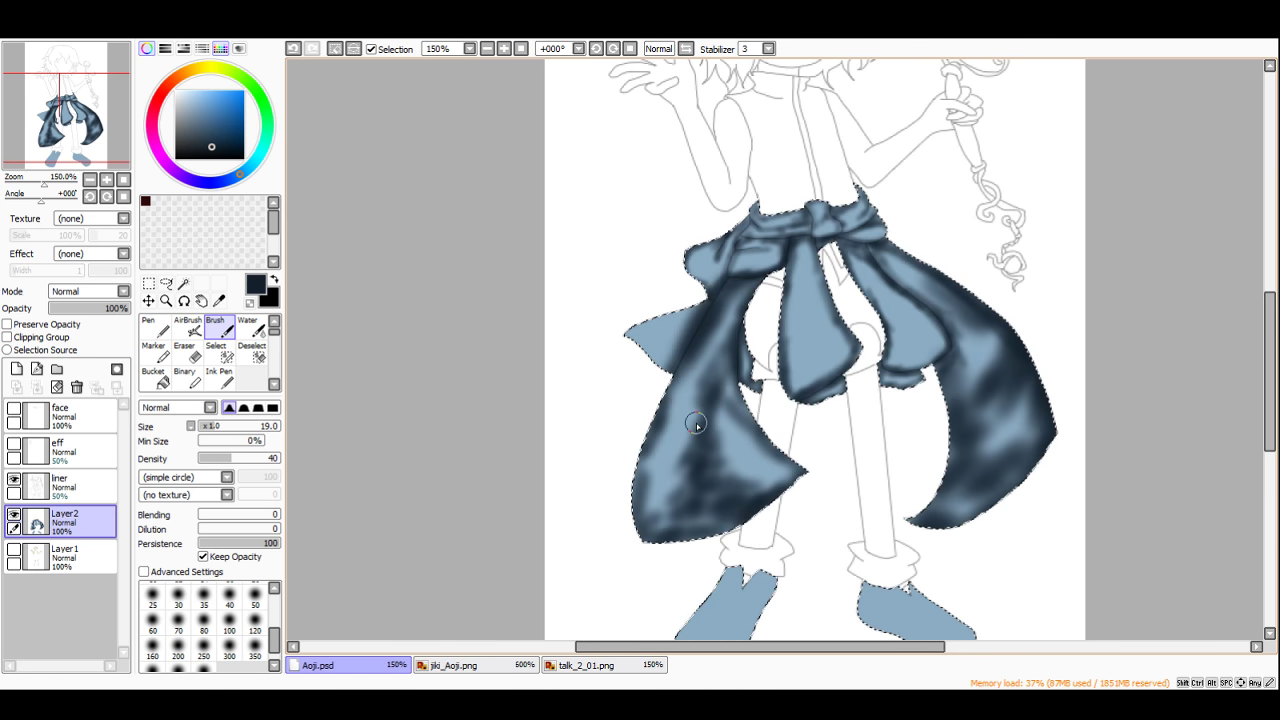
scroll(698, 455, "up", 1)
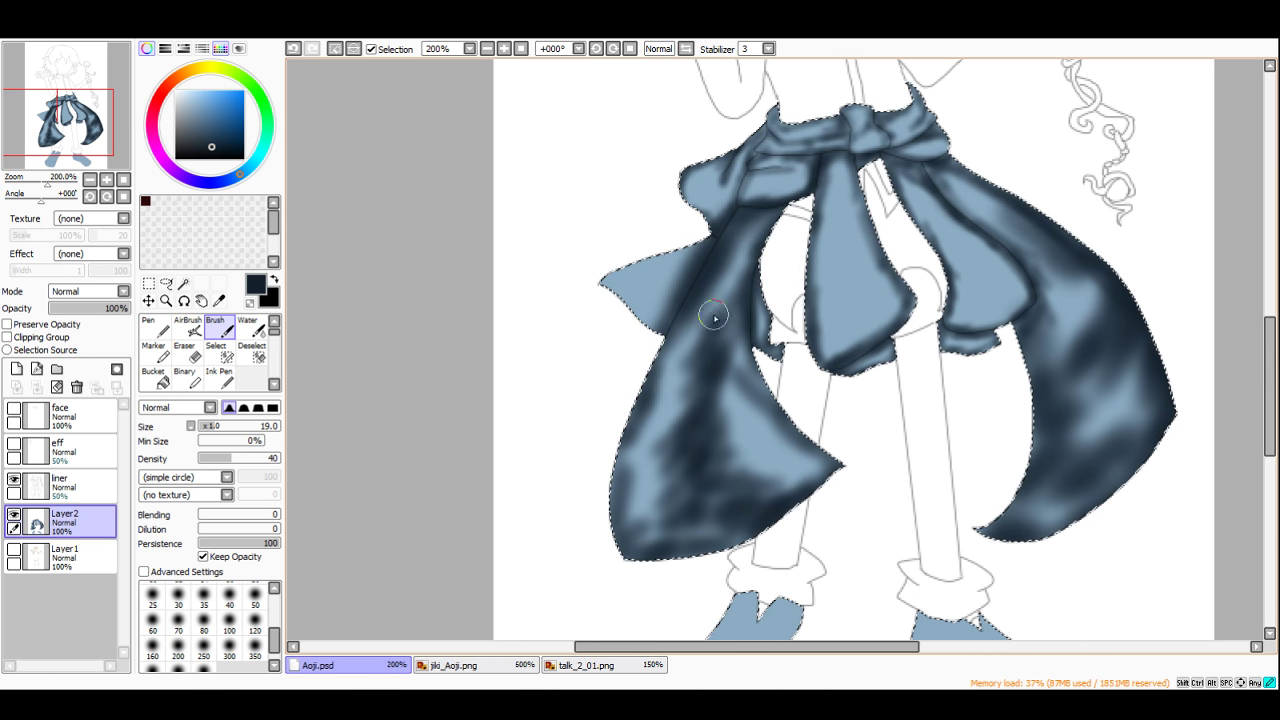
Step: Shade the upper end of the long panel opposite the staff and the inner folds of the short staff-side panel
mouse_move(731, 274)
left_mouse_down()
mouse_move(690, 380)
mouse_move(747, 276)
left_mouse_up()
scroll(747, 276, "down", 4)
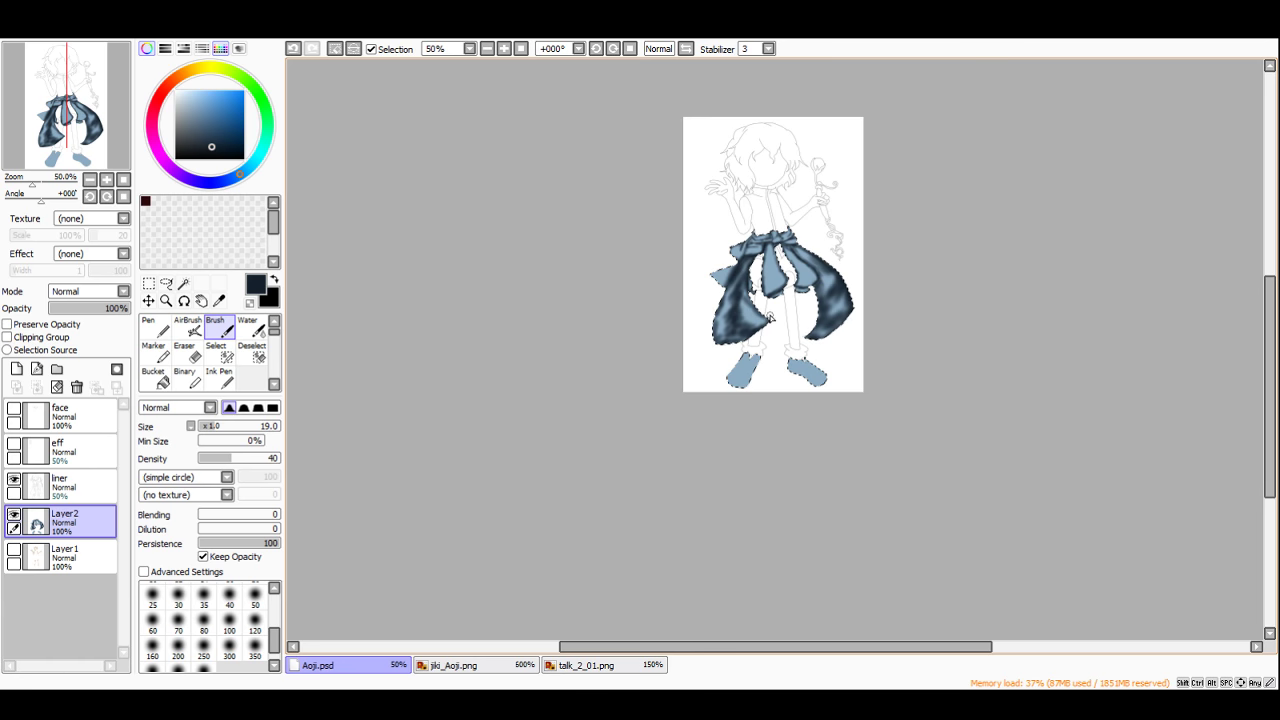
scroll(770, 317, "up", 2)
scroll(832, 238, "up", 3)
mouse_move(770, 202)
left_mouse_down()
mouse_move(801, 282)
mouse_move(869, 320)
mouse_move(848, 346)
mouse_move(883, 356)
mouse_move(871, 393)
mouse_move(887, 397)
mouse_move(847, 290)
mouse_move(856, 309)
mouse_move(763, 213)
mouse_move(833, 286)
mouse_move(857, 371)
left_mouse_up()
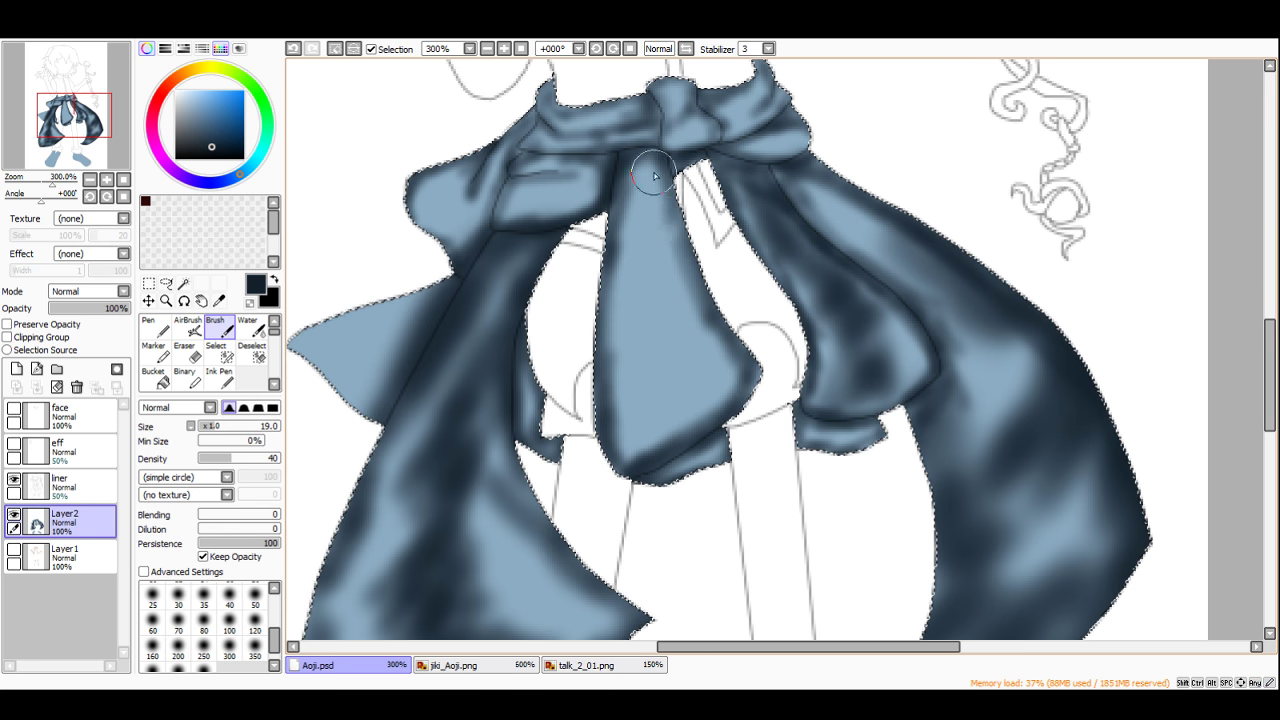
Step: Shade the folds down the central hanging panel and the underside of the sash loop beside it
mouse_move(654, 176)
left_mouse_down()
mouse_move(684, 242)
mouse_move(637, 428)
mouse_move(667, 440)
left_mouse_up()
left_click_drag(663, 335, 655, 192)
mouse_move(562, 201)
left_mouse_down()
mouse_move(518, 203)
mouse_move(575, 187)
left_mouse_up()
Step: Shade the edges and pointed tip of the cloth end sticking out beside the long panel opposite the staff
scroll(583, 197, "down", 5)
scroll(567, 232, "up", 6)
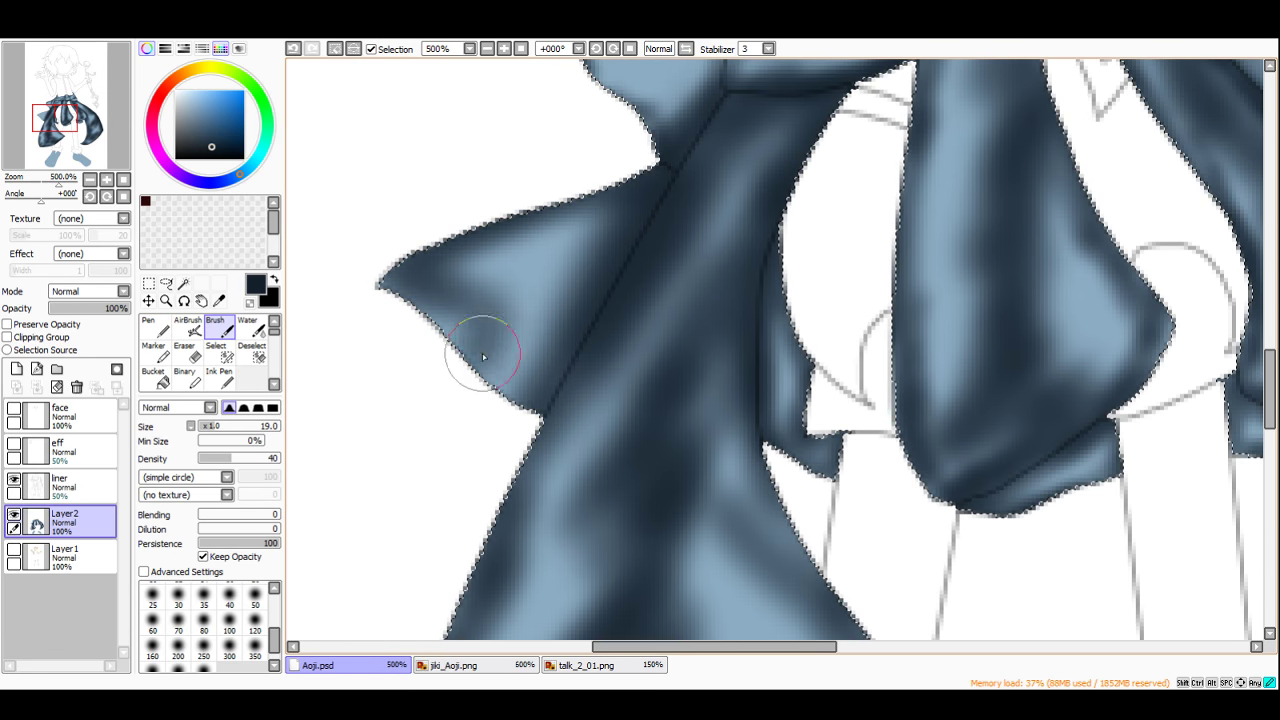
mouse_move(482, 353)
left_mouse_down()
mouse_move(434, 337)
mouse_move(394, 286)
mouse_move(457, 366)
mouse_move(538, 348)
left_mouse_up()
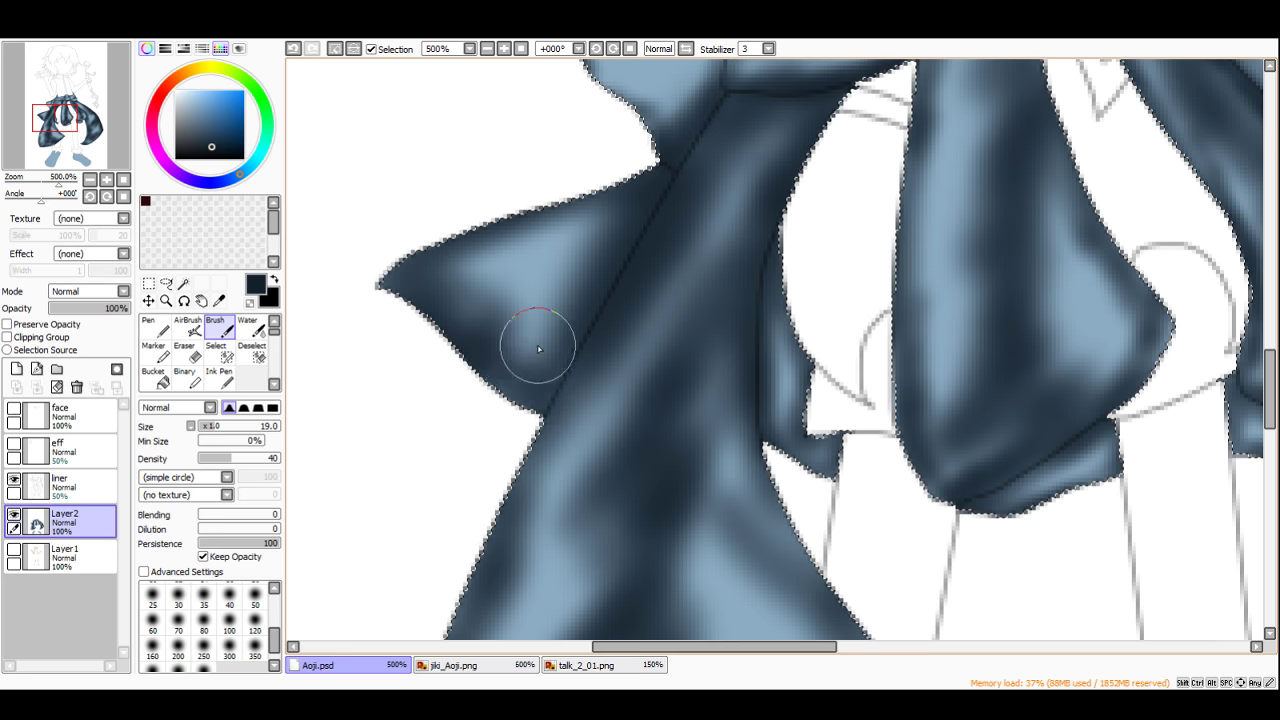
Step: Shade the notched opening and outer edges of the shoe opposite the staff, reducing the brush size to 11
scroll(538, 348, "down", 5)
scroll(543, 330, "up", 3)
scroll(500, 523, "up", 3)
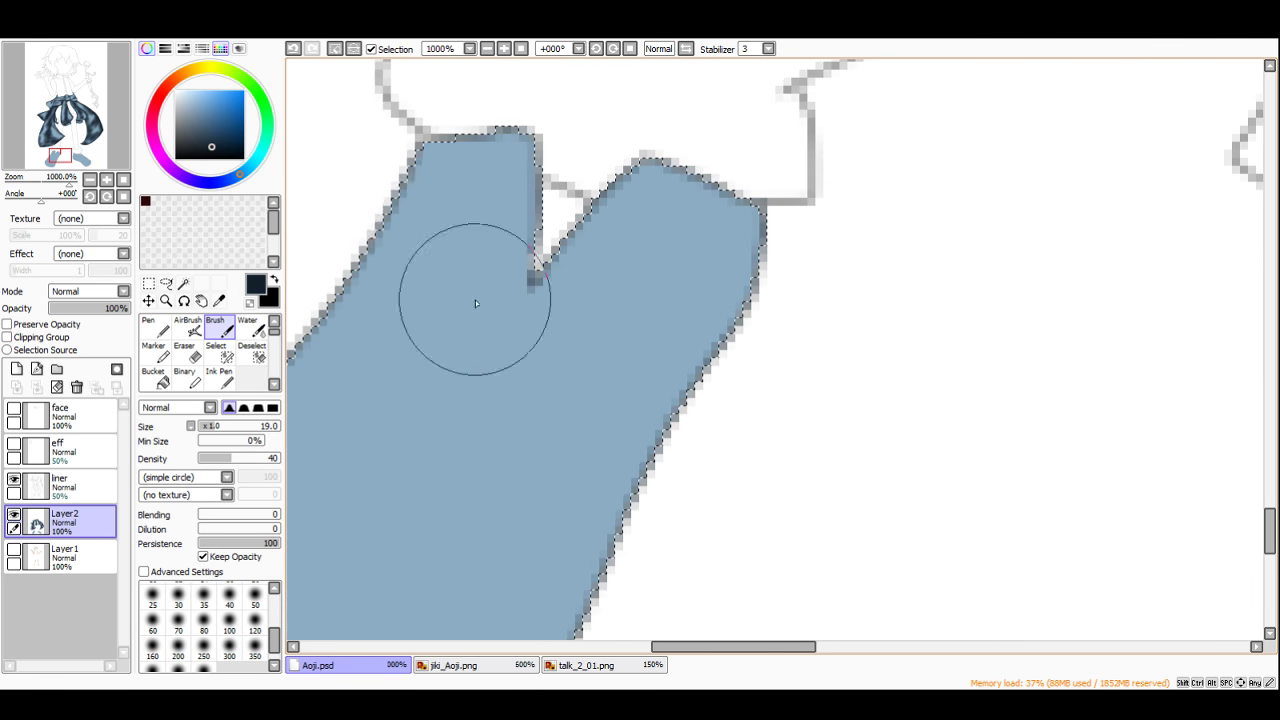
mouse_move(475, 299)
left_mouse_down()
mouse_move(512, 173)
mouse_move(508, 302)
mouse_move(605, 194)
mouse_move(719, 156)
mouse_move(667, 185)
mouse_move(770, 224)
mouse_move(777, 302)
mouse_move(659, 466)
mouse_move(726, 334)
left_mouse_up()
scroll(726, 334, "down", 2)
scroll(660, 391, "up", 2)
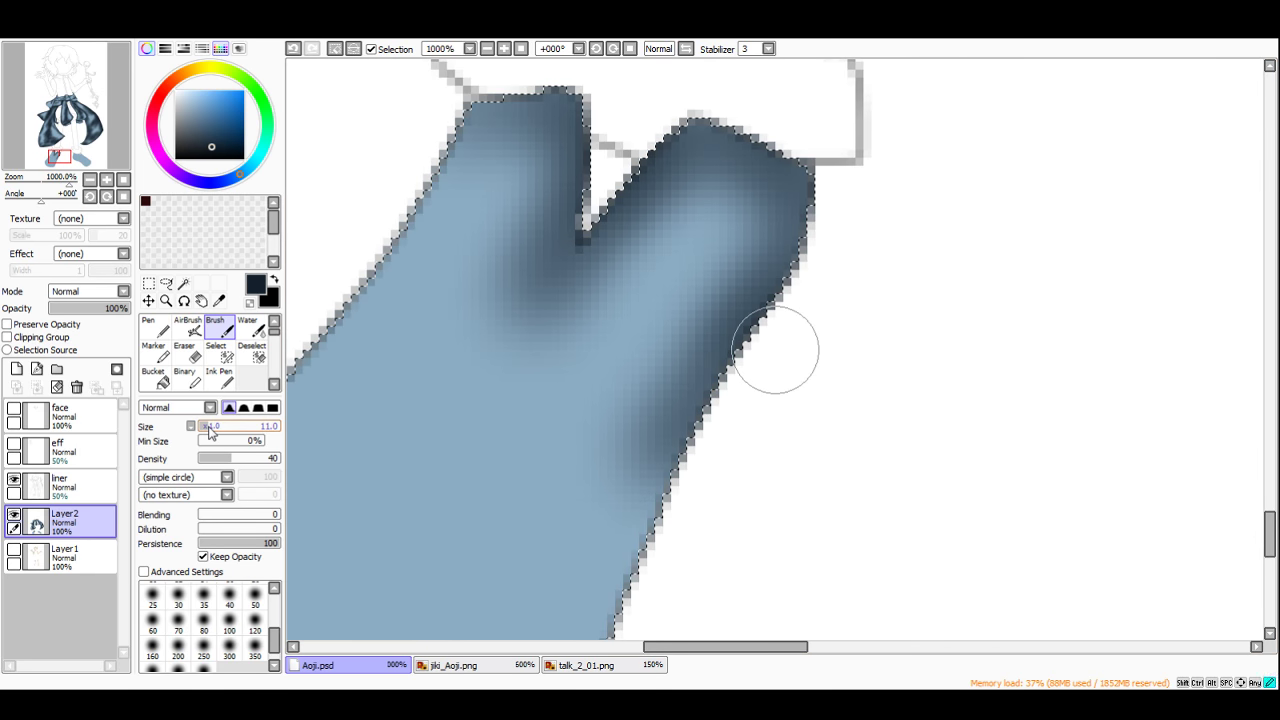
scroll(610, 245, "down", 3)
scroll(530, 257, "up", 1)
mouse_move(550, 170)
left_mouse_down()
mouse_move(497, 234)
mouse_move(366, 509)
mouse_move(423, 543)
mouse_move(634, 506)
mouse_move(672, 381)
mouse_move(626, 443)
mouse_move(620, 416)
left_mouse_up()
Step: Shade the heel, sole, toe and top edges of the staff-side shoe
scroll(490, 280, "down", 3)
scroll(837, 242, "up", 2)
mouse_move(769, 267)
left_mouse_down()
mouse_move(727, 373)
mouse_move(838, 270)
mouse_move(820, 270)
mouse_move(876, 295)
mouse_move(902, 278)
mouse_move(909, 248)
mouse_move(992, 314)
mouse_move(944, 300)
mouse_move(1132, 420)
mouse_move(1107, 511)
mouse_move(1038, 533)
mouse_move(914, 450)
mouse_move(989, 509)
mouse_move(905, 417)
mouse_move(928, 452)
mouse_move(797, 404)
mouse_move(728, 329)
left_mouse_up()
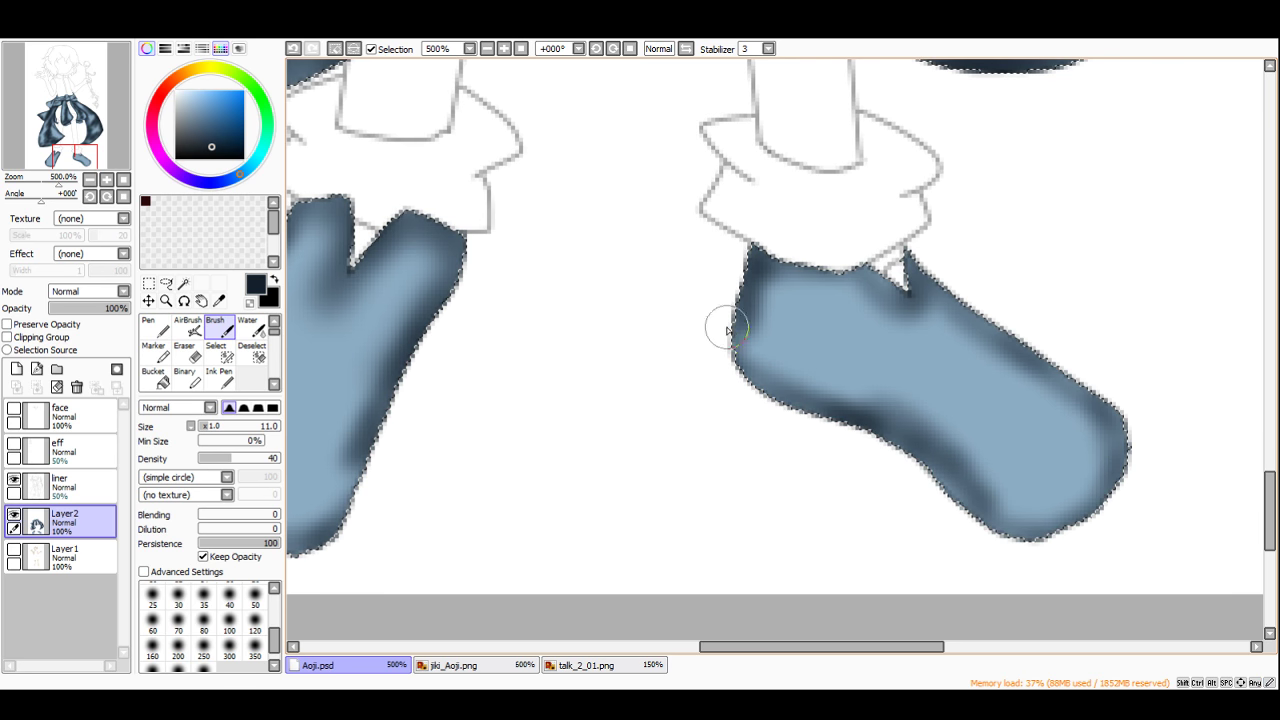
scroll(799, 326, "down", 6)
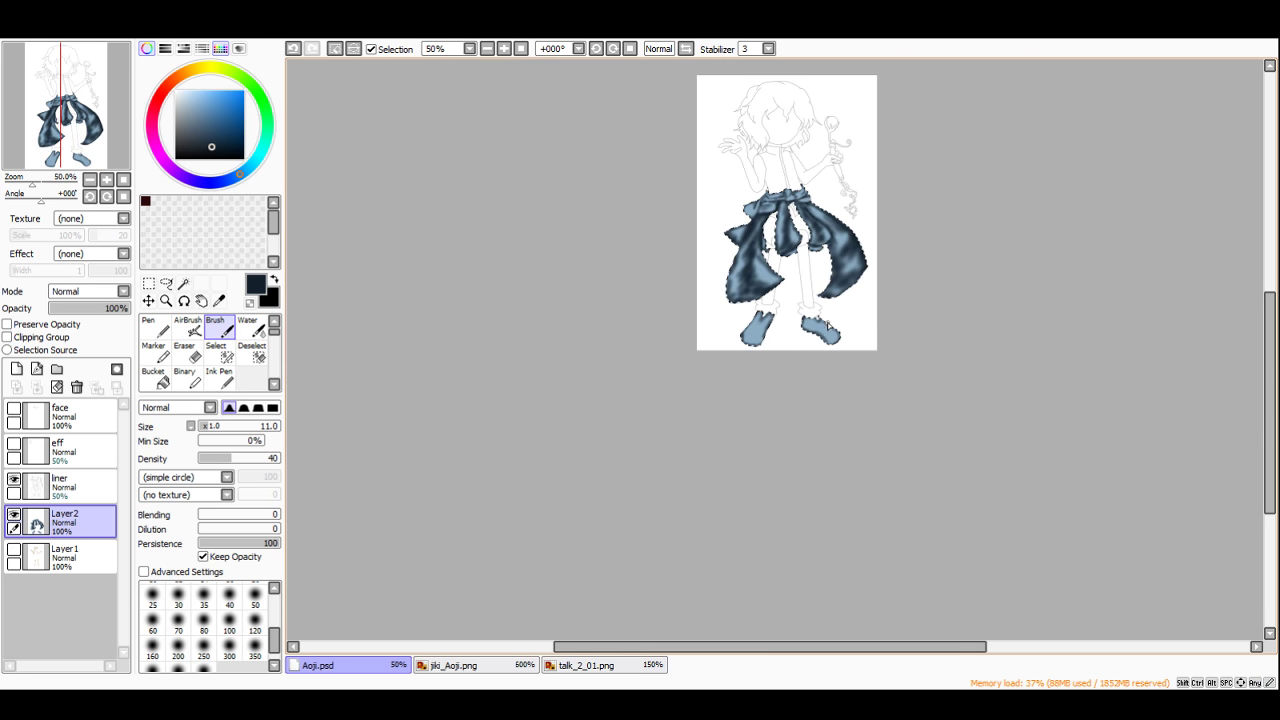
Step: Increase the brush size to 18 and shade the inner surface of the staff-side shoe below its cuff
scroll(829, 316, "up", 6)
left_click(217, 429)
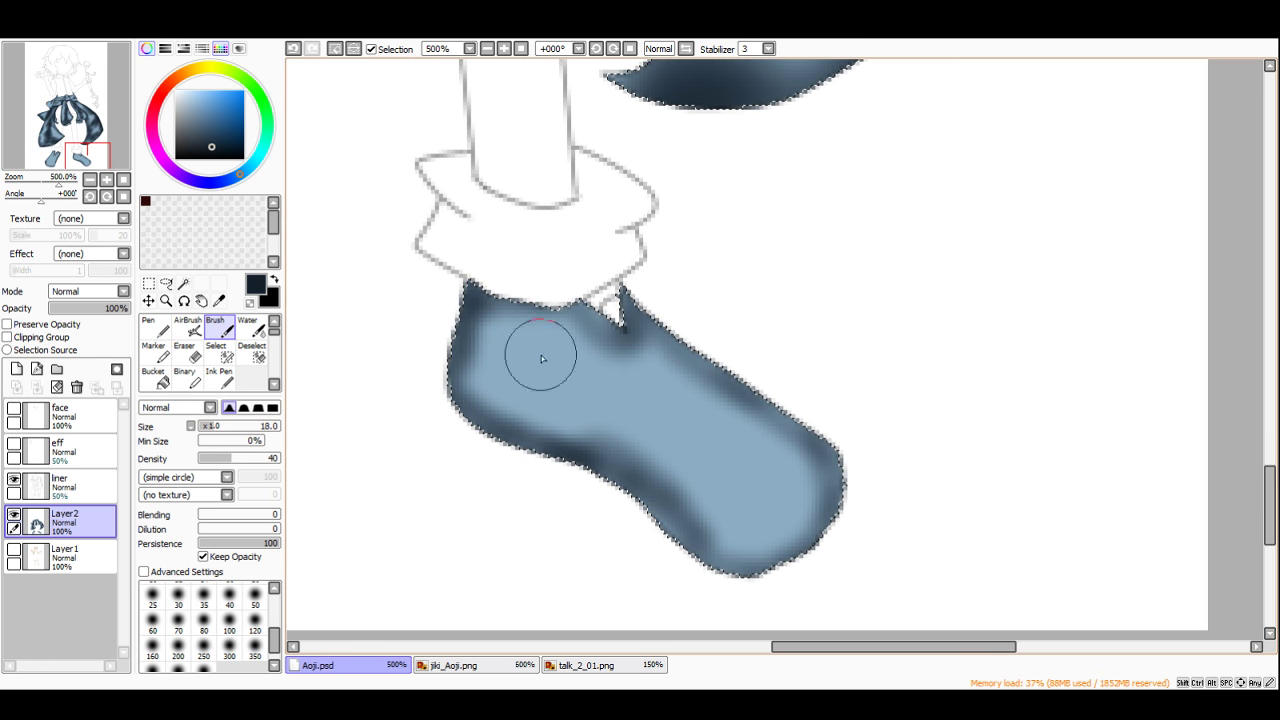
mouse_move(566, 303)
left_mouse_down()
mouse_move(667, 338)
mouse_move(606, 405)
mouse_move(747, 411)
mouse_move(685, 450)
mouse_move(779, 511)
mouse_move(720, 404)
mouse_move(682, 417)
mouse_move(808, 452)
mouse_move(849, 442)
mouse_move(427, 299)
mouse_move(461, 337)
mouse_move(466, 403)
mouse_move(568, 390)
mouse_move(504, 299)
mouse_move(444, 299)
mouse_move(594, 320)
left_mouse_up()
Step: Shade the inner surface of the shoe opposite the staff from its opening towards the toe
scroll(688, 350, "down", 5)
scroll(520, 296, "up", 4)
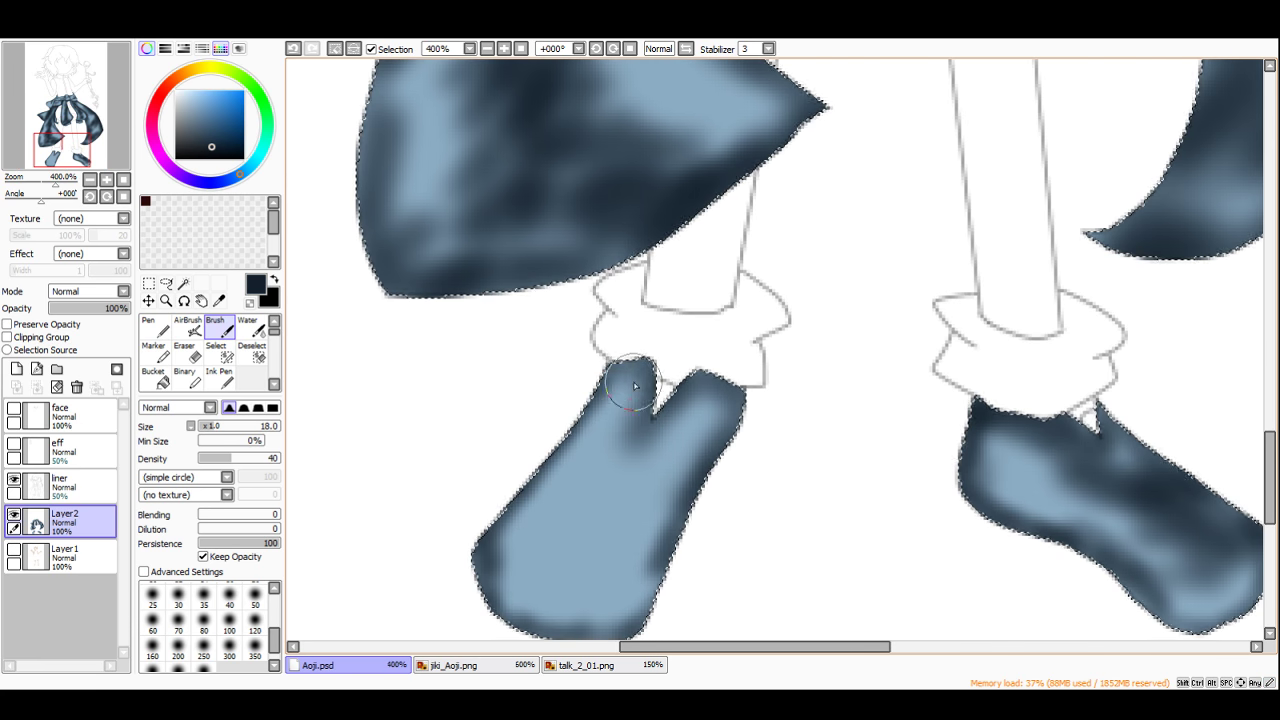
mouse_move(640, 360)
left_mouse_down()
mouse_move(667, 380)
mouse_move(671, 404)
mouse_move(591, 482)
mouse_move(590, 507)
mouse_move(660, 502)
mouse_move(552, 583)
mouse_move(599, 477)
mouse_move(565, 560)
left_mouse_up()
Step: Shade the bow loops opposite the staff and the folds where they meet the sash
scroll(623, 348, "down", 5)
scroll(630, 250, "up", 5)
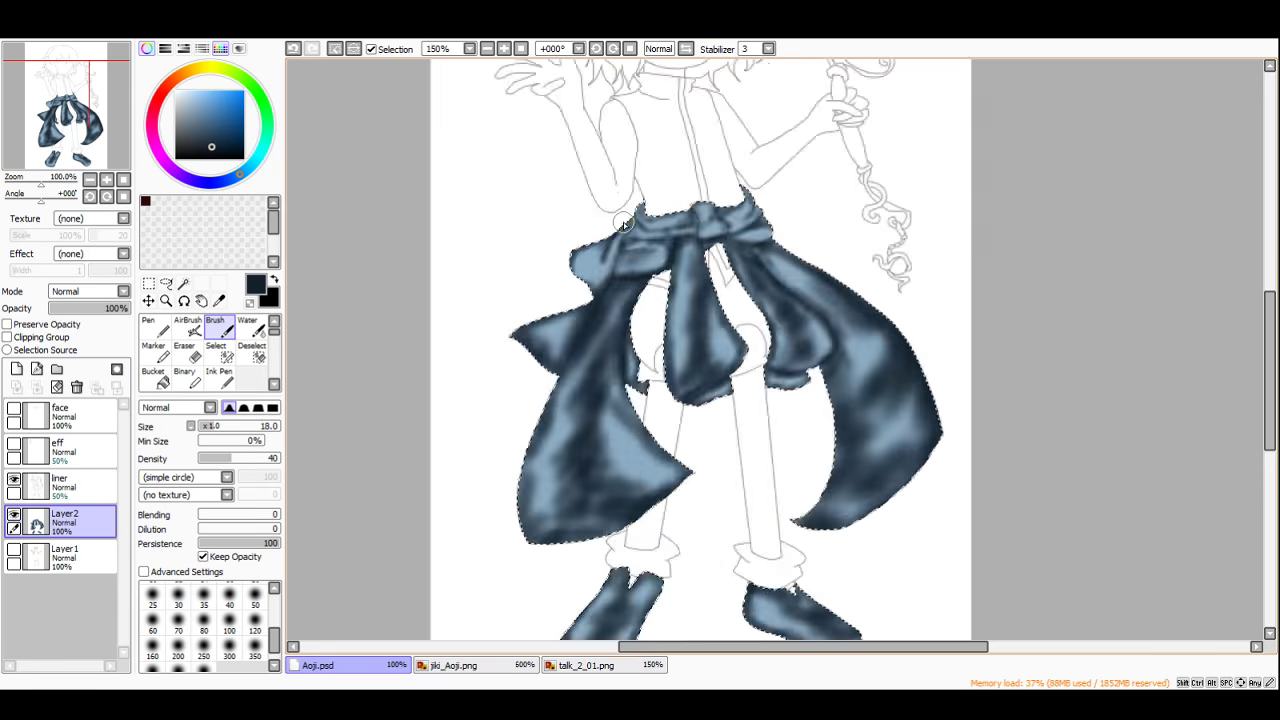
mouse_move(590, 262)
left_mouse_down()
mouse_move(554, 327)
mouse_move(580, 356)
mouse_move(588, 268)
left_mouse_up()
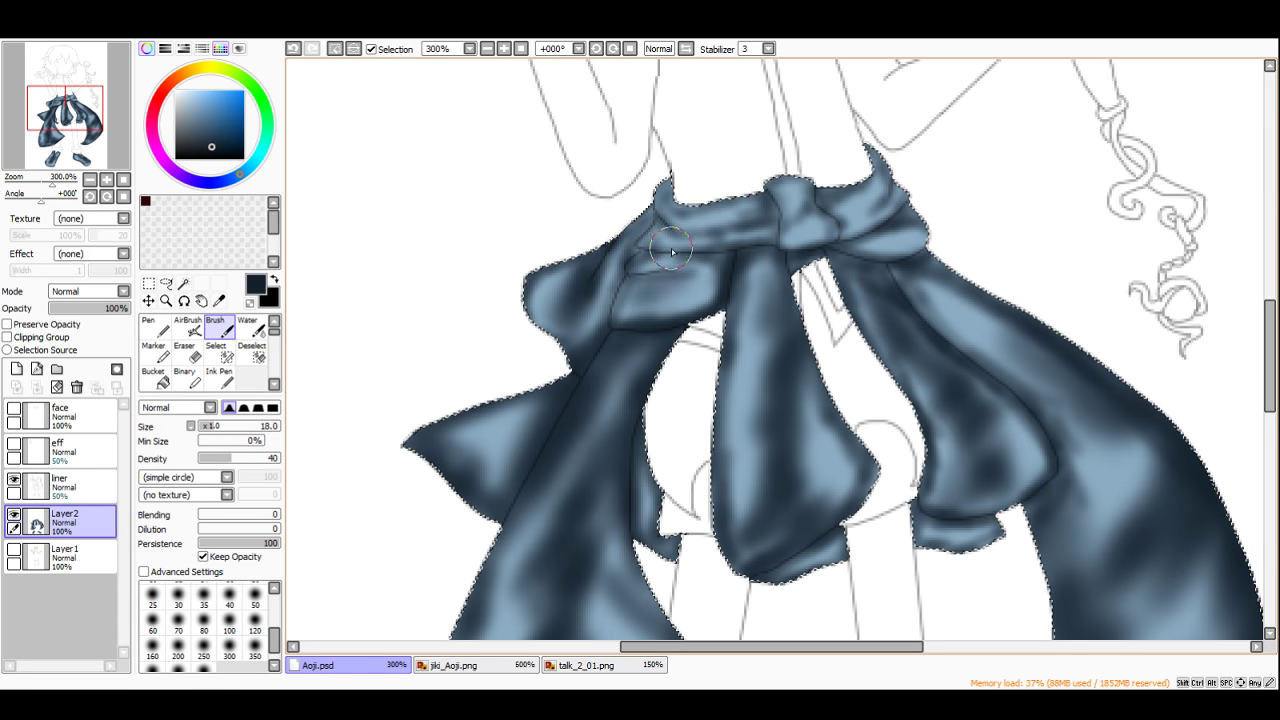
mouse_move(672, 252)
left_mouse_down()
mouse_move(628, 293)
mouse_move(650, 271)
mouse_move(645, 237)
left_mouse_up()
scroll(645, 243, "down", 2)
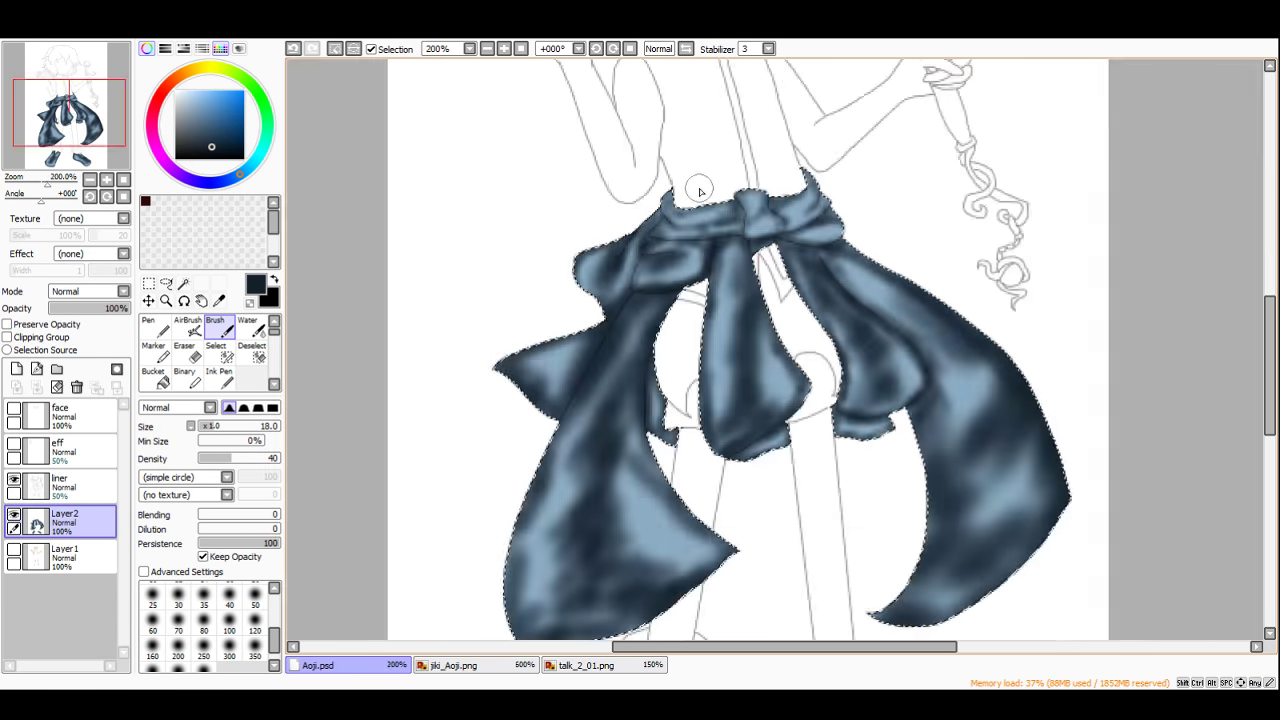
Step: Reduce the brush size to 9 and darken the sash's upper edge from the bow loop across to the knot
scroll(563, 251, "up", 6)
left_click(210, 427)
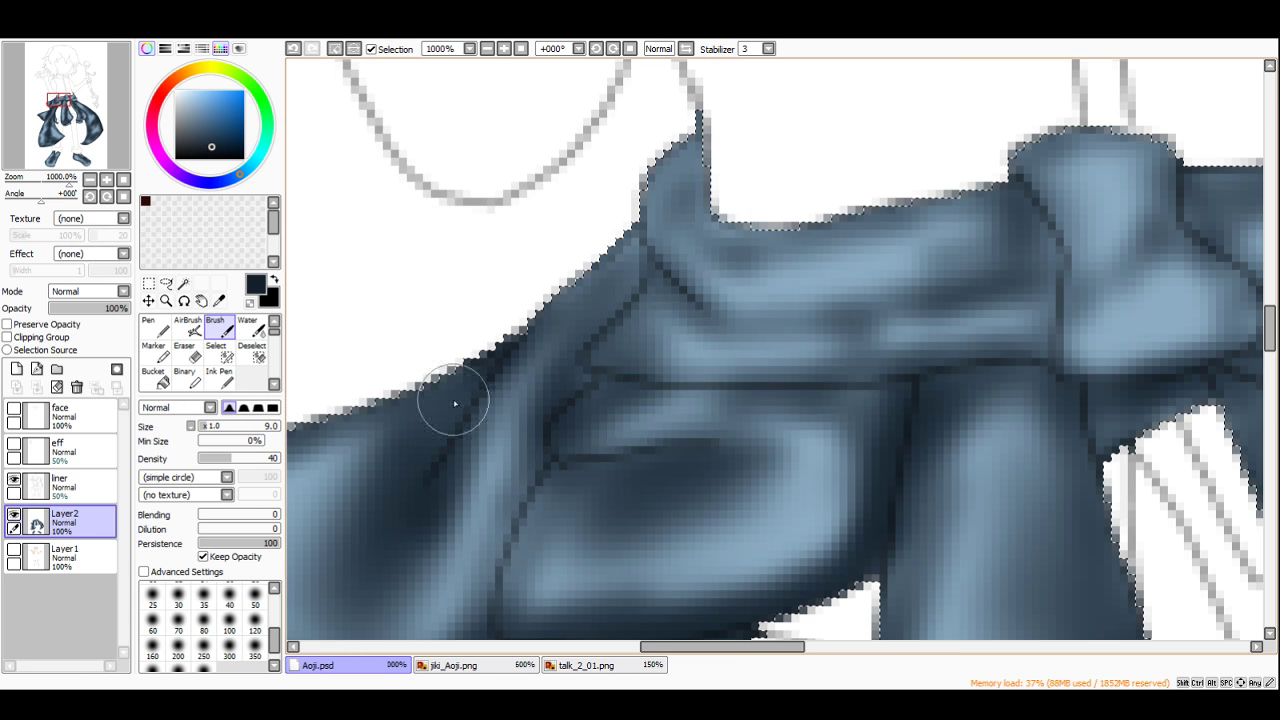
mouse_move(454, 403)
left_mouse_down()
mouse_move(654, 277)
mouse_move(714, 297)
mouse_move(666, 151)
mouse_move(762, 245)
mouse_move(1027, 146)
mouse_move(1032, 120)
mouse_move(1187, 227)
left_mouse_up()
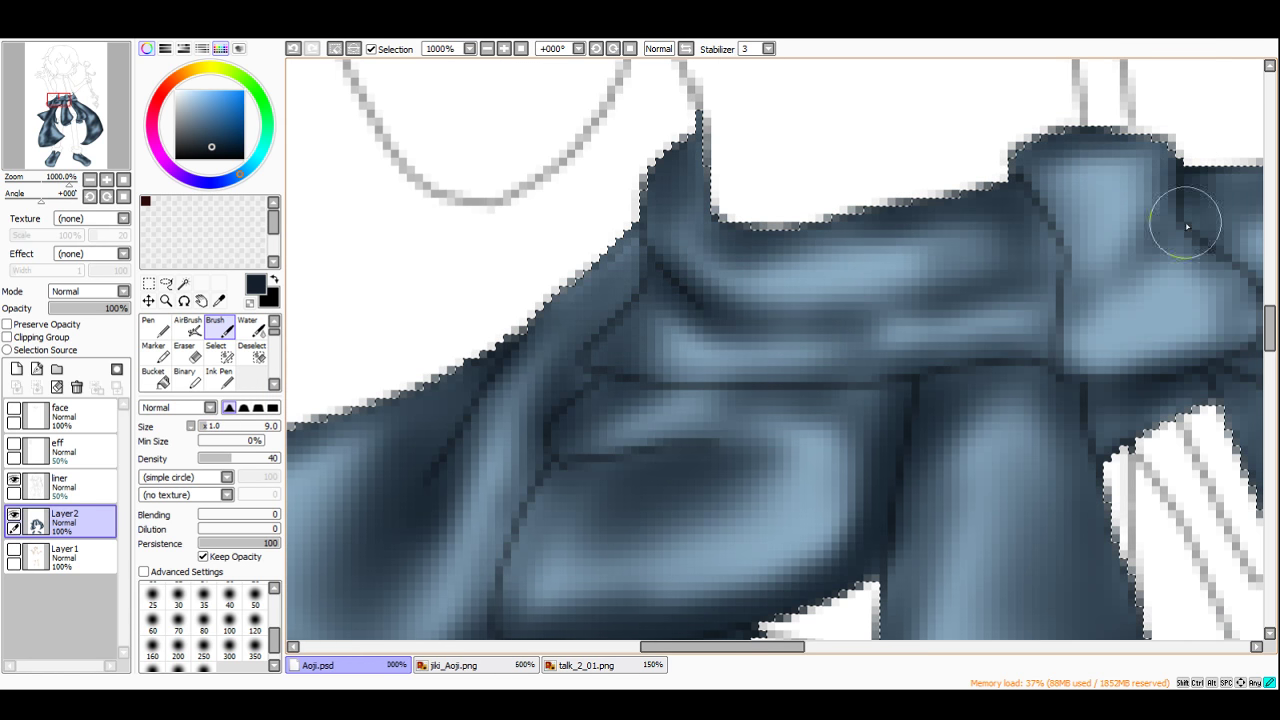
Step: Sample the dark color of the jacket collar in jiki_Aoji.png and return to Aoji.psd
scroll(1040, 257, "down", 5)
scroll(1000, 430, "up", 3)
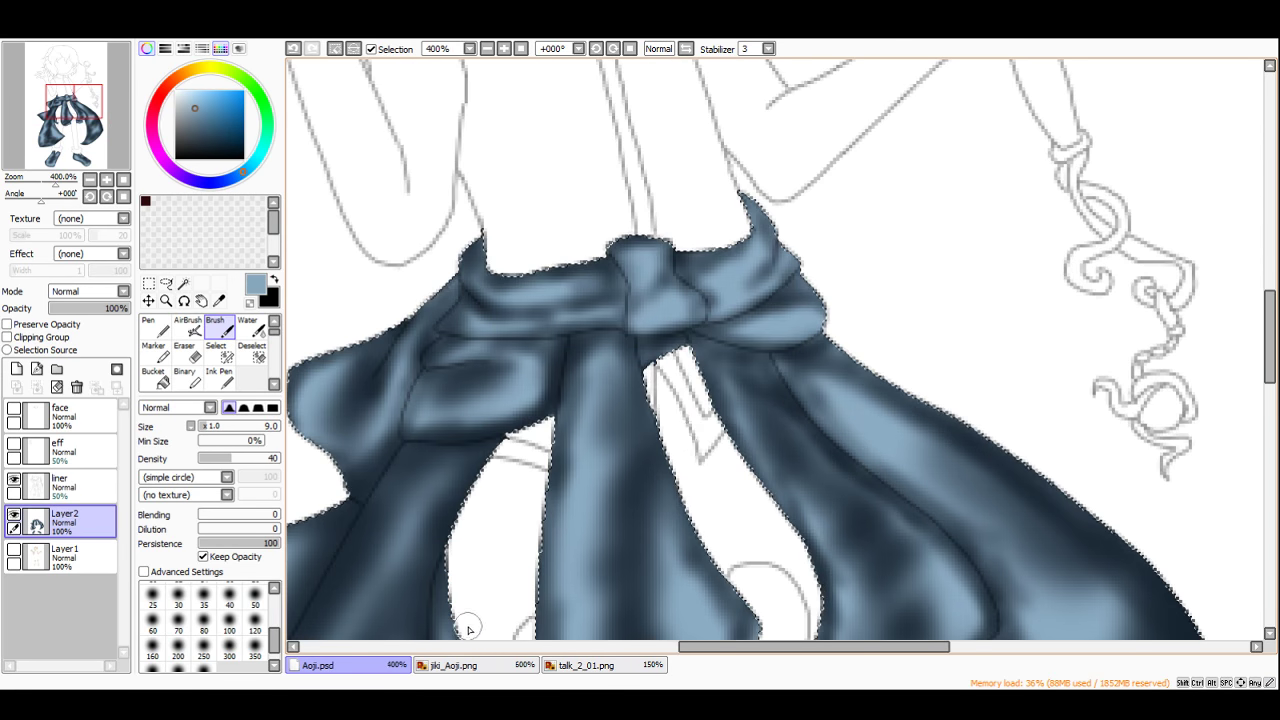
left_click(452, 665)
scroll(607, 295, "up", 1)
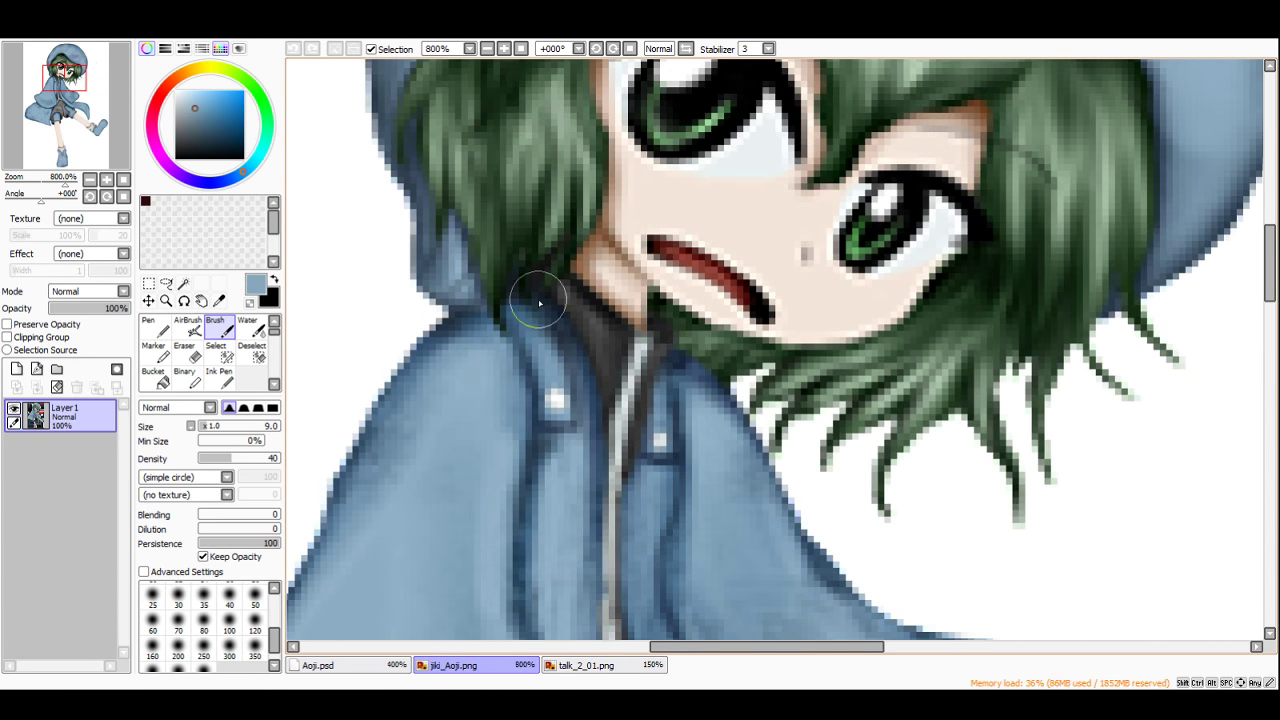
left_click(541, 296, "alt")
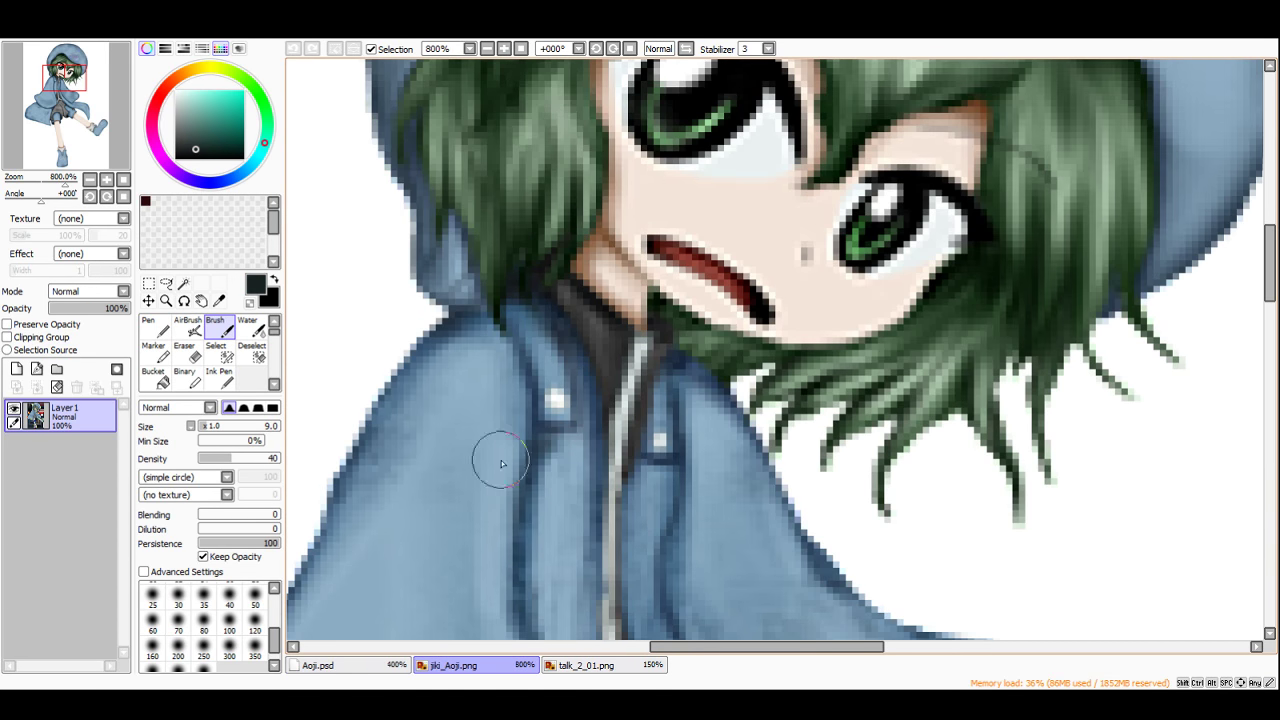
left_click(551, 290, "alt")
left_click(350, 661)
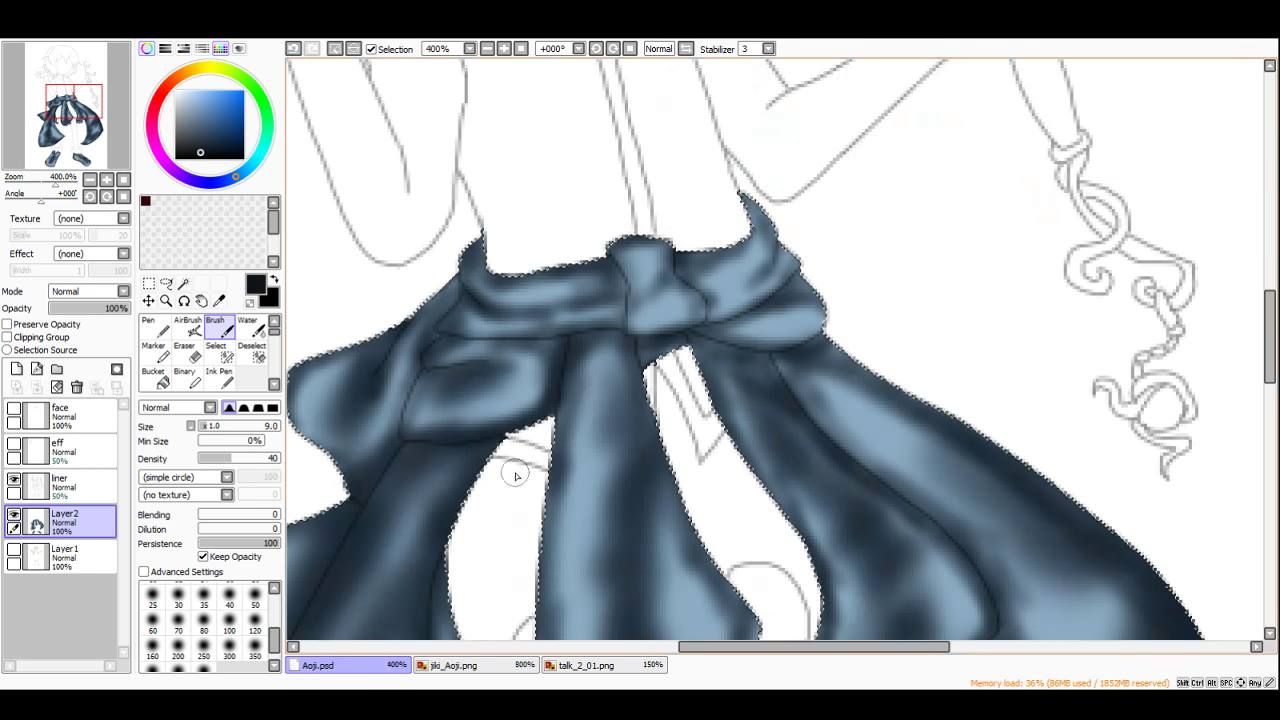
Step: Shade the staff-side sash folds and pointed upper tip with the sampled dark color
scroll(718, 283, "up", 2)
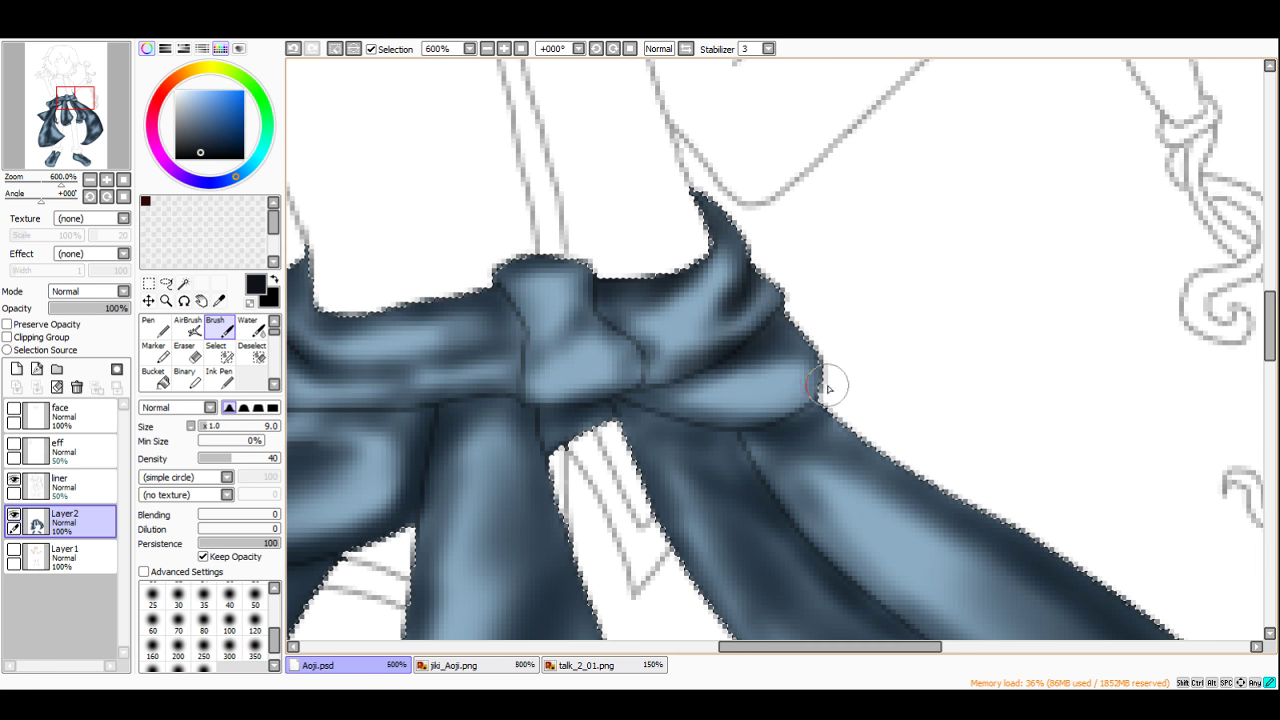
scroll(685, 416, "down", 6)
scroll(797, 363, "up", 3)
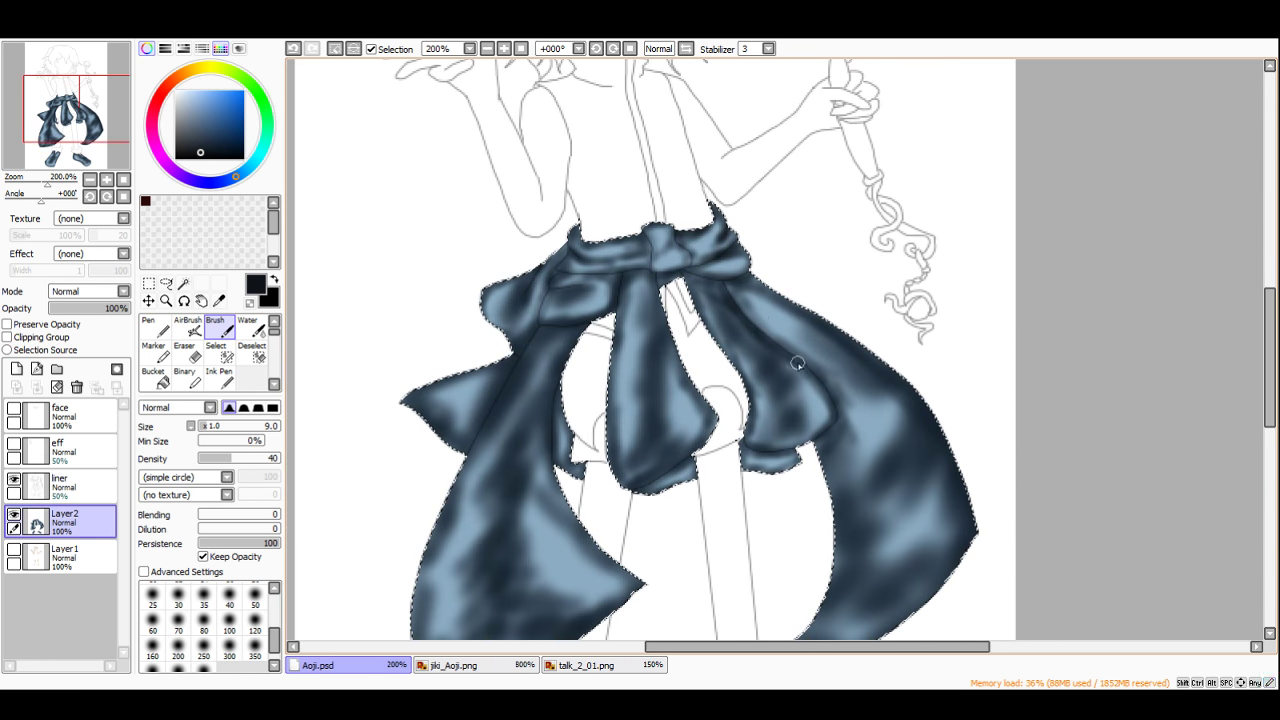
scroll(683, 340, "down", 3)
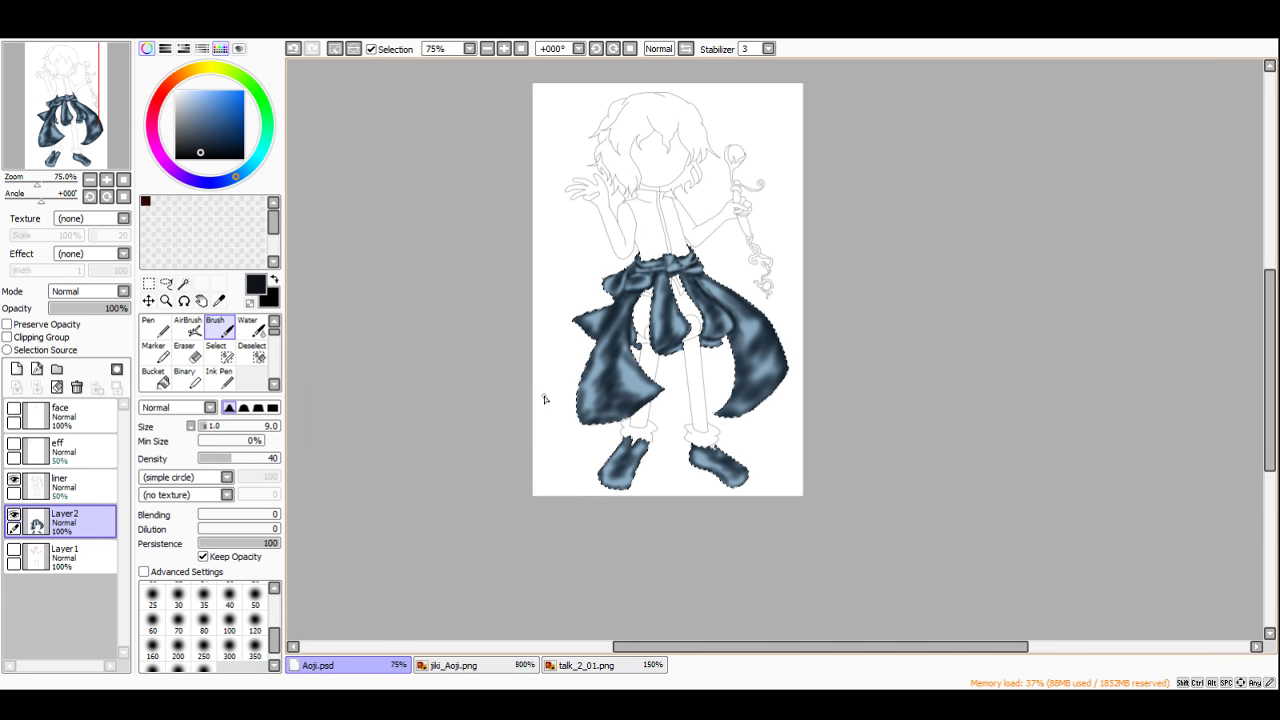
Step: Sample light blue from the staff-side long panel and set the brush to Rough_Vertical, density 1 and size 15
scroll(768, 325, "up", 3)
right_click(768, 300)
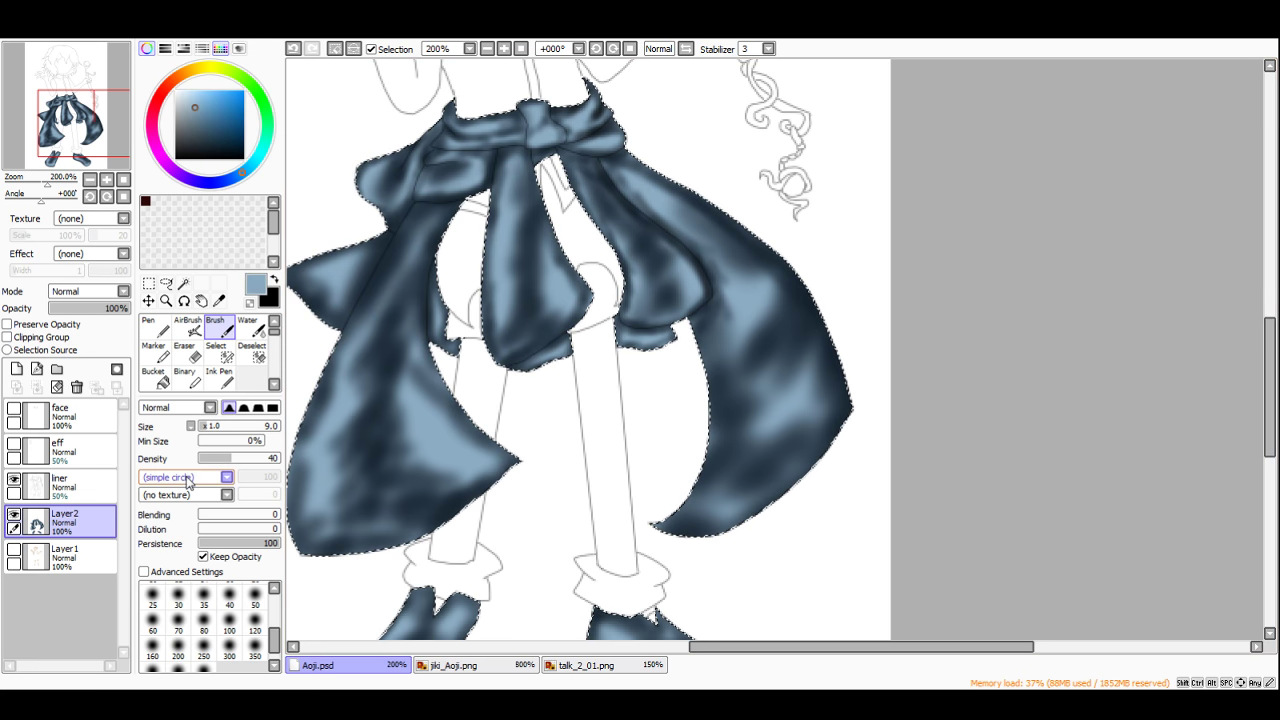
left_click(197, 647)
left_click(214, 458)
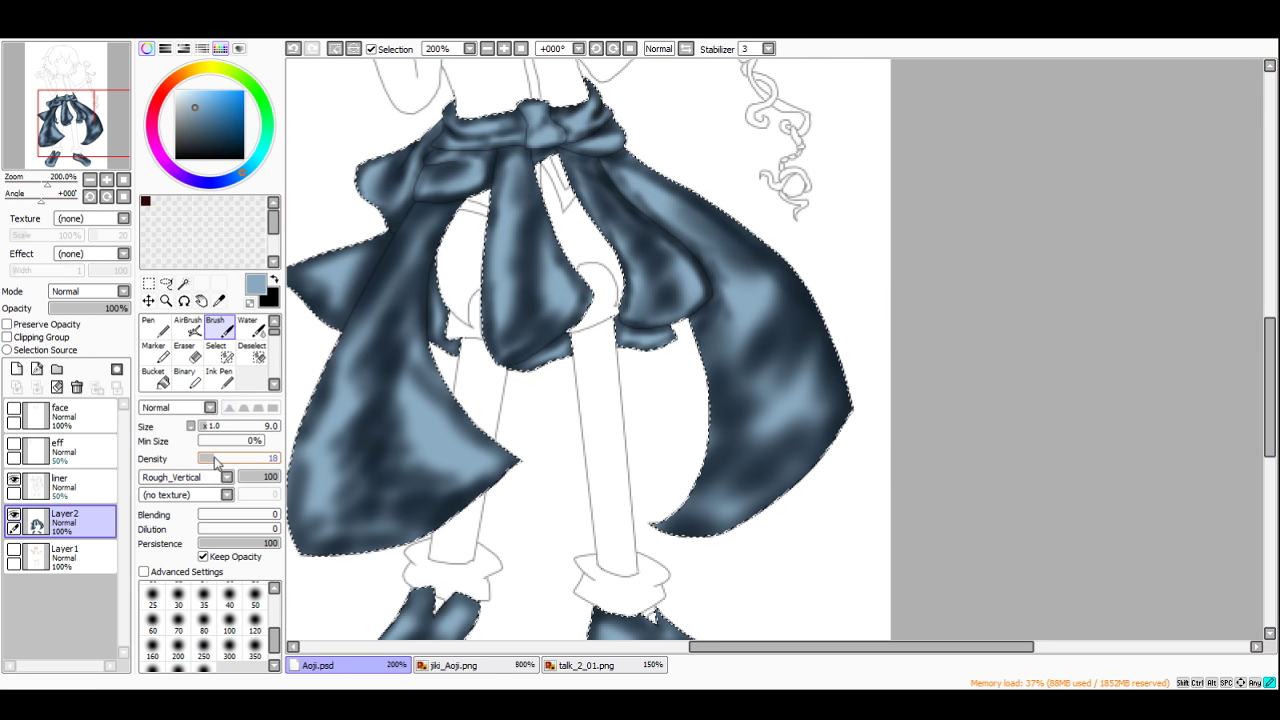
left_click_drag(205, 429, 211, 430)
scroll(828, 350, "up", 1)
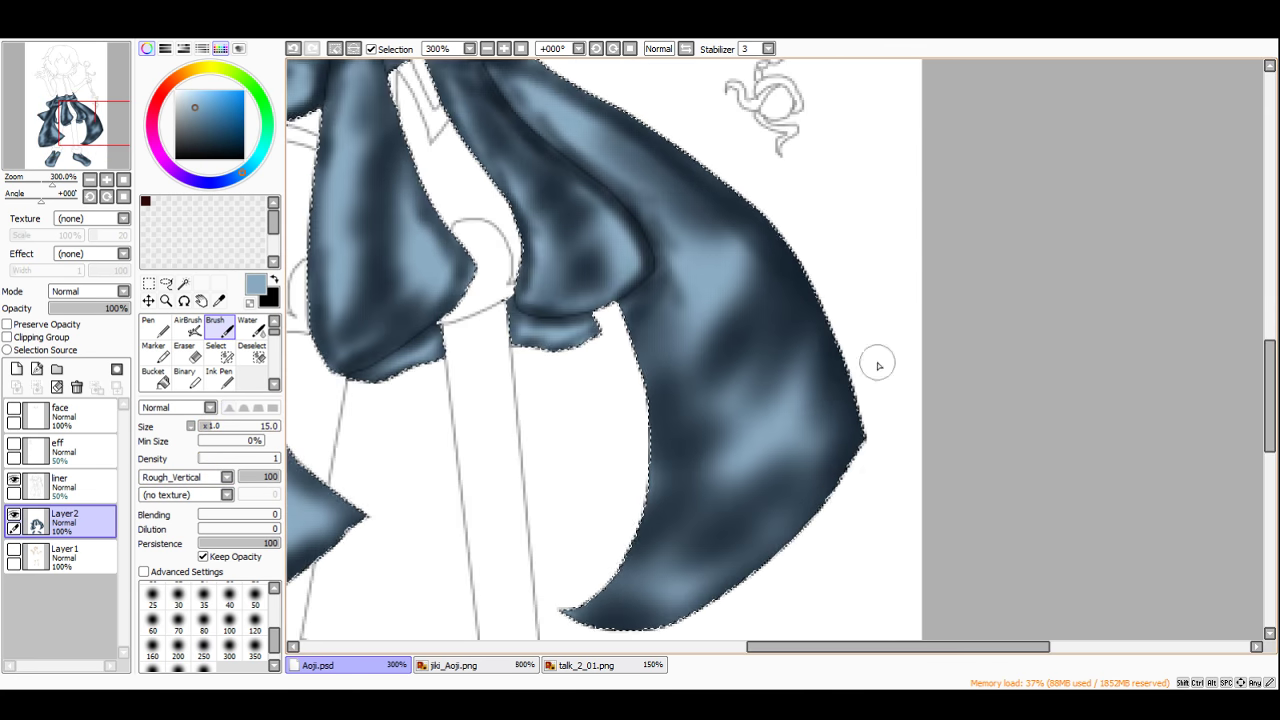
Step: Brush light diagonal streaks over the middle of the staff-side long panel, raising the density to 2 and the size to 26
left_click_drag(766, 439, 681, 514)
left_click_drag(763, 416, 687, 520)
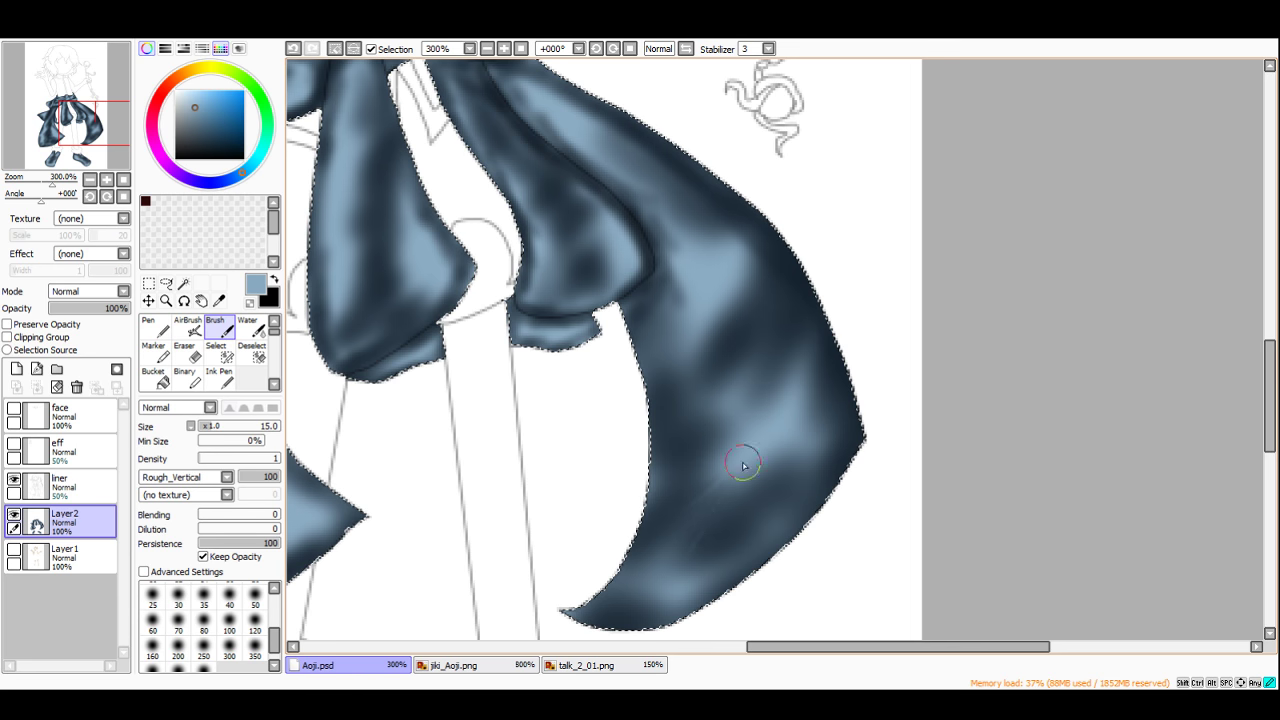
left_click(201, 457)
left_click_drag(215, 430, 221, 430)
mouse_move(795, 476)
left_mouse_down()
mouse_move(704, 536)
mouse_move(774, 472)
mouse_move(736, 503)
left_mouse_up()
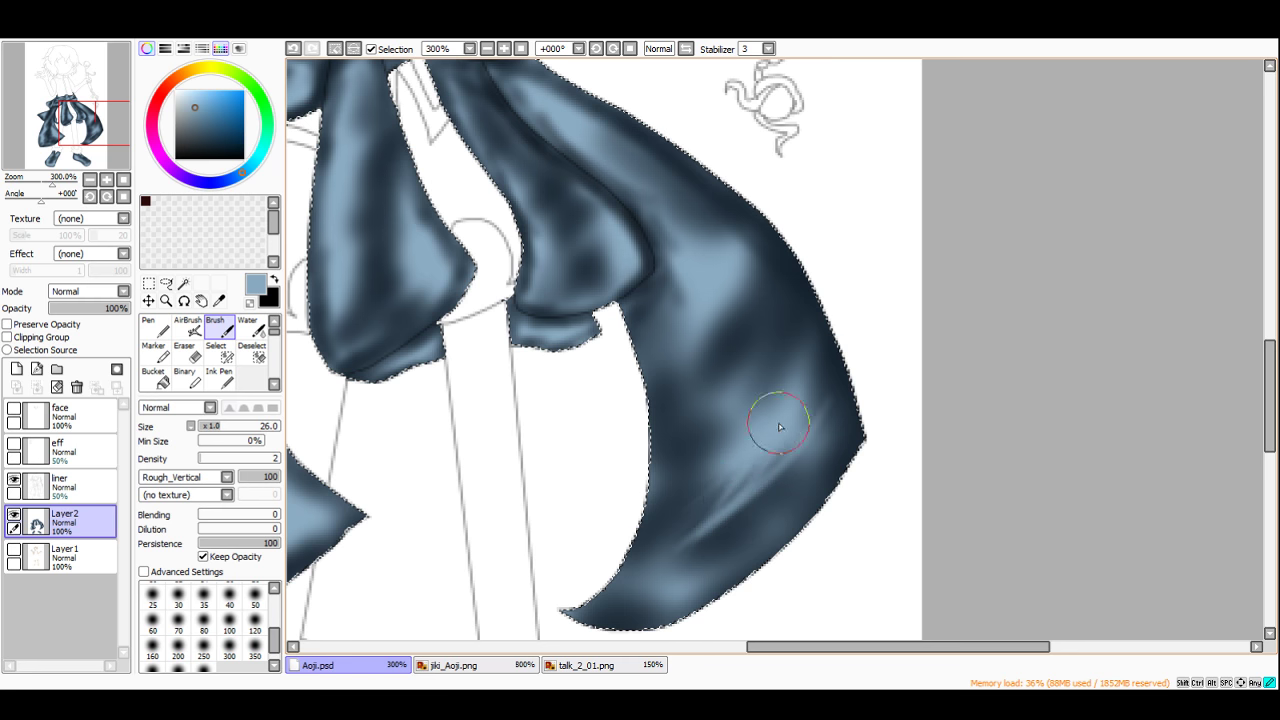
mouse_move(780, 389)
left_mouse_down()
mouse_move(736, 443)
mouse_move(720, 440)
mouse_move(754, 361)
left_mouse_up()
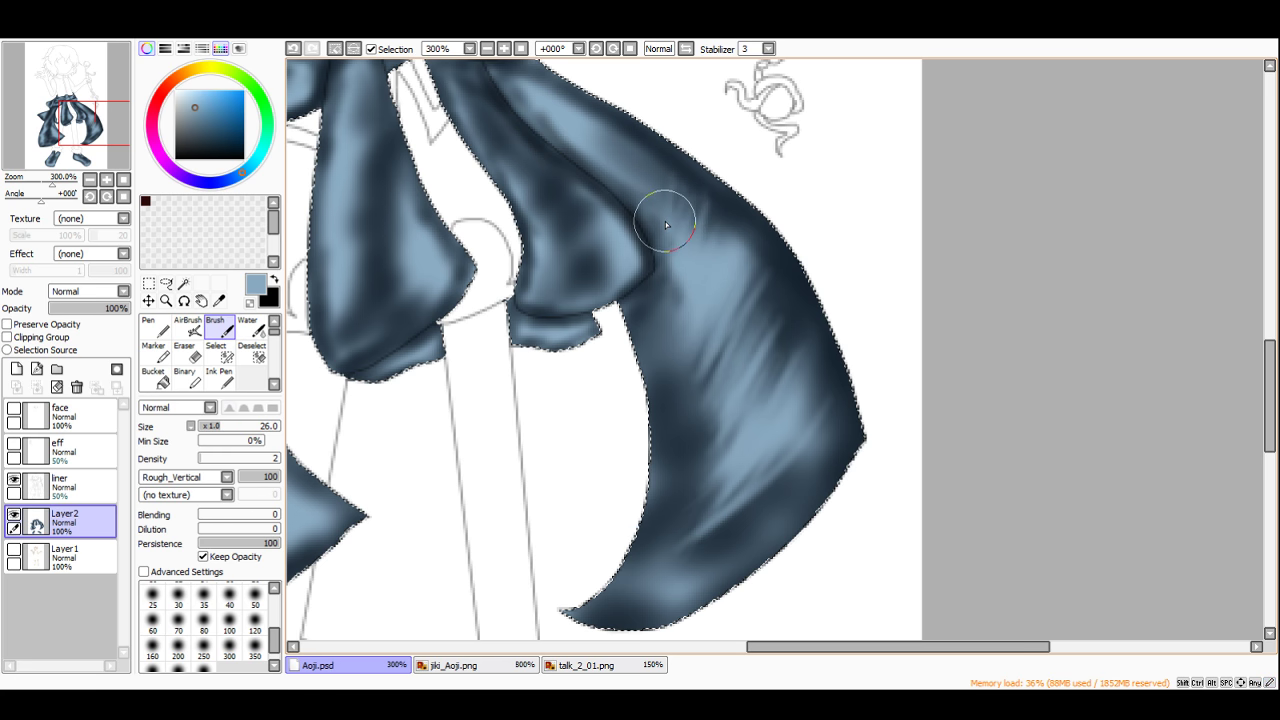
Step: Add more light streaks across the dark areas and towards the lower end of the staff-side long panel
scroll(681, 239, "down", 4)
scroll(689, 258, "up", 4)
mouse_move(676, 279)
left_mouse_down()
mouse_move(660, 307)
mouse_move(706, 291)
mouse_move(660, 443)
mouse_move(815, 352)
mouse_move(766, 343)
left_mouse_up()
scroll(766, 343, "down", 4)
scroll(790, 428, "up", 3)
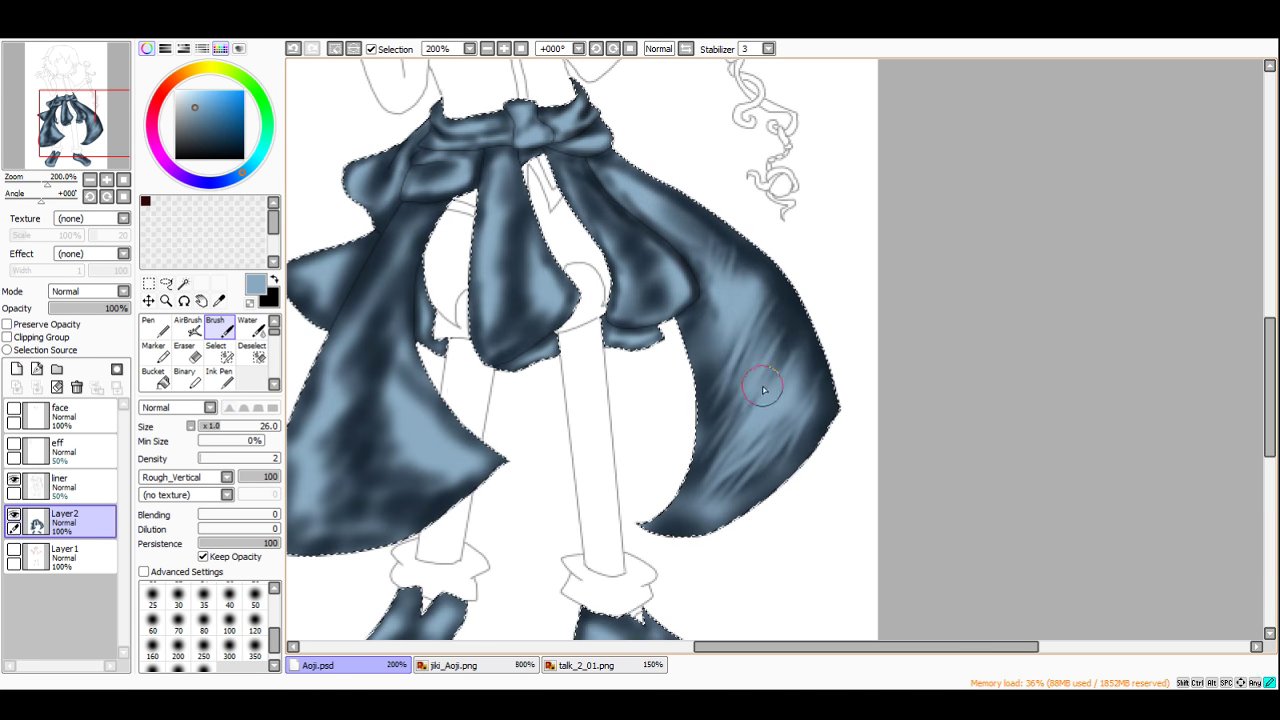
left_click_drag(763, 389, 746, 416)
Step: Increase the brush size to 31, brush light streaks on the staff-side panel's upper part and undo the last stroke
left_click(222, 427)
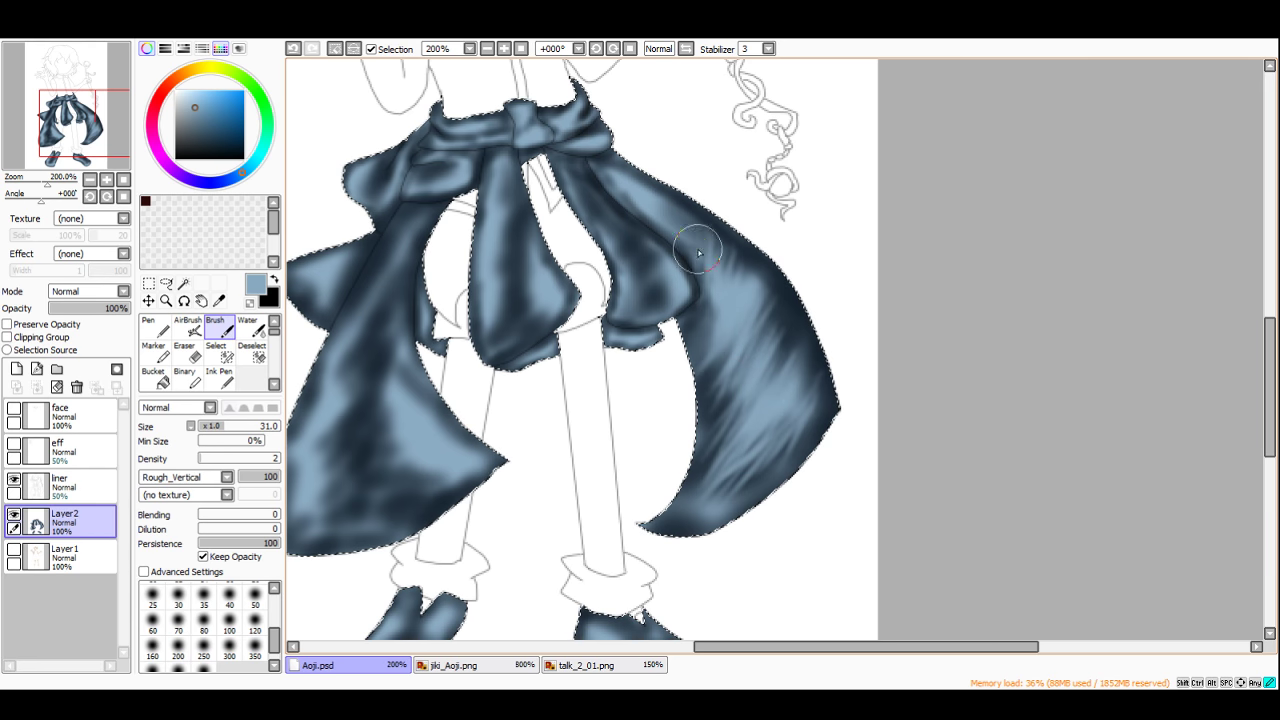
mouse_move(647, 199)
left_mouse_down()
mouse_move(766, 288)
mouse_move(761, 306)
left_mouse_up()
key("ctrl+z")
scroll(767, 300, "down", 3)
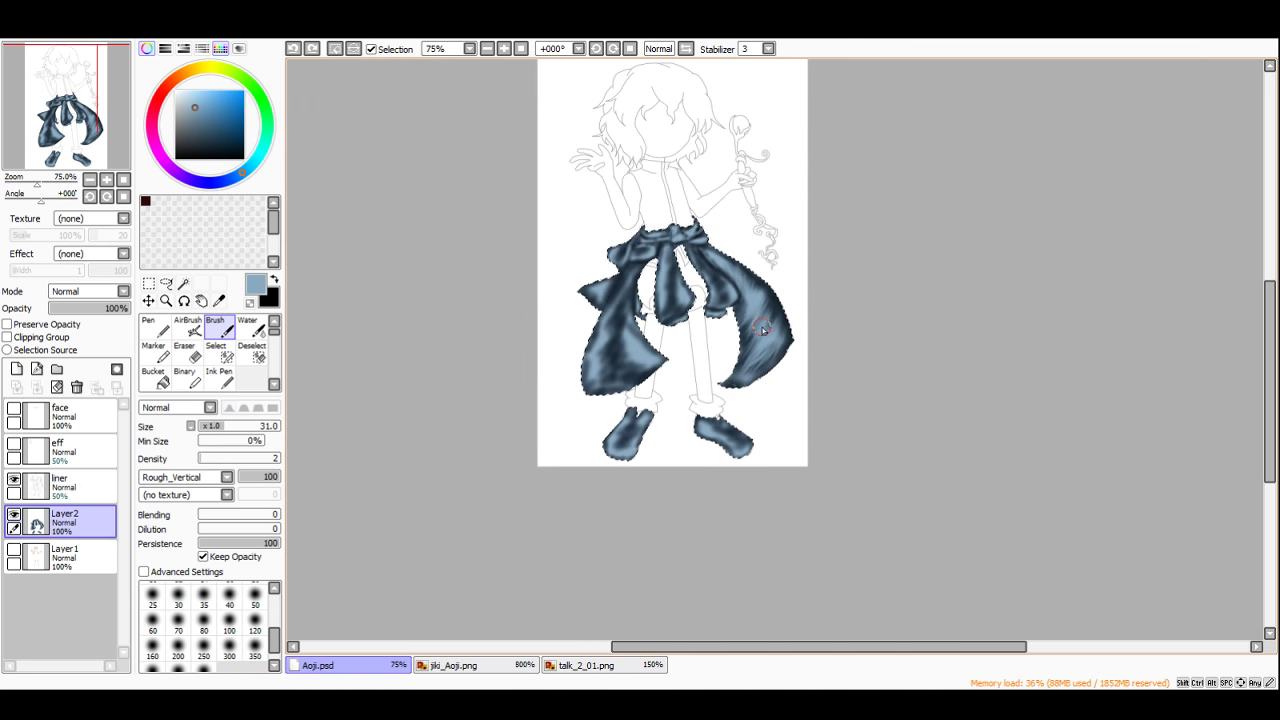
Step: Blend wider light streaks into the lower half of the staff-side long panel
scroll(762, 330, "up", 5)
mouse_move(771, 357)
left_mouse_down()
mouse_move(797, 327)
mouse_move(685, 407)
mouse_move(810, 347)
mouse_move(924, 208)
mouse_move(871, 281)
mouse_move(807, 323)
mouse_move(914, 191)
mouse_move(755, 324)
mouse_move(778, 295)
left_mouse_up()
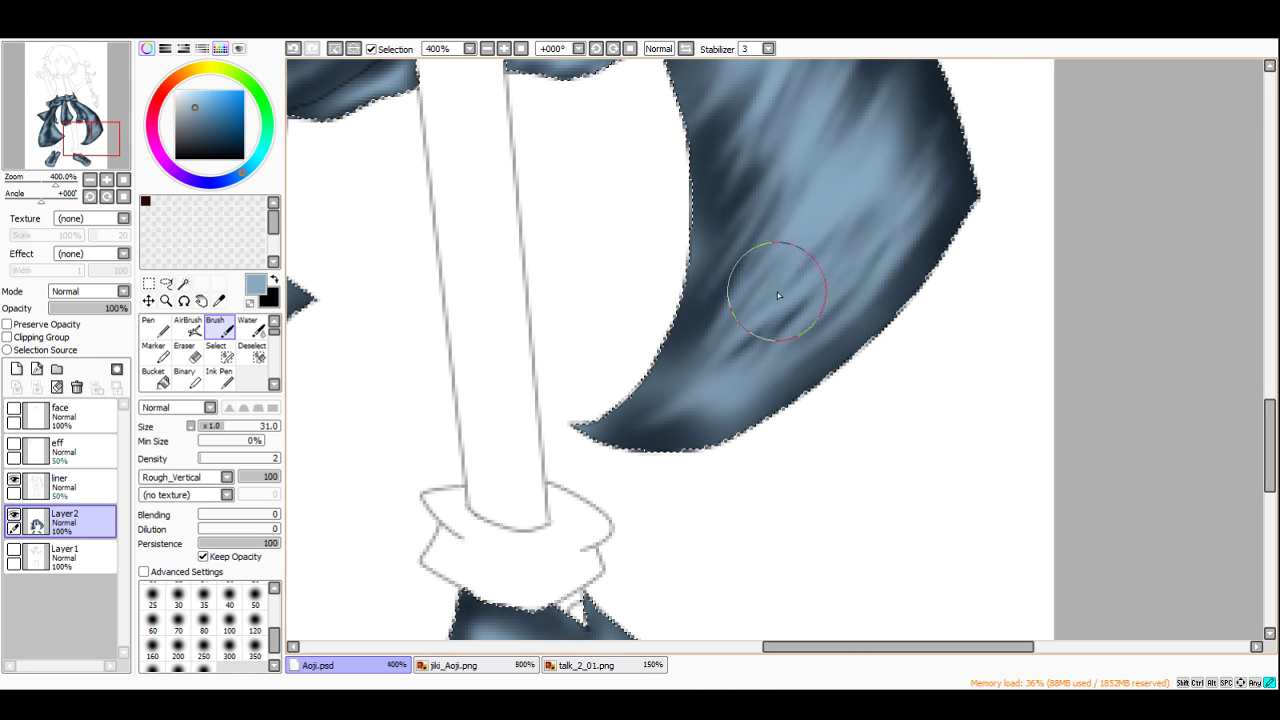
left_click_drag(834, 212, 808, 247)
Step: Brush light diagonal streaks over the dark middle and lower half of the open-hand-side long panel
scroll(797, 250, "down", 6)
scroll(780, 264, "up", 4)
scroll(854, 250, "down", 5)
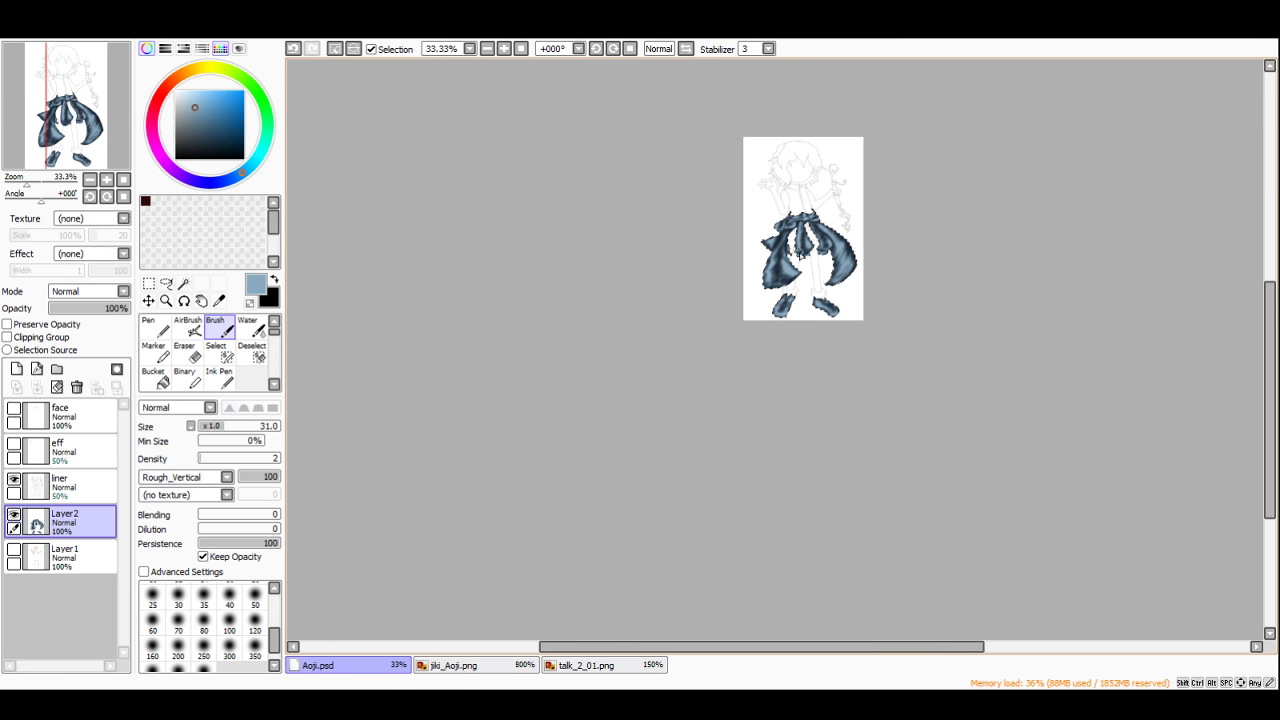
scroll(798, 251, "up", 2)
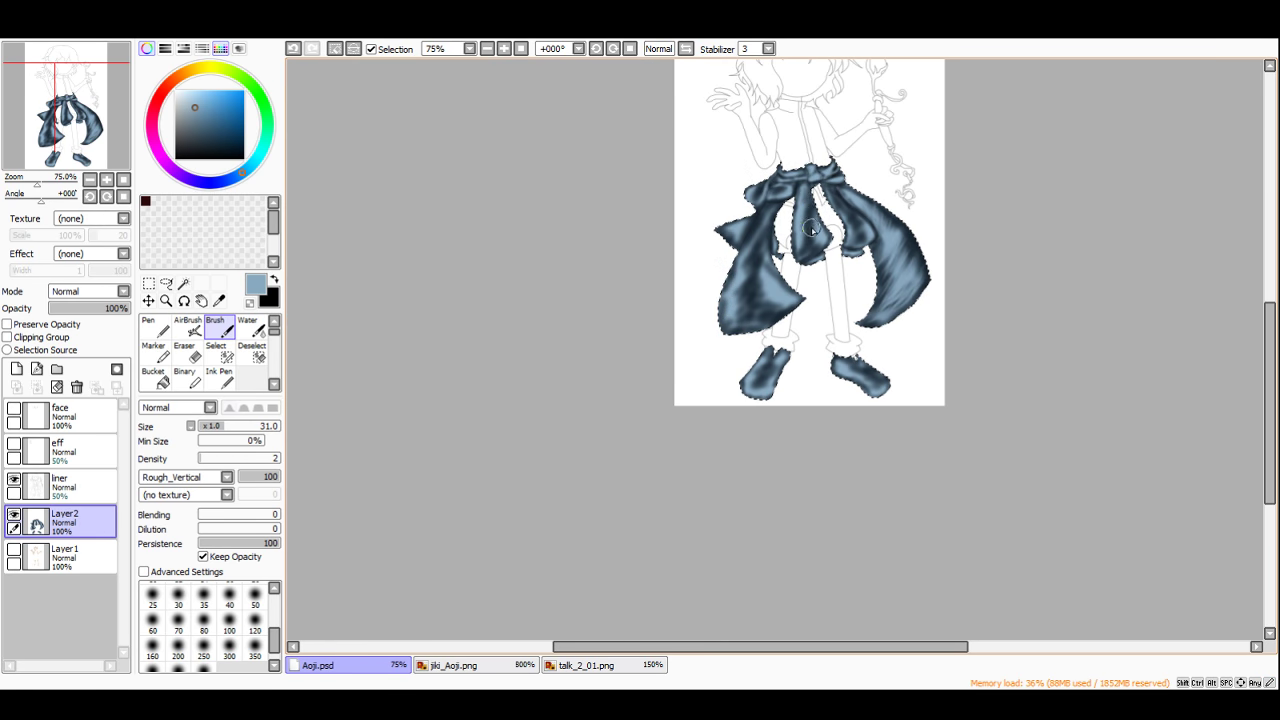
scroll(796, 233, "up", 4)
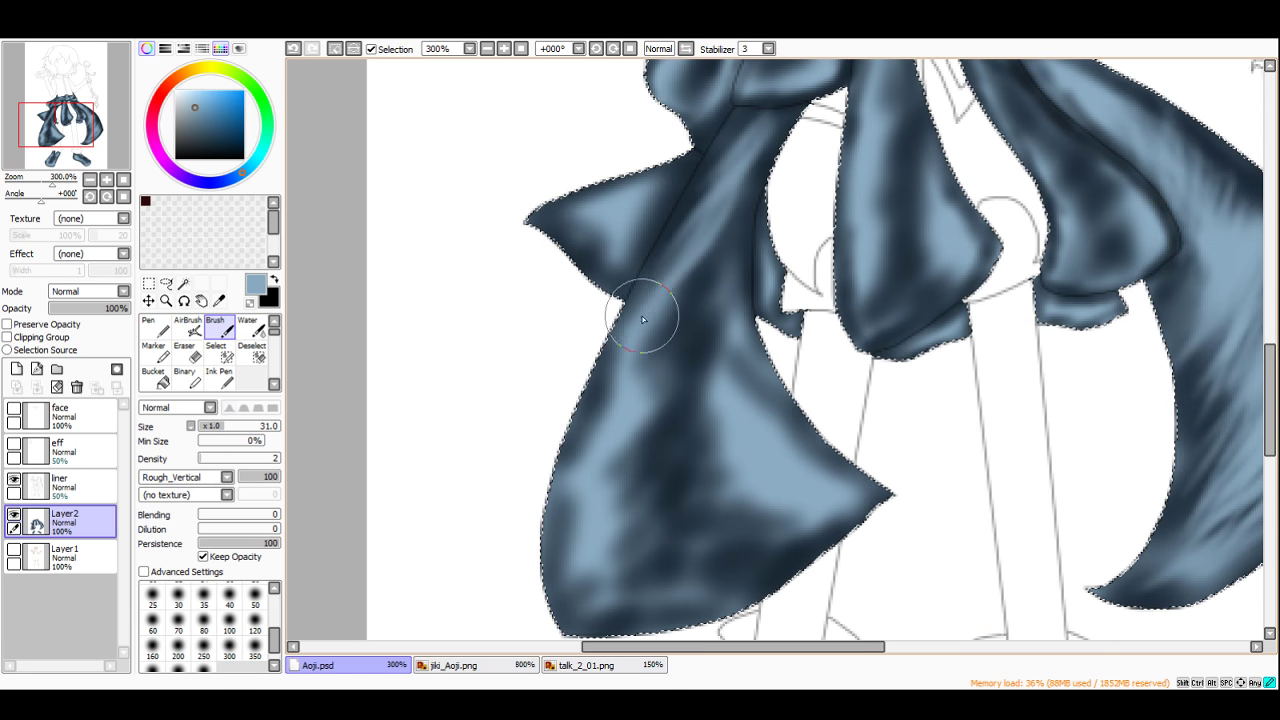
mouse_move(707, 243)
left_mouse_down()
mouse_move(658, 348)
mouse_move(710, 341)
mouse_move(695, 375)
mouse_move(618, 457)
left_mouse_up()
mouse_move(689, 410)
left_mouse_down()
mouse_move(729, 431)
mouse_move(671, 508)
mouse_move(622, 543)
mouse_move(649, 562)
mouse_move(632, 564)
mouse_move(668, 577)
mouse_move(796, 508)
mouse_move(755, 535)
left_mouse_up()
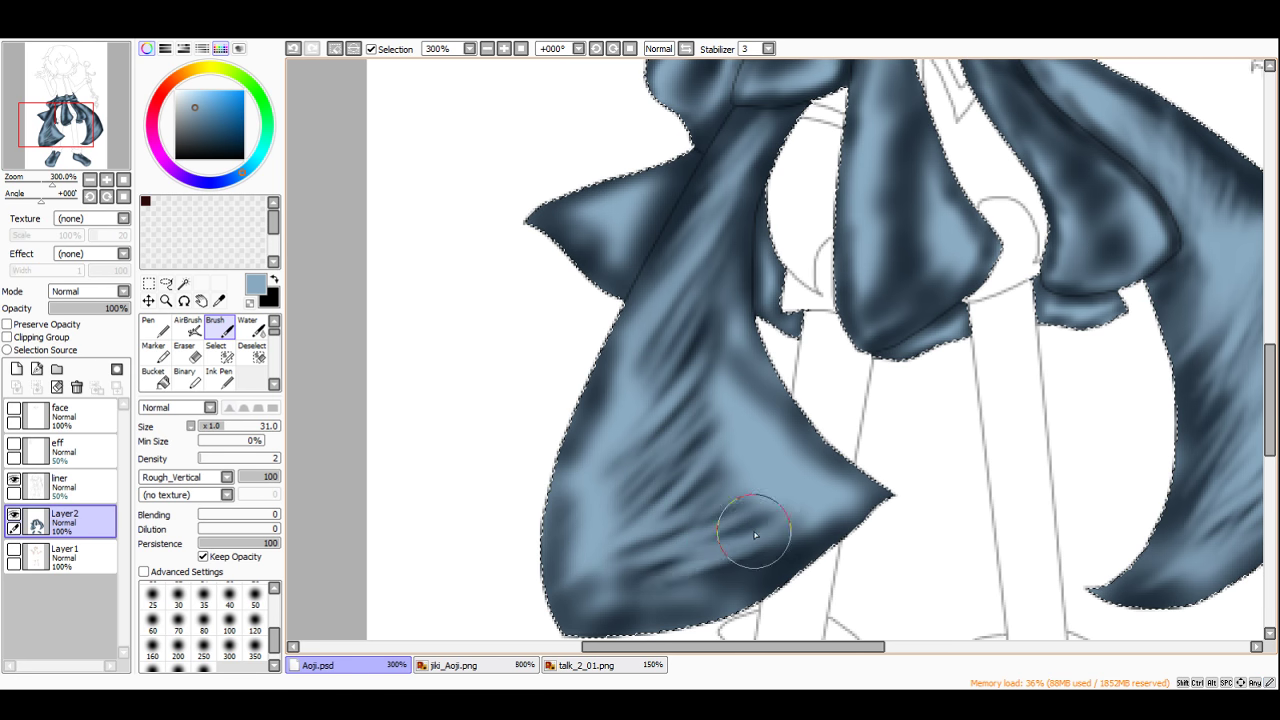
left_click_drag(655, 593, 680, 551)
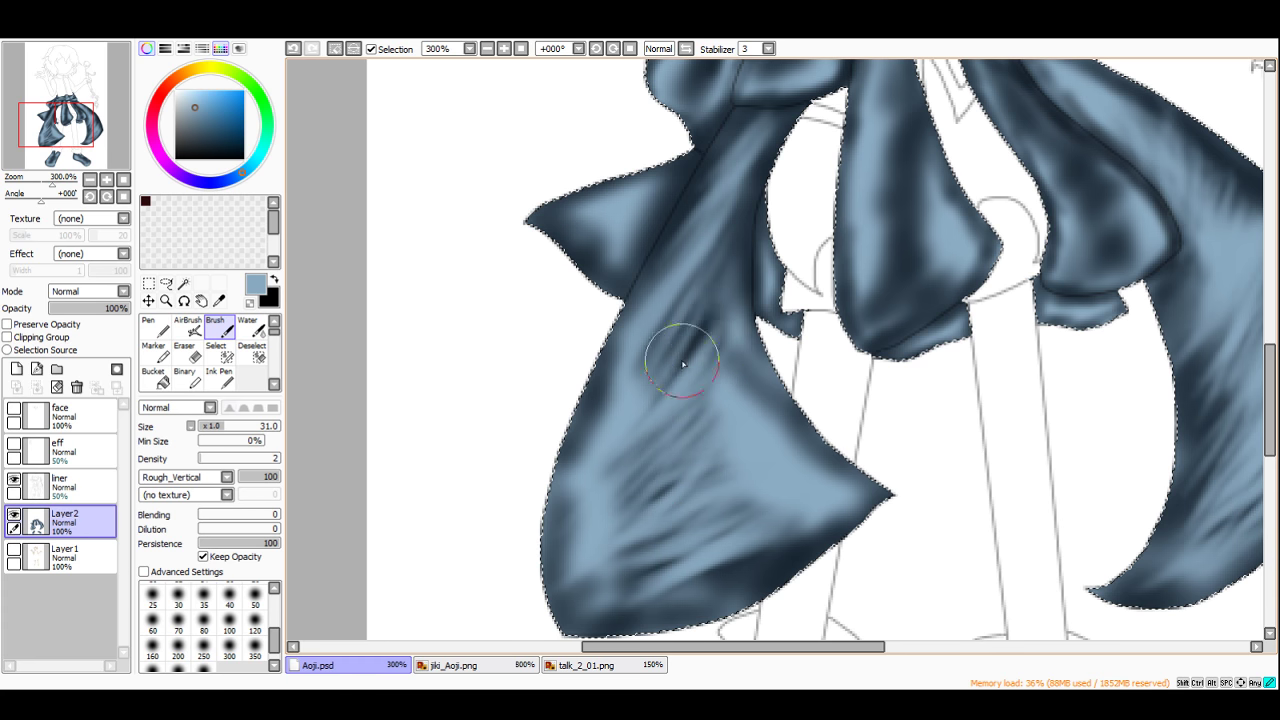
left_click_drag(683, 365, 716, 300)
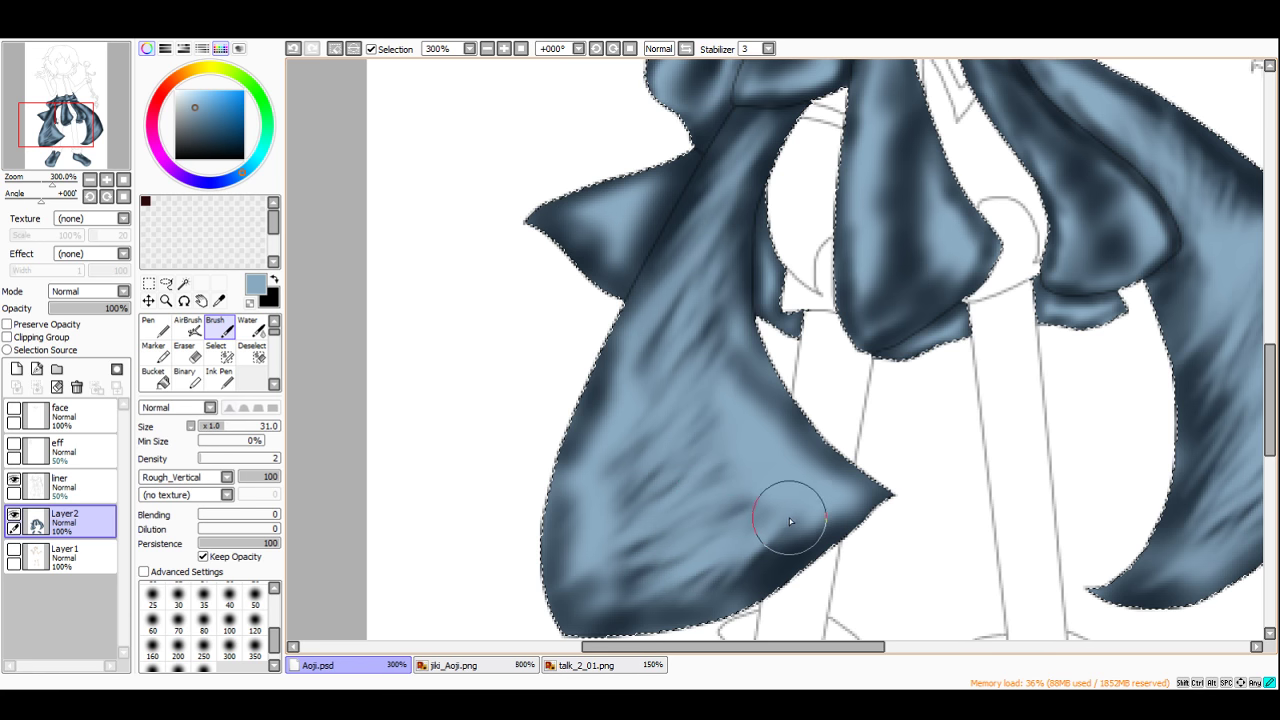
left_click_drag(790, 521, 799, 501)
Step: Sample dark navy from the open-hand-side long panel and brush short dark streaks near its pointed corner and inner edge
scroll(719, 214, "down", 5)
scroll(728, 232, "up", 5)
scroll(695, 360, "down", 2)
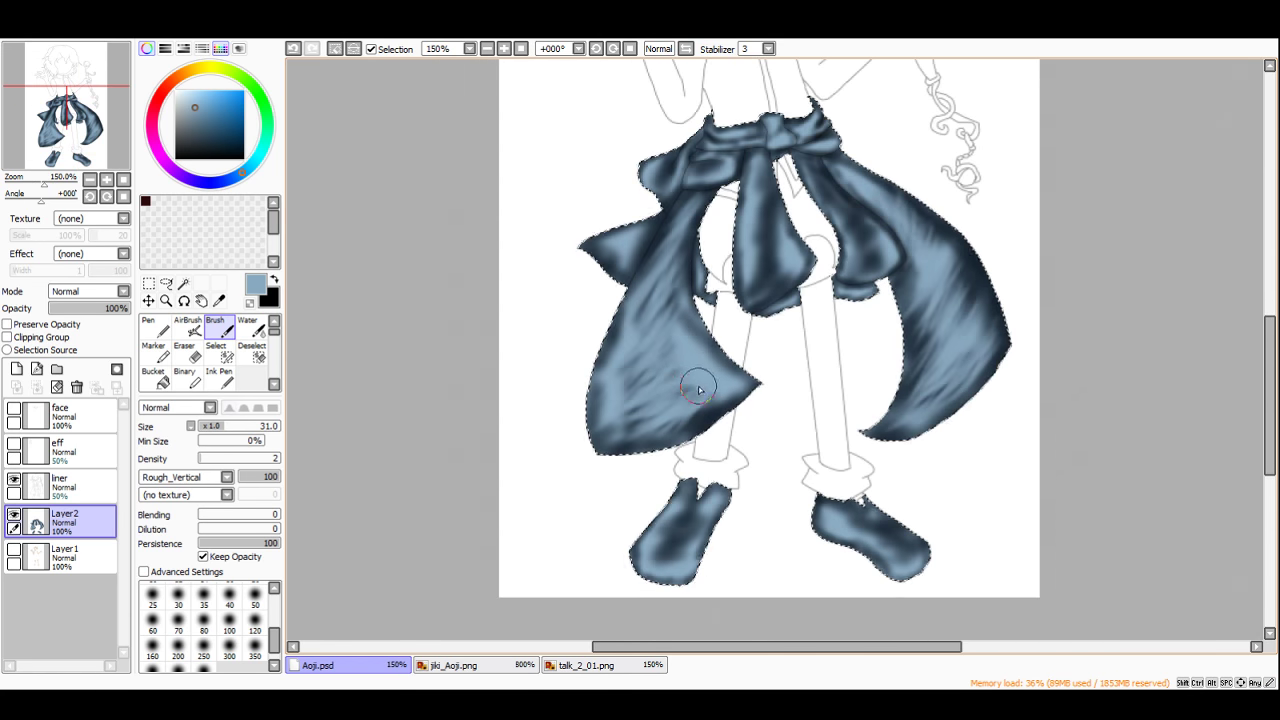
scroll(699, 390, "up", 1)
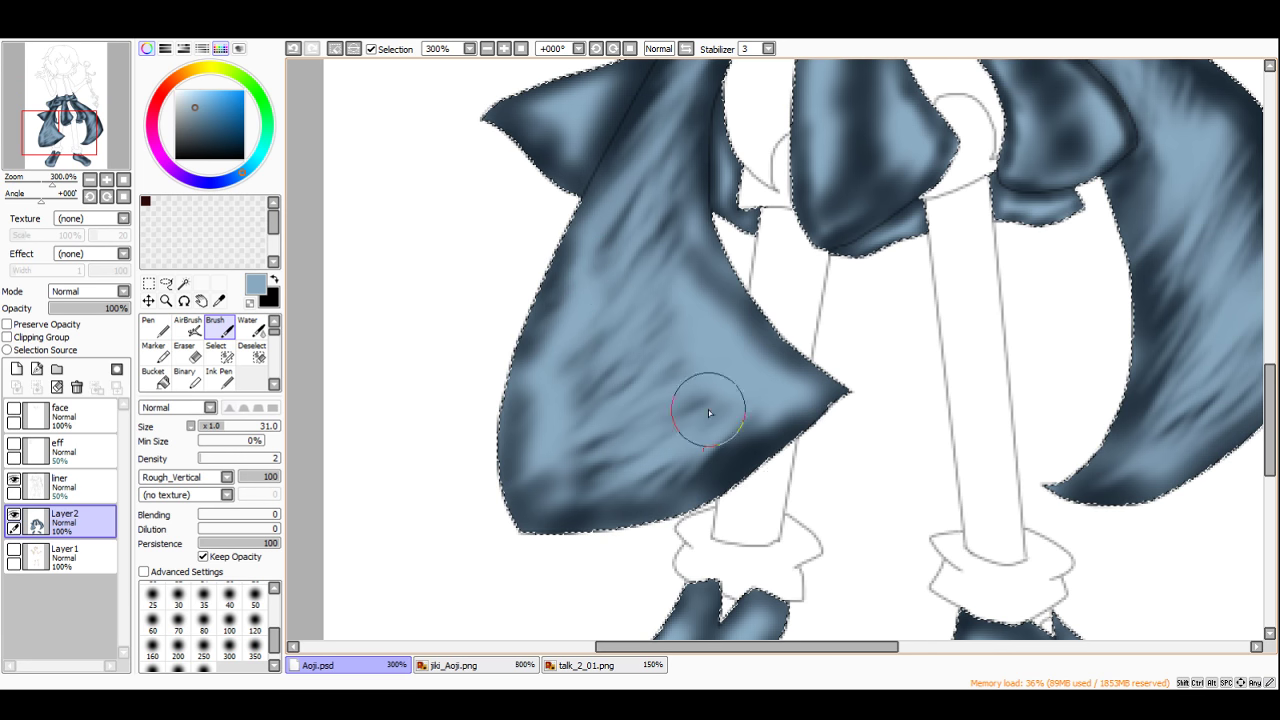
right_click(740, 455)
mouse_move(726, 449)
left_mouse_down()
mouse_move(757, 426)
mouse_move(706, 442)
mouse_move(770, 401)
mouse_move(754, 438)
mouse_move(838, 367)
mouse_move(714, 373)
left_mouse_up()
left_click_drag(778, 305, 702, 342)
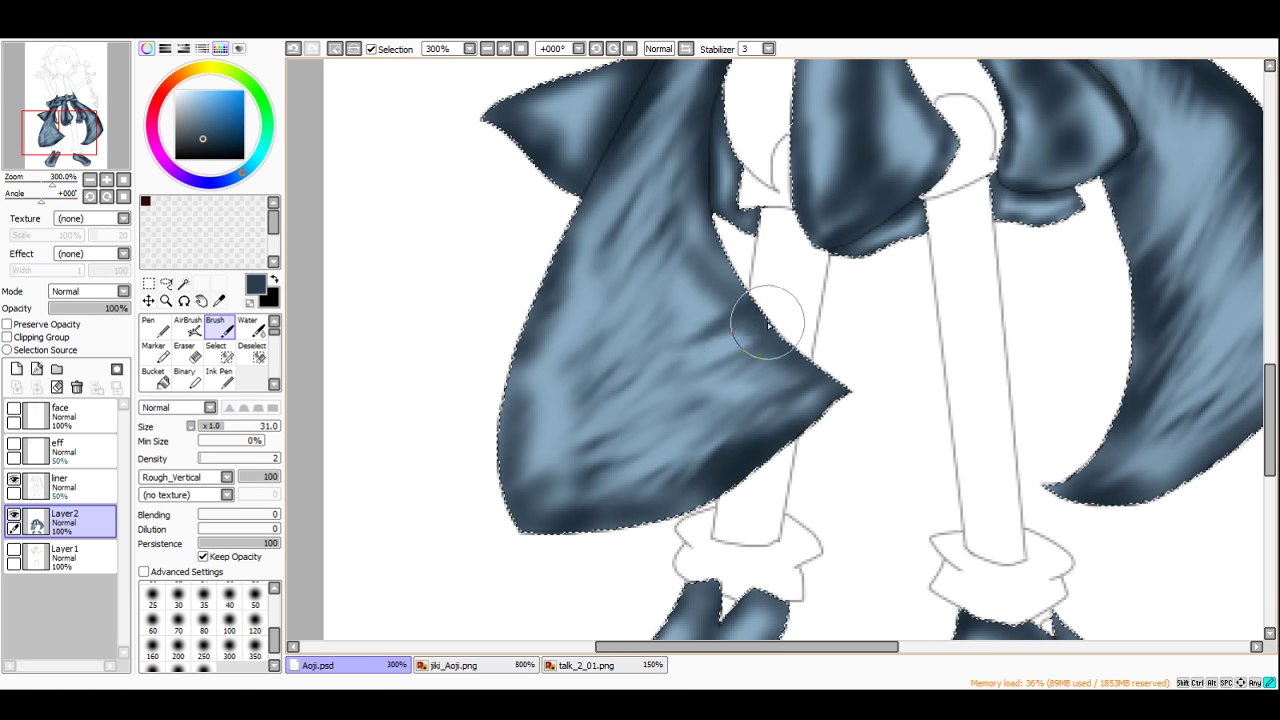
Step: Add dark navy streaks to the upper middle and inner edge of the open-hand-side long panel
scroll(764, 347, "down", 5)
scroll(760, 350, "up", 4)
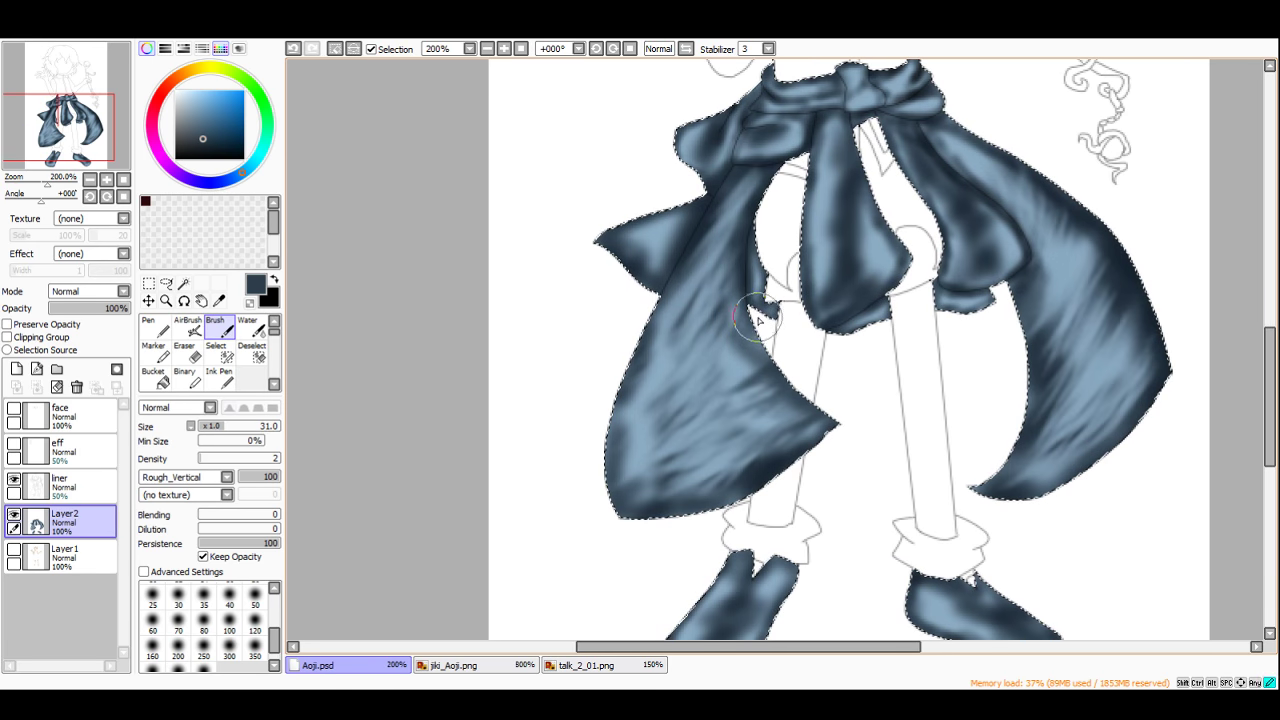
scroll(763, 352, "down", 3)
scroll(770, 283, "up", 2)
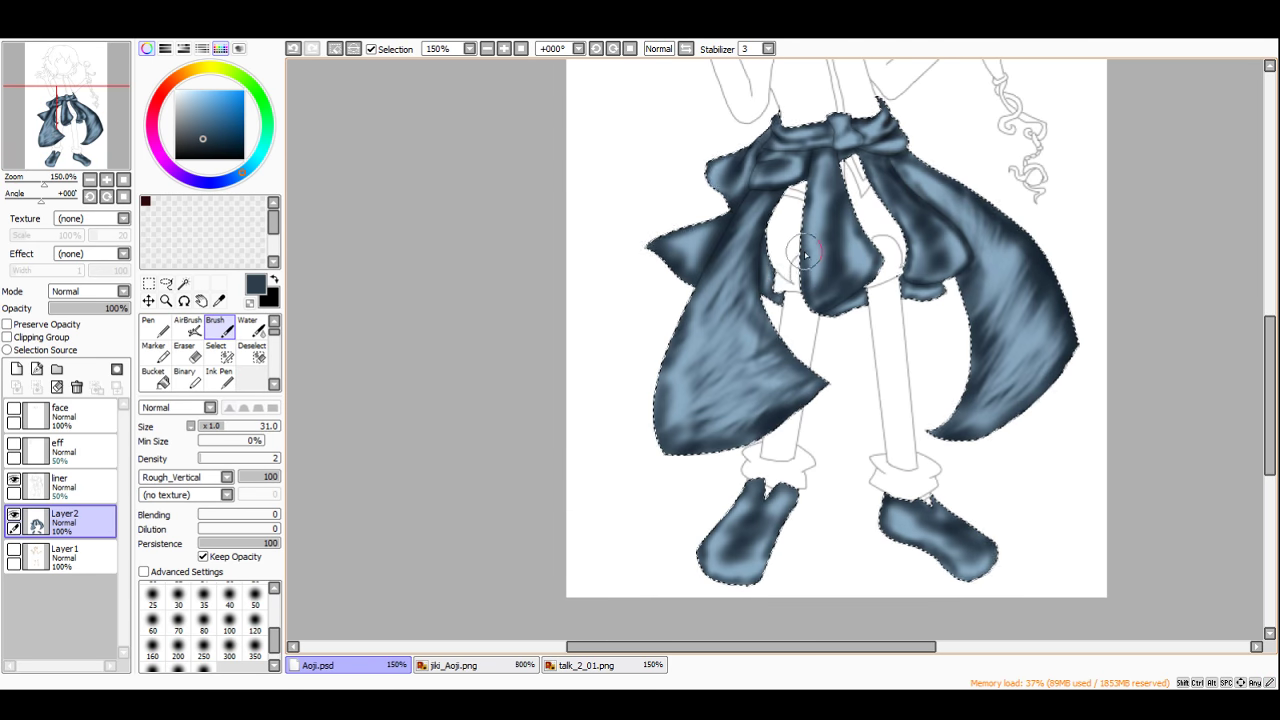
scroll(765, 282, "down", 1)
scroll(743, 300, "up", 3)
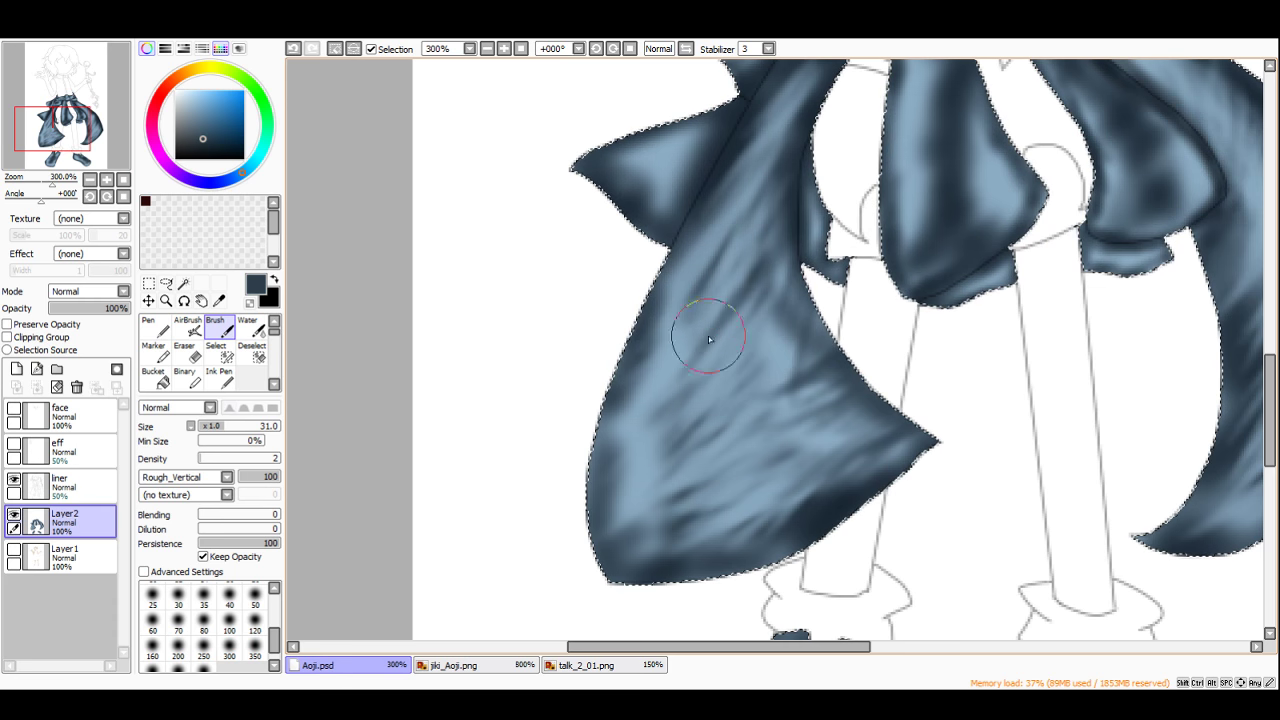
left_click_drag(787, 224, 737, 323)
mouse_move(785, 252)
left_mouse_down()
mouse_move(771, 320)
mouse_move(796, 312)
left_mouse_up()
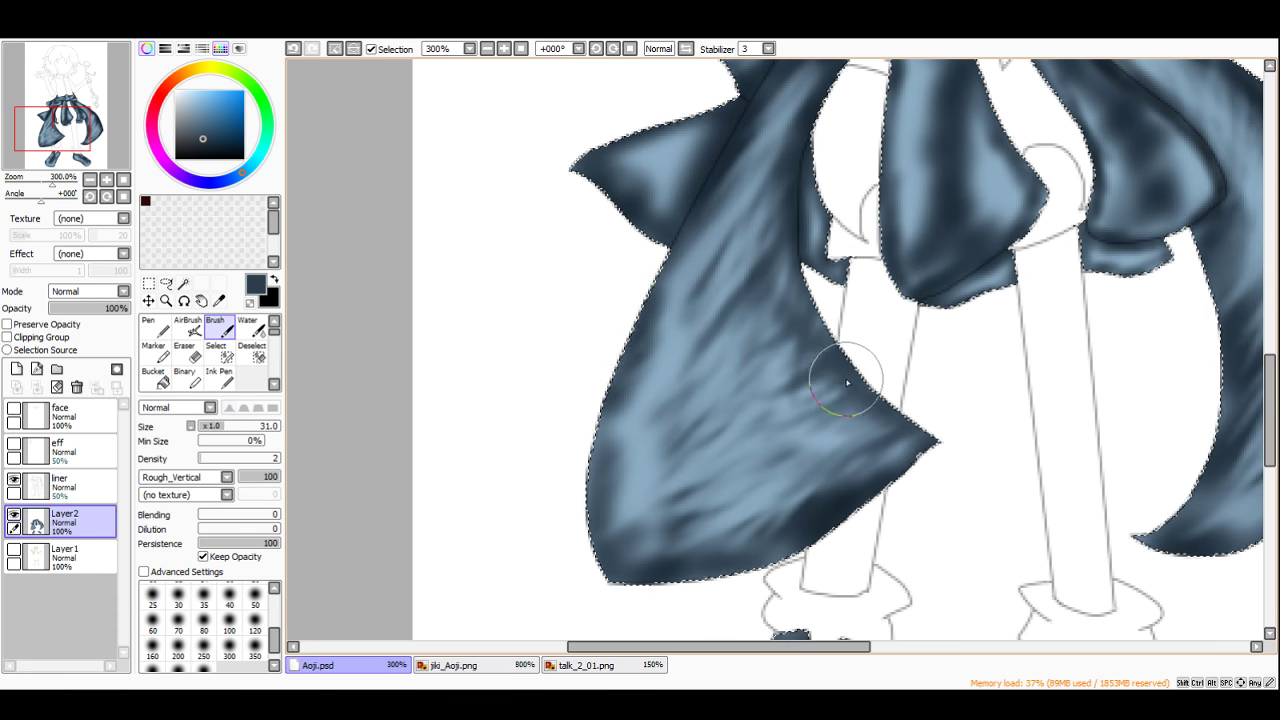
Step: Sample the light blue and brush soft streaks from the open-hand-side long panel's outer edge towards its pointed corner
scroll(812, 373, "down", 3)
scroll(662, 299, "up", 3)
left_click(662, 299, "alt")
mouse_move(662, 299)
left_mouse_down()
mouse_move(746, 341)
mouse_move(789, 387)
left_mouse_up()
left_click_drag(850, 396, 826, 412)
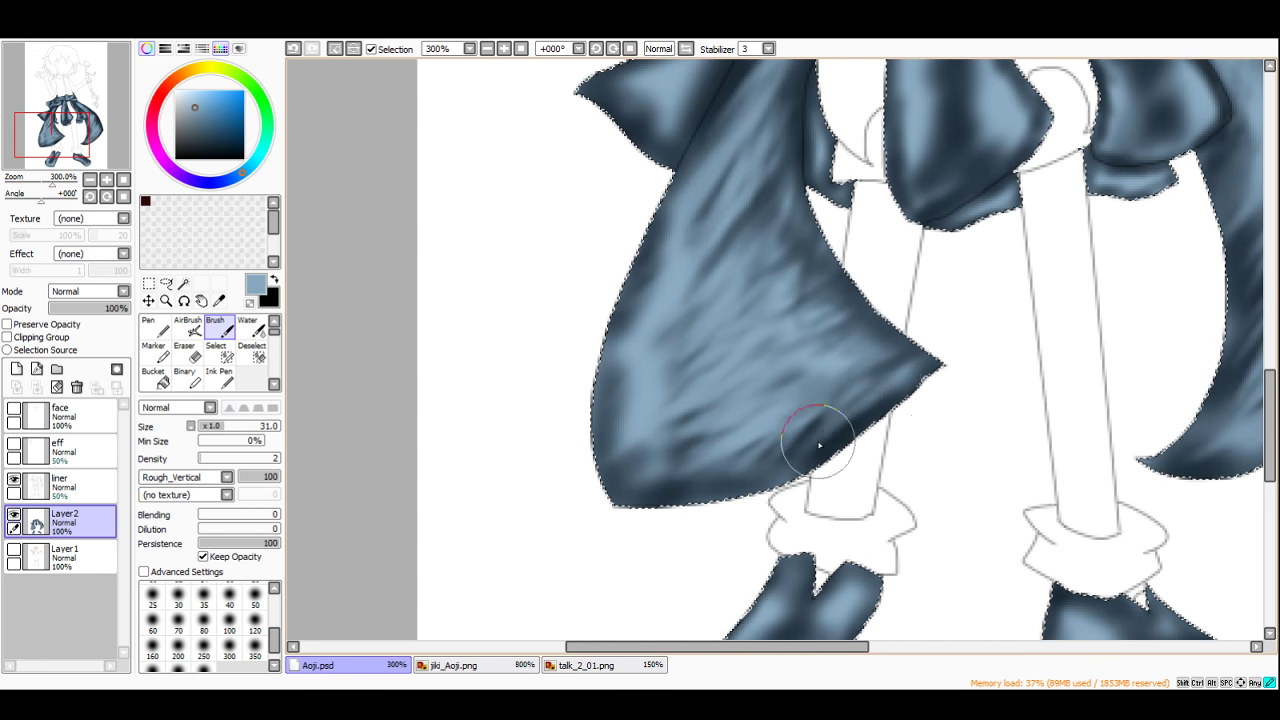
scroll(816, 306, "down", 4)
scroll(811, 313, "up", 2)
scroll(798, 310, "up", 1)
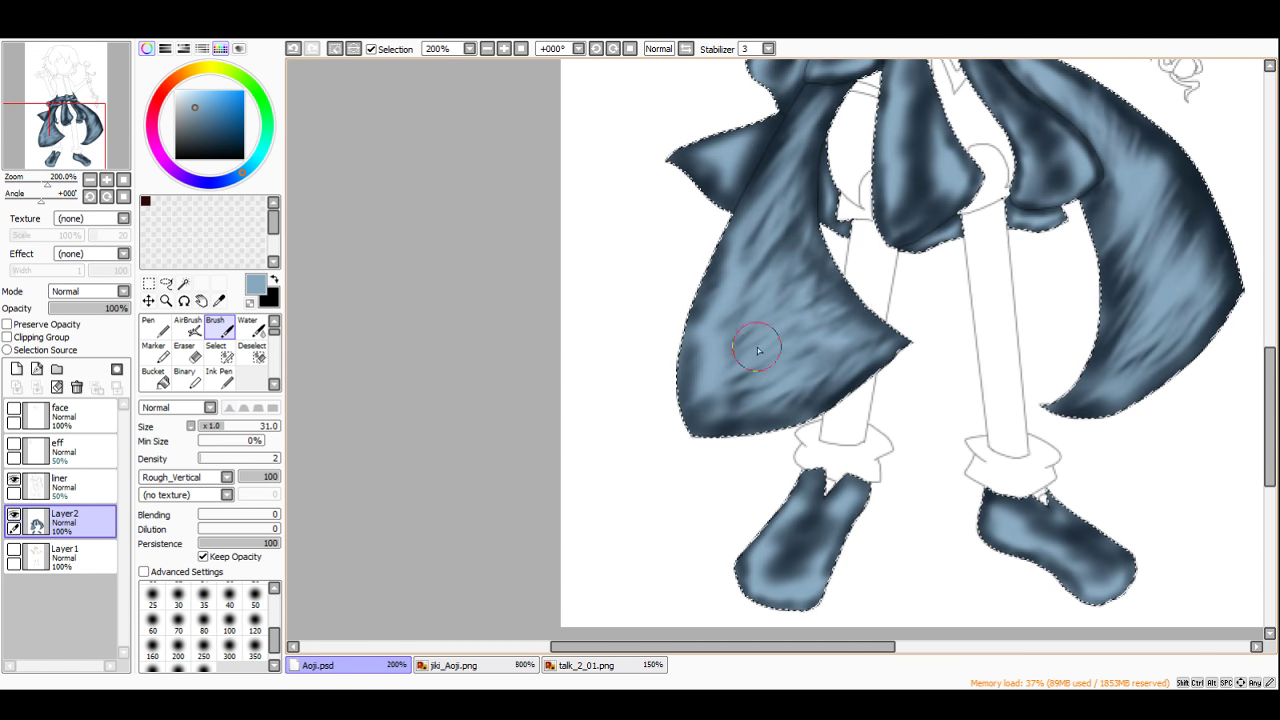
Step: Brush light lengthwise streaks down the central hanging panel below the sash knot
scroll(857, 282, "down", 4)
scroll(898, 208, "up", 2)
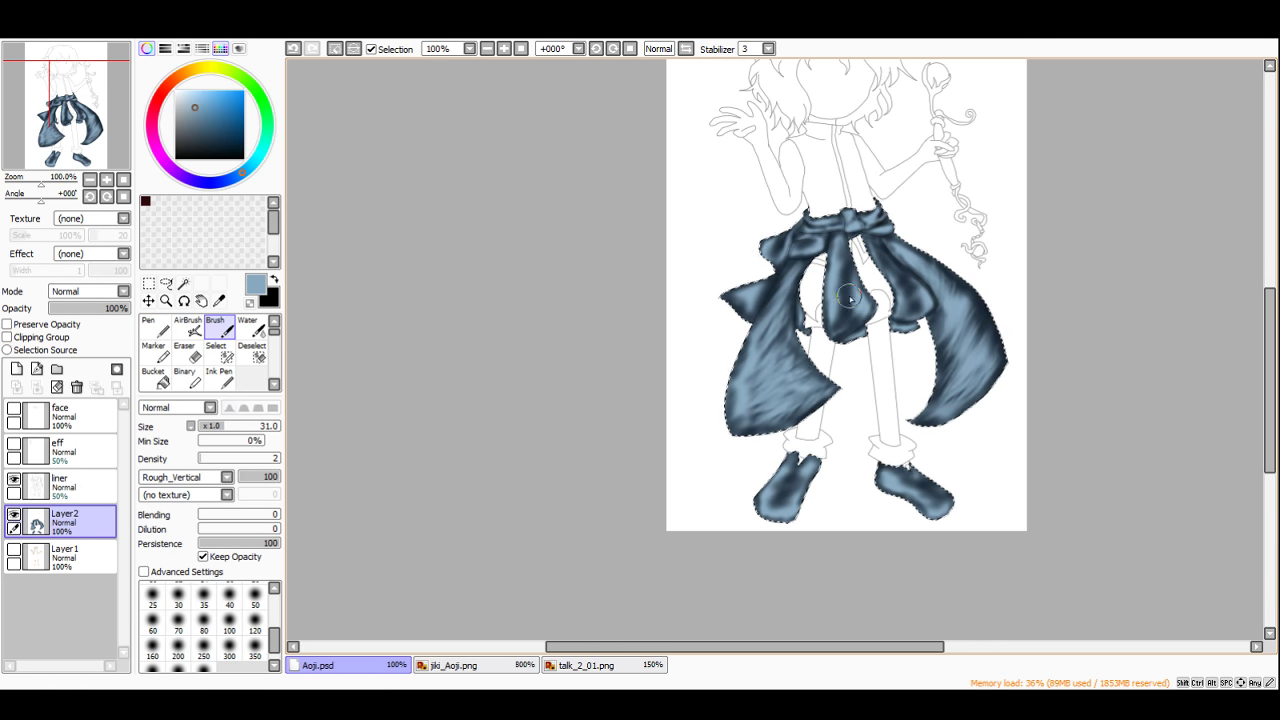
scroll(846, 297, "up", 4)
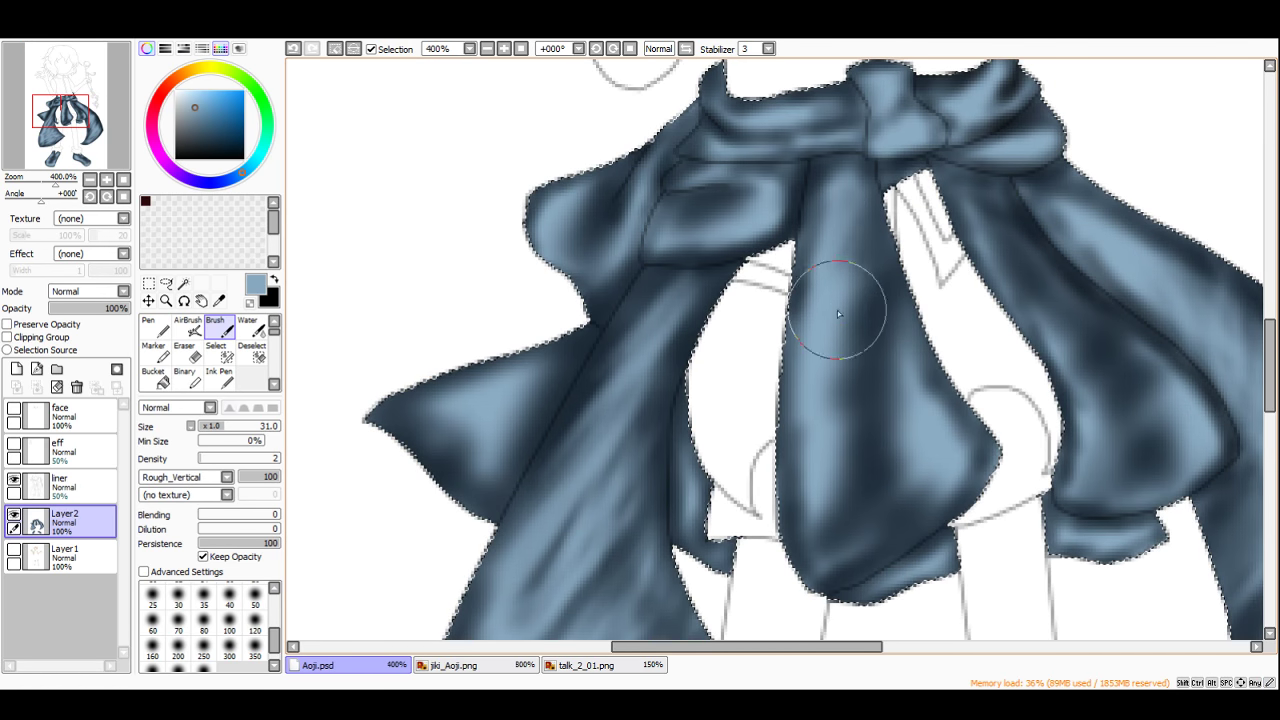
mouse_move(838, 314)
left_mouse_down()
mouse_move(834, 459)
mouse_move(859, 367)
mouse_move(879, 372)
mouse_move(860, 531)
left_mouse_up()
scroll(872, 343, "down", 4)
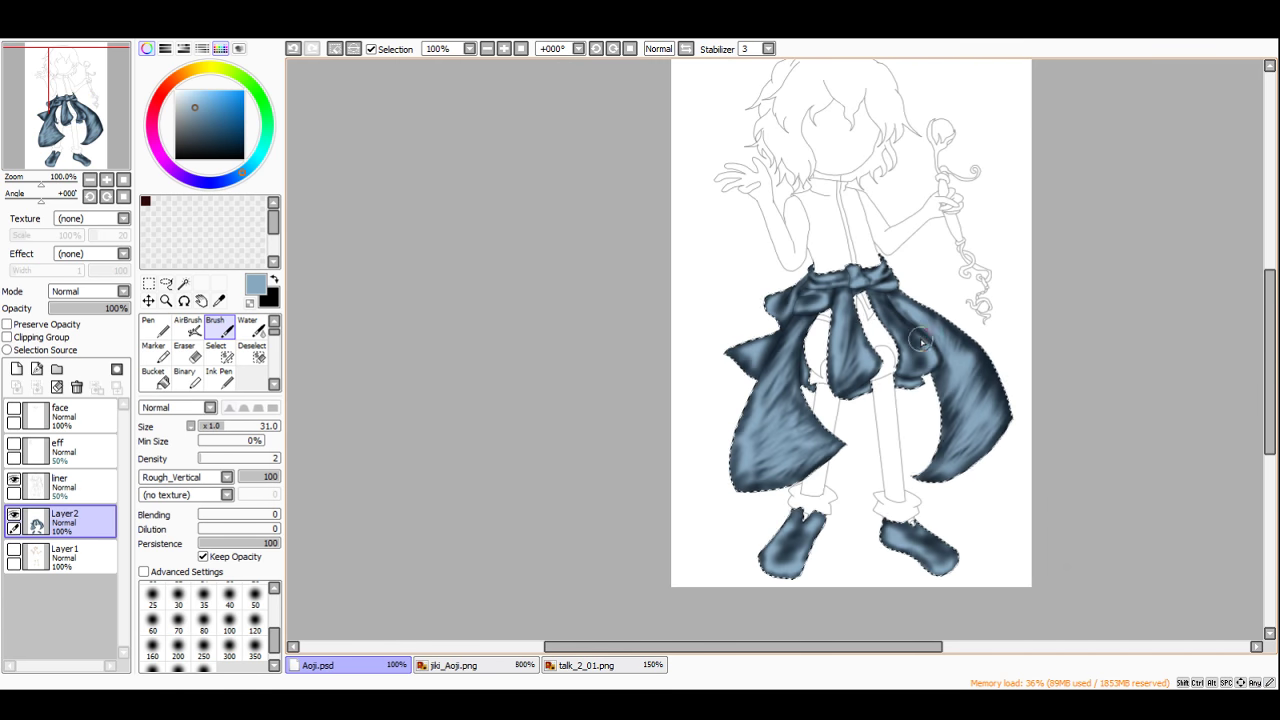
Step: Brush light streaks along the folds of the short staff-side panel
scroll(821, 234, "up", 5)
mouse_move(821, 234)
left_mouse_down()
mouse_move(822, 306)
mouse_move(822, 269)
mouse_move(906, 426)
mouse_move(876, 333)
mouse_move(959, 445)
mouse_move(984, 432)
mouse_move(1002, 487)
mouse_move(984, 479)
mouse_move(914, 345)
mouse_move(934, 472)
mouse_move(1000, 466)
mouse_move(980, 491)
left_mouse_up()
scroll(925, 337, "down", 10)
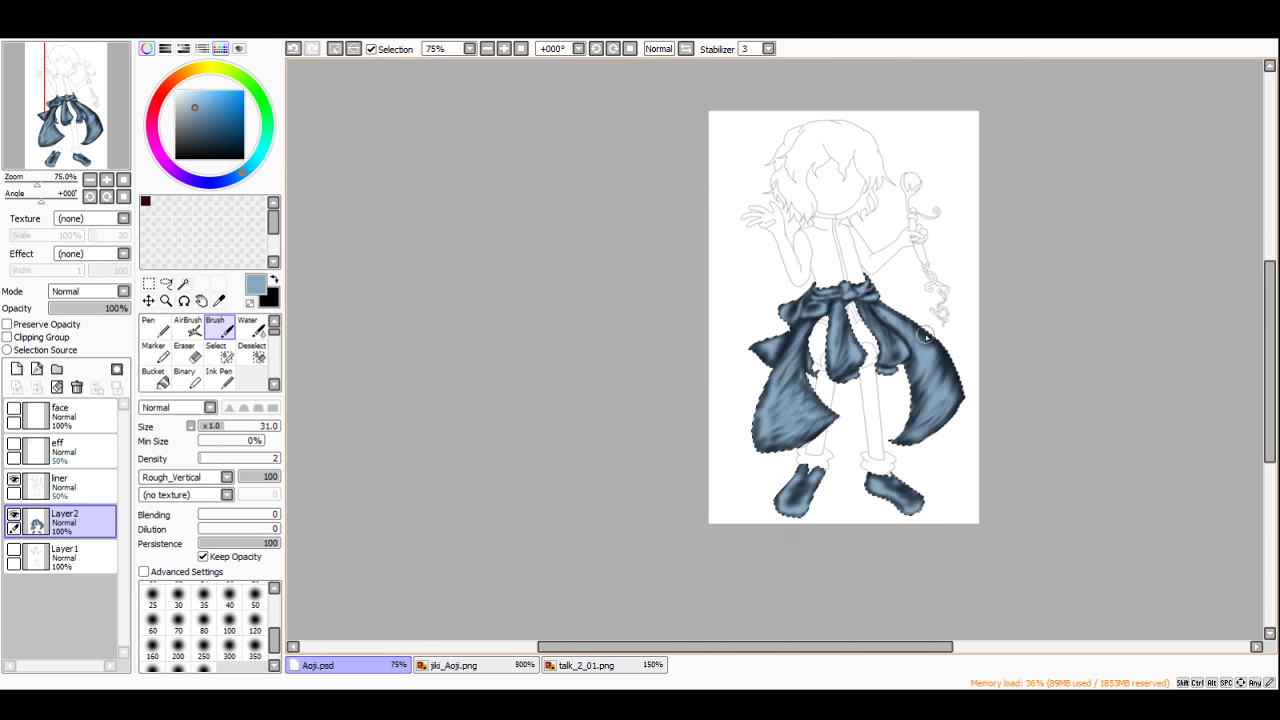
Step: Blend light streaks into the bow loops on the open-hand side of the sash knot
scroll(897, 343, "up", 8)
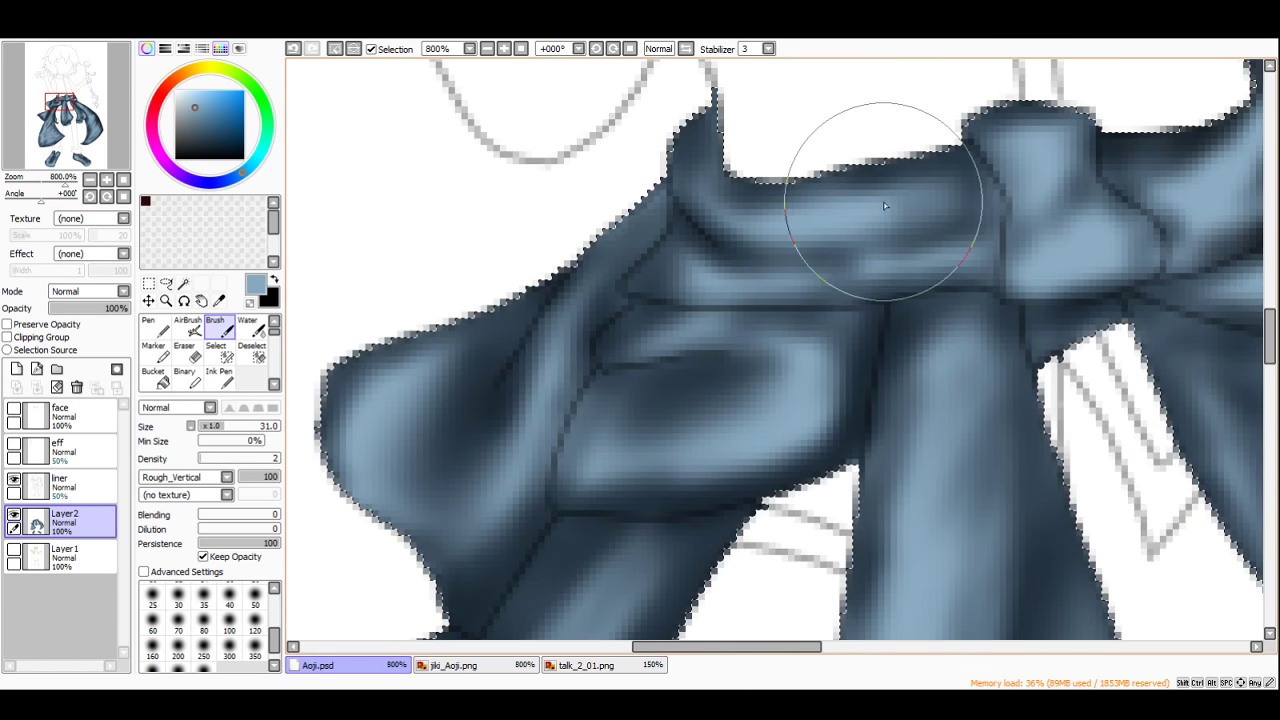
scroll(692, 368, "down", 5)
scroll(646, 340, "up", 5)
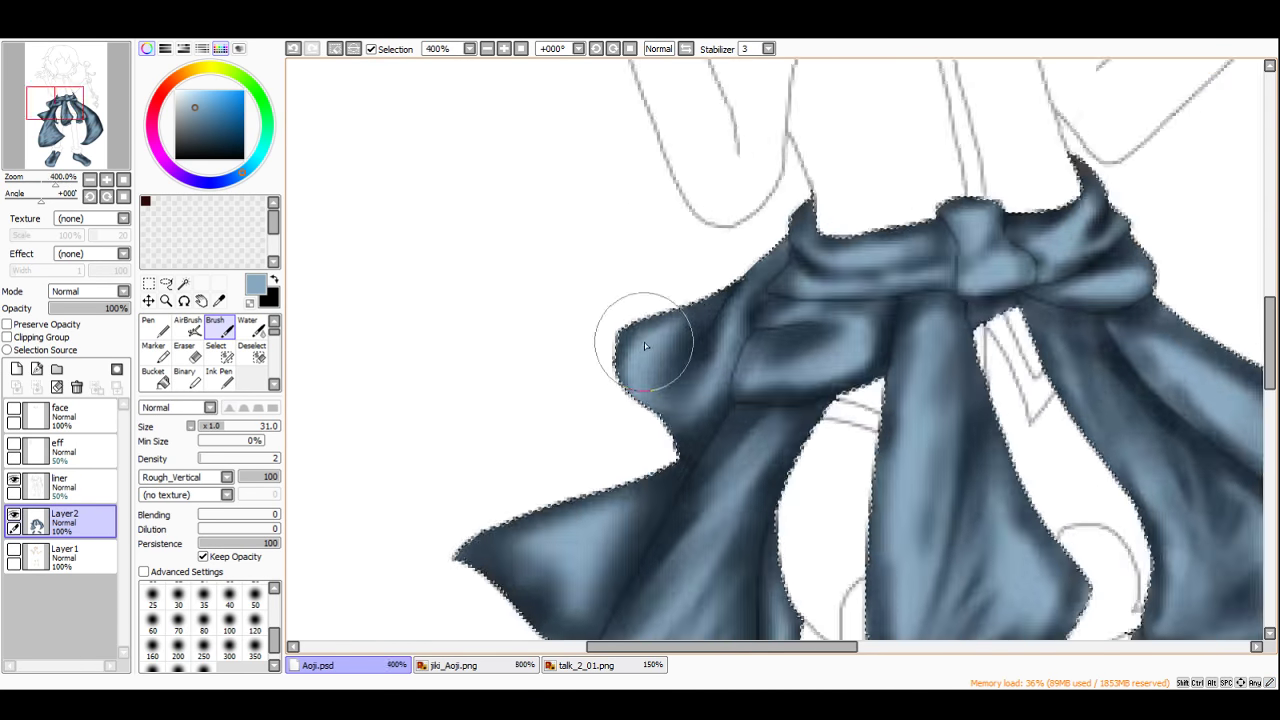
mouse_move(746, 307)
left_mouse_down()
mouse_move(671, 375)
mouse_move(835, 279)
mouse_move(760, 409)
left_mouse_up()
scroll(781, 316, "down", 8)
scroll(781, 316, "up", 8)
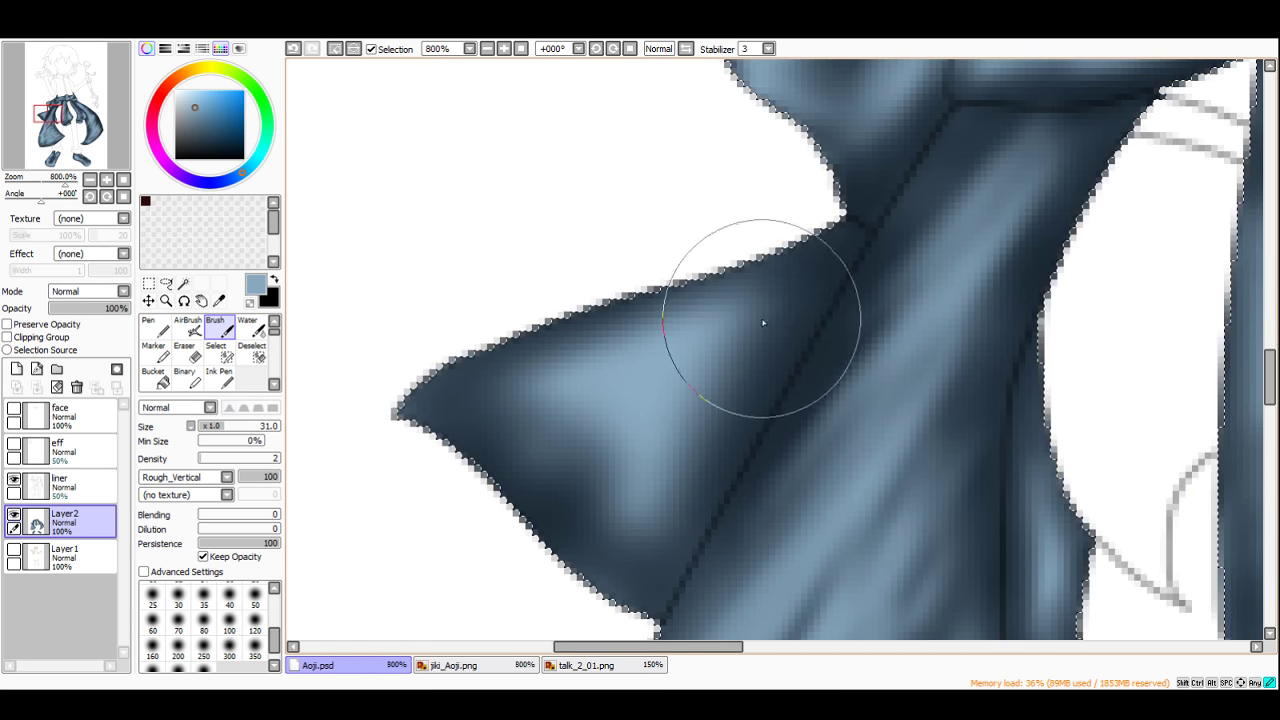
Step: Streak the small pointed side tail with light blue, and brush sampled dark navy along its seam with the long panel
mouse_move(628, 471)
left_mouse_down()
mouse_move(661, 481)
mouse_move(590, 384)
left_mouse_up()
scroll(718, 311, "down", 5)
scroll(744, 327, "up", 2)
left_click(746, 306, "alt")
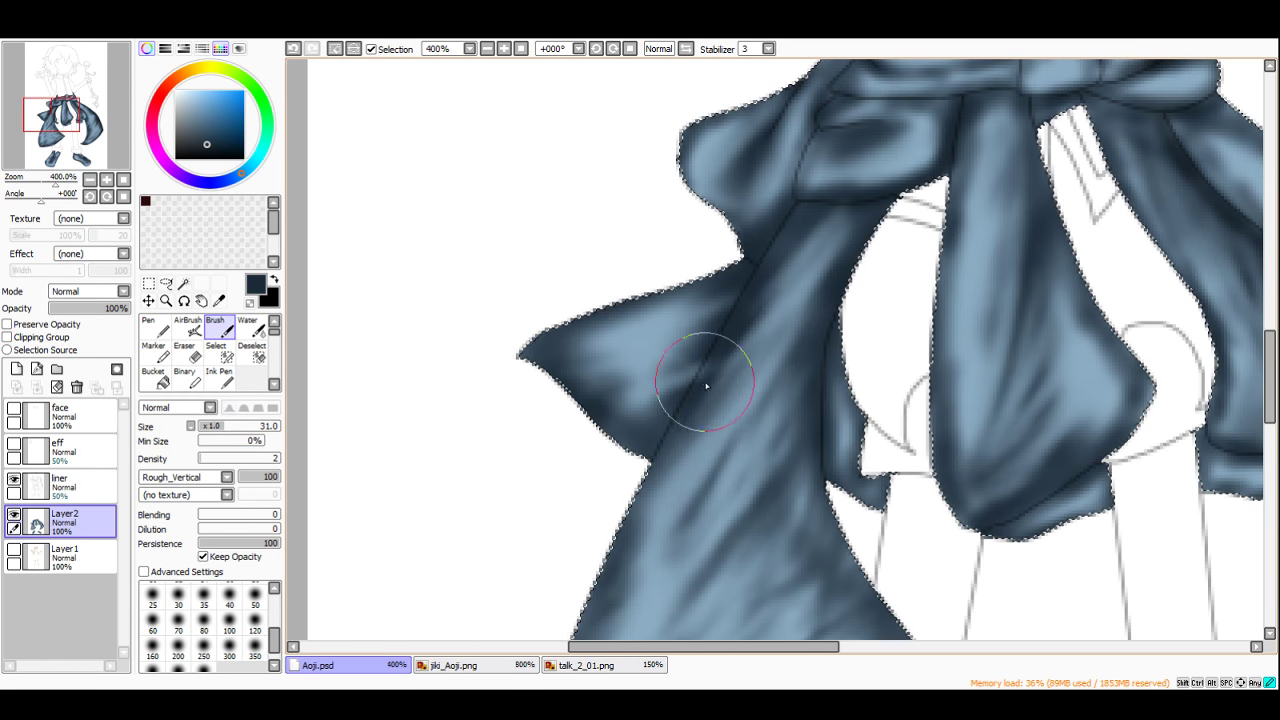
mouse_move(670, 446)
left_mouse_down()
mouse_move(641, 490)
mouse_move(710, 449)
mouse_move(663, 480)
left_mouse_up()
Step: Brush dark navy streaks along the outer edge and inner side of the open-hand-side long panel
scroll(684, 400, "down", 6)
scroll(686, 442, "up", 3)
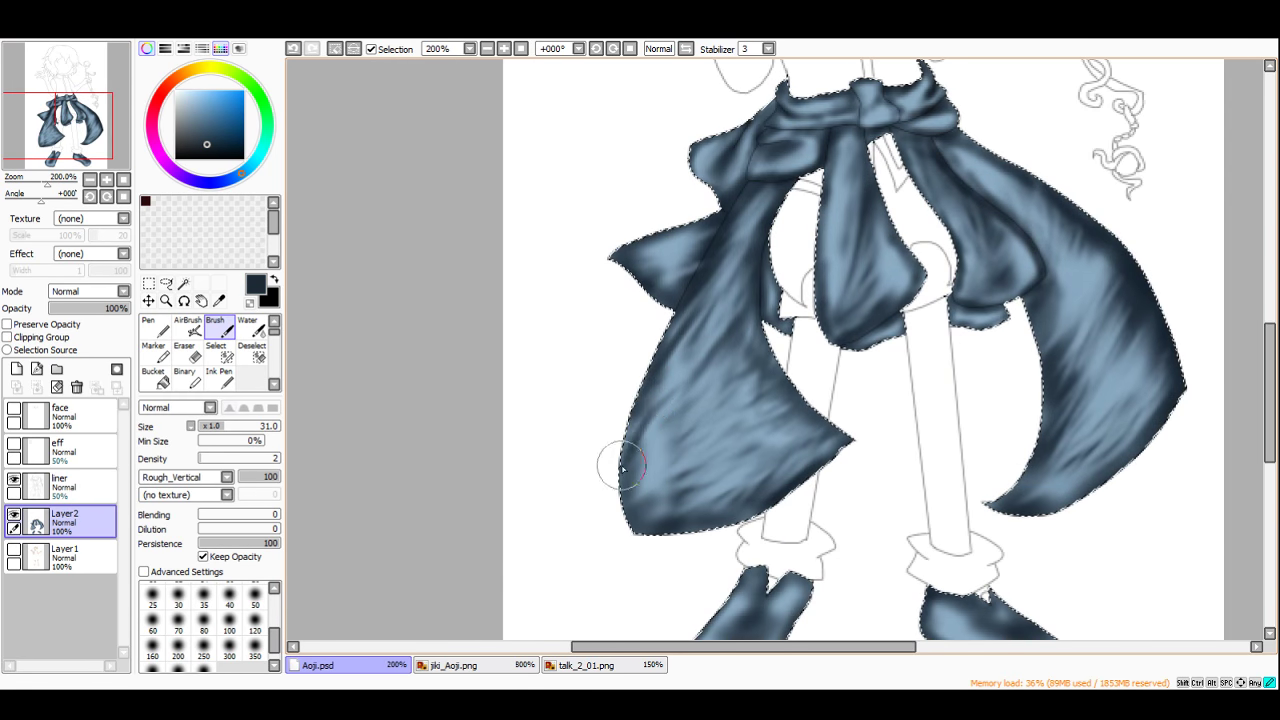
scroll(616, 479, "up", 2)
mouse_move(641, 477)
left_mouse_down()
mouse_move(758, 379)
mouse_move(636, 538)
mouse_move(679, 482)
mouse_move(651, 523)
left_mouse_up()
scroll(651, 523, "down", 4)
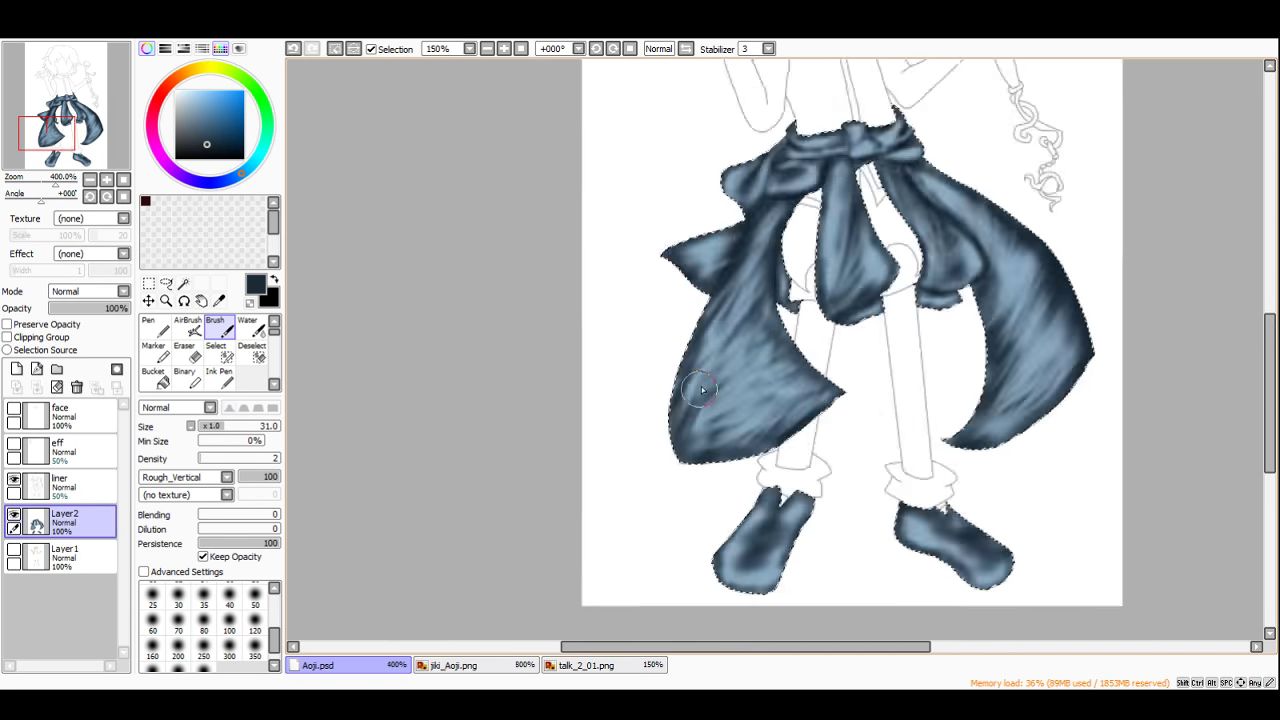
scroll(737, 377, "up", 3)
left_click_drag(791, 309, 774, 363)
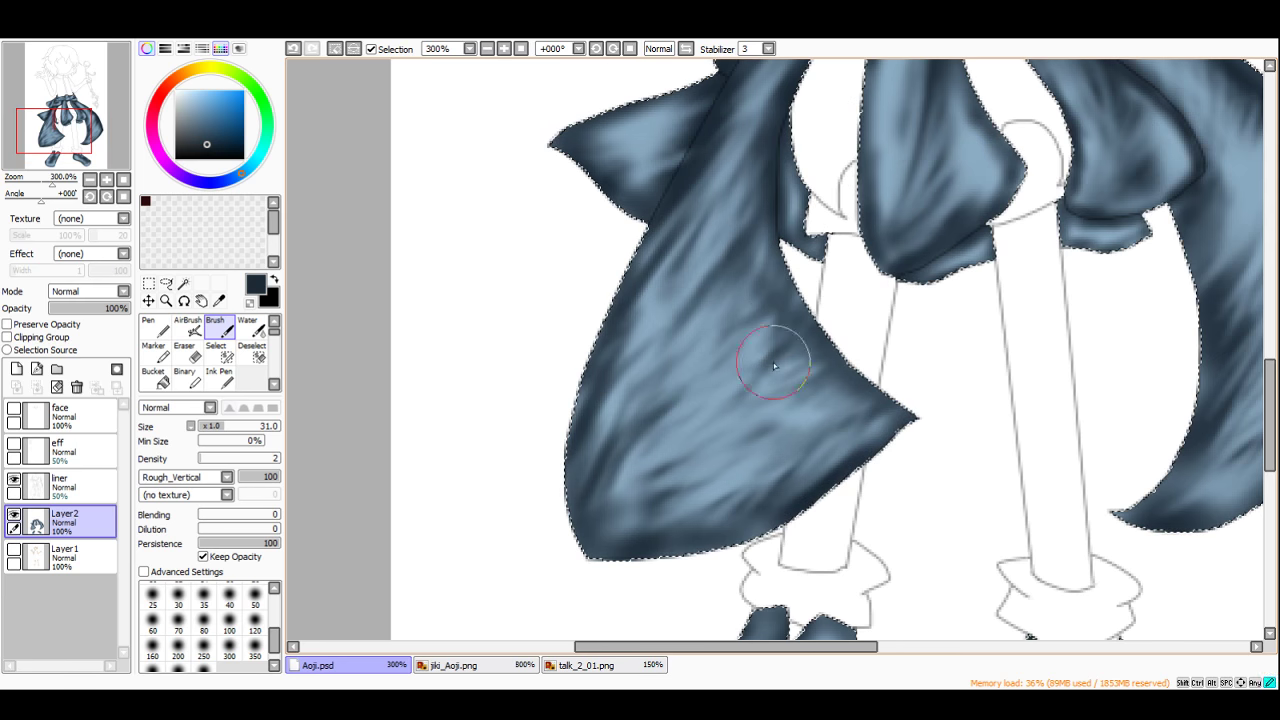
Step: Brush dark diagonal streaks across the light areas of the open-hand-side shoe
scroll(815, 284, "down", 4)
scroll(831, 409, "up", 1)
scroll(830, 409, "up", 5)
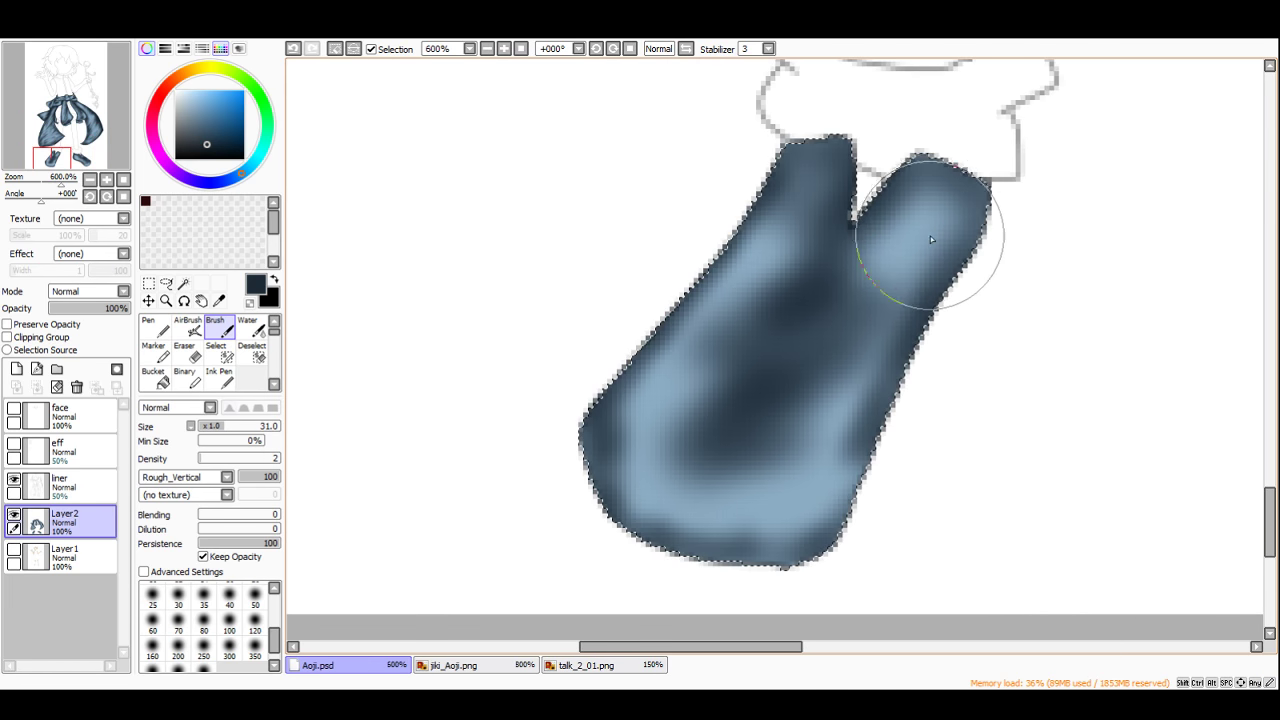
mouse_move(929, 251)
left_mouse_down()
mouse_move(900, 274)
mouse_move(929, 301)
mouse_move(927, 326)
mouse_move(693, 539)
mouse_move(821, 529)
mouse_move(747, 287)
mouse_move(857, 308)
mouse_move(639, 426)
mouse_move(675, 408)
left_mouse_up()
scroll(675, 408, "down", 1)
Step: Brush dark streaks across the staff-side shoe and sample the light blue from its toe
scroll(675, 408, "down", 2)
scroll(994, 369, "up", 2)
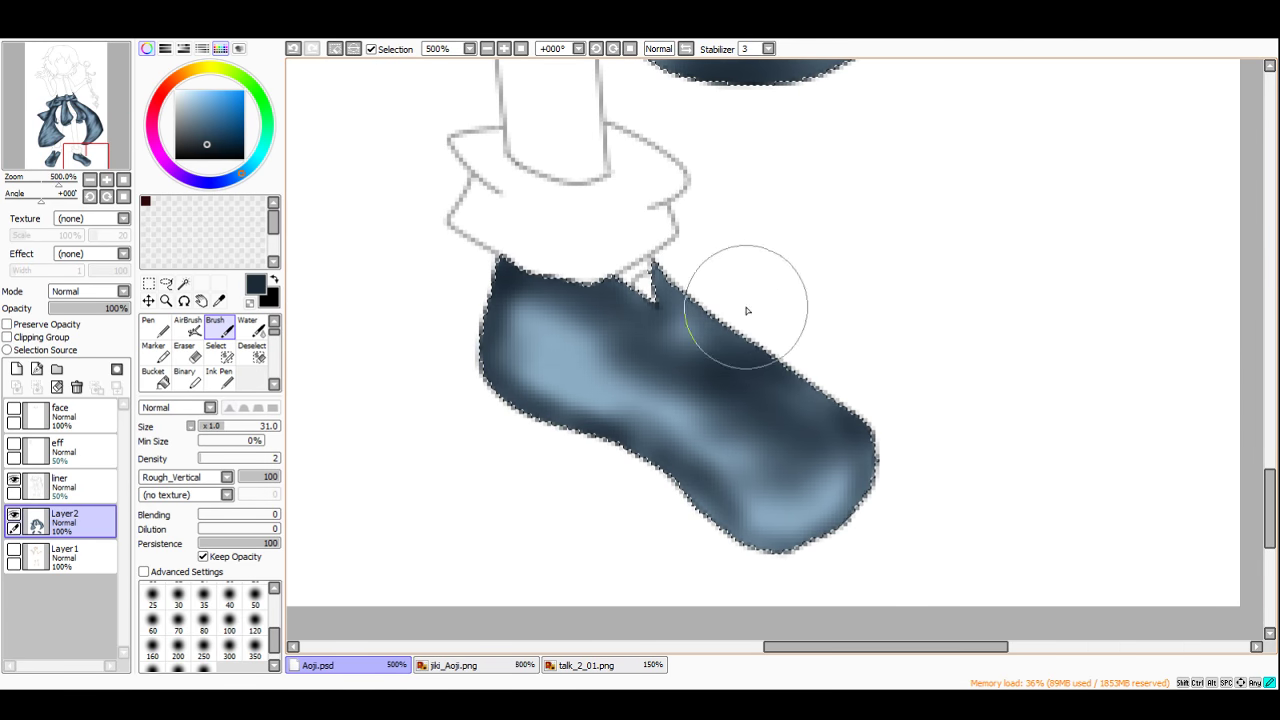
mouse_move(746, 314)
left_mouse_down()
mouse_move(655, 382)
mouse_move(847, 397)
mouse_move(841, 444)
mouse_move(867, 469)
mouse_move(770, 511)
mouse_move(710, 437)
mouse_move(751, 429)
mouse_move(623, 376)
mouse_move(745, 373)
mouse_move(633, 358)
mouse_move(652, 327)
mouse_move(553, 309)
mouse_move(694, 371)
mouse_move(651, 390)
mouse_move(723, 409)
left_mouse_up()
right_click(772, 501)
right_click(770, 510)
Step: Brush light blue streaks over the dark center of the open-hand-side shoe
scroll(537, 393, "down", 4)
scroll(537, 393, "up", 5)
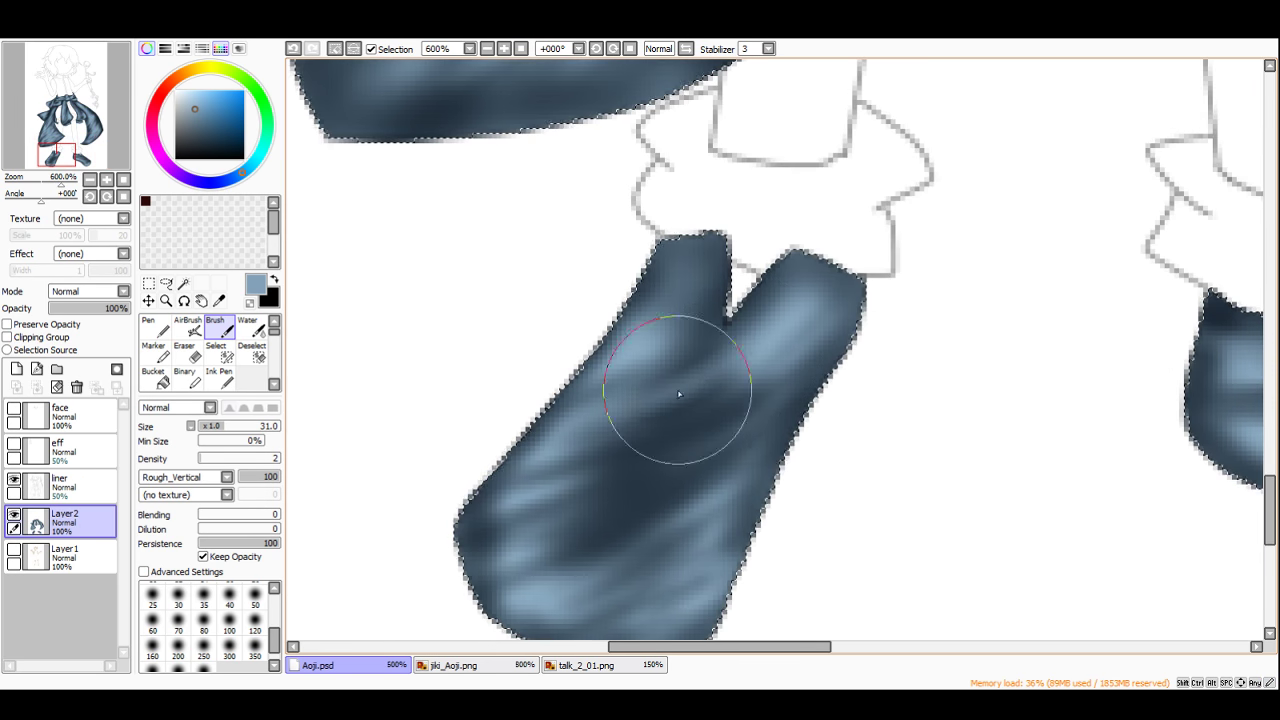
mouse_move(680, 472)
left_mouse_down()
mouse_move(700, 471)
mouse_move(692, 442)
mouse_move(753, 395)
left_mouse_up()
Step: Examine the streaked shading of the sash, panels and shoes on the whole figure
scroll(765, 378, "down", 5)
scroll(743, 306, "down", 2)
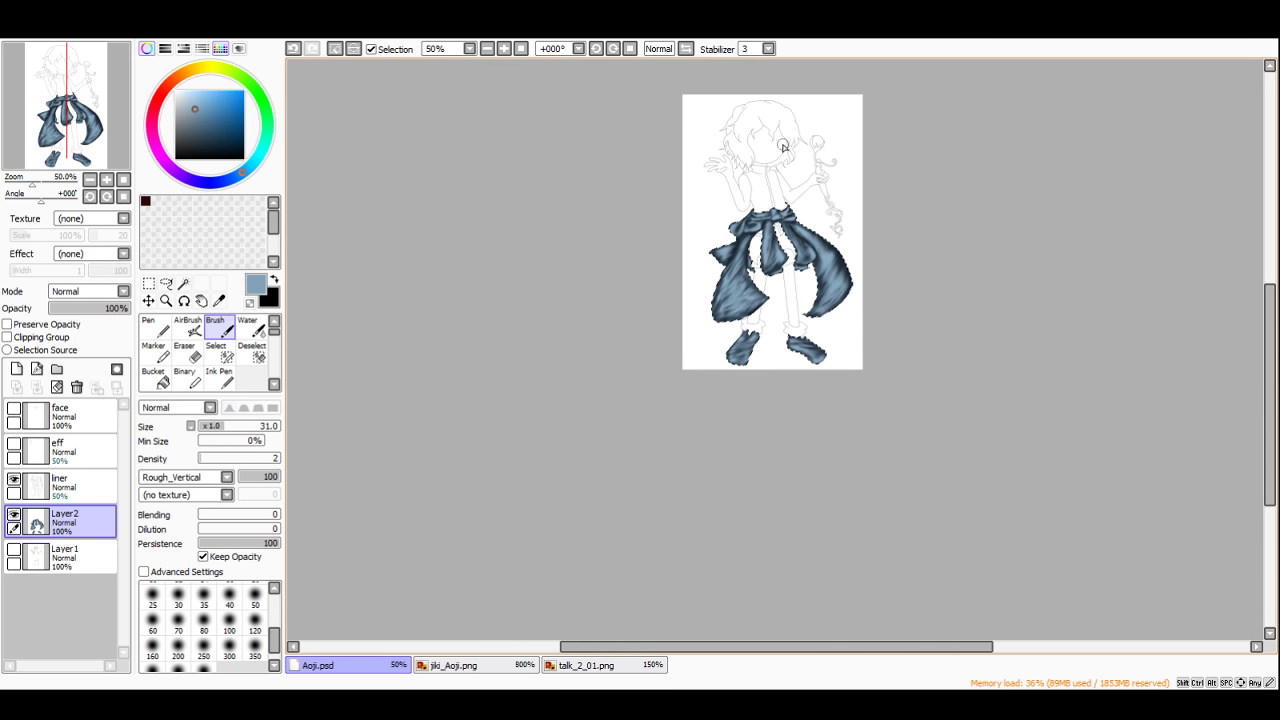
scroll(782, 126, "up", 1)
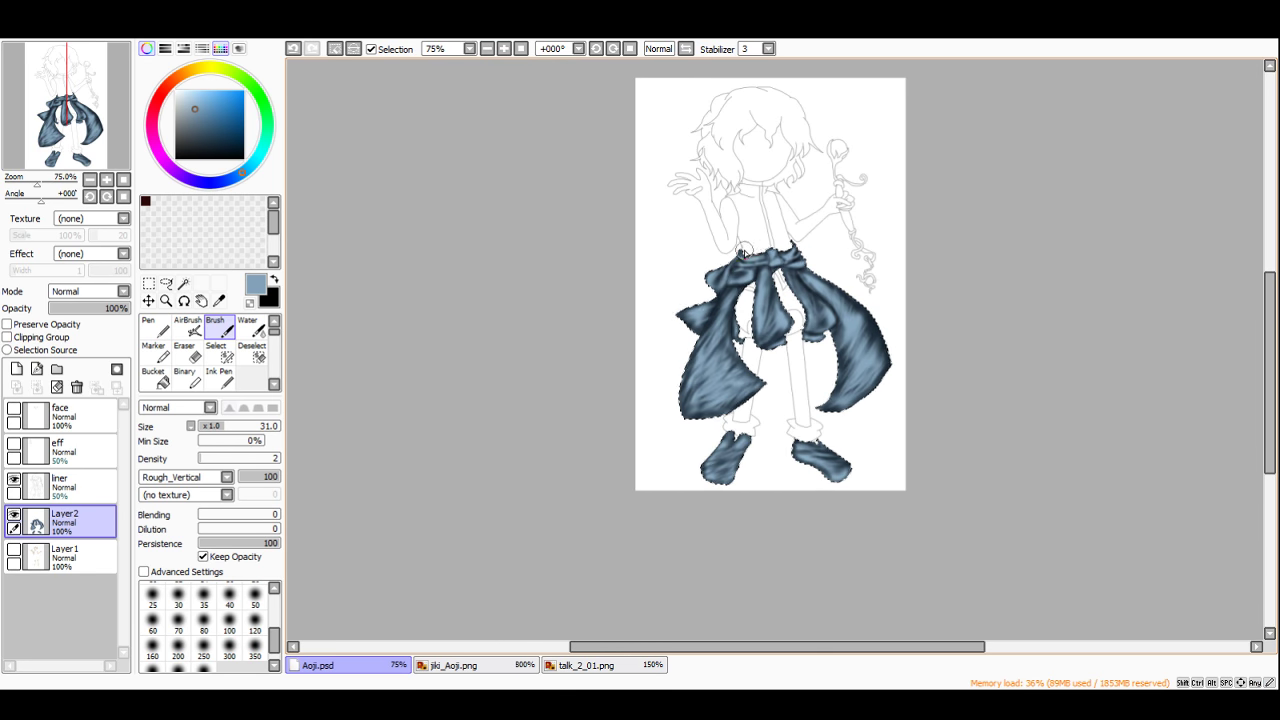
scroll(743, 252, "up", 3)
scroll(743, 285, "down", 3)
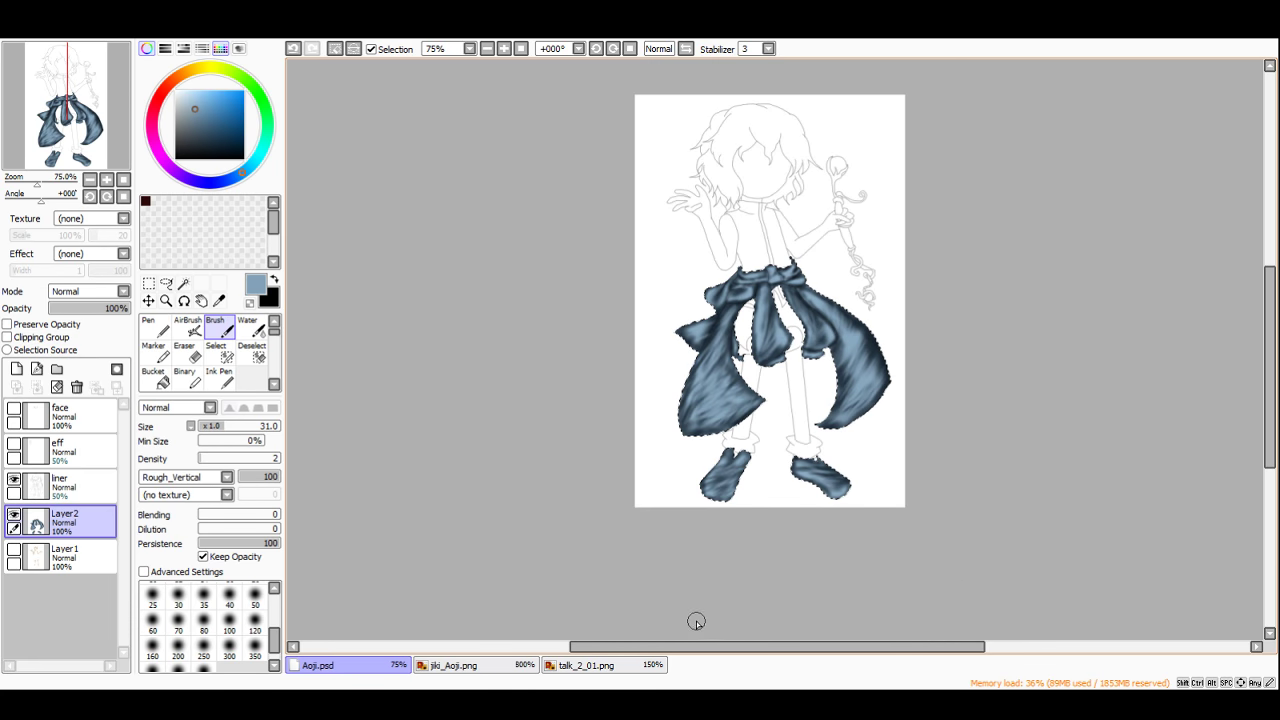
scroll(728, 279, "up", 3)
scroll(675, 314, "down", 2)
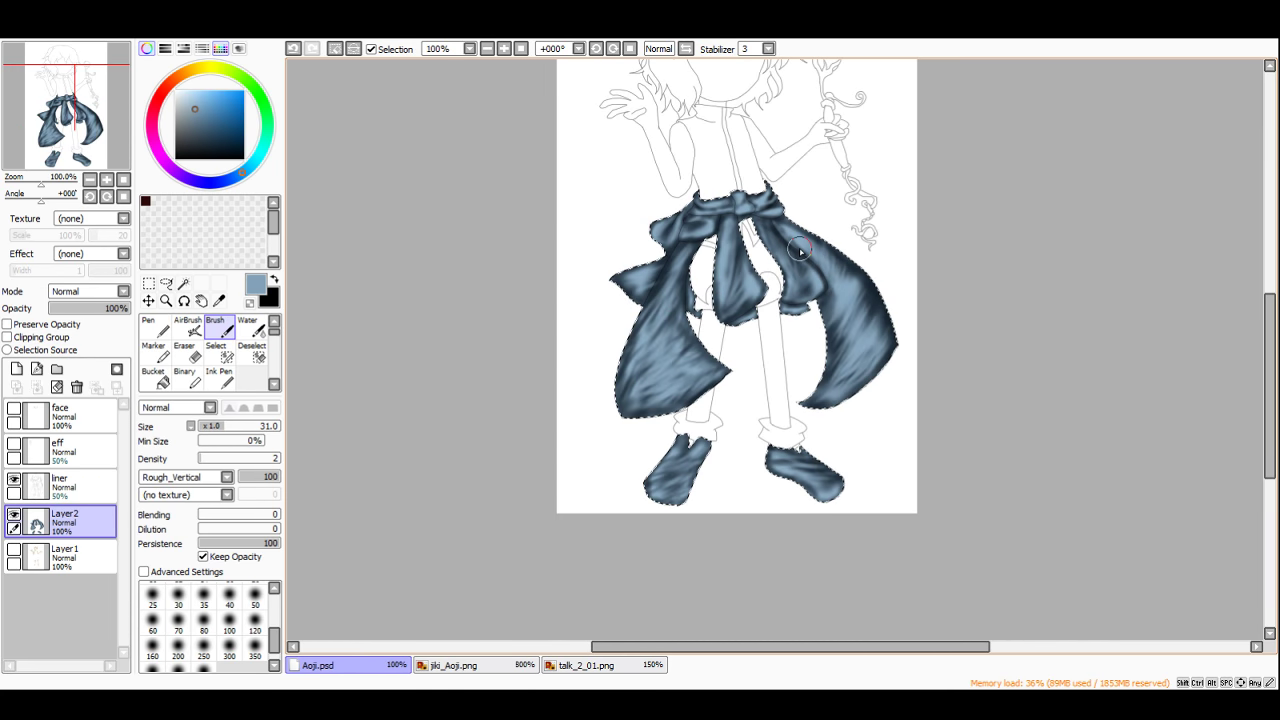
scroll(900, 235, "up", 1)
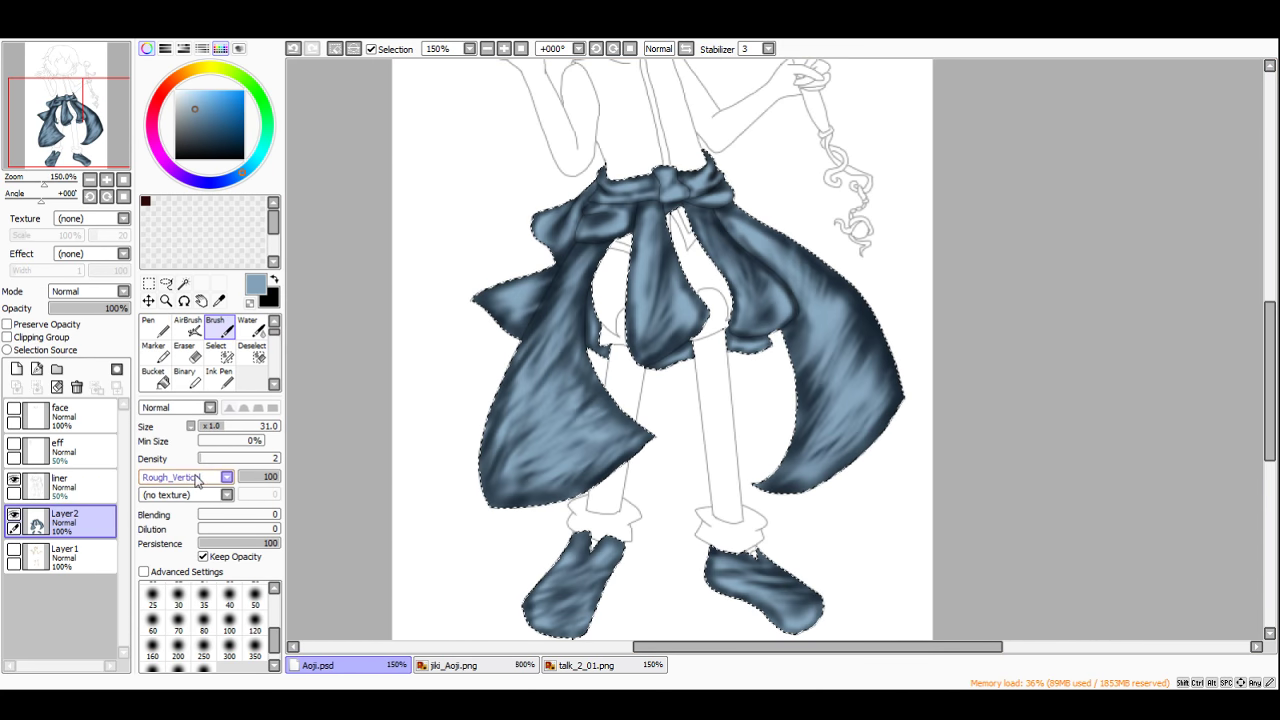
Step: Set the brush shape to Spread with density 21 and darken the open-hand-side long panel's upper part with sampled navy
left_click(173, 524)
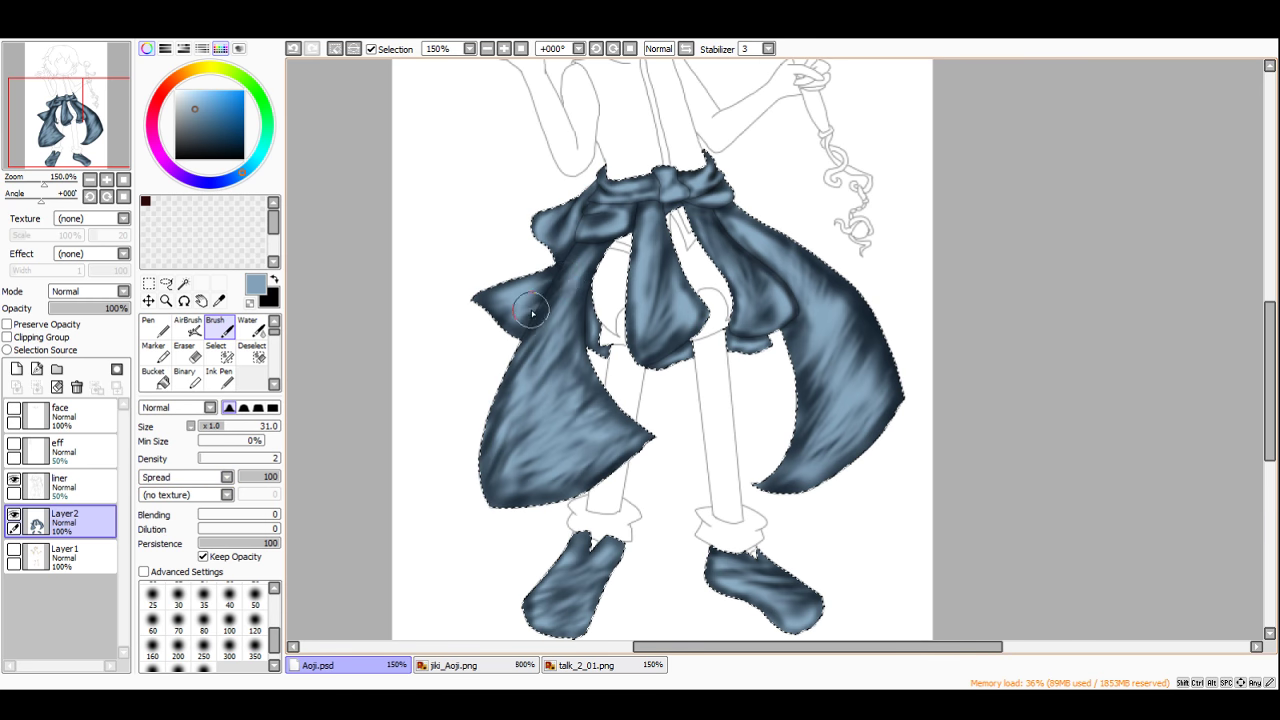
scroll(539, 308, "up", 2)
right_click(541, 312)
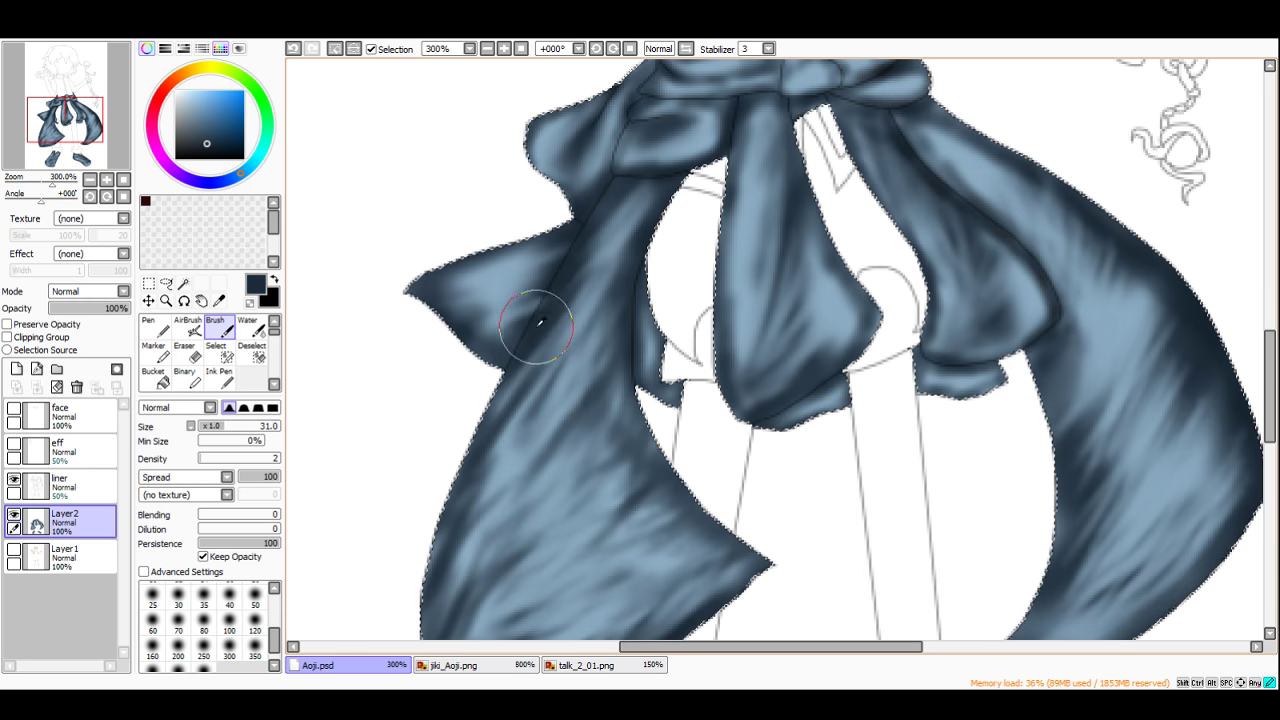
left_click(215, 458)
left_click_drag(573, 364, 566, 454)
mouse_move(597, 335)
left_mouse_down()
mouse_move(650, 527)
mouse_move(640, 562)
mouse_move(723, 534)
left_mouse_up()
scroll(663, 440, "down", 4)
scroll(663, 440, "up", 3)
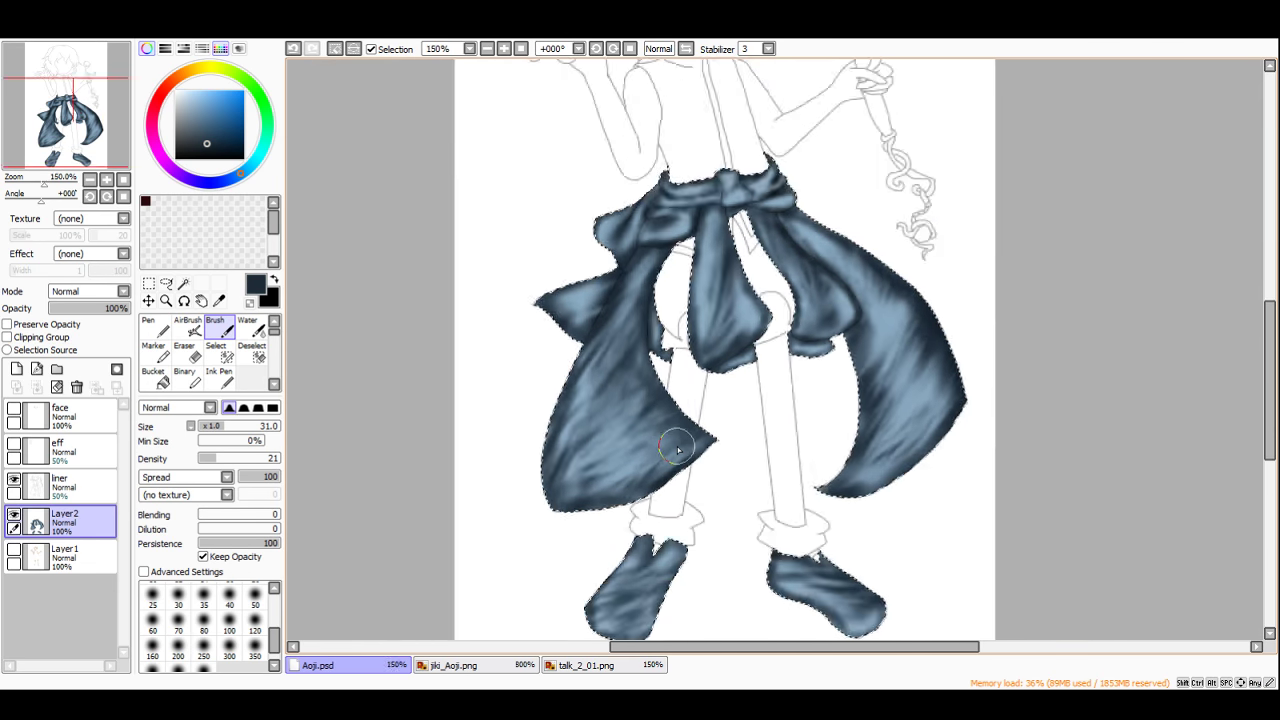
left_click(193, 534)
mouse_move(557, 366)
left_mouse_down()
mouse_move(543, 475)
mouse_move(566, 388)
left_mouse_up()
key("ctrl+z")
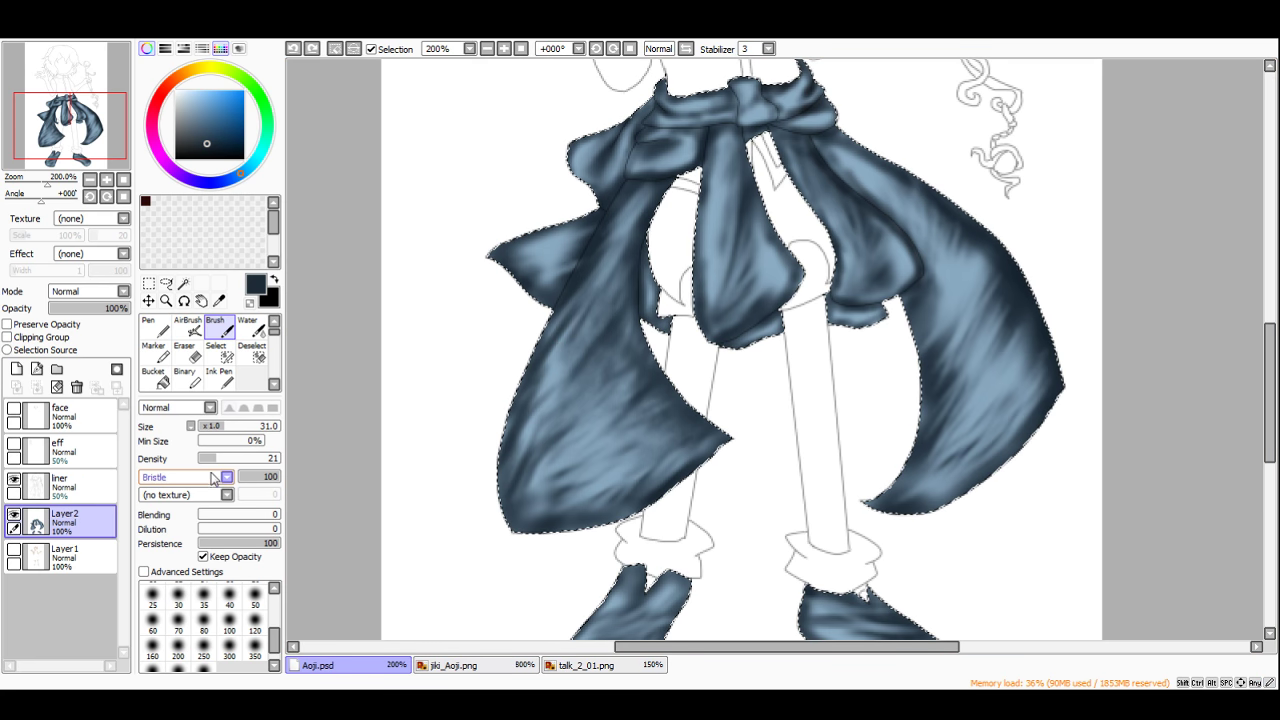
scroll(200, 477, "down", 1)
Step: Darken the lower edge of the open-hand-side long panel and the upper outer edge of the staff-side long panel
left_click_drag(686, 414, 651, 480)
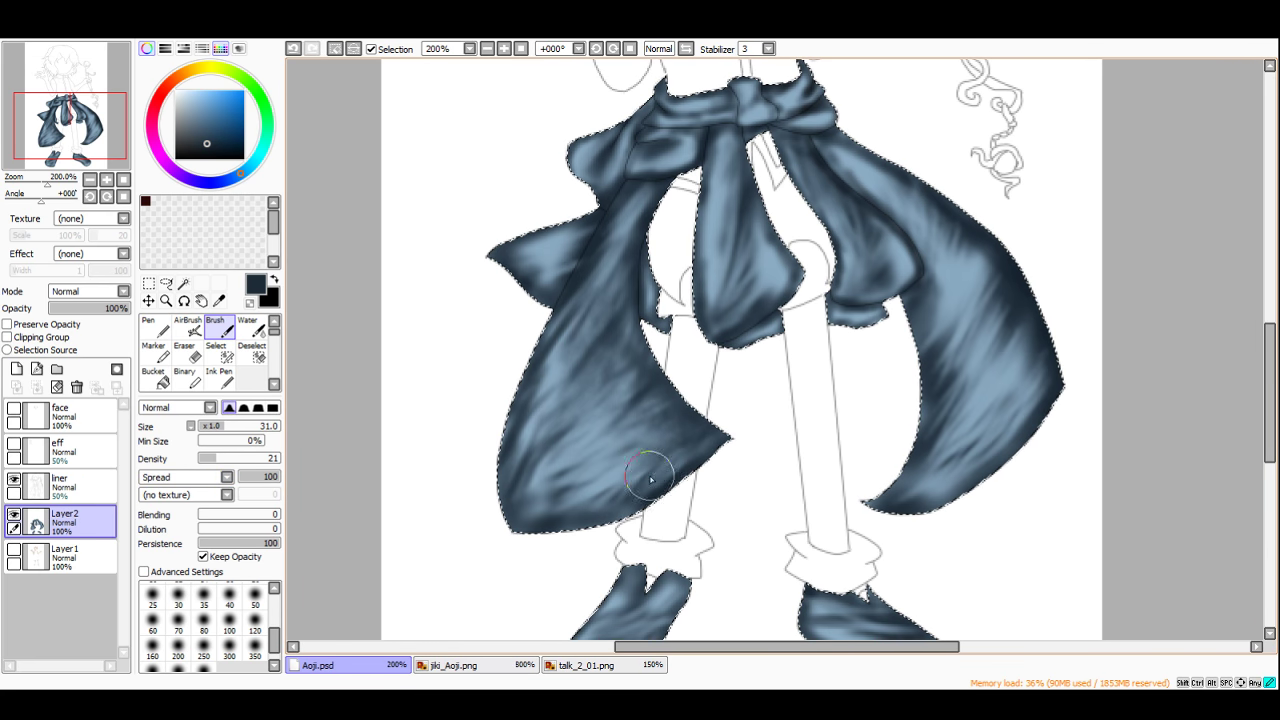
left_click_drag(898, 178, 1011, 280)
mouse_move(808, 128)
left_mouse_down()
mouse_move(865, 160)
mouse_move(929, 236)
mouse_move(937, 282)
mouse_move(957, 300)
mouse_move(966, 392)
mouse_move(942, 409)
mouse_move(934, 458)
mouse_move(966, 446)
mouse_move(1045, 335)
left_mouse_up()
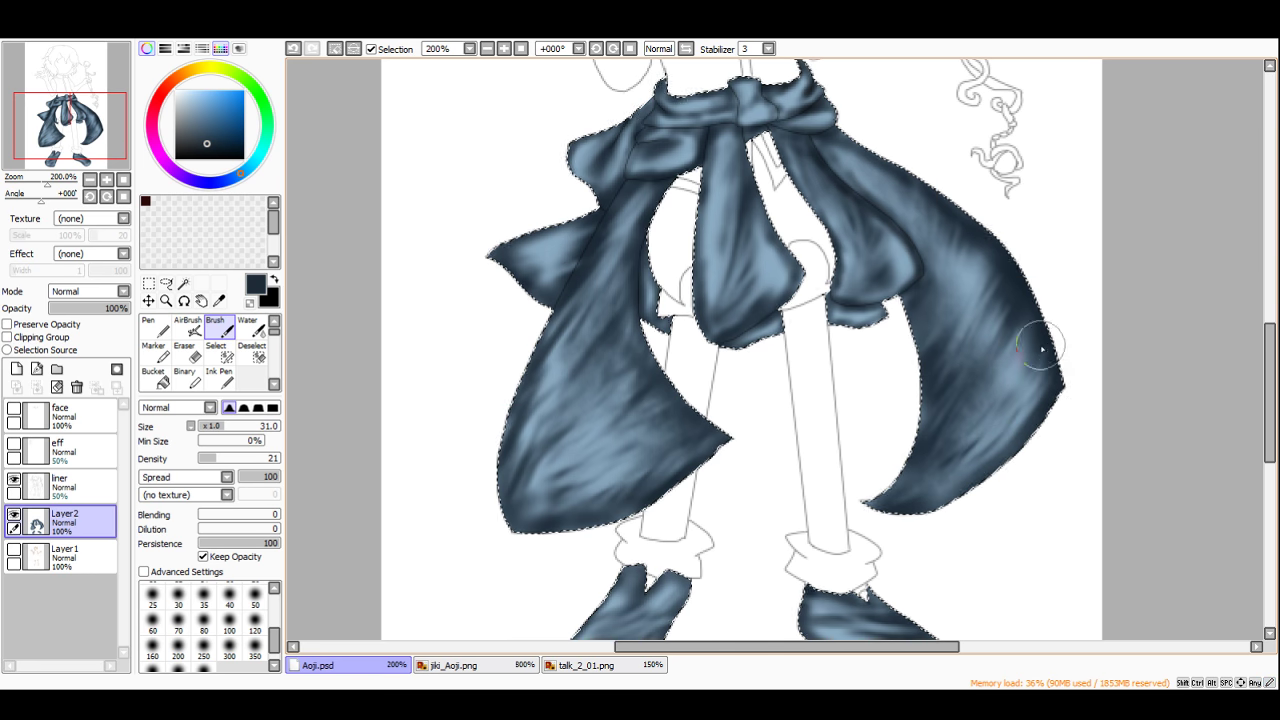
Step: Touch up the left shoe's ankle on Layer2 with light blue, using the size 31 brush
scroll(876, 293, "down", 4)
scroll(880, 293, "up", 4)
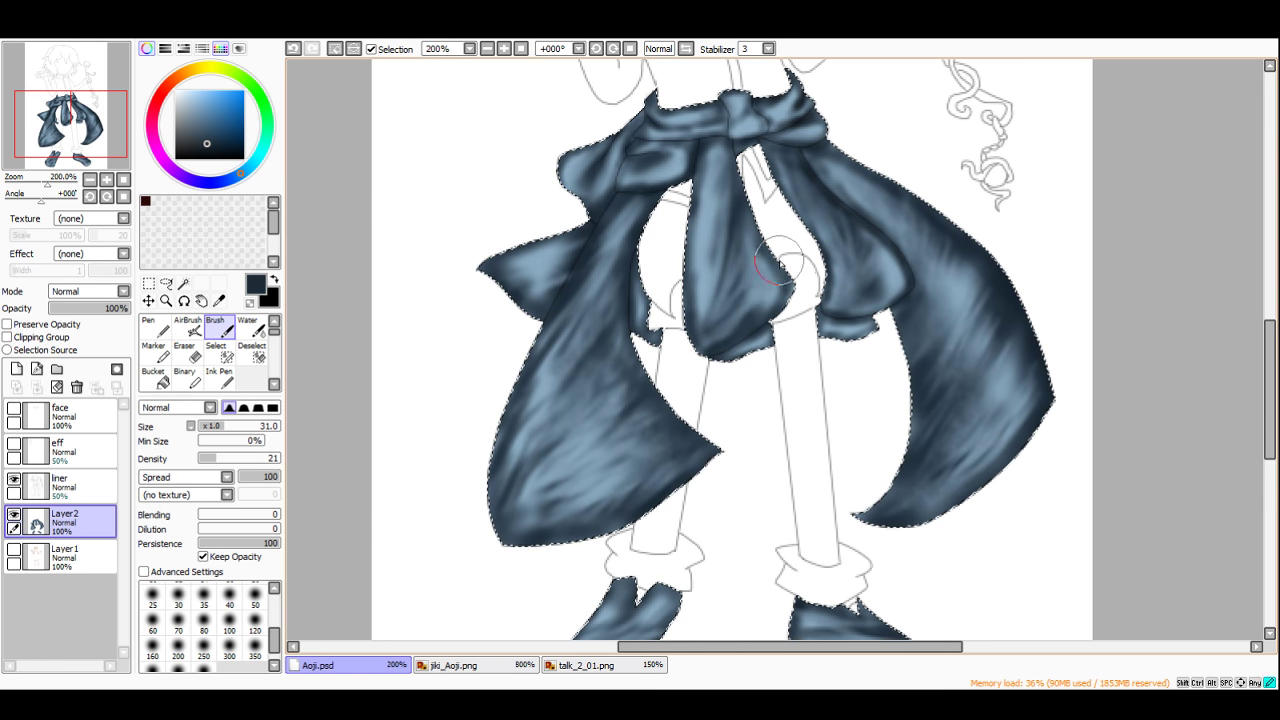
scroll(700, 295, "down", 3)
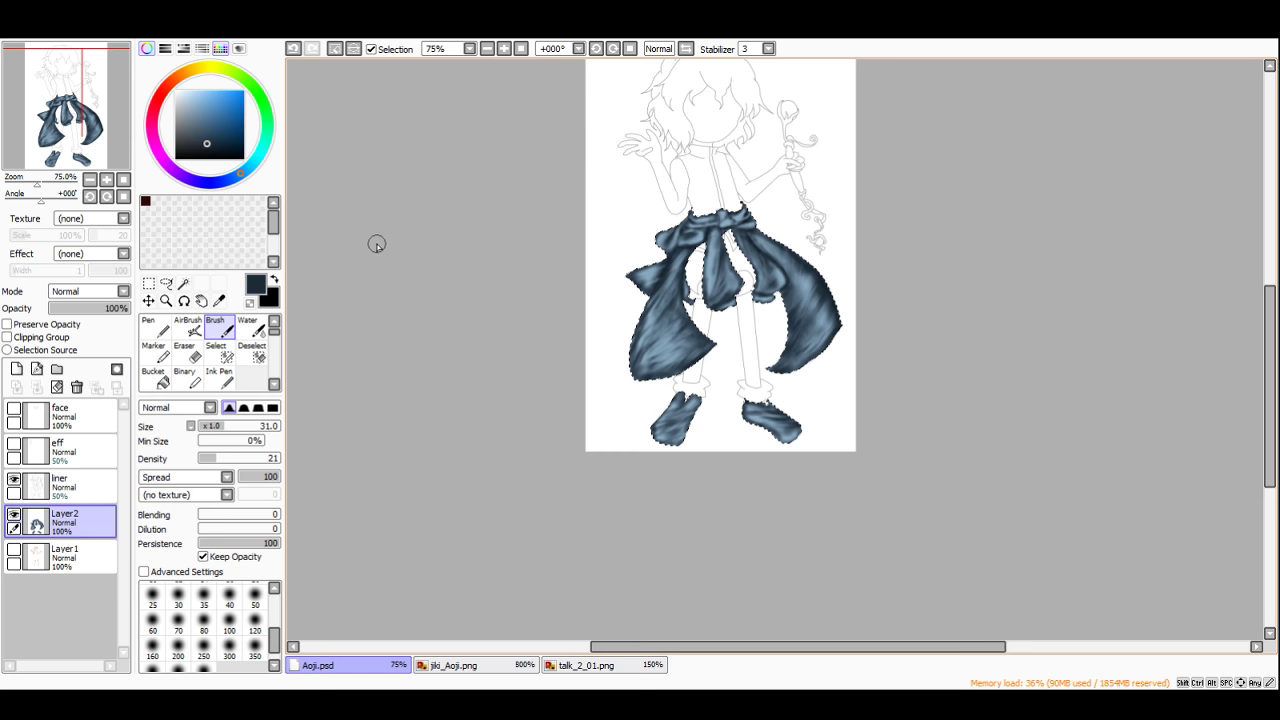
scroll(728, 405, "up", 3)
scroll(495, 433, "up", 2)
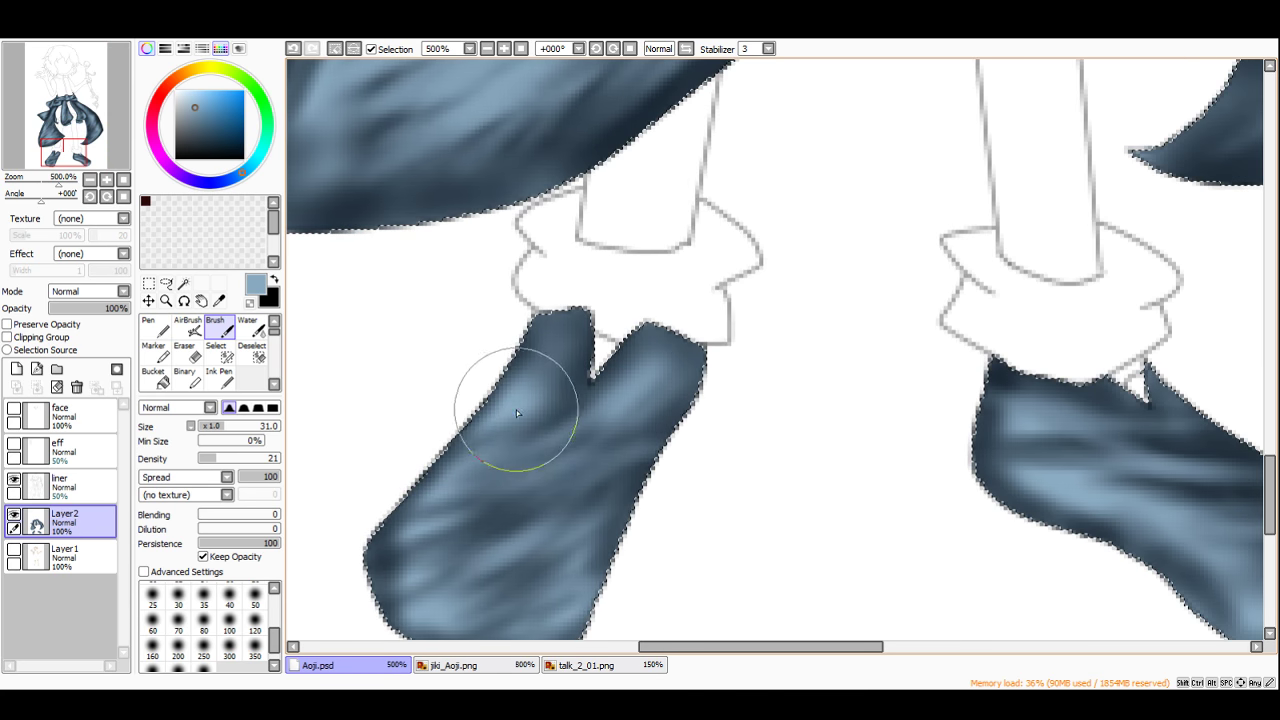
mouse_move(516, 409)
left_mouse_down()
mouse_move(561, 445)
mouse_move(553, 467)
mouse_move(505, 466)
left_mouse_up()
scroll(1067, 416, "down", 2)
scroll(1146, 447, "down", 1)
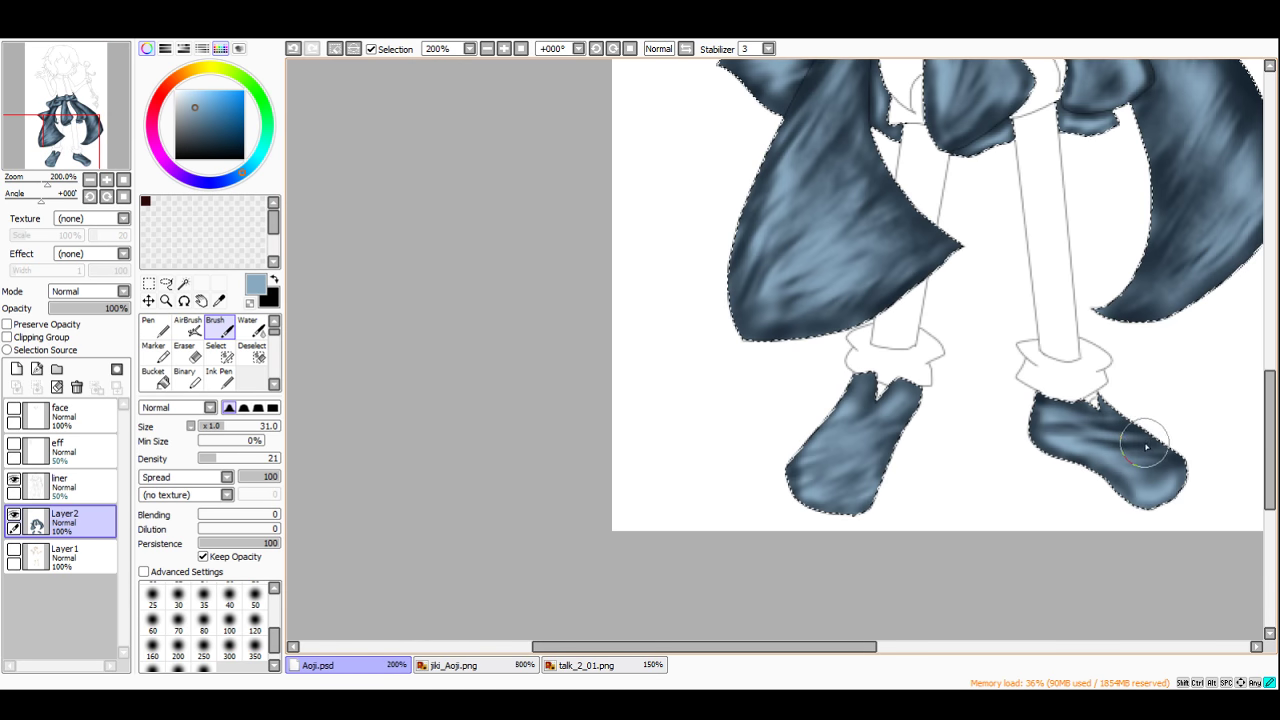
scroll(1166, 452, "down", 2)
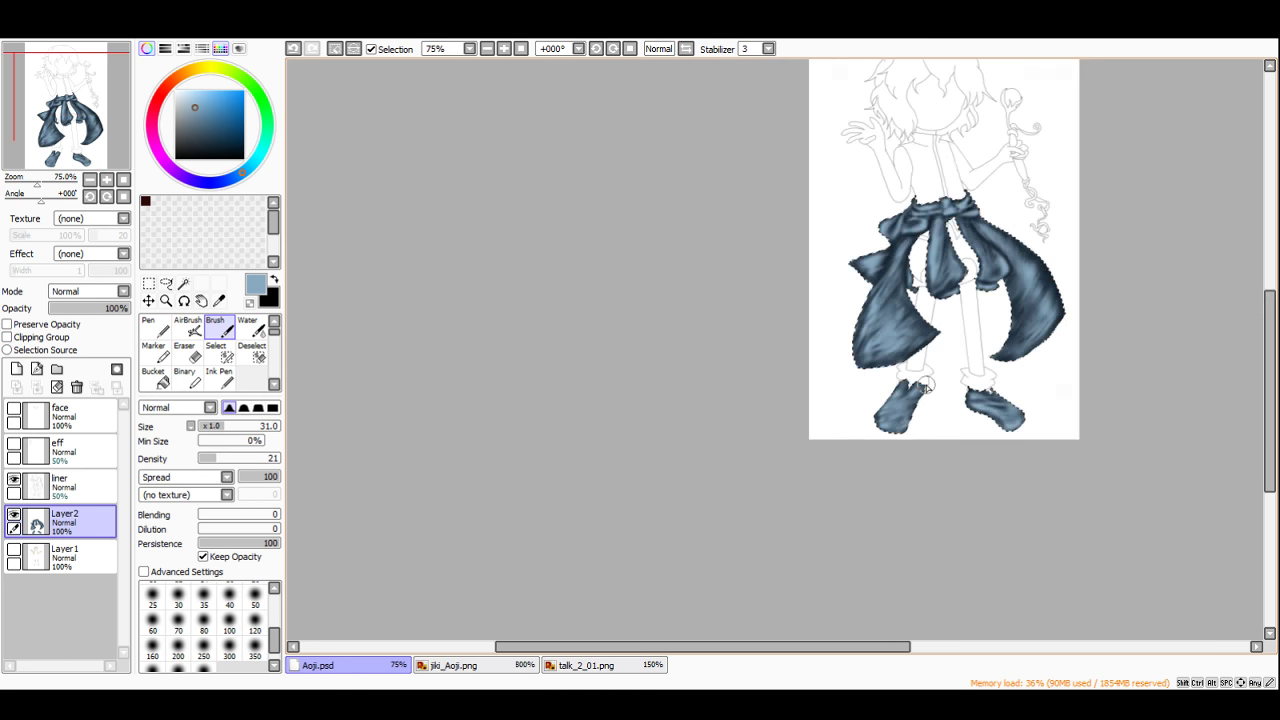
Step: Clear the selection around the painted clothing
scroll(1077, 252, "up", 1)
left_click(148, 282)
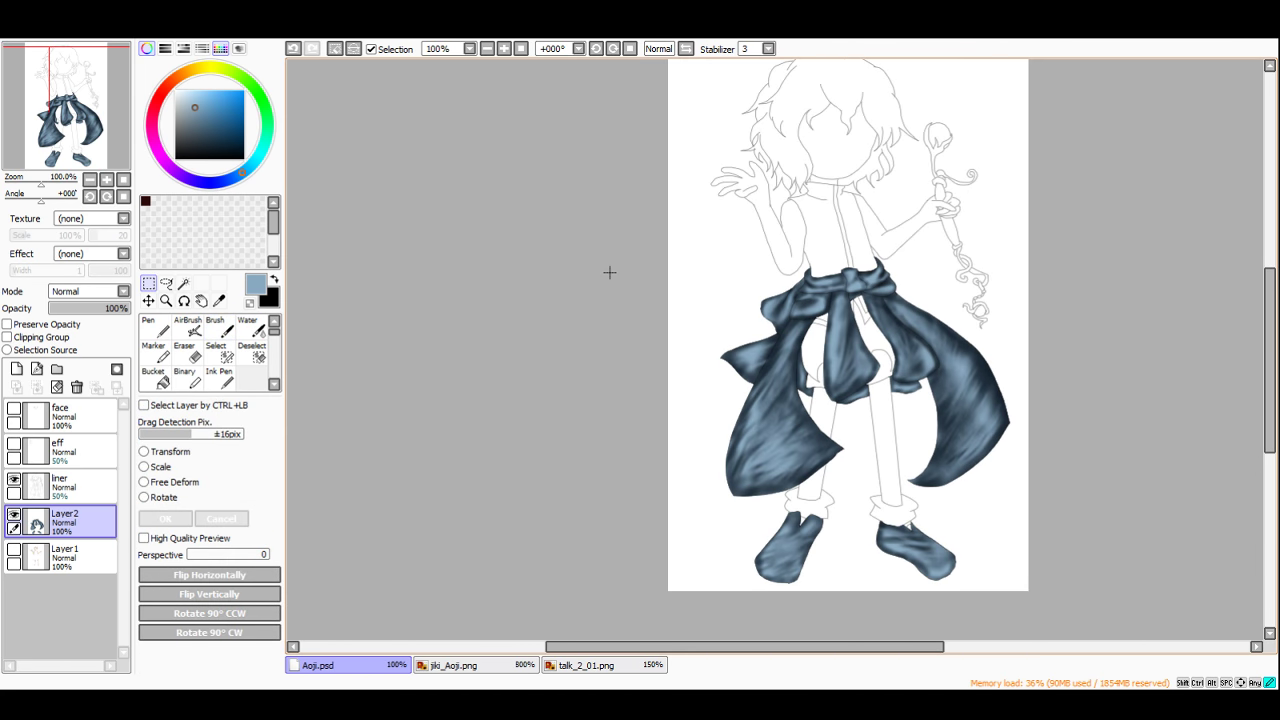
left_click(609, 272)
Step: Examine the shading of the sash and coat tails up close and at full-figure view
scroll(609, 272, "down", 2)
scroll(838, 227, "up", 2)
scroll(621, 512, "up", 1)
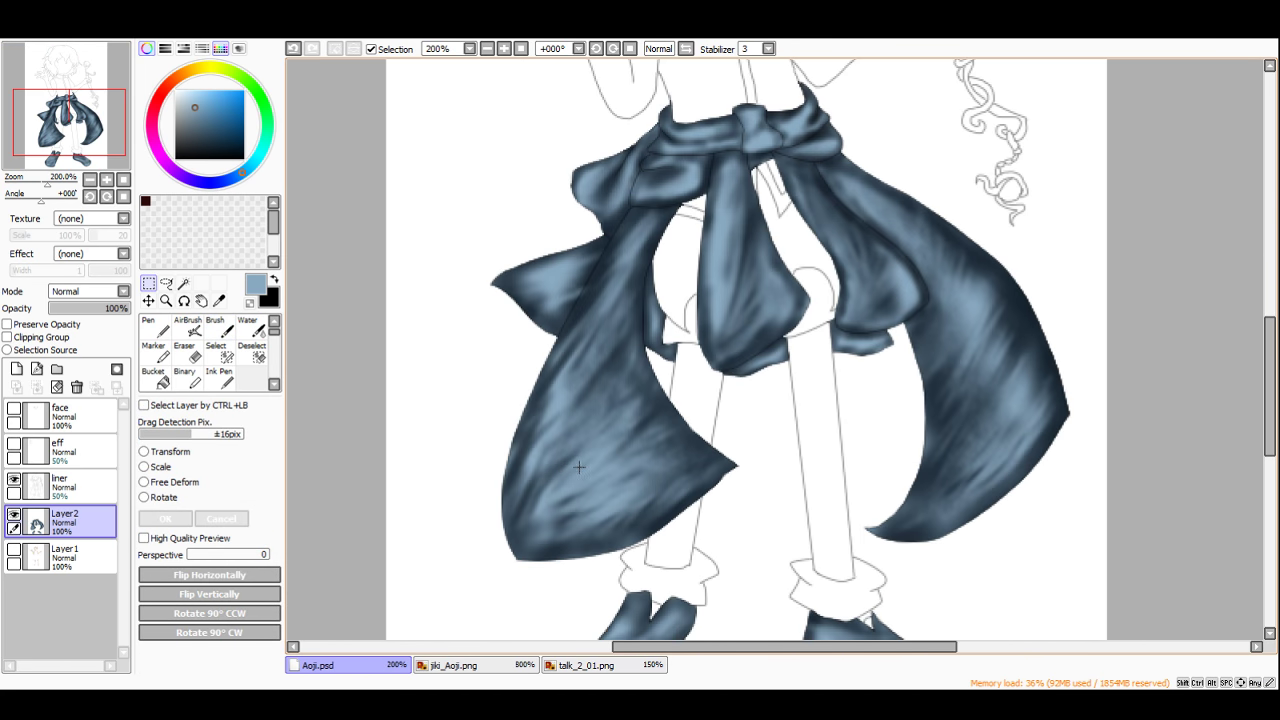
left_click(215, 325)
scroll(623, 299, "up", 2)
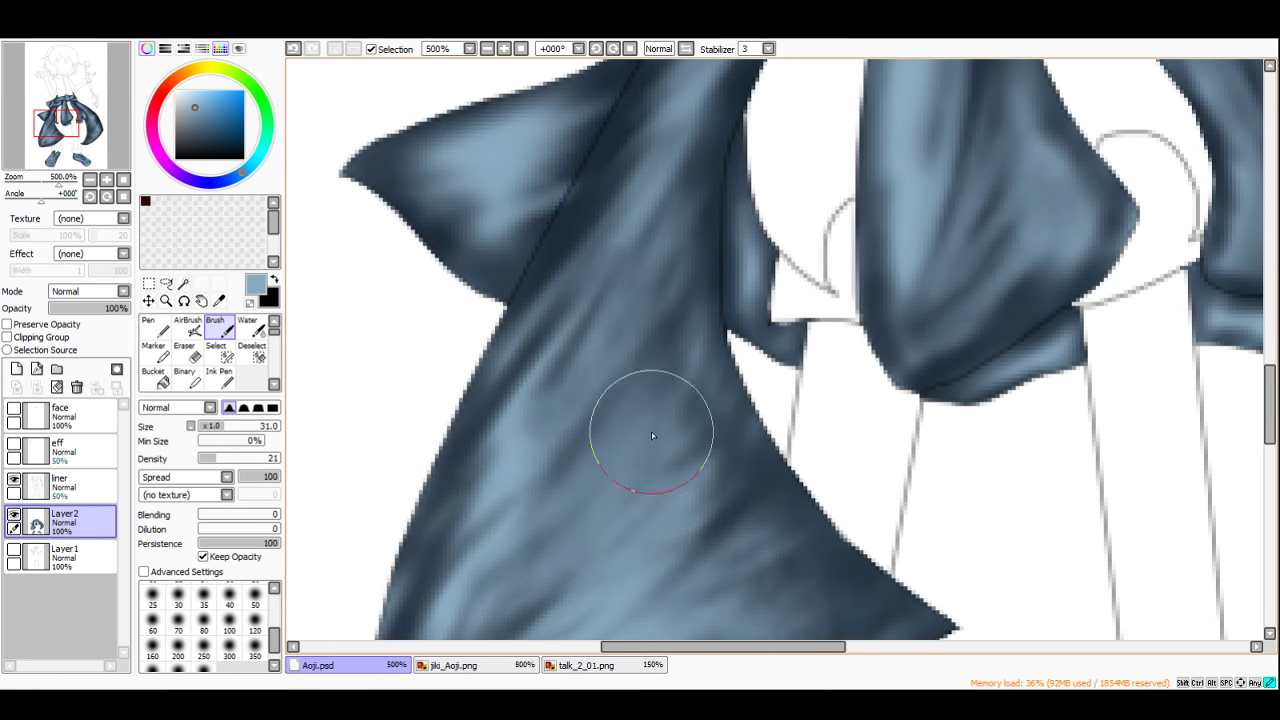
scroll(596, 437, "down", 5)
scroll(570, 428, "up", 2)
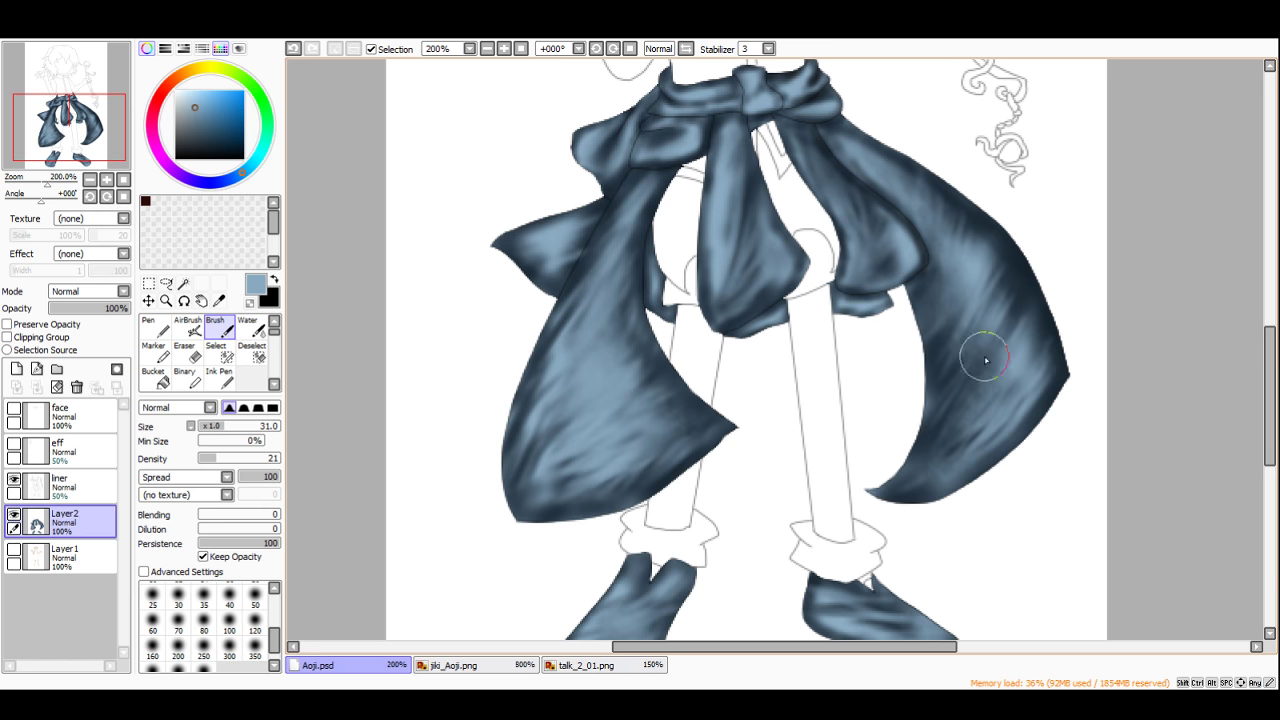
scroll(967, 351, "down", 3)
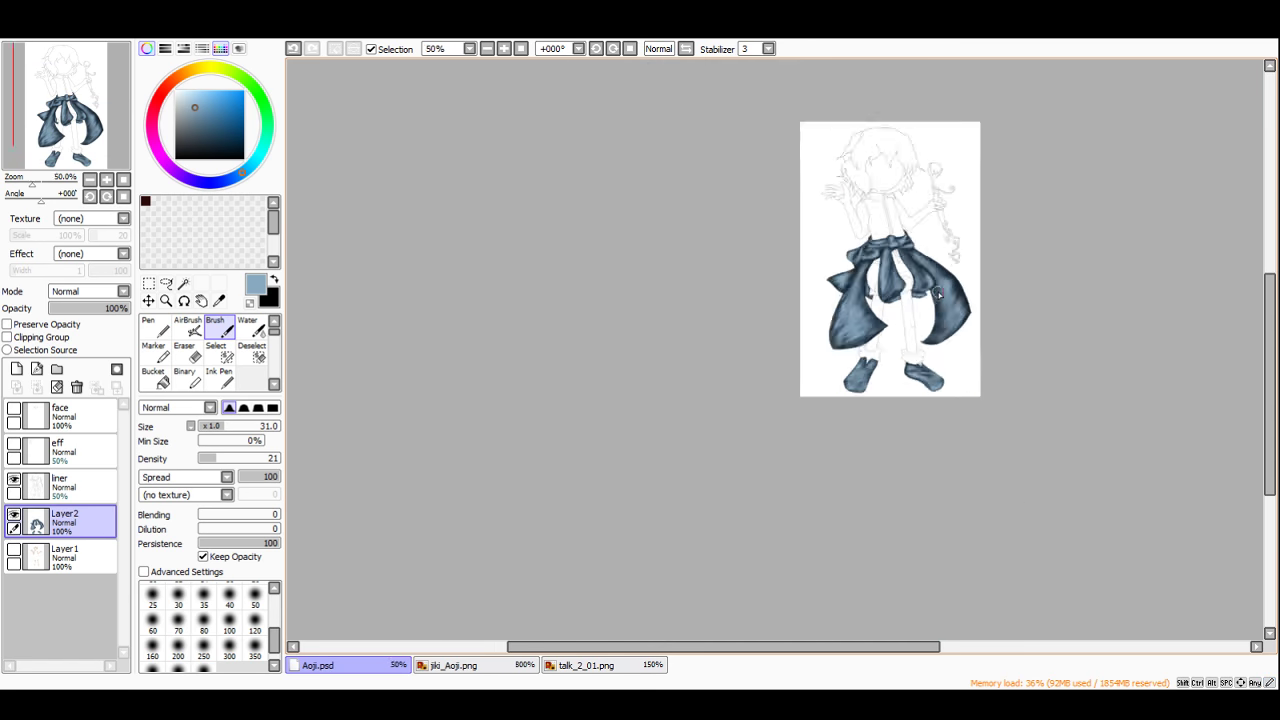
scroll(967, 238, "up", 1)
scroll(903, 299, "up", 1)
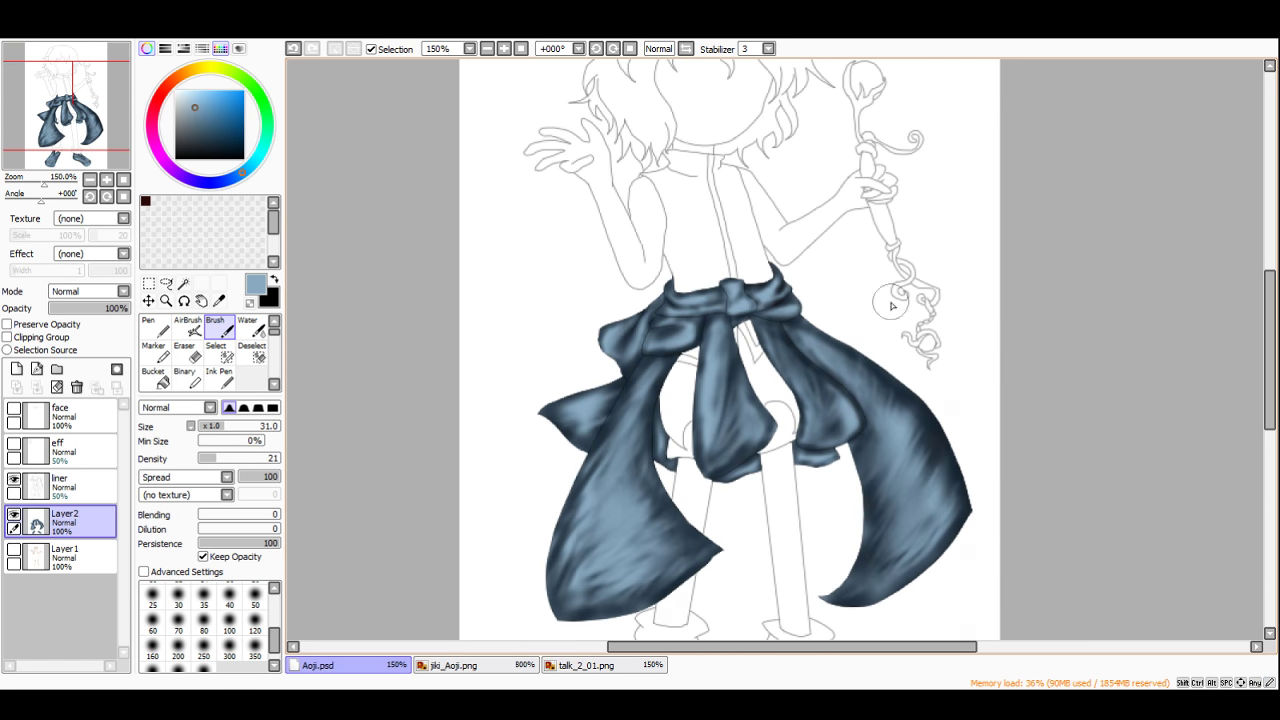
scroll(425, 359, "down", 2)
left_click(40, 520, "ctrl")
scroll(563, 507, "up", 2)
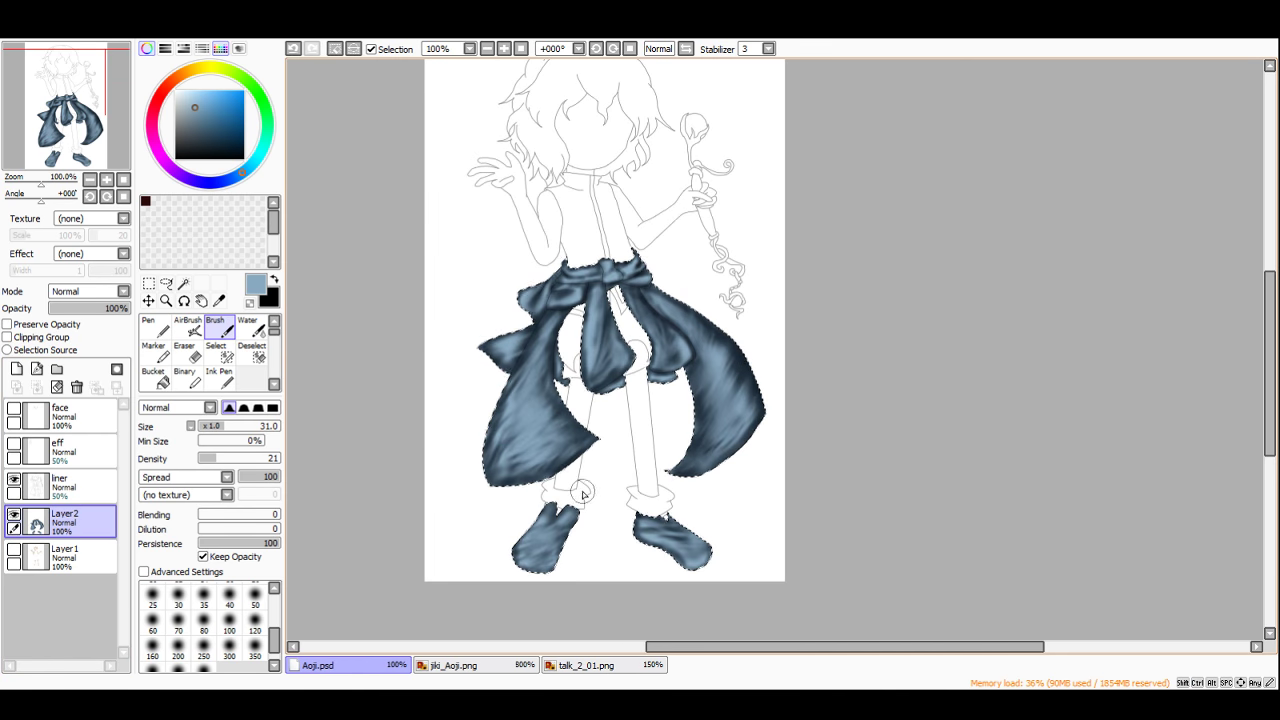
left_click(148, 283)
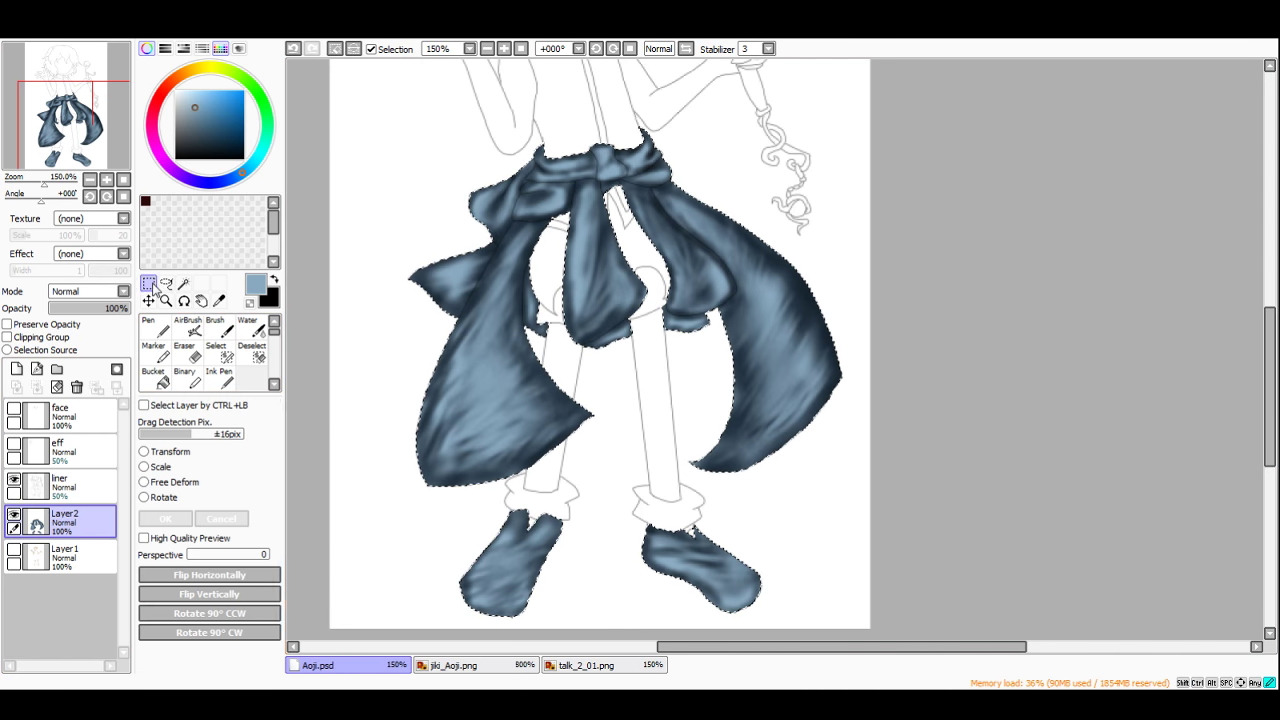
left_click(403, 293)
Step: Add a new layer above Layer2, hide Layer2, and check the colours in jiki_Aoji.png
left_click(16, 369)
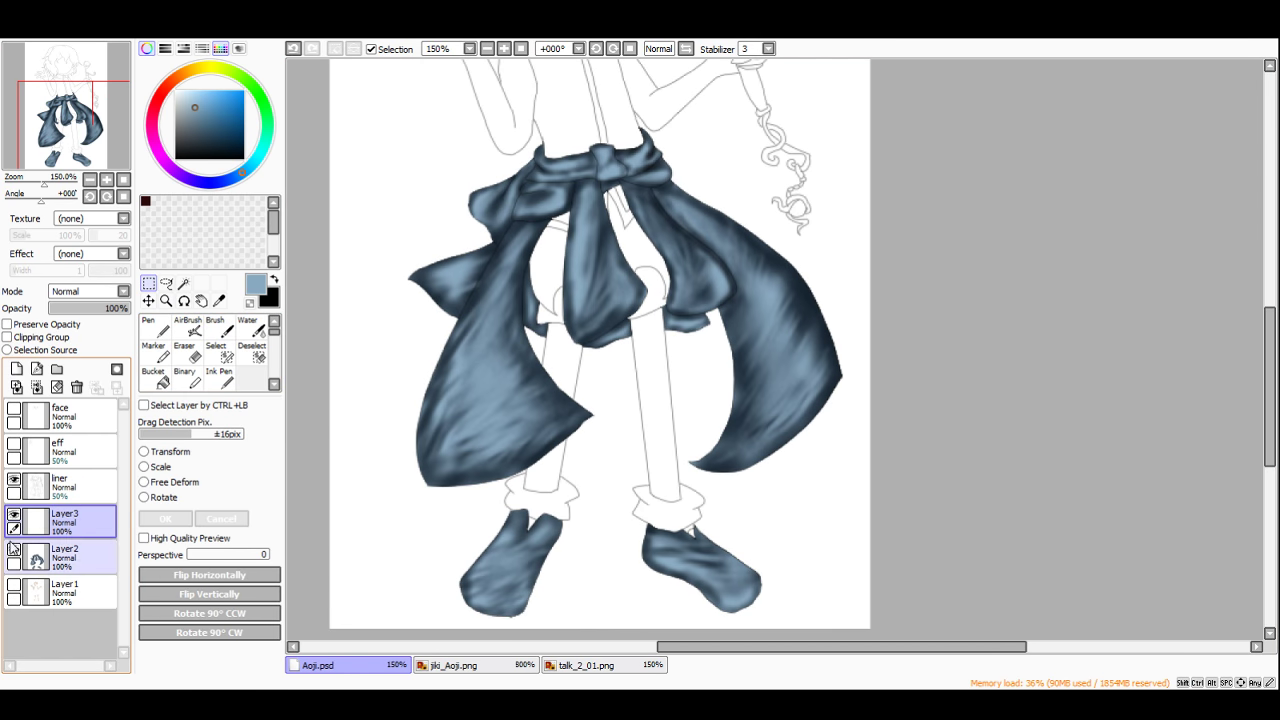
left_click(13, 549)
left_click(455, 665)
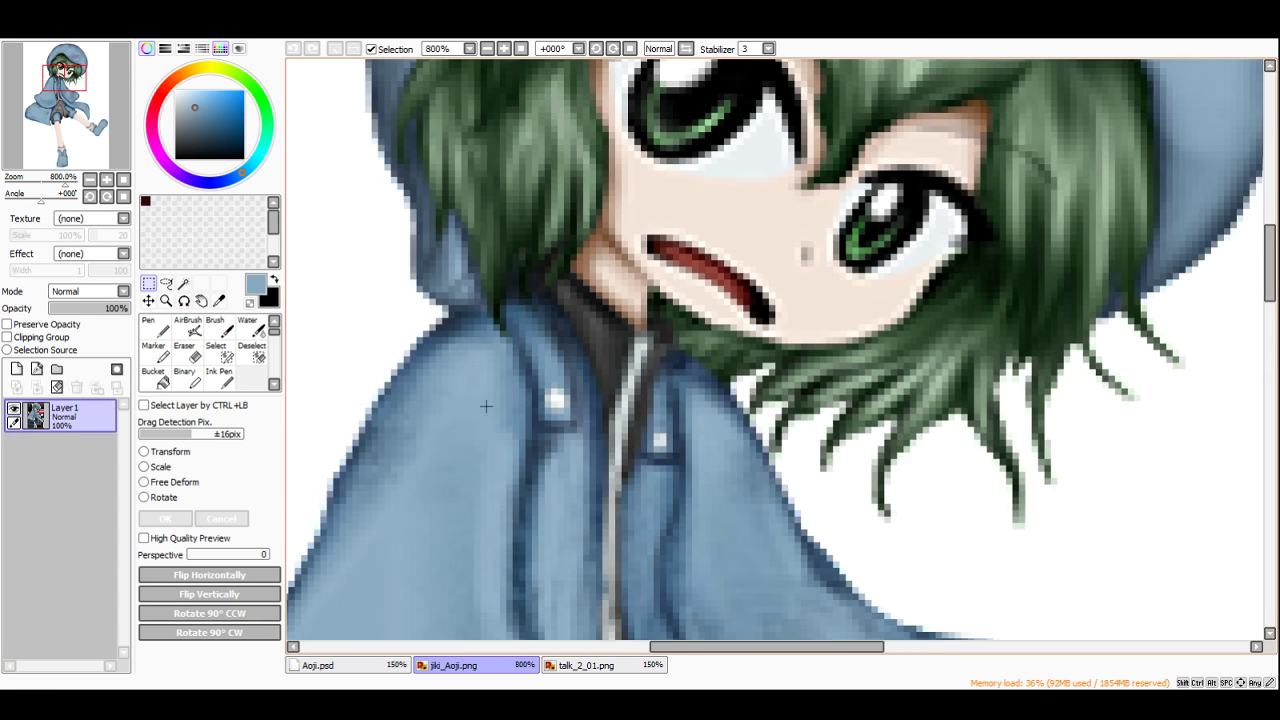
left_click(338, 665)
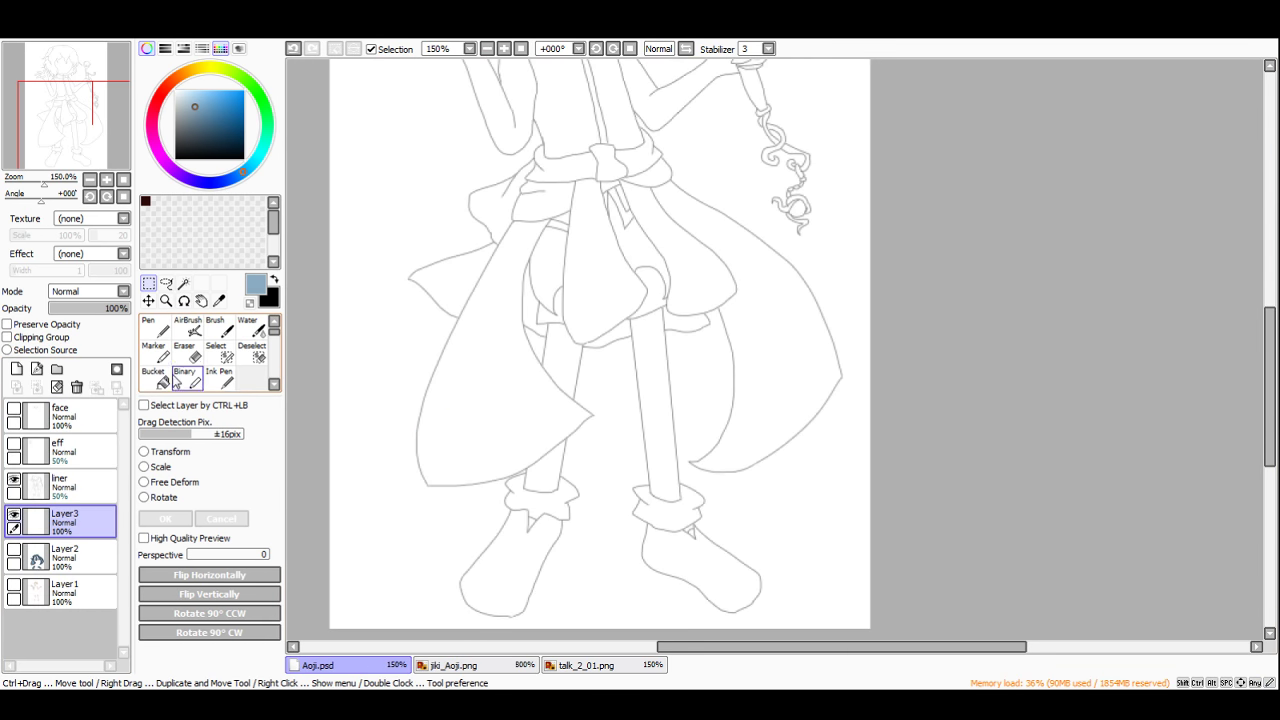
Step: Bucket-fill both visible parts of the shorts beneath the sash with light blue on Layer3
left_click(153, 376)
scroll(504, 411, "up", 2)
scroll(500, 390, "up", 2)
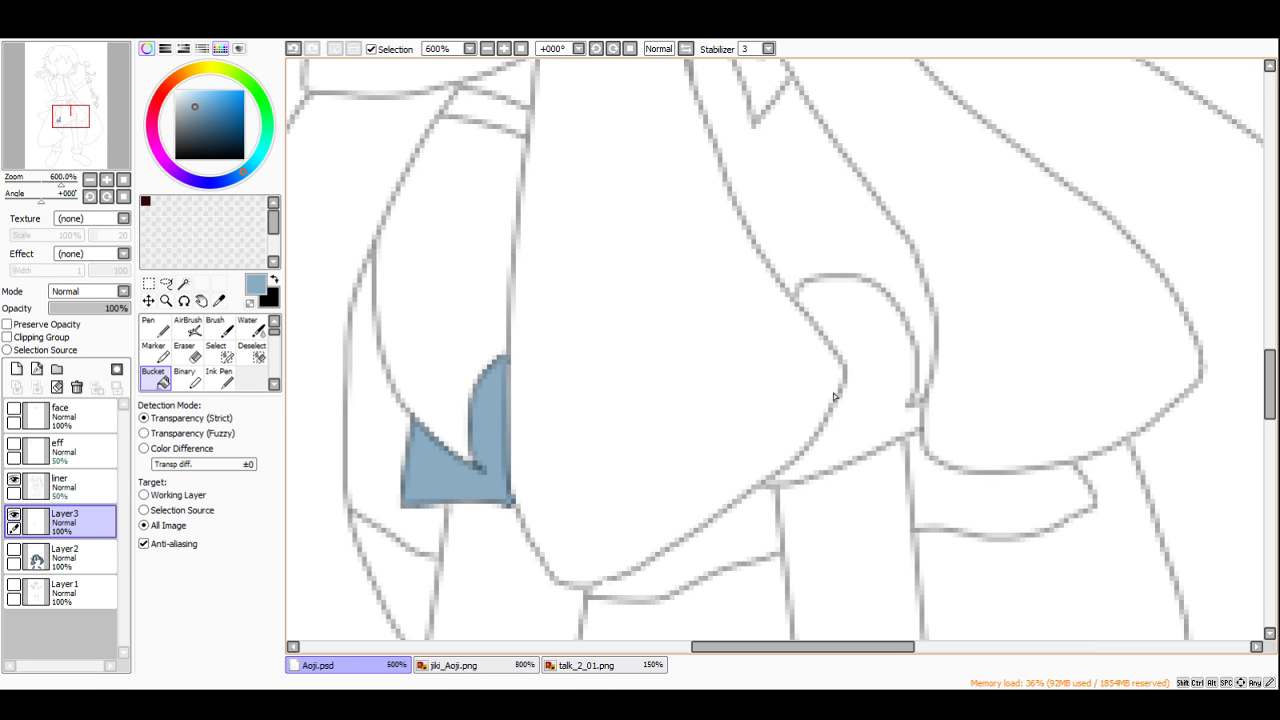
left_click(888, 350)
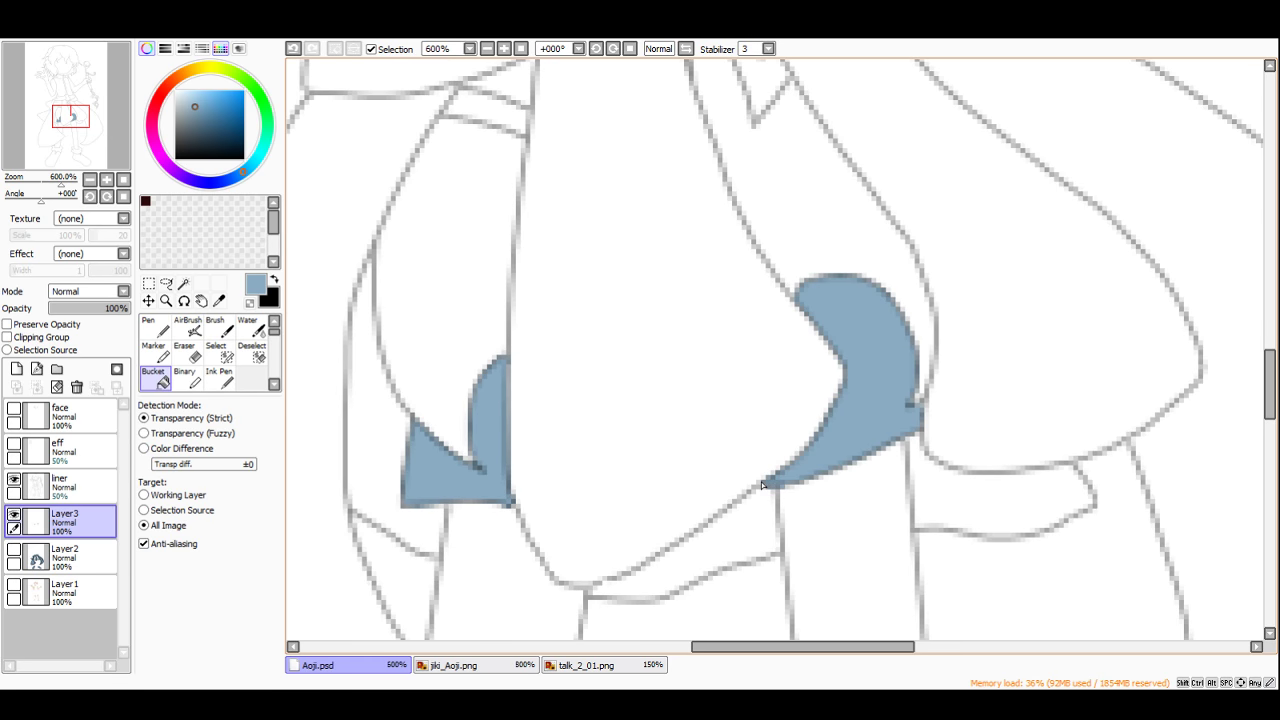
scroll(805, 400, "down", 5)
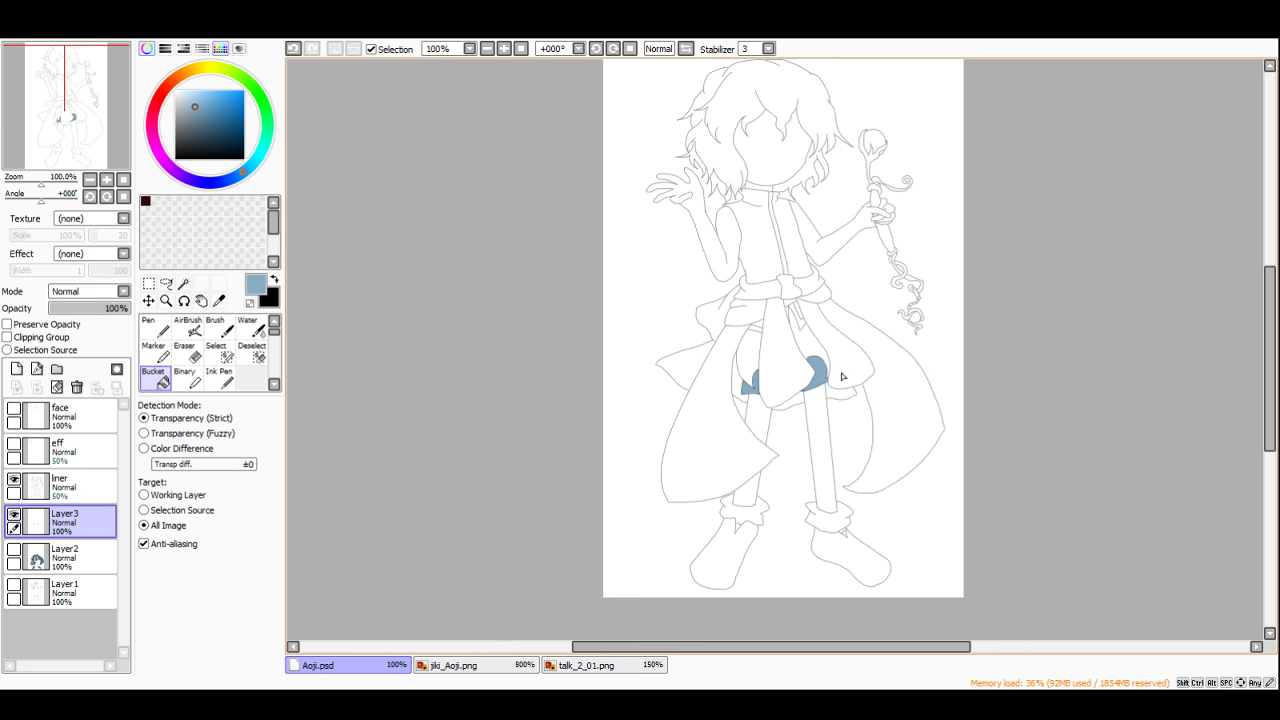
scroll(841, 376, "up", 2)
Step: Sample dark navy from jiki_Aoji.png, select Layer3's filled areas, and set up a Rough_Vertical brush
left_click(453, 665)
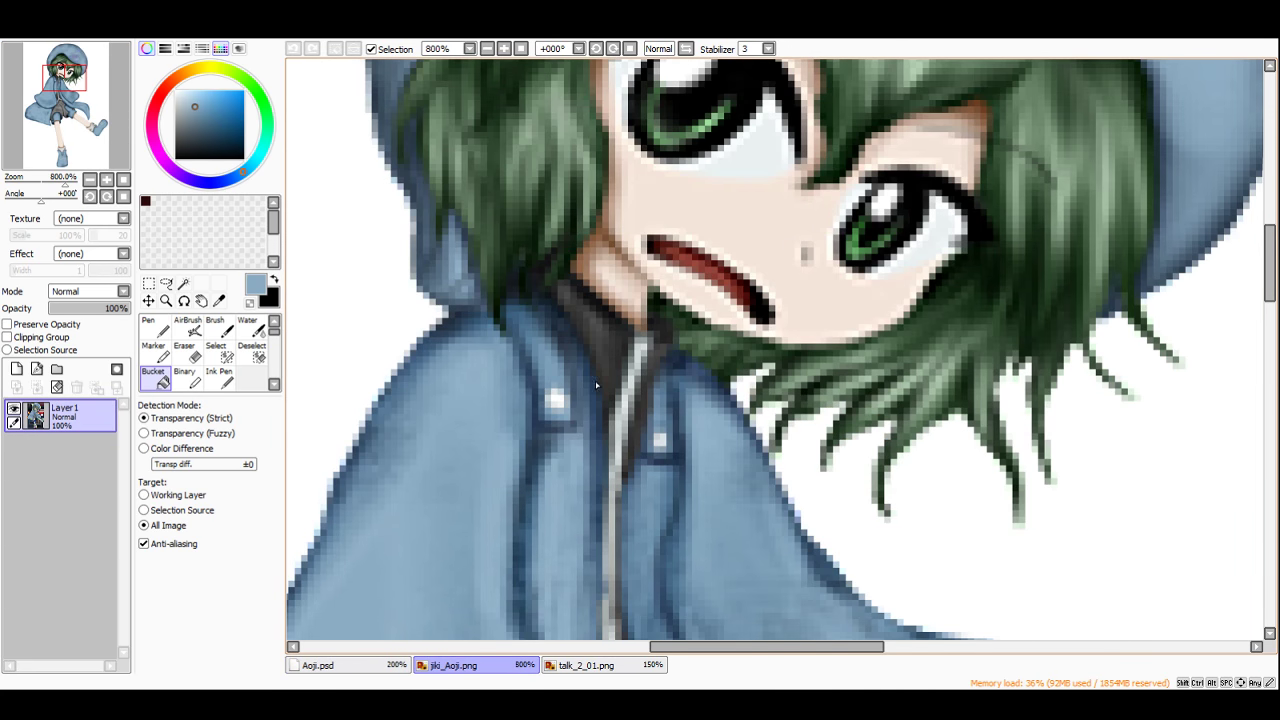
left_click(322, 665)
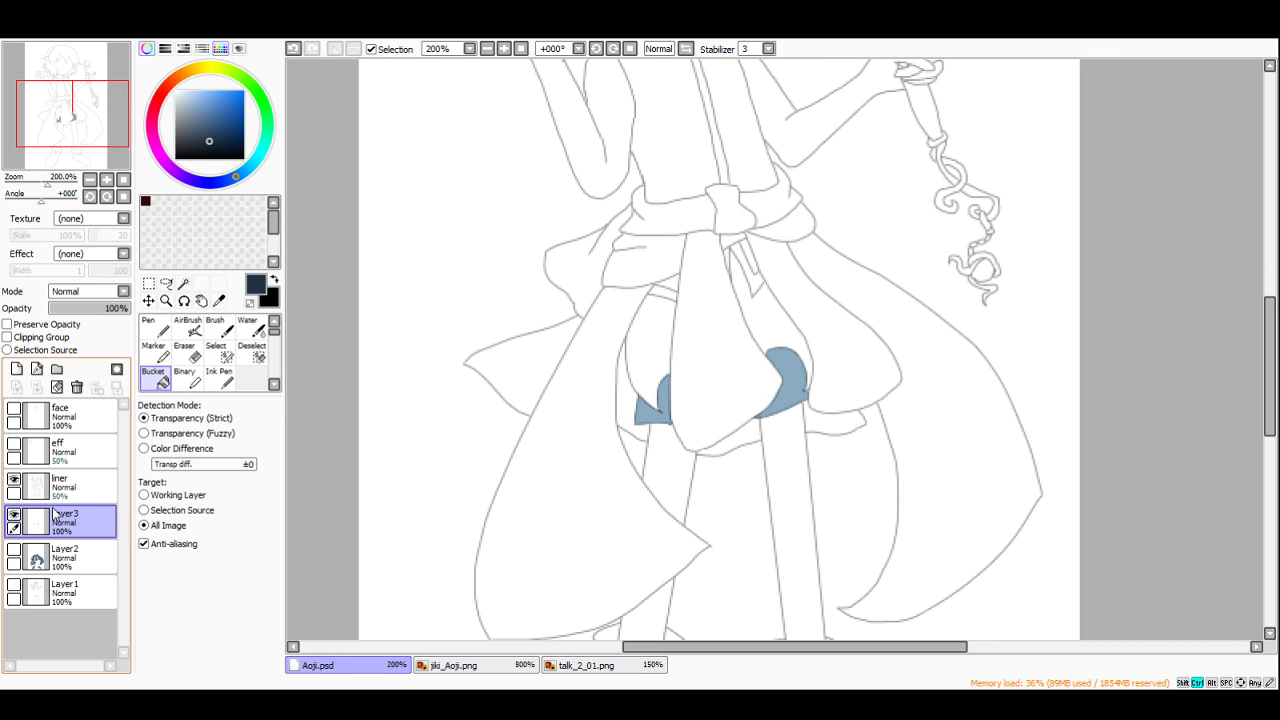
left_click(215, 327)
scroll(634, 450, "up", 3)
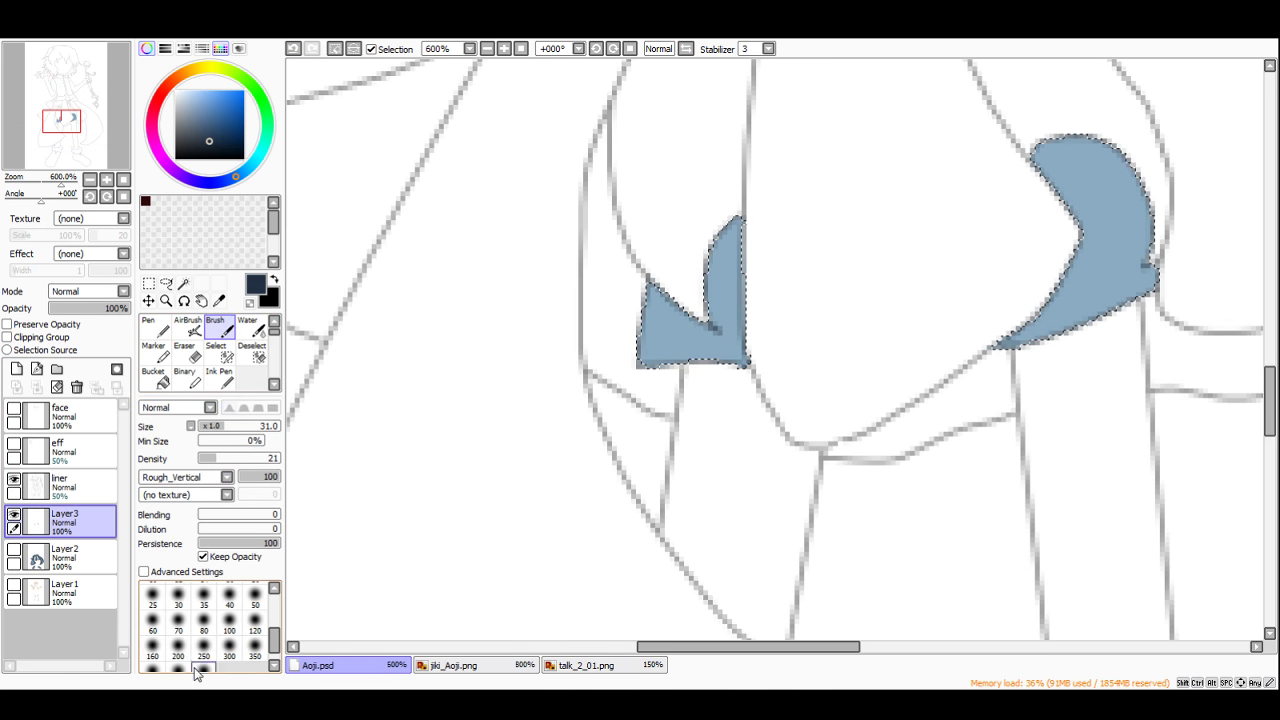
Step: Set the brush density to 4 and shade the edges of the left shorts piece in dark navy
scroll(671, 271, "up", 3)
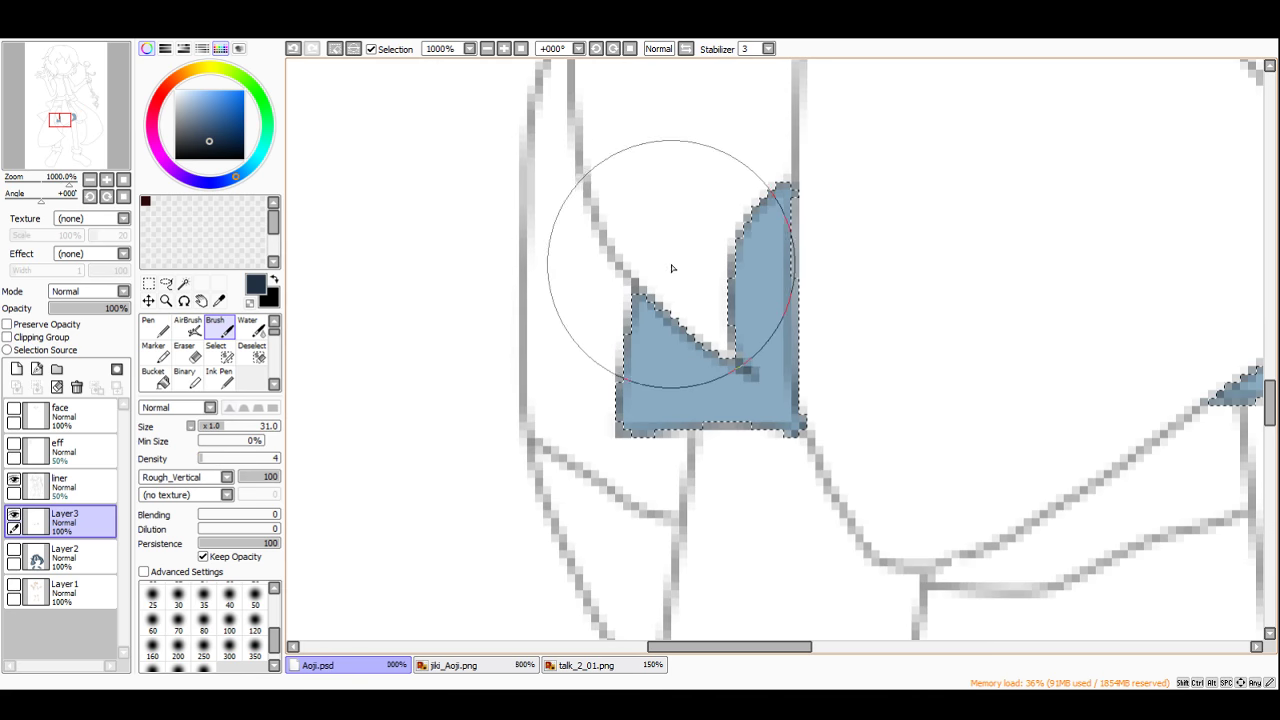
mouse_move(671, 271)
left_mouse_down()
mouse_move(788, 179)
mouse_move(741, 289)
mouse_move(798, 172)
mouse_move(798, 405)
mouse_move(626, 426)
mouse_move(858, 406)
mouse_move(671, 394)
mouse_move(659, 291)
mouse_move(639, 404)
mouse_move(701, 322)
mouse_move(735, 348)
mouse_move(612, 240)
left_mouse_up()
scroll(609, 230, "down", 5)
Step: Shade the outer and inner edges of the right shorts piece in dark navy
scroll(820, 160, "up", 2)
scroll(858, 165, "up", 2)
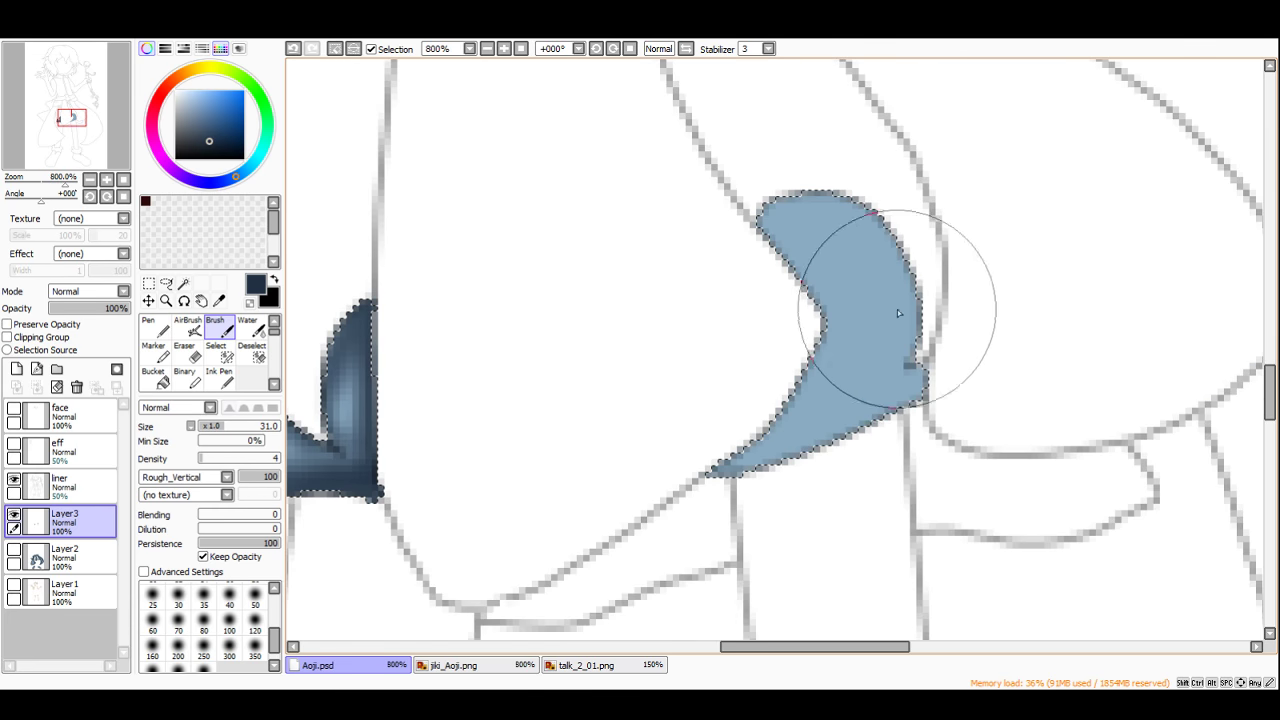
mouse_move(903, 309)
left_mouse_down()
mouse_move(879, 219)
mouse_move(920, 298)
mouse_move(786, 214)
left_mouse_up()
mouse_move(743, 272)
left_mouse_down()
mouse_move(812, 273)
mouse_move(759, 198)
mouse_move(850, 175)
mouse_move(769, 236)
mouse_move(784, 210)
mouse_move(897, 220)
mouse_move(937, 322)
mouse_move(927, 379)
mouse_move(875, 415)
mouse_move(918, 396)
mouse_move(799, 457)
mouse_move(716, 467)
mouse_move(797, 392)
mouse_move(823, 340)
mouse_move(793, 404)
mouse_move(866, 313)
mouse_move(757, 430)
mouse_move(790, 360)
left_mouse_up()
scroll(790, 360, "down", 4)
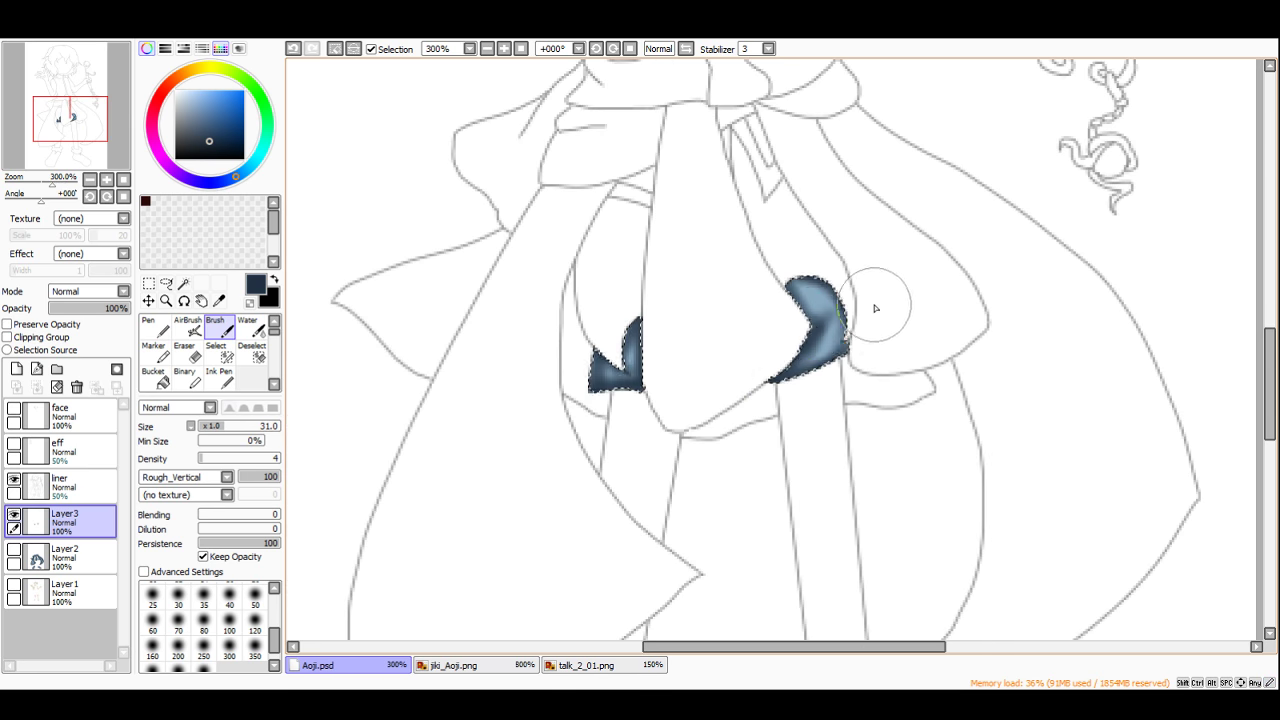
scroll(860, 310, "up", 2)
scroll(820, 309, "down", 3)
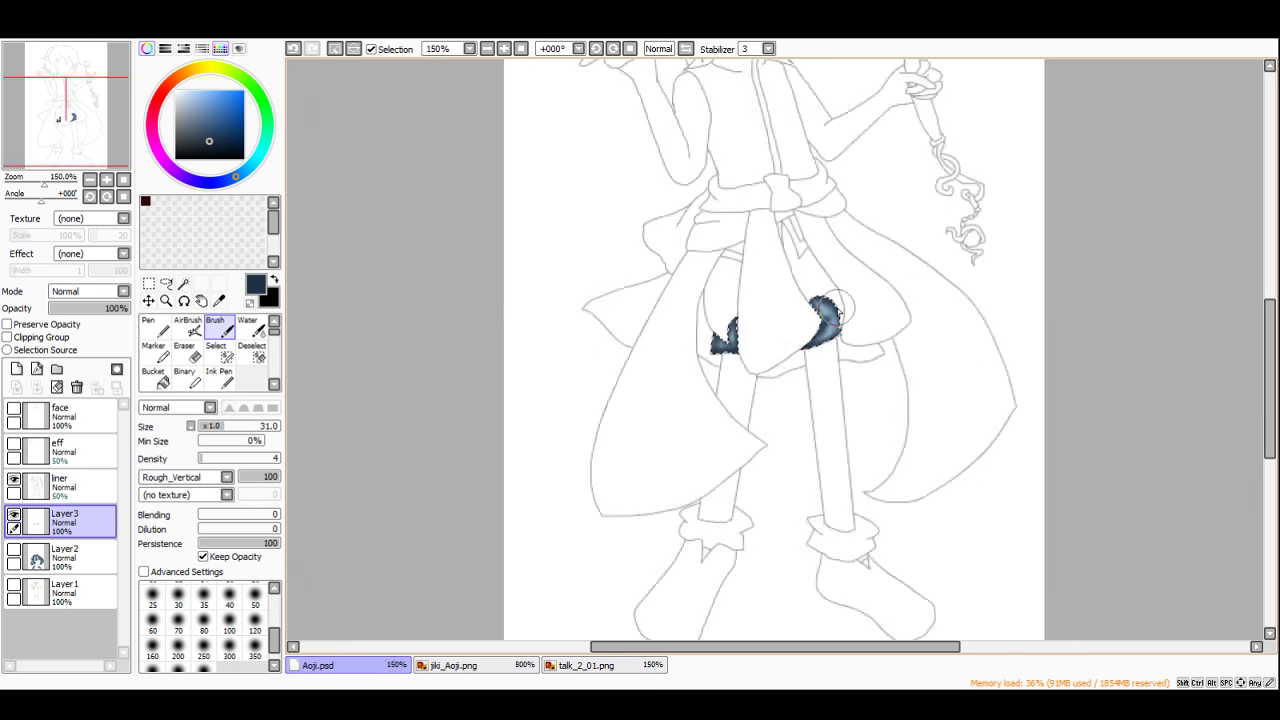
Step: Blend light blue highlights and folds into the right shorts piece with a size 12 brush
scroll(604, 375, "up", 3)
scroll(800, 320, "up", 3)
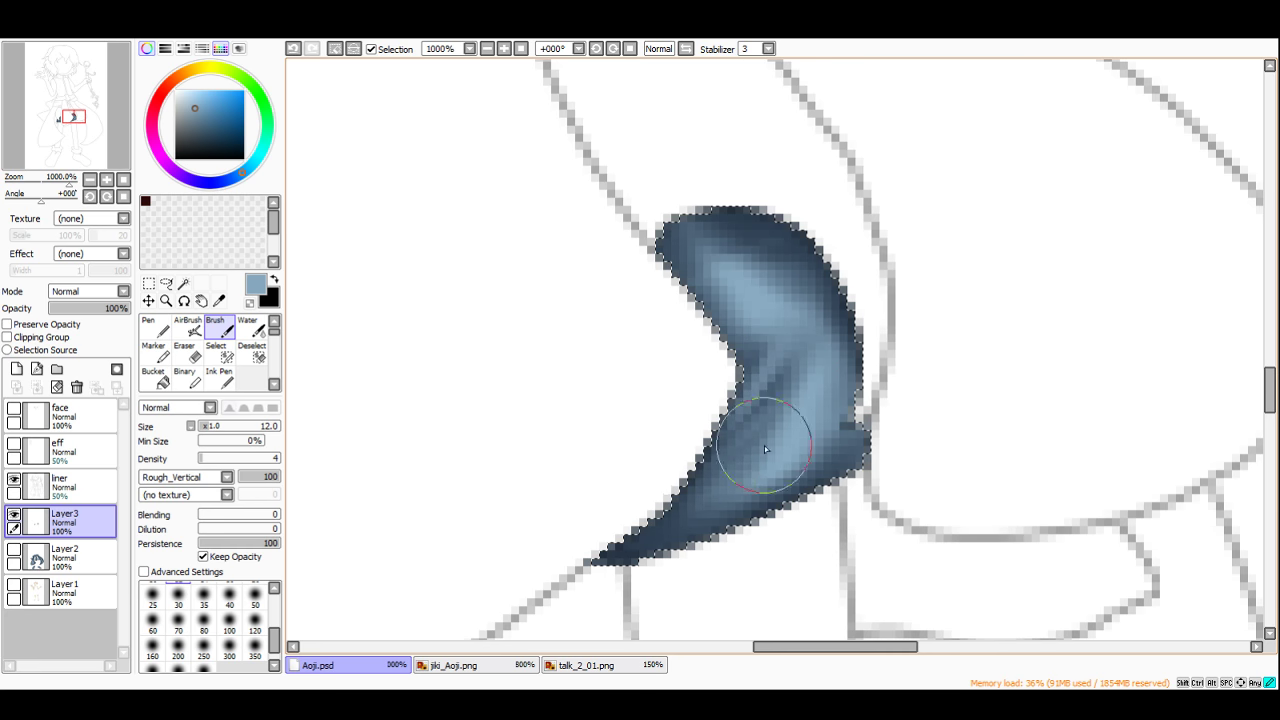
scroll(790, 484, "down", 3)
scroll(799, 313, "up", 2)
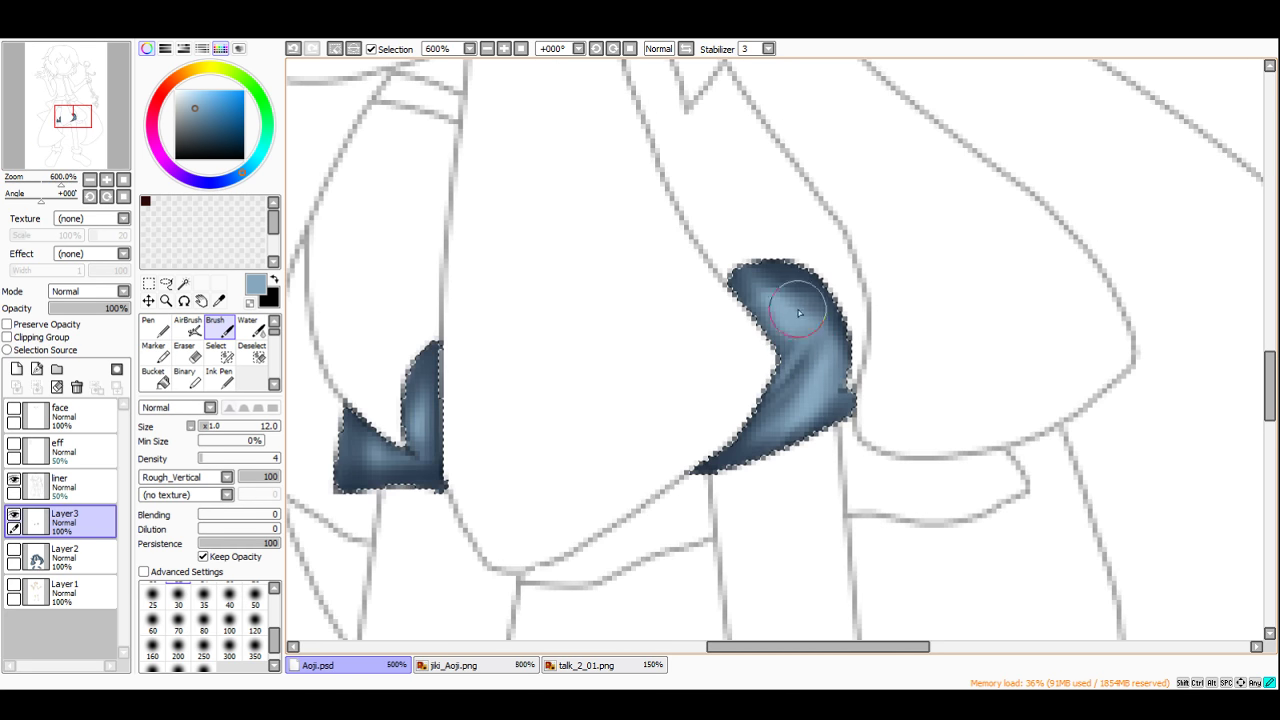
Step: Brush light blue highlights into the left shorts piece
scroll(781, 325, "down", 1)
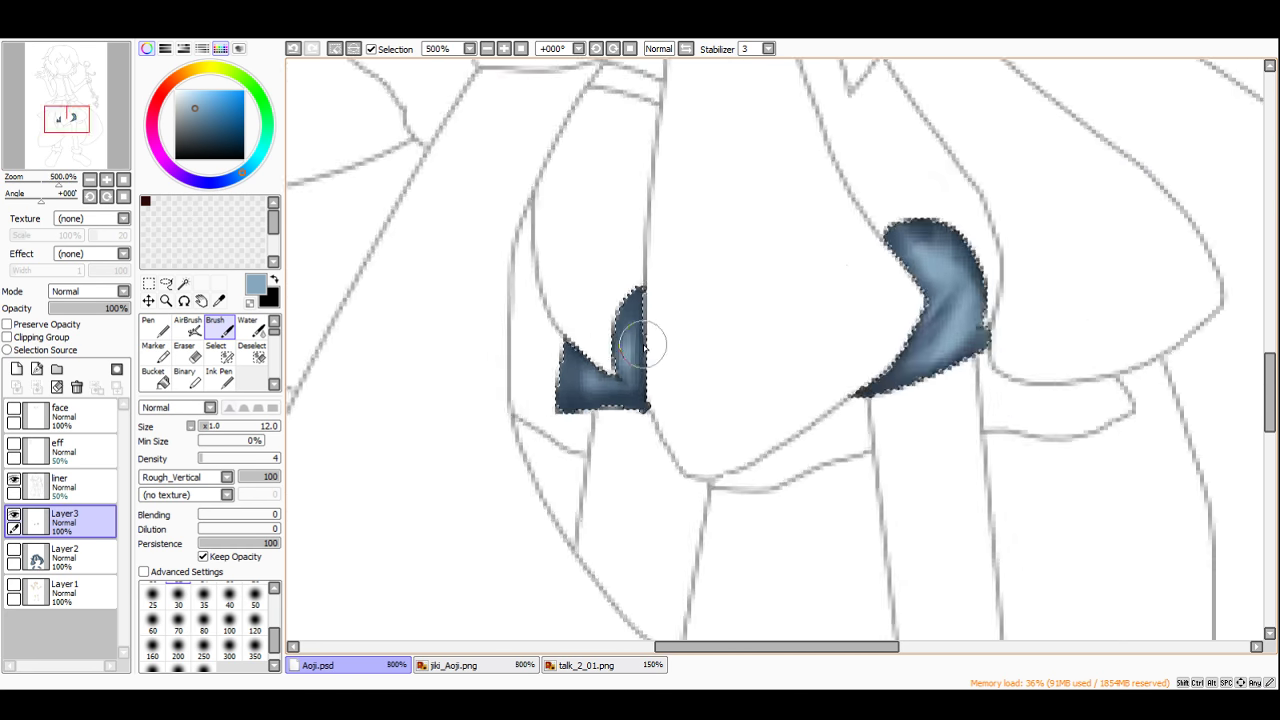
scroll(640, 337, "up", 2)
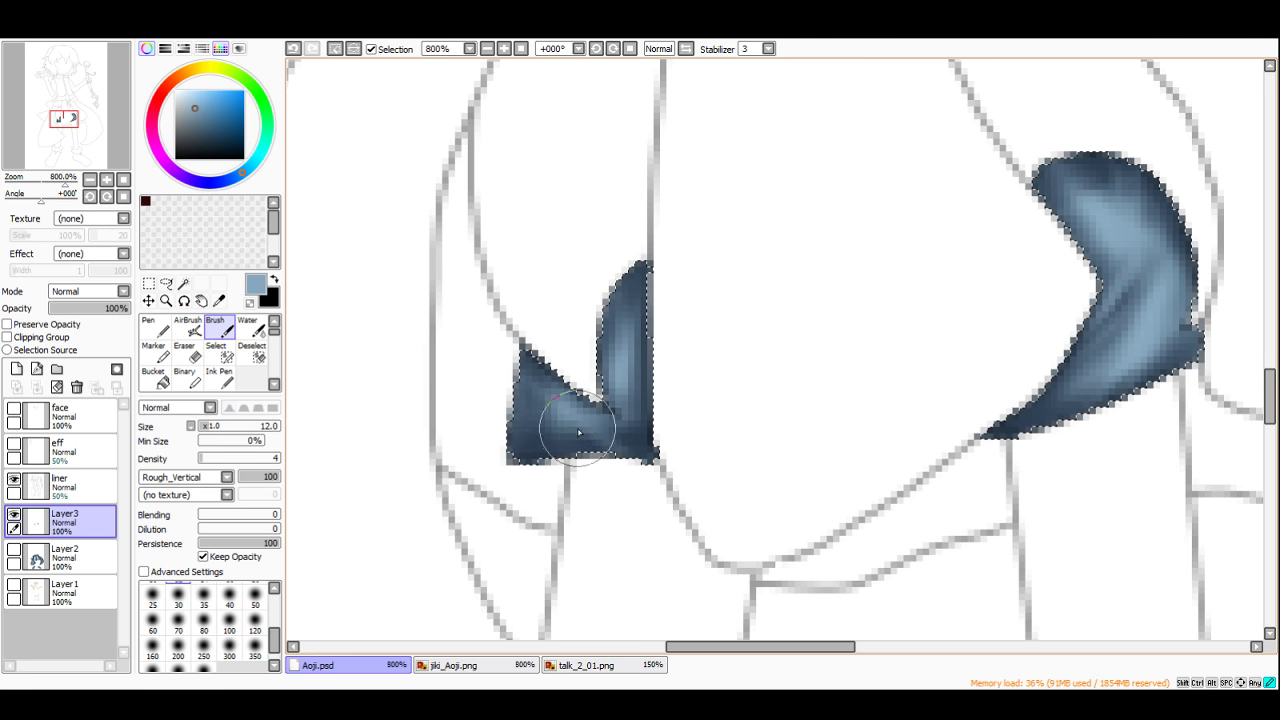
scroll(634, 428, "down", 5)
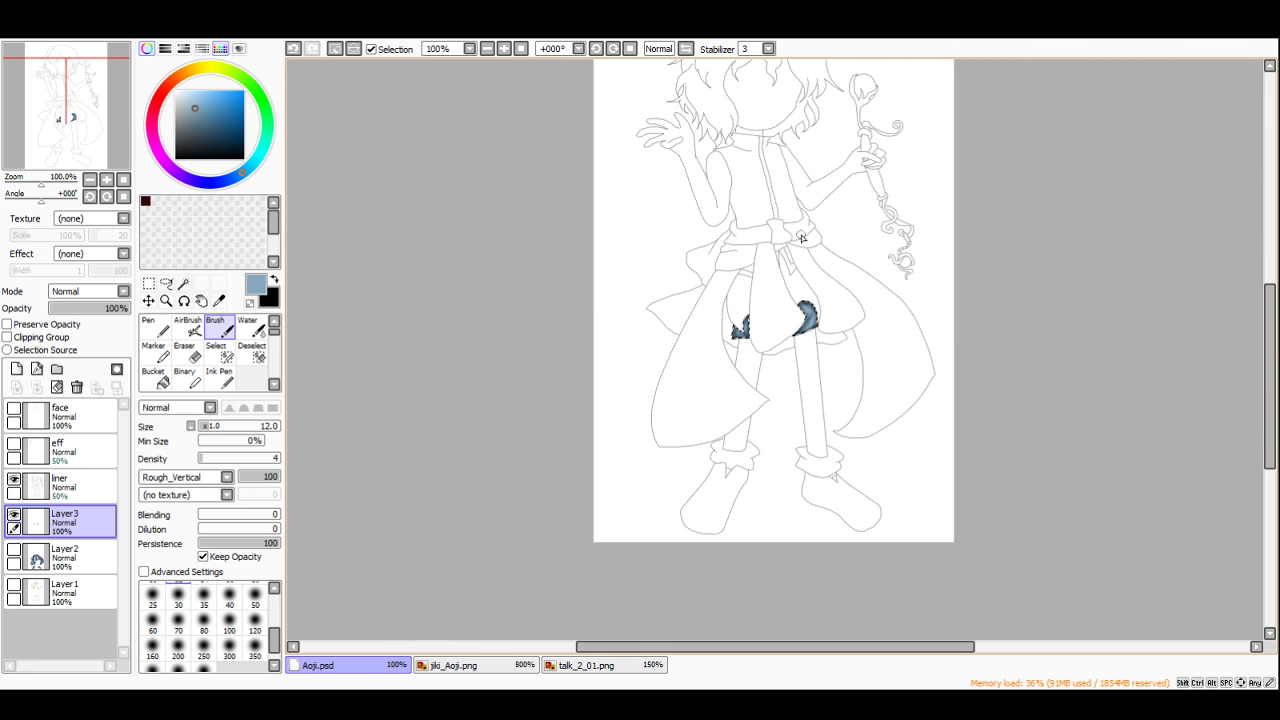
Step: Clear the selection, show Layer2 again, and merge Layer3 down into it
scroll(801, 237, "up", 1)
left_click(149, 284)
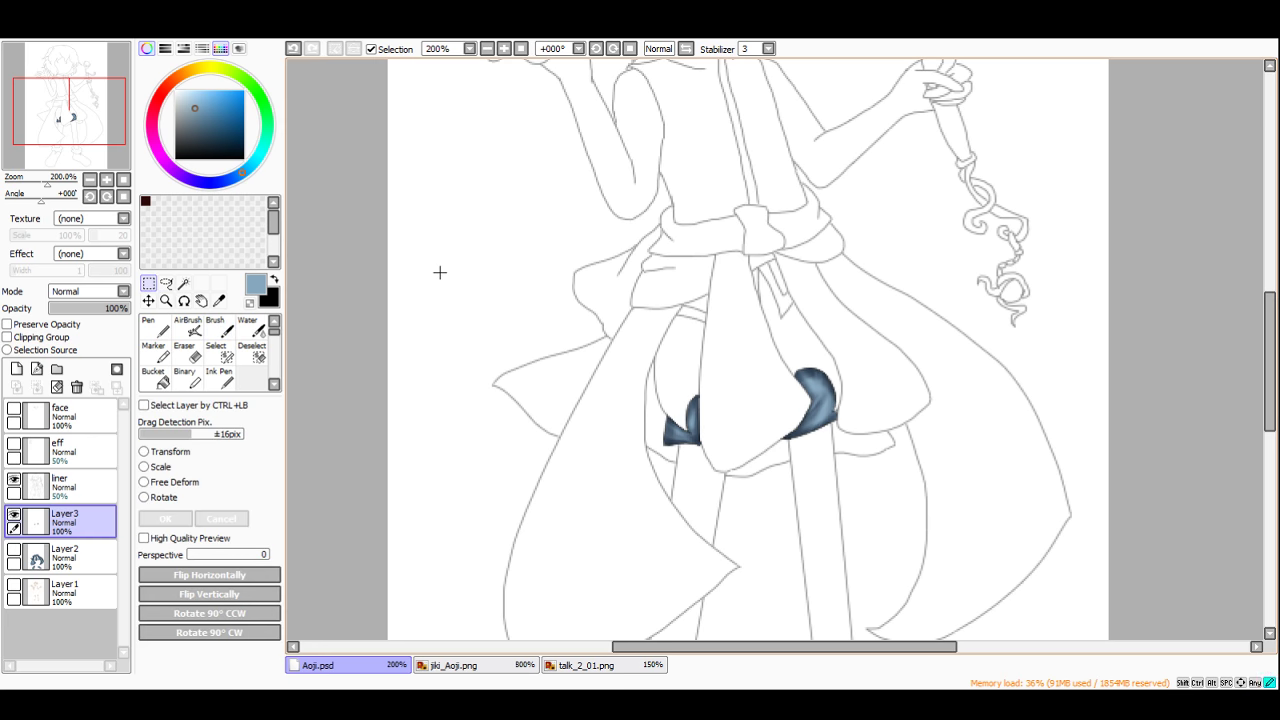
left_click(13, 548)
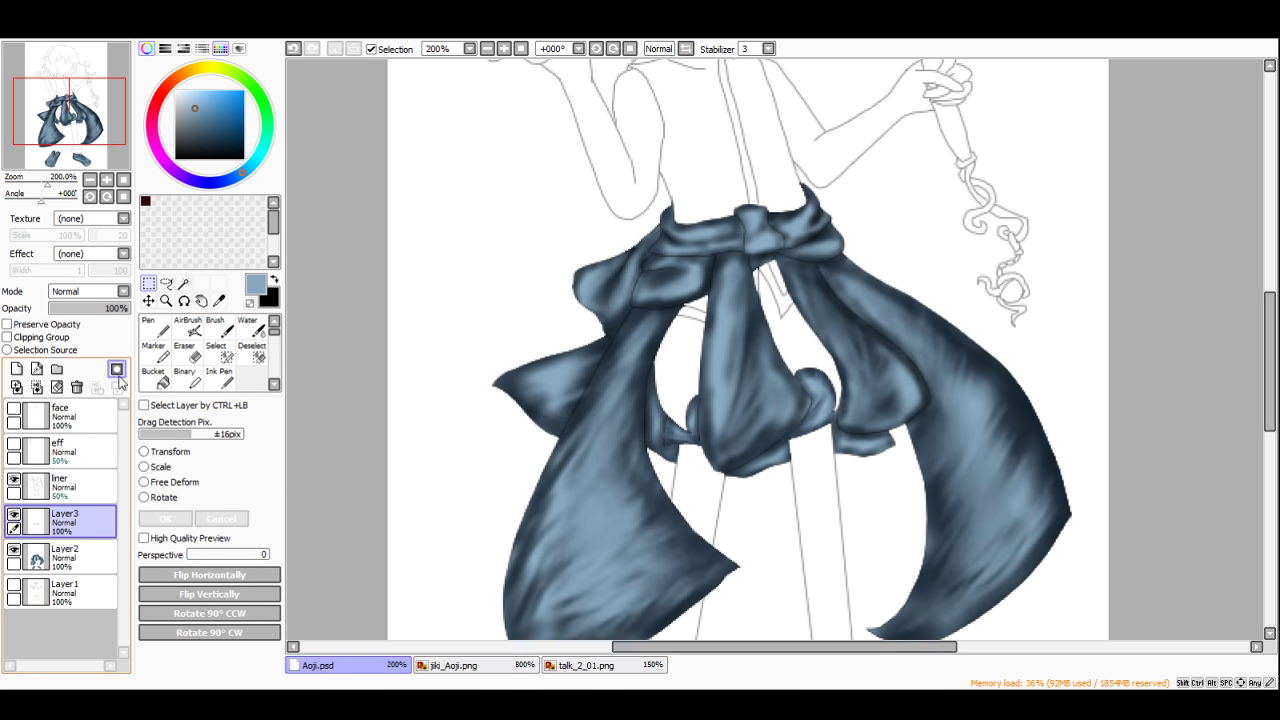
left_click(37, 387)
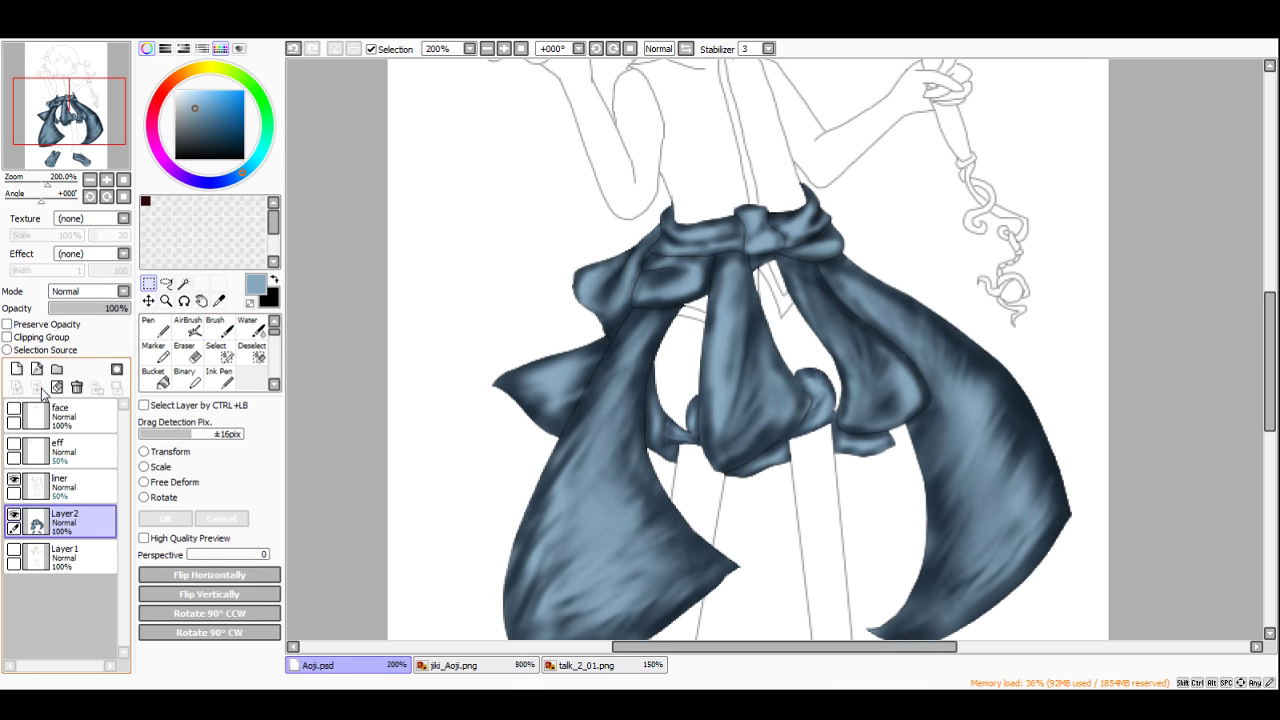
scroll(720, 297, "down", 2)
scroll(823, 299, "up", 2)
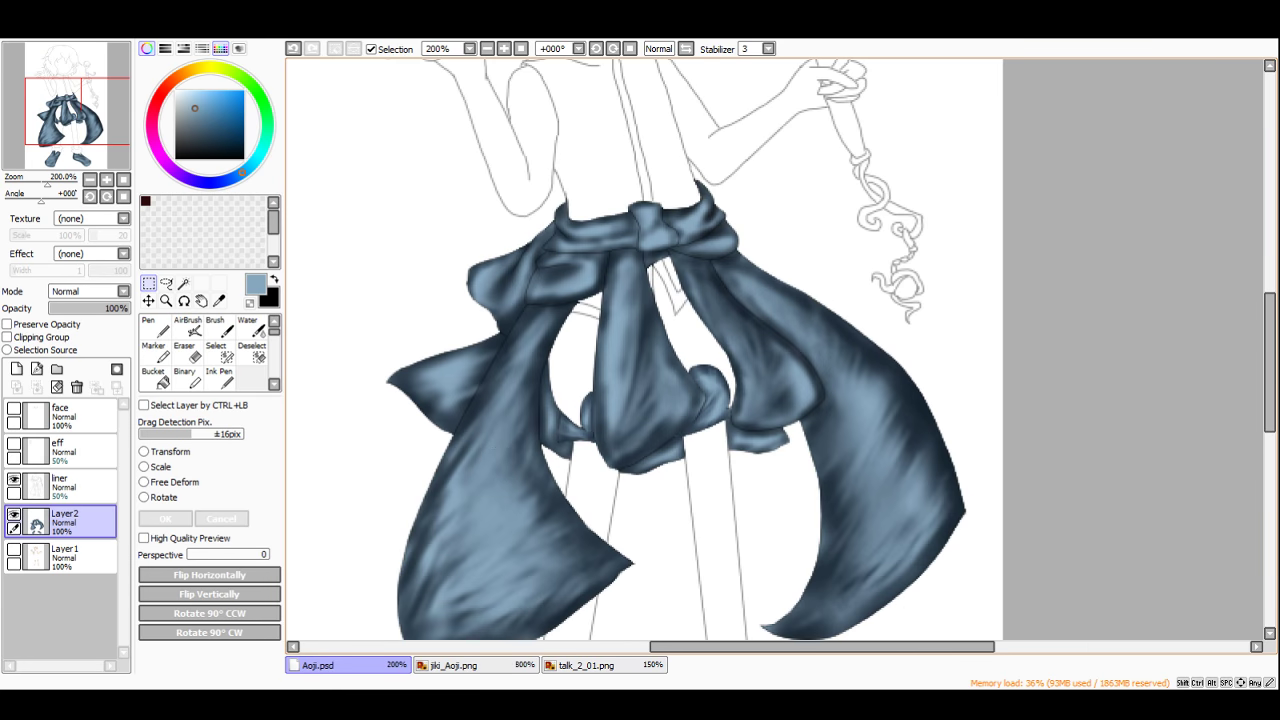
Step: Select Layer2's painted area and darken the small shorts cuff left of the centre drape in dark navy, enlarging the brush to size 21
scroll(526, 458, "up", 1)
left_click(30, 520, "ctrl")
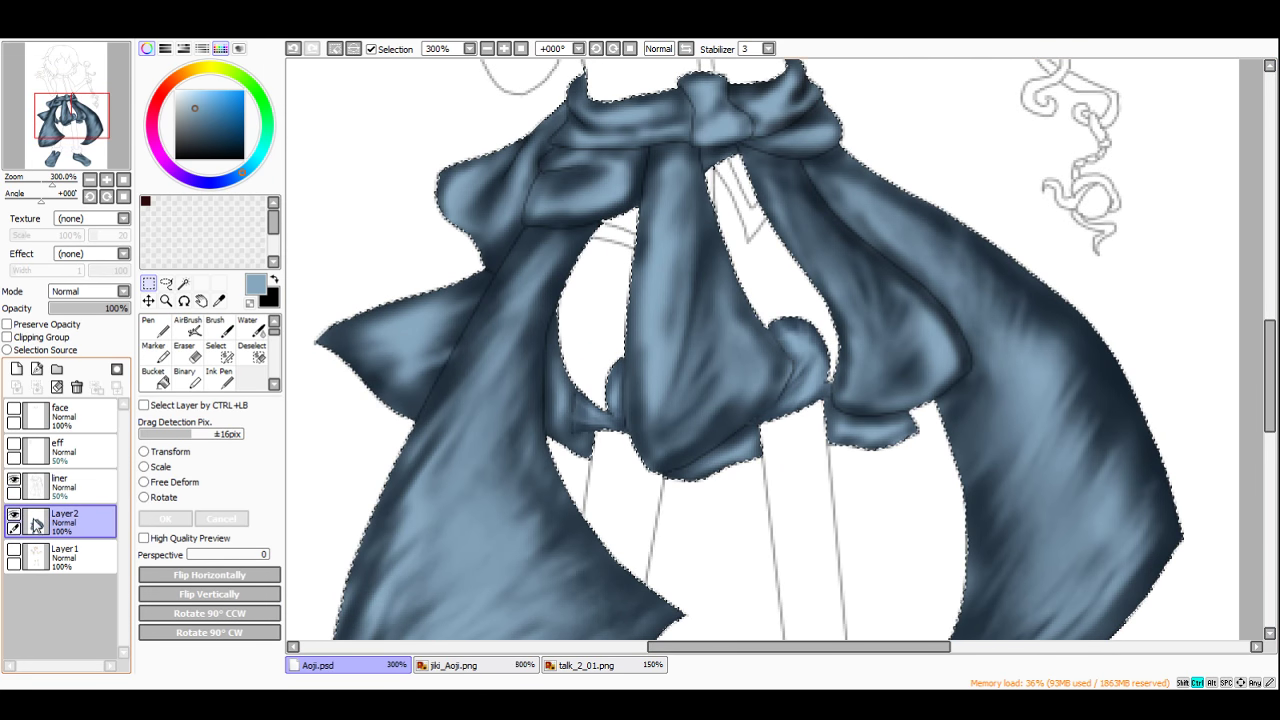
right_click(596, 225)
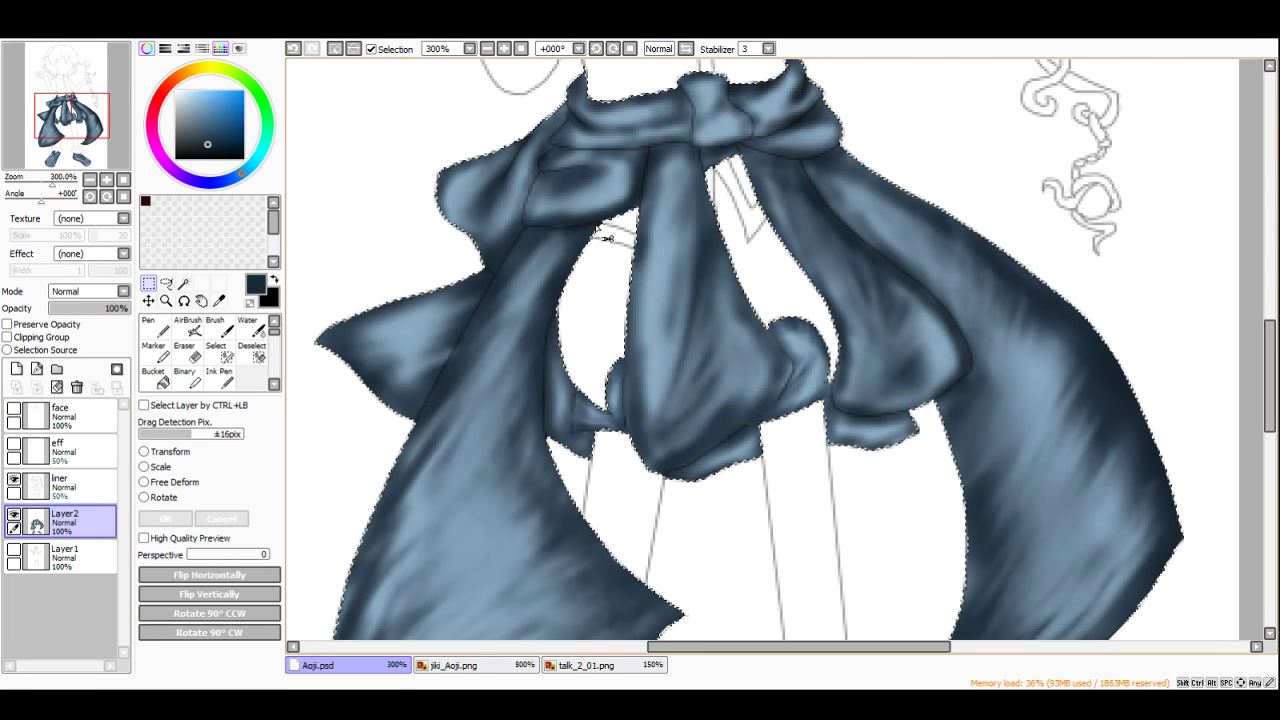
left_click(220, 332)
scroll(703, 420, "up", 4)
left_click_drag(521, 329, 533, 380)
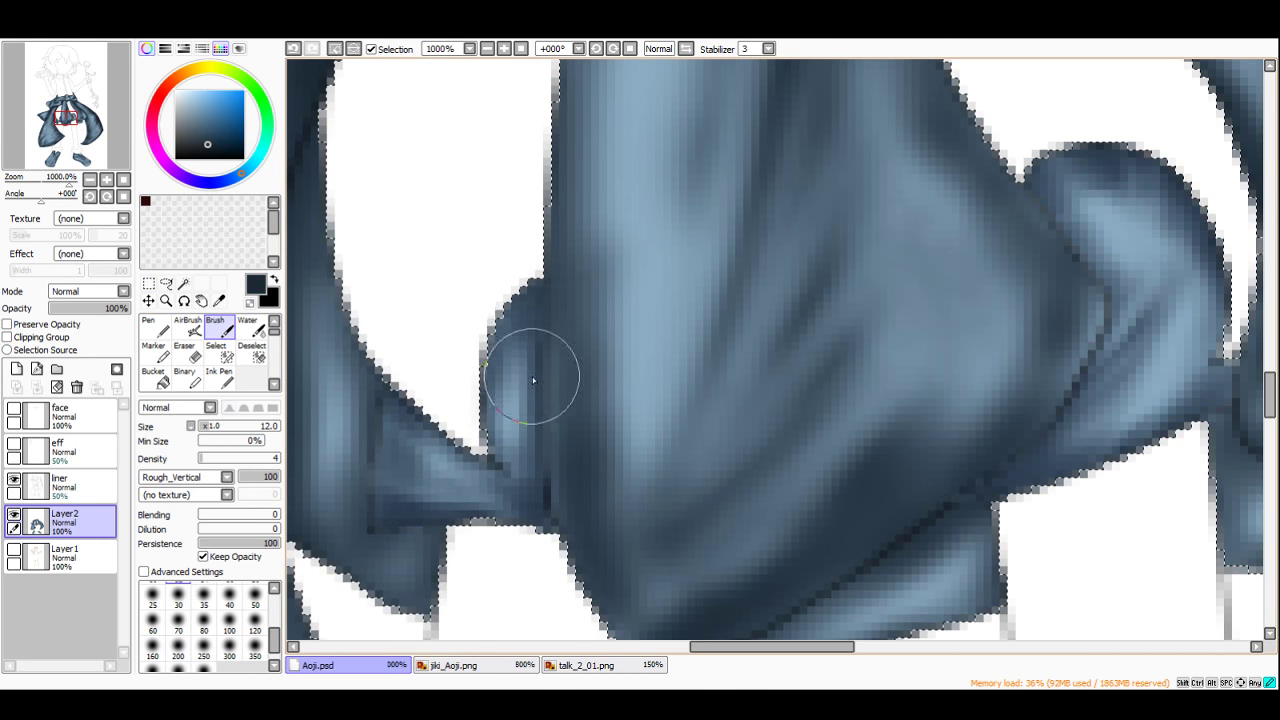
left_click_drag(537, 471, 532, 328)
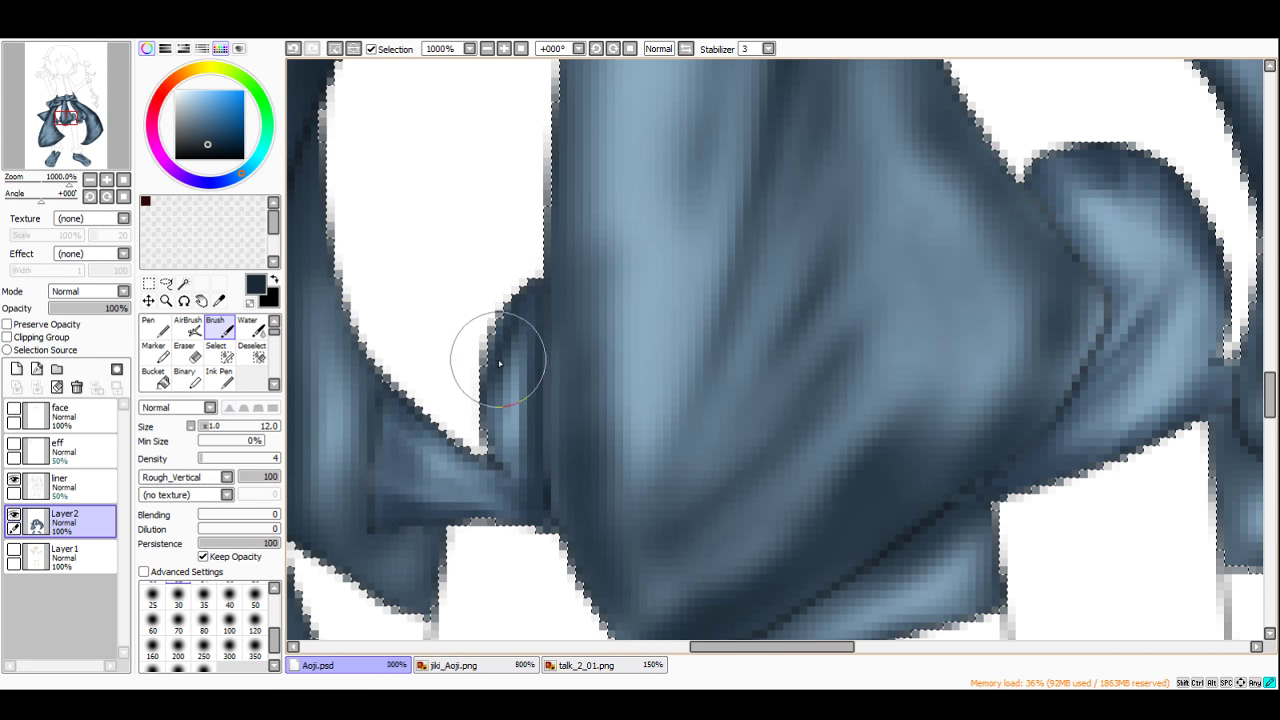
left_click(212, 430)
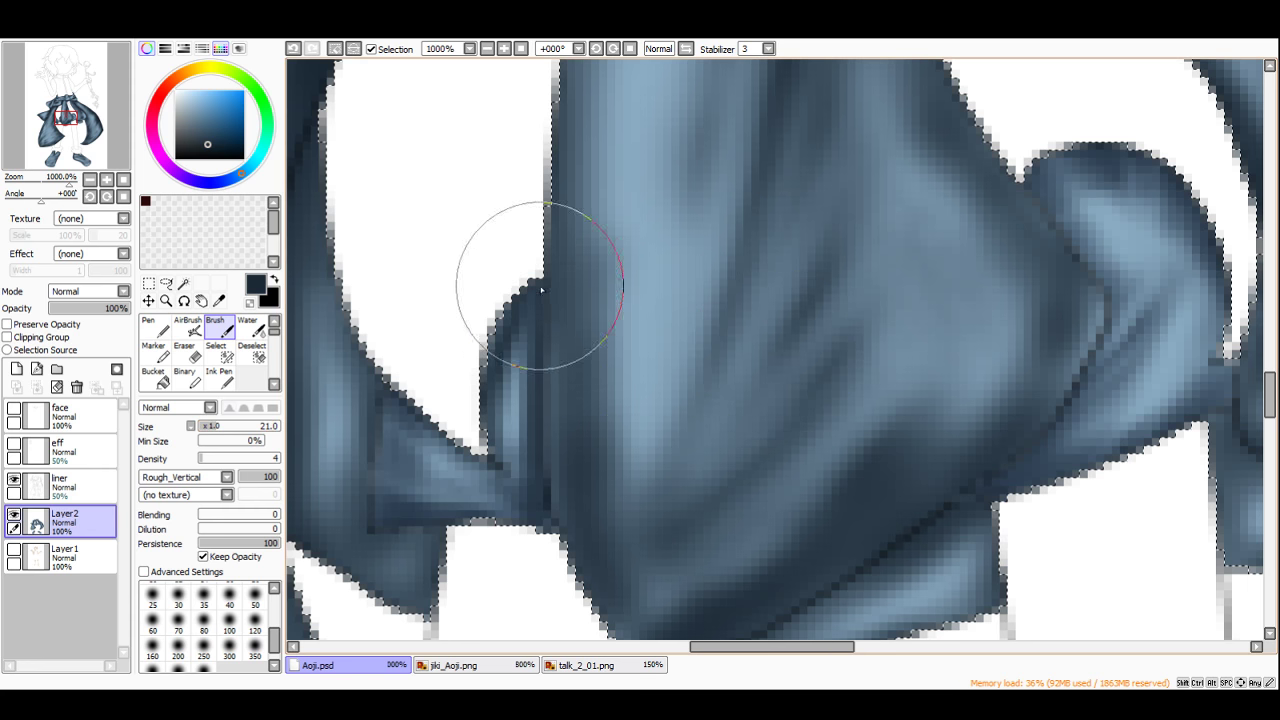
mouse_move(538, 466)
left_mouse_down()
mouse_move(532, 384)
mouse_move(538, 497)
mouse_move(531, 314)
mouse_move(502, 393)
mouse_move(497, 461)
mouse_move(393, 418)
mouse_move(419, 394)
mouse_move(394, 471)
mouse_move(395, 418)
mouse_move(379, 497)
mouse_move(482, 507)
mouse_move(434, 498)
left_mouse_up()
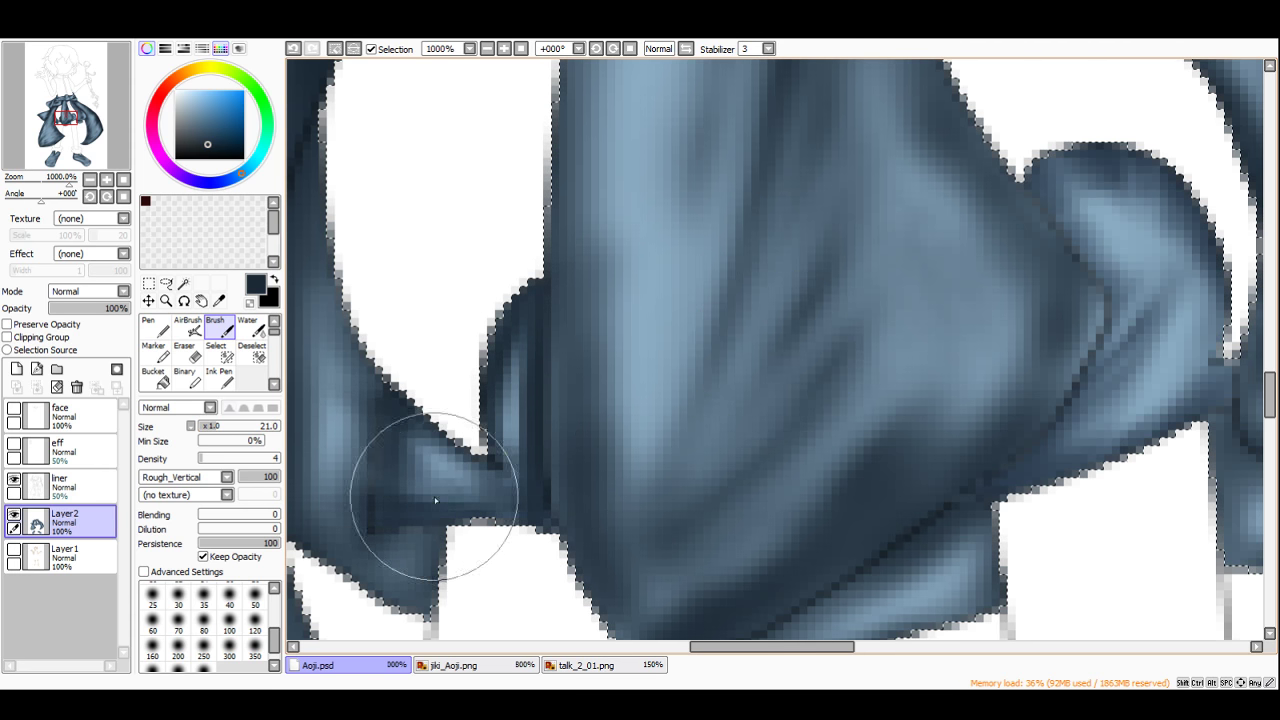
Step: Shade the edges of the shorts cuff right of the centre drape in dark navy with the size 21 brush
scroll(516, 404, "down", 5)
scroll(734, 337, "up", 4)
mouse_move(700, 337)
left_mouse_down()
mouse_move(608, 330)
mouse_move(650, 352)
mouse_move(704, 449)
left_mouse_up()
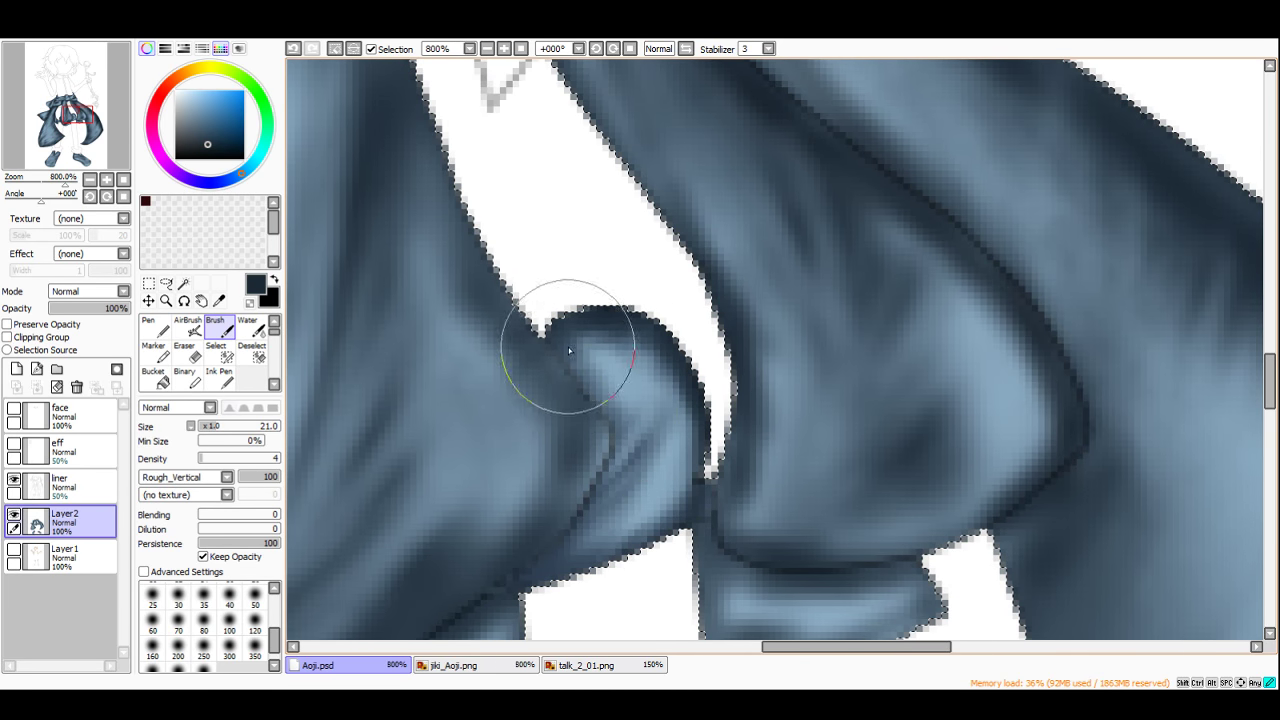
mouse_move(580, 522)
left_mouse_down()
mouse_move(518, 576)
mouse_move(614, 555)
left_mouse_up()
scroll(614, 555, "down", 4)
scroll(685, 370, "up", 1)
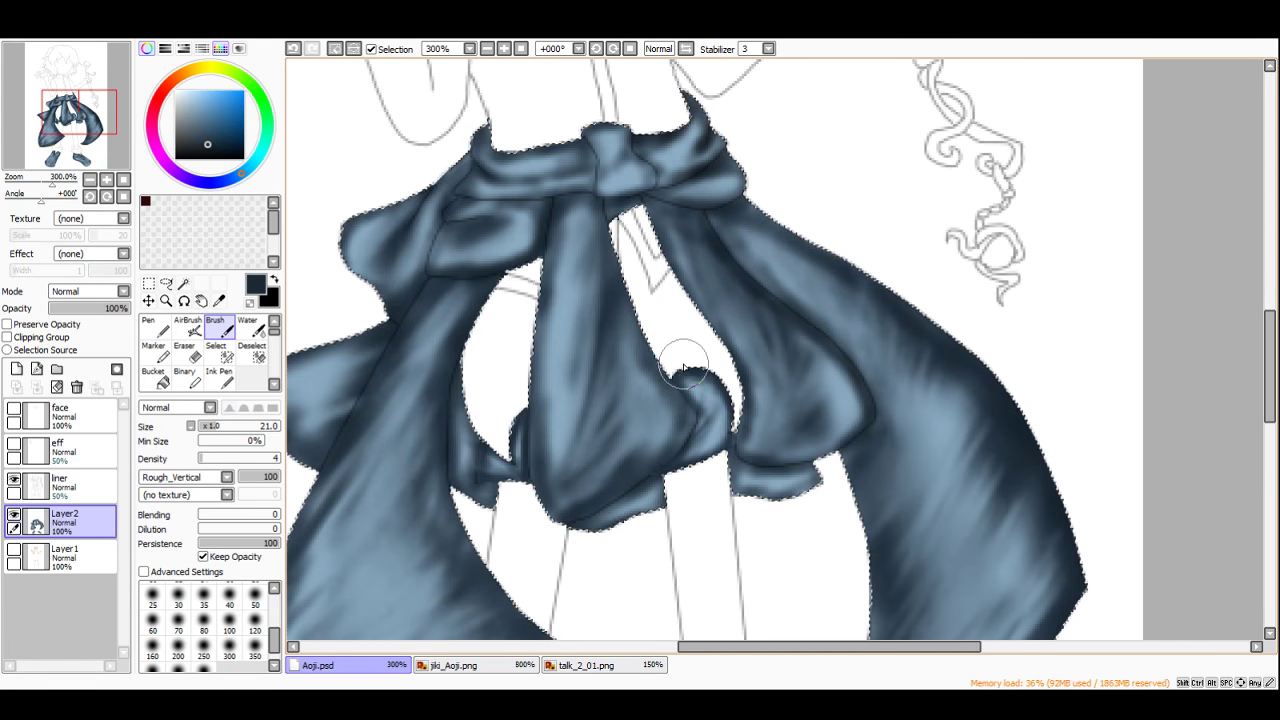
Step: Clear the selection and adjust Layer2's colours to a brighter, more saturated blue with a colour adjustment filter
scroll(685, 370, "down", 3)
left_click(148, 283)
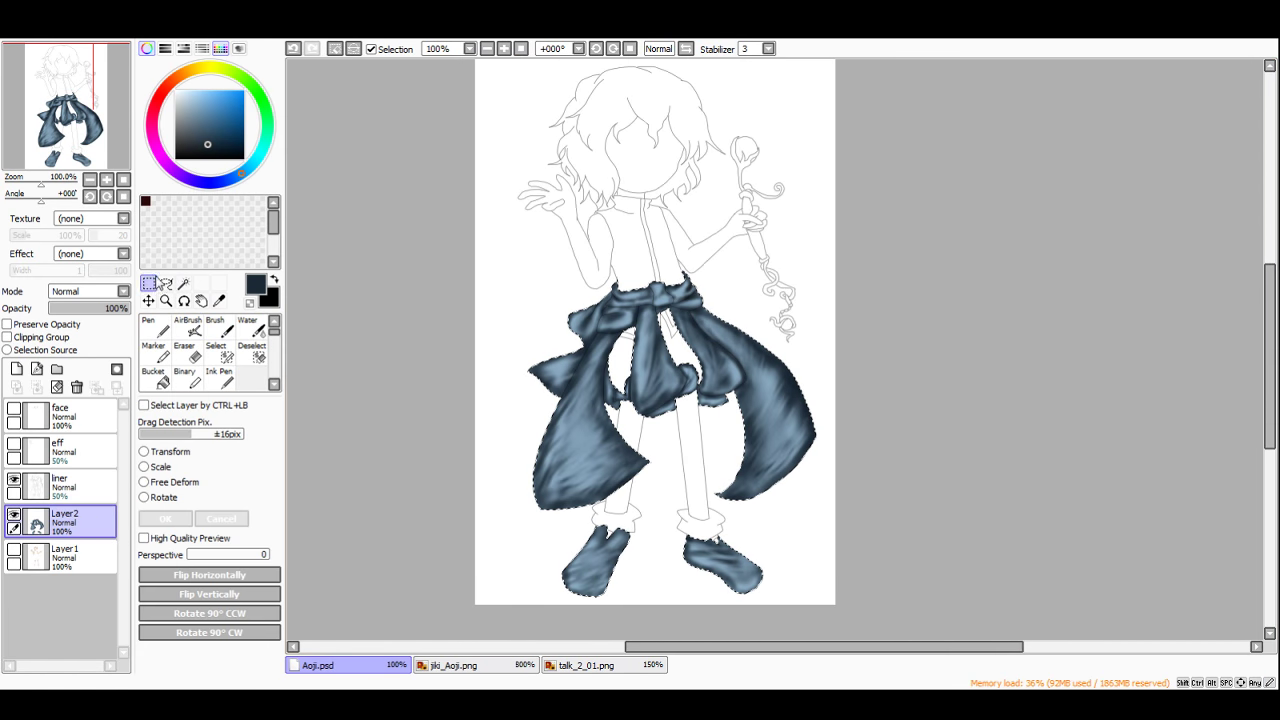
left_click(450, 188)
left_click(313, 66)
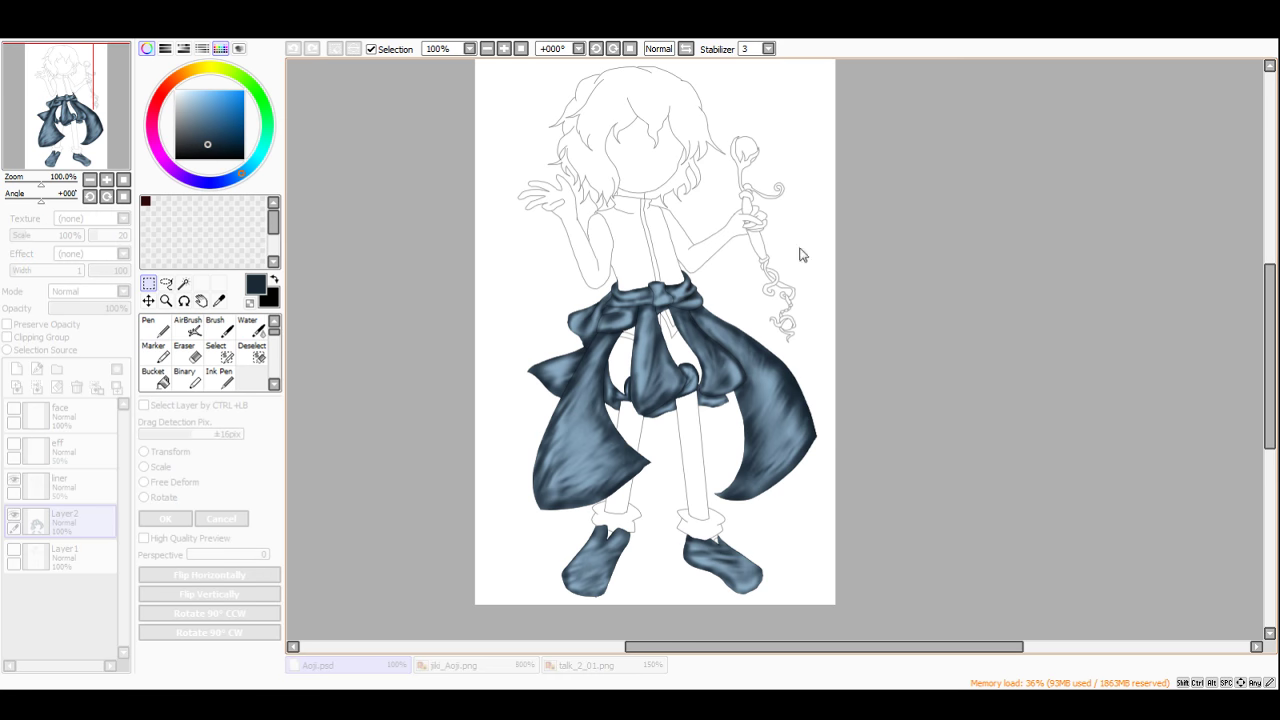
left_click_drag(881, 349, 892, 349)
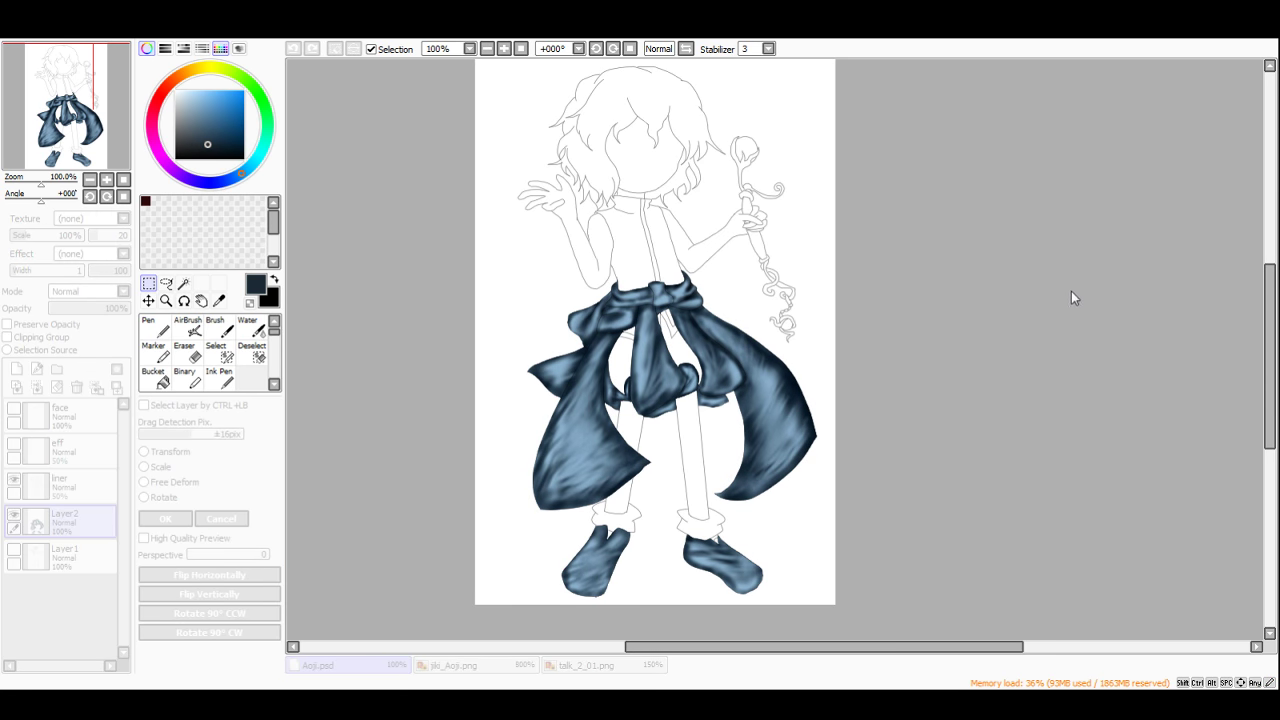
left_click_drag(1097, 263, 1116, 241)
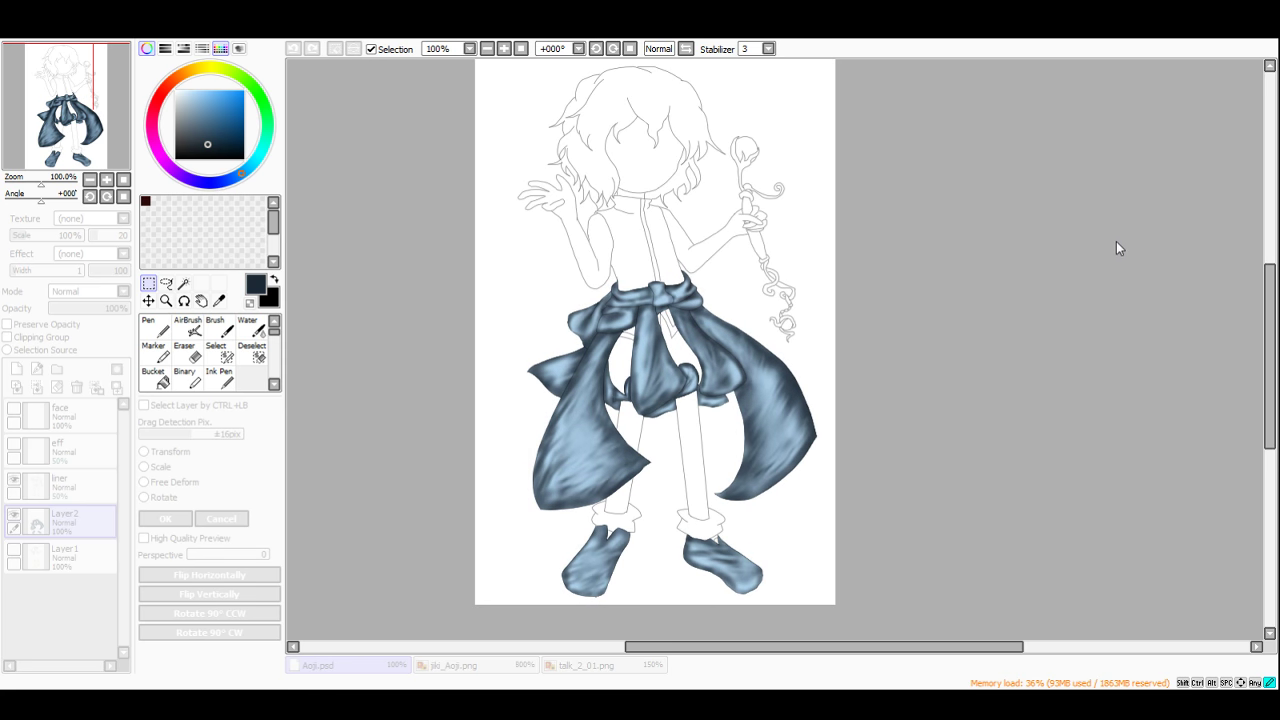
left_click(1113, 313)
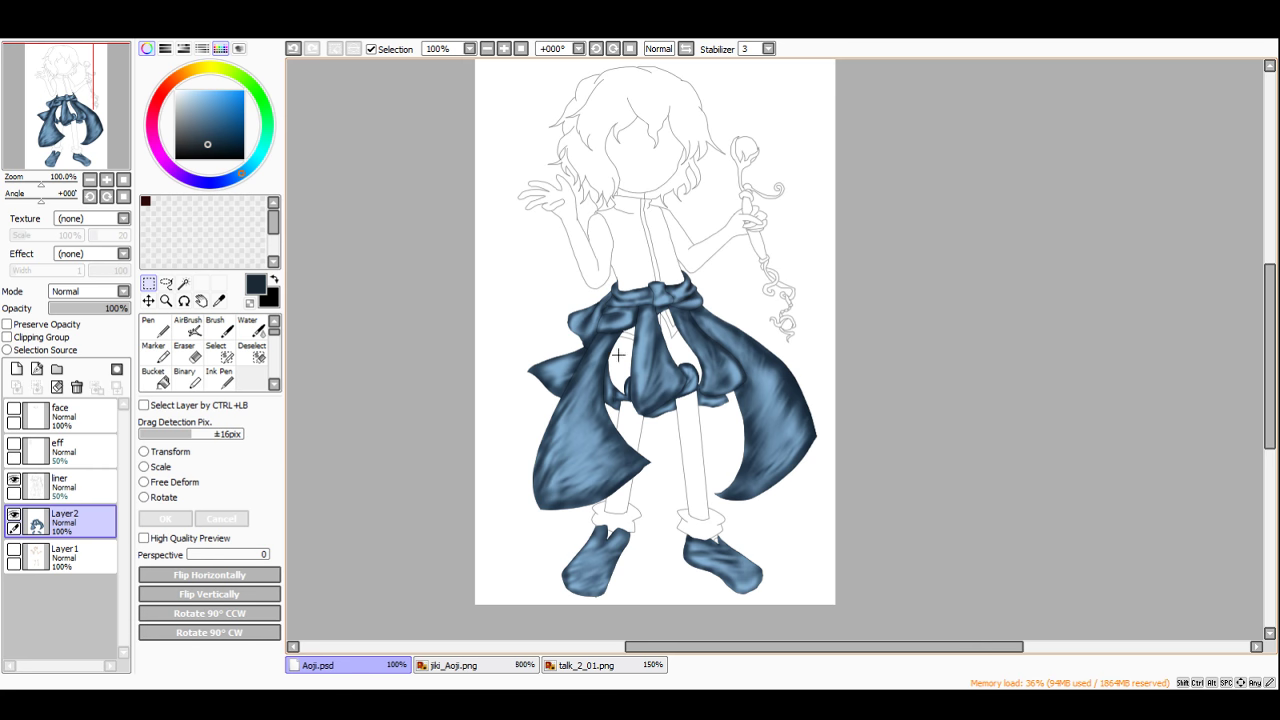
Step: Show the skin on Layer1 and compare the drawing's colours with the reference picture jiki_Aoji.png
left_click(12, 551)
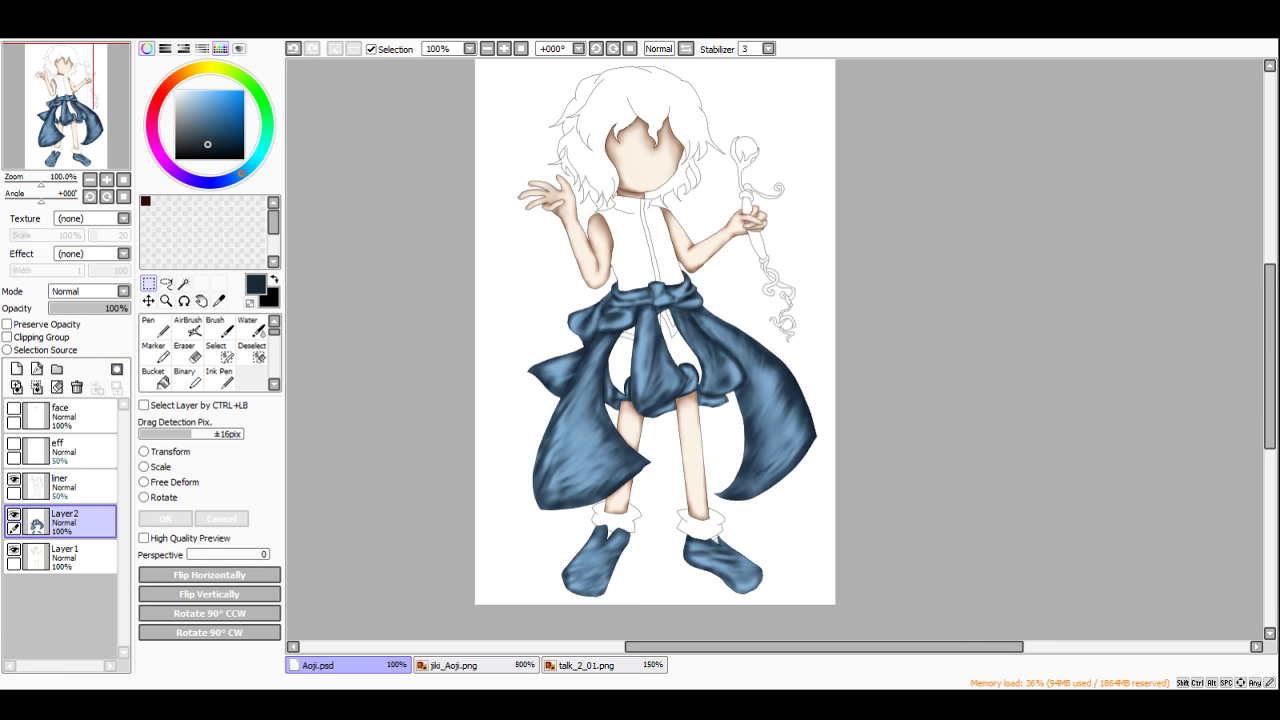
left_click(429, 671)
scroll(559, 305, "down", 4)
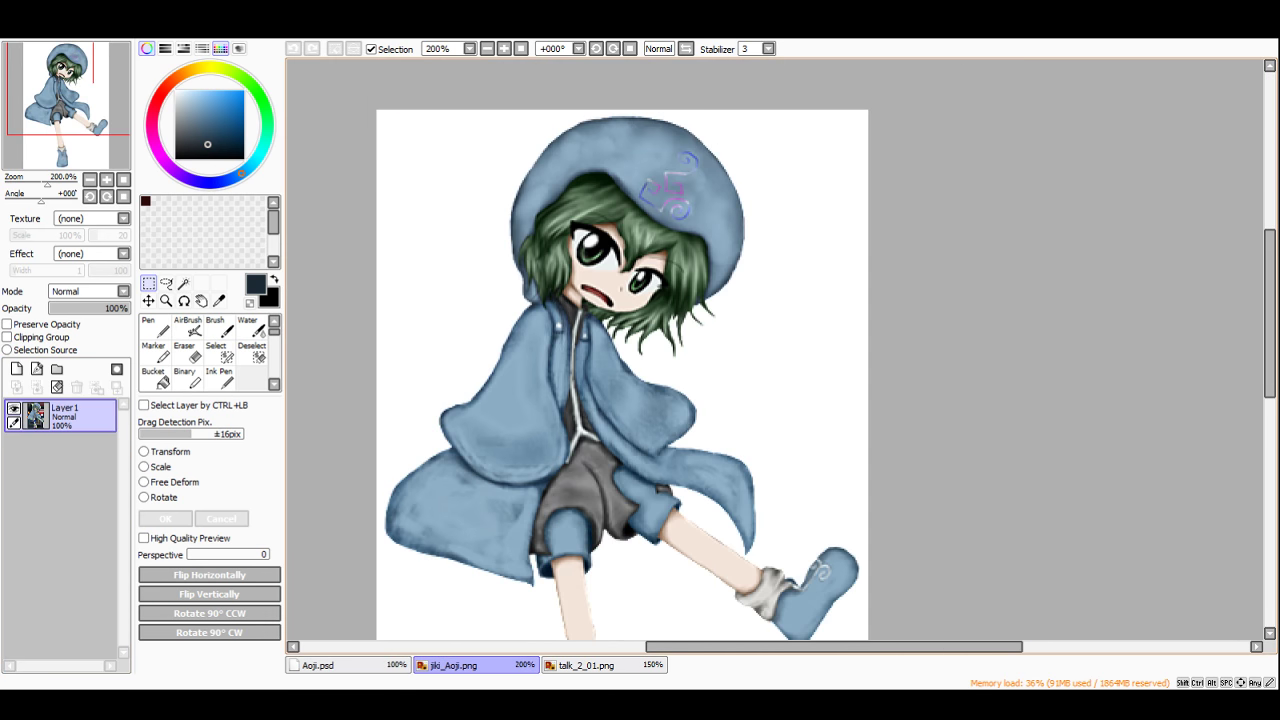
left_click(374, 668)
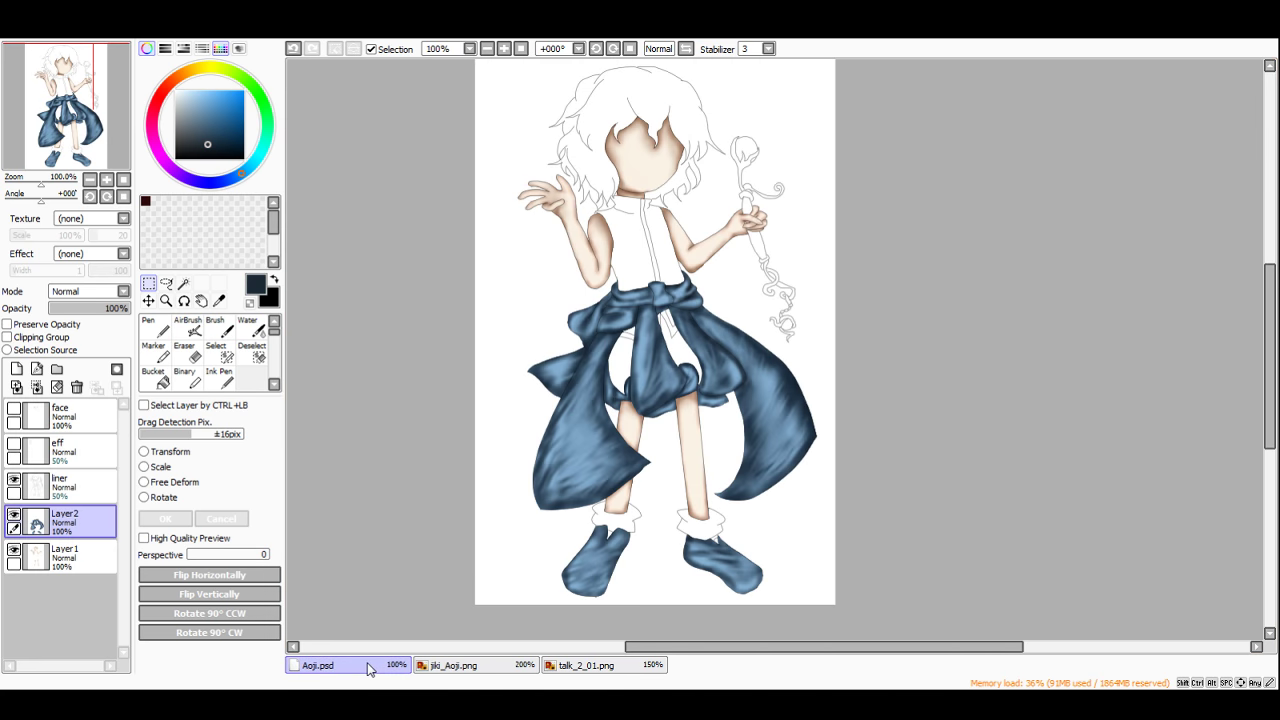
Step: Select Layer1 and adjust the skin tone to be slightly paler with colour adjustment filters
left_click(75, 557)
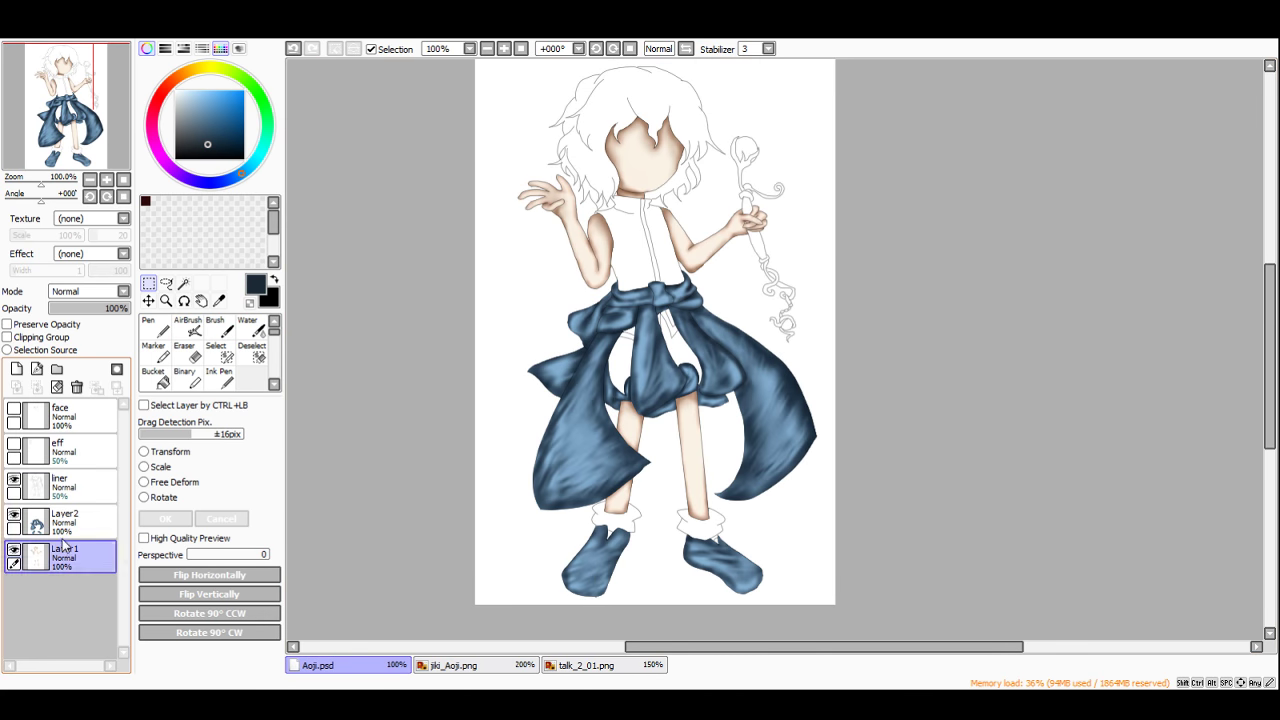
left_click(347, 57)
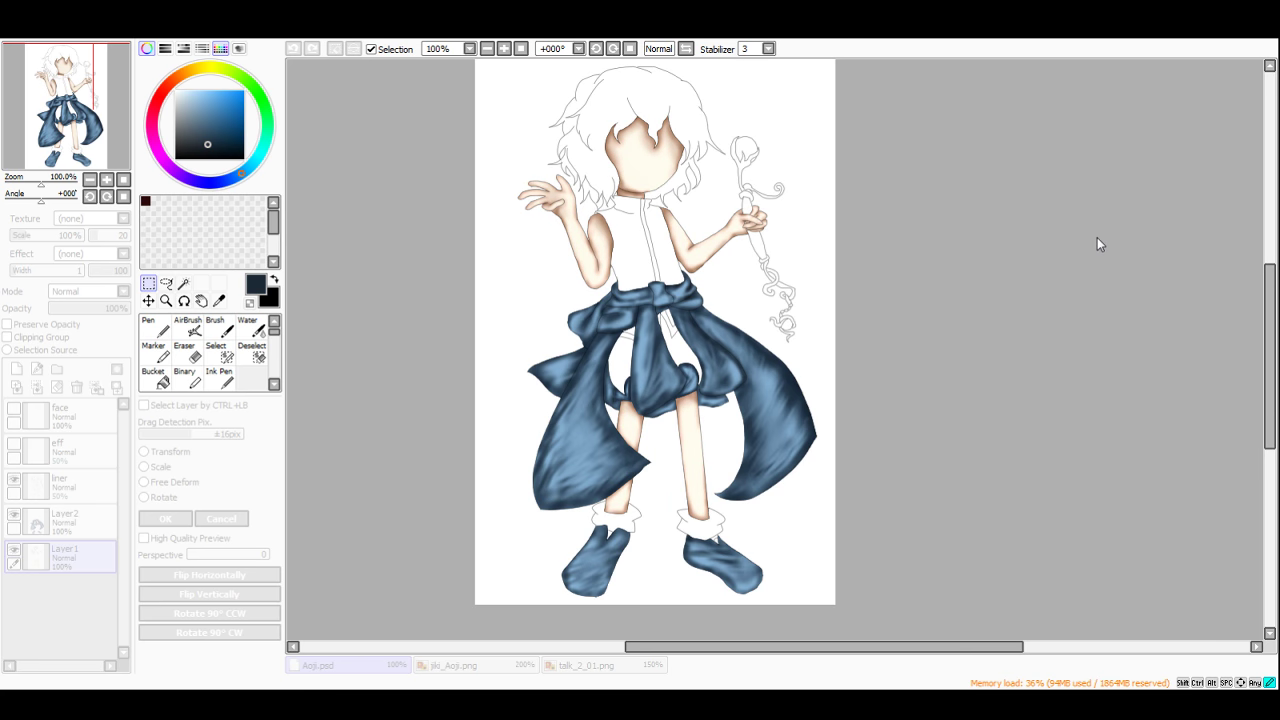
left_click_drag(1073, 237, 773, 244)
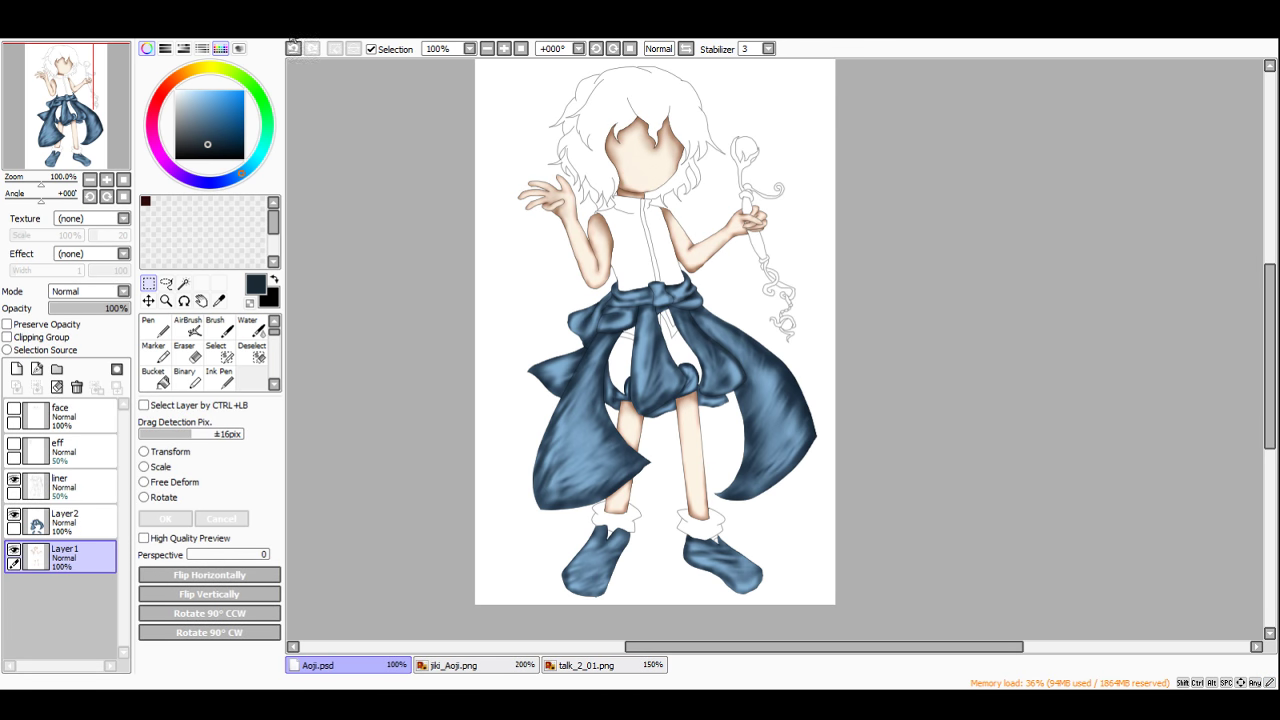
left_click(304, 47)
left_click_drag(816, 298, 813, 299)
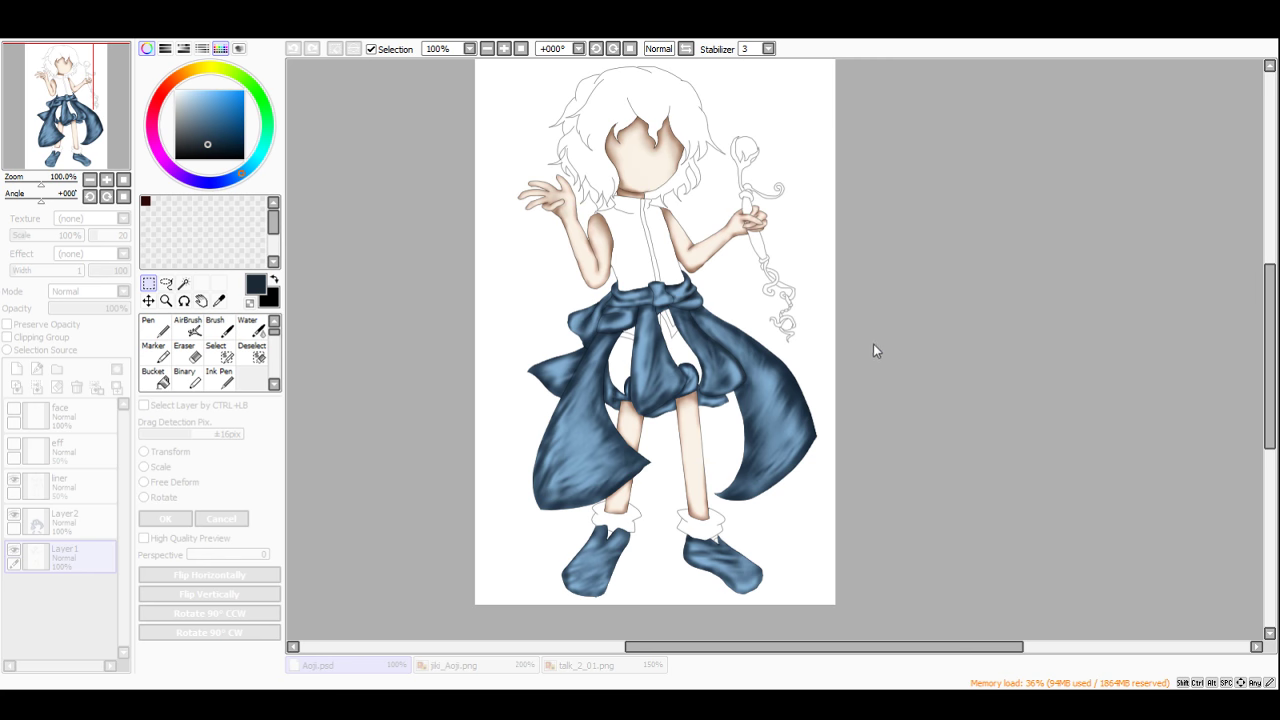
Step: Toggle the skin and clothing layers to check them, make Layer2 active, and compare the colours with jiki_Aoji.png again
left_click(13, 549)
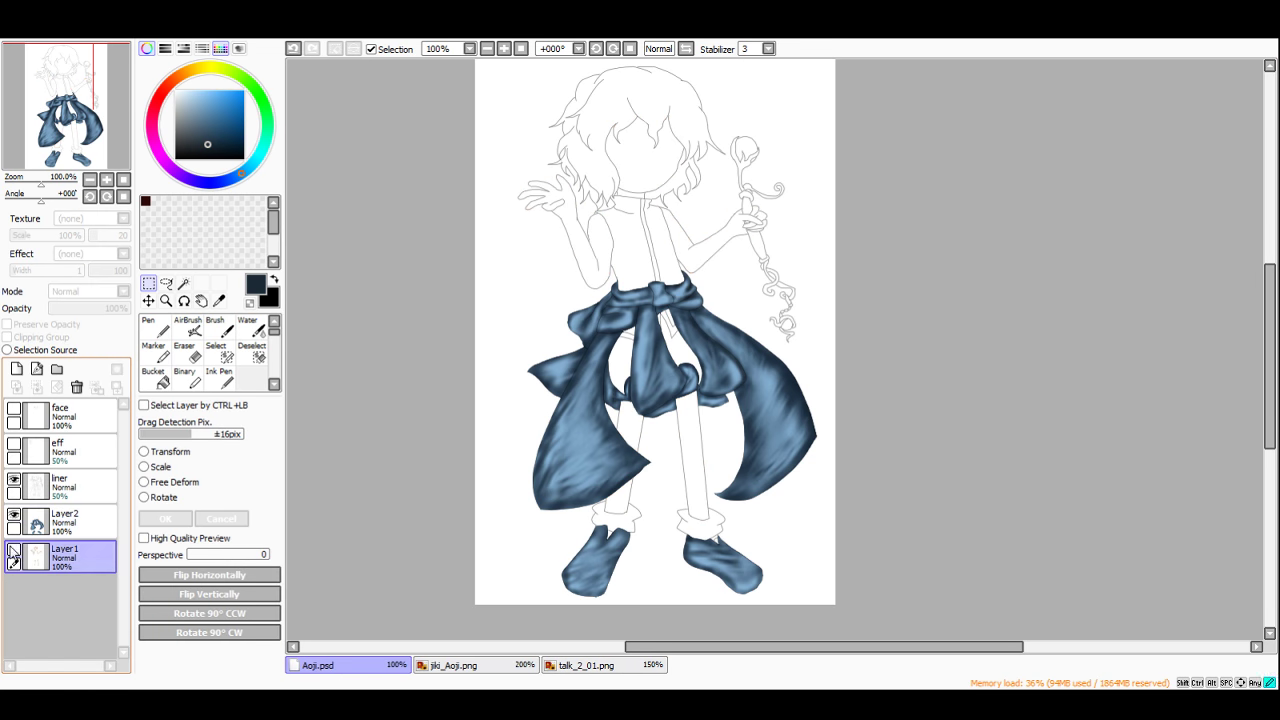
left_click(13, 514)
left_click(13, 514)
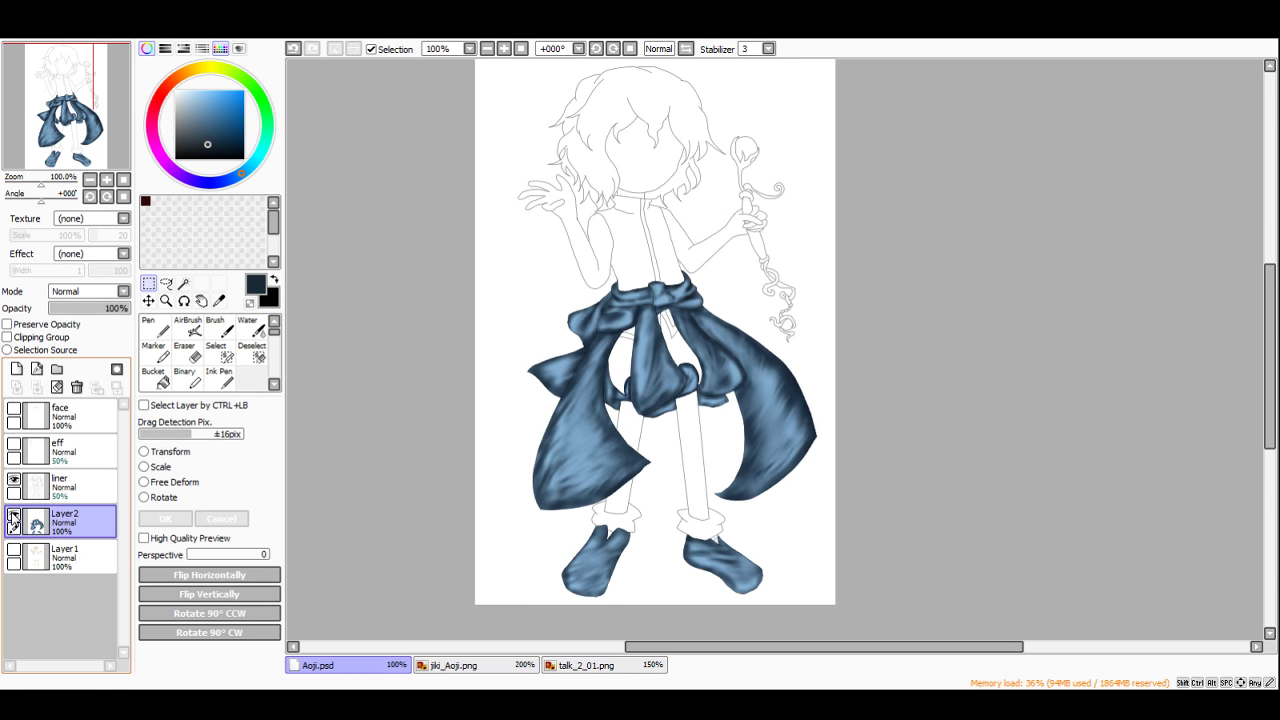
left_click(13, 550)
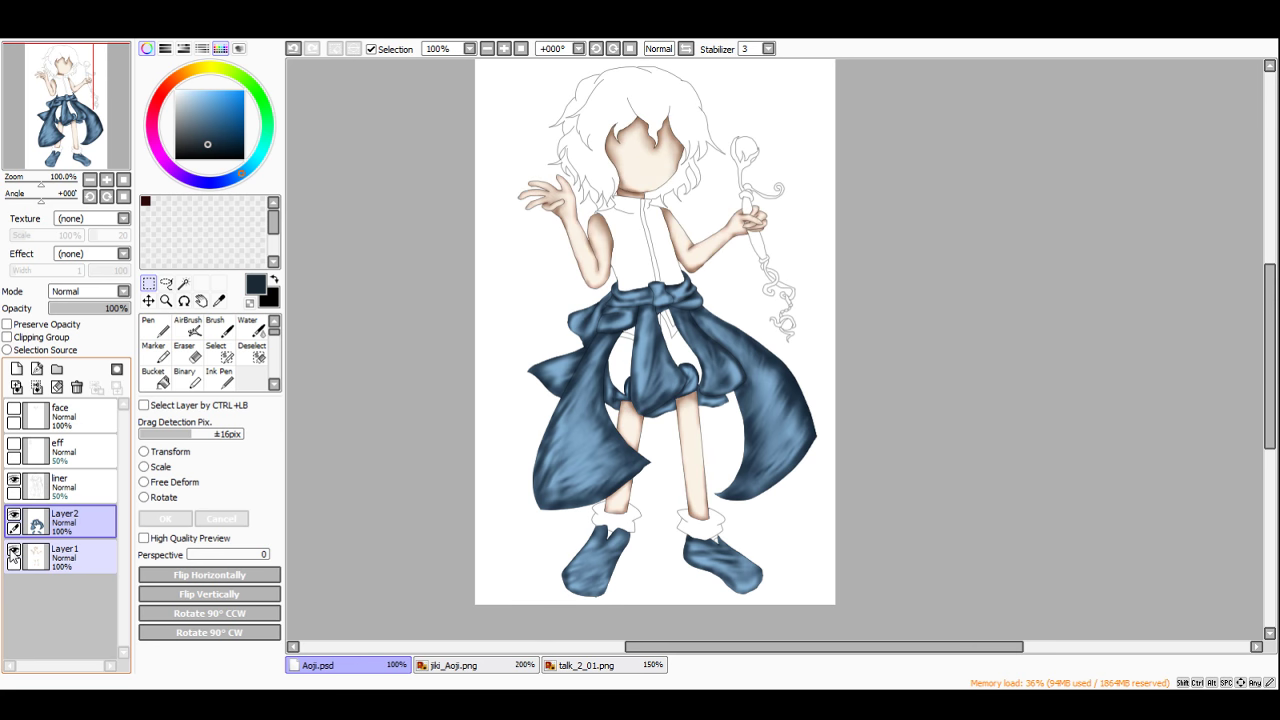
left_click(433, 665)
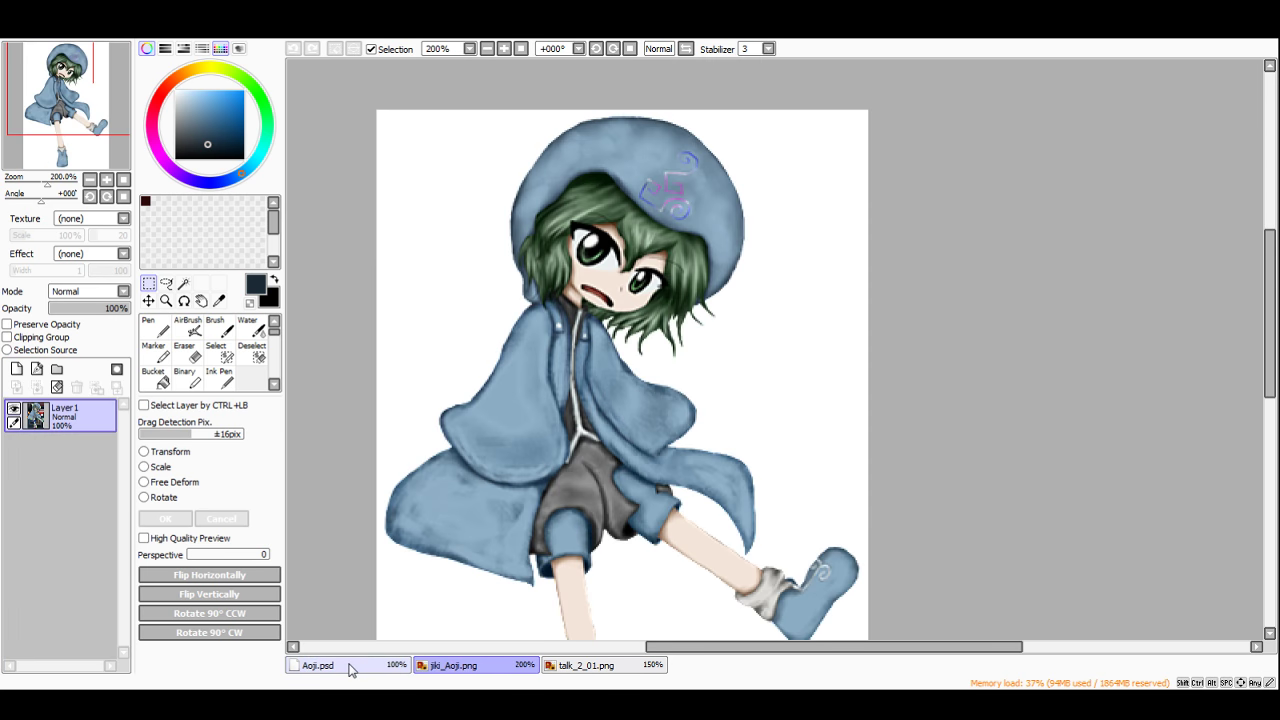
left_click(350, 668)
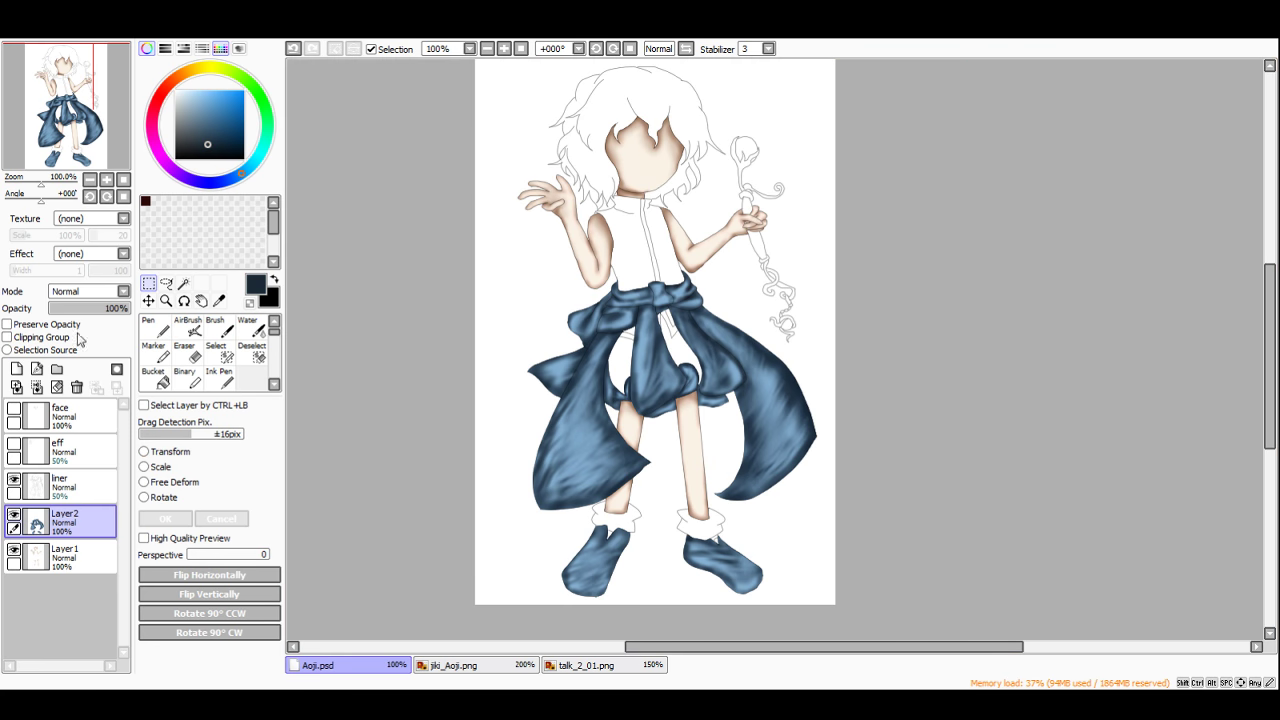
Step: Hide Layer1 and Layer2, create a new layer above them, and sample the dark grey of the clothing in jiki_Aoji.png
left_click(14, 514)
left_click(13, 549)
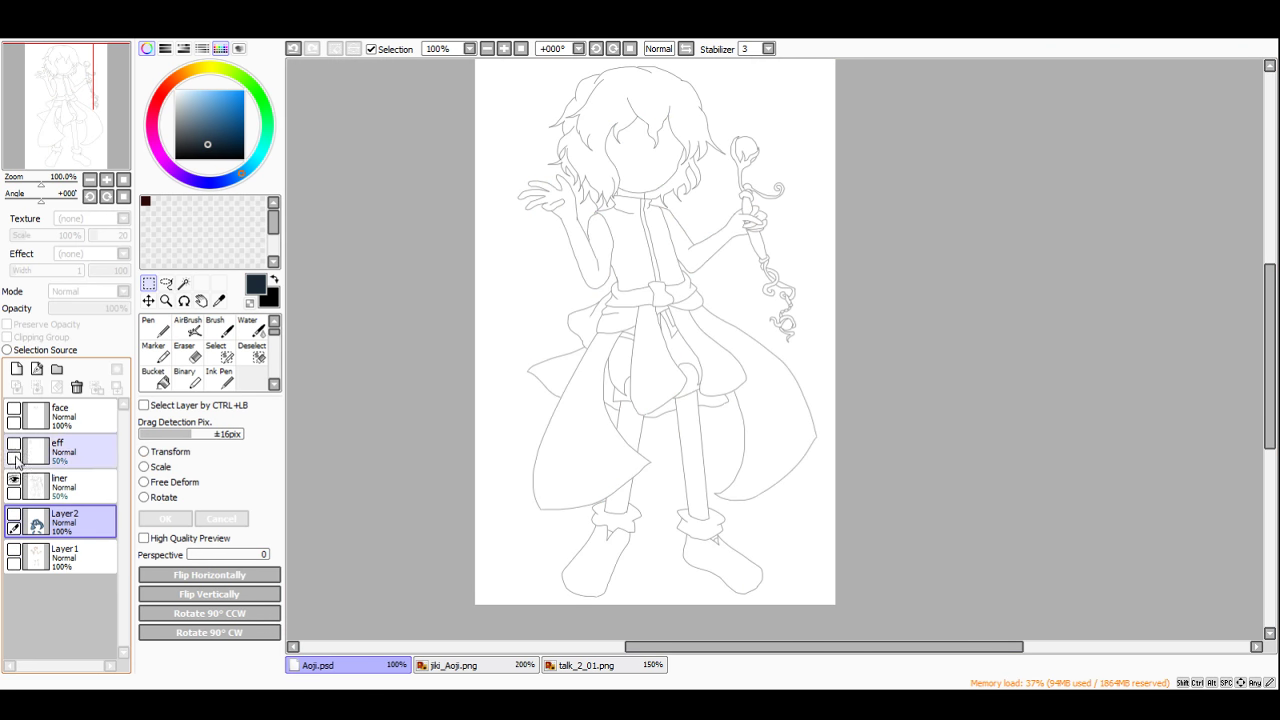
left_click(16, 369)
left_click(440, 667)
scroll(580, 406, "up", 5)
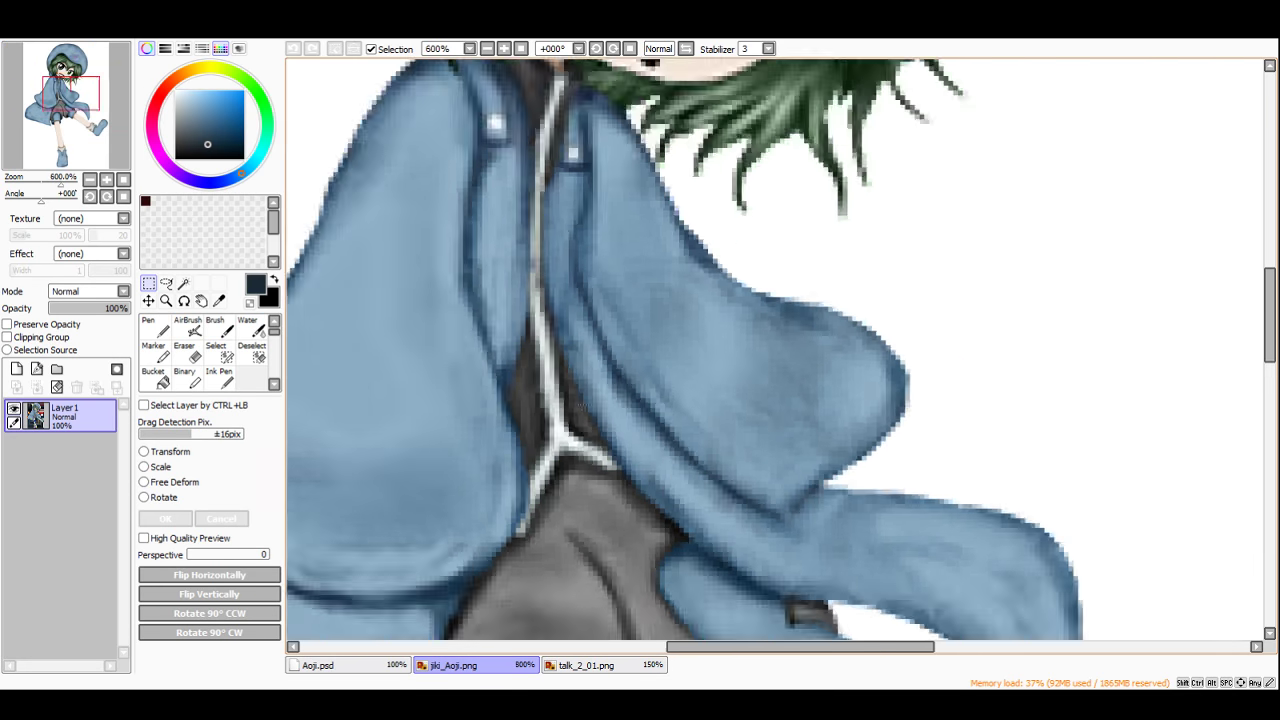
left_click(335, 666)
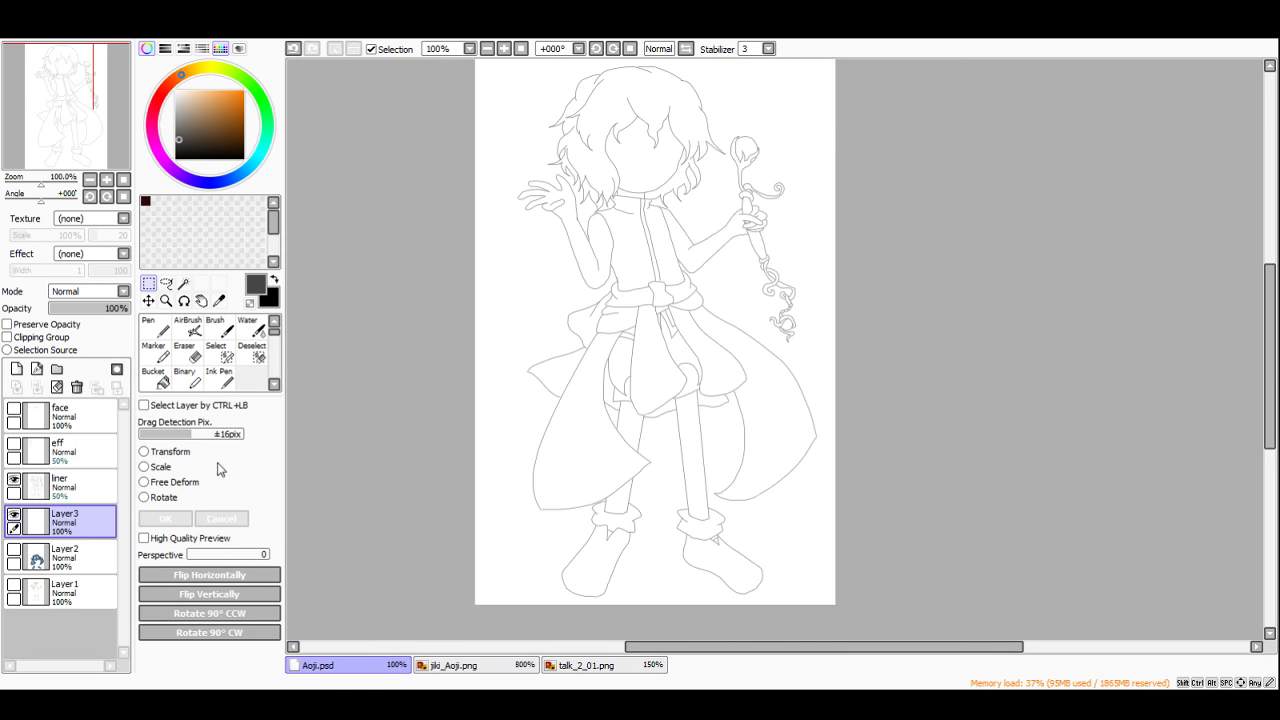
Step: Bucket-fill both halves of the sleeveless top with the dark grey, leaving the central zip strip empty
left_click(155, 378)
scroll(600, 244, "up", 2)
left_click(668, 243)
left_click(732, 232)
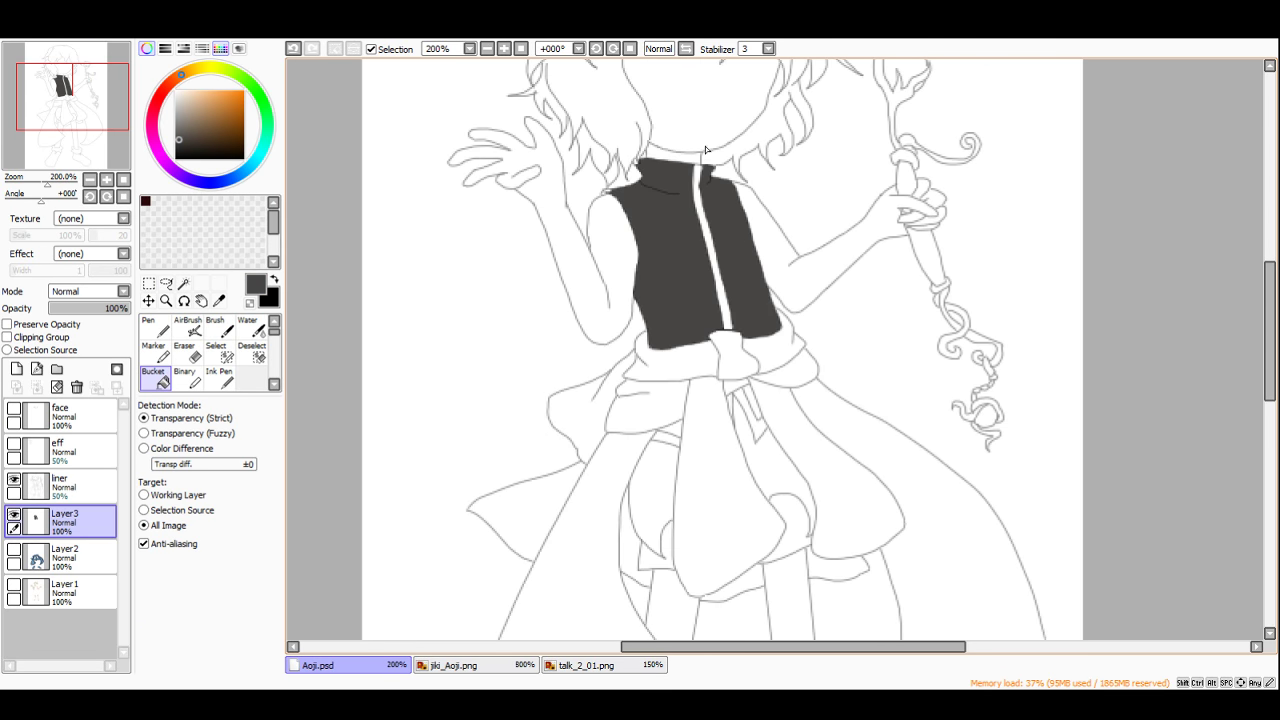
Step: Fill the remaining small gaps at the top's collar corner and shoulder tip with dark grey
scroll(694, 152, "up", 4)
left_click(556, 178)
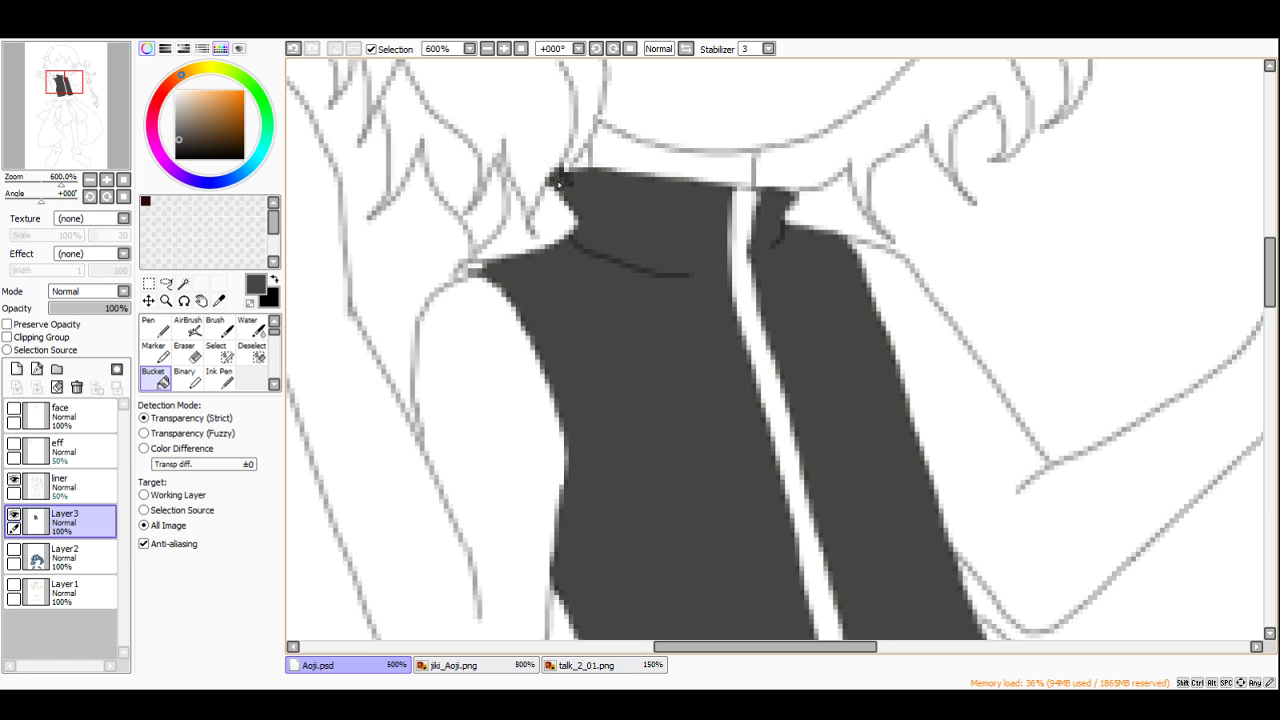
left_click(468, 267)
left_click(463, 275)
scroll(463, 275, "down", 5)
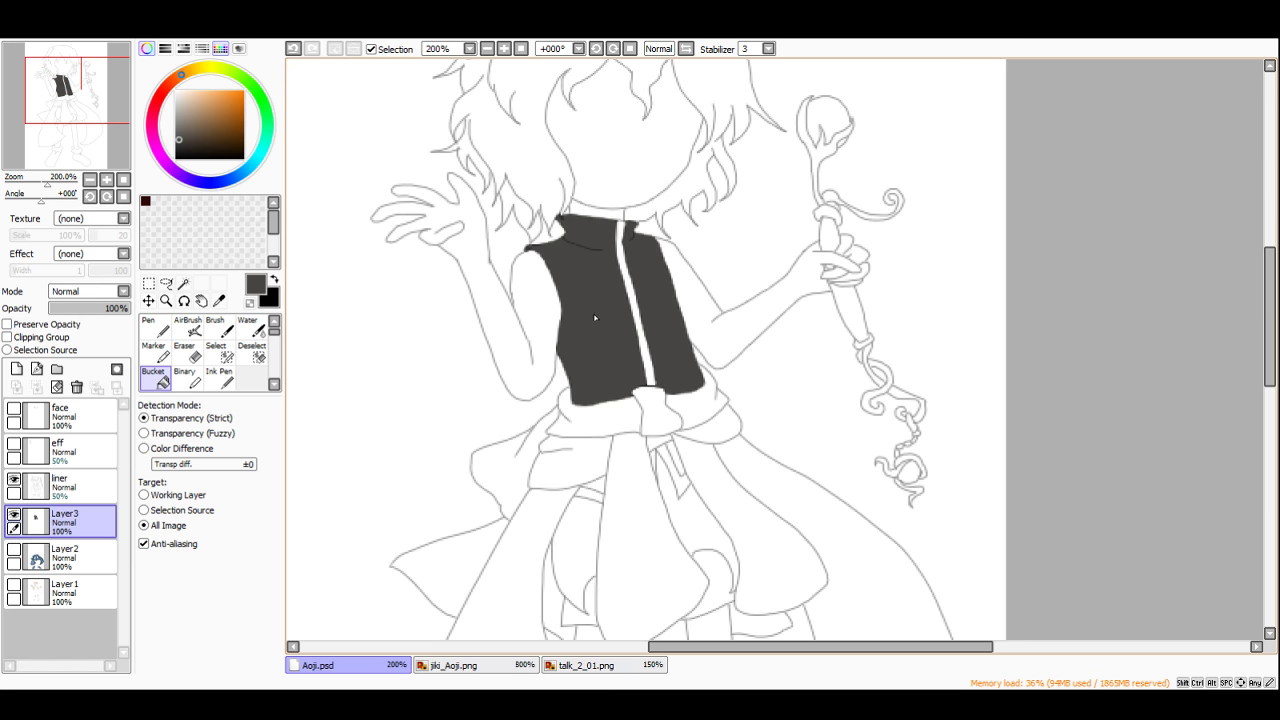
Step: Try to fill the area between the centre drape and the right drape with dark grey
scroll(594, 318, "up", 1)
scroll(651, 343, "down", 1)
scroll(671, 271, "down", 1)
scroll(663, 449, "up", 2)
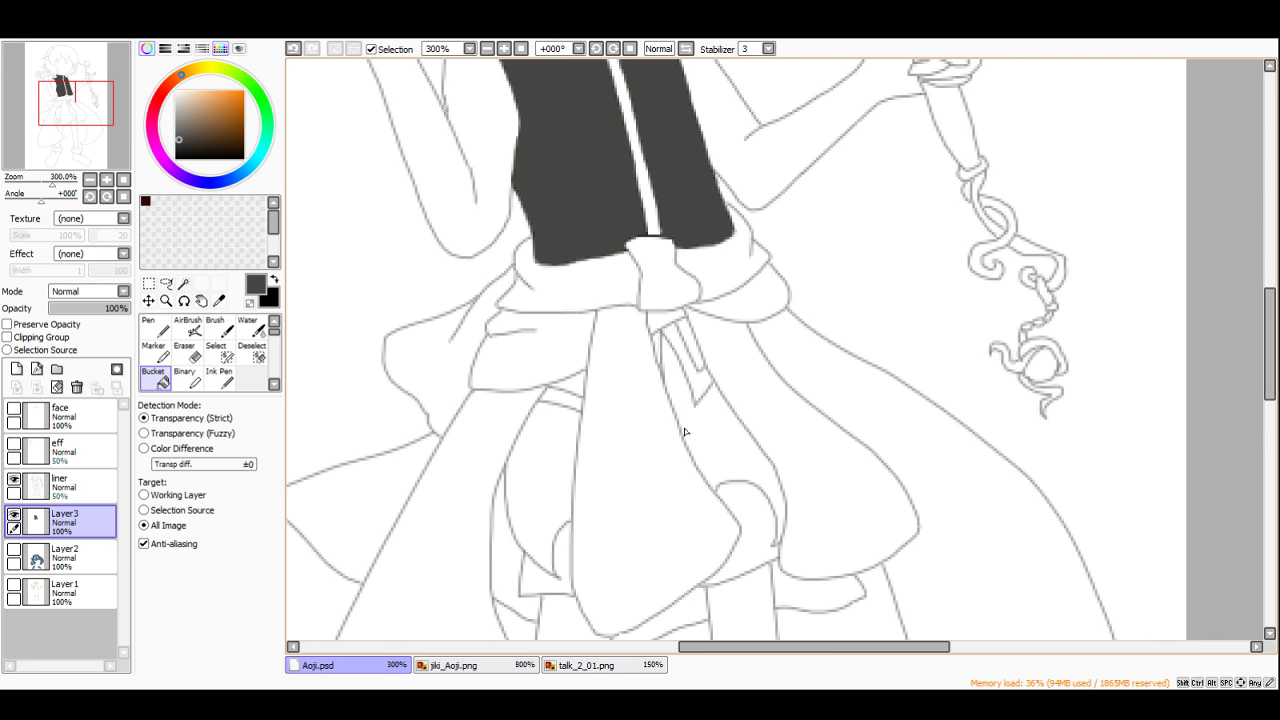
scroll(684, 432, "up", 1)
left_click(725, 425)
scroll(670, 291, "down", 3)
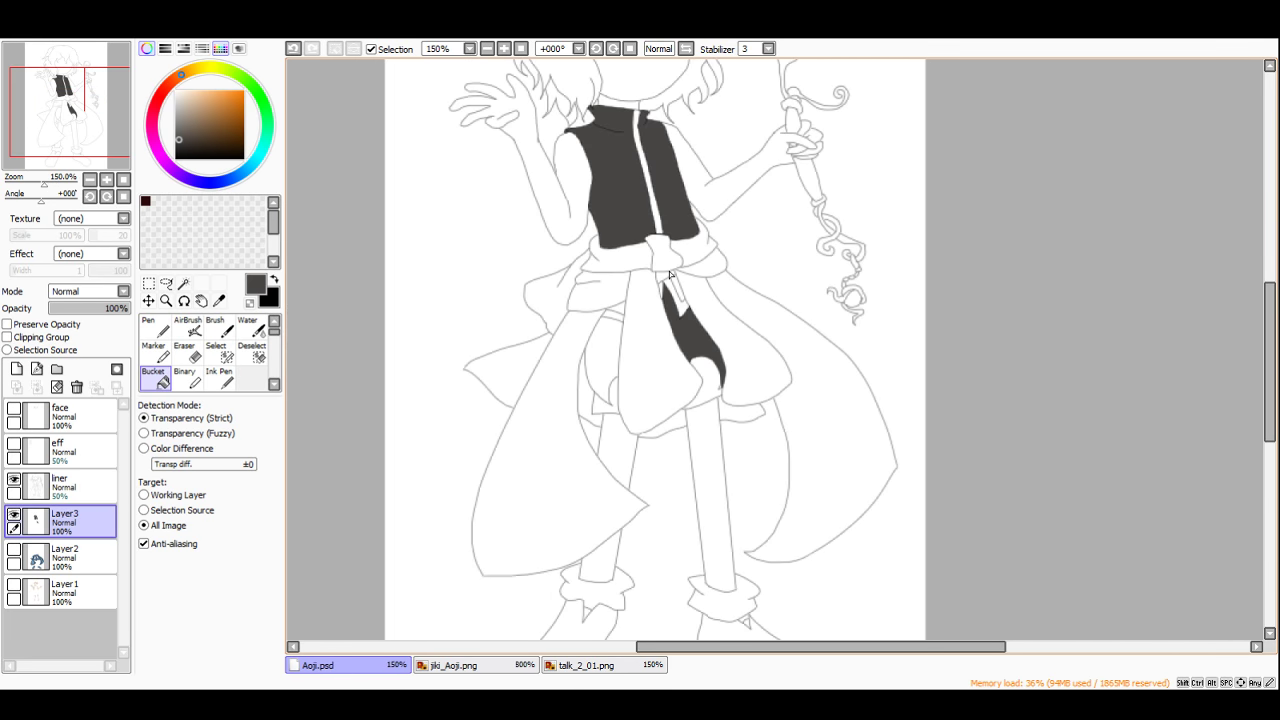
Step: Fill the narrow gaps below the belt knot and at the waist left of the centre drape with dark grey
scroll(681, 286, "up", 1)
scroll(681, 286, "up", 3)
left_click(675, 290)
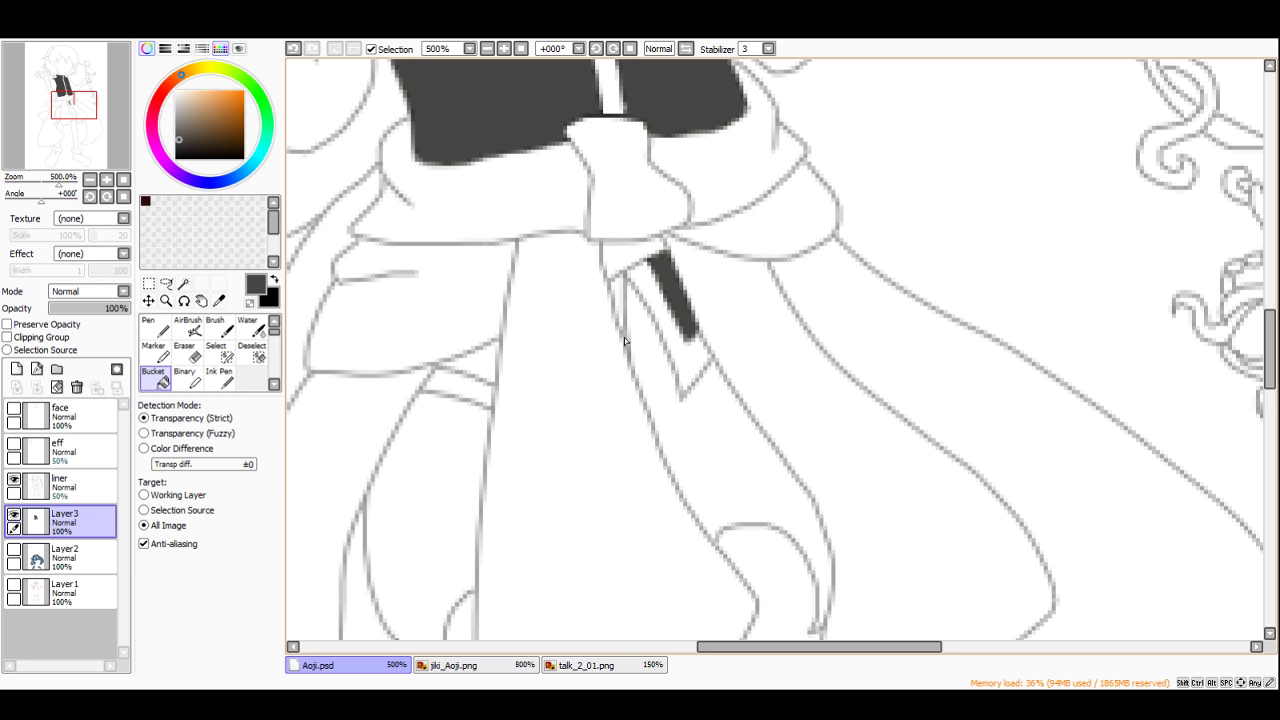
left_click(487, 368)
scroll(500, 345, "down", 6)
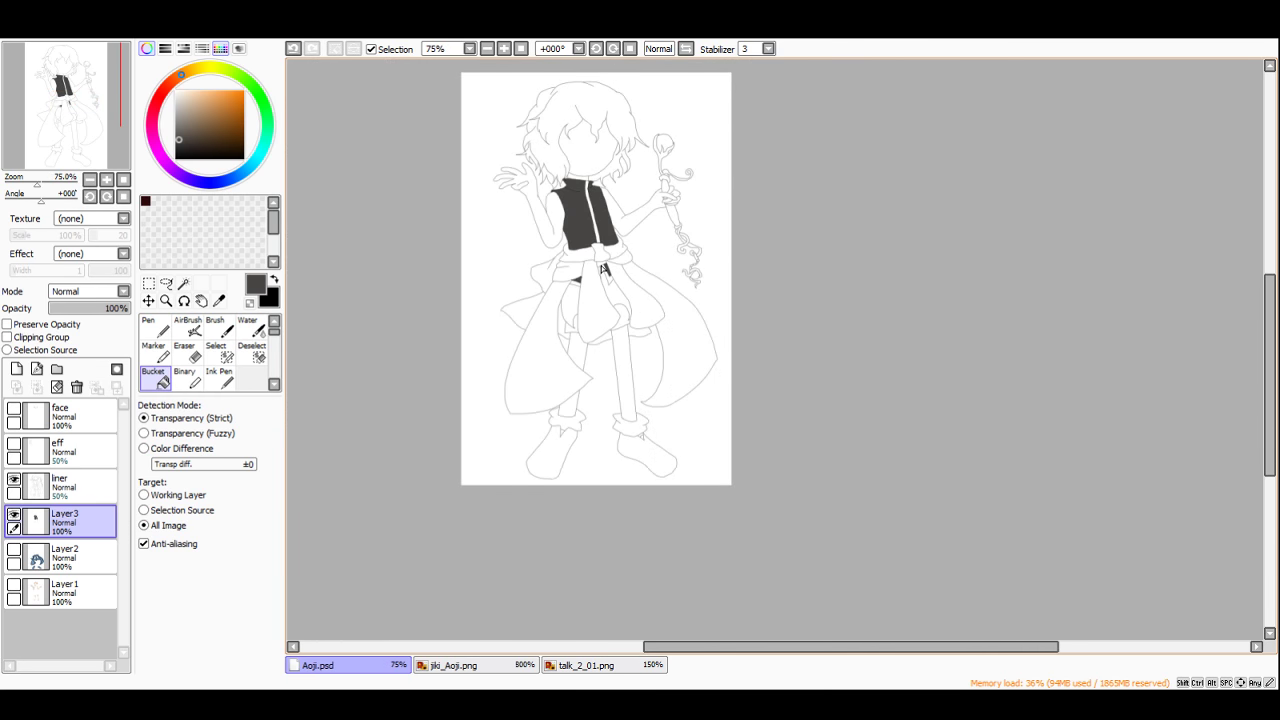
Step: Set the colour to black, select the painted pixels of Layer3, and switch to the Brush tool
scroll(602, 302, "down", 1)
scroll(604, 138, "up", 3)
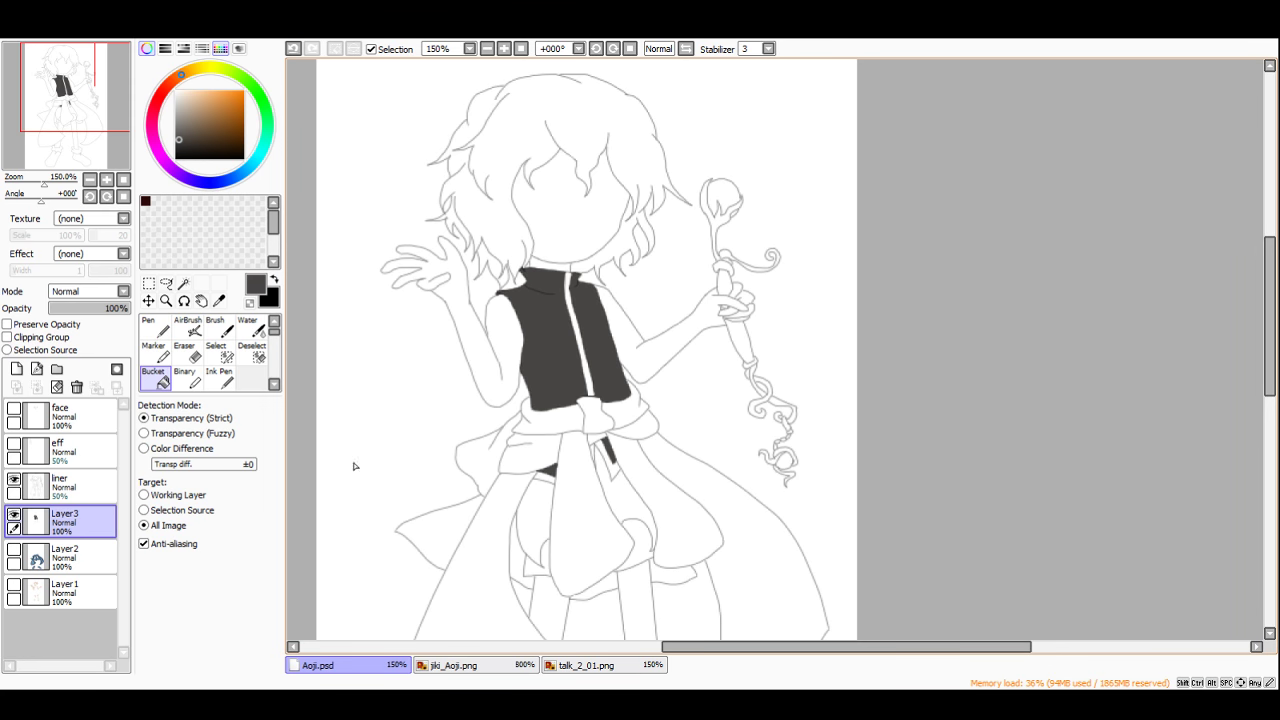
scroll(493, 537, "up", 2)
scroll(474, 532, "down", 2)
scroll(477, 420, "up", 2)
left_click_drag(221, 106, 3, 343)
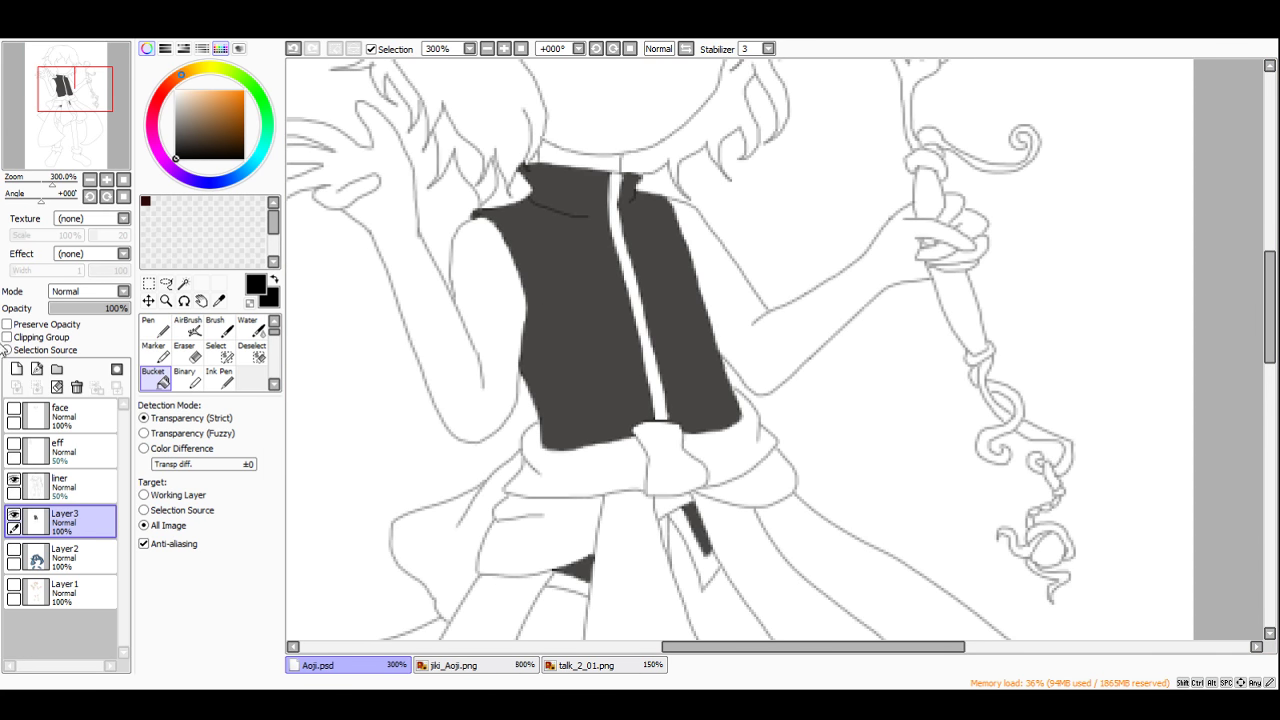
left_click(72, 520, "ctrl")
left_click(217, 325)
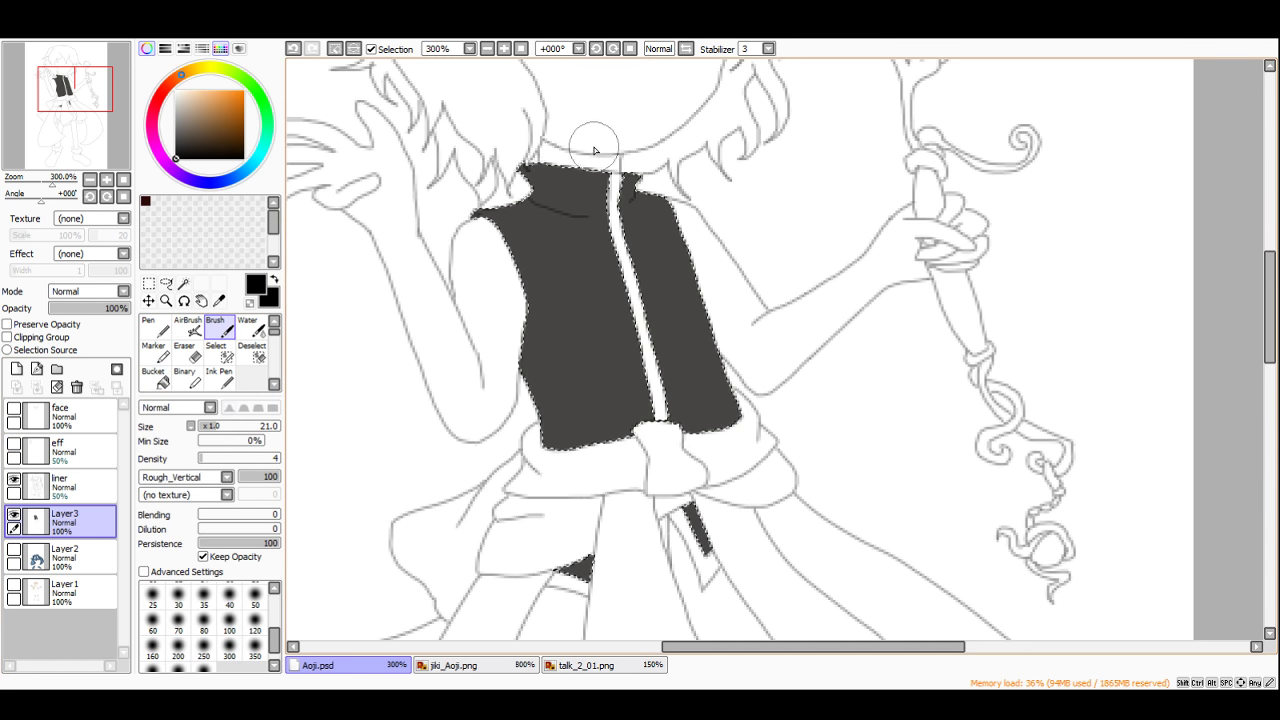
scroll(590, 140, "up", 4)
mouse_move(380, 178)
left_mouse_down()
mouse_move(561, 210)
mouse_move(590, 196)
left_mouse_up()
left_click(199, 458)
key("ctrl+z")
key("ctrl+z")
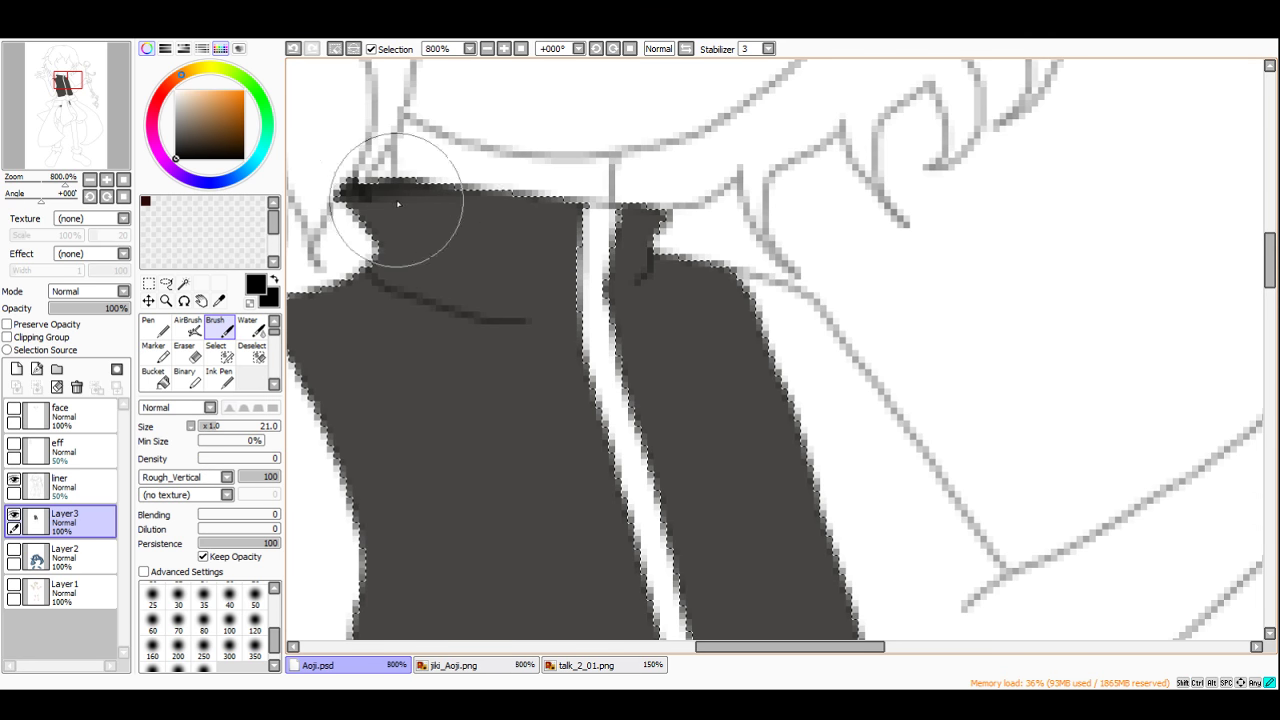
Step: Set the brush density to 2 and shade the collar's upper edge and the zip and armhole edges of the top's left half
left_click(201, 459)
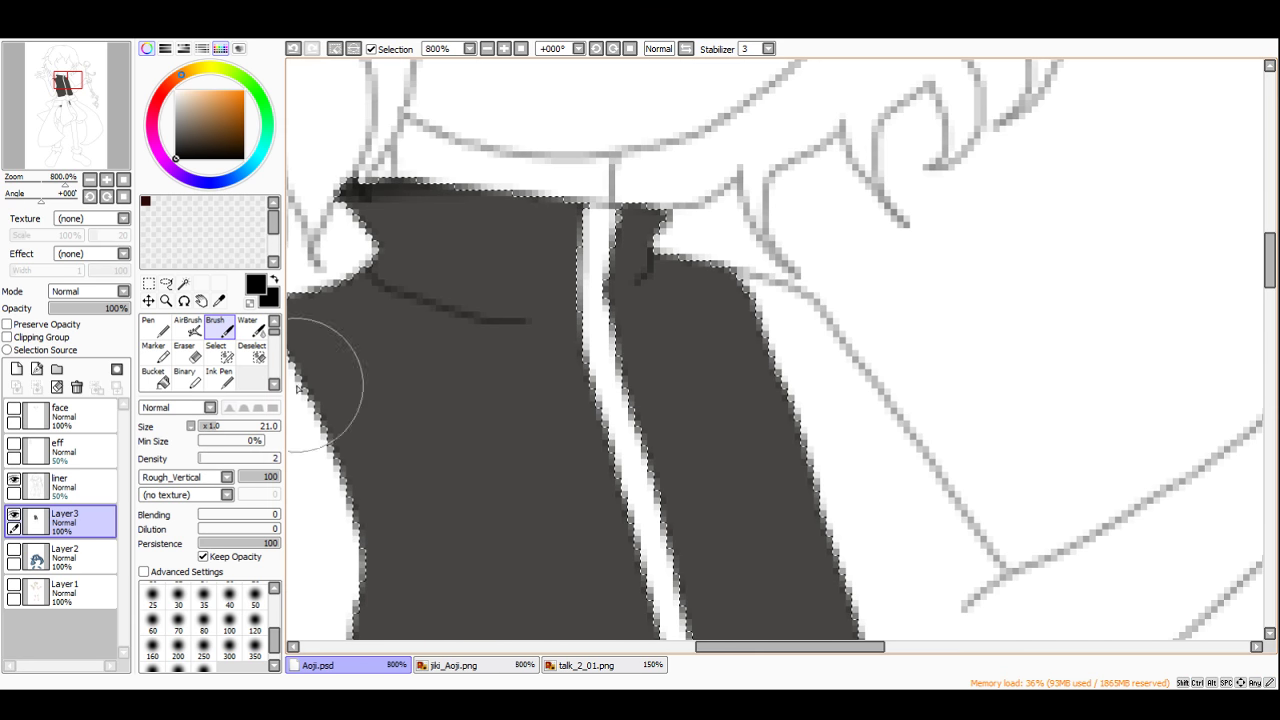
mouse_move(493, 183)
left_mouse_down()
mouse_move(570, 213)
mouse_move(472, 194)
mouse_move(571, 208)
mouse_move(569, 303)
mouse_move(583, 283)
mouse_move(654, 541)
mouse_move(603, 427)
mouse_move(646, 631)
mouse_move(612, 462)
mouse_move(686, 606)
left_mouse_up()
scroll(600, 330, "down", 2)
scroll(622, 503, "up", 2)
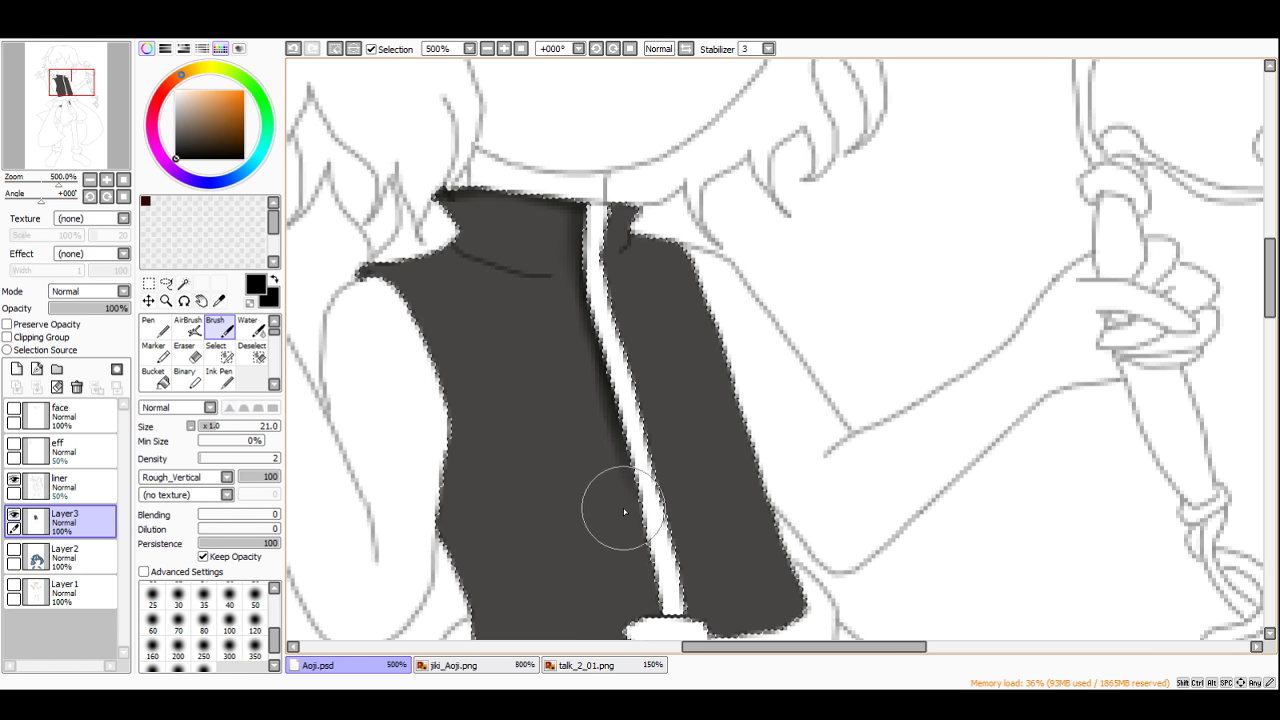
left_click_drag(633, 431, 654, 546)
mouse_move(643, 497)
left_mouse_down()
mouse_move(662, 636)
mouse_move(656, 532)
mouse_move(583, 583)
mouse_move(493, 614)
mouse_move(441, 592)
mouse_move(407, 421)
mouse_move(402, 455)
mouse_move(451, 558)
mouse_move(438, 510)
mouse_move(444, 582)
mouse_move(392, 448)
mouse_move(399, 459)
mouse_move(420, 290)
mouse_move(419, 320)
mouse_move(348, 137)
mouse_move(355, 153)
mouse_move(340, 134)
mouse_move(306, 134)
mouse_move(463, 126)
mouse_move(505, 140)
left_mouse_up()
Step: Paint soft black fold shading across the collar's left part and darken the small collar piece right of the zip
scroll(634, 286, "down", 2)
scroll(651, 537, "up", 2)
scroll(500, 140, "down", 2)
scroll(475, 138, "up", 4)
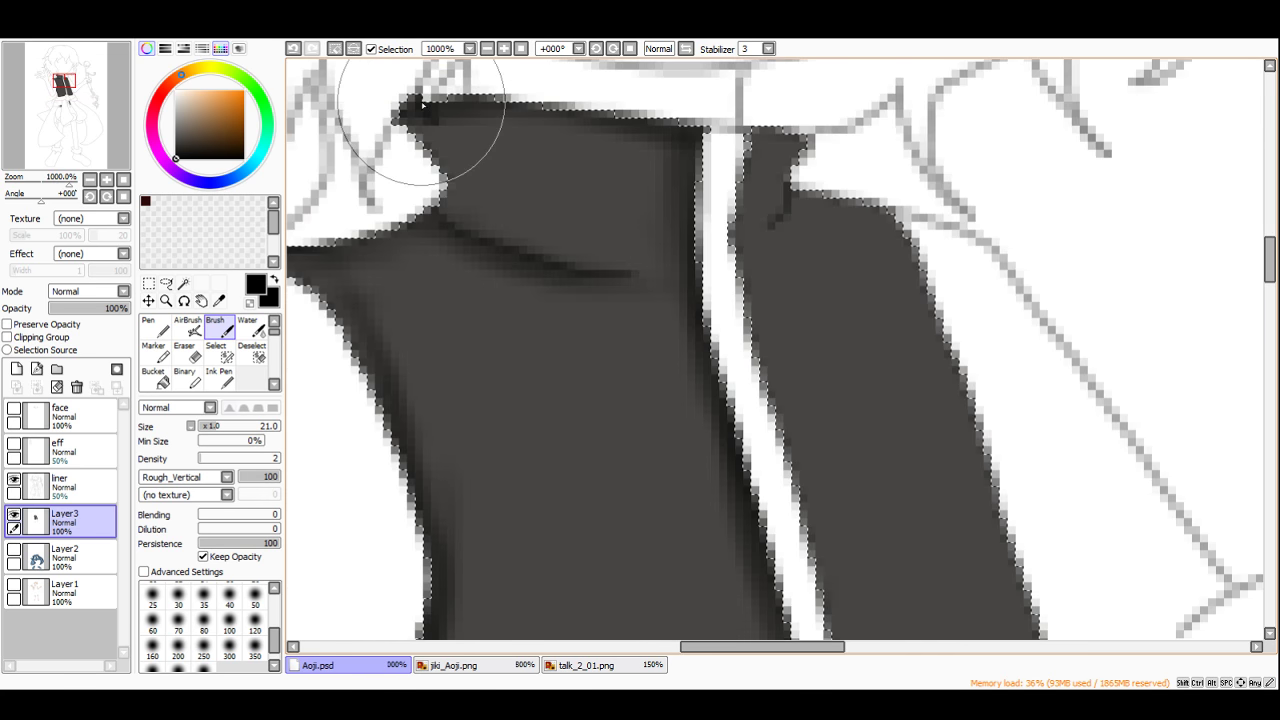
mouse_move(484, 187)
left_mouse_down()
mouse_move(558, 187)
mouse_move(452, 131)
mouse_move(490, 121)
mouse_move(646, 164)
mouse_move(422, 204)
mouse_move(473, 228)
mouse_move(438, 193)
mouse_move(448, 169)
mouse_move(492, 178)
mouse_move(440, 200)
mouse_move(608, 268)
left_mouse_up()
mouse_move(790, 155)
left_mouse_down()
mouse_move(760, 130)
mouse_move(736, 247)
mouse_move(822, 126)
mouse_move(791, 147)
mouse_move(751, 276)
mouse_move(827, 183)
mouse_move(798, 201)
mouse_move(800, 145)
left_mouse_up()
scroll(759, 143, "down", 7)
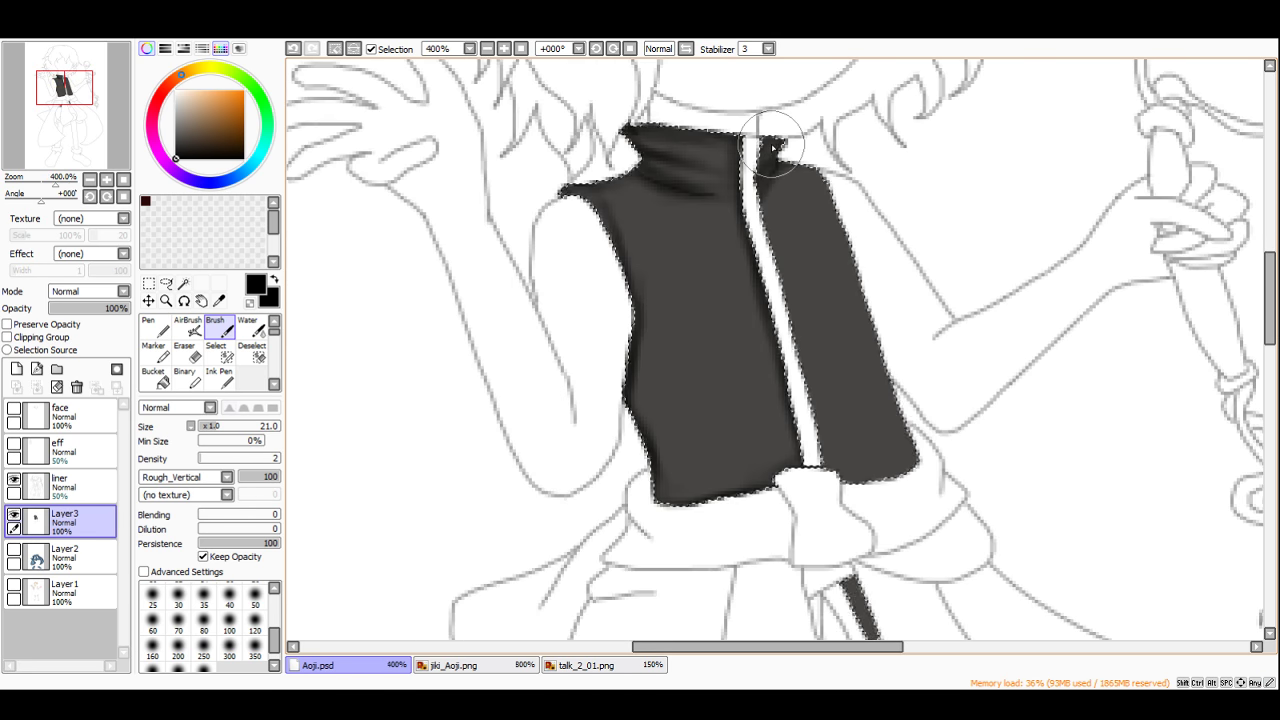
Step: Shade the outer edge of the top's right half in black from the shoulder down to the hem
scroll(757, 129, "up", 6)
left_click_drag(843, 286, 908, 551)
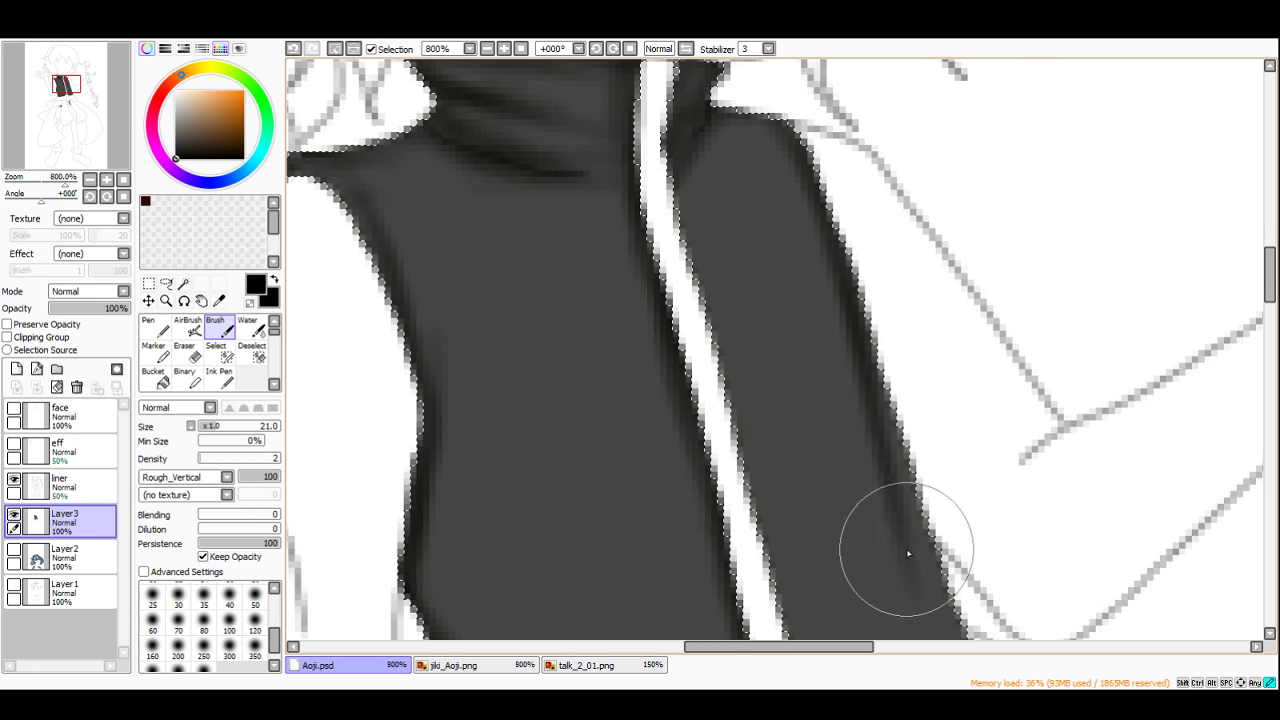
left_click_drag(893, 435, 938, 640)
scroll(895, 400, "down", 5)
scroll(915, 430, "up", 4)
left_click_drag(810, 228, 862, 435)
scroll(750, 345, "down", 2)
scroll(720, 235, "up", 2)
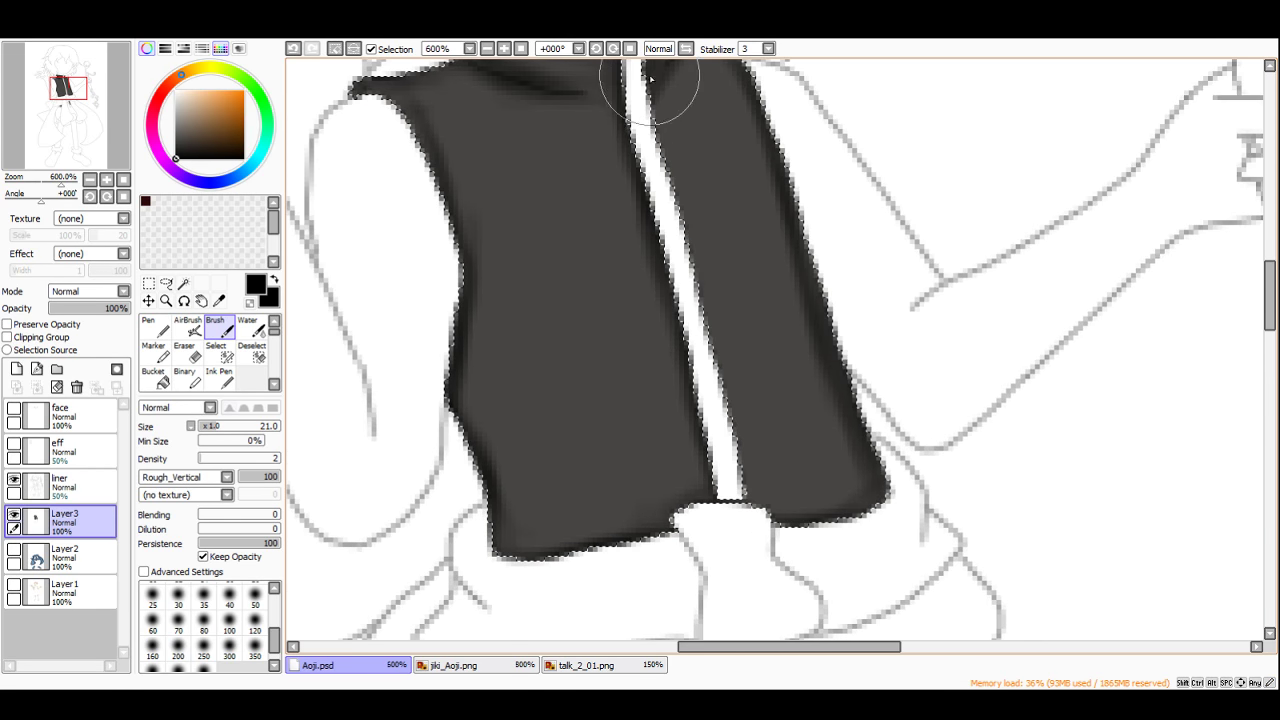
Step: Darken the edge of the top's right half that runs along the zip strip
left_click_drag(652, 80, 663, 178)
mouse_move(660, 118)
left_mouse_down()
mouse_move(717, 290)
mouse_move(743, 437)
left_mouse_up()
scroll(780, 490, "down", 4)
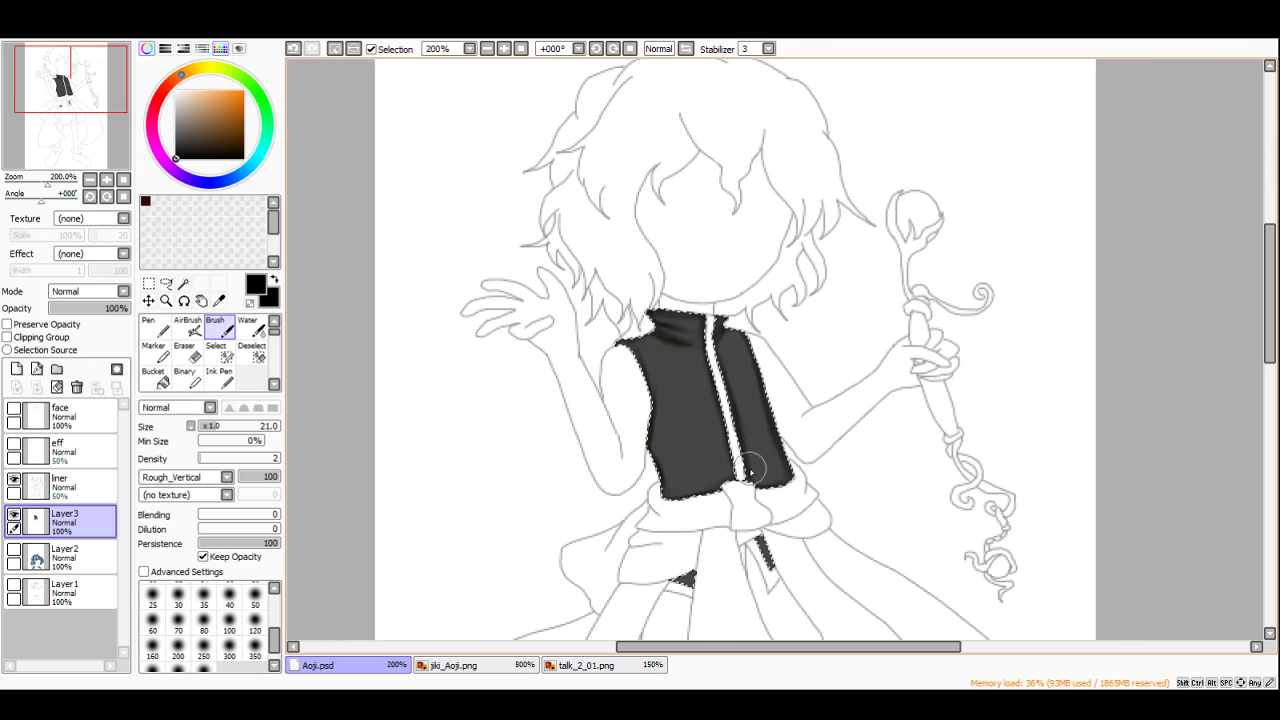
Step: Shade the two small dark grey gaps below the belt with black
scroll(755, 478, "up", 4)
left_click_drag(758, 445, 772, 506)
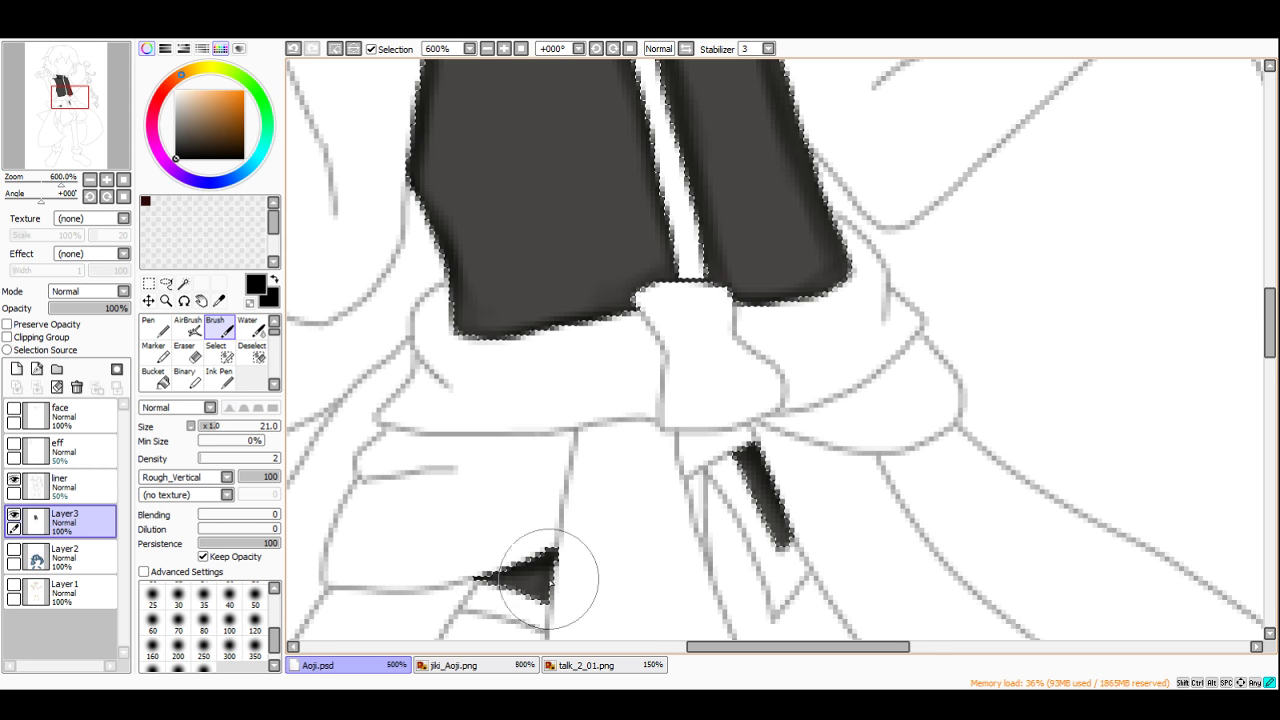
scroll(661, 474, "down", 3)
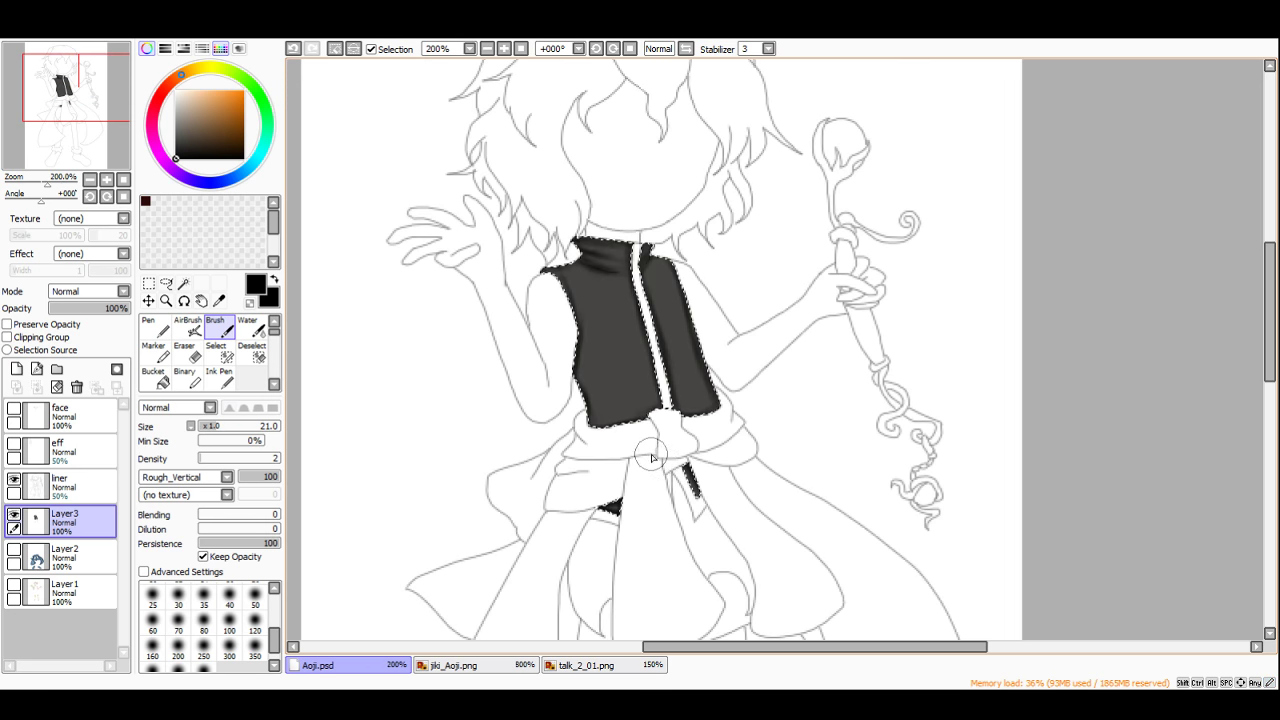
Step: Paint black fold strokes from the left shoulder across the upper chest and into the collar
scroll(651, 458, "up", 2)
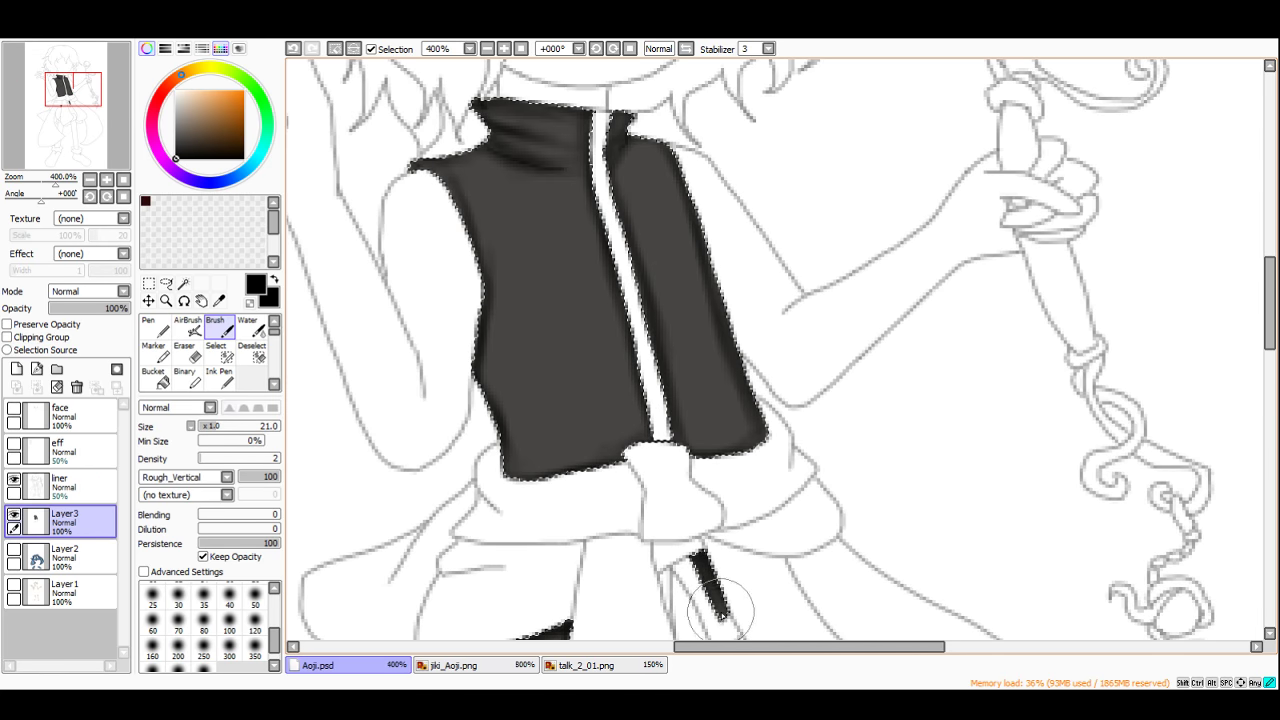
scroll(697, 474, "down", 1)
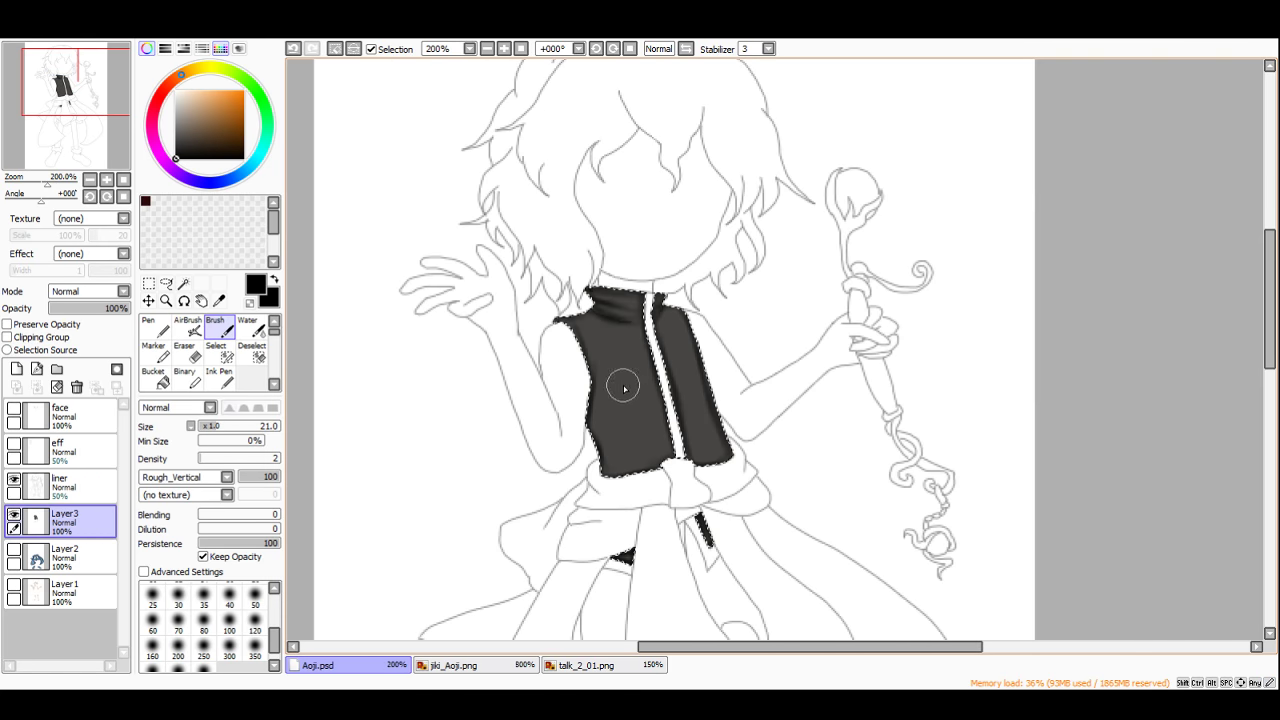
scroll(623, 388, "up", 2)
scroll(487, 212, "up", 2)
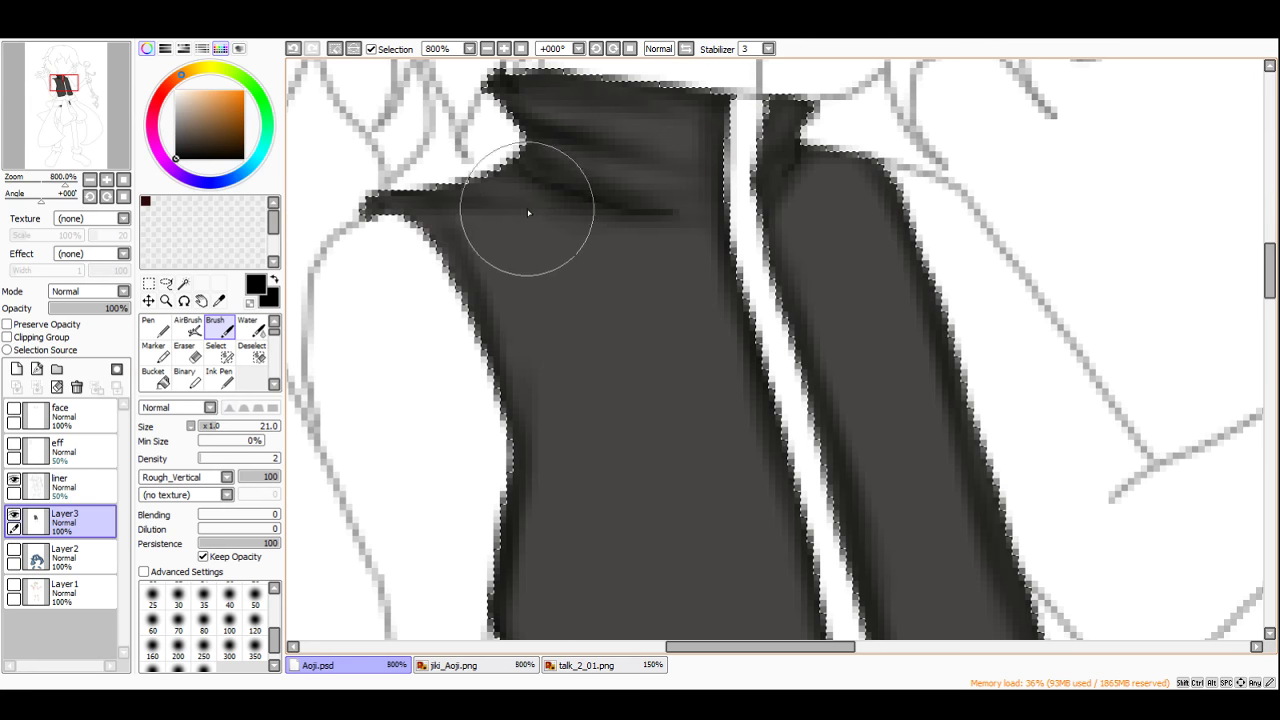
scroll(540, 232, "down", 2)
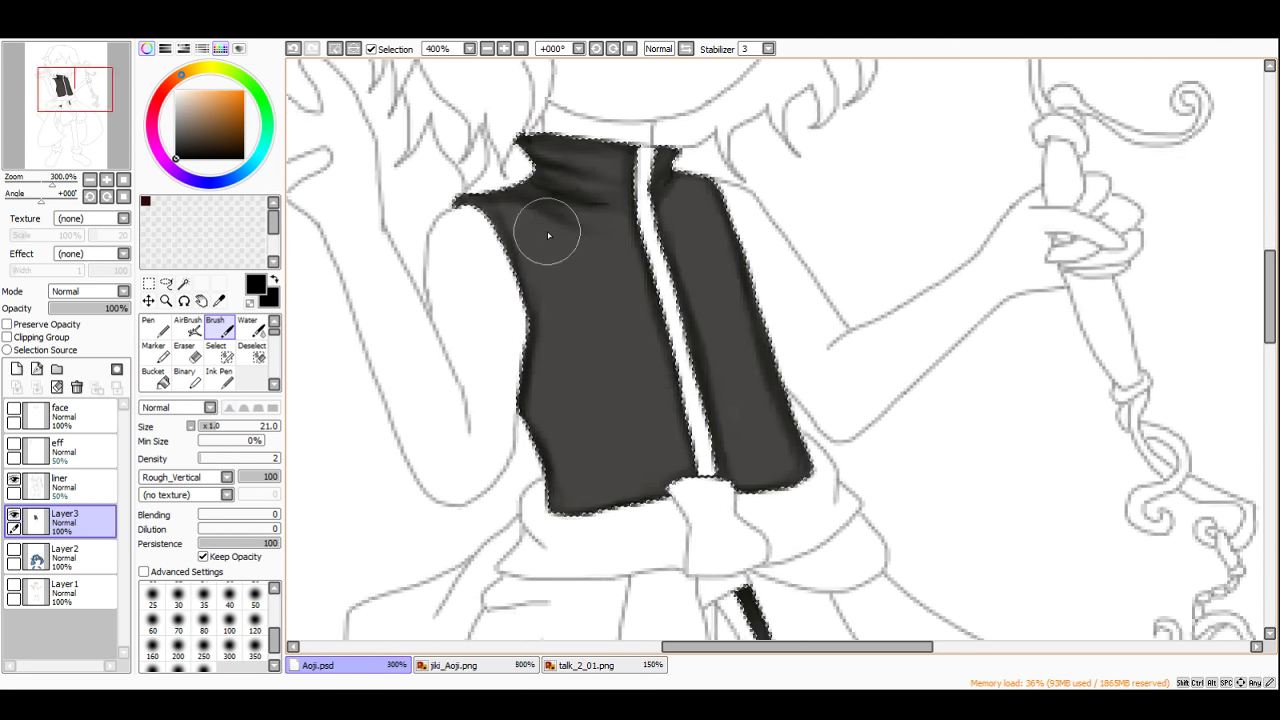
scroll(548, 235, "up", 1)
mouse_move(560, 239)
left_mouse_down()
mouse_move(480, 206)
mouse_move(629, 214)
left_mouse_up()
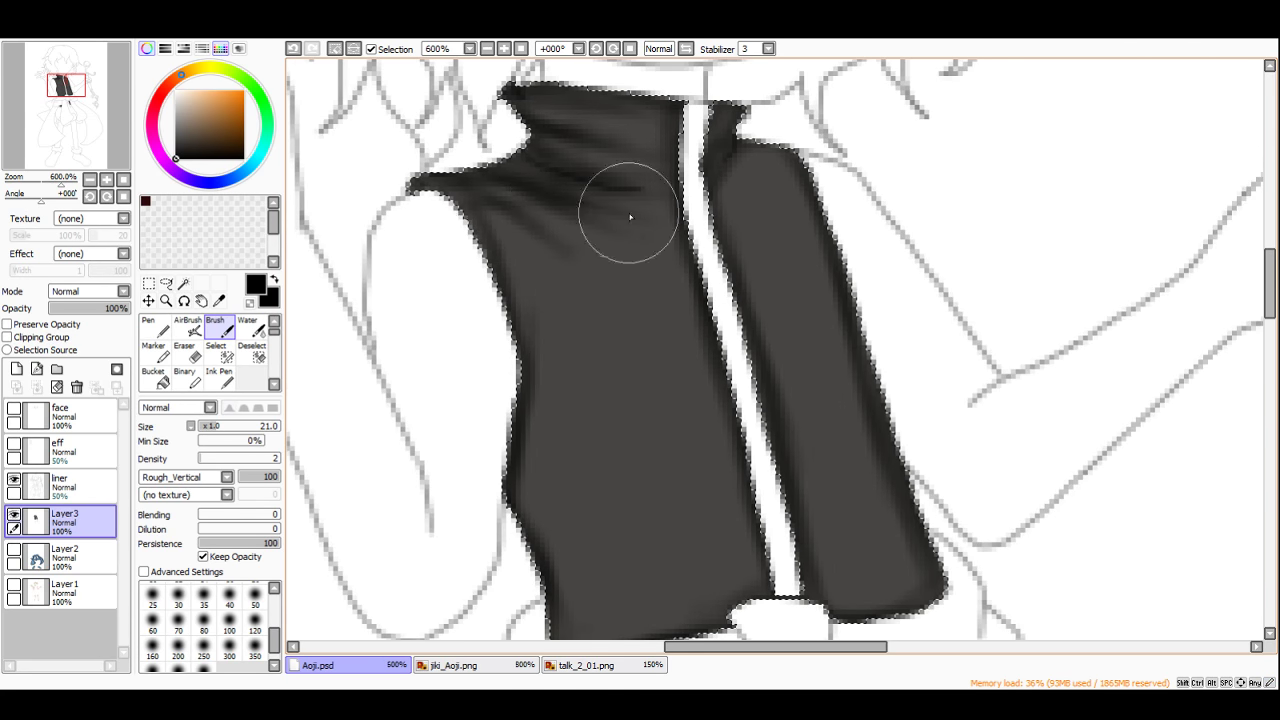
left_click_drag(544, 178, 634, 200)
mouse_move(570, 143)
left_mouse_down()
mouse_move(679, 158)
mouse_move(606, 167)
mouse_move(670, 178)
mouse_move(580, 105)
mouse_move(613, 121)
left_mouse_up()
scroll(613, 121, "down", 4)
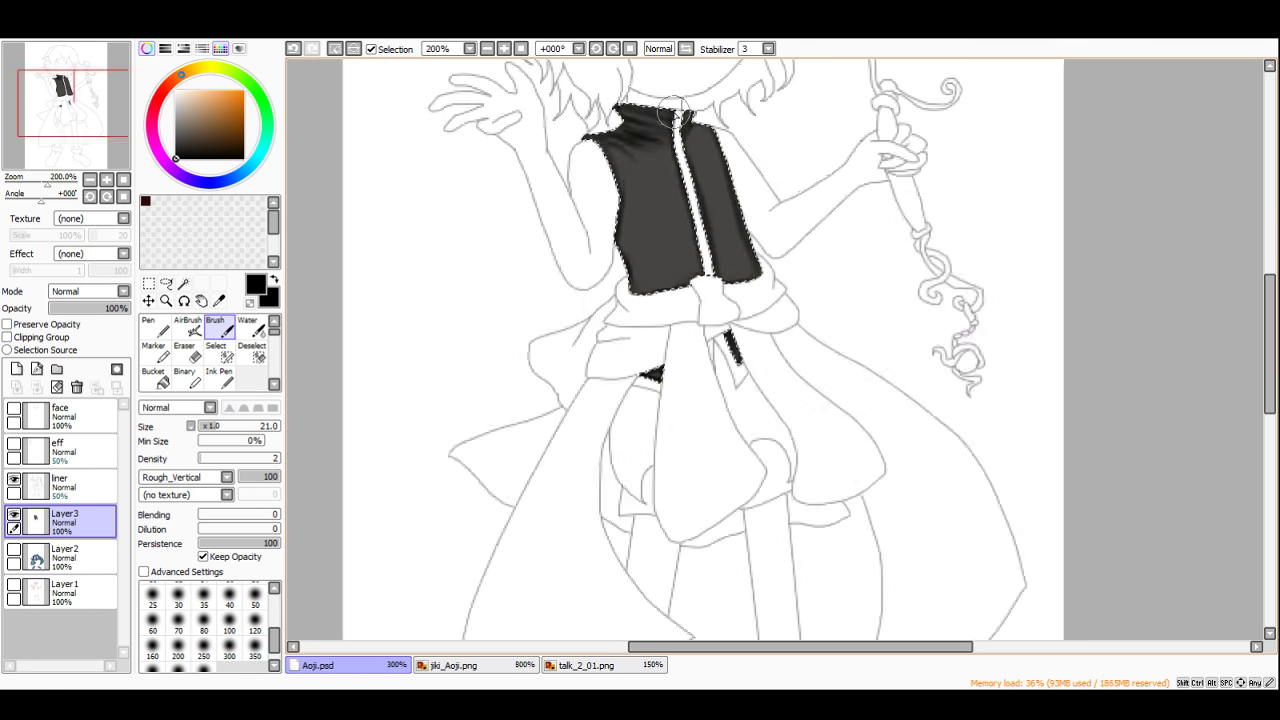
Step: Check the reference picture, and paint black fold strokes across the shoulder area of the top's right half
left_click(455, 665)
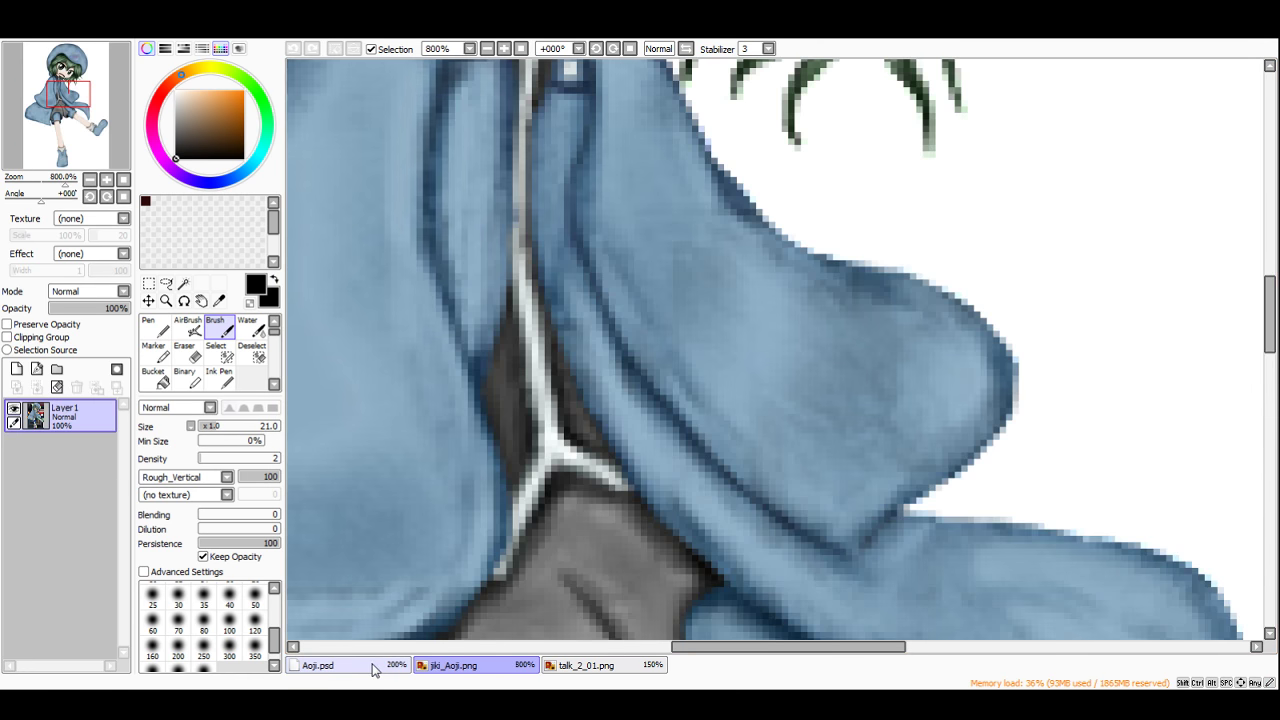
left_click(372, 668)
scroll(714, 100, "up", 2)
scroll(714, 100, "down", 2)
scroll(760, 117, "up", 3)
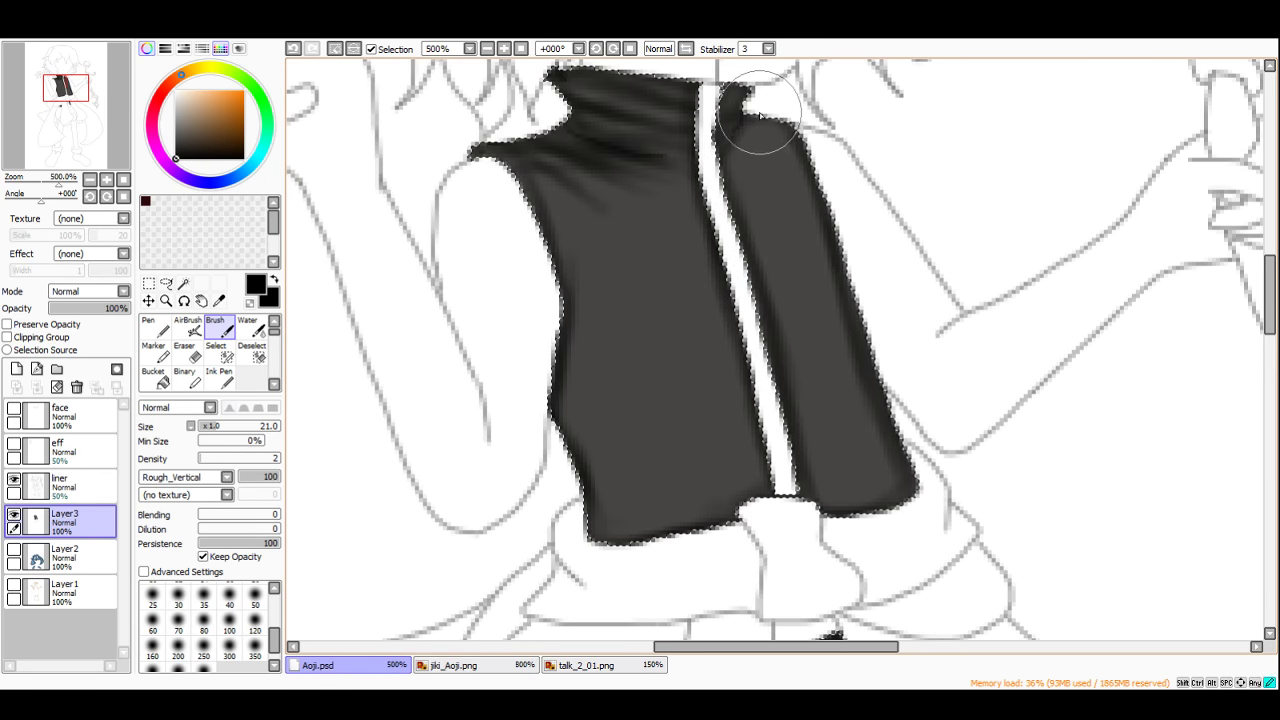
left_click_drag(760, 117, 717, 157)
left_click_drag(796, 118, 751, 182)
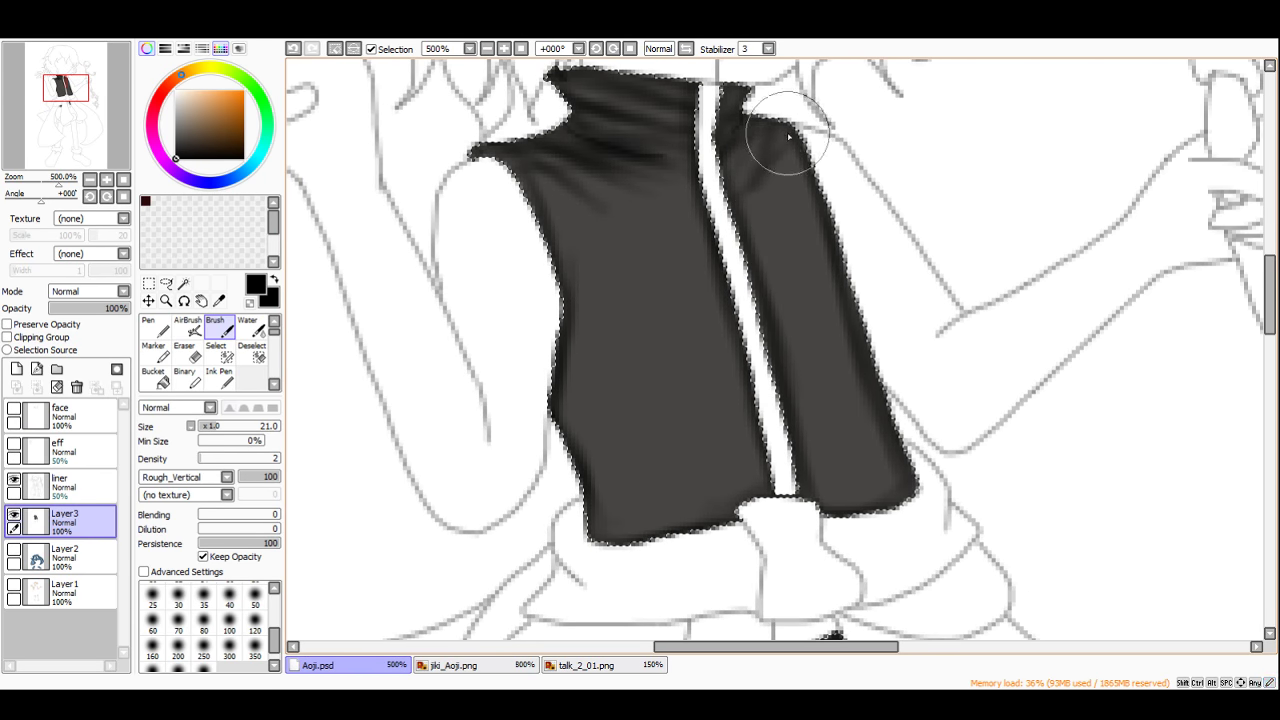
left_click_drag(788, 137, 796, 172)
left_click_drag(791, 222, 812, 156)
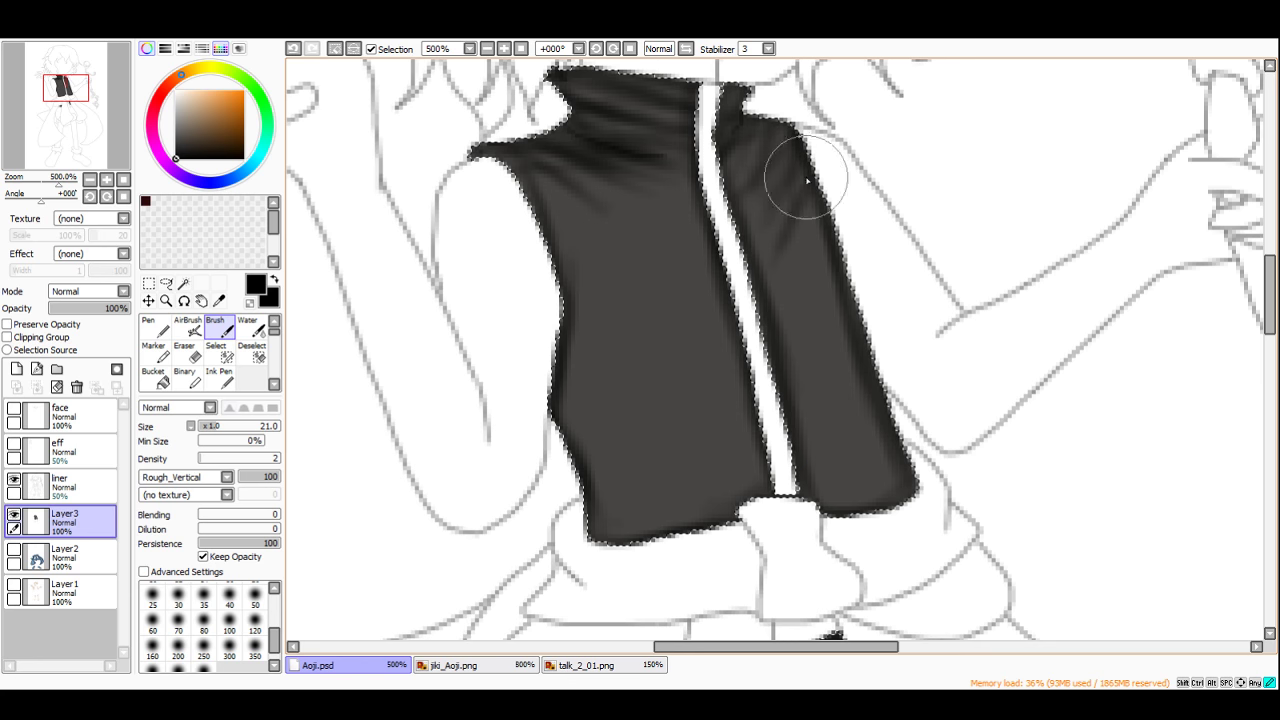
Step: Continue the diagonal black fold strokes down the top's right half to the hem
left_click_drag(816, 228, 827, 275)
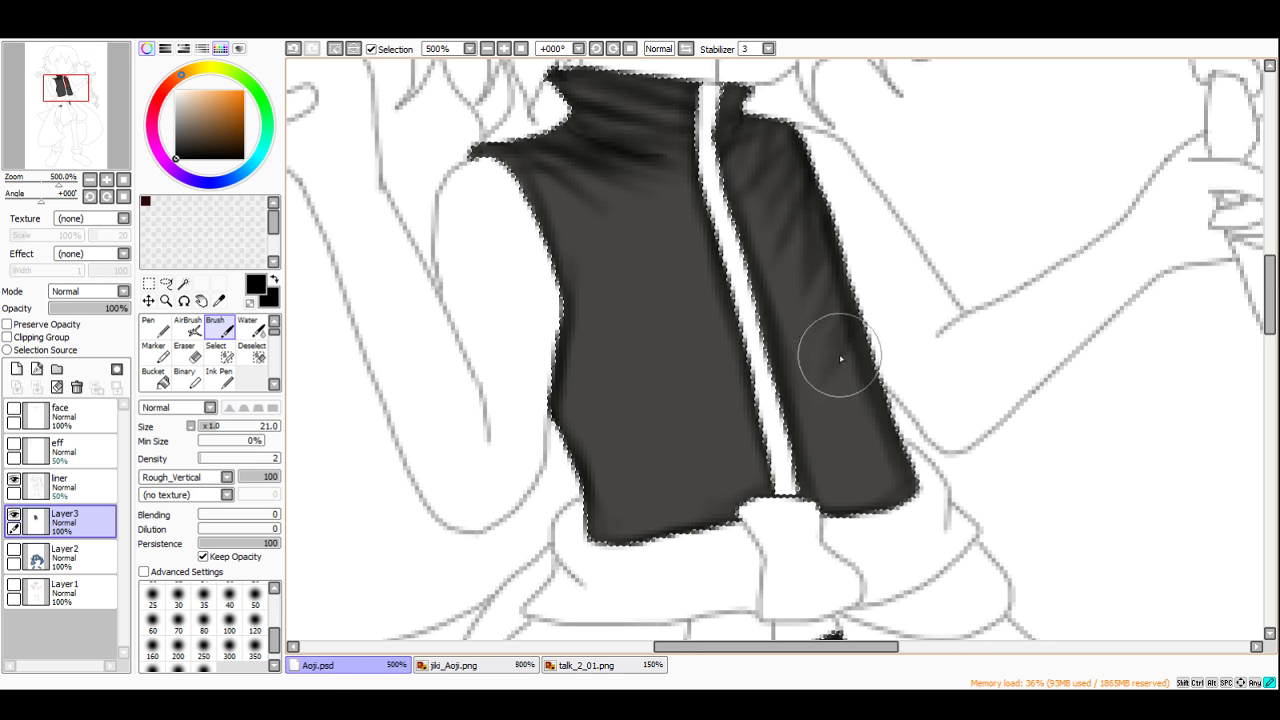
mouse_move(860, 438)
left_mouse_down()
mouse_move(830, 494)
mouse_move(899, 459)
mouse_move(881, 442)
mouse_move(847, 454)
left_mouse_up()
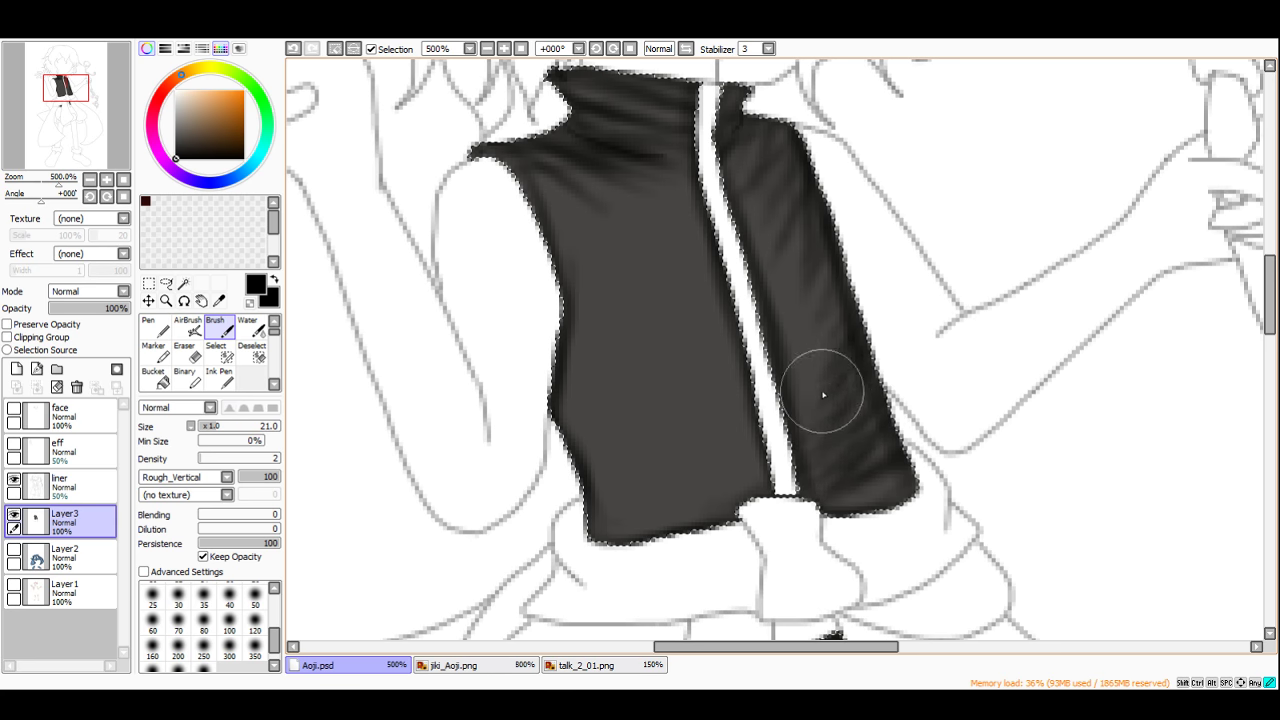
mouse_move(832, 311)
left_mouse_down()
mouse_move(811, 295)
mouse_move(800, 212)
left_mouse_up()
scroll(868, 262, "down", 4)
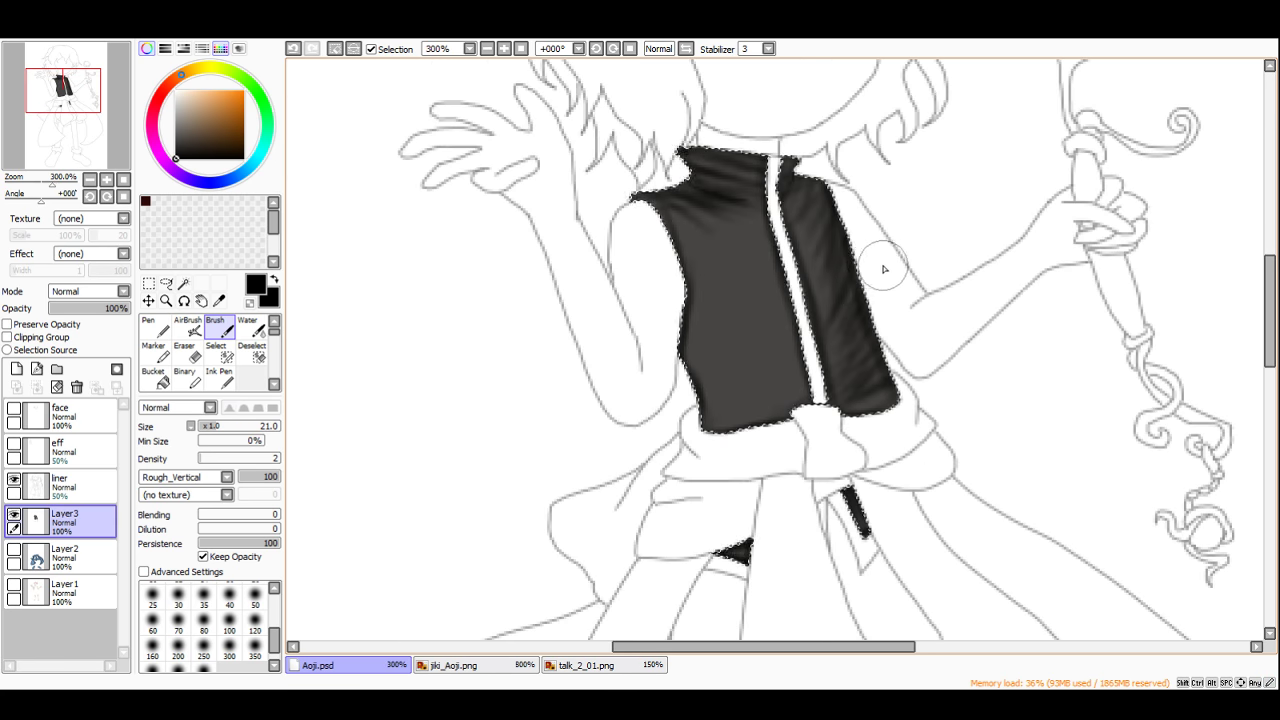
Step: Paint short black folds reaching inward from the zip strip on the top's left half
scroll(855, 237, "up", 3)
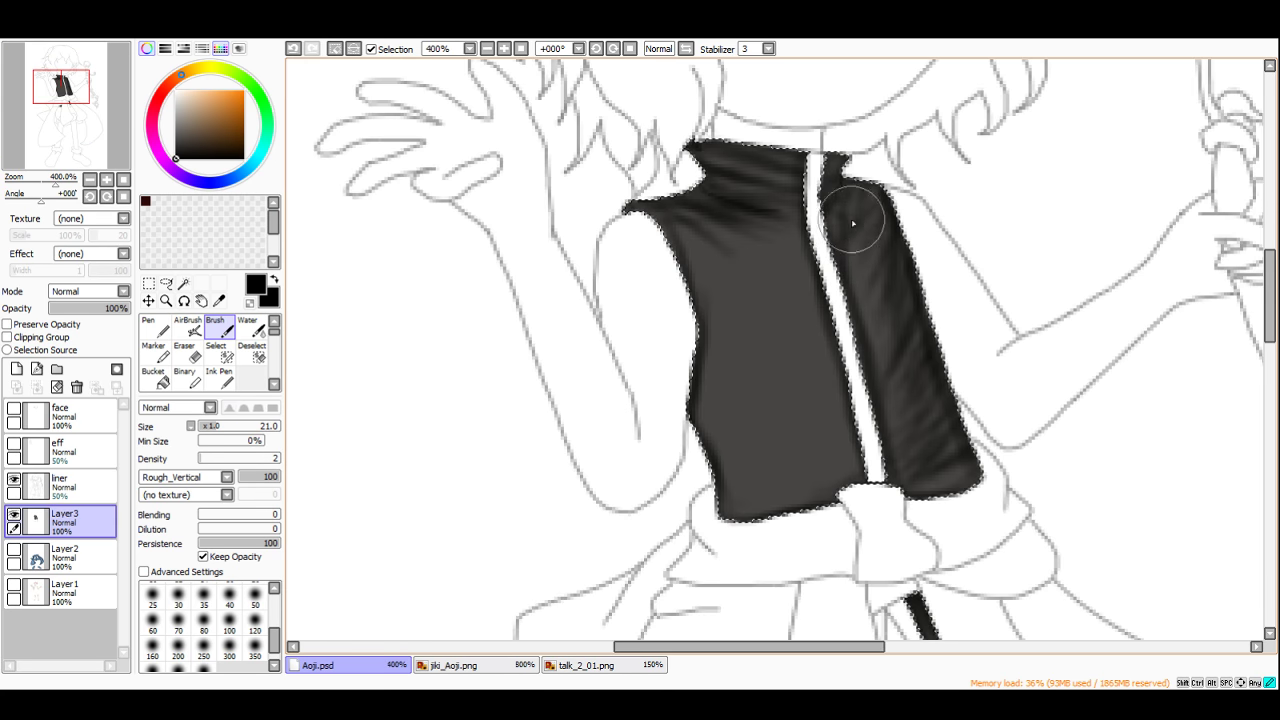
left_click_drag(806, 203, 806, 220)
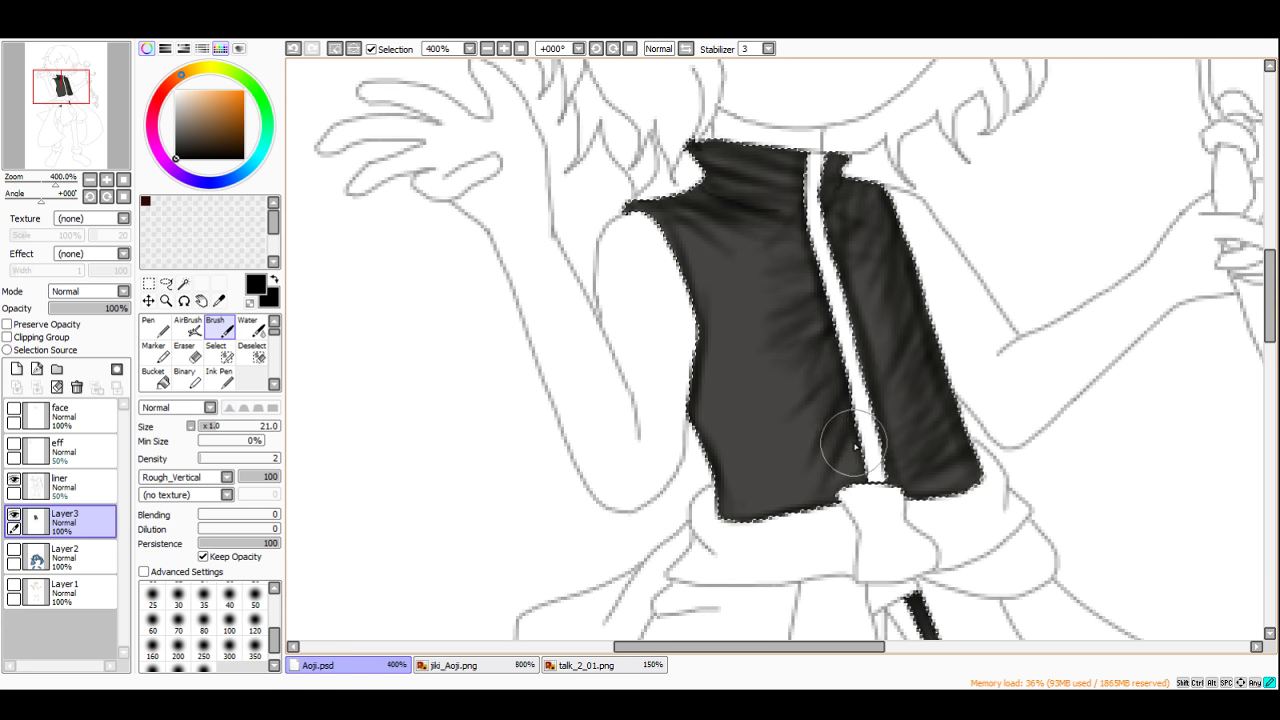
scroll(821, 355, "down", 2)
scroll(812, 323, "up", 2)
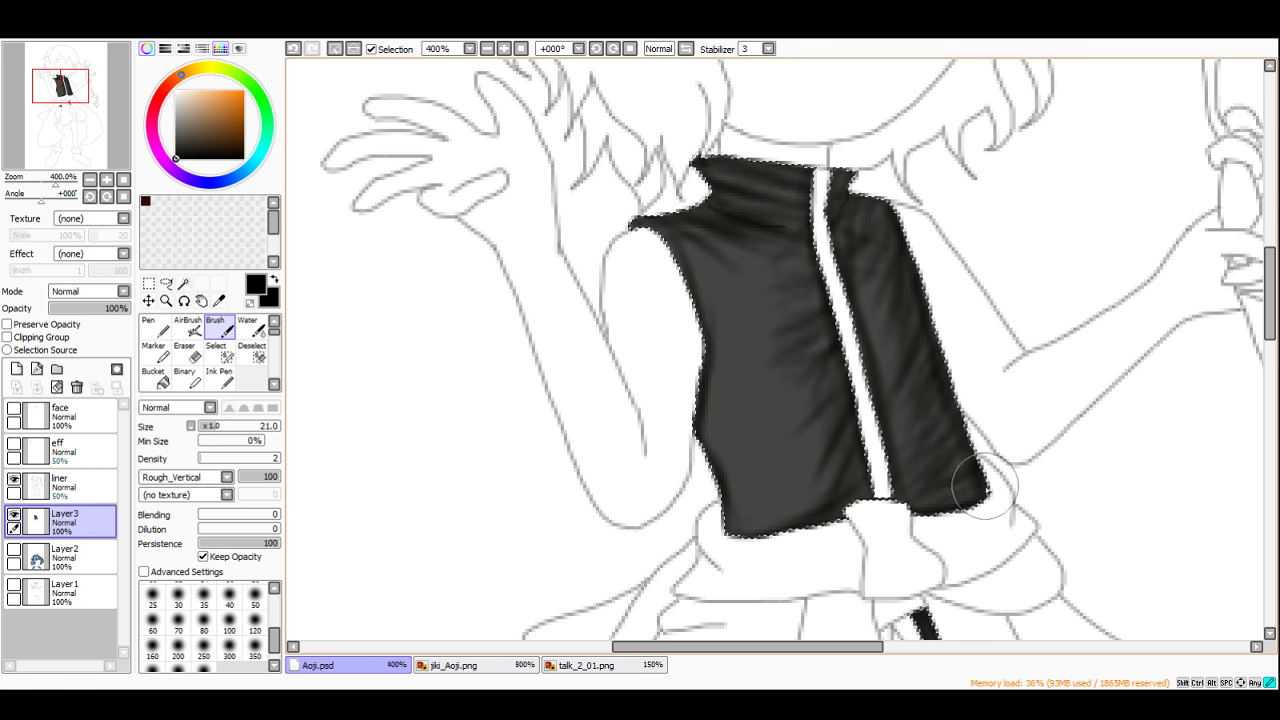
Step: Add black fold strokes spreading from the left shoulder and armhole into the chest
scroll(608, 334, "down", 4)
scroll(703, 335, "up", 5)
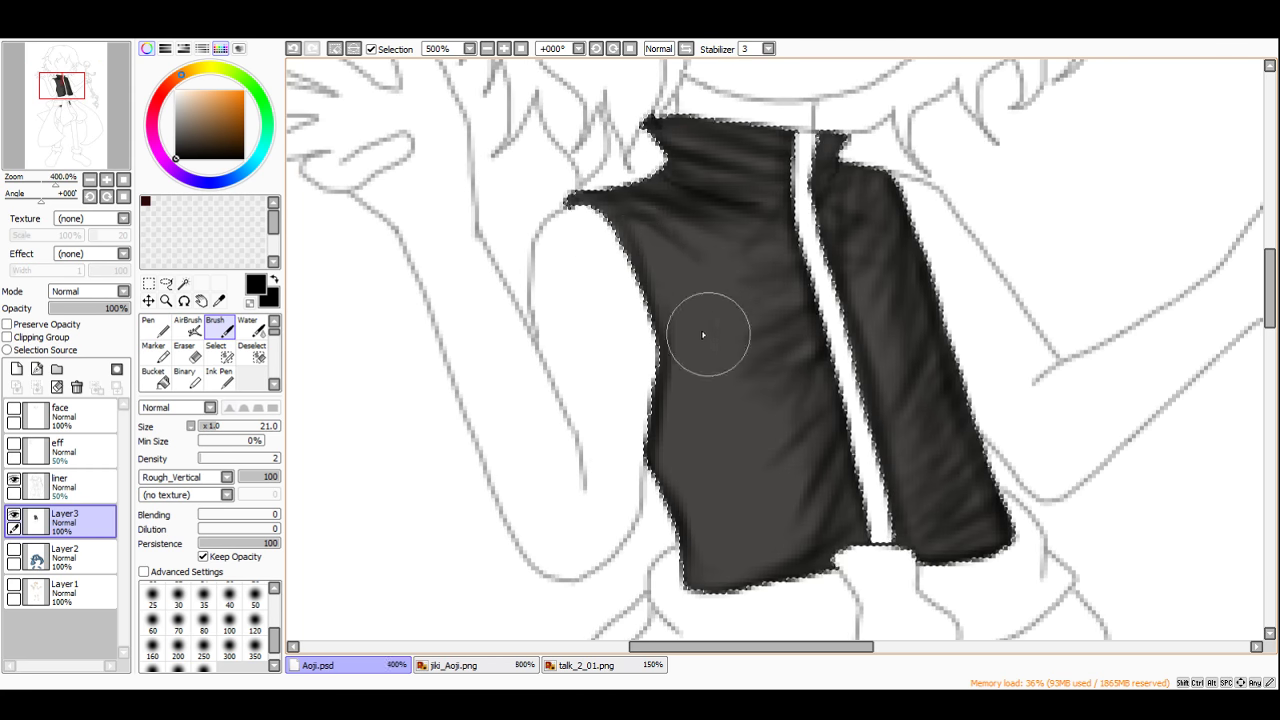
mouse_move(627, 238)
left_mouse_down()
mouse_move(677, 360)
mouse_move(647, 231)
mouse_move(691, 329)
mouse_move(637, 226)
mouse_move(699, 315)
mouse_move(623, 188)
mouse_move(675, 257)
left_mouse_up()
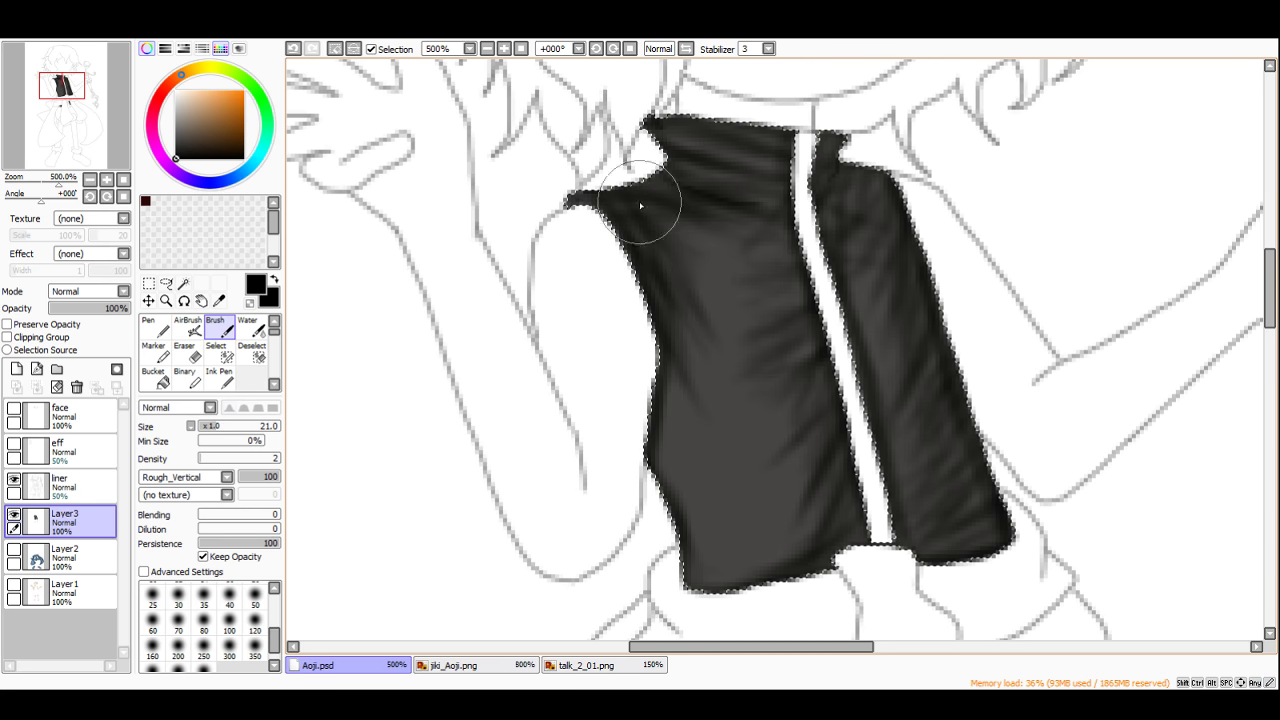
mouse_move(640, 206)
left_mouse_down()
mouse_move(728, 270)
mouse_move(642, 197)
left_mouse_up()
scroll(692, 256, "down", 2)
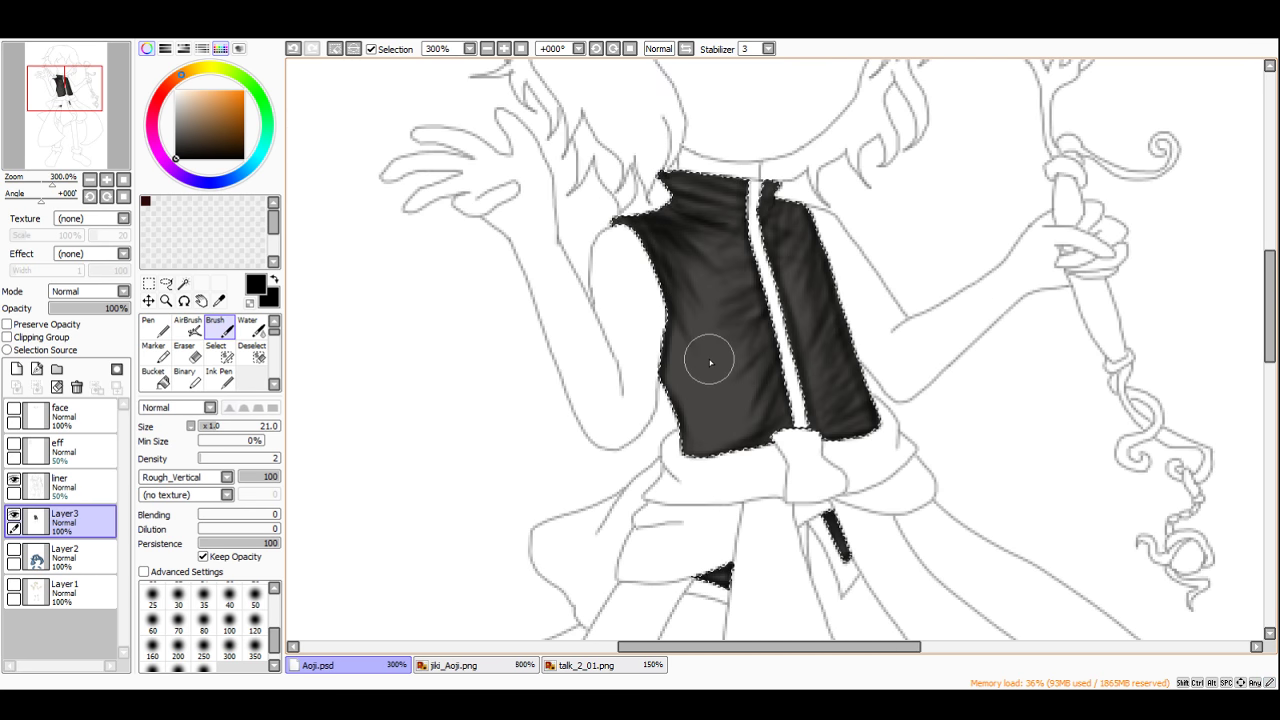
Step: Deepen the black shading and folds along the left side of the top from the armhole down to the waist
scroll(704, 366, "up", 2)
mouse_move(655, 268)
left_mouse_down()
mouse_move(686, 386)
mouse_move(667, 339)
mouse_move(684, 424)
mouse_move(657, 335)
mouse_move(692, 488)
left_mouse_up()
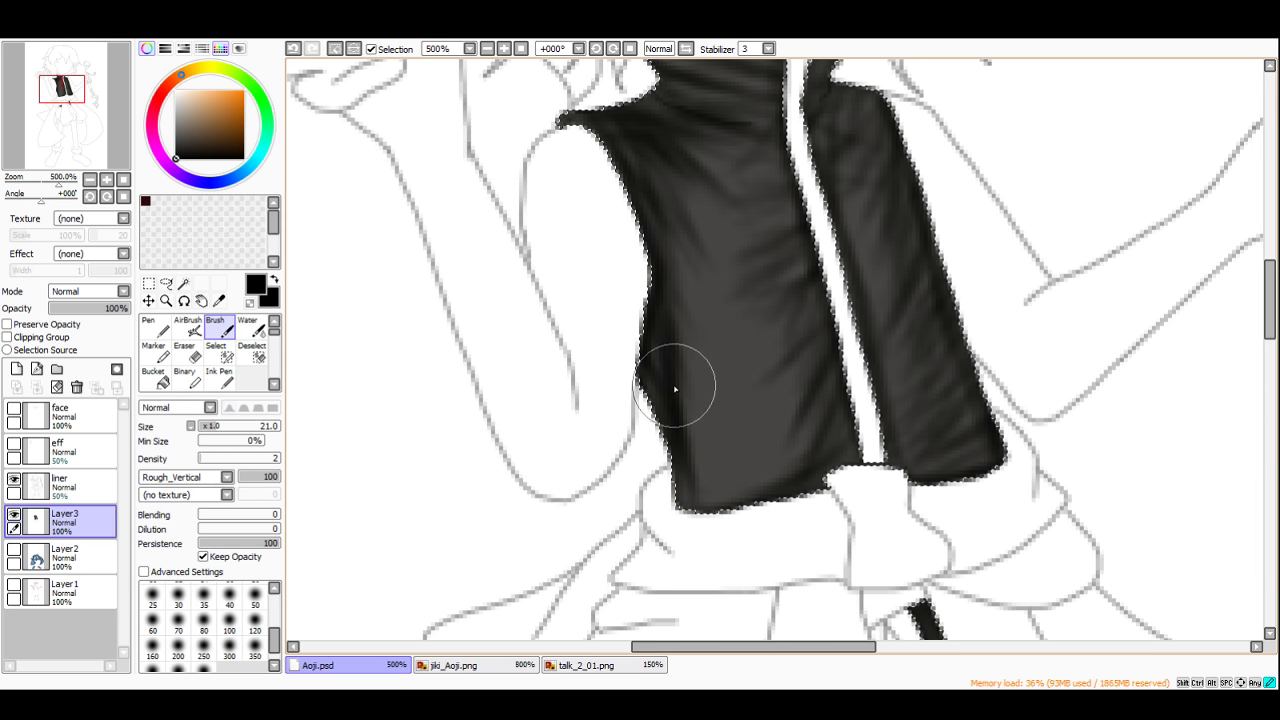
mouse_move(675, 390)
left_mouse_down()
mouse_move(711, 411)
mouse_move(666, 243)
mouse_move(678, 261)
left_mouse_up()
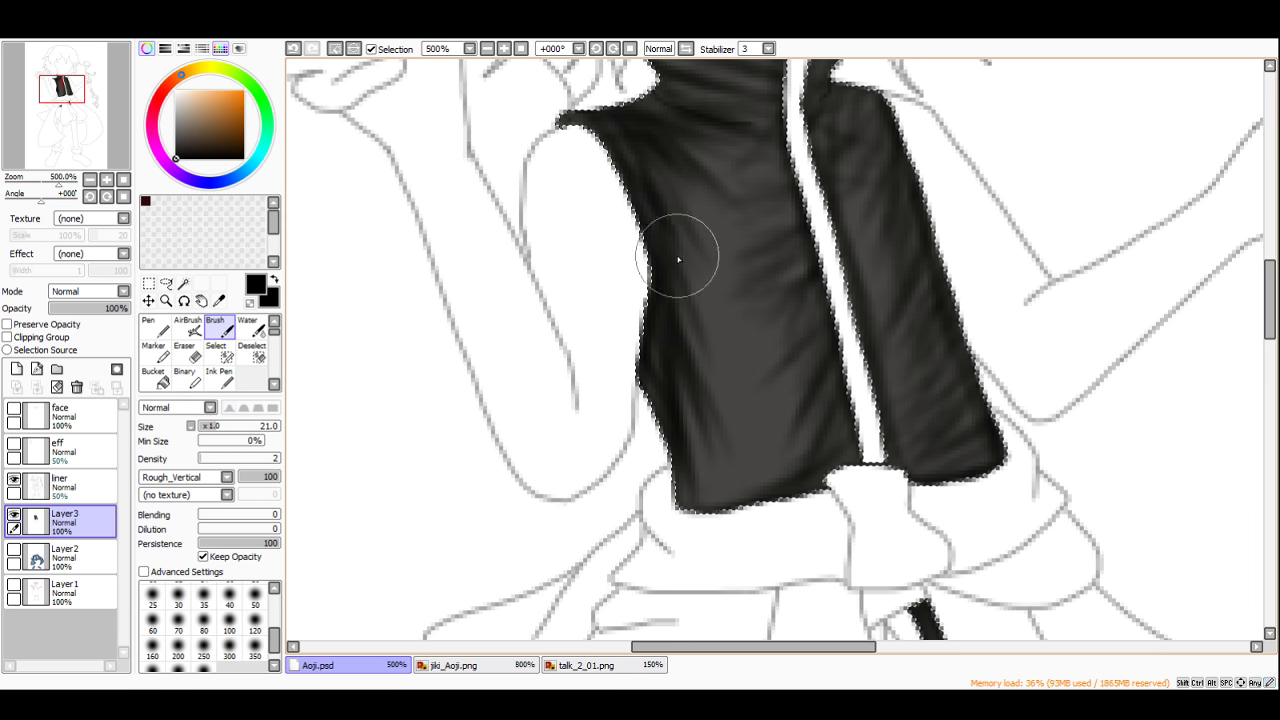
scroll(690, 275, "down", 5)
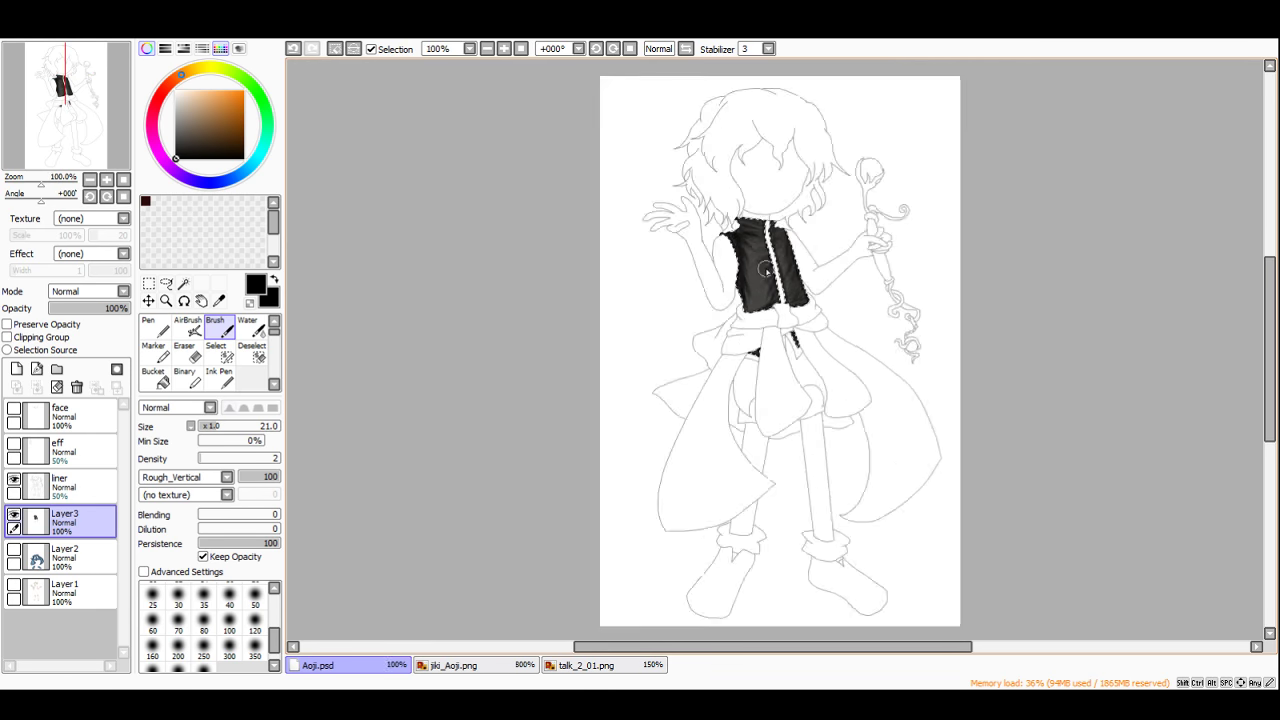
Step: Paint more black fold strokes across the middle and lower part of the top's left half, down to the hem
scroll(765, 270, "up", 7)
left_click_drag(637, 143, 758, 338)
mouse_move(703, 299)
left_mouse_down()
mouse_move(753, 404)
mouse_move(683, 319)
mouse_move(703, 406)
mouse_move(759, 475)
mouse_move(636, 461)
mouse_move(784, 564)
mouse_move(655, 475)
mouse_move(661, 414)
mouse_move(746, 440)
mouse_move(811, 367)
mouse_move(724, 450)
mouse_move(834, 324)
mouse_move(739, 463)
mouse_move(840, 420)
mouse_move(776, 501)
left_mouse_up()
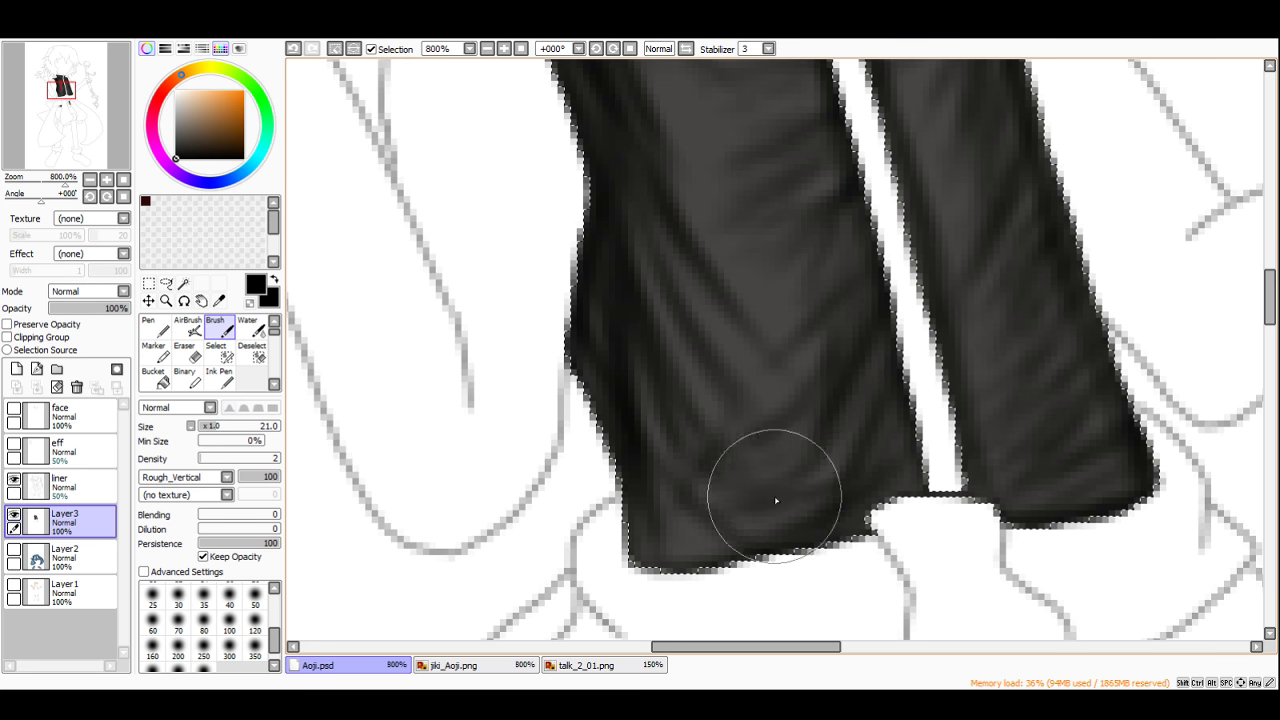
scroll(790, 502, "down", 4)
scroll(800, 460, "up", 3)
mouse_move(840, 372)
left_mouse_down()
mouse_move(736, 397)
mouse_move(848, 392)
mouse_move(757, 443)
mouse_move(865, 389)
mouse_move(796, 482)
mouse_move(818, 507)
mouse_move(780, 572)
mouse_move(829, 586)
left_mouse_up()
scroll(829, 586, "down", 1)
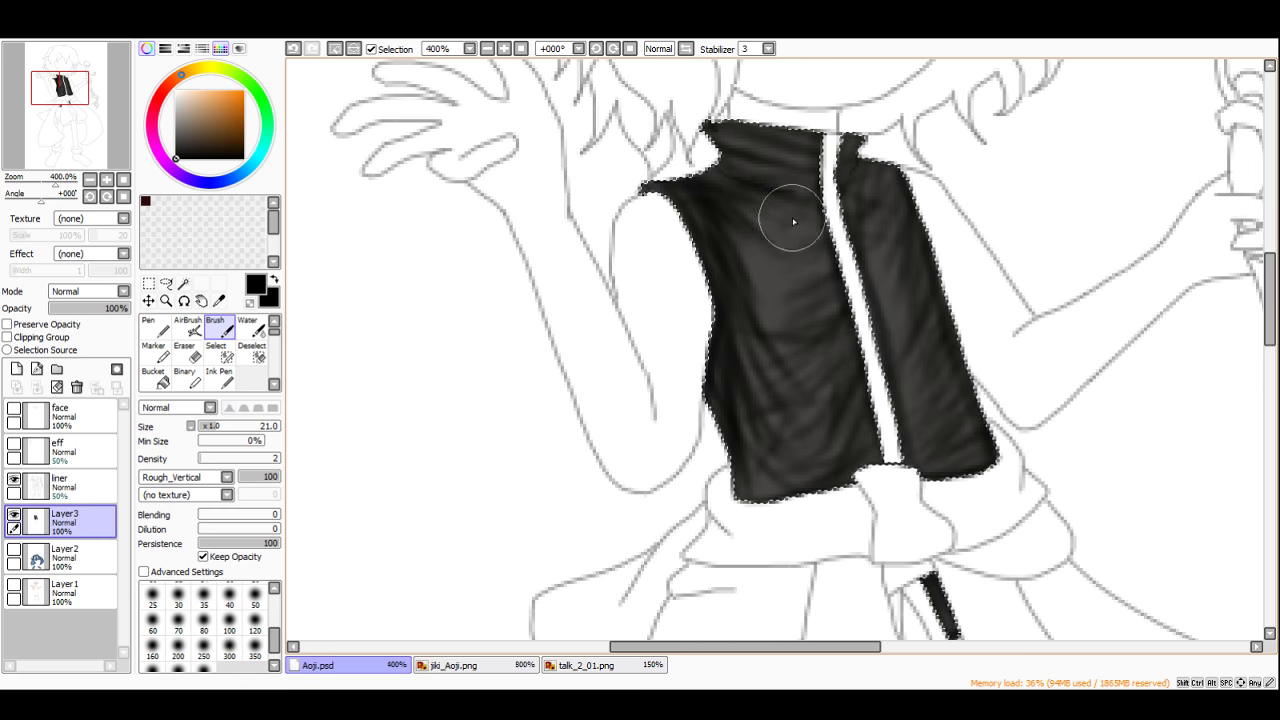
Step: Fill the upper chest on the top's left half with black fold strokes below the collar
scroll(706, 246, "up", 1)
scroll(725, 235, "down", 2)
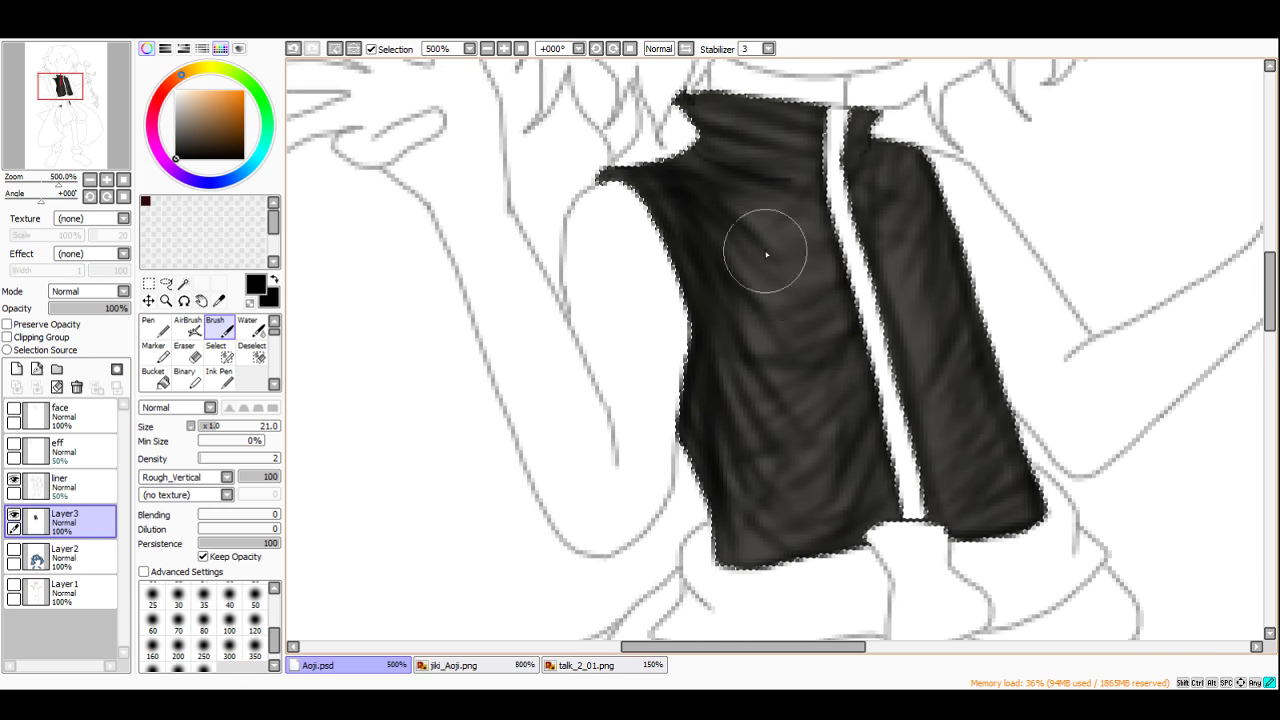
scroll(750, 230, "down", 2)
scroll(760, 265, "down", 2)
scroll(709, 237, "up", 6)
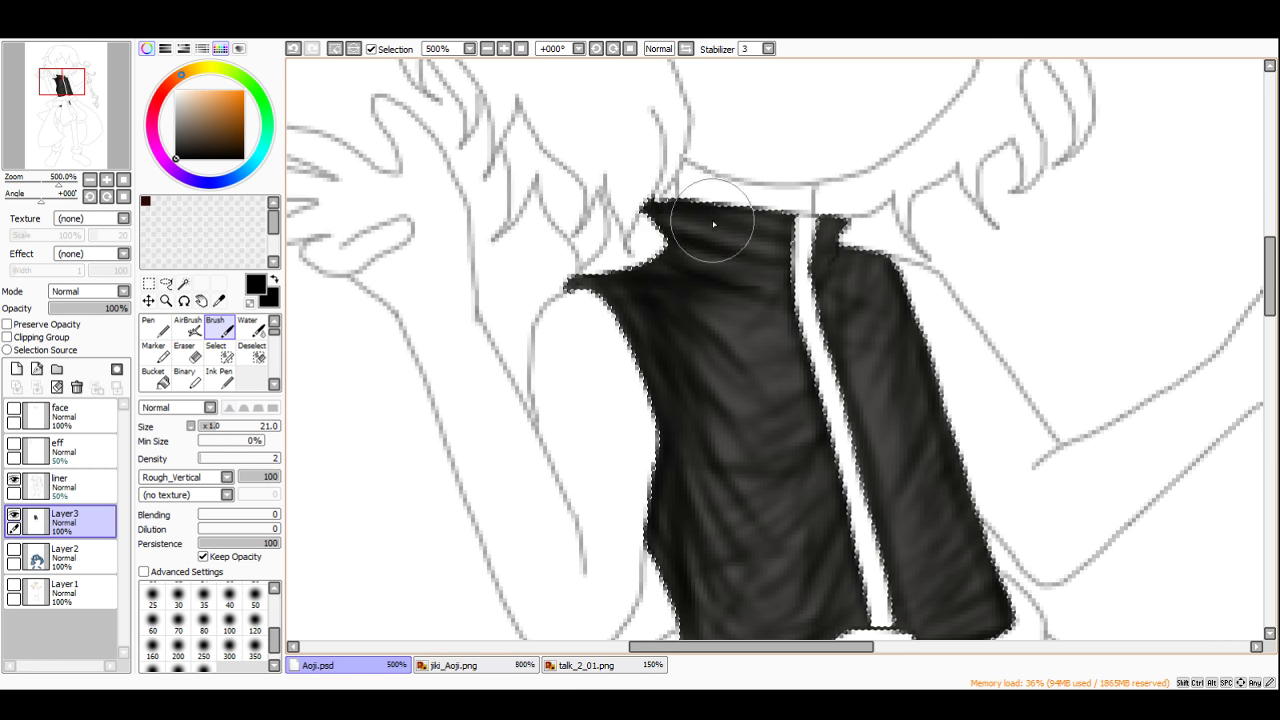
scroll(714, 224, "down", 2)
scroll(706, 263, "up", 3)
Step: Sample the top's dark grey, set the brush density to 4 and soften the folds on the top's left half
left_click(650, 284, "alt")
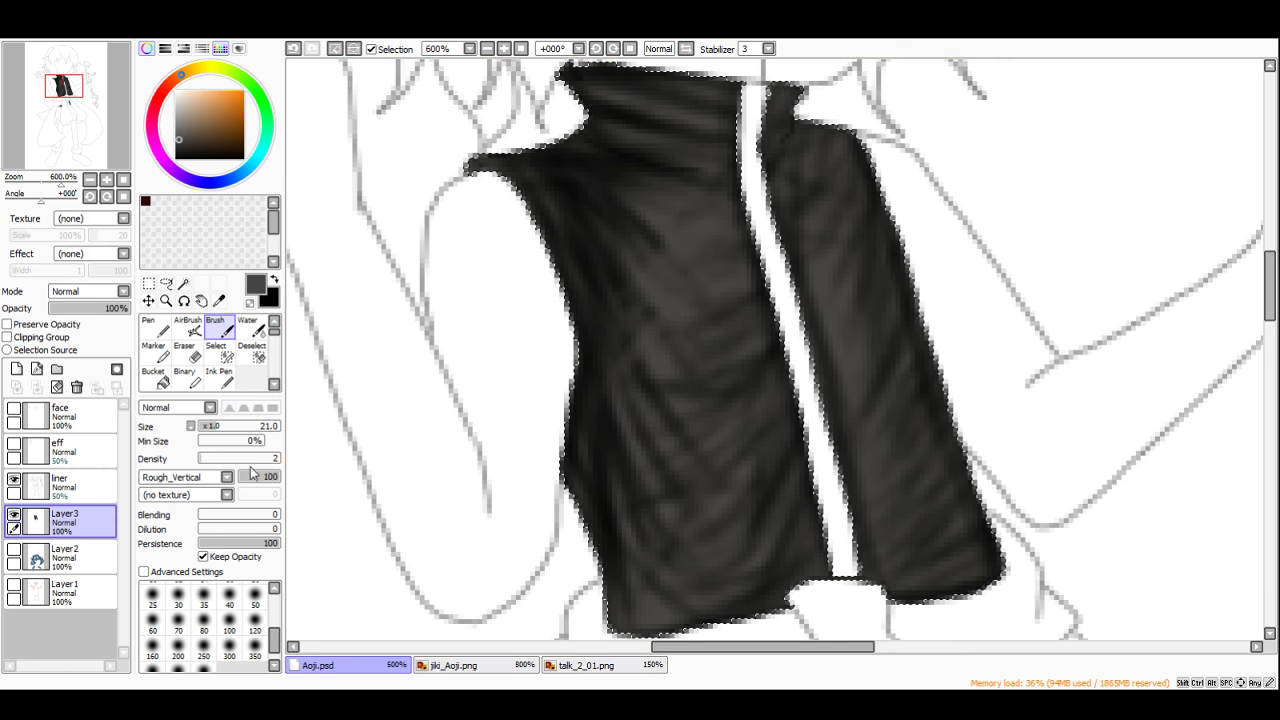
left_click(205, 457)
mouse_move(703, 266)
left_mouse_down()
mouse_move(645, 325)
mouse_move(615, 420)
left_mouse_up()
left_click_drag(706, 330, 665, 415)
mouse_move(713, 358)
left_mouse_down()
mouse_move(694, 380)
mouse_move(674, 472)
left_mouse_up()
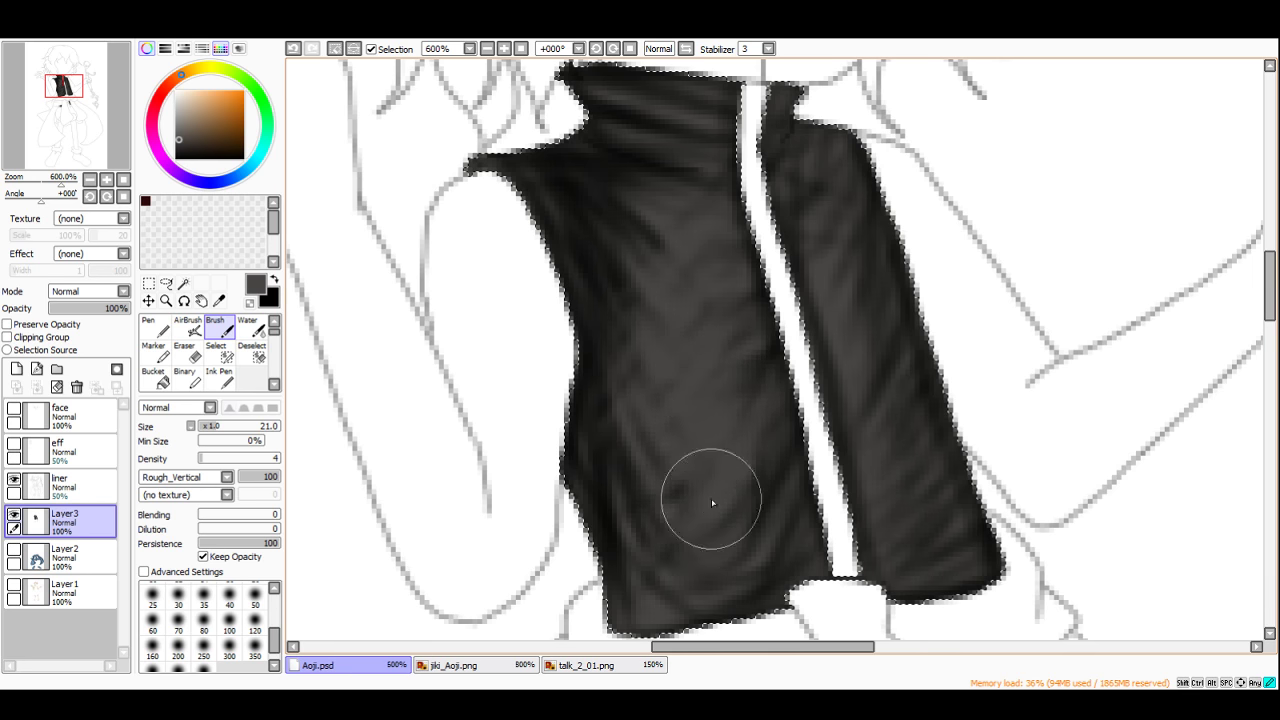
scroll(711, 499, "down", 7)
scroll(878, 351, "up", 4)
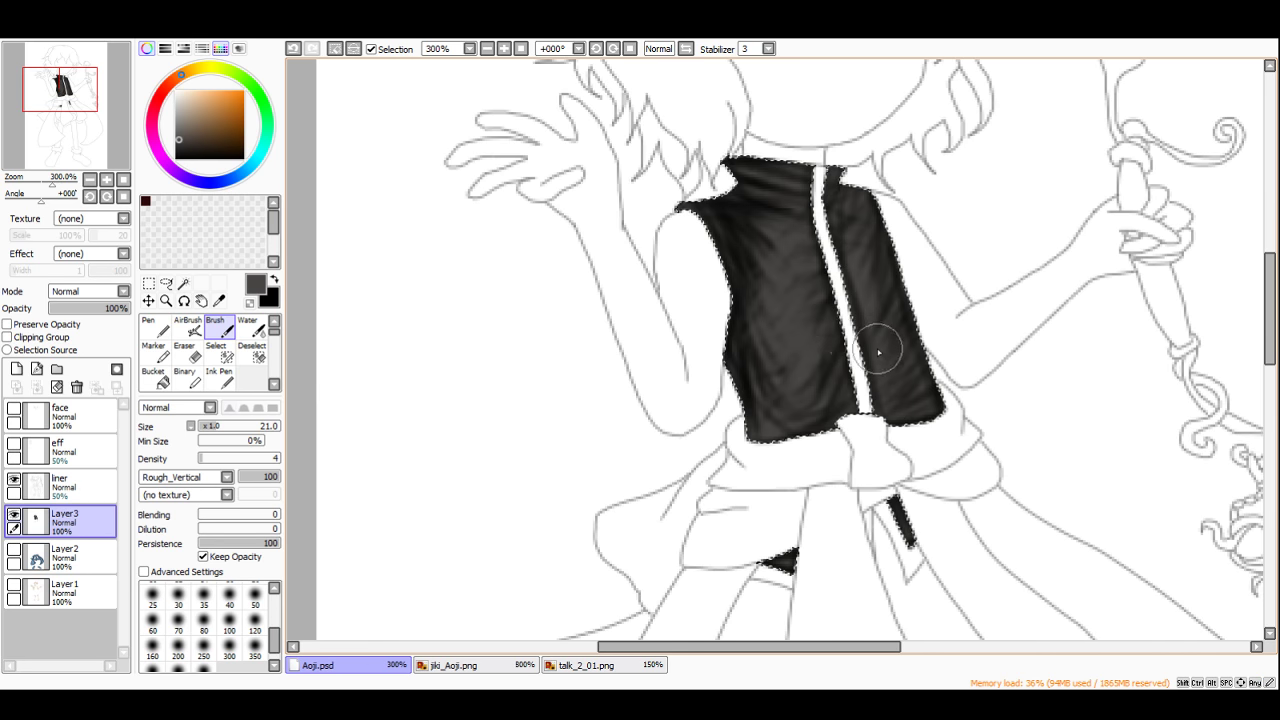
Step: Undo the fold strokes on both halves of the top, back to the folds around the collar and left shoulder
key("ctrl+z")
key("ctrl+z")
key("ctrl+z")
key("ctrl+z")
key("ctrl+z")
key("ctrl+z")
key("ctrl+z")
key("ctrl+z")
key("ctrl+z")
key("ctrl+z")
key("ctrl+z")
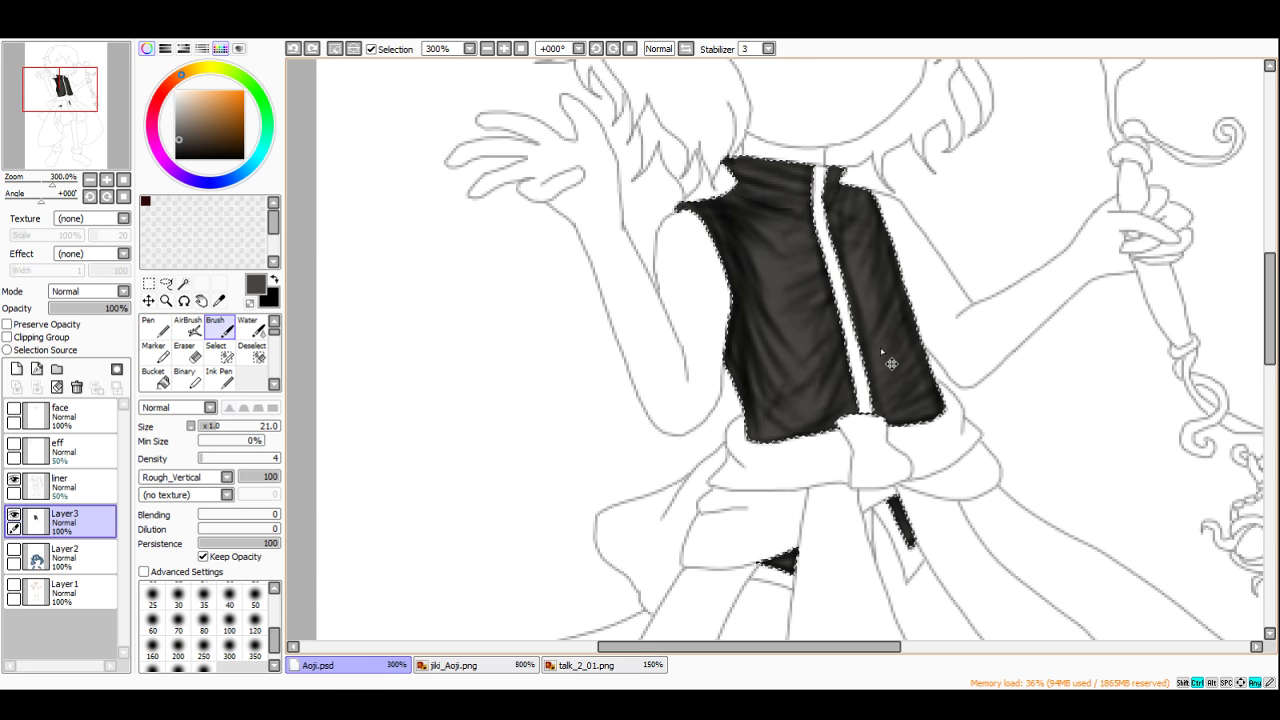
key("ctrl+z")
key("ctrl+z")
key("ctrl+z")
key("ctrl+z")
key("ctrl+z")
key("ctrl+z")
key("ctrl+z")
key("ctrl+z")
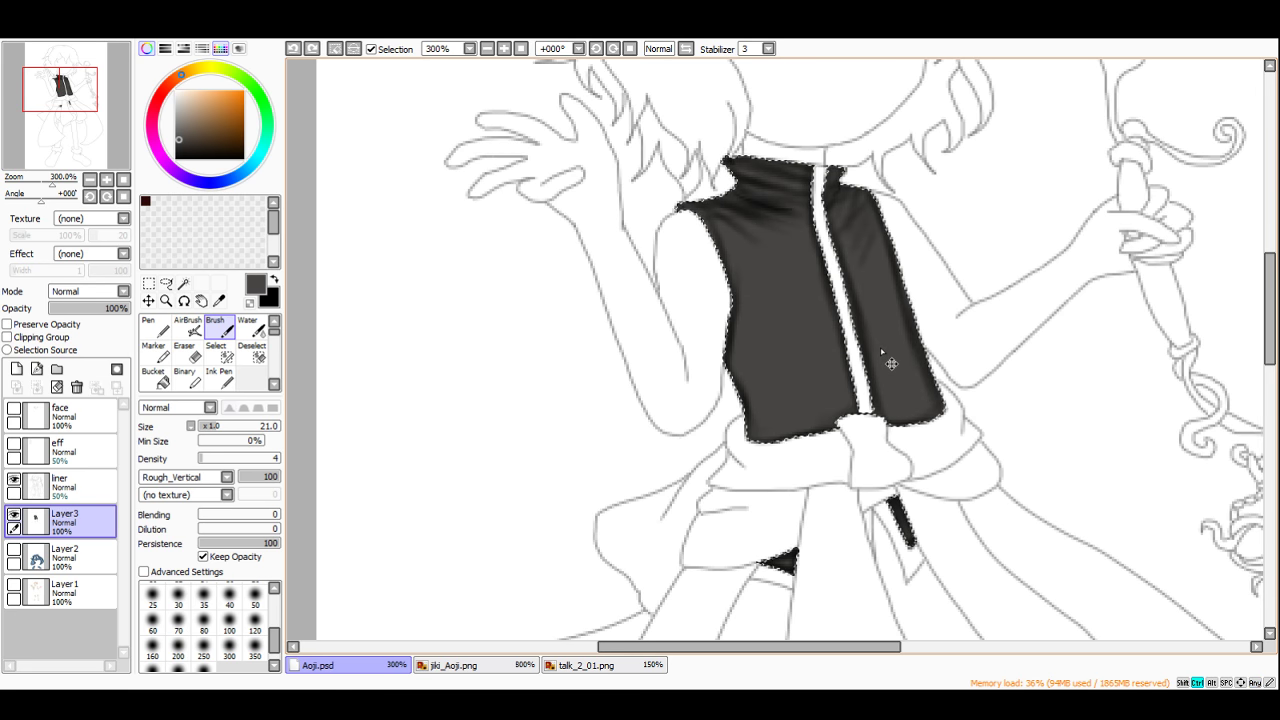
key("ctrl+z")
key("ctrl+z")
key("ctrl+z")
key("ctrl+z")
key("ctrl+z")
key("ctrl+z")
key("ctrl+z")
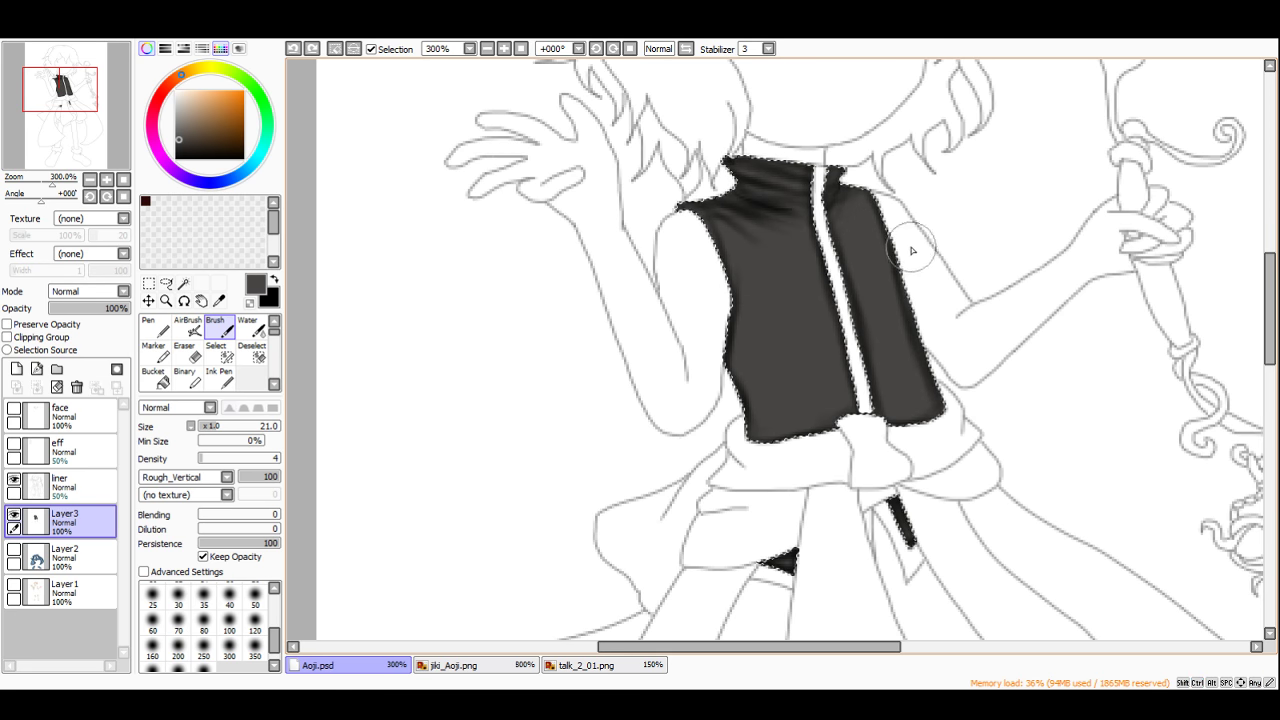
Step: Set the brush to the simple circle shape with black as the colour and a density of 30
left_click(159, 480)
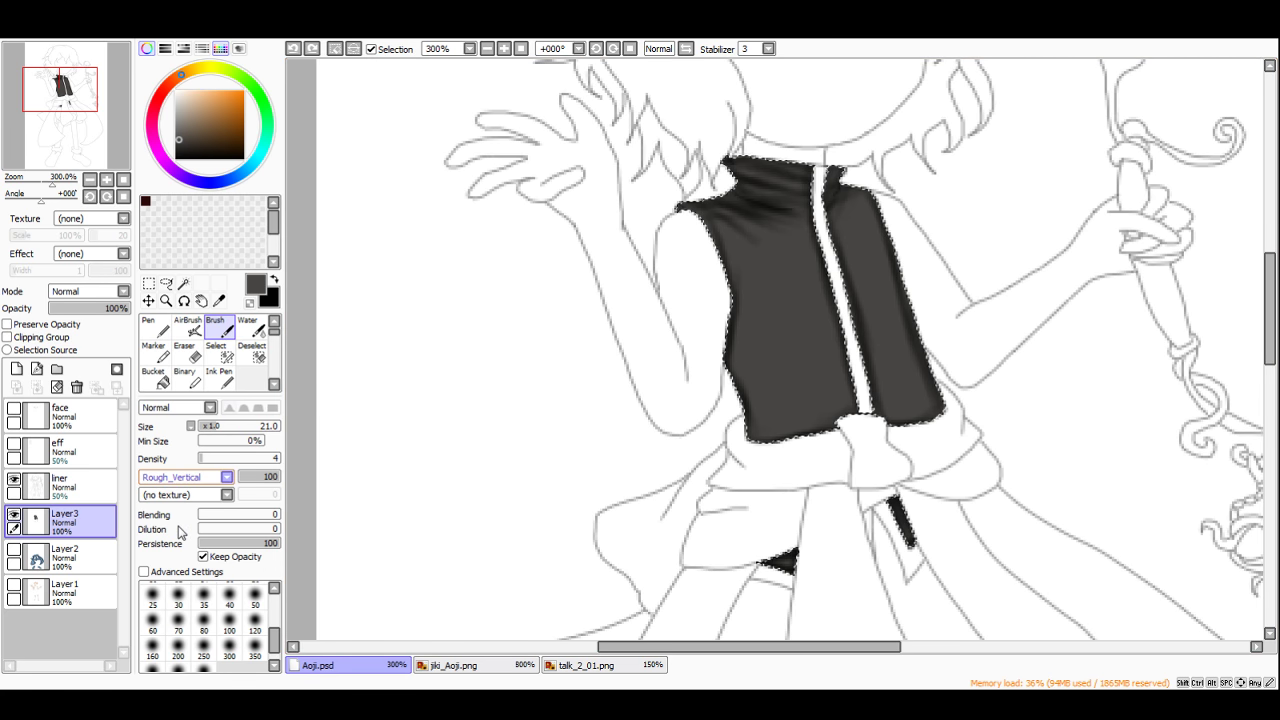
left_click(187, 482)
left_click_drag(220, 107, 176, 159)
left_click_drag(202, 458, 210, 463)
scroll(950, 266, "up", 2)
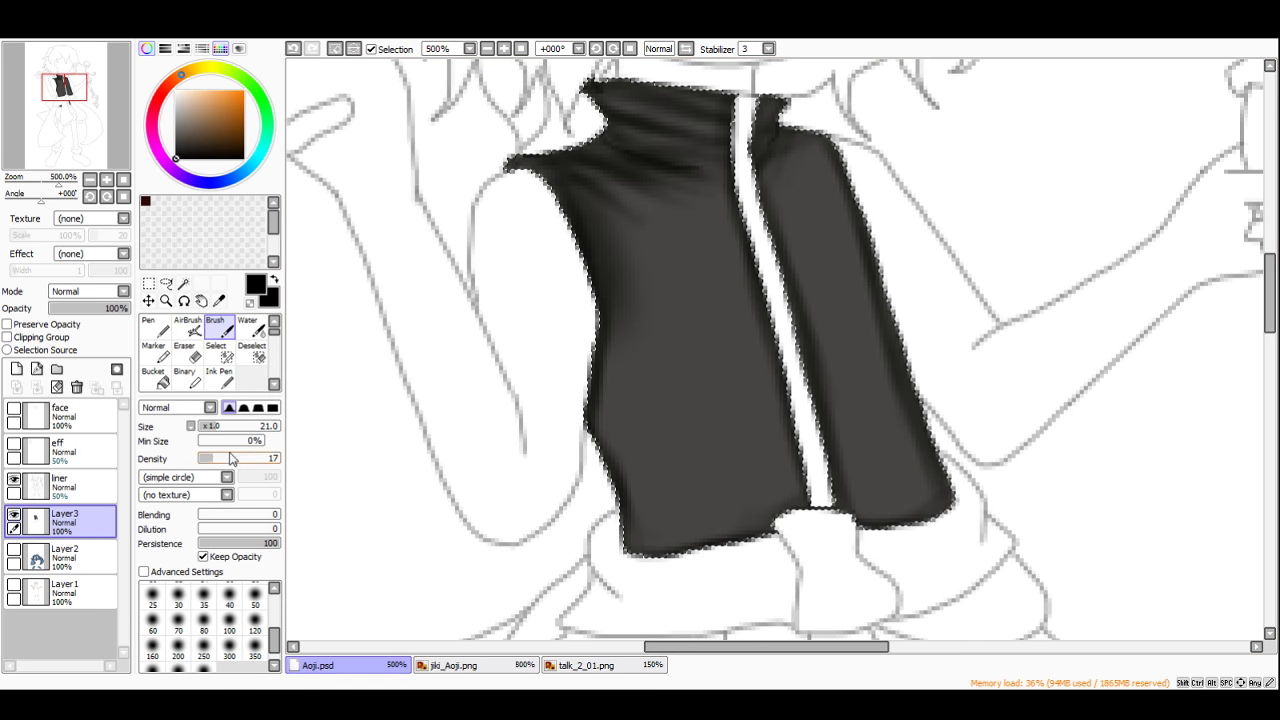
Step: Paint soft black shading along the top's left edge, beside the zip strip and across both halves
mouse_move(608, 300)
left_mouse_down()
mouse_move(600, 419)
mouse_move(619, 508)
left_mouse_up()
left_click_drag(745, 160, 776, 318)
left_click_drag(735, 135, 801, 475)
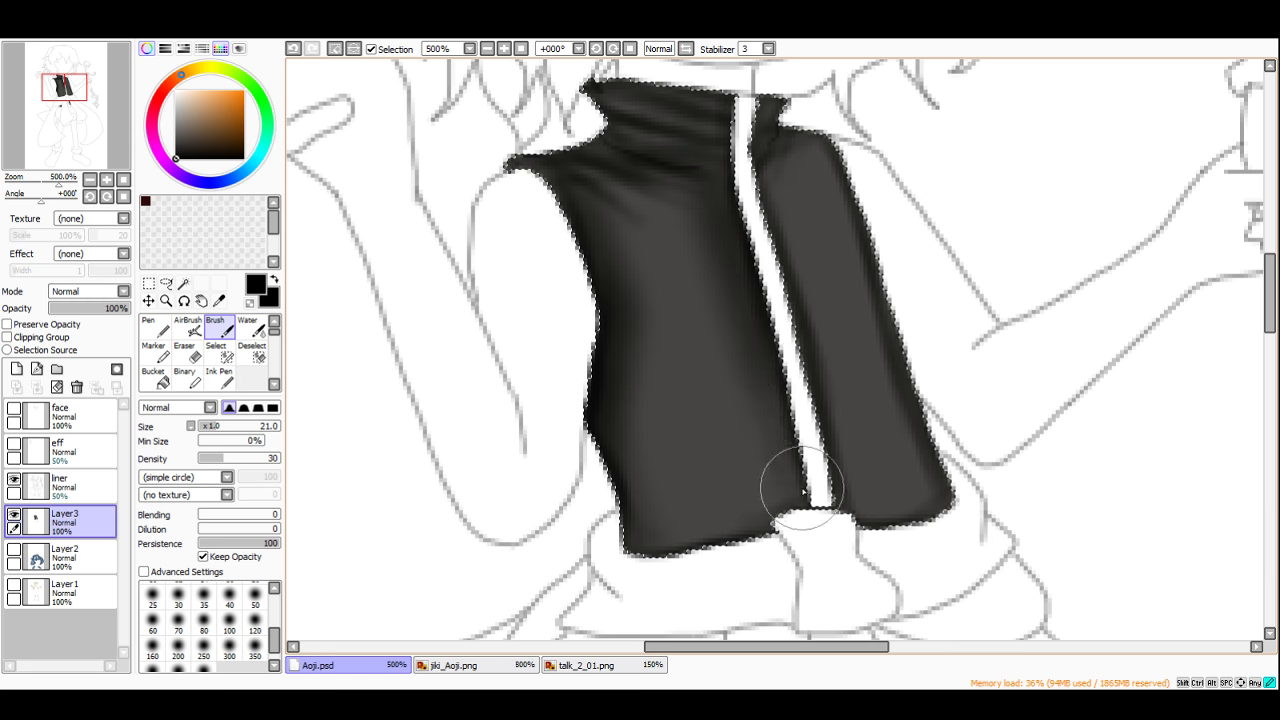
left_click_drag(772, 325, 800, 470)
mouse_move(768, 287)
left_mouse_down()
mouse_move(797, 166)
mouse_move(900, 278)
mouse_move(838, 211)
mouse_move(894, 290)
mouse_move(902, 215)
mouse_move(920, 472)
mouse_move(920, 513)
mouse_move(904, 518)
mouse_move(819, 425)
mouse_move(858, 467)
mouse_move(781, 180)
mouse_move(796, 172)
mouse_move(914, 246)
mouse_move(878, 254)
mouse_move(872, 204)
mouse_move(832, 225)
mouse_move(861, 342)
mouse_move(860, 450)
left_mouse_up()
mouse_move(643, 261)
left_mouse_down()
mouse_move(626, 359)
mouse_move(653, 386)
mouse_move(736, 338)
mouse_move(718, 443)
mouse_move(745, 449)
mouse_move(665, 575)
left_mouse_up()
mouse_move(735, 521)
left_mouse_down()
mouse_move(736, 467)
mouse_move(706, 451)
mouse_move(666, 518)
mouse_move(698, 326)
mouse_move(638, 246)
mouse_move(604, 158)
mouse_move(554, 130)
left_mouse_up()
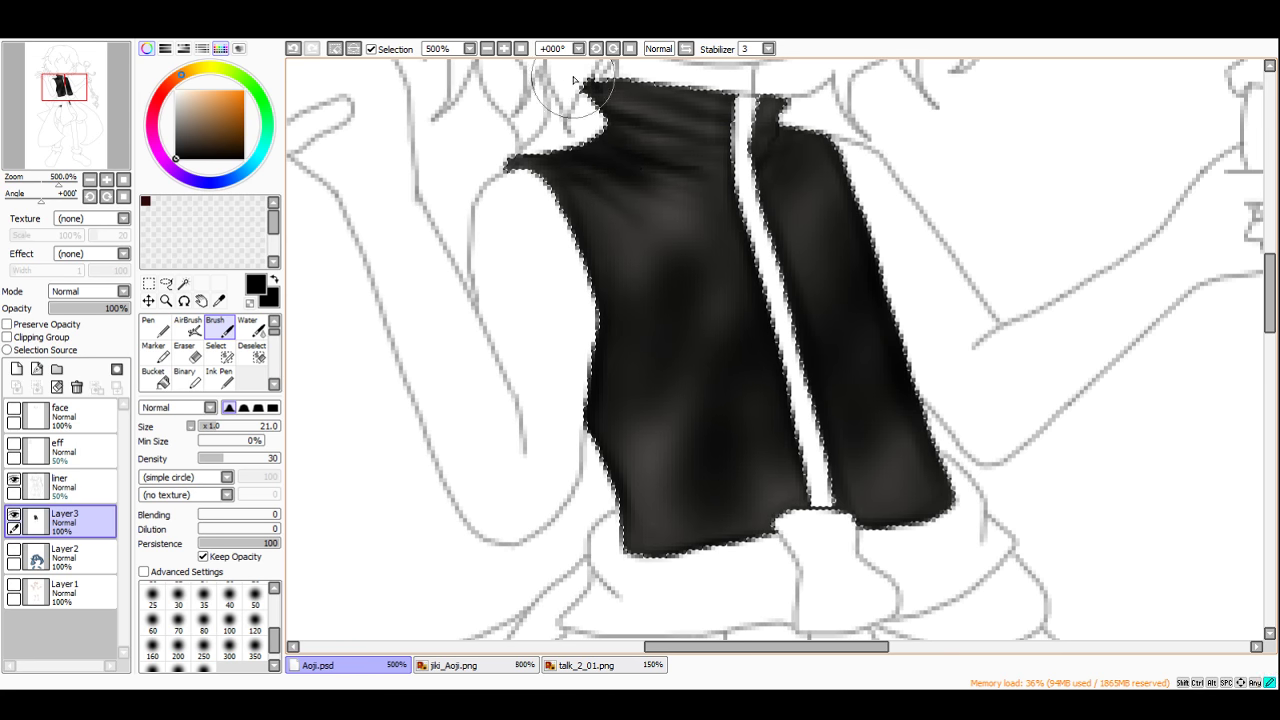
Step: Deepen the soft black shading on the top's left half, from the armhole down to the lower corner
scroll(604, 160, "down", 5)
scroll(648, 282, "up", 4)
scroll(715, 392, "down", 6)
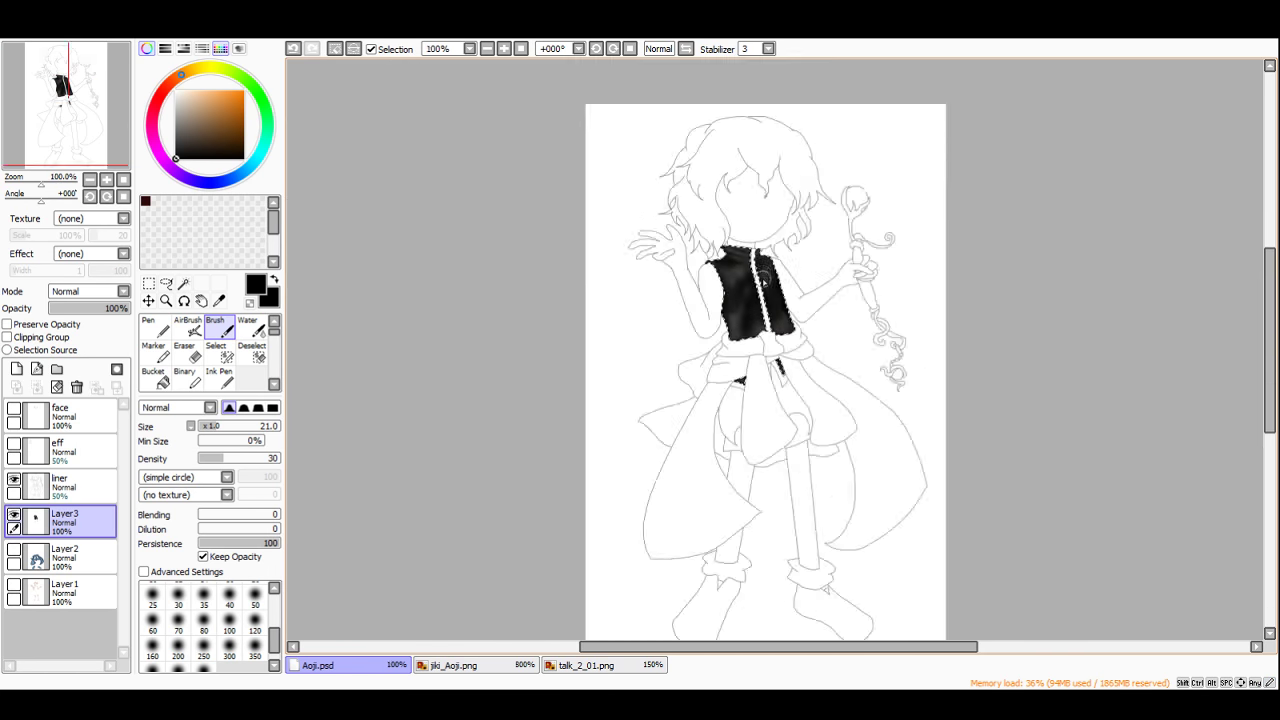
scroll(805, 420, "up", 5)
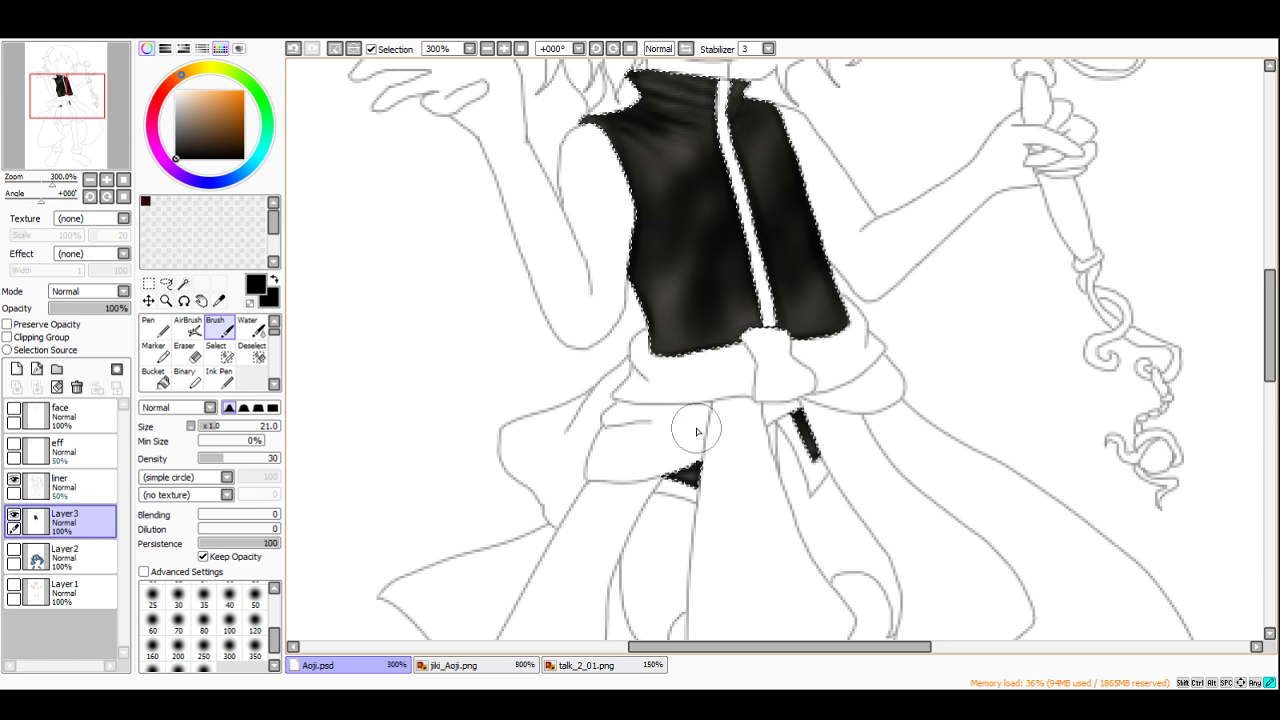
scroll(721, 456, "down", 5)
scroll(640, 357, "up", 7)
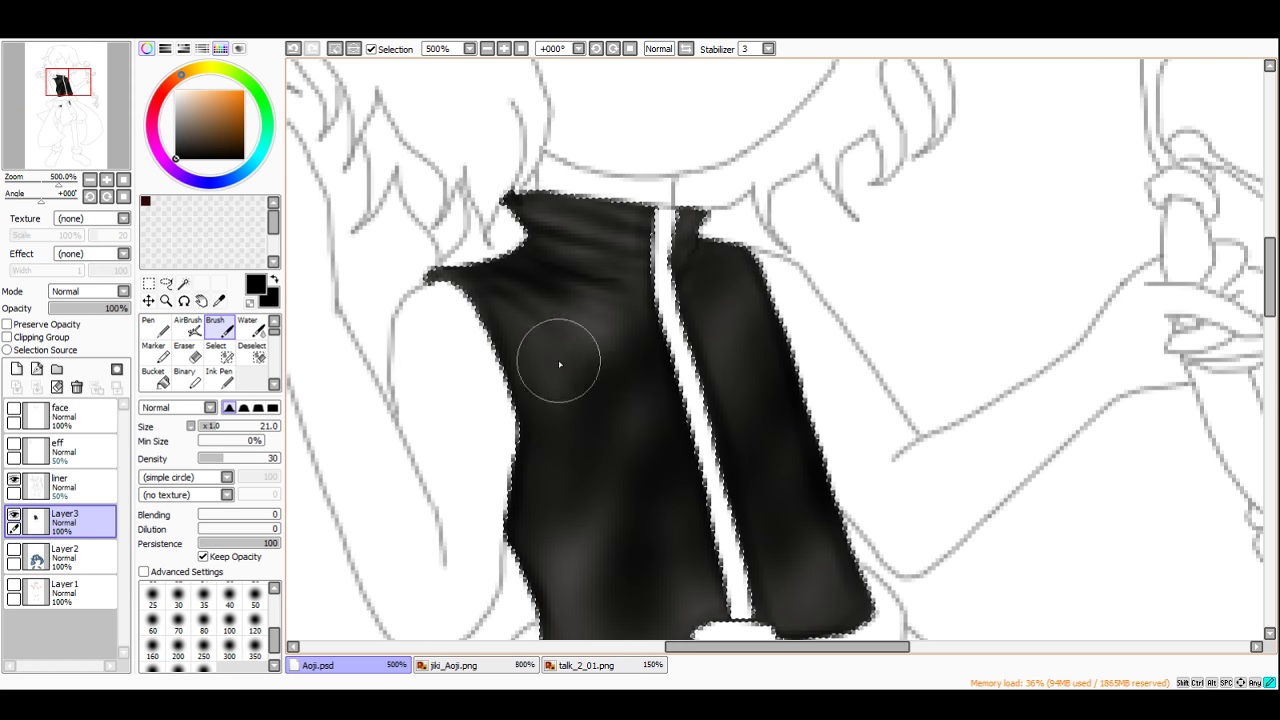
scroll(600, 460, "down", 6)
scroll(494, 443, "up", 6)
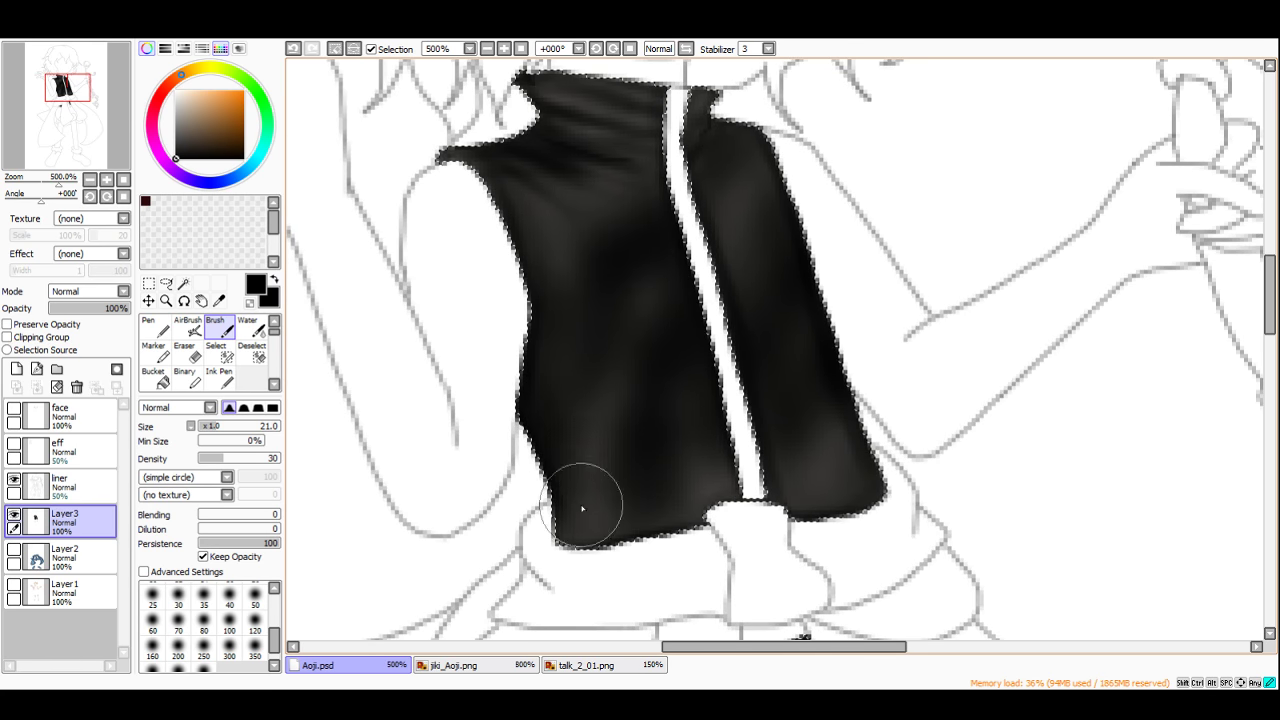
left_click_drag(571, 280, 537, 195)
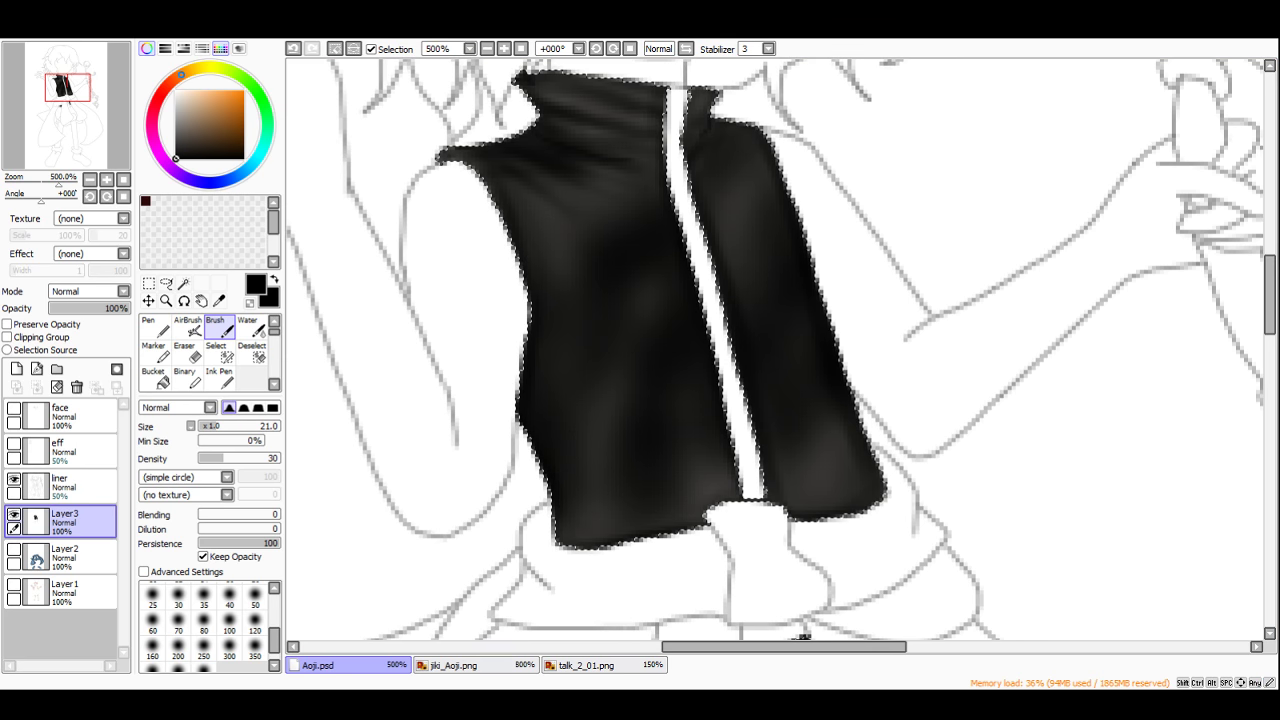
Step: Sample the shirt's dark grey from the jiki_Aoji.png reference, return to Aoji.psd and set the brush size to 9
left_click(472, 668)
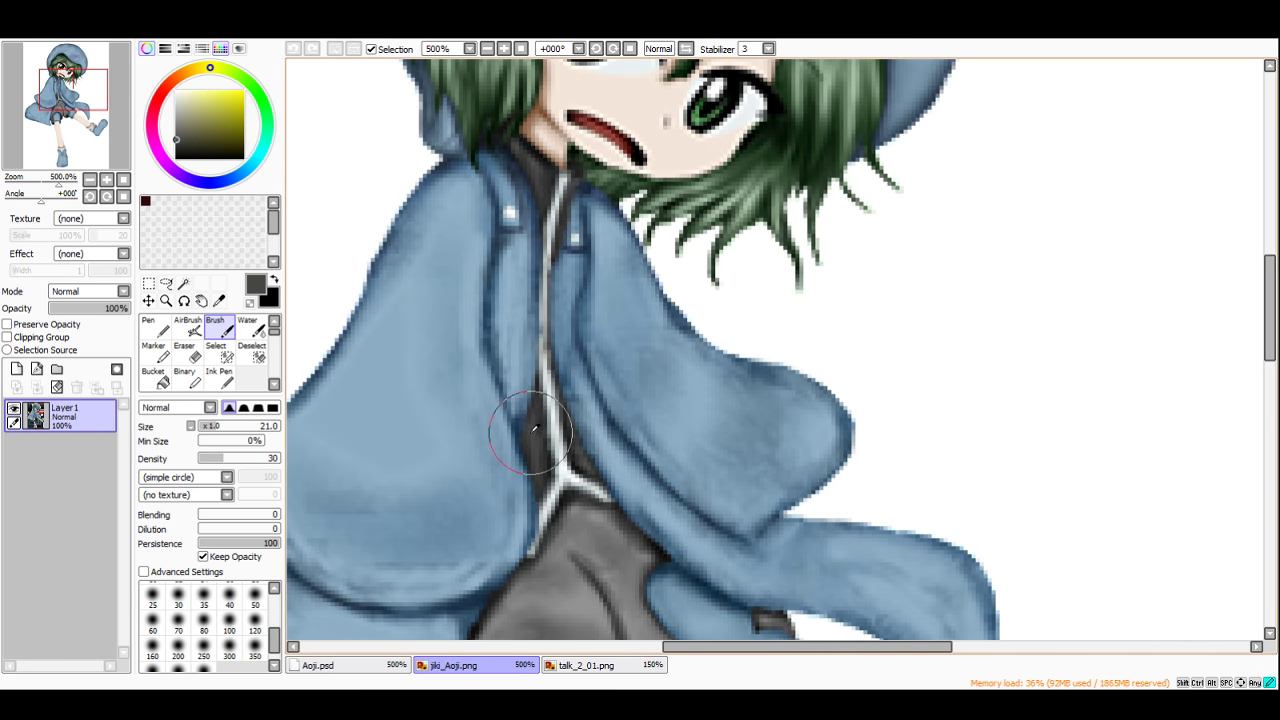
left_click(390, 666)
key("bracketleft")
key("bracketleft")
key("bracketleft")
key("bracketleft")
key("bracketleft")
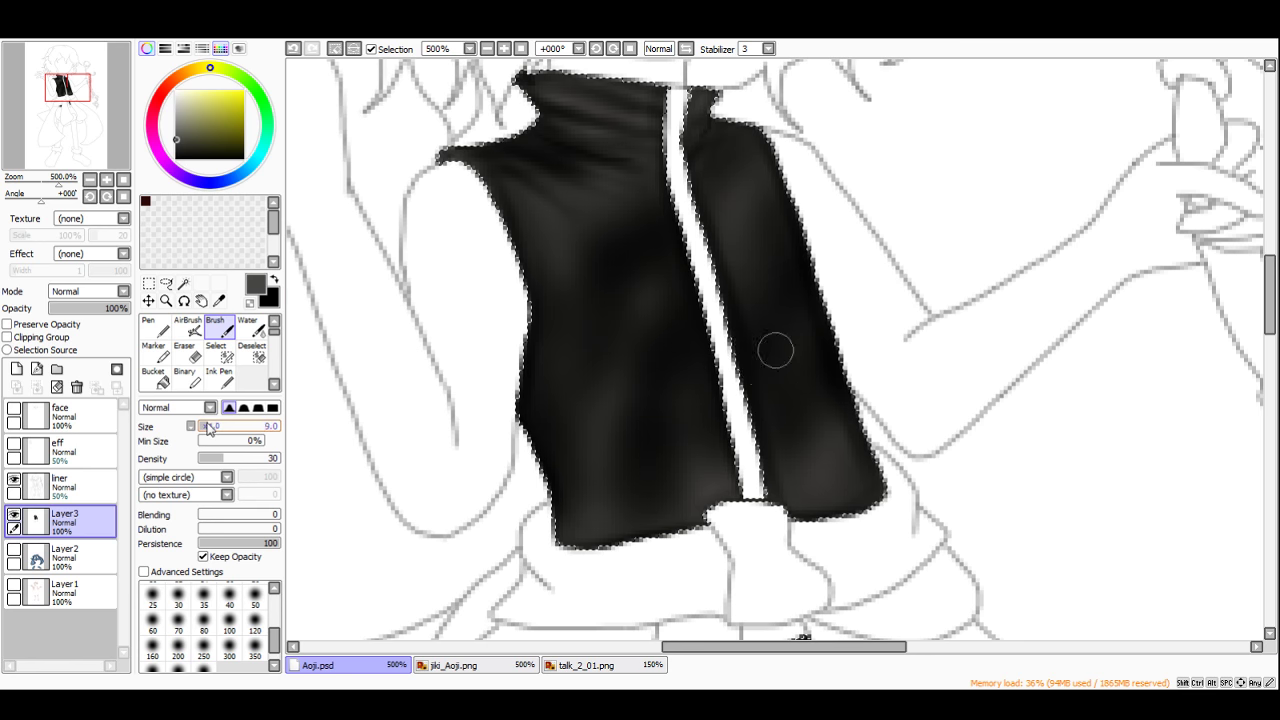
Step: Try painting narrow dark grey highlights on the top's left half and undo them
mouse_move(628, 322)
left_mouse_down()
mouse_move(649, 351)
mouse_move(647, 408)
left_mouse_up()
scroll(622, 275, "down", 4)
scroll(650, 255, "up", 2)
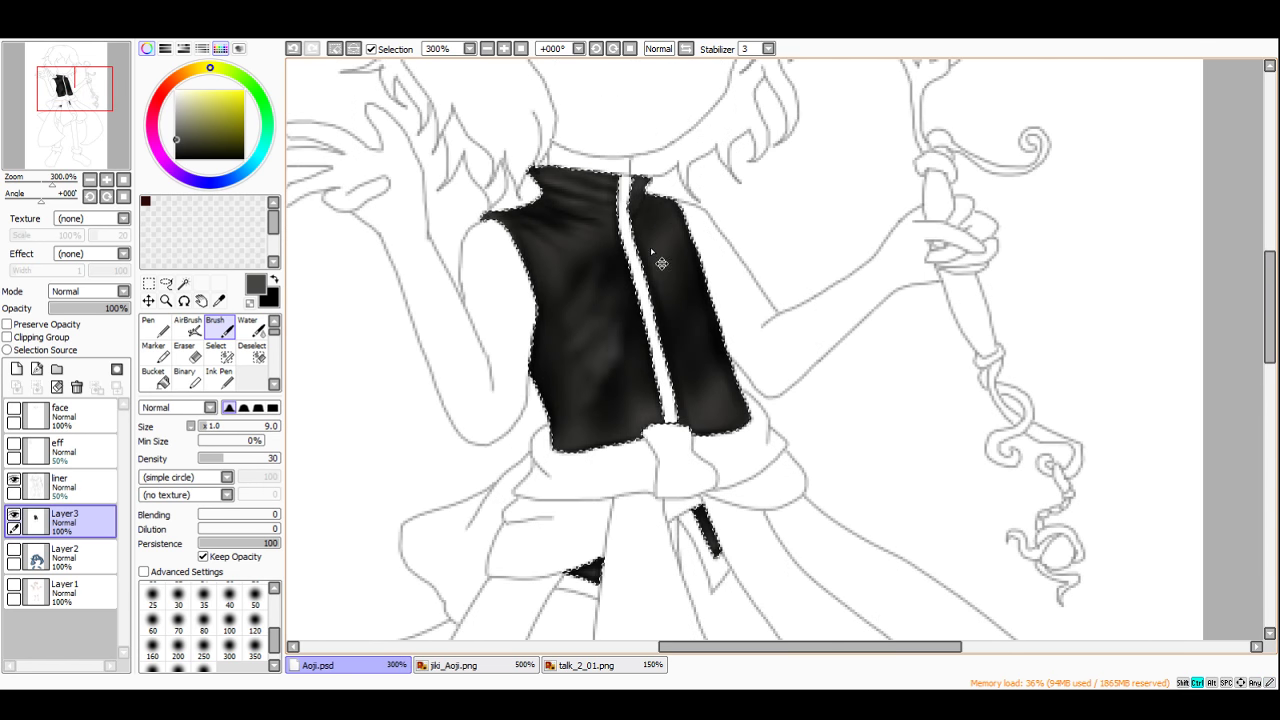
key("ctrl+z")
key("ctrl+z")
key("ctrl+z")
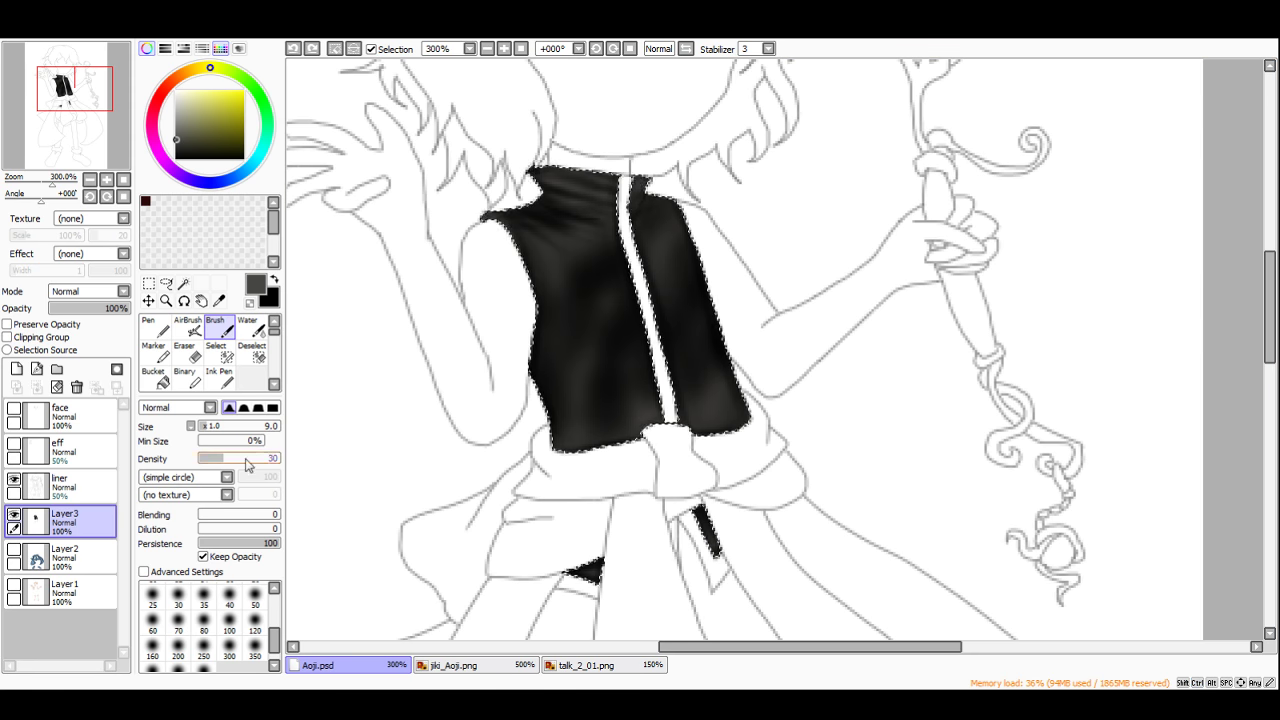
Step: Set the brush size to 16 and paint soft dark grey highlights down the middle of the top's left half
scroll(527, 311, "up", 1)
scroll(527, 311, "up", 1)
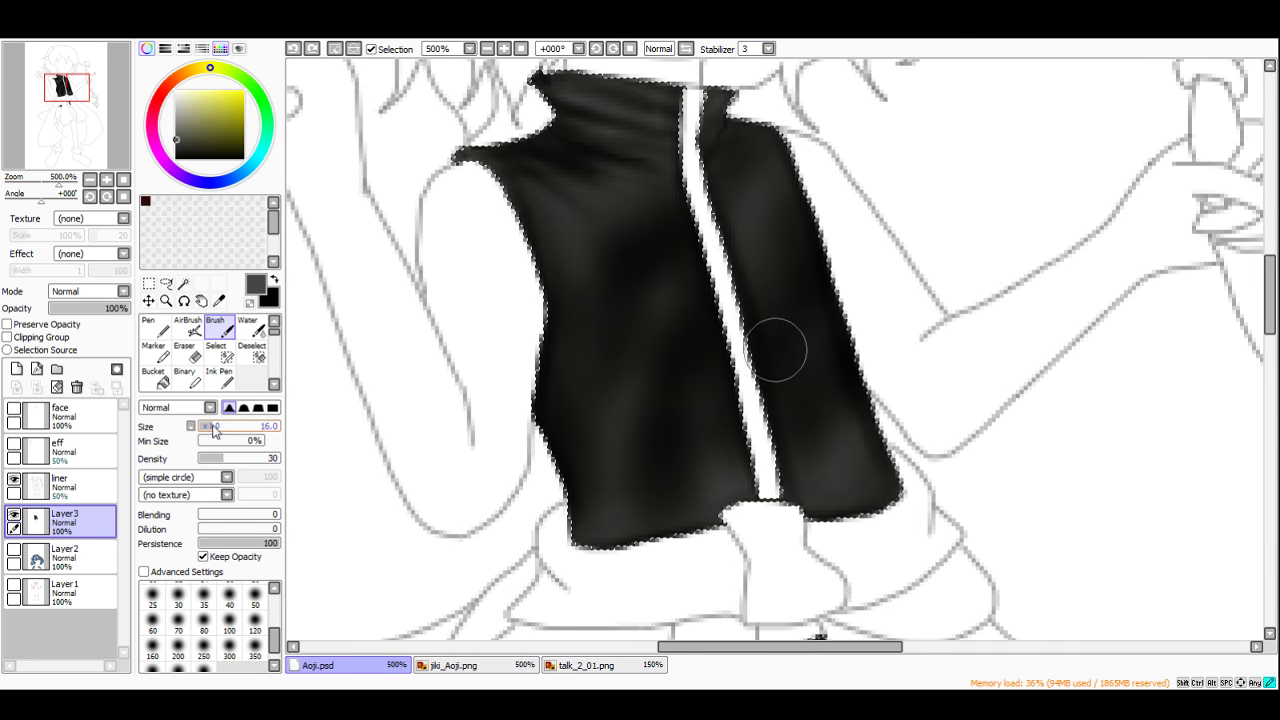
key("bracketright")
key("bracketright")
key("bracketright")
key("bracketright")
mouse_move(628, 242)
left_mouse_down()
mouse_move(630, 288)
mouse_move(666, 274)
mouse_move(667, 370)
mouse_move(665, 278)
left_mouse_up()
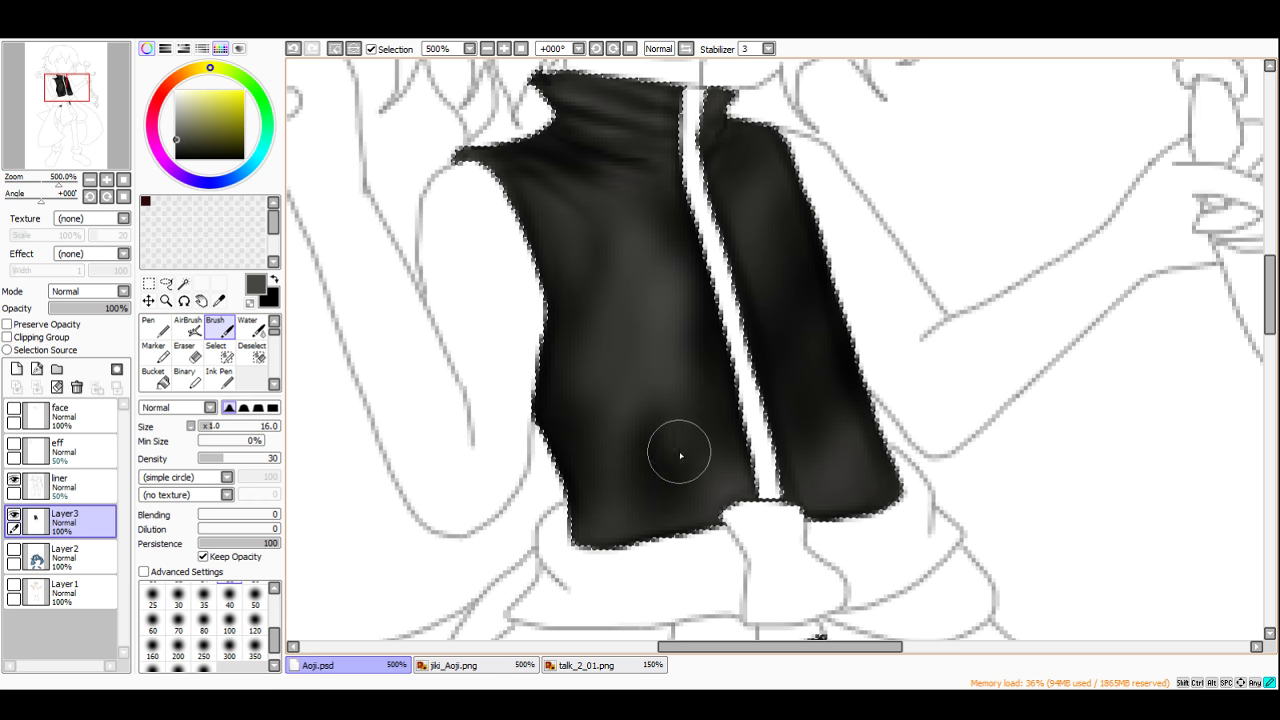
mouse_move(680, 456)
left_mouse_down()
mouse_move(666, 443)
mouse_move(661, 488)
left_mouse_up()
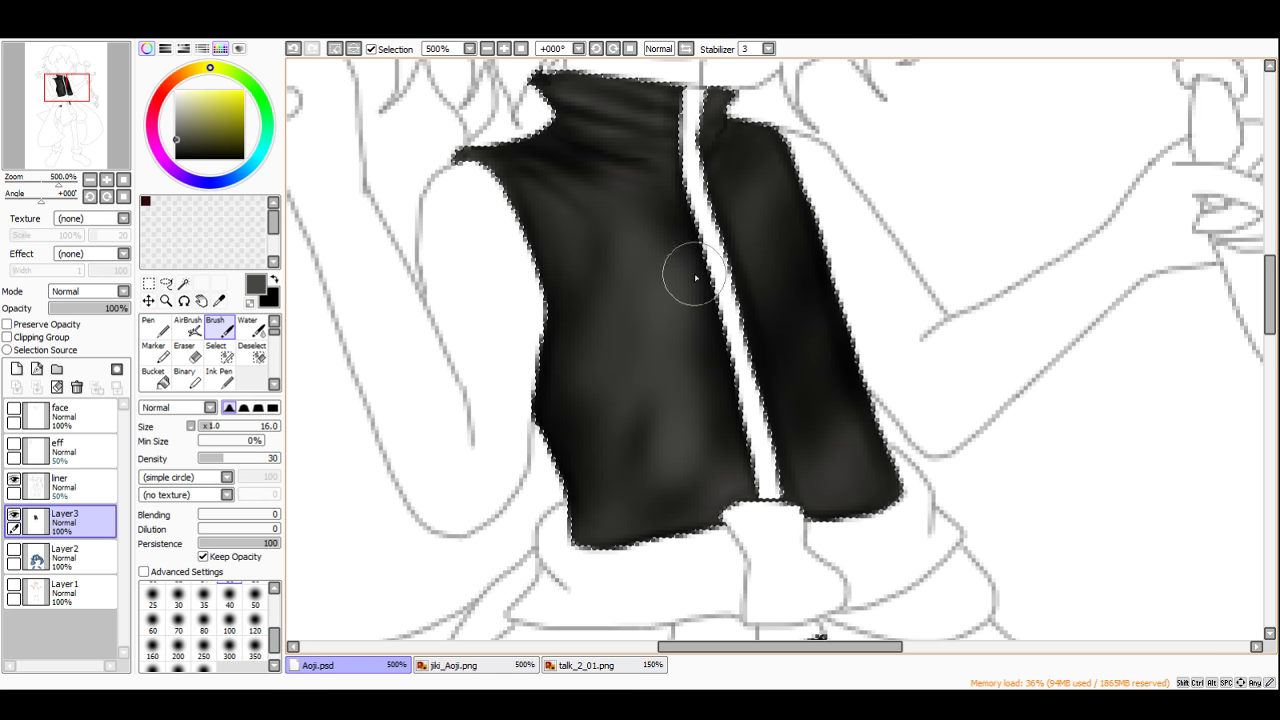
Step: Paint a soft dark grey highlight down the middle of the top's right half
mouse_move(758, 180)
left_mouse_down()
mouse_move(823, 371)
mouse_move(812, 389)
left_mouse_up()
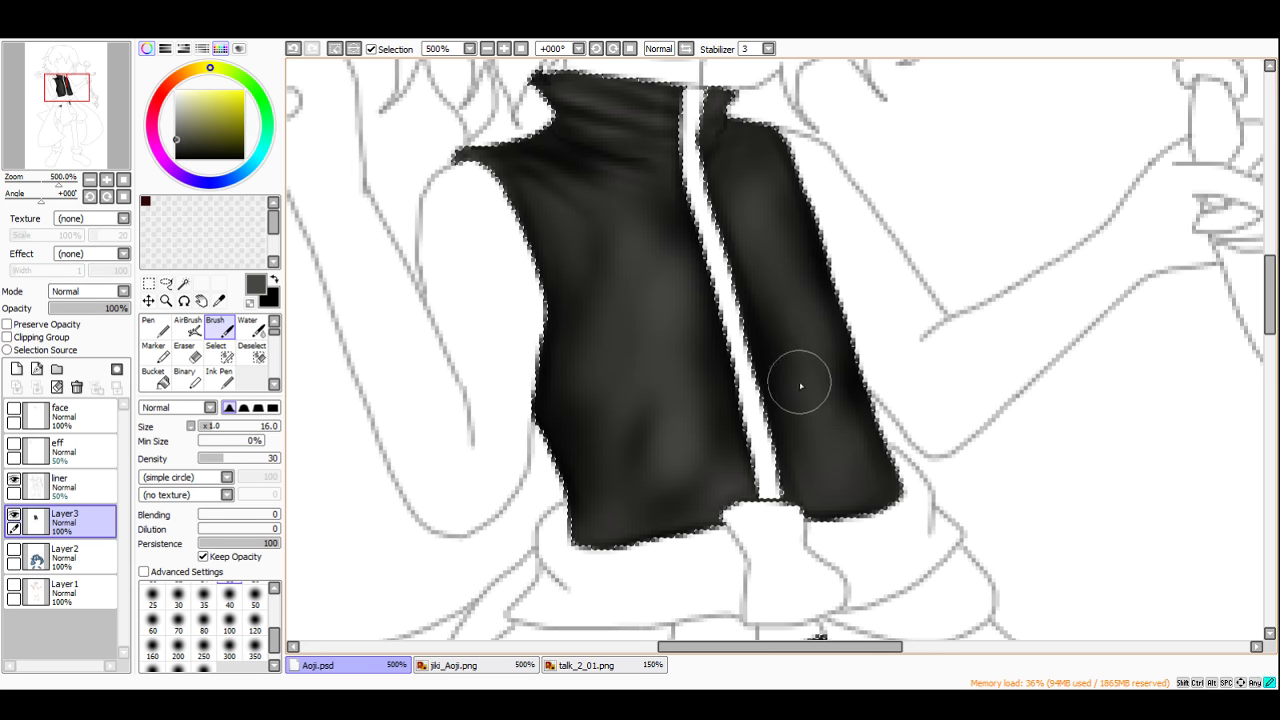
scroll(778, 208, "down", 4)
scroll(820, 250, "down", 1)
scroll(712, 325, "up", 4)
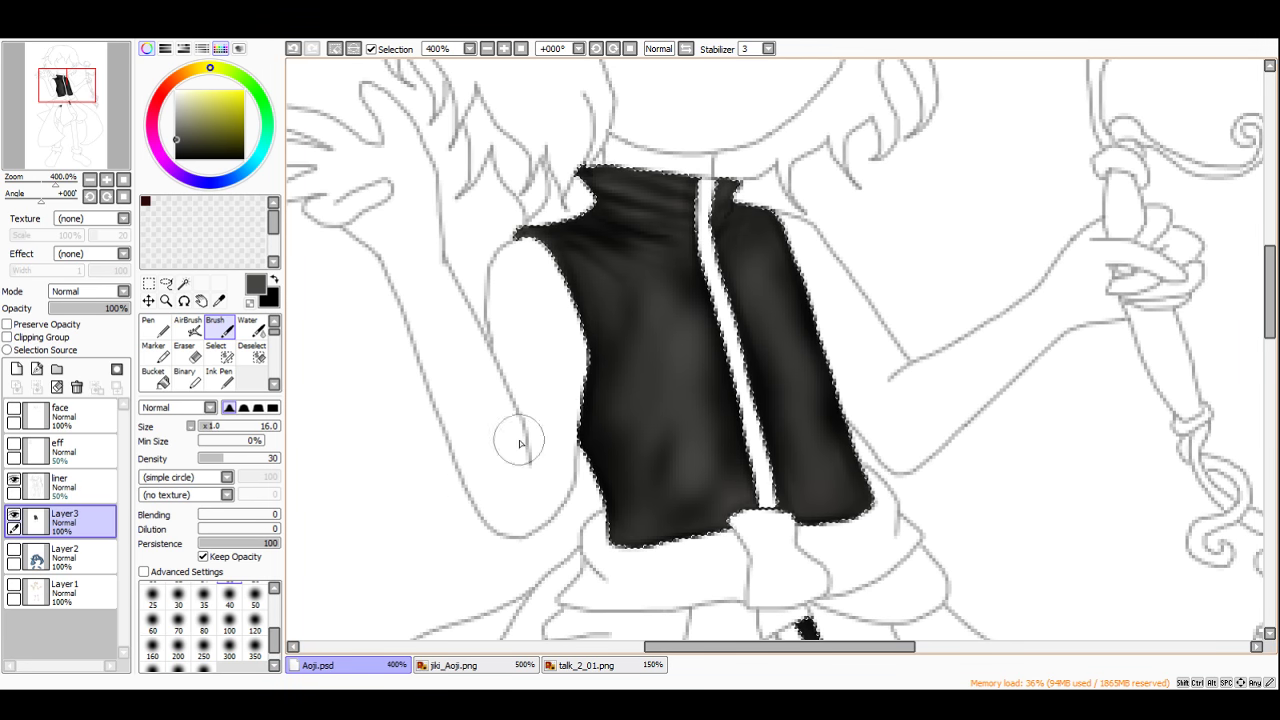
Step: Set the brush to the Rough_Vertical shape with a density of 6 and a size of 24
scroll(519, 443, "up", 1)
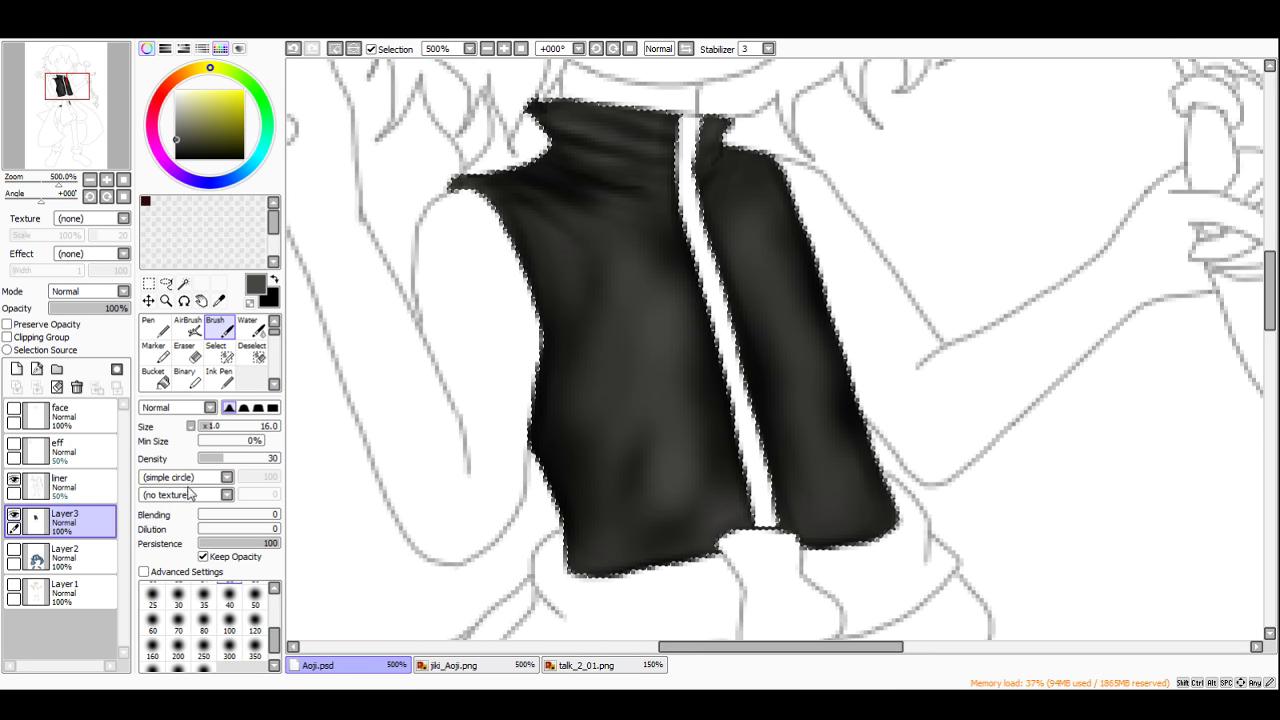
left_click(193, 632)
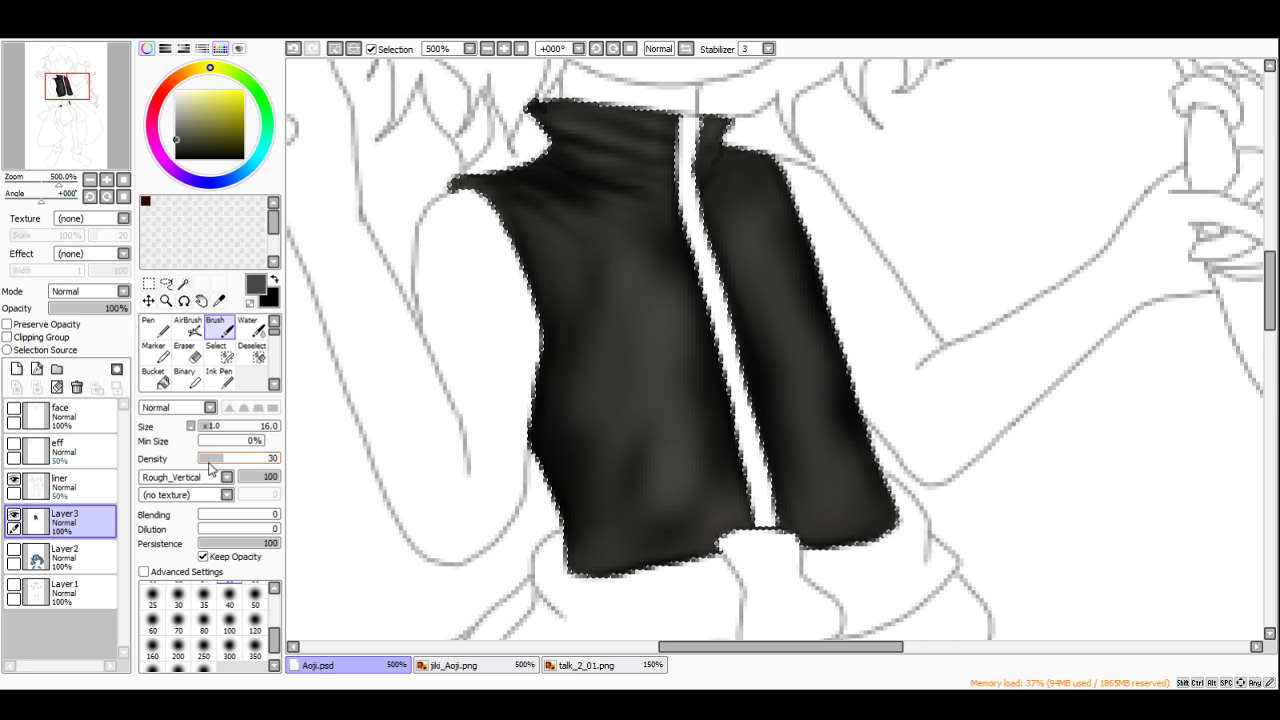
left_click(218, 426)
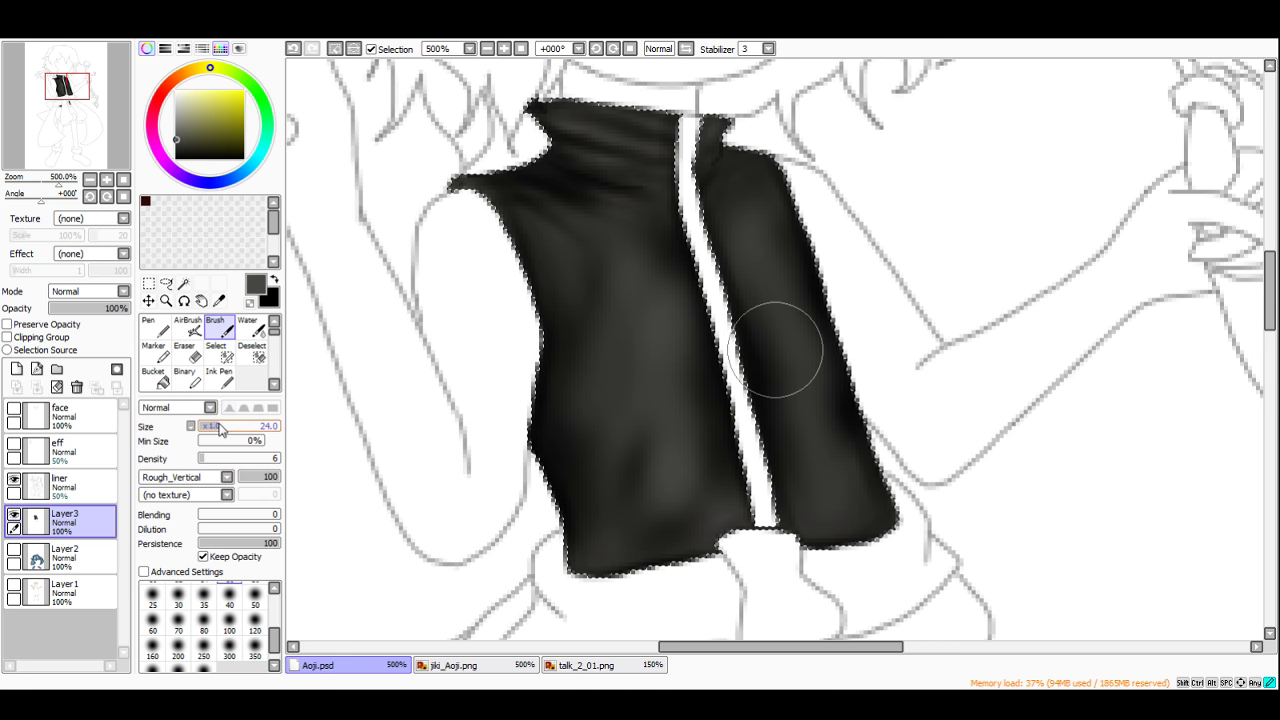
scroll(640, 356, "up", 1)
Step: Try painting streaky dark grey highlights down the top's left half and undo them
mouse_move(636, 228)
left_mouse_down()
mouse_move(606, 367)
mouse_move(617, 372)
mouse_move(587, 462)
mouse_move(593, 476)
mouse_move(632, 463)
mouse_move(638, 473)
mouse_move(645, 494)
mouse_move(626, 525)
left_mouse_up()
mouse_move(673, 474)
left_mouse_down()
mouse_move(691, 509)
mouse_move(709, 411)
left_mouse_up()
scroll(686, 340, "down", 4)
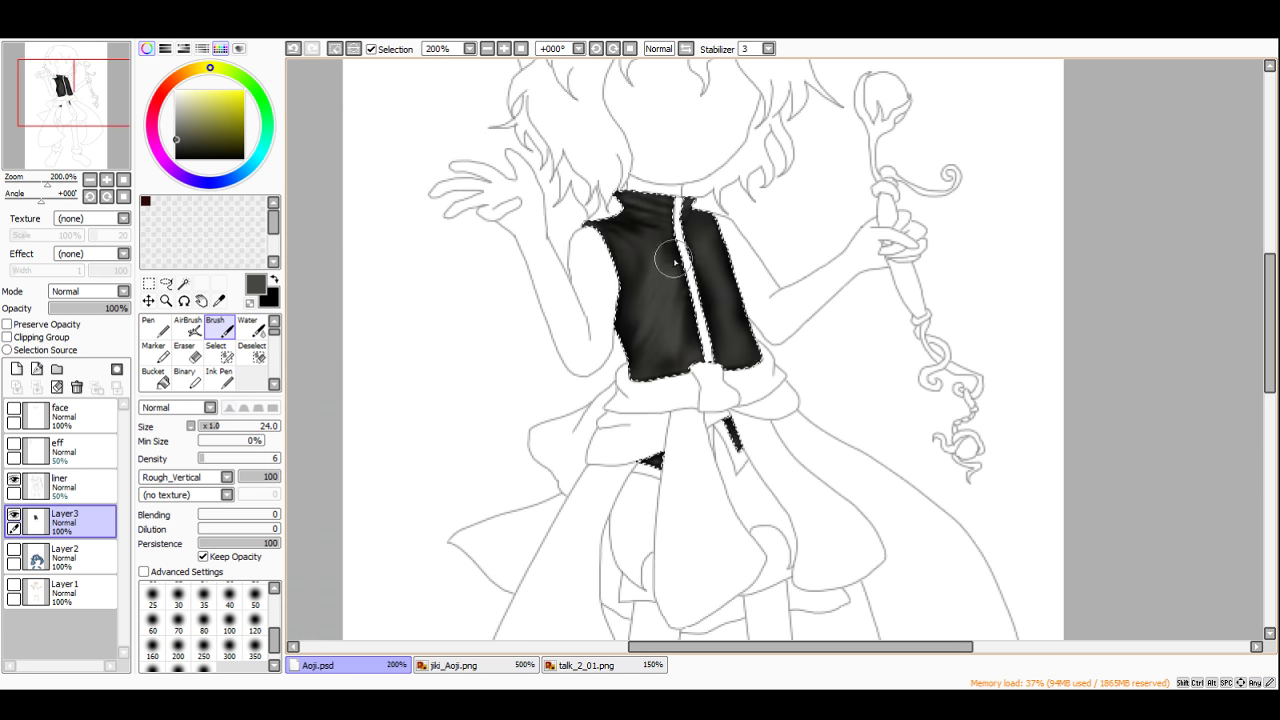
scroll(714, 230, "down", 1)
scroll(752, 260, "up", 3)
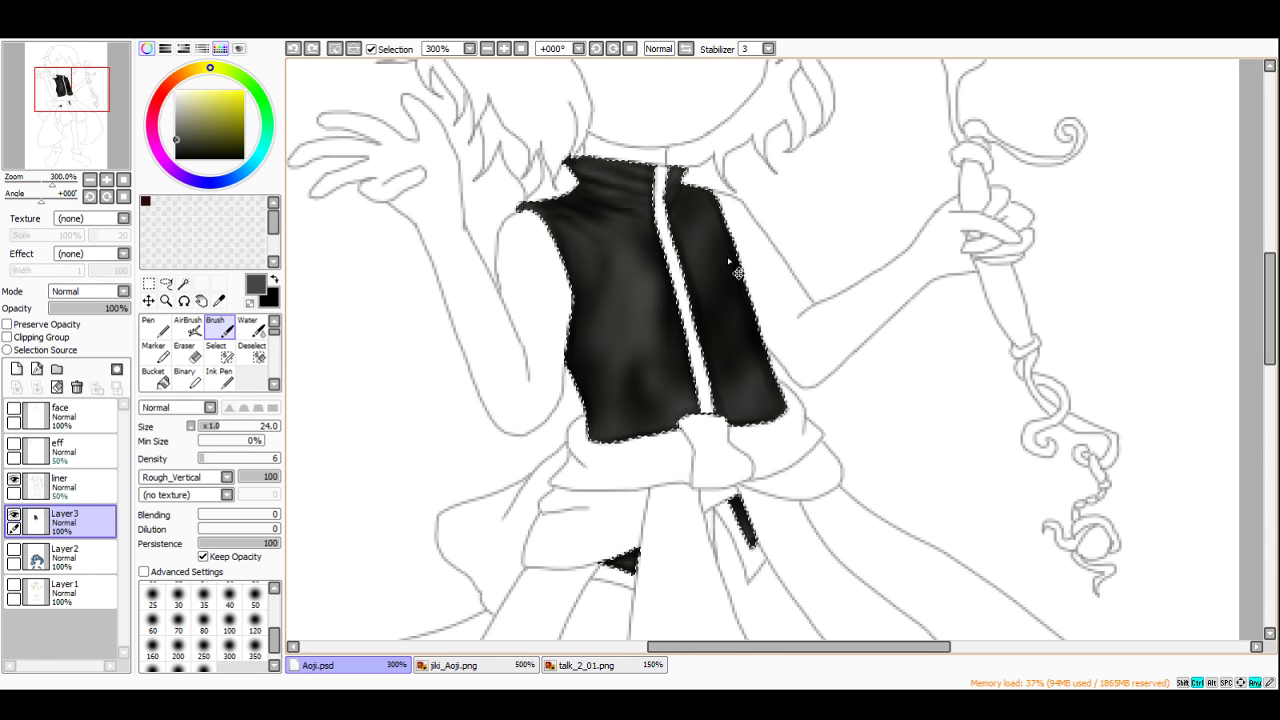
Step: Paint diagonal dark grey fold highlights over the black shading on the top's left half, from chest to hem
scroll(635, 263, "up", 2)
scroll(635, 263, "up", 1)
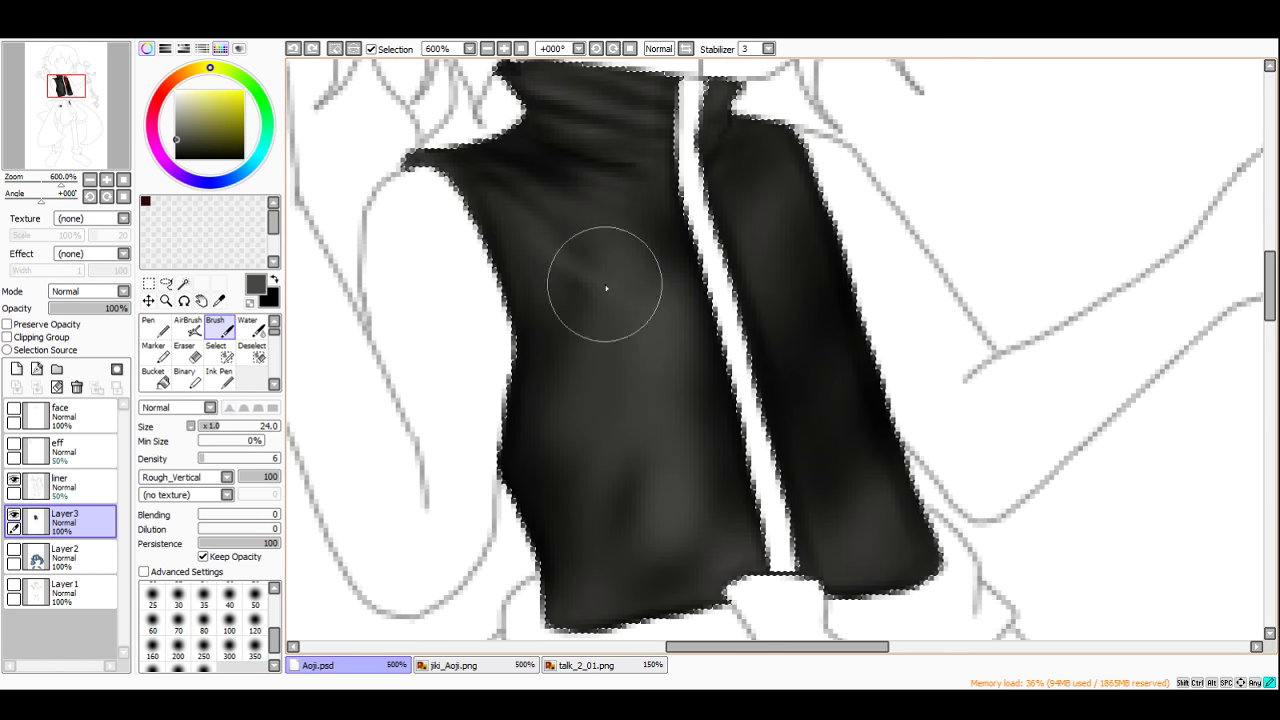
mouse_move(618, 365)
left_mouse_down()
mouse_move(660, 433)
mouse_move(586, 354)
mouse_move(662, 483)
mouse_move(549, 323)
mouse_move(688, 529)
mouse_move(663, 413)
mouse_move(699, 455)
mouse_move(643, 363)
mouse_move(650, 491)
mouse_move(605, 451)
mouse_move(555, 433)
mouse_move(640, 530)
mouse_move(588, 515)
left_mouse_up()
scroll(588, 515, "down", 7)
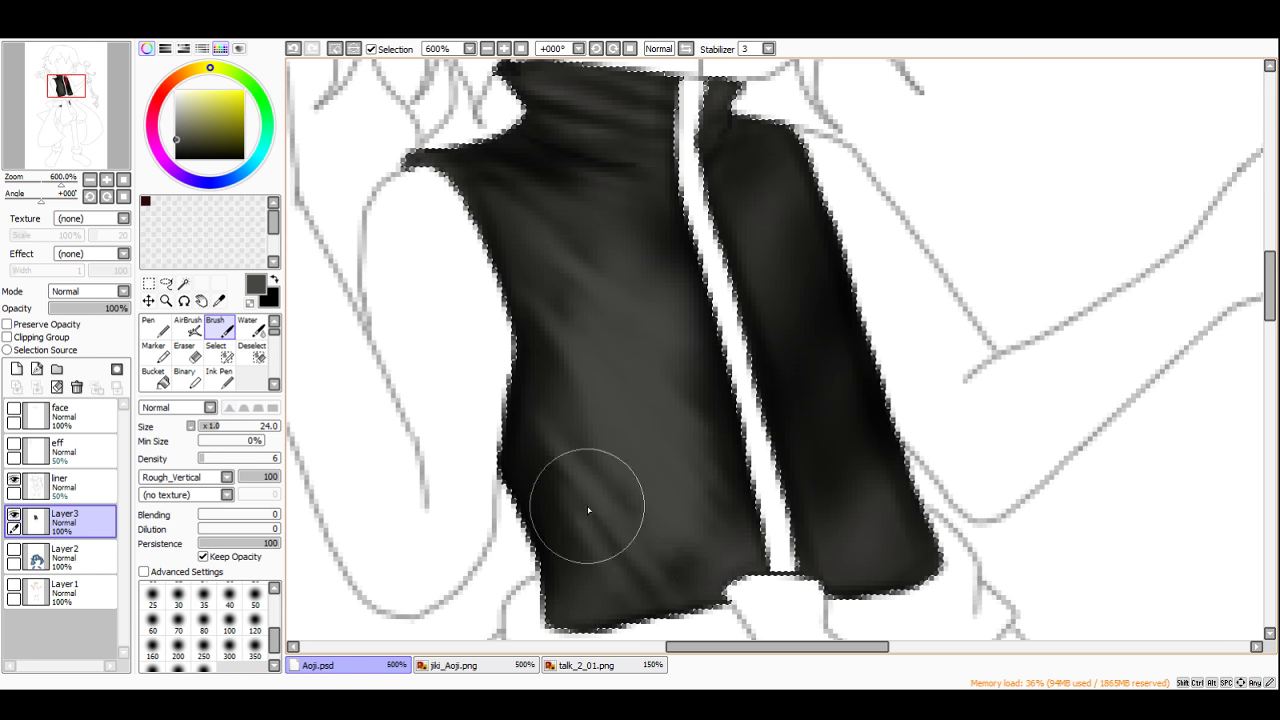
Step: Try painting a streaky grey diagonal highlight down the top's right half and undo it
scroll(670, 272, "up", 3)
scroll(670, 272, "up", 3)
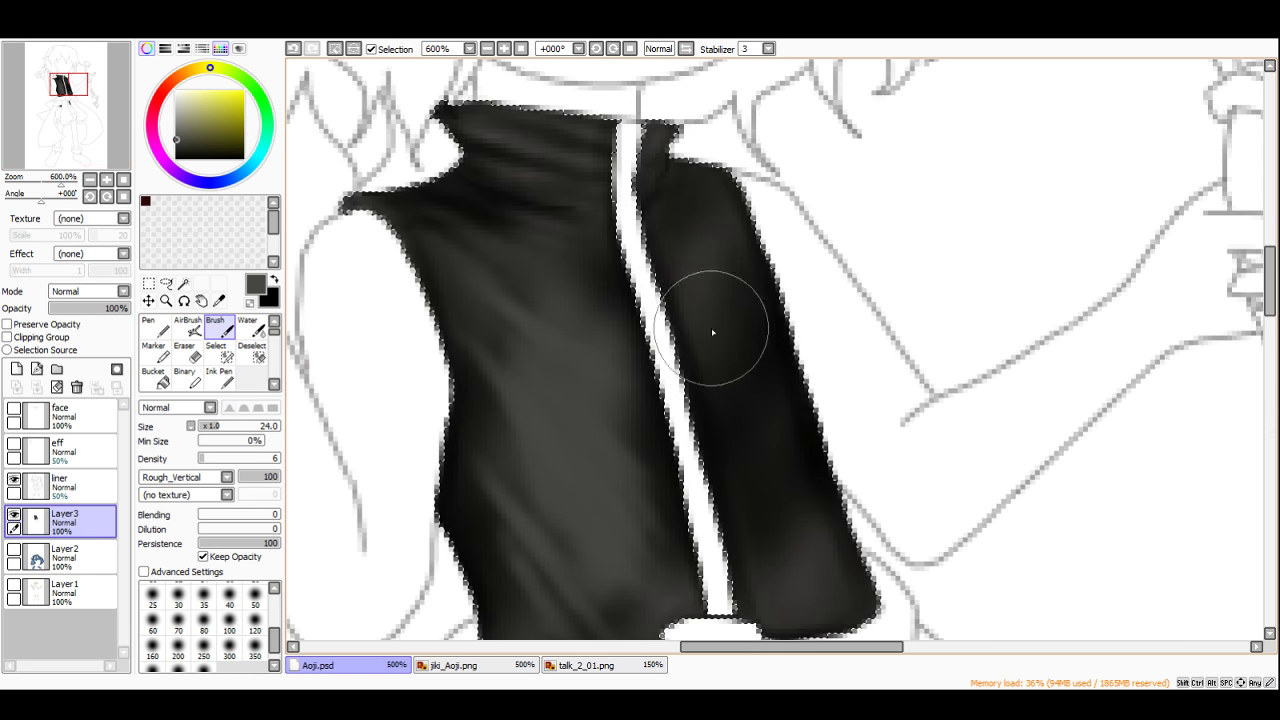
left_click_drag(758, 391, 729, 347)
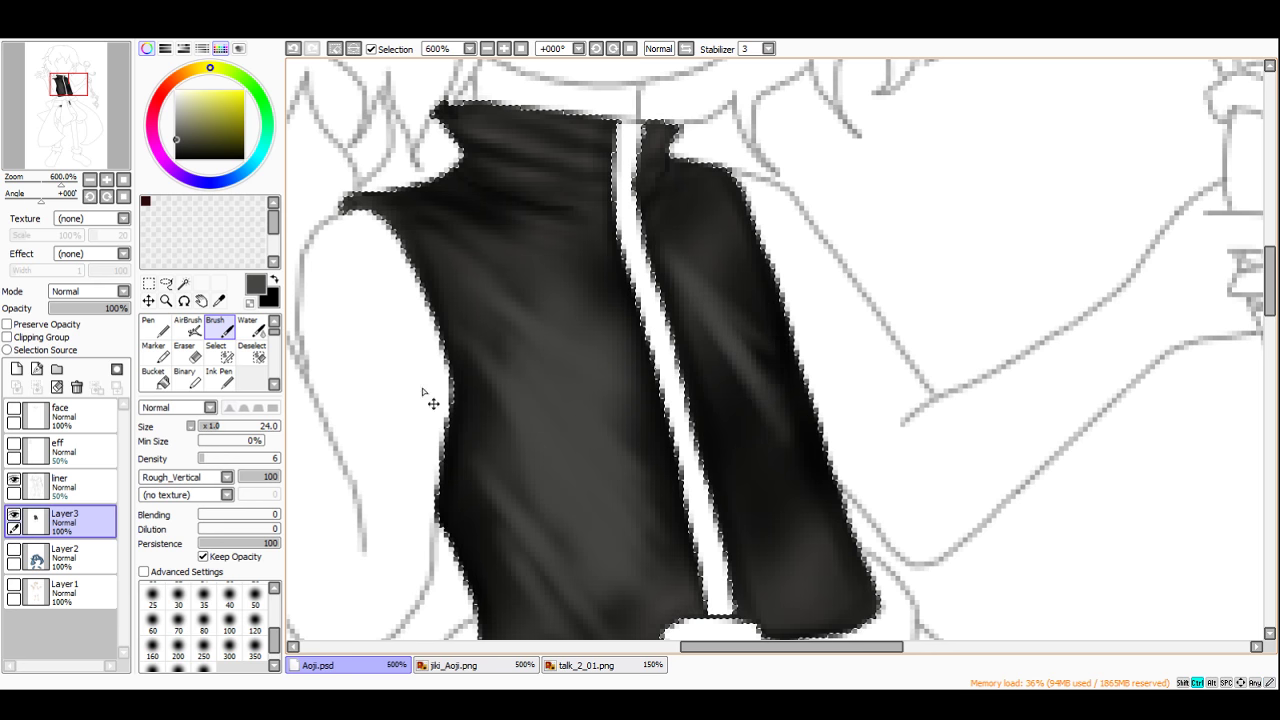
key("ctrl+z")
key("ctrl+z")
Step: Sample a darker grey from the top and paint soft, subtle fold highlights along its right half
right_click(701, 285)
mouse_move(701, 285)
left_mouse_down()
mouse_move(783, 475)
mouse_move(730, 426)
mouse_move(782, 535)
mouse_move(761, 532)
mouse_move(741, 503)
left_mouse_up()
scroll(740, 326, "down", 4)
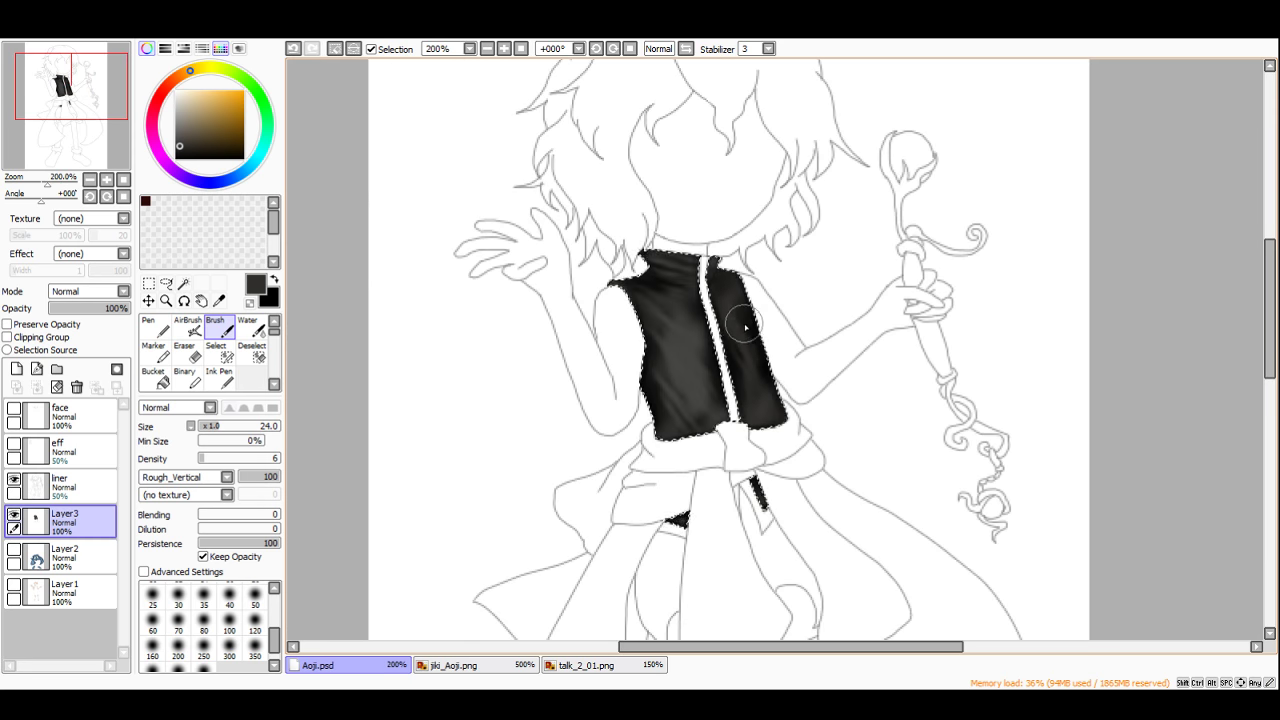
scroll(738, 315, "up", 3)
left_click_drag(738, 315, 728, 282)
left_click_drag(728, 276, 723, 260)
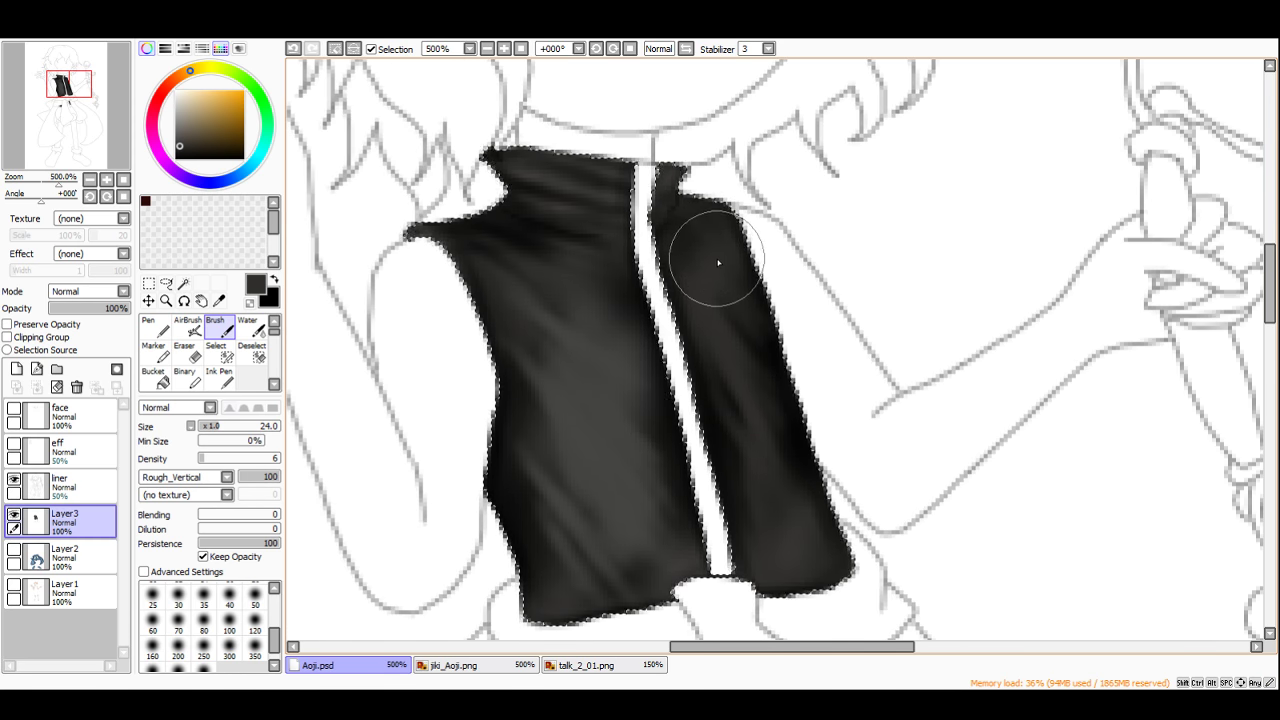
scroll(714, 265, "down", 4)
scroll(700, 283, "up", 4)
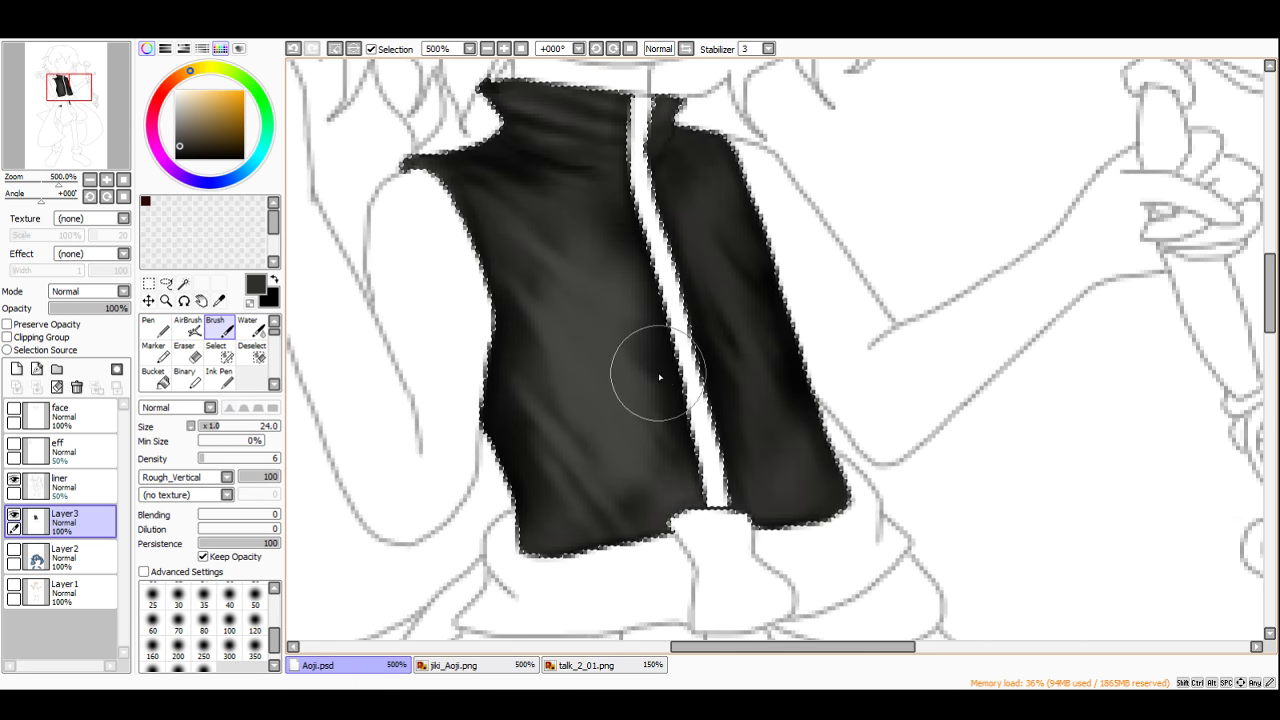
Step: Try painting near-black diagonal folds on the top's left half beside the zipper strip and undo them
key("ctrl+z")
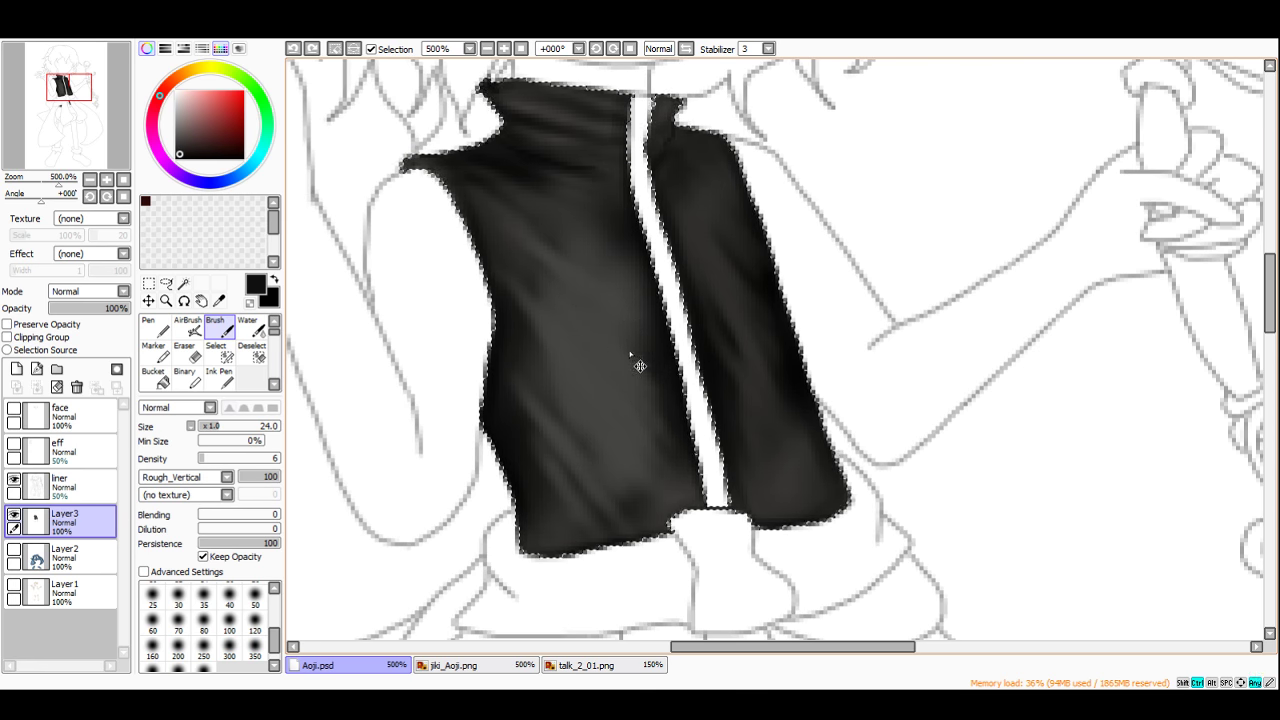
mouse_move(649, 364)
left_mouse_down()
mouse_move(586, 315)
mouse_move(669, 388)
mouse_move(610, 358)
mouse_move(670, 427)
mouse_move(655, 431)
mouse_move(571, 360)
mouse_move(656, 455)
left_mouse_up()
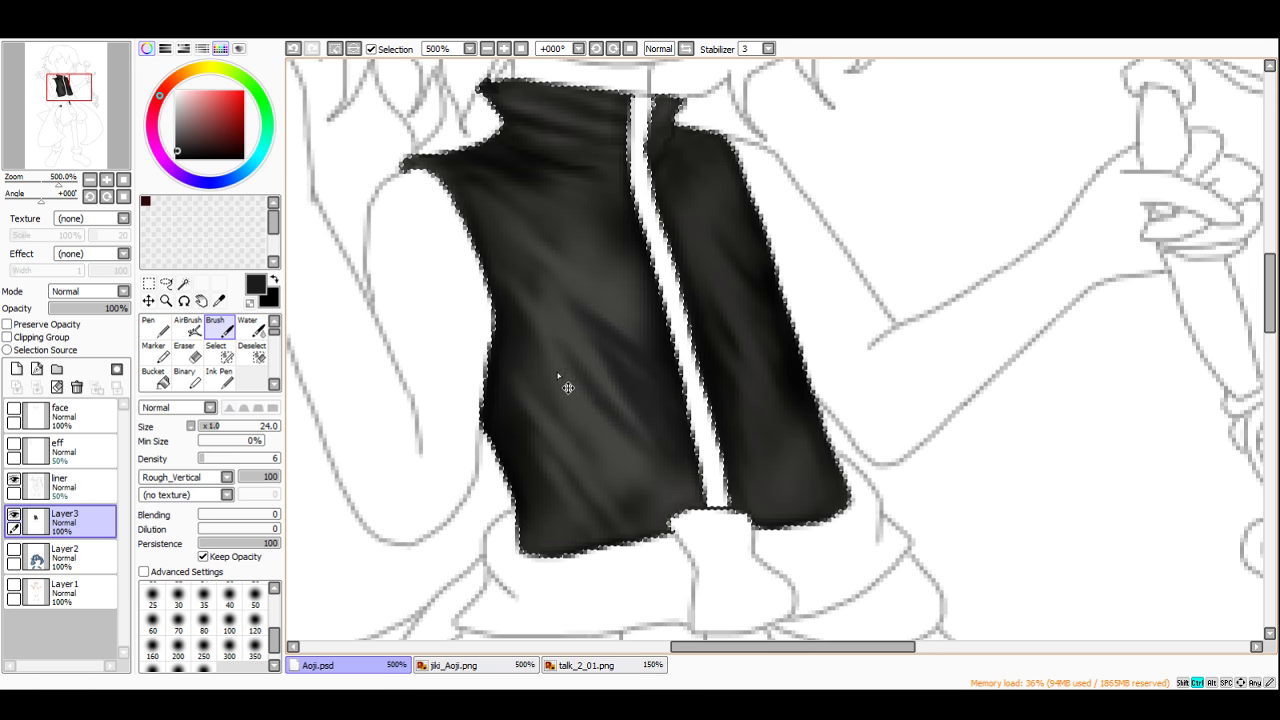
key("ctrl+z")
key("ctrl+z")
key("ctrl+z")
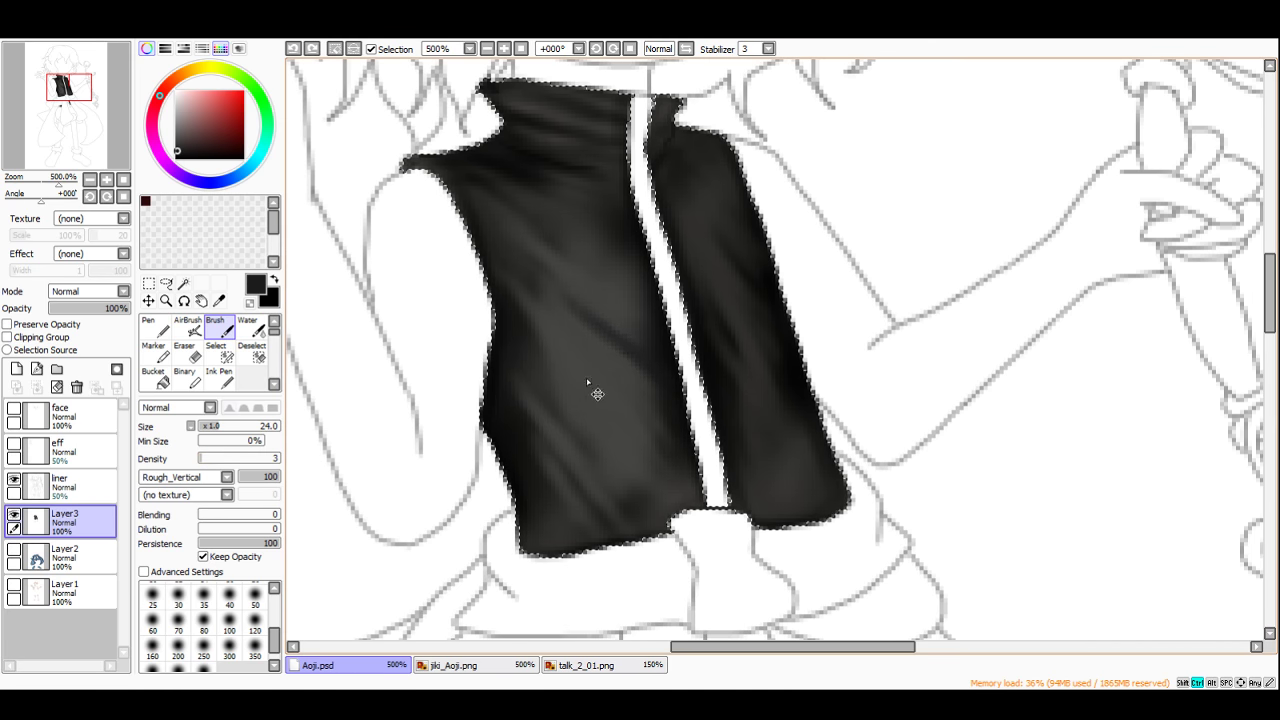
Step: With the brush density at 3, paint faint near-black diagonal folds across the top's left half from chest to hem
mouse_move(597, 394)
left_mouse_down()
mouse_move(572, 313)
mouse_move(650, 392)
mouse_move(595, 336)
mouse_move(686, 471)
mouse_move(565, 375)
mouse_move(571, 392)
mouse_move(522, 334)
mouse_move(623, 428)
mouse_move(532, 289)
mouse_move(594, 353)
mouse_move(503, 247)
mouse_move(570, 298)
mouse_move(518, 243)
mouse_move(544, 249)
mouse_move(510, 212)
mouse_move(629, 282)
left_mouse_up()
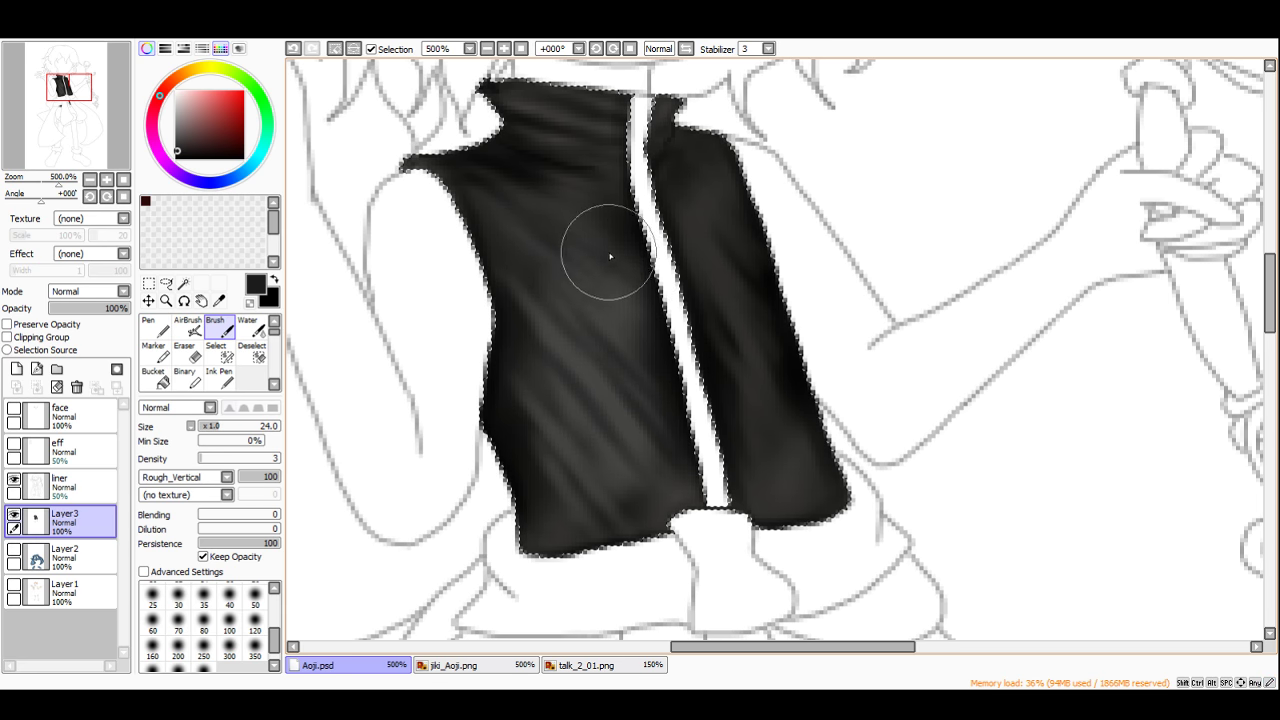
scroll(654, 337, "down", 4)
scroll(651, 345, "up", 4)
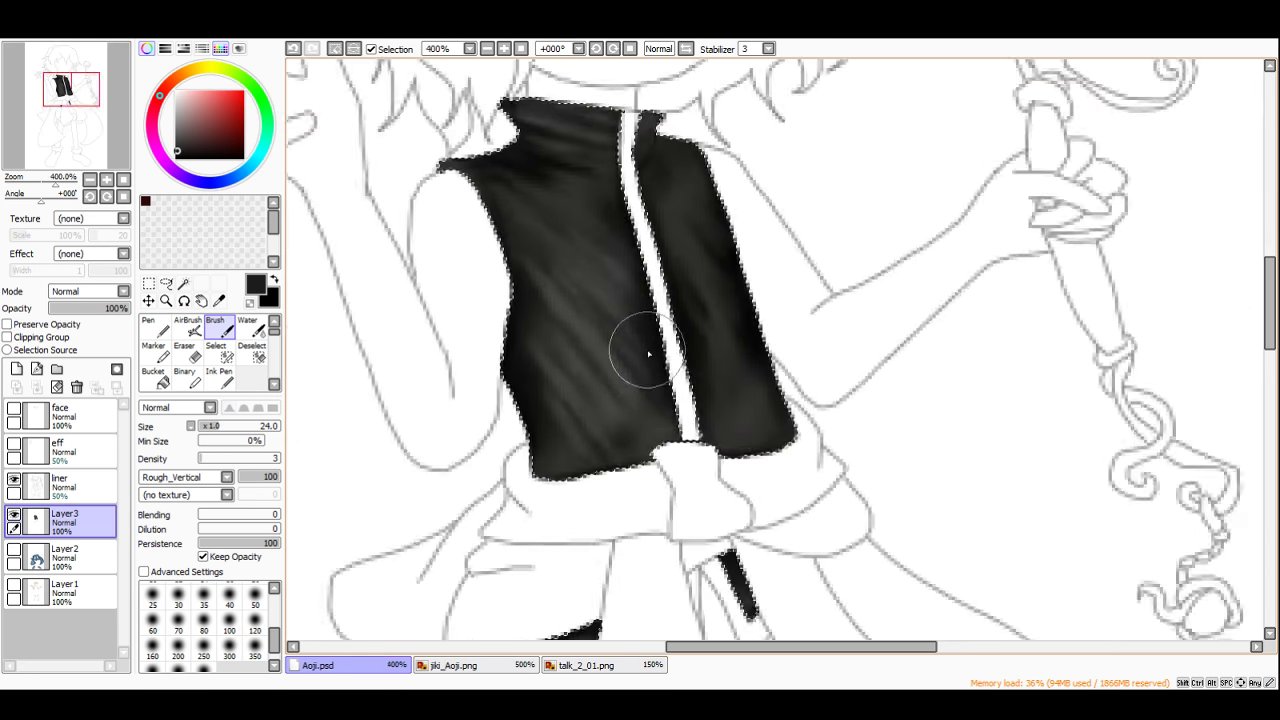
mouse_move(558, 298)
left_mouse_down()
mouse_move(572, 338)
mouse_move(677, 465)
mouse_move(556, 386)
mouse_move(624, 443)
mouse_move(597, 411)
mouse_move(571, 407)
mouse_move(650, 464)
mouse_move(521, 331)
mouse_move(566, 423)
mouse_move(518, 300)
mouse_move(581, 446)
left_mouse_up()
scroll(588, 418, "down", 4)
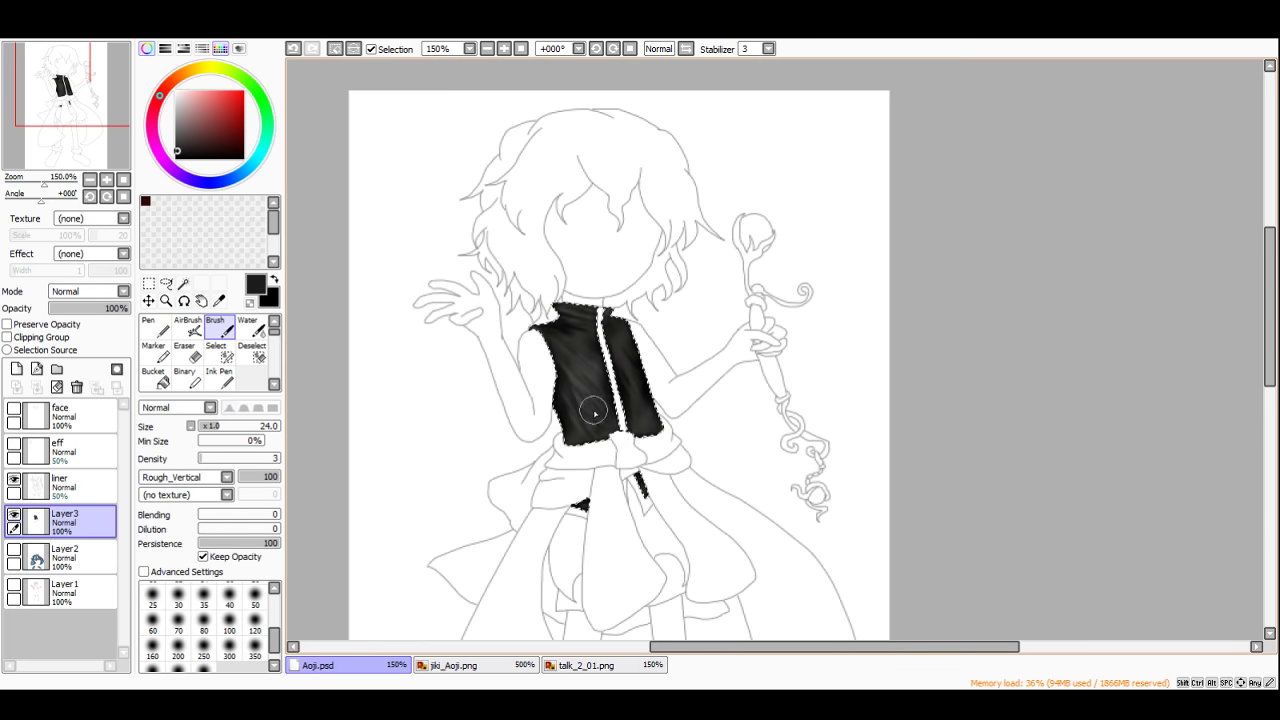
Step: Deepen the near-black folds on the lower left half and add faint ones to the upper right half of the top
scroll(594, 433, "up", 3)
mouse_move(608, 380)
left_mouse_down()
mouse_move(567, 443)
mouse_move(538, 431)
mouse_move(590, 477)
mouse_move(531, 441)
mouse_move(604, 475)
left_mouse_up()
scroll(707, 218, "up", 1)
mouse_move(646, 217)
left_mouse_down()
mouse_move(699, 313)
mouse_move(672, 218)
left_mouse_up()
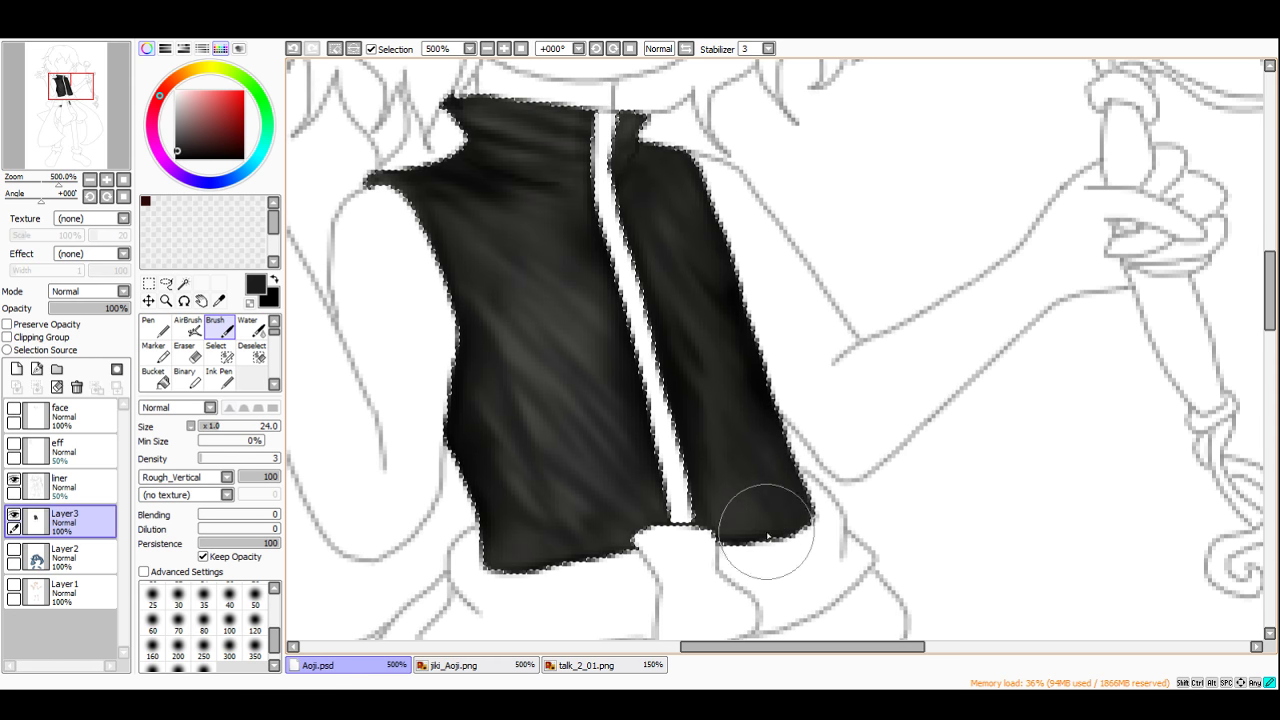
scroll(729, 342, "down", 3)
scroll(729, 342, "up", 3)
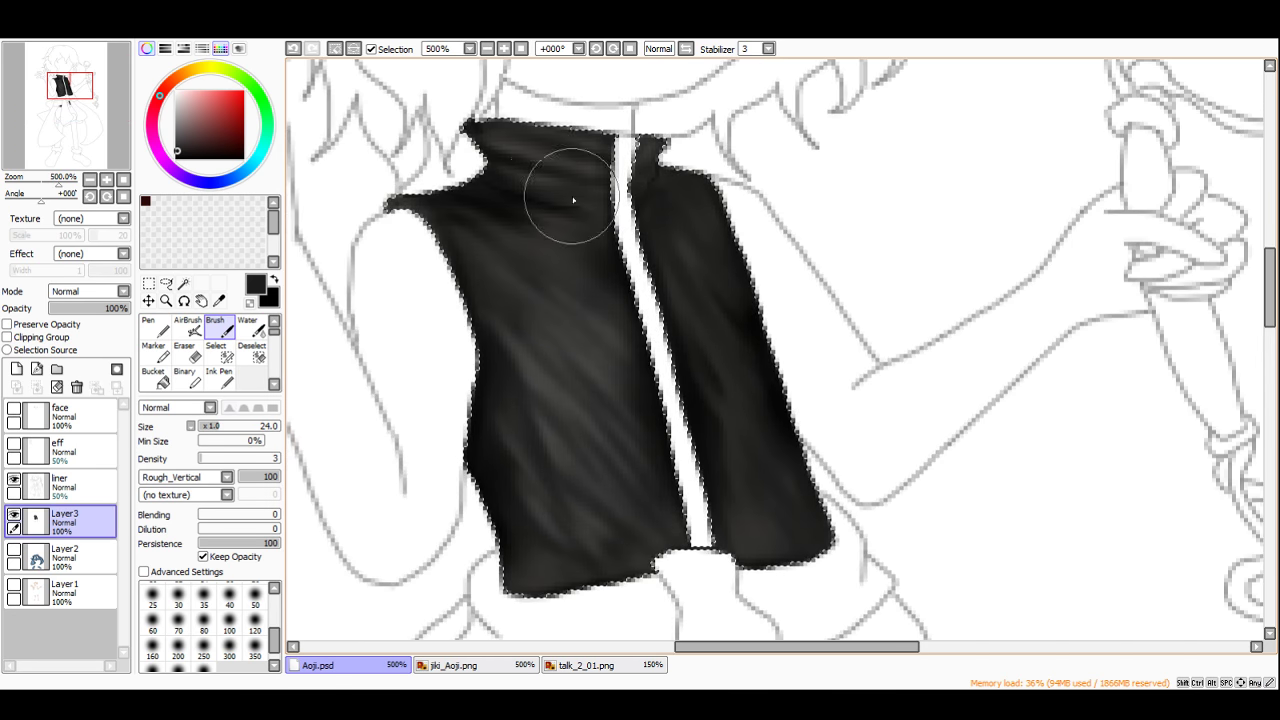
Step: Paint darker, almost black fold streaks down the top's right half from shoulder to hem
left_click_drag(668, 244, 677, 289)
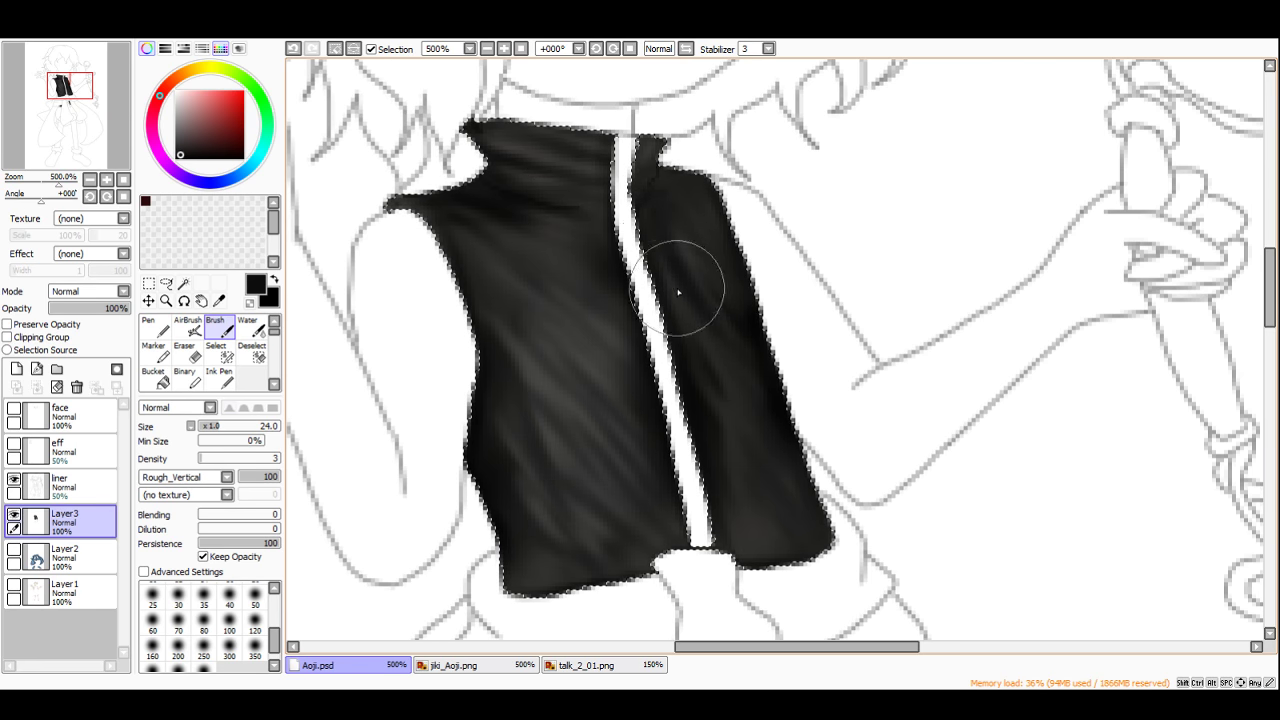
mouse_move(683, 171)
left_mouse_down()
mouse_move(721, 215)
mouse_move(777, 368)
mouse_move(720, 355)
mouse_move(848, 533)
mouse_move(770, 452)
mouse_move(808, 533)
mouse_move(758, 469)
mouse_move(771, 528)
left_mouse_up()
scroll(731, 329, "down", 3)
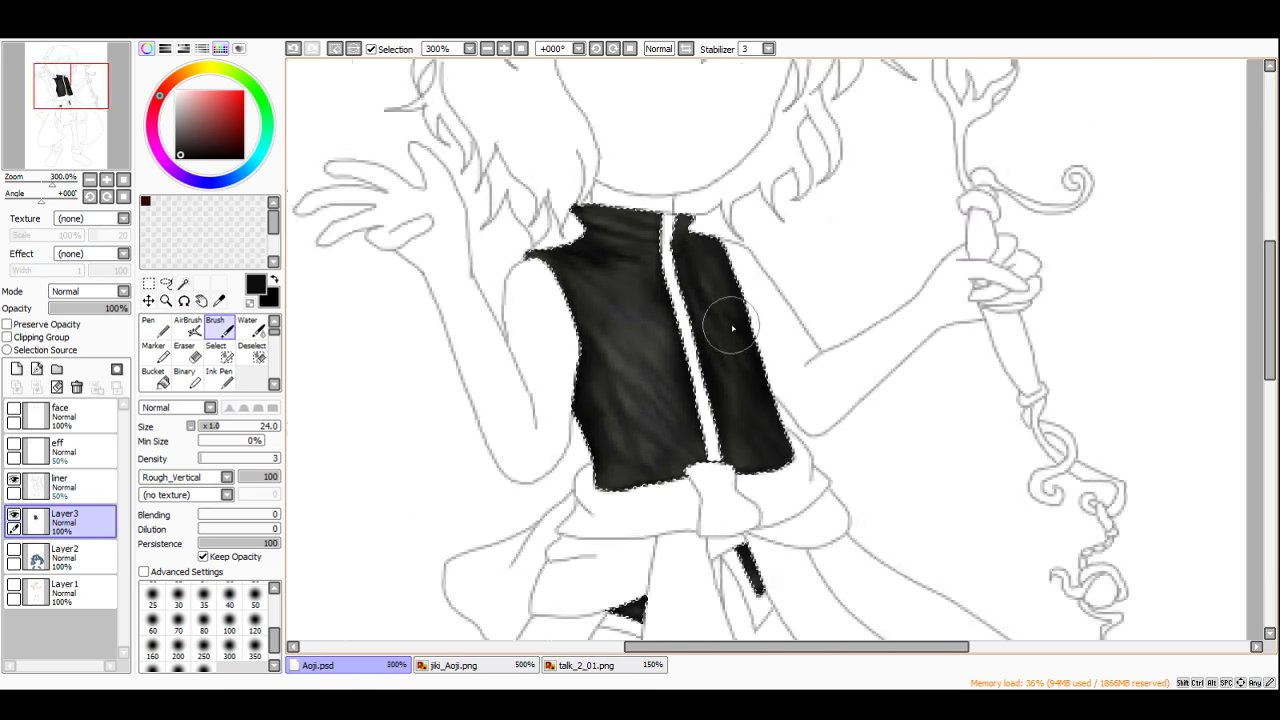
scroll(653, 383, "up", 2)
Step: Add almost black diagonal fold streaks to the top's left half, from the armhole down to the hem
left_click_drag(611, 322, 690, 438)
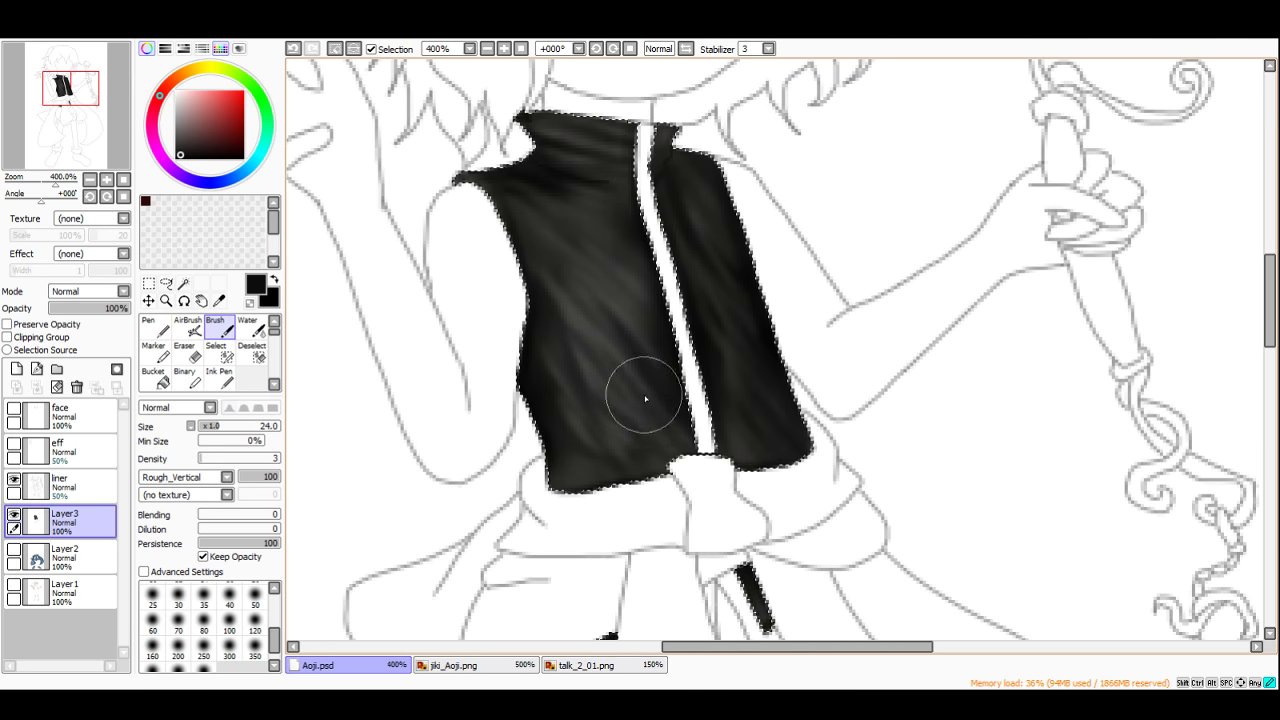
left_click_drag(645, 399, 668, 420)
mouse_move(531, 221)
left_mouse_down()
mouse_move(562, 270)
mouse_move(509, 213)
mouse_move(573, 289)
mouse_move(540, 244)
mouse_move(562, 238)
mouse_move(619, 301)
mouse_move(576, 231)
mouse_move(576, 330)
left_mouse_up()
scroll(634, 394, "down", 3)
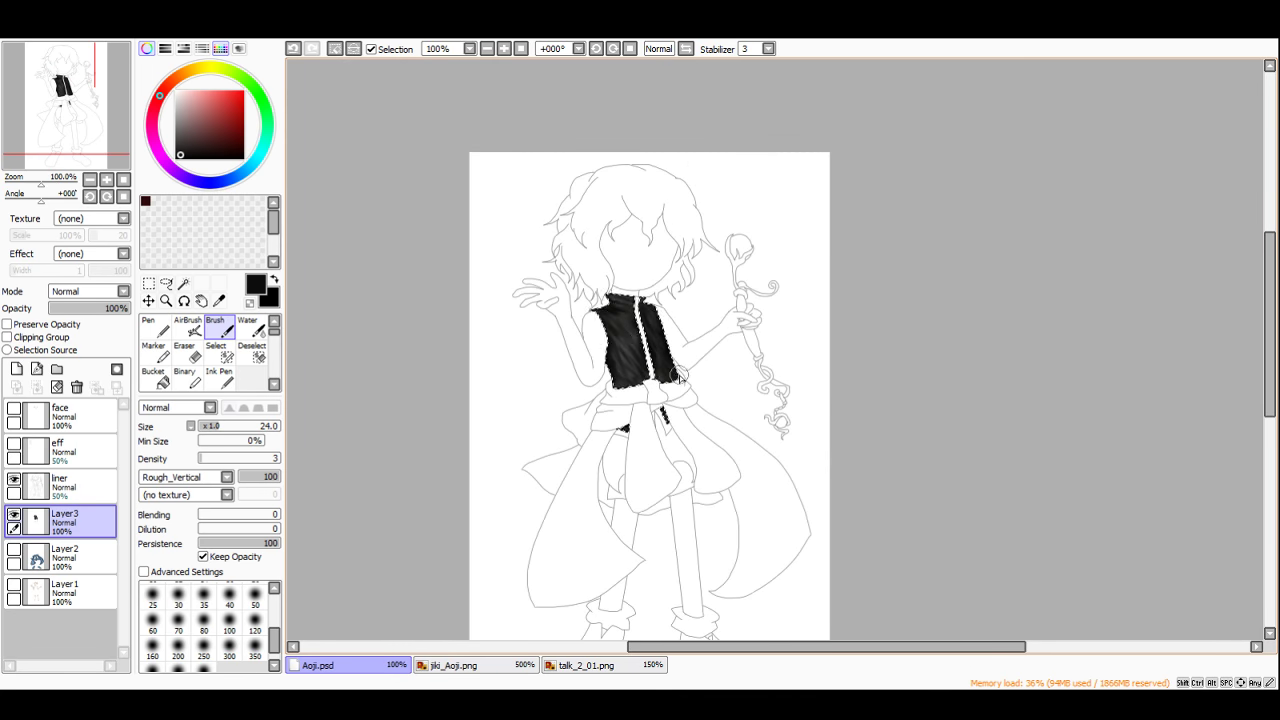
Step: Sample the dark grey, reduce the brush size to 15, and paint fine diagonal highlights on both halves of the top
scroll(617, 249, "up", 4)
left_click(615, 390, "alt")
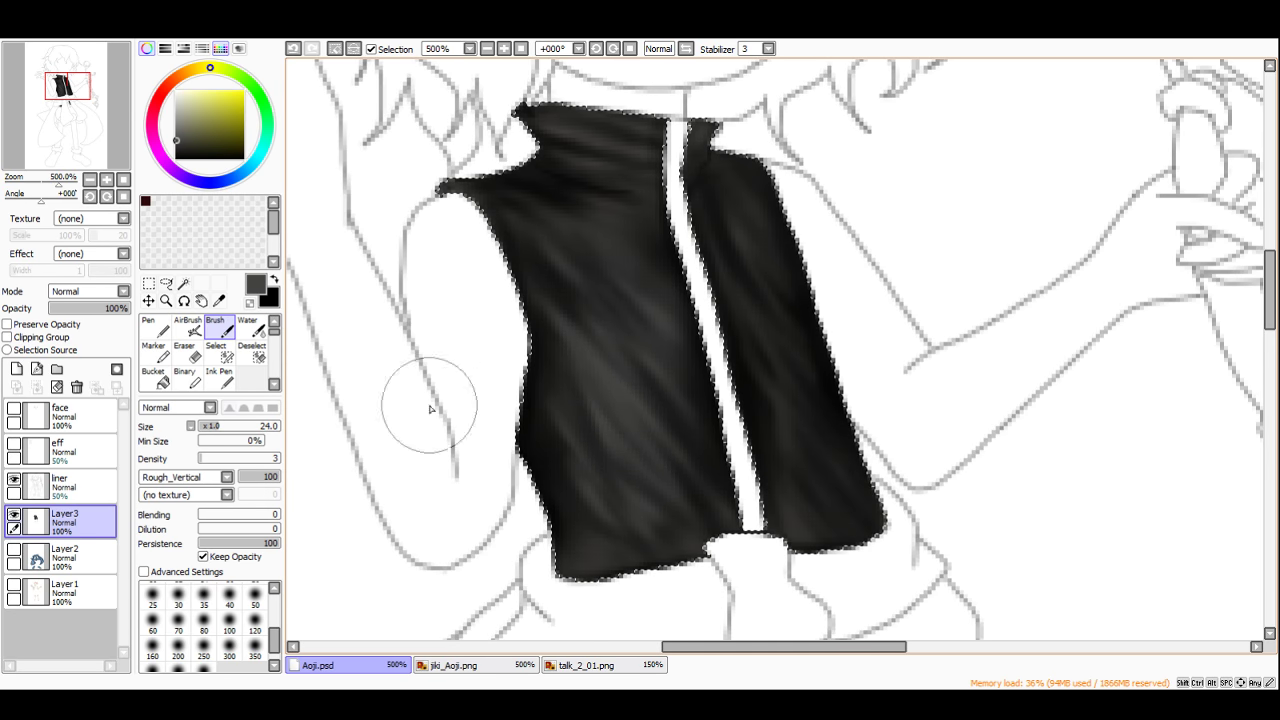
left_click_drag(250, 437, 227, 436)
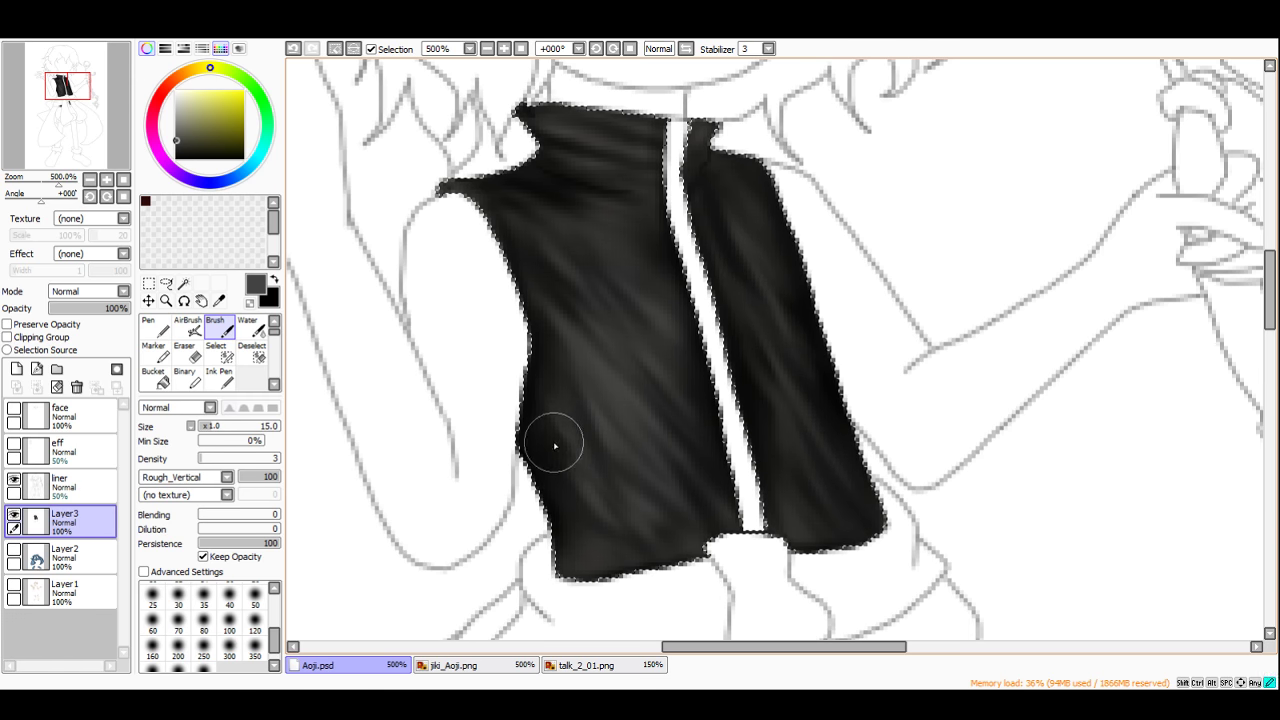
left_click_drag(557, 482, 587, 520)
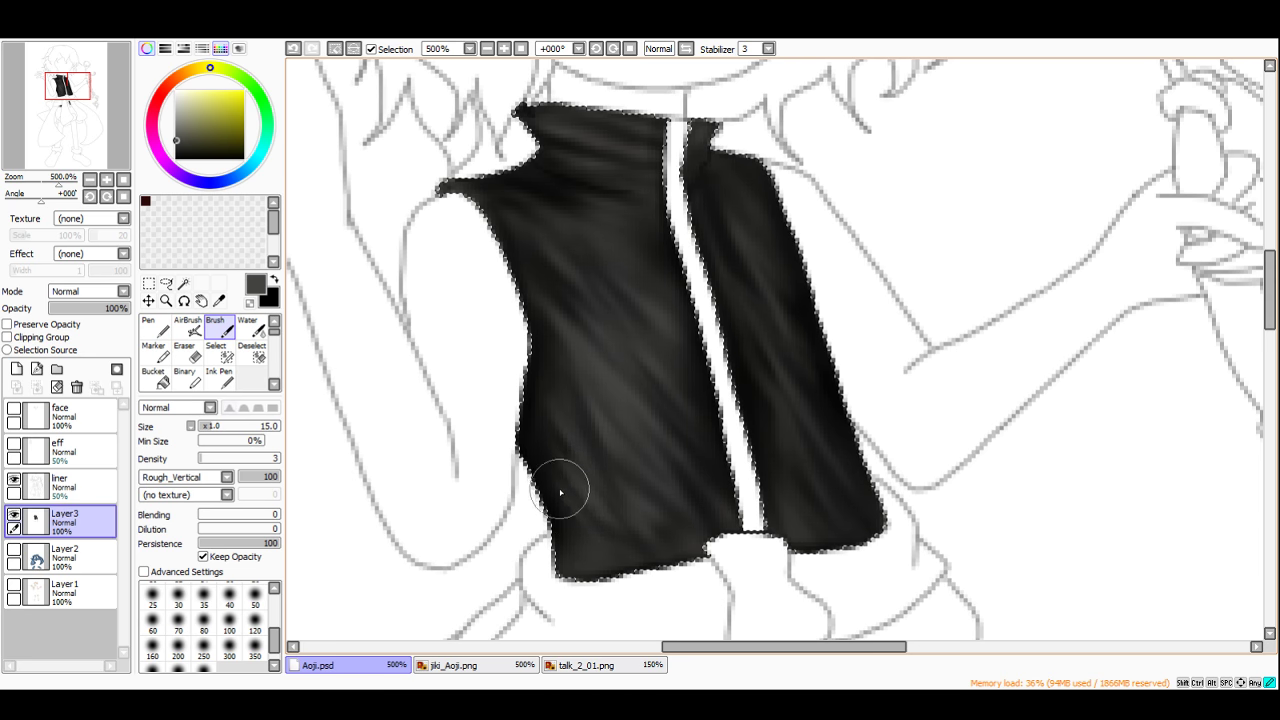
scroll(561, 492, "down", 5)
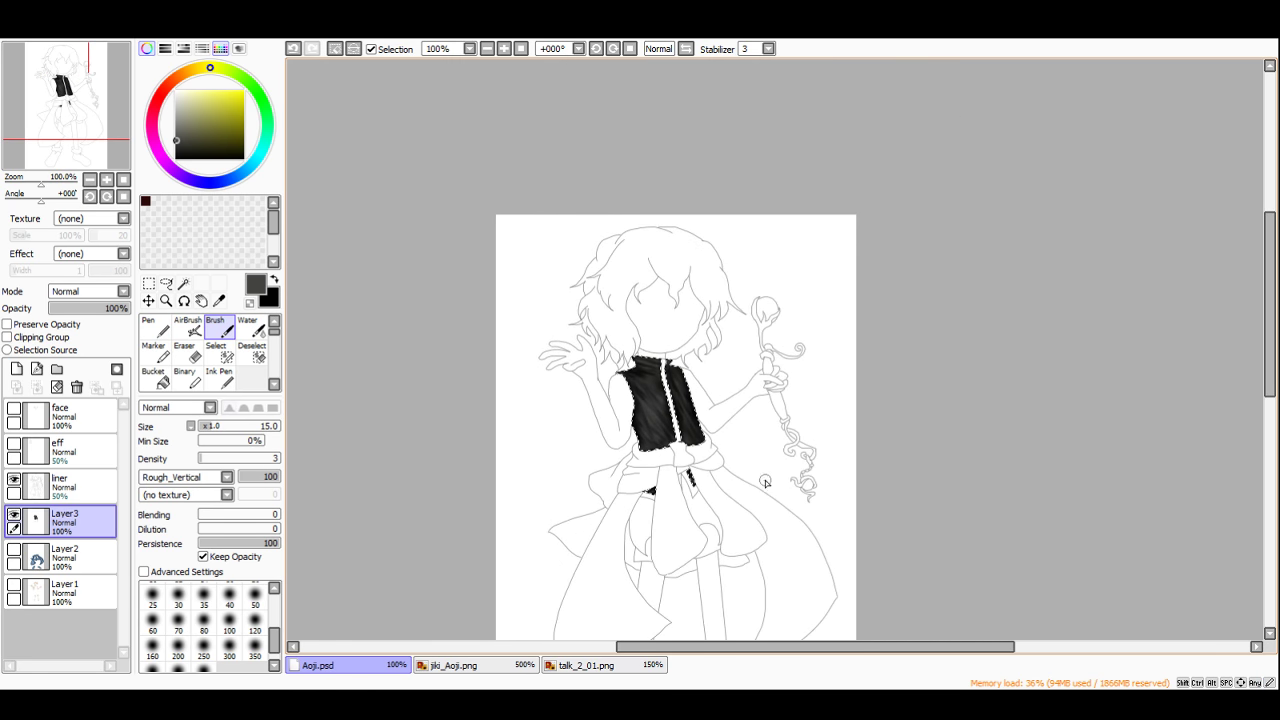
Step: Clear the selection around the top, then show Layer2 with the blue clothing and make it the active layer
scroll(765, 482, "up", 2)
left_click(149, 285)
left_click(631, 285)
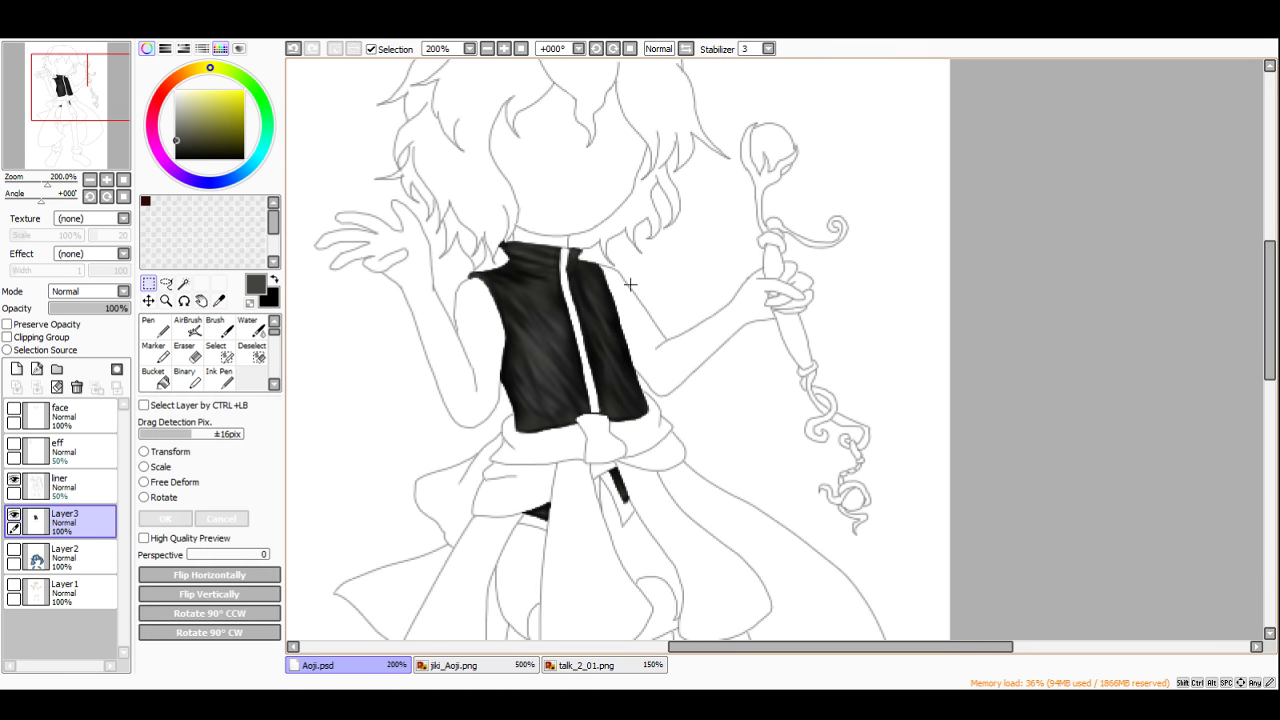
scroll(492, 346, "down", 2)
scroll(423, 471, "up", 1)
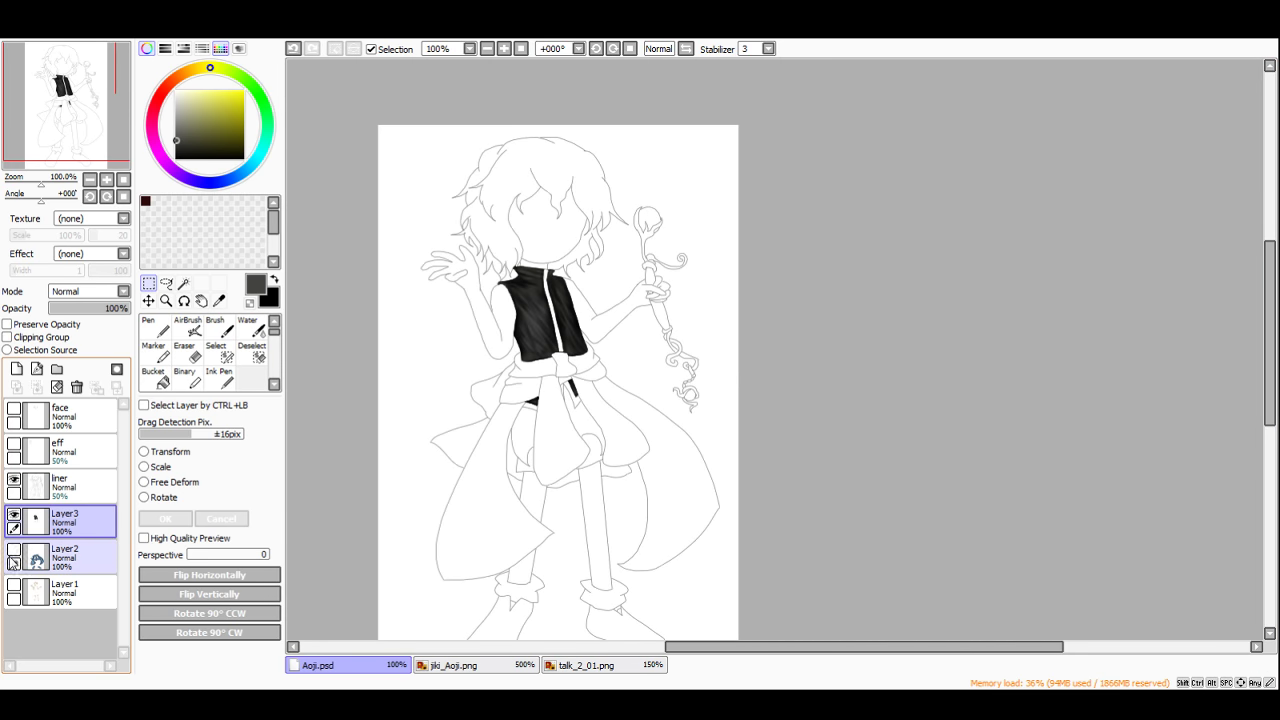
left_click(13, 550)
left_click(36, 558)
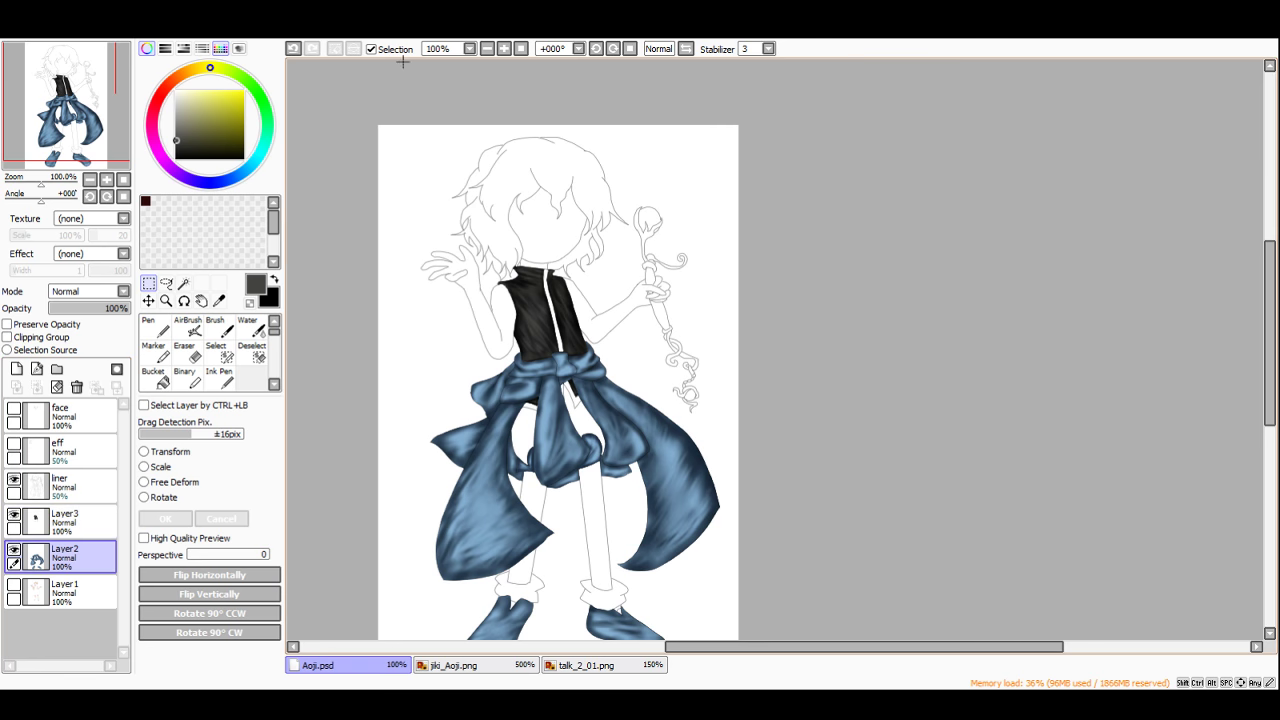
Step: Adjust Layer2's colours to turn the blue clothing a muted grey-blue and save the drawing
left_click(305, 49)
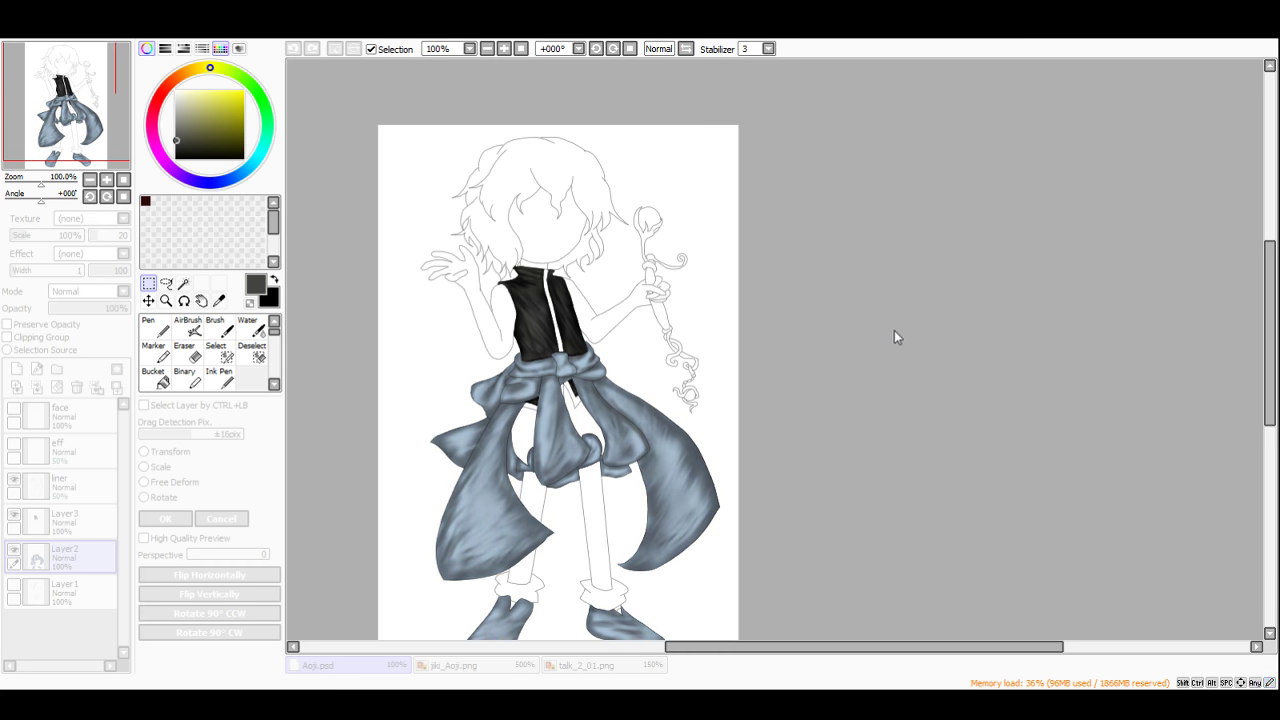
left_click(328, 72)
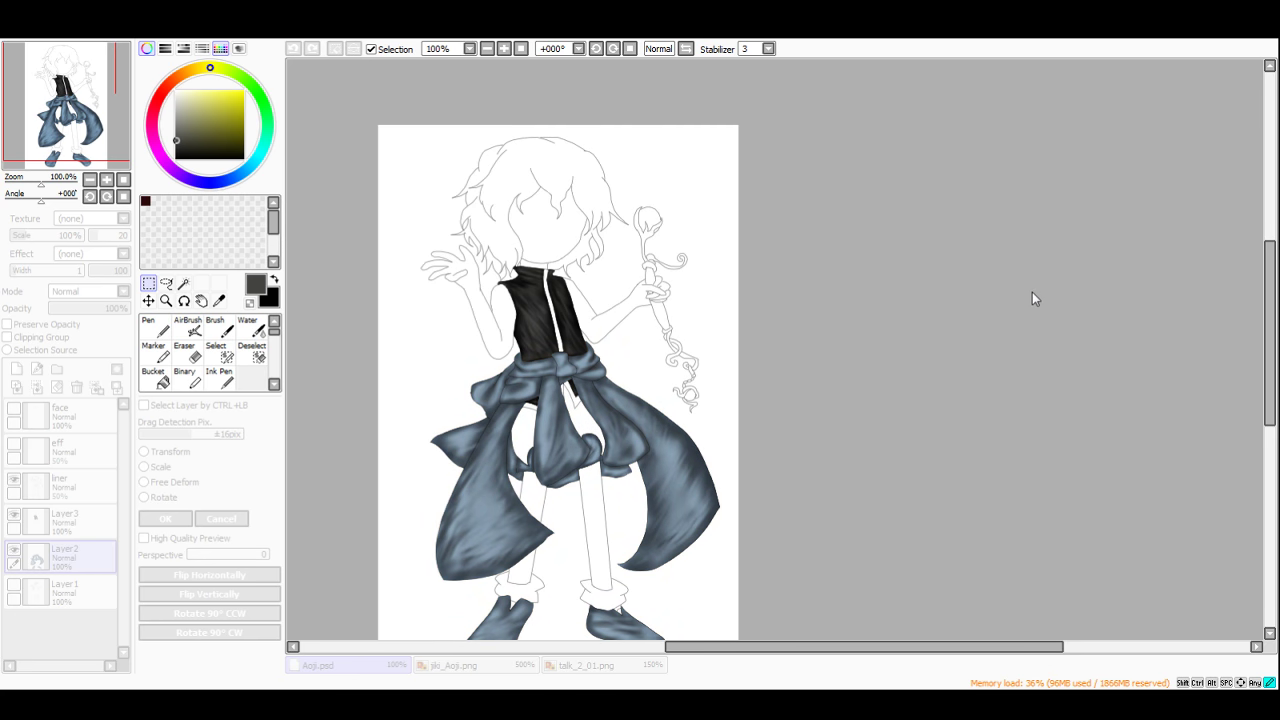
scroll(607, 309, "down", 2)
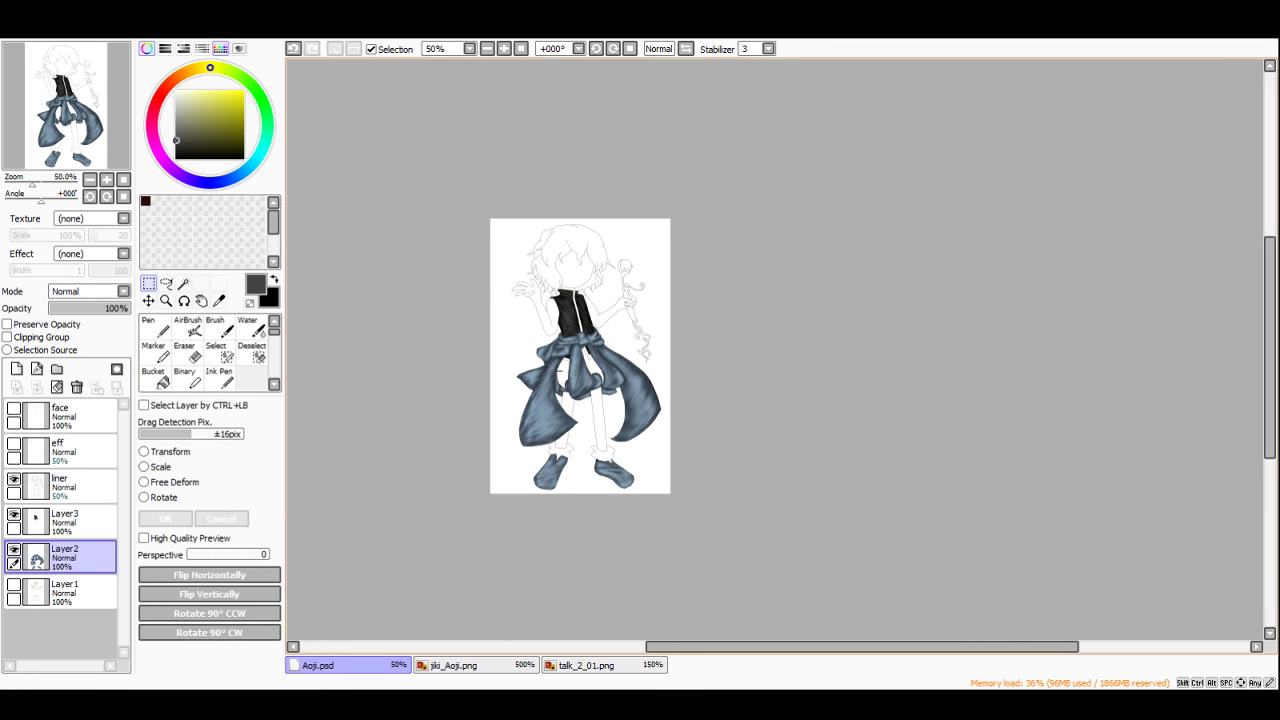
scroll(569, 348, "up", 3)
key("ctrl+s")
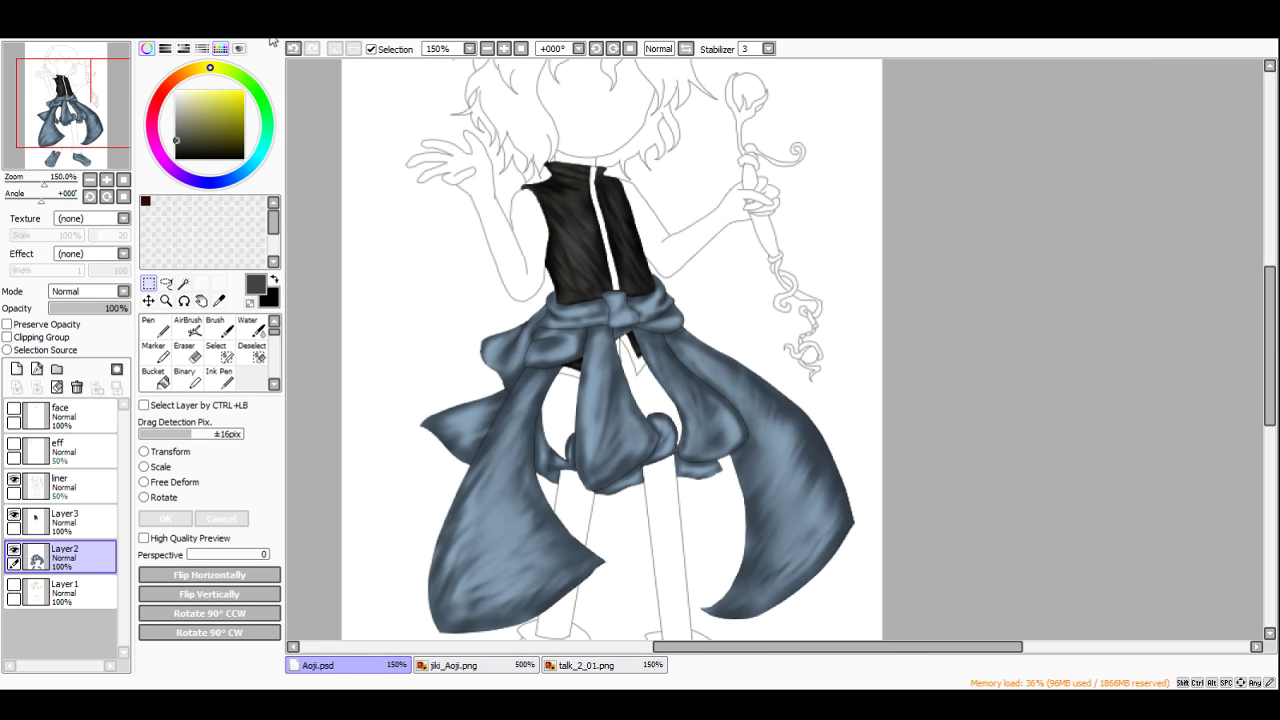
key("ctrl+s")
Step: Adjust Layer2's blue clothing to a stronger, more contrasting blue, and slightly mute it with a further colour adjustment
left_click_drag(1110, 267, 1204, 259)
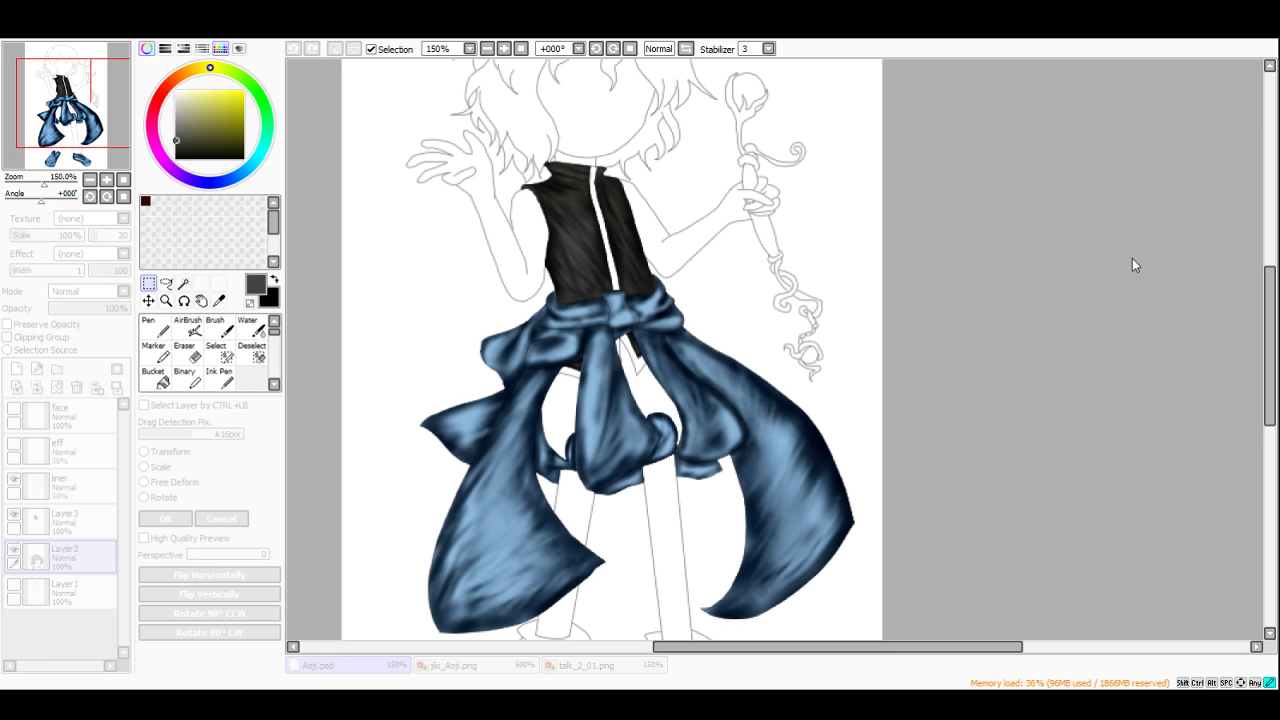
left_click(1111, 295)
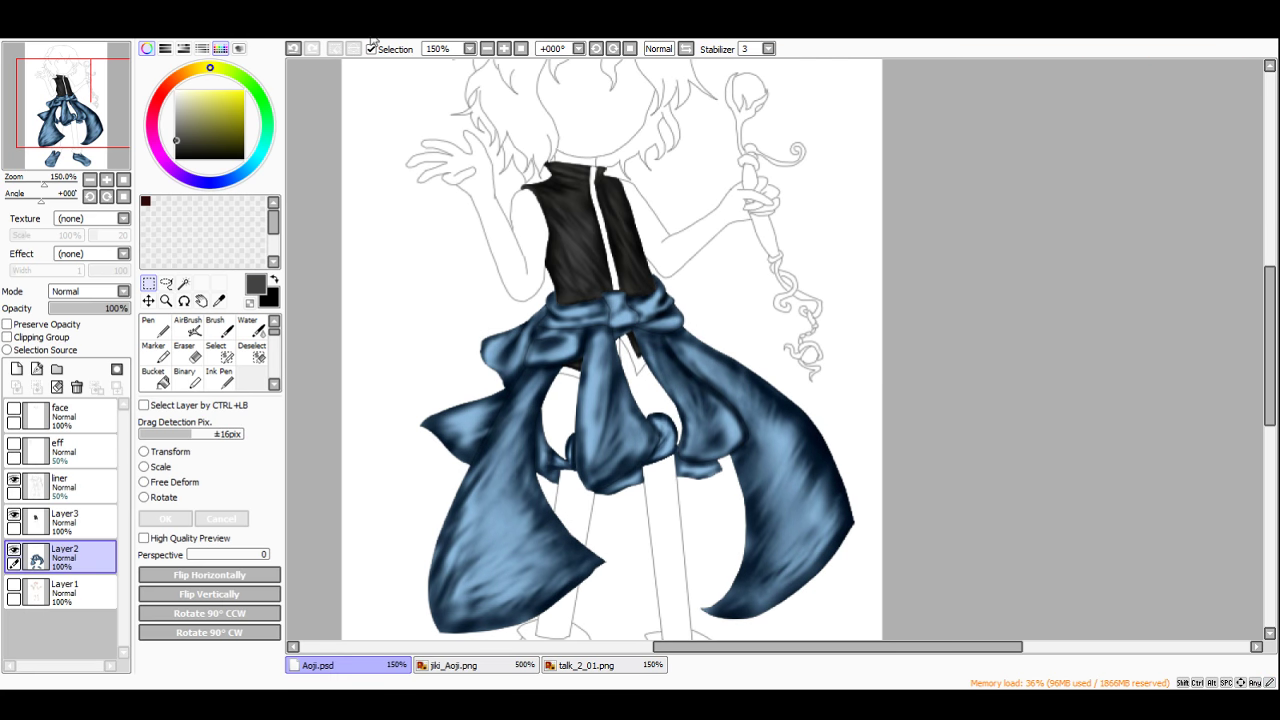
left_click(317, 53)
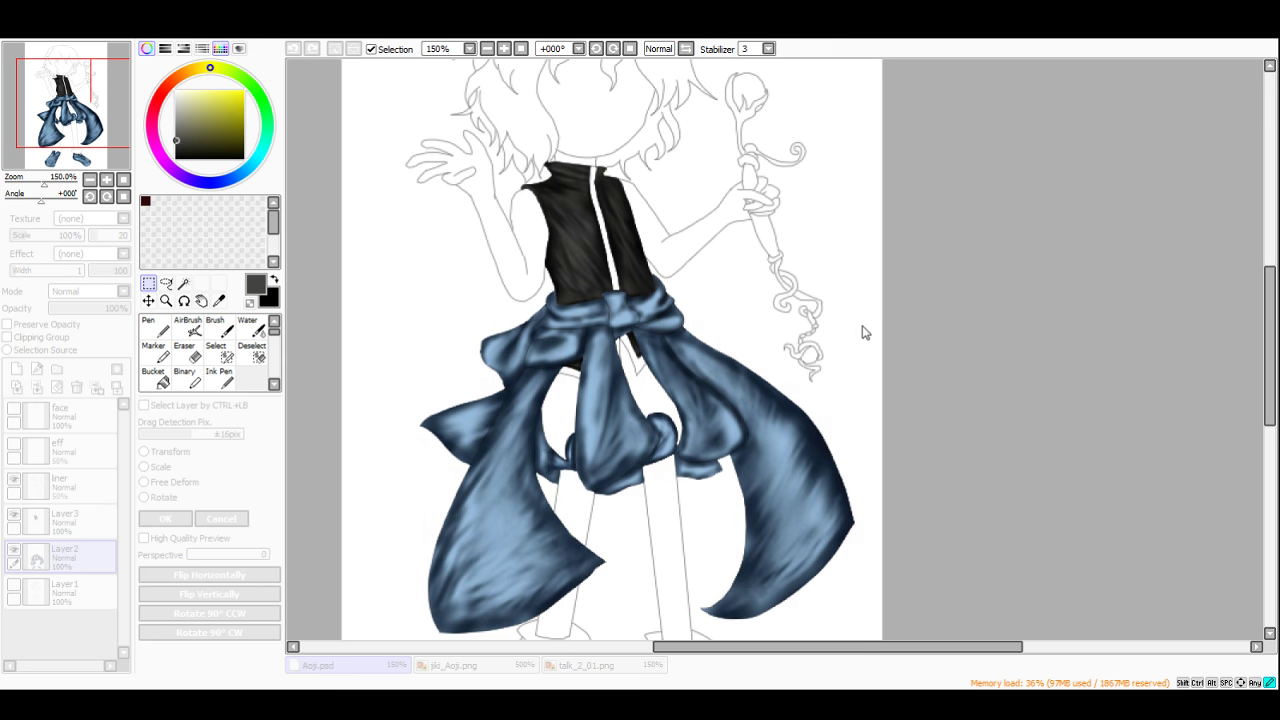
key("Return")
scroll(778, 209, "down", 3)
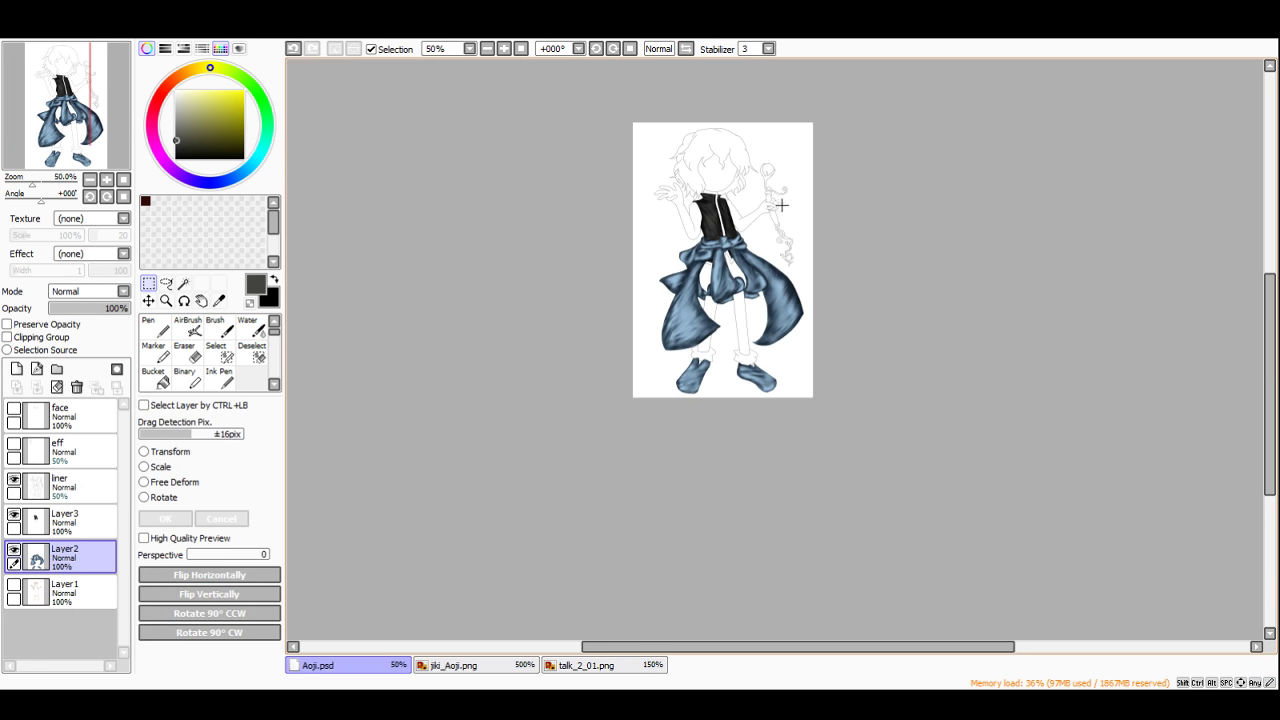
scroll(795, 185, "up", 1)
scroll(746, 121, "up", 1)
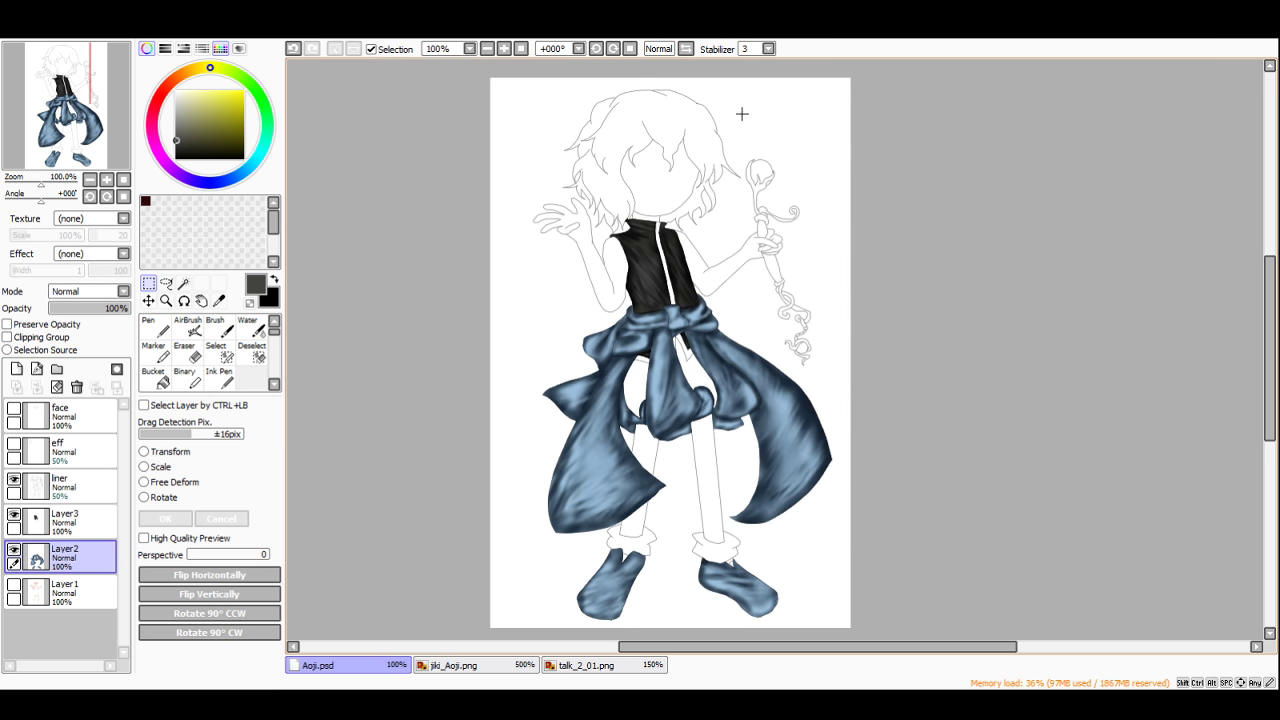
Step: Preview Layer1's skin colouring with the clothing, then hide Layer1, Layer2 and Layer3 to leave only the line art
left_click(13, 586)
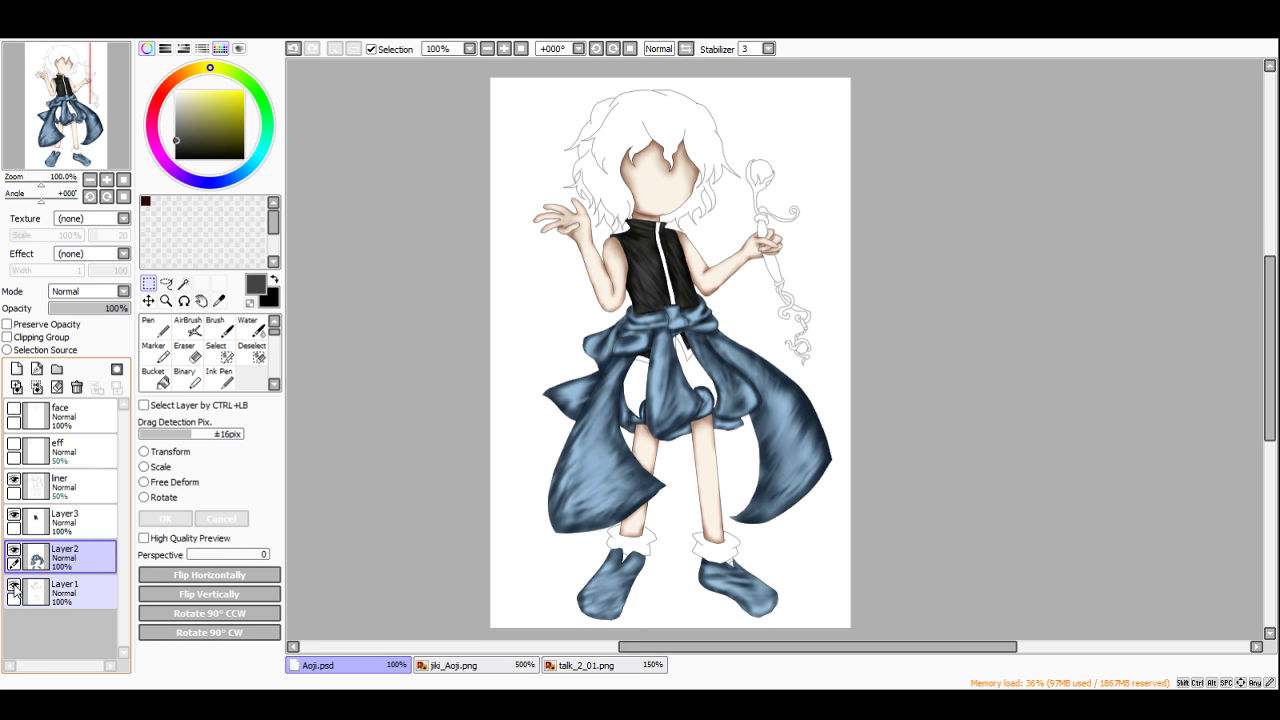
left_click(13, 588)
left_click(13, 588)
left_click(13, 588)
left_click(13, 550)
left_click(40, 520)
left_click(13, 514)
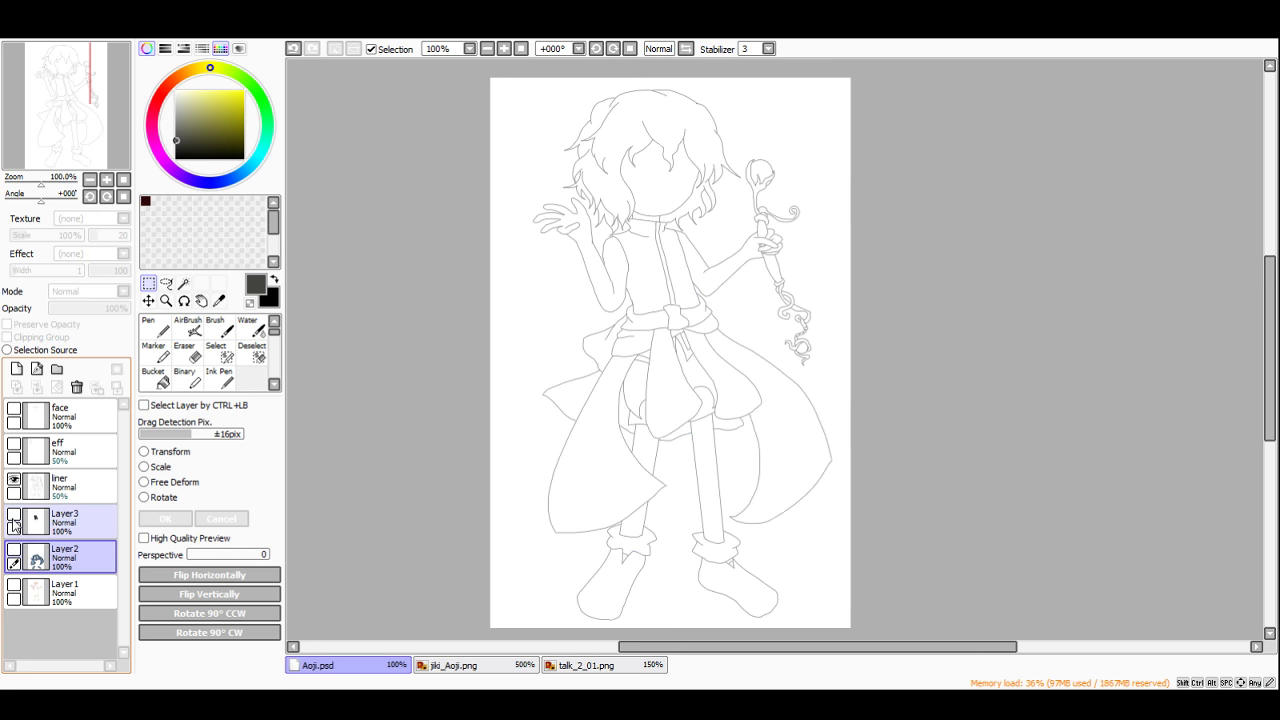
Step: Create a new layer between Layer2 and Layer3, and sample the near-white trim colour from the jacket in jiki_Aoji.png
left_click(17, 370)
left_click_drag(60, 522, 60, 555)
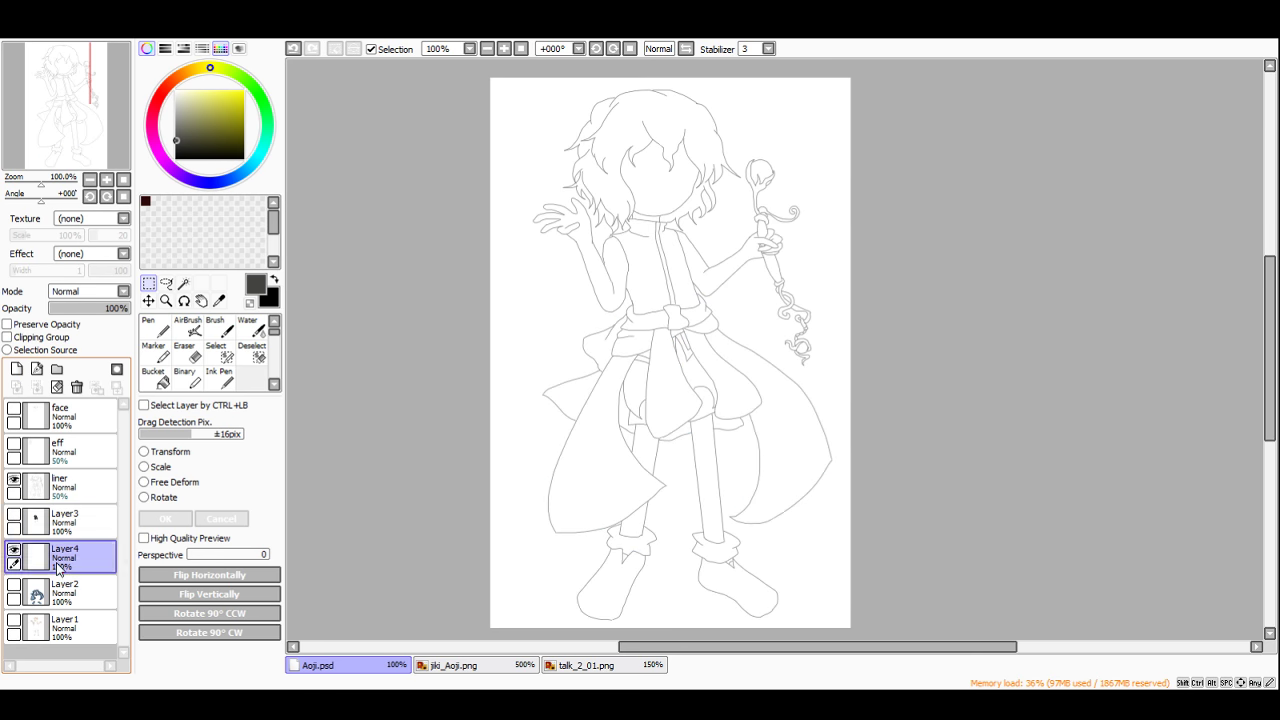
left_click(462, 668)
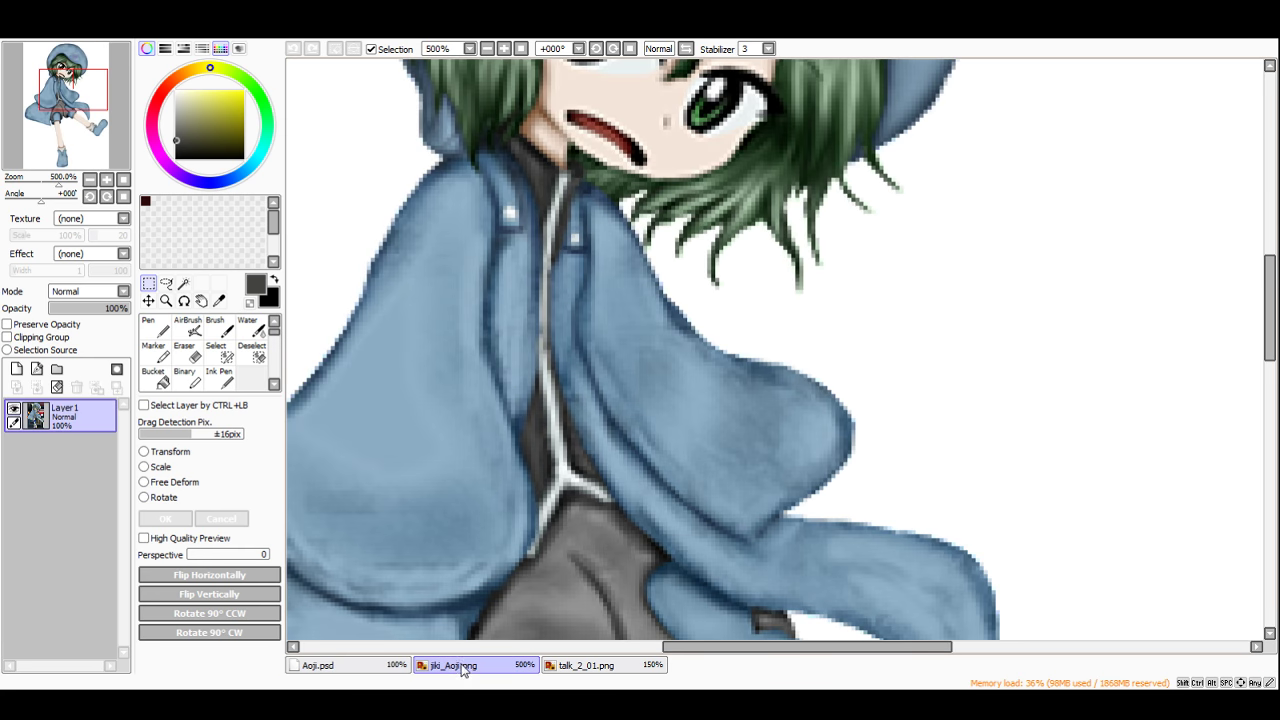
scroll(622, 375, "down", 3)
scroll(655, 362, "up", 4)
left_click(655, 362, "alt")
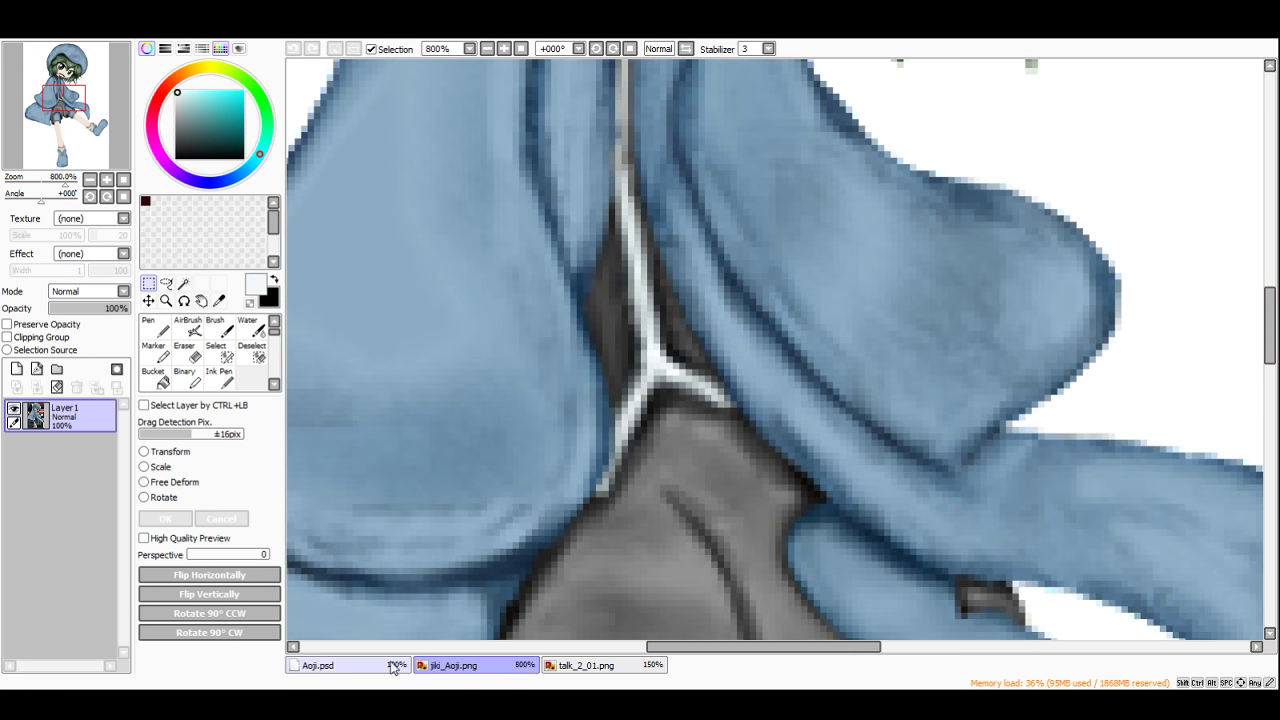
Step: Bucket-fill the angular trim pieces below the belt knot and the small band beside them with the near-white colour in Aoji.psd
left_click(336, 667)
left_click(158, 378)
scroll(702, 314, "up", 1)
scroll(702, 314, "up", 4)
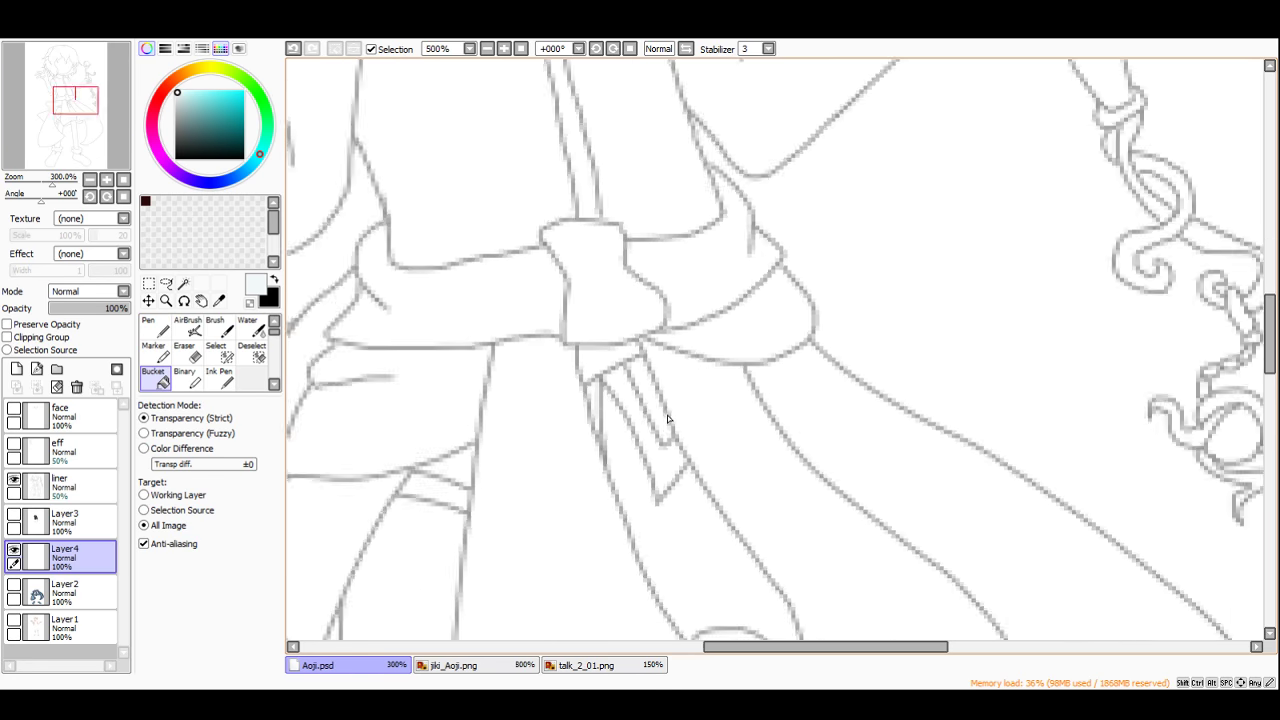
left_click(614, 368)
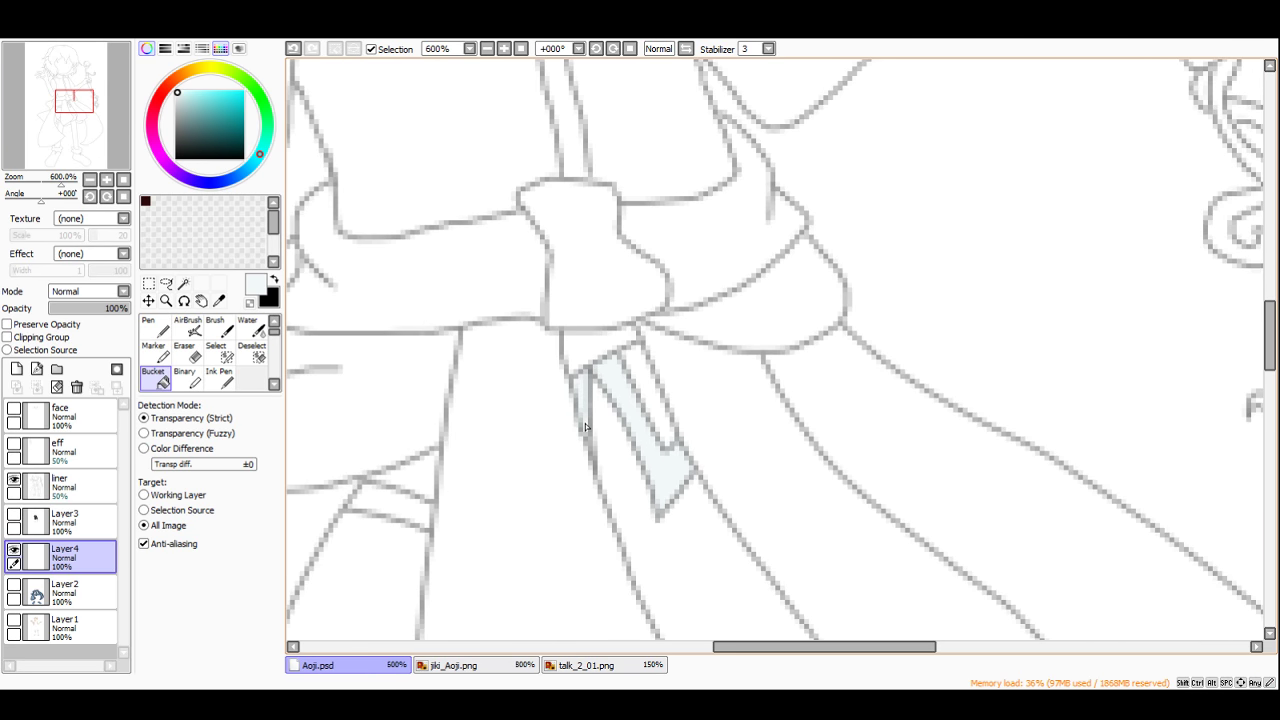
left_click(381, 504)
left_click(464, 475)
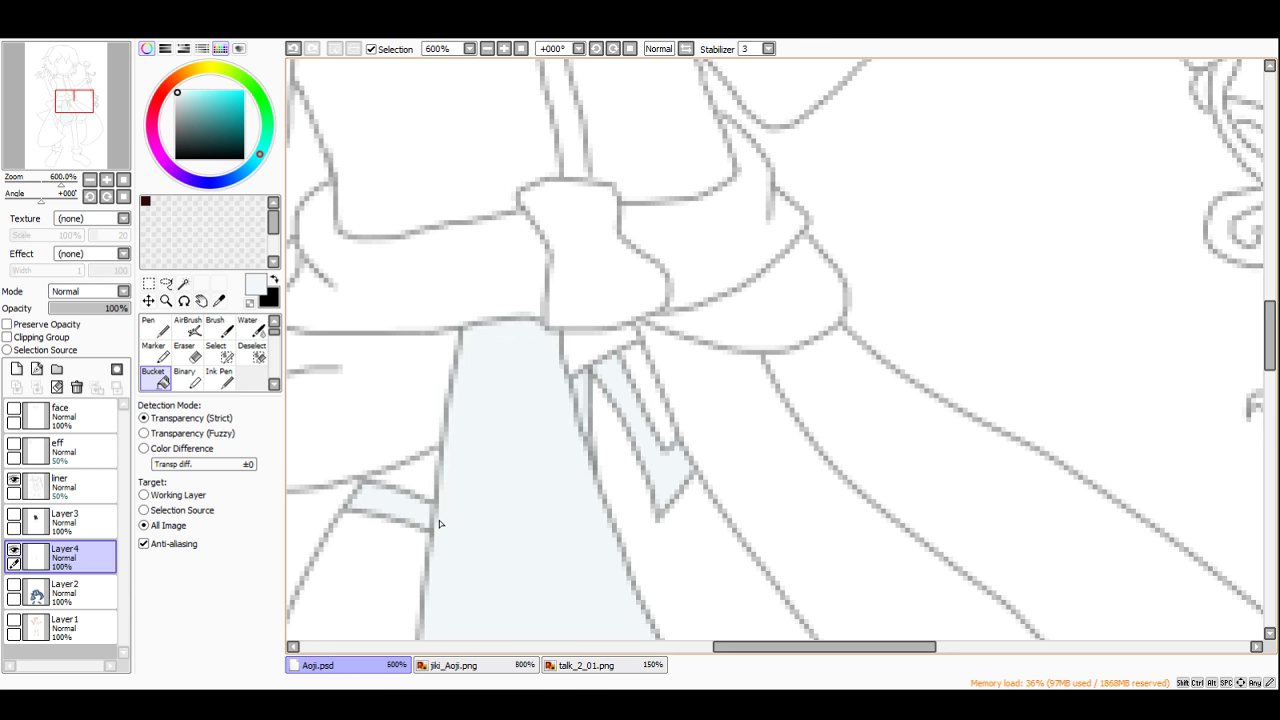
Step: Bucket-fill the narrow strip down the front of the top with the near-white colour on Layer4
scroll(466, 450, "down", 5)
scroll(456, 500, "up", 2)
scroll(480, 400, "up", 3)
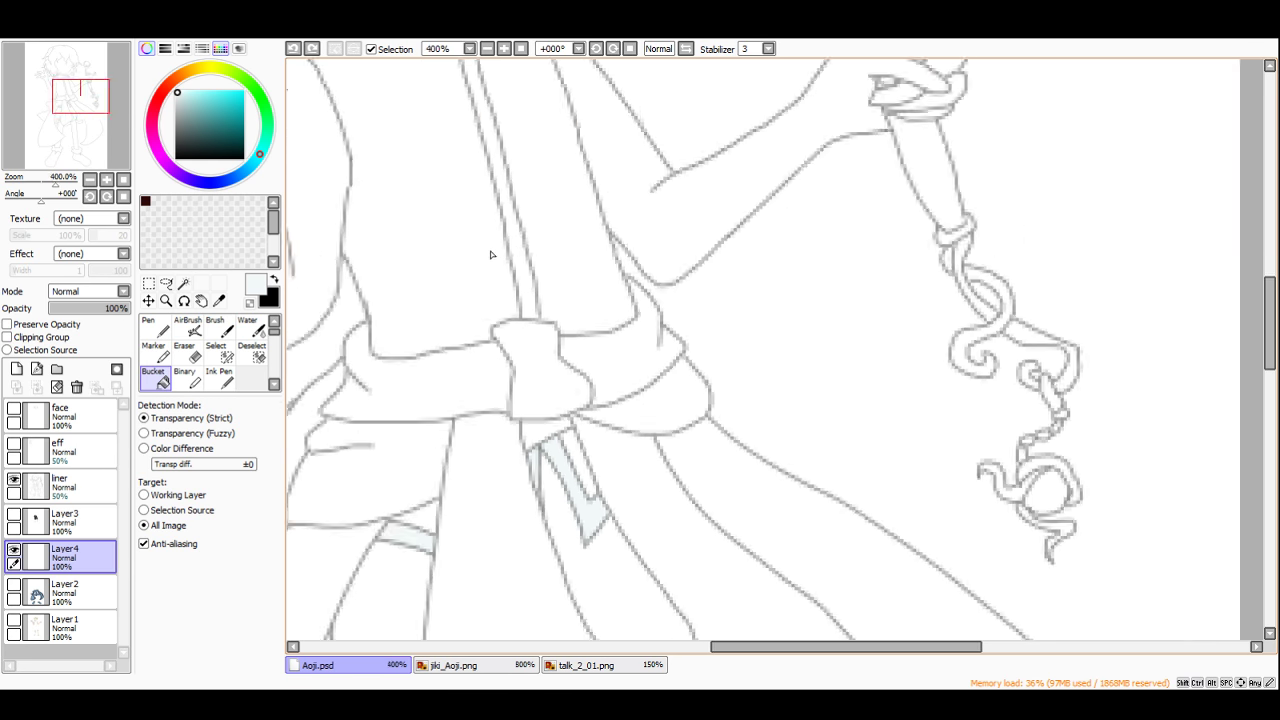
scroll(515, 260, "down", 3)
scroll(538, 337, "up", 4)
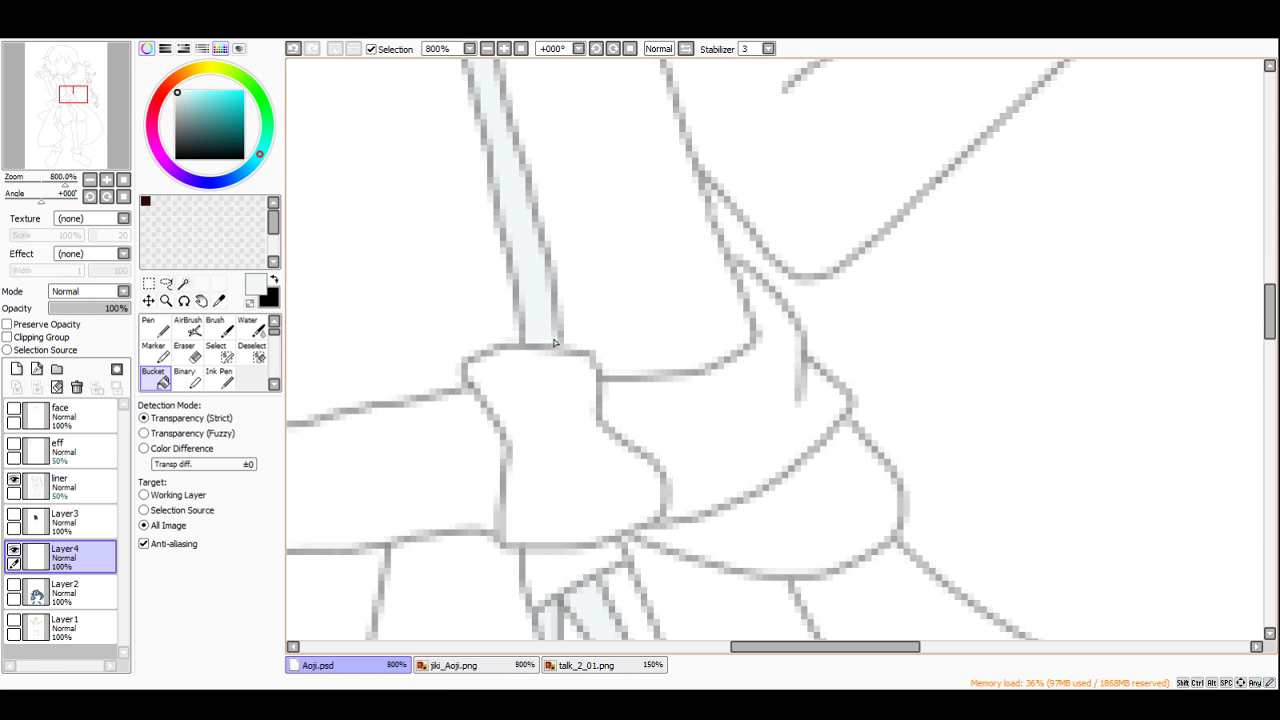
scroll(530, 337, "down", 4)
scroll(540, 300, "up", 2)
scroll(548, 274, "down", 4)
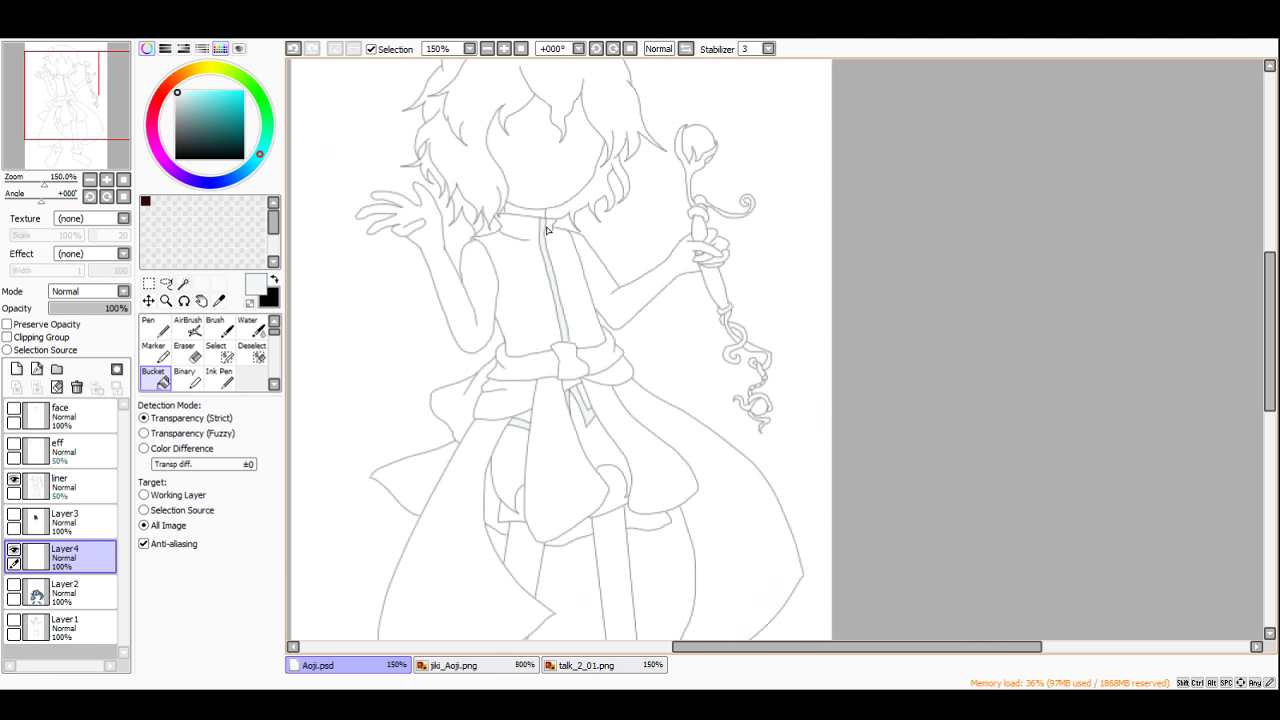
scroll(548, 274, "up", 1)
Step: Check jiki_Aoji.png for reference, and fill the character's left-hand ankle cuff and its pointed tip near-white in Aoji.psd
left_click(513, 672)
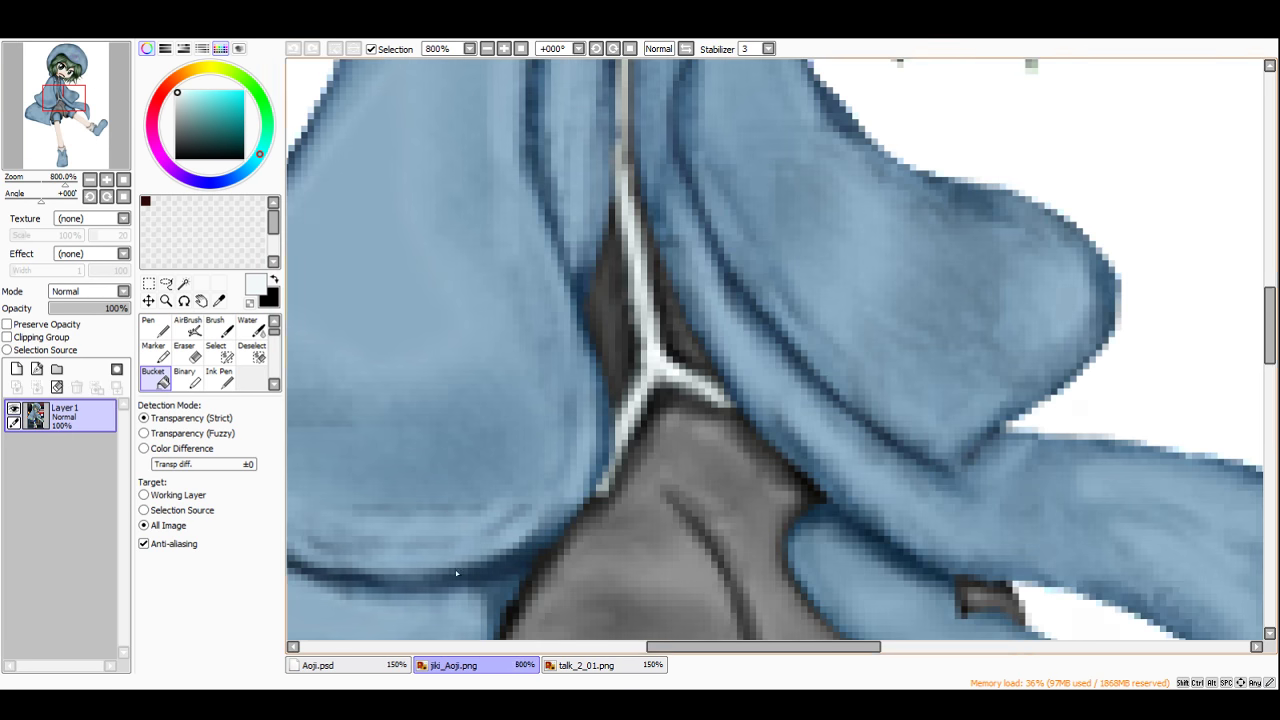
scroll(405, 535, "down", 4)
left_click(328, 665)
scroll(505, 490, "down", 3)
scroll(505, 490, "up", 7)
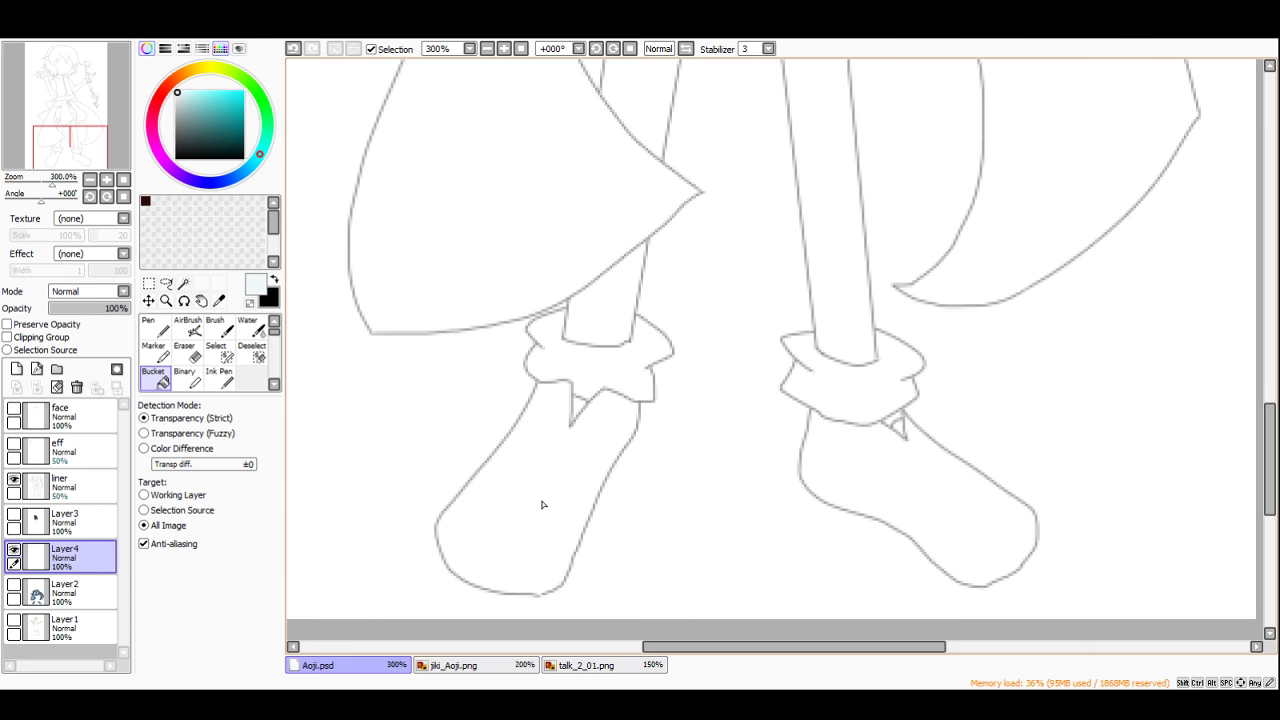
left_click(659, 217)
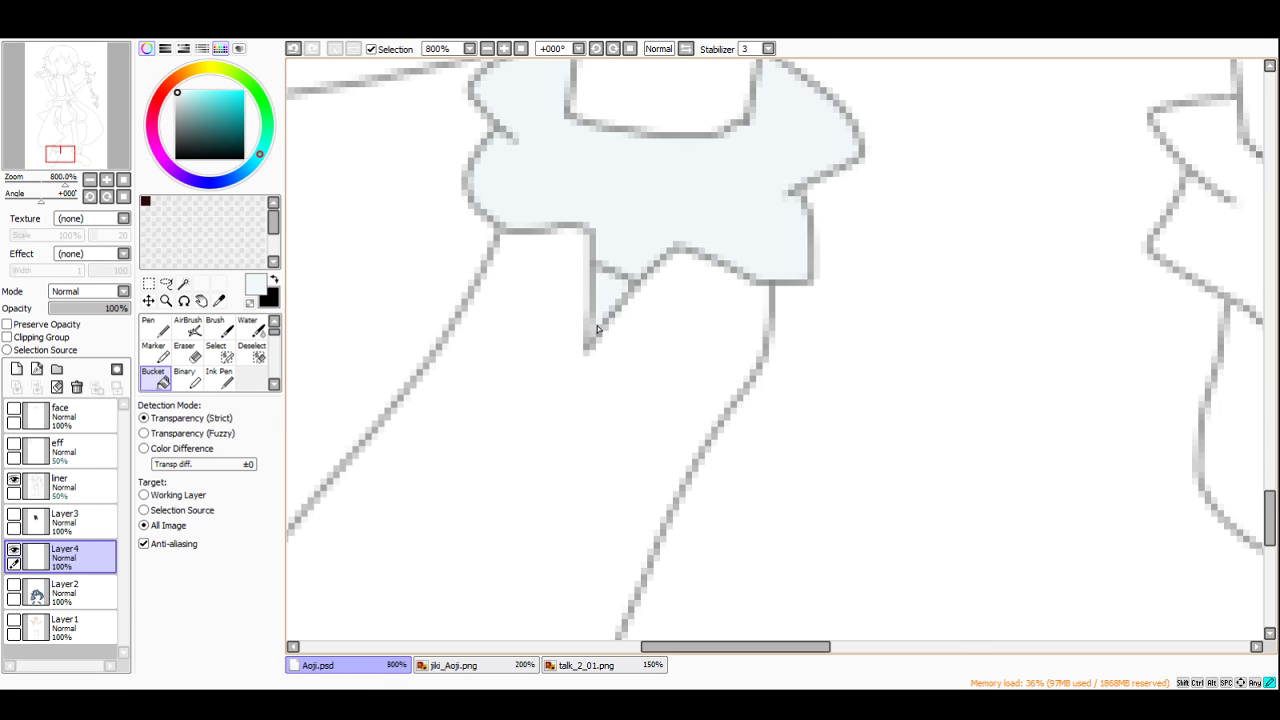
scroll(624, 298, "down", 3)
scroll(578, 188, "up", 3)
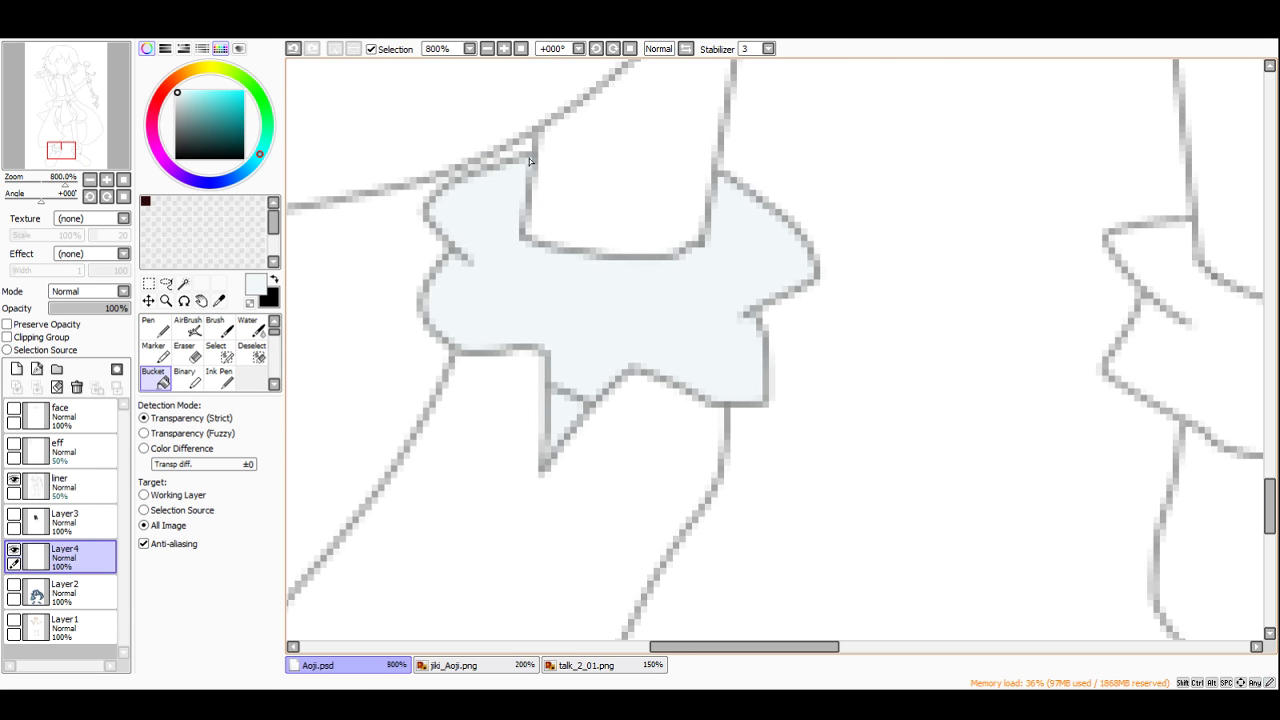
Step: Bucket-fill the other ankle cuff and its small pointed trim with the same near-white colour
scroll(724, 190, "down", 3)
scroll(966, 314, "up", 2)
left_click(966, 314)
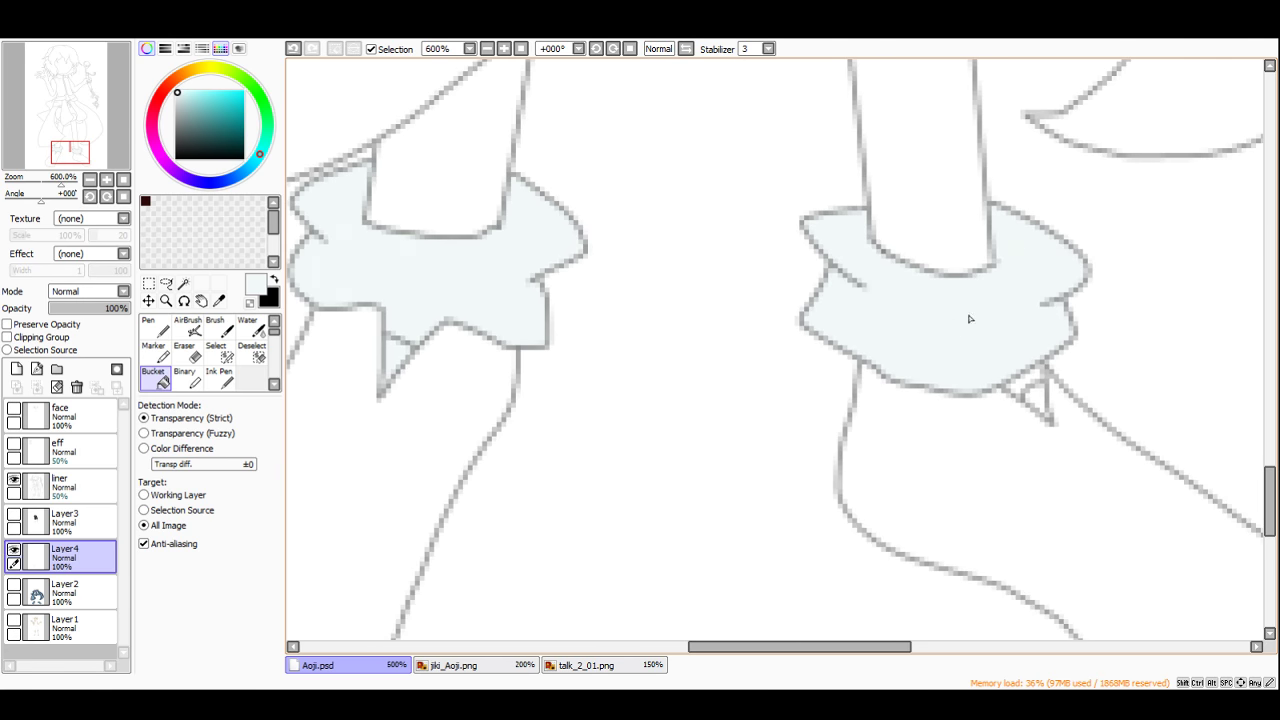
scroll(979, 202, "up", 2)
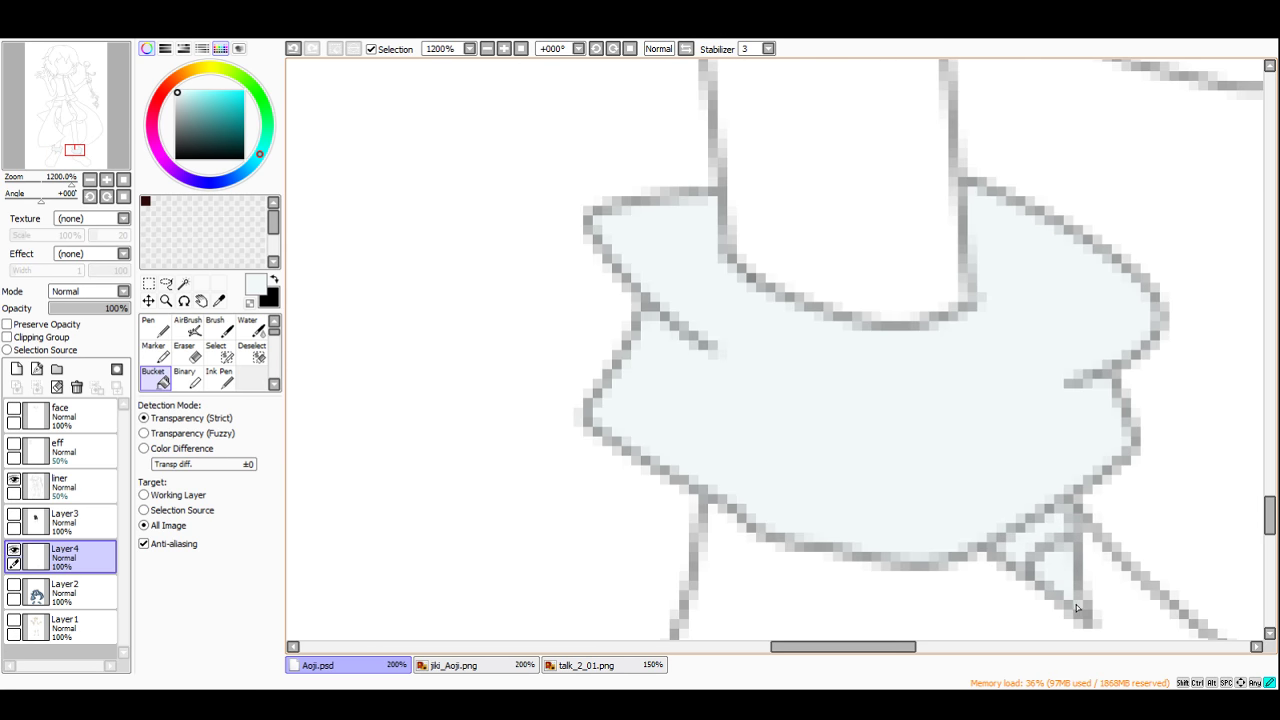
Step: Sample a dark grey from the ankle cuff in jiki_Aoji.png, and select Layer4's painted areas in Aoji.psd
left_click(452, 665)
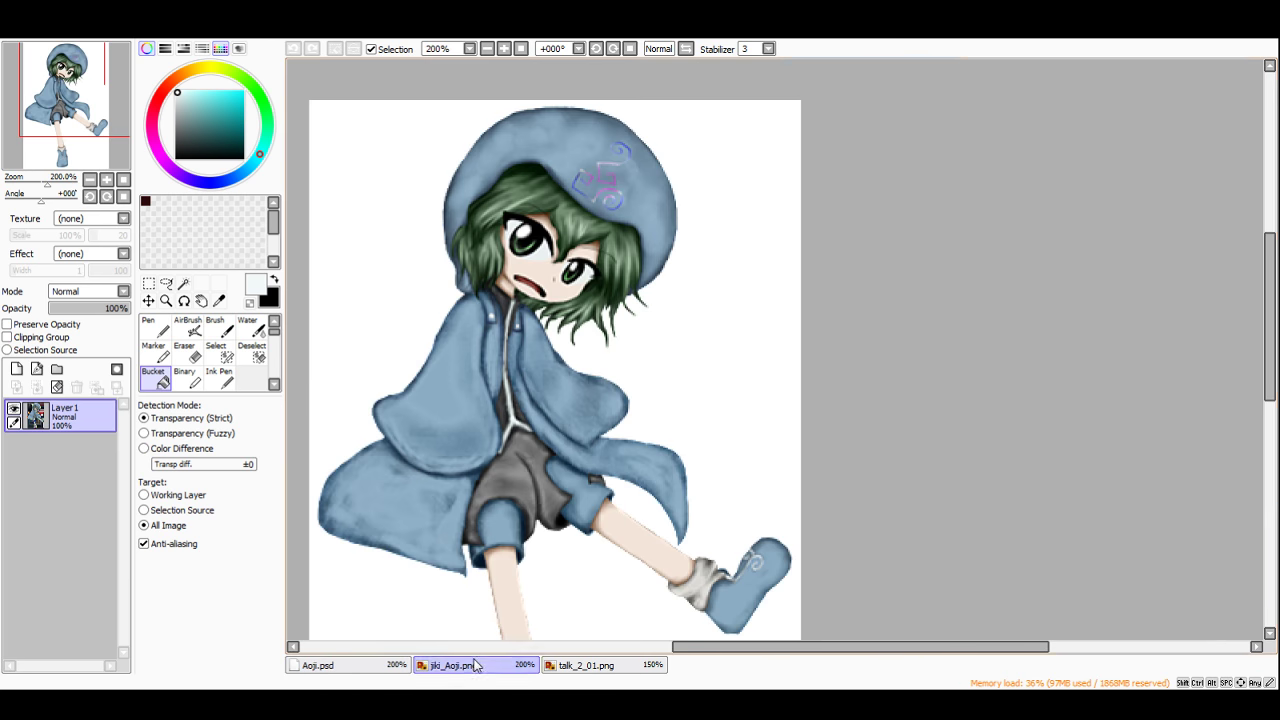
scroll(738, 565, "up", 4)
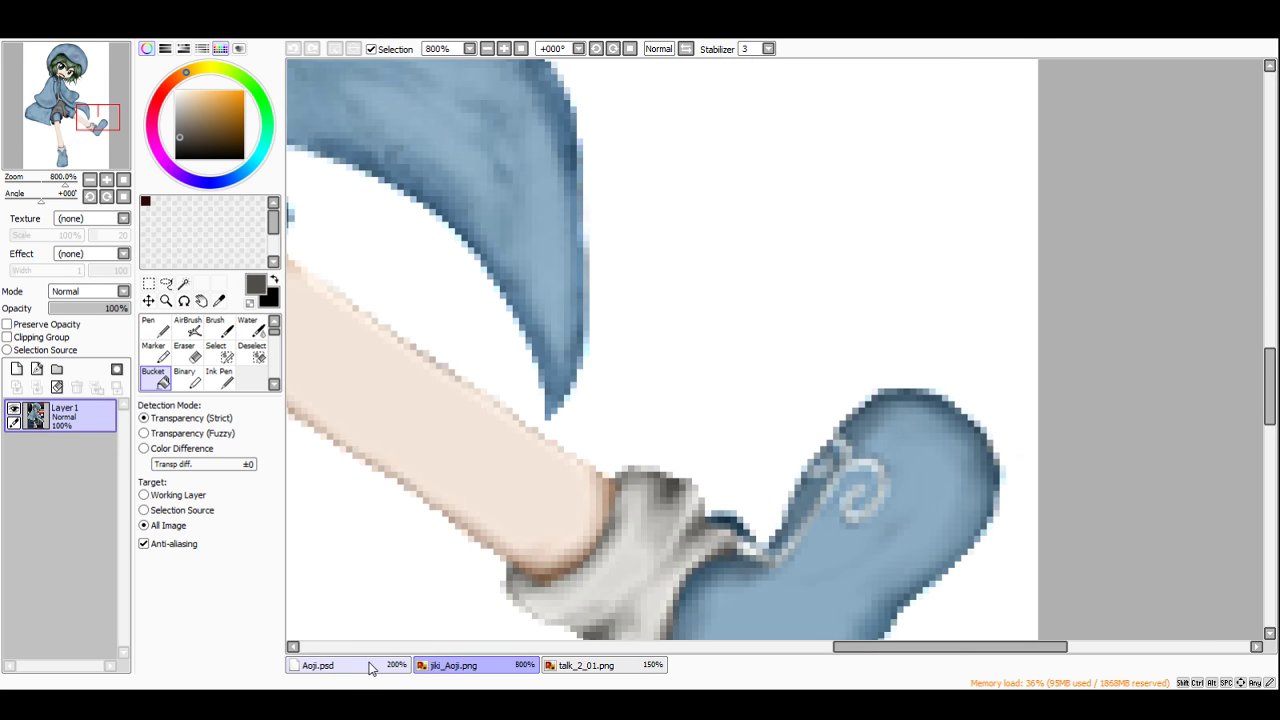
left_click(370, 664)
scroll(645, 569, "down", 1)
left_click(46, 555, "ctrl")
scroll(629, 417, "down", 5)
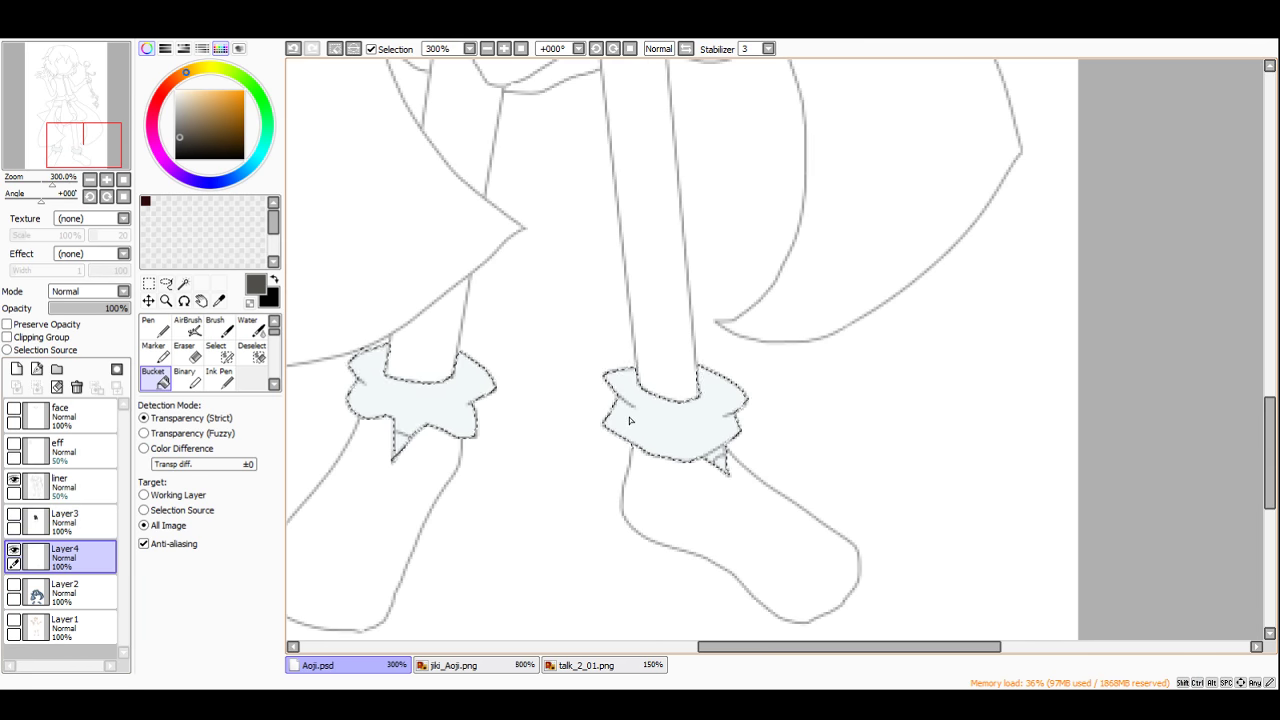
Step: Shade the left-hand cuff around the leg opening with a size 15 Brush, and remove the bluish tint from Layer4's fill
scroll(630, 420, "down", 3)
scroll(470, 410, "up", 2)
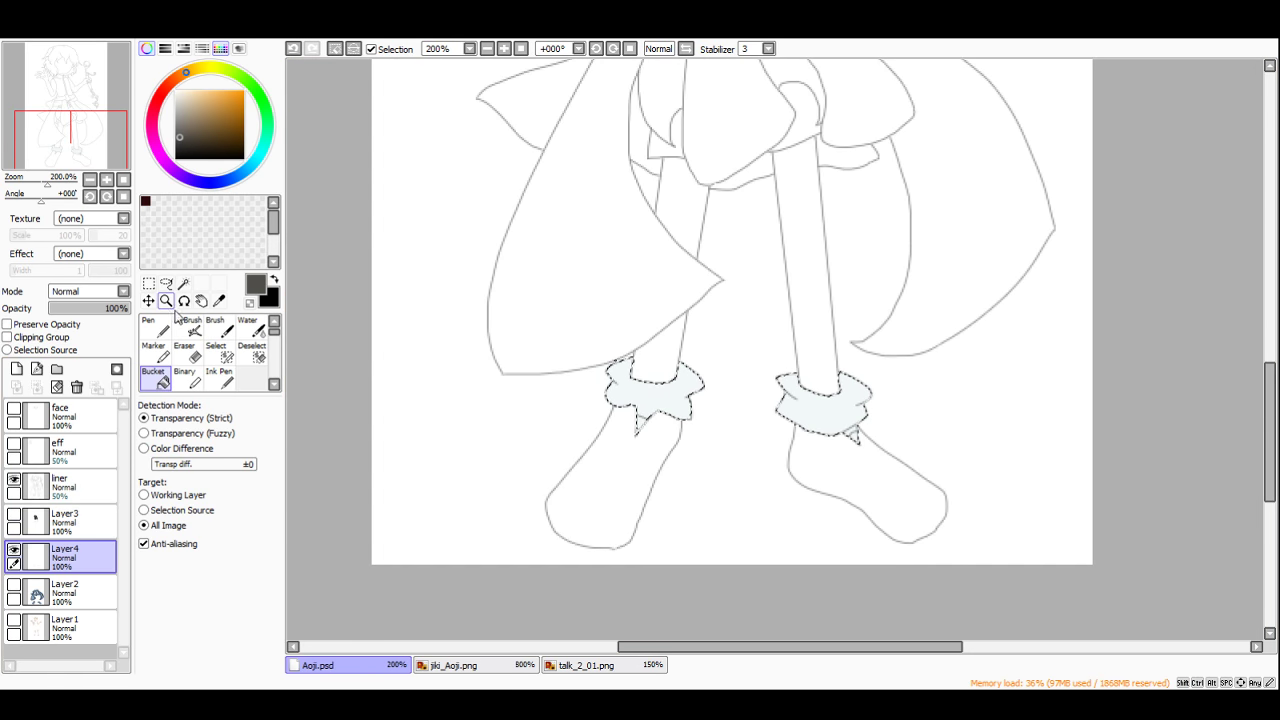
left_click(217, 327)
scroll(700, 386, "up", 6)
left_click_drag(535, 272, 479, 341)
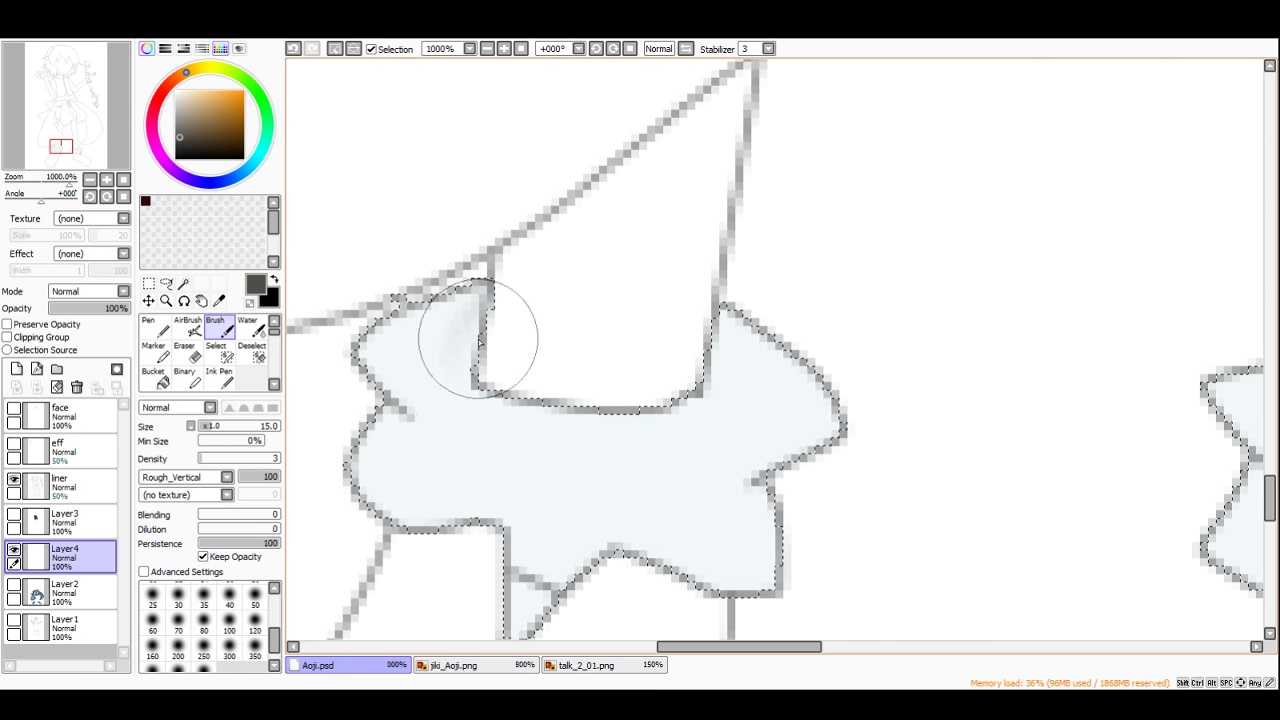
mouse_move(475, 400)
left_mouse_down()
mouse_move(529, 423)
mouse_move(663, 409)
mouse_move(714, 309)
left_mouse_up()
left_click_drag(710, 398, 719, 320)
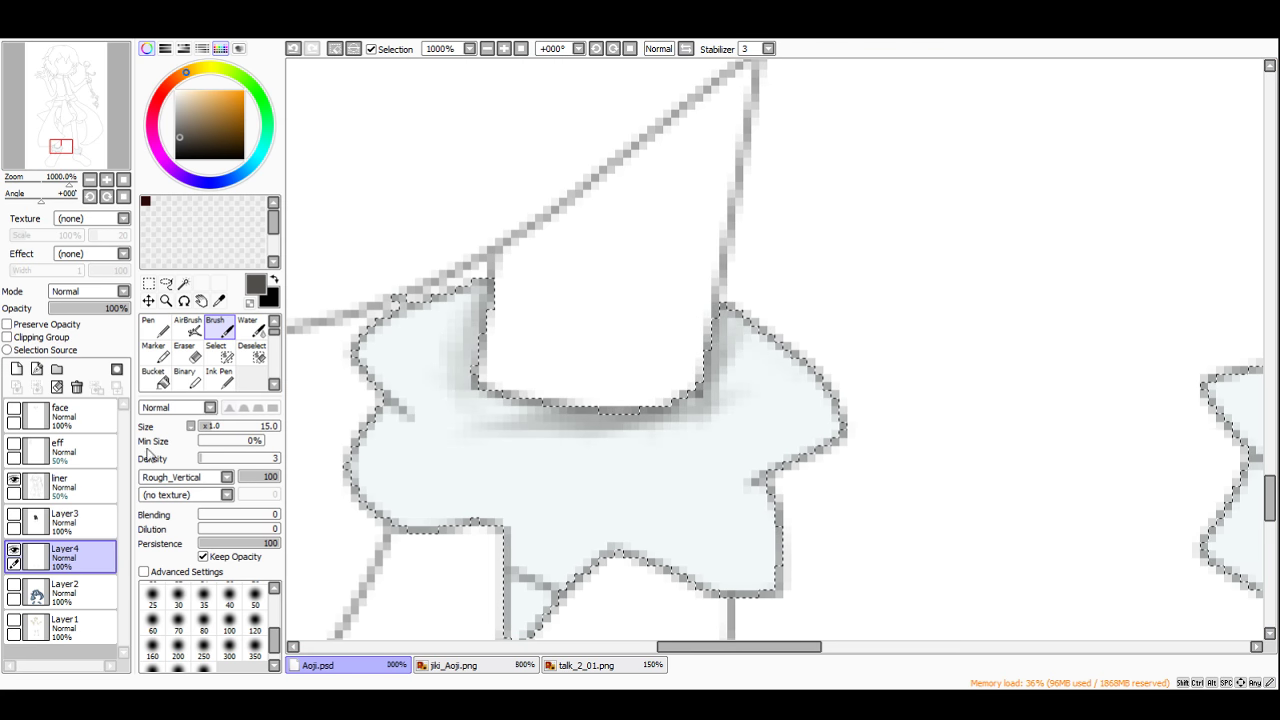
scroll(537, 303, "down", 2)
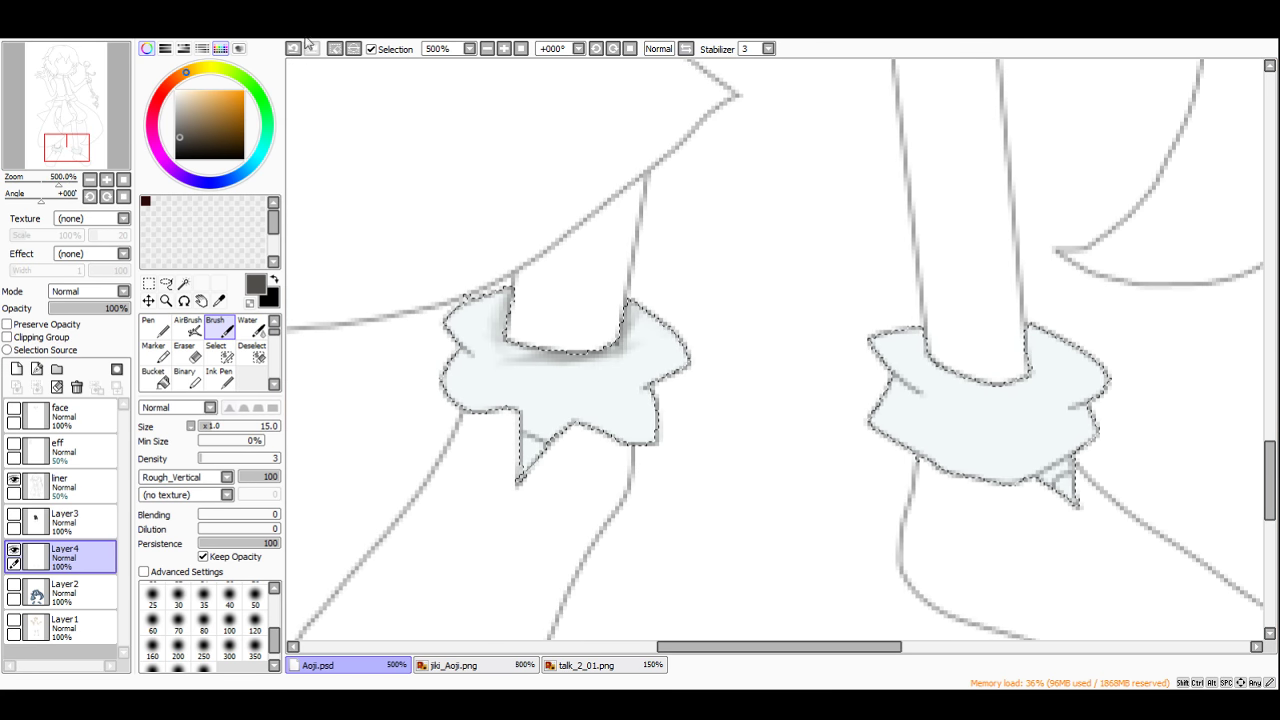
left_click(314, 49)
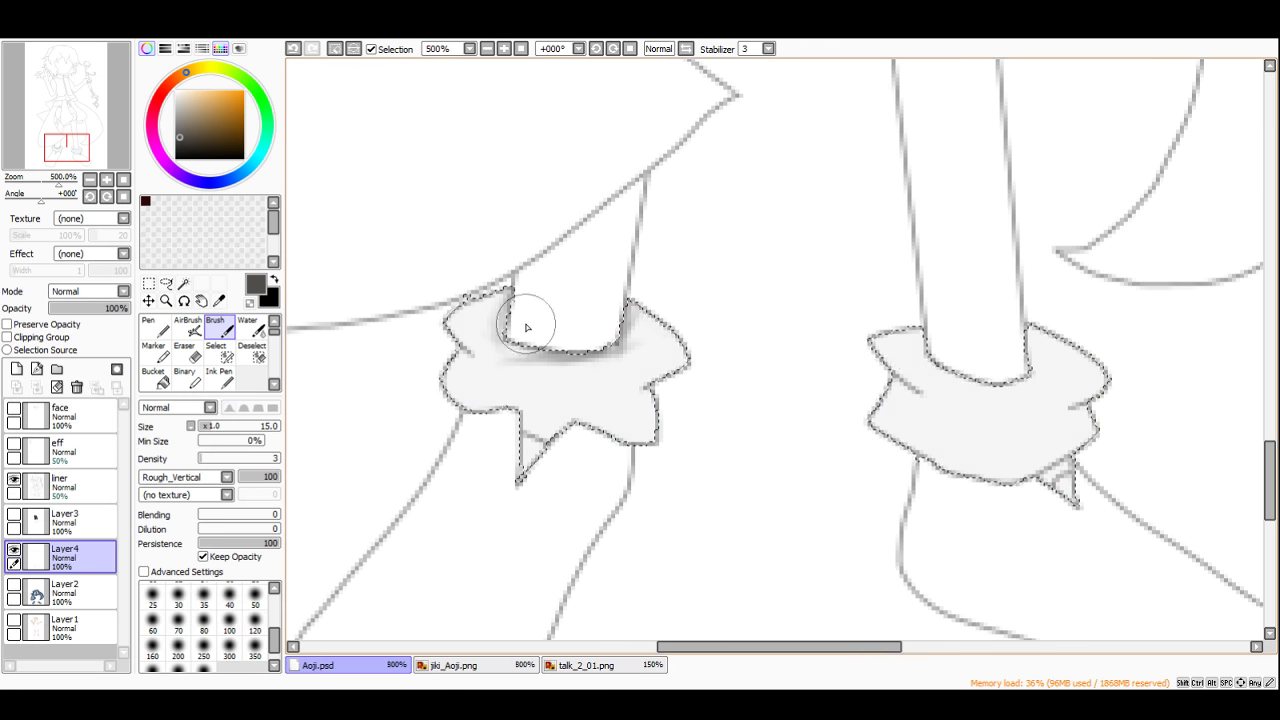
Step: Darken the left-hand cuff's upper rim and start its side fold, enlarging the Brush to size 29
scroll(526, 323, "up", 3)
left_click_drag(211, 430, 216, 432)
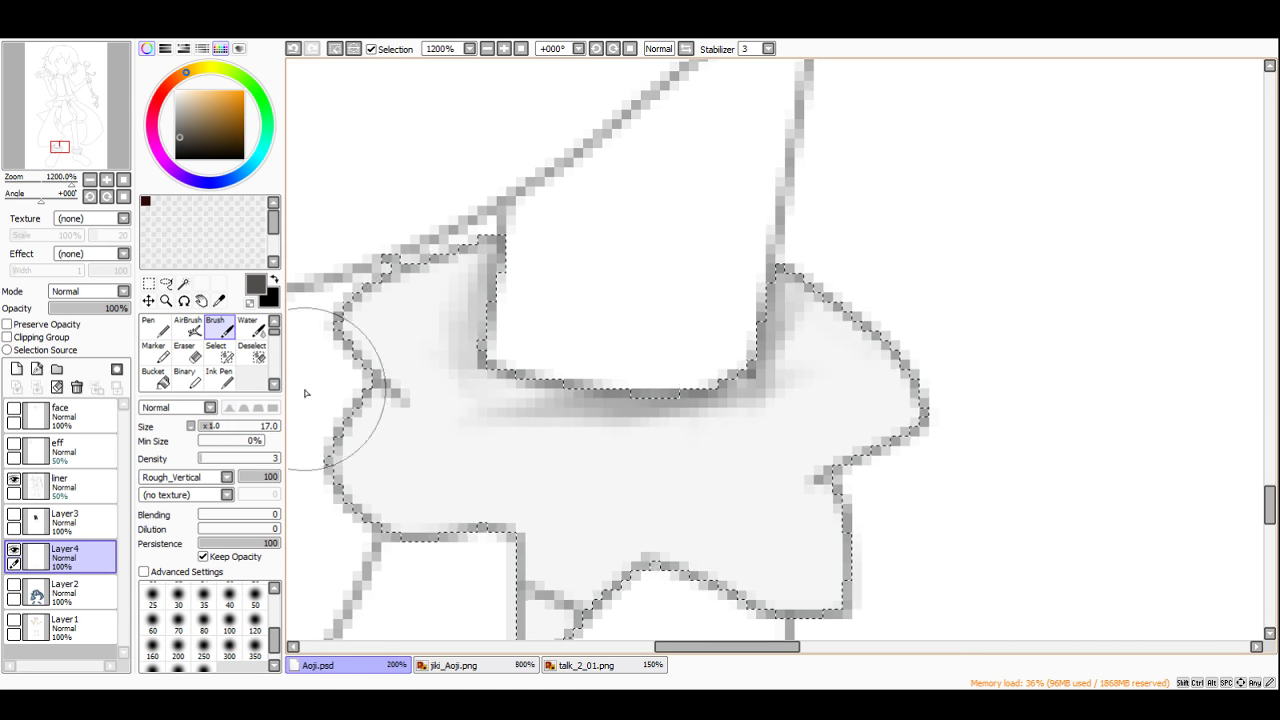
key("ctrl+z")
mouse_move(465, 279)
left_mouse_down()
mouse_move(378, 301)
mouse_move(481, 253)
left_mouse_up()
left_click_drag(213, 426, 223, 428)
mouse_move(467, 250)
left_mouse_down()
mouse_move(388, 314)
mouse_move(458, 247)
mouse_move(488, 245)
left_mouse_up()
mouse_move(790, 280)
left_mouse_down()
mouse_move(897, 415)
mouse_move(795, 308)
mouse_move(575, 370)
left_mouse_up()
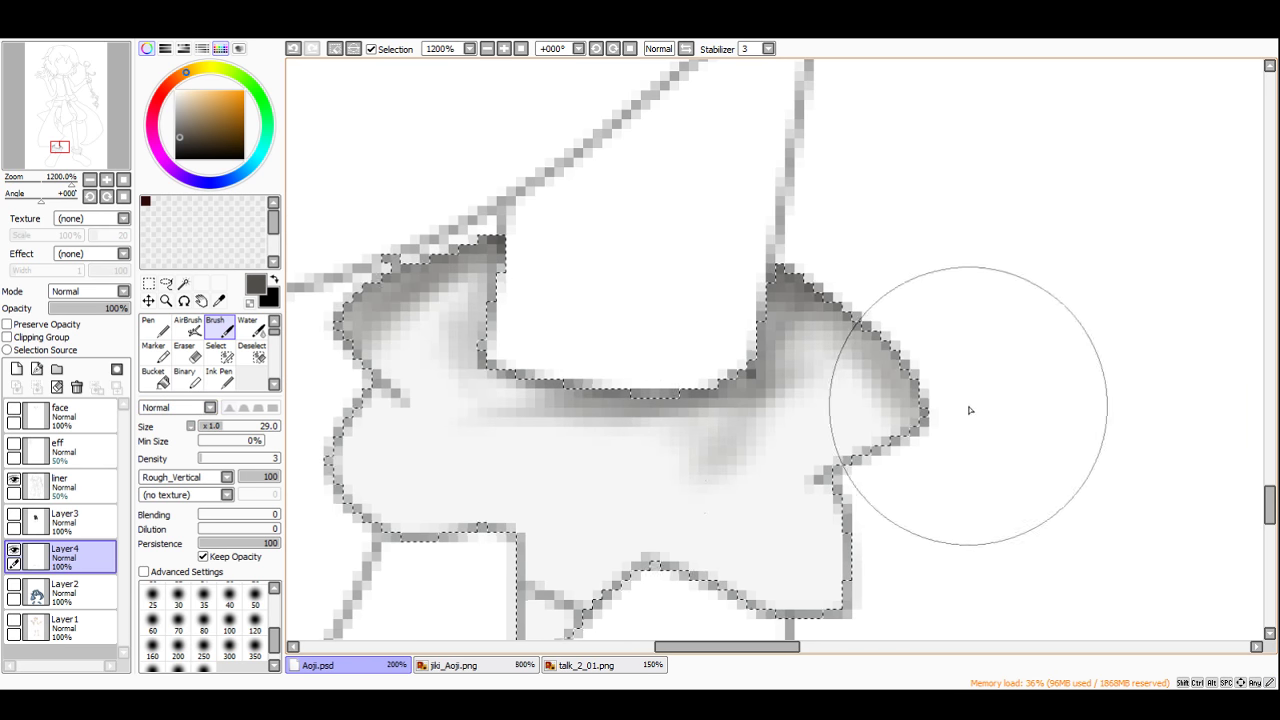
mouse_move(968, 406)
left_mouse_down()
mouse_move(779, 488)
mouse_move(758, 513)
left_mouse_up()
left_click_drag(886, 431, 856, 443)
scroll(901, 362, "down", 4)
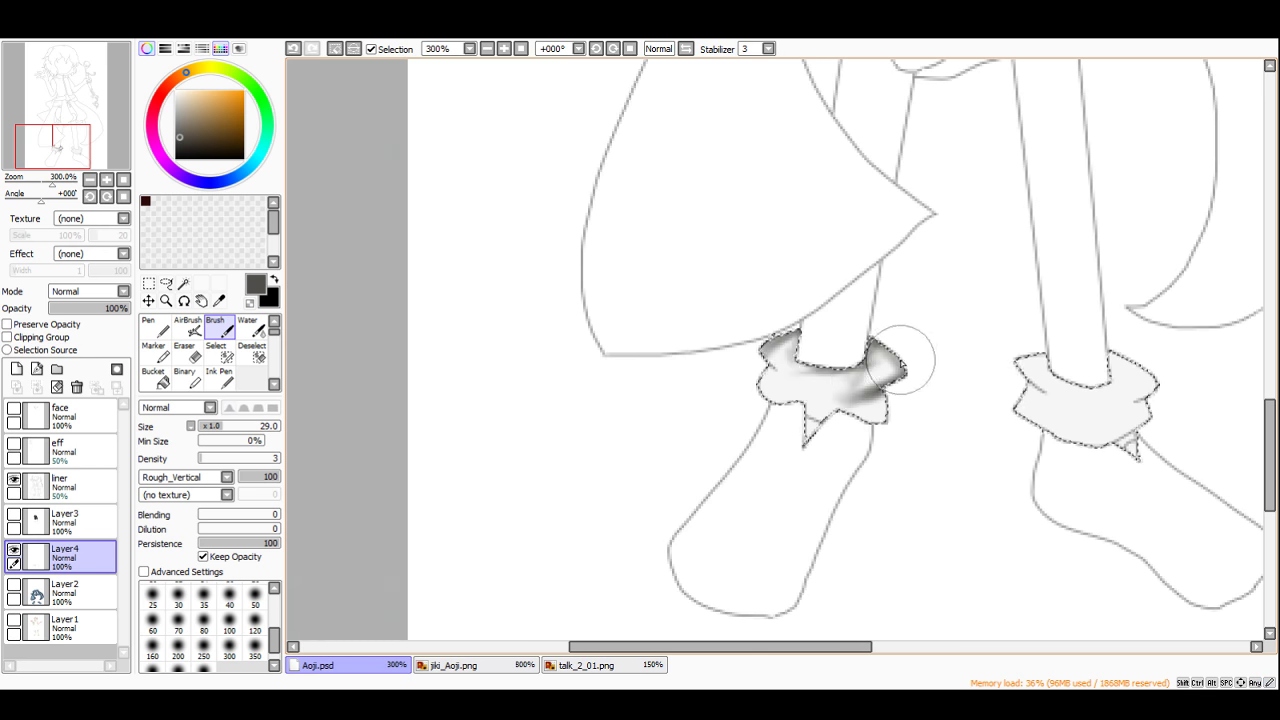
Step: Paint a dark central fold and shaded lower edges on the left-hand cuff, including its pointed tip, with the size 29 Brush
scroll(800, 385, "up", 3)
mouse_move(702, 333)
left_mouse_down()
mouse_move(793, 372)
mouse_move(684, 337)
mouse_move(777, 378)
mouse_move(701, 322)
mouse_move(769, 354)
mouse_move(735, 326)
mouse_move(800, 374)
mouse_move(732, 371)
mouse_move(698, 347)
mouse_move(735, 430)
mouse_move(682, 371)
mouse_move(806, 460)
mouse_move(918, 481)
mouse_move(1061, 452)
mouse_move(914, 483)
mouse_move(1013, 482)
mouse_move(862, 459)
mouse_move(1008, 469)
mouse_move(1020, 428)
left_mouse_up()
scroll(1020, 428, "down", 3)
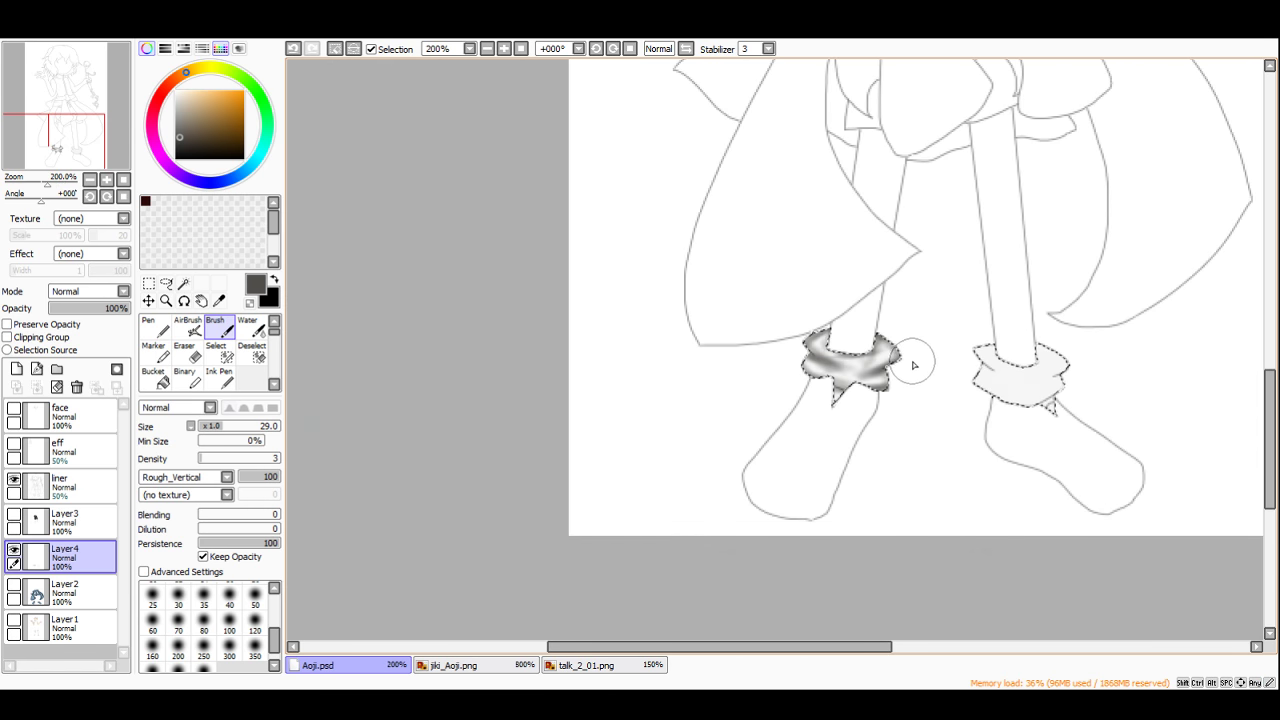
scroll(913, 365, "up", 3)
mouse_move(666, 366)
left_mouse_down()
mouse_move(604, 371)
mouse_move(875, 392)
mouse_move(735, 388)
mouse_move(478, 337)
mouse_move(549, 357)
mouse_move(491, 378)
left_mouse_up()
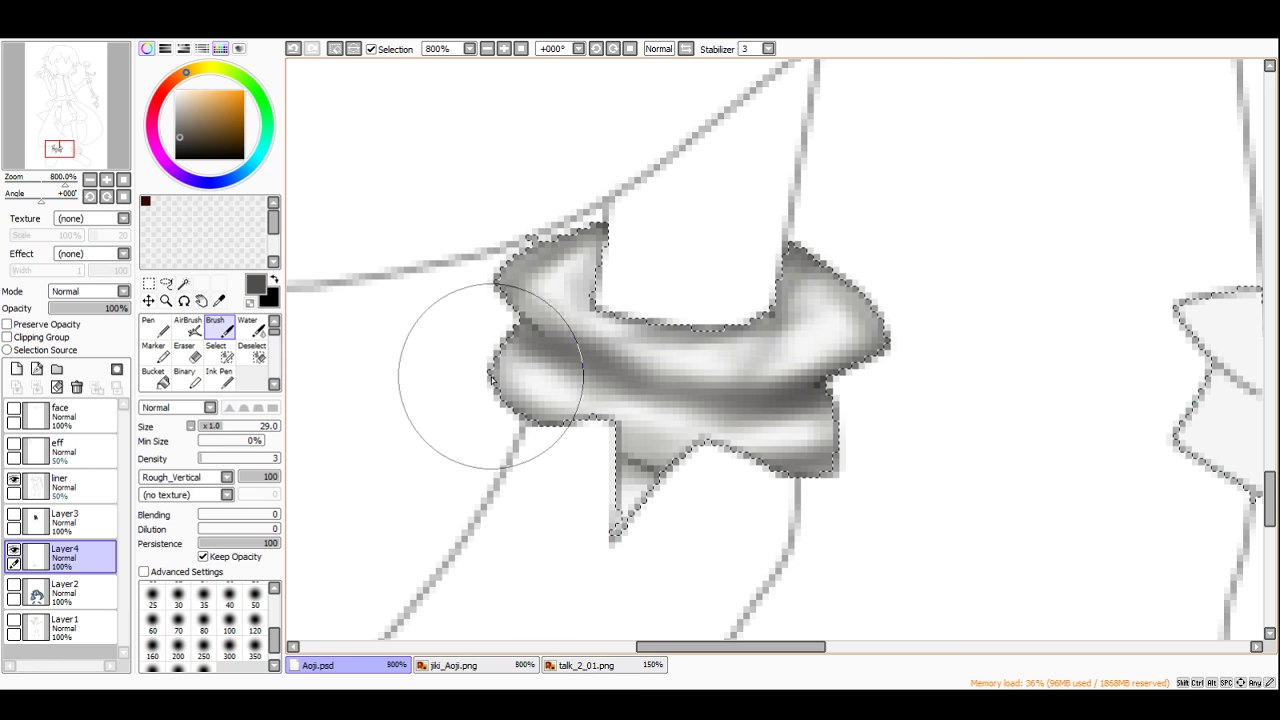
scroll(671, 357, "down", 3)
scroll(657, 391, "up", 3)
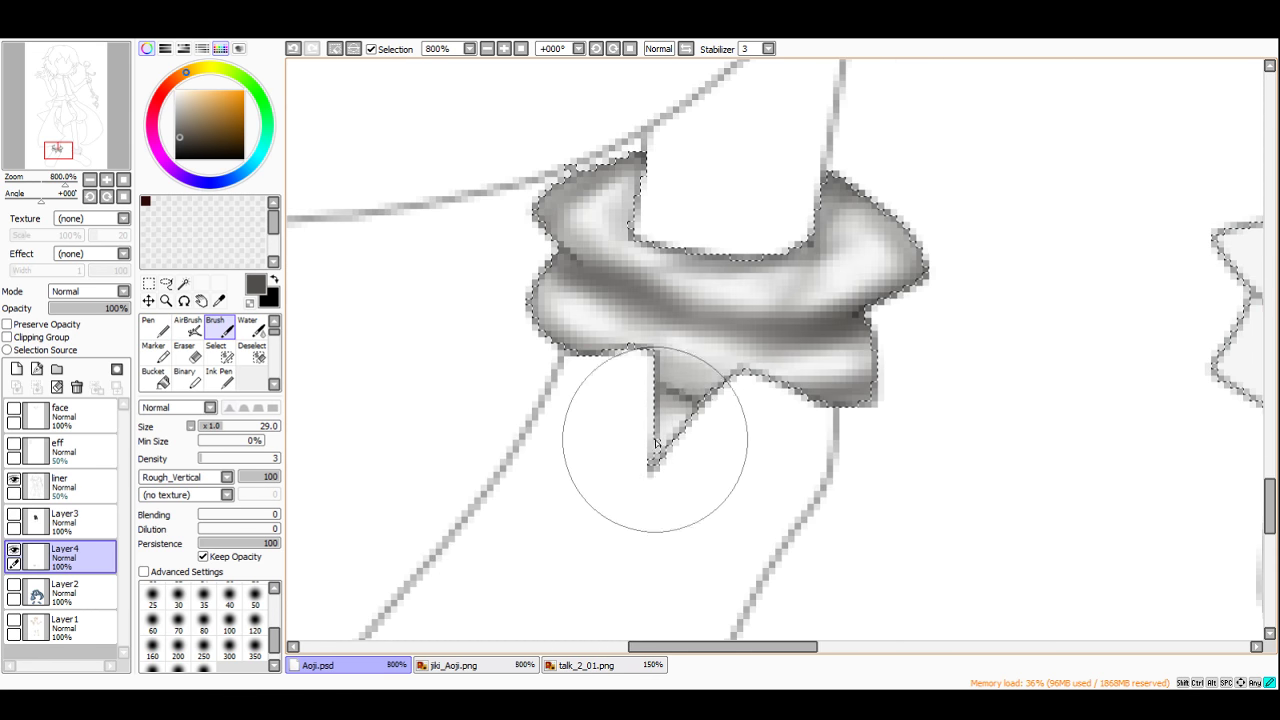
mouse_move(656, 443)
left_mouse_down()
mouse_move(698, 427)
mouse_move(700, 405)
mouse_move(674, 449)
left_mouse_up()
scroll(700, 393, "down", 4)
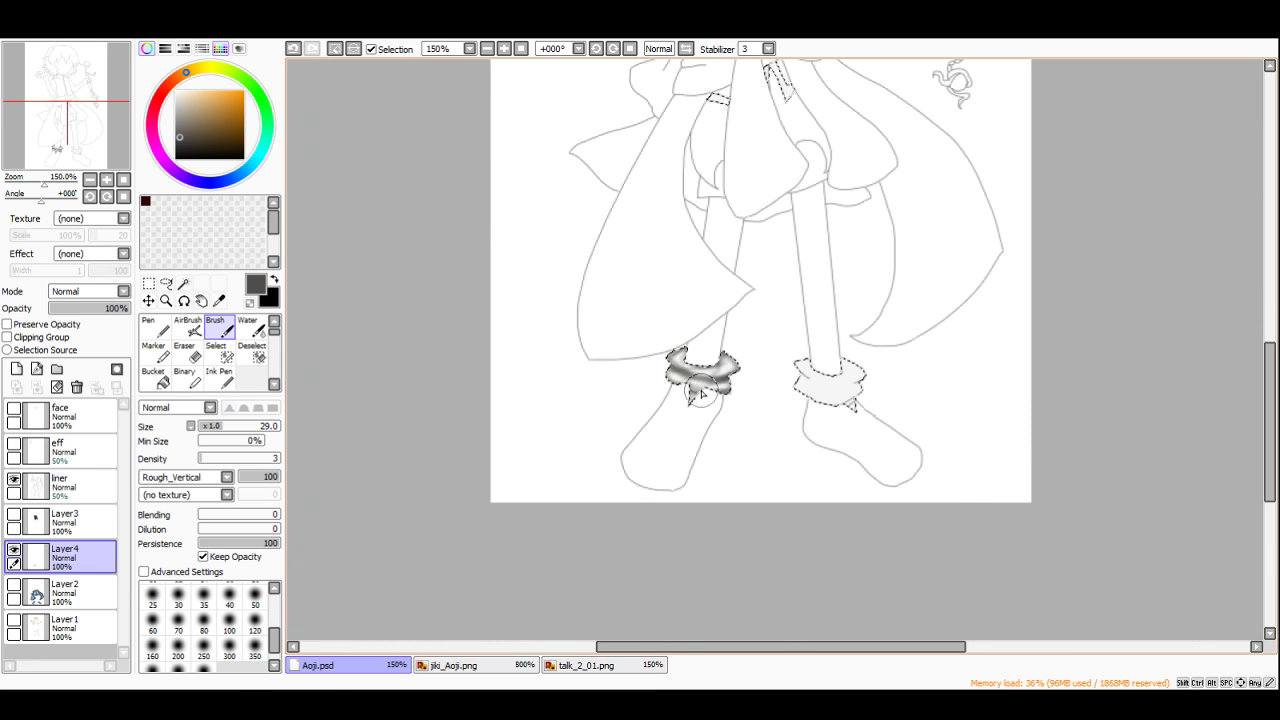
Step: Shade the right-hand cuff's outer edges and central fold, and reduce the Brush to size 11 for the rim around the leg
scroll(850, 380, "up", 4)
mouse_move(543, 349)
left_mouse_down()
mouse_move(701, 414)
mouse_move(554, 389)
mouse_move(541, 363)
mouse_move(506, 374)
mouse_move(562, 369)
mouse_move(496, 432)
mouse_move(524, 427)
mouse_move(650, 509)
mouse_move(541, 445)
mouse_move(526, 377)
mouse_move(549, 435)
mouse_move(582, 460)
mouse_move(541, 322)
mouse_move(558, 347)
mouse_move(520, 280)
mouse_move(601, 369)
mouse_move(516, 301)
mouse_move(848, 277)
mouse_move(714, 256)
mouse_move(849, 311)
mouse_move(794, 282)
mouse_move(890, 356)
mouse_move(772, 412)
mouse_move(832, 405)
mouse_move(719, 418)
mouse_move(891, 338)
mouse_move(834, 428)
mouse_move(859, 434)
mouse_move(743, 497)
left_mouse_up()
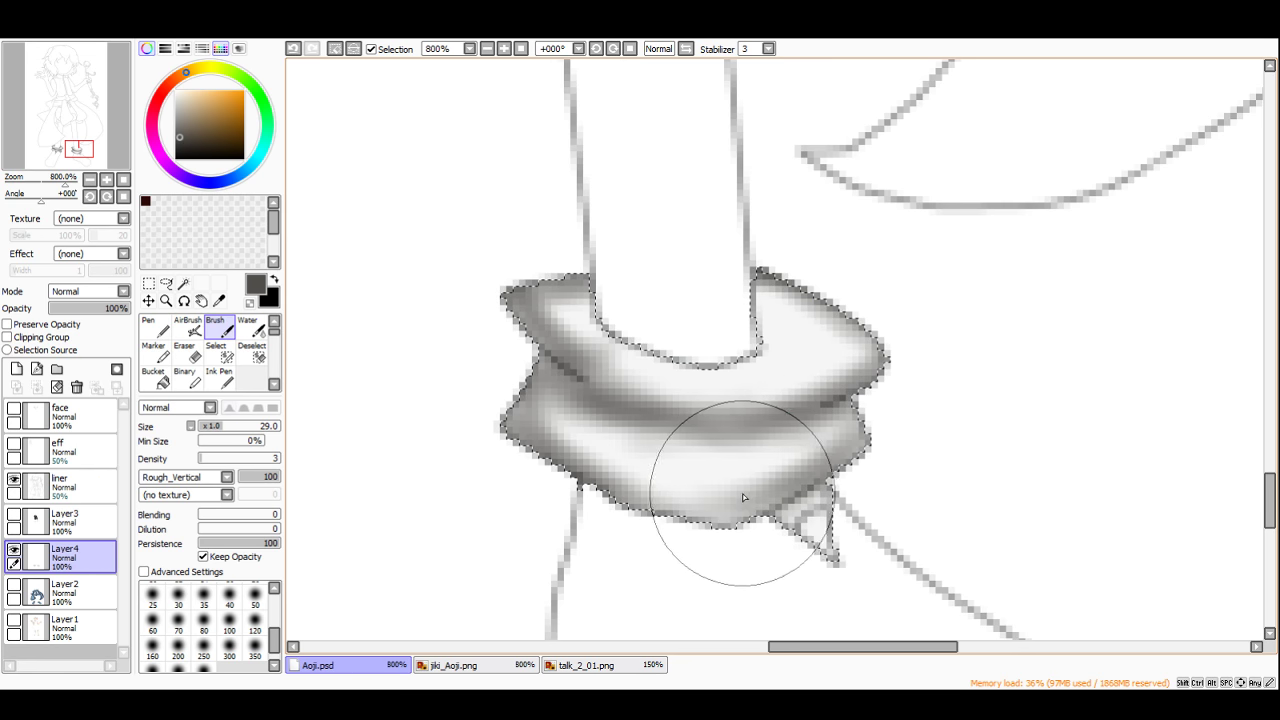
scroll(651, 360, "down", 2)
scroll(645, 357, "up", 3)
mouse_move(640, 355)
left_mouse_down()
mouse_move(819, 358)
mouse_move(822, 298)
mouse_move(829, 366)
mouse_move(797, 306)
mouse_move(583, 397)
left_mouse_up()
left_click(210, 427)
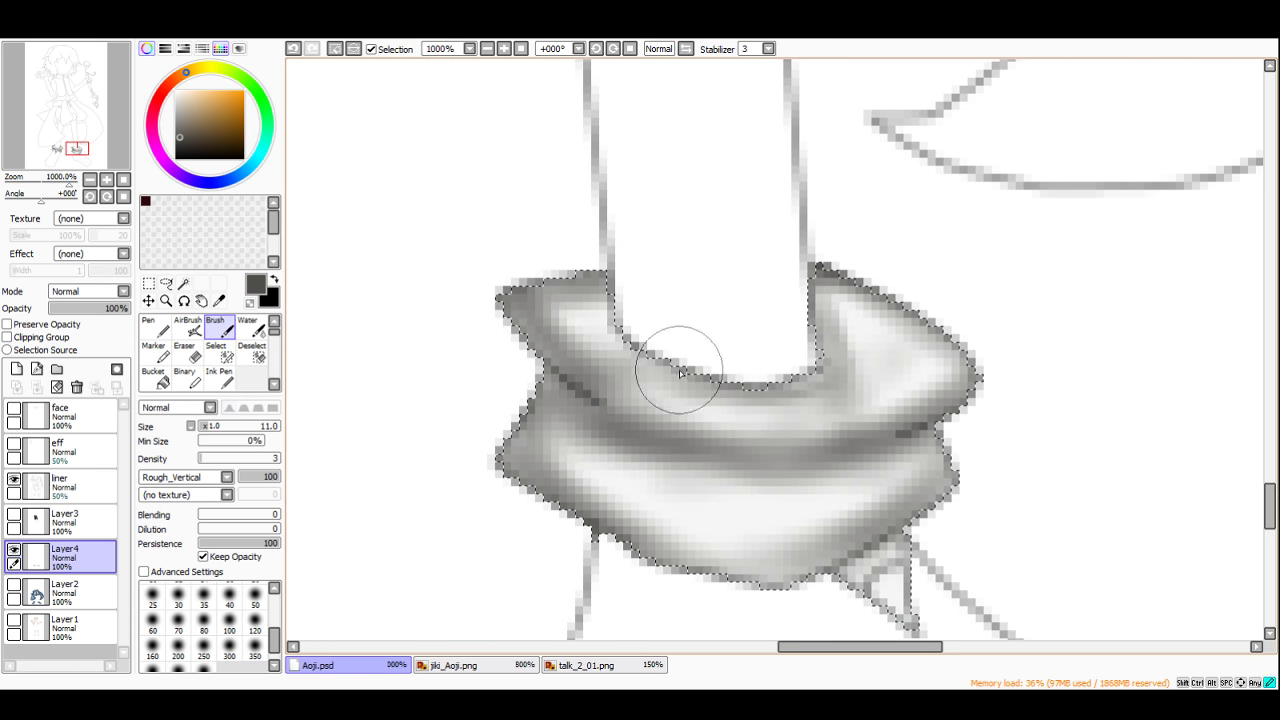
Step: Add extra fold shading across the right-hand cuff's lower band with the Brush at size 19
scroll(855, 347, "down", 5)
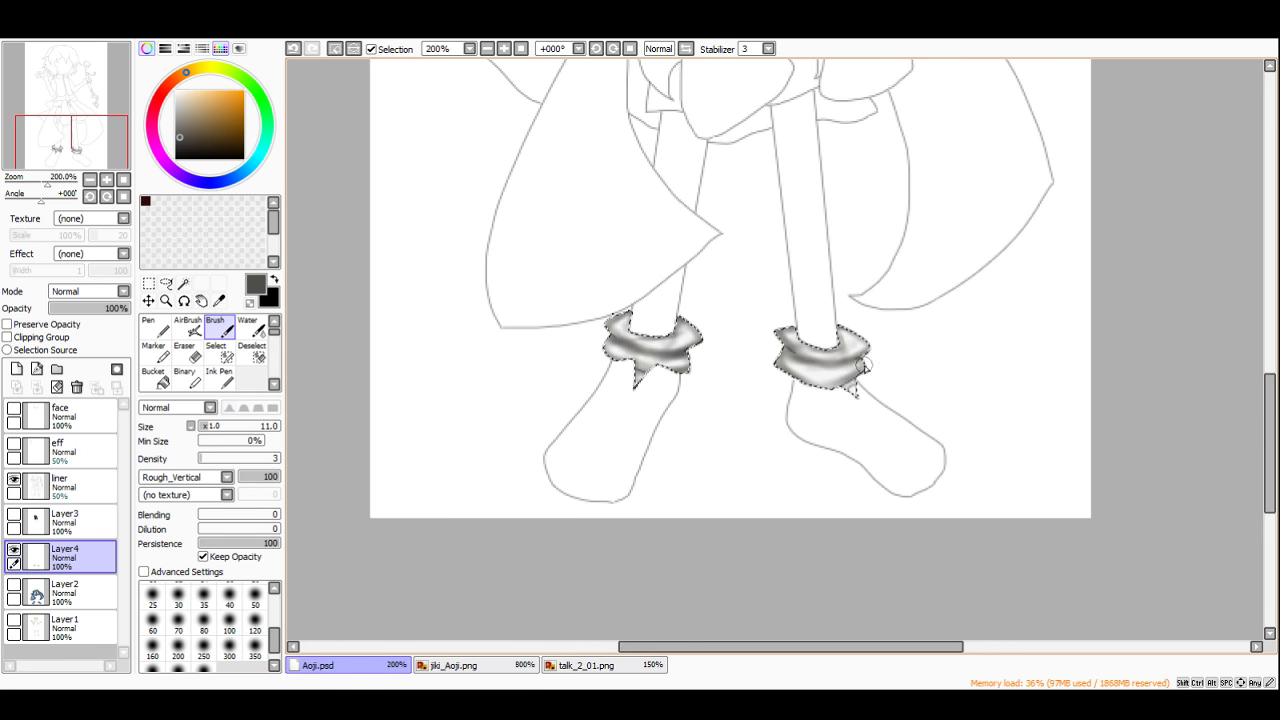
scroll(866, 368, "up", 6)
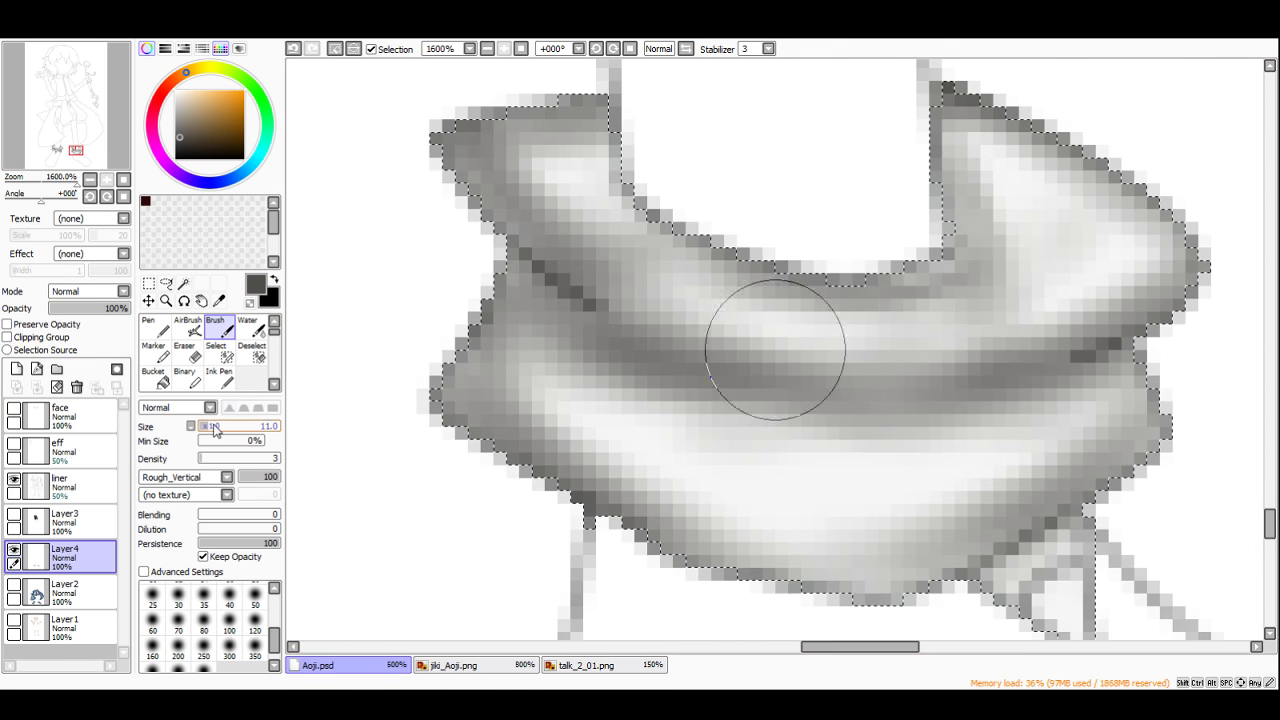
left_click_drag(214, 427, 217, 428)
left_click_drag(525, 366, 763, 455)
mouse_move(448, 334)
left_mouse_down()
mouse_move(743, 462)
mouse_move(1094, 429)
mouse_move(951, 456)
left_mouse_up()
scroll(1008, 394, "down", 9)
scroll(1002, 394, "up", 5)
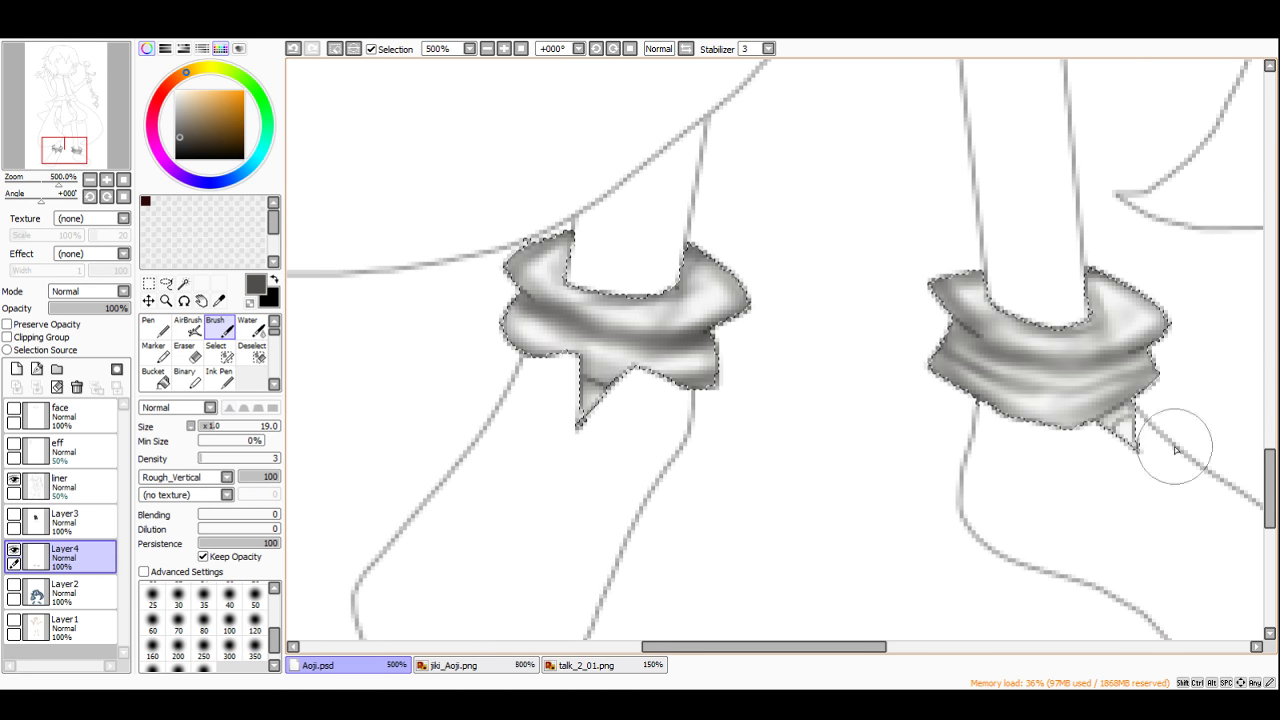
Step: Shade the small pointed tip beneath the right-hand cuff in dark grey with the size 19 Brush
scroll(1175, 440, "up", 5)
mouse_move(1057, 377)
left_mouse_down()
mouse_move(1033, 406)
mouse_move(1021, 340)
mouse_move(1062, 526)
mouse_move(957, 441)
mouse_move(1055, 461)
mouse_move(972, 448)
mouse_move(1069, 373)
mouse_move(952, 432)
mouse_move(1001, 357)
mouse_move(906, 394)
left_mouse_up()
scroll(1007, 425, "down", 4)
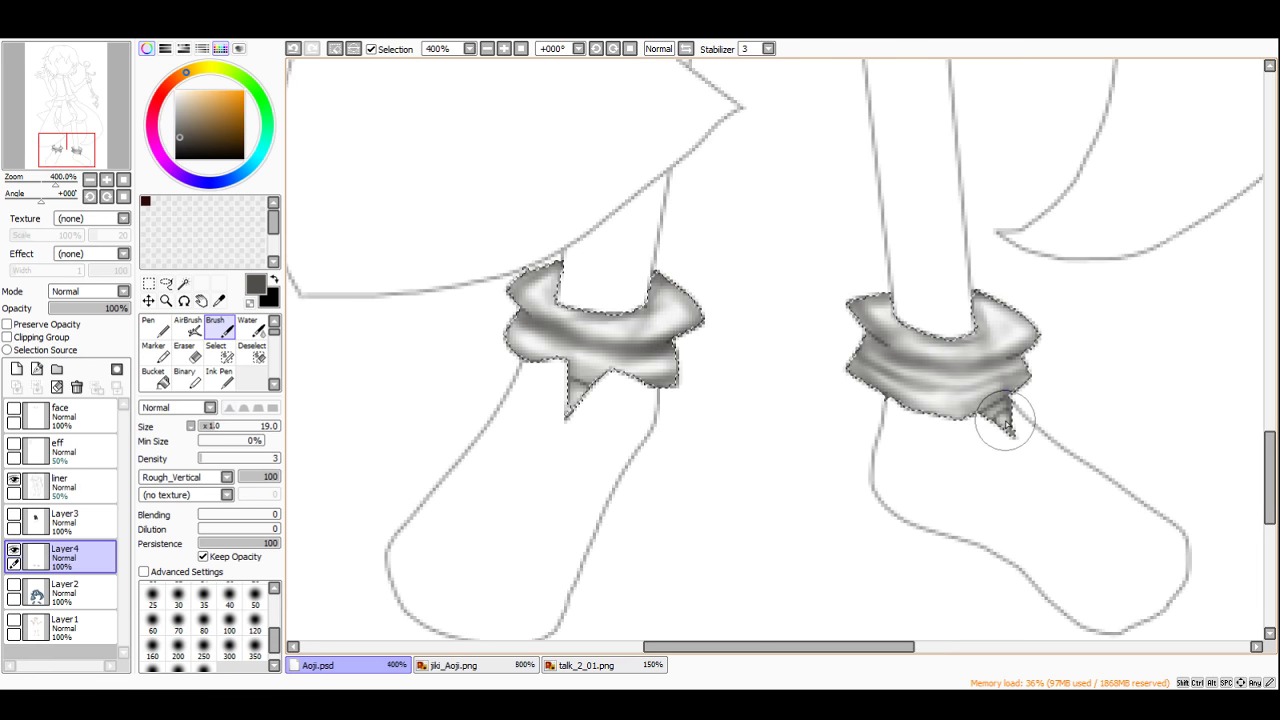
Step: Deepen the grey folds across the left-hand cuff's middle, lower band and upper rim with the size 19 Brush
scroll(562, 343, "up", 3)
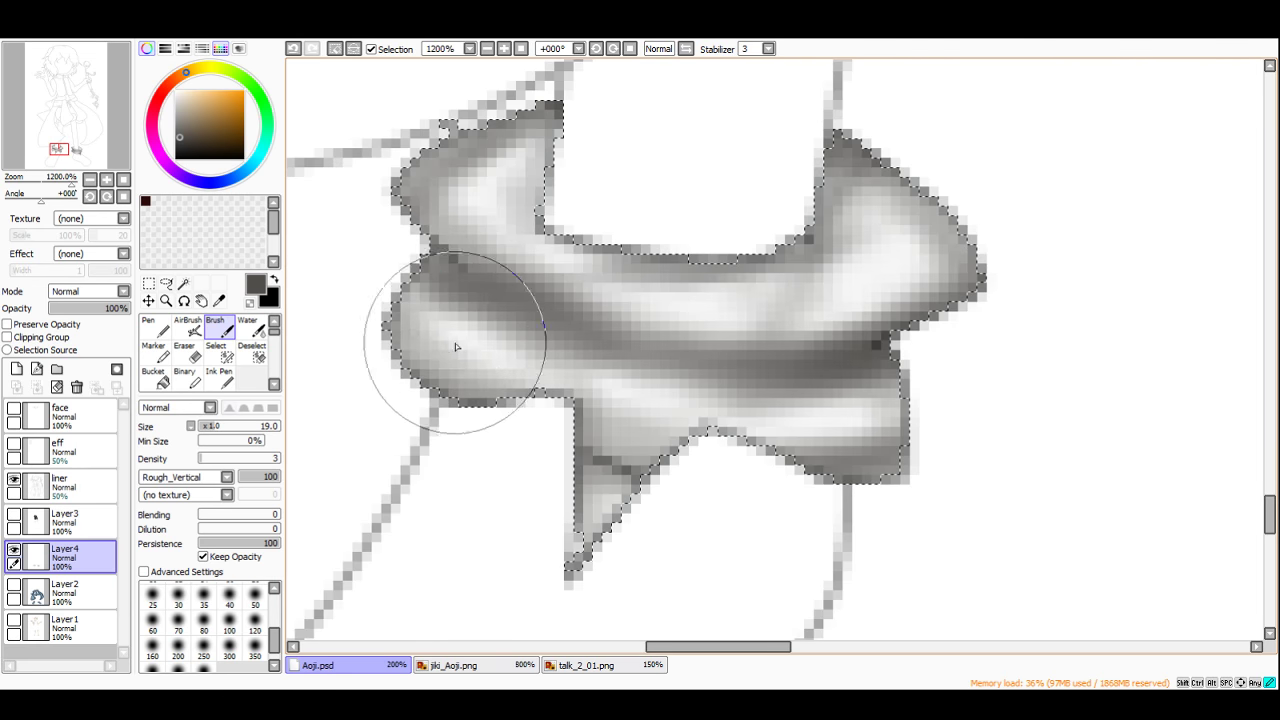
mouse_move(455, 346)
left_mouse_down()
mouse_move(530, 366)
mouse_move(502, 352)
mouse_move(823, 271)
mouse_move(700, 304)
mouse_move(834, 302)
mouse_move(700, 304)
left_mouse_up()
left_click_drag(913, 409, 775, 425)
scroll(705, 340, "down", 4)
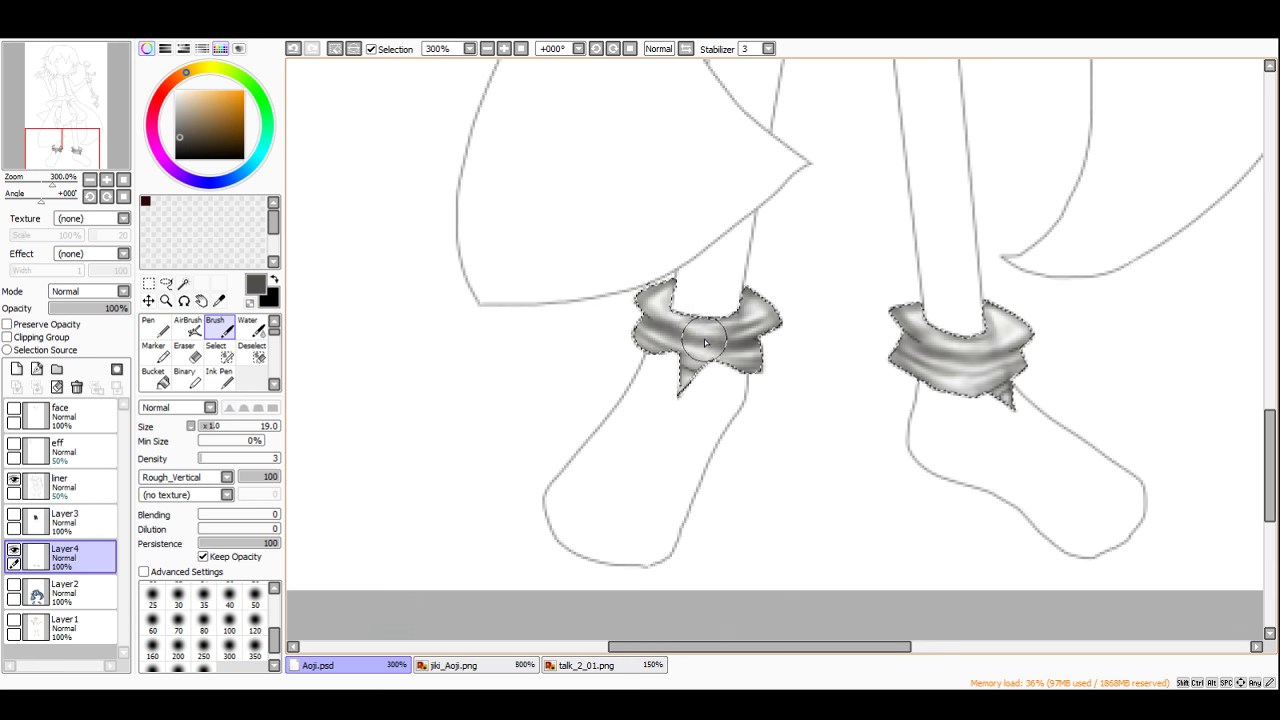
scroll(705, 343, "up", 3)
mouse_move(663, 257)
left_mouse_down()
mouse_move(620, 286)
mouse_move(716, 334)
mouse_move(851, 334)
left_mouse_up()
scroll(851, 334, "down", 4)
scroll(966, 355, "up", 3)
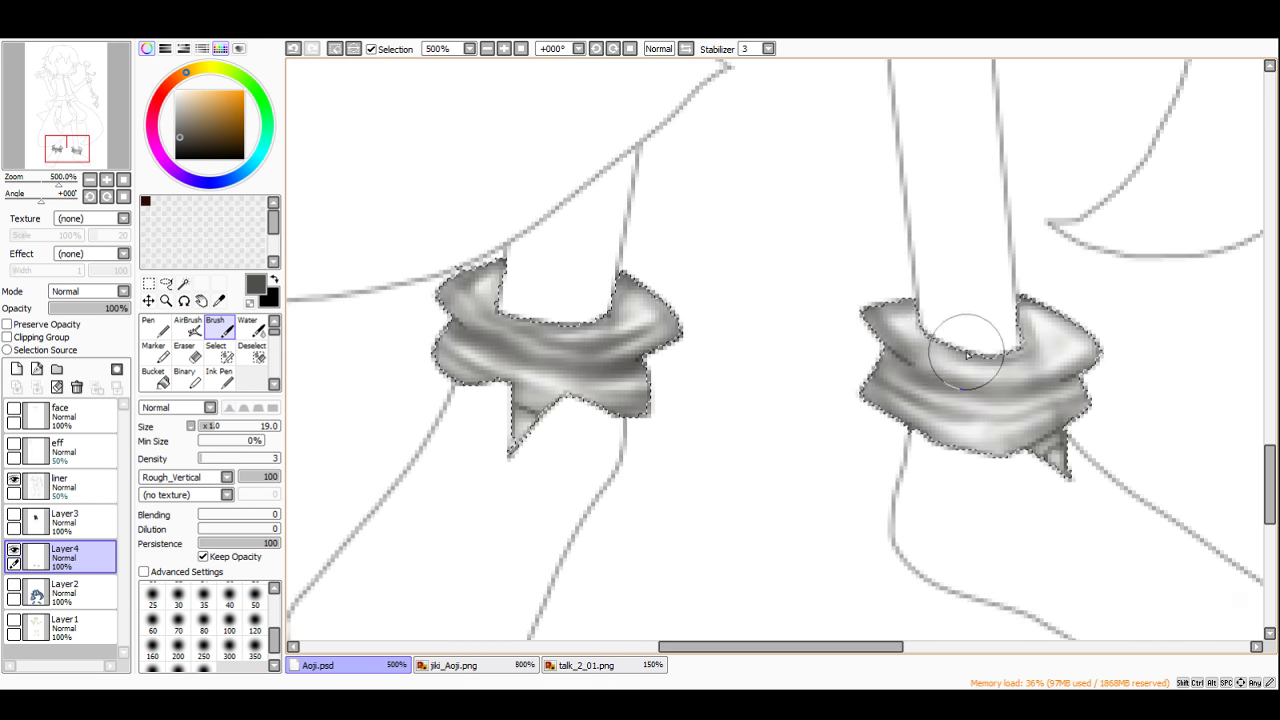
Step: Add grey fold shading along the outer side of the right-hand cuff with the size 19 Brush
scroll(966, 355, "up", 2)
mouse_move(1149, 359)
left_mouse_down()
mouse_move(1060, 393)
mouse_move(974, 460)
mouse_move(1051, 422)
mouse_move(845, 440)
mouse_move(1020, 441)
mouse_move(873, 452)
mouse_move(1079, 447)
mouse_move(961, 490)
mouse_move(850, 460)
mouse_move(860, 479)
mouse_move(826, 452)
mouse_move(1072, 504)
mouse_move(1128, 468)
left_mouse_up()
scroll(966, 246, "down", 4)
scroll(957, 300, "up", 3)
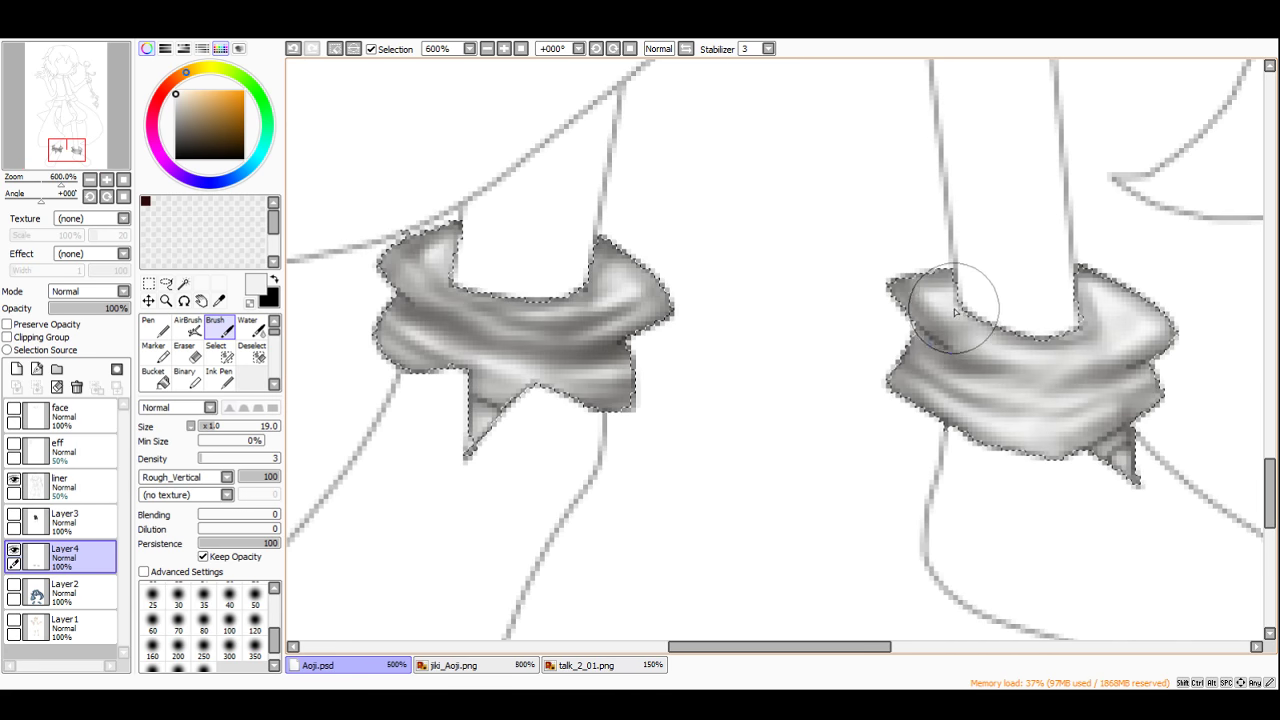
Step: Brush near-white highlights along the folds of the ankle cuffs at size 19
scroll(1017, 337, "down", 3)
scroll(886, 357, "up", 4)
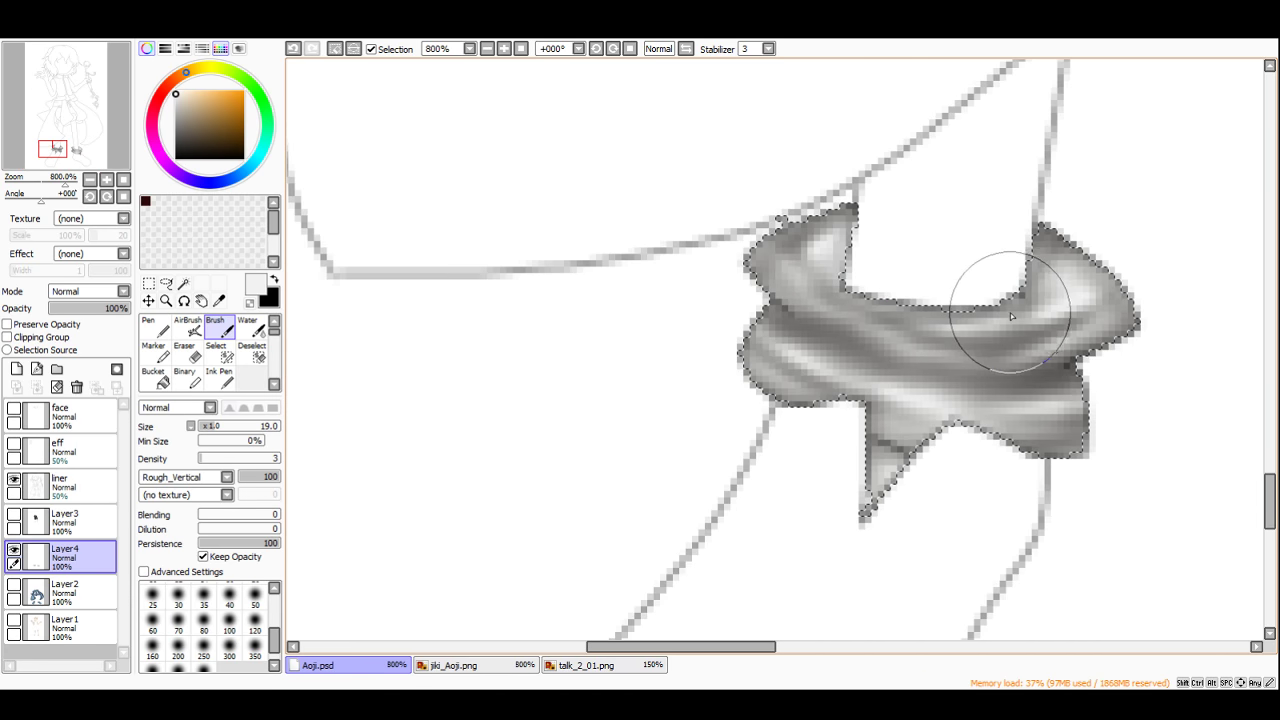
mouse_move(936, 345)
left_mouse_down()
mouse_move(819, 364)
mouse_move(977, 402)
mouse_move(965, 409)
mouse_move(787, 370)
mouse_move(908, 366)
left_mouse_up()
scroll(908, 366, "down", 3)
scroll(857, 337, "up", 4)
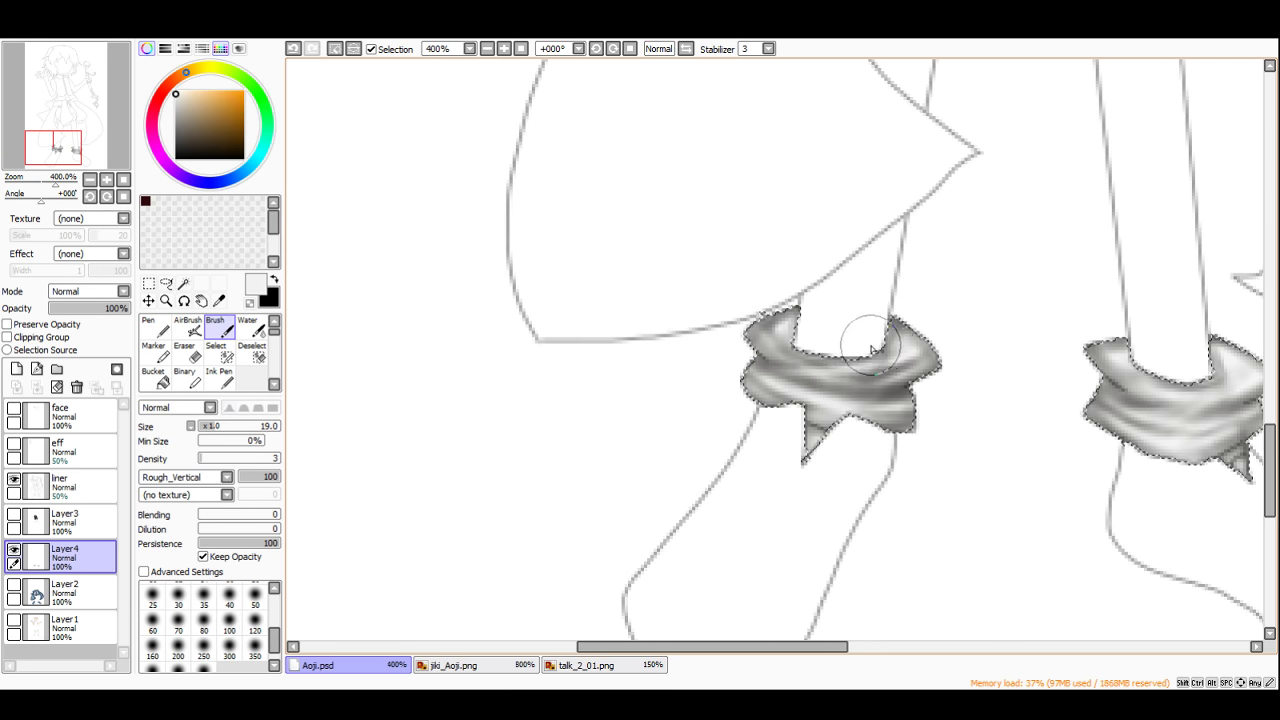
scroll(710, 340, "down", 1)
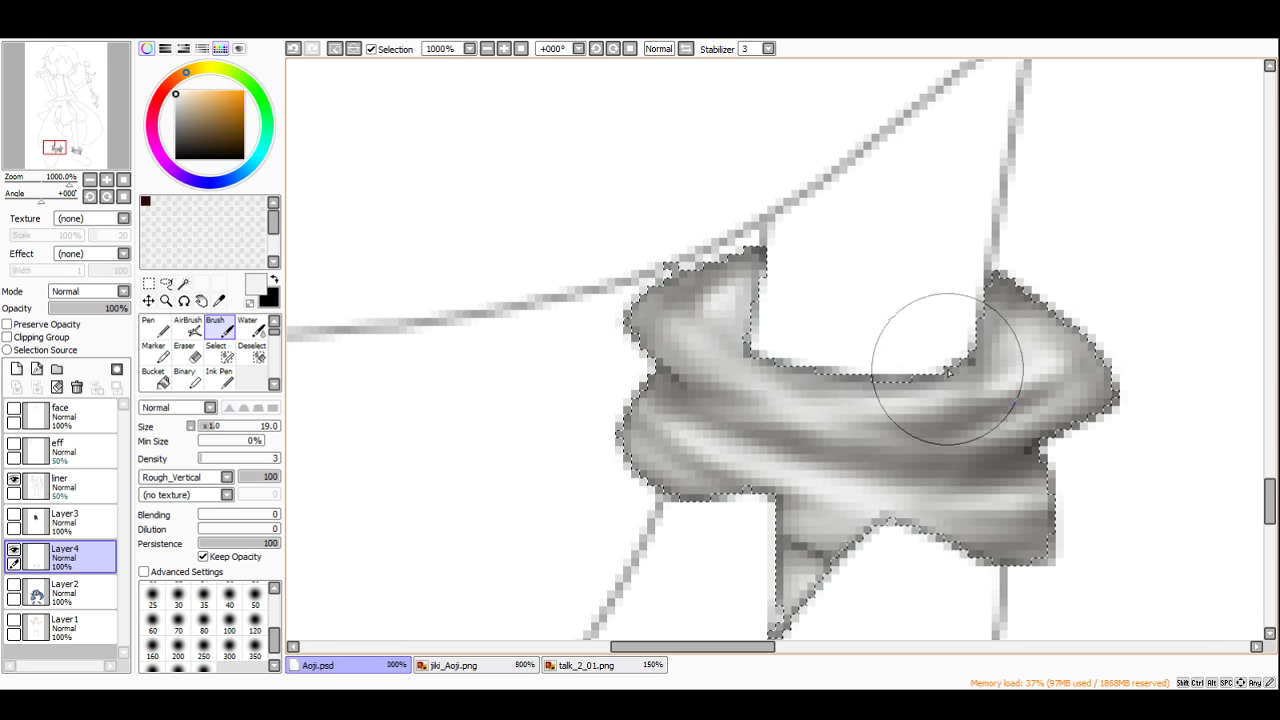
scroll(943, 386, "down", 3)
scroll(1014, 392, "up", 2)
scroll(1014, 392, "down", 3)
scroll(1063, 320, "up", 3)
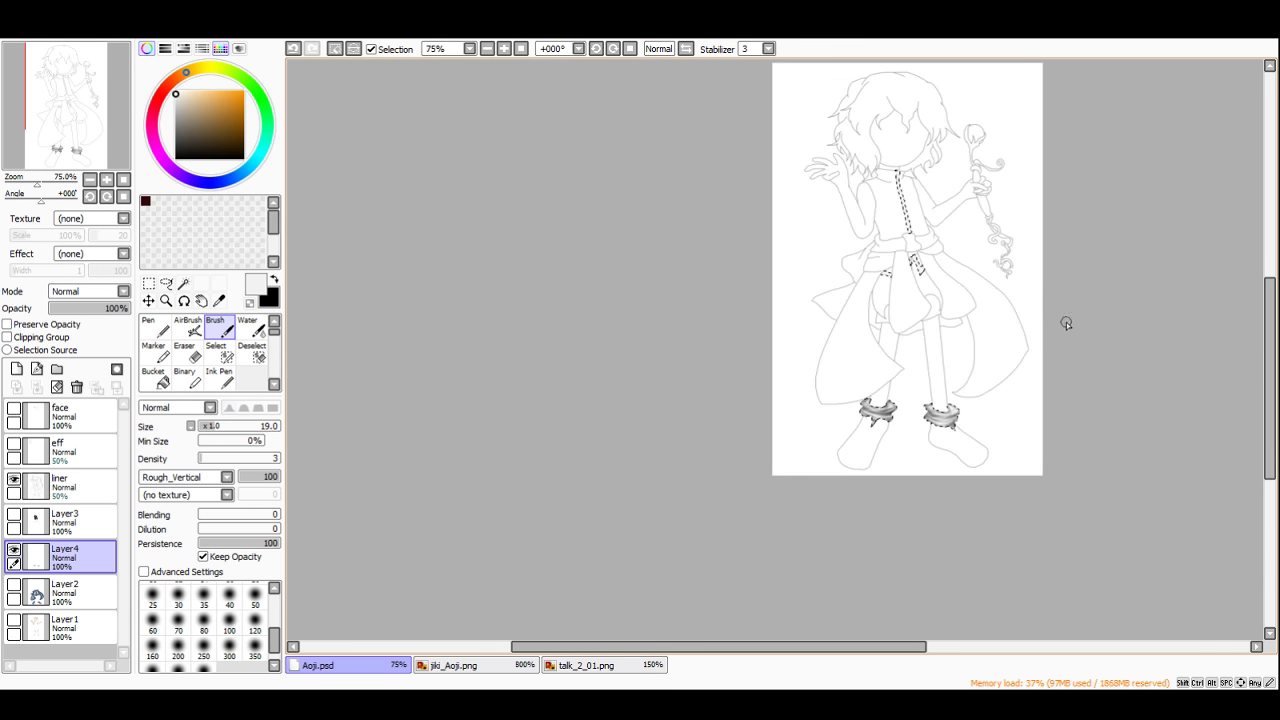
Step: Shade the long trim strip down the vest's front in dark grey, from the collar to the sash
left_click(167, 152)
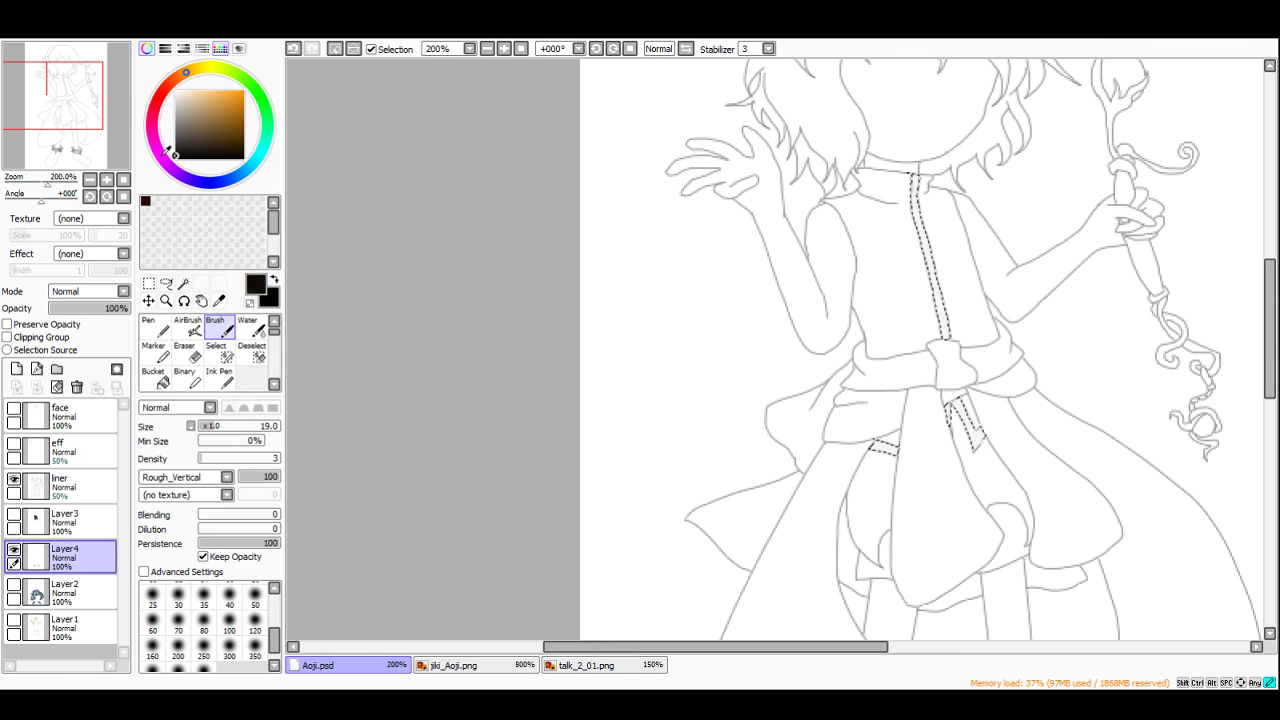
scroll(960, 200, "up", 3)
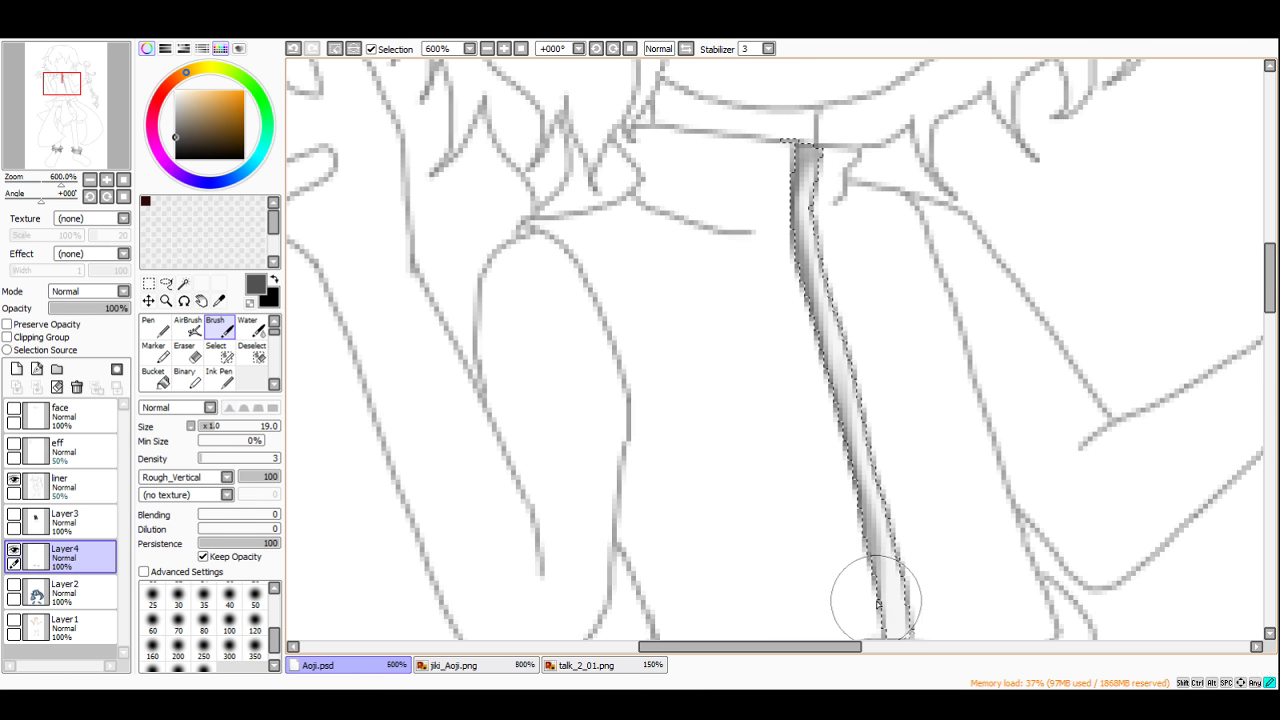
scroll(850, 400, "down", 3)
scroll(843, 363, "up", 3)
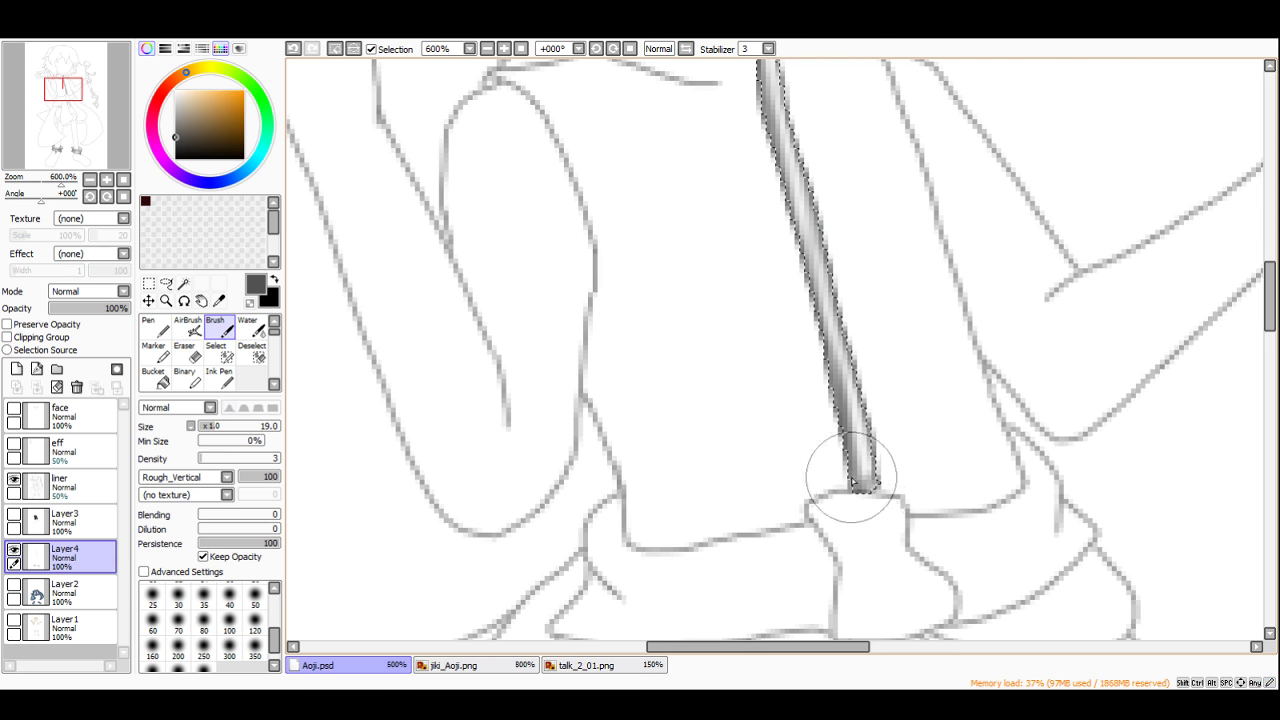
scroll(851, 478, "down", 2)
scroll(840, 240, "up", 3)
mouse_move(796, 206)
left_mouse_down()
mouse_move(774, 310)
mouse_move(778, 285)
mouse_move(807, 450)
mouse_move(803, 395)
mouse_move(830, 464)
left_mouse_up()
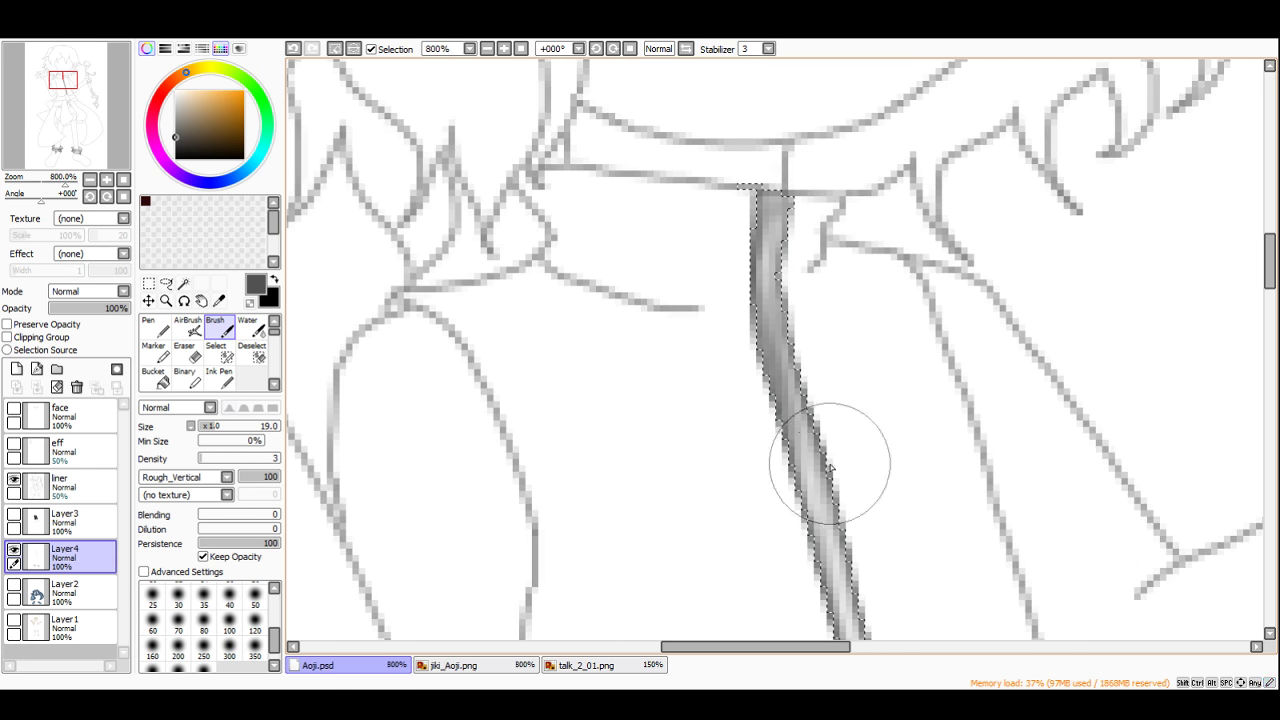
Step: Shade the edges of the small trim pieces below the sash in dark grey with the size 19 Brush
scroll(830, 443, "down", 8)
scroll(829, 320, "up", 9)
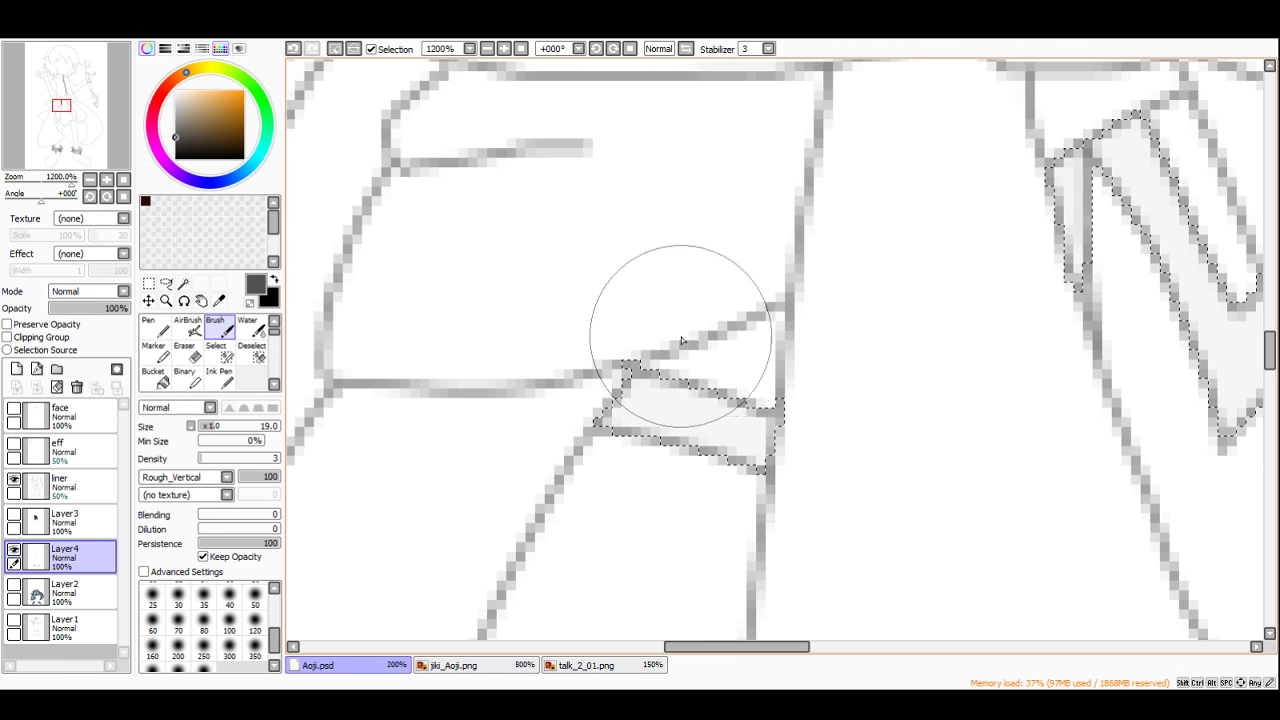
mouse_move(643, 381)
left_mouse_down()
mouse_move(738, 402)
mouse_move(617, 420)
mouse_move(644, 373)
mouse_move(580, 440)
mouse_move(759, 470)
mouse_move(625, 428)
mouse_move(782, 417)
mouse_move(757, 477)
left_mouse_up()
scroll(871, 380, "down", 4)
scroll(871, 380, "up", 3)
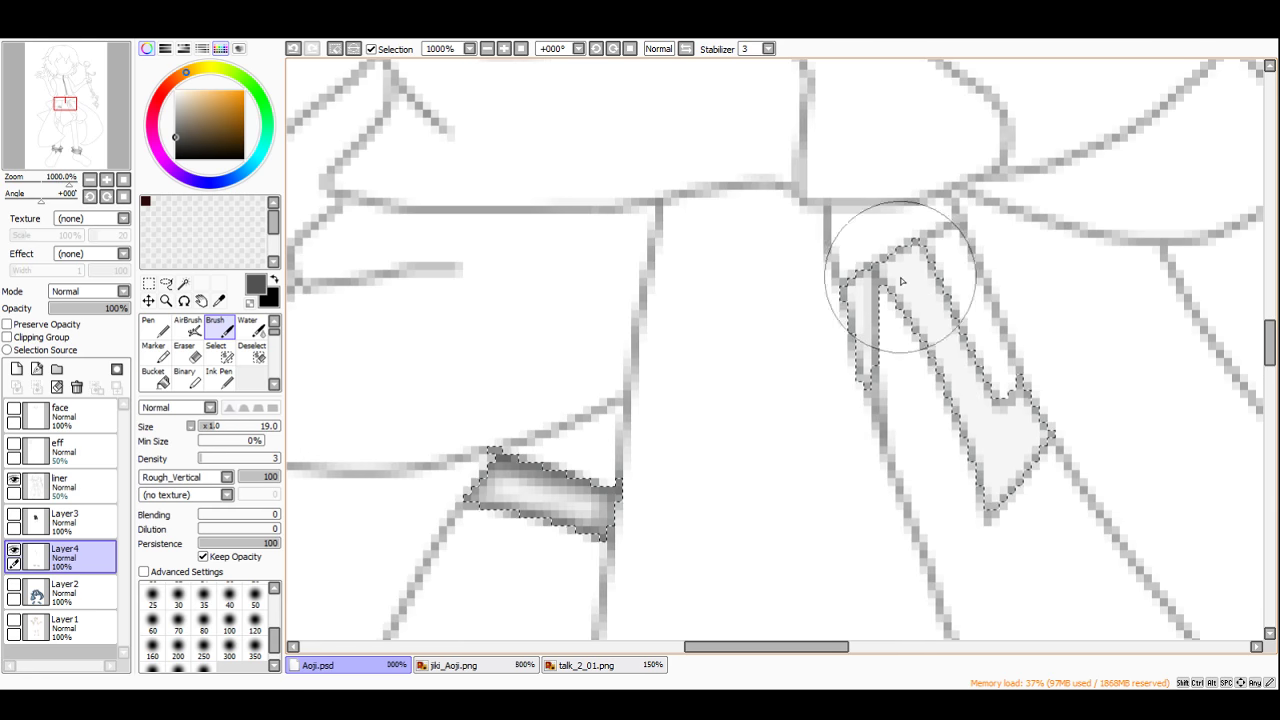
mouse_move(874, 430)
left_mouse_down()
mouse_move(852, 286)
mouse_move(950, 242)
mouse_move(895, 248)
mouse_move(954, 331)
mouse_move(913, 245)
mouse_move(999, 397)
mouse_move(1028, 378)
mouse_move(988, 431)
mouse_move(1024, 395)
mouse_move(1019, 466)
mouse_move(1052, 434)
mouse_move(991, 501)
mouse_move(887, 280)
mouse_move(937, 363)
mouse_move(904, 302)
mouse_move(948, 359)
mouse_move(985, 458)
left_mouse_up()
scroll(984, 456, "down", 7)
Step: Brush white highlights onto the vest's front trim strip and the trim pieces below the sash
scroll(968, 360, "up", 4)
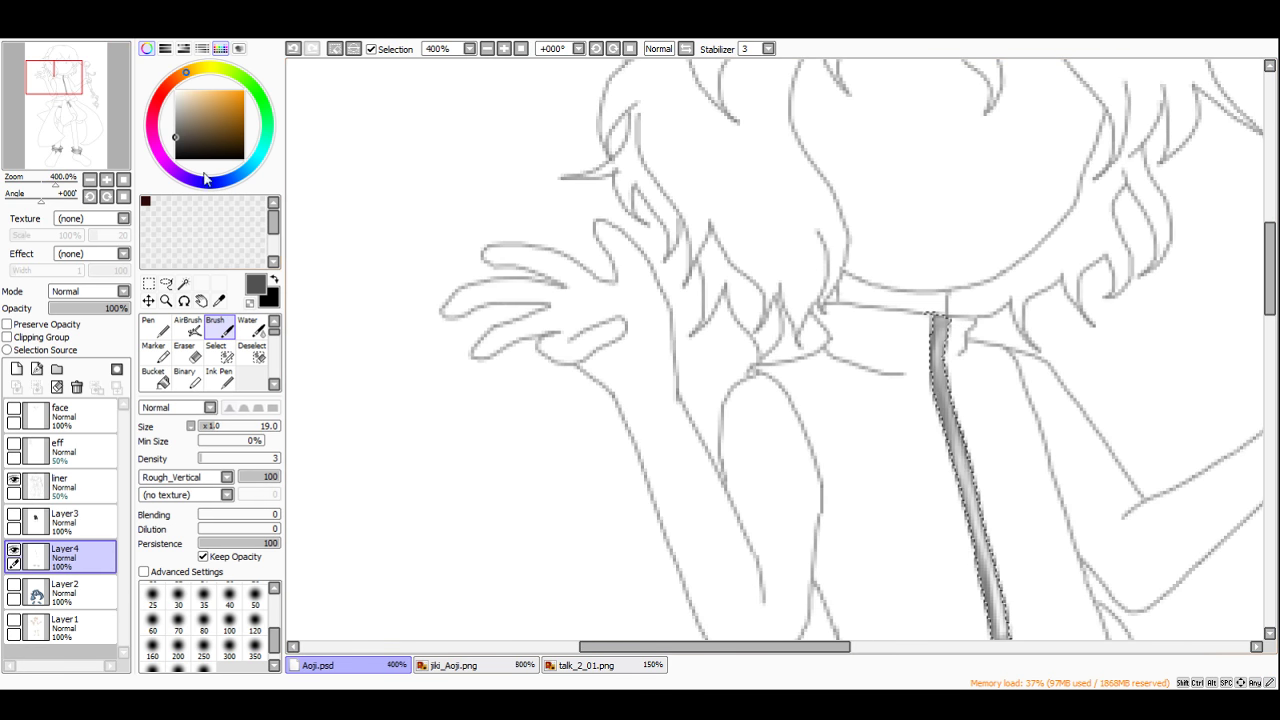
scroll(568, 313, "down", 3)
scroll(568, 313, "up", 3)
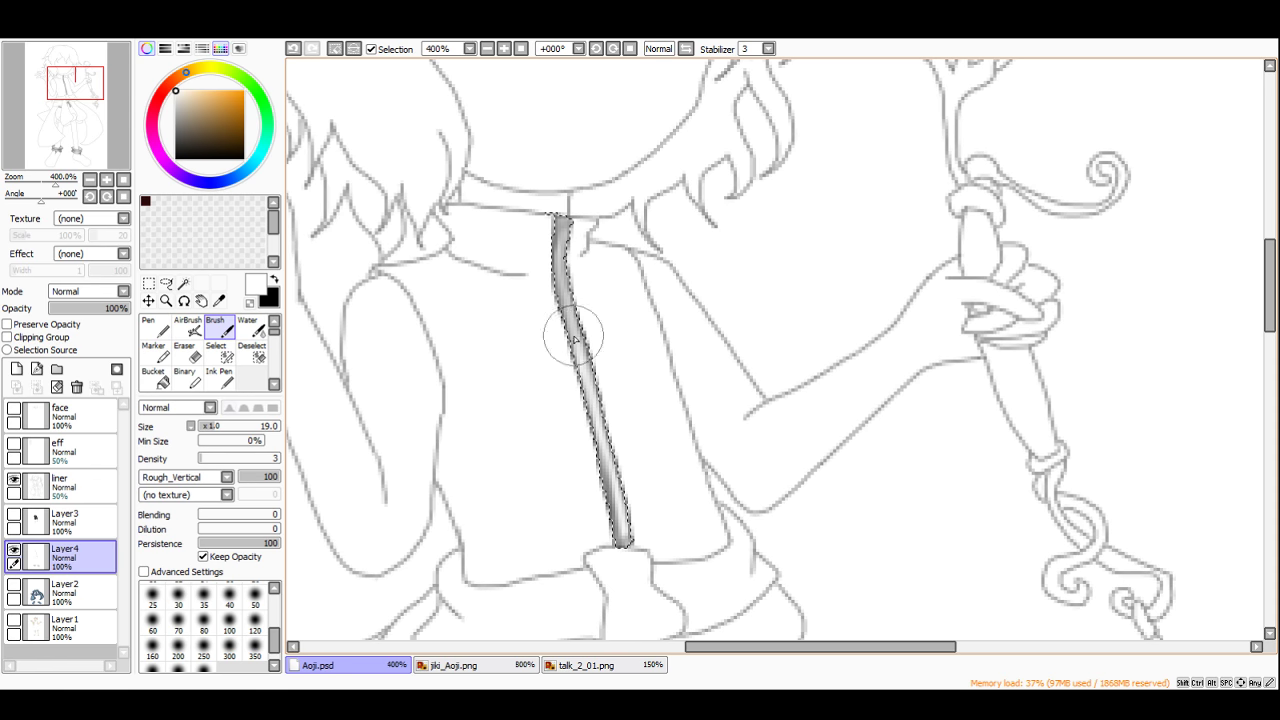
scroll(560, 298, "down", 3)
scroll(540, 390, "up", 4)
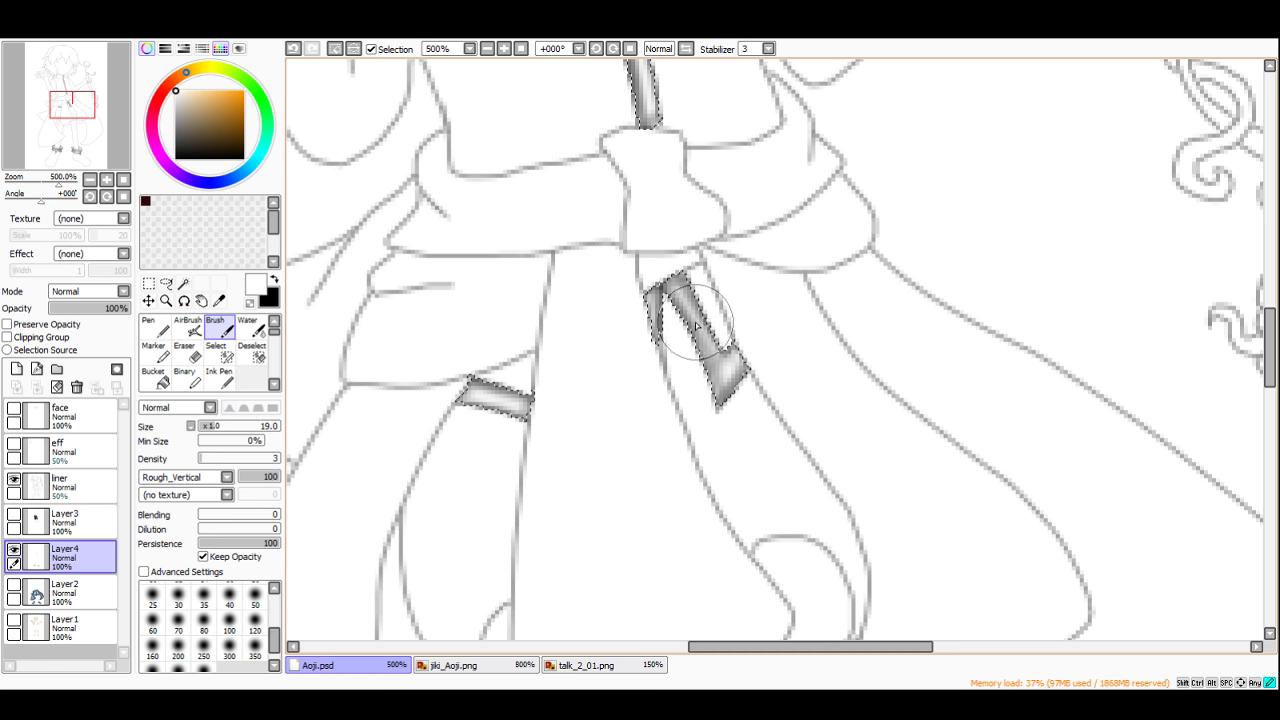
scroll(688, 312, "down", 3)
Step: Add mid-grey shading along the vest's front trim strip with the Brush enlarged to size 21
scroll(672, 224, "up", 3)
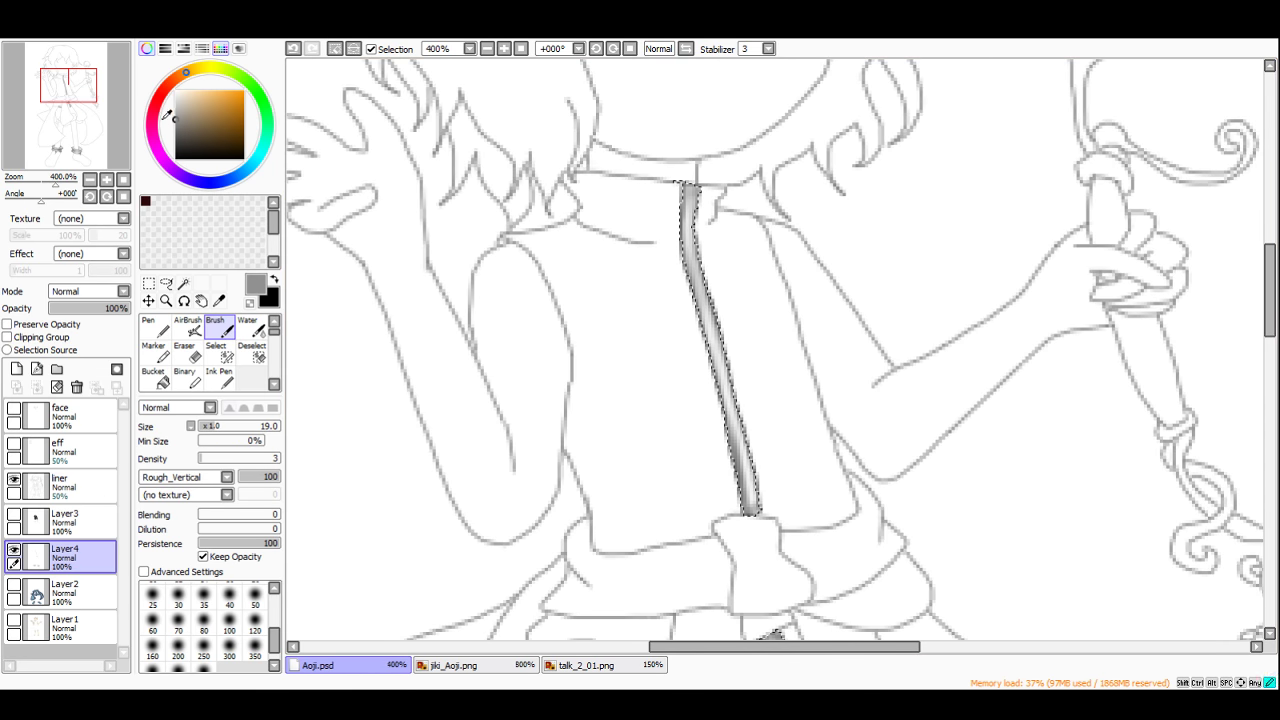
left_click(204, 428)
scroll(774, 387, "up", 2)
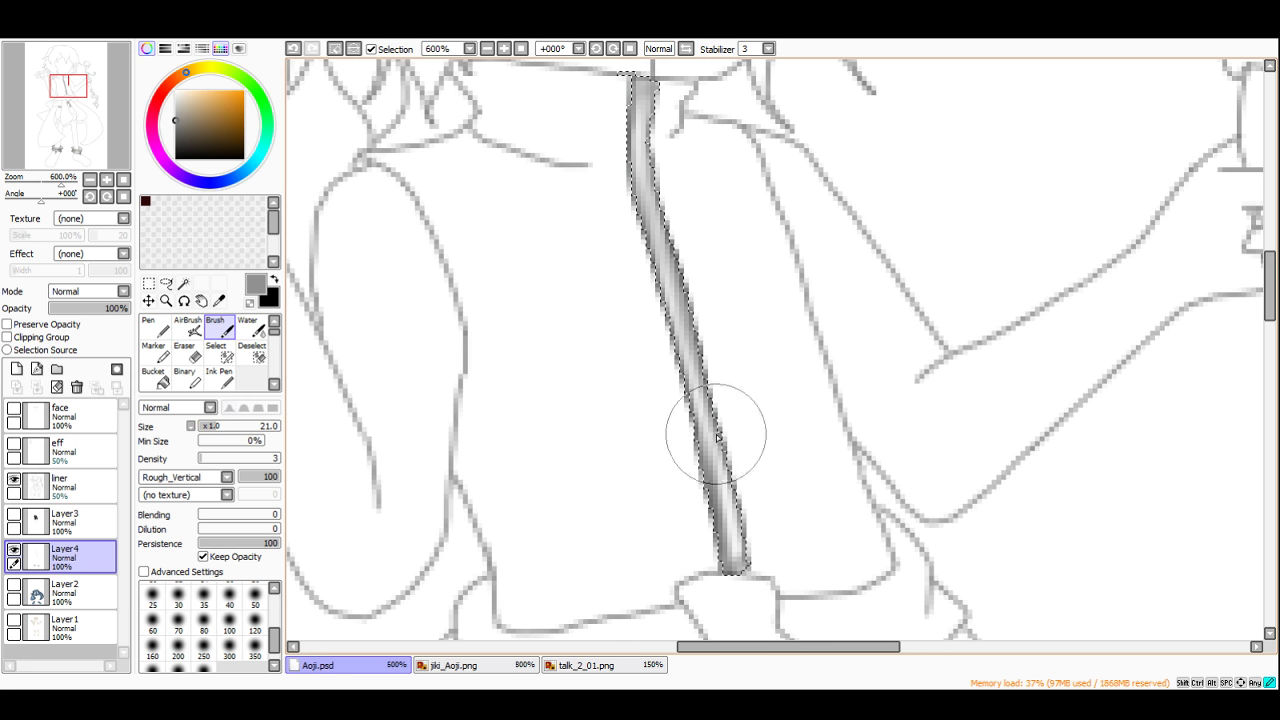
left_click_drag(749, 548, 725, 454)
left_click_drag(705, 292, 683, 251)
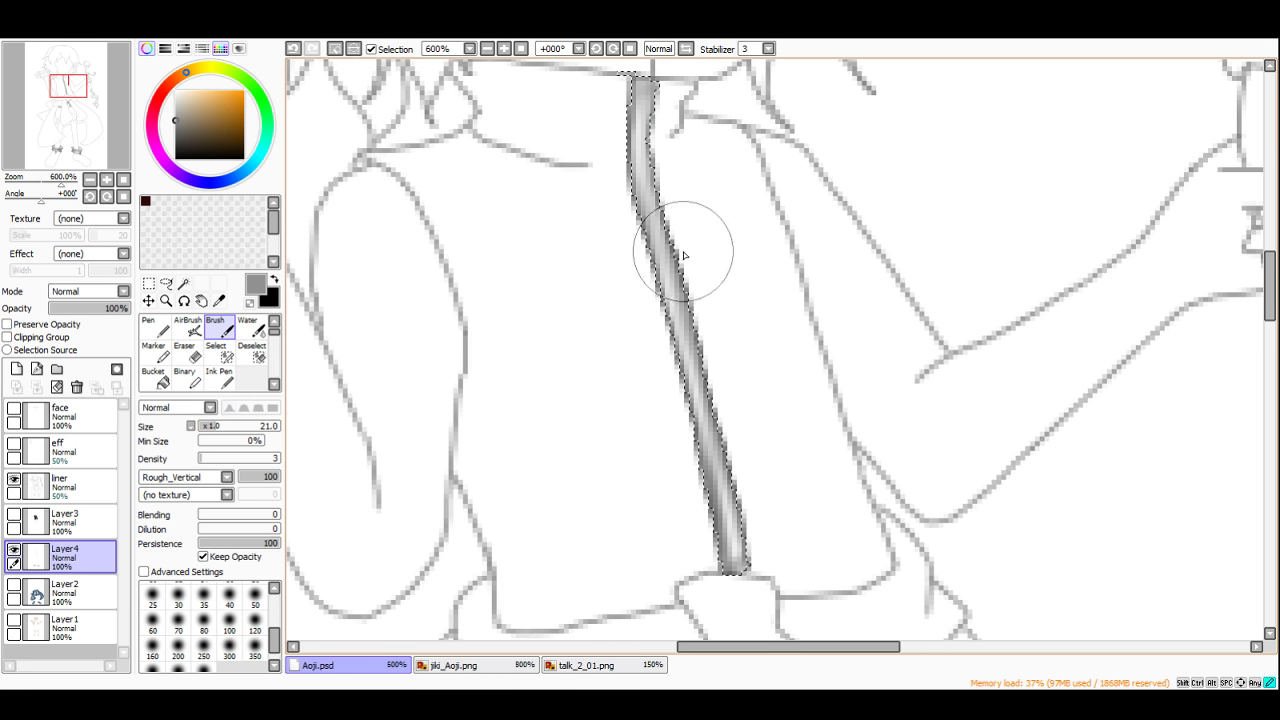
Step: Lighten the upper part of the vest's front trim strip with white at Brush size 21
right_click(643, 161)
mouse_move(640, 145)
left_mouse_down()
mouse_move(663, 229)
mouse_move(658, 216)
left_mouse_up()
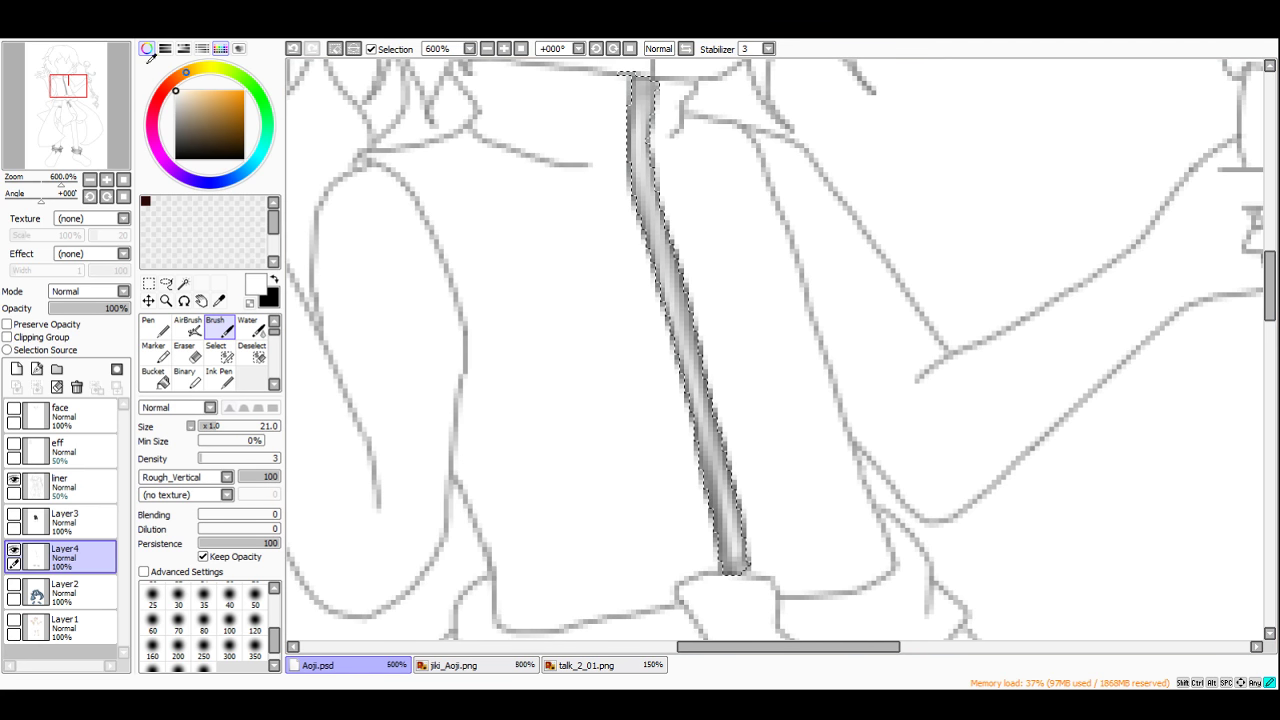
left_click_drag(645, 130, 650, 211)
scroll(657, 258, "down", 5)
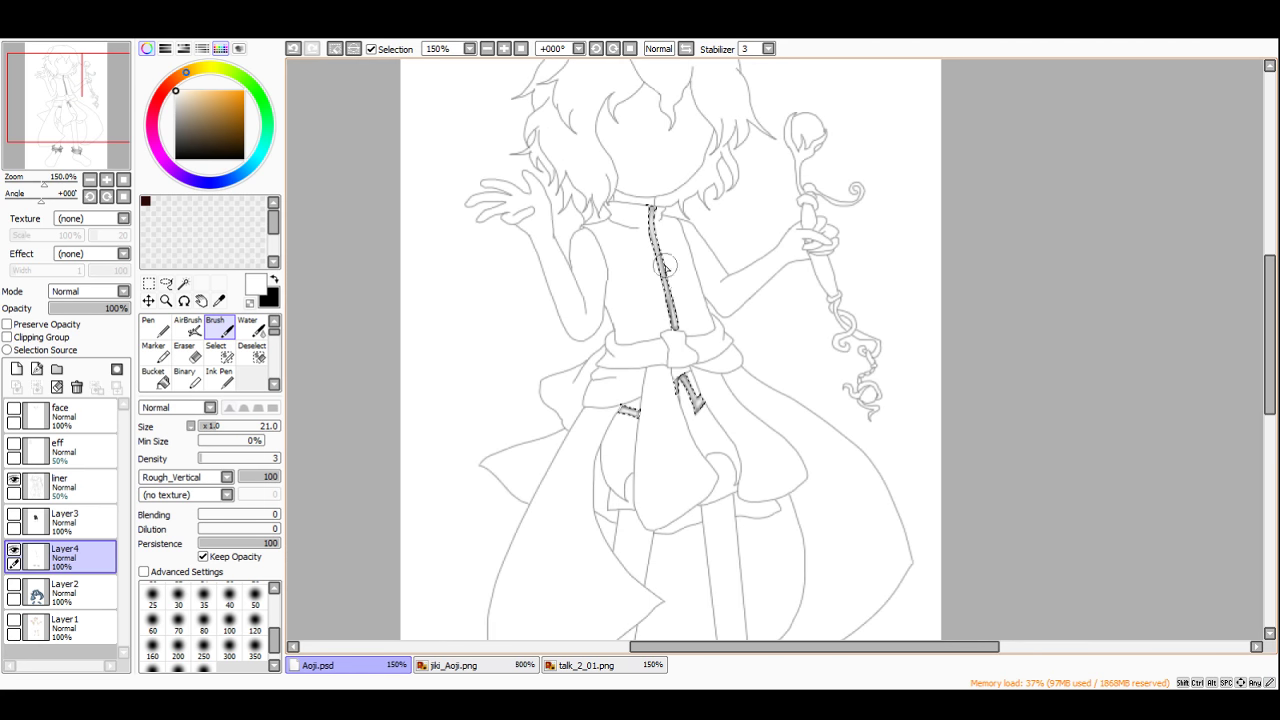
Step: Clear the selection and show Layer3 to check the shaded trim against the black vest
key("m")
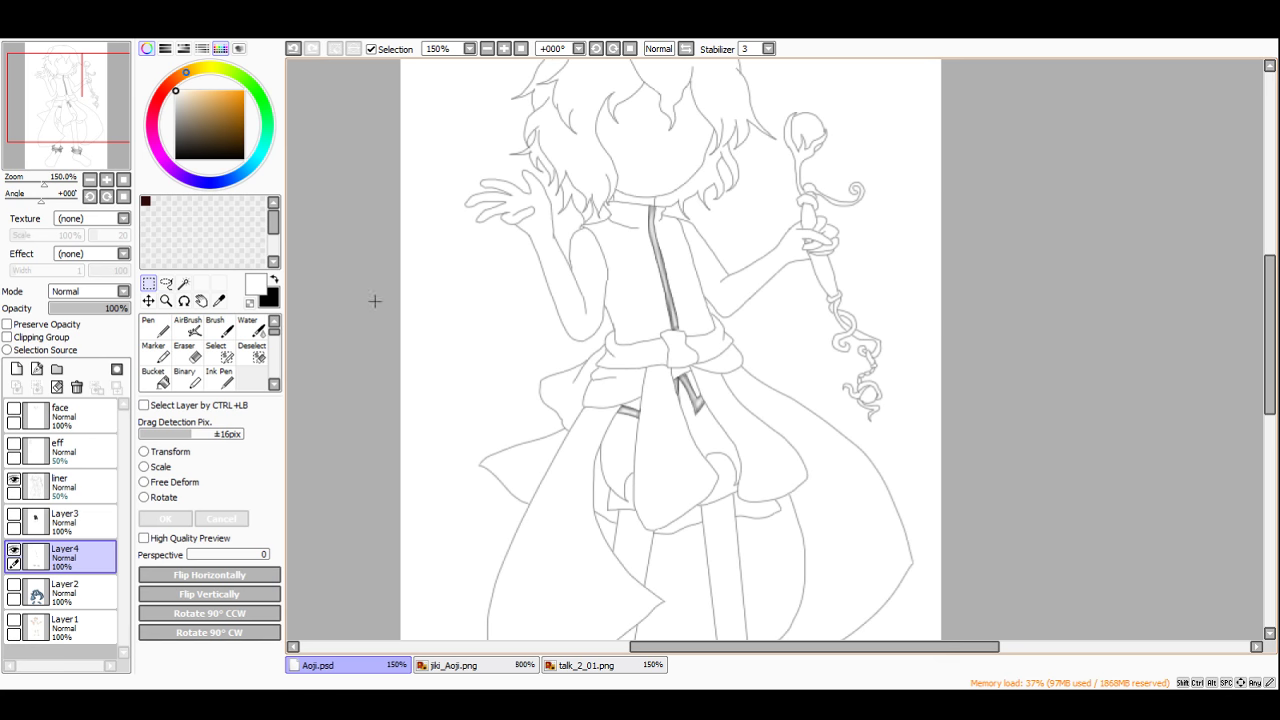
left_click(14, 516)
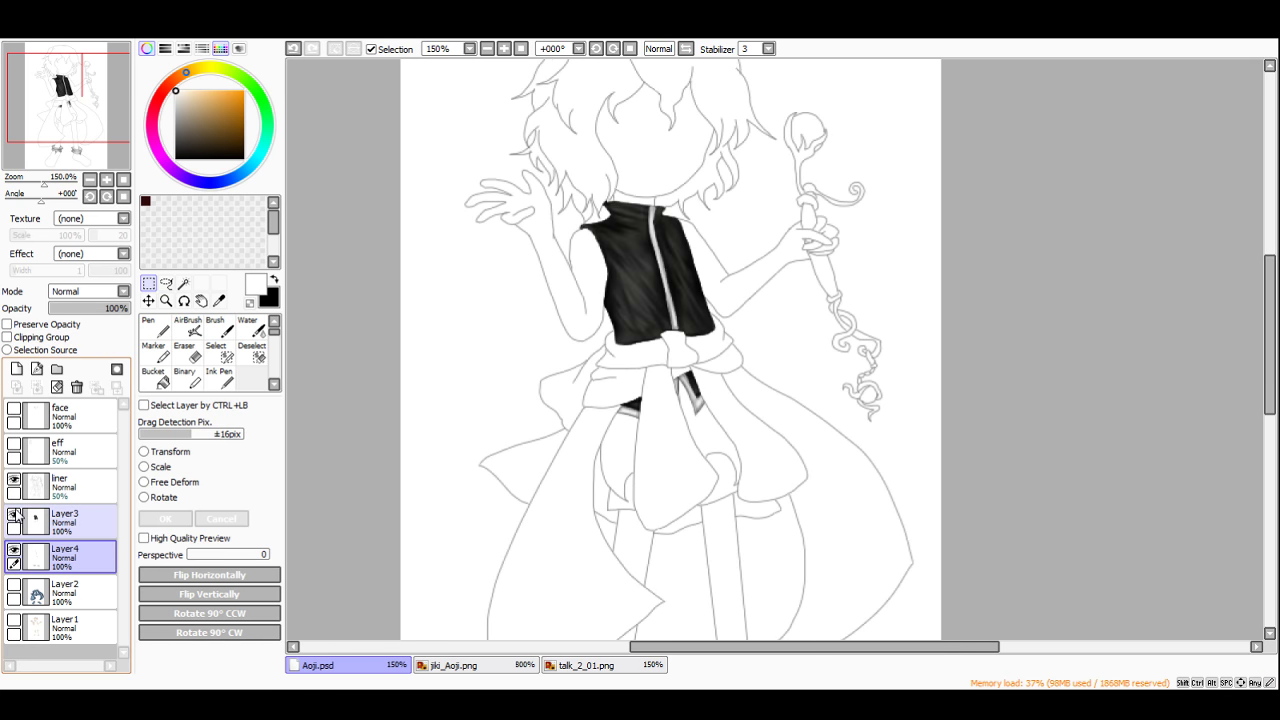
scroll(782, 422, "down", 1)
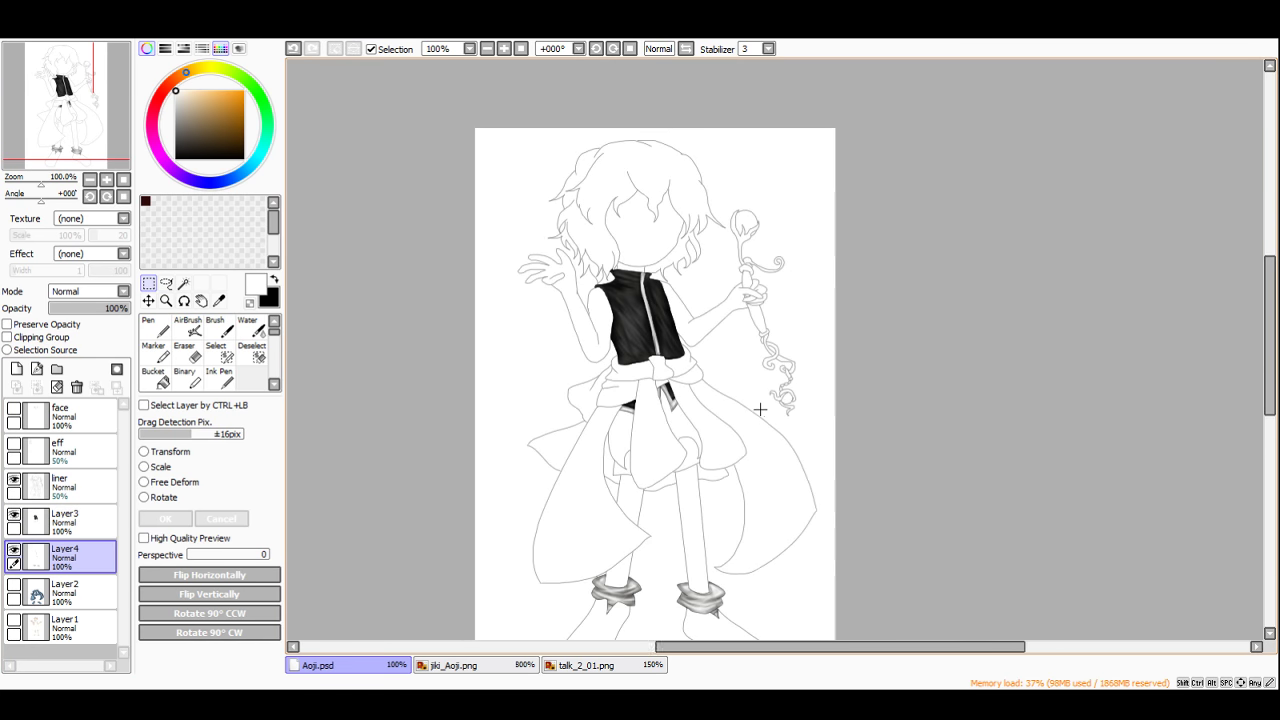
scroll(760, 409, "up", 2)
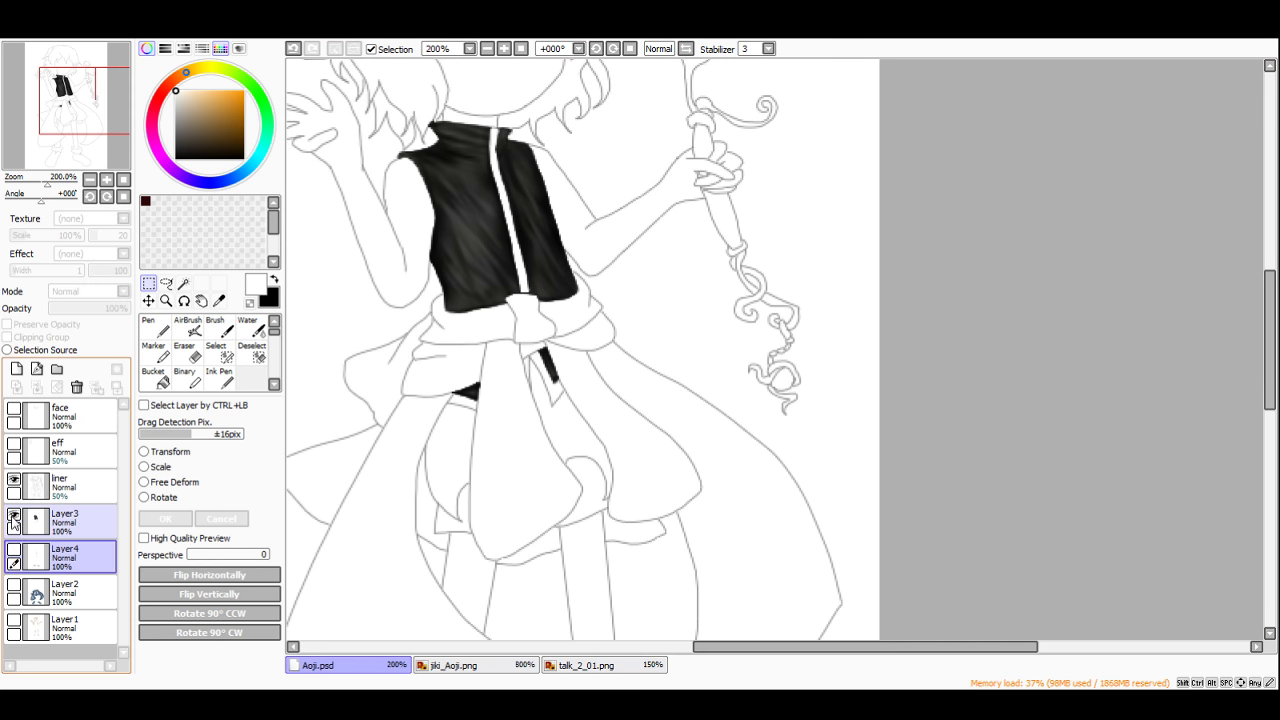
Step: Add a new layer above Layer4 with Layer3 and Layer4 hidden, and sample the shorts' grey from jiki_Aoji.png
left_click(14, 516)
left_click(17, 368)
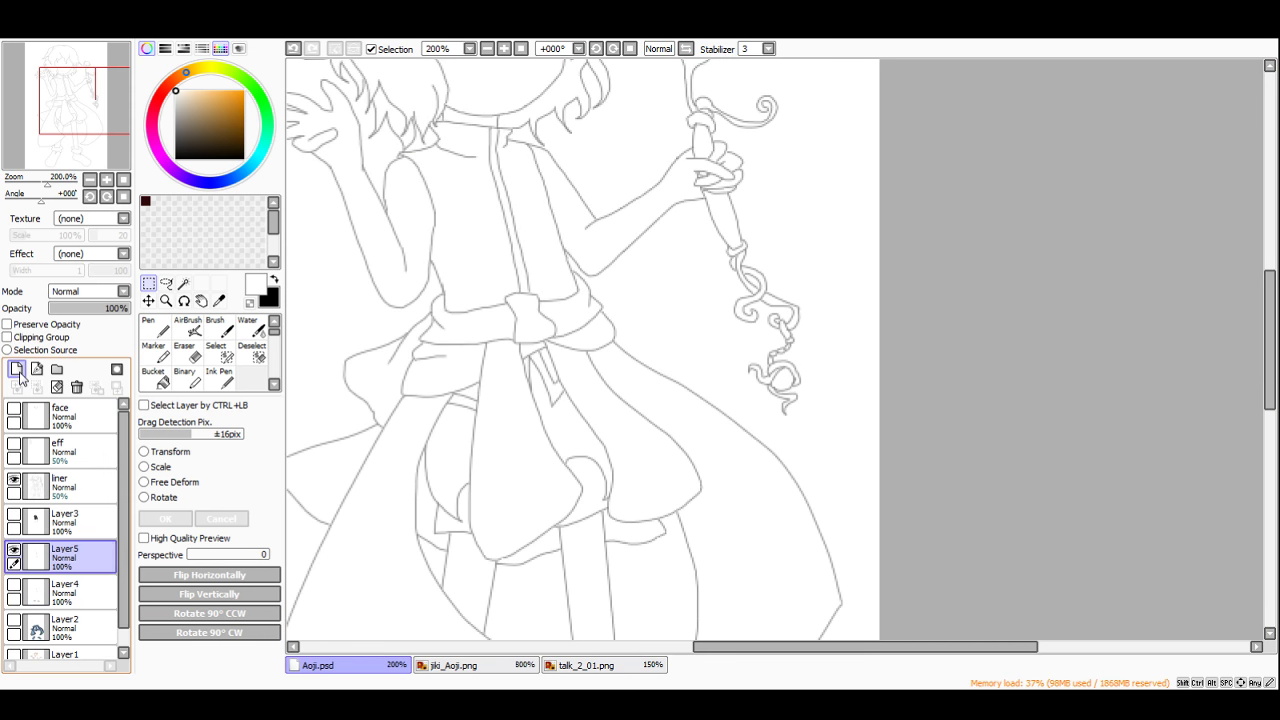
left_click(492, 668)
scroll(646, 397, "down", 1)
scroll(460, 326, "up", 2)
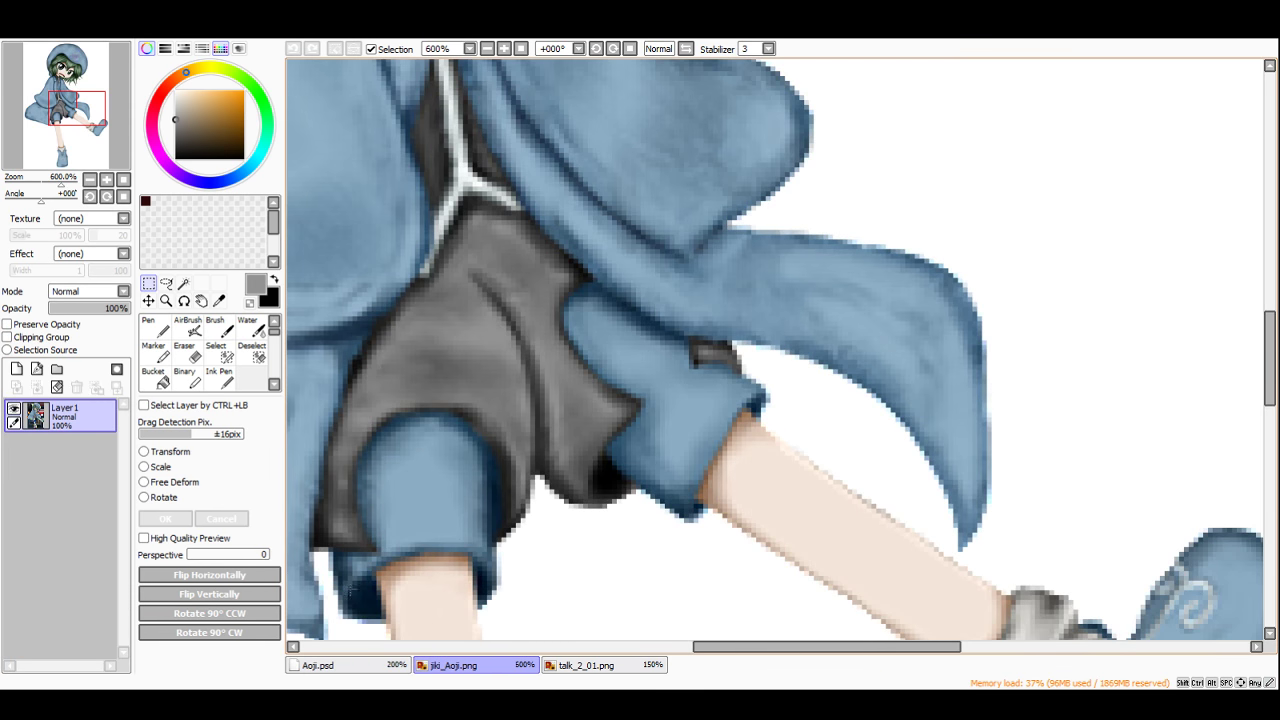
Step: Fill both visible parts of the shorts in Aoji.psd with the sampled grey using the Bucket on the new layer
left_click(330, 666)
left_click(155, 377)
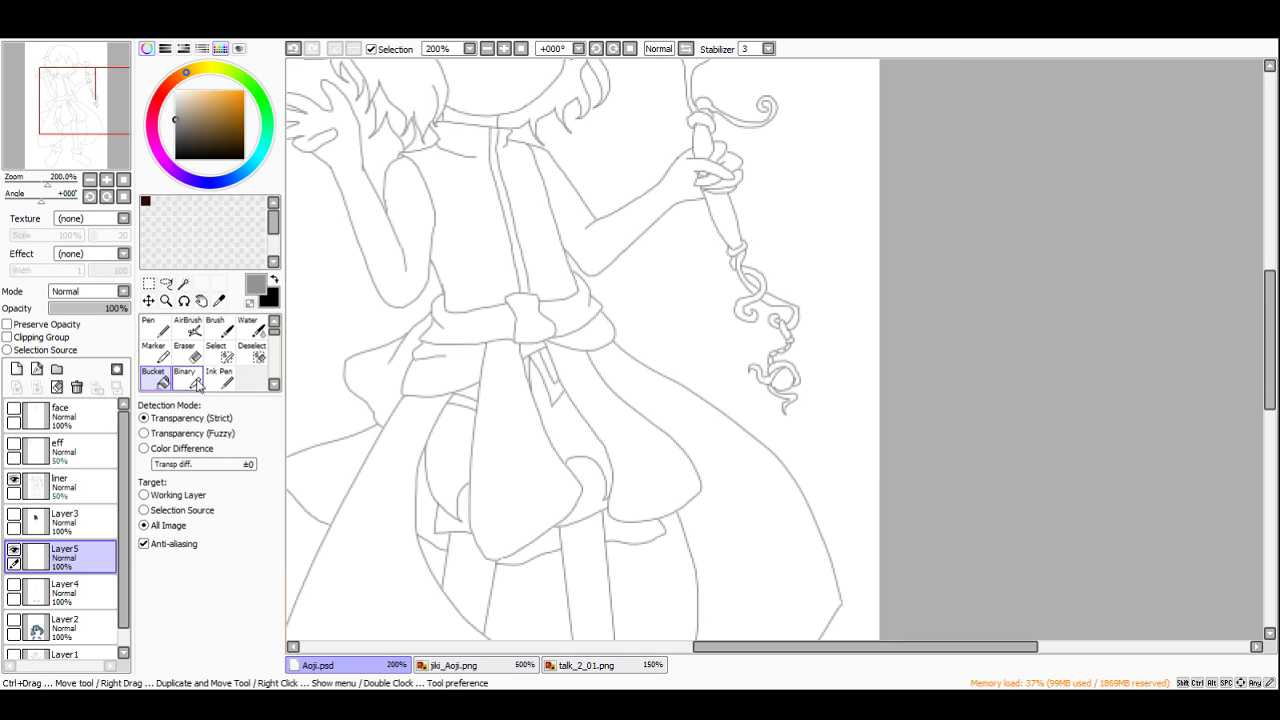
left_click(448, 500)
left_click(534, 447)
scroll(575, 488, "up", 1)
scroll(575, 488, "up", 3)
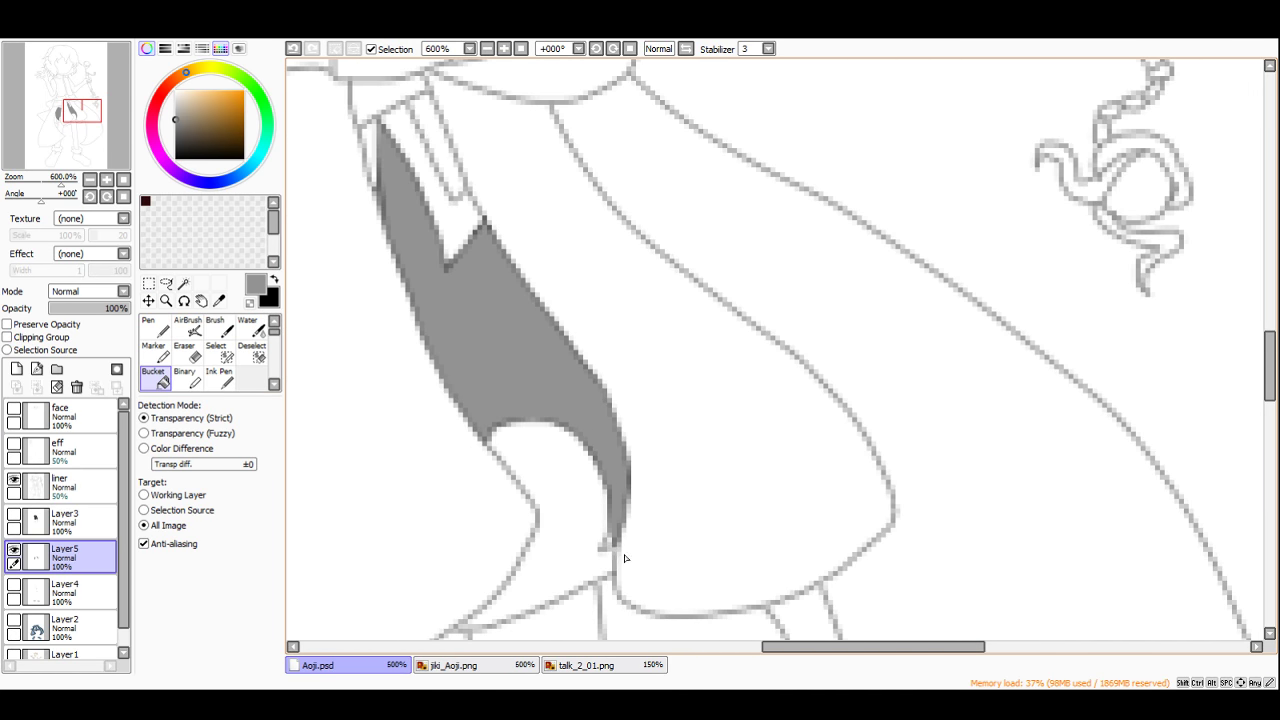
scroll(607, 548, "down", 4)
scroll(535, 518, "up", 3)
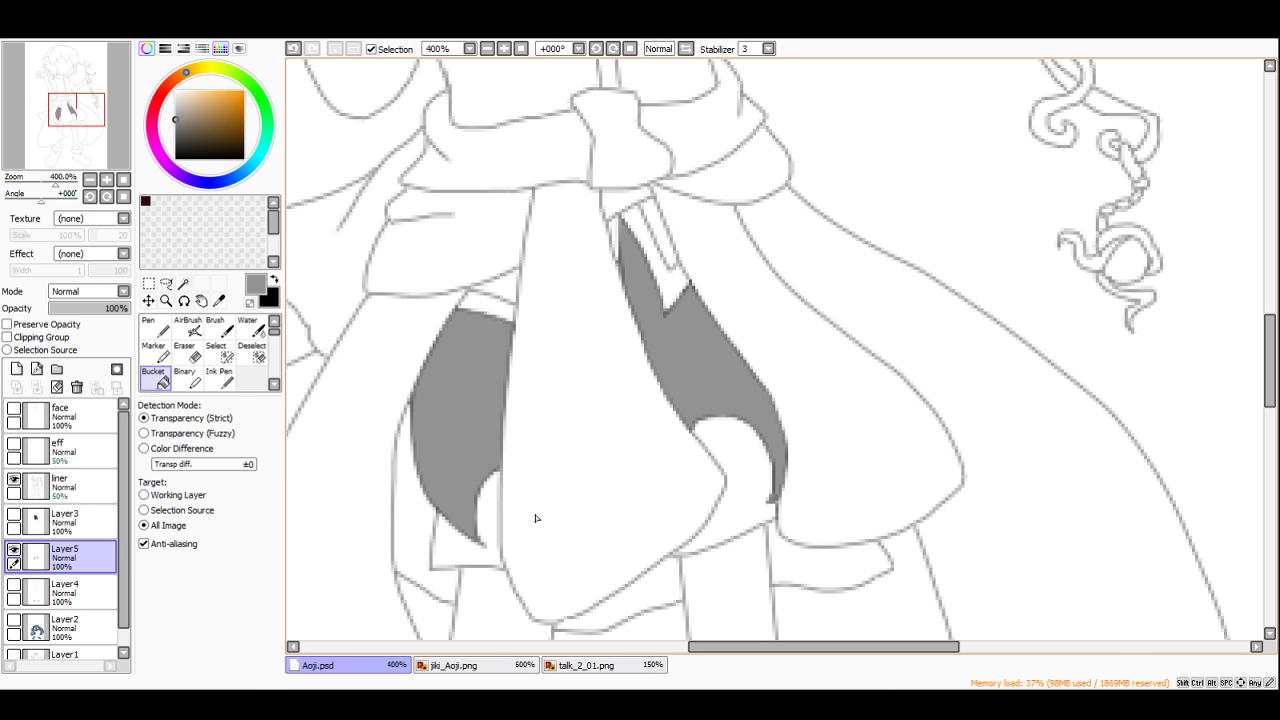
Step: Sample the black shadow colour from the shorts in jiki_Aoji.png and return to Aoji.psd
scroll(467, 552, "up", 1)
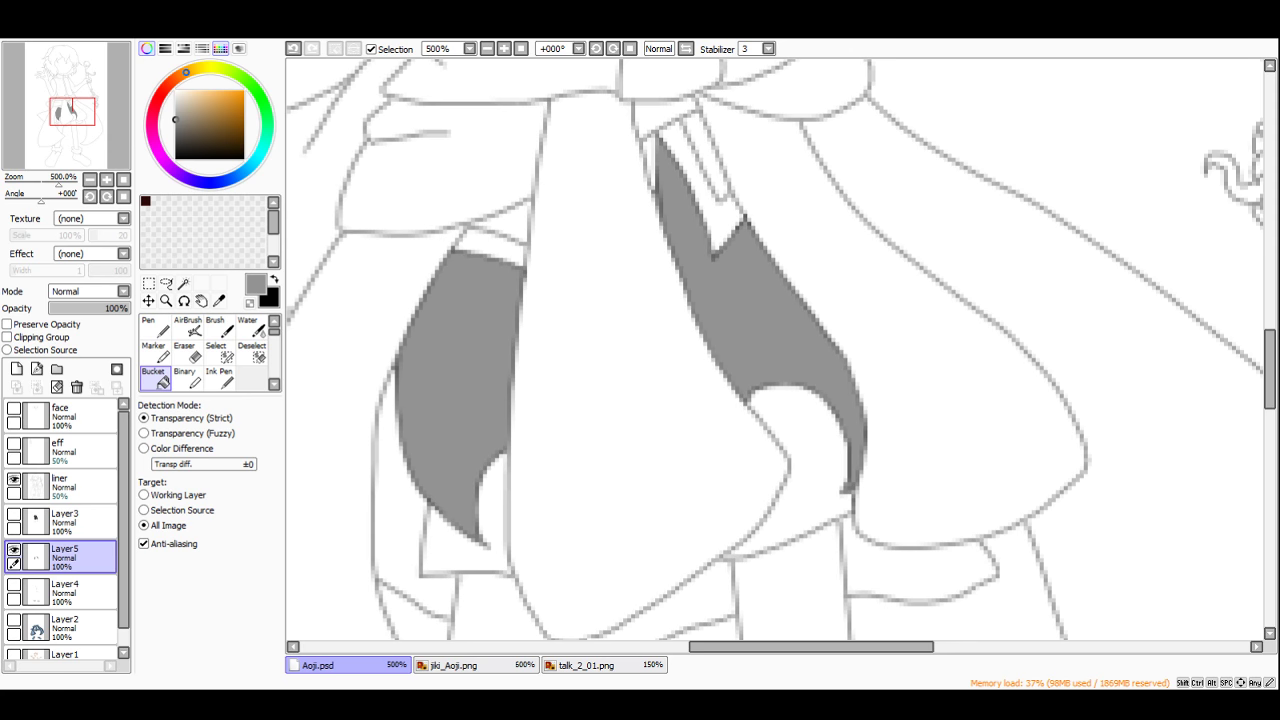
left_click_drag(363, 533, 355, 537)
scroll(785, 302, "down", 3)
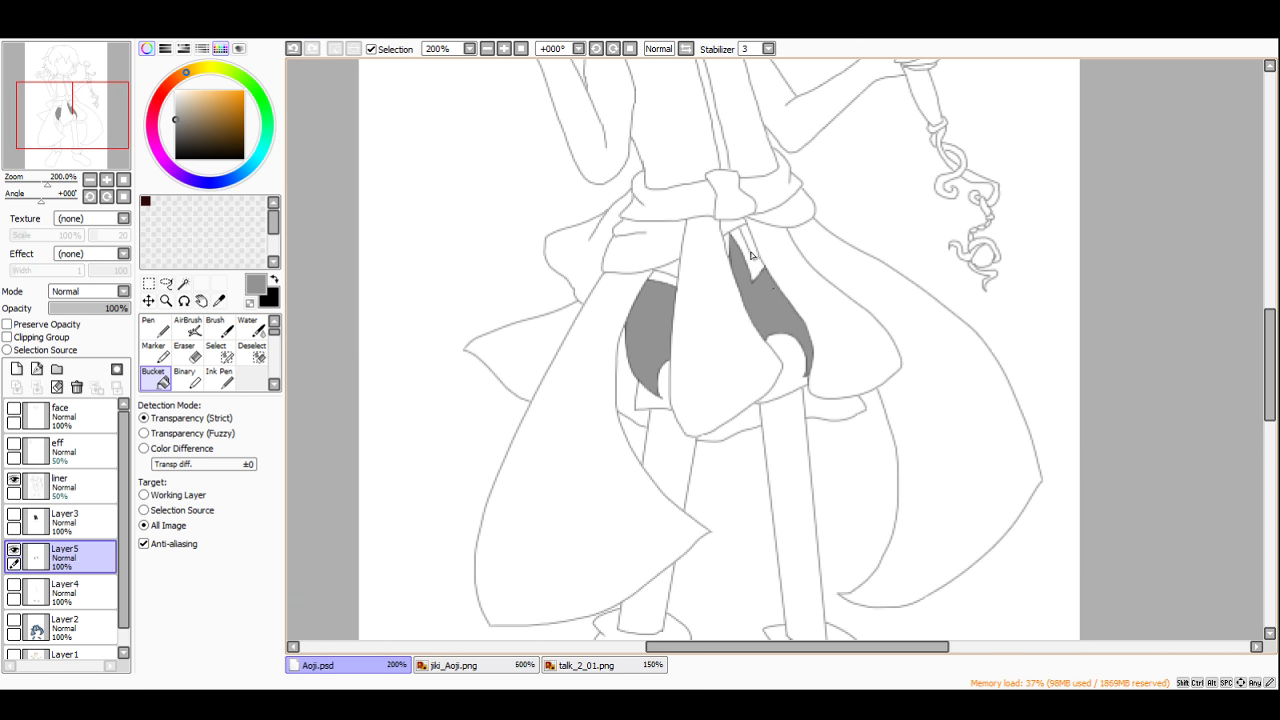
scroll(785, 275, "up", 2)
left_click(447, 671)
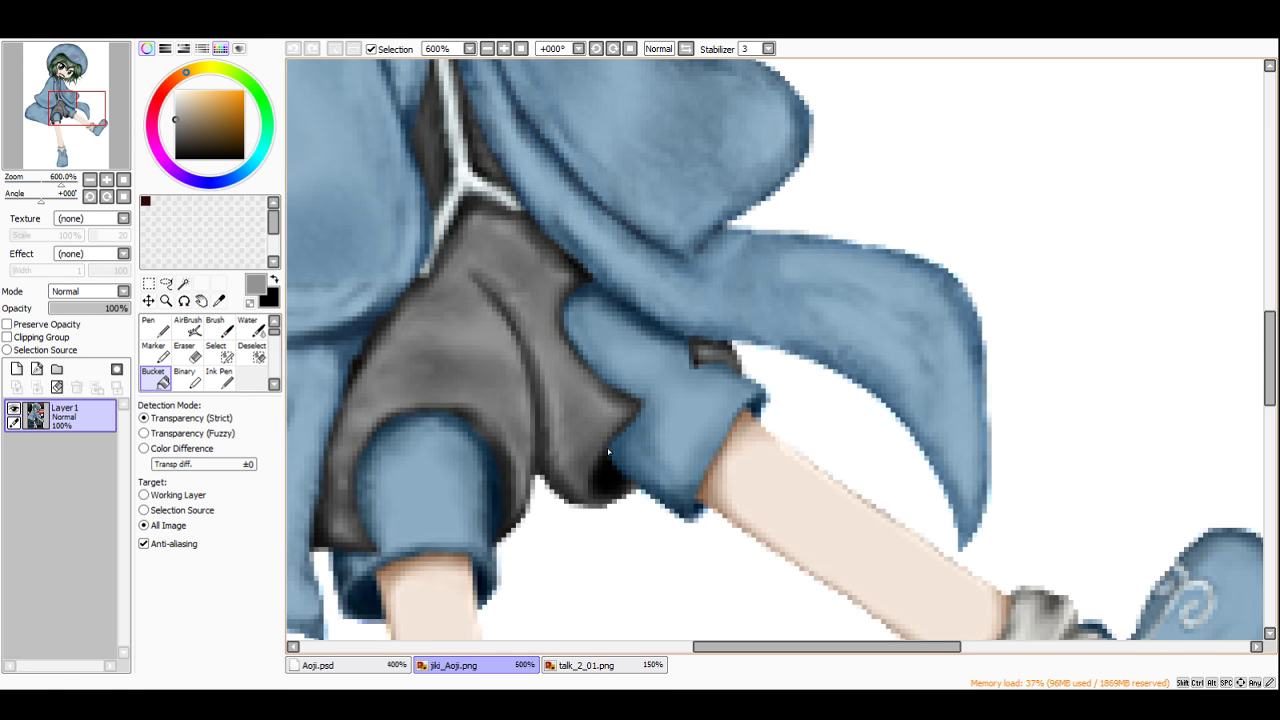
left_click(320, 665)
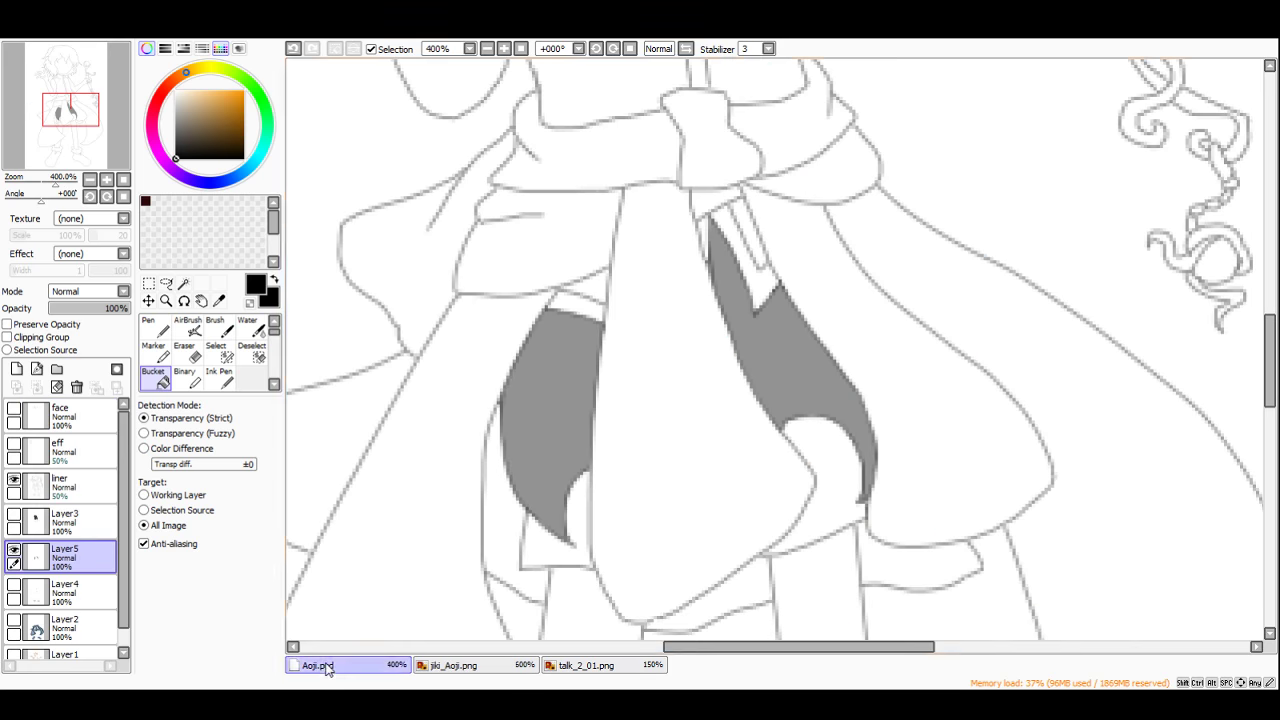
Step: Select Layer5's painted area and shade the edges of the left part of the shorts black with the Rough_Vertical Brush, size 21, density 3
left_click(28, 549, "ctrl")
left_click(219, 326)
scroll(554, 315, "up", 4)
mouse_move(468, 398)
left_mouse_down()
mouse_move(531, 301)
mouse_move(420, 513)
mouse_move(543, 304)
mouse_move(558, 323)
mouse_move(677, 339)
mouse_move(533, 294)
mouse_move(689, 372)
mouse_move(656, 380)
left_mouse_up()
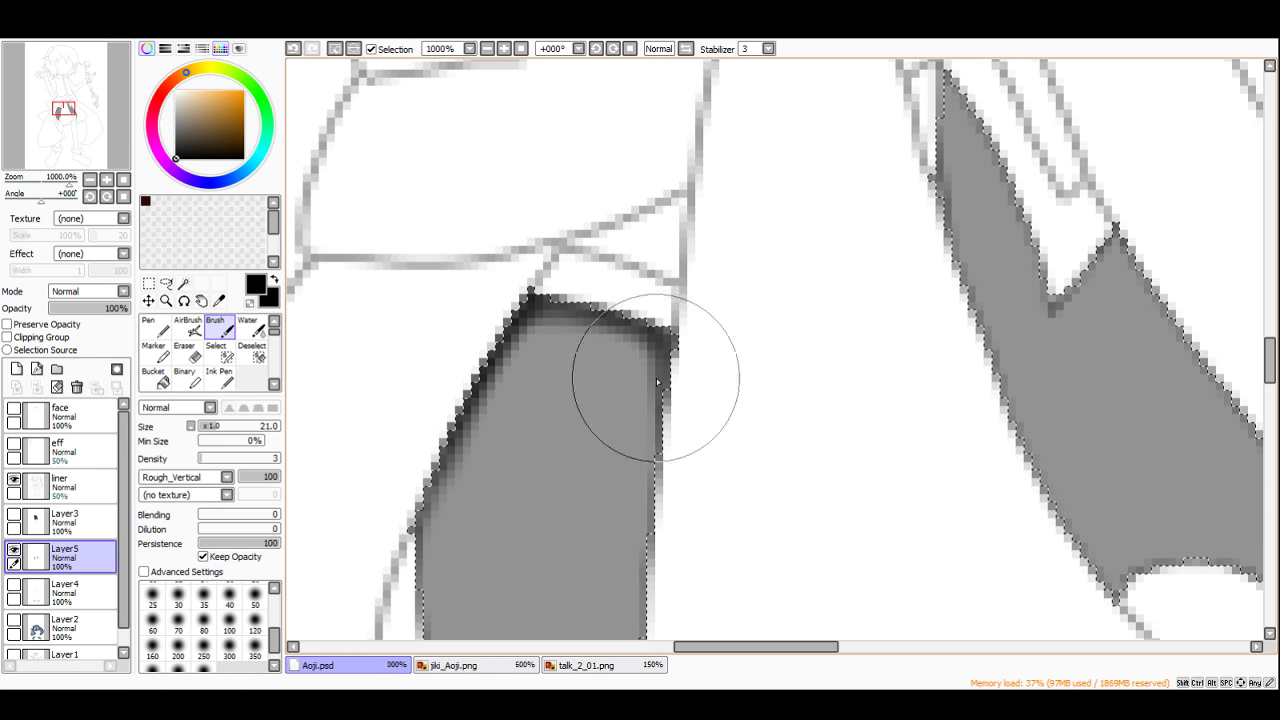
scroll(630, 360, "down", 3)
scroll(626, 357, "up", 2)
mouse_move(629, 491)
left_mouse_down()
mouse_move(598, 545)
mouse_move(607, 615)
mouse_move(465, 474)
mouse_move(484, 354)
mouse_move(548, 547)
mouse_move(476, 456)
mouse_move(614, 600)
left_mouse_up()
scroll(522, 286, "down", 3)
scroll(668, 168, "up", 2)
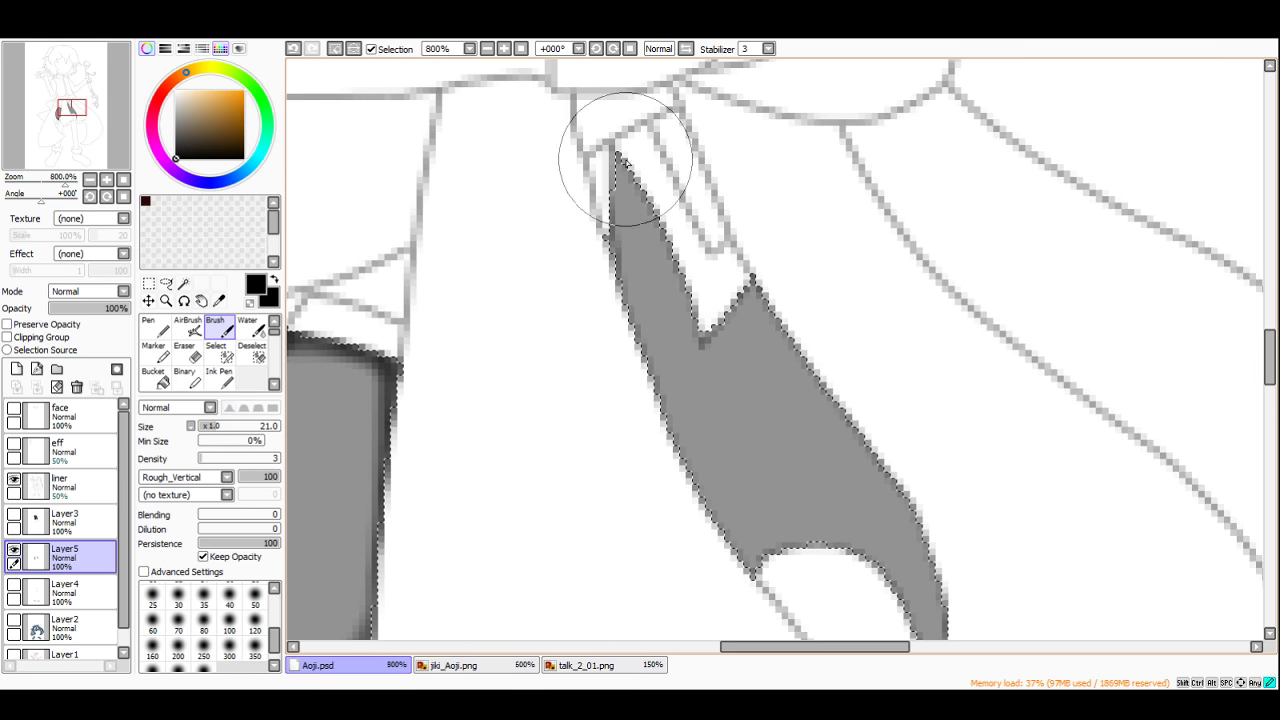
Step: Shade the edges of the right part of the shorts with black, including the notch and the lower curve
left_click_drag(625, 157, 653, 391)
mouse_move(639, 309)
left_mouse_down()
mouse_move(716, 572)
mouse_move(722, 545)
mouse_move(767, 599)
left_mouse_up()
mouse_move(617, 150)
left_mouse_down()
mouse_move(677, 287)
mouse_move(689, 262)
mouse_move(703, 341)
left_mouse_up()
mouse_move(762, 262)
left_mouse_down()
mouse_move(707, 346)
mouse_move(657, 213)
mouse_move(720, 317)
mouse_move(751, 277)
mouse_move(849, 399)
mouse_move(884, 520)
mouse_move(922, 555)
mouse_move(929, 618)
mouse_move(912, 527)
mouse_move(891, 509)
mouse_move(933, 567)
mouse_move(926, 634)
mouse_move(943, 489)
mouse_move(917, 585)
left_mouse_up()
scroll(943, 606, "down", 2)
scroll(894, 528, "up", 2)
scroll(943, 488, "down", 2)
scroll(936, 525, "up", 2)
mouse_move(884, 466)
left_mouse_down()
mouse_move(904, 504)
mouse_move(809, 443)
mouse_move(886, 472)
mouse_move(791, 443)
mouse_move(794, 456)
mouse_move(751, 476)
mouse_move(772, 470)
mouse_move(691, 358)
mouse_move(679, 308)
mouse_move(777, 494)
mouse_move(749, 409)
left_mouse_up()
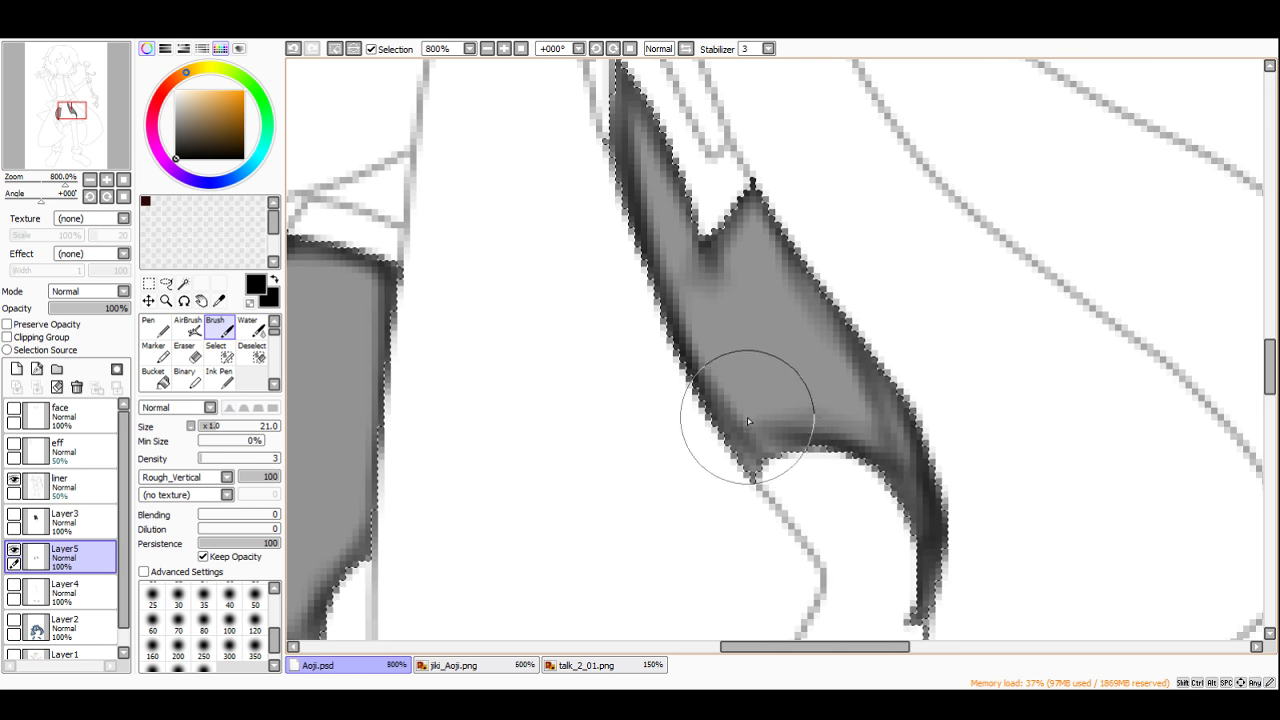
scroll(749, 409, "down", 2)
scroll(636, 399, "up", 2)
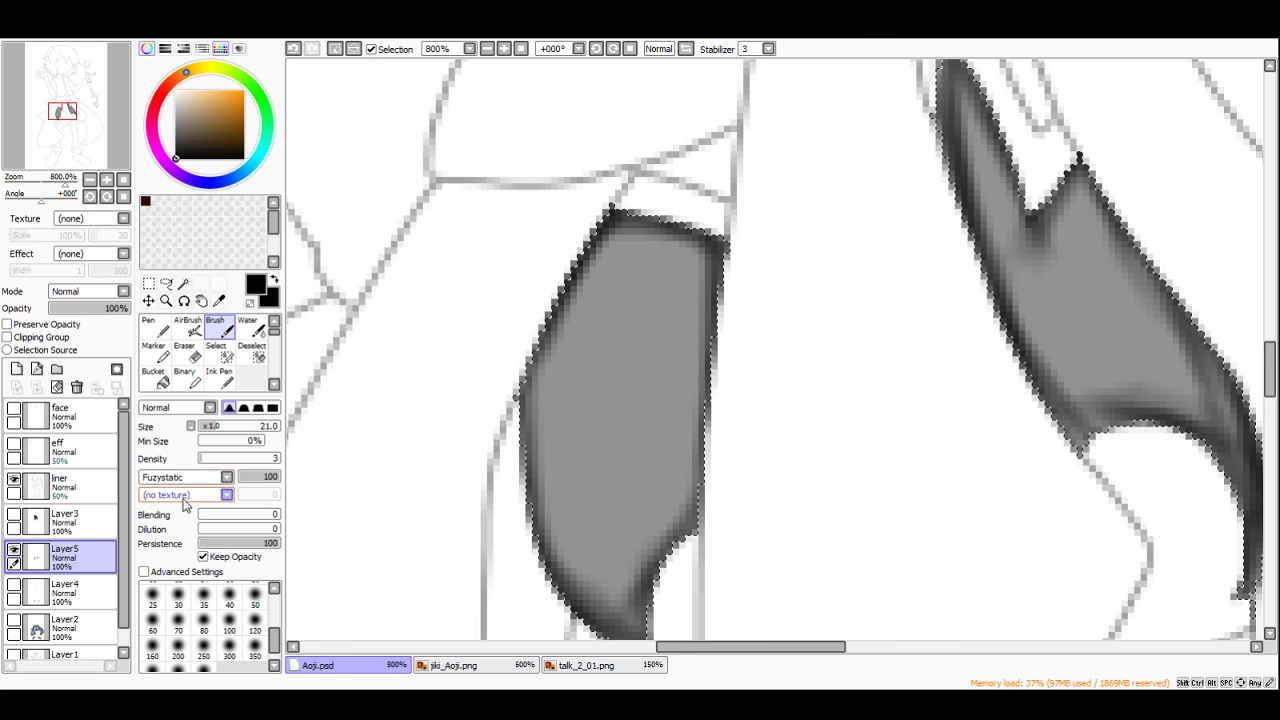
Step: Switch the Brush to simple circle with density 17 and darken the inner area of the left part of the shorts
left_click(212, 460)
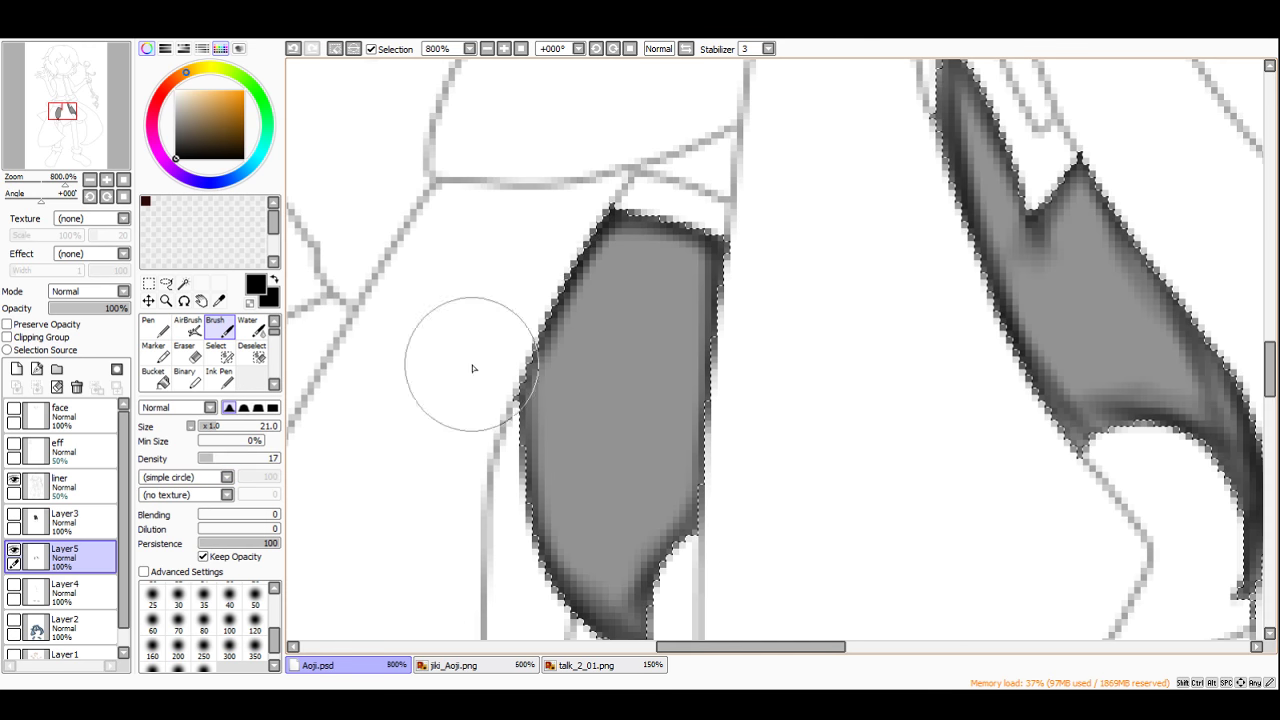
mouse_move(655, 242)
left_mouse_down()
mouse_move(558, 352)
mouse_move(516, 358)
left_mouse_up()
left_click_drag(602, 282, 531, 326)
mouse_move(690, 266)
left_mouse_down()
mouse_move(655, 425)
mouse_move(691, 395)
mouse_move(747, 383)
mouse_move(755, 434)
mouse_move(640, 561)
mouse_move(530, 595)
mouse_move(559, 448)
mouse_move(538, 502)
mouse_move(549, 622)
mouse_move(506, 526)
left_mouse_up()
scroll(609, 172, "down", 5)
scroll(676, 180, "up", 5)
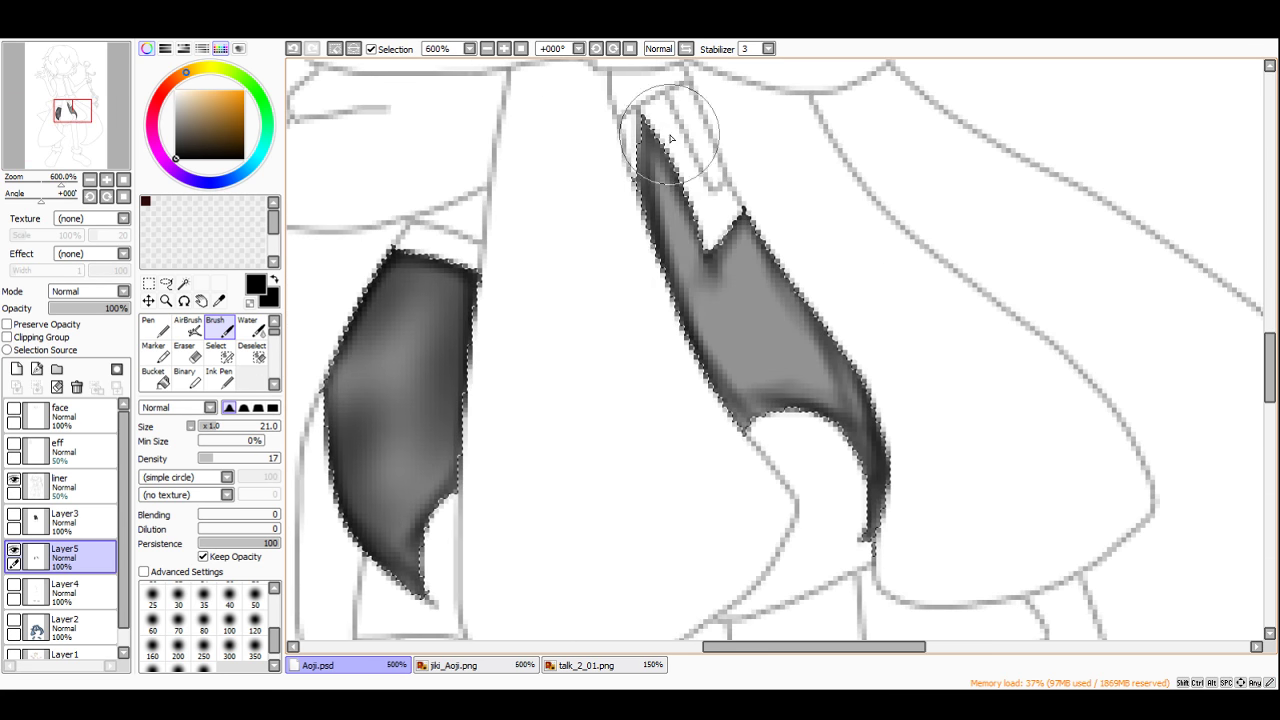
Step: Set the Brush to size 11 and density 26 and paint dark fold shadows on both parts of the shorts
left_click_drag(676, 180, 643, 251)
left_click(209, 428)
left_click(219, 458)
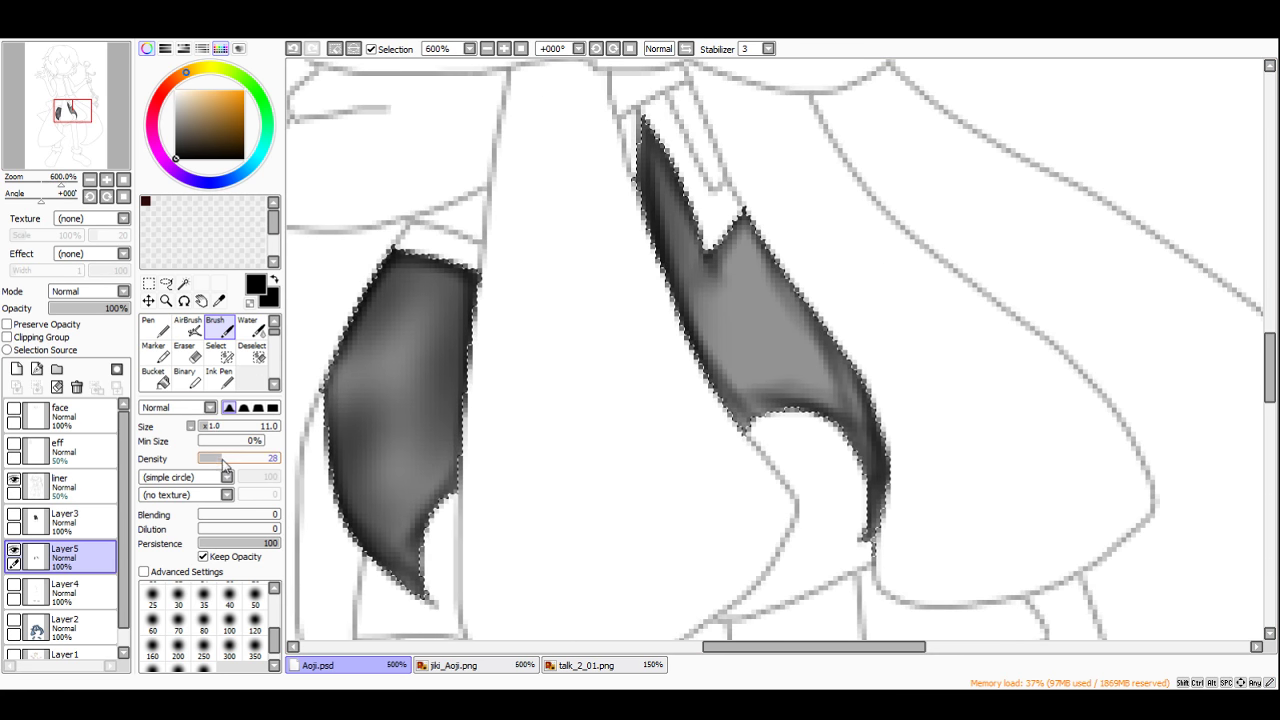
mouse_move(643, 145)
left_mouse_down()
mouse_move(658, 231)
mouse_move(720, 402)
mouse_move(900, 480)
mouse_move(748, 228)
mouse_move(808, 263)
mouse_move(774, 337)
mouse_move(883, 363)
mouse_move(777, 320)
mouse_move(760, 340)
left_mouse_up()
mouse_move(400, 330)
left_mouse_down()
mouse_move(426, 370)
mouse_move(384, 410)
mouse_move(461, 370)
mouse_move(459, 337)
mouse_move(432, 515)
mouse_move(415, 517)
mouse_move(425, 477)
mouse_move(400, 580)
mouse_move(360, 511)
mouse_move(409, 290)
mouse_move(371, 314)
mouse_move(343, 400)
left_mouse_up()
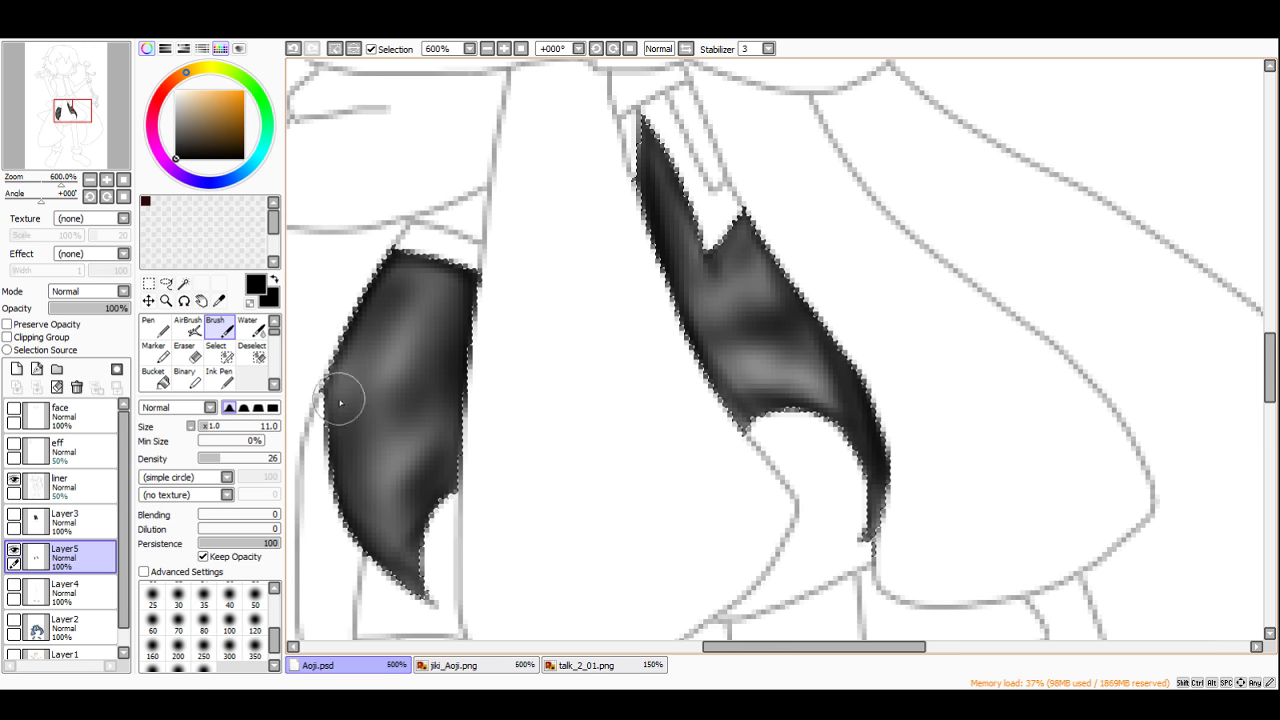
Step: Paint lighter grey over the fold shadows inside both parts of the shorts to soften them
scroll(782, 290, "down", 4)
scroll(676, 300, "up", 6)
mouse_move(673, 338)
left_mouse_down()
mouse_move(633, 369)
mouse_move(691, 423)
mouse_move(698, 384)
left_mouse_up()
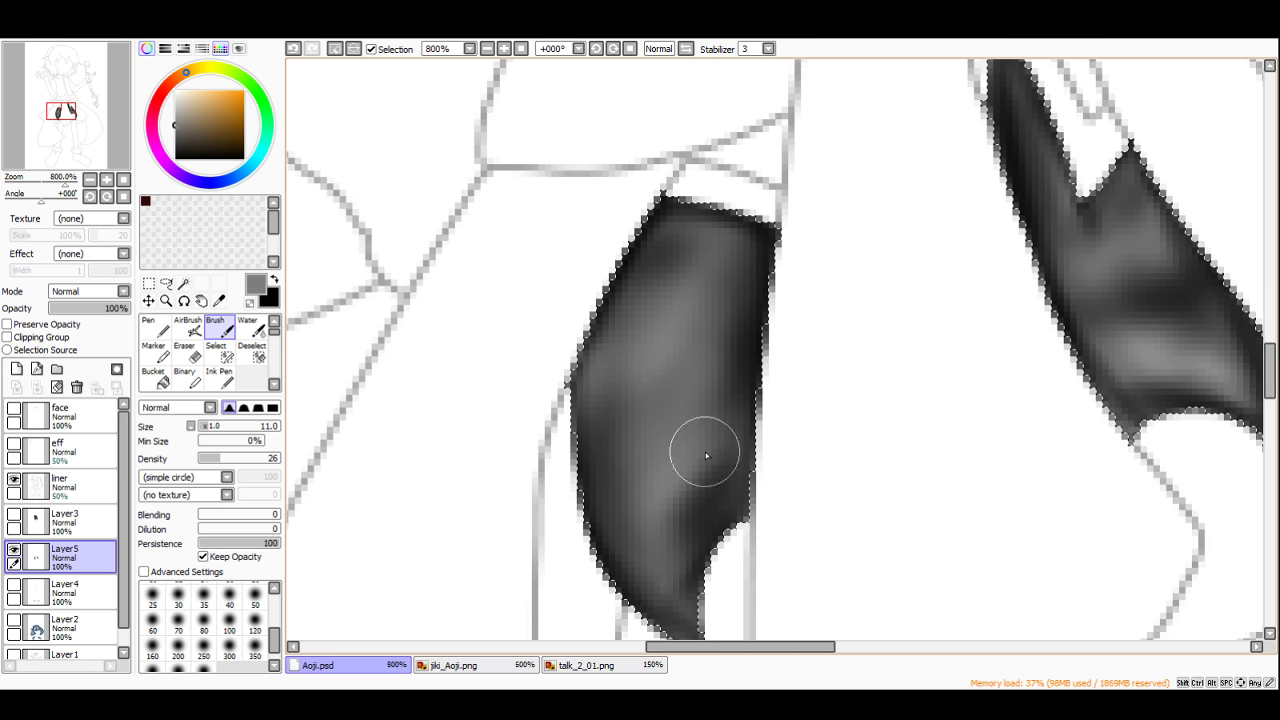
scroll(734, 456, "down", 3)
scroll(886, 357, "up", 3)
mouse_move(874, 363)
left_mouse_down()
mouse_move(887, 395)
mouse_move(845, 317)
mouse_move(889, 395)
mouse_move(957, 451)
mouse_move(977, 491)
left_mouse_up()
scroll(838, 328, "down", 5)
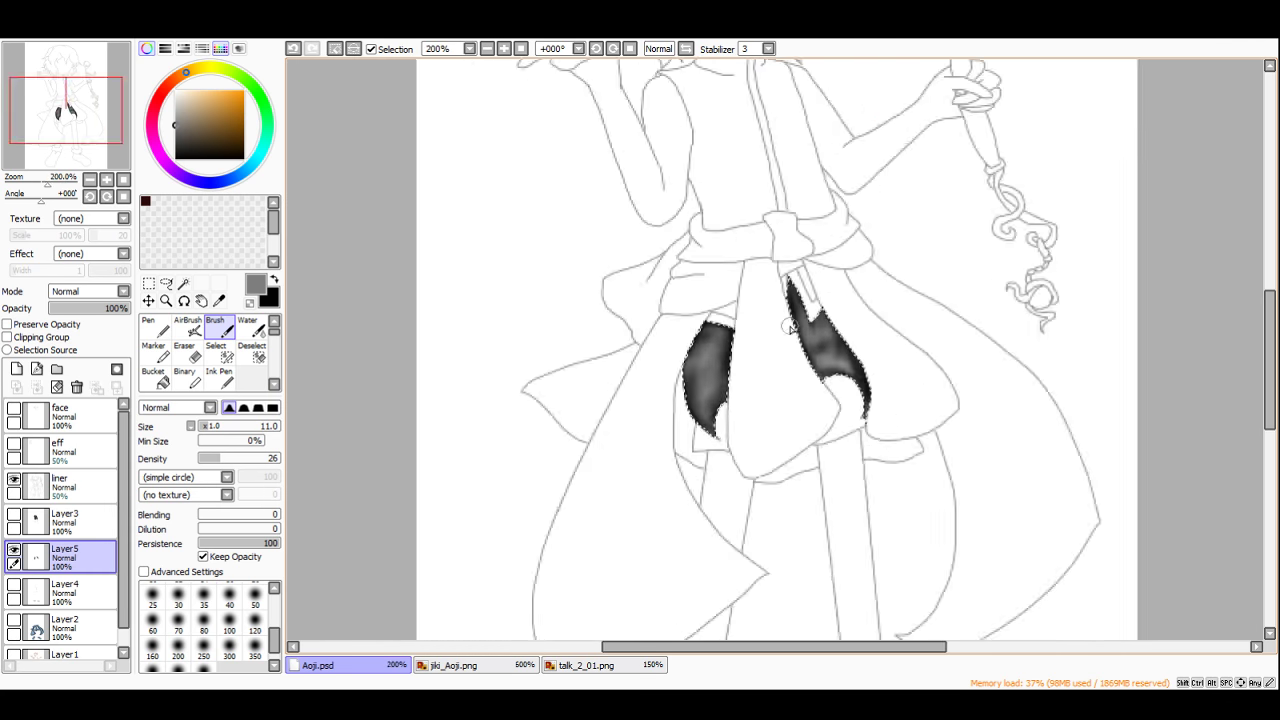
scroll(838, 328, "up", 5)
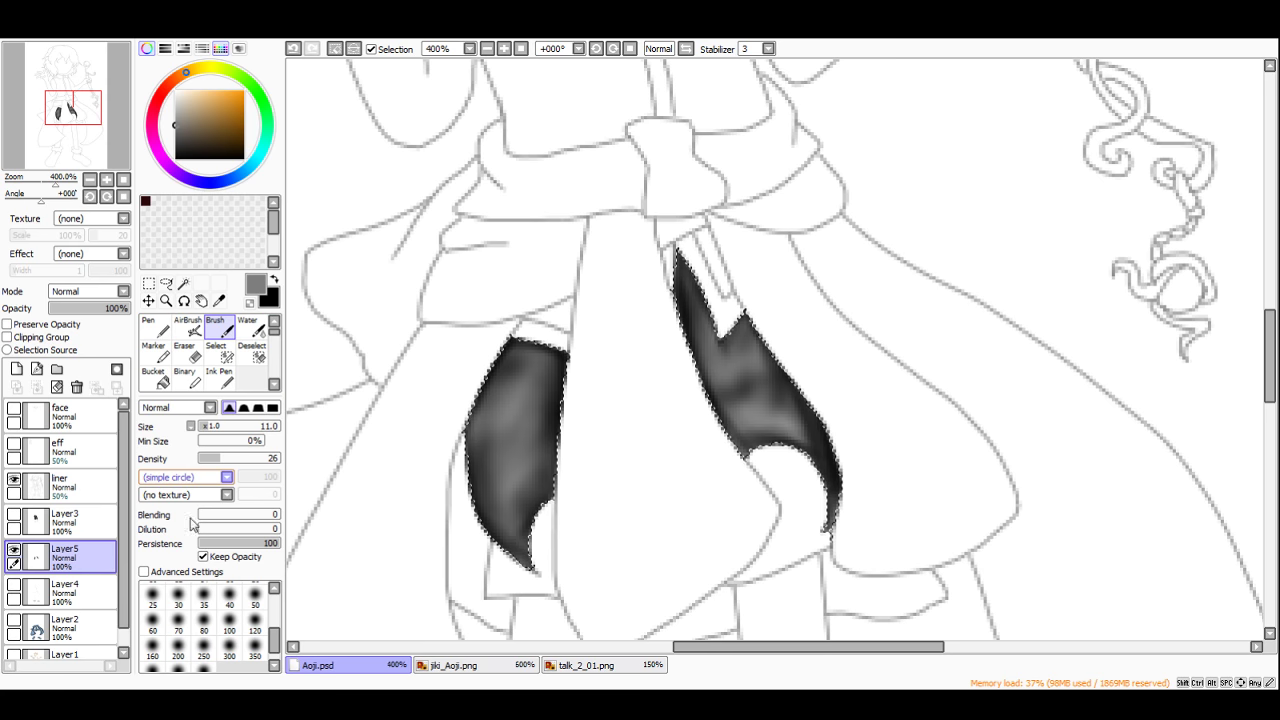
Step: Switch the Brush to Rough_Vertical, size 22, density 7, and paint streaked fabric folds on both parts of the shorts
scroll(330, 560, "up", 3)
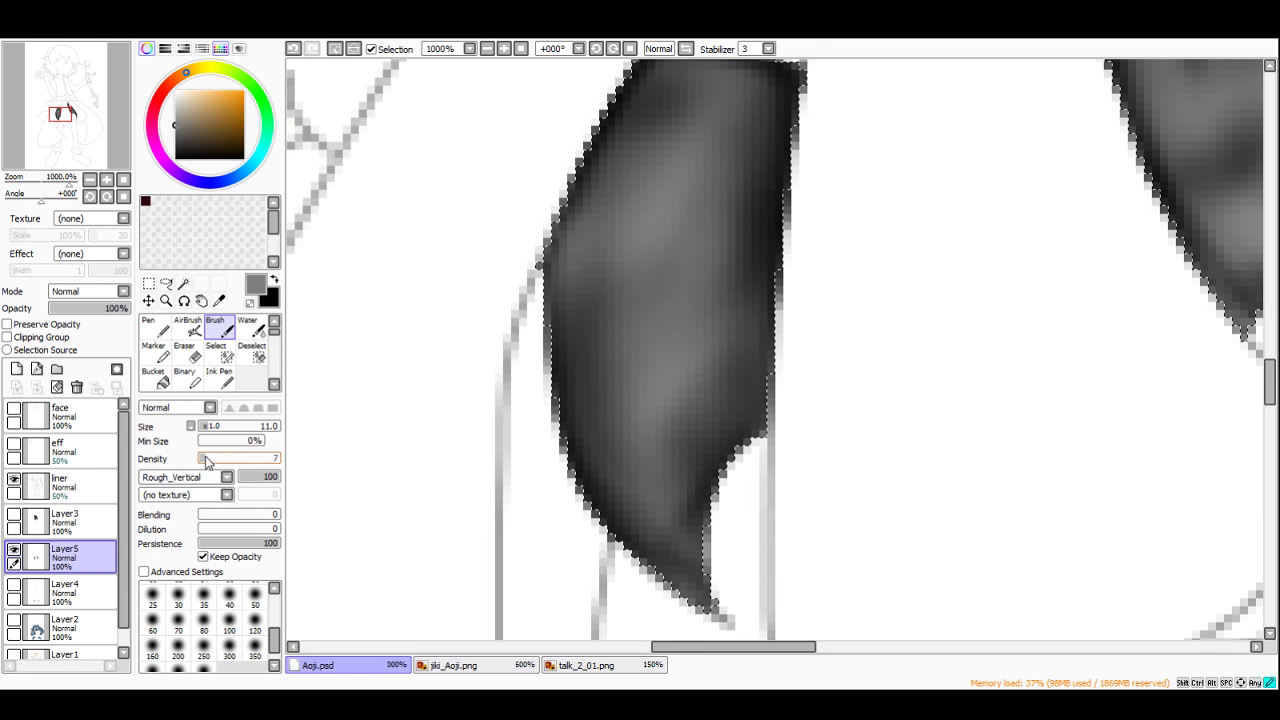
left_click(219, 430)
left_click_drag(621, 248, 704, 115)
left_click_drag(614, 286, 684, 208)
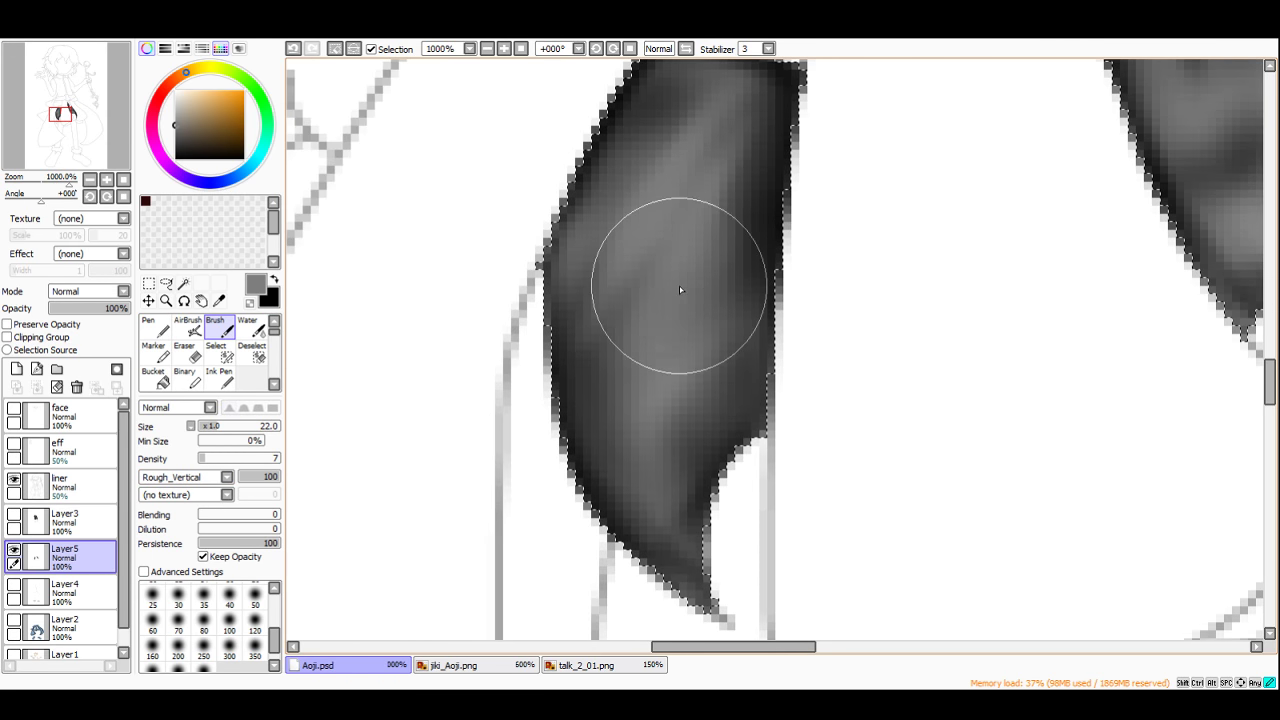
left_click_drag(682, 288, 686, 378)
scroll(688, 331, "down", 6)
scroll(817, 251, "up", 4)
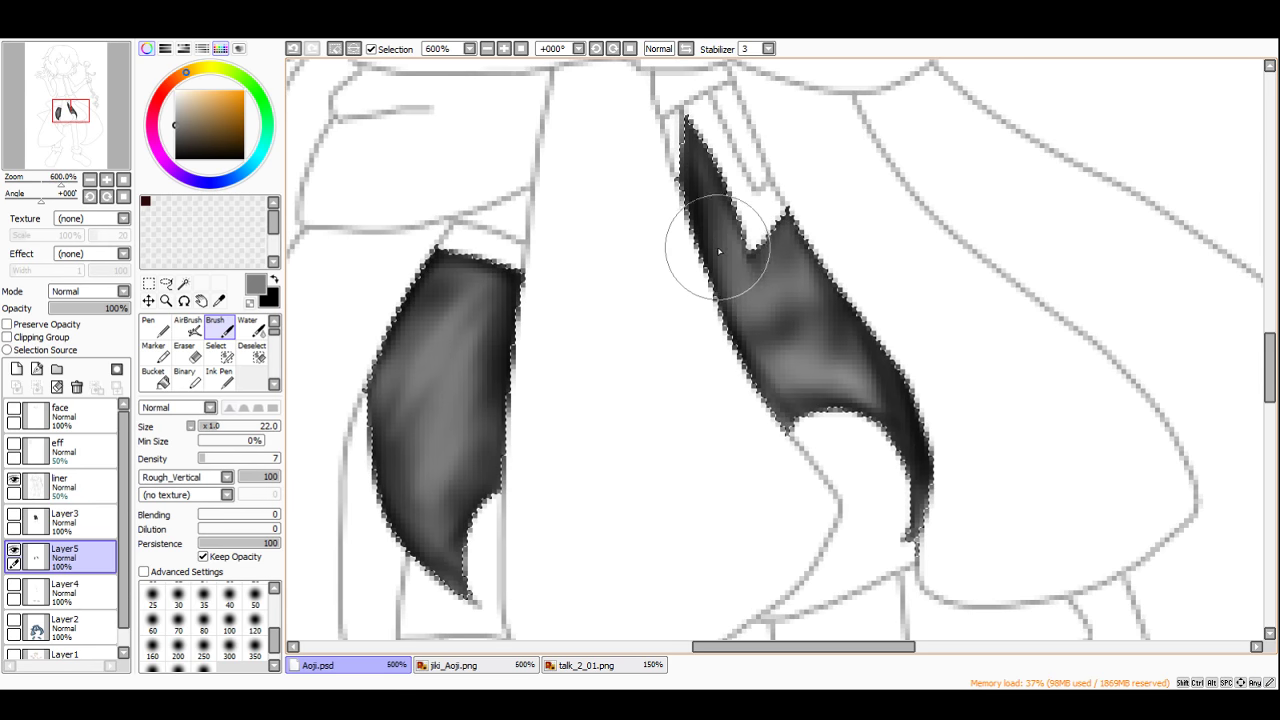
mouse_move(787, 287)
left_mouse_down()
mouse_move(842, 333)
mouse_move(772, 324)
mouse_move(835, 363)
mouse_move(781, 347)
mouse_move(853, 377)
mouse_move(888, 414)
mouse_move(828, 355)
mouse_move(896, 387)
mouse_move(839, 362)
mouse_move(889, 403)
mouse_move(845, 322)
mouse_move(771, 283)
mouse_move(834, 307)
mouse_move(724, 263)
mouse_move(833, 330)
mouse_move(738, 299)
mouse_move(717, 271)
mouse_move(792, 346)
mouse_move(749, 314)
left_mouse_up()
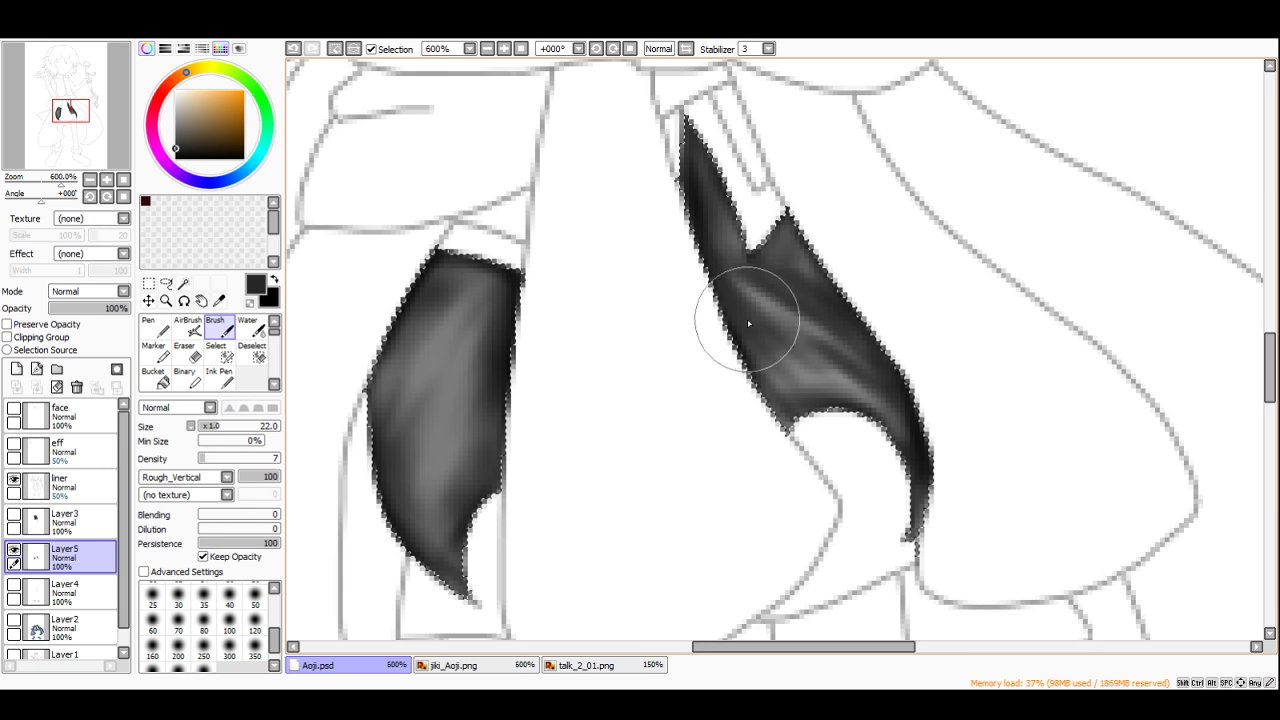
Step: Add dark grey fold streaks down the left part of the shorts
scroll(749, 314, "down", 5)
scroll(812, 268, "up", 4)
mouse_move(563, 294)
left_mouse_down()
mouse_move(525, 333)
mouse_move(522, 365)
mouse_move(547, 340)
mouse_move(530, 394)
mouse_move(543, 420)
mouse_move(505, 475)
mouse_move(478, 525)
left_mouse_up()
scroll(478, 525, "down", 2)
scroll(563, 310, "up", 3)
mouse_move(550, 292)
left_mouse_down()
mouse_move(534, 352)
mouse_move(567, 286)
mouse_move(524, 405)
mouse_move(542, 401)
mouse_move(541, 365)
mouse_move(568, 314)
mouse_move(536, 330)
mouse_move(595, 305)
mouse_move(551, 402)
mouse_move(556, 449)
mouse_move(565, 431)
mouse_move(531, 469)
left_mouse_up()
Step: Sample a mid grey from the shorts and refine the fold highlights on the left part
left_click(542, 391, "alt")
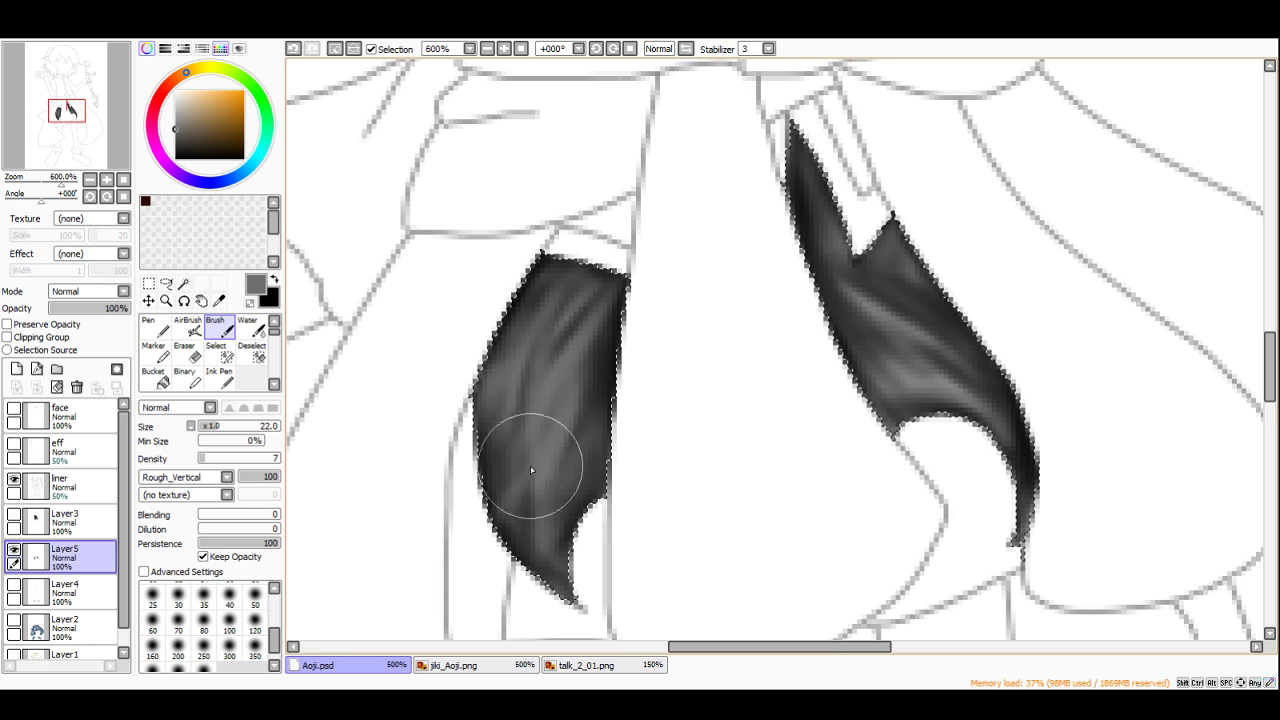
scroll(575, 301, "down", 4)
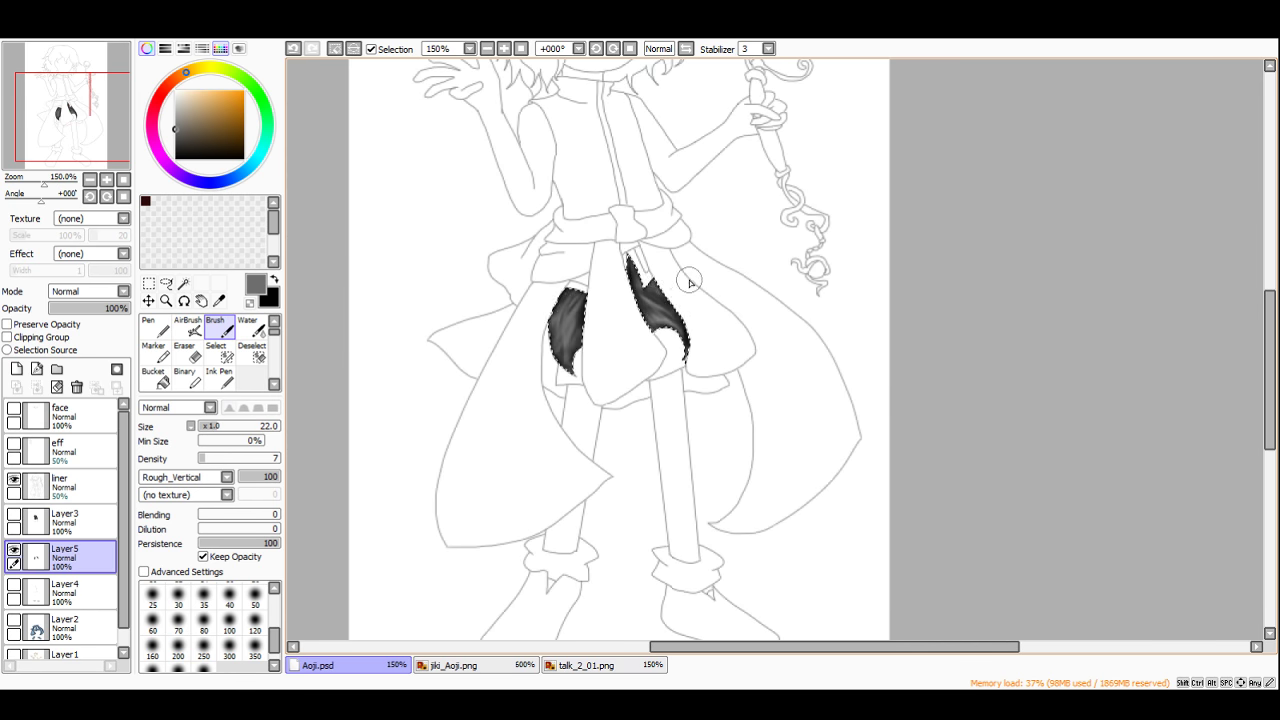
scroll(594, 322, "up", 4)
mouse_move(526, 323)
left_mouse_down()
mouse_move(493, 343)
mouse_move(492, 437)
mouse_move(473, 466)
mouse_move(472, 297)
mouse_move(486, 241)
mouse_move(484, 351)
mouse_move(509, 263)
left_mouse_up()
scroll(580, 214, "down", 4)
scroll(583, 216, "down", 3)
scroll(604, 206, "up", 4)
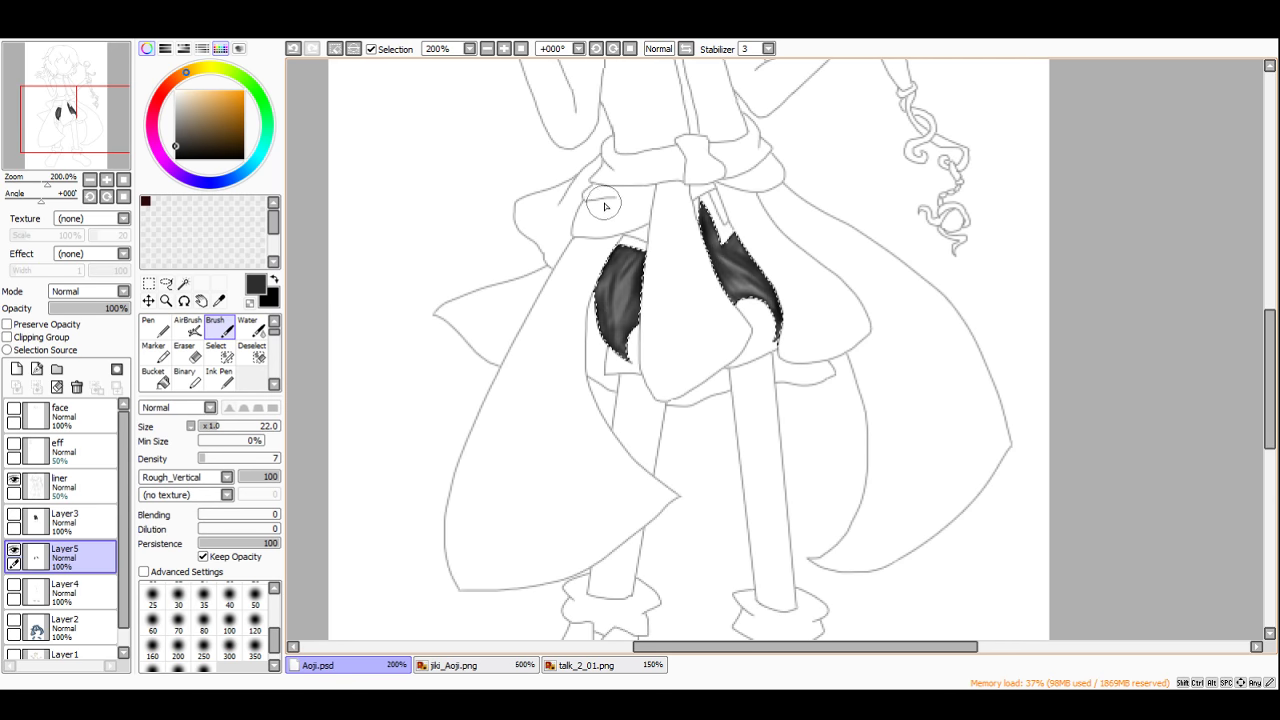
Step: Lower the Brush density to 3, darken the inner edge of the left part and blend its streaks with sampled grey
scroll(637, 279, "up", 3)
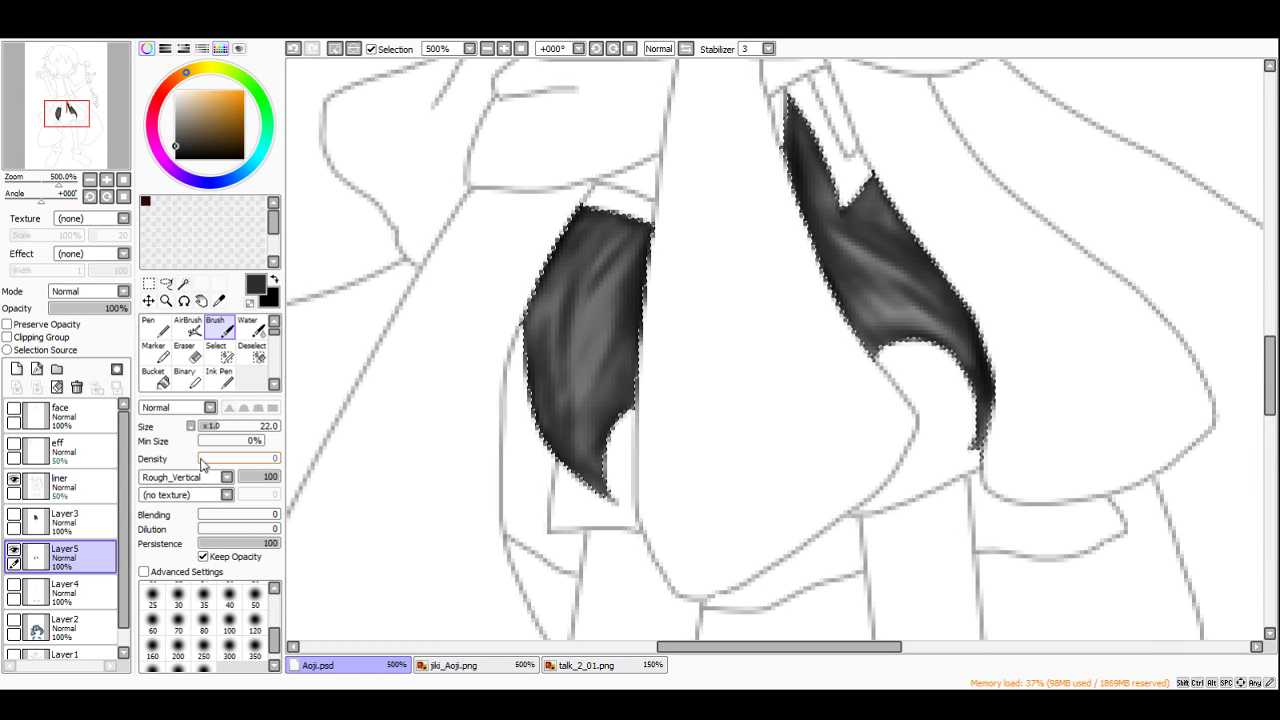
left_click_drag(202, 461, 204, 461)
mouse_move(632, 264)
left_mouse_down()
mouse_move(574, 375)
mouse_move(608, 308)
left_mouse_up()
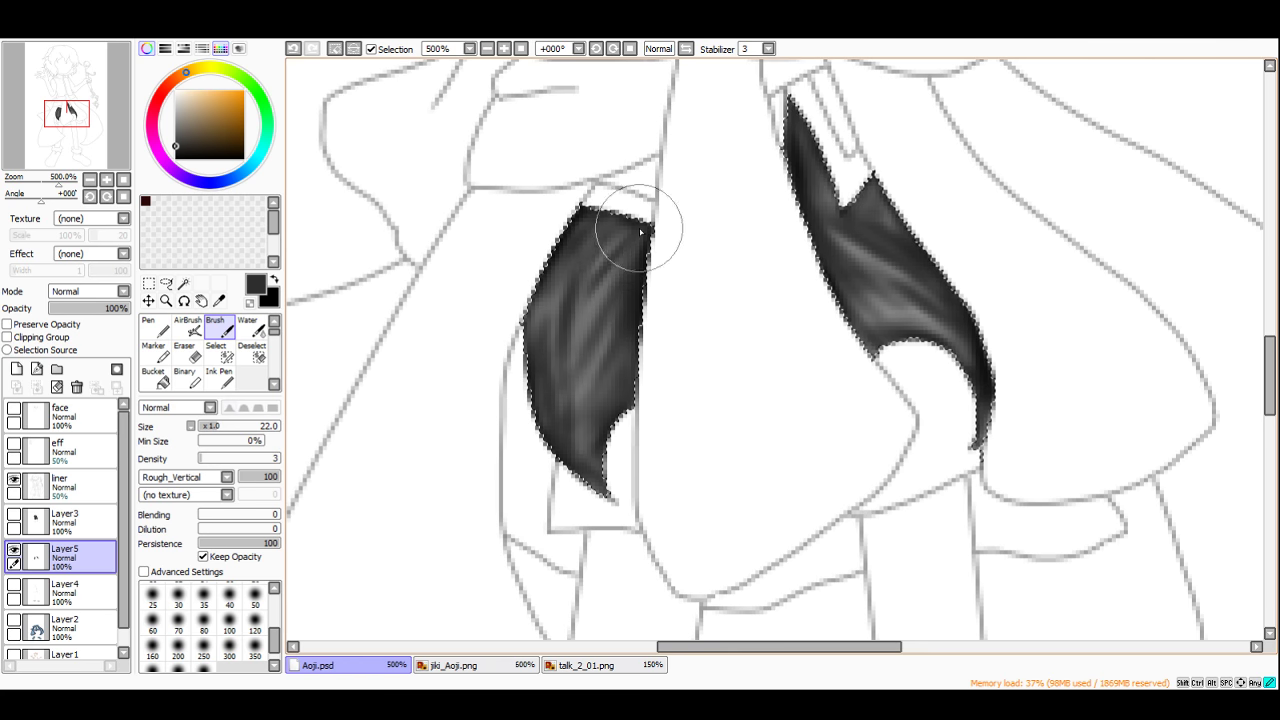
mouse_move(638, 229)
left_mouse_down()
mouse_move(576, 284)
mouse_move(582, 273)
mouse_move(570, 370)
mouse_move(587, 334)
mouse_move(588, 423)
mouse_move(659, 311)
left_mouse_up()
right_click(598, 368)
right_click(590, 369)
mouse_move(588, 366)
left_mouse_down()
mouse_move(609, 286)
mouse_move(587, 387)
mouse_move(603, 255)
left_mouse_up()
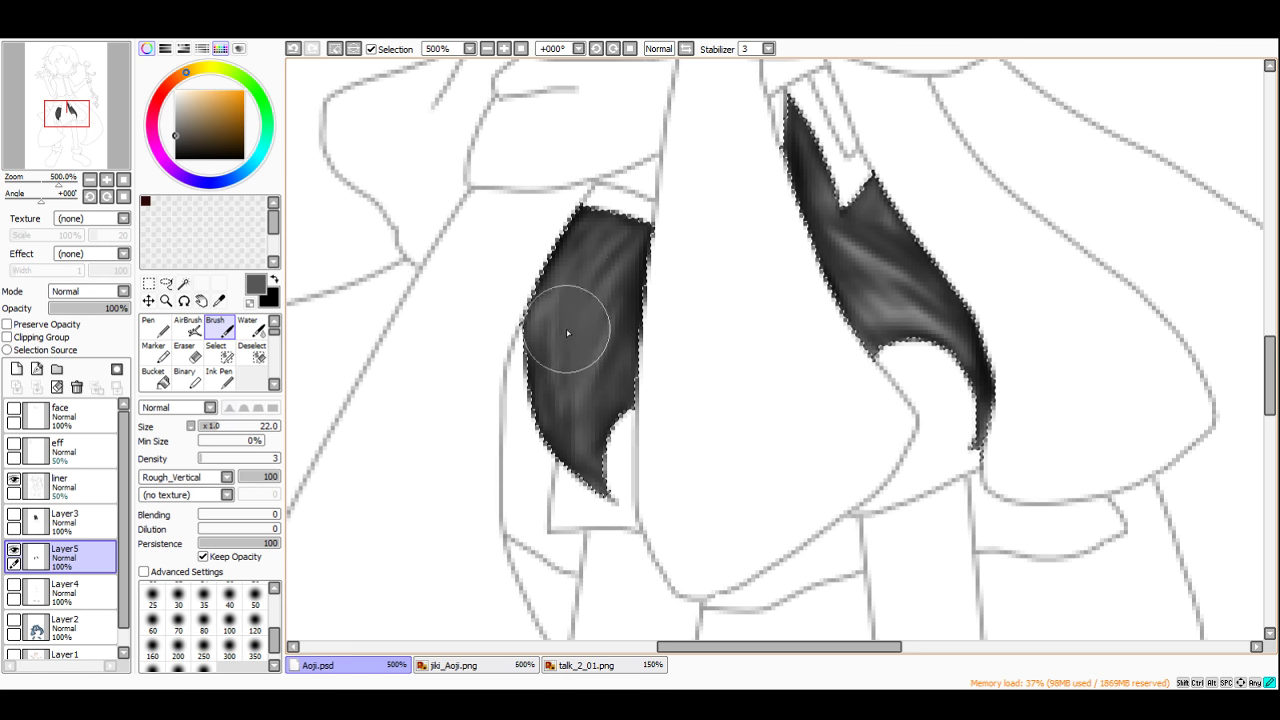
Step: Brighten the folds on both parts of the shorts with light strokes of grey sampled from the highlights
scroll(566, 333, "down", 5)
scroll(640, 260, "up", 6)
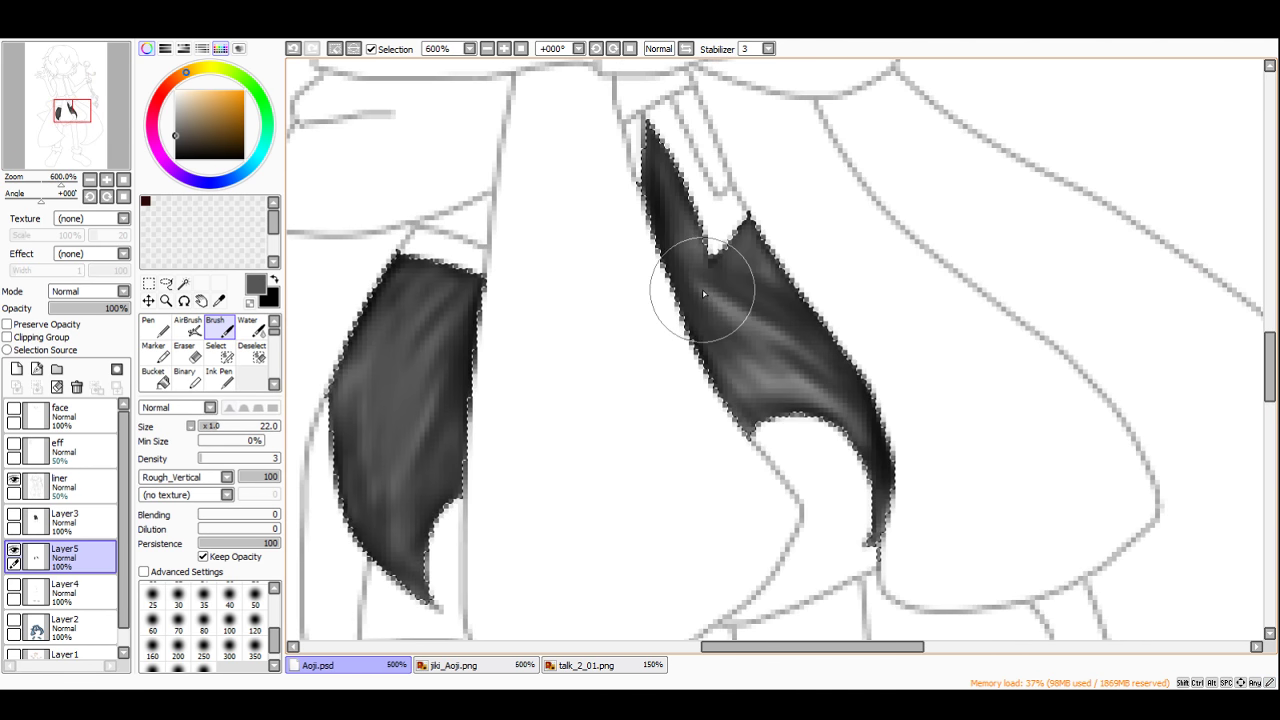
left_click_drag(702, 291, 744, 309)
right_click(748, 310)
mouse_move(366, 388)
left_mouse_down()
mouse_move(413, 341)
mouse_move(386, 405)
mouse_move(408, 360)
mouse_move(390, 416)
mouse_move(420, 364)
mouse_move(392, 462)
mouse_move(443, 337)
left_mouse_up()
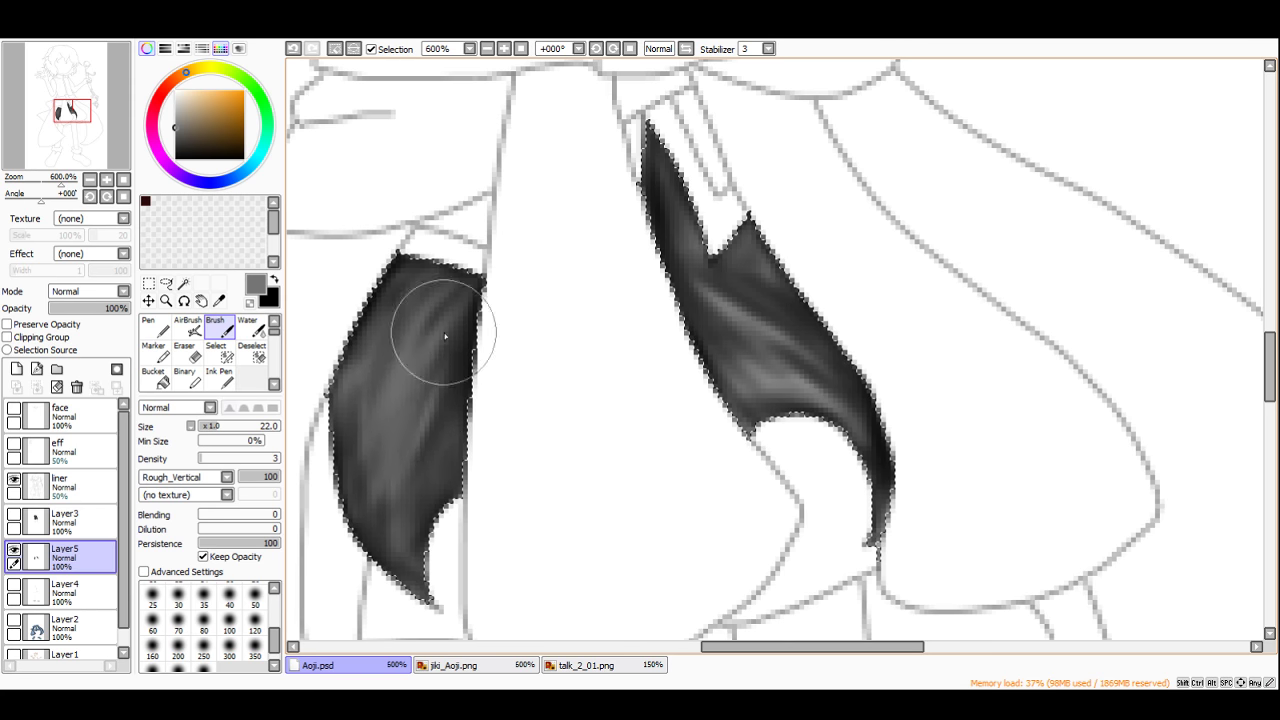
Step: Clear the selection, show Layer4, merge the shorts layer down into it, and show Layer2 and Layer1
scroll(443, 337, "down", 4)
left_click(166, 283)
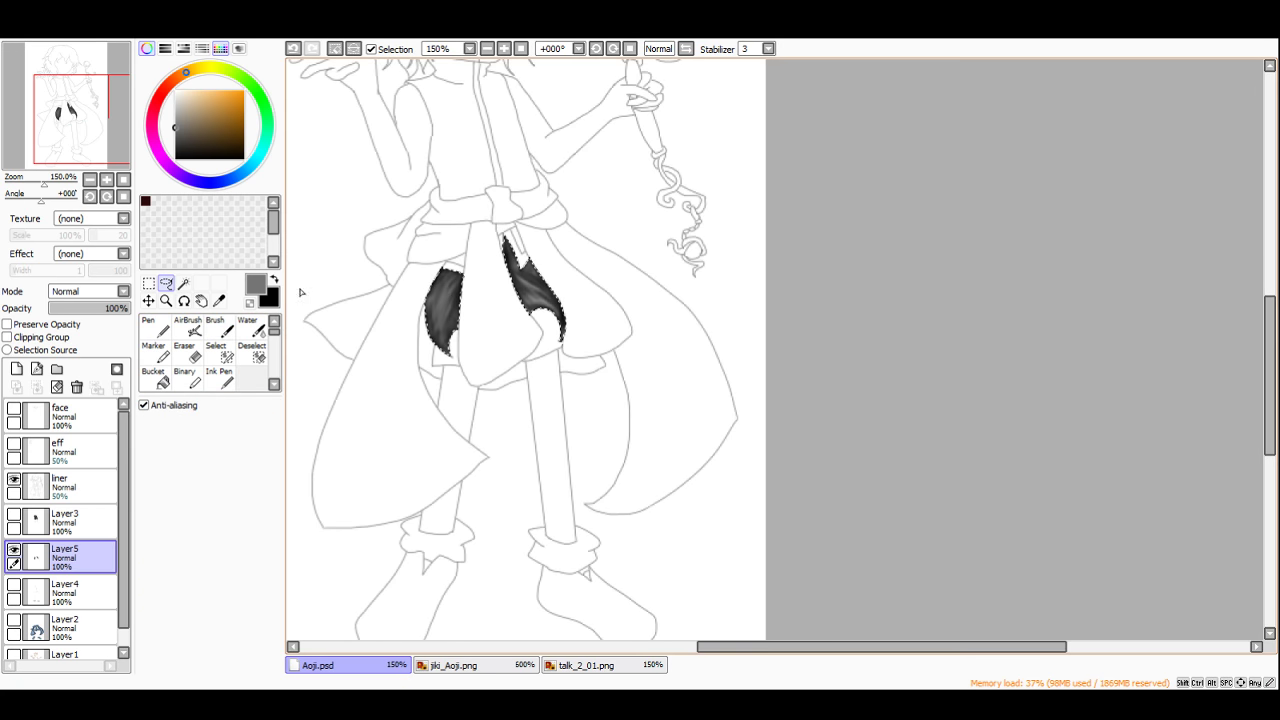
scroll(417, 262, "down", 3)
scroll(417, 262, "up", 2)
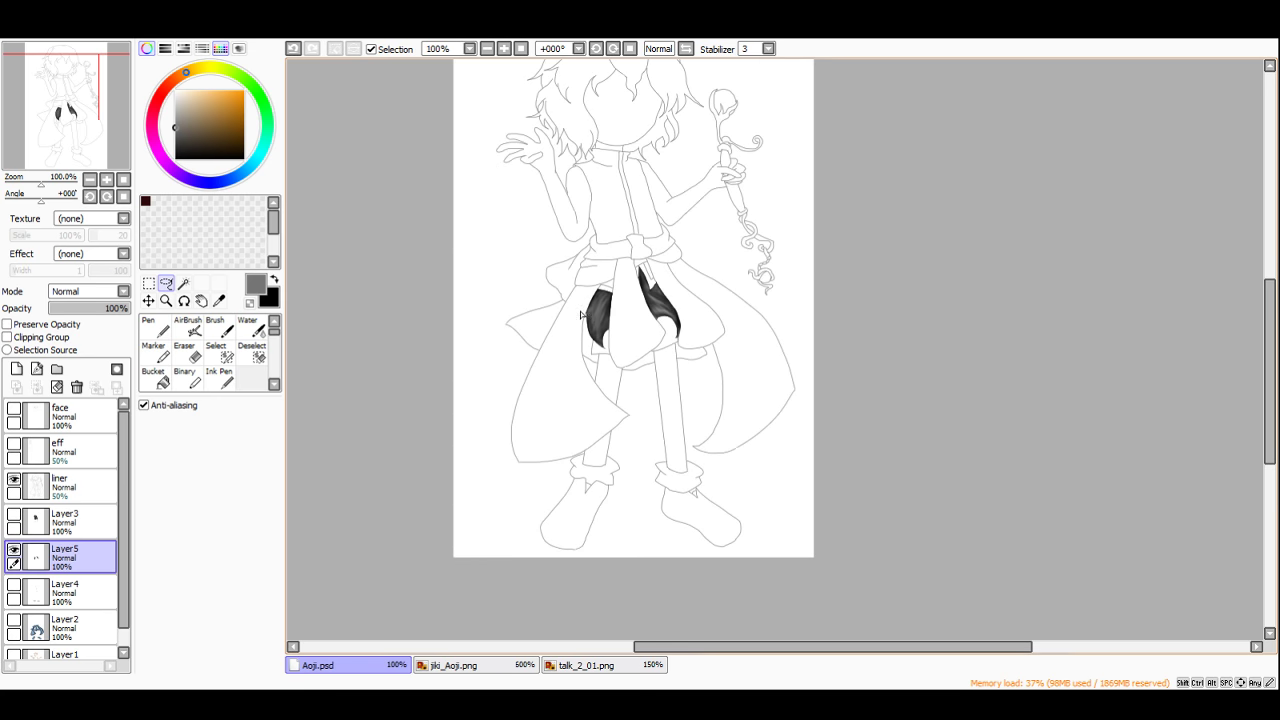
left_click(13, 587)
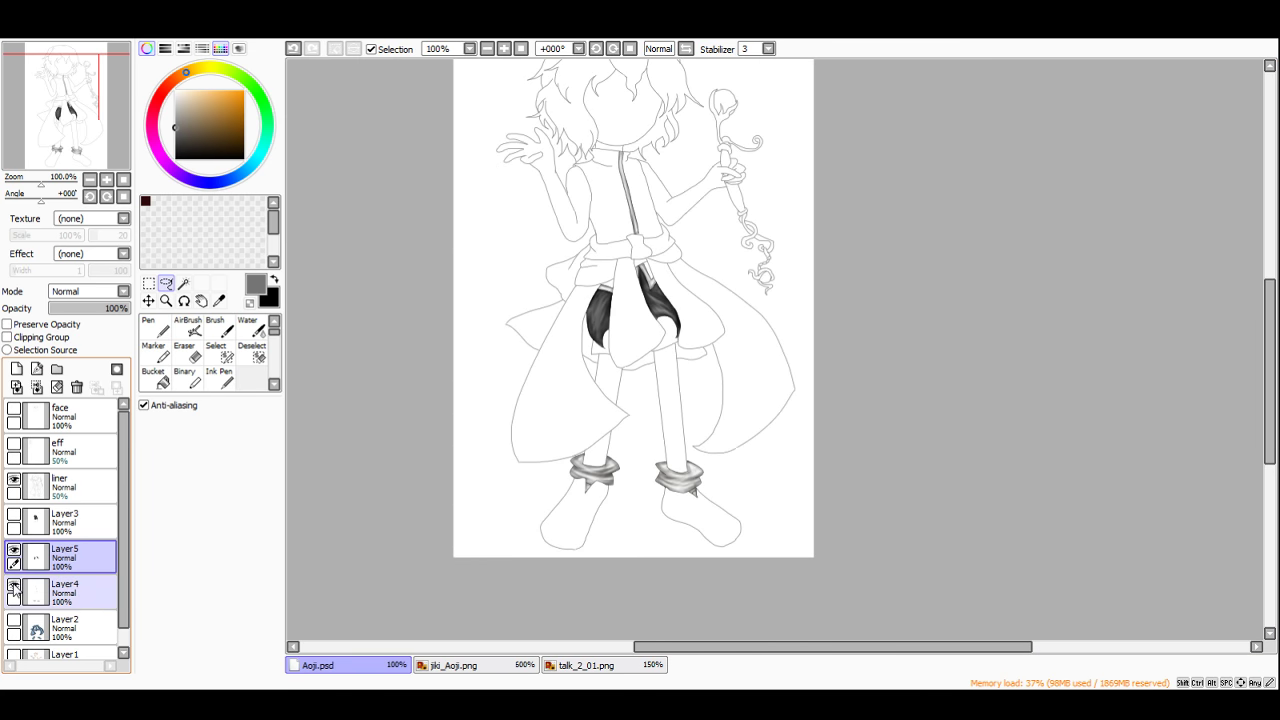
left_click(37, 388)
left_click(13, 587)
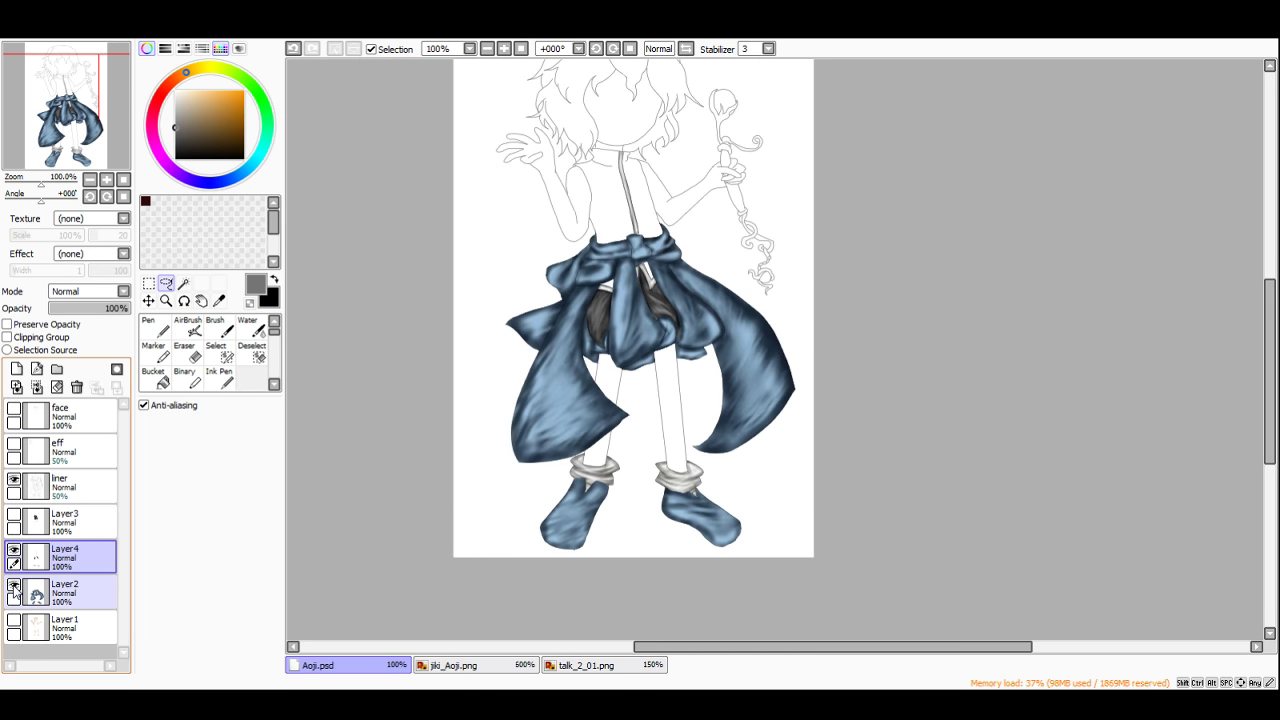
left_click(13, 622)
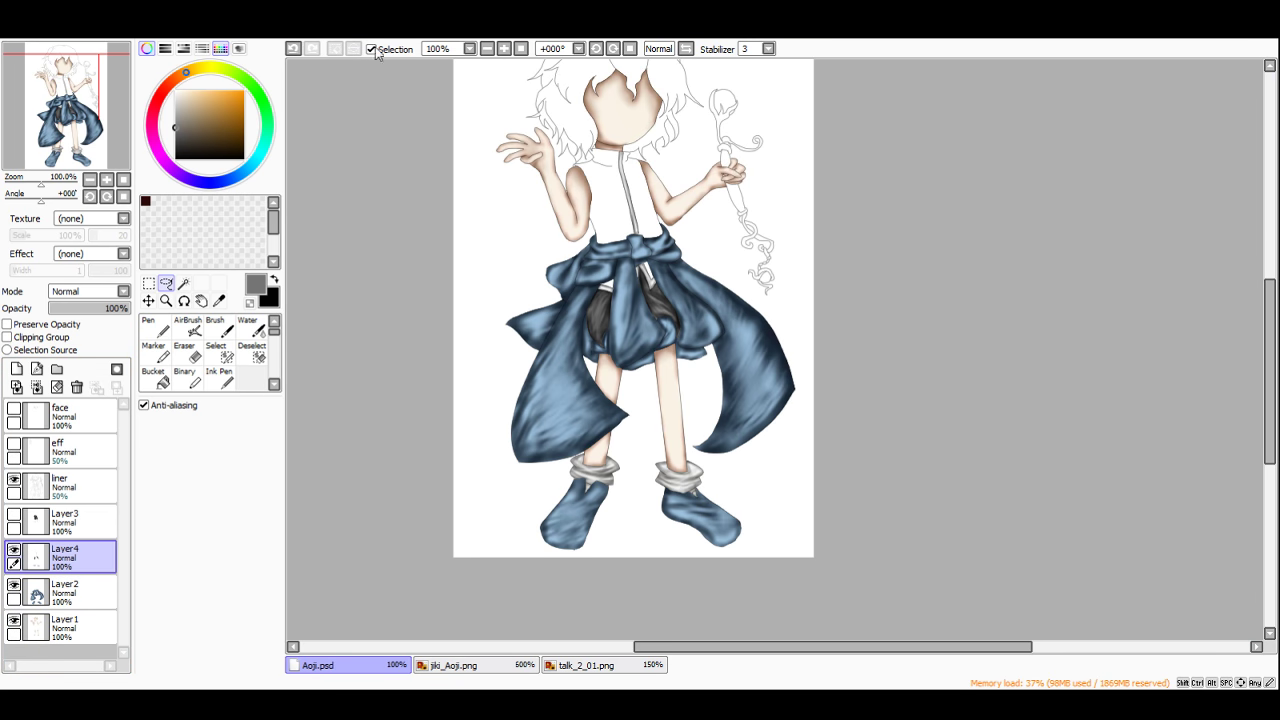
Step: Adjust the brightness and contrast of the shorts, cuffs and trim on Layer4
left_click_drag(324, 63, 514, 124)
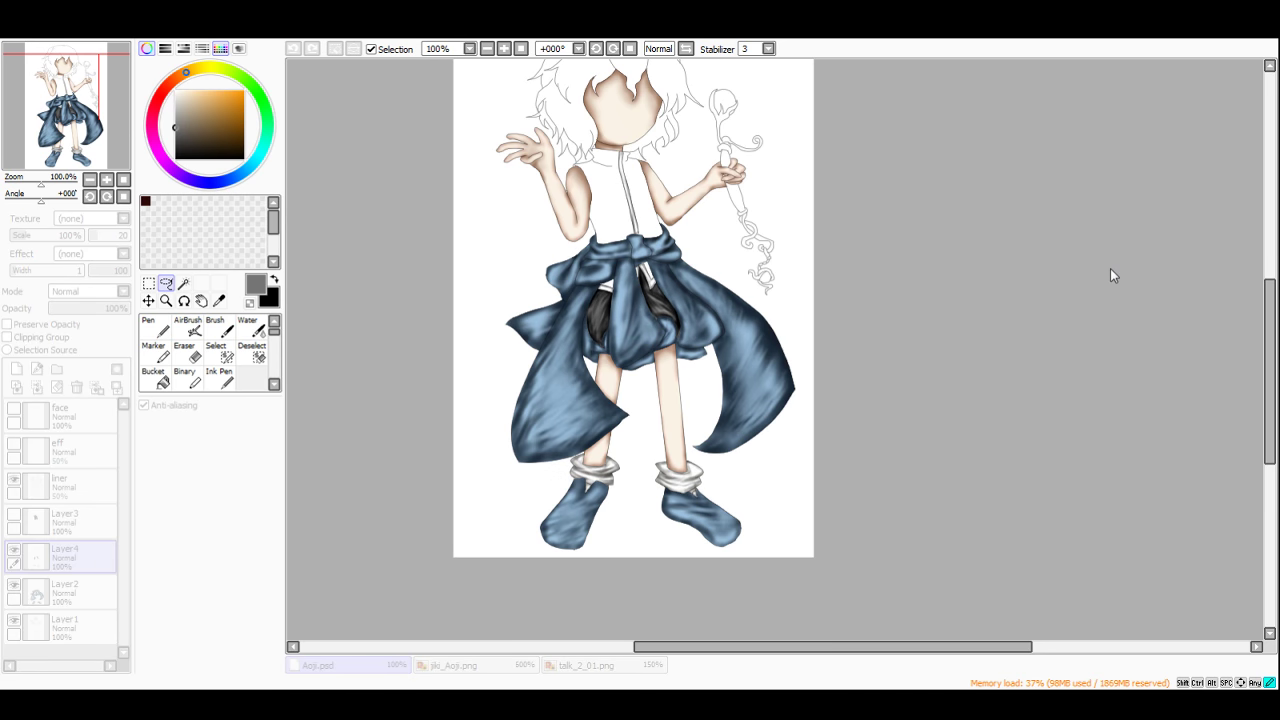
left_click_drag(1113, 268, 1087, 264)
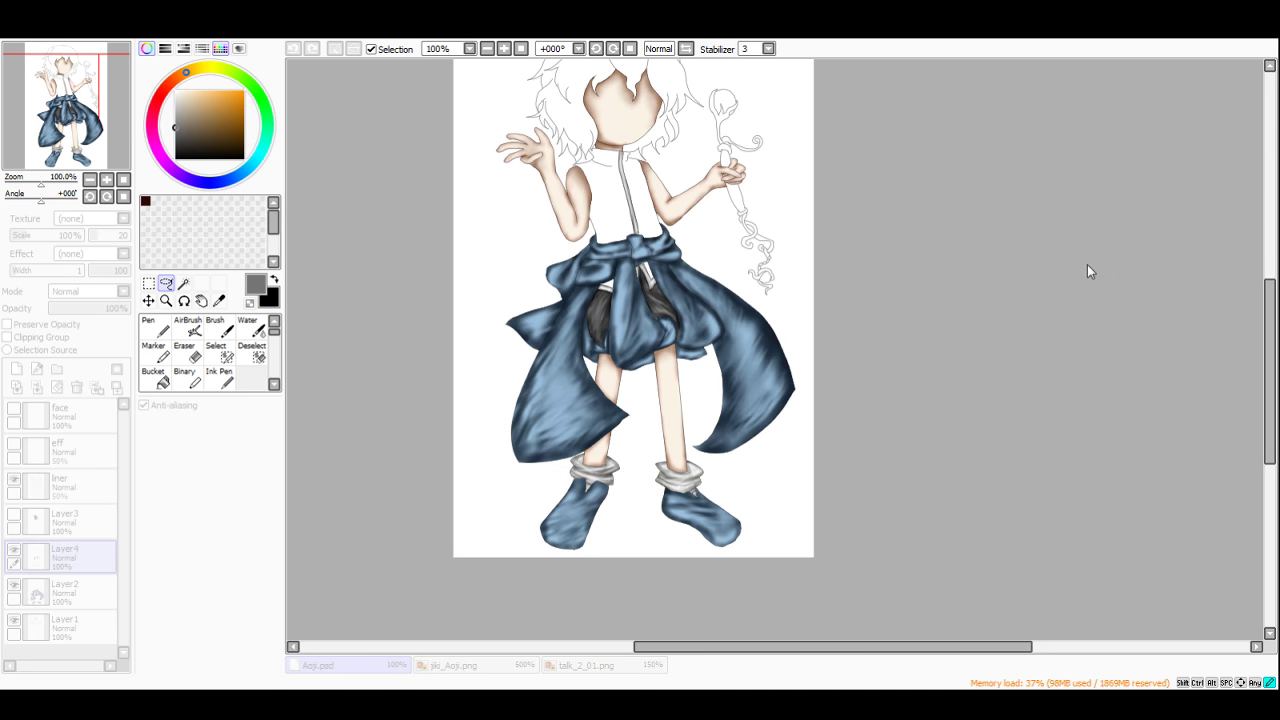
left_click(1135, 311)
scroll(636, 295, "down", 2)
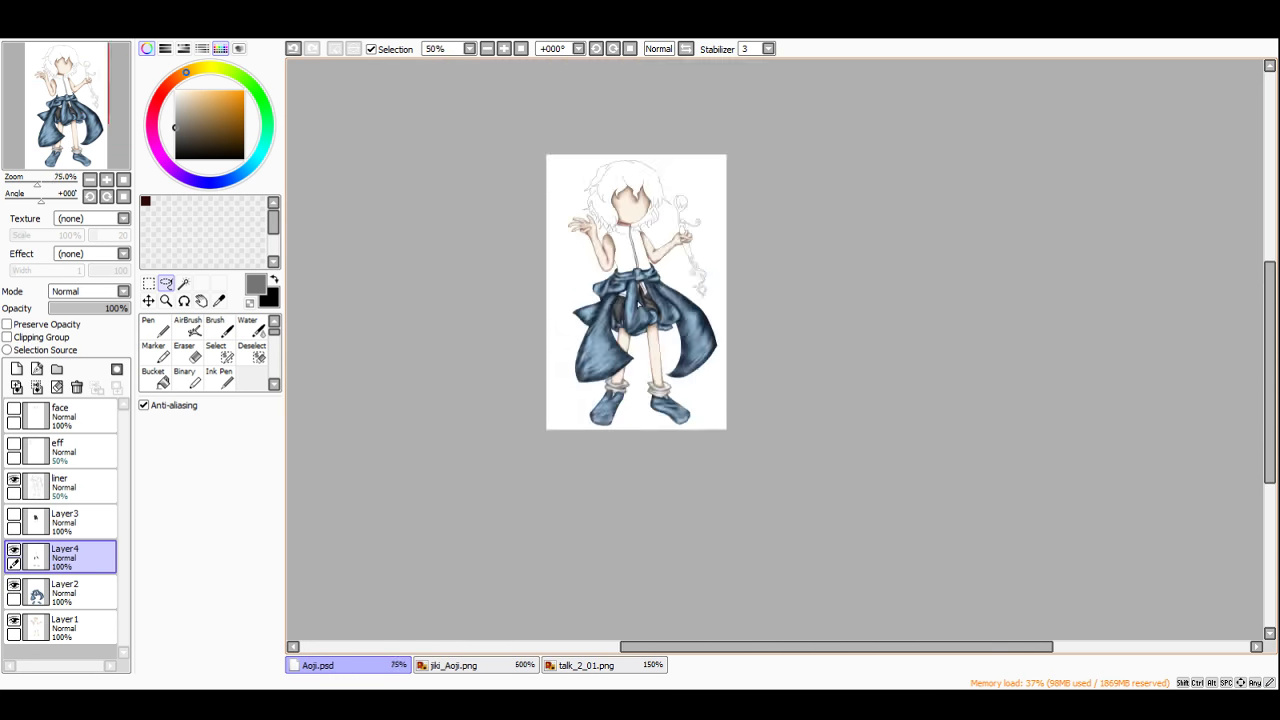
Step: Show Layer3 with the black top and check it against the rest of the figure
scroll(672, 417, "up", 4)
scroll(637, 347, "down", 4)
scroll(612, 245, "up", 4)
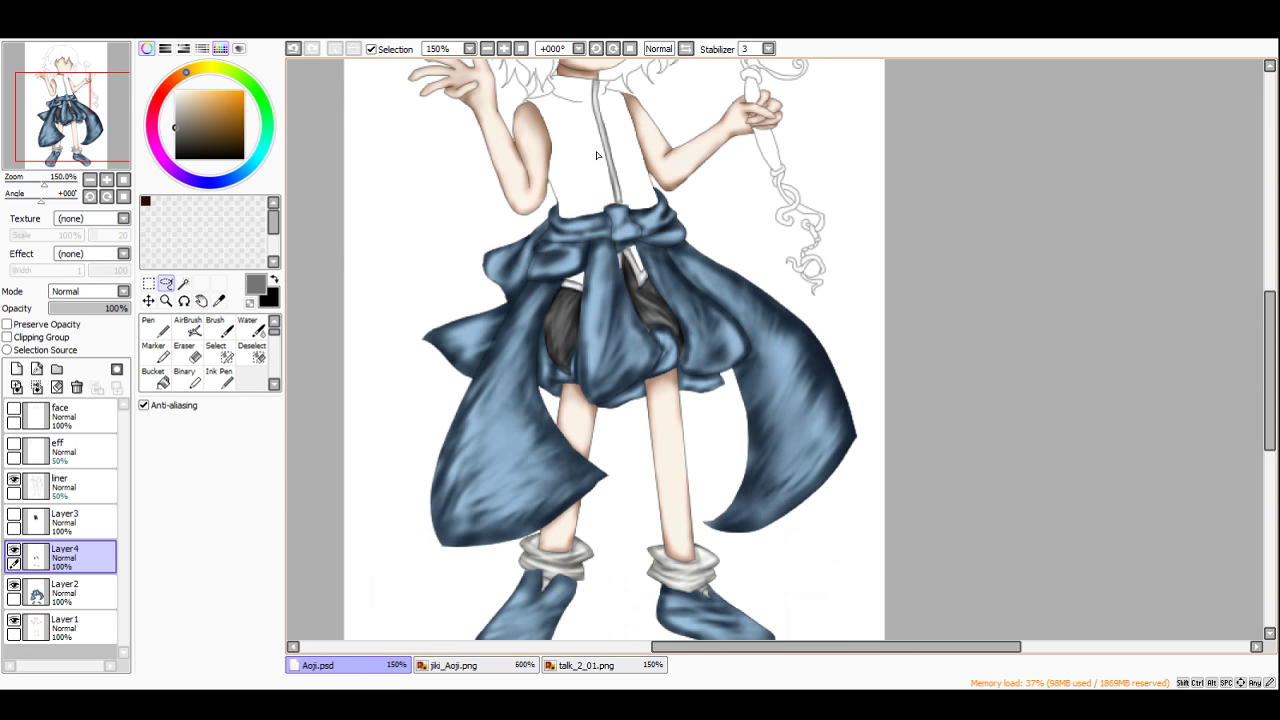
scroll(587, 308, "down", 1)
left_click(13, 517)
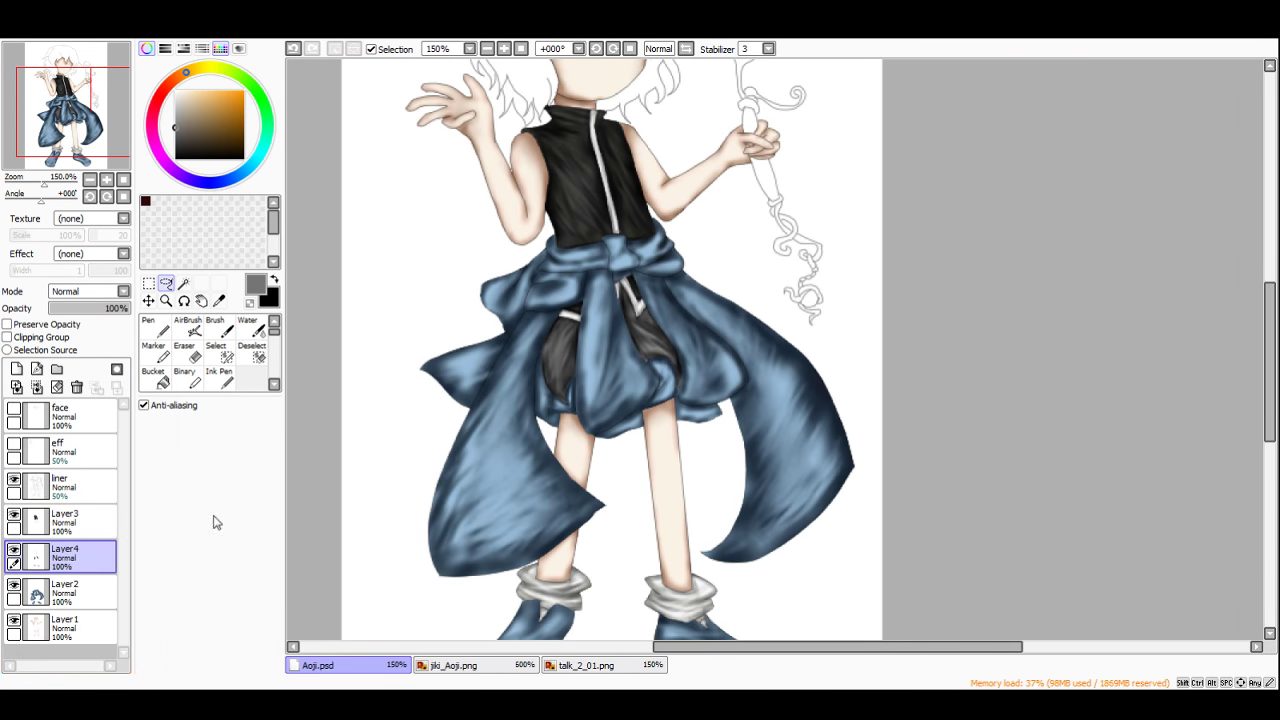
scroll(625, 316, "down", 1)
scroll(625, 316, "up", 1)
scroll(643, 318, "down", 2)
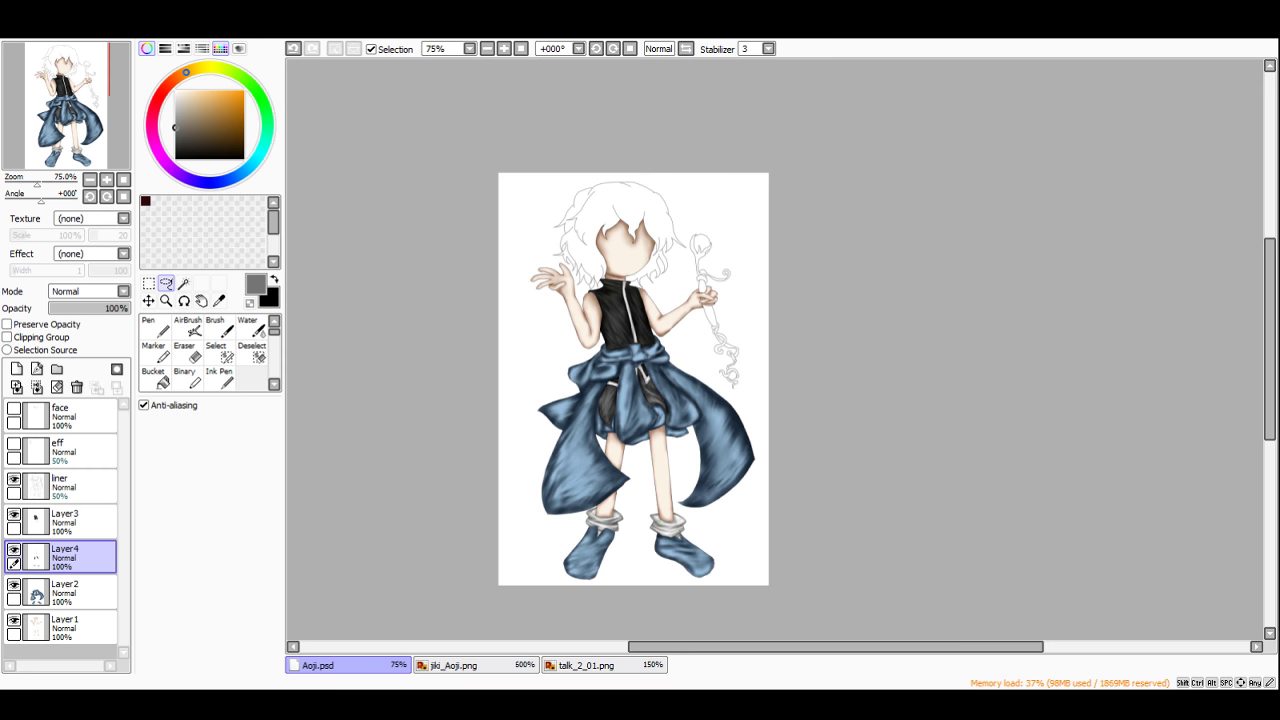
Step: Clean up the gap between the raised forearm and upper arm on Layer1 with the size 2 Eraser
scroll(576, 355, "up", 1)
scroll(690, 251, "up", 6)
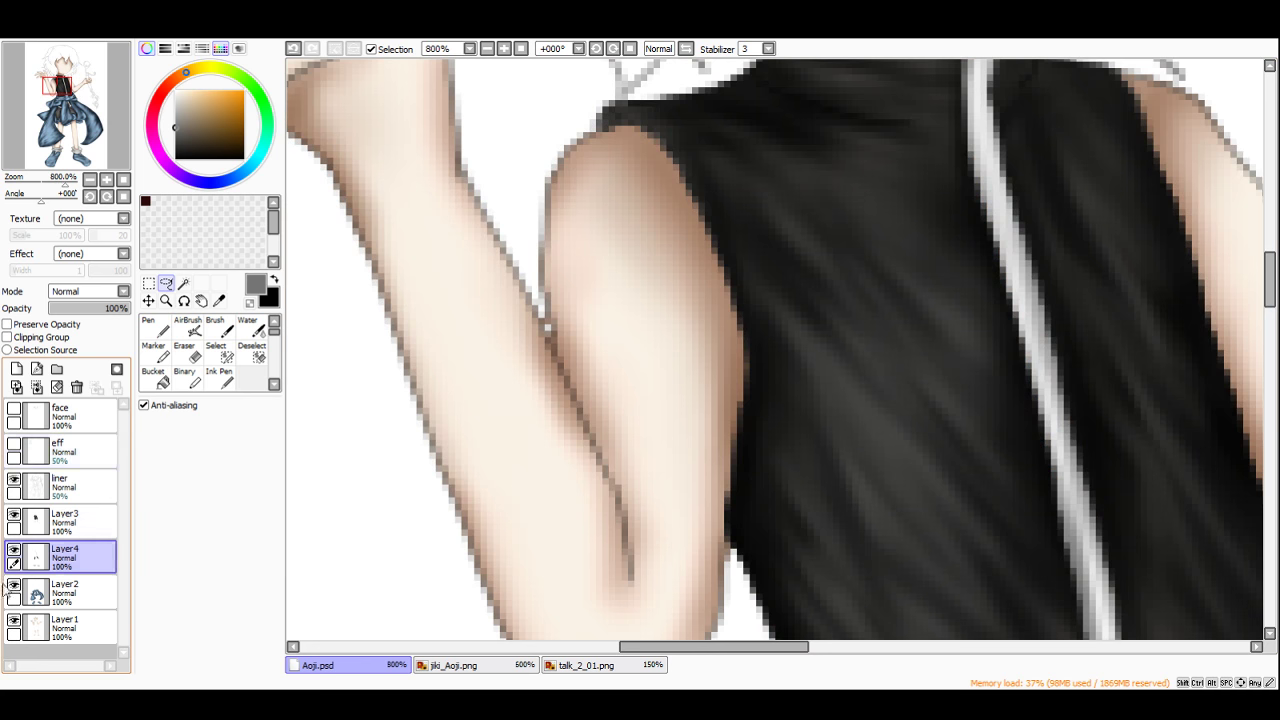
left_click(35, 623)
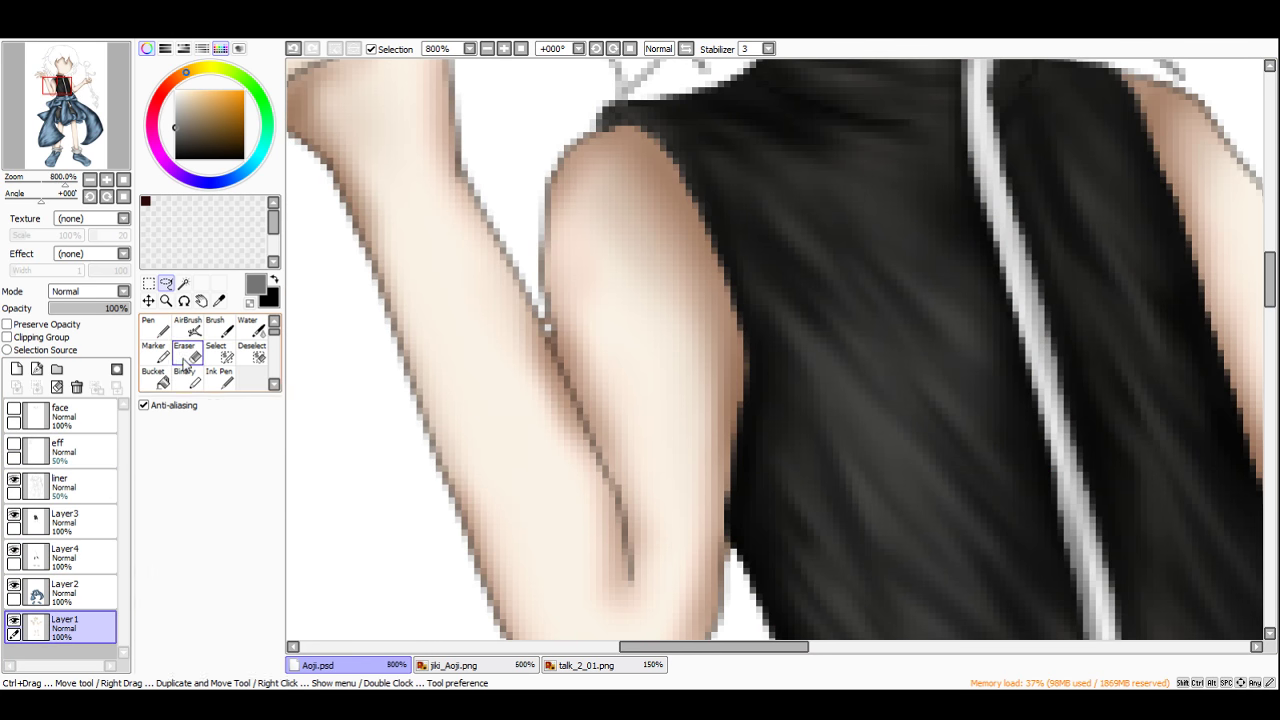
key("e")
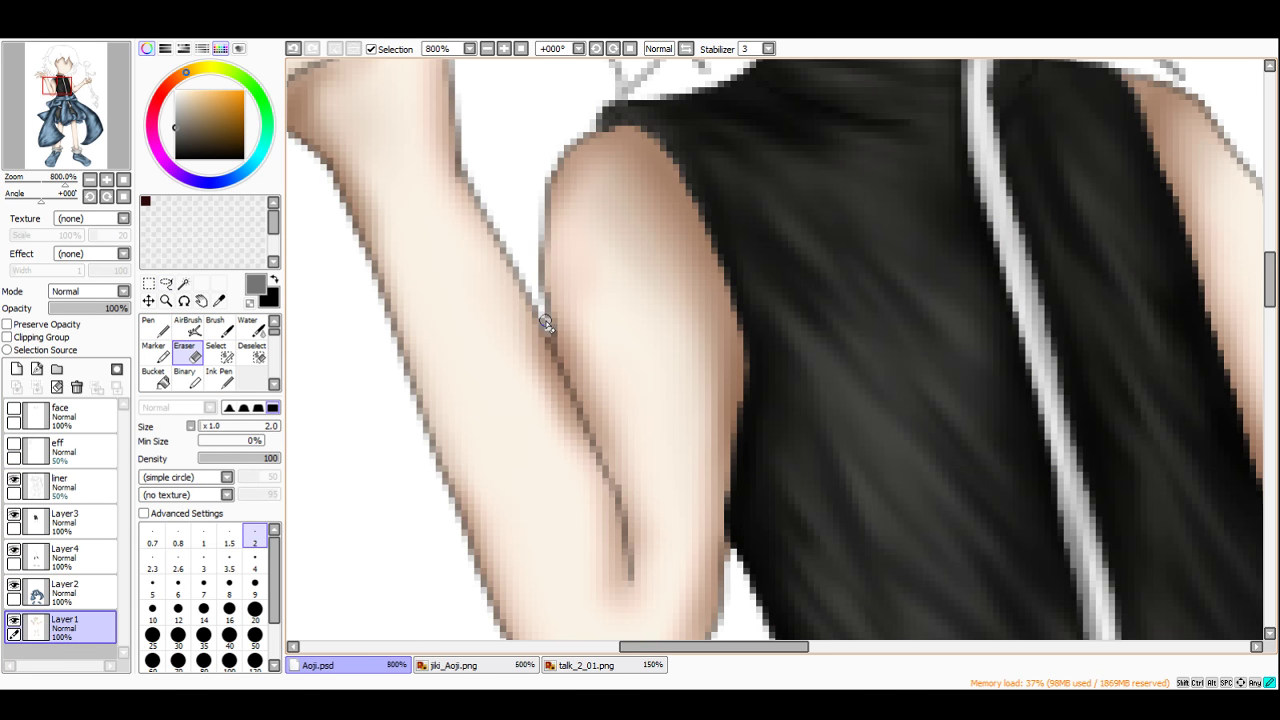
scroll(797, 352, "down", 4)
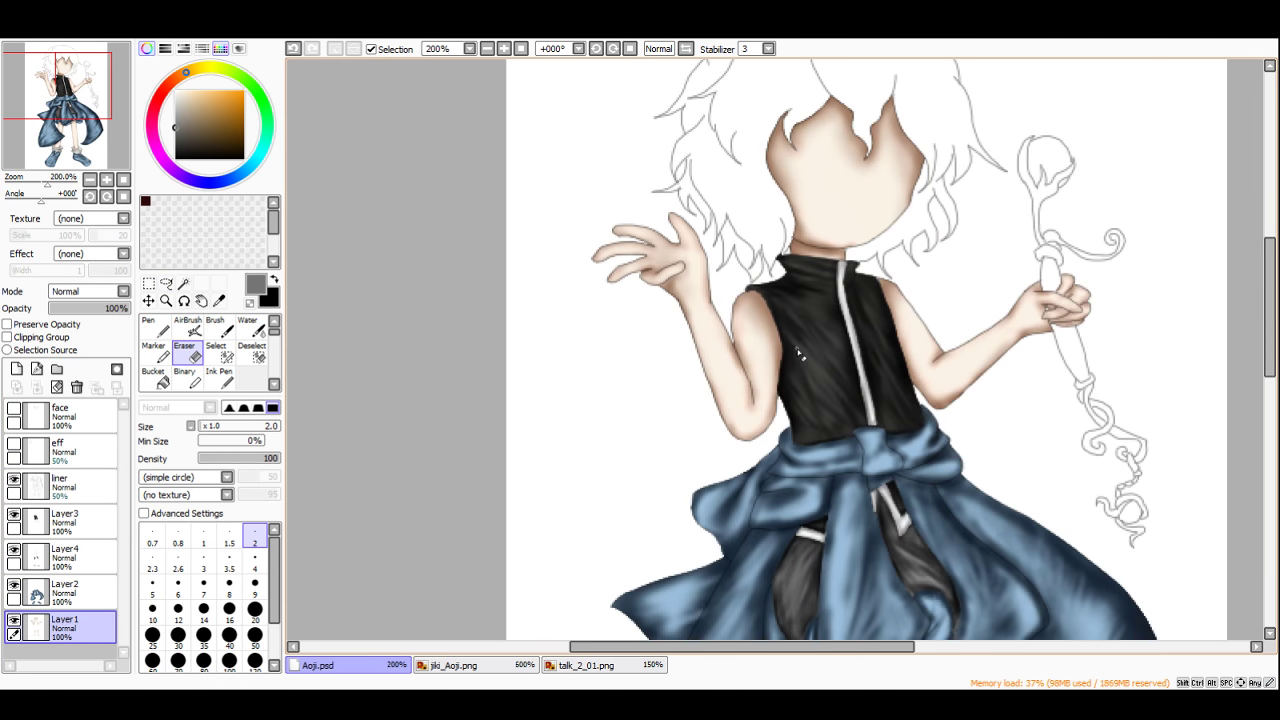
scroll(733, 347, "down", 4)
scroll(820, 360, "up", 3)
scroll(776, 348, "up", 2)
scroll(716, 336, "down", 2)
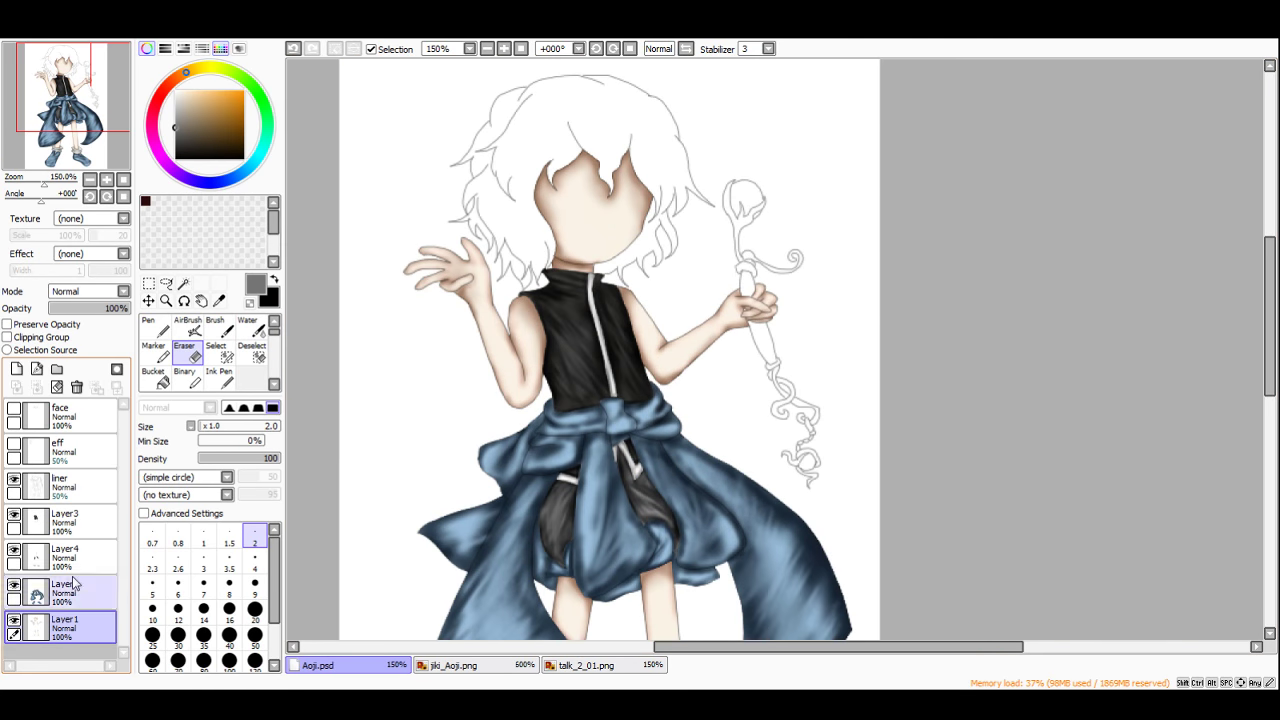
Step: Hide Layer1, Layer2, Layer4 and Layer3, and add a new layer beneath Layer1 at the bottom of the stack
left_click(14, 620)
left_click(14, 585)
left_click(14, 550)
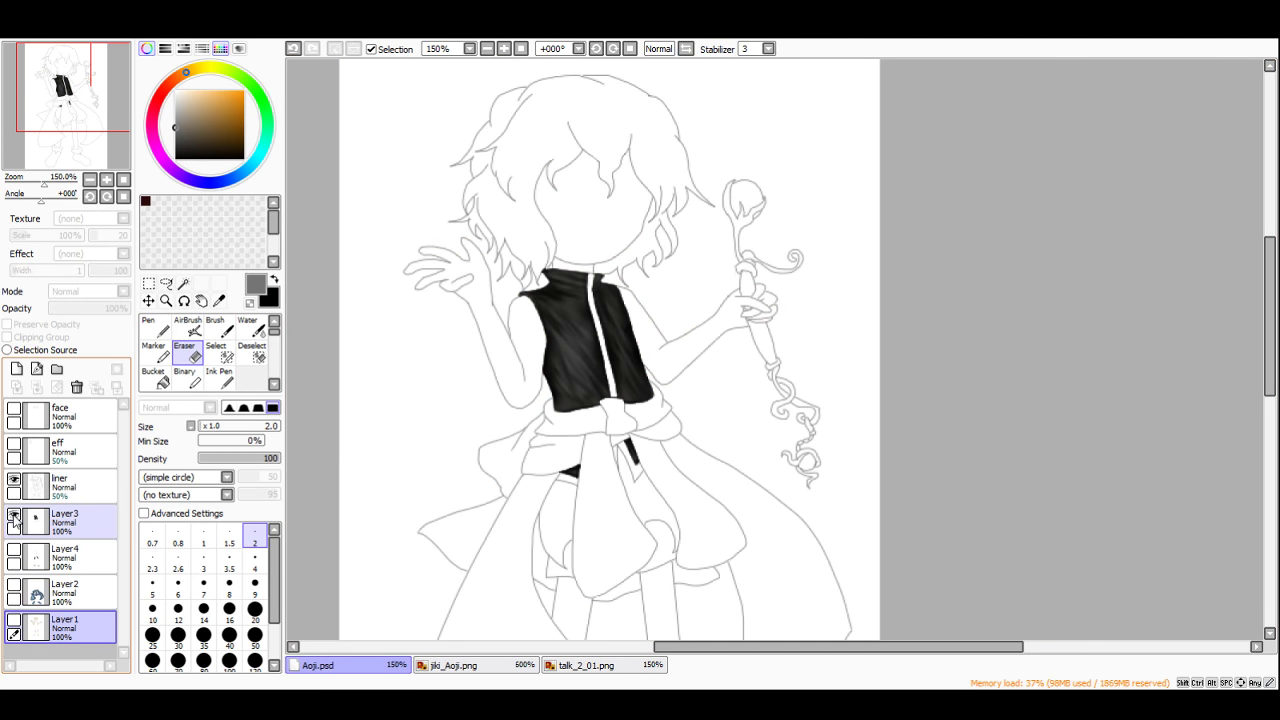
left_click(14, 515)
left_click(16, 368)
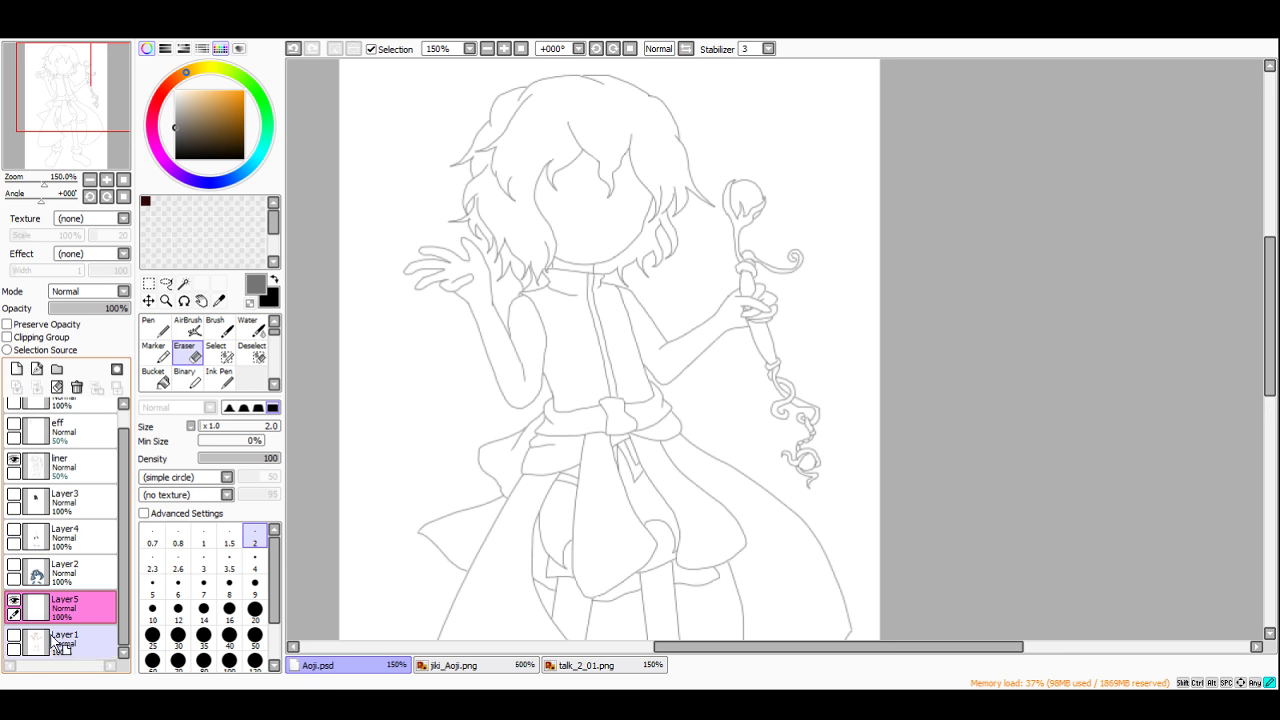
left_click_drag(55, 640, 55, 645)
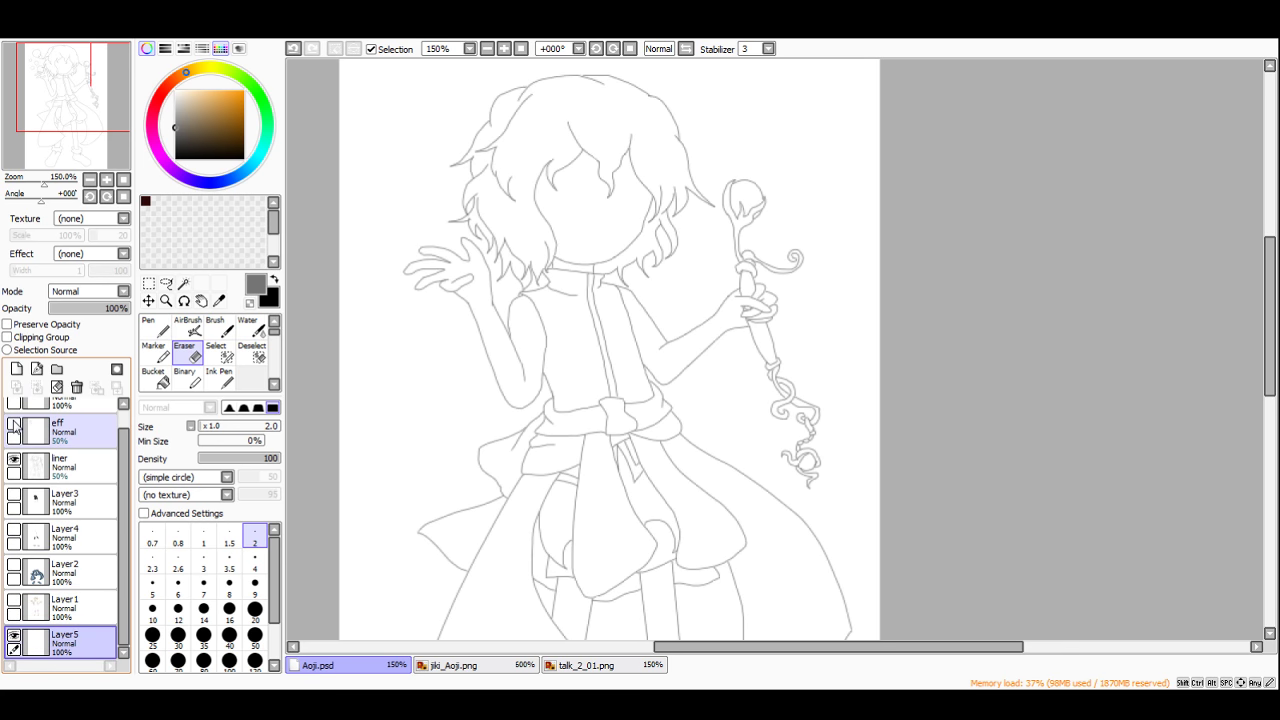
Step: Sample the grey of the staff handle from the reference talk_2_01.png and return to Aoji.psd
left_click(493, 671)
scroll(620, 357, "down", 3)
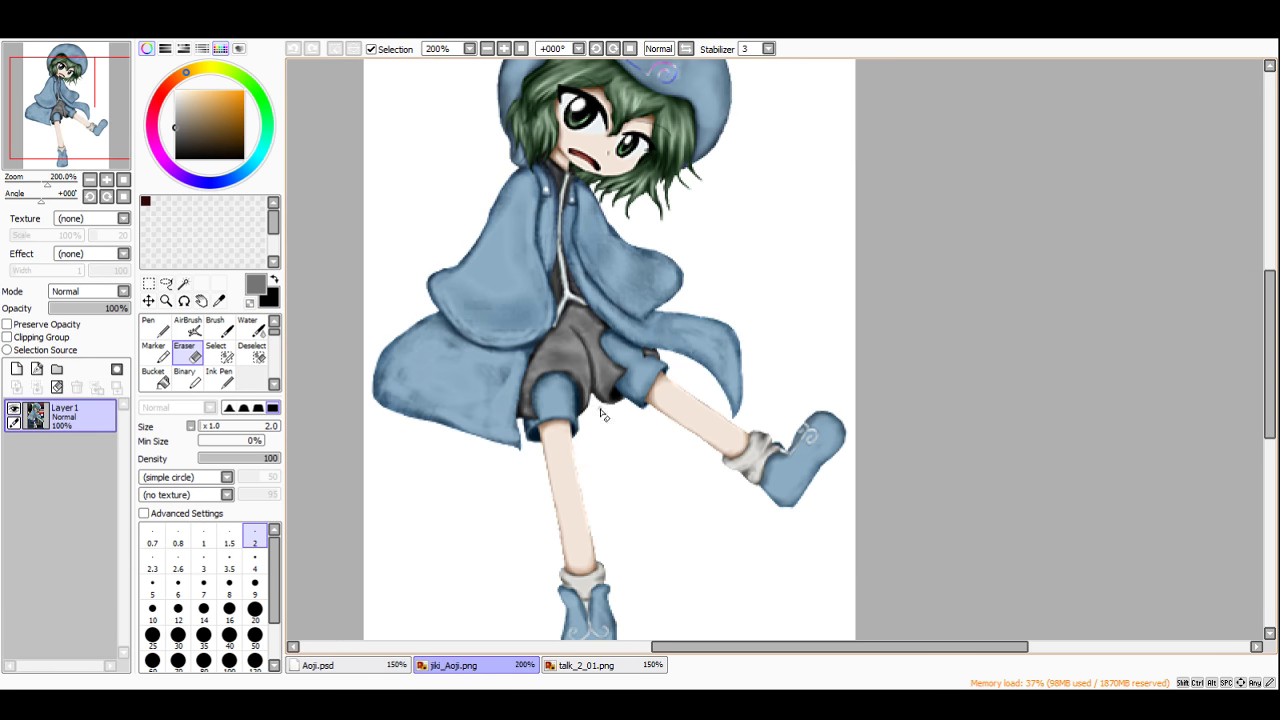
left_click(580, 666)
scroll(550, 412, "up", 6)
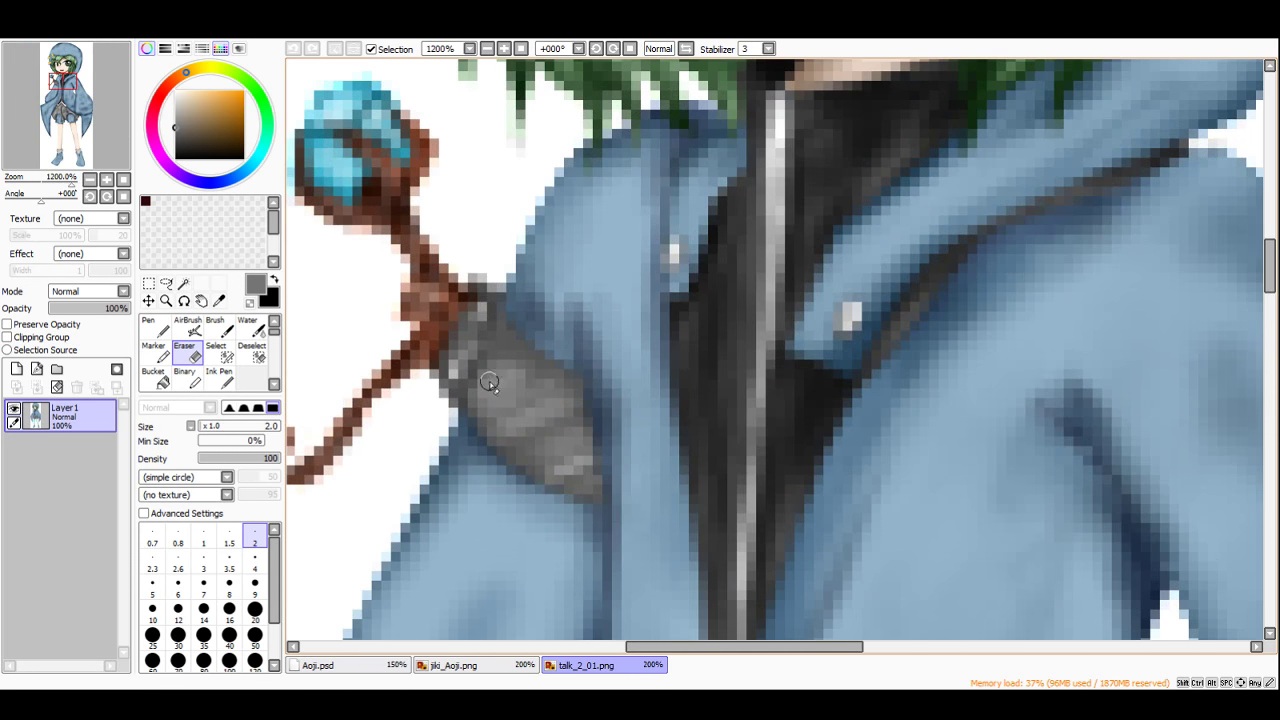
left_click(335, 665)
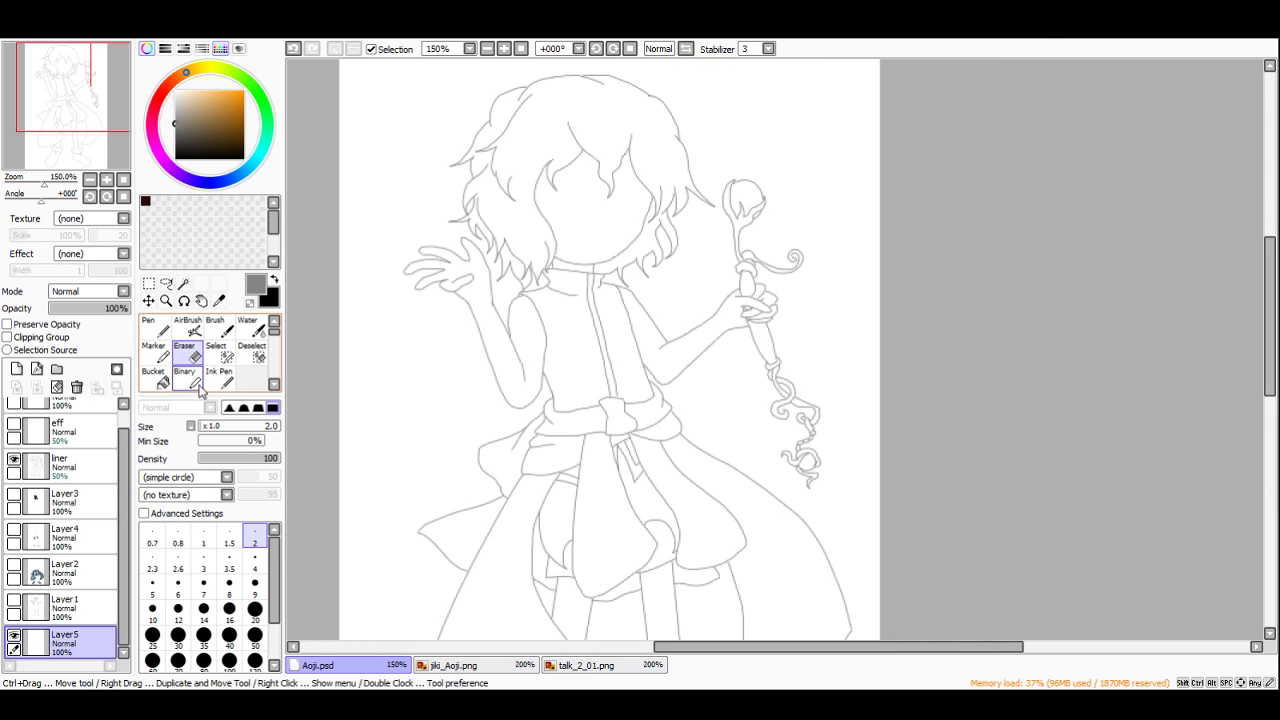
Step: Bucket-fill the staff handle above the hand and the small gap between the fingers with the sampled grey on Layer5
left_click(163, 383)
scroll(706, 257, "up", 3)
left_click(773, 300)
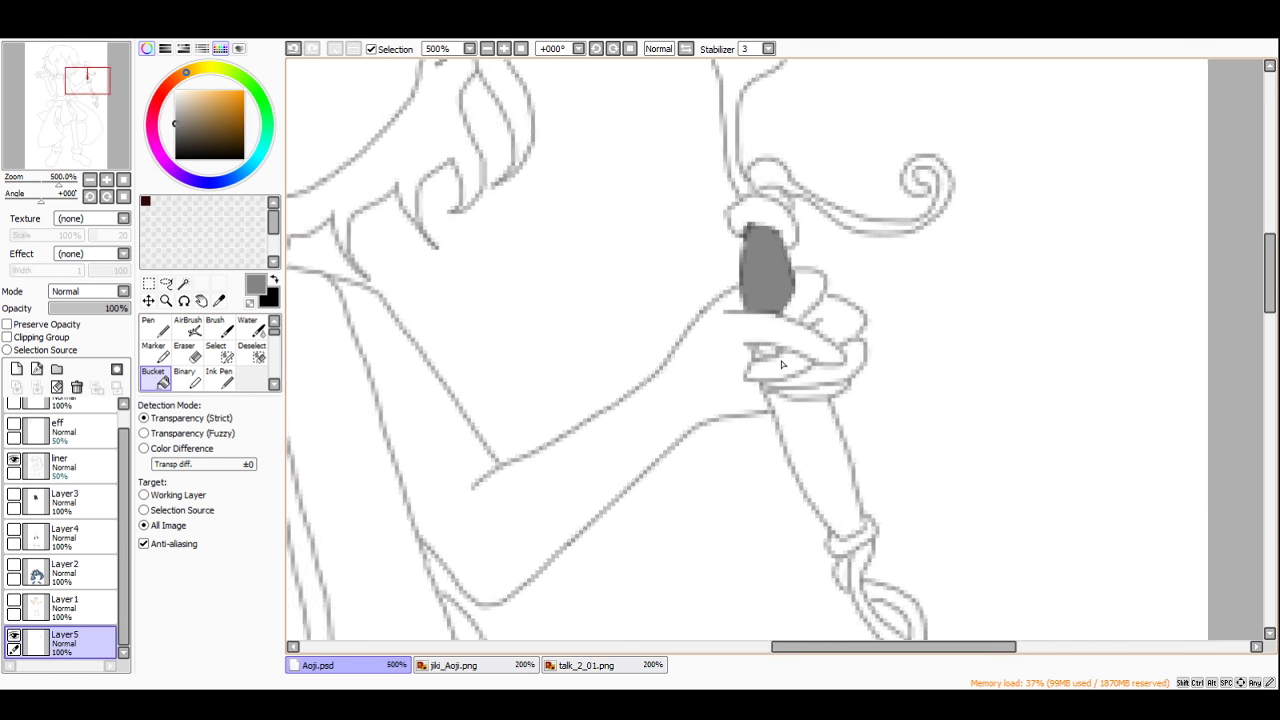
scroll(741, 353, "up", 3)
scroll(737, 351, "down", 5)
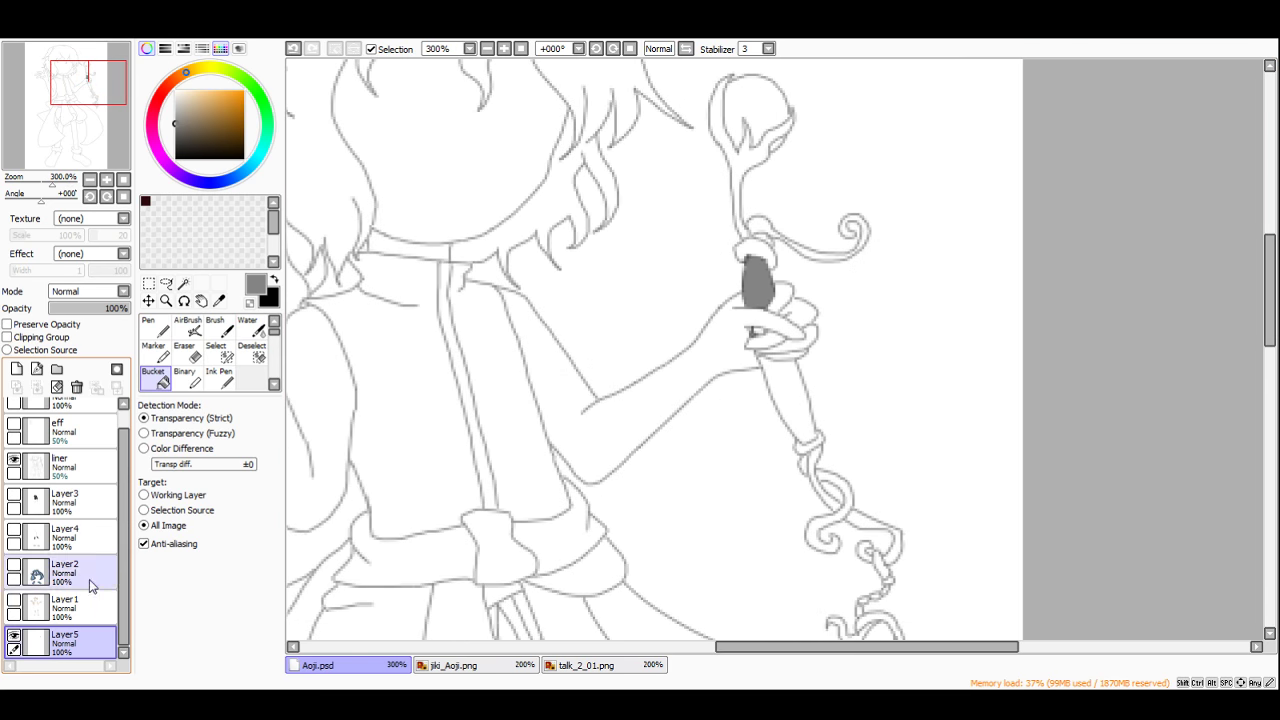
Step: Show Layer1 and erase the skin colour covering the small gap between the fingers with the Eraser at size 1
left_click(14, 603)
left_click(14, 603)
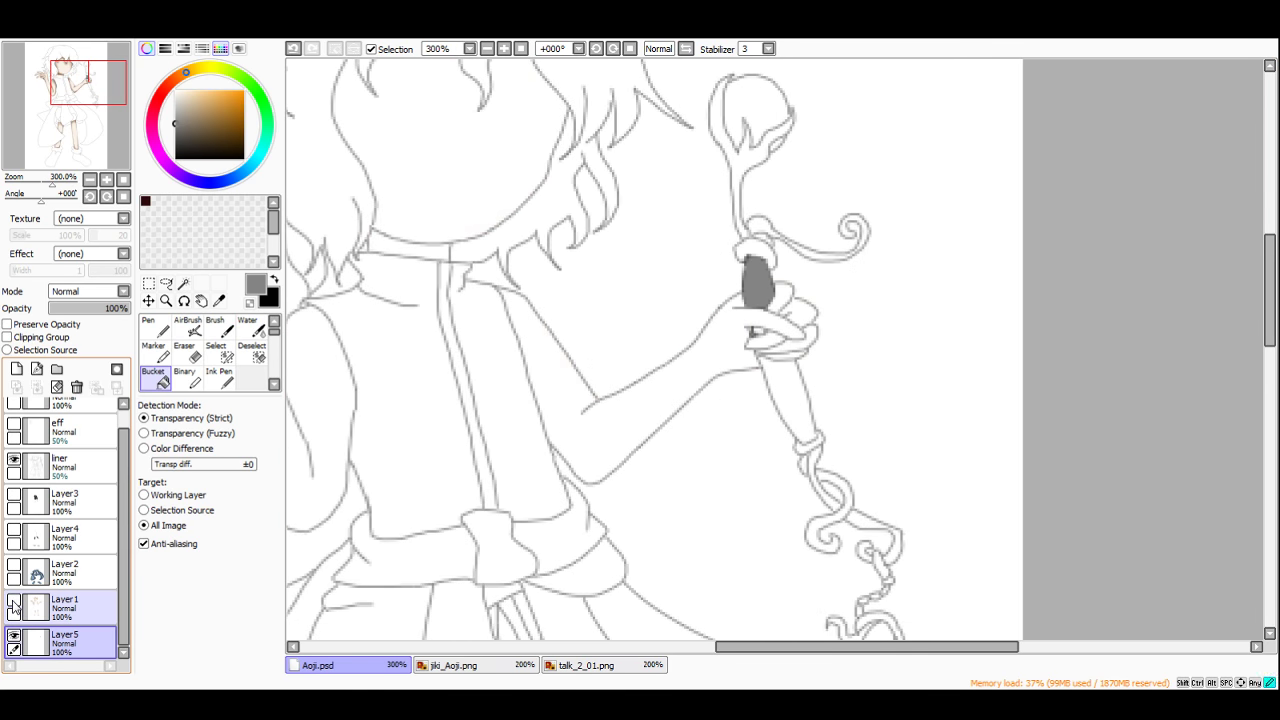
left_click(14, 603)
left_click(14, 603)
left_click(14, 603)
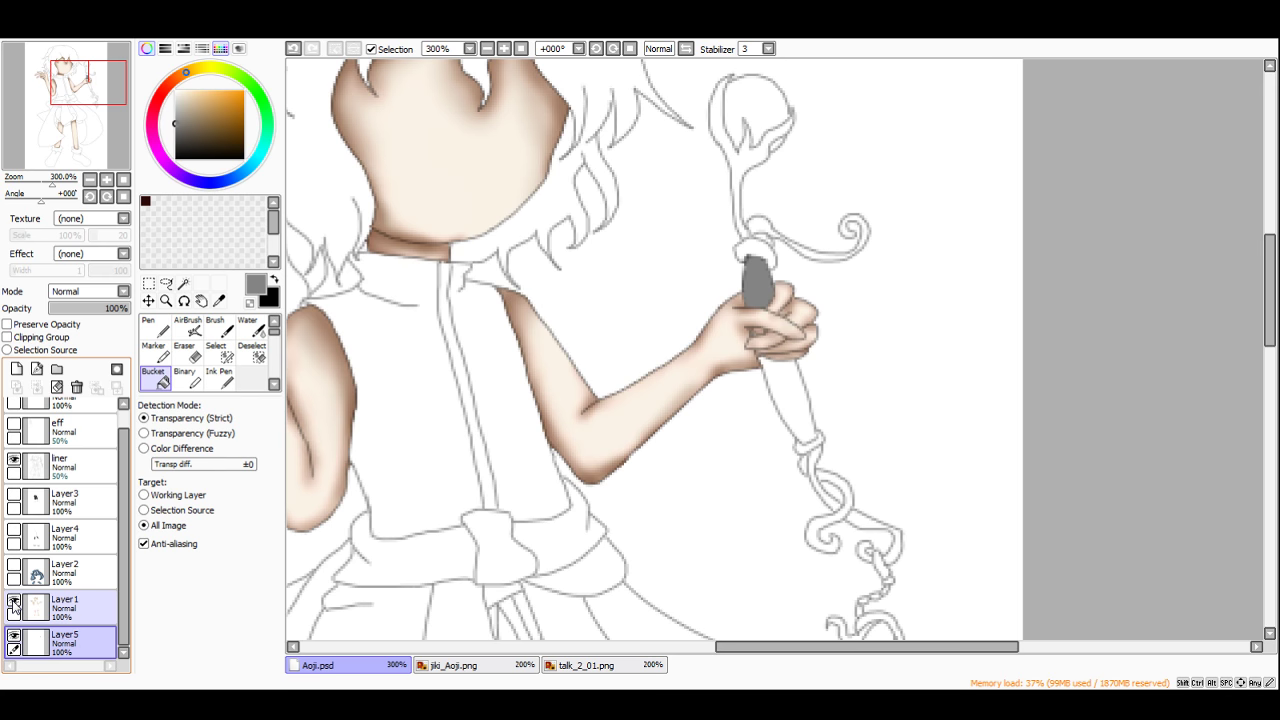
scroll(893, 475, "up", 3)
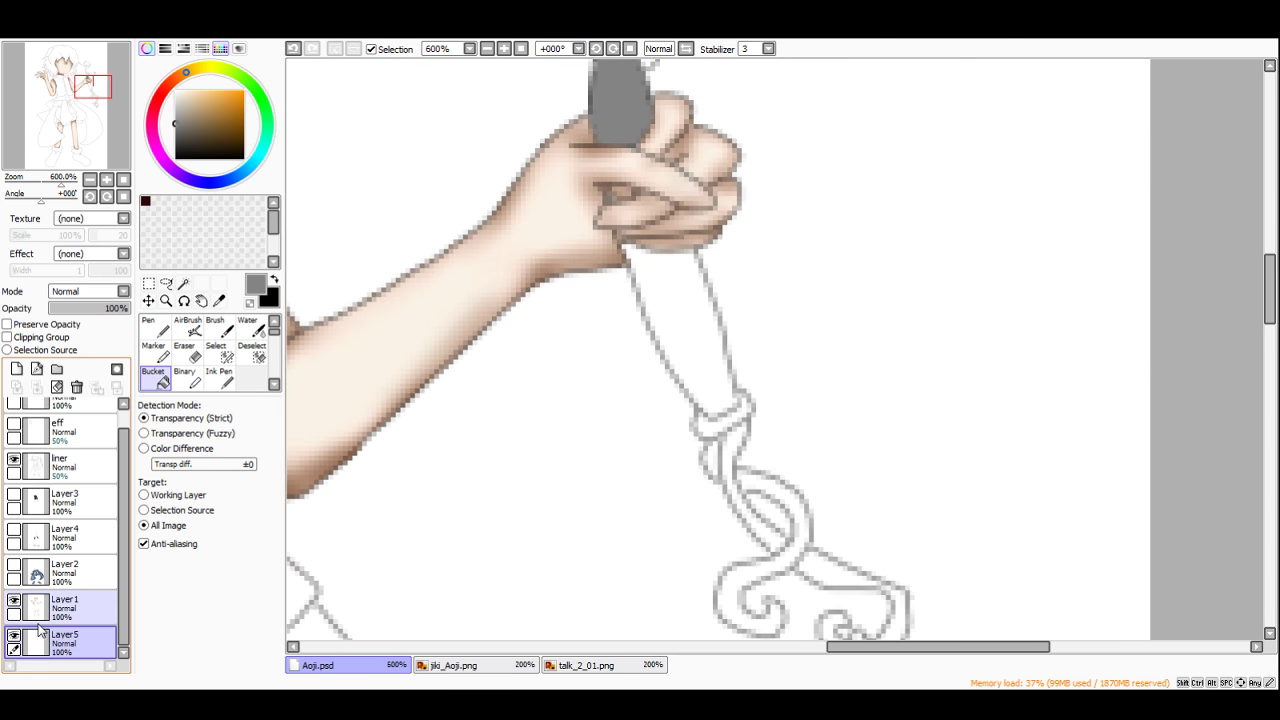
left_click(85, 611)
key("e")
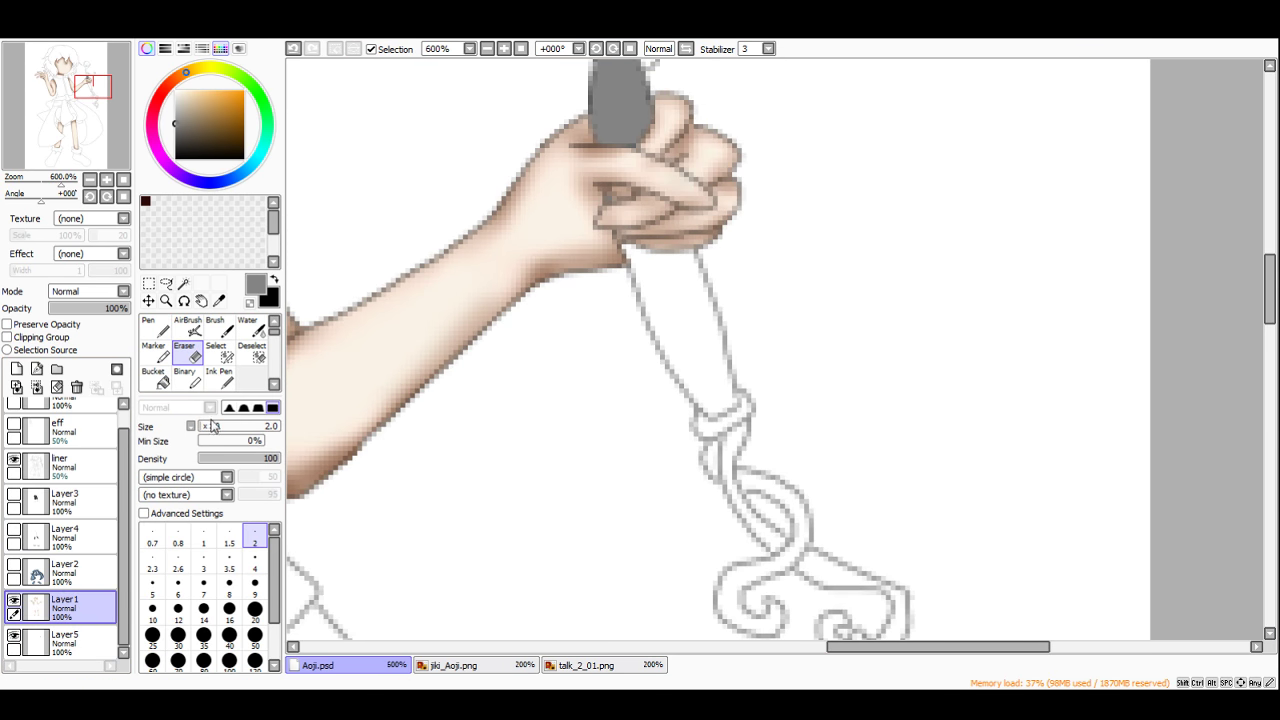
scroll(587, 240, "up", 4)
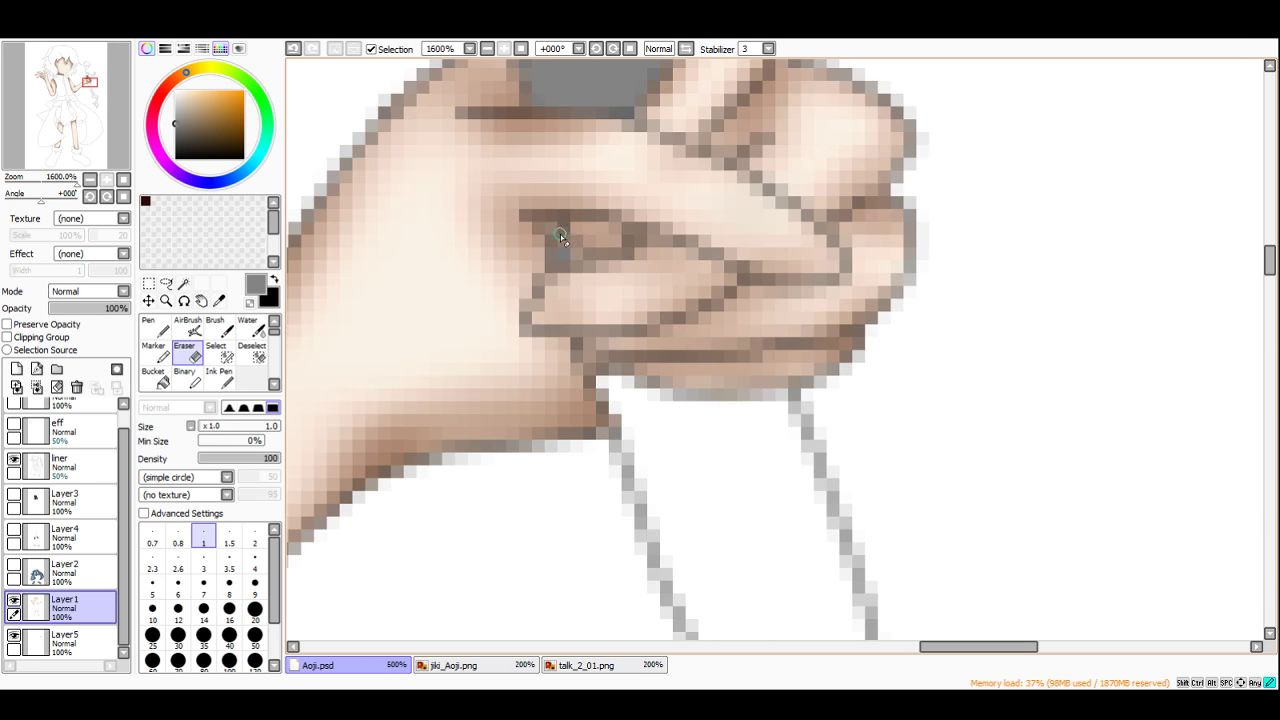
scroll(567, 260, "down", 4)
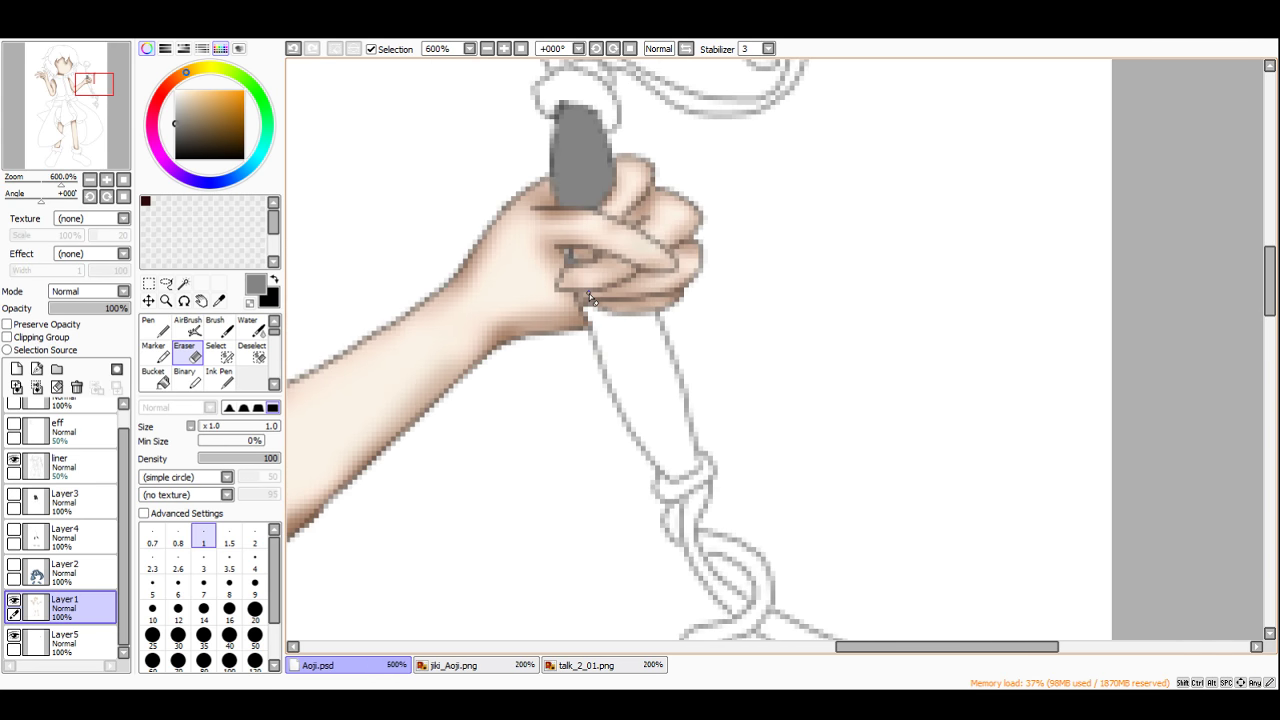
left_click(14, 604)
left_click(14, 604)
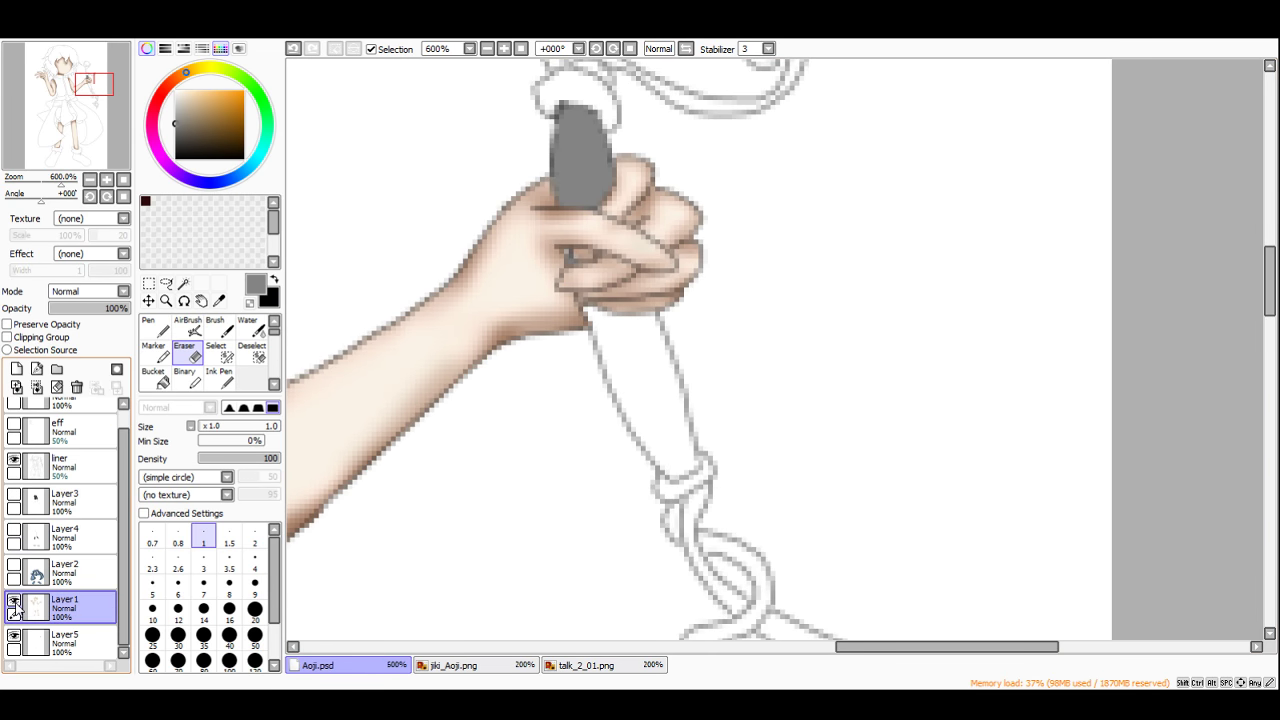
Step: Touch up the grey in the finger gap on Layer5 with the size 1 Pen, checking it against Layer1 and leaving Layer1 hidden
left_click(14, 604)
left_click(47, 634)
left_click(155, 327)
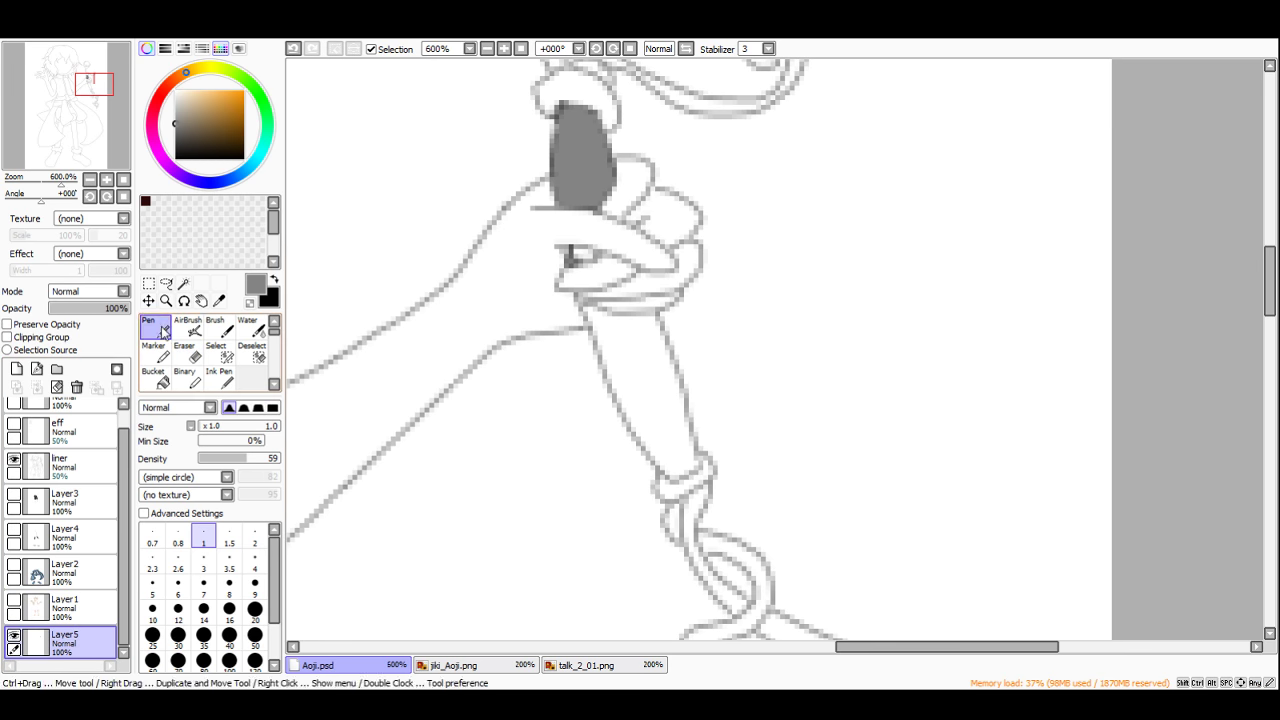
scroll(603, 248, "up", 4)
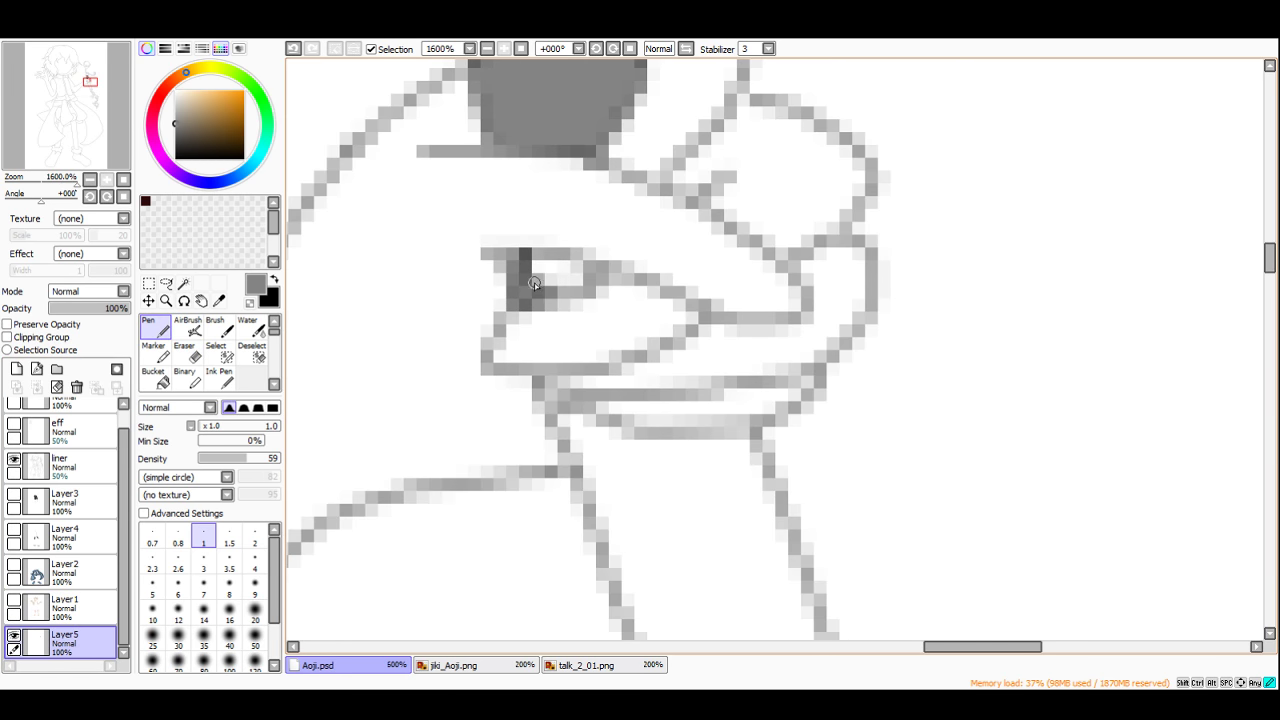
scroll(449, 349, "down", 5)
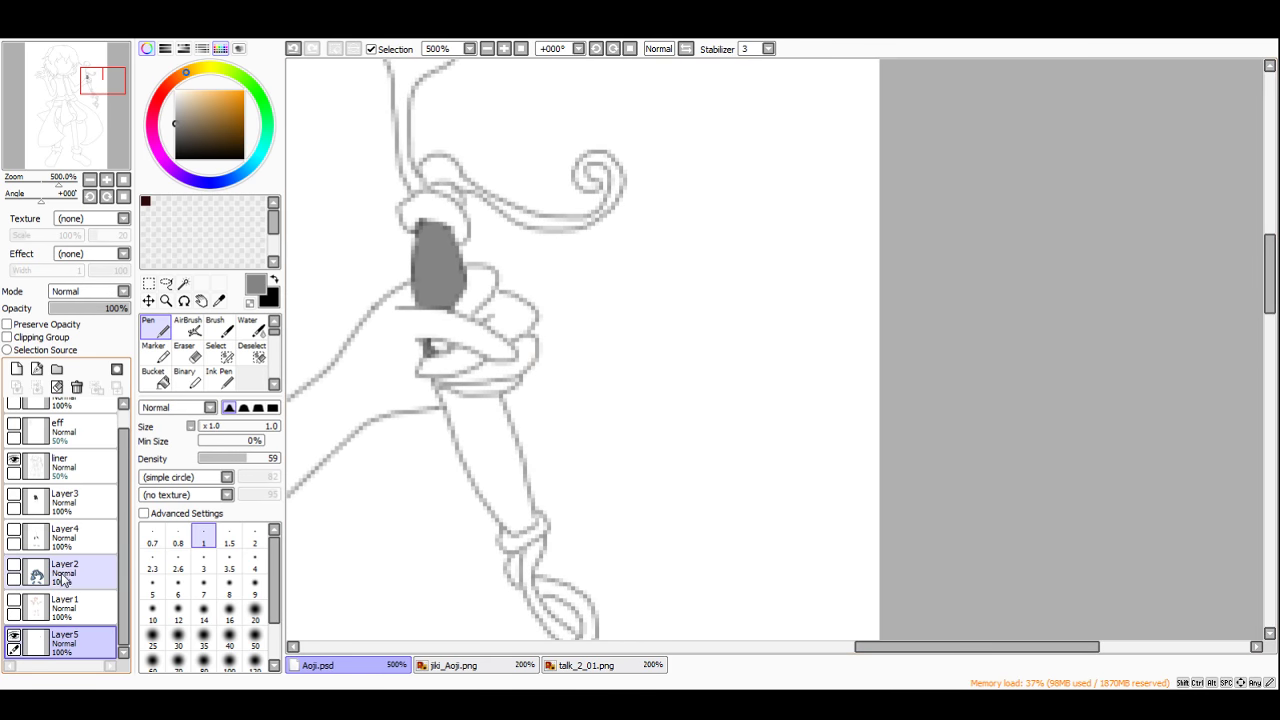
left_click(14, 604)
left_click(14, 604)
left_click(14, 604)
left_click(14, 602)
left_click(14, 602)
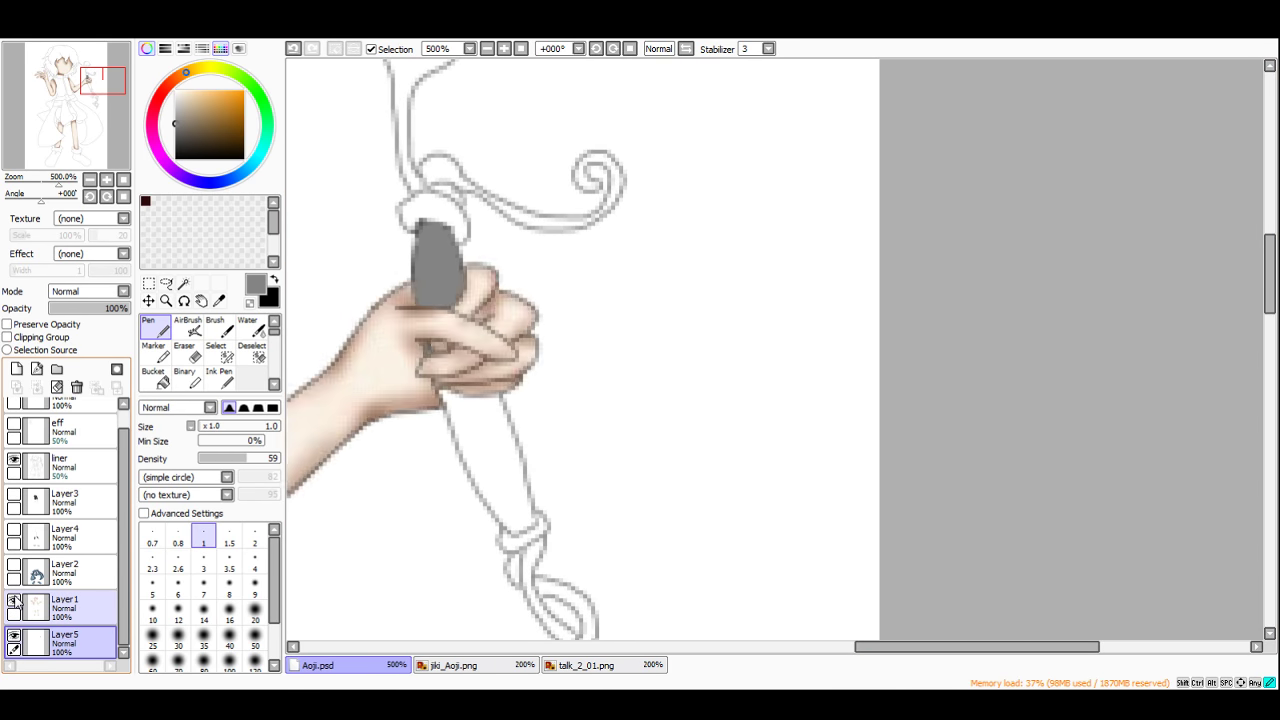
left_click(14, 602)
Step: Bucket-fill the staff handle below the hand and the collar above the handle with the same grey
left_click(160, 379)
left_click(500, 430)
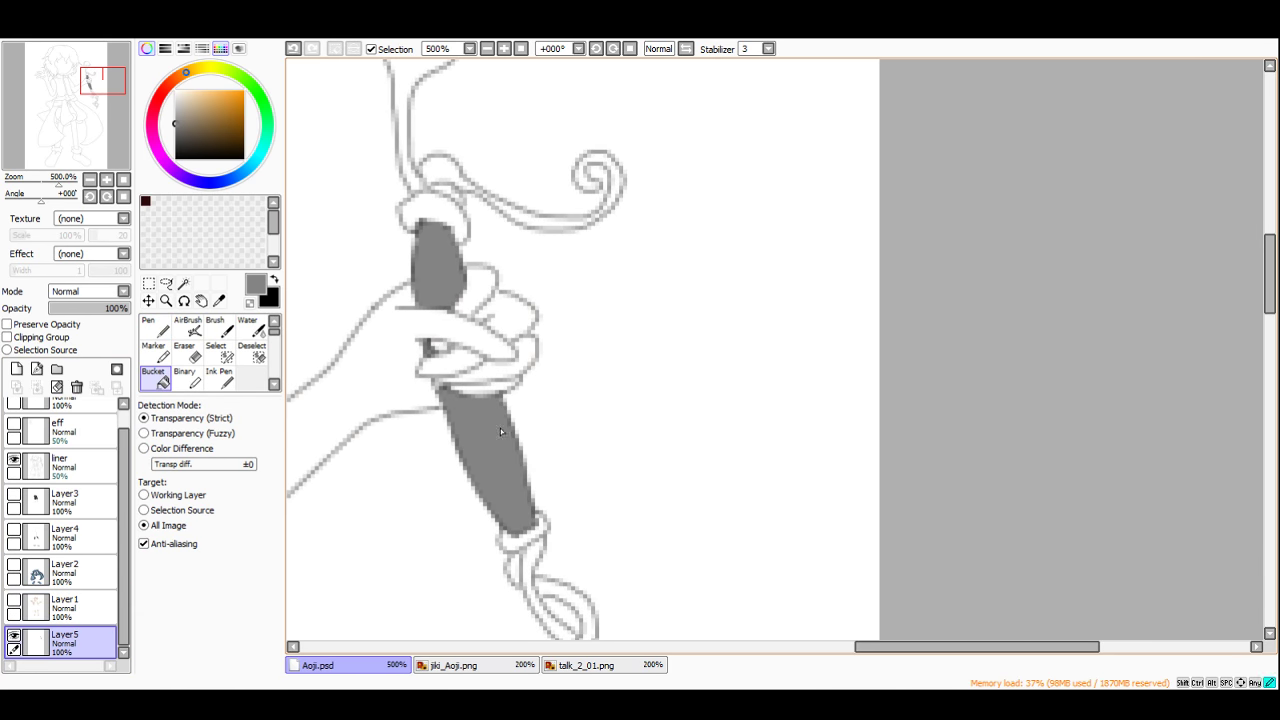
scroll(455, 405, "down", 2)
scroll(437, 395, "up", 3)
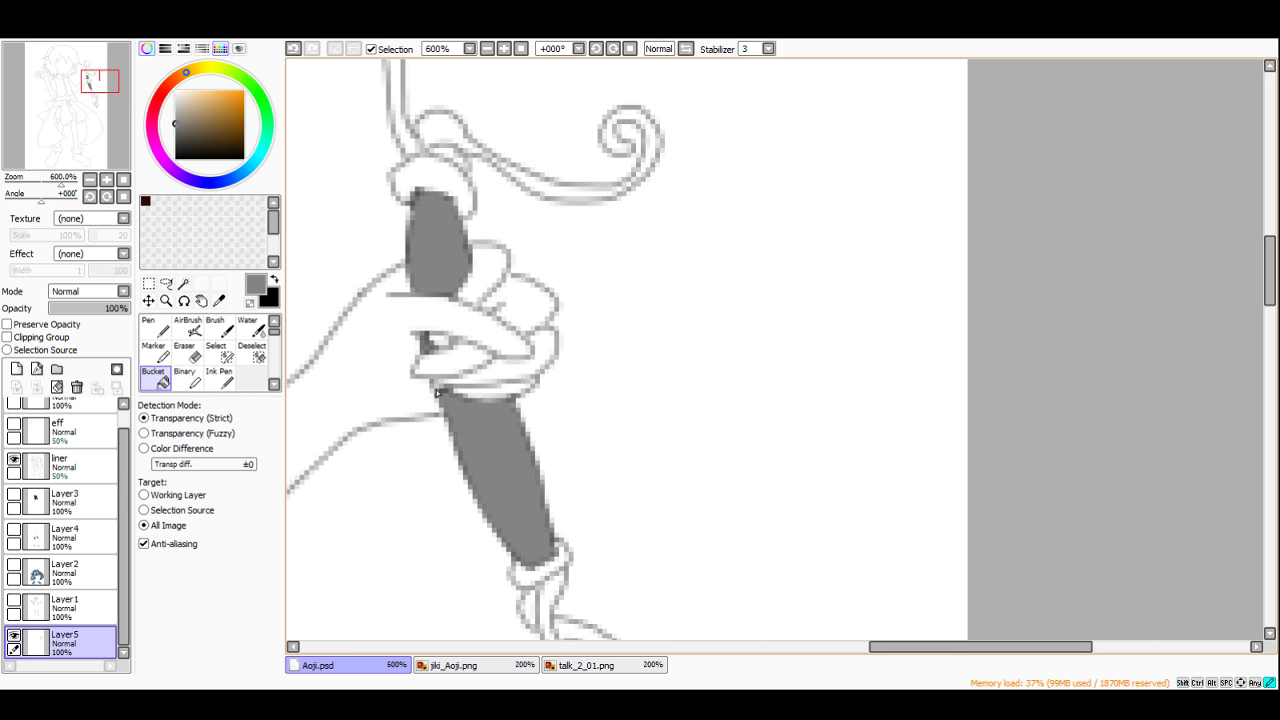
scroll(455, 403, "down", 3)
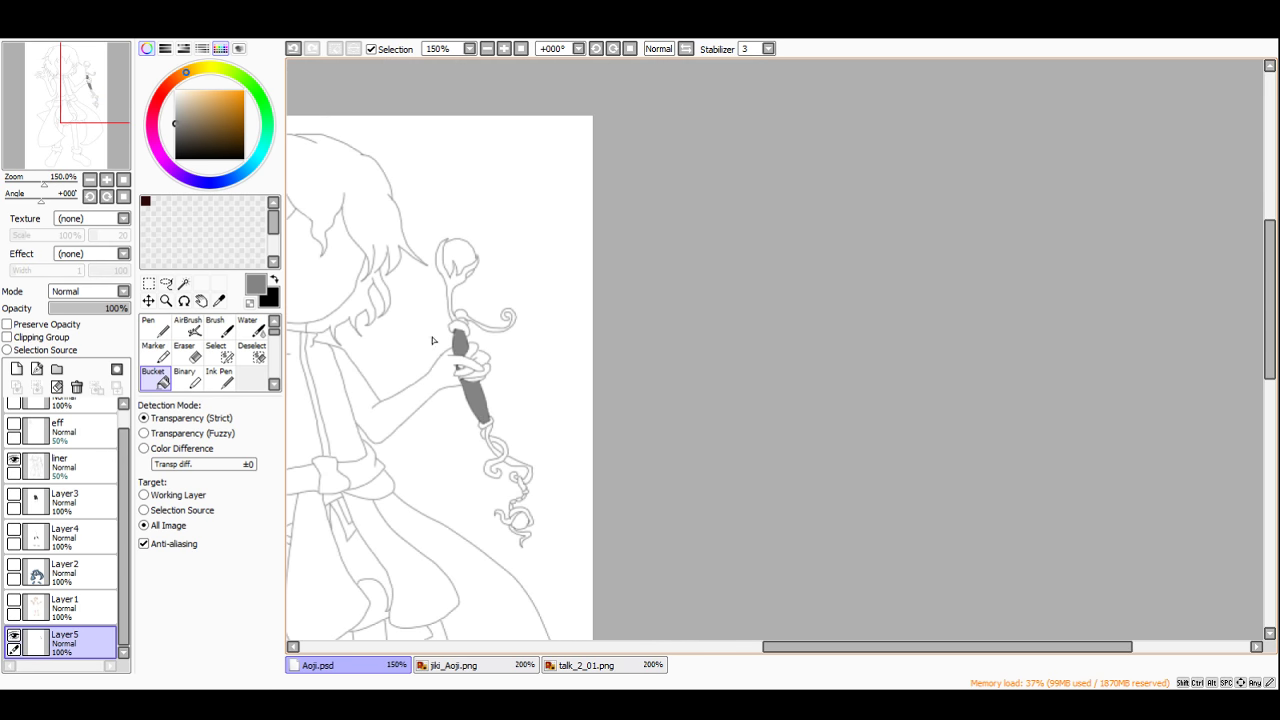
scroll(506, 317, "up", 2)
left_click(506, 317)
Step: Compare the staff with the one in talk_2_01.png and fill the ring at the handle's lower end with grey
left_click(455, 665)
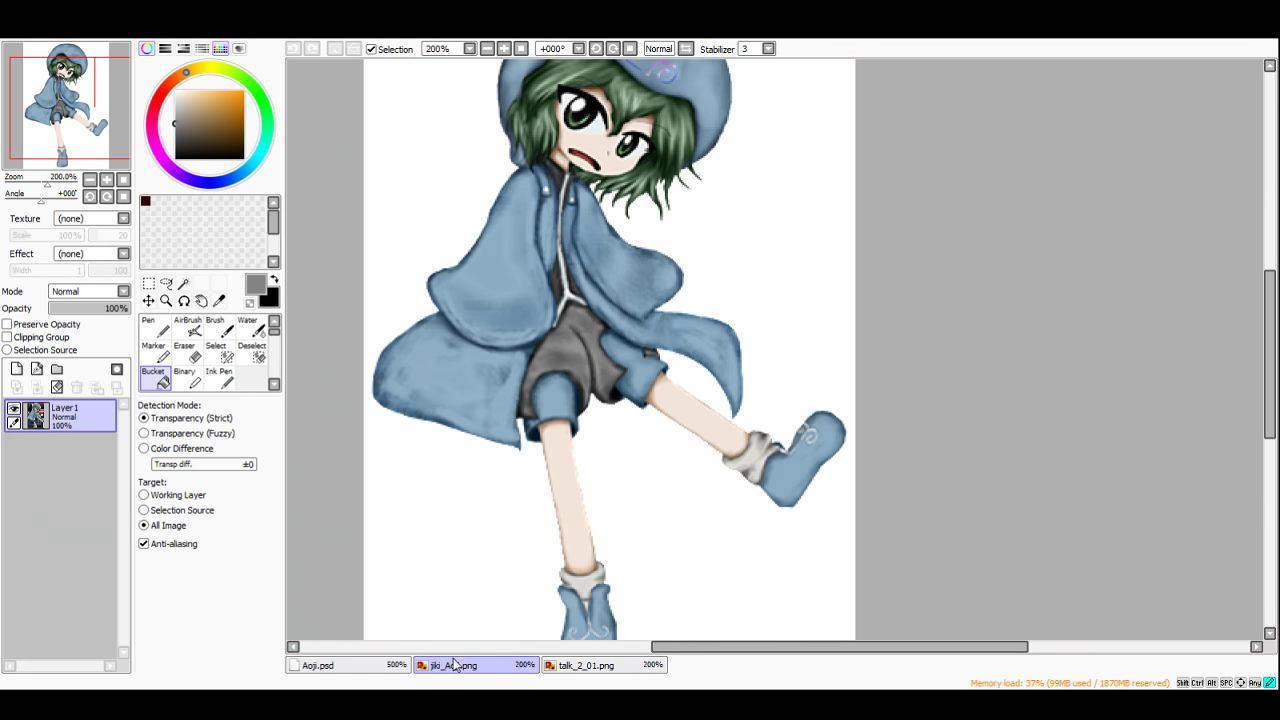
left_click(395, 666)
left_click(550, 667)
scroll(602, 511, "down", 5)
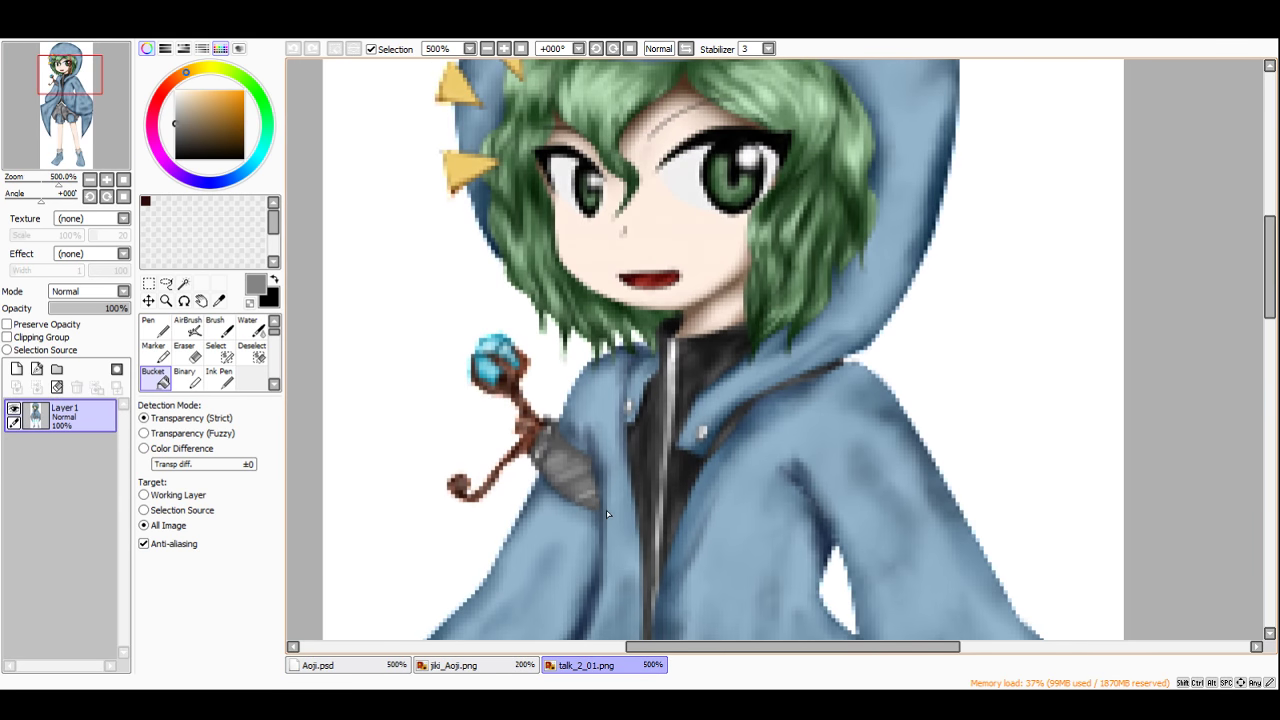
left_click(366, 666)
scroll(578, 592, "down", 2)
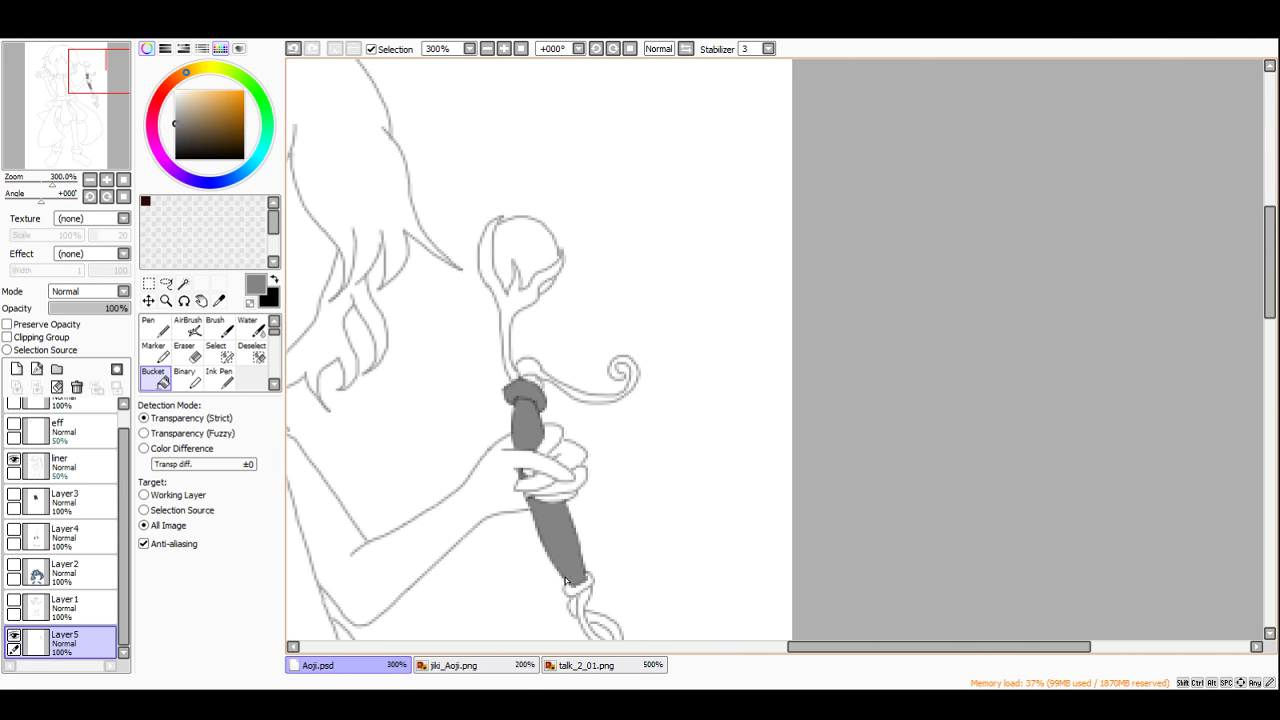
scroll(578, 592, "up", 3)
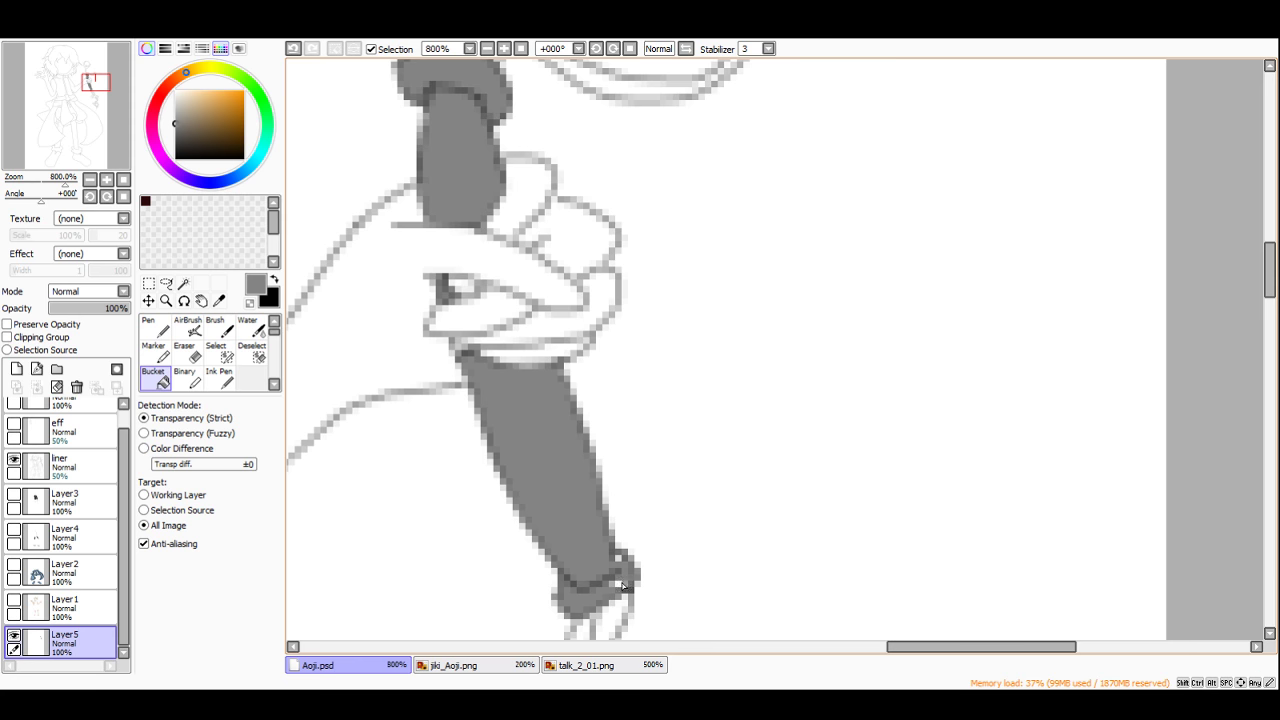
Step: Bring up the reference talk_2_01.png to view the colours of its staff
left_click(490, 665)
left_click(566, 668)
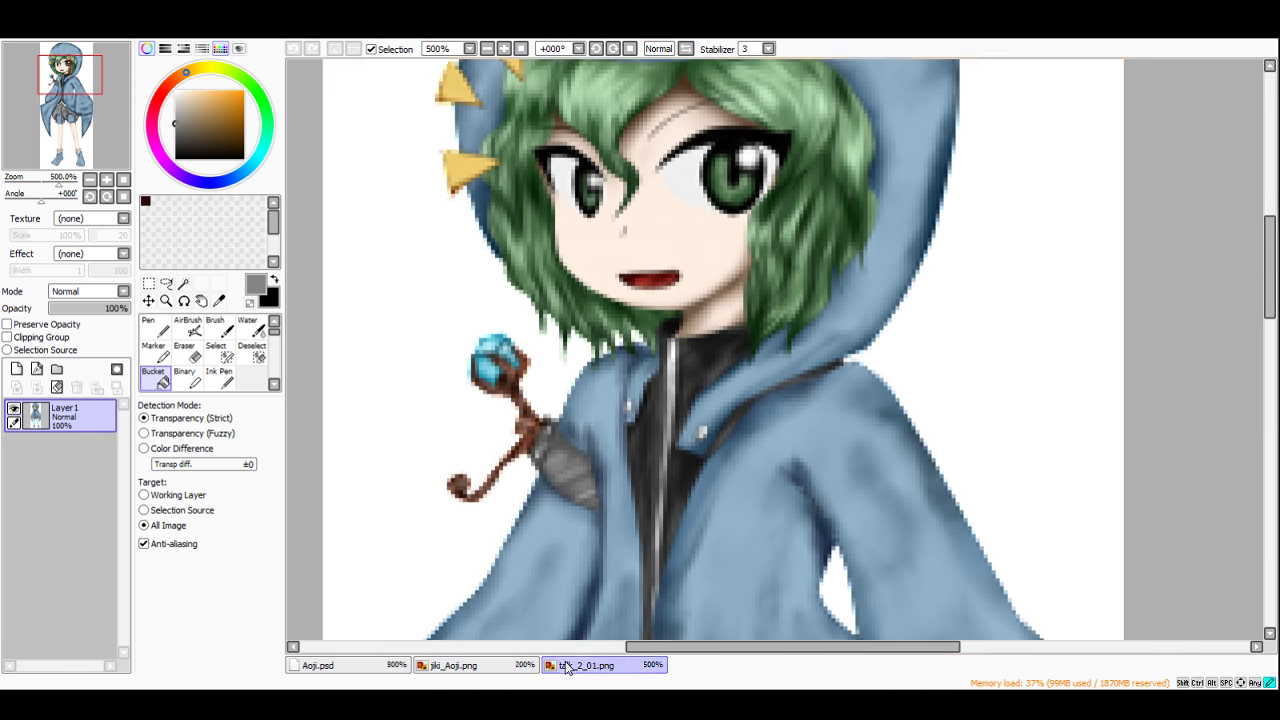
Step: Select Layer5's opaque area in Aoji.psd and shade the edges of the upper staff grip dark grey with the size 22 Brush
left_click(358, 667)
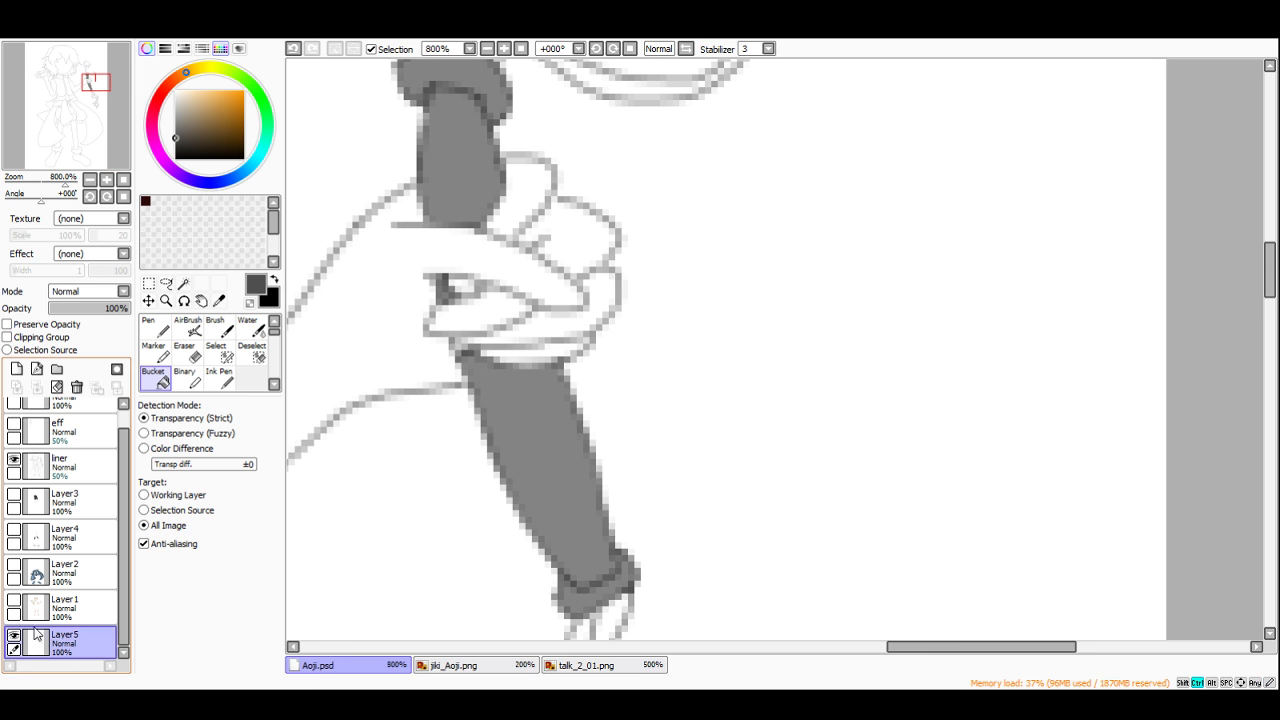
left_click(35, 634, "ctrl")
left_click(208, 331)
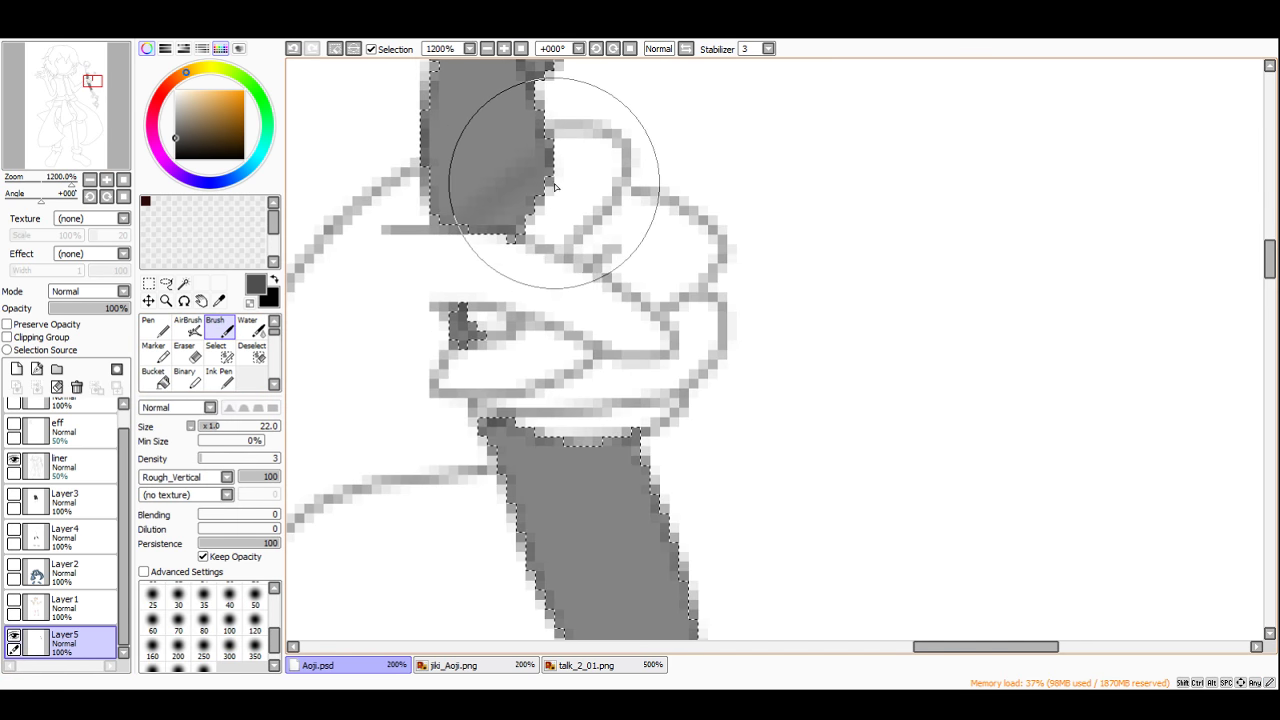
scroll(516, 246, "down", 2)
scroll(516, 246, "up", 3)
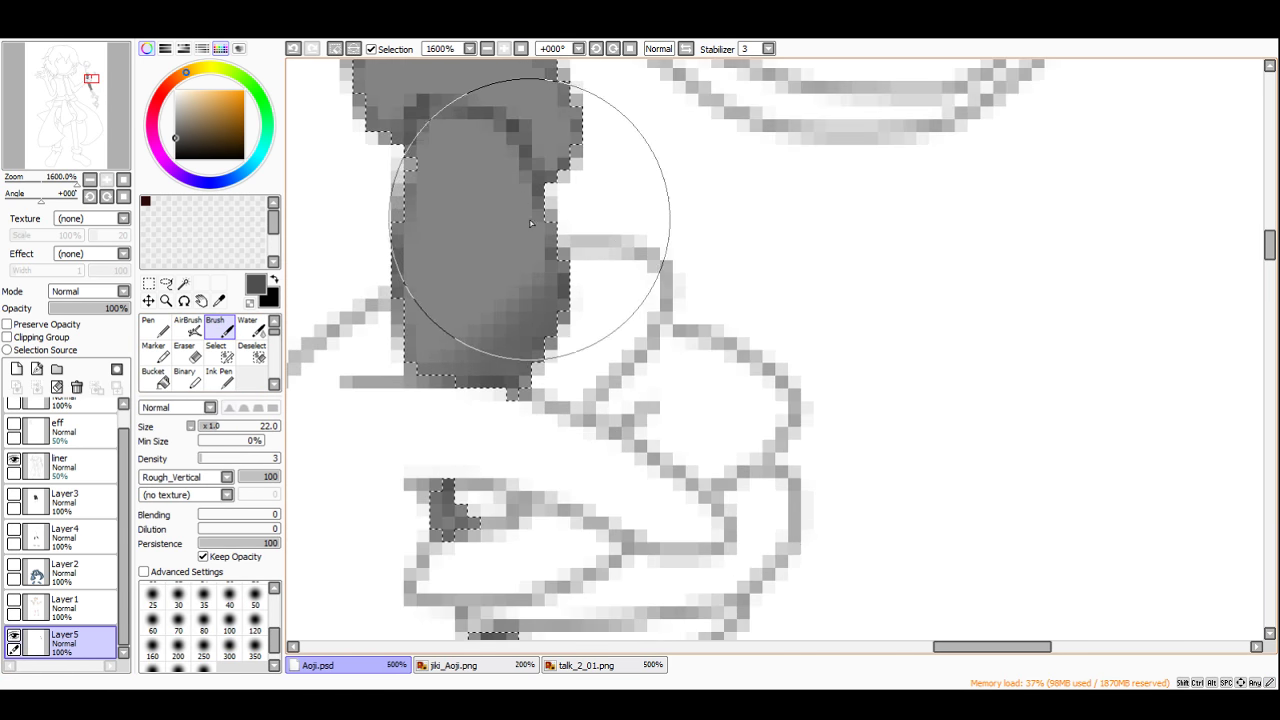
mouse_move(549, 194)
left_mouse_down()
mouse_move(458, 134)
mouse_move(479, 133)
mouse_move(566, 198)
mouse_move(384, 226)
mouse_move(414, 207)
mouse_move(432, 148)
mouse_move(433, 377)
mouse_move(431, 356)
mouse_move(564, 348)
left_mouse_up()
scroll(516, 291, "down", 1)
scroll(516, 292, "down", 2)
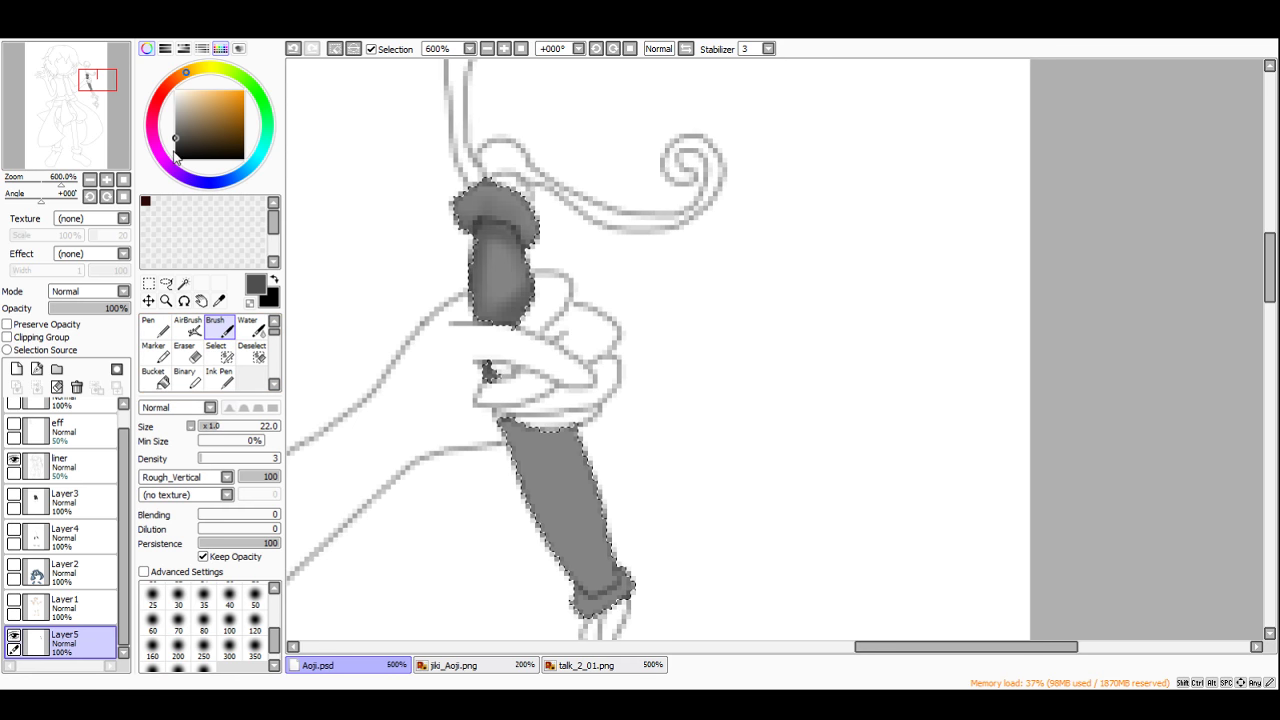
Step: Deepen the shading on both sides of the upper grip and under its collar with a darker grey
scroll(550, 232, "up", 2)
mouse_move(494, 244)
left_mouse_down()
mouse_move(444, 237)
mouse_move(464, 246)
mouse_move(416, 259)
mouse_move(393, 215)
mouse_move(472, 151)
mouse_move(392, 212)
left_mouse_up()
mouse_move(458, 164)
left_mouse_down()
mouse_move(532, 231)
mouse_move(428, 155)
mouse_move(444, 162)
mouse_move(398, 224)
mouse_move(446, 229)
mouse_move(428, 330)
left_mouse_up()
scroll(455, 125, "down", 1)
left_click_drag(506, 240, 498, 298)
scroll(496, 300, "down", 2)
scroll(503, 400, "up", 1)
scroll(503, 398, "up", 2)
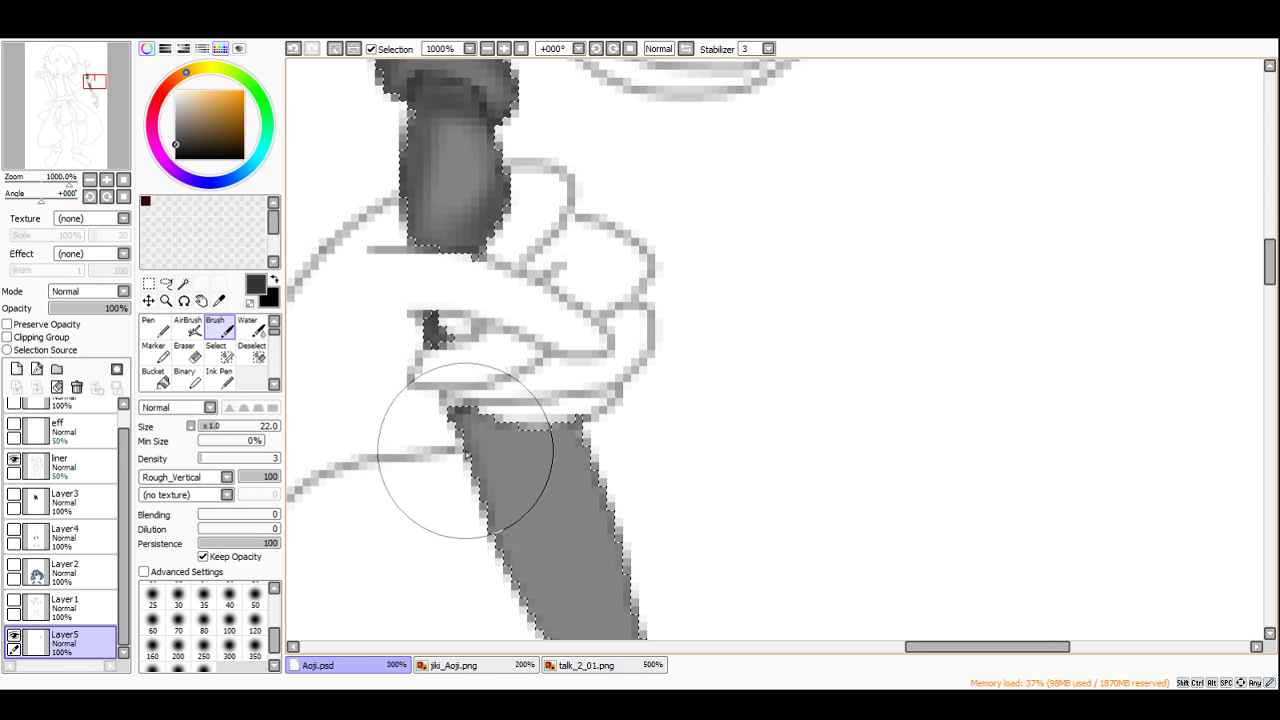
Step: Shade the edges and end of the lower staff grip dark grey, leaving a lighter centre
mouse_move(443, 486)
left_mouse_down()
mouse_move(543, 614)
mouse_move(528, 614)
mouse_move(530, 390)
mouse_move(608, 550)
mouse_move(598, 490)
left_mouse_up()
scroll(588, 408, "down", 3)
scroll(606, 512, "up", 3)
mouse_move(619, 551)
left_mouse_down()
mouse_move(567, 568)
mouse_move(620, 550)
mouse_move(556, 588)
mouse_move(558, 576)
mouse_move(571, 596)
mouse_move(633, 543)
mouse_move(530, 543)
mouse_move(565, 569)
mouse_move(525, 507)
mouse_move(573, 576)
mouse_move(635, 543)
mouse_move(655, 560)
mouse_move(533, 582)
left_mouse_up()
scroll(589, 417, "down", 3)
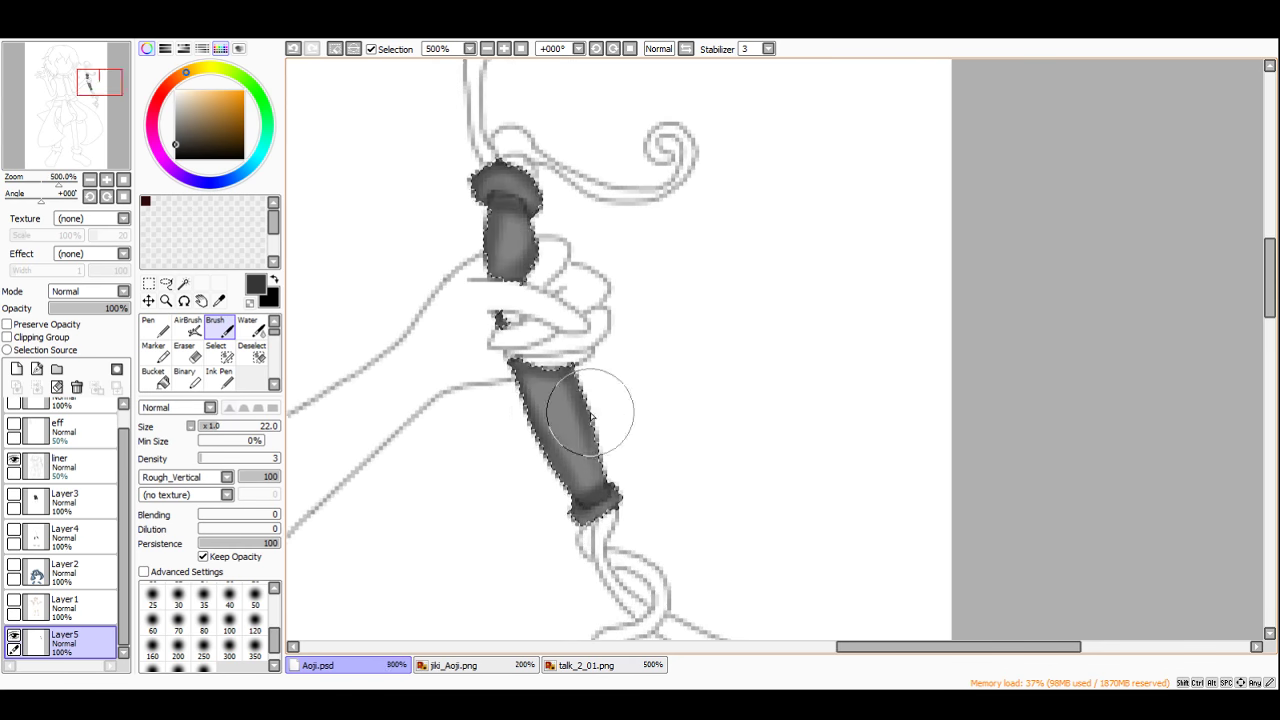
Step: Paint dark diagonal bands across the staff grip to suggest a twisted wrap
scroll(587, 400, "up", 2)
mouse_move(584, 372)
left_mouse_down()
mouse_move(613, 380)
mouse_move(555, 512)
mouse_move(618, 404)
mouse_move(599, 518)
mouse_move(569, 330)
mouse_move(515, 397)
mouse_move(507, 366)
mouse_move(550, 334)
mouse_move(524, 355)
mouse_move(544, 102)
mouse_move(499, 125)
left_mouse_up()
scroll(499, 125, "down", 5)
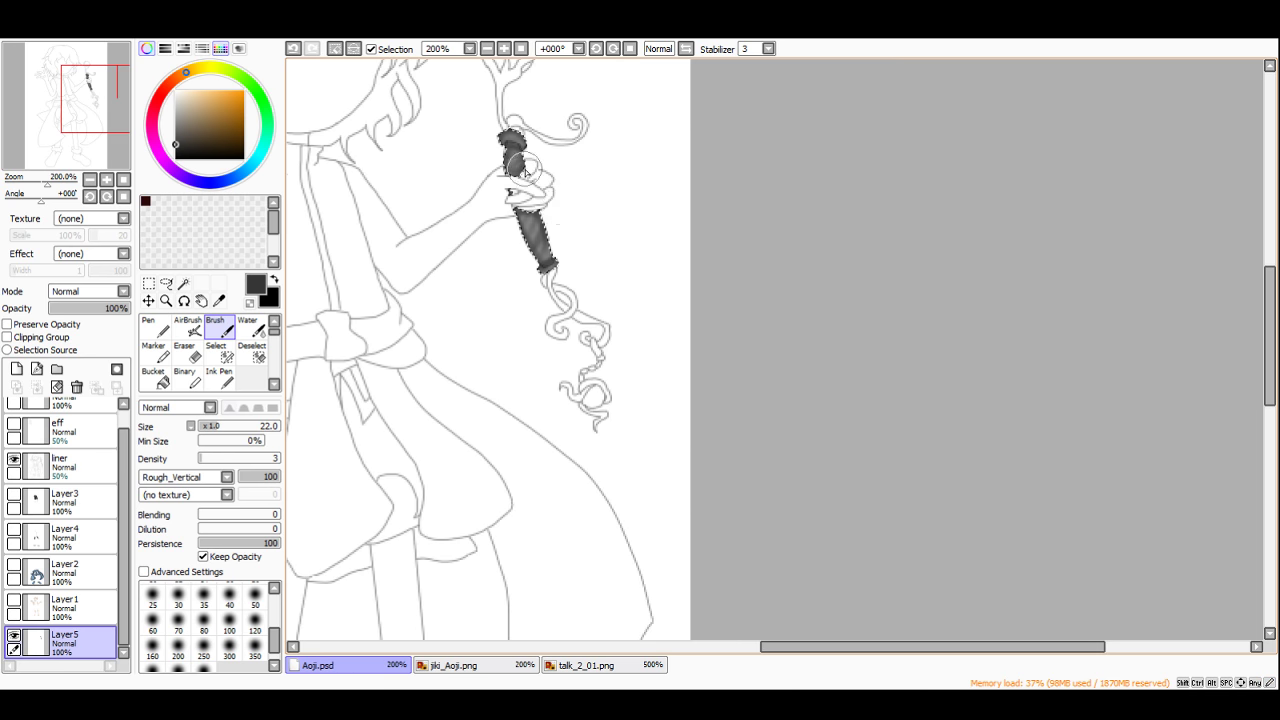
scroll(523, 265, "up", 4)
mouse_move(535, 232)
left_mouse_down()
mouse_move(501, 285)
mouse_move(520, 257)
mouse_move(487, 250)
mouse_move(573, 258)
mouse_move(549, 246)
mouse_move(533, 295)
mouse_move(548, 331)
mouse_move(552, 287)
mouse_move(557, 342)
left_mouse_up()
scroll(558, 350, "up", 2)
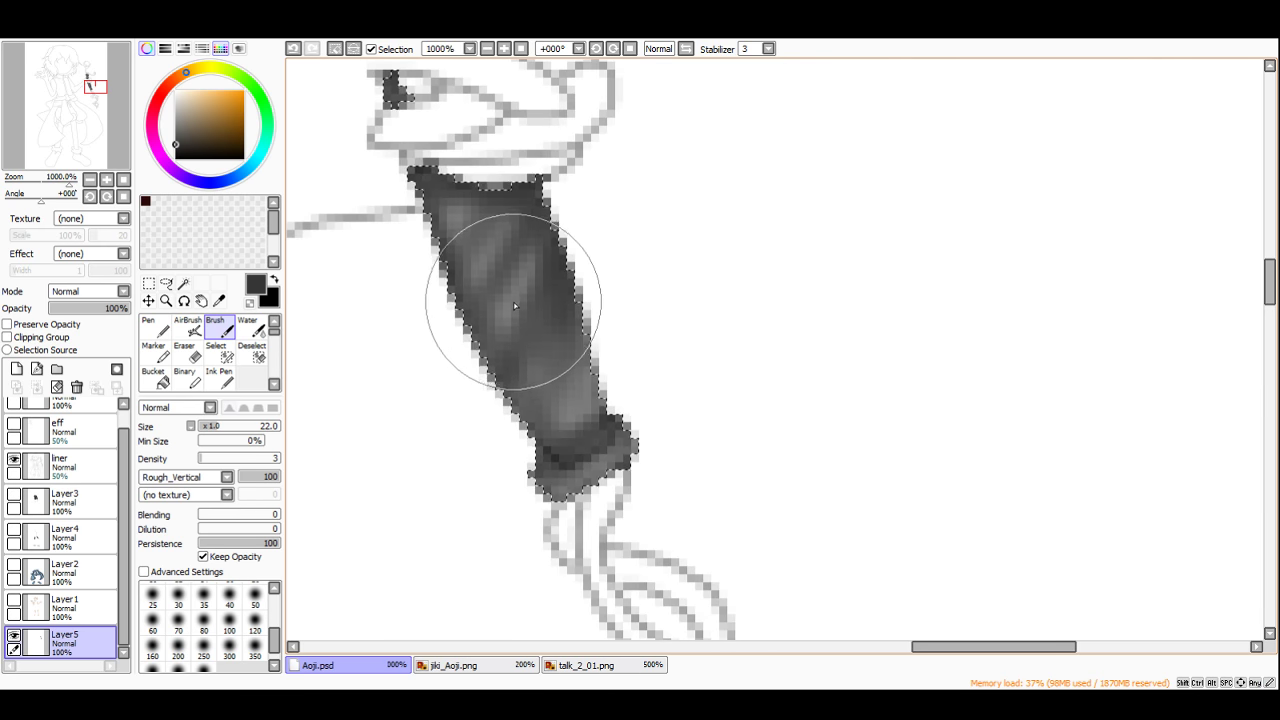
Step: Refine the lower grip's diagonal bands with sampled greys, using a size 10 brush
right_click(514, 304)
left_click_drag(517, 296, 532, 364)
left_click(208, 428)
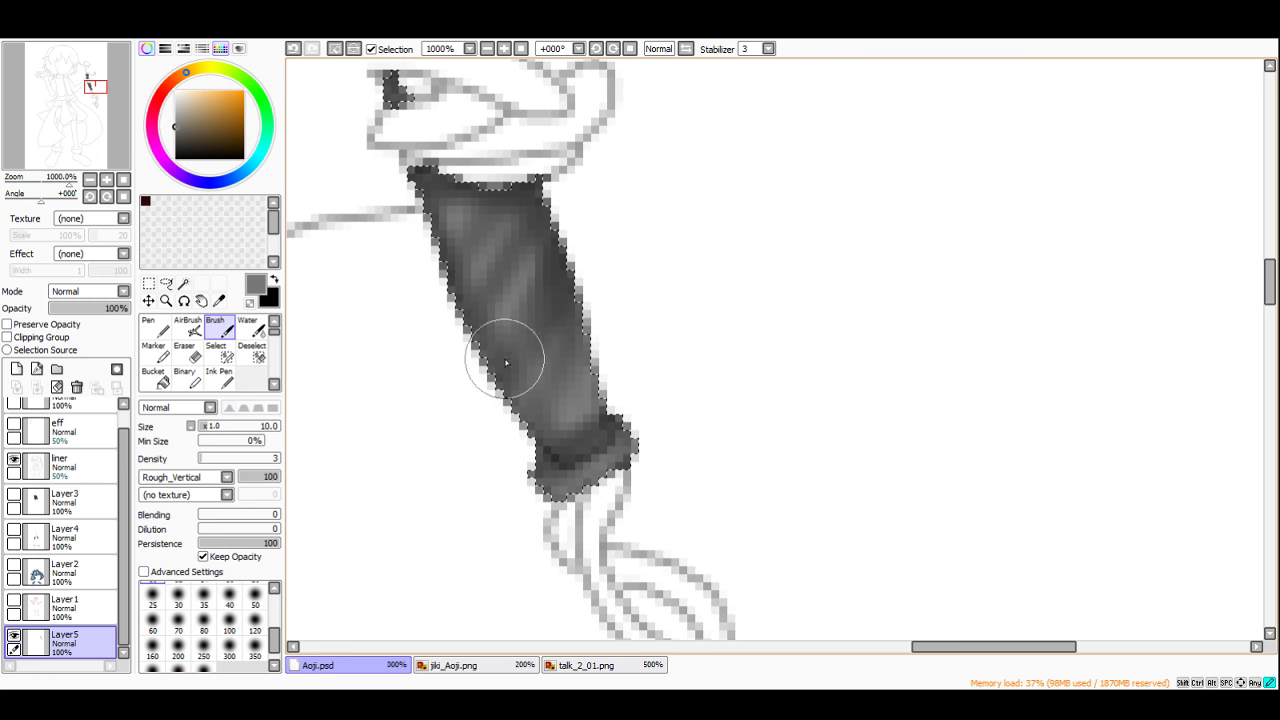
scroll(509, 270, "down", 7)
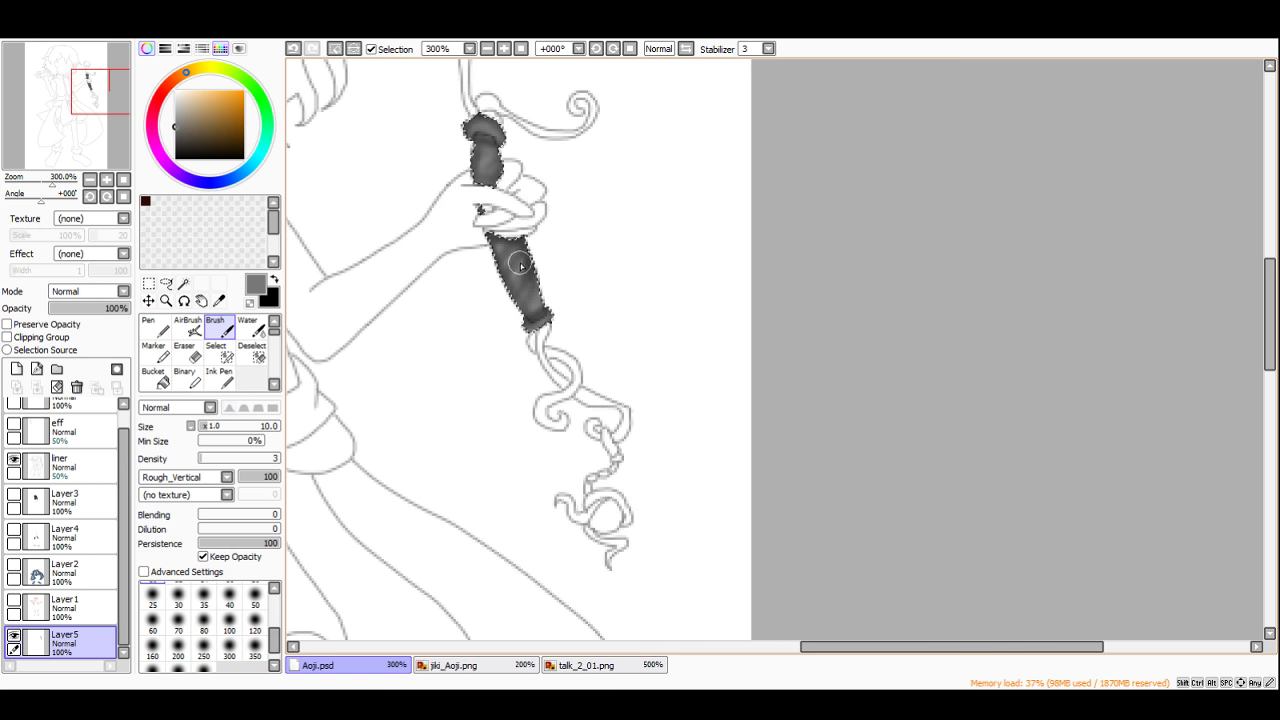
scroll(533, 265, "up", 4)
scroll(536, 286, "up", 3)
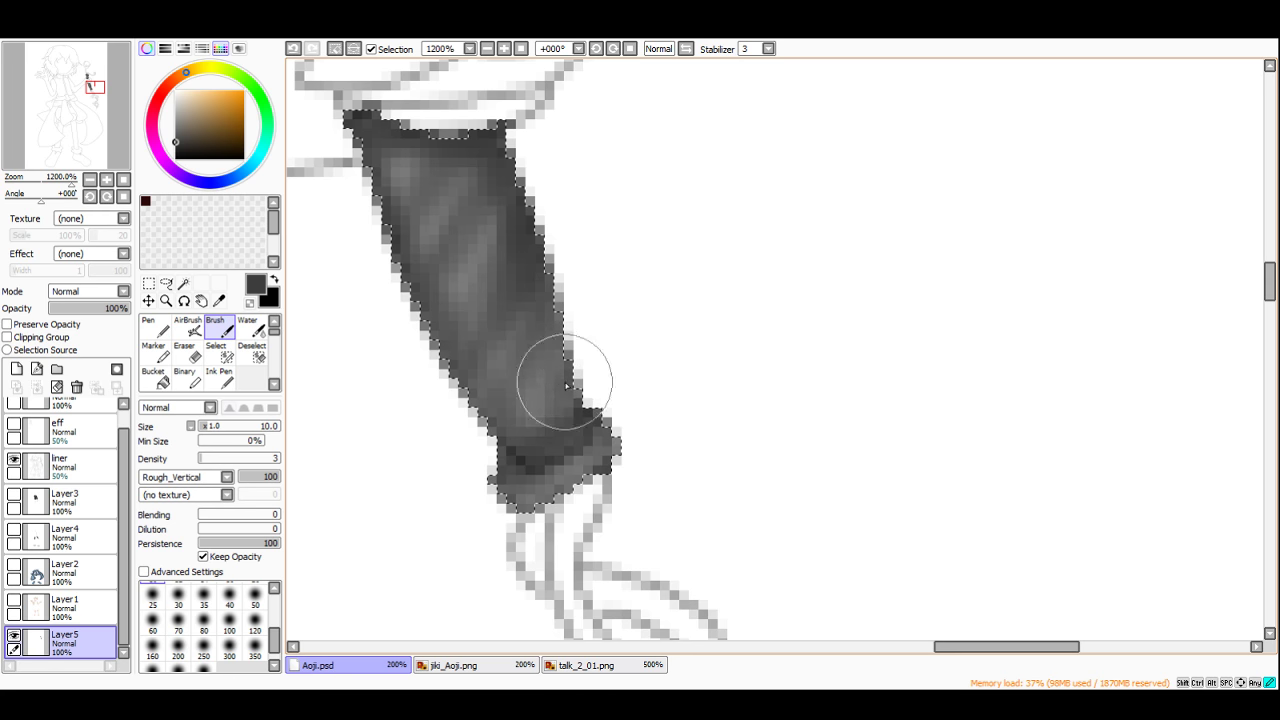
scroll(543, 386, "down", 3)
scroll(534, 380, "up", 3)
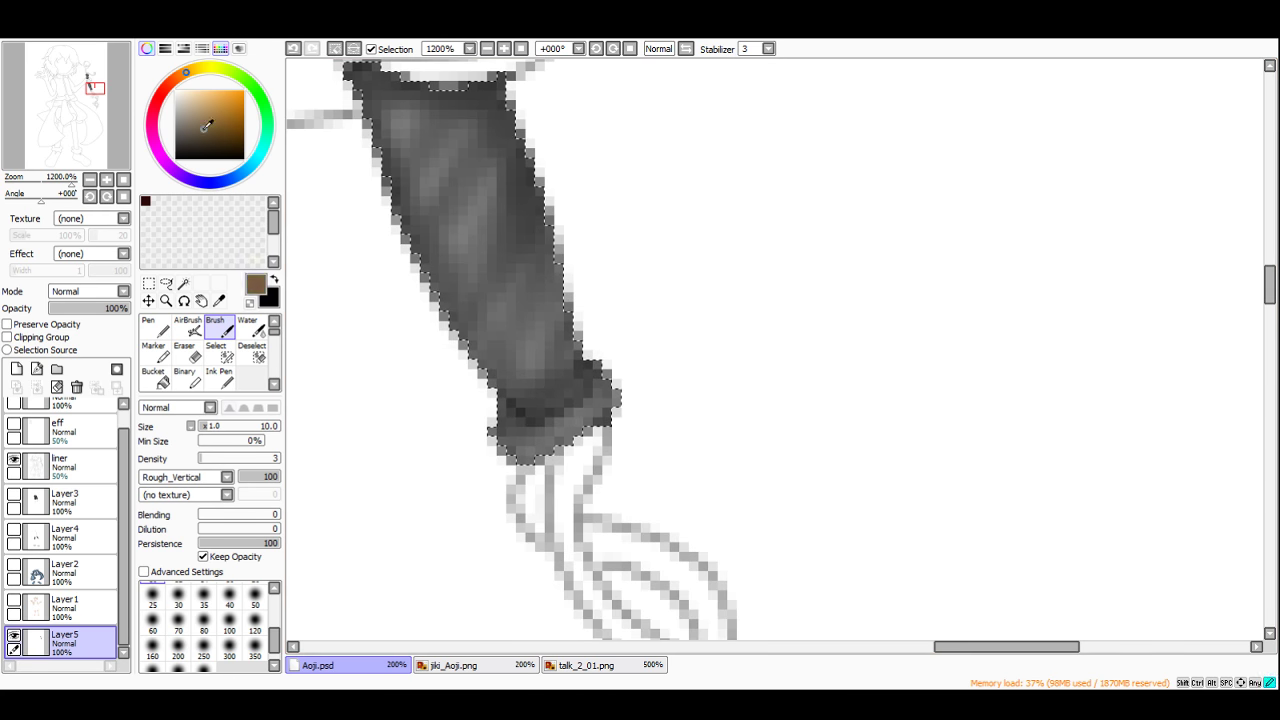
Step: Darken the lower grip's end collar and long edges in near-black, raising the brush density to 8
scroll(623, 371, "up", 1)
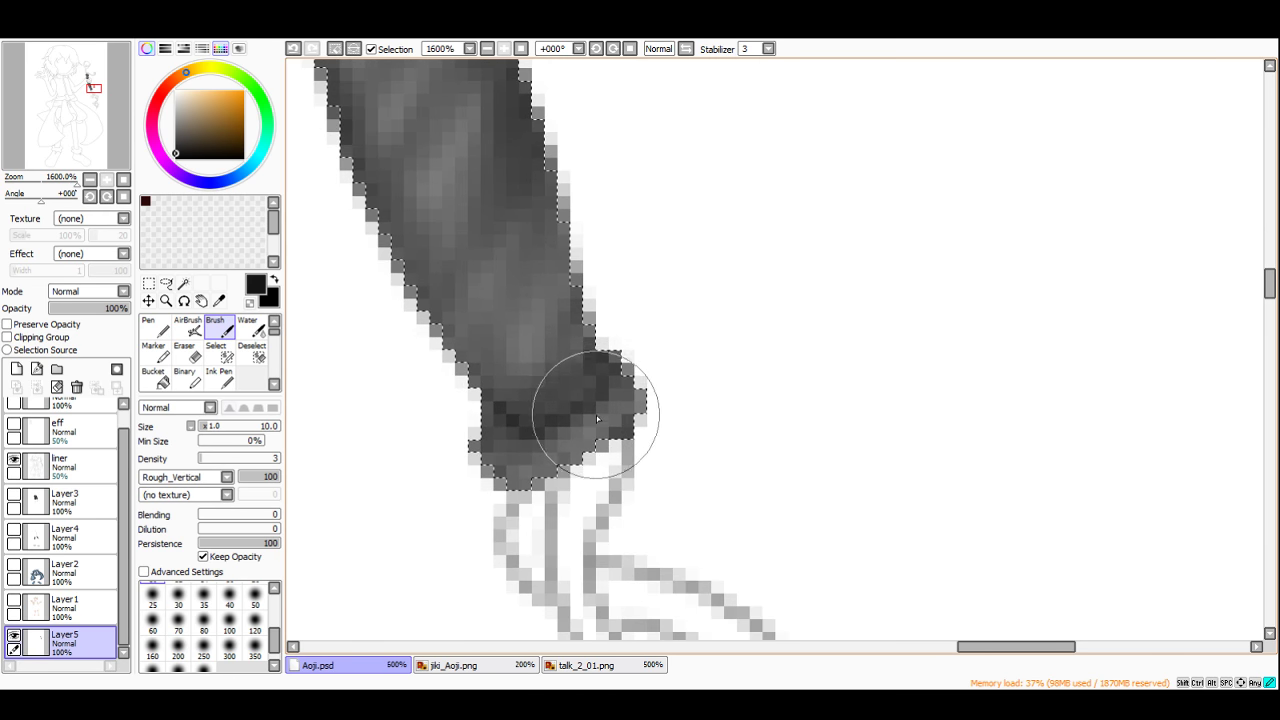
mouse_move(617, 371)
left_mouse_down()
mouse_move(532, 432)
mouse_move(633, 368)
mouse_move(616, 416)
mouse_move(548, 468)
mouse_move(501, 451)
left_mouse_up()
scroll(502, 455, "down", 1)
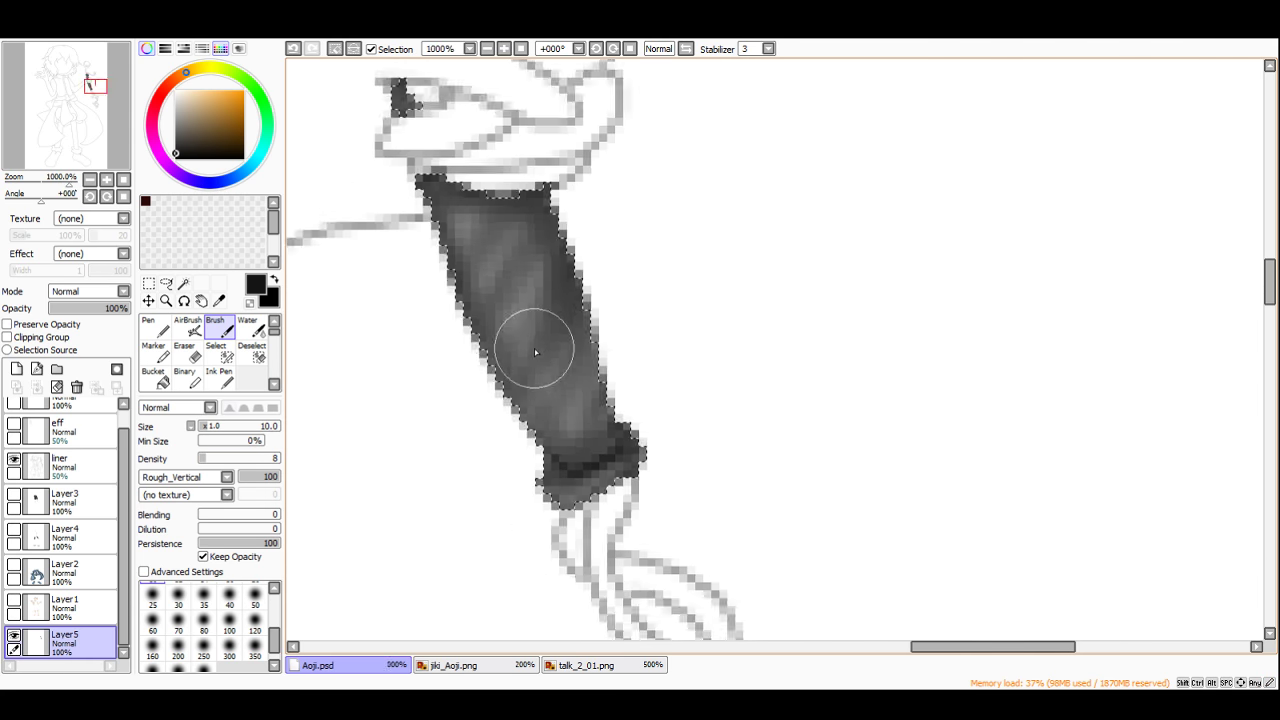
left_click_drag(441, 180, 475, 310)
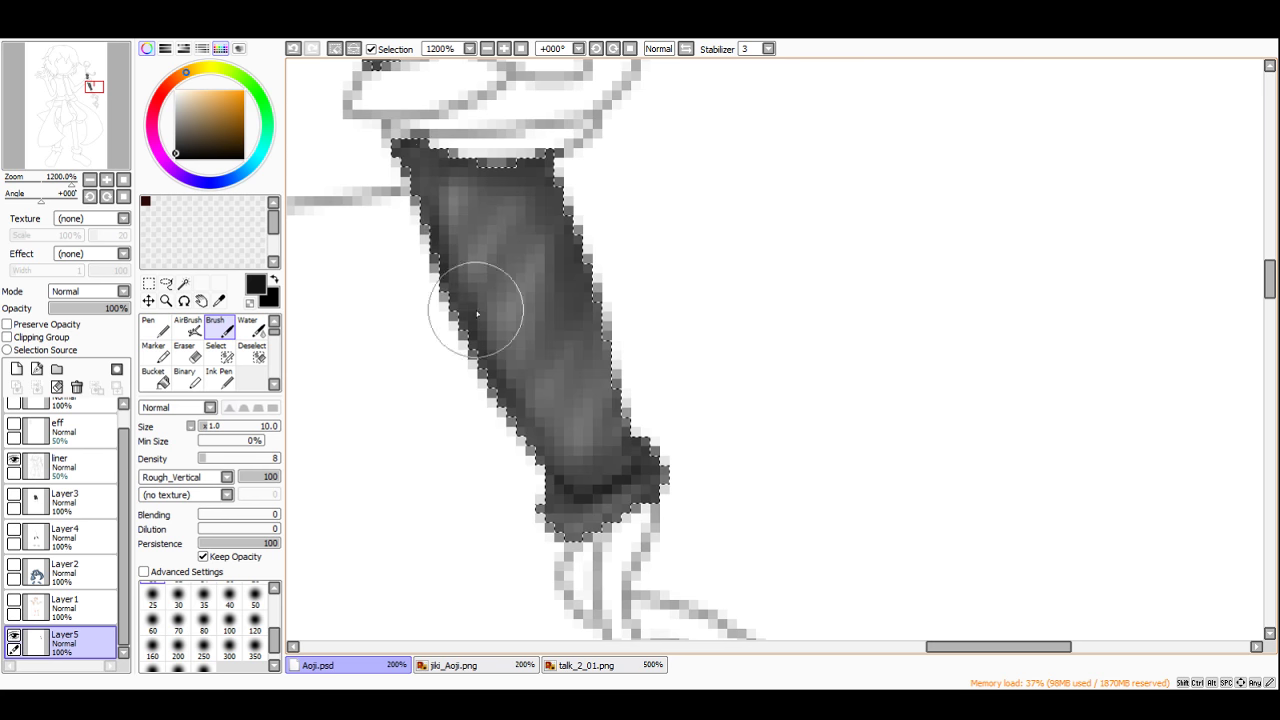
mouse_move(562, 194)
left_mouse_down()
mouse_move(605, 316)
mouse_move(626, 440)
left_mouse_up()
Step: Strengthen the dark diagonal bands on the lower and upper grip with a size 16 brush
scroll(614, 354, "down", 4)
scroll(614, 356, "up", 3)
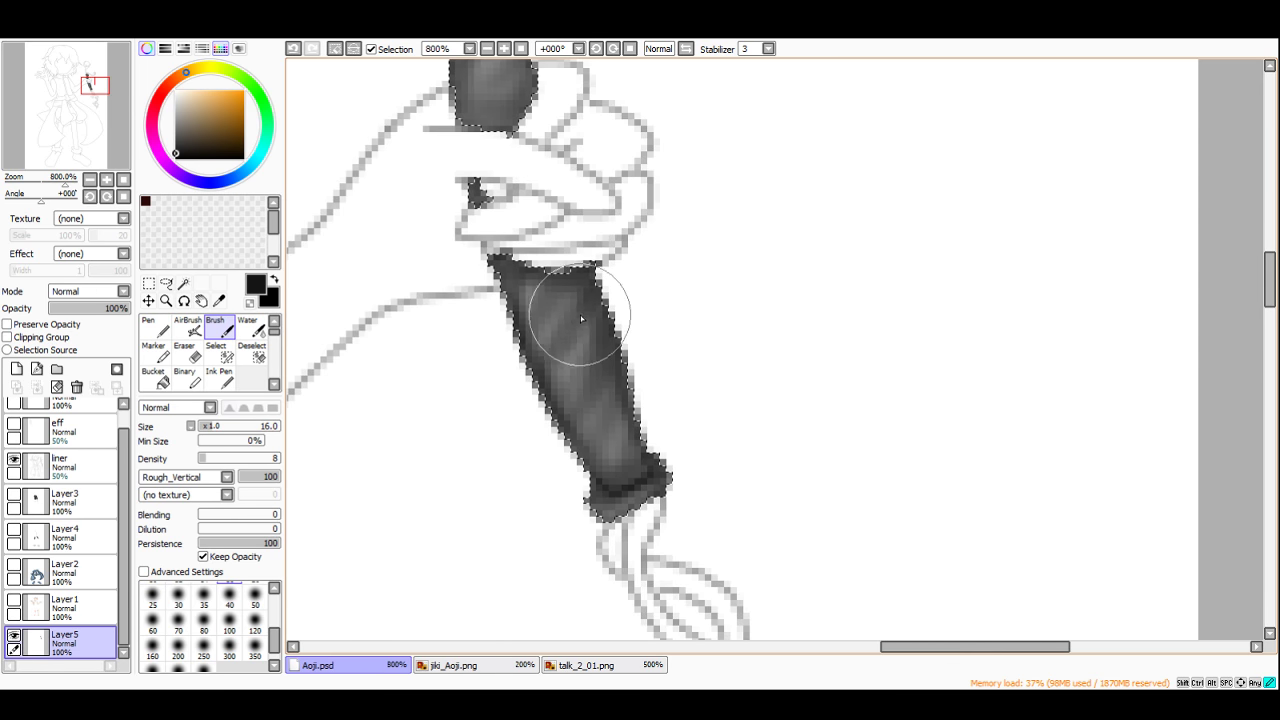
mouse_move(612, 310)
left_mouse_down()
mouse_move(601, 393)
mouse_move(636, 419)
mouse_move(585, 275)
mouse_move(566, 294)
mouse_move(550, 267)
mouse_move(494, 263)
mouse_move(547, 275)
mouse_move(494, 276)
left_mouse_up()
scroll(516, 296, "down", 3)
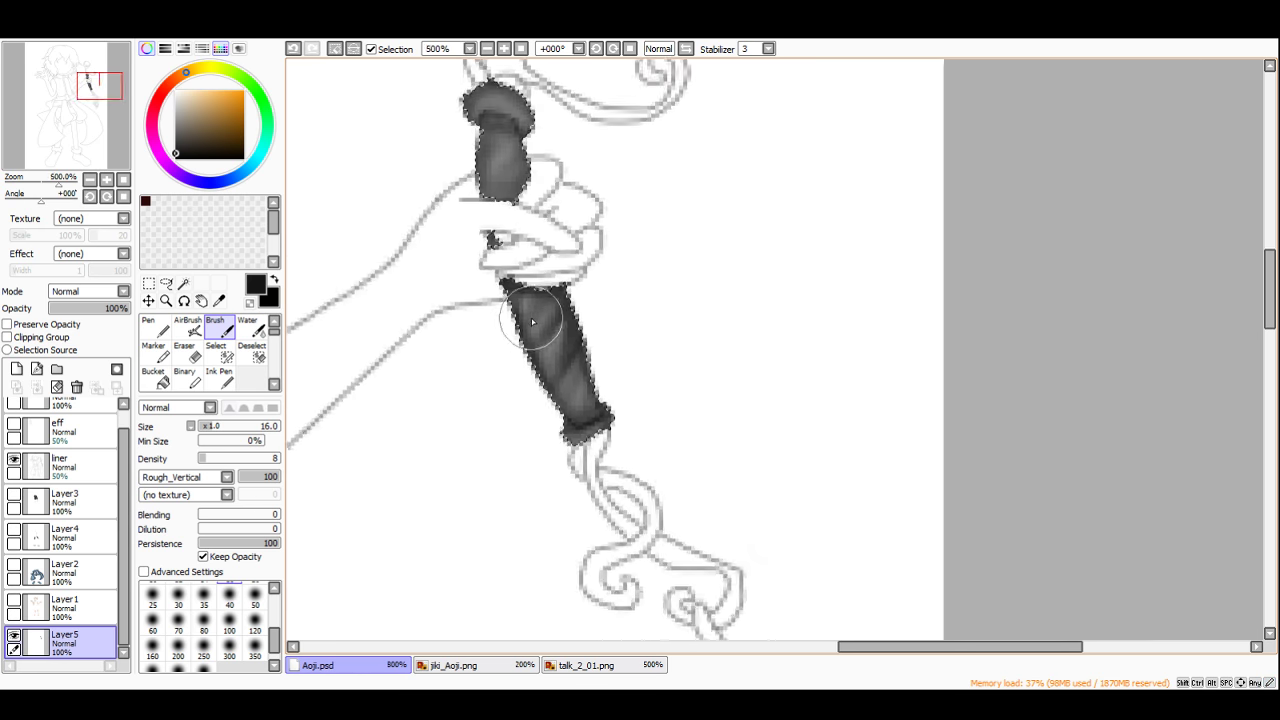
scroll(509, 140, "up", 4)
mouse_move(511, 199)
left_mouse_down()
mouse_move(544, 227)
mouse_move(562, 213)
mouse_move(490, 138)
mouse_move(508, 134)
mouse_move(453, 211)
mouse_move(450, 155)
mouse_move(504, 128)
mouse_move(436, 179)
mouse_move(433, 142)
mouse_move(479, 237)
mouse_move(550, 216)
mouse_move(526, 280)
mouse_move(546, 294)
mouse_move(503, 341)
mouse_move(469, 336)
mouse_move(503, 341)
mouse_move(461, 259)
mouse_move(455, 284)
mouse_move(510, 298)
left_mouse_up()
scroll(535, 280, "down", 5)
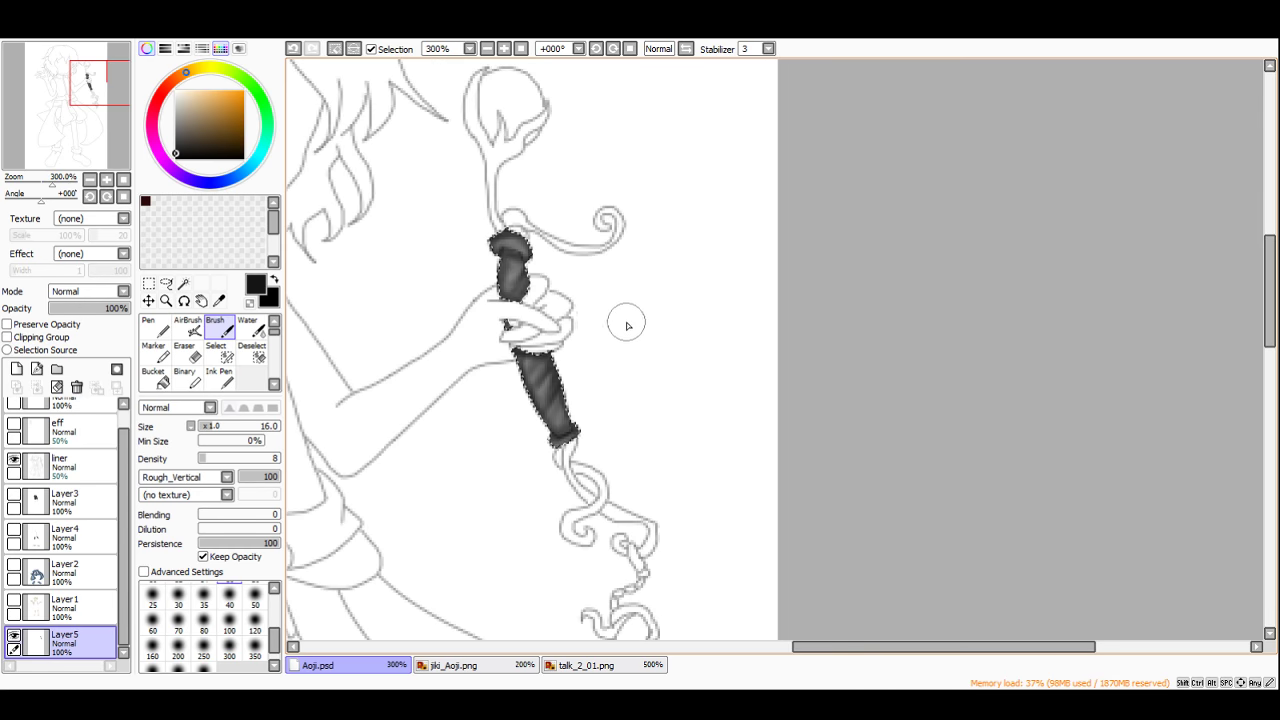
Step: Clear the selection, add a new layer above Layer5, and hide Layer5
scroll(629, 320, "down", 2)
scroll(545, 312, "up", 2)
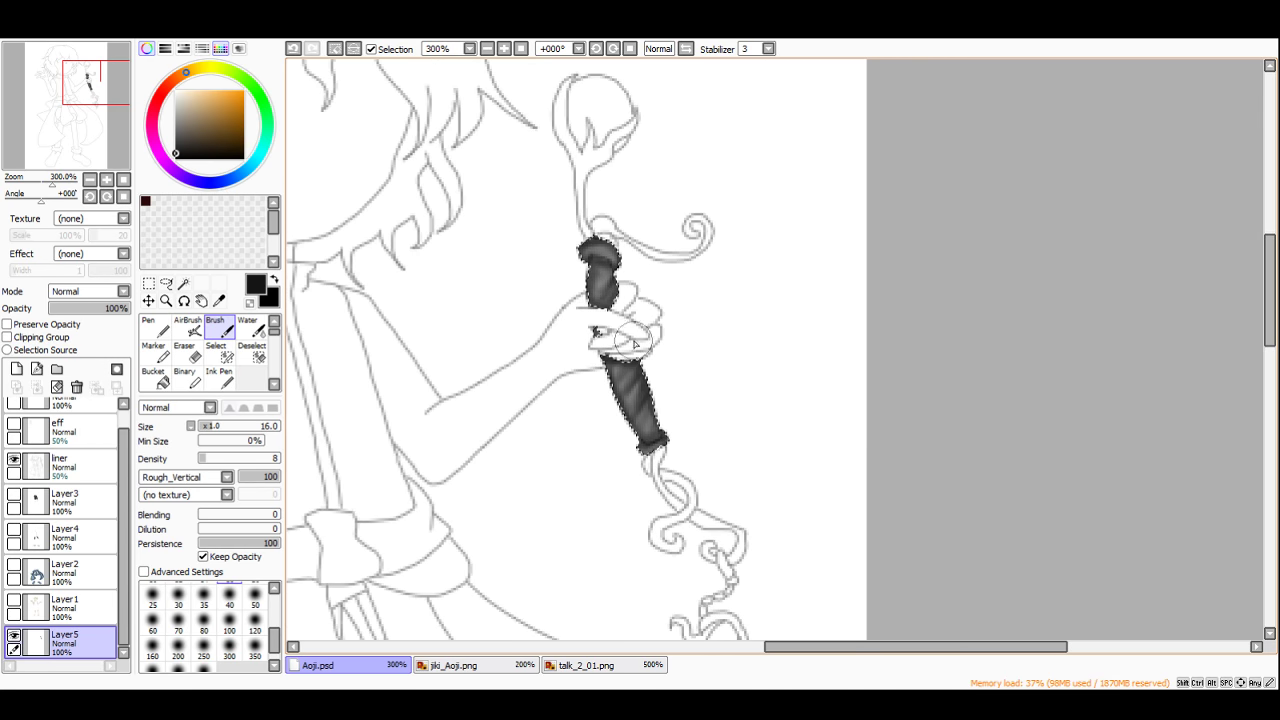
left_click(148, 283)
key("ctrl+d")
left_click(17, 368)
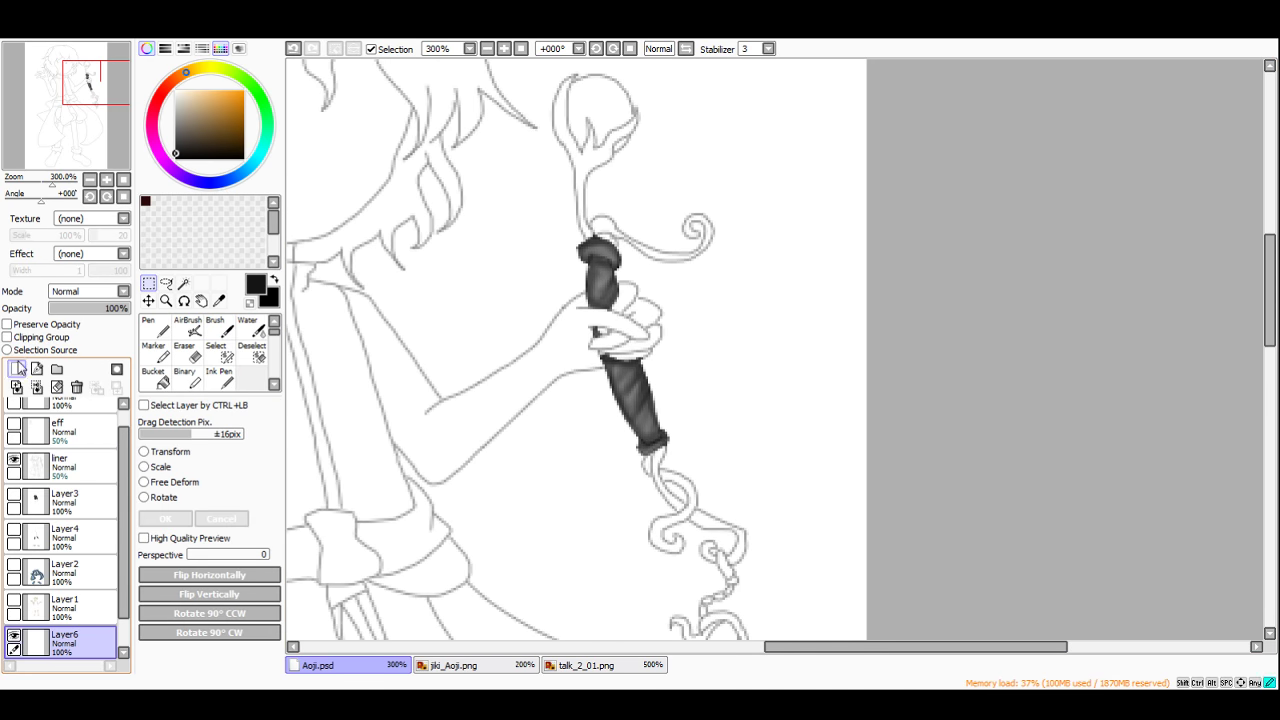
scroll(60, 600, "down", 1)
left_click(13, 638)
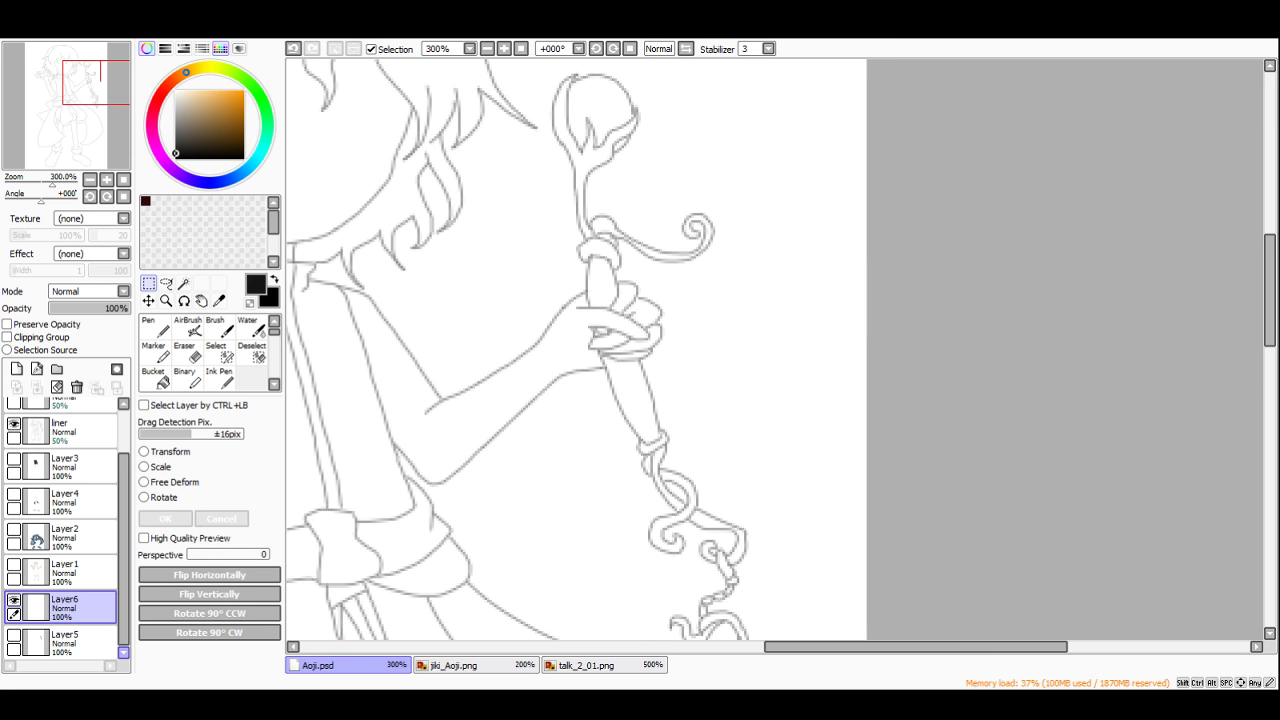
Step: Check the boot decoration in jiki_Aoji.png and make Layer2 of Aoji.psd visible and active
left_click(463, 666)
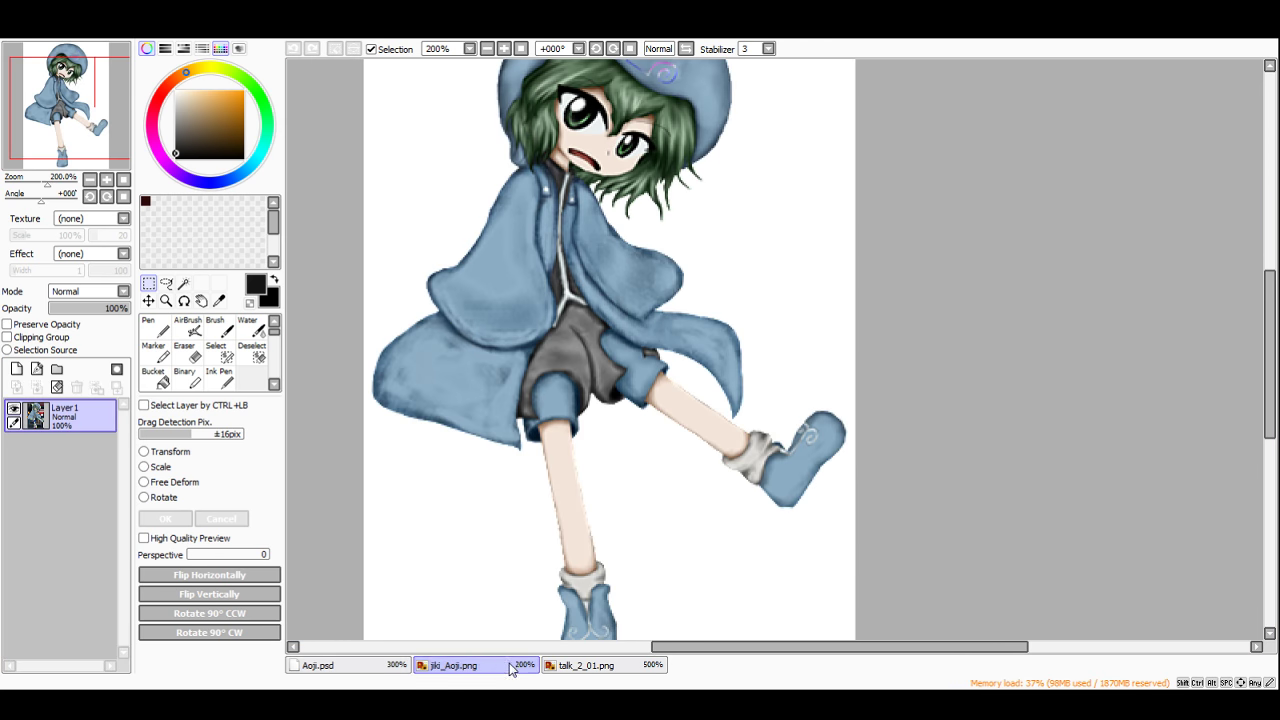
scroll(580, 640, "up", 2)
left_click(320, 666)
scroll(86, 569, "down", 1)
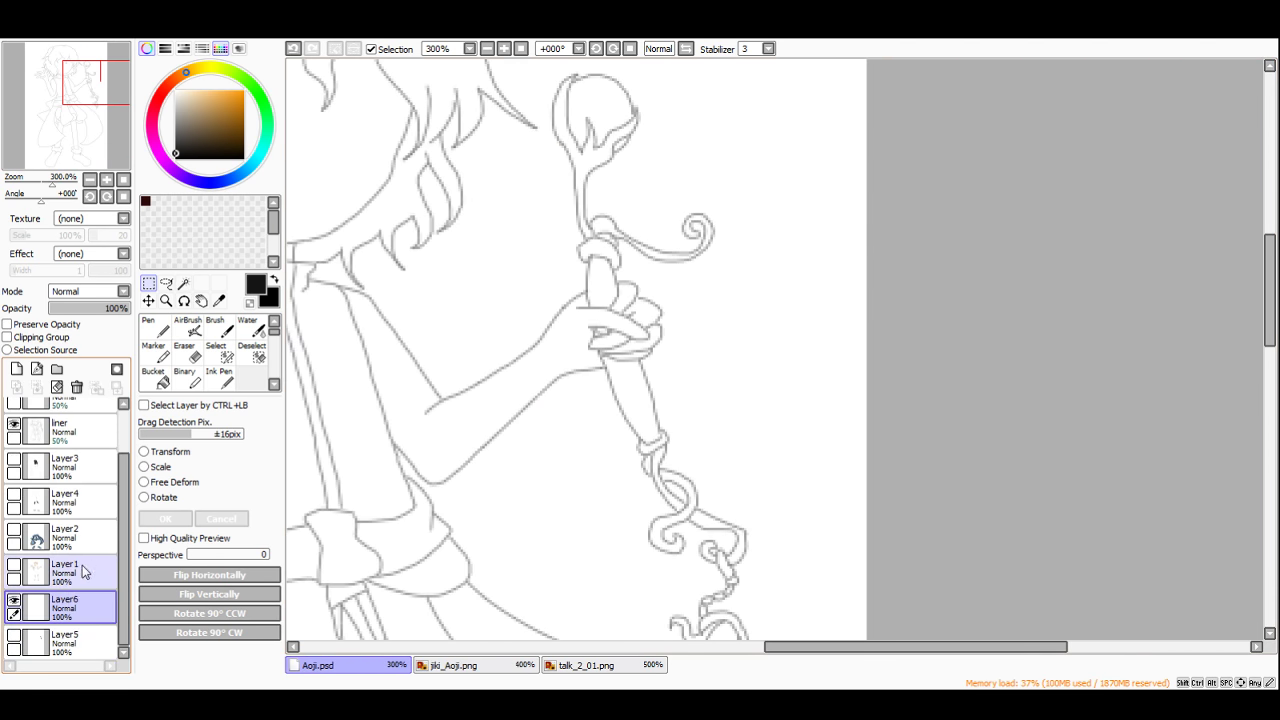
left_click(31, 538)
left_click(14, 529)
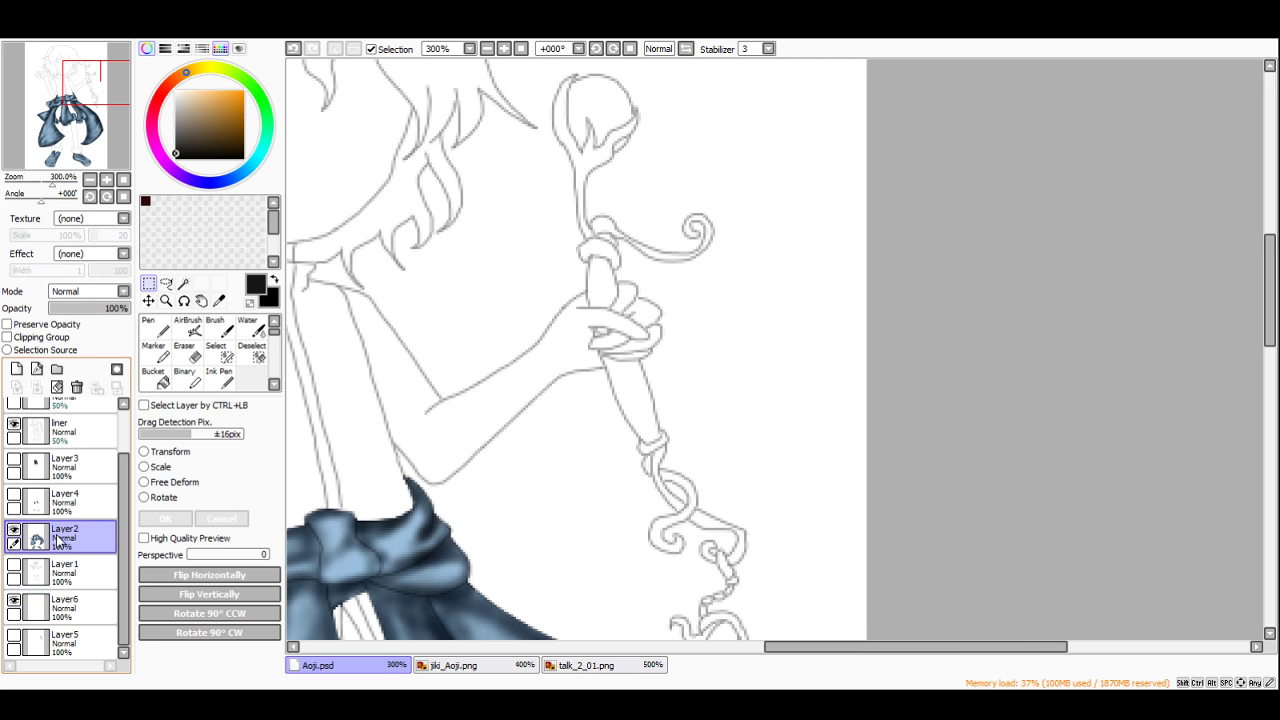
Step: Draw two thin white curls on the front of the left-hand boot with the size 1 Pen
left_click(155, 326)
left_click(206, 118)
left_click_drag(206, 118, 176, 91)
scroll(480, 241, "down", 4)
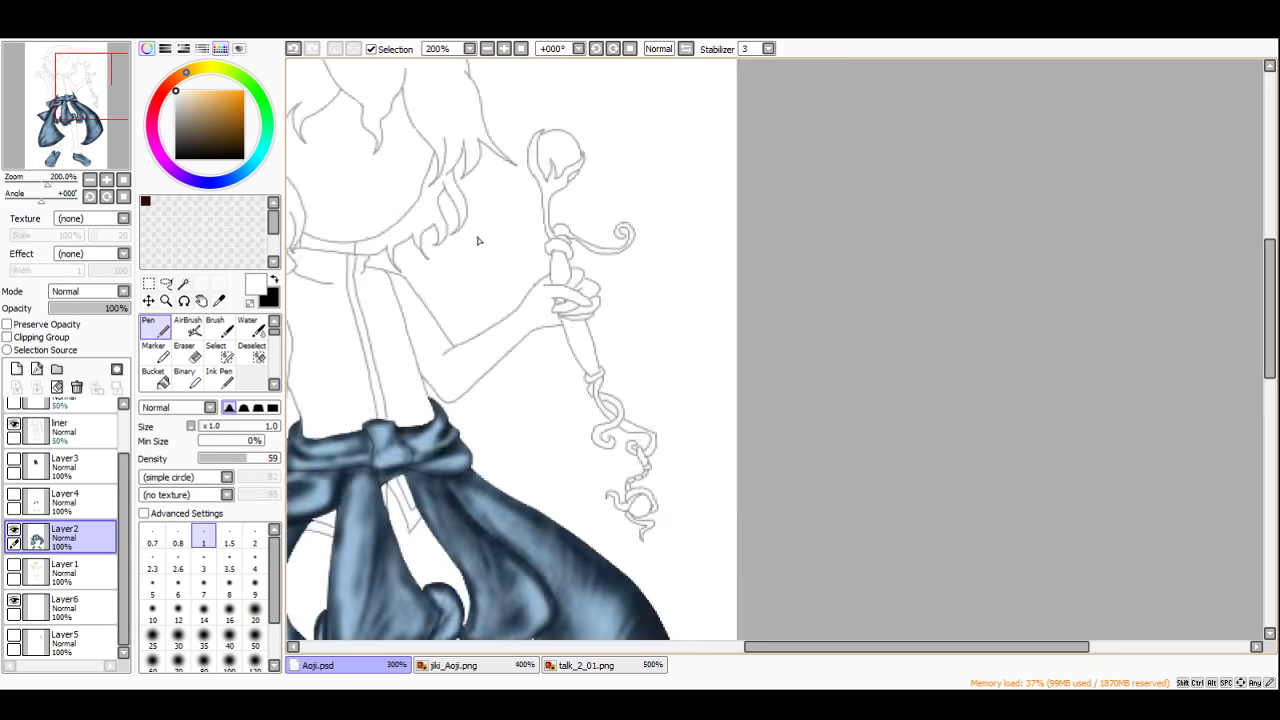
scroll(404, 484, "up", 6)
scroll(560, 298, "up", 1)
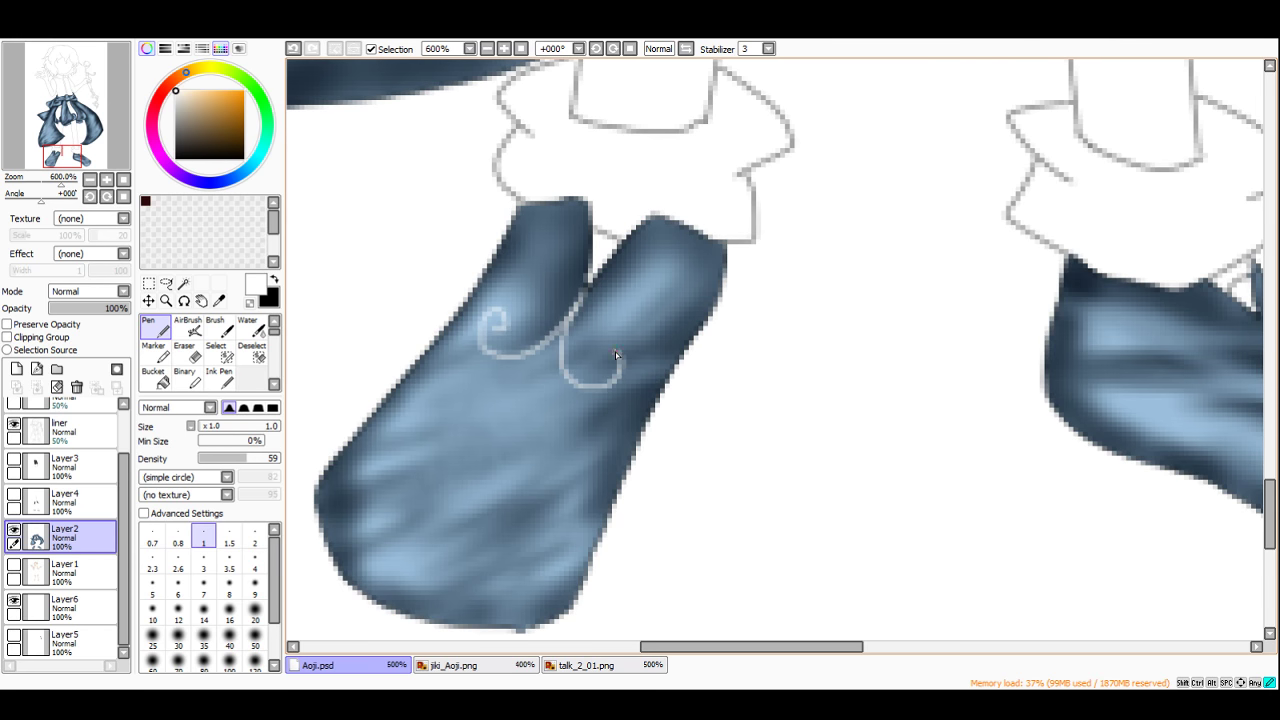
Step: Draw matching thin white curls on the front of the right-hand boot
scroll(626, 352, "down", 3)
scroll(937, 367, "up", 3)
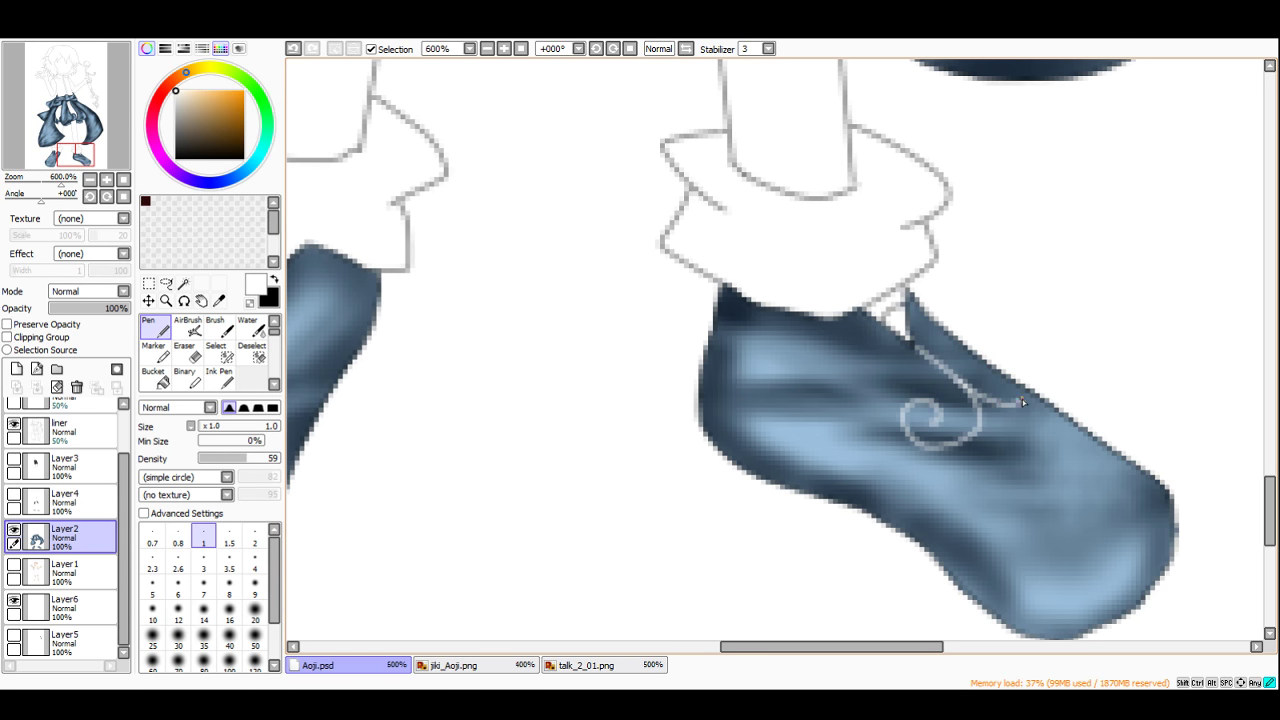
scroll(836, 316, "down", 7)
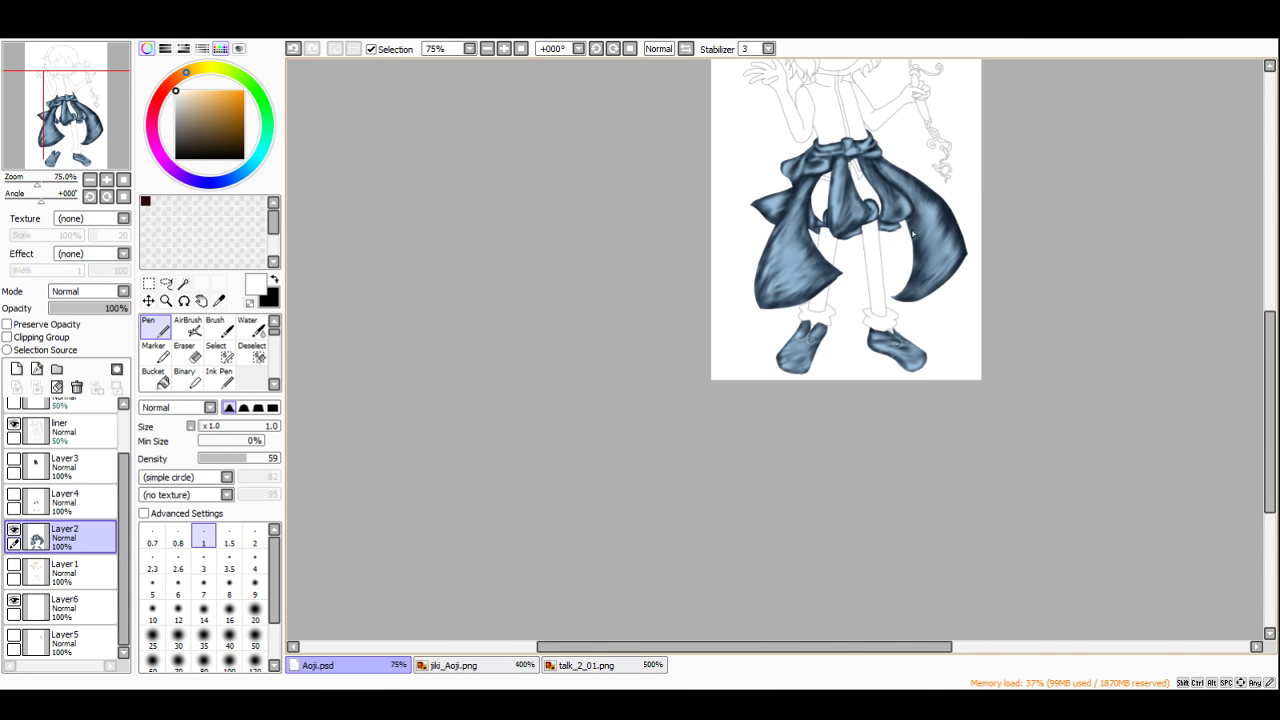
scroll(912, 233, "up", 2)
Step: Hide Layer2, activate Layer6, and sample the staff's reddish brown from talk_2_01.png for use in Aoji.psd
left_click(14, 529)
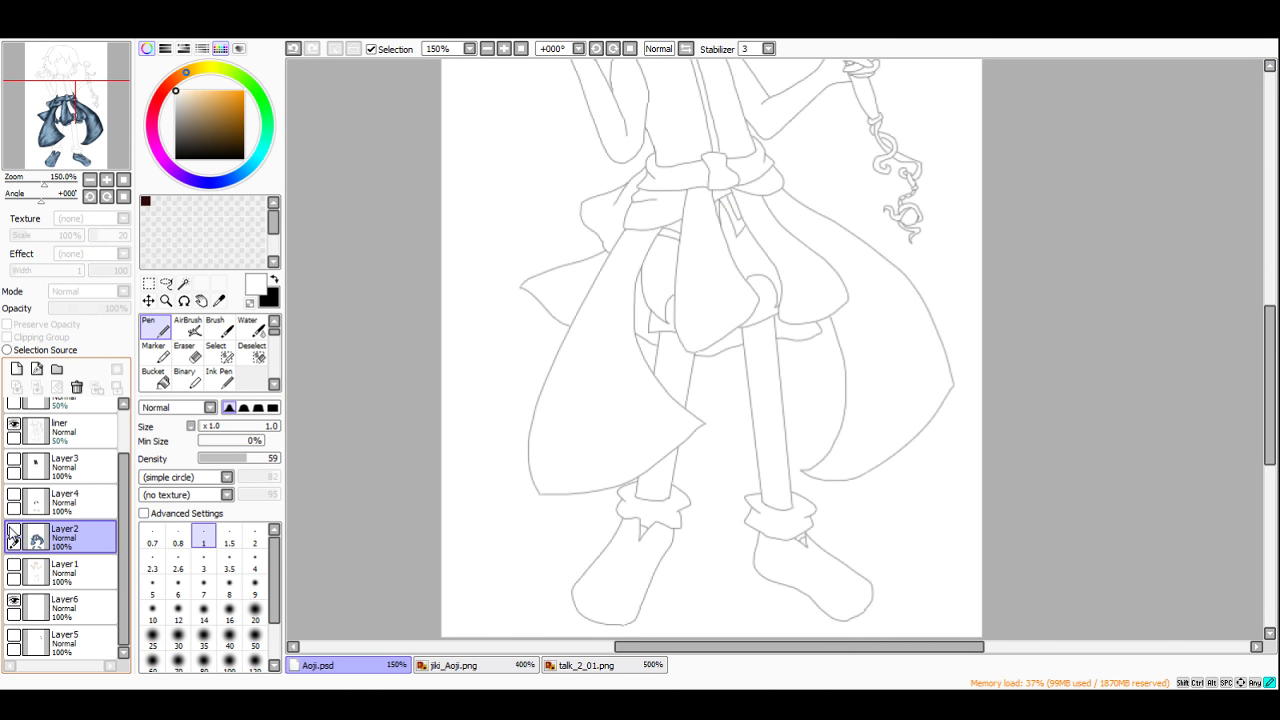
left_click(30, 622)
scroll(641, 617, "down", 2)
left_click(505, 666)
scroll(611, 538, "down", 4)
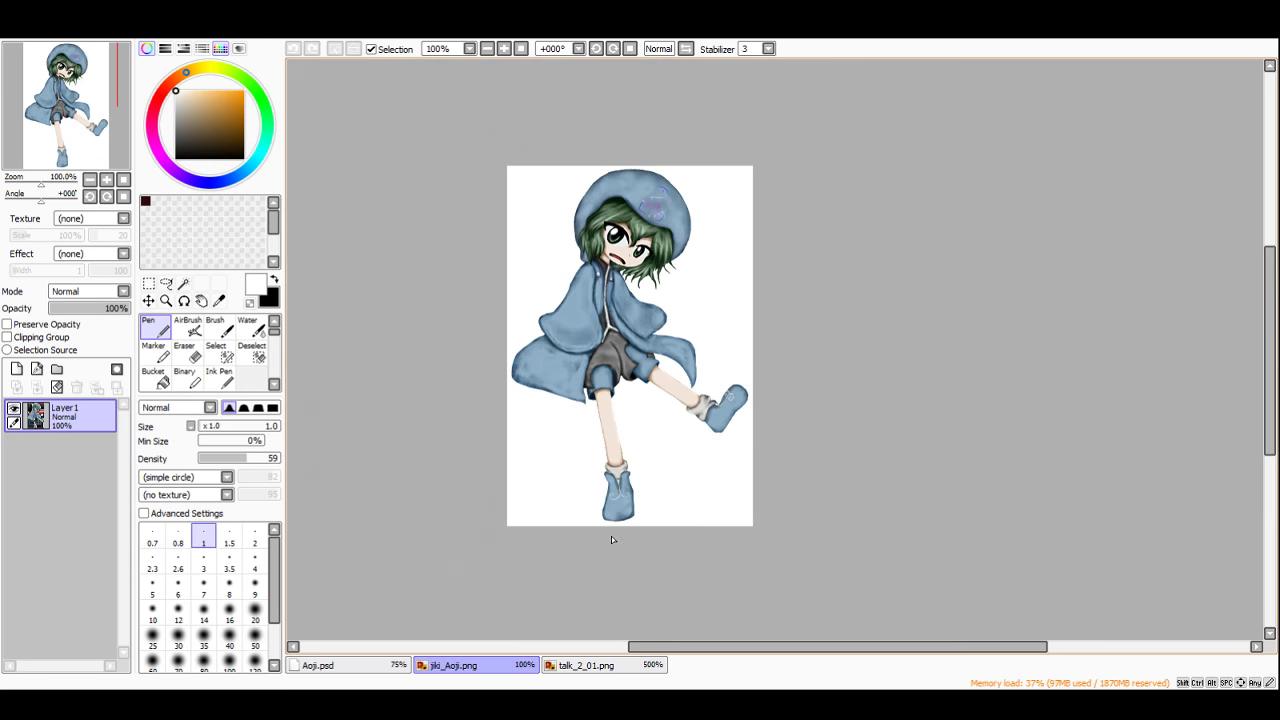
left_click(568, 666)
scroll(519, 392, "up", 2)
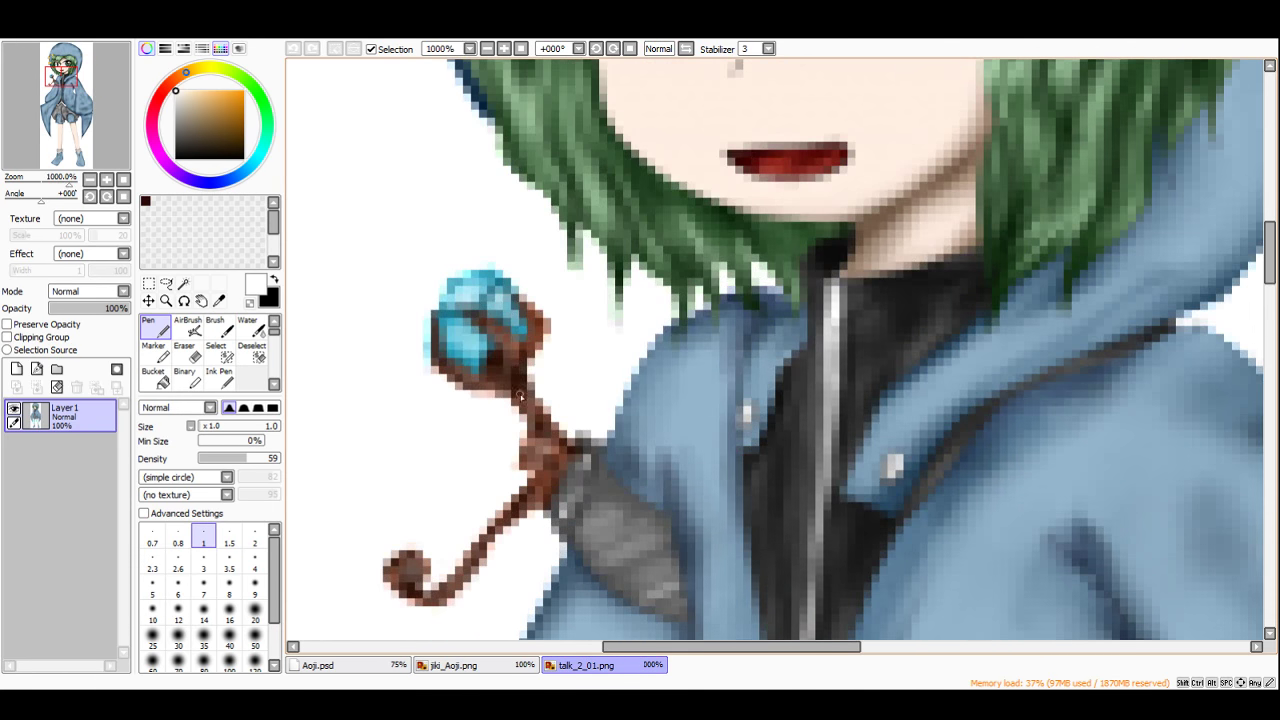
left_click(519, 342, "alt")
left_click(366, 666)
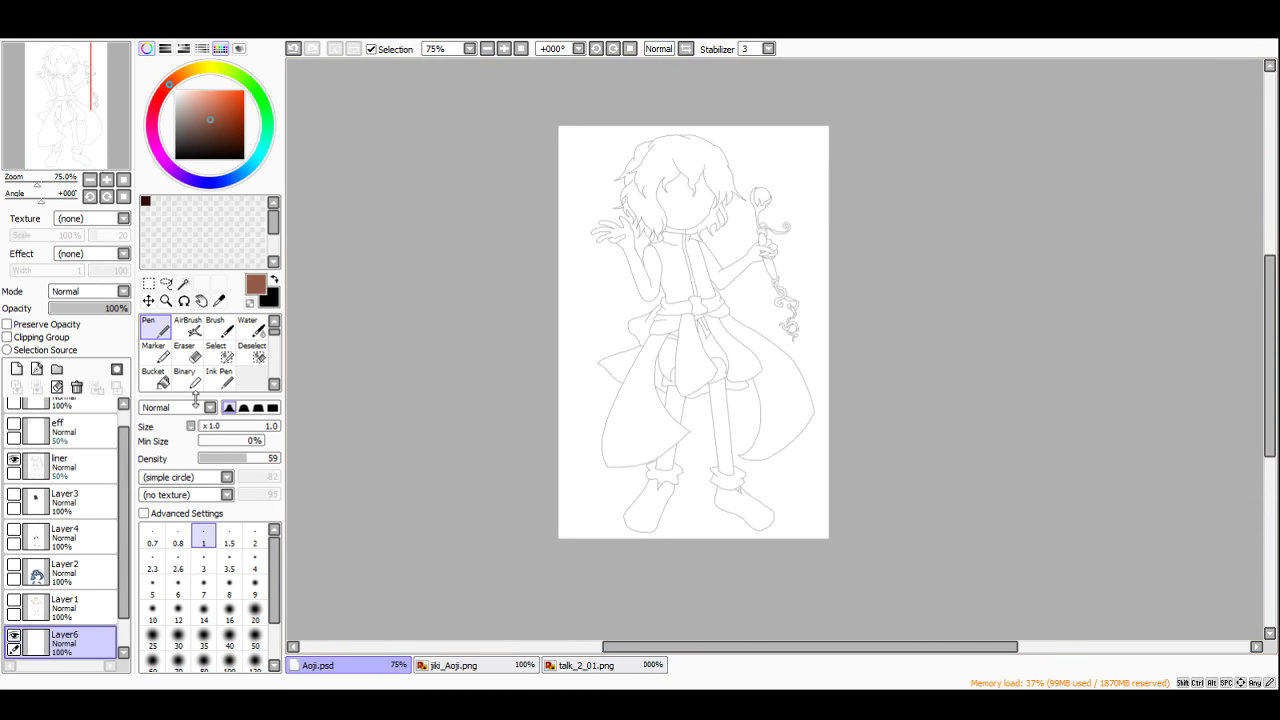
Step: Fill the knob at the base of the staff's curled tendril with the sampled reddish brown, using the Bucket
left_click(155, 378)
scroll(744, 293, "up", 2)
scroll(607, 397, "up", 2)
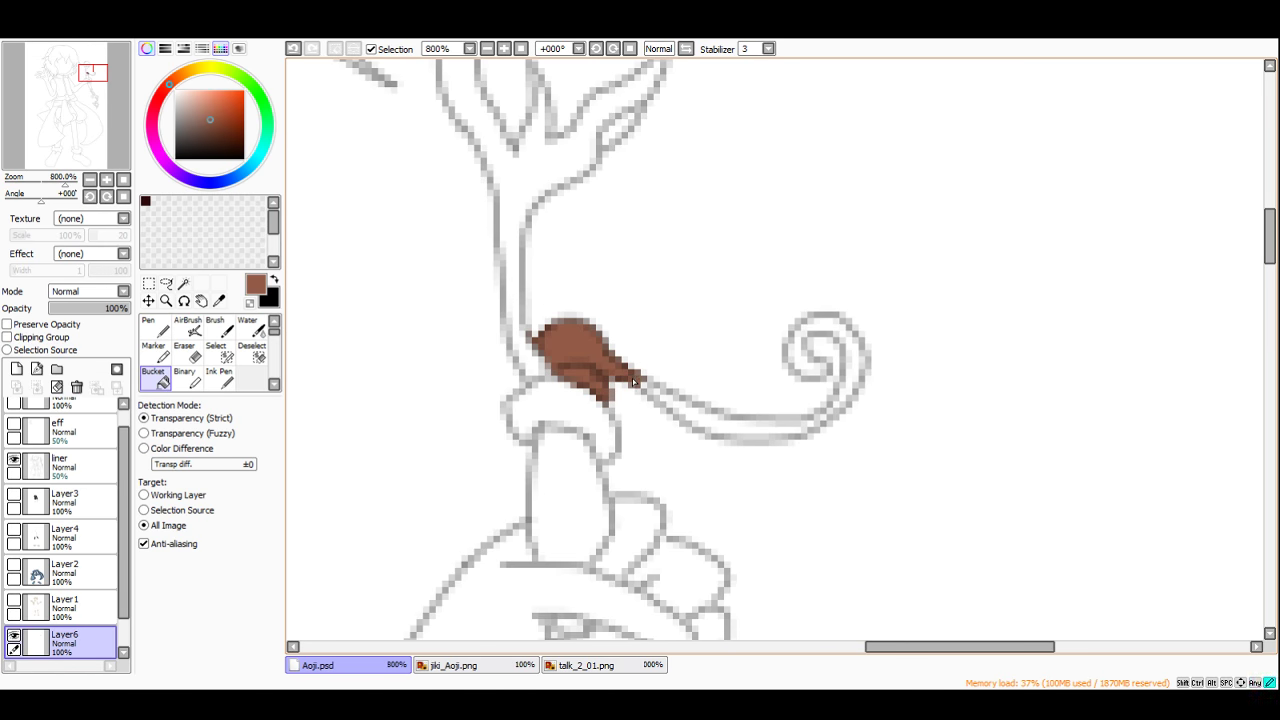
left_click(604, 667)
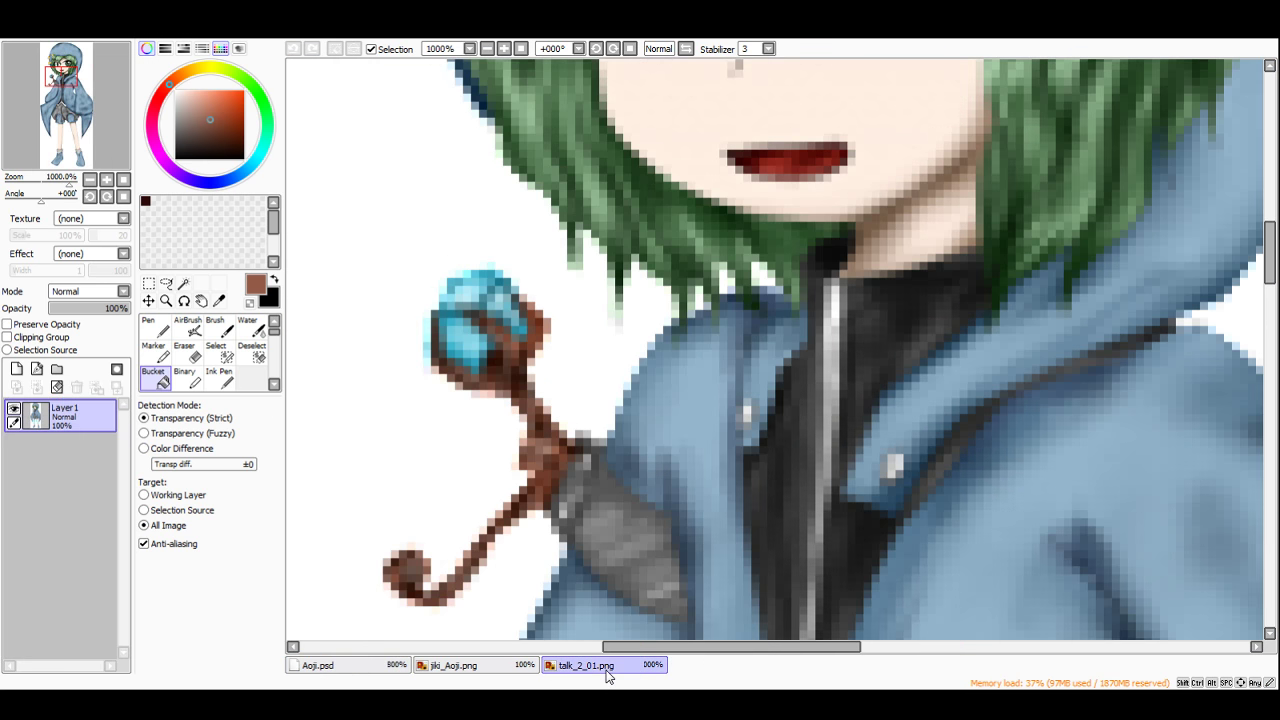
left_click(393, 664)
scroll(706, 421, "up", 2)
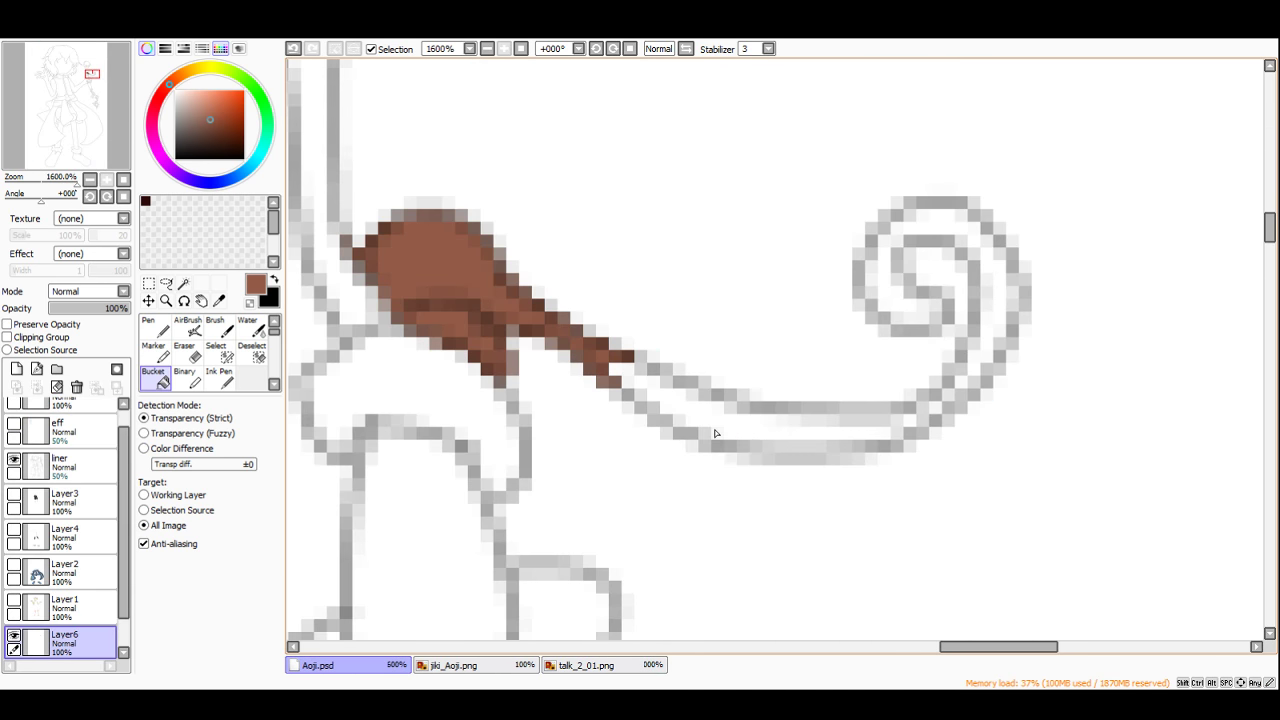
Step: Fill the rest of the staff's upper tendril and its spiral tip with reddish brown
left_click(706, 421)
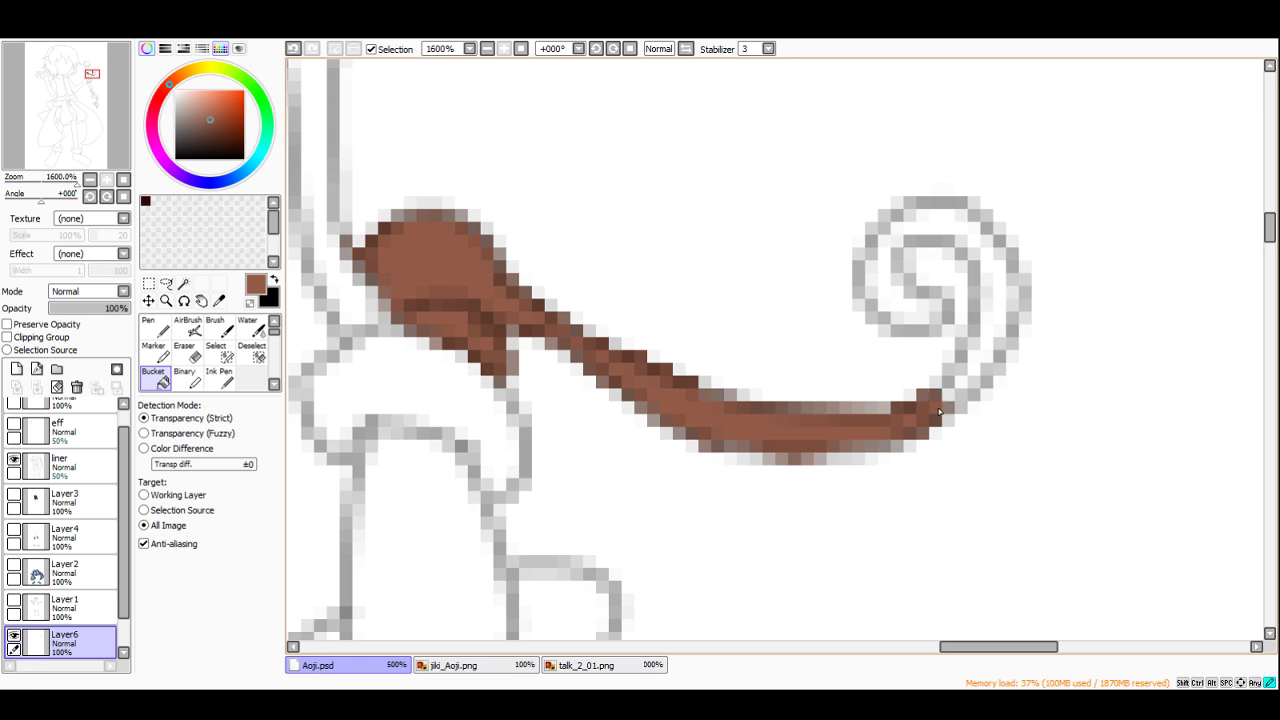
left_click(973, 374)
left_click(1000, 311)
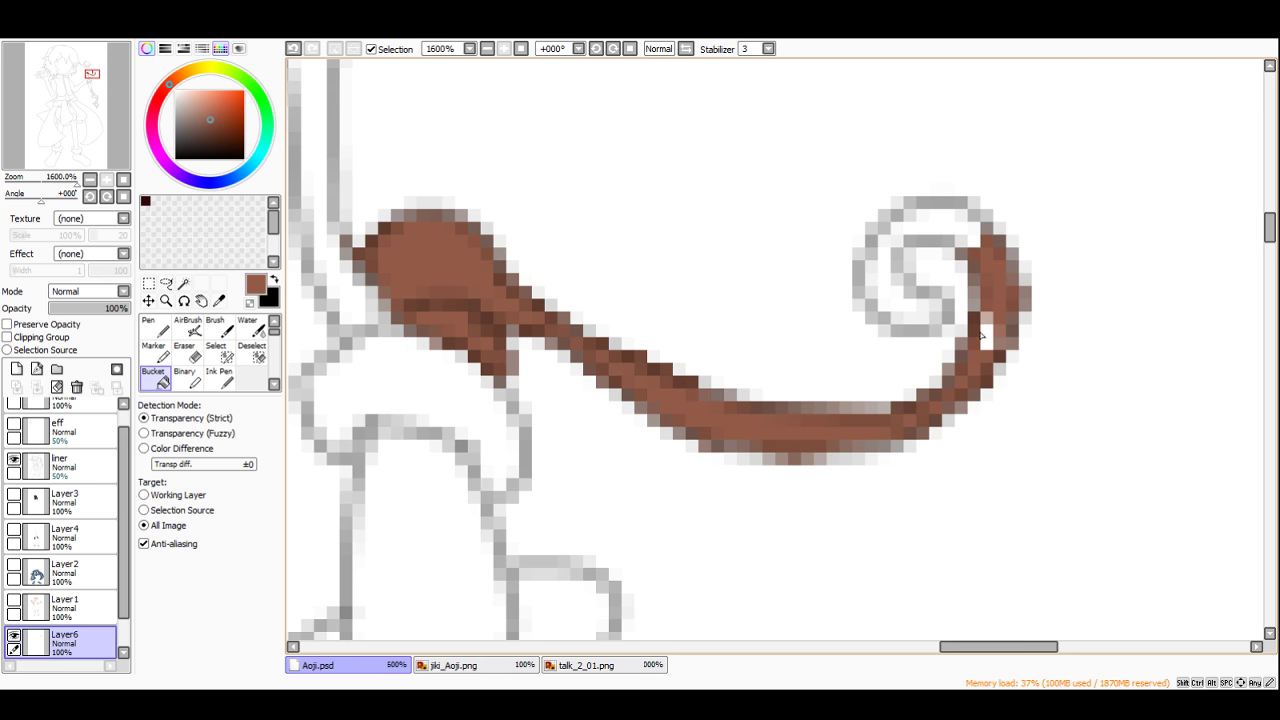
left_click(968, 231)
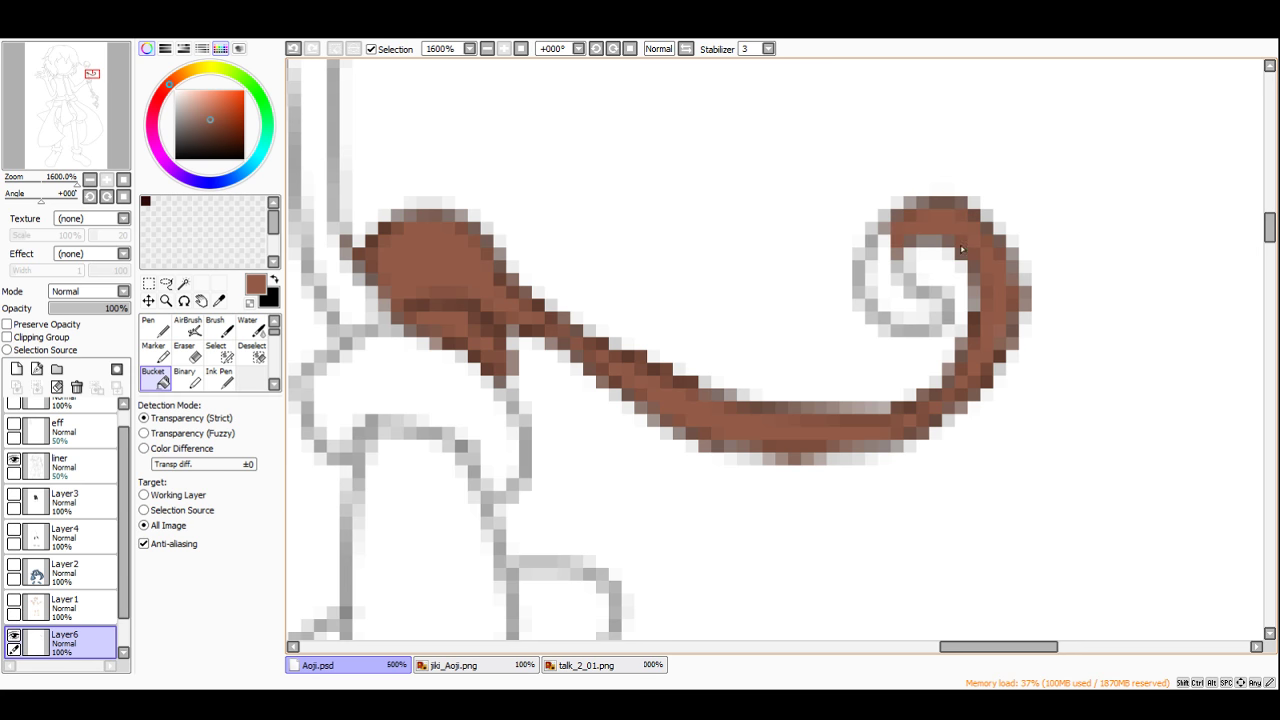
left_click(886, 298)
left_click(892, 305)
scroll(892, 305, "down", 3)
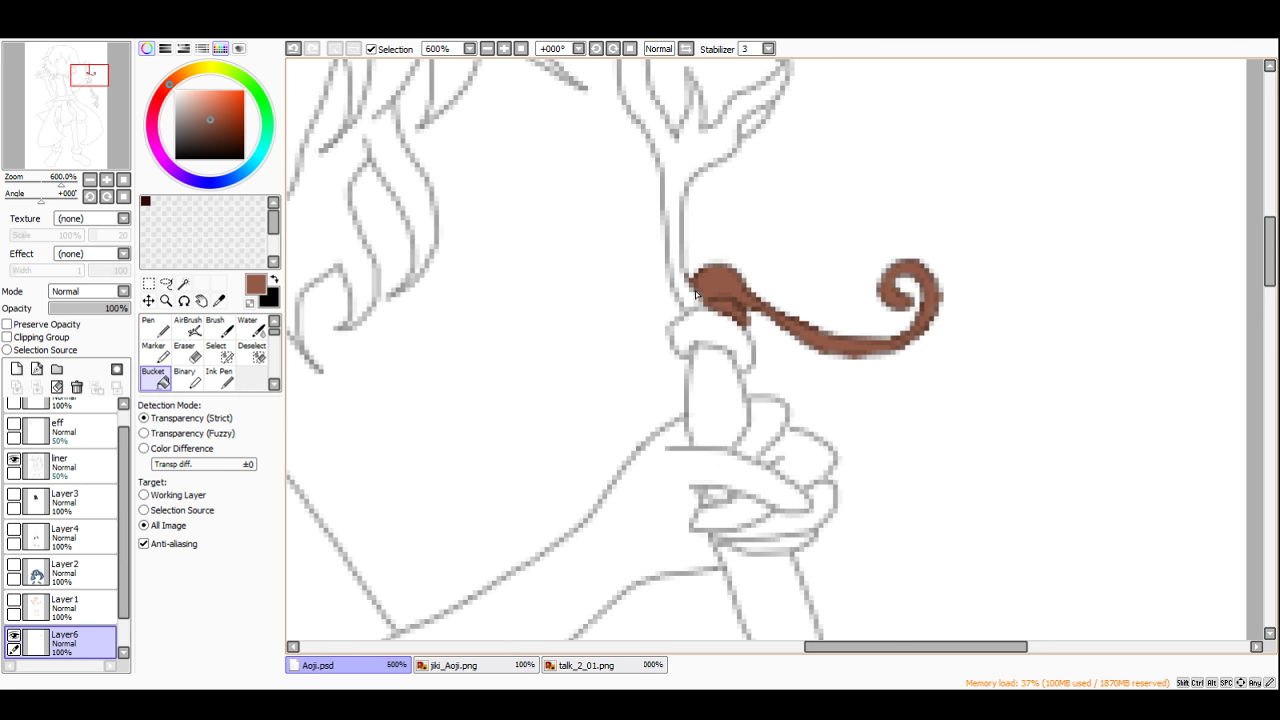
Step: Fill the staff's upper stem and the prongs around the orb with reddish brown
scroll(690, 300, "up", 2)
left_click(683, 299)
scroll(707, 316, "down", 4)
scroll(711, 176, "up", 1)
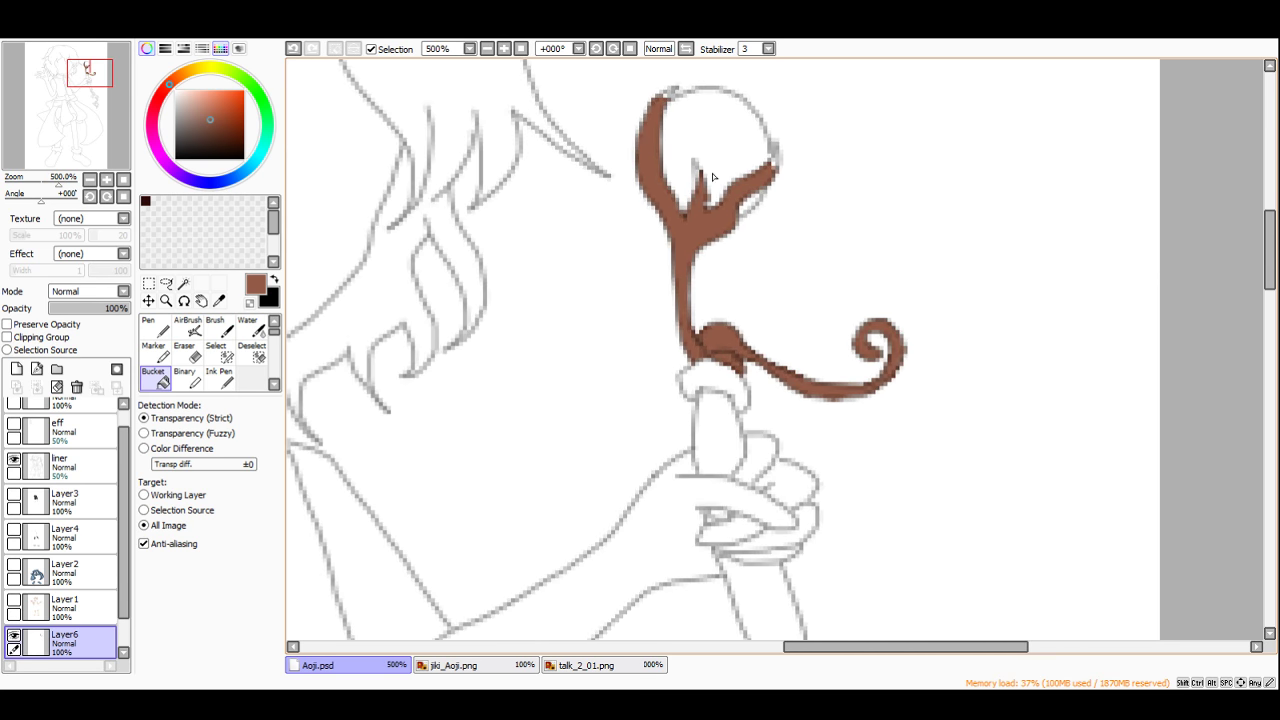
scroll(775, 155, "up", 3)
scroll(778, 168, "down", 3)
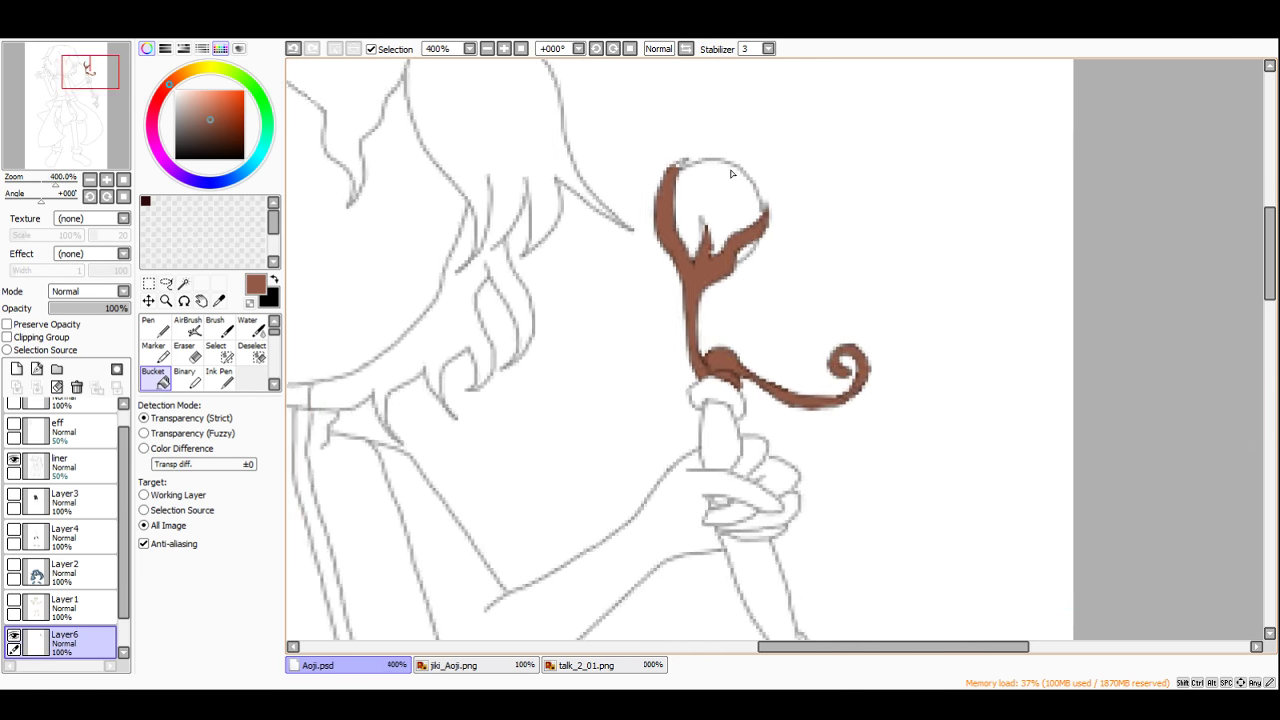
scroll(639, 170, "up", 2)
scroll(678, 162, "down", 3)
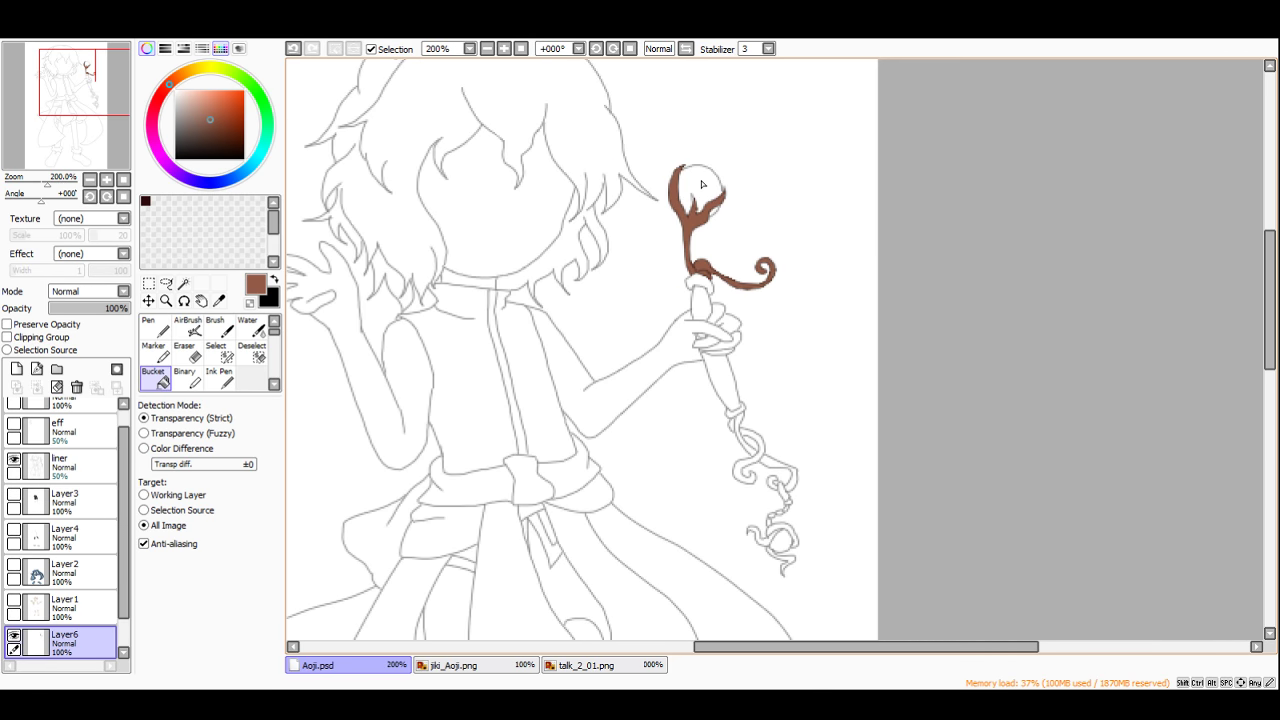
scroll(700, 233, "up", 3)
scroll(709, 235, "down", 3)
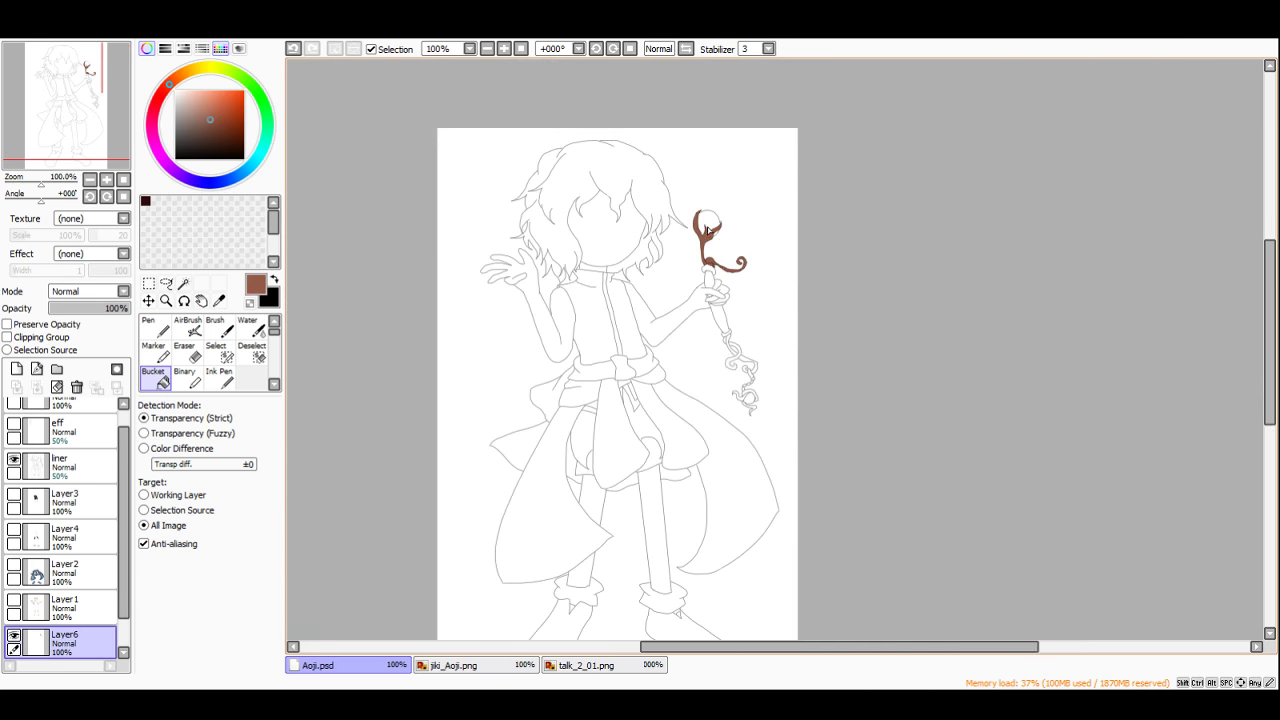
Step: Fill the root below the staff's handle and its two intertwined strands with reddish brown
scroll(694, 244, "up", 4)
left_click(706, 250)
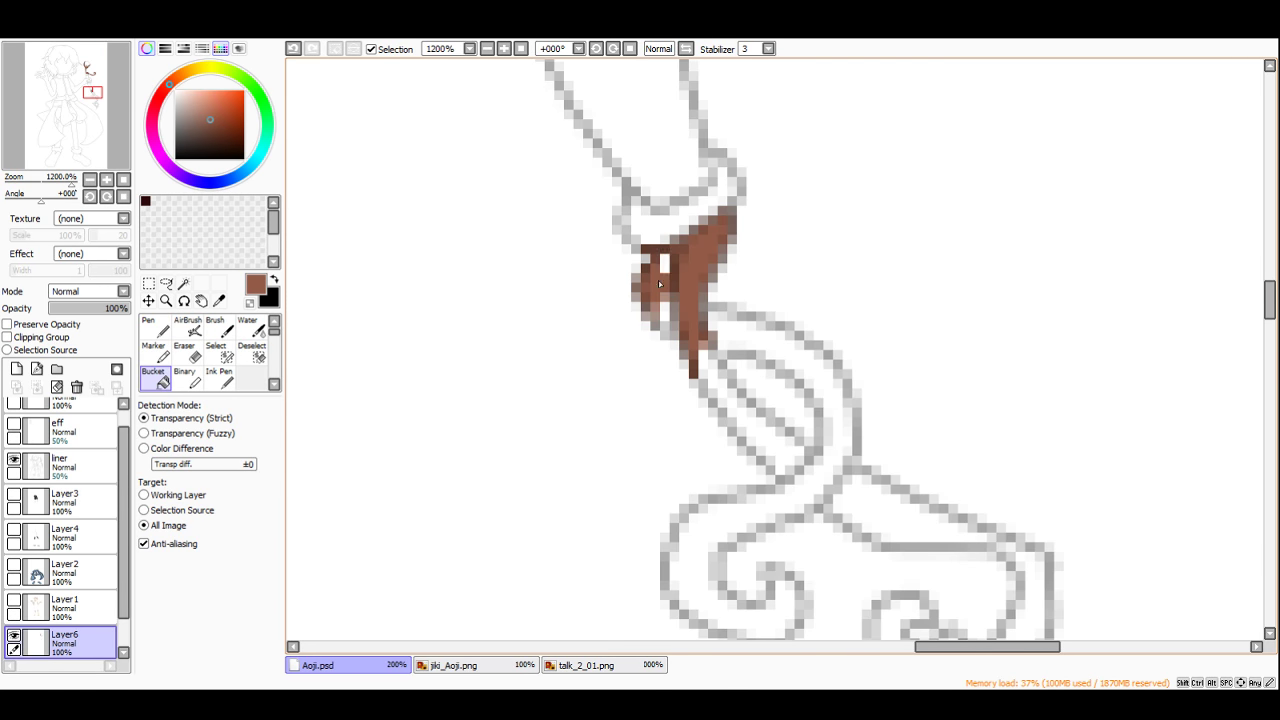
left_click(755, 342)
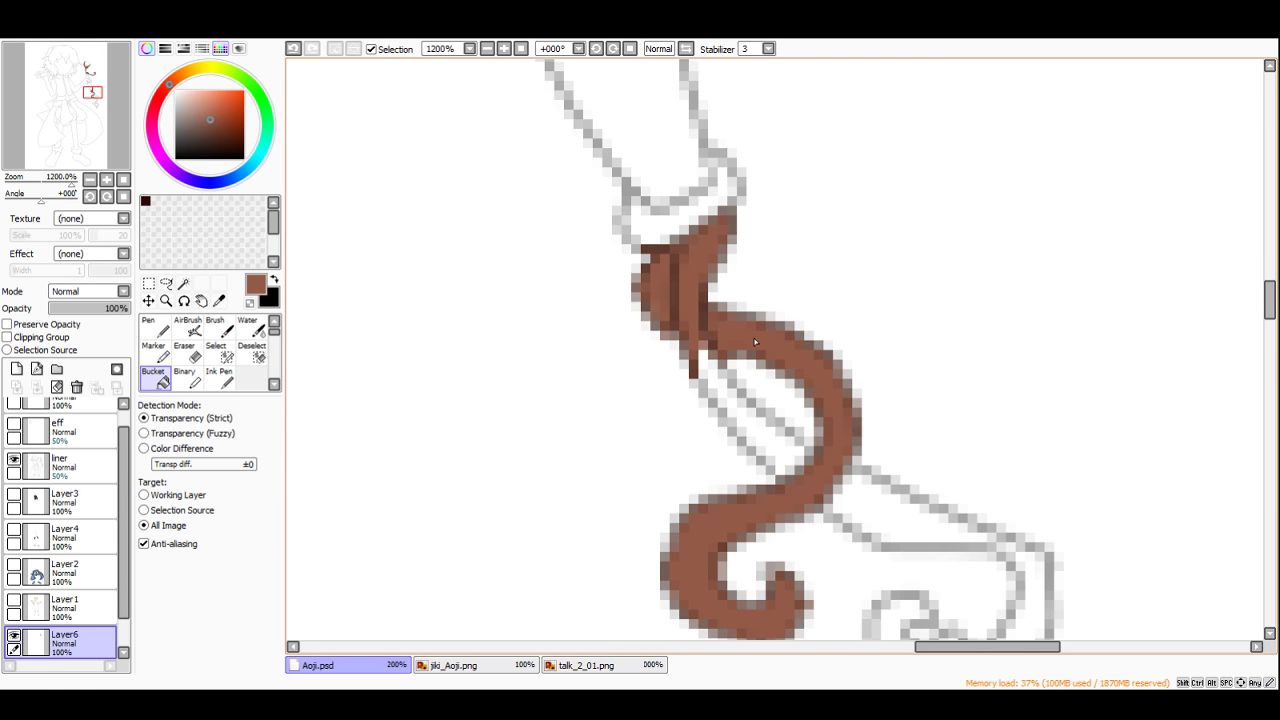
left_click(726, 400)
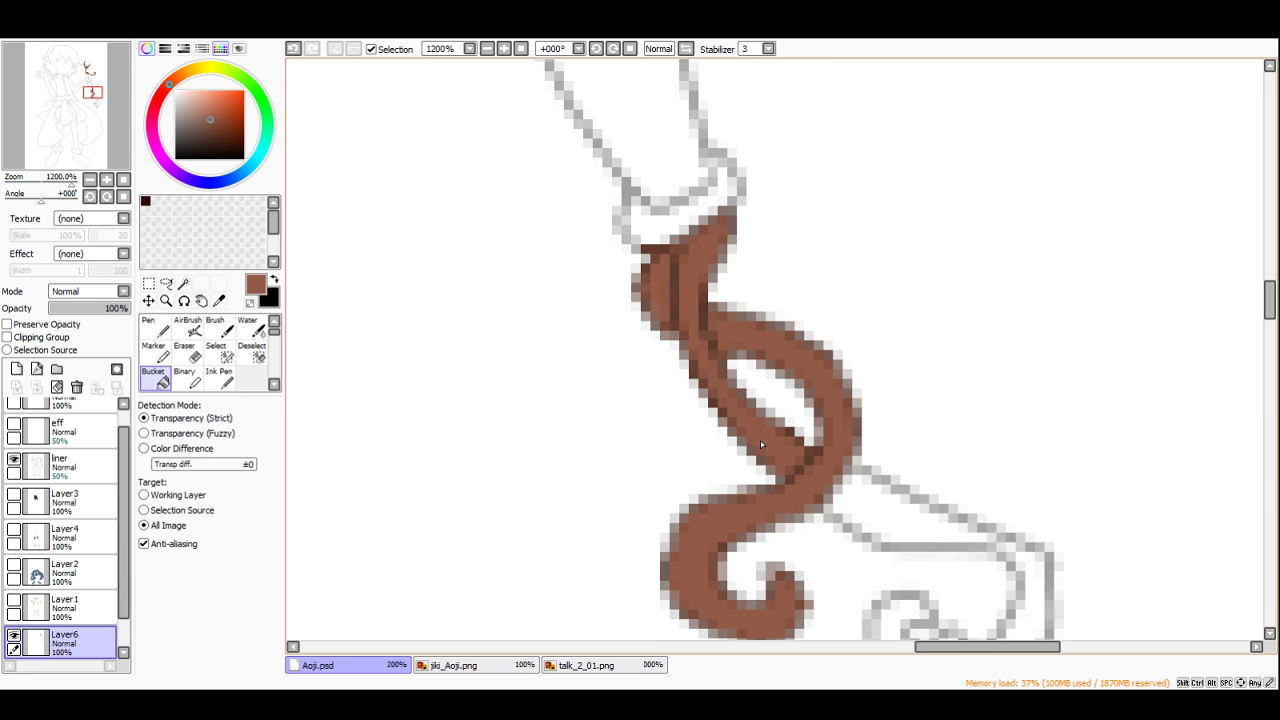
Step: Fill the right-hand branch of the staff's lower end, including its hooked end and small curl, with reddish brown
left_click(870, 495)
scroll(870, 428, "down", 3)
scroll(870, 428, "up", 2)
left_click(870, 428)
left_click(872, 403)
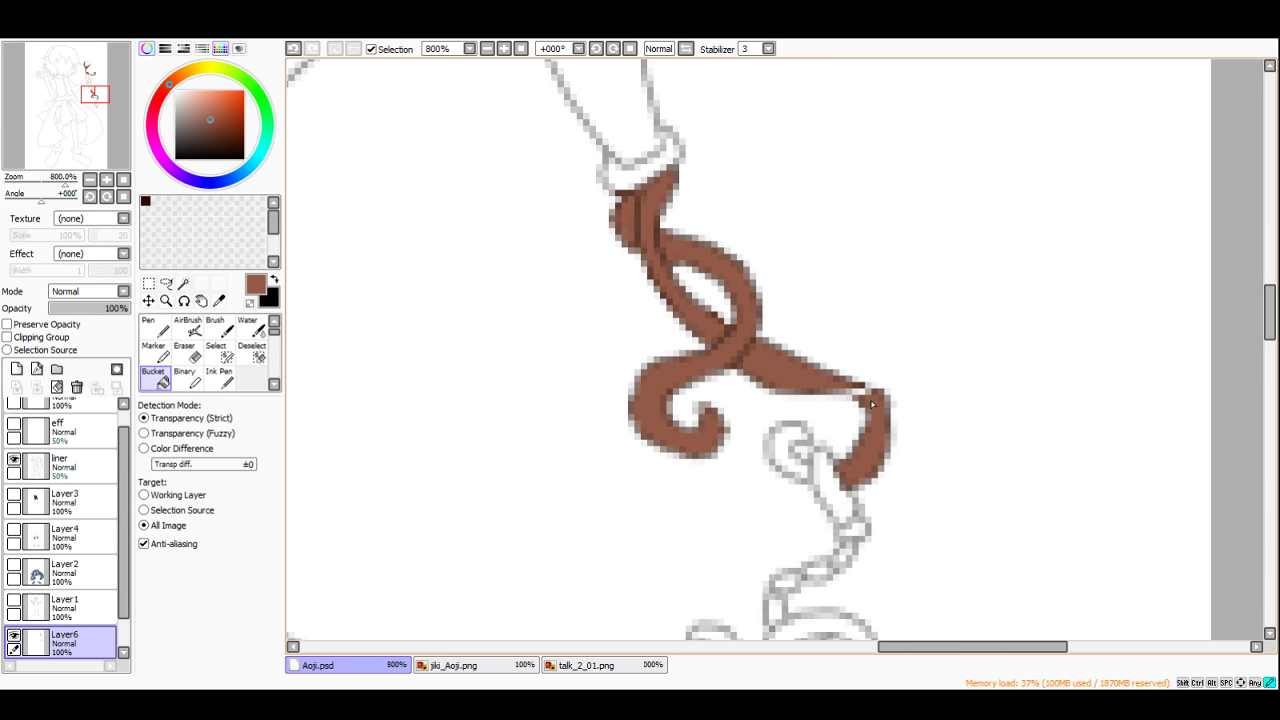
left_click(790, 457)
scroll(807, 477, "down", 3)
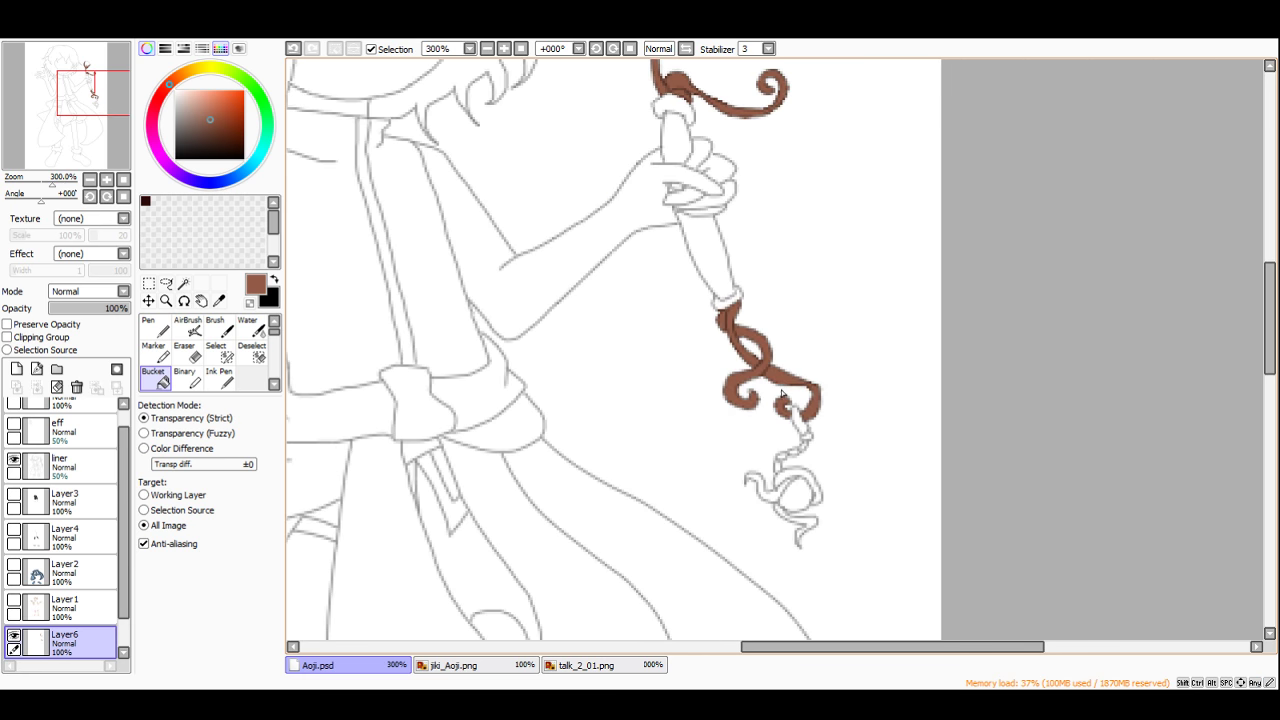
Step: Fill the vines of the ornament hanging from the staff's chain with reddish brown, leaving the chain and round centre unfilled
scroll(805, 477, "up", 4)
left_click(799, 476)
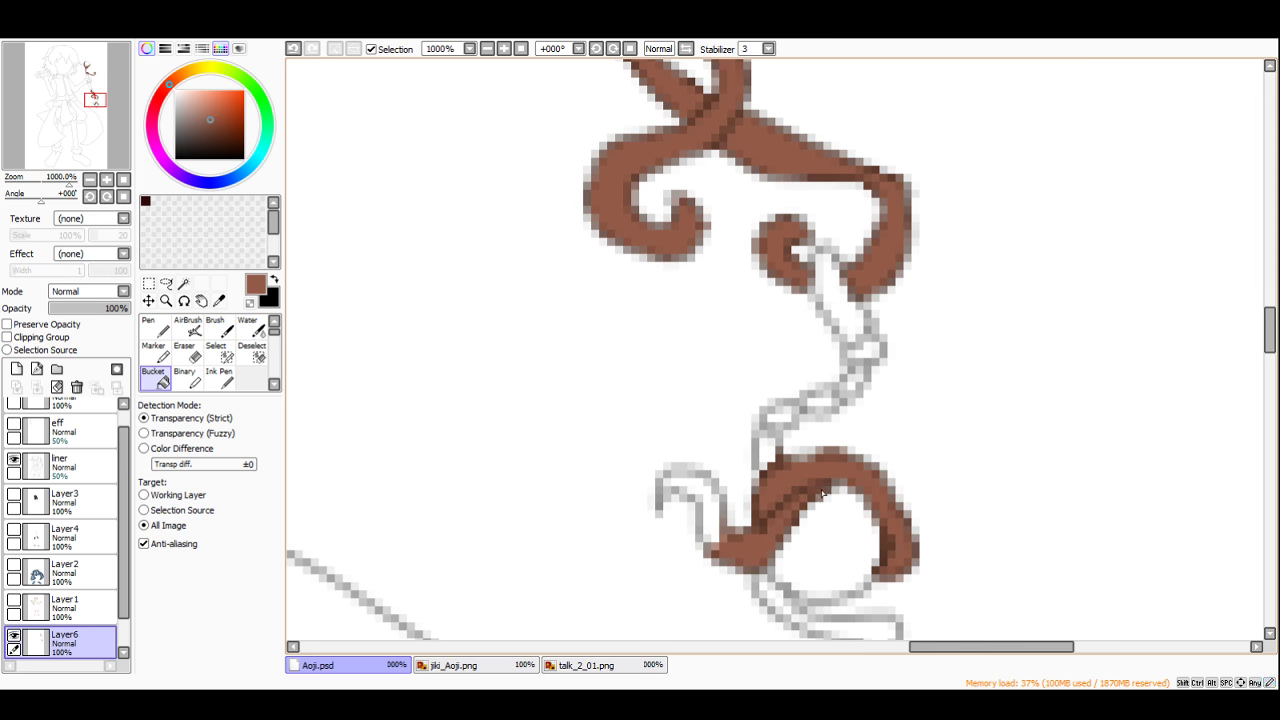
left_click(711, 507)
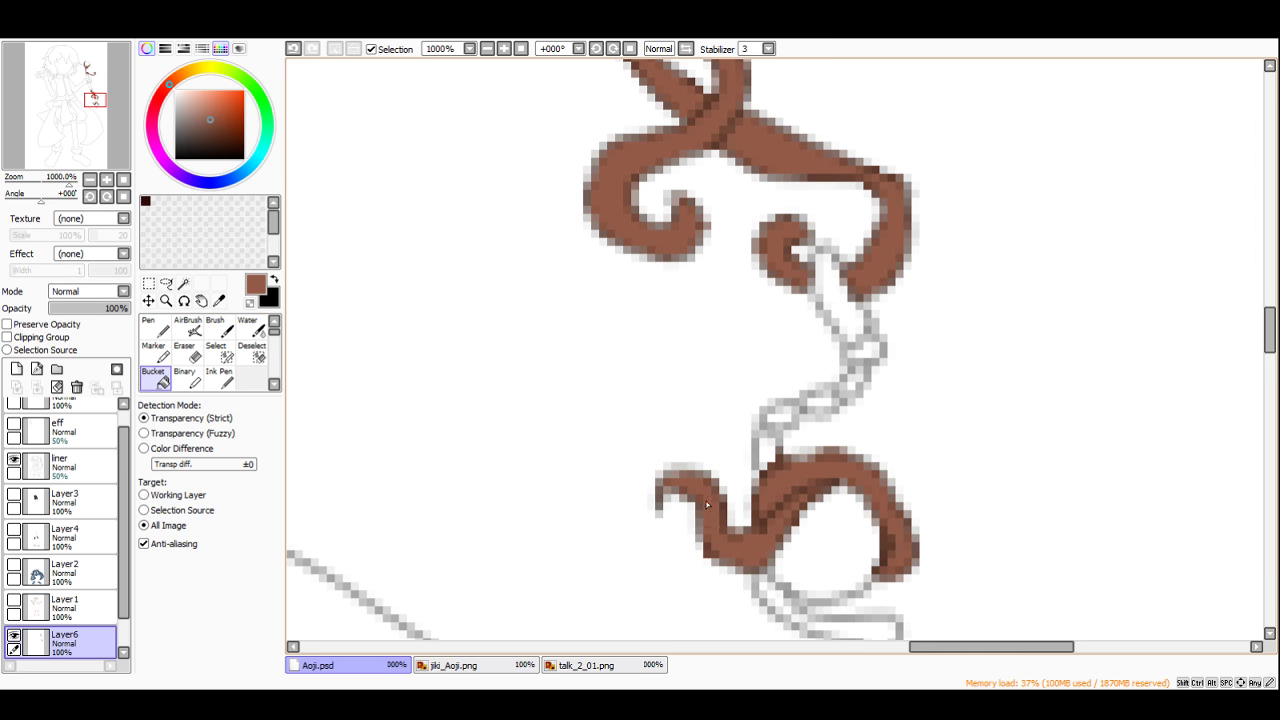
scroll(713, 507, "down", 3)
scroll(740, 472, "up", 2)
left_click(742, 472)
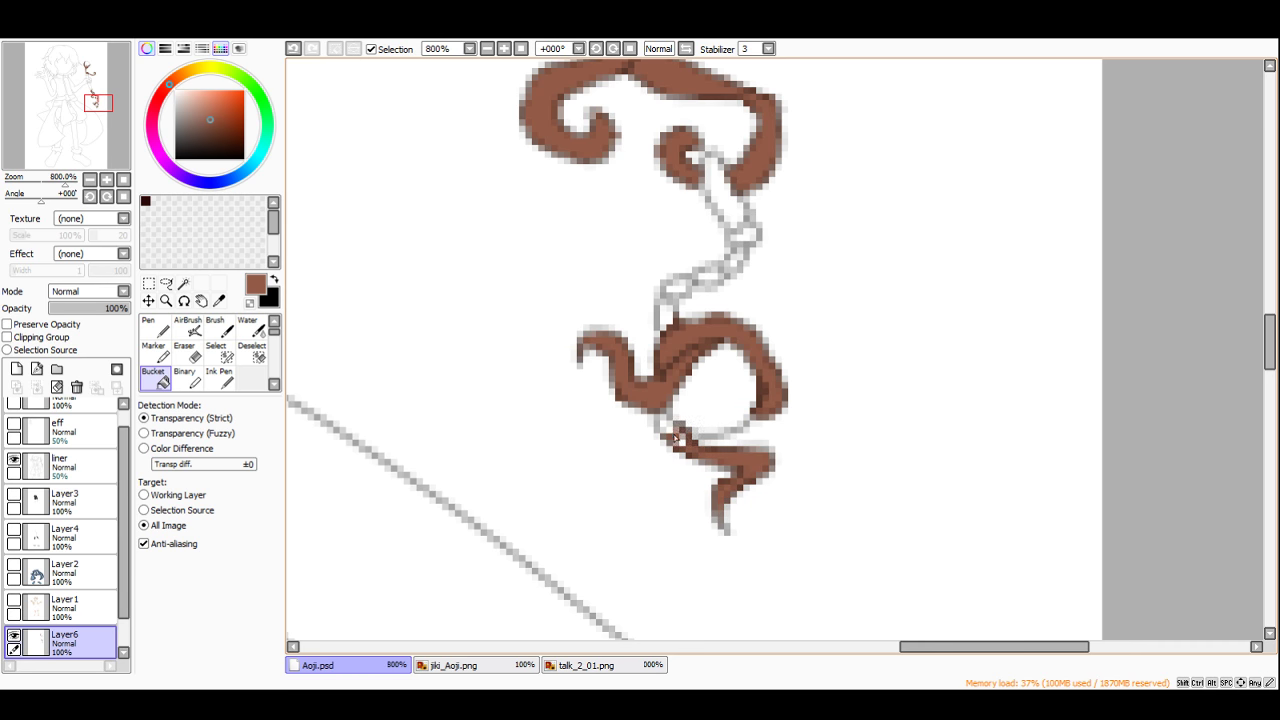
scroll(685, 444, "down", 3)
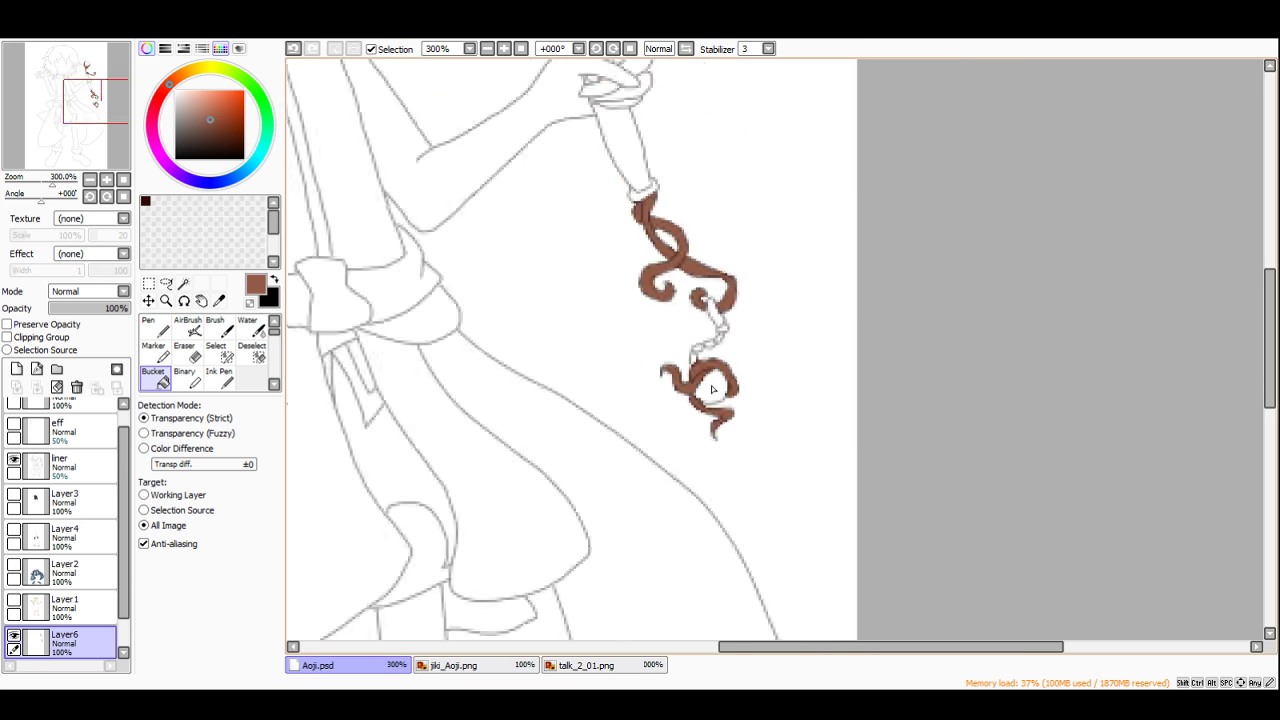
scroll(695, 400, "up", 4)
scroll(695, 387, "down", 4)
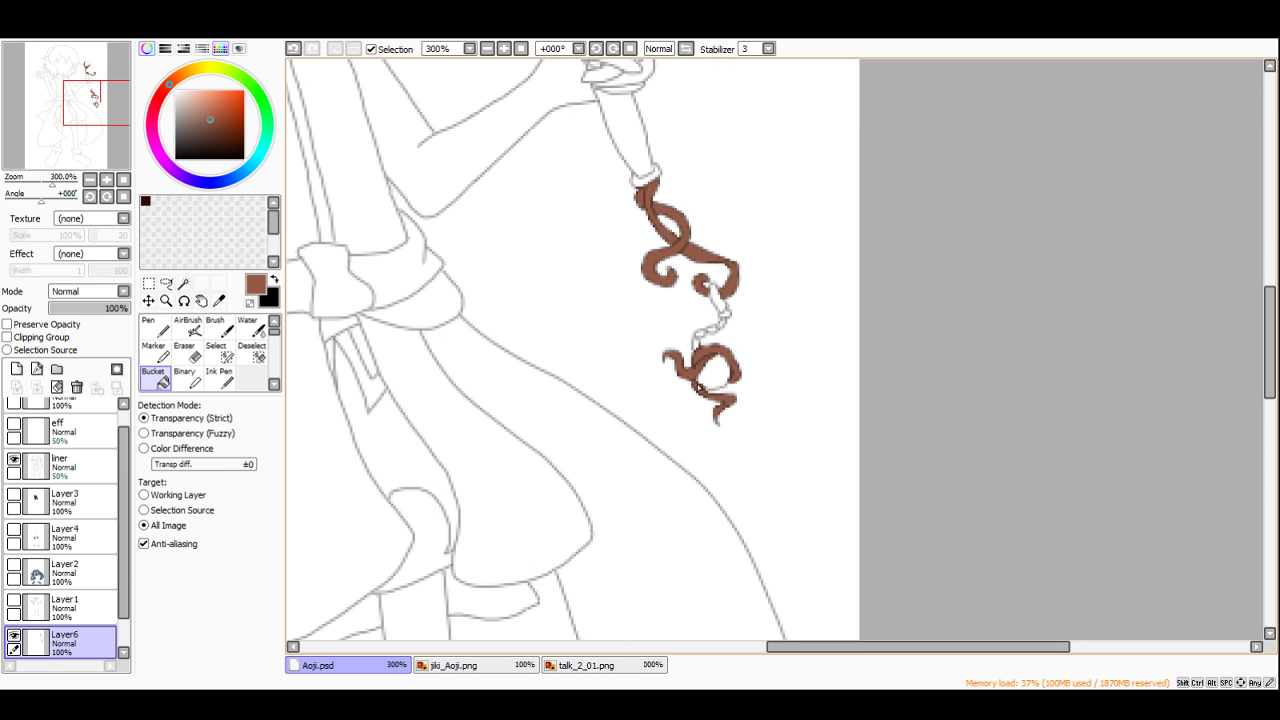
scroll(703, 372, "down", 4)
scroll(663, 190, "up", 4)
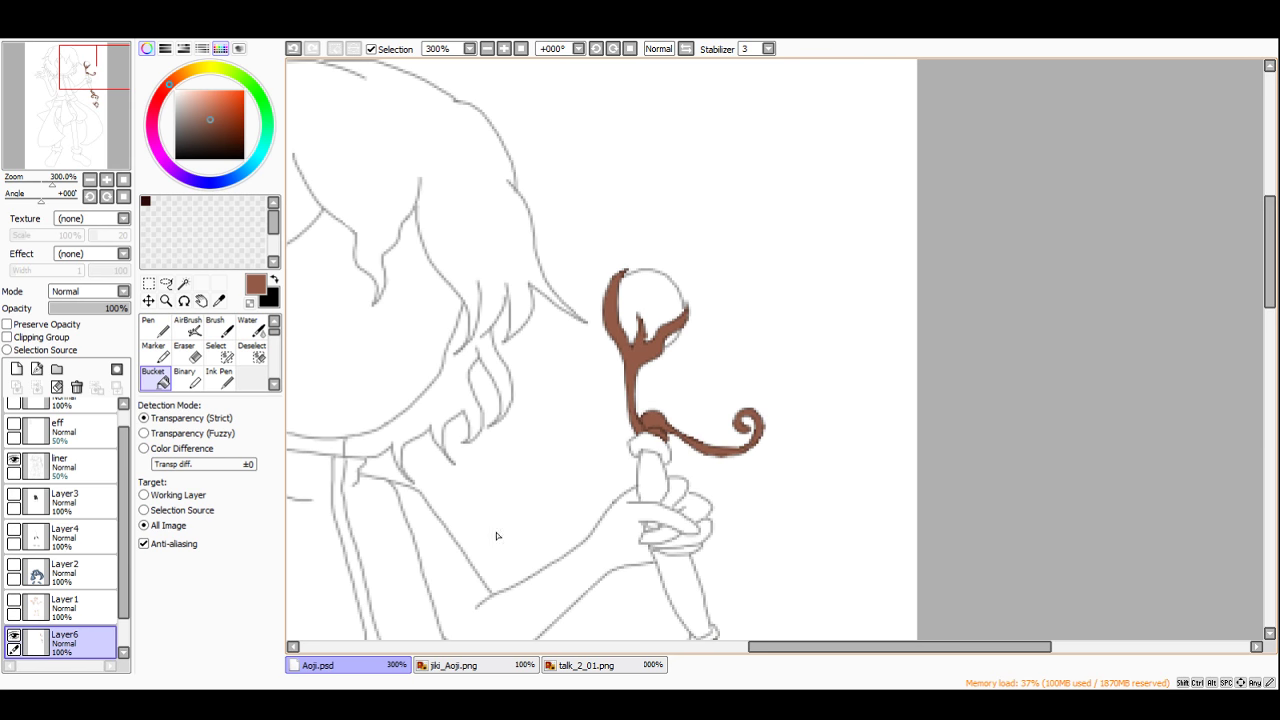
Step: Sample the staff's dark brown from talk_2_01.png and select the filled staff areas in Aoji.psd
left_click(440, 665)
left_click(585, 665)
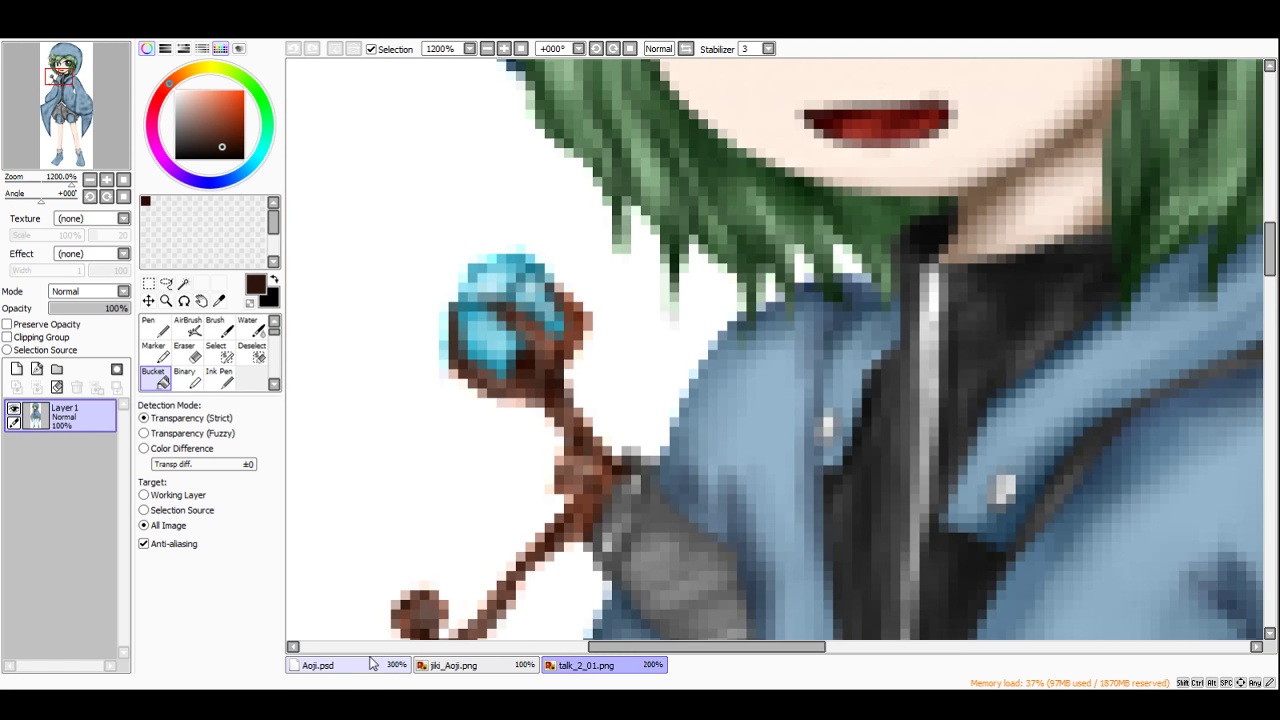
left_click(372, 663)
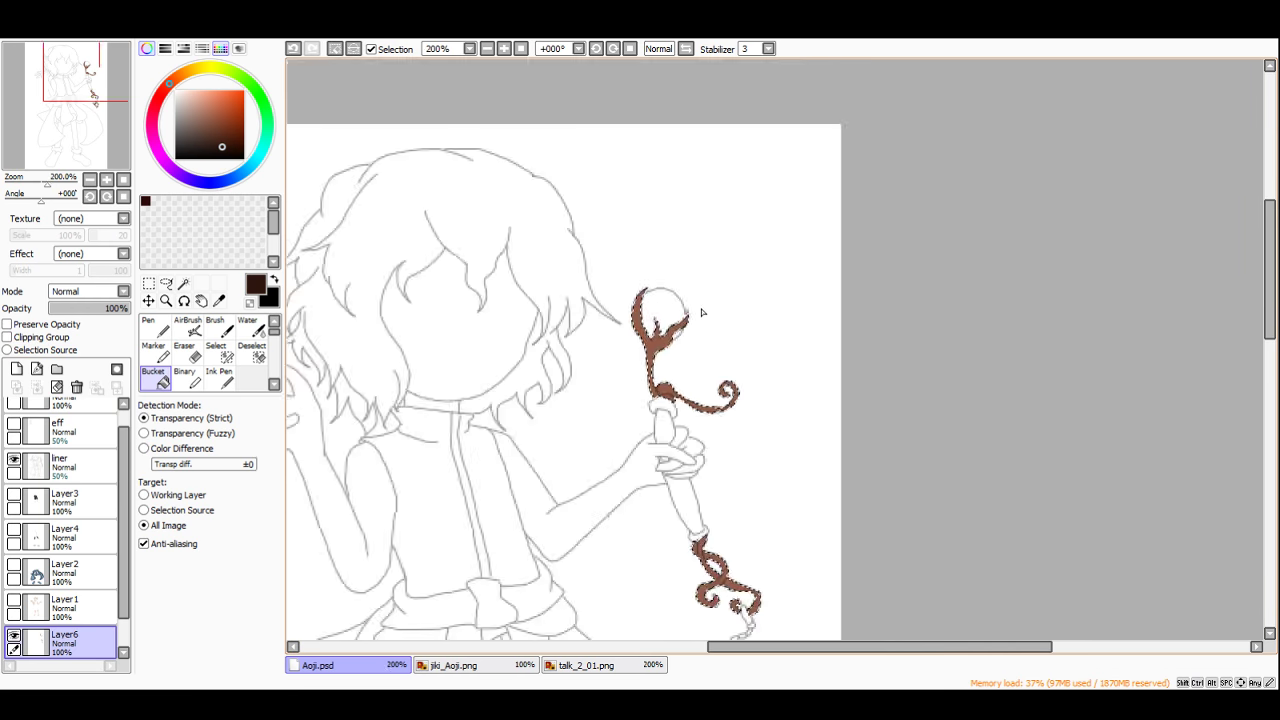
Step: Shade the left-hand prong around the orb with dark brown, using the size 16 Brush
scroll(702, 312, "up", 7)
left_click(218, 327)
scroll(467, 293, "down", 3)
scroll(401, 287, "up", 6)
mouse_move(502, 210)
left_mouse_down()
mouse_move(441, 368)
mouse_move(467, 262)
mouse_move(421, 393)
mouse_move(509, 193)
mouse_move(488, 440)
mouse_move(470, 397)
mouse_move(532, 538)
mouse_move(420, 351)
mouse_move(502, 508)
left_mouse_up()
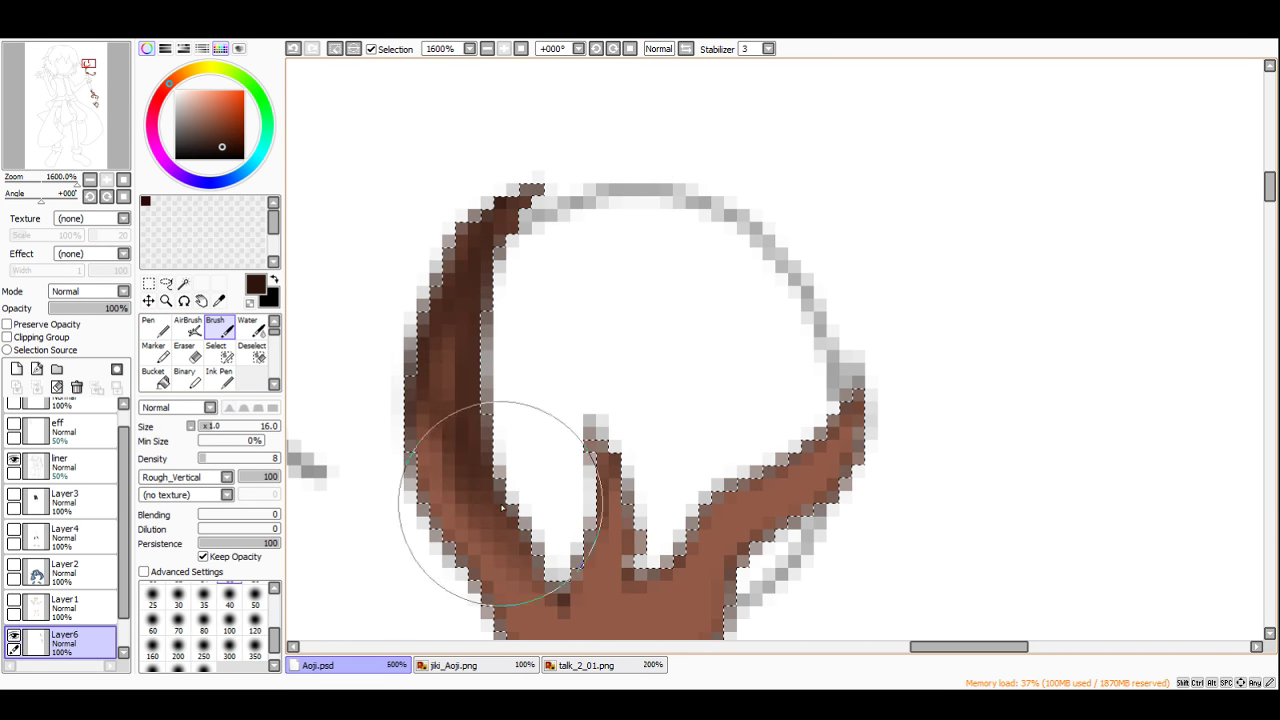
scroll(490, 540, "down", 4)
scroll(460, 385, "up", 3)
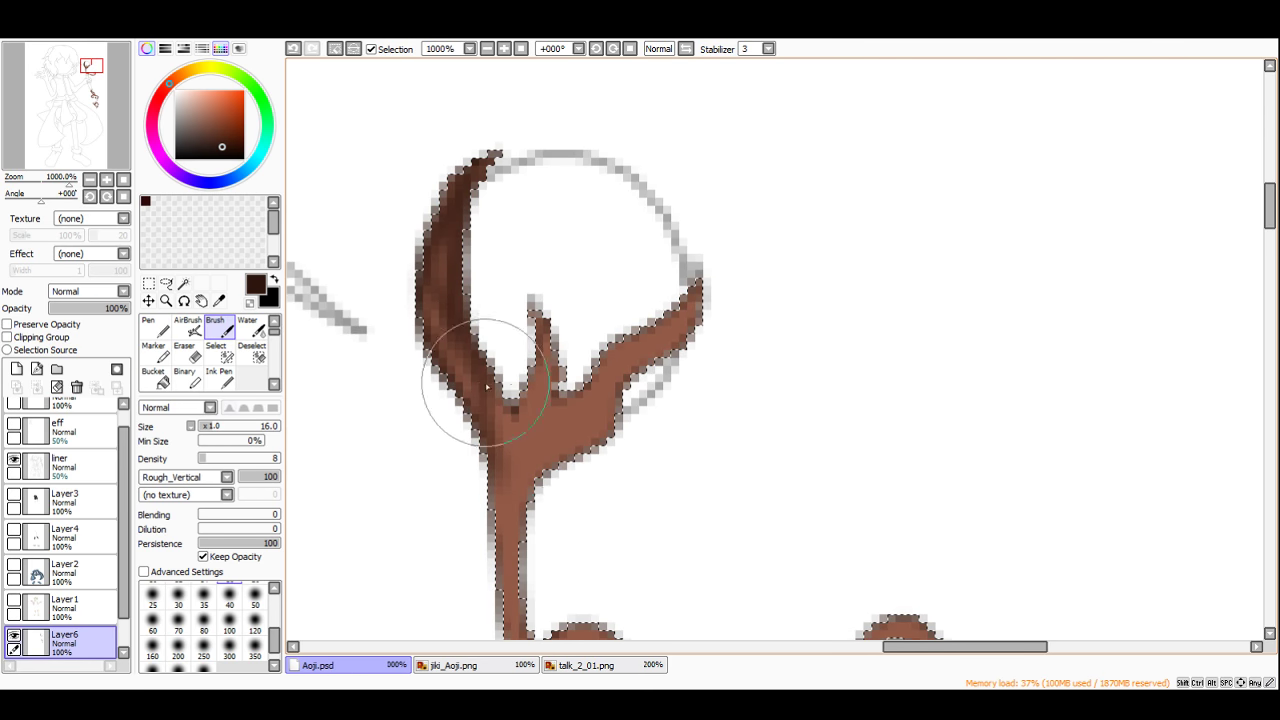
Step: Darken the staff's upper stem and the middle and right-hand prongs with dark brown brush strokes
mouse_move(487, 386)
left_mouse_down()
mouse_move(518, 438)
mouse_move(545, 321)
mouse_move(566, 403)
mouse_move(704, 284)
mouse_move(629, 378)
mouse_move(650, 370)
mouse_move(626, 427)
mouse_move(520, 493)
mouse_move(491, 415)
mouse_move(502, 525)
mouse_move(499, 447)
mouse_move(503, 486)
left_mouse_up()
scroll(520, 460, "down", 2)
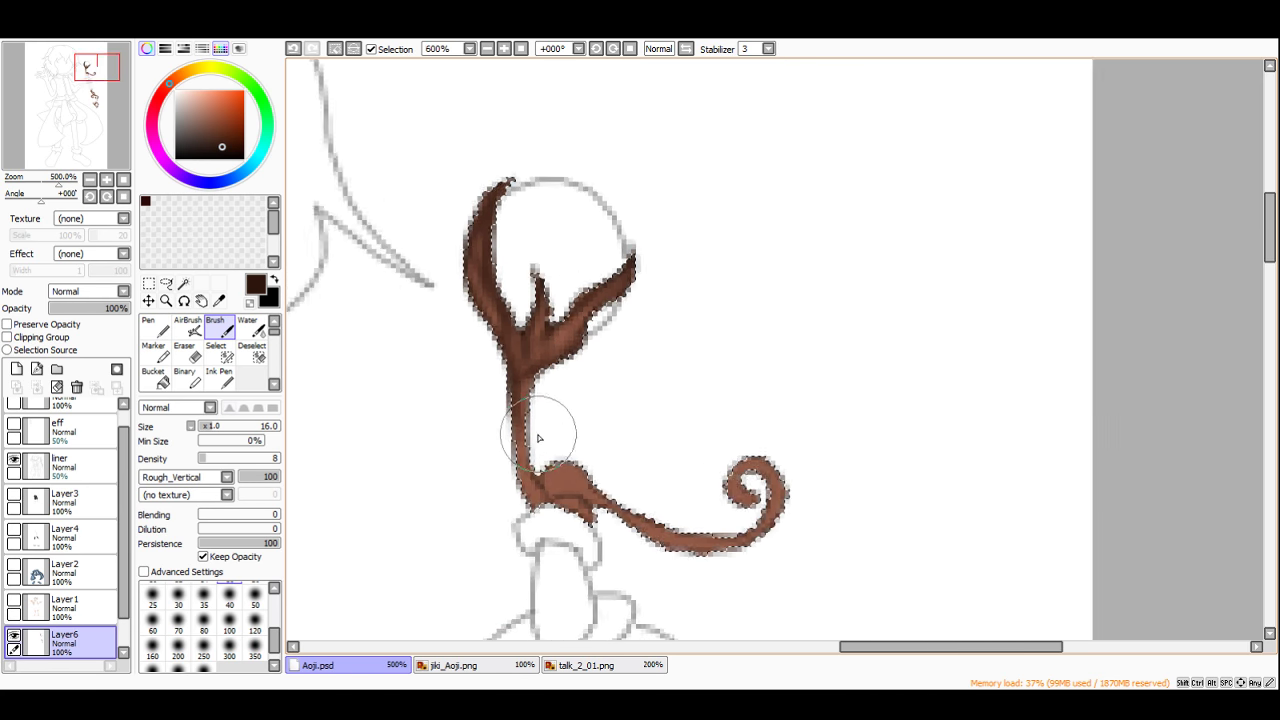
scroll(538, 437, "up", 1)
mouse_move(513, 315)
left_mouse_down()
mouse_move(474, 246)
mouse_move(484, 235)
mouse_move(490, 302)
mouse_move(462, 208)
mouse_move(458, 287)
mouse_move(476, 203)
left_mouse_up()
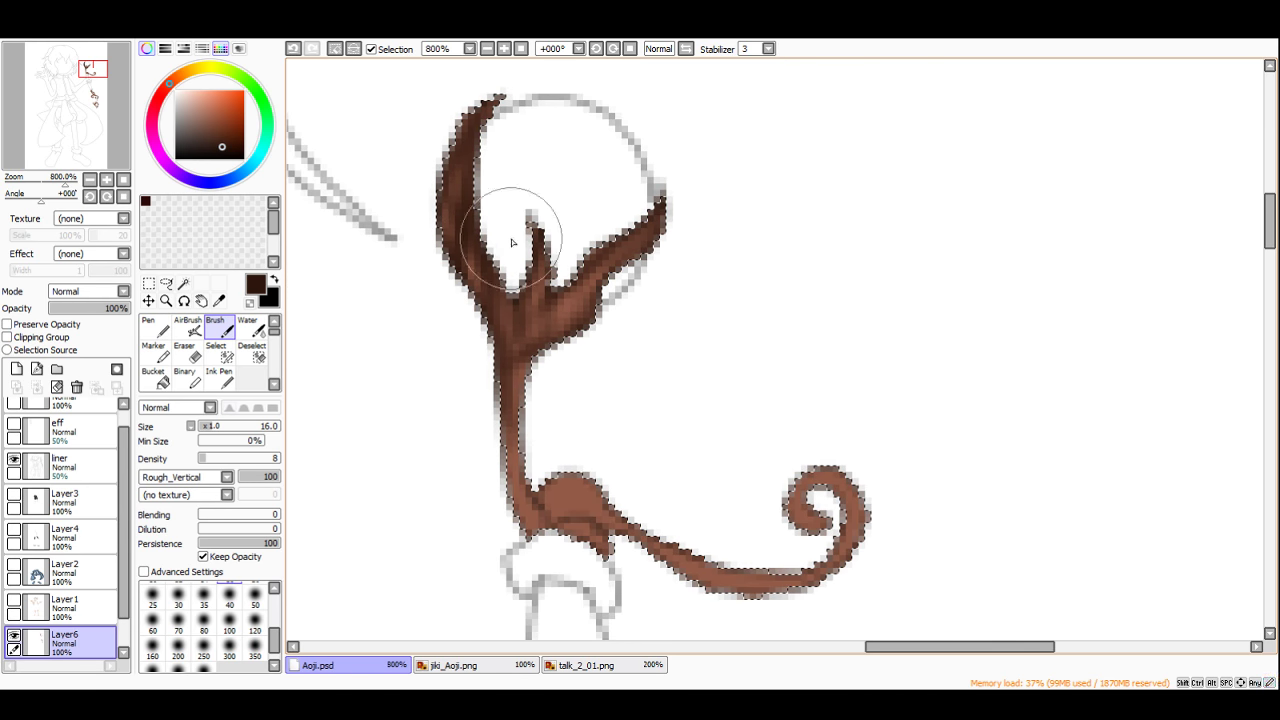
left_click_drag(540, 243, 543, 325)
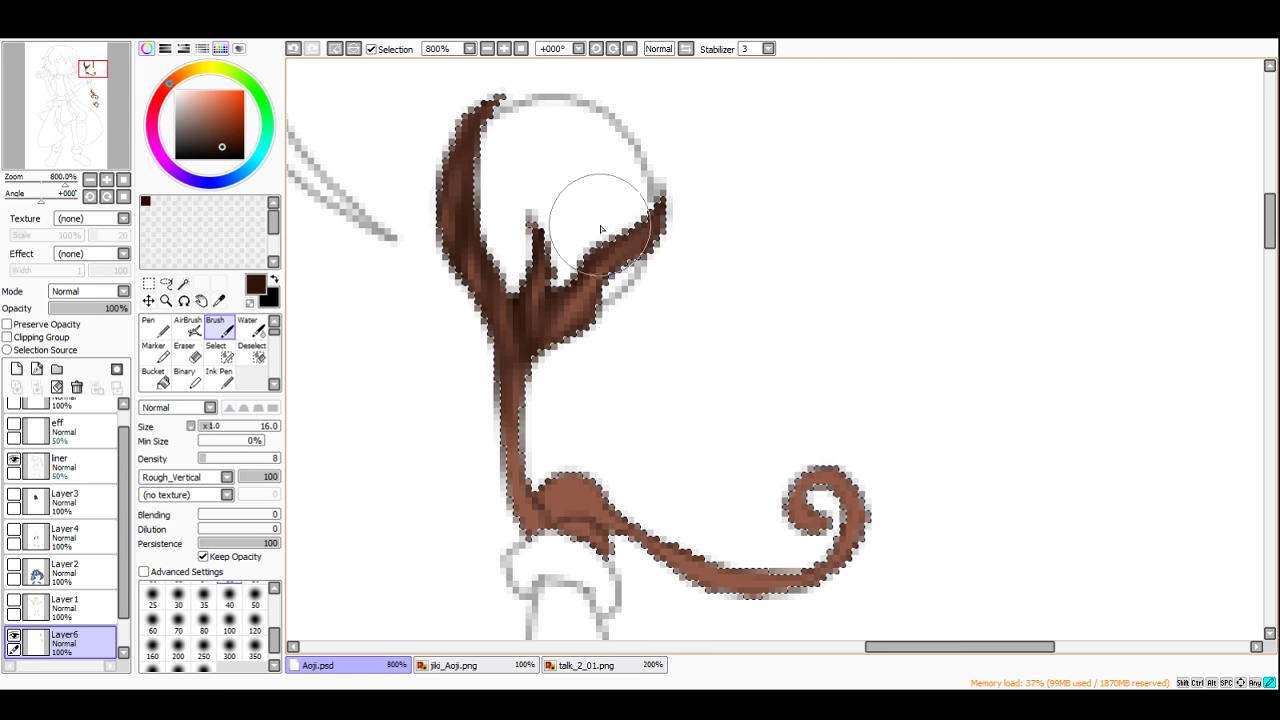
left_click_drag(601, 230, 543, 365)
Step: Shade the lower stem, knob and spiral tendril of the staff's upper part with dark brown
mouse_move(521, 430)
left_mouse_down()
mouse_move(540, 489)
mouse_move(588, 533)
mouse_move(514, 431)
mouse_move(516, 393)
mouse_move(521, 505)
mouse_move(540, 530)
mouse_move(538, 519)
mouse_move(602, 545)
mouse_move(545, 505)
mouse_move(595, 487)
mouse_move(549, 474)
mouse_move(589, 482)
mouse_move(665, 561)
mouse_move(777, 589)
mouse_move(822, 573)
mouse_move(860, 527)
mouse_move(854, 499)
mouse_move(808, 471)
mouse_move(844, 471)
mouse_move(790, 537)
mouse_move(780, 489)
mouse_move(814, 525)
mouse_move(786, 509)
mouse_move(796, 481)
mouse_move(822, 530)
left_mouse_up()
left_click_drag(809, 510, 823, 484)
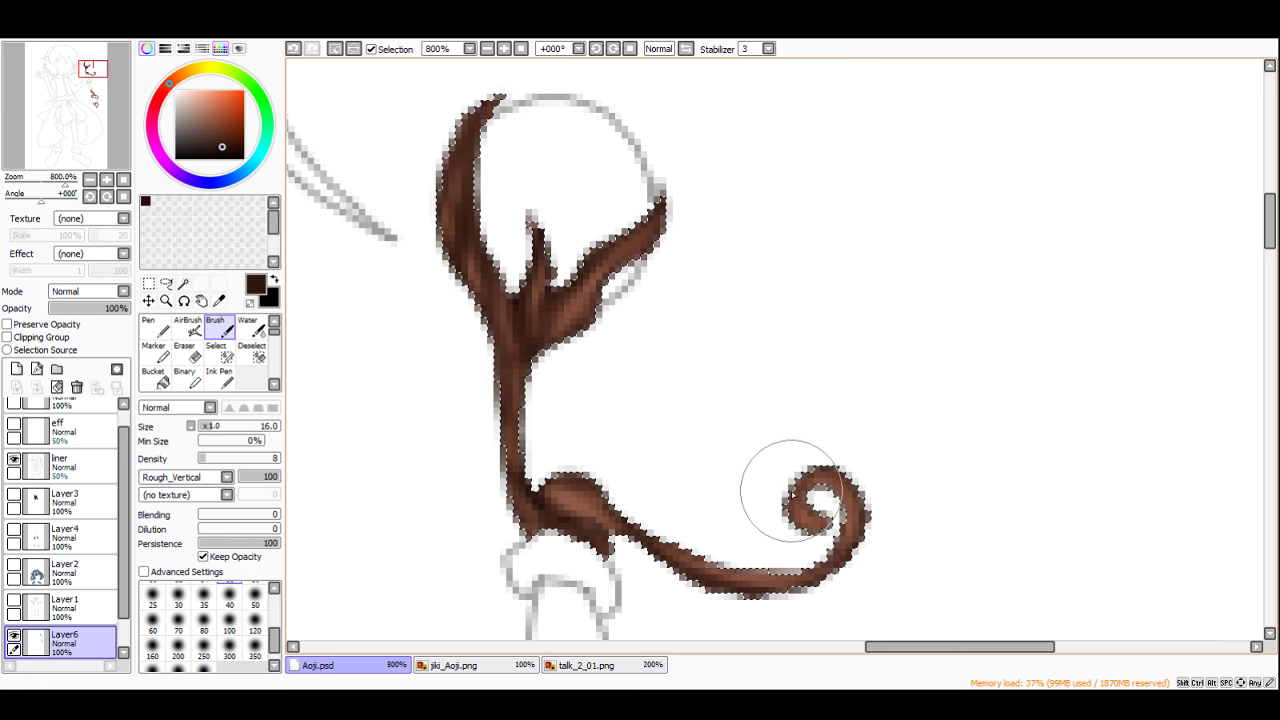
scroll(777, 408, "down", 5)
scroll(776, 430, "up", 5)
mouse_move(831, 373)
left_mouse_down()
mouse_move(873, 419)
mouse_move(868, 443)
mouse_move(865, 432)
mouse_move(828, 469)
left_mouse_up()
scroll(690, 466, "down", 3)
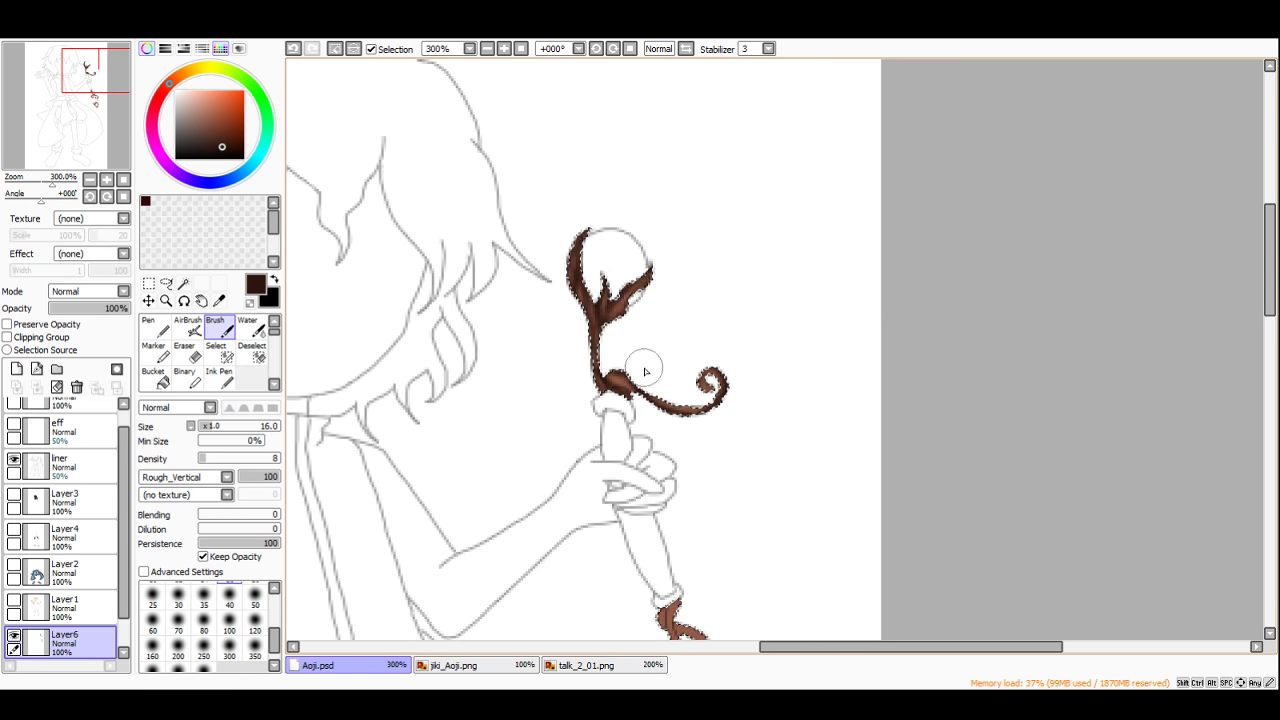
scroll(613, 285, "down", 3)
scroll(633, 276, "up", 5)
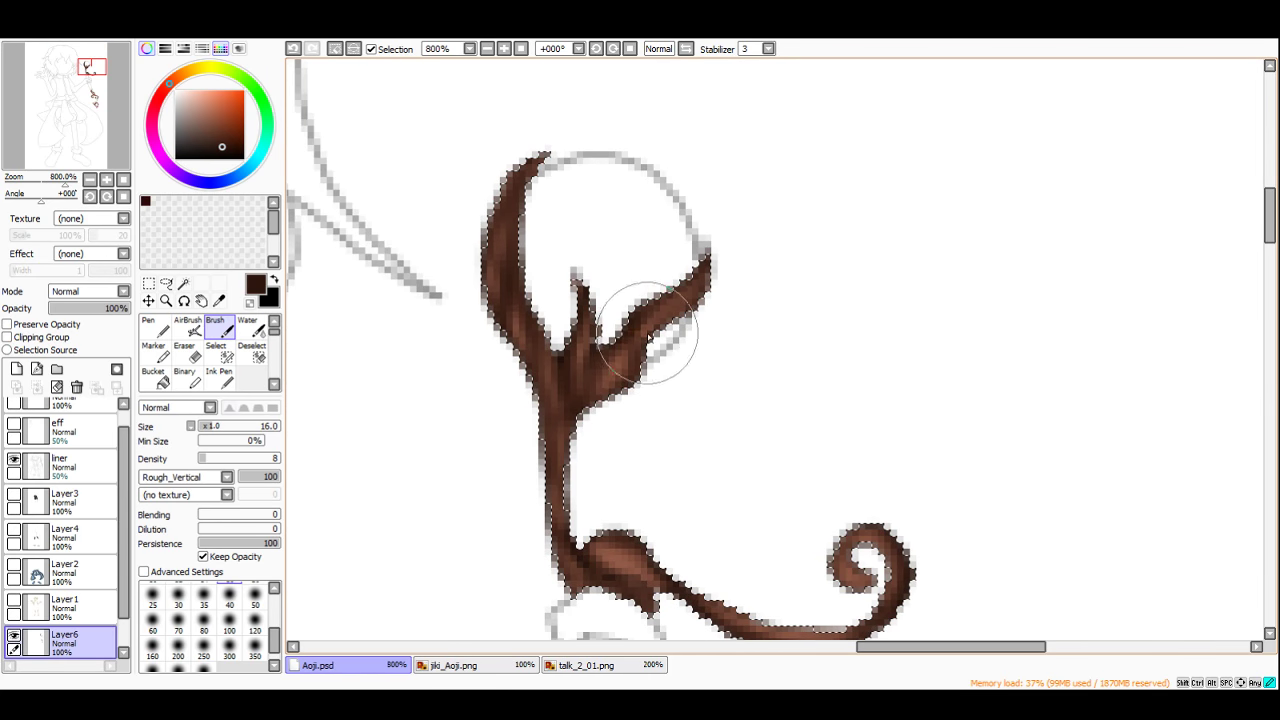
Step: Shade the strand crossing and left-hand curl of the staff's lower part with dark brown brush strokes
scroll(690, 262, "down", 7)
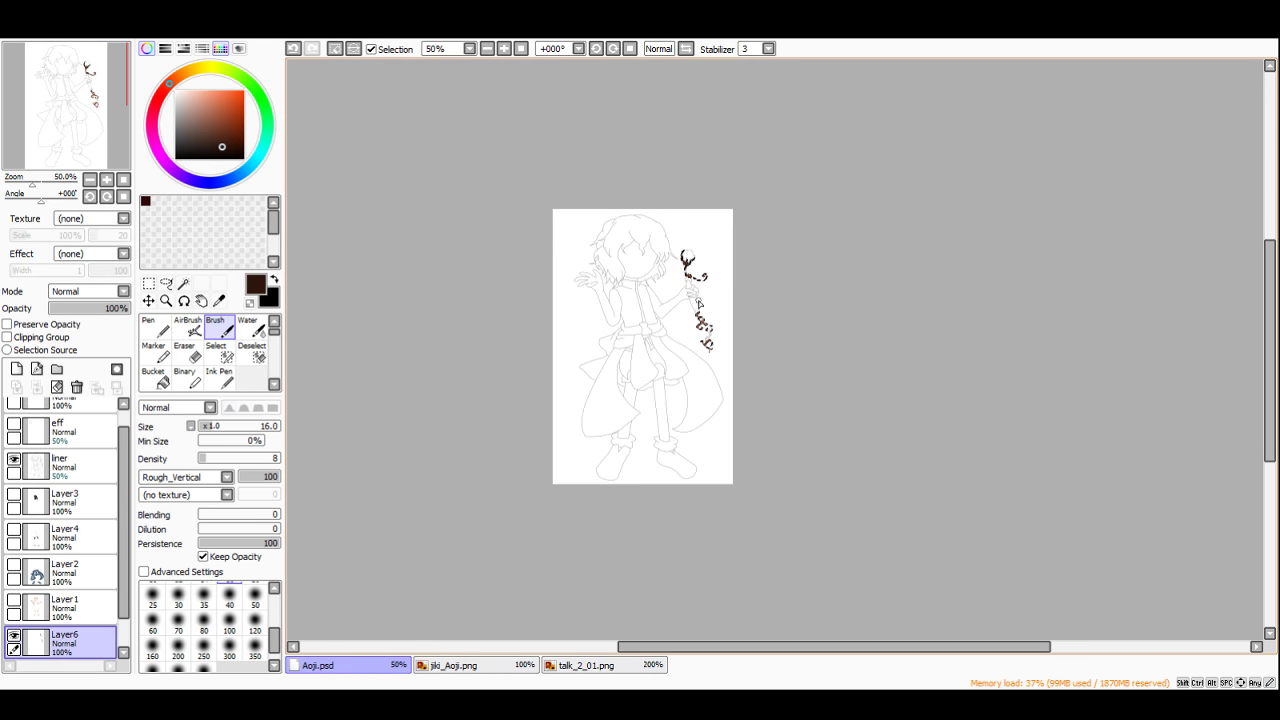
scroll(708, 287, "up", 5)
scroll(708, 287, "down", 5)
scroll(680, 350, "up", 5)
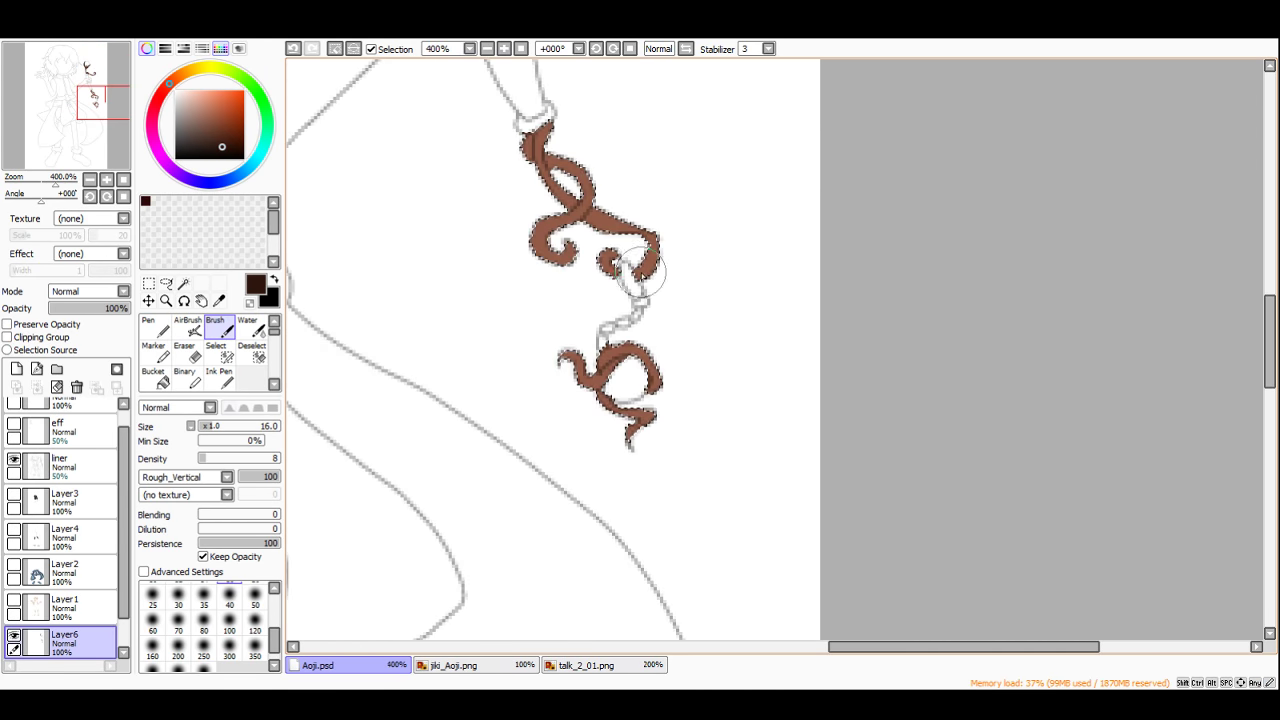
scroll(590, 220, "down", 1)
scroll(549, 133, "up", 6)
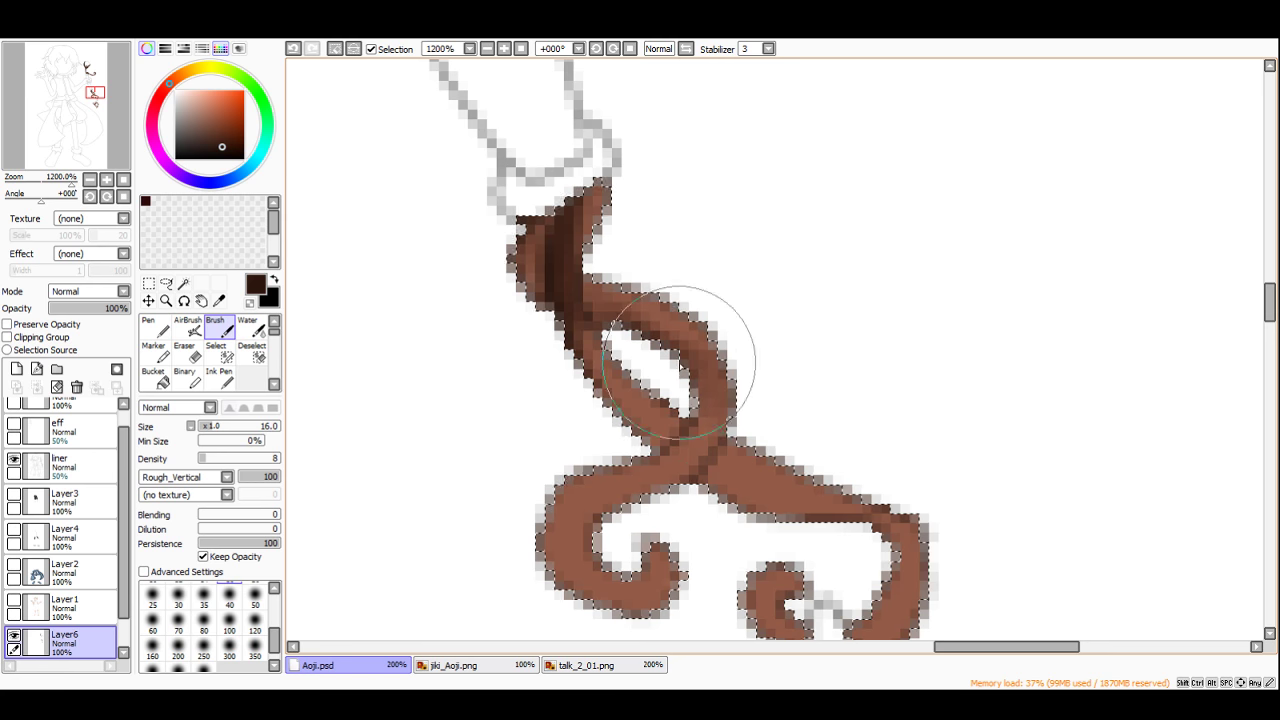
left_click_drag(686, 434, 674, 450)
mouse_move(640, 467)
left_mouse_down()
mouse_move(569, 506)
mouse_move(591, 478)
mouse_move(556, 557)
left_mouse_up()
mouse_move(567, 485)
left_mouse_down()
mouse_move(605, 593)
mouse_move(562, 579)
mouse_move(672, 560)
mouse_move(661, 589)
mouse_move(560, 599)
mouse_move(590, 479)
mouse_move(566, 526)
left_mouse_up()
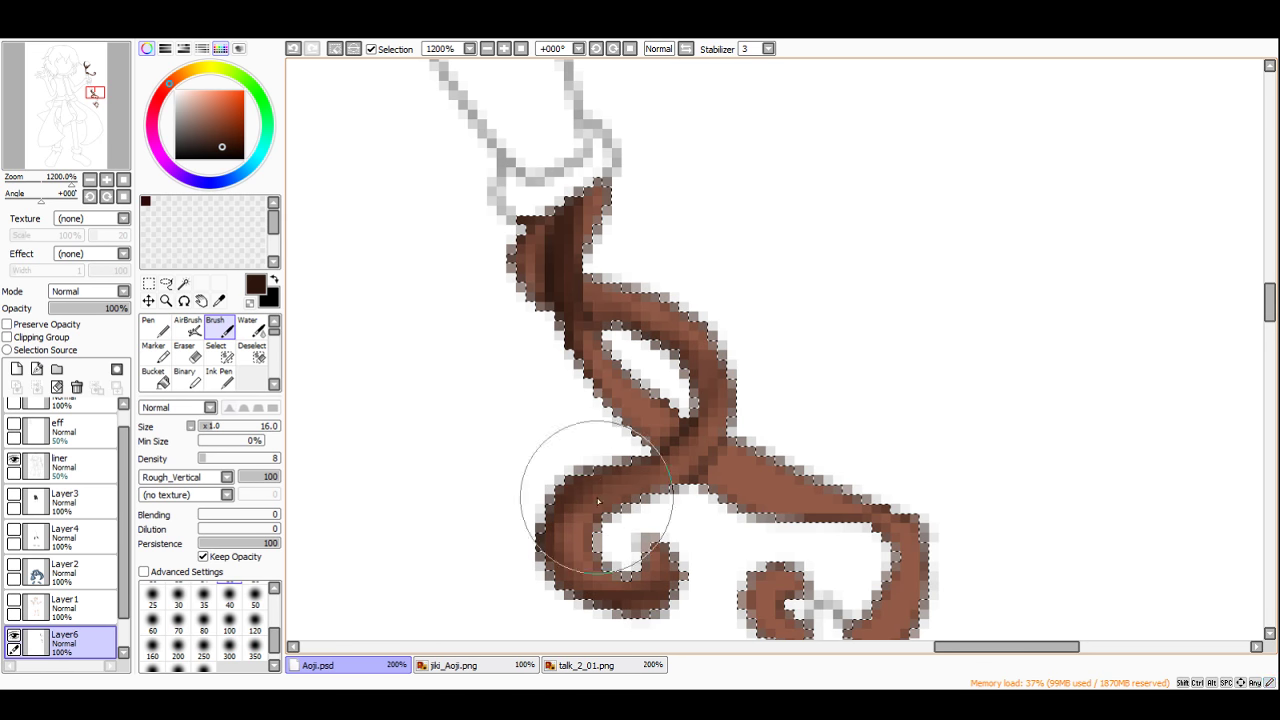
Step: Darken the twisted strands and the right-hand branch with its hooked end on the staff's lower part
left_click_drag(650, 456, 567, 352)
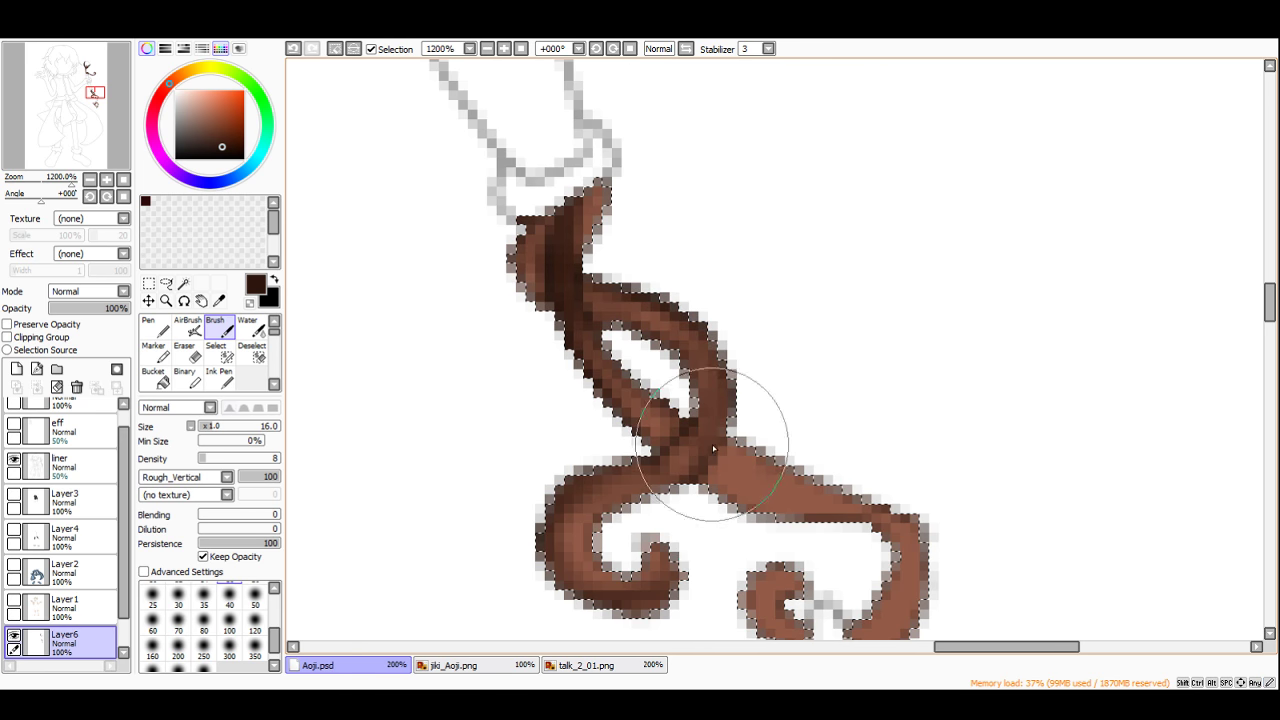
mouse_move(713, 449)
left_mouse_down()
mouse_move(611, 522)
mouse_move(609, 501)
mouse_move(630, 556)
left_mouse_up()
left_click_drag(652, 438, 618, 402)
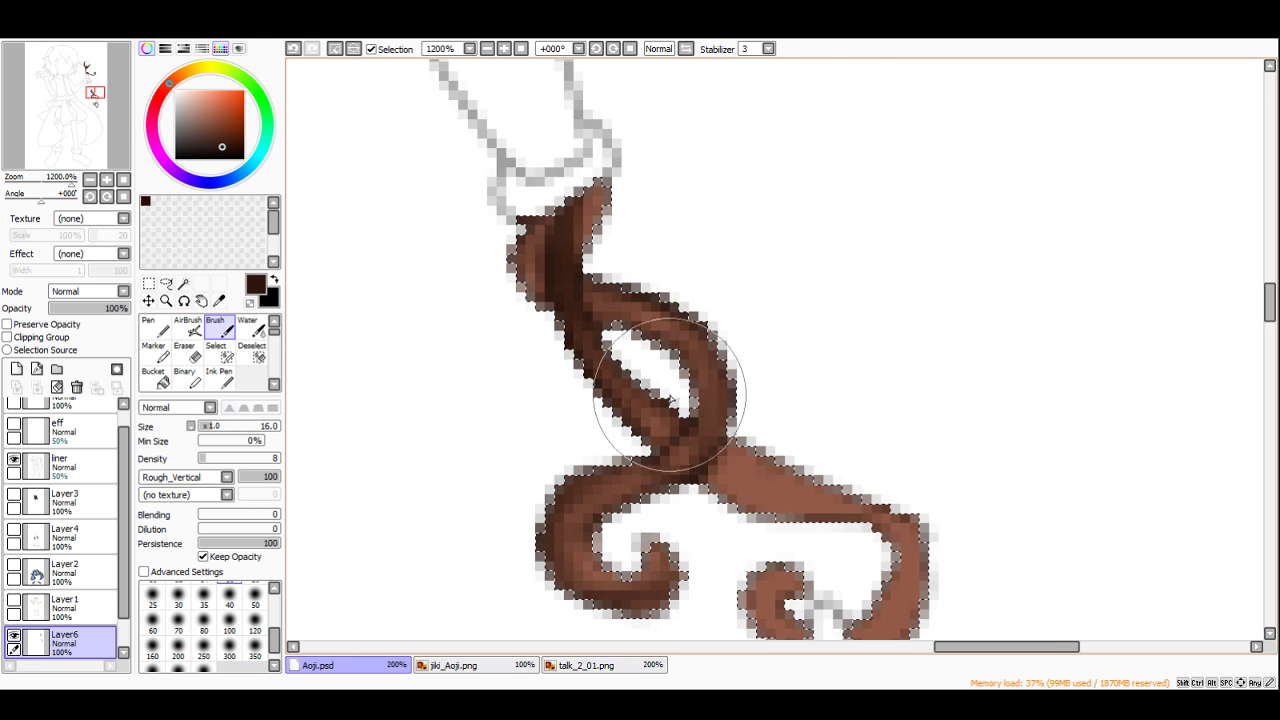
mouse_move(738, 447)
left_mouse_down()
mouse_move(791, 457)
mouse_move(888, 517)
mouse_move(914, 508)
left_mouse_up()
left_click_drag(924, 636, 906, 503)
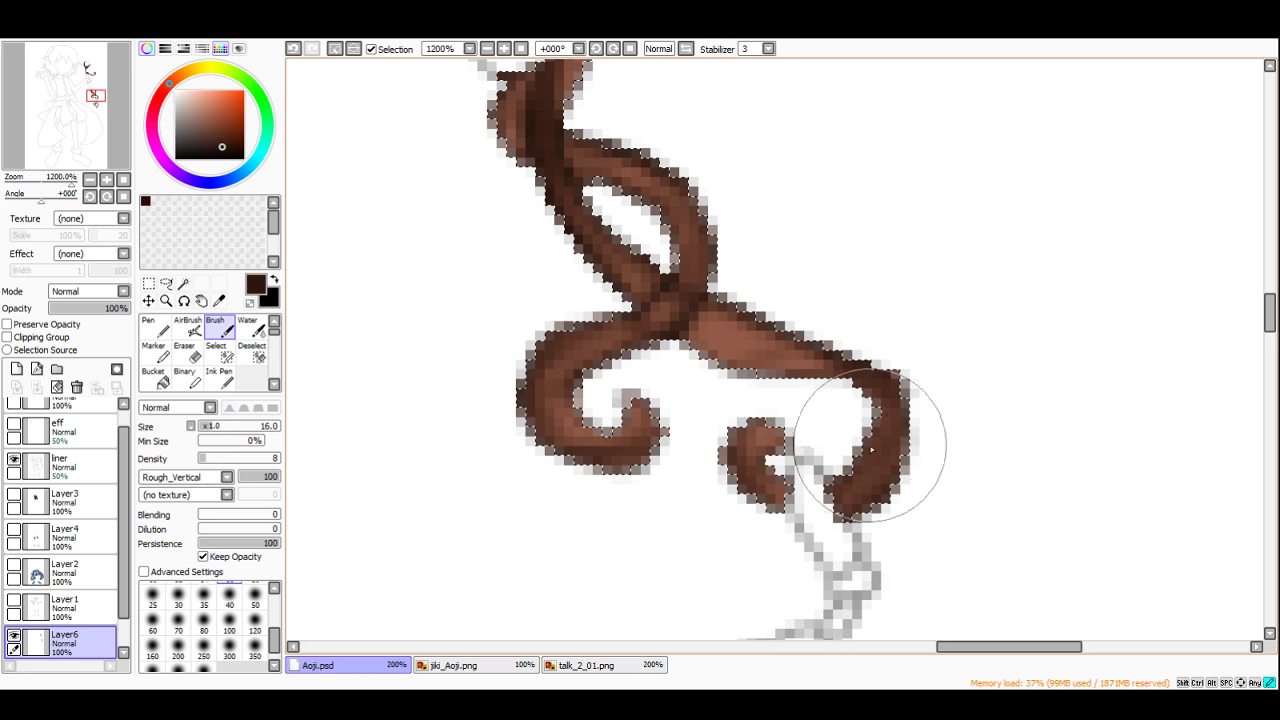
Step: Shade the ring-shaped wooden pendant below the chain with dark brown along its edges and tendrils
scroll(808, 415, "down", 4)
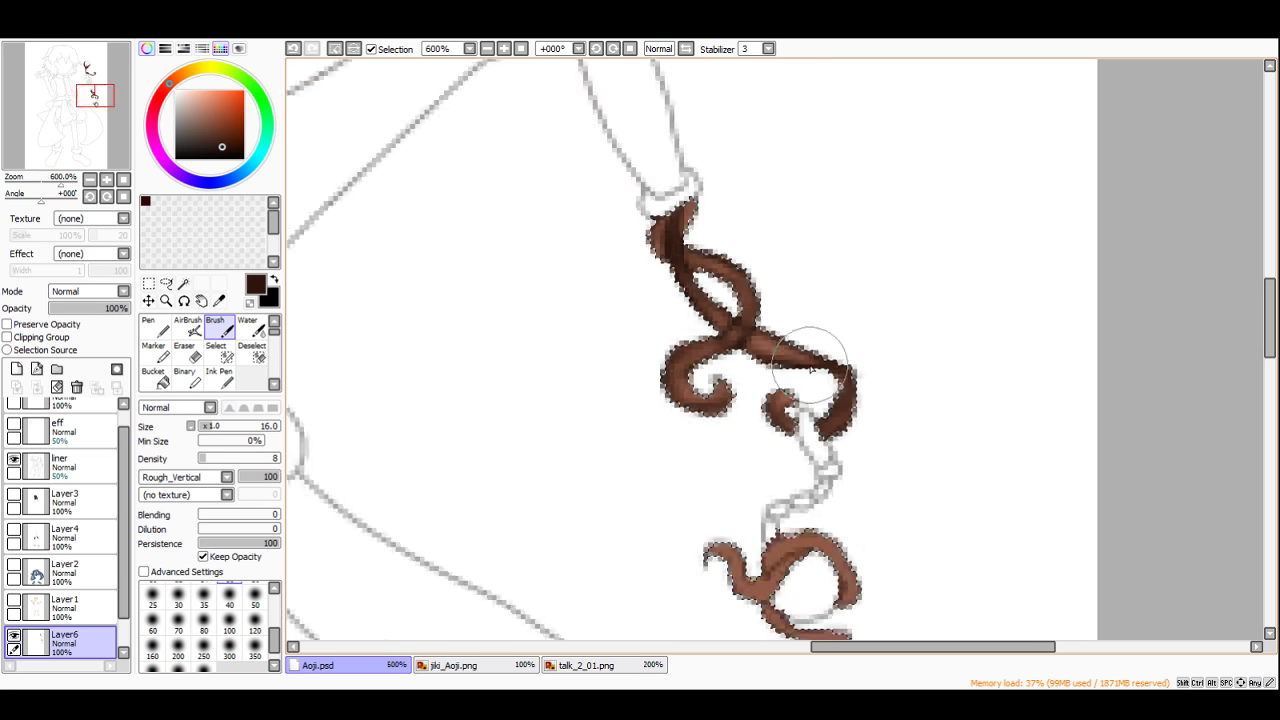
scroll(802, 318, "down", 2)
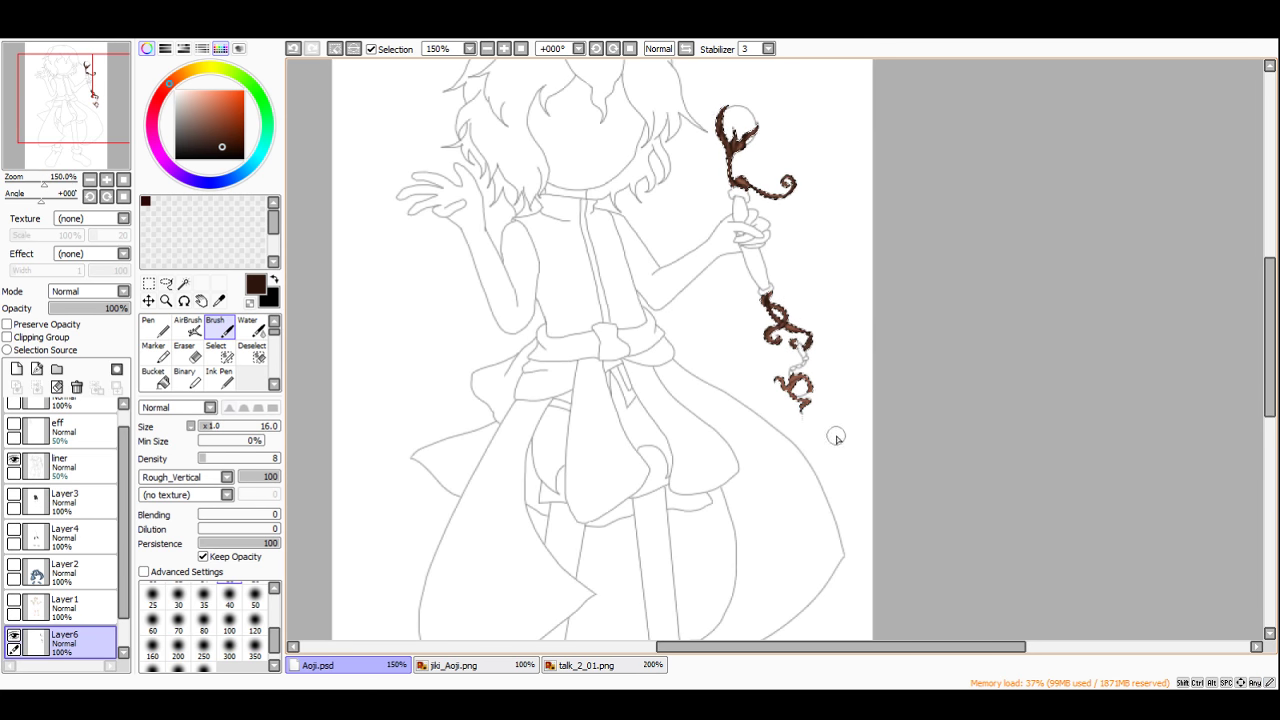
scroll(797, 325, "up", 7)
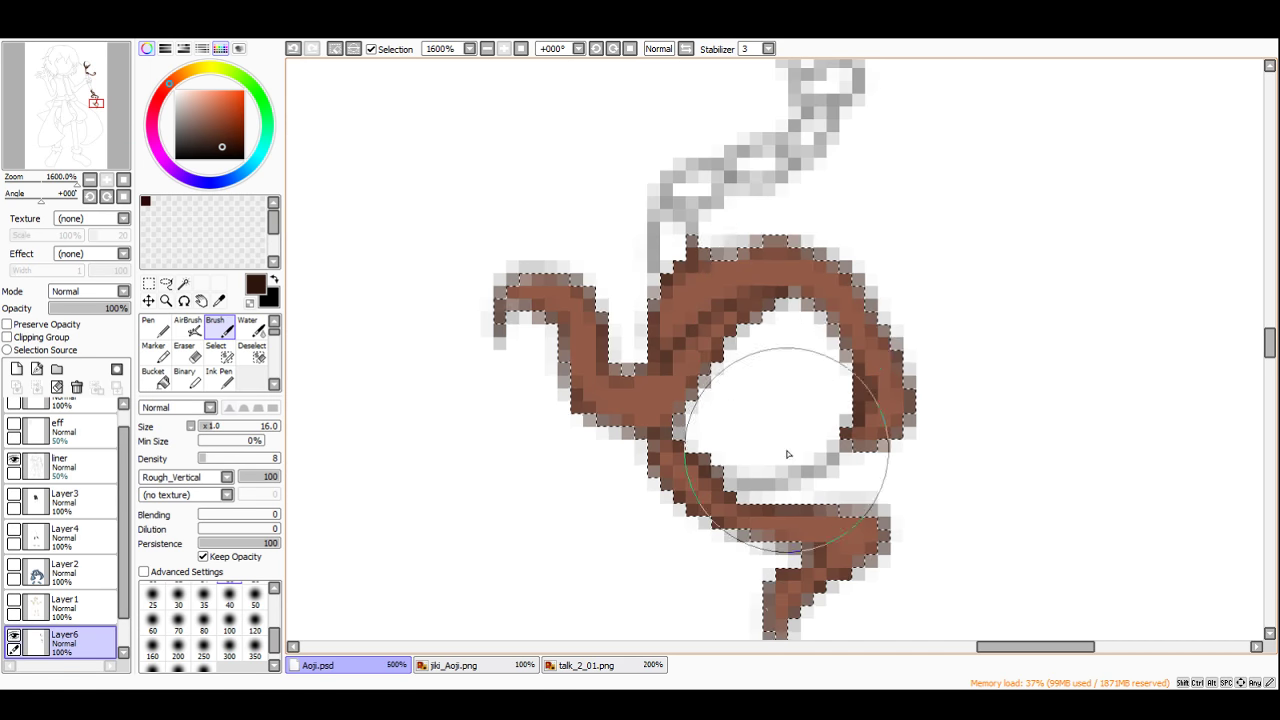
mouse_move(668, 303)
left_mouse_down()
mouse_move(868, 348)
mouse_move(810, 263)
mouse_move(872, 390)
mouse_move(836, 444)
mouse_move(868, 380)
mouse_move(814, 326)
mouse_move(724, 324)
mouse_move(770, 312)
mouse_move(690, 403)
mouse_move(613, 425)
mouse_move(693, 409)
mouse_move(569, 338)
mouse_move(582, 390)
mouse_move(483, 301)
mouse_move(507, 283)
mouse_move(613, 346)
mouse_move(648, 277)
mouse_move(649, 452)
mouse_move(722, 510)
mouse_move(681, 430)
mouse_move(840, 513)
left_mouse_up()
scroll(840, 513, "down", 6)
scroll(836, 446, "up", 5)
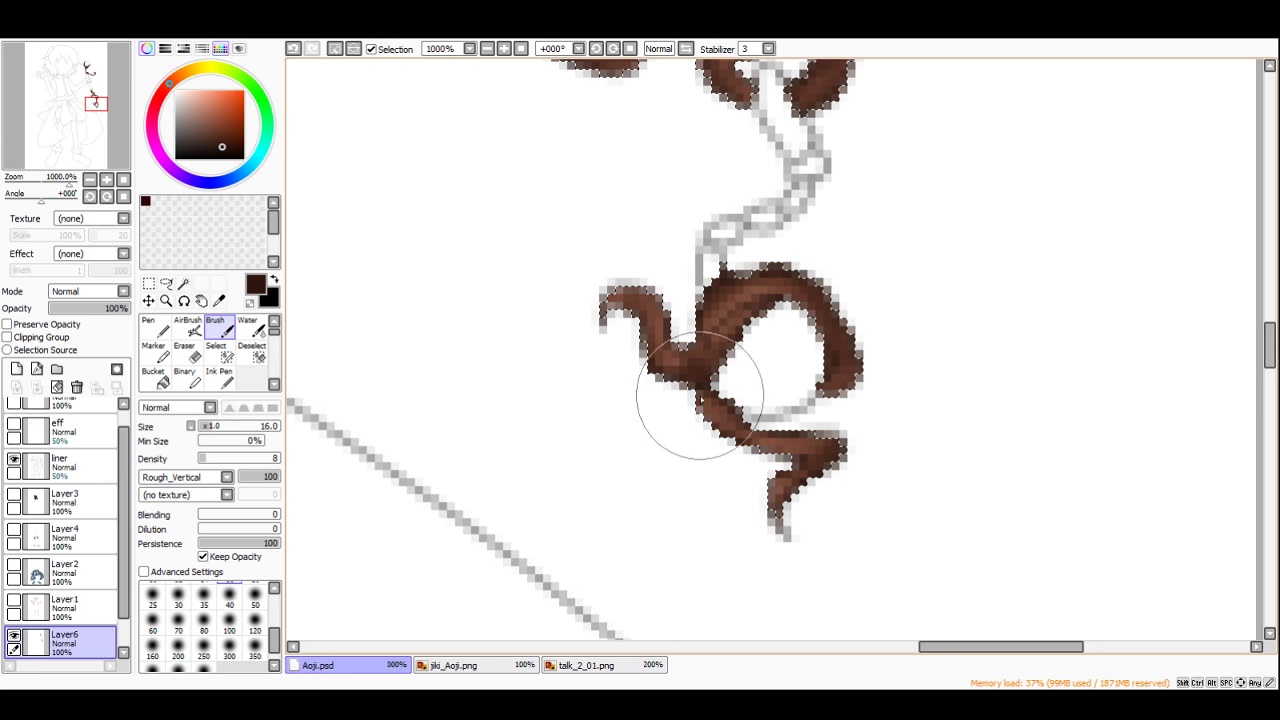
Step: Deepen the dark brown shading on the upper arc of the hanging ring
scroll(700, 395, "down", 7)
scroll(714, 309, "up", 6)
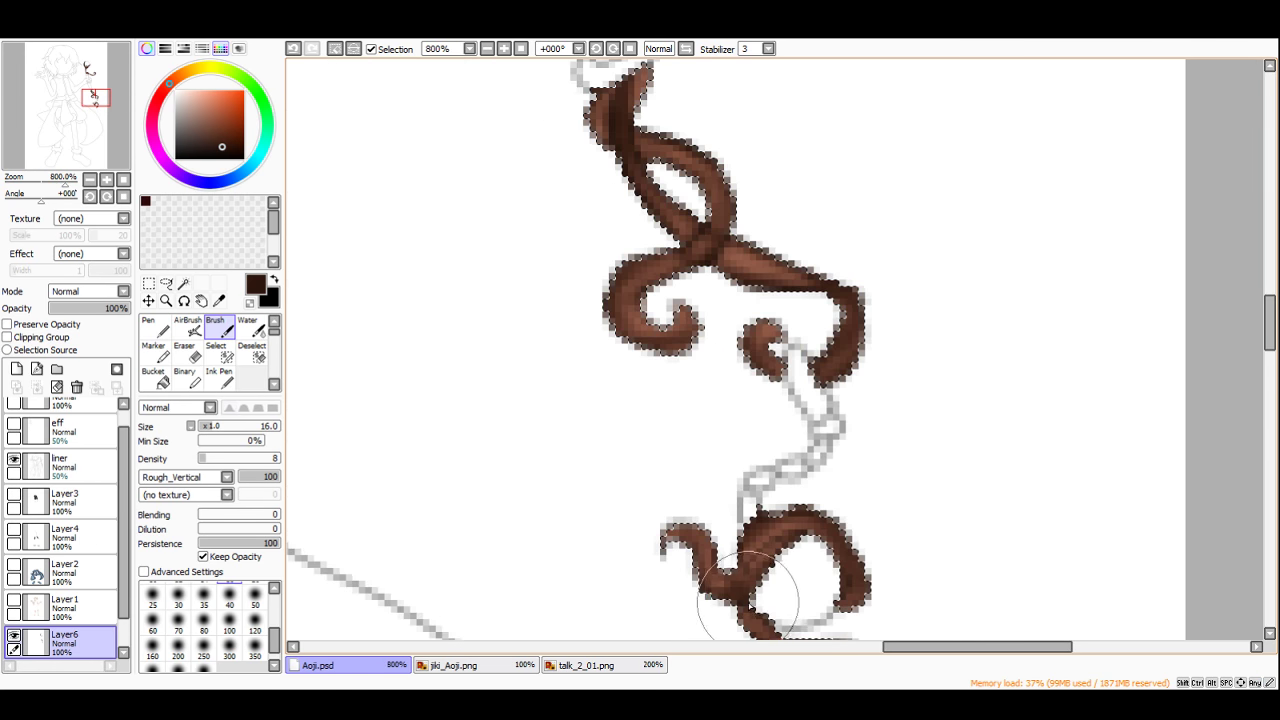
scroll(748, 598, "up", 2)
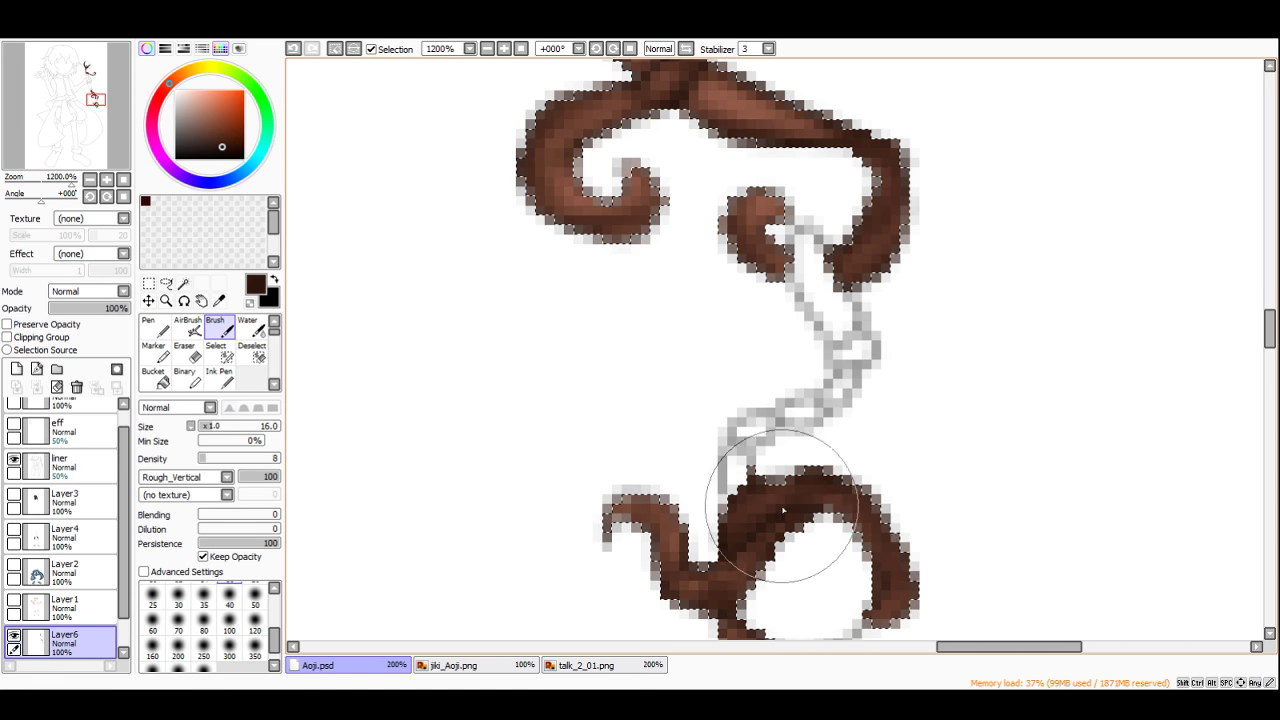
scroll(783, 510, "down", 4)
Step: Blend the wood below the grip with sampled mid-browns and reduce the Brush to size 10 with density 17
scroll(749, 409, "up", 5)
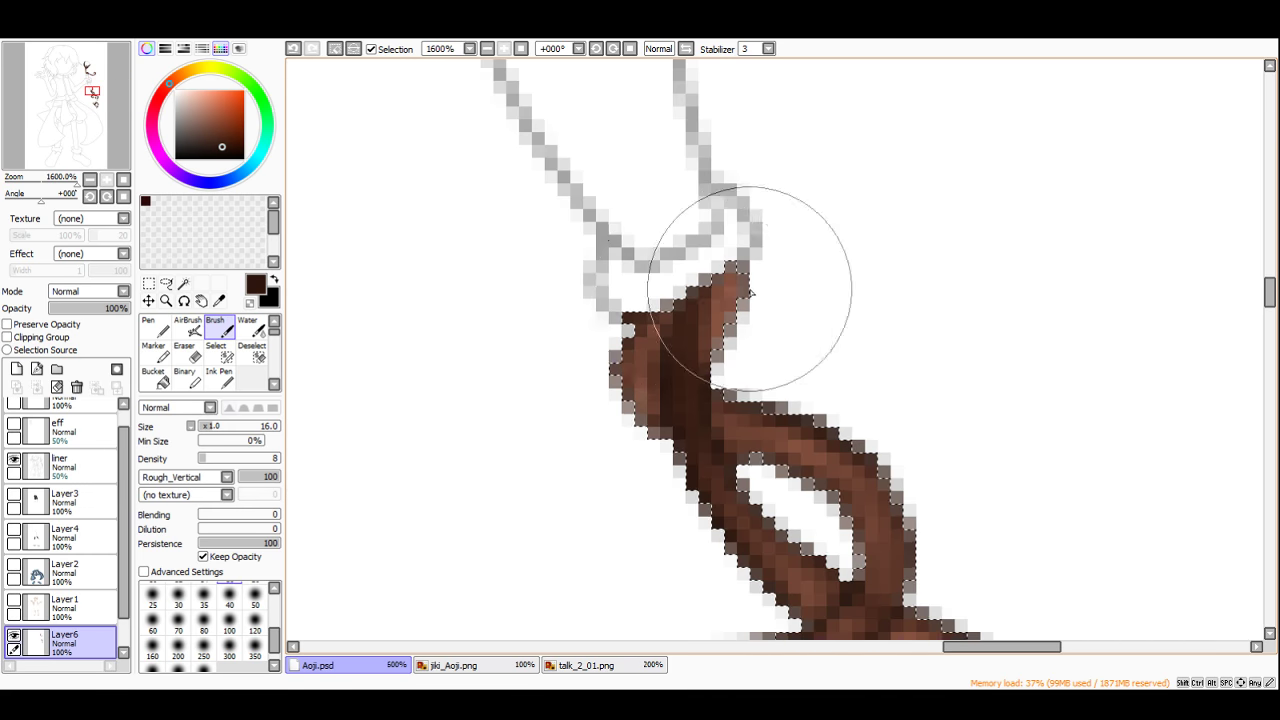
scroll(793, 443, "down", 4)
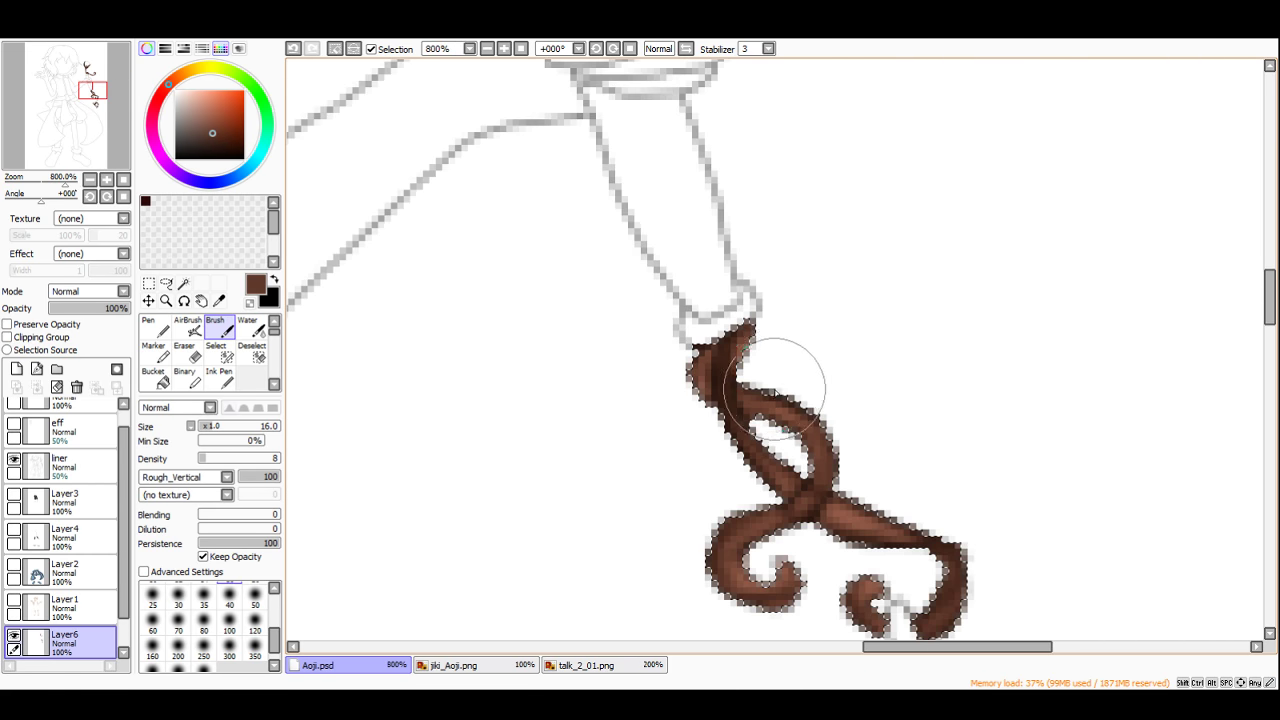
scroll(775, 418, "up", 2)
scroll(775, 412, "down", 3)
scroll(791, 423, "up", 2)
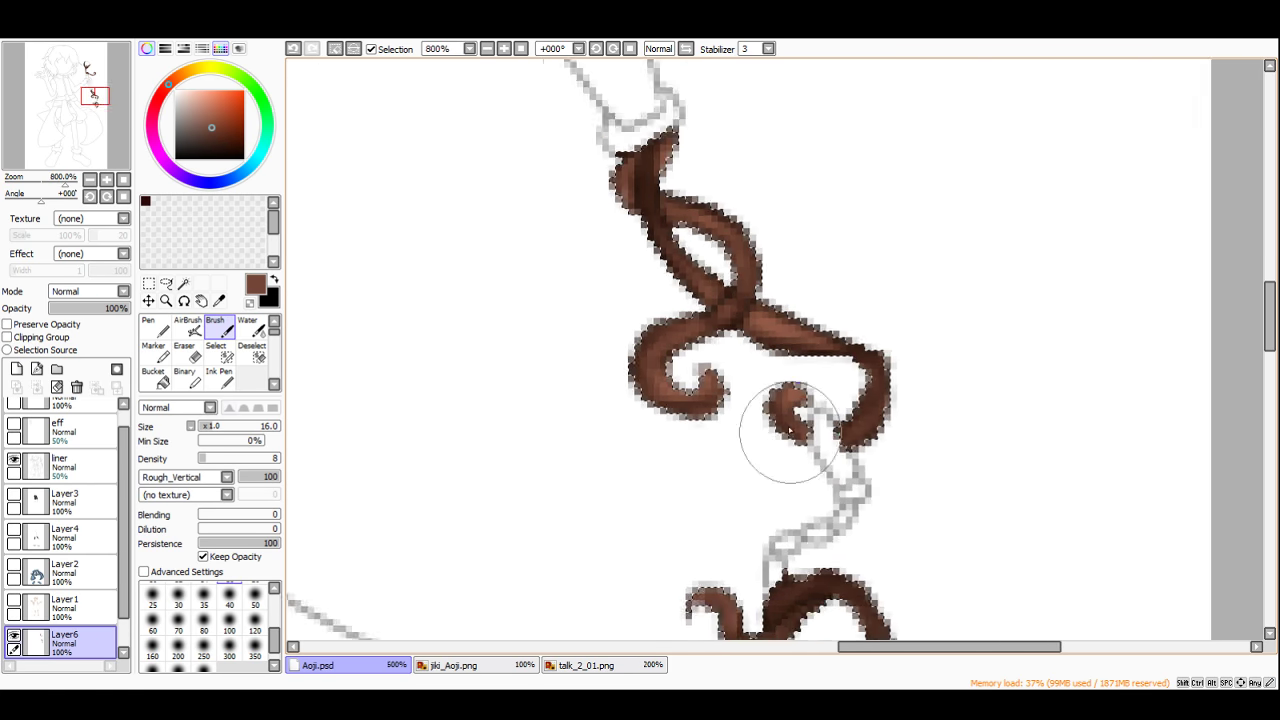
scroll(789, 343, "up", 4)
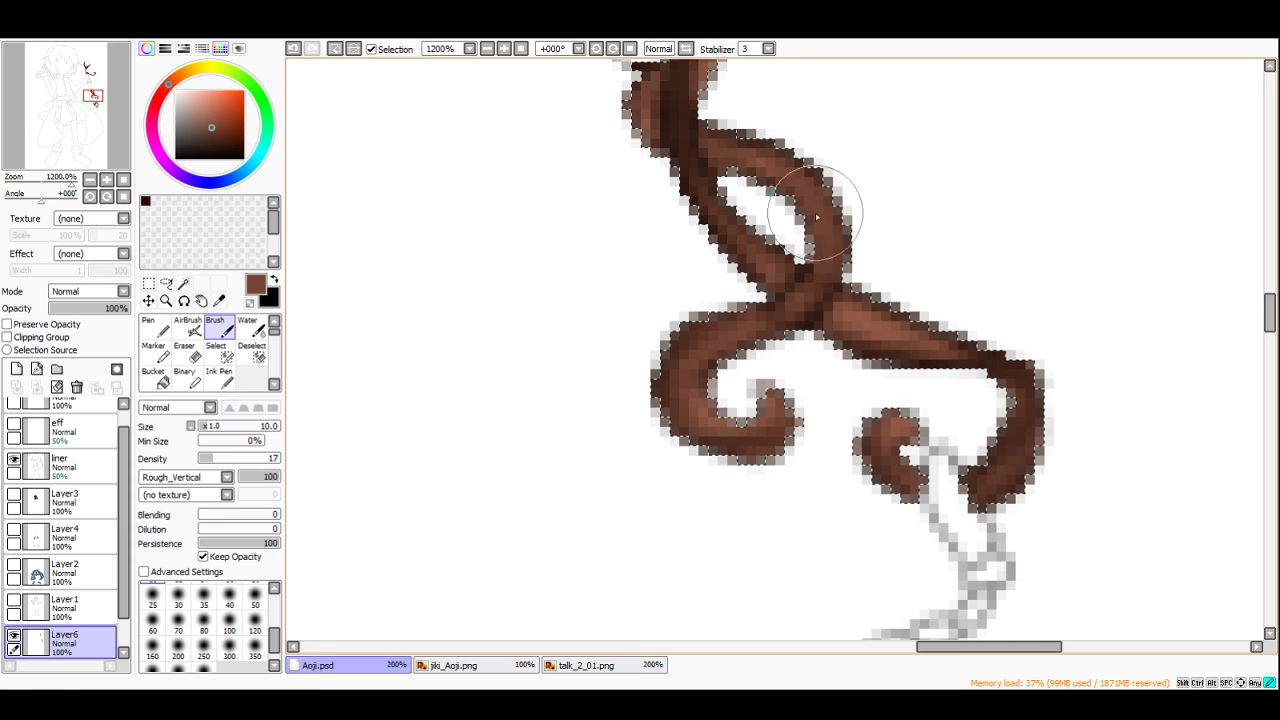
Step: Brush lighter brown highlights along the twisted strands below the grip
scroll(816, 217, "up", 1)
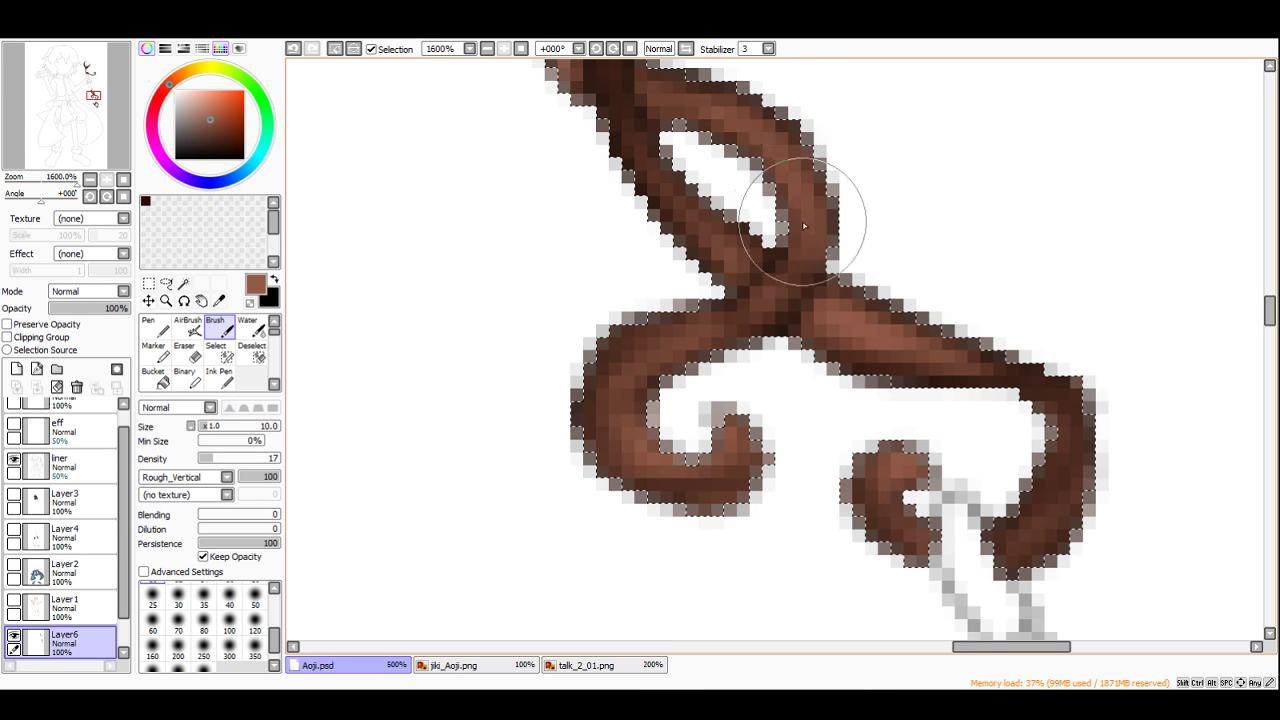
scroll(657, 335, "down", 8)
scroll(660, 280, "up", 5)
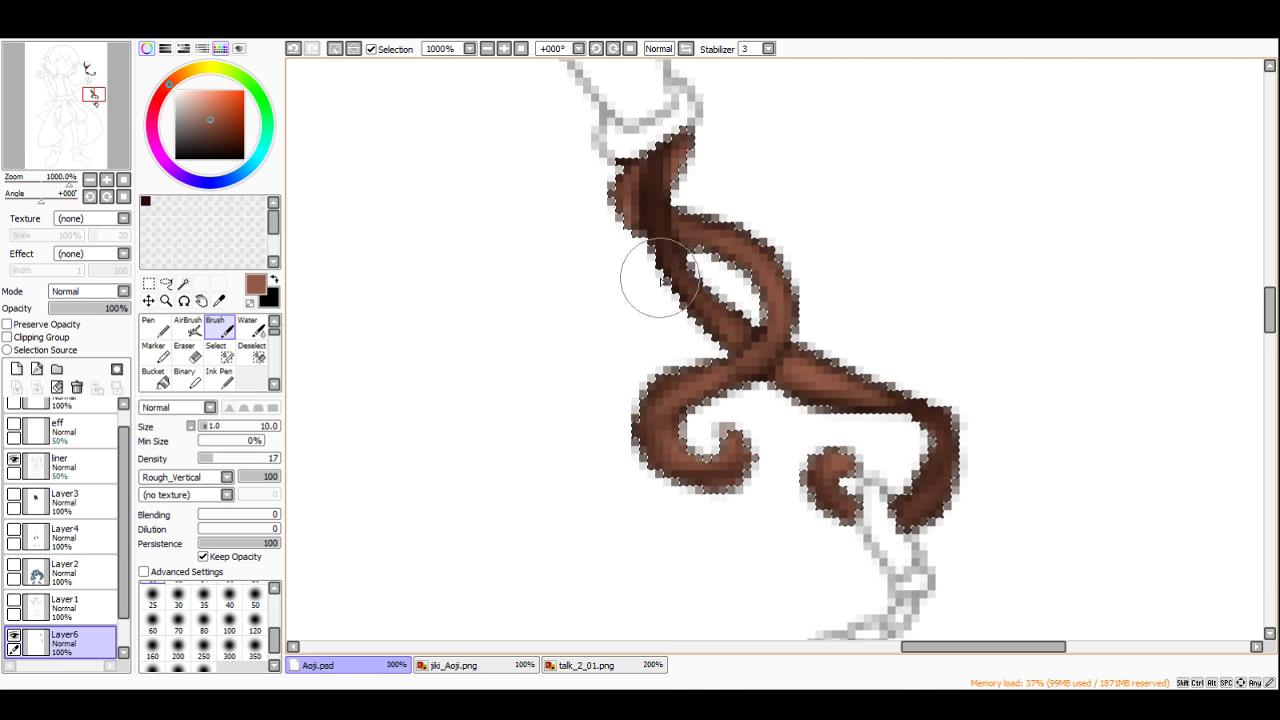
left_click_drag(660, 280, 679, 285)
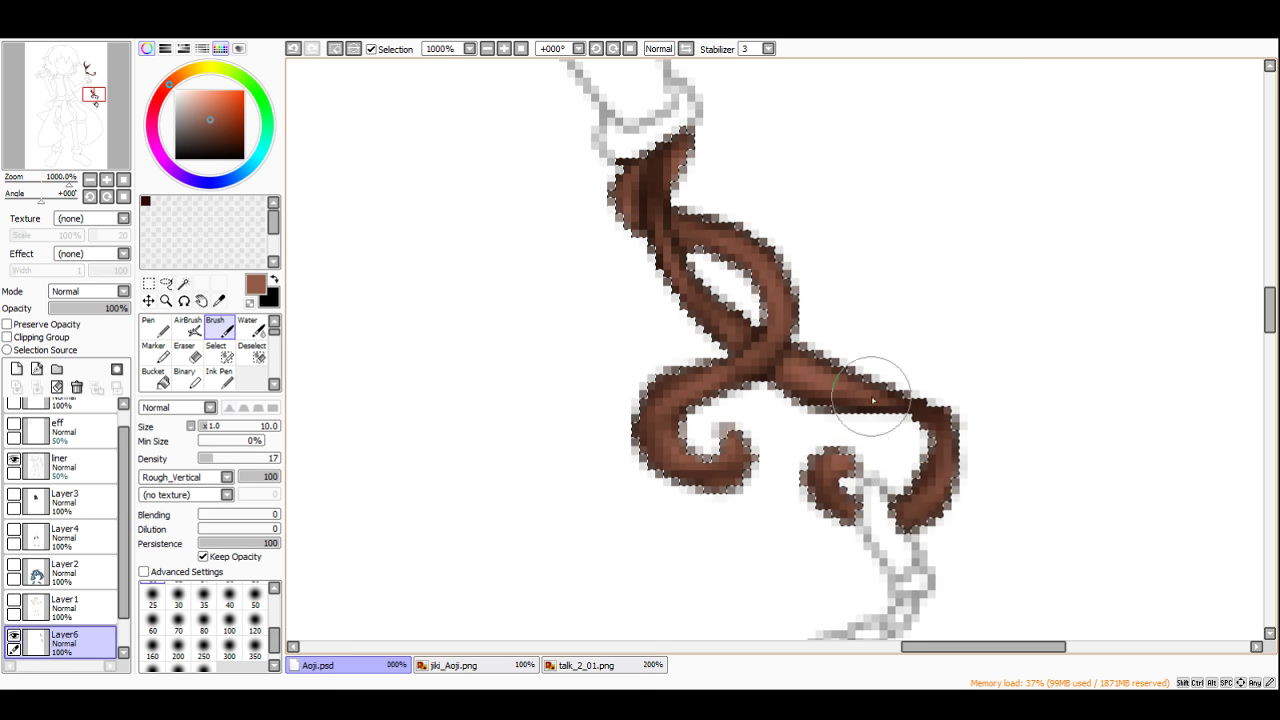
Step: Add lighter brown highlights to the hanging ring and its lower tail
scroll(872, 400, "down", 5)
scroll(887, 455, "up", 6)
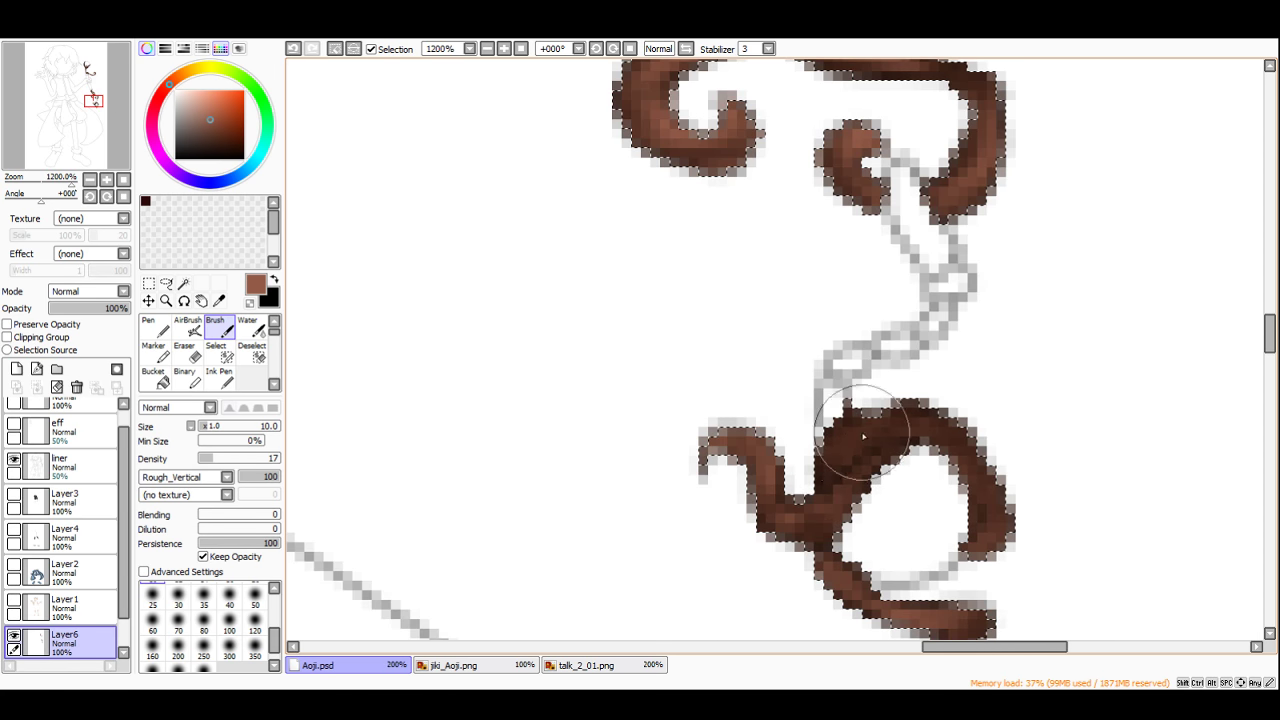
scroll(944, 425, "down", 5)
scroll(901, 494, "up", 4)
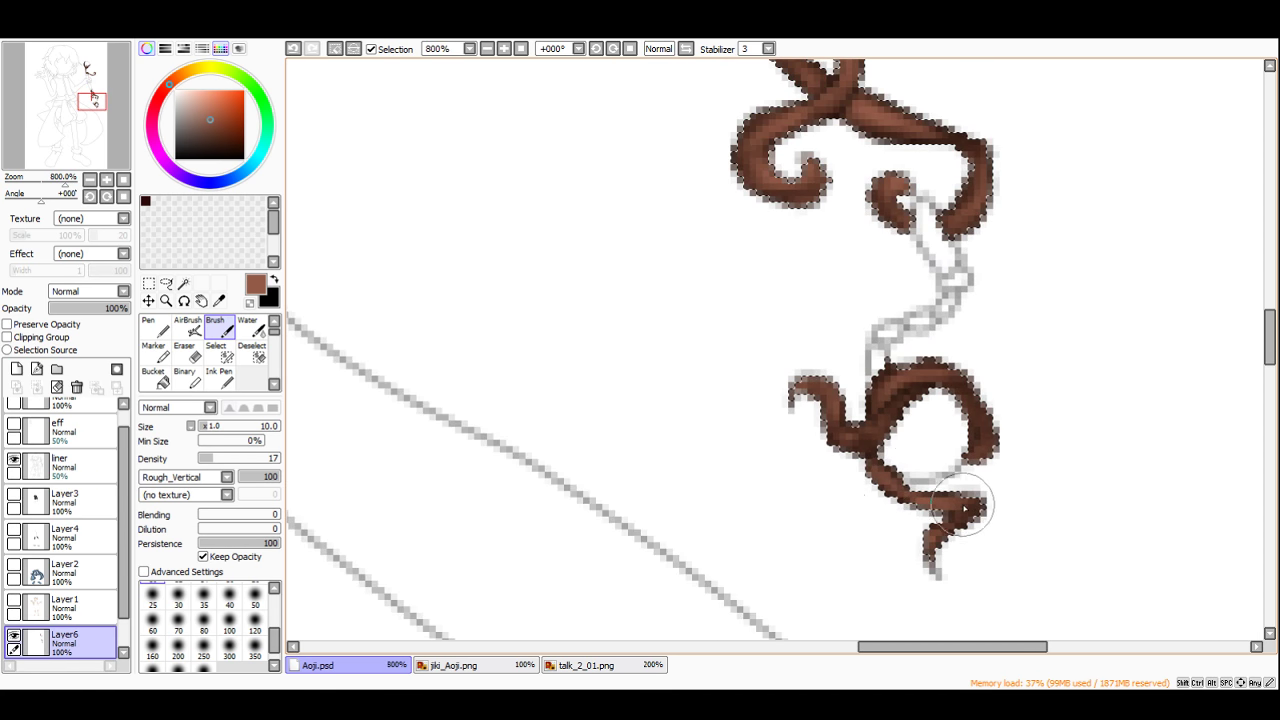
Step: Refine the twisted strands' shadows and highlights with dark and light browns sampled from the wood
scroll(826, 394, "down", 4)
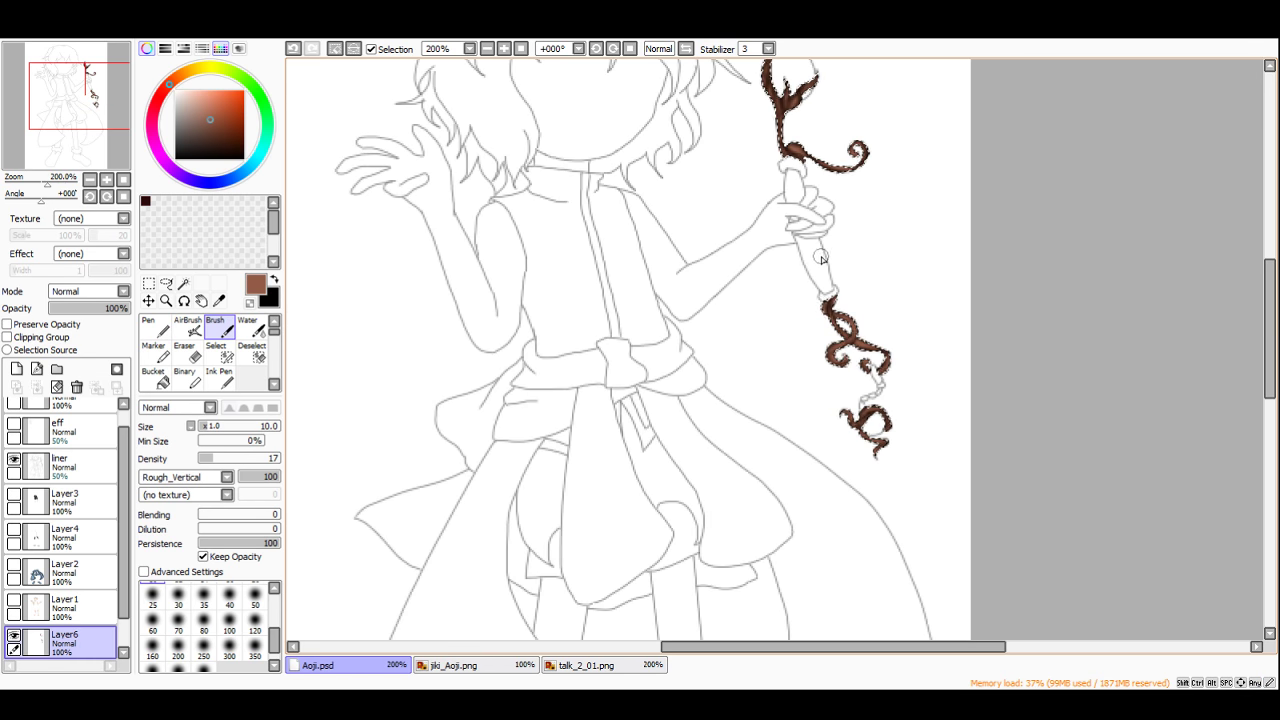
scroll(821, 258, "up", 6)
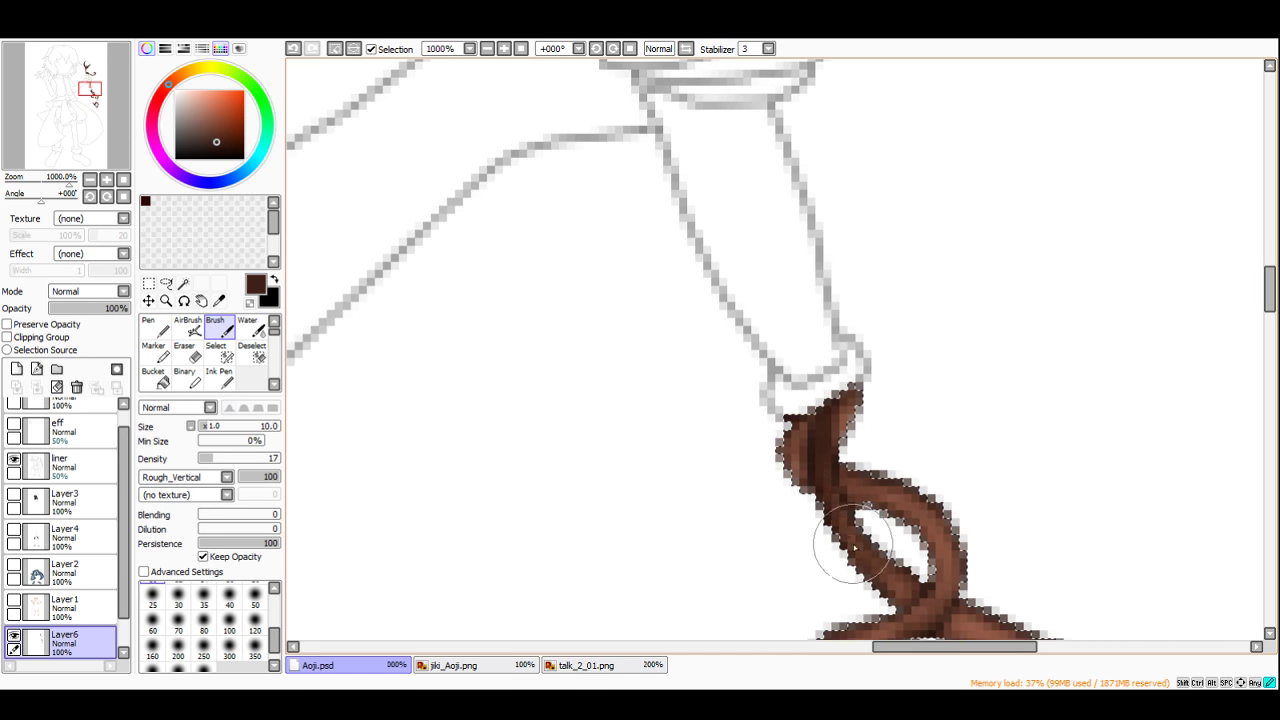
scroll(883, 593, "down", 4)
scroll(898, 520, "up", 3)
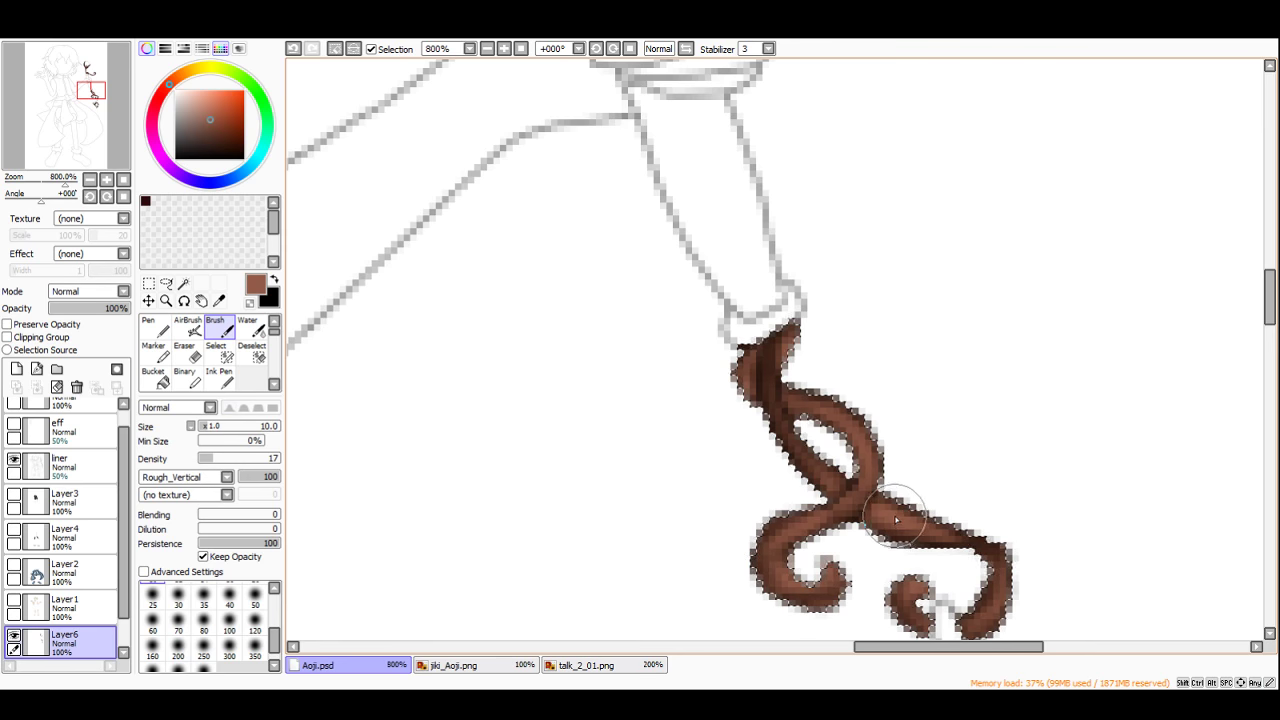
scroll(896, 519, "down", 4)
scroll(862, 491, "up", 5)
left_click(830, 520, "alt")
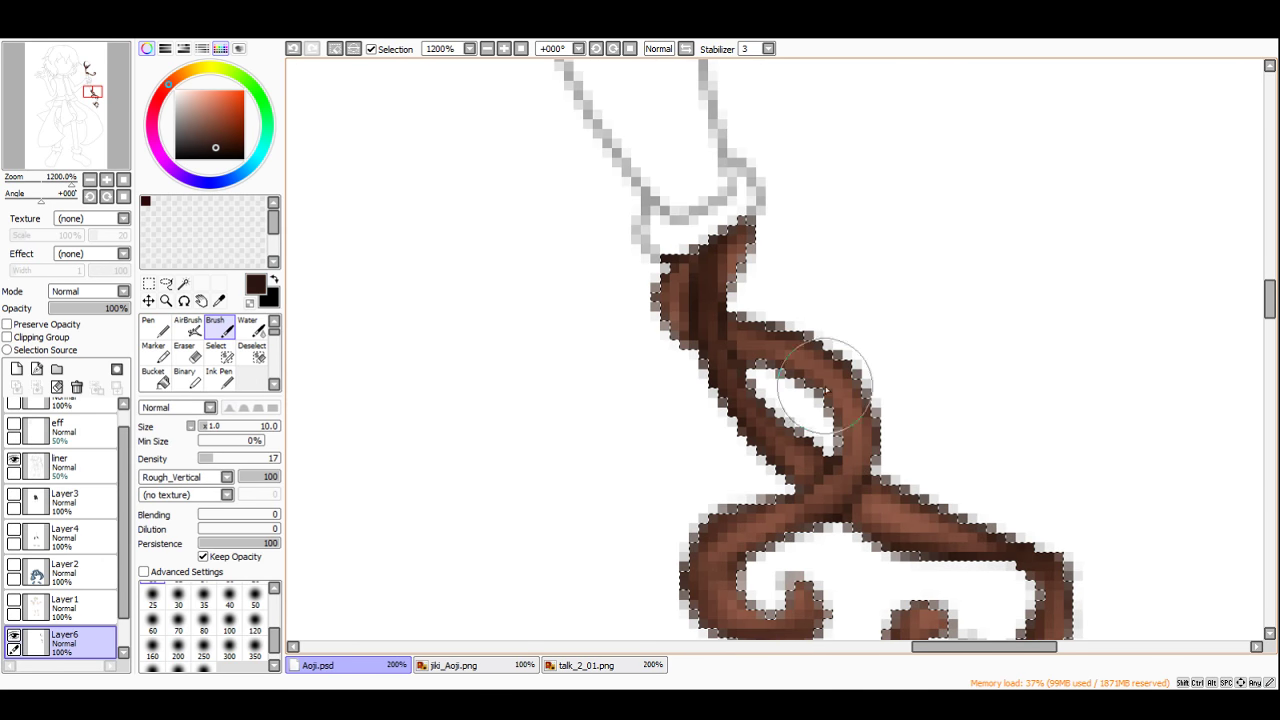
left_click(884, 513, "alt")
Step: Highlight the left-hand prong and fork of the staff's upper part with lighter brown strokes
scroll(884, 513, "down", 5)
scroll(903, 297, "up", 5)
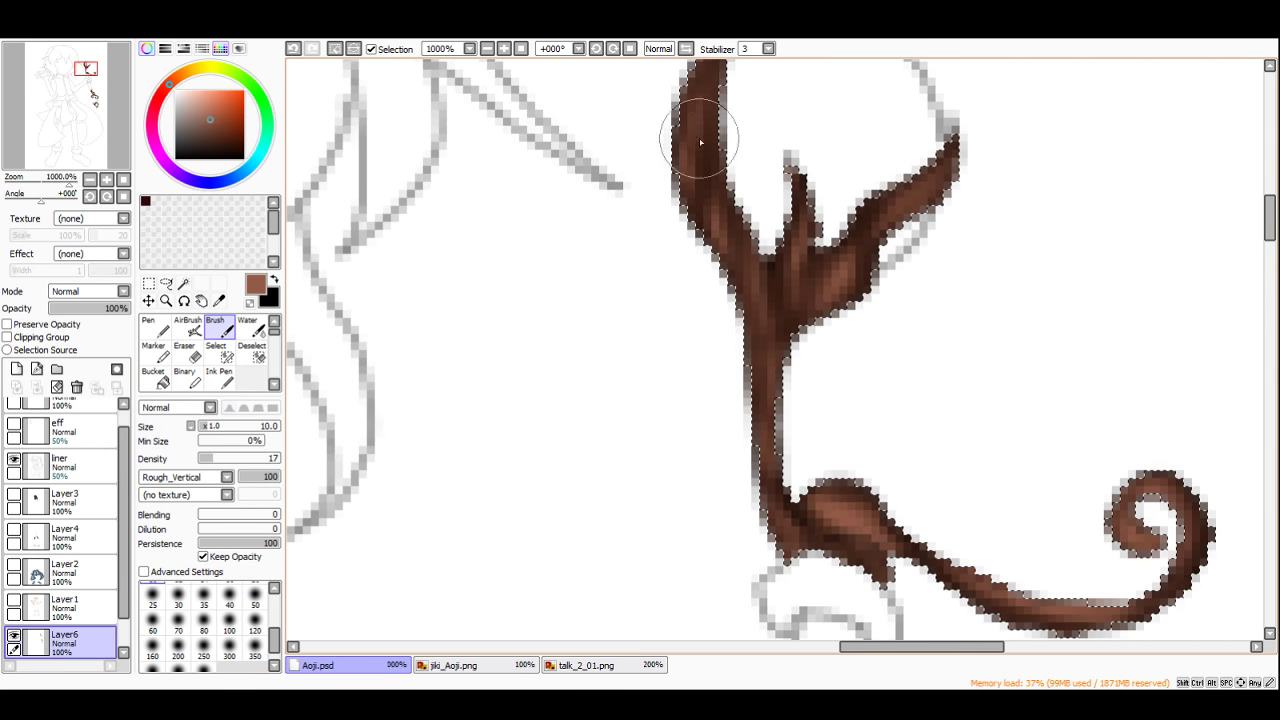
mouse_move(700, 142)
left_mouse_down()
mouse_move(723, 234)
mouse_move(800, 277)
mouse_move(838, 291)
left_mouse_up()
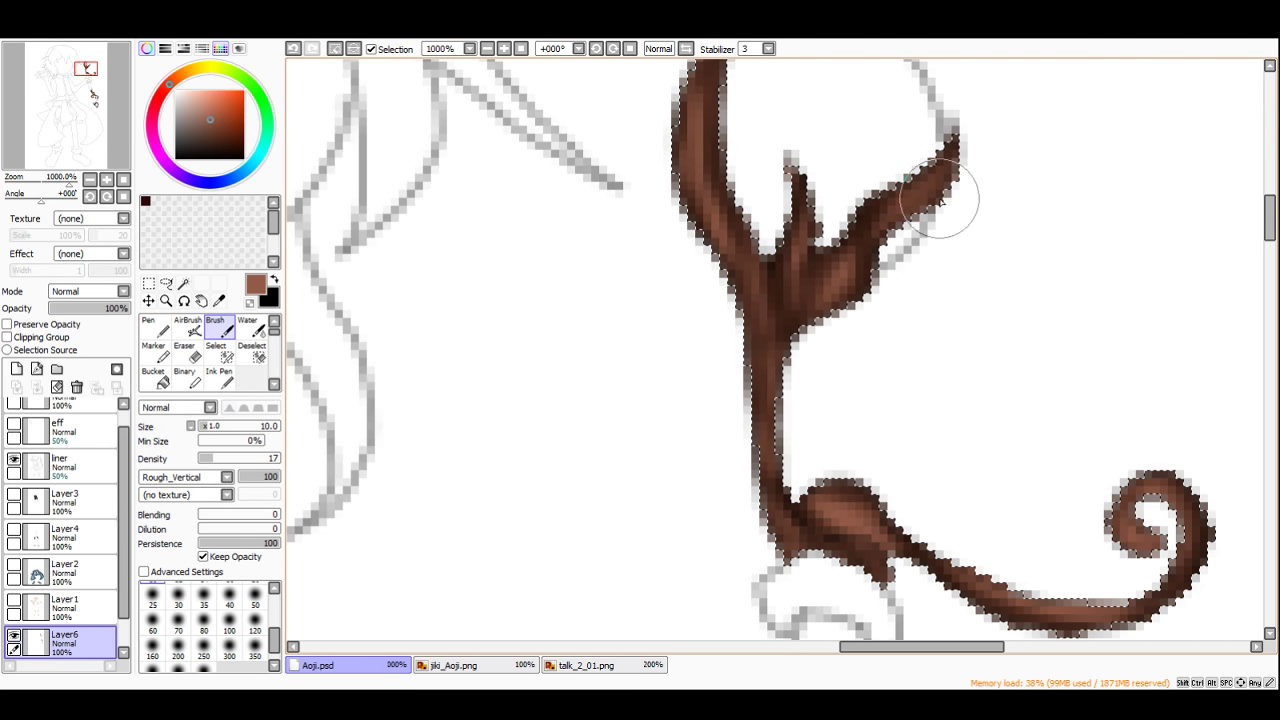
Step: Clear the selection around the staff's wood and check the shaded staff at full view
scroll(923, 514, "down", 6)
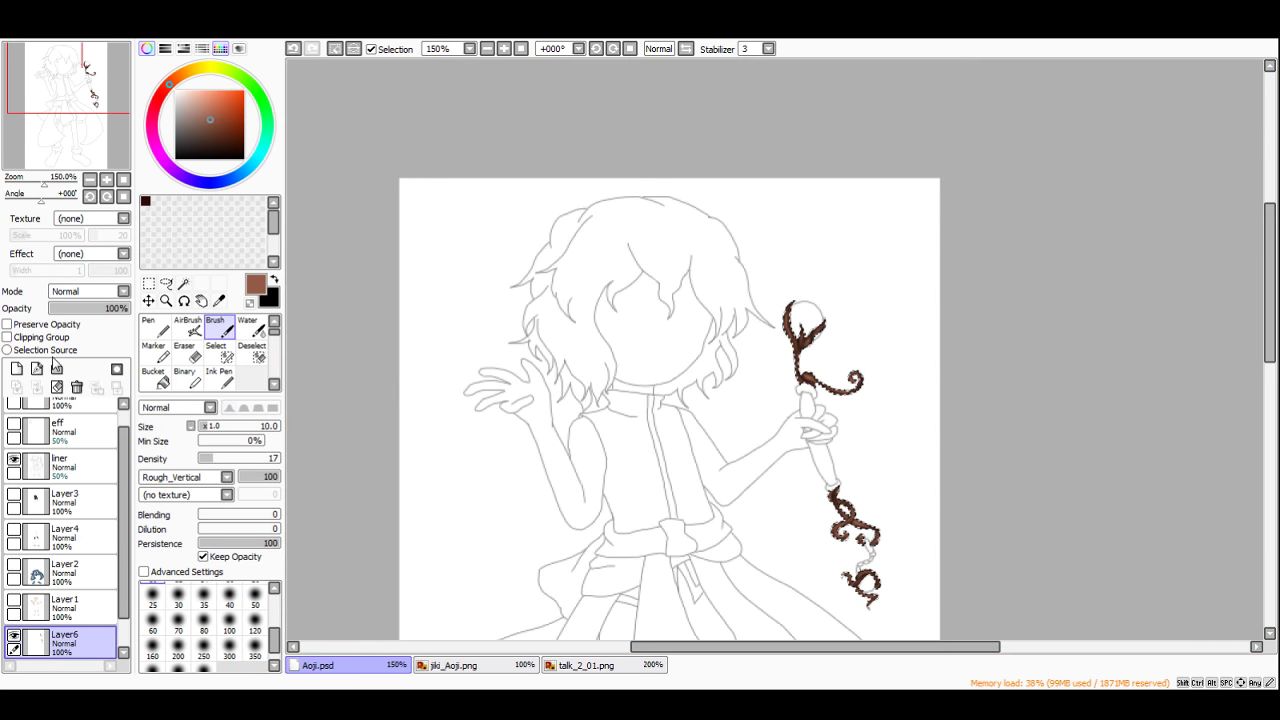
left_click(149, 285)
left_click(388, 300)
scroll(388, 300, "down", 4)
scroll(510, 390, "up", 4)
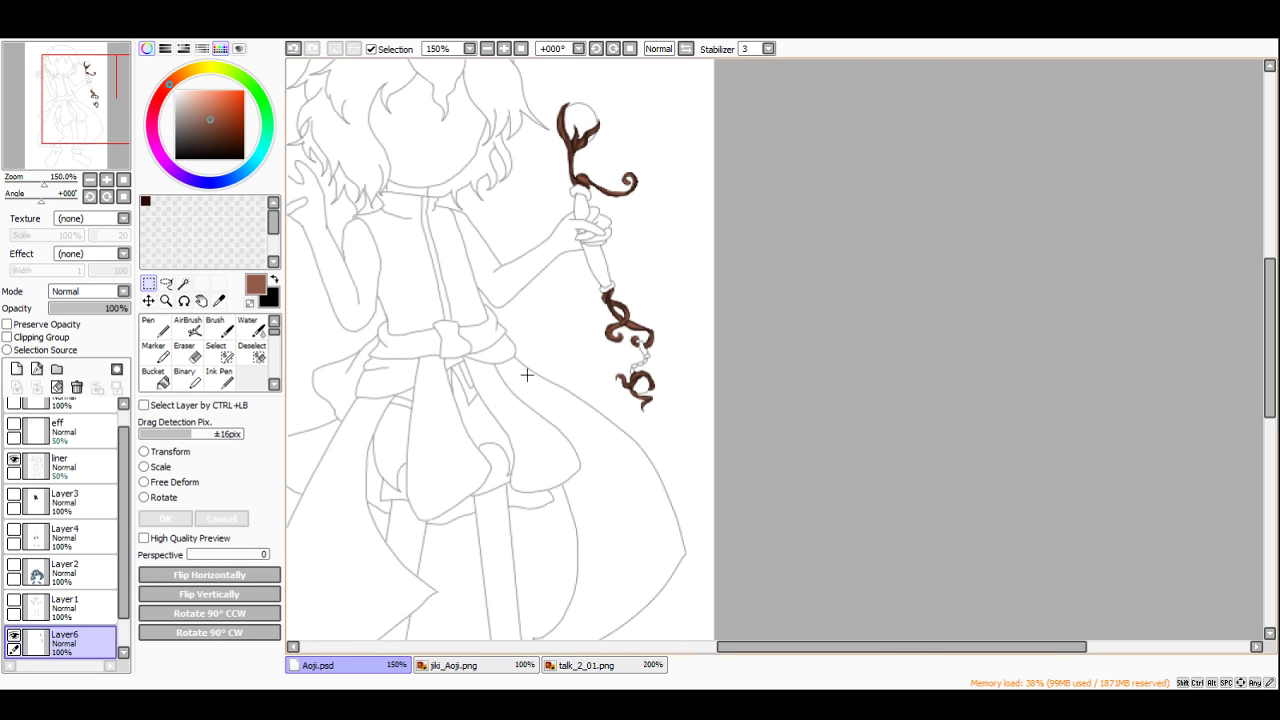
Step: Create a new layer above Layer6 and set the drawing colour to bright yellow
scroll(620, 235, "up", 1)
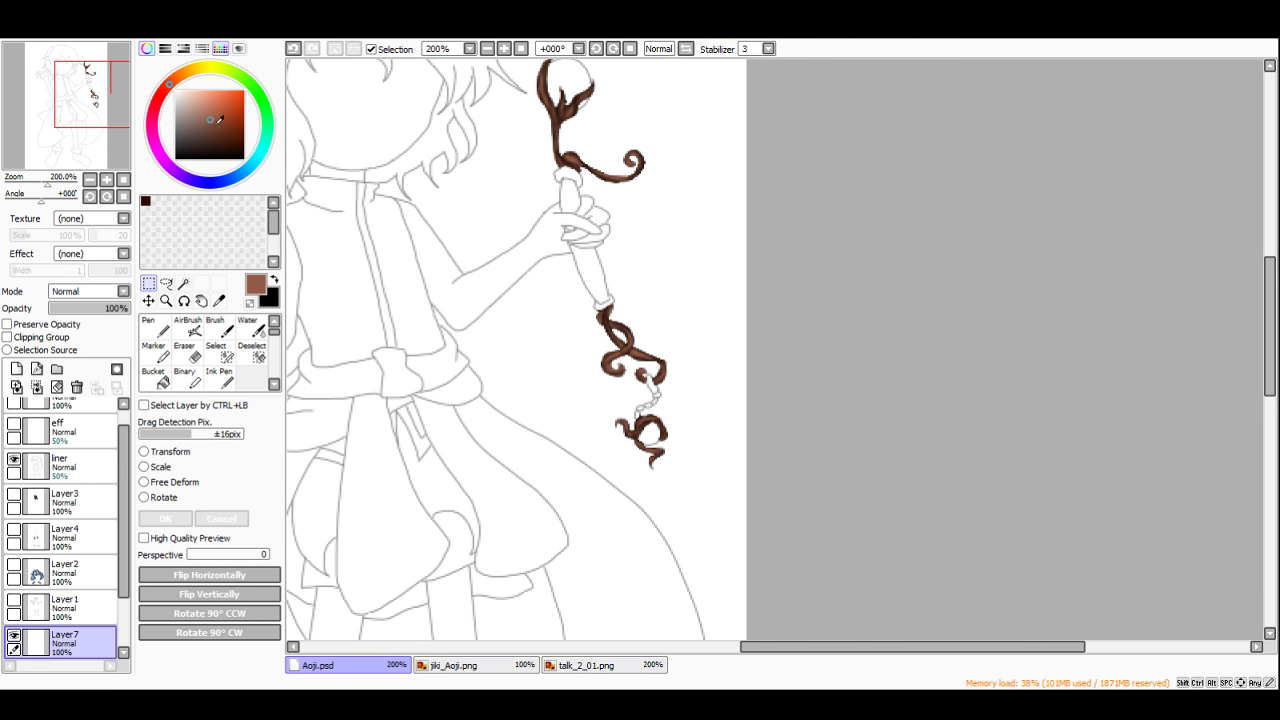
left_click_drag(204, 82, 210, 68)
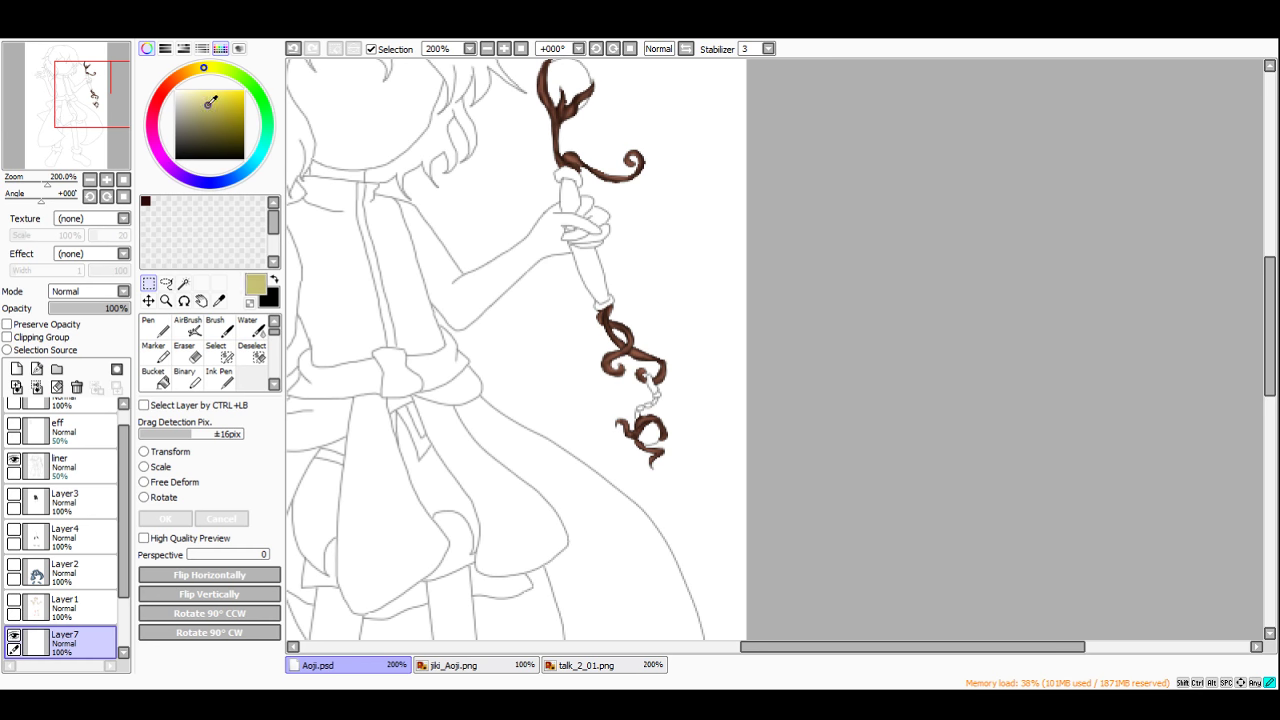
scroll(579, 264, "up", 4)
scroll(436, 380, "down", 3)
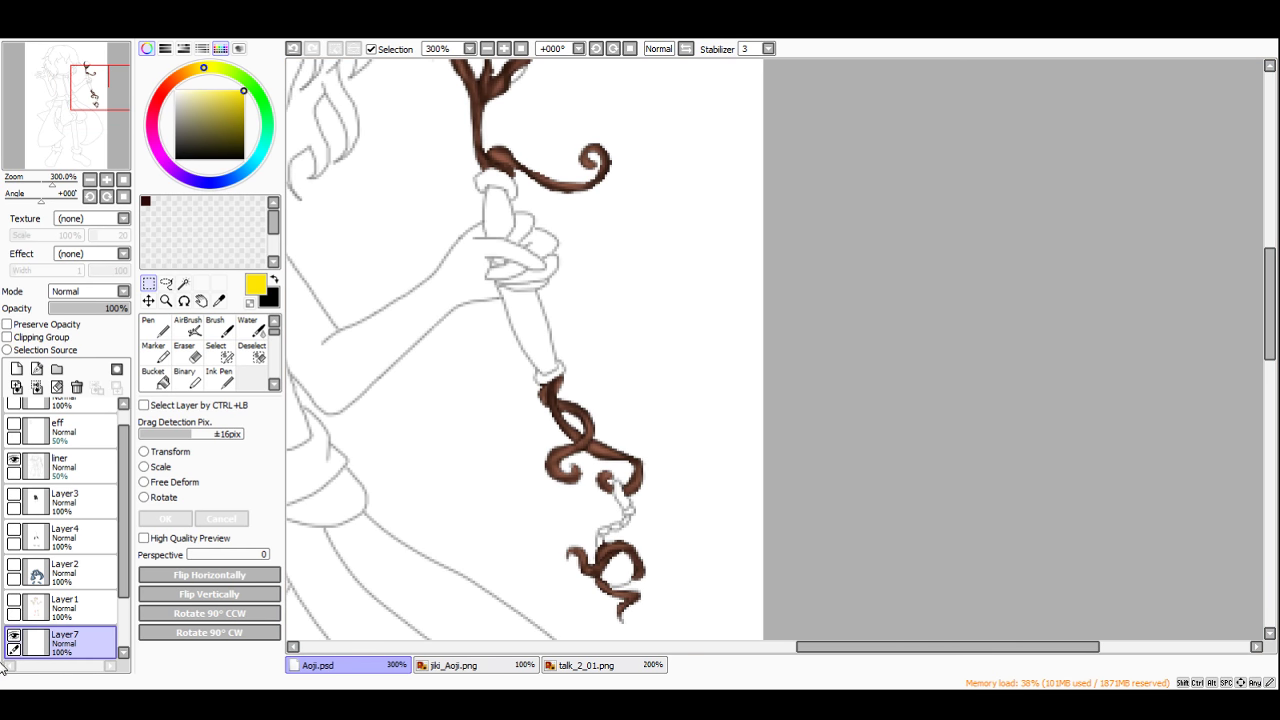
Step: Hide Layer6 and fill the links of the staff's hanging chain with yellow on Layer7 using the Bucket
scroll(22, 618, "down", 2)
left_click(15, 601)
left_click(155, 377)
scroll(643, 524, "up", 2)
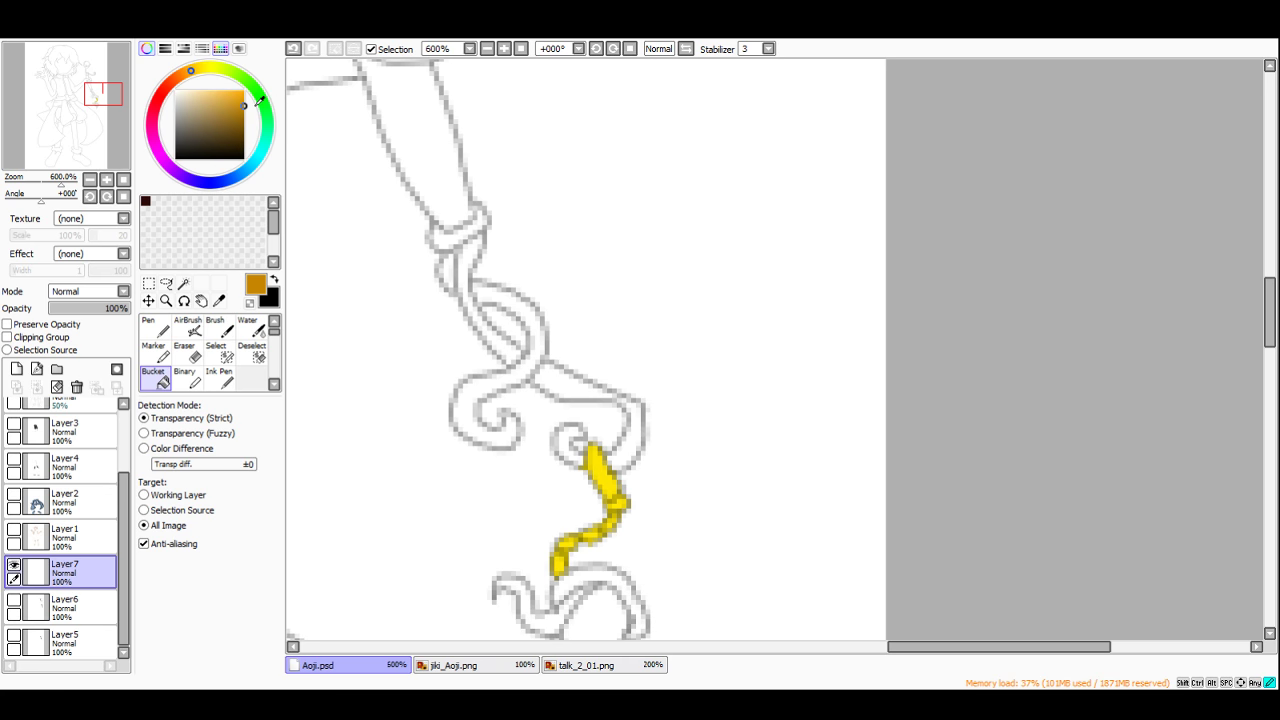
Step: Select the chain's area on Layer7 and shade its links with dark orange-brown Brush strokes
left_click(182, 76)
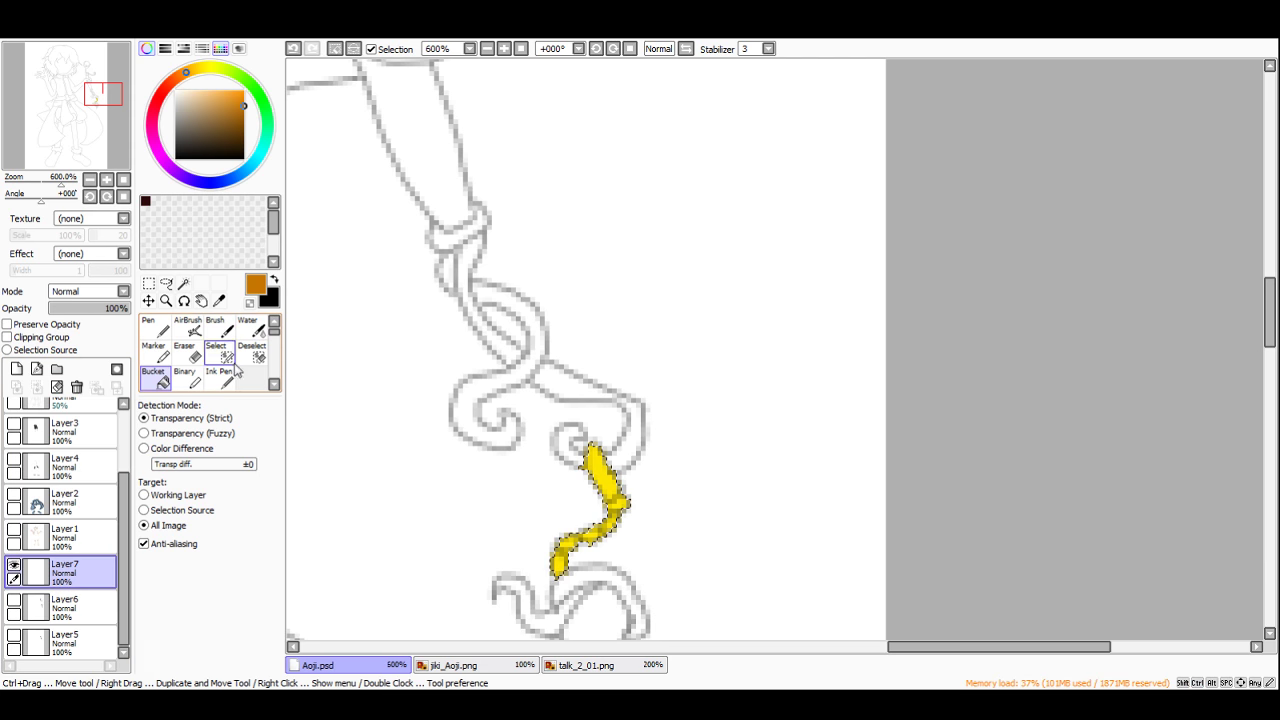
key("b")
scroll(624, 497, "up", 2)
mouse_move(624, 497)
left_mouse_down()
mouse_move(565, 388)
mouse_move(602, 393)
mouse_move(605, 459)
mouse_move(587, 485)
mouse_move(630, 427)
mouse_move(570, 417)
mouse_move(597, 463)
mouse_move(659, 476)
mouse_move(617, 492)
mouse_move(609, 527)
mouse_move(585, 506)
mouse_move(592, 545)
mouse_move(582, 509)
mouse_move(549, 562)
mouse_move(540, 521)
mouse_move(551, 553)
mouse_move(511, 570)
mouse_move(490, 625)
left_mouse_up()
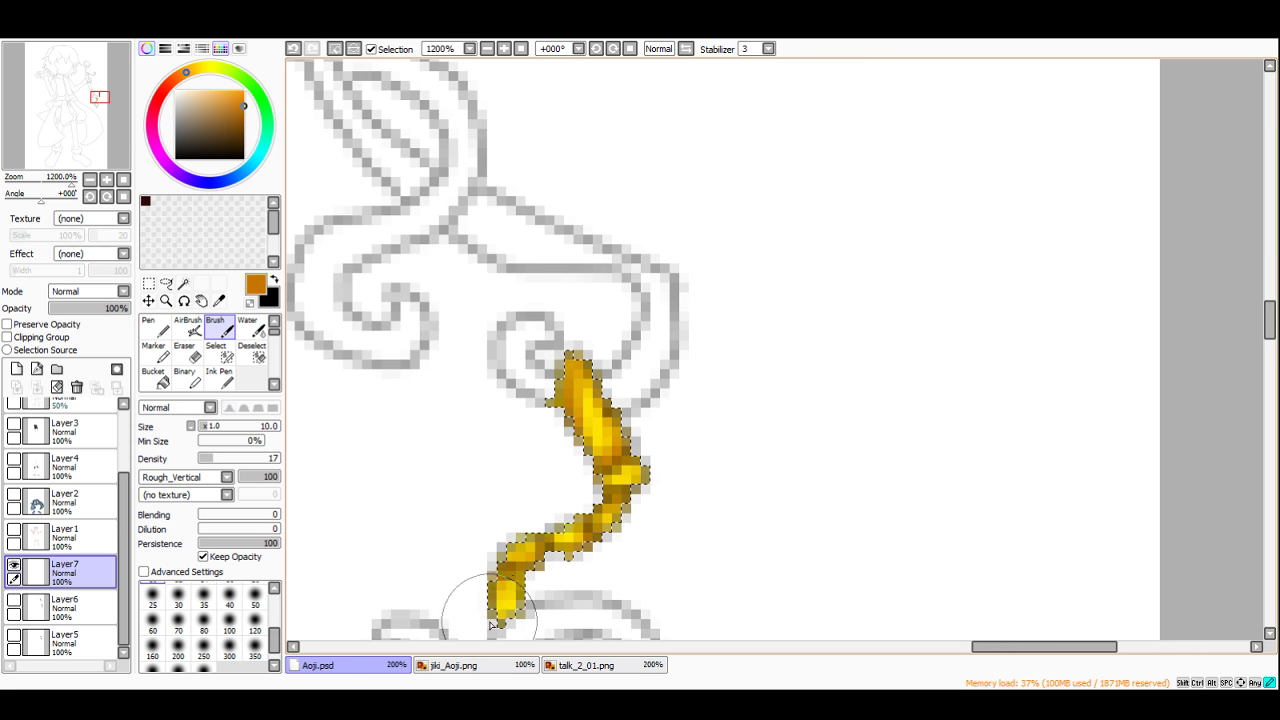
left_click_drag(549, 537, 529, 626)
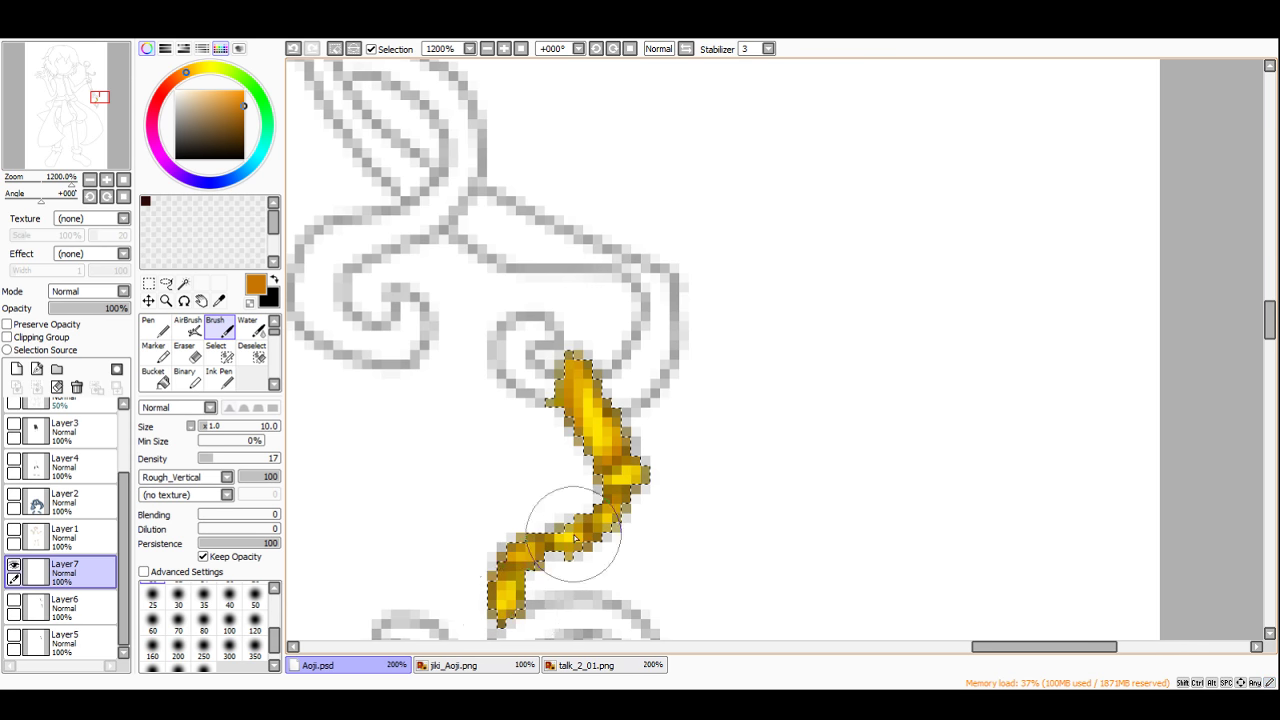
Step: Set the colour to red and deepen the shadows between the chain's links with the Brush
scroll(574, 538, "down", 3)
scroll(575, 514, "up", 4)
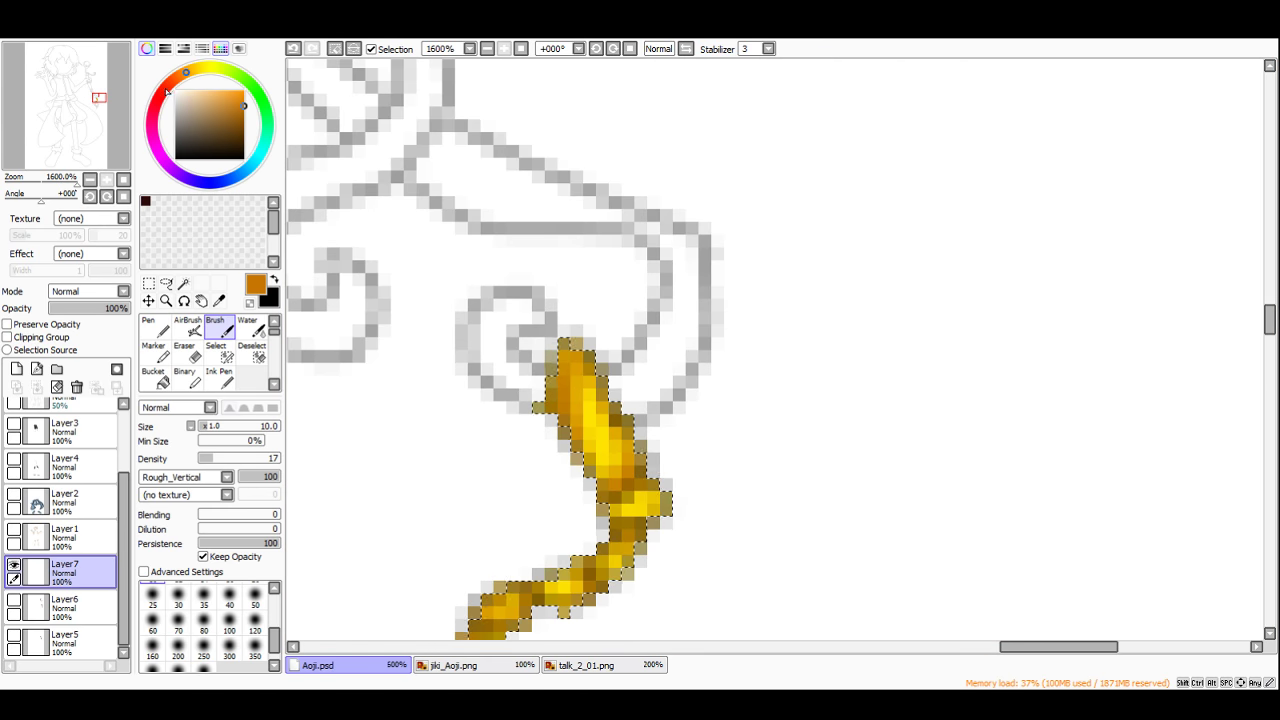
left_click(166, 91)
left_click_drag(529, 343, 557, 429)
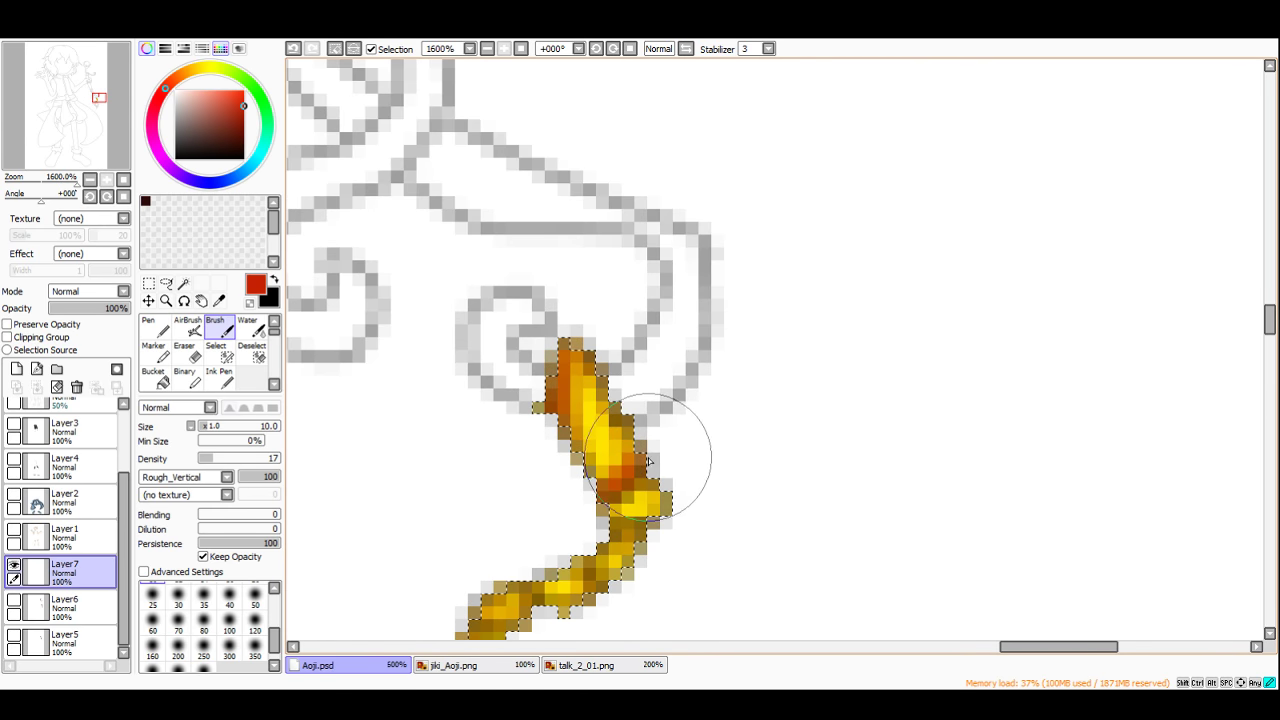
scroll(573, 516, "down", 4)
scroll(555, 530, "up", 3)
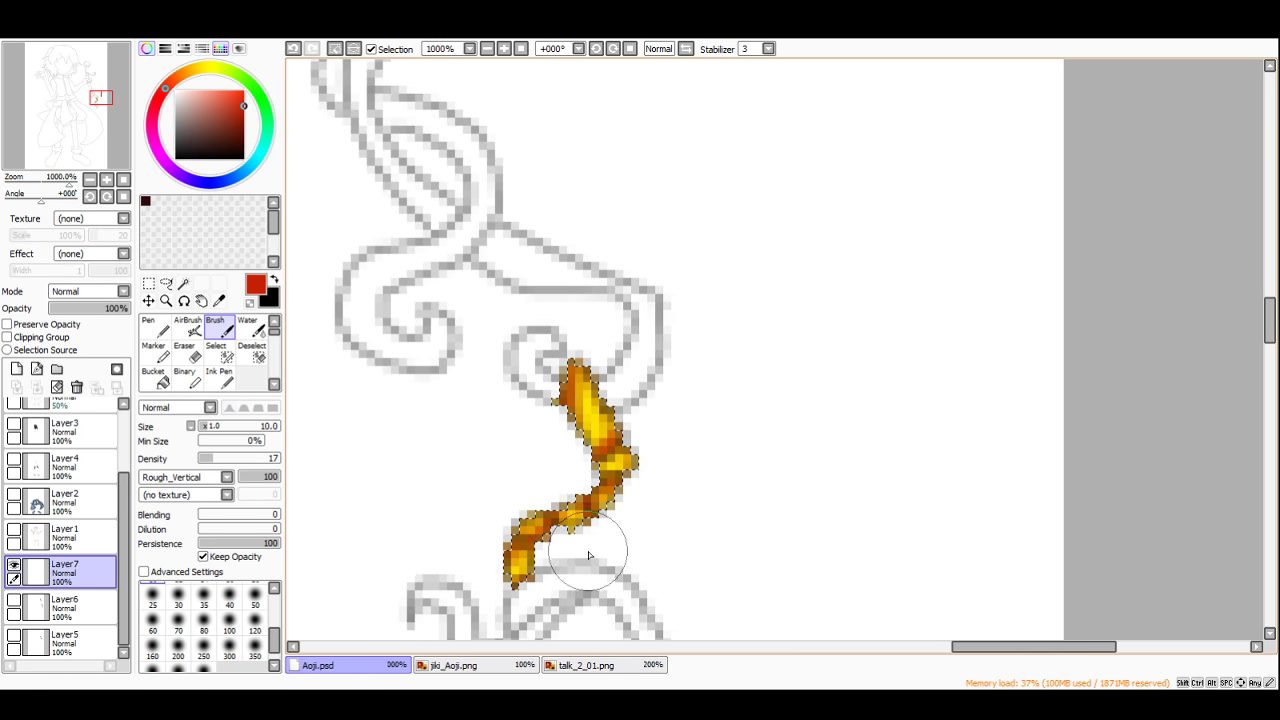
Step: Clear the selection around the chain and show Layer6 with the brown wood again
scroll(608, 500, "down", 5)
left_click(149, 284)
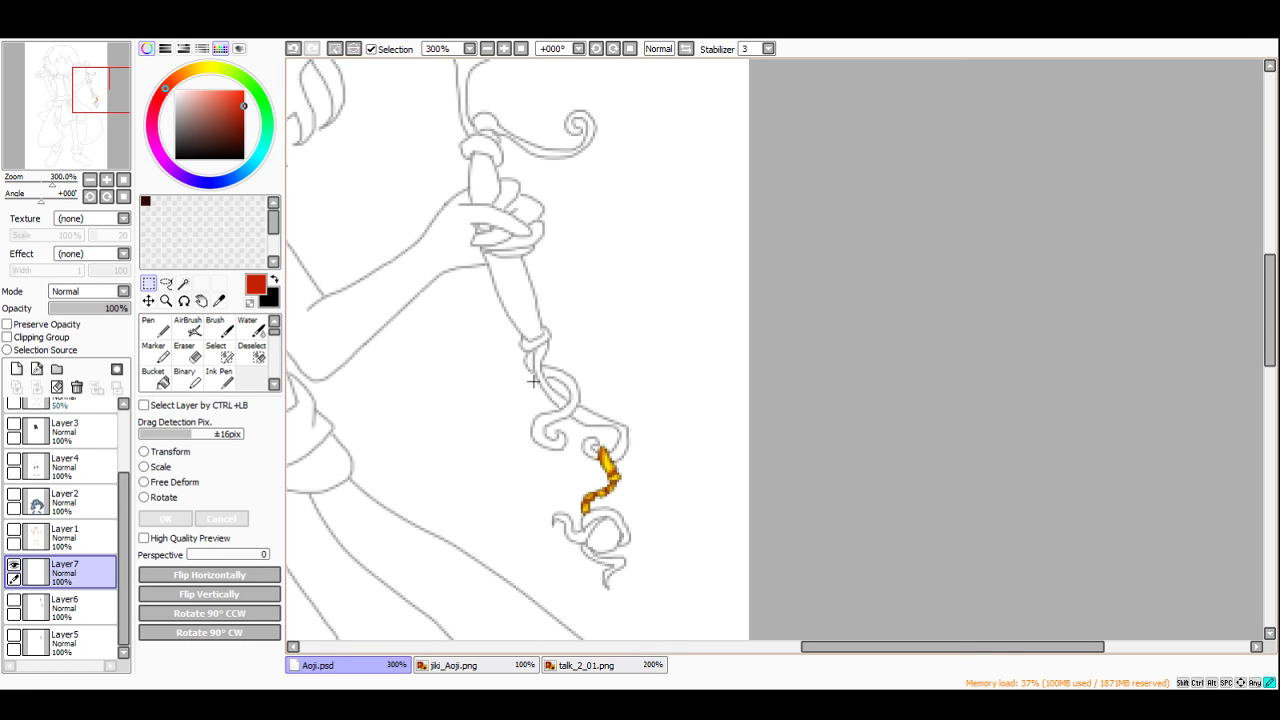
left_click(13, 600)
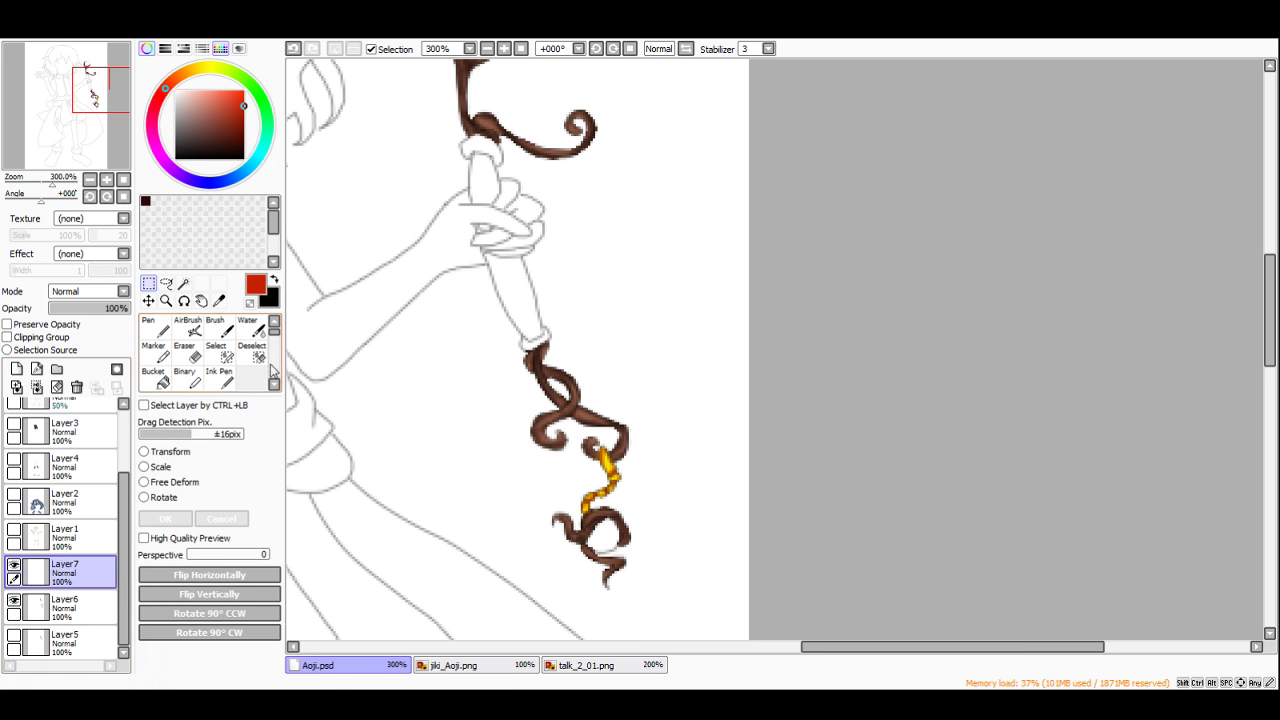
Step: Load Layer6's painted area as a selection and brush dark brown onto the wood around the chain's upper end
left_click(44, 605)
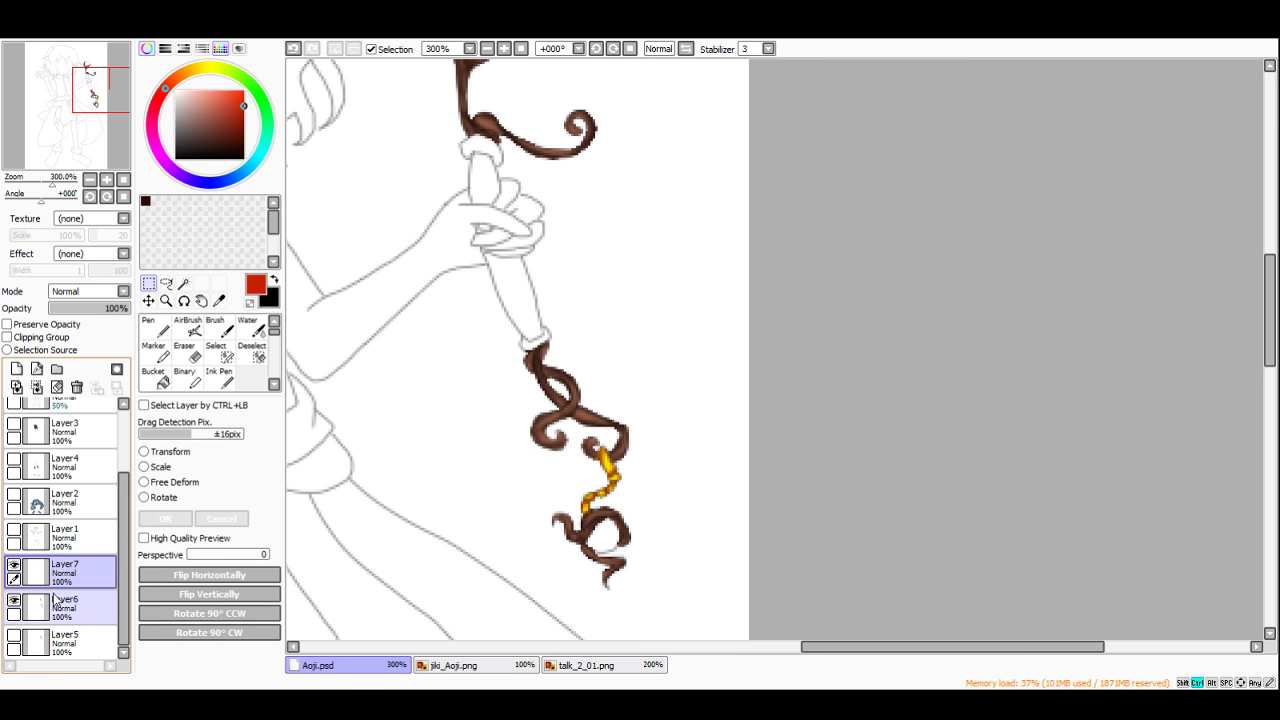
scroll(660, 437, "up", 3)
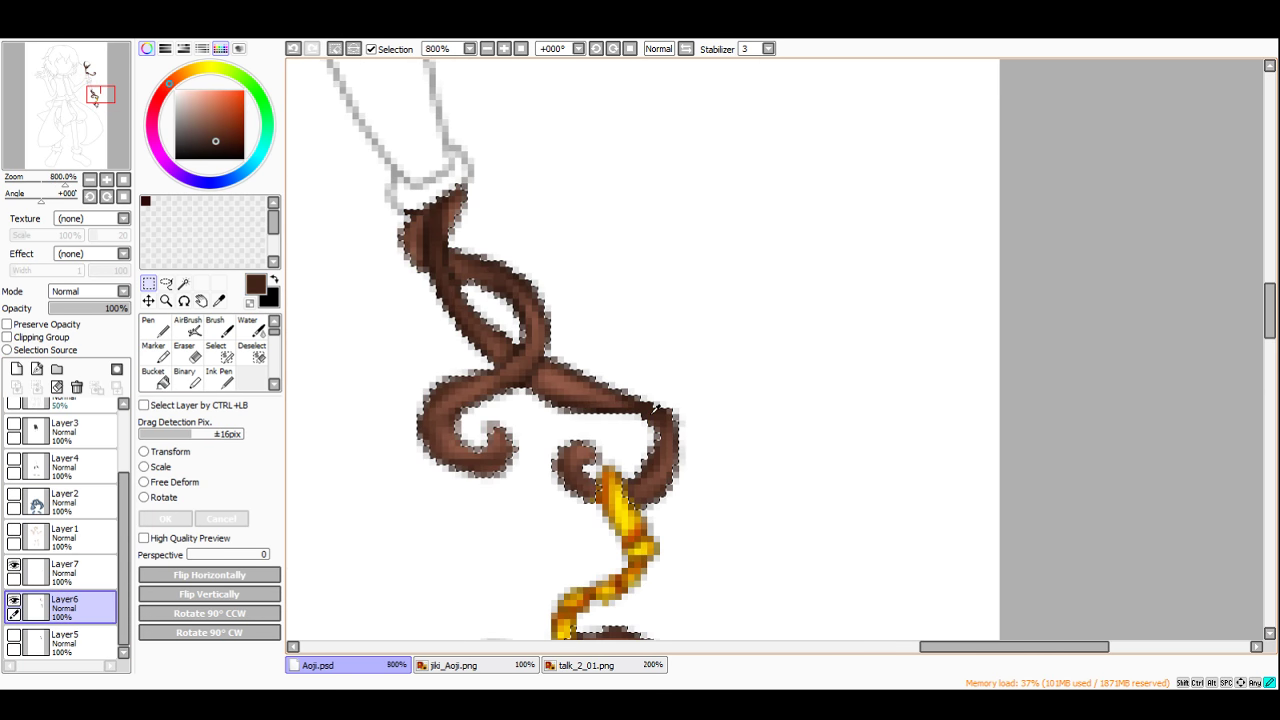
left_click(216, 326)
scroll(640, 455, "up", 2)
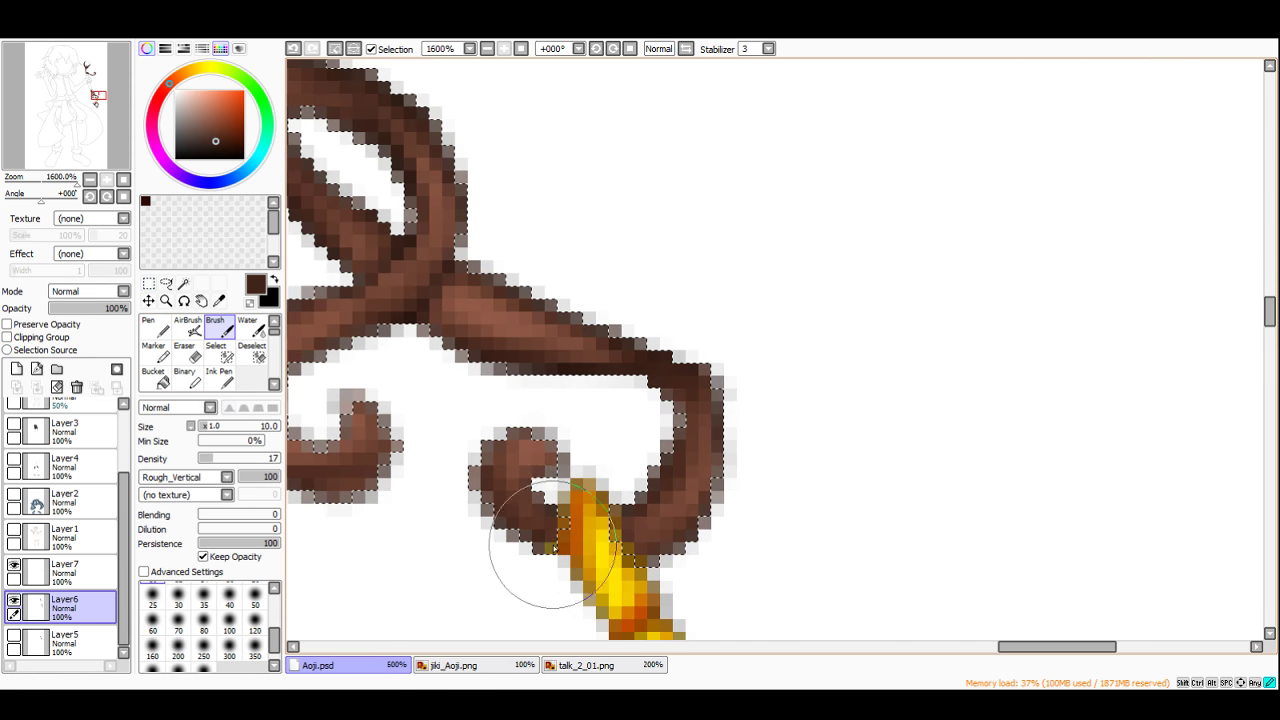
scroll(602, 425, "down", 3)
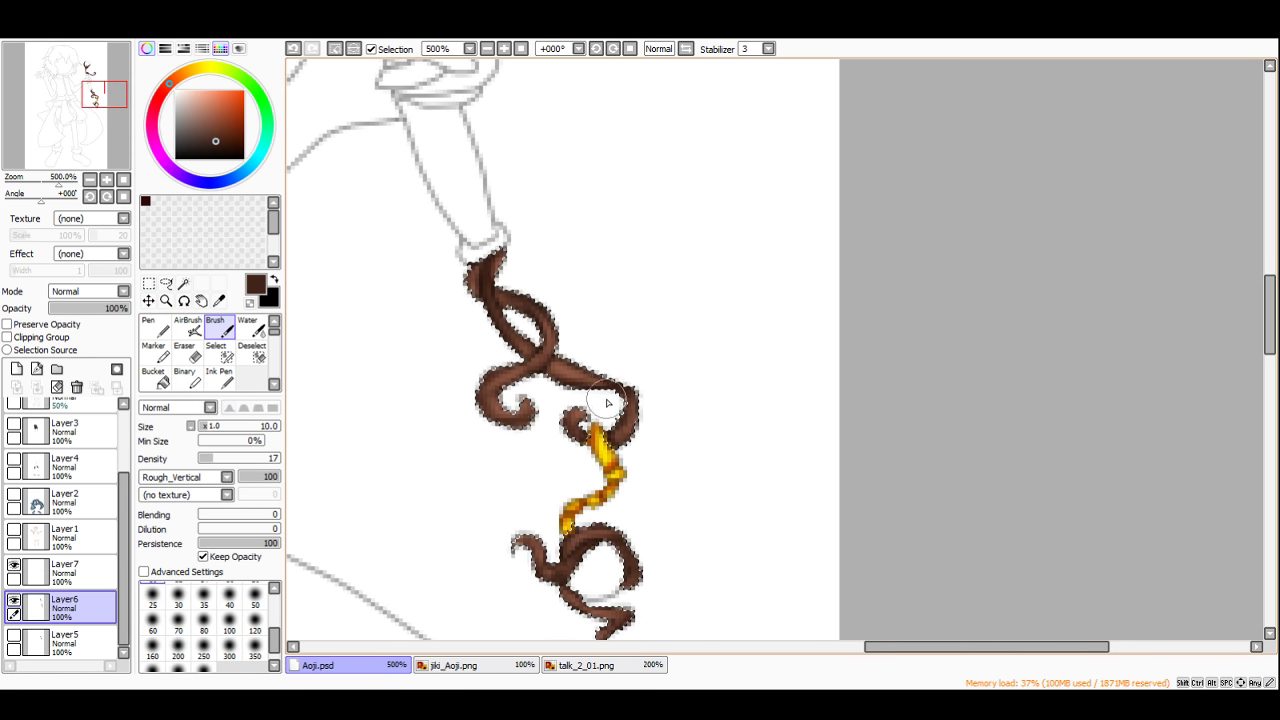
scroll(607, 403, "up", 2)
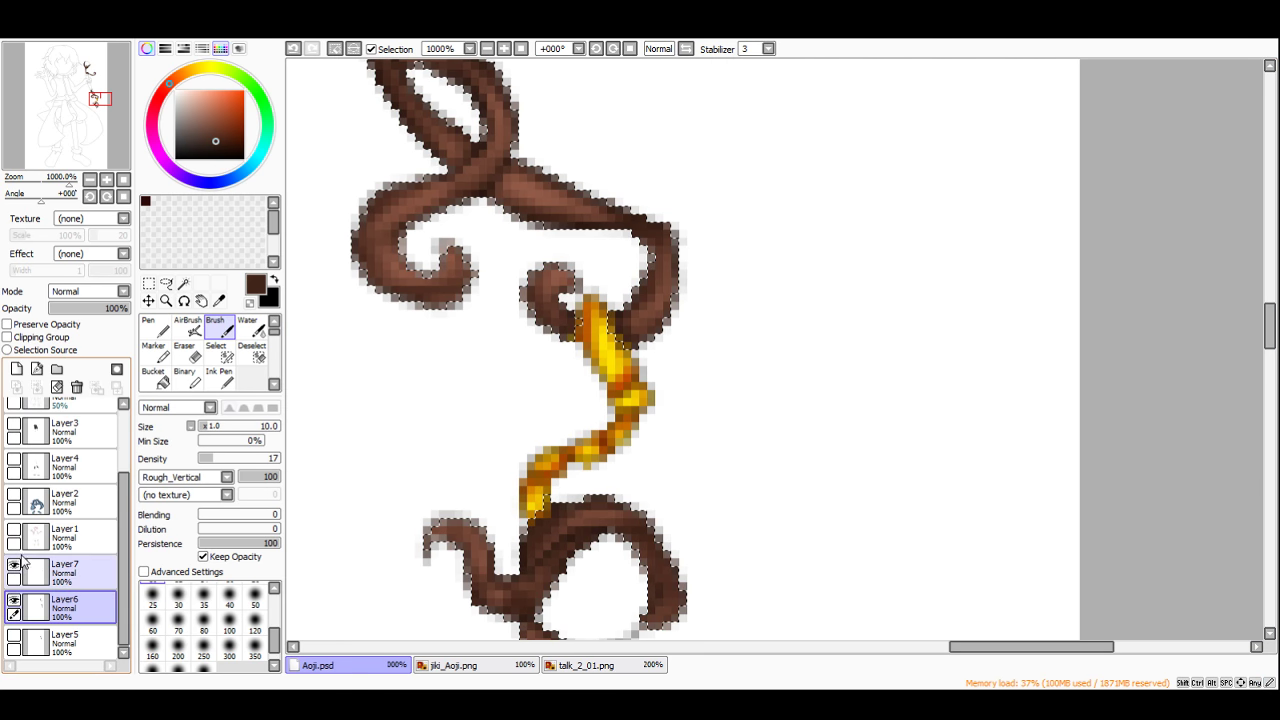
Step: Merge Layer7 with the chain into Layer6 and clear the selection around the staff
left_click(72, 573)
left_click(38, 388)
scroll(603, 406, "down", 3)
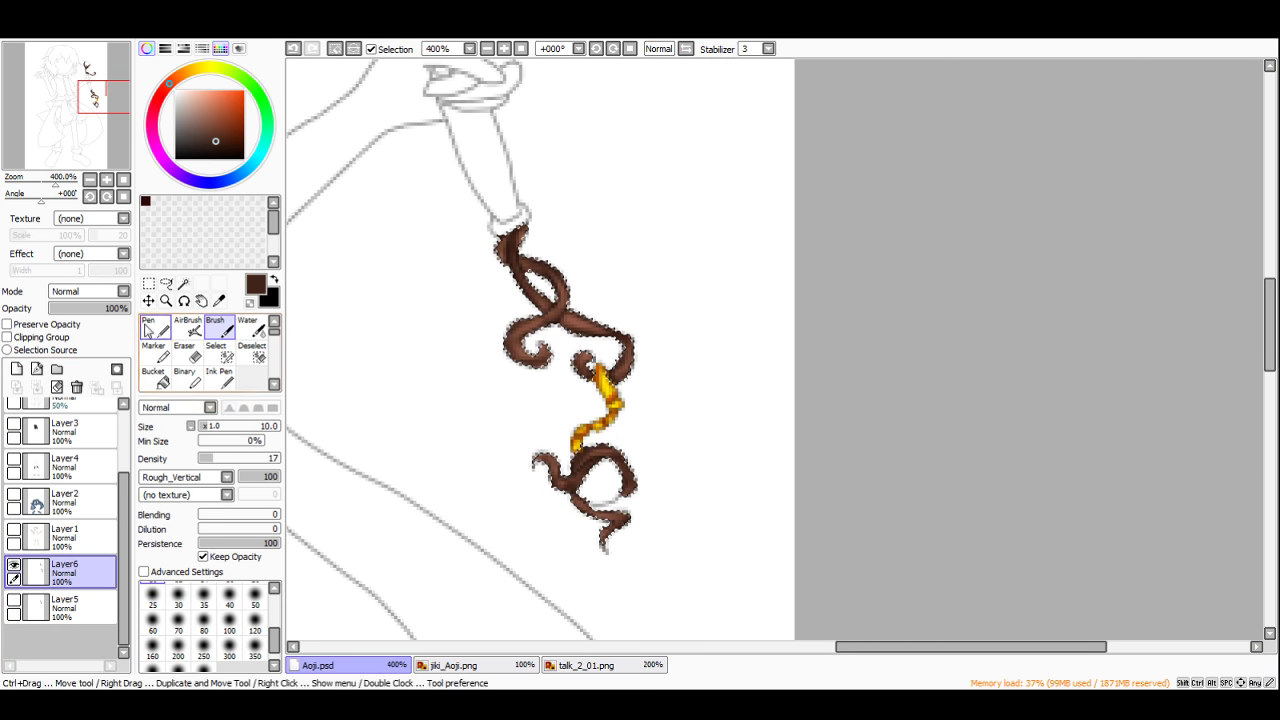
left_click(149, 284)
left_click(483, 352)
scroll(510, 446, "down", 4)
scroll(510, 446, "up", 3)
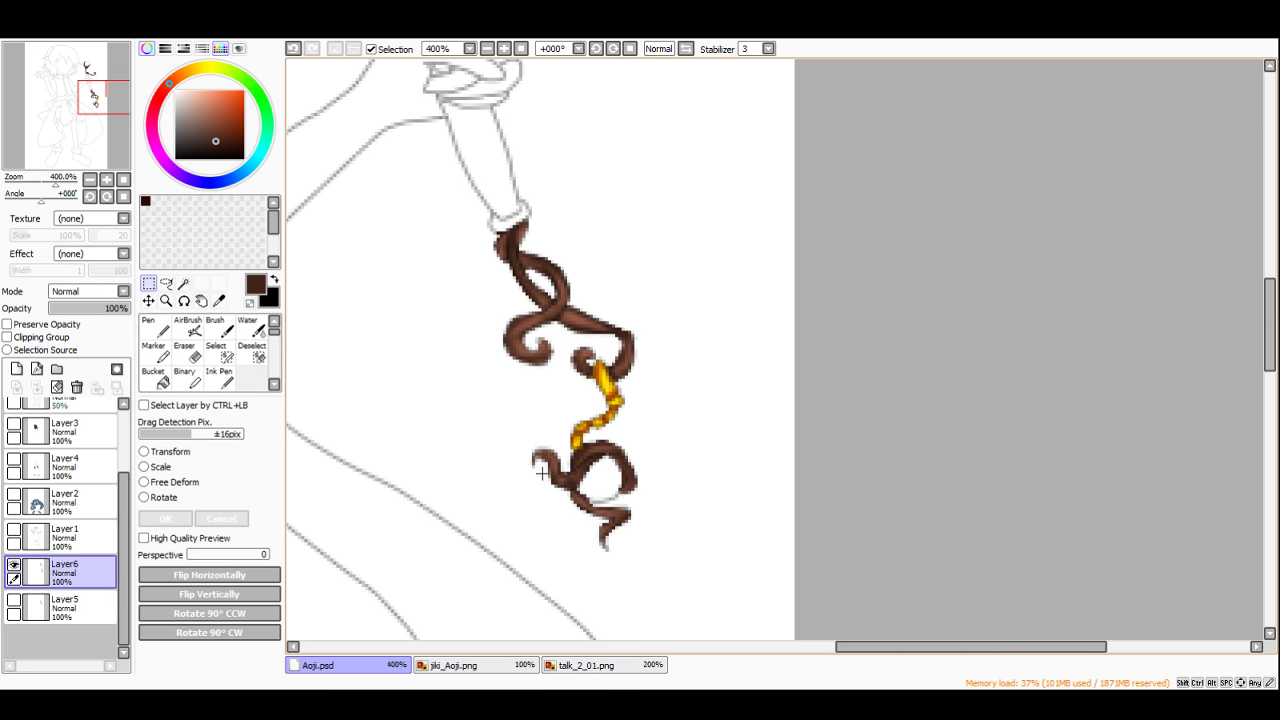
Step: Create a new layer, place it directly below Layer6 and hide Layer6
left_click(16, 369)
left_click_drag(62, 574, 62, 610)
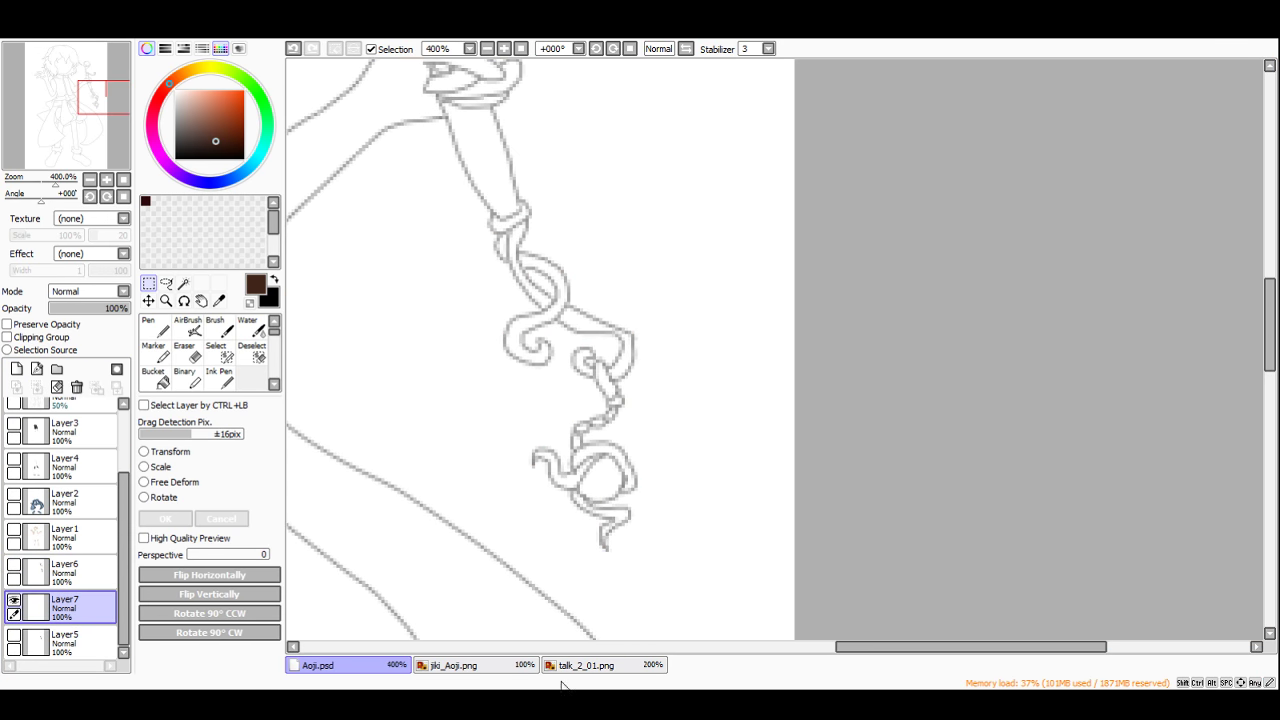
Step: Sample the light blue of the staff's orb in talk_2_01.png and return to Aoji.psd
left_click(508, 666)
left_click(590, 665)
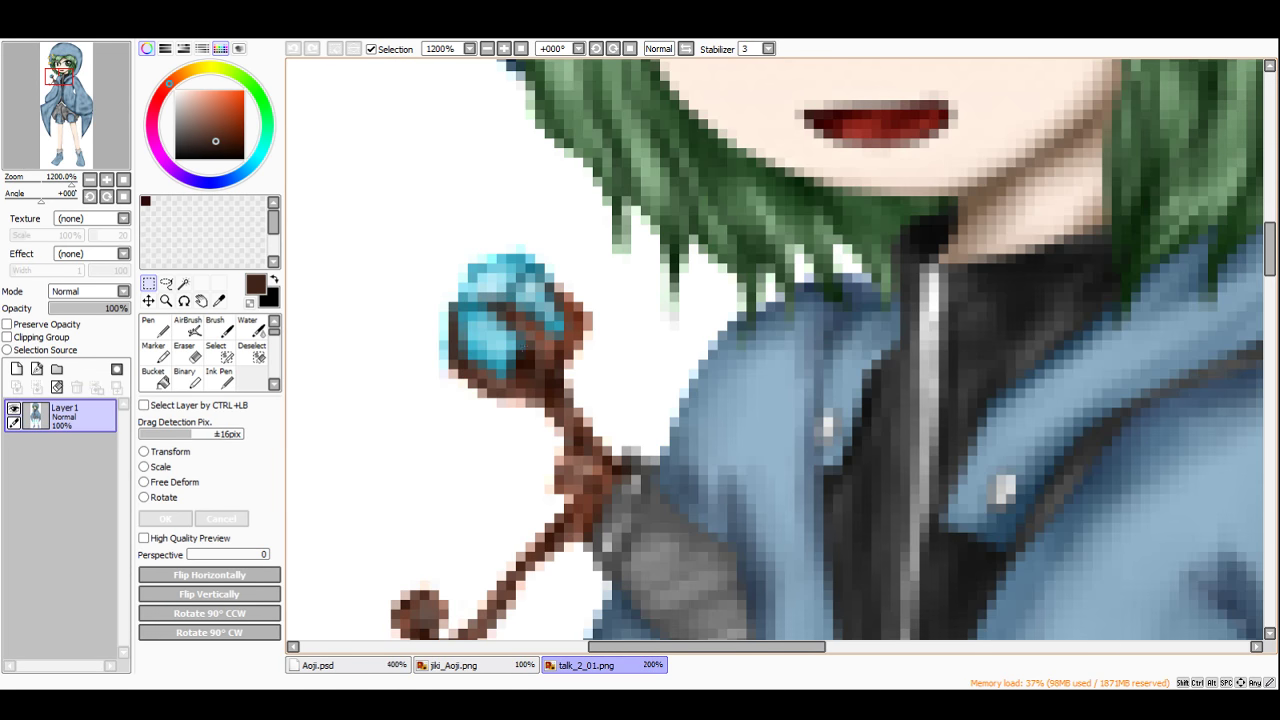
left_click(493, 342, "alt")
left_click(330, 665)
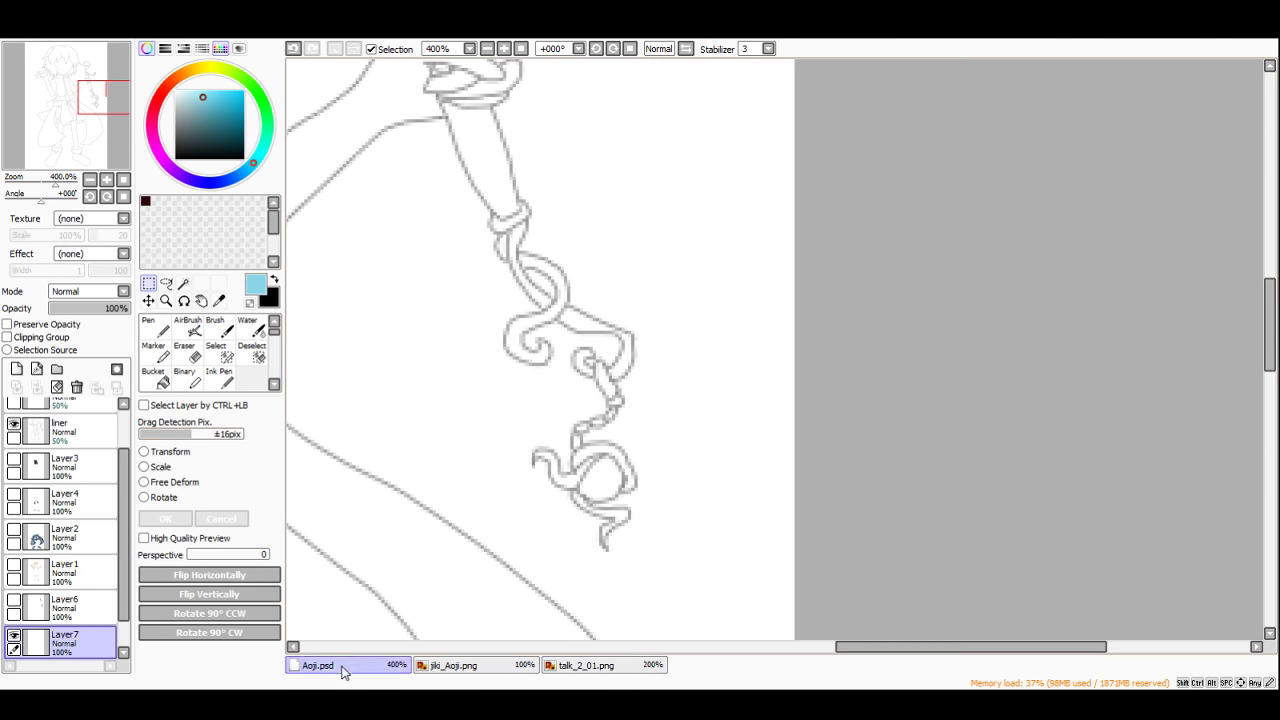
Step: Fill the hanging orb and the parts of the staff's upper orb with light blue on Layer7 using the Bucket
left_click(155, 378)
scroll(696, 492, "up", 3)
left_click(696, 492)
scroll(692, 497, "down", 5)
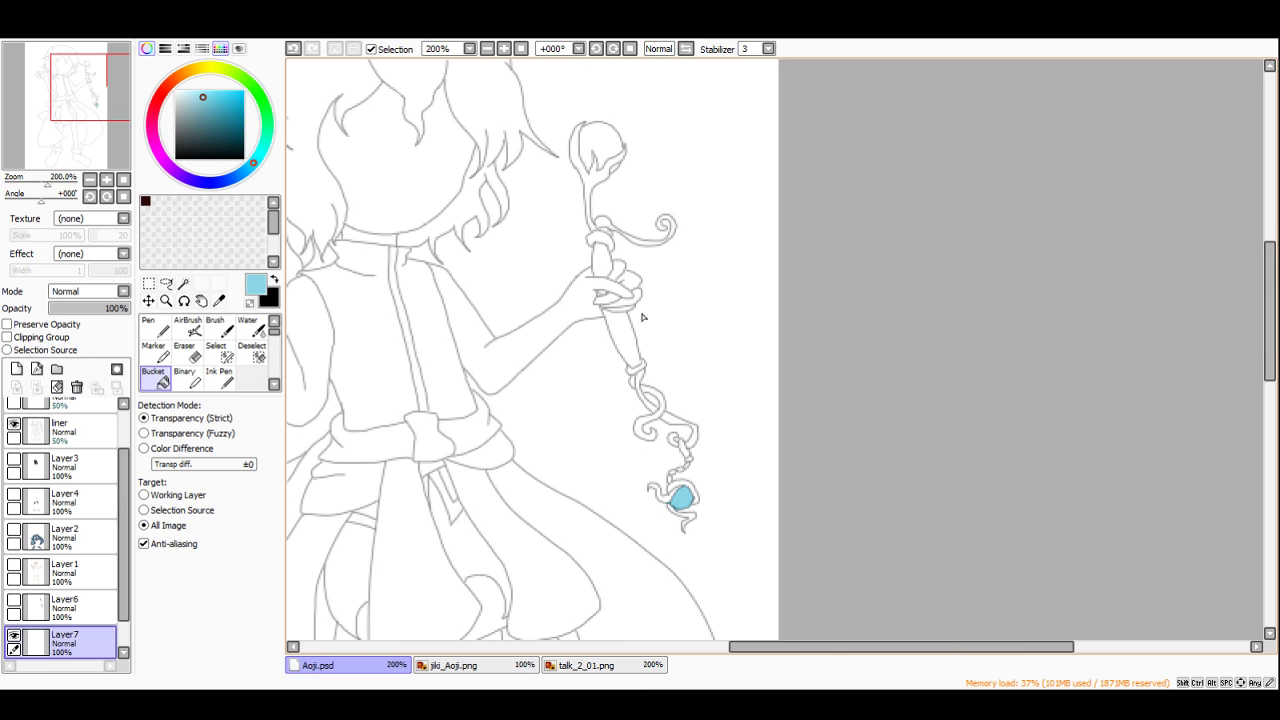
left_click(612, 147)
scroll(611, 144, "up", 3)
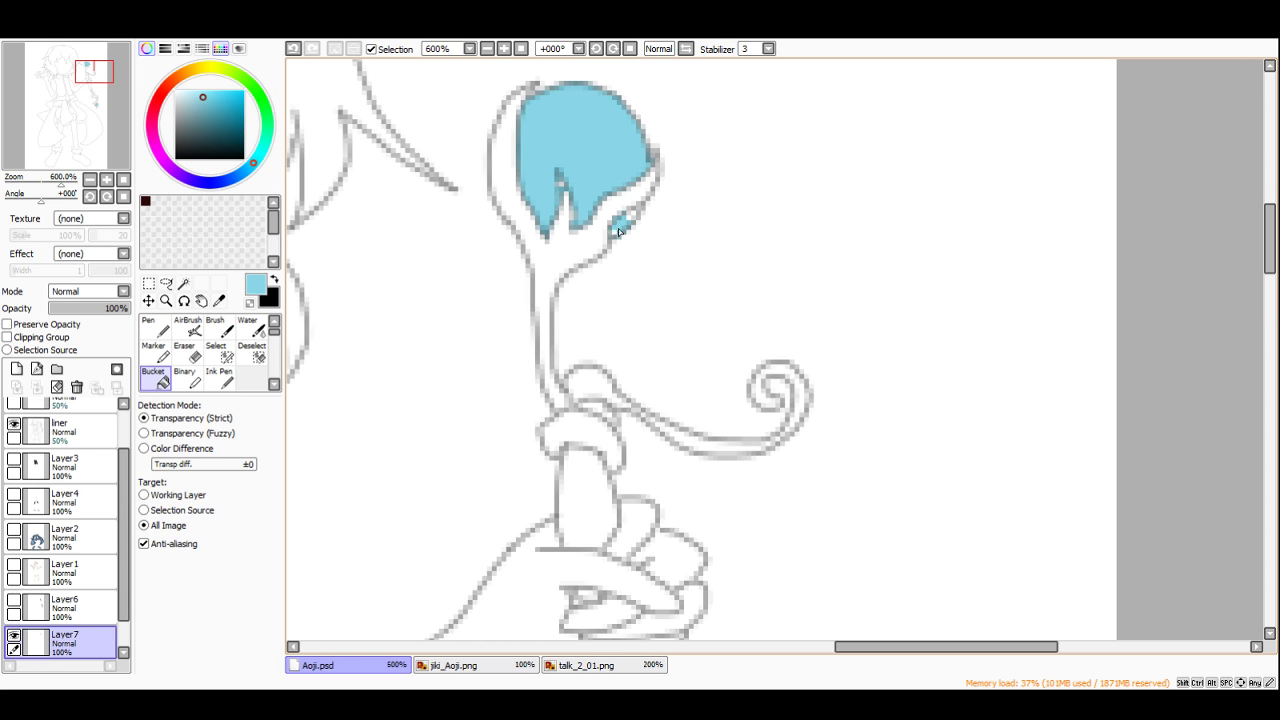
left_click(628, 216)
Step: Show Layer6 and check the brown wood and chain against the blue orbs
left_click(14, 604)
left_click(14, 604)
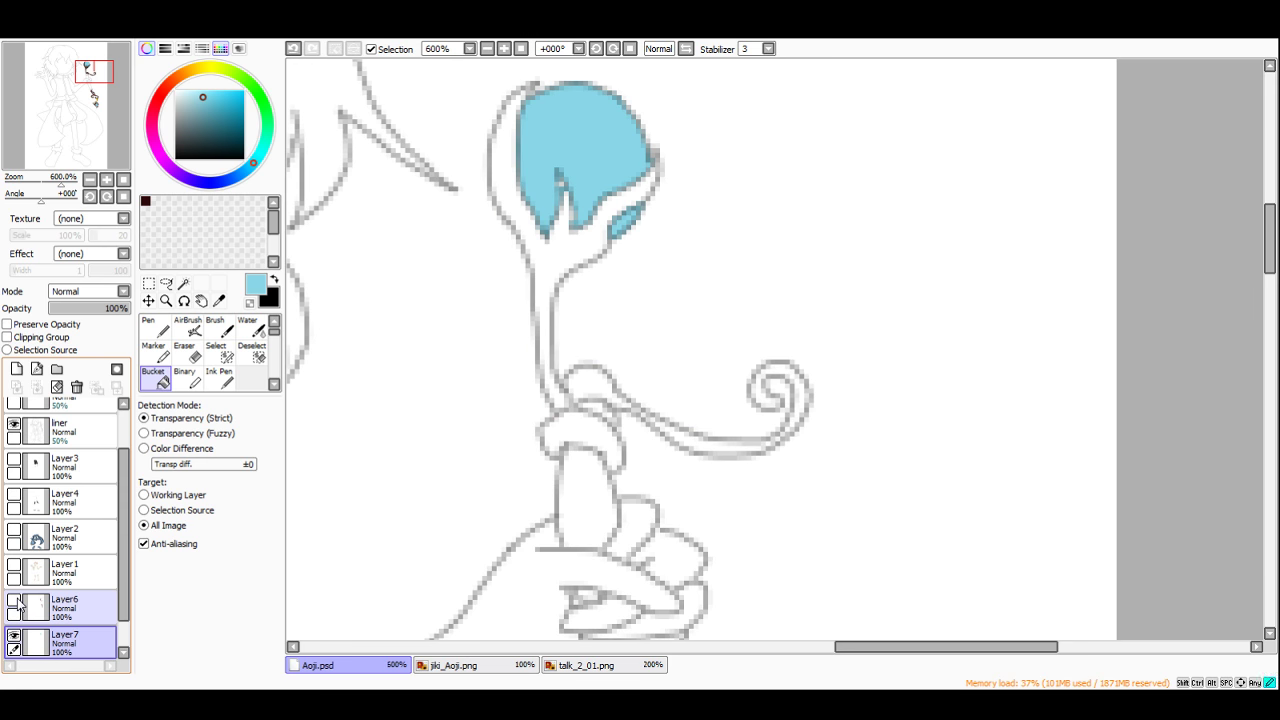
left_click(14, 604)
scroll(603, 358, "down", 4)
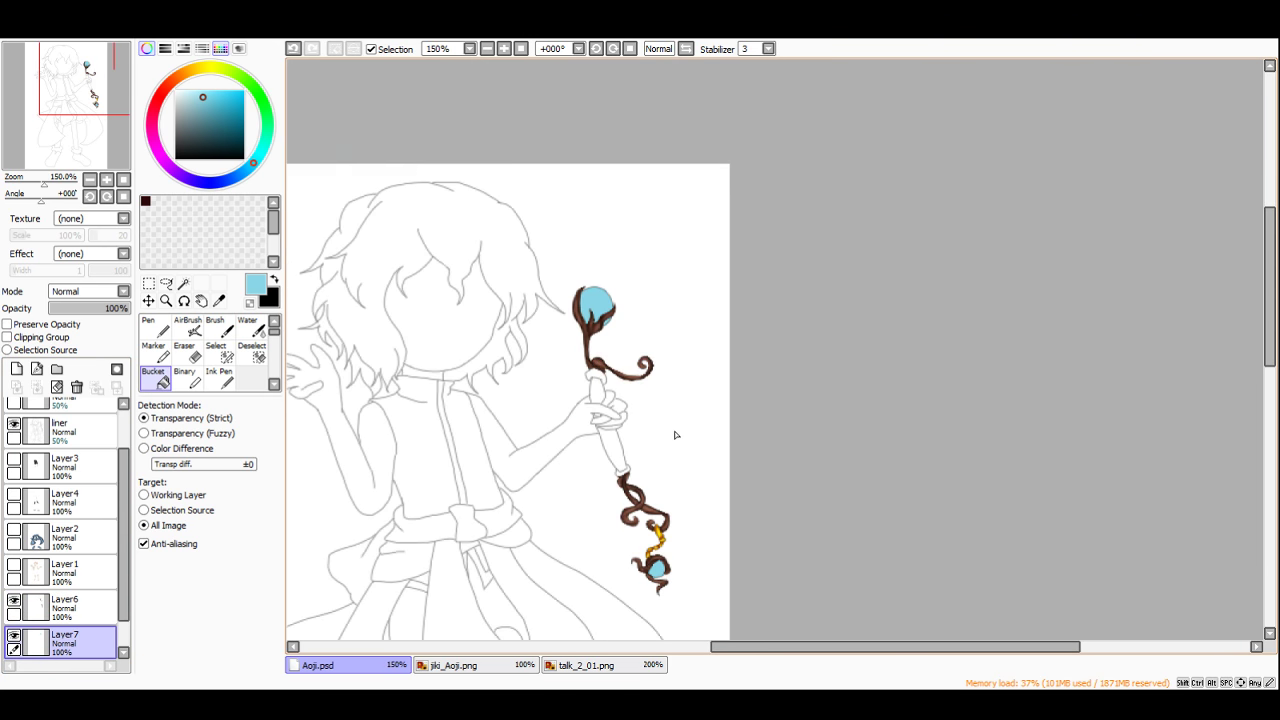
scroll(668, 447, "up", 3)
scroll(56, 612, "down", 1)
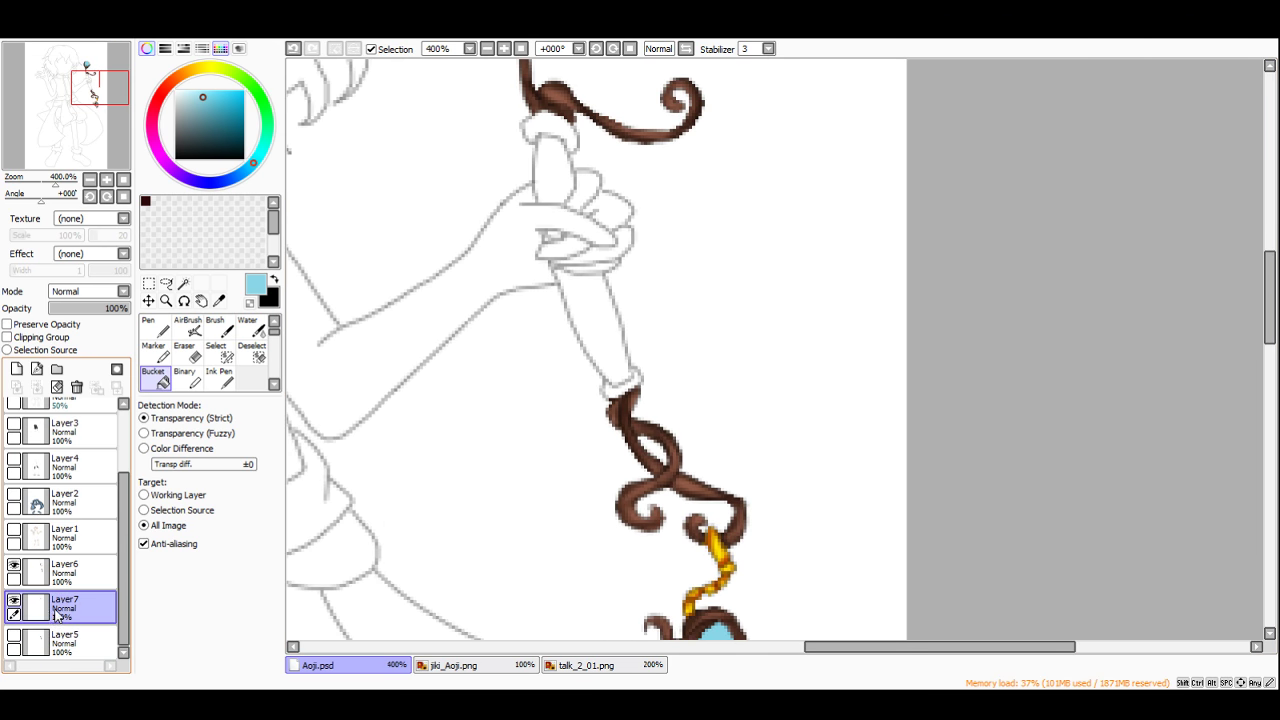
scroll(508, 606, "down", 2)
Step: Sample a darker teal from the orb in talk_2_01.png as the shading colour and return to Aoji.psd
left_click(451, 666)
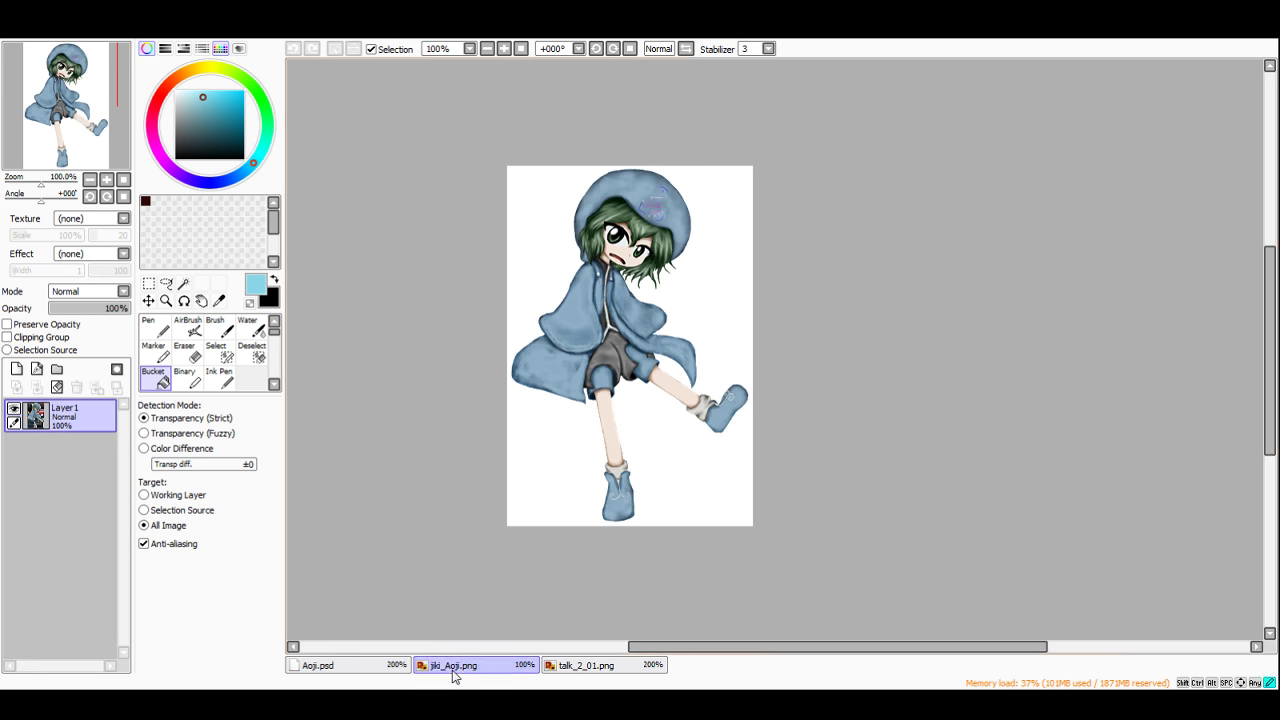
left_click(582, 666)
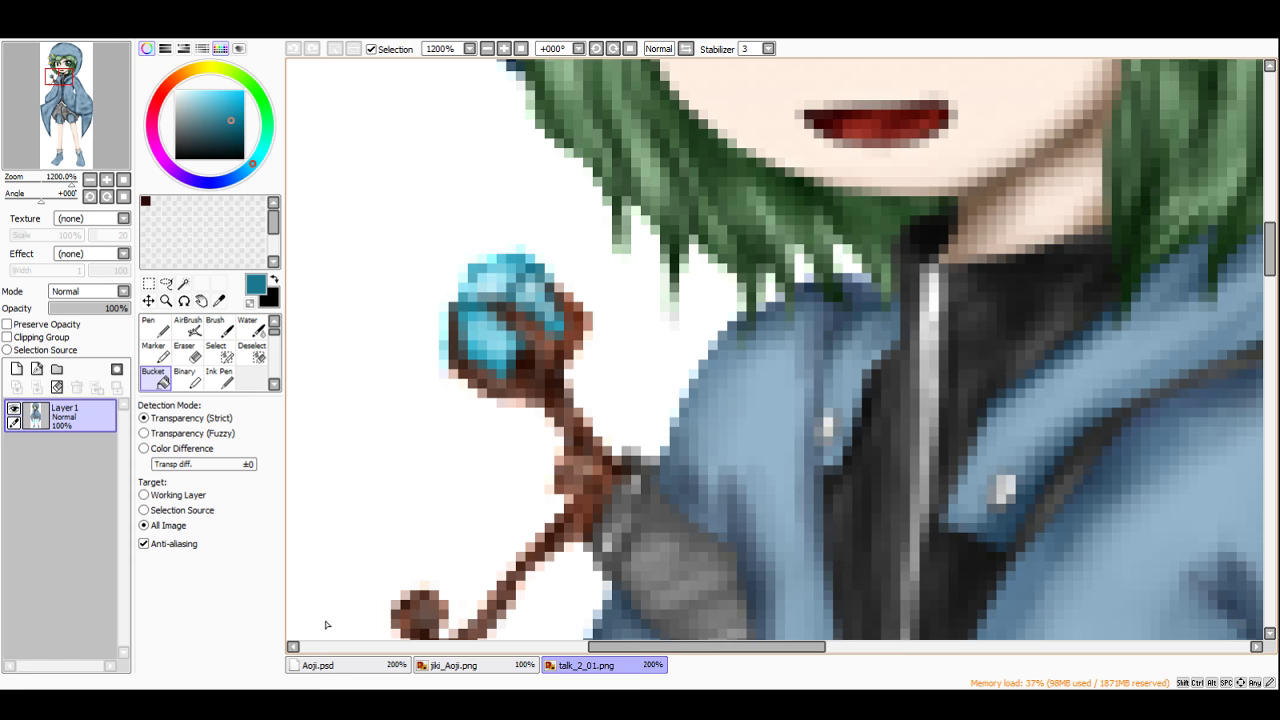
left_click(320, 665)
Step: Select Layer7's painted area and shade the edges of the small hanging orb with teal Brush strokes
key("b")
scroll(585, 540, "down", 3)
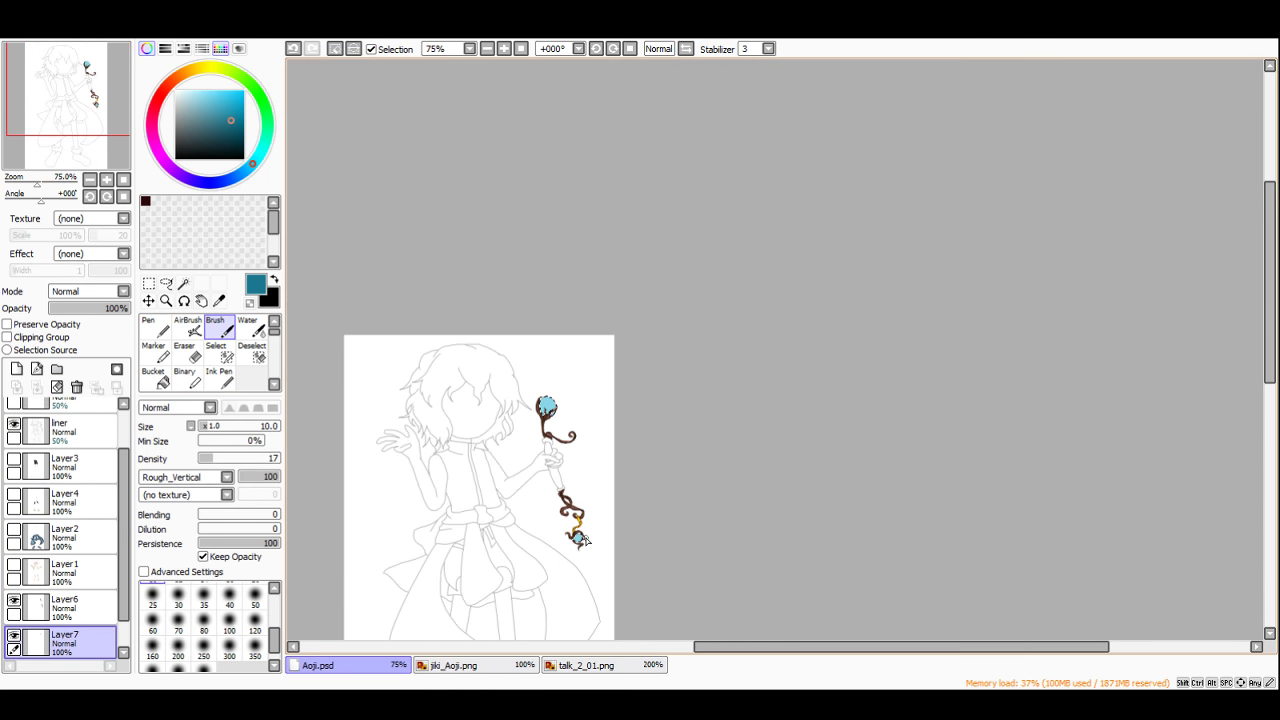
scroll(585, 540, "up", 8)
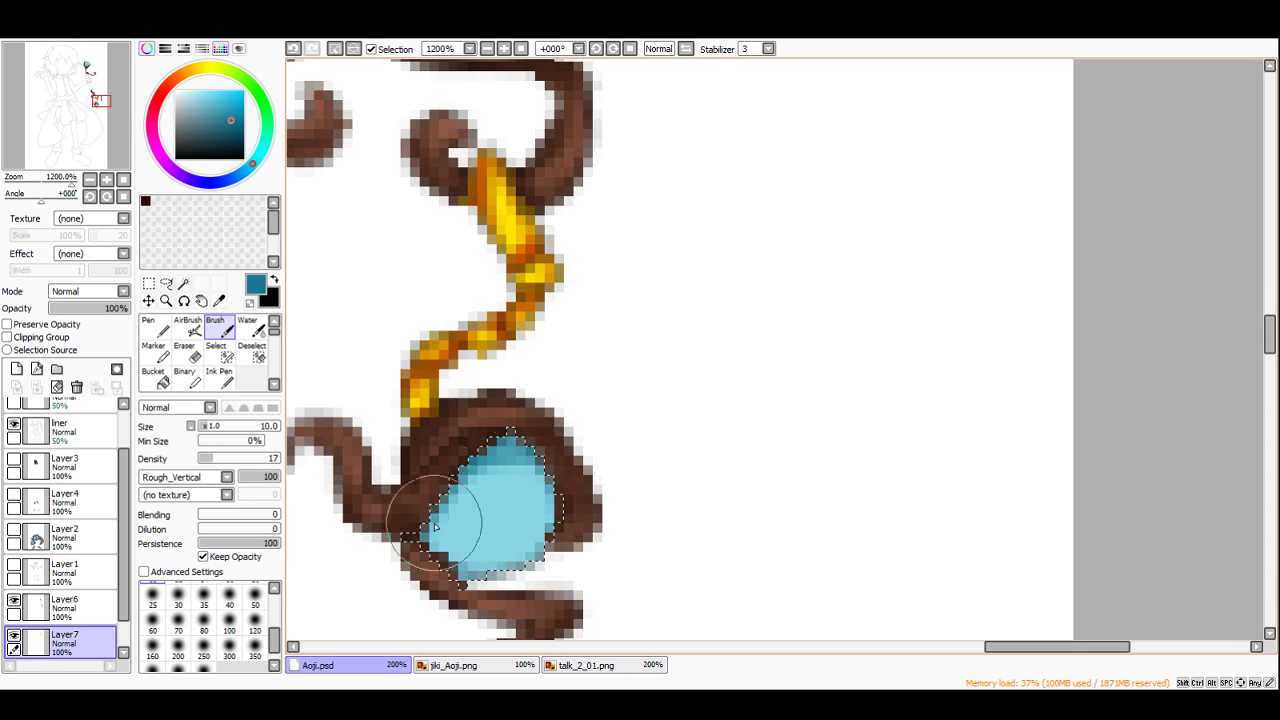
mouse_move(435, 527)
left_mouse_down()
mouse_move(445, 486)
mouse_move(468, 570)
mouse_move(440, 560)
mouse_move(495, 452)
mouse_move(439, 537)
mouse_move(470, 455)
mouse_move(579, 499)
mouse_move(539, 468)
mouse_move(556, 507)
mouse_move(524, 565)
mouse_move(508, 471)
left_mouse_up()
Step: Shade the edges of the staff's upper orb and around the wooden prongs with teal, using brush density 8 for softer strokes
scroll(508, 480, "down", 7)
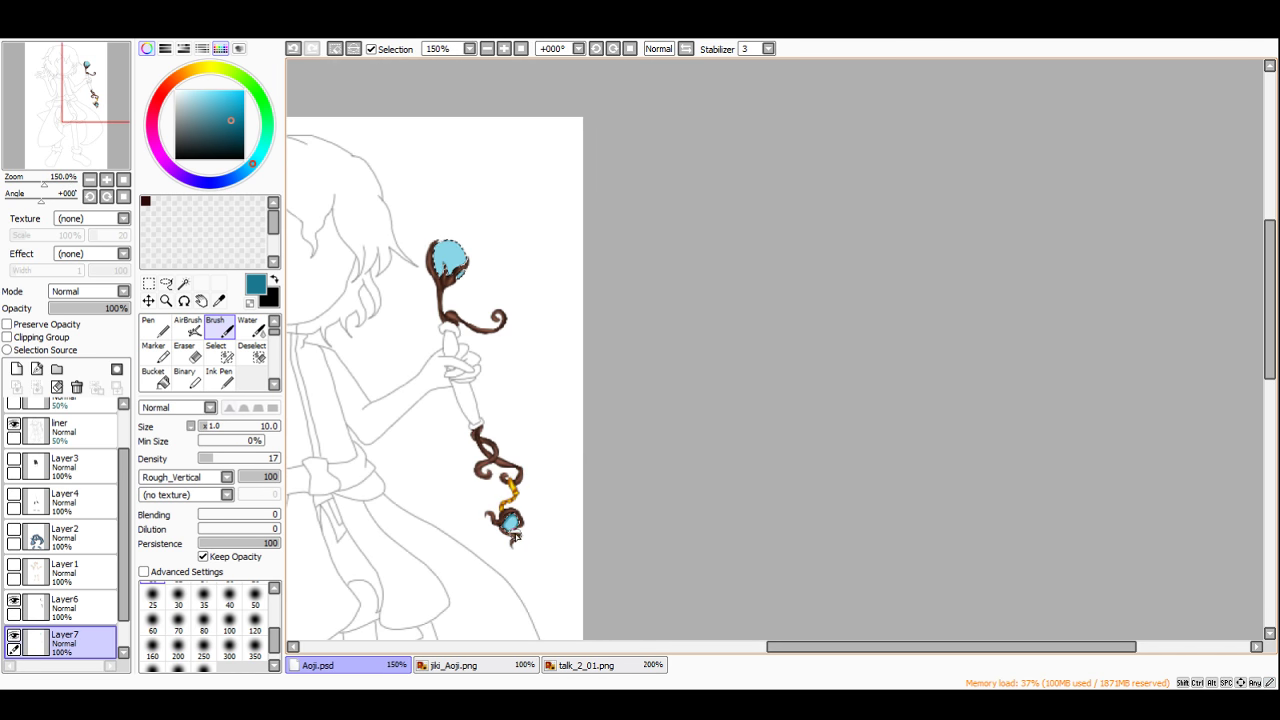
scroll(455, 225, "up", 6)
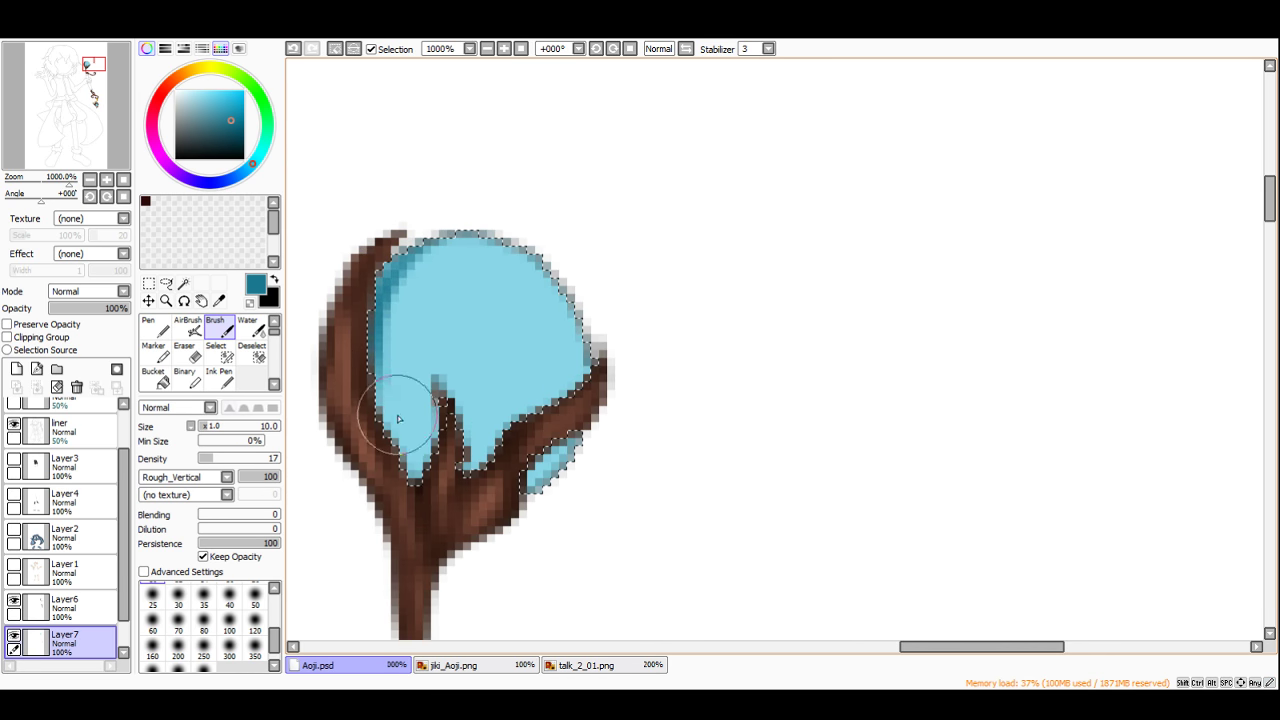
mouse_move(379, 362)
left_mouse_down()
mouse_move(406, 458)
mouse_move(390, 242)
mouse_move(379, 423)
mouse_move(417, 470)
mouse_move(420, 380)
mouse_move(449, 387)
mouse_move(470, 498)
mouse_move(484, 458)
left_mouse_up()
mouse_move(538, 404)
left_mouse_down()
mouse_move(607, 340)
mouse_move(588, 352)
mouse_move(549, 260)
mouse_move(555, 376)
left_mouse_up()
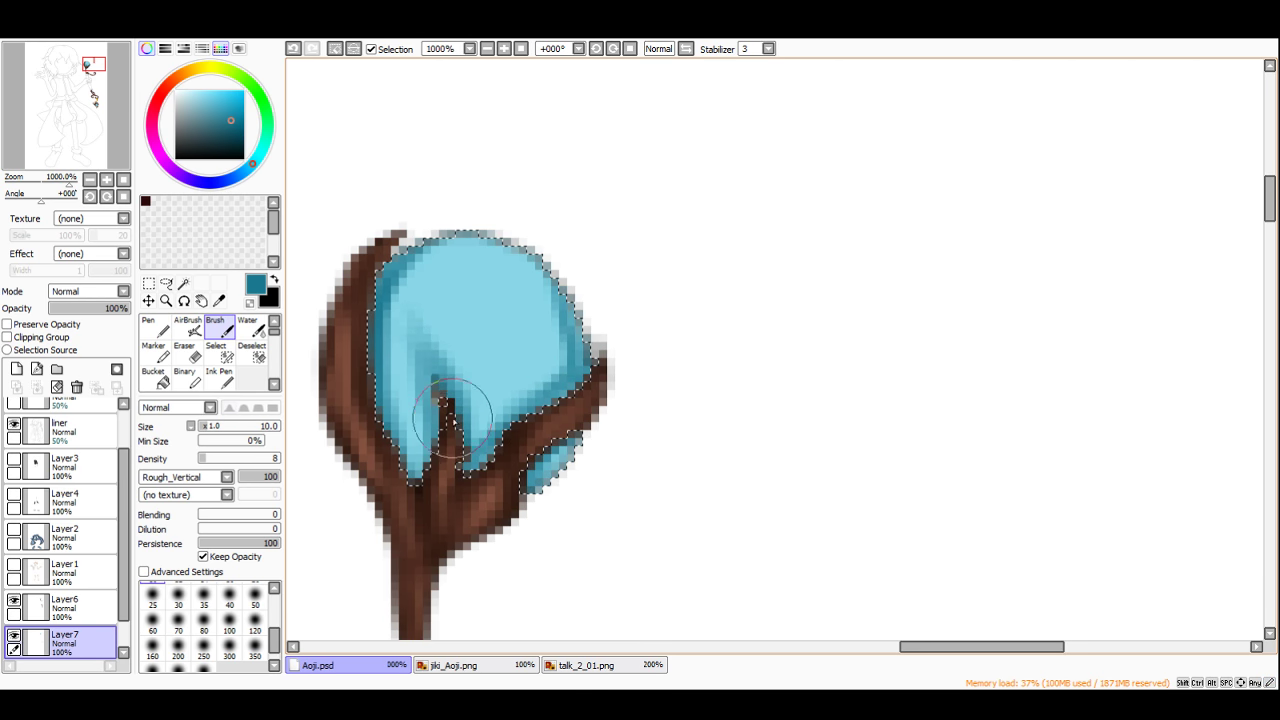
mouse_move(410, 270)
left_mouse_down()
mouse_move(389, 292)
mouse_move(483, 233)
mouse_move(443, 250)
mouse_move(527, 246)
mouse_move(393, 350)
left_mouse_up()
scroll(439, 327, "down", 3)
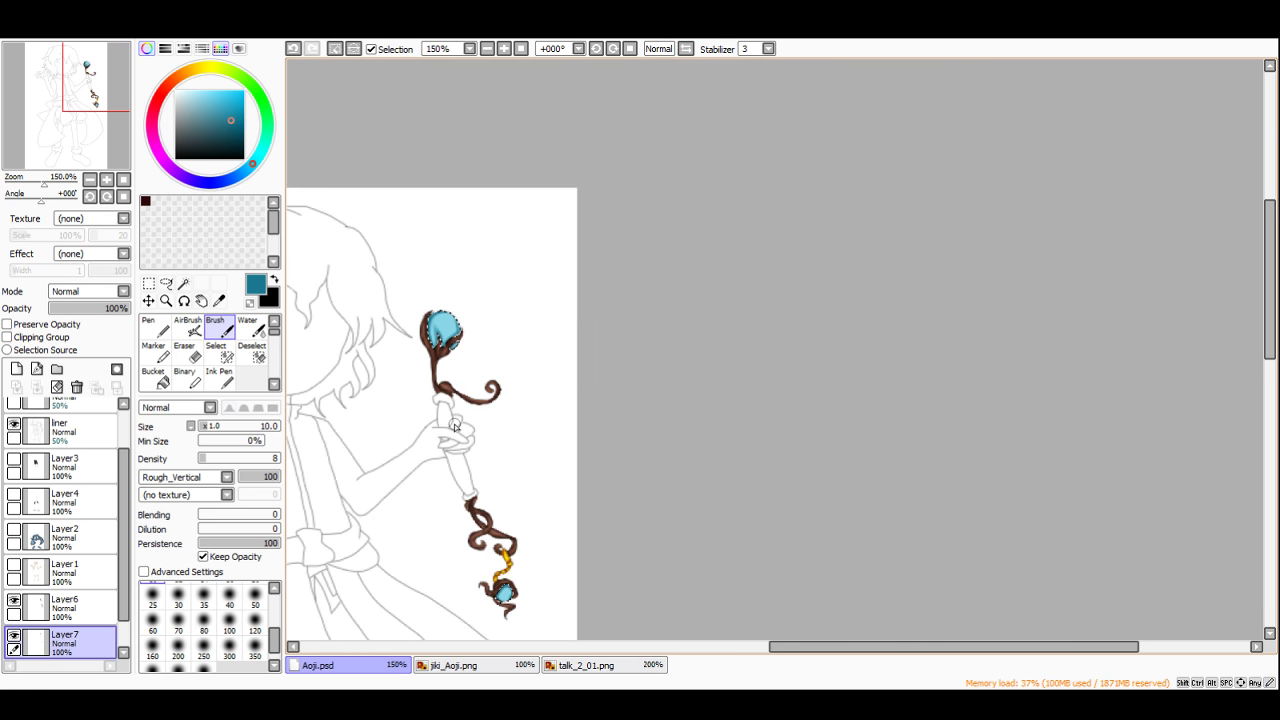
Step: Switch the brush to a simple circle shape, set the colour to white and lightly highlight the upper orb
scroll(402, 416, "up", 3)
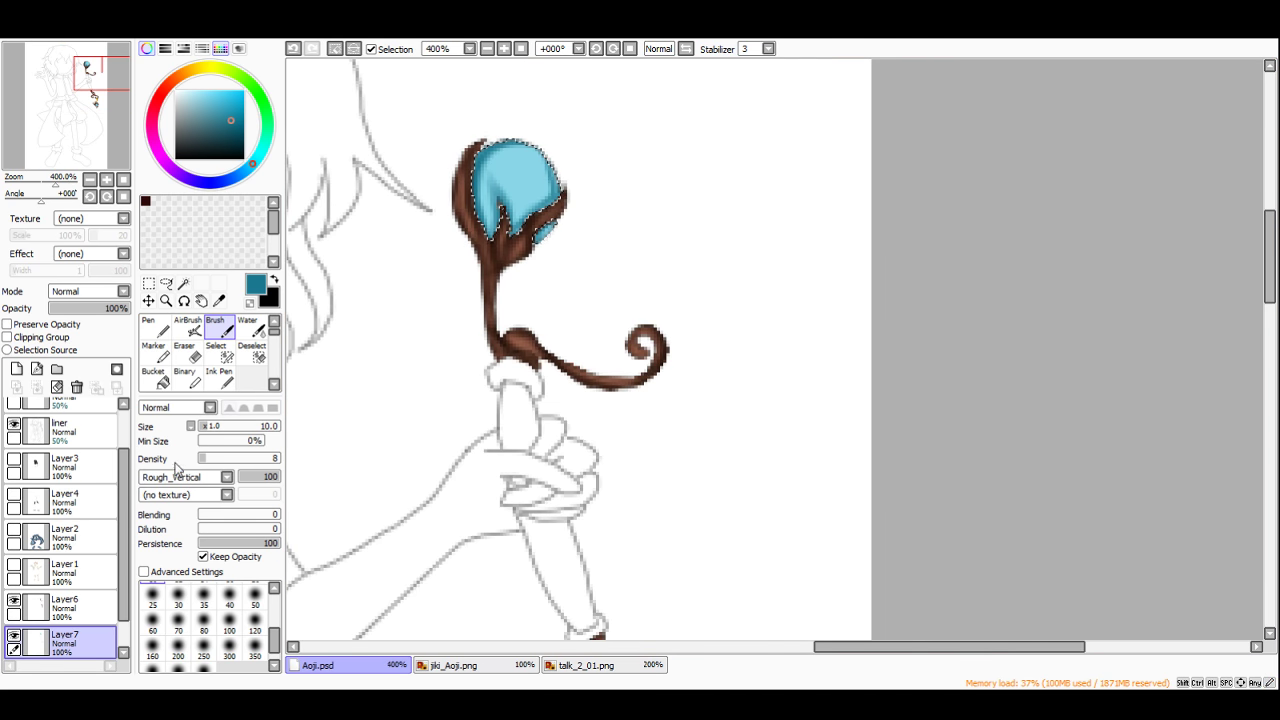
left_click(184, 490)
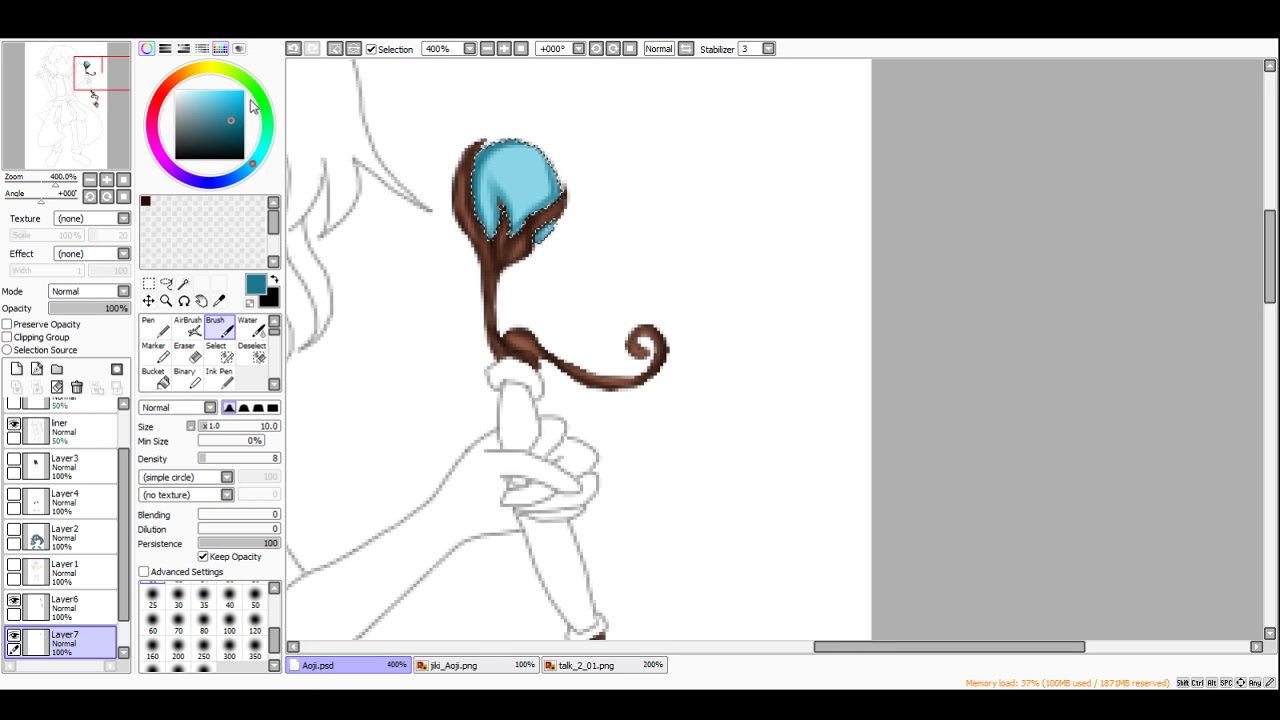
left_click_drag(232, 98, 146, 59)
scroll(500, 135, "up", 3)
left_click_drag(580, 175, 611, 148)
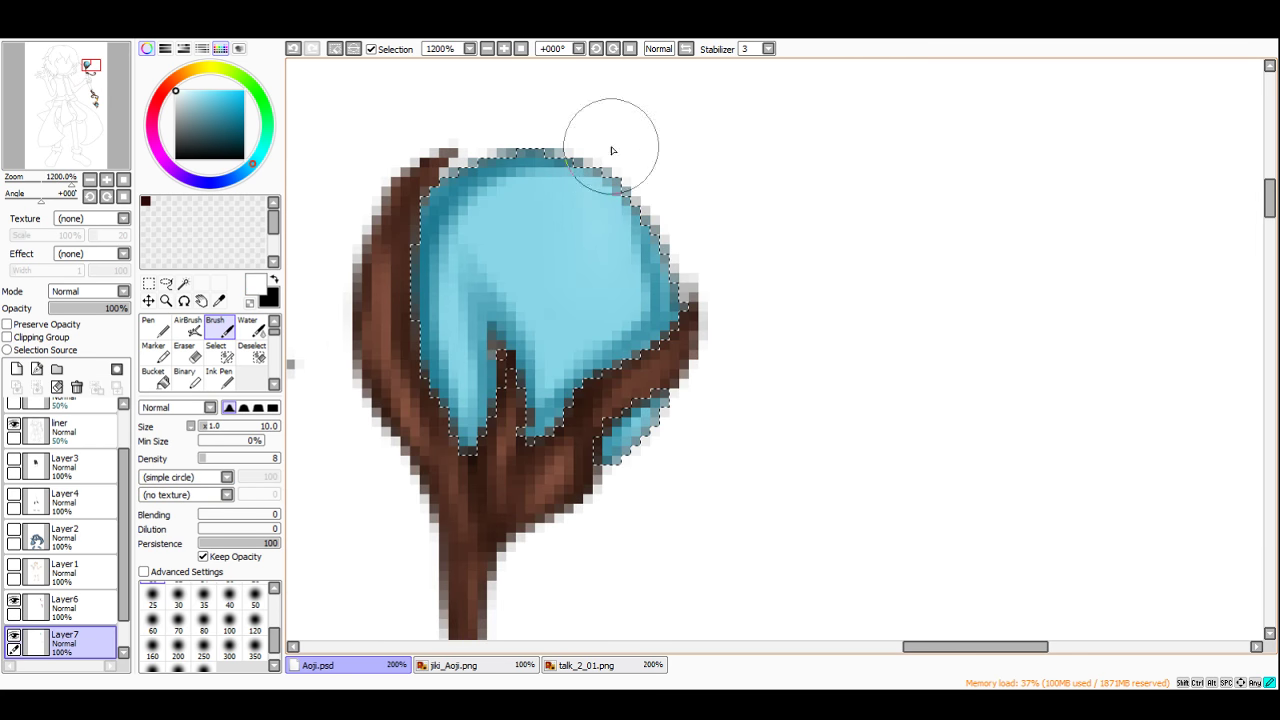
Step: Set the brush density to 27 and paint stronger white highlights on the upper orb and the hanging orb
left_click(221, 458)
mouse_move(537, 182)
left_mouse_down()
mouse_move(602, 270)
mouse_move(648, 220)
mouse_move(578, 315)
mouse_move(596, 216)
mouse_move(513, 165)
mouse_move(544, 208)
mouse_move(497, 228)
mouse_move(635, 286)
mouse_move(646, 194)
left_mouse_up()
scroll(648, 186, "down", 7)
scroll(688, 362, "up", 6)
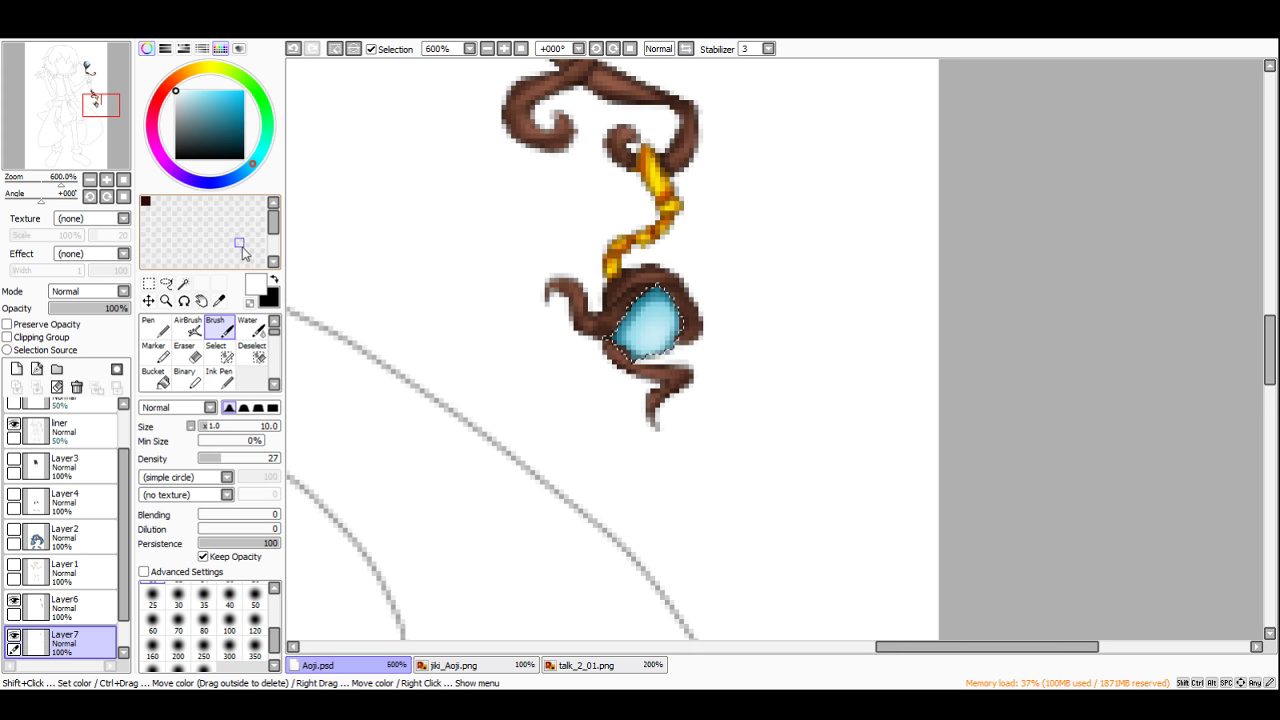
Step: Set the brush size to 2 and sample the orb's blue from the reference image talk_2_01.png
left_click(207, 428)
scroll(659, 308, "up", 2)
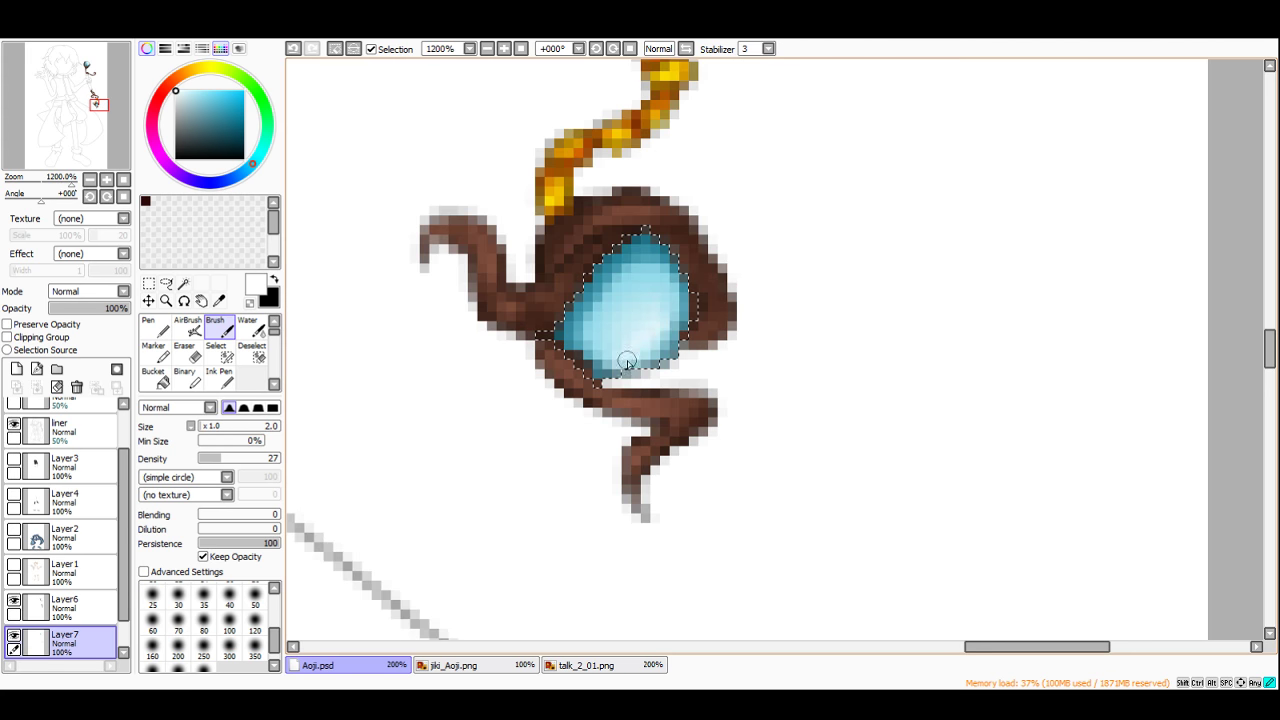
scroll(676, 306, "down", 4)
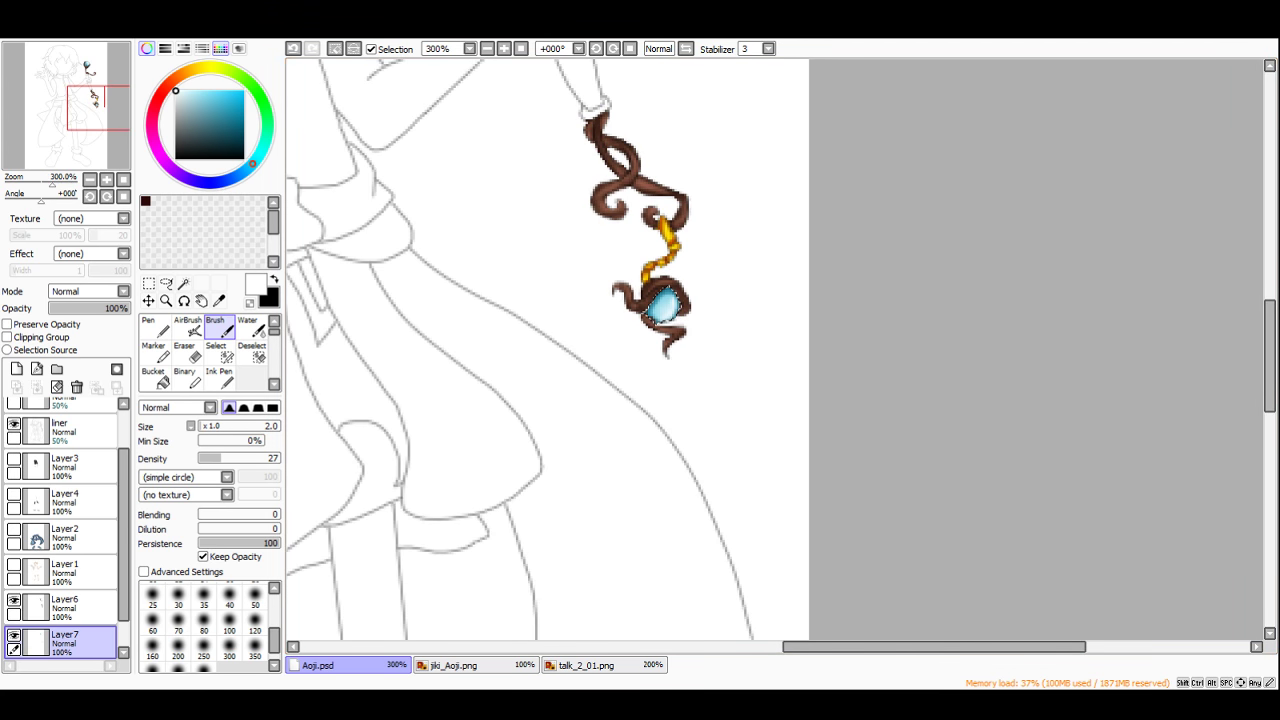
left_click(492, 668)
left_click(565, 668)
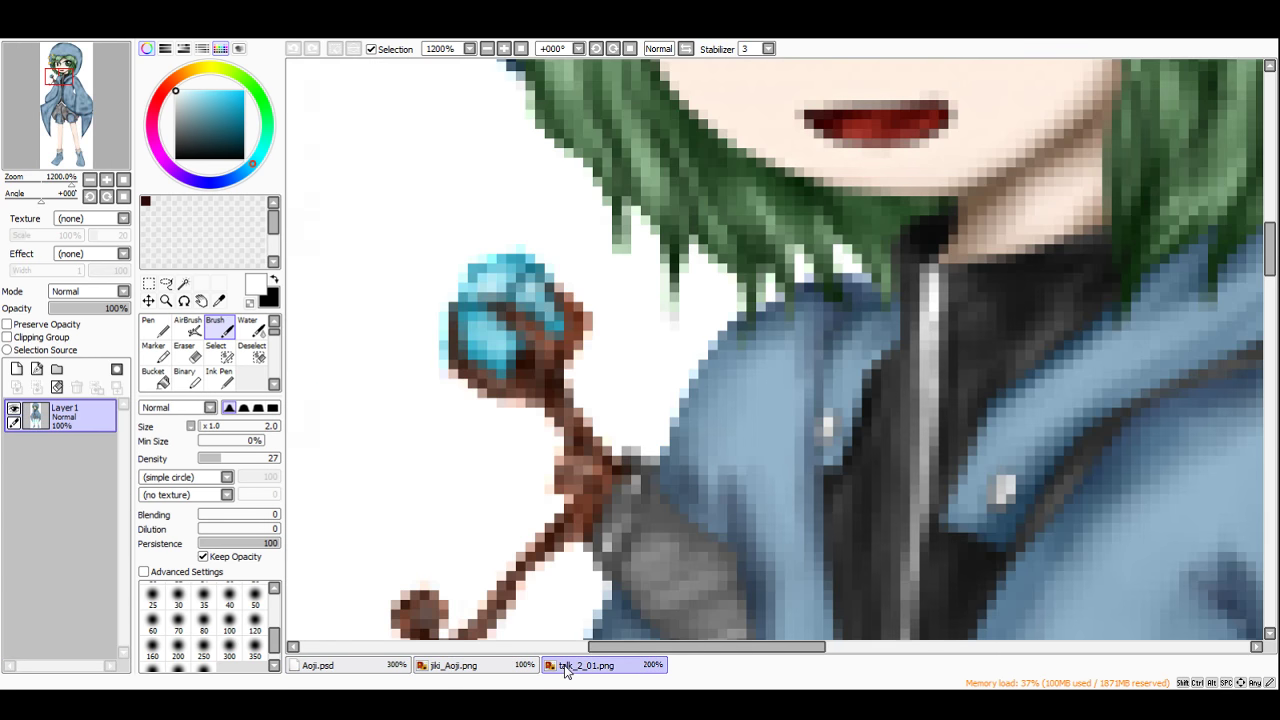
left_click(530, 288, "alt")
left_click(495, 268, "alt")
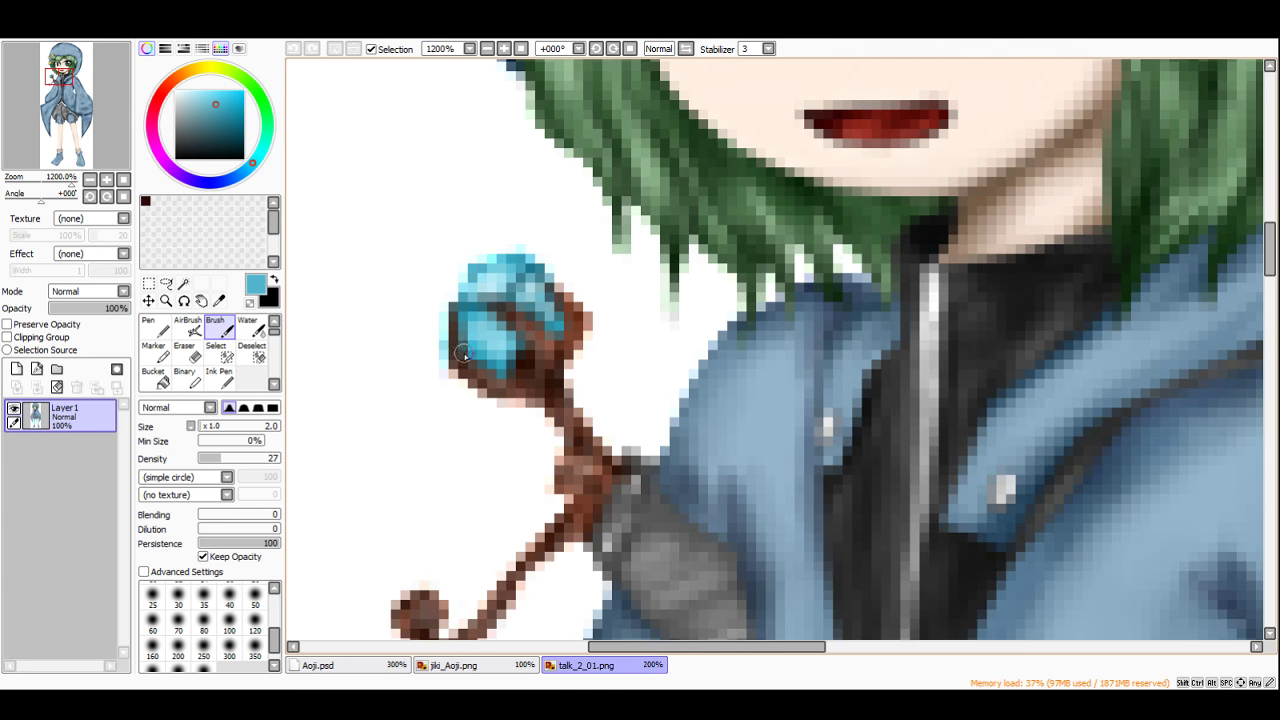
Step: Return to Aoji.psd and deepen the orb shading with Brush strokes in the sampled blue and a darker teal picked from the artwork
left_click(338, 668)
scroll(670, 297, "up", 3)
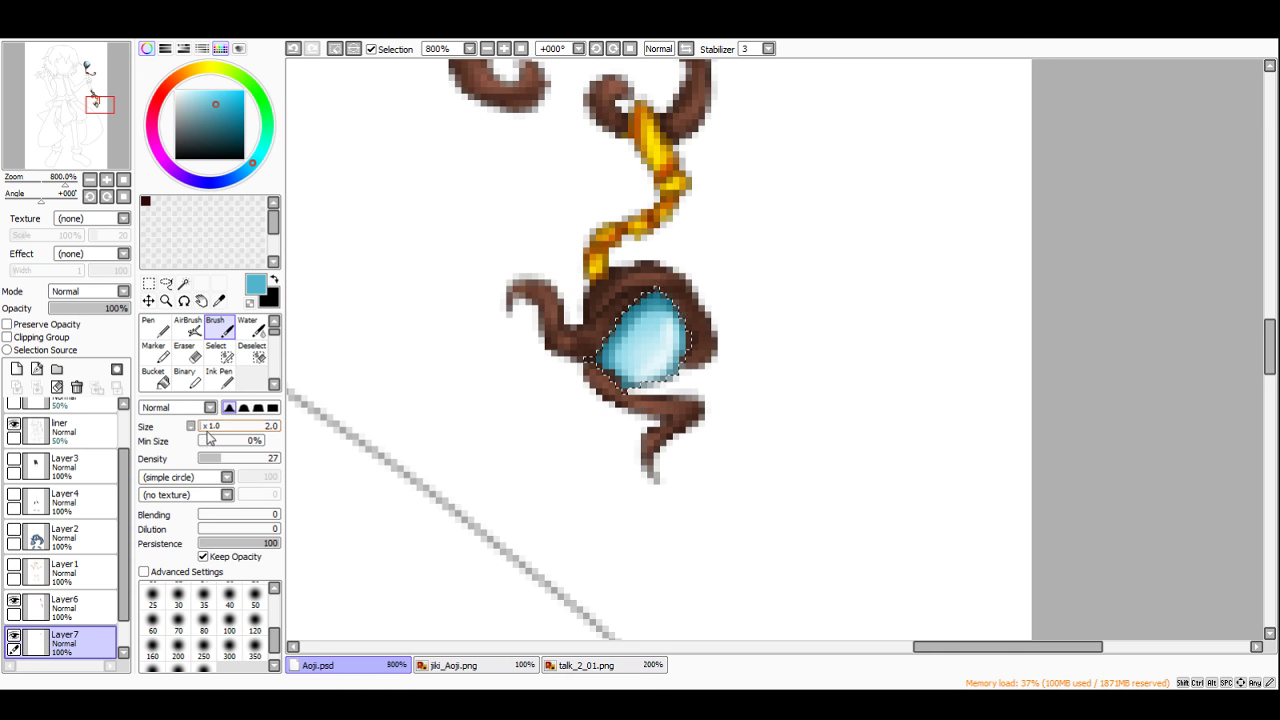
left_click_drag(209, 427, 205, 427)
scroll(657, 302, "up", 2)
mouse_move(632, 304)
left_mouse_down()
mouse_move(586, 343)
mouse_move(610, 375)
mouse_move(610, 406)
left_mouse_up()
left_click(599, 321, "alt")
mouse_move(707, 301)
left_mouse_down()
mouse_move(652, 326)
mouse_move(690, 320)
mouse_move(563, 303)
mouse_move(525, 315)
mouse_move(523, 366)
mouse_move(630, 565)
mouse_move(660, 371)
mouse_move(620, 252)
left_mouse_up()
scroll(720, 470, "down", 7)
scroll(648, 195, "up", 6)
scroll(620, 252, "down", 3)
scroll(620, 252, "down", 3)
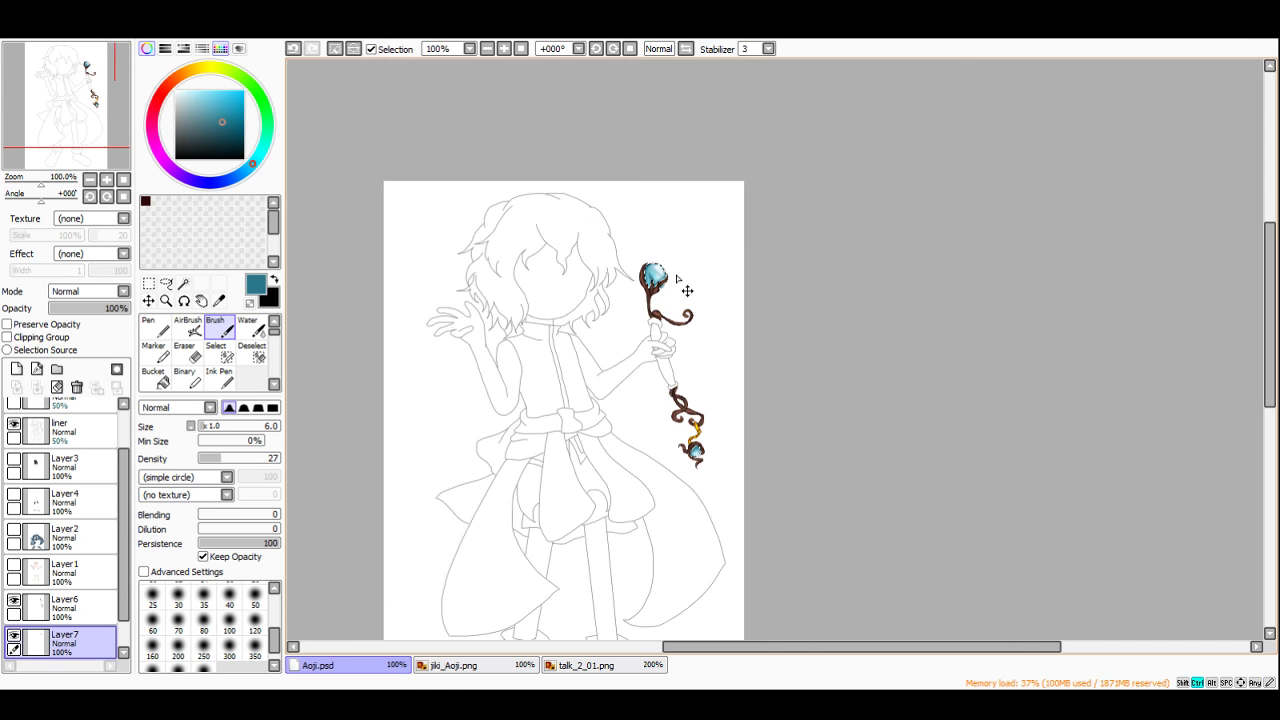
Step: Clear the orb selection and show Layer5 with the grey staff handle, checking Layer6 by toggling its visibility
left_click(148, 283)
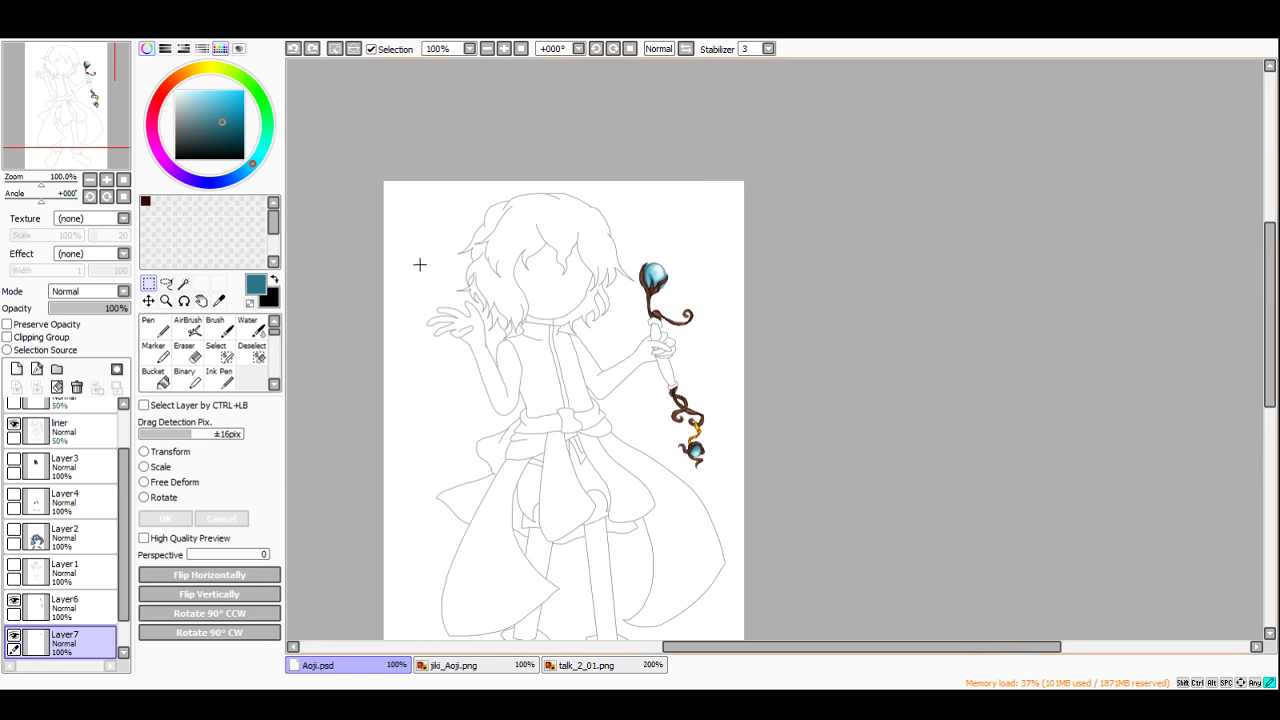
scroll(40, 620, "down", 1)
left_click(14, 635)
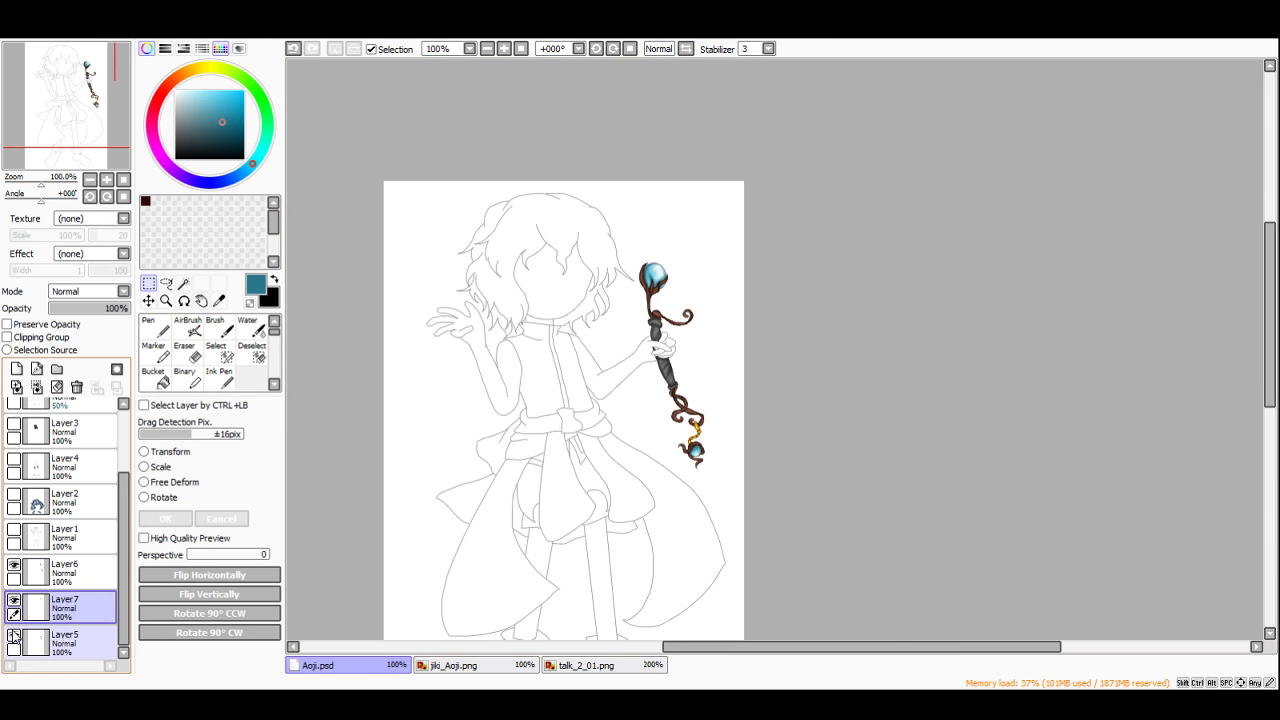
scroll(665, 290, "up", 4)
scroll(706, 386, "down", 4)
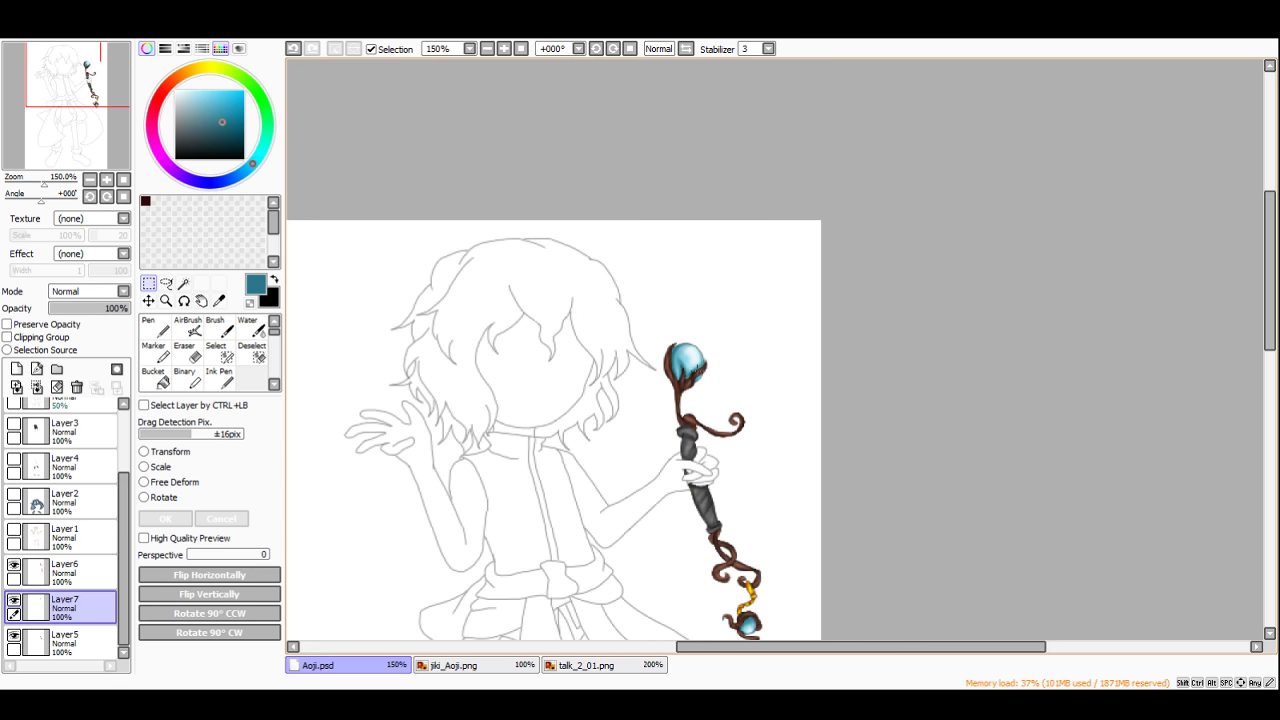
left_click(15, 567)
left_click(15, 567)
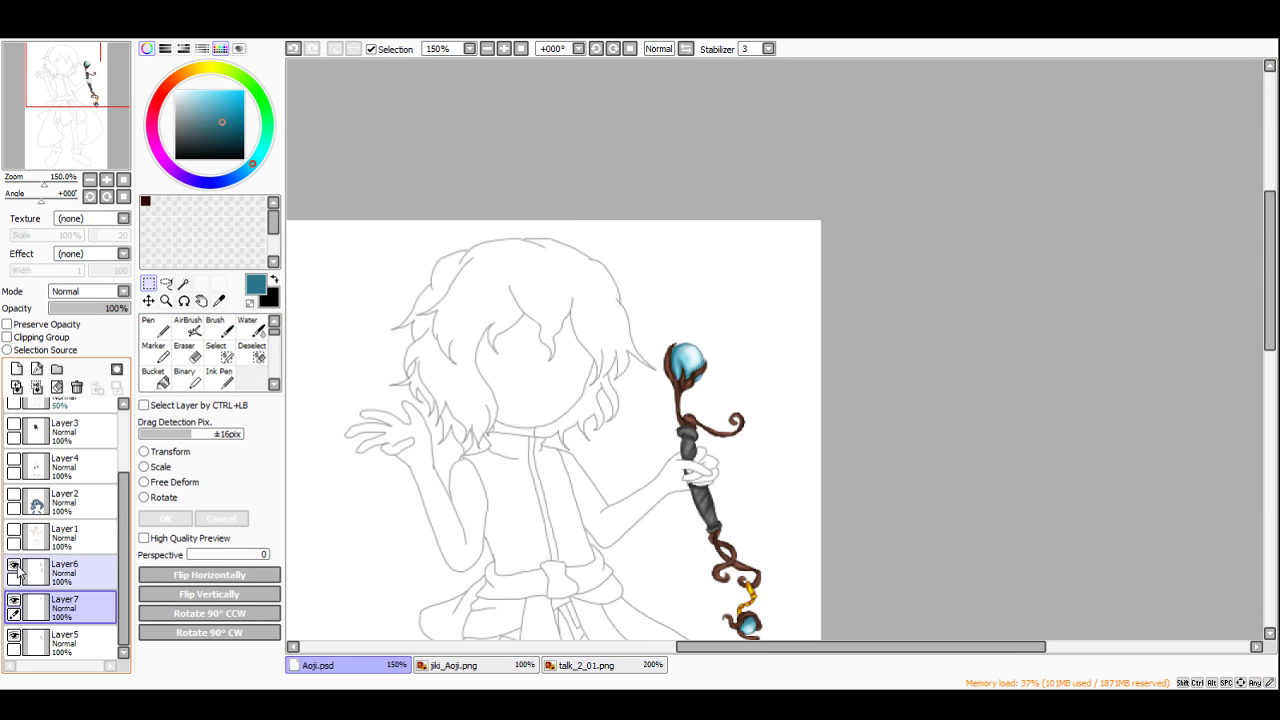
Step: Merge Layer6 and Layer7 down into Layer5 so the whole staff is on one layer
left_click(42, 572)
left_click(37, 389)
left_click(37, 389)
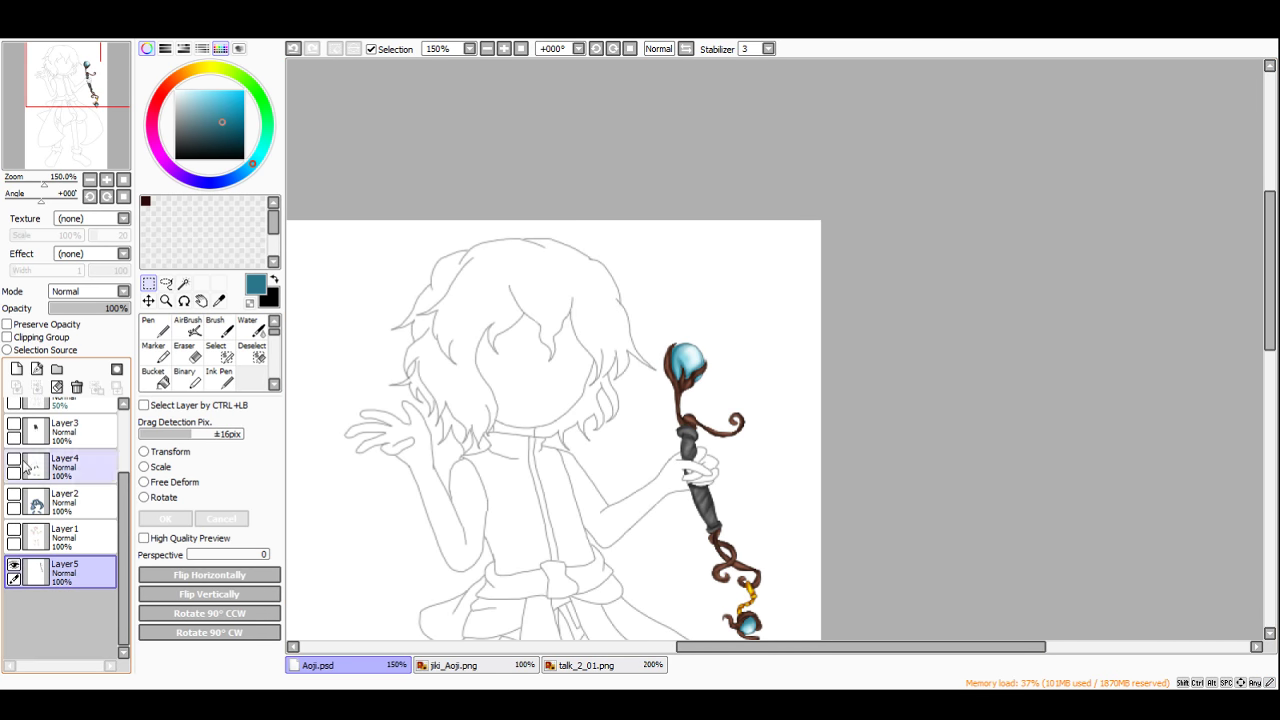
scroll(700, 290, "down", 3)
scroll(703, 294, "up", 4)
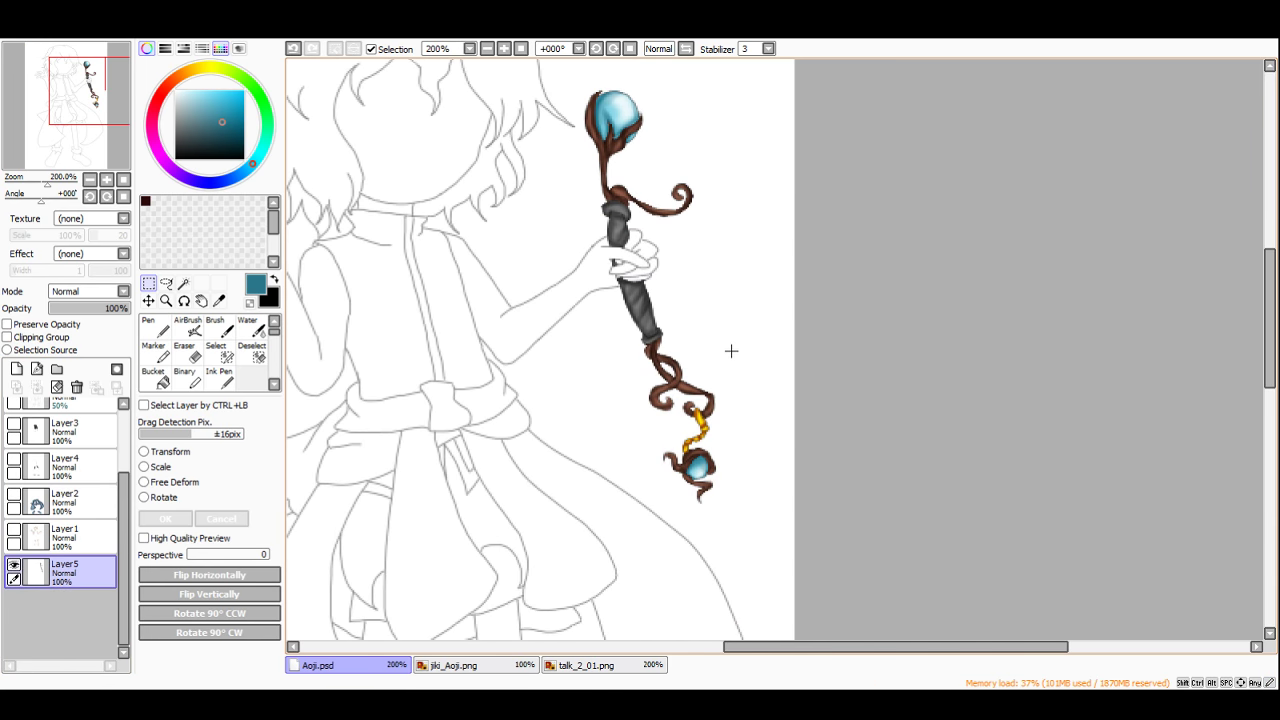
scroll(731, 347, "down", 3)
scroll(674, 294, "up", 4)
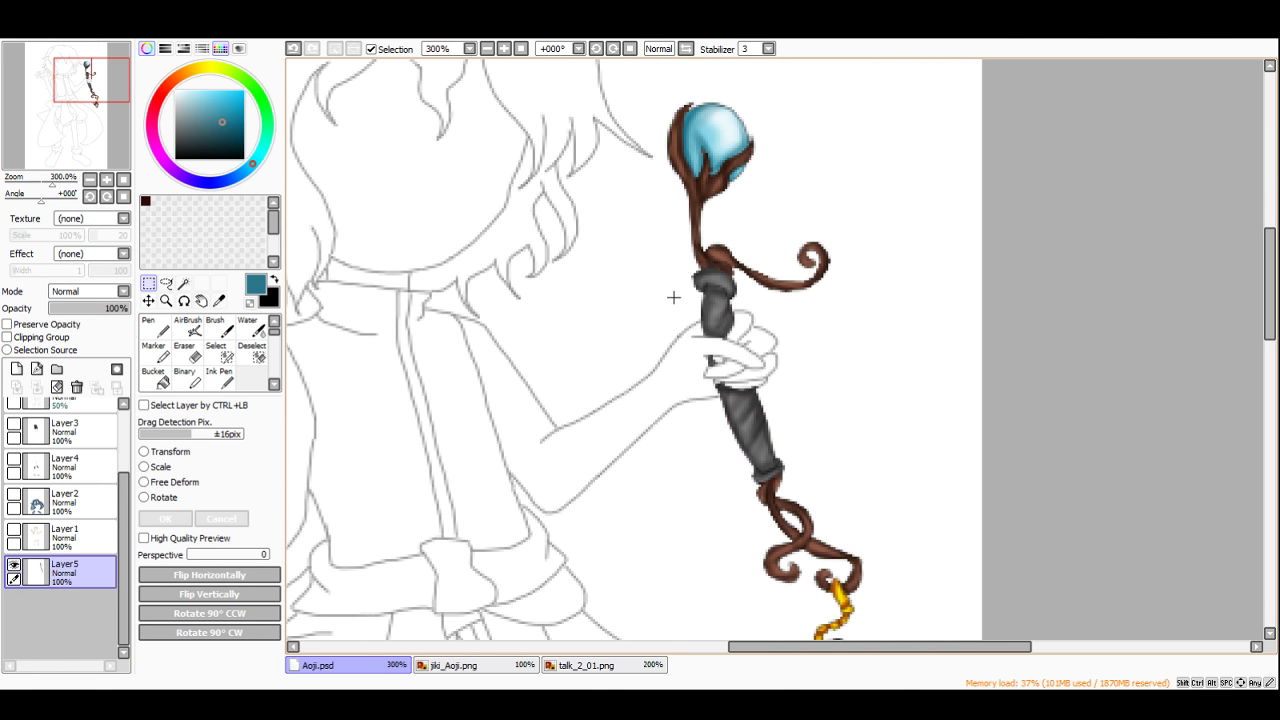
scroll(680, 295, "down", 1)
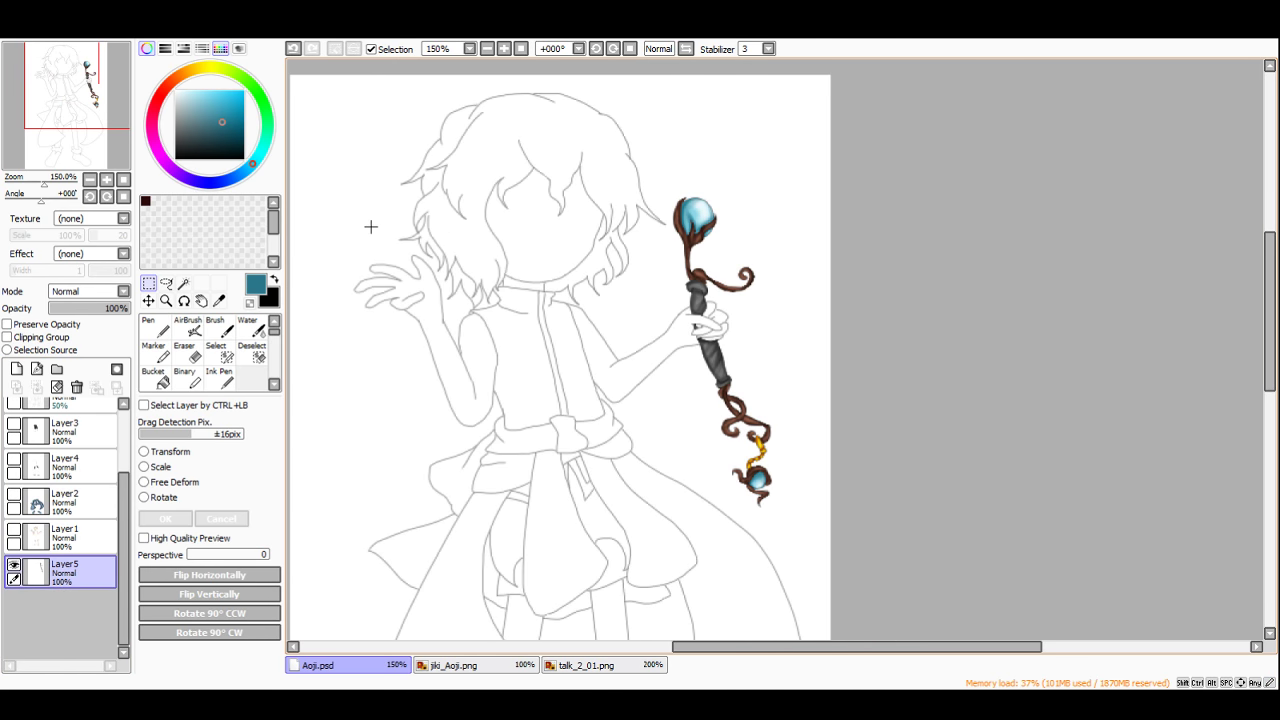
Step: Hide Layer5 and add a new layer directly above Layer3, beneath the liner layer
left_click(14, 565)
scroll(64, 466, "up", 3)
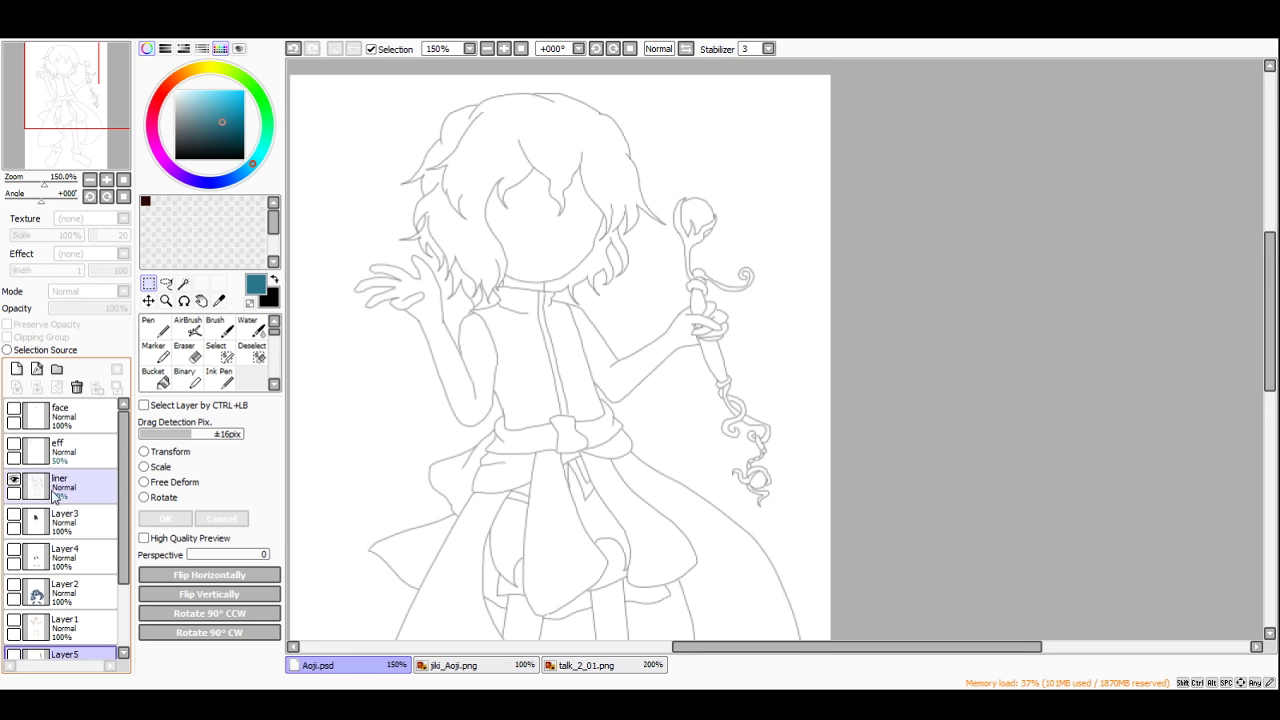
left_click(60, 518)
left_click(17, 370)
Step: Sample the muted green of the hair from the reference image jiki_Aoji.png and return to Aoji.psd
left_click(460, 665)
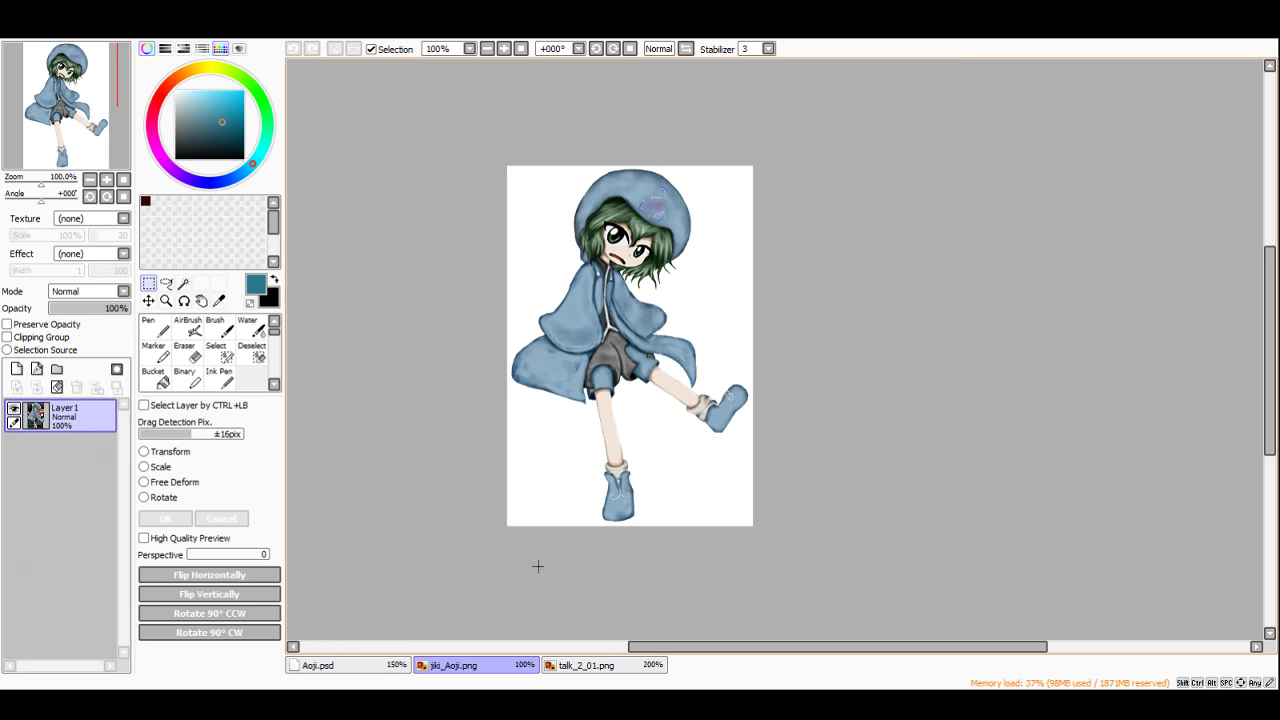
scroll(560, 230, "up", 5)
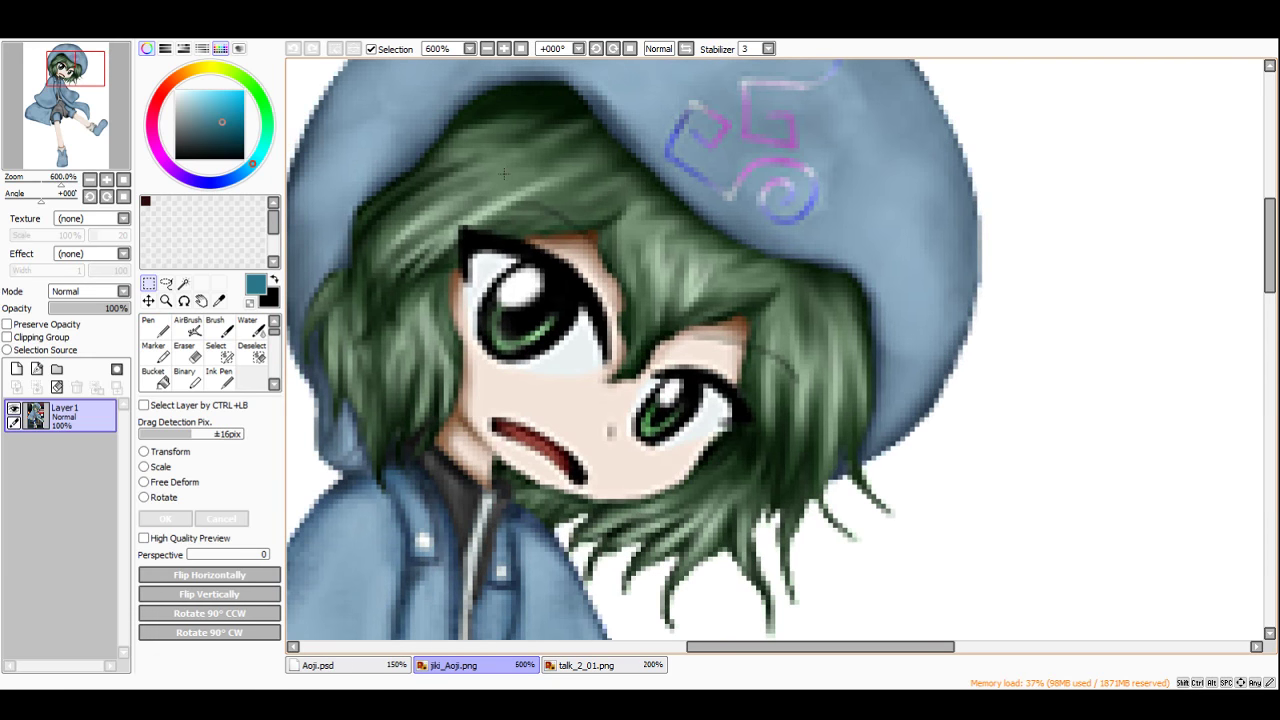
left_click(490, 185, "alt")
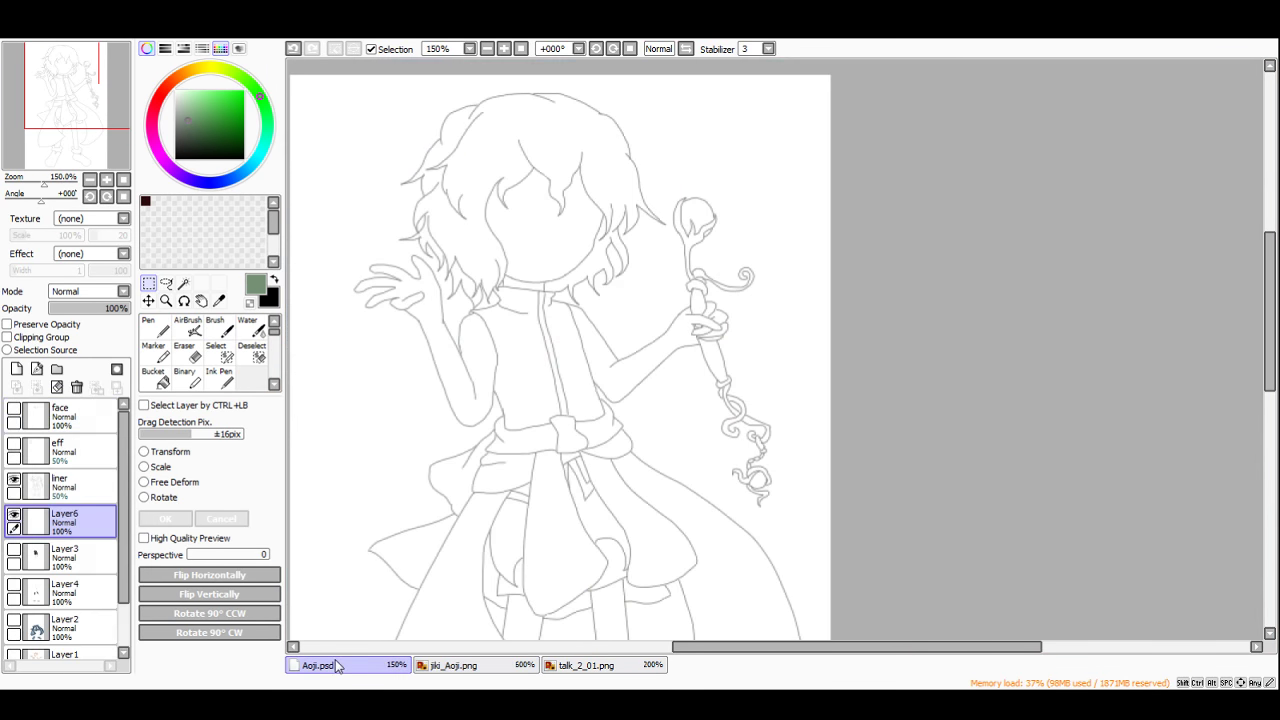
left_click(336, 665)
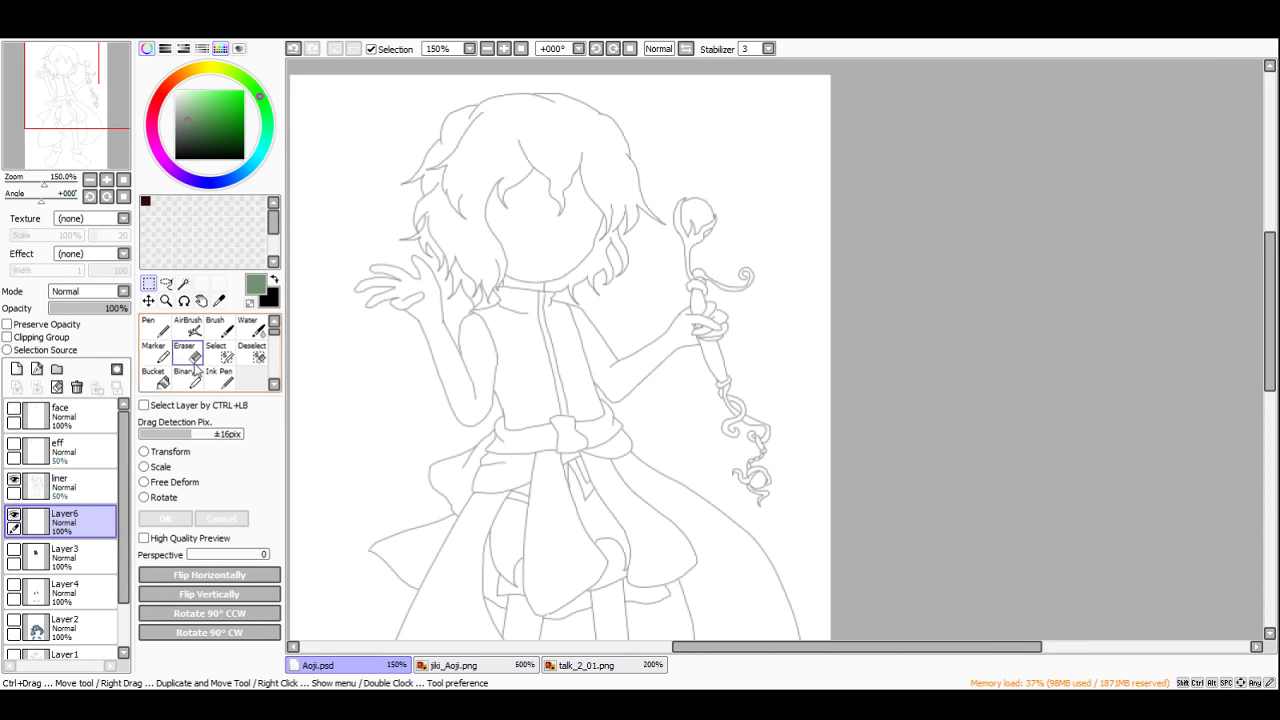
Step: Fill the main hair sections on the new layer with the sampled green using the Bucket
left_click(155, 376)
left_click(497, 148)
scroll(500, 160, "up", 4)
scroll(572, 257, "down", 3)
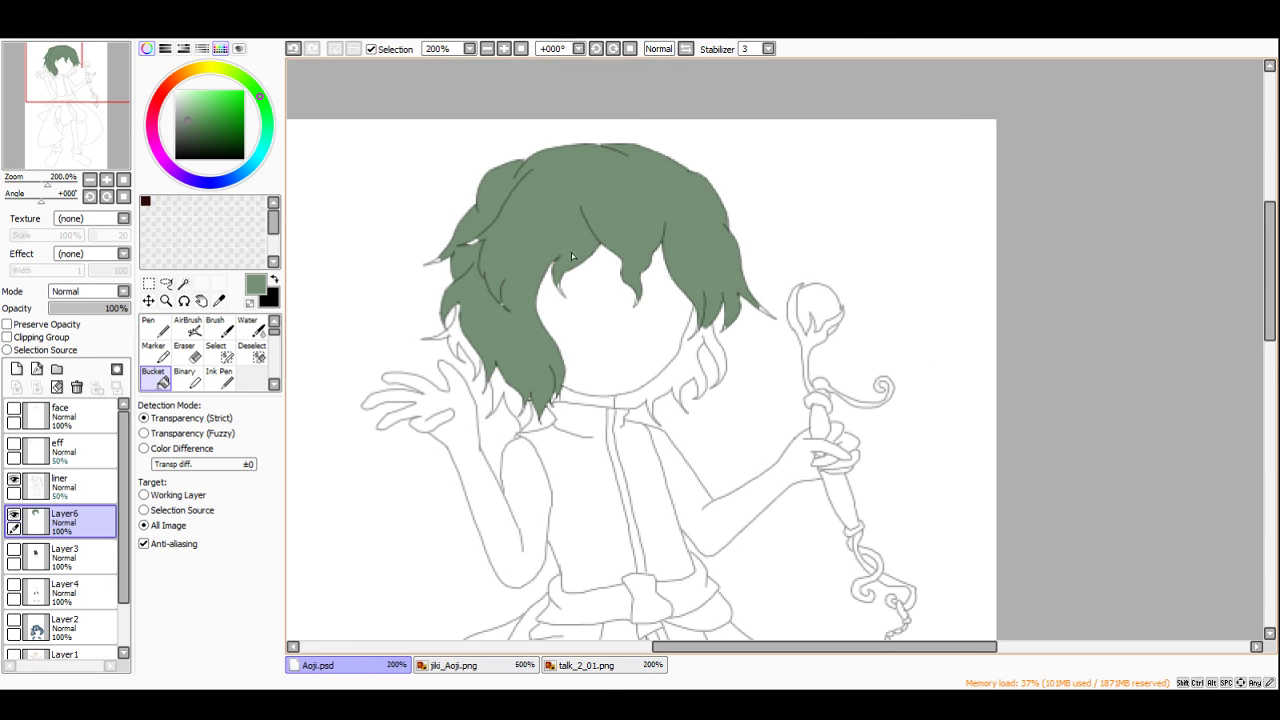
scroll(572, 257, "up", 3)
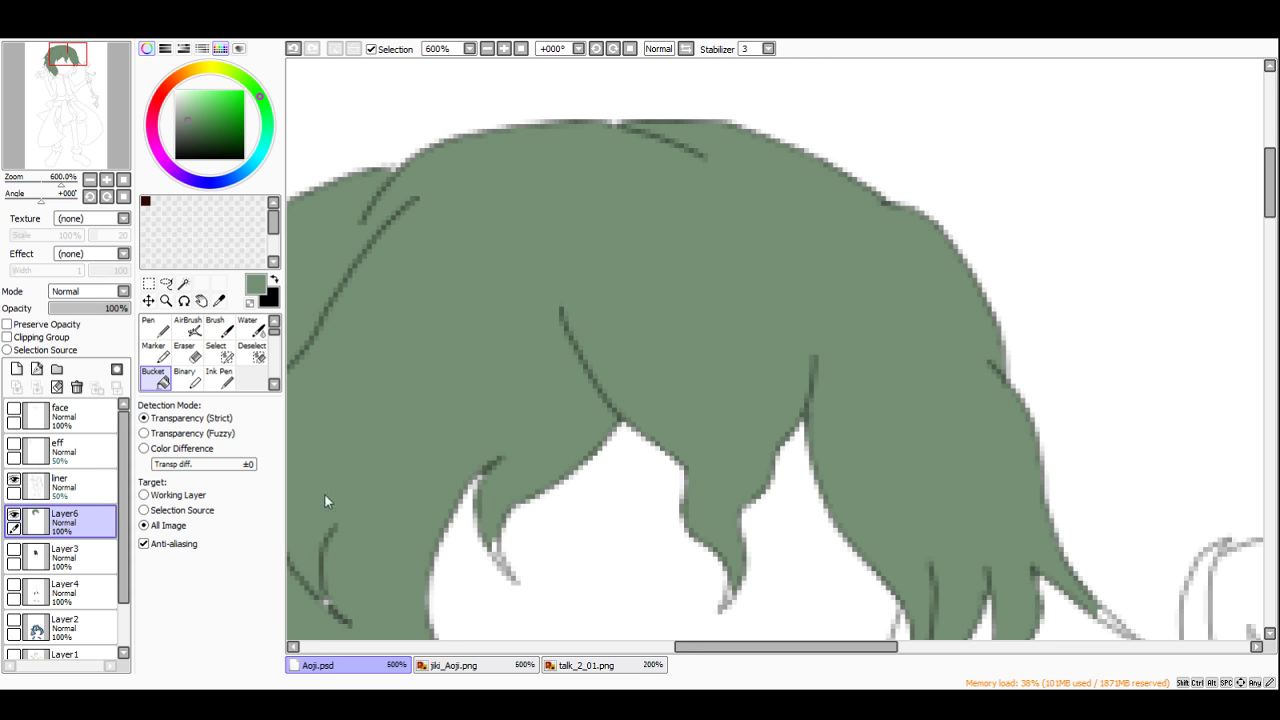
scroll(456, 423, "down", 4)
scroll(390, 608, "up", 1)
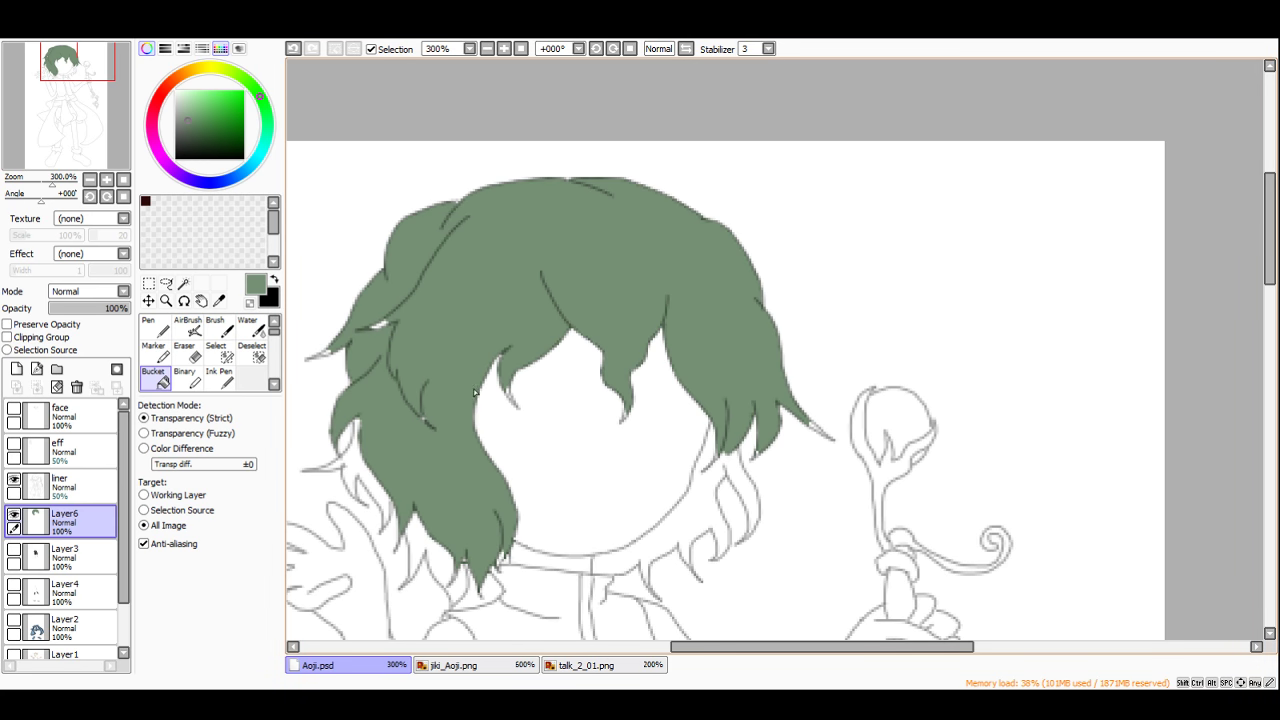
Step: Fill the small white gaps between the hair lines and the pointed upper strand on the hair's left side with green
scroll(475, 393, "up", 5)
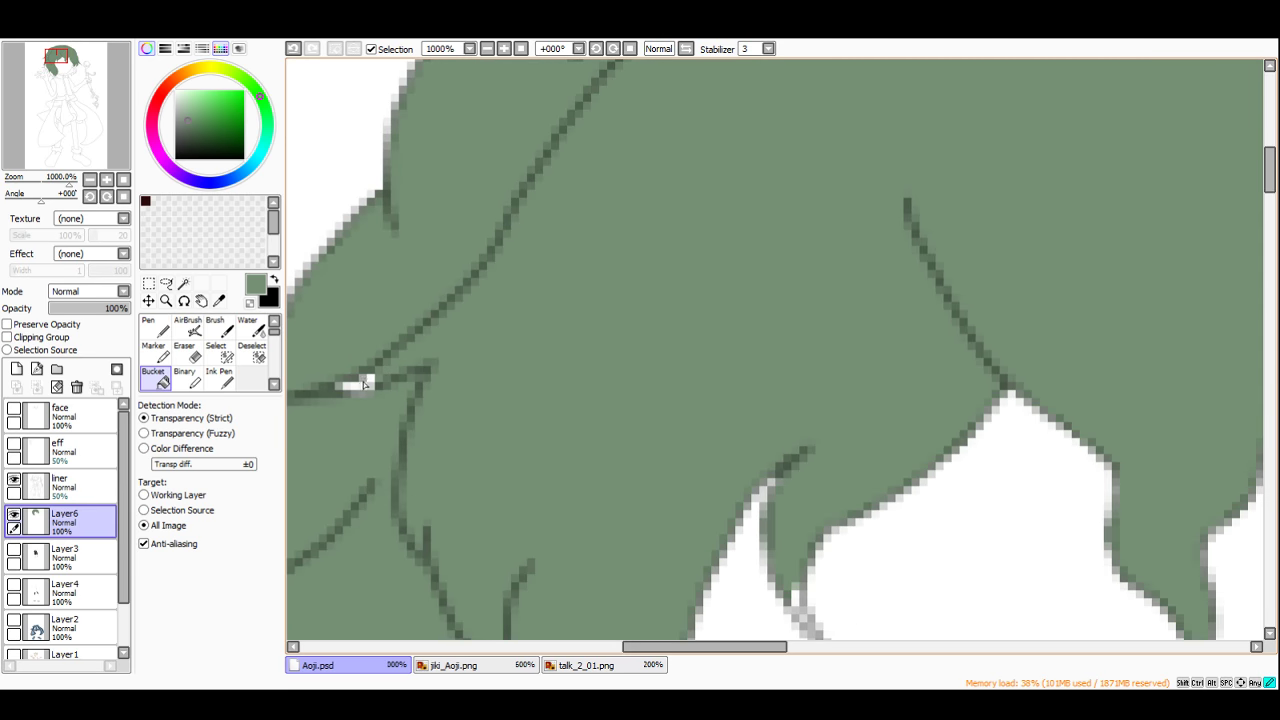
scroll(511, 359, "down", 7)
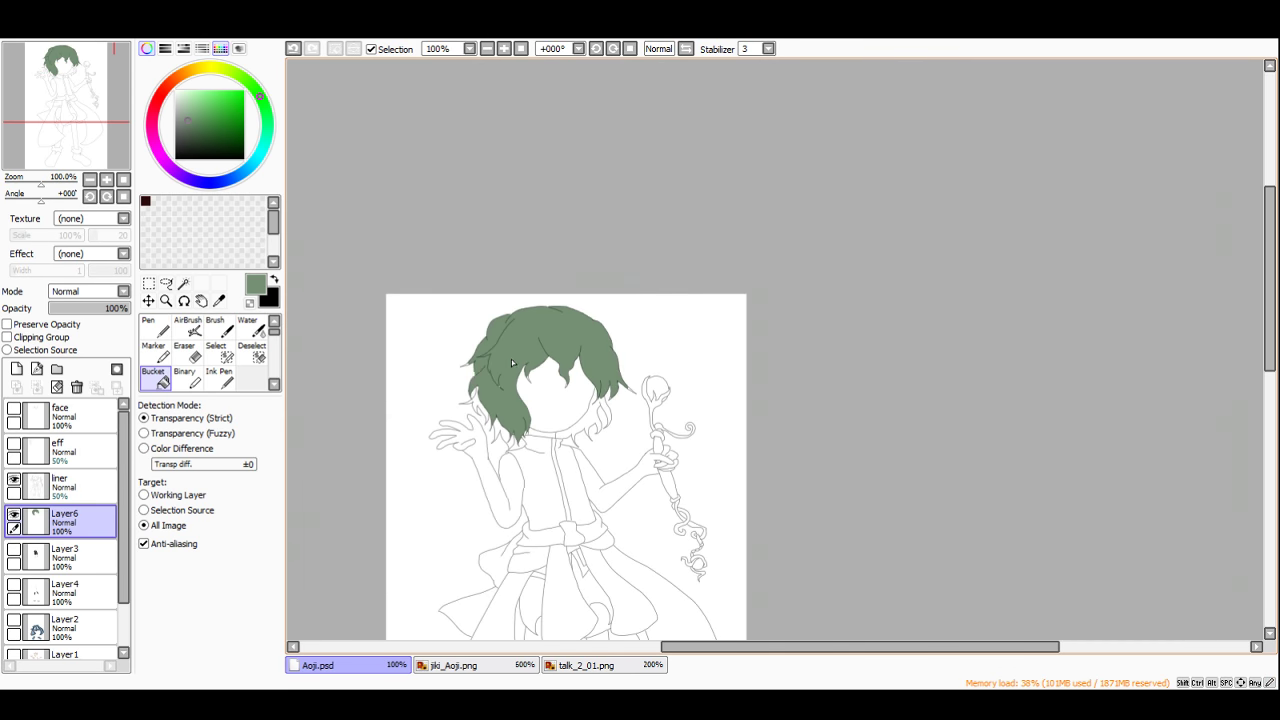
scroll(511, 359, "up", 8)
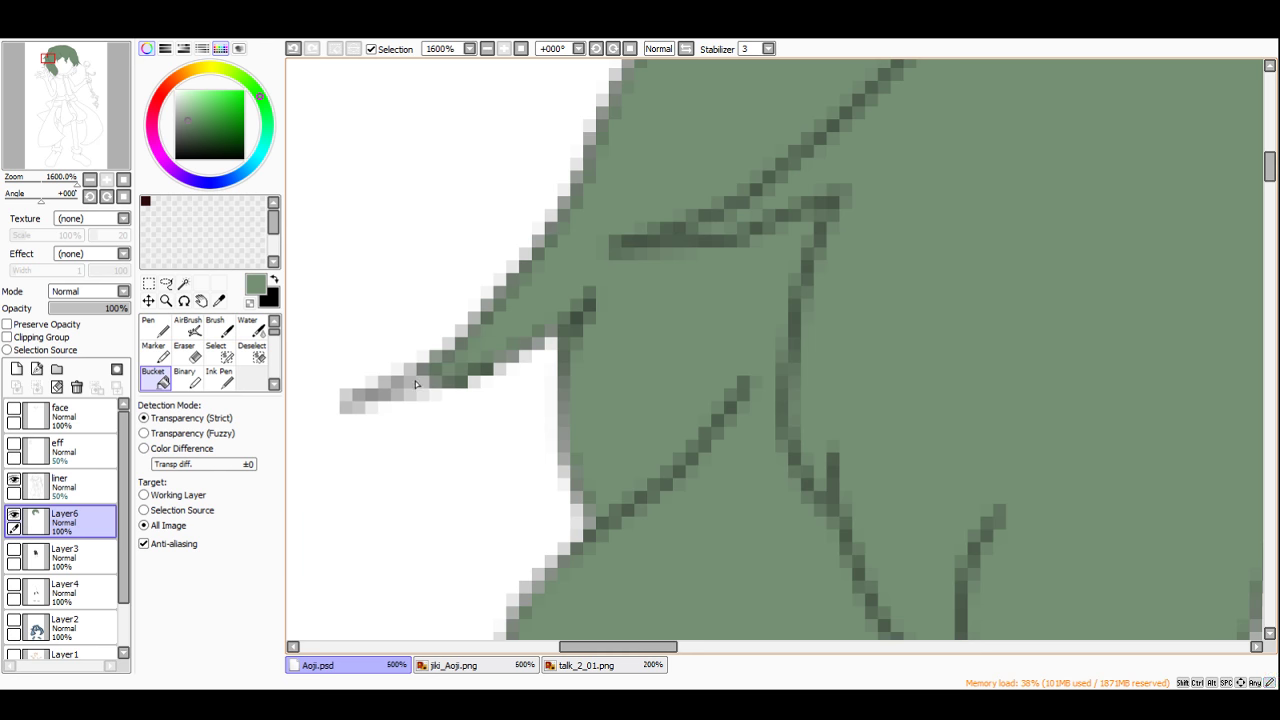
scroll(614, 404, "down", 4)
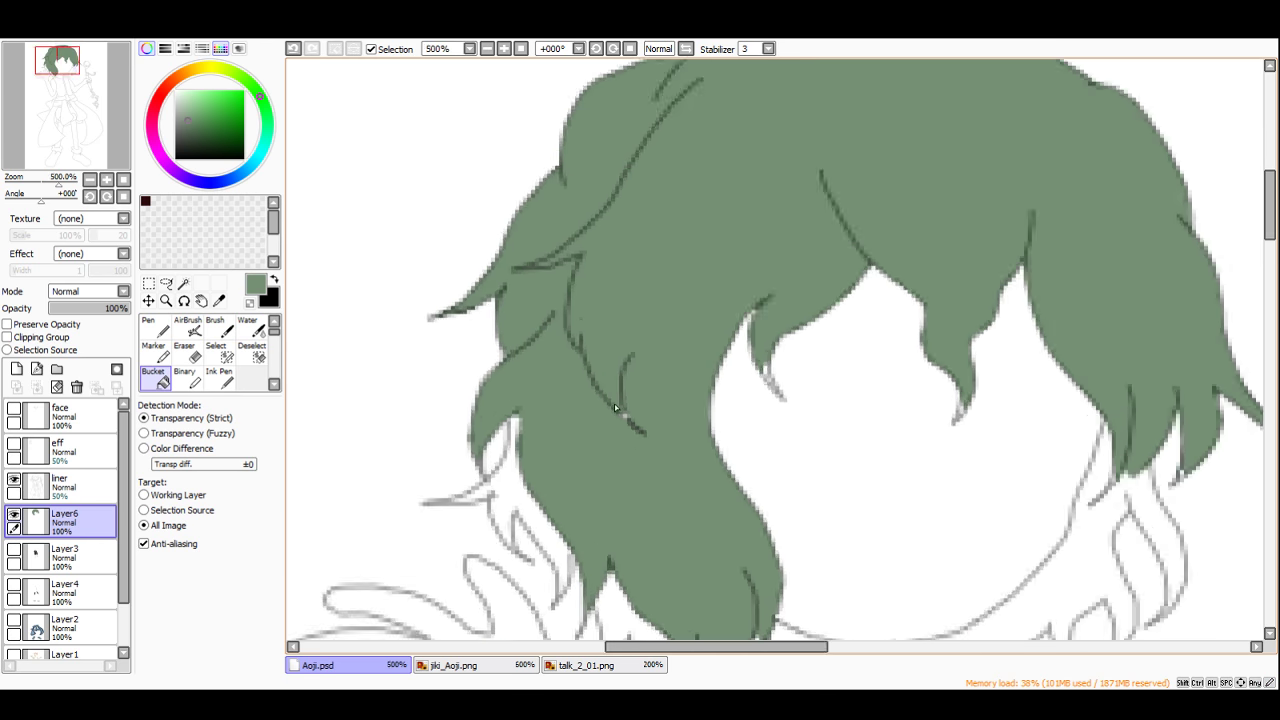
scroll(630, 425, "up", 2)
scroll(616, 414, "down", 3)
scroll(380, 264, "up", 3)
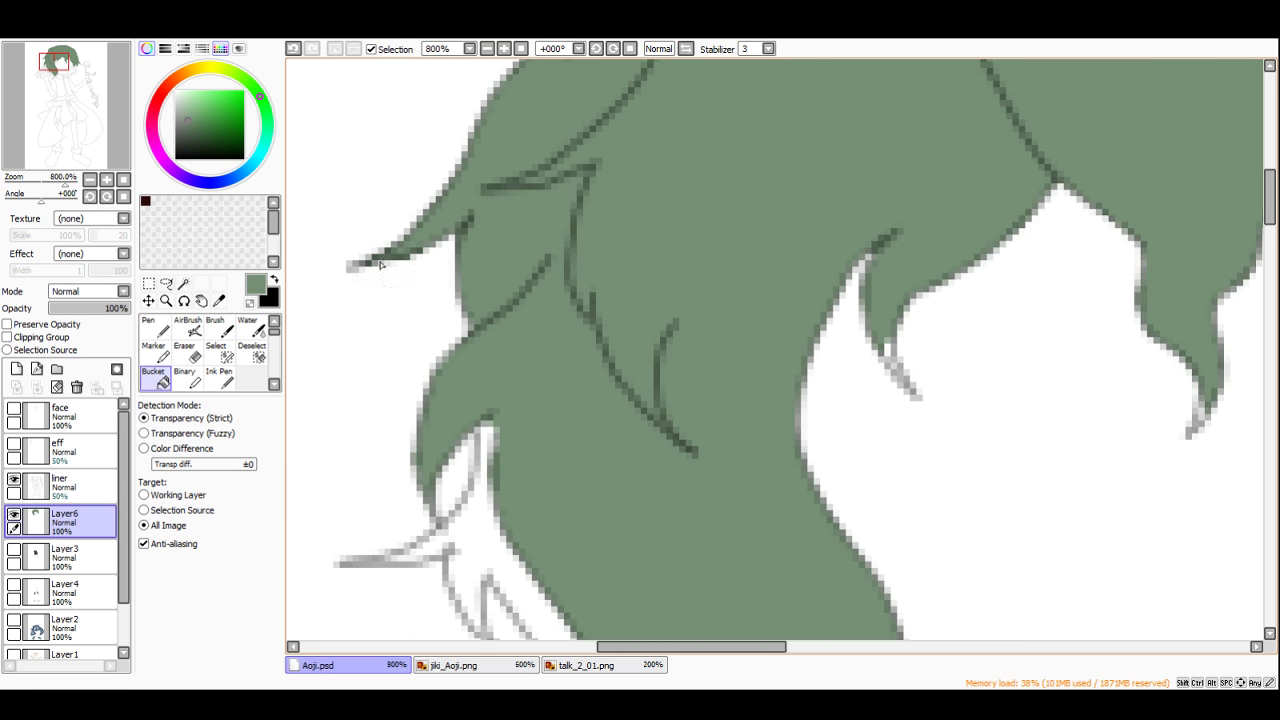
Step: Fill the outer lower-left hair strands and their narrow tips beside the raised hand with green
scroll(380, 264, "down", 5)
scroll(462, 249, "up", 4)
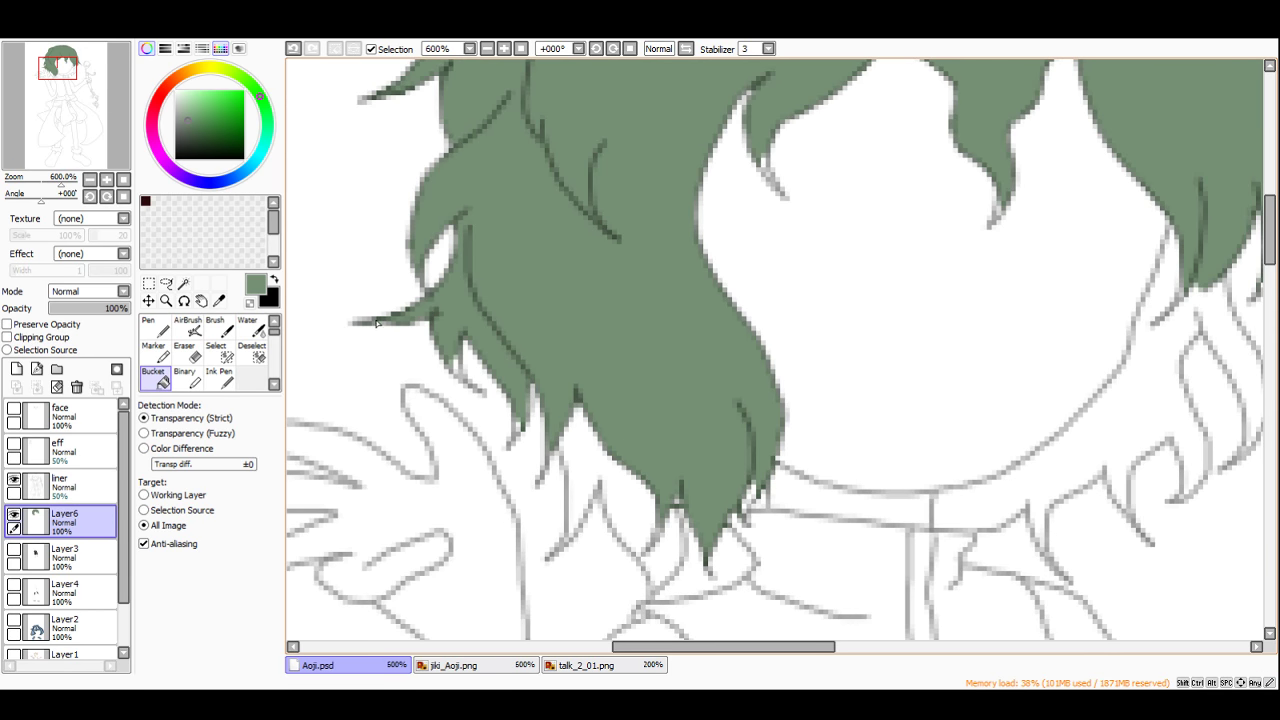
scroll(552, 413, "up", 2)
left_click(405, 349)
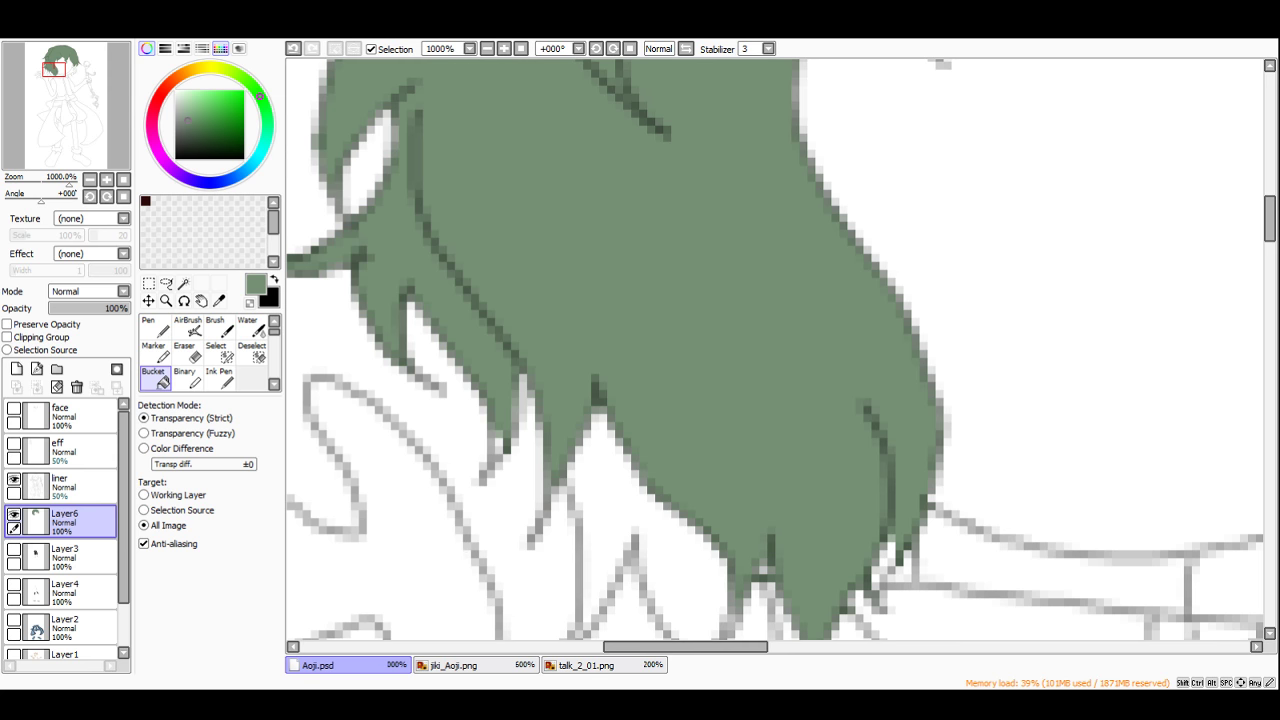
scroll(530, 348, "down", 1)
scroll(530, 348, "up", 2)
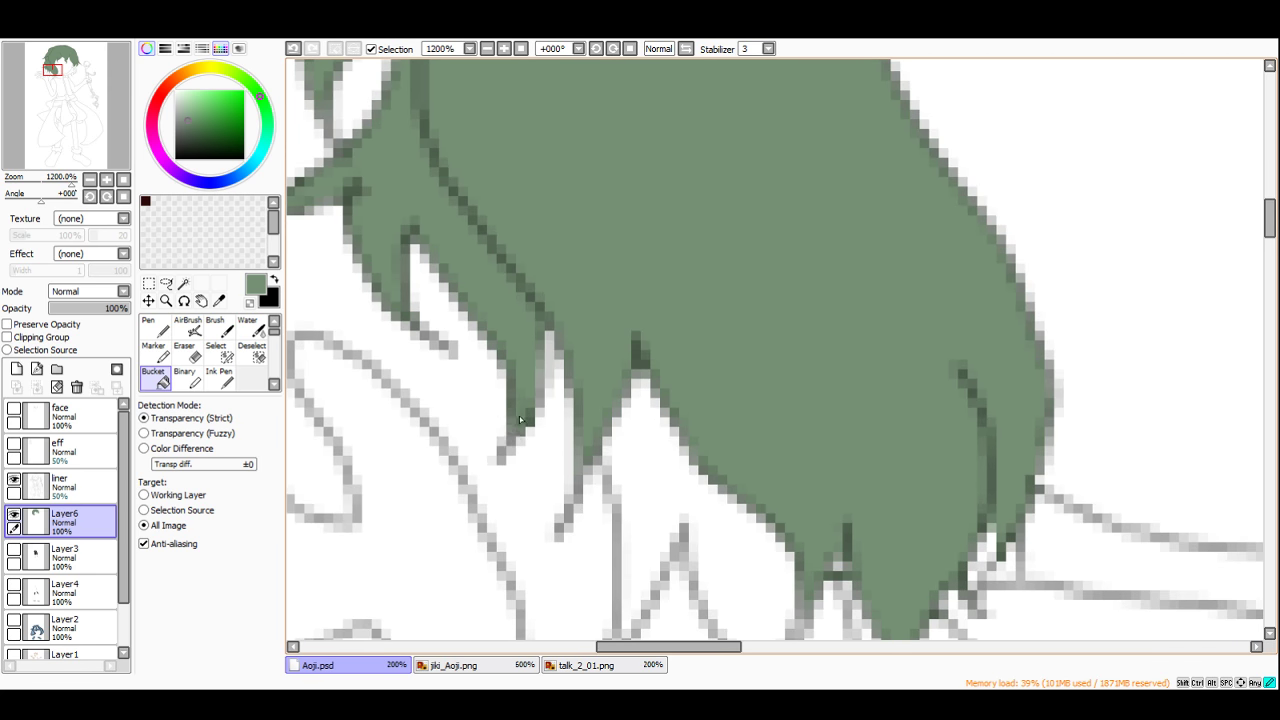
scroll(478, 353, "down", 3)
scroll(533, 352, "up", 2)
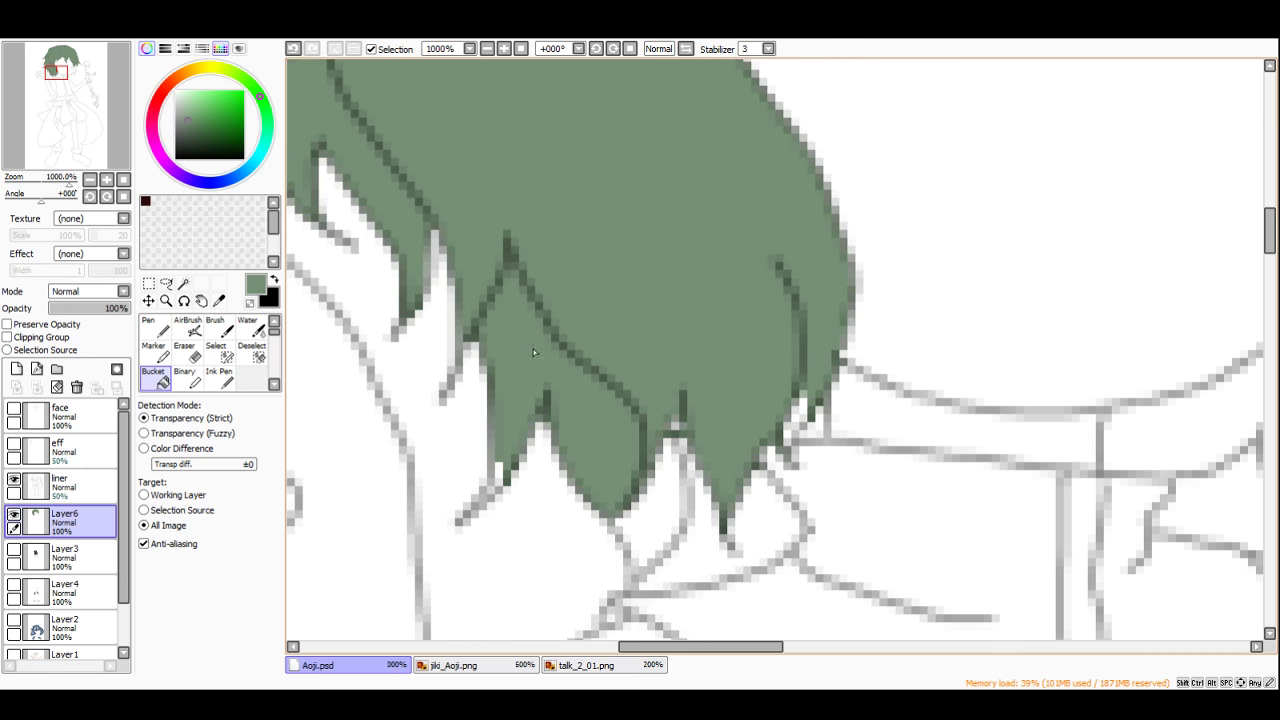
Step: Fill the remaining pixels at the hair tips above the shoulder and beside the collar with green
left_click(497, 468)
left_click(488, 496)
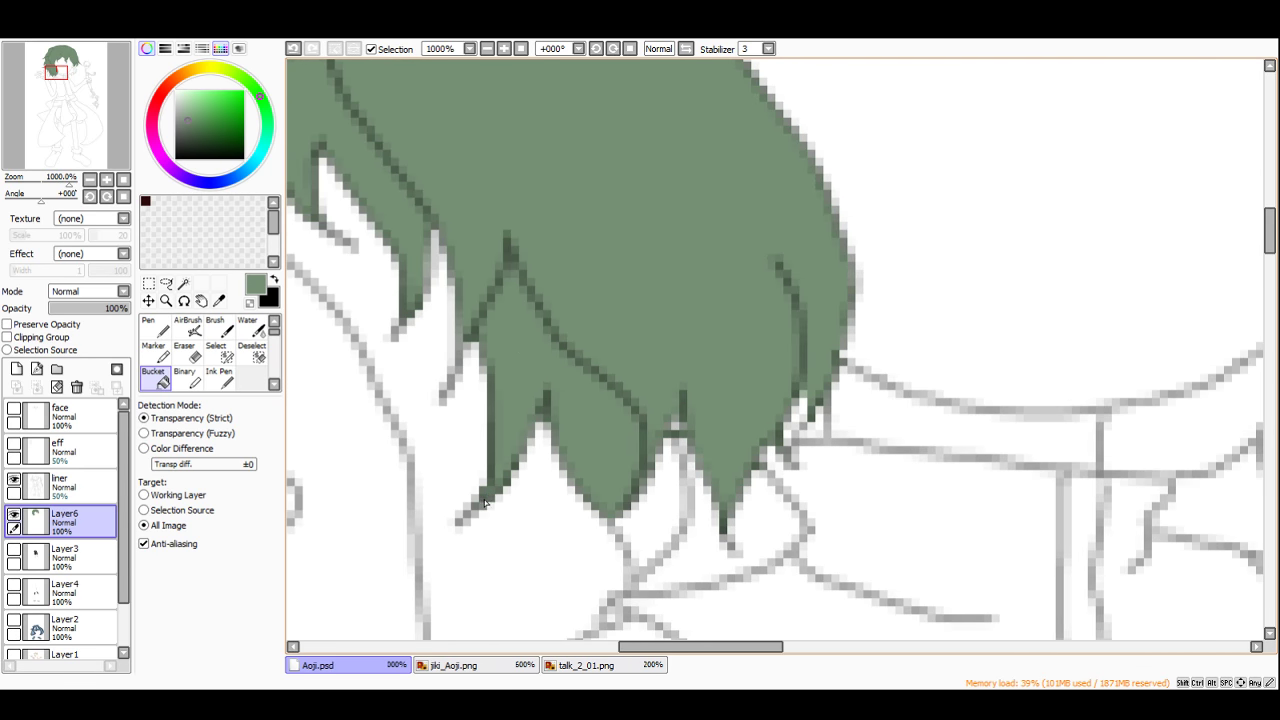
left_click(618, 510)
scroll(683, 349, "down", 5)
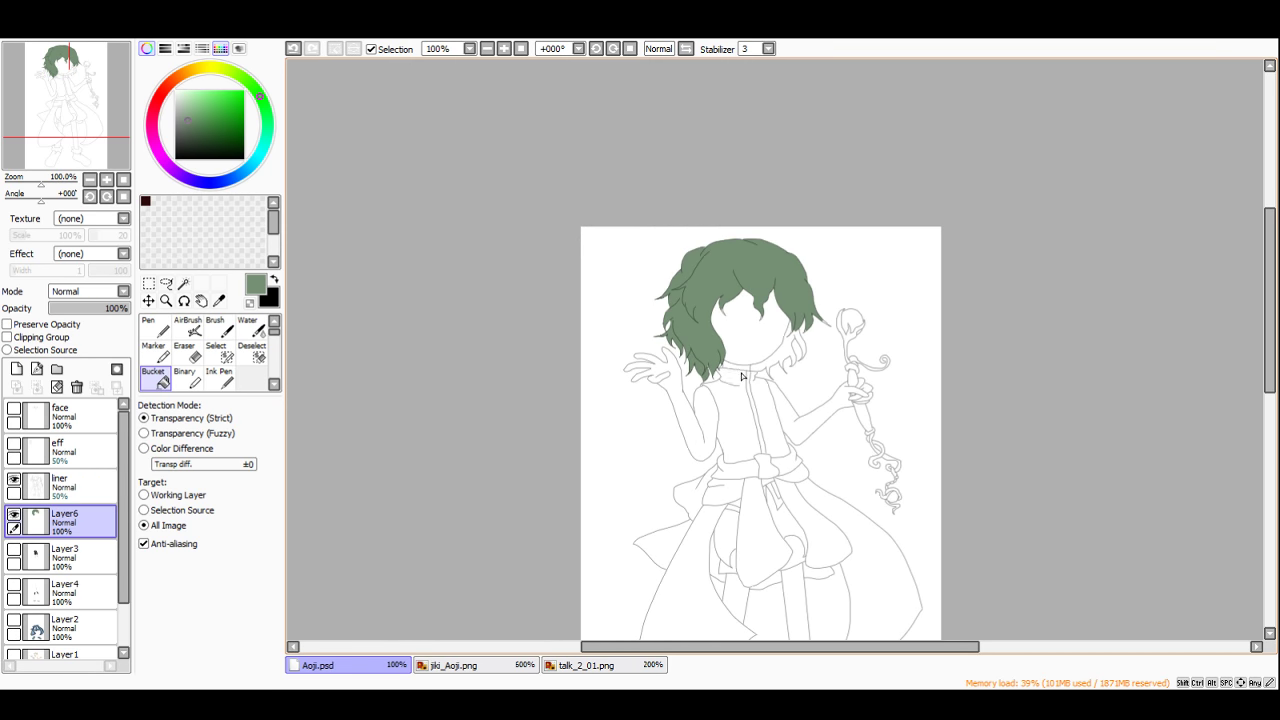
scroll(647, 342, "up", 4)
left_click(628, 331)
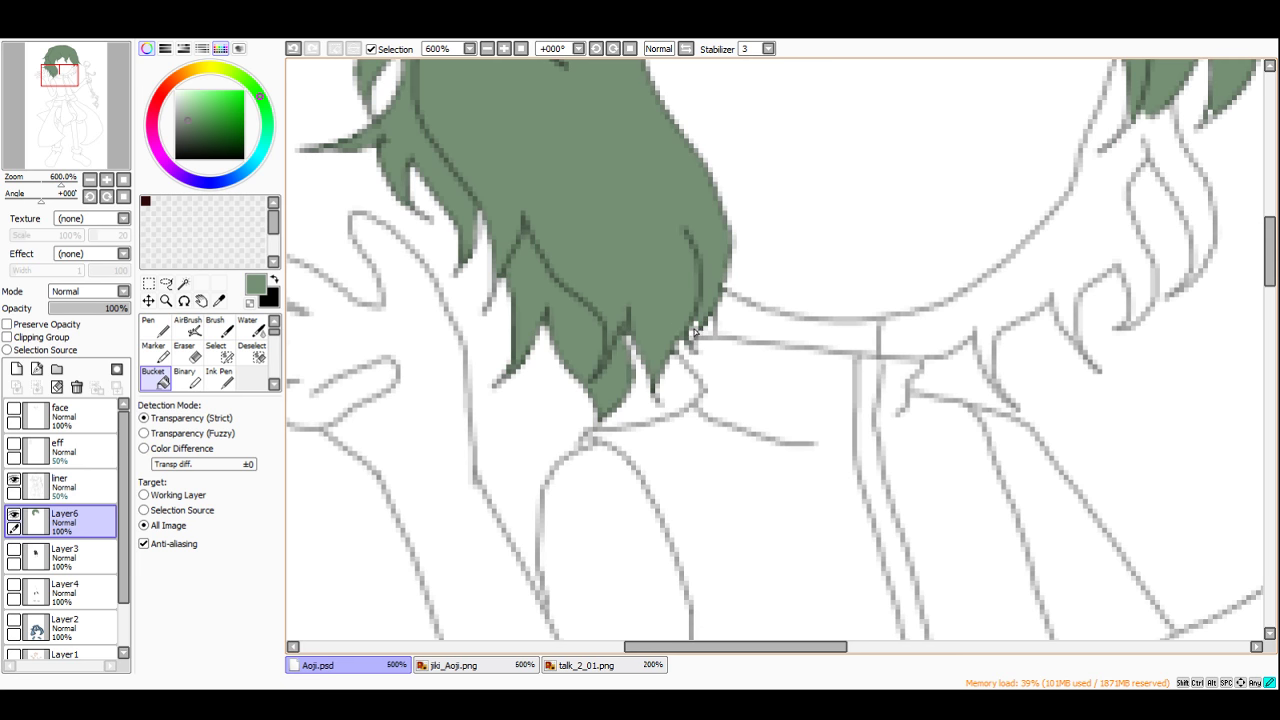
scroll(699, 329, "down", 6)
scroll(708, 324, "up", 4)
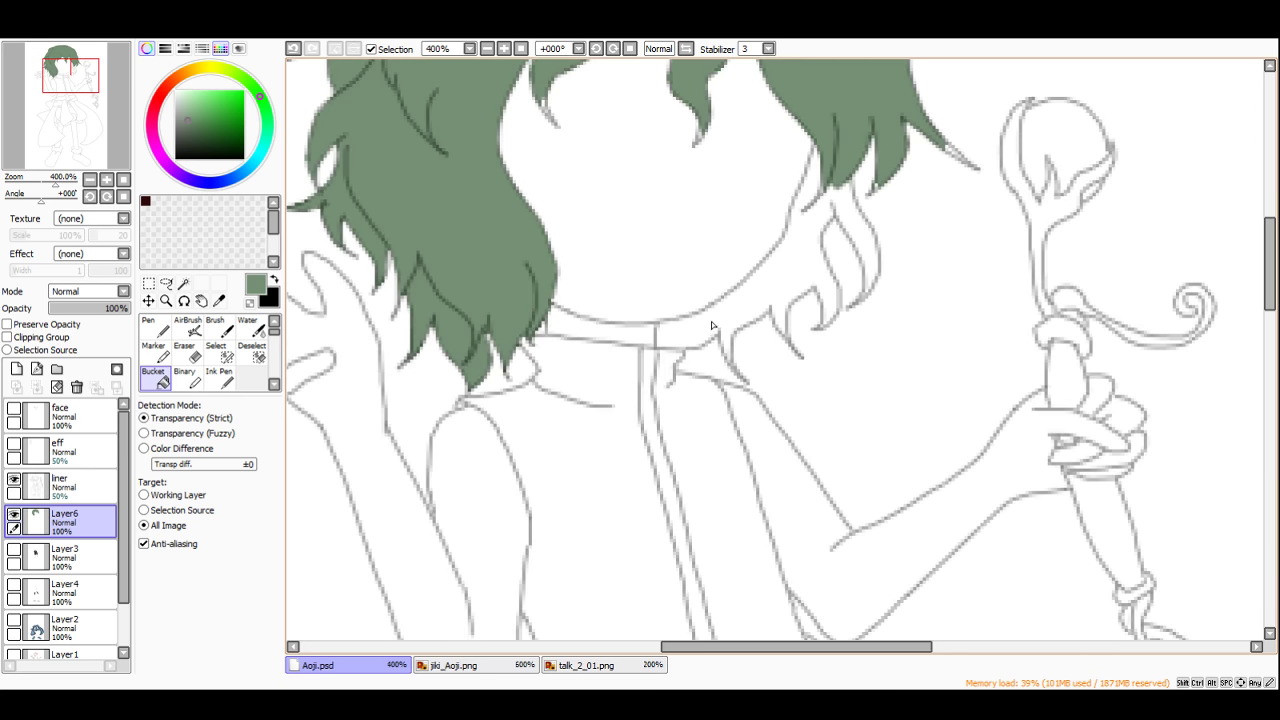
Step: Fill the hair behind the neck and the lower strands beside the shoulder with green, including their narrow tips
left_click(708, 324)
left_click(543, 327)
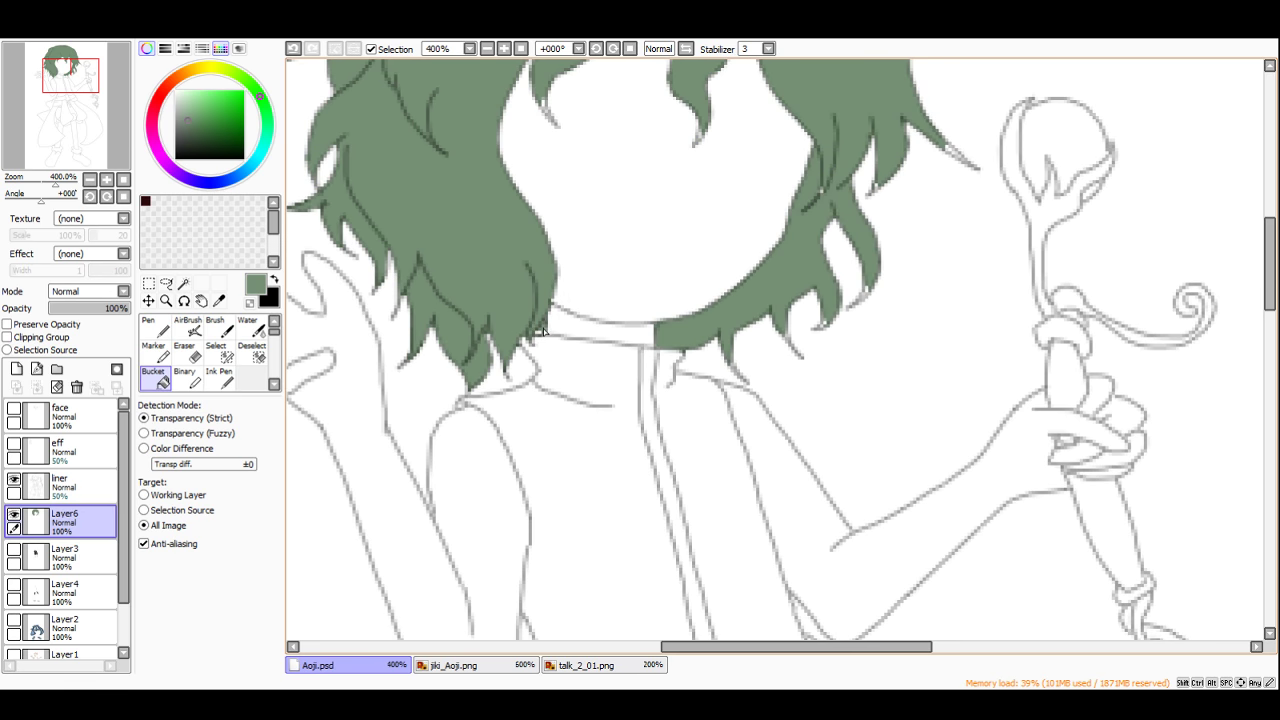
scroll(741, 317, "up", 2)
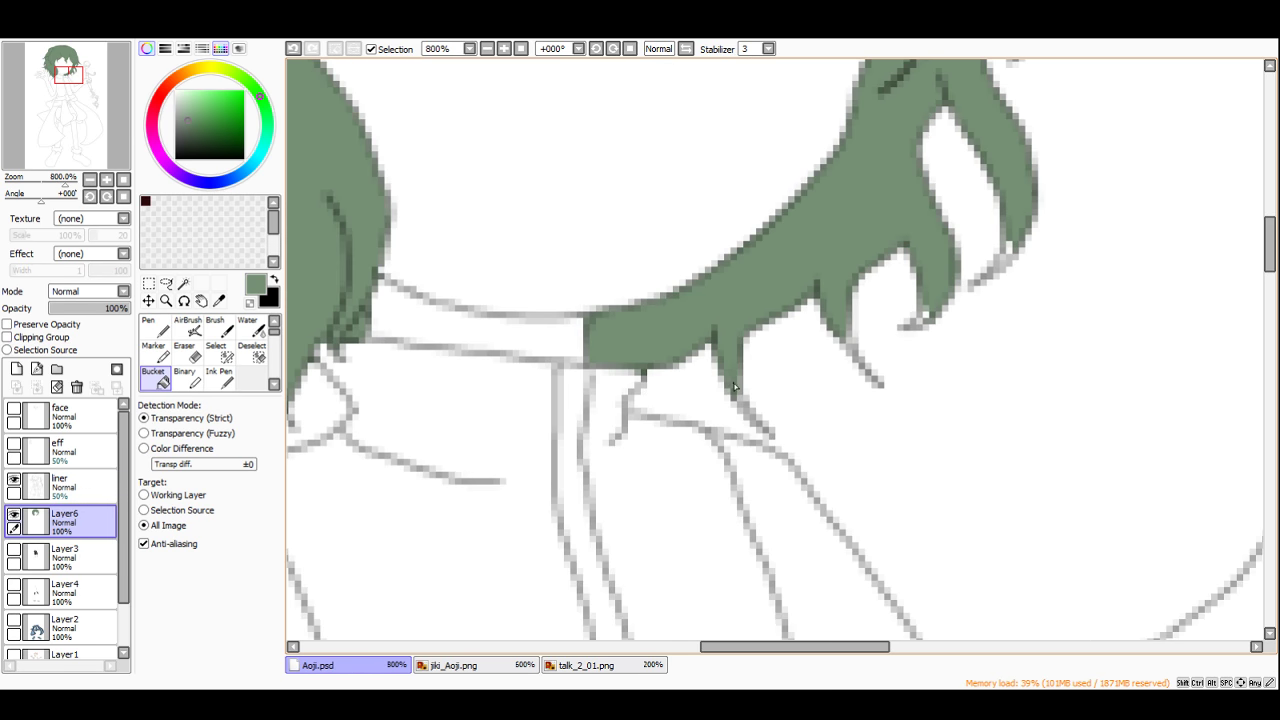
key("e")
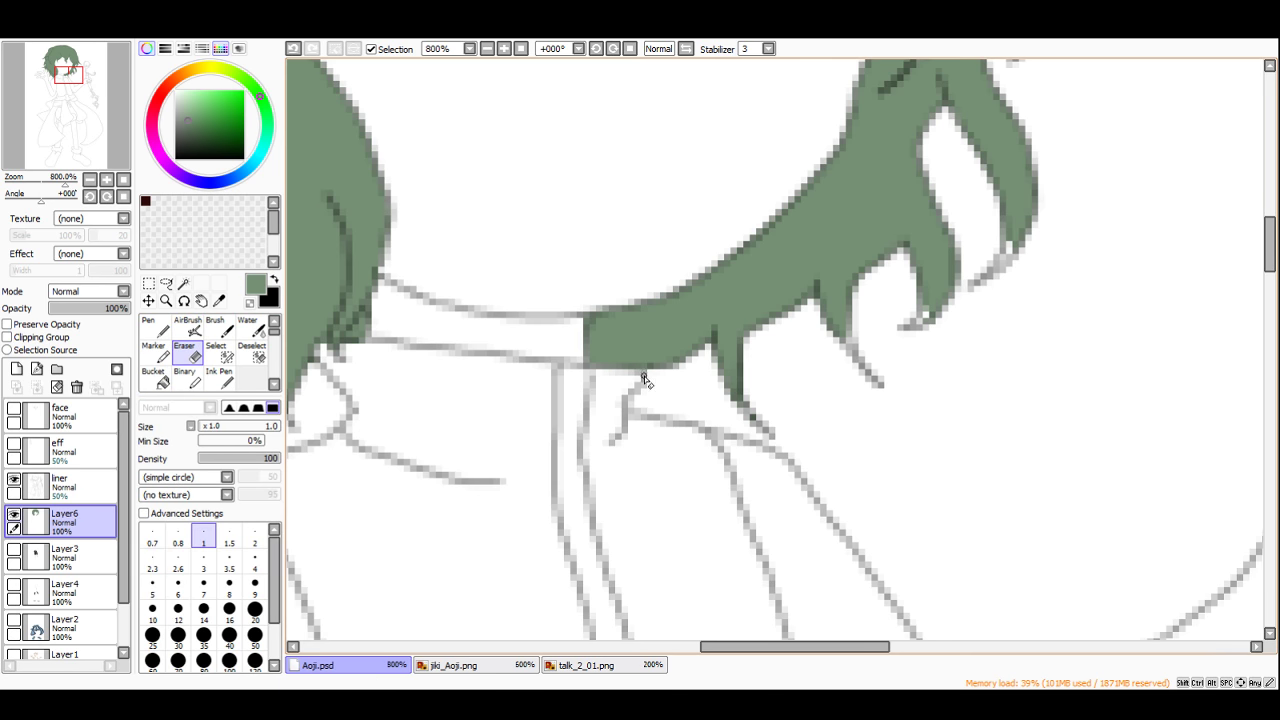
left_click(160, 378)
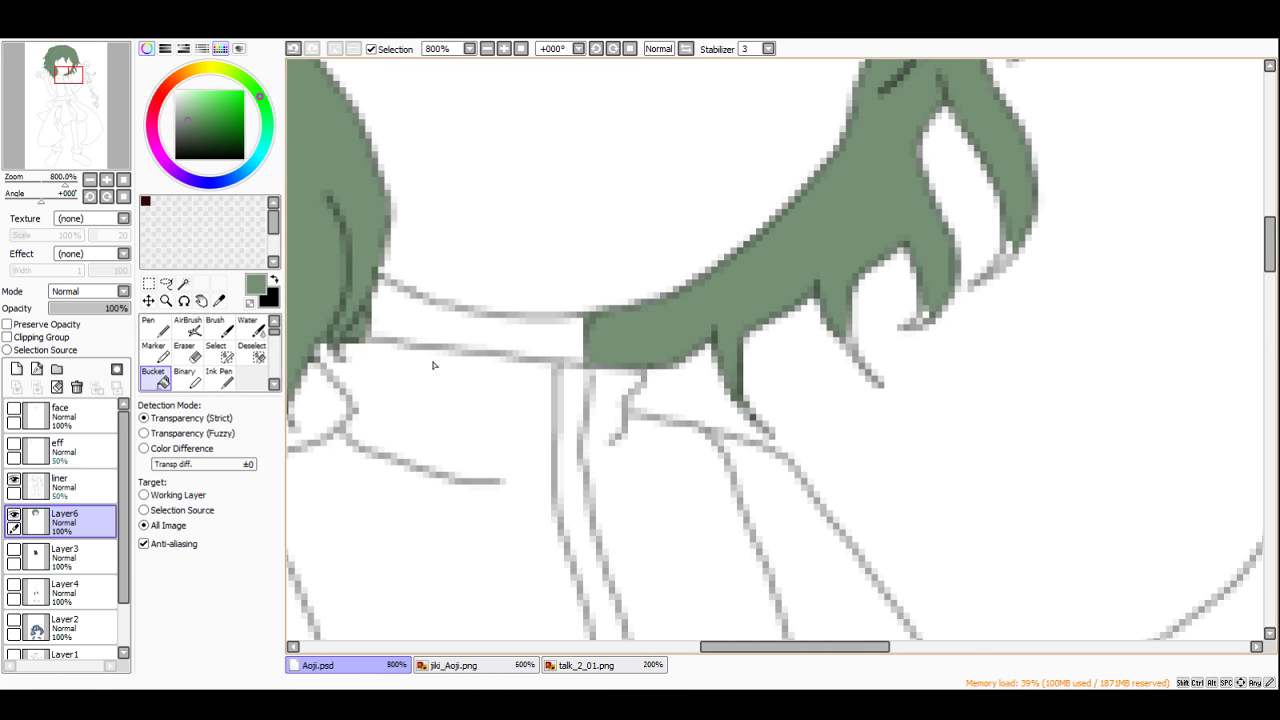
left_click(850, 345)
left_click(924, 320)
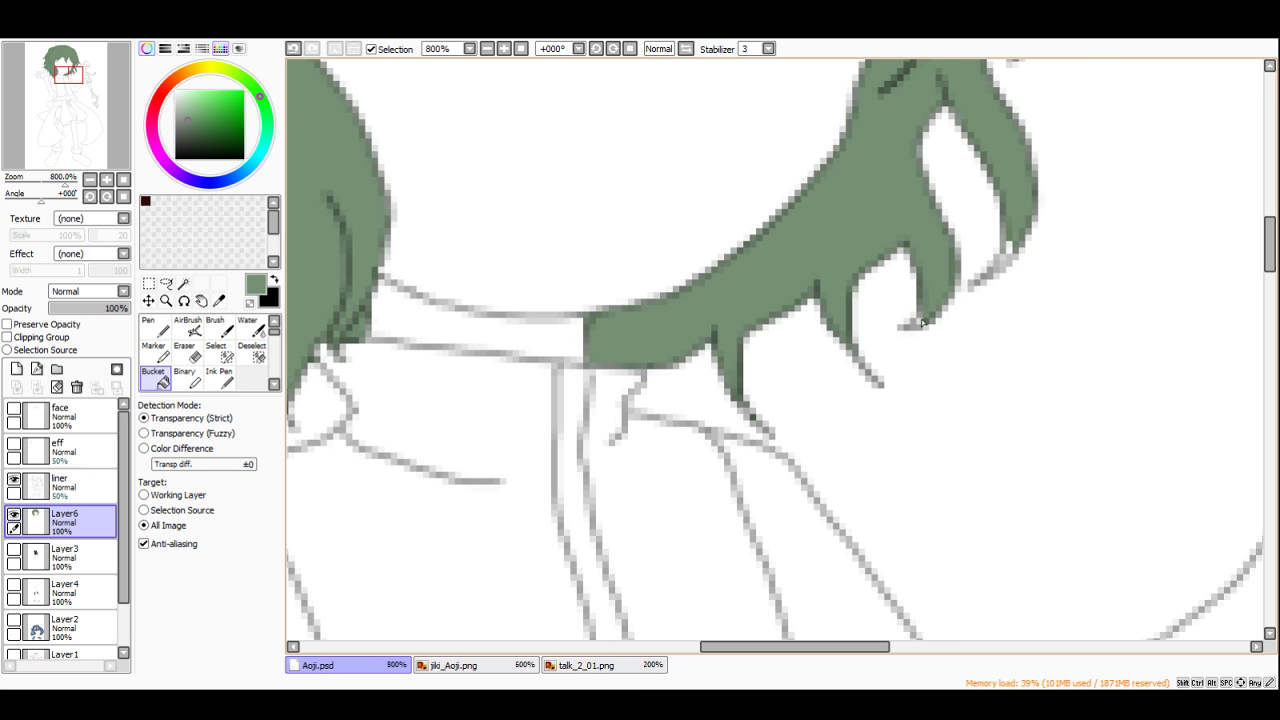
left_click(1005, 262)
Step: Fill the remaining unpainted tips of the fringe locks and the outermost strand near the staff with green
scroll(990, 272, "down", 4)
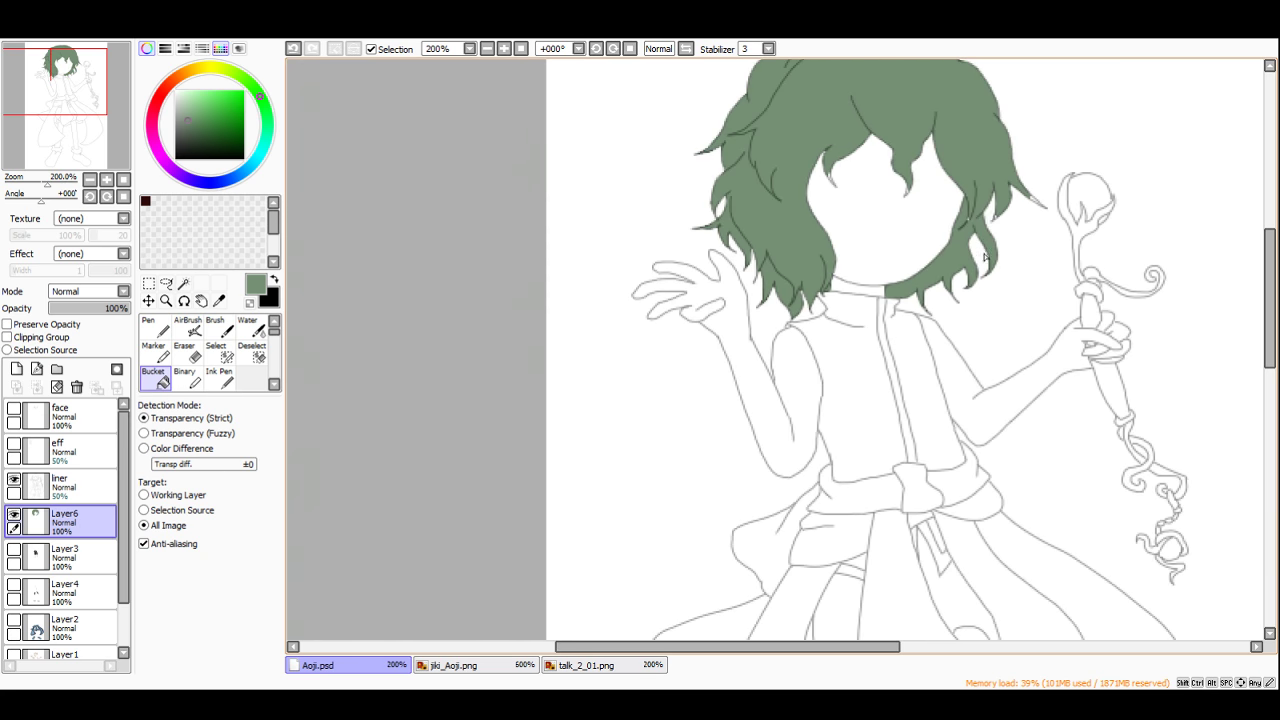
scroll(974, 208, "up", 4)
scroll(712, 148, "down", 2)
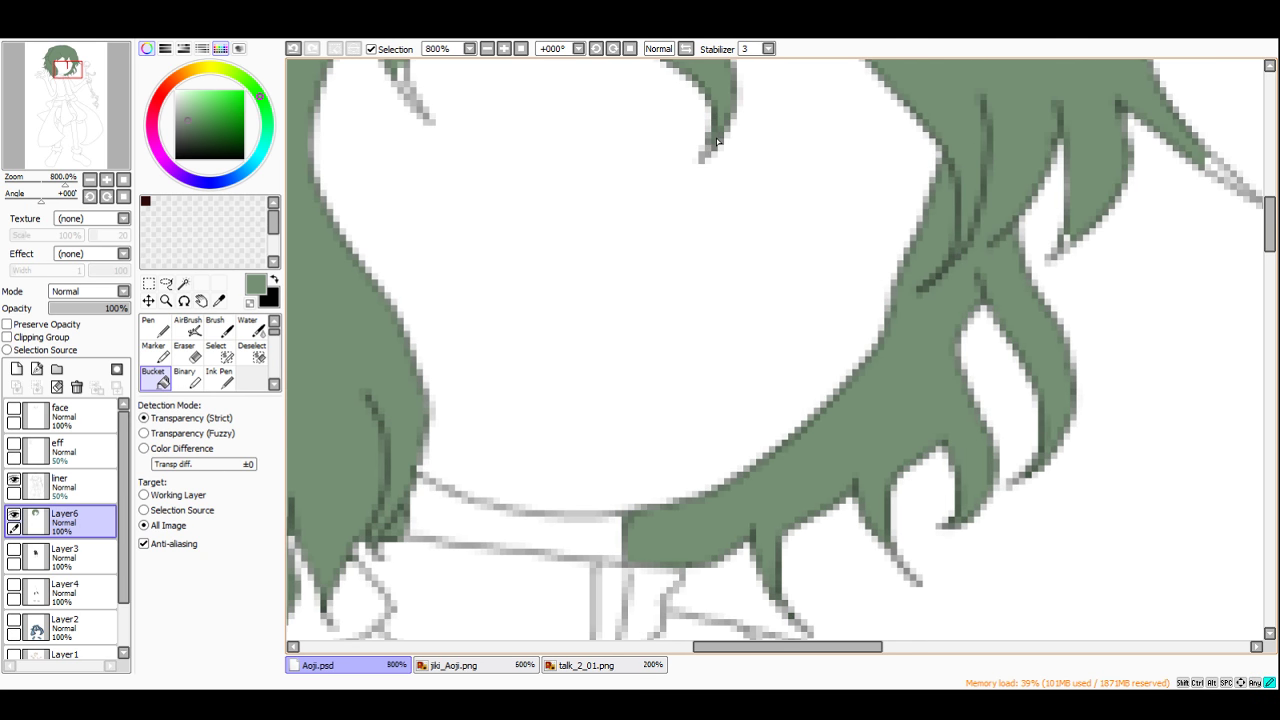
scroll(690, 160, "down", 1)
scroll(679, 163, "up", 2)
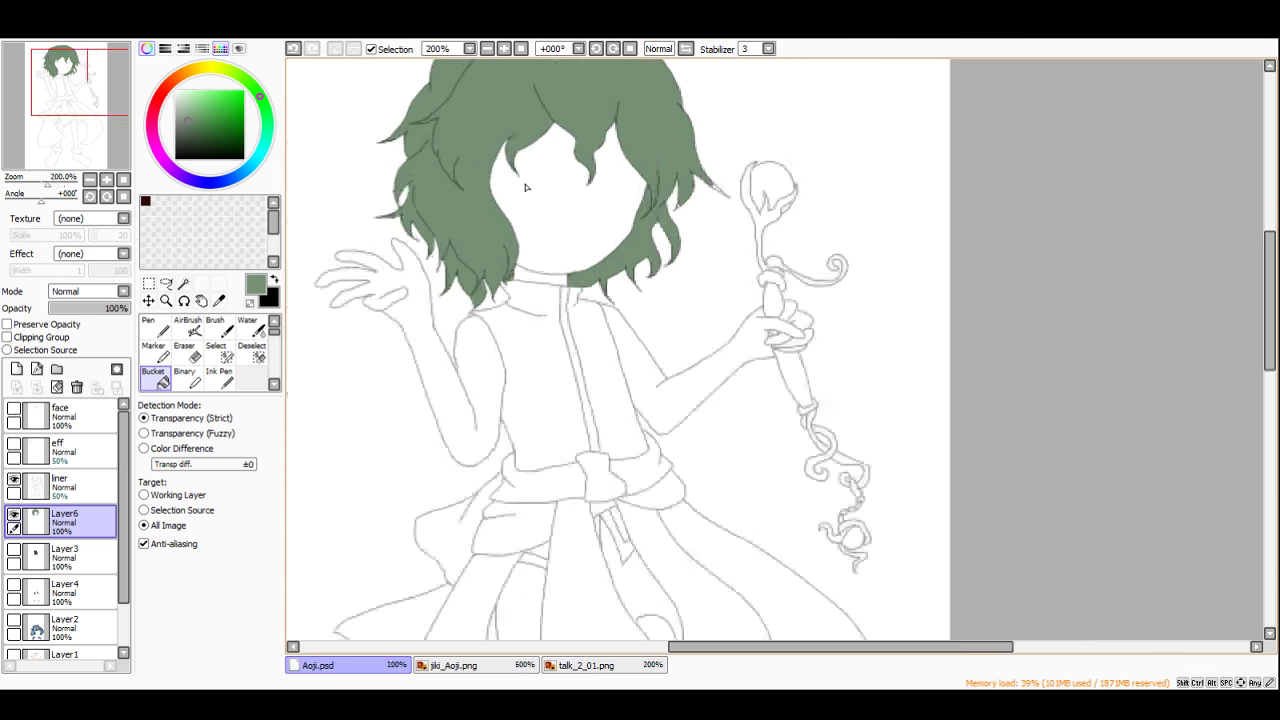
scroll(506, 162, "down", 3)
scroll(641, 160, "up", 3)
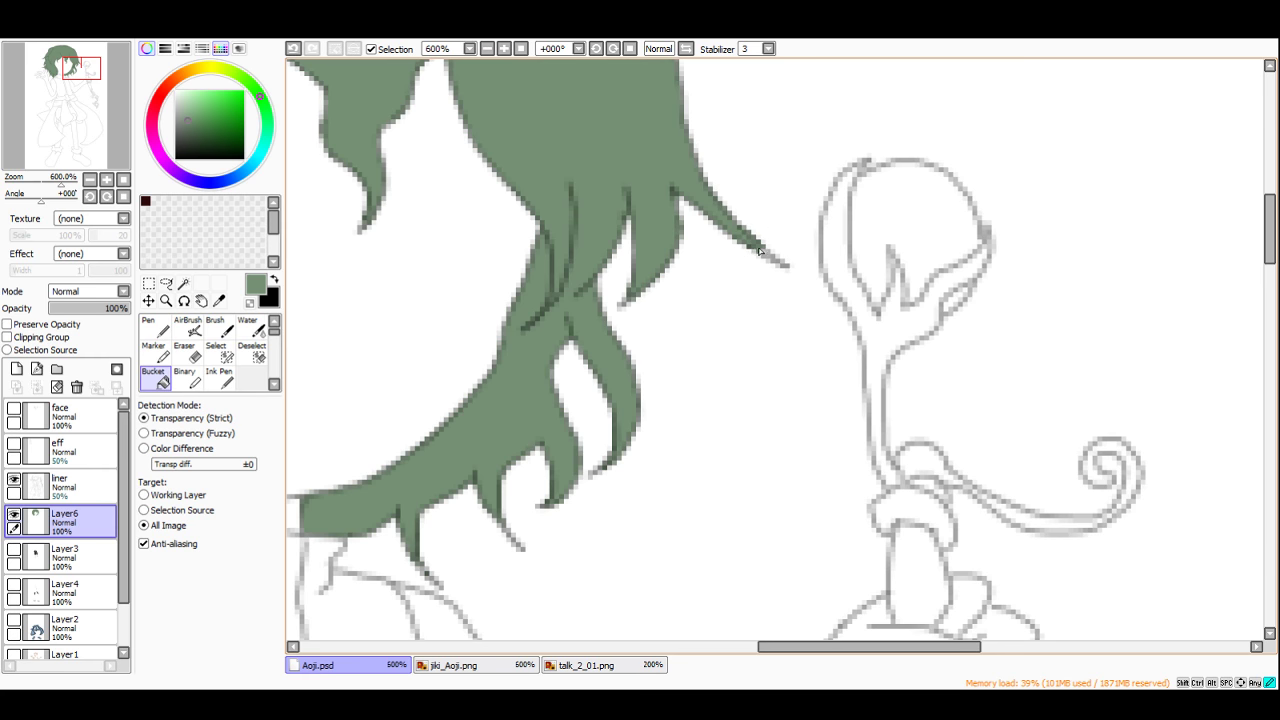
scroll(772, 264, "down", 4)
scroll(567, 101, "up", 2)
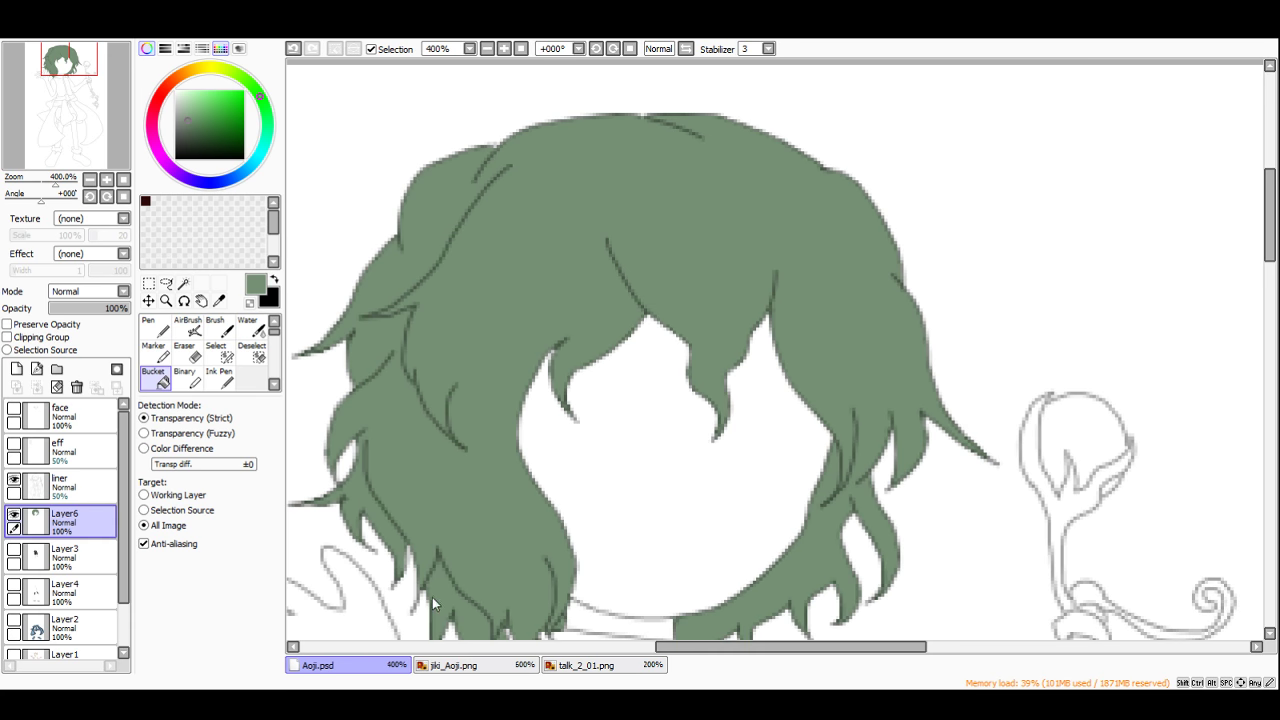
Step: Sample the very dark green hair shadow from jiki_Aoji.png as the painting colour and return to Aoji.psd
scroll(596, 280, "down", 3)
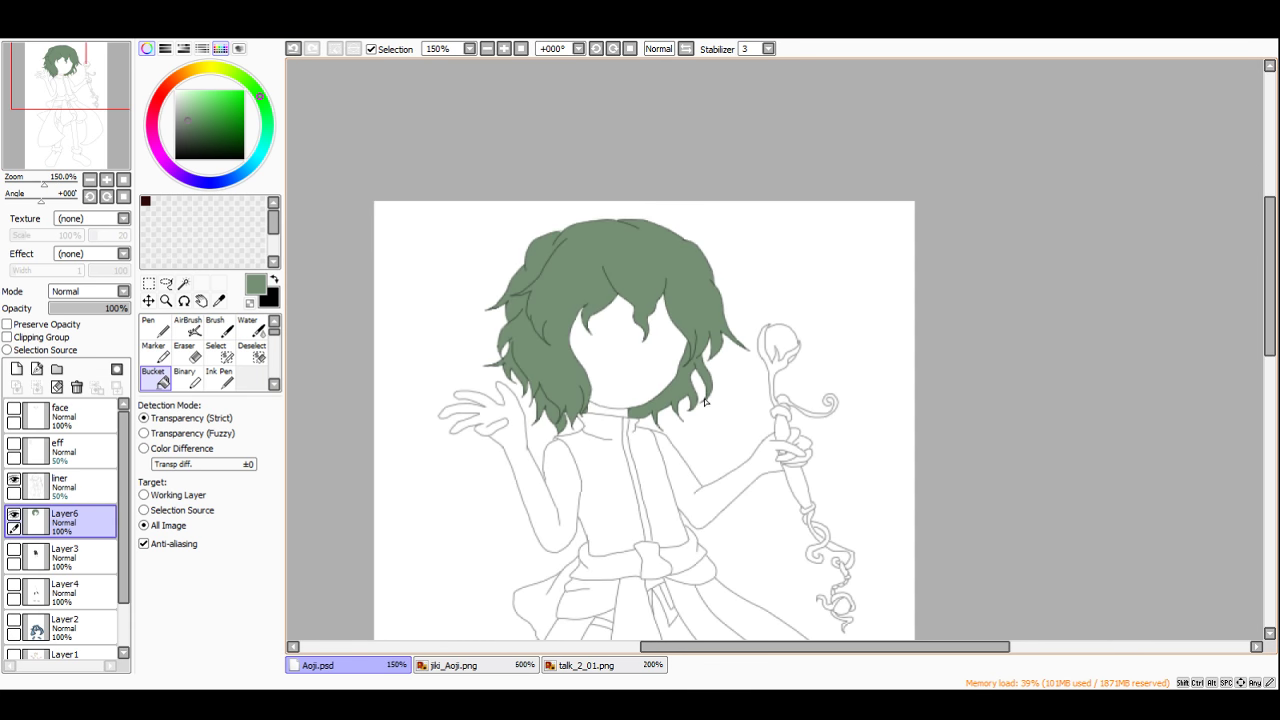
scroll(708, 400, "up", 2)
scroll(591, 408, "down", 2)
scroll(505, 392, "up", 5)
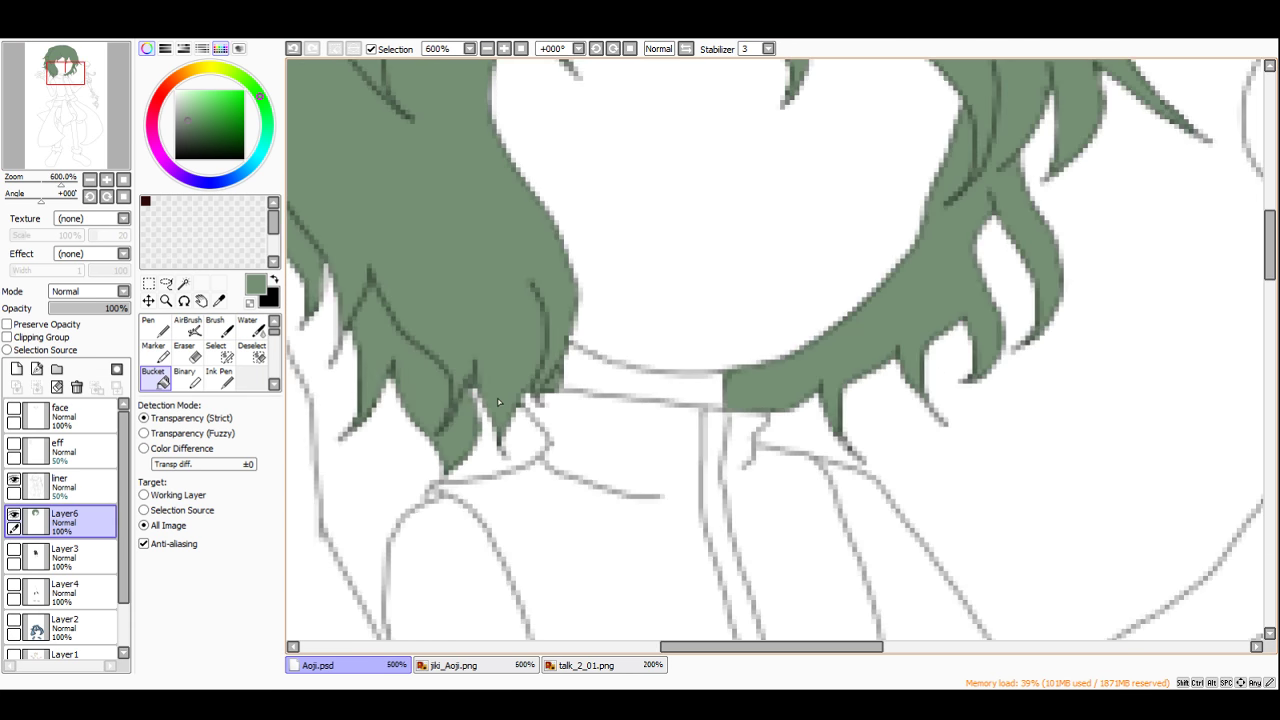
scroll(493, 391, "down", 4)
scroll(430, 308, "up", 2)
left_click(490, 666)
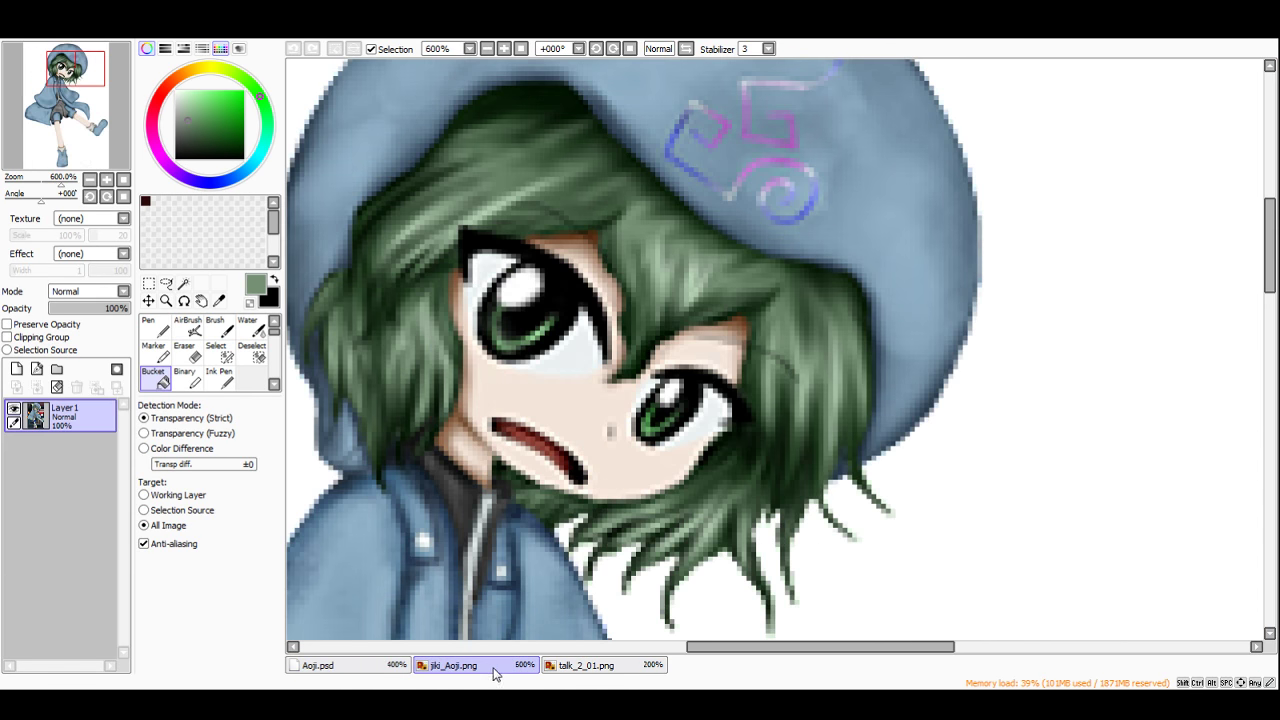
scroll(775, 444, "up", 1)
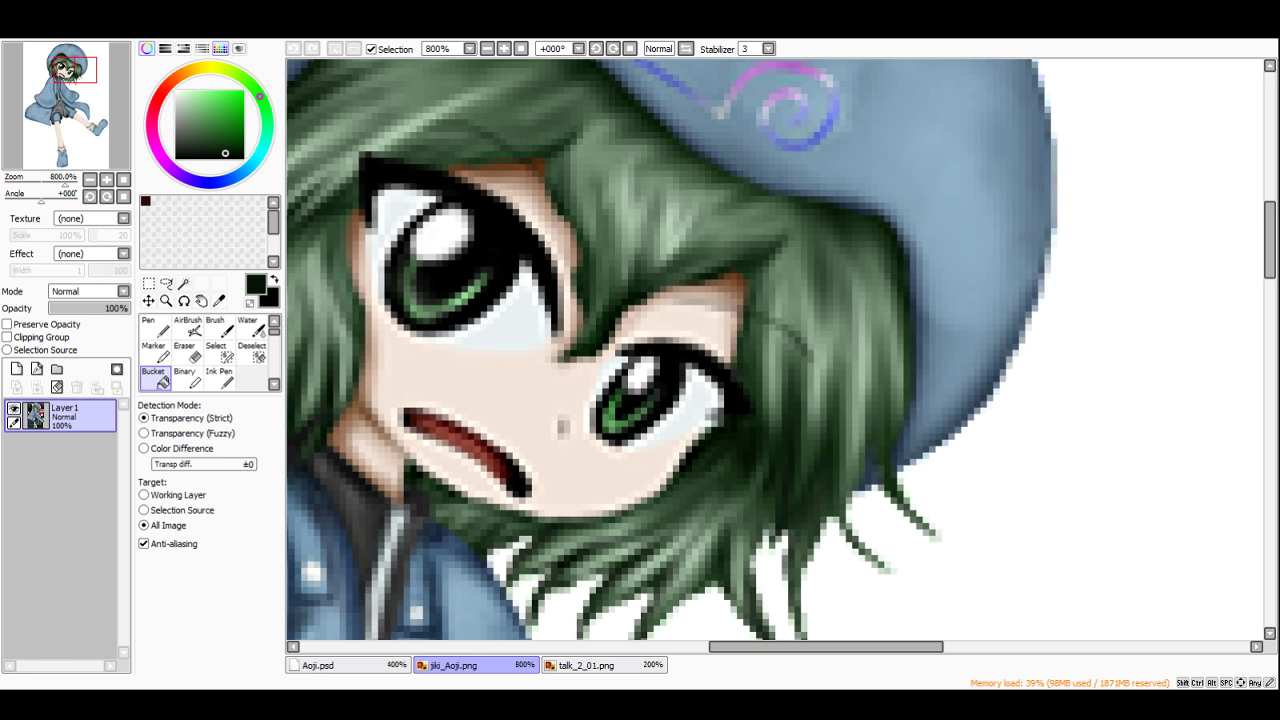
left_click(343, 662)
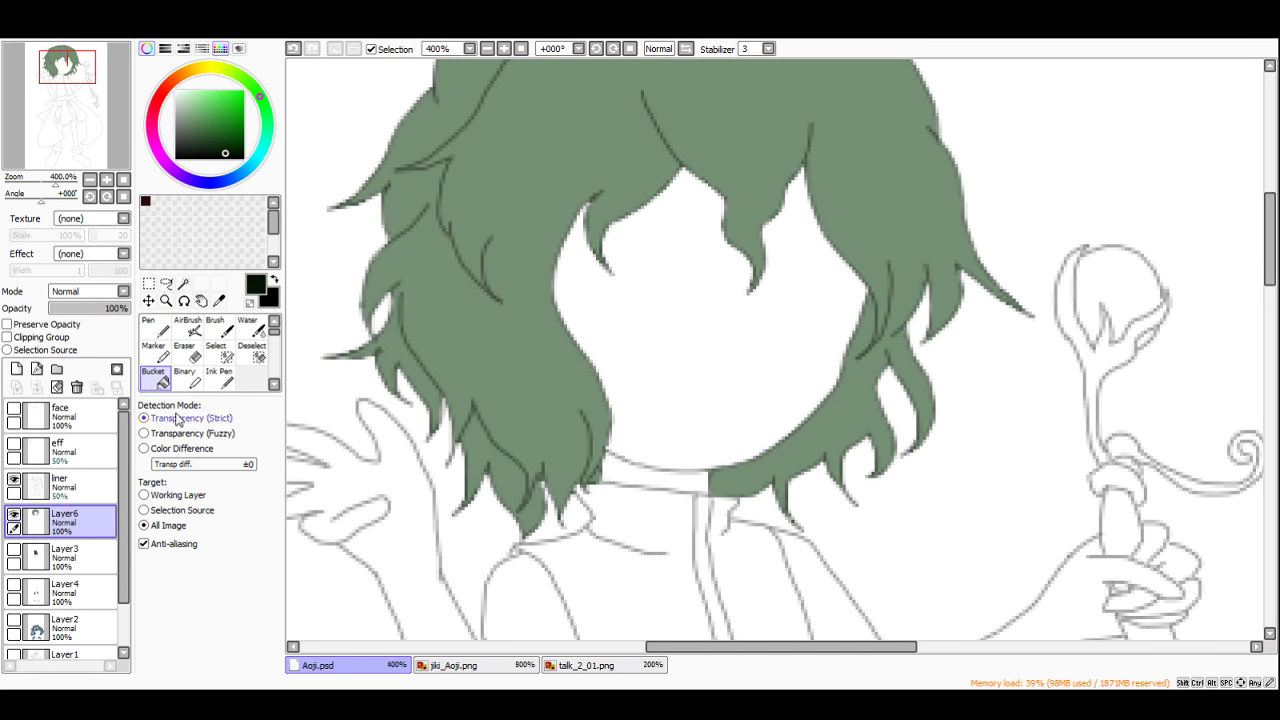
Step: Select the filled hair area and set the Brush to Rough_Vertical shape, density 4 and size 14
left_click(218, 329)
scroll(551, 402, "down", 3)
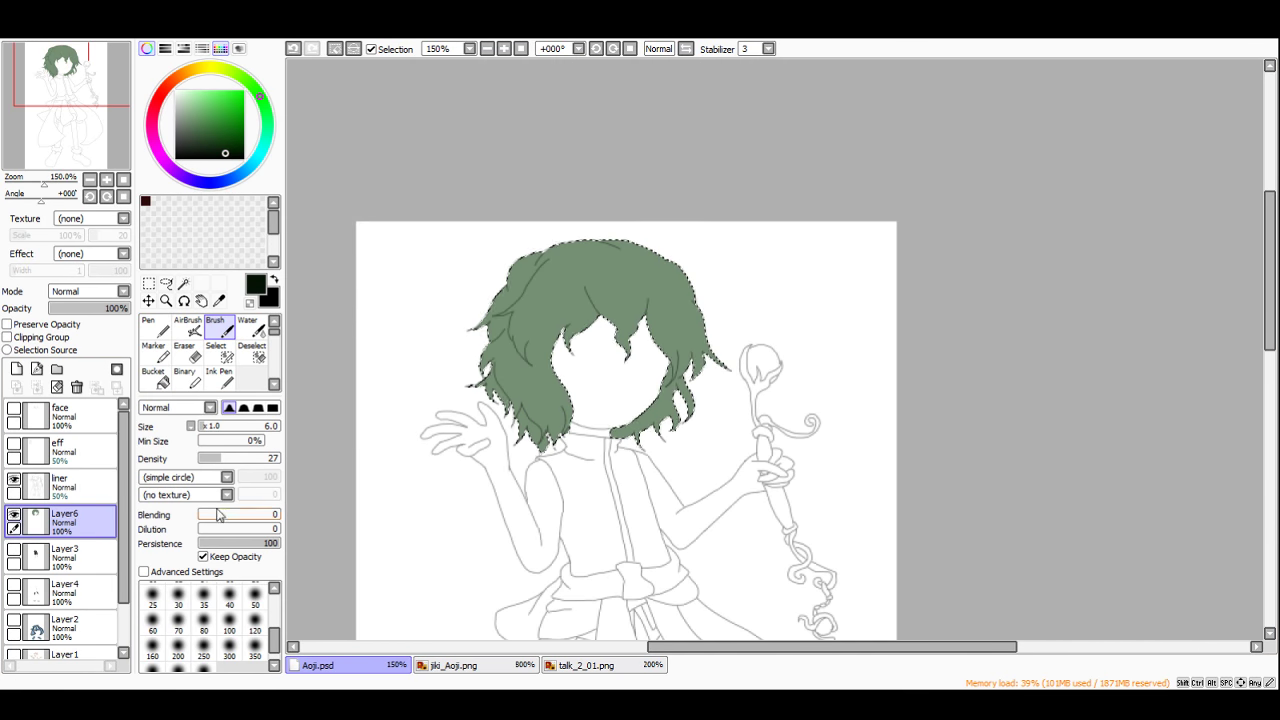
left_click(188, 598)
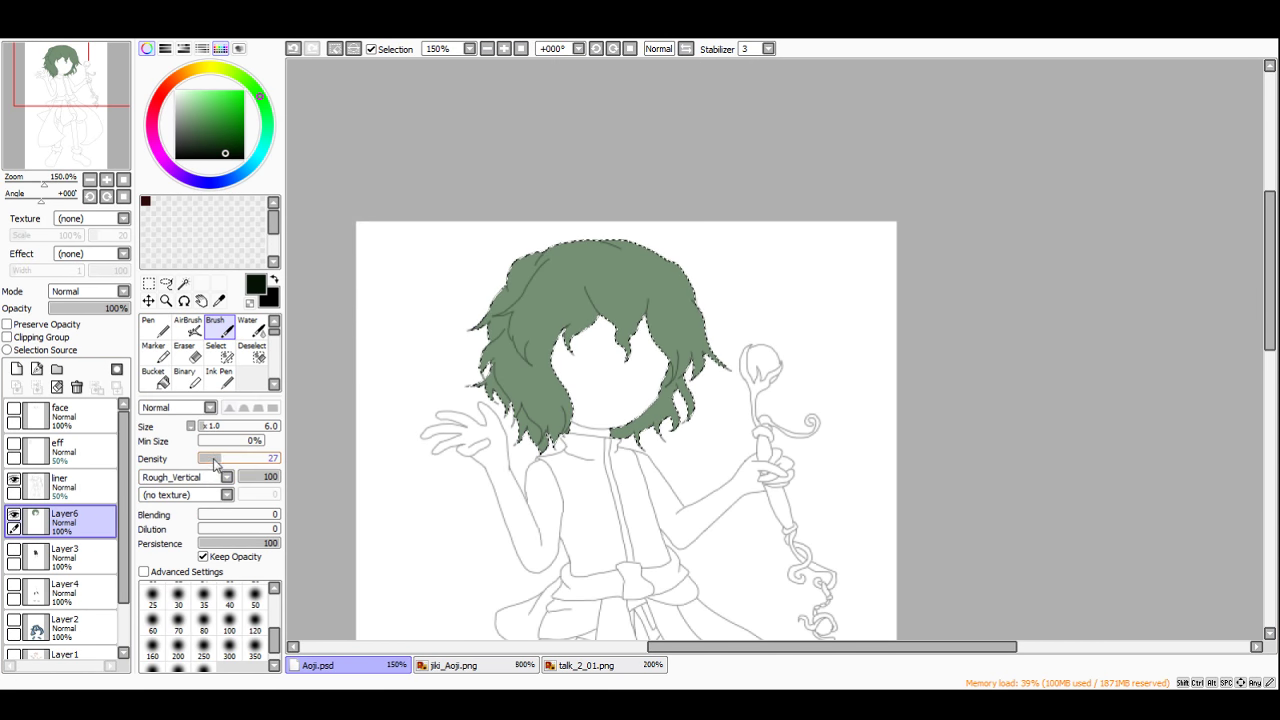
left_click(205, 459)
left_click(211, 426)
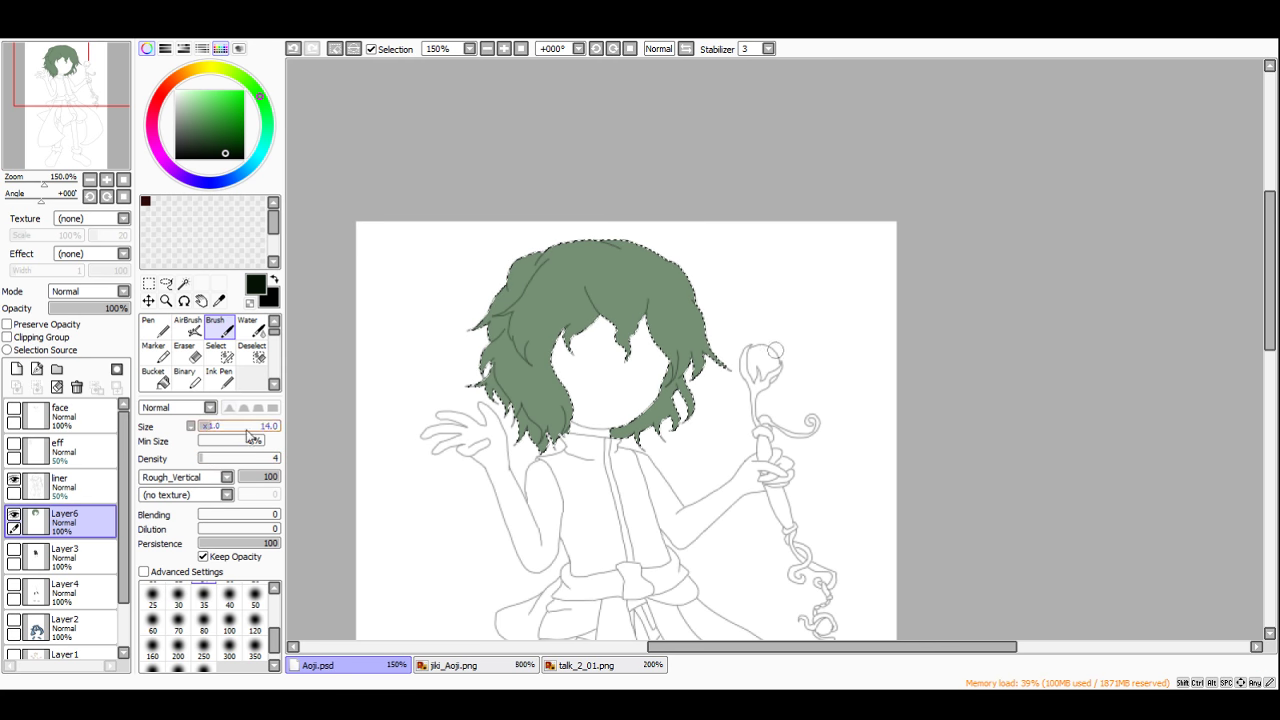
Step: Check the hair shading in jiki_Aoji.png and paint the first dark strokes along the central fringe lock's left edge in Aoji.psd
scroll(614, 286, "up", 6)
left_click(430, 666)
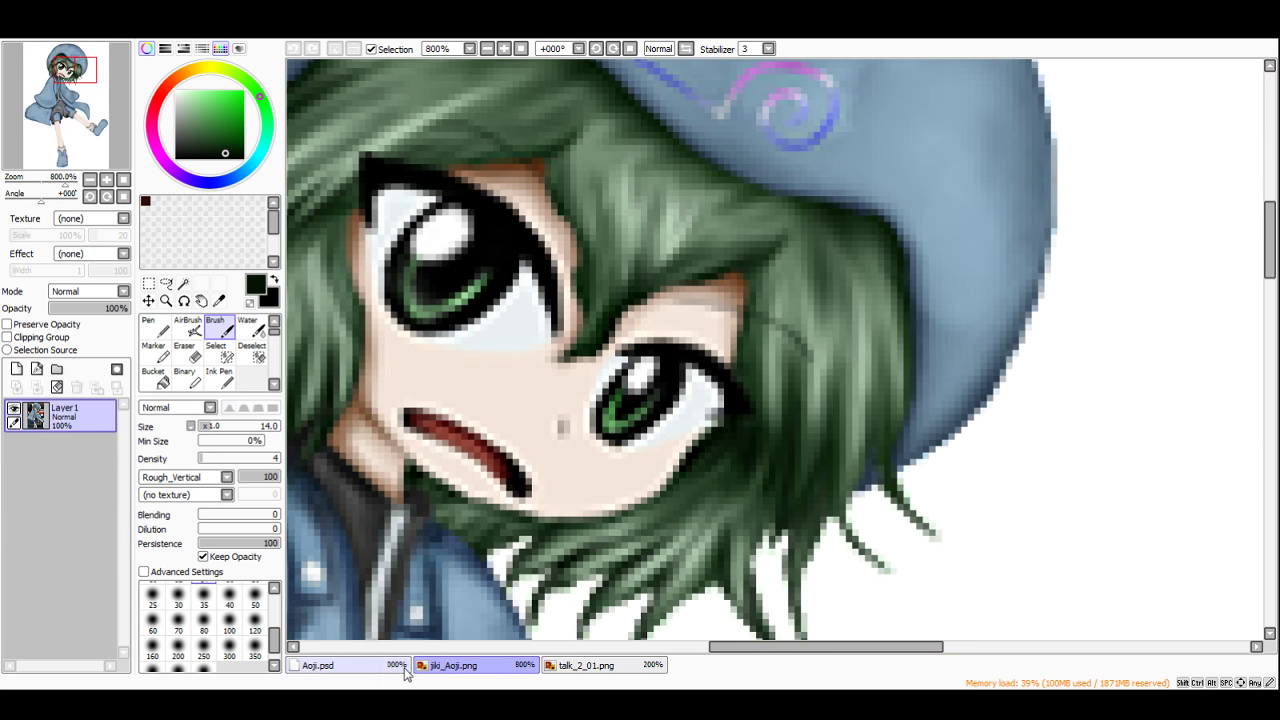
left_click(388, 672)
scroll(621, 367, "up", 2)
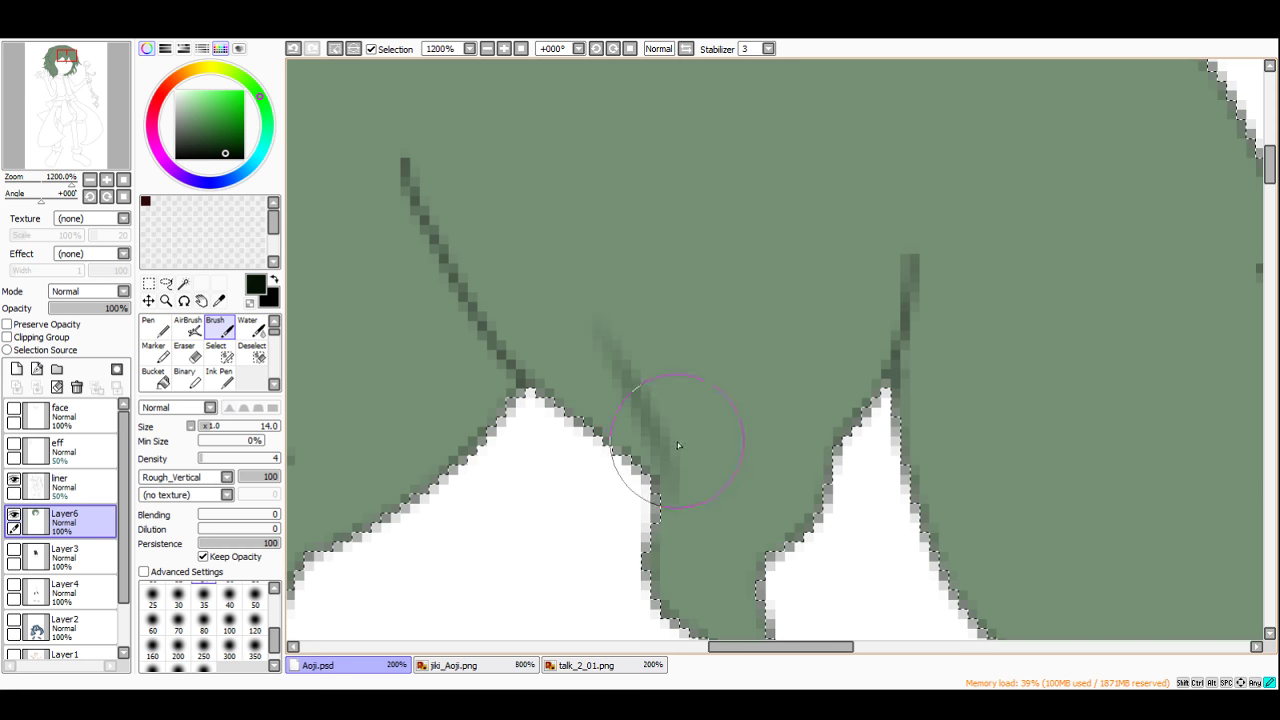
mouse_move(678, 445)
left_mouse_down()
mouse_move(671, 520)
mouse_move(603, 415)
mouse_move(569, 391)
mouse_move(507, 281)
mouse_move(564, 407)
mouse_move(546, 350)
mouse_move(656, 489)
mouse_move(653, 448)
left_mouse_up()
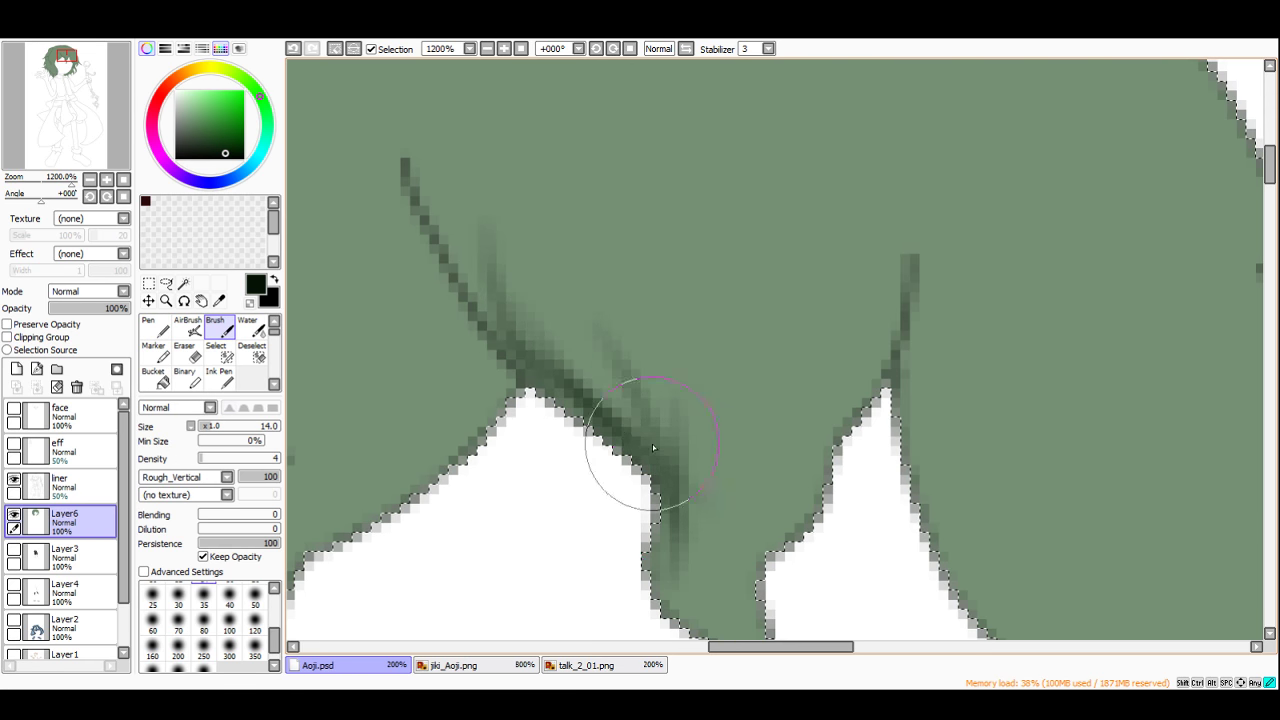
Step: Raise the brush to size 20 and density 9 and deepen the shadow along the central fringe lock's left line
key("ctrl+z")
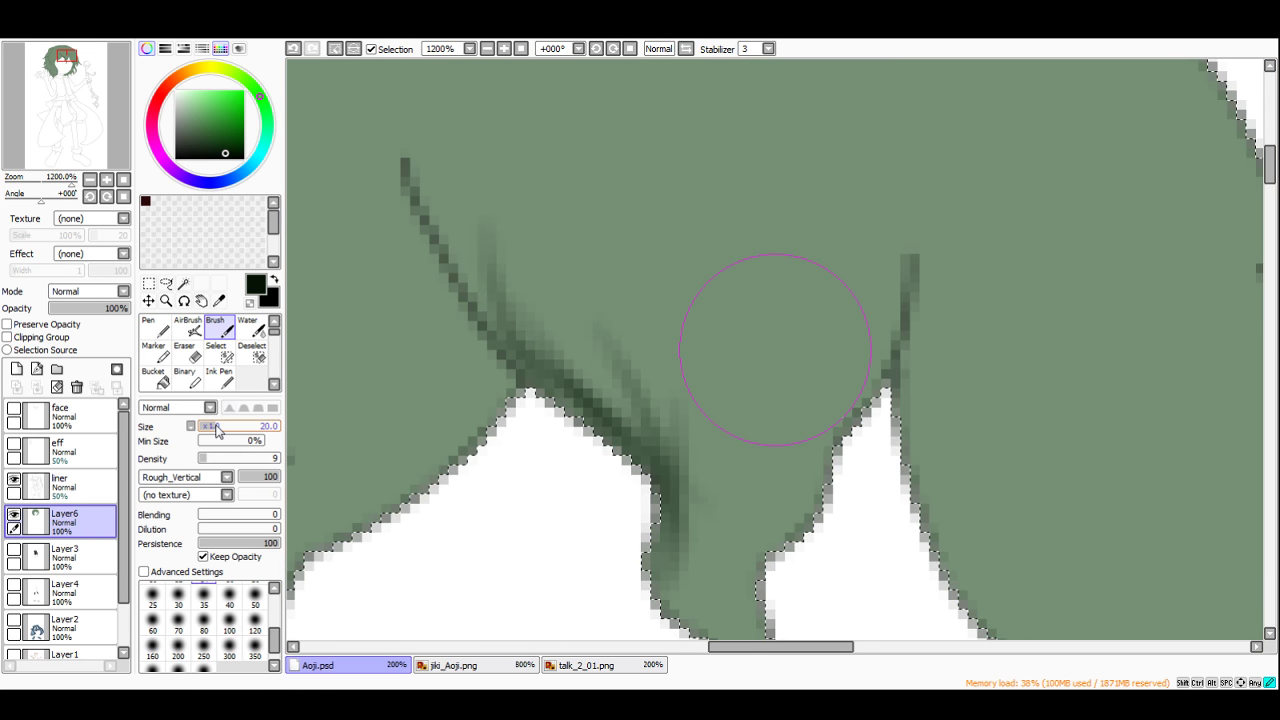
scroll(669, 420, "down", 3)
scroll(678, 445, "up", 2)
mouse_move(668, 448)
left_mouse_down()
mouse_move(581, 363)
mouse_move(474, 214)
mouse_move(583, 344)
left_mouse_up()
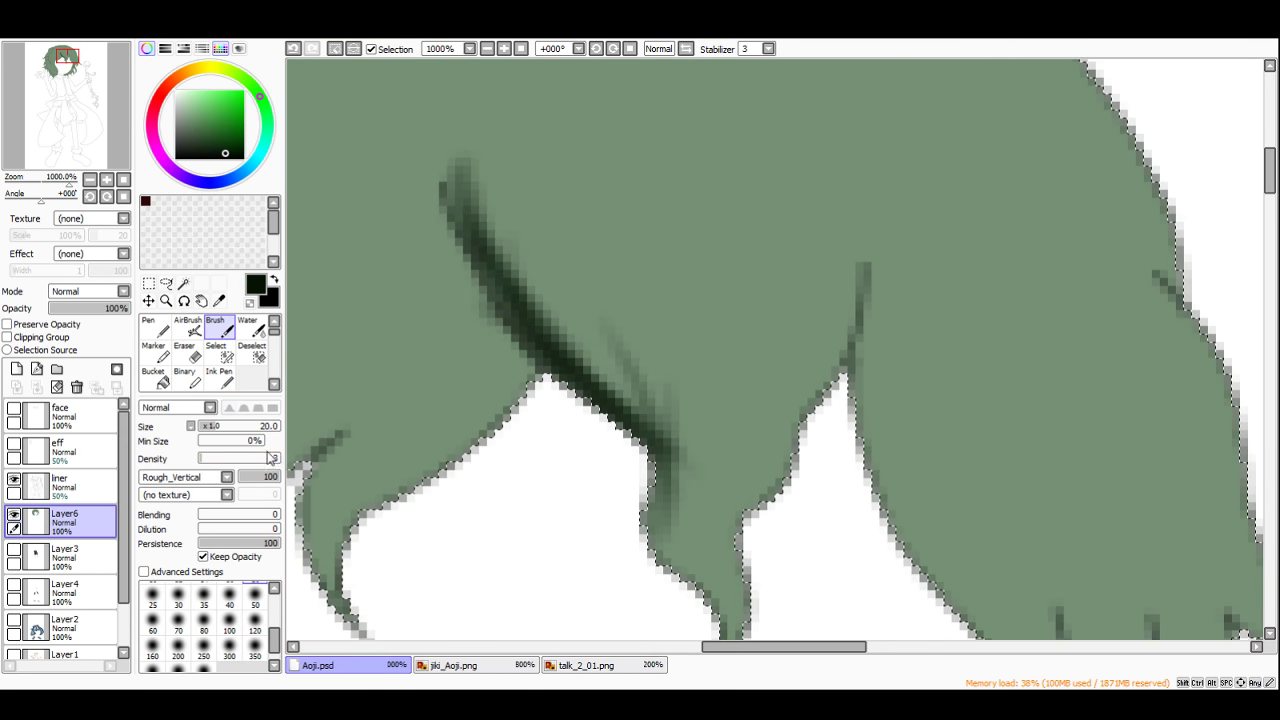
Step: Set the brush density to 5 and paint tapering dark strands along the middle of the central fringe lock
left_click(204, 459)
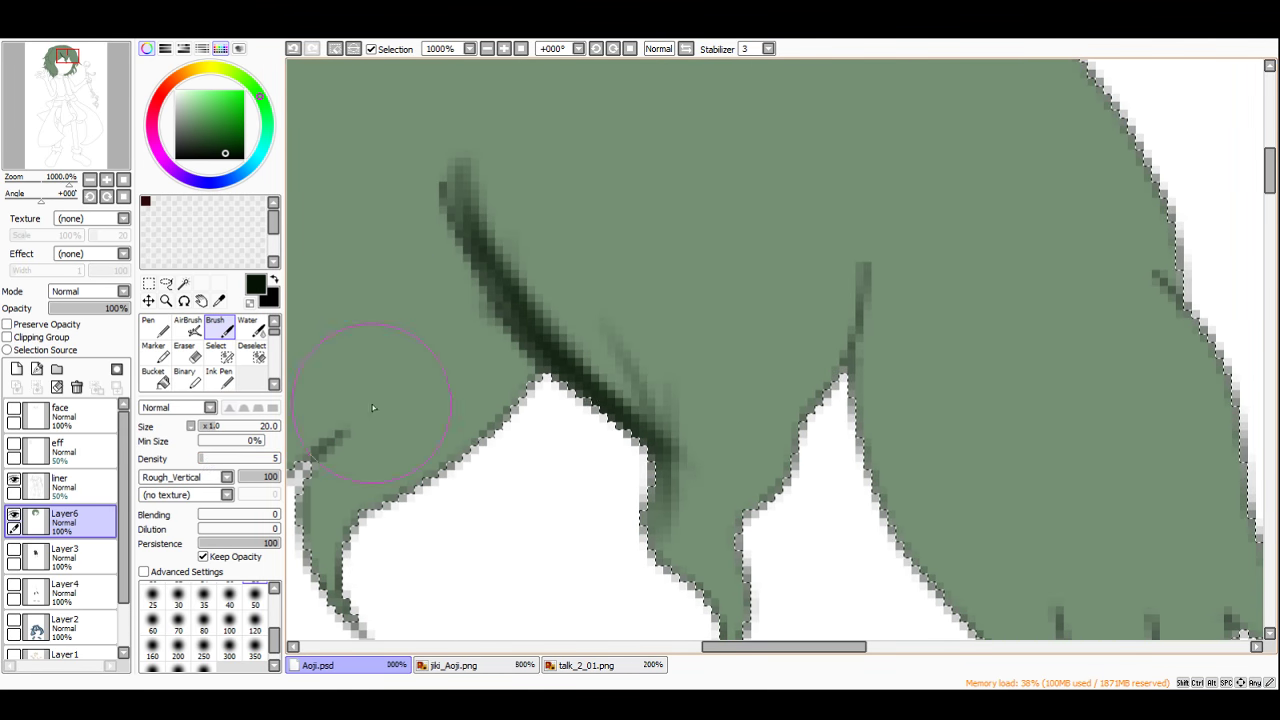
mouse_move(540, 252)
left_mouse_down()
mouse_move(581, 301)
mouse_move(677, 565)
left_mouse_up()
left_click_drag(706, 352, 682, 555)
mouse_move(693, 338)
left_mouse_down()
mouse_move(699, 418)
mouse_move(694, 290)
mouse_move(741, 427)
mouse_move(771, 389)
mouse_move(826, 422)
mouse_move(771, 400)
mouse_move(829, 286)
mouse_move(814, 271)
mouse_move(731, 449)
mouse_move(706, 470)
mouse_move(751, 443)
mouse_move(751, 533)
mouse_move(755, 434)
mouse_move(752, 474)
left_mouse_up()
Step: Shade the central fringe lock's right edge and upper strands, carrying the shadow down to its pointed tip
scroll(706, 470, "down", 1)
scroll(805, 376, "down", 4)
scroll(793, 331, "up", 3)
mouse_move(783, 252)
left_mouse_down()
mouse_move(812, 340)
mouse_move(783, 260)
left_mouse_up()
scroll(752, 283, "down", 3)
scroll(810, 328, "up", 2)
scroll(757, 344, "up", 1)
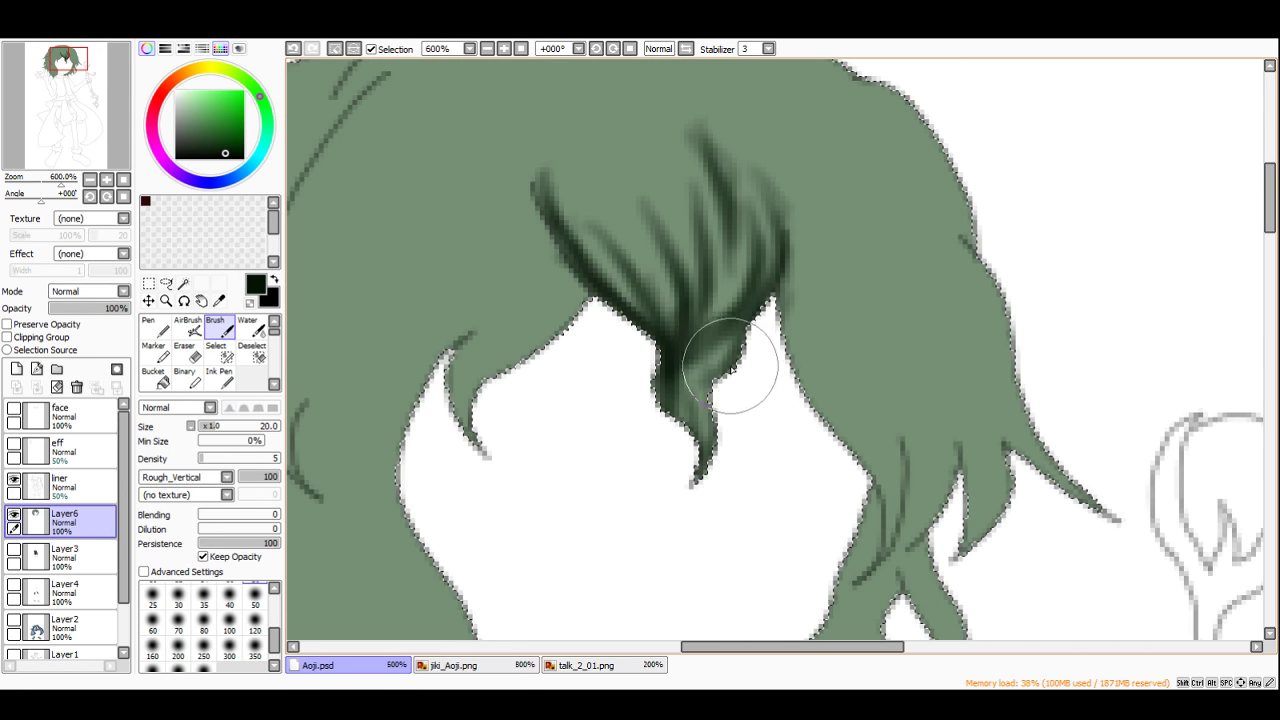
left_click_drag(730, 368, 716, 400)
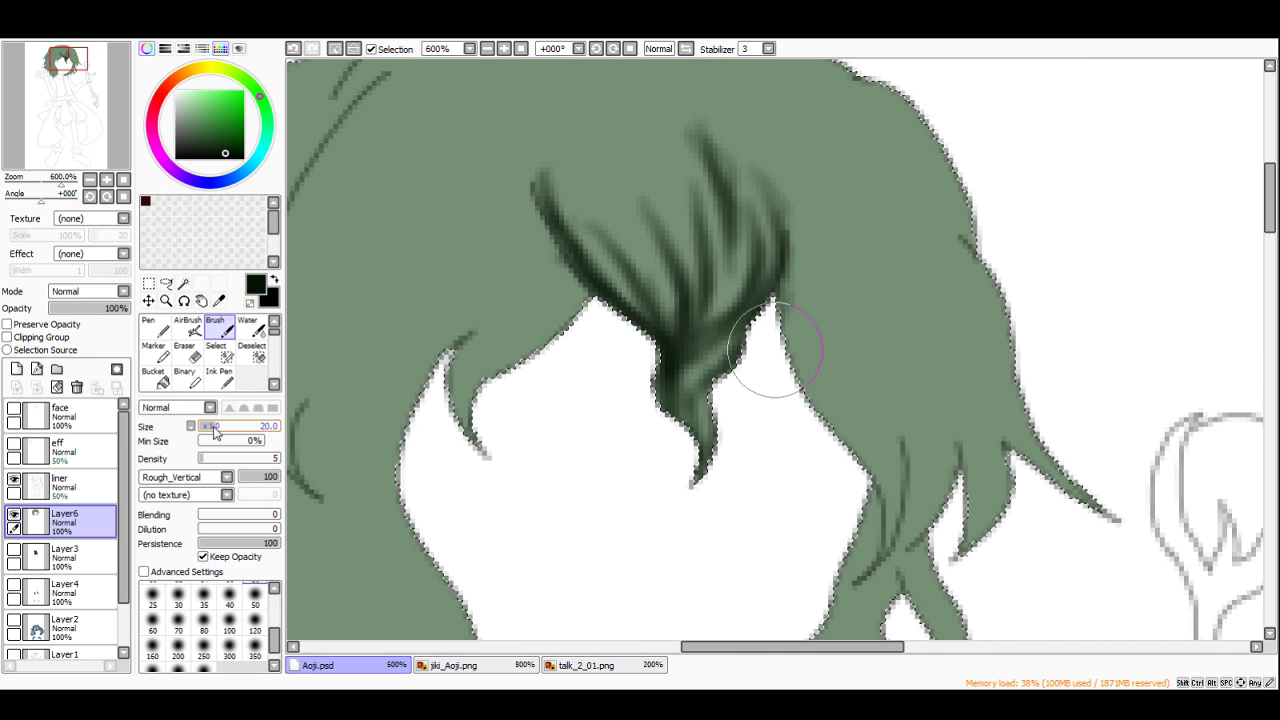
Step: Set the brush size to 17 and shade the inner edge of the hair along the right side of the face
left_click(213, 430)
left_click_drag(799, 262, 831, 404)
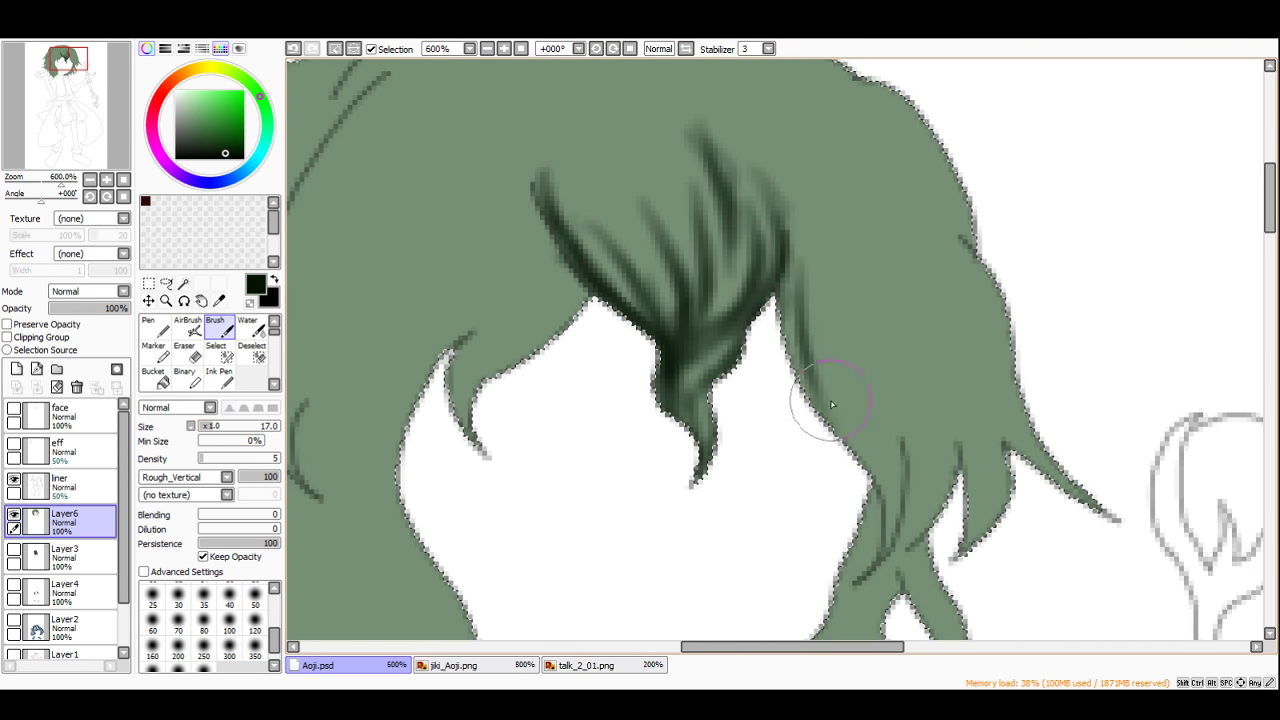
left_click_drag(787, 264, 828, 412)
left_click_drag(798, 334, 882, 476)
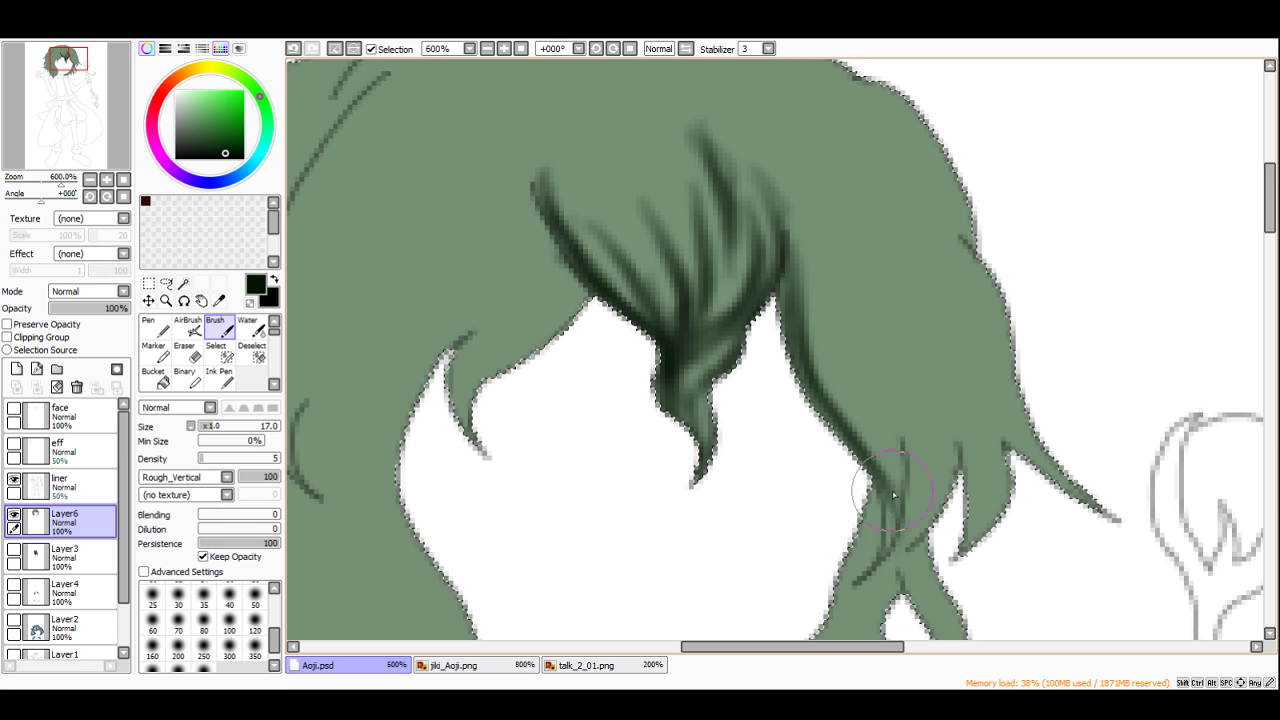
Step: Paint tapering dark strands upward from the overlapping hair lines beside the right cheek
left_click_drag(884, 550, 906, 410)
mouse_move(906, 476)
left_mouse_down()
mouse_move(900, 397)
mouse_move(868, 337)
left_mouse_up()
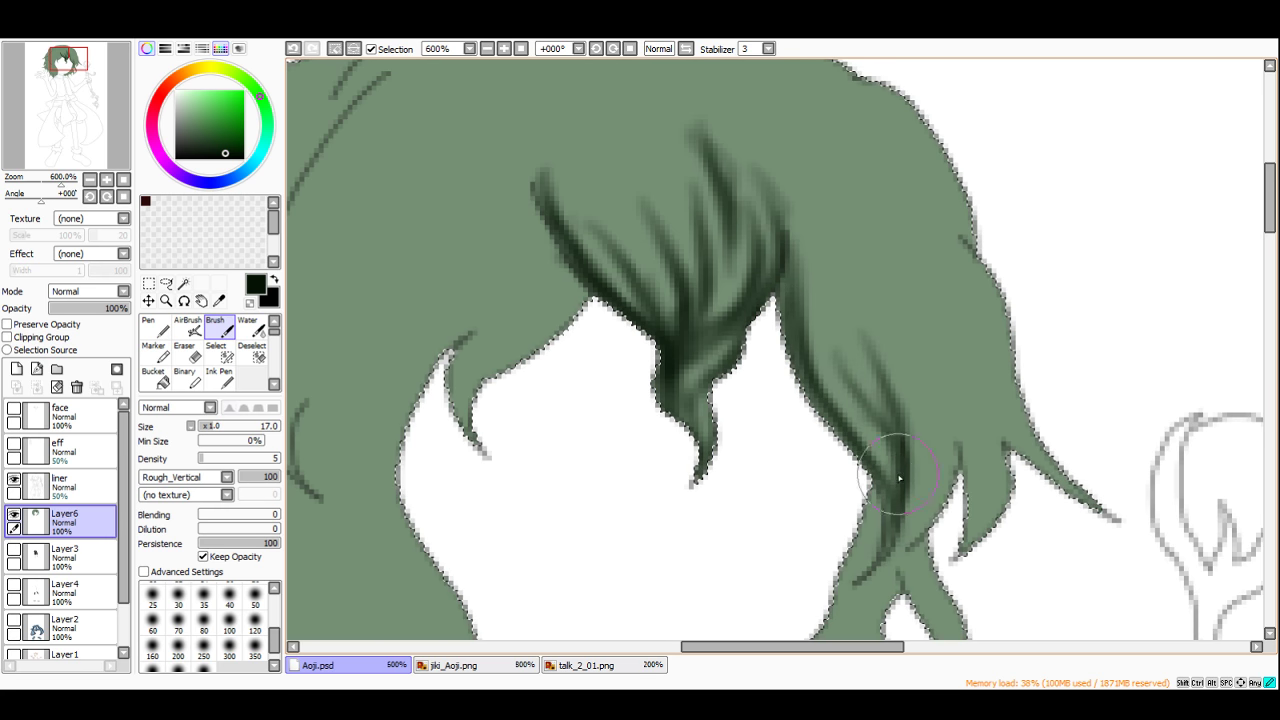
left_click_drag(899, 478, 898, 512)
left_click_drag(892, 482, 830, 394)
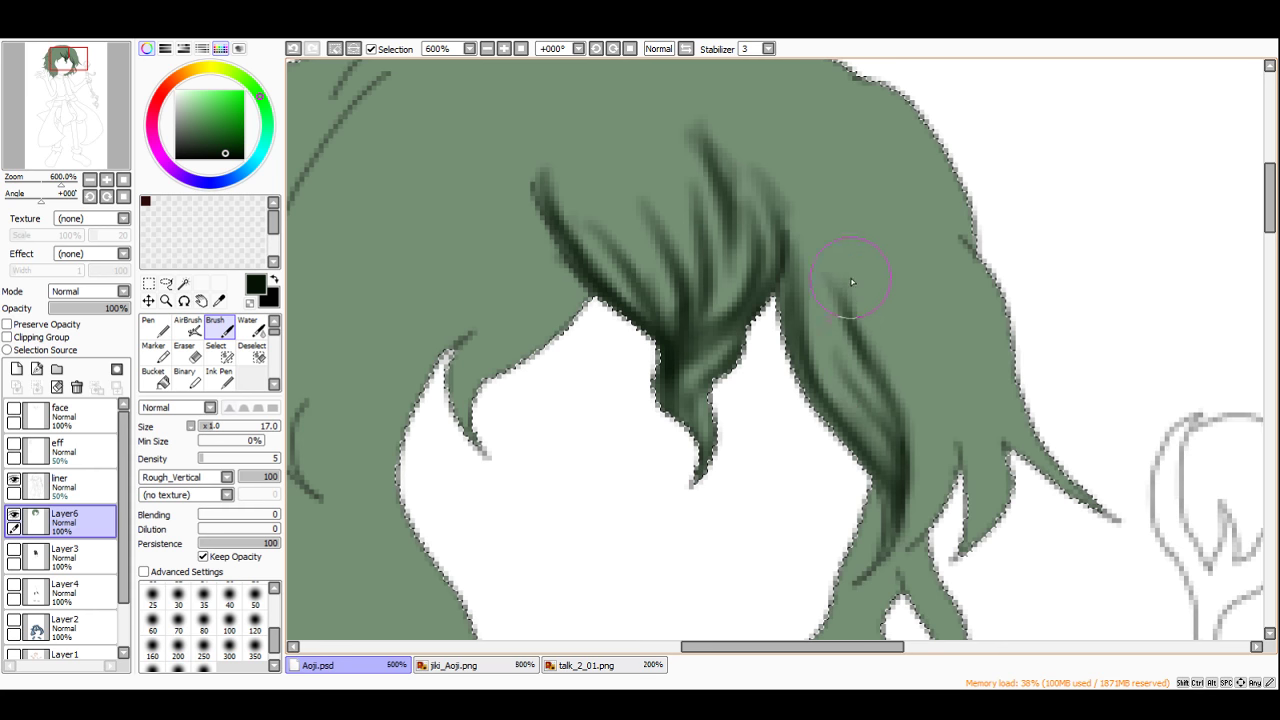
left_click_drag(792, 272, 863, 428)
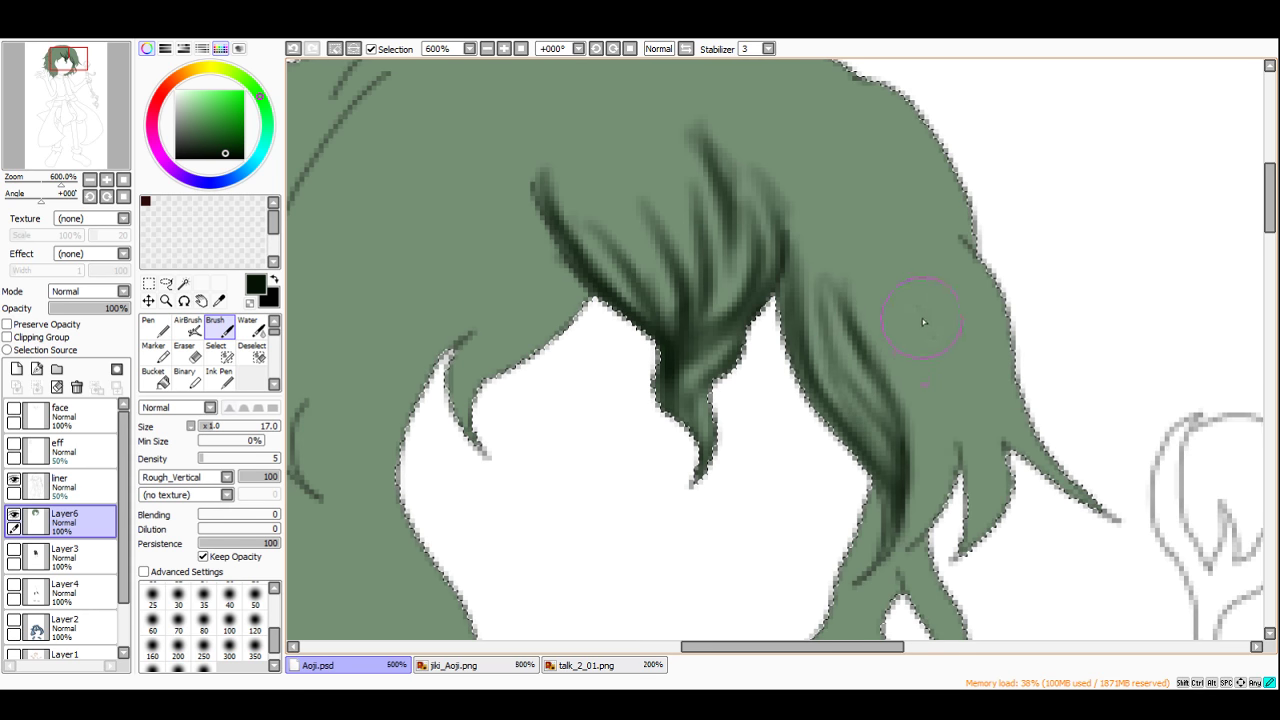
Step: Shade the outer right locks with dark strands, covering the outward-pointing tip and the hair's outer edge
left_click_drag(923, 322, 943, 476)
mouse_move(946, 358)
left_mouse_down()
mouse_move(972, 469)
mouse_move(982, 378)
left_mouse_up()
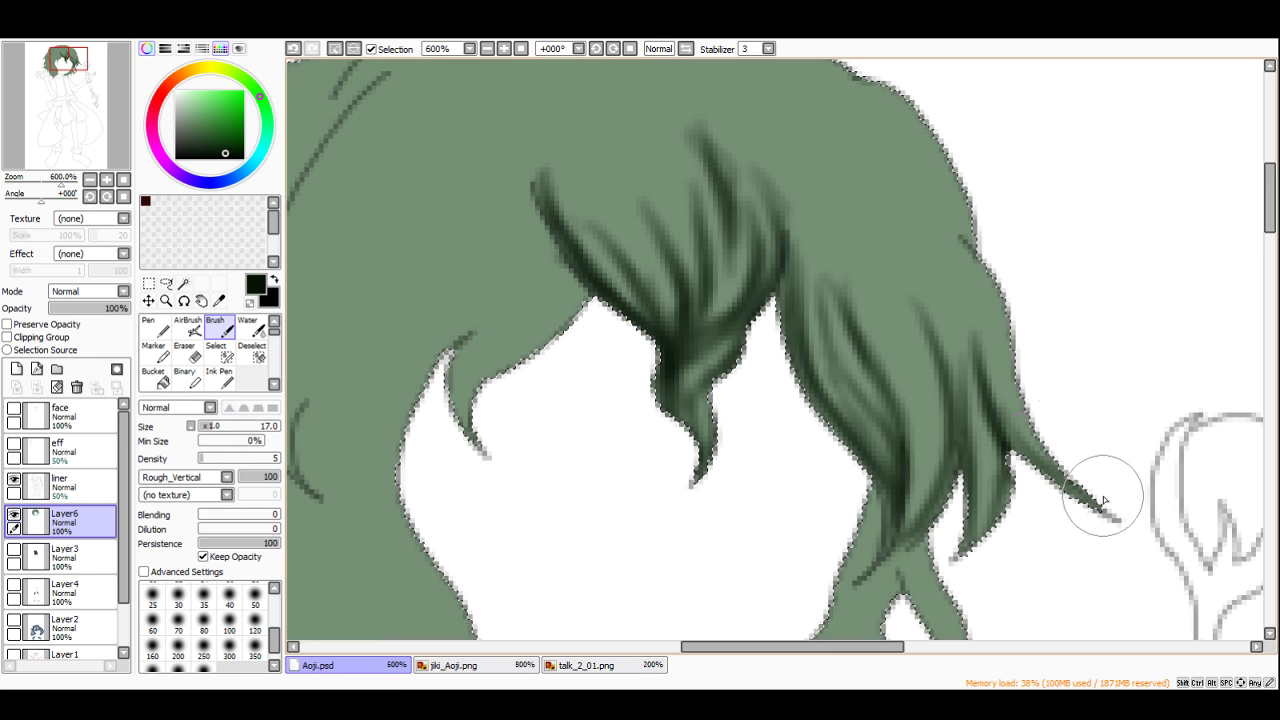
mouse_move(1054, 462)
left_mouse_down()
mouse_move(975, 256)
mouse_move(935, 220)
mouse_move(985, 292)
mouse_move(974, 286)
mouse_move(1003, 382)
mouse_move(978, 407)
mouse_move(980, 515)
left_mouse_up()
scroll(930, 340, "down", 4)
scroll(927, 341, "up", 4)
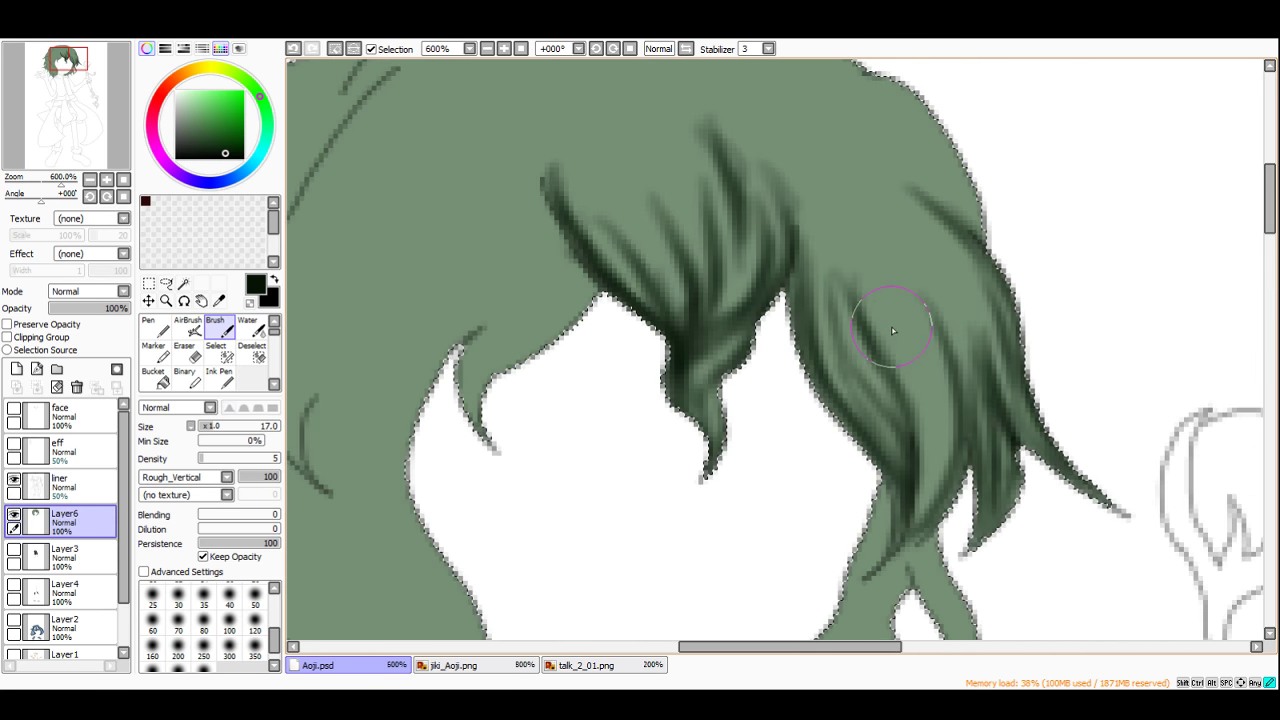
Step: Add finer dark strands between the shaded locks on the right side of the hair to blend them together
mouse_move(897, 326)
left_mouse_down()
mouse_move(920, 419)
mouse_move(929, 382)
mouse_move(935, 463)
mouse_move(914, 500)
left_mouse_up()
mouse_move(952, 440)
left_mouse_down()
mouse_move(926, 319)
mouse_move(951, 439)
left_mouse_up()
scroll(922, 333, "down", 4)
scroll(923, 336, "up", 4)
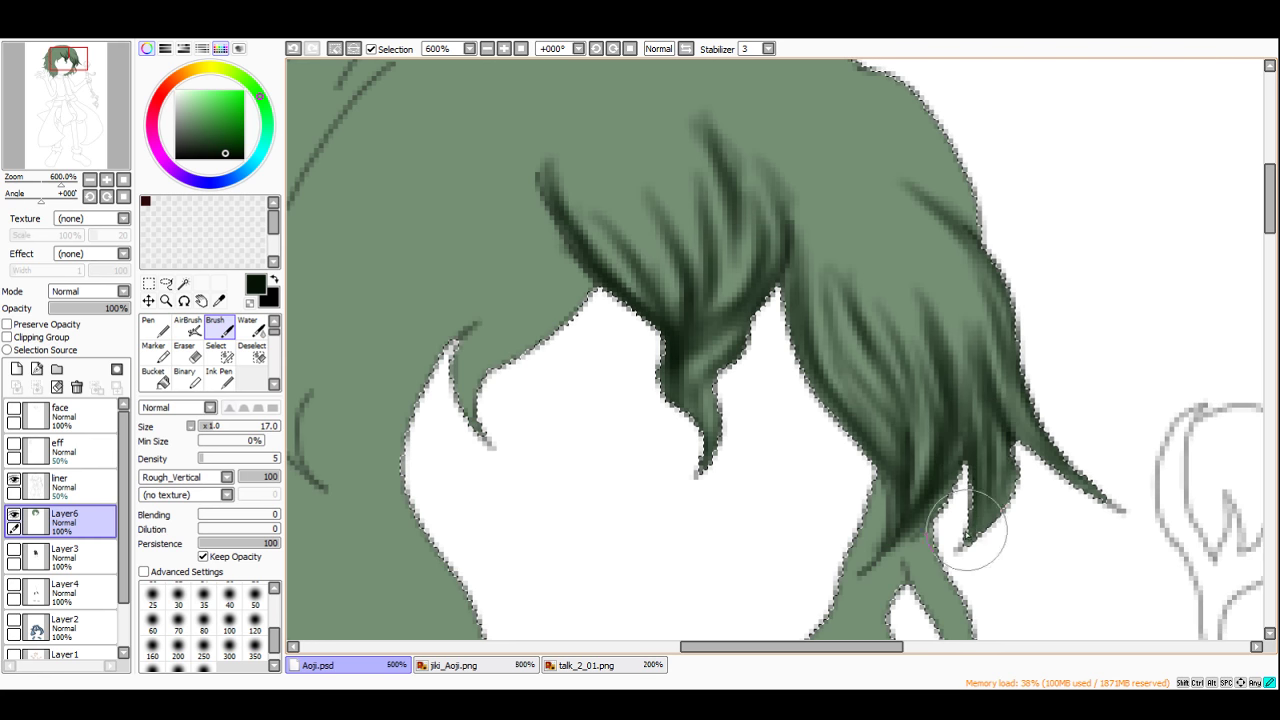
scroll(1000, 514, "down", 5)
scroll(865, 315, "up", 4)
mouse_move(852, 325)
left_mouse_down()
mouse_move(862, 396)
mouse_move(896, 385)
mouse_move(880, 368)
mouse_move(926, 430)
mouse_move(889, 349)
left_mouse_up()
scroll(887, 286, "down", 4)
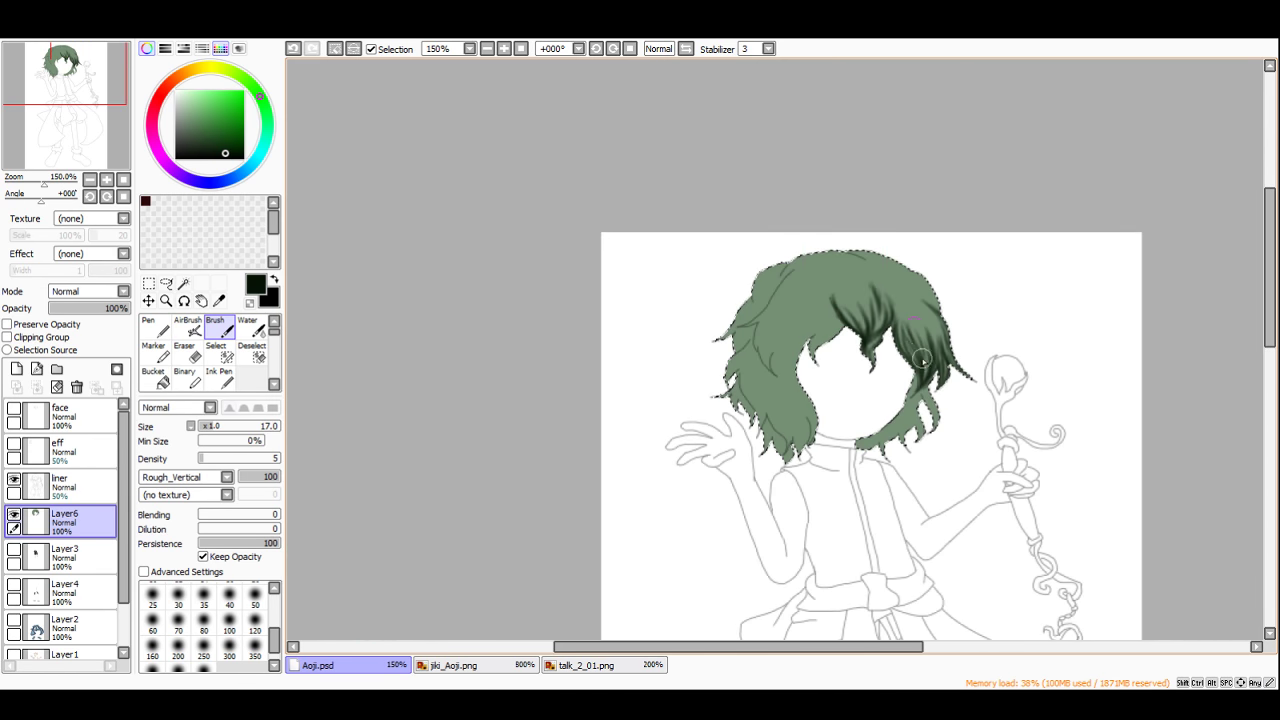
Step: Shade the fringe left of the central lock with dark tapering strands, including the small pointed tip at the left temple
scroll(887, 290, "up", 4)
mouse_move(862, 300)
left_mouse_down()
mouse_move(922, 359)
mouse_move(884, 423)
left_mouse_up()
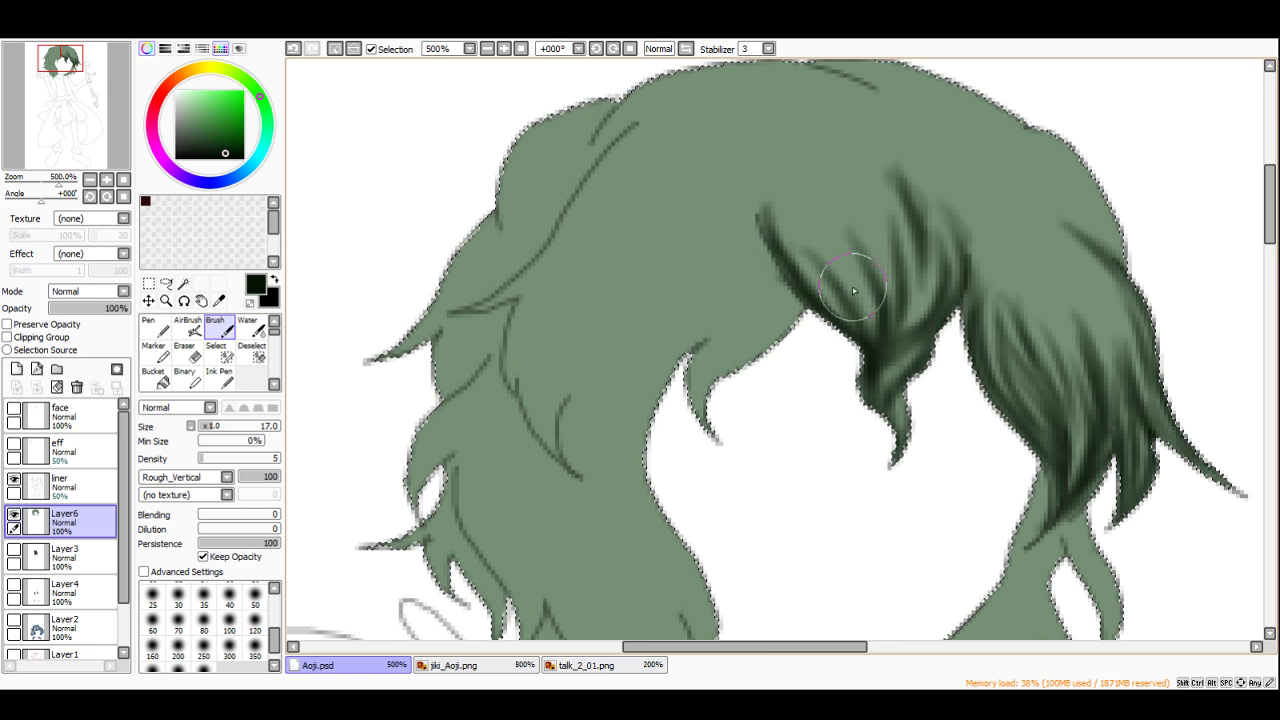
scroll(725, 265, "up", 2)
mouse_move(845, 338)
left_mouse_down()
mouse_move(826, 306)
mouse_move(808, 388)
left_mouse_up()
mouse_move(840, 348)
left_mouse_down()
mouse_move(827, 295)
mouse_move(856, 325)
mouse_move(705, 457)
mouse_move(725, 436)
mouse_move(690, 527)
mouse_move(718, 422)
mouse_move(691, 484)
mouse_move(771, 333)
mouse_move(692, 434)
mouse_move(726, 380)
mouse_move(699, 377)
mouse_move(681, 472)
mouse_move(695, 393)
mouse_move(767, 304)
mouse_move(761, 237)
mouse_move(736, 302)
mouse_move(740, 215)
left_mouse_up()
mouse_move(787, 275)
left_mouse_down()
mouse_move(766, 383)
mouse_move(792, 296)
left_mouse_up()
scroll(782, 268, "down", 5)
scroll(783, 270, "up", 3)
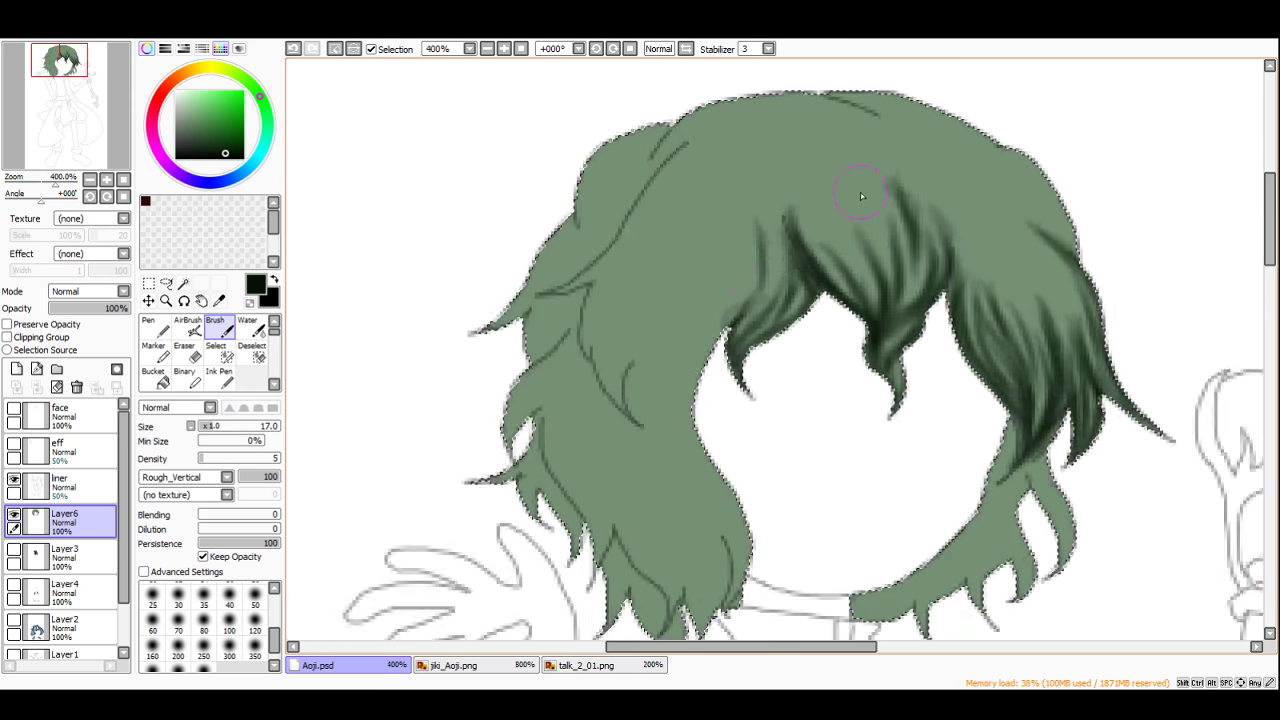
mouse_move(828, 251)
left_mouse_down()
mouse_move(875, 313)
mouse_move(869, 225)
mouse_move(883, 210)
mouse_move(876, 281)
left_mouse_up()
scroll(876, 281, "down", 3)
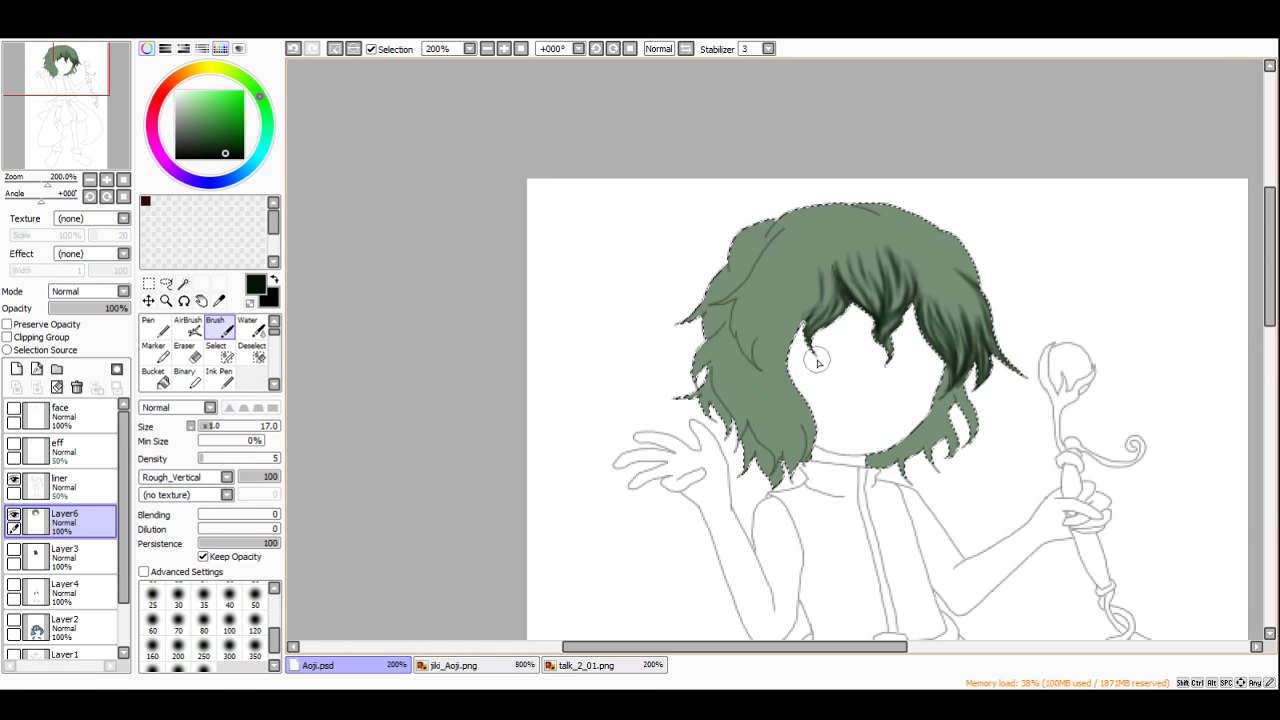
Step: Paint dark strands along the diagonal parting line on the upper left of the hair, down to where the locks overlap
scroll(787, 333, "up", 1)
scroll(787, 333, "up", 3)
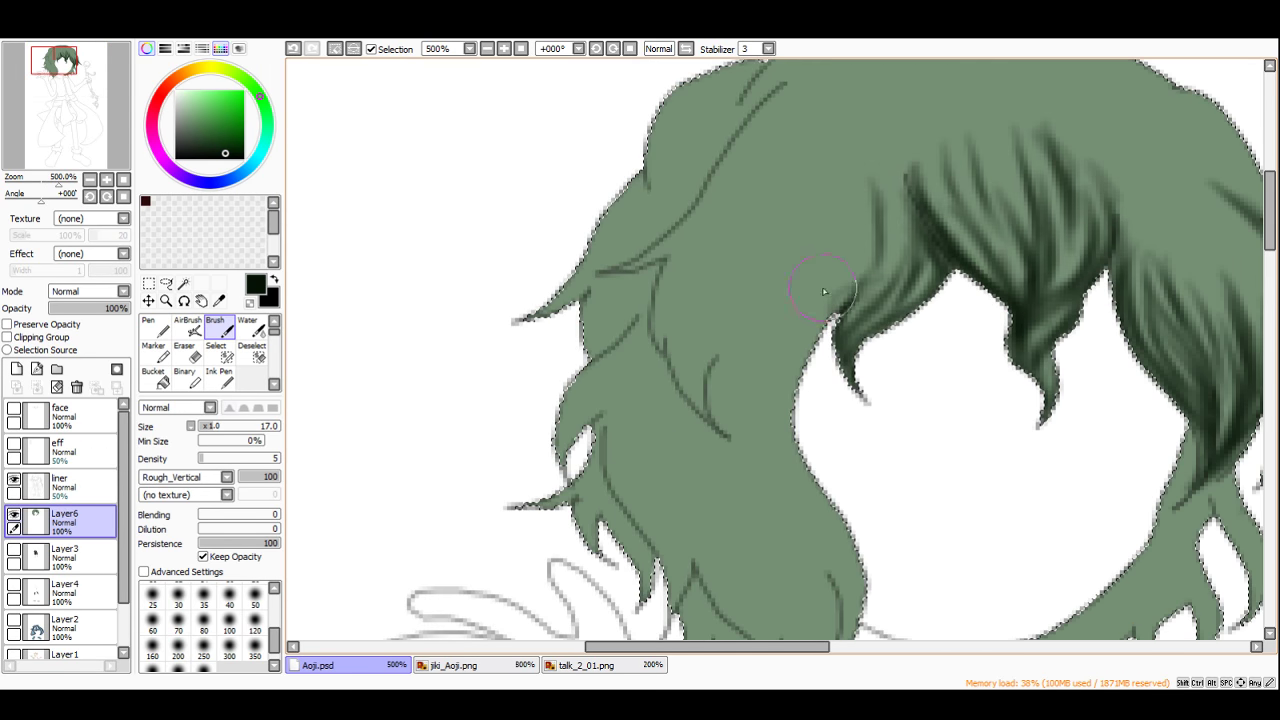
scroll(708, 185, "down", 2)
scroll(740, 120, "up", 3)
left_click_drag(763, 89, 707, 182)
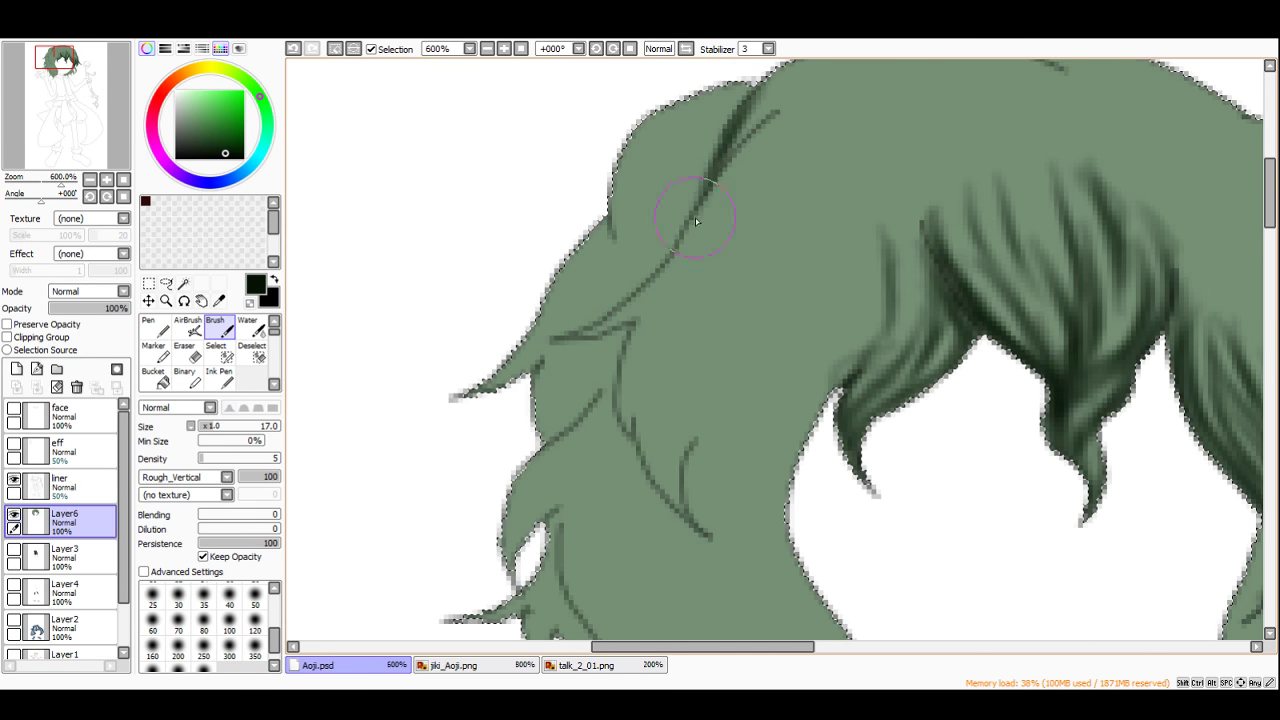
mouse_move(788, 103)
left_mouse_down()
mouse_move(700, 248)
mouse_move(683, 250)
left_mouse_up()
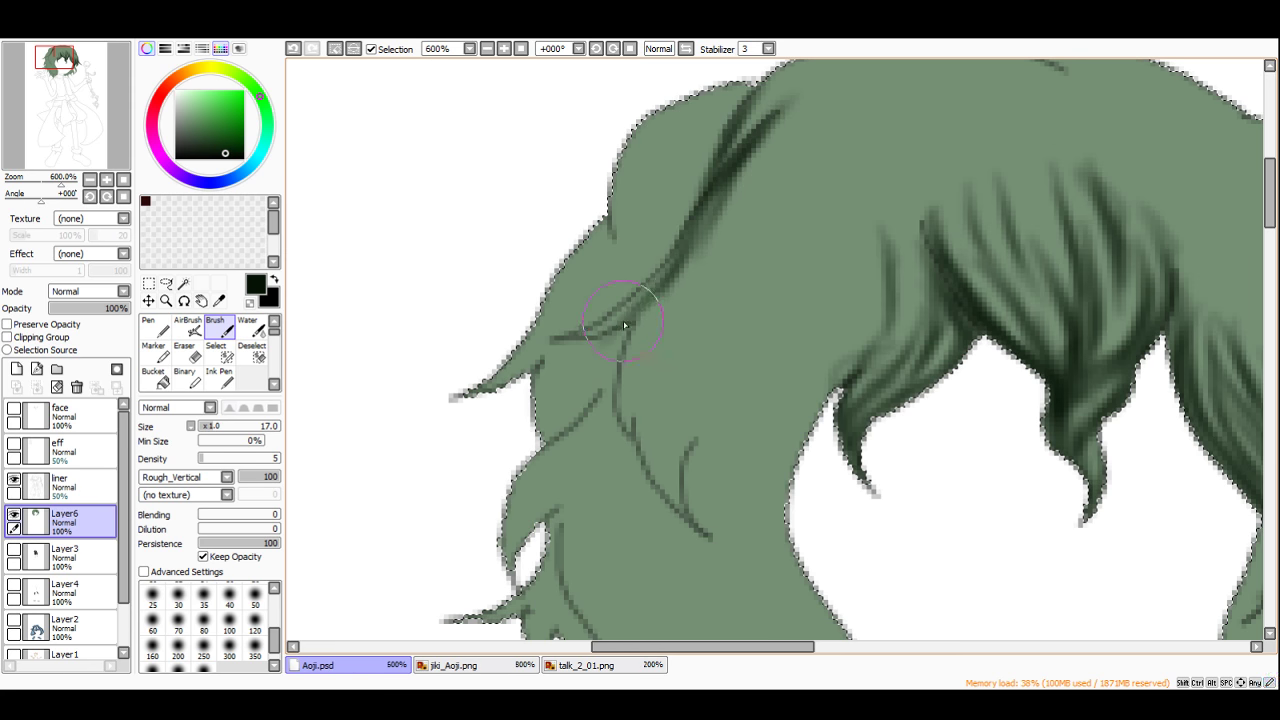
mouse_move(606, 325)
left_mouse_down()
mouse_move(649, 297)
mouse_move(567, 337)
mouse_move(683, 292)
mouse_move(648, 348)
left_mouse_up()
Step: Darken the curved outer edge of the large left lock with overlapping strands running from the parting to its tip
mouse_move(639, 408)
left_mouse_down()
mouse_move(641, 332)
mouse_move(634, 418)
left_mouse_up()
left_click_drag(648, 348, 620, 425)
mouse_move(639, 321)
left_mouse_down()
mouse_move(621, 397)
mouse_move(615, 465)
left_mouse_up()
left_click_drag(678, 310, 618, 460)
mouse_move(723, 318)
left_mouse_down()
mouse_move(682, 346)
mouse_move(640, 455)
left_mouse_up()
left_click_drag(637, 408, 690, 518)
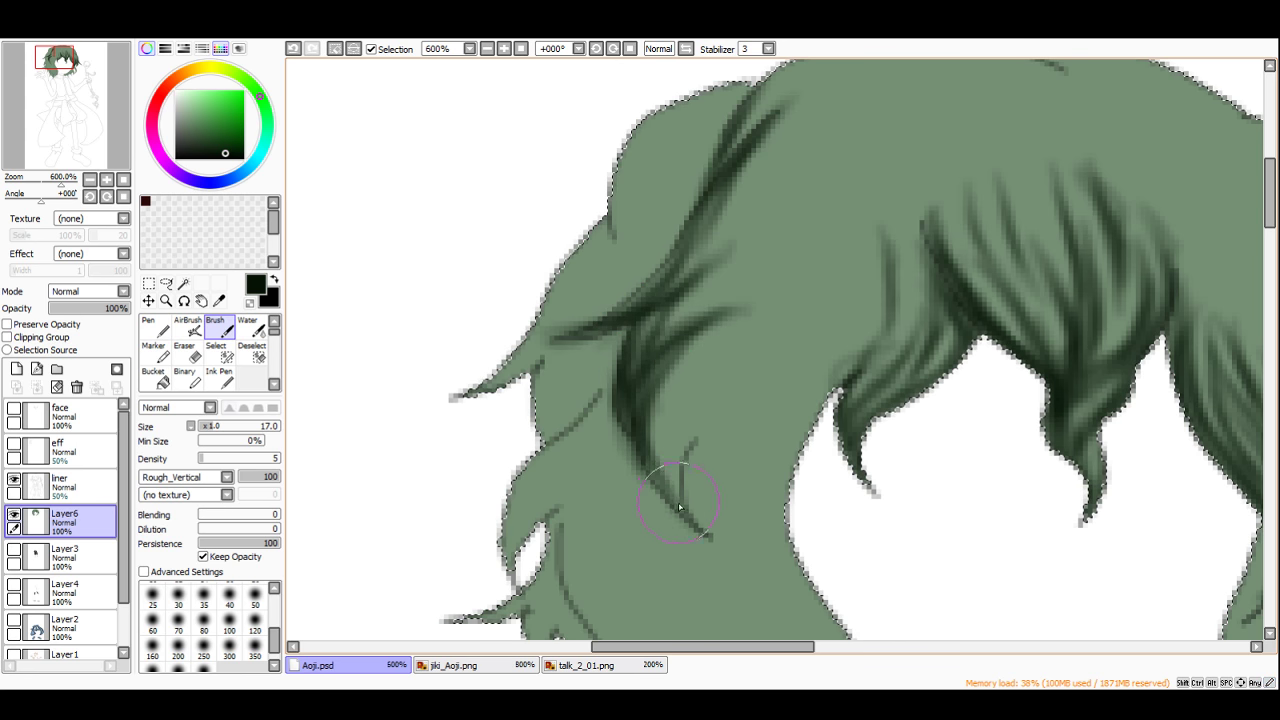
Step: Fill the inside of the large left lock with dark strands fanning up from its tip and across to the face edge
mouse_move(636, 448)
left_mouse_down()
mouse_move(696, 525)
mouse_move(758, 381)
left_mouse_up()
mouse_move(688, 435)
left_mouse_down()
mouse_move(754, 374)
mouse_move(737, 403)
mouse_move(779, 328)
mouse_move(687, 418)
mouse_move(677, 446)
left_mouse_up()
left_click_drag(662, 394, 684, 480)
scroll(772, 322, "down", 4)
scroll(762, 323, "up", 4)
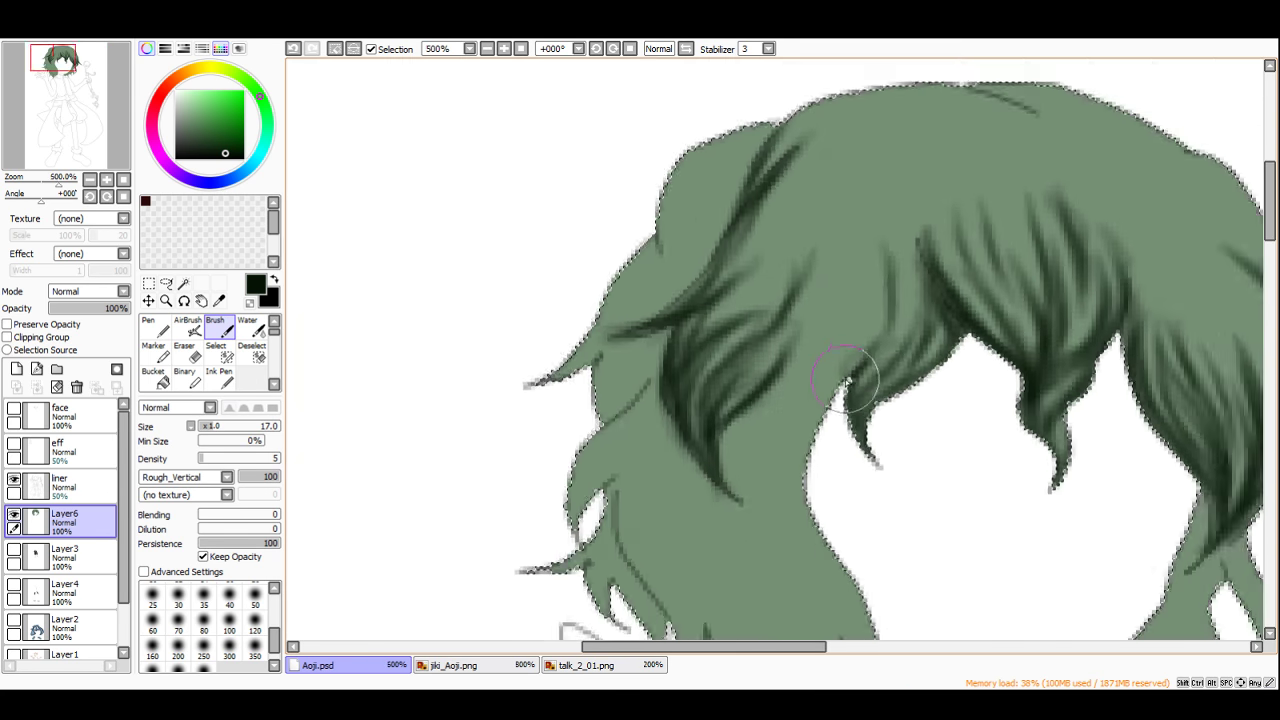
scroll(843, 386, "up", 1)
mouse_move(801, 491)
left_mouse_down()
mouse_move(806, 427)
mouse_move(794, 528)
mouse_move(796, 413)
mouse_move(748, 531)
mouse_move(750, 439)
mouse_move(729, 531)
mouse_move(739, 432)
mouse_move(706, 504)
mouse_move(713, 468)
mouse_move(723, 525)
mouse_move(736, 409)
mouse_move(759, 402)
mouse_move(809, 307)
mouse_move(773, 402)
mouse_move(768, 455)
left_mouse_up()
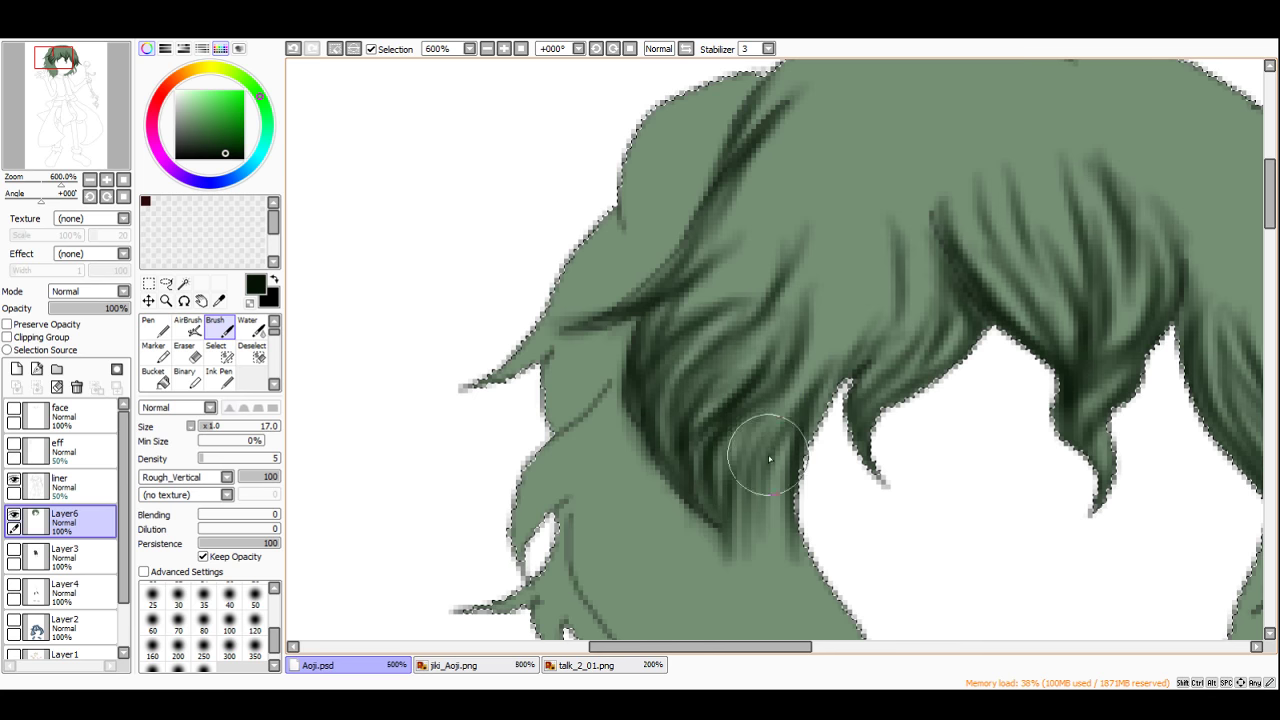
Step: Add finer dark strands between the large left lock and the fringe to join the two shaded areas
scroll(768, 450, "down", 5)
scroll(800, 345, "up", 3)
mouse_move(838, 266)
left_mouse_down()
mouse_move(806, 352)
mouse_move(859, 219)
mouse_move(785, 395)
mouse_move(803, 363)
mouse_move(813, 427)
mouse_move(801, 362)
mouse_move(826, 295)
mouse_move(760, 381)
mouse_move(787, 349)
mouse_move(780, 400)
left_mouse_up()
scroll(795, 362, "down", 5)
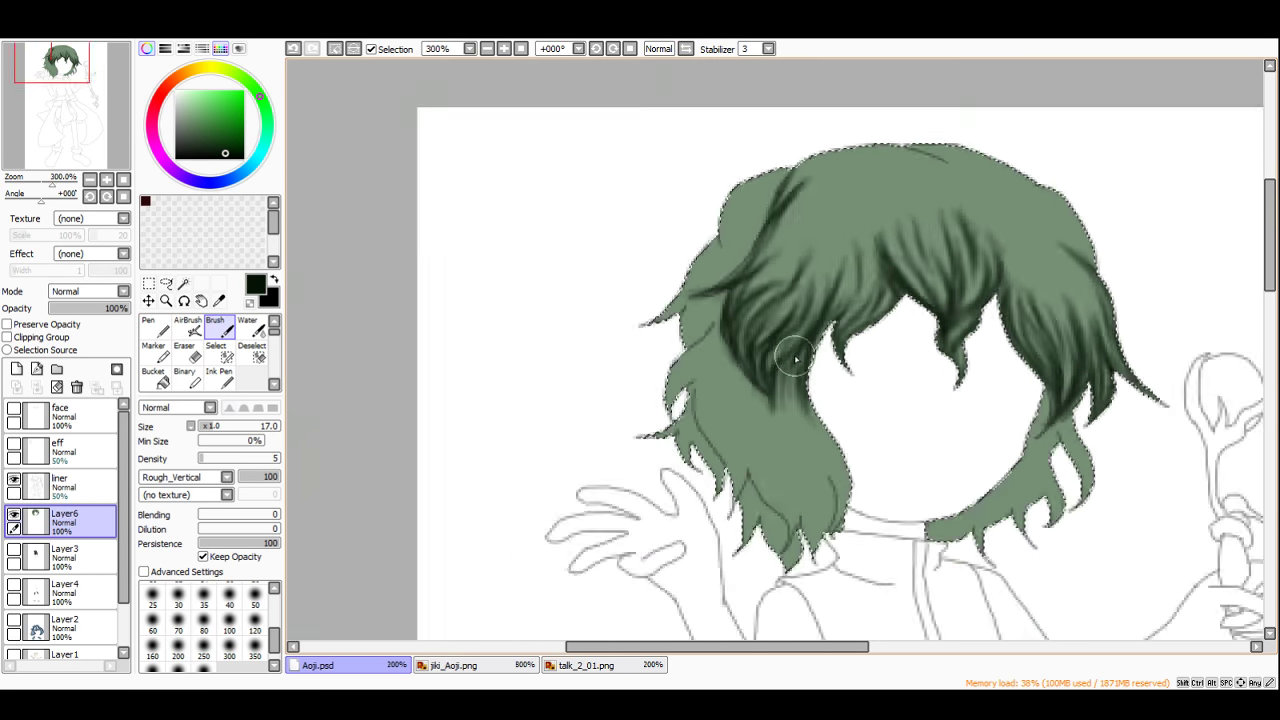
Step: Add long tapering strands to the upper right of the fringe, extending its shading toward the crown
scroll(946, 308, "up", 4)
mouse_move(944, 366)
left_mouse_down()
mouse_move(848, 266)
mouse_move(902, 334)
left_mouse_up()
left_click_drag(832, 270, 872, 372)
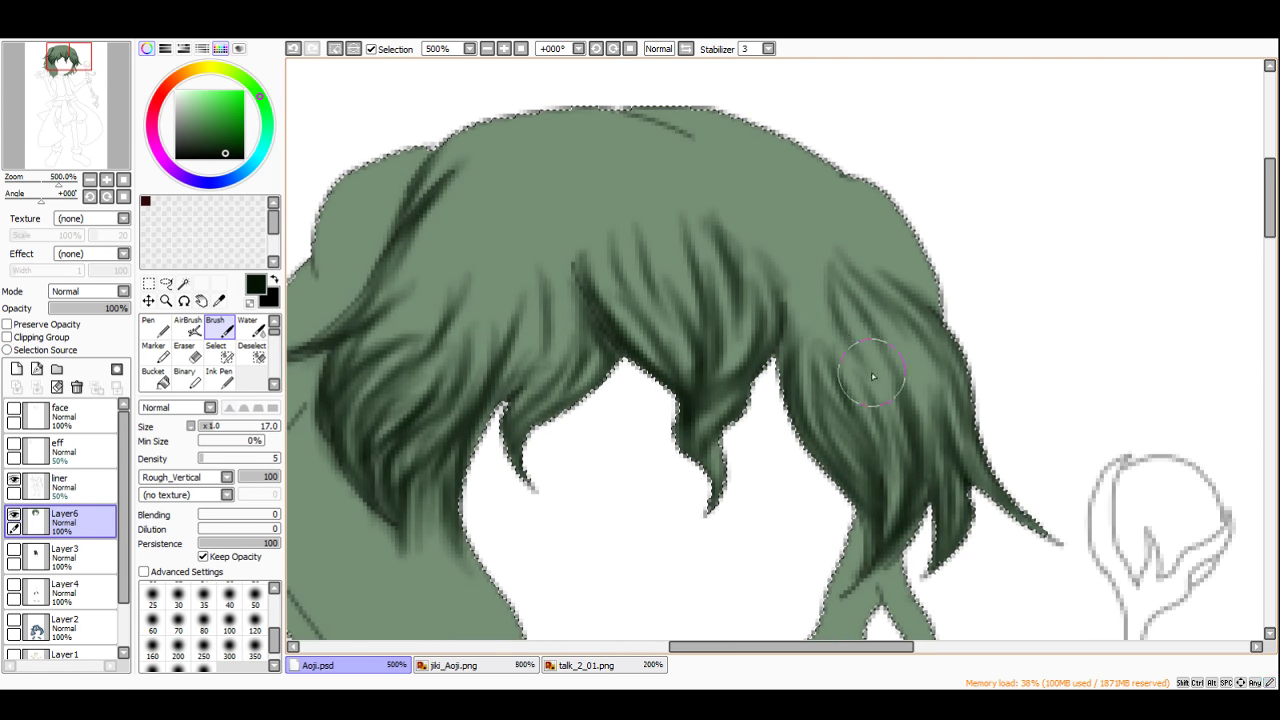
left_click_drag(845, 322, 861, 383)
mouse_move(805, 230)
left_mouse_down()
mouse_move(806, 305)
mouse_move(836, 348)
left_mouse_up()
mouse_move(778, 212)
left_mouse_down()
mouse_move(790, 246)
mouse_move(884, 340)
mouse_move(945, 440)
left_mouse_up()
Step: Extend dark strands upward from the left half of the fringe to fill the gaps beside the parting
scroll(857, 268, "down", 4)
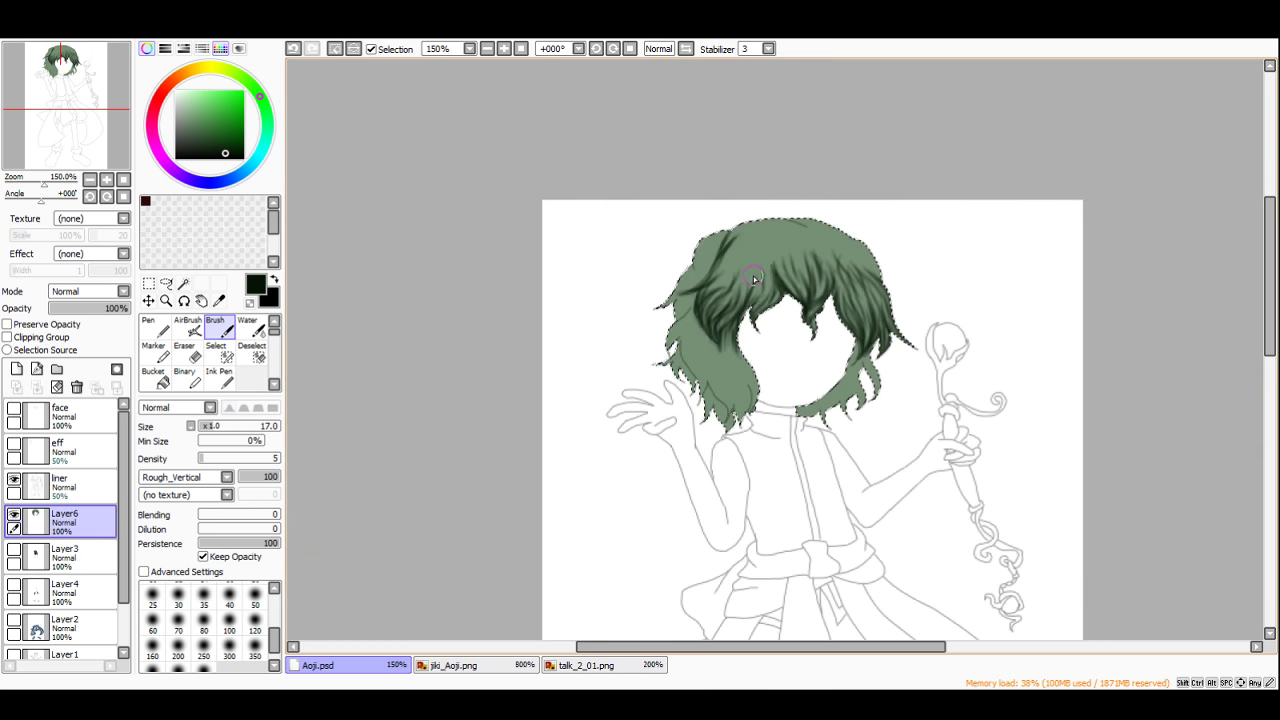
scroll(754, 279, "up", 4)
left_click_drag(690, 250, 650, 340)
mouse_move(712, 245)
left_mouse_down()
mouse_move(680, 330)
mouse_move(690, 335)
left_mouse_up()
left_click_drag(742, 238, 704, 338)
mouse_move(786, 262)
left_mouse_down()
mouse_move(795, 362)
mouse_move(825, 375)
left_mouse_up()
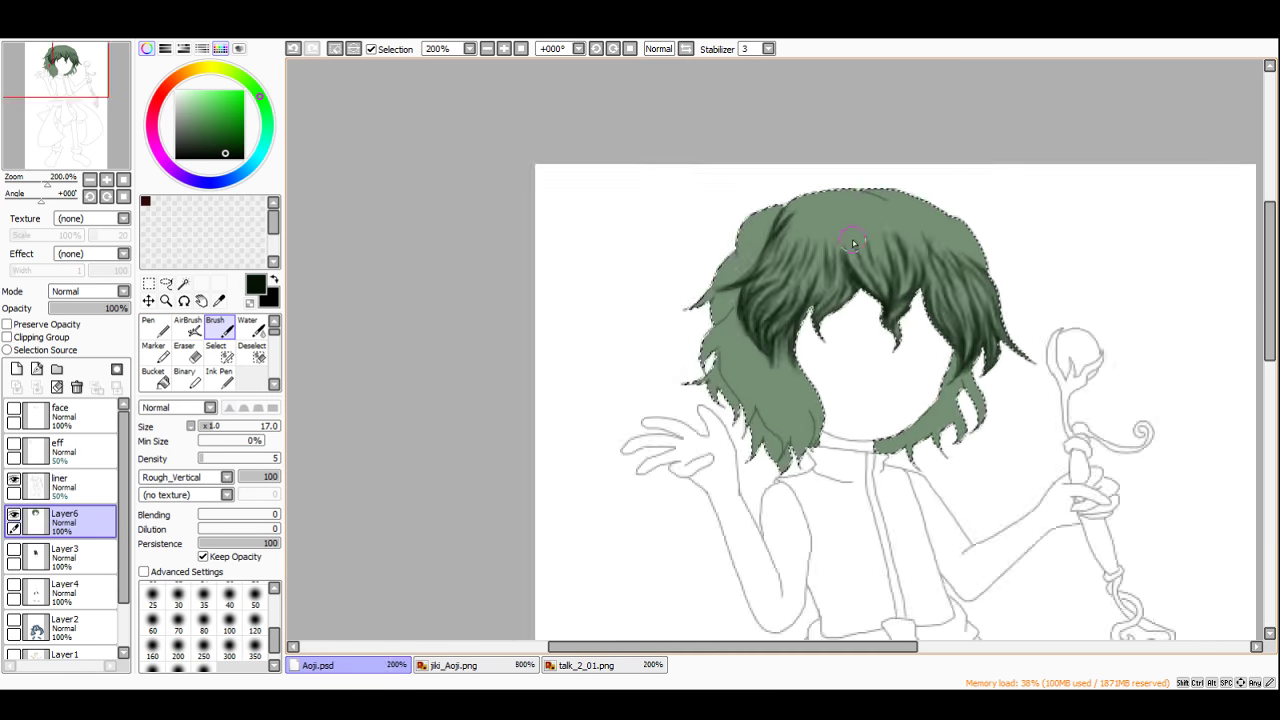
Step: Shade the back-left hair behind the parting, covering its outer edge, the outward-pointing tip and the area just beneath it
scroll(800, 330, "down", 4)
scroll(766, 270, "up", 3)
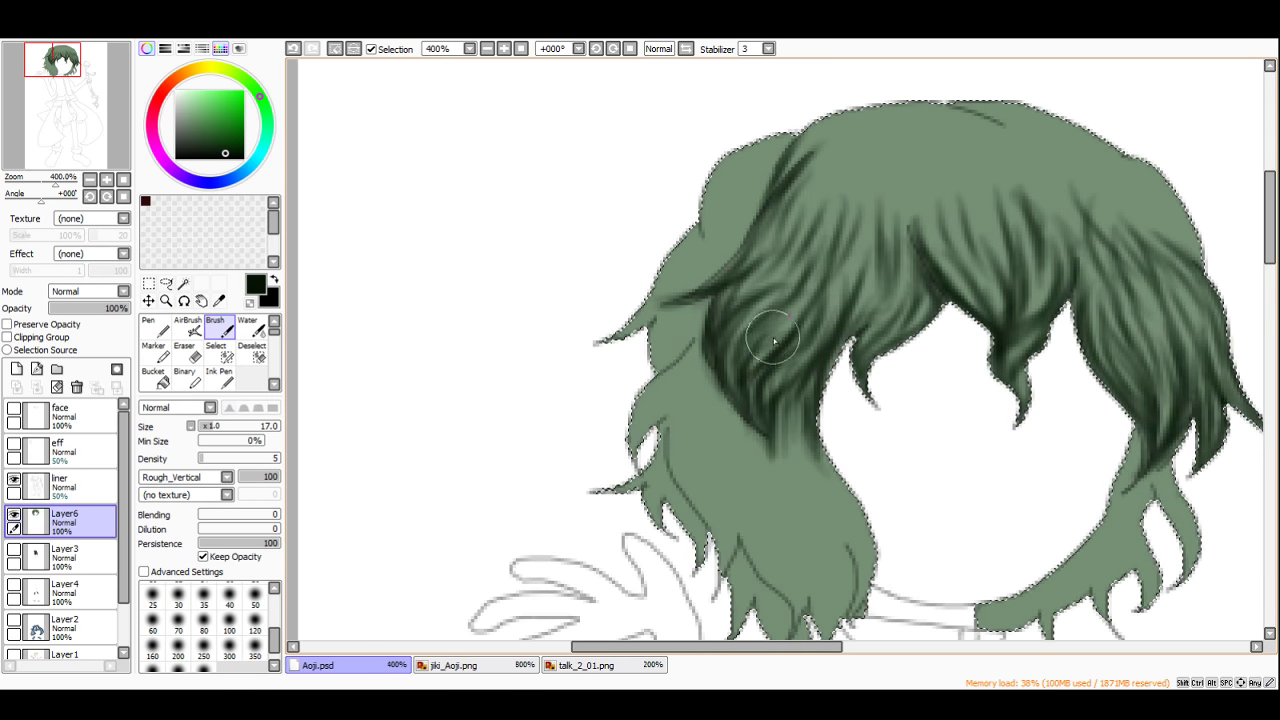
scroll(729, 143, "up", 2)
mouse_move(760, 143)
left_mouse_down()
mouse_move(660, 250)
mouse_move(611, 243)
mouse_move(610, 375)
mouse_move(549, 423)
mouse_move(614, 286)
mouse_move(634, 344)
mouse_move(788, 148)
mouse_move(777, 218)
mouse_move(720, 300)
mouse_move(745, 281)
left_mouse_up()
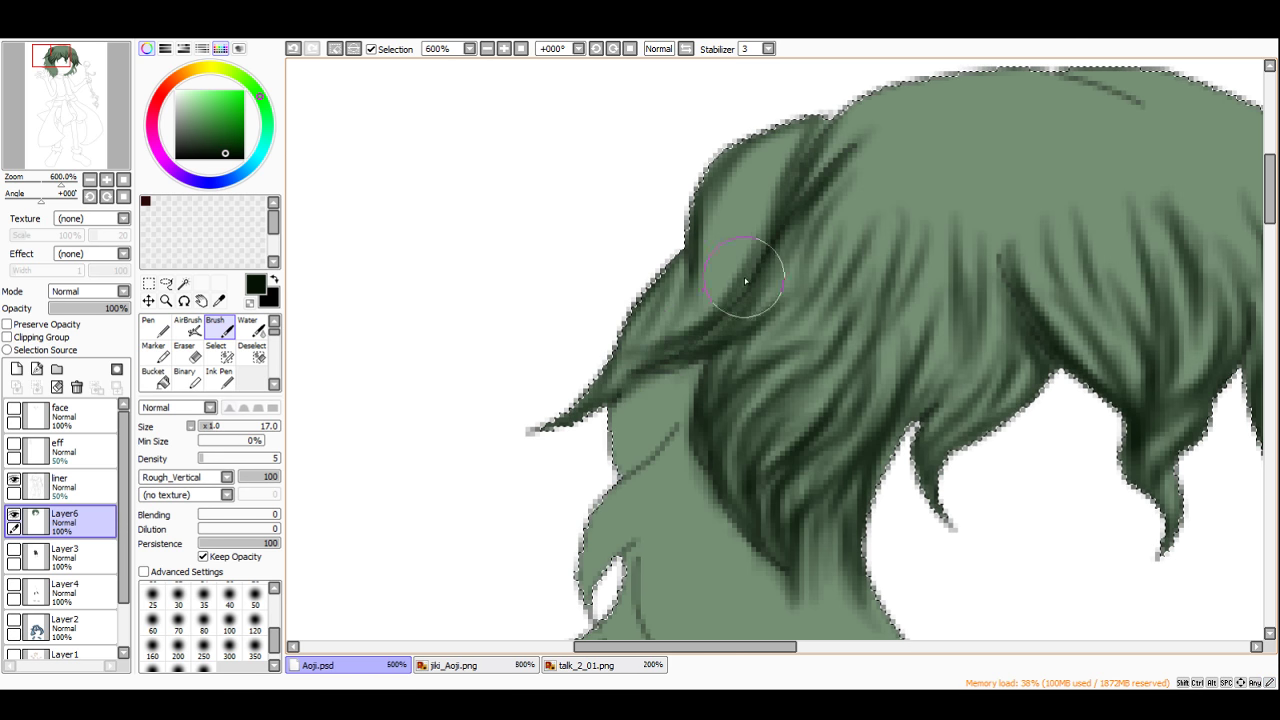
mouse_move(634, 397)
left_mouse_down()
mouse_move(590, 440)
mouse_move(600, 480)
mouse_move(700, 430)
mouse_move(643, 462)
left_mouse_up()
left_click_drag(692, 376, 714, 487)
Step: Shade the curved outer lock below the left pointed tip and darken the strand line running down beside it
scroll(705, 330, "down", 4)
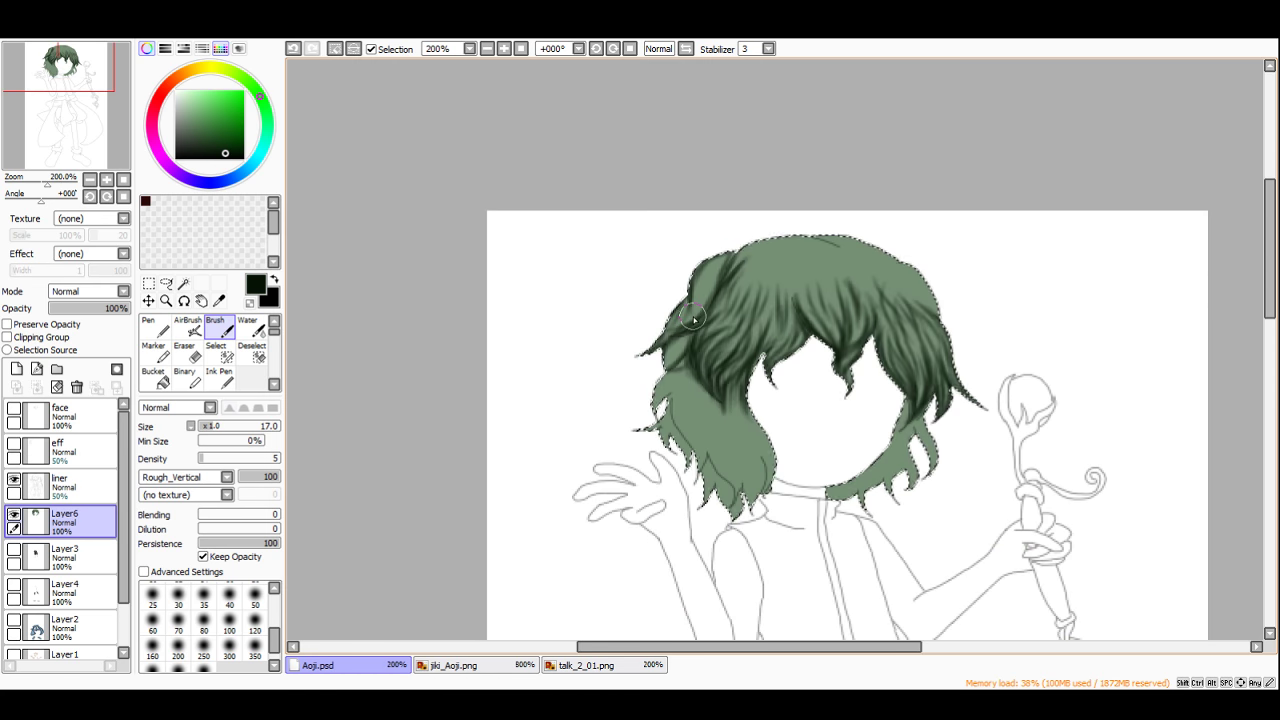
scroll(695, 363, "up", 4)
mouse_move(750, 268)
left_mouse_down()
mouse_move(676, 338)
mouse_move(640, 457)
left_mouse_up()
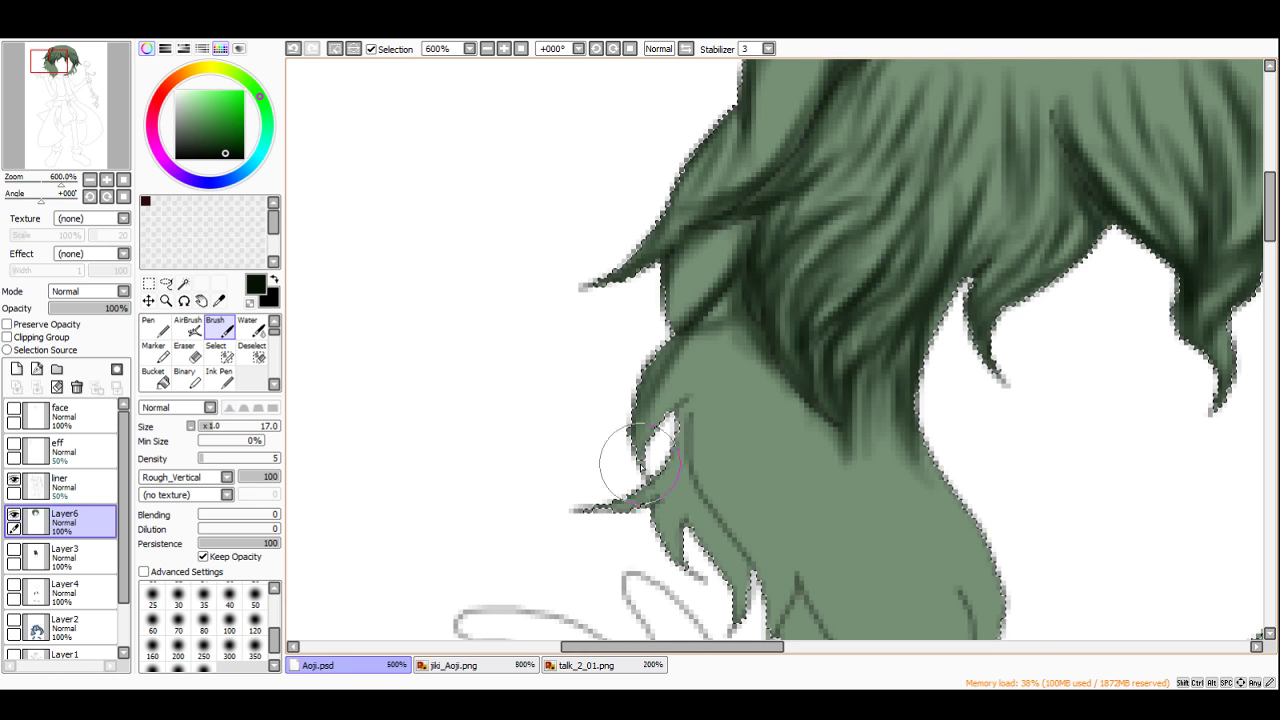
mouse_move(727, 356)
left_mouse_down()
mouse_move(673, 405)
mouse_move(712, 365)
mouse_move(623, 371)
mouse_move(650, 460)
mouse_move(735, 553)
mouse_move(690, 440)
left_mouse_up()
scroll(690, 440, "down", 7)
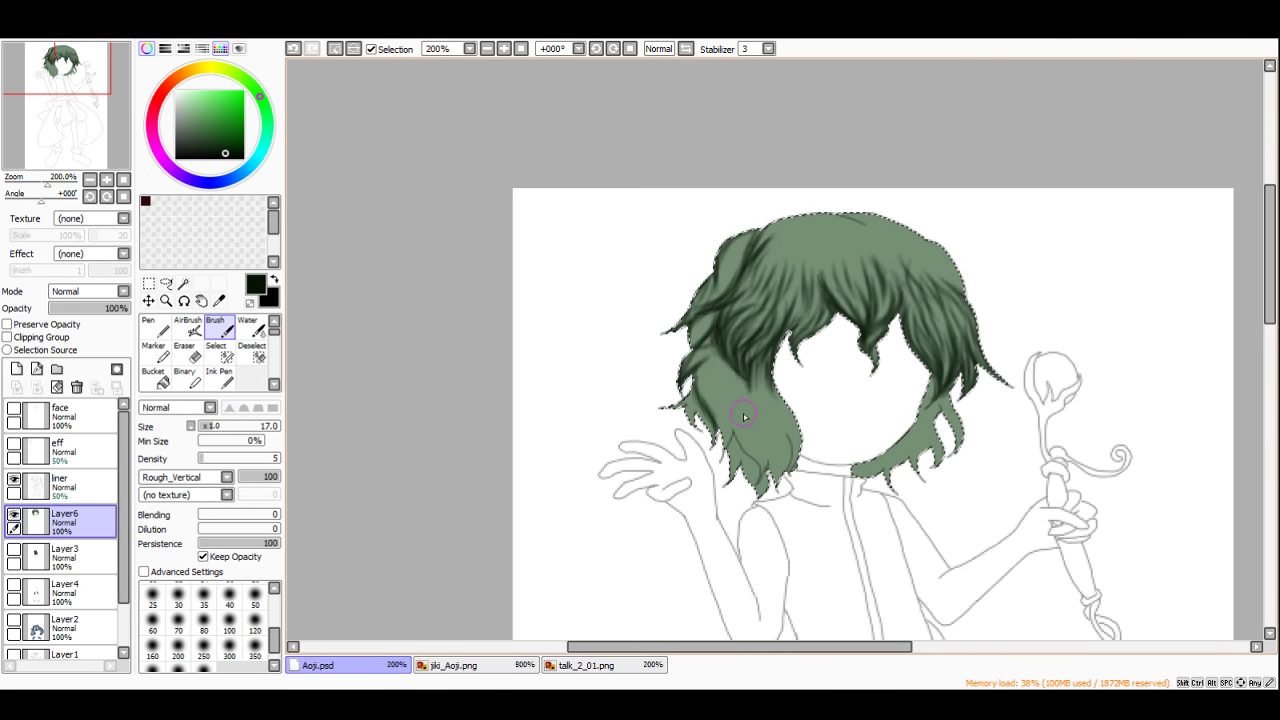
Step: Shade the lower left lock beside the face with long wavy dark strands from the cheek down to its pointed ends
scroll(755, 400, "up", 5)
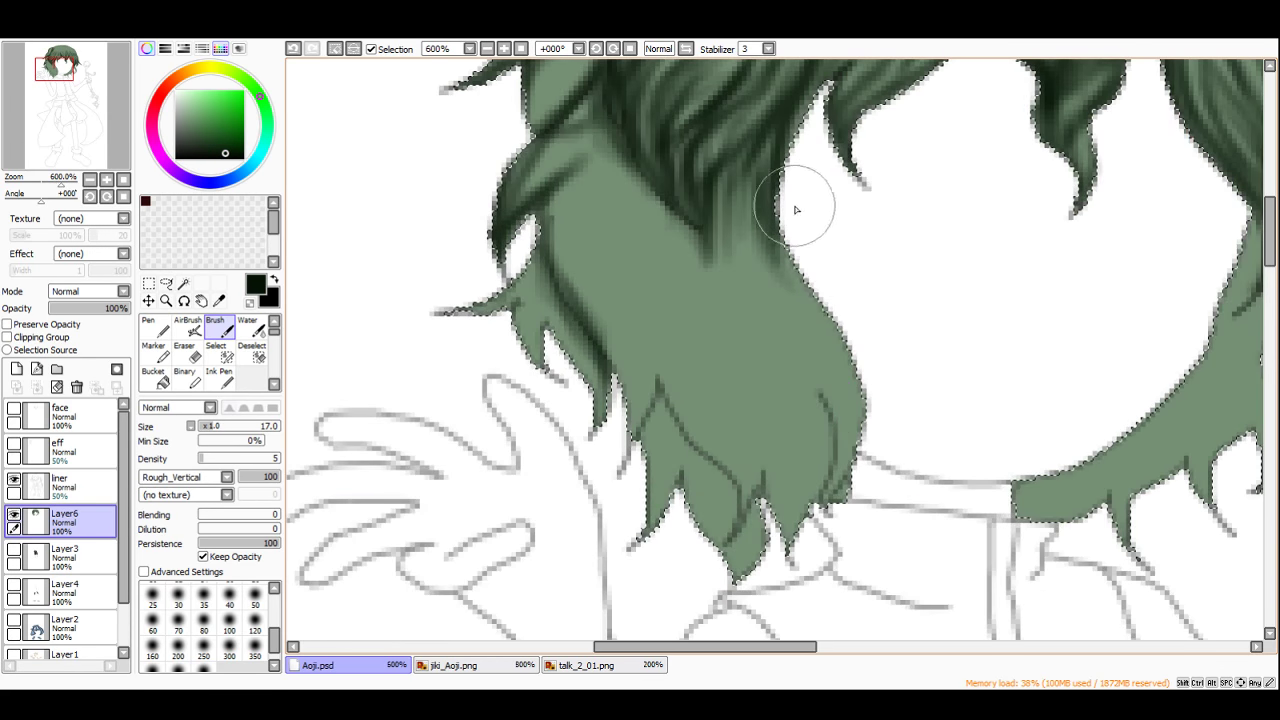
left_click_drag(795, 265, 860, 408)
mouse_move(835, 468)
left_mouse_down()
mouse_move(823, 497)
mouse_move(862, 422)
mouse_move(833, 466)
mouse_move(798, 350)
left_mouse_up()
mouse_move(763, 250)
left_mouse_down()
mouse_move(835, 357)
mouse_move(799, 327)
mouse_move(848, 425)
mouse_move(820, 498)
left_mouse_up()
mouse_move(759, 443)
left_mouse_down()
mouse_move(791, 528)
mouse_move(756, 457)
mouse_move(744, 391)
mouse_move(758, 370)
mouse_move(799, 422)
mouse_move(793, 378)
mouse_move(823, 445)
left_mouse_up()
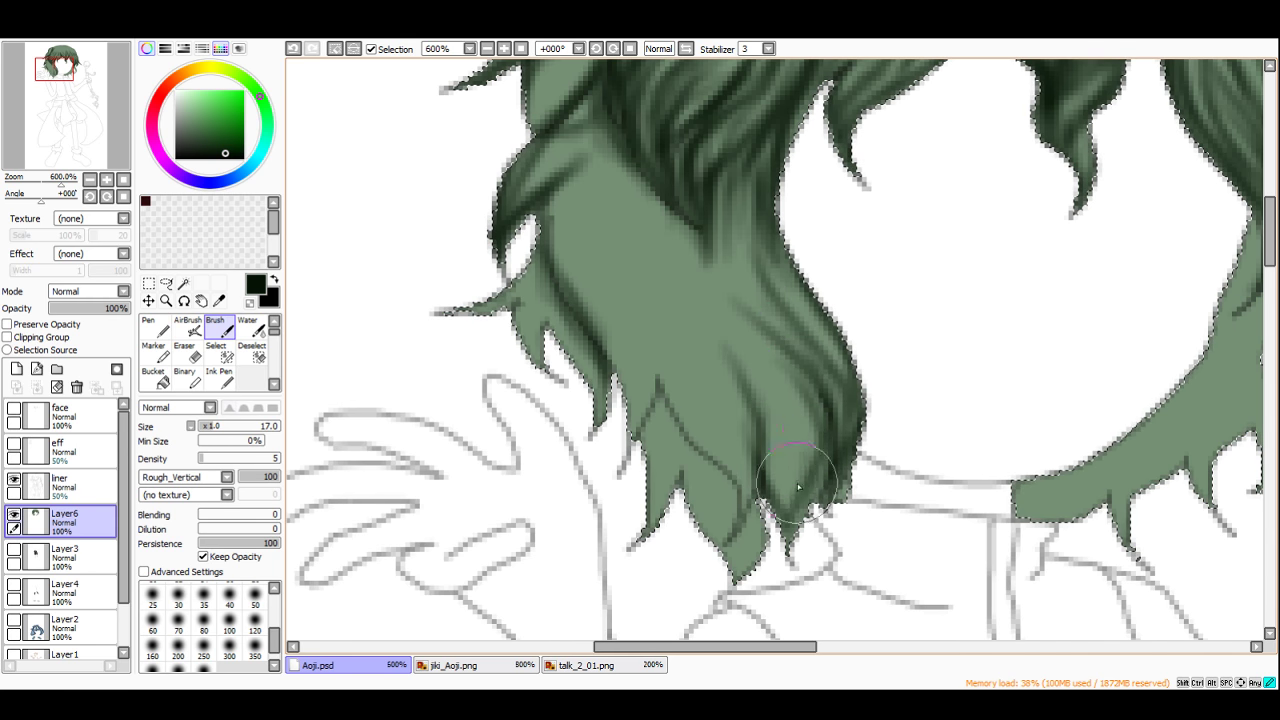
mouse_move(780, 398)
left_mouse_down()
mouse_move(788, 502)
mouse_move(795, 463)
mouse_move(772, 398)
left_mouse_up()
left_click_drag(720, 287, 768, 410)
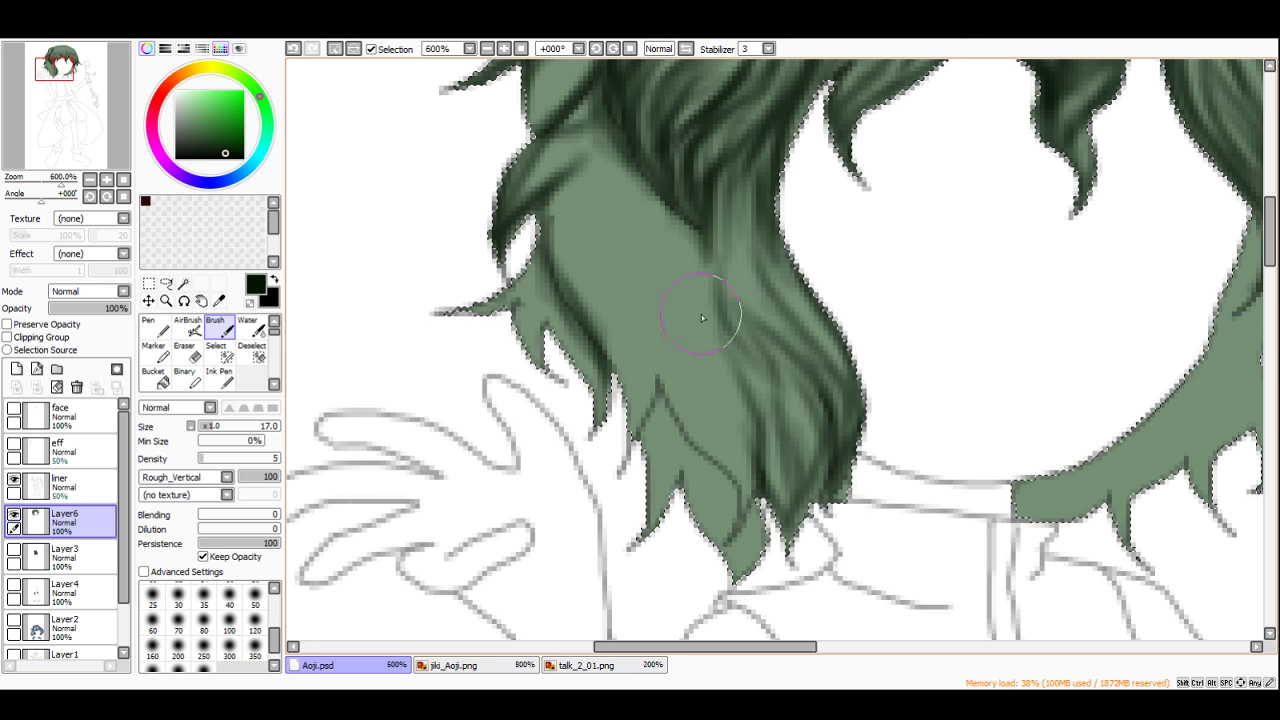
left_click_drag(790, 290, 843, 457)
left_click_drag(820, 370, 797, 511)
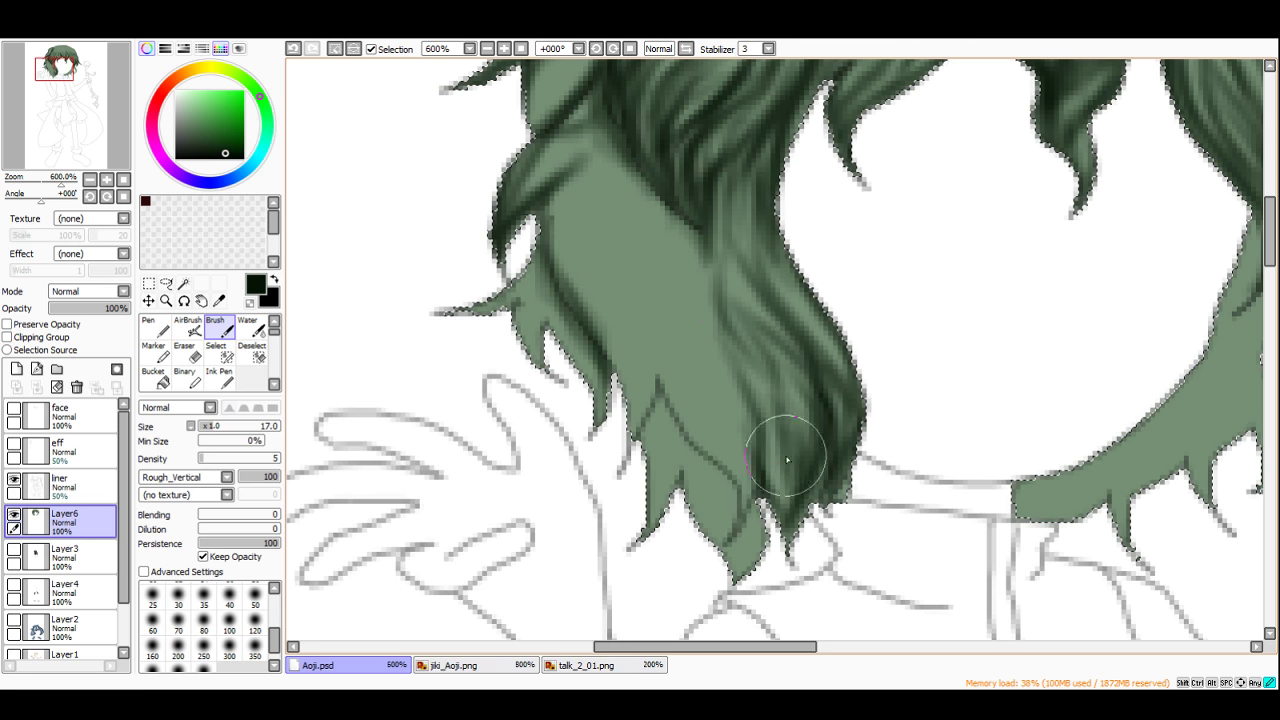
left_click_drag(787, 460, 788, 502)
Step: Darken the inner strand line of the lower left hair and paint parallel dark strands above it
left_click_drag(649, 290, 722, 473)
left_click_drag(668, 385, 732, 488)
mouse_move(706, 352)
left_mouse_down()
mouse_move(742, 508)
mouse_move(744, 462)
left_mouse_up()
mouse_move(710, 318)
left_mouse_down()
mouse_move(715, 355)
mouse_move(749, 418)
mouse_move(742, 492)
left_mouse_up()
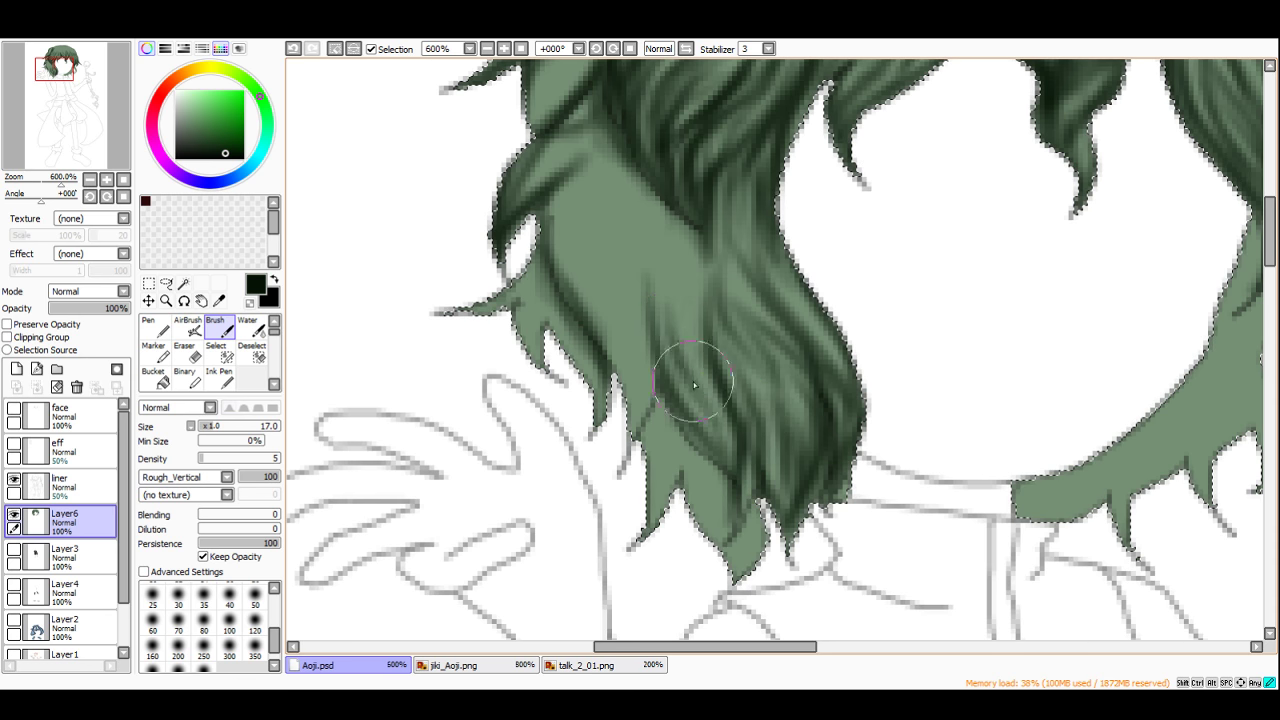
left_click_drag(672, 308, 708, 408)
Step: Add long dark strands through the flat middle of the lower left hair, blending them up into the large lock's shadow
left_click_drag(582, 188, 579, 289)
left_click_drag(622, 348, 631, 410)
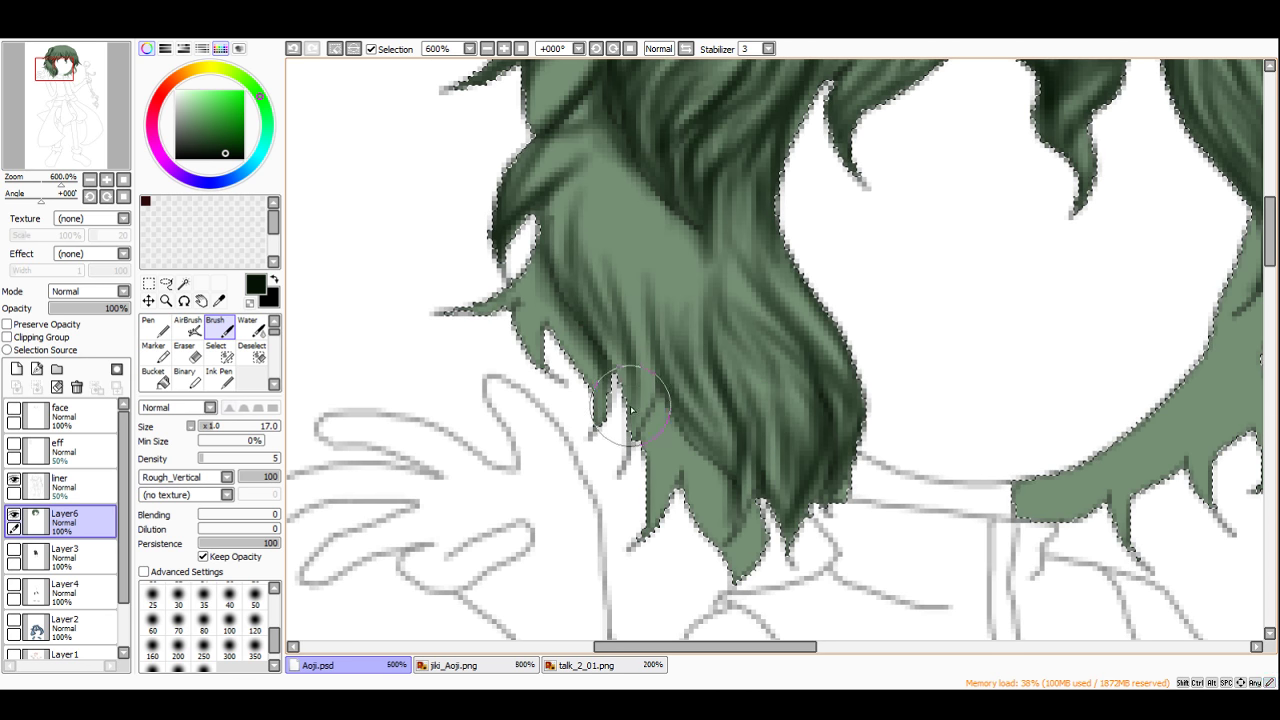
left_click_drag(645, 265, 651, 363)
left_click_drag(636, 215, 675, 365)
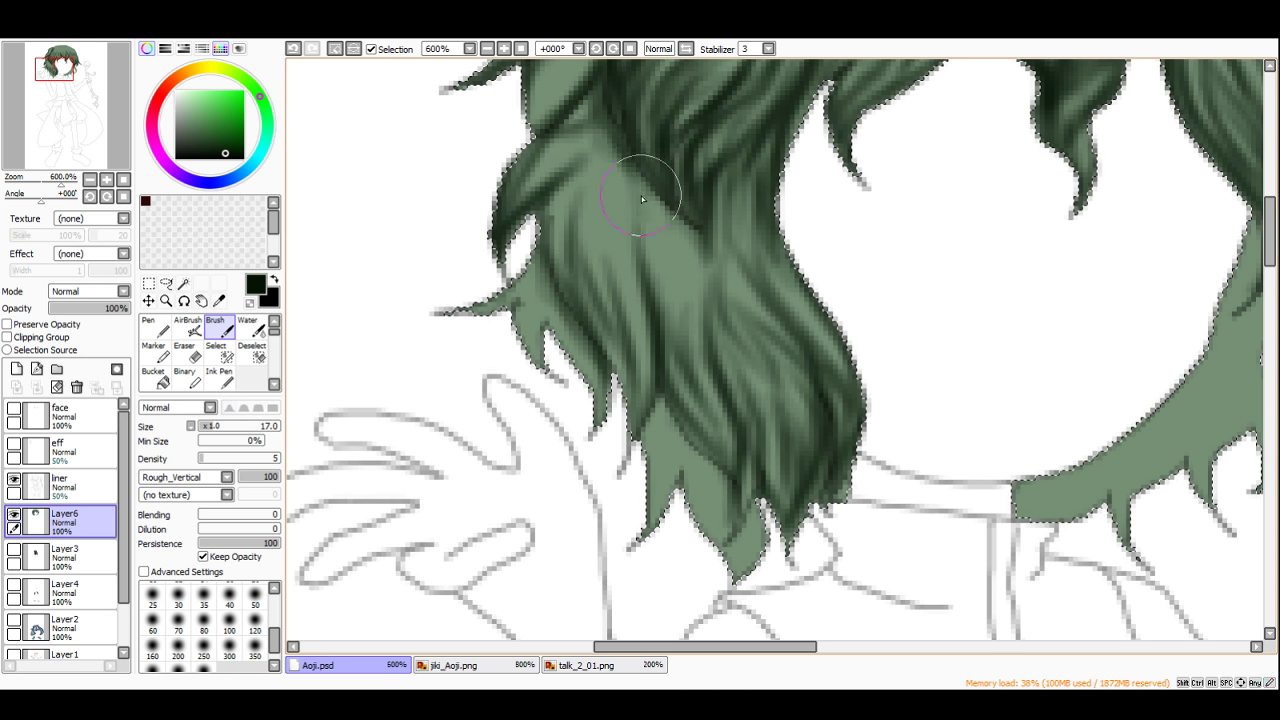
mouse_move(642, 200)
left_mouse_down()
mouse_move(632, 156)
mouse_move(683, 215)
mouse_move(680, 267)
left_mouse_up()
scroll(645, 155, "down", 3)
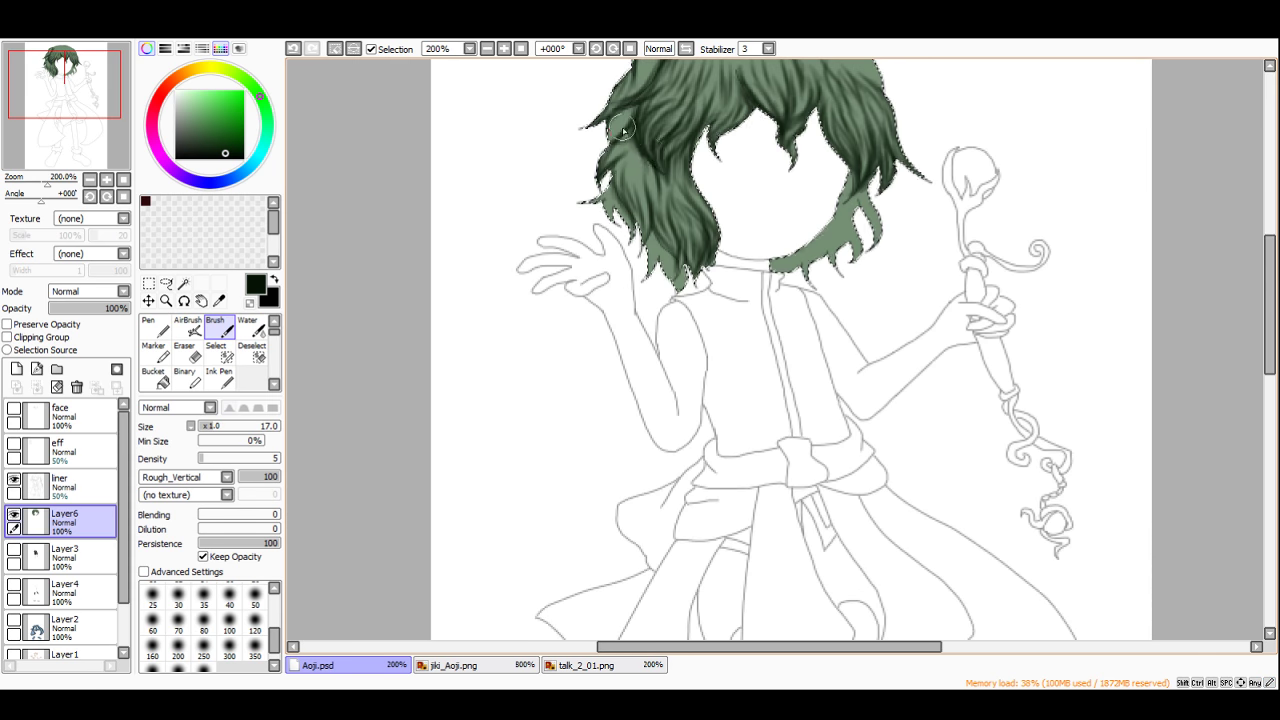
scroll(622, 132, "up", 3)
mouse_move(665, 157)
left_mouse_down()
mouse_move(678, 274)
mouse_move(671, 165)
mouse_move(696, 262)
mouse_move(672, 172)
mouse_move(650, 228)
left_mouse_up()
Step: Shade the small pointed tips along the outer left edge and bottom of the lower left hair
scroll(692, 264, "down", 5)
scroll(714, 292, "up", 5)
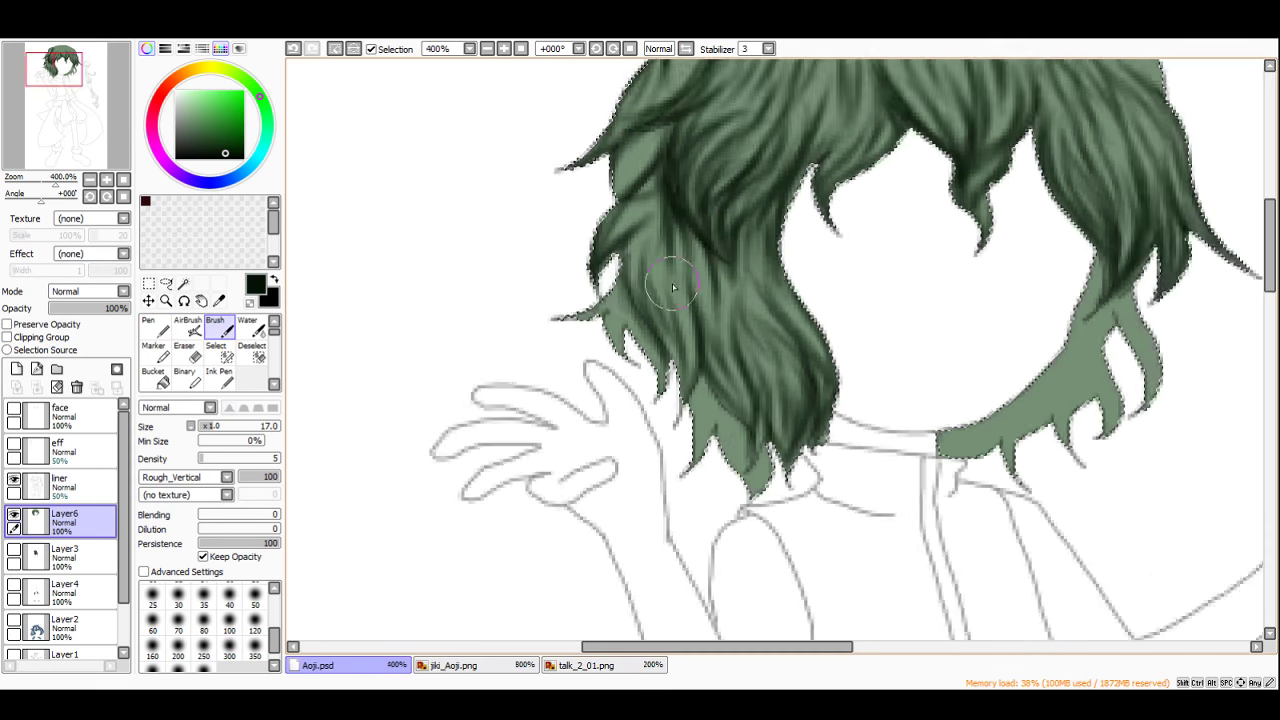
mouse_move(640, 342)
left_mouse_down()
mouse_move(669, 383)
mouse_move(668, 434)
left_mouse_up()
scroll(580, 350, "down", 2)
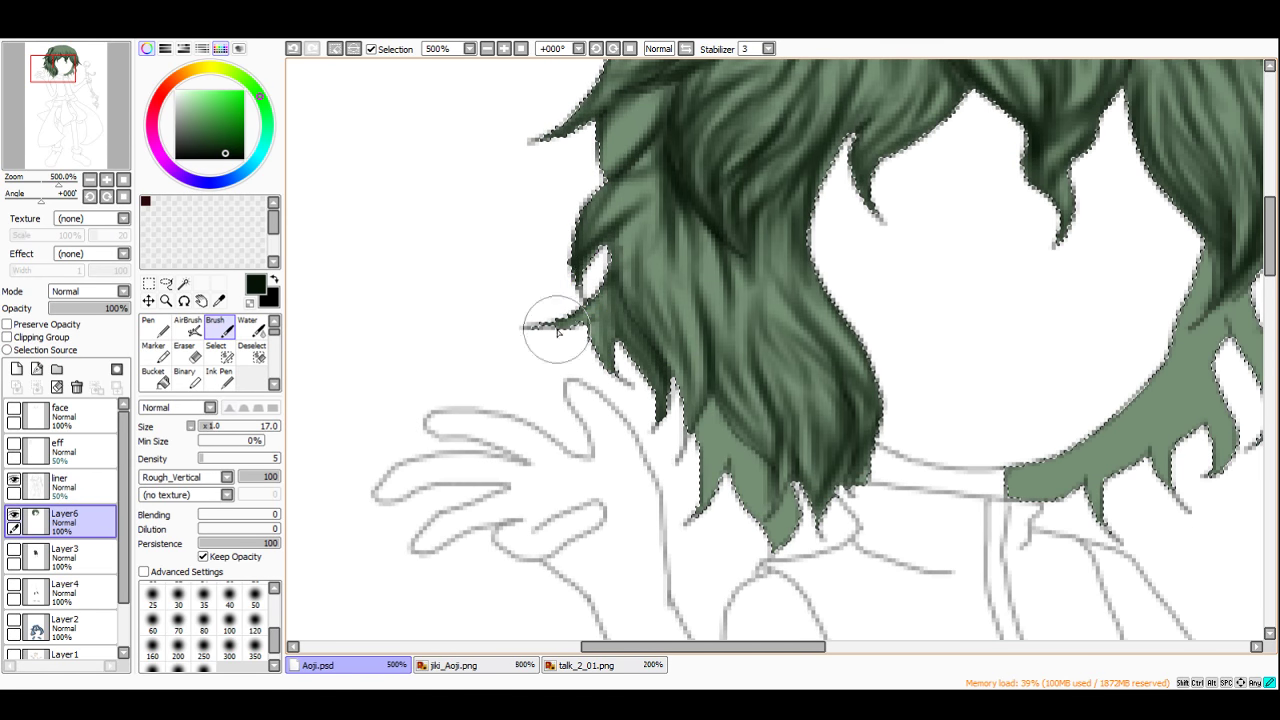
scroll(640, 265, "down", 3)
scroll(640, 265, "up", 4)
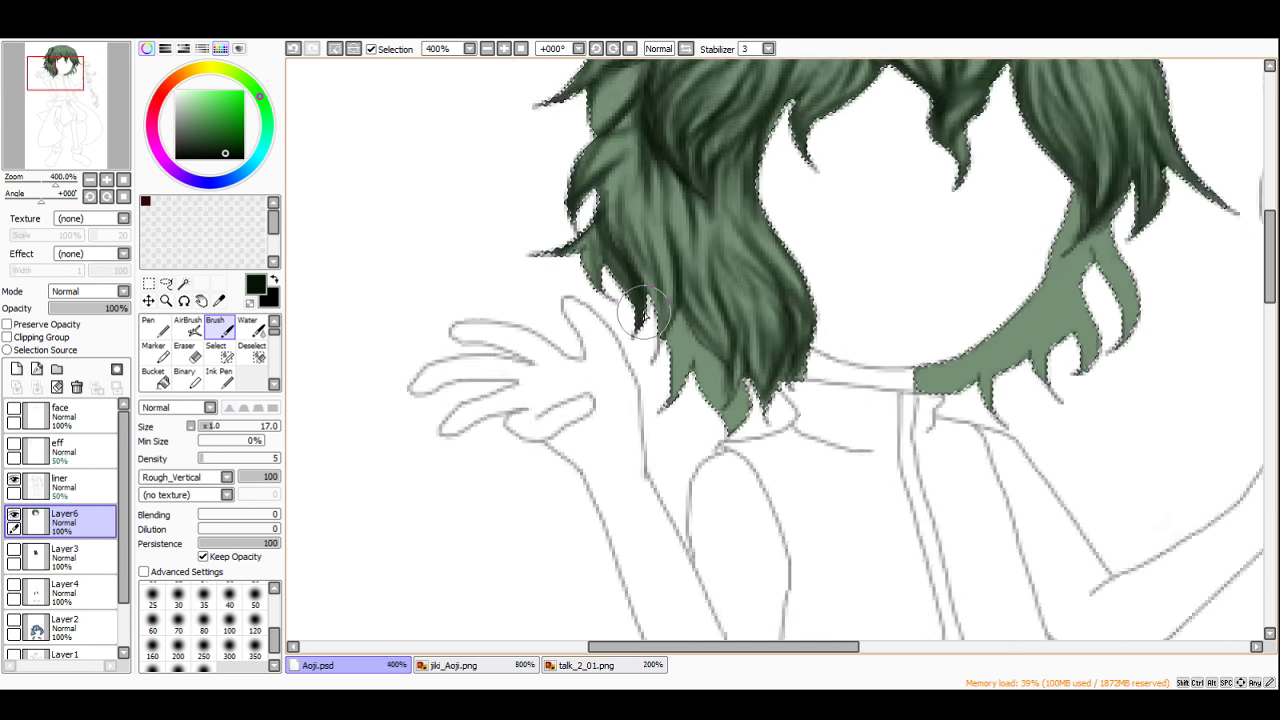
mouse_move(683, 325)
left_mouse_down()
mouse_move(665, 380)
mouse_move(667, 440)
left_mouse_up()
mouse_move(741, 415)
left_mouse_down()
mouse_move(739, 472)
mouse_move(757, 447)
mouse_move(755, 459)
mouse_move(757, 398)
mouse_move(692, 312)
mouse_move(749, 375)
mouse_move(711, 344)
mouse_move(754, 402)
mouse_move(721, 453)
mouse_move(736, 377)
left_mouse_up()
Step: Shade the junction beneath the right side lock and the outer curled tip of the lower right hair with dark strands
scroll(718, 370, "down", 5)
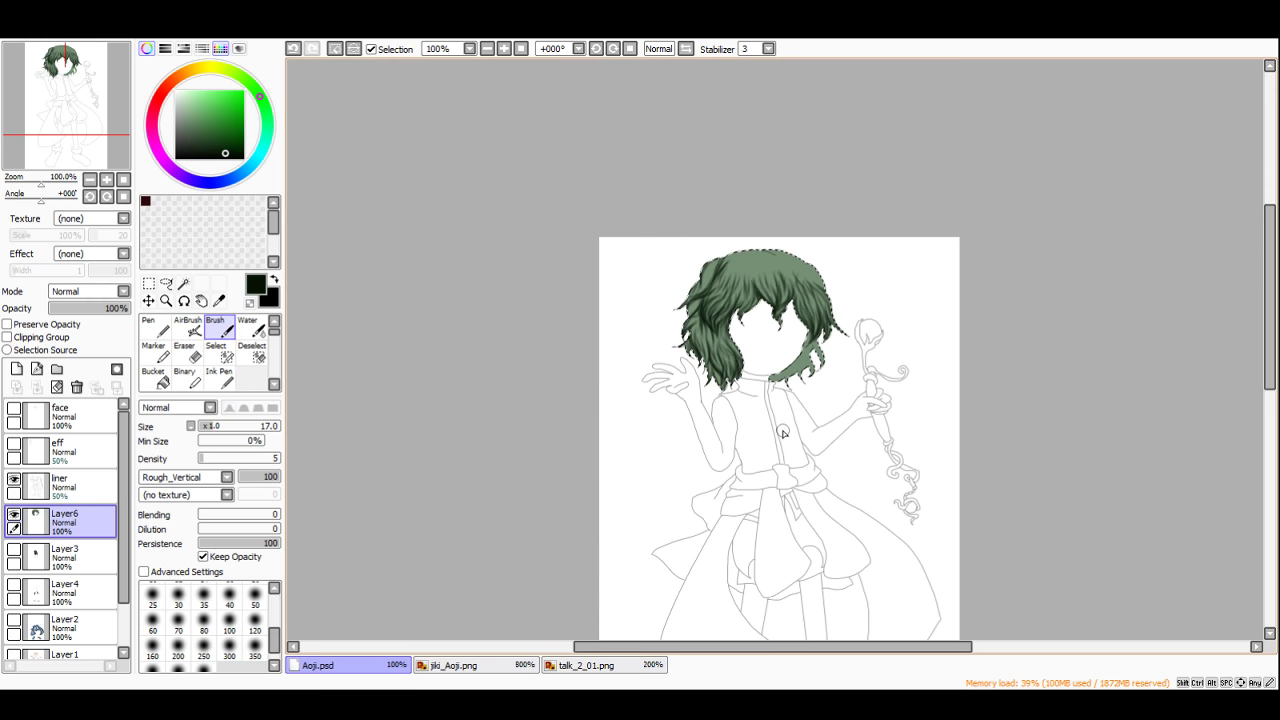
scroll(770, 390, "up", 5)
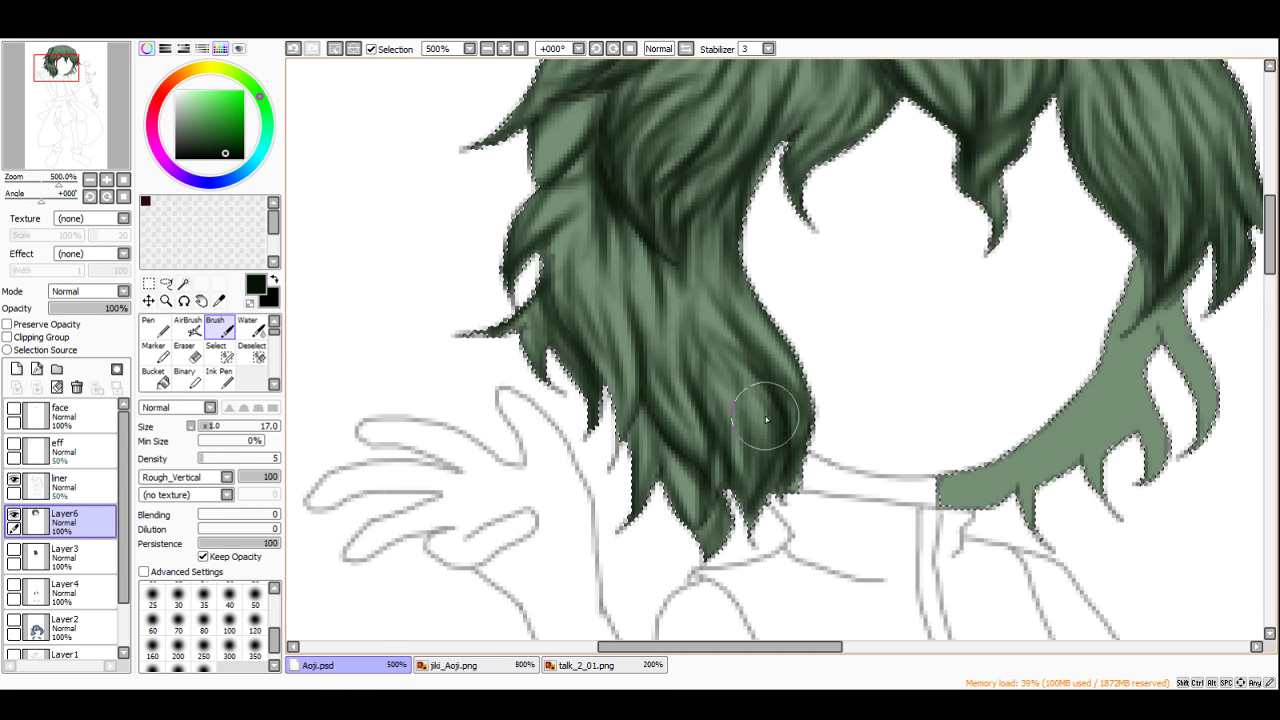
scroll(766, 420, "down", 5)
scroll(737, 334, "up", 6)
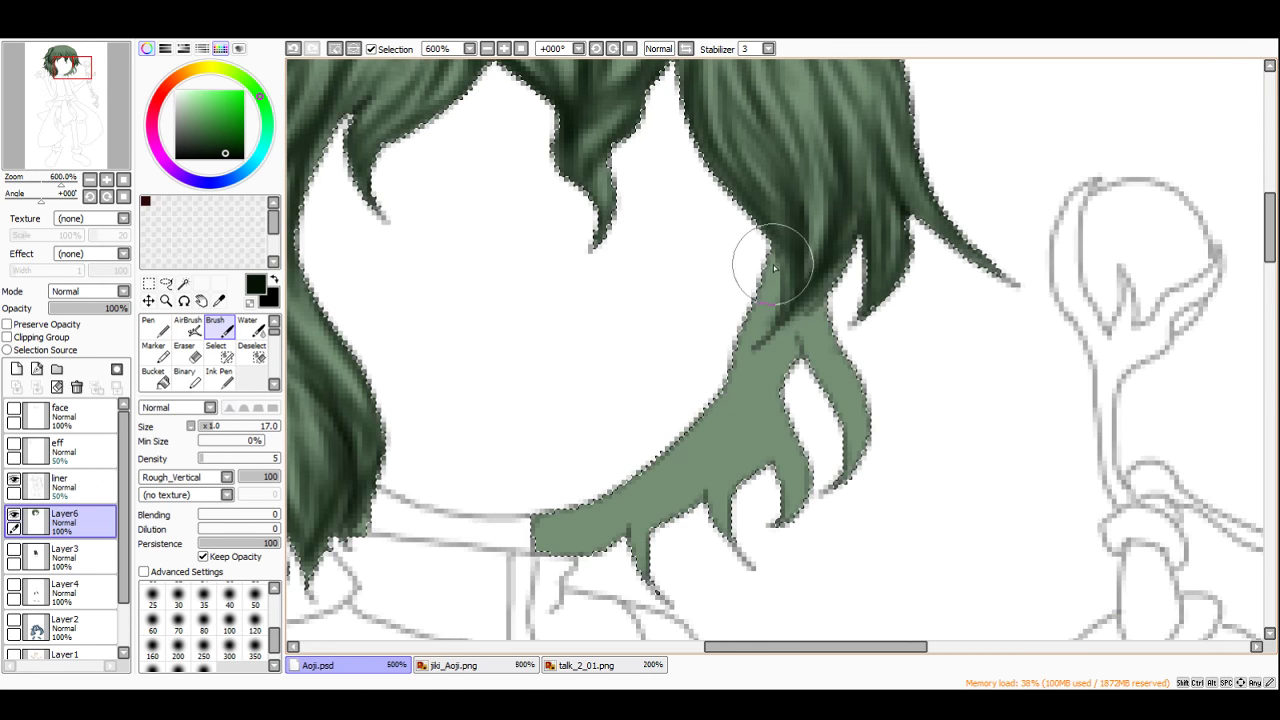
mouse_move(769, 268)
left_mouse_down()
mouse_move(754, 381)
mouse_move(783, 277)
mouse_move(753, 349)
left_mouse_up()
mouse_move(806, 296)
left_mouse_down()
mouse_move(822, 486)
mouse_move(842, 438)
mouse_move(837, 493)
mouse_move(855, 401)
left_mouse_up()
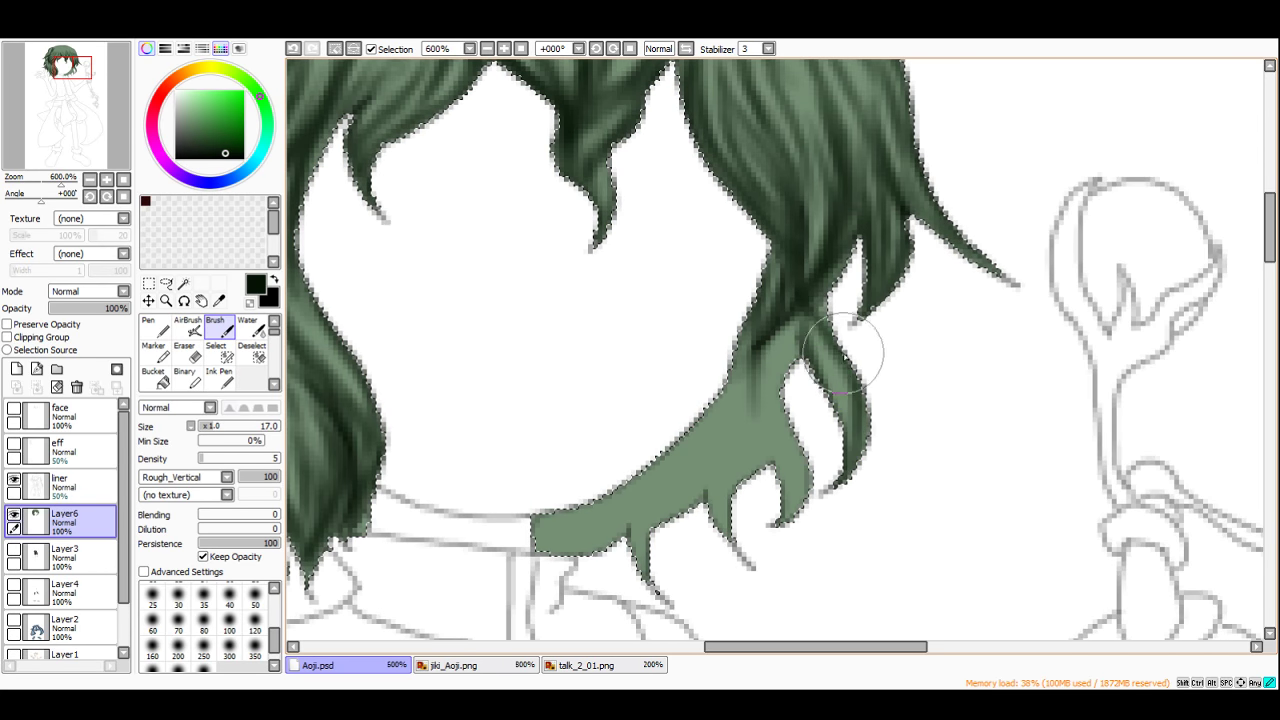
mouse_move(843, 352)
left_mouse_down()
mouse_move(875, 447)
mouse_move(824, 310)
mouse_move(793, 366)
left_mouse_up()
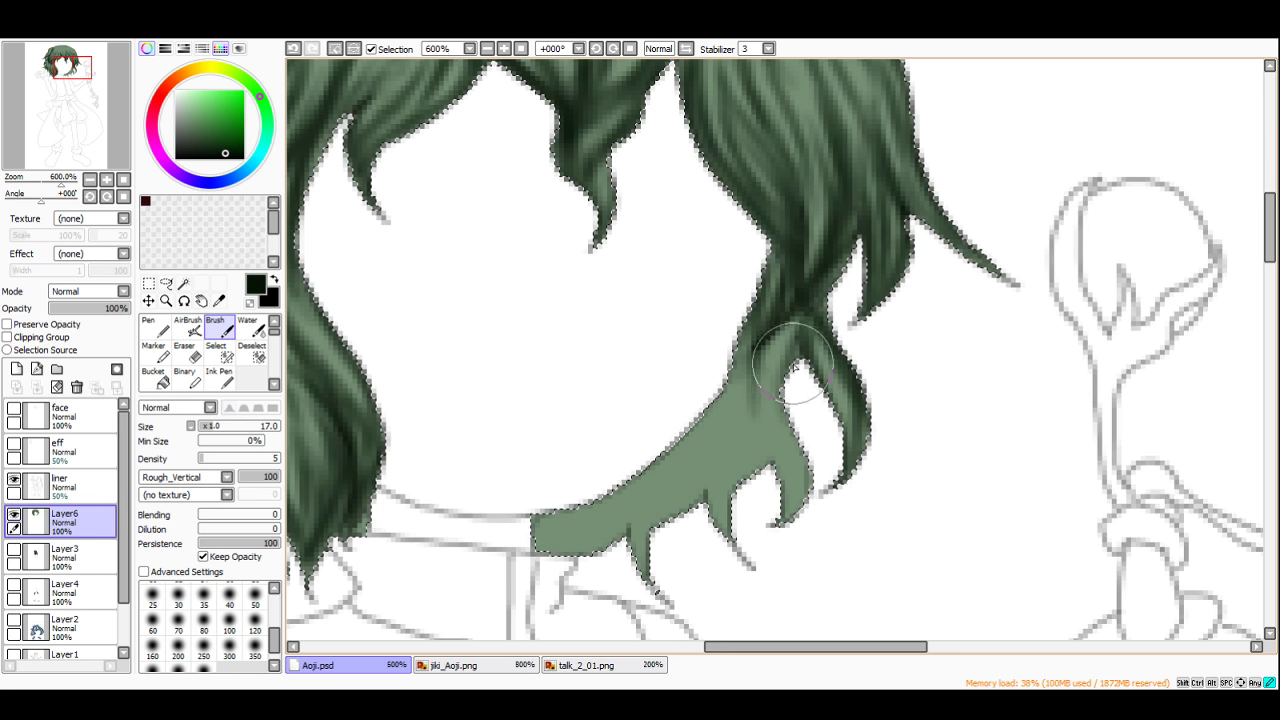
Step: Add dark strands to the remaining small tips of the lower right hair and along the strip following the jaw
left_click_drag(775, 520, 760, 457)
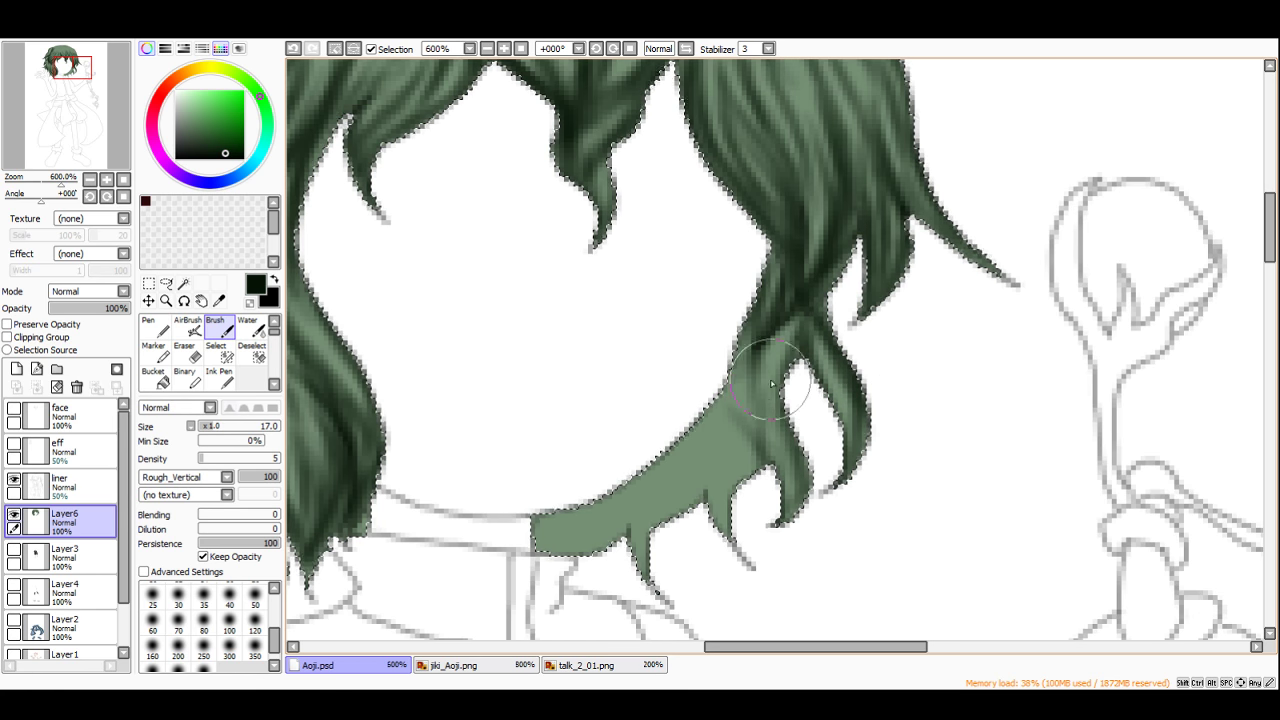
left_click_drag(771, 382, 768, 458)
left_click_drag(727, 515, 711, 442)
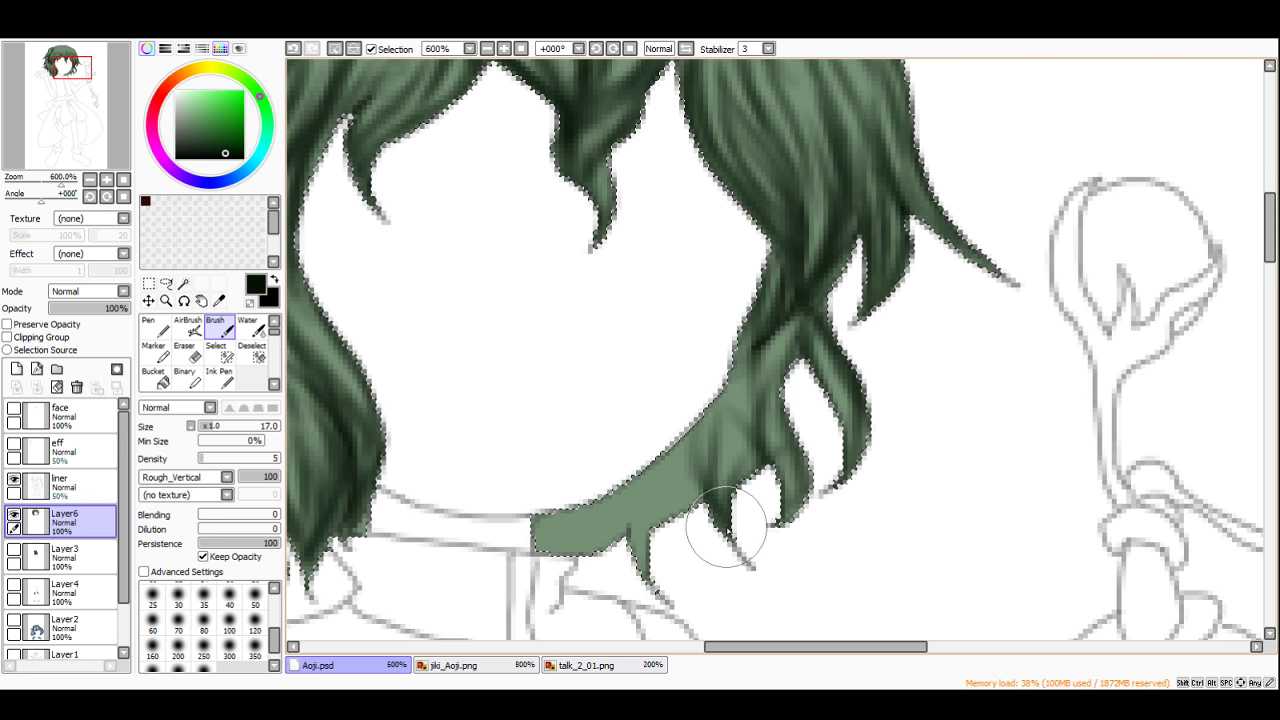
left_click_drag(746, 320, 674, 440)
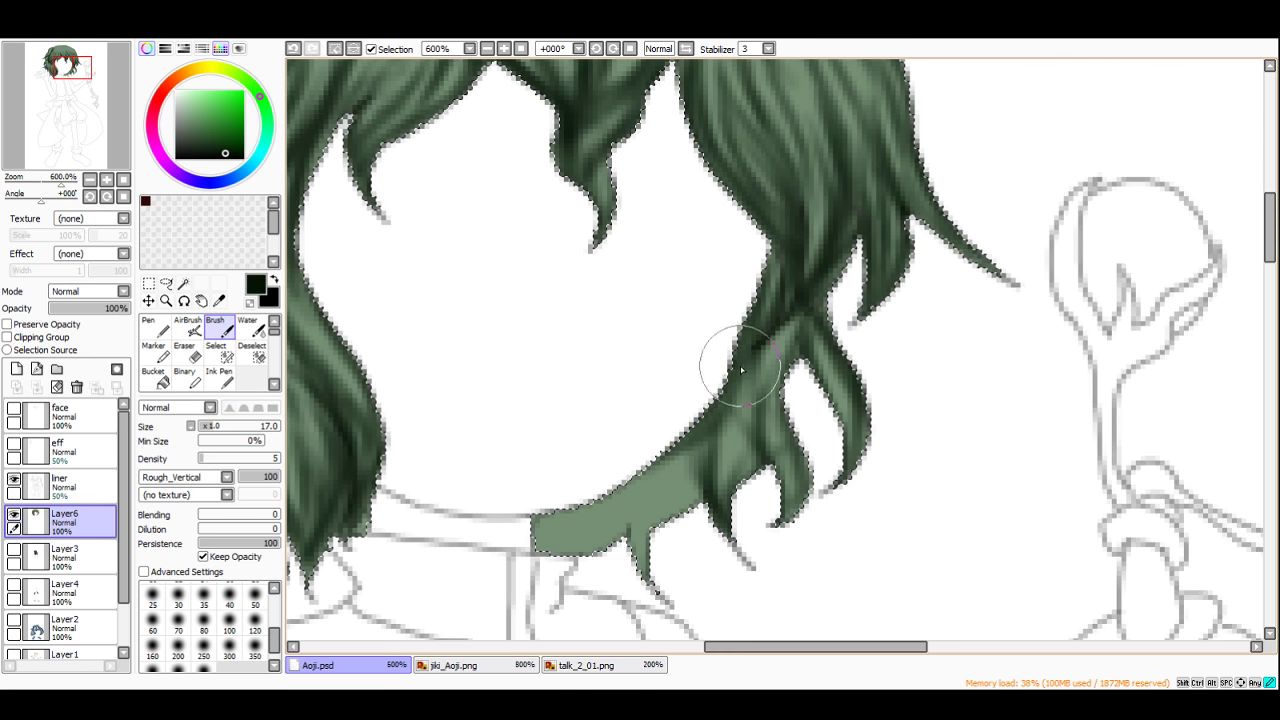
mouse_move(741, 370)
left_mouse_down()
mouse_move(662, 455)
mouse_move(631, 534)
mouse_move(696, 480)
mouse_move(647, 553)
mouse_move(655, 520)
mouse_move(656, 573)
mouse_move(721, 457)
left_mouse_up()
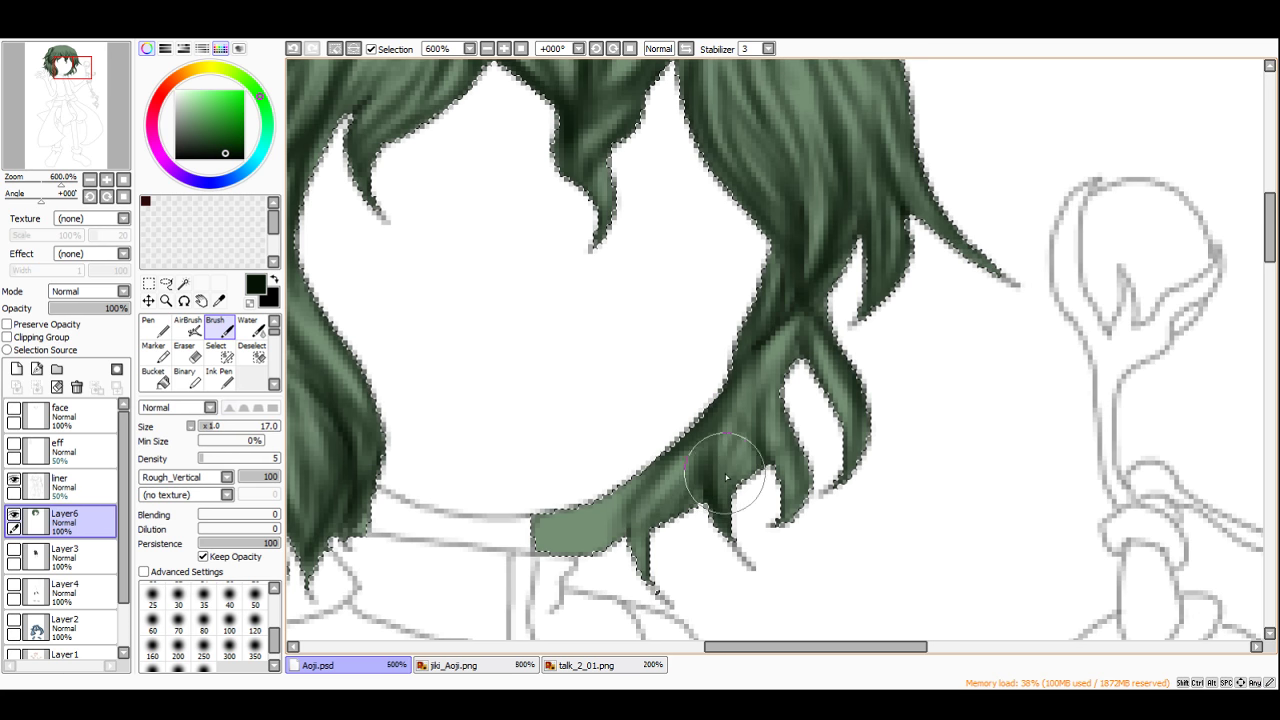
mouse_move(755, 378)
left_mouse_down()
mouse_move(727, 454)
mouse_move(733, 412)
mouse_move(761, 406)
mouse_move(683, 458)
mouse_move(649, 462)
mouse_move(611, 531)
mouse_move(648, 497)
mouse_move(627, 503)
mouse_move(702, 461)
mouse_move(612, 520)
mouse_move(722, 458)
mouse_move(730, 487)
left_mouse_up()
Step: Darken the upper right outline of the hair and paint short dark strands at the top of the crown
scroll(751, 398, "down", 3)
scroll(732, 402, "up", 4)
scroll(730, 487, "down", 4)
scroll(930, 360, "up", 5)
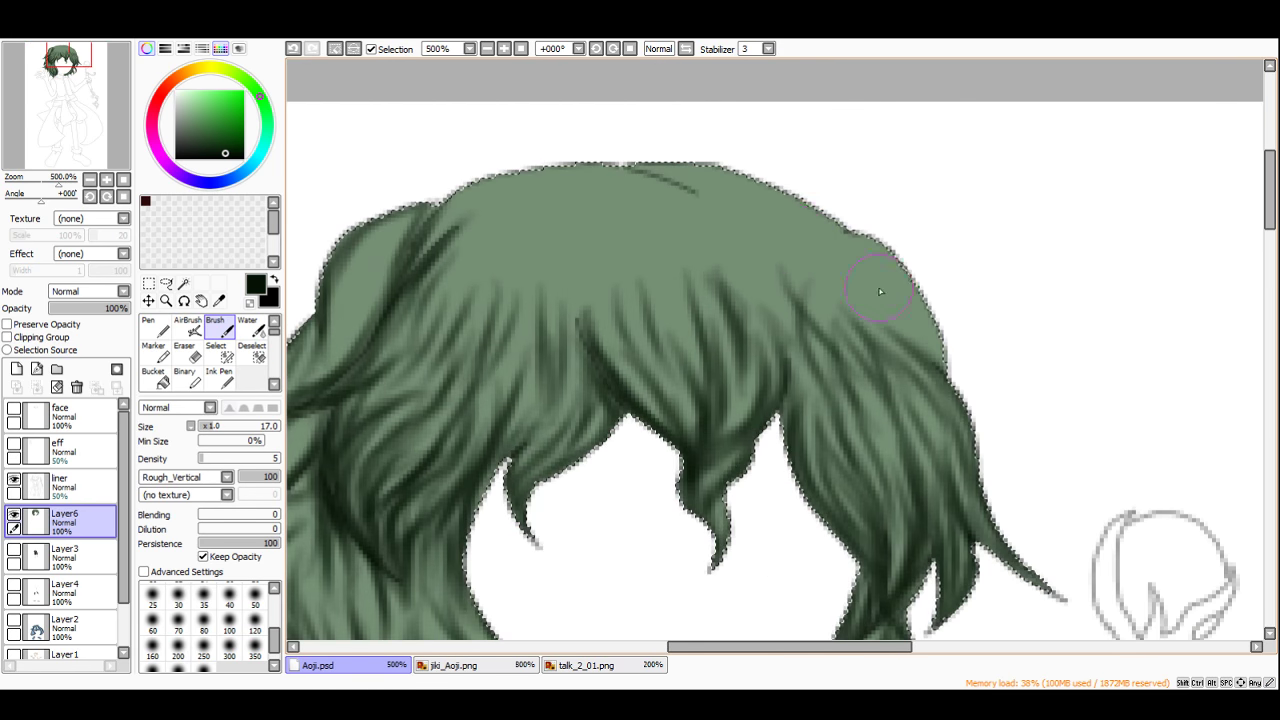
left_click_drag(955, 380, 926, 297)
mouse_move(872, 244)
left_mouse_down()
mouse_move(833, 242)
mouse_move(882, 243)
mouse_move(795, 232)
left_mouse_up()
mouse_move(700, 188)
left_mouse_down()
mouse_move(635, 176)
mouse_move(784, 206)
mouse_move(731, 176)
mouse_move(792, 226)
left_mouse_up()
left_click_drag(622, 172, 706, 203)
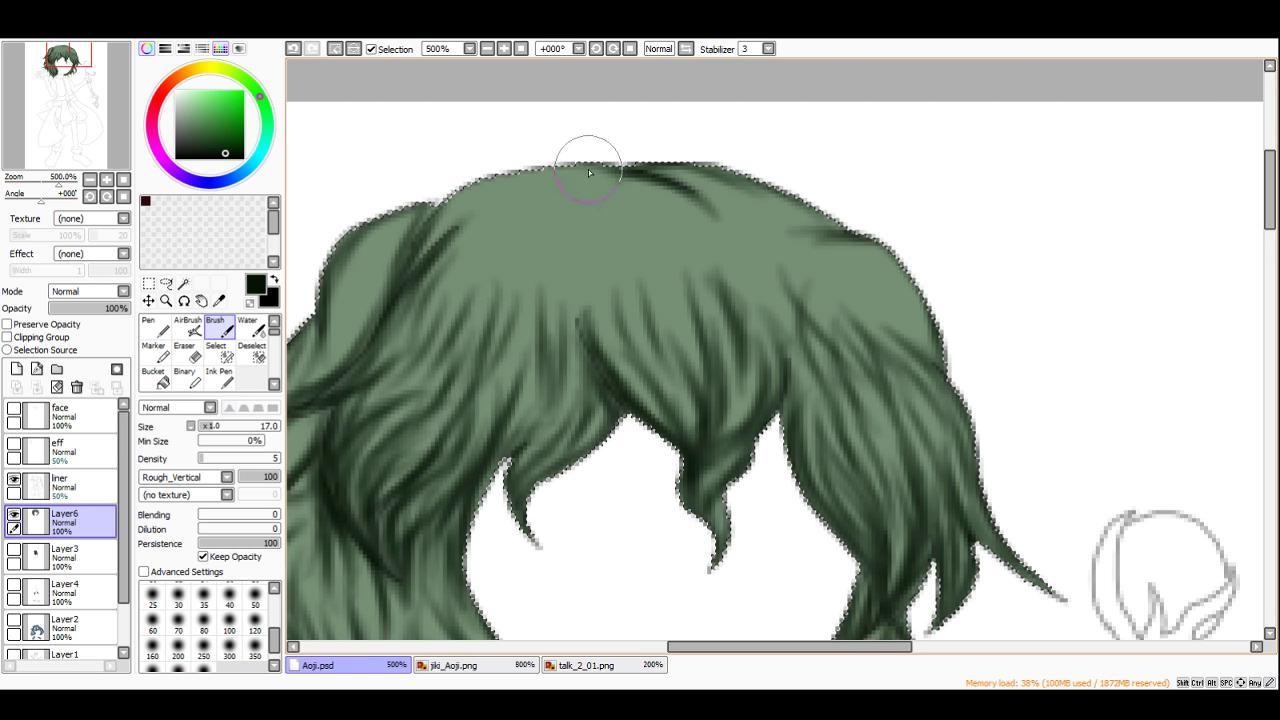
Step: Shade the upper left tuft and paint dark strands fanning out from the crown's parting down into the fringe
scroll(450, 213, "down", 5)
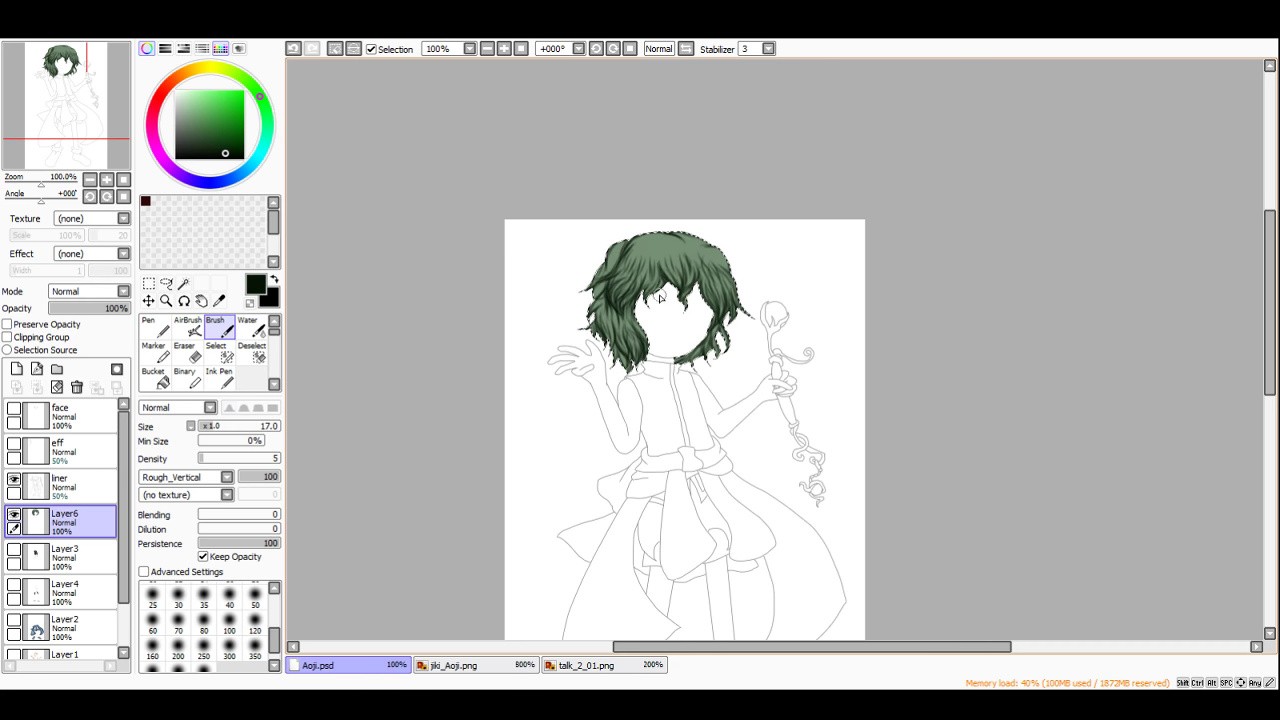
scroll(659, 297, "up", 5)
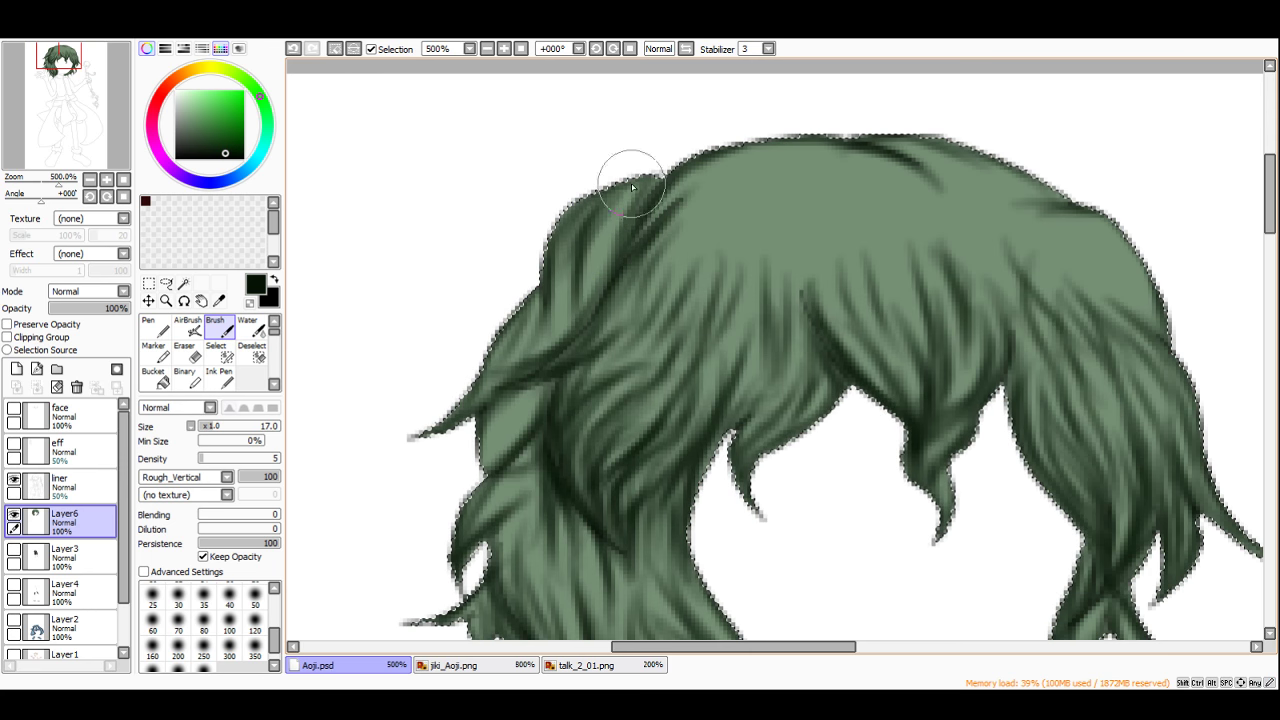
left_click_drag(619, 248, 622, 280)
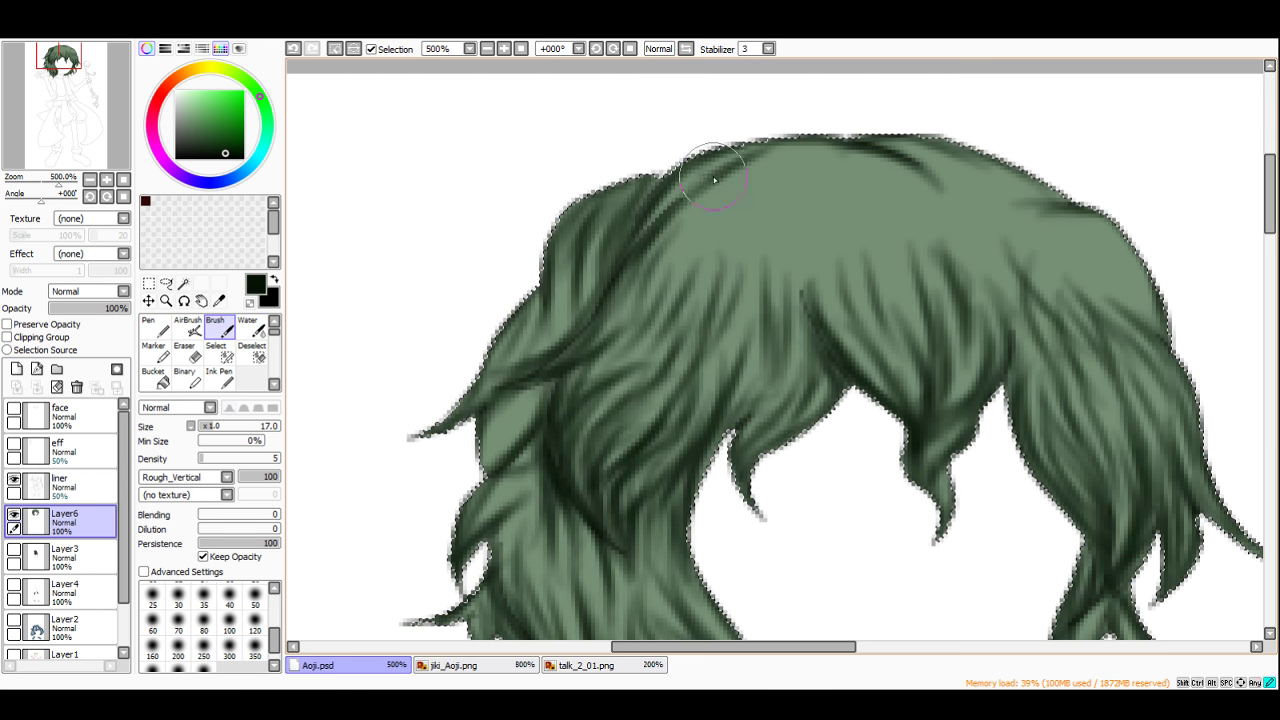
mouse_move(714, 179)
left_mouse_down()
mouse_move(732, 232)
mouse_move(848, 182)
mouse_move(908, 197)
mouse_move(884, 177)
mouse_move(945, 222)
left_mouse_up()
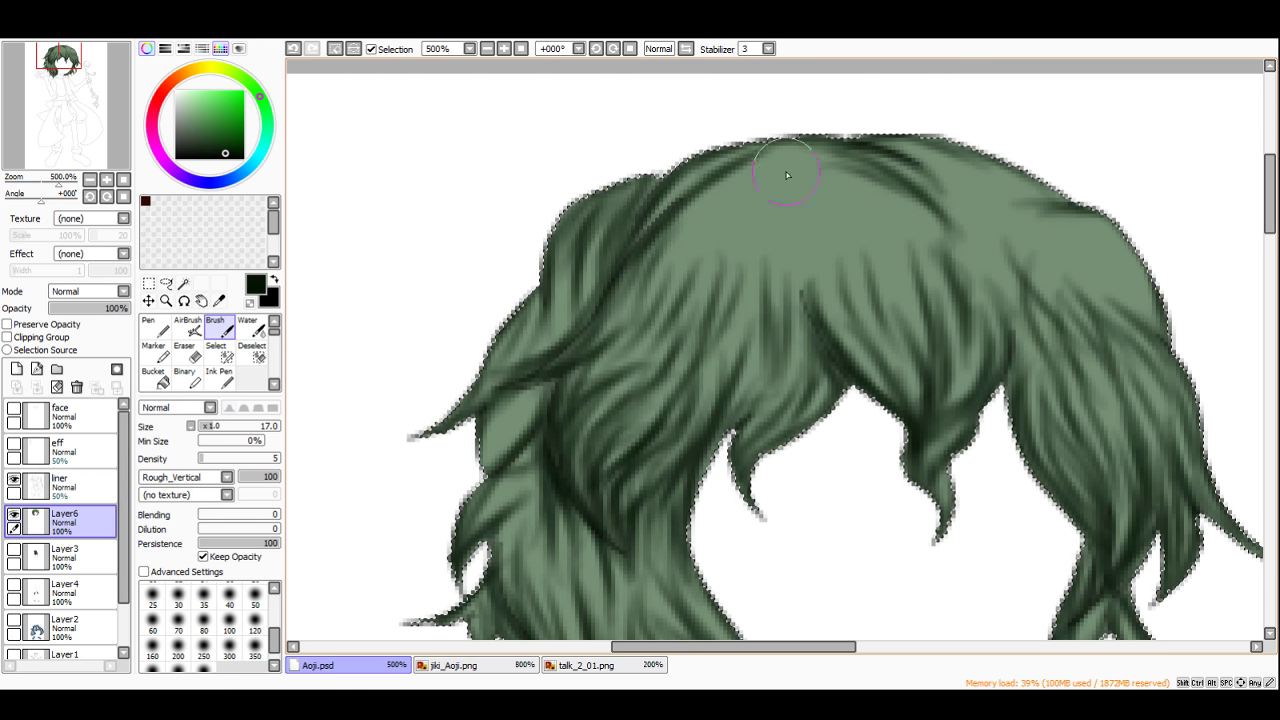
left_click_drag(768, 168, 697, 264)
mouse_move(787, 185)
left_mouse_down()
mouse_move(738, 220)
mouse_move(815, 158)
mouse_move(866, 182)
mouse_move(872, 213)
mouse_move(839, 189)
mouse_move(895, 250)
mouse_move(890, 232)
mouse_move(791, 178)
mouse_move(829, 214)
left_mouse_up()
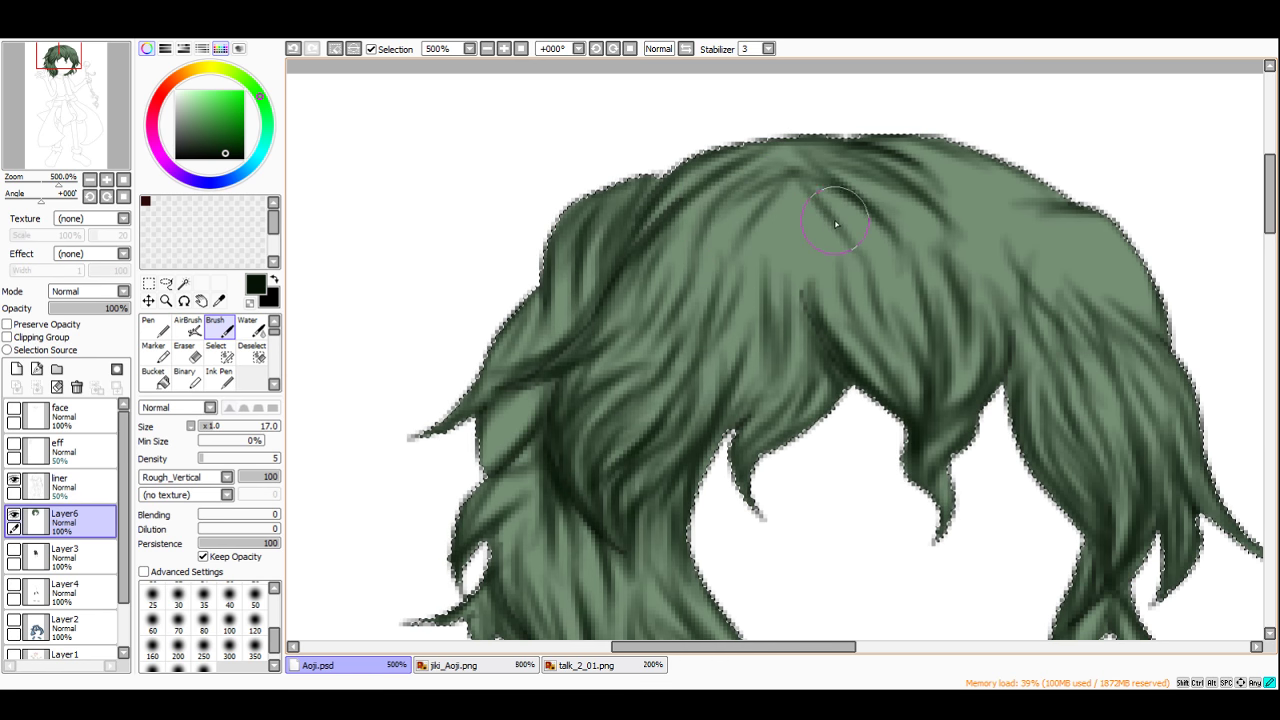
mouse_move(857, 271)
left_mouse_down()
mouse_move(798, 202)
mouse_move(846, 251)
left_mouse_up()
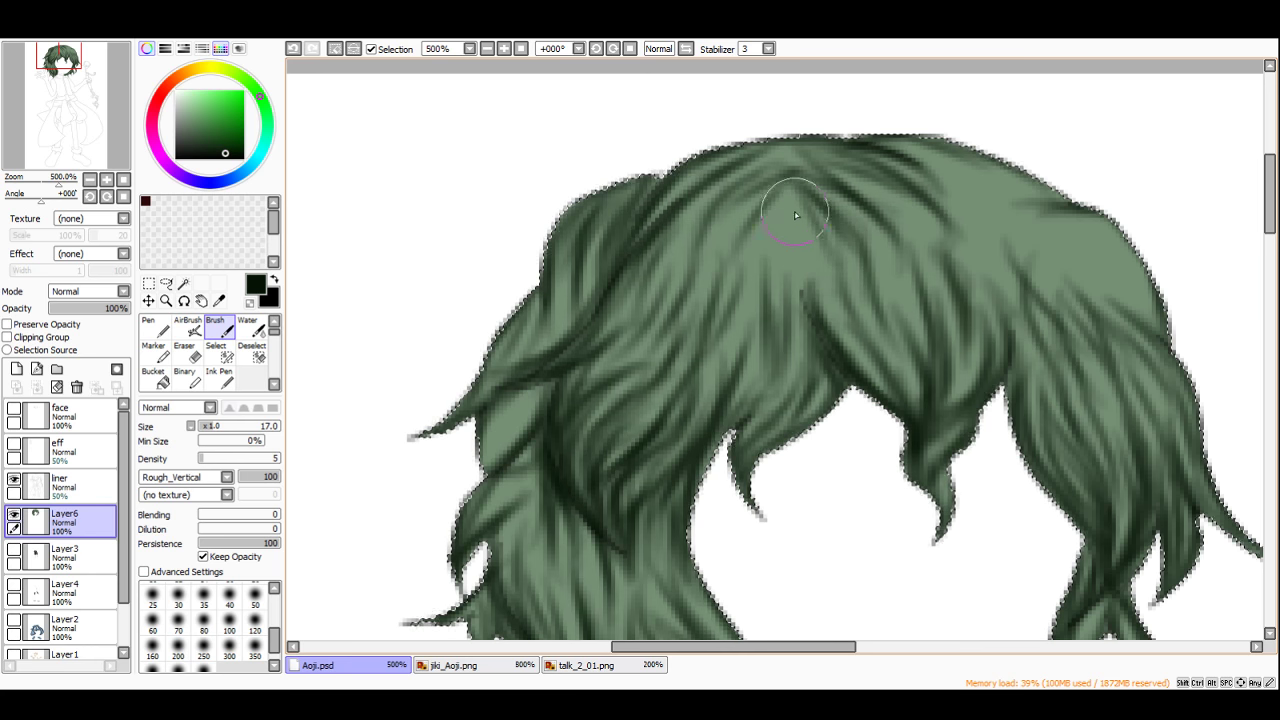
mouse_move(786, 200)
left_mouse_down()
mouse_move(783, 295)
mouse_move(783, 212)
mouse_move(799, 320)
left_mouse_up()
Step: Paint long dark strands across the right side of the crown, blending them down into the right fringe
scroll(799, 320, "down", 5)
scroll(808, 197, "up", 5)
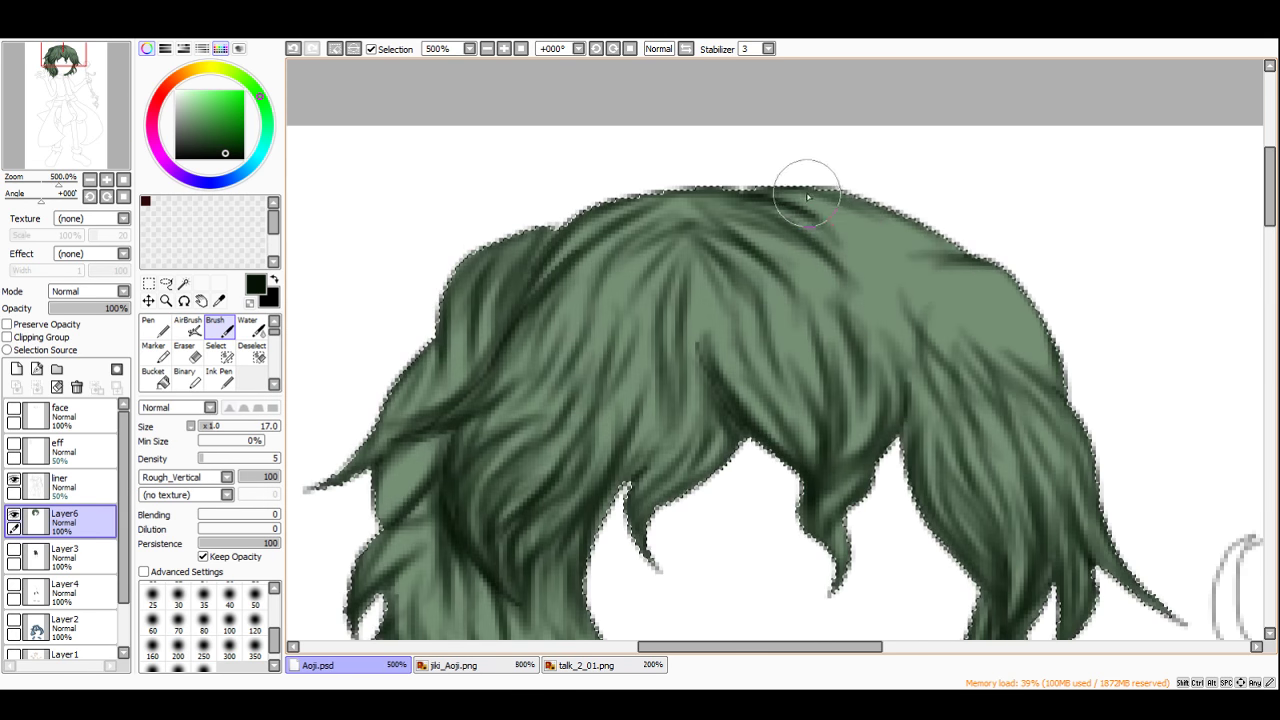
left_click_drag(836, 222, 908, 230)
left_click_drag(904, 234, 834, 238)
mouse_move(957, 262)
left_mouse_down()
mouse_move(1038, 350)
mouse_move(1050, 375)
mouse_move(969, 282)
mouse_move(1000, 305)
mouse_move(993, 280)
mouse_move(900, 266)
mouse_move(897, 251)
mouse_move(943, 250)
left_mouse_up()
mouse_move(940, 242)
left_mouse_down()
mouse_move(848, 253)
mouse_move(894, 306)
mouse_move(900, 338)
left_mouse_up()
left_click_drag(842, 258, 869, 400)
scroll(840, 262, "down", 5)
scroll(840, 262, "up", 4)
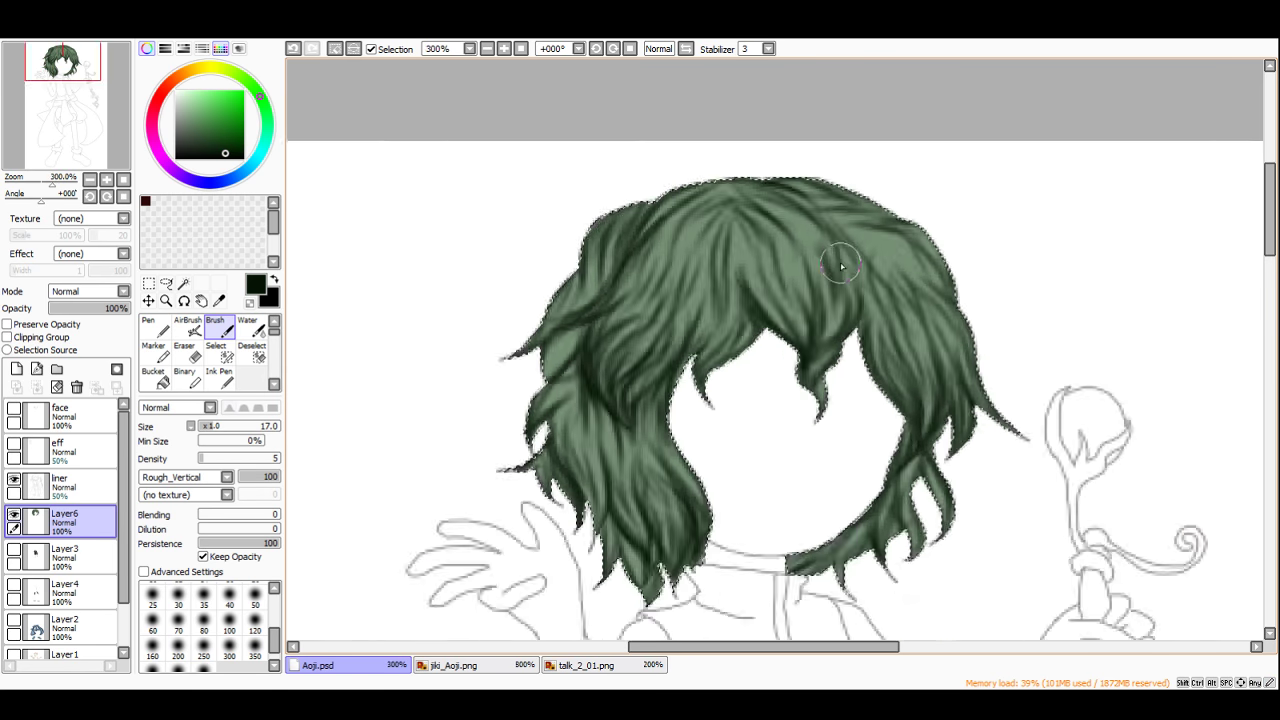
mouse_move(841, 256)
left_mouse_down()
mouse_move(855, 337)
mouse_move(836, 345)
left_mouse_up()
Step: Reduce the brush size to 9 and add fine dark strands through the middle and left of the fringe
left_click_drag(207, 428, 212, 428)
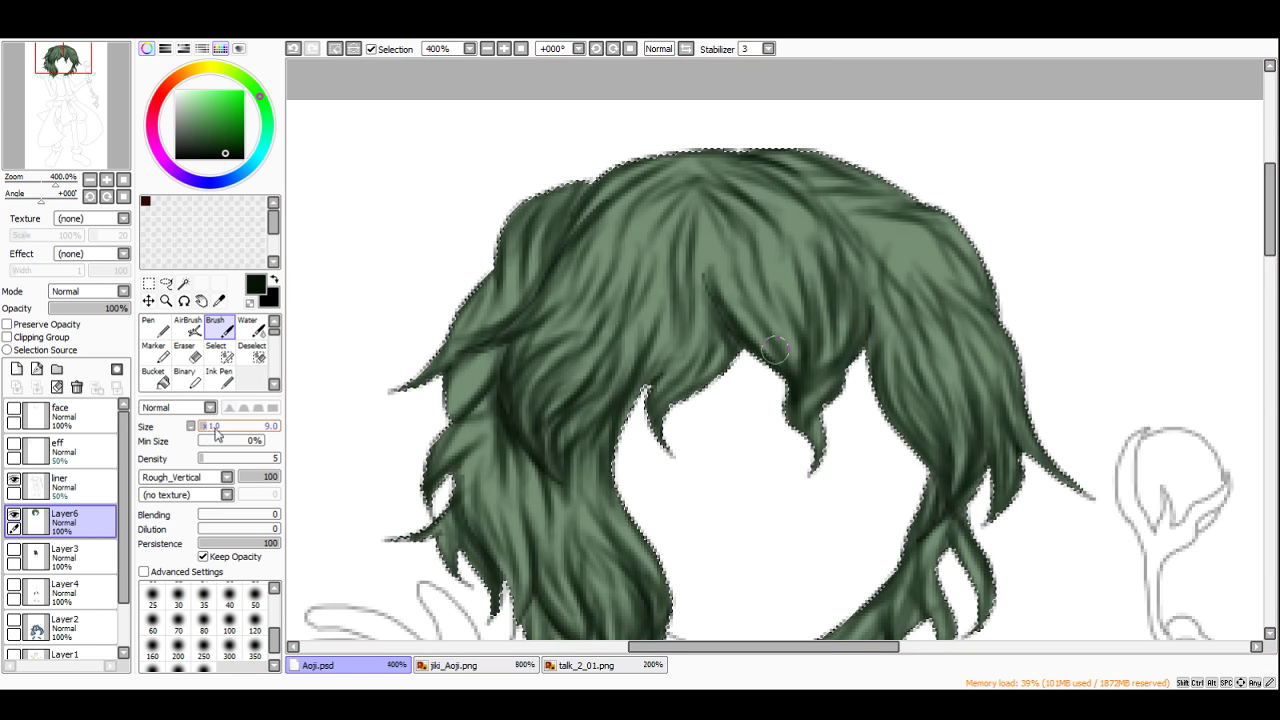
scroll(720, 263, "up", 2)
mouse_move(720, 320)
left_mouse_down()
mouse_move(763, 447)
mouse_move(753, 402)
left_mouse_up()
scroll(681, 256, "down", 4)
scroll(682, 252, "up", 4)
mouse_move(664, 240)
left_mouse_down()
mouse_move(683, 328)
mouse_move(716, 374)
left_mouse_up()
left_click_drag(568, 236, 556, 338)
left_click_drag(557, 286, 553, 386)
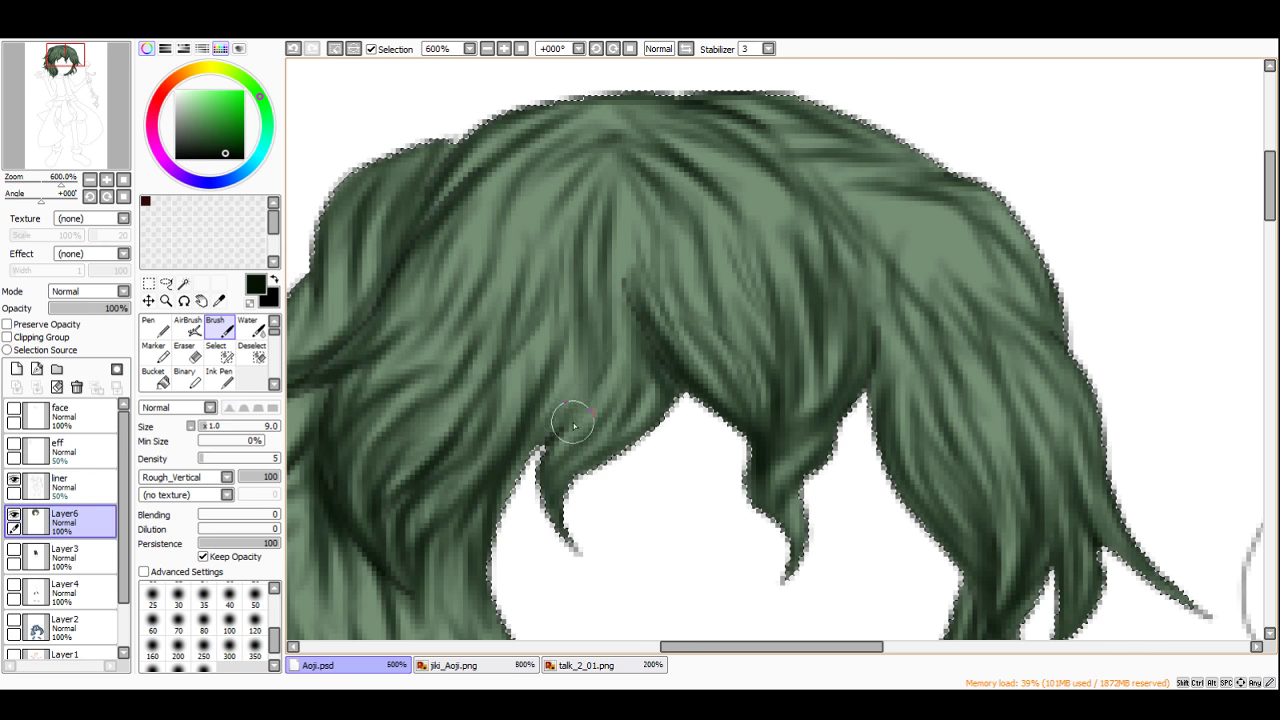
Step: Examine the strand shading across the left side, fringe, right side and lower left hair, both close up and as a whole
scroll(657, 390, "down", 4)
scroll(637, 257, "up", 3)
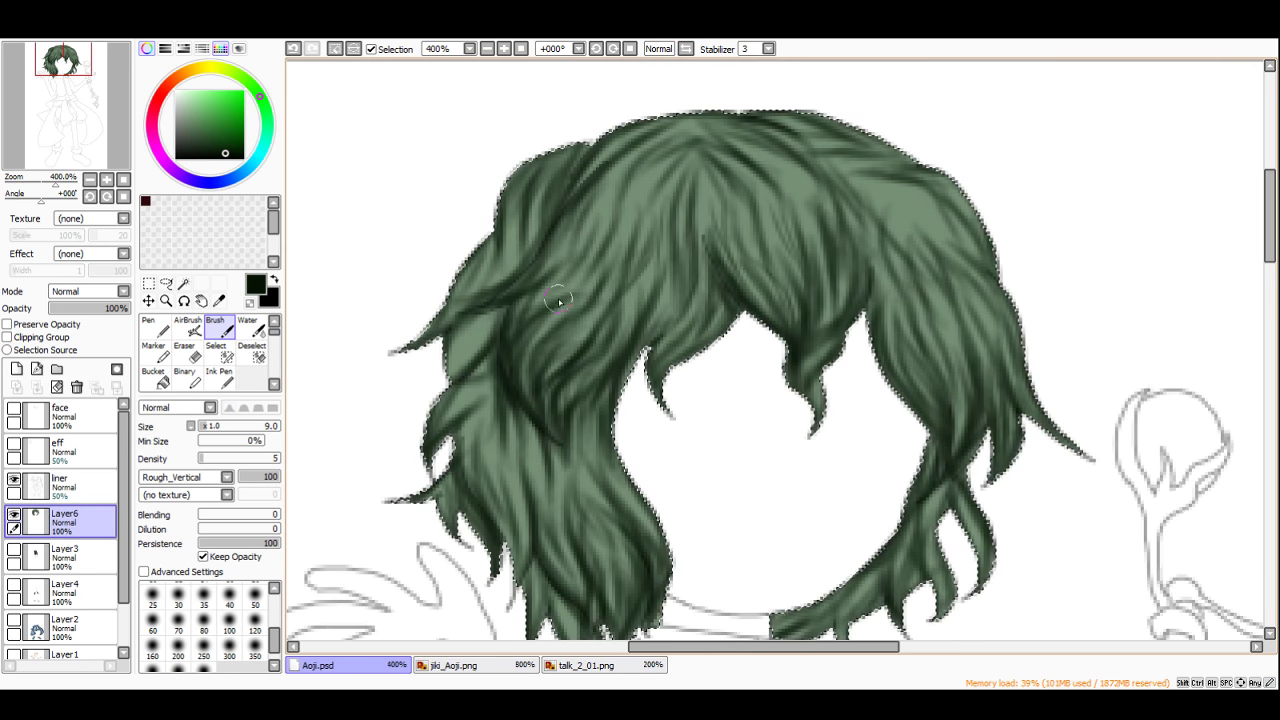
scroll(525, 288, "up", 1)
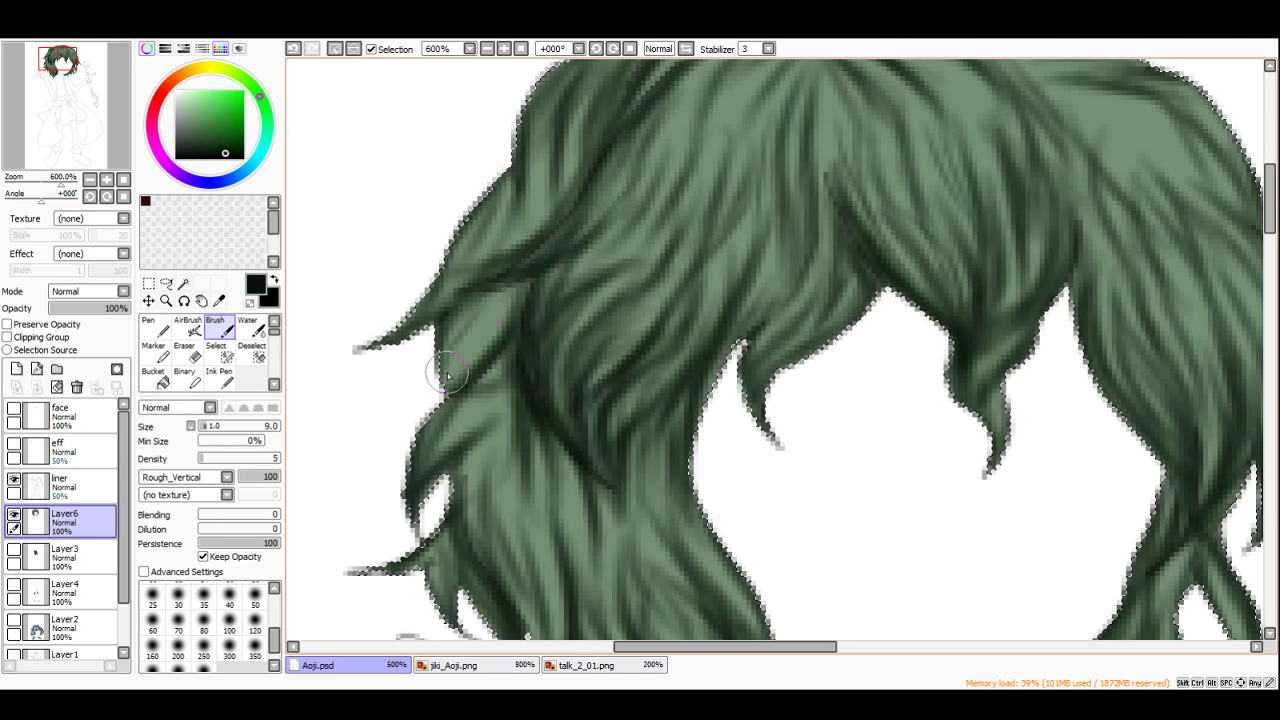
scroll(442, 405, "down", 3)
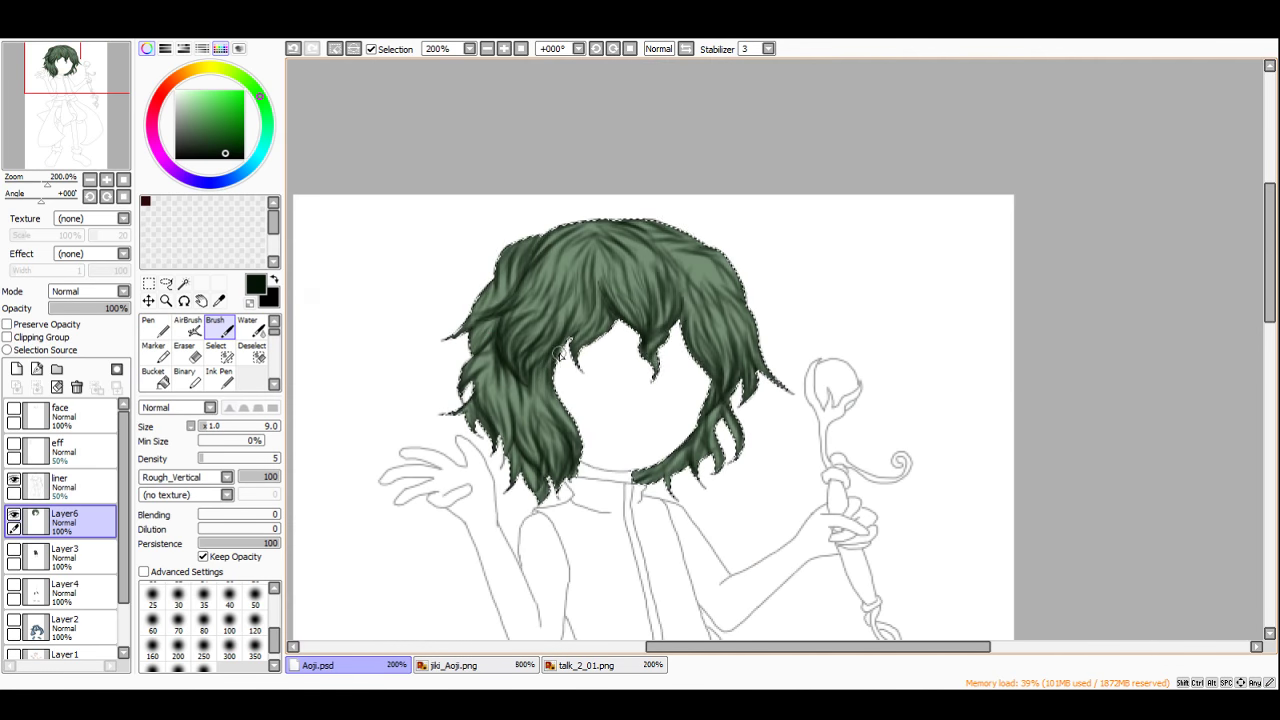
scroll(766, 348, "up", 3)
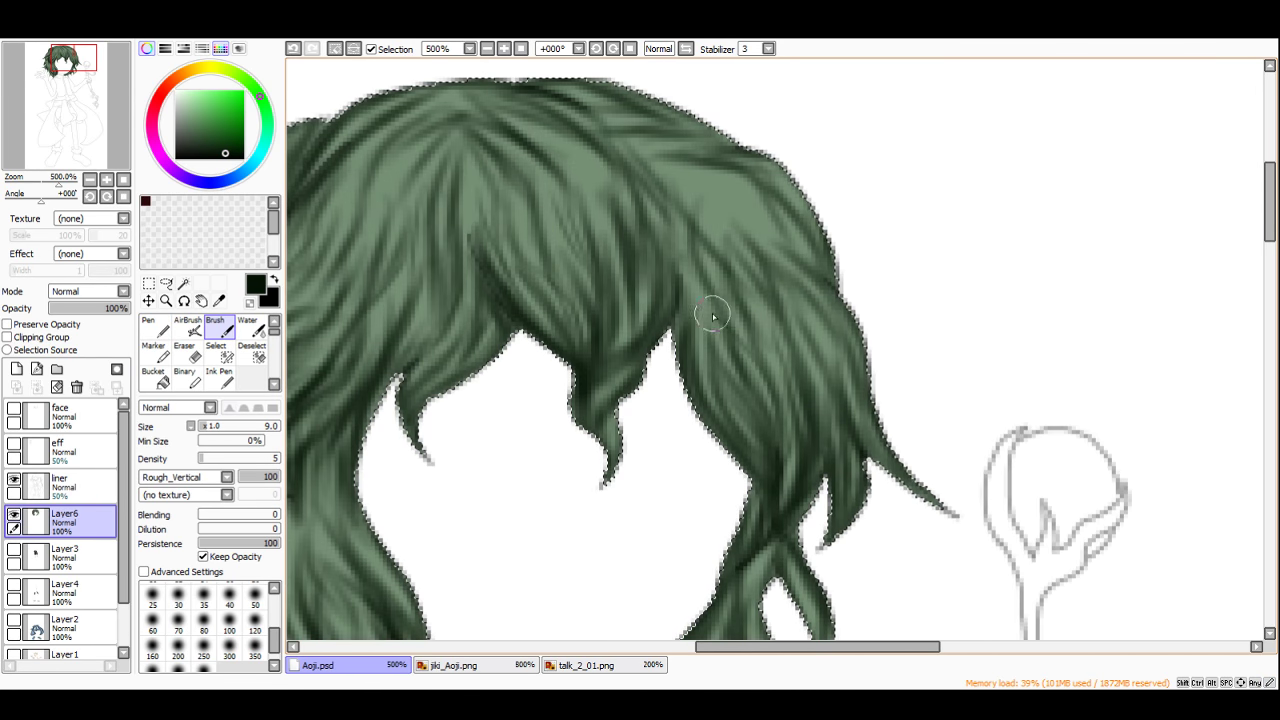
scroll(714, 371, "down", 4)
scroll(709, 403, "up", 2)
scroll(556, 388, "down", 1)
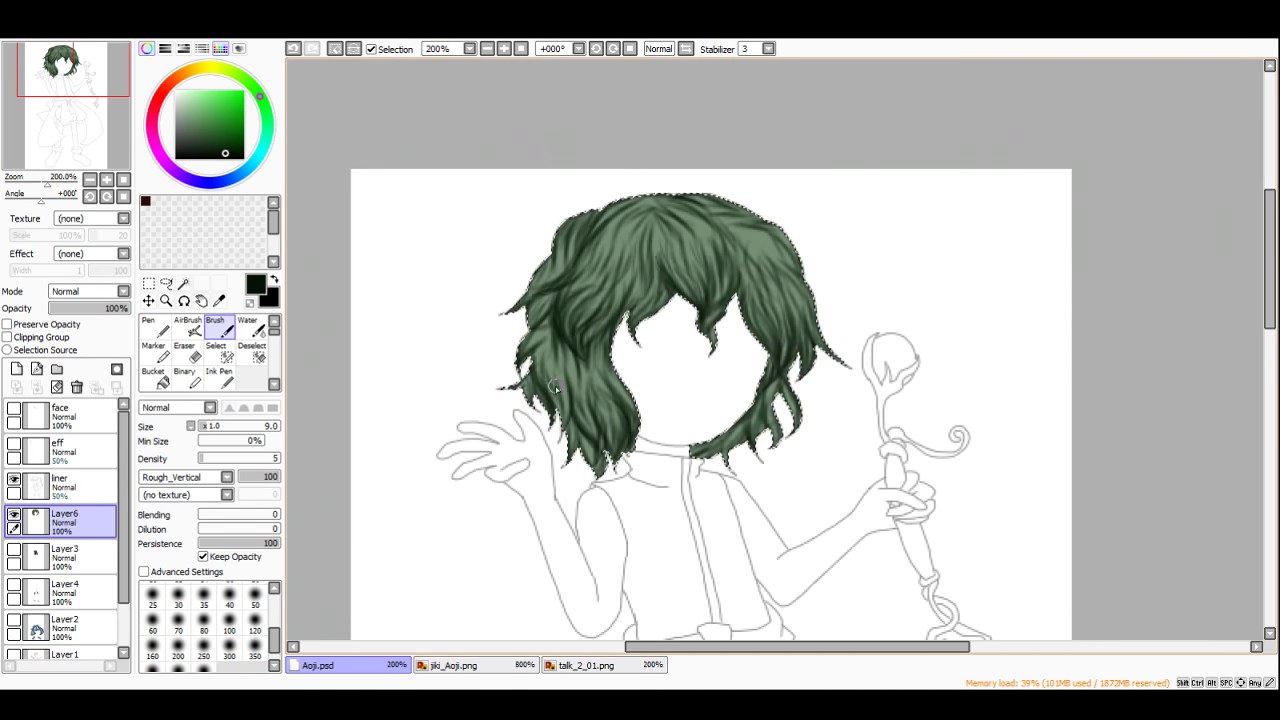
scroll(556, 388, "up", 2)
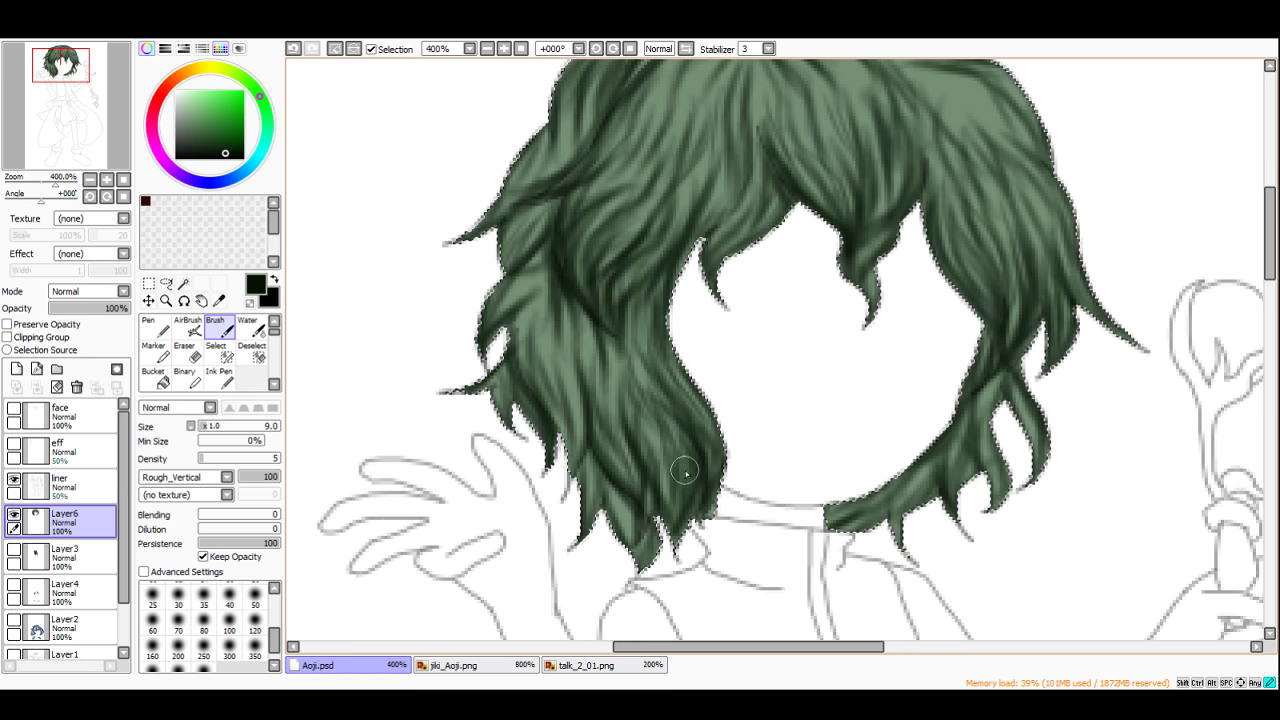
scroll(555, 380, "down", 5)
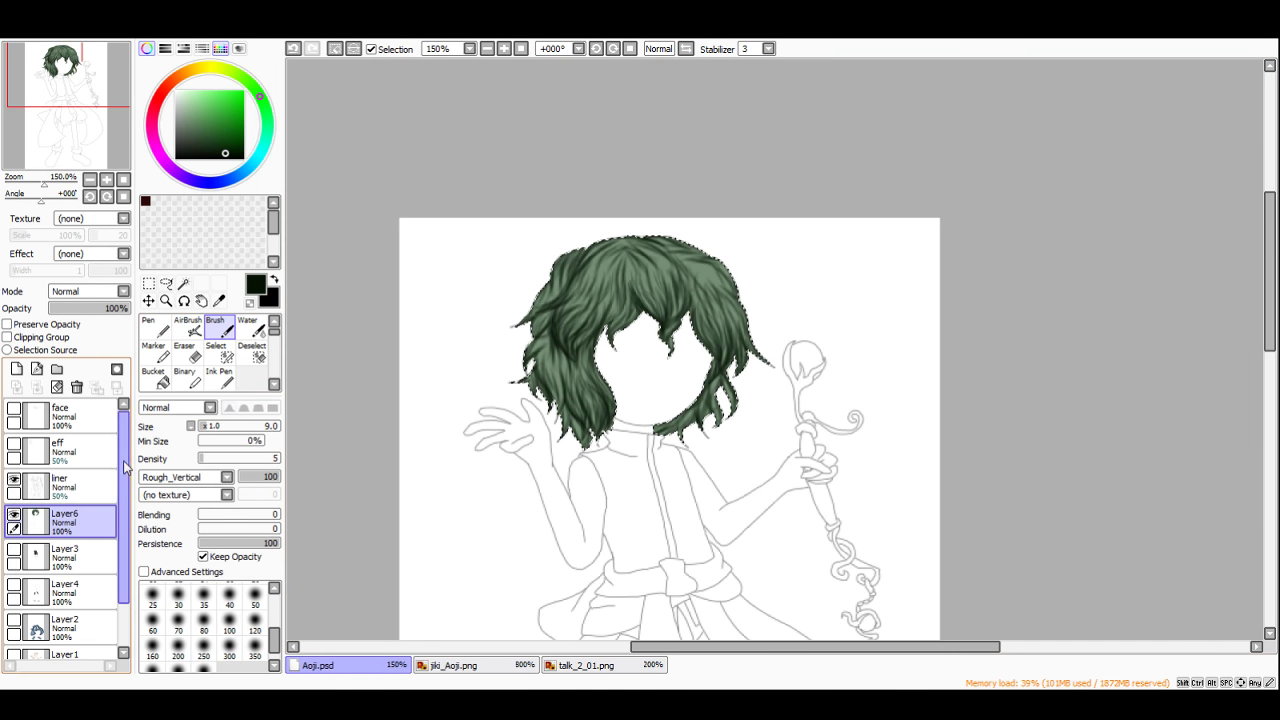
Step: Using a simple circle brush with density 22 and size 14, deepen the shadows around the central fringe lock and beside the right lock
left_click(183, 491)
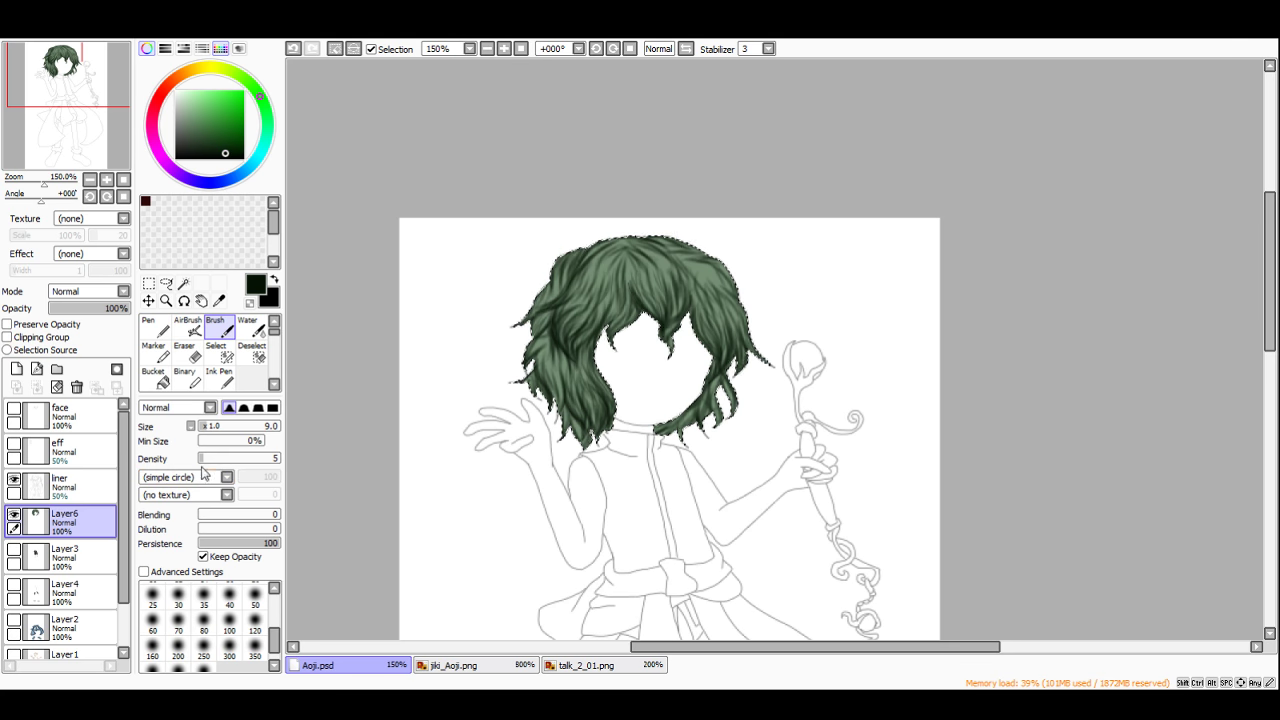
scroll(577, 301, "up", 5)
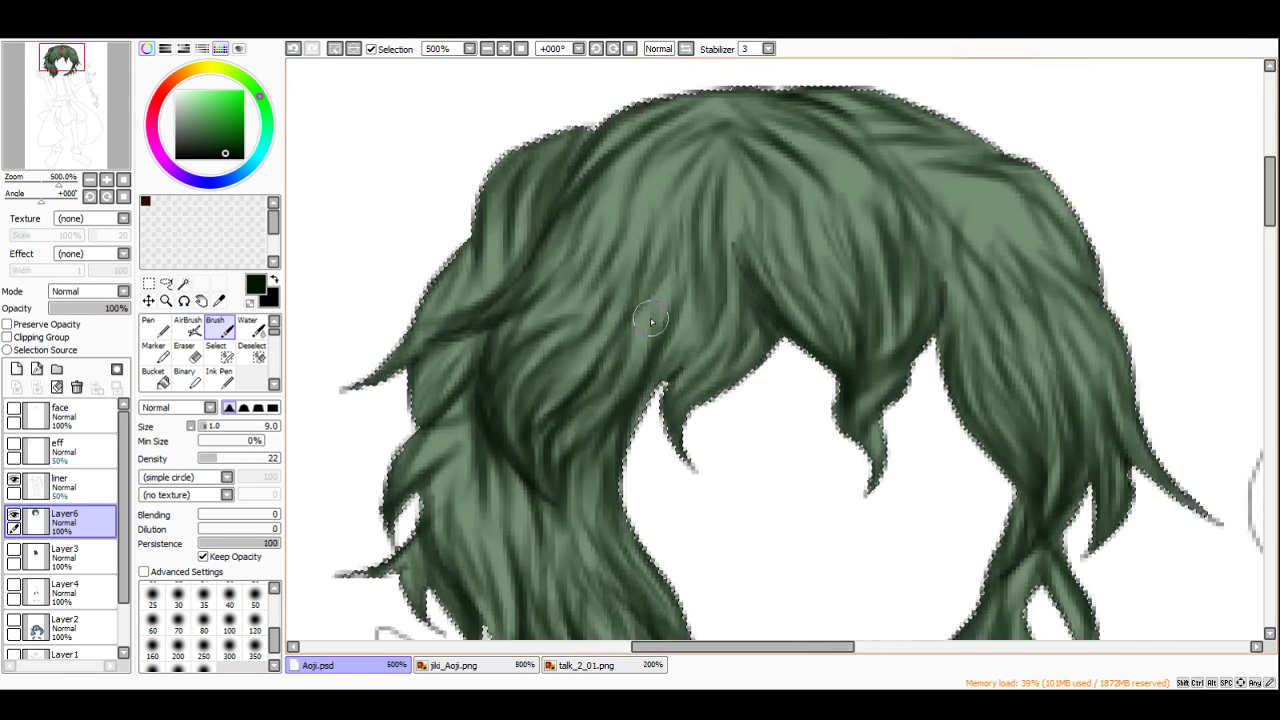
scroll(790, 320, "up", 2)
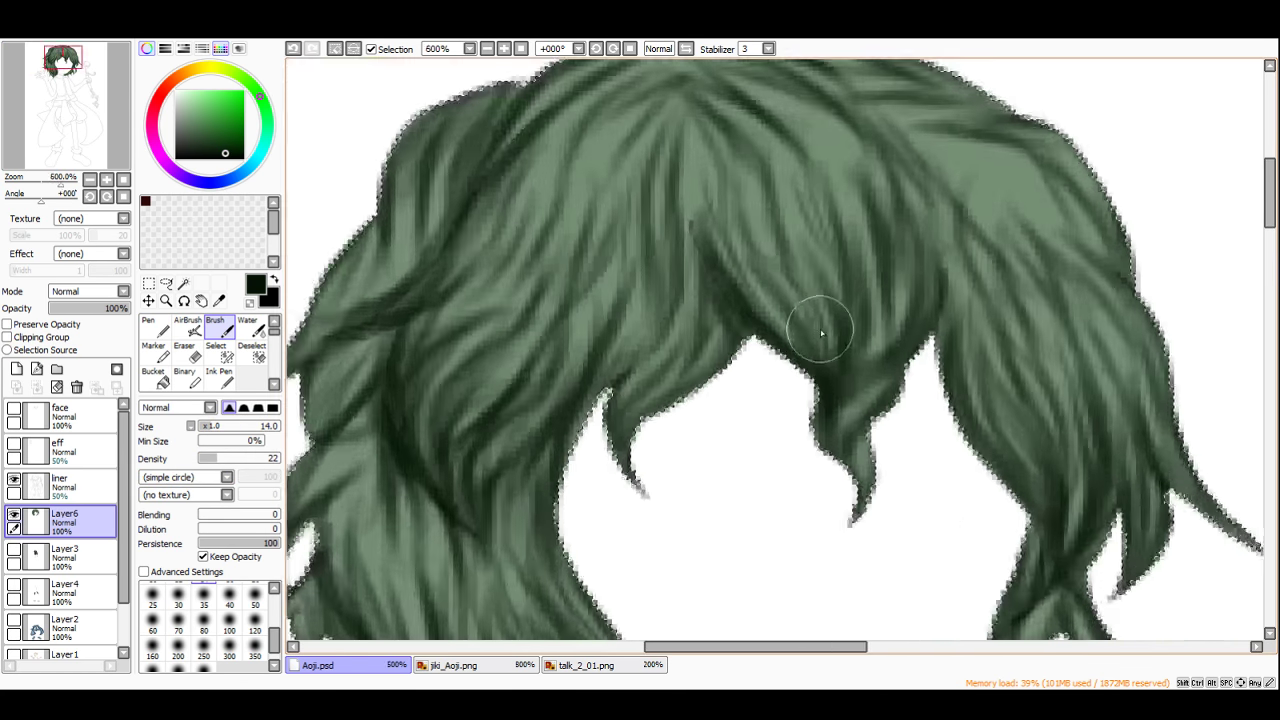
left_click_drag(668, 143, 818, 424)
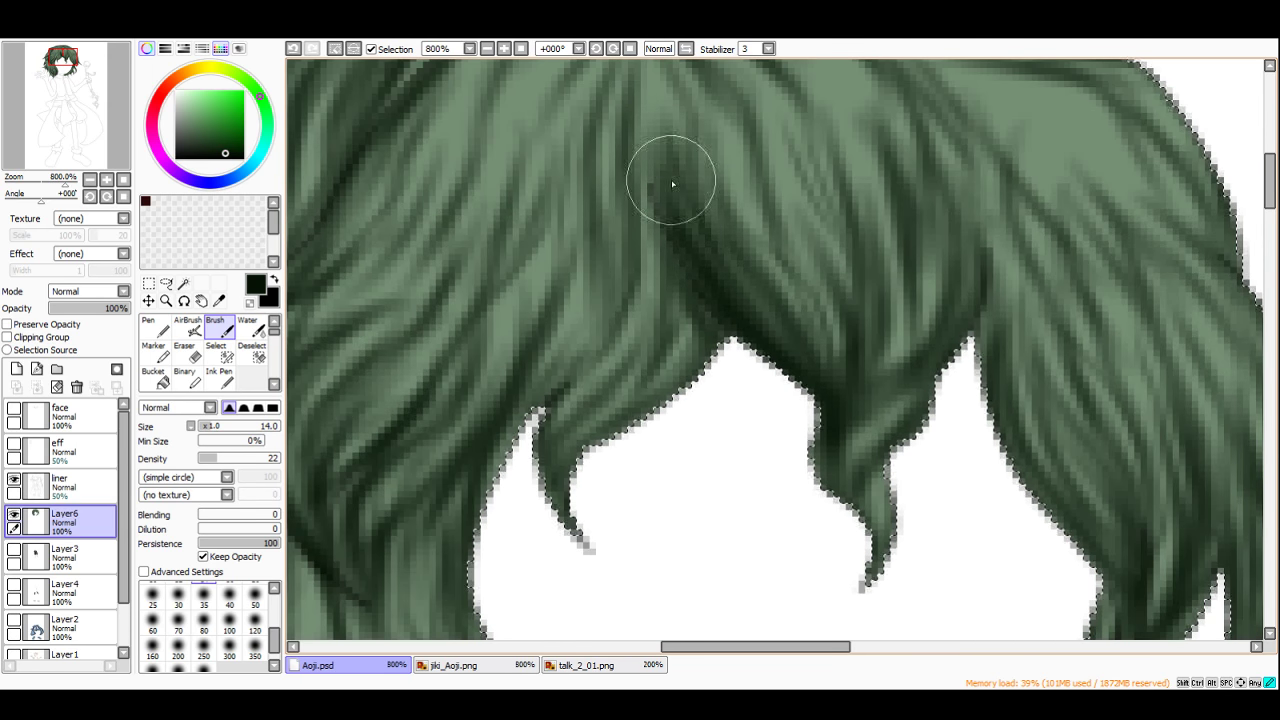
left_click_drag(671, 180, 794, 414)
left_click_drag(902, 372, 823, 452)
mouse_move(863, 398)
left_mouse_down()
mouse_move(951, 294)
mouse_move(1046, 498)
left_mouse_up()
Step: Paint a broad soft shadow from the crown down its left side and across the left part of the fringe
scroll(986, 280, "down", 5)
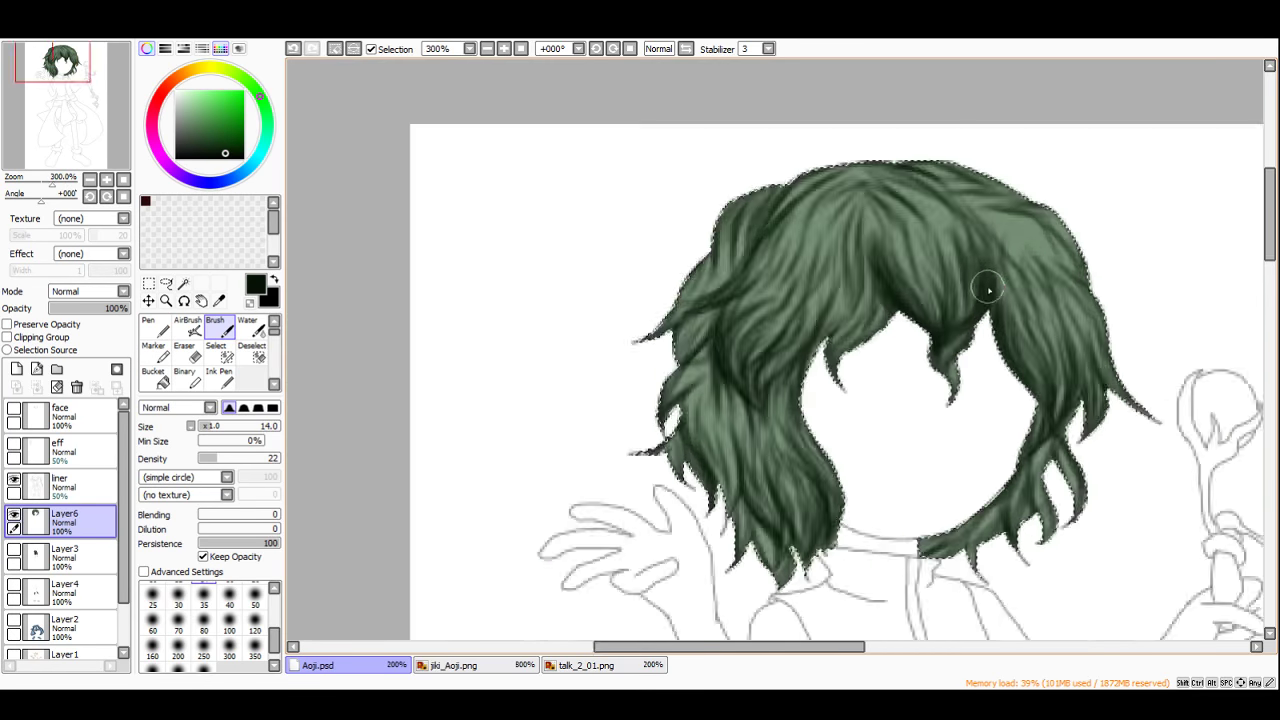
scroll(986, 280, "up", 3)
mouse_move(867, 108)
left_mouse_down()
mouse_move(749, 96)
mouse_move(832, 75)
mouse_move(677, 120)
mouse_move(587, 313)
left_mouse_up()
mouse_move(627, 359)
left_mouse_down()
mouse_move(749, 251)
mouse_move(703, 263)
mouse_move(833, 215)
mouse_move(594, 306)
mouse_move(786, 306)
mouse_move(826, 402)
left_mouse_up()
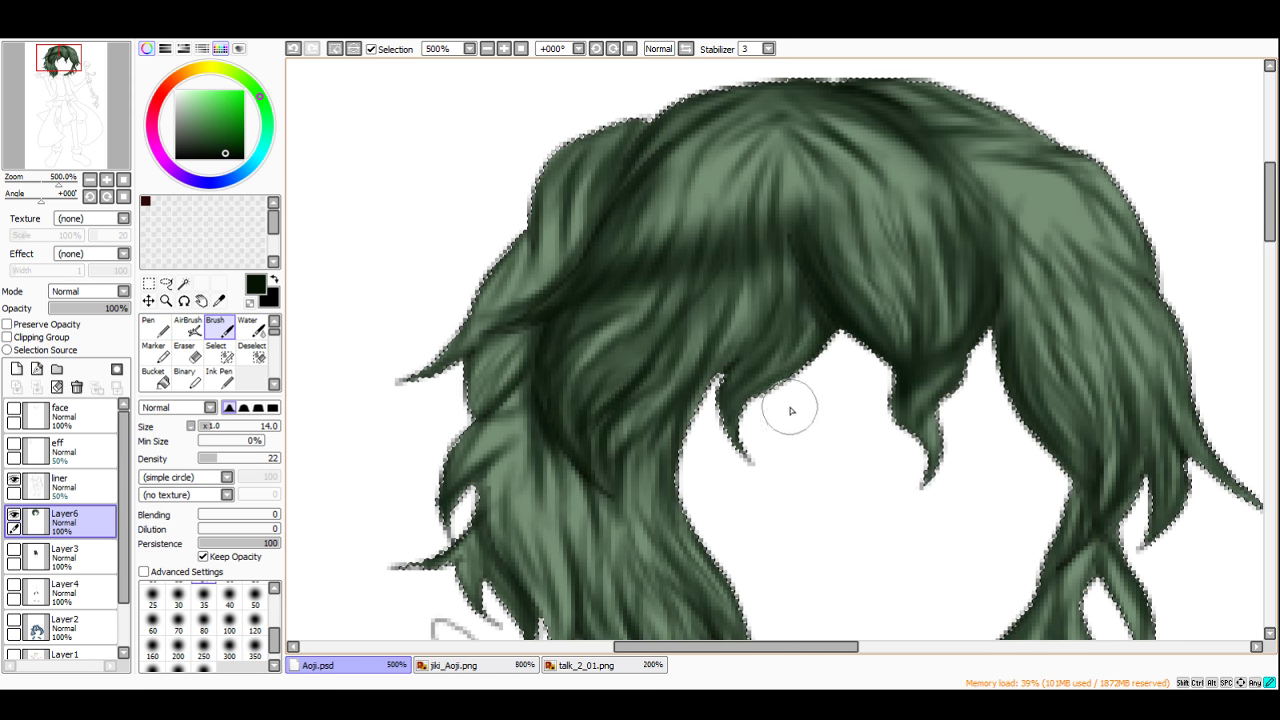
Step: Try broad soft shadows over the hair's right side and left side, enlarging the brush to 25 to cover the fringe
scroll(829, 267, "down", 5)
scroll(897, 245, "up", 5)
left_click_drag(903, 238, 1024, 264)
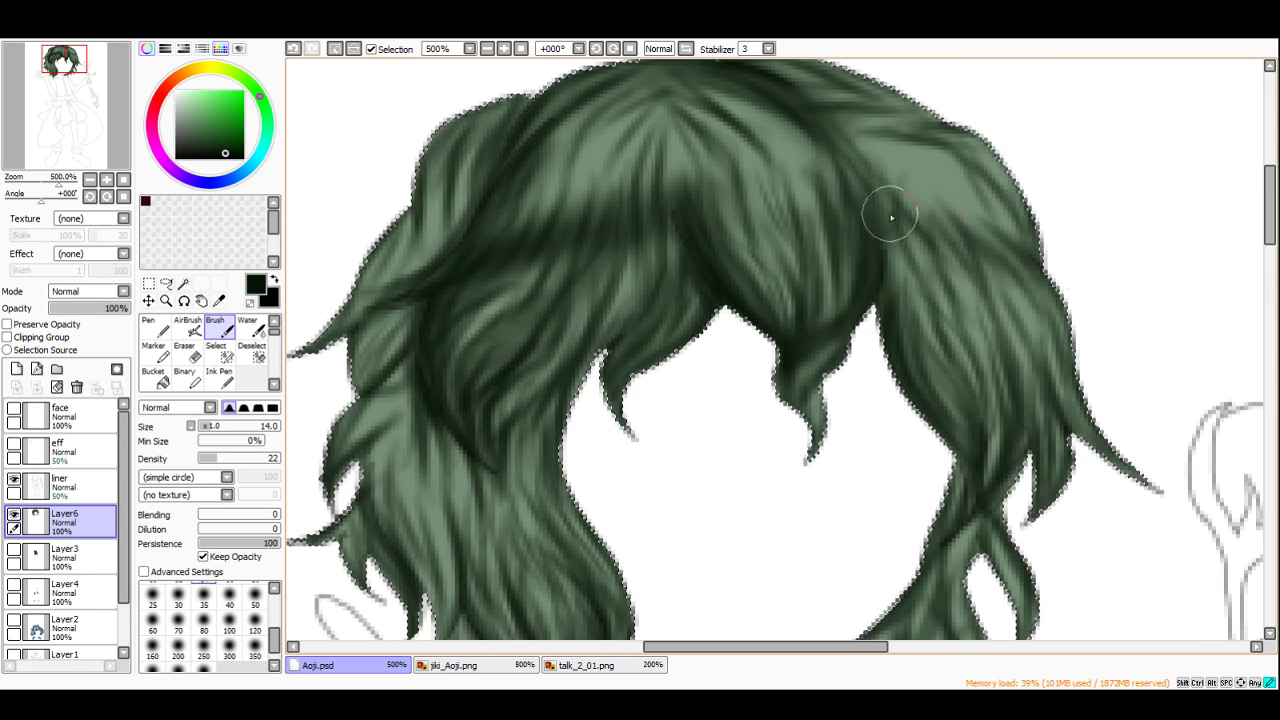
left_click_drag(891, 214, 1042, 266)
left_click_drag(209, 427, 220, 428)
mouse_move(545, 276)
left_mouse_down()
mouse_move(508, 284)
mouse_move(550, 211)
mouse_move(395, 192)
mouse_move(420, 209)
mouse_move(350, 261)
left_mouse_up()
mouse_move(563, 191)
left_mouse_down()
mouse_move(686, 203)
mouse_move(622, 214)
mouse_move(780, 350)
mouse_move(903, 296)
mouse_move(990, 475)
mouse_move(929, 214)
mouse_move(934, 180)
mouse_move(986, 186)
mouse_move(992, 256)
mouse_move(1034, 311)
mouse_move(997, 351)
mouse_move(969, 339)
left_mouse_up()
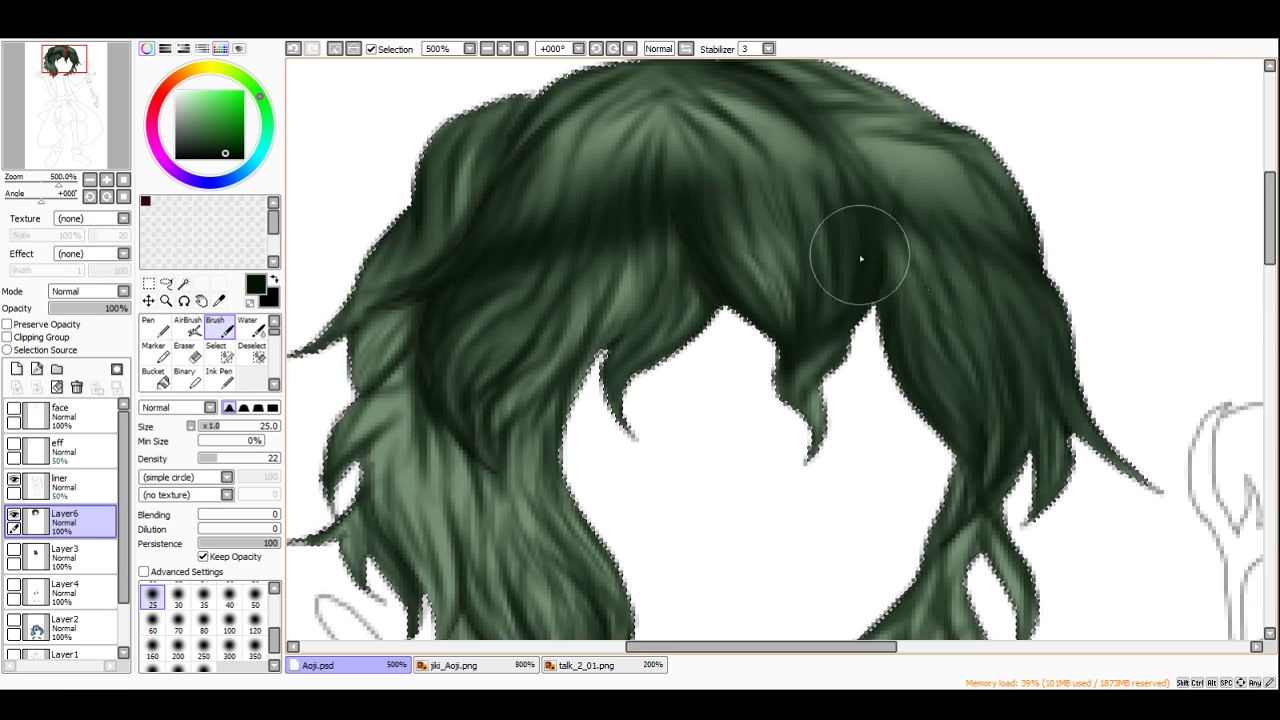
Step: Try to extend the broad soft shadow down the lower left hair and judge the hair as a whole
scroll(860, 260, "down", 7)
scroll(833, 247, "up", 5)
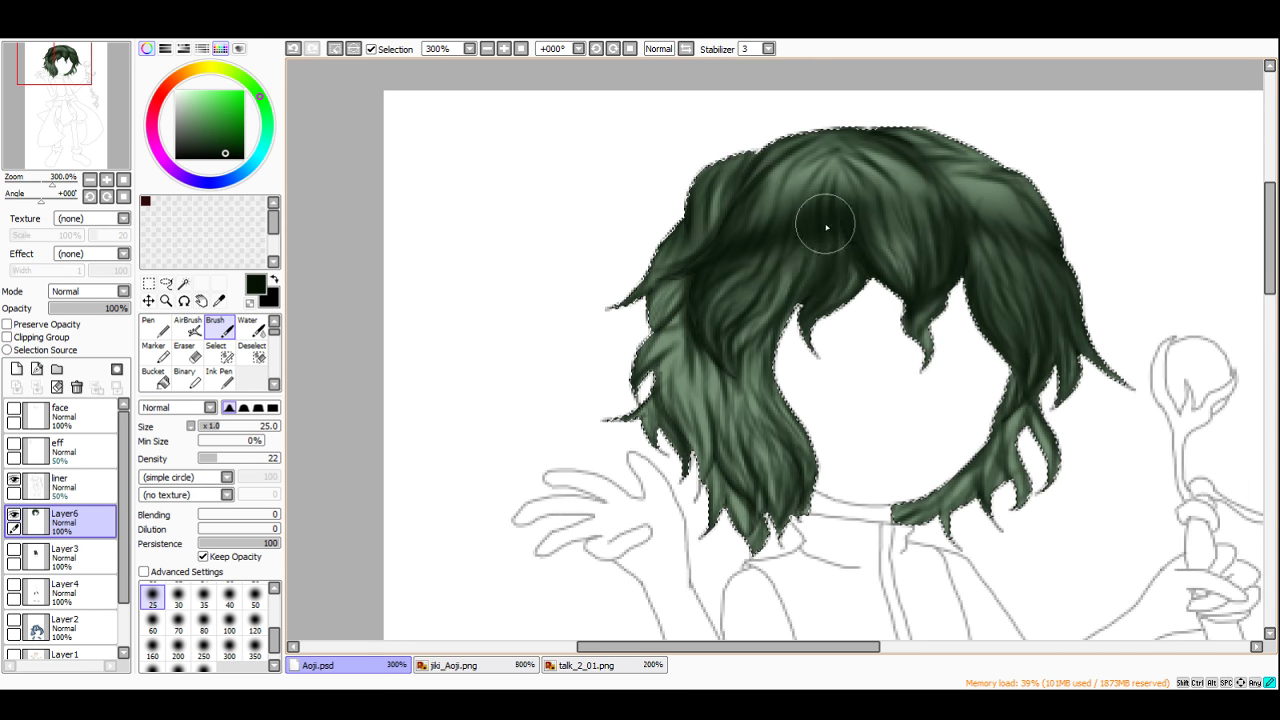
scroll(749, 248, "down", 3)
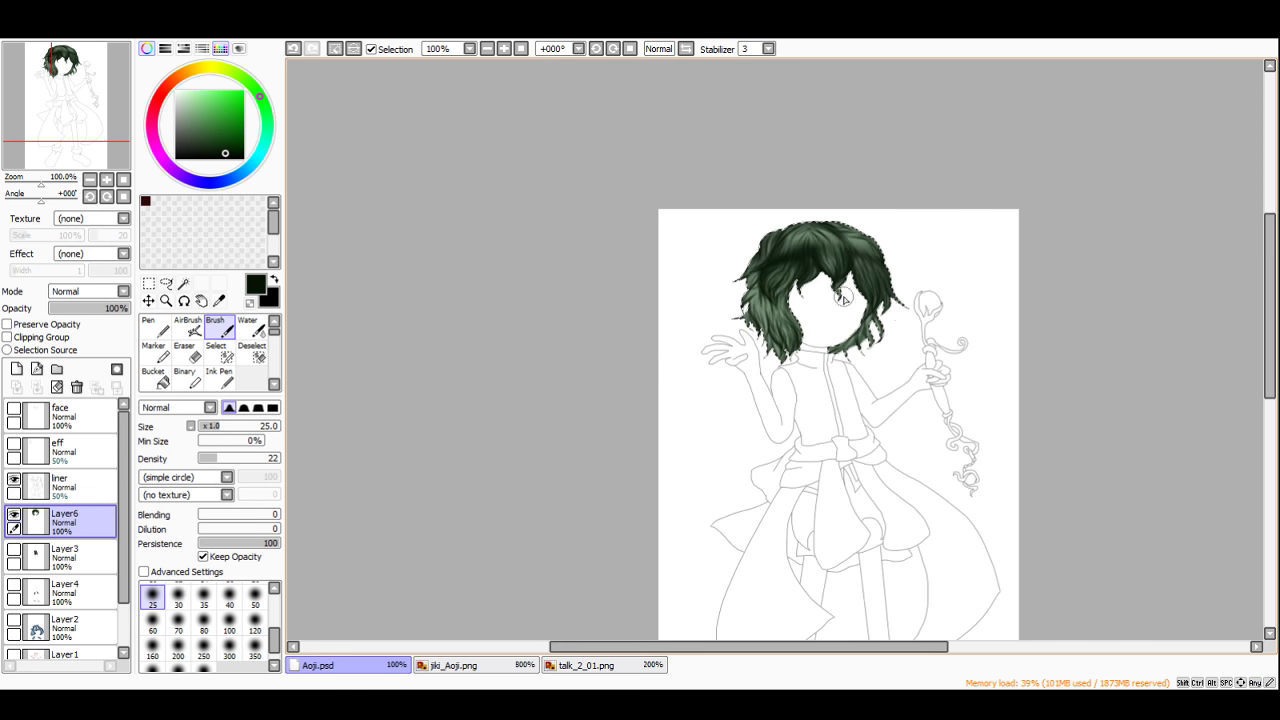
scroll(627, 290, "up", 4)
mouse_move(627, 290)
left_mouse_down()
mouse_move(609, 286)
mouse_move(590, 480)
mouse_move(600, 550)
left_mouse_up()
scroll(646, 272, "down", 4)
scroll(740, 305, "up", 1)
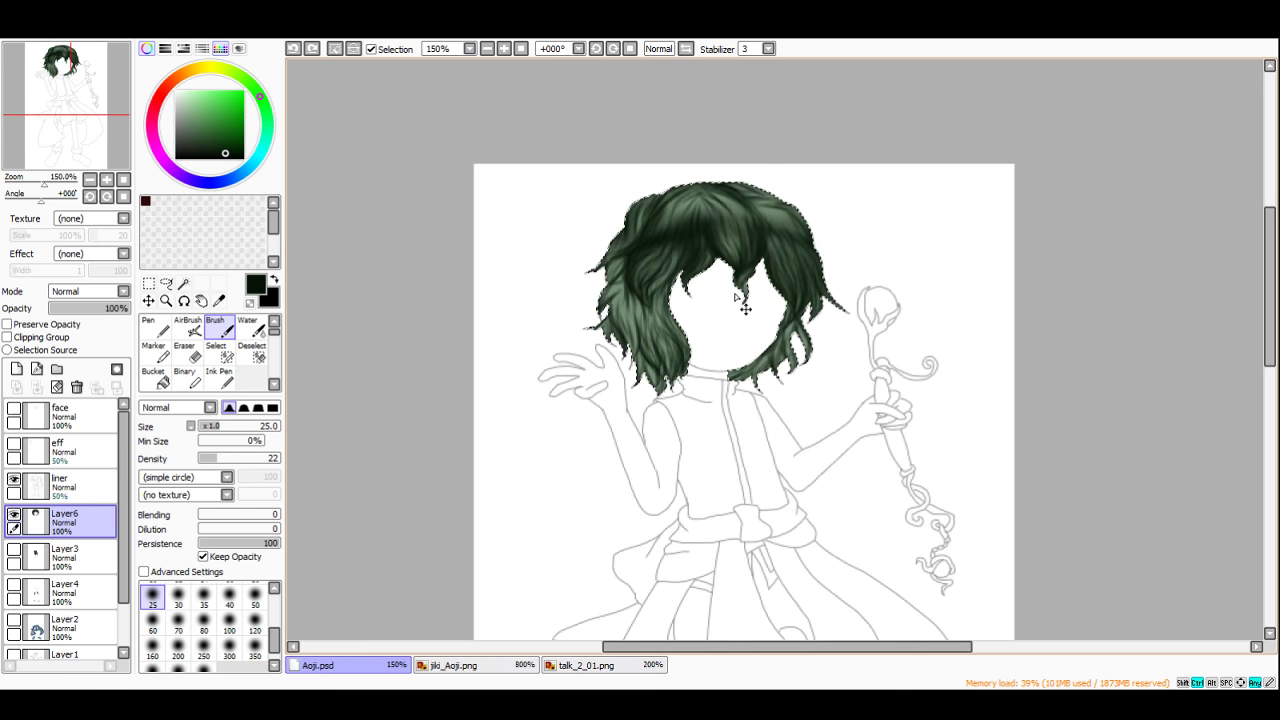
Step: Undo the broad soft shadow strokes over the crown, fringe and both sides of the hair
key("ctrl+z")
key("ctrl+z")
key("ctrl+z")
key("ctrl+z")
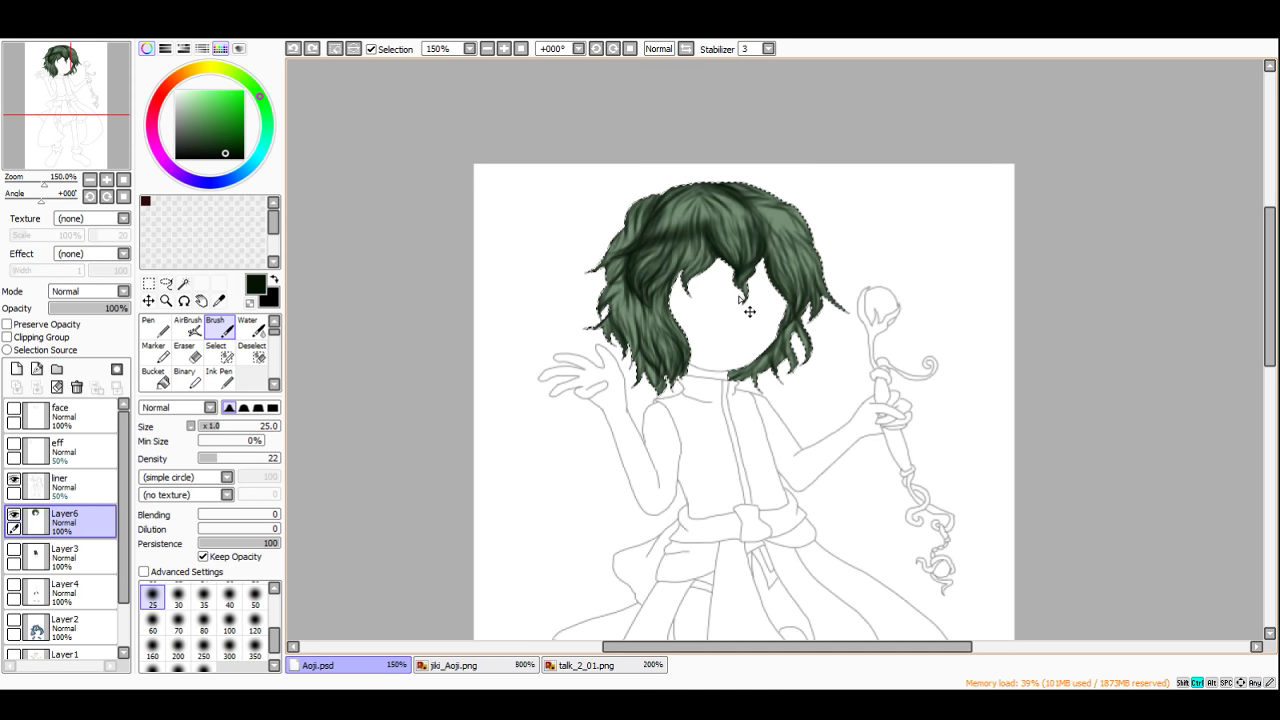
key("ctrl+z")
key("ctrl+z")
key("ctrl+z")
Step: With brush size 14 and density 12, paint a light soft shadow from the crown down its left side
scroll(749, 311, "up", 2)
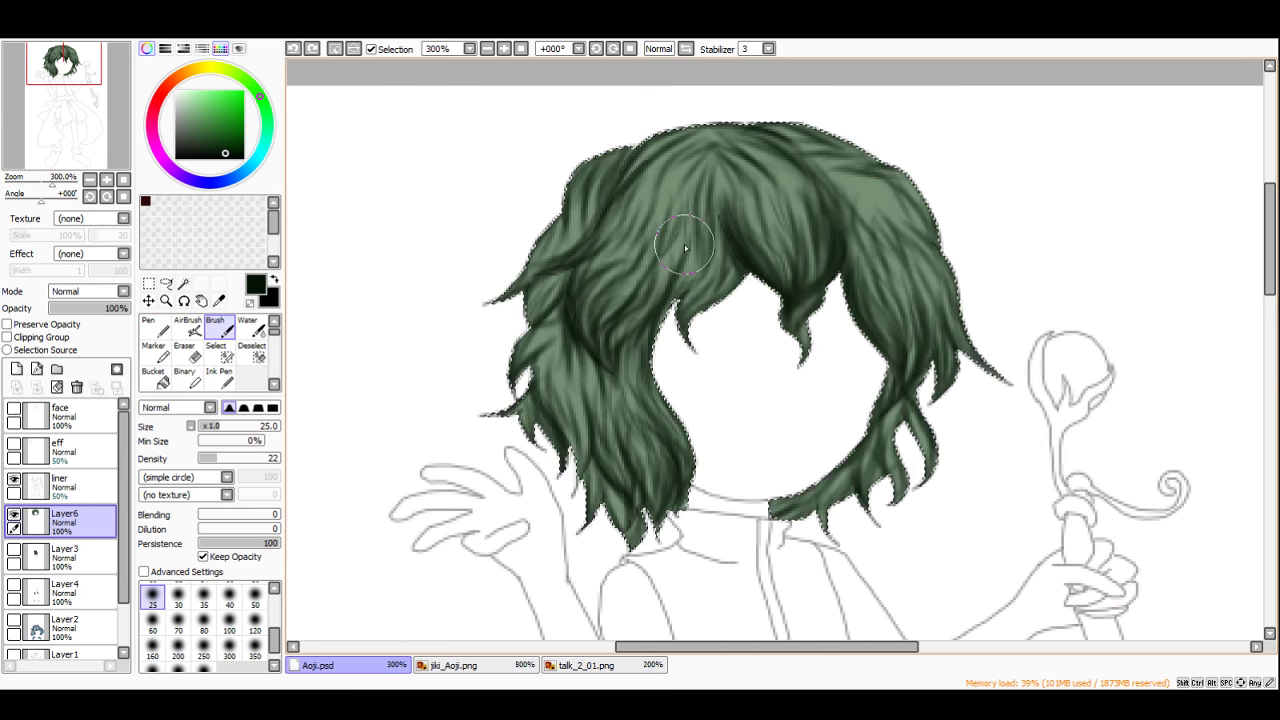
left_click(214, 426)
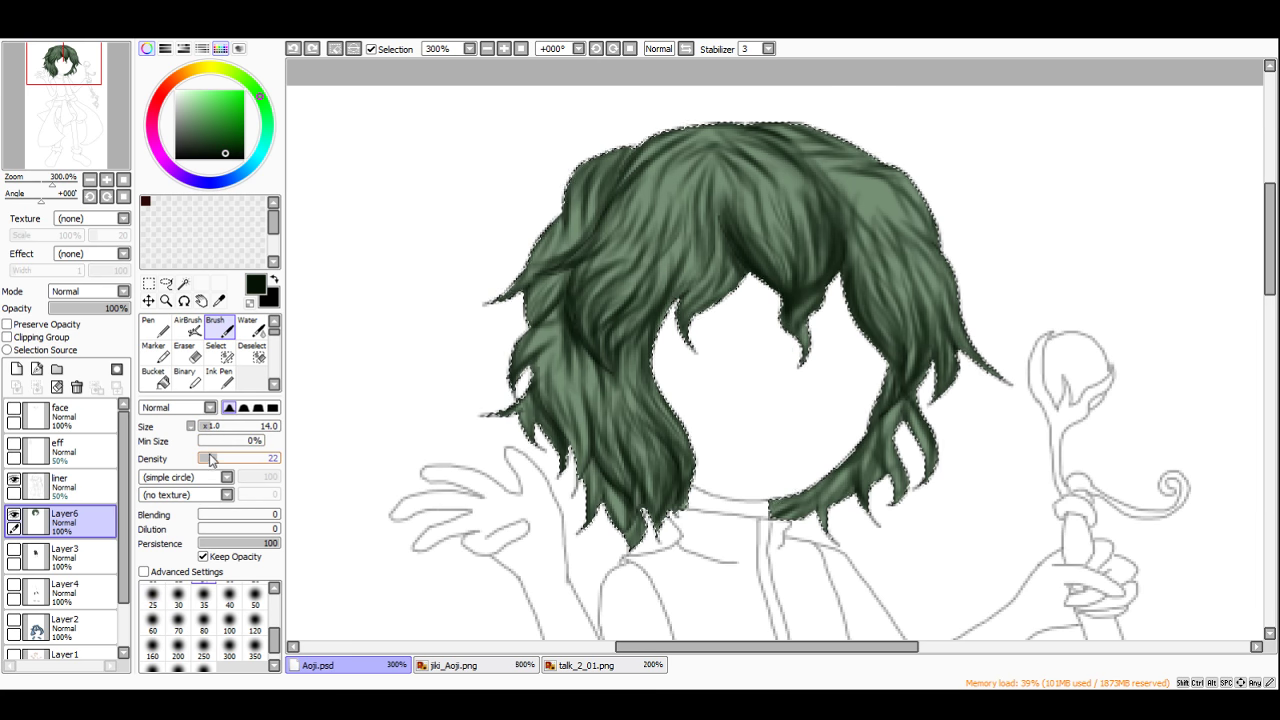
left_click(217, 458)
scroll(872, 203, "up", 2)
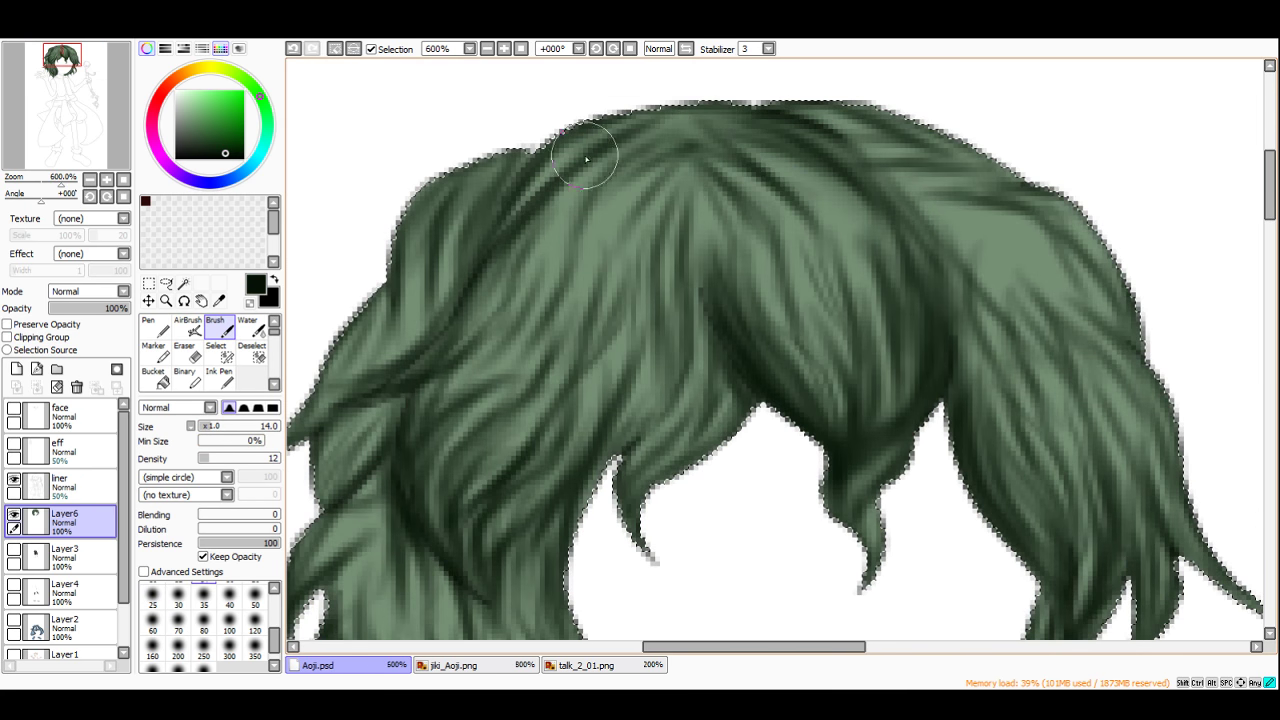
mouse_move(546, 177)
left_mouse_down()
mouse_move(549, 234)
mouse_move(649, 306)
mouse_move(534, 334)
mouse_move(394, 438)
left_mouse_up()
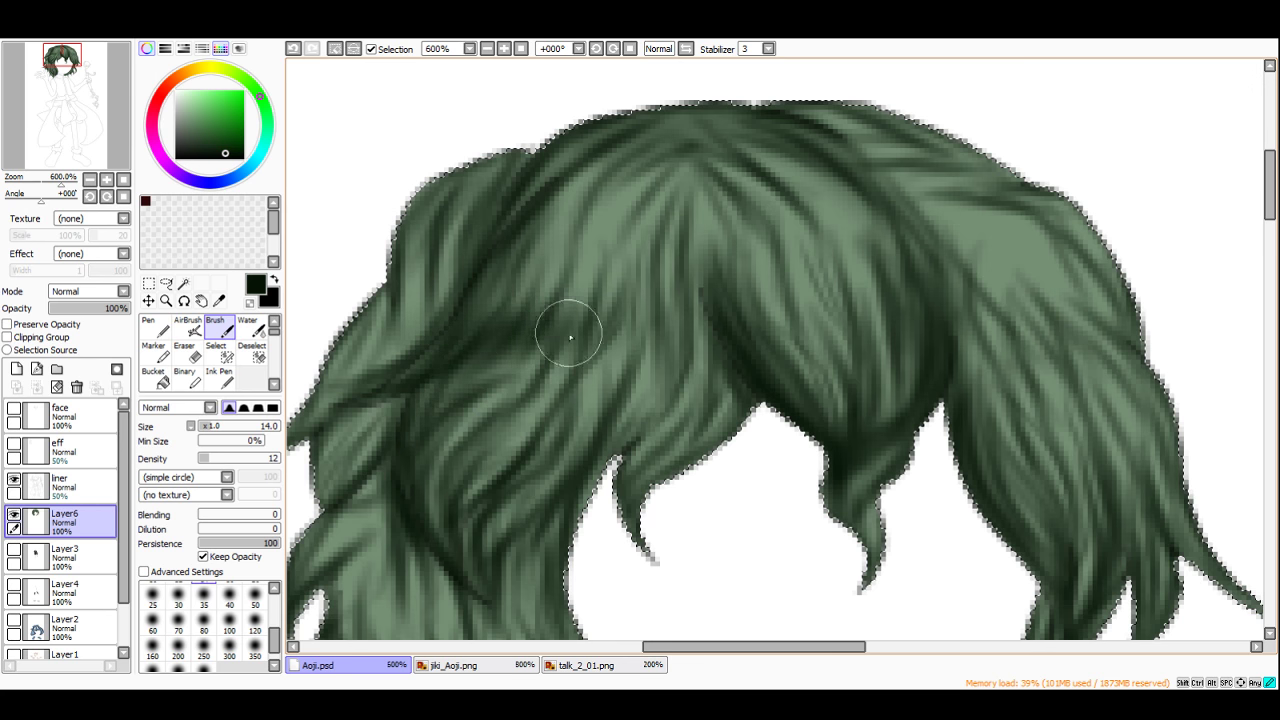
Step: Raise the brush density to 21 and paint soft shadows across the left part of the fringe and below the parting
left_click(215, 458)
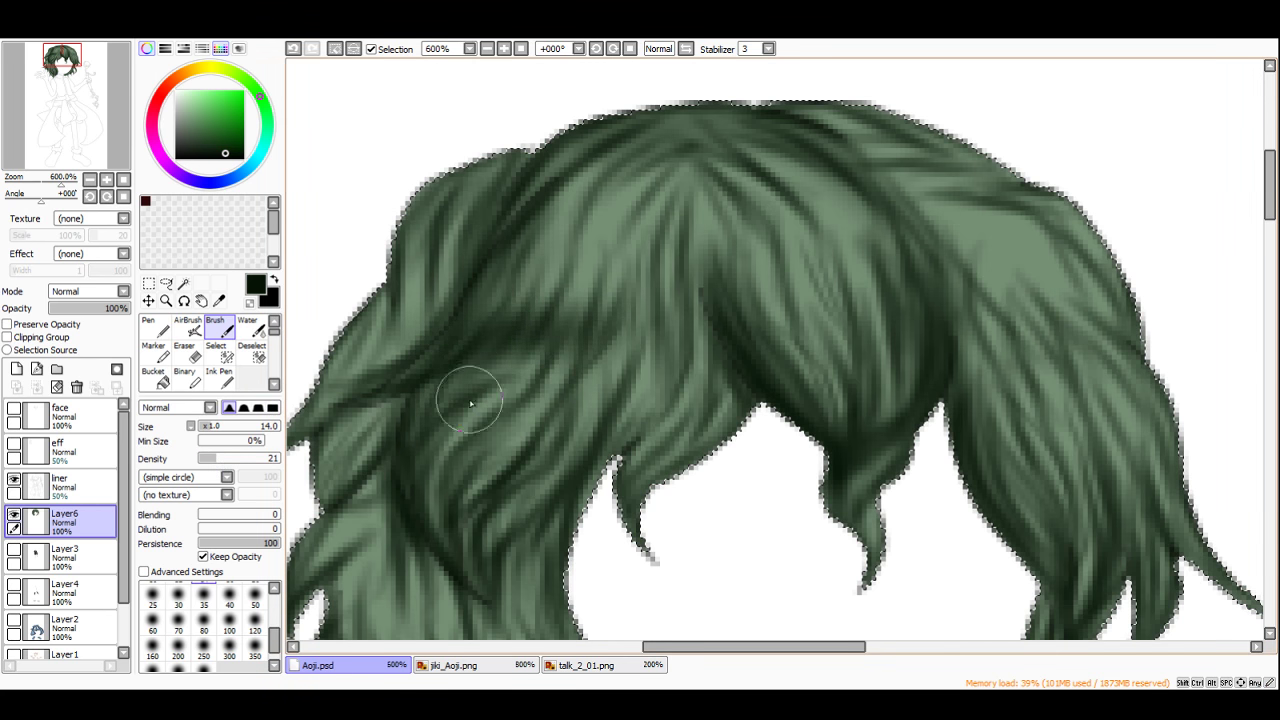
left_click_drag(578, 423, 540, 523)
mouse_move(639, 362)
left_mouse_down()
mouse_move(678, 371)
mouse_move(547, 346)
mouse_move(470, 375)
mouse_move(474, 352)
mouse_move(457, 591)
left_mouse_up()
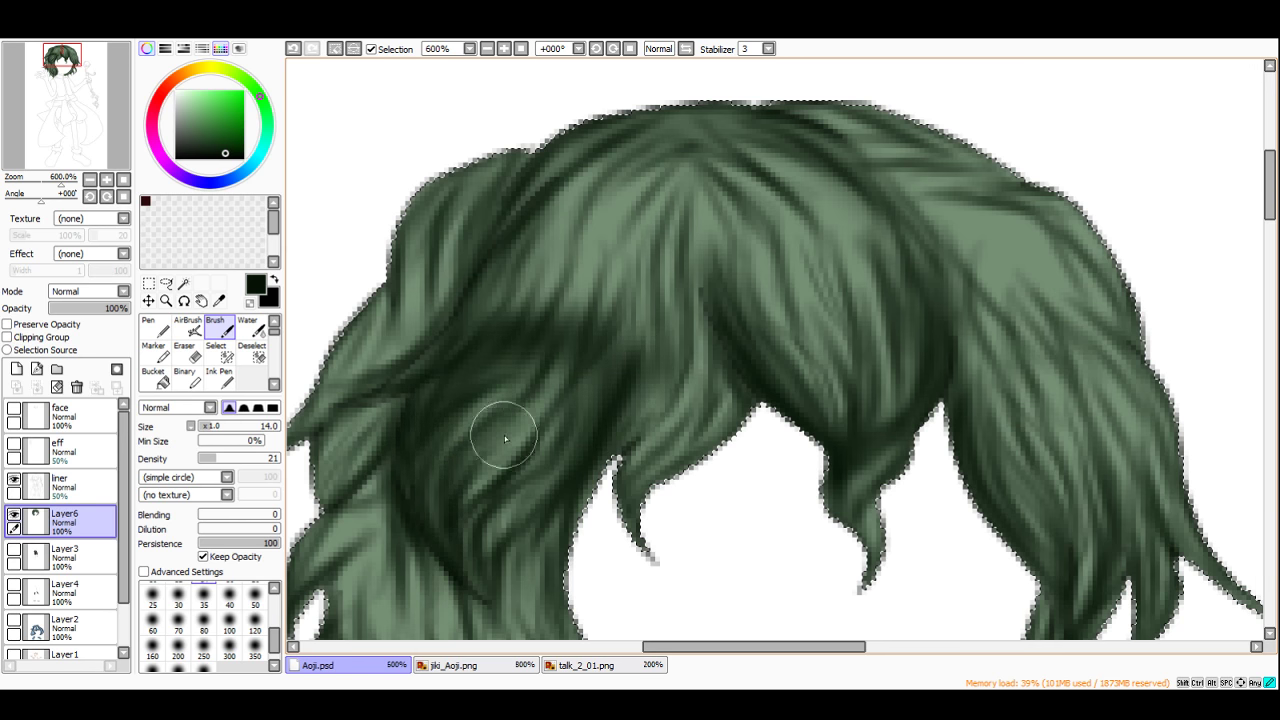
mouse_move(504, 435)
left_mouse_down()
mouse_move(503, 508)
mouse_move(499, 488)
mouse_move(585, 381)
mouse_move(482, 354)
mouse_move(774, 373)
mouse_move(736, 410)
mouse_move(778, 409)
mouse_move(706, 303)
mouse_move(708, 341)
mouse_move(753, 419)
mouse_move(705, 491)
mouse_move(703, 433)
mouse_move(620, 432)
left_mouse_up()
left_click_drag(687, 182, 717, 305)
left_click_drag(706, 163, 708, 230)
scroll(764, 326, "down", 5)
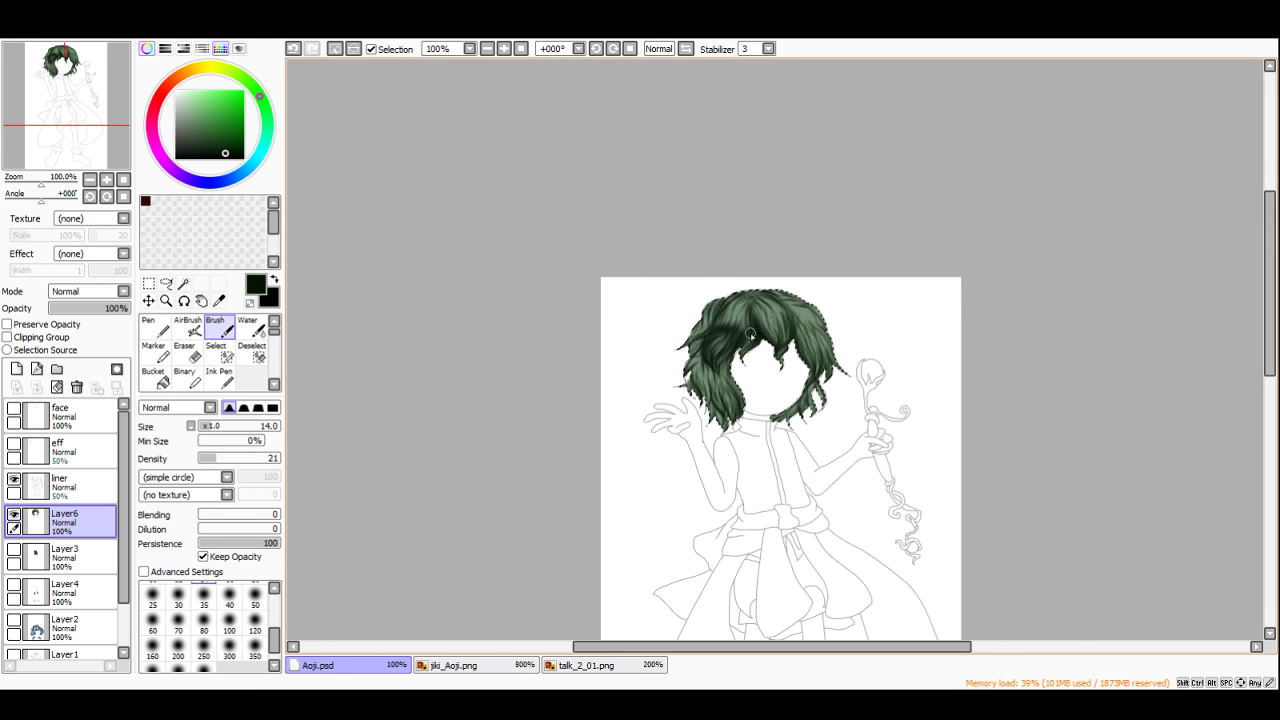
Step: Deepen the soft shadows around the parting and across the left and central fringe locks
scroll(767, 323, "up", 4)
mouse_move(697, 329)
left_mouse_down()
mouse_move(731, 289)
mouse_move(623, 310)
mouse_move(611, 251)
mouse_move(586, 291)
mouse_move(642, 271)
left_mouse_up()
left_click_drag(737, 179, 731, 223)
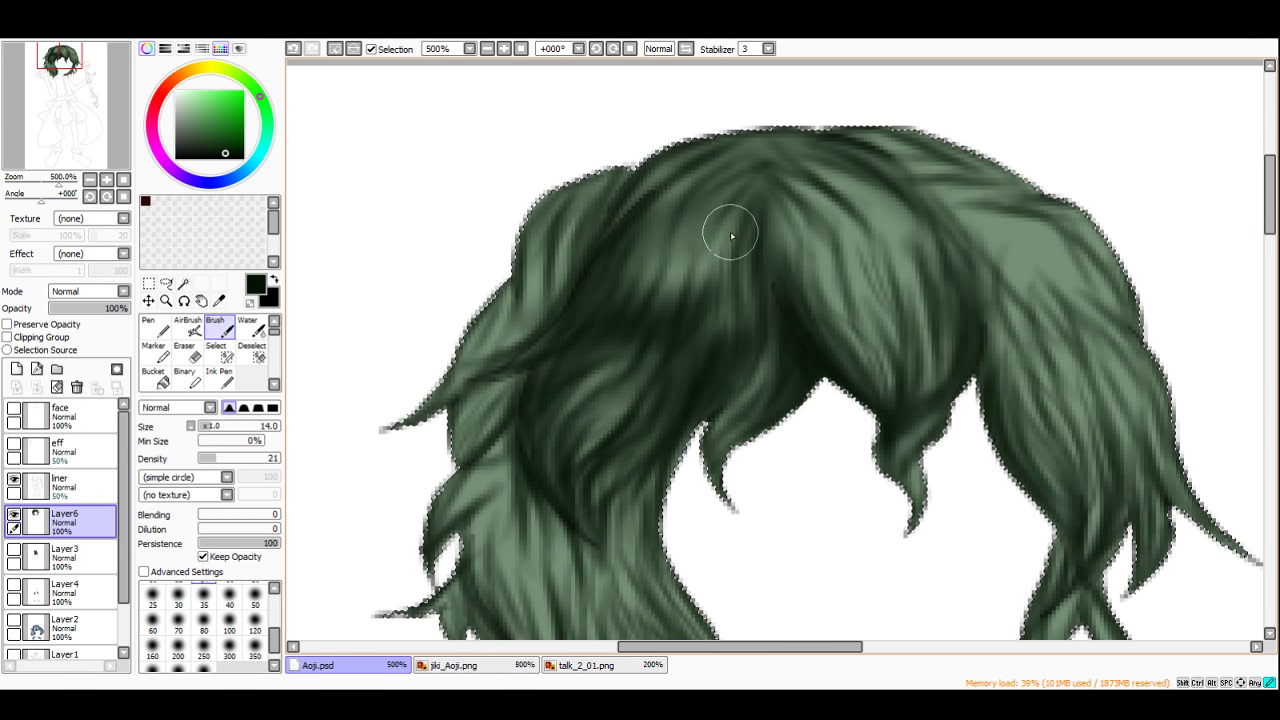
scroll(731, 223, "down", 4)
scroll(760, 205, "up", 4)
mouse_move(897, 281)
left_mouse_down()
mouse_move(791, 253)
mouse_move(749, 257)
mouse_move(743, 237)
mouse_move(831, 308)
mouse_move(814, 197)
mouse_move(836, 275)
left_mouse_up()
scroll(857, 342, "down", 5)
scroll(842, 335, "up", 2)
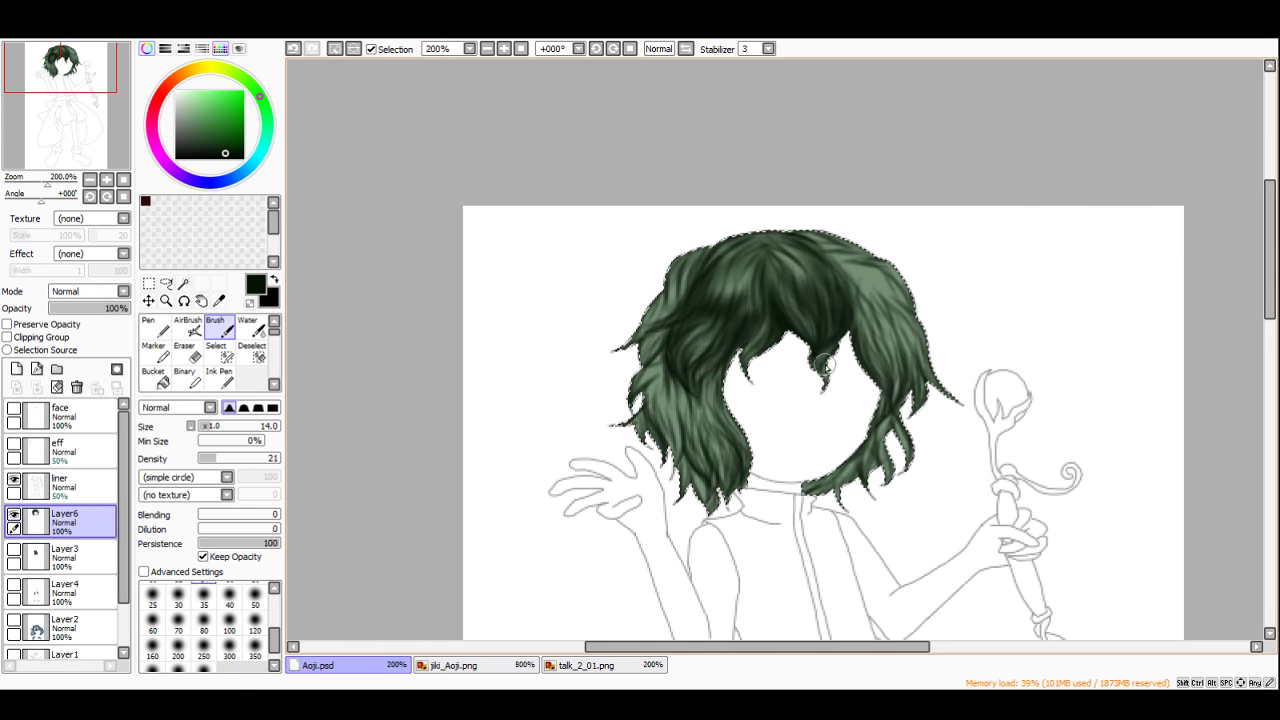
Step: Paint soft shadows over the right side of the hair, from the upper crown down to the side locks
scroll(851, 366, "down", 1)
scroll(880, 300, "up", 3)
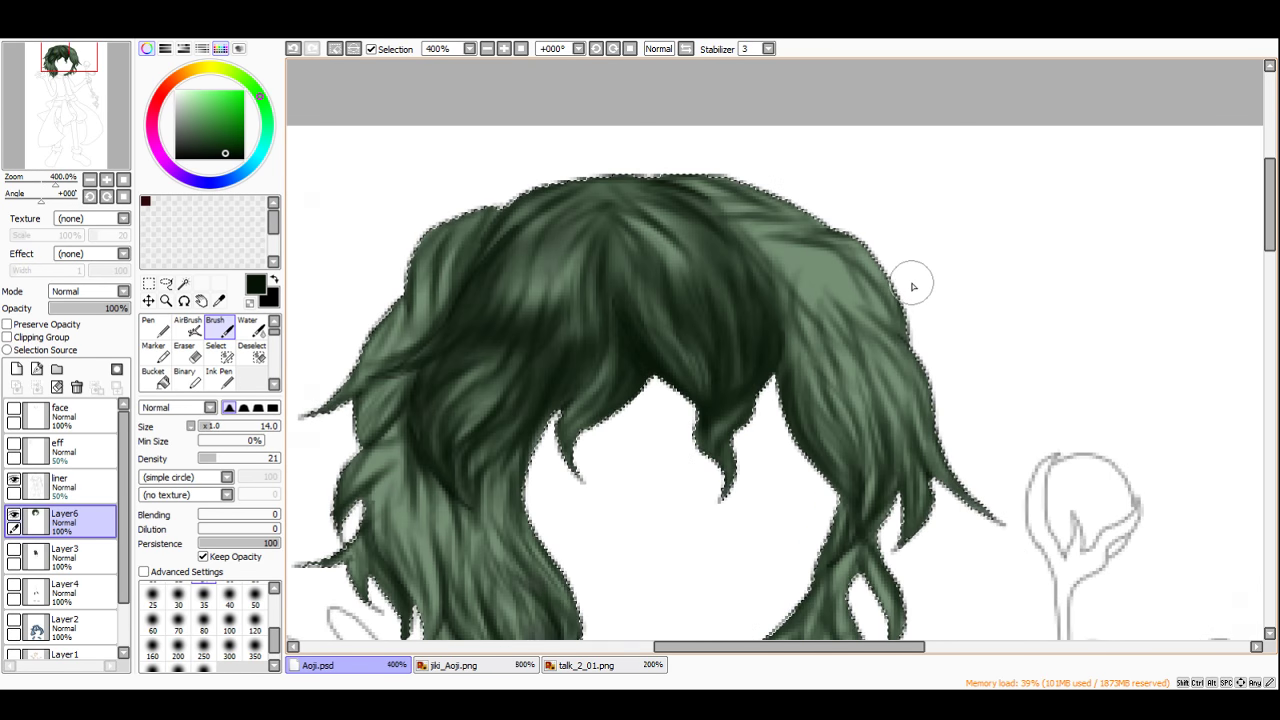
left_click_drag(872, 259, 919, 400)
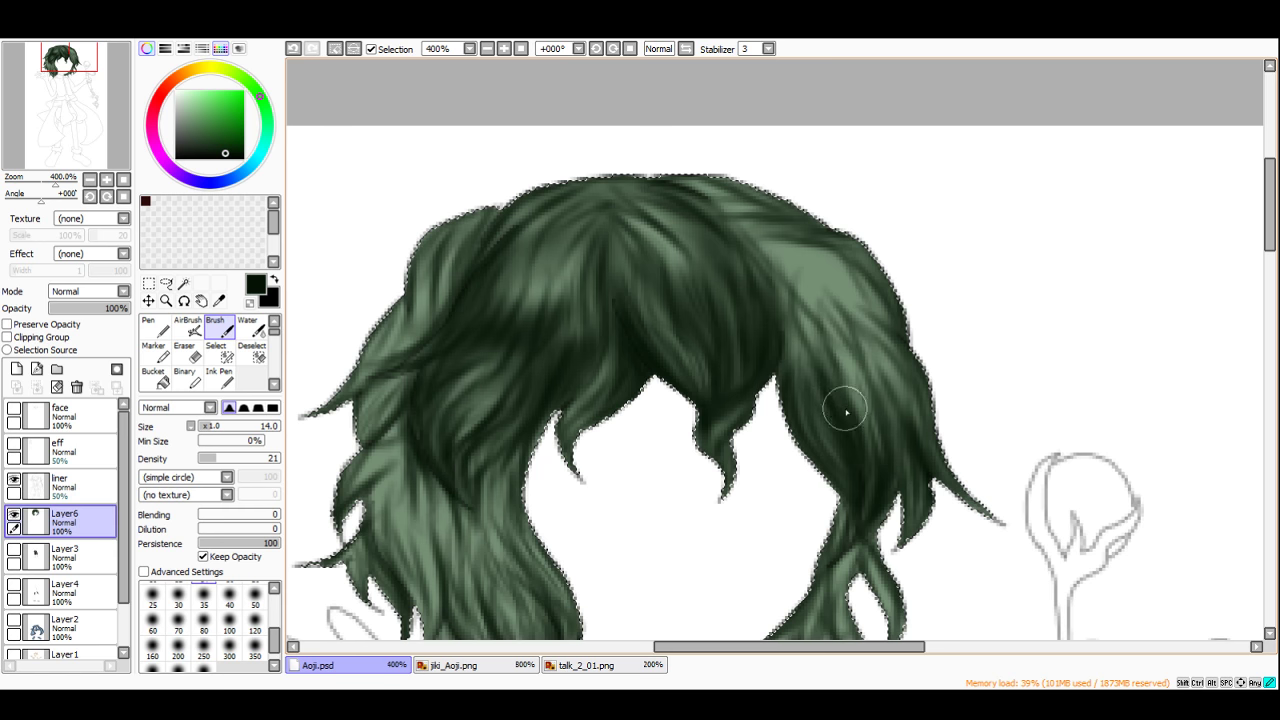
left_click_drag(805, 311, 929, 373)
mouse_move(760, 240)
left_mouse_down()
mouse_move(898, 366)
mouse_move(783, 284)
left_mouse_up()
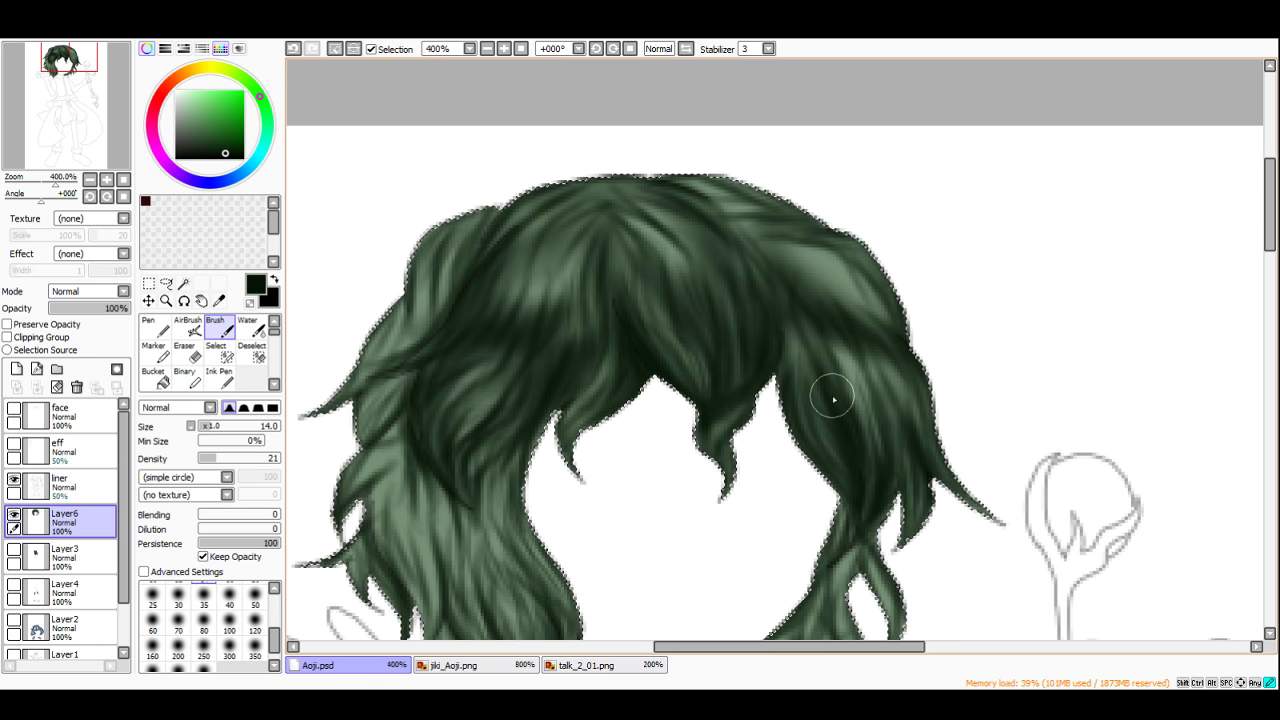
left_click_drag(740, 183, 797, 247)
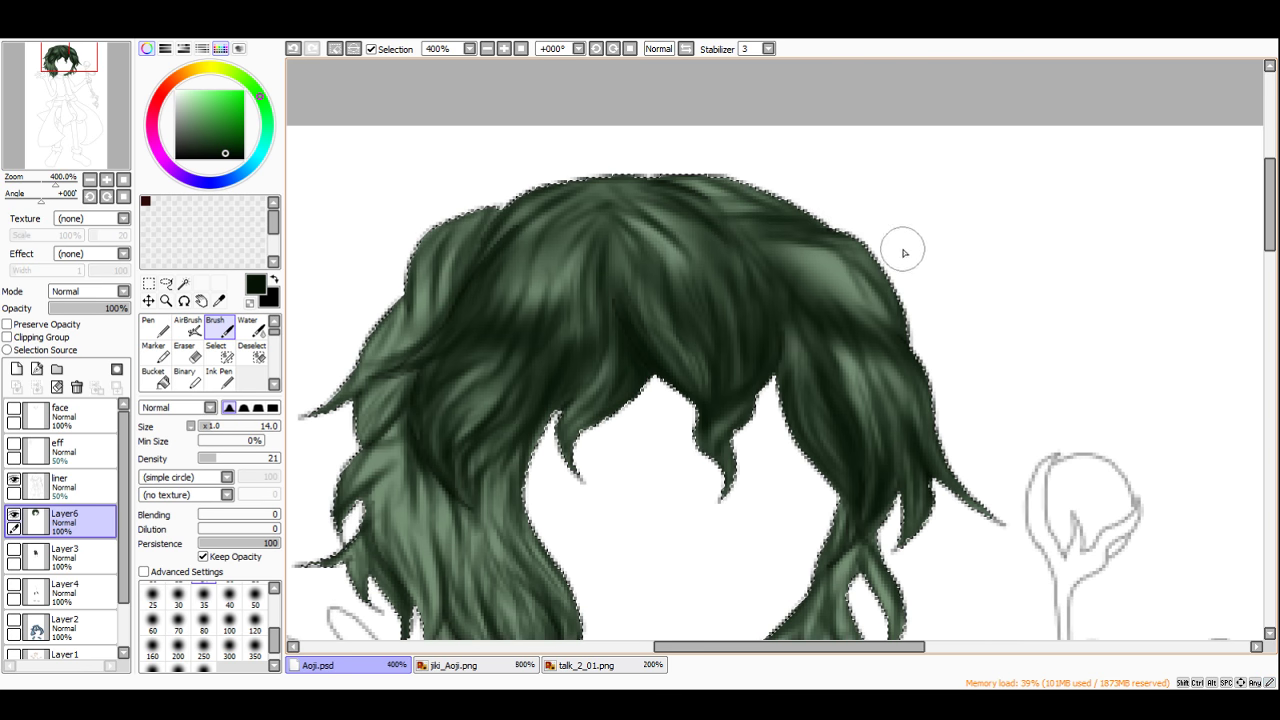
Step: Shade the outer locks on the upper left side of the hair with the same soft brush
scroll(957, 347, "down", 5)
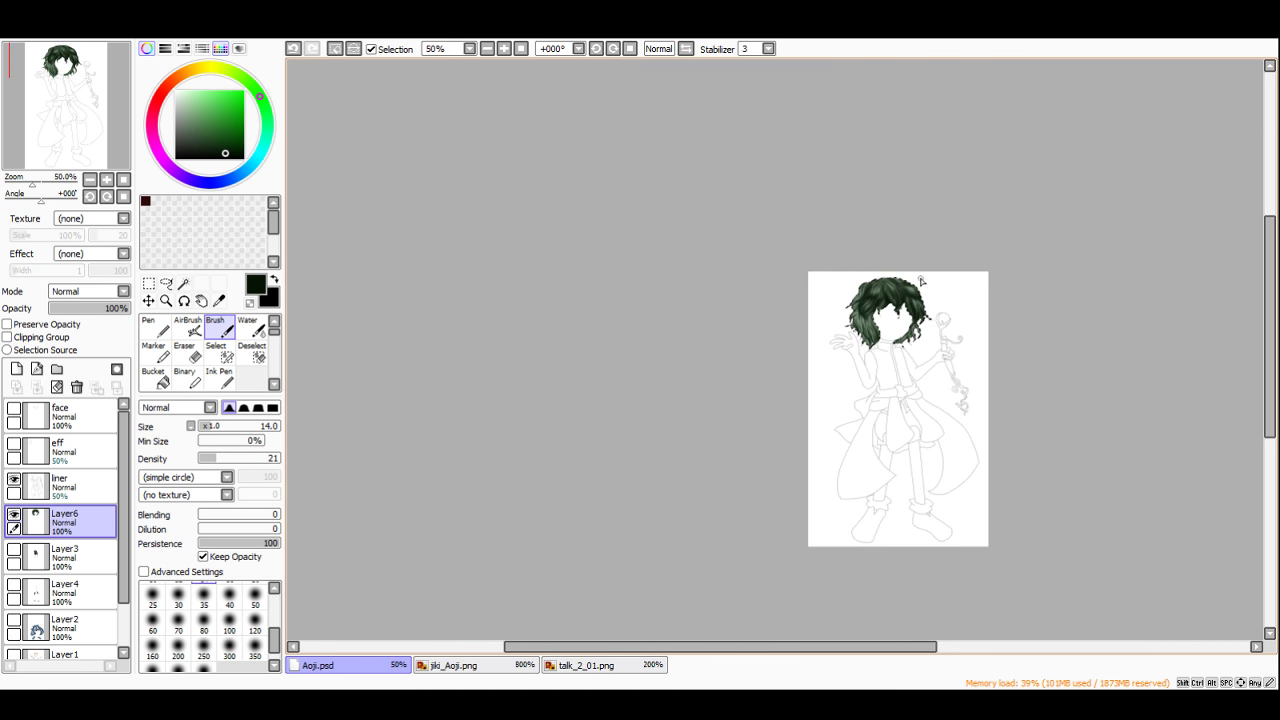
scroll(937, 316, "up", 5)
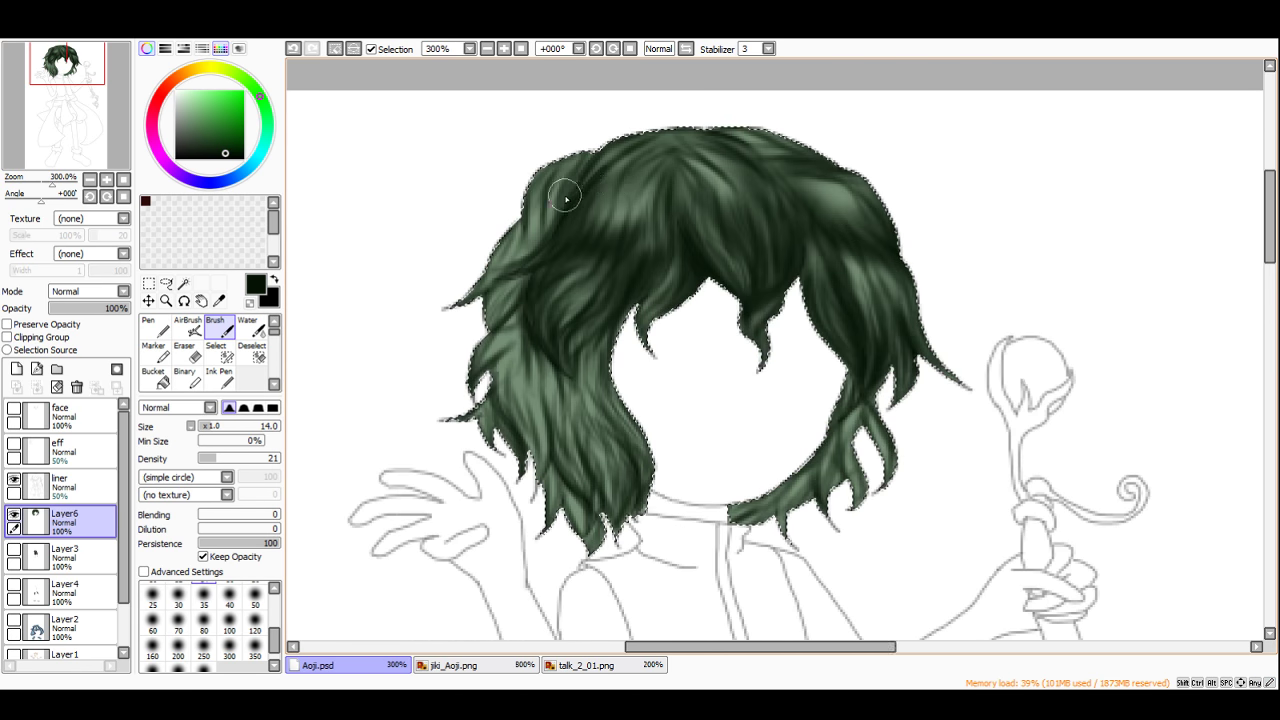
scroll(506, 221, "up", 1)
left_click_drag(506, 221, 491, 244)
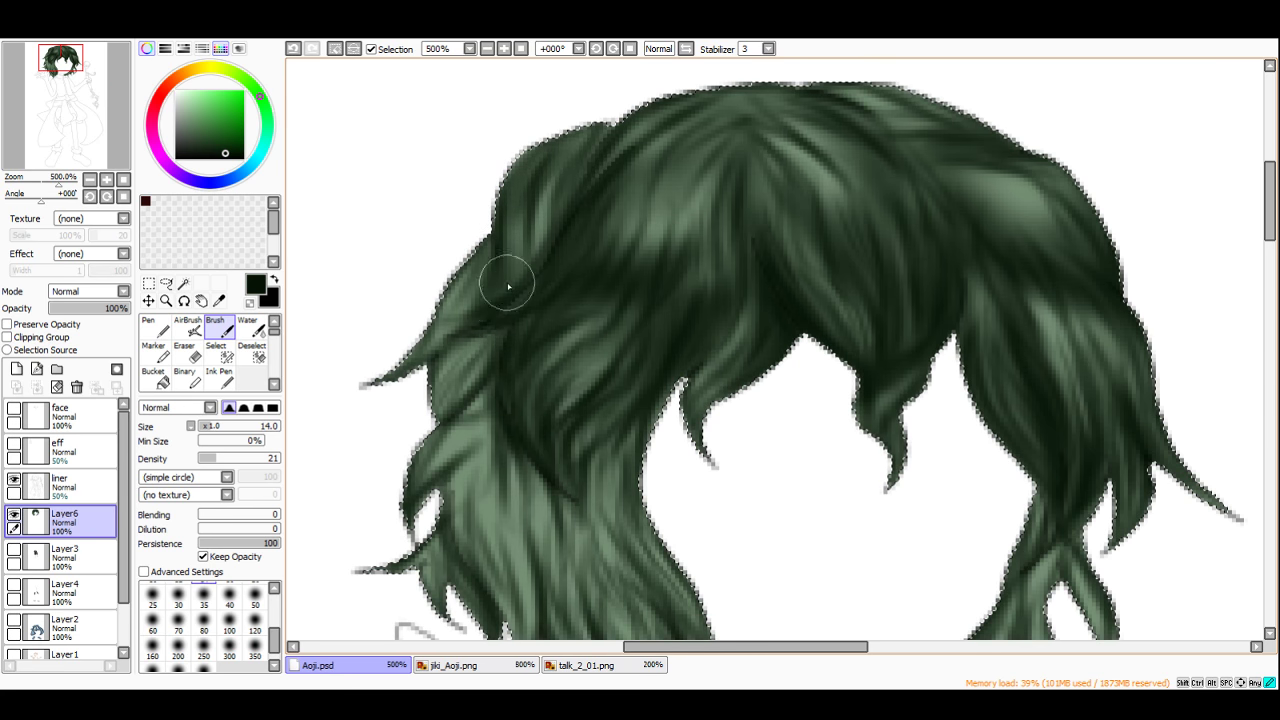
mouse_move(470, 406)
left_mouse_down()
mouse_move(459, 472)
mouse_move(480, 439)
mouse_move(450, 555)
mouse_move(466, 584)
mouse_move(496, 443)
mouse_move(561, 506)
mouse_move(527, 475)
mouse_move(566, 565)
mouse_move(496, 411)
mouse_move(526, 423)
left_mouse_up()
Step: Darken the lower left hair along the face edge down to its tips
scroll(526, 423, "down", 4)
scroll(543, 408, "up", 4)
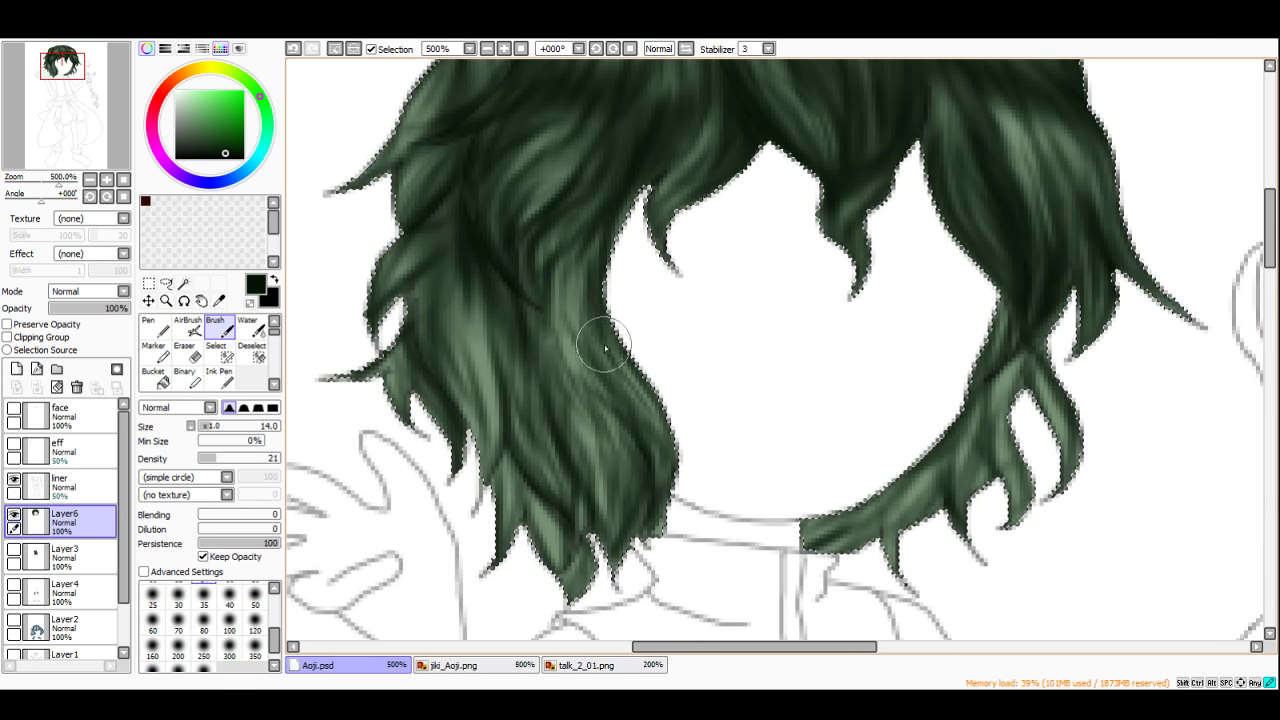
mouse_move(605, 348)
left_mouse_down()
mouse_move(651, 399)
mouse_move(574, 301)
mouse_move(579, 359)
mouse_move(630, 475)
mouse_move(619, 532)
left_mouse_up()
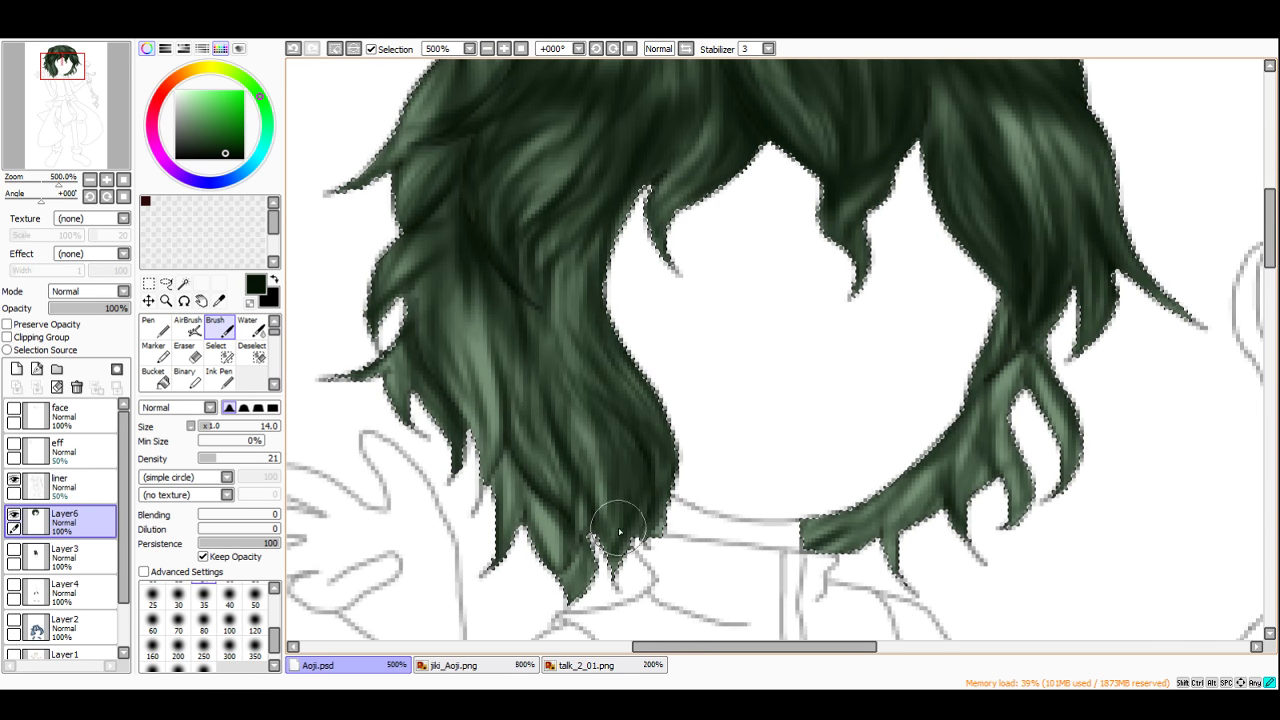
Step: Reduce the brush size to 8, raise the density to 29 and paint narrower dark strands through the lower left hair
left_click_drag(213, 428, 205, 427)
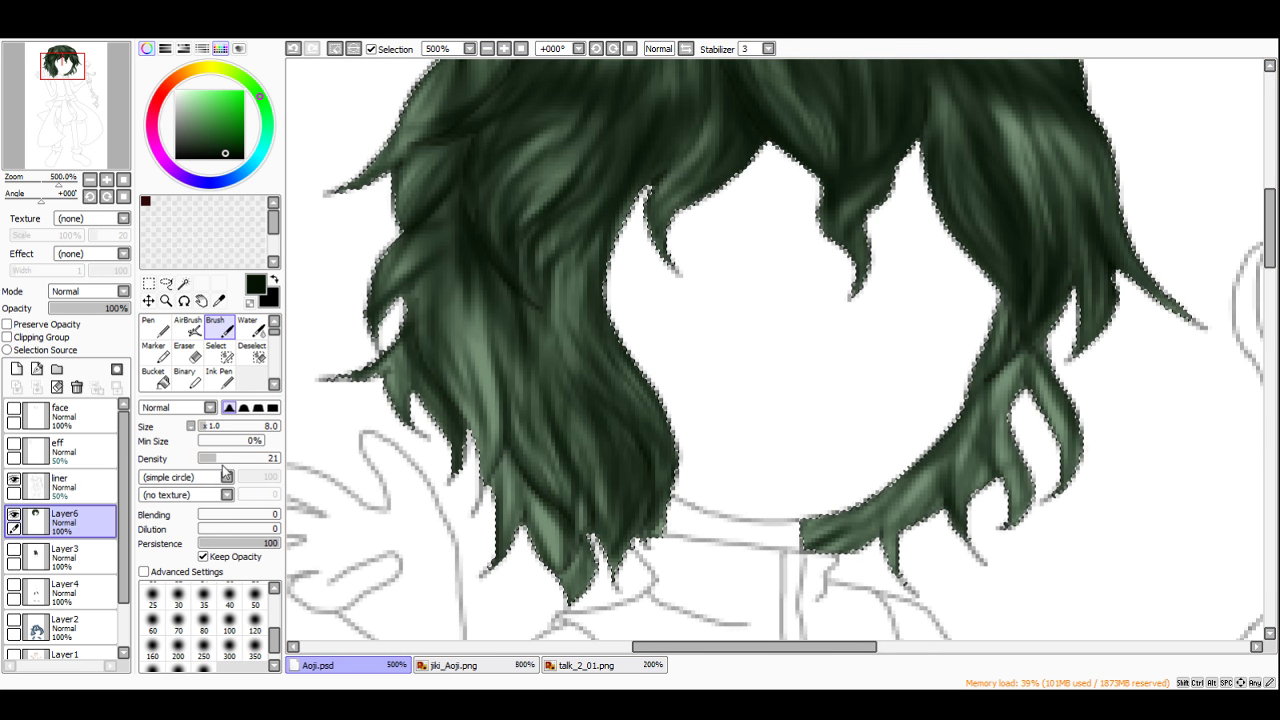
left_click_drag(642, 450, 631, 474)
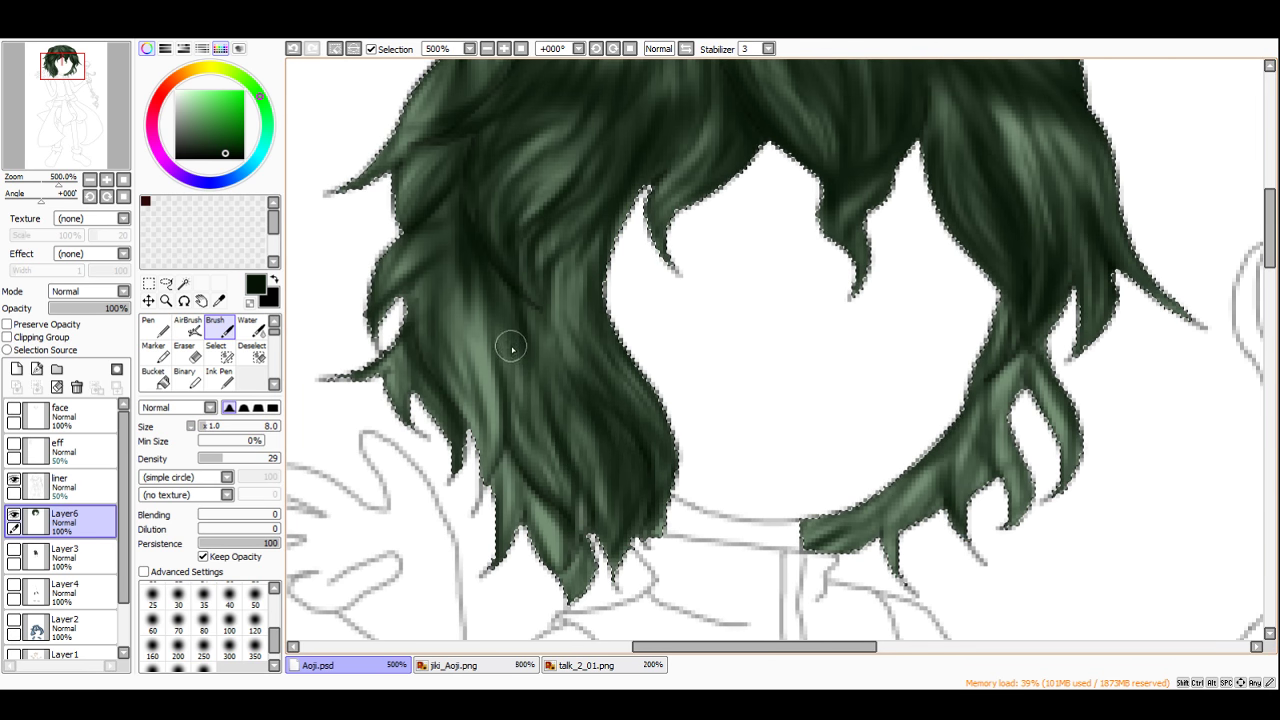
left_click_drag(512, 348, 573, 533)
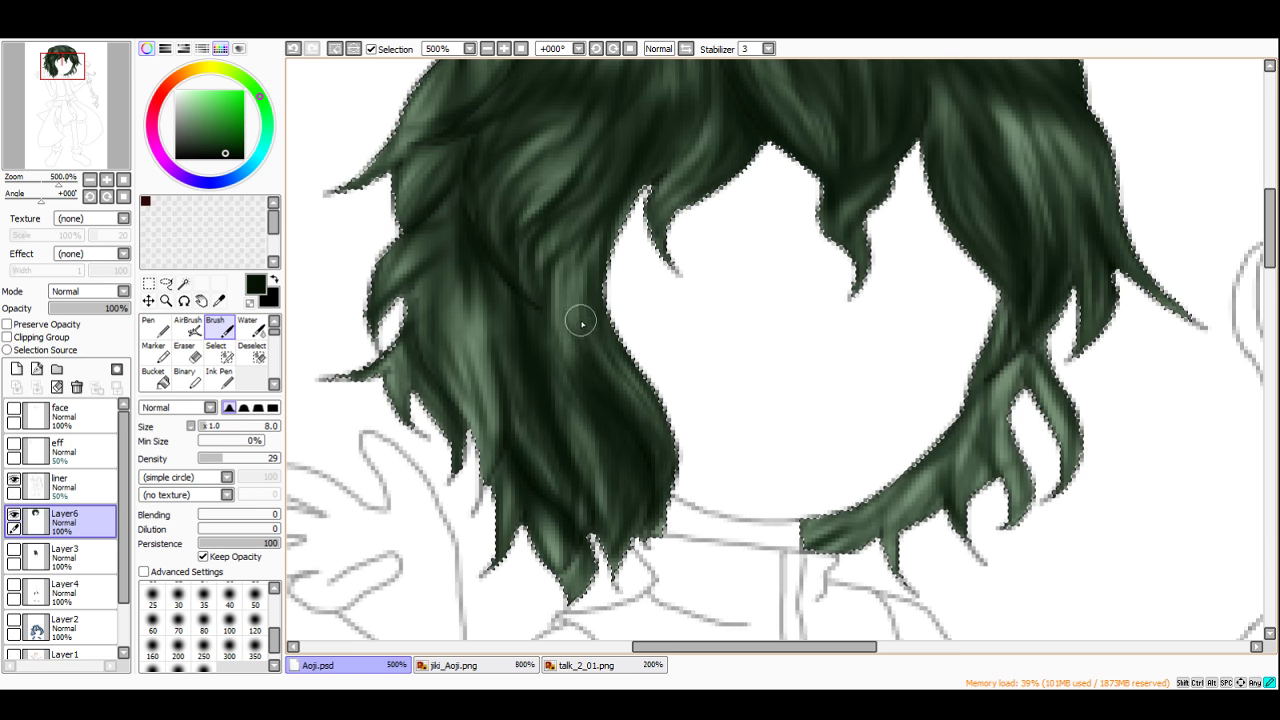
scroll(620, 345, "down", 4)
scroll(608, 354, "up", 3)
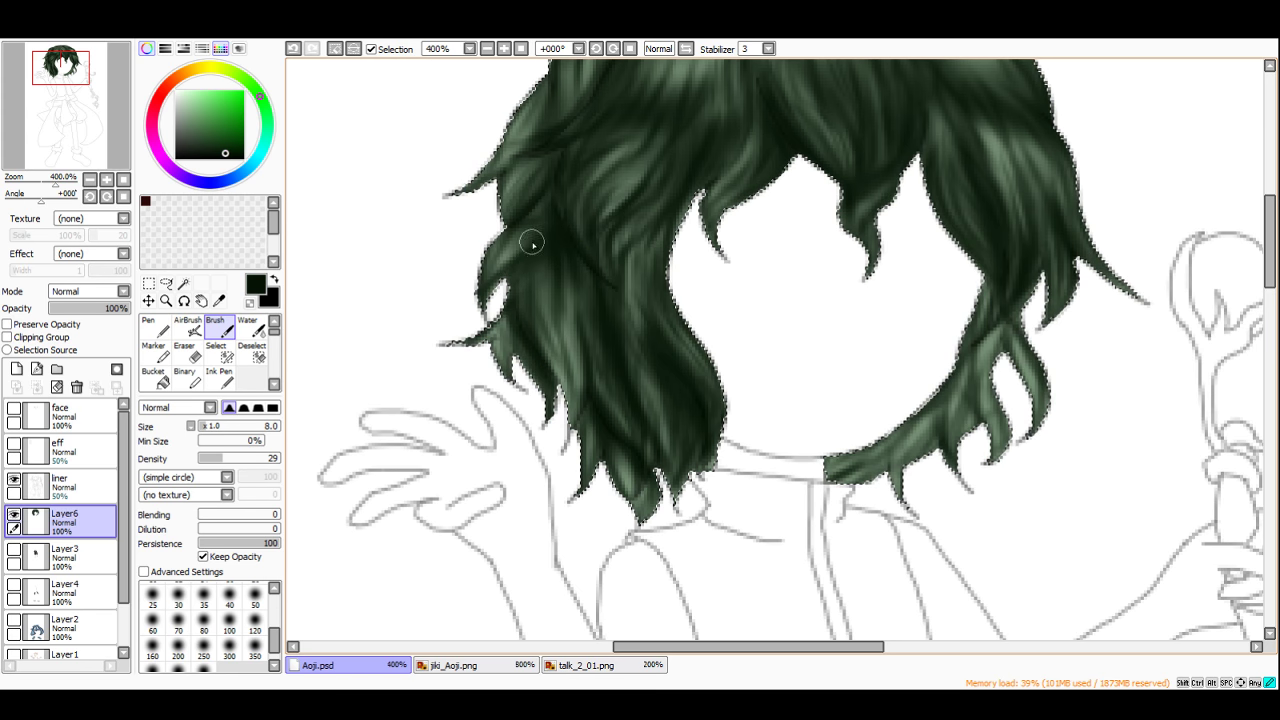
left_click_drag(533, 340, 559, 397)
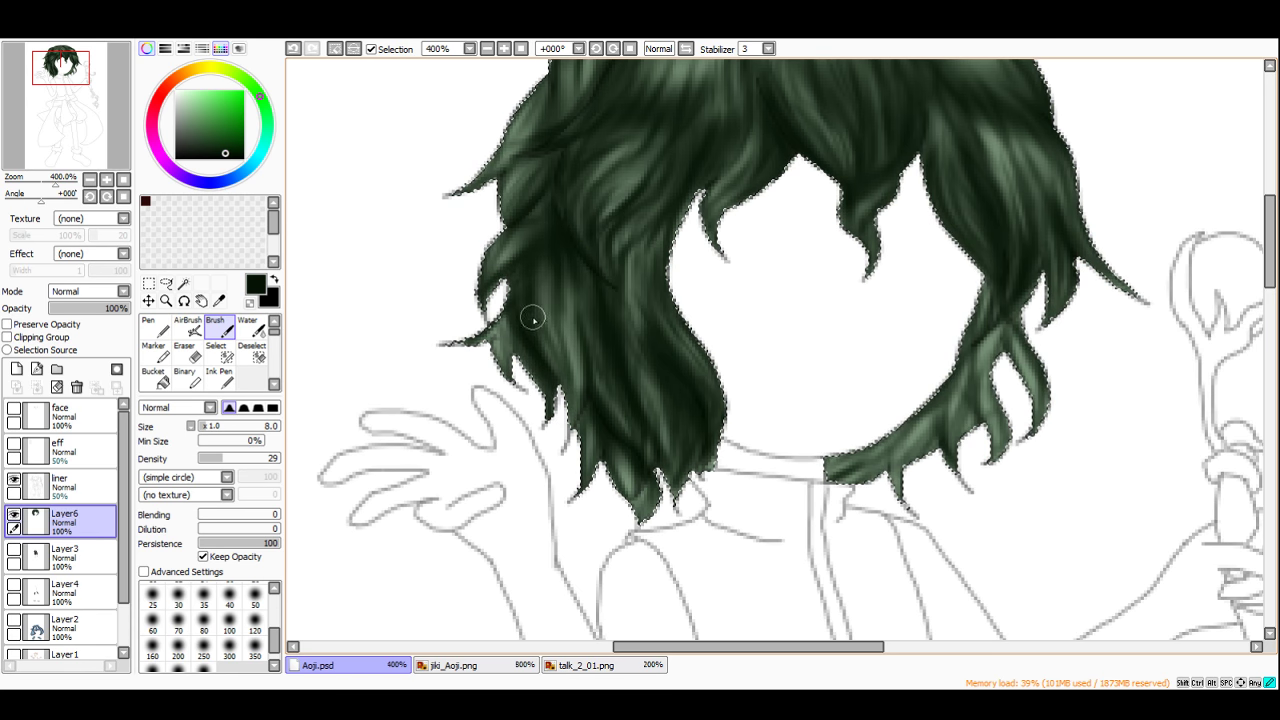
scroll(533, 318, "down", 3)
scroll(651, 309, "up", 5)
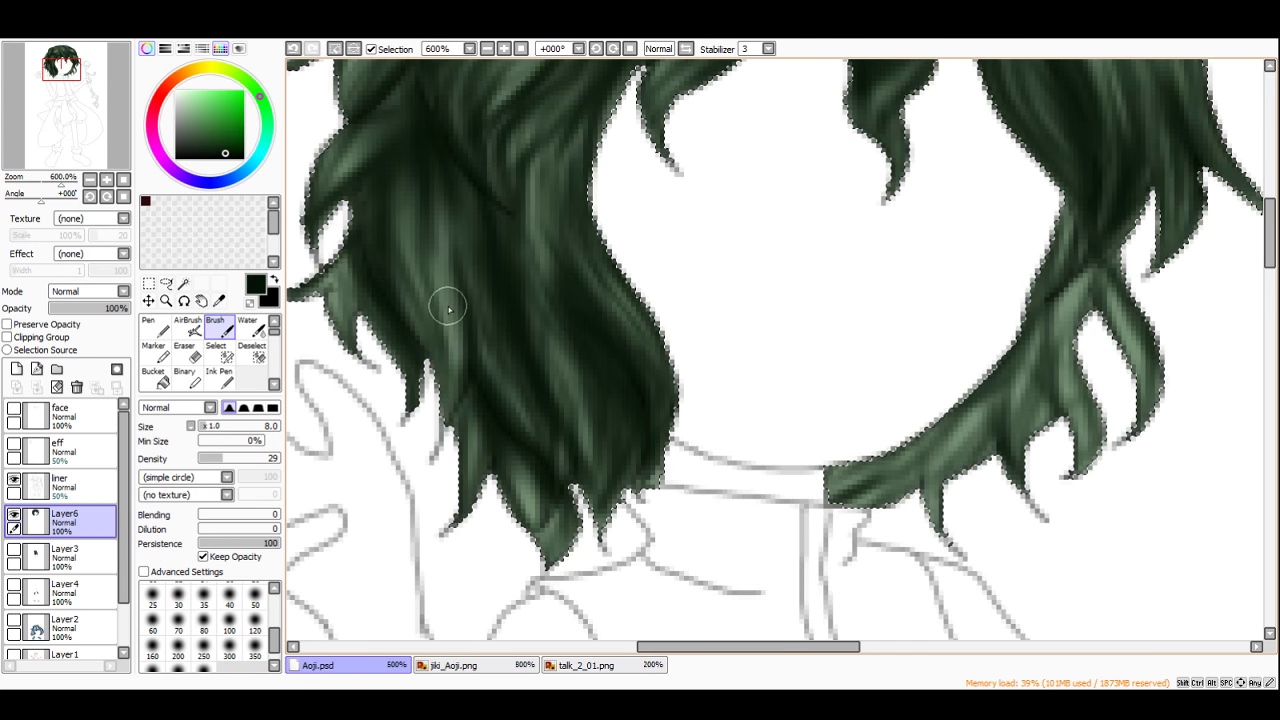
Step: Sample a lighter green from the hair and paint highlight strands along the inner edge of the lower left hair
left_click(448, 308, "alt")
left_click_drag(568, 370, 600, 430)
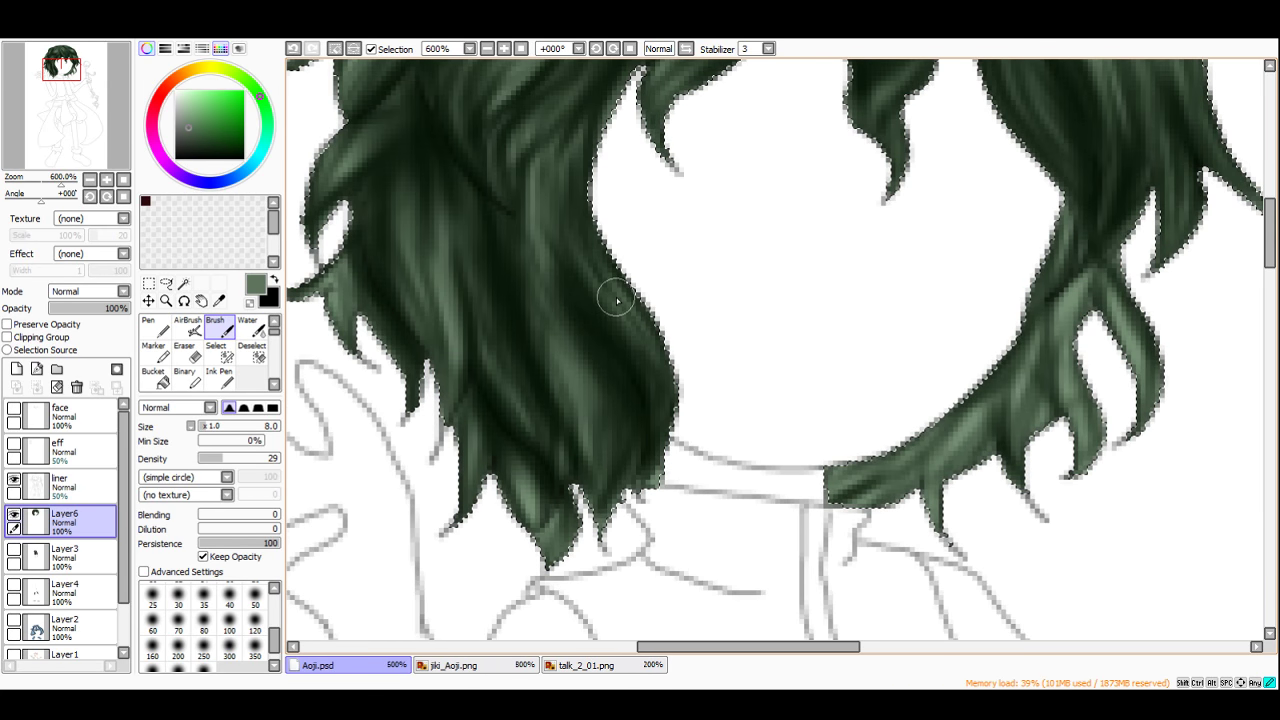
left_click_drag(615, 297, 671, 423)
left_click_drag(592, 248, 664, 341)
scroll(606, 397, "down", 4)
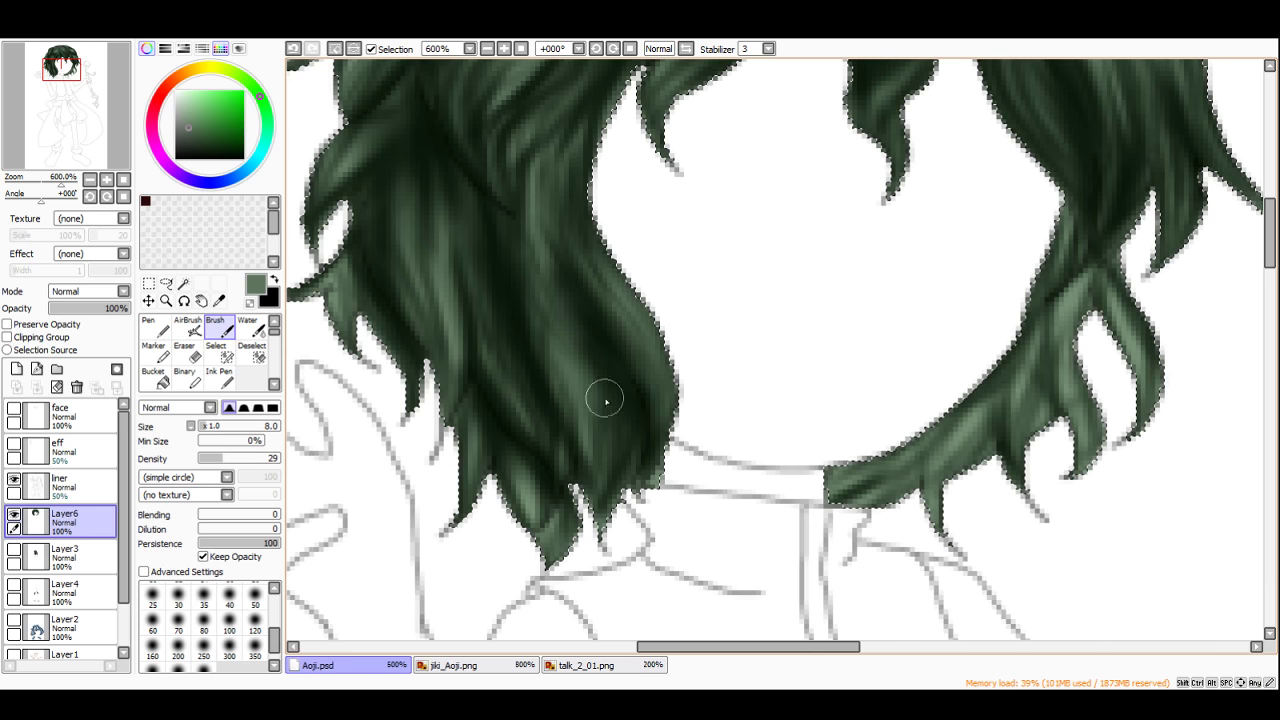
scroll(551, 360, "up", 3)
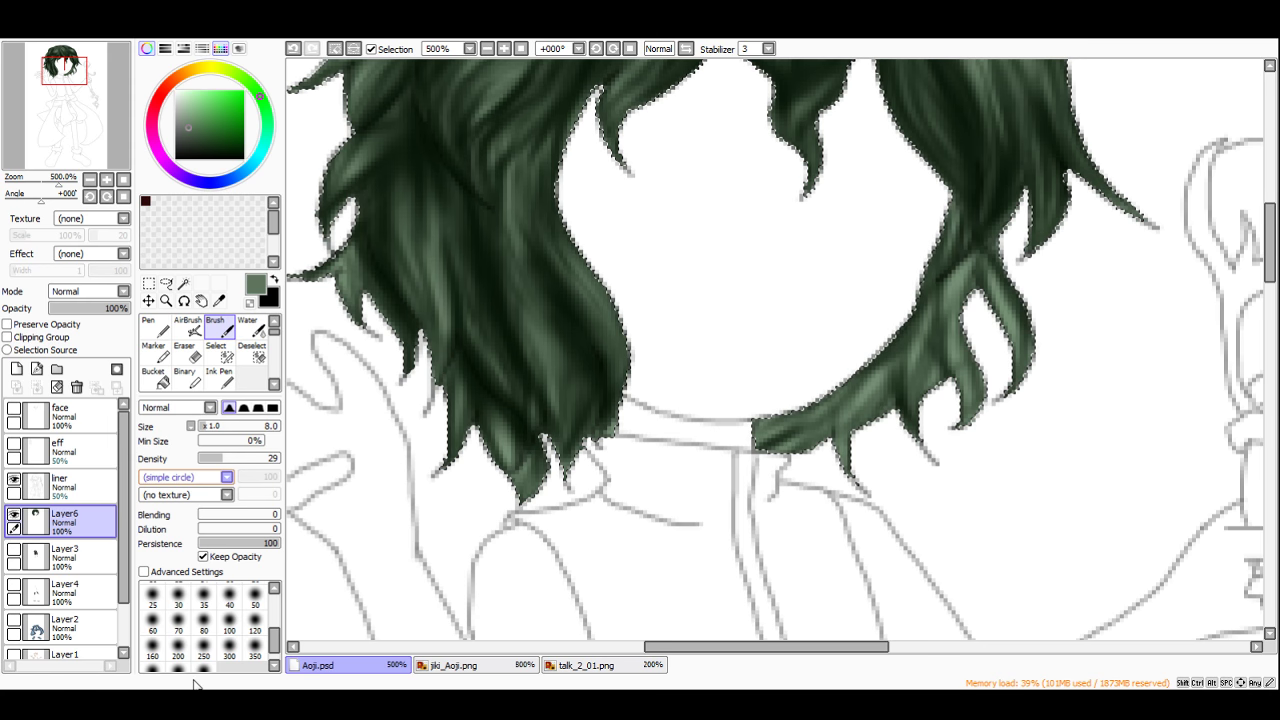
Step: Switch the brush shape to Rough_Vertical with size 11 and density 5, and check the hair close up and as a whole
left_click(197, 580)
mouse_move(222, 459)
left_mouse_down()
mouse_move(202, 457)
mouse_move(211, 430)
left_mouse_up()
scroll(540, 262, "up", 2)
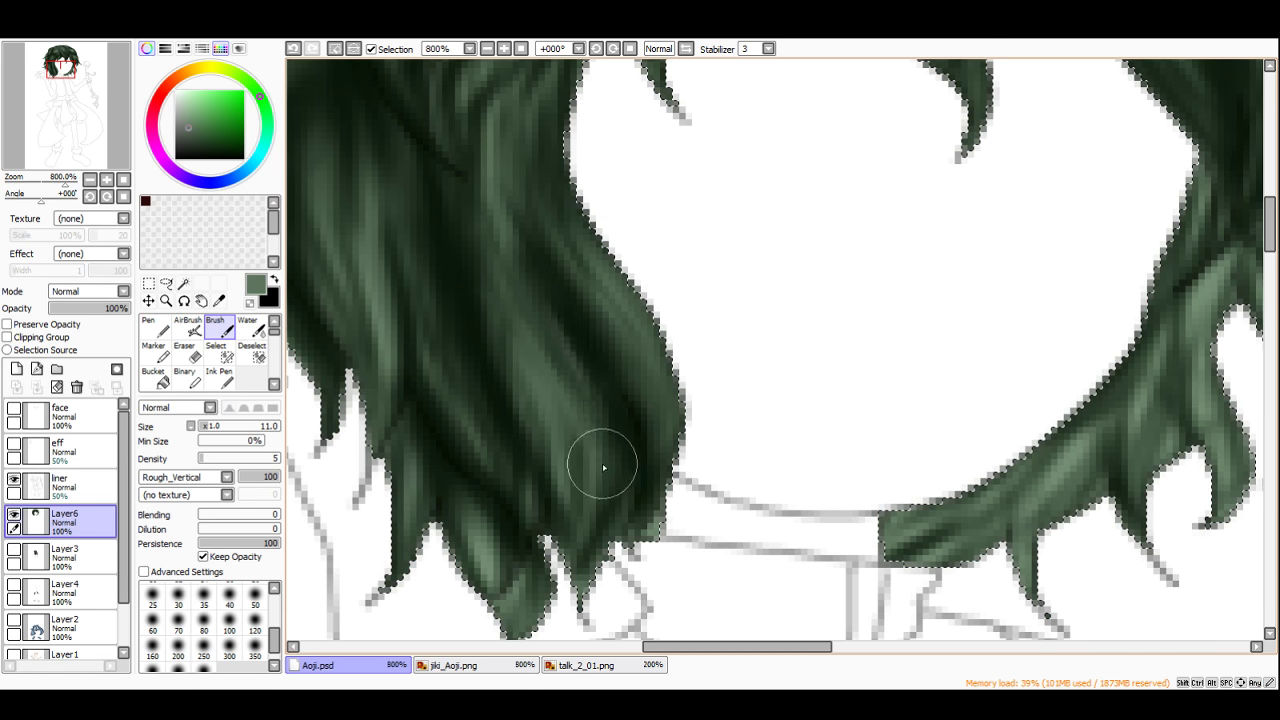
scroll(580, 318, "down", 4)
scroll(580, 318, "up", 3)
scroll(609, 334, "down", 3)
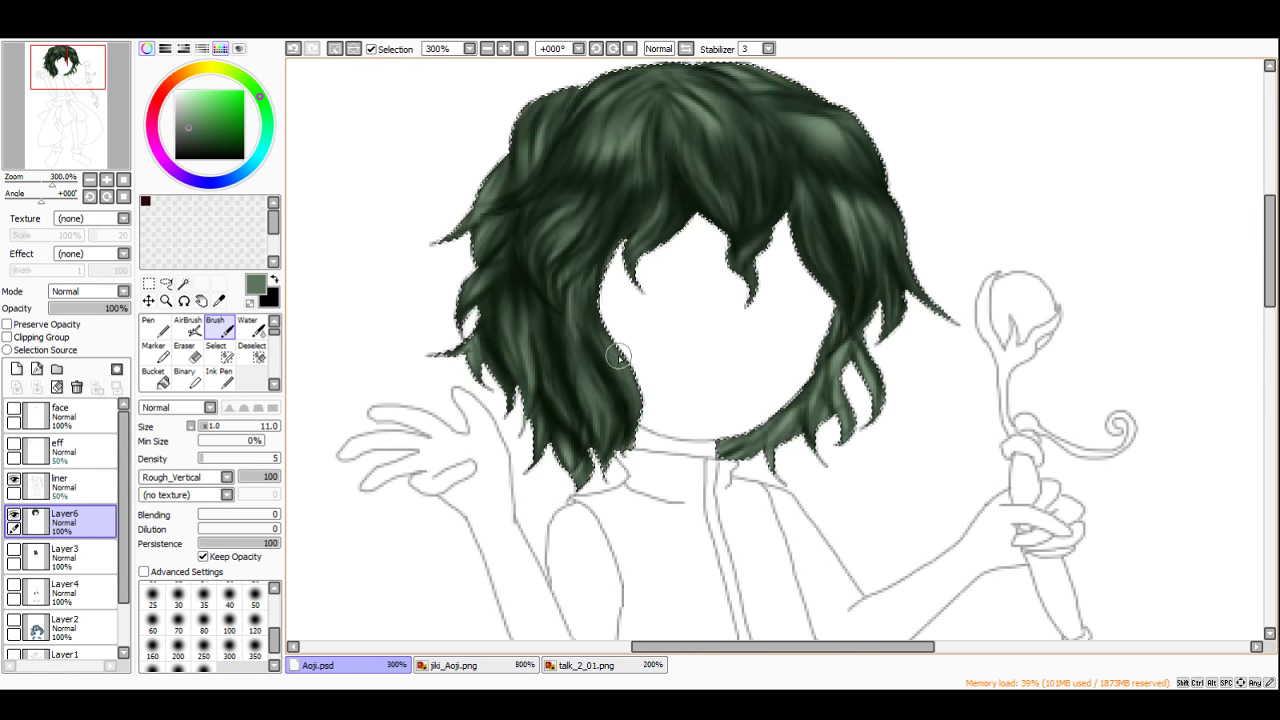
Step: Sample a light green from the highlight in the upper right hair and brush soft highlights into the lower left hair beside the face
scroll(829, 129, "up", 3)
scroll(837, 137, "down", 4)
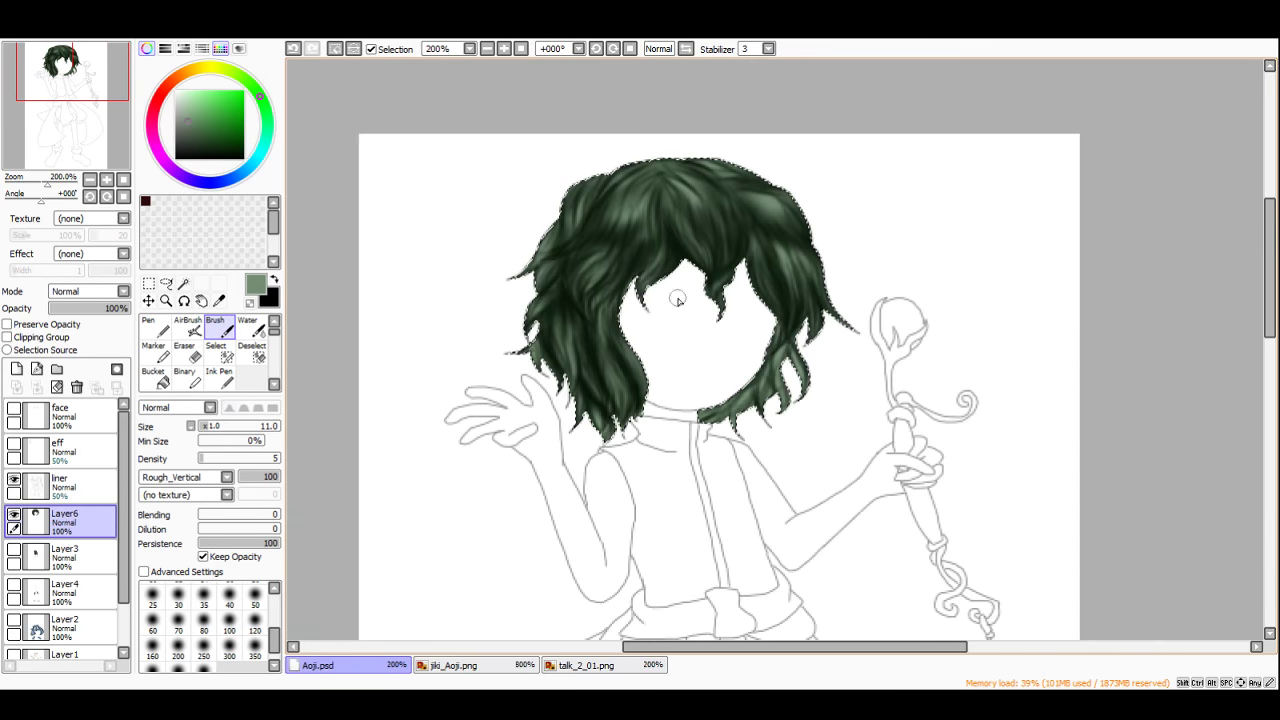
scroll(784, 160, "up", 2)
scroll(784, 160, "up", 3)
scroll(745, 294, "down", 4)
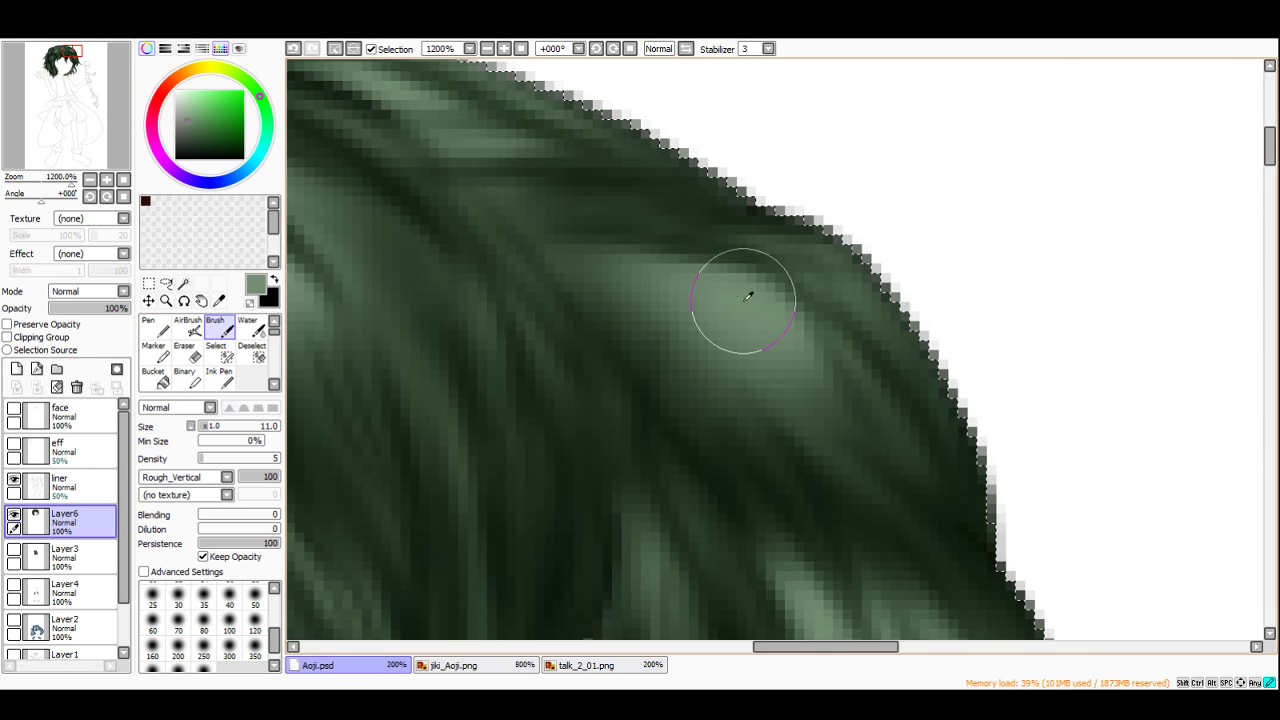
scroll(482, 468, "up", 3)
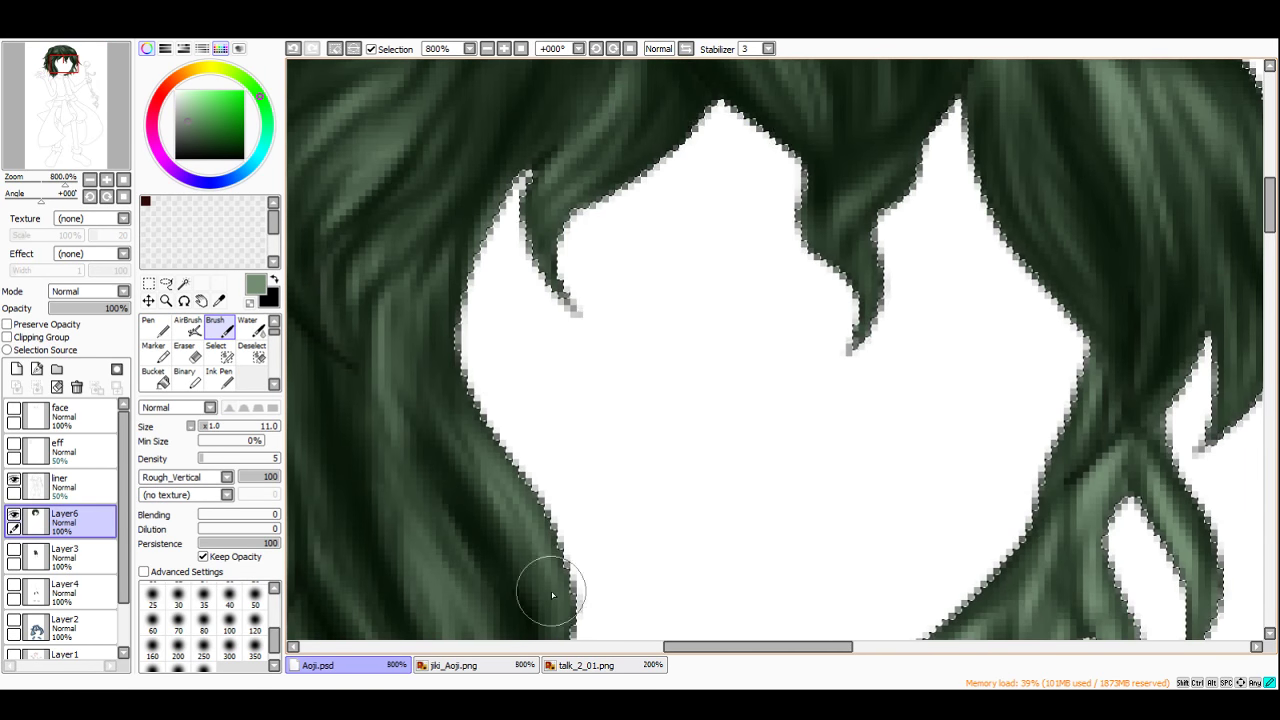
scroll(543, 598, "down", 3)
scroll(414, 329, "up", 3)
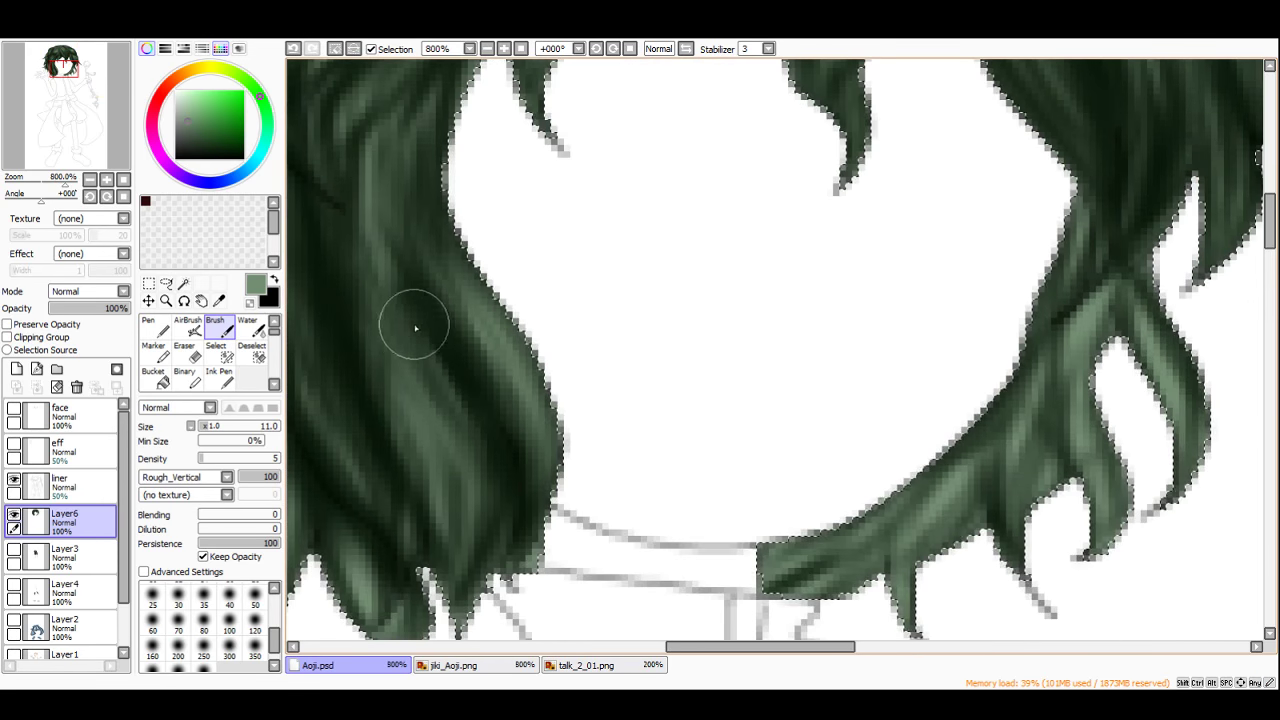
scroll(423, 331, "down", 2)
scroll(423, 266, "up", 1)
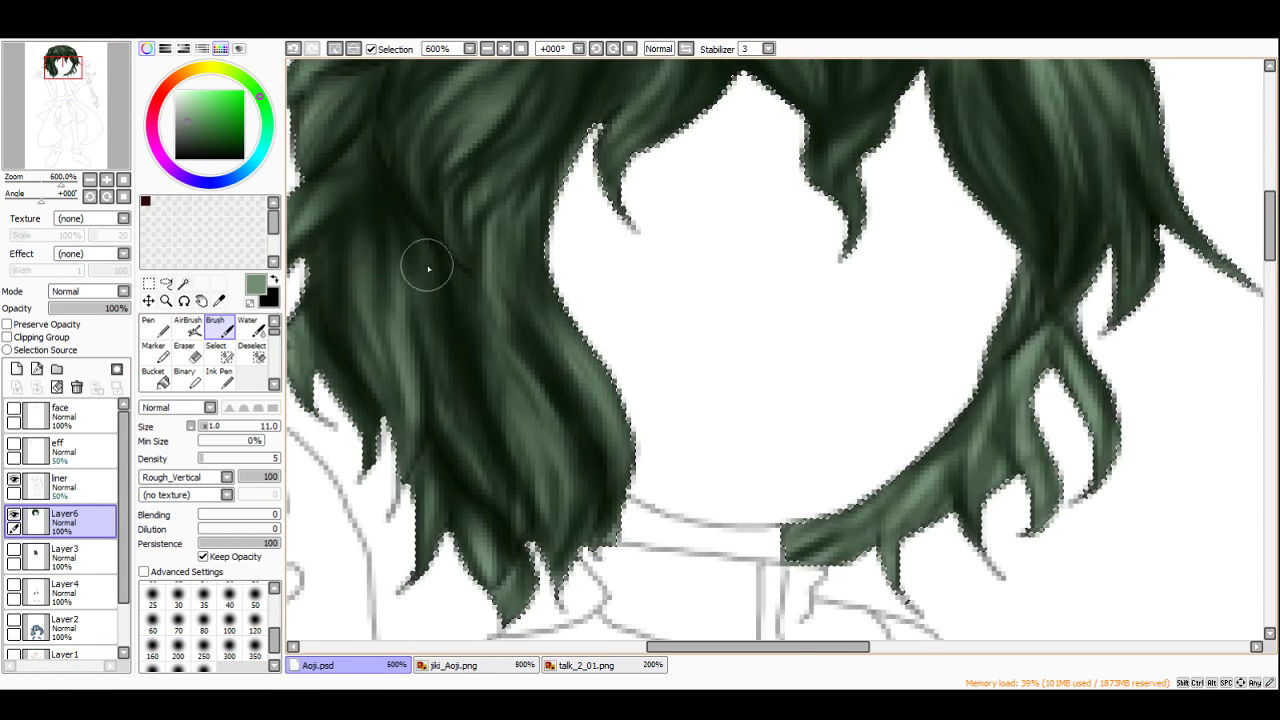
scroll(500, 330, "down", 3)
scroll(510, 325, "up", 3)
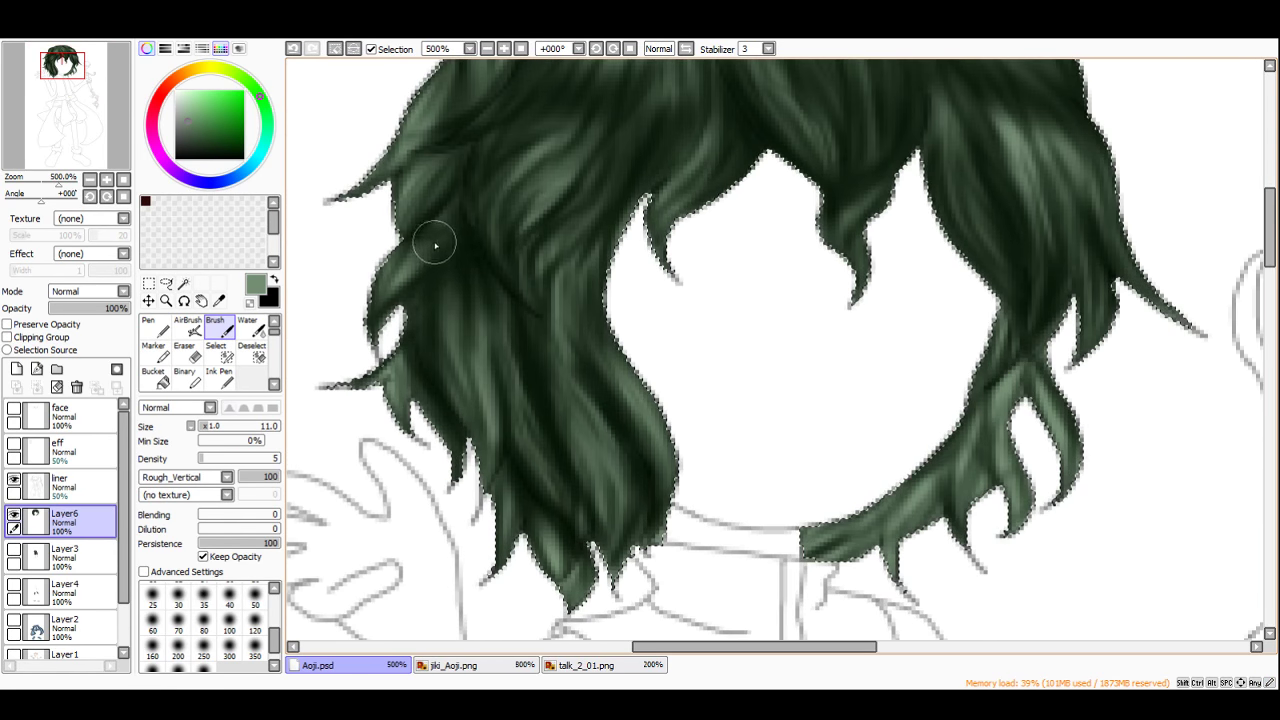
scroll(573, 326, "up", 1)
scroll(573, 326, "down", 3)
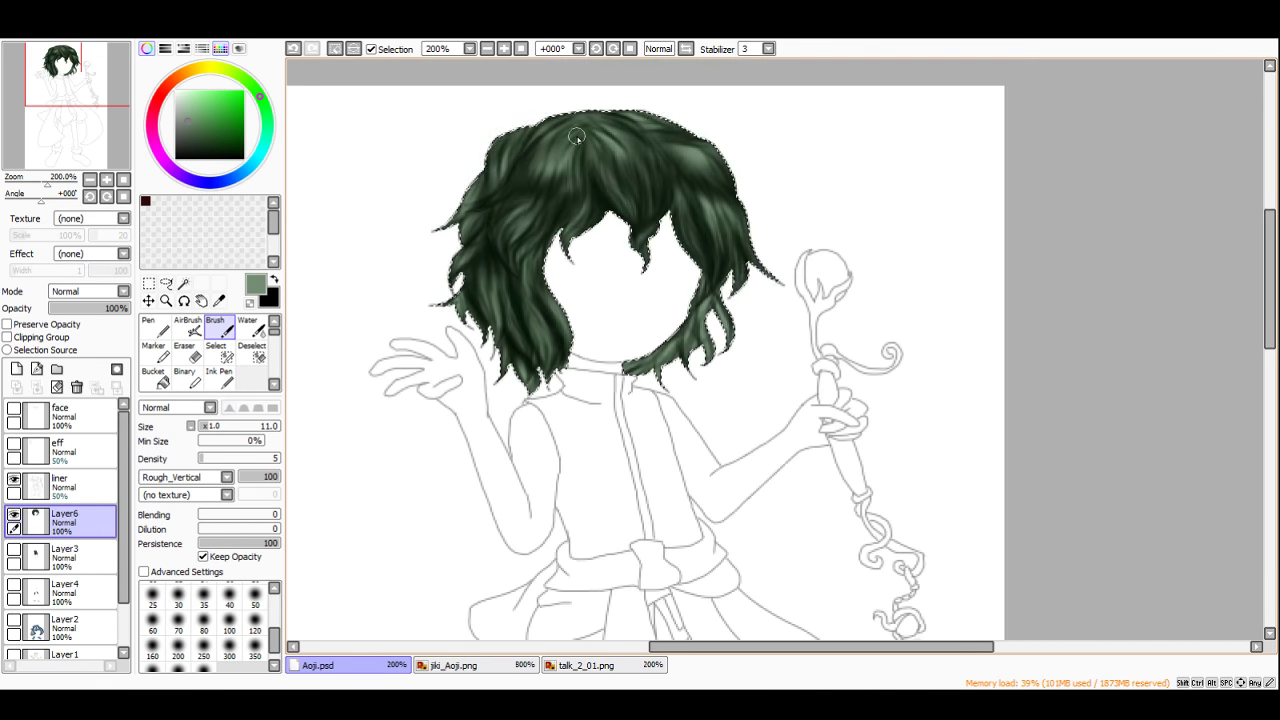
Step: Sample a dark green from the hair, set the brush size to 21 and softly shade the lower left hair along the face edge
scroll(606, 246, "up", 2)
scroll(480, 485, "up", 3)
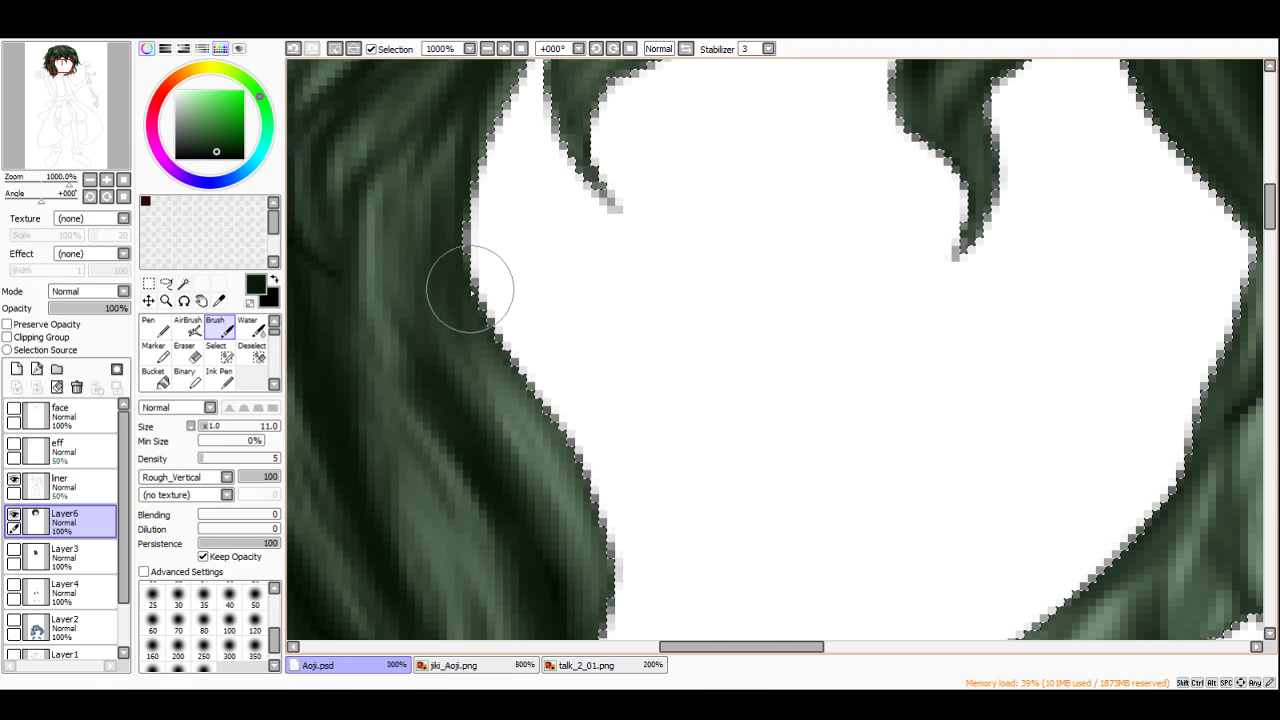
scroll(574, 529, "down", 4)
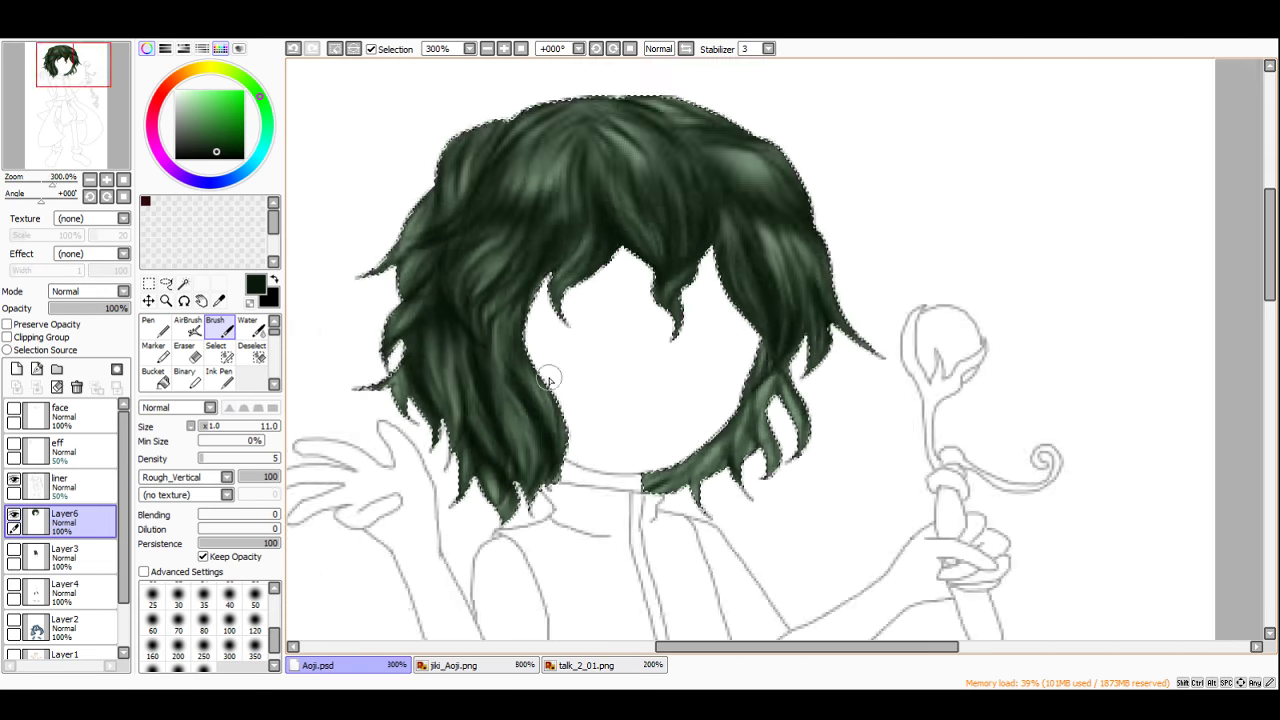
scroll(534, 443, "up", 3)
left_click(217, 427)
scroll(514, 351, "up", 1)
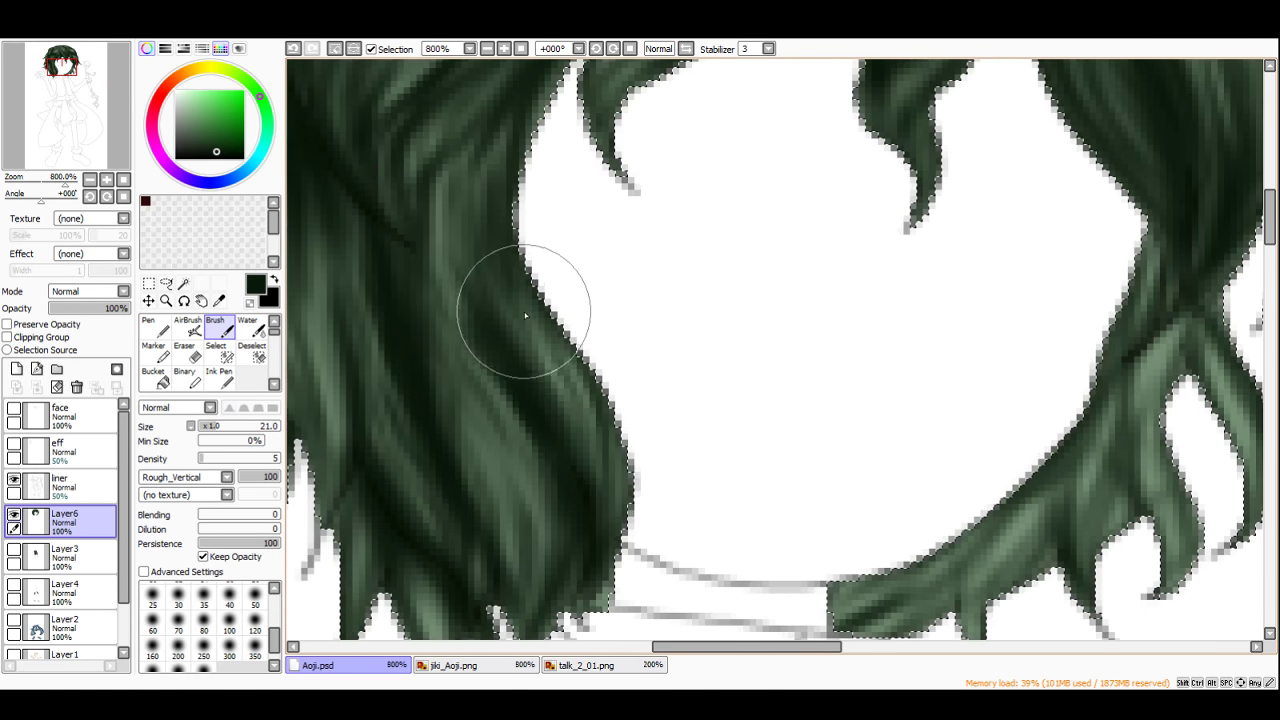
Step: Paint dark green shading strokes along the long hair locks at the left edge of the face opening
left_click_drag(588, 381, 623, 510)
left_click_drag(516, 362, 601, 491)
mouse_move(497, 410)
left_mouse_down()
mouse_move(524, 561)
mouse_move(506, 434)
left_mouse_up()
scroll(506, 434, "down", 3)
scroll(500, 434, "up", 2)
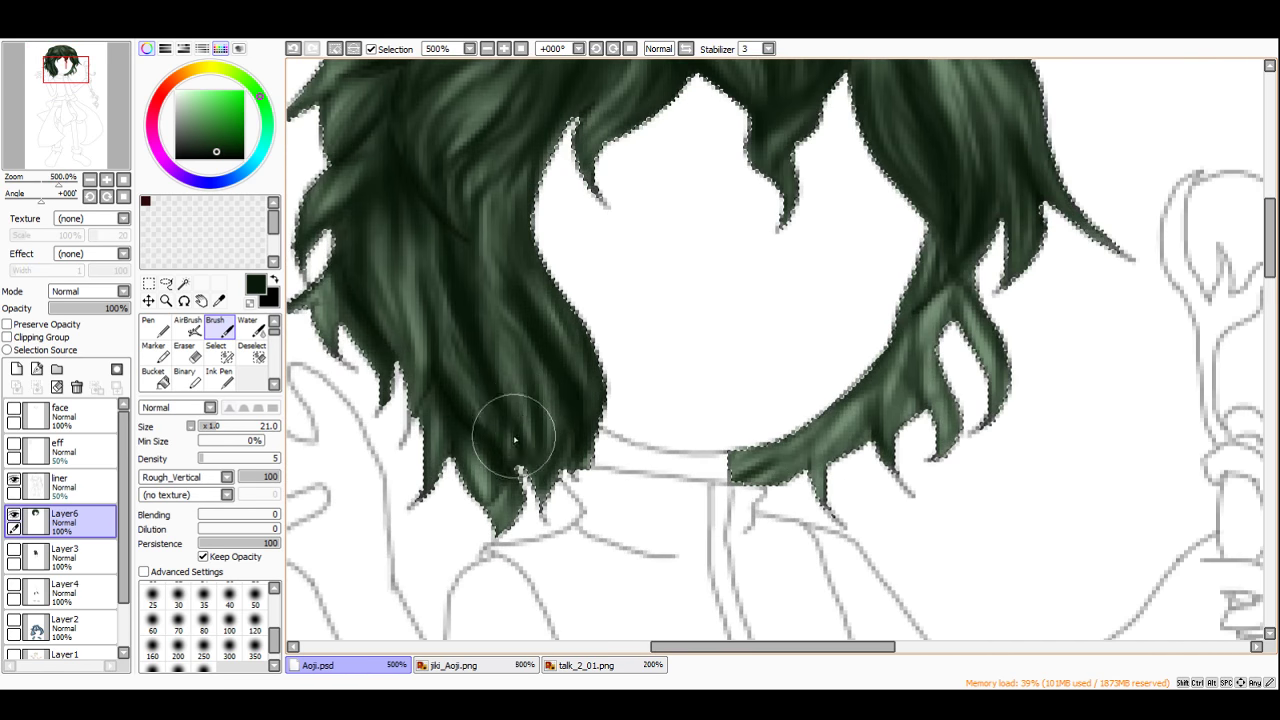
mouse_move(515, 341)
left_mouse_down()
mouse_move(486, 230)
mouse_move(503, 312)
mouse_move(542, 358)
mouse_move(457, 242)
mouse_move(460, 210)
left_mouse_up()
scroll(557, 243, "down", 3)
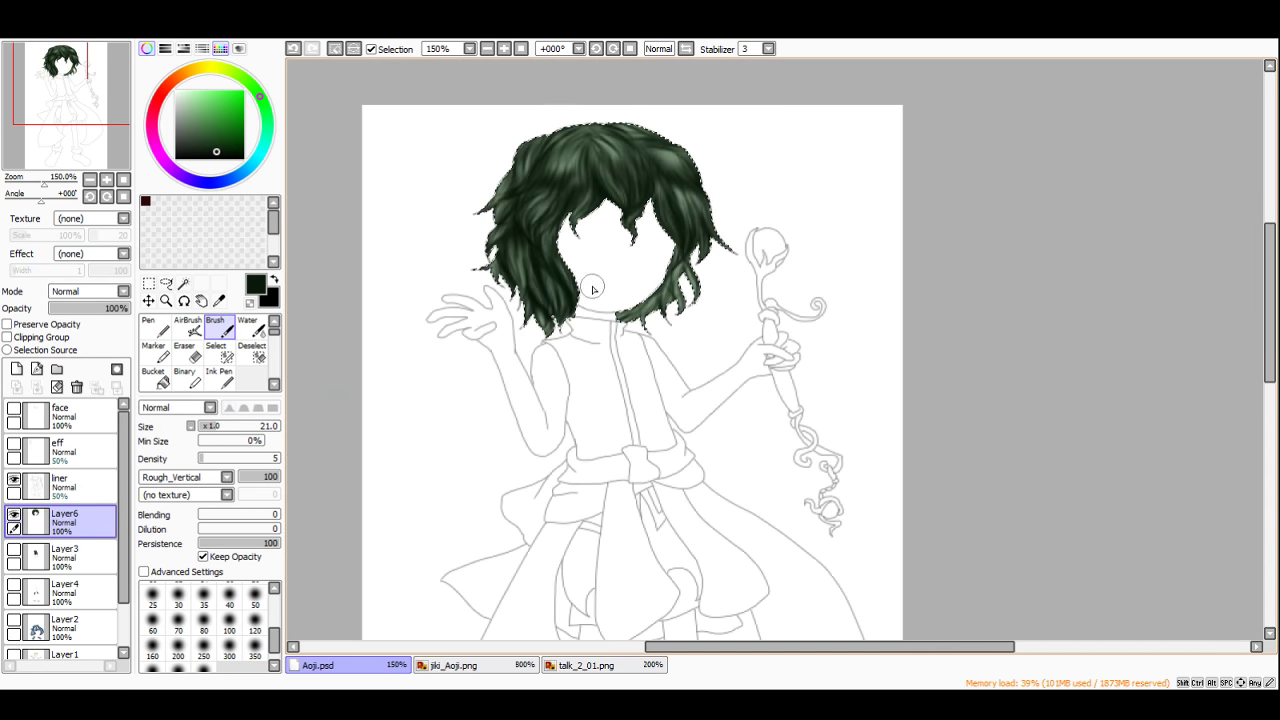
Step: Deepen the dark green shading on the outer locks along the left side of the hair
scroll(526, 262, "up", 3)
mouse_move(526, 262)
left_mouse_down()
mouse_move(525, 342)
mouse_move(520, 264)
mouse_move(567, 430)
mouse_move(560, 519)
mouse_move(586, 495)
mouse_move(507, 400)
left_mouse_up()
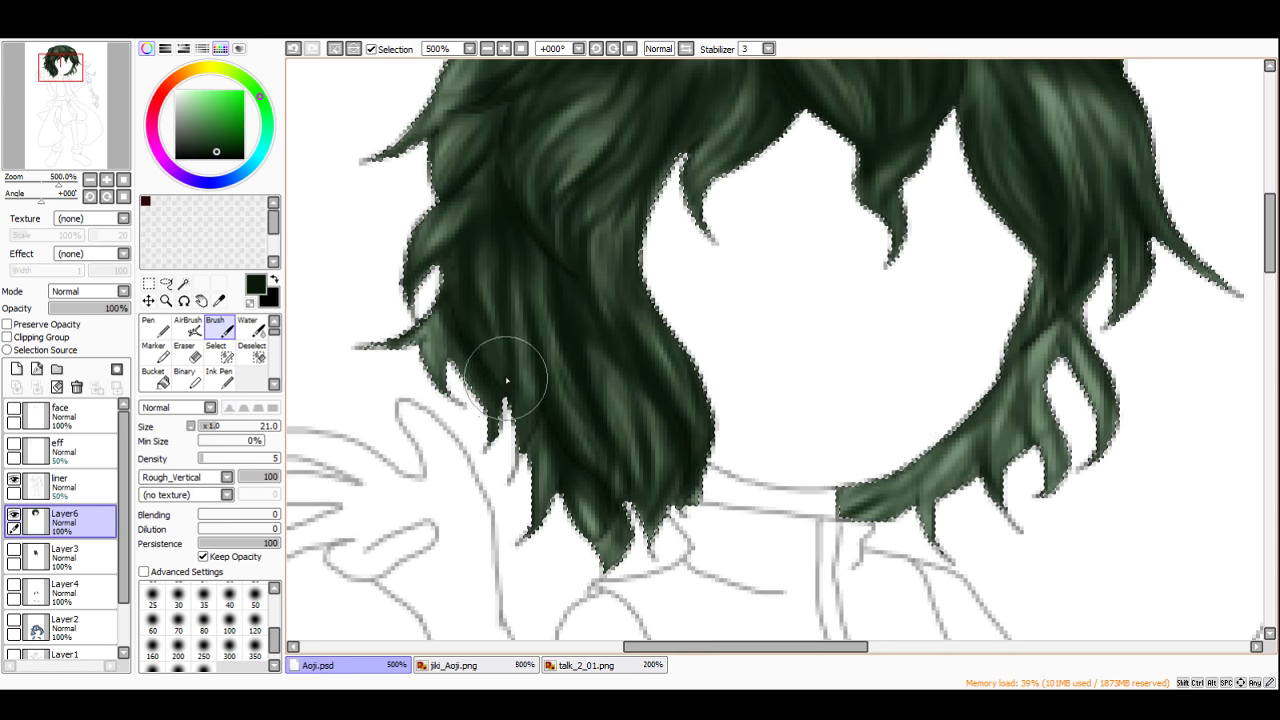
scroll(500, 366, "down", 4)
scroll(505, 372, "up", 4)
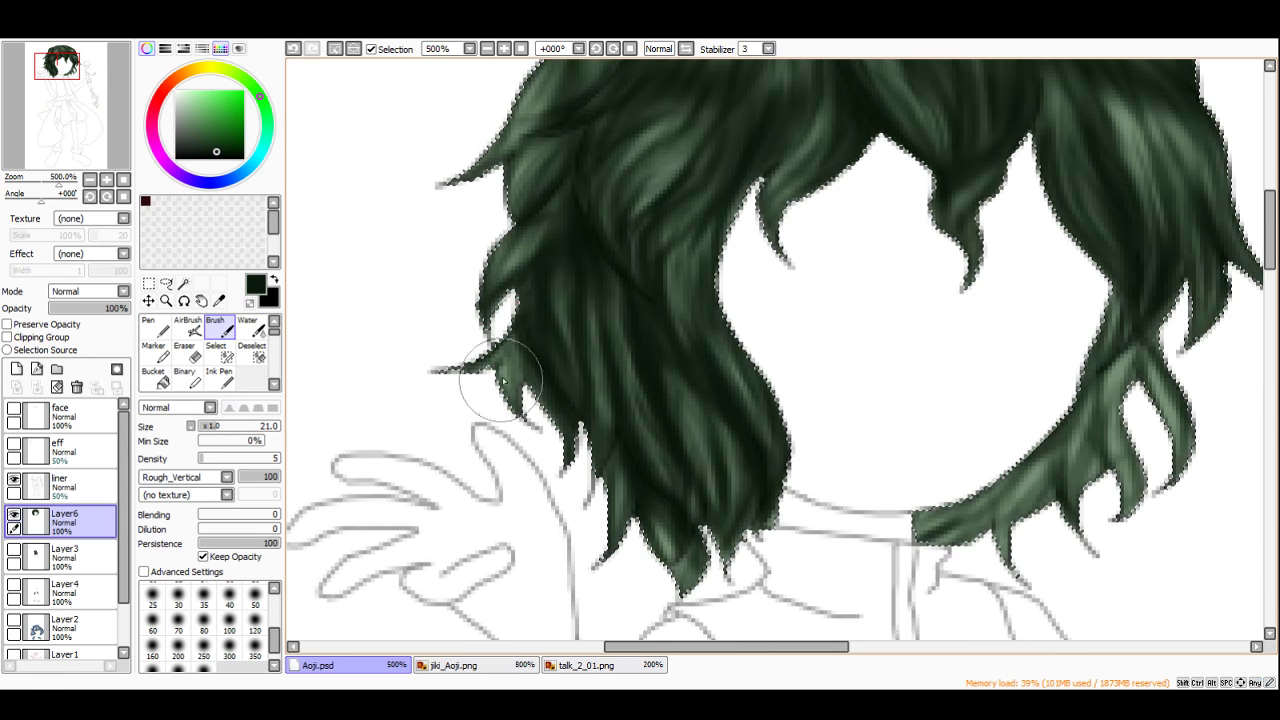
scroll(512, 255, "down", 4)
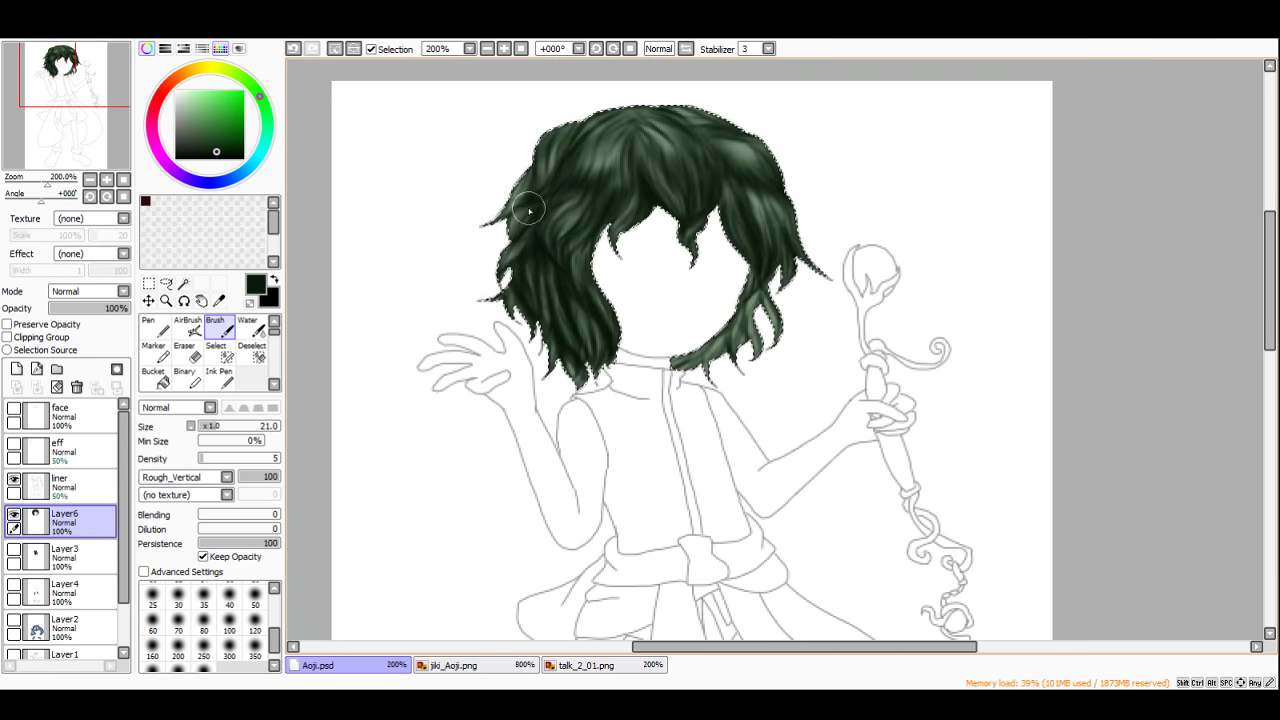
scroll(505, 210, "up", 5)
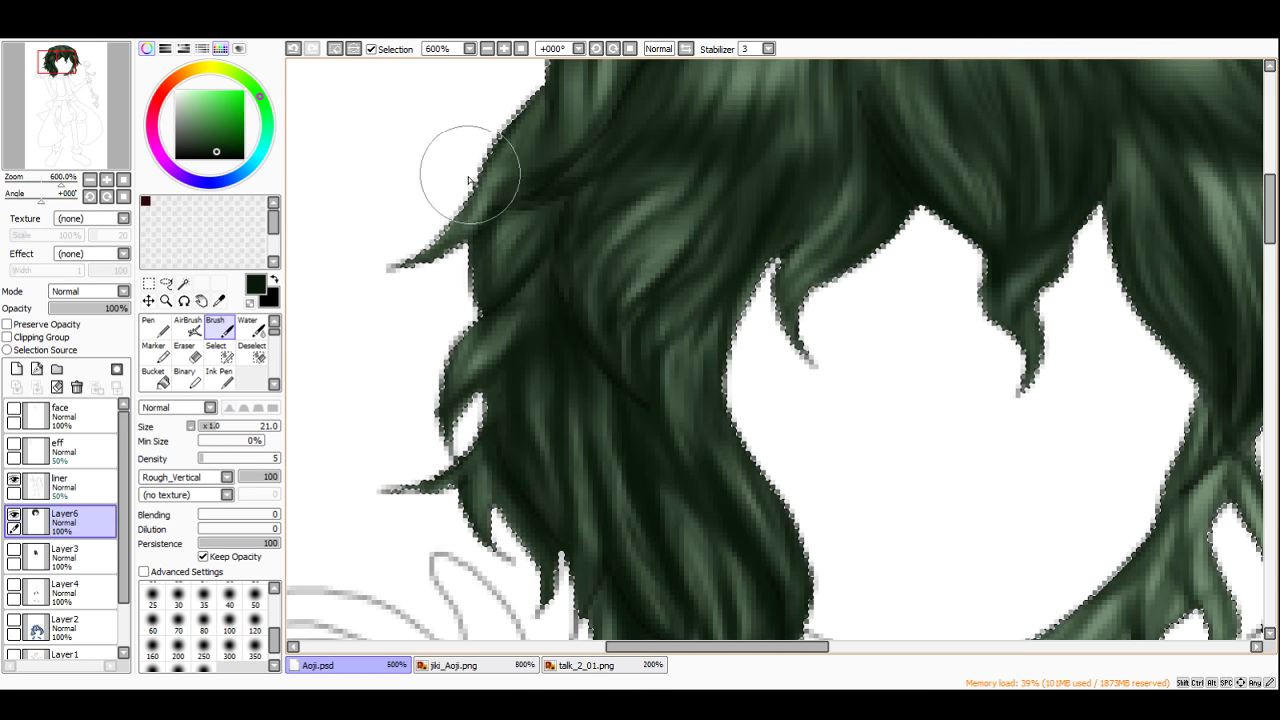
Step: Shade the right-side hair from the chin strand to the curled lower tips with dark green brush strokes
scroll(511, 224, "down", 2)
scroll(511, 224, "down", 2)
scroll(740, 330, "up", 3)
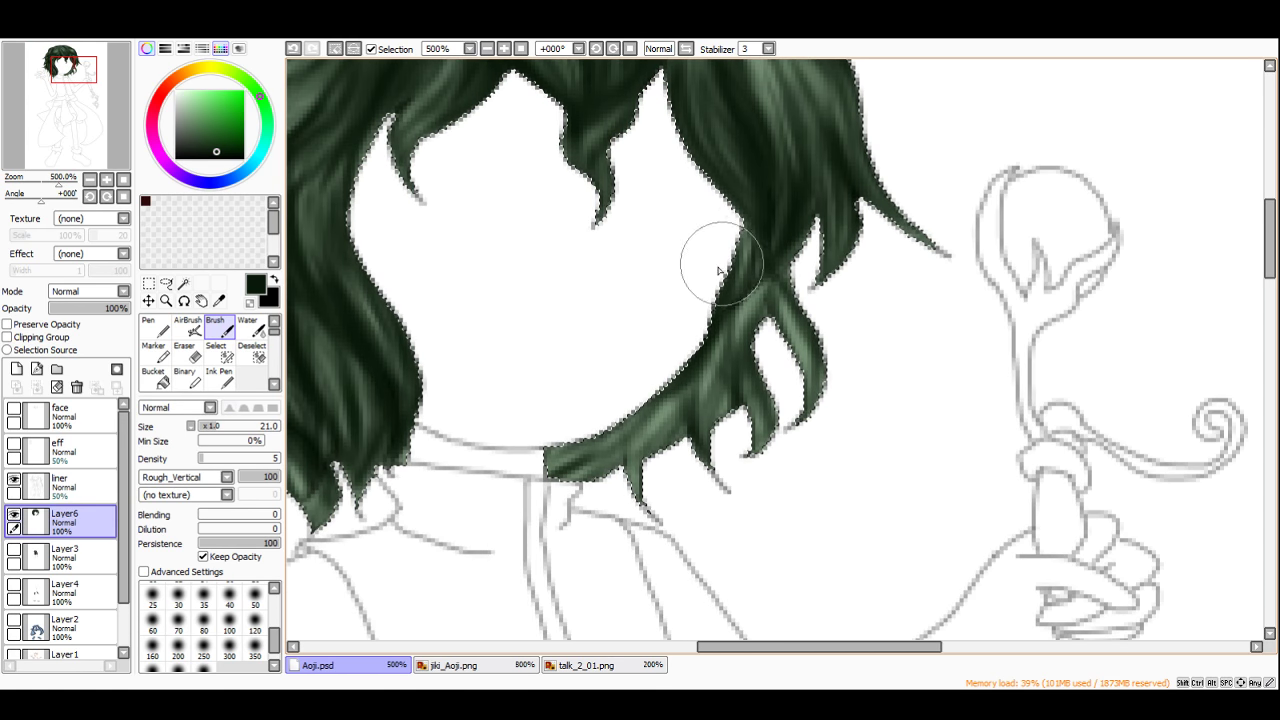
left_click_drag(614, 427, 552, 455)
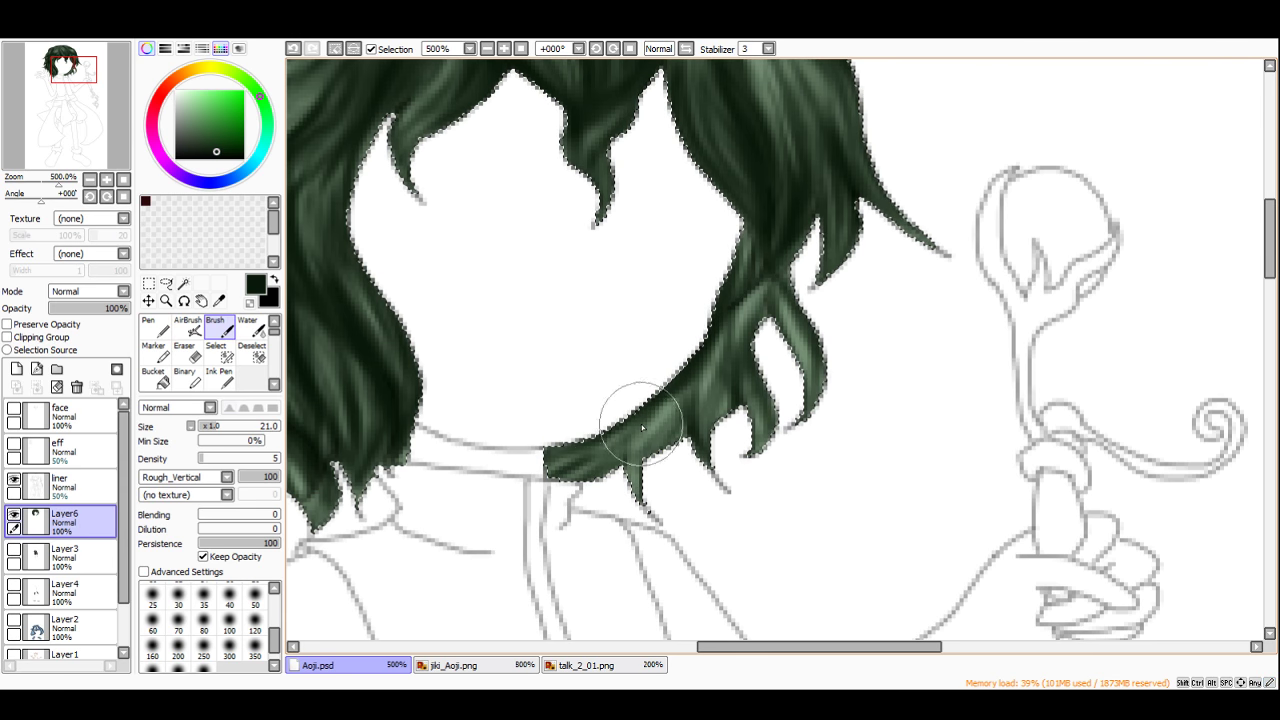
left_click_drag(648, 427, 640, 460)
left_click_drag(700, 402, 682, 442)
left_click_drag(710, 380, 710, 468)
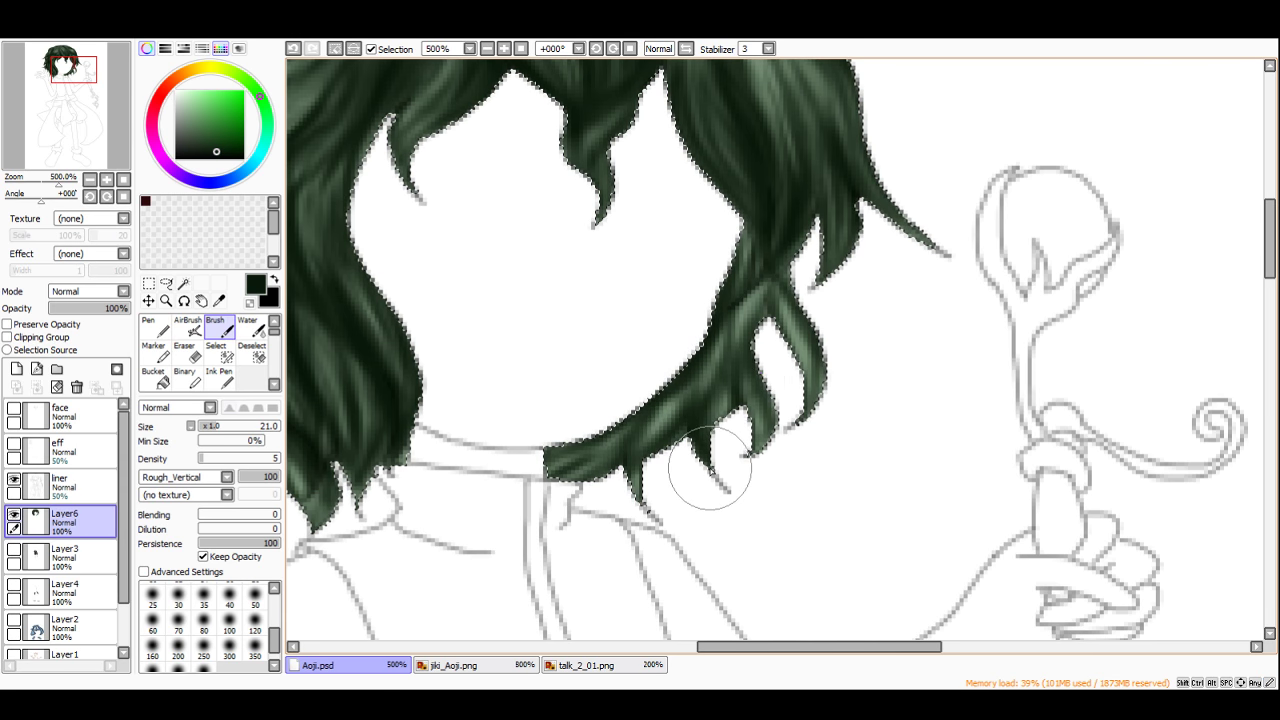
mouse_move(745, 337)
left_mouse_down()
mouse_move(737, 382)
mouse_move(750, 443)
left_mouse_up()
scroll(747, 443, "down", 4)
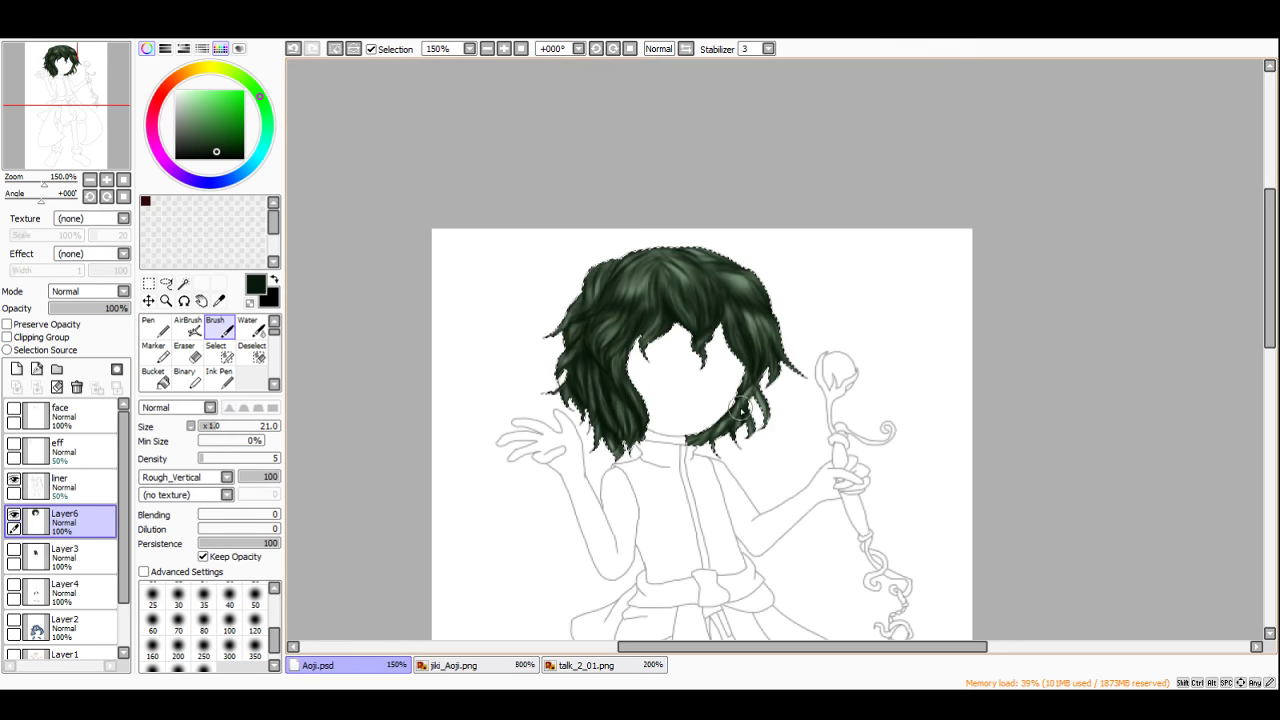
scroll(737, 423, "up", 3)
scroll(730, 448, "down", 4)
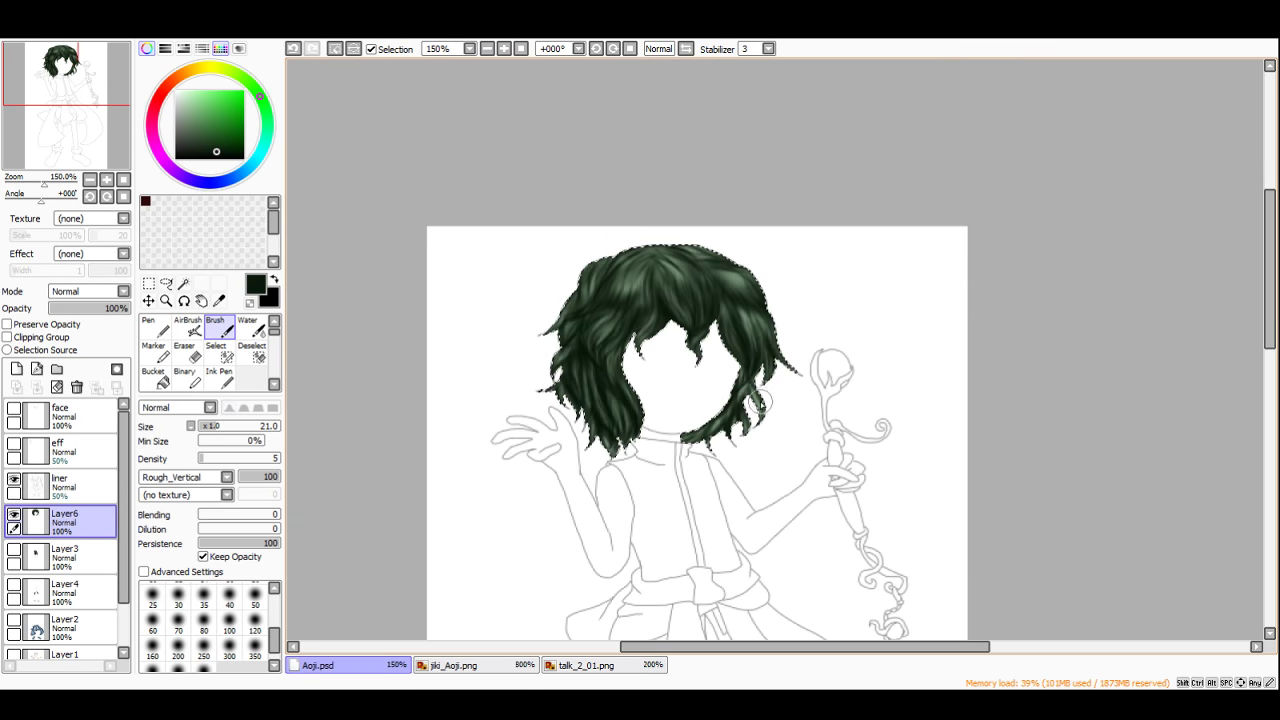
scroll(700, 440, "up", 4)
scroll(686, 484, "down", 3)
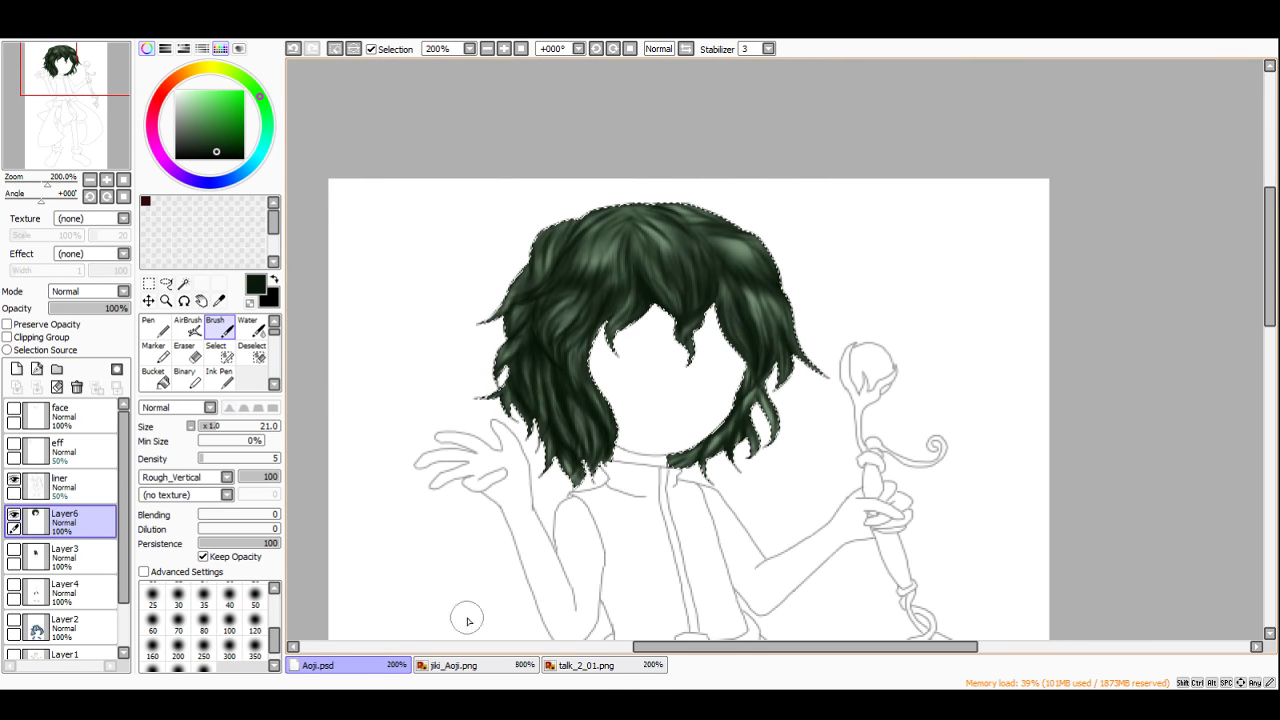
Step: Check the hair highlights in the finished reference illustration, return to Aoji.psd and choose a pale green paint colour
left_click(440, 667)
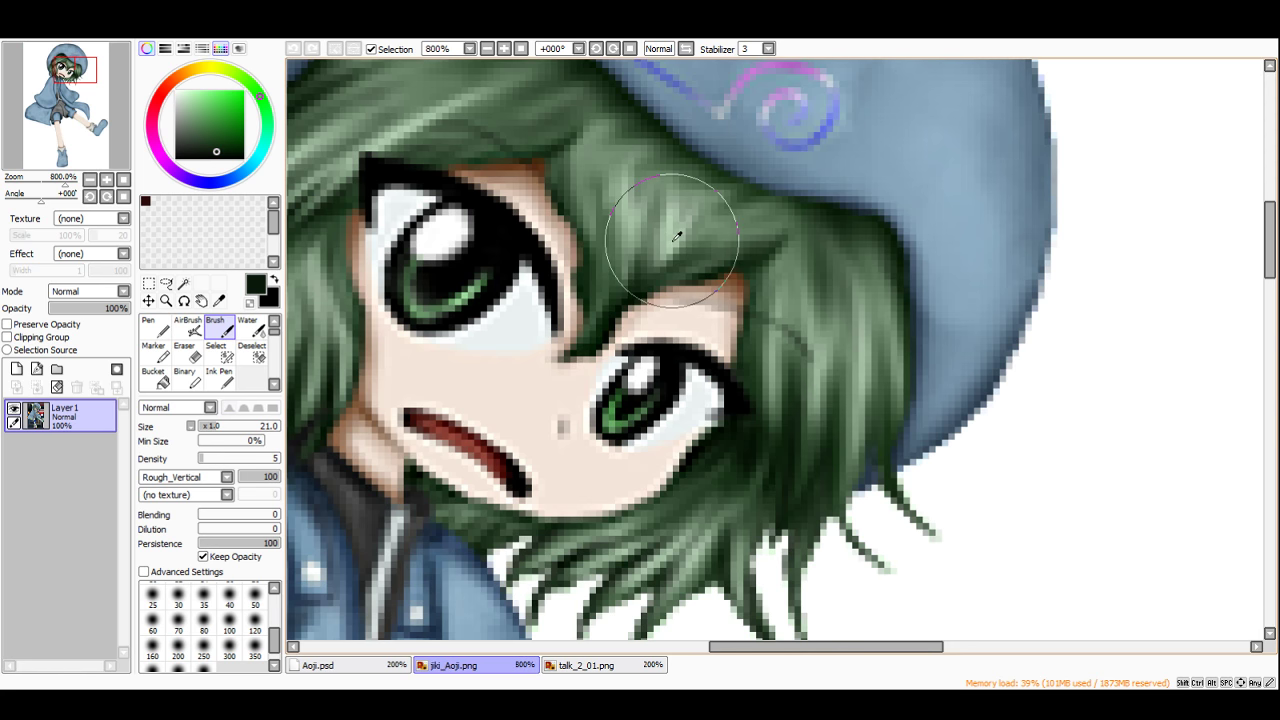
left_click(352, 668)
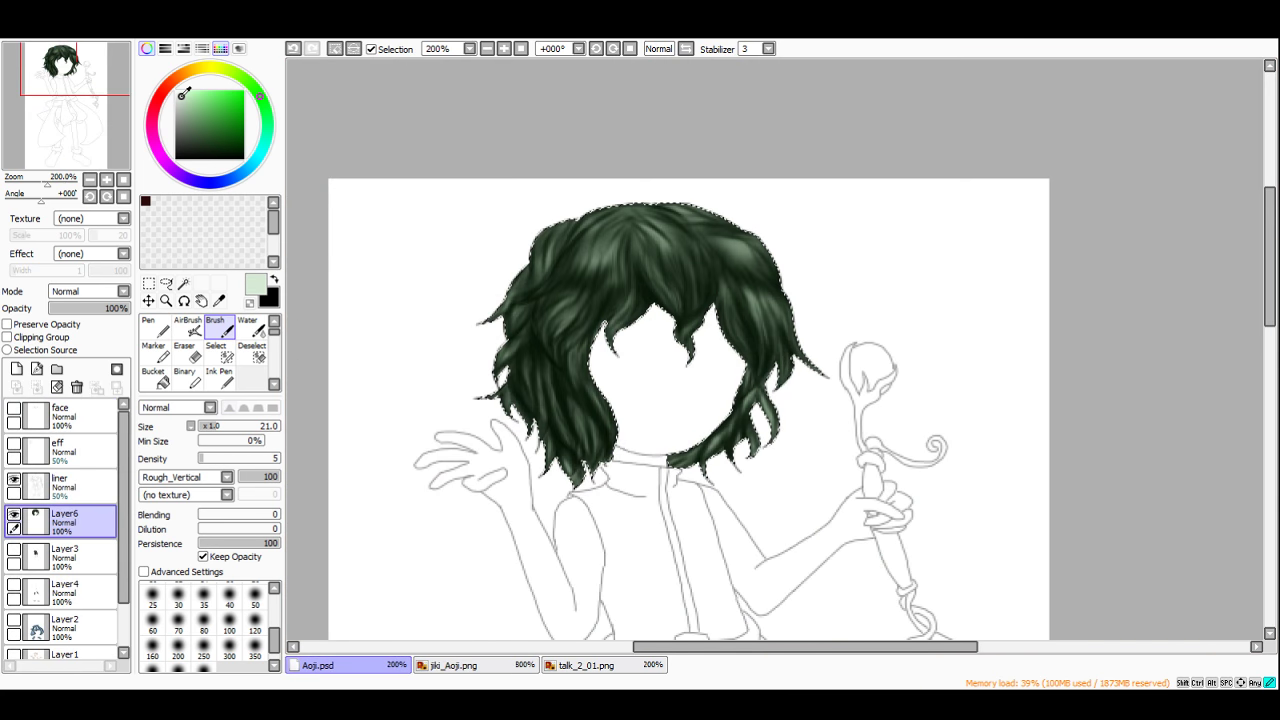
Step: Try pale green highlight strokes on the centre fringe with the size 21 brush, and undo them
scroll(676, 283, "up", 2)
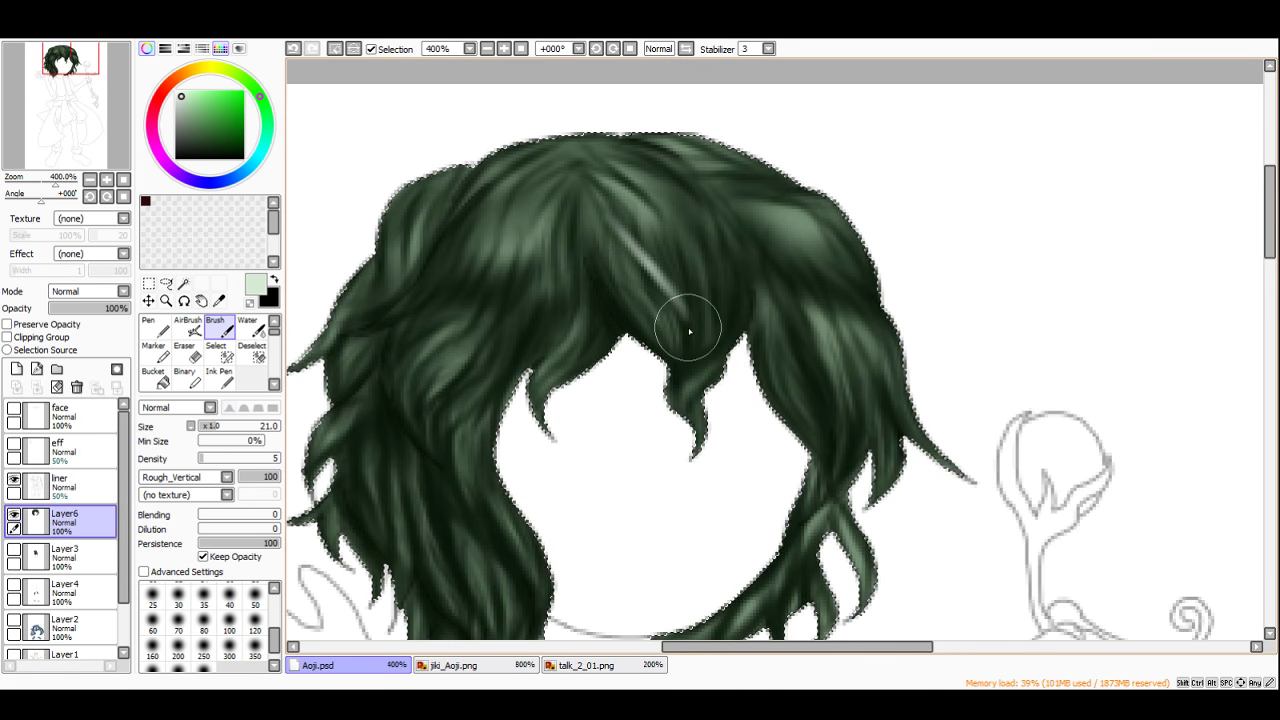
scroll(660, 280, "up", 3)
key("ctrl+z")
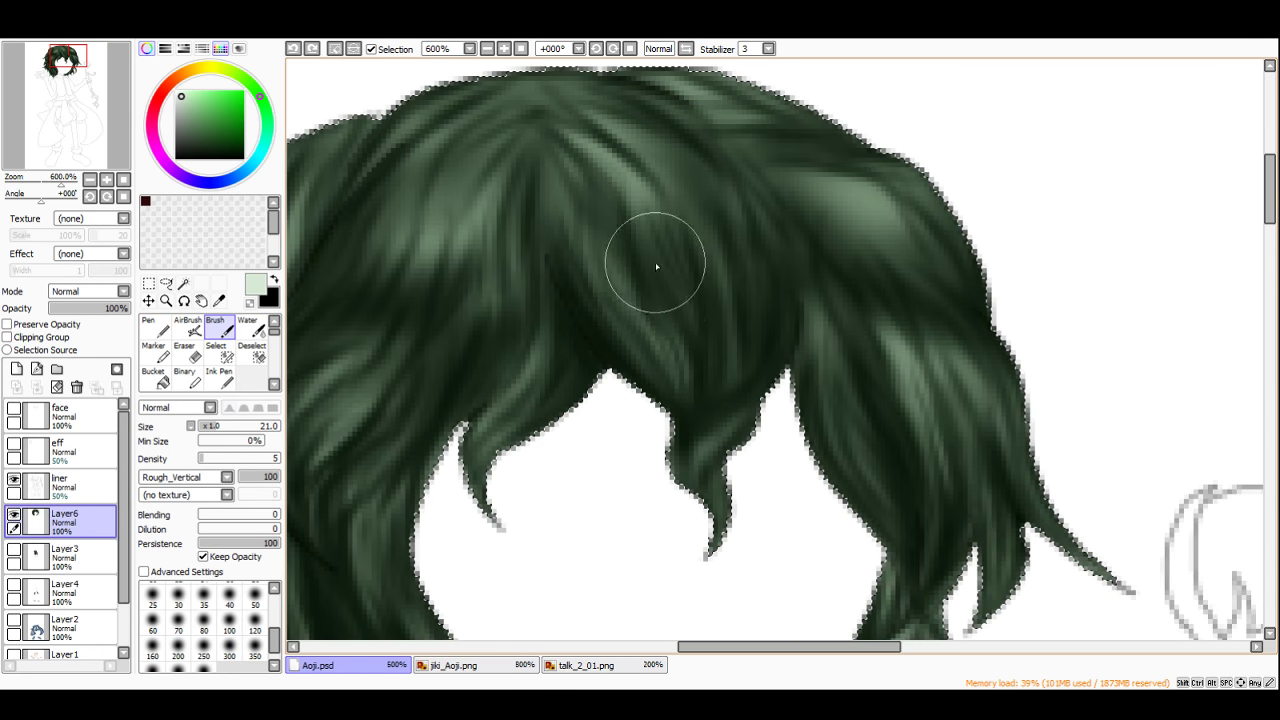
left_click_drag(626, 238, 698, 386)
mouse_move(680, 270)
left_mouse_down()
mouse_move(681, 345)
mouse_move(705, 354)
mouse_move(712, 414)
left_mouse_up()
left_click_drag(776, 237, 728, 398)
left_click_drag(743, 249, 734, 348)
scroll(735, 285, "down", 6)
scroll(808, 318, "up", 3)
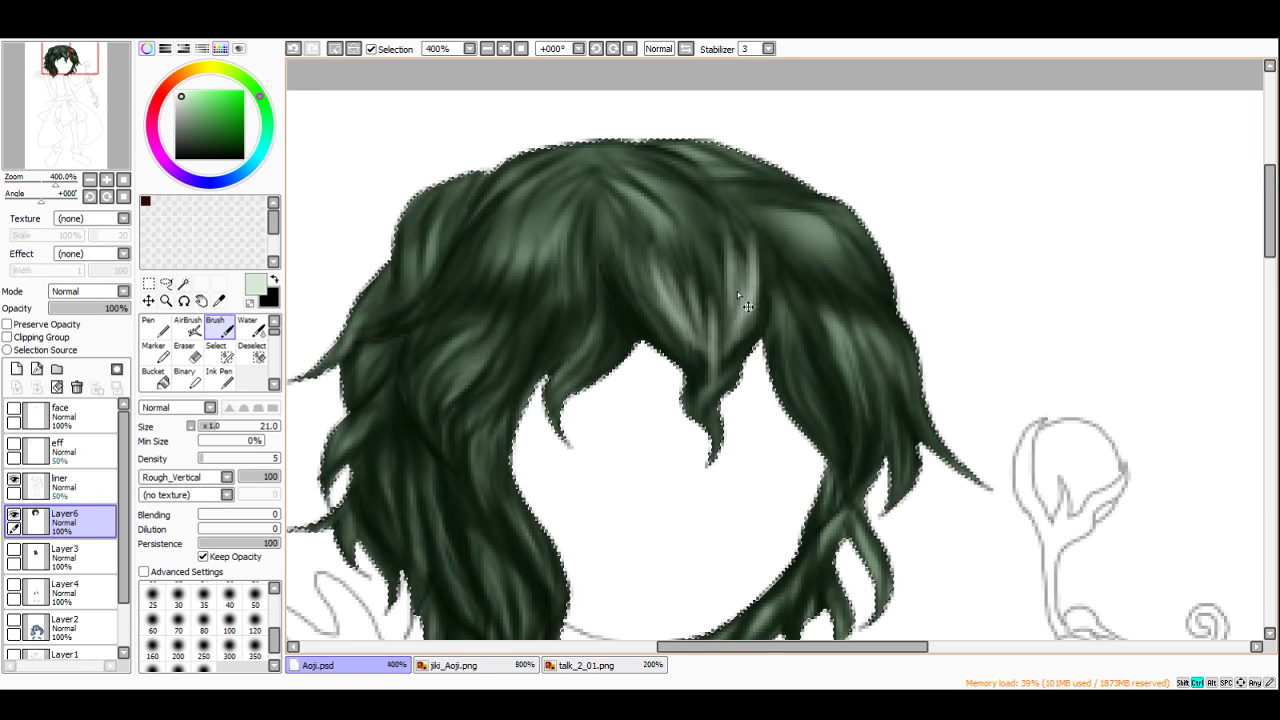
key("ctrl+z")
Step: Try a thinner fringe highlight with the brush size set to 10, and undo it
left_click(207, 427)
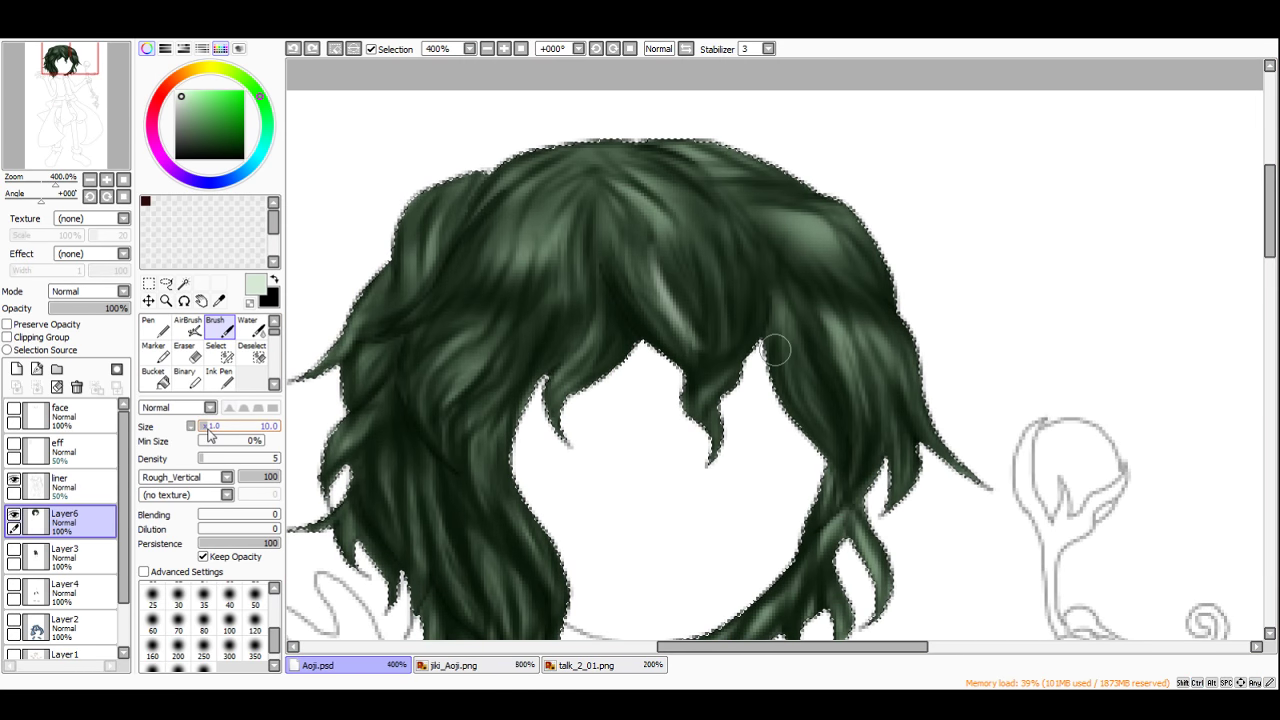
scroll(700, 297, "up", 2)
left_click_drag(603, 218, 692, 357)
key("ctrl+z")
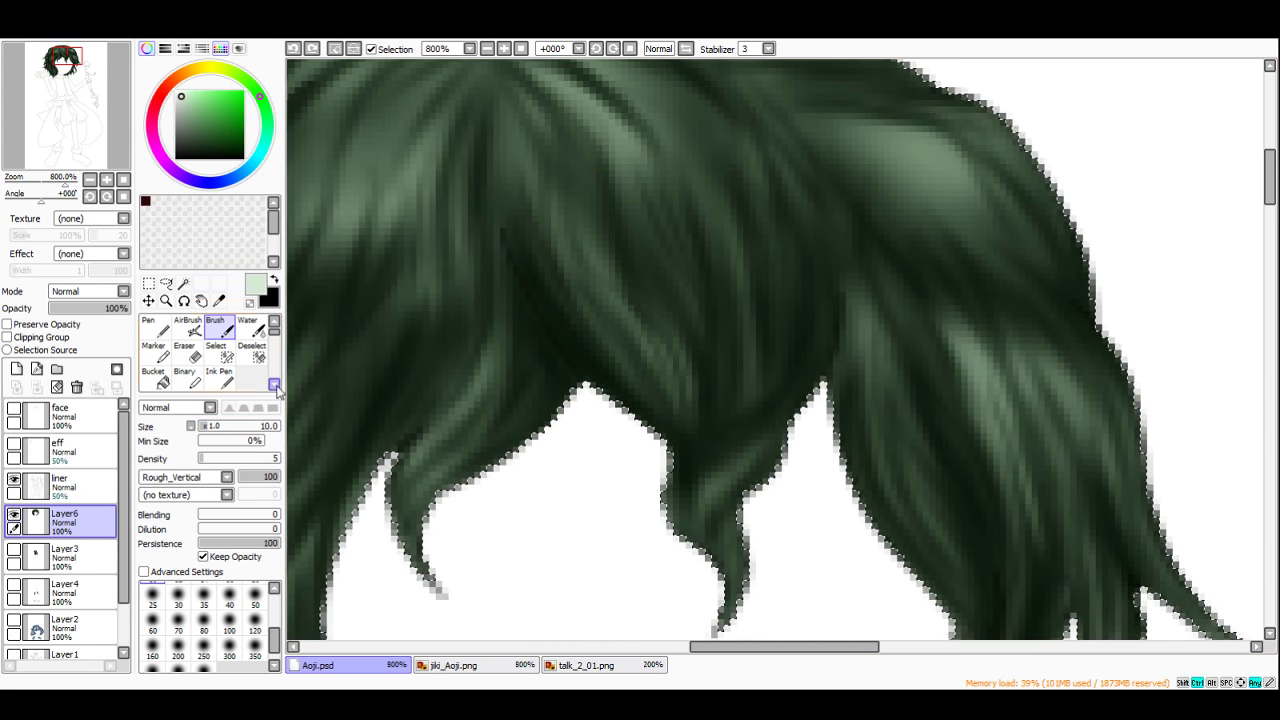
Step: Set the brush size to 15 and try several curved pale green highlights along the centre fringe strands
left_click(214, 429)
left_click_drag(579, 199, 645, 351)
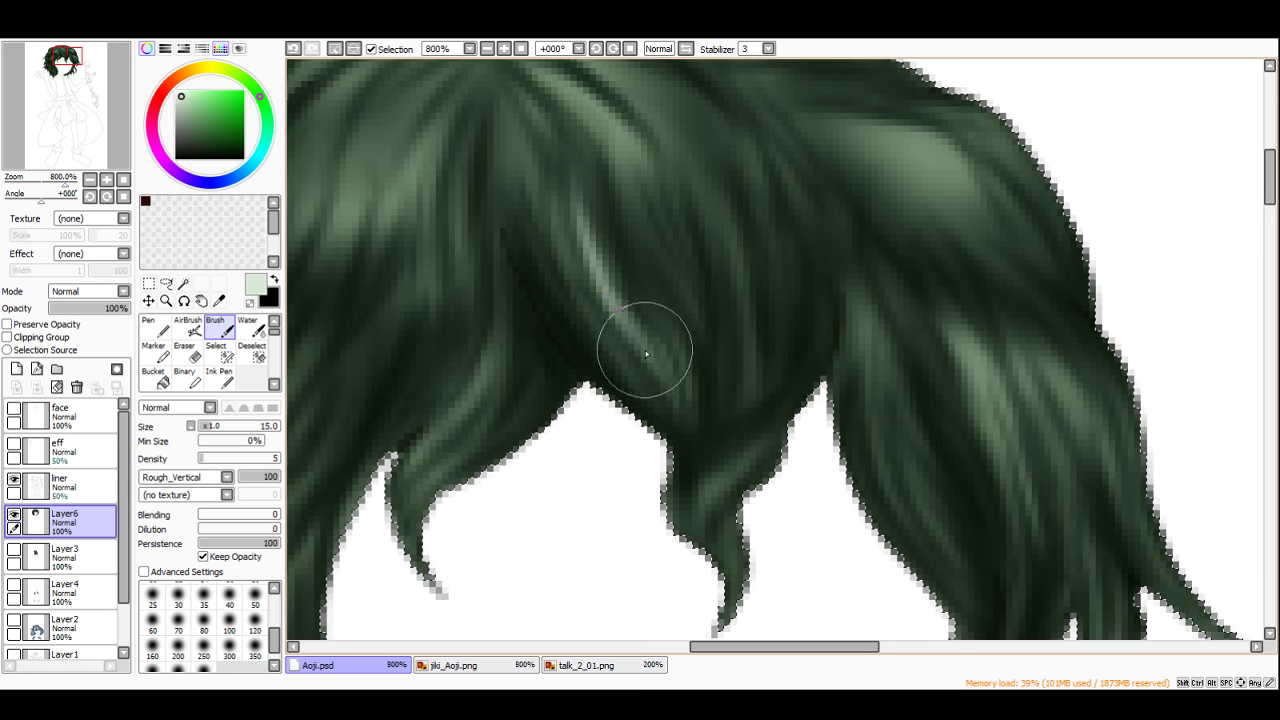
left_click_drag(605, 271, 681, 384)
mouse_move(786, 205)
left_mouse_down()
mouse_move(799, 344)
mouse_move(805, 326)
mouse_move(732, 423)
left_mouse_up()
mouse_move(794, 376)
left_mouse_down()
mouse_move(770, 428)
mouse_move(712, 480)
left_mouse_up()
scroll(759, 312, "down", 2)
scroll(765, 292, "up", 2)
mouse_move(740, 234)
left_mouse_down()
mouse_move(747, 300)
mouse_move(723, 366)
left_mouse_up()
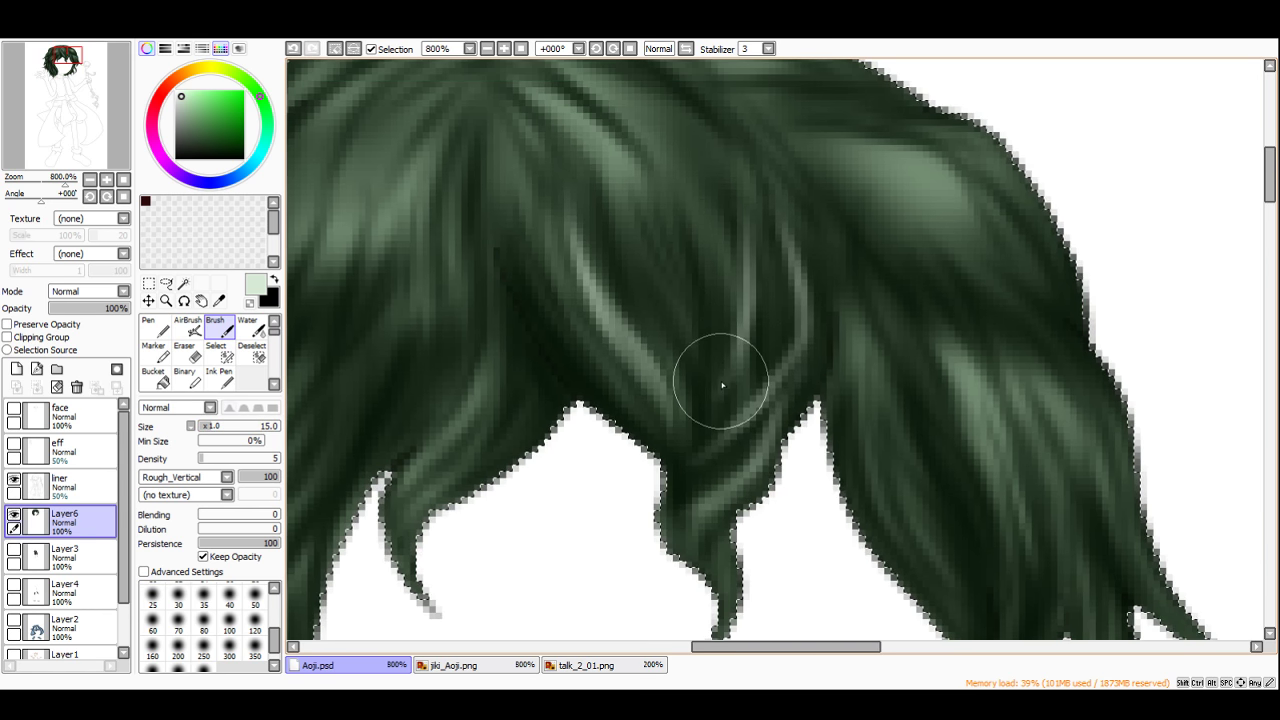
left_click_drag(731, 220, 719, 372)
mouse_move(648, 396)
left_mouse_down()
mouse_move(680, 306)
mouse_move(664, 238)
left_mouse_up()
scroll(668, 200, "down", 4)
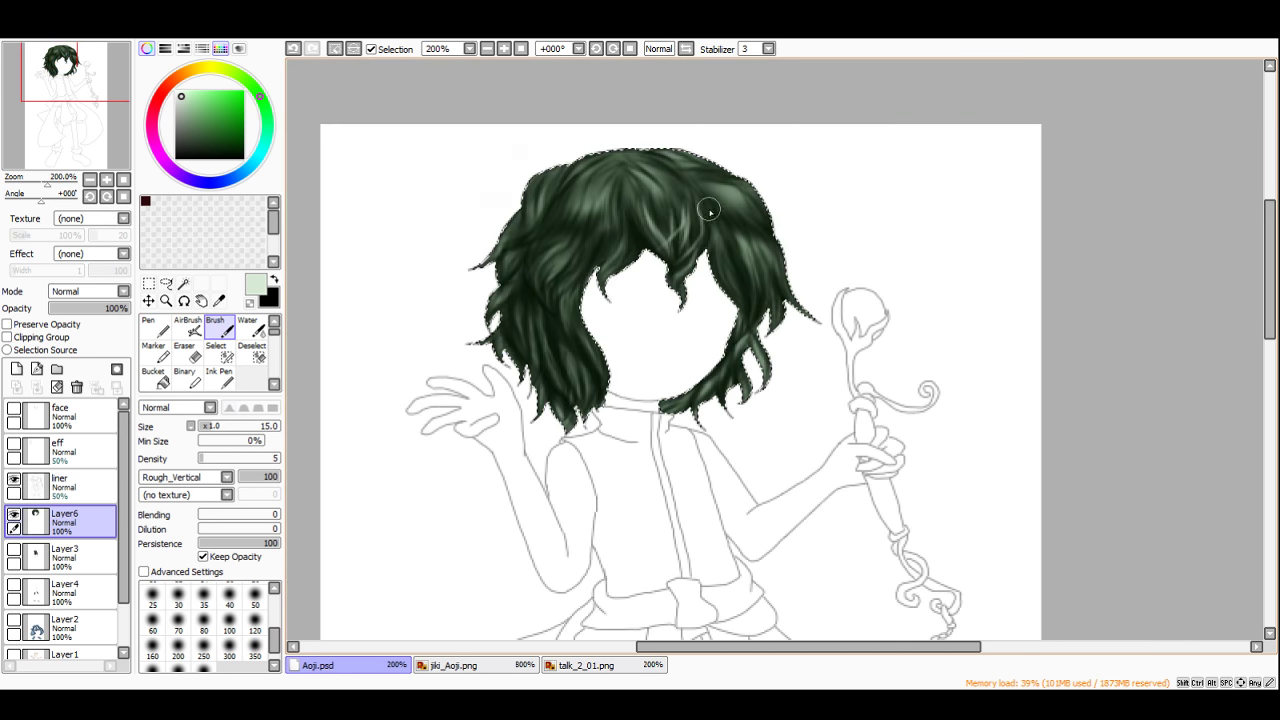
key("ctrl+z")
Step: Try more pale green highlights on the upper fringe and on the bright lock near the right of the crown
scroll(683, 206, "up", 1)
scroll(683, 206, "up", 2)
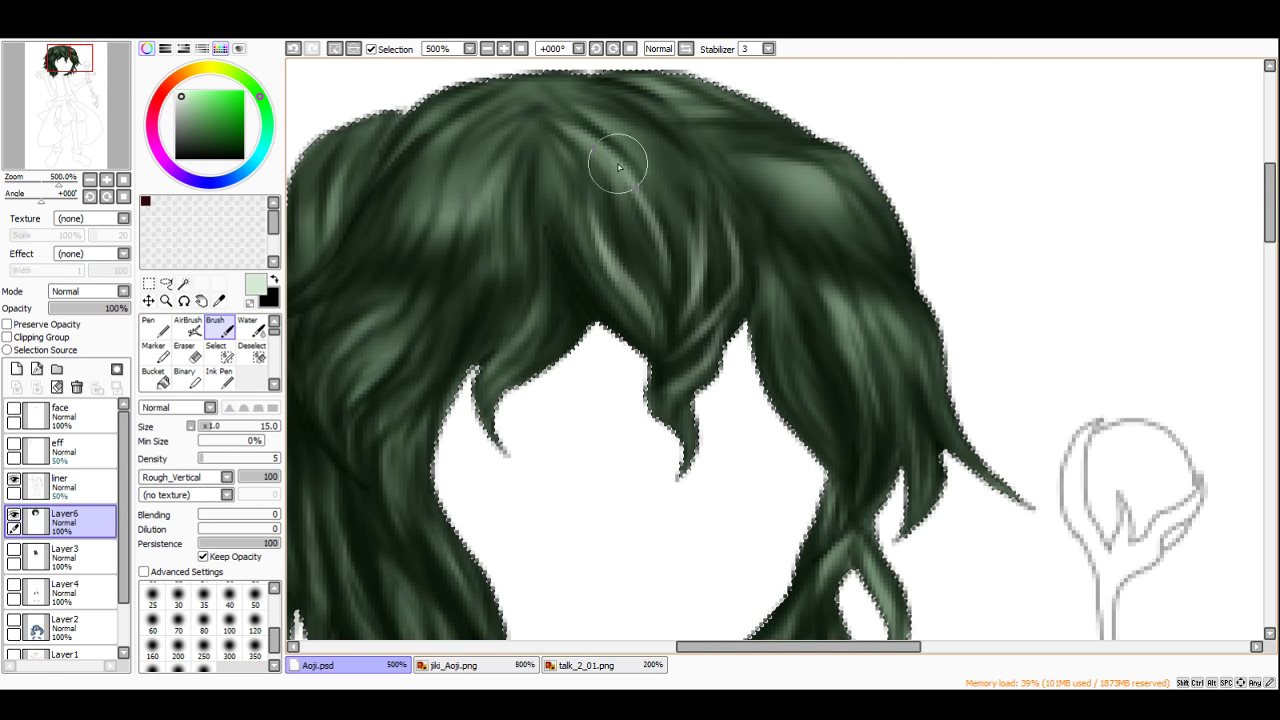
left_click_drag(778, 173, 815, 182)
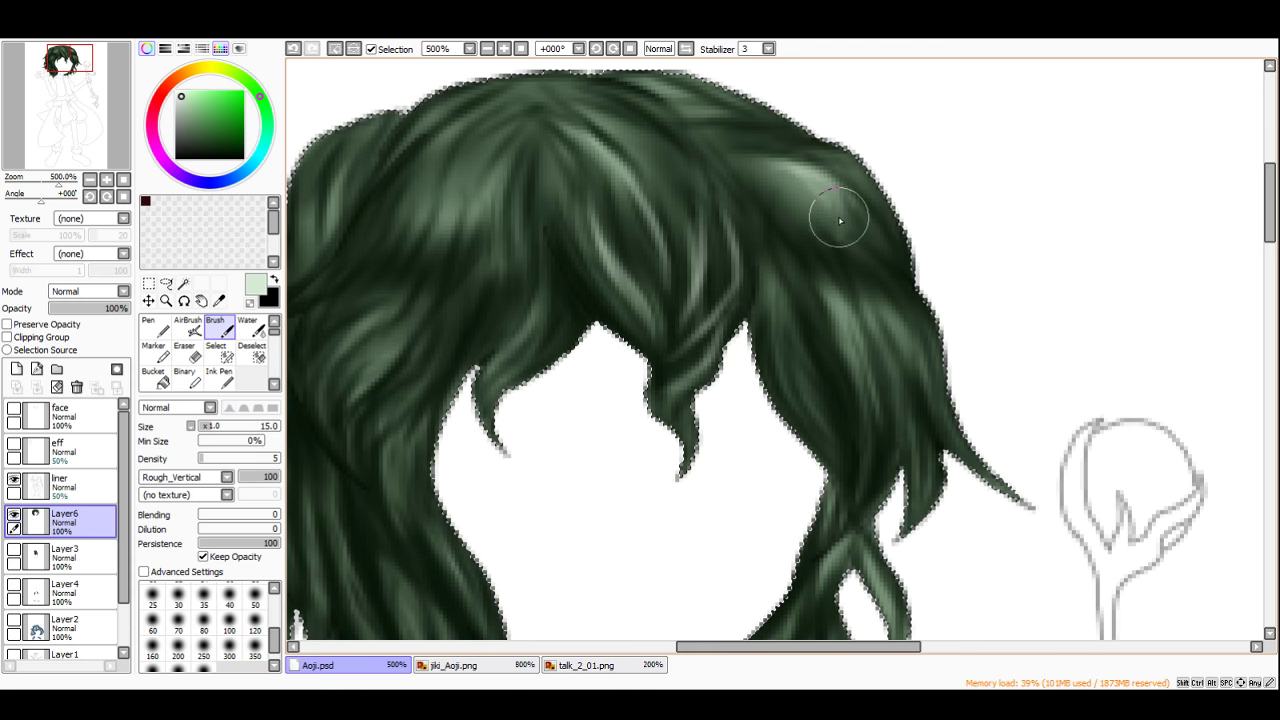
scroll(840, 220, "down", 4)
scroll(694, 214, "up", 4)
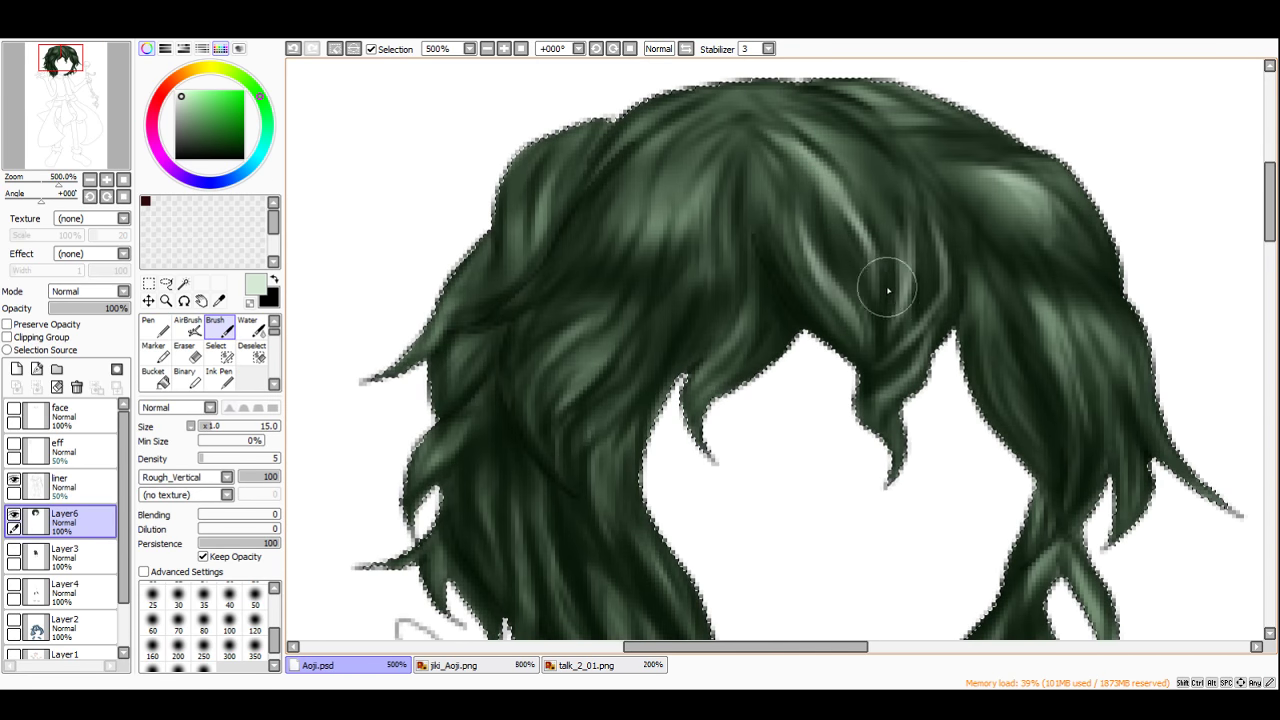
scroll(857, 271, "down", 3)
scroll(929, 271, "up", 2)
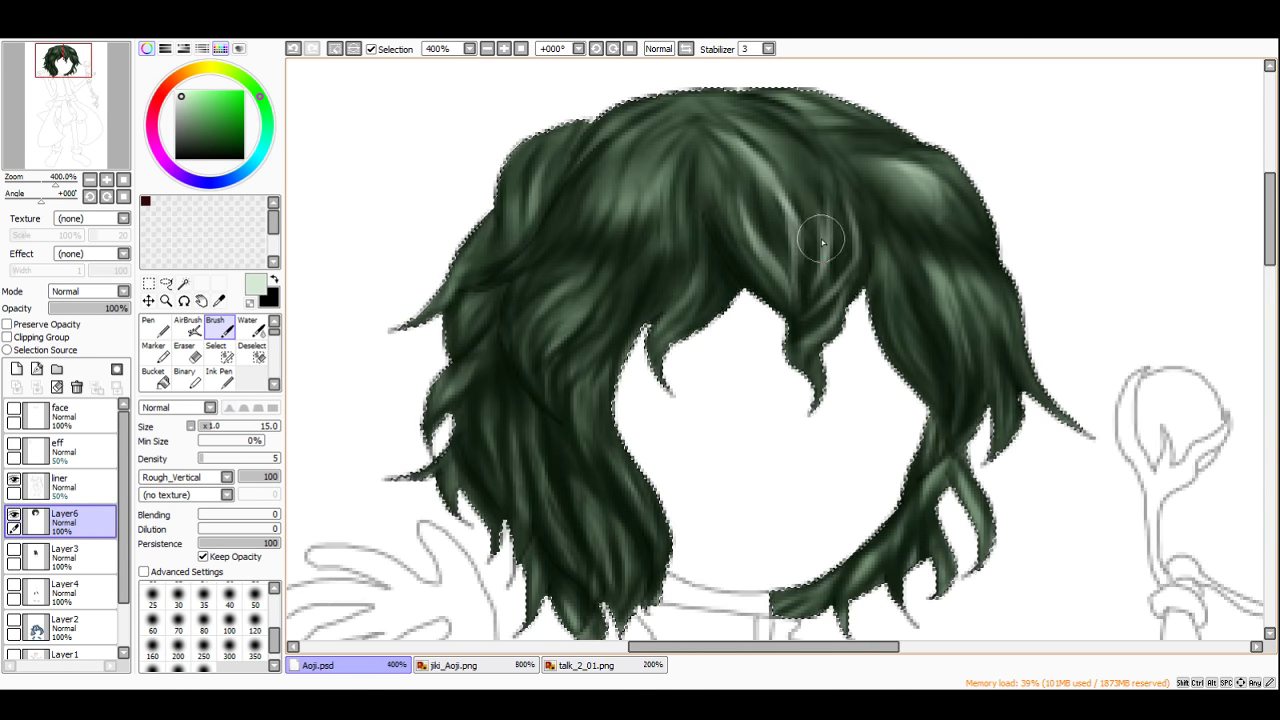
scroll(822, 242, "down", 2)
Step: Compare with the reference illustration, undo the pale highlights in Aoji.psd and set the brush density to 2
left_click(445, 667)
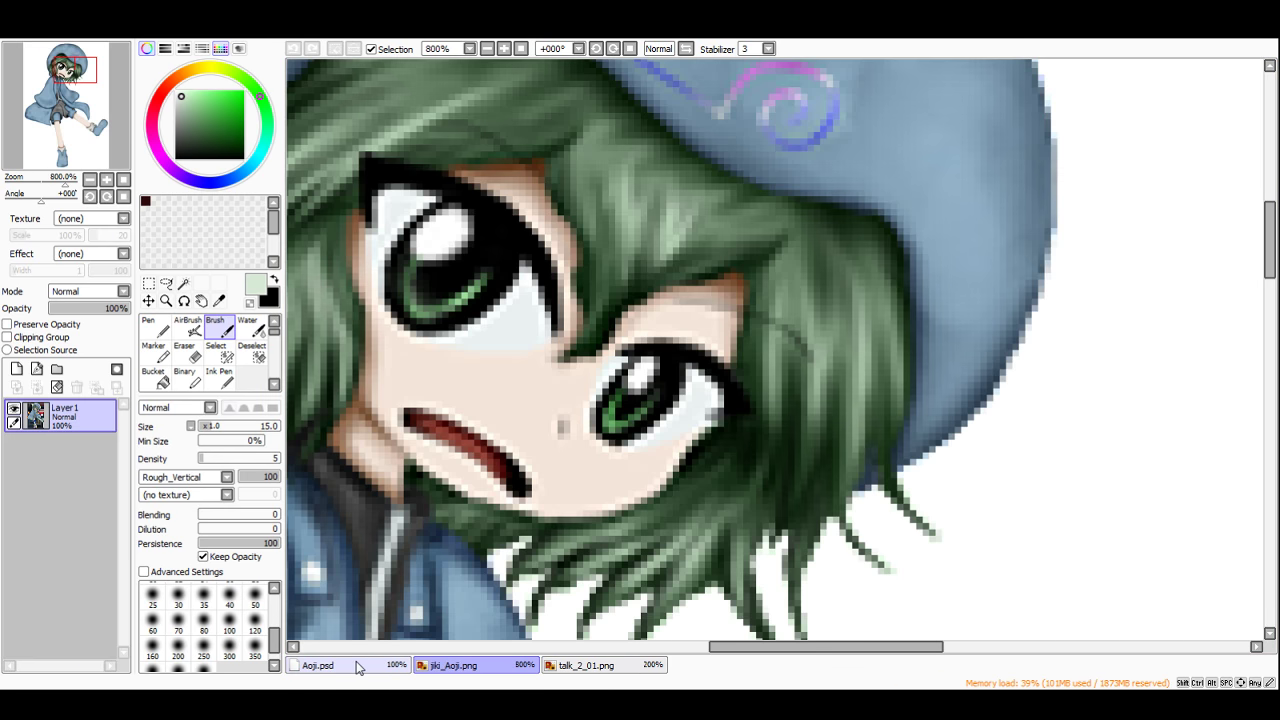
left_click(358, 667)
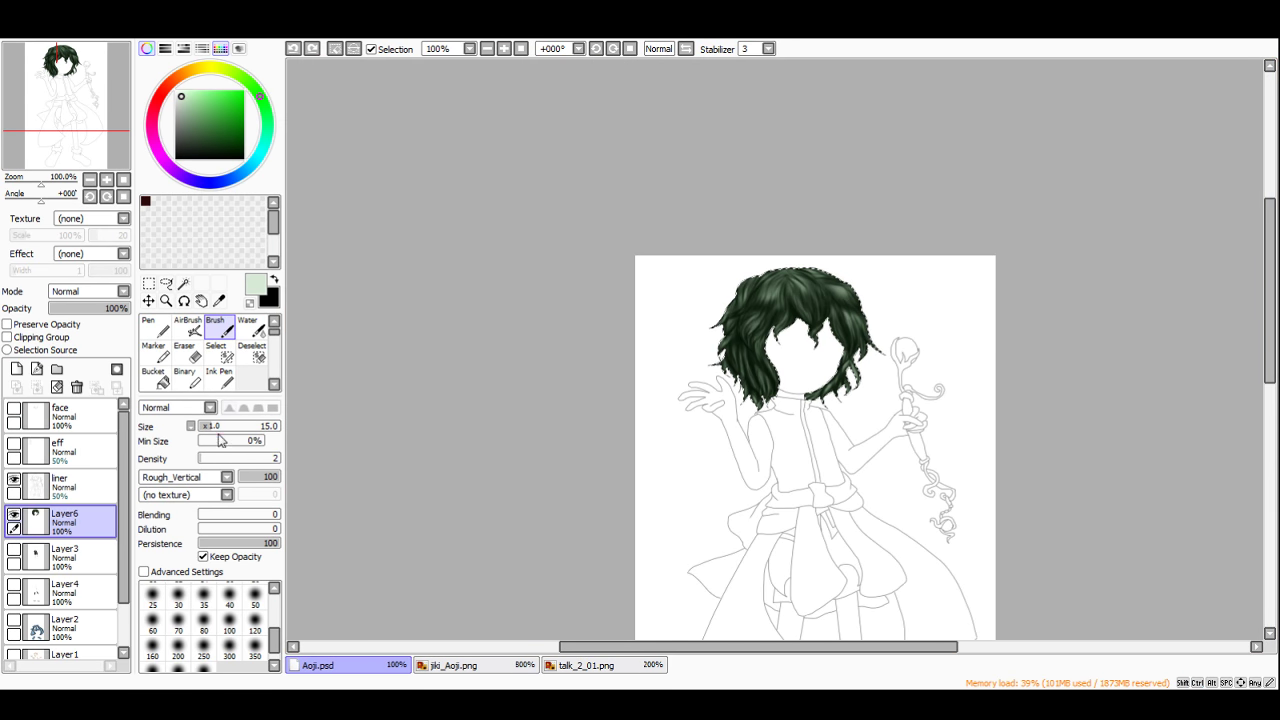
Step: Set the brush size to 23 and try soft, low-density pale green highlights on the centre fringe
scroll(780, 300, "up", 4)
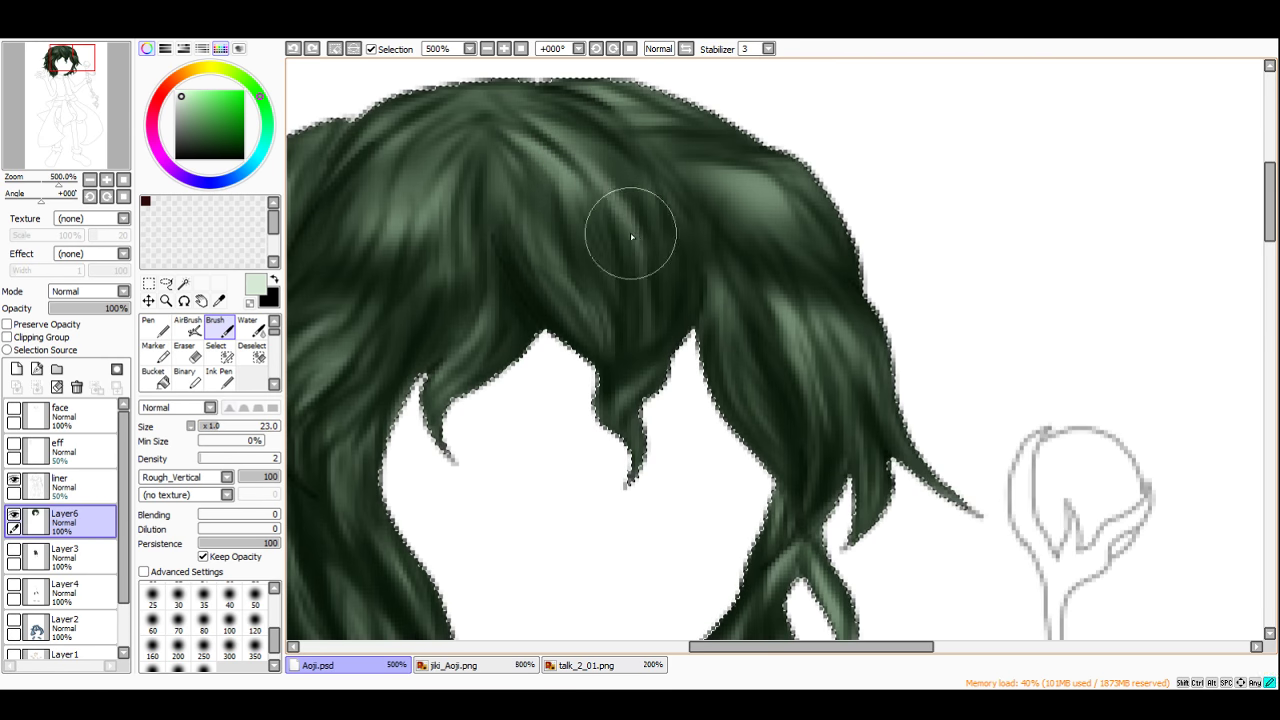
left_click_drag(634, 209, 637, 308)
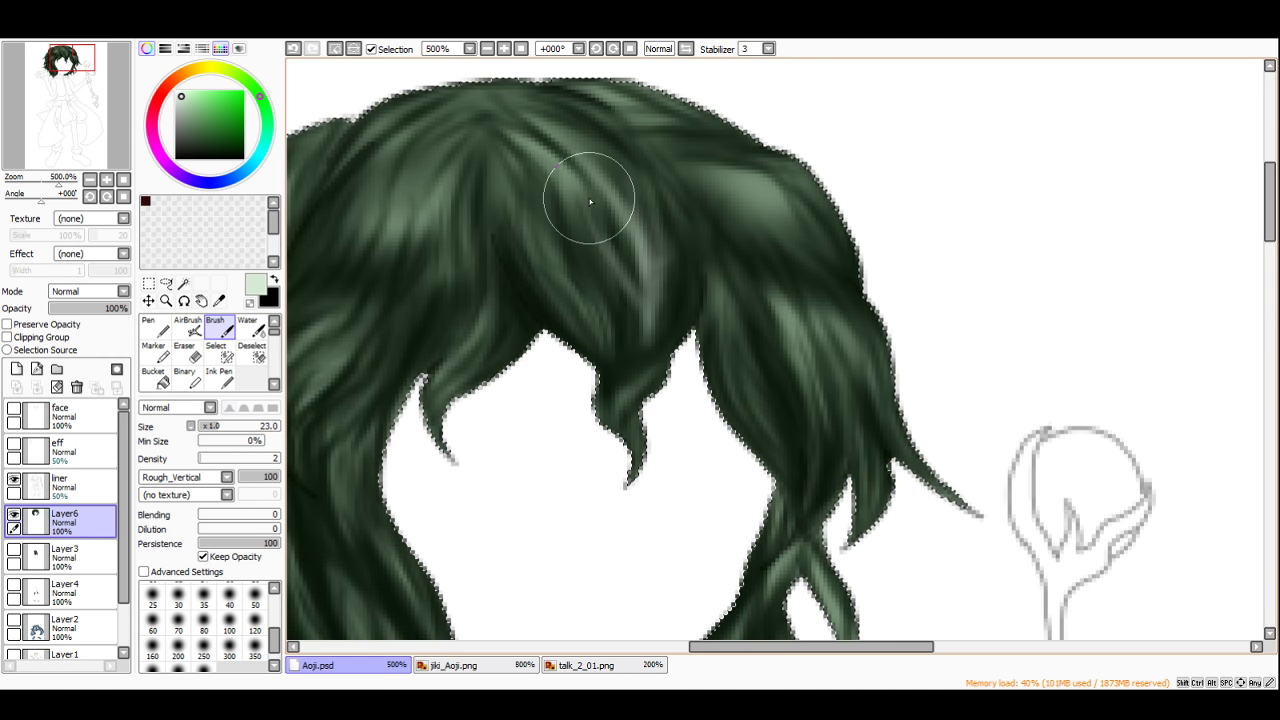
left_click_drag(589, 200, 605, 306)
scroll(517, 165, "down", 4)
scroll(766, 220, "up", 3)
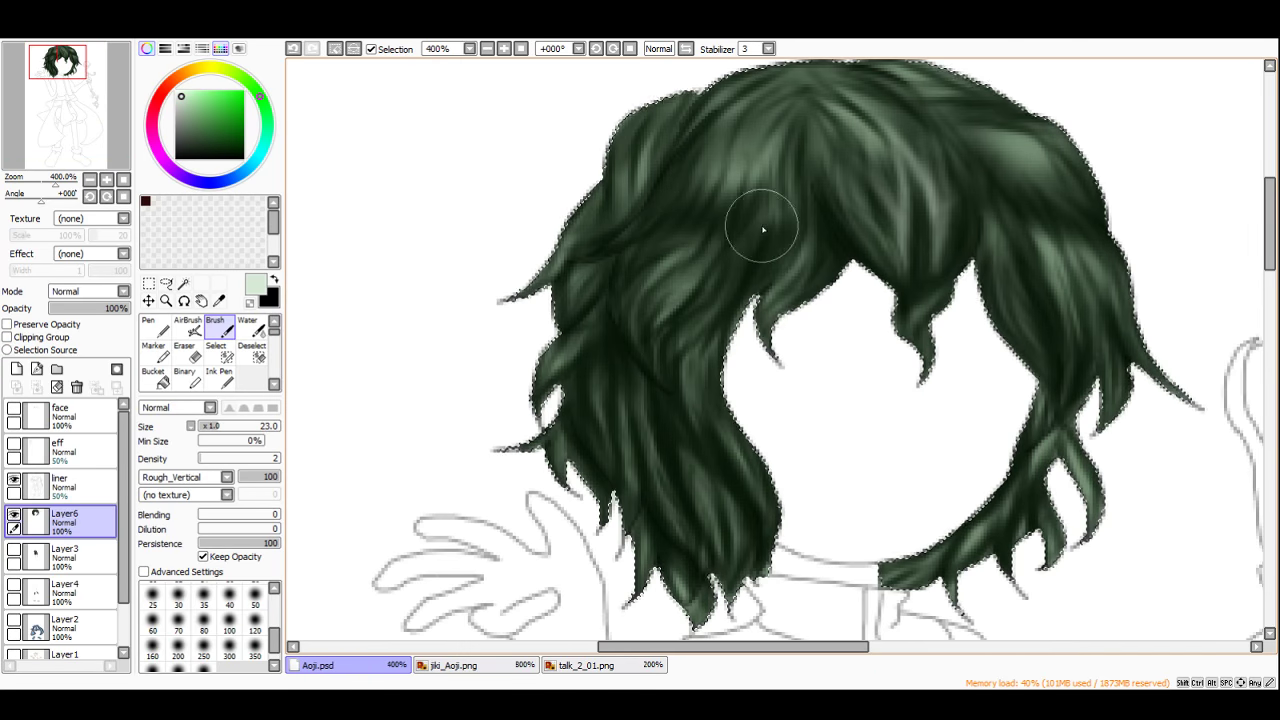
left_click_drag(897, 185, 943, 324)
scroll(950, 233, "down", 3)
scroll(950, 233, "up", 3)
scroll(948, 285, "down", 4)
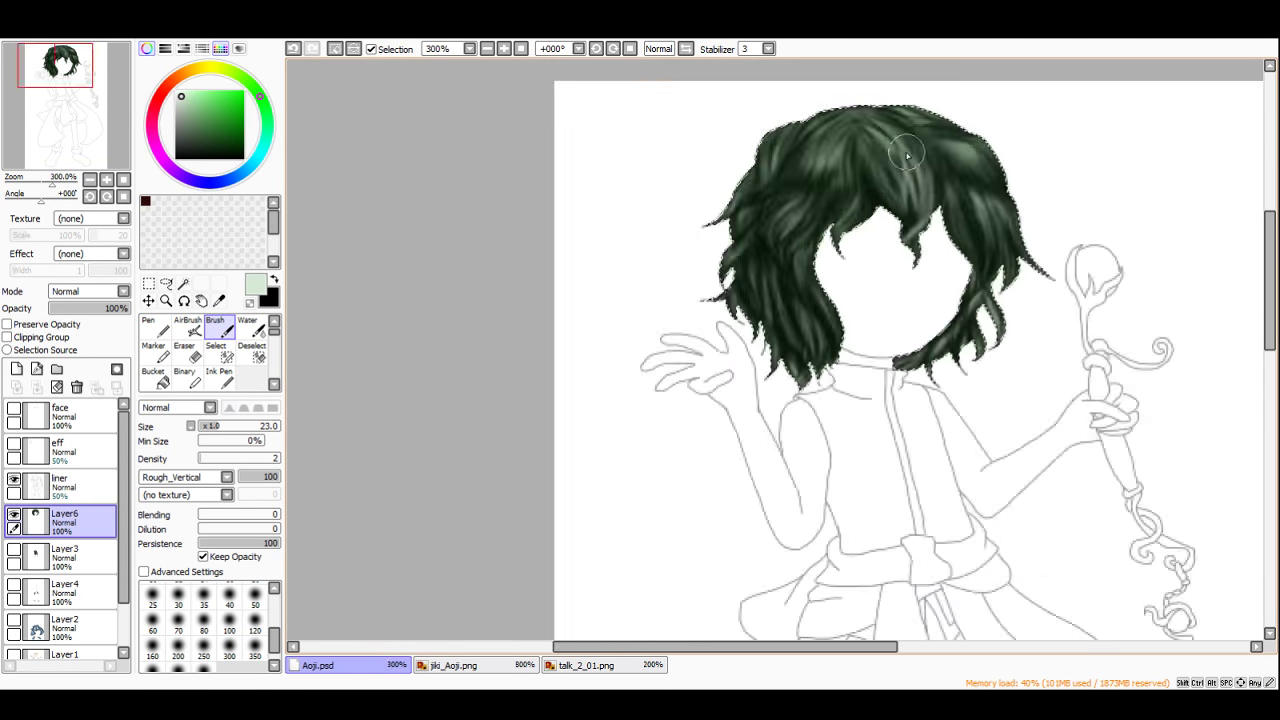
scroll(920, 140, "up", 3)
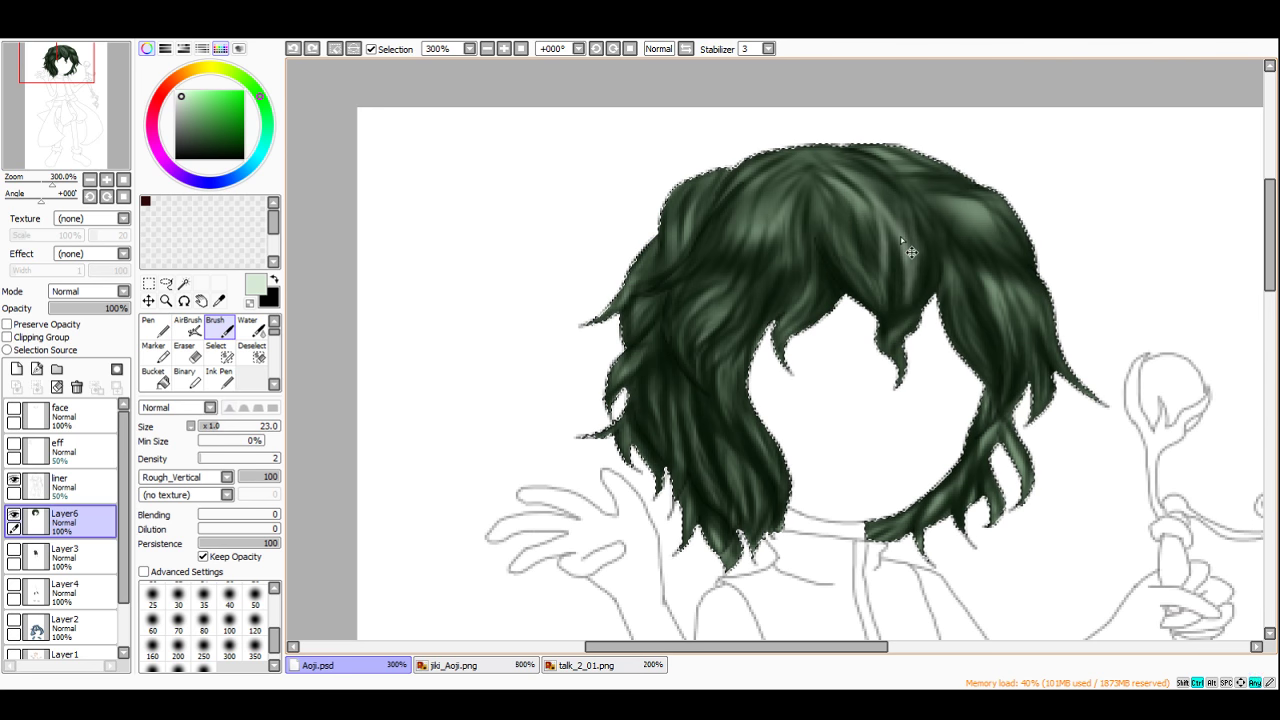
Step: Set the brush's blending mode to Vivid and undo the soft fringe highlights
left_click(189, 440)
key("ctrl+z")
key("ctrl+z")
Step: Try Vivid-mode pale green highlight strokes on the centre fringe, and undo them
left_click_drag(875, 206, 903, 286)
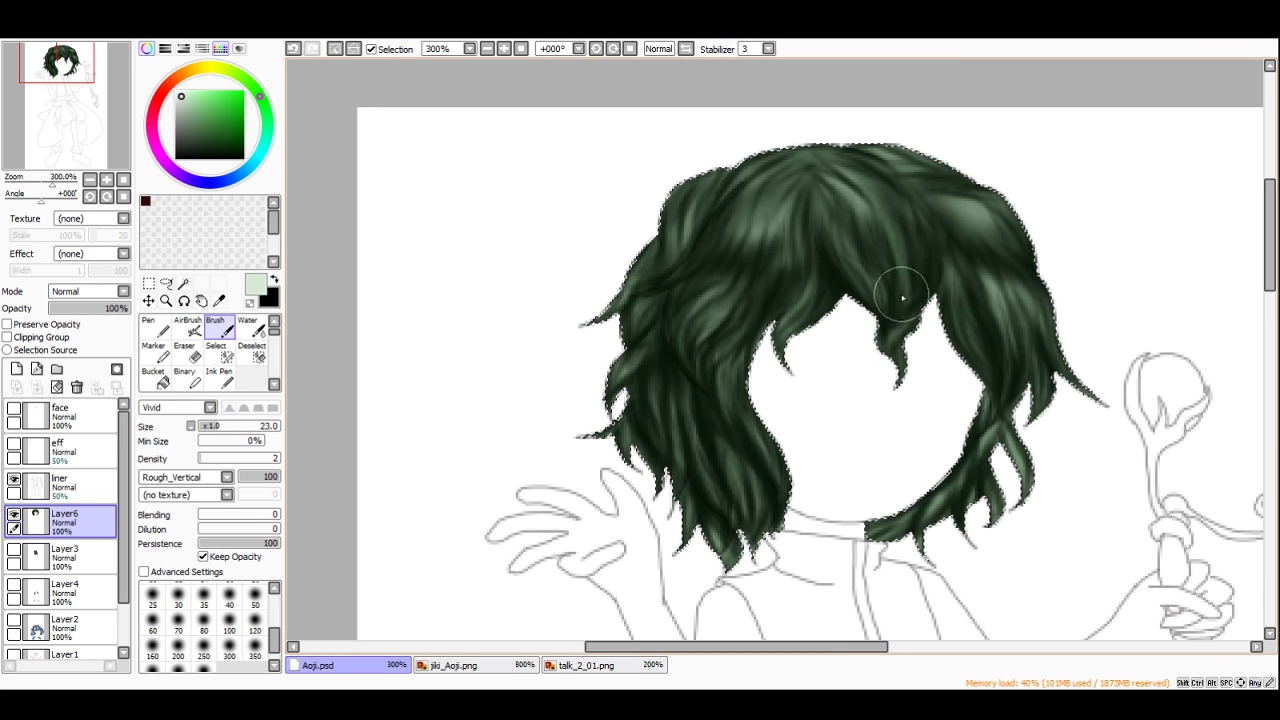
left_click_drag(907, 235, 896, 293)
key("ctrl+z")
key("ctrl+z")
key("ctrl+z")
scroll(175, 408, "up", 1)
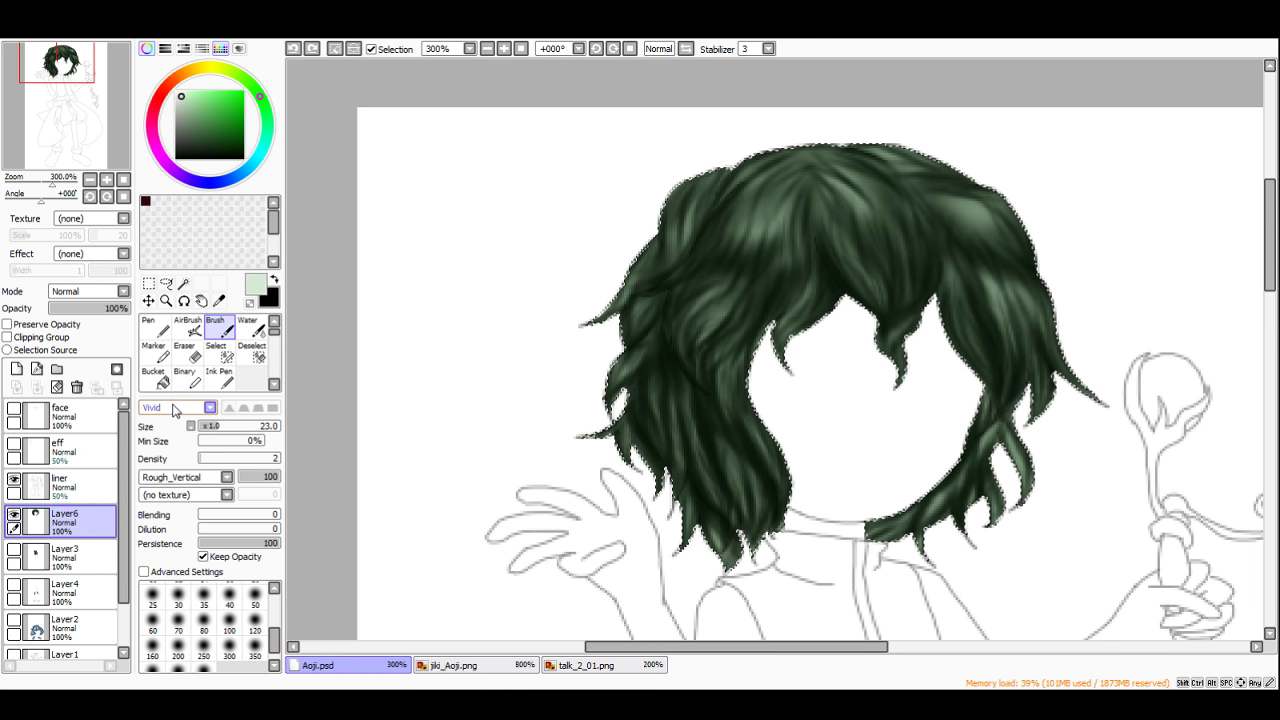
Step: Sample a muted green from the hair and brush soft strands along the centre fringe and crown
scroll(990, 280, "up", 3)
left_click(986, 290, "alt")
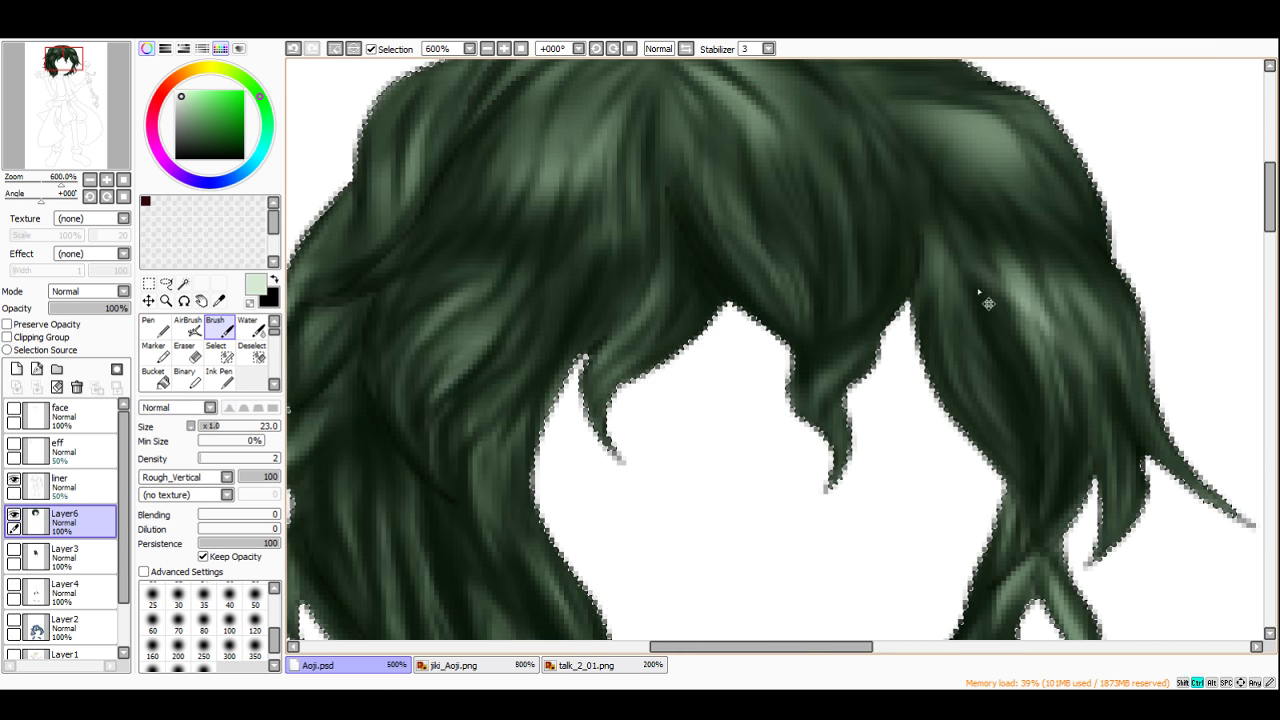
mouse_move(810, 156)
left_mouse_down()
mouse_move(837, 216)
mouse_move(830, 330)
left_mouse_up()
left_click_drag(824, 186, 846, 256)
left_click_drag(820, 155, 840, 269)
scroll(840, 270, "down", 5)
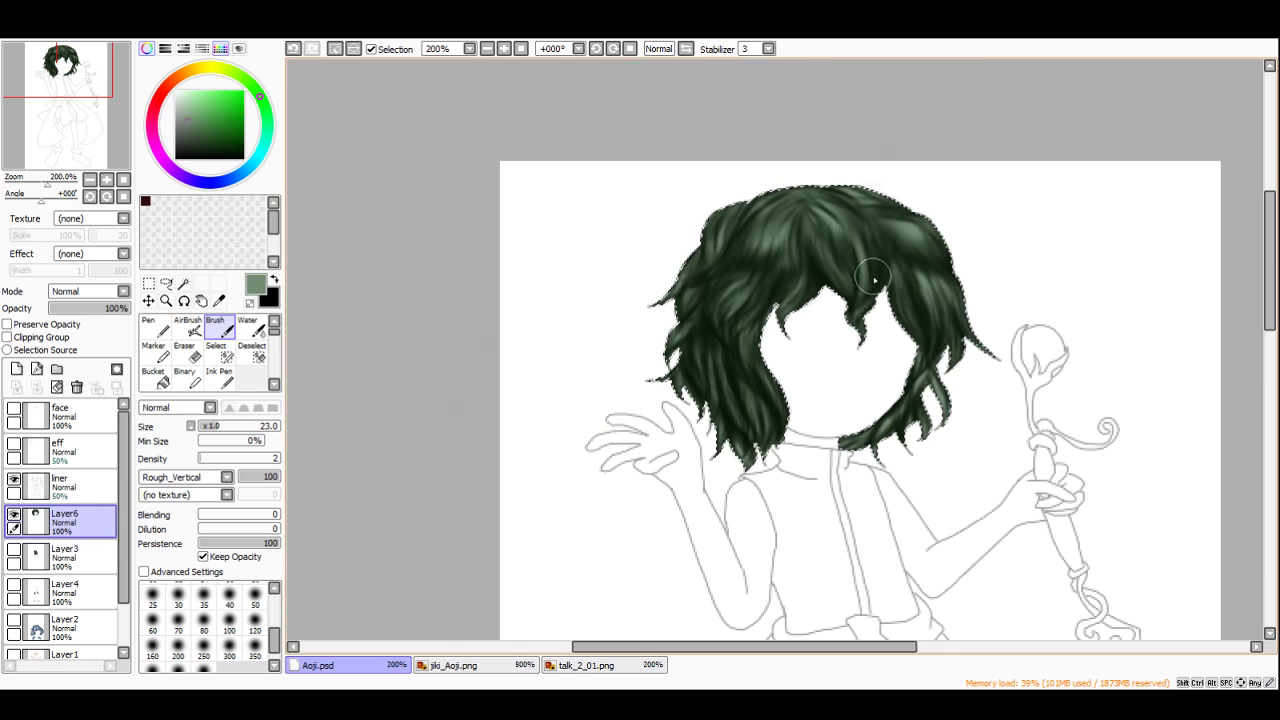
scroll(857, 314, "up", 4)
mouse_move(766, 218)
left_mouse_down()
mouse_move(810, 295)
mouse_move(780, 237)
mouse_move(788, 182)
mouse_move(823, 256)
mouse_move(767, 128)
left_mouse_up()
scroll(623, 167, "down", 5)
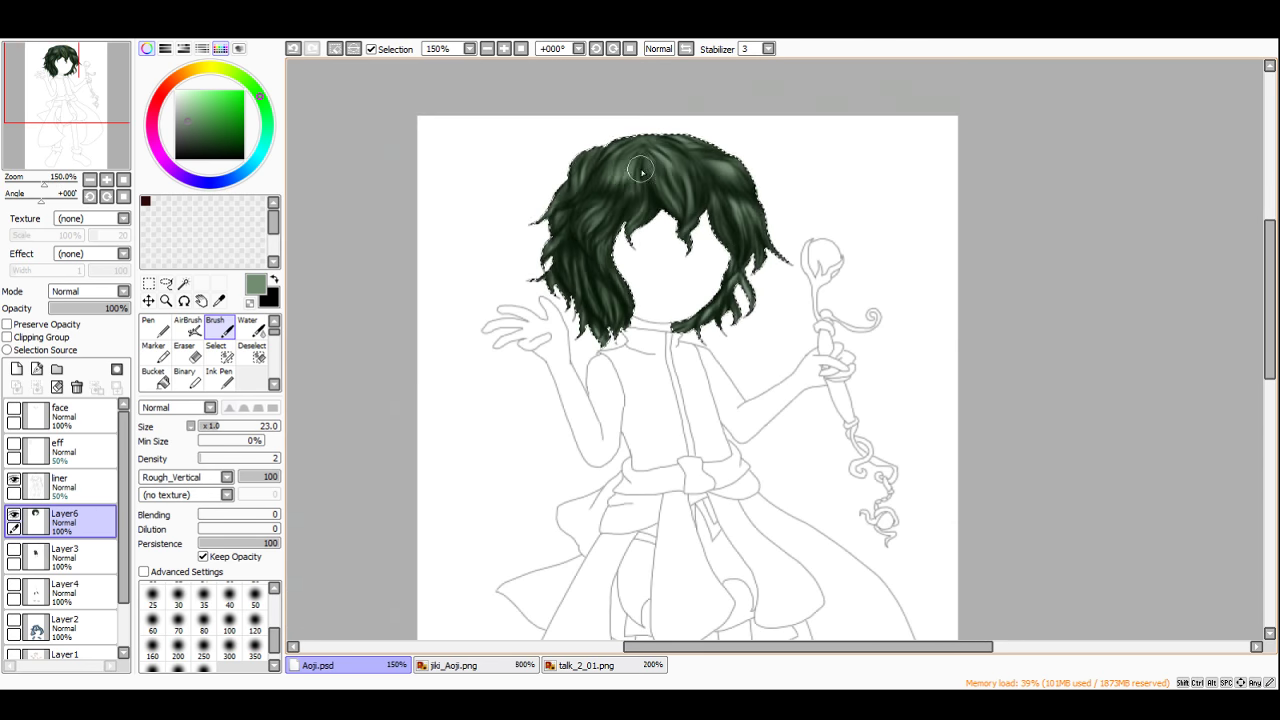
Step: Brush dark green shadow strands between the highlights on the centre fringe
scroll(700, 200, "up", 6)
mouse_move(712, 219)
left_mouse_down()
mouse_move(702, 298)
mouse_move(674, 354)
mouse_move(707, 245)
left_mouse_up()
left_click_drag(704, 197, 702, 301)
scroll(703, 305, "down", 4)
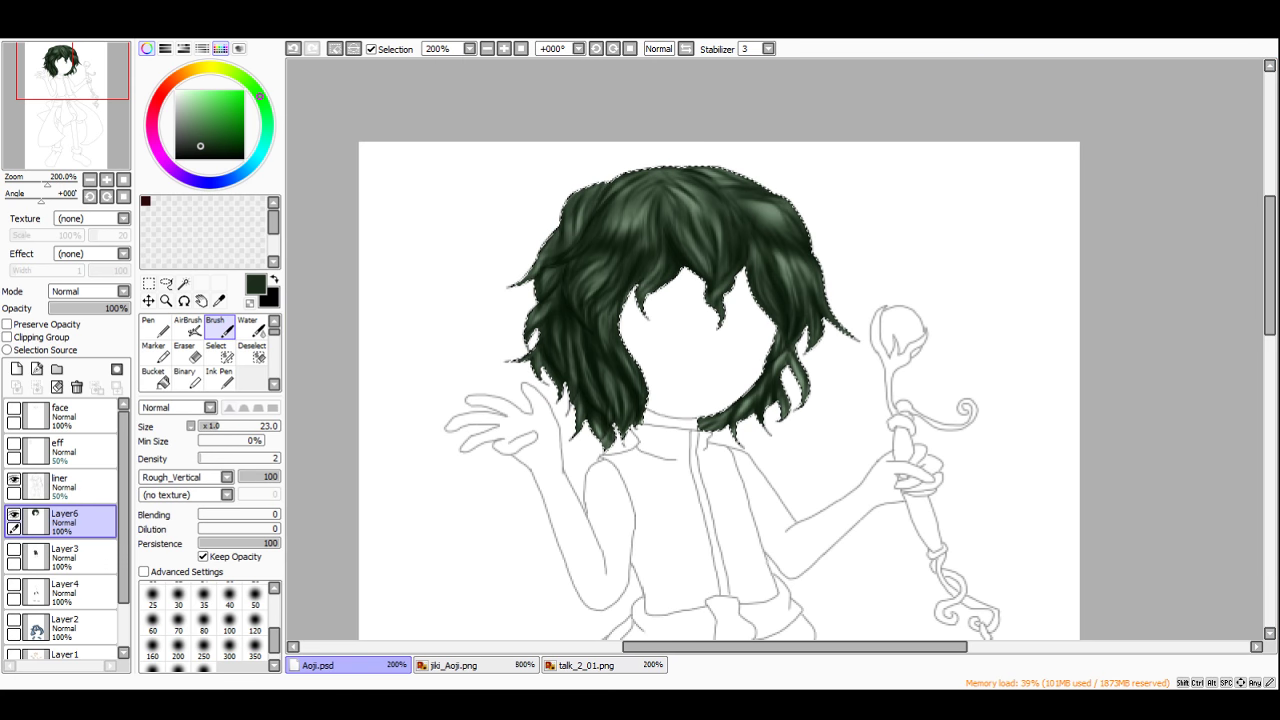
Step: Increase the contrast of the hair on Layer6 and shift its colour to a lighter, brighter green
left_click(302, 55)
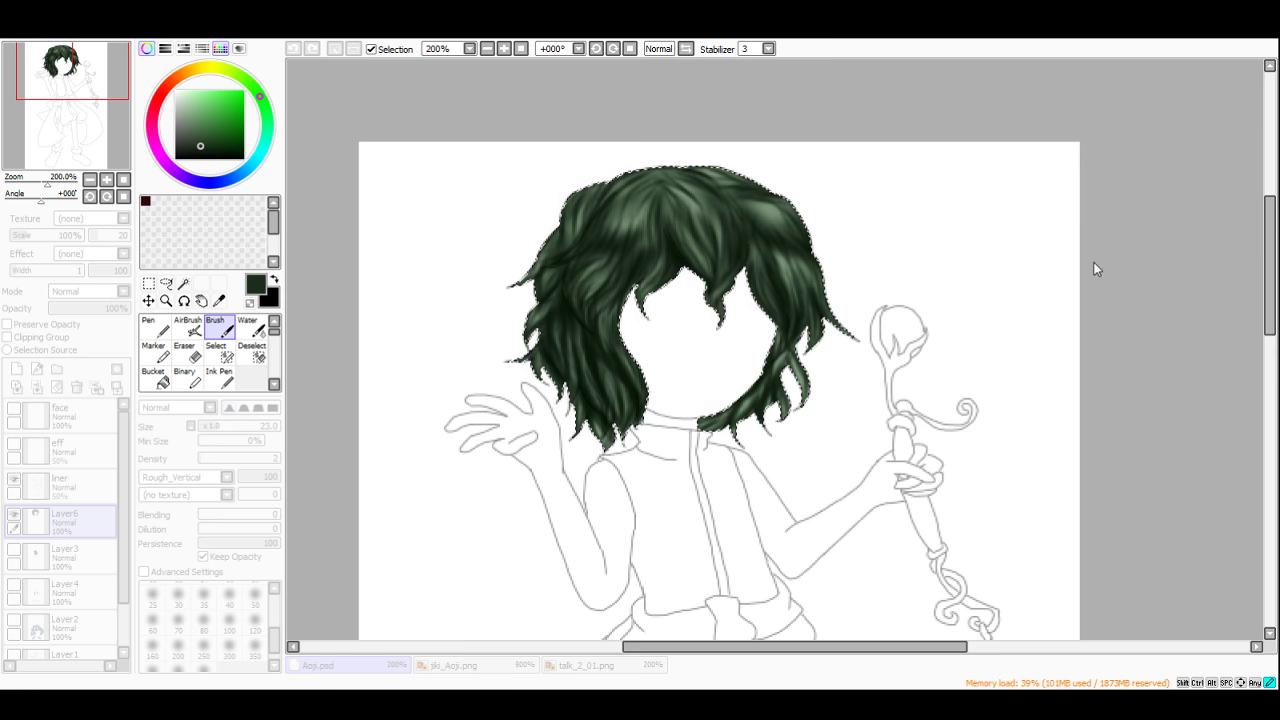
mouse_move(1094, 262)
left_mouse_down()
mouse_move(1113, 261)
mouse_move(1070, 263)
mouse_move(1107, 265)
left_mouse_up()
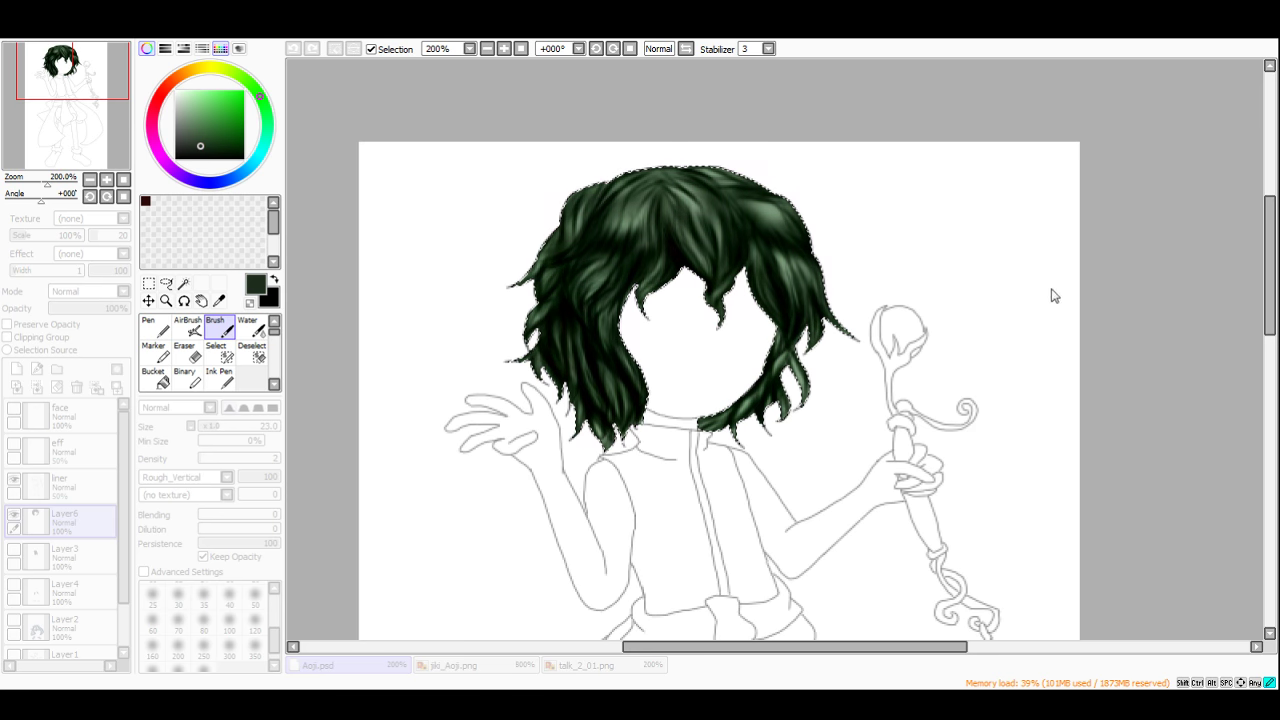
left_click(1097, 312)
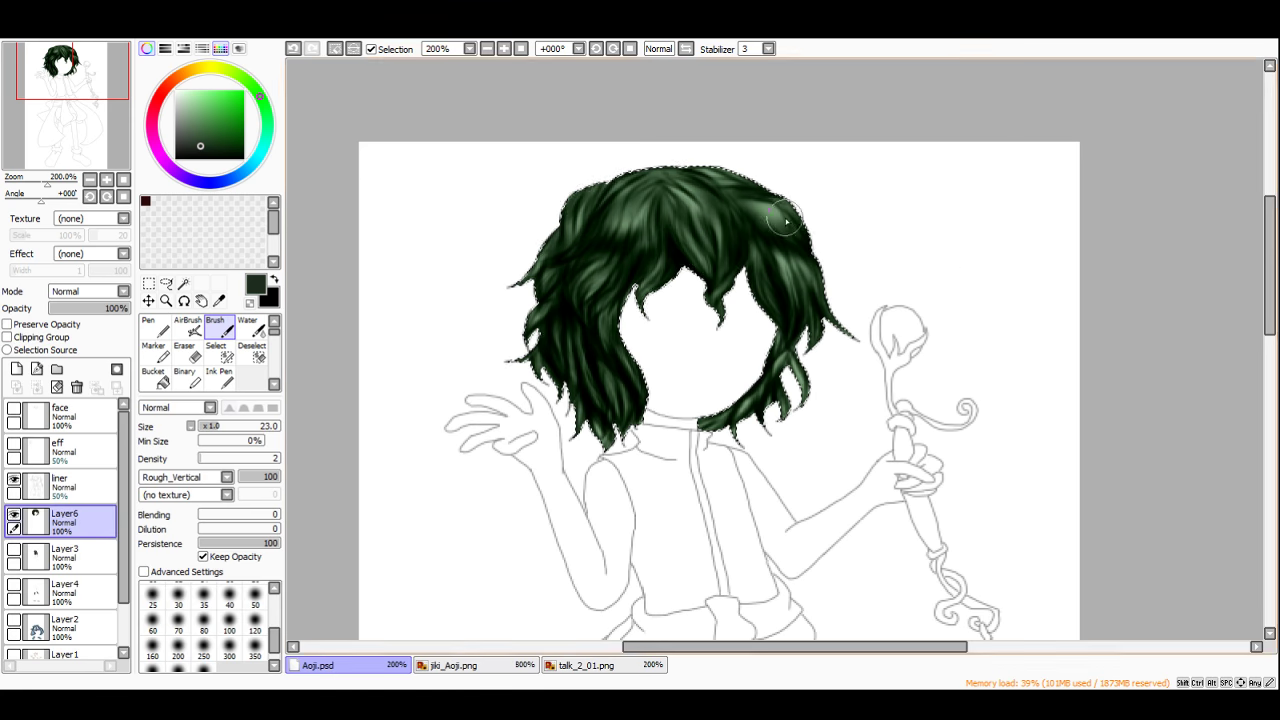
left_click(314, 51)
mouse_move(869, 315)
left_mouse_down()
mouse_move(904, 307)
mouse_move(850, 307)
mouse_move(875, 322)
left_mouse_up()
key("Return")
scroll(690, 140, "down", 3)
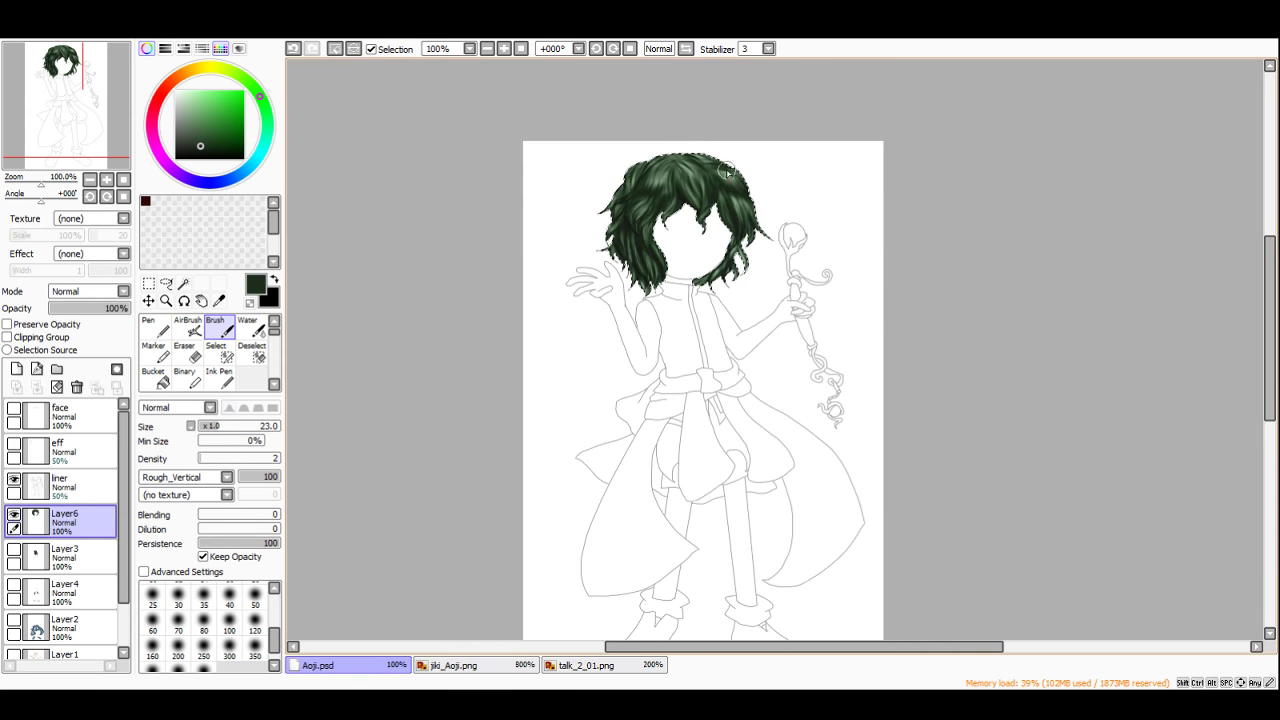
Step: Clear the selection around the hair and show Layer5, Layer1, Layer2, Layer4 and Layer3
scroll(745, 188, "up", 3)
left_click(148, 283)
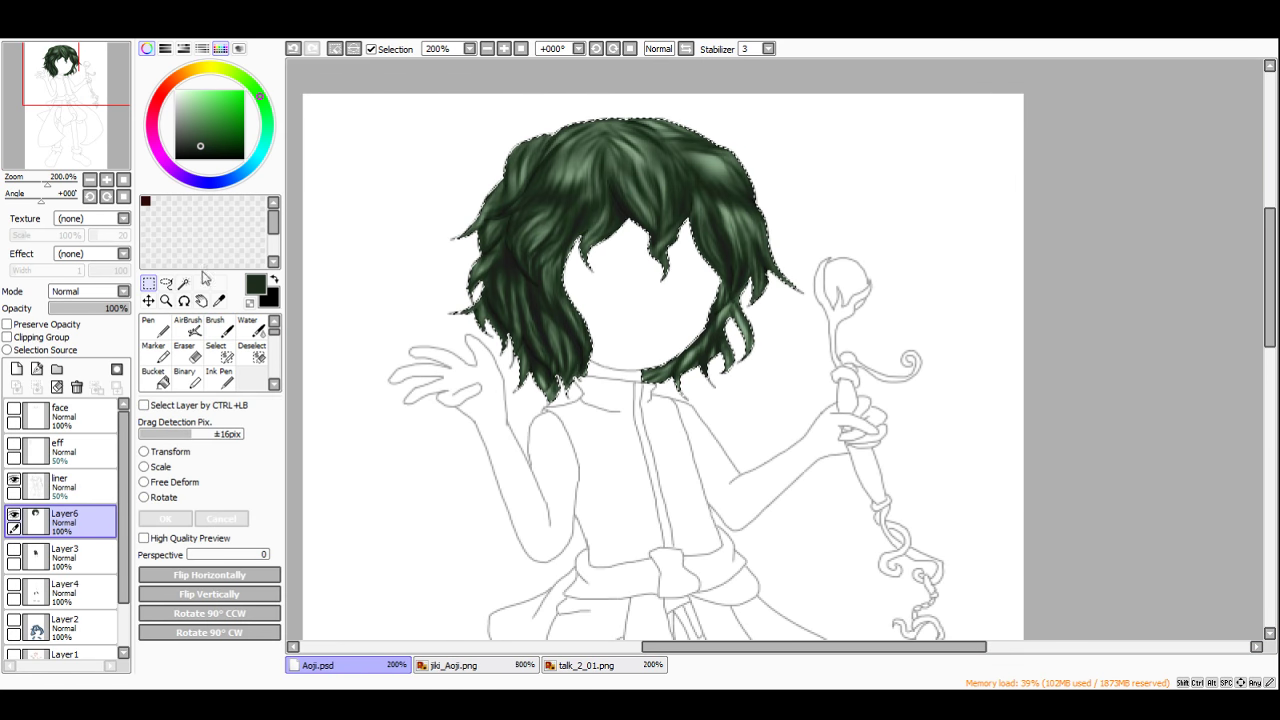
key("ctrl+d")
scroll(654, 190, "down", 2)
scroll(4, 548, "down", 2)
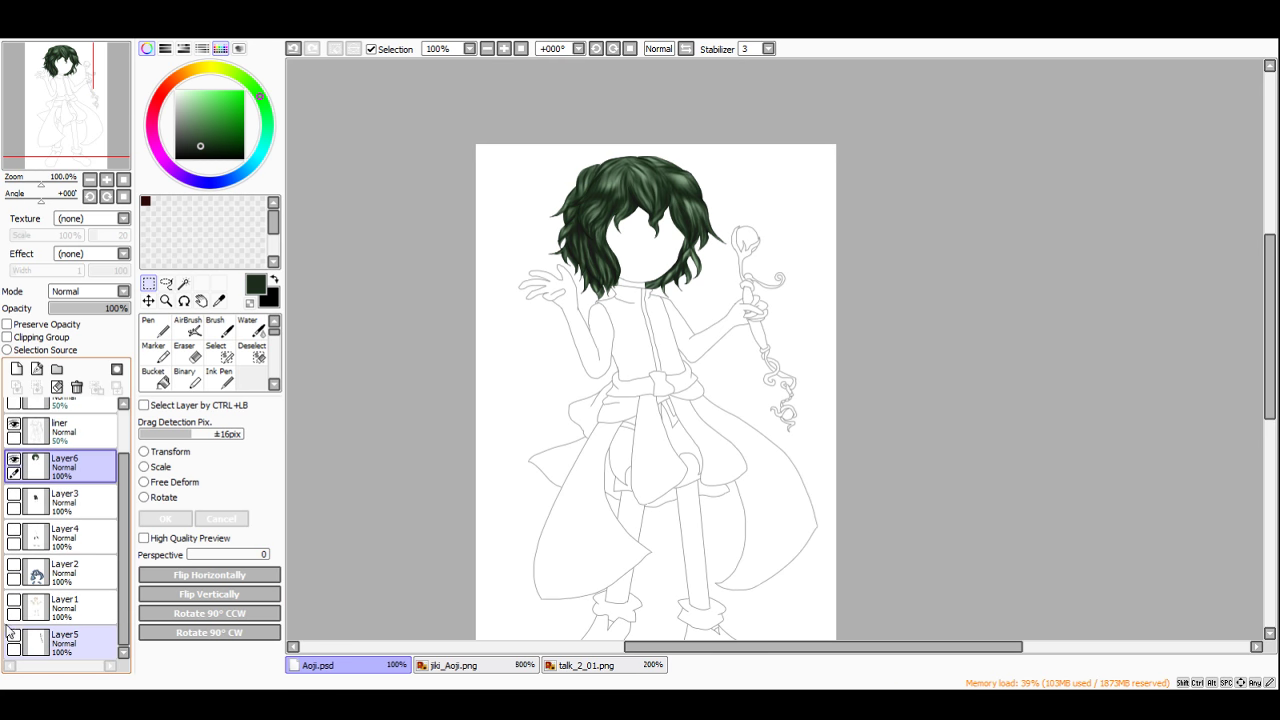
left_click(13, 634)
left_click(13, 599)
left_click(13, 564)
left_click(13, 529)
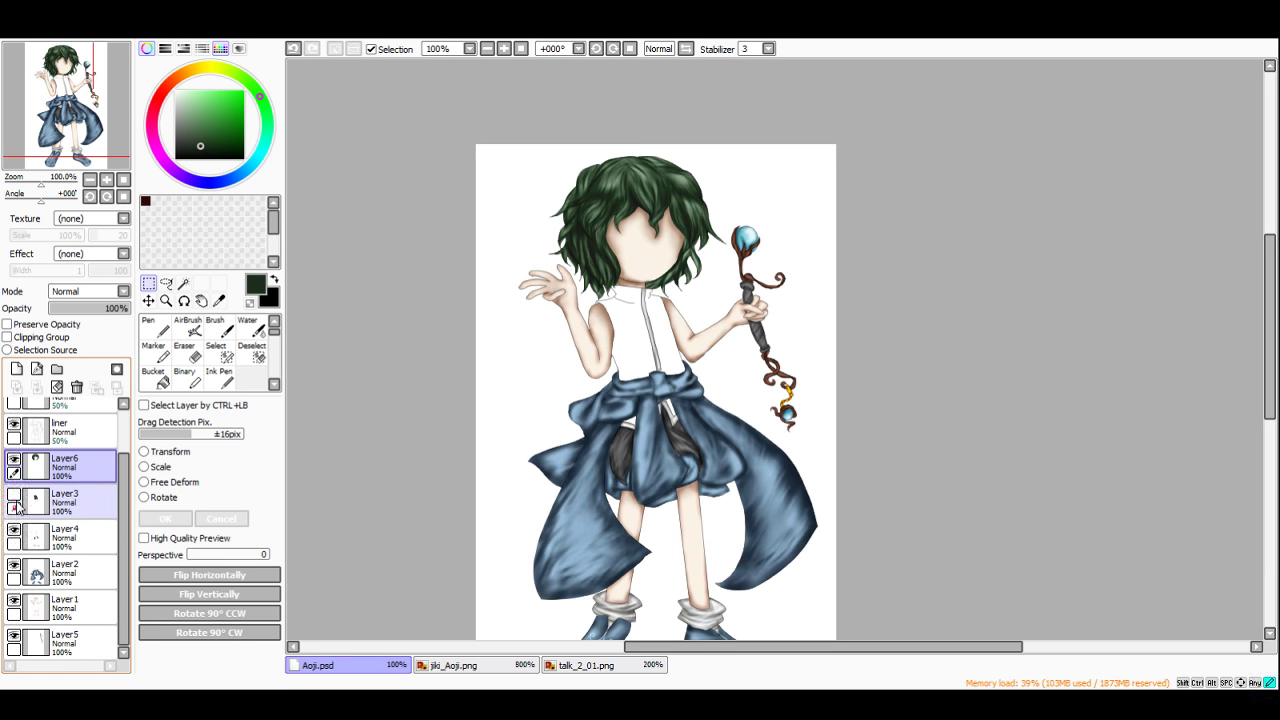
left_click(13, 494)
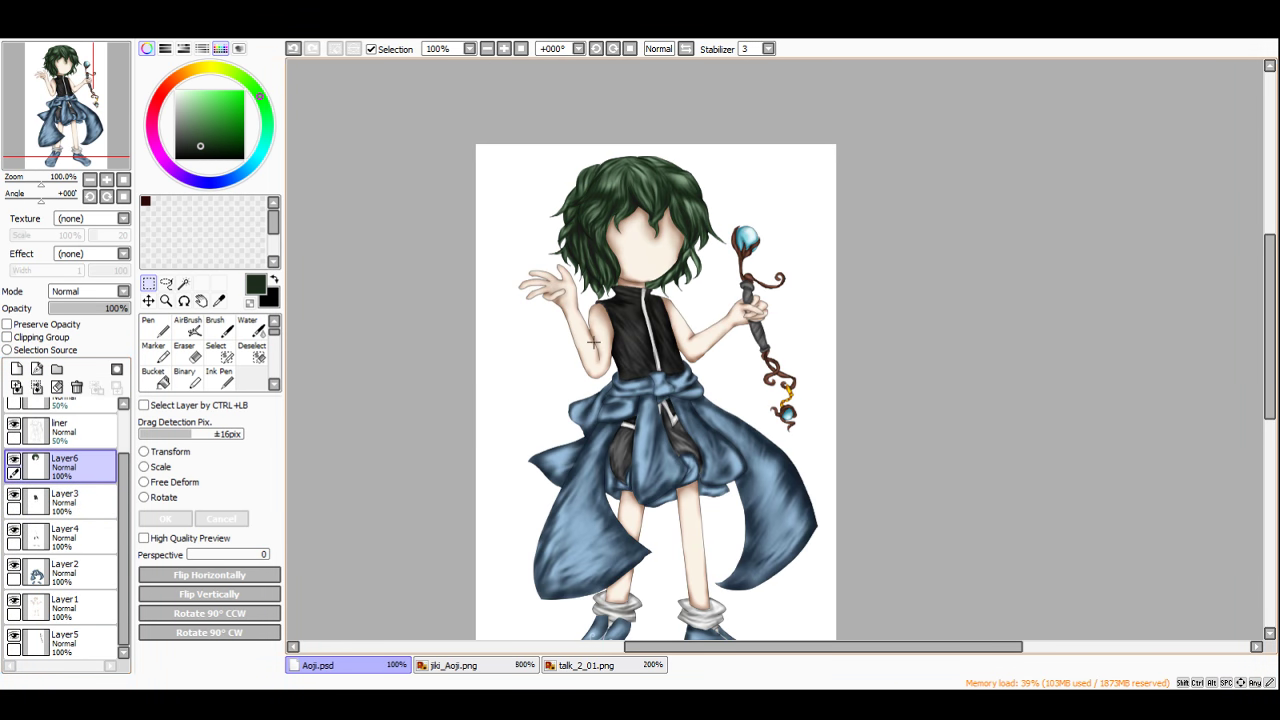
scroll(614, 98, "up", 1)
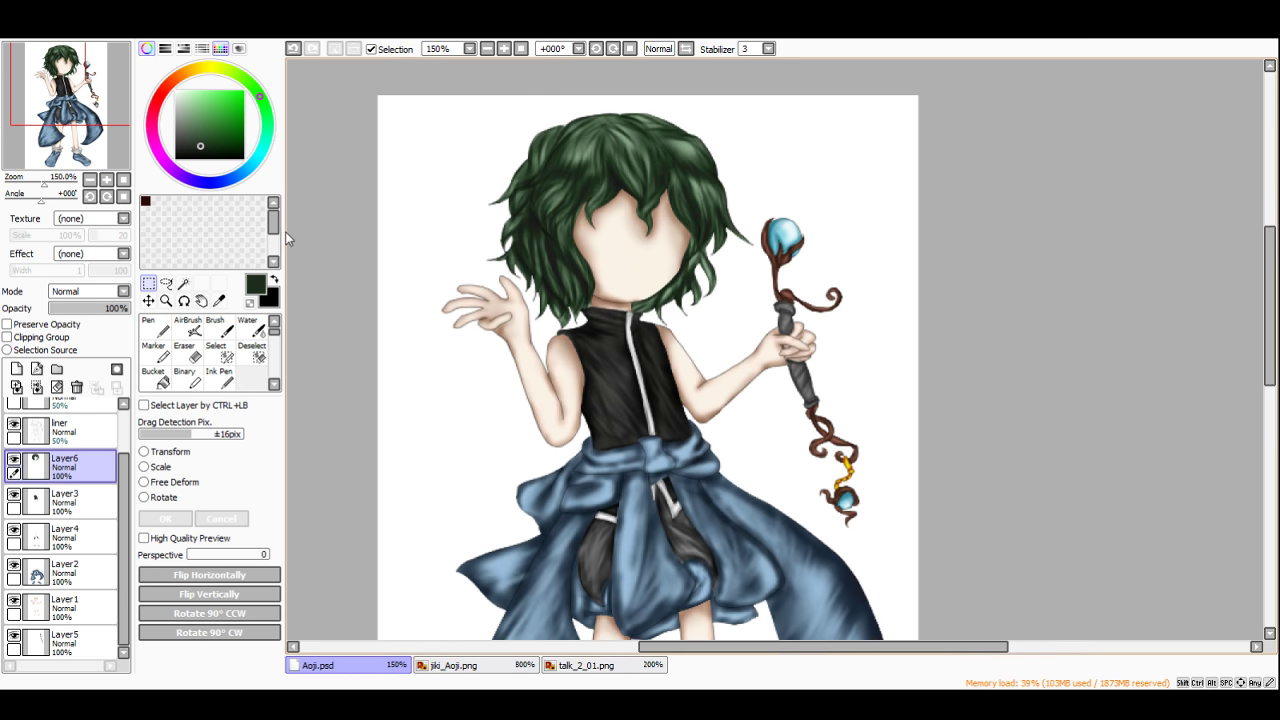
Step: Identify Layer1 as the skin layer by toggling its visibility and make the skin paler and less saturated
left_click(45, 608)
left_click(14, 604)
left_click(14, 602)
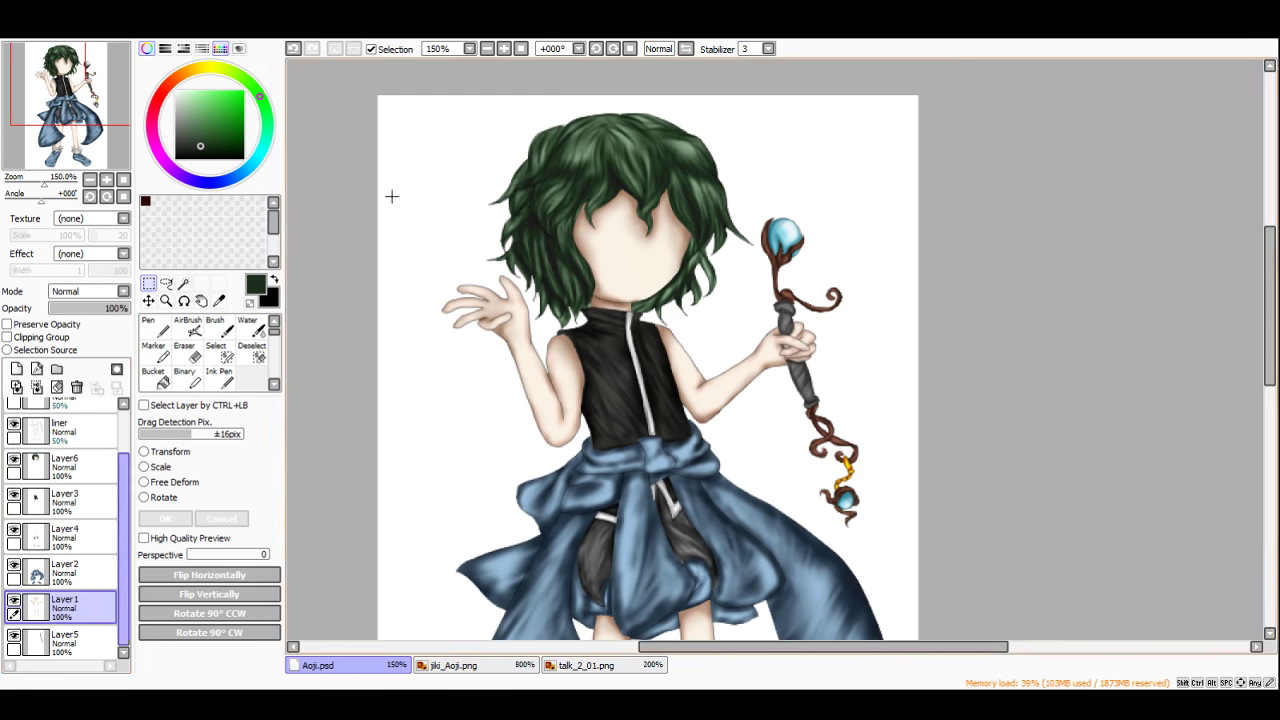
left_click(311, 53)
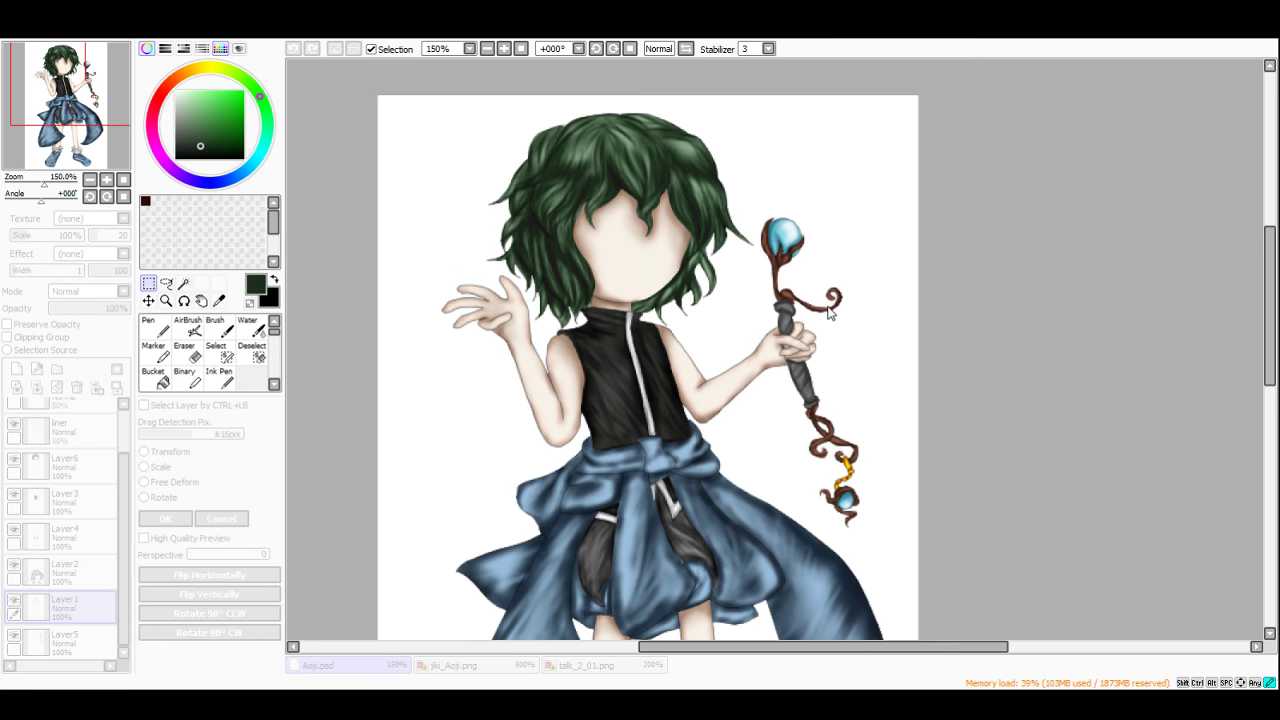
left_click_drag(828, 307, 816, 308)
left_click(872, 354)
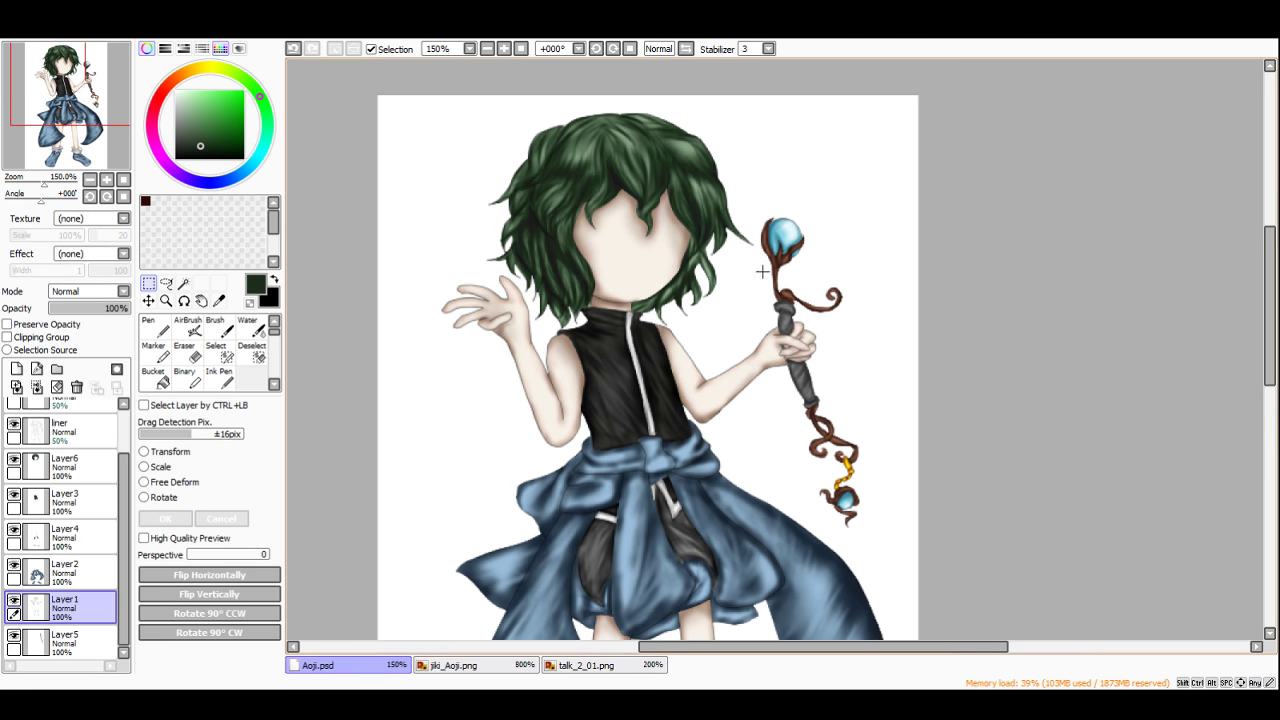
Step: Desaturate the blue clothing on Layer2, undo the first attempt and reapply a muted blue colour adjustment
scroll(762, 271, "down", 2)
left_click(60, 578)
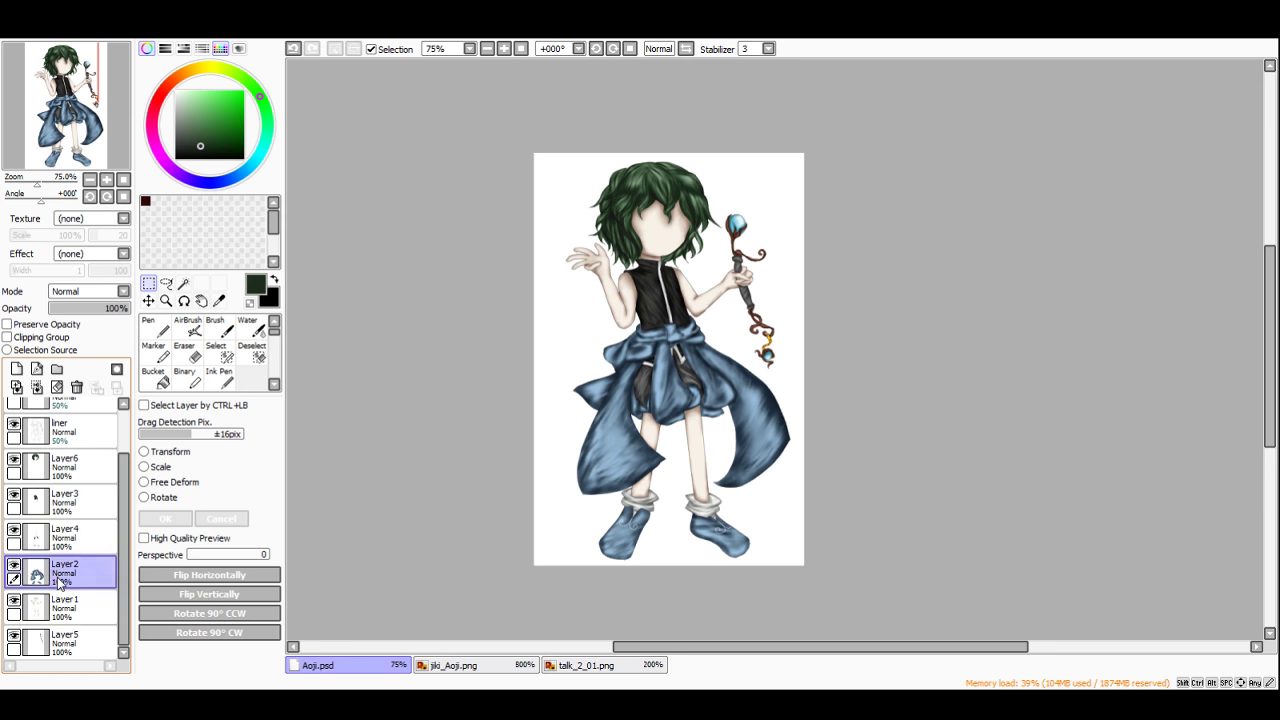
left_click(319, 54)
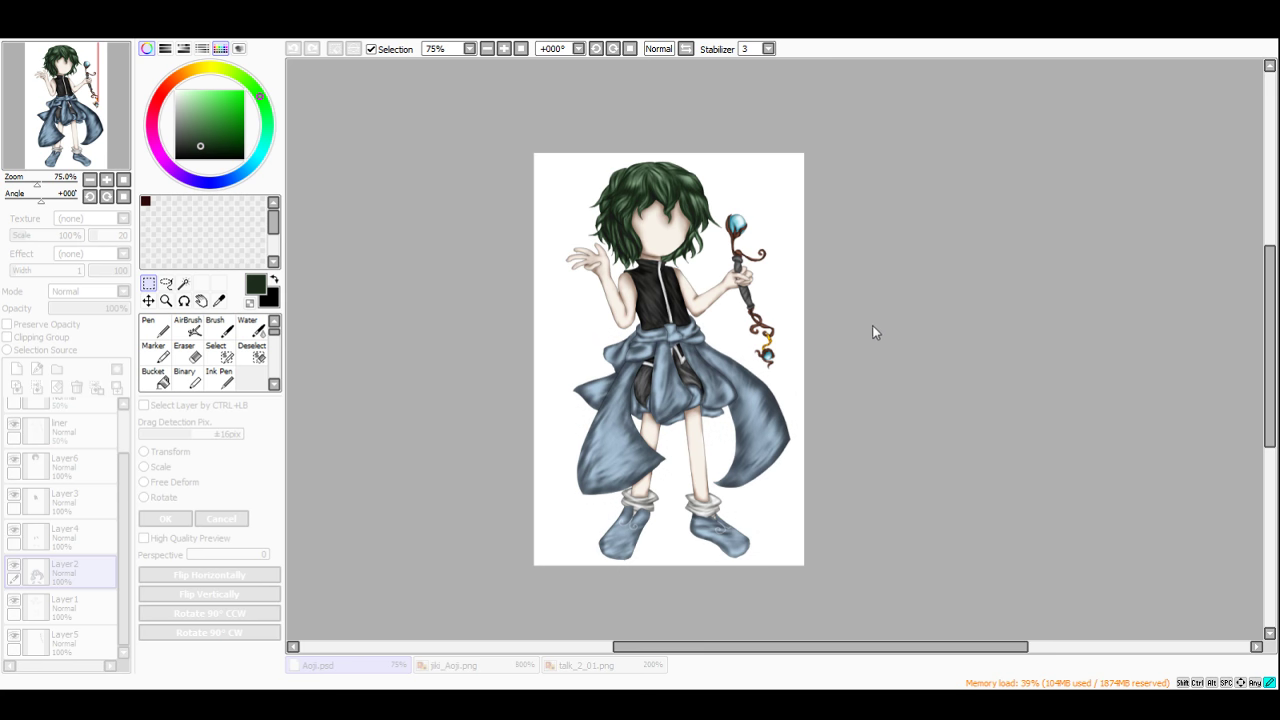
left_click(885, 352)
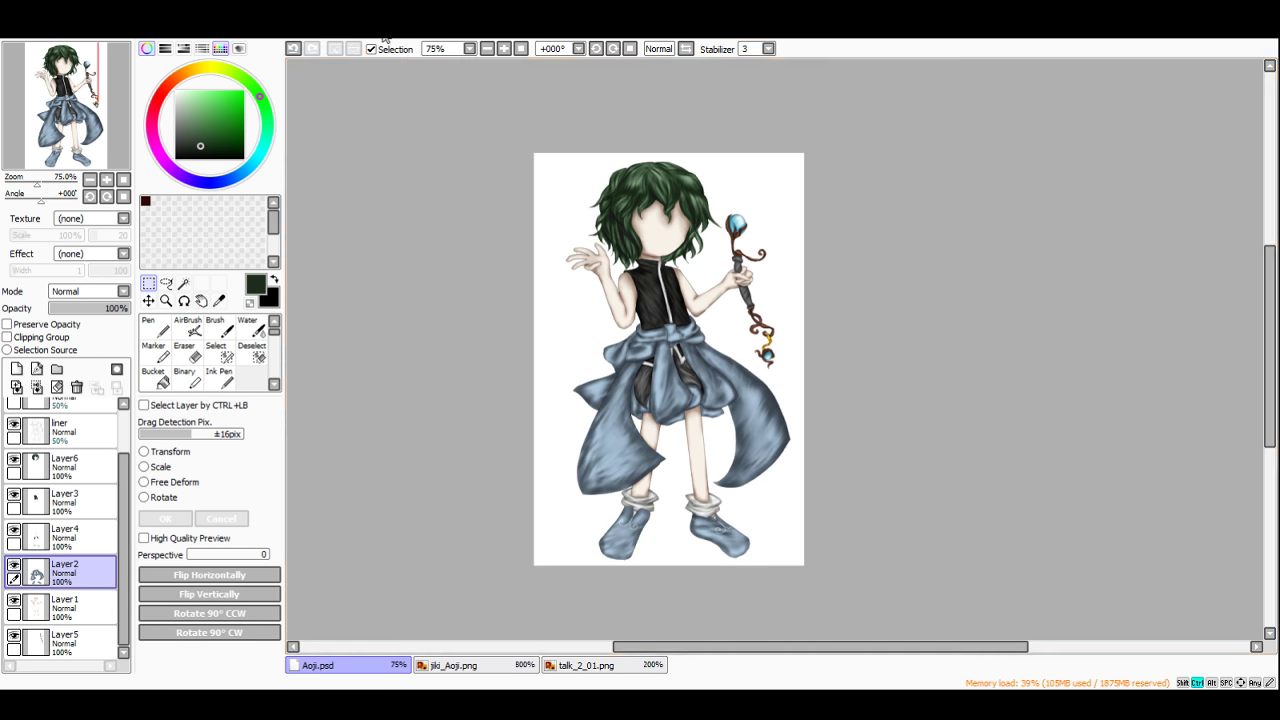
left_click(334, 67)
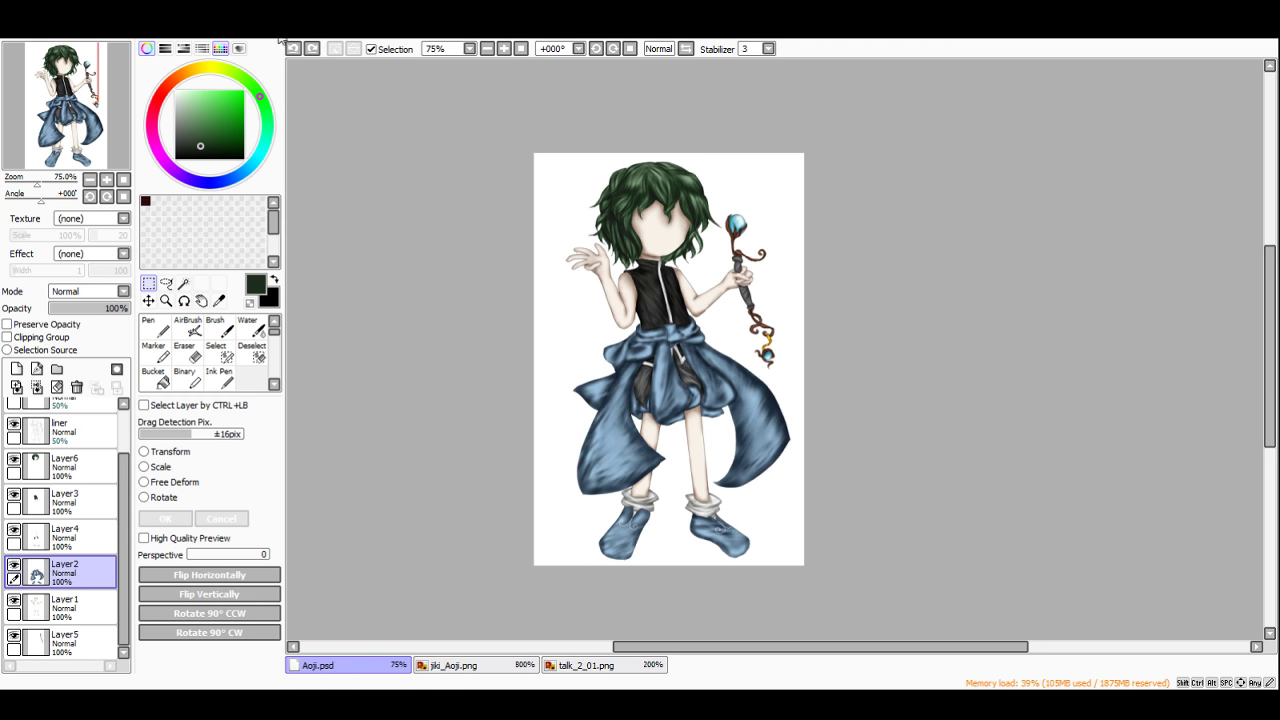
left_click(311, 49)
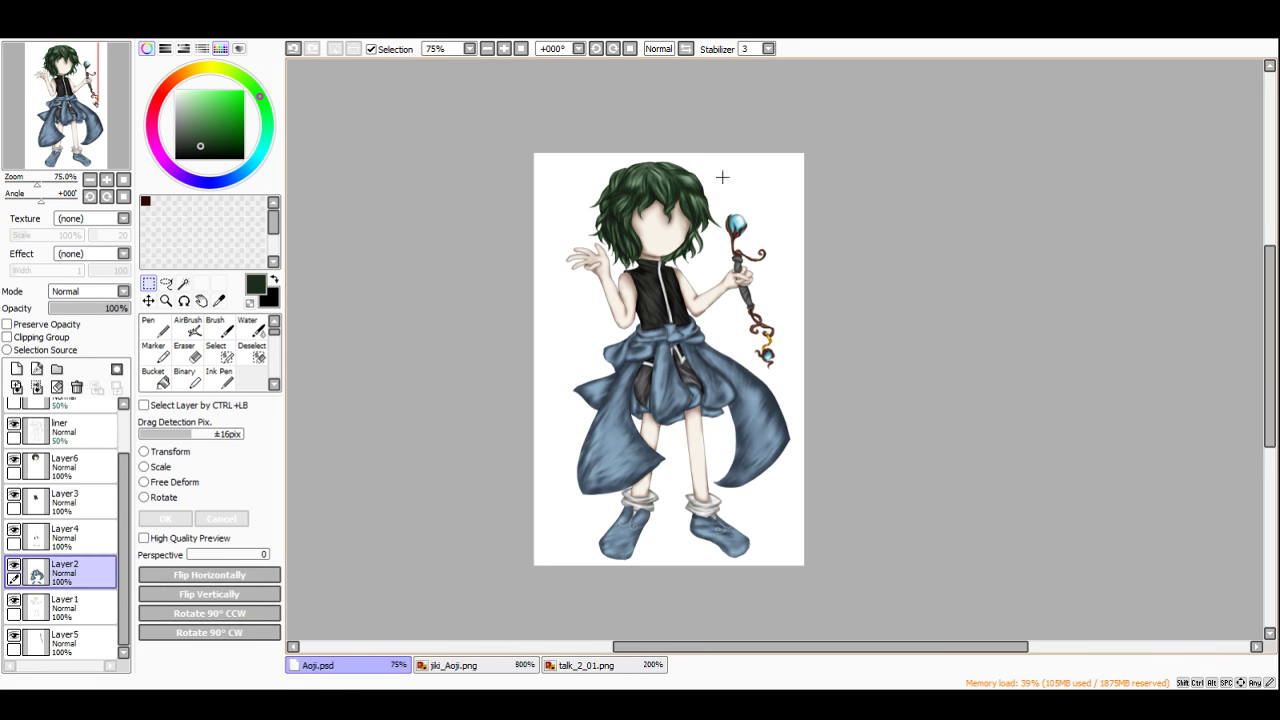
left_click(294, 48)
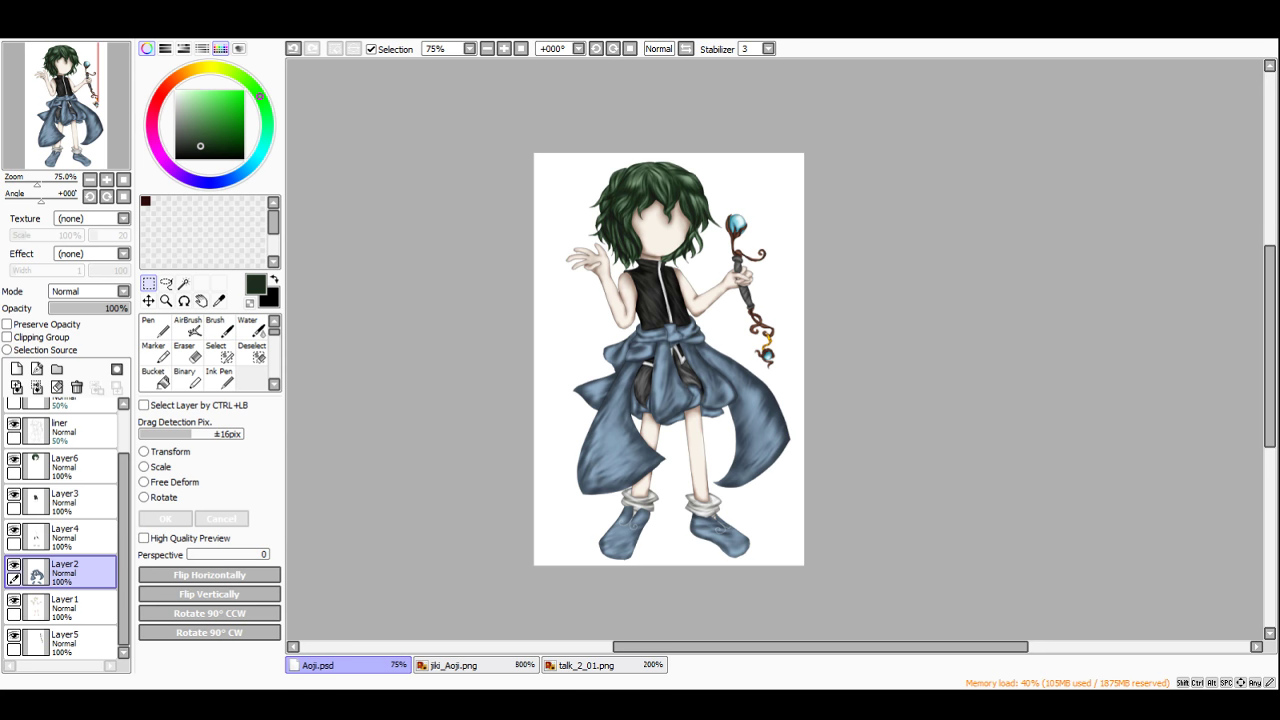
Step: Show the eff layer with the bubble outlines and make it the active layer
scroll(720, 164, "up", 2)
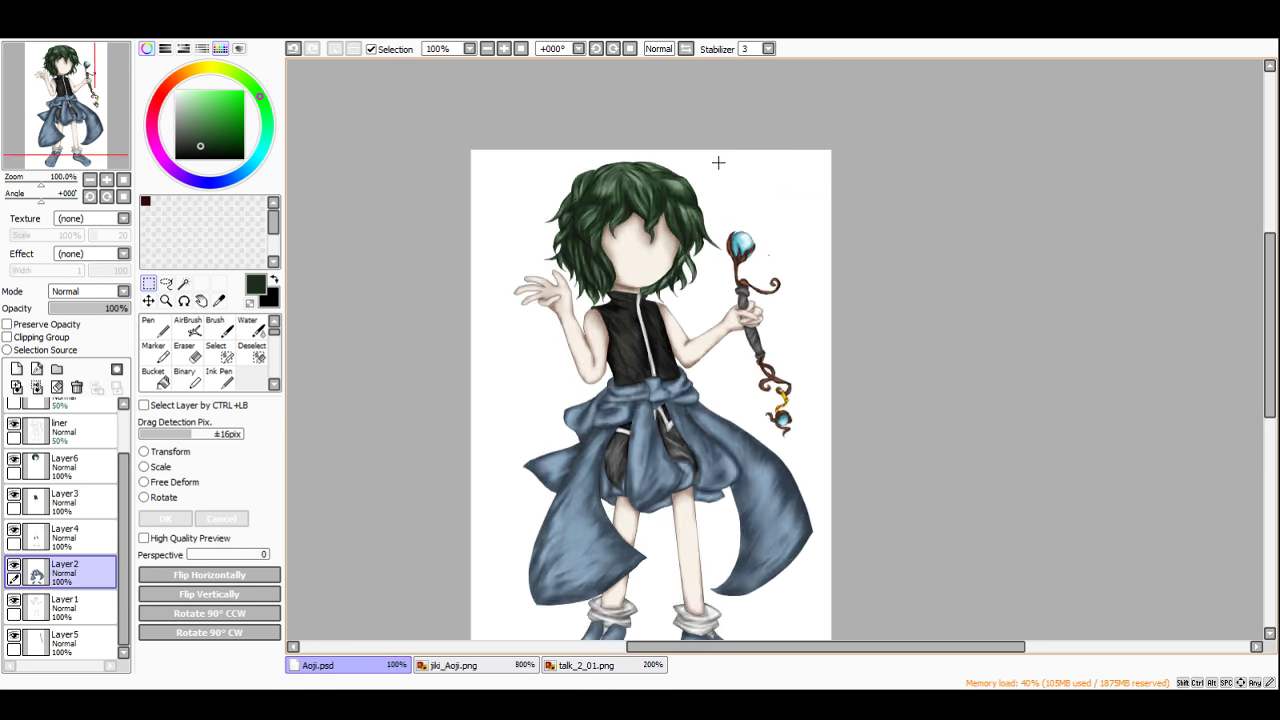
scroll(632, 225, "down", 1)
scroll(60, 460, "up", 2)
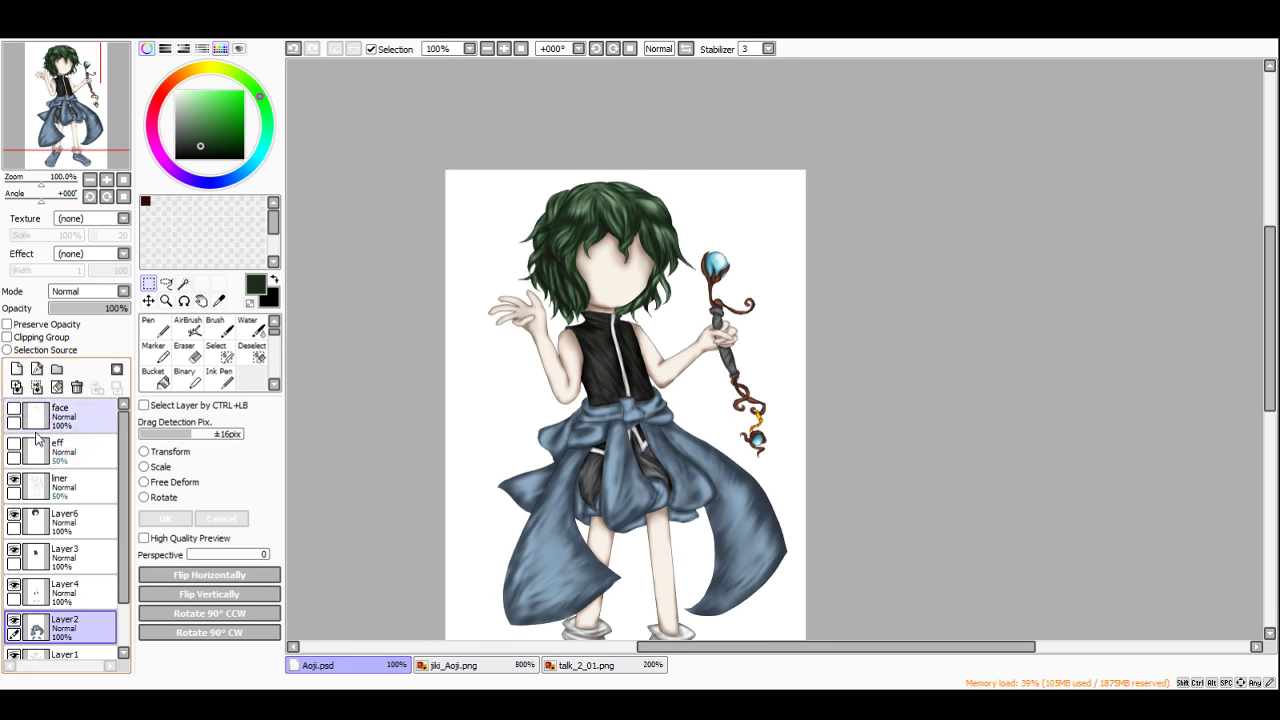
left_click(14, 446)
left_click(50, 458)
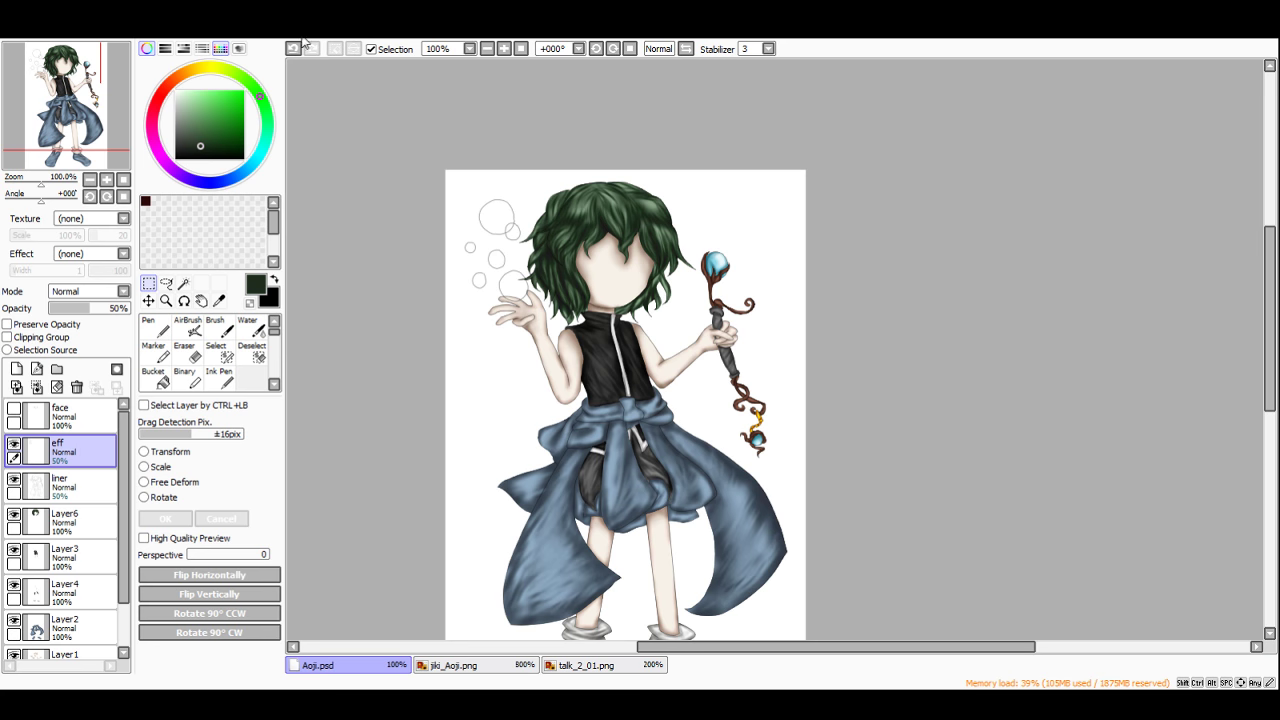
Step: Try lightening the bubble outlines on the eff layer to white, and undo the adjustment
left_click(577, 153)
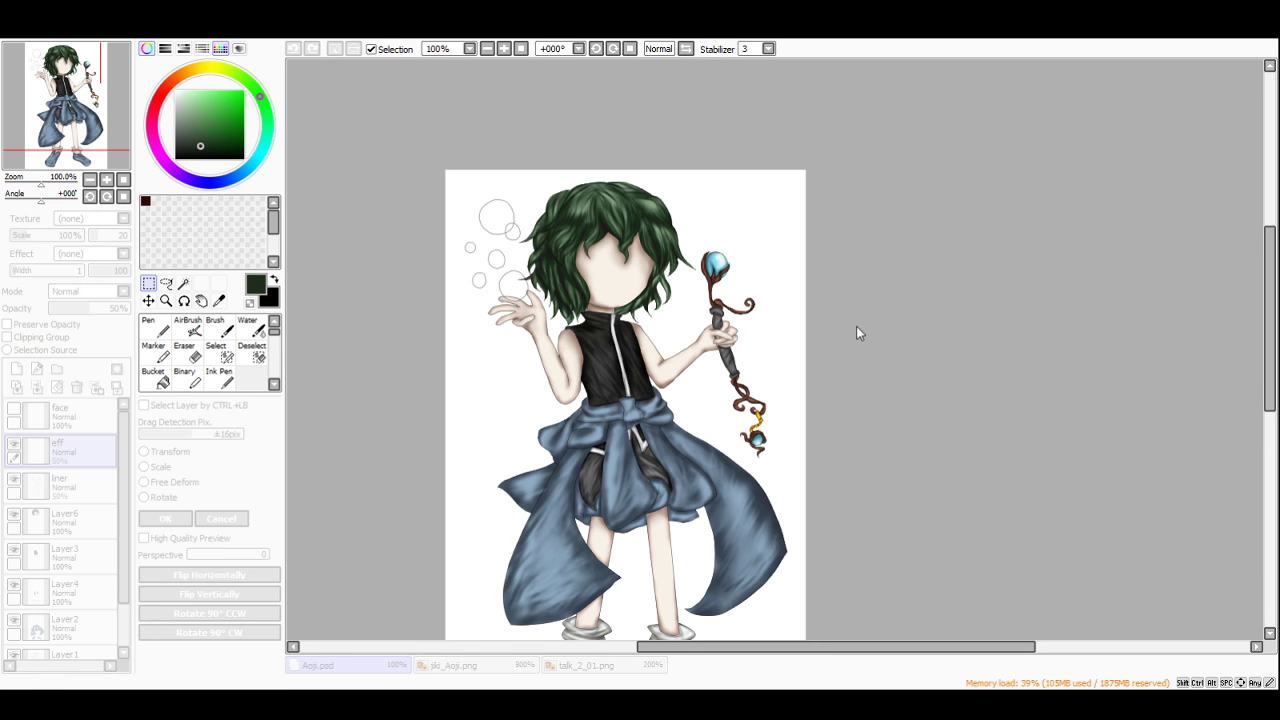
left_click_drag(856, 326, 1052, 331)
left_click(898, 358)
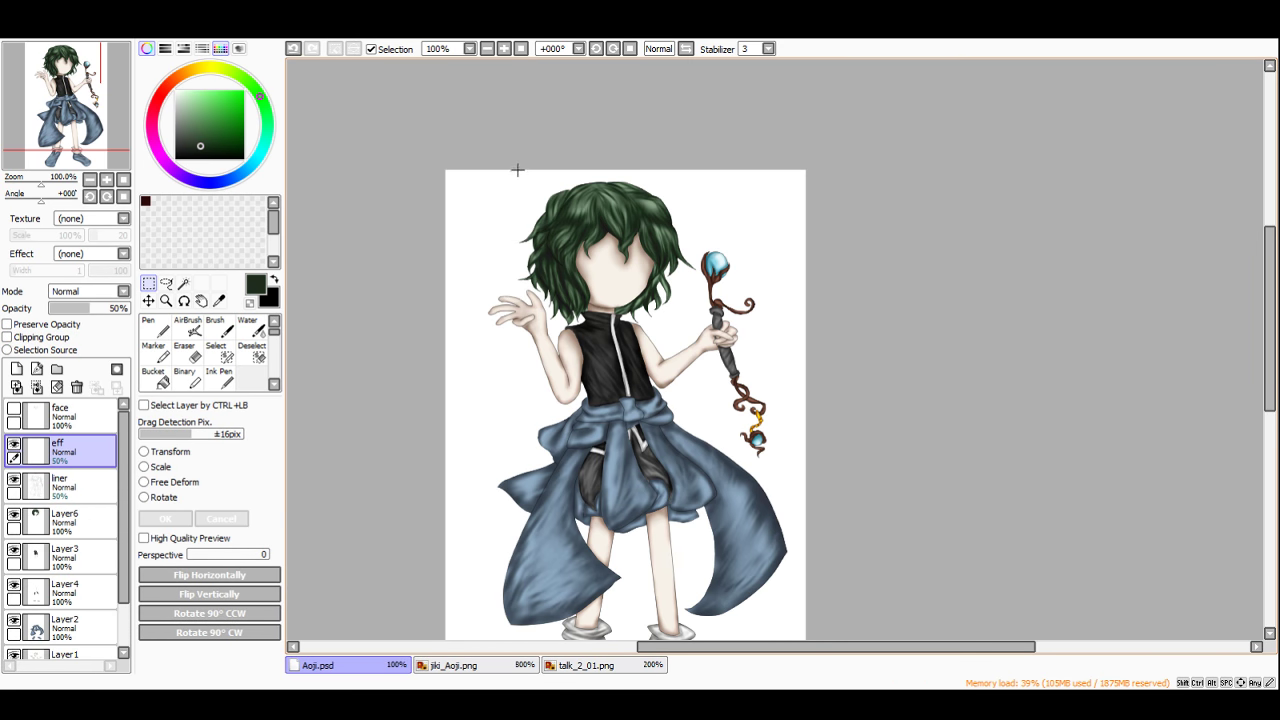
key("ctrl+z")
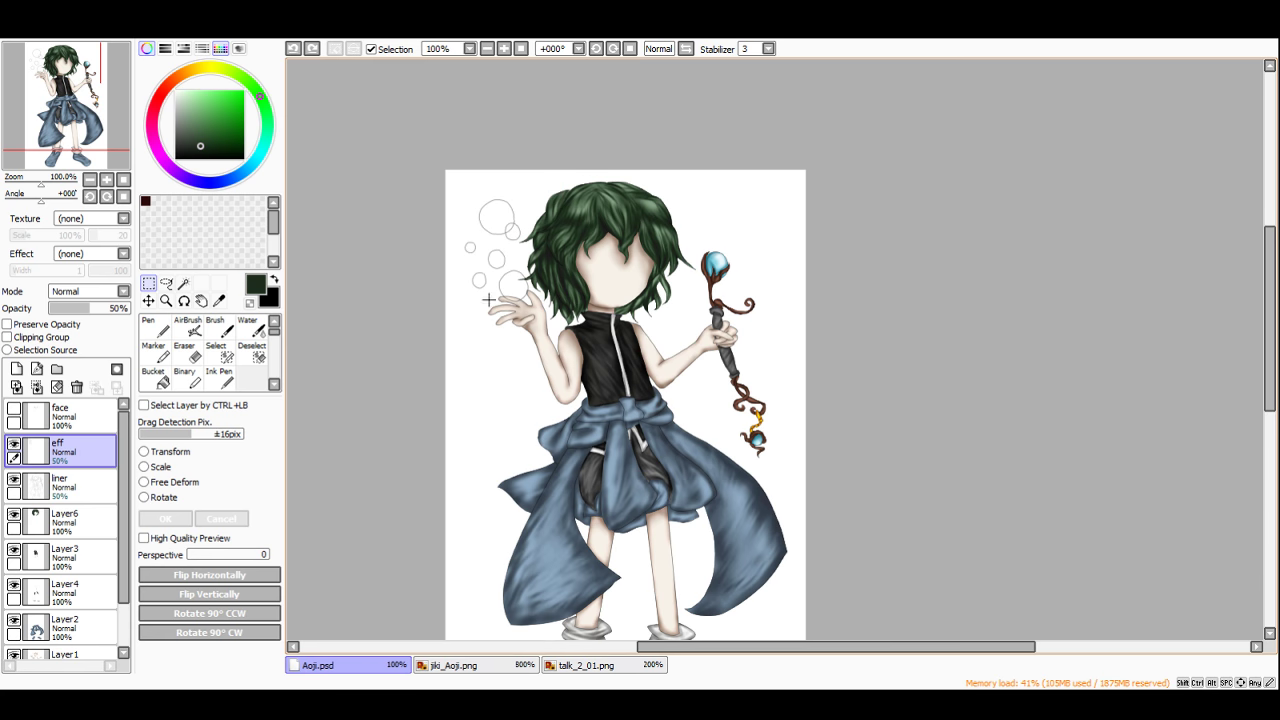
Step: Create a new layer and place it directly beneath the eff layer for colouring the bubbles
scroll(536, 241, "up", 2)
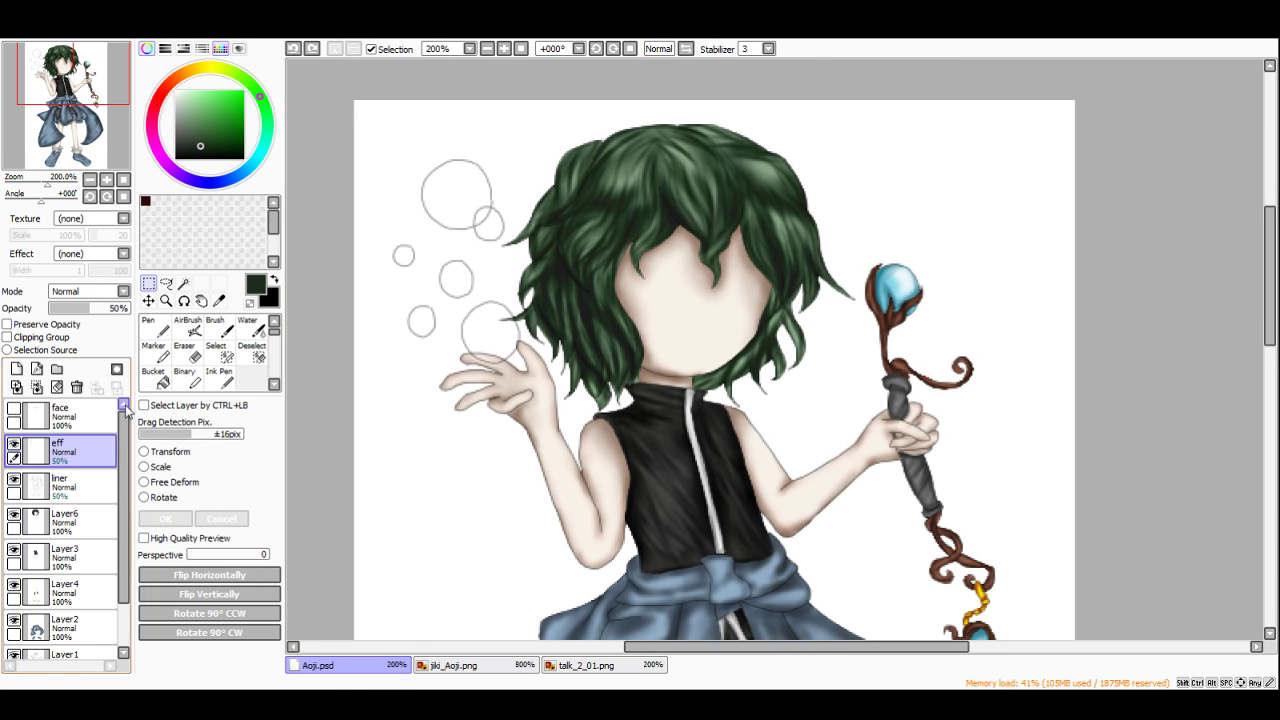
left_click(16, 369)
left_click_drag(36, 449, 42, 502)
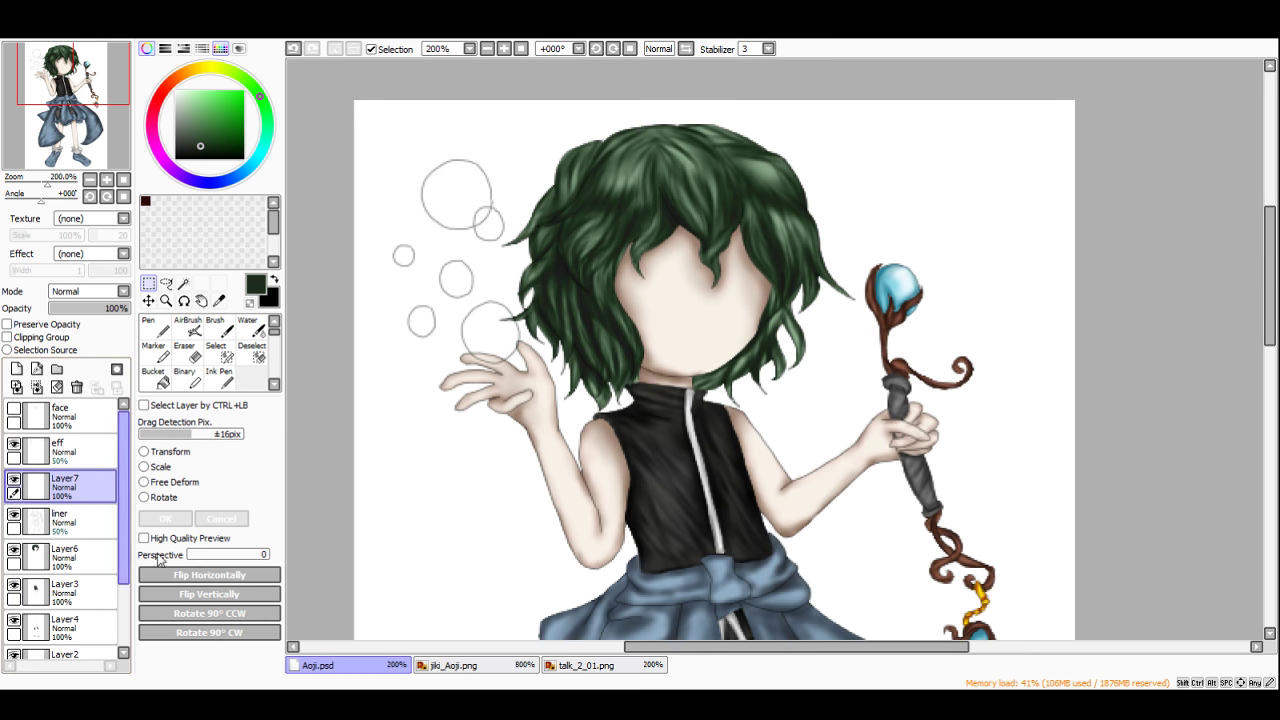
Step: Switch to the hooded-character reference image, sample the hat's blue and adjust it to a brighter light cyan-blue
left_click(452, 661)
scroll(889, 185, "down", 3)
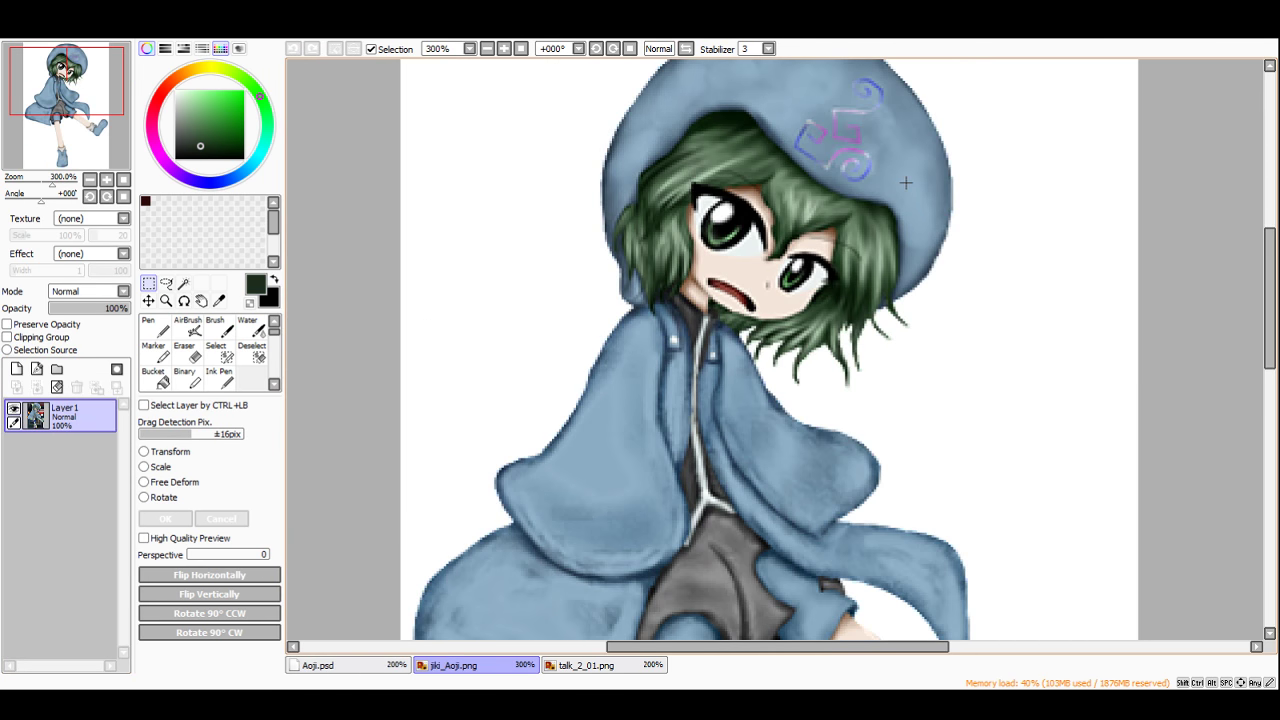
left_click(905, 183, "alt")
left_click(255, 163)
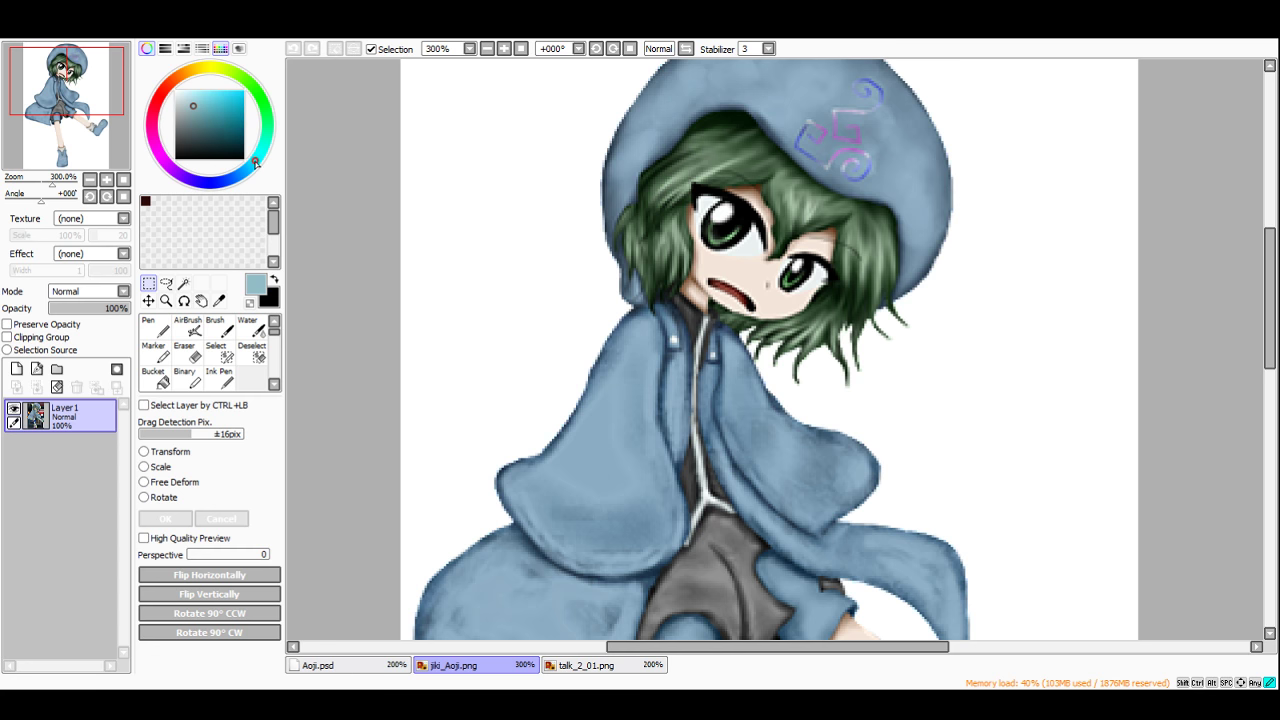
left_click_drag(208, 93, 205, 100)
Step: Return to Aoji.psd and set the Brush to the simple circle shape
left_click(360, 666)
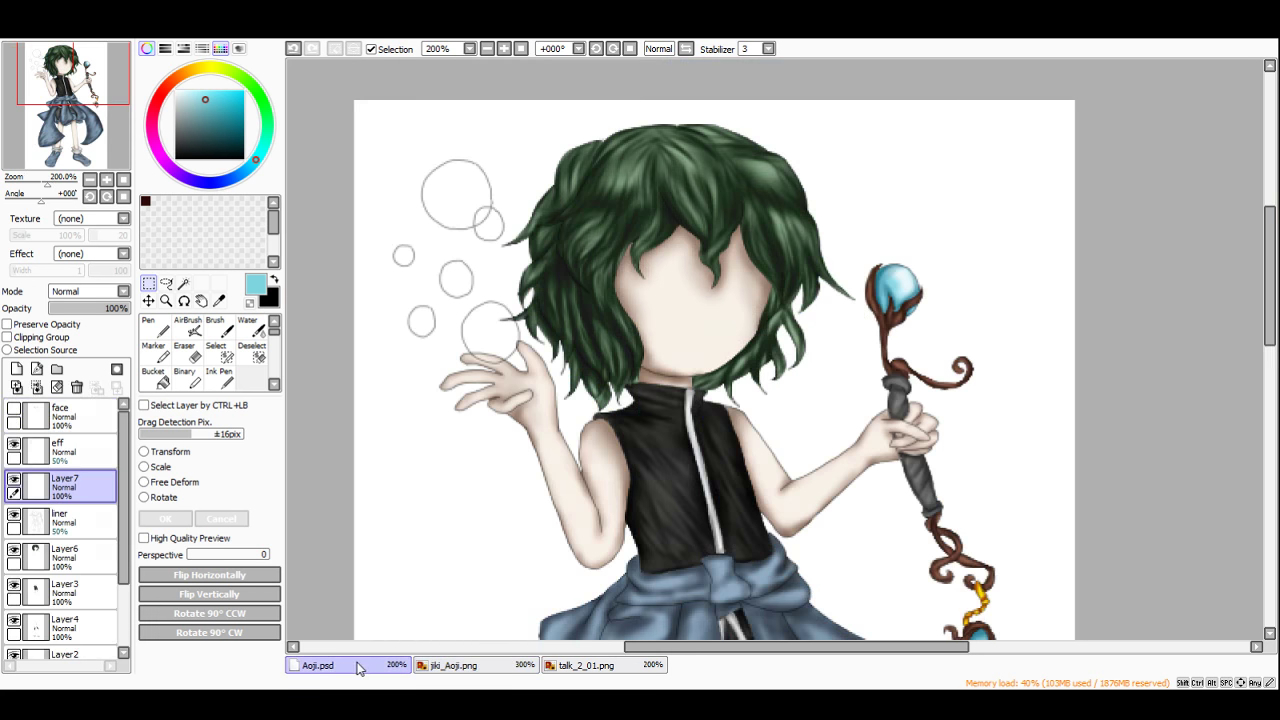
left_click(220, 327)
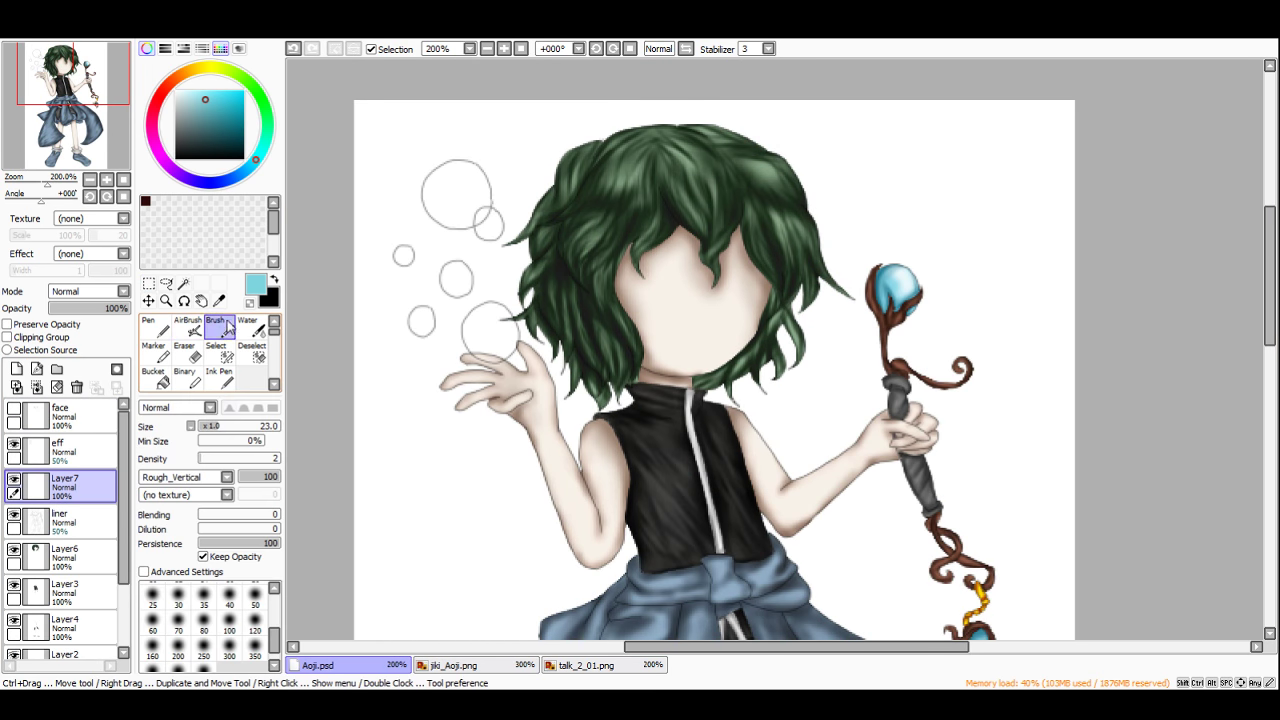
left_click(206, 493)
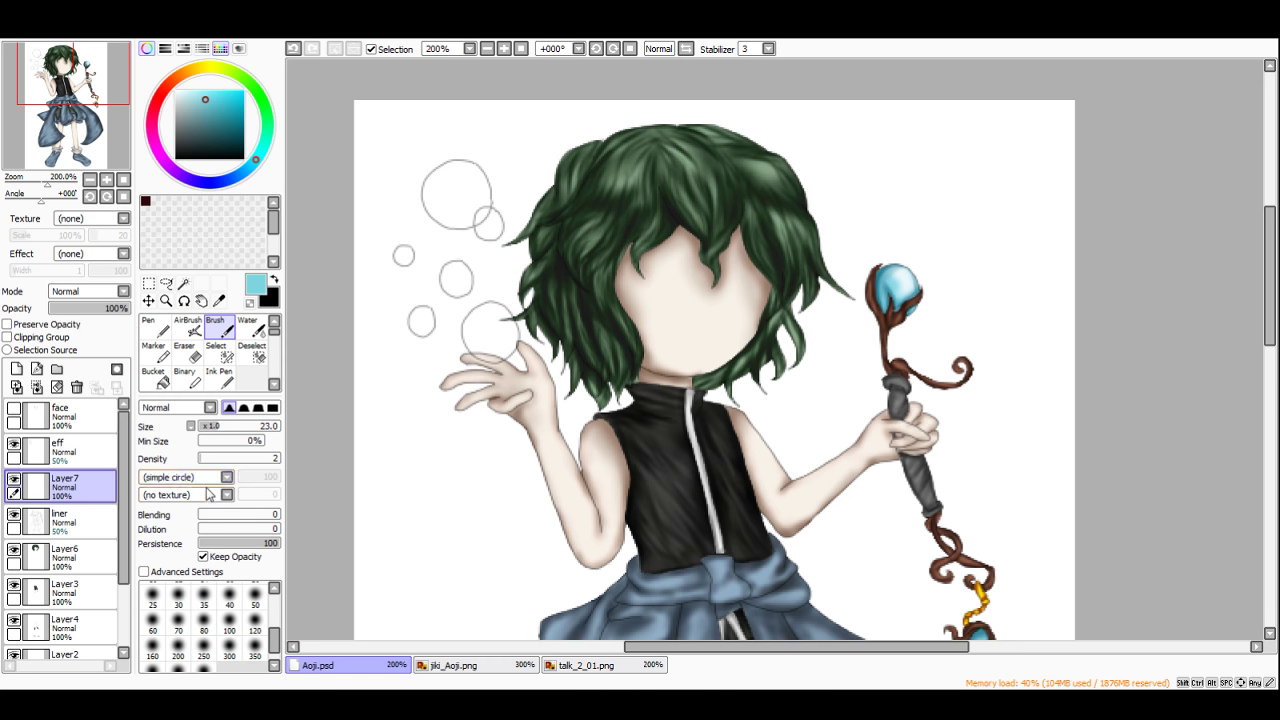
Step: Set the Brush density to 40, try painting the bubble above the raised hand, and undo the strokes
left_click_drag(212, 459, 231, 459)
scroll(450, 341, "up", 4)
mouse_move(605, 225)
left_mouse_down()
mouse_move(521, 301)
mouse_move(531, 315)
mouse_move(588, 215)
mouse_move(667, 249)
mouse_move(697, 358)
left_mouse_up()
scroll(697, 358, "down", 4)
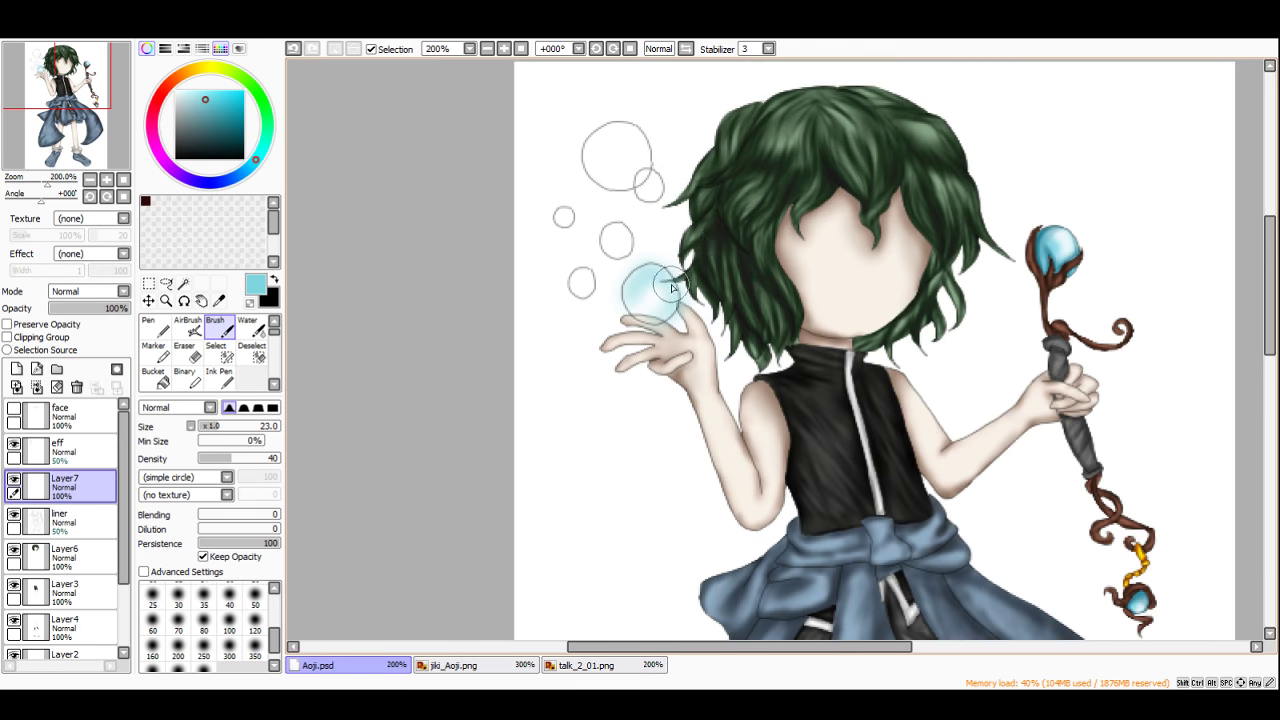
key("ctrl+z")
key("ctrl+z")
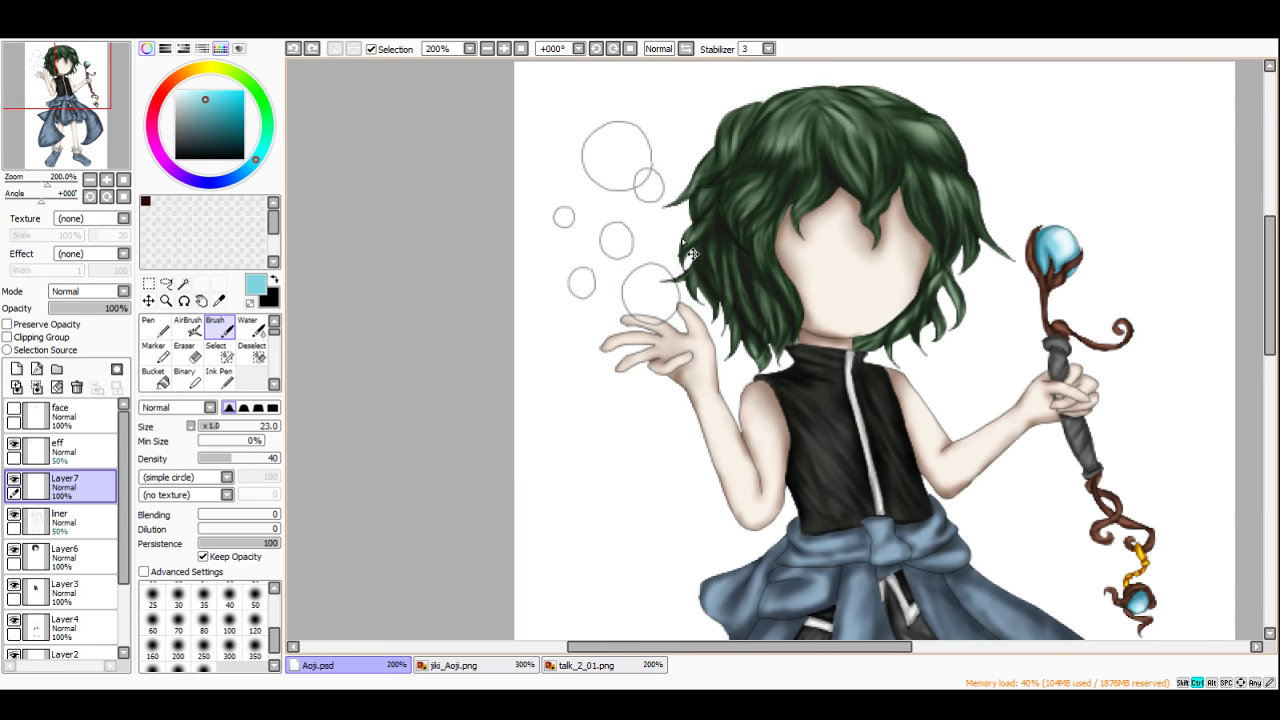
Step: Fill the bubble above the raised hand with the light cyan-blue using the Bucket, undoing the stray second fill
left_click(160, 377)
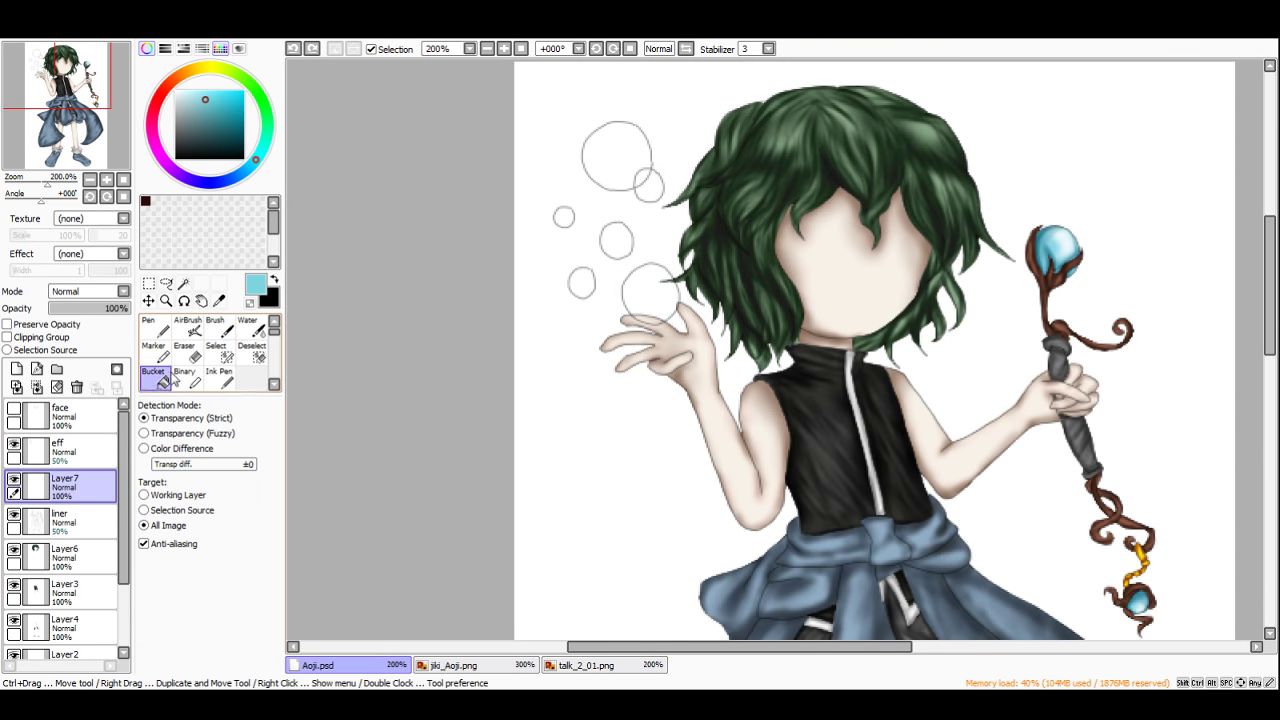
left_click(652, 294)
scroll(656, 295, "up", 4)
left_click(647, 317)
key("ctrl+z")
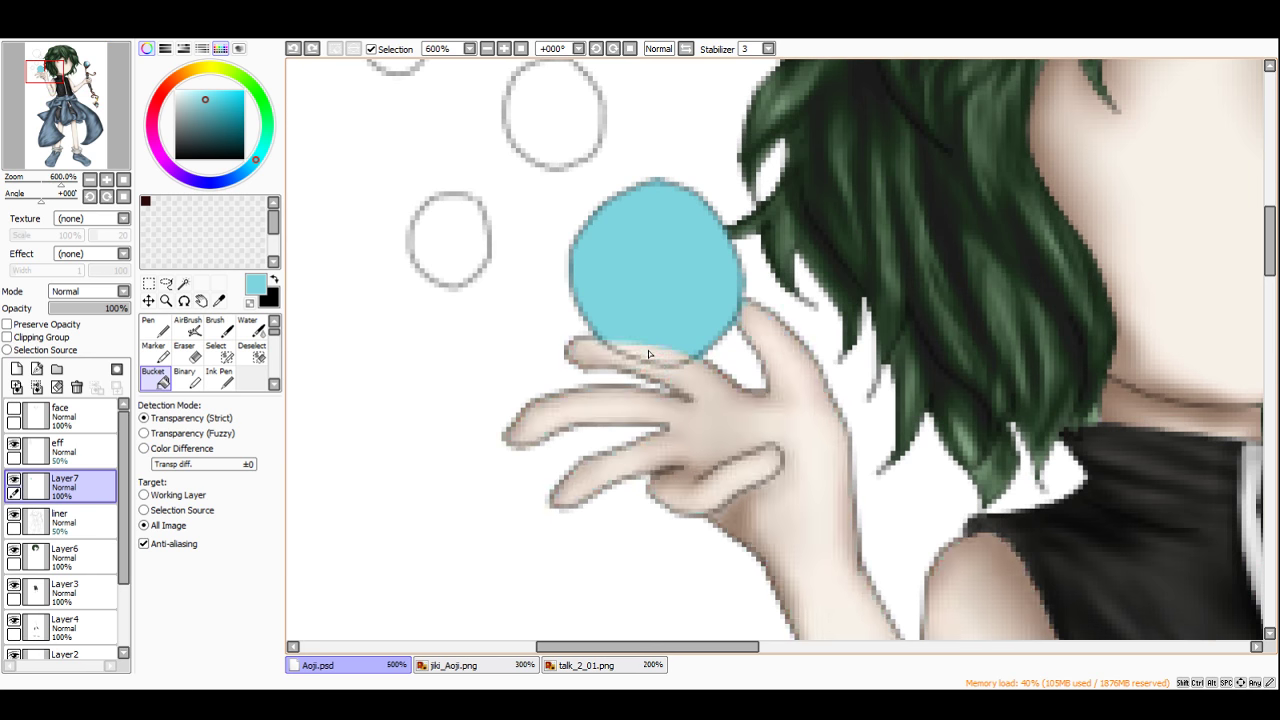
Step: Temporarily hide the skin on Layer1, fill the part of the bubble overlapping the fingers, and show Layer1 again
scroll(648, 350, "down", 2)
scroll(30, 587, "down", 3)
left_click(15, 637)
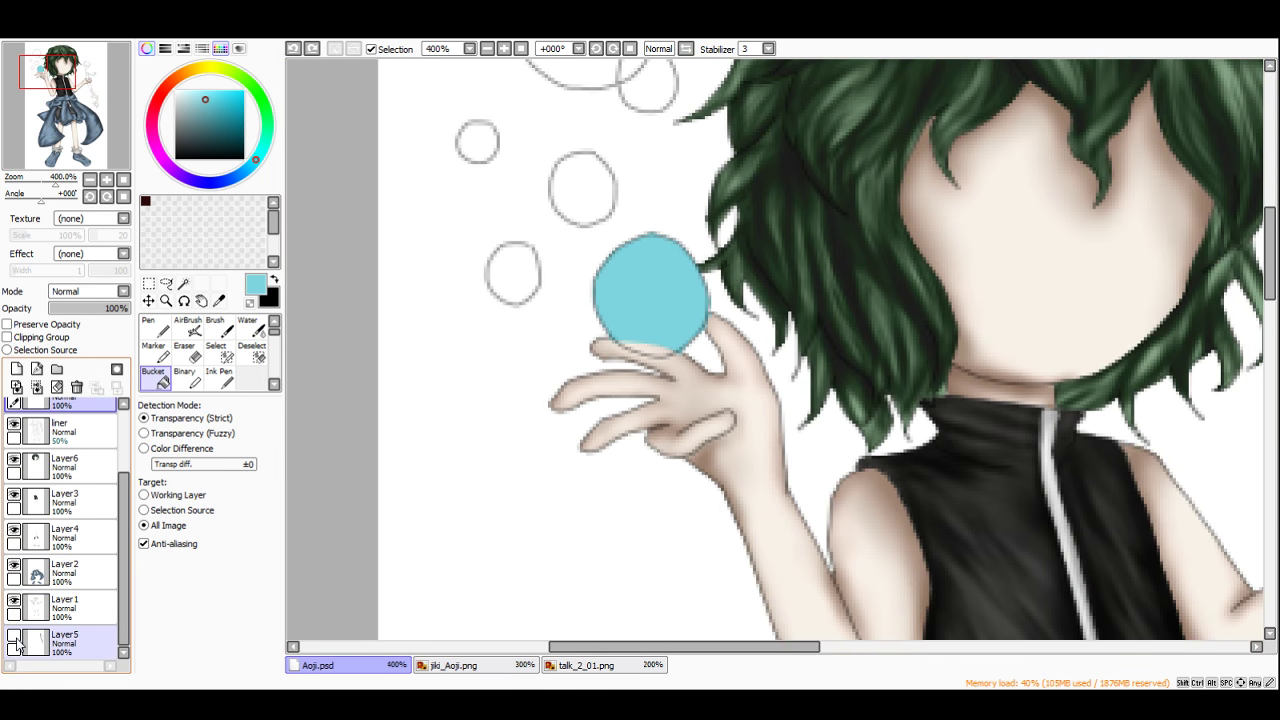
left_click(13, 637)
left_click(16, 615)
left_click(13, 603)
scroll(650, 329, "up", 2)
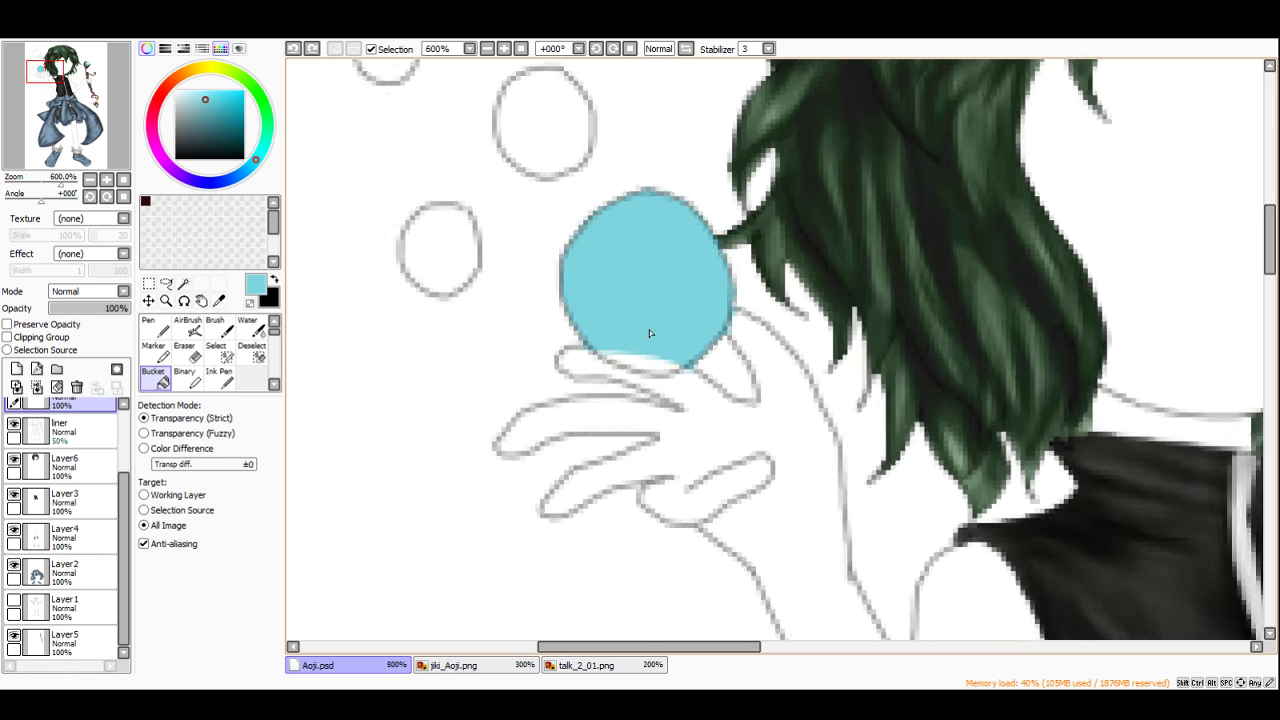
left_click(640, 374)
scroll(639, 371, "down", 2)
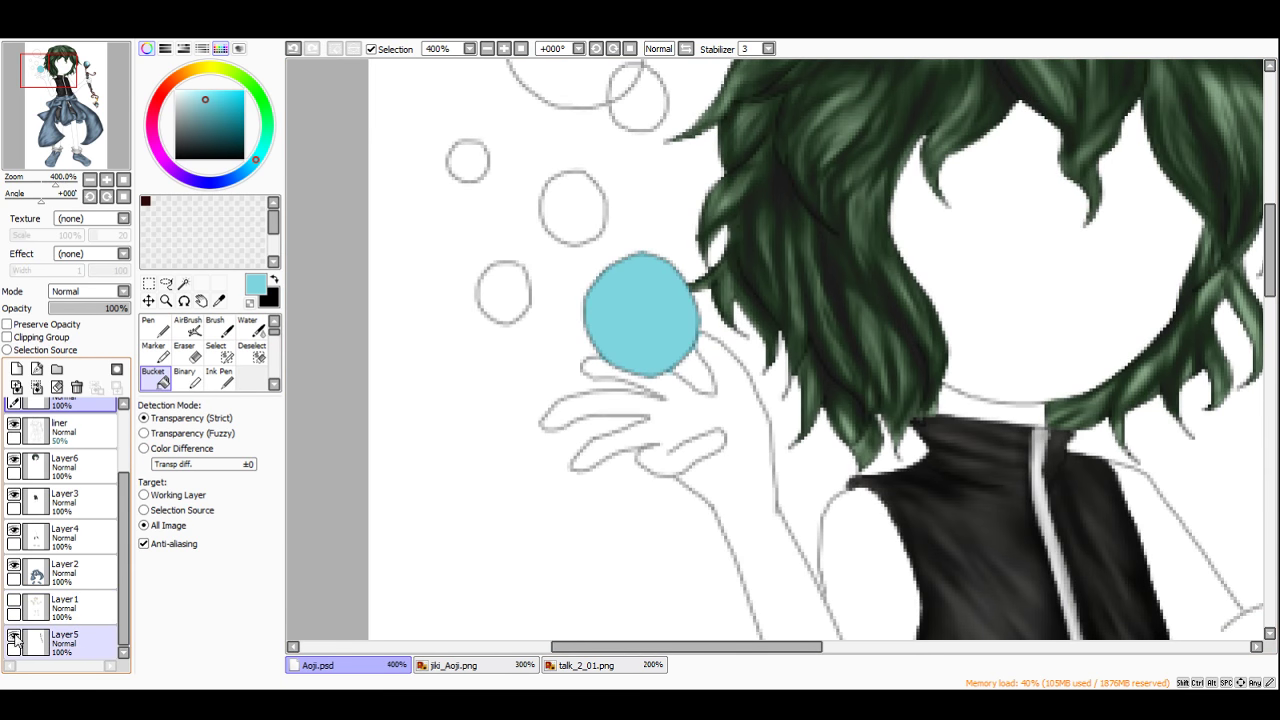
left_click(13, 603)
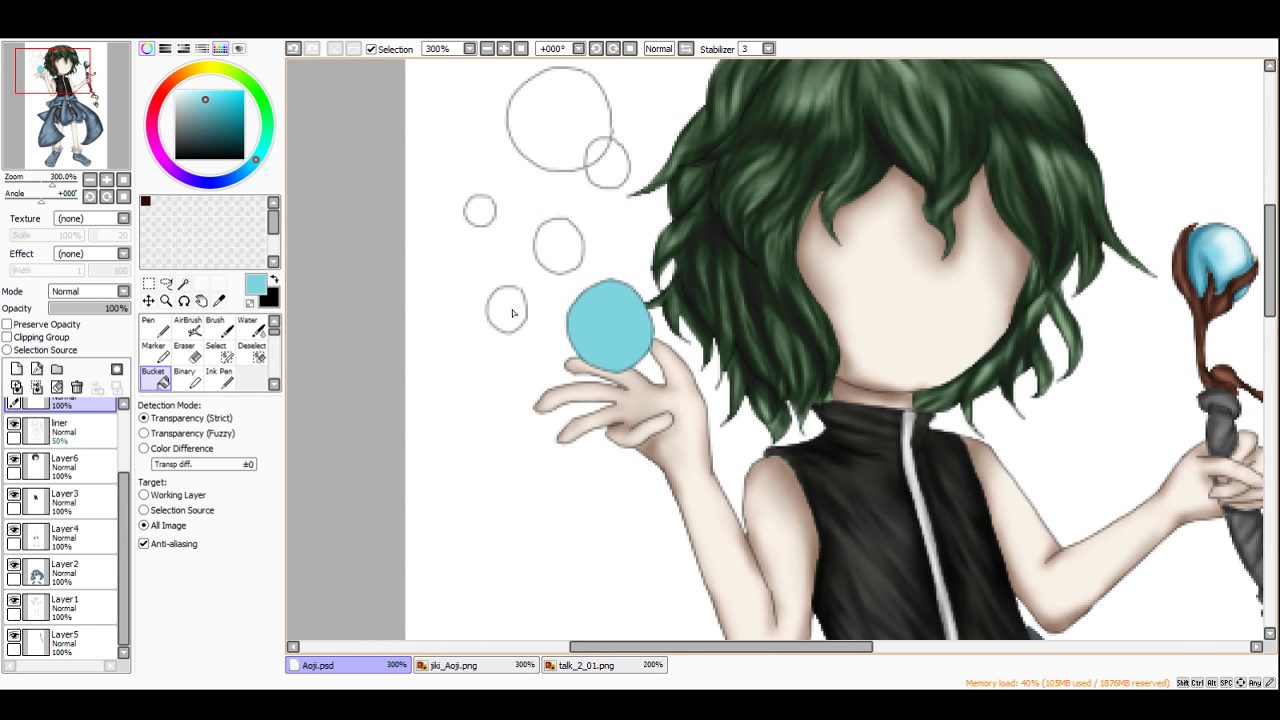
Step: Fill the remaining bubbles with the same light cyan-blue, including the area where the two upper bubbles overlap
left_click(507, 309)
left_click(558, 246)
left_click(480, 212)
left_click(555, 120)
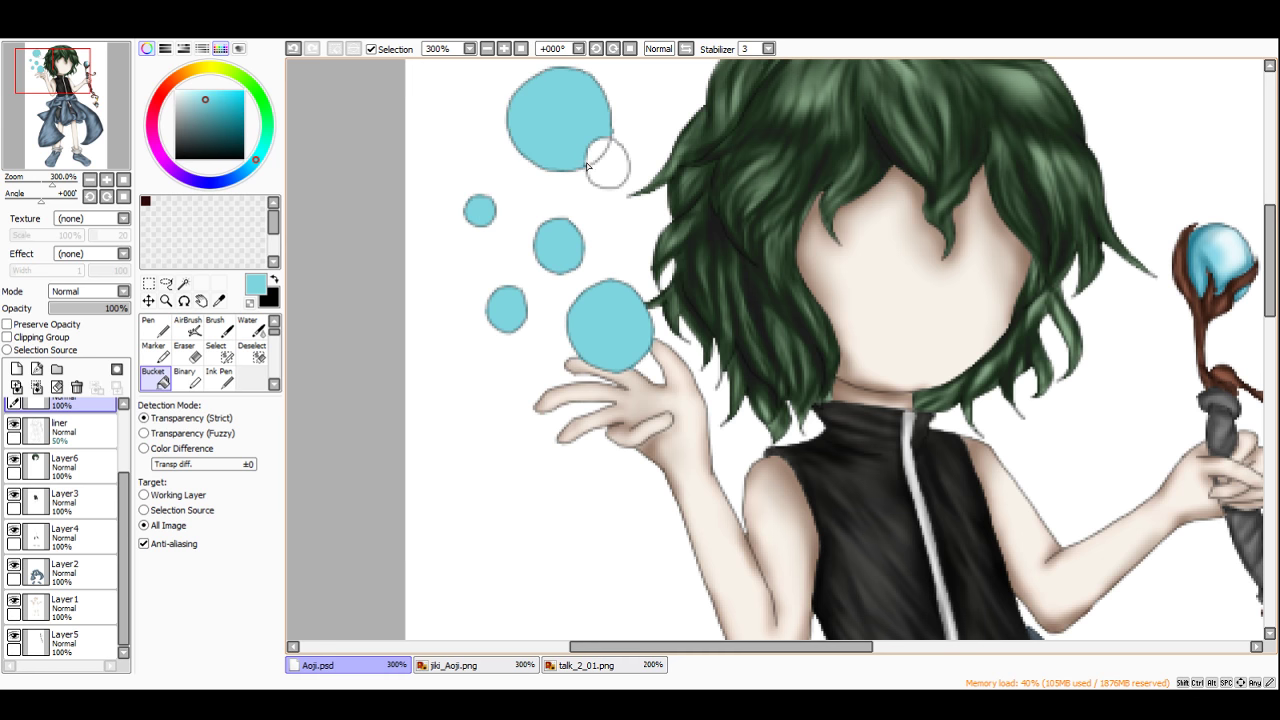
left_click(610, 175)
left_click(598, 152)
scroll(614, 226, "down", 4)
scroll(610, 195, "up", 3)
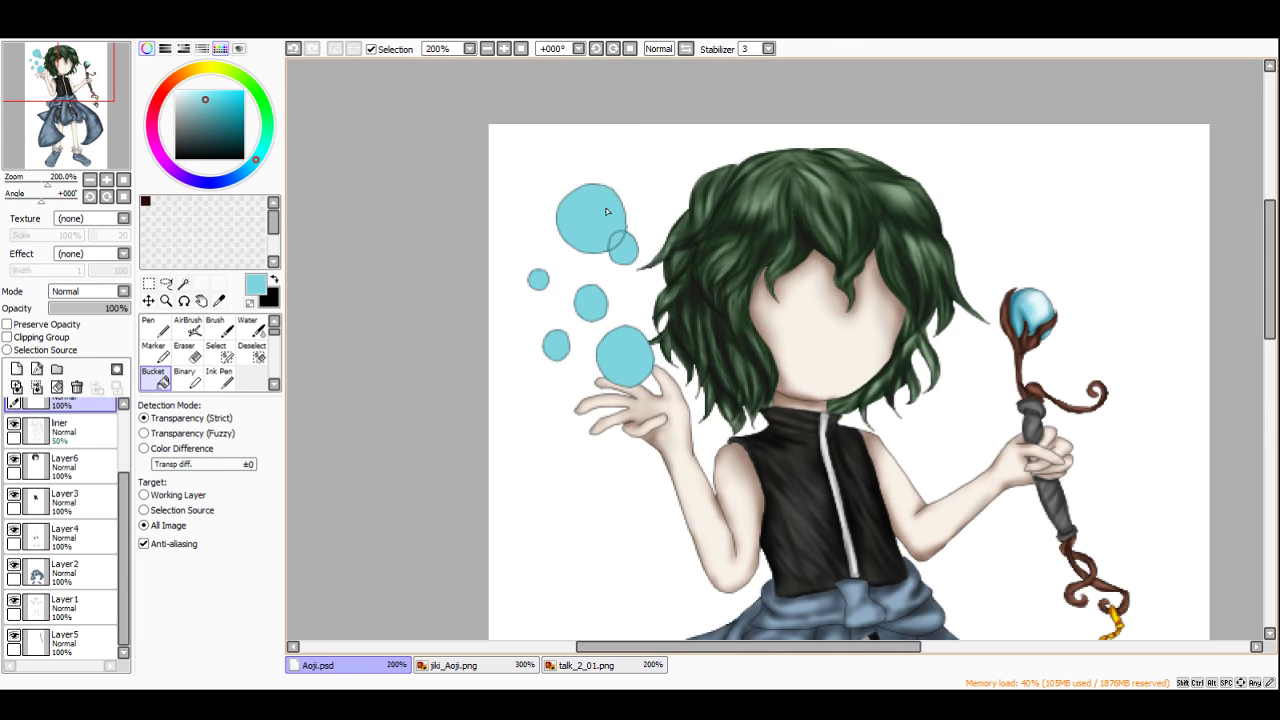
Step: Select the filled bubble areas of Layer7, check the hooded-character reference image, and return to Aoji.psd
scroll(100, 440, "up", 2)
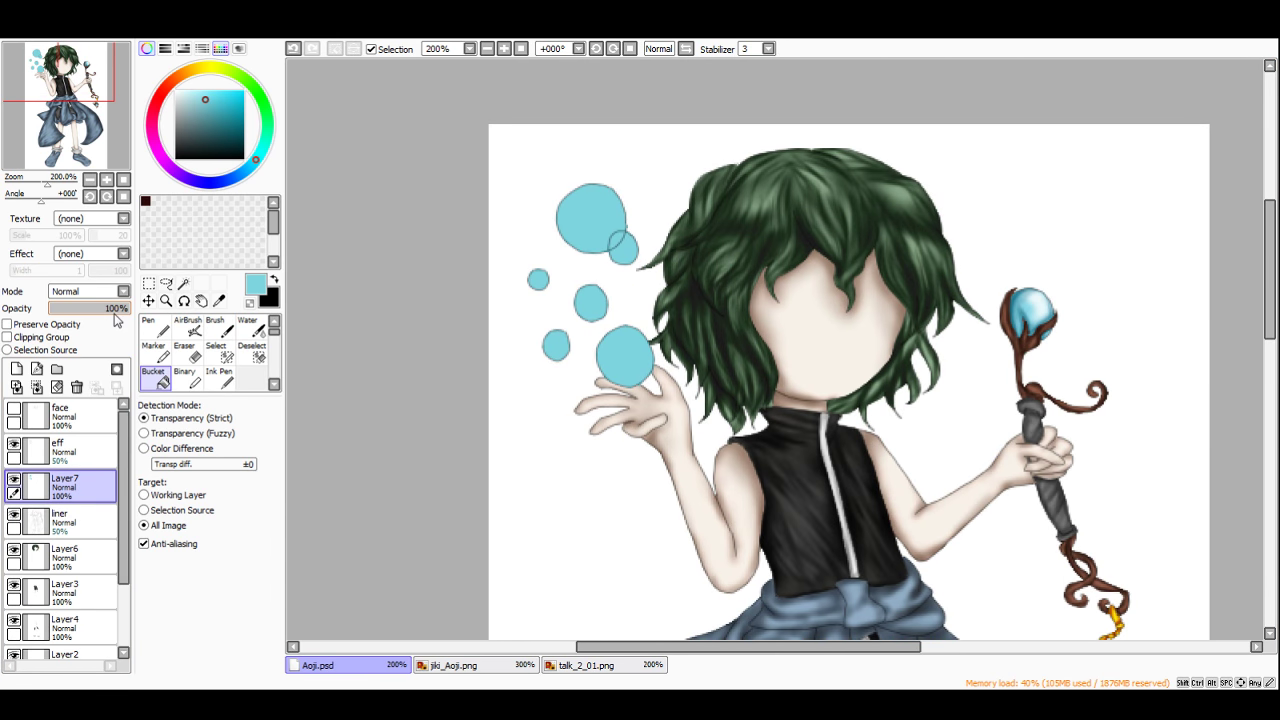
left_click(78, 488, "ctrl")
left_click(470, 666)
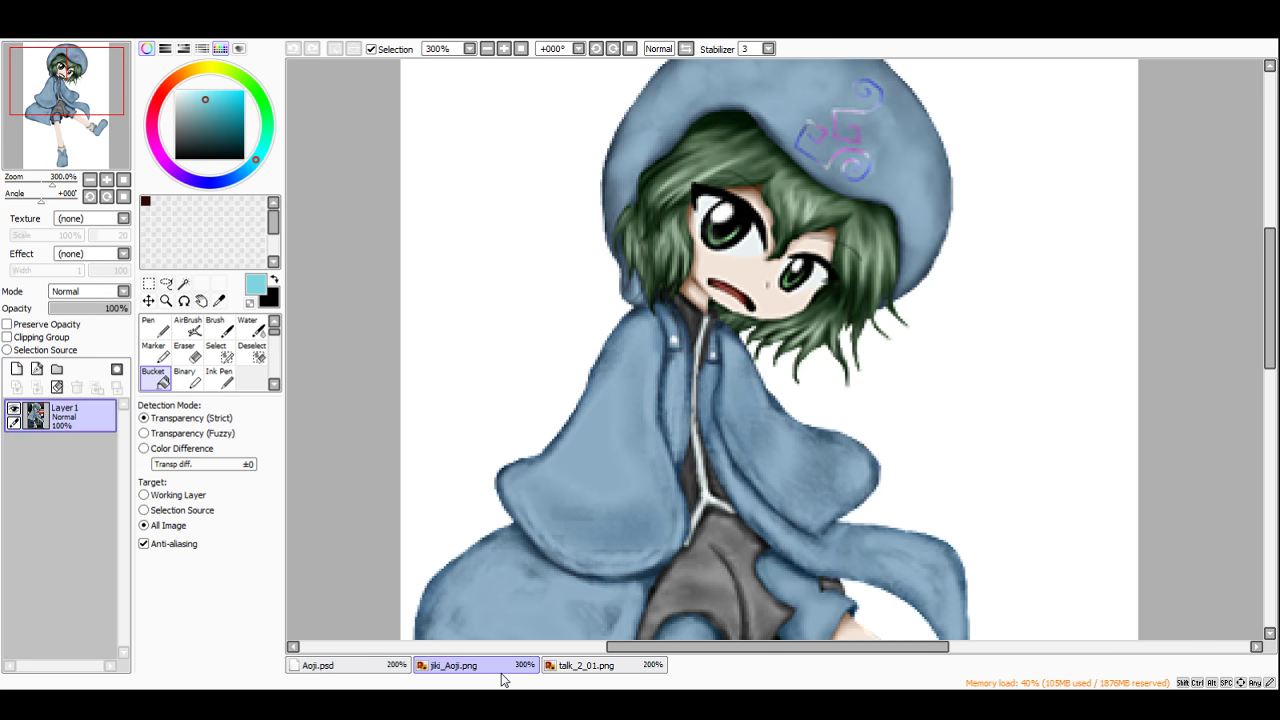
left_click(400, 665)
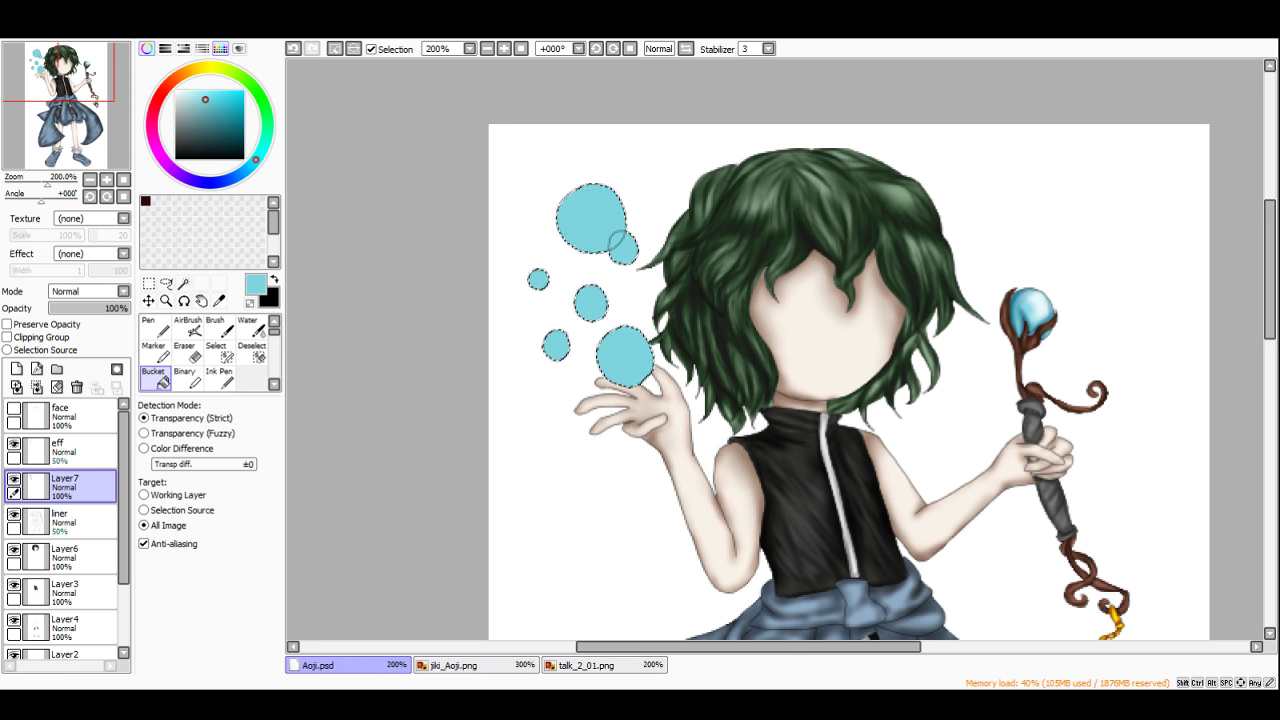
Step: Choose a darker grey-blue, set the Brush size to 11, and shade the edges of the bubble above the hand
scroll(565, 330, "up", 2)
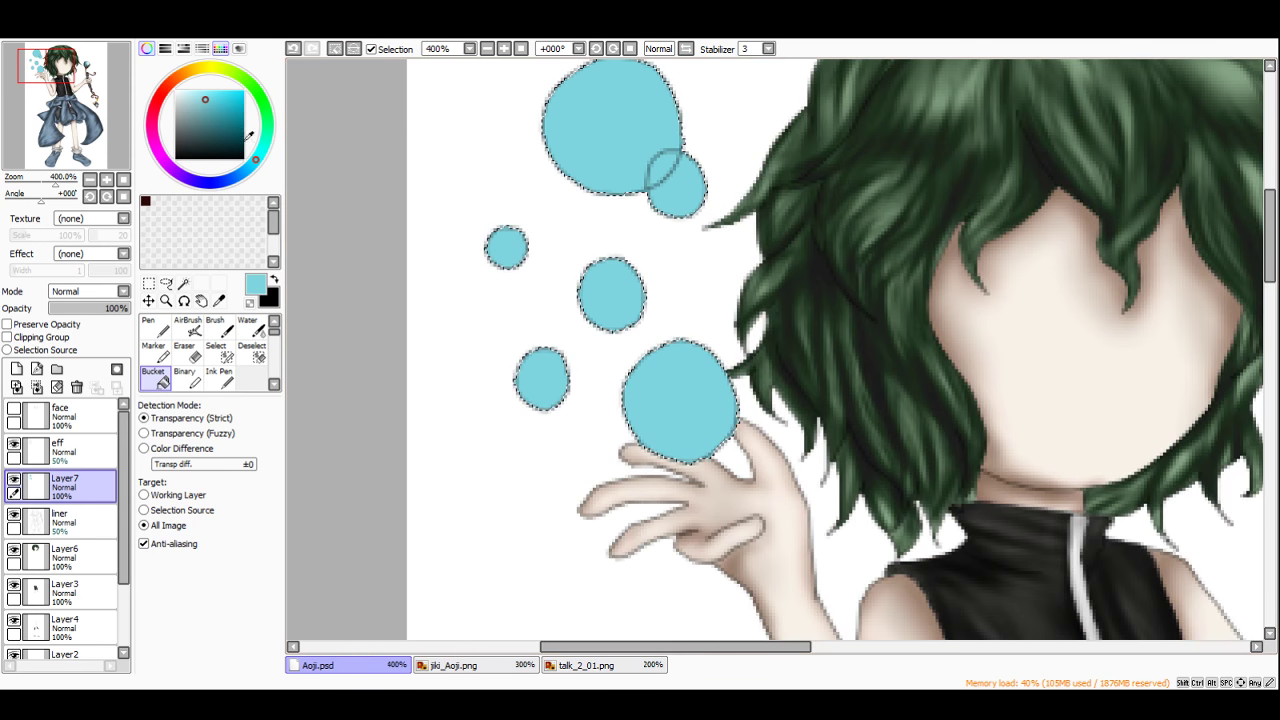
left_click(208, 115)
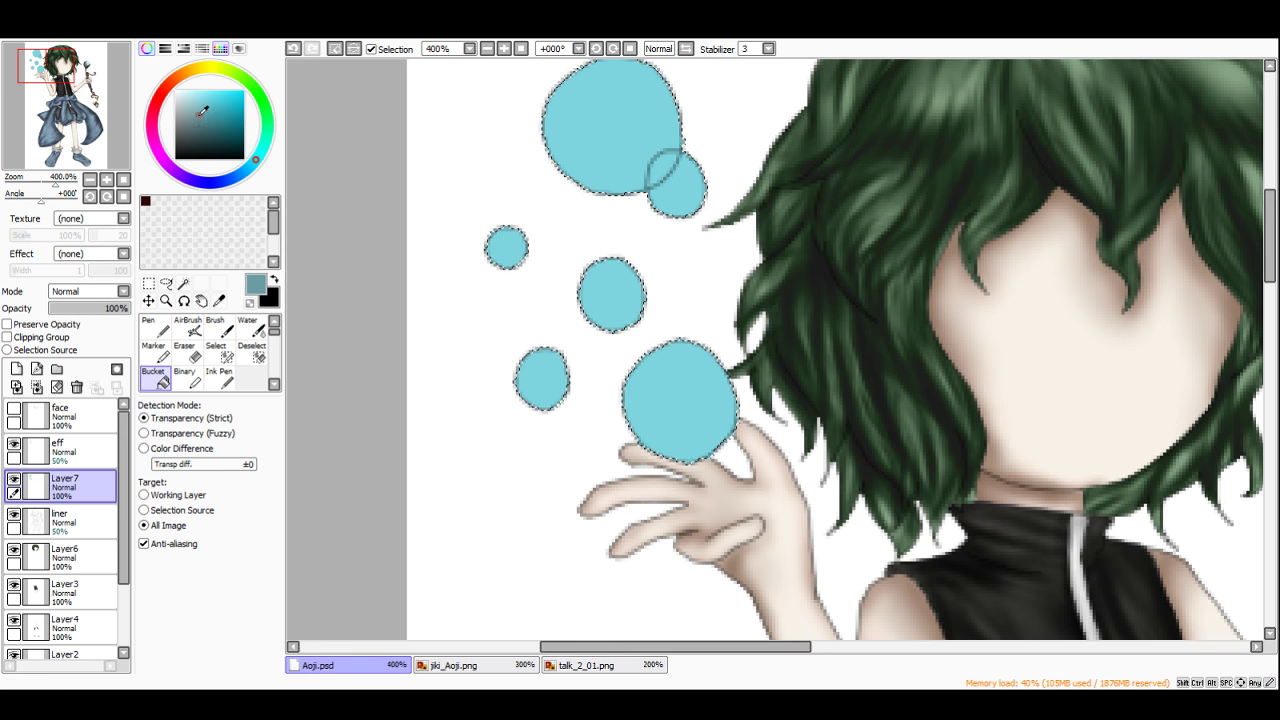
left_click(208, 333)
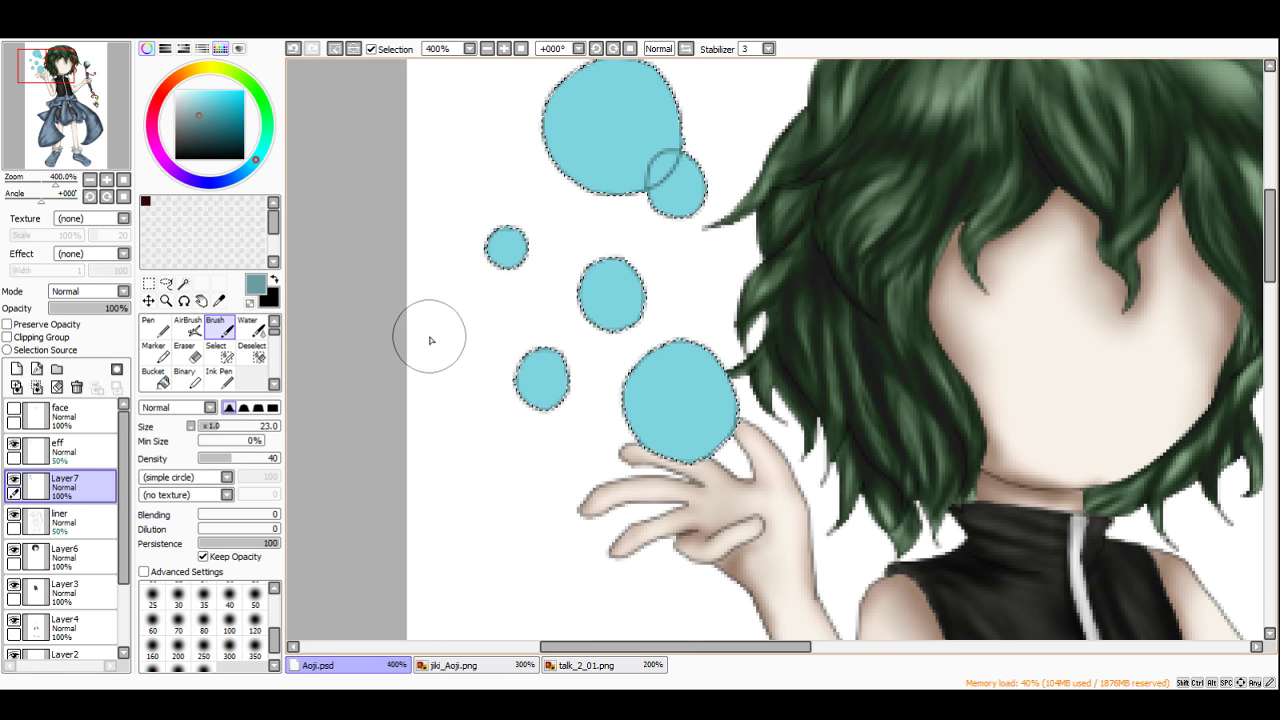
scroll(545, 280, "up", 1)
left_click(206, 427)
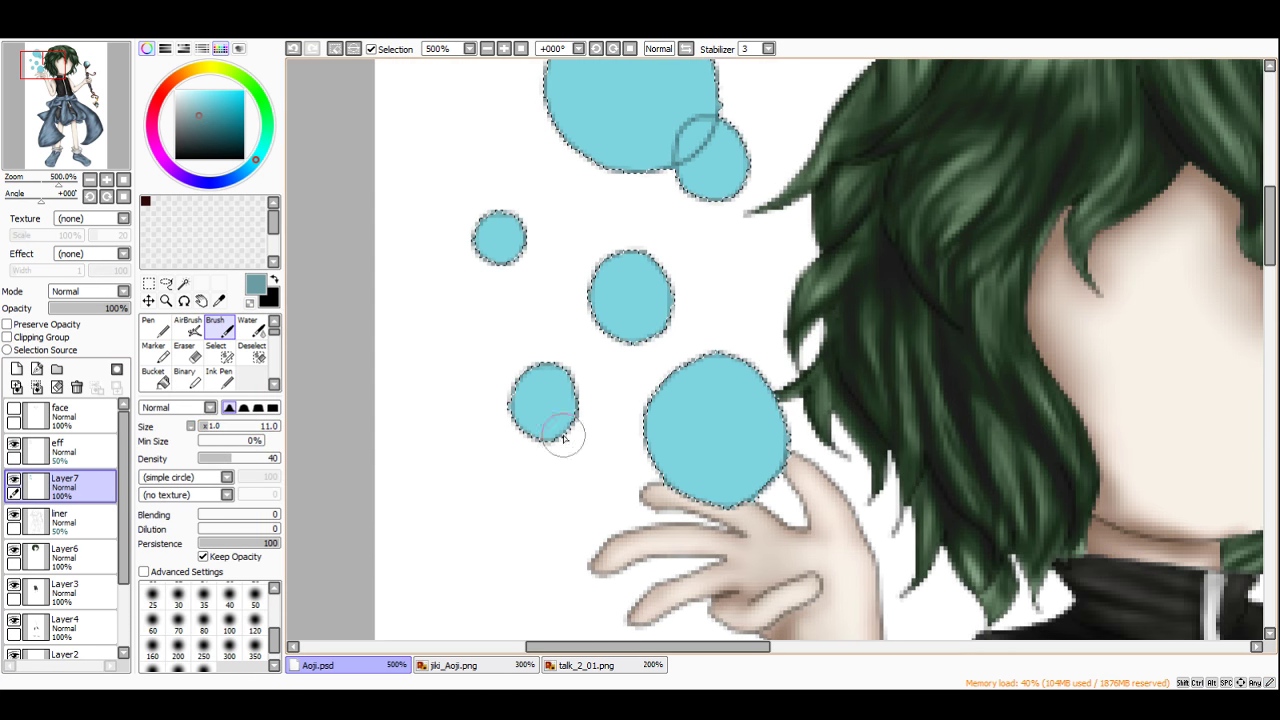
scroll(704, 415, "up", 1)
mouse_move(728, 345)
left_mouse_down()
mouse_move(651, 432)
mouse_move(654, 386)
mouse_move(652, 440)
mouse_move(685, 358)
mouse_move(722, 495)
mouse_move(694, 506)
mouse_move(807, 456)
mouse_move(675, 495)
mouse_move(789, 499)
mouse_move(673, 489)
mouse_move(799, 438)
mouse_move(758, 492)
left_mouse_up()
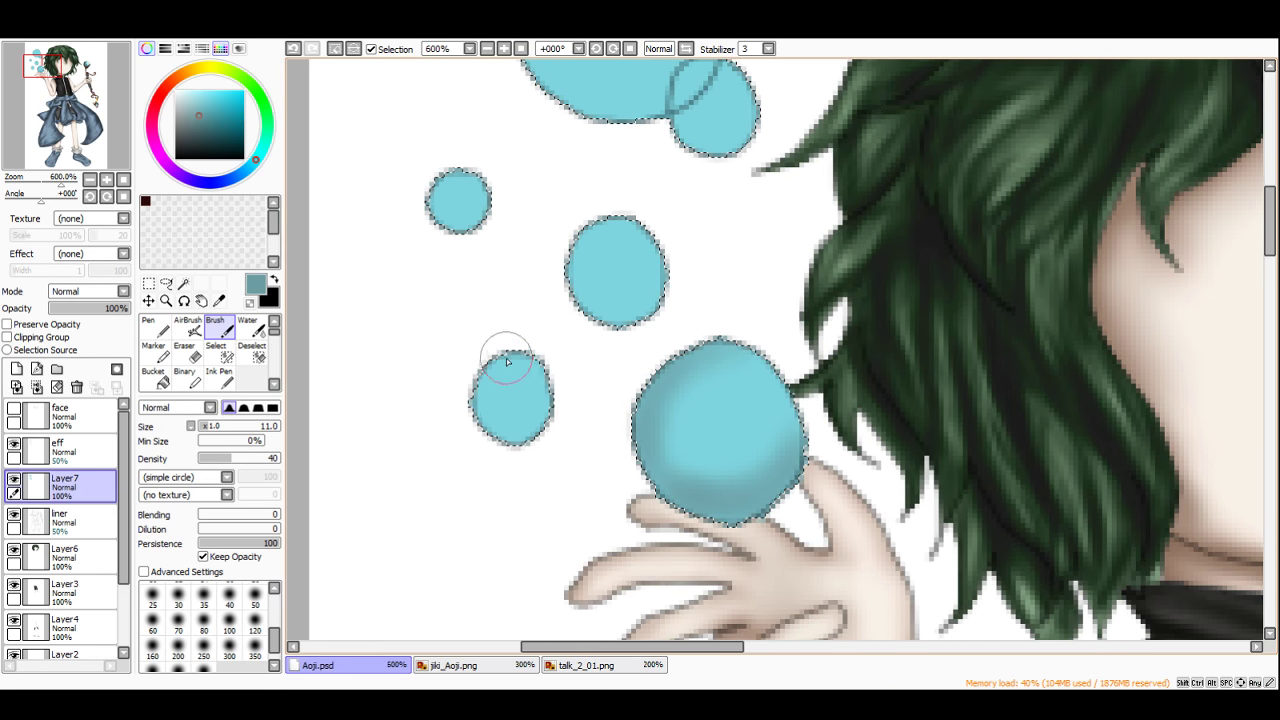
Step: Shade the edges of the remaining bubbles with the grey-blue, including the overlapping upper pair
mouse_move(503, 357)
left_mouse_down()
mouse_move(476, 427)
mouse_move(540, 437)
left_mouse_up()
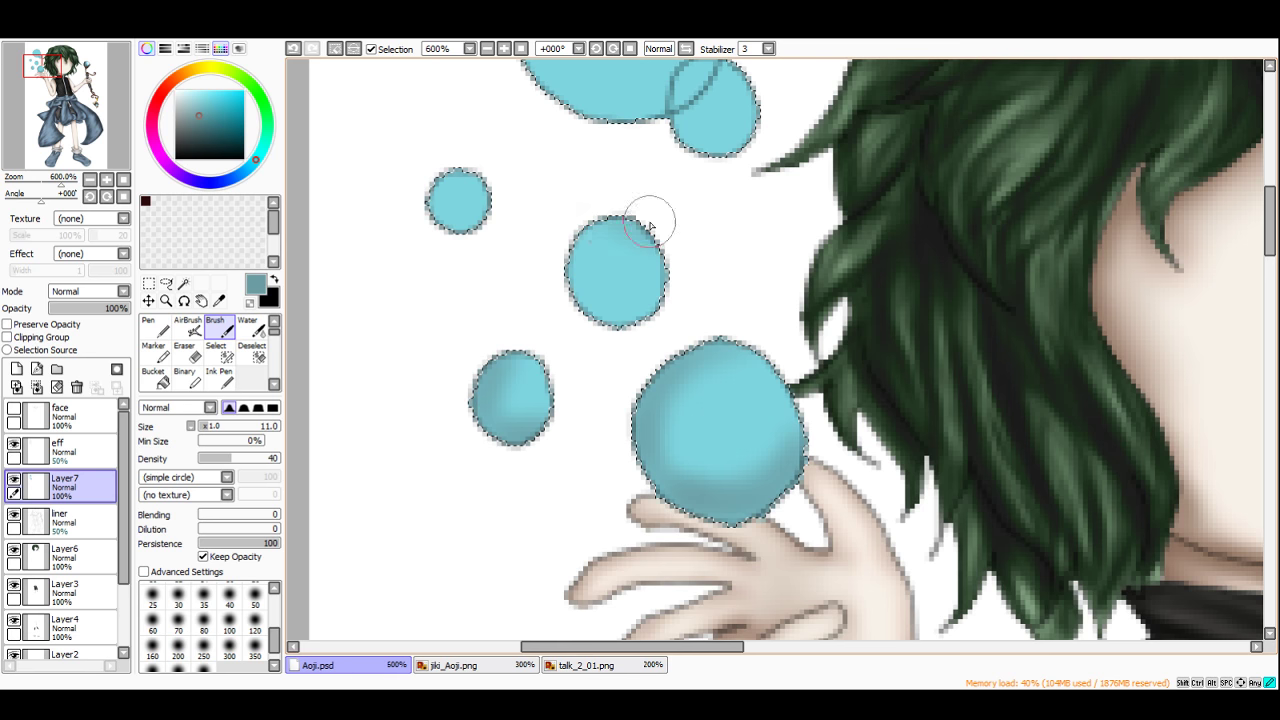
mouse_move(651, 214)
left_mouse_down()
mouse_move(559, 272)
mouse_move(570, 303)
mouse_move(620, 305)
mouse_move(573, 314)
left_mouse_up()
mouse_move(433, 193)
left_mouse_down()
mouse_move(446, 171)
mouse_move(465, 248)
left_mouse_up()
scroll(469, 251, "down", 4)
scroll(532, 130, "up", 5)
mouse_move(592, 345)
left_mouse_down()
mouse_move(531, 368)
mouse_move(598, 262)
mouse_move(565, 184)
mouse_move(374, 167)
mouse_move(391, 177)
mouse_move(435, 326)
mouse_move(363, 296)
mouse_move(510, 389)
mouse_move(463, 396)
mouse_move(477, 385)
mouse_move(358, 276)
mouse_move(564, 375)
mouse_move(629, 350)
mouse_move(579, 436)
mouse_move(535, 410)
left_mouse_up()
Step: Switch to white and paint soft highlights on the large upper bubble, its overlapping neighbour and the smaller bubbles below
left_click_drag(201, 101, 176, 91)
mouse_move(582, 195)
left_mouse_down()
mouse_move(525, 128)
mouse_move(585, 312)
mouse_move(552, 176)
mouse_move(557, 220)
mouse_move(517, 165)
mouse_move(513, 268)
mouse_move(474, 276)
left_mouse_up()
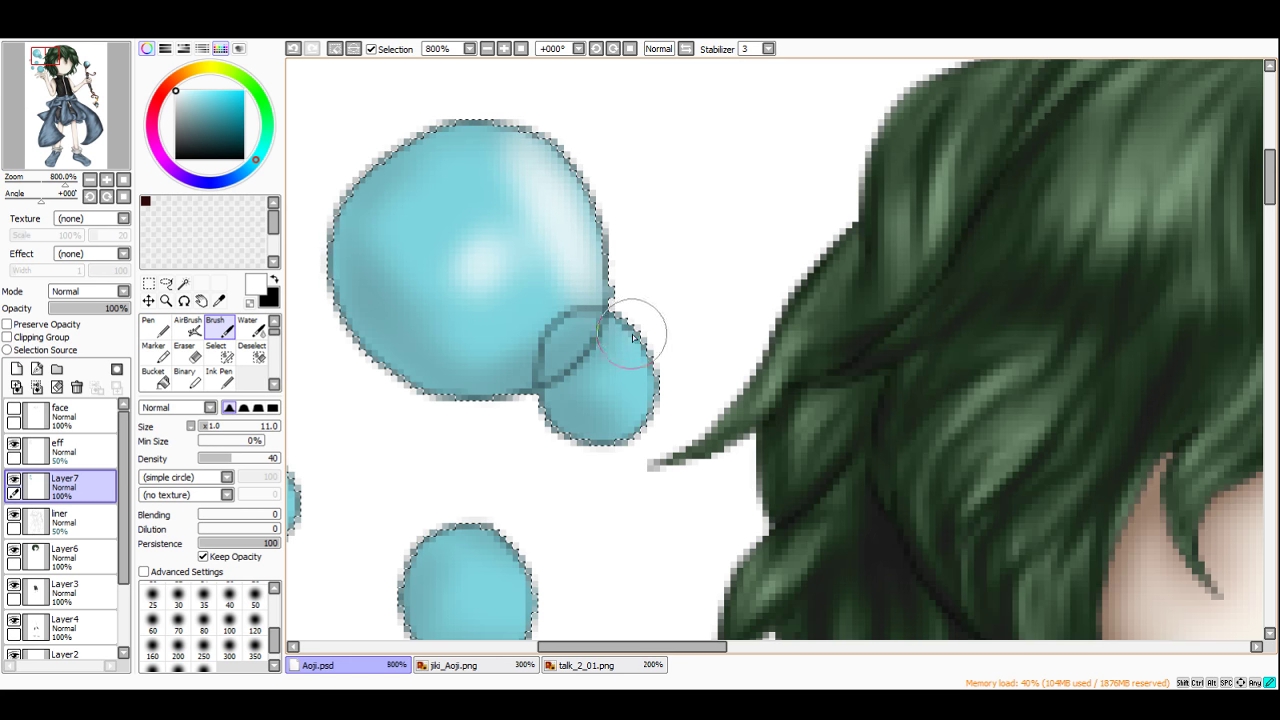
scroll(640, 330, "down", 5)
scroll(530, 382, "up", 4)
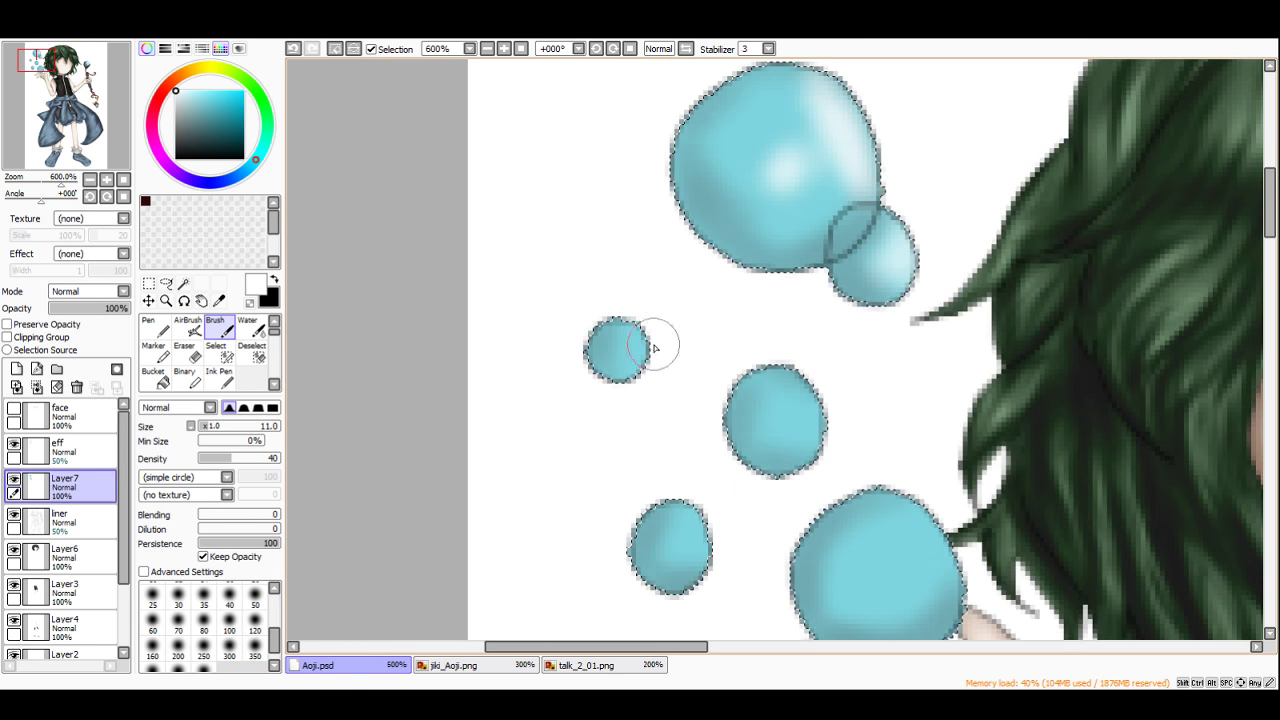
left_click_drag(766, 373, 808, 439)
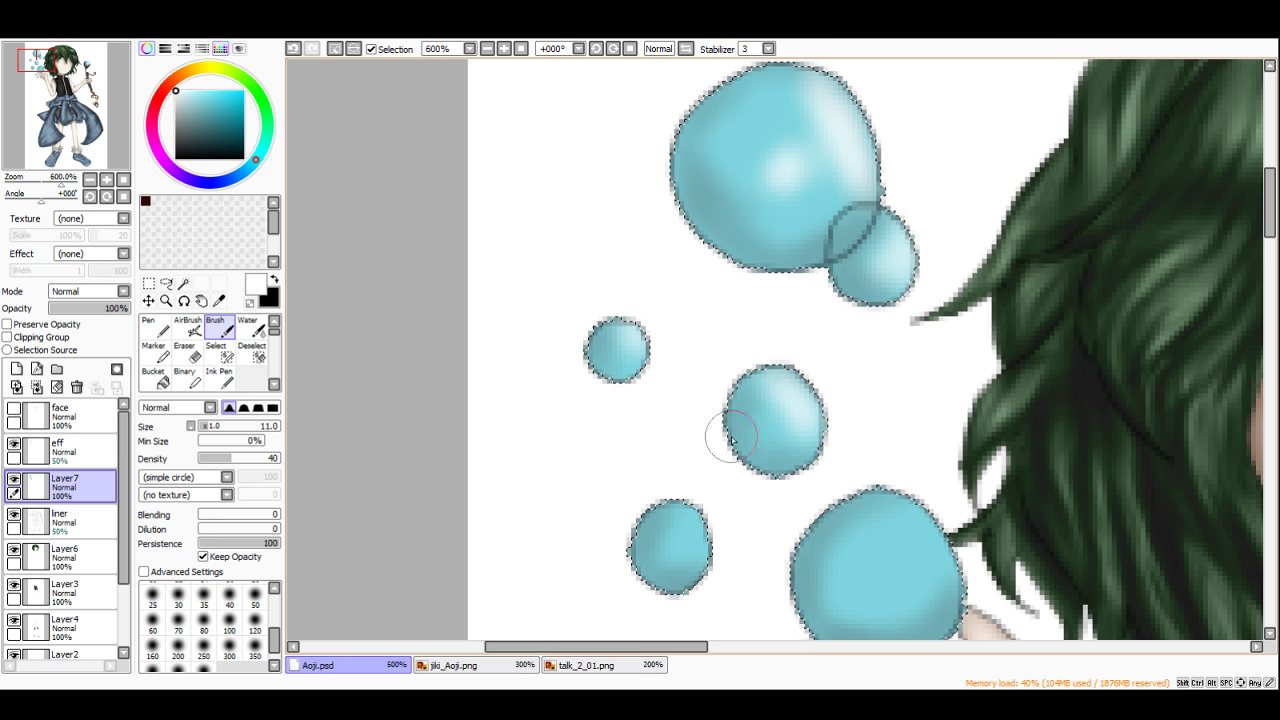
Step: Set the Brush size to 9 and paint curved white highlights on the bubble above the hand and the small one beside it
left_click(206, 426)
scroll(740, 410, "down", 3)
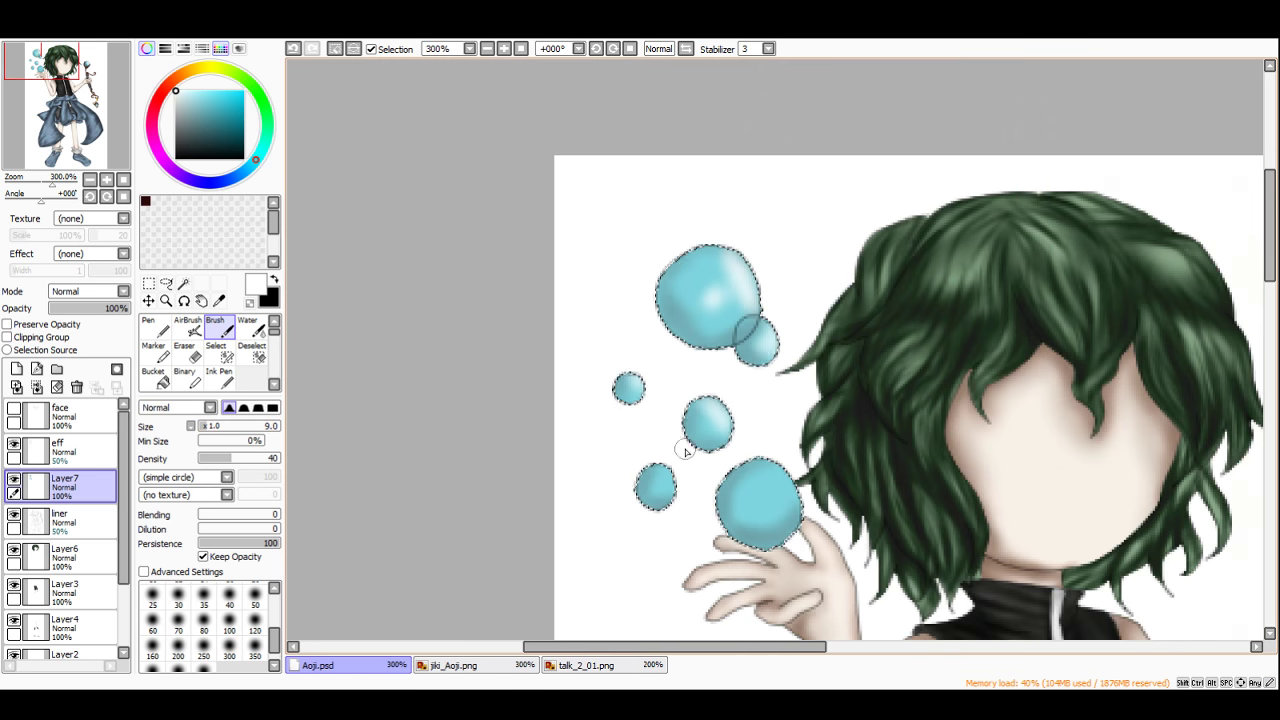
scroll(760, 405, "up", 4)
mouse_move(735, 380)
left_mouse_down()
mouse_move(770, 440)
mouse_move(773, 488)
mouse_move(723, 522)
mouse_move(654, 438)
mouse_move(689, 478)
left_mouse_up()
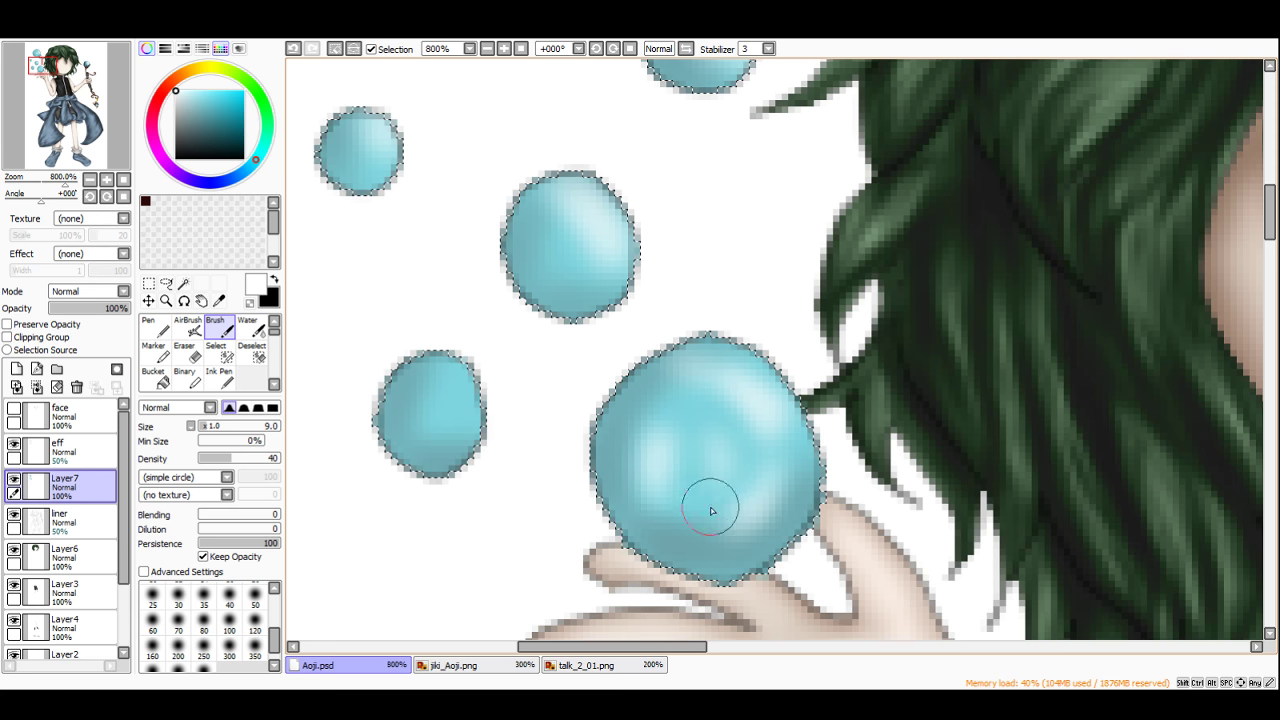
scroll(795, 437, "down", 3)
scroll(795, 437, "down", 3)
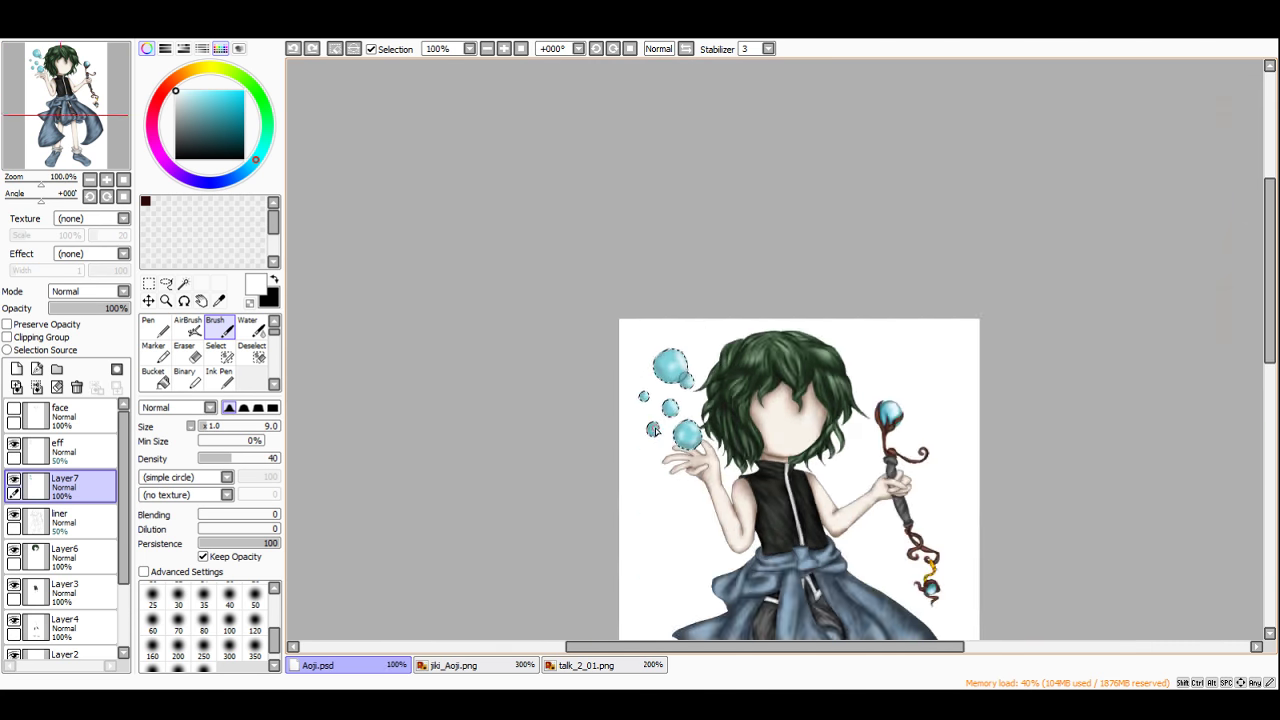
scroll(900, 435, "up", 4)
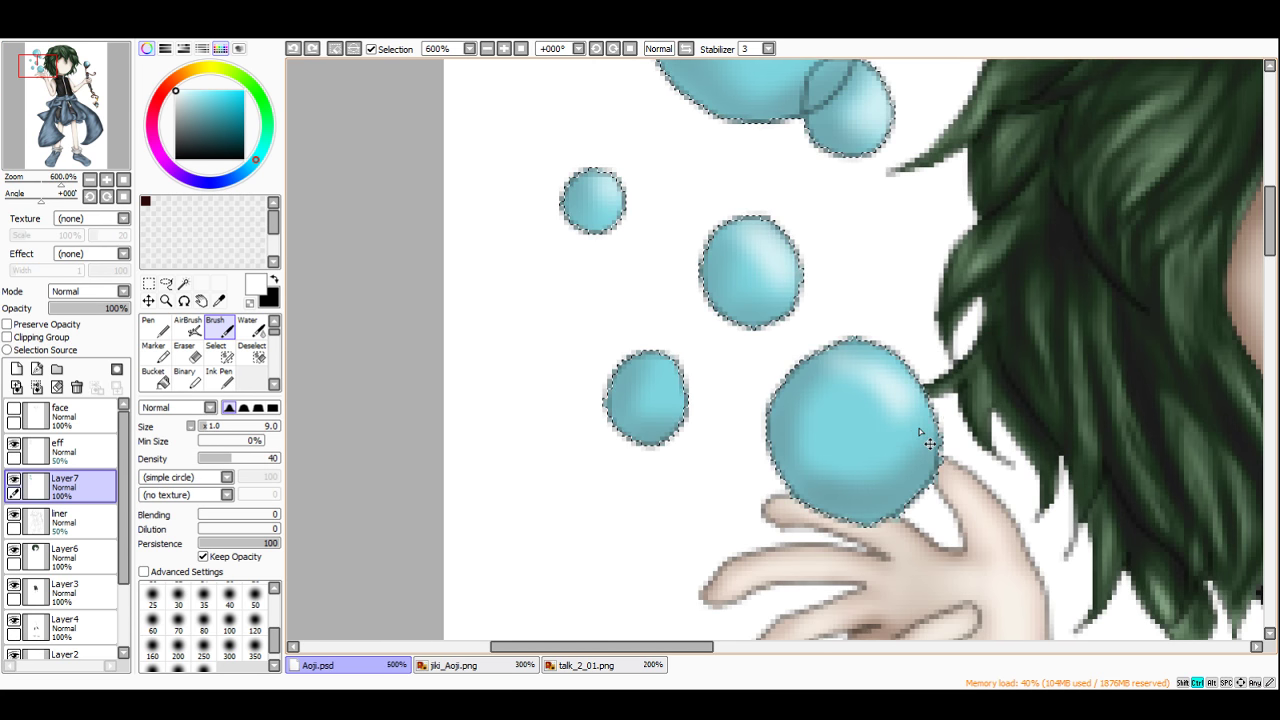
left_click_drag(920, 434, 900, 488)
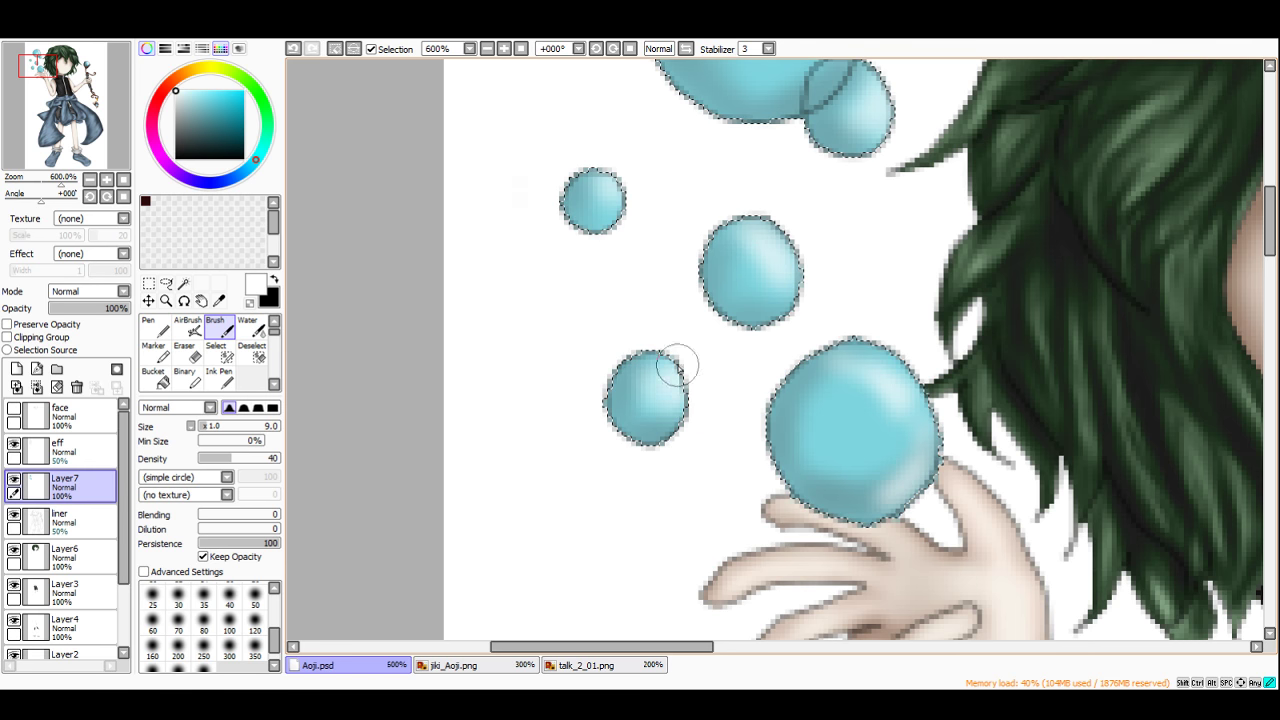
Step: Adjust the selected bubbles on Layer7 to a brighter, more vivid cyan-blue
scroll(750, 420, "down", 4)
scroll(870, 440, "up", 1)
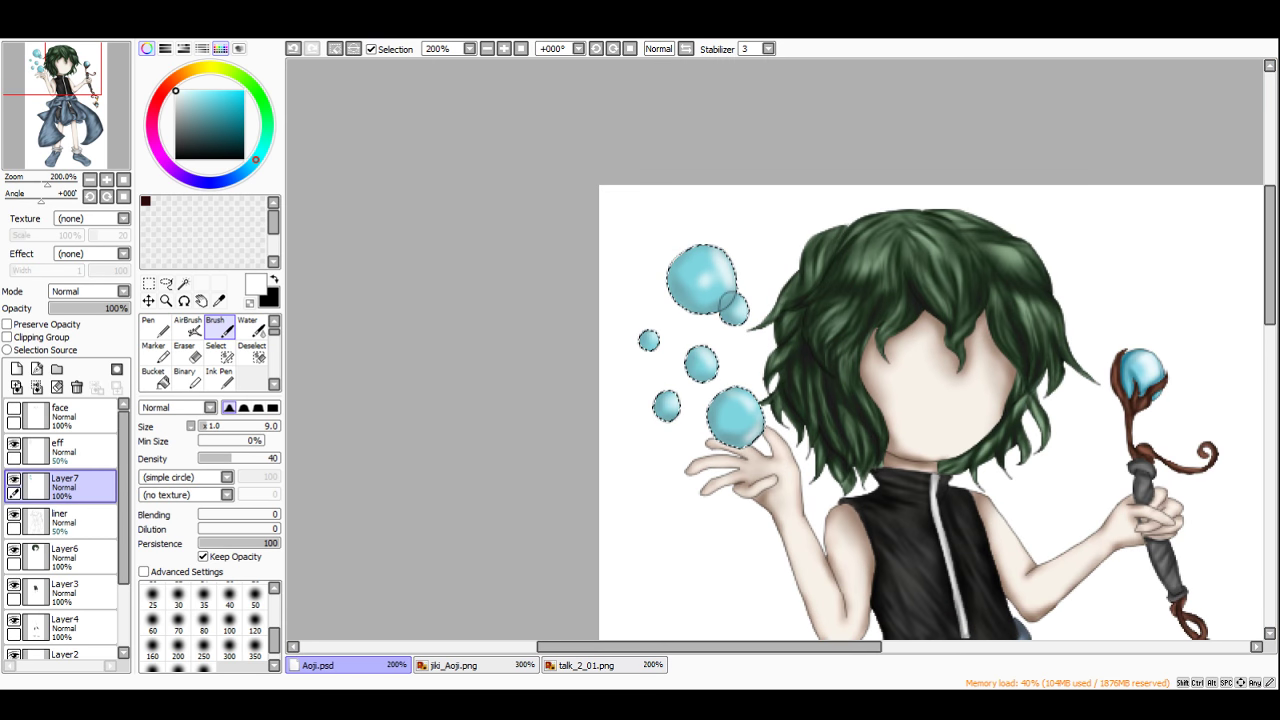
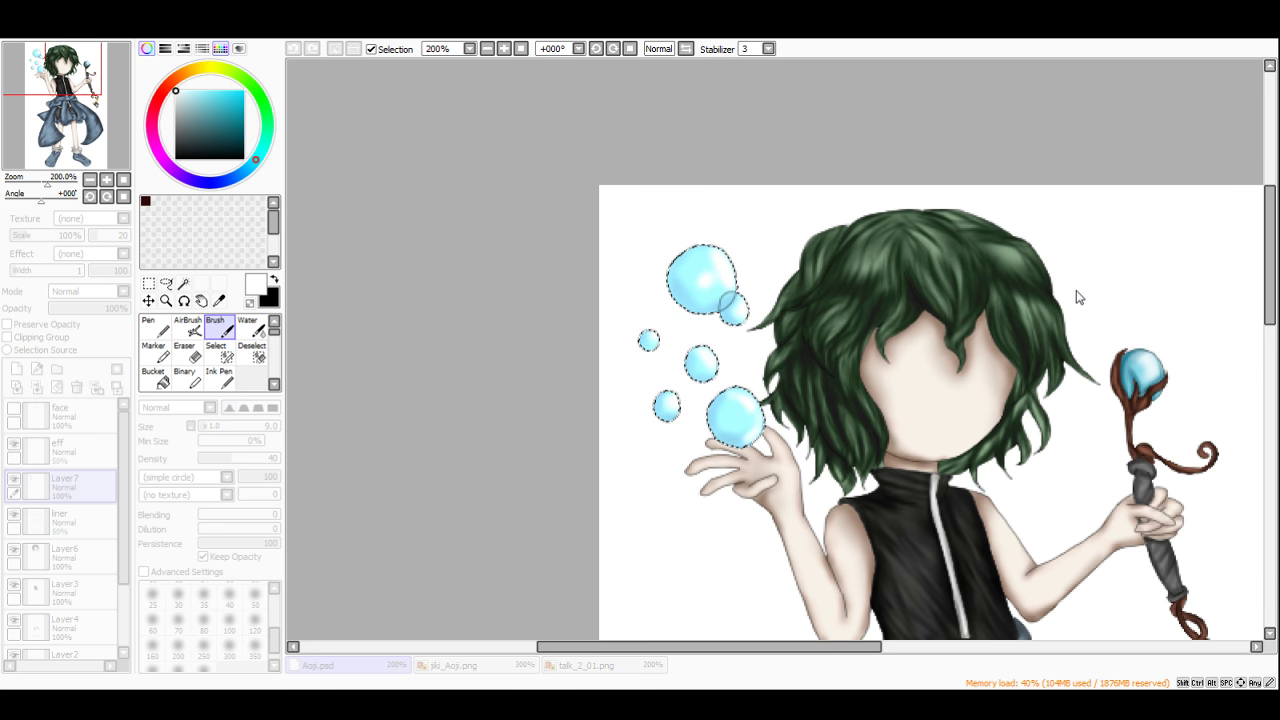
left_click(1088, 318)
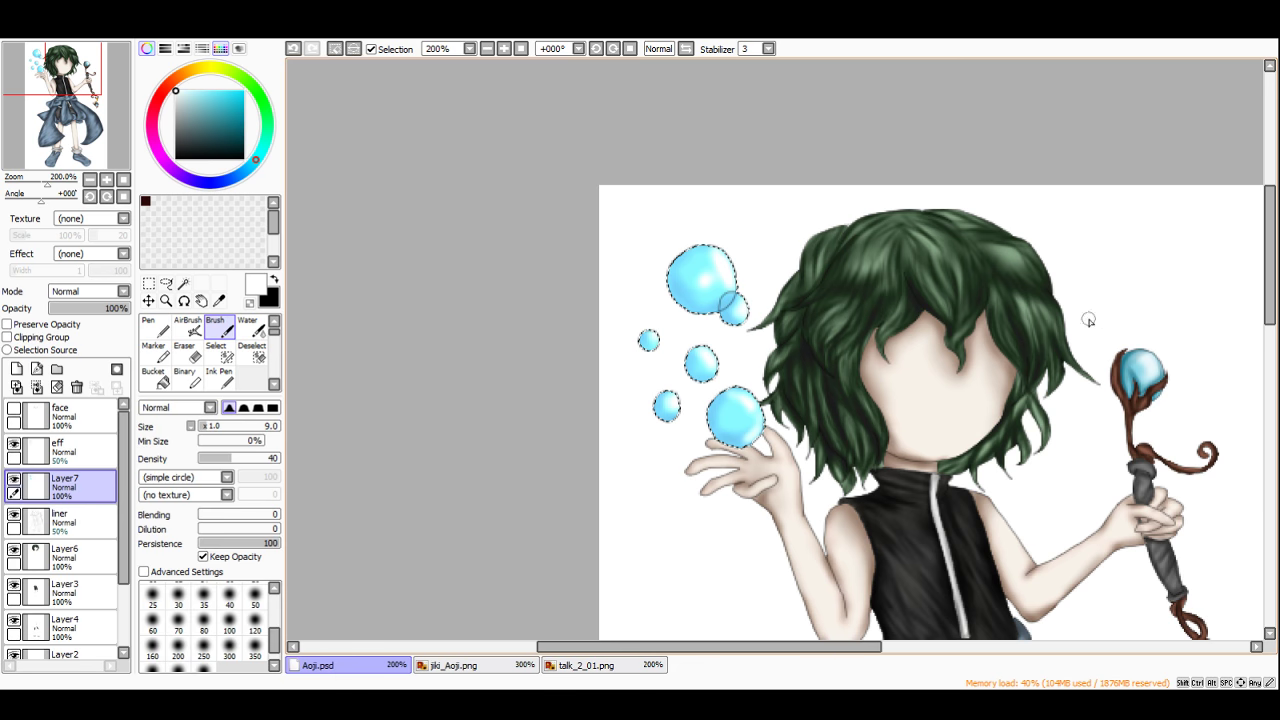
Step: Try the Screen and Overlay blending modes on Layer7, settle on Multiply, and set the layer's effect to Fringe
left_click(90, 326)
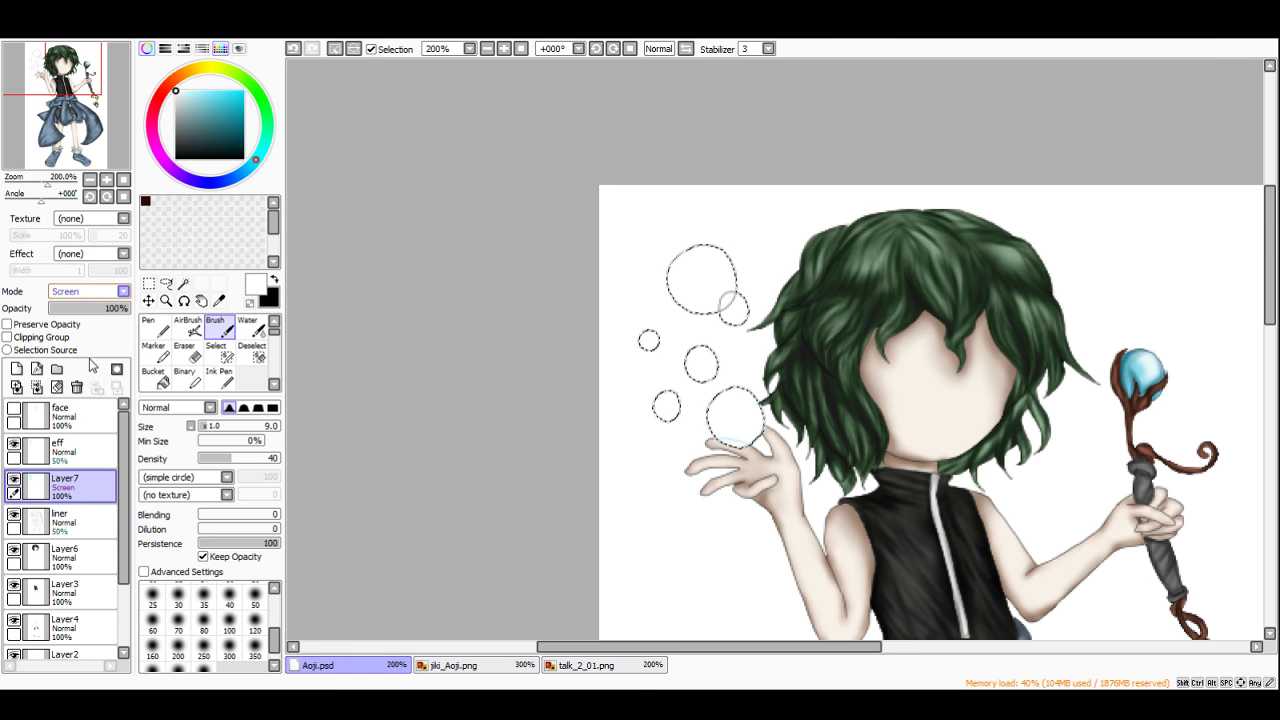
key("Down")
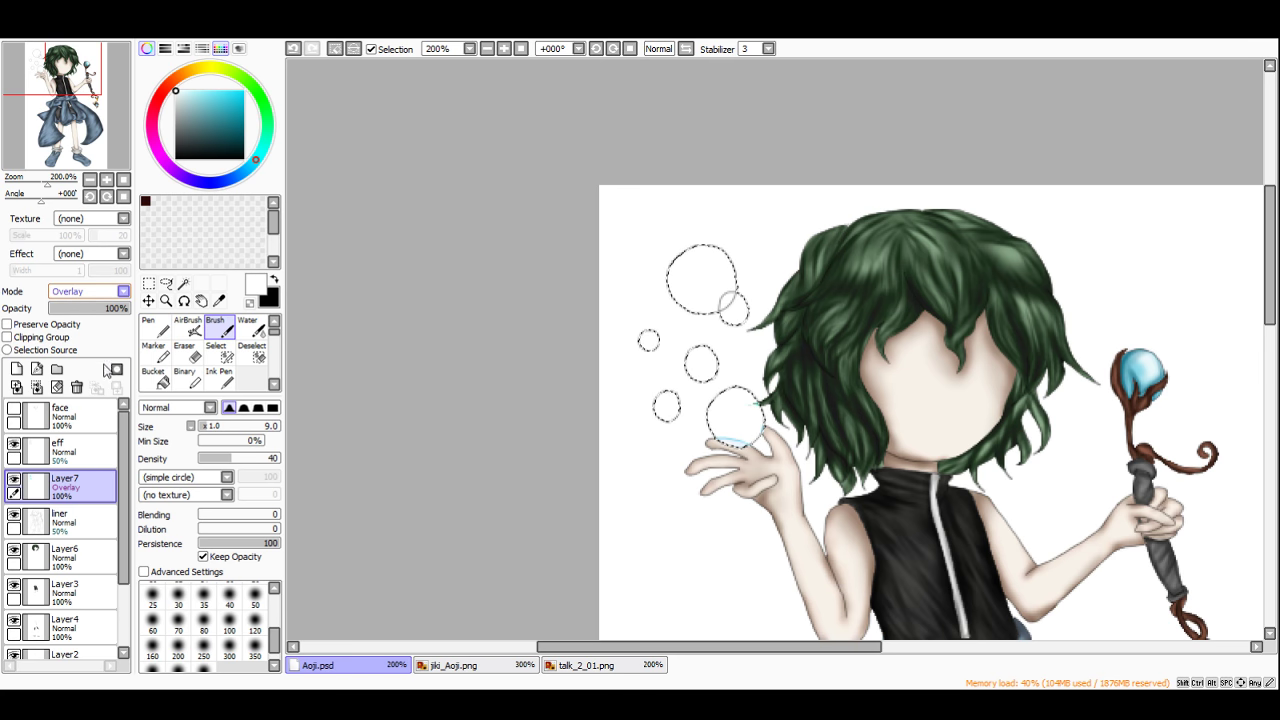
left_click(105, 373)
left_click(108, 297)
key("Up")
key("Up")
key("Up")
key("Up")
key("Up")
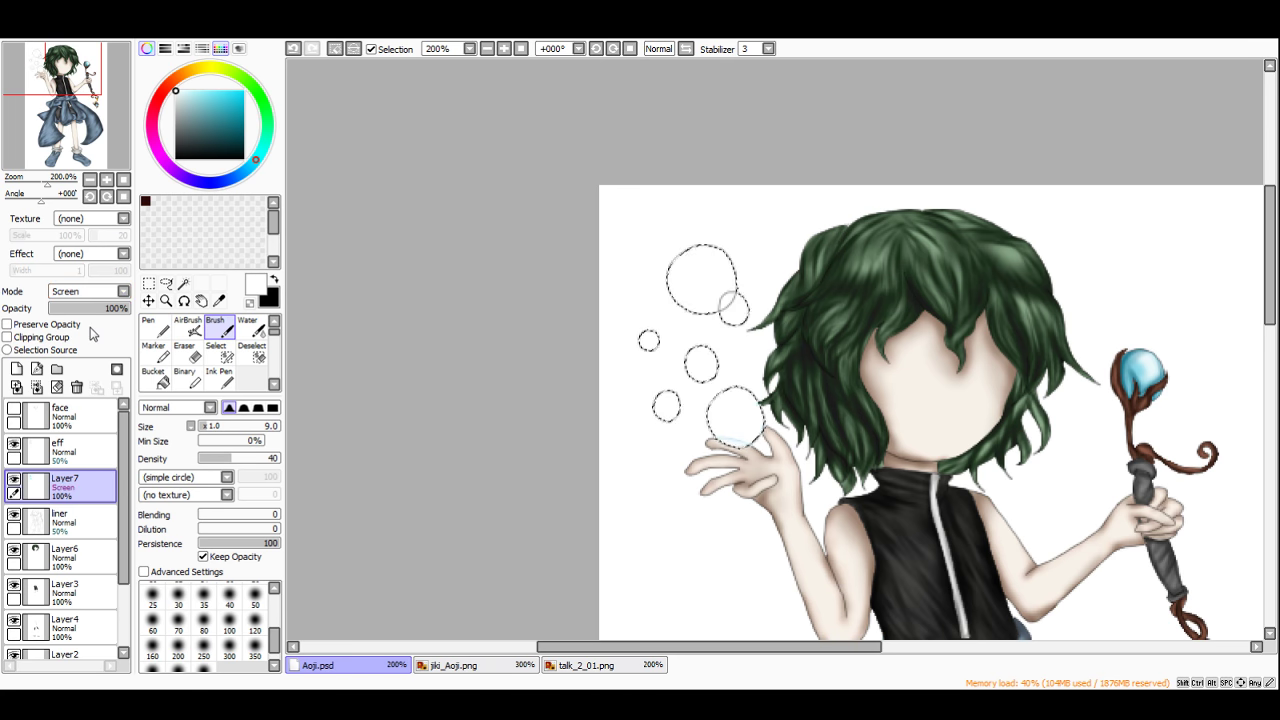
key("Up")
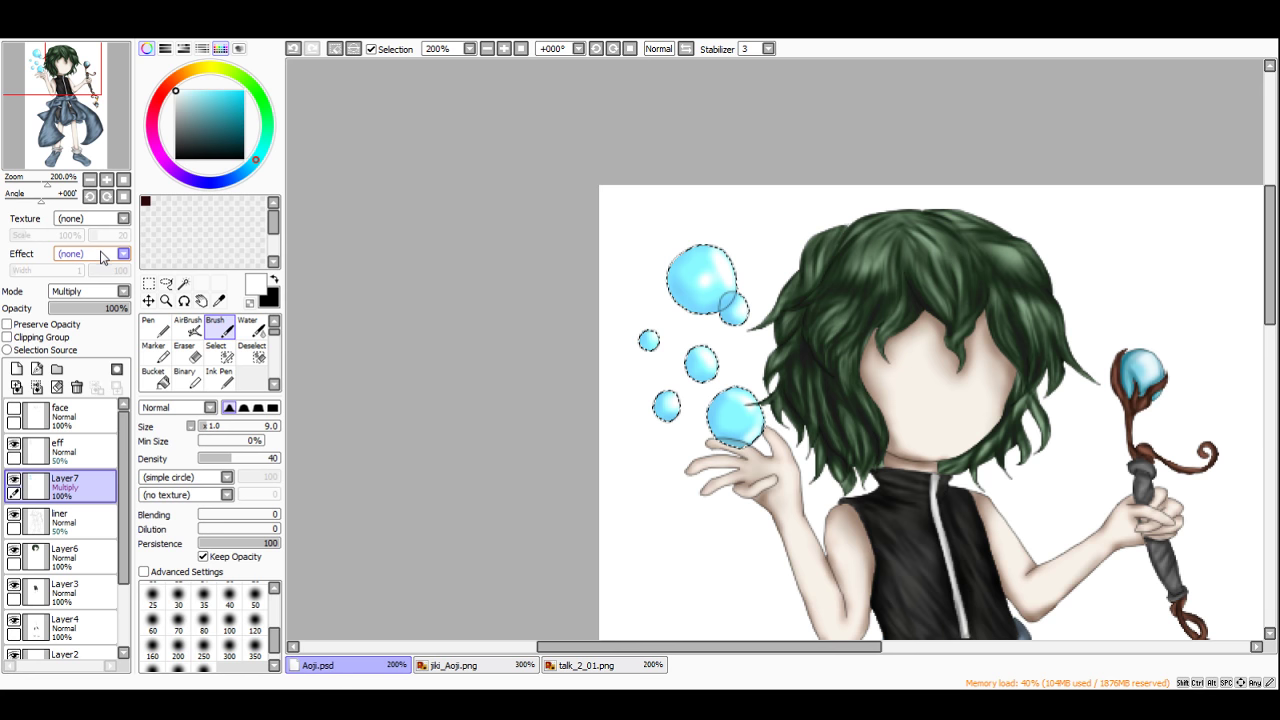
scroll(100, 258, "down", 1)
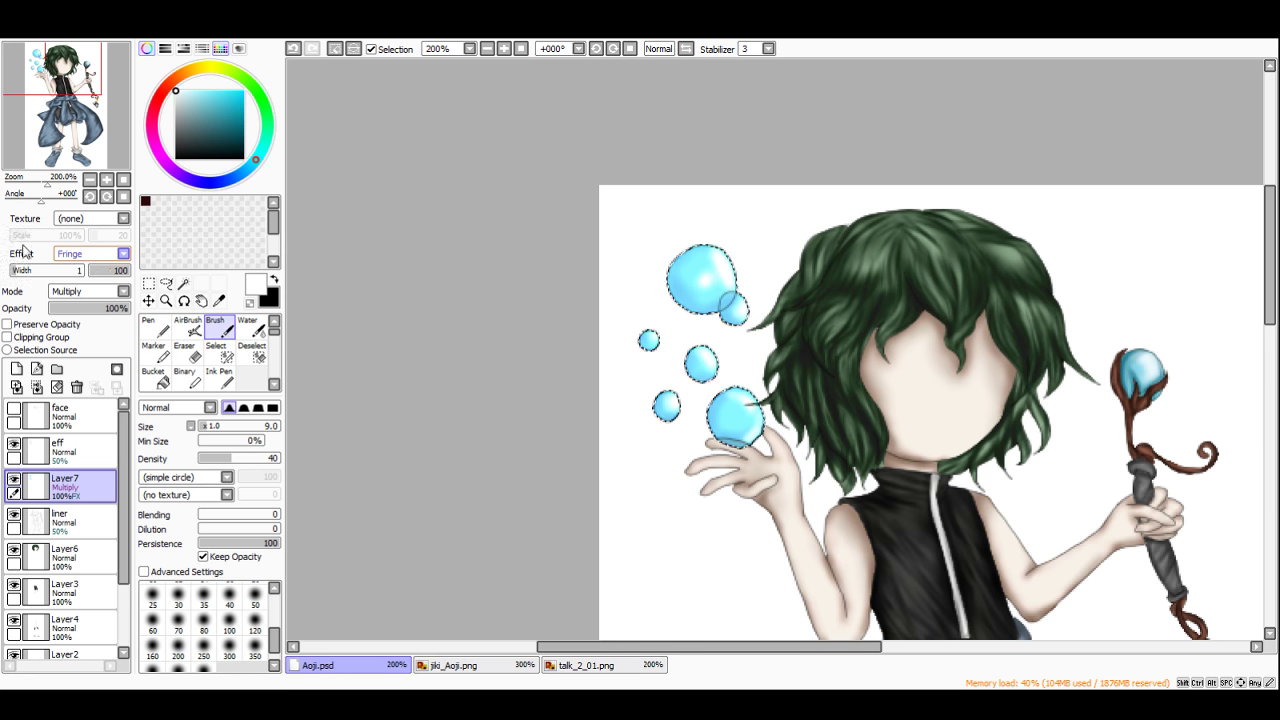
Step: Remove the Fringe effect from Layer7
left_click_drag(79, 275, 16, 265)
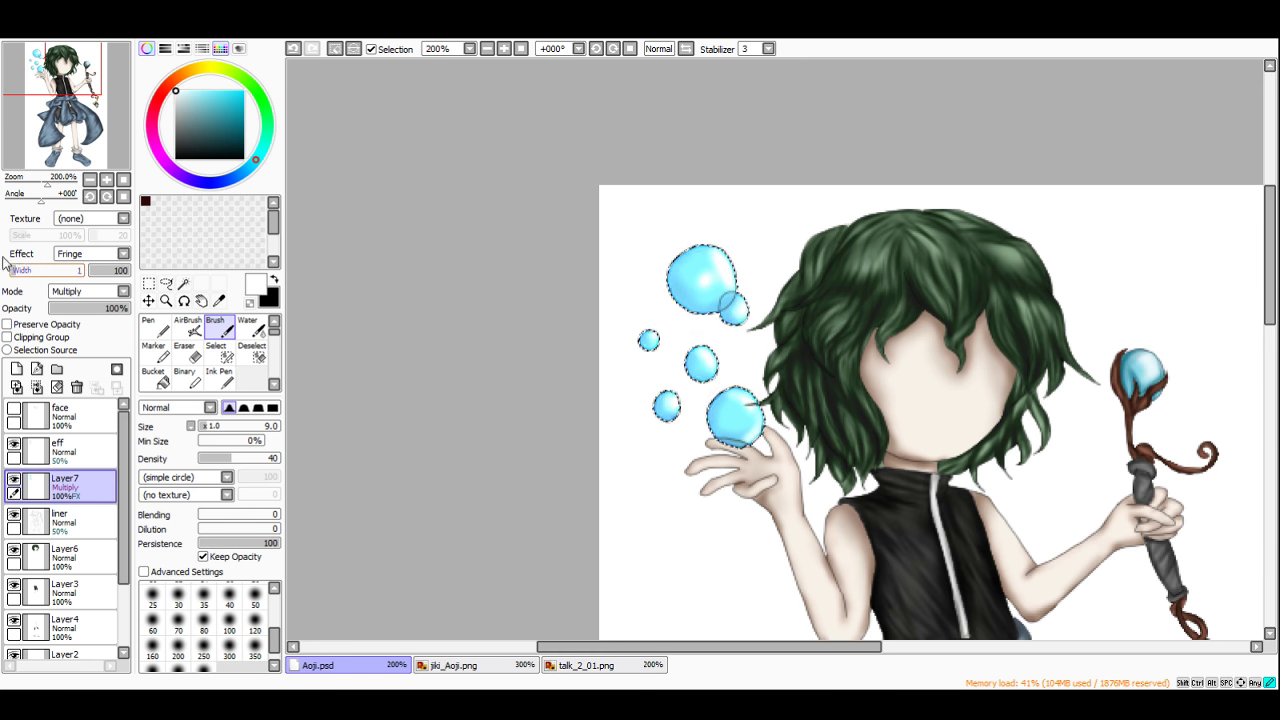
left_click(88, 253)
Step: Try the Canvas, Paper and watercolor01 textures on Layer7, then return the texture to none
left_click(86, 232)
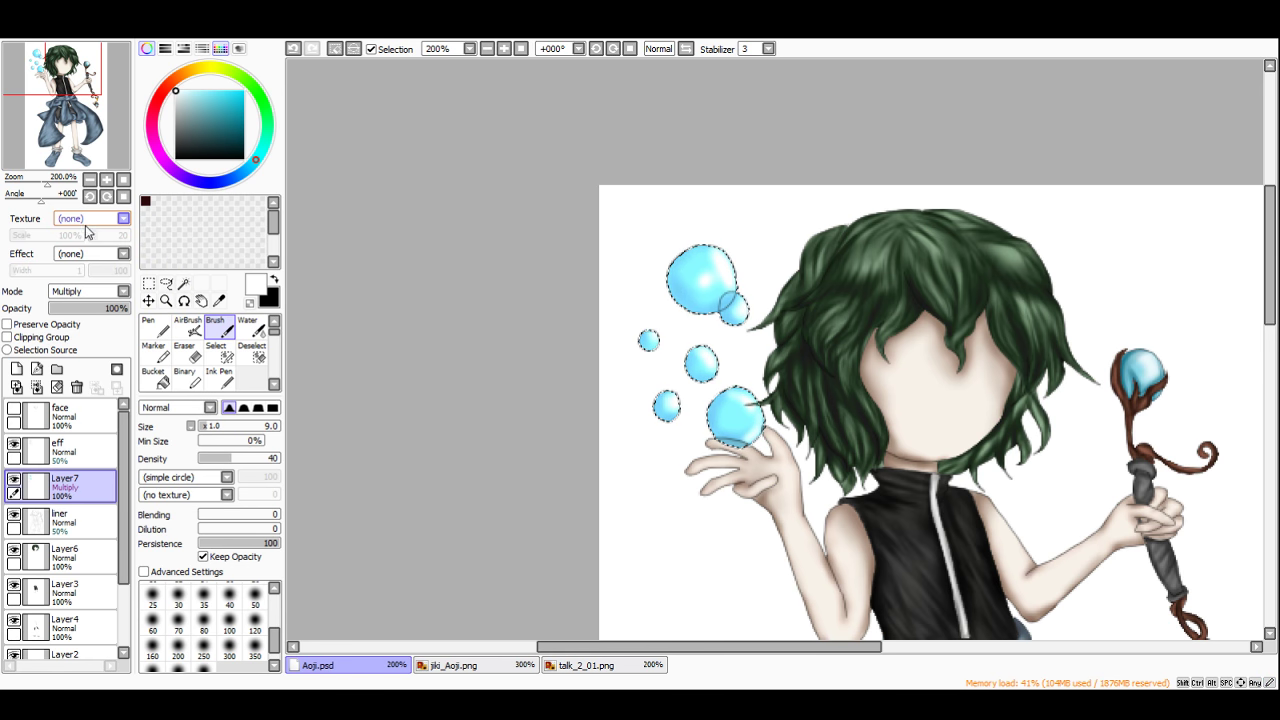
left_click(86, 244)
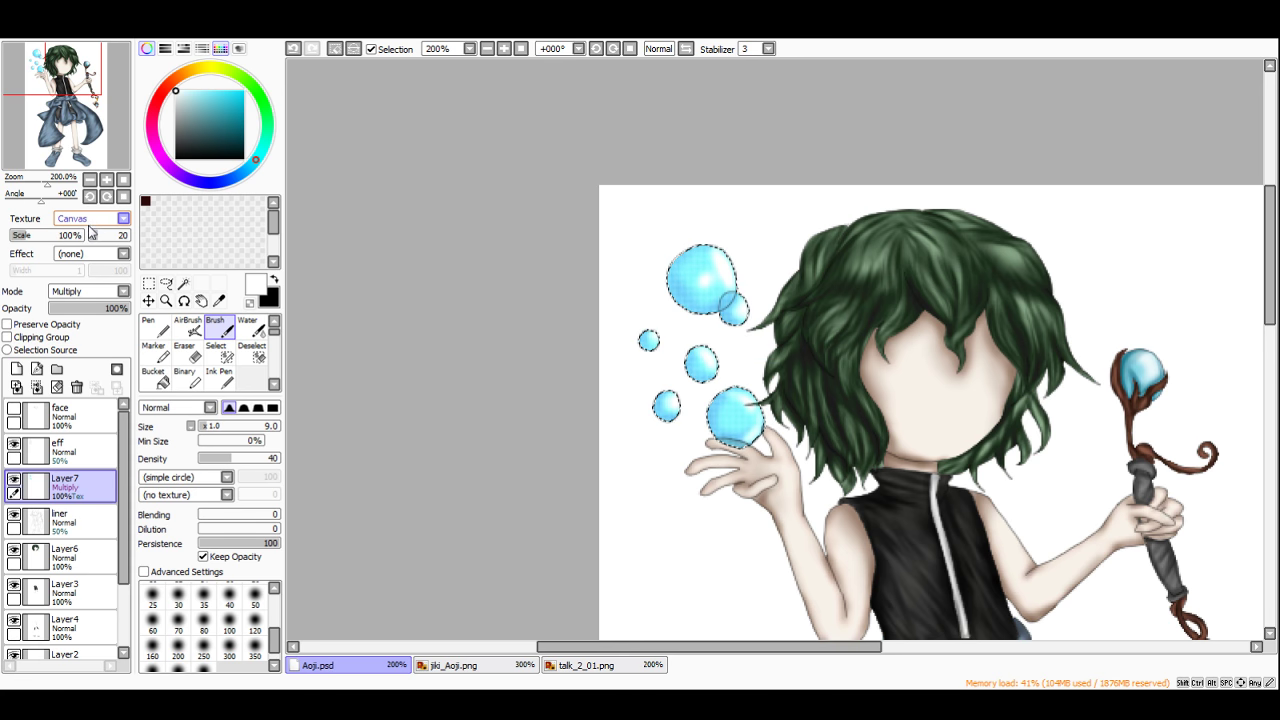
left_click(91, 233)
left_click(91, 256)
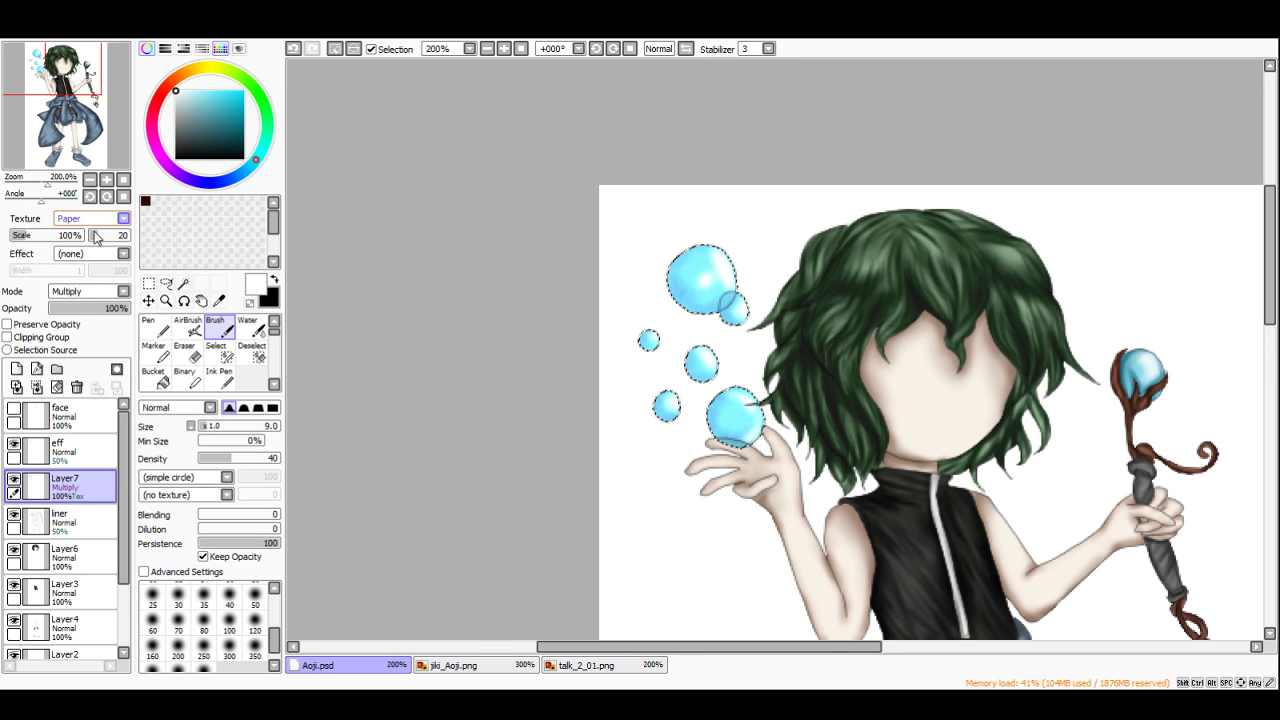
scroll(97, 232, "up", 1)
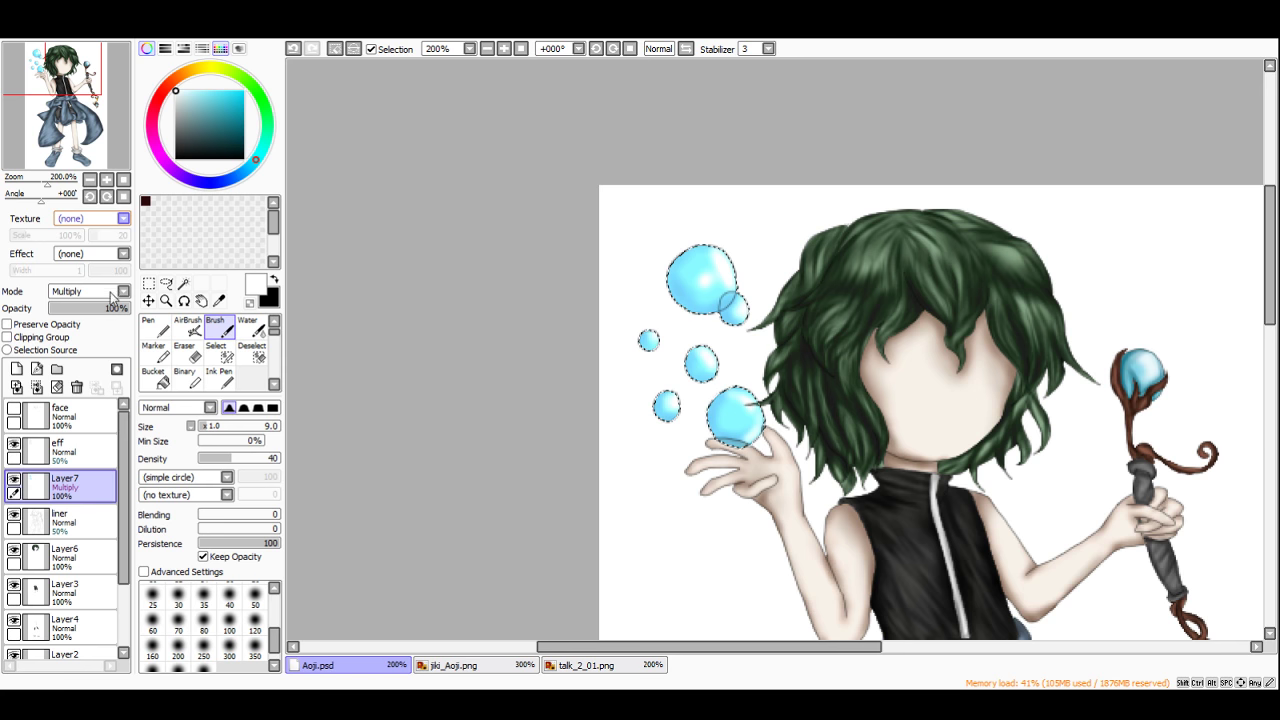
left_click(96, 326)
left_click(102, 220)
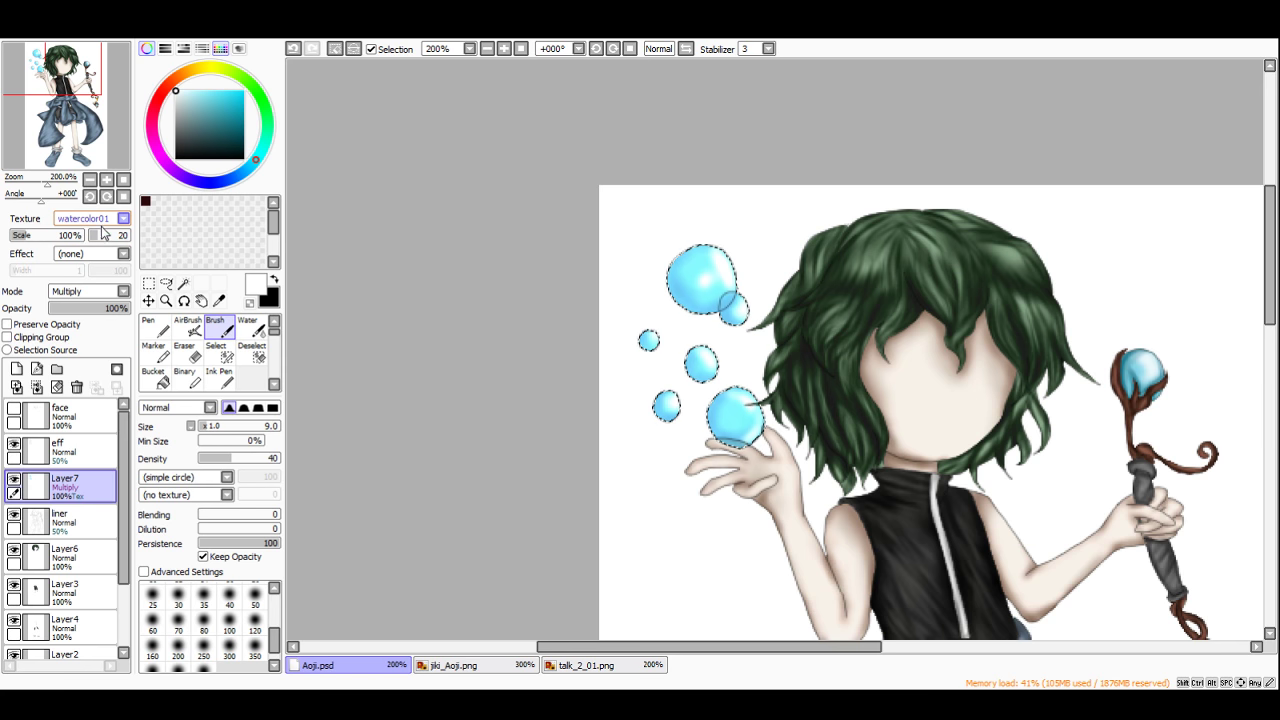
left_click(102, 231)
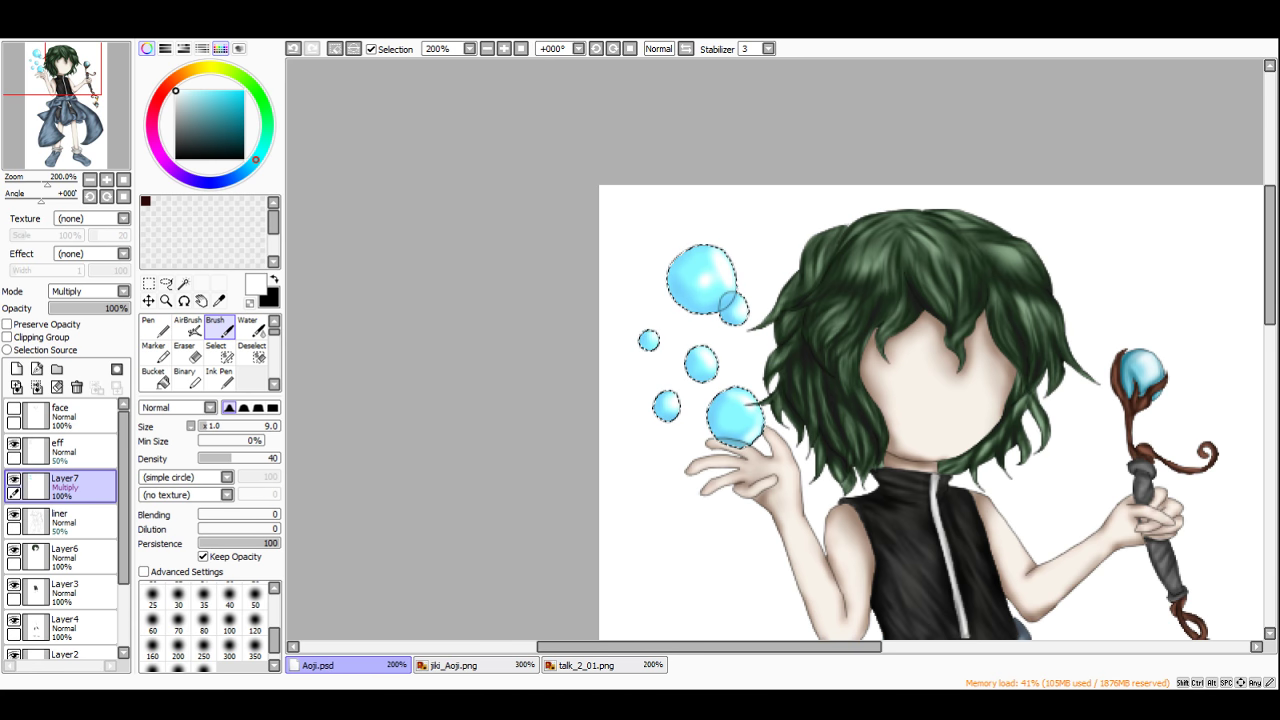
Step: Lower the opacity of Layer7 to 50% to make the bubbles more transparent
scroll(600, 417, "up", 4)
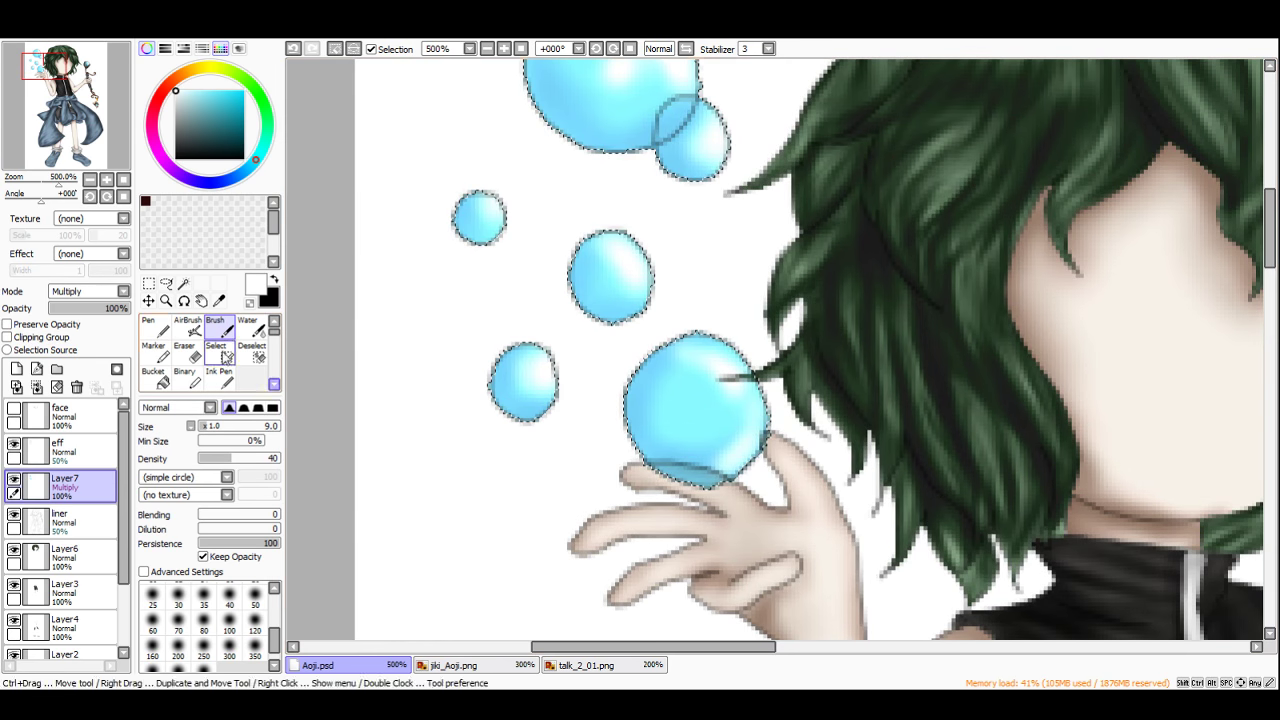
left_click(92, 312)
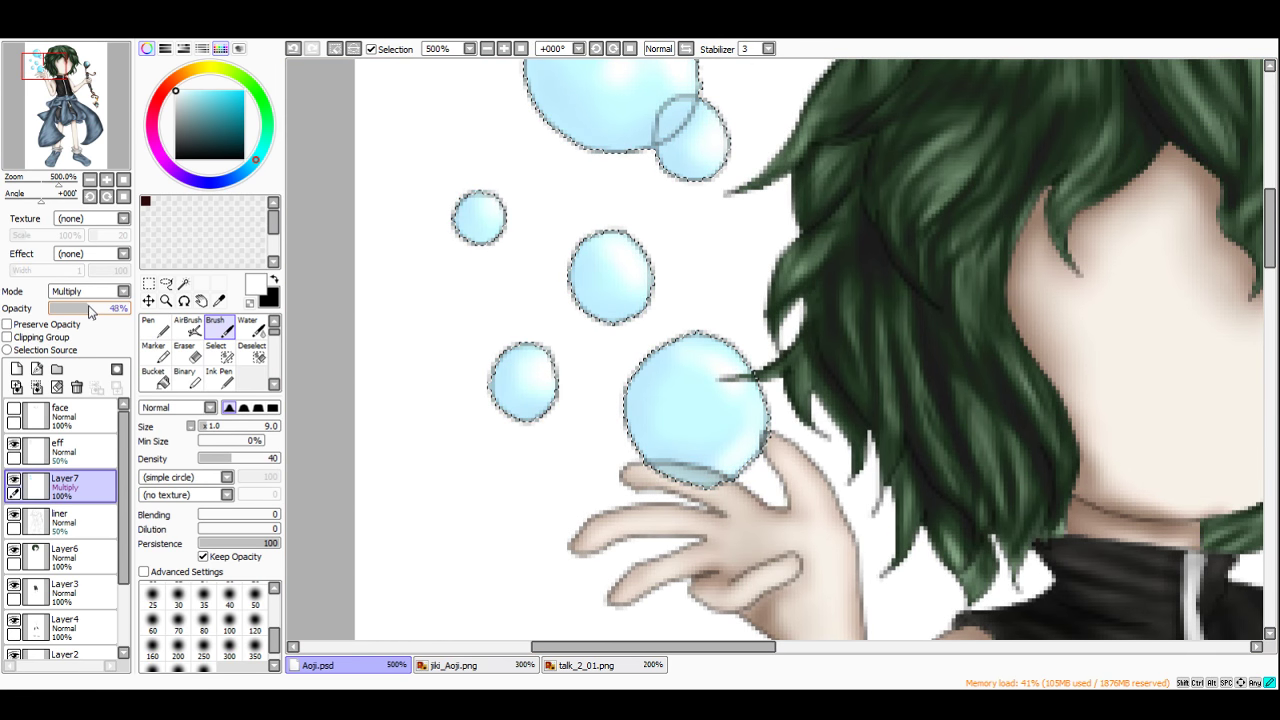
scroll(540, 360, "down", 4)
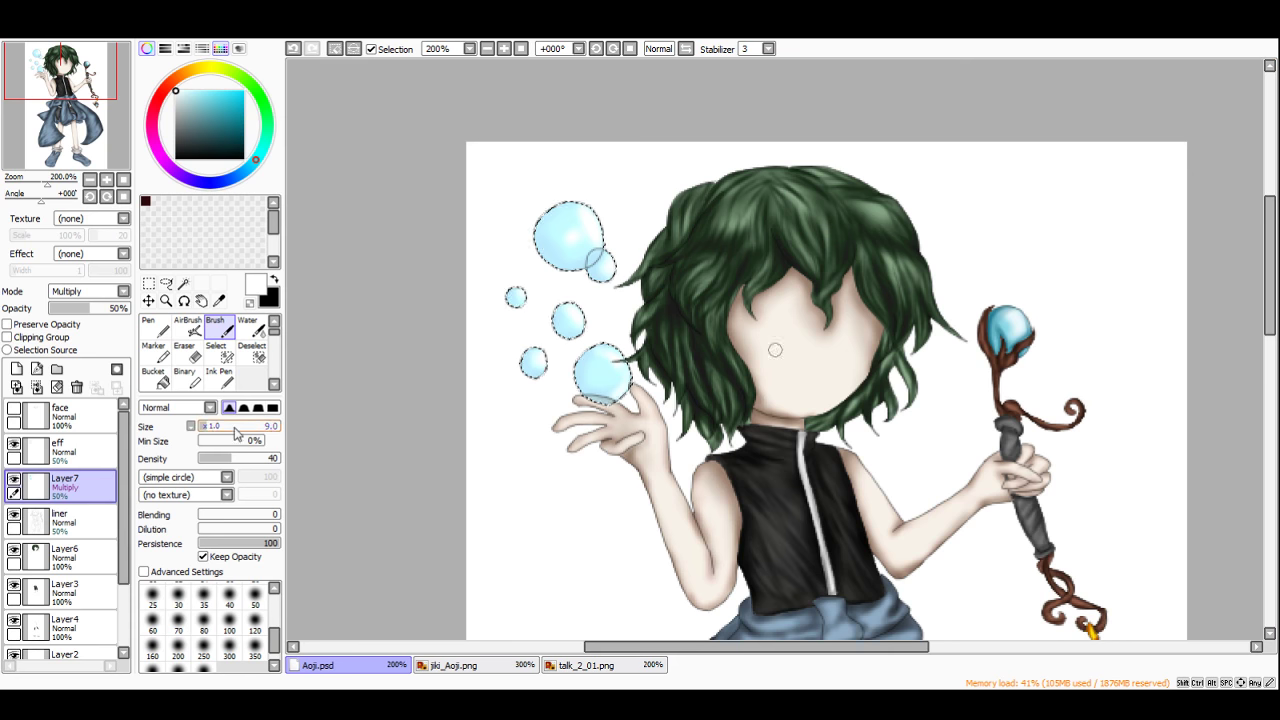
Step: Lighten the bubble outlines inside the selection on the eff layer with a colour adjustment
left_click(84, 525)
left_click(77, 449)
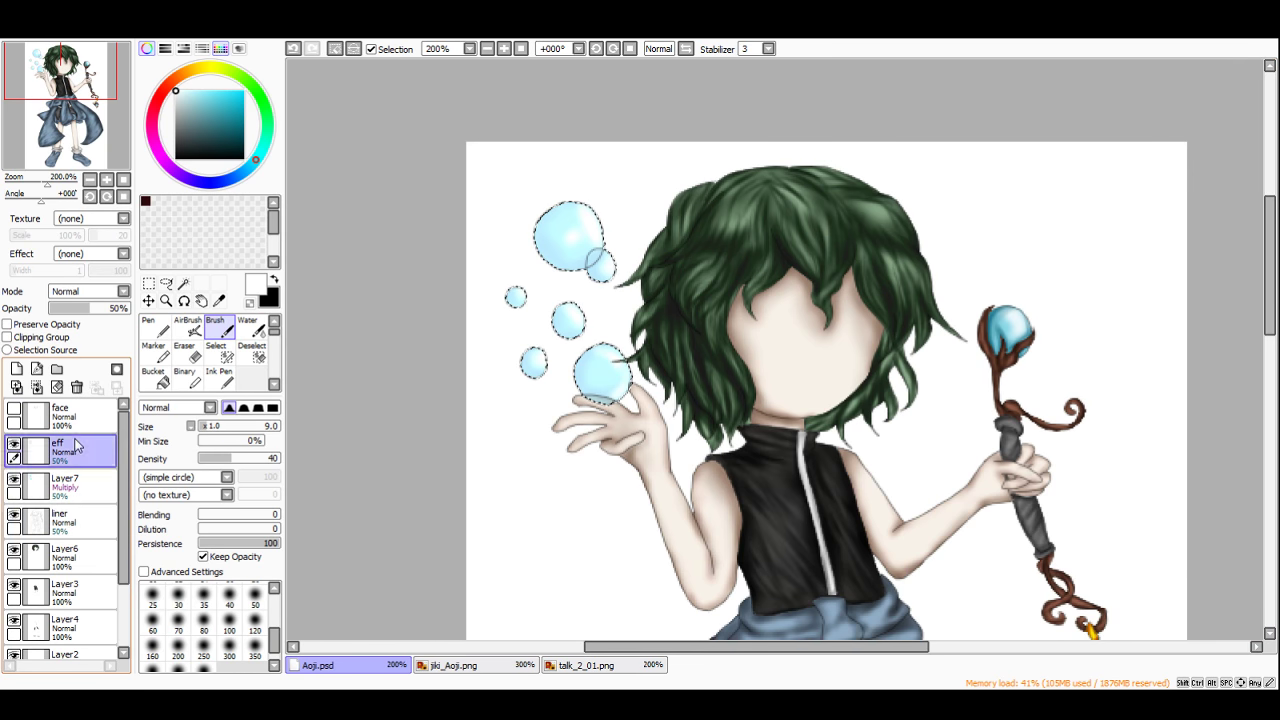
left_click(315, 50)
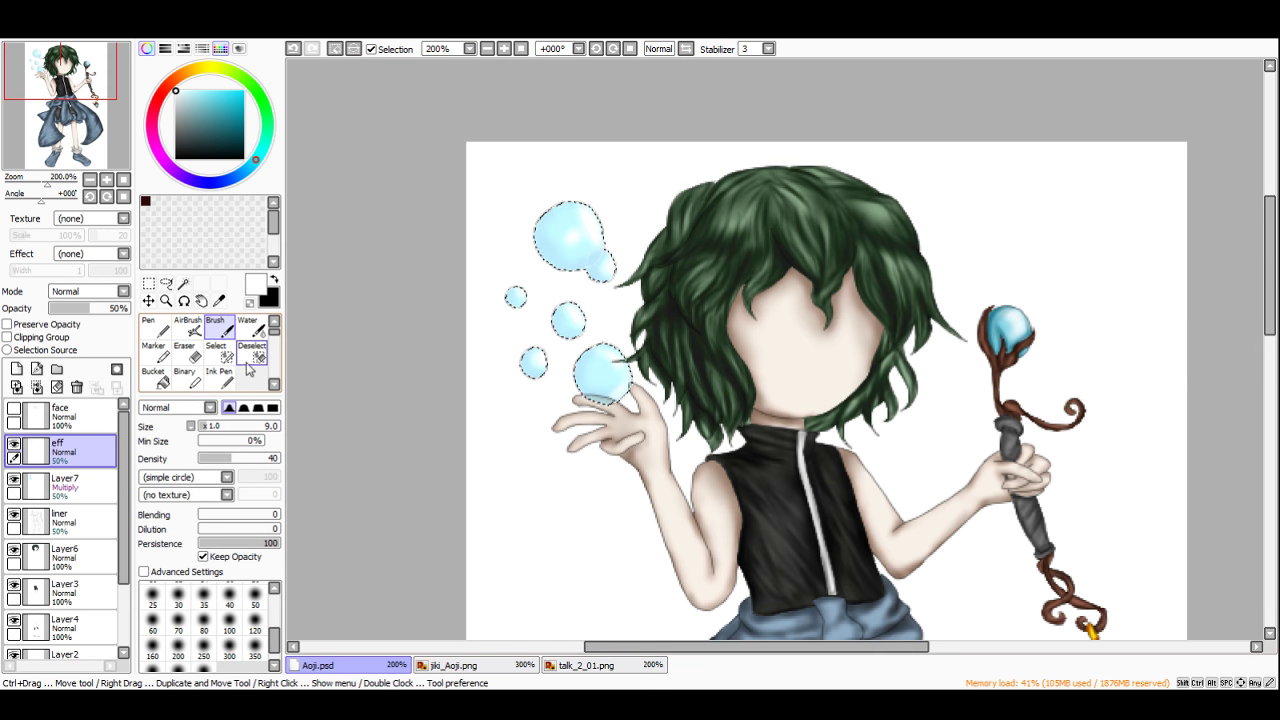
Step: Try painting a soft yellow tint on the large upper bubble on Layer7 and undo it
left_click(208, 68)
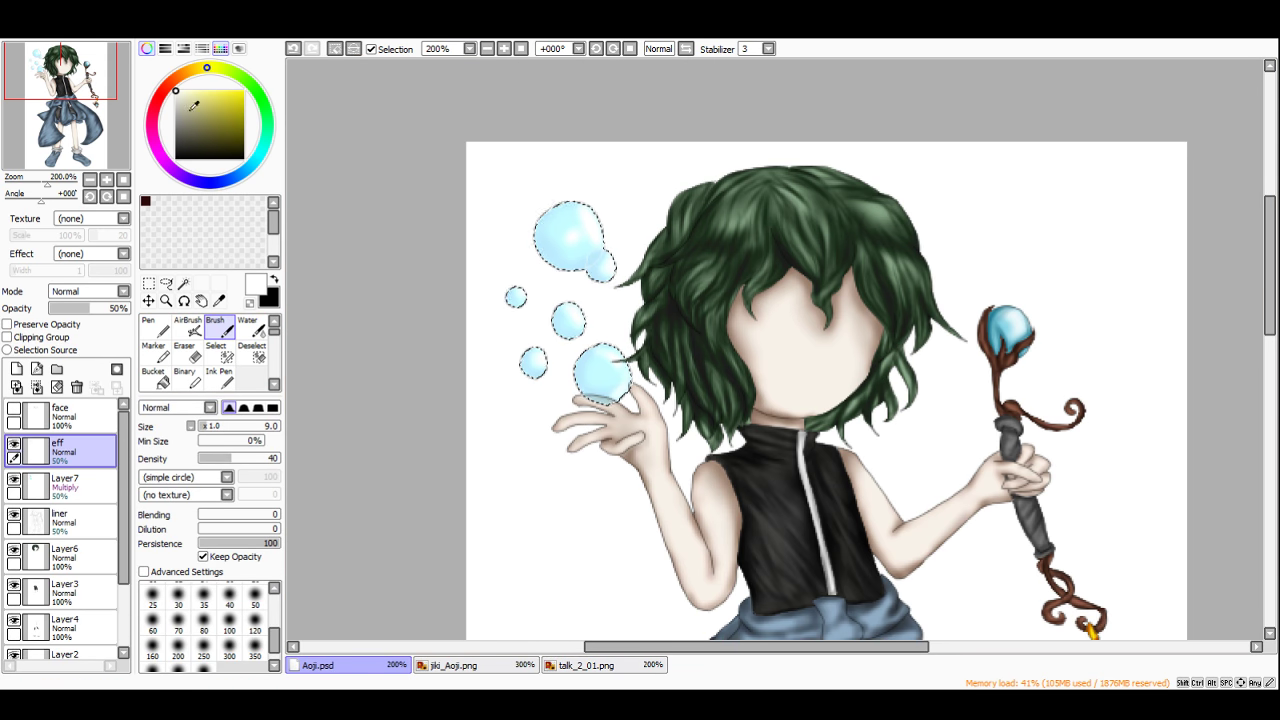
scroll(551, 206, "up", 3)
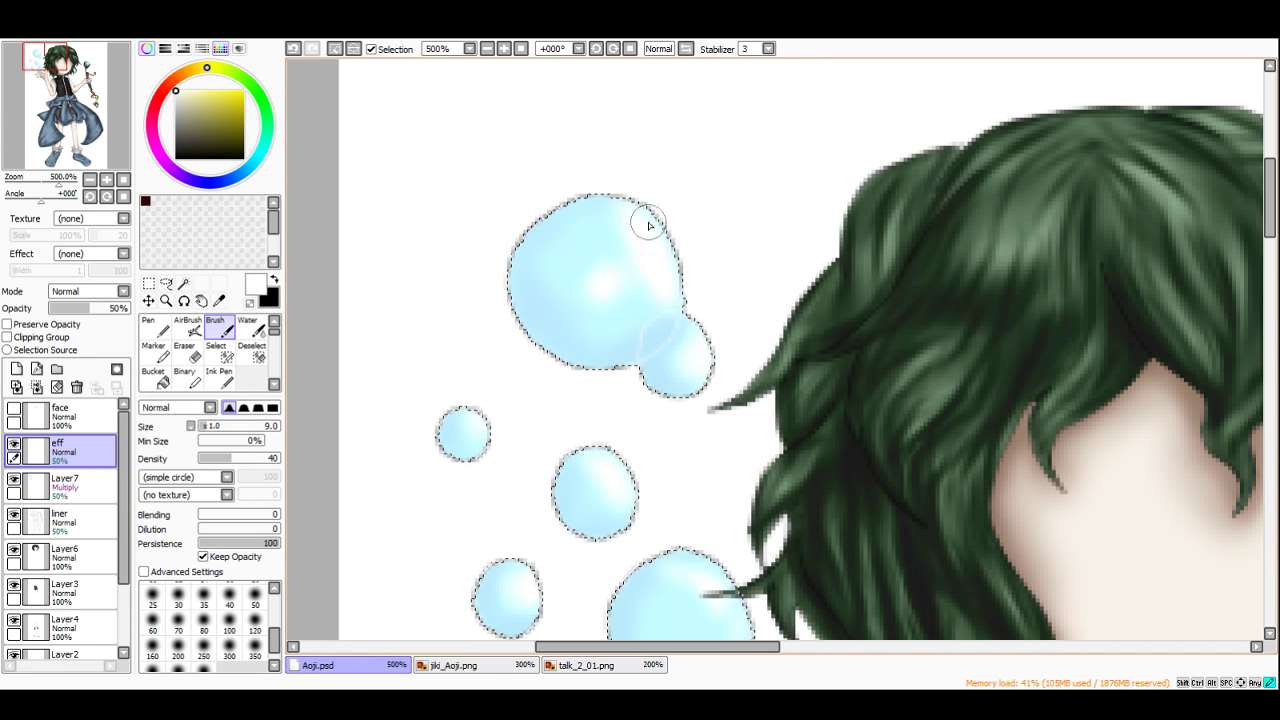
left_click(43, 488)
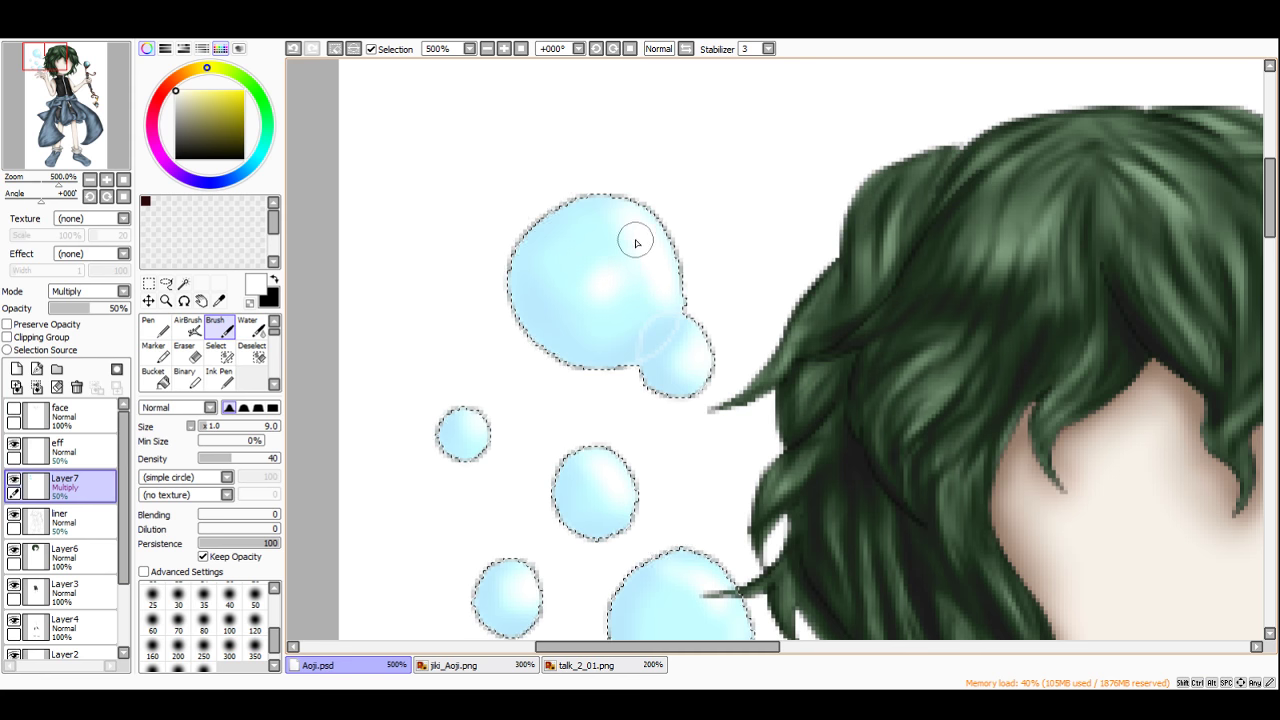
scroll(636, 301, "down", 3)
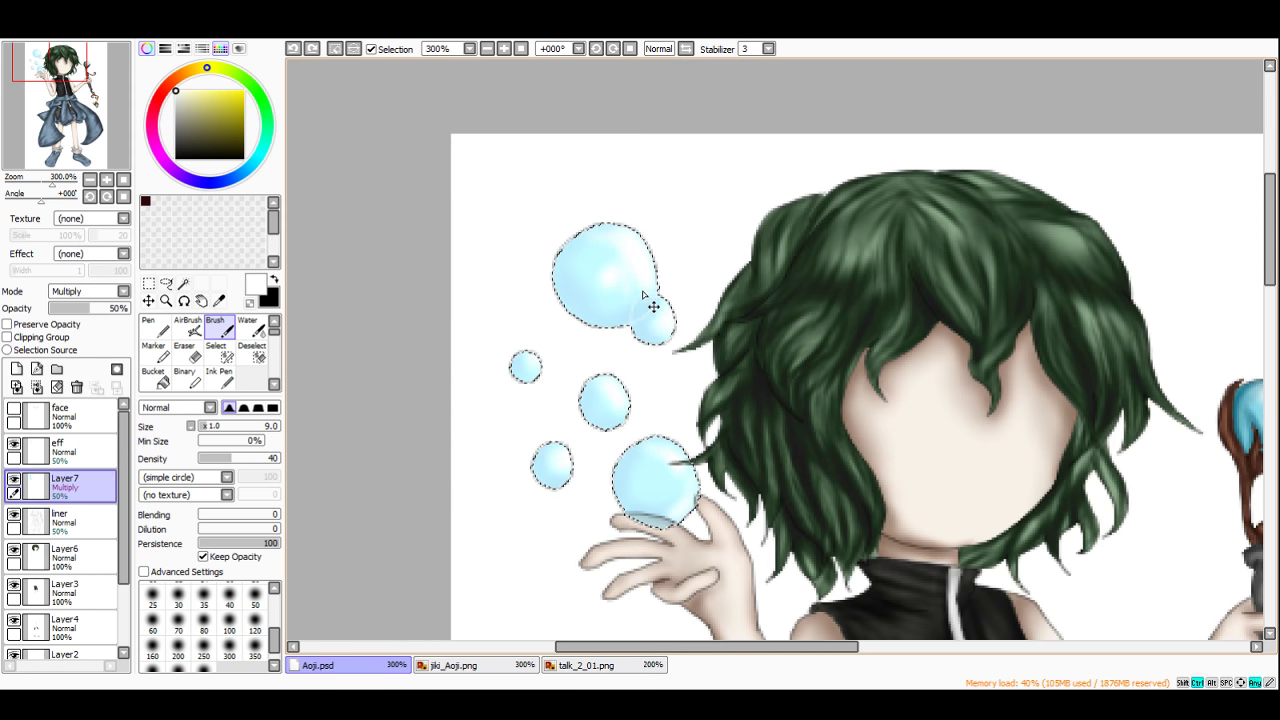
scroll(628, 222, "up", 2)
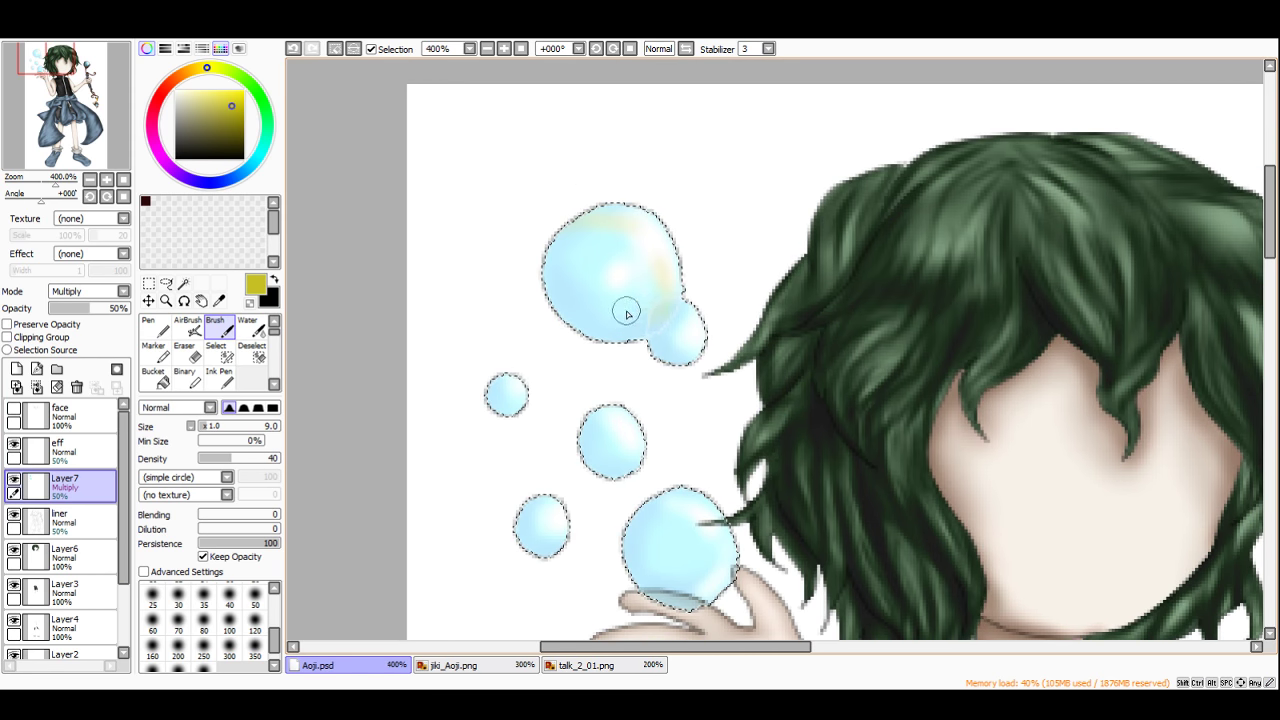
scroll(660, 240, "down", 1)
scroll(650, 226, "up", 3)
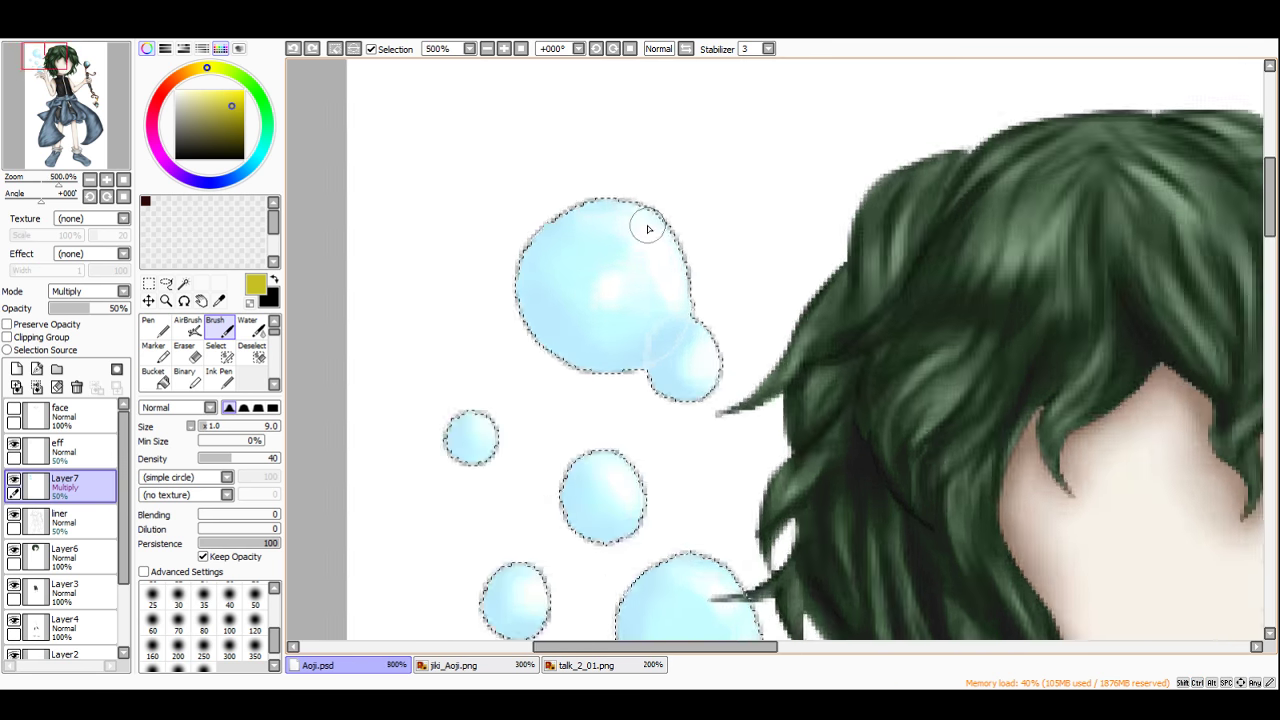
Step: Try brushing yellow-green and orange reflections along the upper part of the large bubble
left_click(243, 77)
mouse_move(608, 240)
left_mouse_down()
mouse_move(689, 297)
mouse_move(657, 323)
left_mouse_up()
left_click(169, 85)
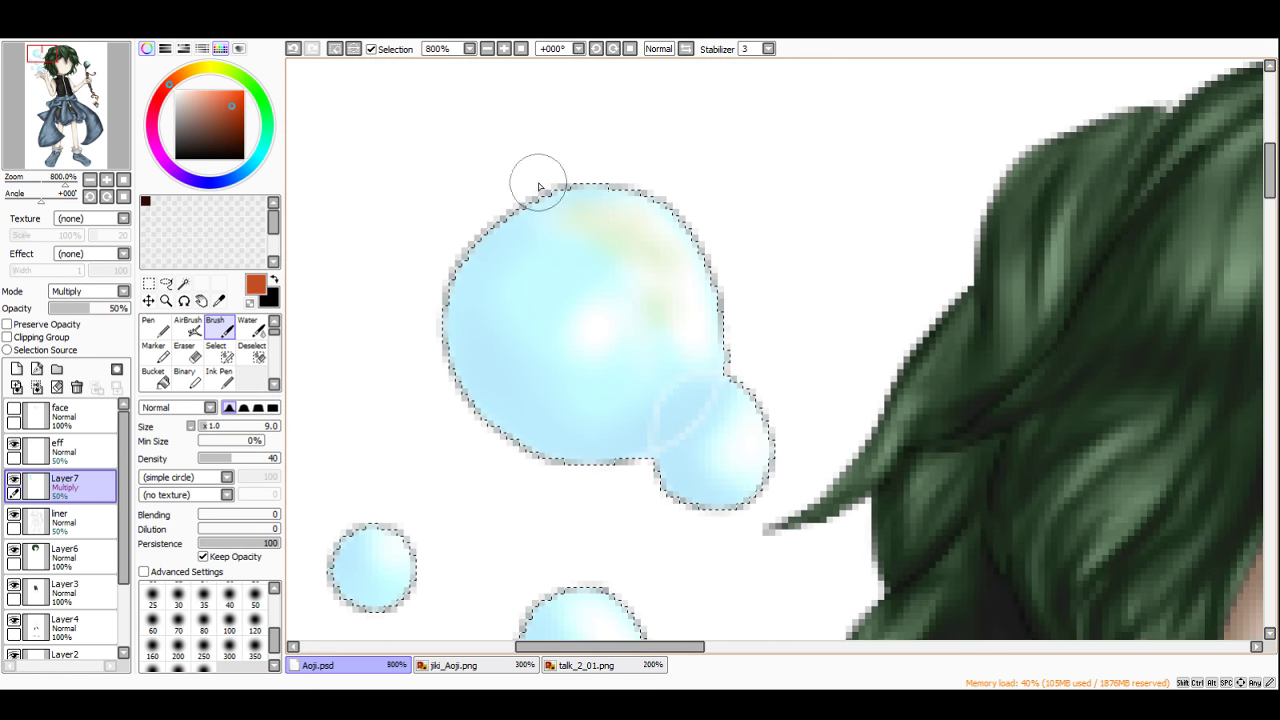
left_click_drag(588, 225, 503, 309)
scroll(577, 239, "down", 3)
scroll(584, 238, "down", 1)
scroll(591, 257, "up", 3)
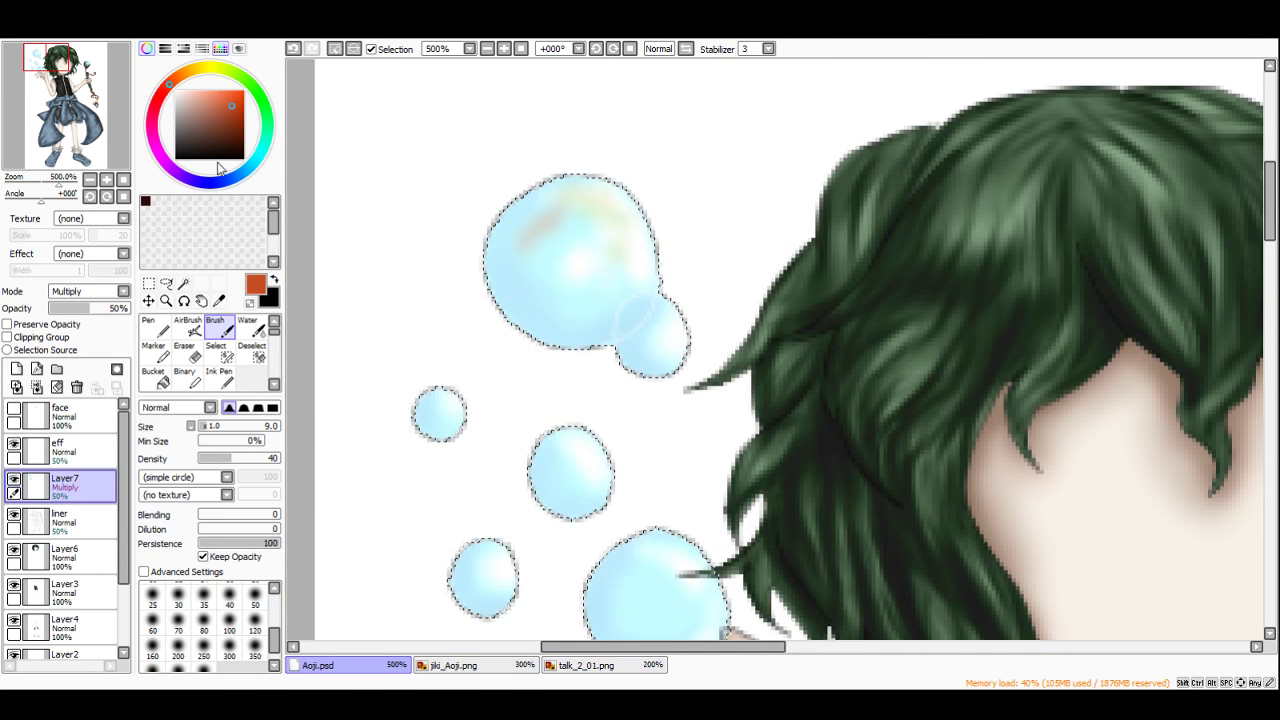
Step: Try adding violet and magenta reflections to the large bubble, then undo all its coloured strokes
left_click(204, 182)
mouse_move(565, 263)
left_mouse_down()
mouse_move(628, 277)
mouse_move(602, 301)
mouse_move(505, 268)
mouse_move(588, 302)
left_mouse_up()
left_click(159, 156)
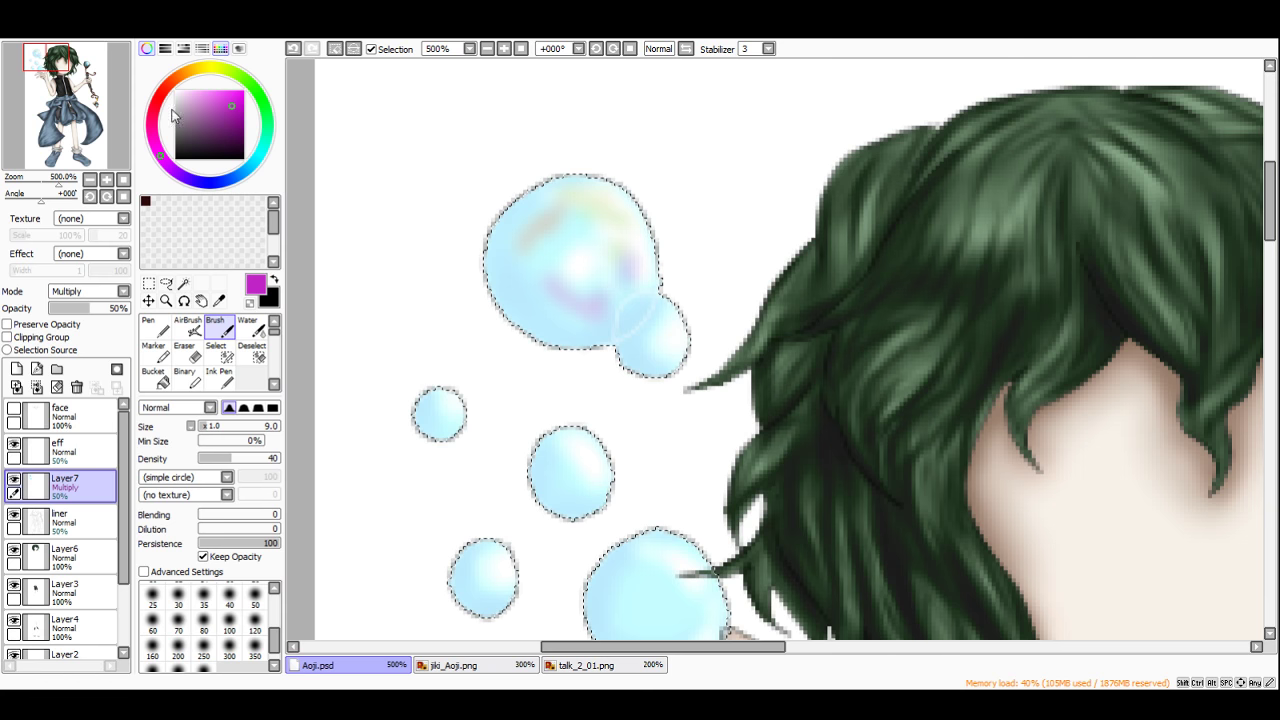
scroll(594, 189, "down", 6)
scroll(613, 187, "up", 3)
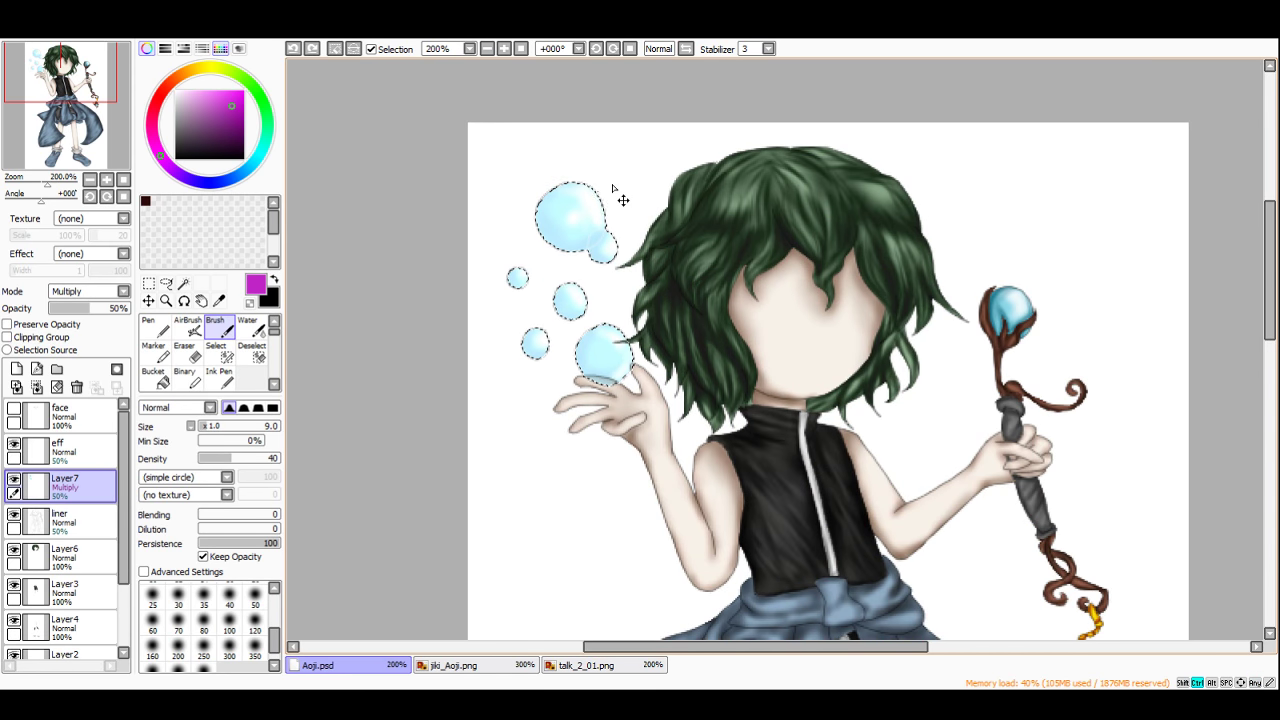
Step: Clear the selection around the bubbles
left_click(148, 283)
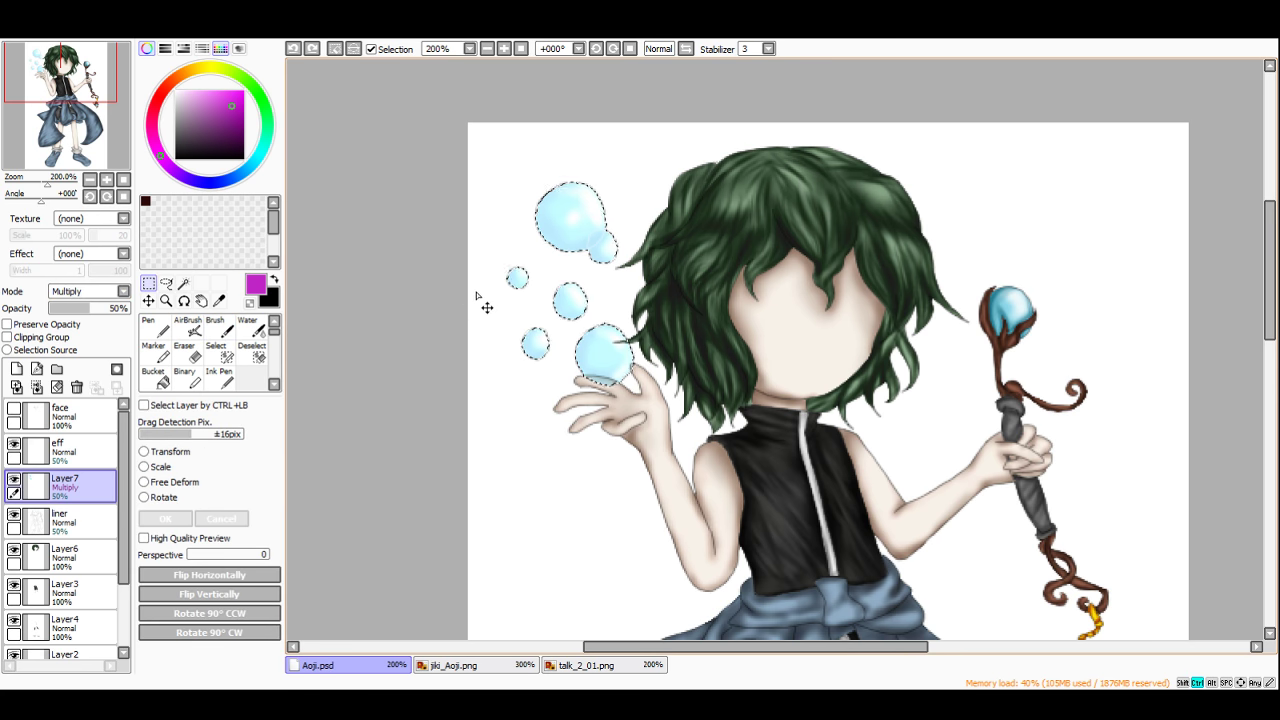
key("ctrl+d")
scroll(488, 242, "down", 3)
scroll(525, 277, "up", 1)
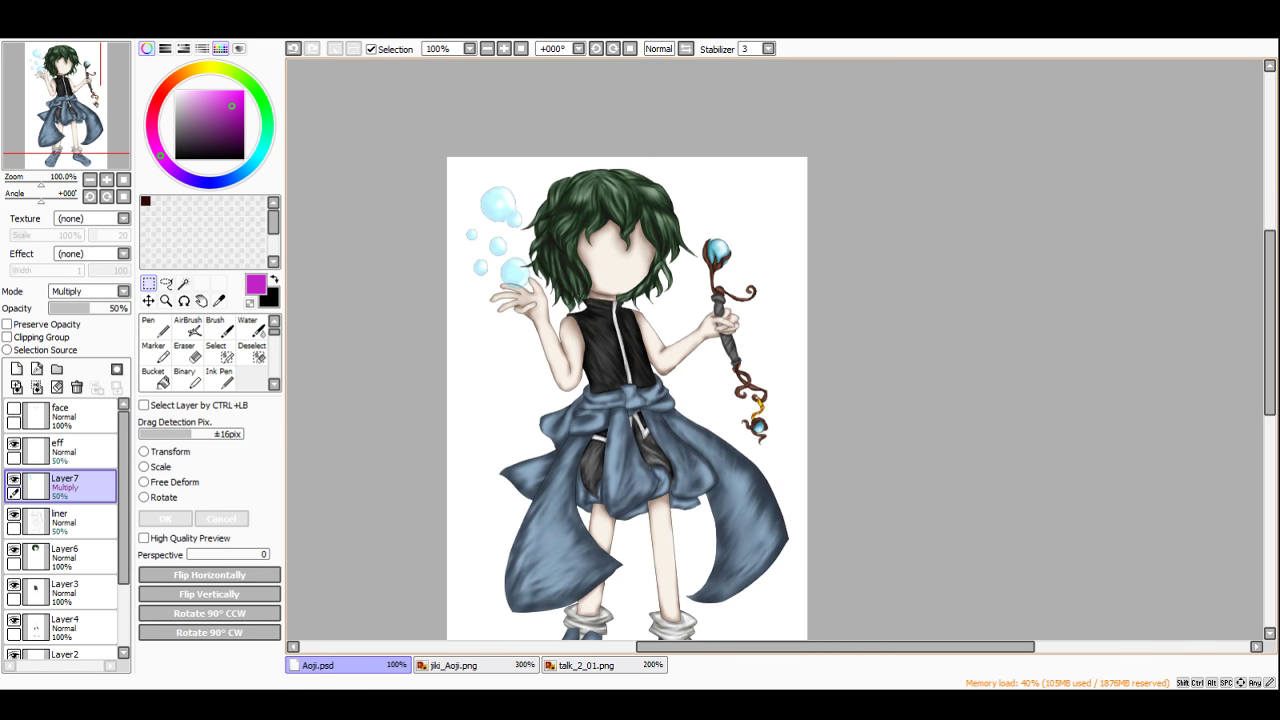
Step: Select the eff layer and lighten its remaining dark bubble outlines with a colour adjustment
scroll(70, 521, "down", 1)
left_click(80, 514)
scroll(477, 237, "down", 1)
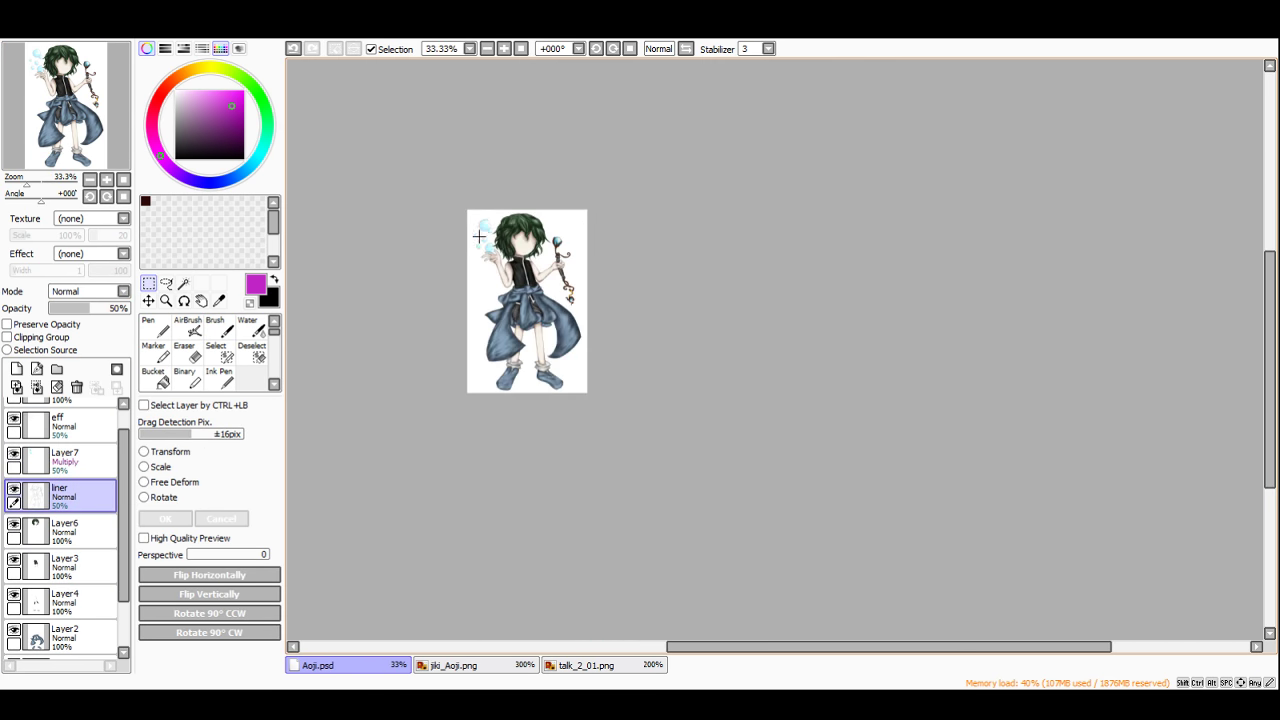
scroll(487, 225, "up", 4)
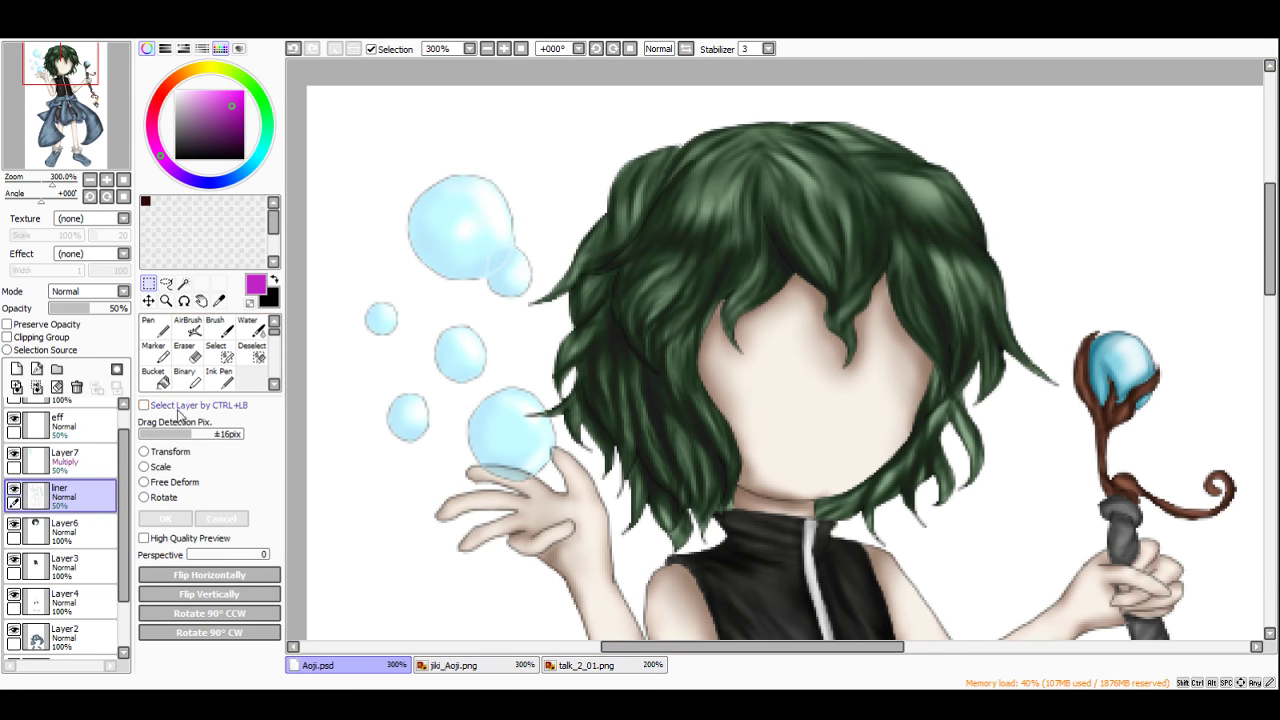
scroll(68, 460, "up", 1)
left_click(68, 455)
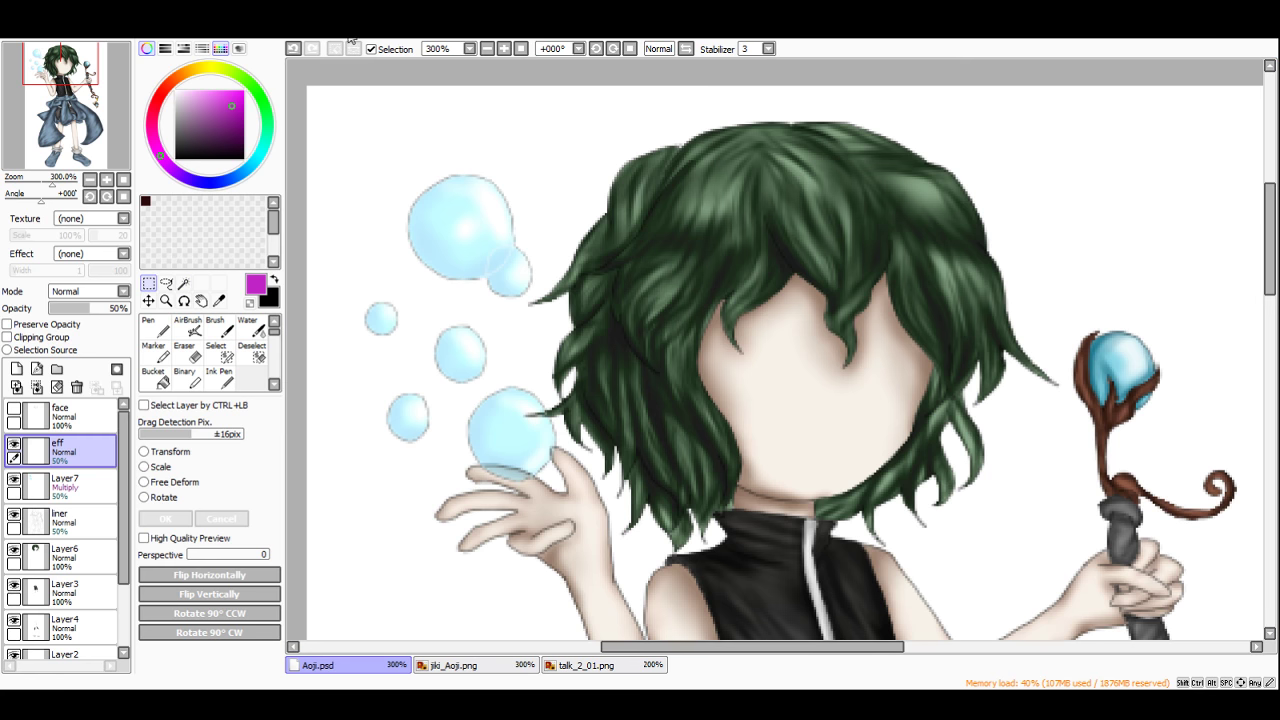
left_click(308, 48)
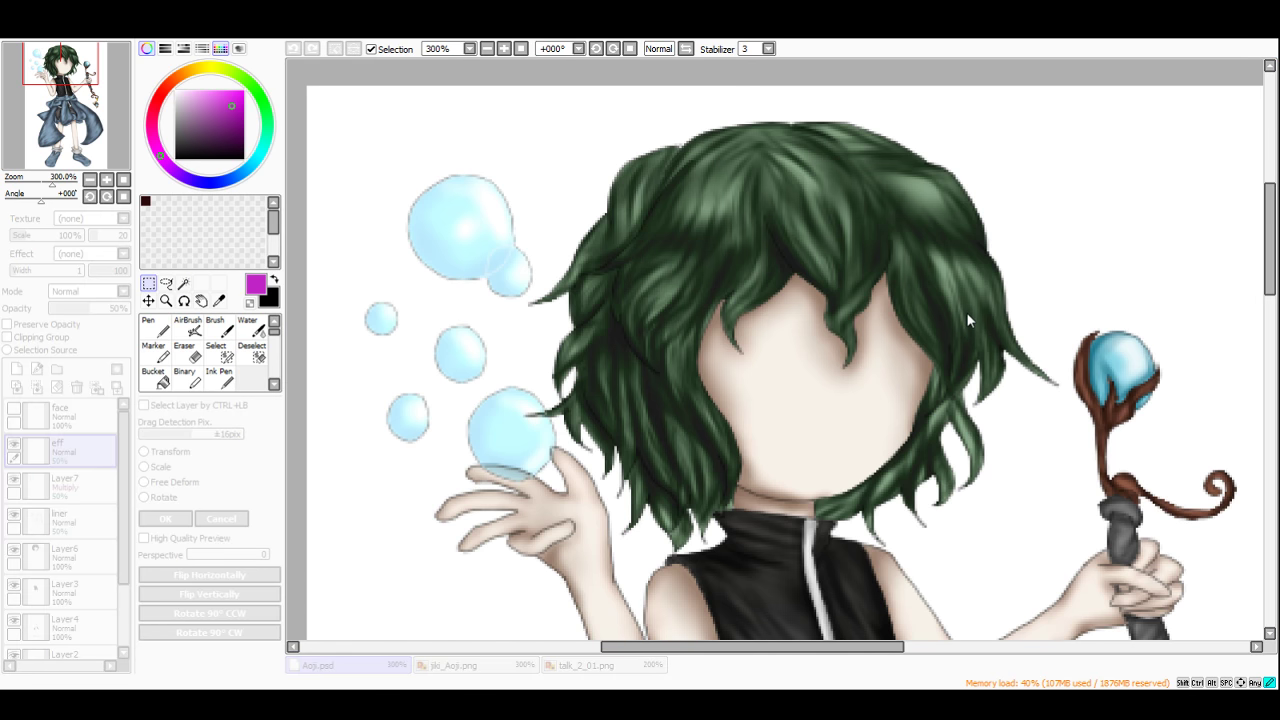
scroll(467, 240, "down", 2)
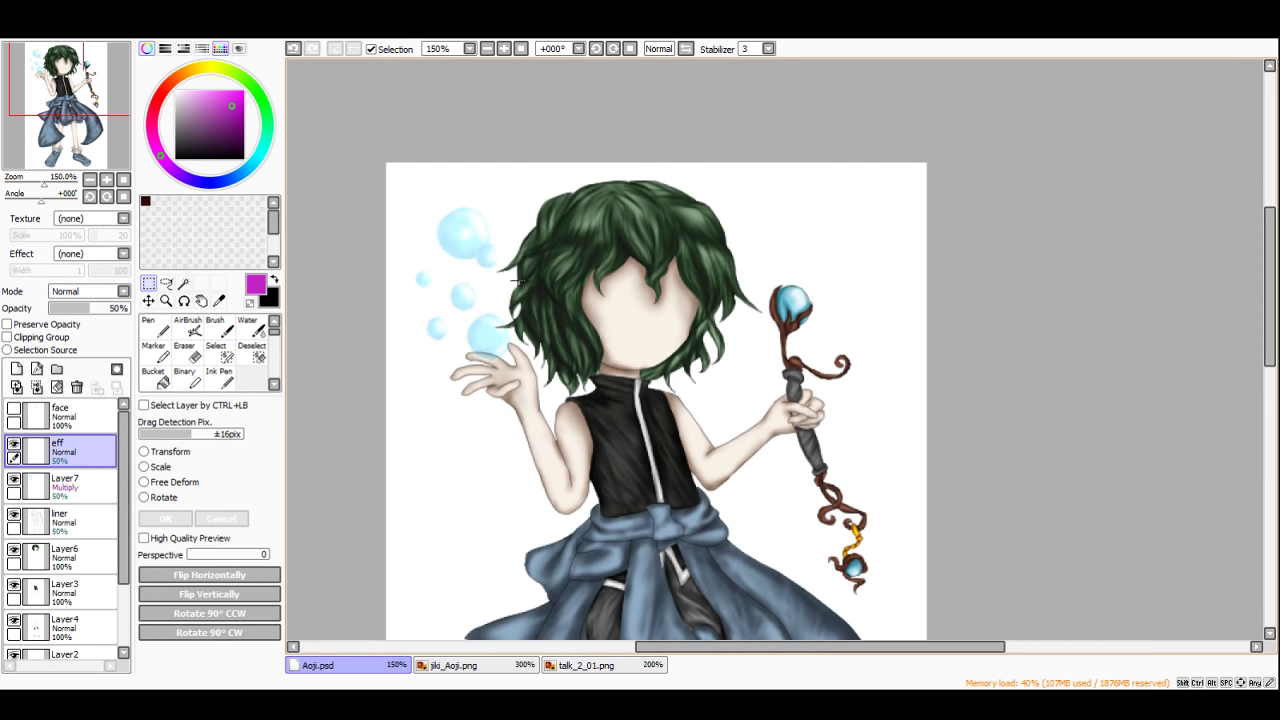
scroll(418, 322, "down", 3)
scroll(455, 283, "up", 3)
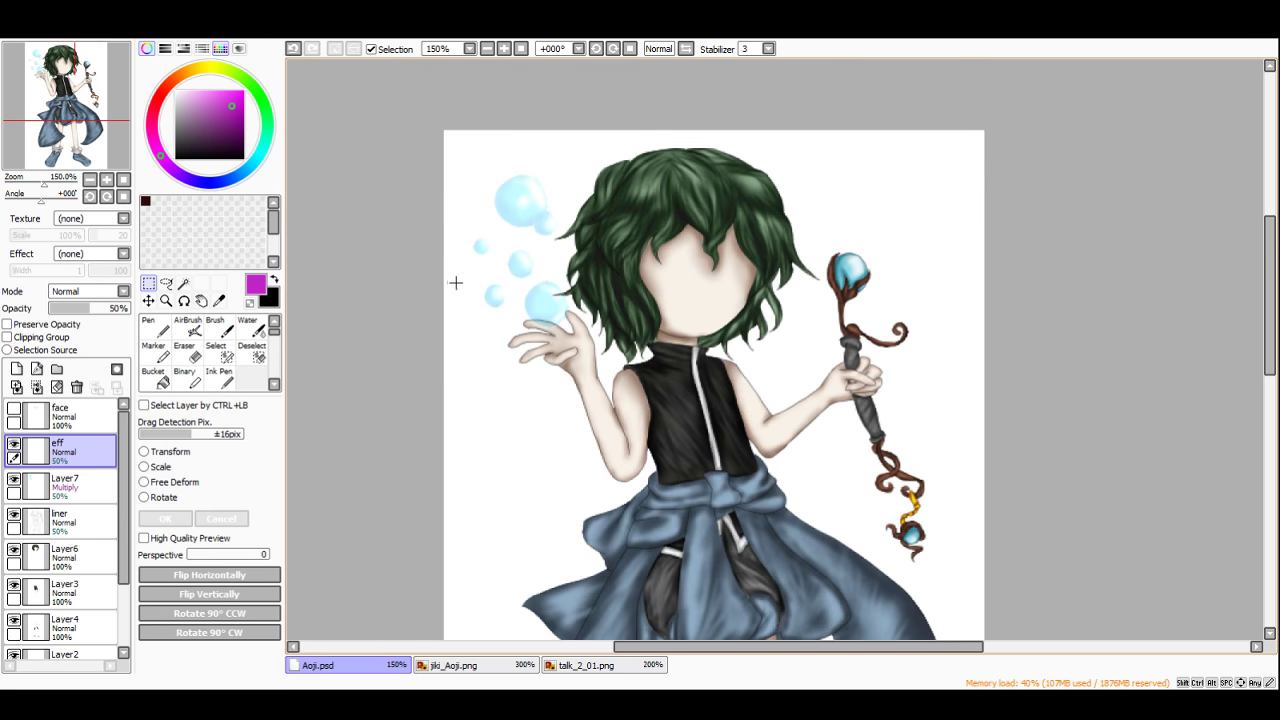
Step: Select the face layer and make it visible
left_click(70, 415)
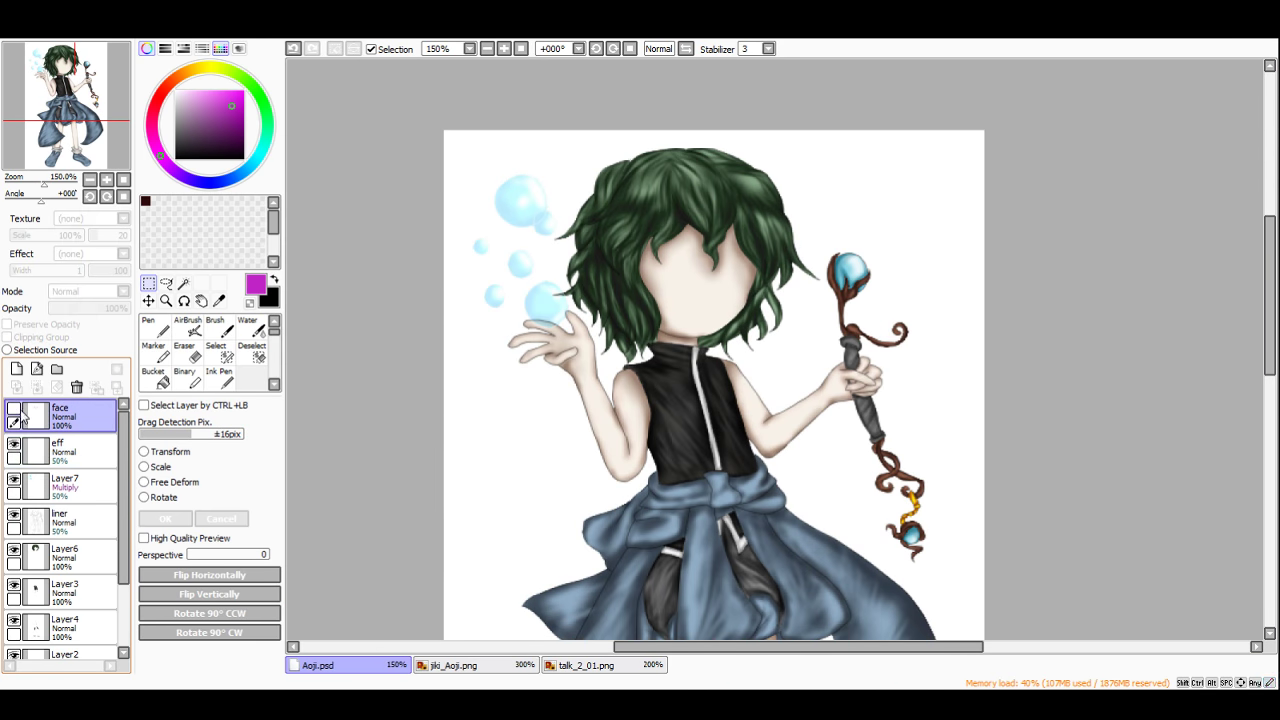
left_click(13, 410)
scroll(649, 139, "down", 2)
scroll(684, 125, "up", 3)
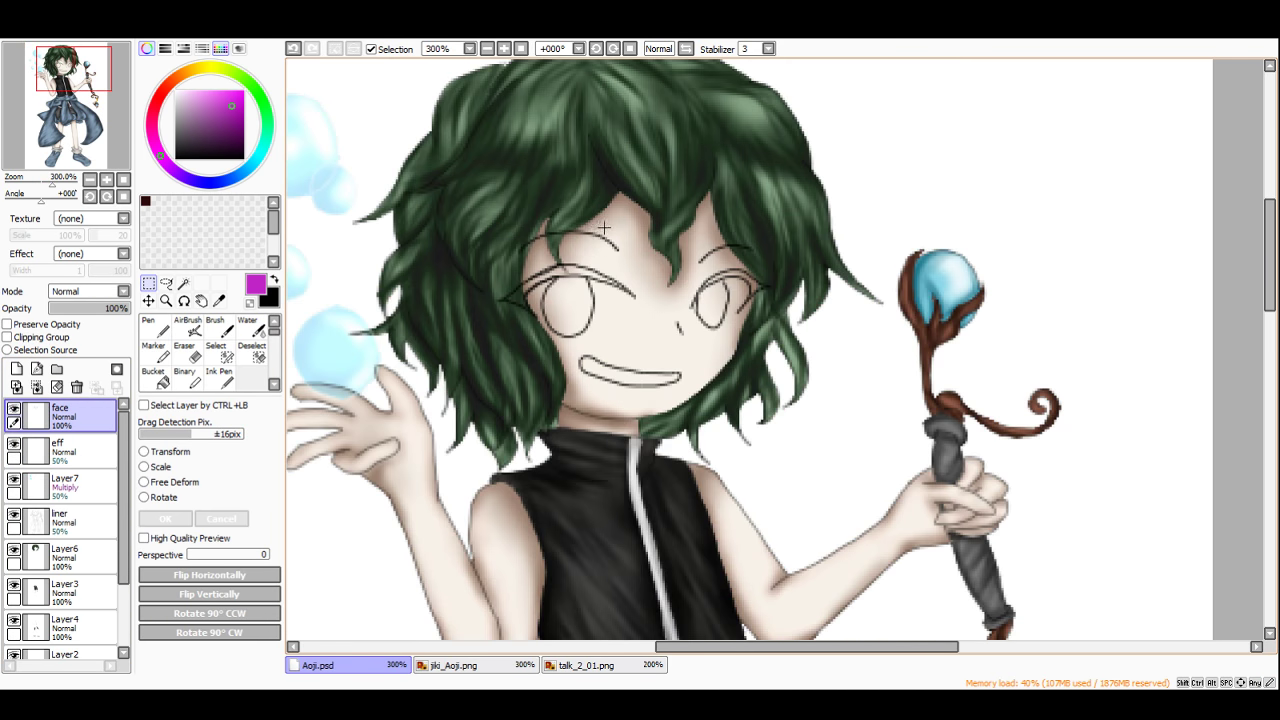
scroll(620, 225, "down", 3)
scroll(628, 210, "up", 1)
scroll(628, 210, "up", 3)
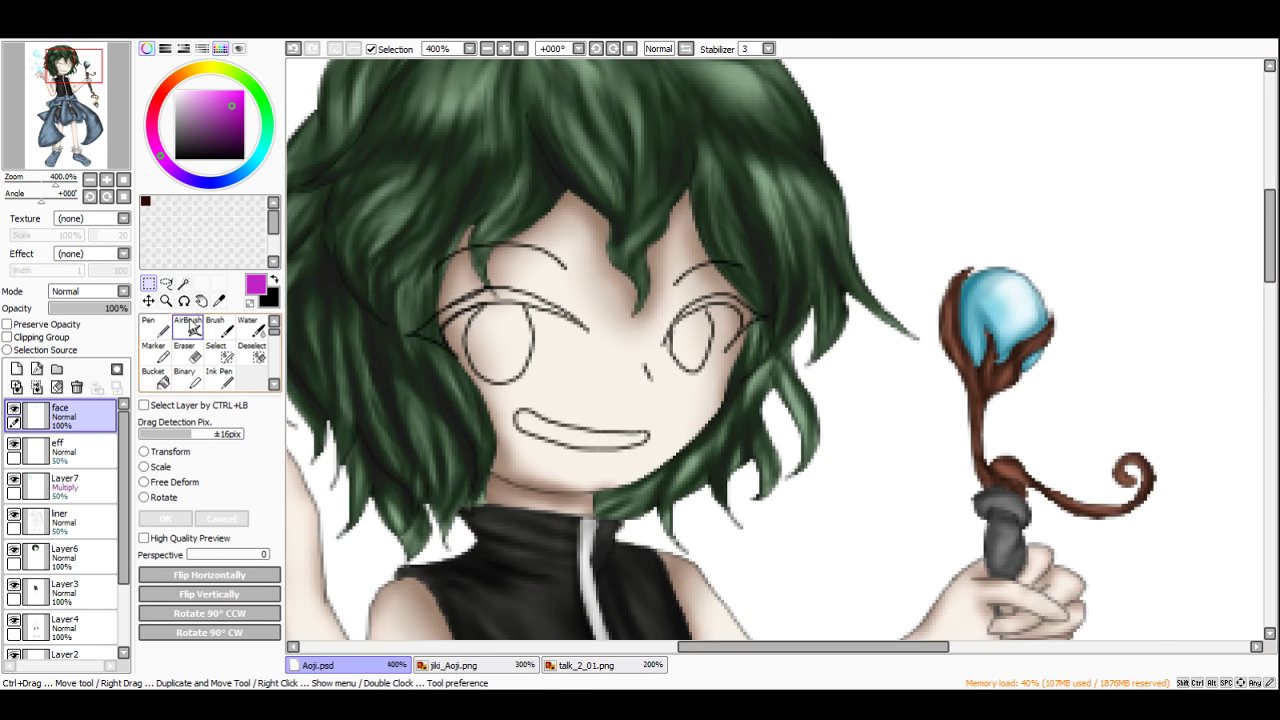
Step: Erase both eyebrows from the face layer with the Eraser at size 28
left_click(184, 352)
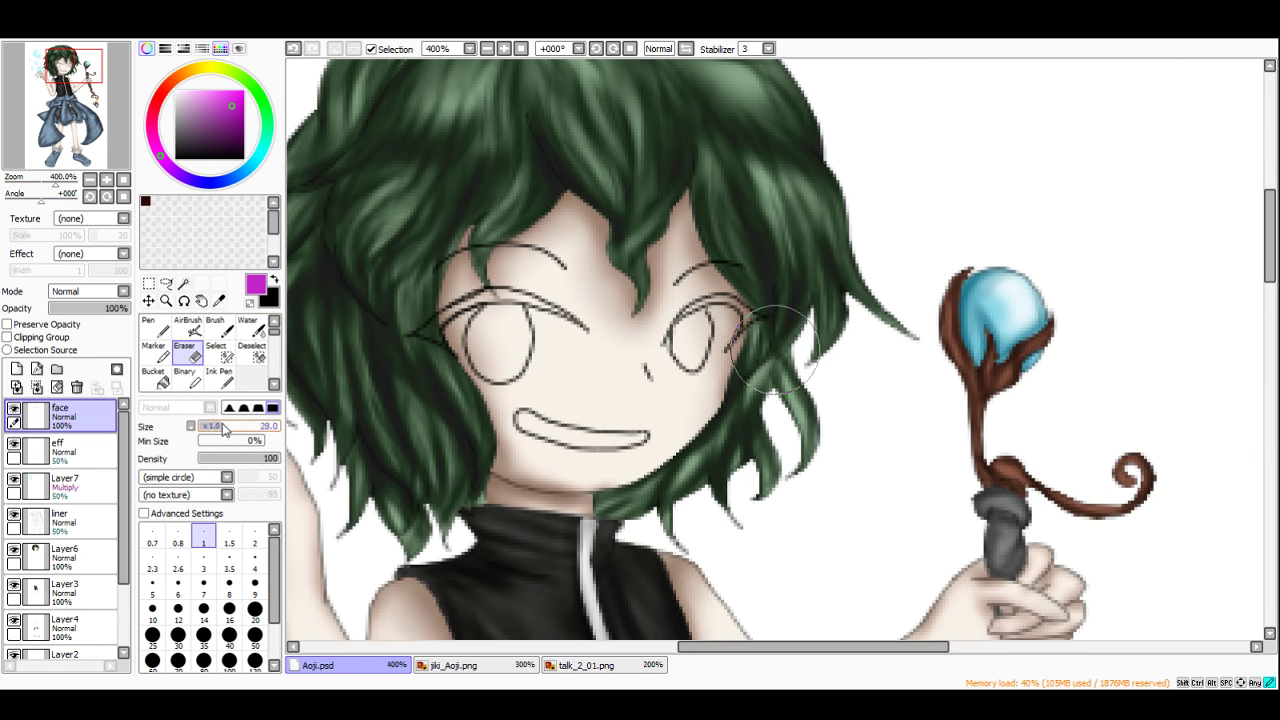
left_click_drag(590, 270, 405, 232)
left_click_drag(655, 246, 786, 243)
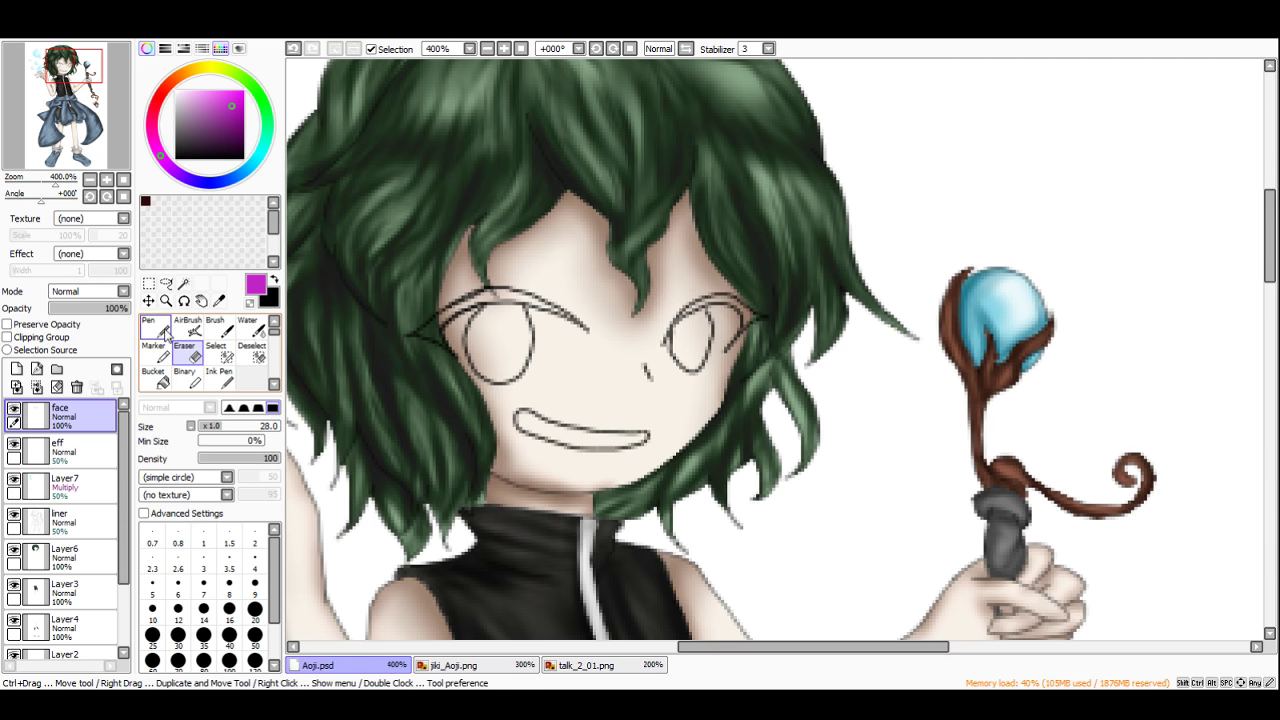
Step: Draw two thin black arched eyebrows above the eyes on the face layer with the Pen at size 1
left_click(160, 328)
left_click(193, 157)
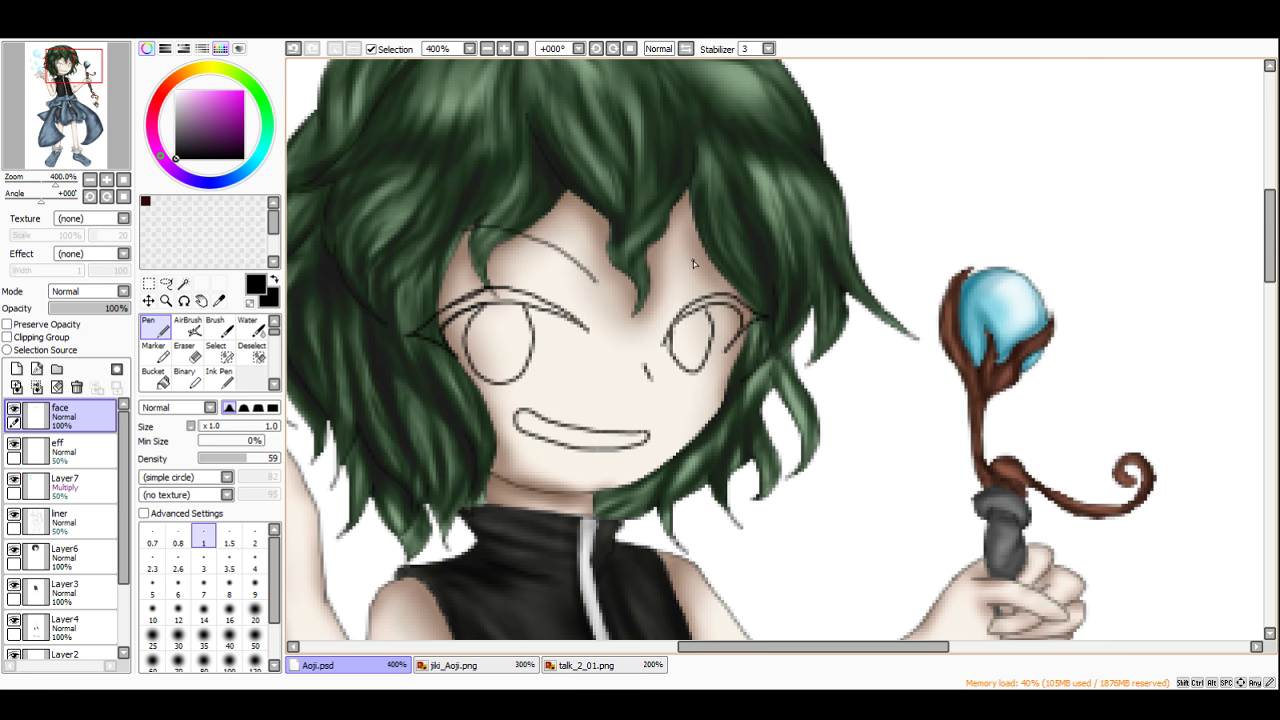
scroll(752, 248, "down", 2)
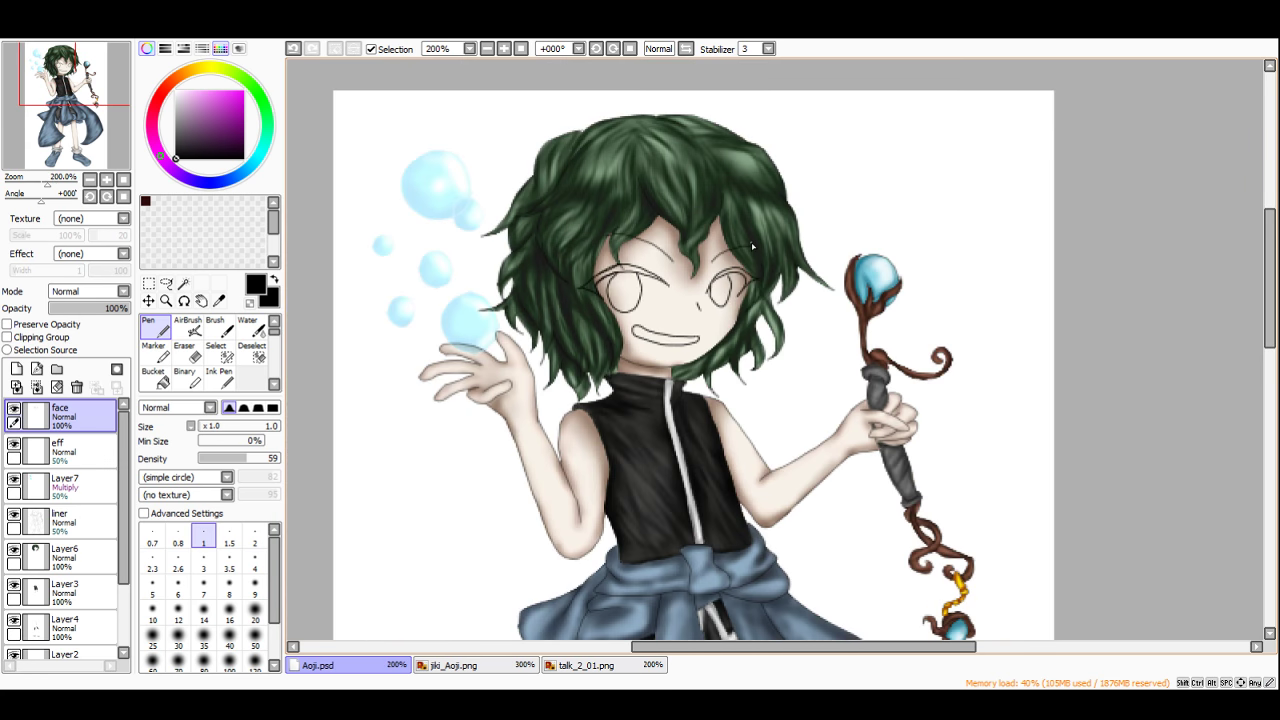
scroll(678, 255, "up", 2)
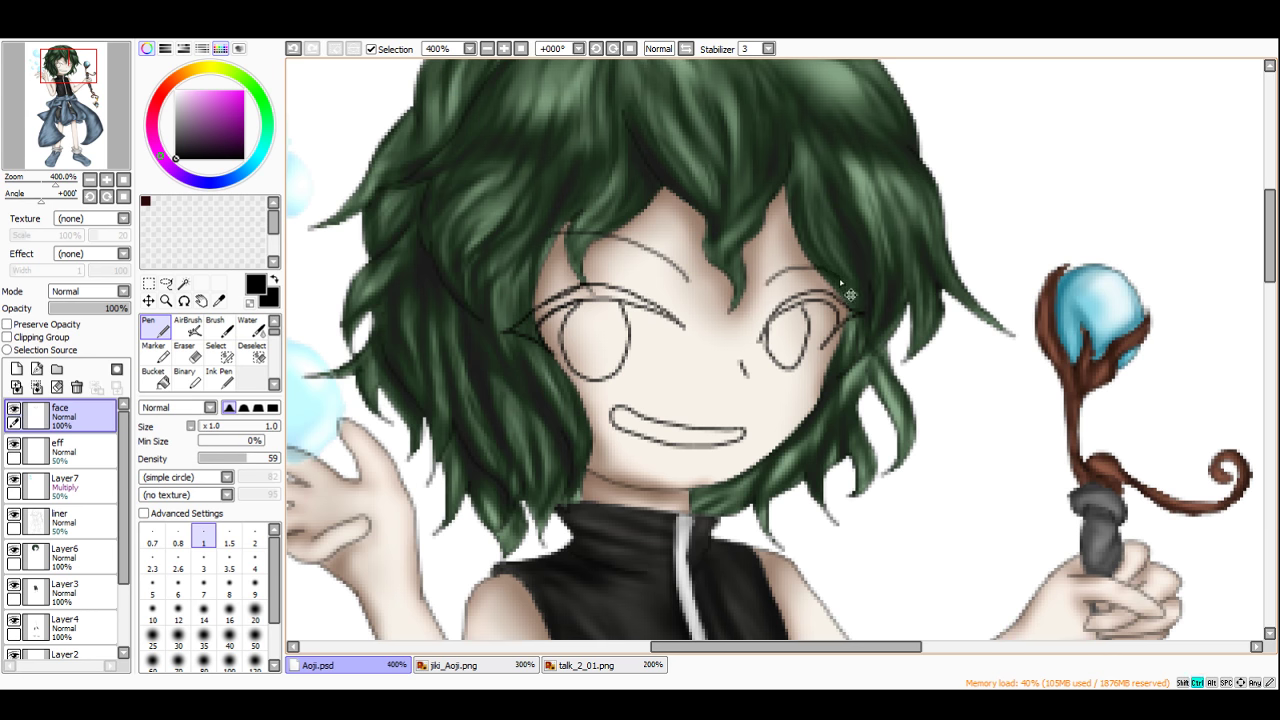
key("ctrl+z")
scroll(833, 266, "down", 2)
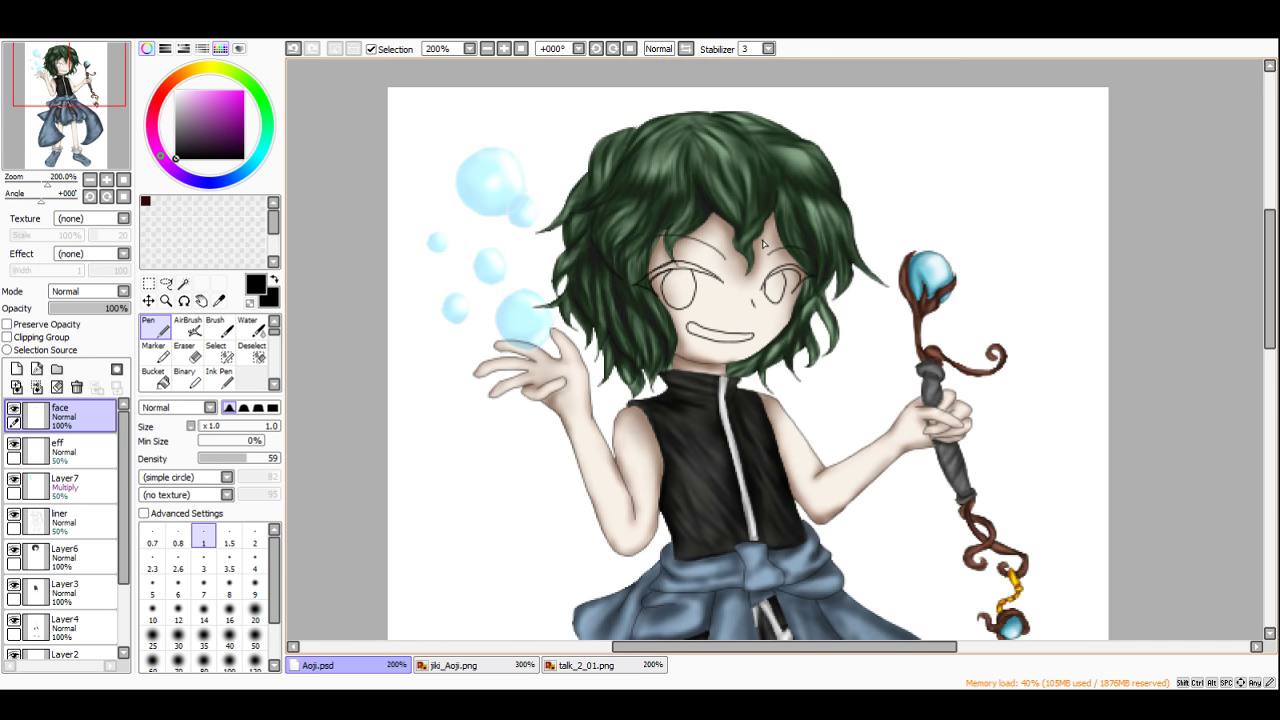
scroll(793, 248, "up", 3)
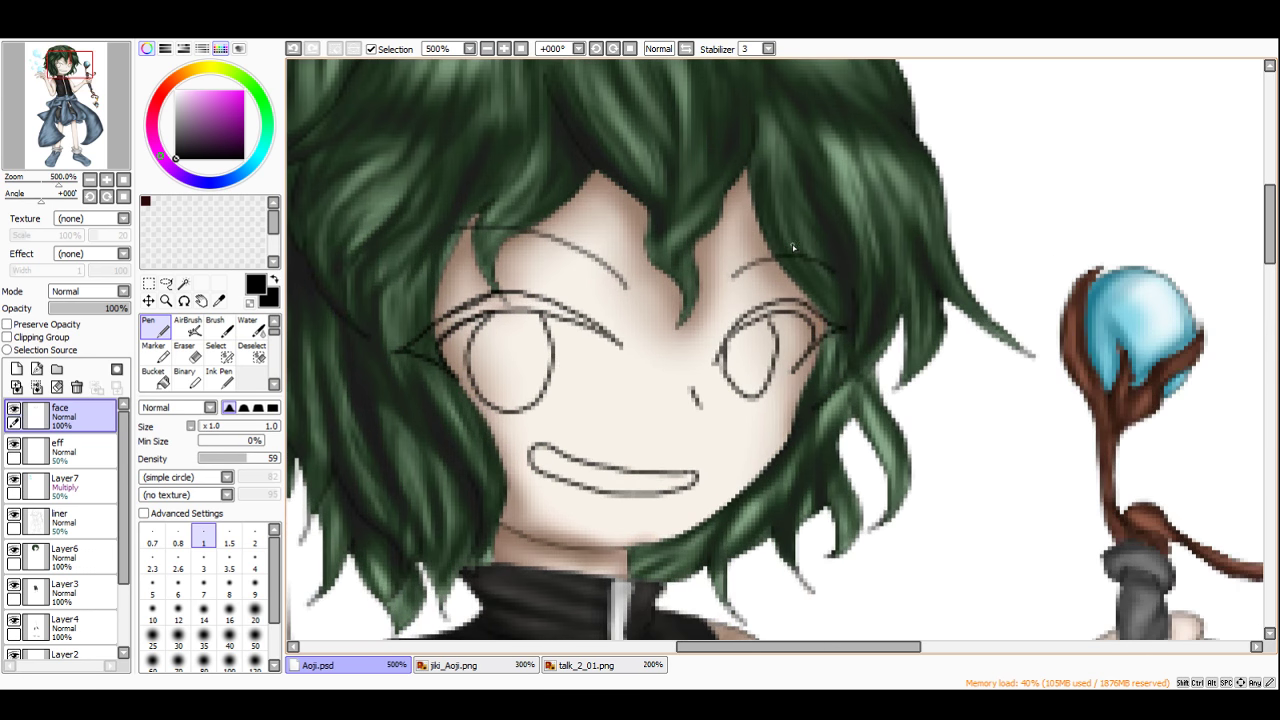
Step: Try to fade the eyebrows, nose and mouth with the Eraser at size 28 and density 46
left_click(190, 352)
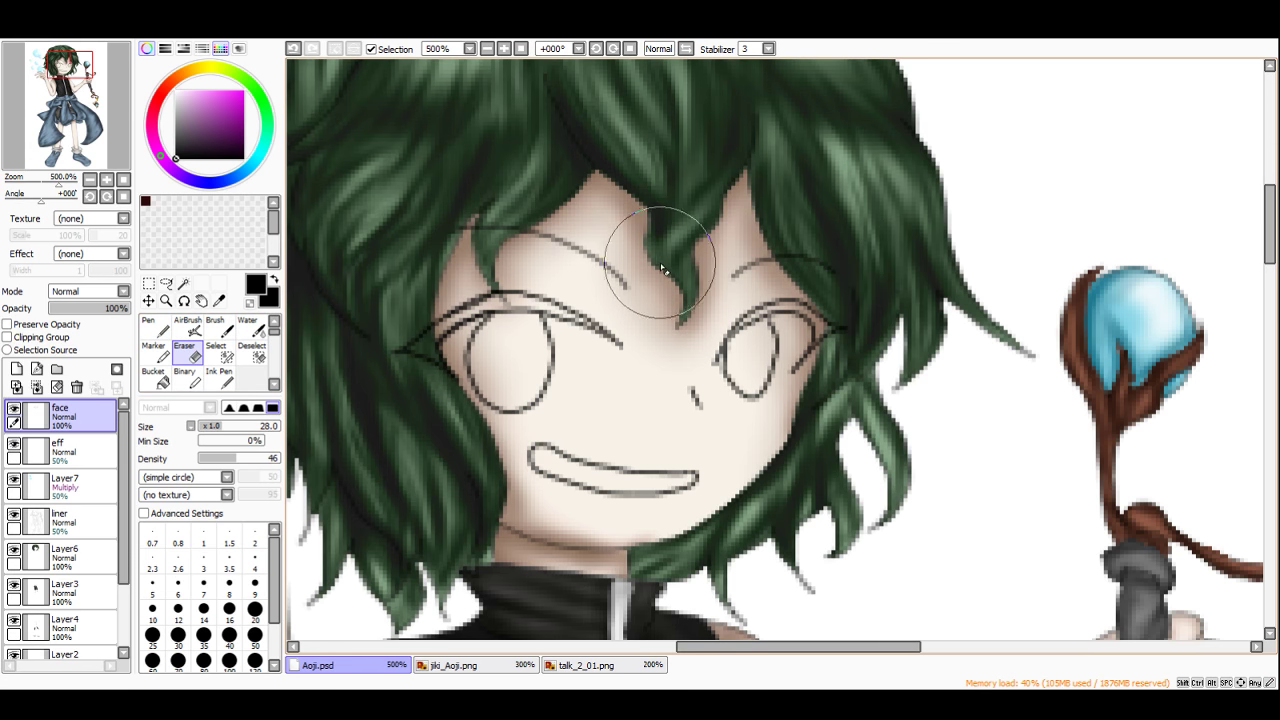
mouse_move(662, 262)
left_mouse_down()
mouse_move(521, 204)
mouse_move(402, 187)
left_mouse_up()
mouse_move(704, 237)
left_mouse_down()
mouse_move(791, 229)
mouse_move(898, 241)
left_mouse_up()
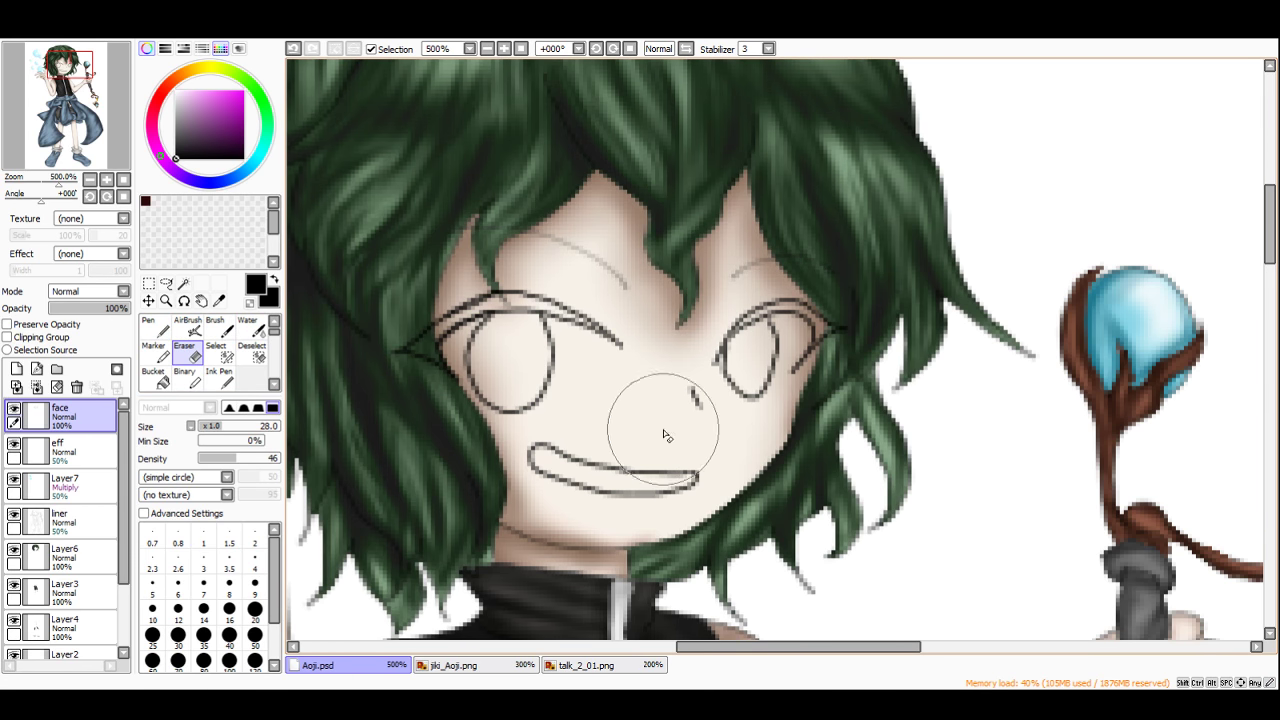
mouse_move(665, 417)
left_mouse_down()
mouse_move(707, 487)
mouse_move(562, 490)
left_mouse_up()
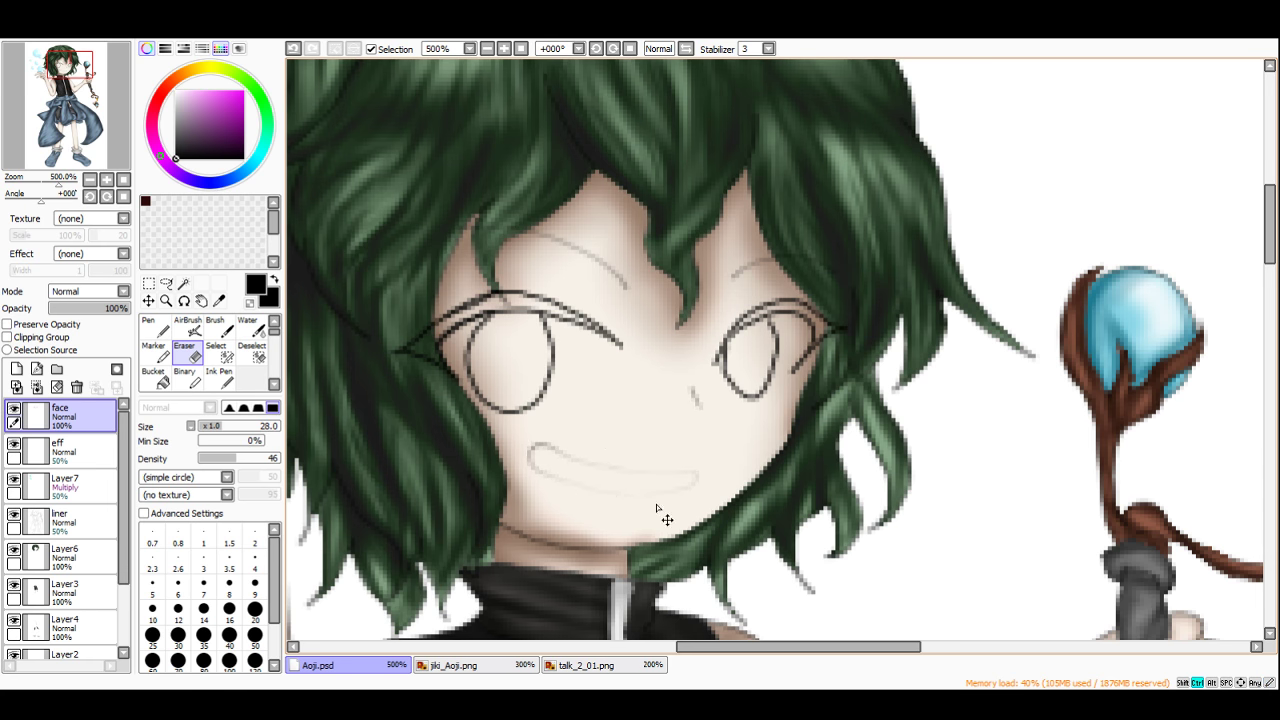
key("ctrl+z")
Step: Try to fade the mouth outline with the Eraser at size 12
left_click(178, 608)
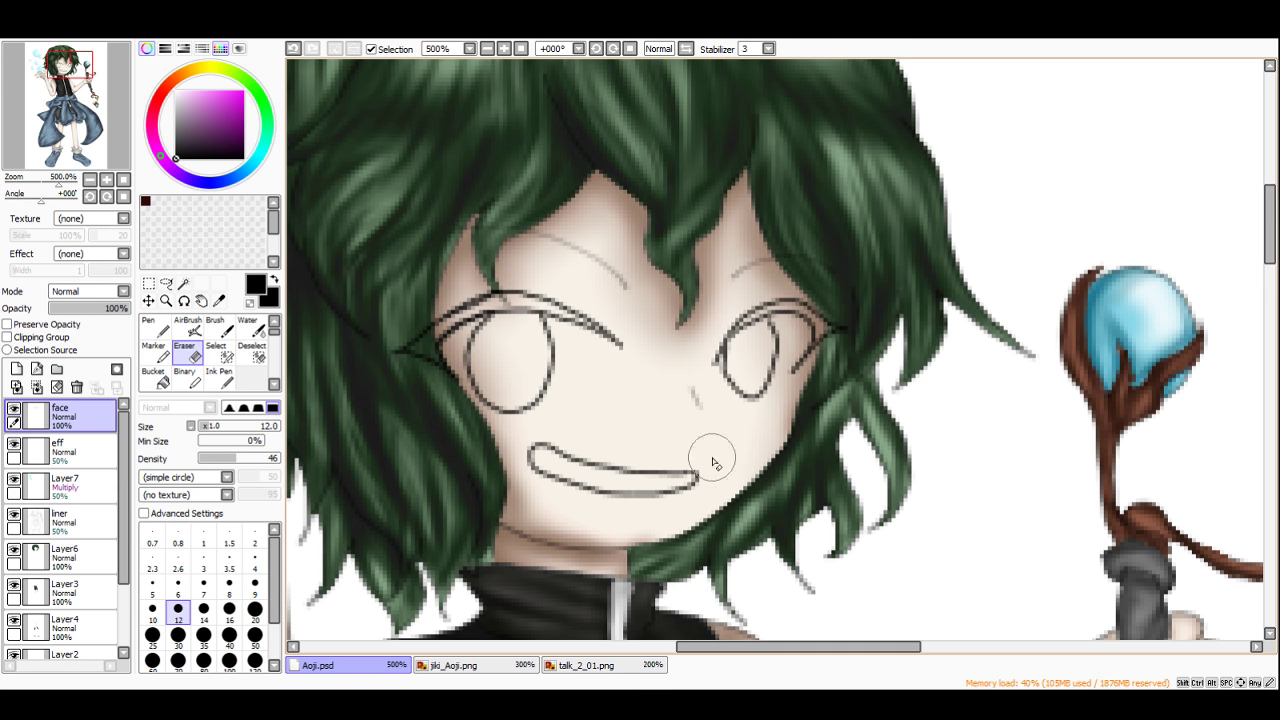
mouse_move(712, 457)
left_mouse_down()
mouse_move(542, 441)
mouse_move(636, 497)
mouse_move(713, 458)
left_mouse_up()
scroll(698, 356, "down", 5)
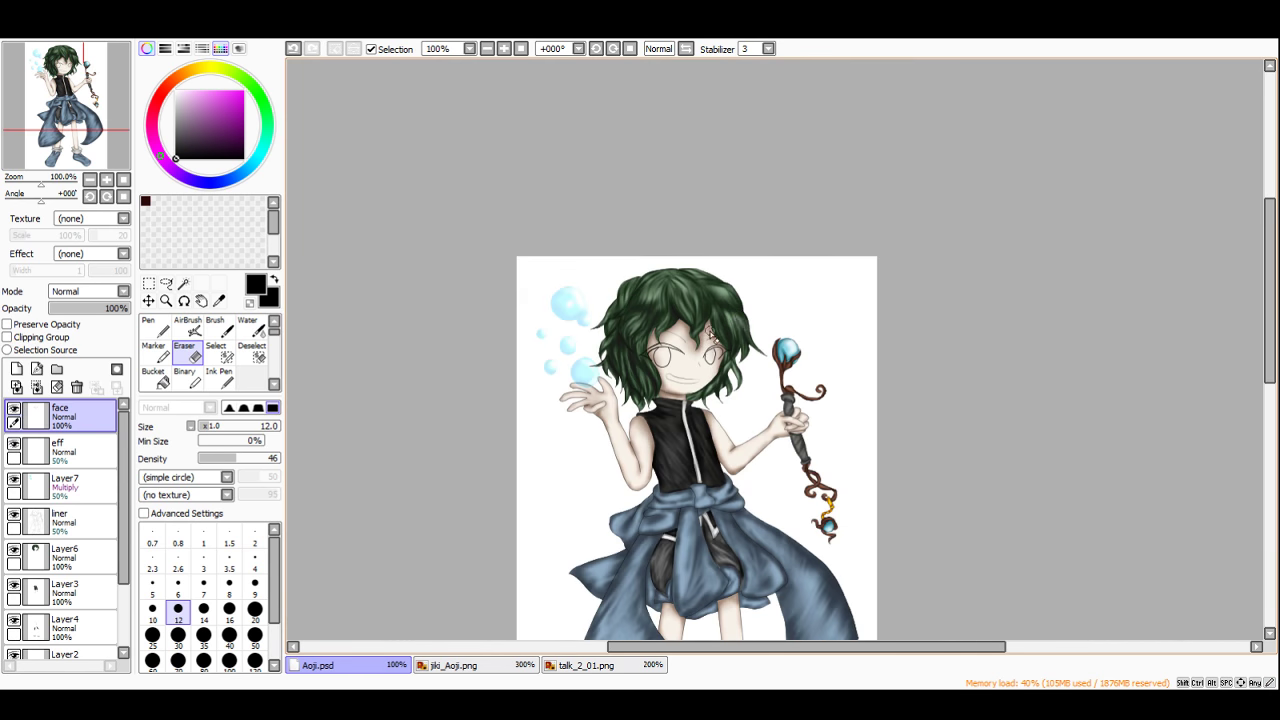
scroll(714, 360, "up", 3)
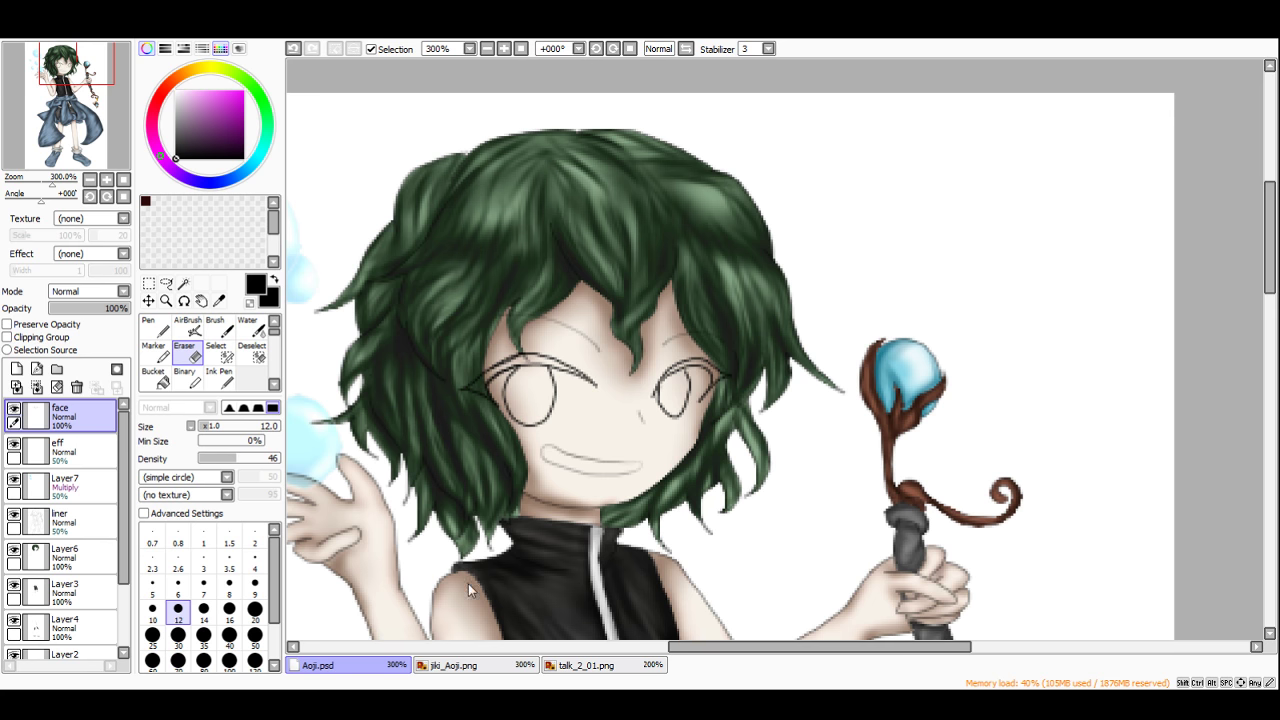
scroll(552, 520, "up", 2)
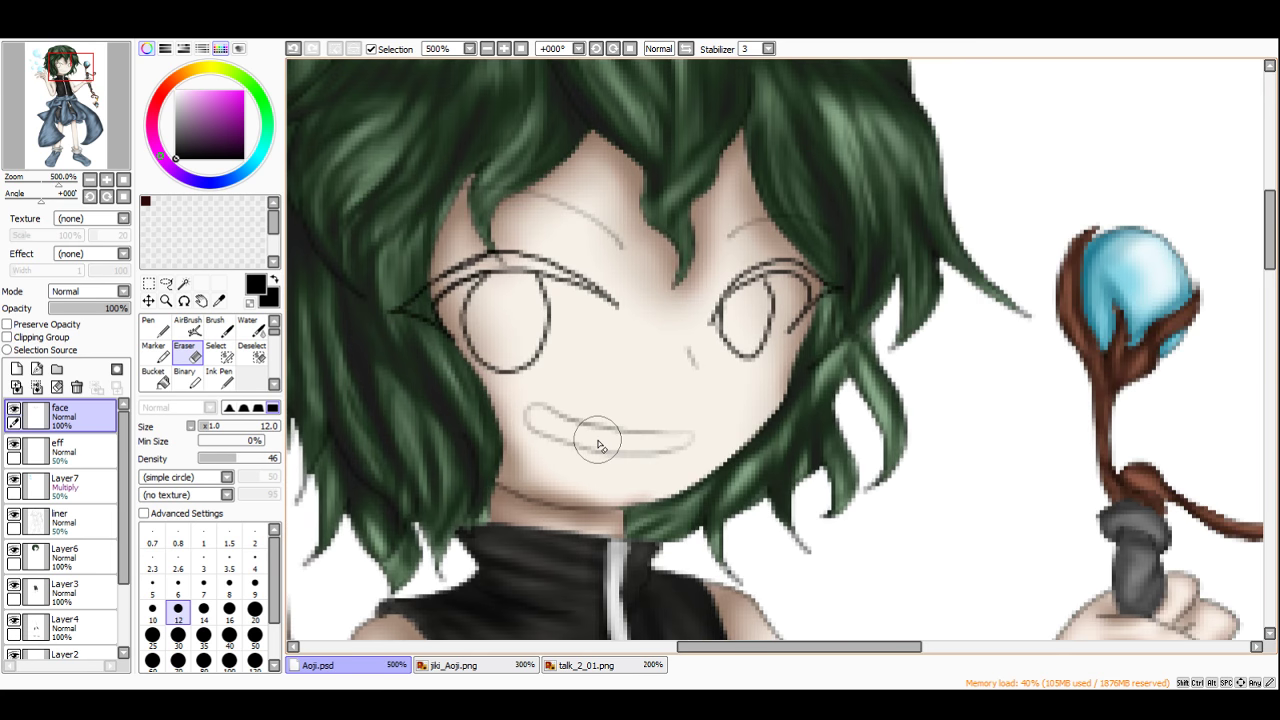
Step: Undo the eraser fading of the eyebrows, nose and mouth on the face layer
scroll(597, 443, "up", 1)
scroll(597, 443, "down", 1)
scroll(604, 434, "down", 3)
scroll(660, 430, "up", 2)
key("ctrl+z")
key("ctrl+z")
key("ctrl+z")
key("ctrl+z")
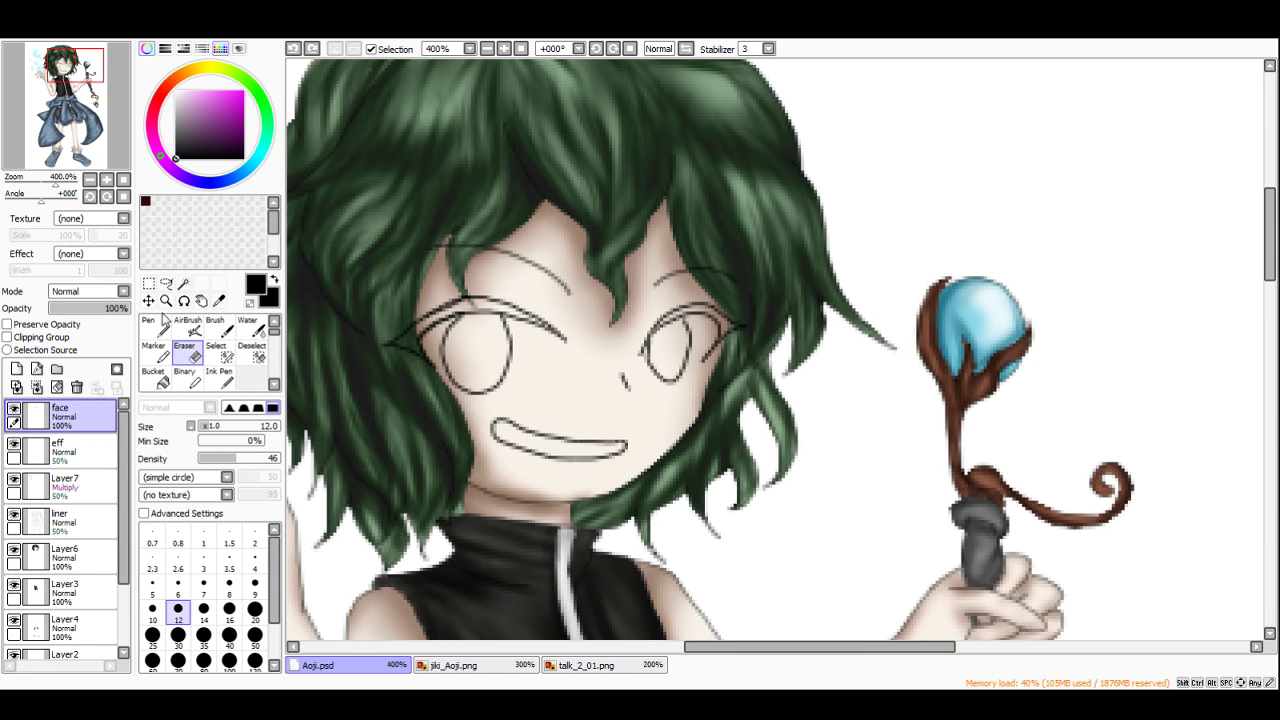
Step: Lower the face layer's opacity to 50%
scroll(458, 345, "up", 2)
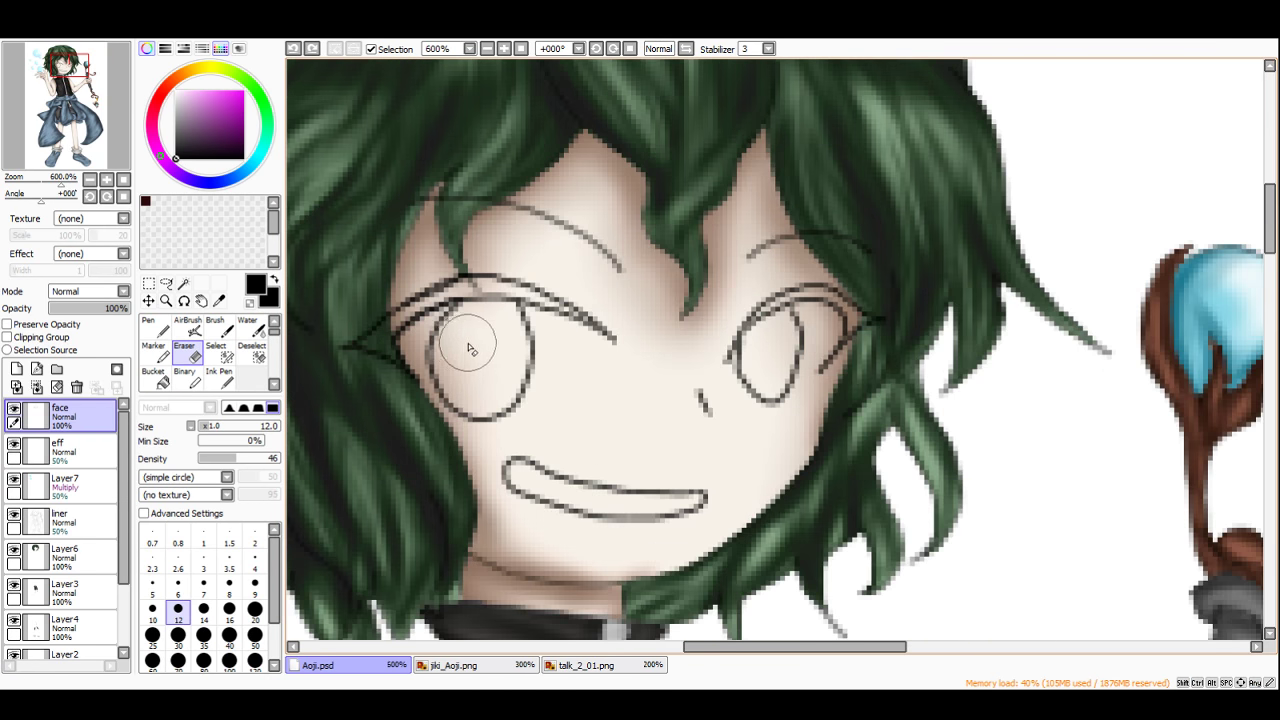
scroll(460, 345, "down", 1)
left_click(93, 310)
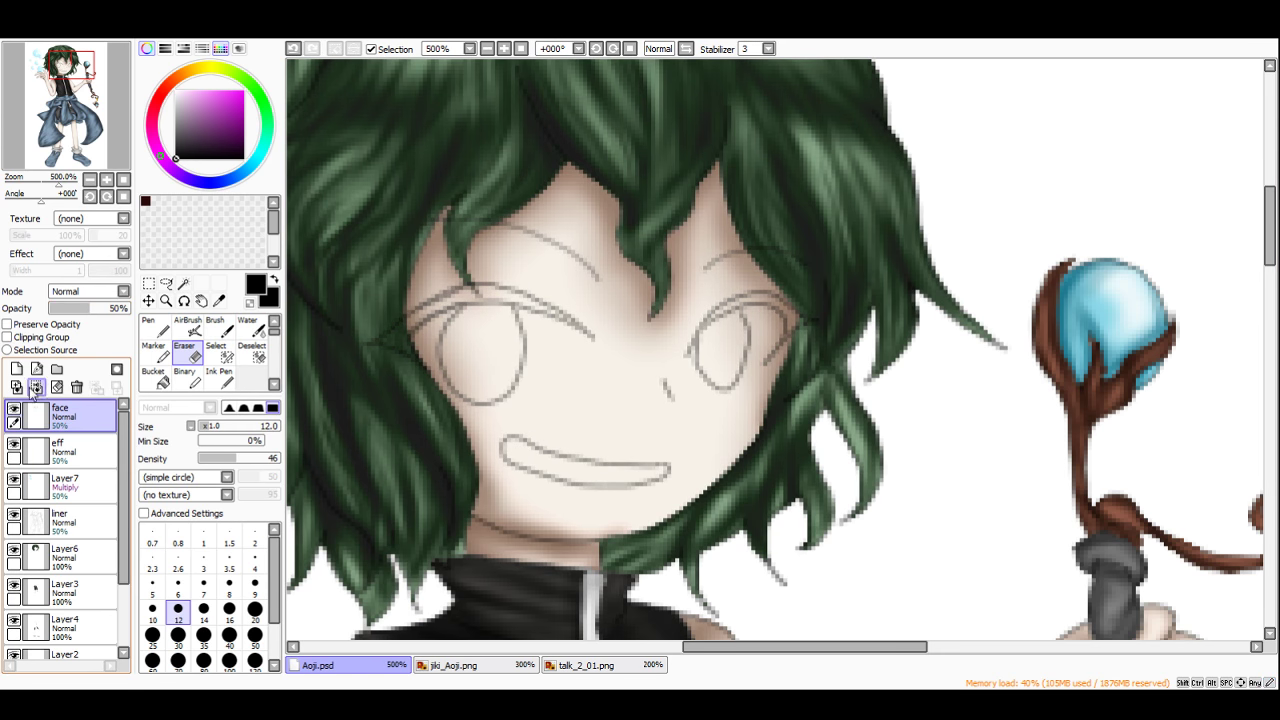
Step: Create a new layer and place it directly below the face layer
left_click(17, 370)
left_click_drag(70, 422, 84, 463)
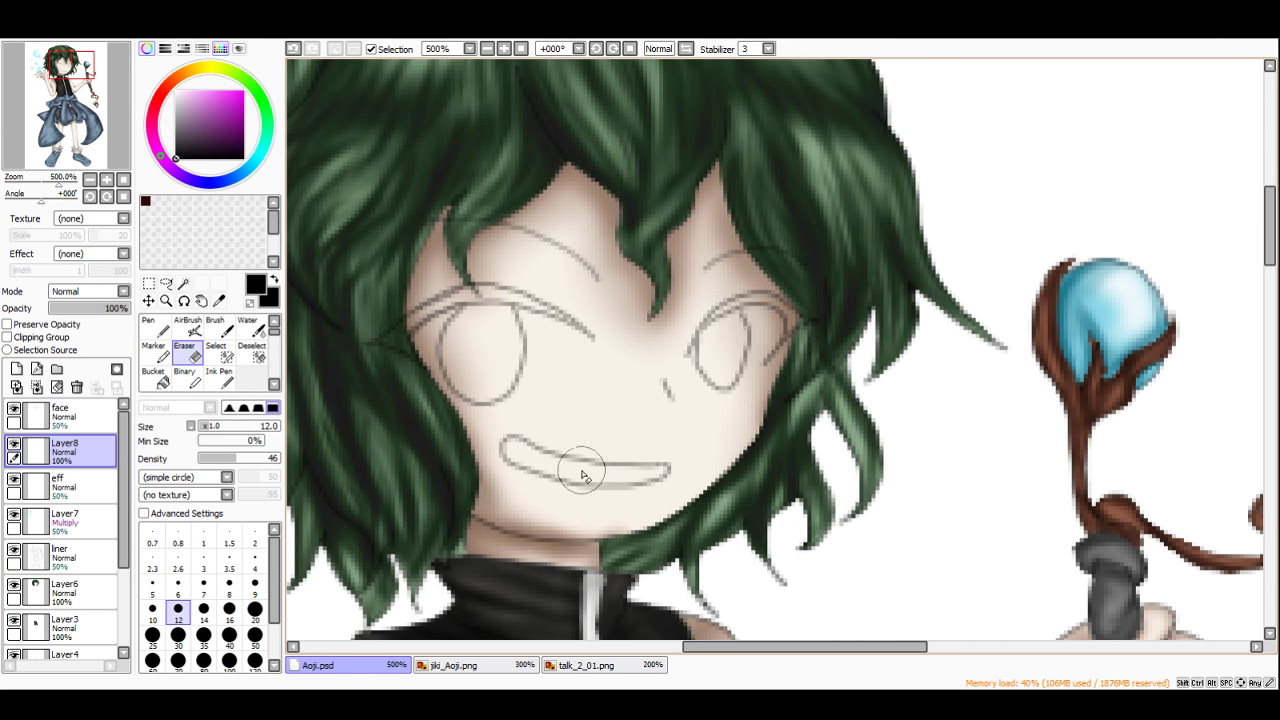
Step: Try to paint a thick black upper lash line on the larger eye with the hard-edged Brush at size 5
scroll(410, 297, "up", 1)
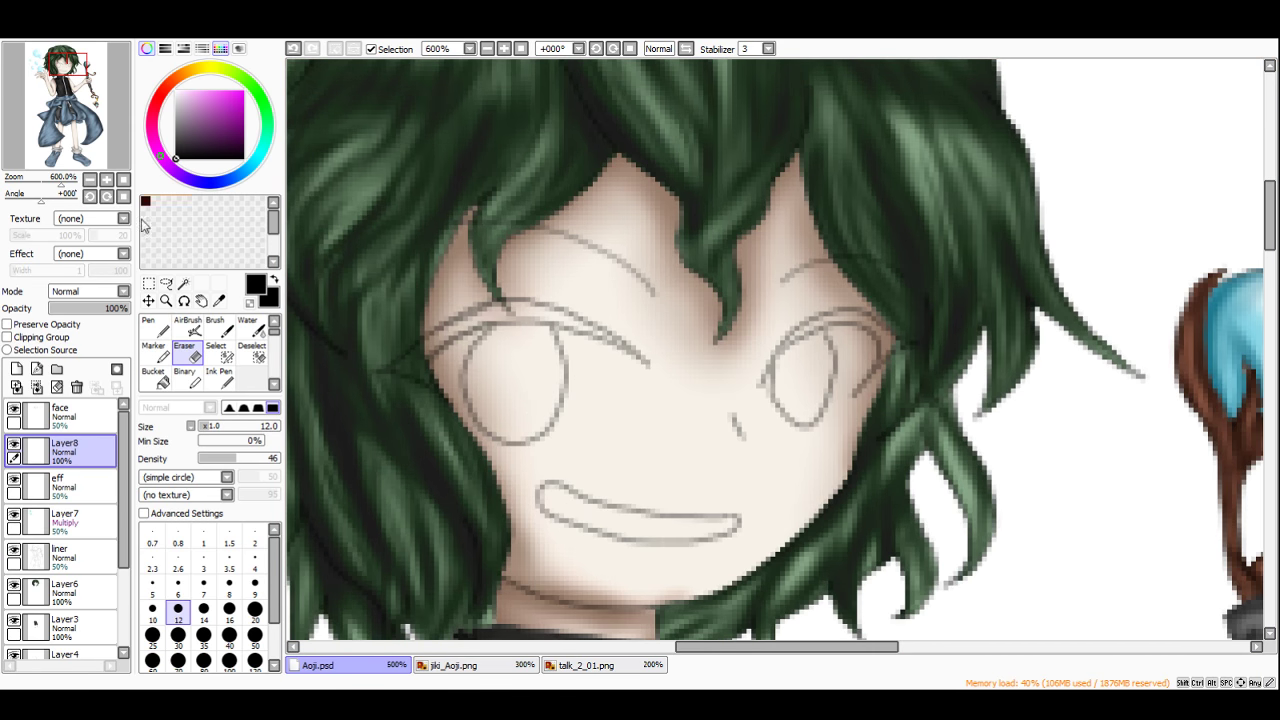
left_click(215, 330)
left_click(272, 407)
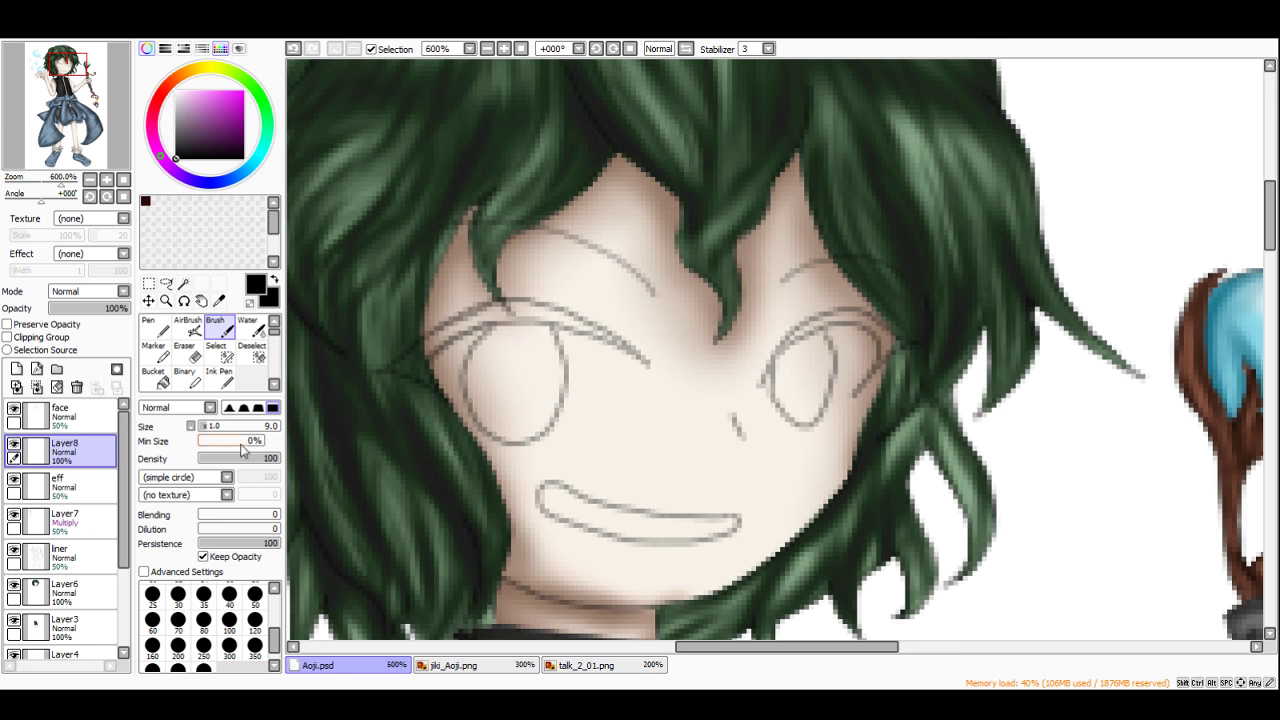
scroll(487, 322, "up", 3)
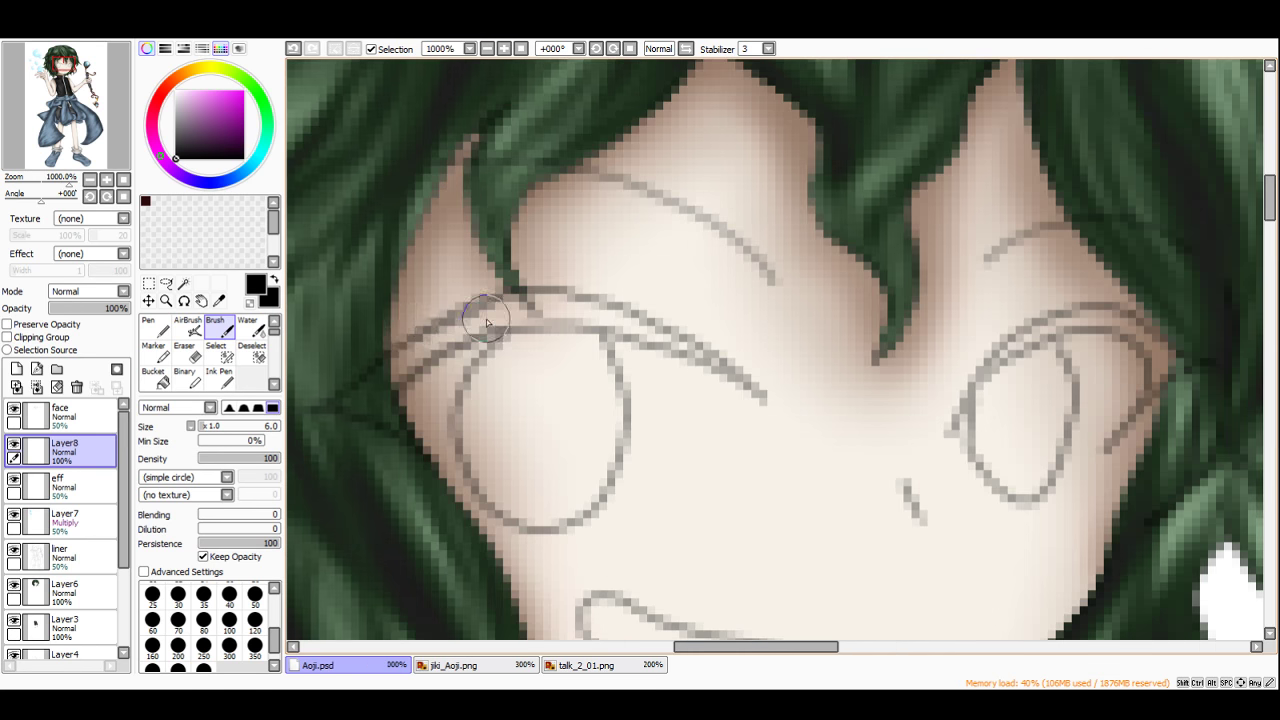
left_click(204, 432)
mouse_move(490, 311)
left_mouse_down()
mouse_move(558, 310)
mouse_move(607, 328)
left_mouse_up()
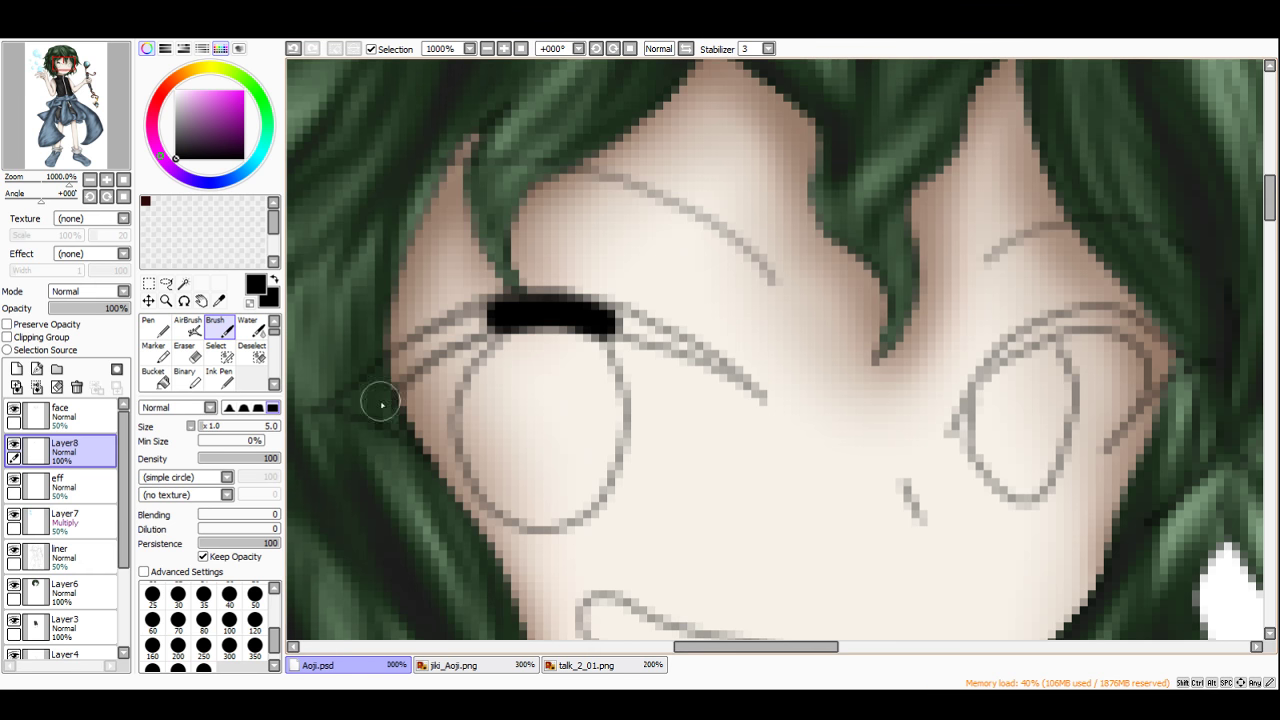
key("ctrl+z")
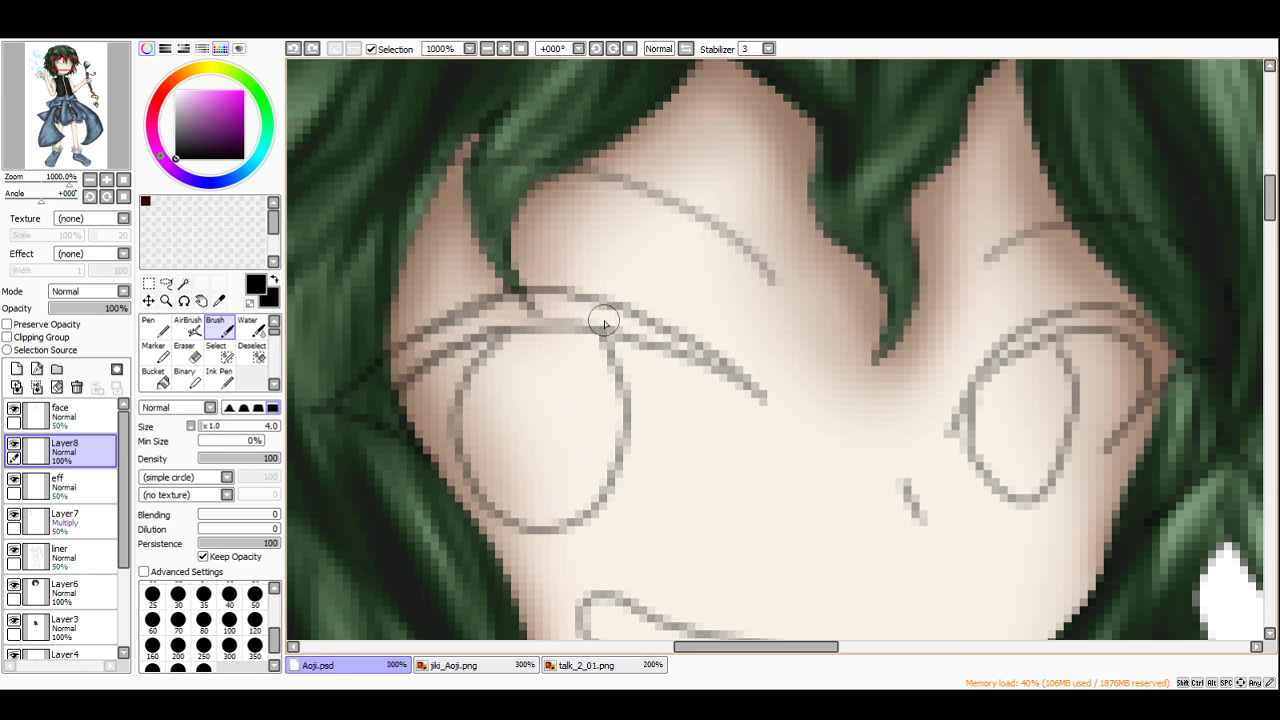
Step: Try to paint the larger eye's upper lash line with the Brush at size 4
mouse_move(674, 345)
left_mouse_down()
mouse_move(592, 302)
mouse_move(515, 292)
mouse_move(428, 350)
mouse_move(555, 307)
mouse_move(627, 327)
left_mouse_up()
scroll(655, 307, "down", 5)
scroll(600, 312, "up", 4)
key("ctrl+z")
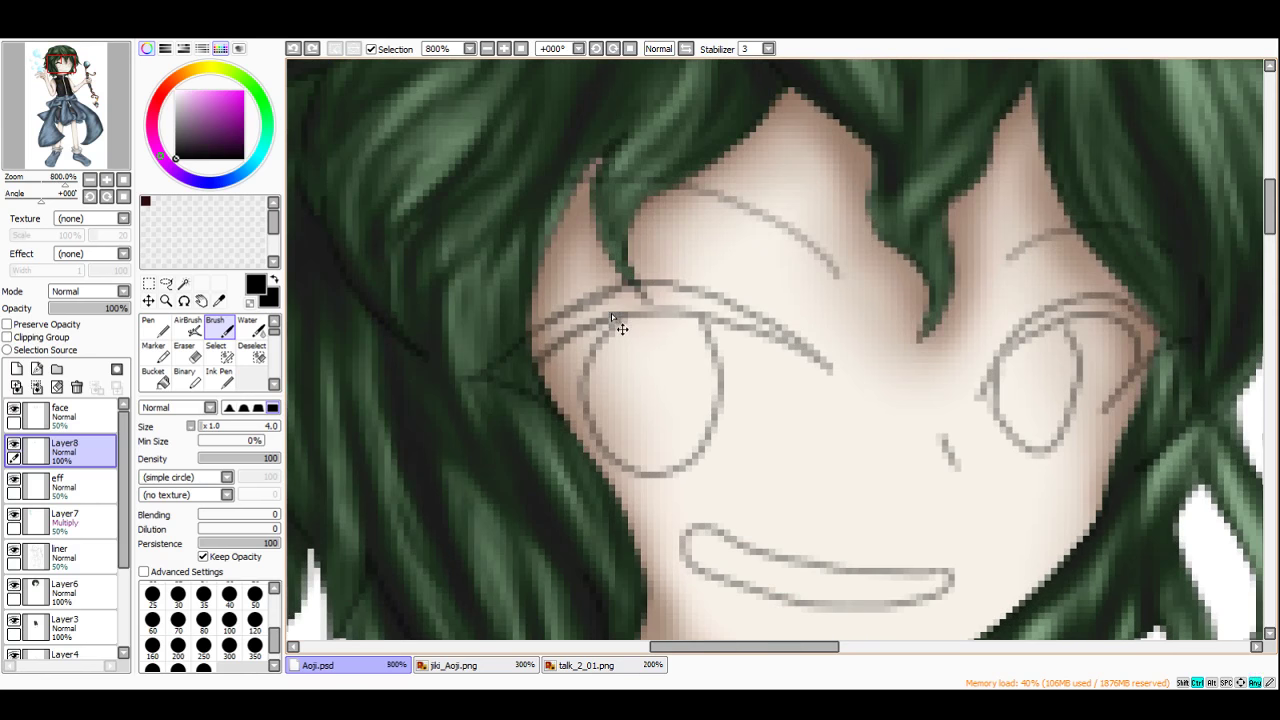
Step: Select the face layer and set its opacity to 100%
left_click(72, 485)
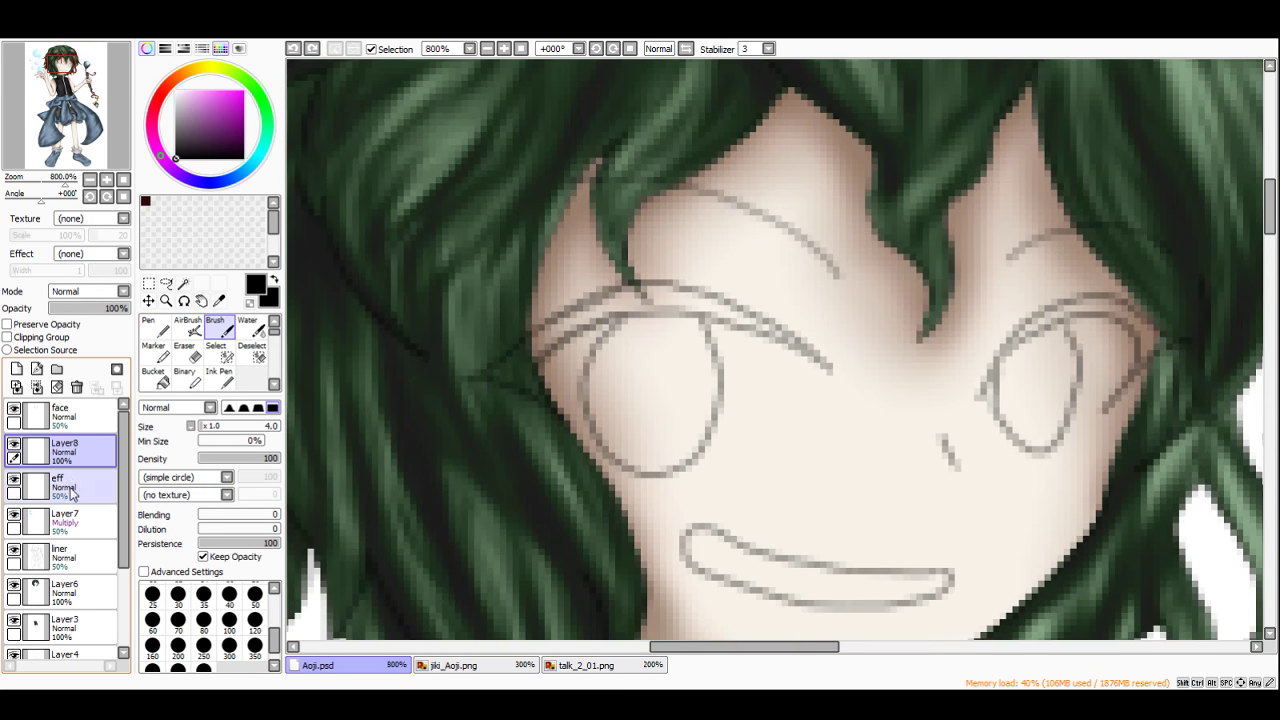
left_click(60, 410)
left_click_drag(107, 313, 128, 309)
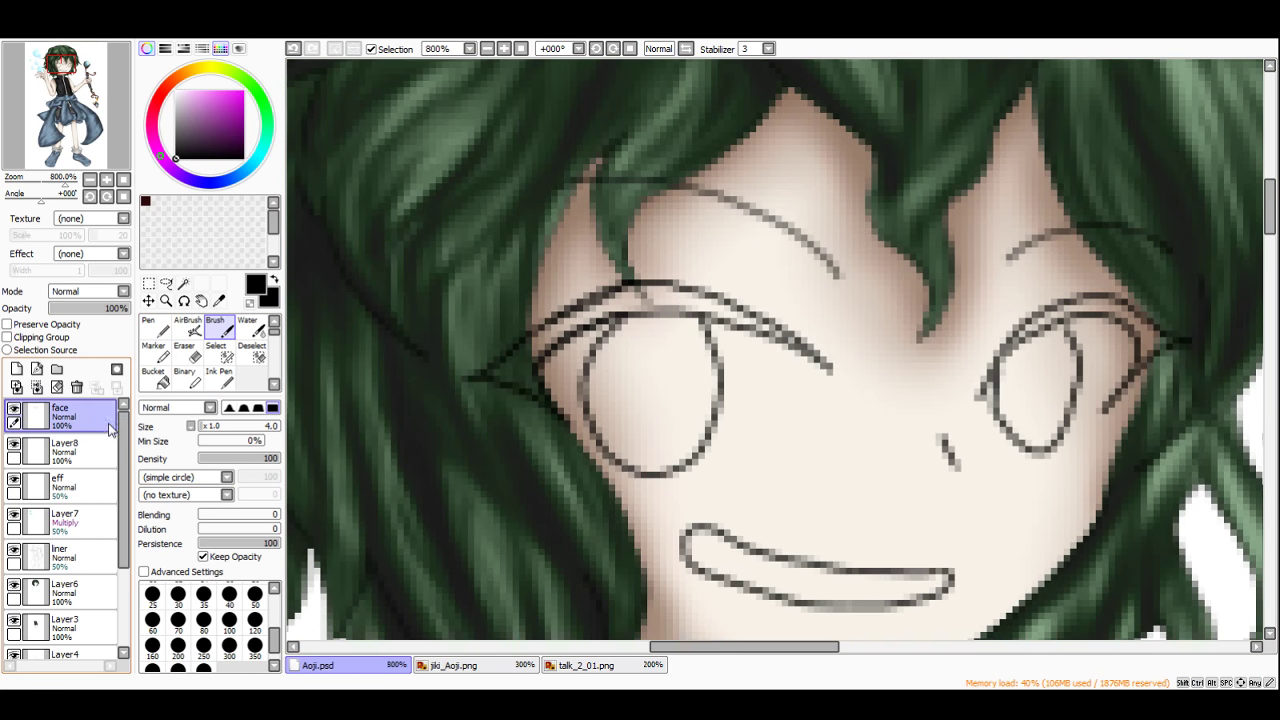
Step: Select Layer8 and set the Brush shape to Rough_Vertical
left_click(93, 447)
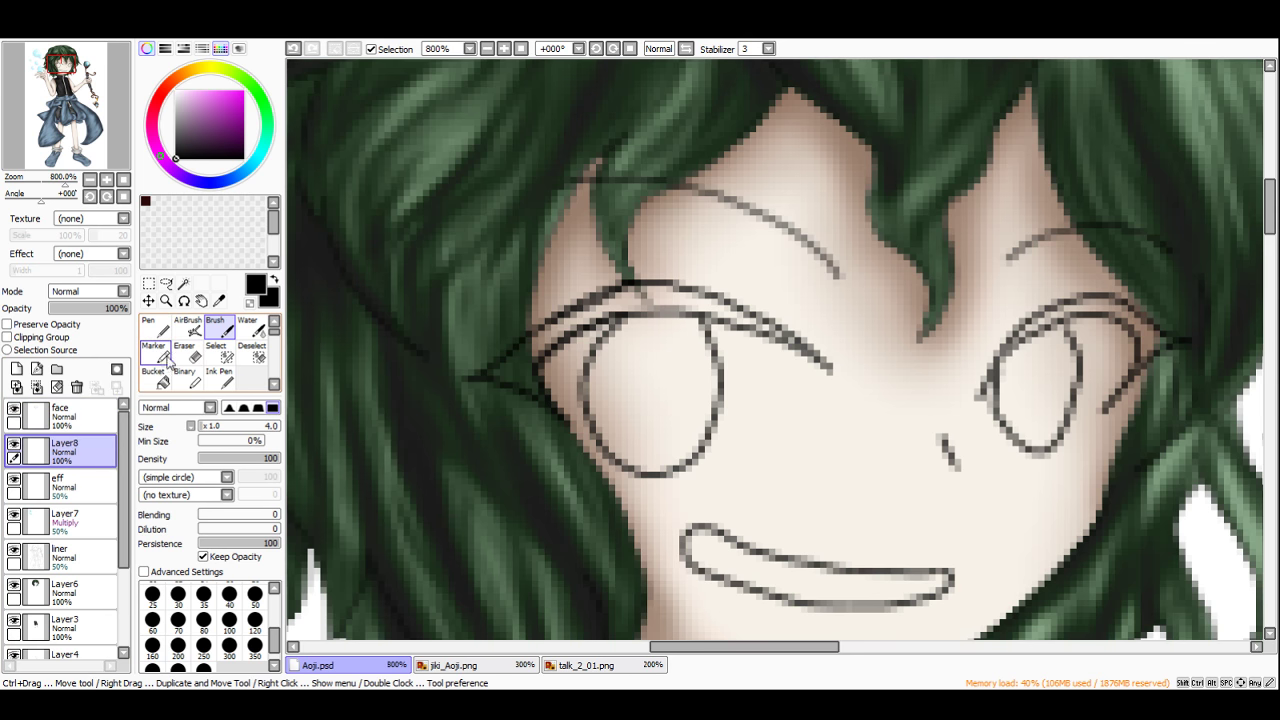
left_click(205, 628)
scroll(577, 346, "up", 2)
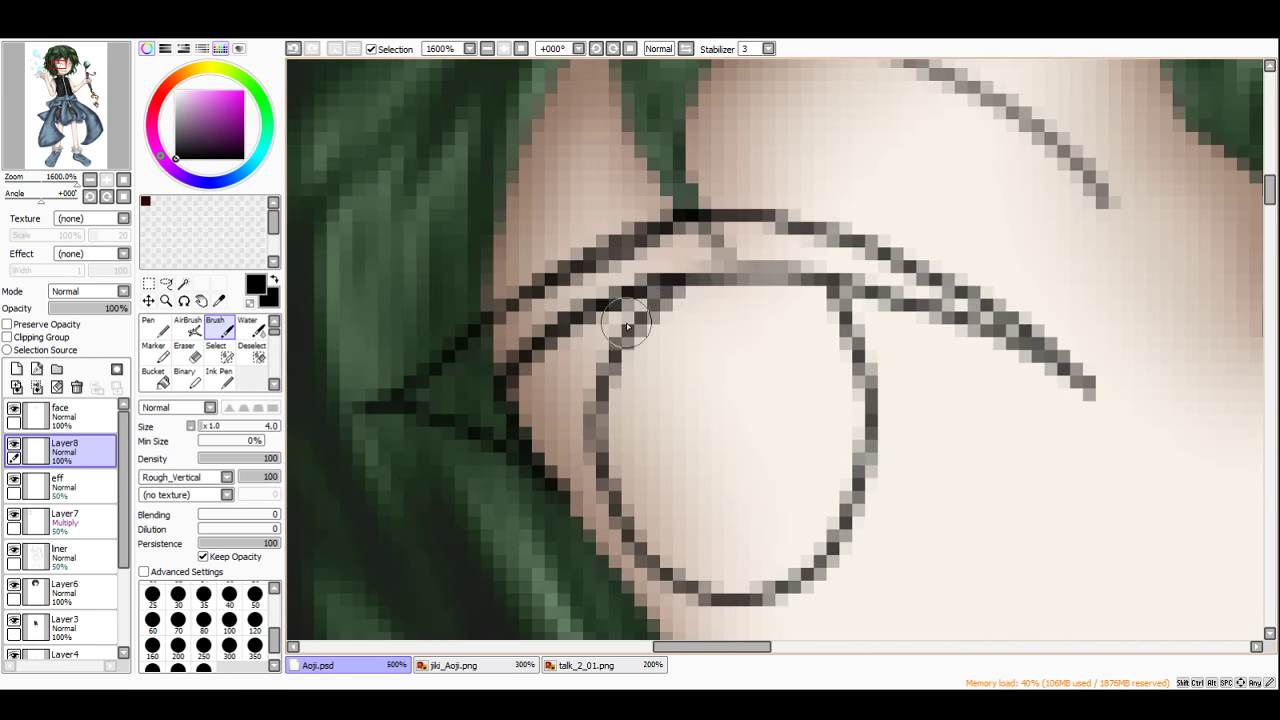
Step: Try to fill the larger eye's upper lash line in black with the Rough_Vertical Brush at size 4 and density 100
left_click_drag(748, 248, 582, 275)
mouse_move(677, 257)
left_mouse_down()
mouse_move(938, 302)
mouse_move(902, 284)
mouse_move(1035, 342)
mouse_move(959, 300)
mouse_move(746, 235)
mouse_move(640, 247)
mouse_move(405, 400)
mouse_move(463, 405)
mouse_move(512, 443)
mouse_move(459, 408)
mouse_move(521, 343)
mouse_move(586, 299)
mouse_move(746, 246)
left_mouse_up()
scroll(813, 230, "down", 7)
scroll(870, 230, "up", 3)
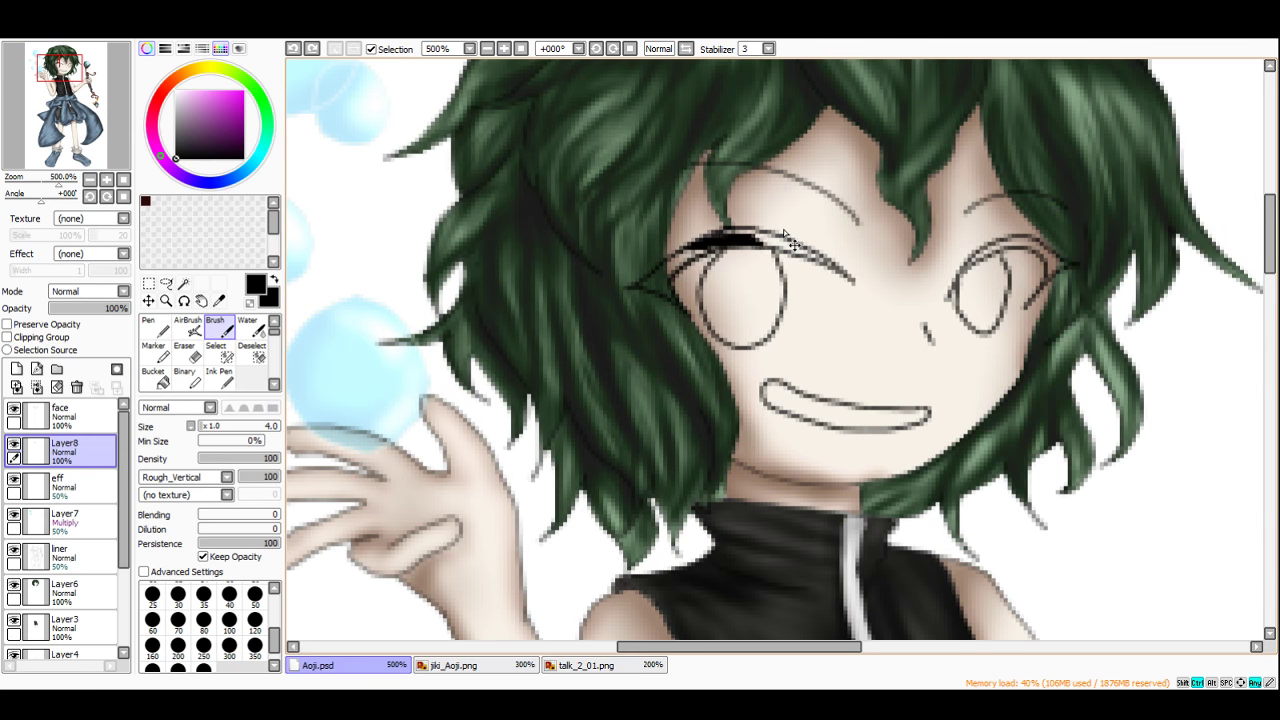
key("ctrl+z")
key("ctrl+z")
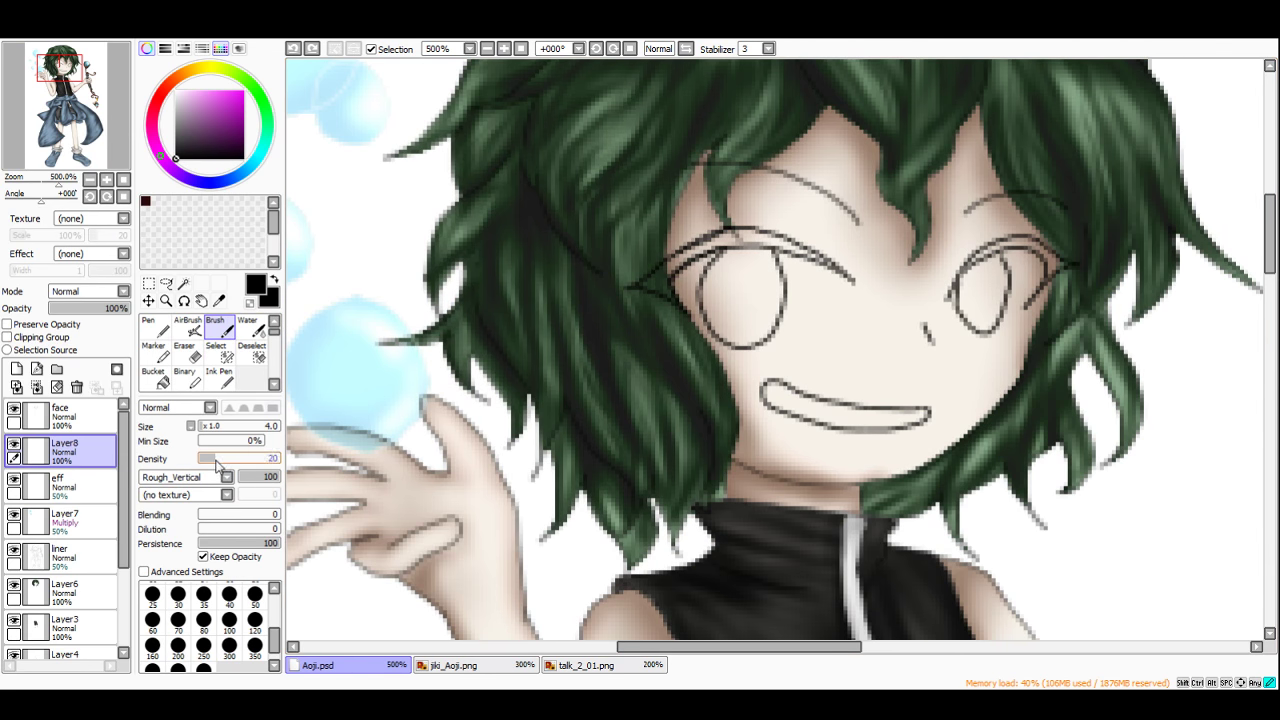
Step: Set the Brush density to 19 and fill the larger eye's upper lash line and outer corner in solid black
scroll(935, 331, "up", 4)
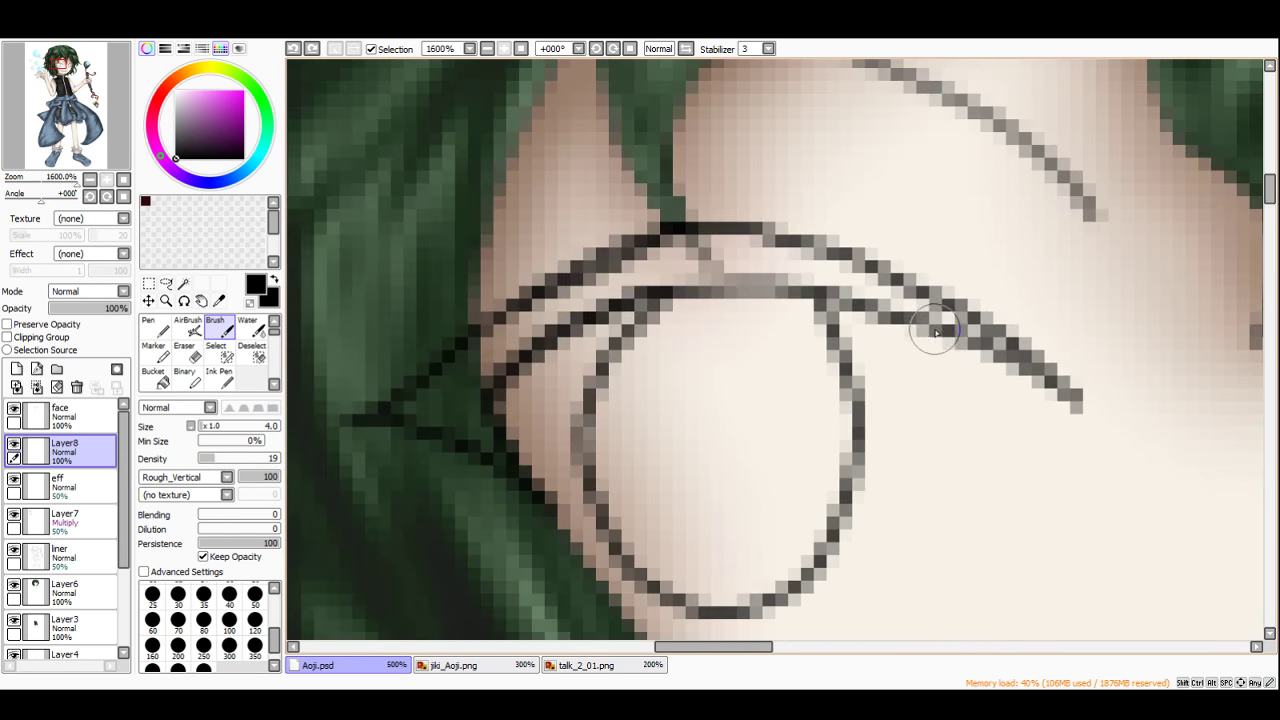
mouse_move(1022, 358)
left_mouse_down()
mouse_move(961, 318)
mouse_move(748, 259)
mouse_move(882, 296)
mouse_move(804, 263)
mouse_move(629, 242)
mouse_move(692, 248)
mouse_move(562, 295)
mouse_move(617, 264)
mouse_move(478, 360)
left_mouse_up()
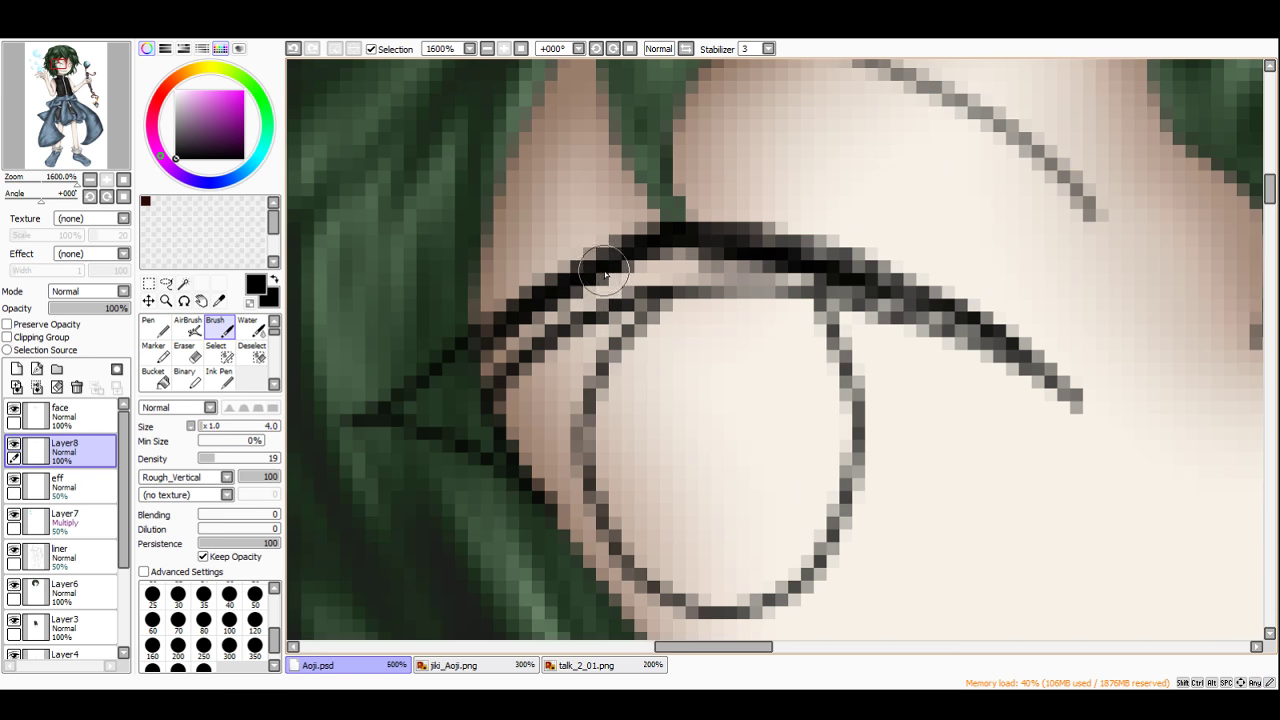
mouse_move(604, 271)
left_mouse_down()
mouse_move(504, 356)
mouse_move(602, 283)
mouse_move(564, 320)
mouse_move(719, 274)
mouse_move(669, 288)
mouse_move(842, 292)
mouse_move(782, 281)
mouse_move(929, 316)
mouse_move(879, 298)
mouse_move(1023, 354)
mouse_move(737, 266)
mouse_move(800, 274)
mouse_move(642, 274)
mouse_move(579, 307)
mouse_move(718, 268)
mouse_move(603, 298)
mouse_move(632, 269)
mouse_move(765, 260)
mouse_move(828, 271)
mouse_move(777, 255)
mouse_move(798, 254)
mouse_move(892, 281)
mouse_move(879, 278)
mouse_move(969, 331)
left_mouse_up()
scroll(840, 262, "down", 8)
scroll(816, 257, "up", 6)
scroll(645, 330, "up", 3)
mouse_move(651, 277)
left_mouse_down()
mouse_move(492, 381)
mouse_move(536, 359)
mouse_move(521, 379)
mouse_move(645, 442)
mouse_move(618, 421)
mouse_move(617, 343)
mouse_move(634, 328)
mouse_move(594, 364)
mouse_move(637, 306)
mouse_move(522, 374)
mouse_move(586, 347)
left_mouse_up()
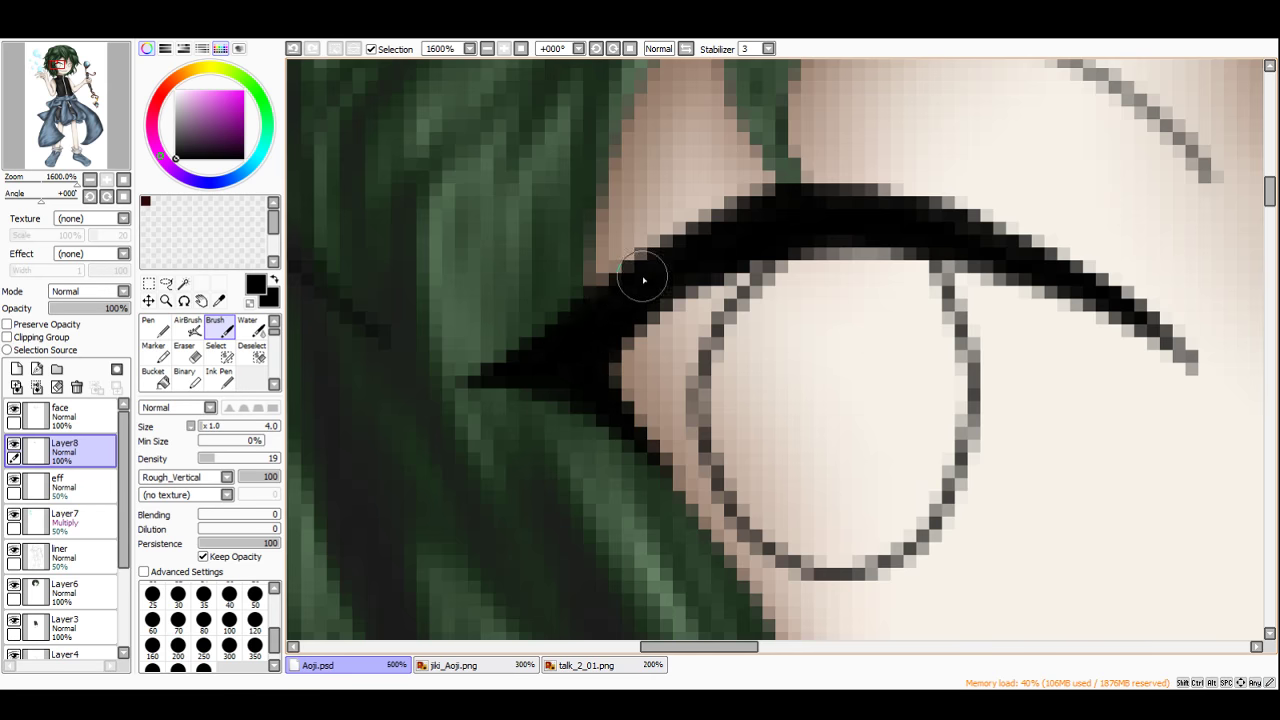
Step: Paint the smaller eye's upper lash line and corners in black on Layer8 with the same Brush
scroll(676, 260, "down", 8)
scroll(708, 261, "up", 7)
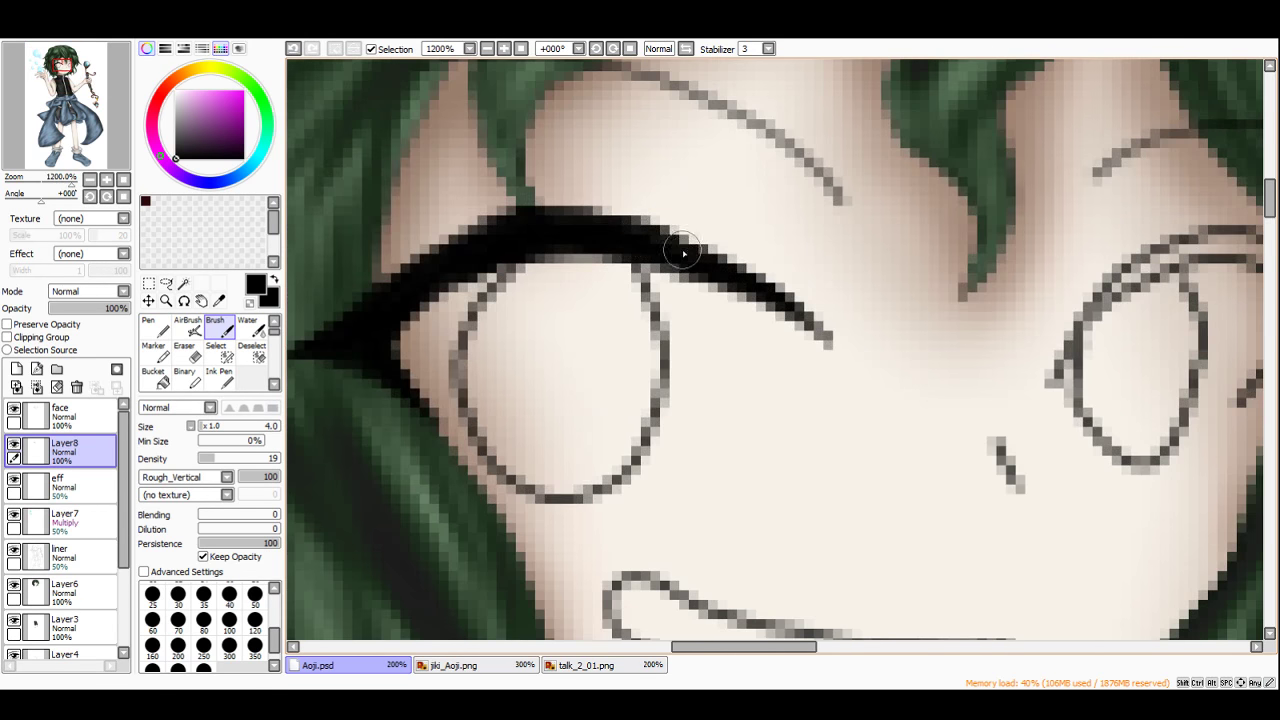
scroll(683, 253, "down", 8)
scroll(820, 290, "up", 8)
left_click_drag(860, 215, 755, 300)
mouse_move(700, 350)
left_mouse_down()
mouse_move(785, 277)
mouse_move(880, 228)
mouse_move(794, 254)
mouse_move(893, 215)
mouse_move(820, 243)
mouse_move(952, 210)
mouse_move(926, 210)
mouse_move(992, 236)
mouse_move(967, 212)
mouse_move(1078, 283)
mouse_move(990, 371)
mouse_move(1023, 285)
mouse_move(936, 223)
mouse_move(882, 226)
mouse_move(958, 224)
mouse_move(1038, 271)
mouse_move(1032, 297)
mouse_move(1012, 249)
mouse_move(1023, 299)
mouse_move(1053, 285)
mouse_move(966, 231)
left_mouse_up()
scroll(950, 224, "down", 4)
scroll(902, 250, "up", 2)
left_click_drag(894, 249, 864, 287)
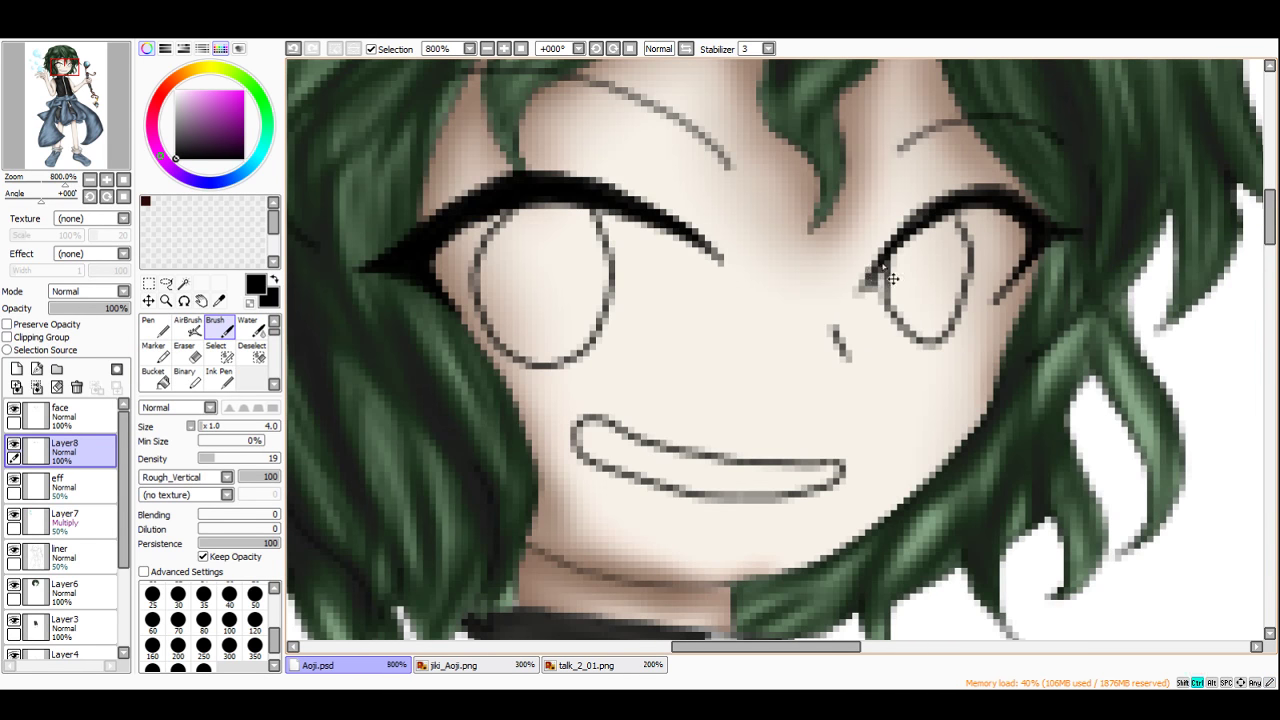
Step: Touch up the inner part of the larger eye's upper lash line with black
scroll(890, 276, "down", 4)
scroll(908, 206, "up", 3)
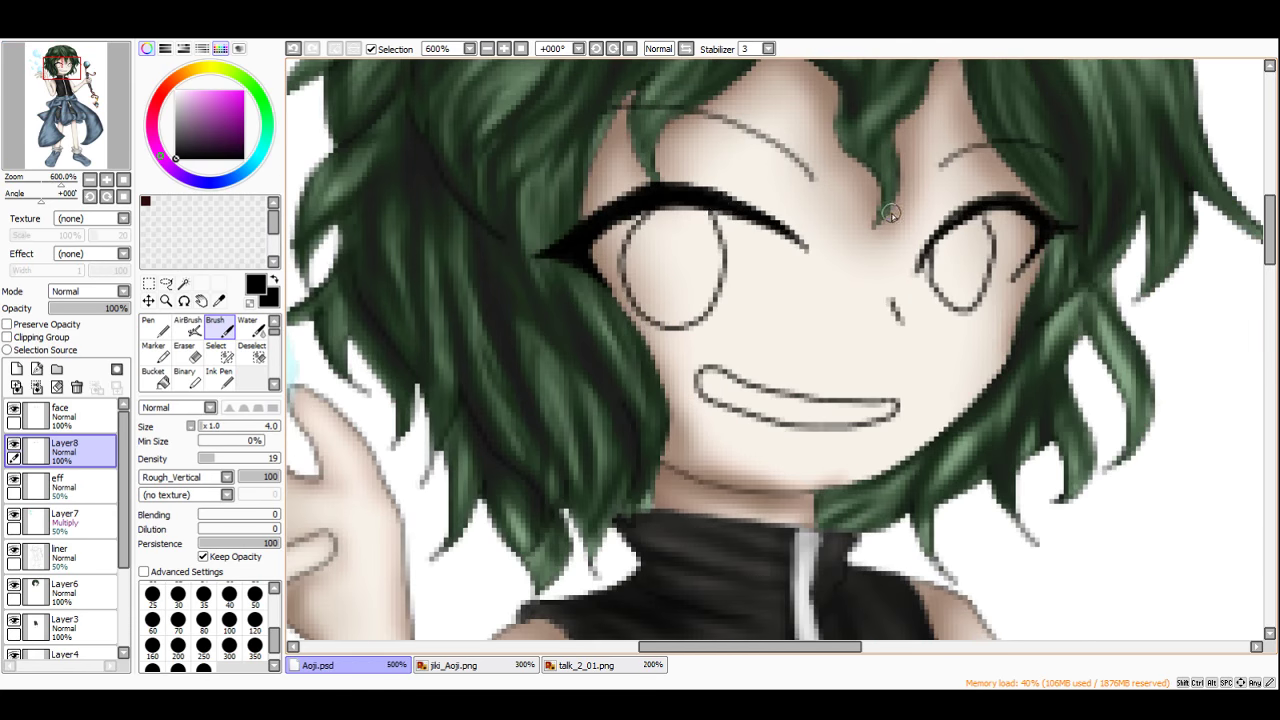
left_click_drag(718, 203, 800, 233)
scroll(795, 183, "down", 3)
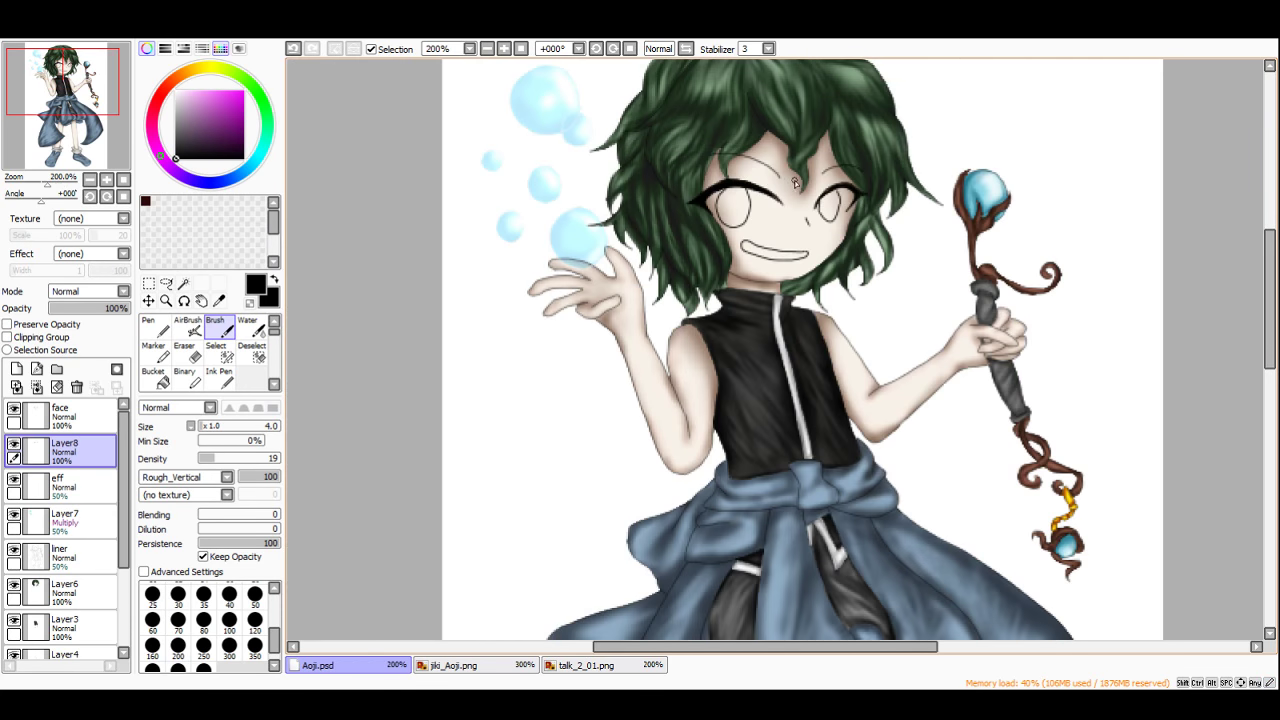
Step: Merge the face line layer down into the eyelash layer and rename the merged layer "face"
scroll(795, 183, "up", 2)
scroll(815, 185, "down", 2)
scroll(815, 185, "down", 2)
scroll(834, 170, "up", 2)
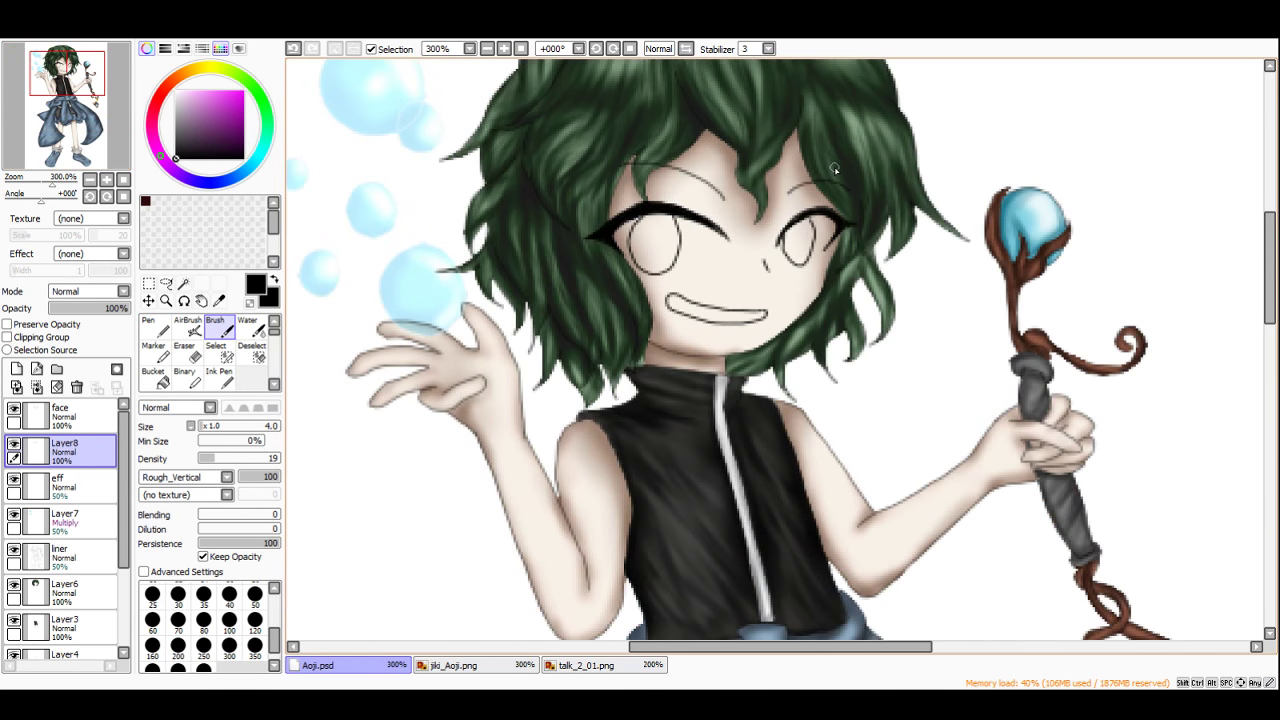
scroll(793, 217, "up", 2)
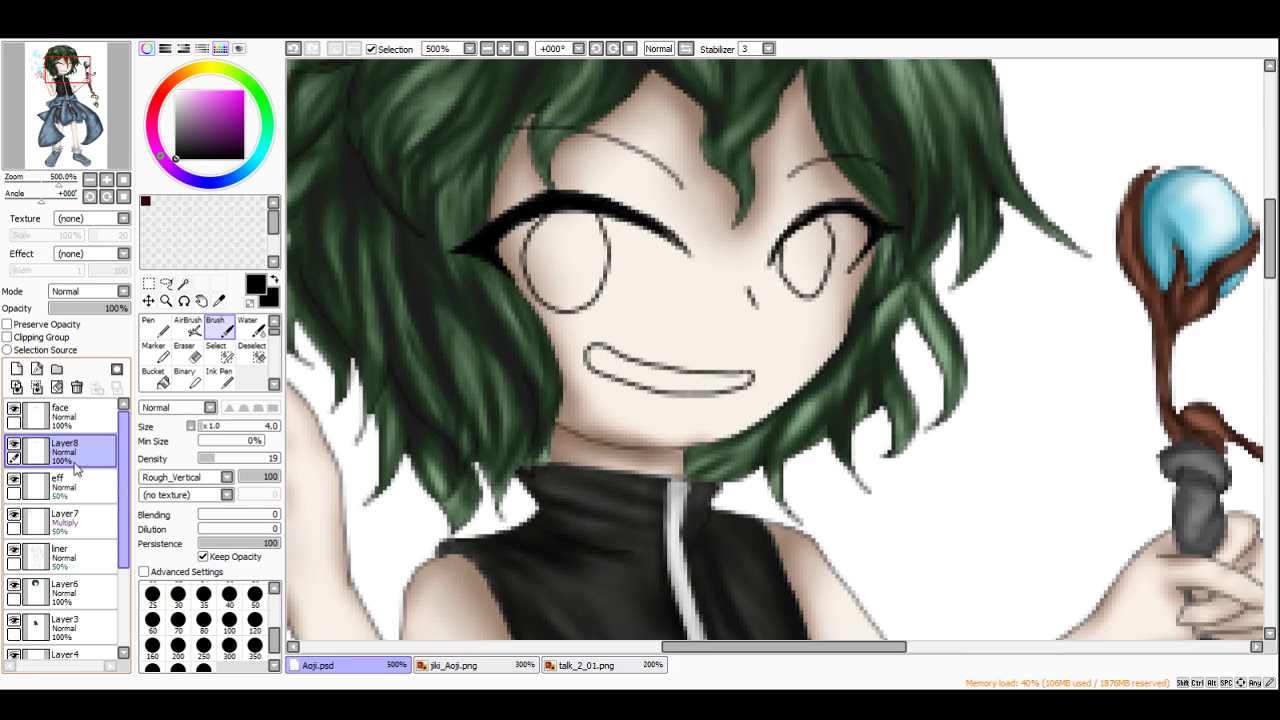
left_click(61, 411)
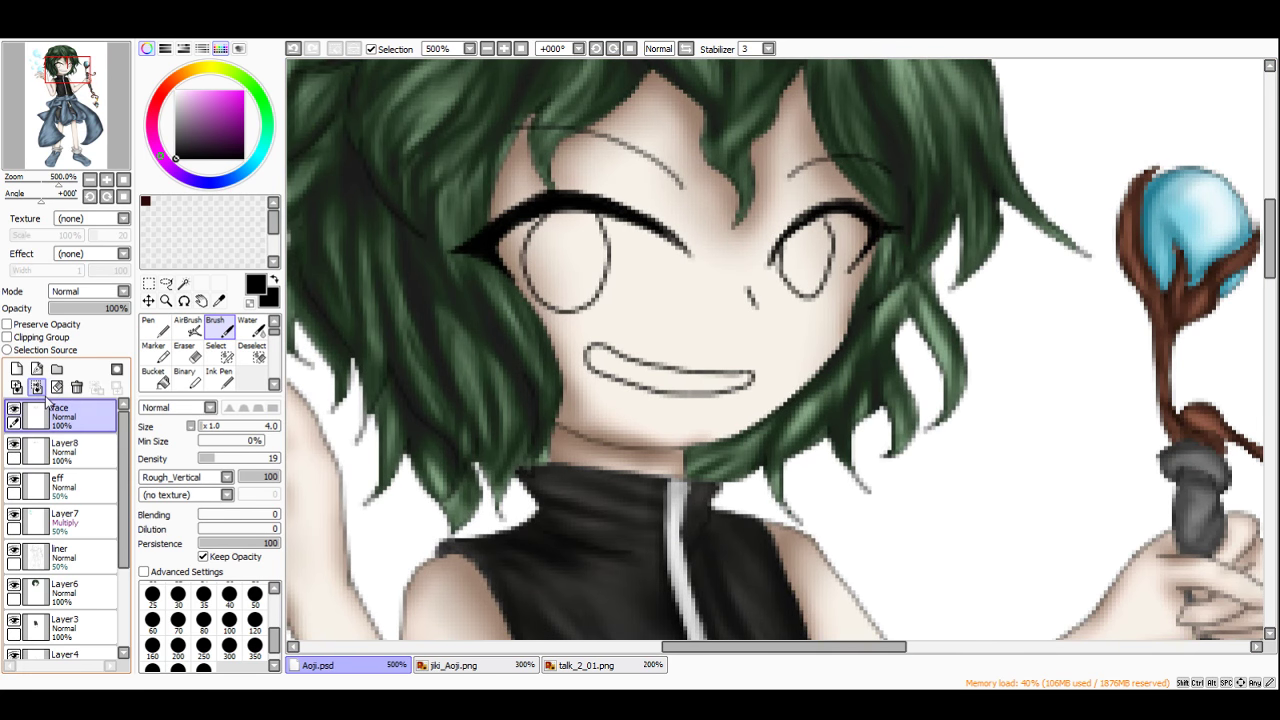
left_click(37, 388)
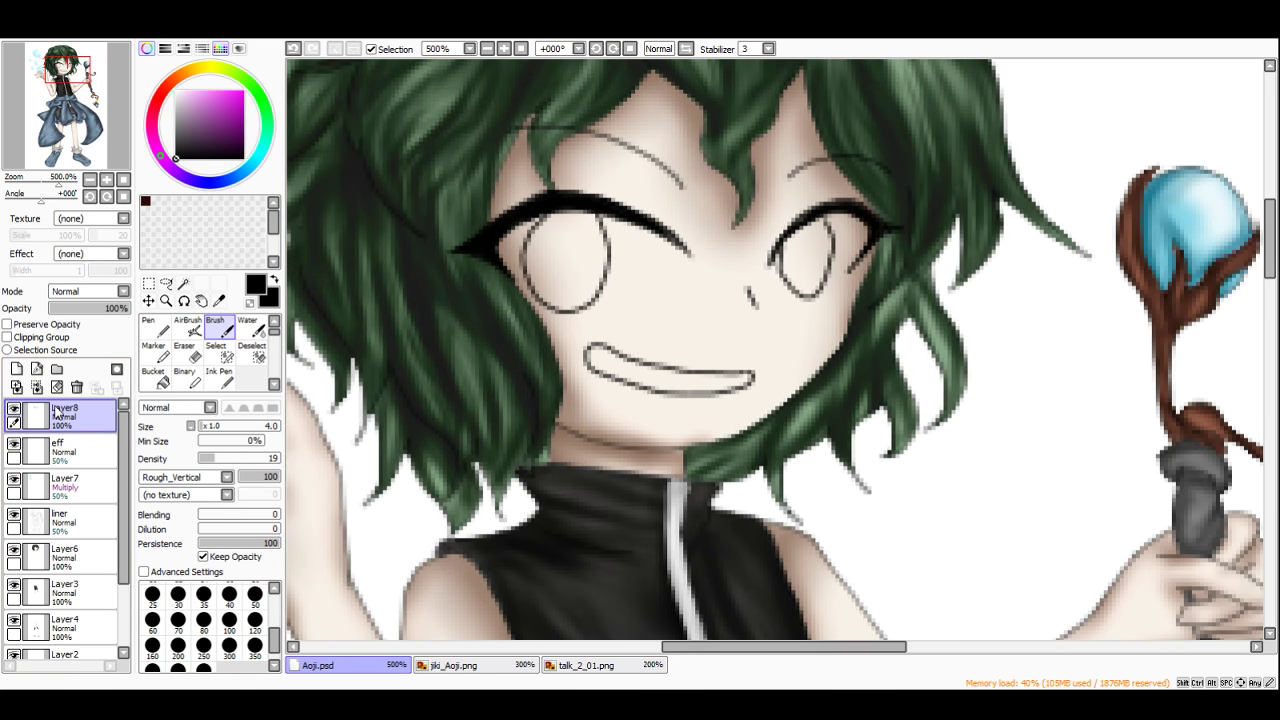
double_click(57, 412)
type("face")
key("Return")
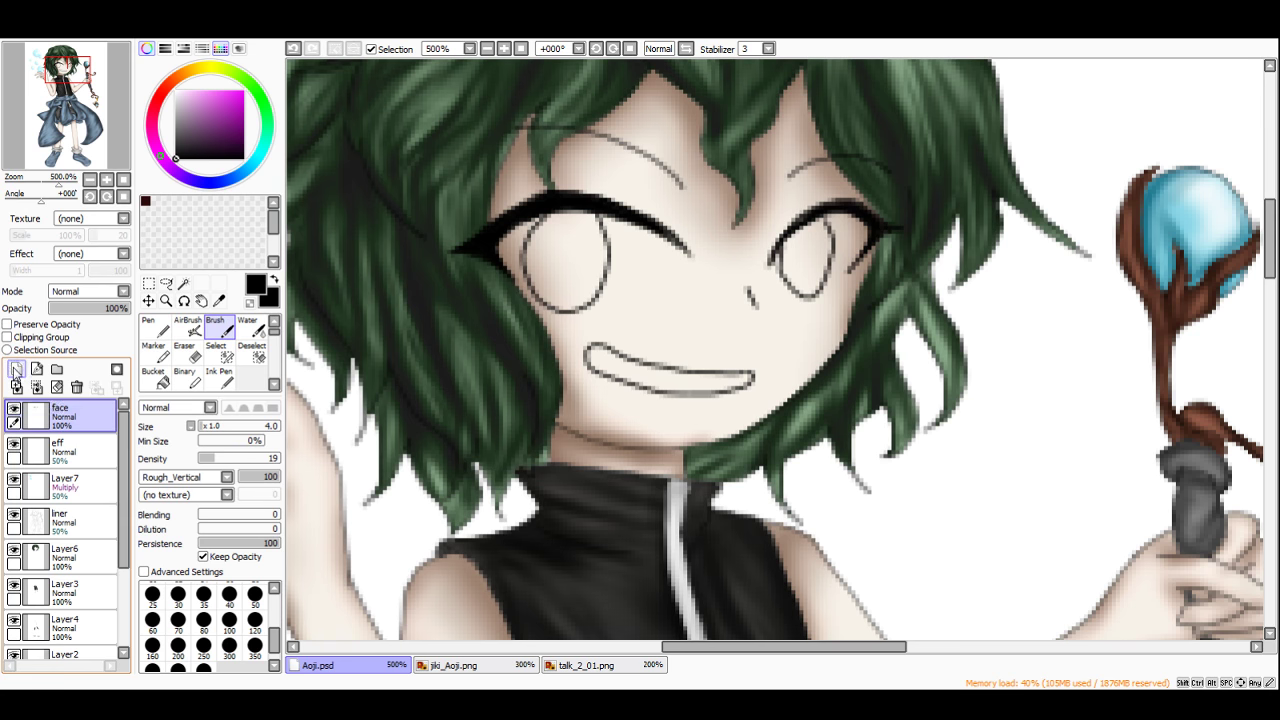
Step: Add a new layer below face and paint the larger eye's sclera white with the simple circle Brush, size 4, density 100
left_click(16, 371)
left_click_drag(50, 415, 63, 466)
left_click(176, 91)
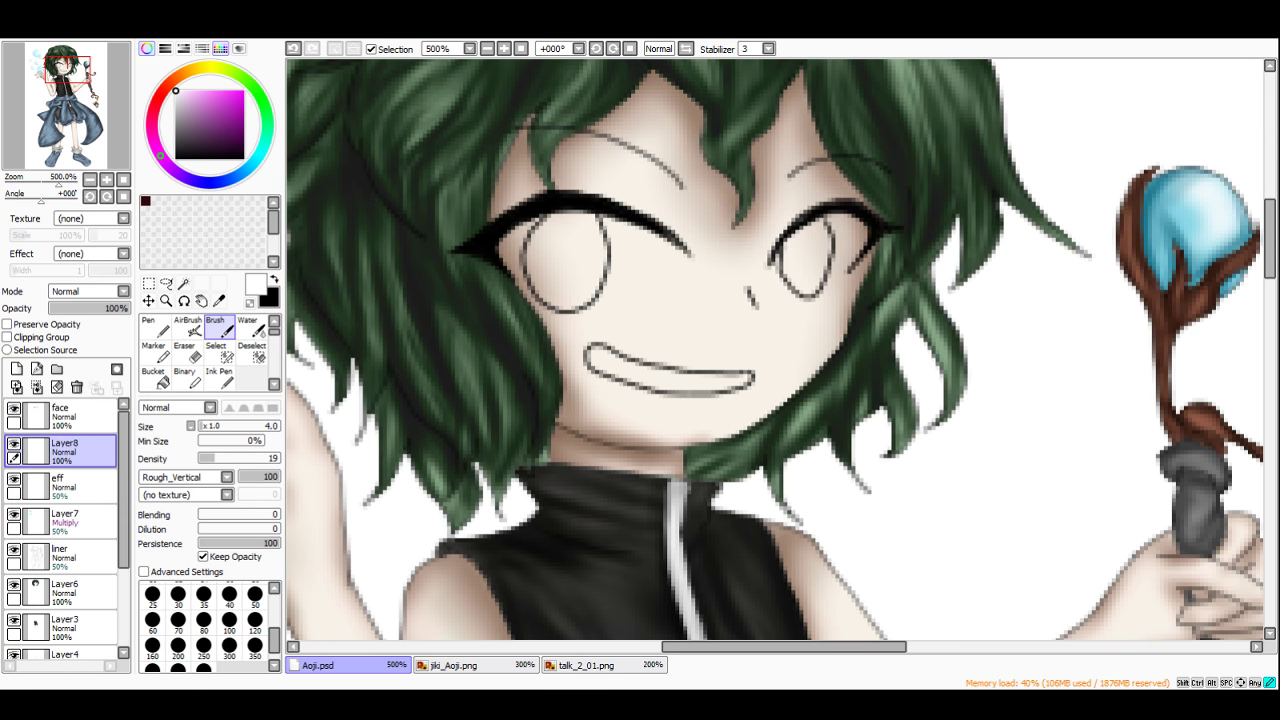
left_click(192, 492)
scroll(542, 243, "up", 5)
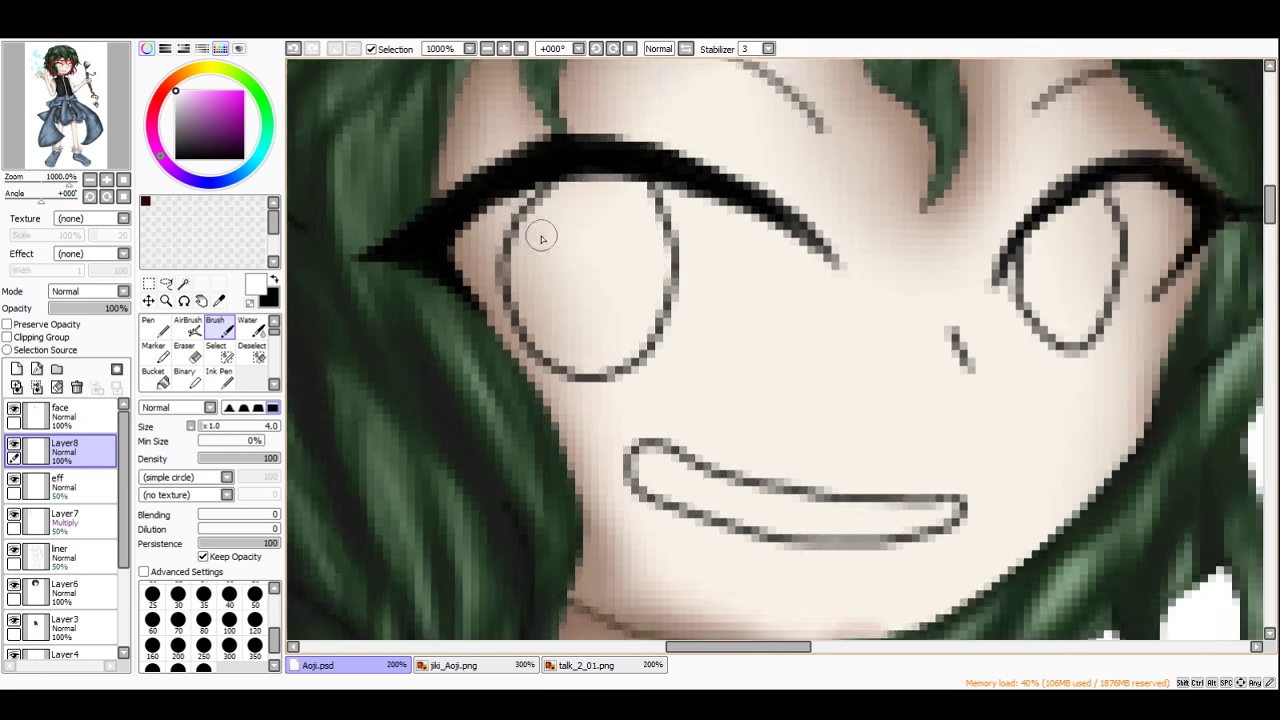
mouse_move(543, 192)
left_mouse_down()
mouse_move(468, 227)
mouse_move(445, 257)
mouse_move(496, 335)
mouse_move(549, 377)
mouse_move(610, 396)
mouse_move(758, 355)
mouse_move(875, 281)
mouse_move(789, 224)
mouse_move(670, 183)
mouse_move(589, 184)
mouse_move(519, 215)
mouse_move(469, 249)
left_mouse_up()
mouse_move(696, 205)
left_mouse_down()
mouse_move(852, 271)
mouse_move(689, 360)
mouse_move(716, 262)
mouse_move(702, 210)
mouse_move(726, 308)
mouse_move(755, 252)
mouse_move(764, 294)
mouse_move(800, 272)
left_mouse_up()
scroll(795, 270, "down", 5)
scroll(793, 268, "up", 4)
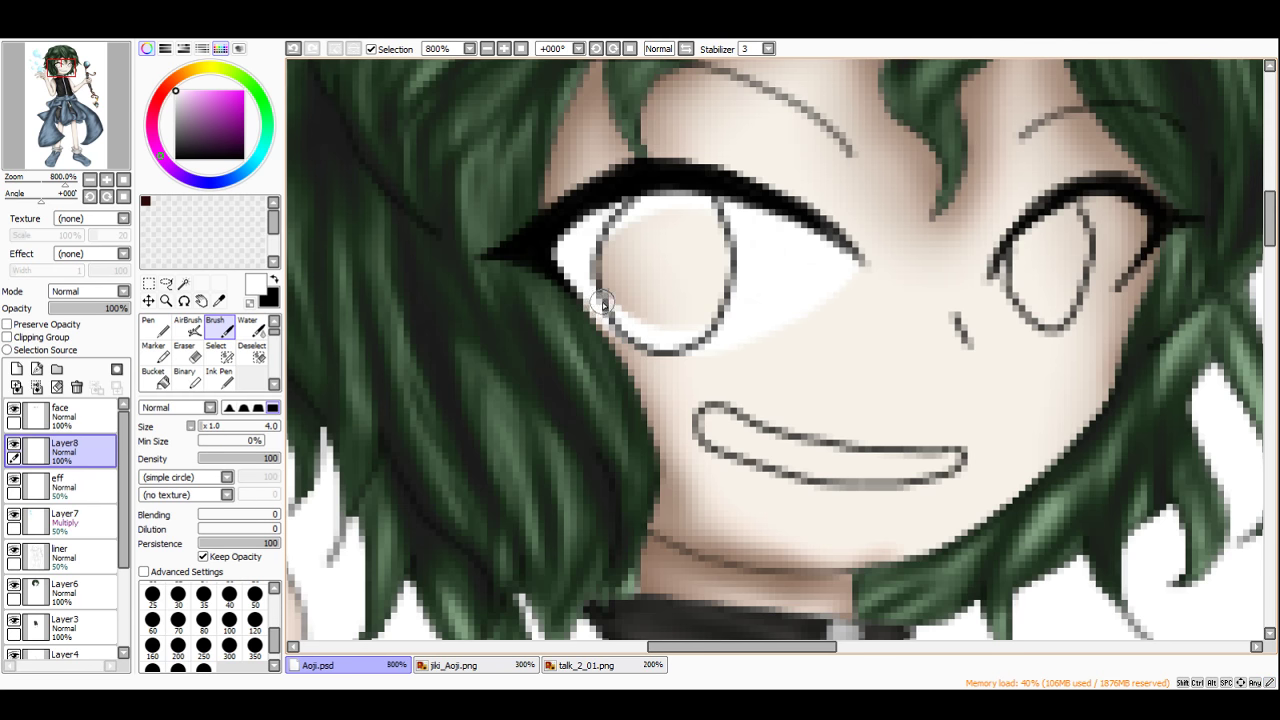
Step: Paint the smaller eye's sclera white on both sides of the iris outline
scroll(640, 247, "down", 3)
scroll(662, 256, "up", 6)
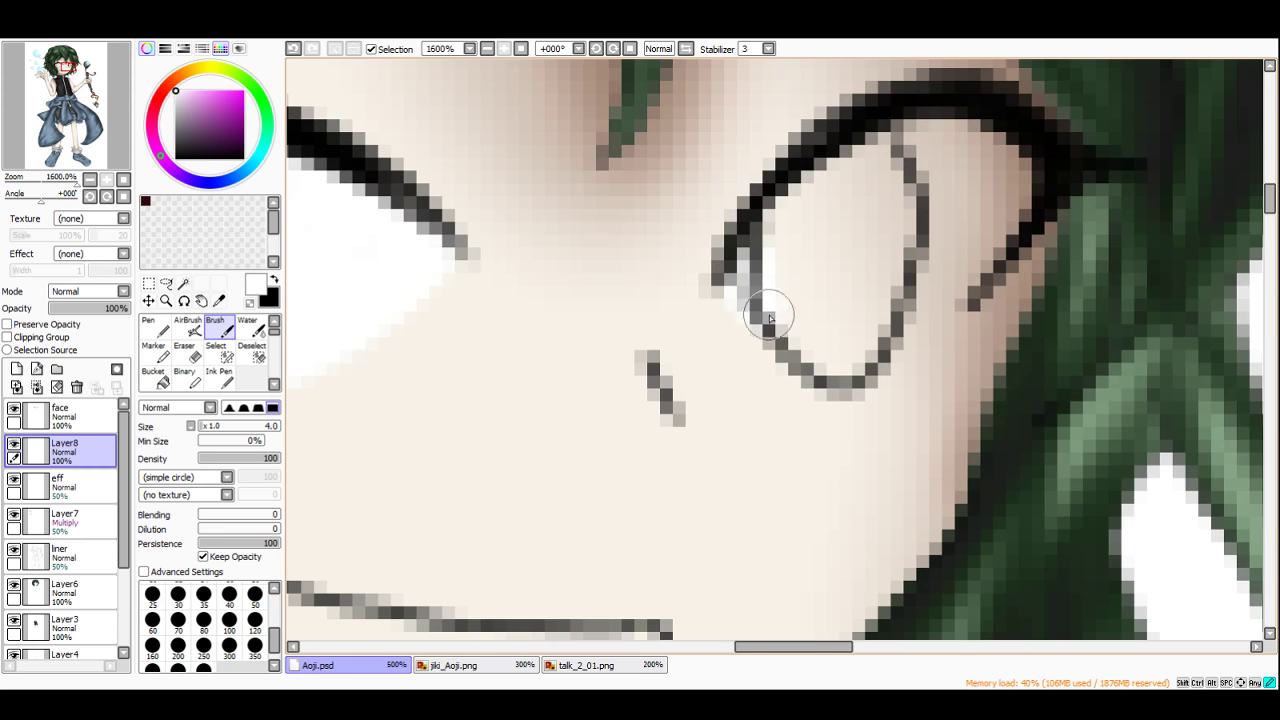
mouse_move(768, 318)
left_mouse_down()
mouse_move(748, 282)
mouse_move(810, 362)
mouse_move(865, 379)
mouse_move(963, 291)
mouse_move(1011, 220)
mouse_move(1019, 181)
mouse_move(1001, 153)
mouse_move(929, 128)
mouse_move(887, 141)
mouse_move(926, 257)
mouse_move(897, 330)
mouse_move(980, 194)
mouse_move(944, 193)
left_mouse_up()
scroll(935, 270, "down", 3)
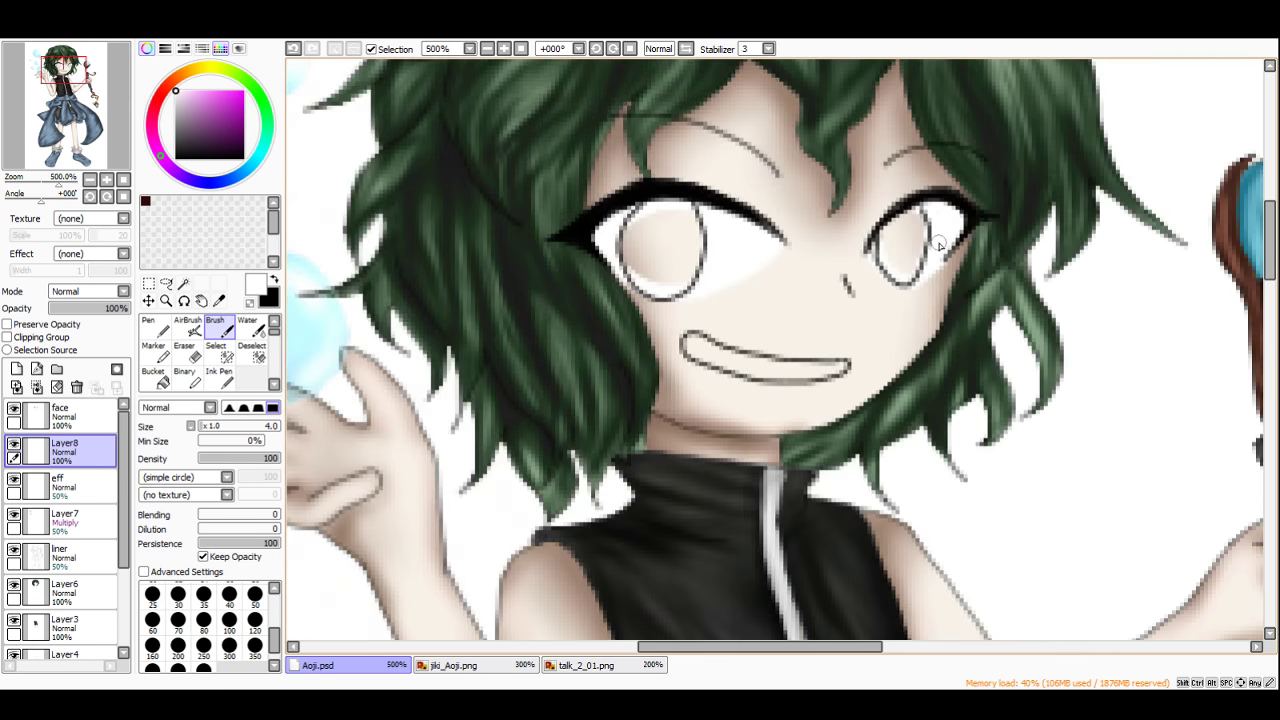
scroll(940, 252, "down", 1)
scroll(942, 250, "up", 1)
scroll(944, 242, "up", 2)
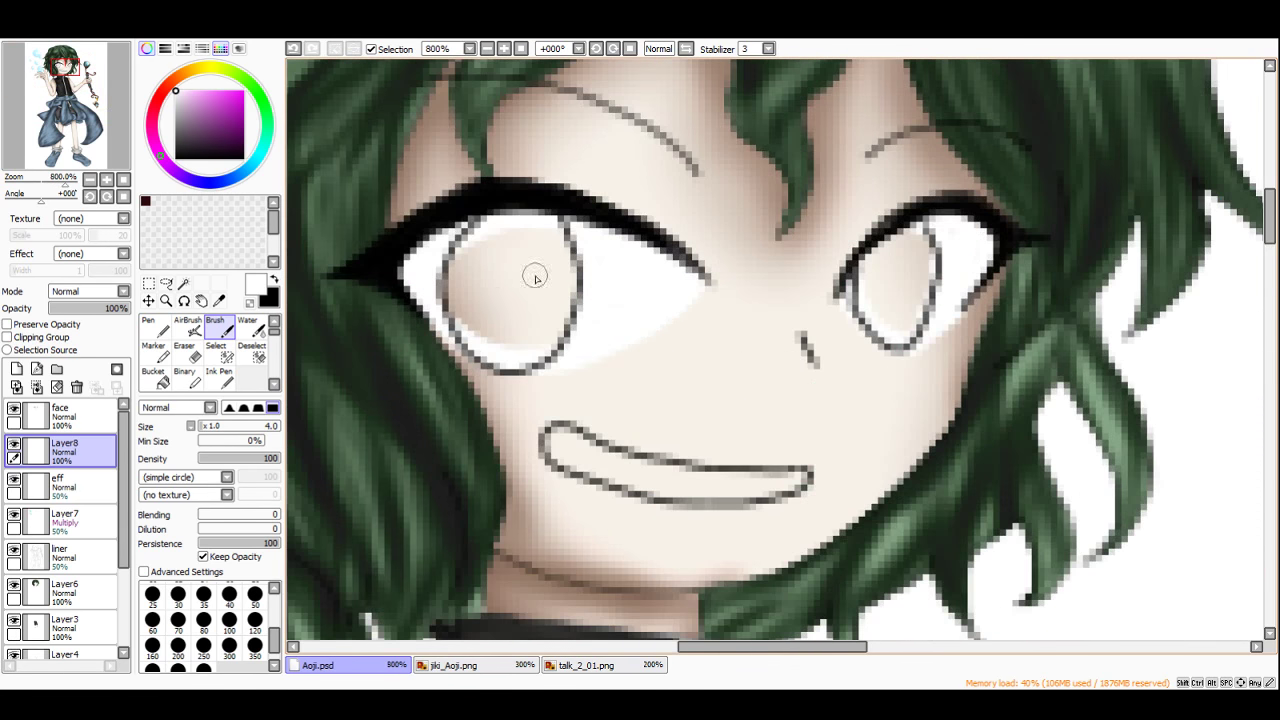
Step: Sample the dark green from the eye in jiki_Aoji.png and fill the larger eye's iris in Aoji.psd with it
left_click(470, 666)
scroll(628, 265, "up", 5)
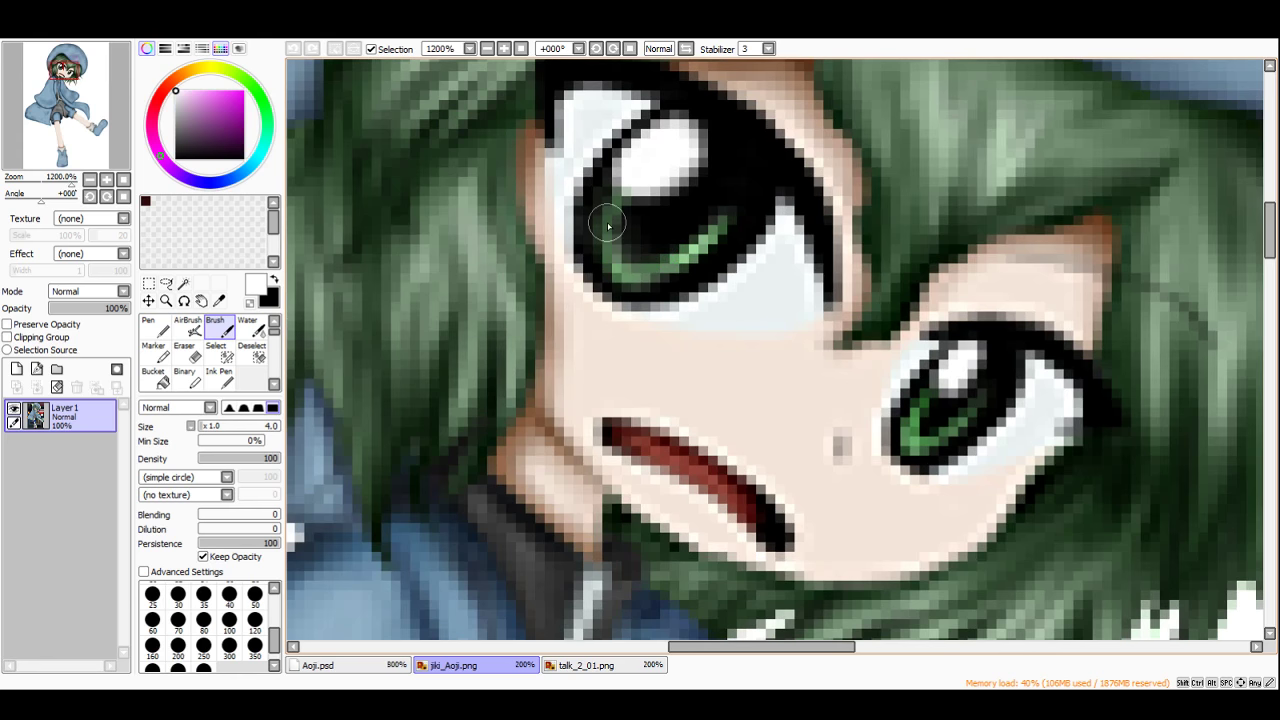
scroll(607, 226, "down", 1)
left_click(388, 668)
scroll(520, 370, "up", 3)
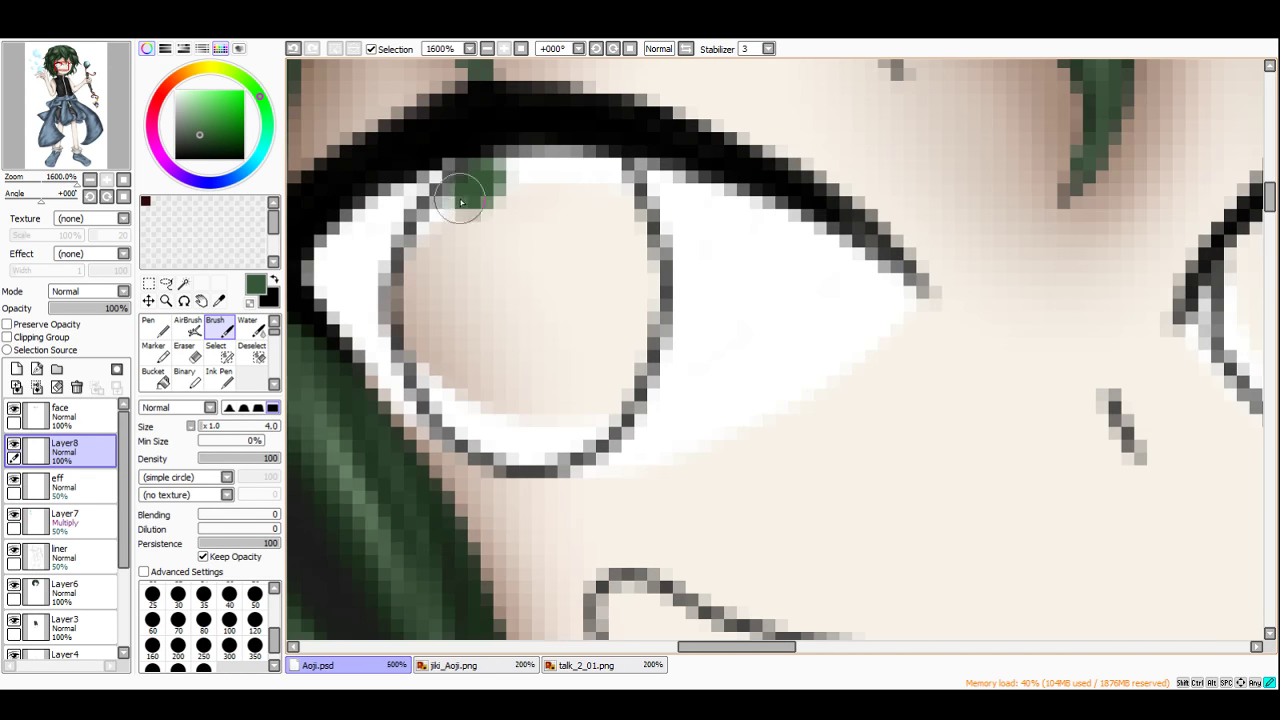
mouse_move(461, 203)
left_mouse_down()
mouse_move(423, 270)
mouse_move(412, 362)
mouse_move(429, 402)
mouse_move(472, 436)
mouse_move(531, 457)
mouse_move(594, 430)
mouse_move(649, 316)
mouse_move(651, 247)
mouse_move(619, 182)
mouse_move(542, 155)
mouse_move(475, 250)
mouse_move(535, 181)
mouse_move(468, 290)
mouse_move(488, 240)
mouse_move(517, 350)
mouse_move(443, 330)
mouse_move(492, 310)
mouse_move(510, 432)
mouse_move(508, 386)
mouse_move(592, 362)
mouse_move(574, 386)
mouse_move(552, 346)
mouse_move(566, 321)
mouse_move(497, 293)
mouse_move(514, 212)
mouse_move(569, 167)
mouse_move(614, 287)
mouse_move(616, 234)
mouse_move(618, 286)
mouse_move(514, 253)
mouse_move(563, 217)
mouse_move(594, 253)
left_mouse_up()
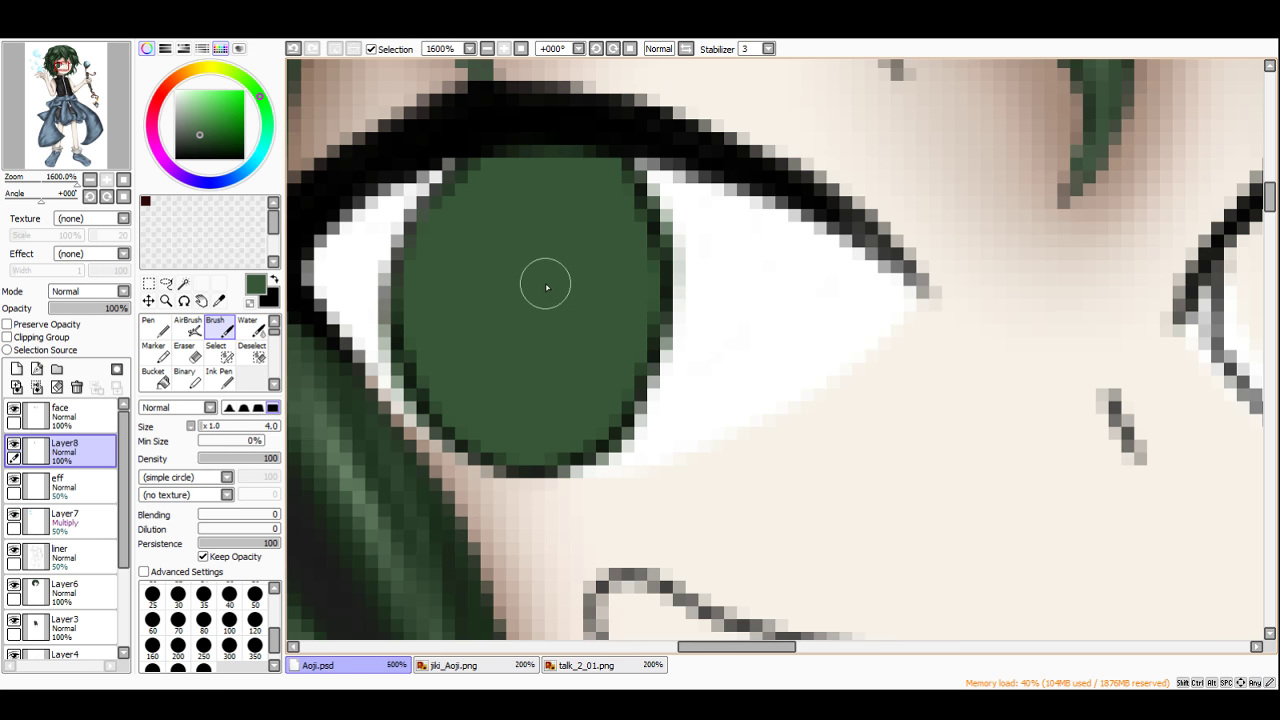
Step: Fill the smaller eye's iris with the same dark green
scroll(545, 285, "down", 5)
scroll(668, 277, "up", 4)
mouse_move(691, 272)
left_mouse_down()
mouse_move(672, 300)
mouse_move(675, 370)
mouse_move(717, 419)
mouse_move(756, 363)
mouse_move(763, 287)
mouse_move(744, 254)
mouse_move(711, 261)
mouse_move(685, 343)
mouse_move(731, 283)
mouse_move(700, 319)
mouse_move(730, 334)
mouse_move(731, 288)
mouse_move(718, 402)
left_mouse_up()
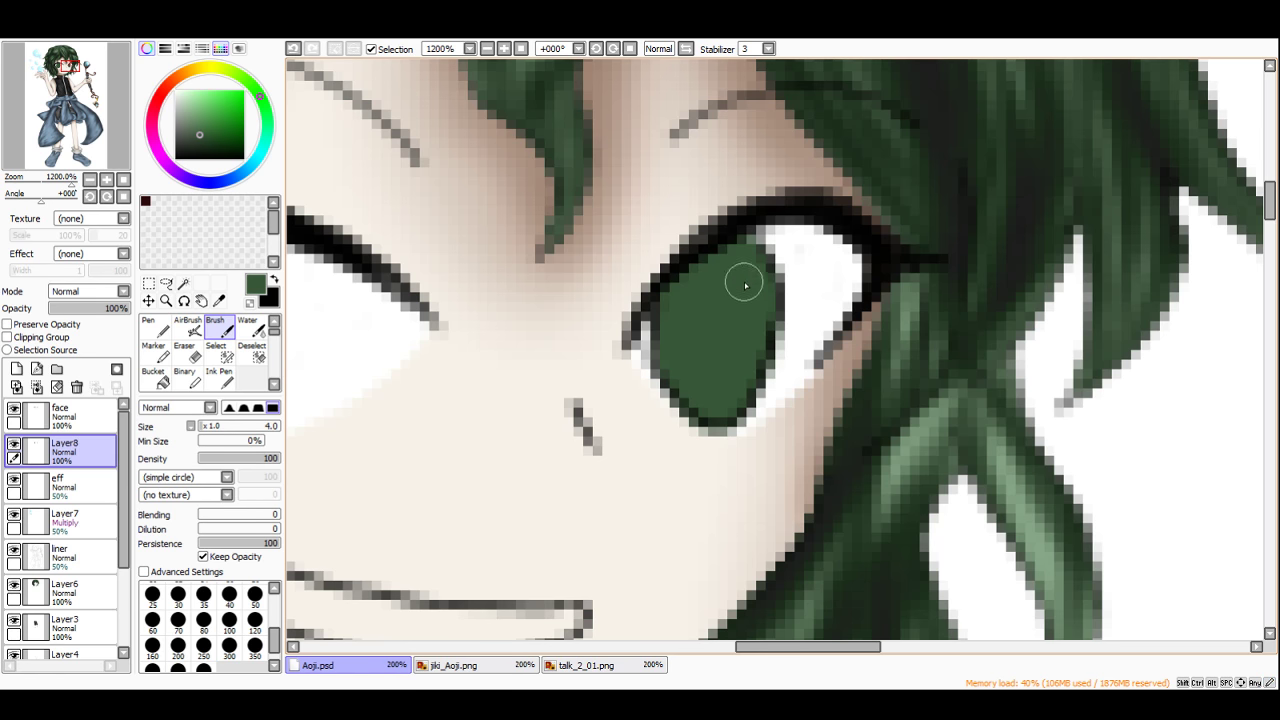
scroll(745, 286, "down", 3)
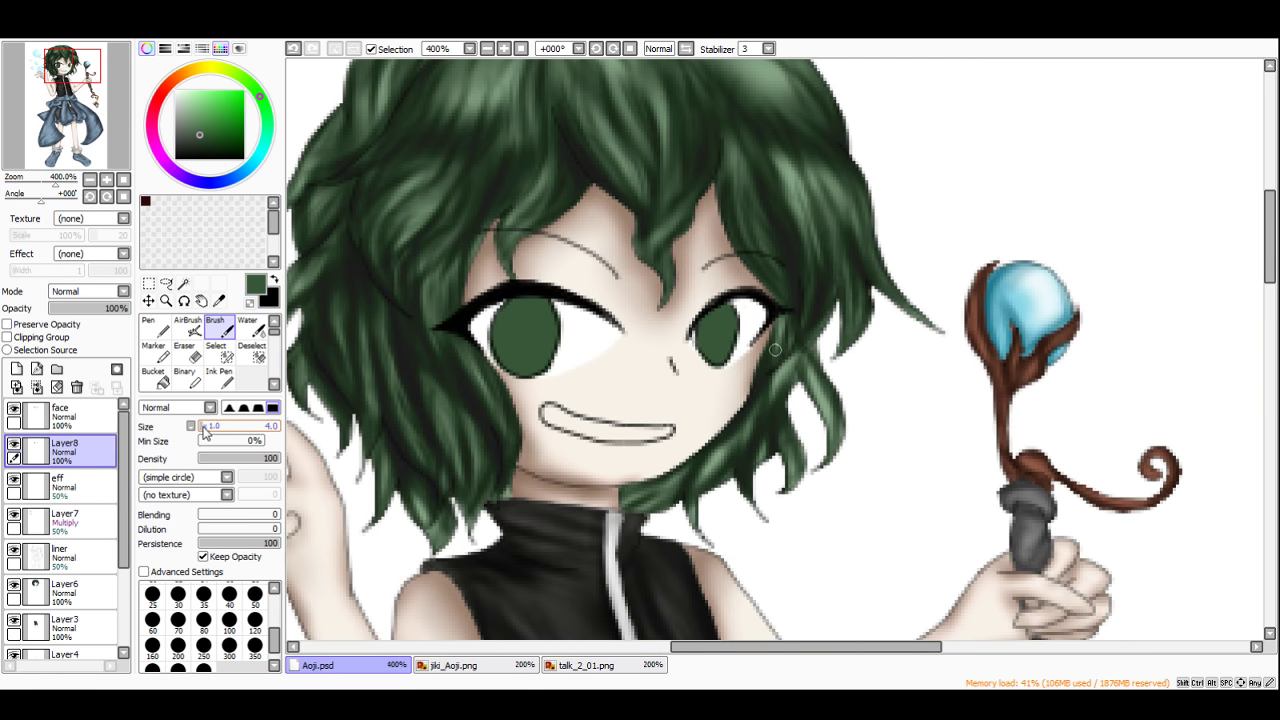
Step: Set the Brush size to 3 and outline the larger eye's iris with a thick black rim
left_click(202, 427)
left_click_drag(194, 143, 101, 227)
scroll(535, 305, "up", 3)
mouse_move(522, 250)
left_mouse_down()
mouse_move(466, 277)
mouse_move(440, 356)
mouse_move(469, 442)
mouse_move(498, 469)
mouse_move(548, 480)
mouse_move(620, 447)
mouse_move(646, 382)
mouse_move(620, 260)
left_mouse_up()
scroll(600, 242, "down", 5)
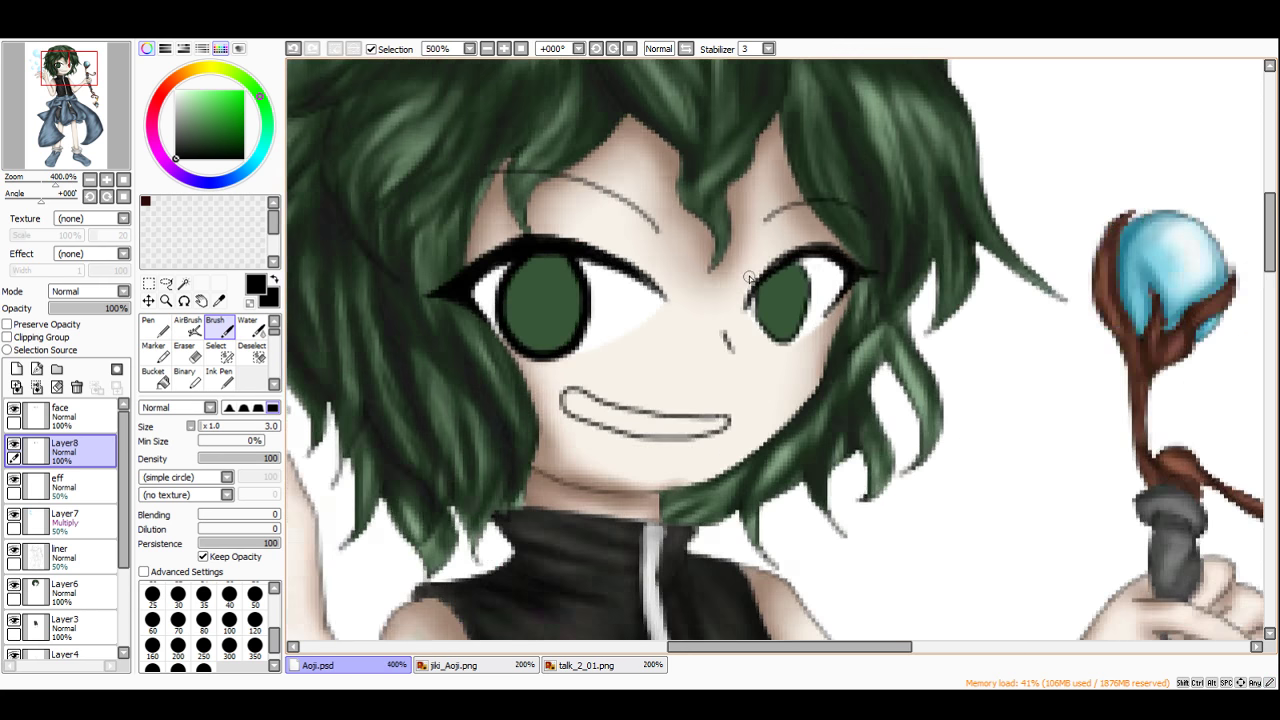
Step: Outline the smaller eye's iris in black, undoing and repainting the rim where needed
scroll(778, 292, "up", 4)
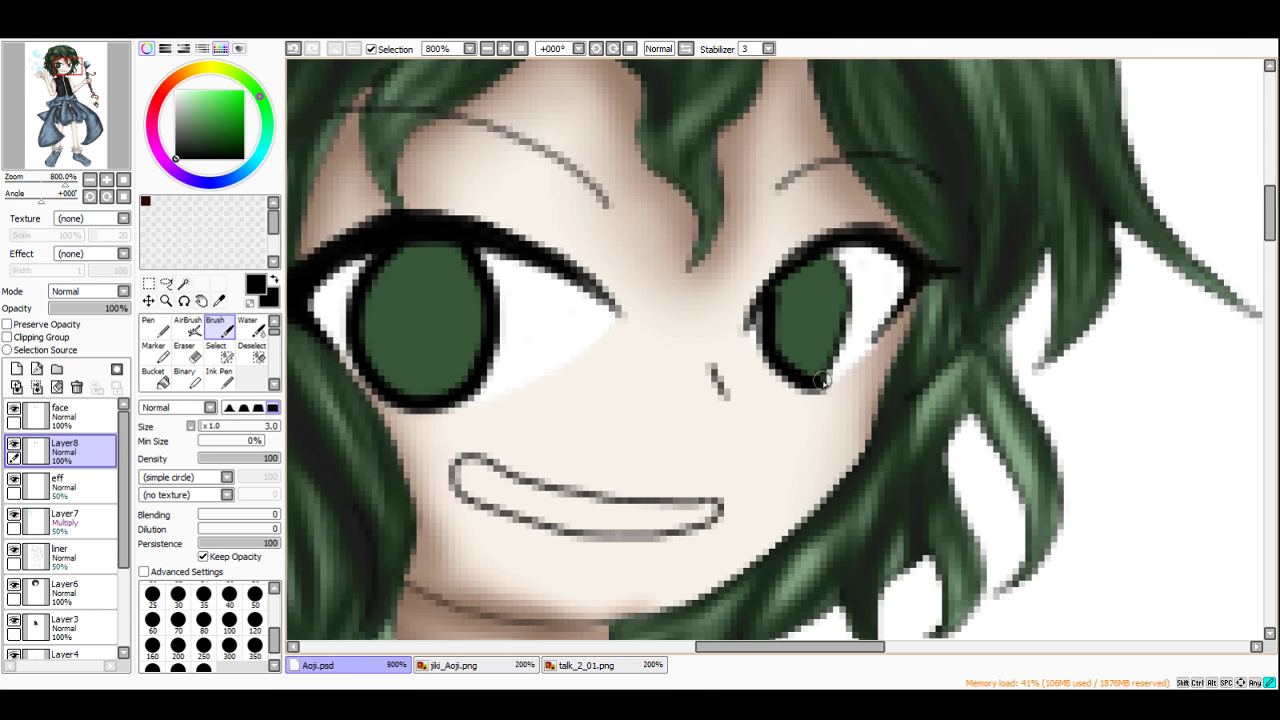
mouse_move(822, 380)
left_mouse_down()
mouse_move(847, 304)
mouse_move(838, 263)
left_mouse_up()
scroll(841, 306, "down", 5)
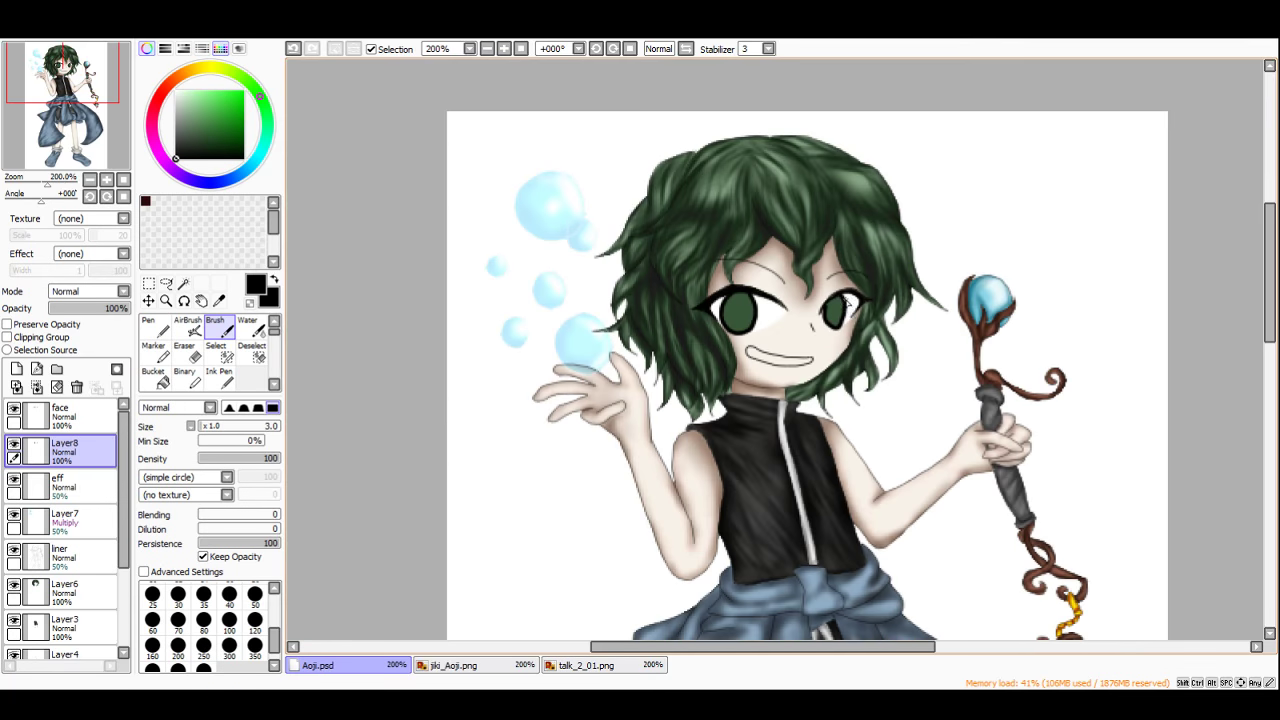
scroll(840, 292, "up", 6)
key("ctrl+z")
mouse_move(838, 292)
left_mouse_down()
mouse_move(859, 386)
mouse_move(828, 445)
mouse_move(800, 457)
mouse_move(772, 428)
mouse_move(767, 389)
mouse_move(788, 329)
left_mouse_up()
scroll(811, 327, "down", 5)
scroll(810, 367, "up", 3)
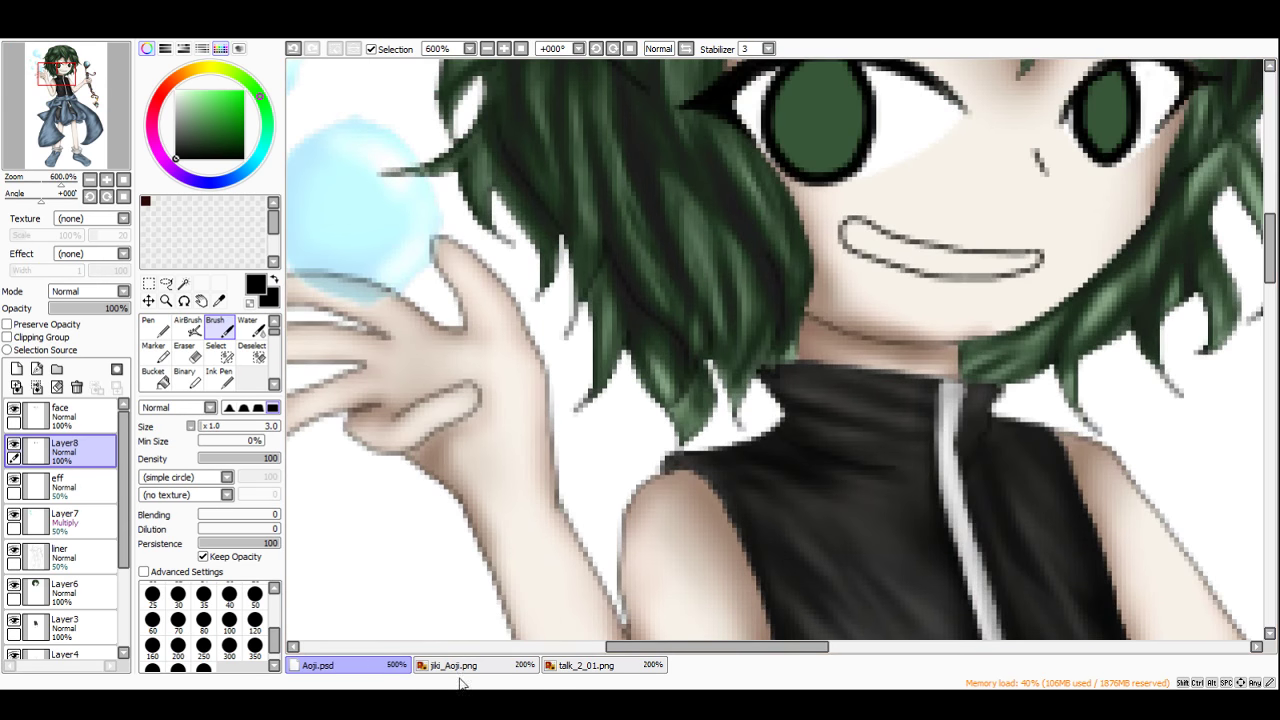
Step: Sample light green from the iris in jiki_Aoji.png and set the Brush in Aoji.psd to Rough_Vertical with density 5
left_click(455, 665)
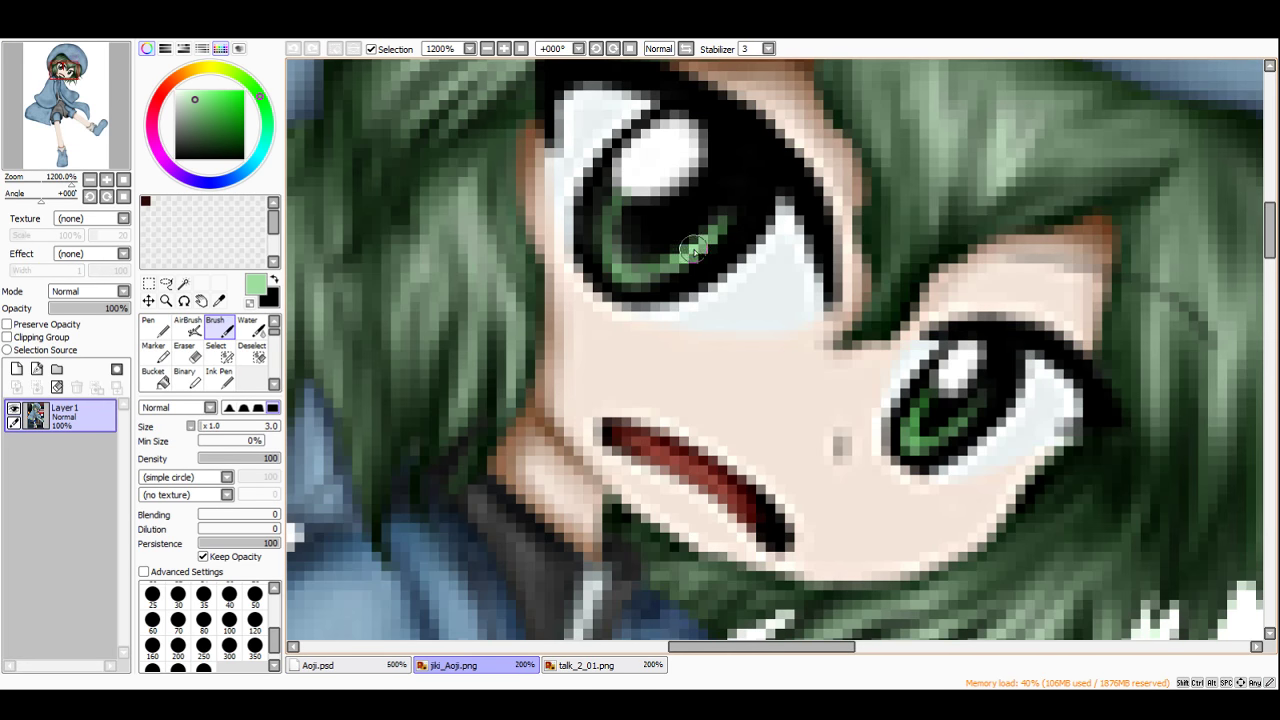
left_click(378, 665)
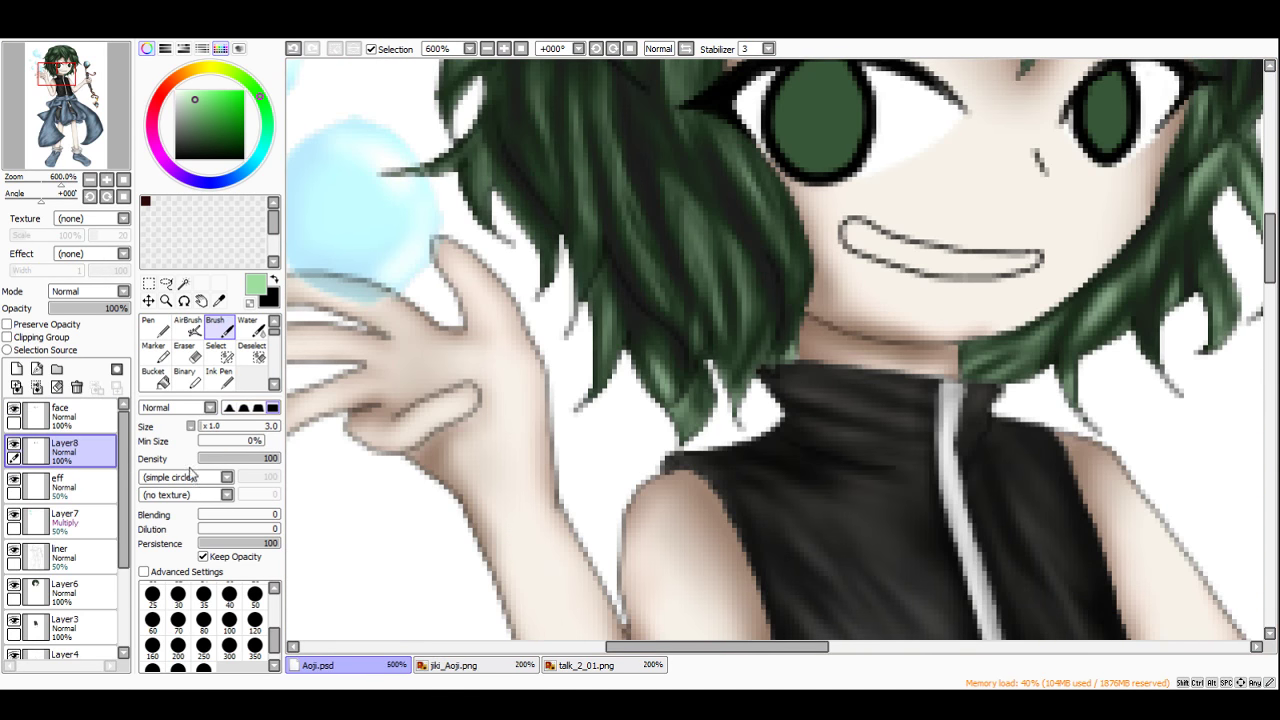
left_click(183, 590)
left_click_drag(212, 456, 206, 454)
scroll(714, 272, "down", 1)
scroll(792, 150, "up", 3)
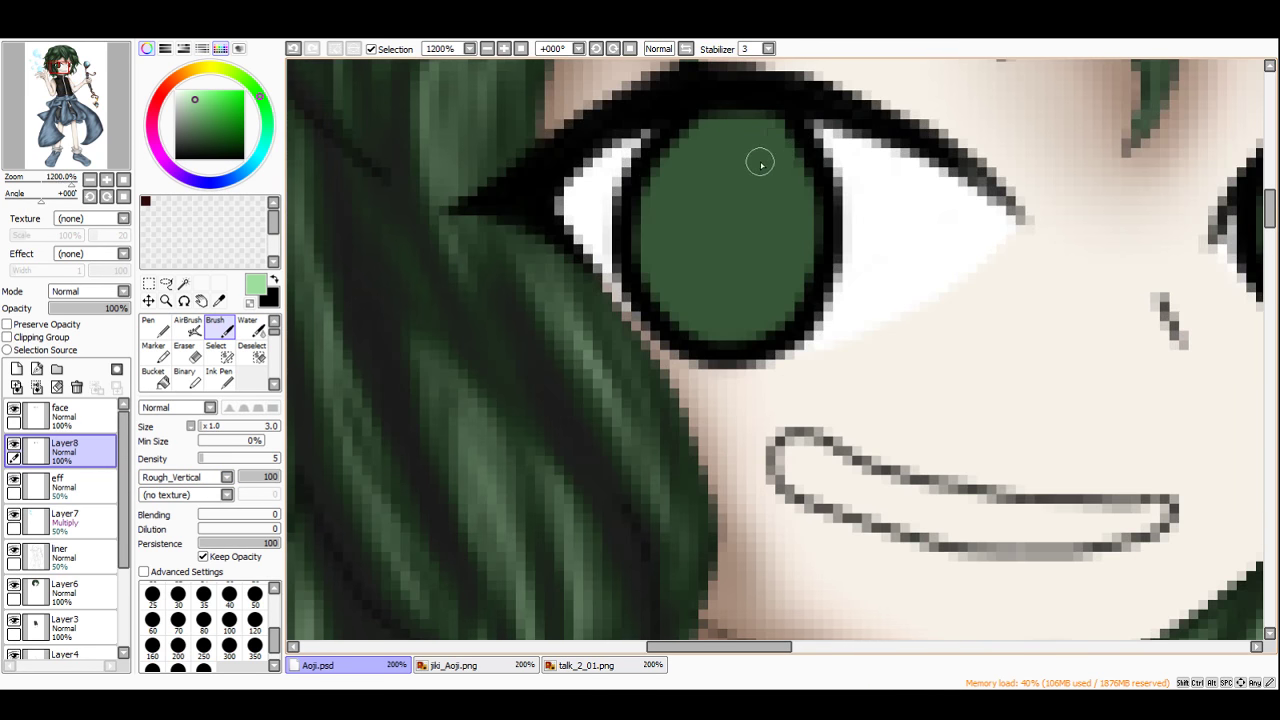
Step: Undo a trial highlight stroke, set the Brush size to 8 and shade the larger iris's inner edge in light green
left_click_drag(776, 149, 791, 265)
key("ctrl+z")
left_click_drag(205, 427, 210, 427)
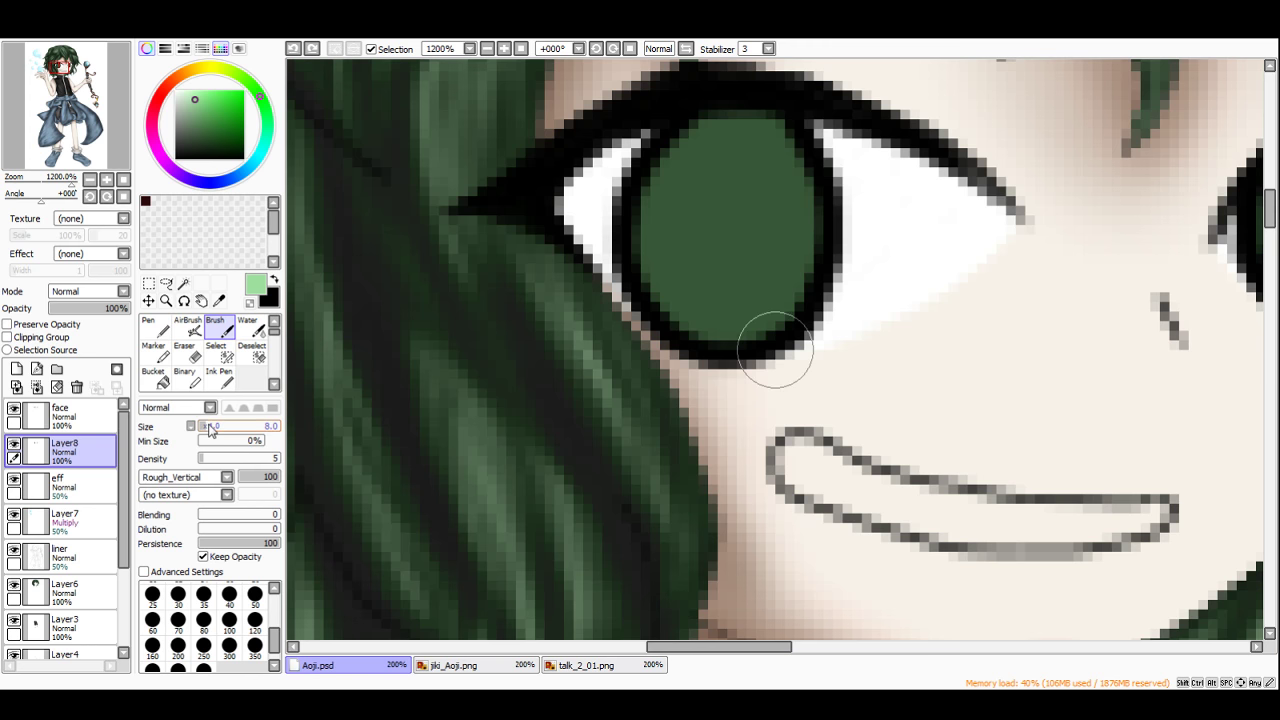
mouse_move(779, 163)
left_mouse_down()
mouse_move(791, 240)
mouse_move(792, 210)
mouse_move(782, 290)
mouse_move(788, 200)
mouse_move(788, 273)
mouse_move(748, 316)
mouse_move(779, 300)
mouse_move(791, 213)
mouse_move(766, 291)
mouse_move(691, 293)
mouse_move(661, 245)
mouse_move(693, 302)
mouse_move(667, 275)
mouse_move(669, 199)
mouse_move(700, 282)
left_mouse_up()
scroll(701, 280, "down", 4)
Step: Add soft light green highlights along the inner edge of the smaller eye's iris
scroll(844, 258, "up", 4)
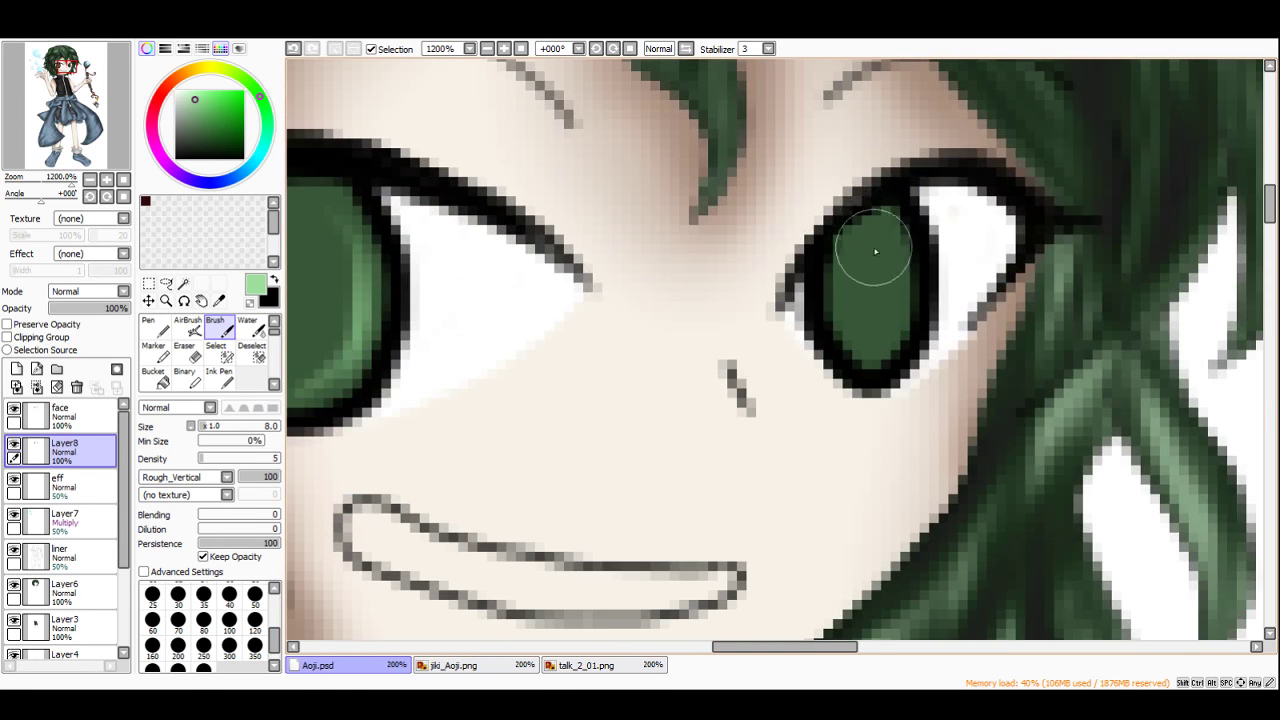
mouse_move(876, 226)
left_mouse_down()
mouse_move(899, 294)
mouse_move(892, 325)
mouse_move(891, 243)
left_mouse_up()
mouse_move(857, 314)
left_mouse_down()
mouse_move(847, 322)
mouse_move(867, 330)
left_mouse_up()
scroll(852, 274, "down", 3)
scroll(689, 267, "up", 1)
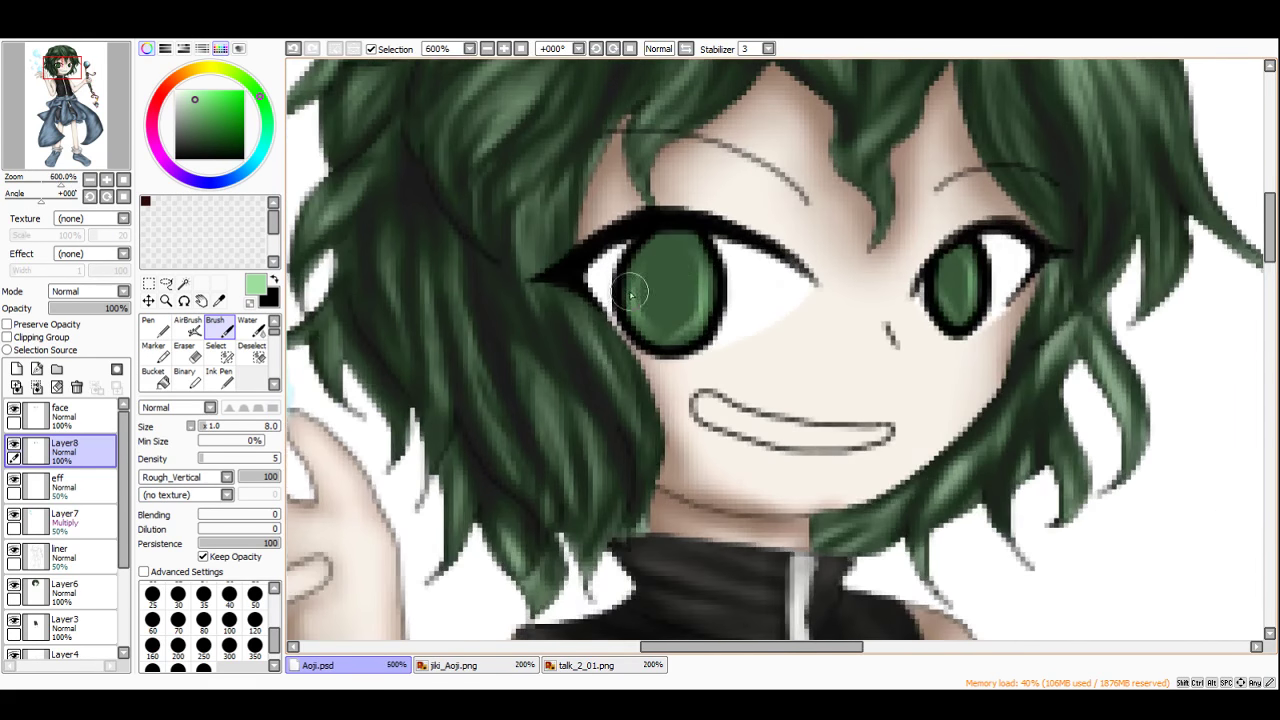
Step: Paint a black vertical oval pupil in the larger eye with the simple circle Brush at size 4 and density 100
left_click(185, 477)
left_click(180, 492)
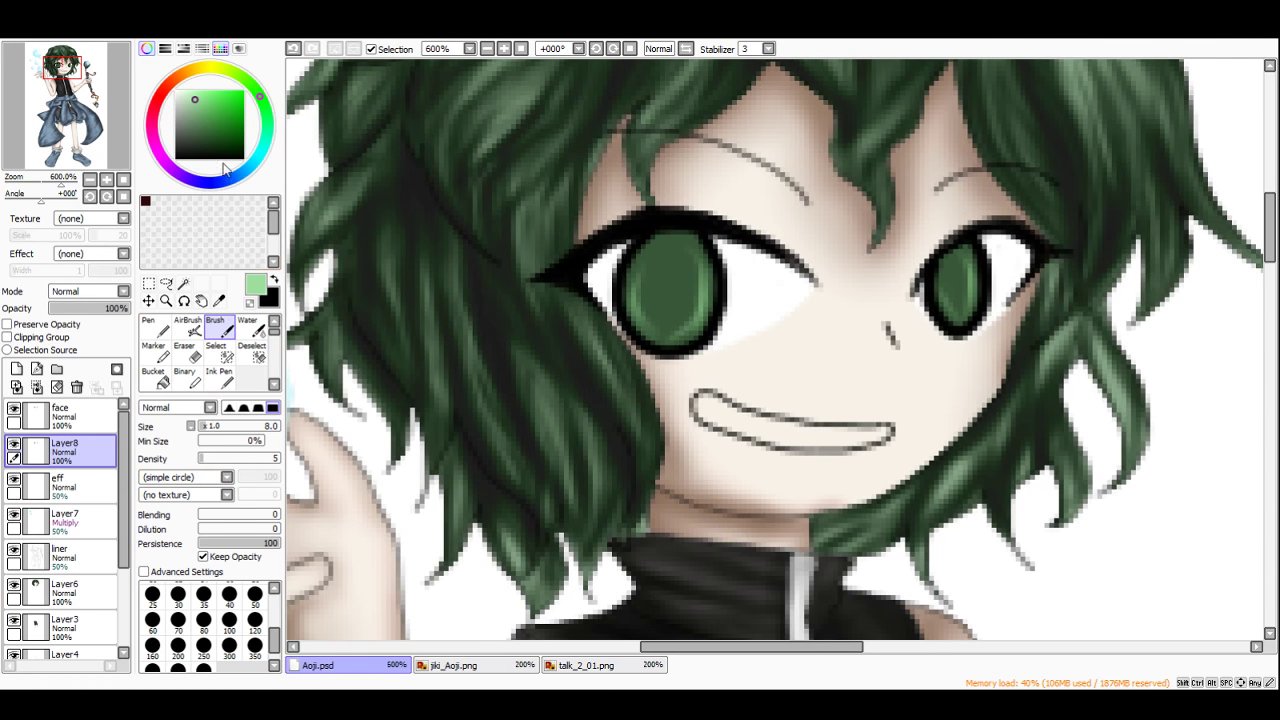
left_click(176, 158)
left_click_drag(248, 463, 281, 463)
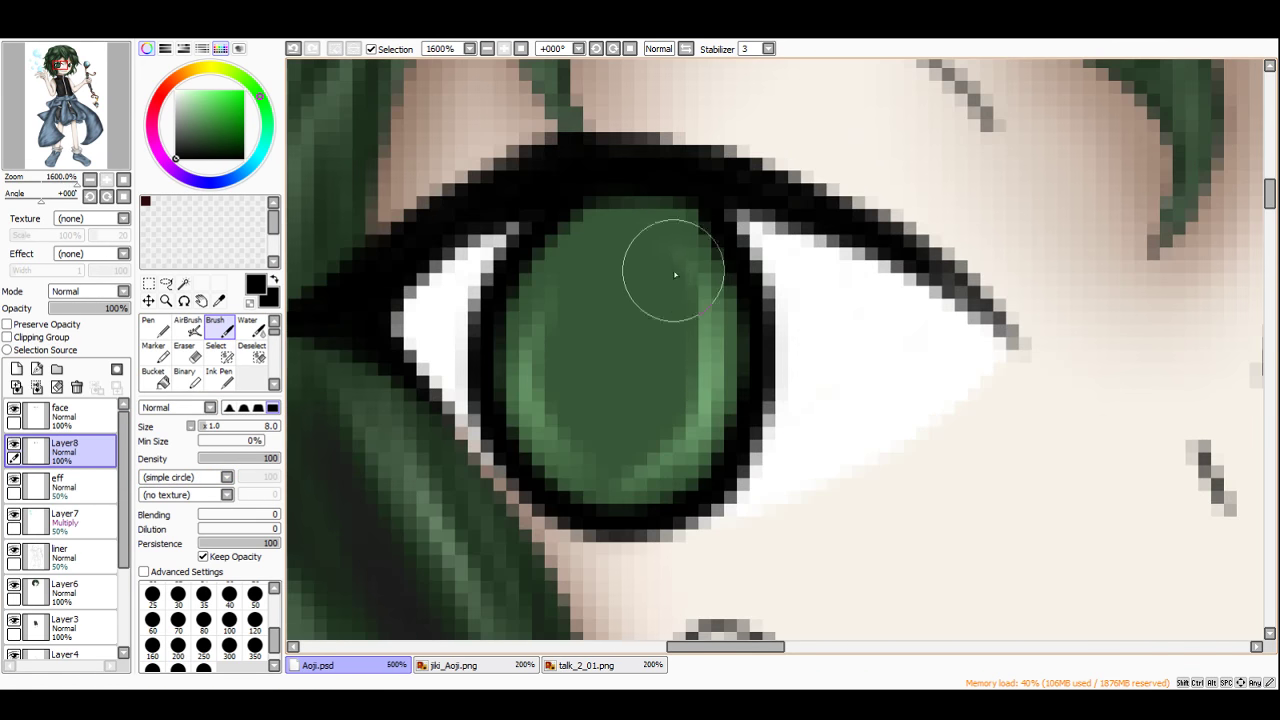
scroll(674, 274, "up", 4)
left_click(207, 426)
left_click(204, 426)
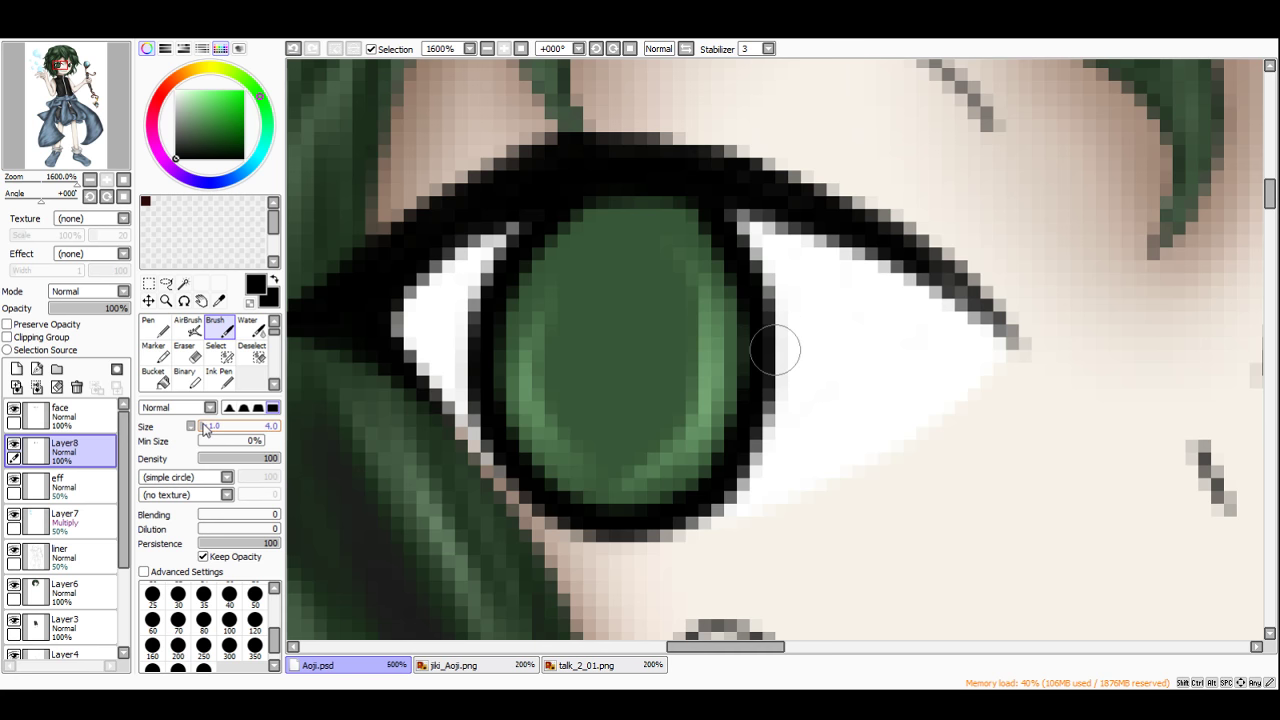
mouse_move(633, 203)
left_mouse_down()
mouse_move(593, 255)
mouse_move(569, 325)
mouse_move(583, 408)
mouse_move(598, 278)
mouse_move(577, 385)
mouse_move(605, 434)
mouse_move(650, 385)
mouse_move(644, 272)
mouse_move(603, 422)
mouse_move(647, 259)
mouse_move(641, 229)
mouse_move(571, 319)
mouse_move(578, 412)
mouse_move(607, 443)
mouse_move(642, 408)
mouse_move(663, 297)
mouse_move(651, 228)
mouse_move(620, 216)
mouse_move(580, 259)
mouse_move(602, 376)
left_mouse_up()
key("ctrl+z")
scroll(651, 240, "down", 5)
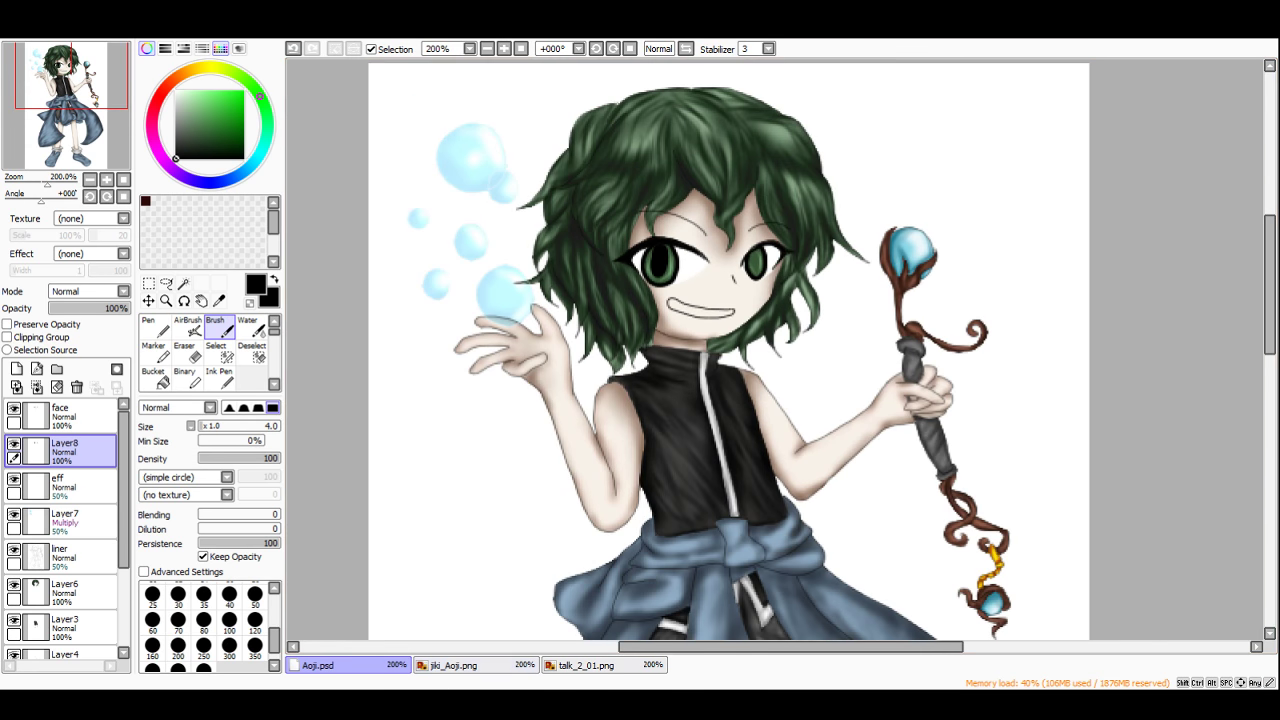
Step: Check the eyes in jiki_Aoji.png and darken the top of the larger iris in Aoji.psd with black around the pupil
left_click(455, 667)
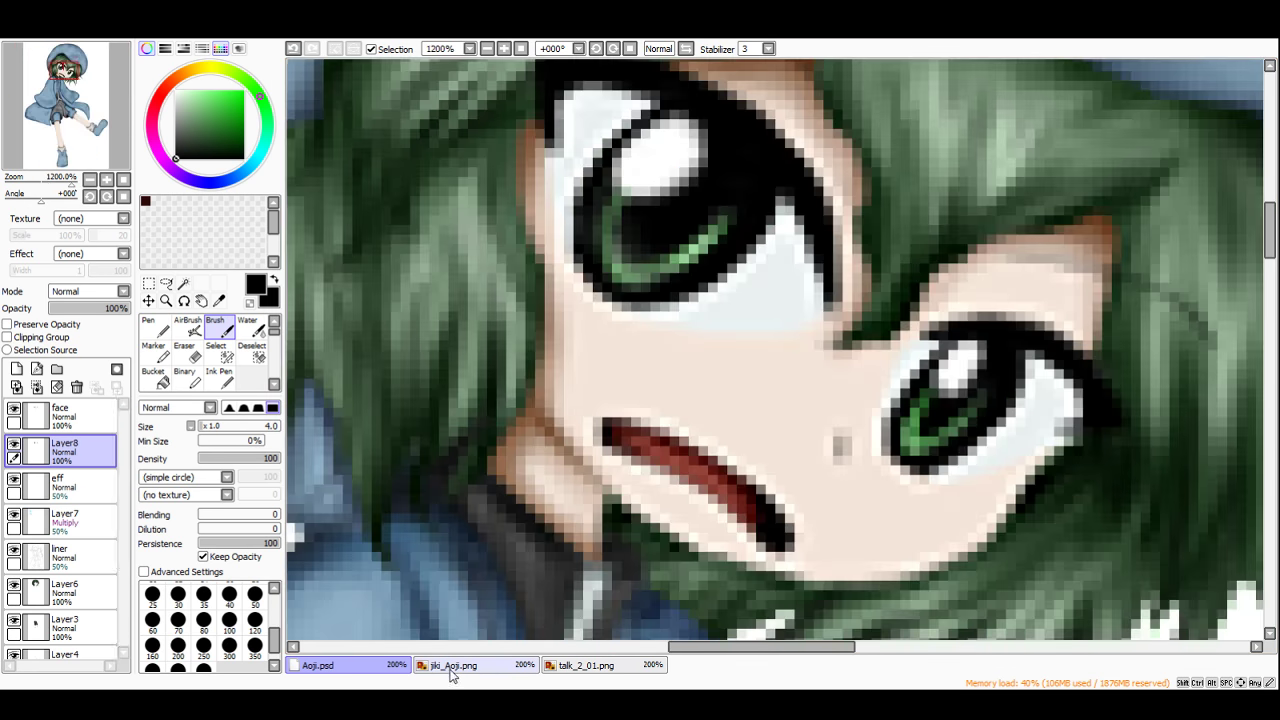
left_click(375, 668)
scroll(664, 250, "up", 3)
scroll(664, 250, "up", 2)
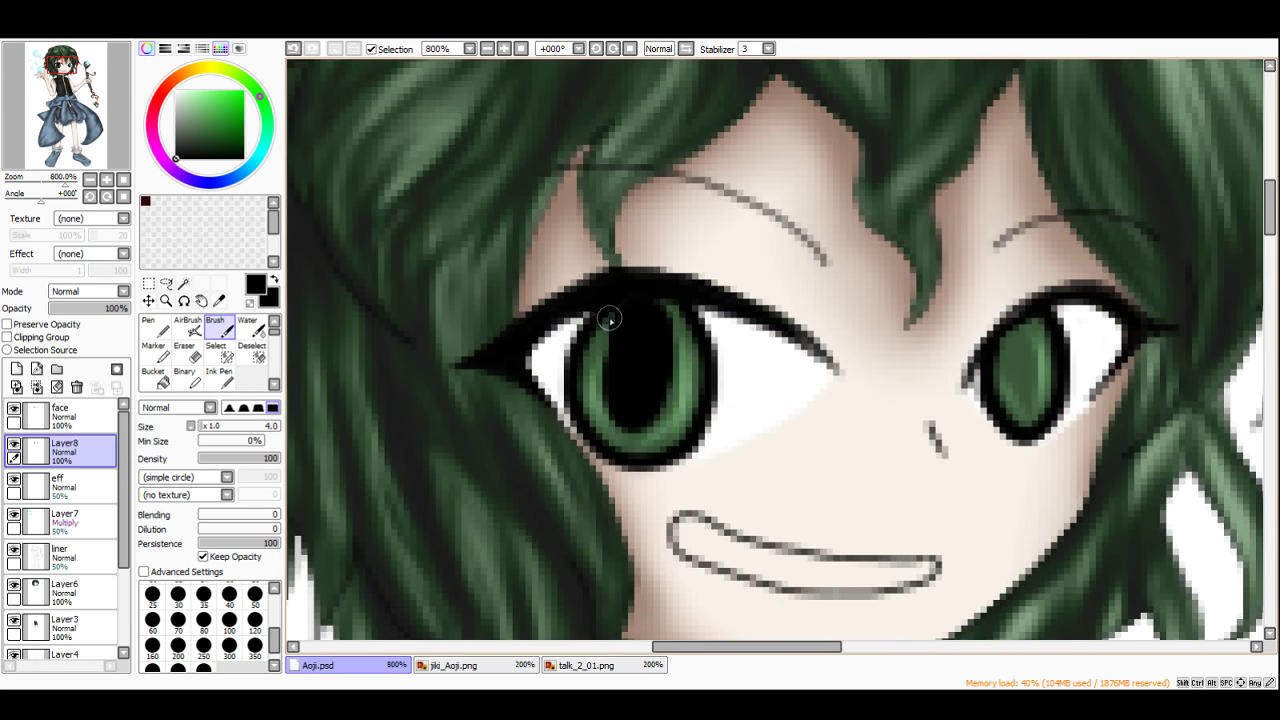
mouse_move(663, 308)
left_mouse_down()
mouse_move(689, 331)
mouse_move(665, 303)
left_mouse_up()
scroll(665, 303, "down", 2)
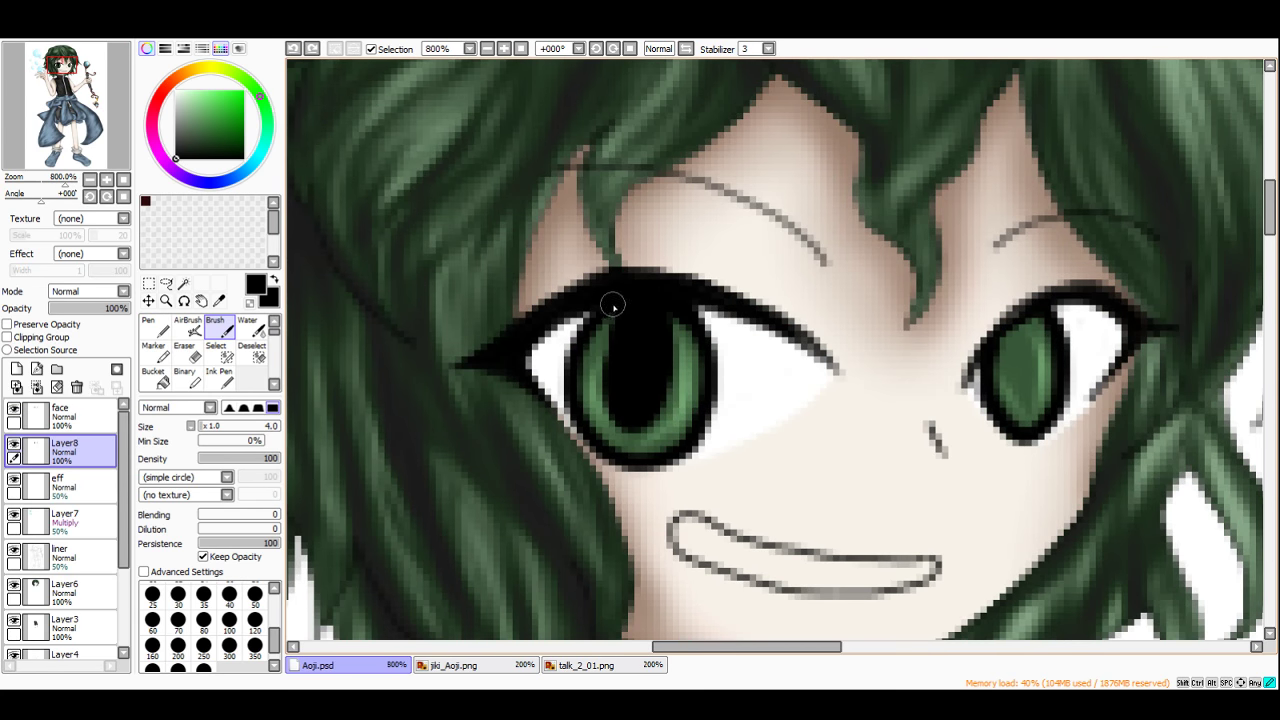
Step: Paint the smaller eye's pupil and the top of its iris in black
scroll(646, 294, "down", 3)
scroll(810, 325, "up", 6)
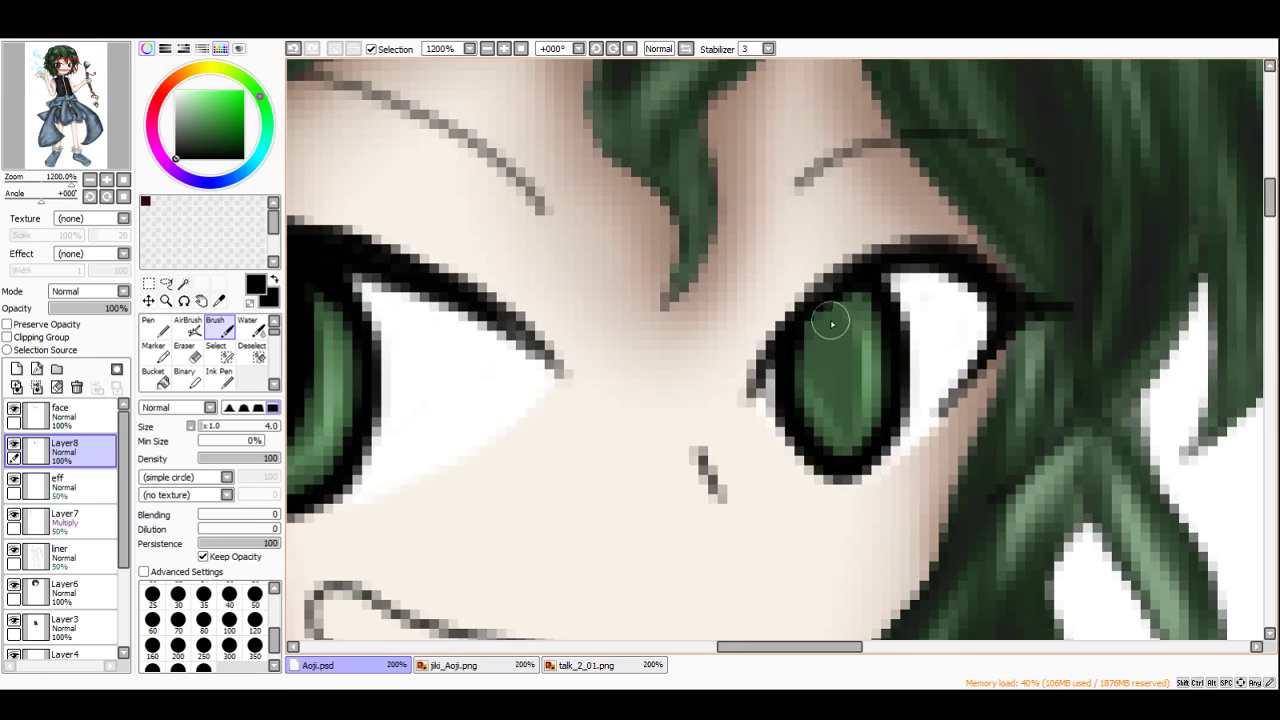
mouse_move(829, 323)
left_mouse_down()
mouse_move(838, 412)
mouse_move(839, 344)
mouse_move(829, 330)
mouse_move(802, 344)
mouse_move(838, 301)
mouse_move(886, 288)
left_mouse_up()
scroll(886, 292, "down", 4)
scroll(890, 293, "down", 3)
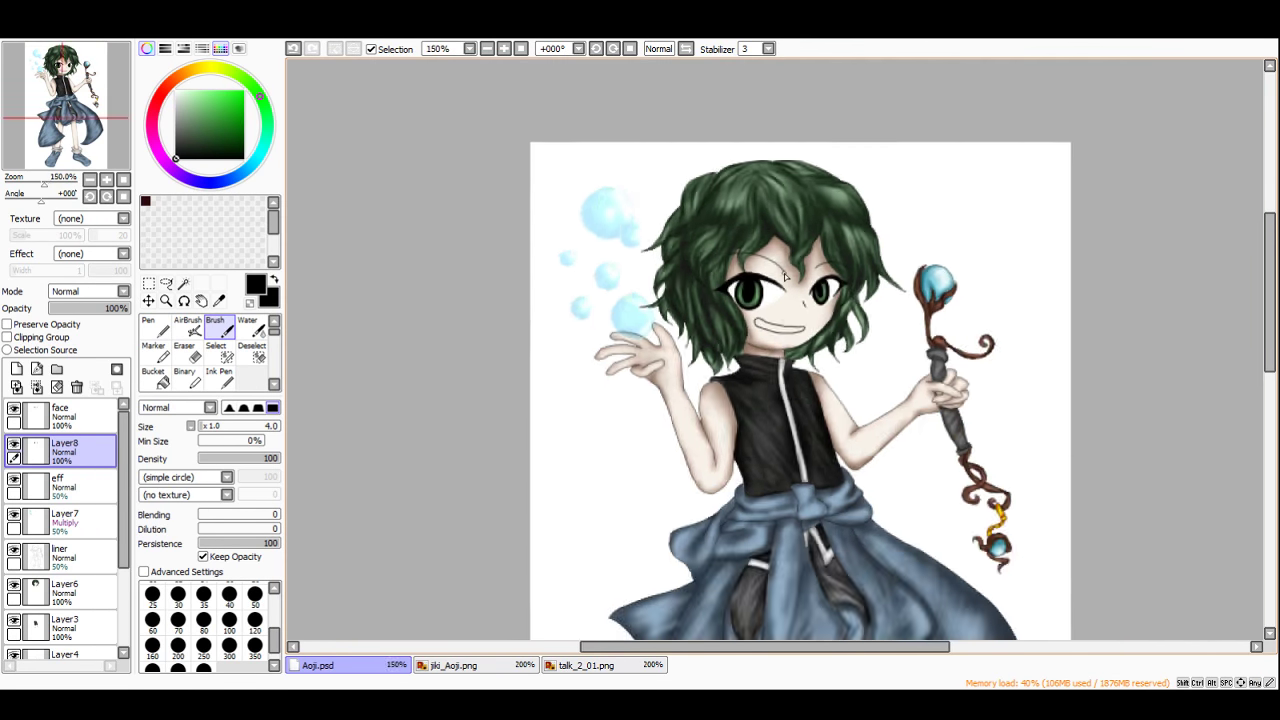
scroll(883, 234, "up", 3)
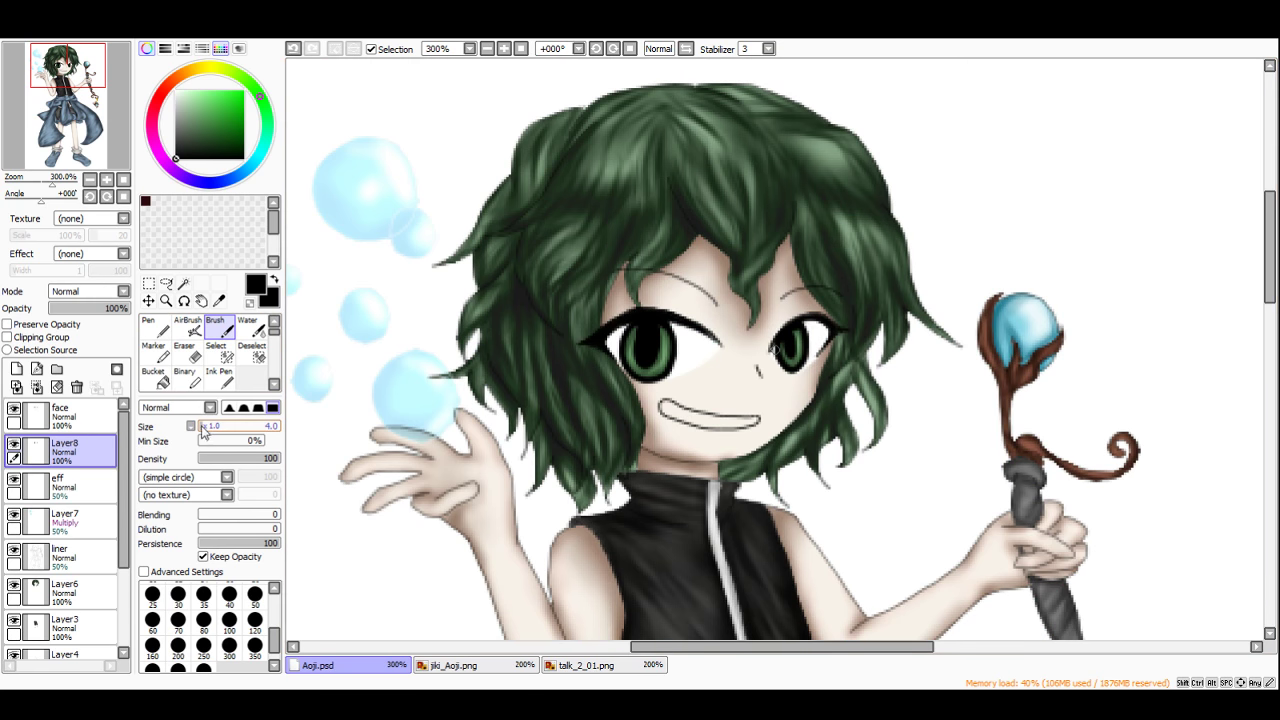
mouse_move(935, 138)
left_mouse_down()
mouse_move(943, 167)
mouse_move(912, 192)
left_mouse_up()
mouse_move(962, 145)
left_mouse_down()
mouse_move(962, 185)
mouse_move(971, 157)
mouse_move(972, 181)
mouse_move(1029, 168)
mouse_move(1057, 207)
left_mouse_up()
mouse_move(1076, 174)
left_mouse_down()
mouse_move(1079, 222)
mouse_move(1063, 186)
mouse_move(1075, 210)
mouse_move(1089, 188)
mouse_move(1113, 200)
mouse_move(1176, 270)
left_mouse_up()
key("ctrl+z")
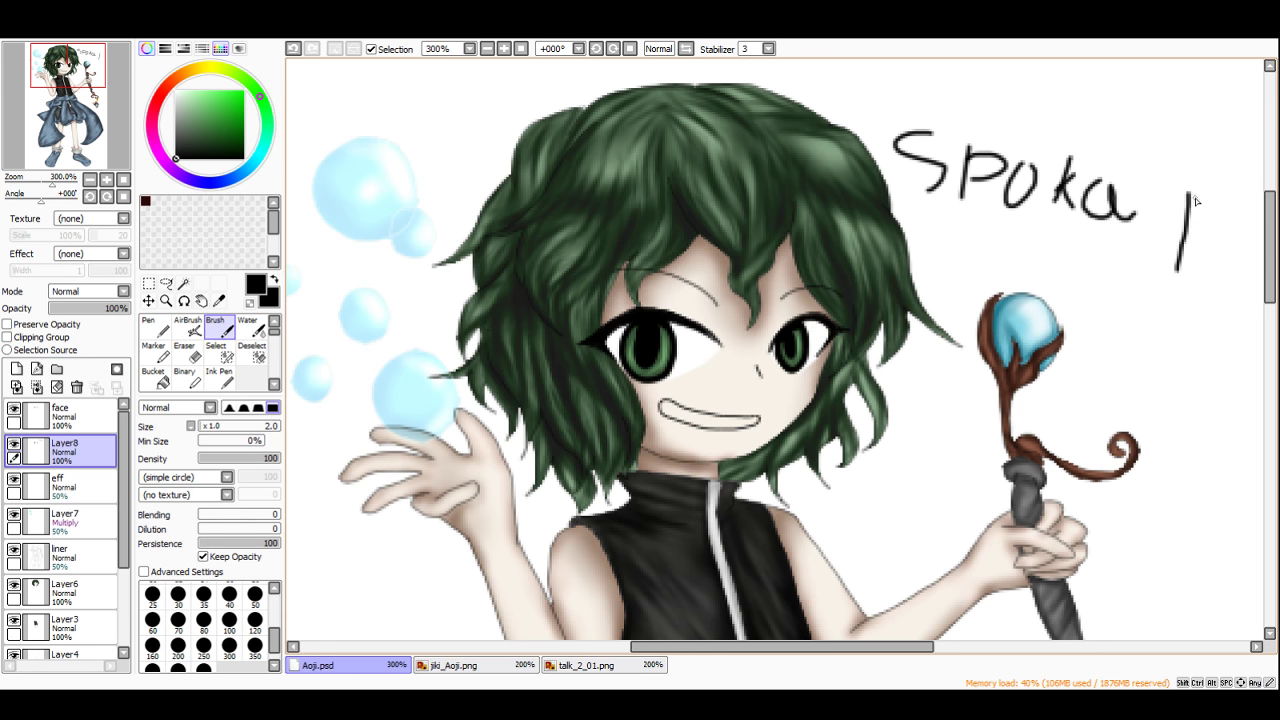
mouse_move(1192, 198)
left_mouse_down()
mouse_move(1194, 229)
mouse_move(1244, 216)
left_mouse_up()
mouse_move(1199, 275)
left_mouse_down()
mouse_move(1186, 326)
mouse_move(1236, 300)
mouse_move(1246, 345)
mouse_move(1244, 320)
left_mouse_up()
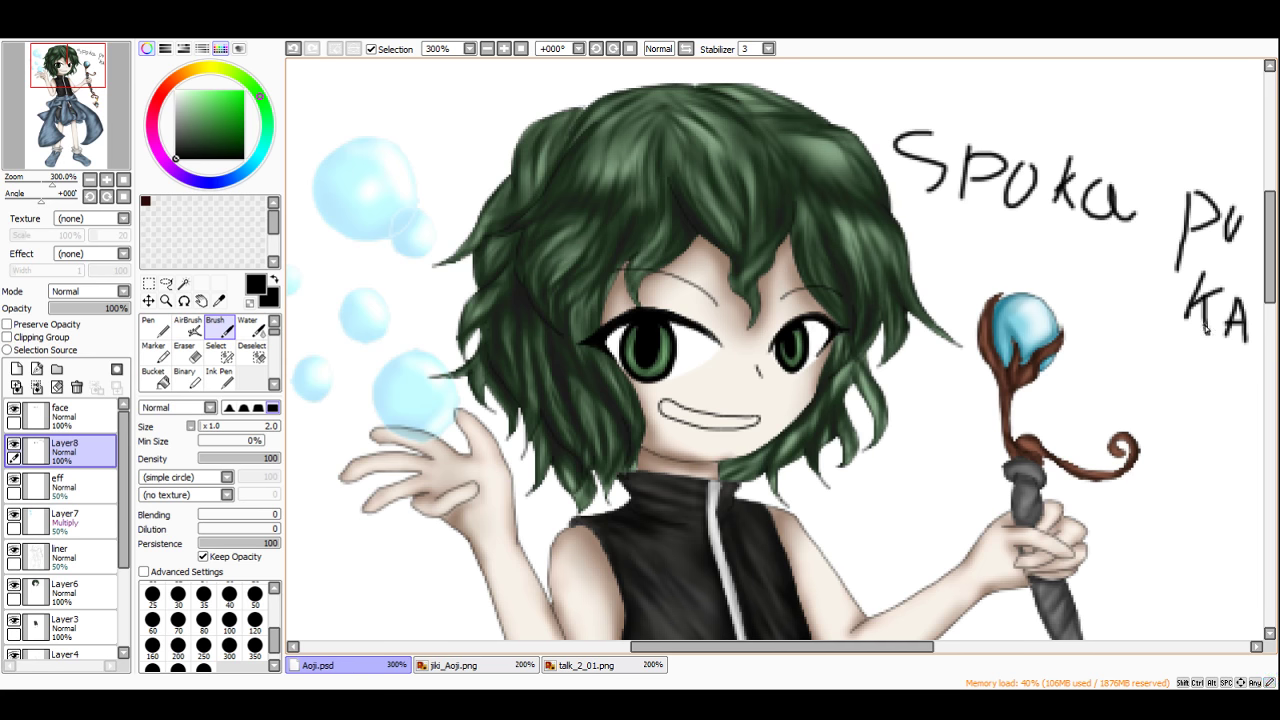
mouse_move(1112, 306)
left_mouse_down()
mouse_move(1180, 385)
mouse_move(1222, 362)
left_mouse_up()
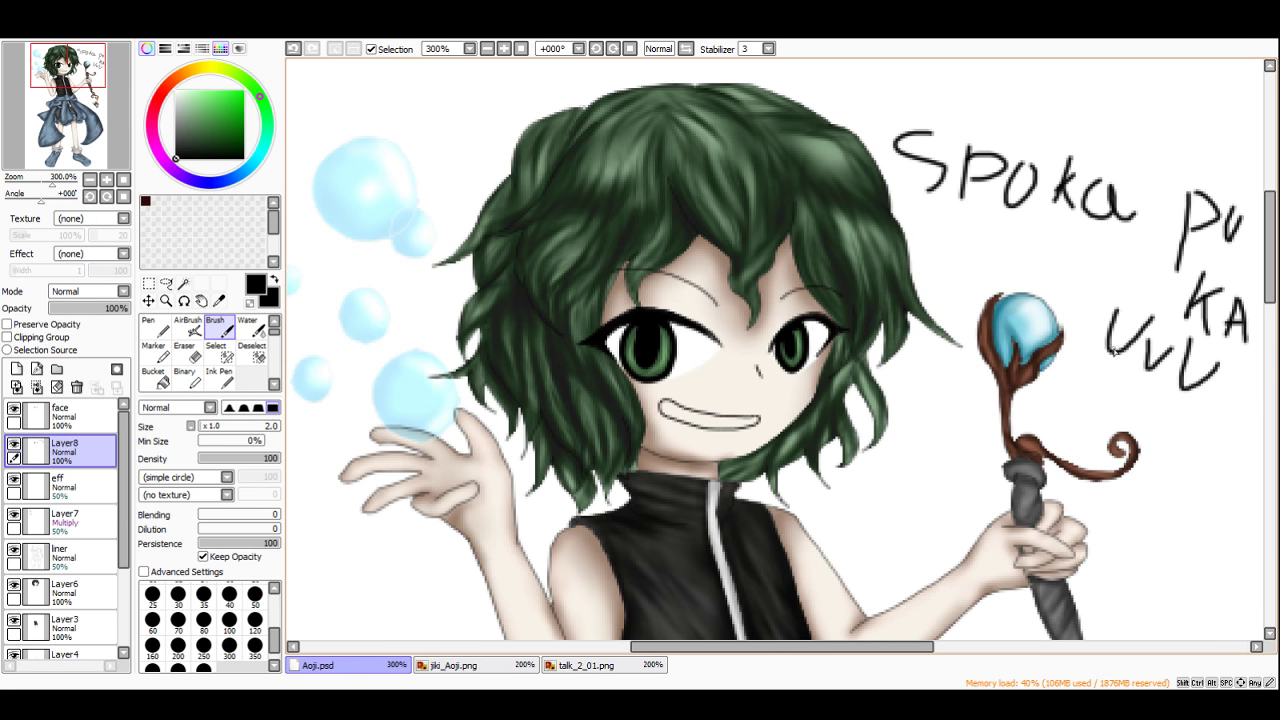
scroll(1180, 380, "down", 4)
scroll(1050, 268, "up", 4)
key("ctrl+z")
key("ctrl+z")
key("ctrl+z")
key("ctrl+z")
key("ctrl+z")
key("ctrl+z")
key("ctrl+z")
key("ctrl+z")
key("ctrl+z")
key("ctrl+z")
key("ctrl+z")
key("ctrl+z")
key("ctrl+z")
key("ctrl+z")
key("ctrl+z")
key("ctrl+z")
key("ctrl+z")
key("ctrl+z")
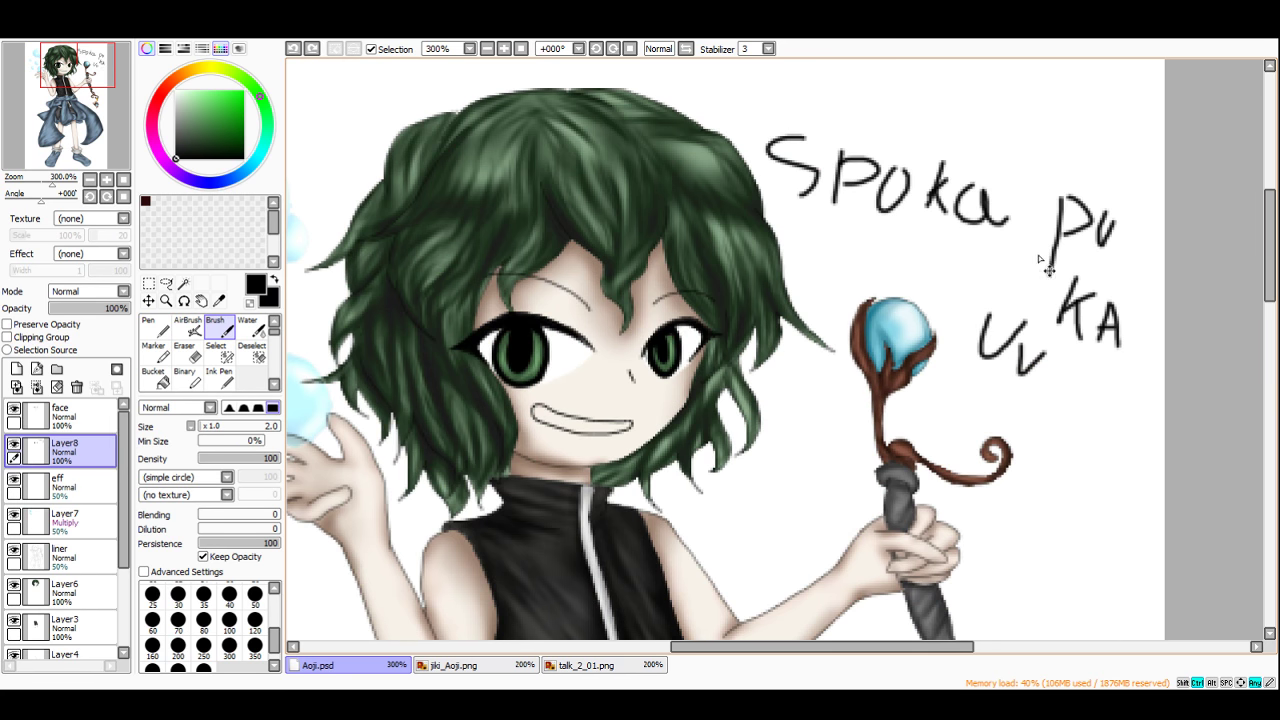
left_click(310, 49)
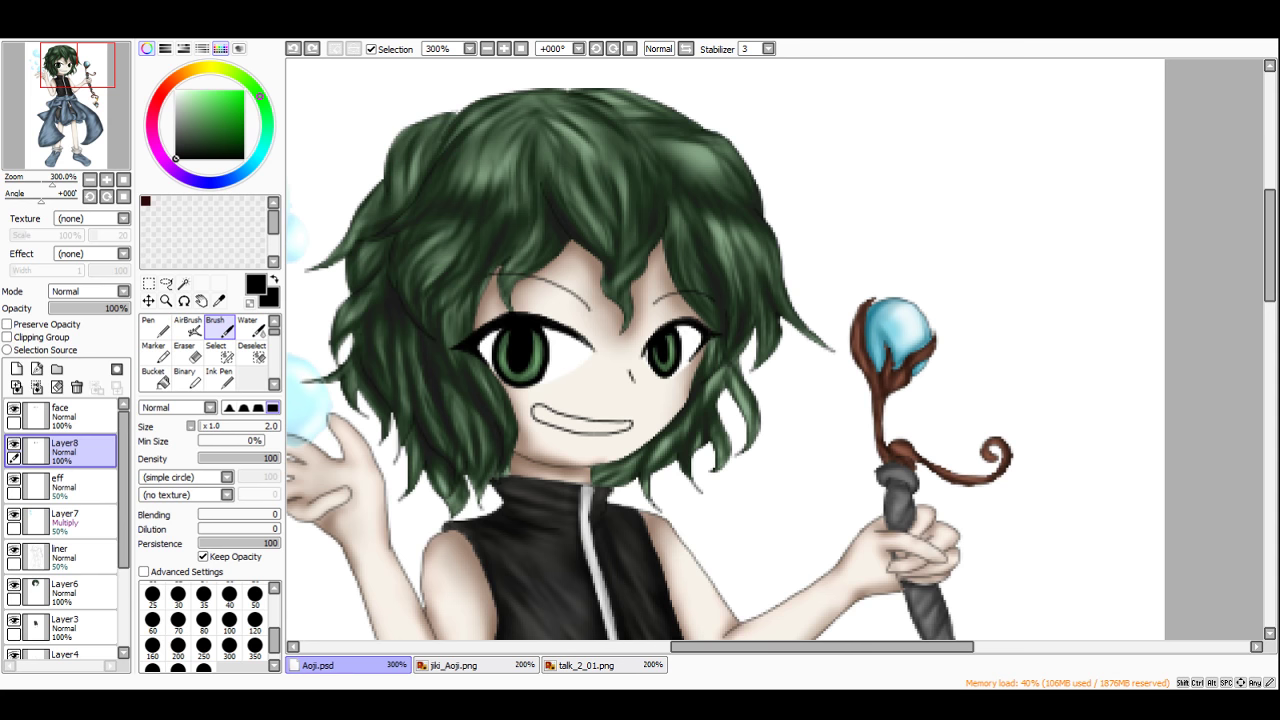
Step: Set the brush color to white and check the eye highlights in jiki_Aoji.png before returning to Aoji.psd
scroll(571, 403, "up", 4)
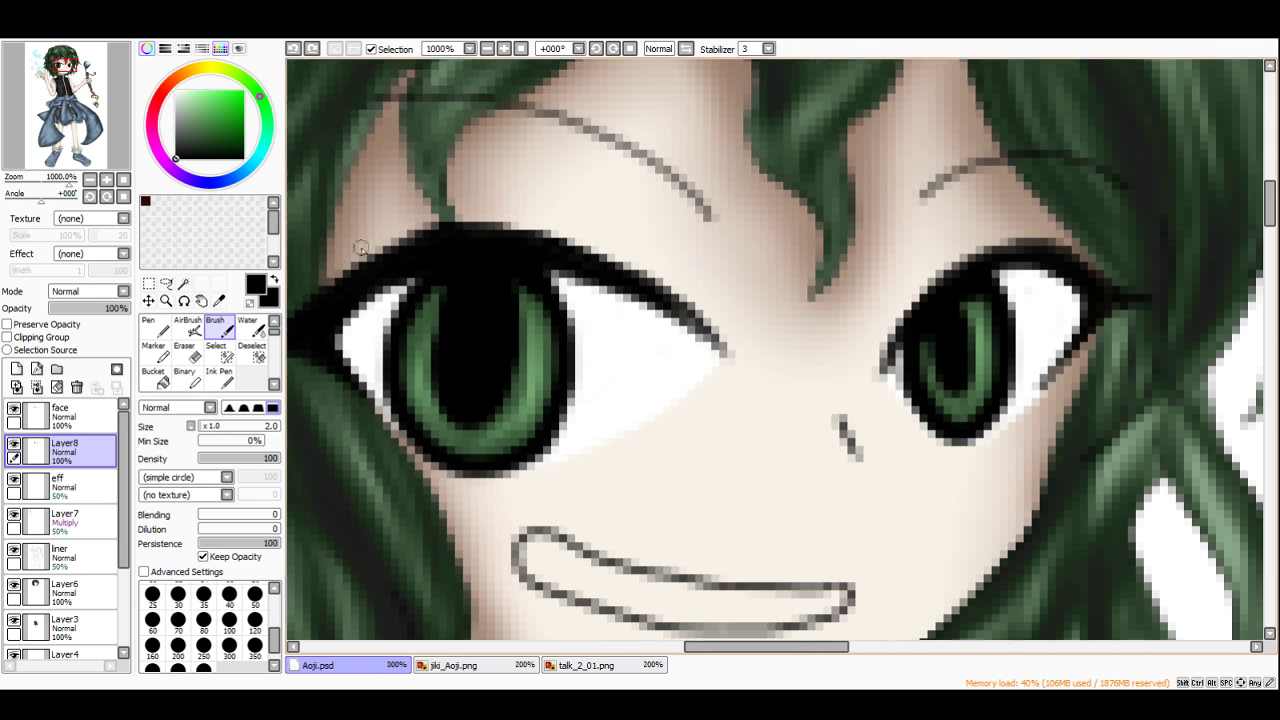
left_click(200, 110)
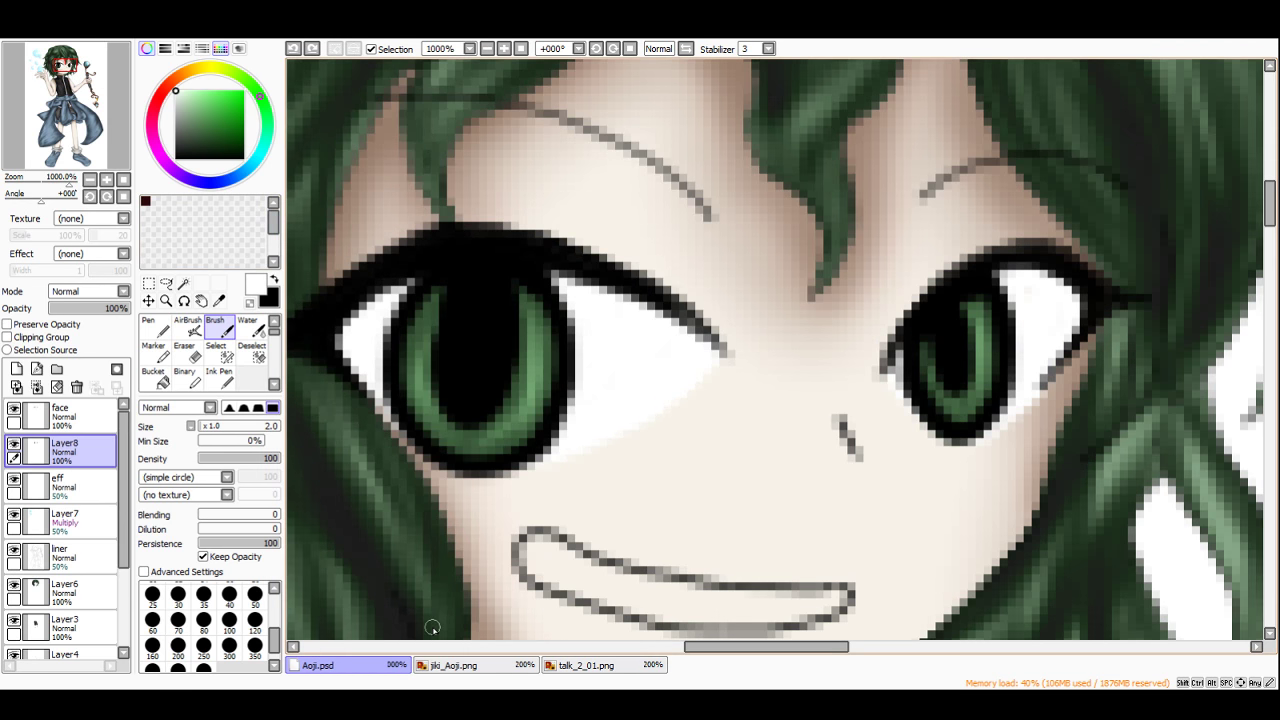
left_click(460, 665)
left_click(355, 660)
scroll(432, 266, "up", 3)
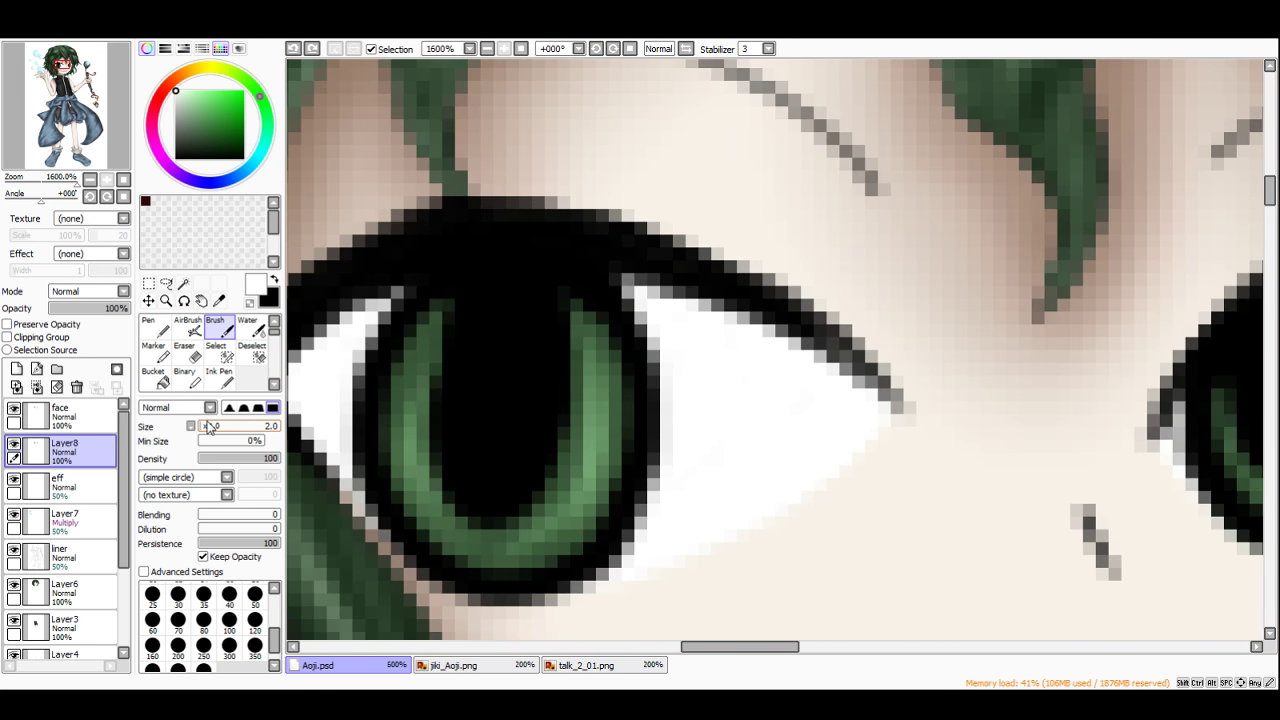
left_click_drag(216, 428, 207, 430)
mouse_move(455, 330)
left_mouse_down()
mouse_move(426, 389)
mouse_move(458, 354)
left_mouse_up()
scroll(458, 354, "down", 7)
scroll(554, 328, "up", 6)
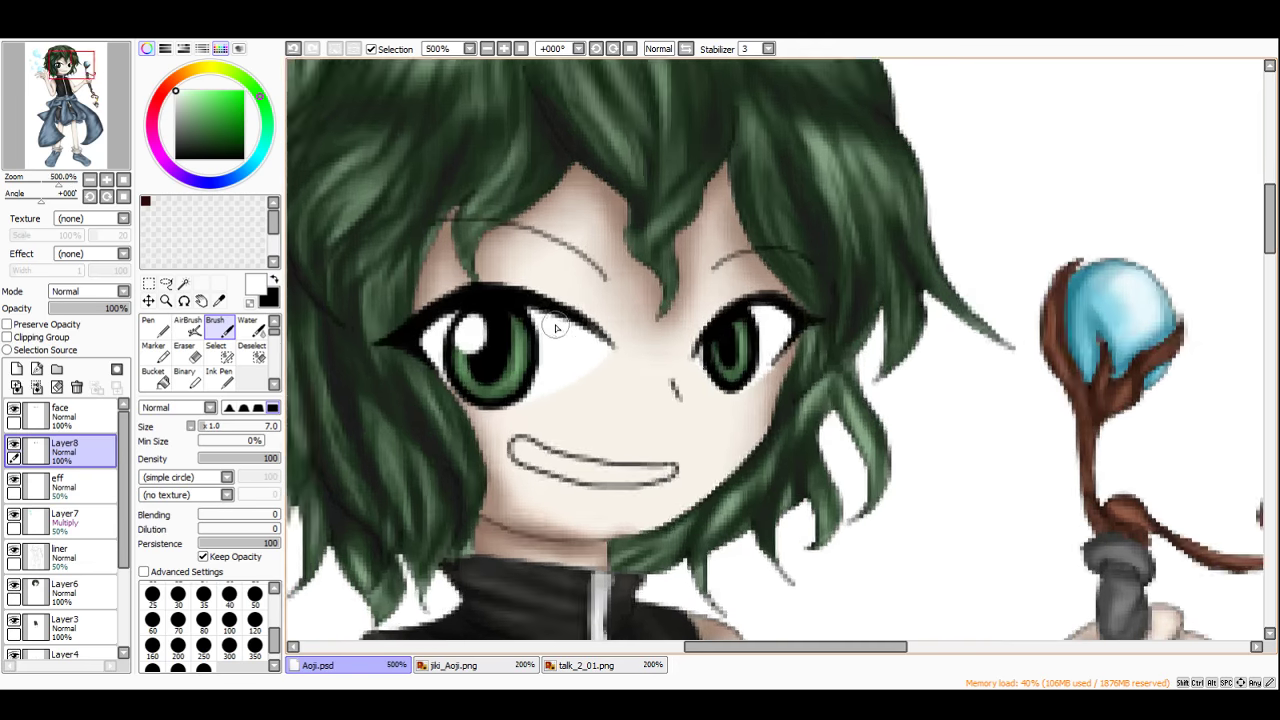
key("ctrl+z")
Step: Paint a white oval highlight on the upper inner part of each iris with the Brush at size 4
left_click(205, 431)
left_click_drag(205, 430, 201, 430)
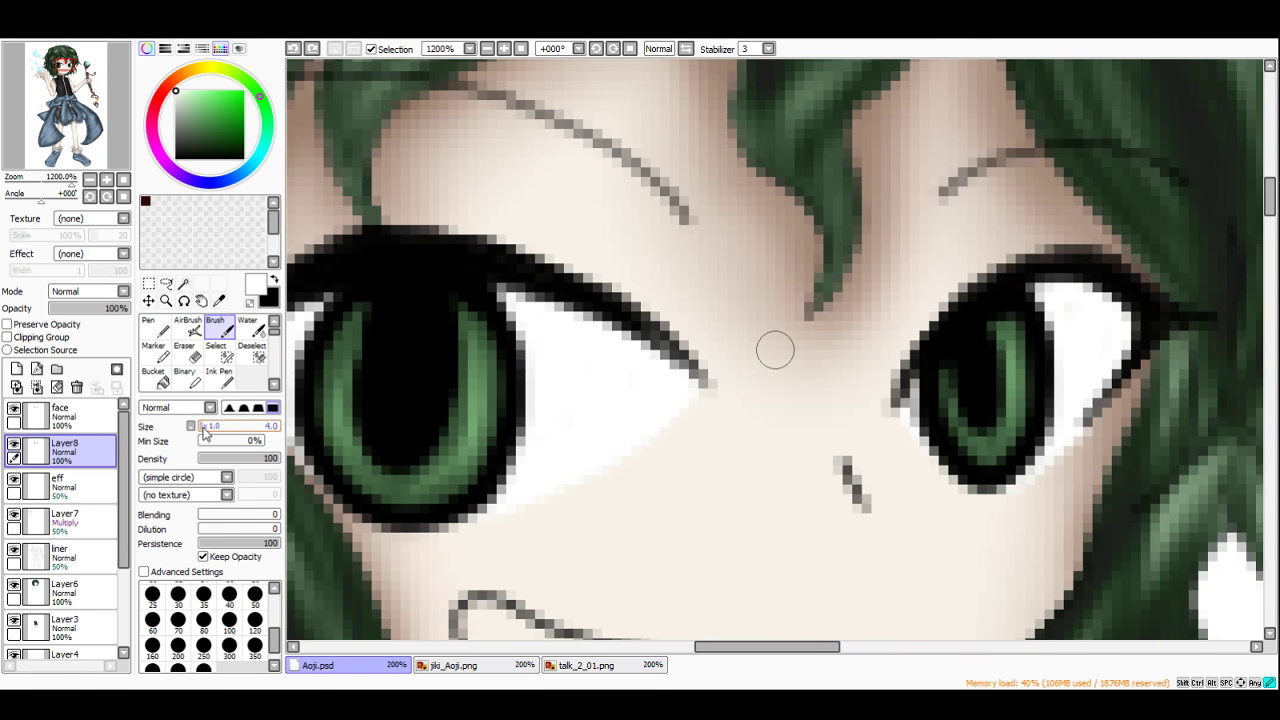
mouse_move(368, 316)
left_mouse_down()
mouse_move(334, 350)
mouse_move(344, 382)
mouse_move(370, 330)
mouse_move(353, 352)
mouse_move(363, 376)
mouse_move(364, 327)
left_mouse_up()
scroll(656, 338, "down", 3)
scroll(708, 336, "up", 3)
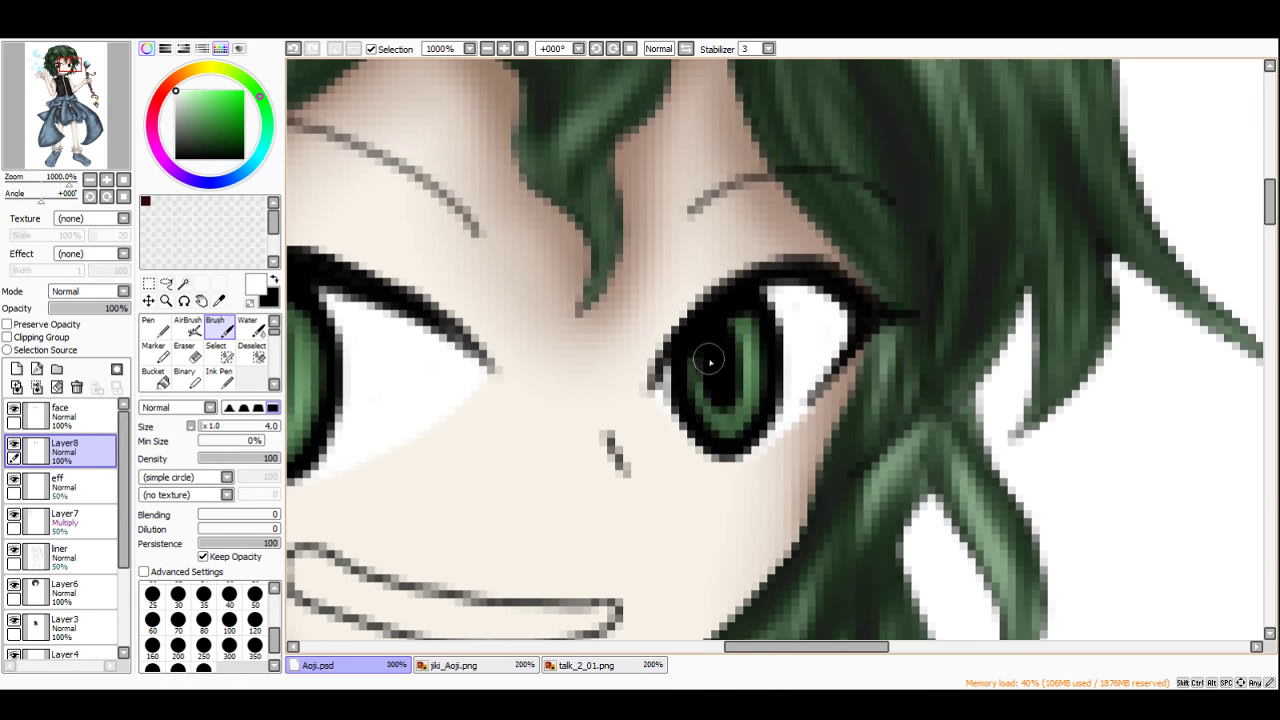
mouse_move(712, 350)
left_mouse_down()
mouse_move(695, 385)
mouse_move(704, 354)
left_mouse_up()
scroll(704, 354, "down", 5)
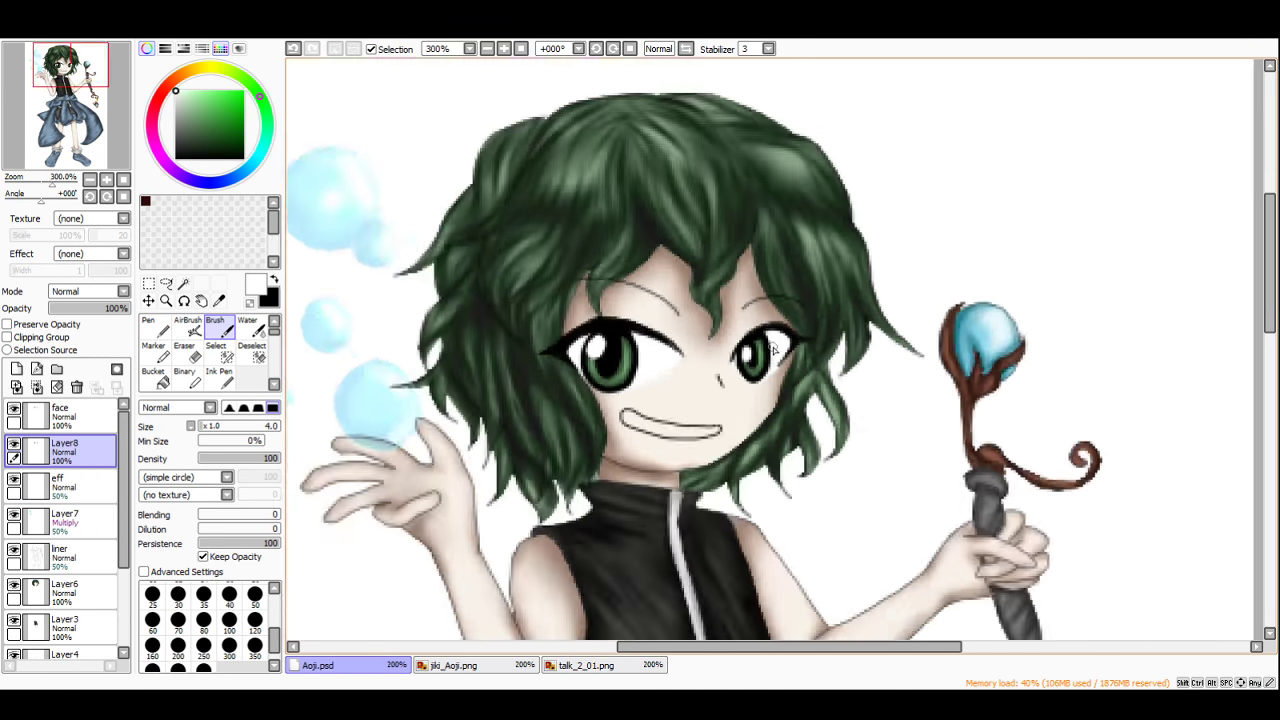
scroll(762, 350, "down", 2)
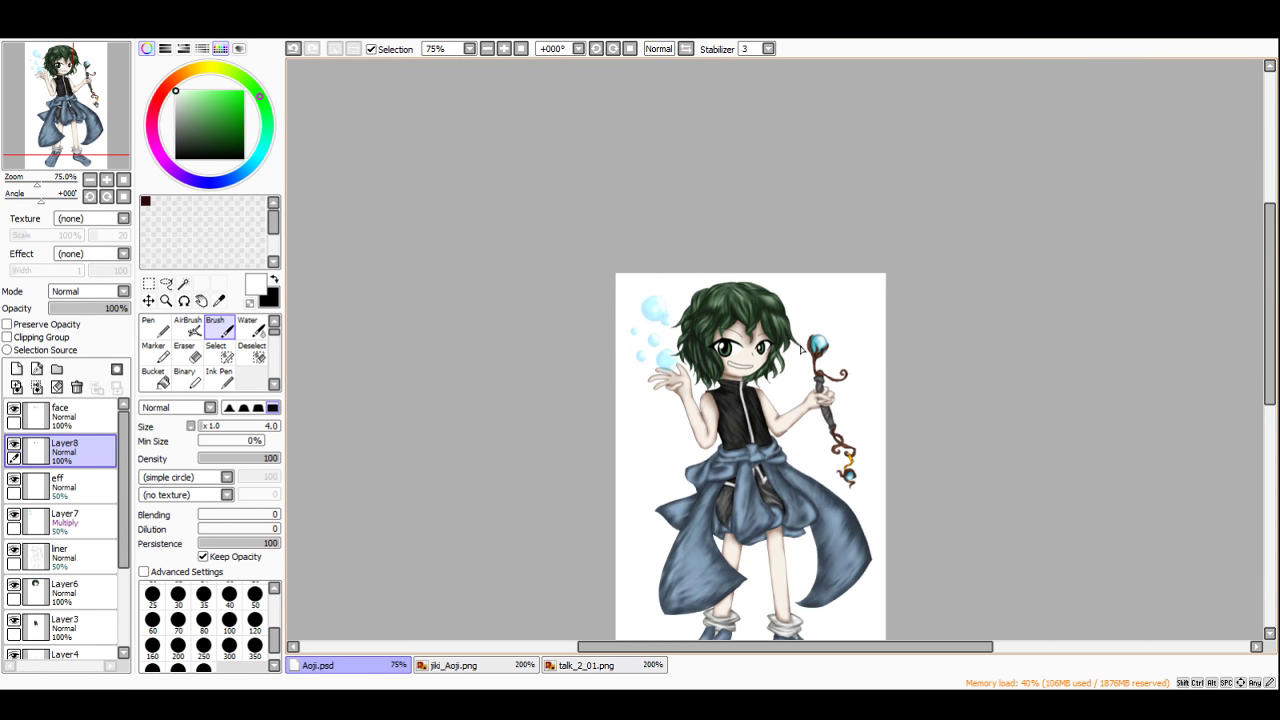
scroll(801, 348, "up", 3)
Step: Sample the red of the mouth in jiki_Aoji.png and fill the smiling mouth in Aoji.psd with it at brush size 4
left_click(470, 670)
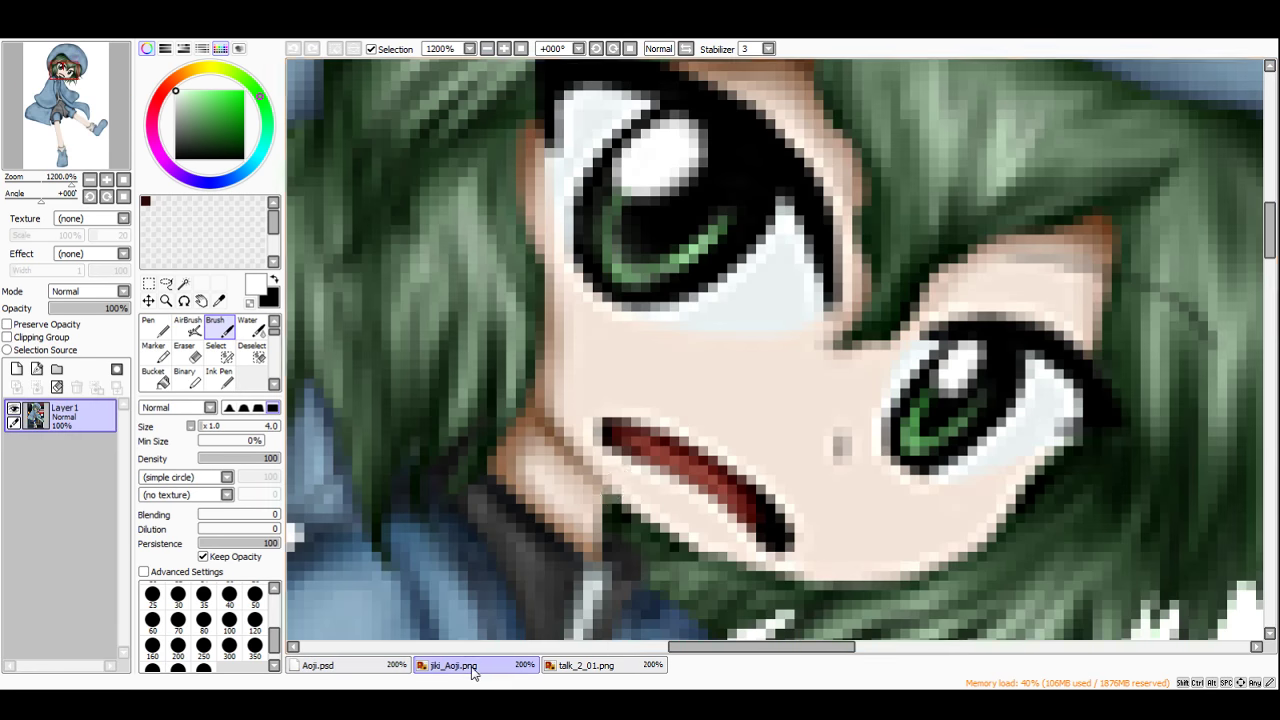
scroll(684, 474, "up", 3)
scroll(684, 474, "down", 3)
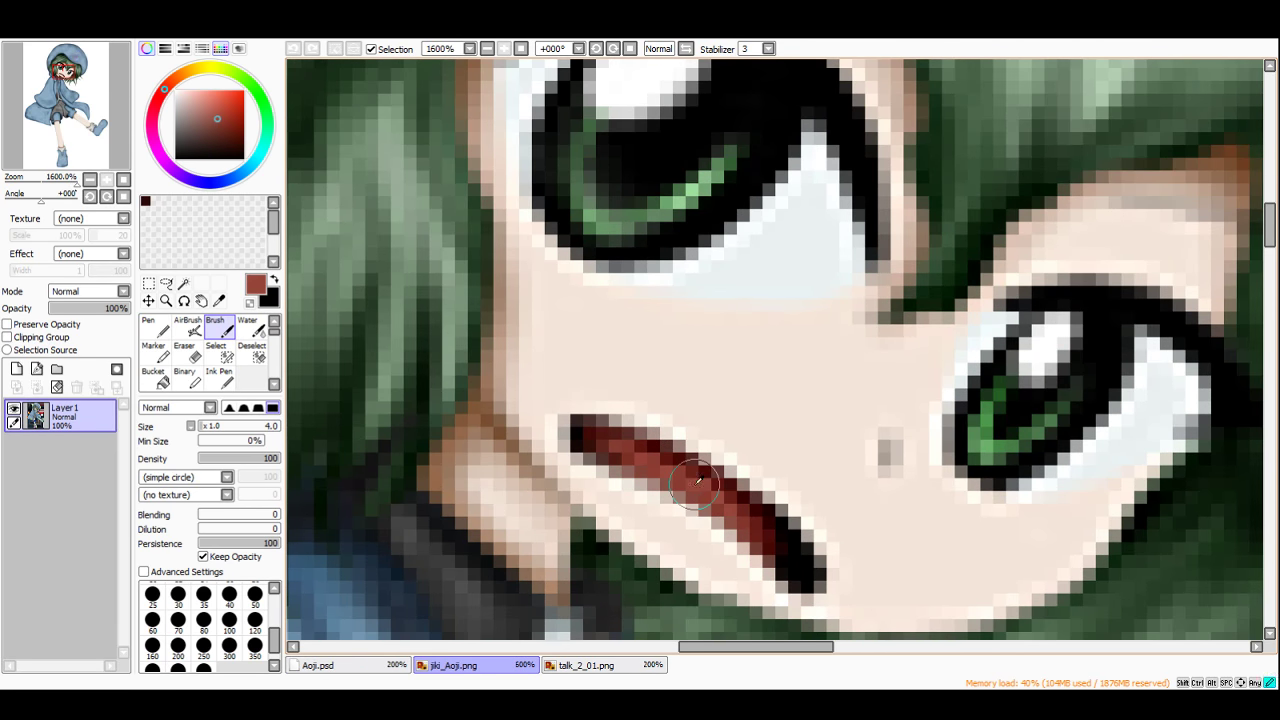
left_click(340, 665)
scroll(676, 391, "up", 1)
scroll(676, 391, "up", 5)
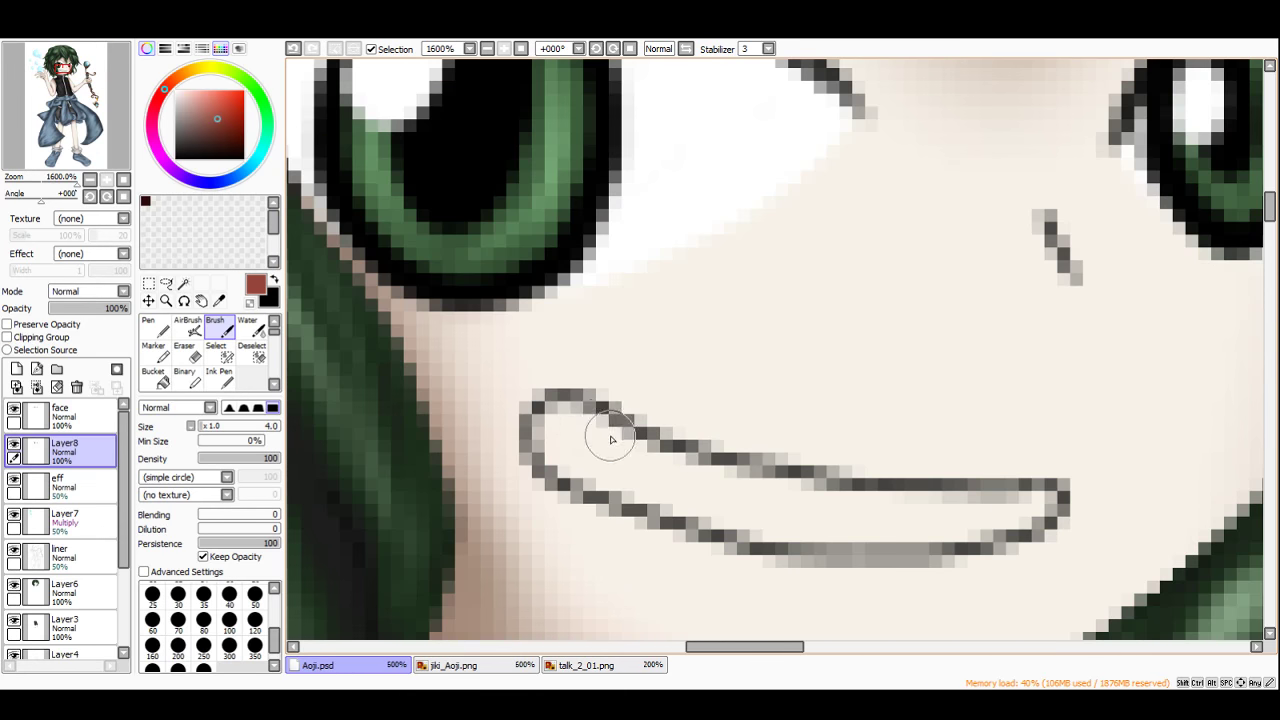
mouse_move(606, 434)
left_mouse_down()
mouse_move(586, 423)
mouse_move(560, 455)
mouse_move(773, 535)
mouse_move(940, 528)
mouse_move(1058, 486)
mouse_move(870, 515)
mouse_move(740, 500)
mouse_move(575, 435)
mouse_move(786, 499)
mouse_move(617, 450)
left_mouse_up()
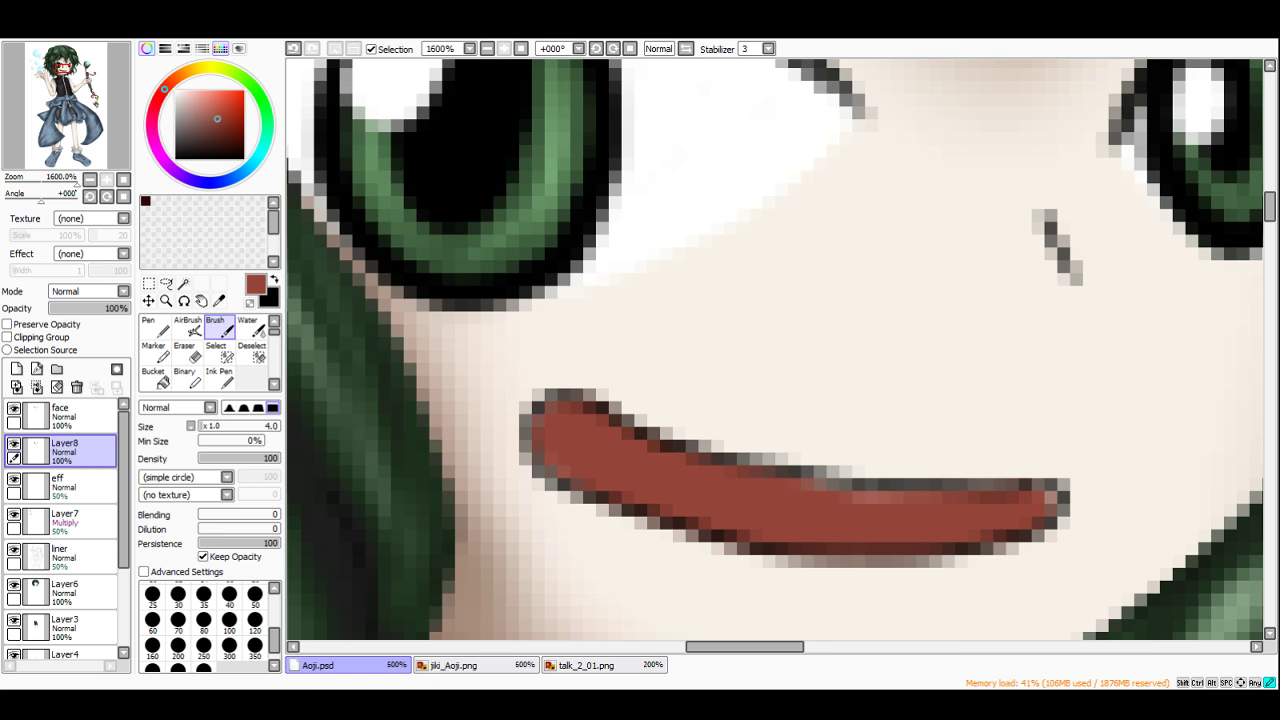
scroll(588, 530, "down", 4)
scroll(806, 494, "up", 4)
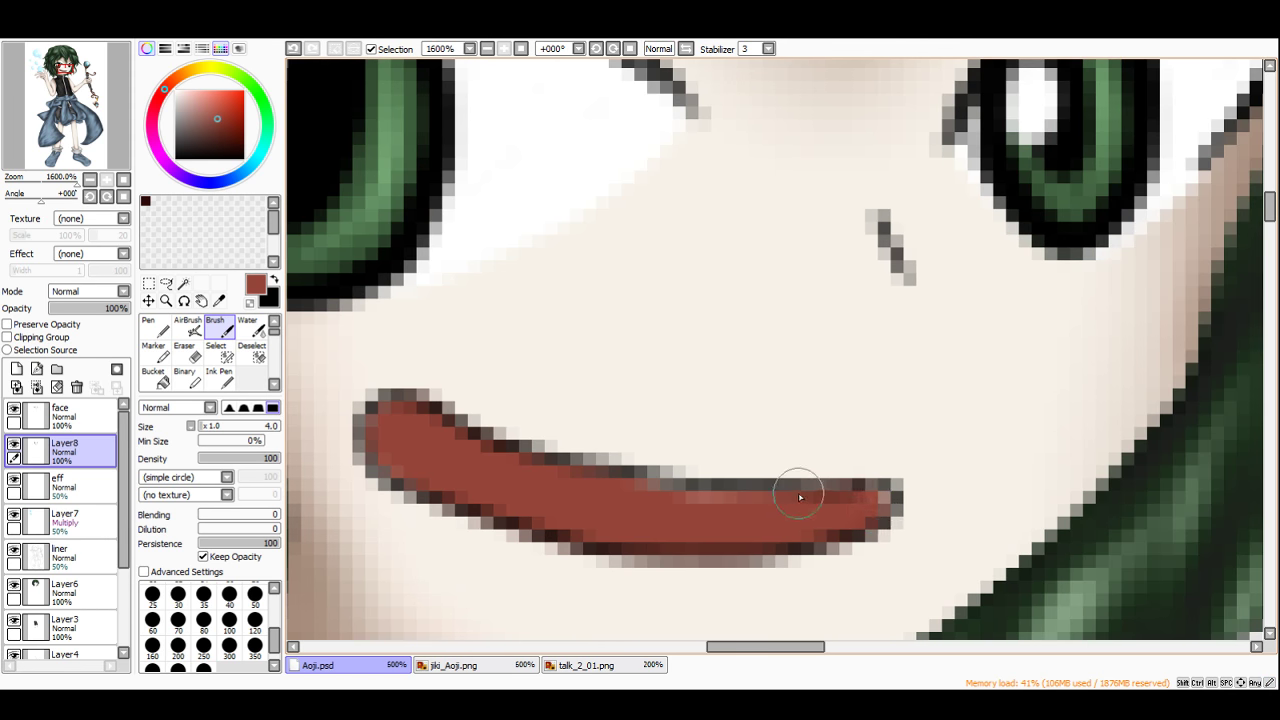
mouse_move(805, 514)
left_mouse_down()
mouse_move(711, 515)
mouse_move(388, 424)
mouse_move(411, 473)
left_mouse_up()
scroll(720, 400, "down", 4)
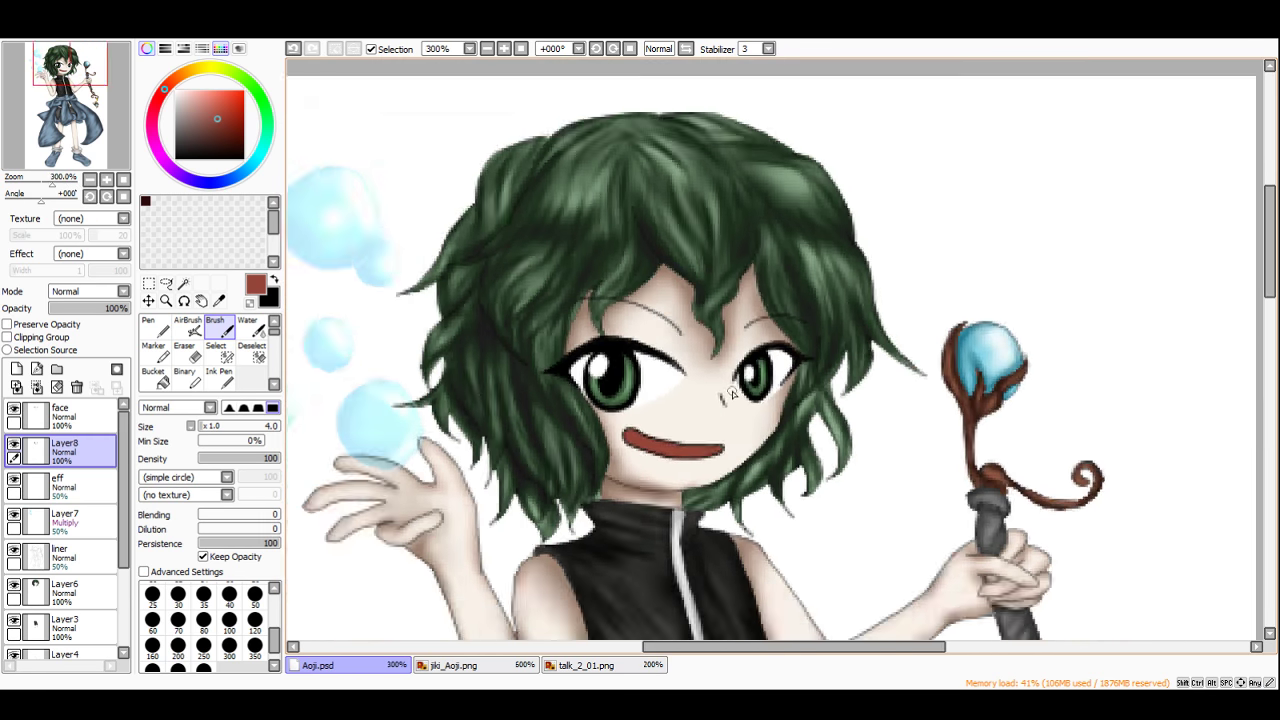
Step: Sample the dark red mouth shade in jiki_Aoji.png and load the contents of Layer8 in Aoji.psd as a selection
scroll(722, 402, "up", 2)
left_click(456, 668)
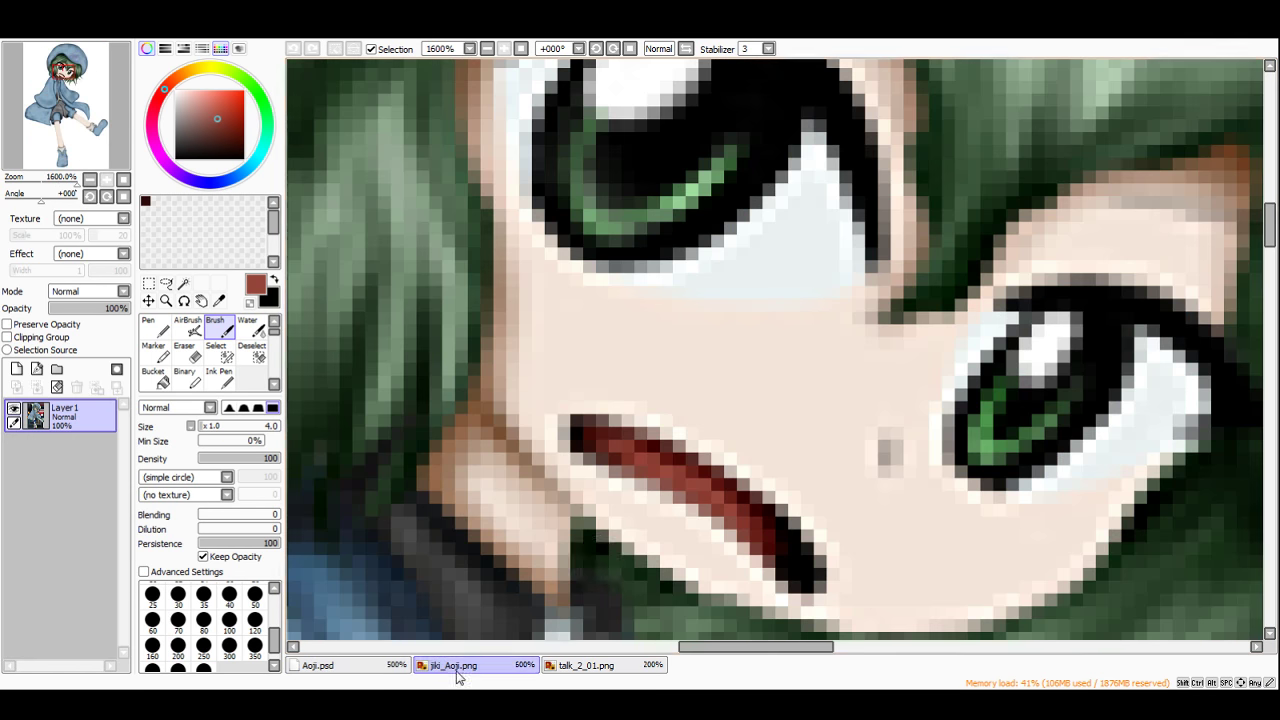
right_click(762, 513)
right_click(592, 432)
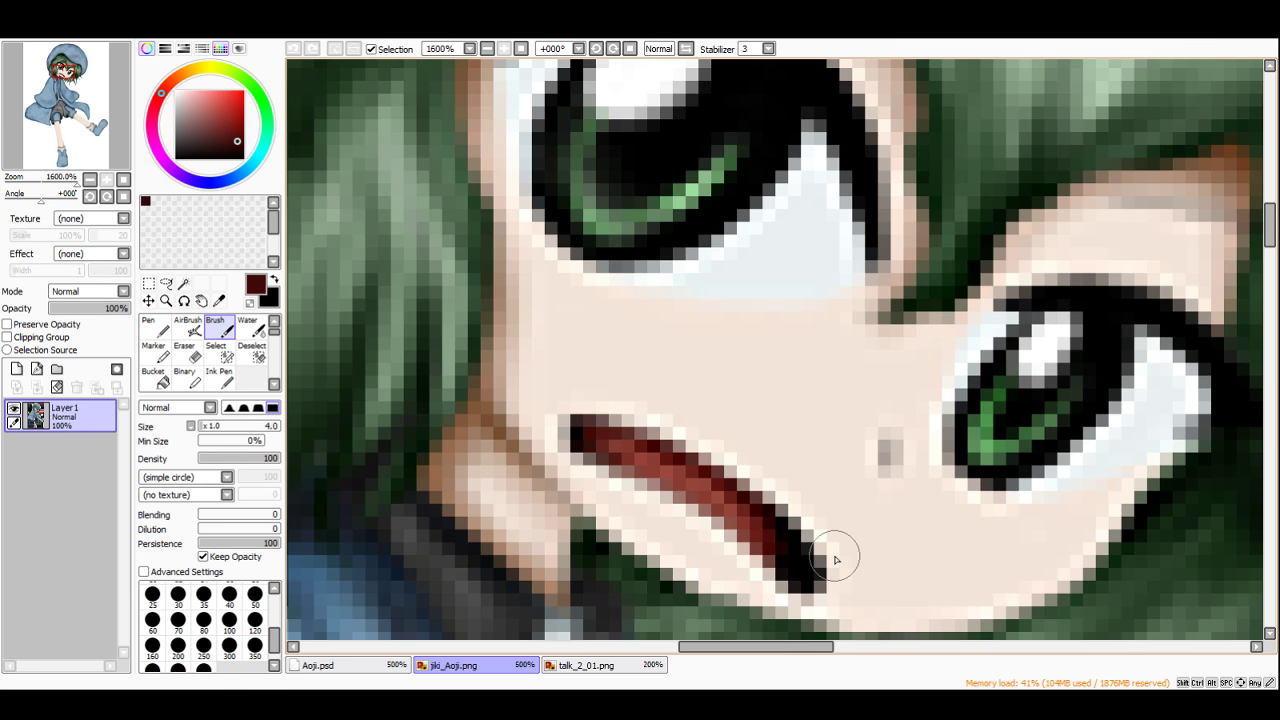
left_click(378, 667)
left_click(82, 453, "ctrl")
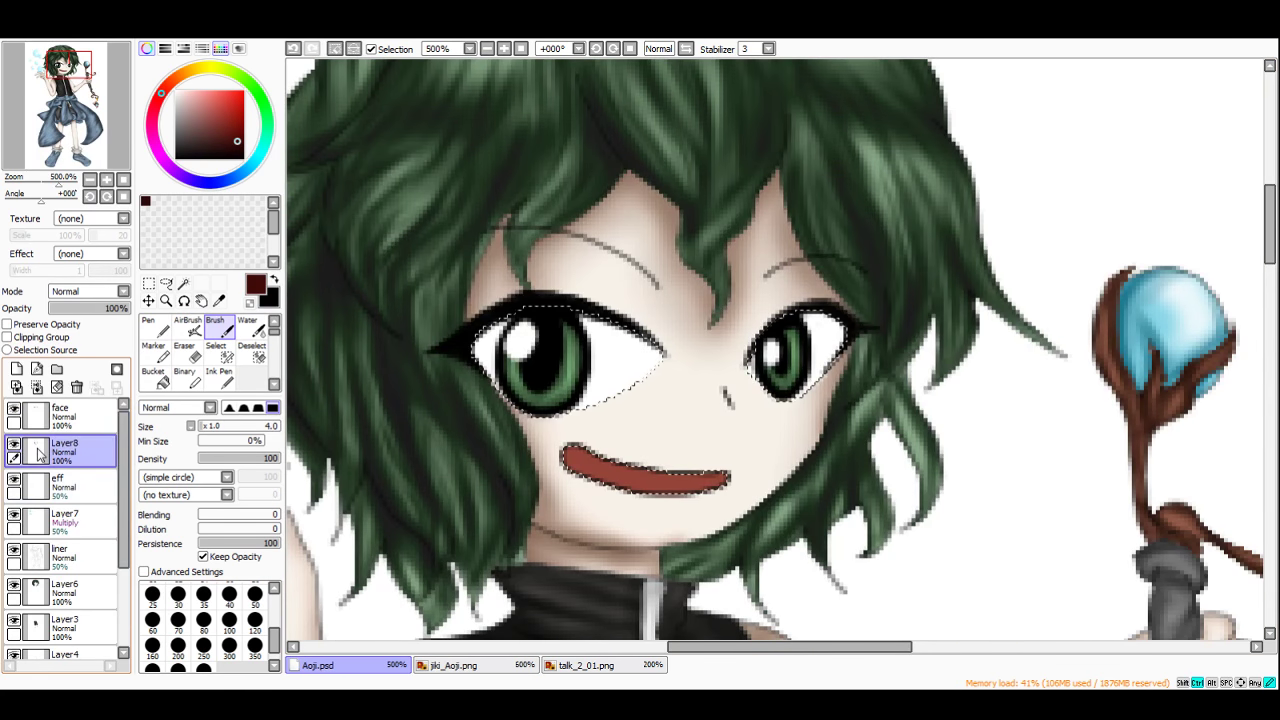
Step: Shade the mouth's edges and corners in dark red with the softest-edged Brush at size 5 and density 36
mouse_move(240, 465)
left_mouse_down()
mouse_move(212, 462)
mouse_move(208, 429)
left_mouse_up()
left_click(229, 407)
scroll(567, 506, "up", 5)
scroll(664, 396, "up", 2)
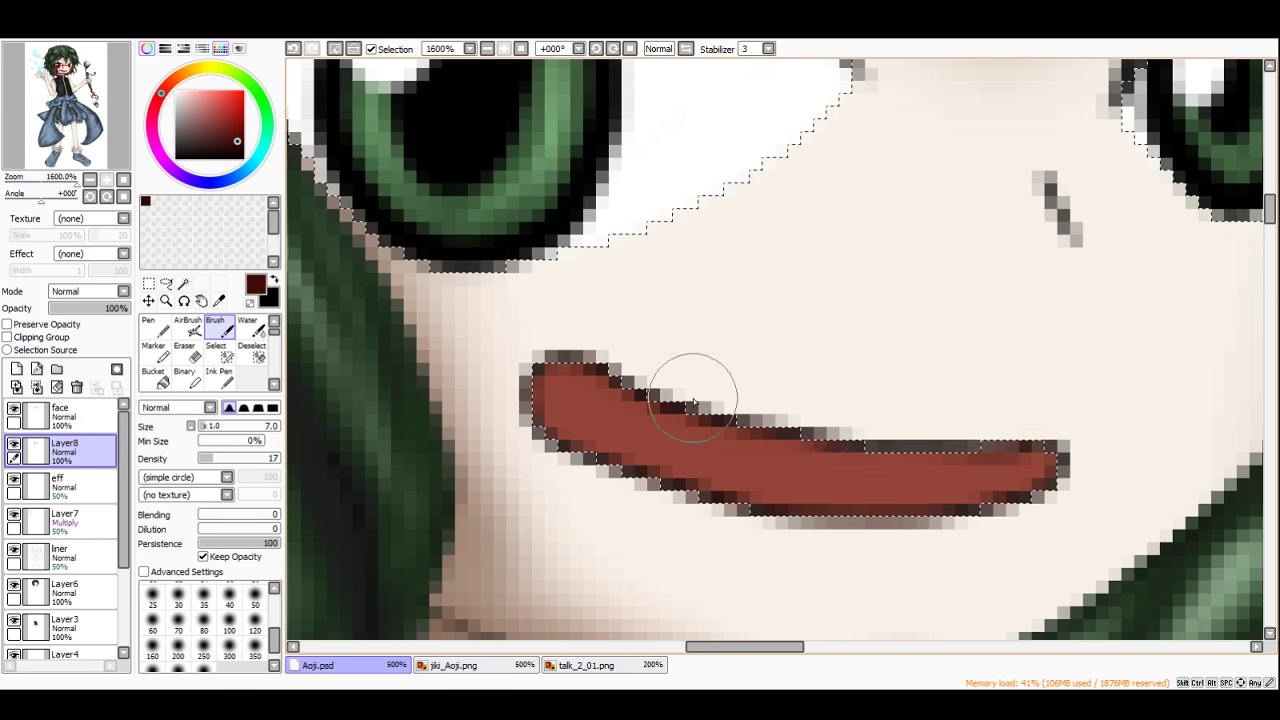
left_click_drag(231, 461, 231, 459)
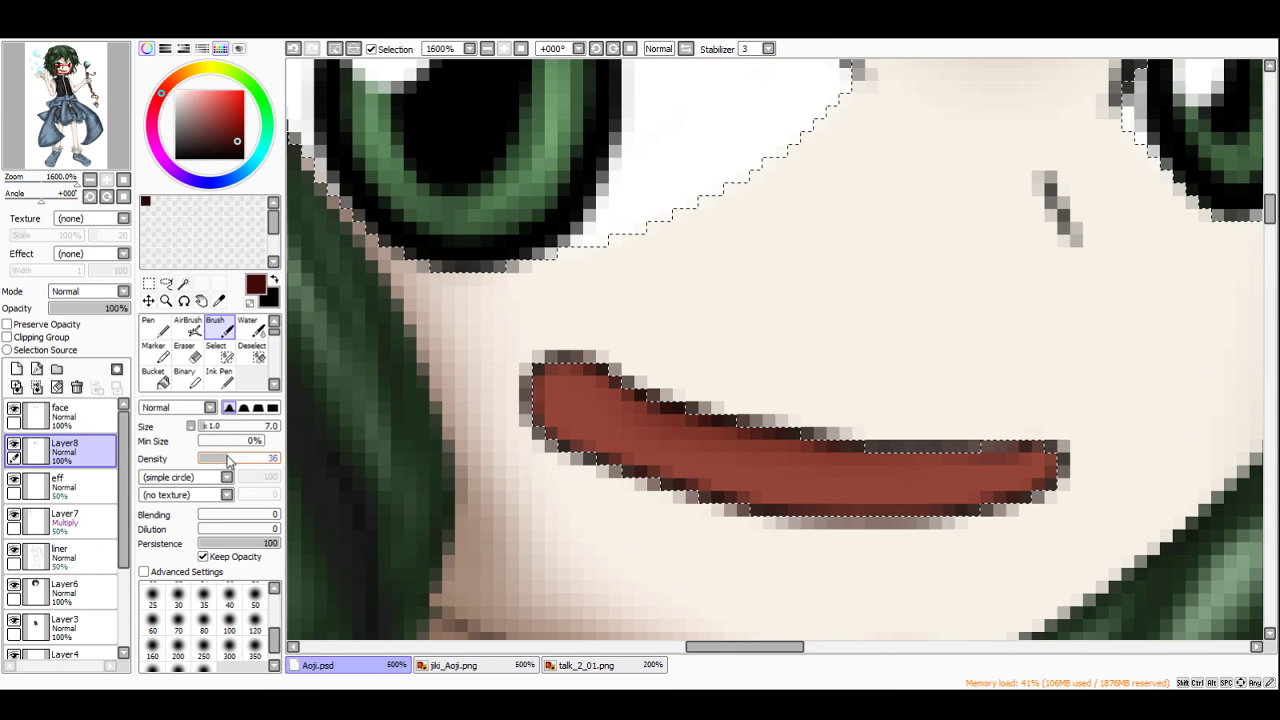
left_click(209, 426)
mouse_move(610, 398)
left_mouse_down()
mouse_move(919, 457)
mouse_move(778, 423)
mouse_move(938, 445)
mouse_move(734, 415)
mouse_move(639, 371)
mouse_move(720, 413)
mouse_move(532, 371)
mouse_move(554, 401)
mouse_move(552, 357)
mouse_move(581, 453)
mouse_move(864, 527)
left_mouse_up()
mouse_move(1023, 492)
left_mouse_down()
mouse_move(1021, 446)
mouse_move(965, 447)
mouse_move(1040, 525)
left_mouse_up()
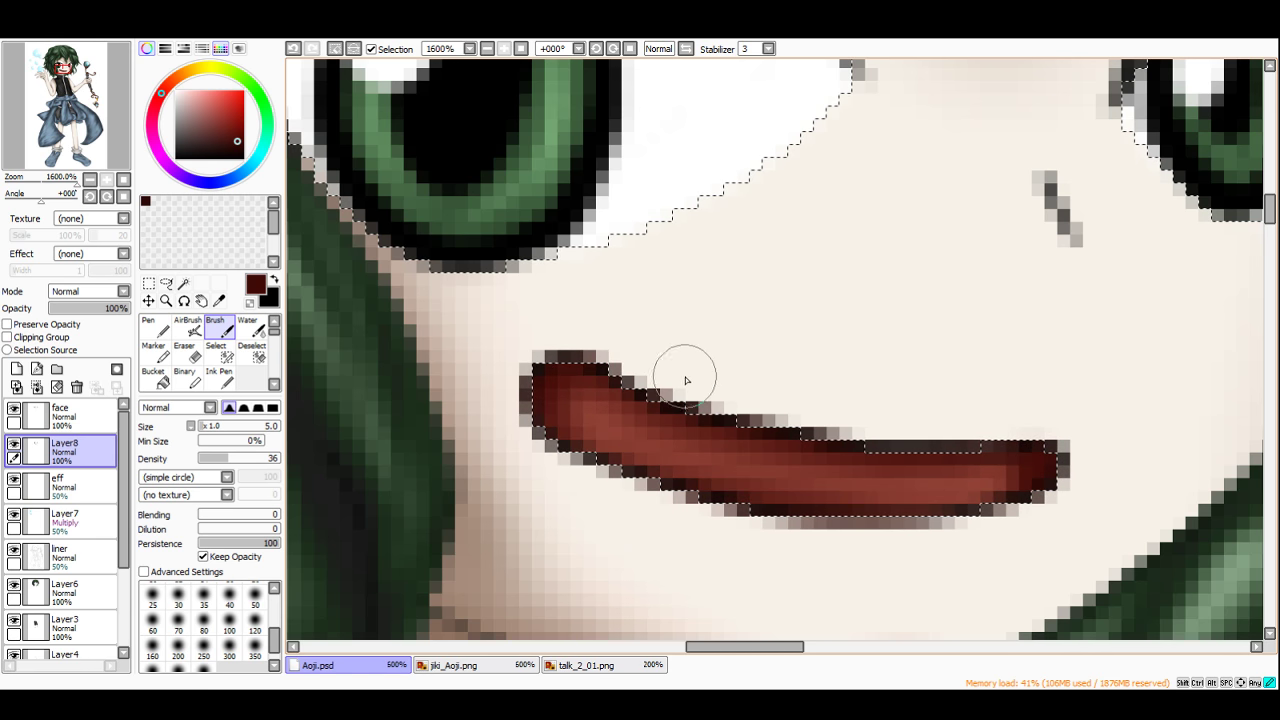
scroll(663, 377, "down", 3)
scroll(712, 378, "up", 4)
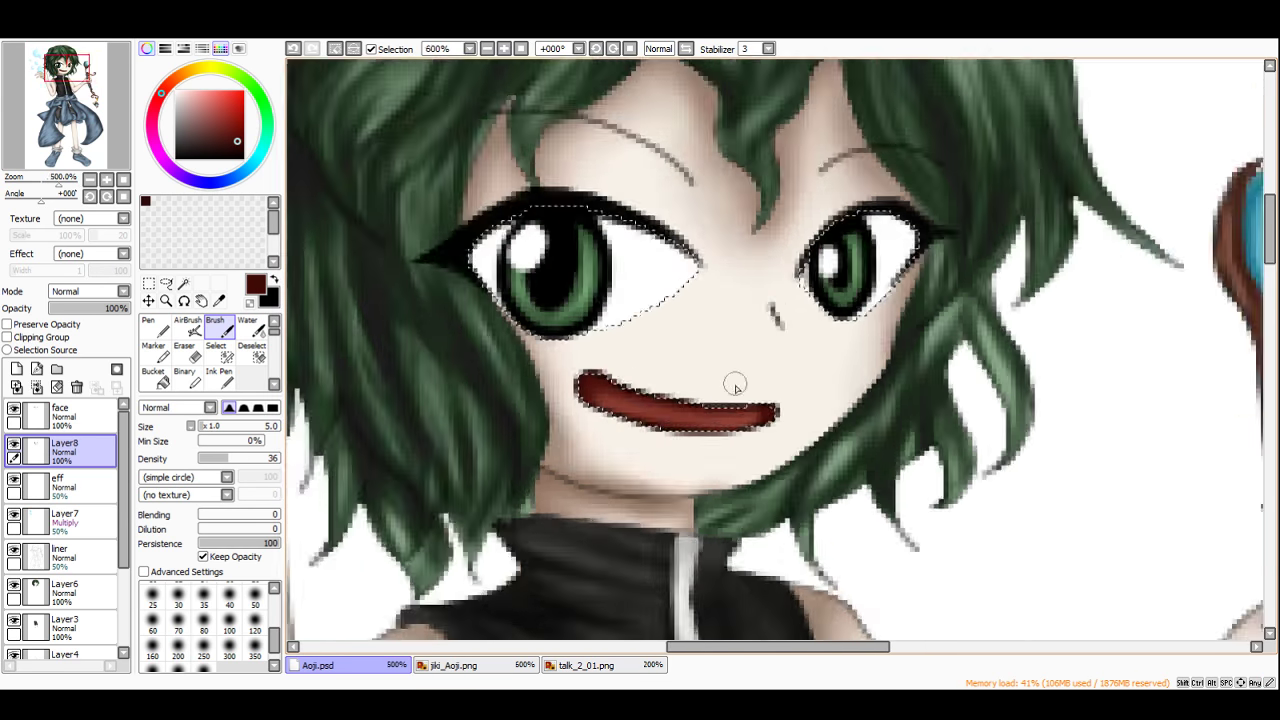
Step: Darken the corners and upper edge of the mouth with black, then compare against jiki_Aoji.png
left_click(760, 418, "alt")
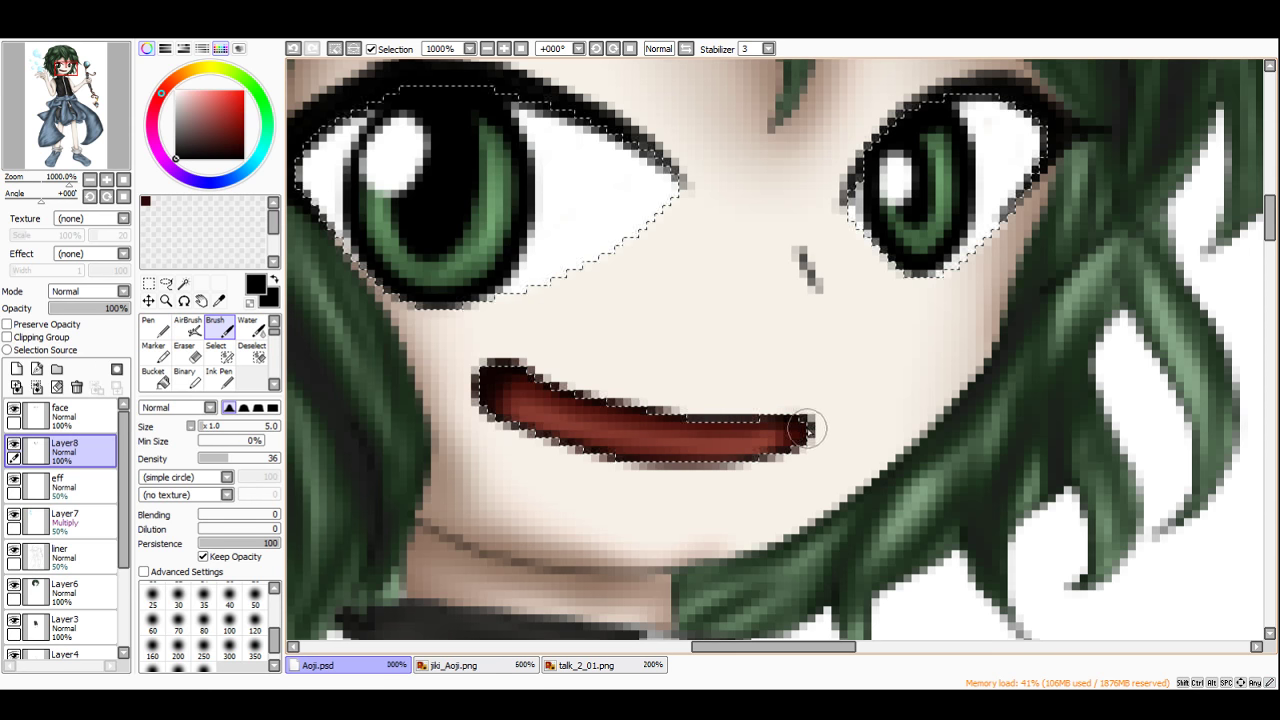
scroll(817, 427, "down", 4)
scroll(817, 427, "up", 4)
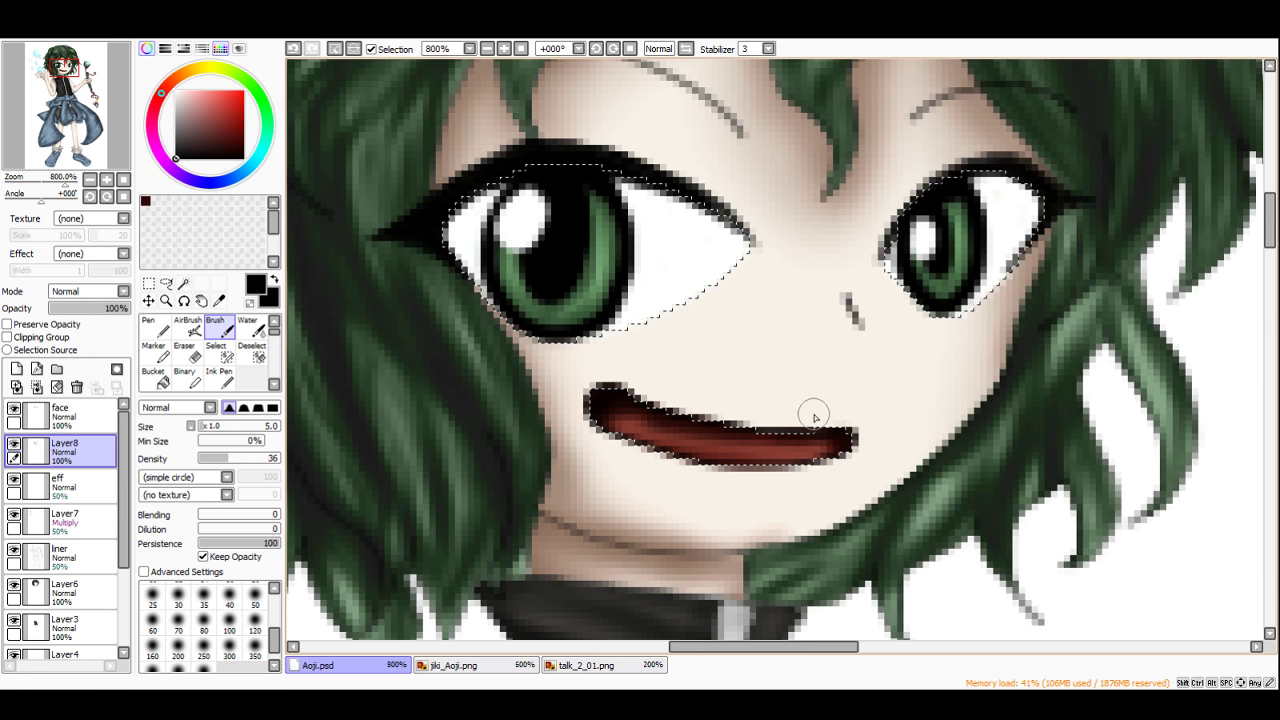
scroll(814, 414, "down", 3)
scroll(865, 408, "up", 2)
left_click(455, 665)
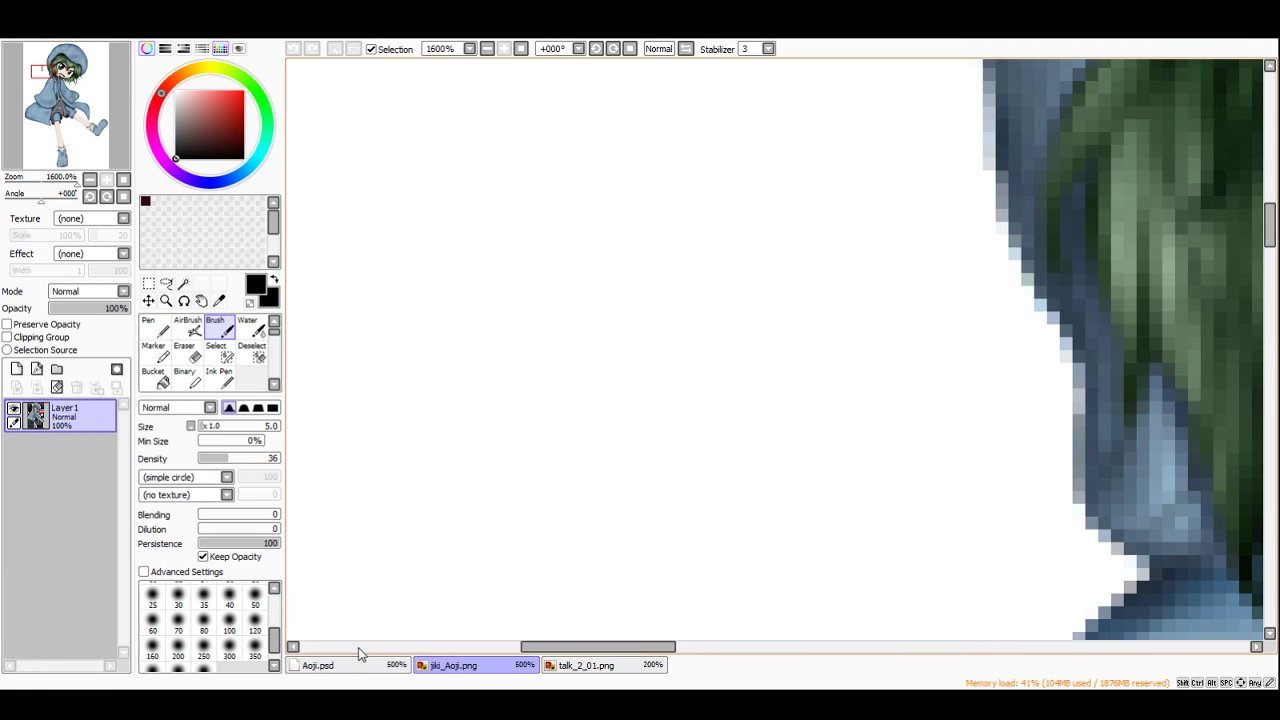
left_click(380, 666)
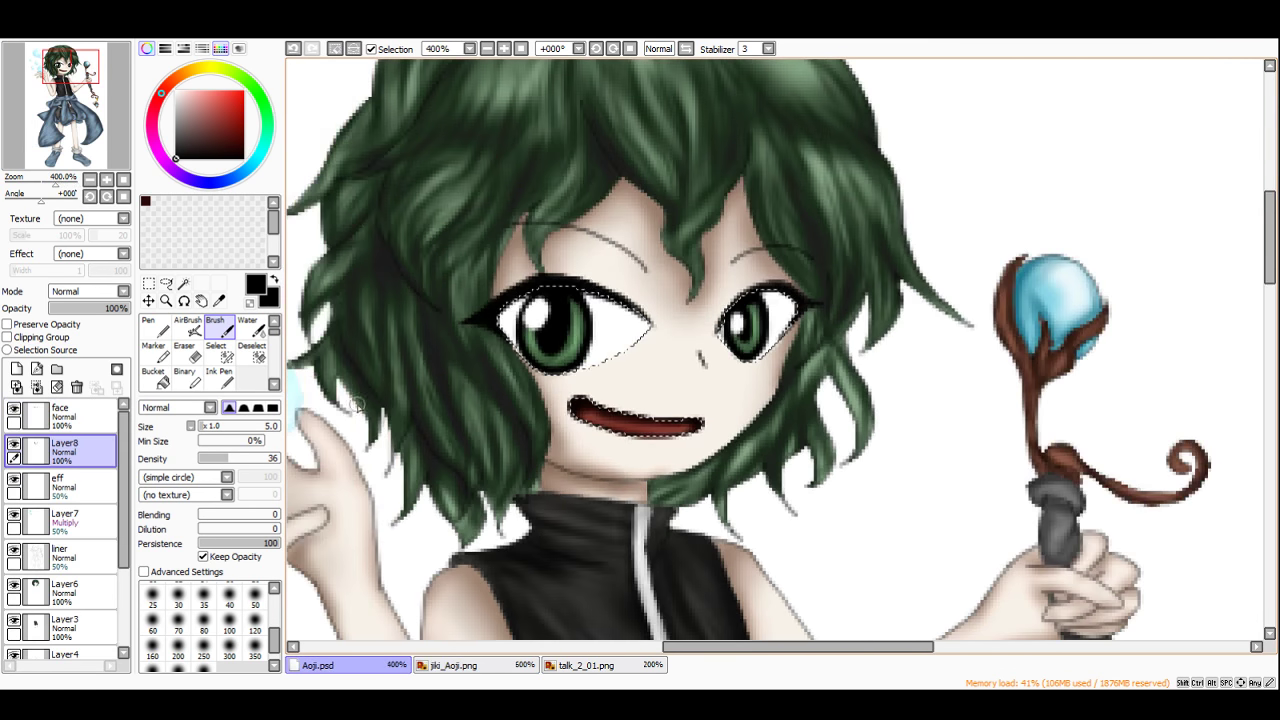
Step: Clear the selection around the eyes and mouth and review the whole face
left_click(155, 282)
left_click(501, 386)
scroll(668, 380, "down", 3)
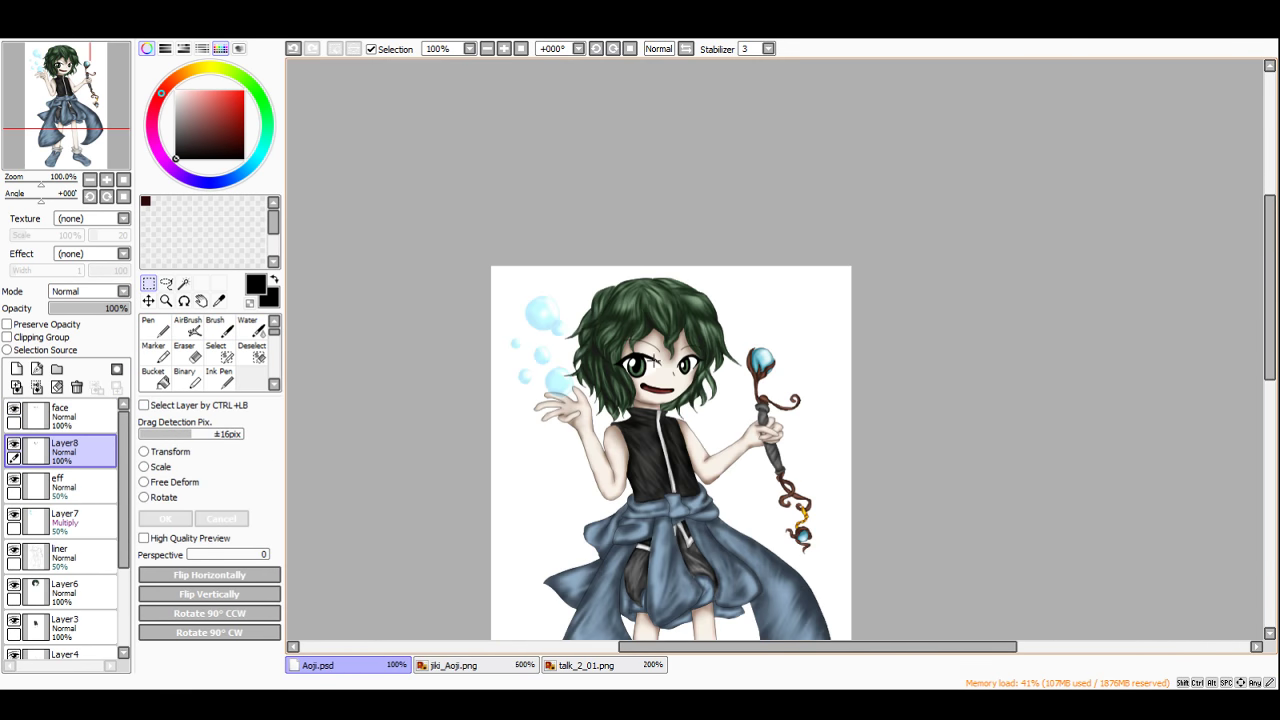
scroll(654, 350, "up", 1)
scroll(652, 343, "up", 1)
scroll(824, 460, "up", 2)
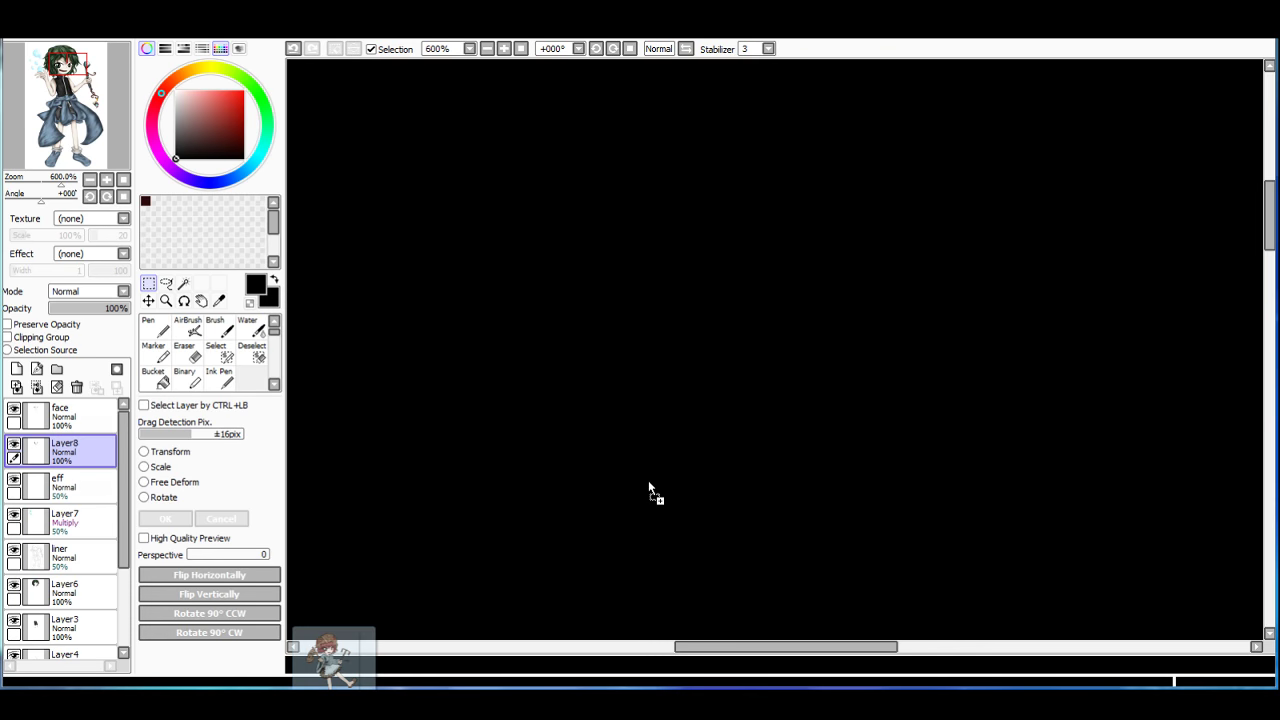
Step: Open Sukune.png as another reference and examine how its mouth and eyes are painted
left_click_drag(648, 487, 647, 481)
scroll(745, 270, "up", 5)
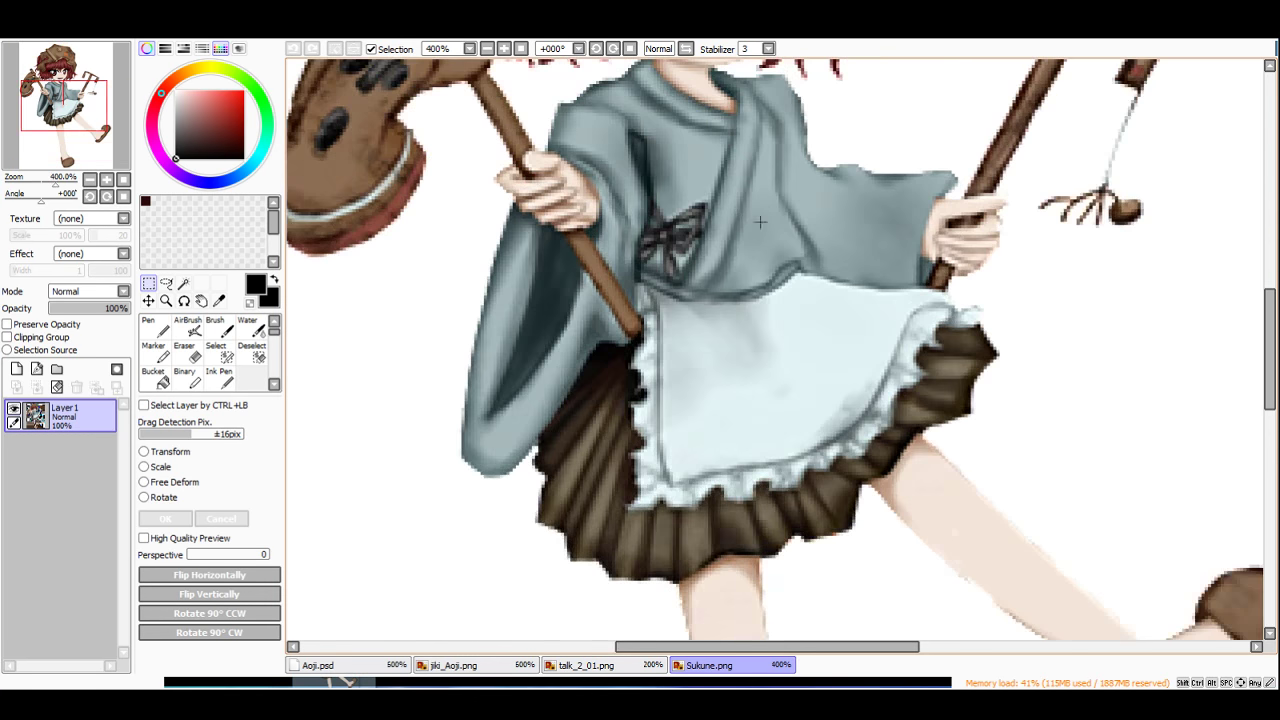
scroll(697, 165, "down", 5)
scroll(697, 157, "up", 8)
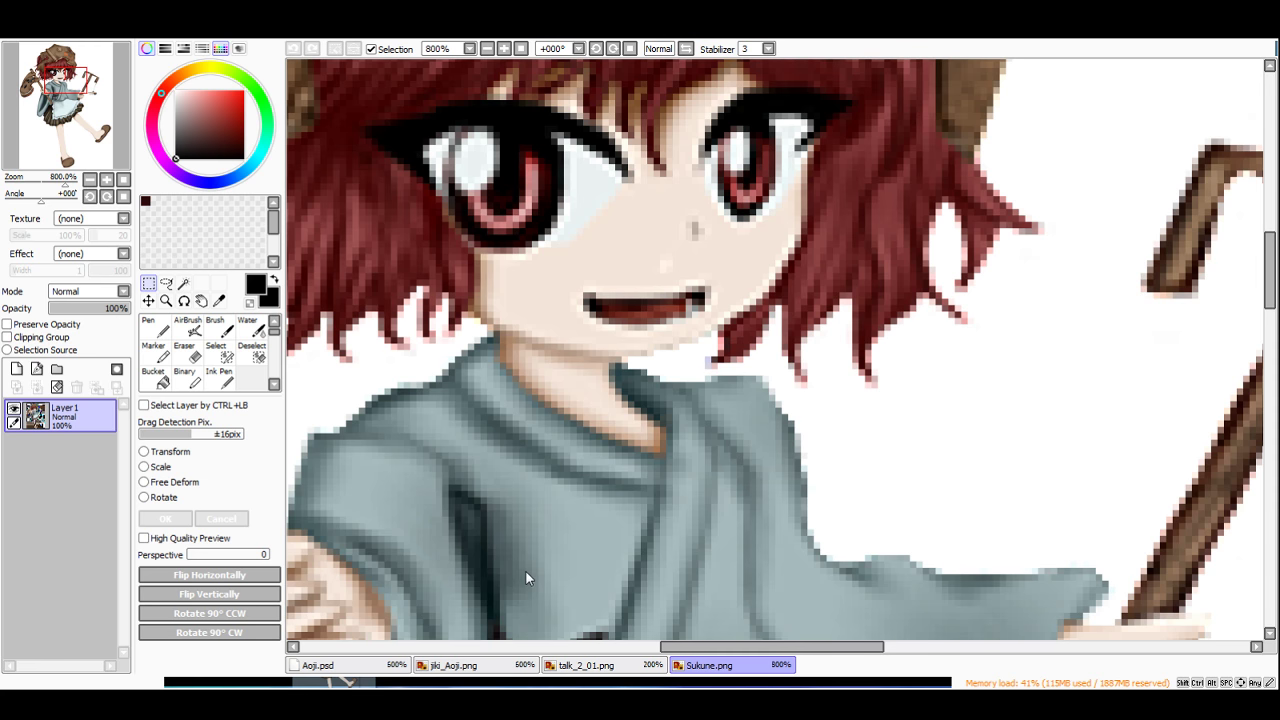
Step: Examine the mouth in Sukune.png up close, sample its red colour, and return to Aoji.psd
scroll(778, 308, "down", 3)
scroll(594, 568, "up", 2)
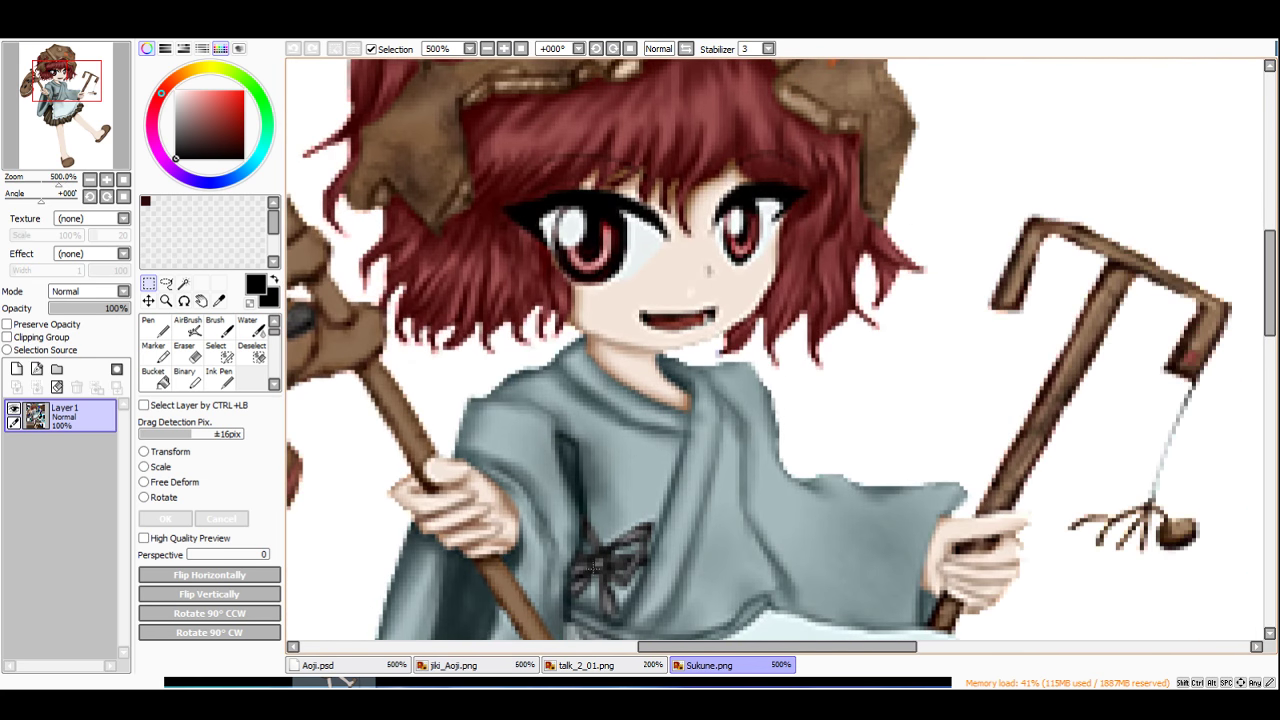
scroll(707, 248, "up", 5)
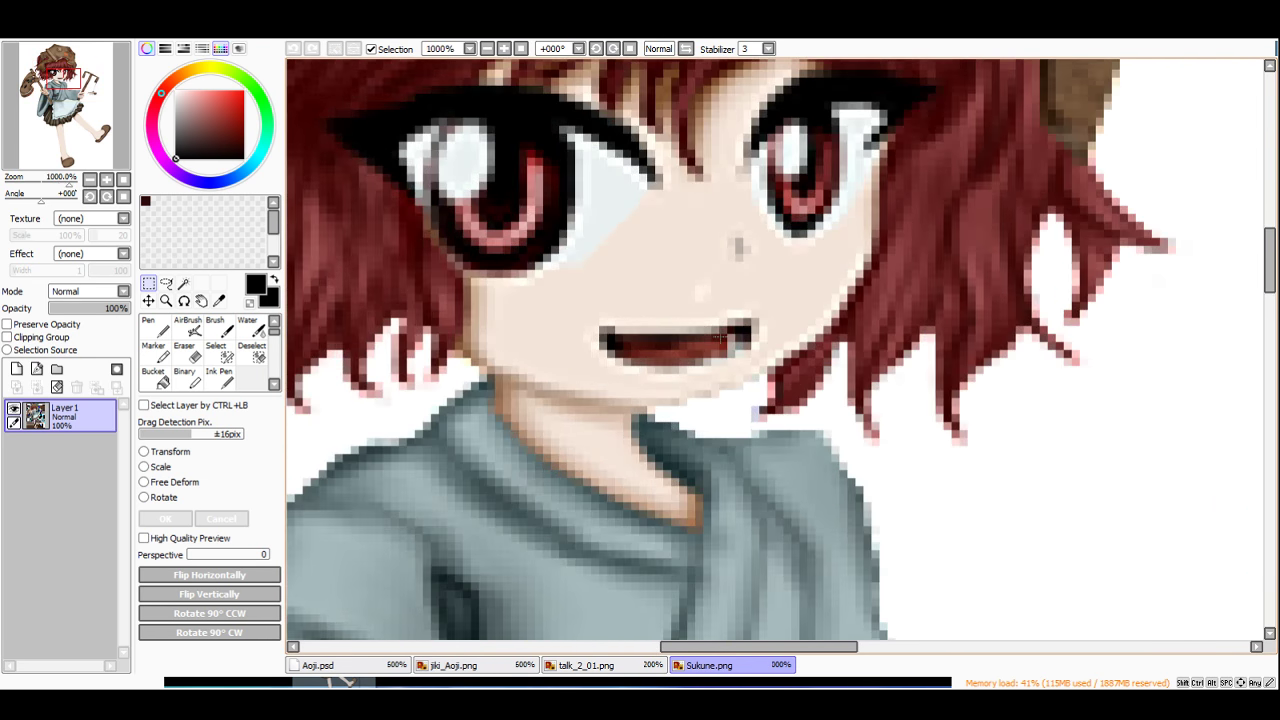
left_click(699, 356, "alt")
left_click(330, 665)
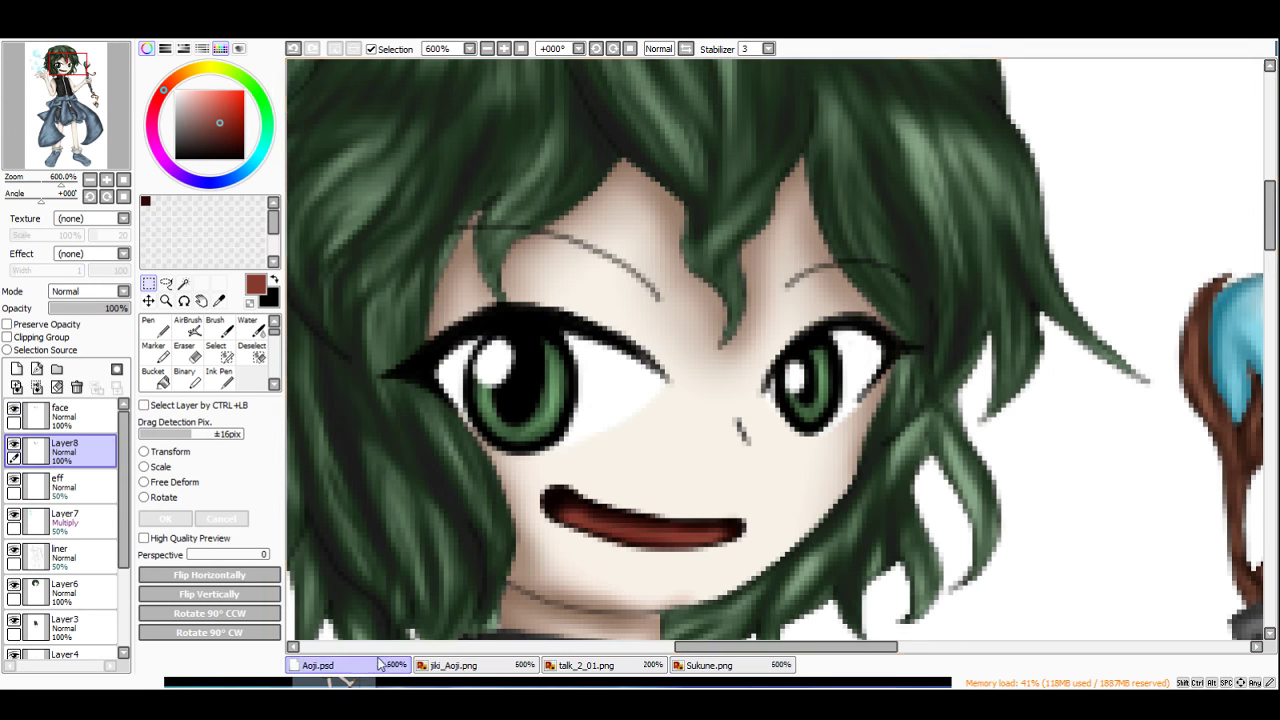
Step: Undo the deselection in Aoji.psd to restore the selection around the eyes and mouth
scroll(667, 494, "down", 2)
scroll(667, 494, "up", 2)
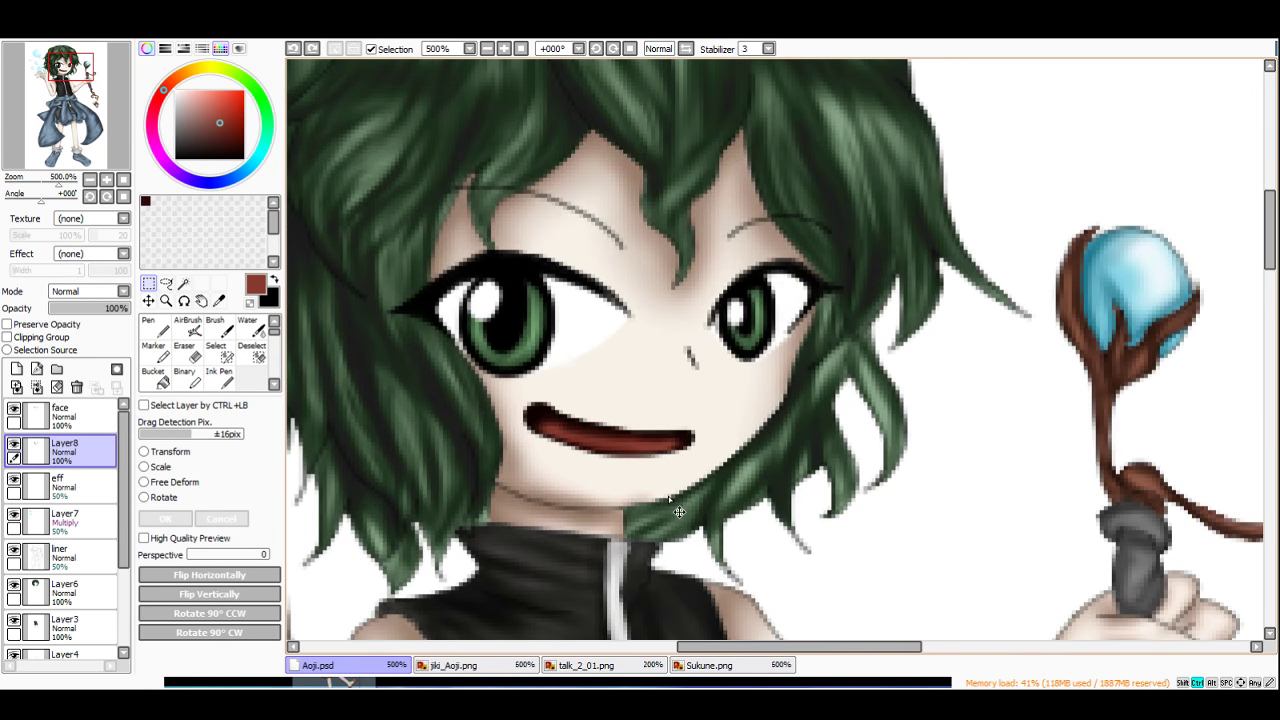
key("ctrl+z")
key("ctrl+z")
key("ctrl+z")
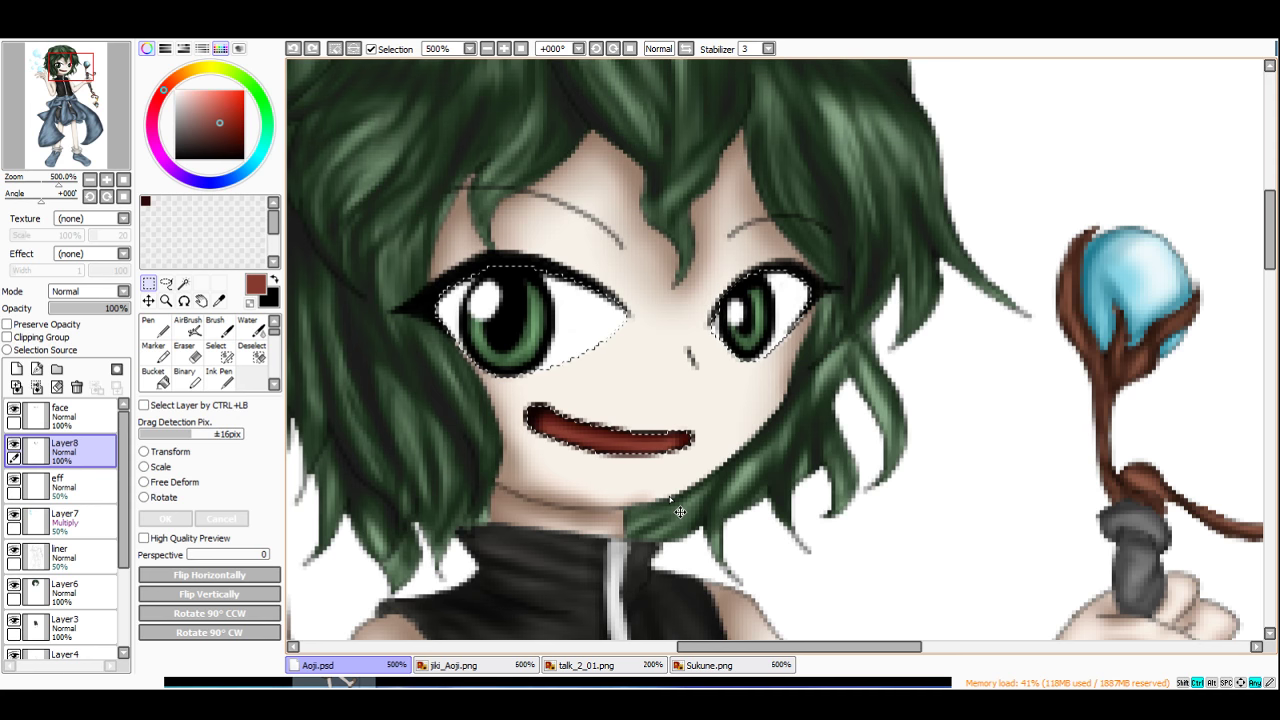
scroll(680, 512, "down", 2)
scroll(680, 512, "up", 1)
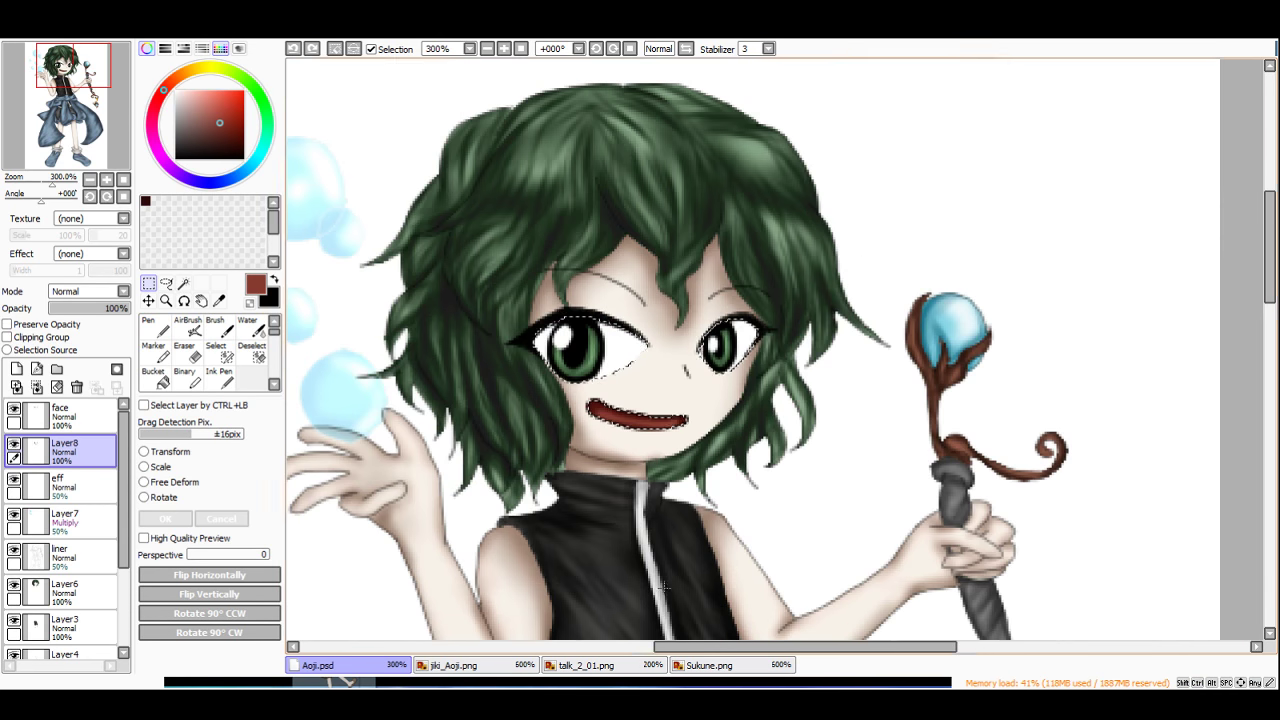
Step: Sample a pale grey from Sukune.png and try painting tooth highlights in both mouth corners of Aoji.psd with a size 2 Brush
left_click(705, 665)
left_click(330, 665)
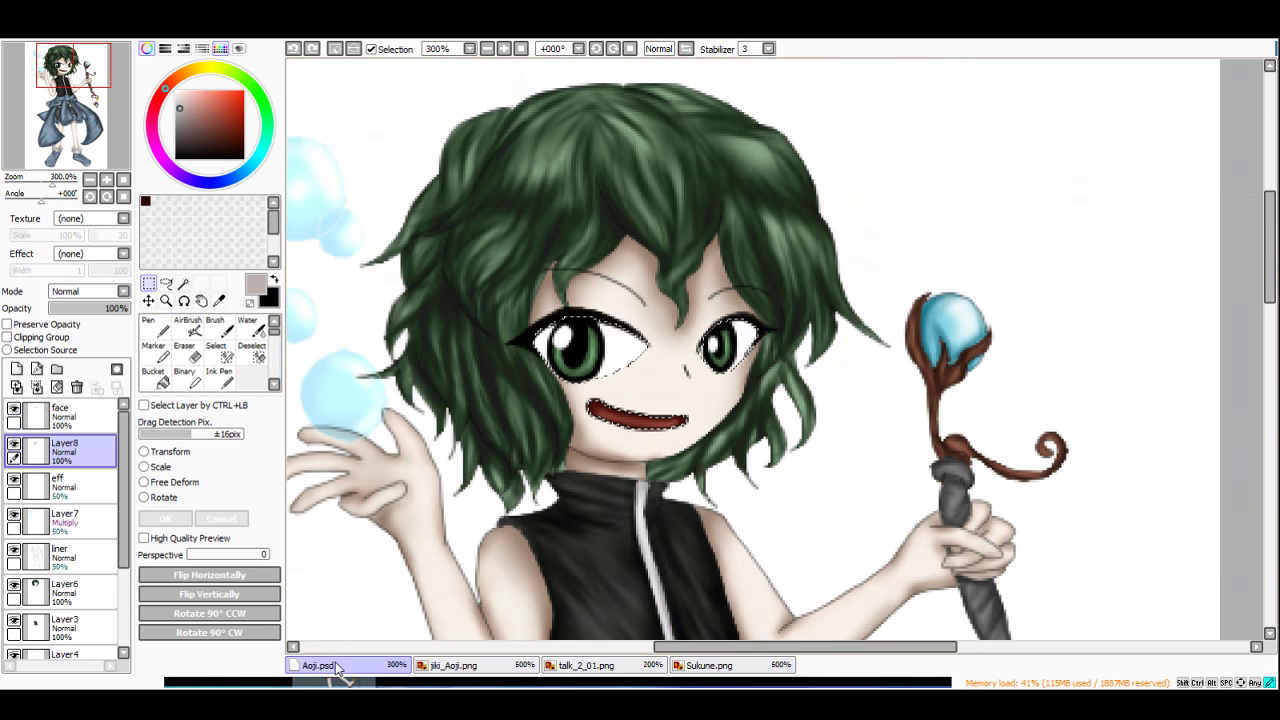
left_click(215, 325)
scroll(622, 405, "up", 4)
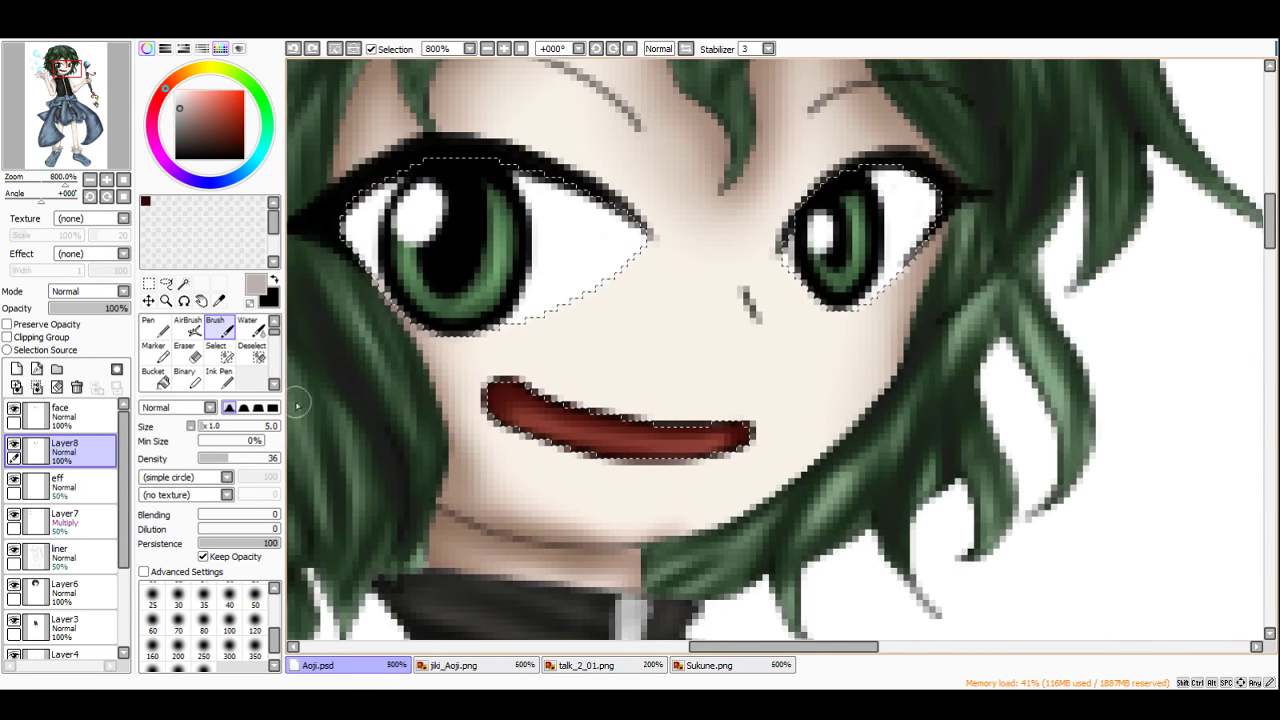
key("bracketleft")
key("bracketleft")
key("bracketleft")
scroll(715, 440, "up", 2)
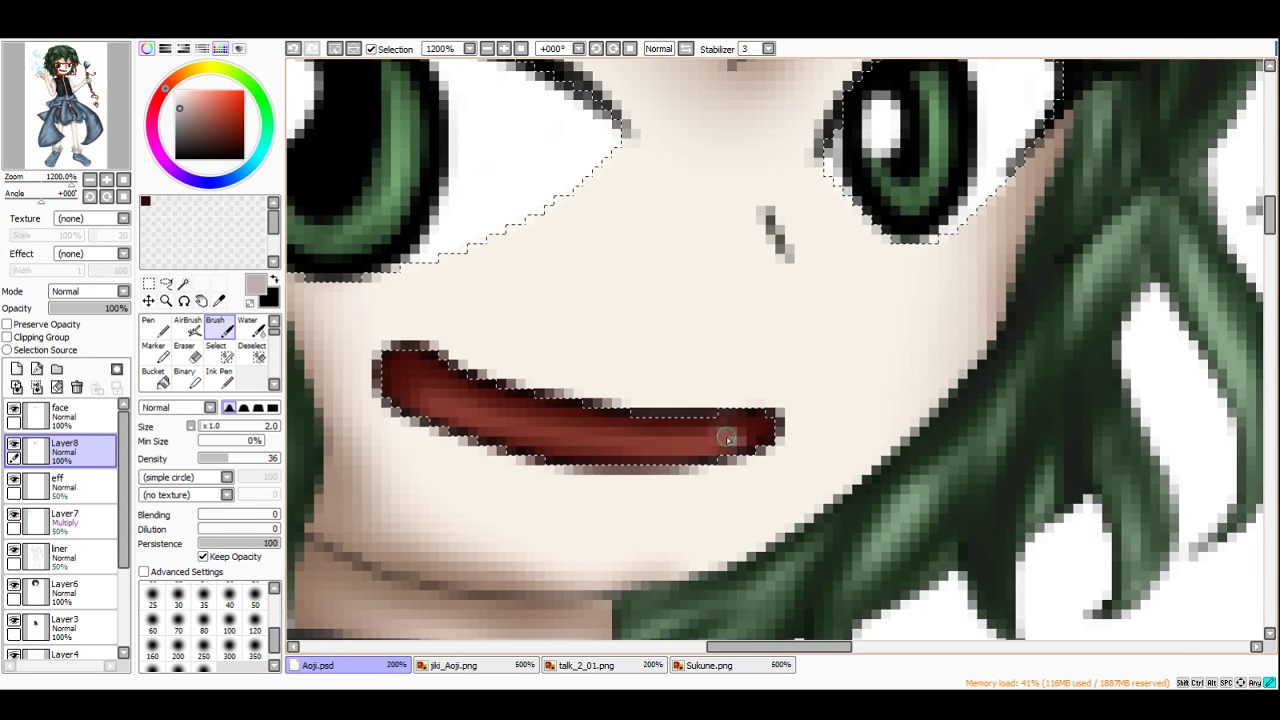
mouse_move(728, 436)
left_mouse_down()
mouse_move(701, 424)
mouse_move(738, 450)
left_mouse_up()
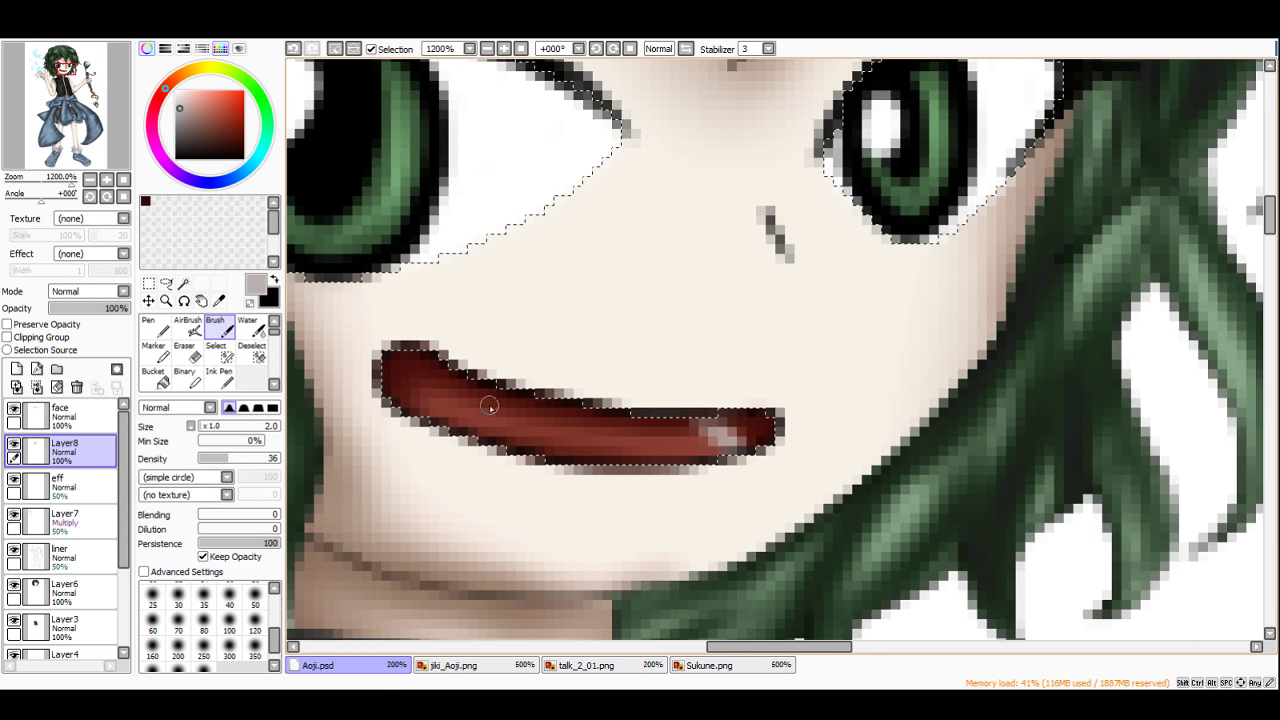
left_click_drag(426, 379, 457, 433)
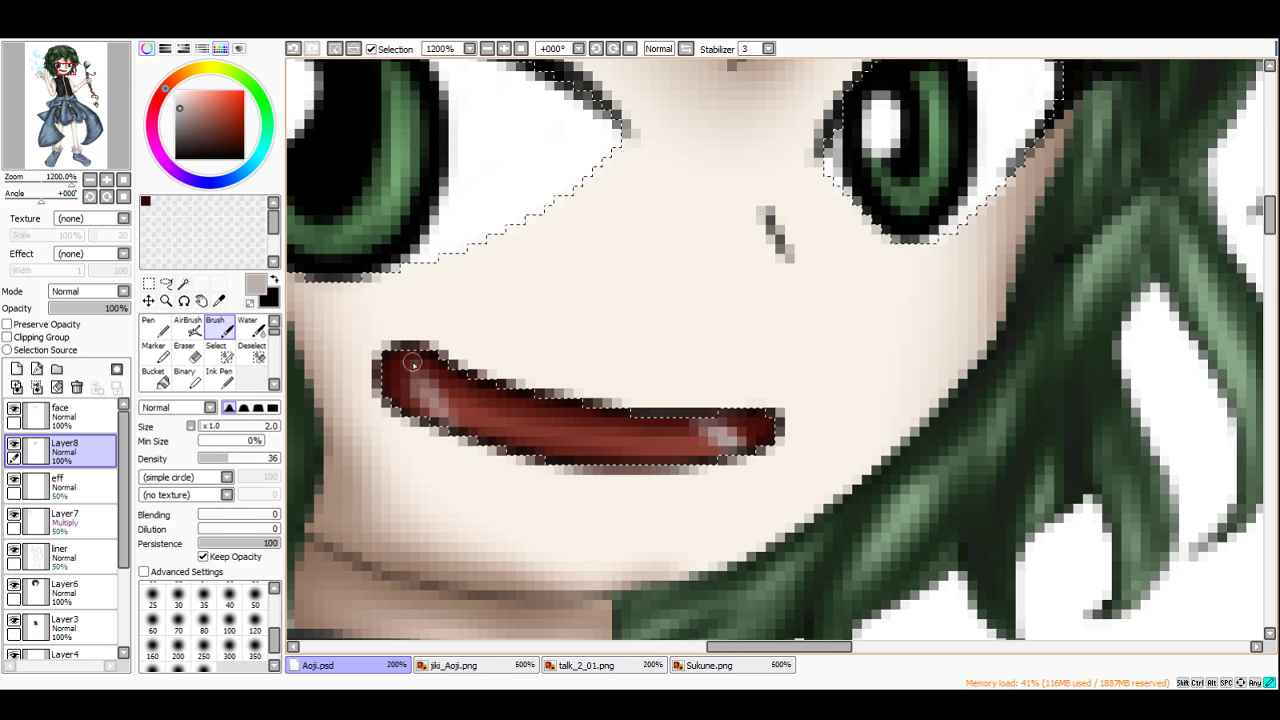
scroll(604, 405, "down", 4)
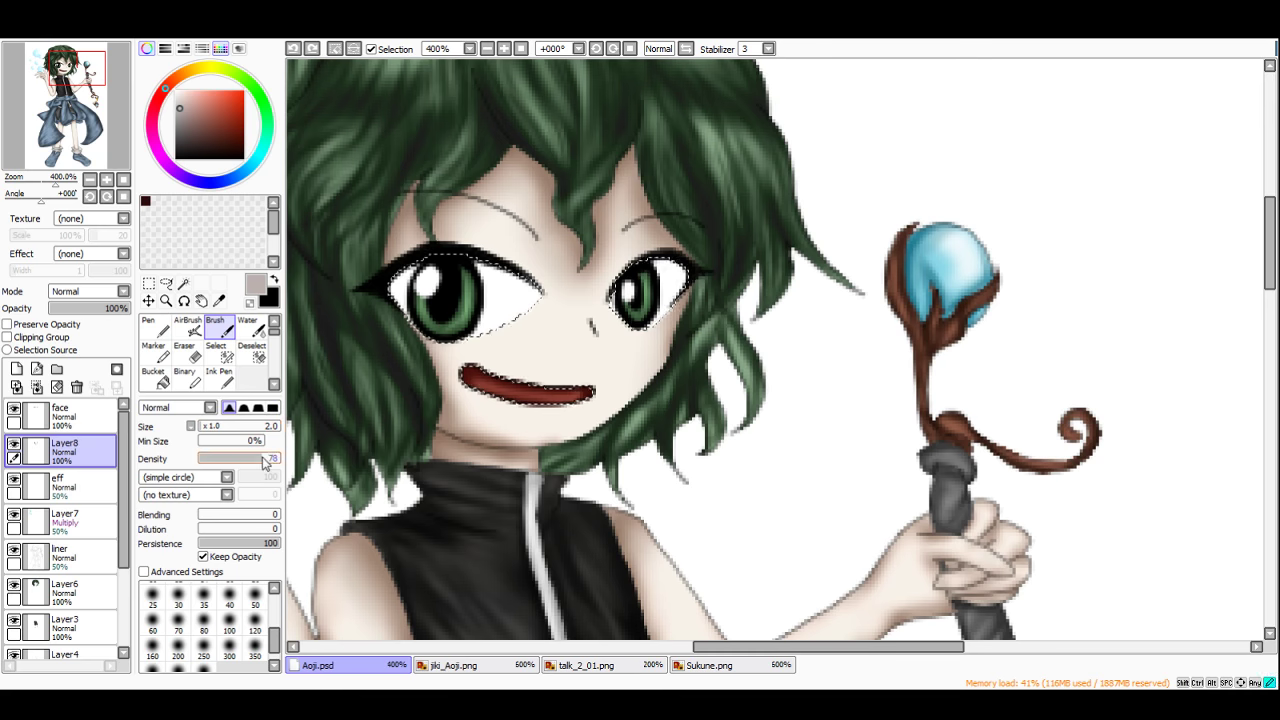
Step: Try painting a near-white tooth in the mouth's right corner with the Brush at size 2 and density 100
scroll(585, 395, "up", 4)
scroll(611, 369, "down", 5)
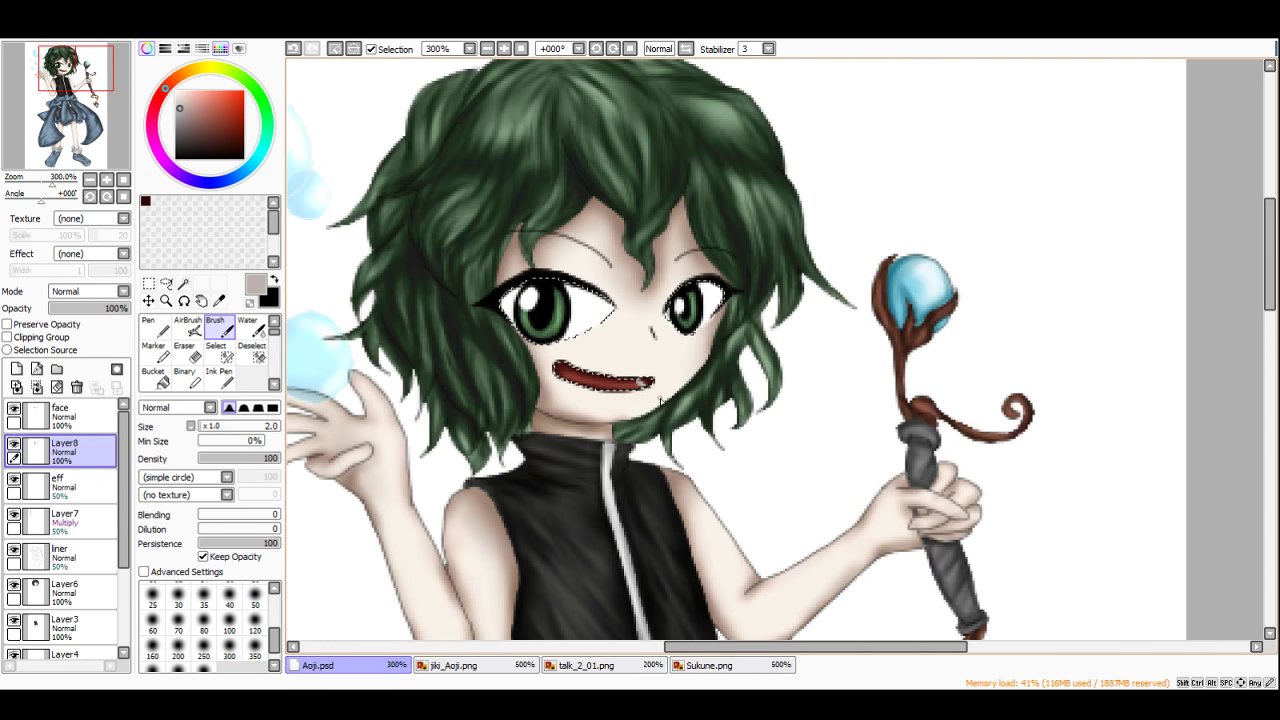
scroll(580, 365, "up", 3)
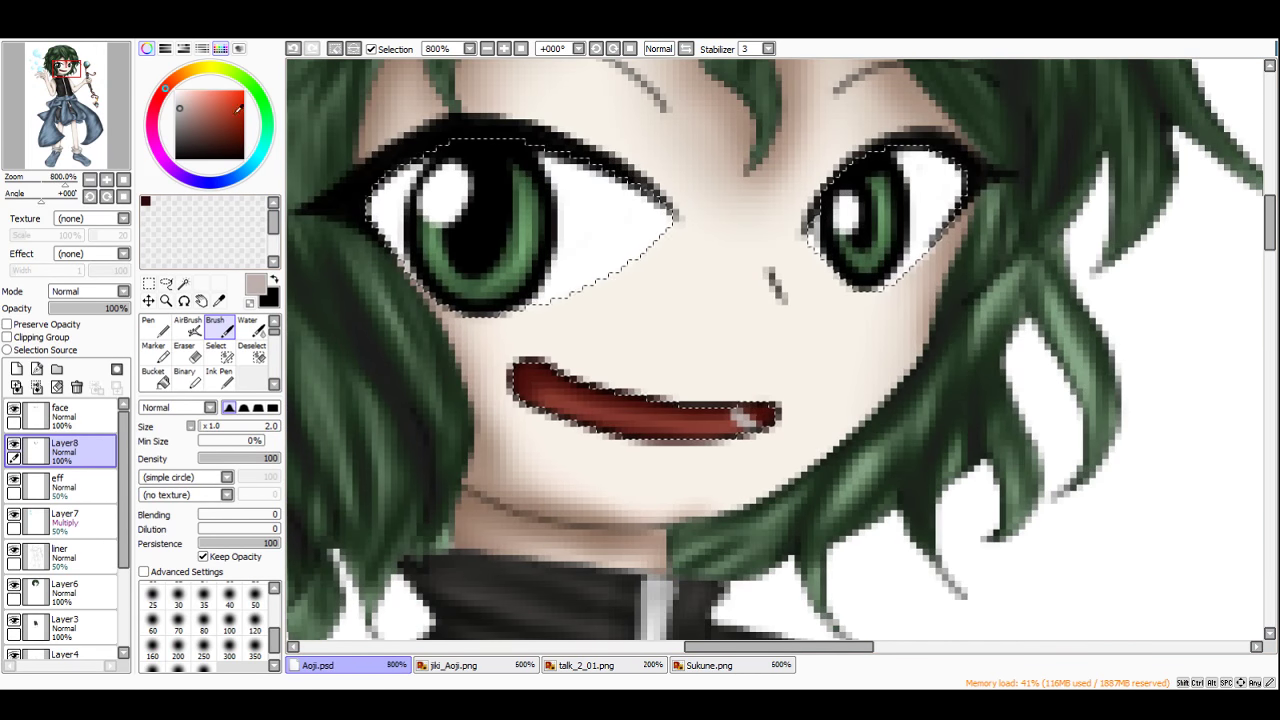
scroll(804, 437, "up", 3)
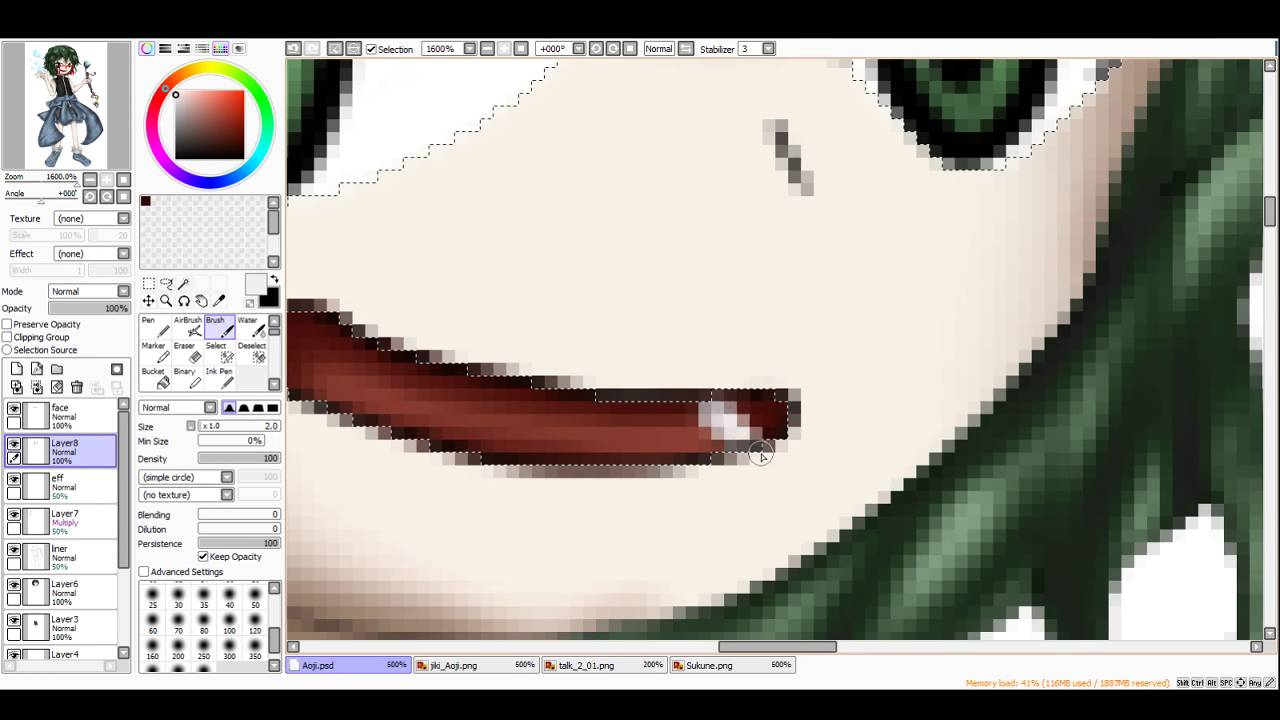
scroll(804, 437, "down", 4)
scroll(804, 437, "down", 3)
scroll(632, 460, "up", 4)
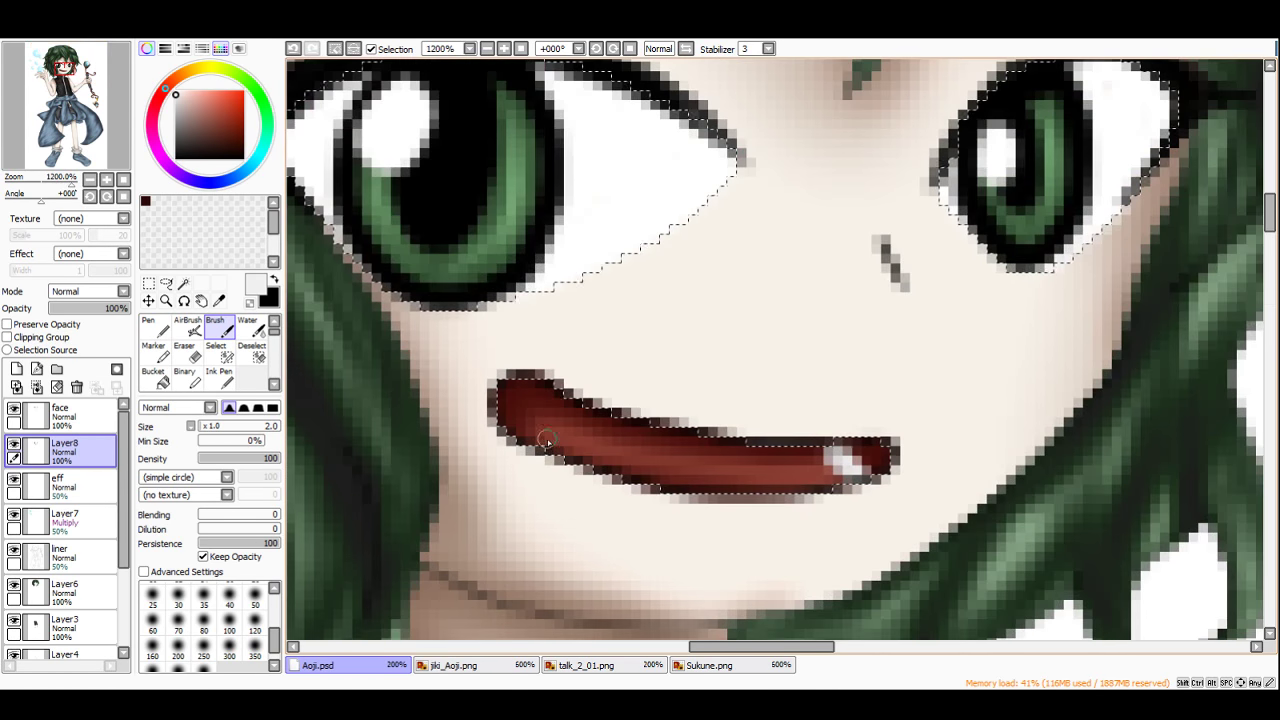
Step: Try painting a matching near-white tooth in the mouth's left corner, undoing and redrawing its strokes
left_click_drag(557, 403, 566, 454)
key("ctrl+z")
left_click(535, 404)
left_click_drag(541, 408, 564, 454)
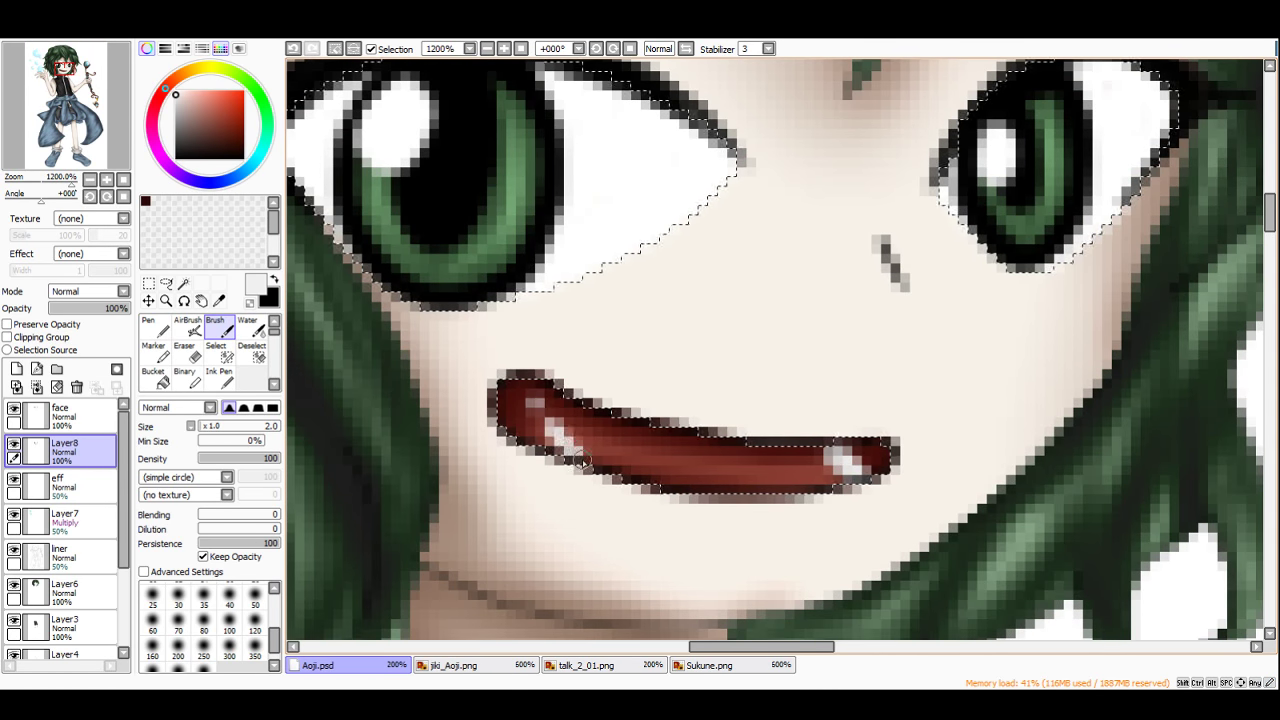
key("ctrl+z")
scroll(549, 425, "down", 1)
key("ctrl+y")
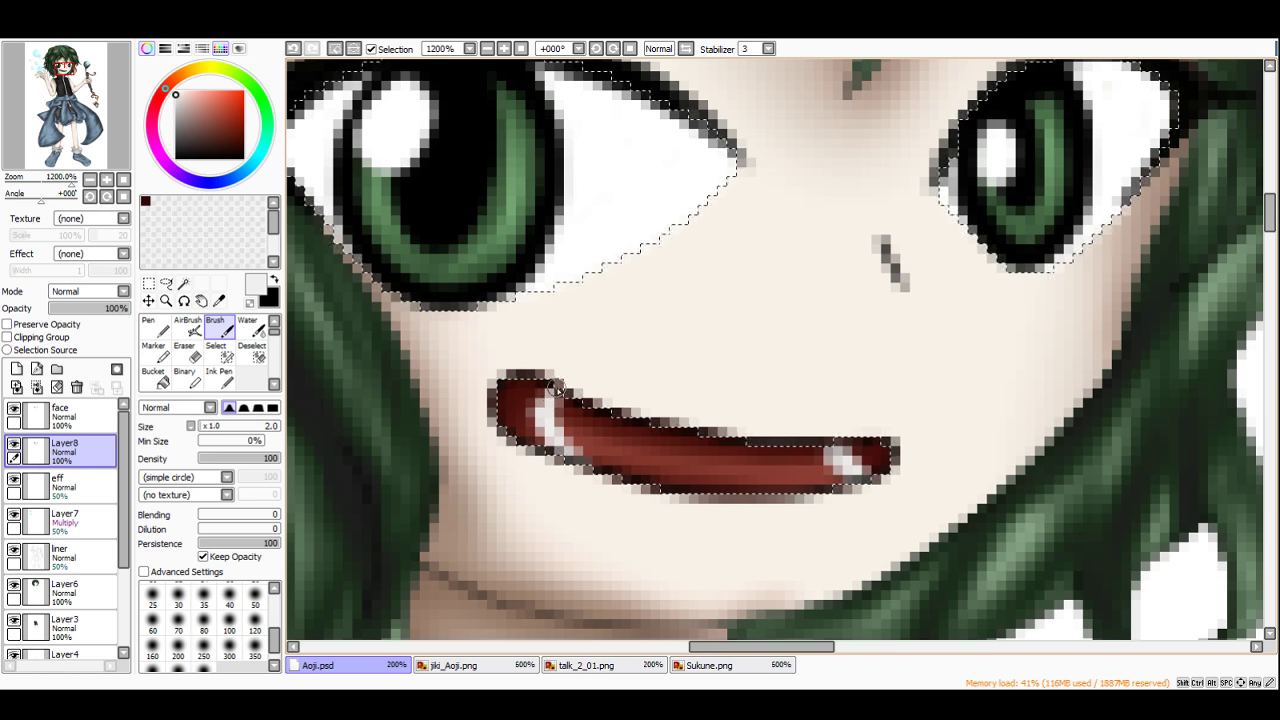
Step: Undo and redo the tooth strokes to compare the face with and without them
scroll(711, 407, "down", 2)
scroll(753, 400, "up", 2)
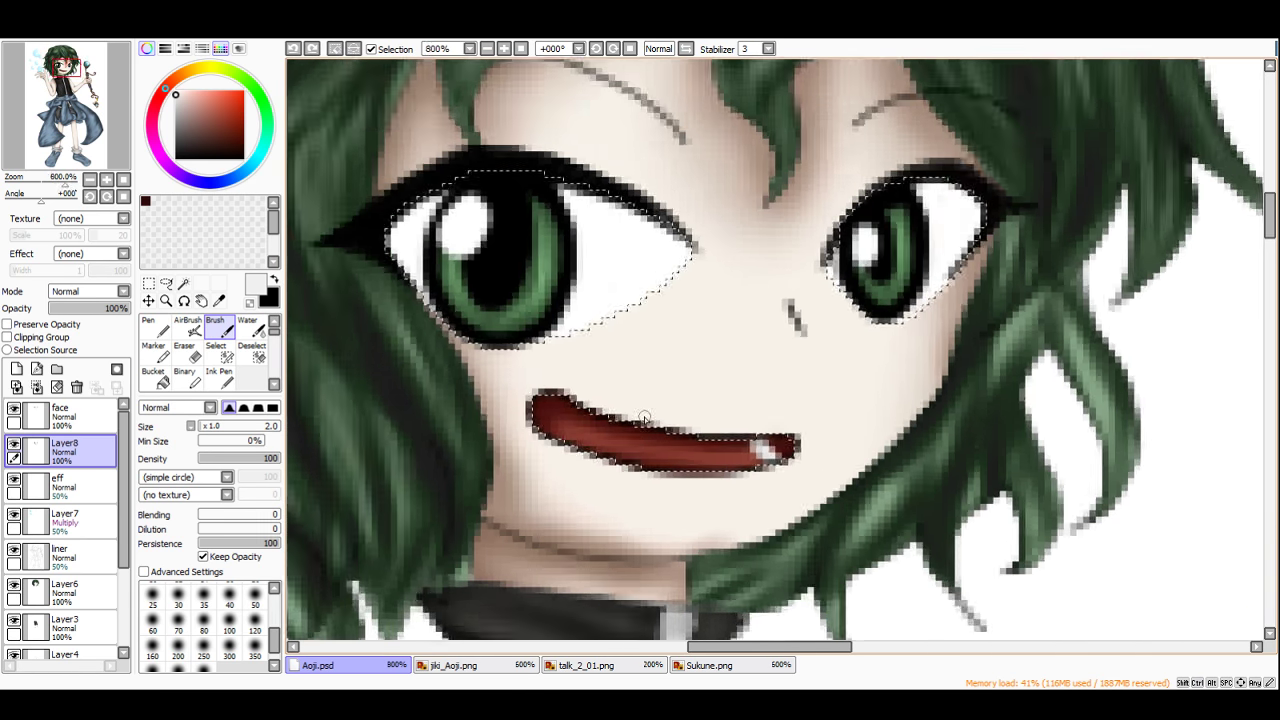
scroll(705, 425, "down", 3)
key("ctrl+z")
scroll(600, 410, "up", 5)
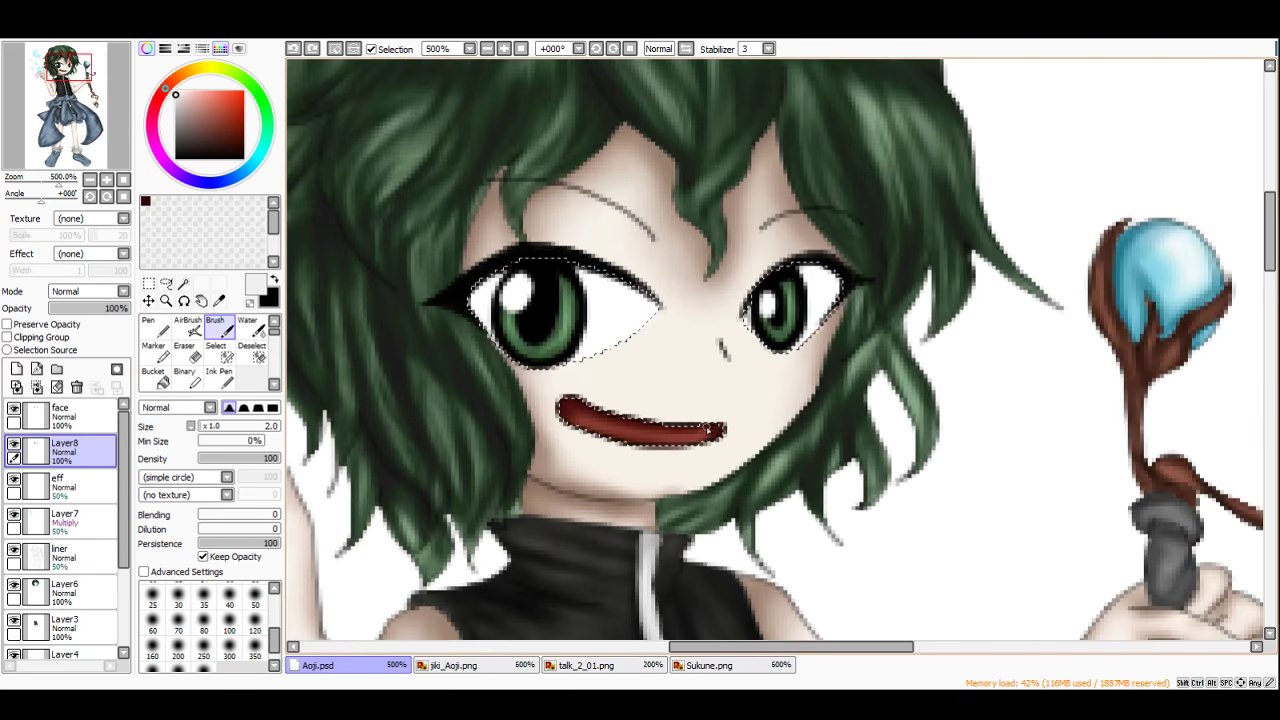
key("ctrl+y")
scroll(784, 433, "down", 5)
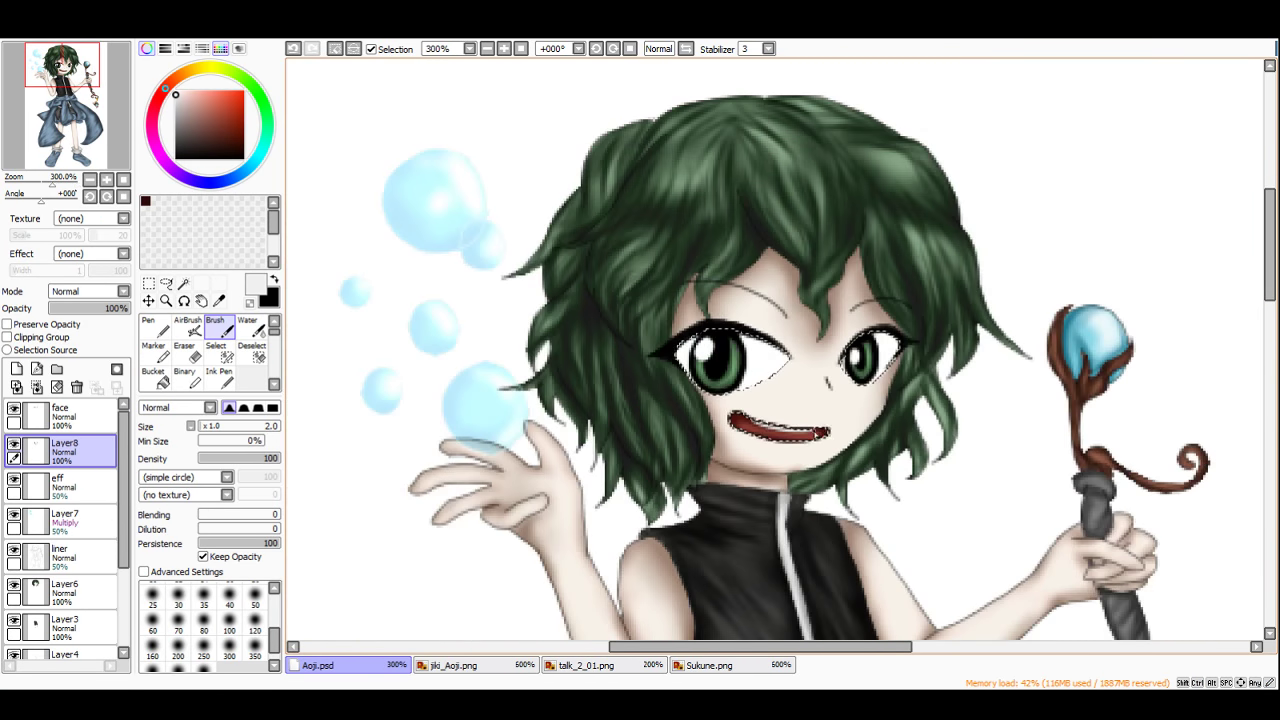
Step: Try painting a pale row of teeth along the mouth's upper edge
scroll(790, 430, "up", 3)
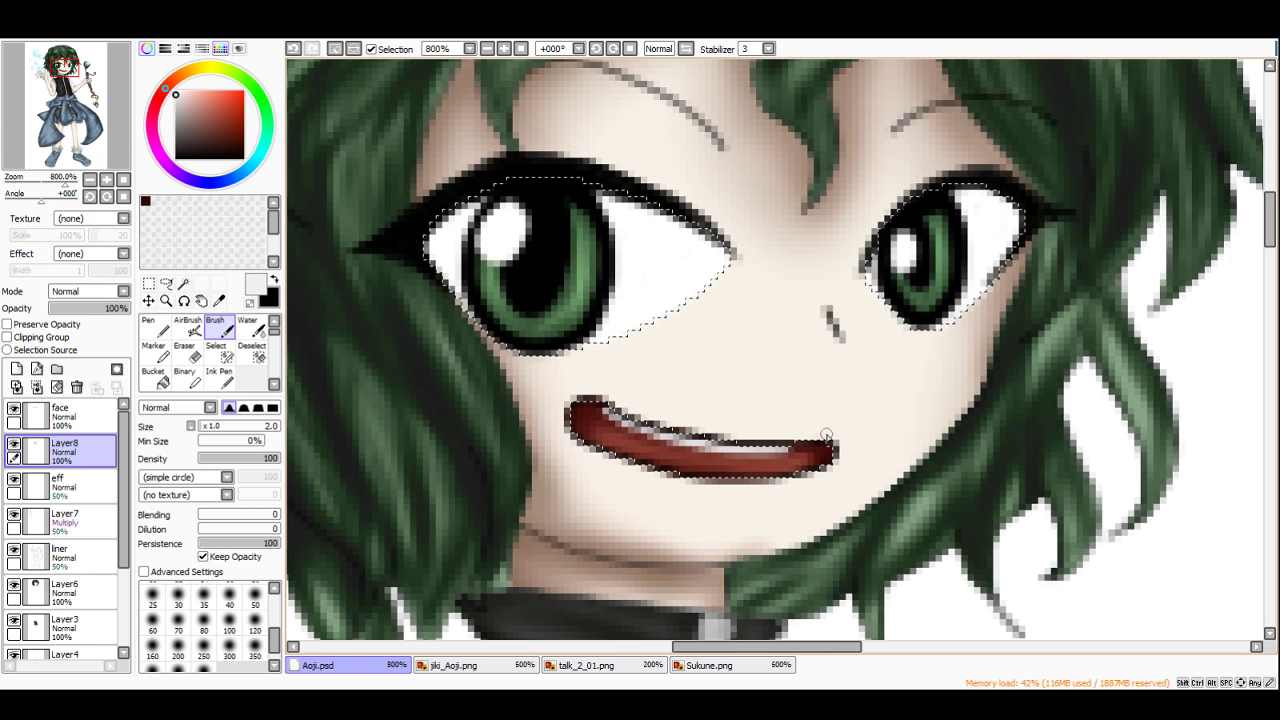
scroll(697, 432, "up", 2)
left_click_drag(770, 459, 857, 449)
scroll(768, 441, "down", 5)
scroll(779, 442, "down", 1)
scroll(785, 443, "up", 3)
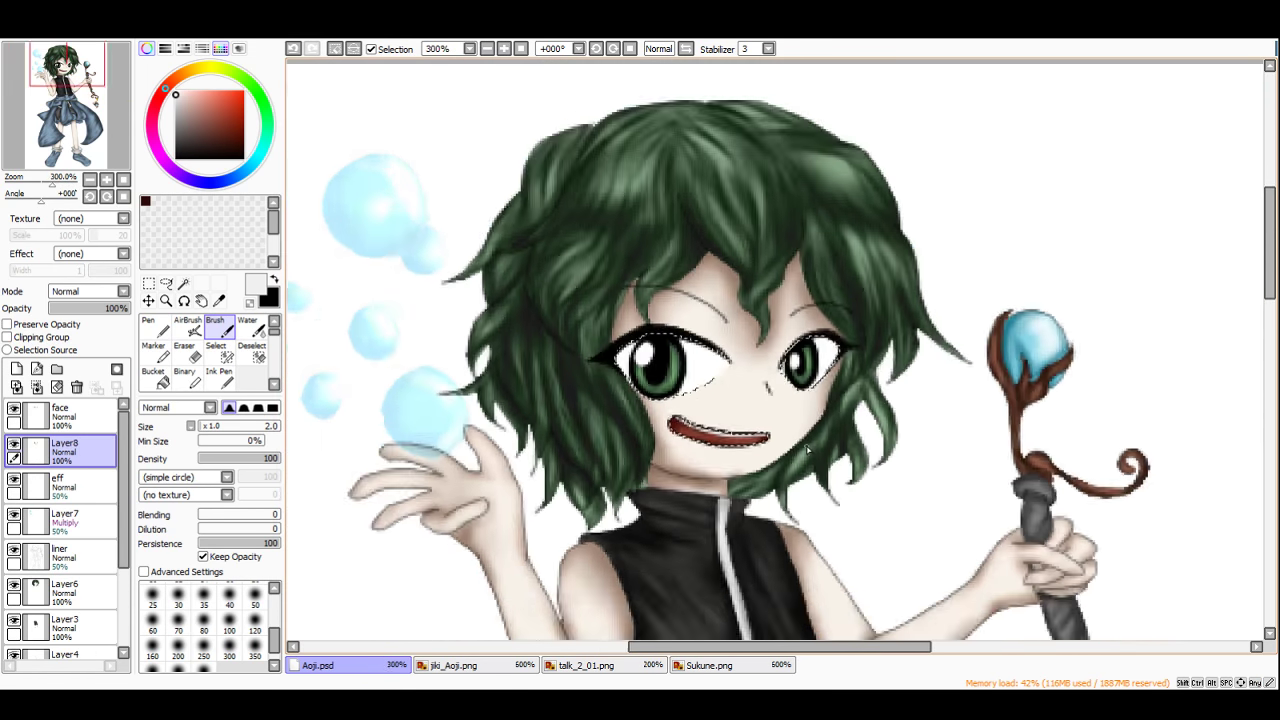
Step: Clear the selection to review the teeth on the whole character, then undo the deselection and the painted teeth
left_click(150, 285)
left_click(497, 309)
scroll(495, 310, "down", 3)
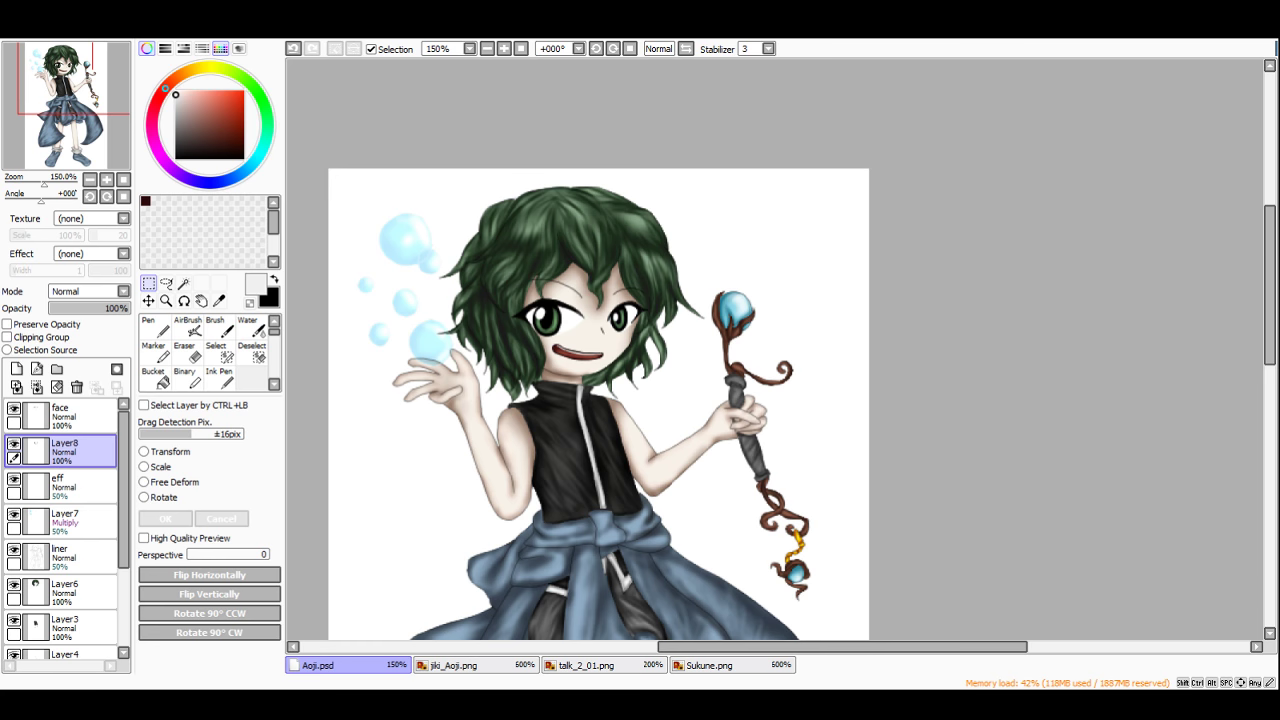
key("ctrl+z")
scroll(616, 318, "up", 3)
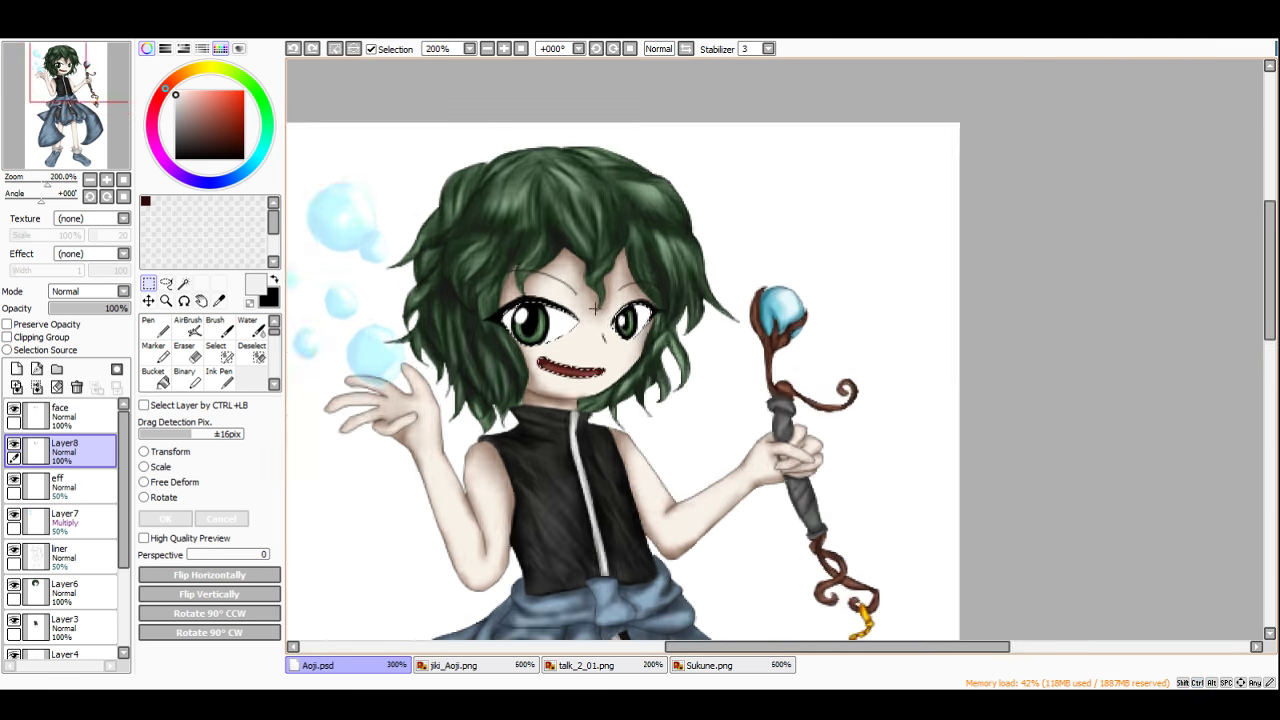
Step: Recheck the mouth in Sukune.png, then clear the selection in Aoji.psd and review the whole character and face
left_click(716, 667)
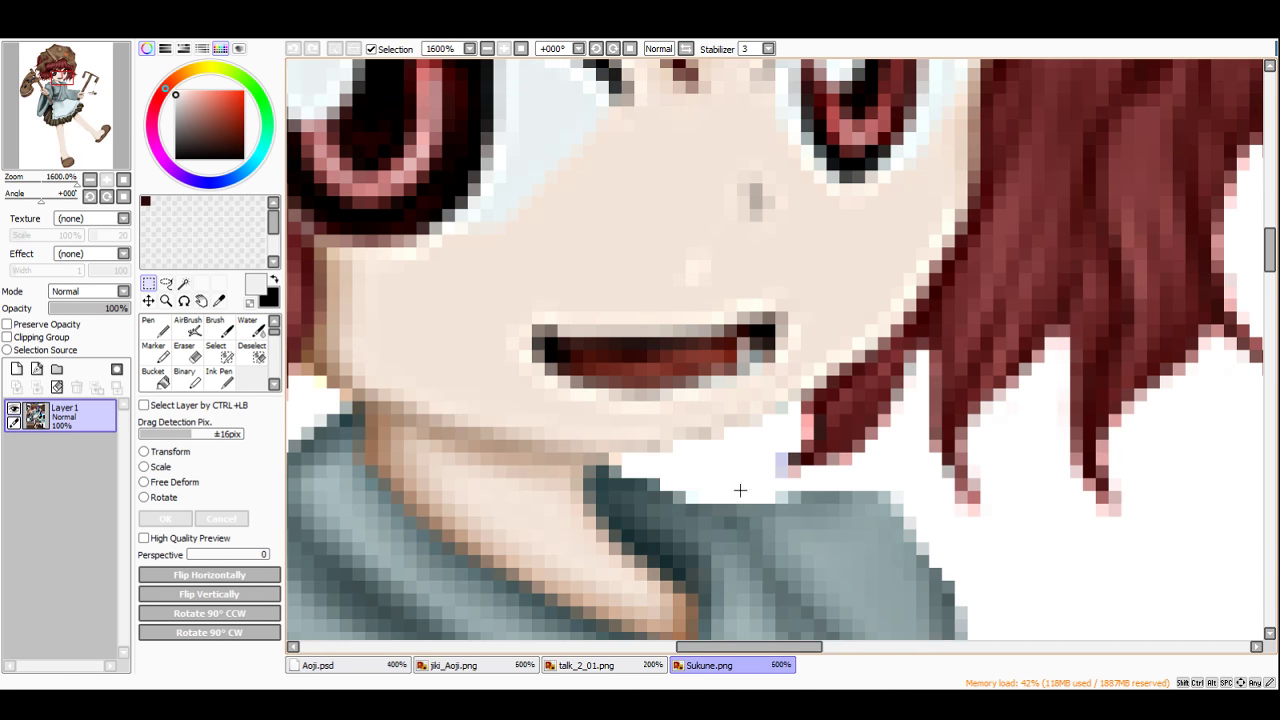
left_click(330, 665)
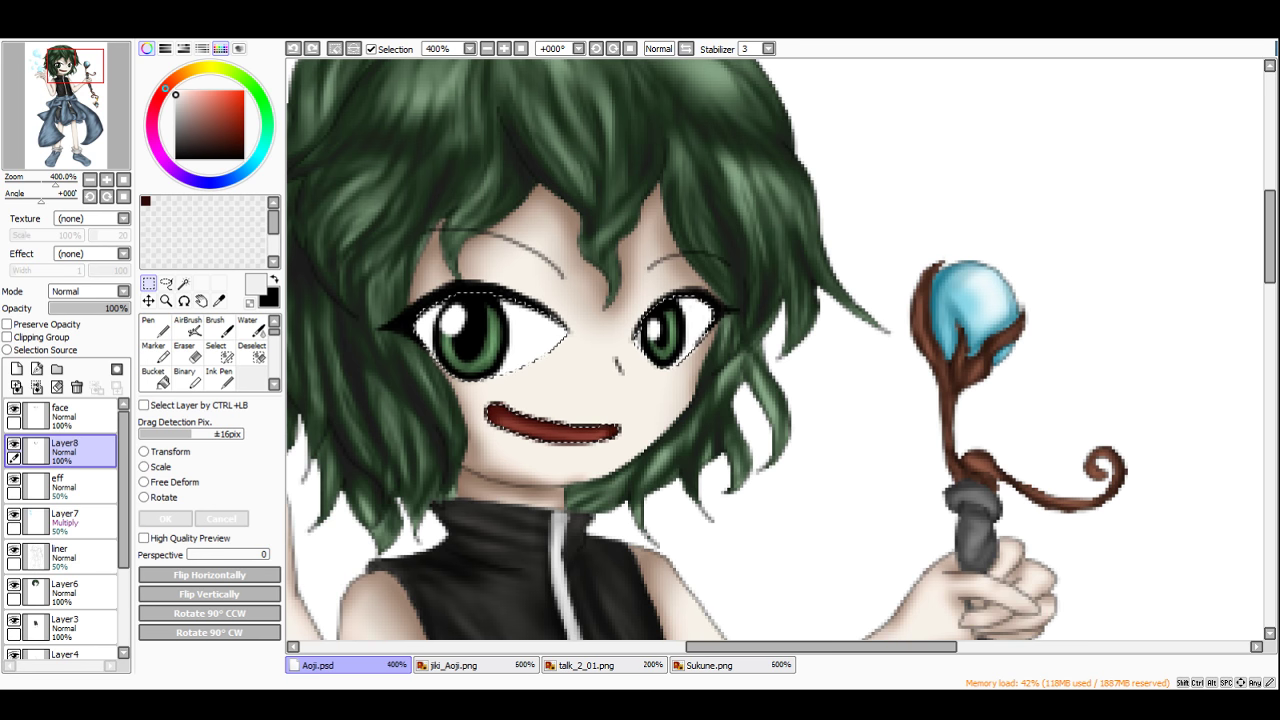
key("ctrl+d")
key("ctrl+0")
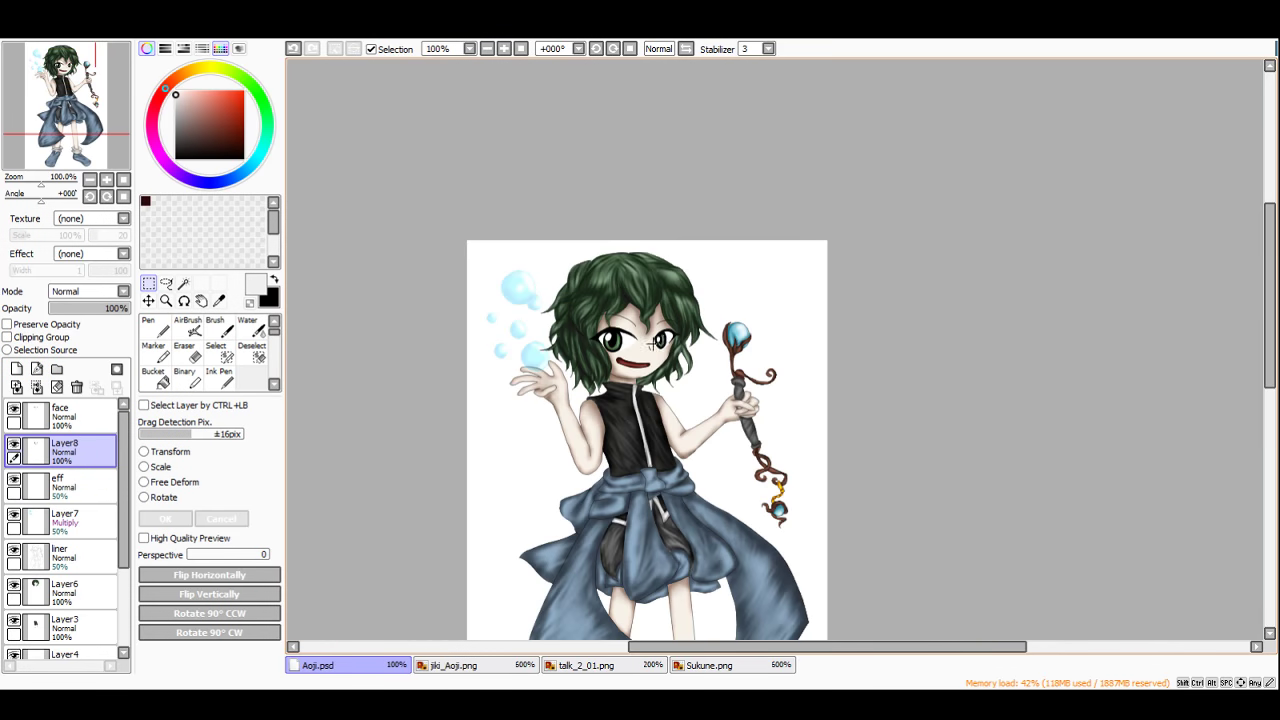
scroll(640, 370, "up", 2)
scroll(740, 407, "up", 3)
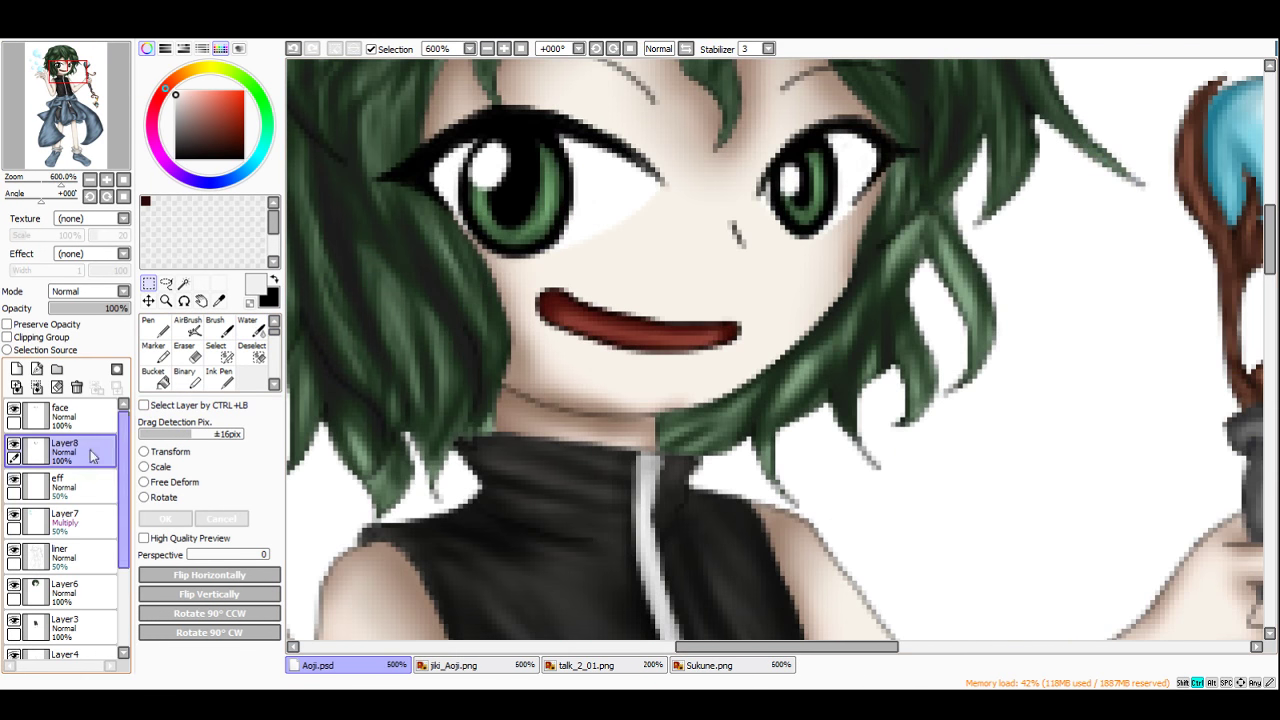
Step: Restore the selection around the eyes and mouth and choose a very dark red for the Brush
key("ctrl+z")
left_click_drag(196, 130, 163, 142)
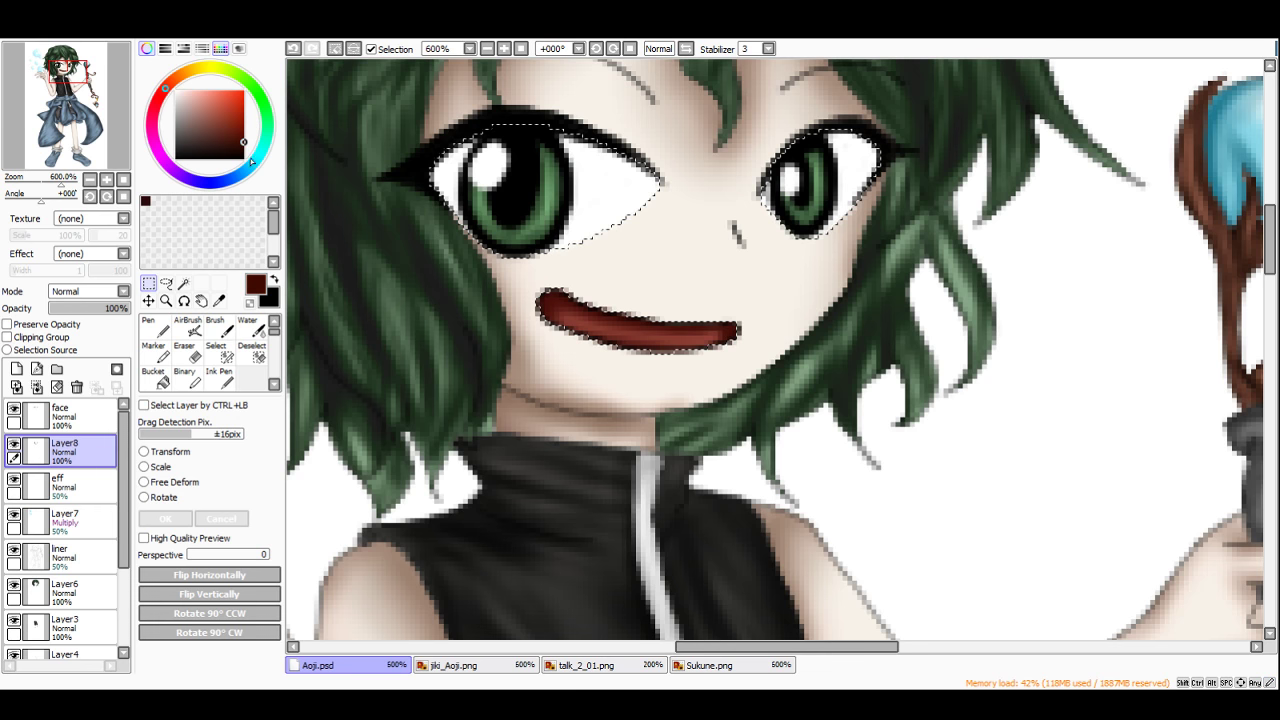
left_click(245, 148)
left_click(219, 328)
scroll(592, 315, "up", 3)
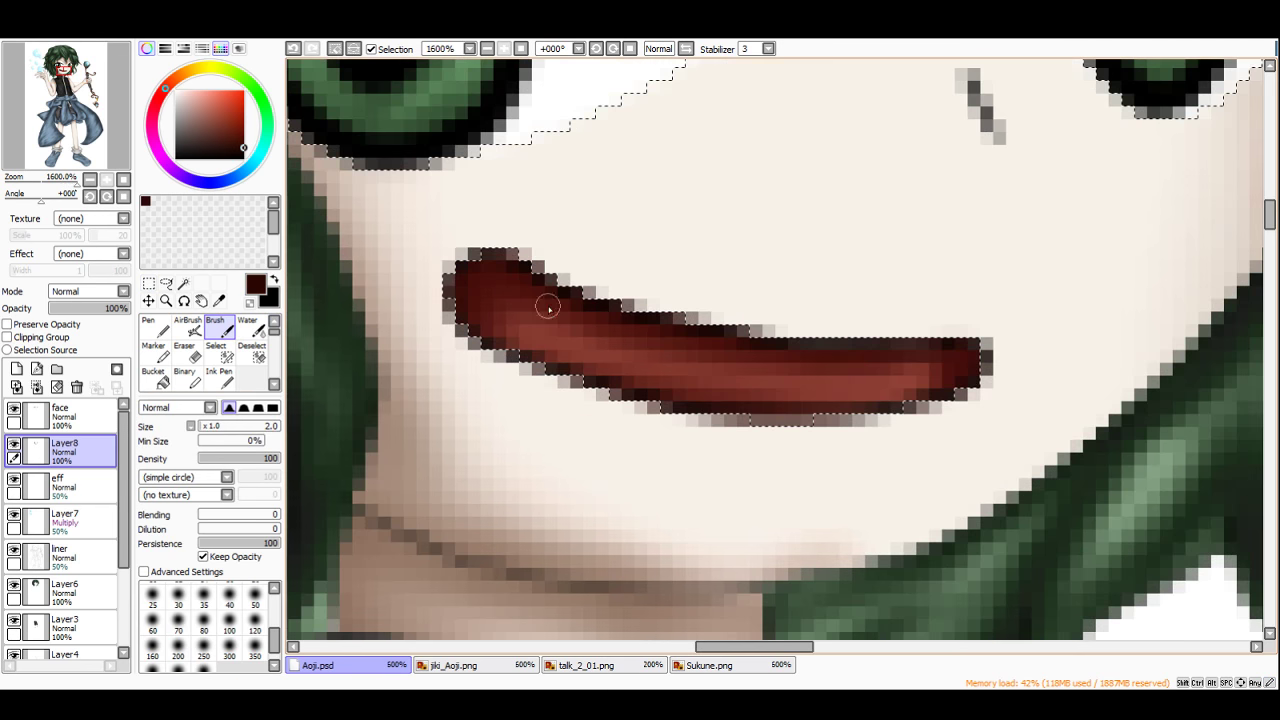
Step: Darken the mouth's corners and edges with the dark red Brush at size 6 and density 36
left_click_drag(204, 426, 203, 427)
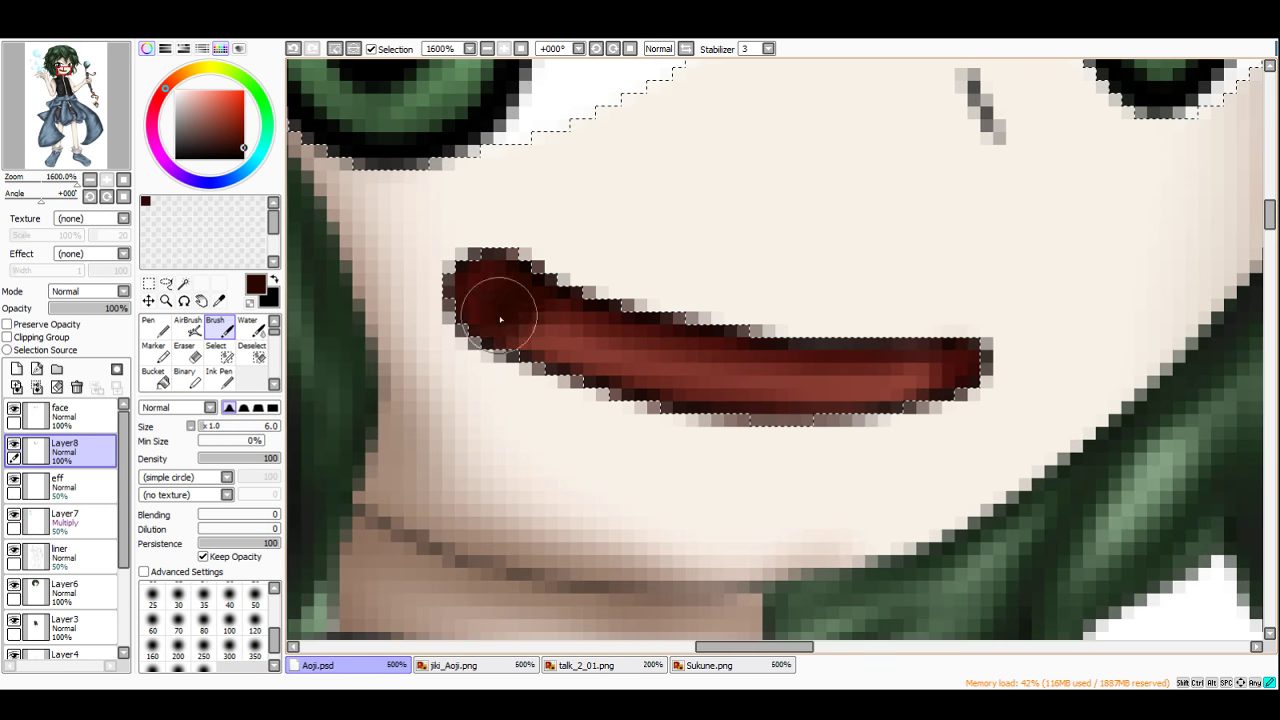
left_click(229, 459)
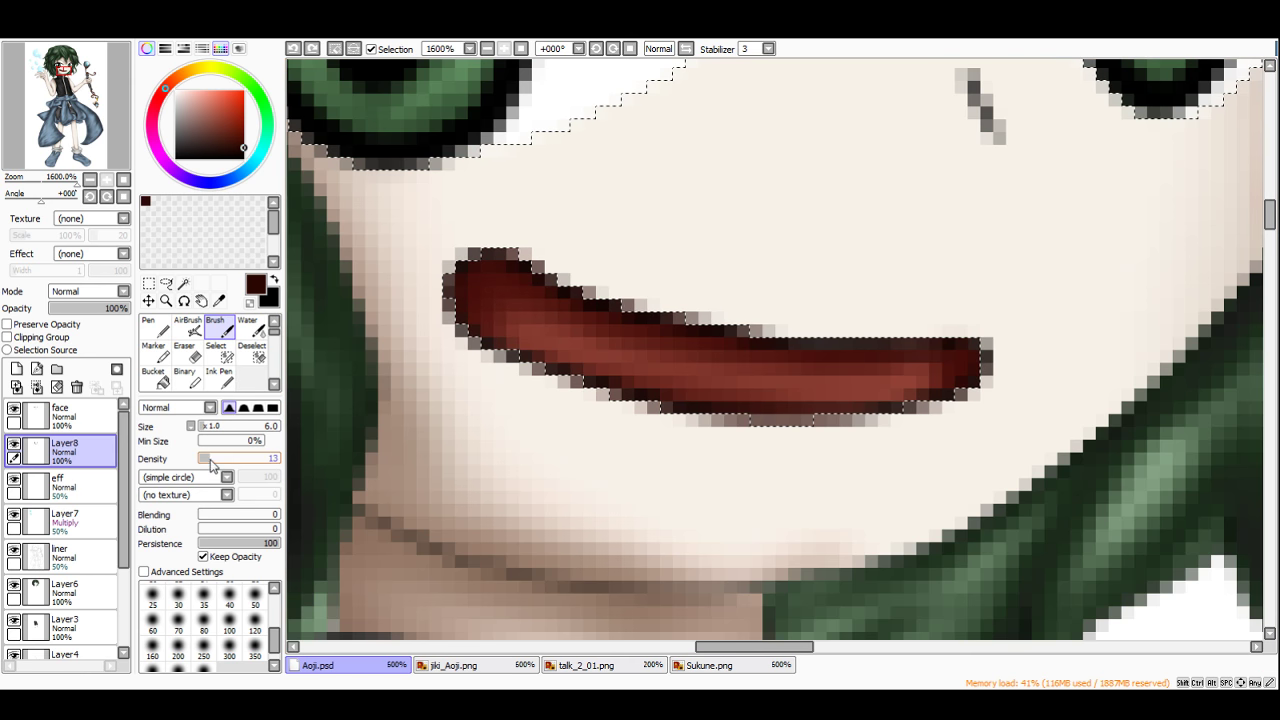
mouse_move(517, 264)
left_mouse_down()
mouse_move(457, 300)
mouse_move(677, 345)
mouse_move(729, 328)
mouse_move(761, 349)
mouse_move(1005, 359)
mouse_move(803, 421)
mouse_move(906, 417)
left_mouse_up()
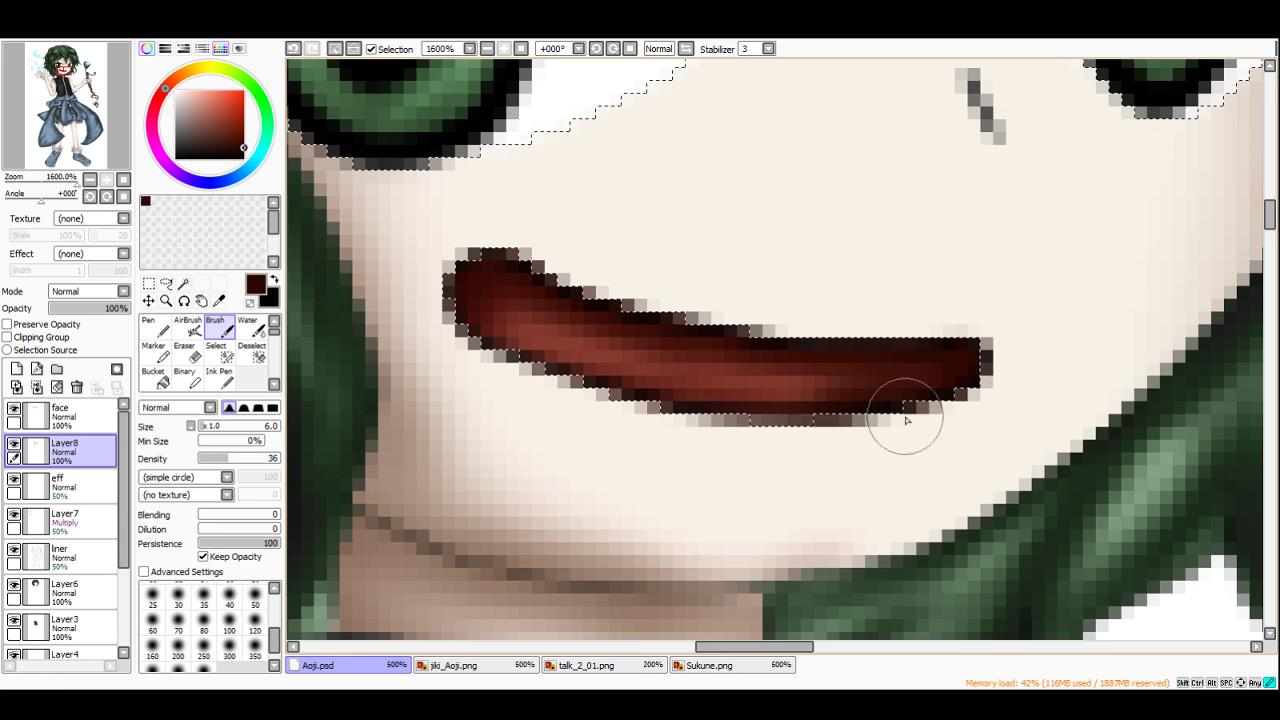
left_click_drag(537, 320, 490, 314)
scroll(491, 317, "down", 6)
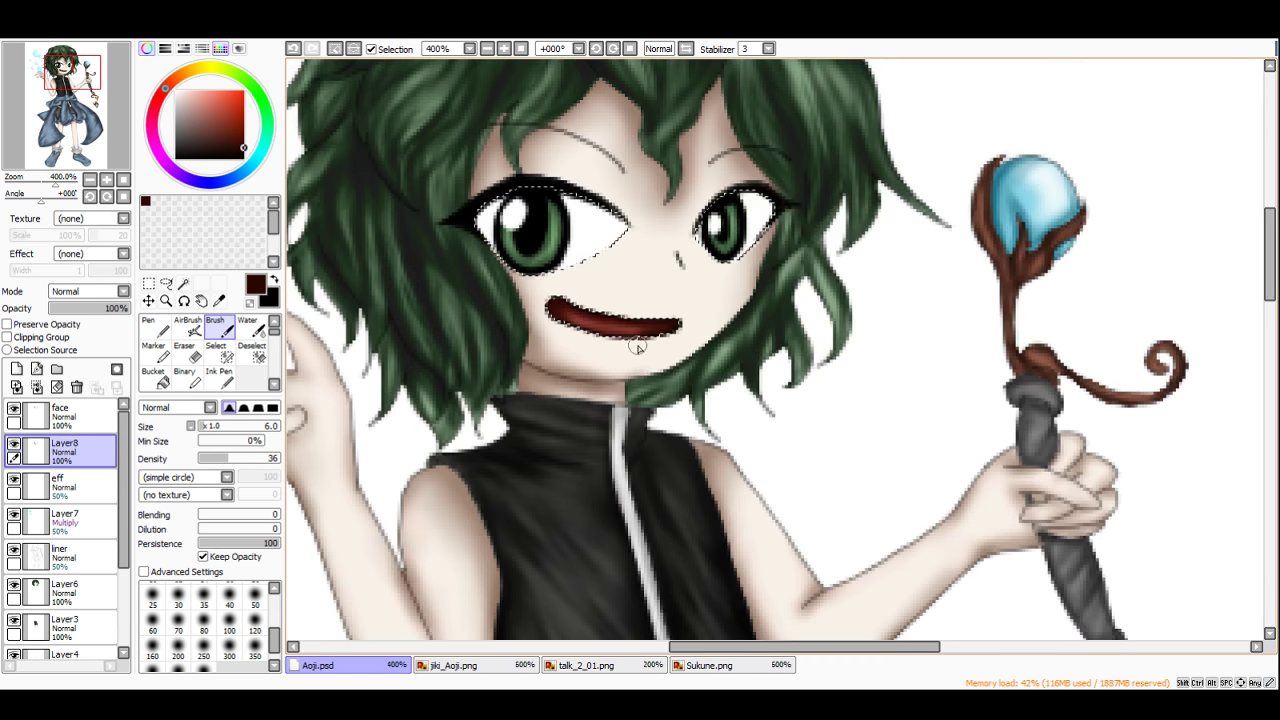
Step: Brighten the inside of the mouth toward both corners with its sampled medium red, using the Brush at size 3
scroll(620, 370, "up", 4)
right_click(631, 377)
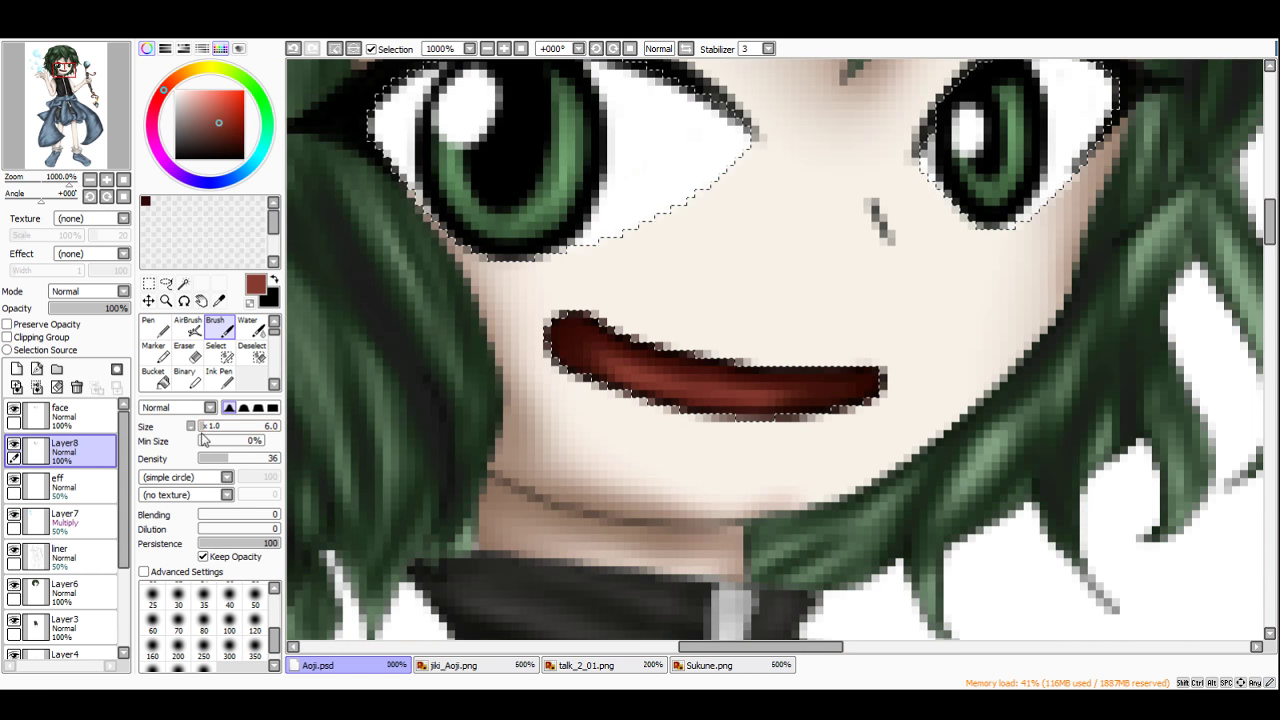
left_click(201, 427)
left_click_drag(622, 374, 577, 344)
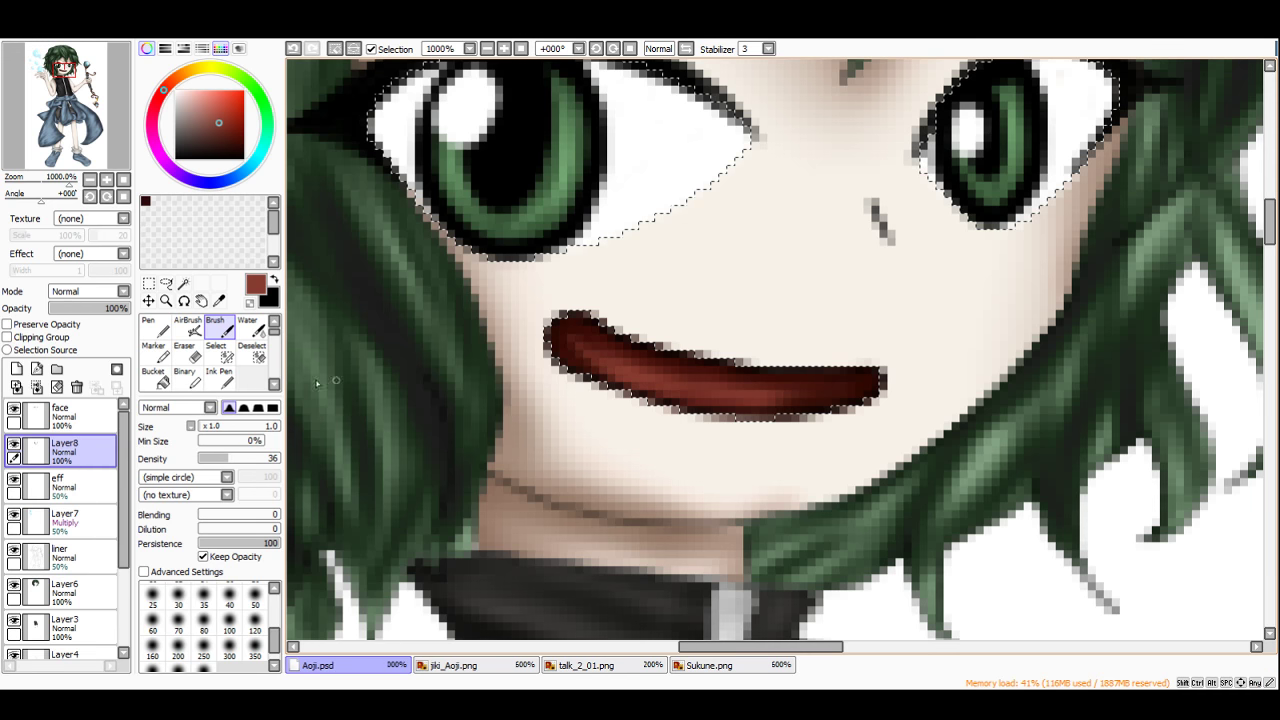
key("ctrl+z")
left_click_drag(202, 427, 205, 427)
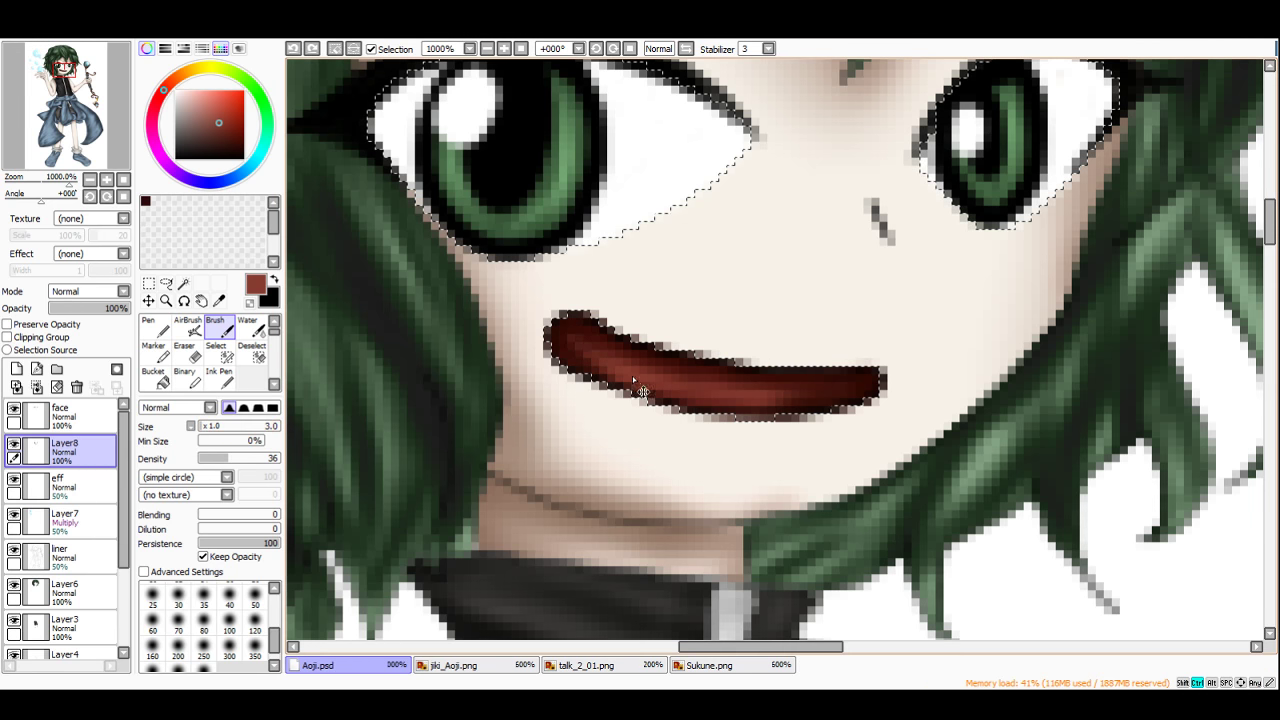
left_click_drag(625, 372, 574, 340)
left_click_drag(790, 395, 856, 381)
scroll(843, 365, "down", 6)
scroll(846, 363, "up", 5)
scroll(843, 362, "up", 1)
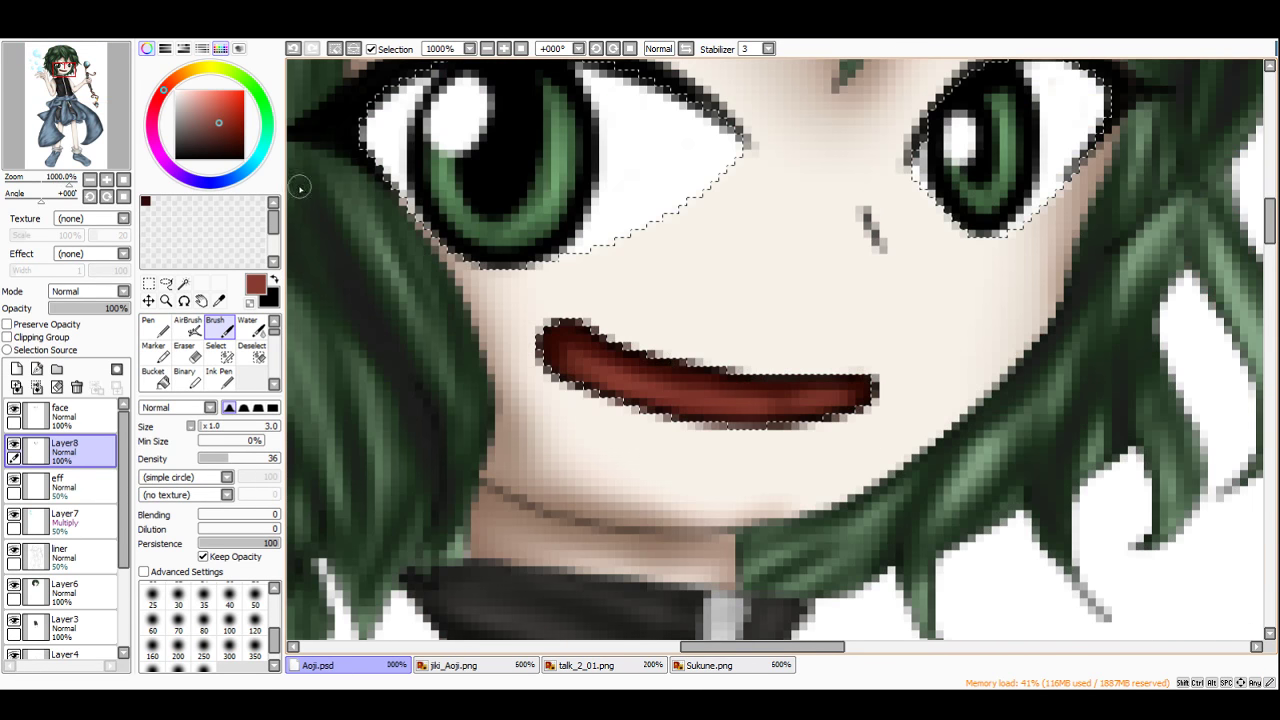
Step: Darken the mouth's corners and upper edge with a very dark red, keeping the Brush at size 3 and density 36
left_click(244, 128)
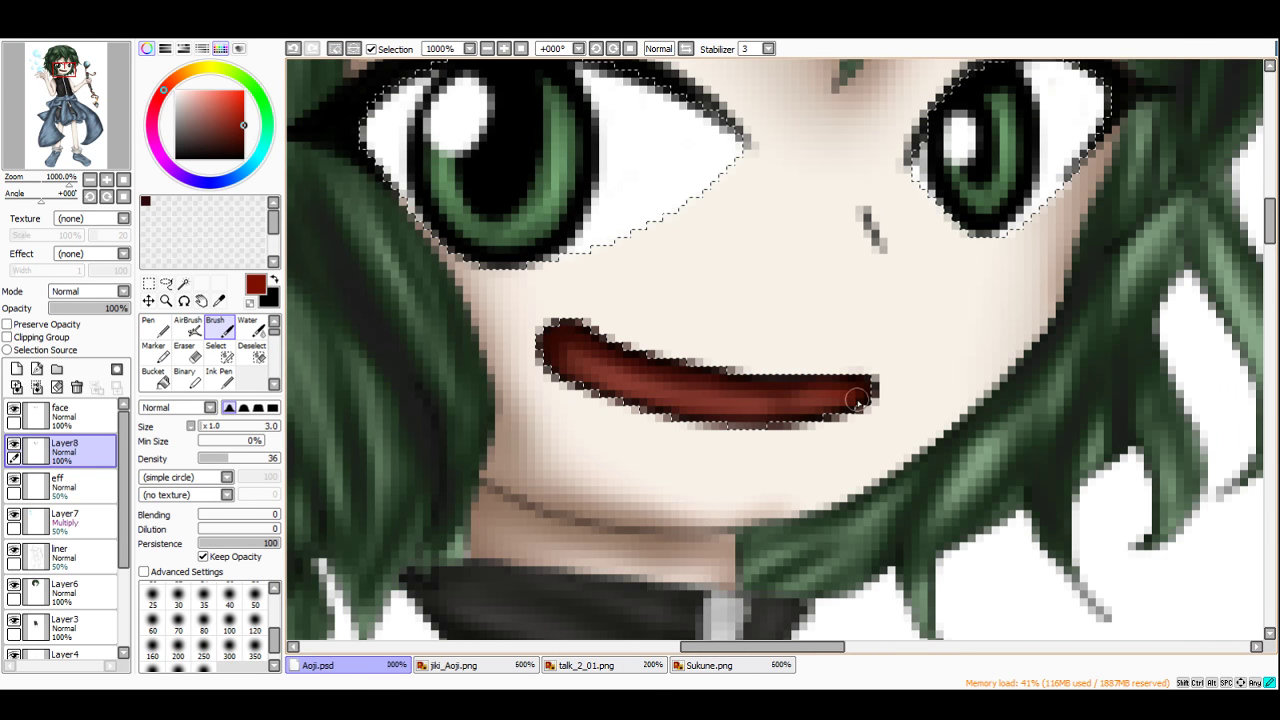
key("ctrl+z")
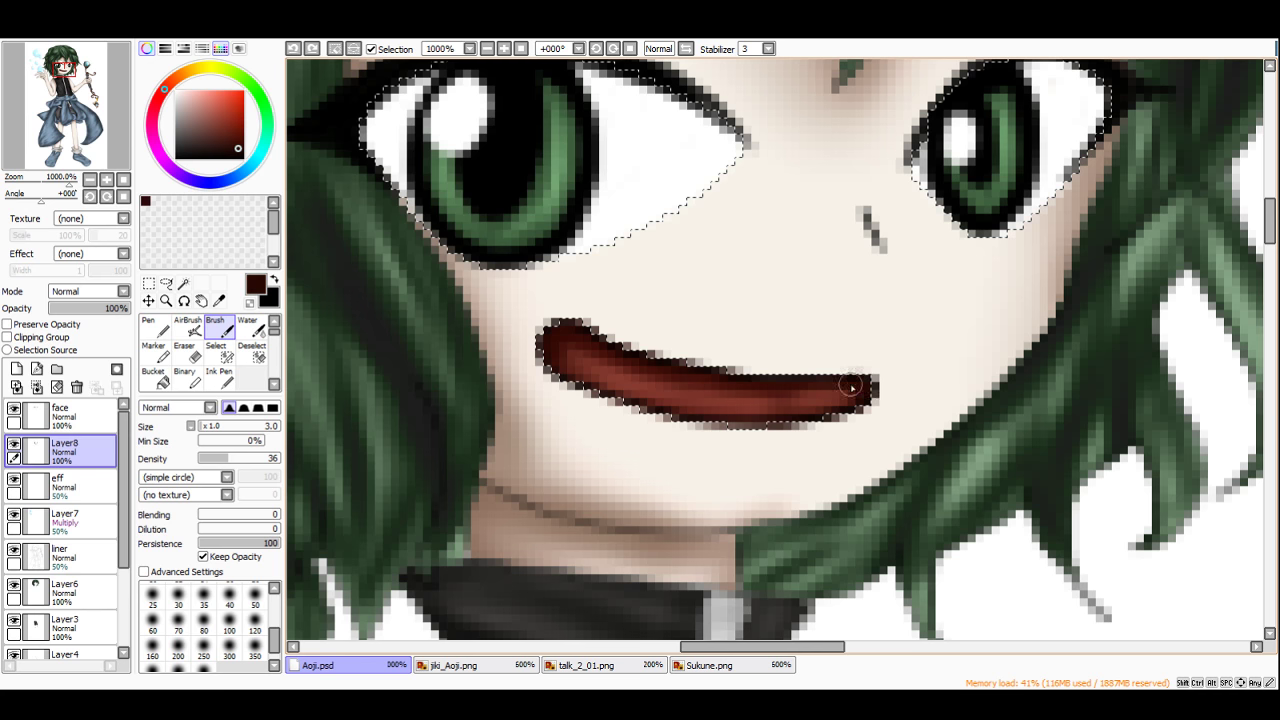
left_click_drag(626, 340, 564, 345)
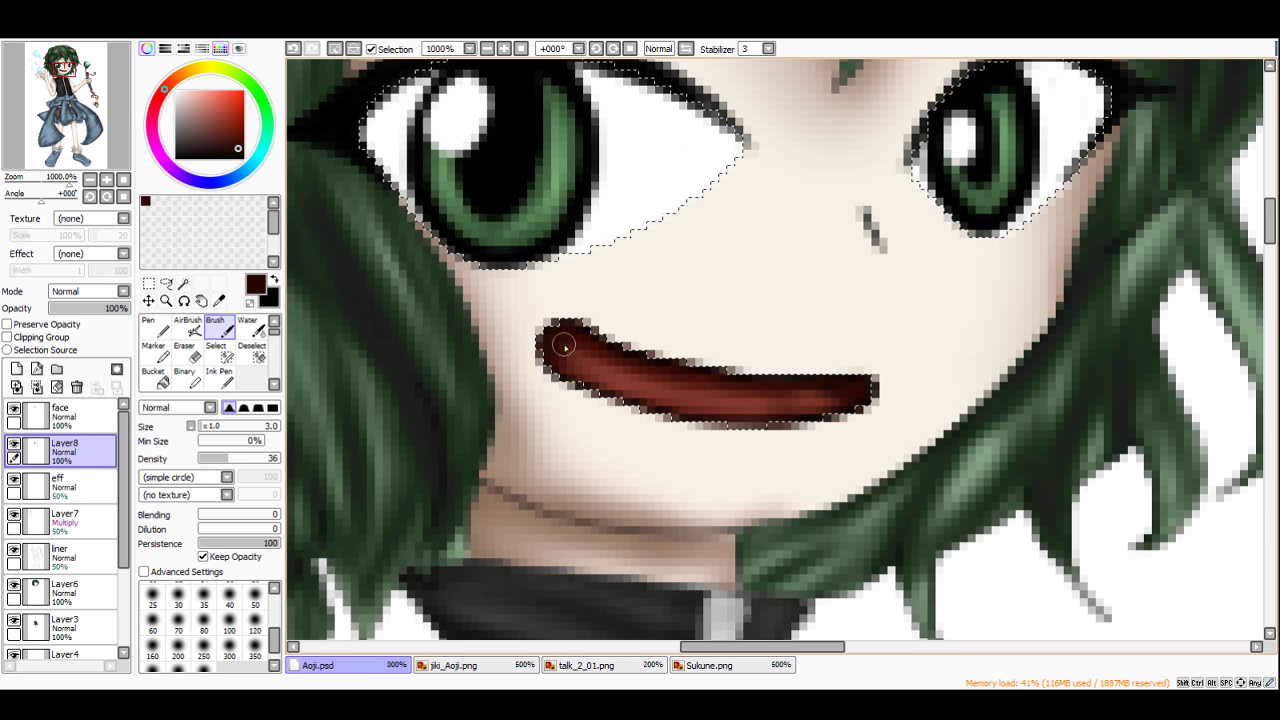
scroll(664, 356, "down", 6)
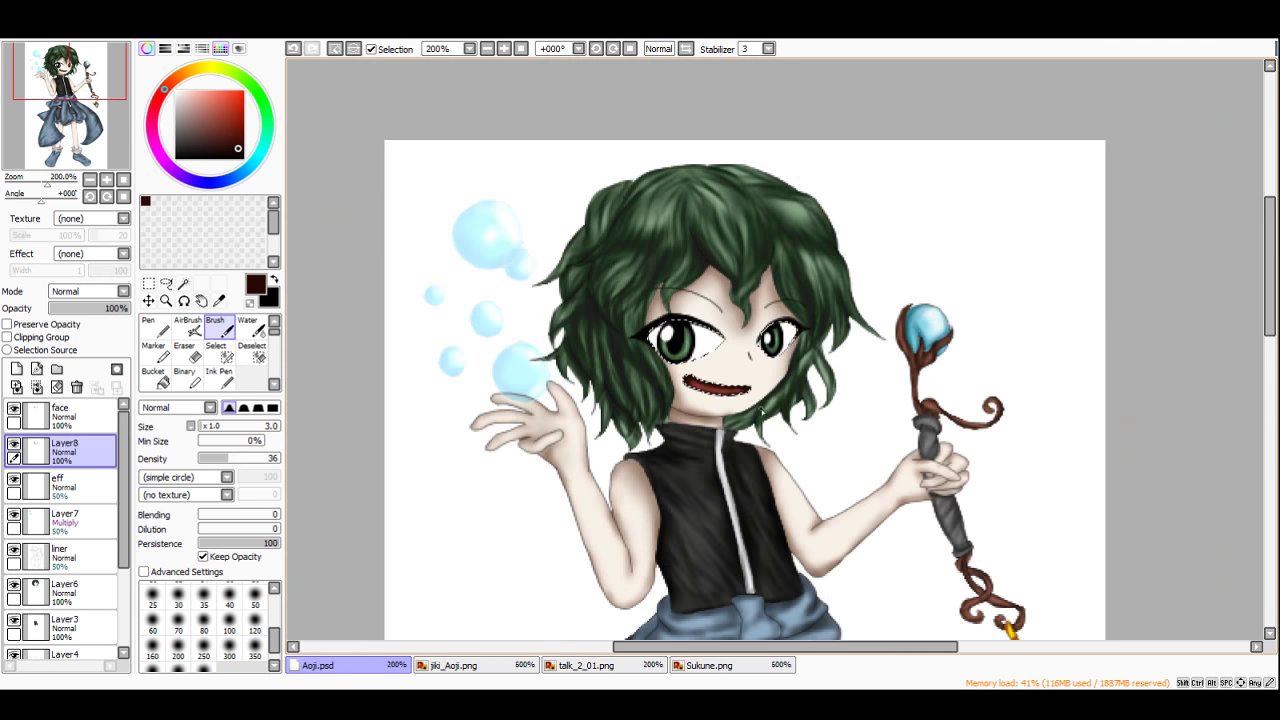
scroll(728, 384, "up", 9)
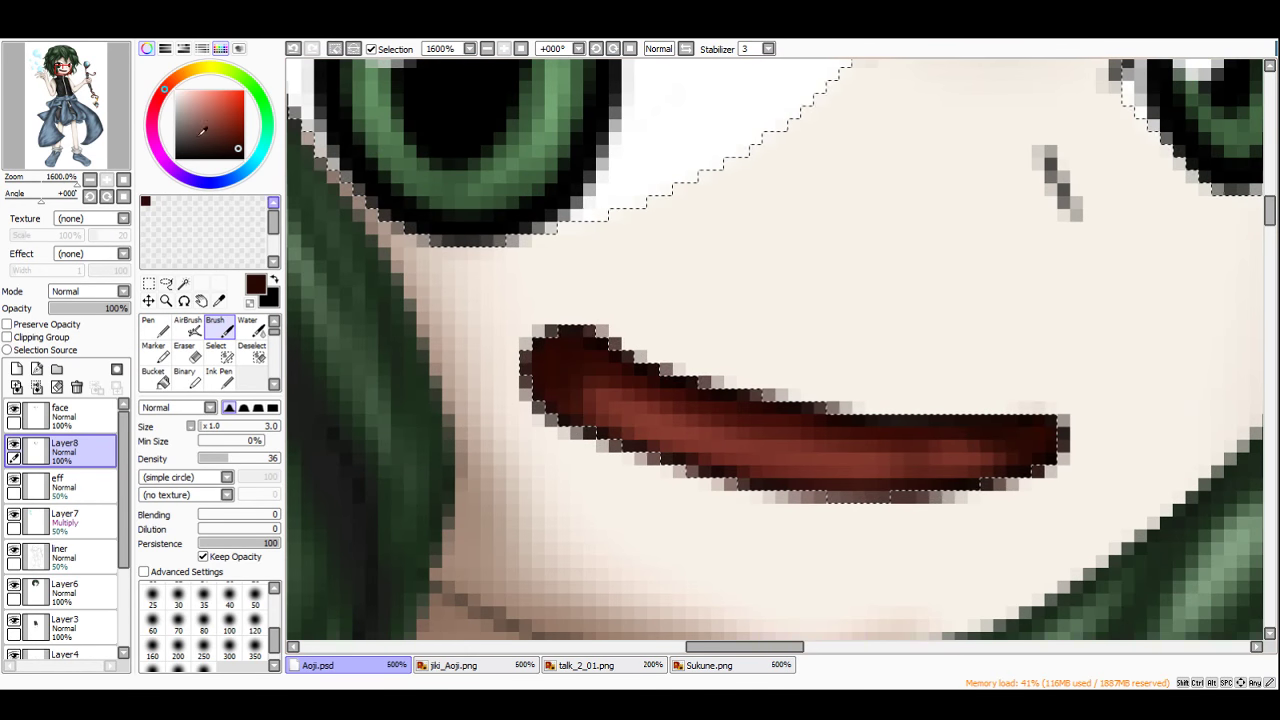
left_click(216, 134)
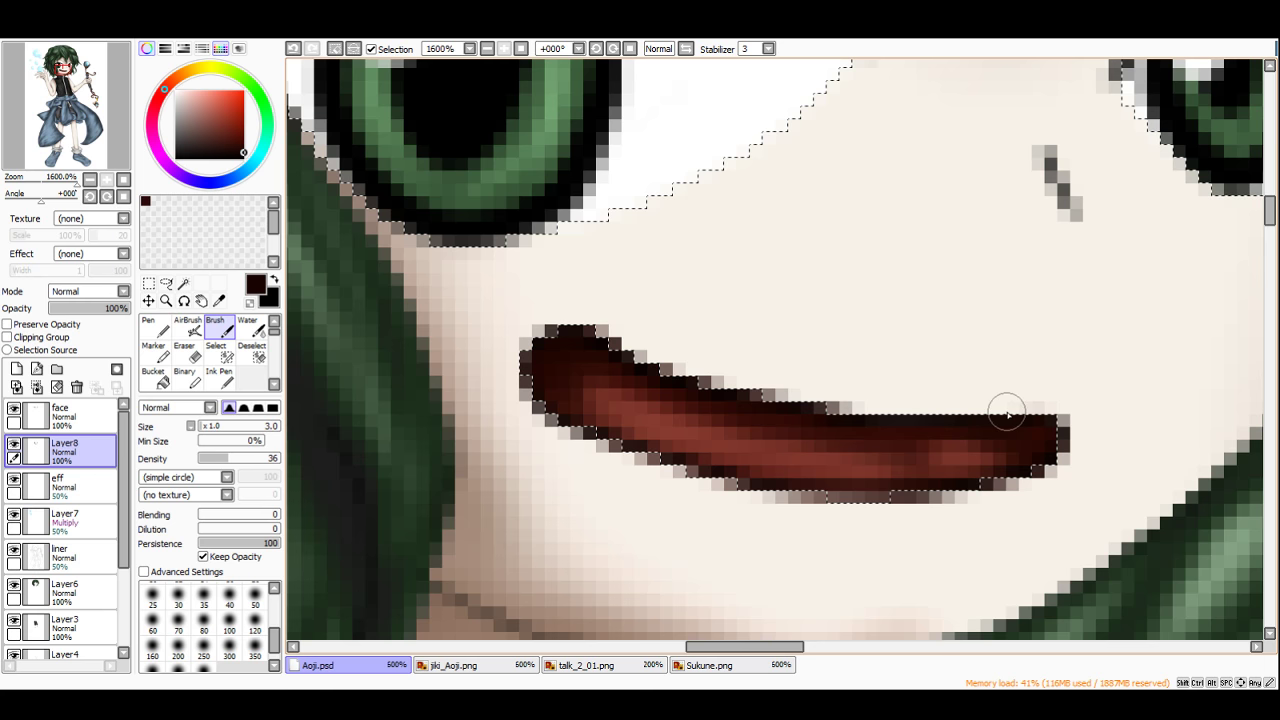
scroll(1007, 414, "down", 4)
scroll(811, 403, "up", 3)
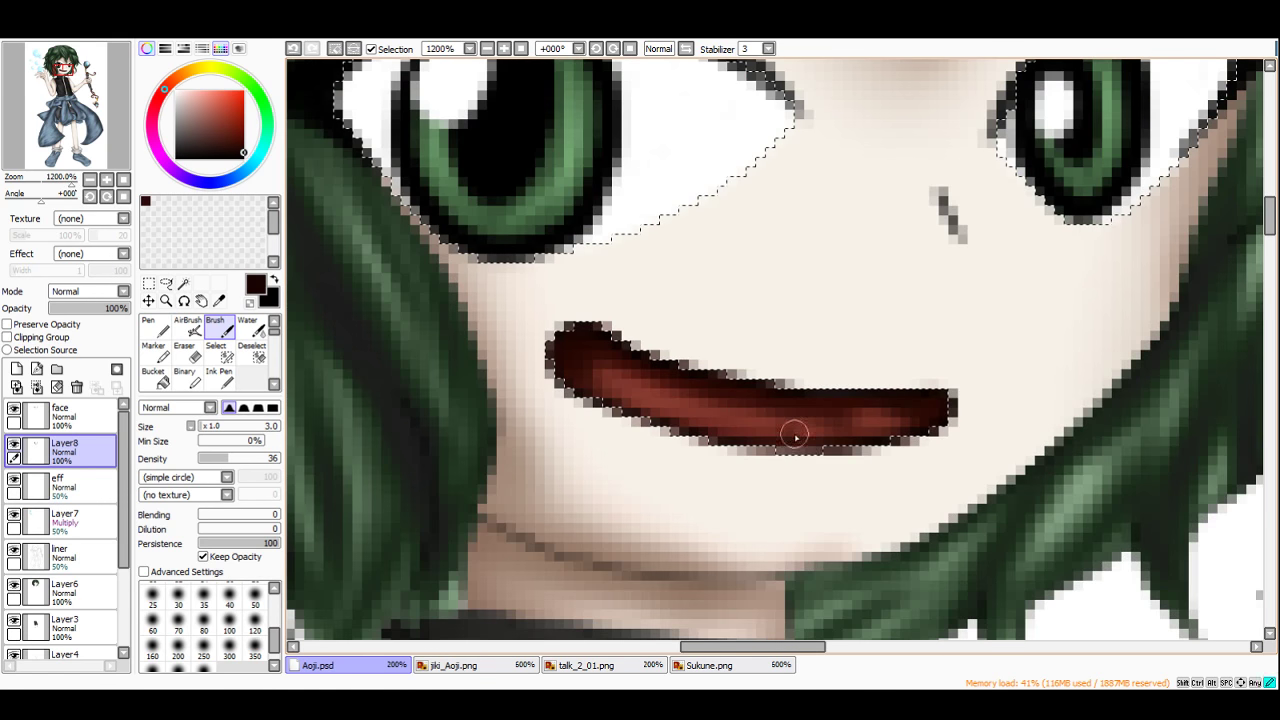
Step: Sample the mouth's medium red and blend it into the lower middle of the mouth
left_click(654, 390, "alt")
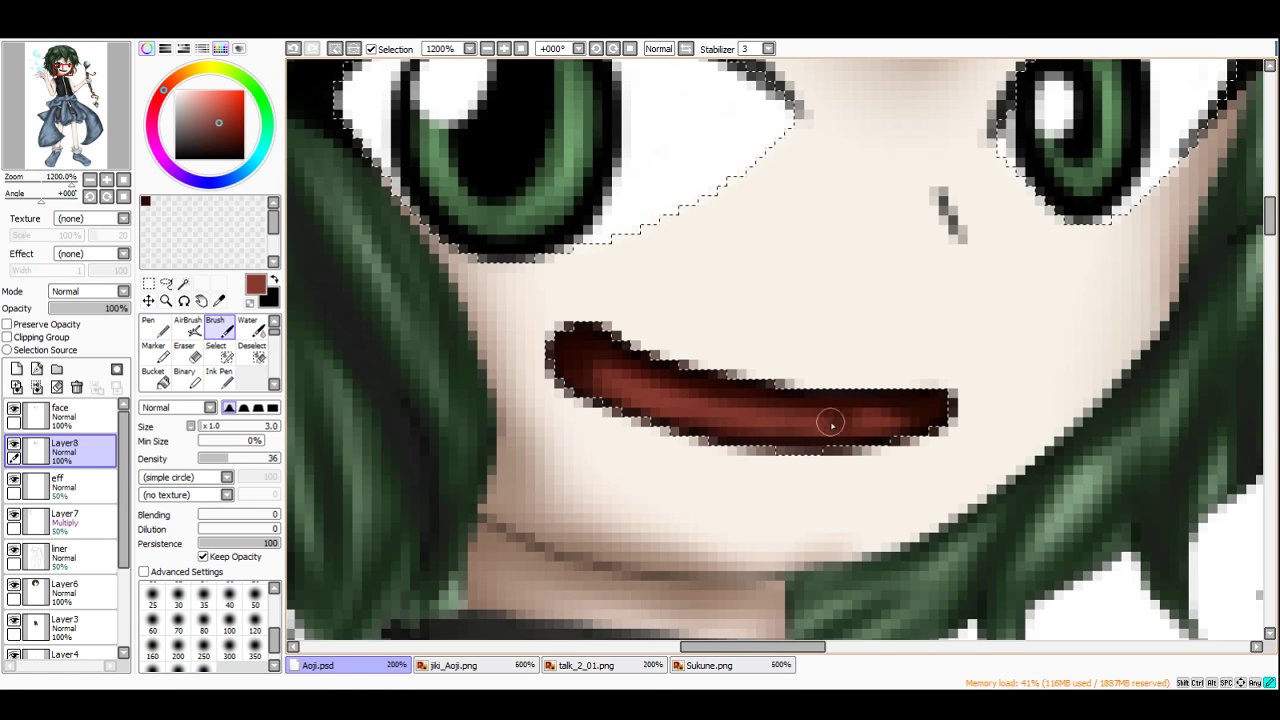
scroll(831, 424, "down", 6)
scroll(758, 349, "up", 2)
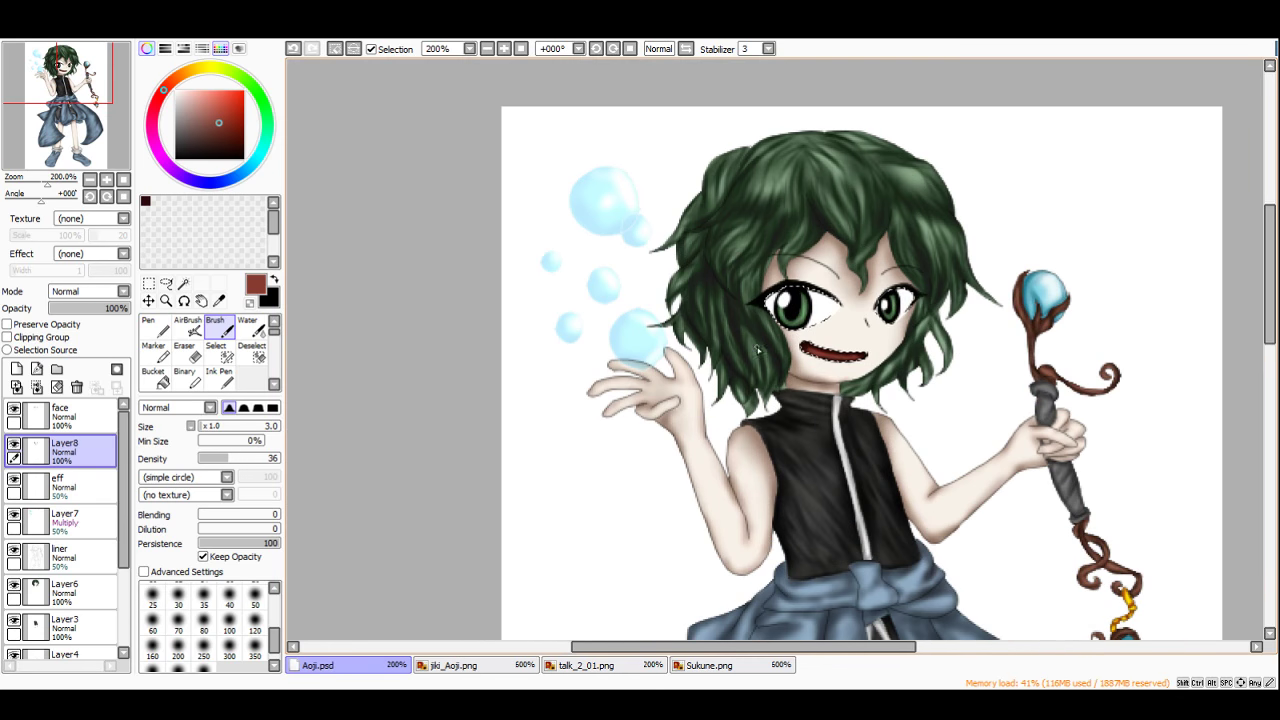
Step: Clear the selection around the eyes and mouth and review the whole character
left_click(148, 283)
left_click(531, 303)
scroll(666, 285, "down", 3)
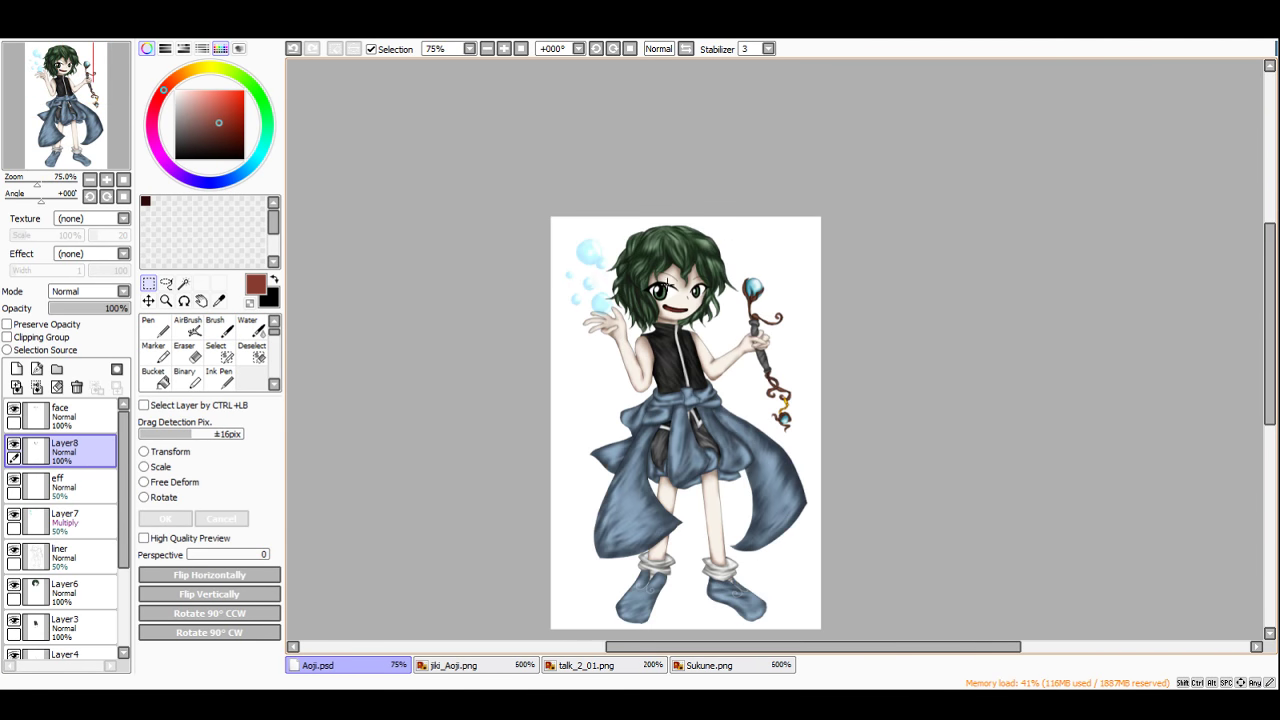
scroll(667, 286, "up", 2)
scroll(646, 340, "up", 2)
Step: Lasso both eyes on the face layer and paste a copy of their linework onto a new layer
left_click(70, 415)
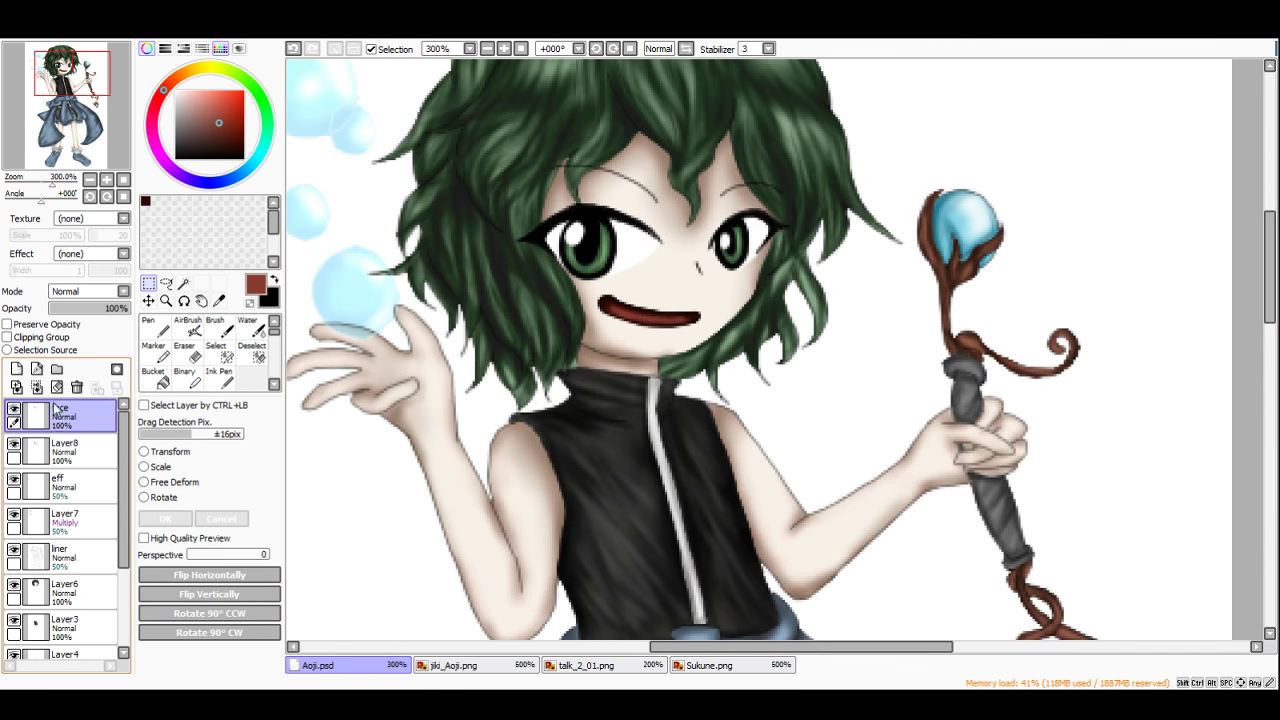
scroll(580, 213, "up", 2)
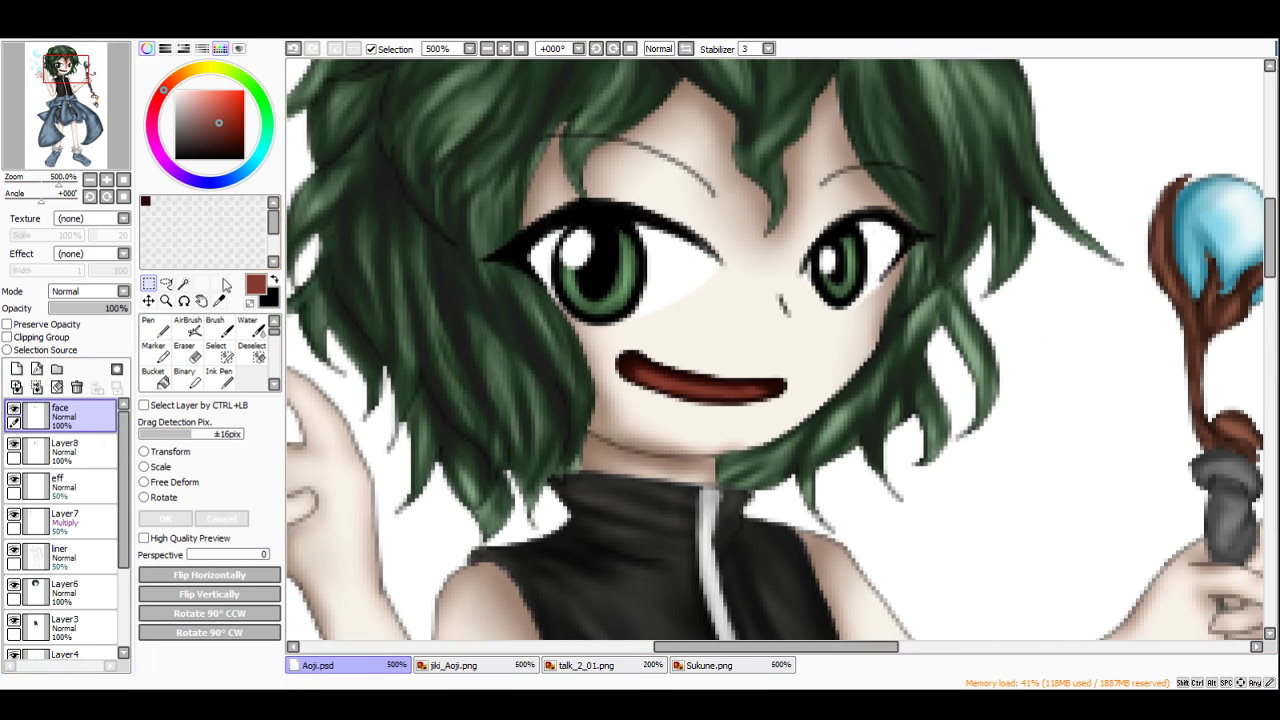
left_click(166, 283)
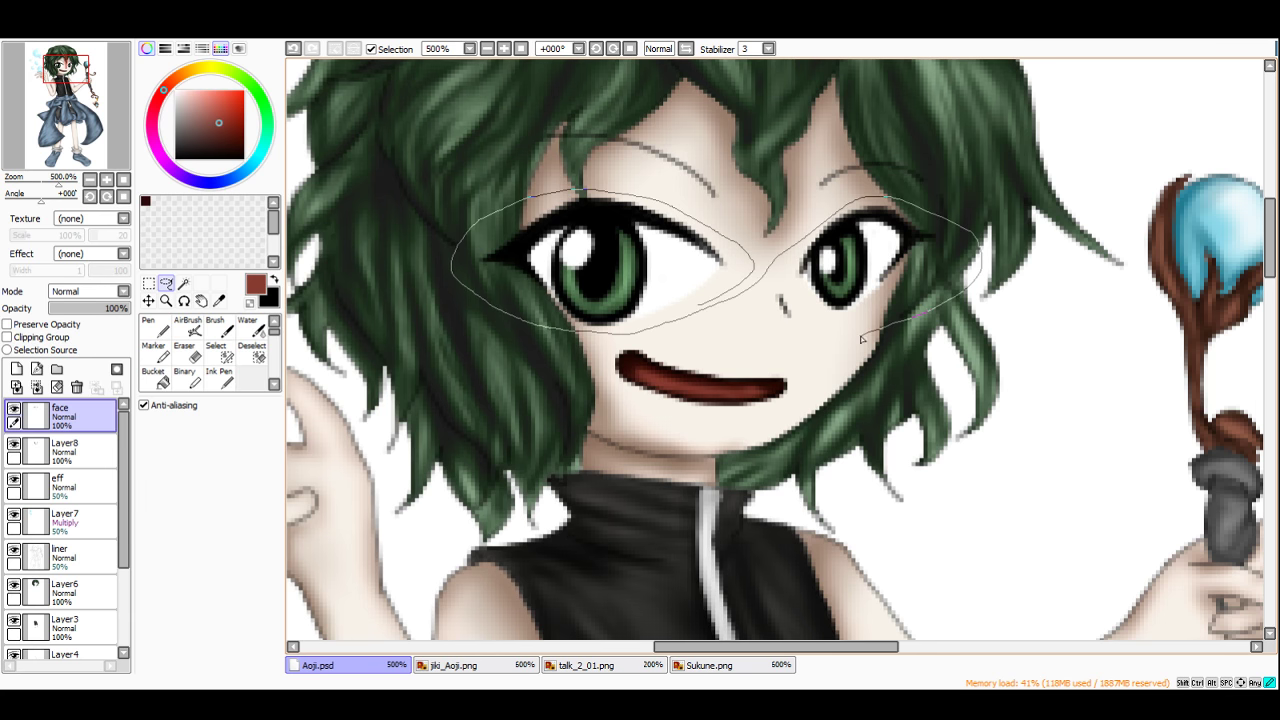
left_click_drag(780, 270, 776, 274)
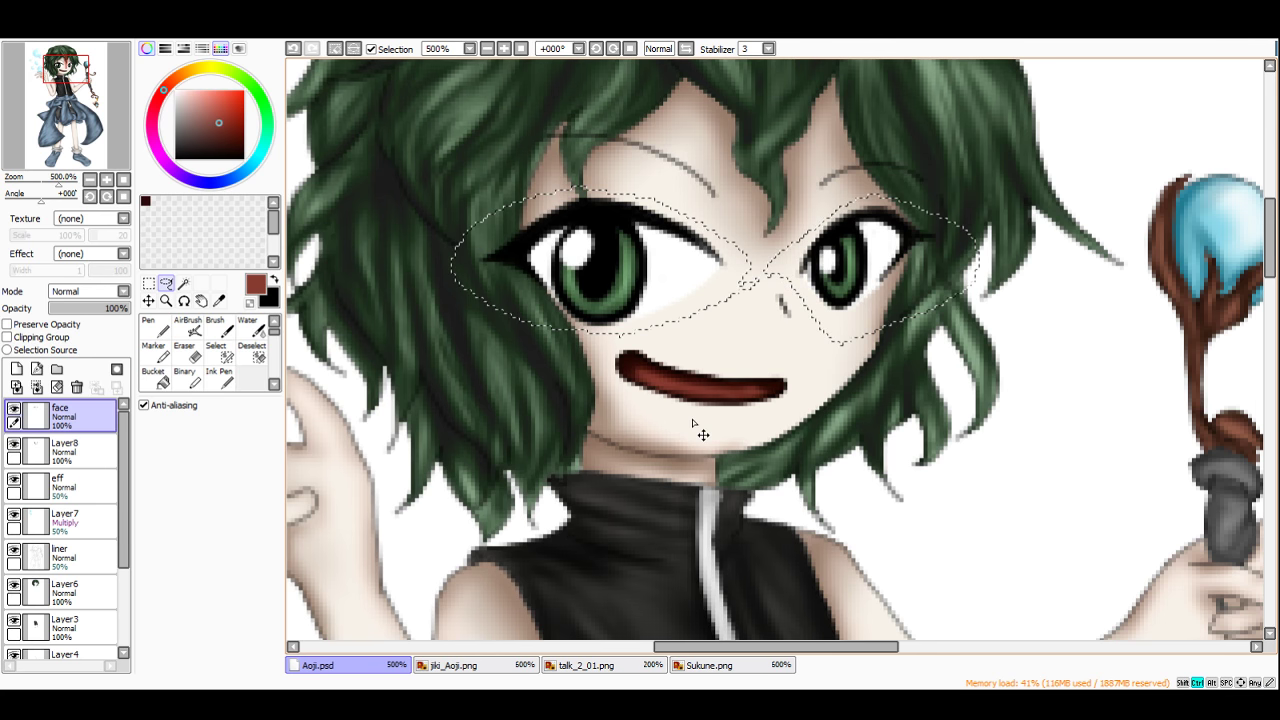
key("ctrl+c")
key("ctrl+v")
key("ctrl+d")
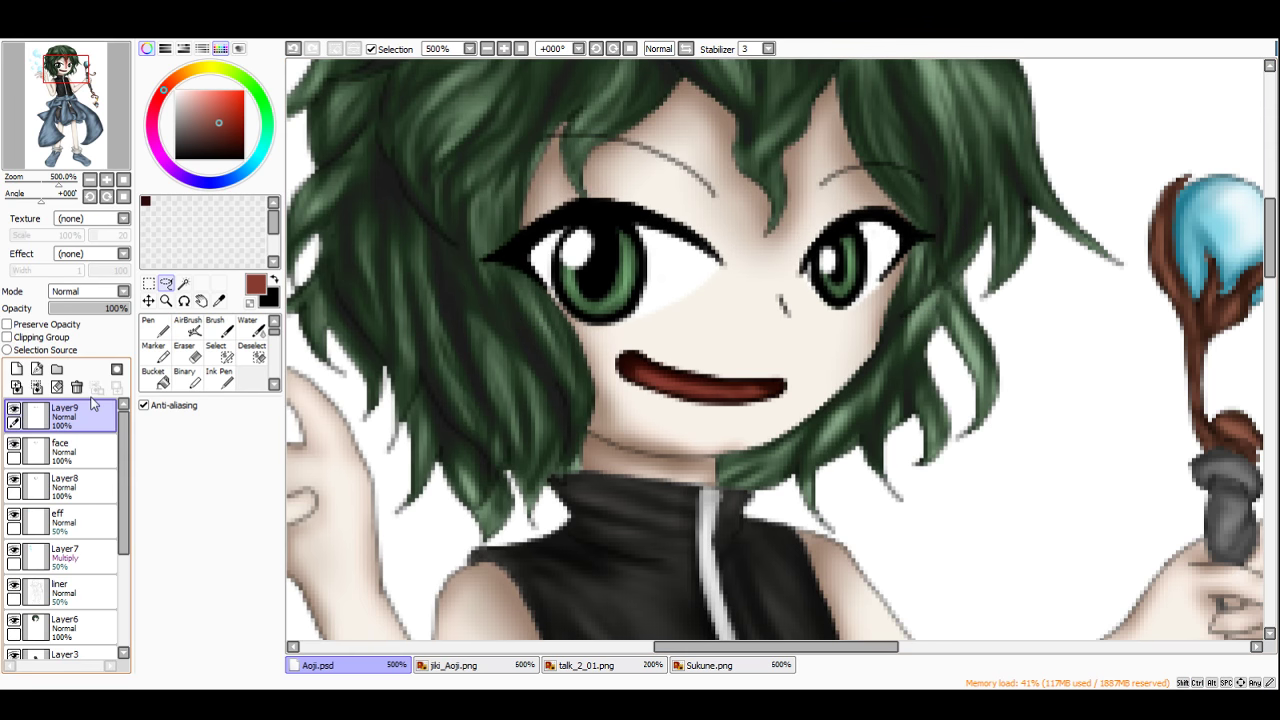
Step: Place the pasted eye layer directly below the face layer and set the face layer's opacity to 50%
left_click_drag(50, 422, 50, 461)
left_click(62, 416)
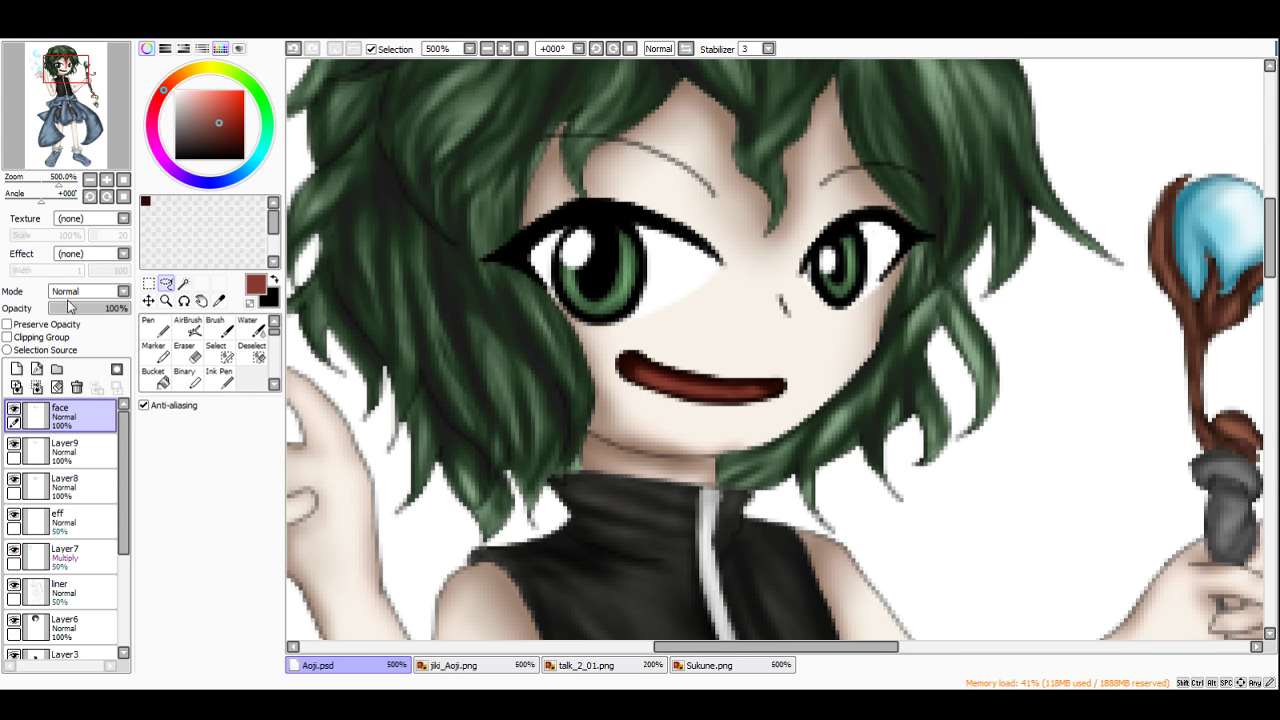
left_click_drag(92, 316, 90, 310)
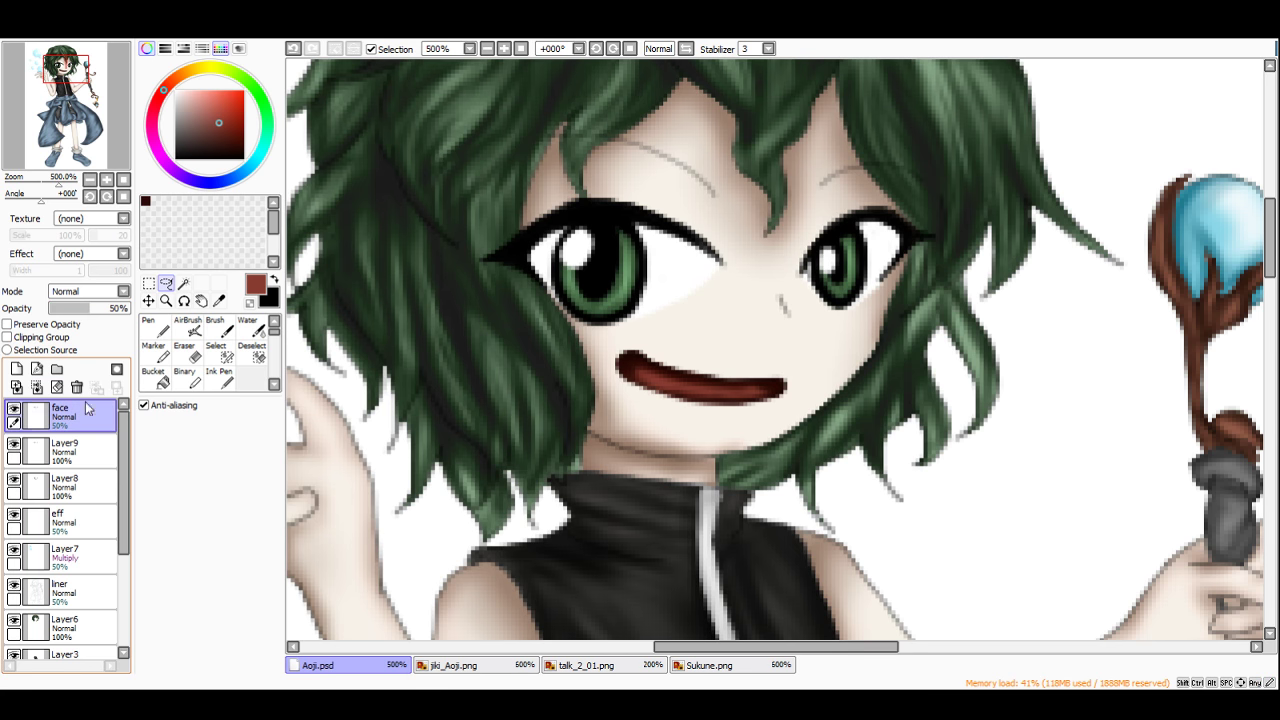
Step: Merge the pasted eye layer down into Layer8 and review the whole character
left_click(26, 452)
left_click(37, 388)
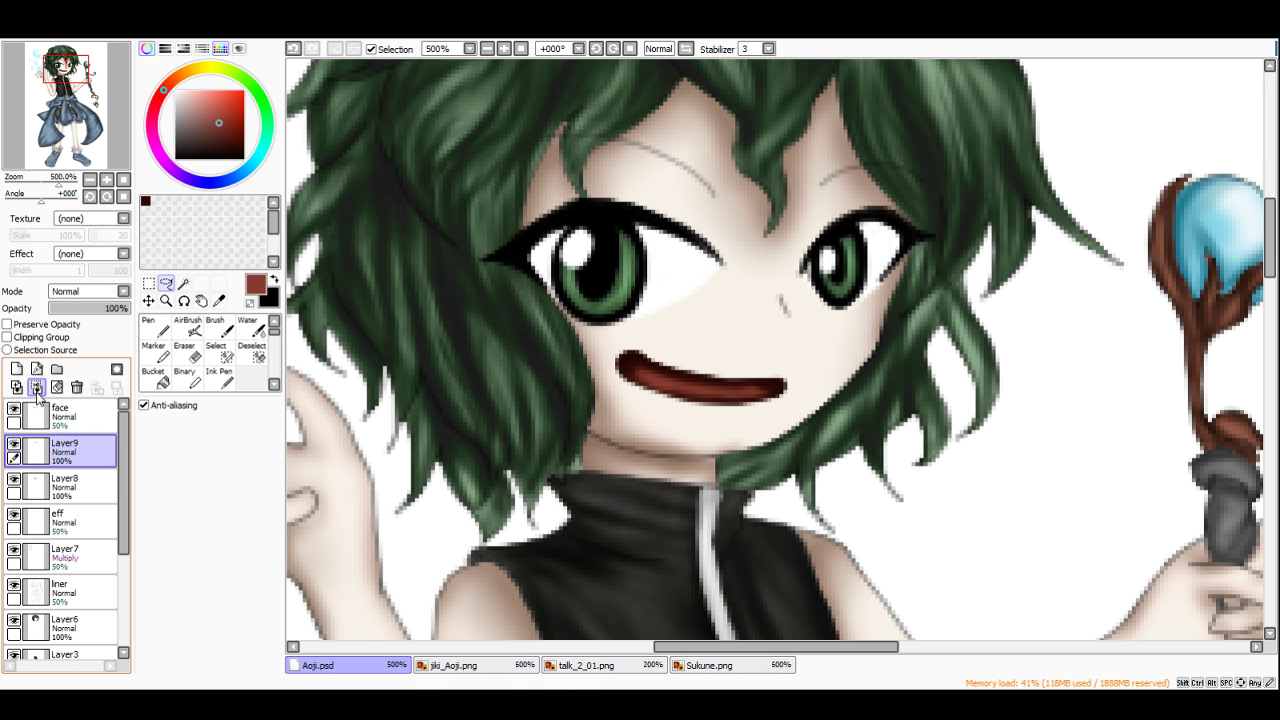
scroll(775, 268, "down", 3)
scroll(848, 368, "up", 1)
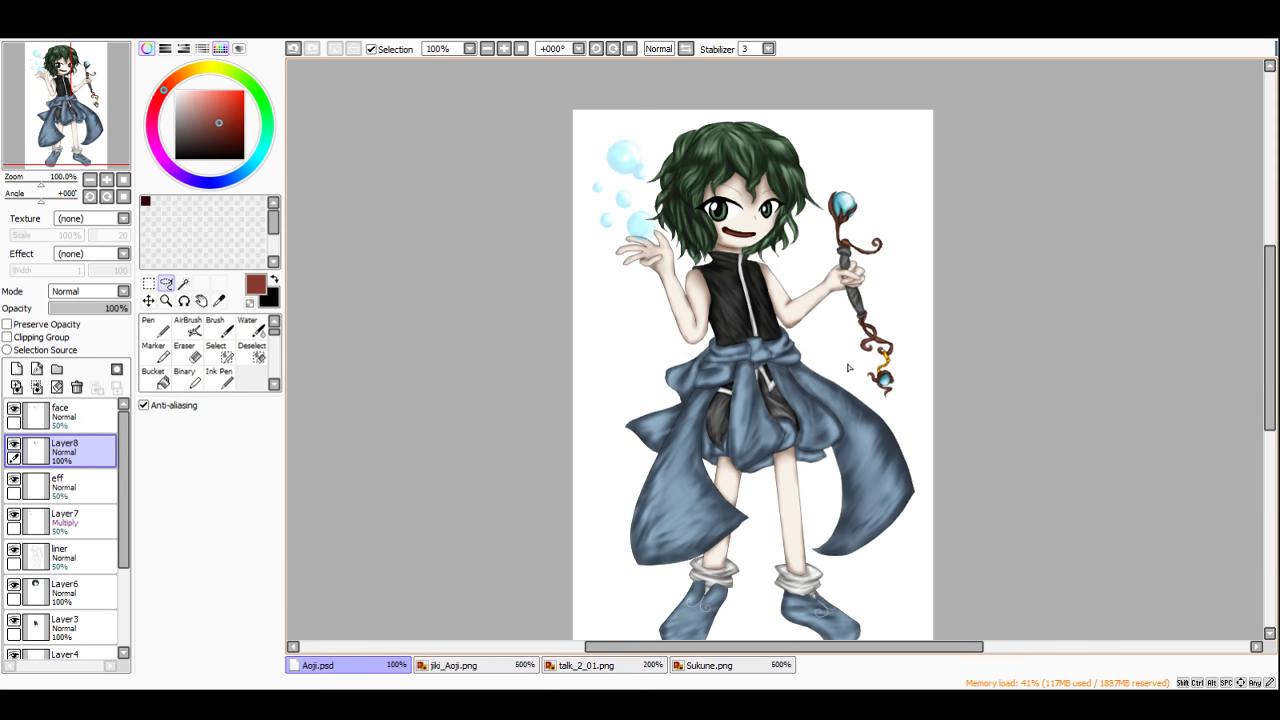
scroll(912, 218, "down", 2)
scroll(920, 211, "up", 2)
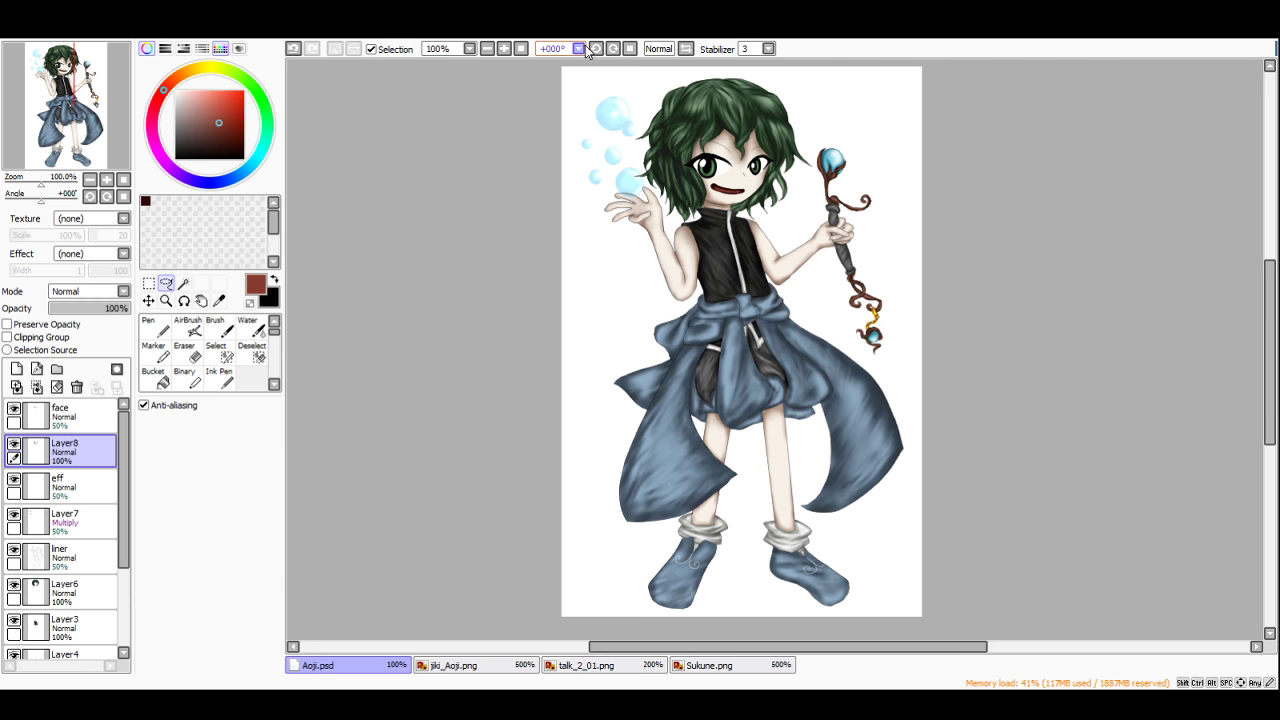
left_click_drag(613, 51, 613, 51)
Step: Choose a bright blue for the Brush, try a stroke in the blank area beside the hair, and undo it
left_click(216, 330)
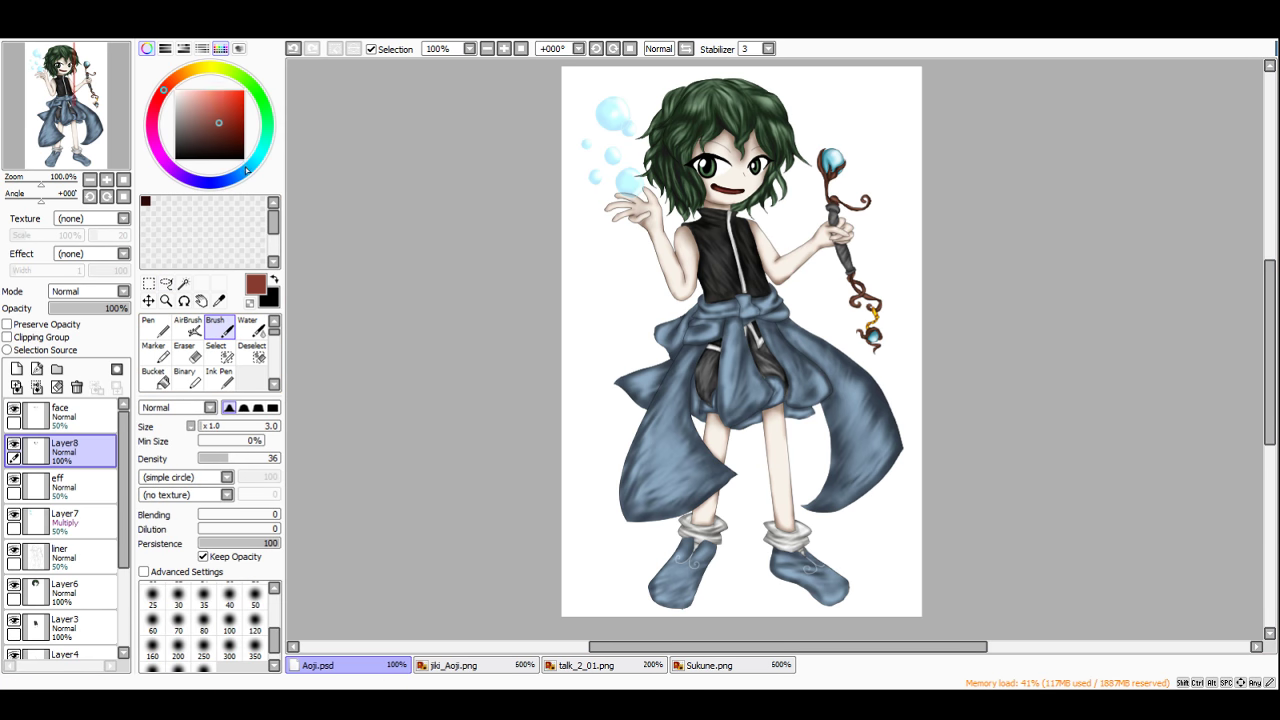
left_click(246, 170)
left_click(222, 108)
scroll(632, 213, "down", 1)
scroll(794, 128, "up", 3)
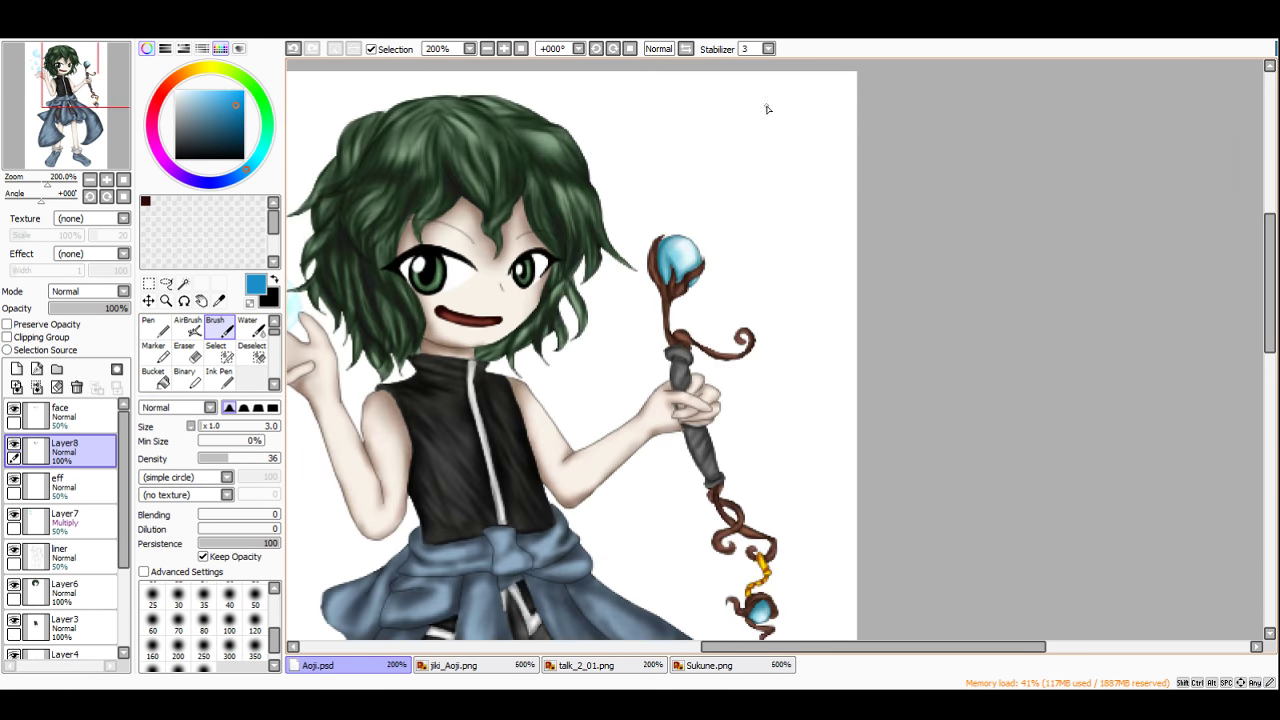
scroll(595, 115, "up", 3)
mouse_move(591, 115)
left_mouse_down()
mouse_move(639, 92)
mouse_move(644, 206)
left_mouse_up()
key("ctrl+z")
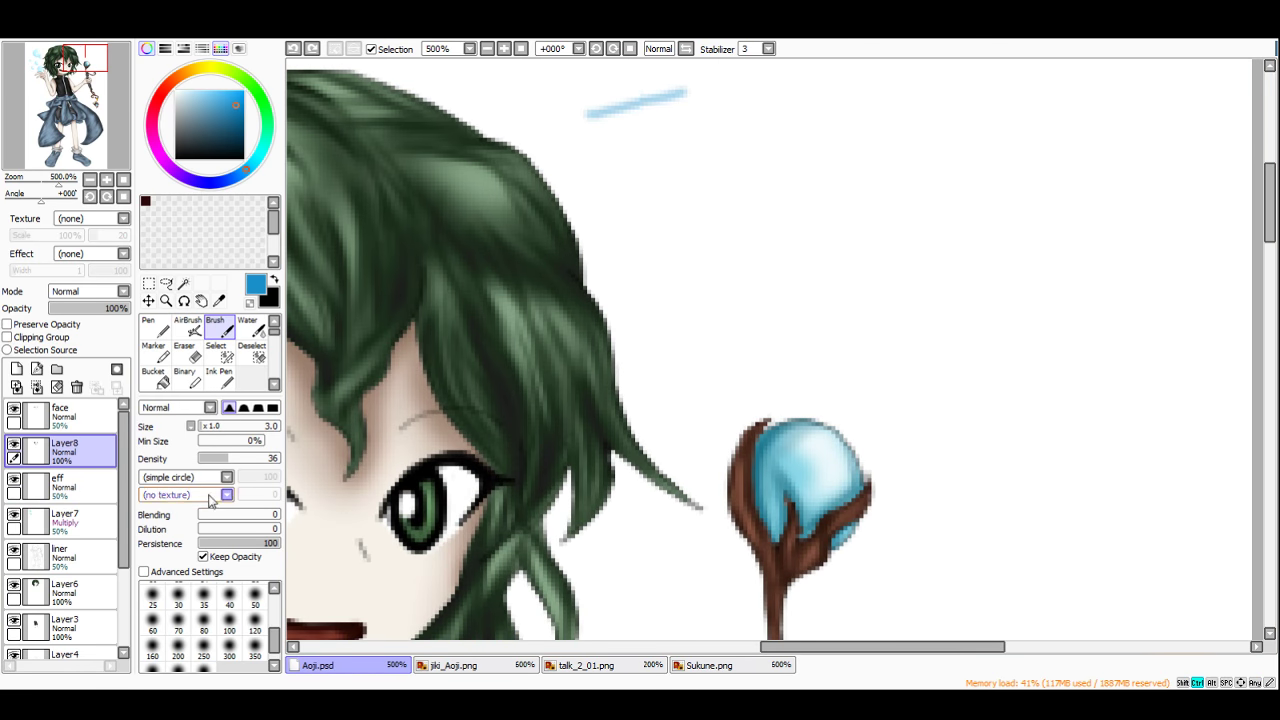
key("ctrl+z")
Step: Handwrite "THX" in blue in the blank area beside the hair, using the Brush at size 3 and density 100
scroll(626, 339, "down", 3)
scroll(626, 339, "up", 3)
left_click_drag(523, 282, 616, 253)
left_click_drag(564, 255, 561, 333)
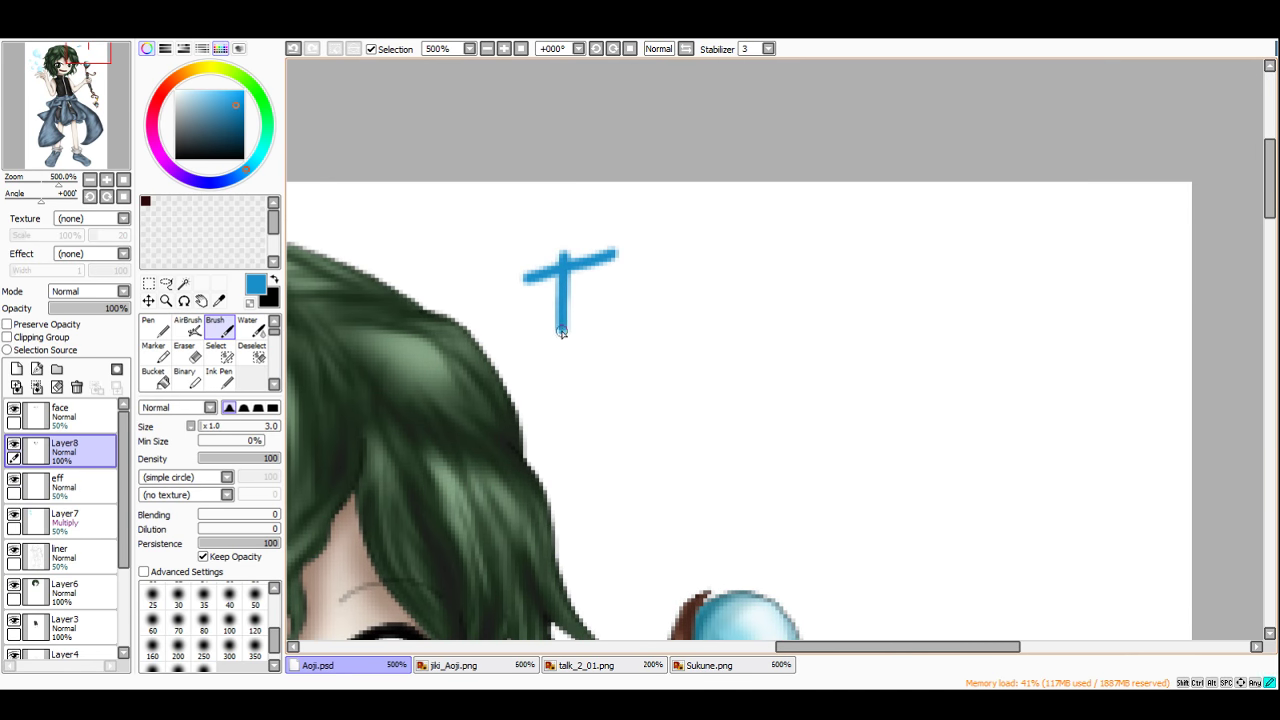
left_click_drag(634, 260, 624, 345)
mouse_move(622, 302)
left_mouse_down()
mouse_move(677, 268)
mouse_move(680, 348)
left_mouse_up()
mouse_move(730, 252)
left_mouse_down()
mouse_move(739, 338)
mouse_move(709, 341)
mouse_move(773, 260)
left_mouse_up()
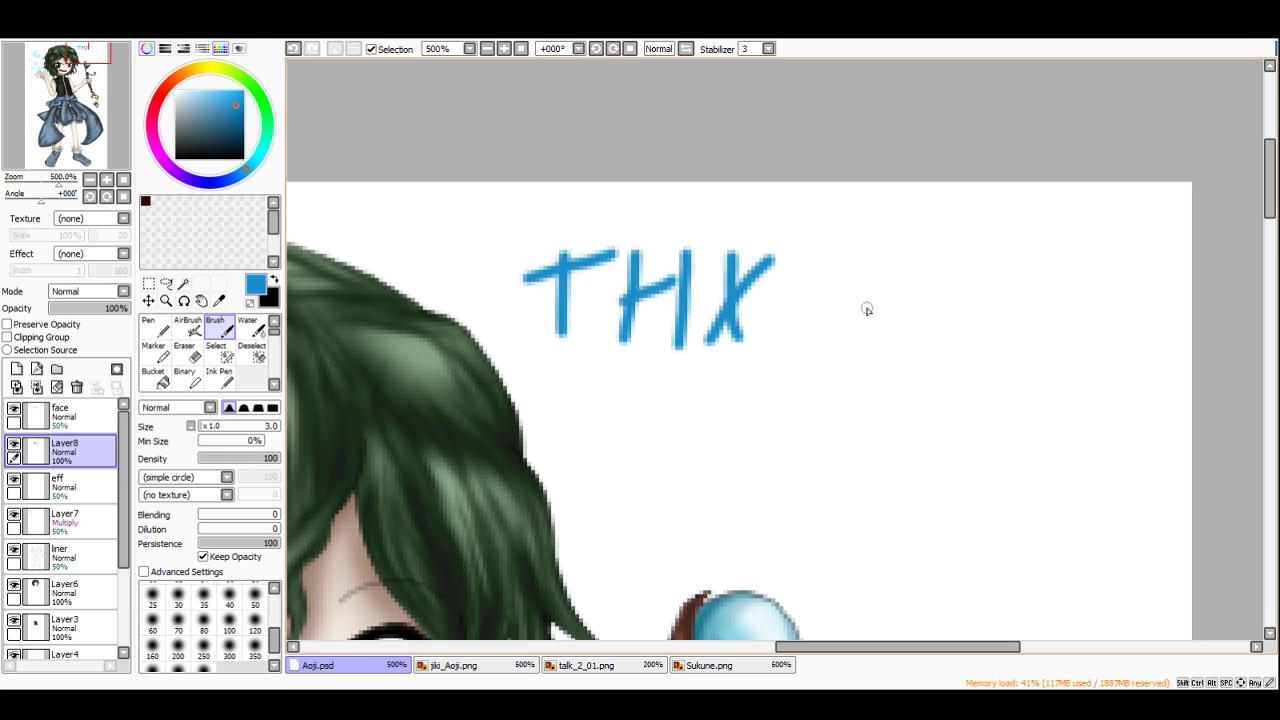
Step: Handwrite "YOU" after "THX" in the same blue, redoing the misdrawn stroke
mouse_move(850, 288)
left_mouse_down()
mouse_move(916, 283)
mouse_move(857, 378)
left_mouse_up()
left_click_drag(962, 278, 1012, 313)
key("ctrl+z")
mouse_move(974, 275)
left_mouse_down()
mouse_move(967, 307)
mouse_move(1042, 301)
left_mouse_up()
Step: Handwrite "A WATC" in blue as a second line below "THX YOU"
scroll(742, 460, "down", 1)
left_click_drag(742, 460, 776, 410)
scroll(775, 410, "up", 1)
mouse_move(709, 316)
left_mouse_down()
mouse_move(660, 370)
mouse_move(729, 354)
left_mouse_up()
left_click_drag(732, 311, 712, 404)
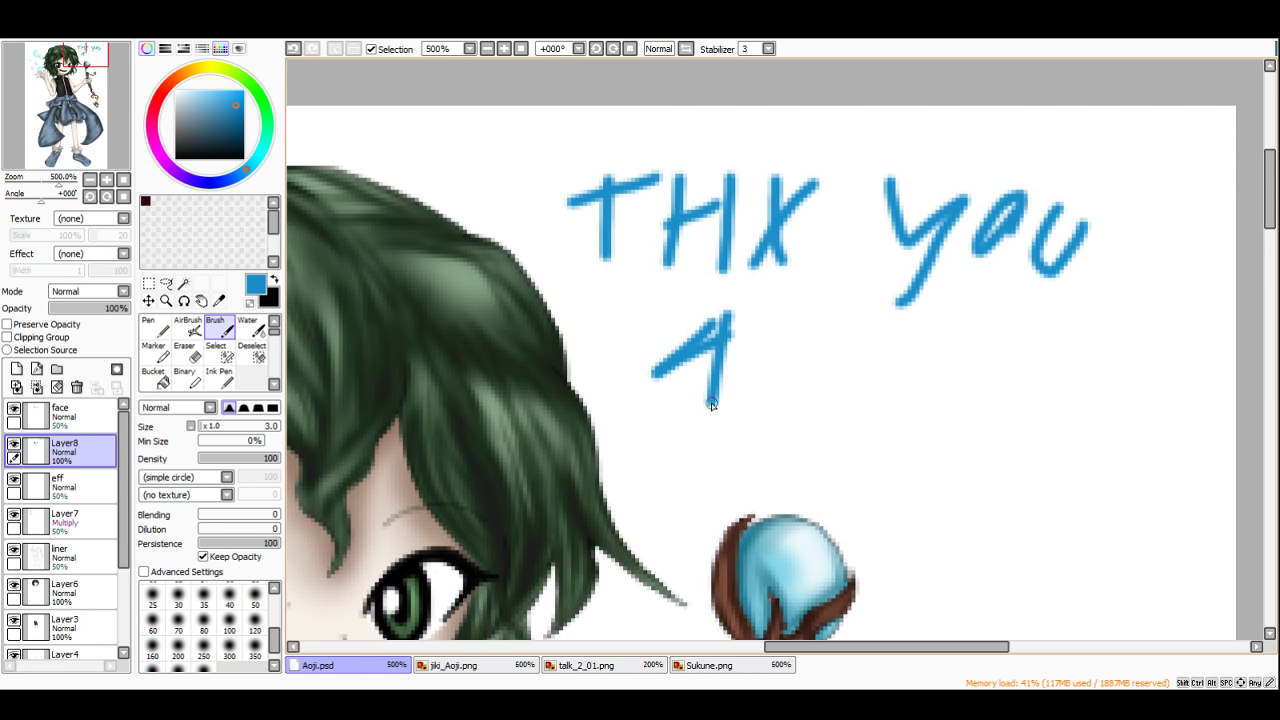
mouse_move(781, 310)
left_mouse_down()
mouse_move(791, 402)
mouse_move(843, 336)
left_mouse_up()
left_click_drag(857, 410, 901, 400)
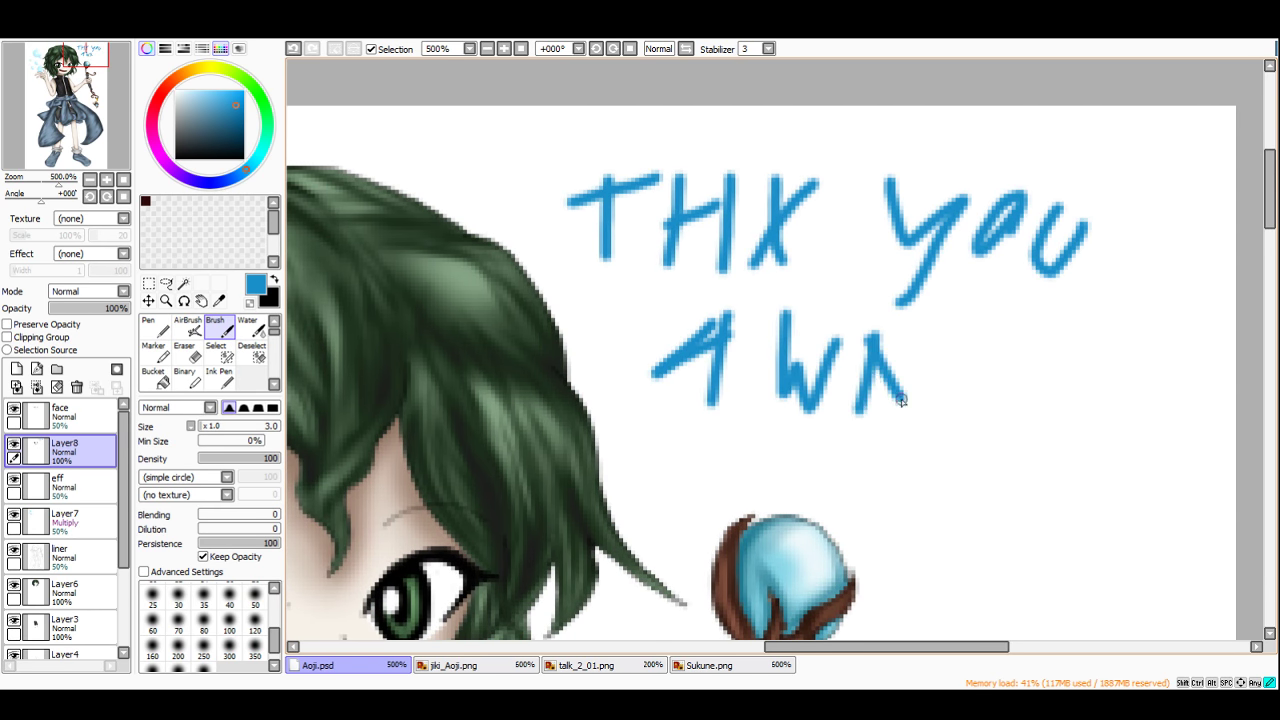
left_click_drag(943, 344, 940, 408)
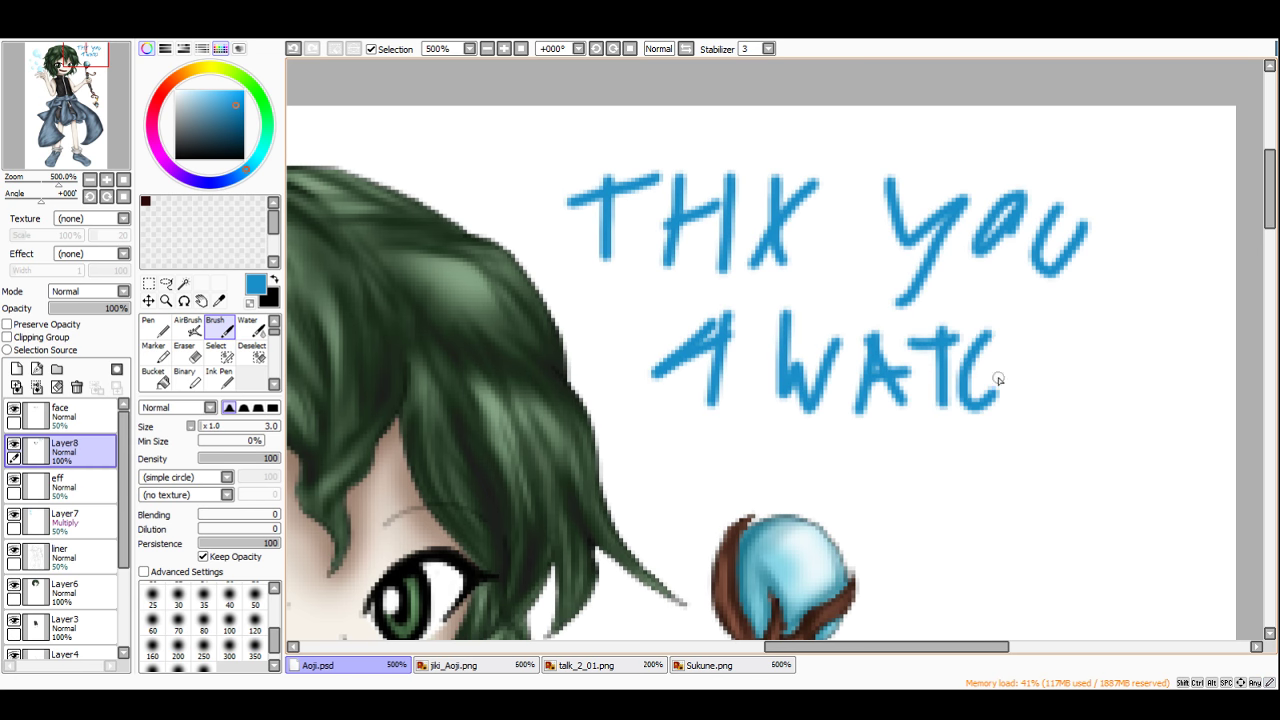